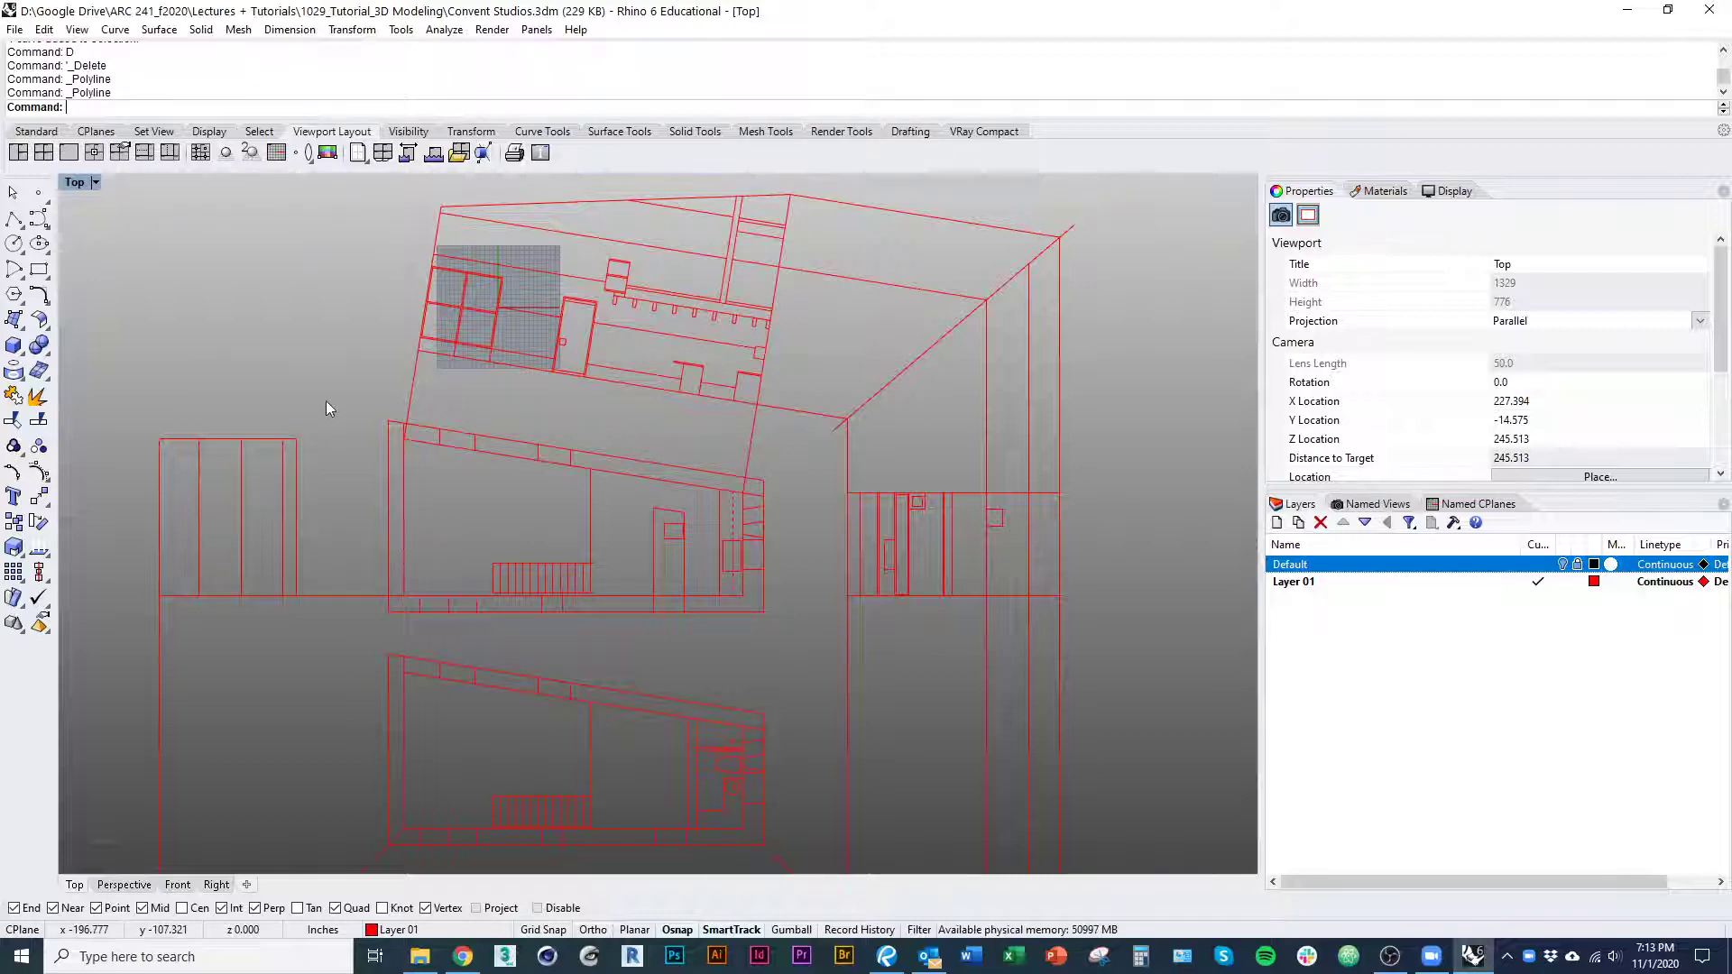
Examine the floor plans, the projected elevations and the tilted interior section above the plans
{"action": "mouse_move", "coordinate": [437, 454]}
{"action": "right_mouse_down"}
{"action": "mouse_move", "coordinate": [391, 589]}
{"action": "mouse_move", "coordinate": [468, 540]}
{"action": "mouse_move", "coordinate": [463, 484]}
{"action": "right_mouse_up"}
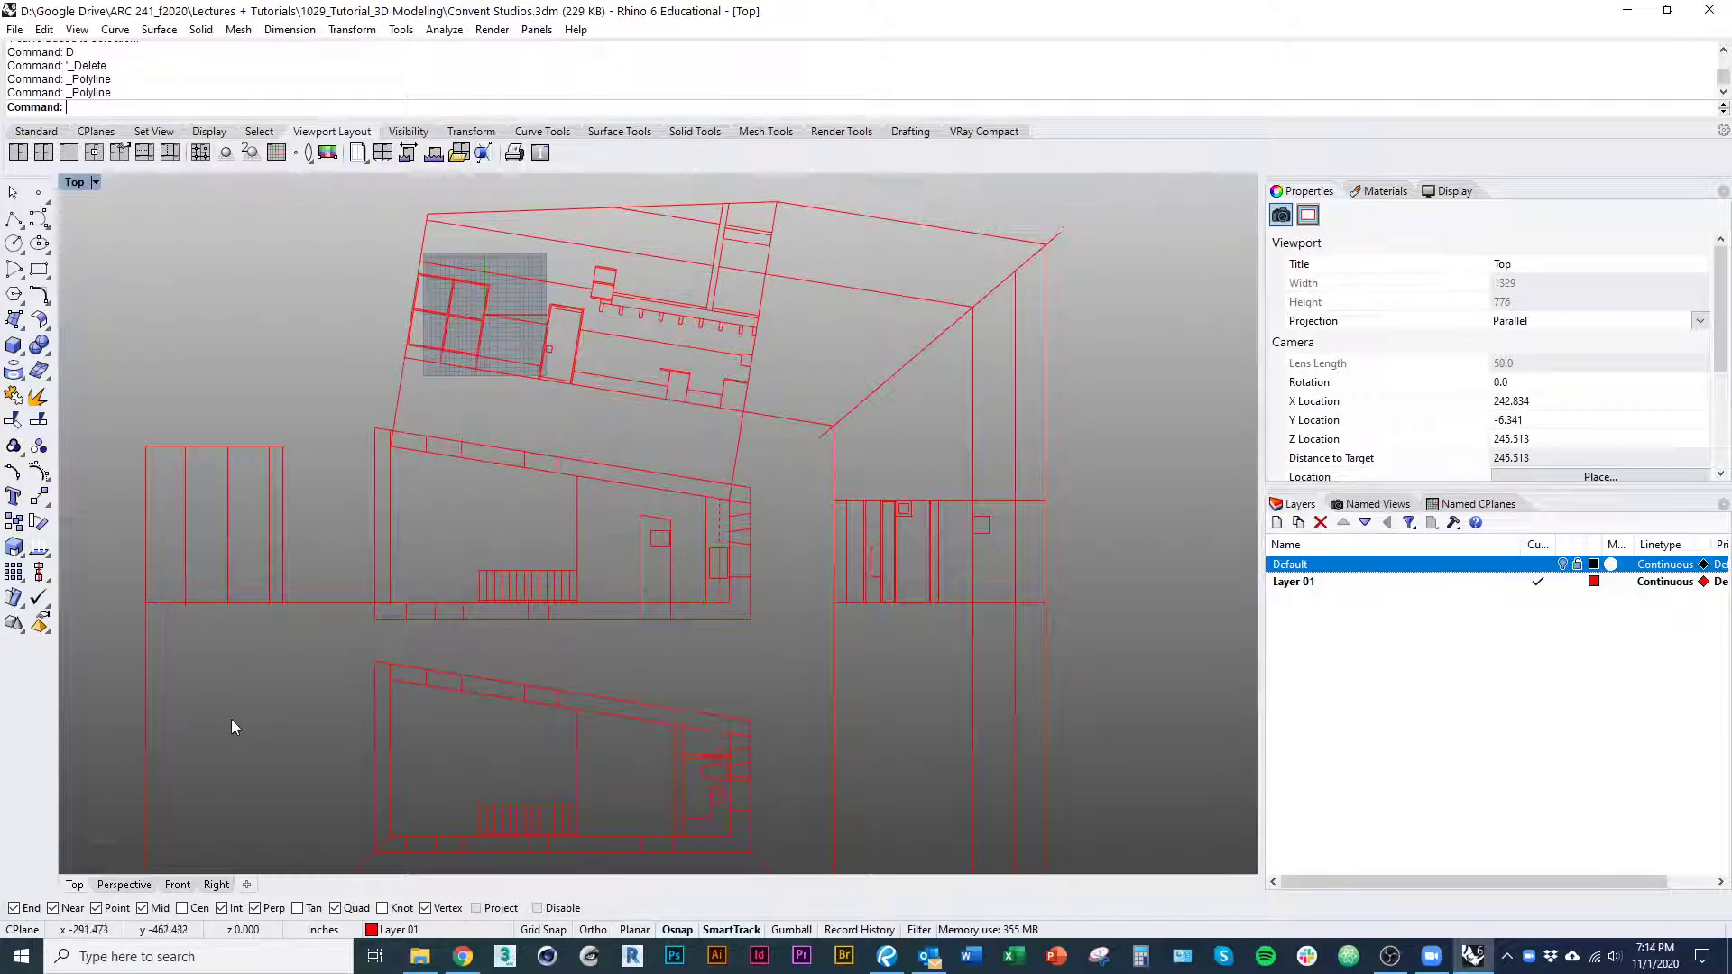
{"action": "right_click_drag", "start_coordinate": [260, 701], "coordinate": [339, 585]}
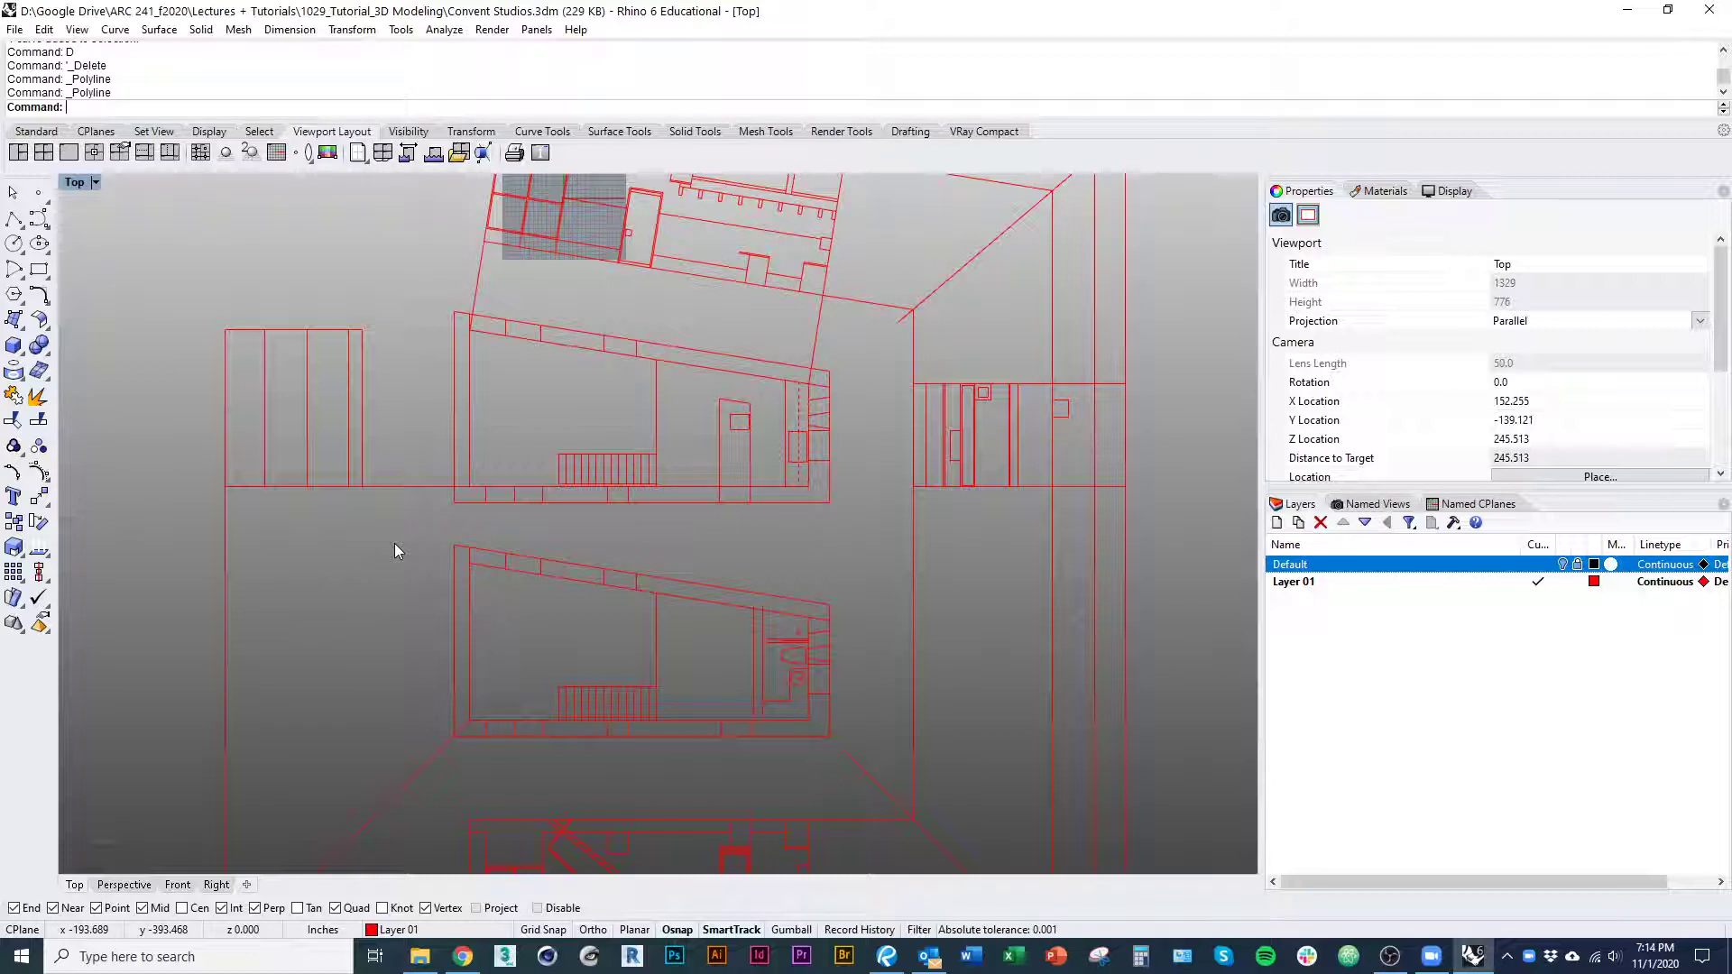
{"action": "mouse_move", "coordinate": [570, 522]}
{"action": "right_mouse_down"}
{"action": "mouse_move", "coordinate": [553, 506]}
{"action": "mouse_move", "coordinate": [534, 594]}
{"action": "right_mouse_up"}
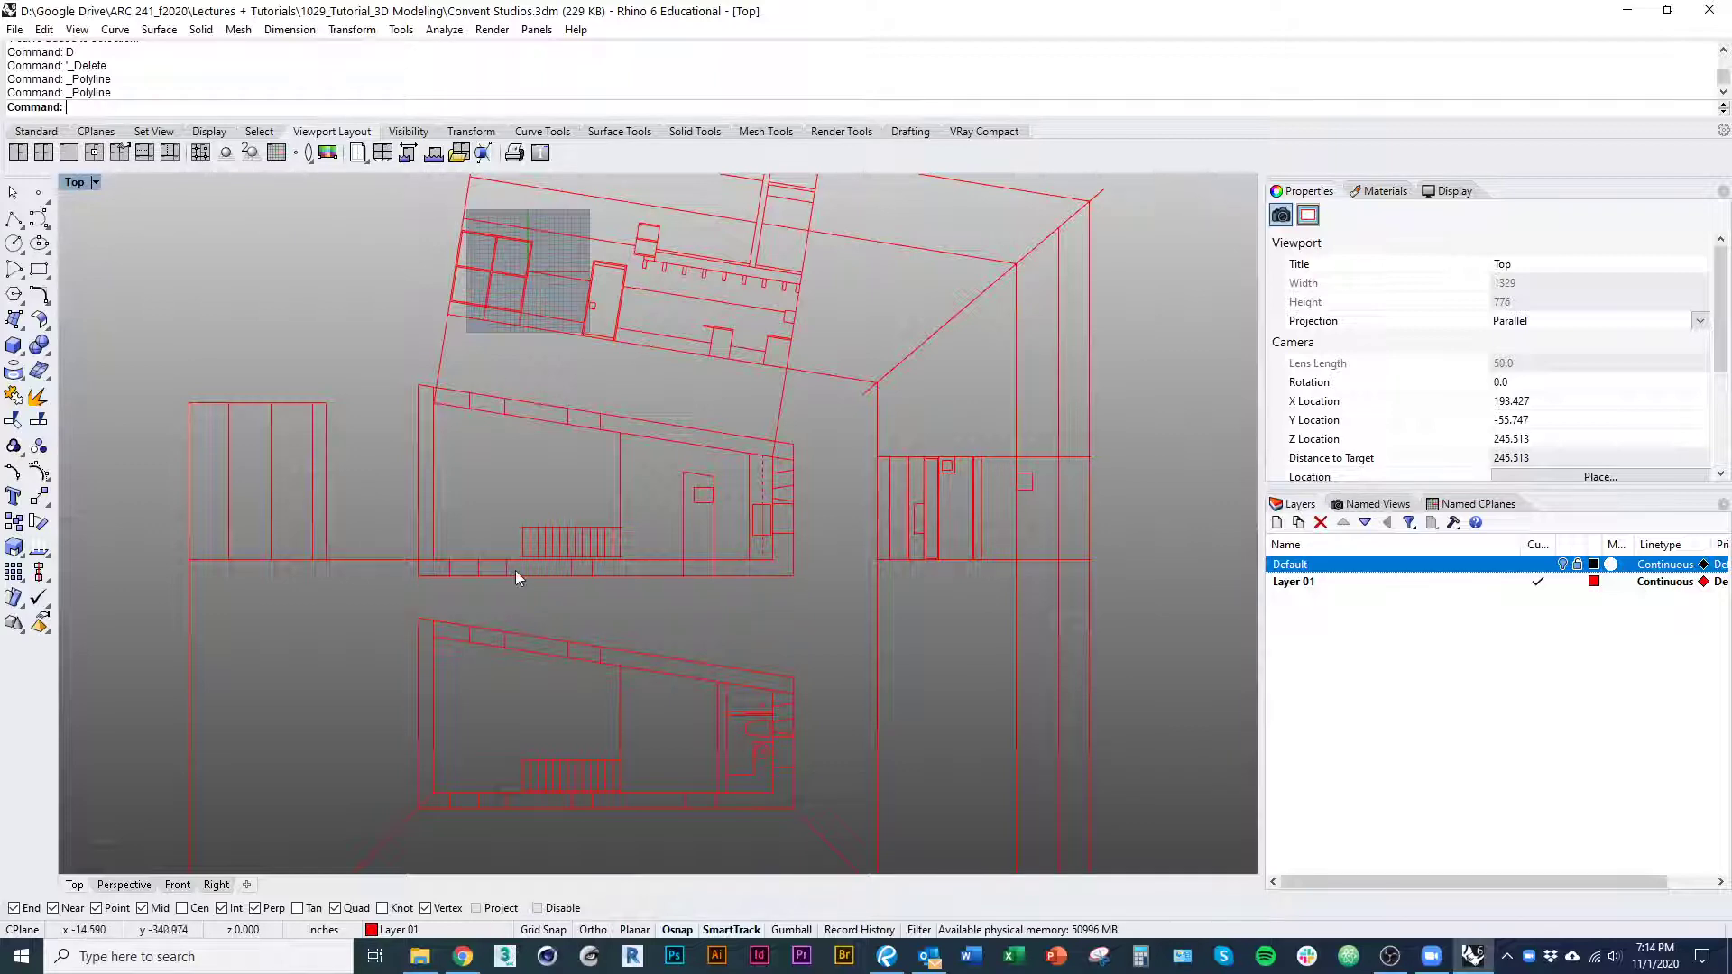
{"action": "mouse_move", "coordinate": [515, 577]}
{"action": "right_mouse_down"}
{"action": "mouse_move", "coordinate": [437, 599]}
{"action": "mouse_move", "coordinate": [465, 695]}
{"action": "right_mouse_up"}
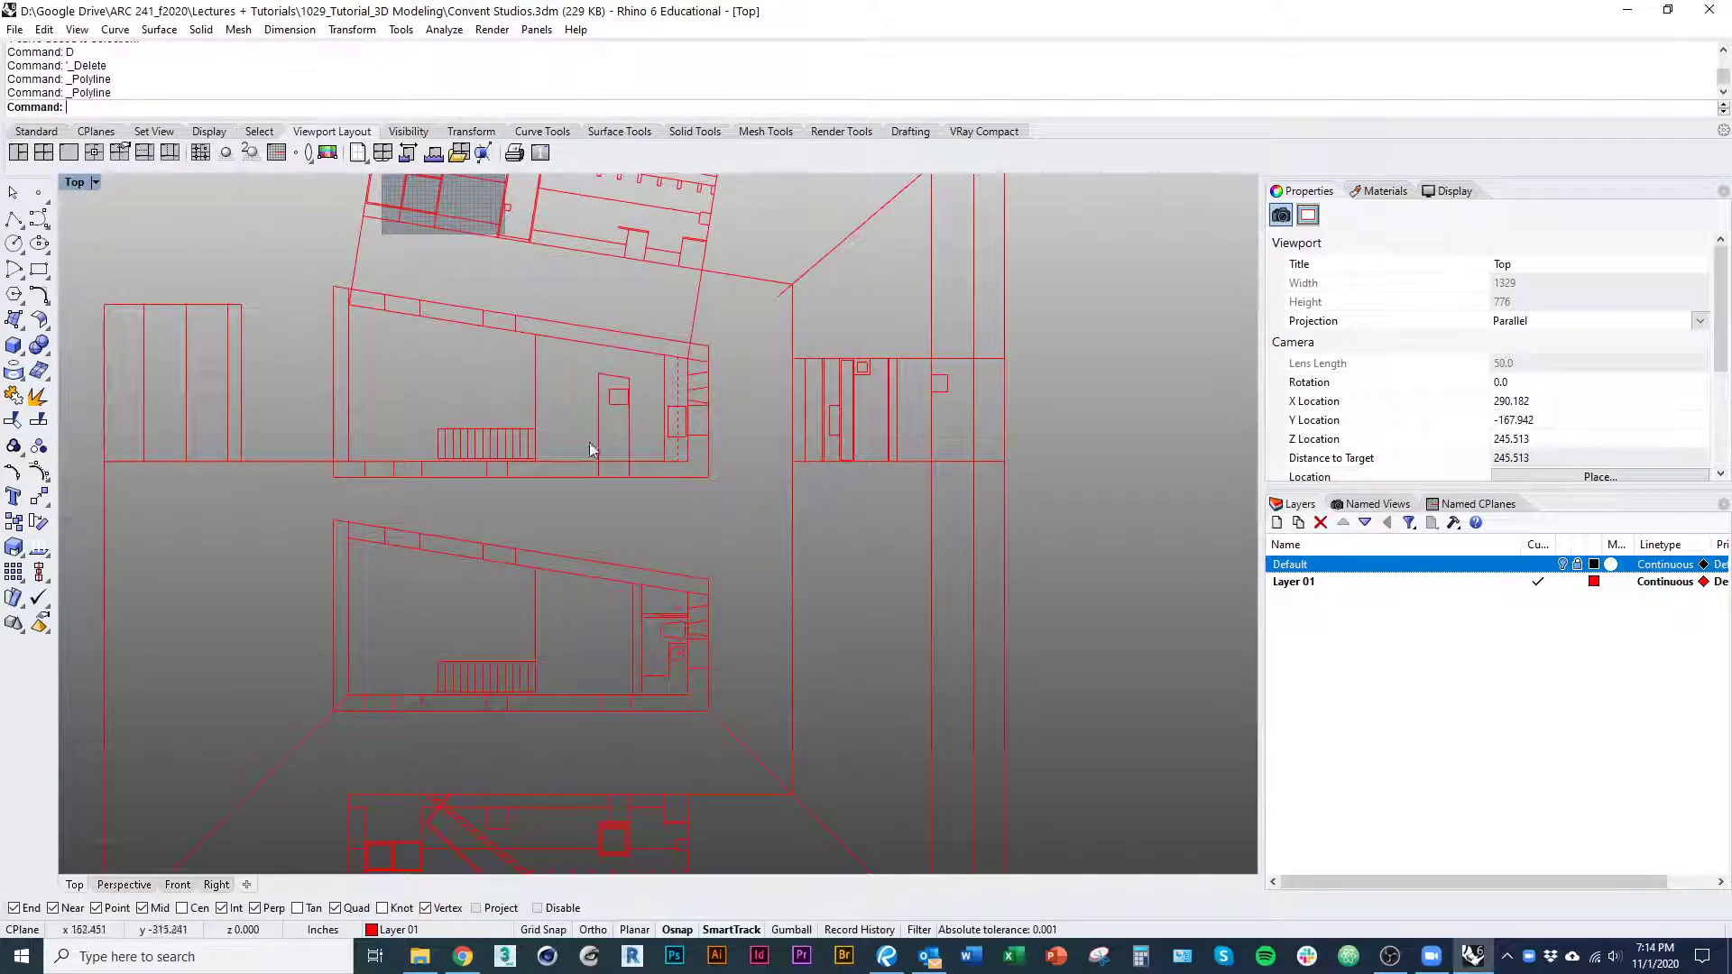
{"action": "right_click_drag", "start_coordinate": [544, 393], "coordinate": [552, 411]}
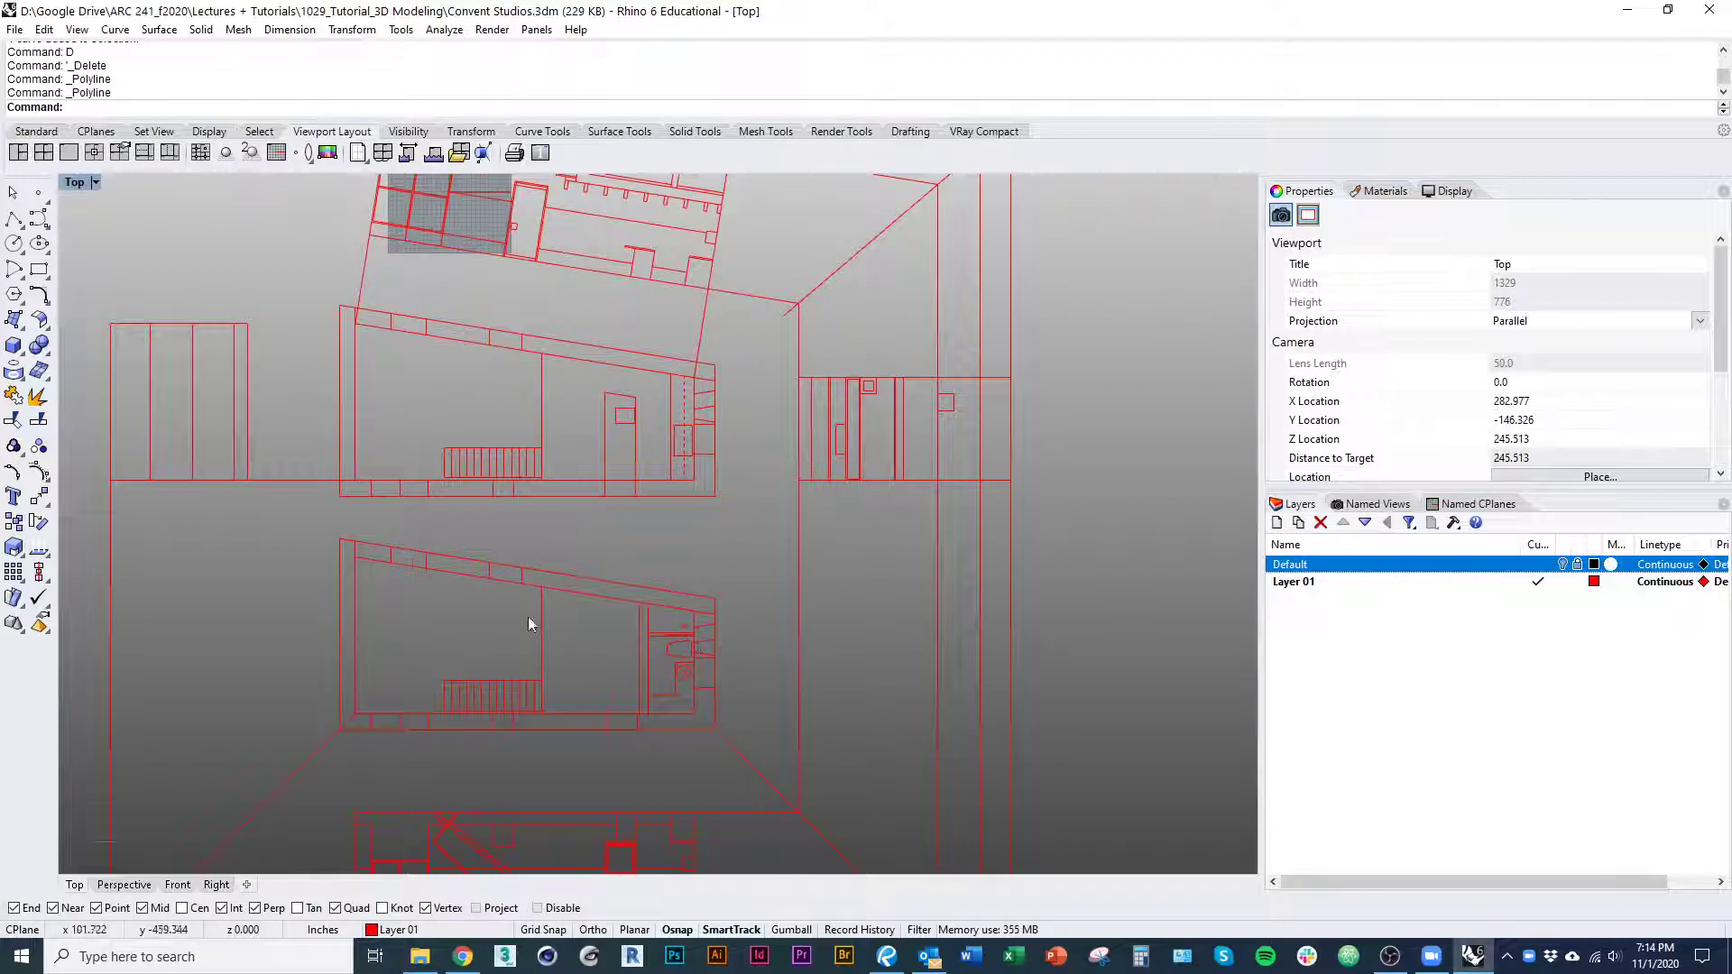
{"action": "mouse_move", "coordinate": [542, 512]}
{"action": "right_mouse_down"}
{"action": "mouse_move", "coordinate": [561, 572]}
{"action": "mouse_move", "coordinate": [531, 678]}
{"action": "right_mouse_up"}
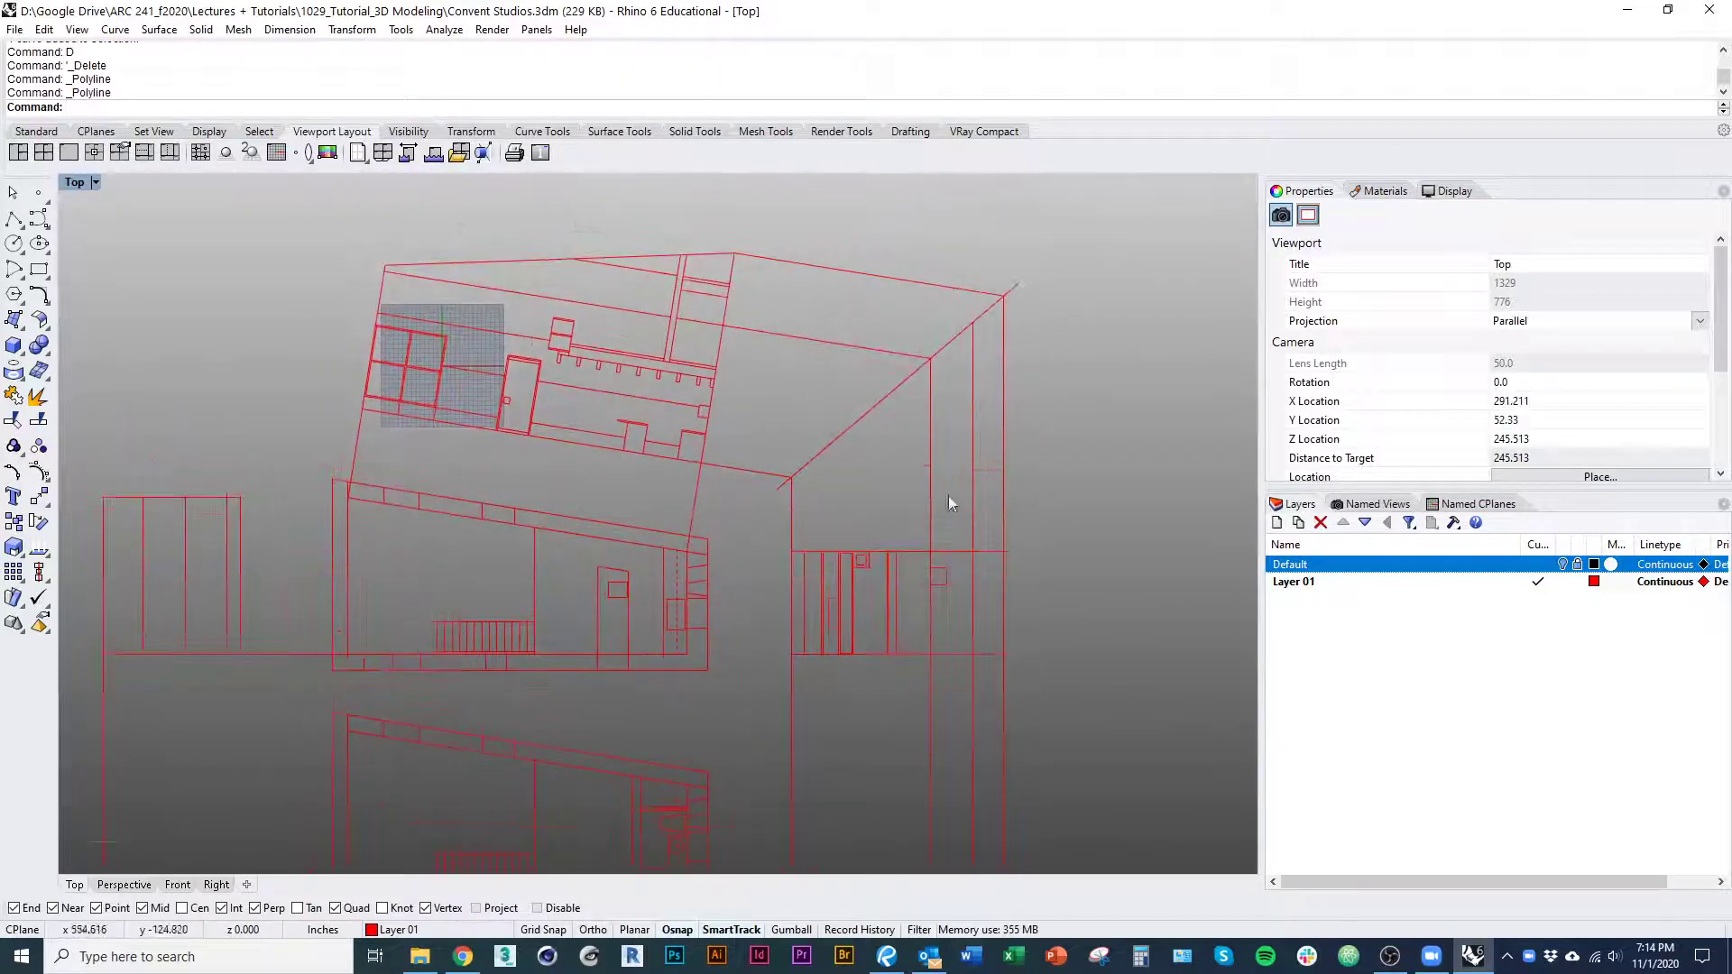
{"action": "right_click_drag", "start_coordinate": [780, 762], "coordinate": [727, 707]}
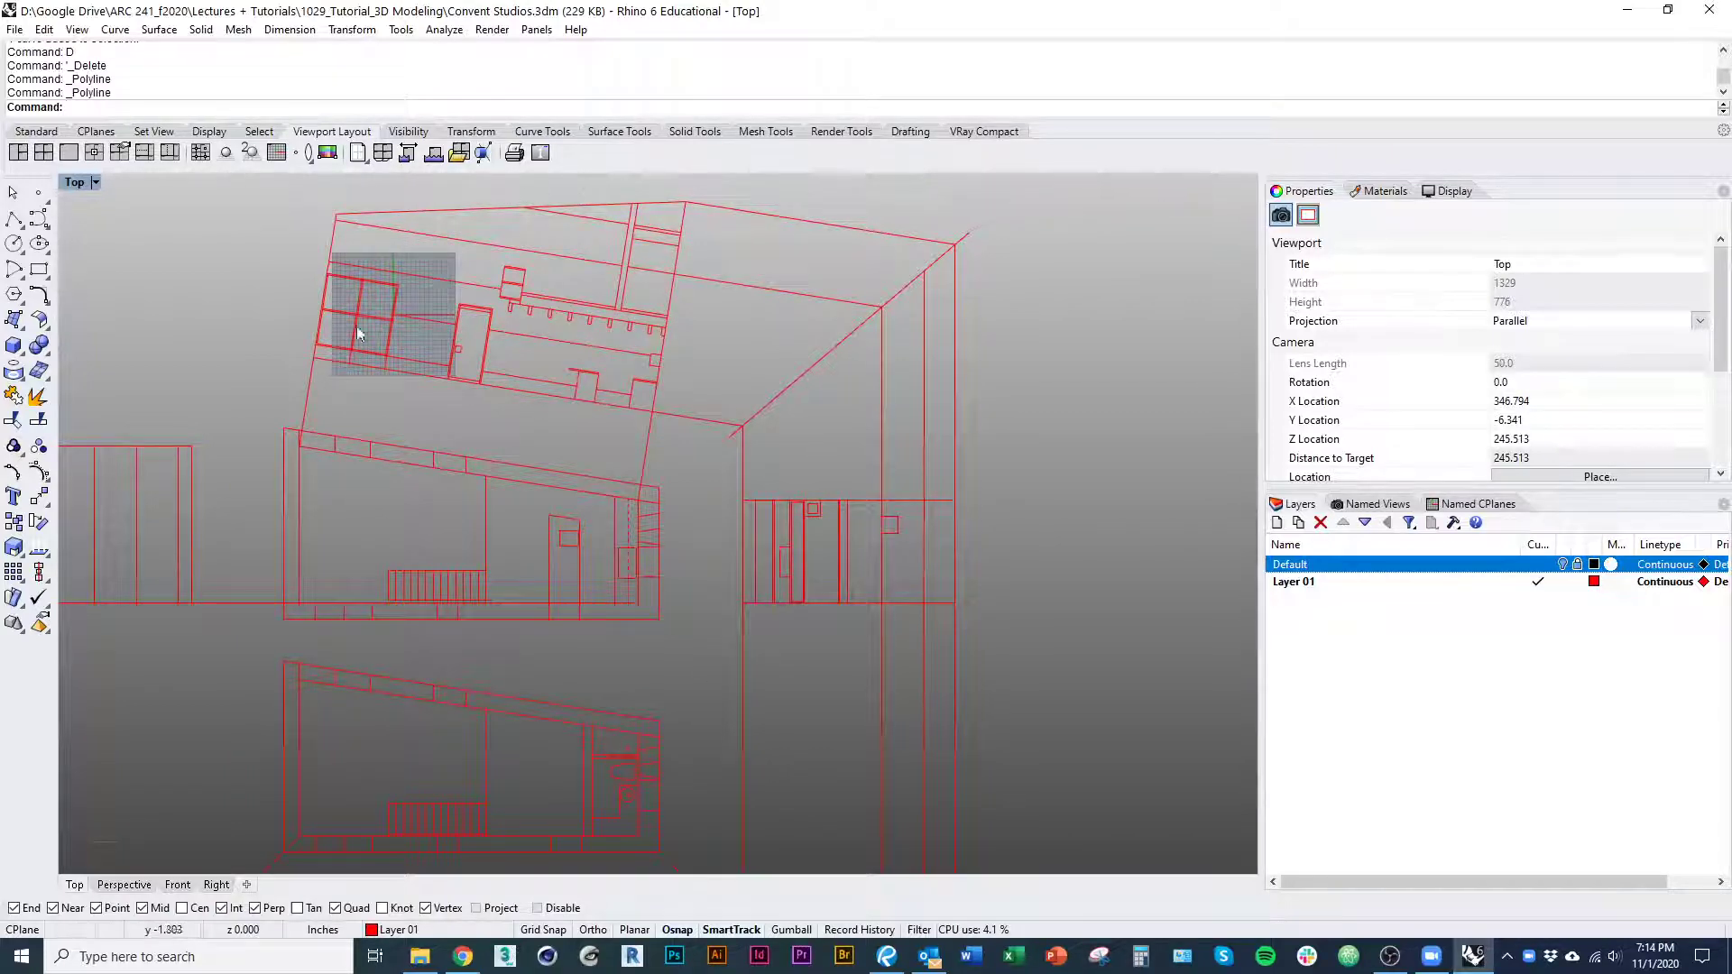
{"action": "right_click_drag", "start_coordinate": [507, 360], "coordinate": [533, 496]}
{"action": "scroll", "coordinate": [523, 411], "scroll_direction": "up", "scroll_amount": 3}
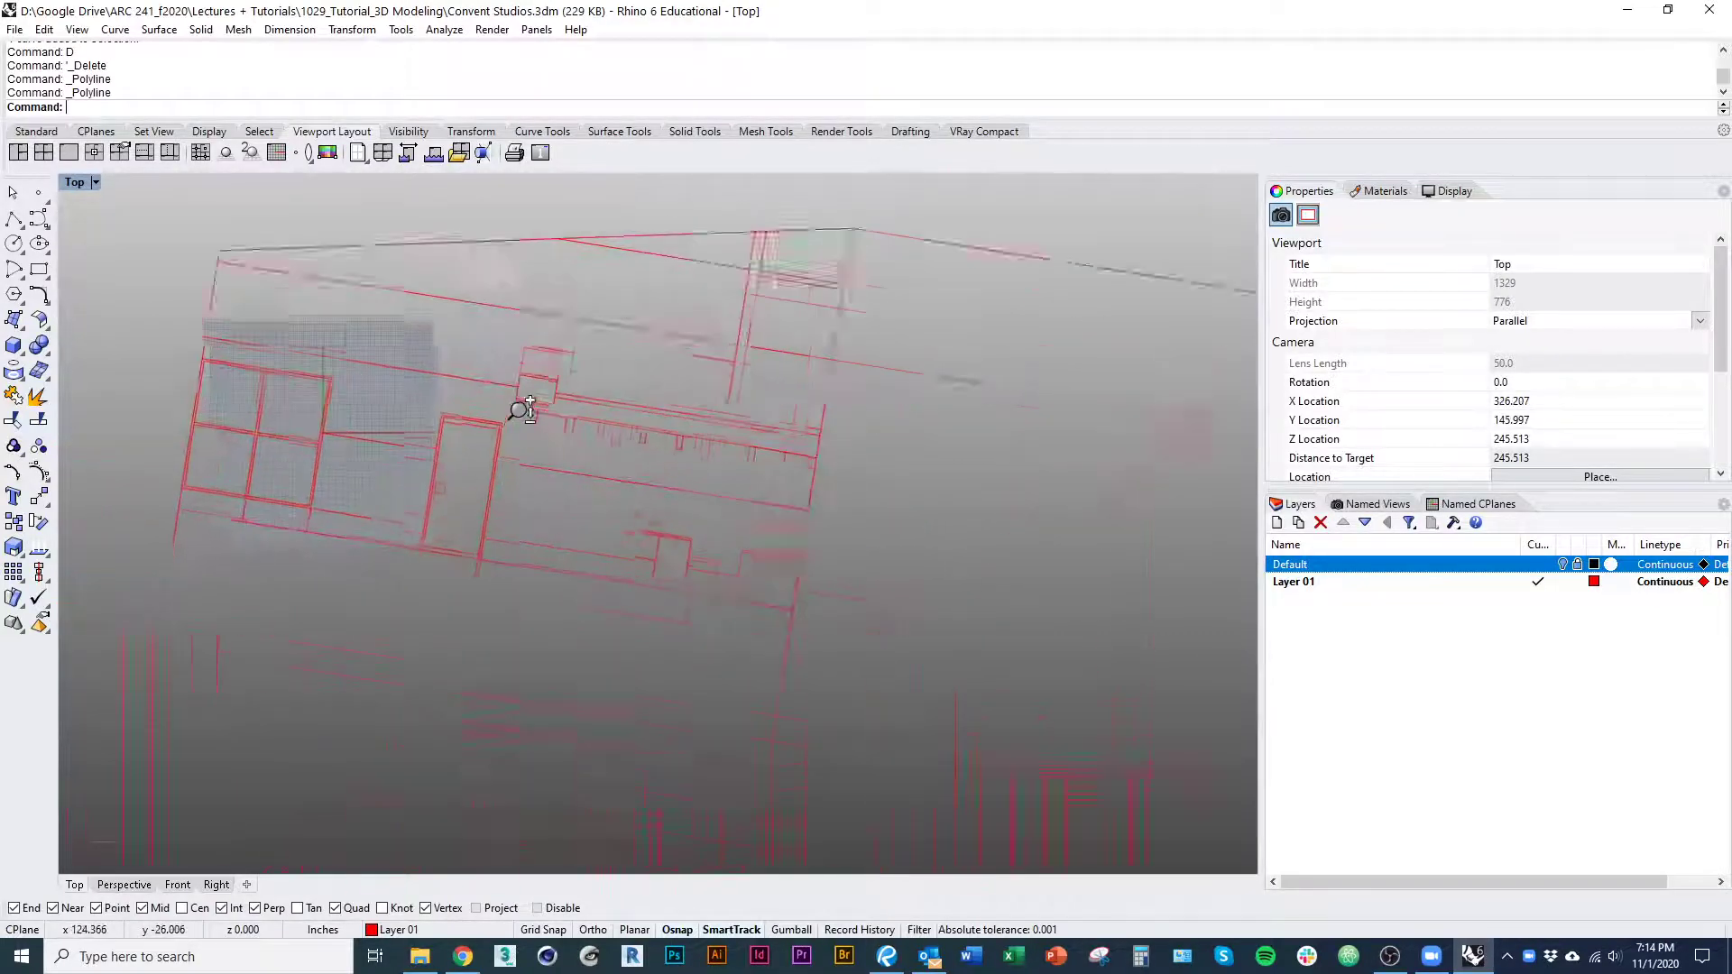
{"action": "scroll", "coordinate": [519, 410], "scroll_direction": "up", "scroll_amount": 2}
{"action": "right_click_drag", "start_coordinate": [547, 436], "coordinate": [591, 540]}
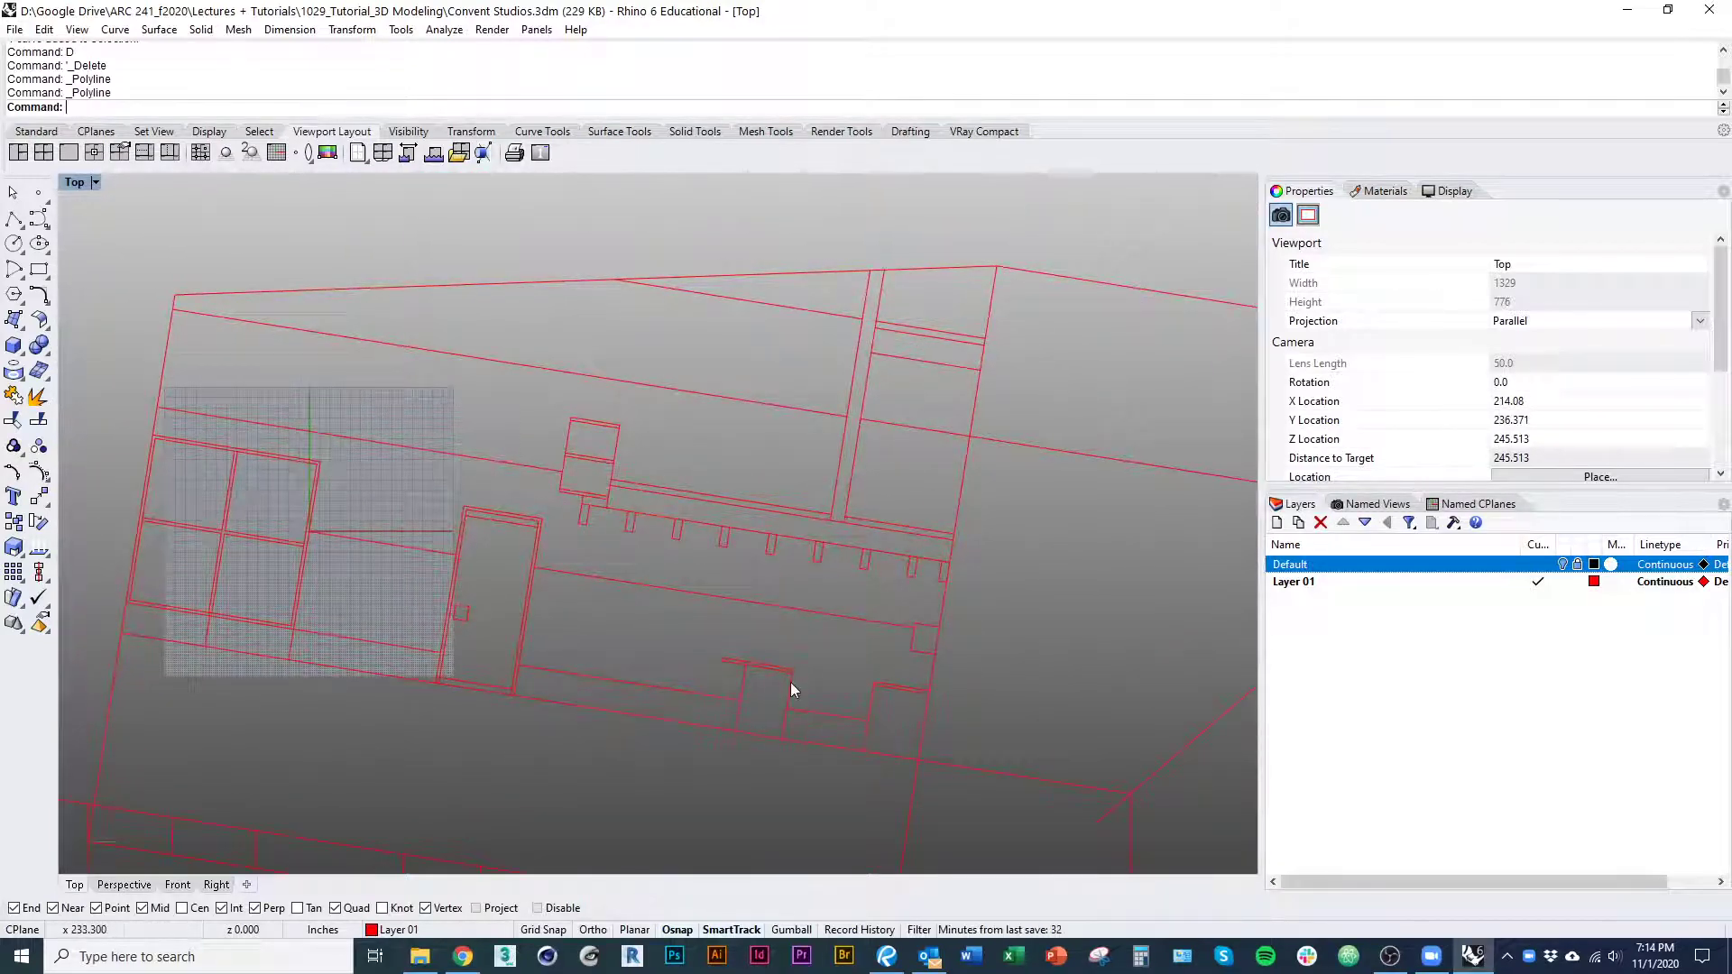
{"action": "right_click_drag", "start_coordinate": [368, 669], "coordinate": [384, 612]}
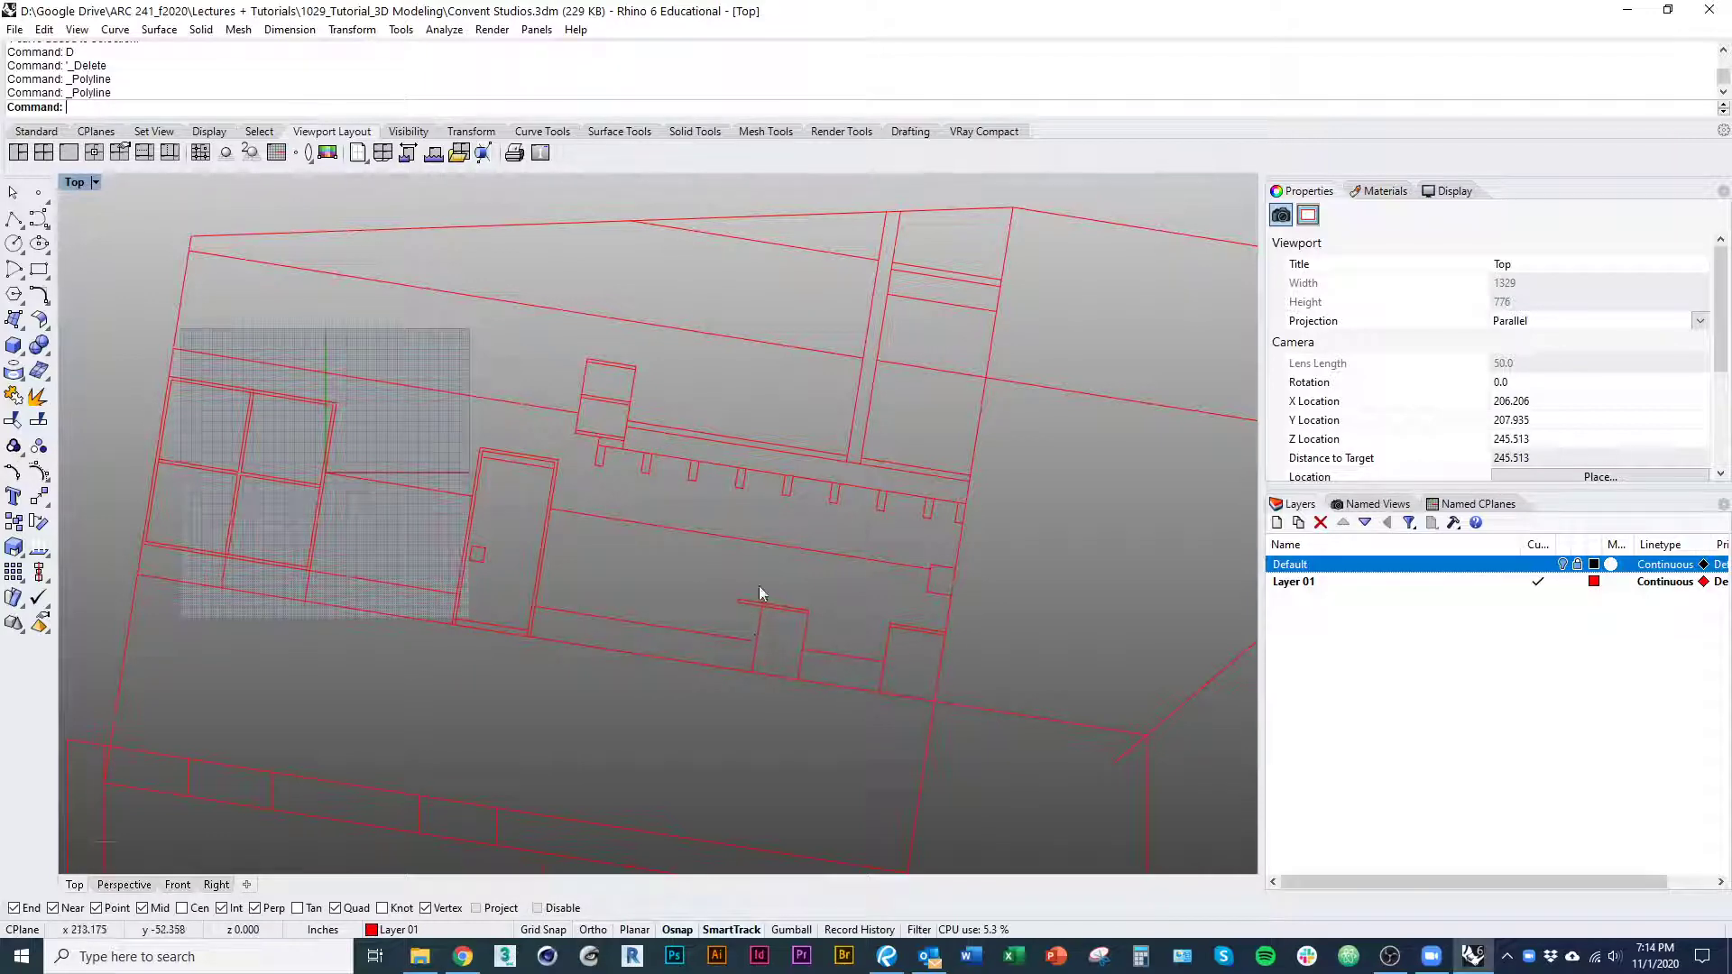
{"action": "mouse_move", "coordinate": [857, 628]}
{"action": "right_mouse_down"}
{"action": "mouse_move", "coordinate": [877, 618]}
{"action": "mouse_move", "coordinate": [622, 473]}
{"action": "mouse_move", "coordinate": [626, 539]}
{"action": "mouse_move", "coordinate": [722, 538]}
{"action": "mouse_move", "coordinate": [734, 433]}
{"action": "mouse_move", "coordinate": [746, 483]}
{"action": "mouse_move", "coordinate": [730, 386]}
{"action": "mouse_move", "coordinate": [697, 583]}
{"action": "mouse_move", "coordinate": [731, 340]}
{"action": "mouse_move", "coordinate": [737, 699]}
{"action": "right_mouse_up"}
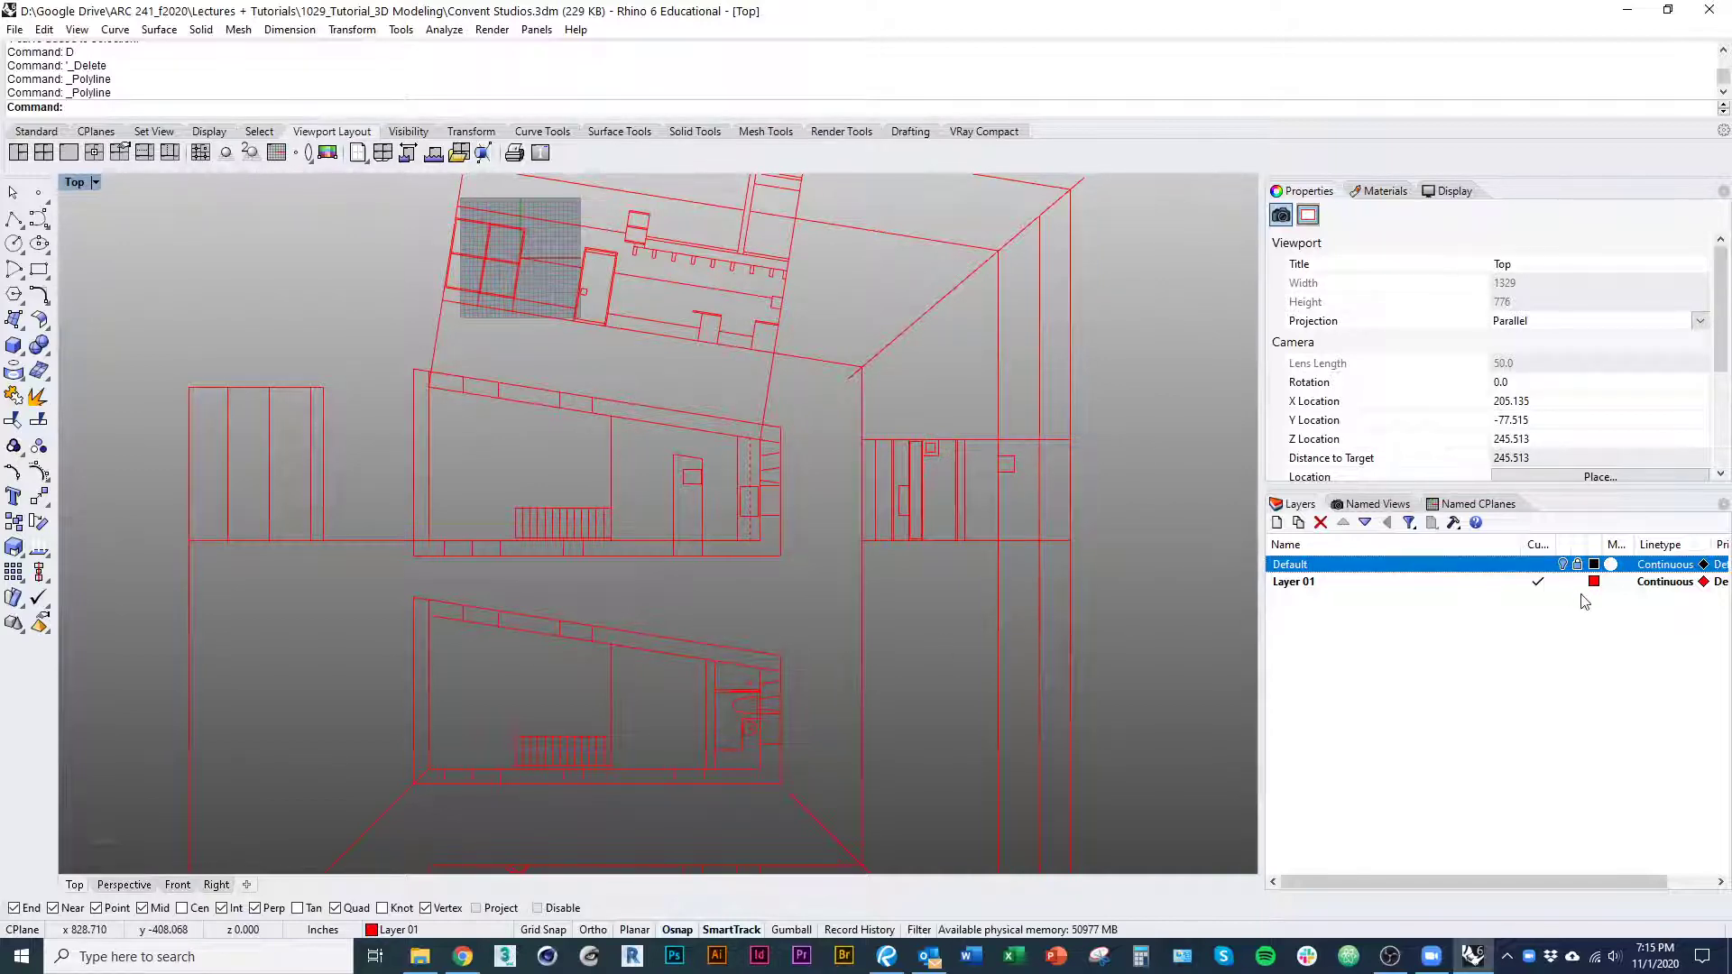
Turn on and unlock the Default layer holding the reference plan image
{"action": "left_click", "coordinate": [1563, 565]}
{"action": "left_click", "coordinate": [1578, 568]}
{"action": "scroll", "coordinate": [1132, 631], "scroll_direction": "down", "scroll_amount": 4}
{"action": "right_click_drag", "start_coordinate": [1133, 653], "coordinate": [991, 696]}
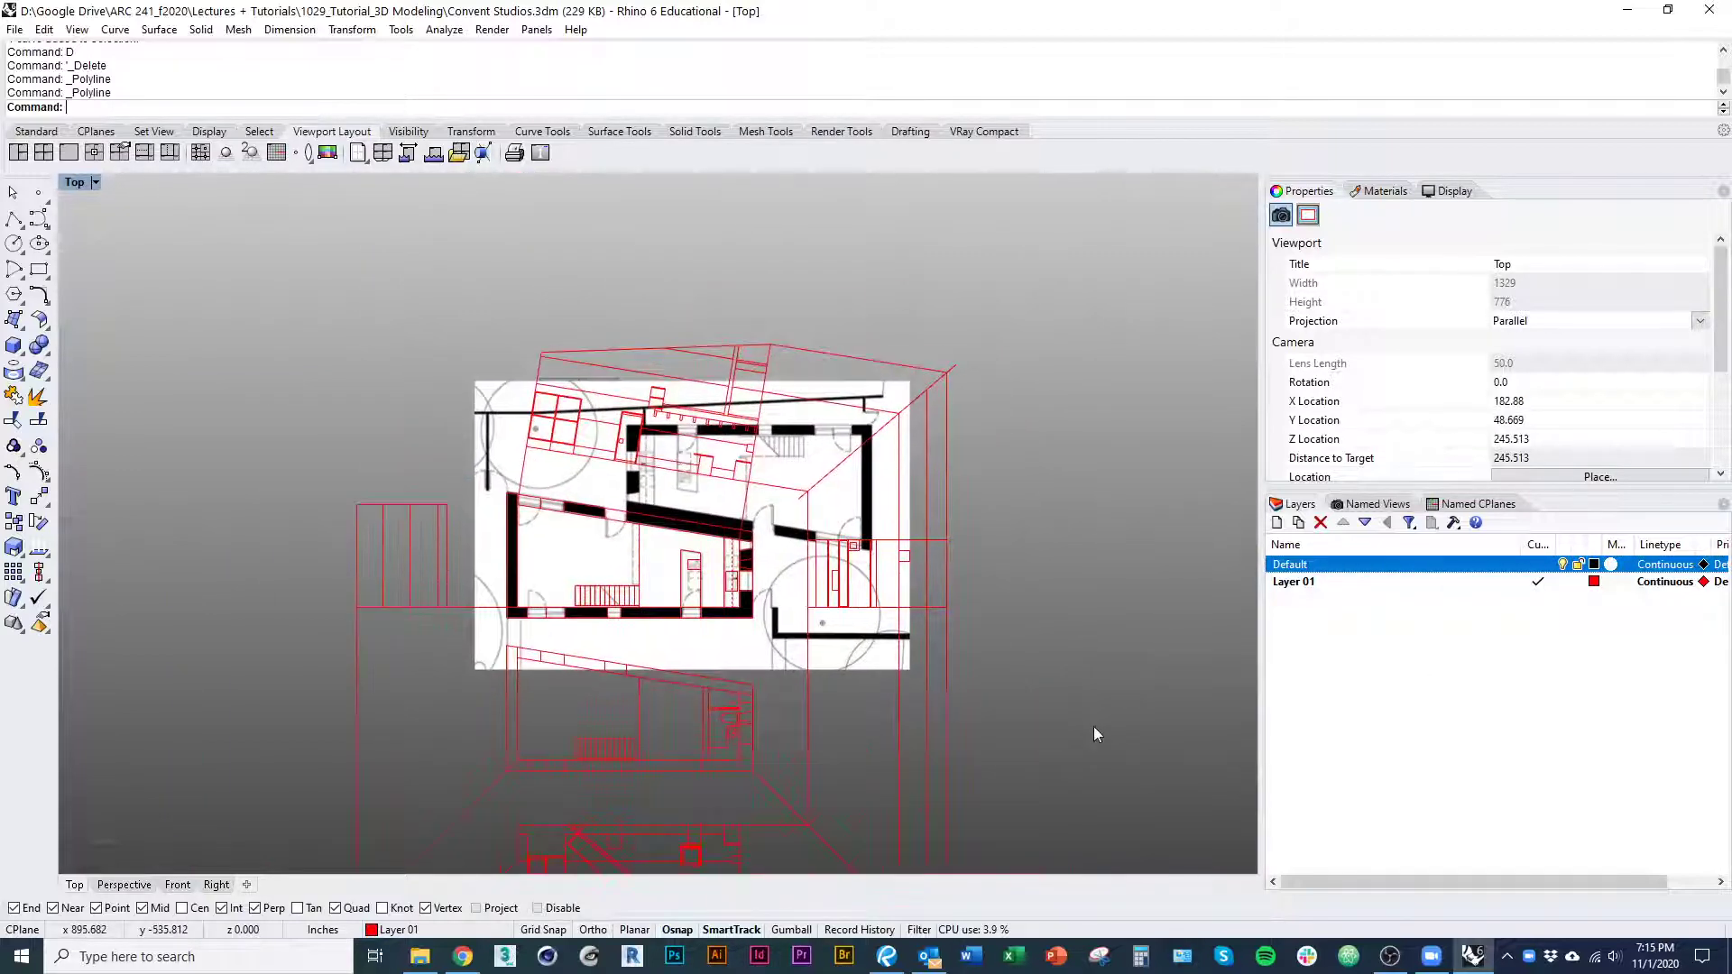
{"action": "right_click_drag", "start_coordinate": [1052, 619], "coordinate": [1071, 630]}
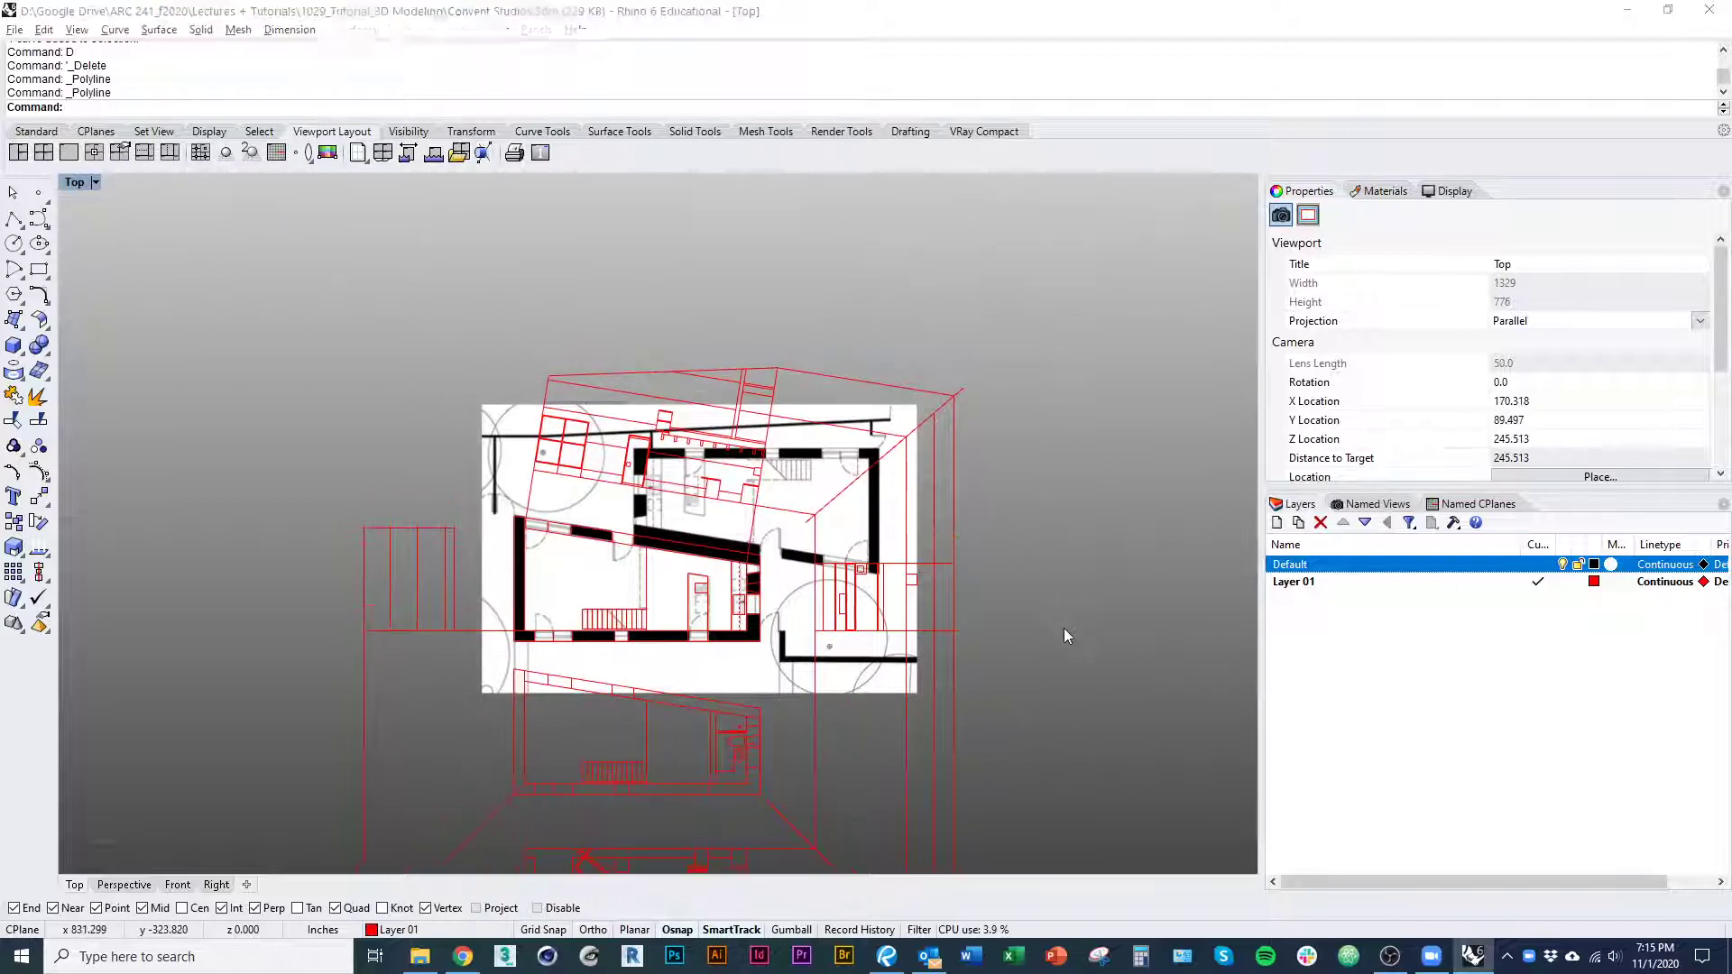
Switch to Chrome and review the Convent Avenue Studios section drawing, floor plans and interior photos, and return to Rhino
{"action": "key", "text": "alt+Tab"}
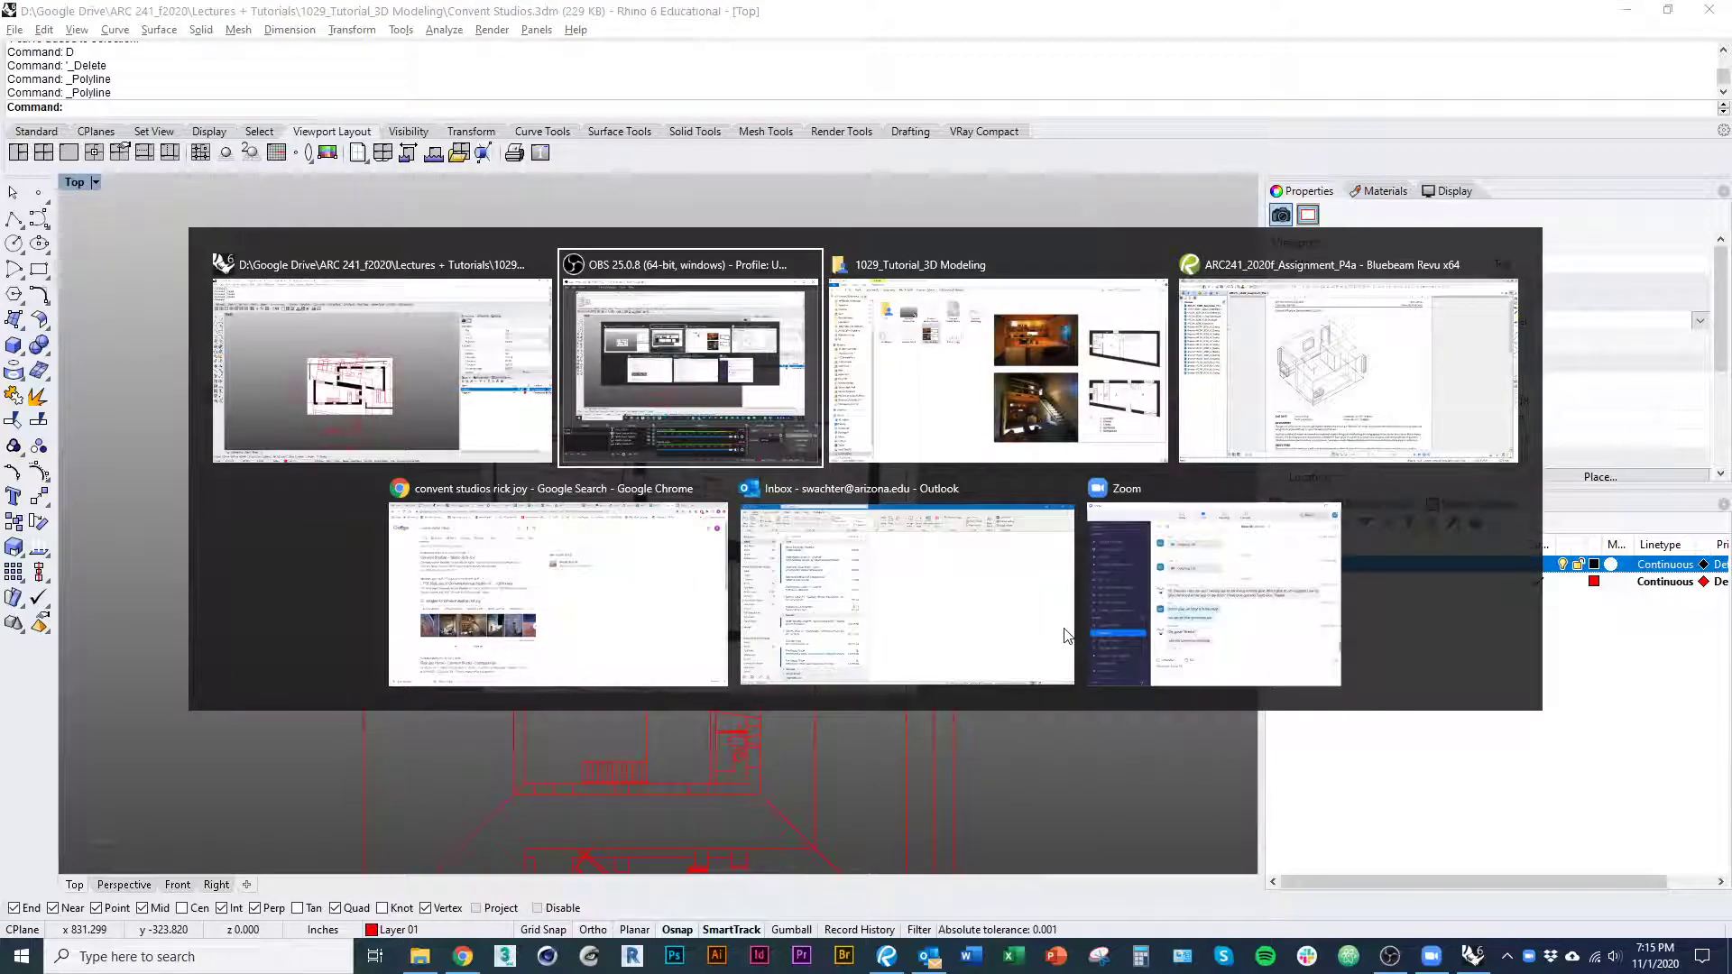
{"action": "left_click", "coordinate": [591, 641]}
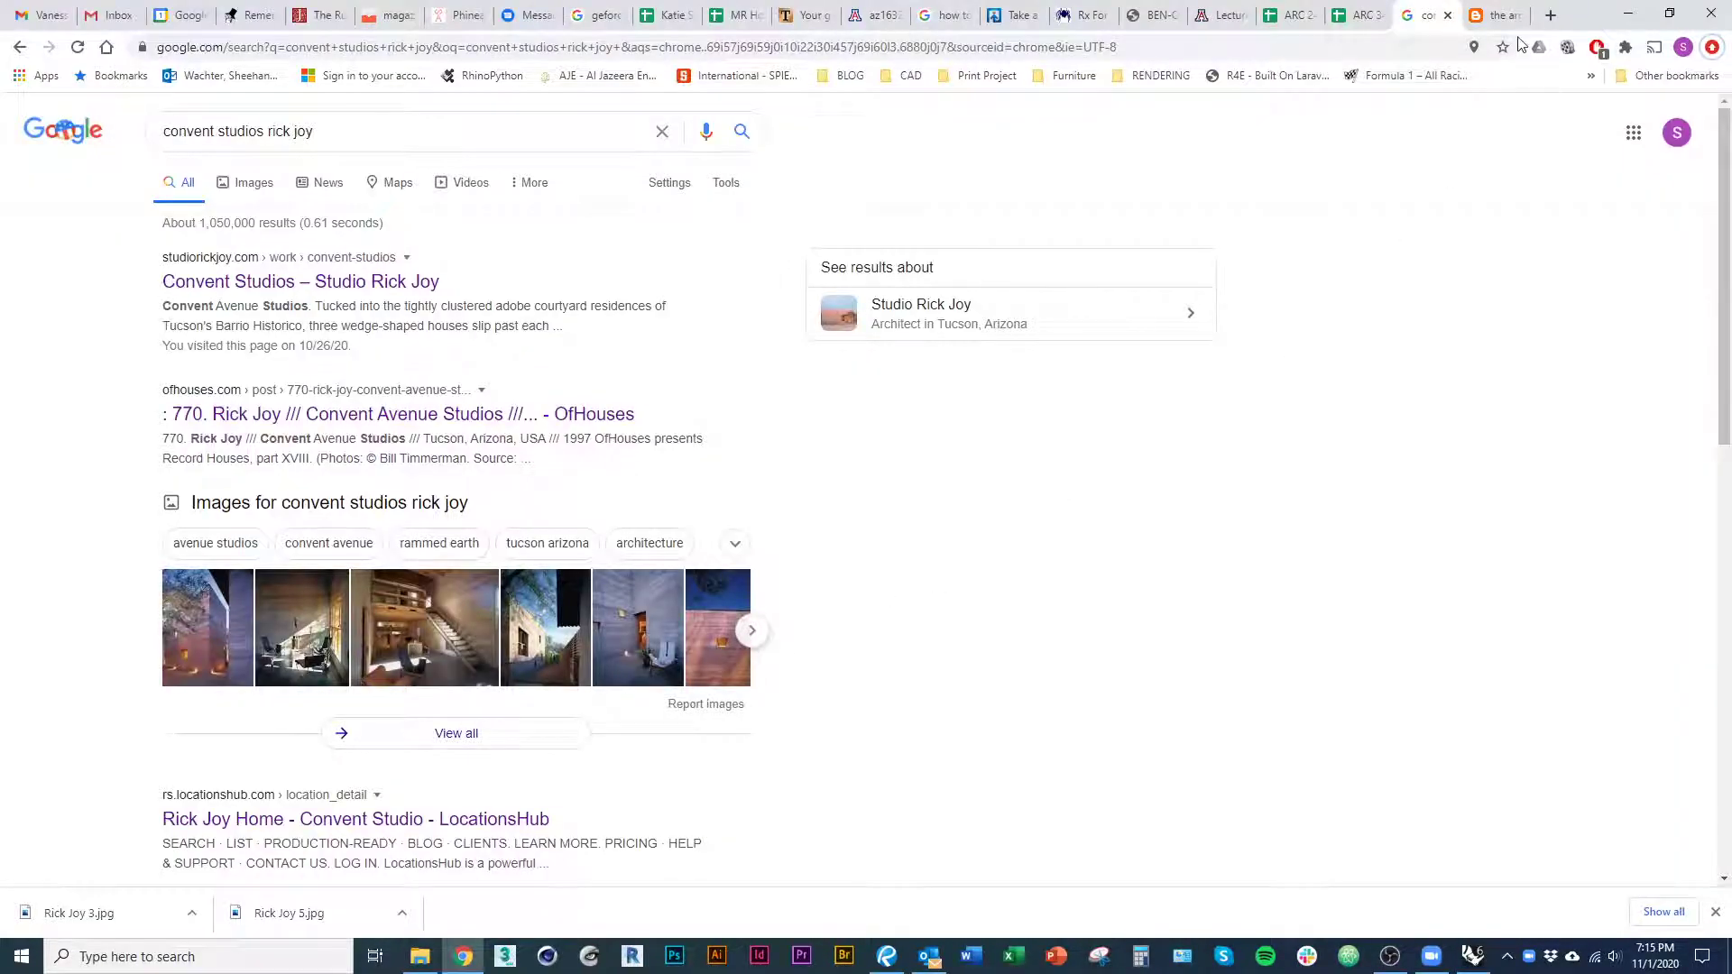
{"action": "left_click", "coordinate": [1495, 15]}
{"action": "left_click", "coordinate": [816, 868]}
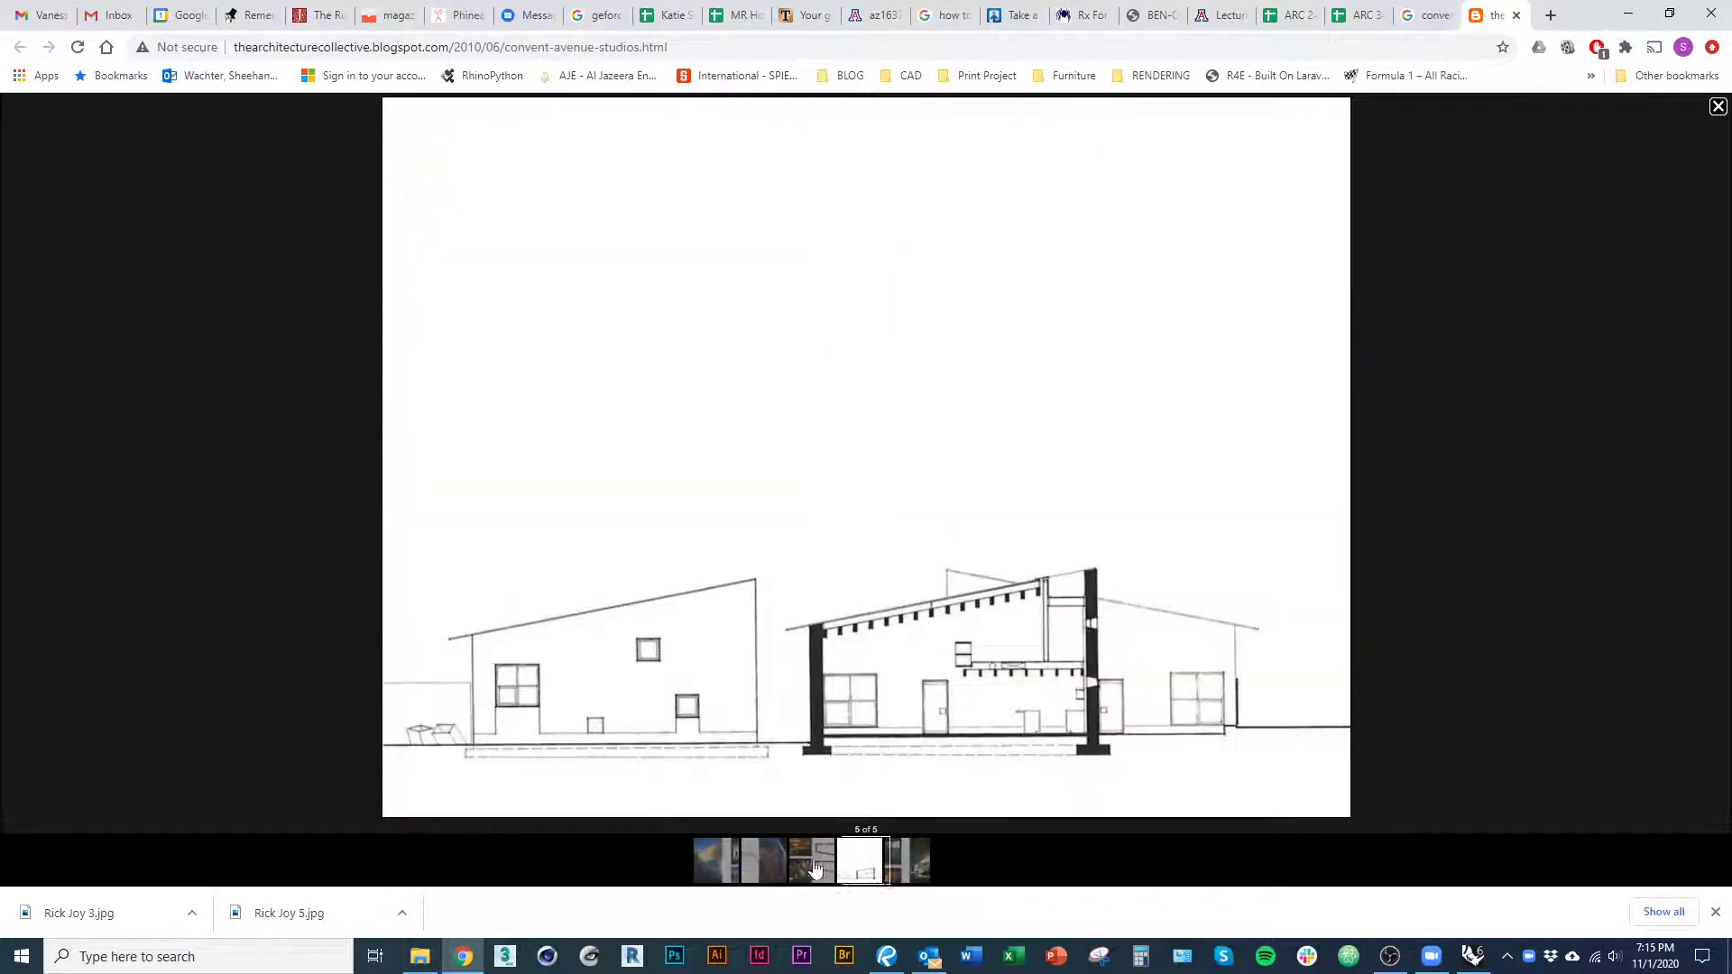
{"action": "left_click", "coordinate": [812, 867]}
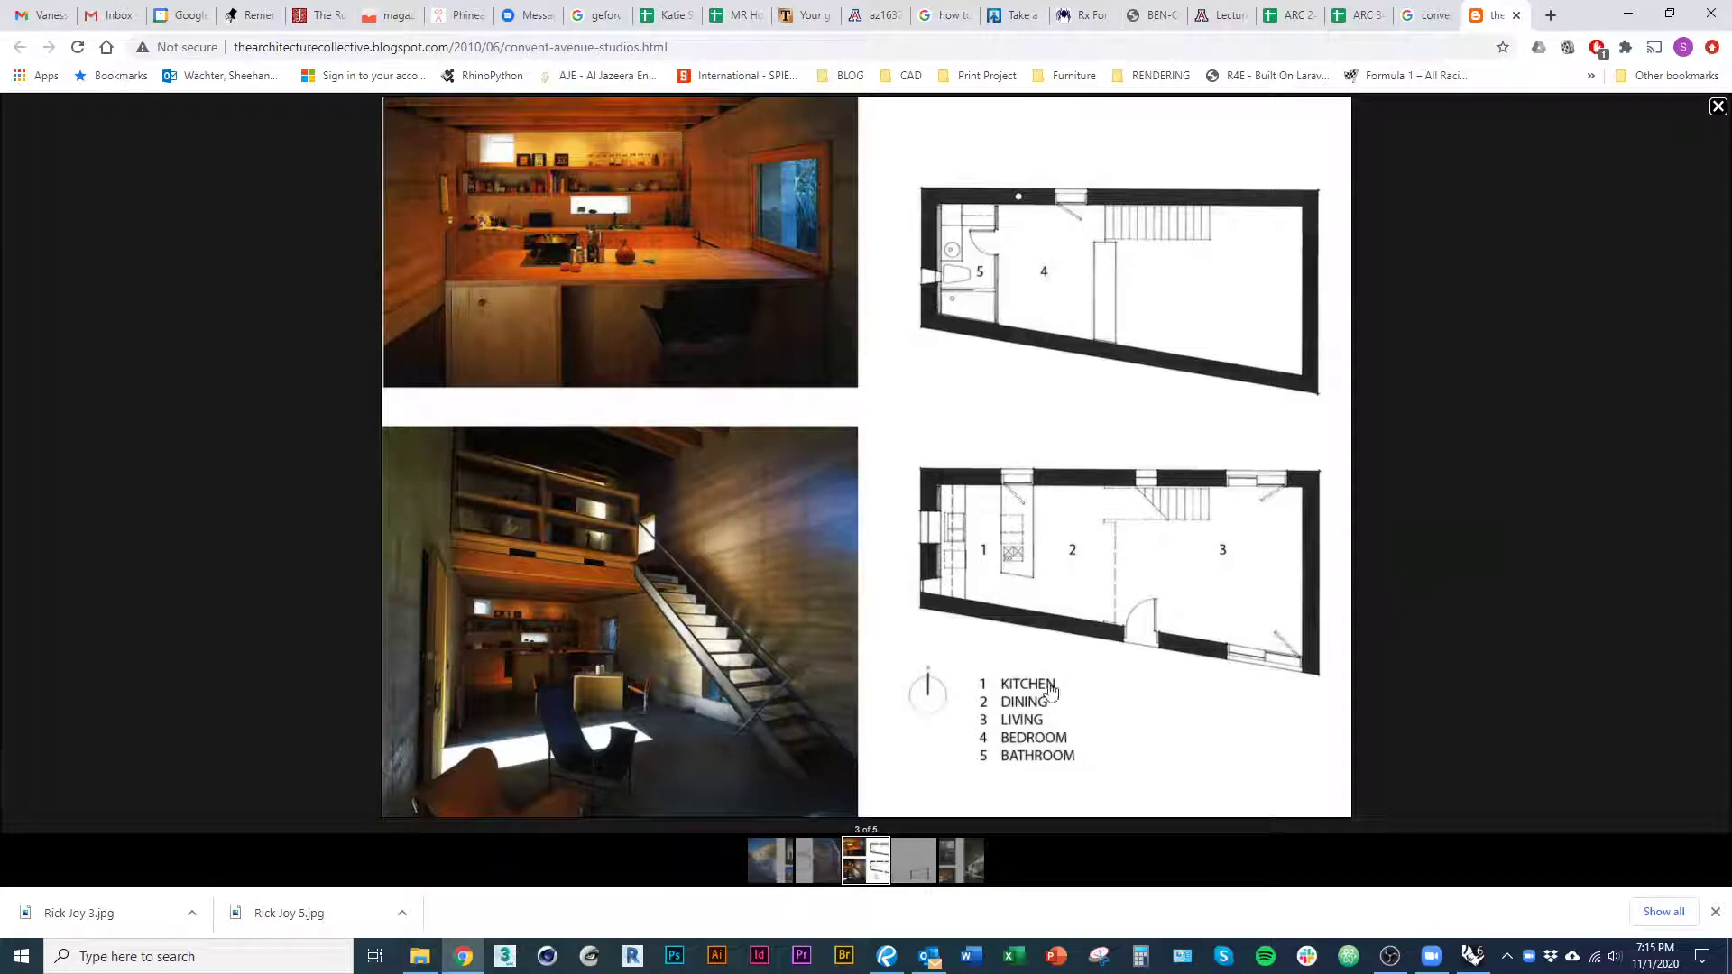
{"action": "key", "text": "alt+Tab"}
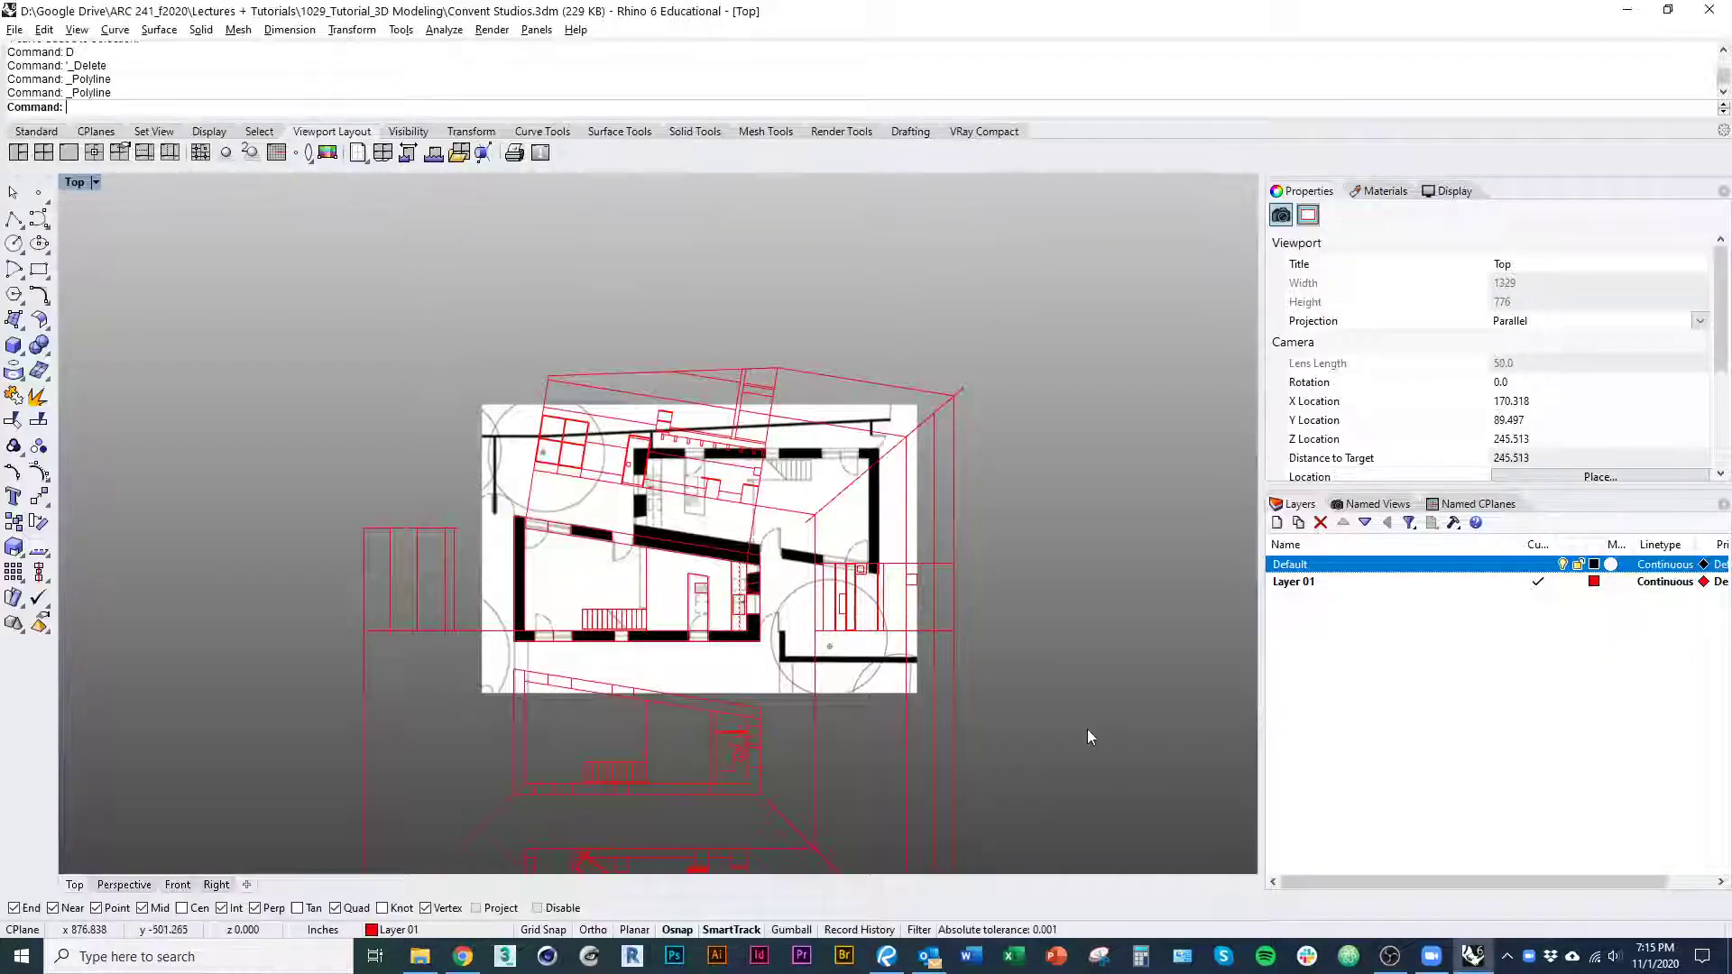
Turn off the Default layer so only the red linework of Layer 01 is displayed
{"action": "right_click_drag", "start_coordinate": [1088, 737], "coordinate": [1016, 590]}
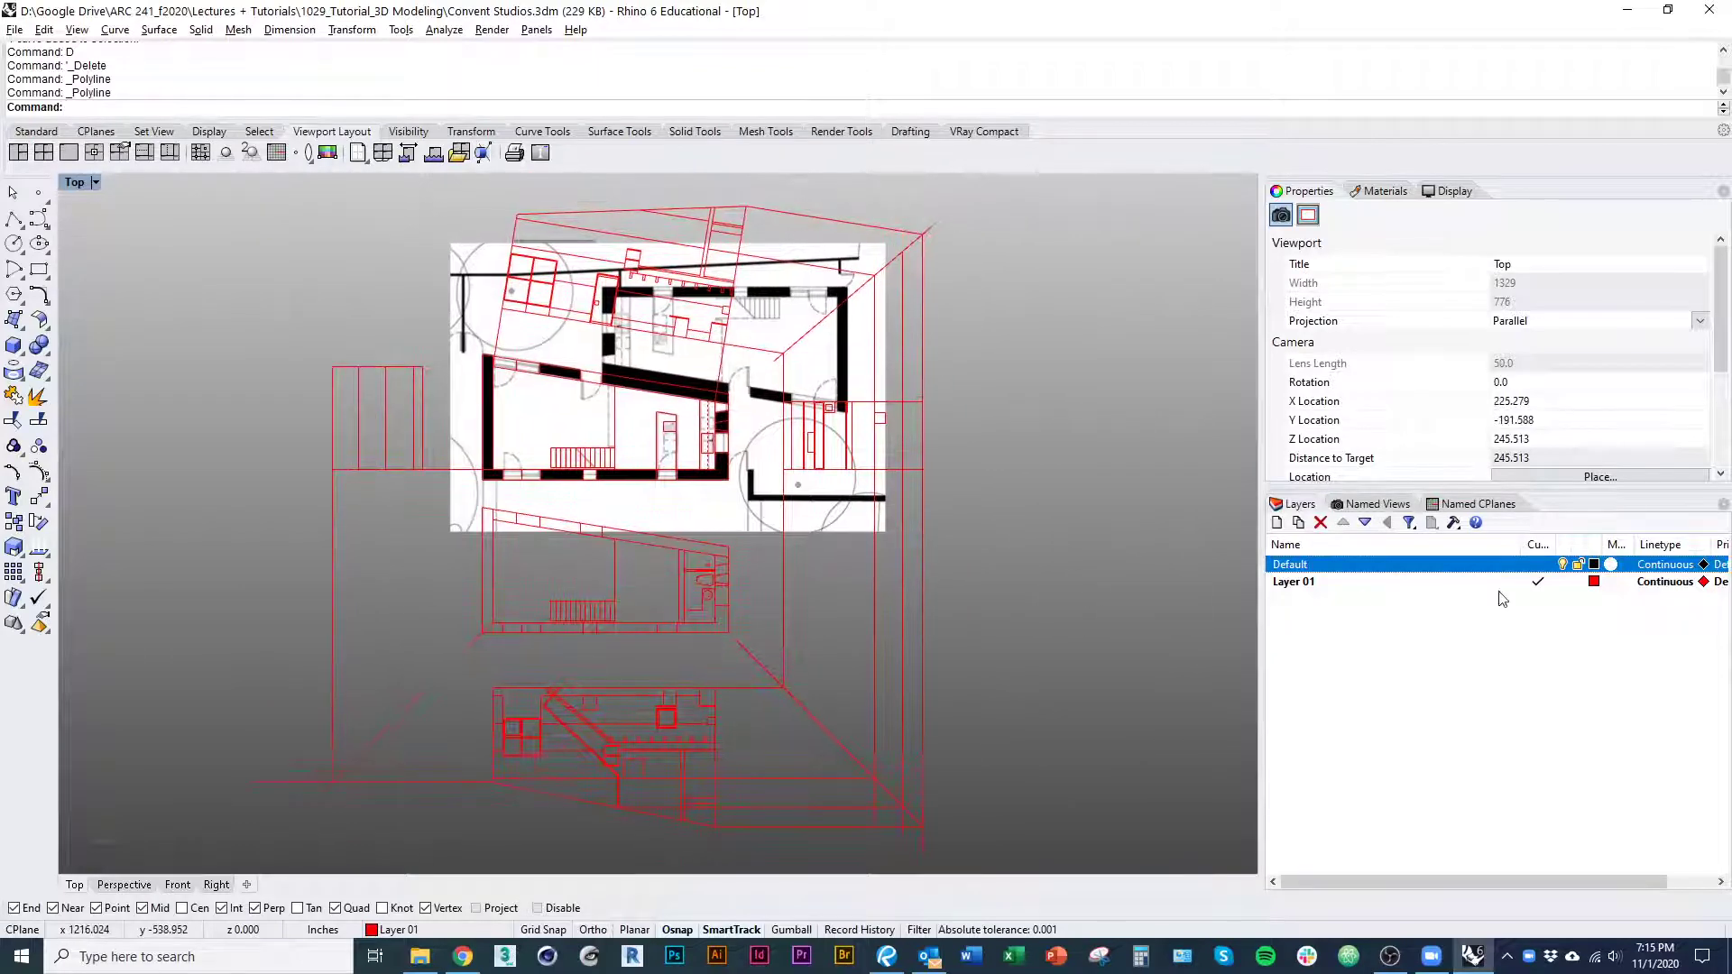
{"action": "left_click", "coordinate": [1562, 565]}
{"action": "right_click_drag", "start_coordinate": [927, 330], "coordinate": [1007, 338]}
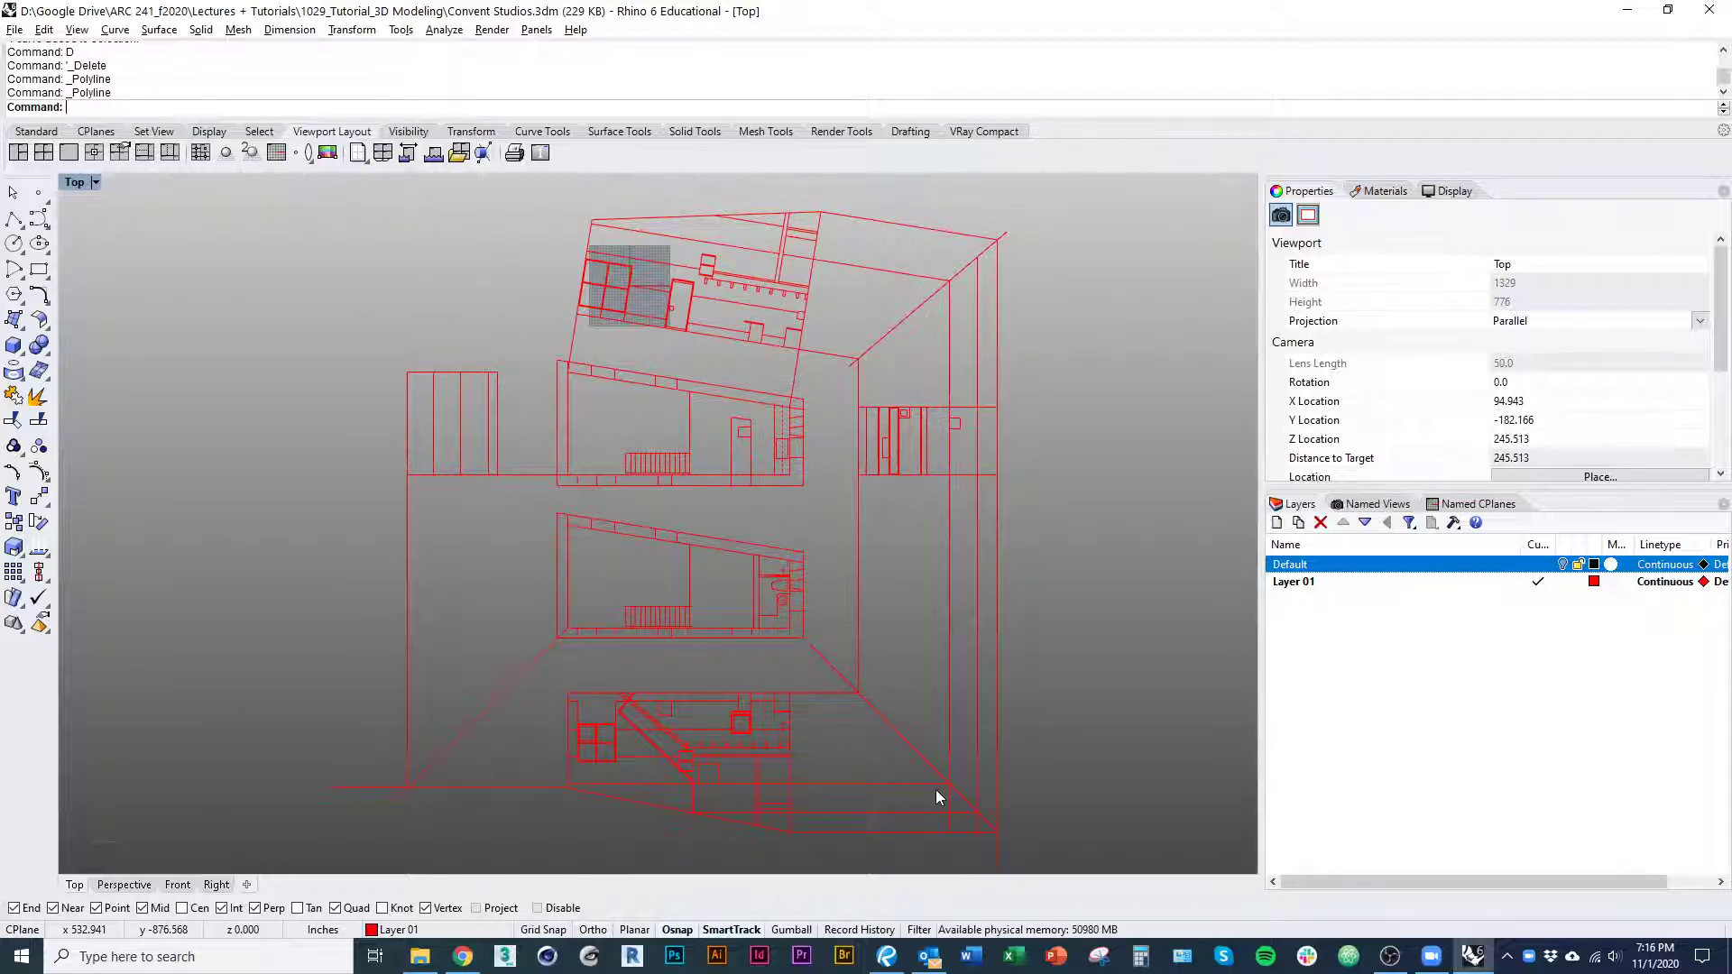
{"action": "mouse_move", "coordinate": [1075, 679]}
{"action": "right_mouse_down"}
{"action": "mouse_move", "coordinate": [1048, 630]}
{"action": "mouse_move", "coordinate": [1025, 664]}
{"action": "mouse_move", "coordinate": [993, 648]}
{"action": "right_mouse_up"}
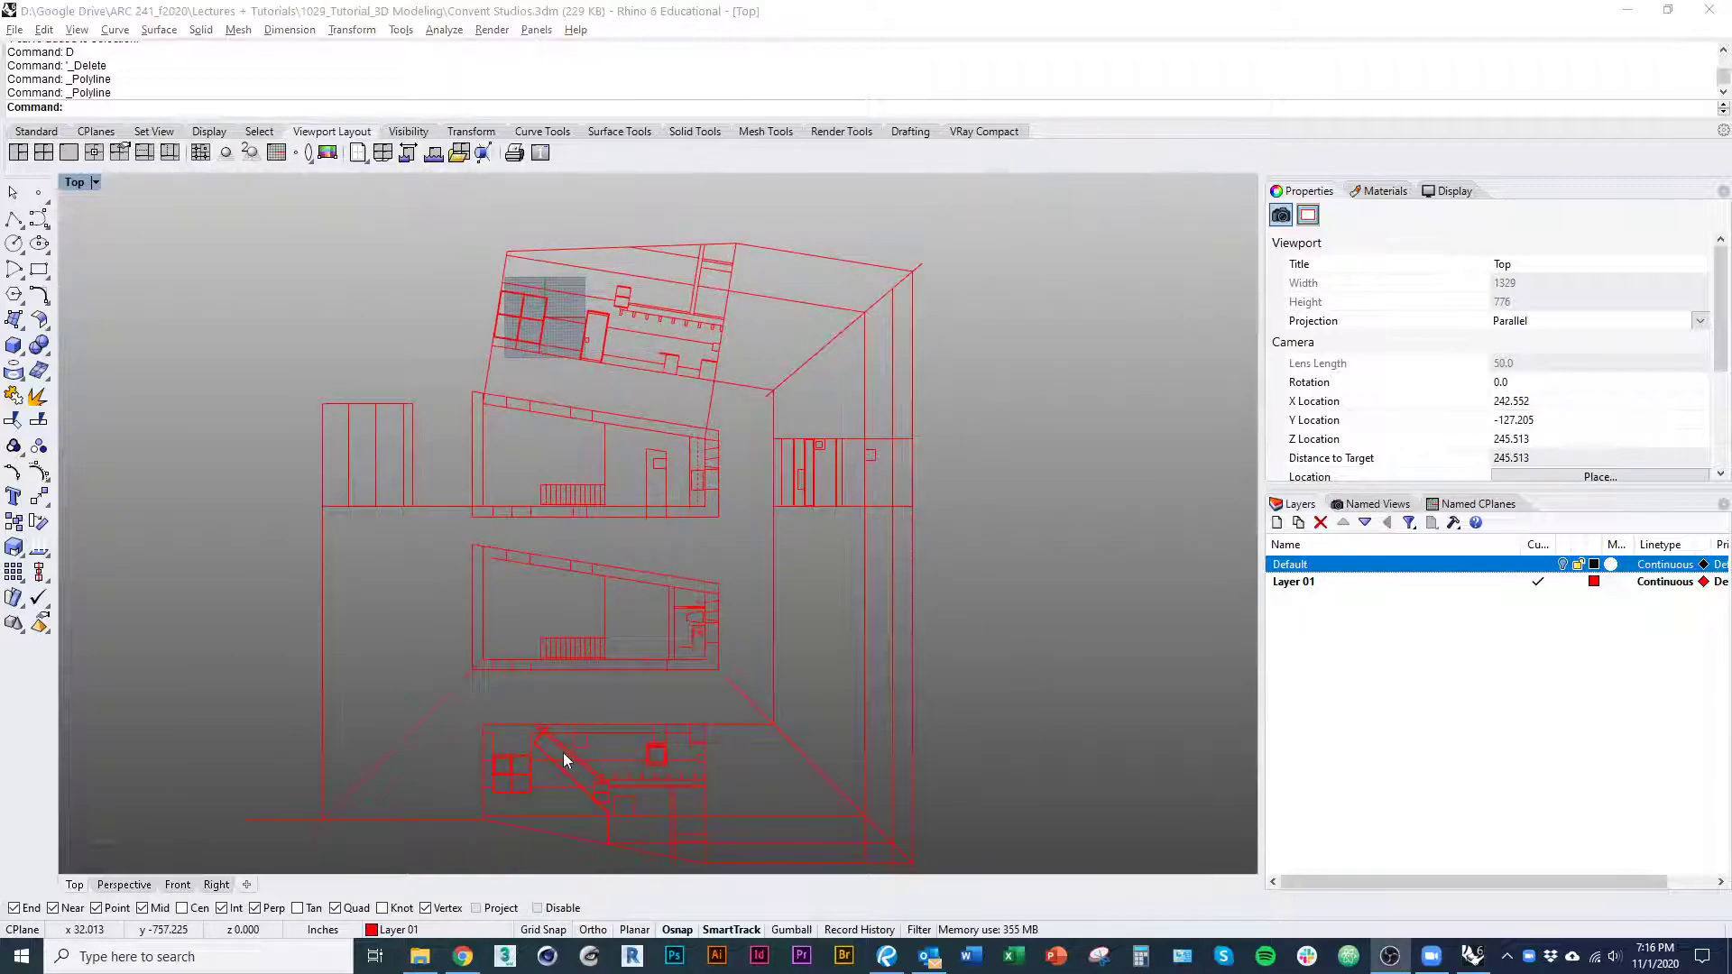
Delete the single extra curve near the lower-left corner of the tilted interior section
{"action": "right_click_drag", "start_coordinate": [671, 541], "coordinate": [617, 650]}
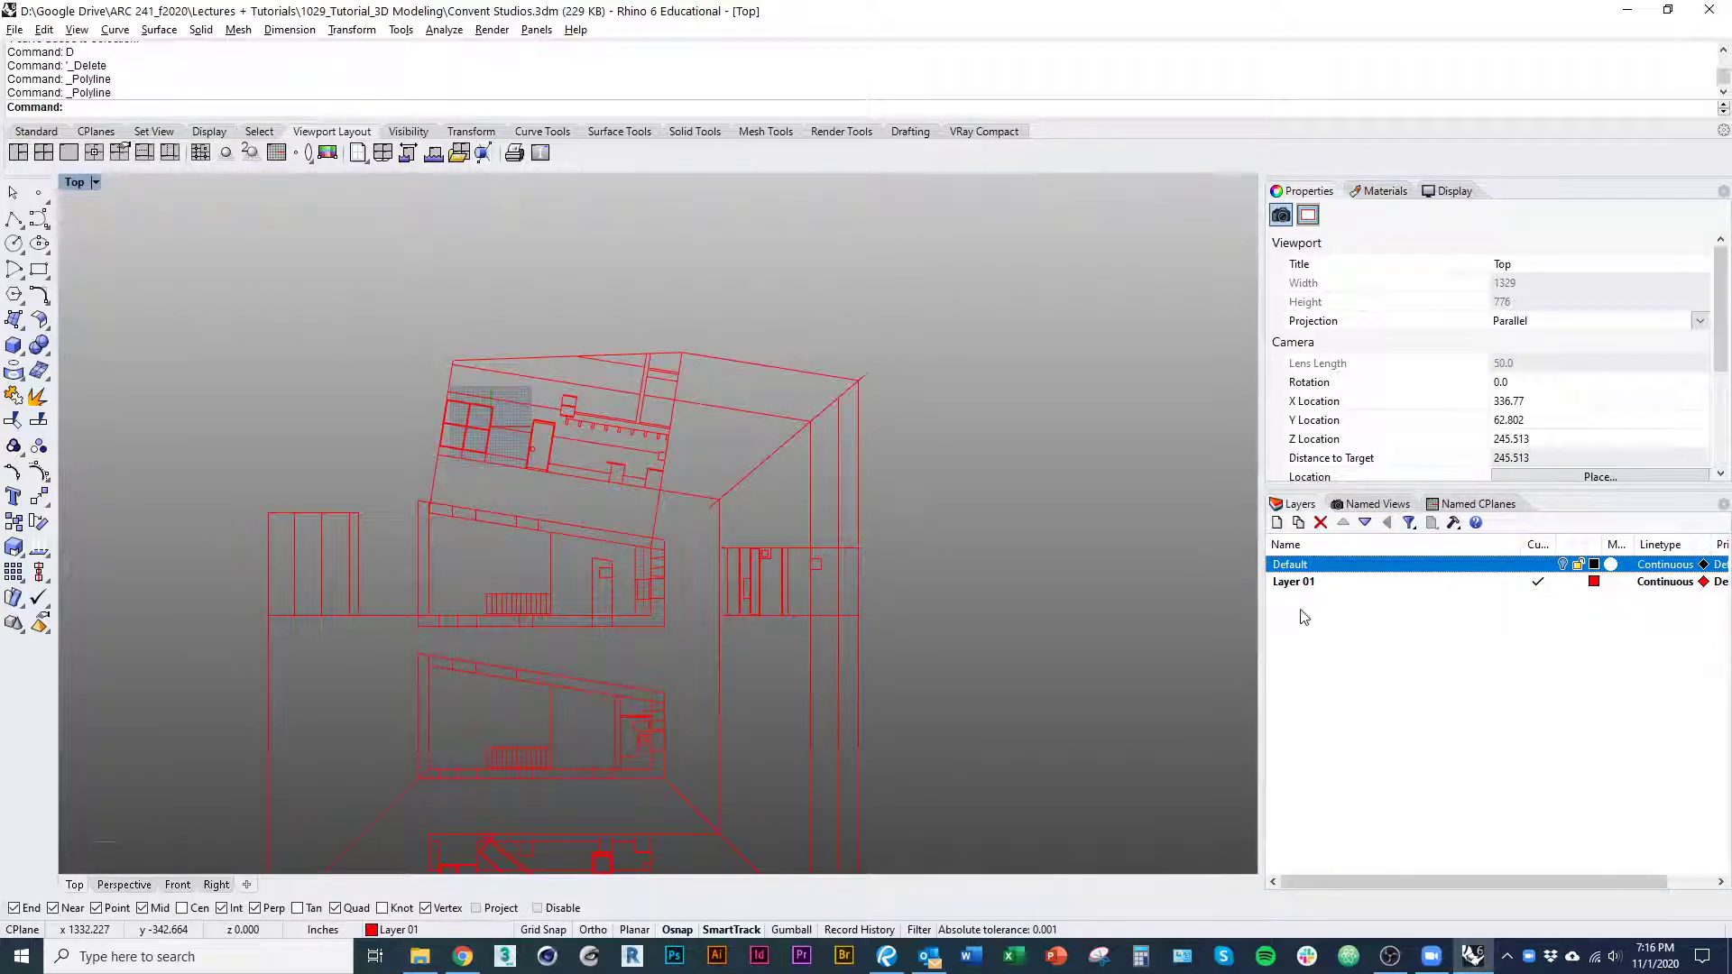
{"action": "right_click_drag", "start_coordinate": [948, 638], "coordinate": [939, 613]}
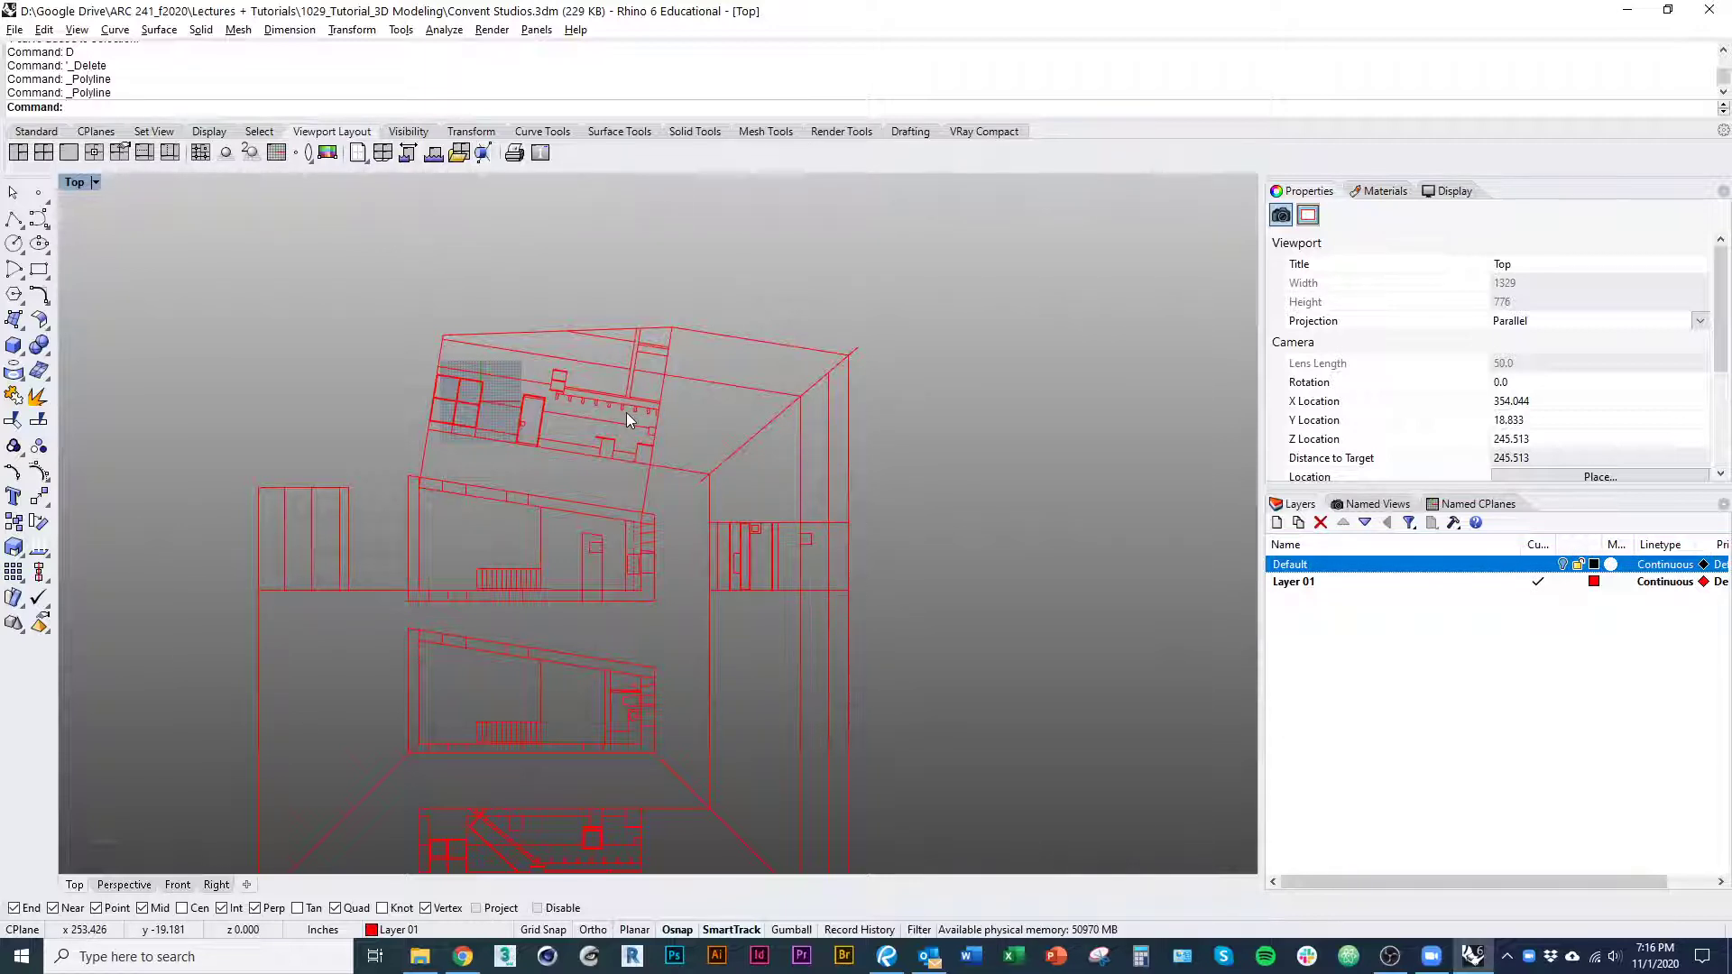
{"action": "mouse_move", "coordinate": [614, 547]}
{"action": "right_mouse_down"}
{"action": "mouse_move", "coordinate": [673, 607]}
{"action": "mouse_move", "coordinate": [641, 641]}
{"action": "mouse_move", "coordinate": [599, 456]}
{"action": "mouse_move", "coordinate": [609, 403]}
{"action": "mouse_move", "coordinate": [577, 545]}
{"action": "mouse_move", "coordinate": [593, 578]}
{"action": "right_mouse_up"}
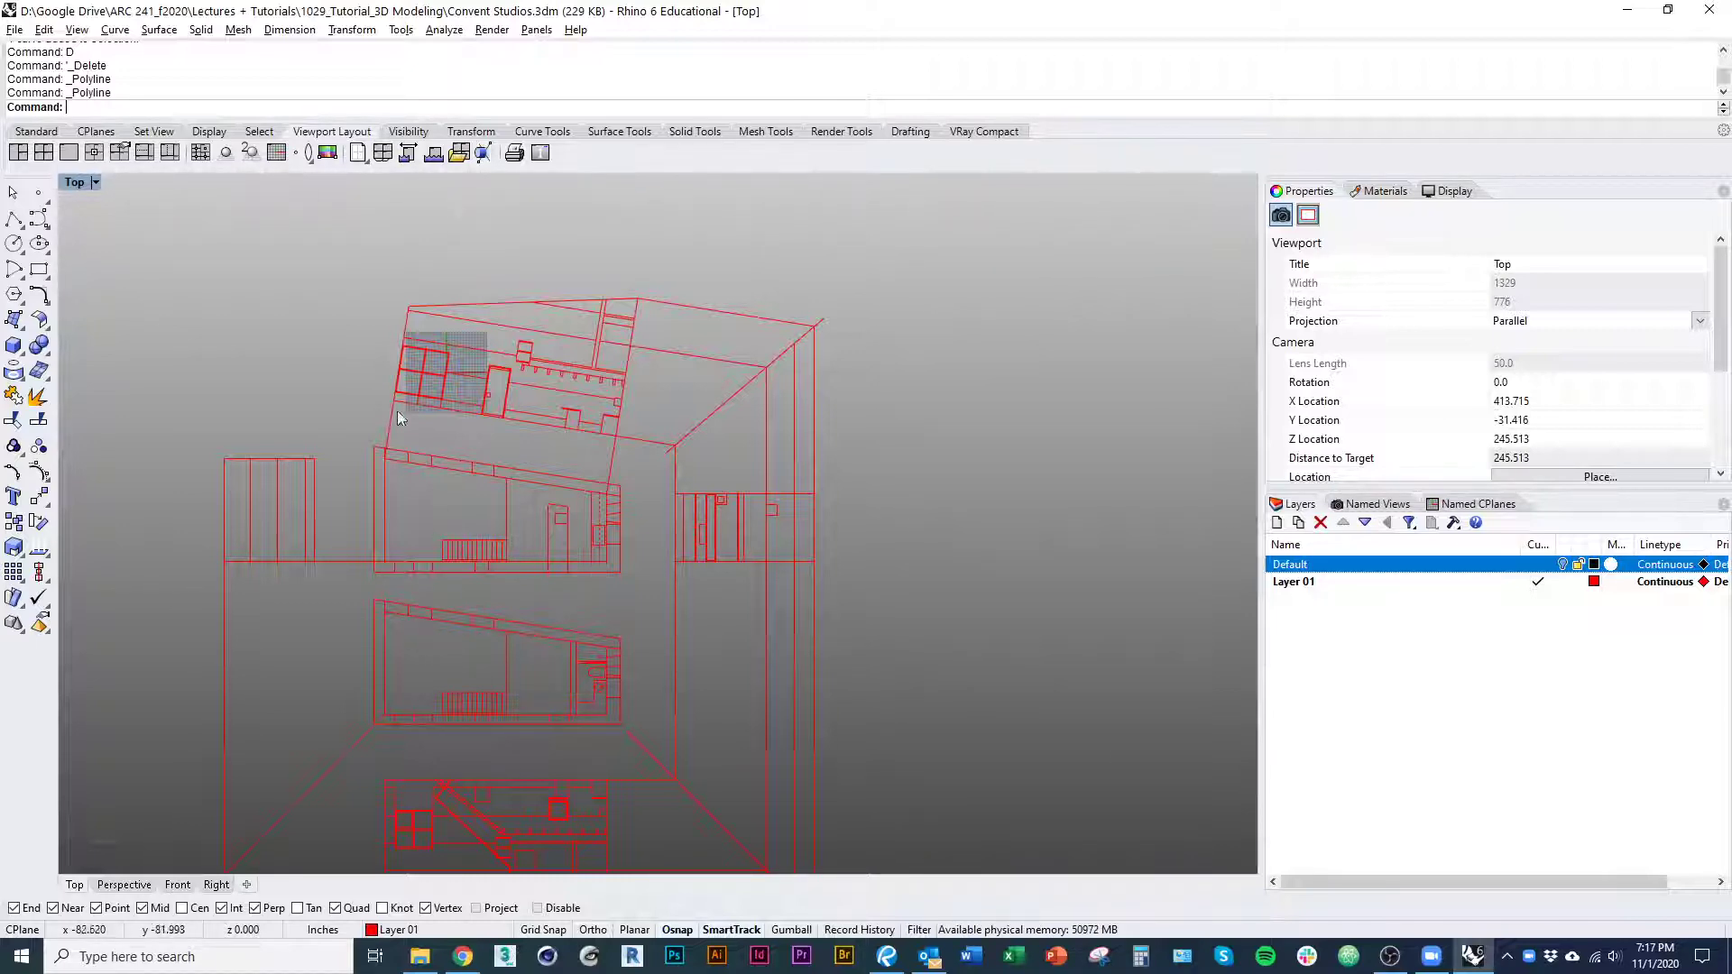
{"action": "scroll", "coordinate": [399, 408], "scroll_direction": "up", "scroll_amount": 5}
{"action": "left_click", "coordinate": [463, 396]}
{"action": "type", "text": "d"}
{"action": "key", "text": "space"}
{"action": "scroll", "coordinate": [486, 460], "scroll_direction": "down", "scroll_amount": 7}
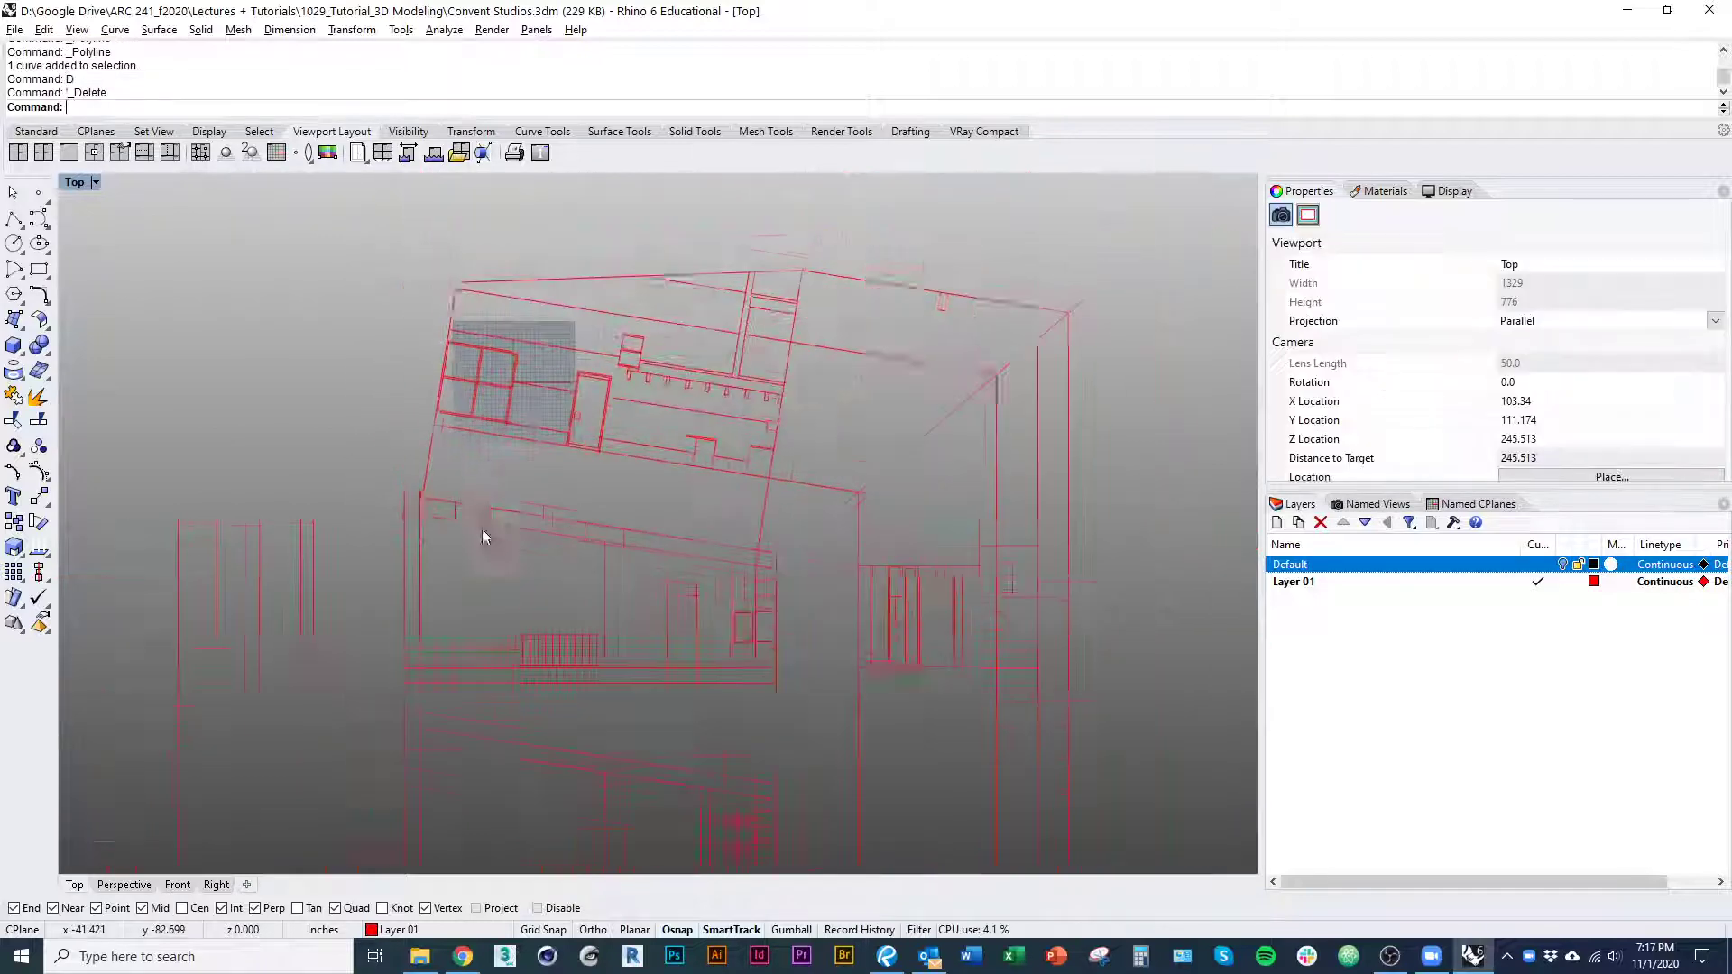
Select all curves of the tilted interior section above the upper floor plan
{"action": "mouse_move", "coordinate": [485, 469]}
{"action": "right_mouse_down"}
{"action": "mouse_move", "coordinate": [402, 411]}
{"action": "mouse_move", "coordinate": [378, 425]}
{"action": "mouse_move", "coordinate": [452, 545]}
{"action": "mouse_move", "coordinate": [411, 350]}
{"action": "right_mouse_up"}
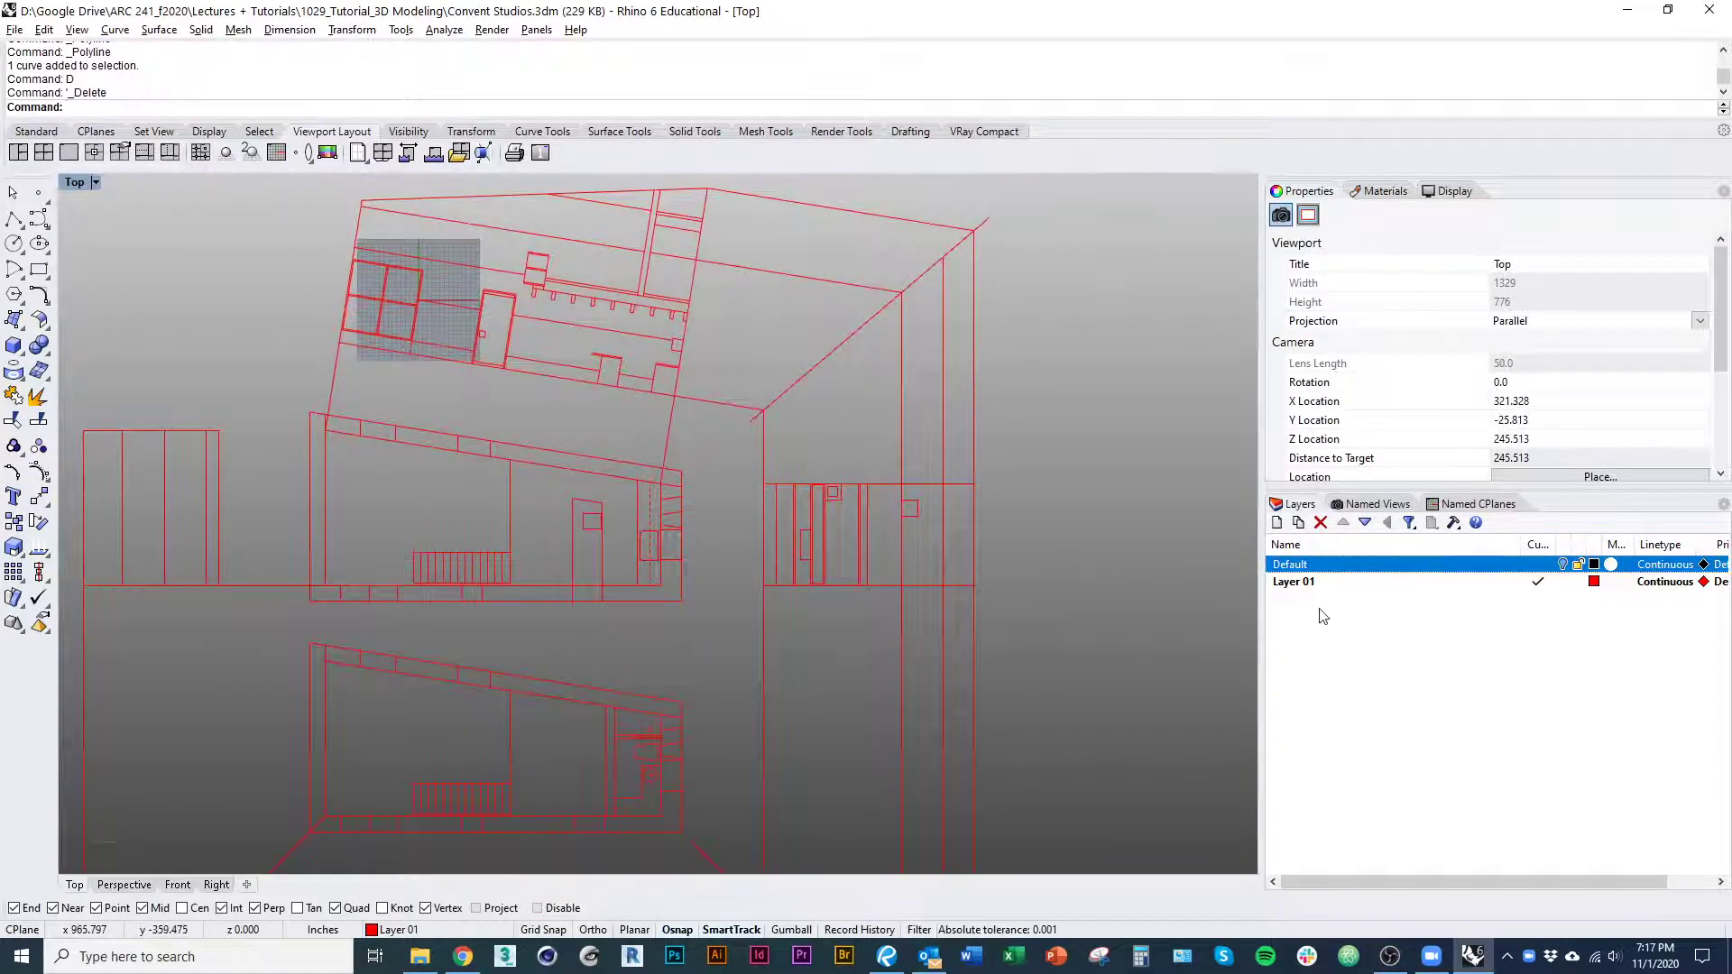
{"action": "right_click_drag", "start_coordinate": [458, 458], "coordinate": [527, 691]}
{"action": "left_click_drag", "start_coordinate": [346, 322], "coordinate": [811, 647]}
{"action": "mouse_move", "coordinate": [651, 722]}
{"action": "right_mouse_down"}
{"action": "mouse_move", "coordinate": [472, 495]}
{"action": "mouse_move", "coordinate": [468, 318]}
{"action": "right_mouse_up"}
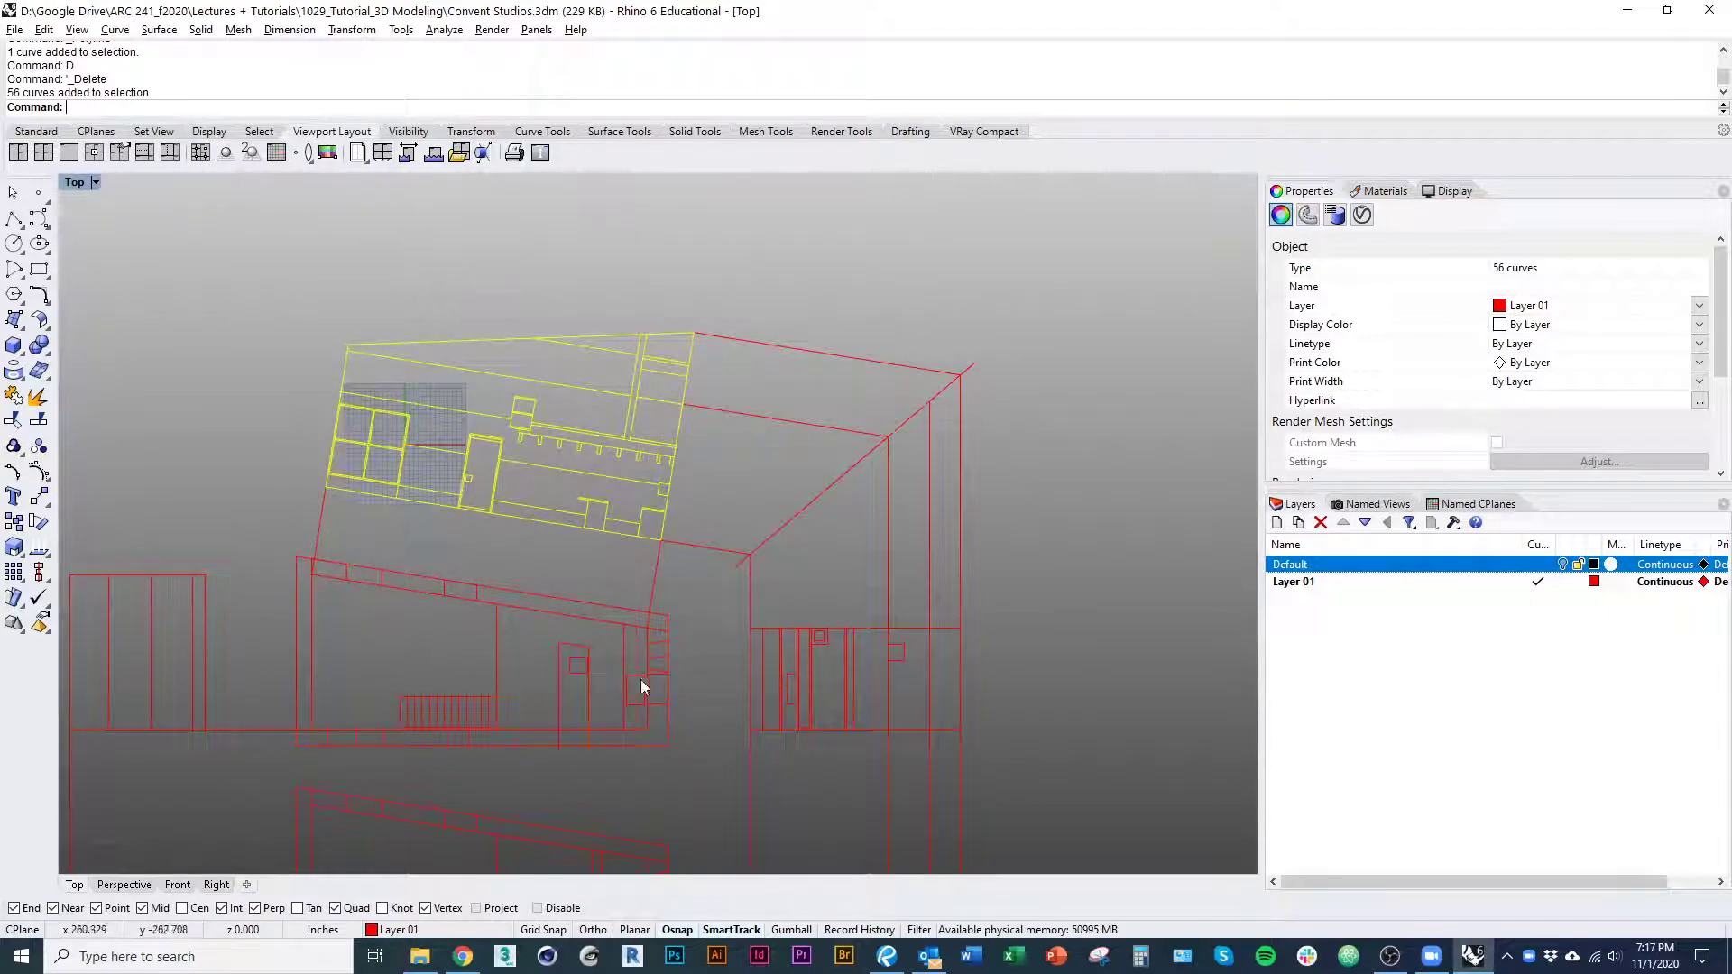
Set the viewport to the NE isometric view with the section curves selected
{"action": "mouse_move", "coordinate": [682, 711]}
{"action": "right_mouse_down", "text": "ctrl+shift"}
{"action": "mouse_move", "coordinate": [683, 733]}
{"action": "mouse_move", "coordinate": [631, 642]}
{"action": "mouse_move", "coordinate": [635, 681]}
{"action": "right_mouse_up", "text": "ctrl+shift"}
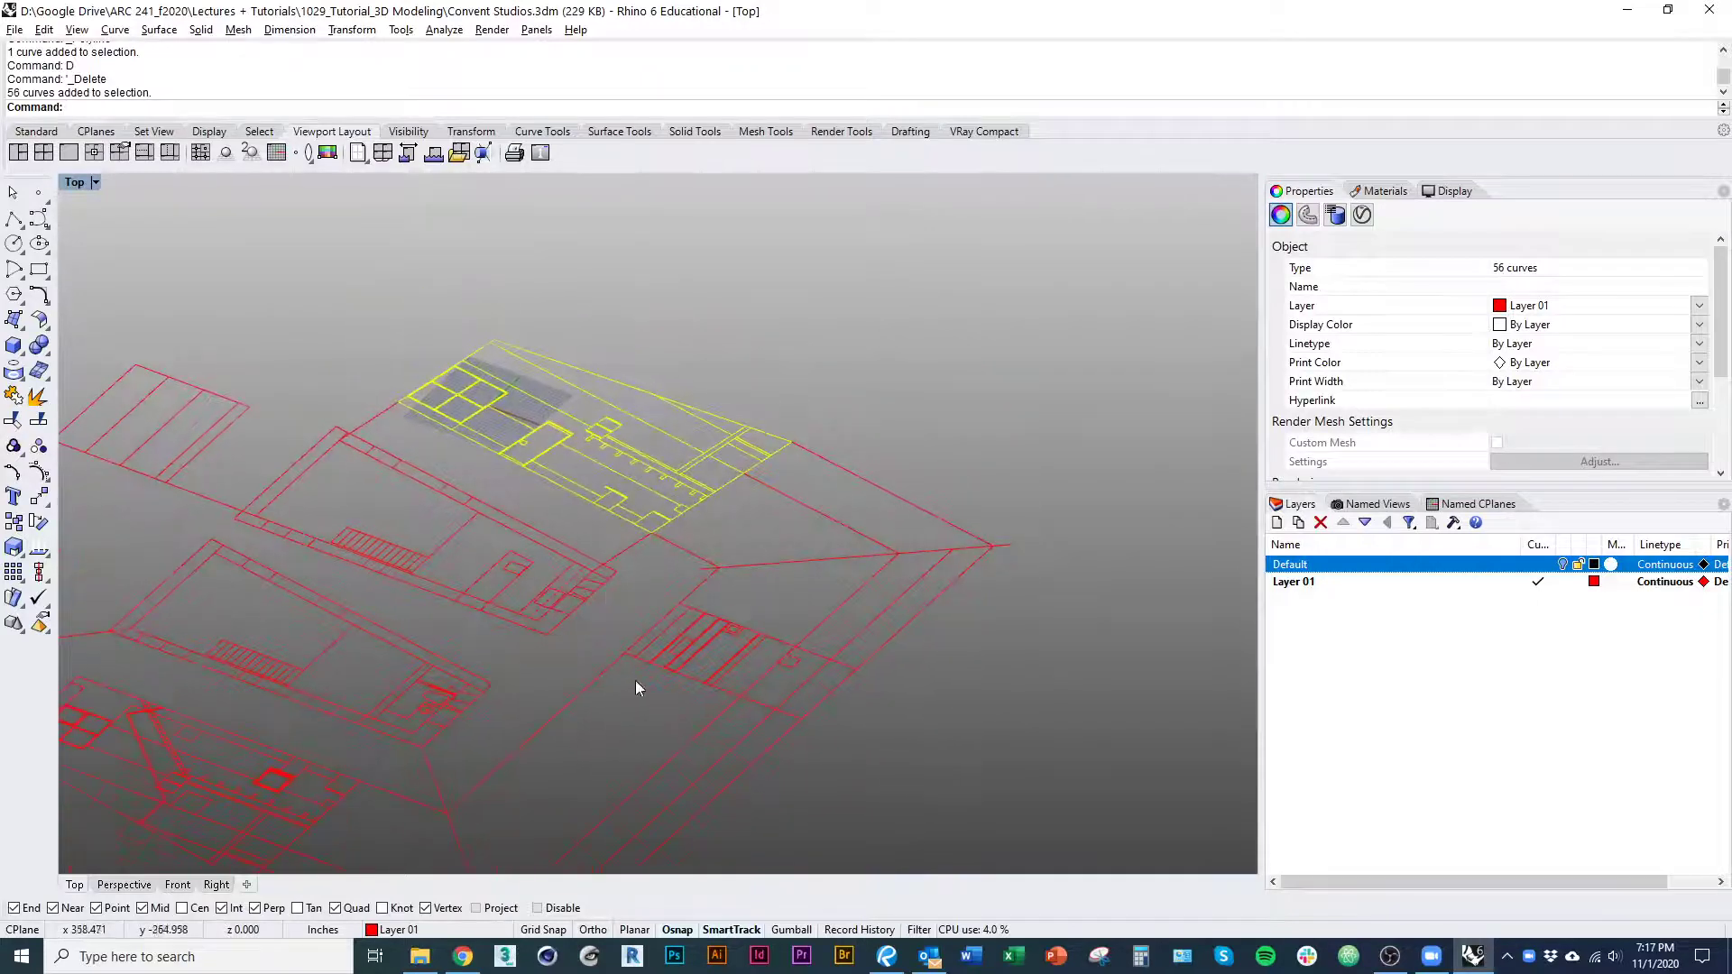
{"action": "left_click", "coordinate": [95, 182]}
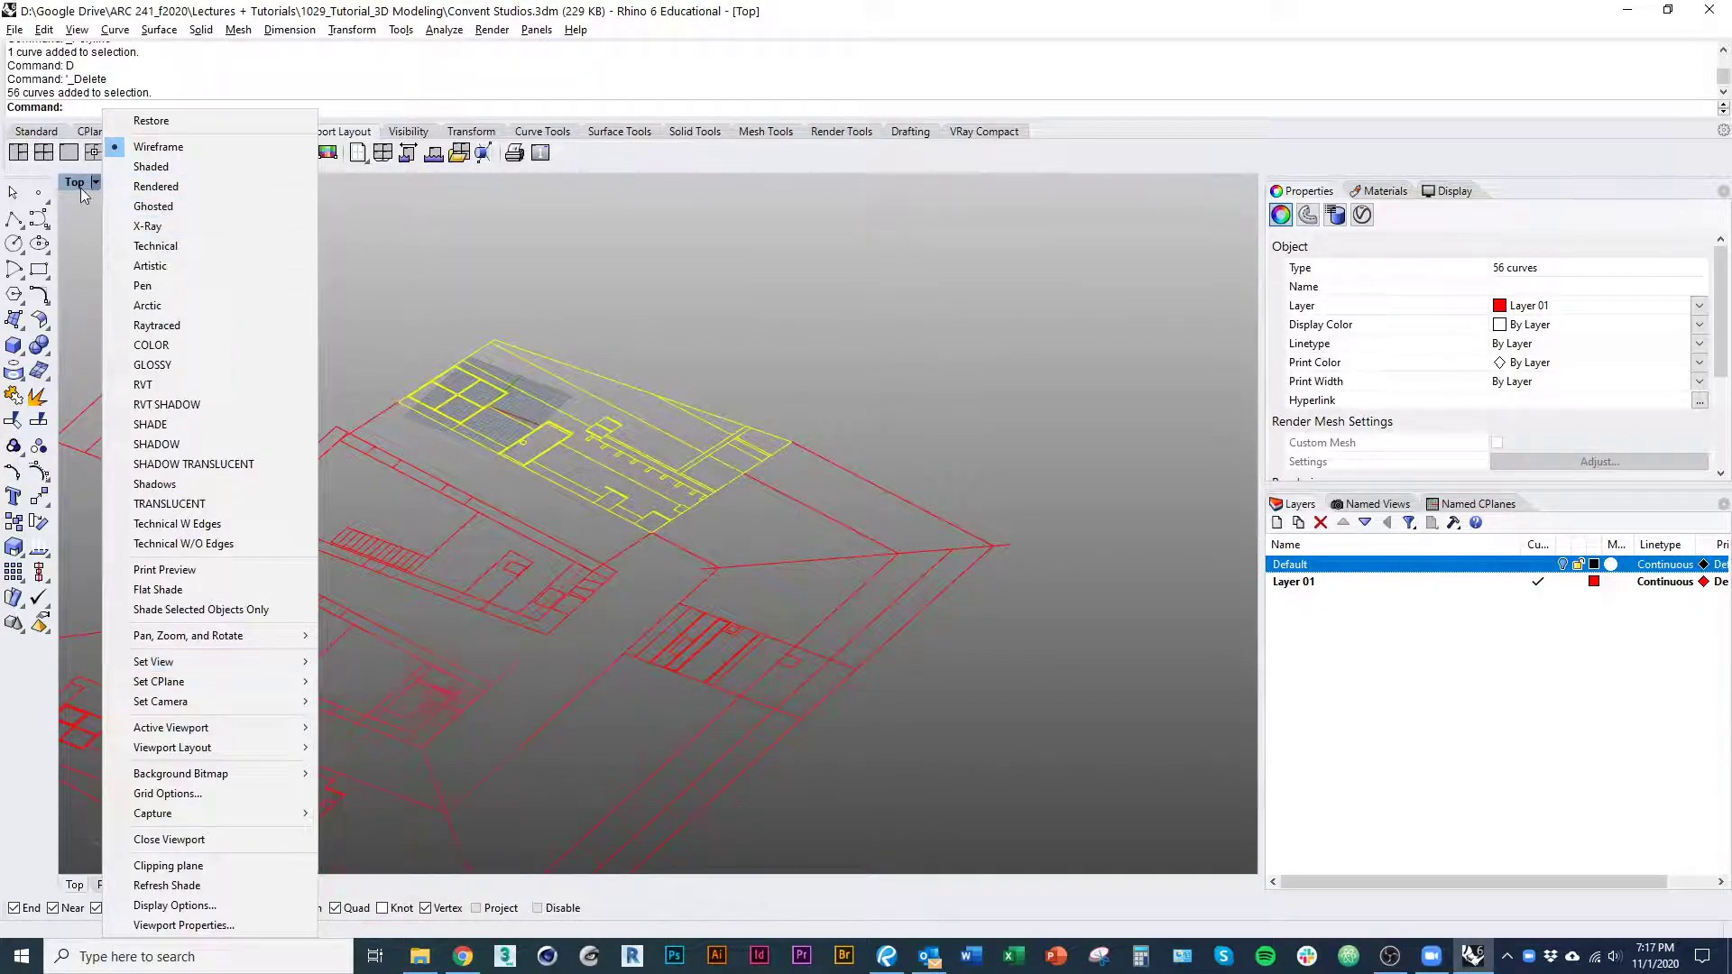
{"action": "mouse_move", "coordinate": [285, 662]}
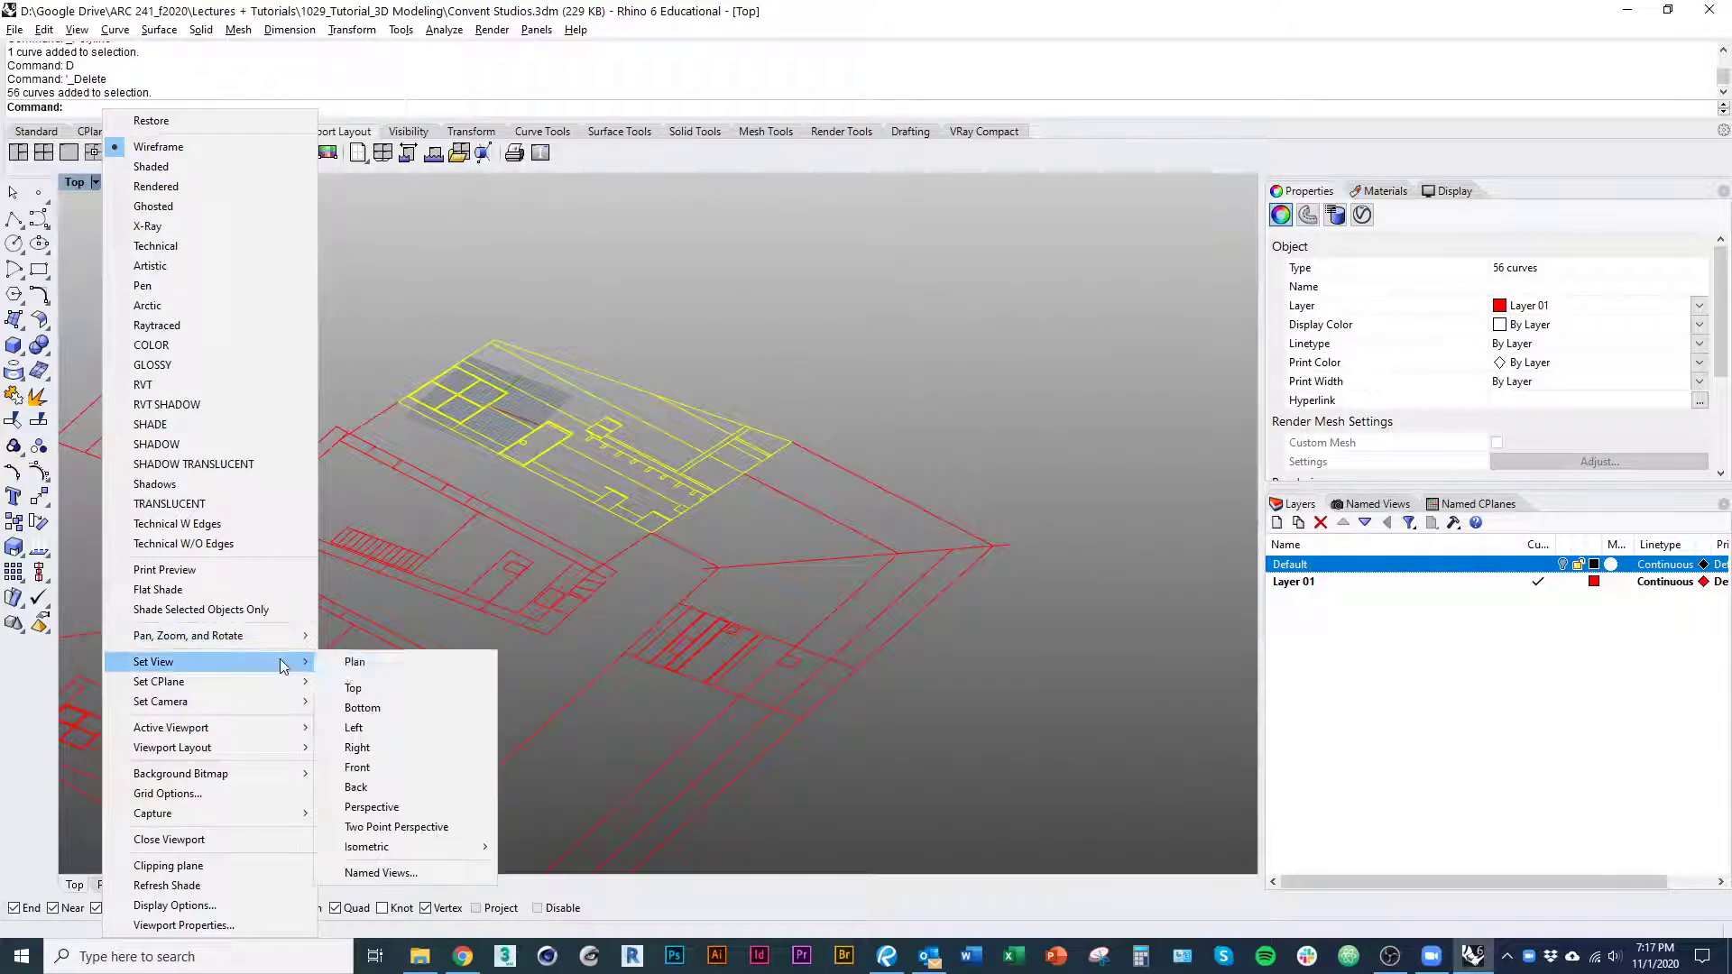
{"action": "mouse_move", "coordinate": [468, 855]}
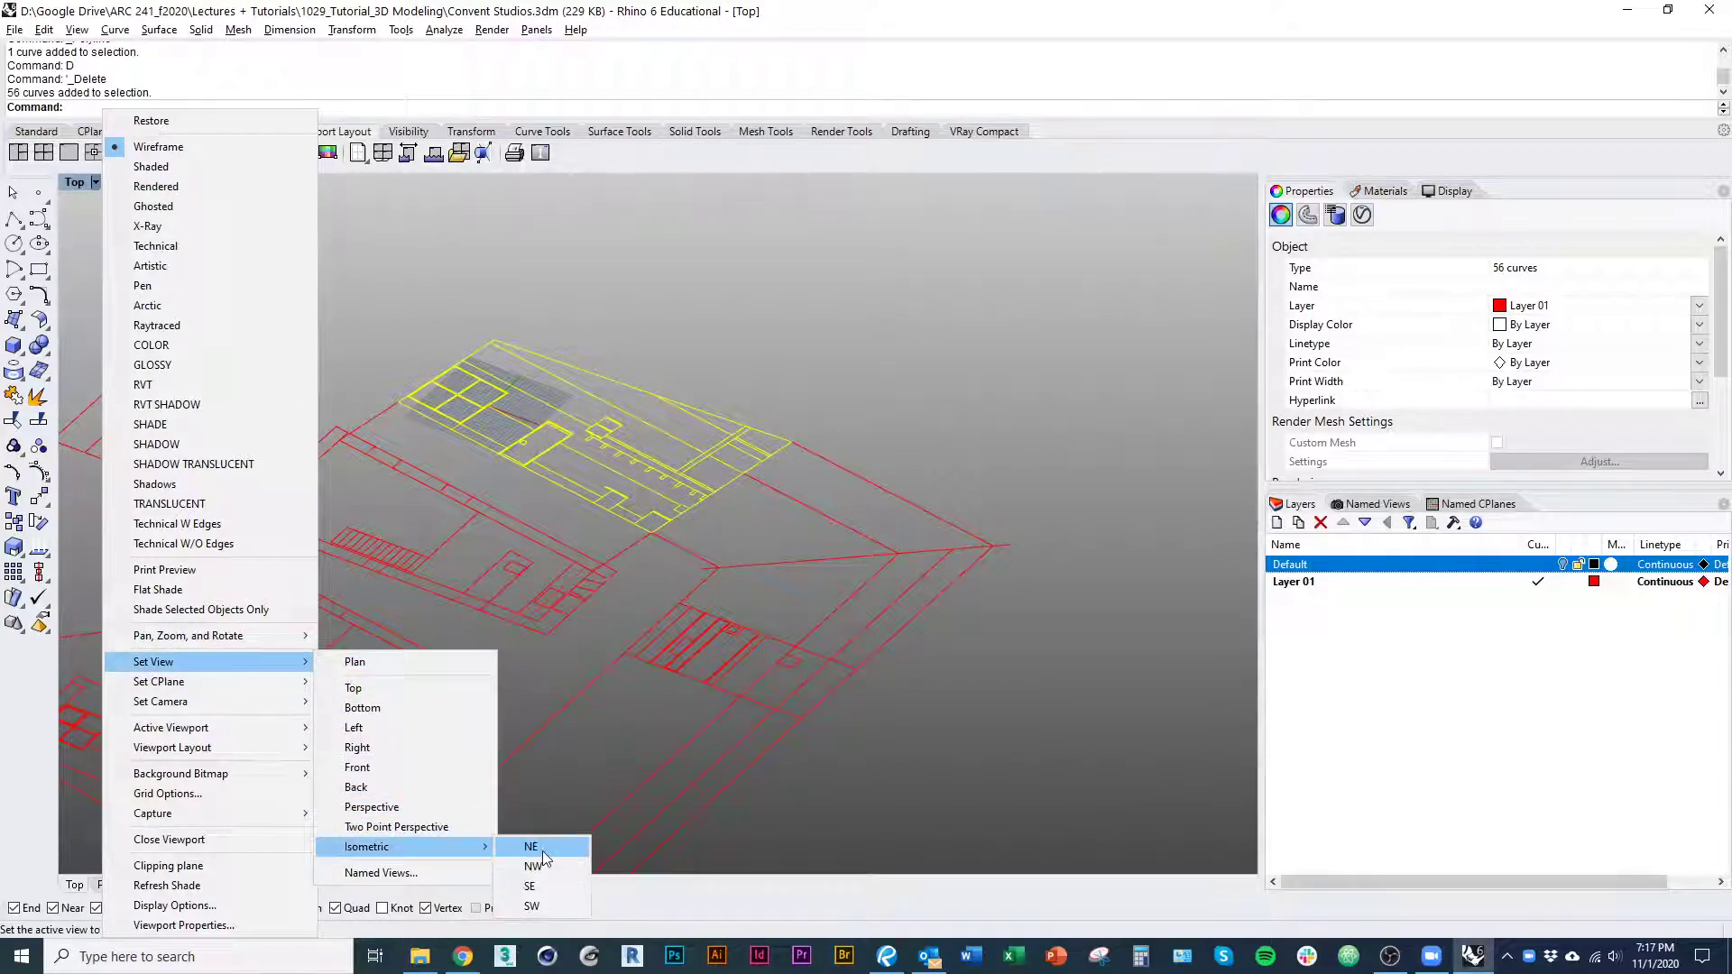
{"action": "left_click", "coordinate": [569, 849]}
{"action": "right_click_drag", "start_coordinate": [810, 680], "coordinate": [529, 636]}
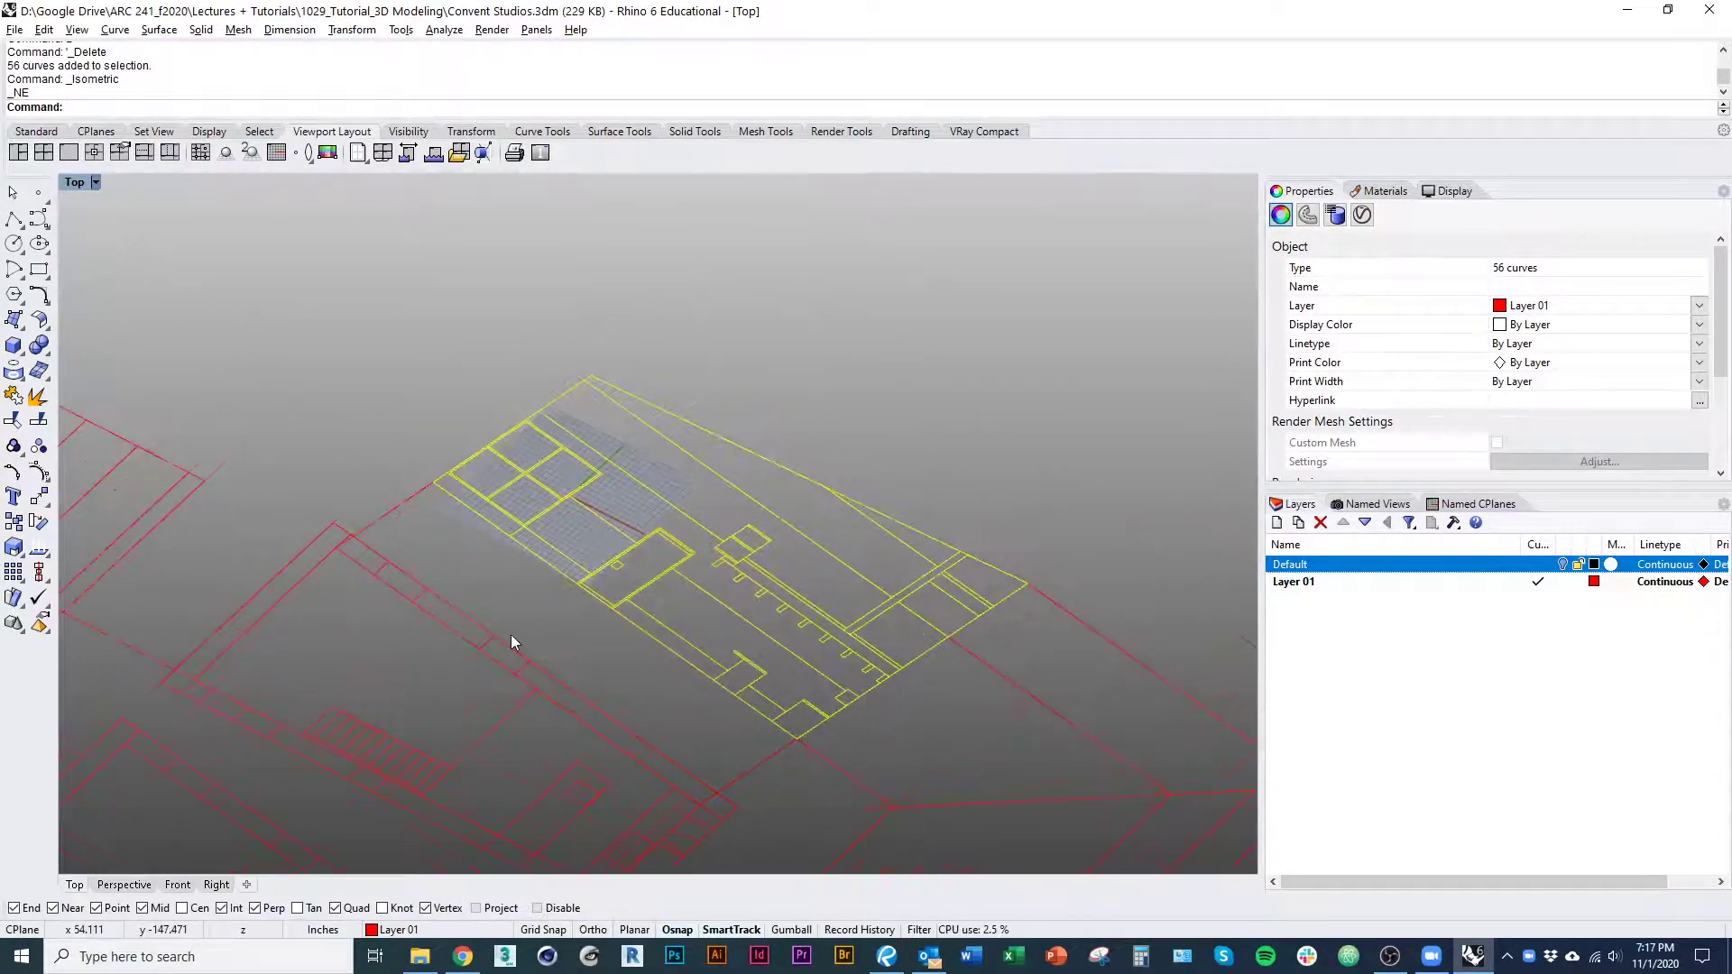
{"action": "key", "text": "Return"}
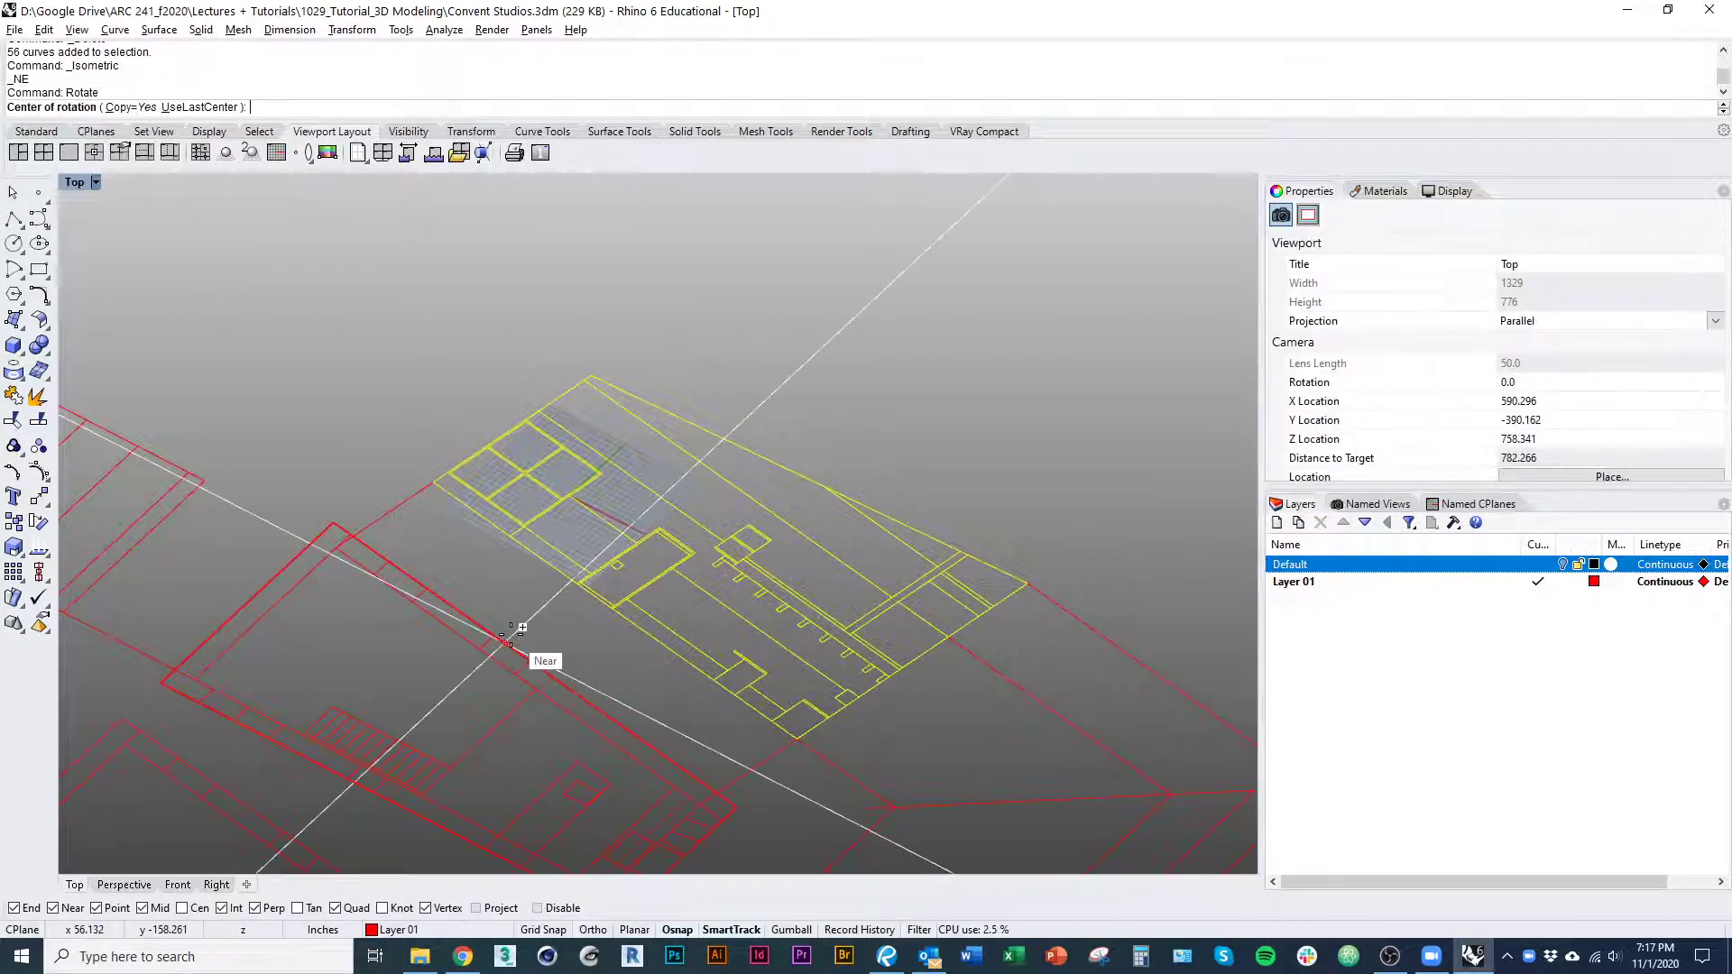
{"action": "right_click_drag", "start_coordinate": [517, 629], "coordinate": [438, 578], "text": "shift"}
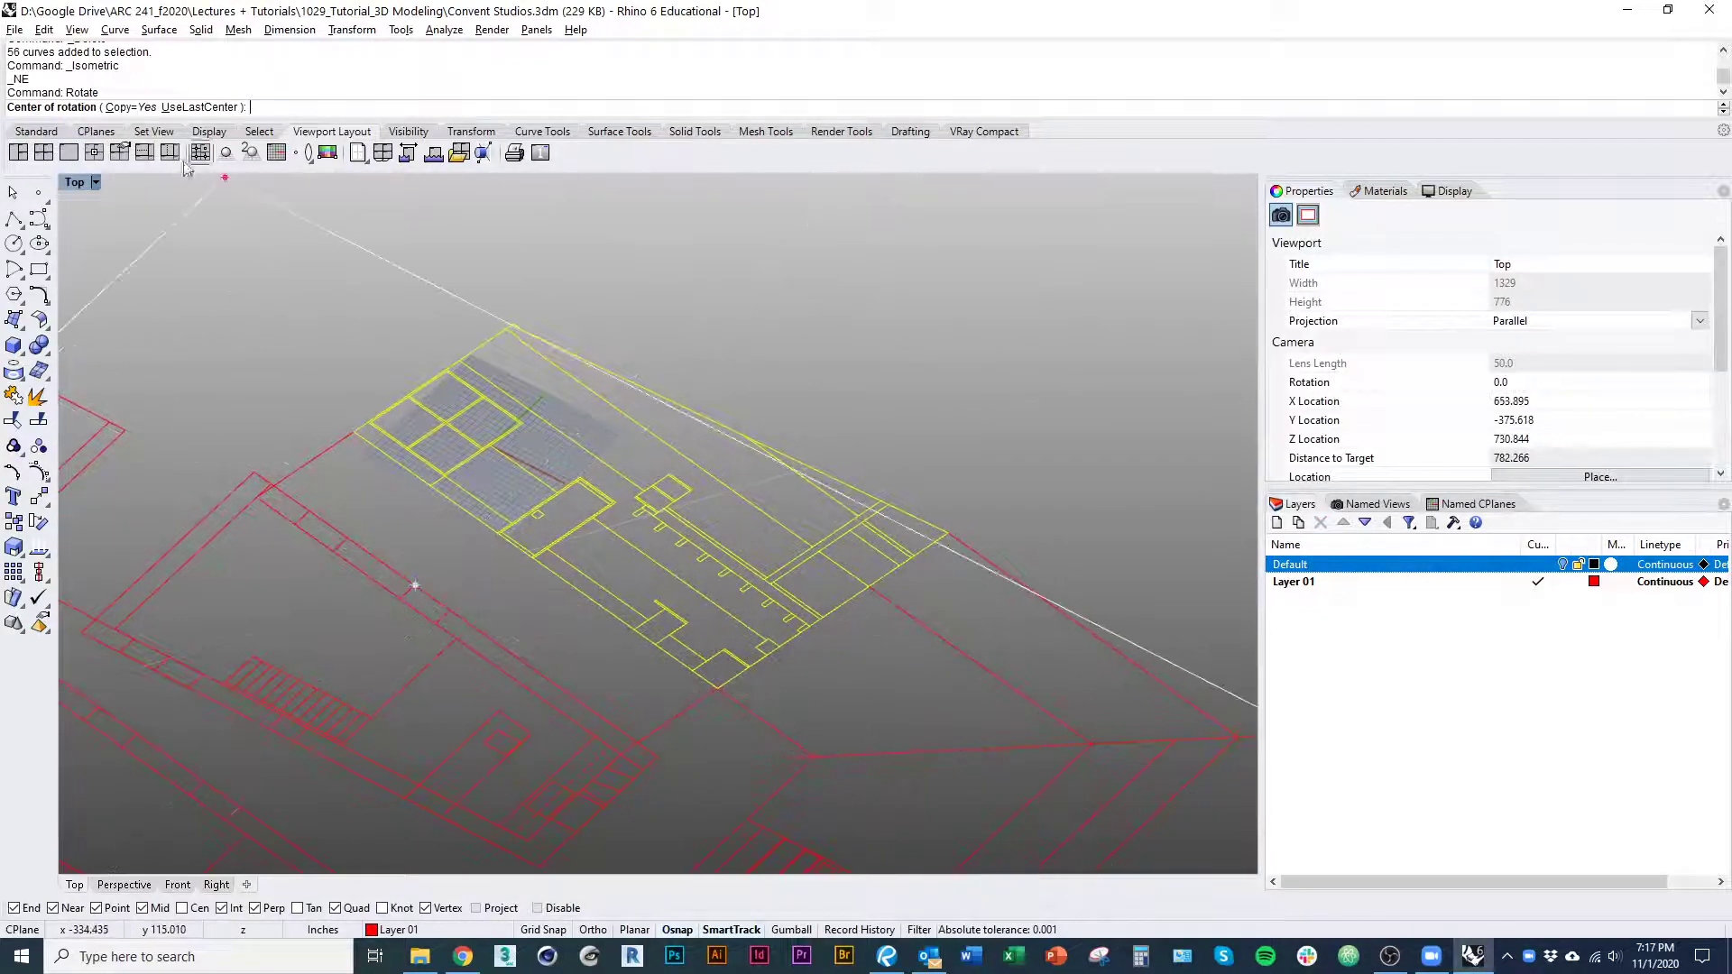
{"action": "key", "text": "Escape"}
{"action": "right_click_drag", "start_coordinate": [289, 328], "coordinate": [280, 413], "text": "shift"}
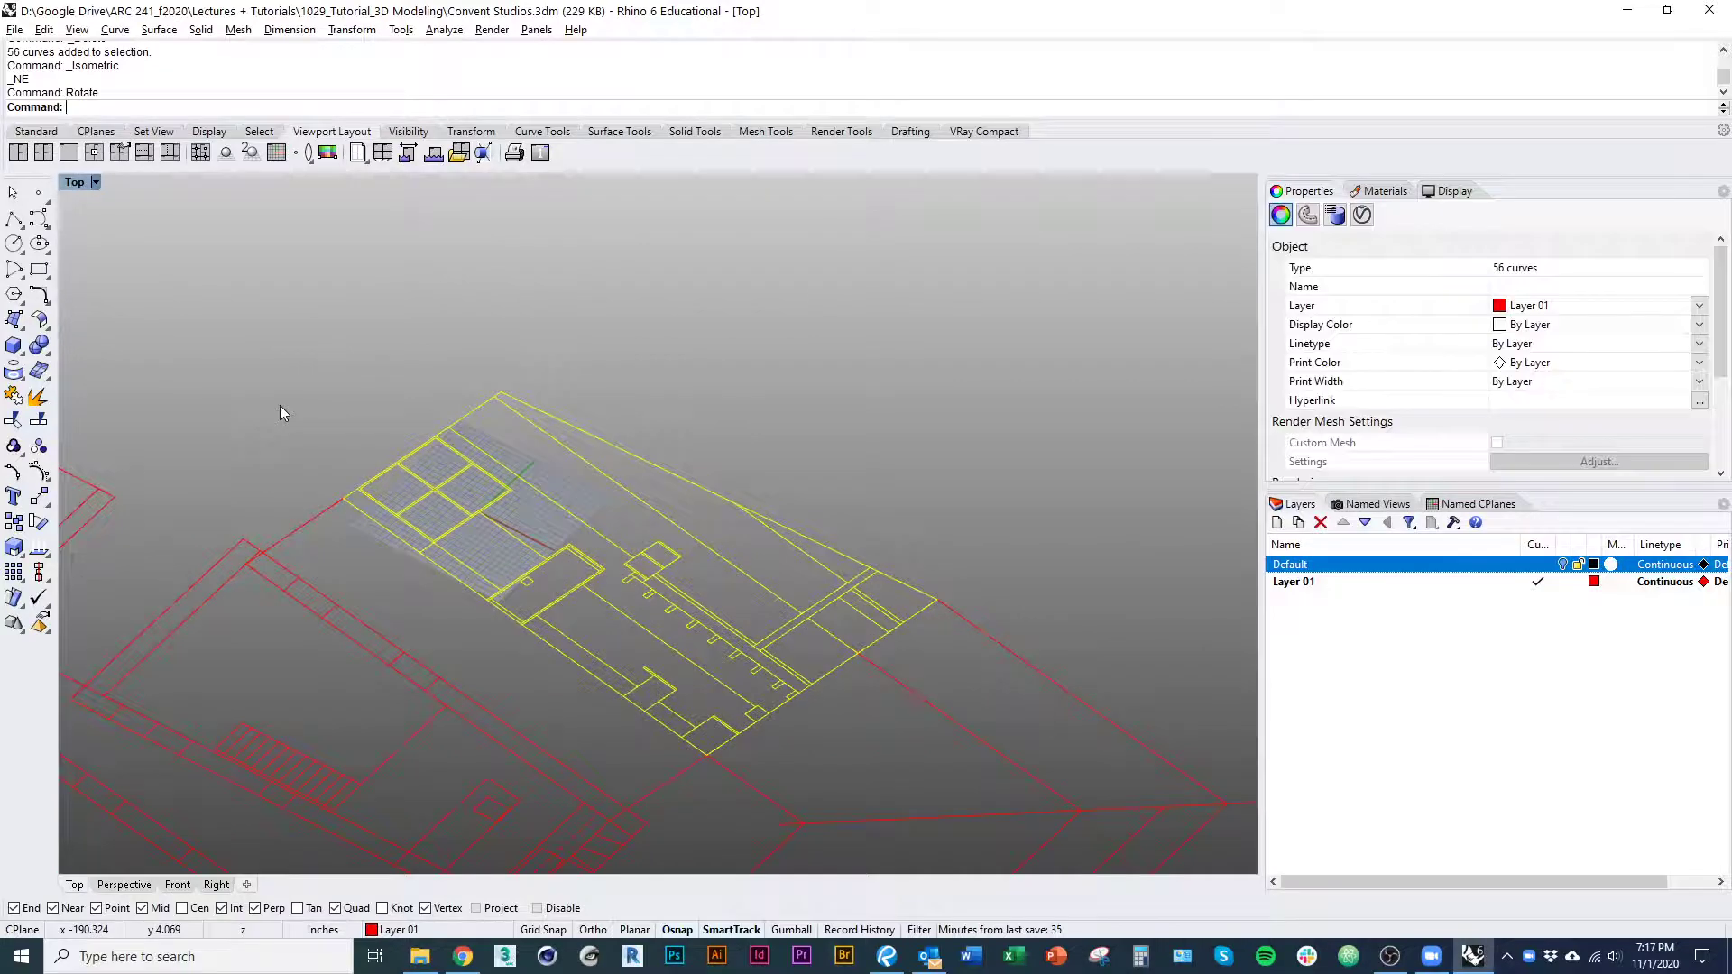
Rotate the selected interior section upright about its base edge using Rotate3D
{"action": "type", "text": "R"}
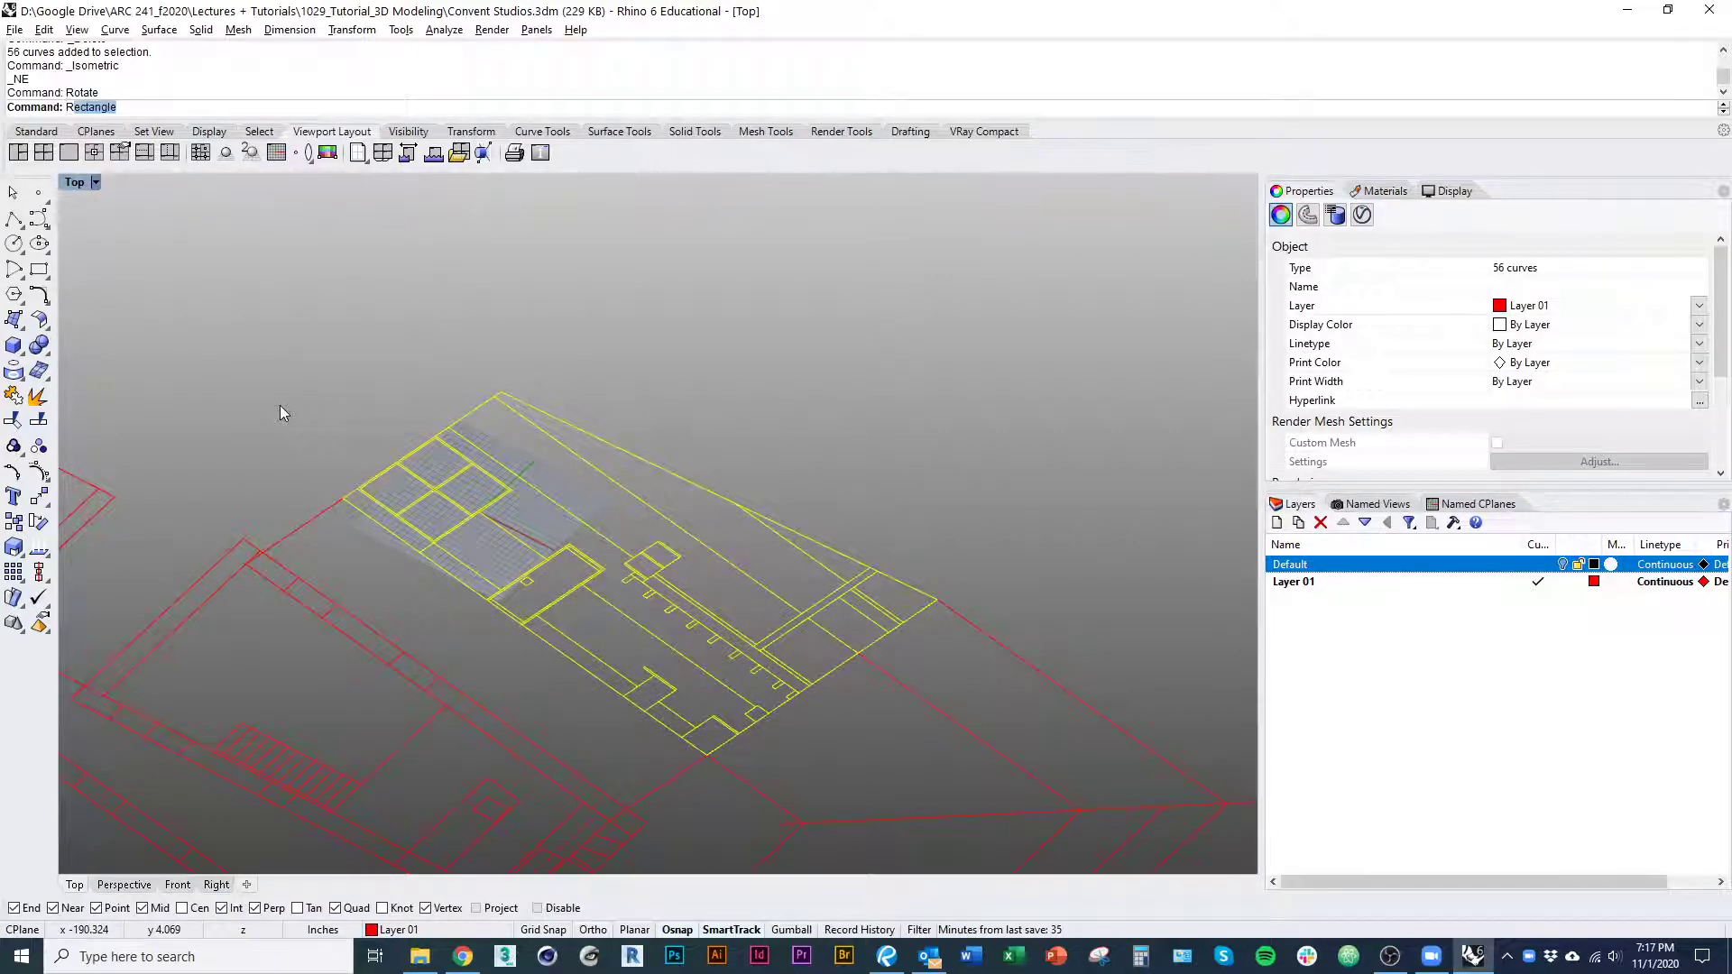
{"action": "type", "text": "otate3D"}
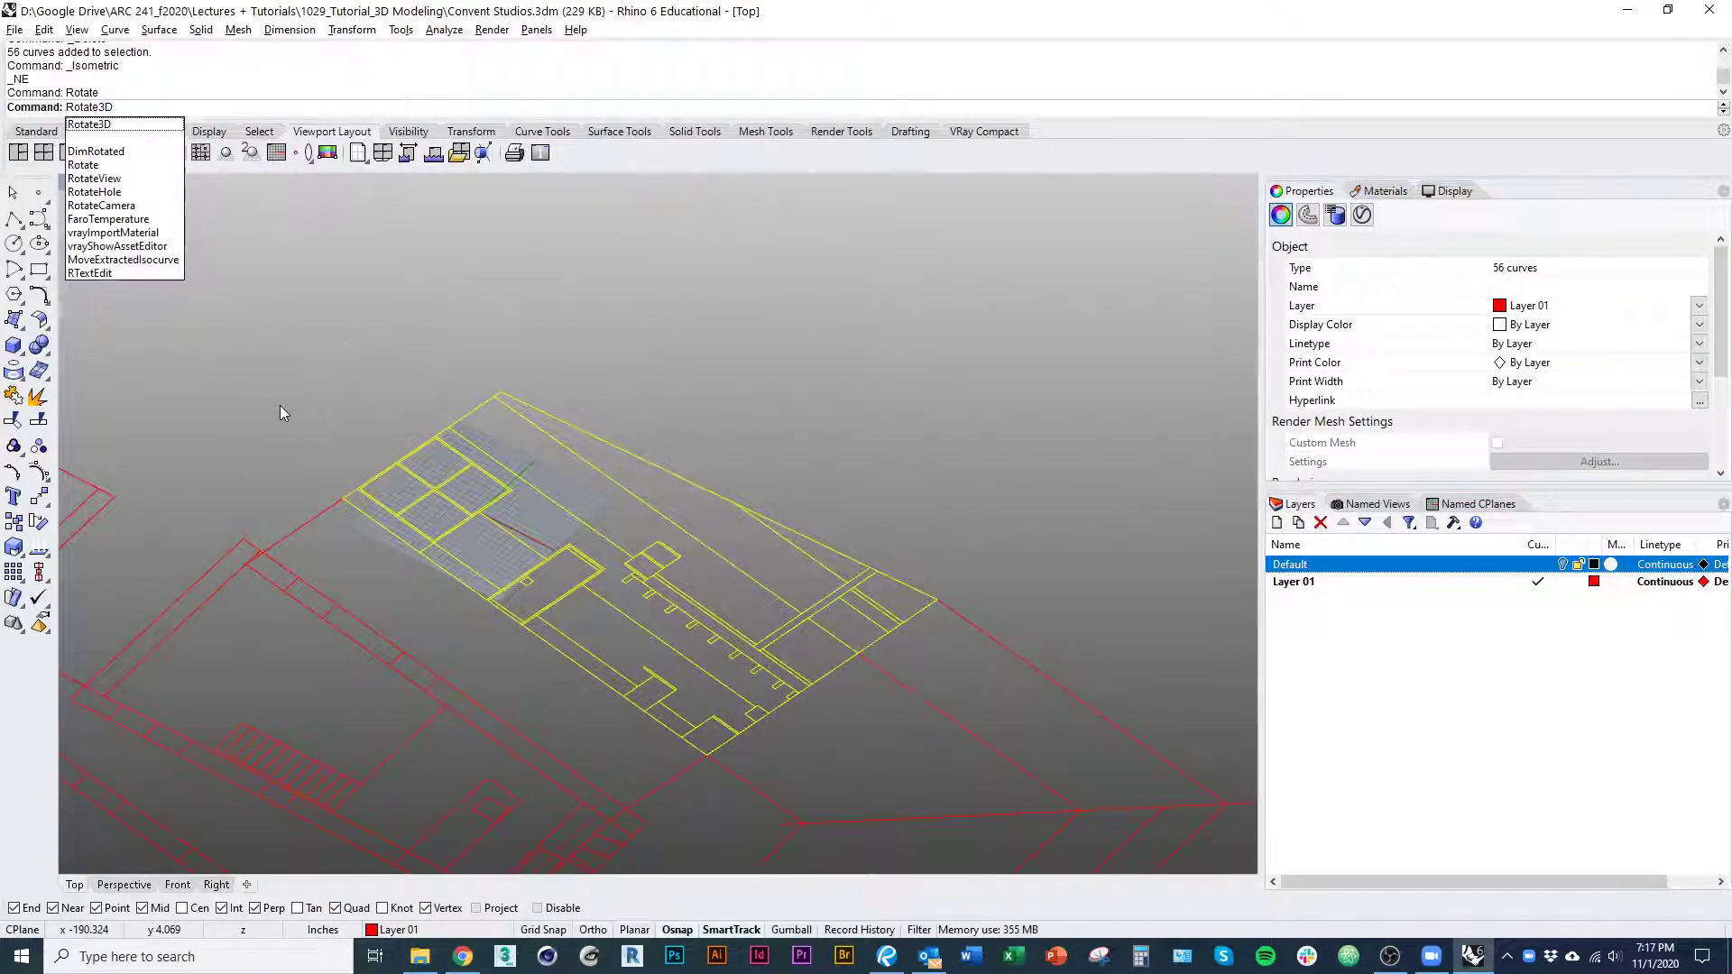
{"action": "key", "text": "Return"}
{"action": "left_click", "coordinate": [378, 529]}
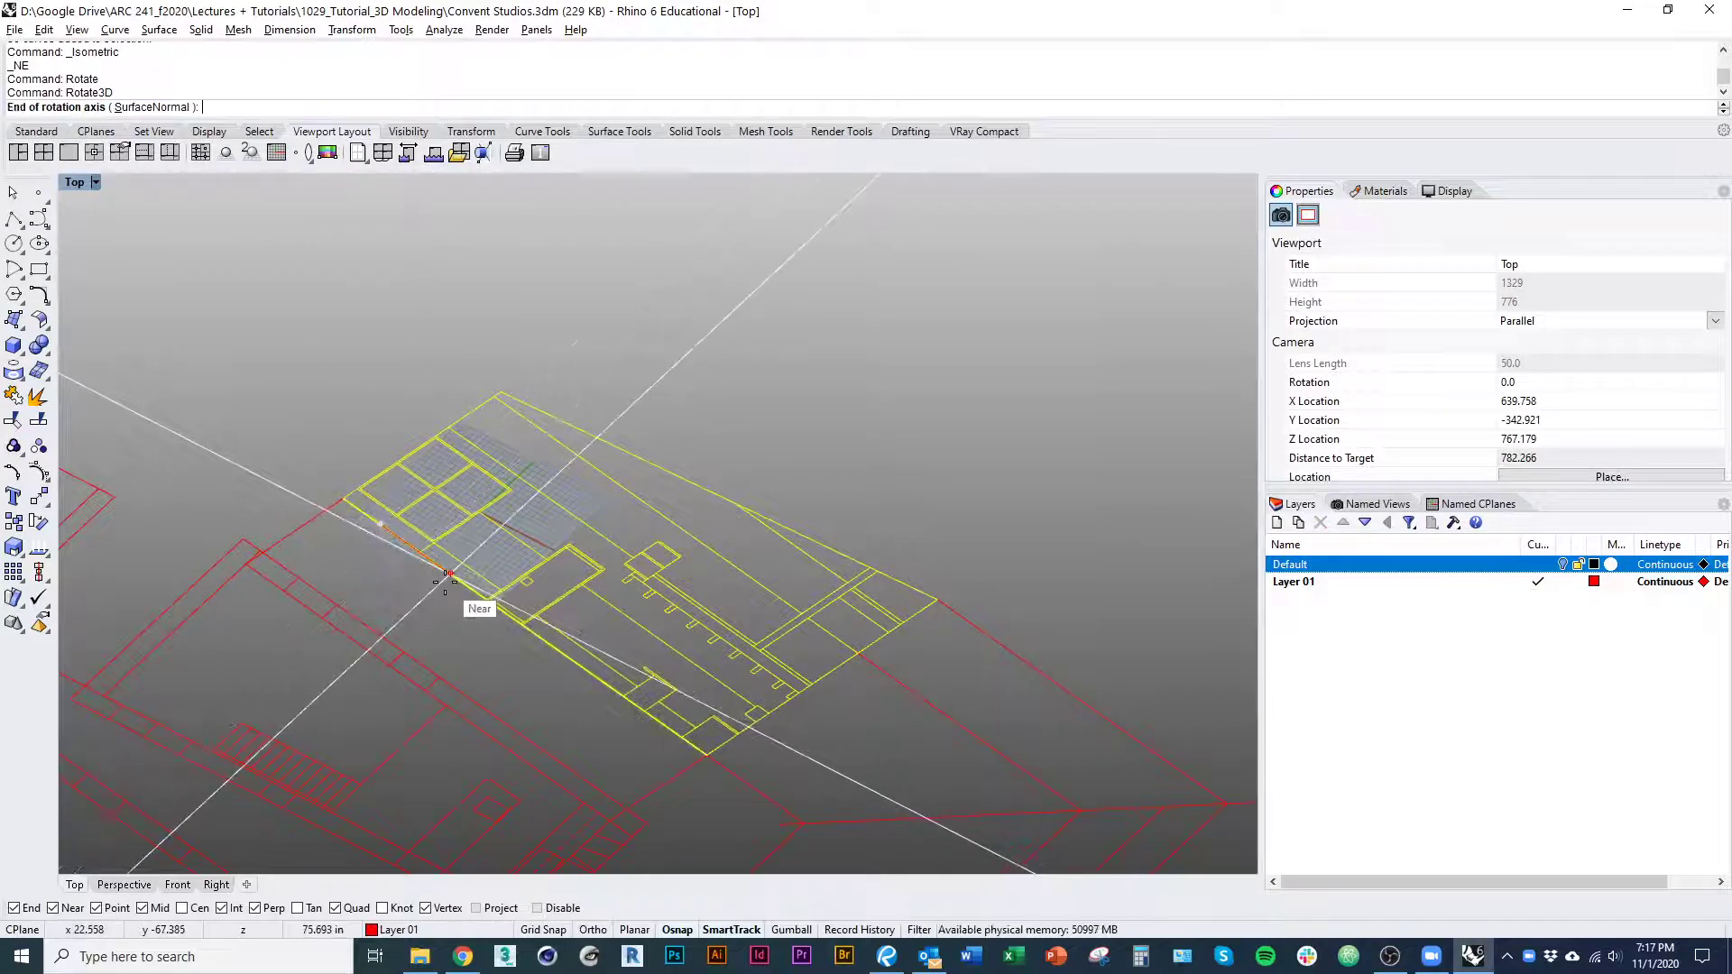
{"action": "left_click", "coordinate": [450, 579]}
{"action": "scroll", "coordinate": [590, 431], "scroll_direction": "up", "scroll_amount": 6}
{"action": "left_click", "coordinate": [632, 479]}
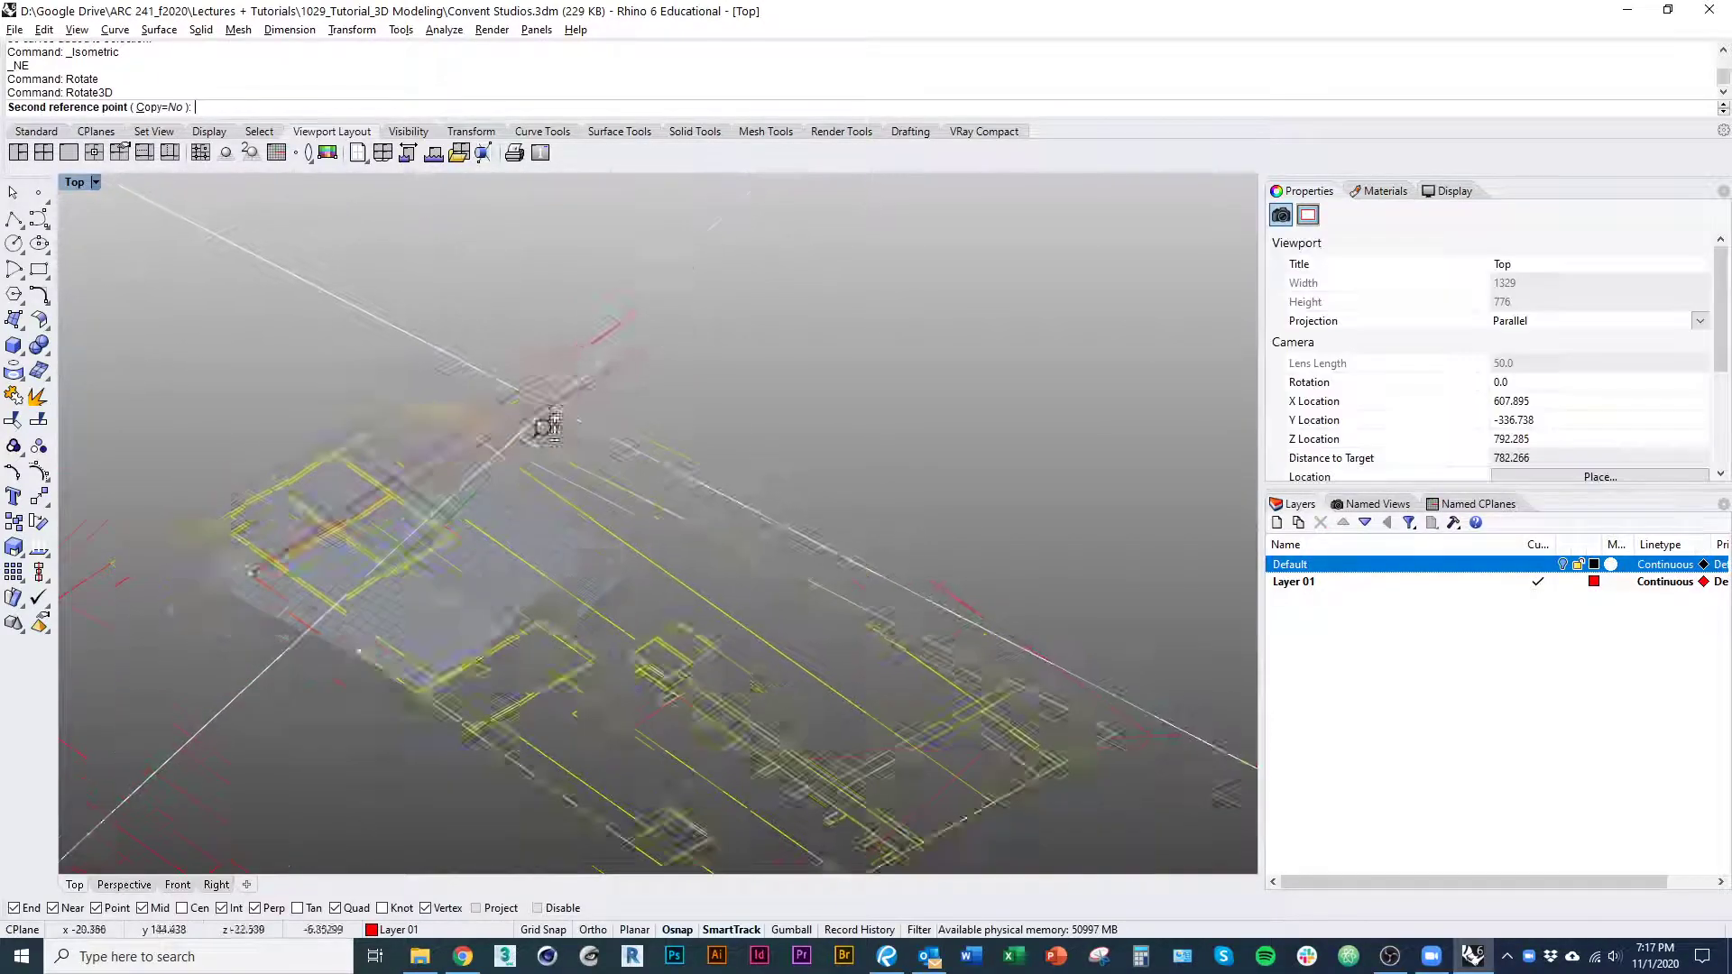
{"action": "left_click", "coordinate": [457, 433]}
{"action": "scroll", "coordinate": [456, 433], "scroll_direction": "up", "scroll_amount": 8}
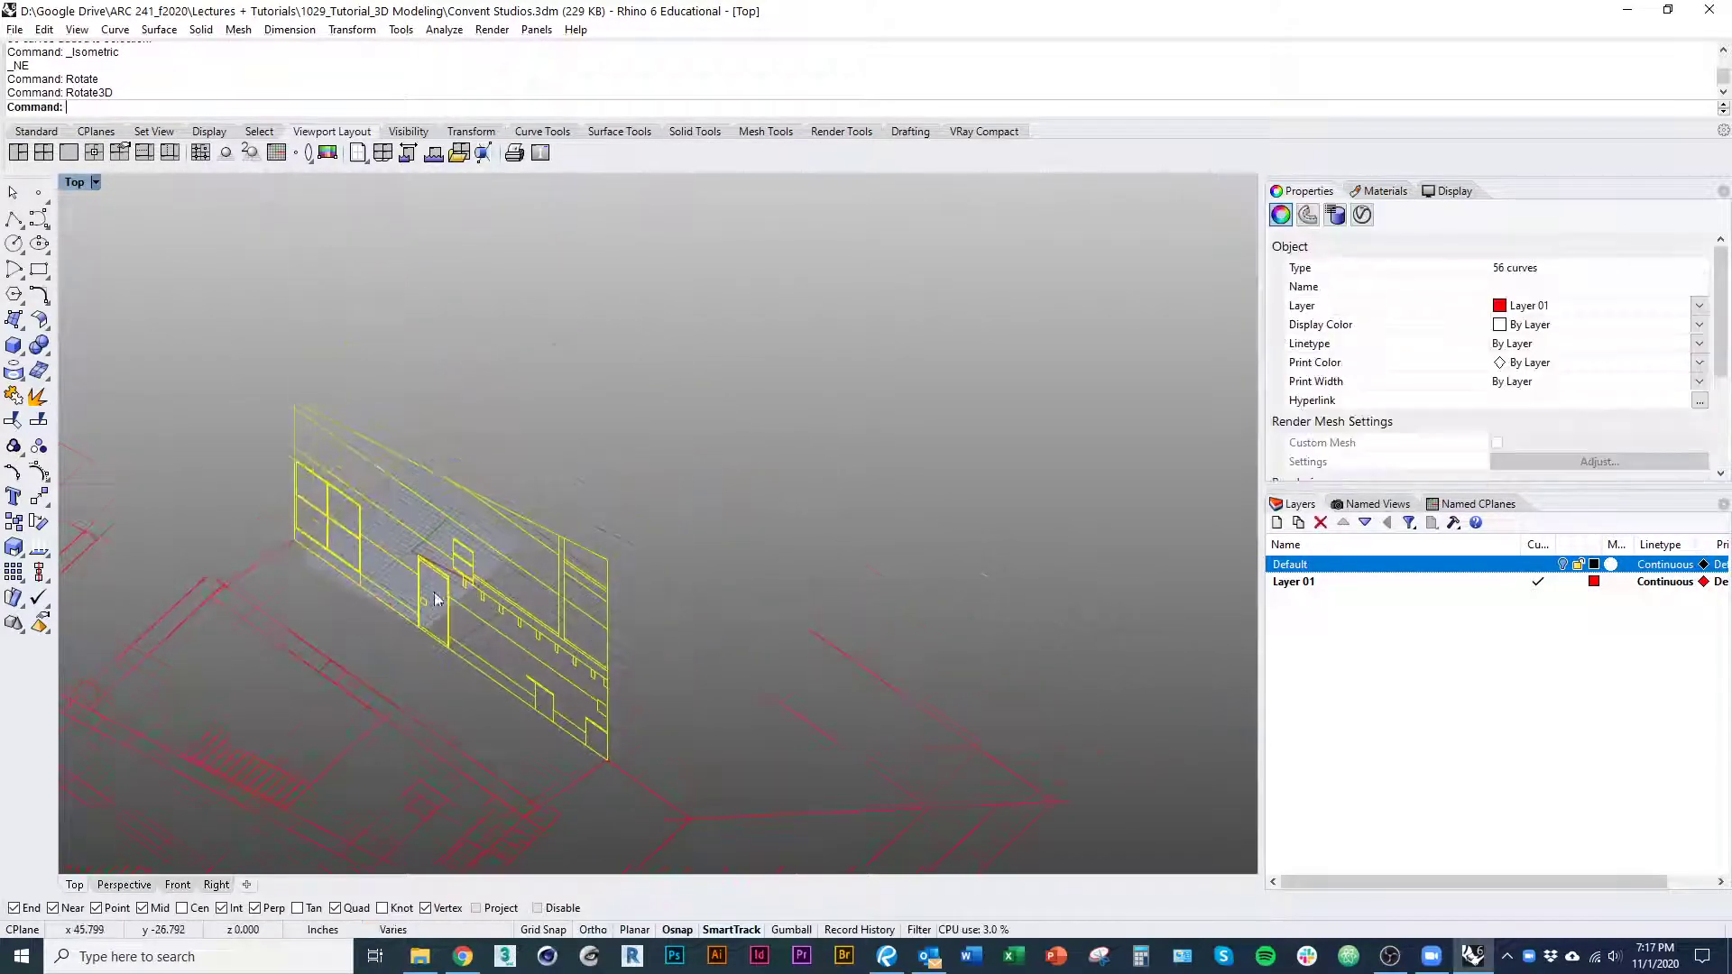
{"action": "type", "text": "m"}
{"action": "key", "text": "Return"}
{"action": "left_click", "coordinate": [458, 468]}
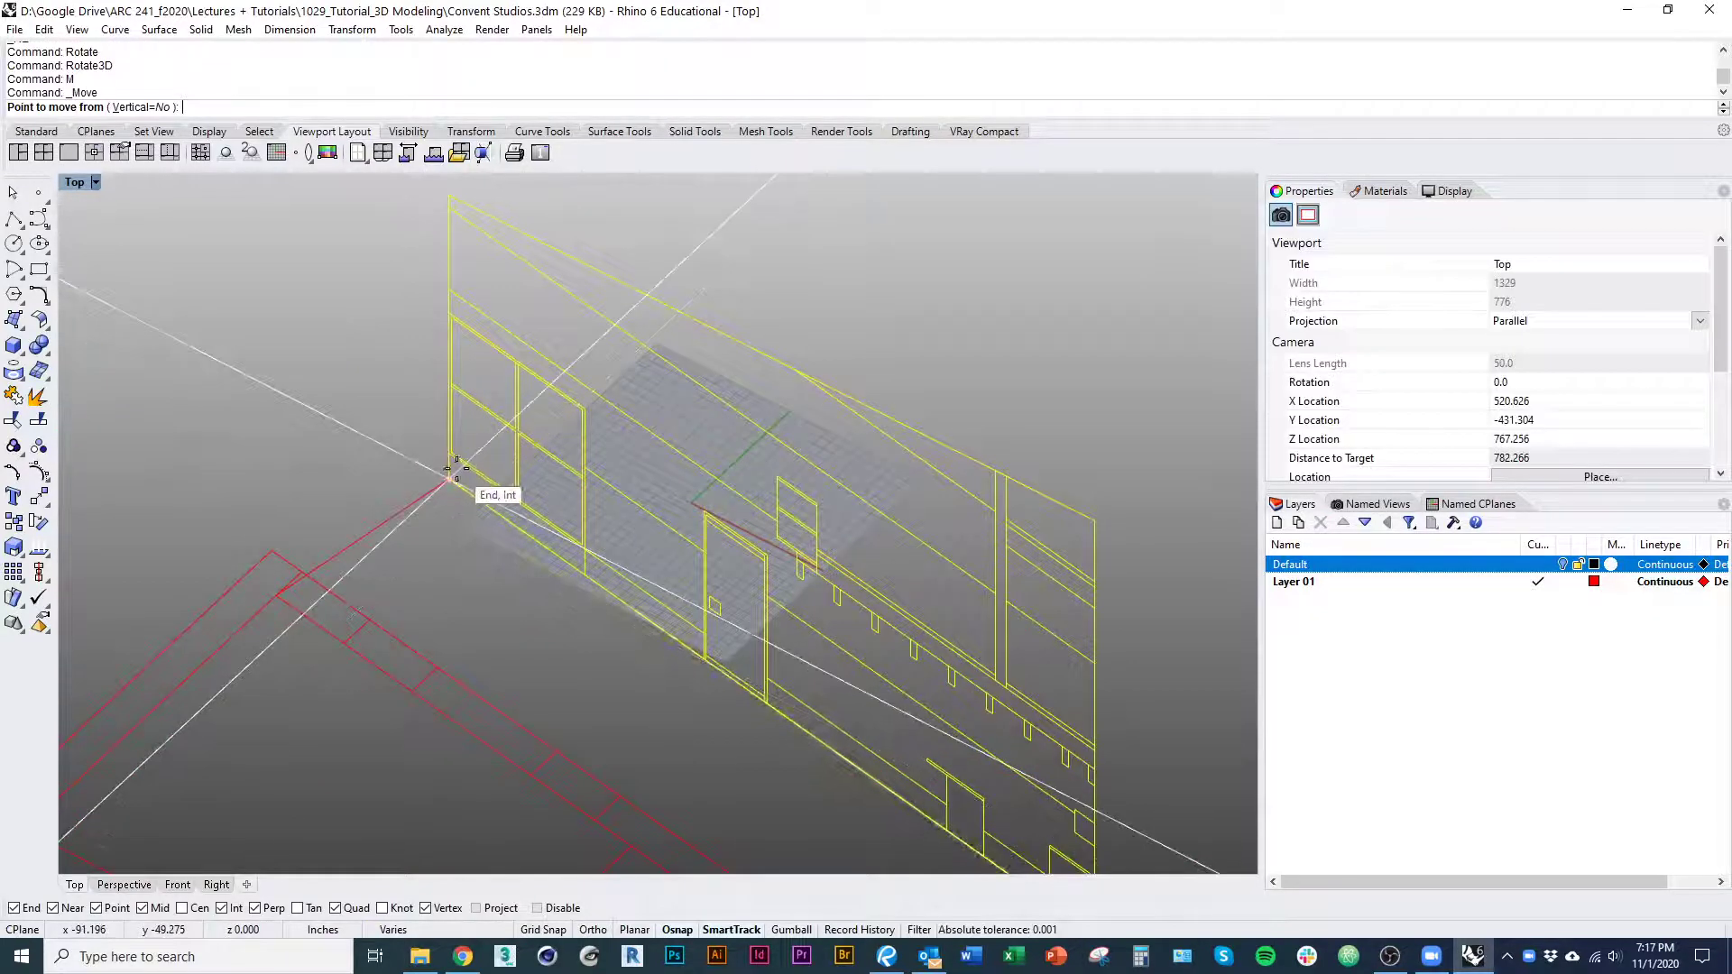
{"action": "left_click", "coordinate": [445, 528]}
{"action": "key", "text": "Escape"}
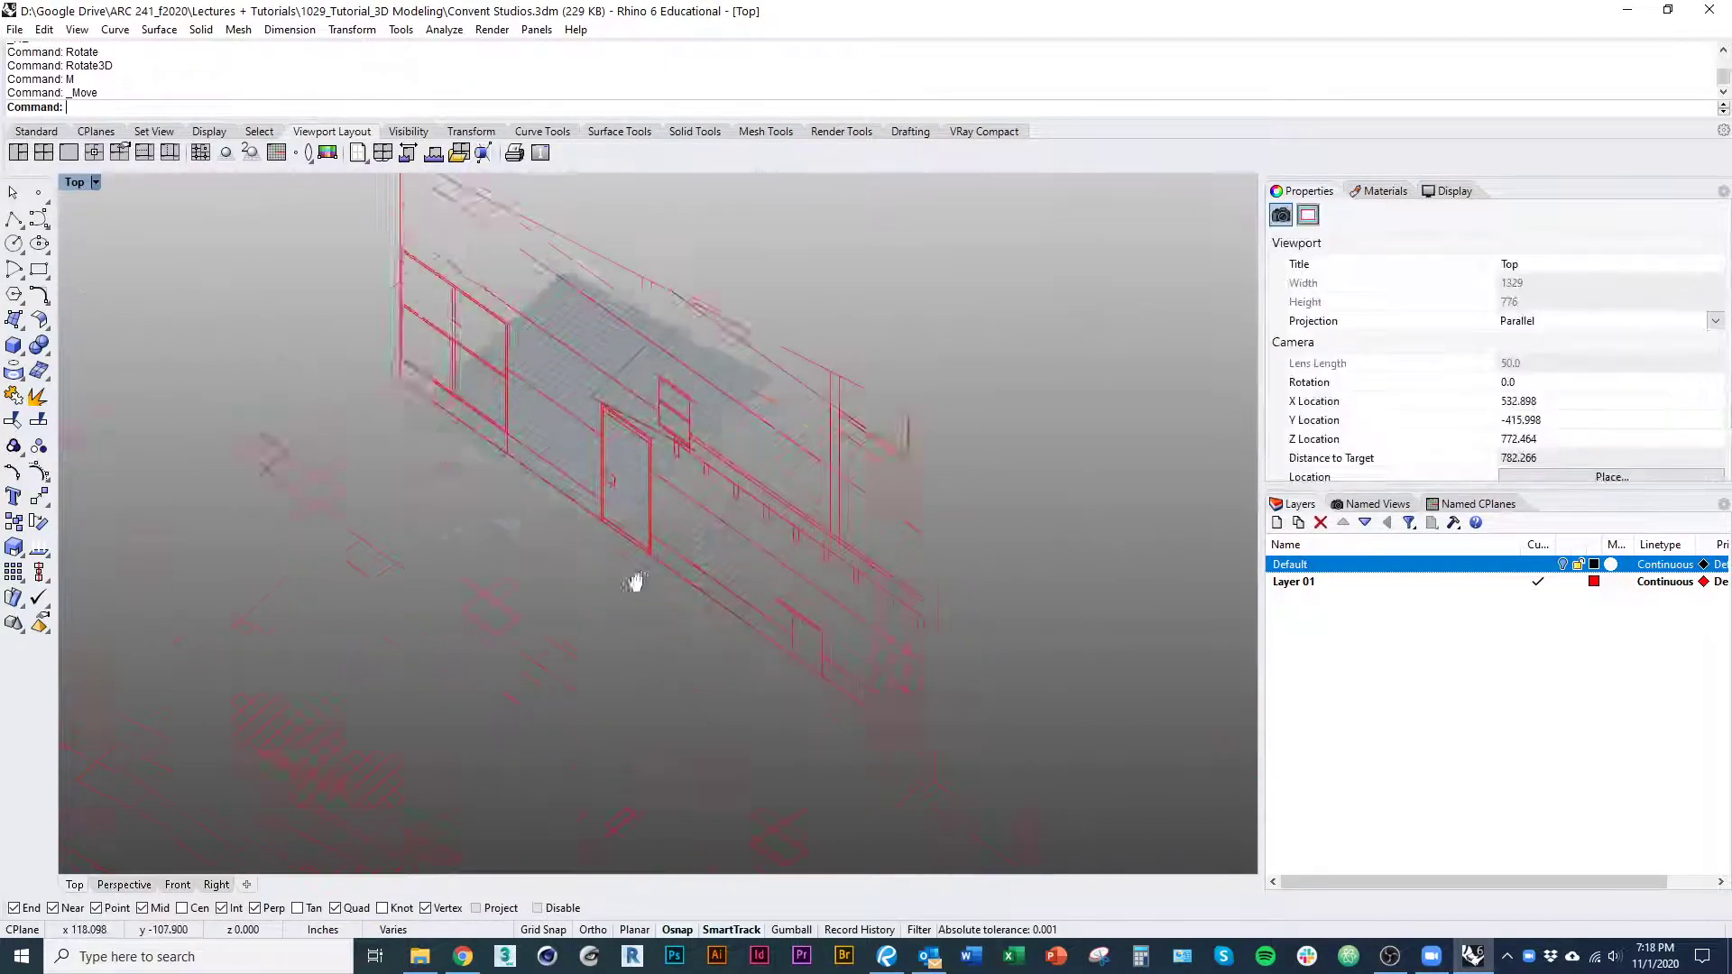
Select all curves of the stair section below the lower floor plan and rotate them 90 degrees upright about the section's base edge with Rotate3D
{"action": "scroll", "coordinate": [596, 583], "scroll_direction": "down", "scroll_amount": 5}
{"action": "right_click_drag", "start_coordinate": [616, 352], "coordinate": [469, 512], "text": "ctrl+shift"}
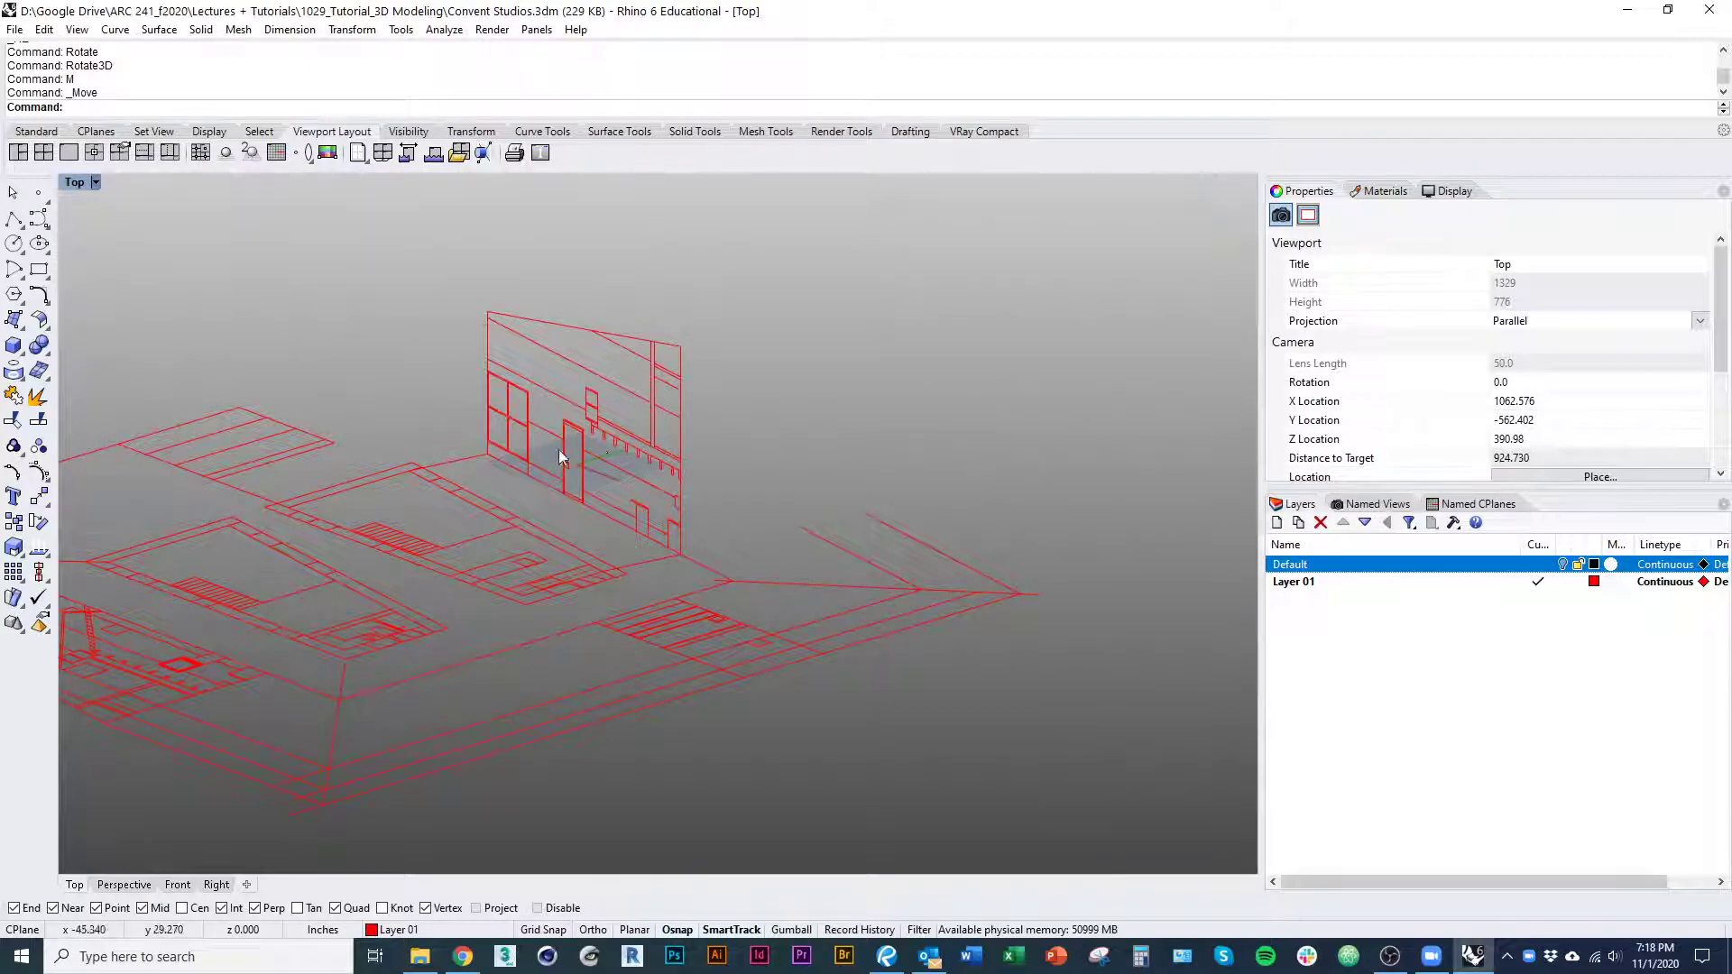
{"action": "right_click_drag", "start_coordinate": [559, 449], "coordinate": [644, 510], "text": "ctrl+shift"}
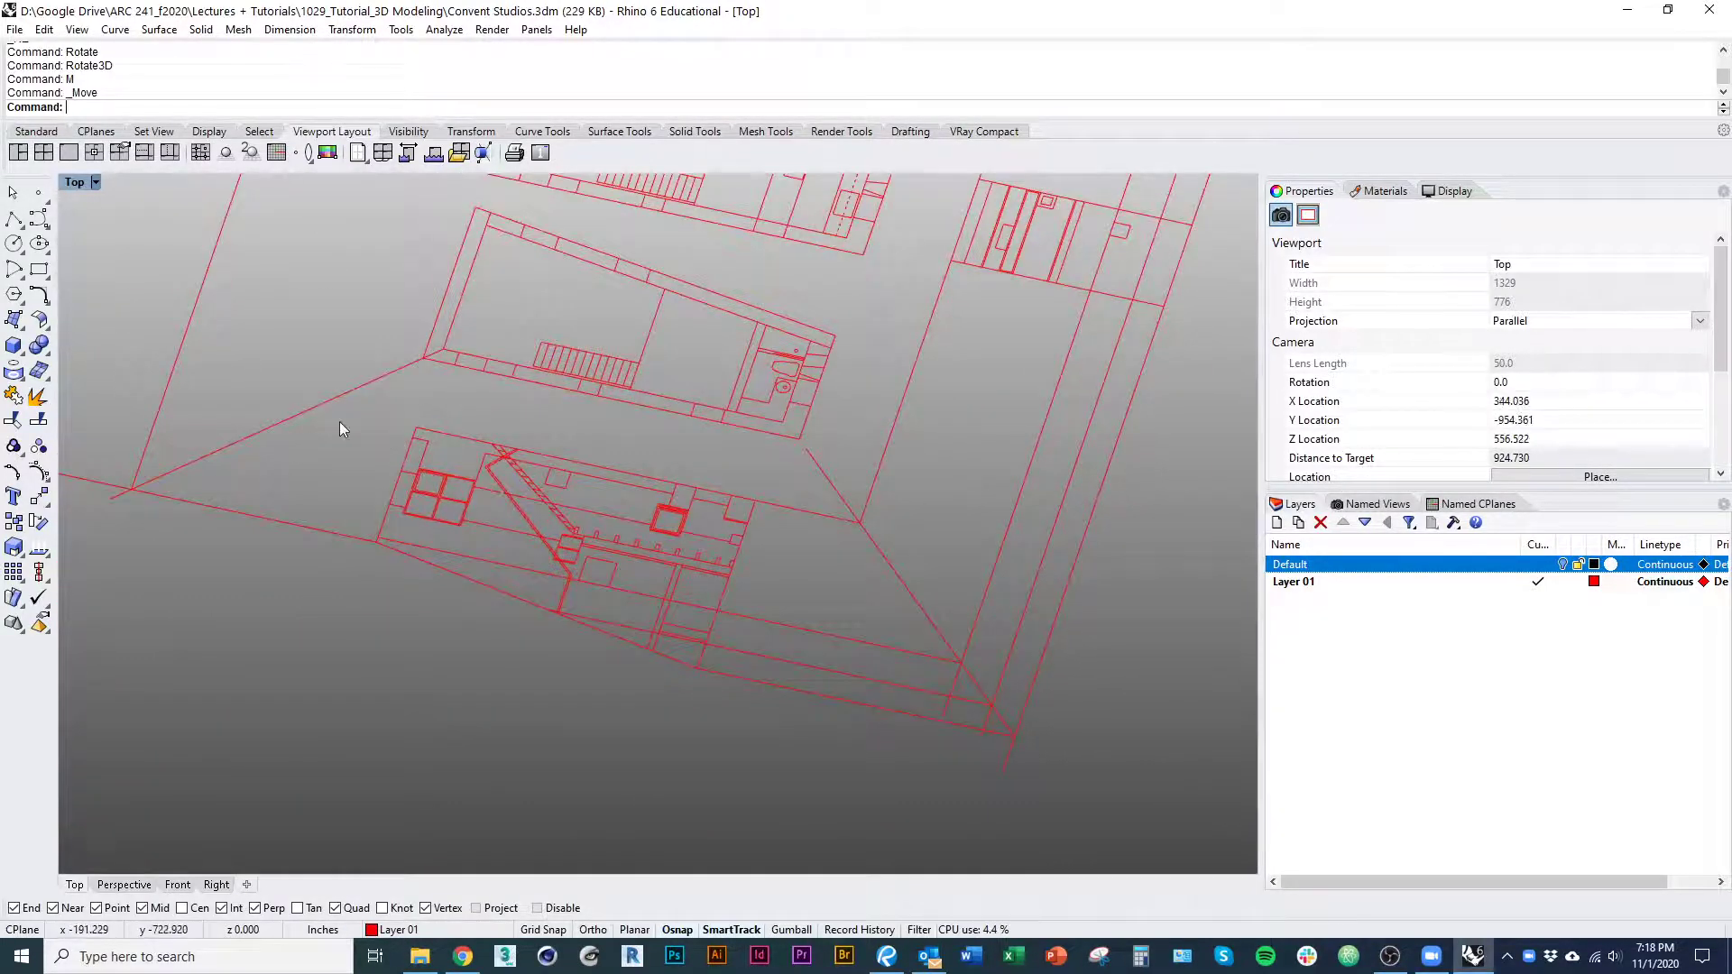
{"action": "left_click_drag", "start_coordinate": [713, 712], "coordinate": [799, 734]}
{"action": "right_click_drag", "start_coordinate": [799, 735], "coordinate": [431, 705], "text": "ctrl+shift"}
{"action": "right_click_drag", "start_coordinate": [545, 398], "coordinate": [487, 616]}
{"action": "right_click", "coordinate": [496, 604]}
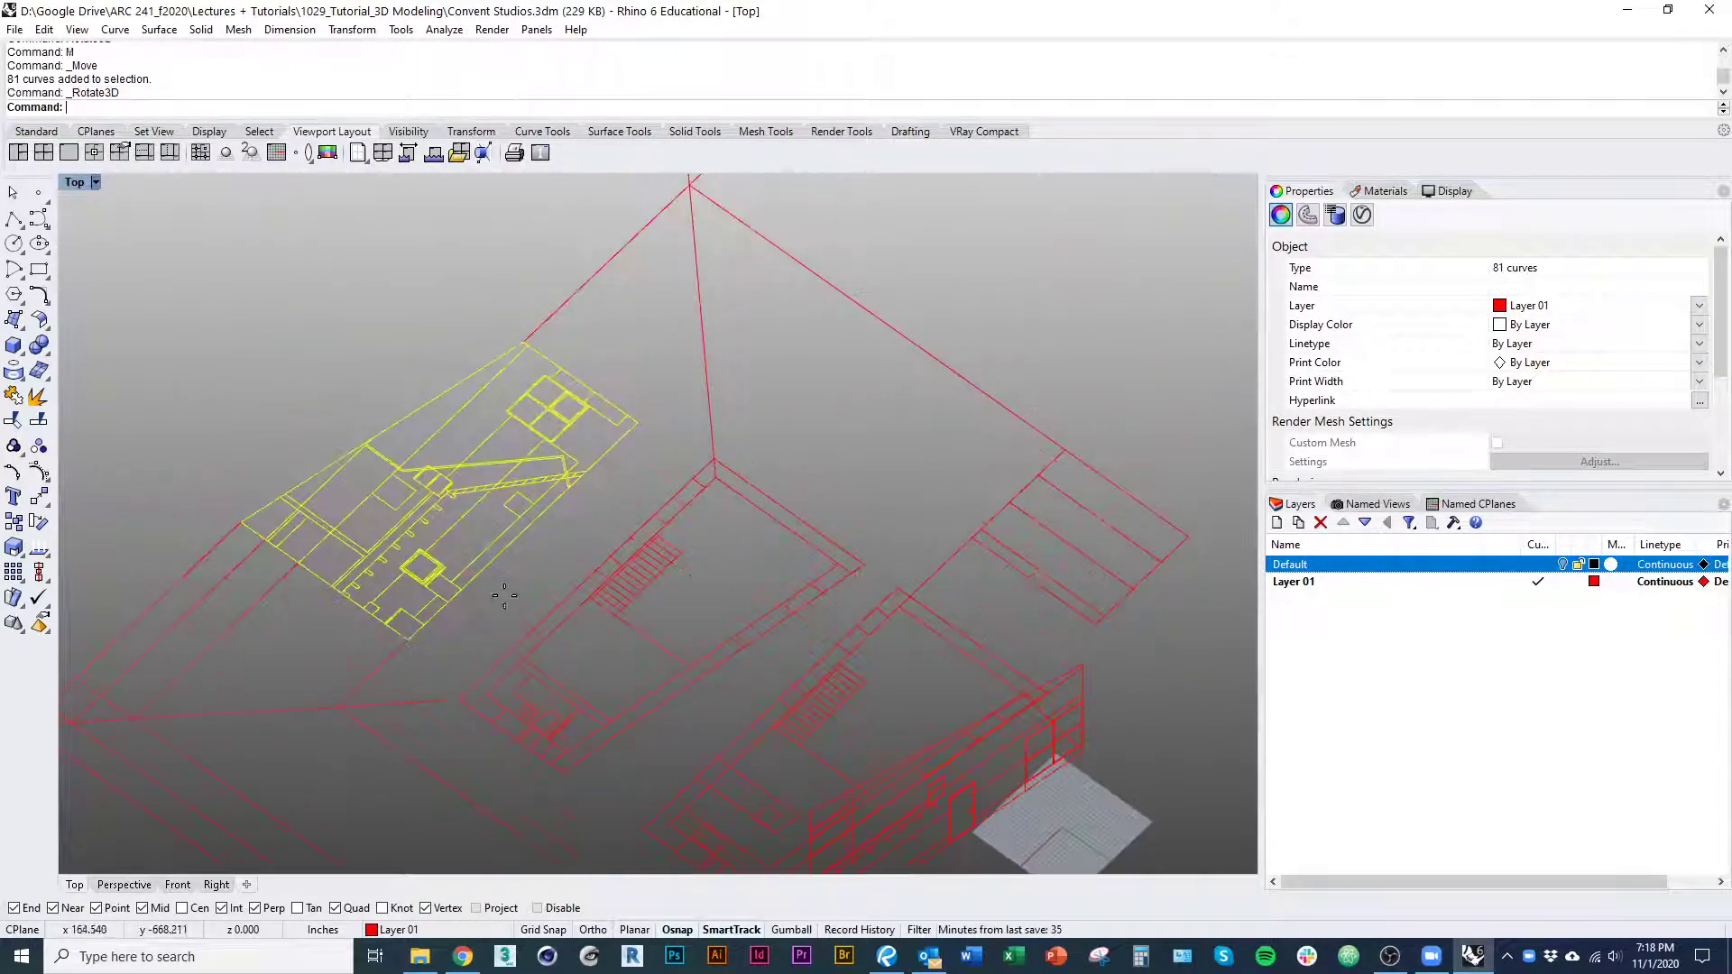
{"action": "left_click", "coordinate": [507, 550]}
{"action": "left_click", "coordinate": [696, 373]}
{"action": "right_click_drag", "start_coordinate": [697, 373], "coordinate": [261, 555], "text": "ctrl+shift"}
{"action": "left_click", "coordinate": [261, 555]}
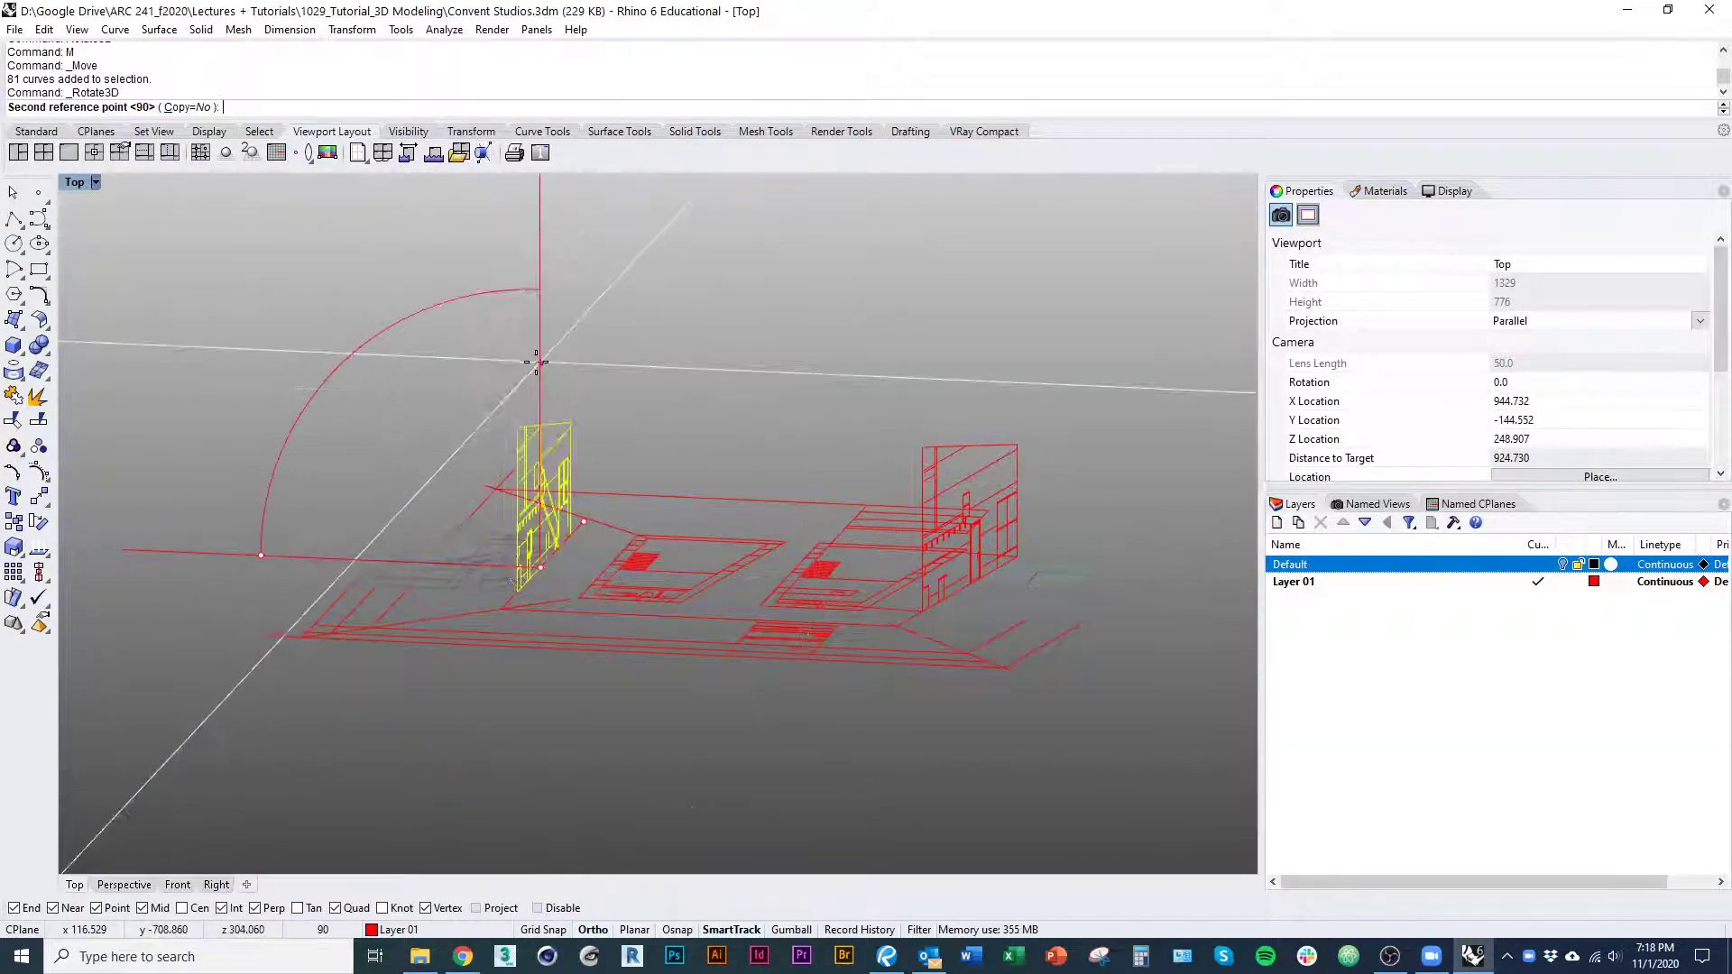
{"action": "left_click", "coordinate": [539, 361], "text": "alt+shift"}
{"action": "left_click", "coordinate": [745, 370]}
Delete the leftover projection lines on both sides of the upright stair section
{"action": "right_click_drag", "start_coordinate": [745, 370], "coordinate": [599, 693], "text": "ctrl+shift"}
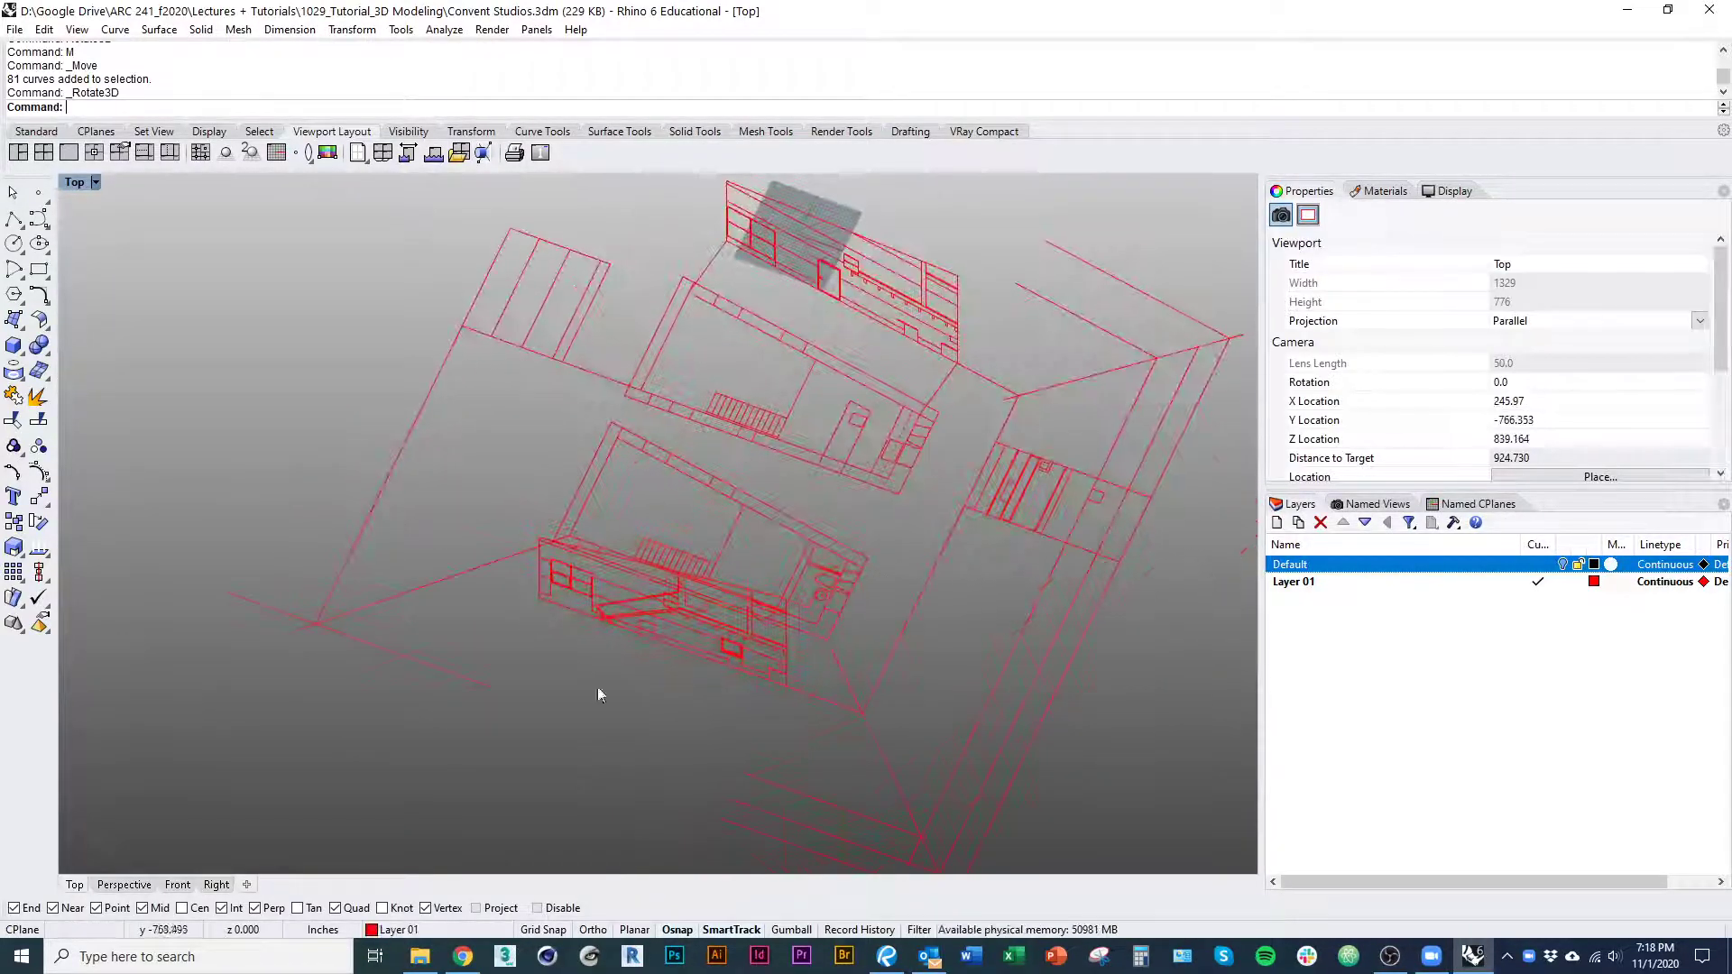
{"action": "left_click_drag", "start_coordinate": [478, 690], "coordinate": [353, 579]}
{"action": "type", "text": "d"}
{"action": "key", "text": "space"}
{"action": "right_click_drag", "start_coordinate": [766, 704], "coordinate": [629, 554]}
{"action": "left_click_drag", "start_coordinate": [714, 567], "coordinate": [708, 561]}
{"action": "type", "text": "d"}
{"action": "key", "text": "space"}
Delete the projection lines beside the short section and the single lines connecting the upper floor plan to its neighbouring drawings
{"action": "right_click_drag", "start_coordinate": [979, 398], "coordinate": [837, 636]}
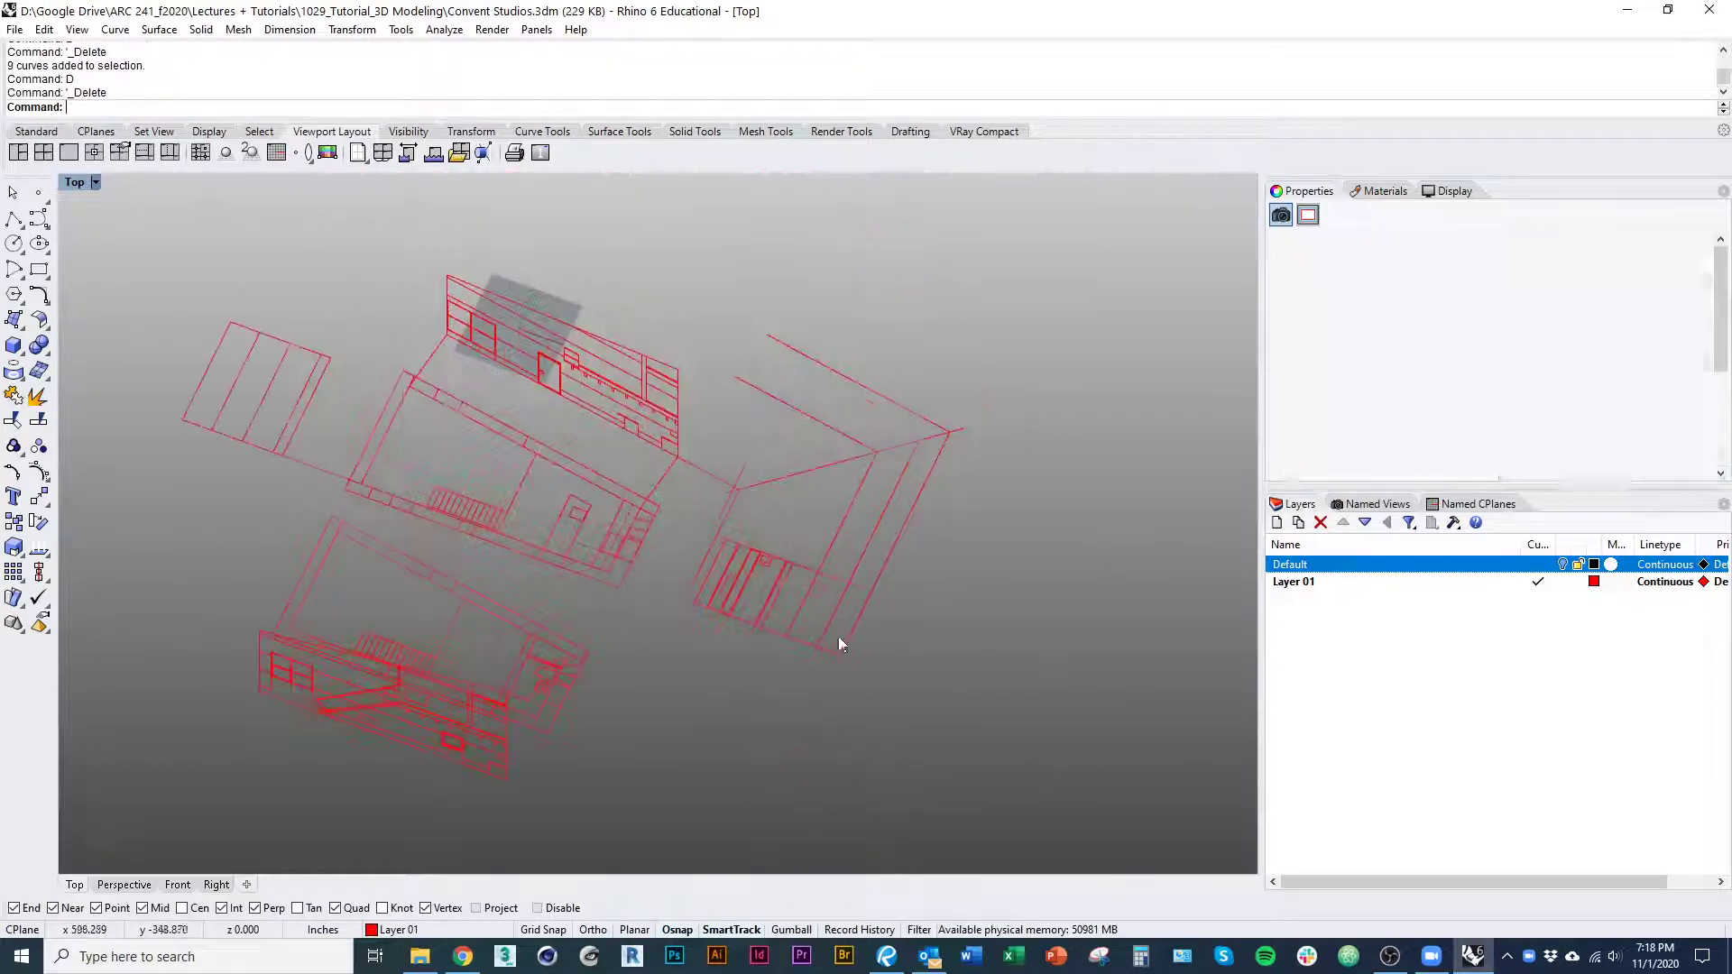
{"action": "left_click_drag", "start_coordinate": [1002, 360], "coordinate": [715, 521]}
{"action": "type", "text": "d"}
{"action": "key", "text": "space"}
{"action": "left_click", "coordinate": [671, 473]}
{"action": "type", "text": "d"}
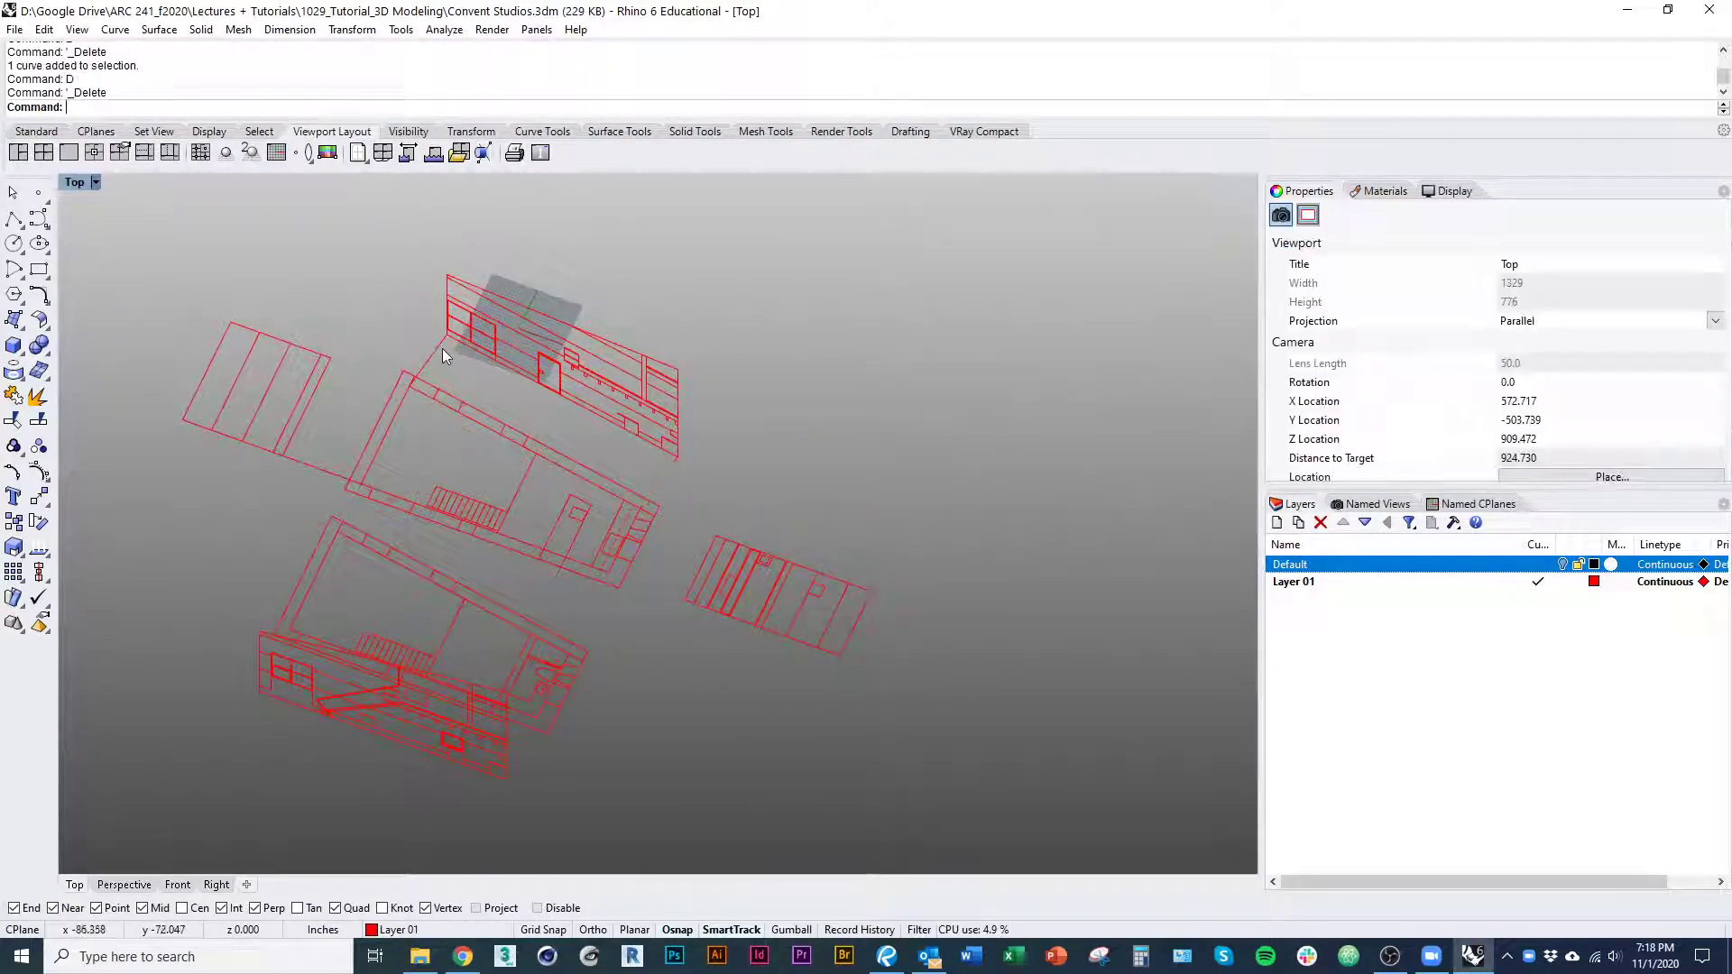
{"action": "left_click", "coordinate": [440, 346]}
{"action": "type", "text": "d"}
{"action": "left_click", "coordinate": [310, 470]}
{"action": "type", "text": "d"}
{"action": "right_click_drag", "start_coordinate": [445, 563], "coordinate": [718, 577]}
{"action": "scroll", "coordinate": [736, 591], "scroll_direction": "up", "scroll_amount": 6}
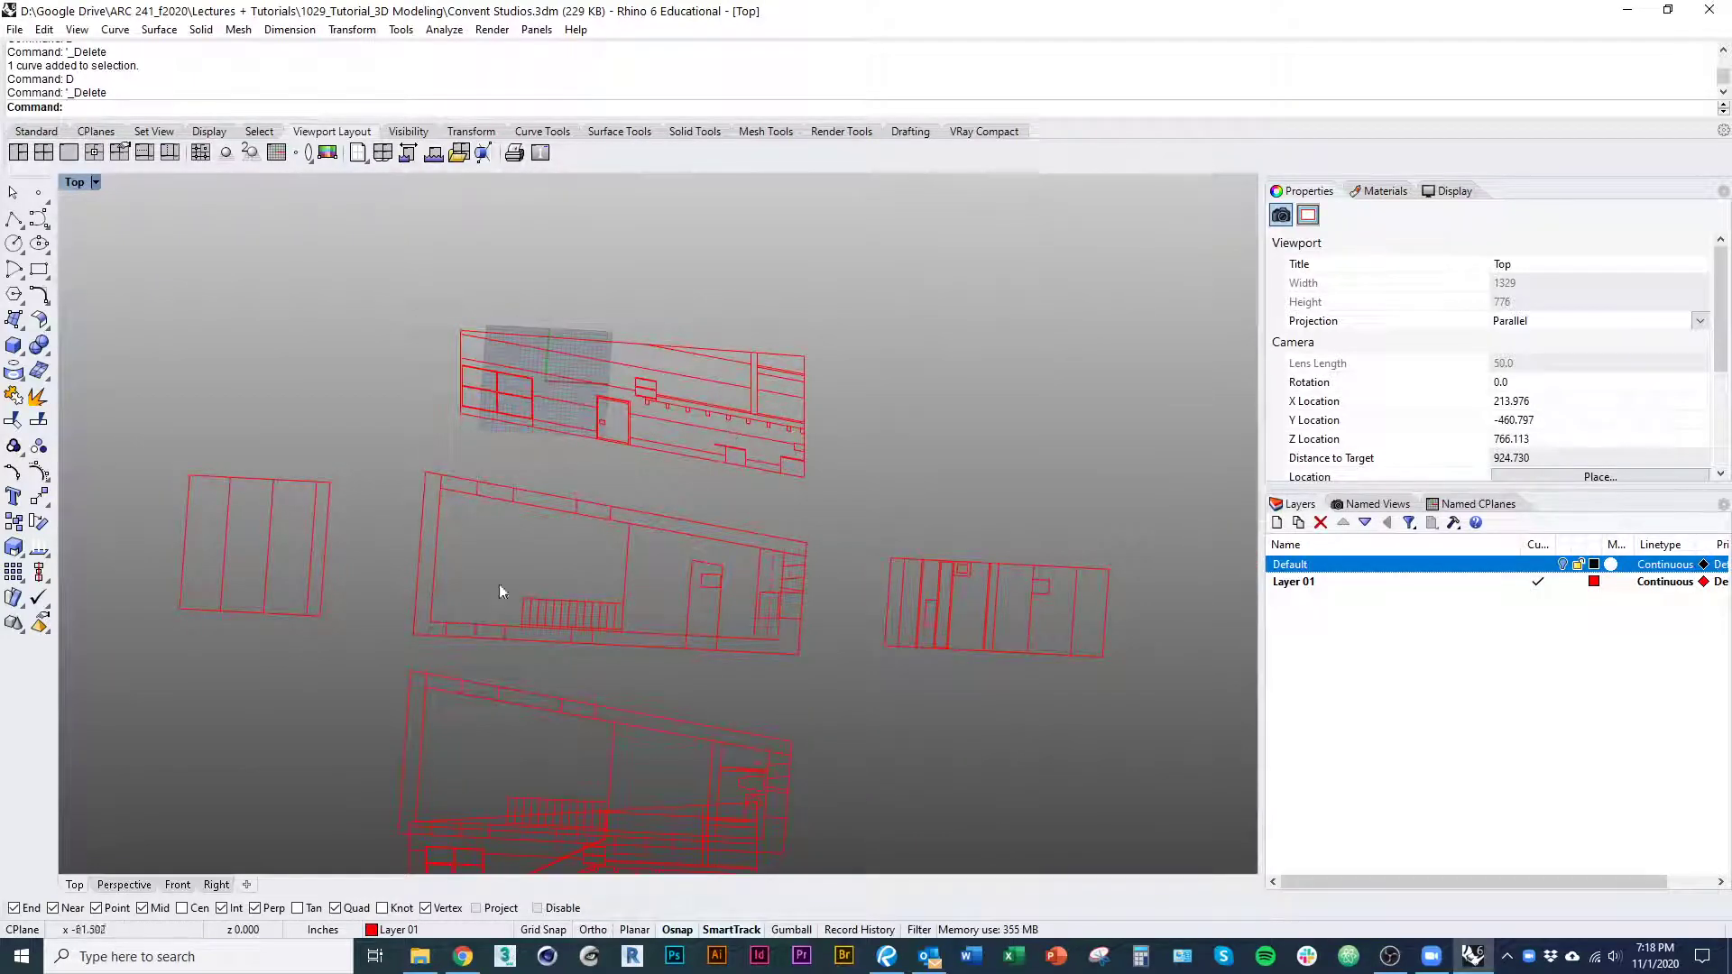
{"action": "right_click_drag", "start_coordinate": [708, 653], "coordinate": [610, 476]}
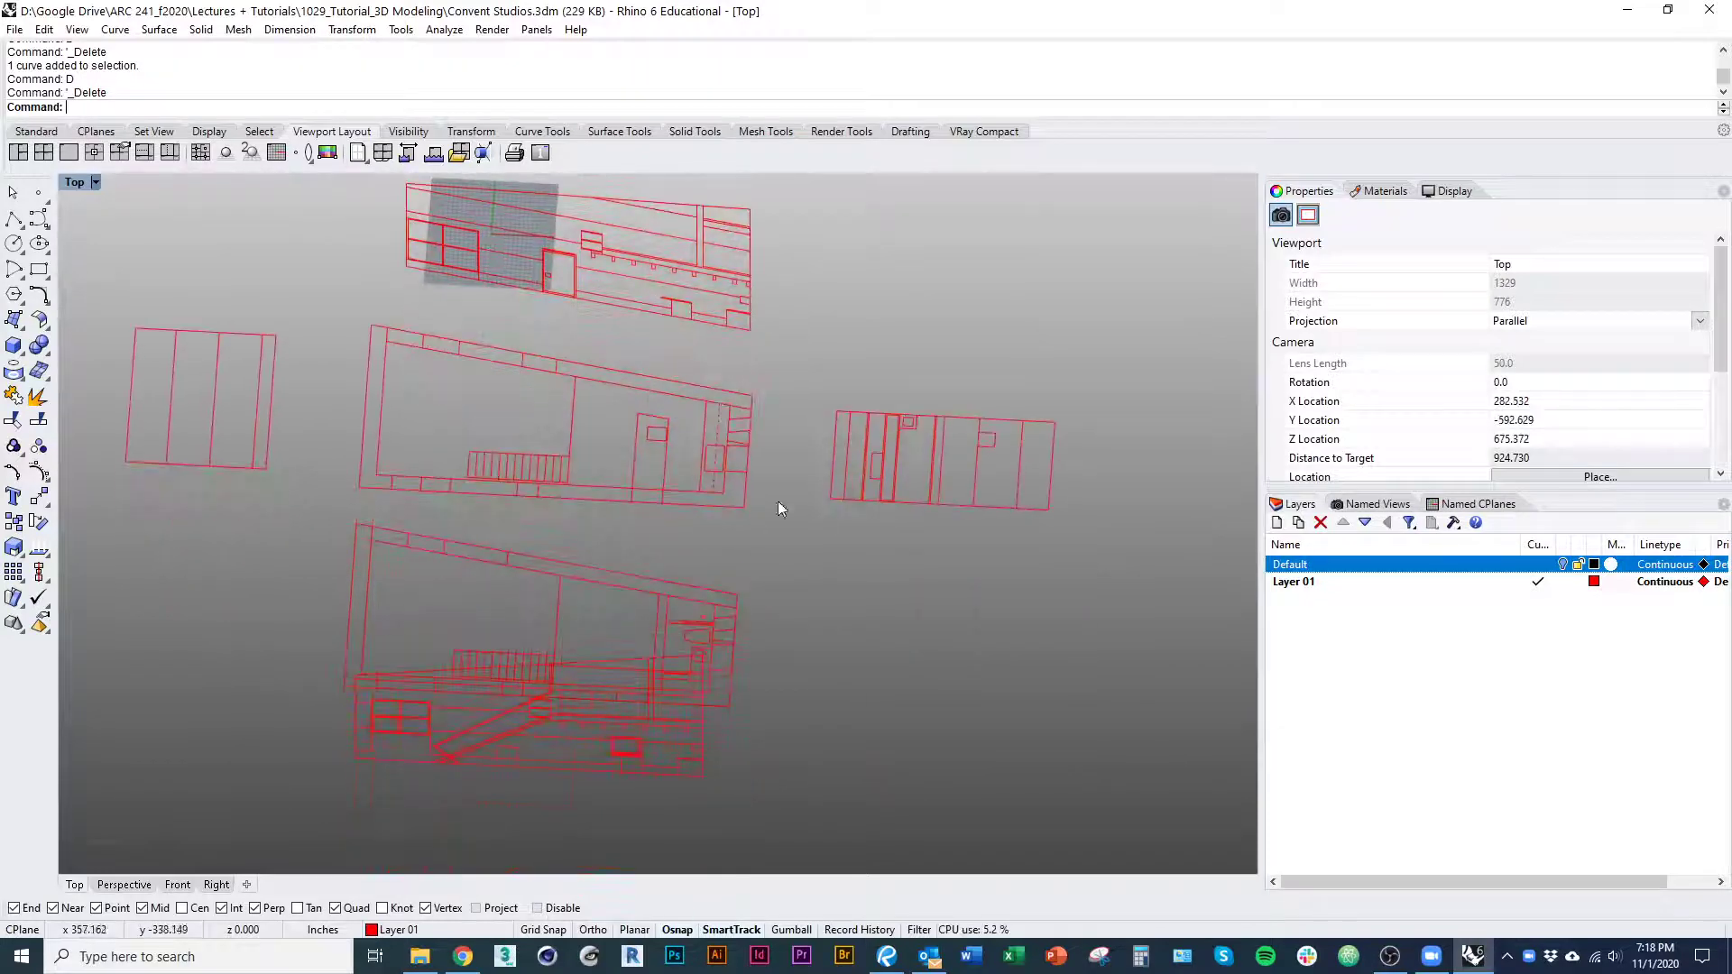
{"action": "right_click_drag", "start_coordinate": [777, 508], "coordinate": [648, 656], "text": "ctrl+shift"}
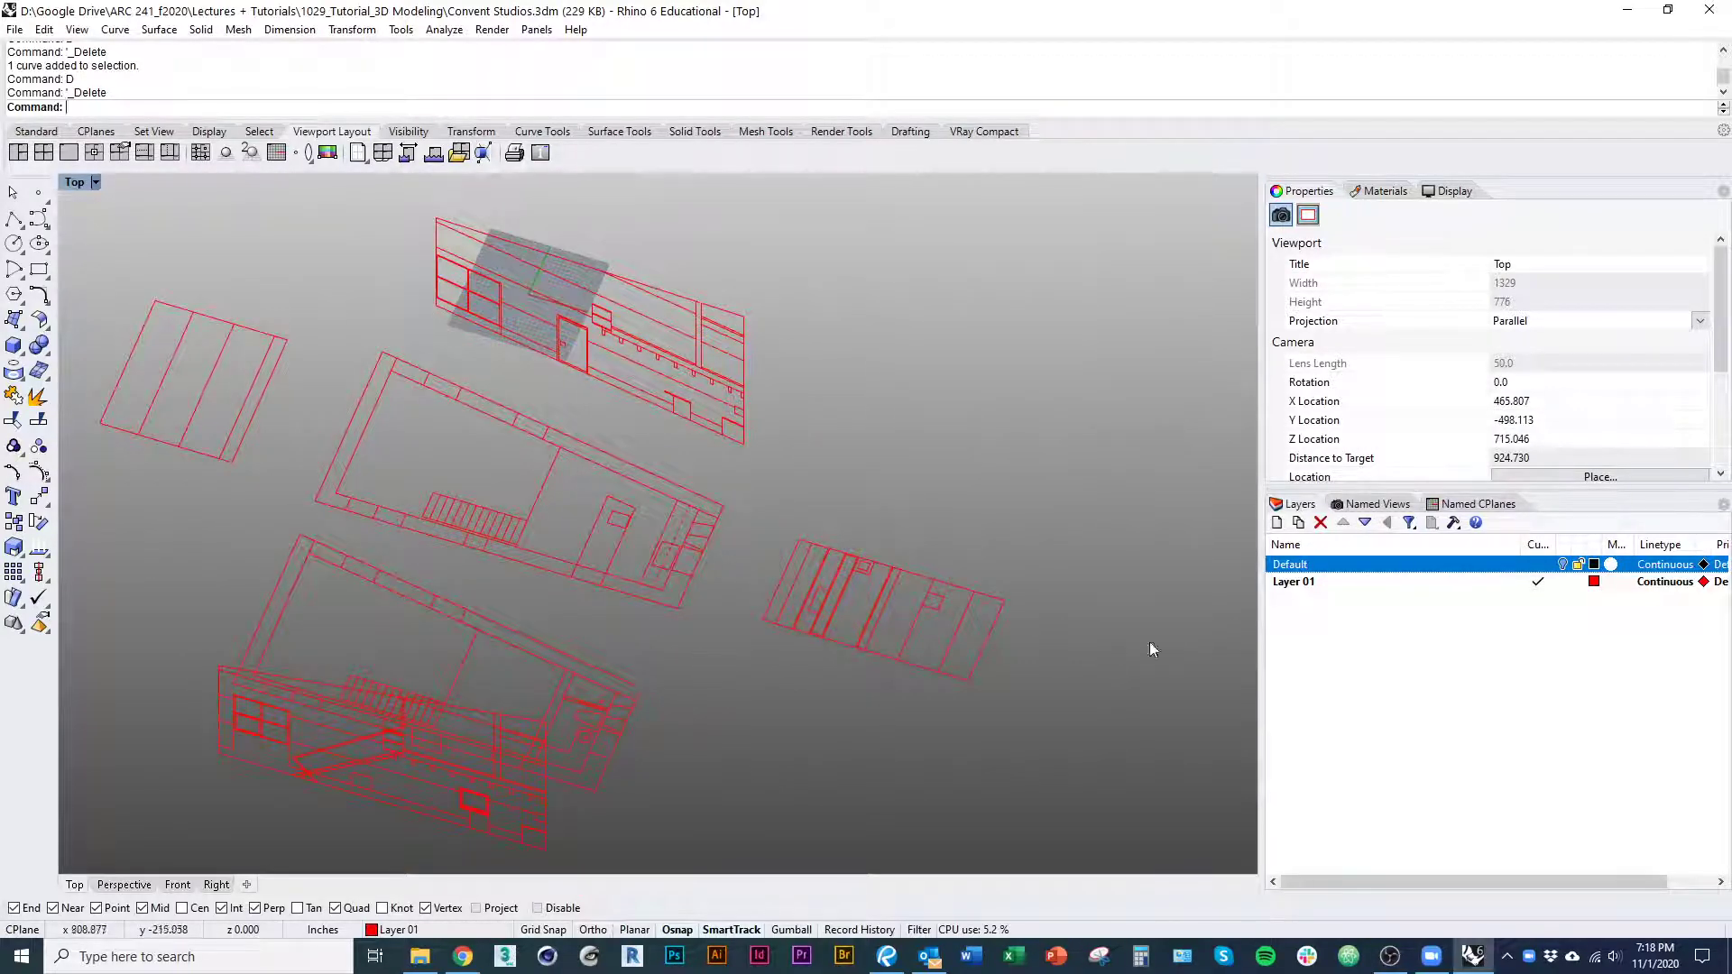
Create a Floor layer as the current layer and nest it under a new 3D layer
{"action": "left_click", "coordinate": [1276, 522]}
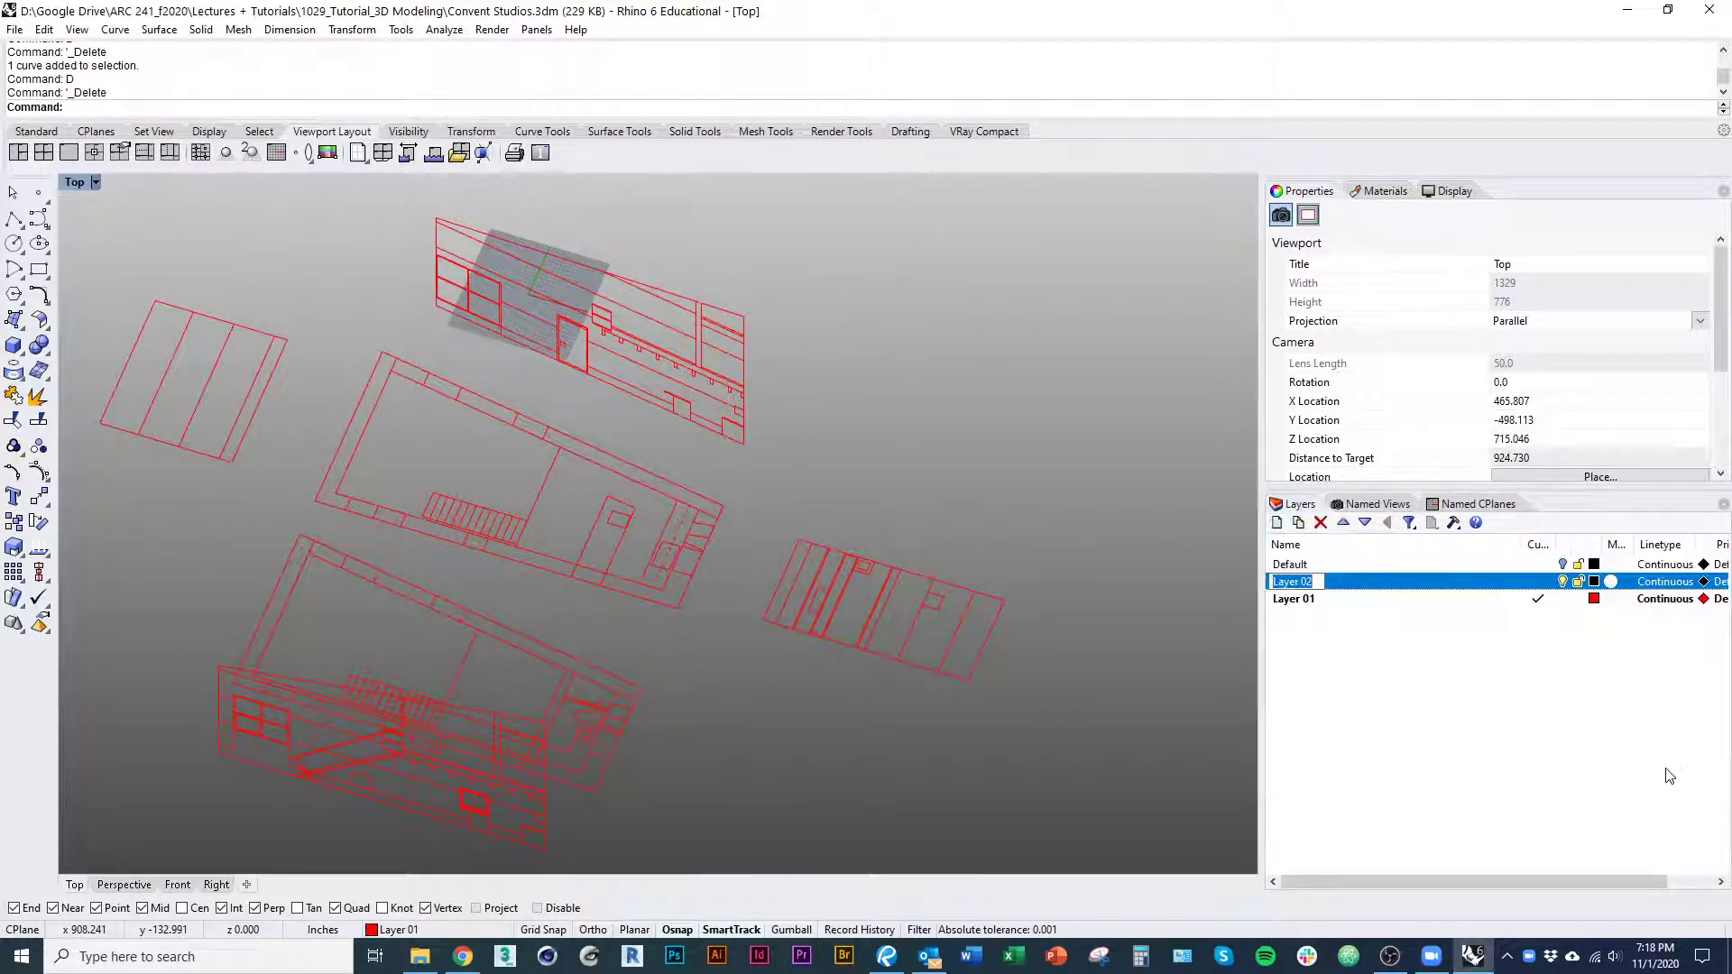
{"action": "type", "text": "Floor"}
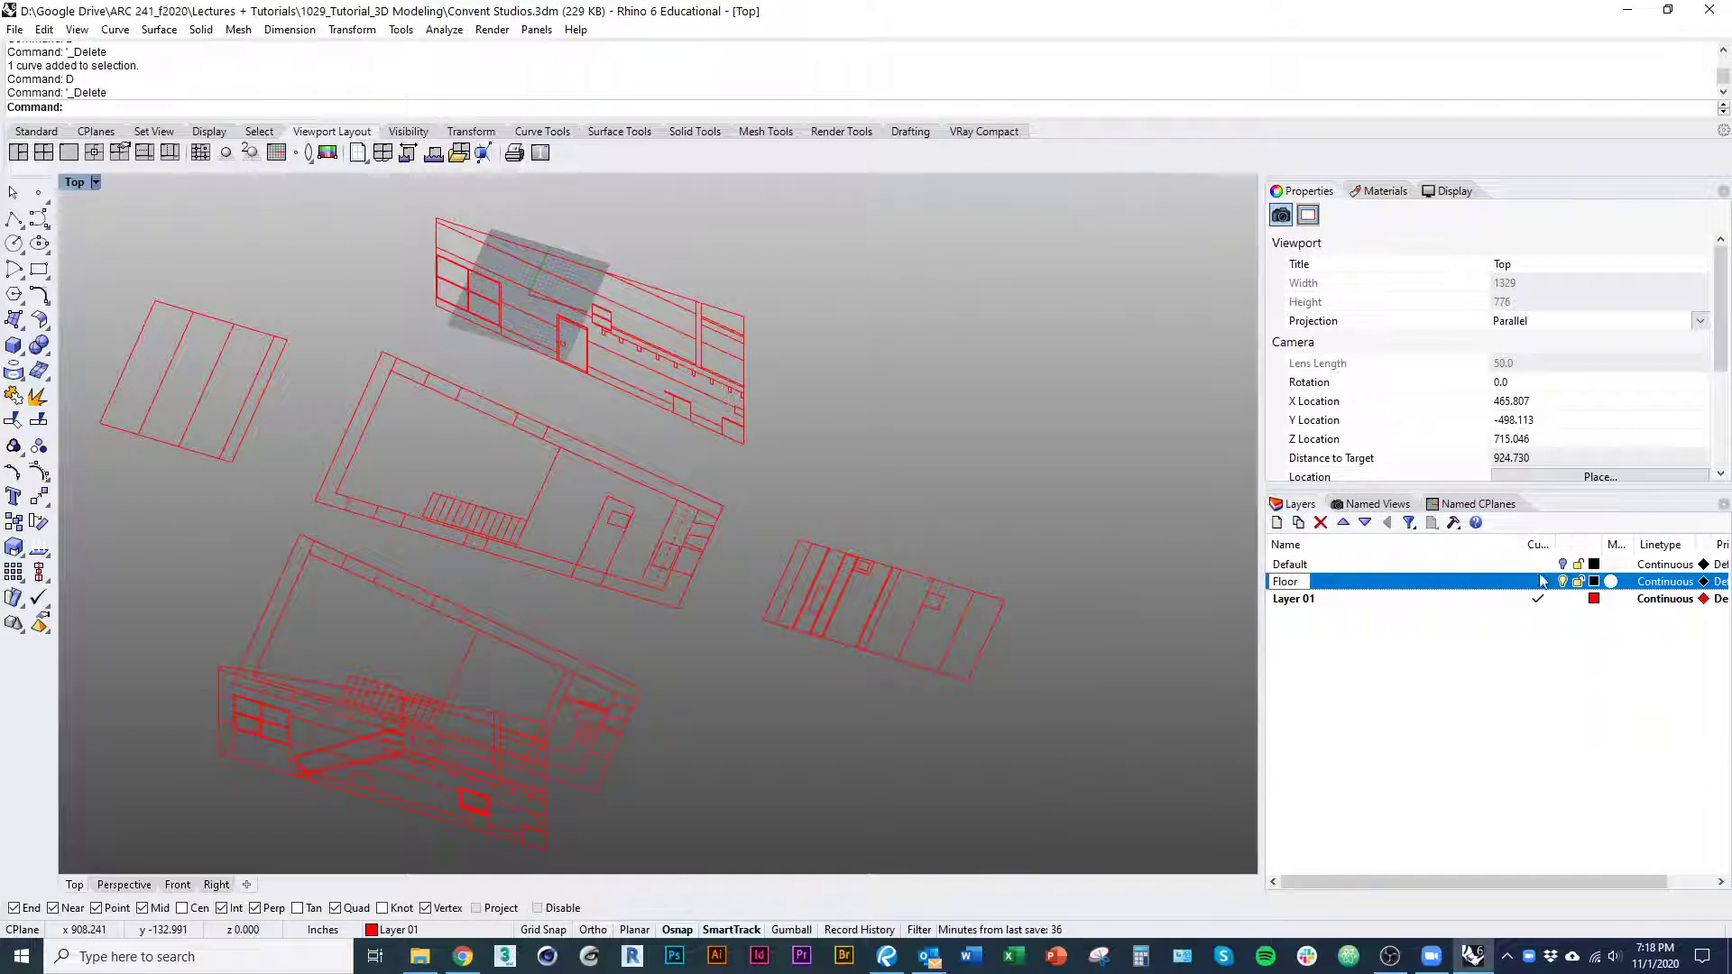
{"action": "left_click", "coordinate": [1539, 582]}
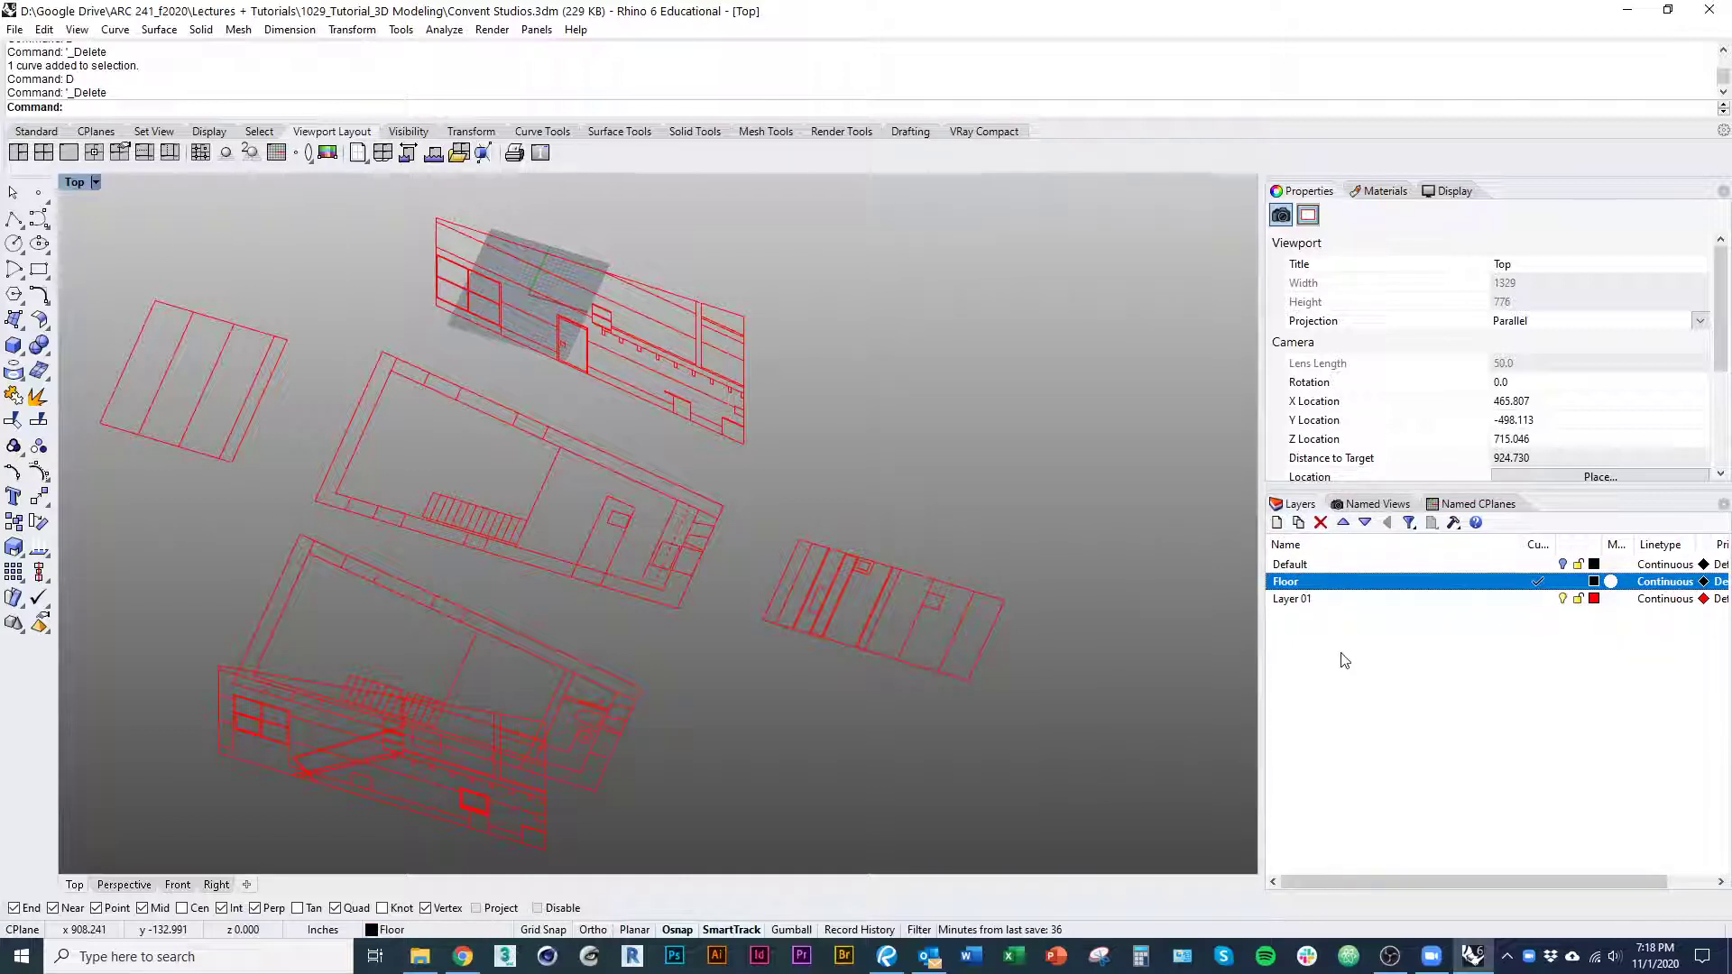
{"action": "left_click", "coordinate": [1276, 523]}
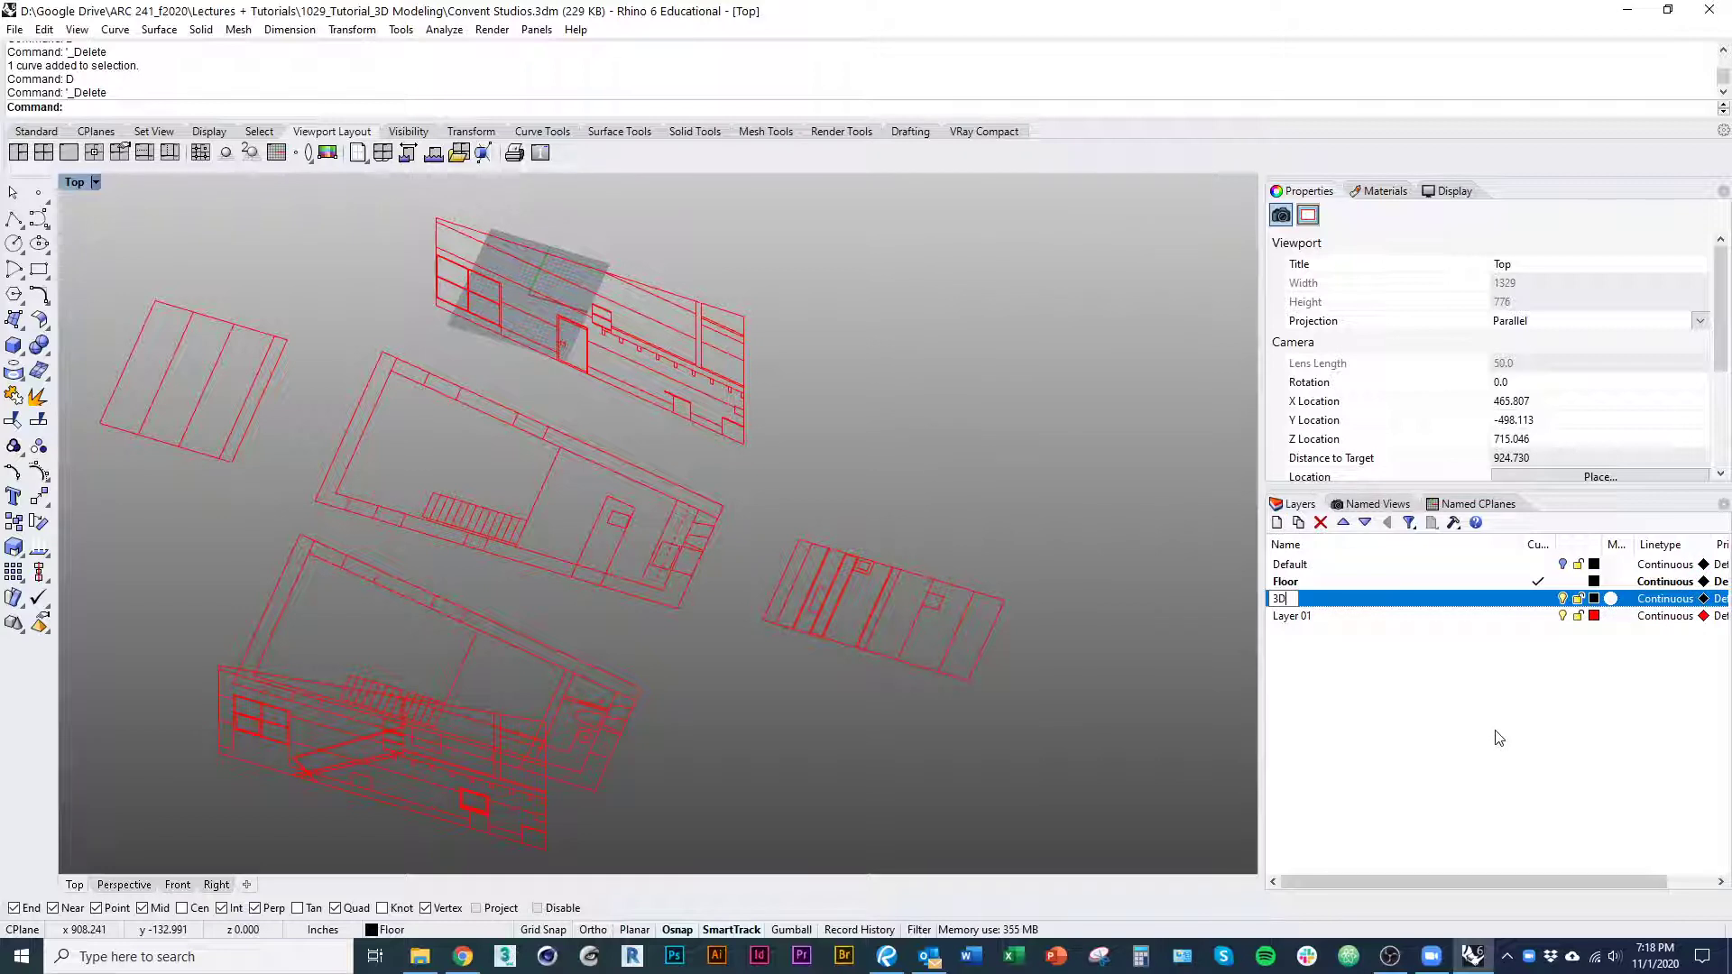
{"action": "left_click_drag", "start_coordinate": [1402, 583], "coordinate": [1413, 603]}
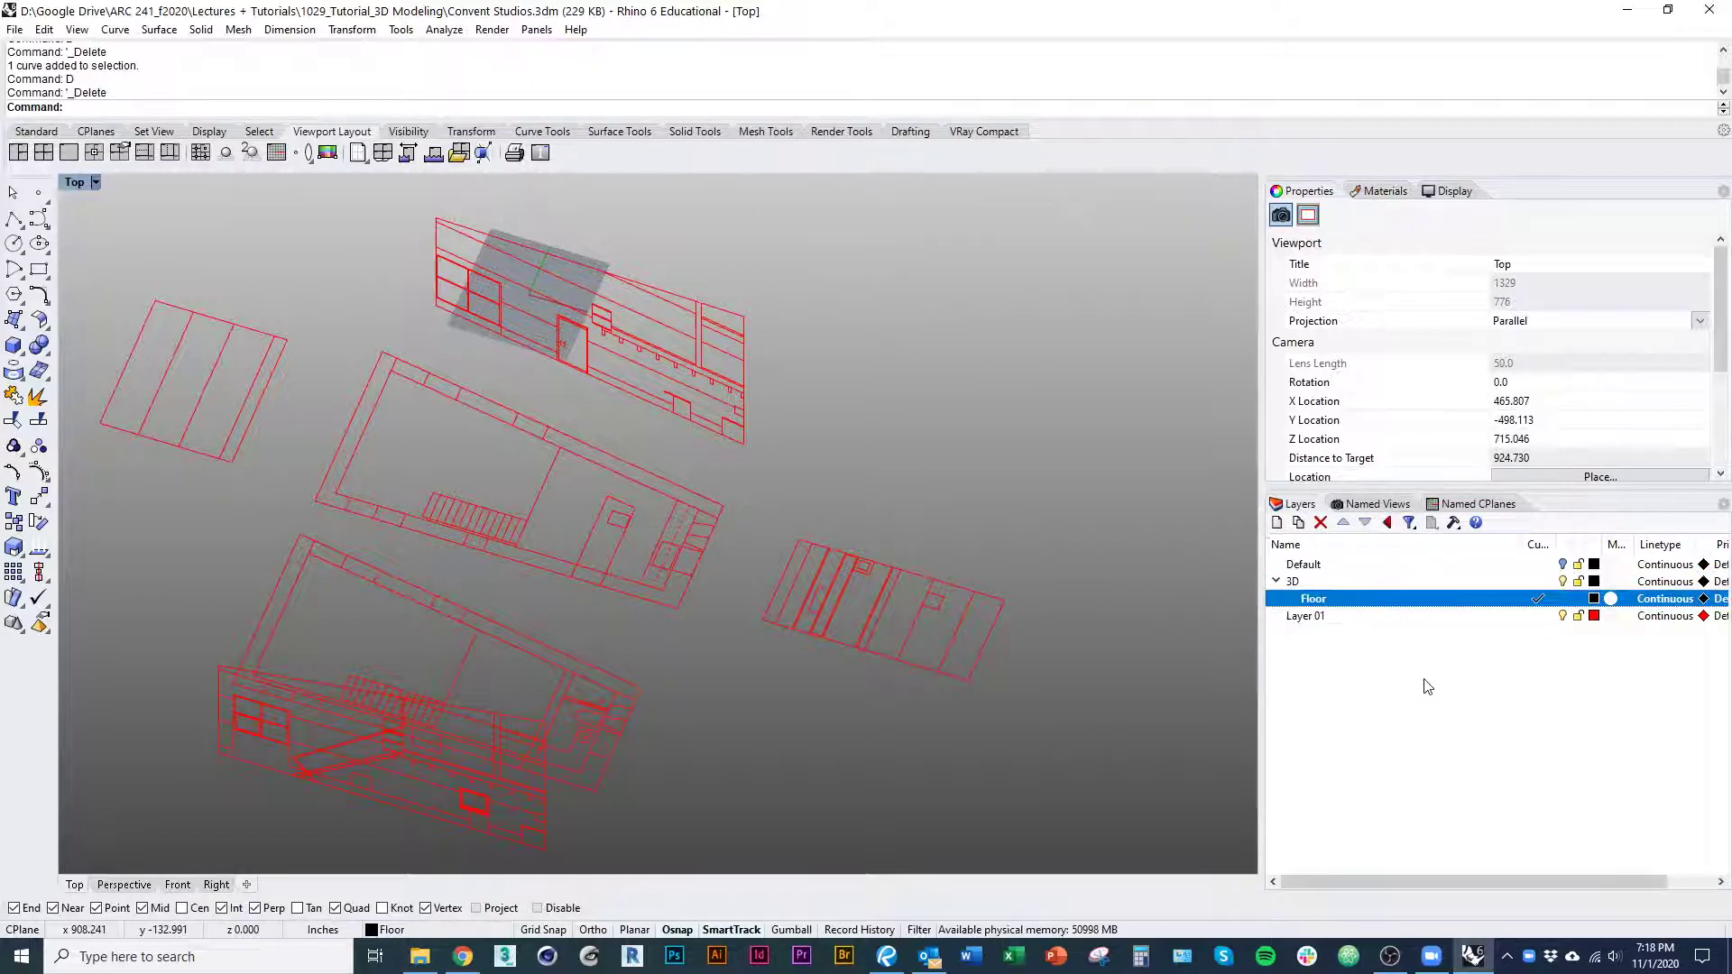
Create a 2D layer and rename Layer 01 to Drawings
{"action": "left_click", "coordinate": [1276, 522]}
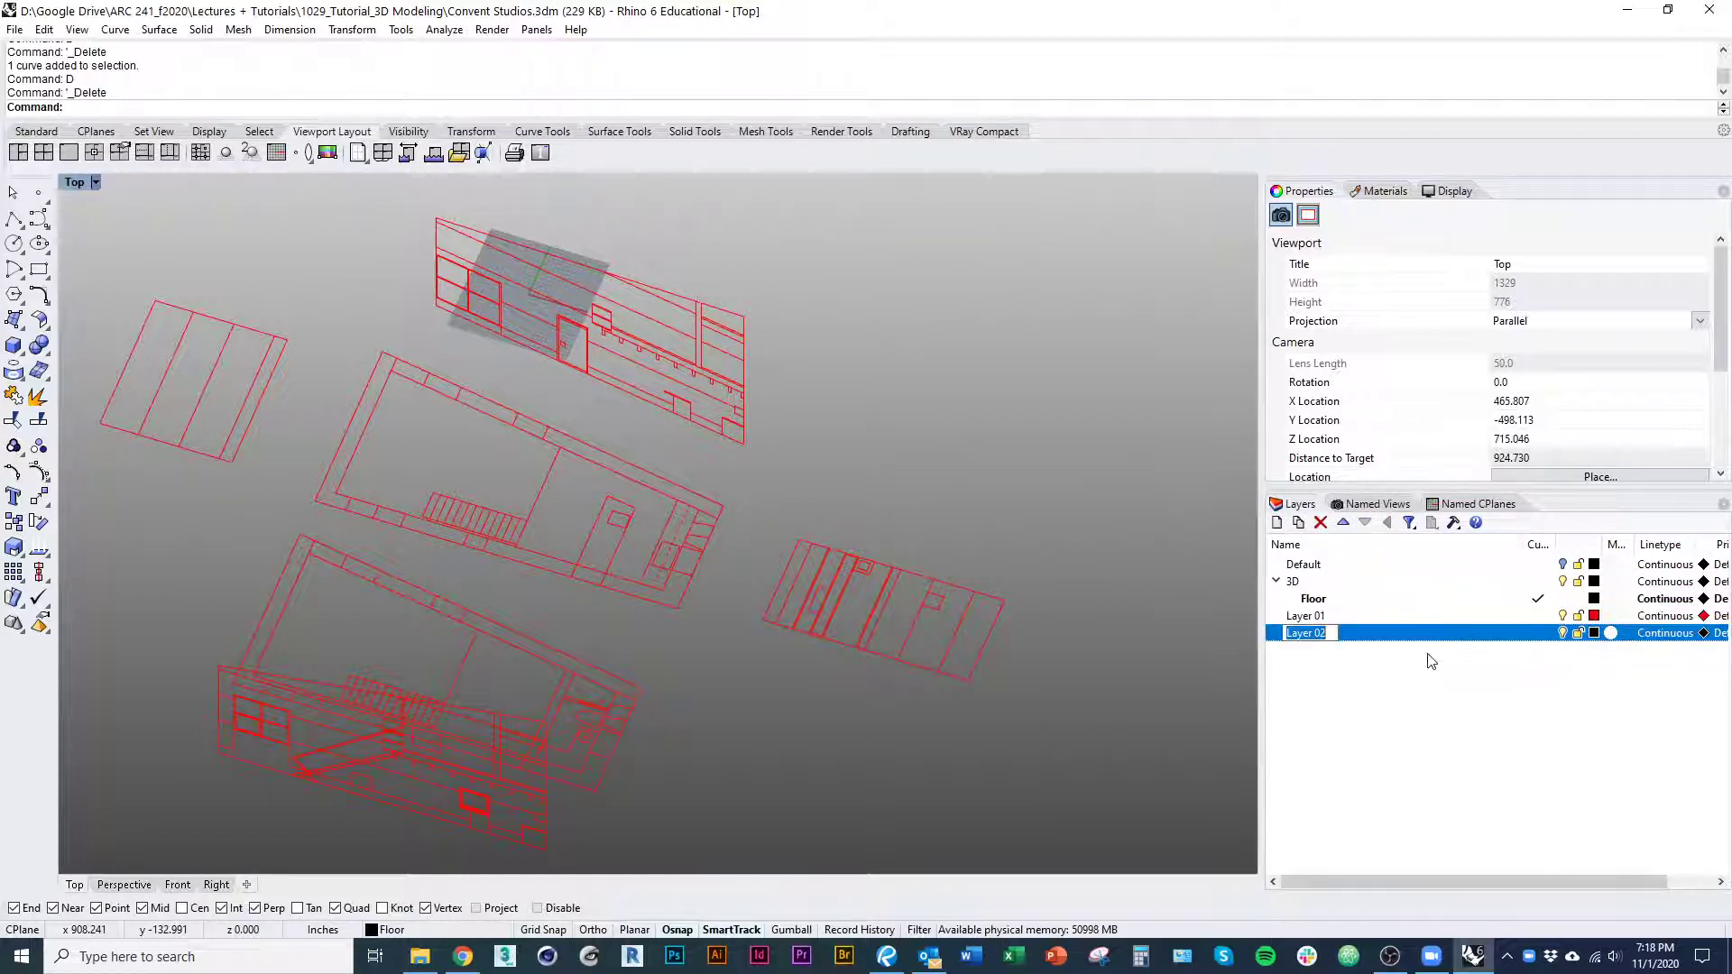
{"action": "type", "text": "2D"}
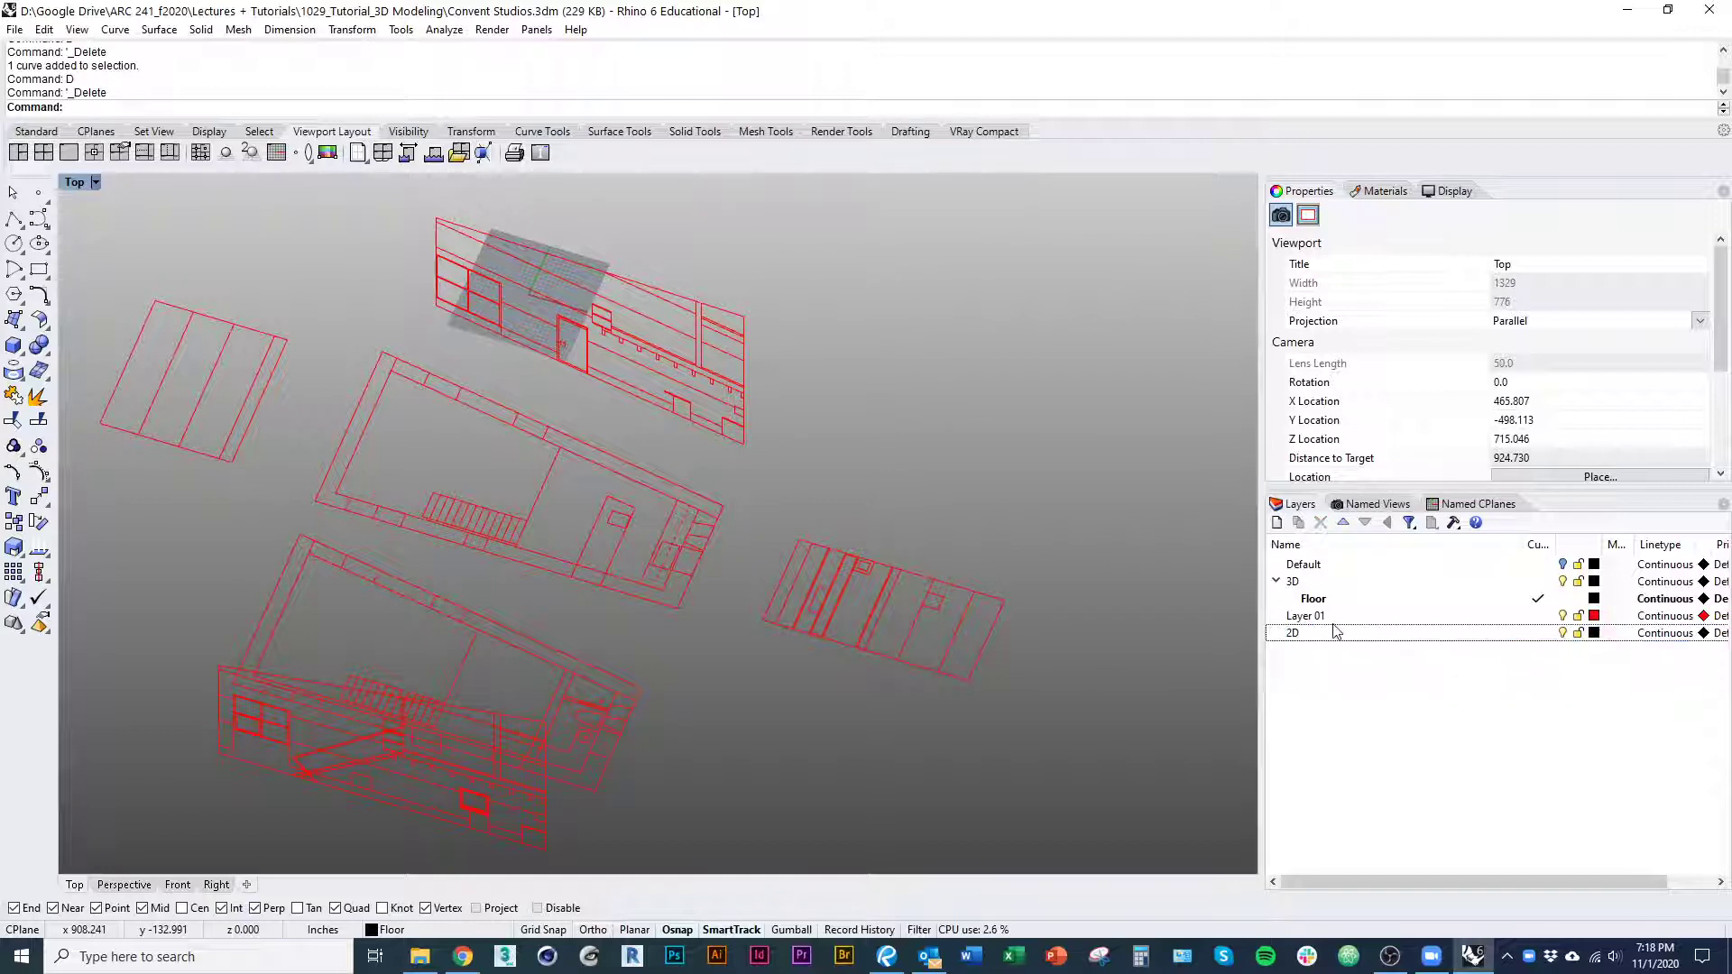
{"action": "left_click", "coordinate": [1308, 616]}
{"action": "left_click", "coordinate": [1308, 616]}
{"action": "type", "text": "Drawings"}
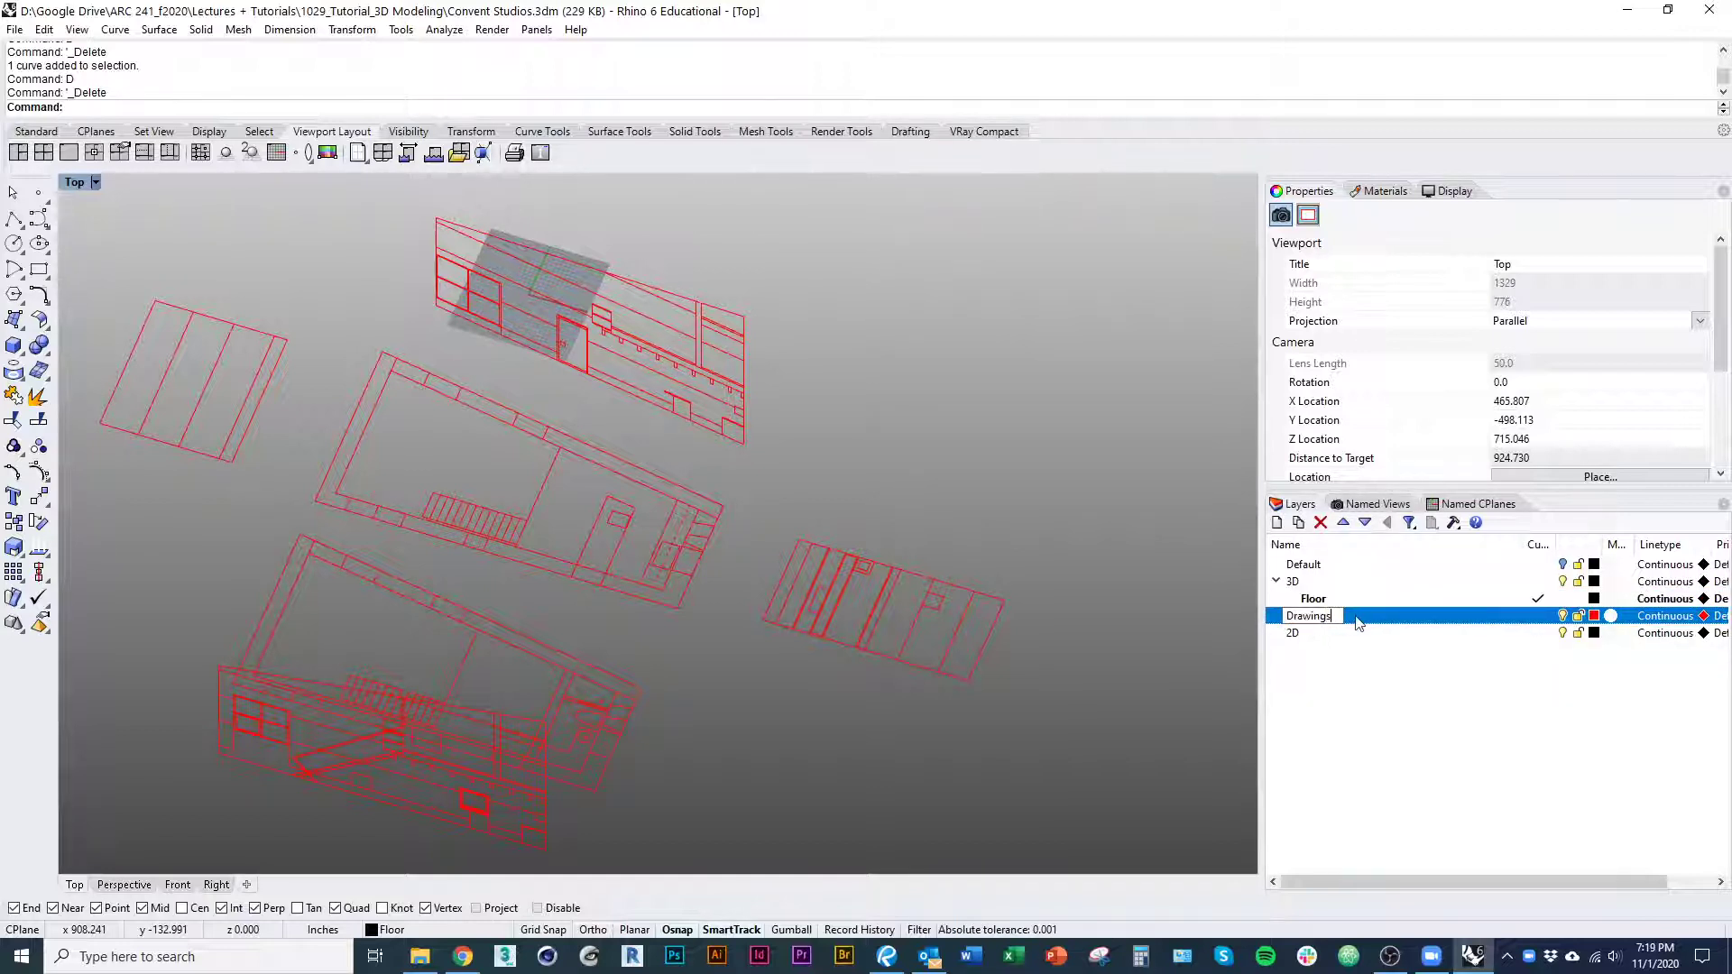
{"action": "key", "text": "Return"}
Nest the Drawings and Default layers under 2D, and place the 2D layer, locked, above 3D
{"action": "left_click_drag", "start_coordinate": [1367, 623], "coordinate": [1317, 633]}
{"action": "left_click_drag", "start_coordinate": [1351, 564], "coordinate": [1392, 617]}
{"action": "left_click", "coordinate": [1308, 599]}
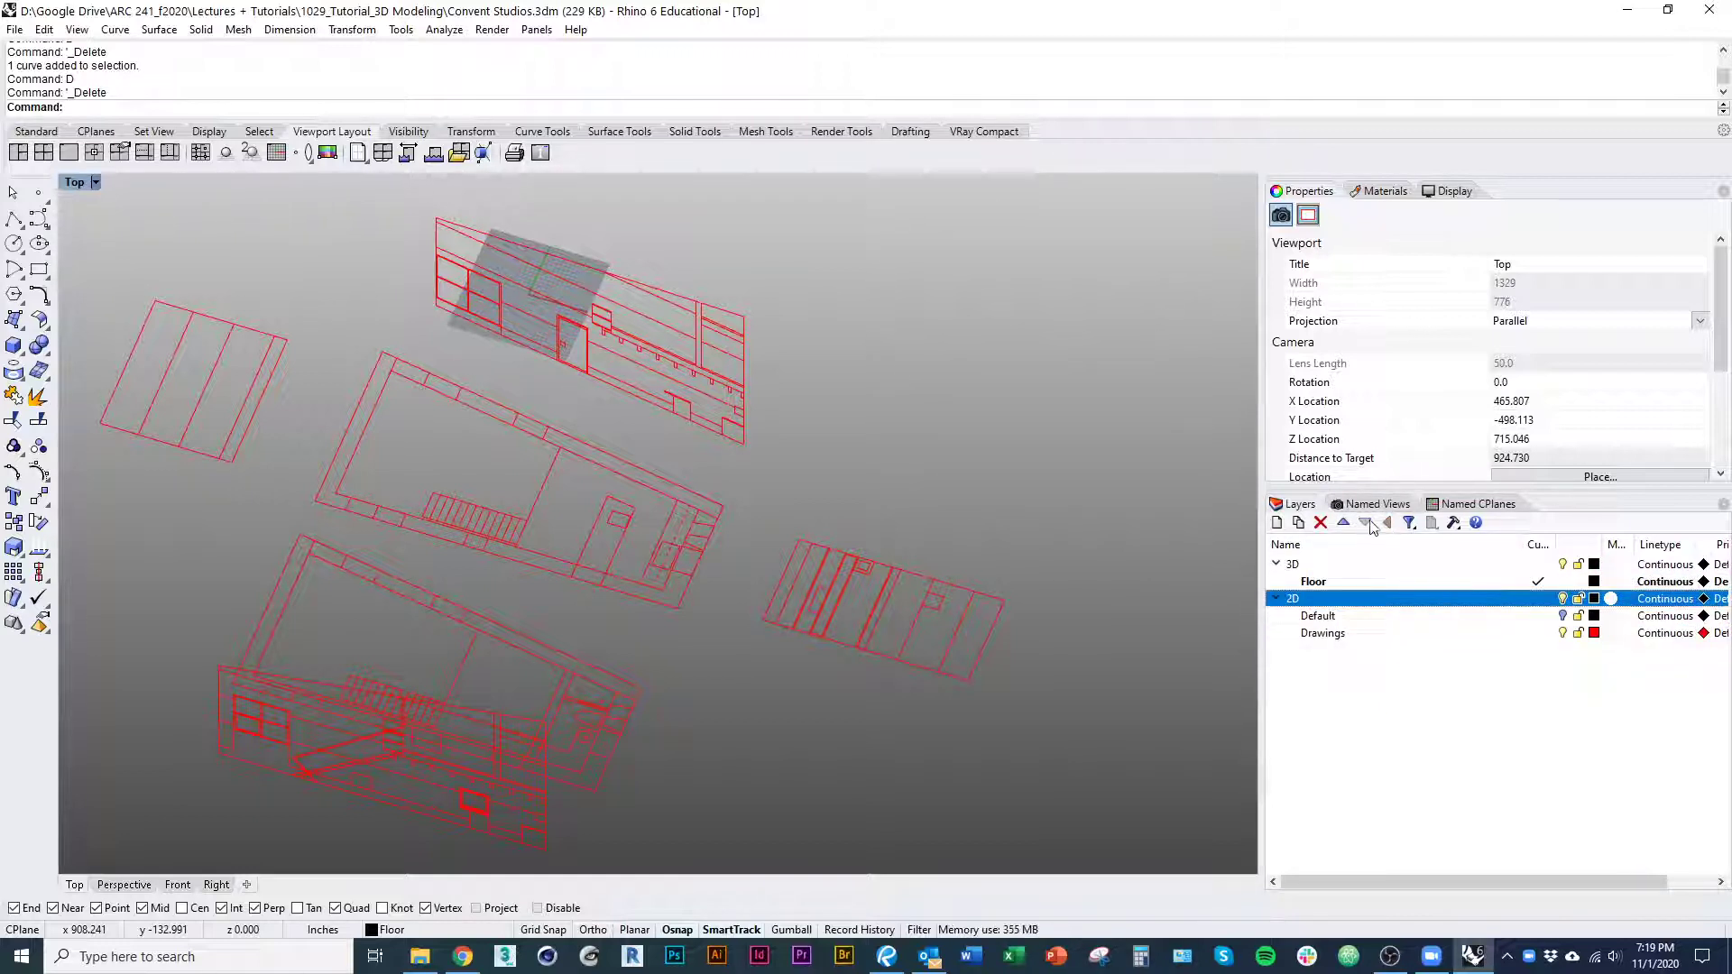
{"action": "left_click", "coordinate": [1344, 523]}
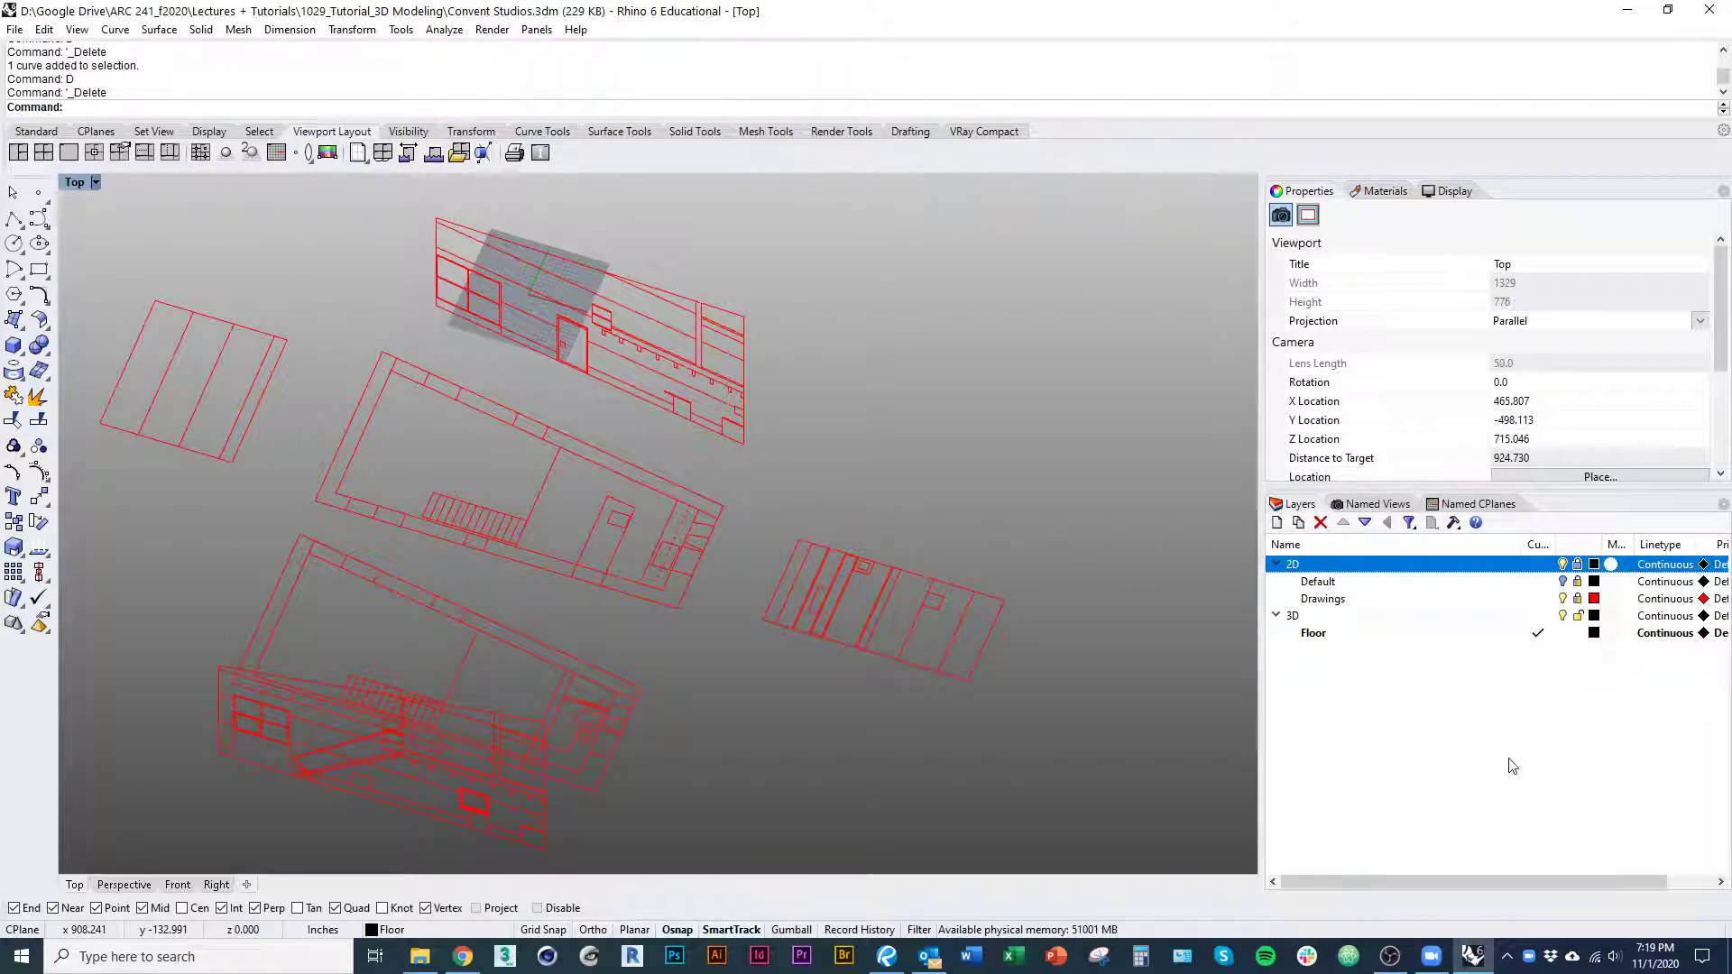
Try a rectangle between opposite inner wall corners of the upper floor plan, and delete it
{"action": "right_click_drag", "start_coordinate": [816, 791], "coordinate": [800, 844]}
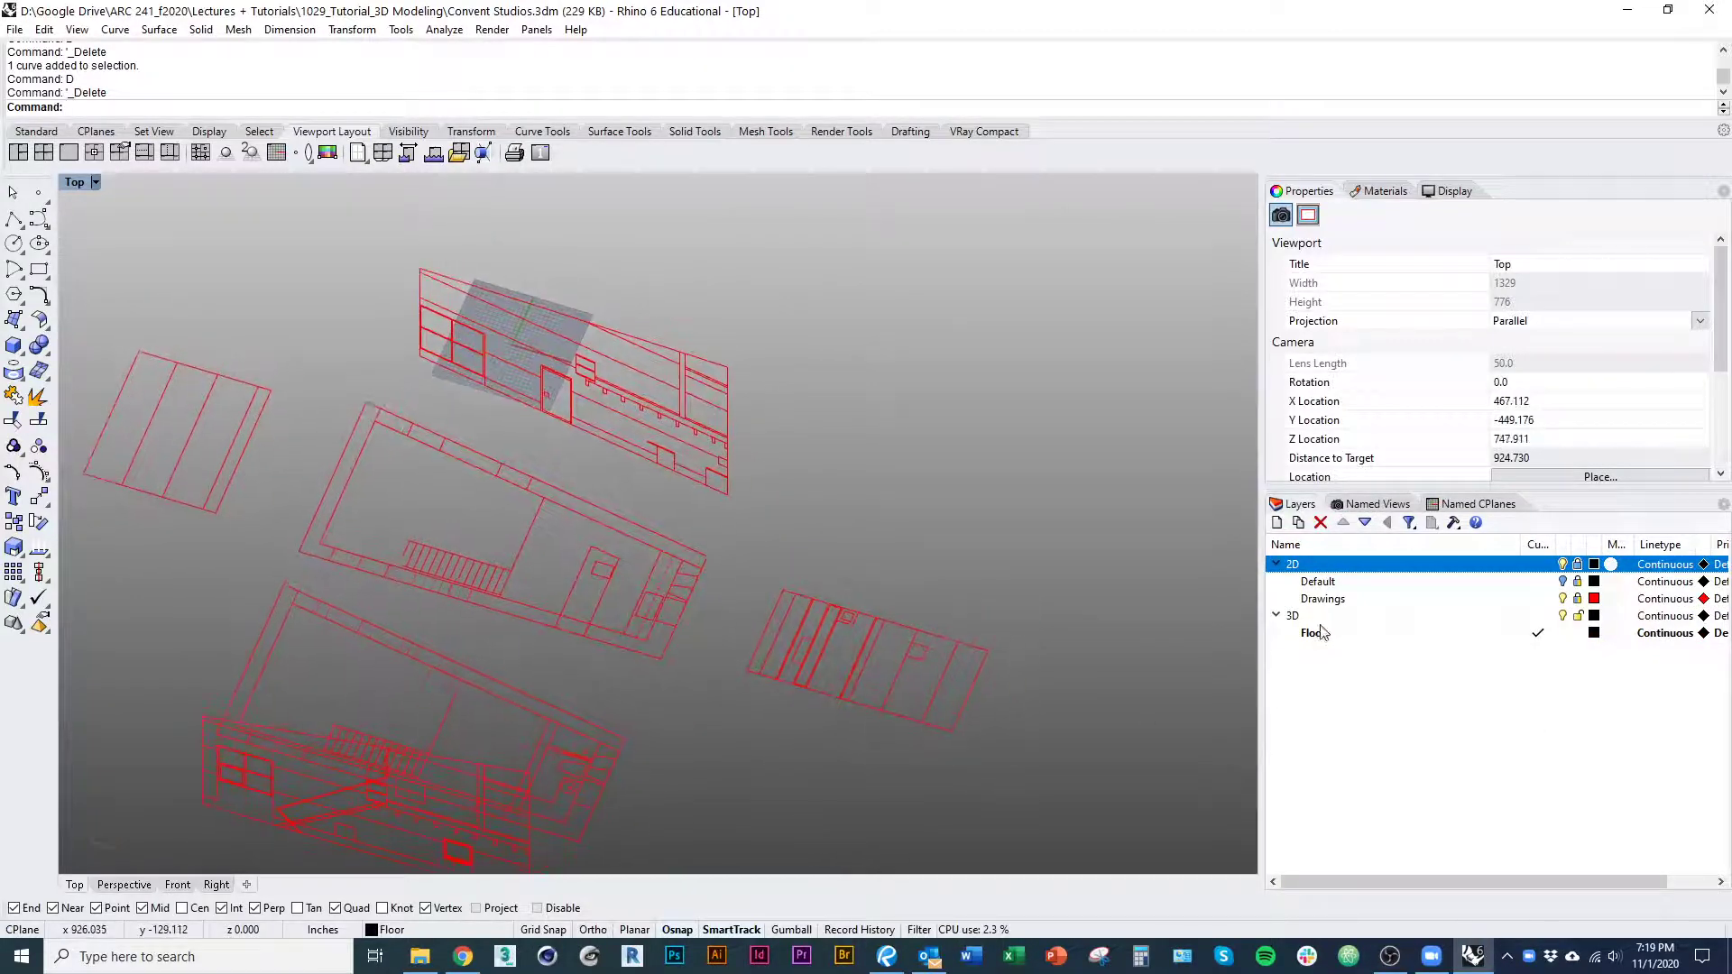
{"action": "right_click_drag", "start_coordinate": [1010, 692], "coordinate": [949, 665]}
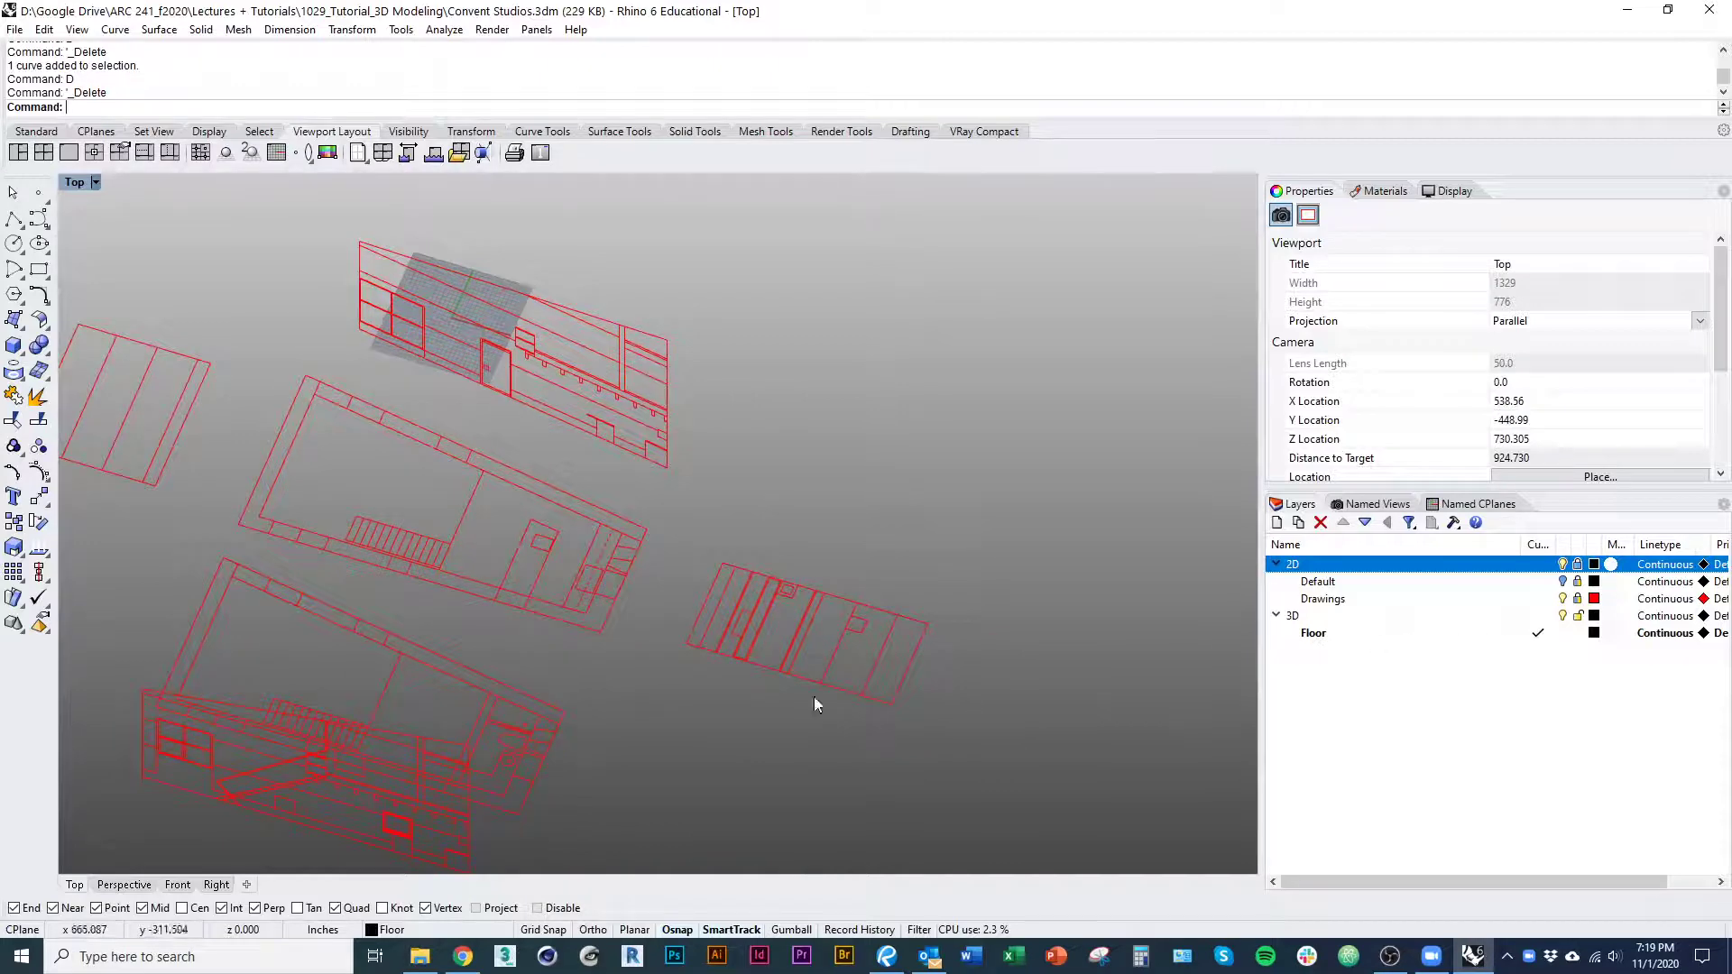
{"action": "scroll", "coordinate": [716, 662], "scroll_direction": "up", "scroll_amount": 2}
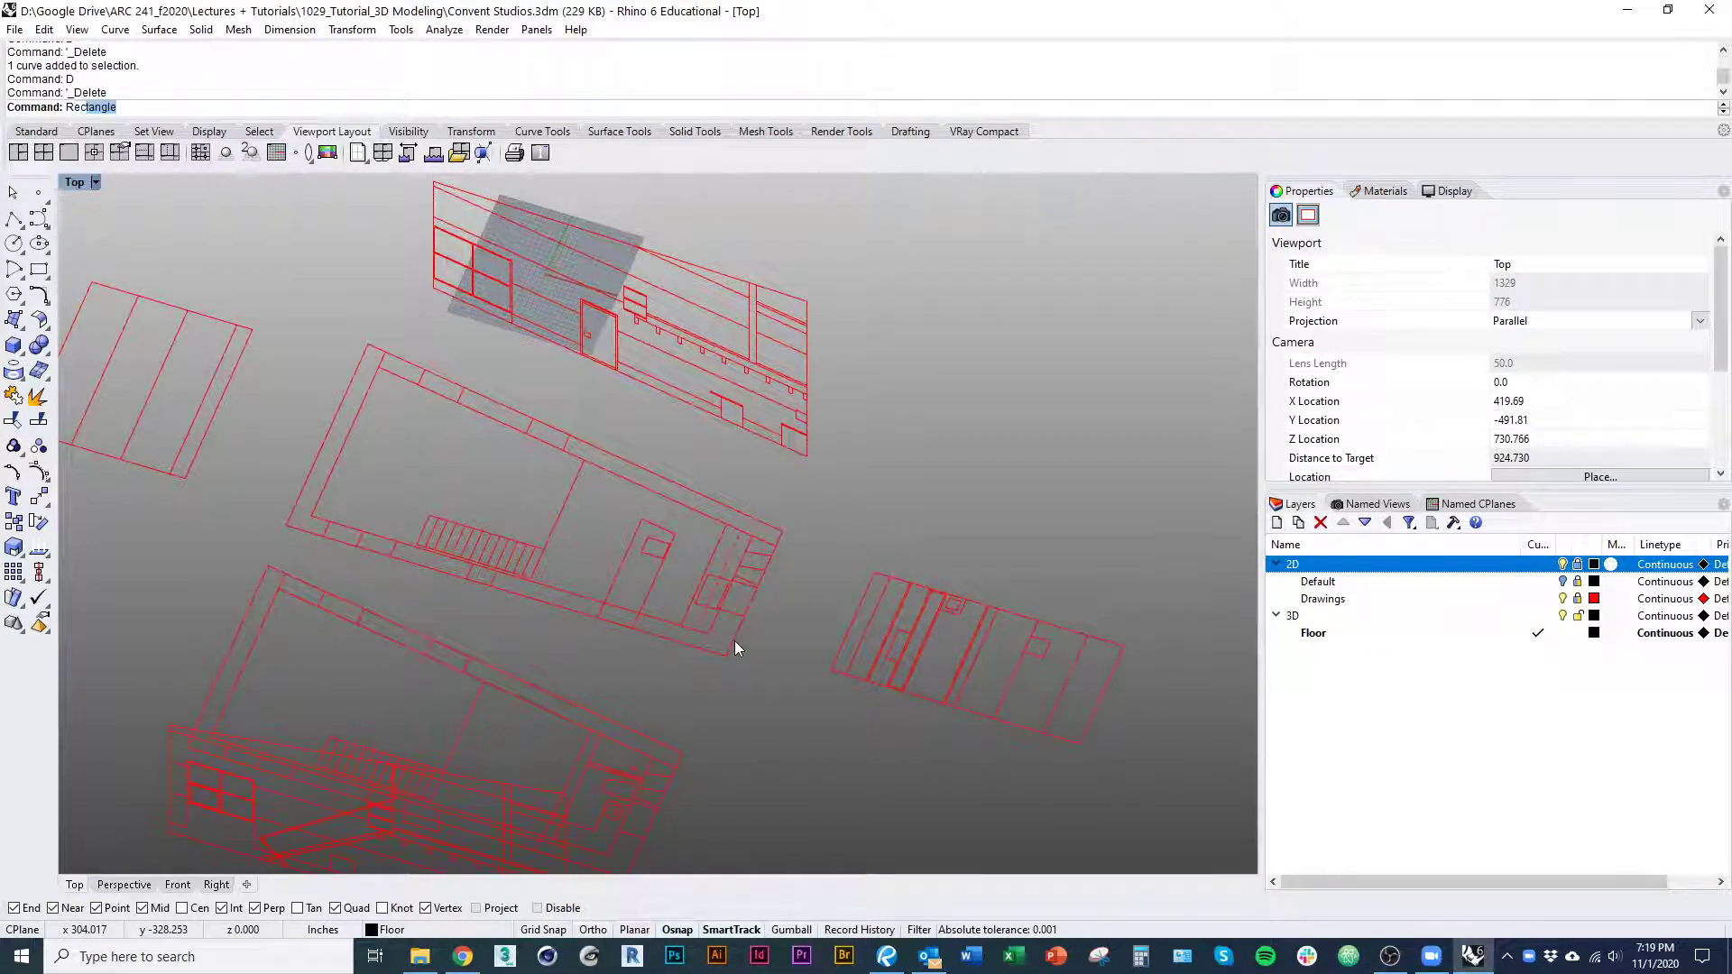
{"action": "key", "text": "Return"}
{"action": "right_click_drag", "start_coordinate": [734, 641], "coordinate": [333, 581]}
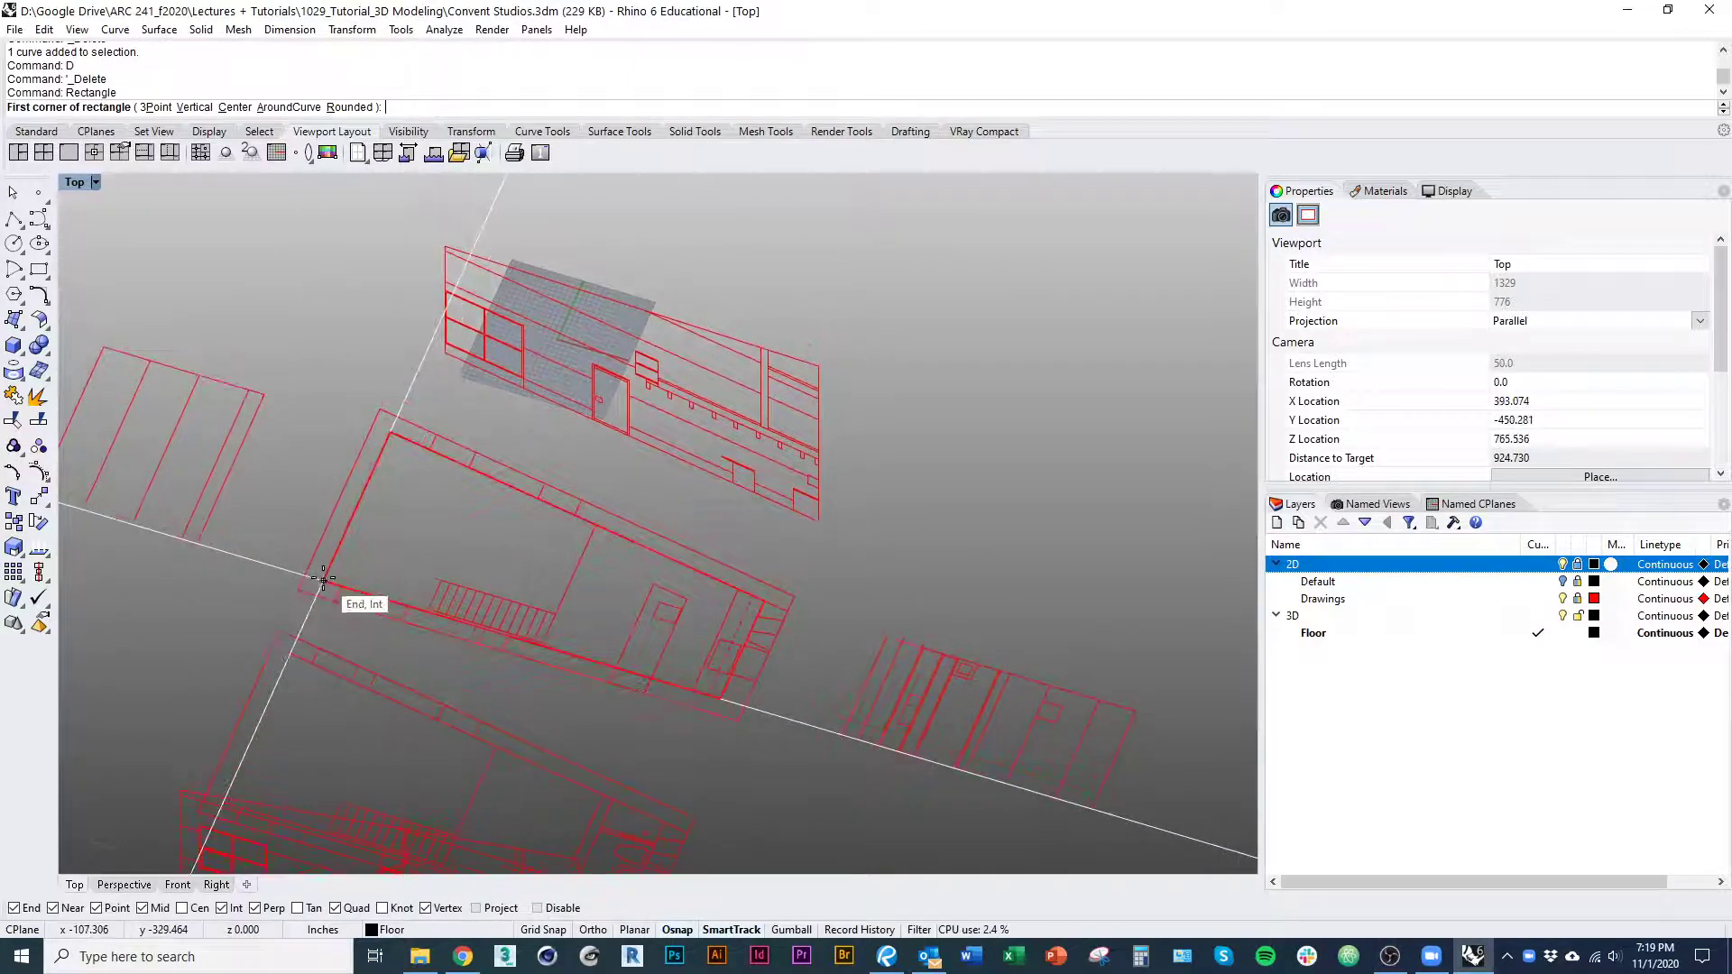
{"action": "left_click", "coordinate": [323, 580]}
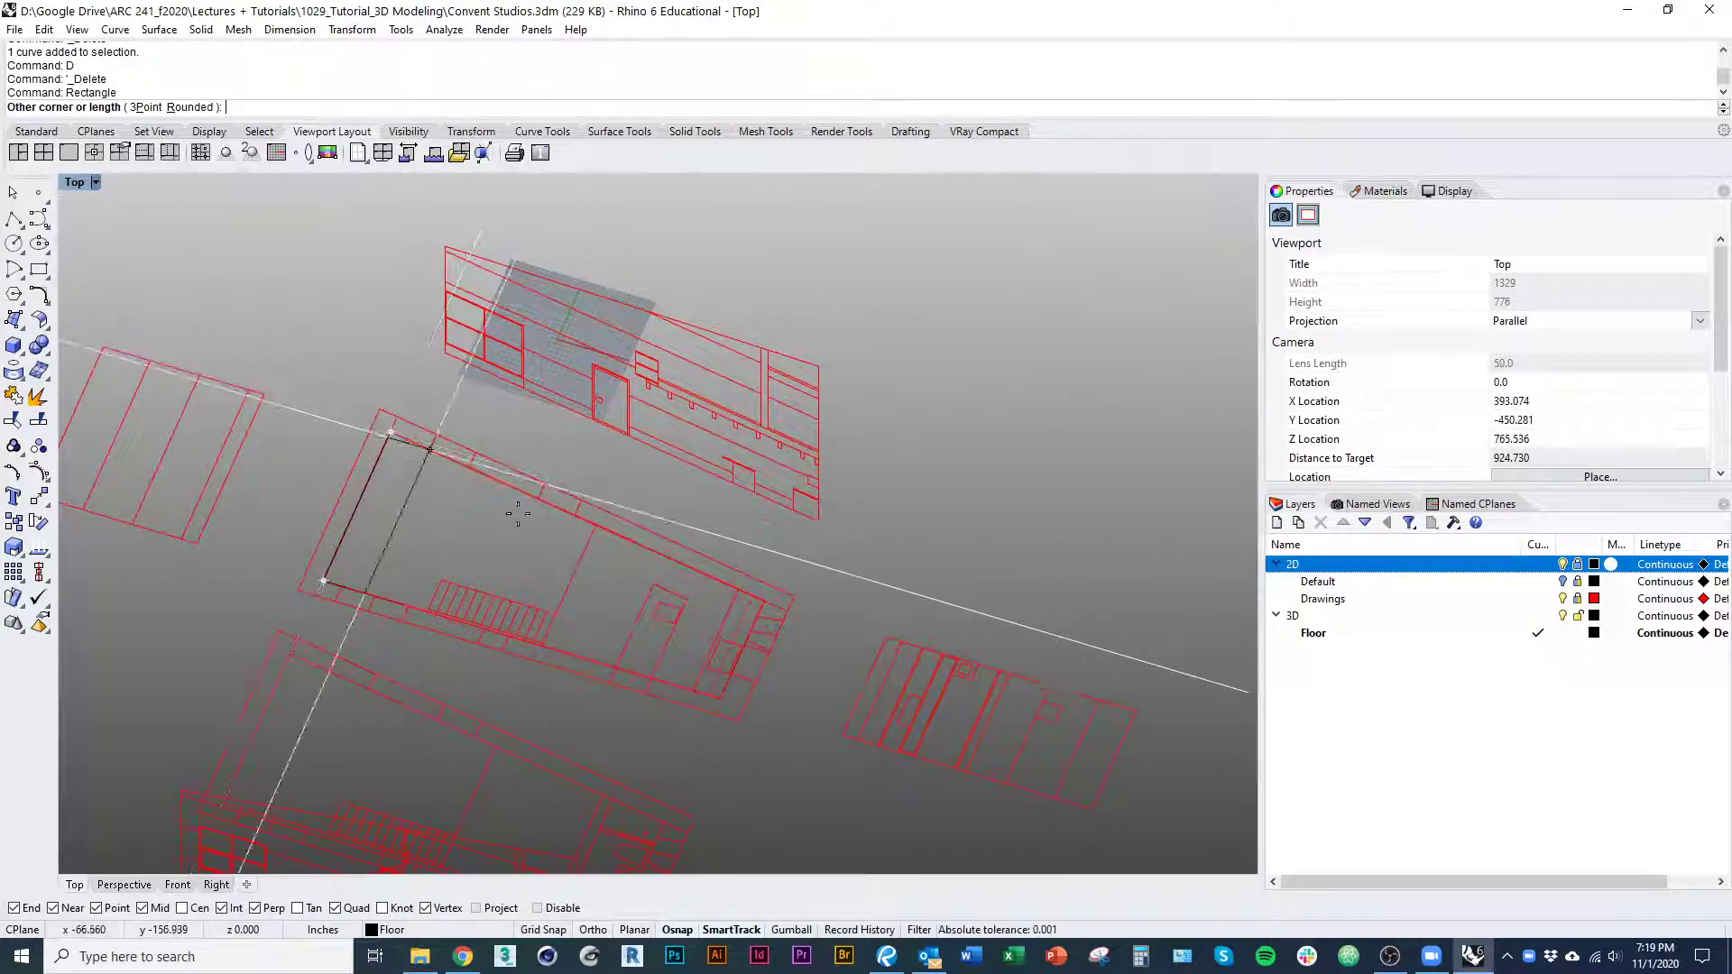
{"action": "scroll", "coordinate": [777, 600], "scroll_direction": "up", "scroll_amount": 5}
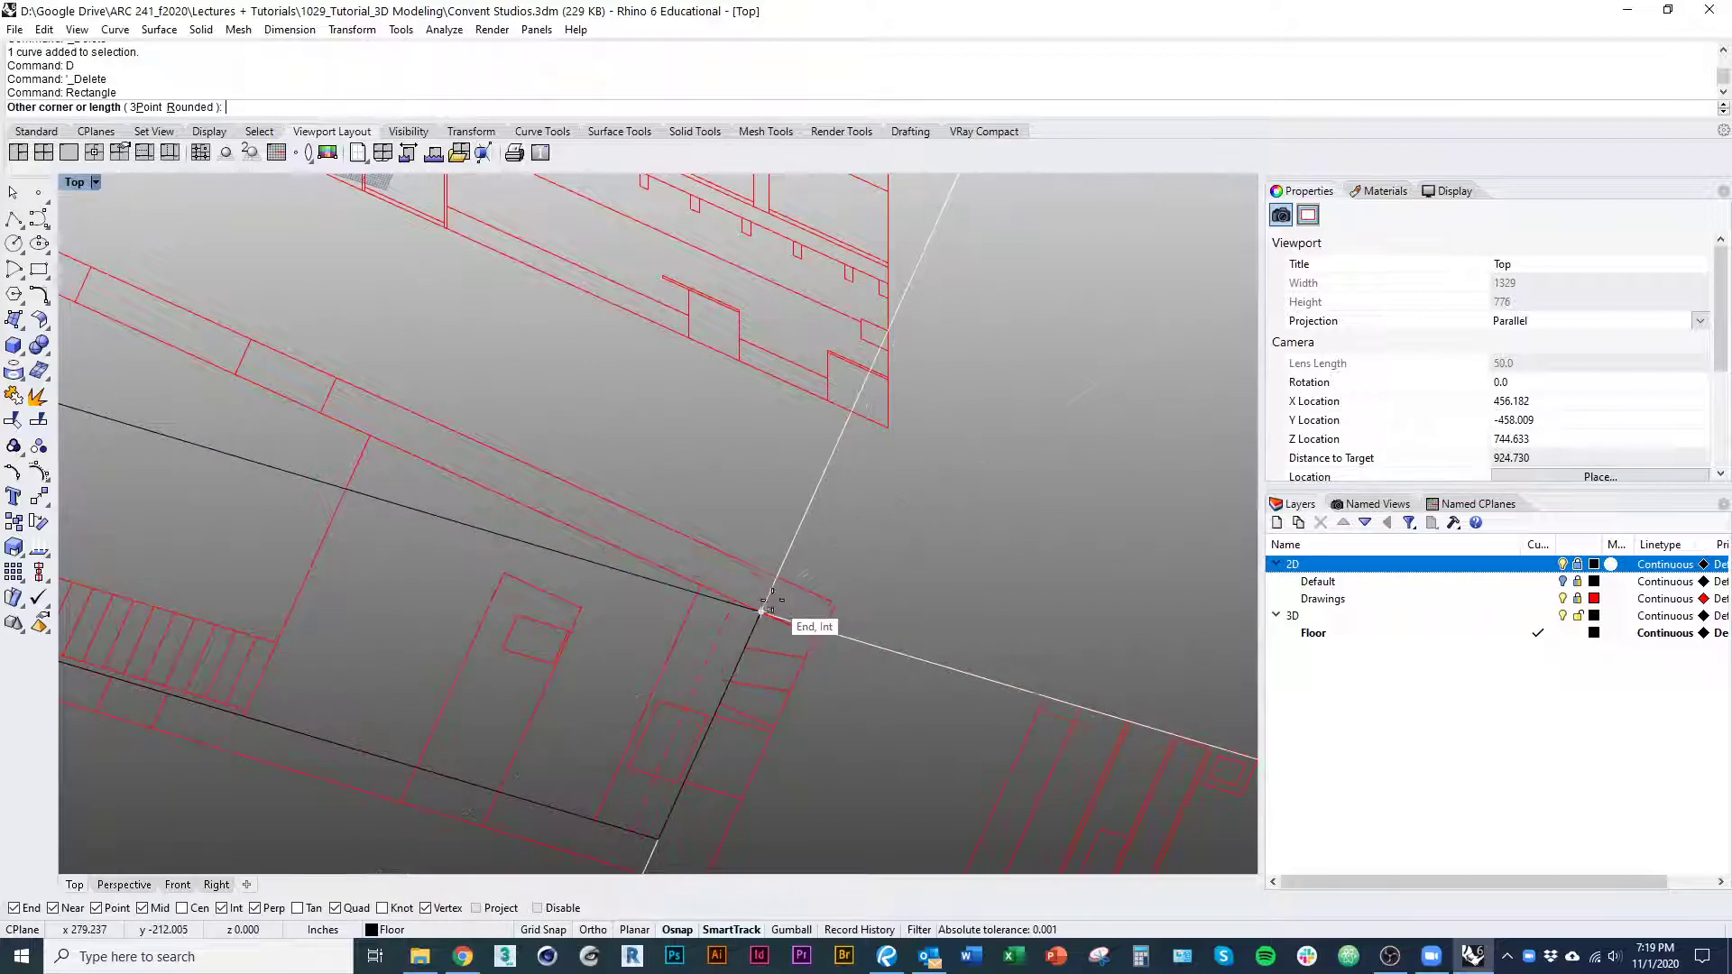
{"action": "left_click", "coordinate": [772, 604]}
{"action": "right_click_drag", "start_coordinate": [673, 834], "coordinate": [371, 556], "text": "ctrl+shift"}
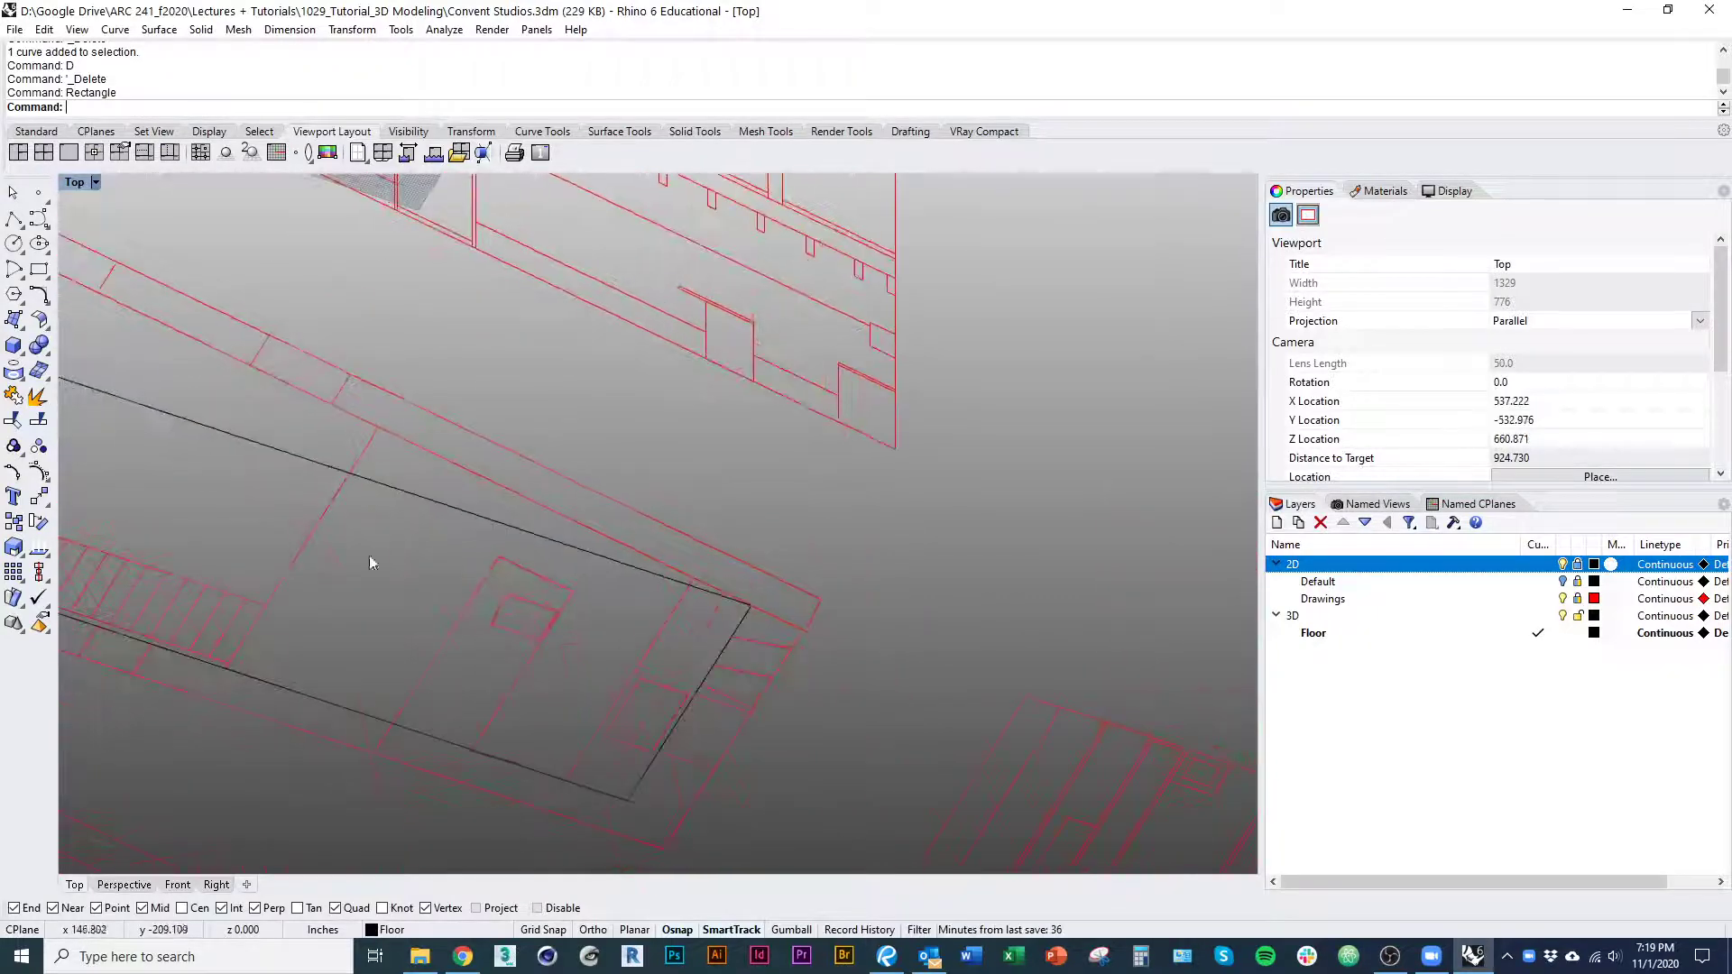
{"action": "left_click", "coordinate": [402, 494]}
{"action": "type", "text": "d"}
{"action": "key", "text": "space"}
Trace the inner wall outline of the upper floor plan with a closed four-sided polyline snapped to its corners
{"action": "scroll", "coordinate": [402, 496], "scroll_direction": "down", "scroll_amount": 3}
{"action": "right_click_drag", "start_coordinate": [402, 498], "coordinate": [575, 556], "text": "shift"}
{"action": "left_click", "coordinate": [14, 219]}
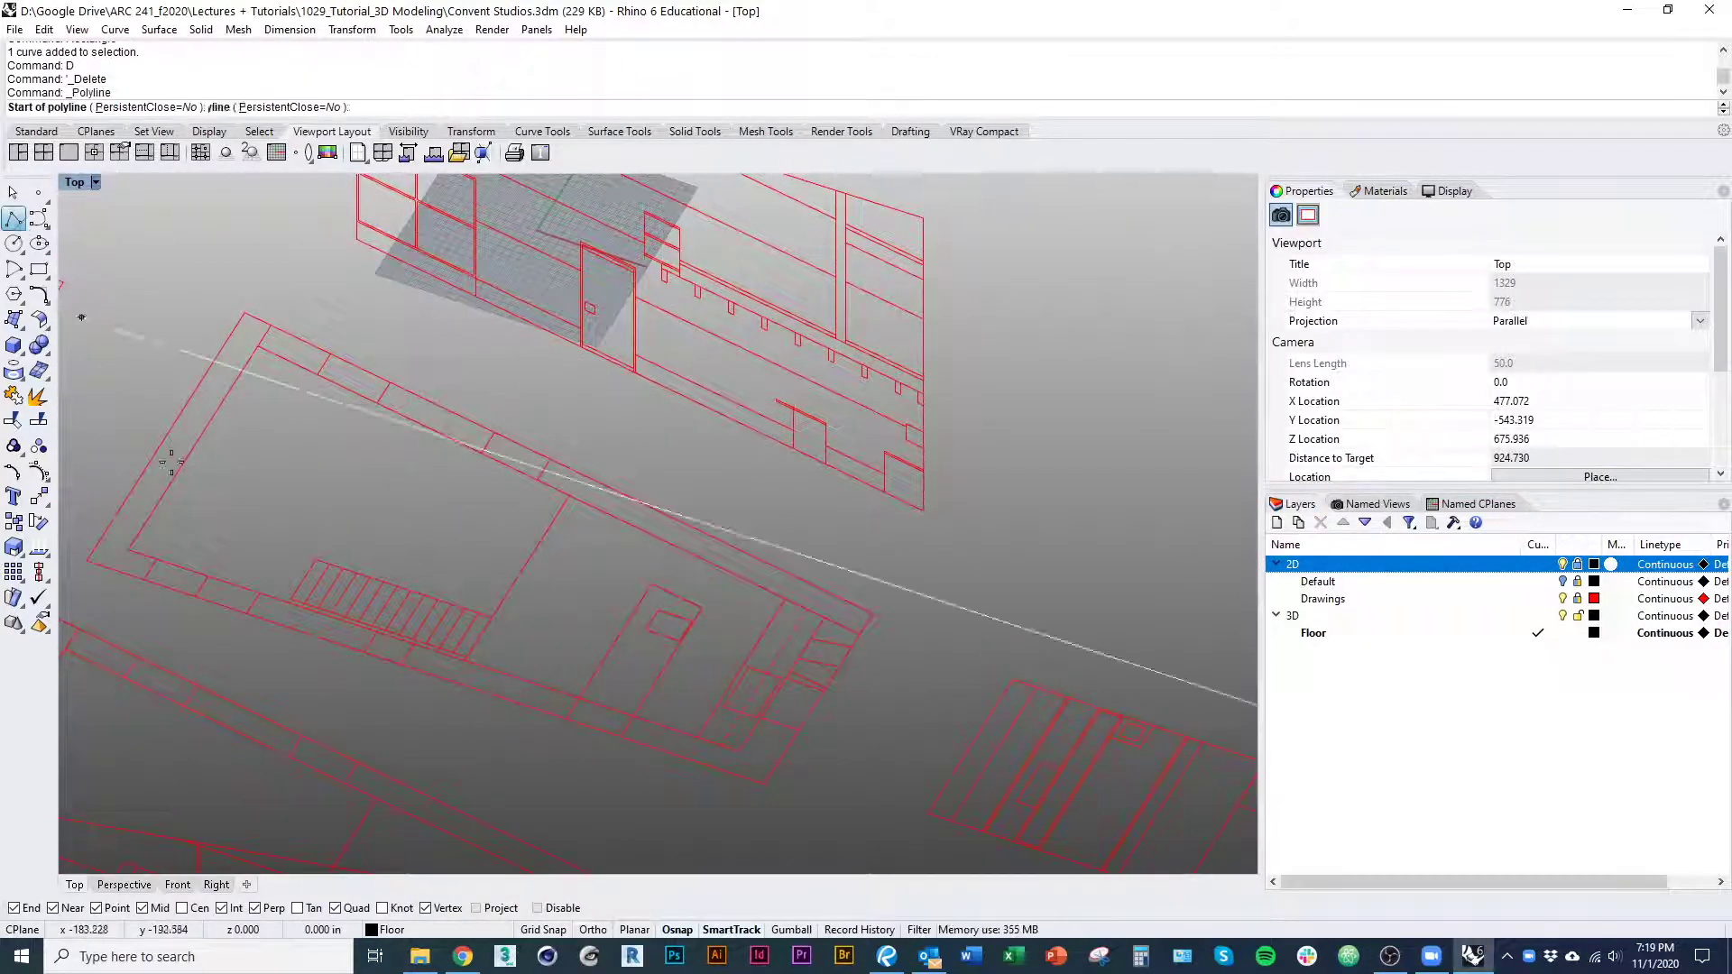
{"action": "left_click", "coordinate": [131, 547]}
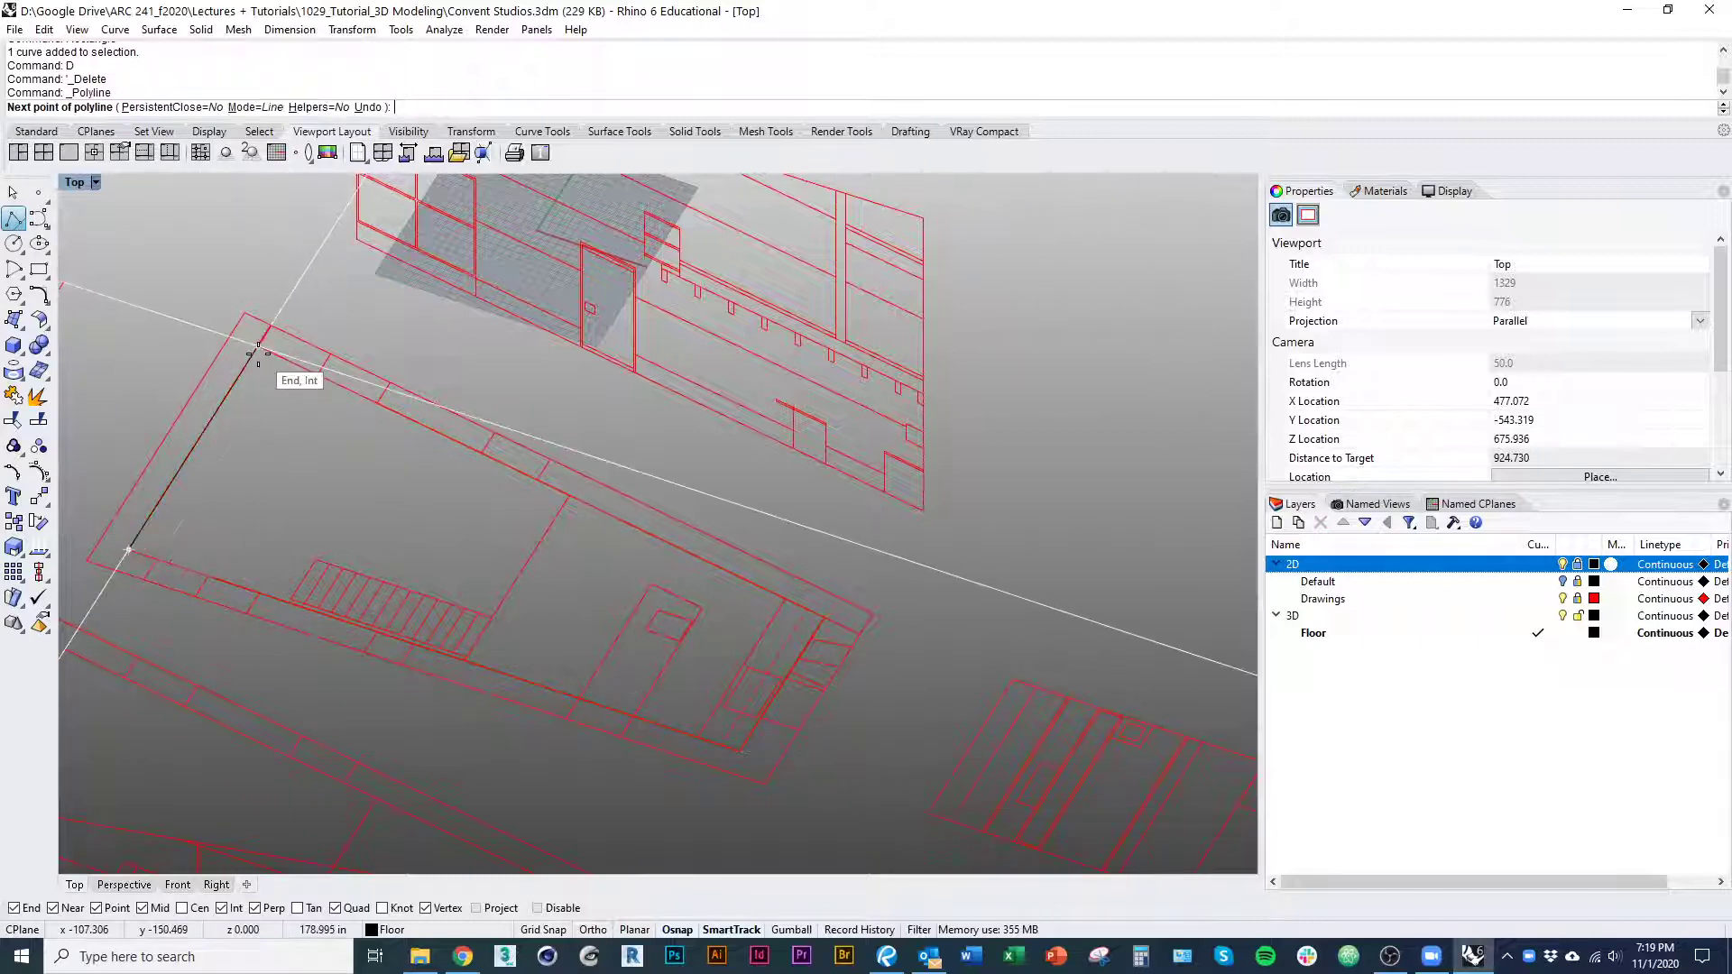
{"action": "left_click", "coordinate": [259, 348]}
{"action": "left_click", "coordinate": [824, 617]}
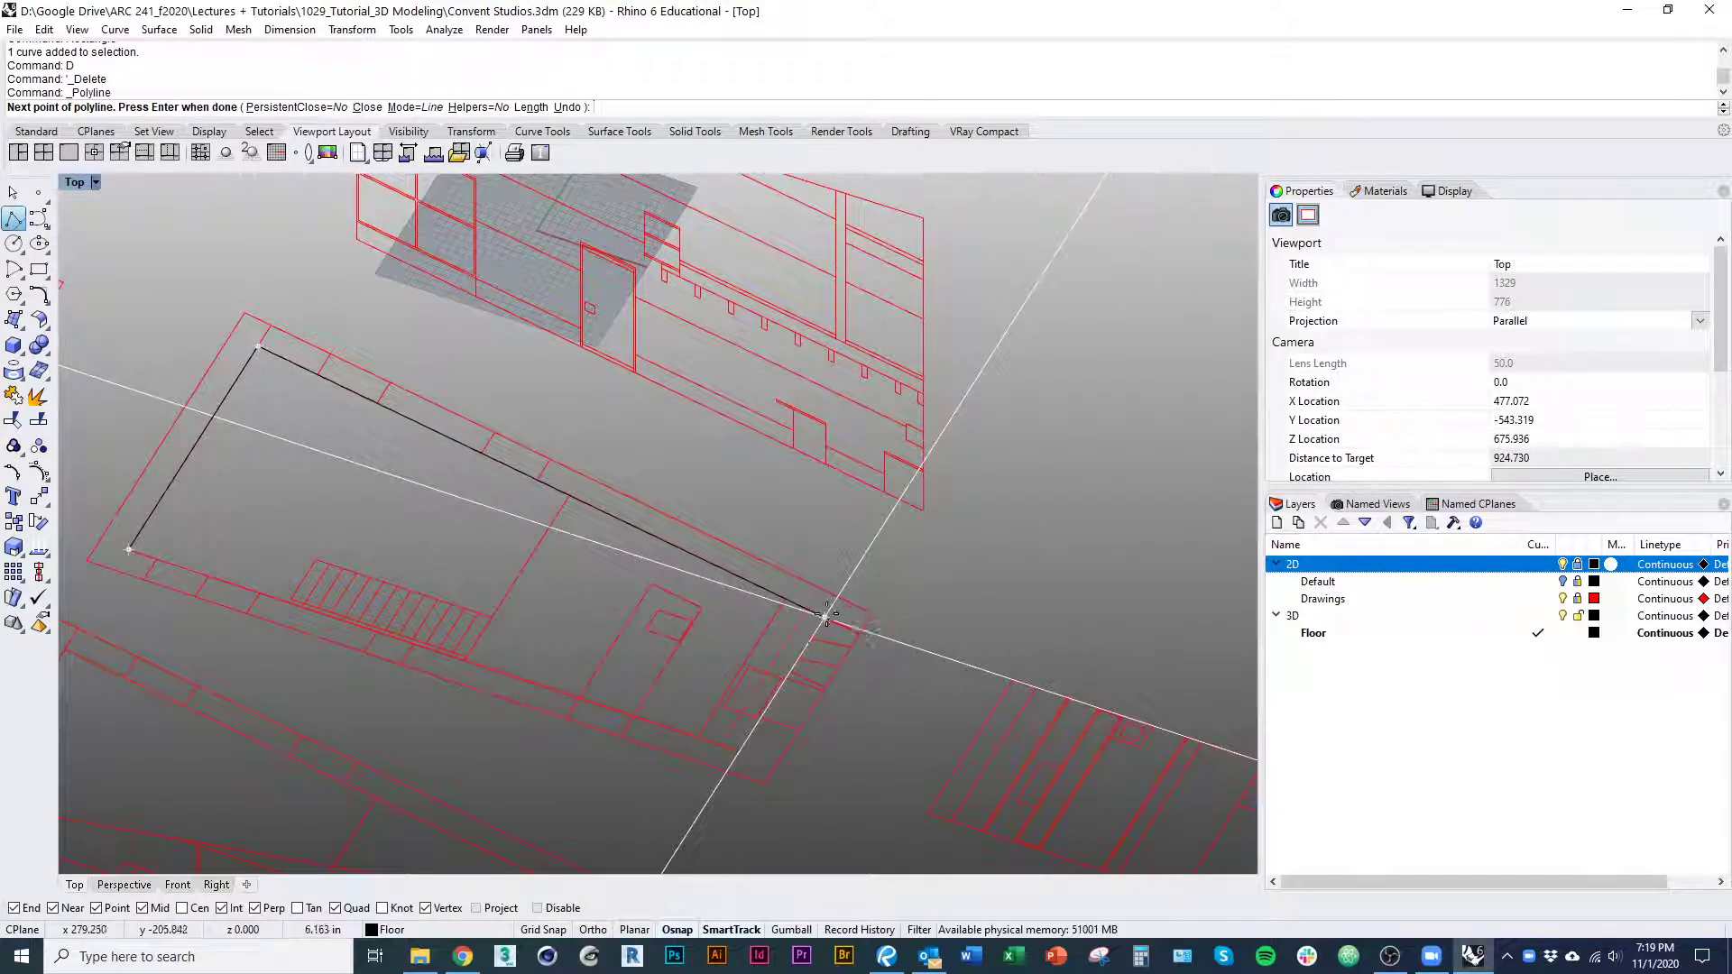
{"action": "left_click", "coordinate": [740, 751]}
{"action": "left_click", "coordinate": [131, 547]}
Examine the traced floor outline in relation to the surrounding plans and upright sections from several angles
{"action": "scroll", "coordinate": [302, 618], "scroll_direction": "down", "scroll_amount": 4}
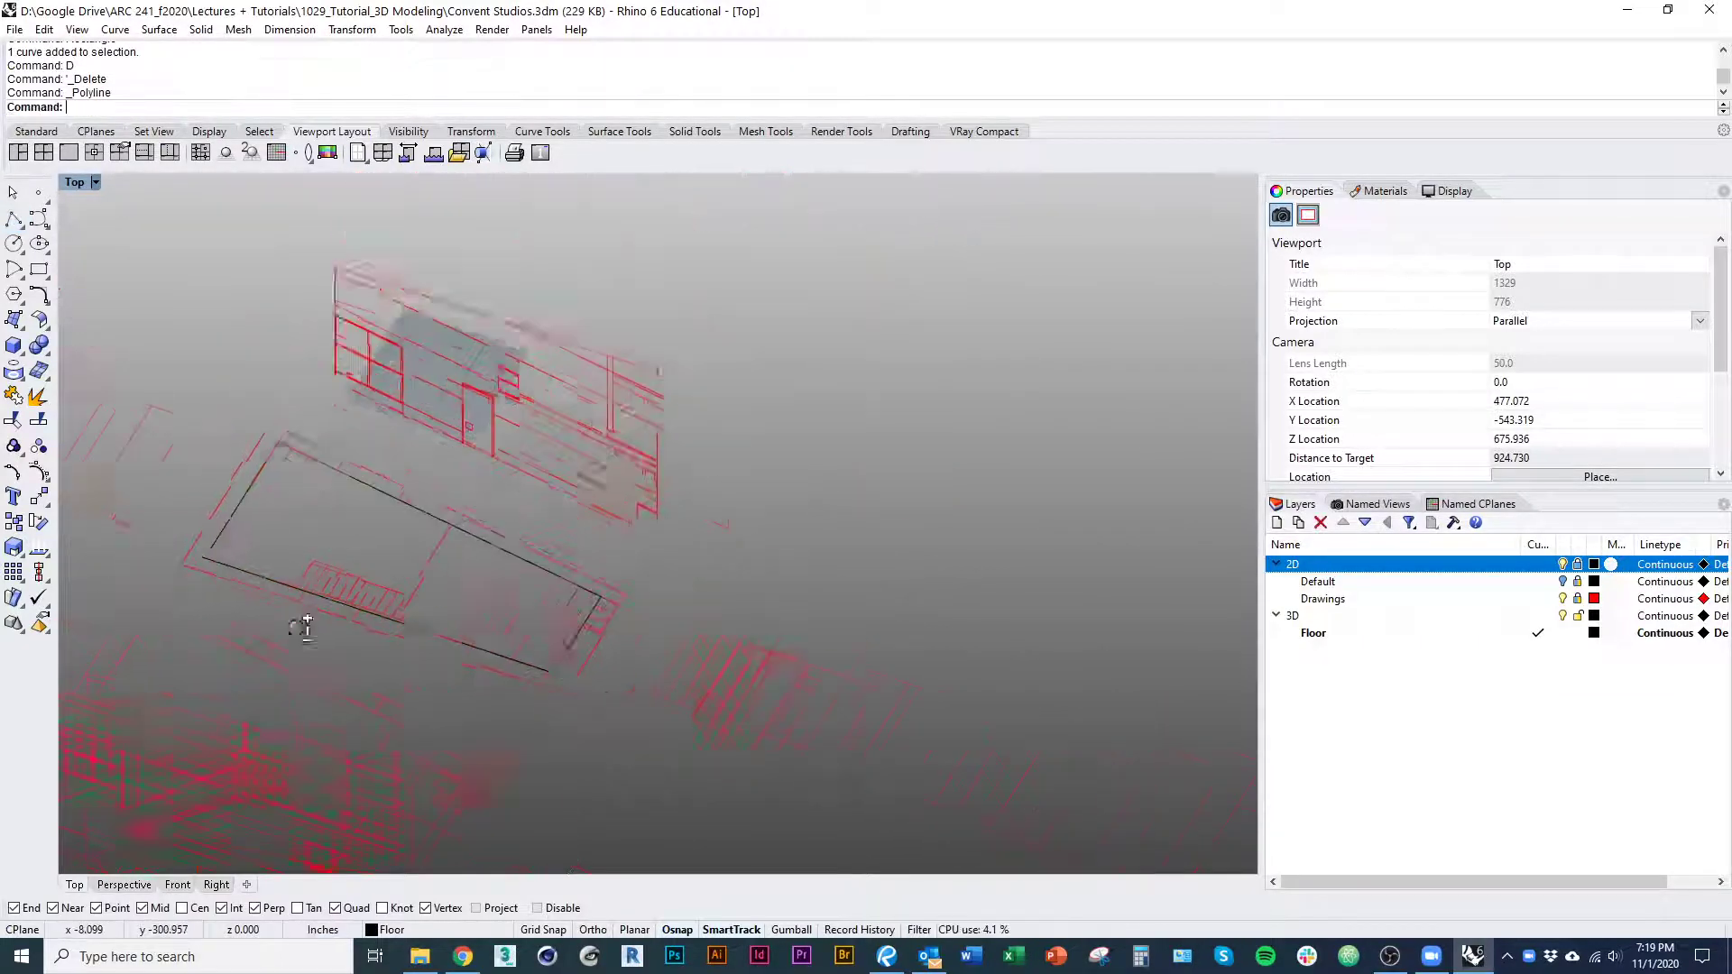
{"action": "scroll", "coordinate": [507, 602], "scroll_direction": "up", "scroll_amount": 4}
{"action": "right_click_drag", "start_coordinate": [504, 609], "coordinate": [547, 616]}
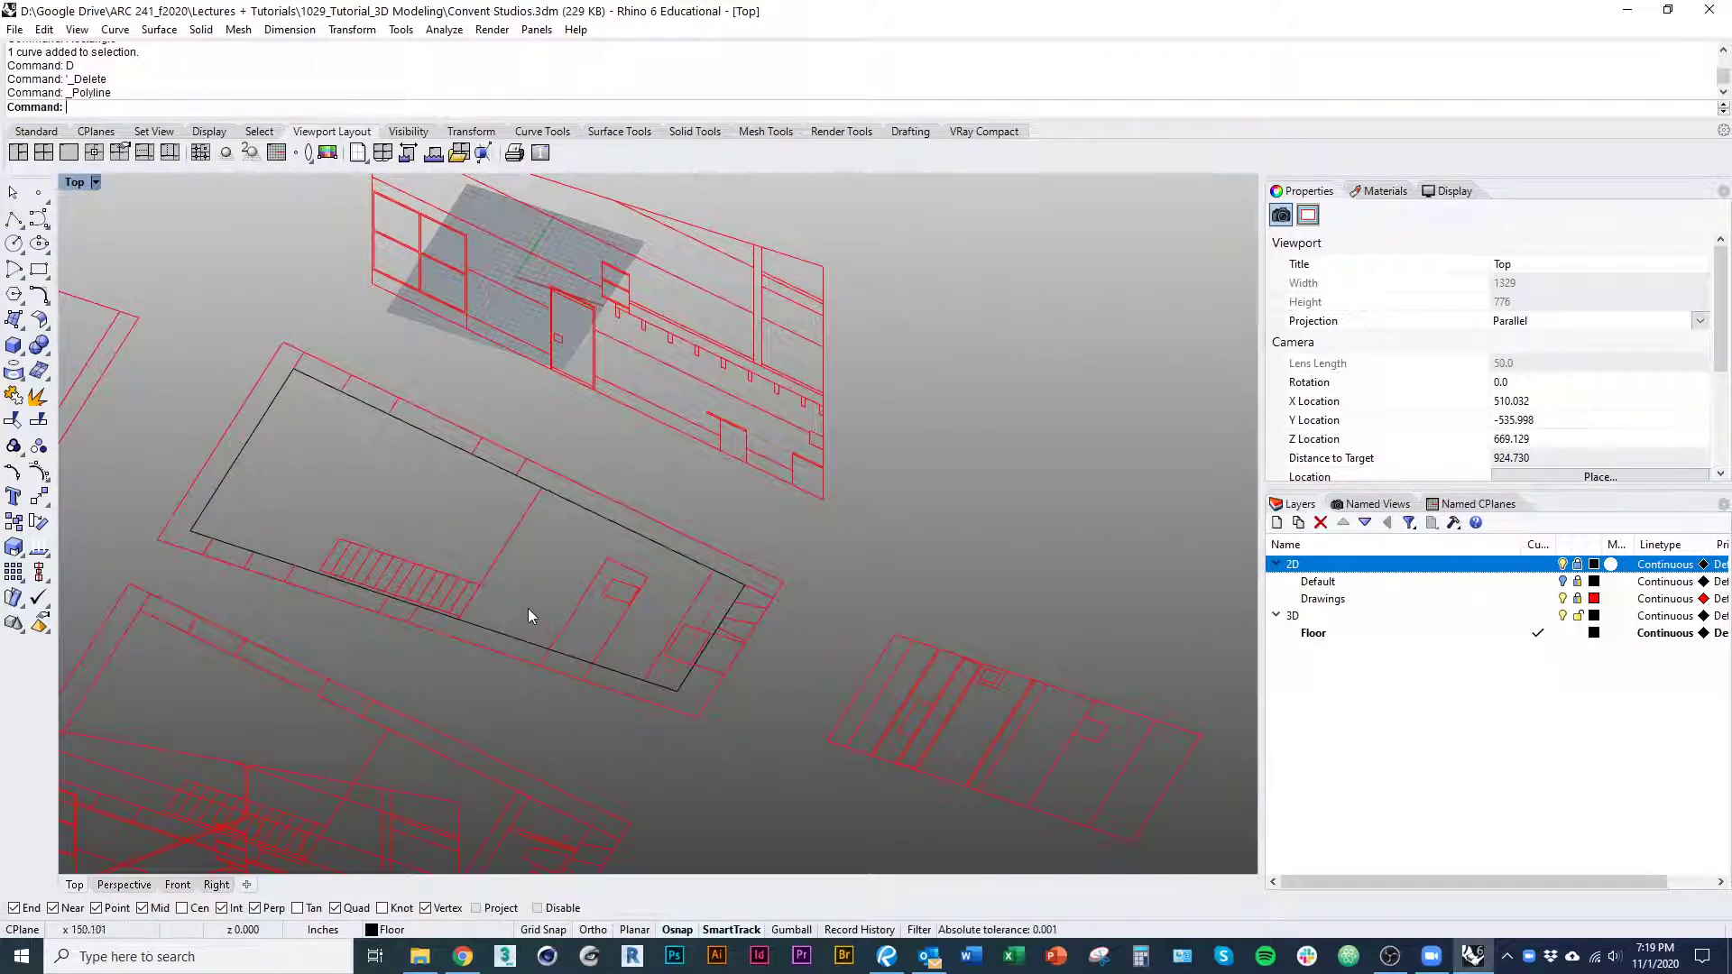
{"action": "right_click_drag", "start_coordinate": [527, 608], "coordinate": [543, 617]}
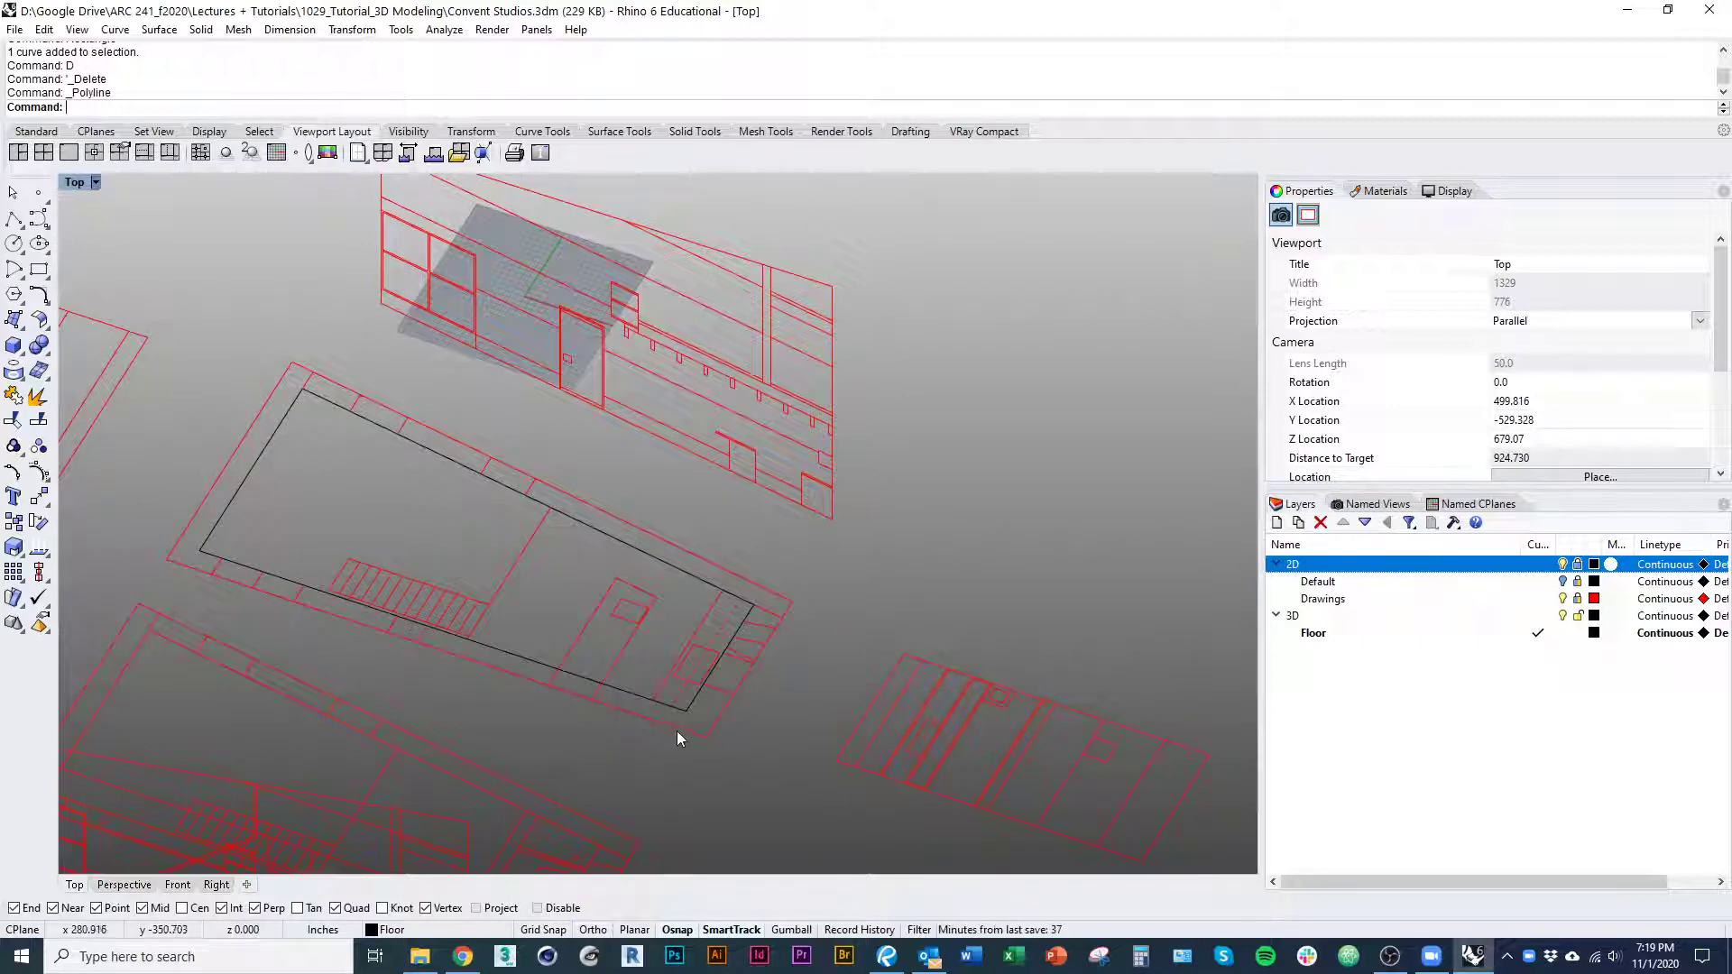
{"action": "scroll", "coordinate": [681, 729], "scroll_direction": "up", "scroll_amount": 2}
{"action": "scroll", "coordinate": [607, 656], "scroll_direction": "down", "scroll_amount": 2}
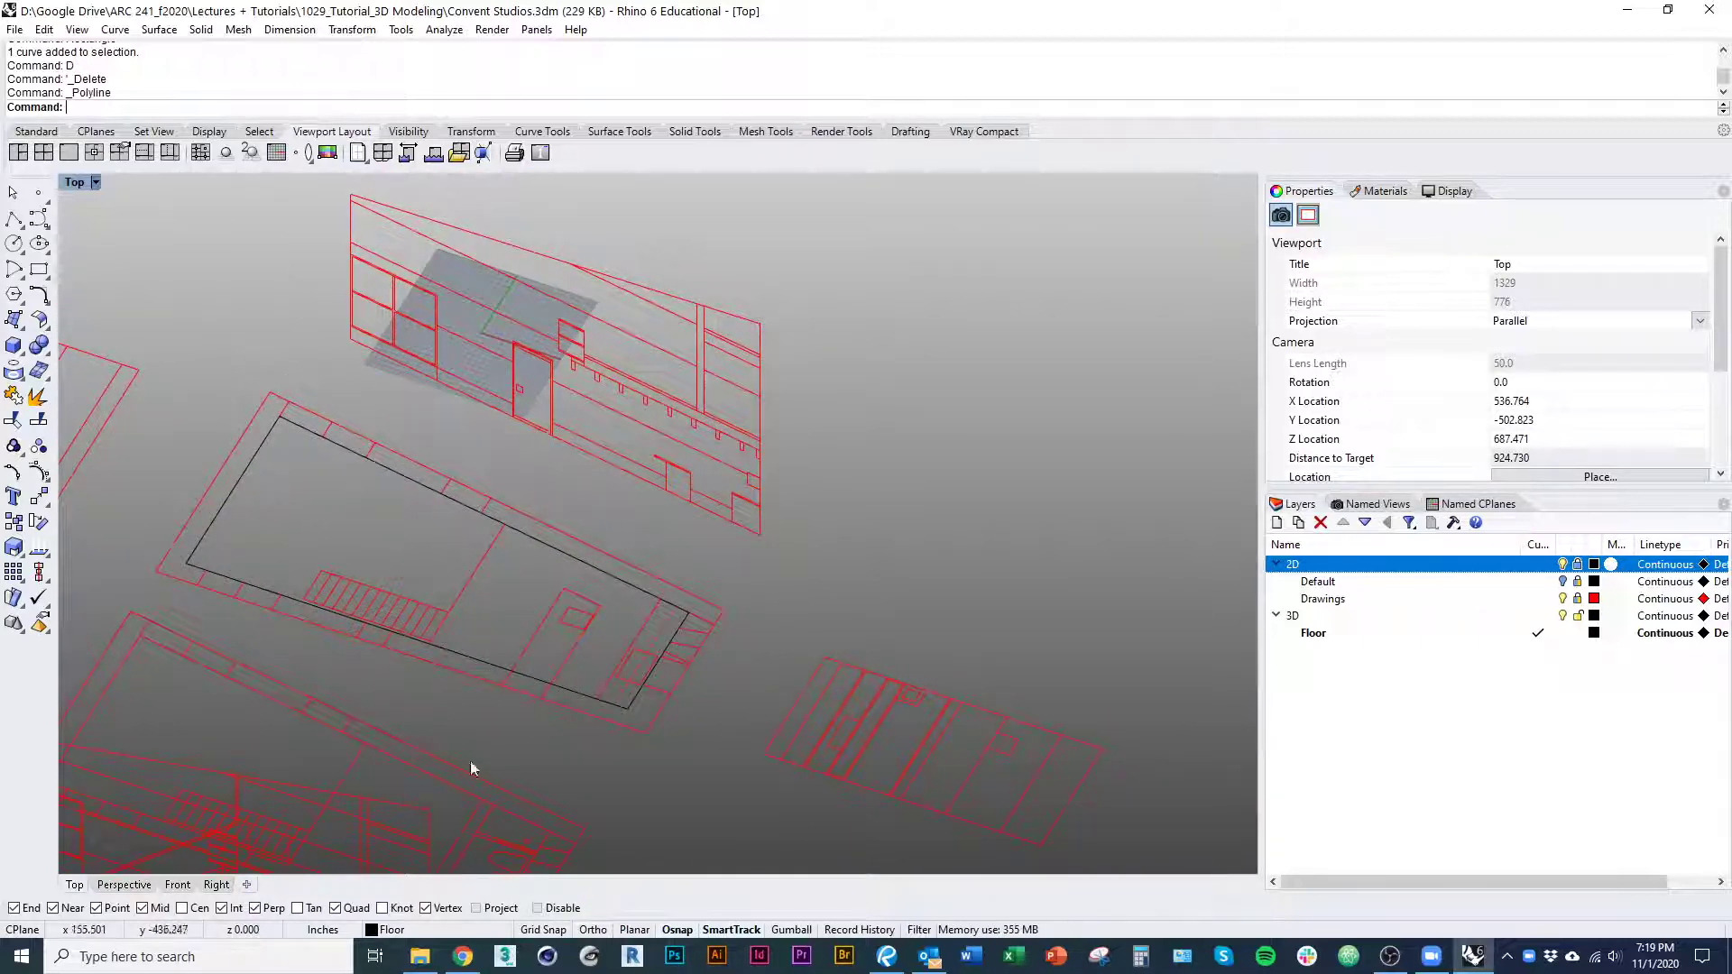
{"action": "right_click_drag", "start_coordinate": [770, 671], "coordinate": [860, 636], "text": "ctrl+shift"}
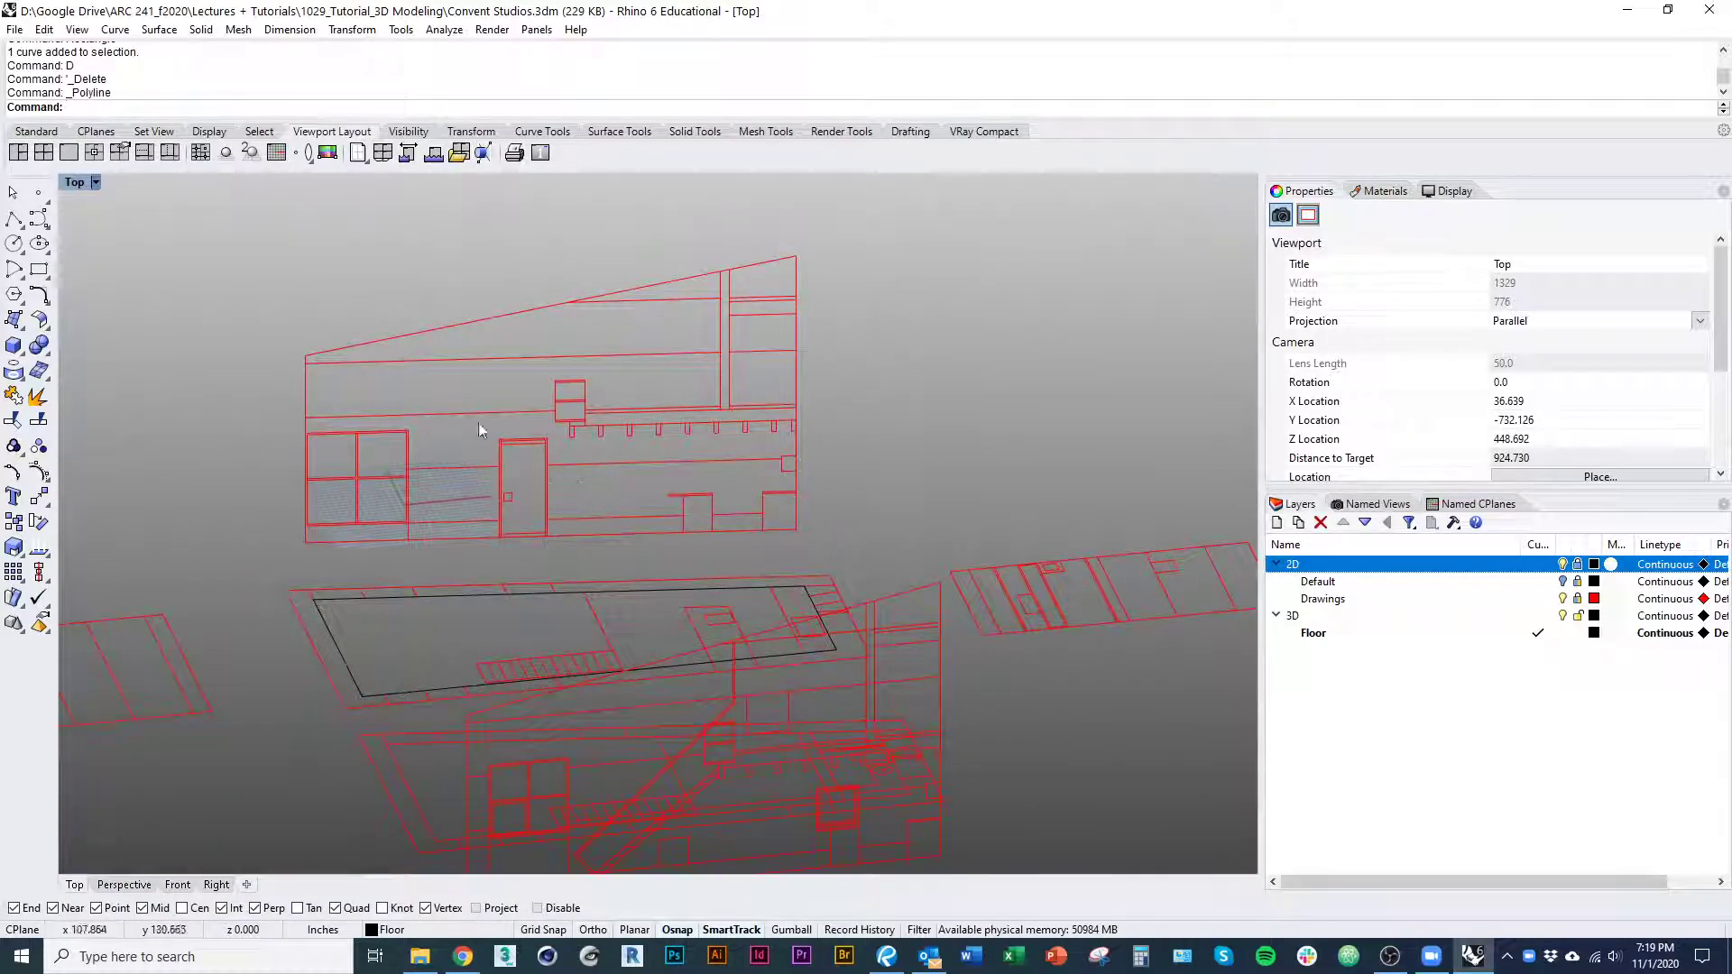
{"action": "right_click_drag", "start_coordinate": [803, 300], "coordinate": [932, 356], "text": "ctrl+shift"}
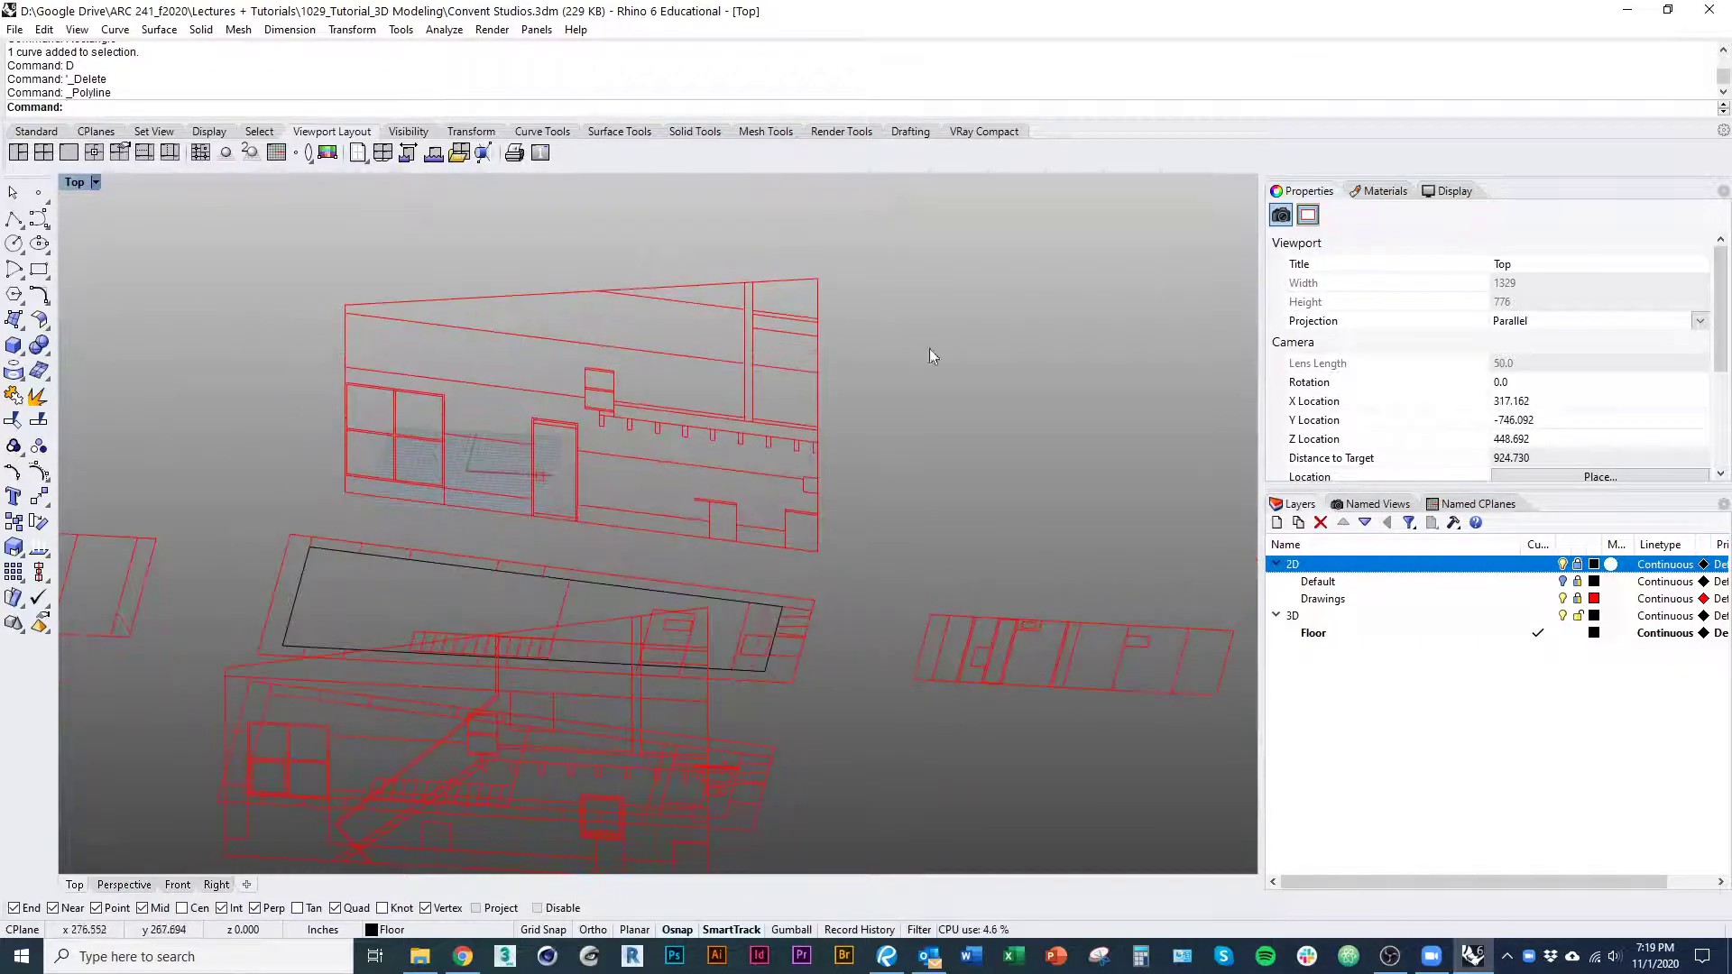
{"action": "right_click_drag", "start_coordinate": [827, 573], "coordinate": [764, 578], "text": "ctrl+shift"}
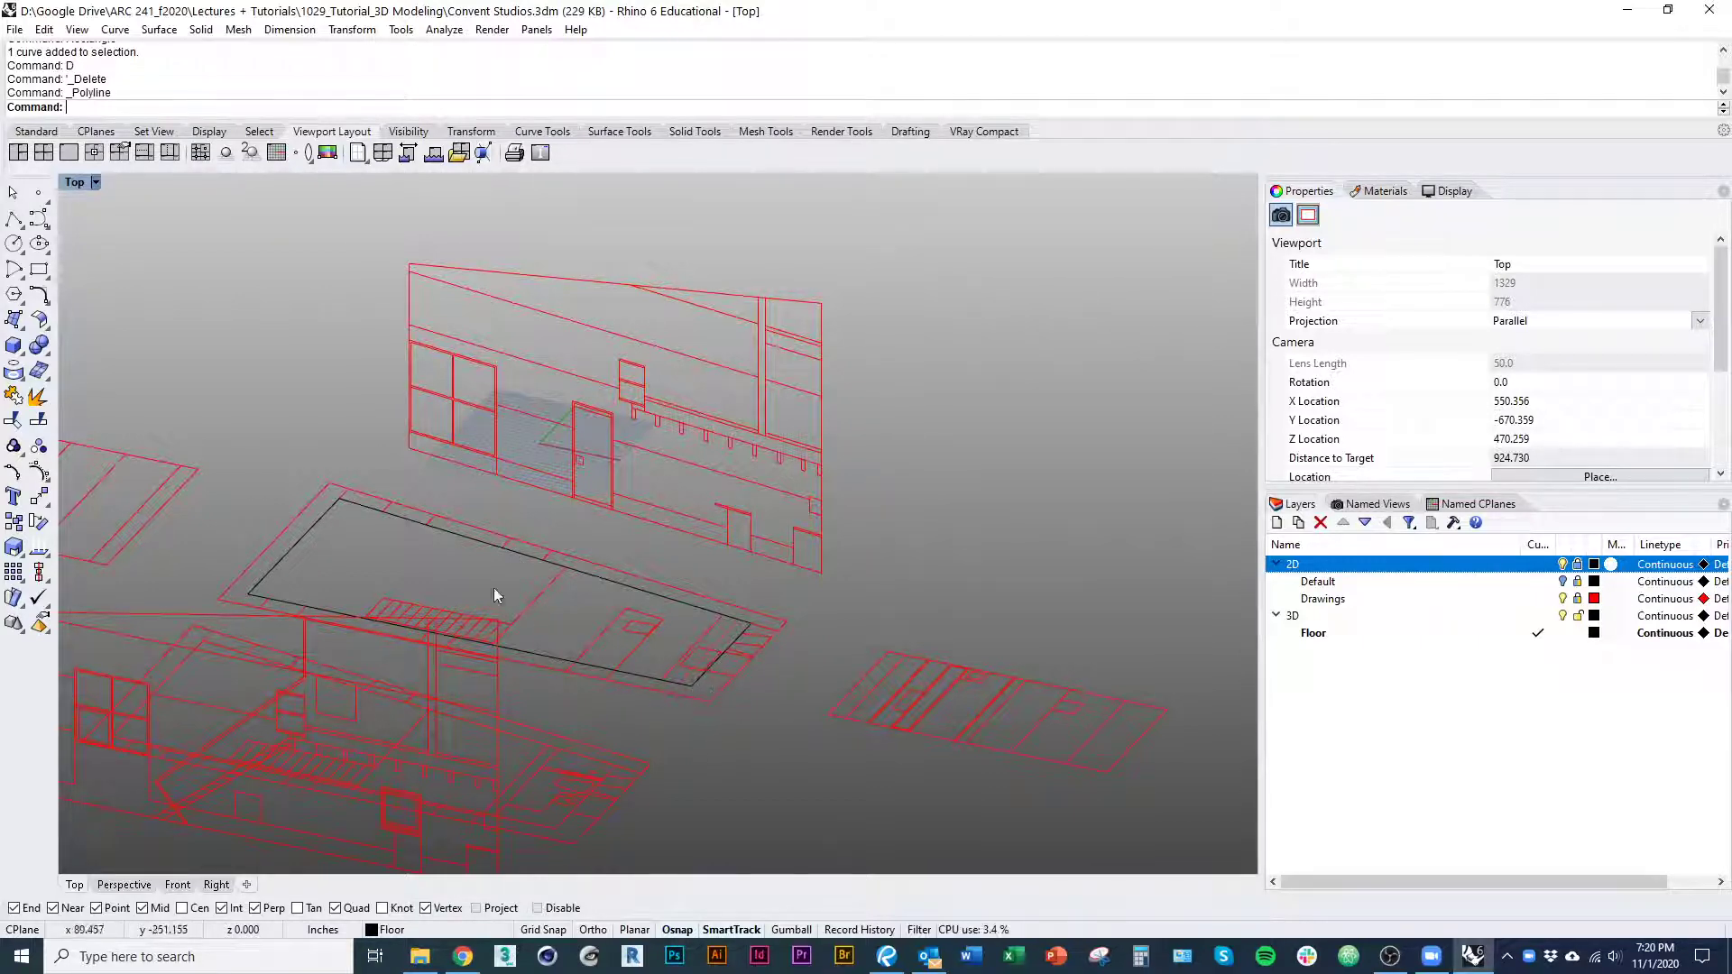
{"action": "right_click_drag", "start_coordinate": [613, 621], "coordinate": [547, 671]}
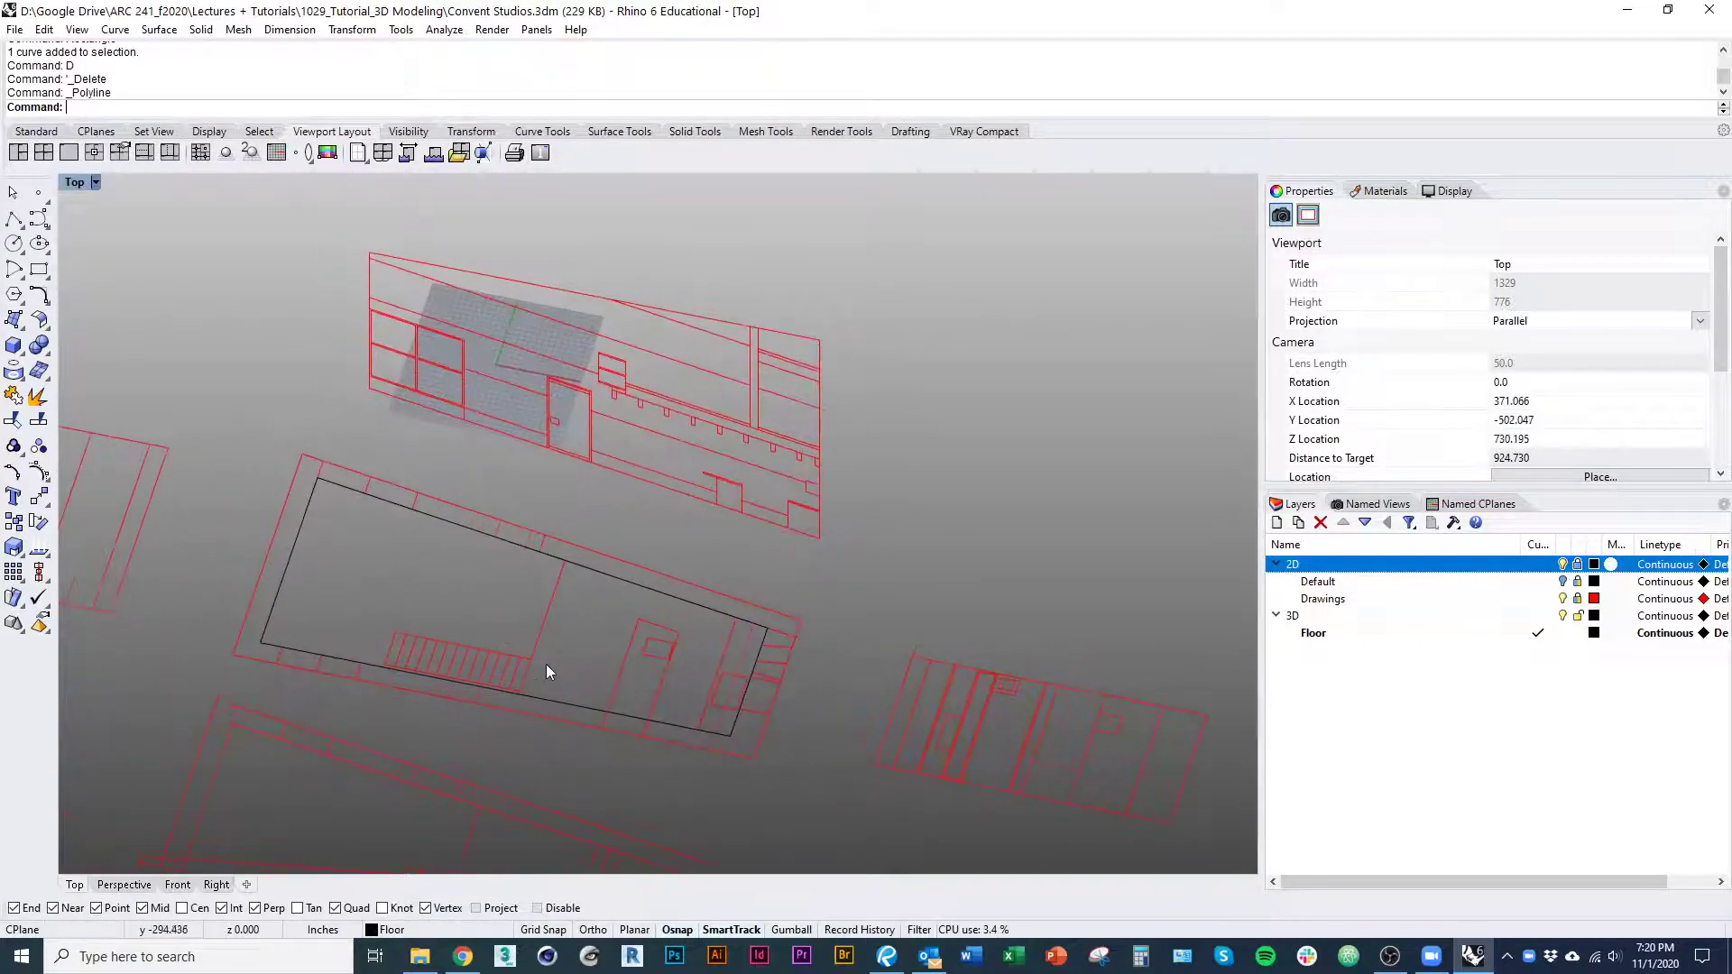
{"action": "left_click", "coordinate": [548, 561]}
{"action": "right_click_drag", "start_coordinate": [390, 619], "coordinate": [429, 542]}
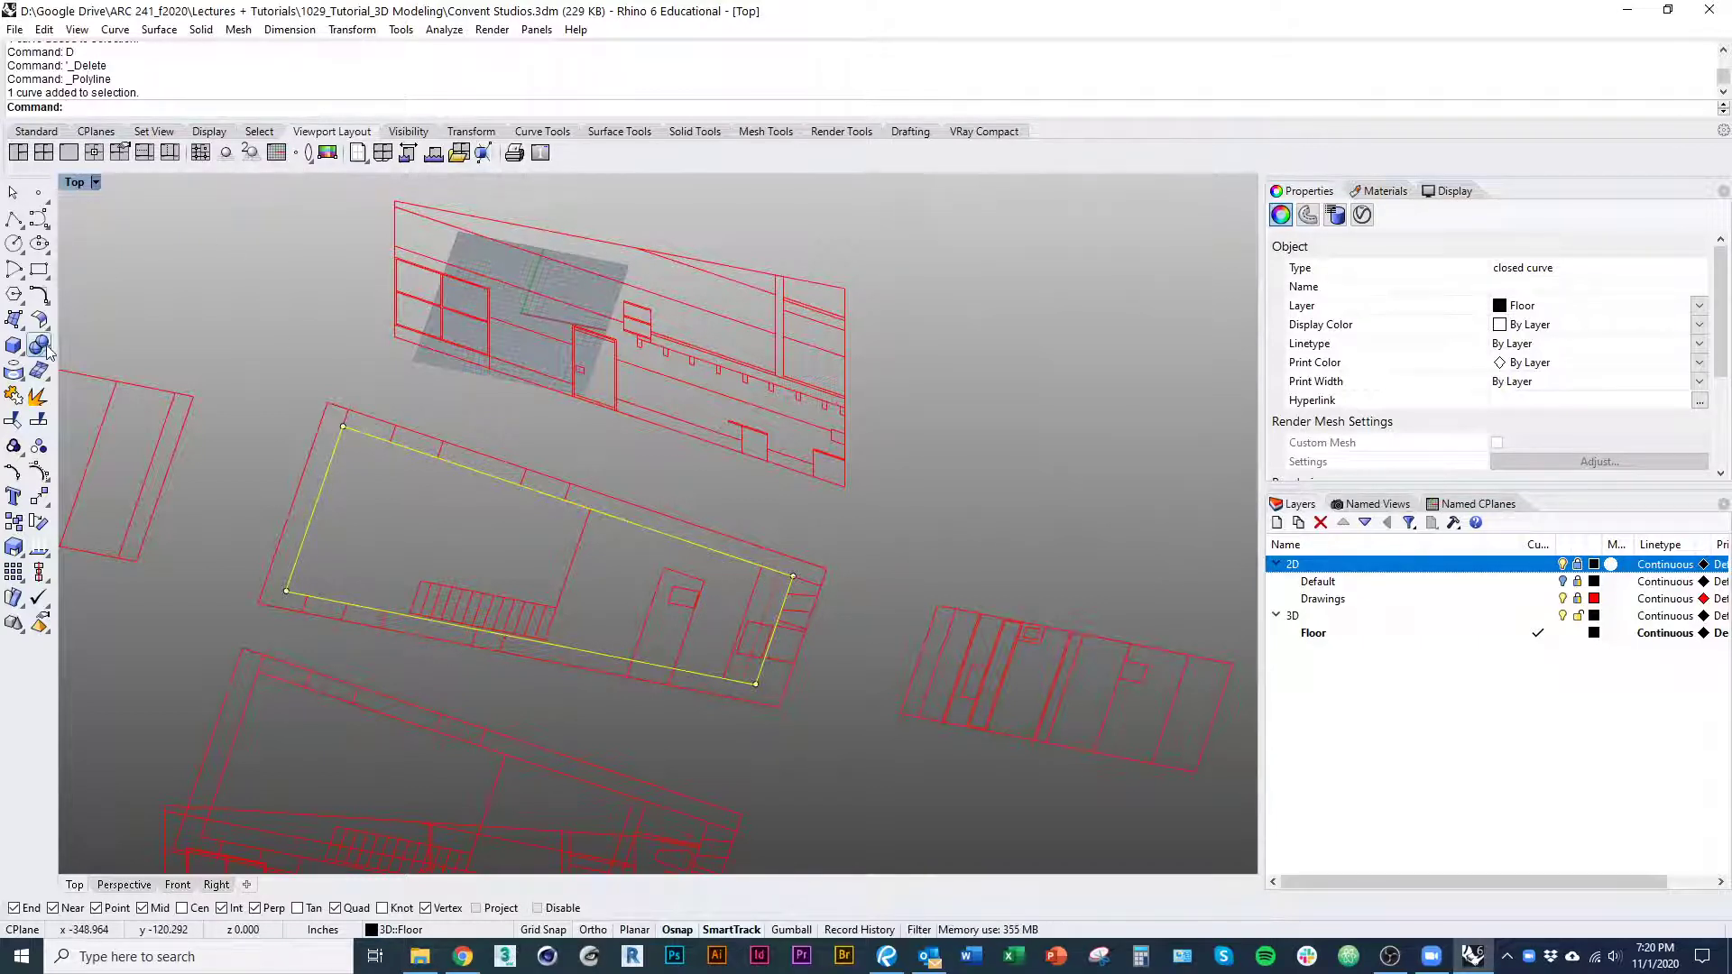
{"action": "left_click", "coordinate": [20, 323]}
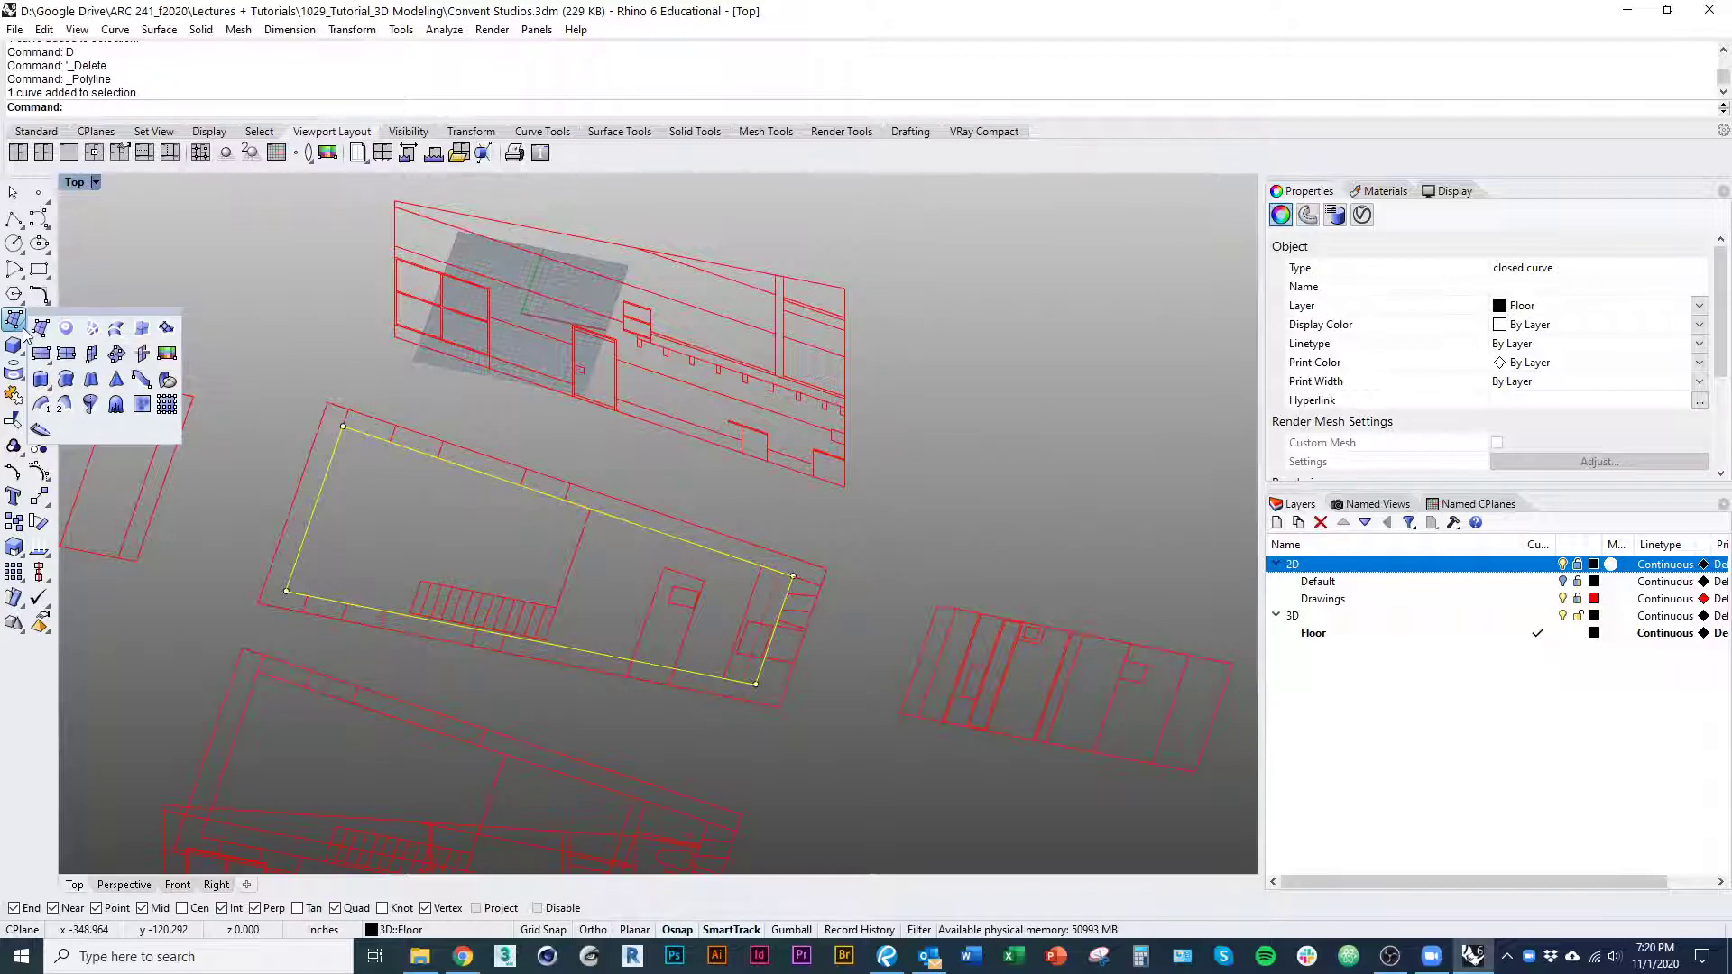
{"action": "key", "text": "Escape"}
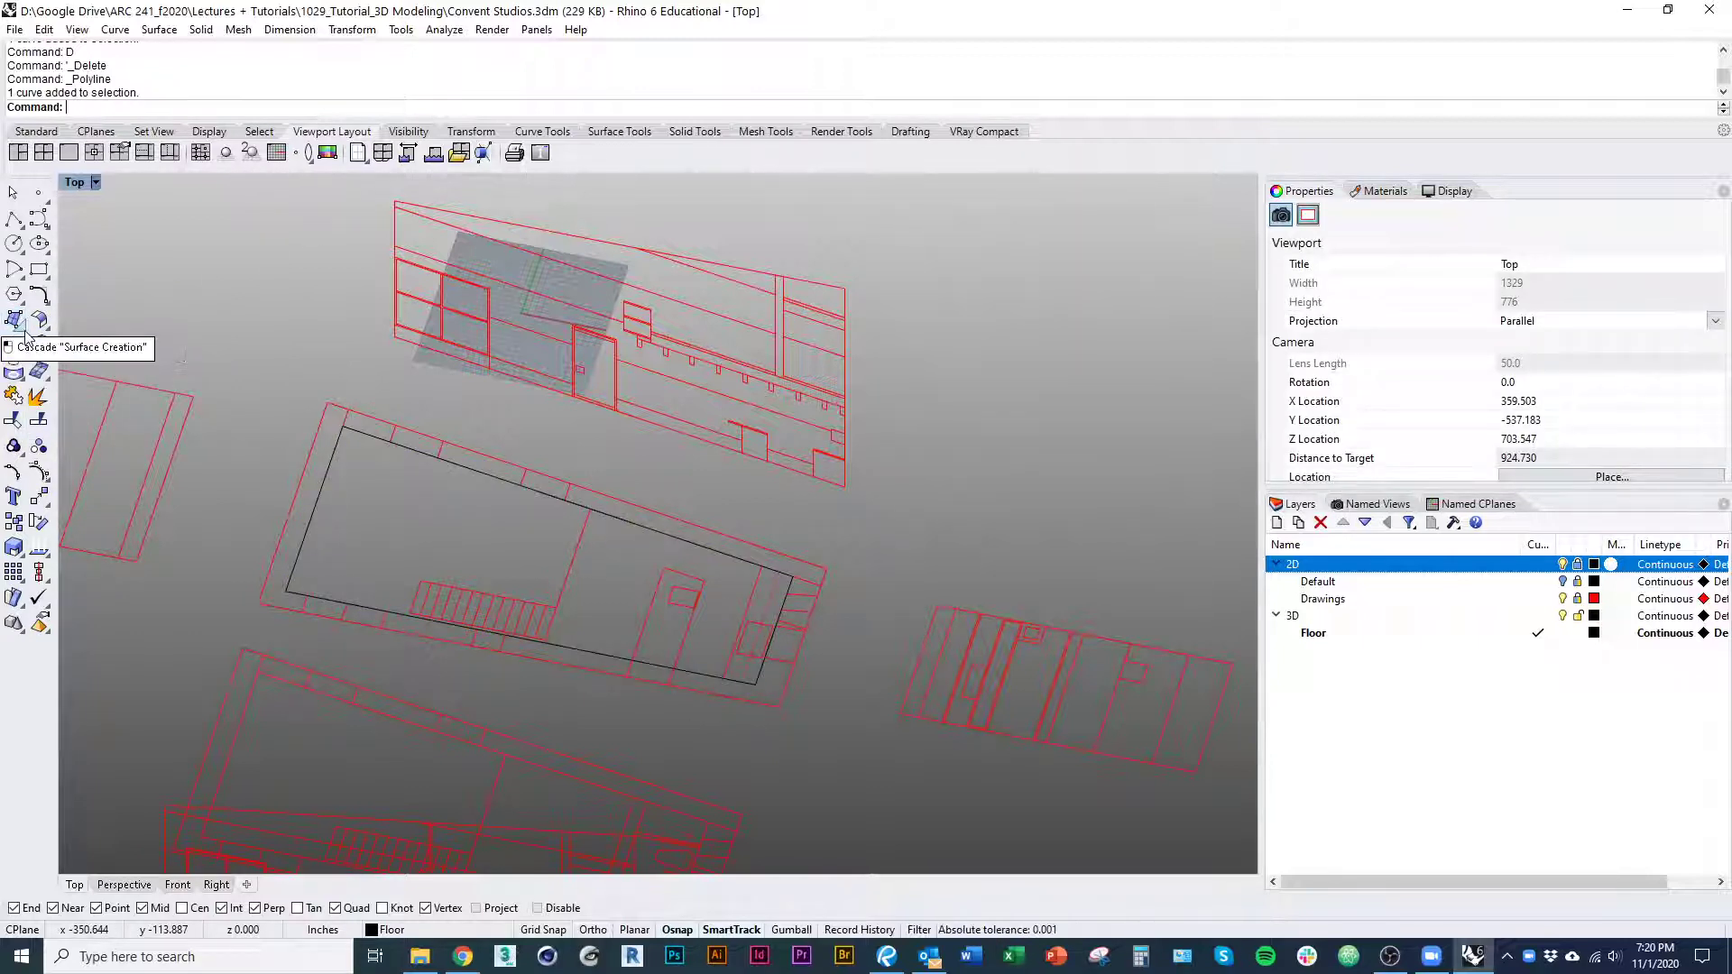
Create a surface from planar curves using the closed floor outline
{"action": "left_click", "coordinate": [20, 323]}
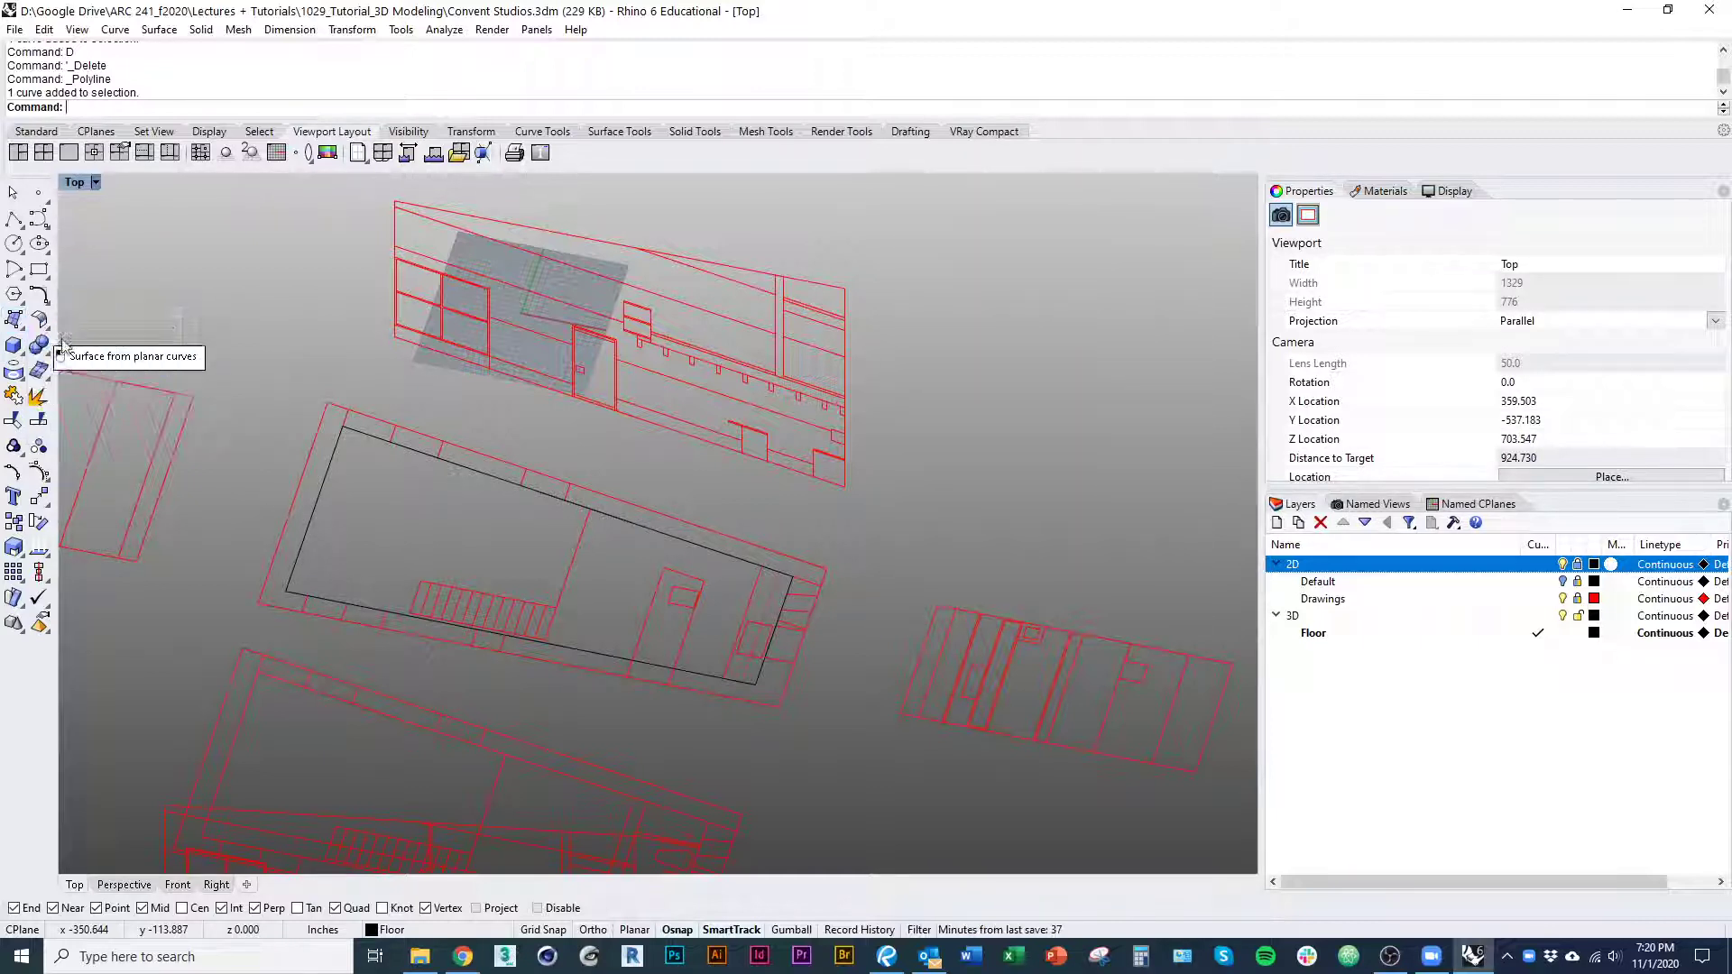
{"action": "left_click", "coordinate": [65, 330]}
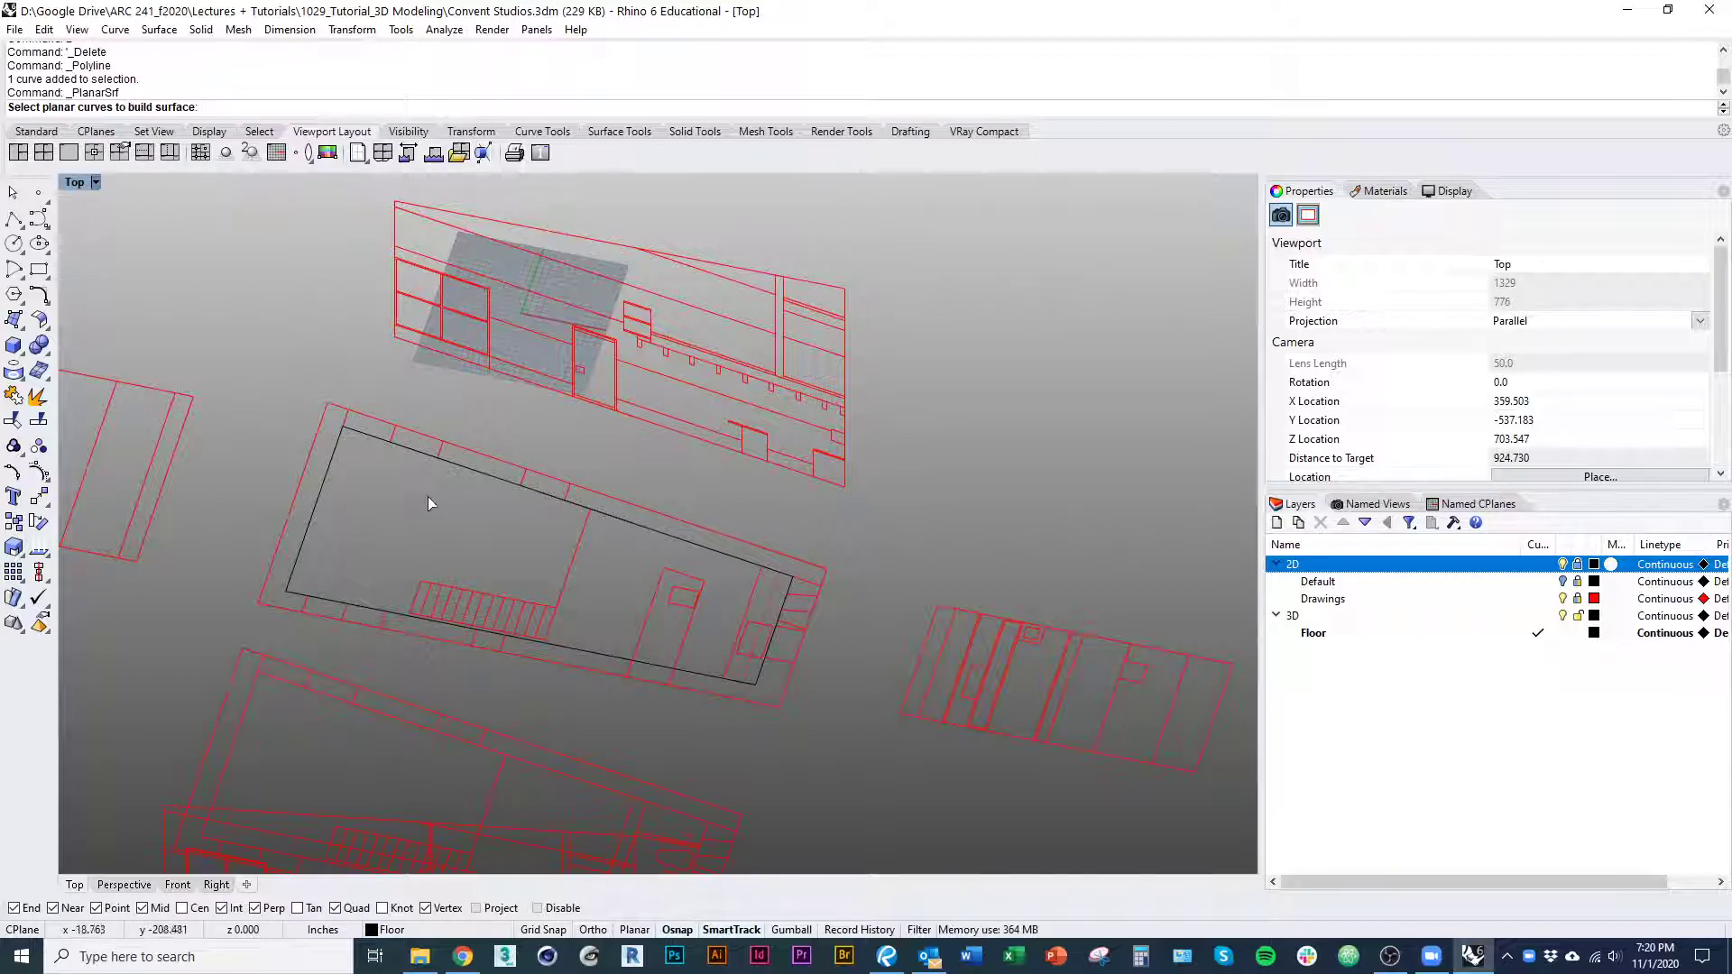
{"action": "left_click", "coordinate": [416, 463]}
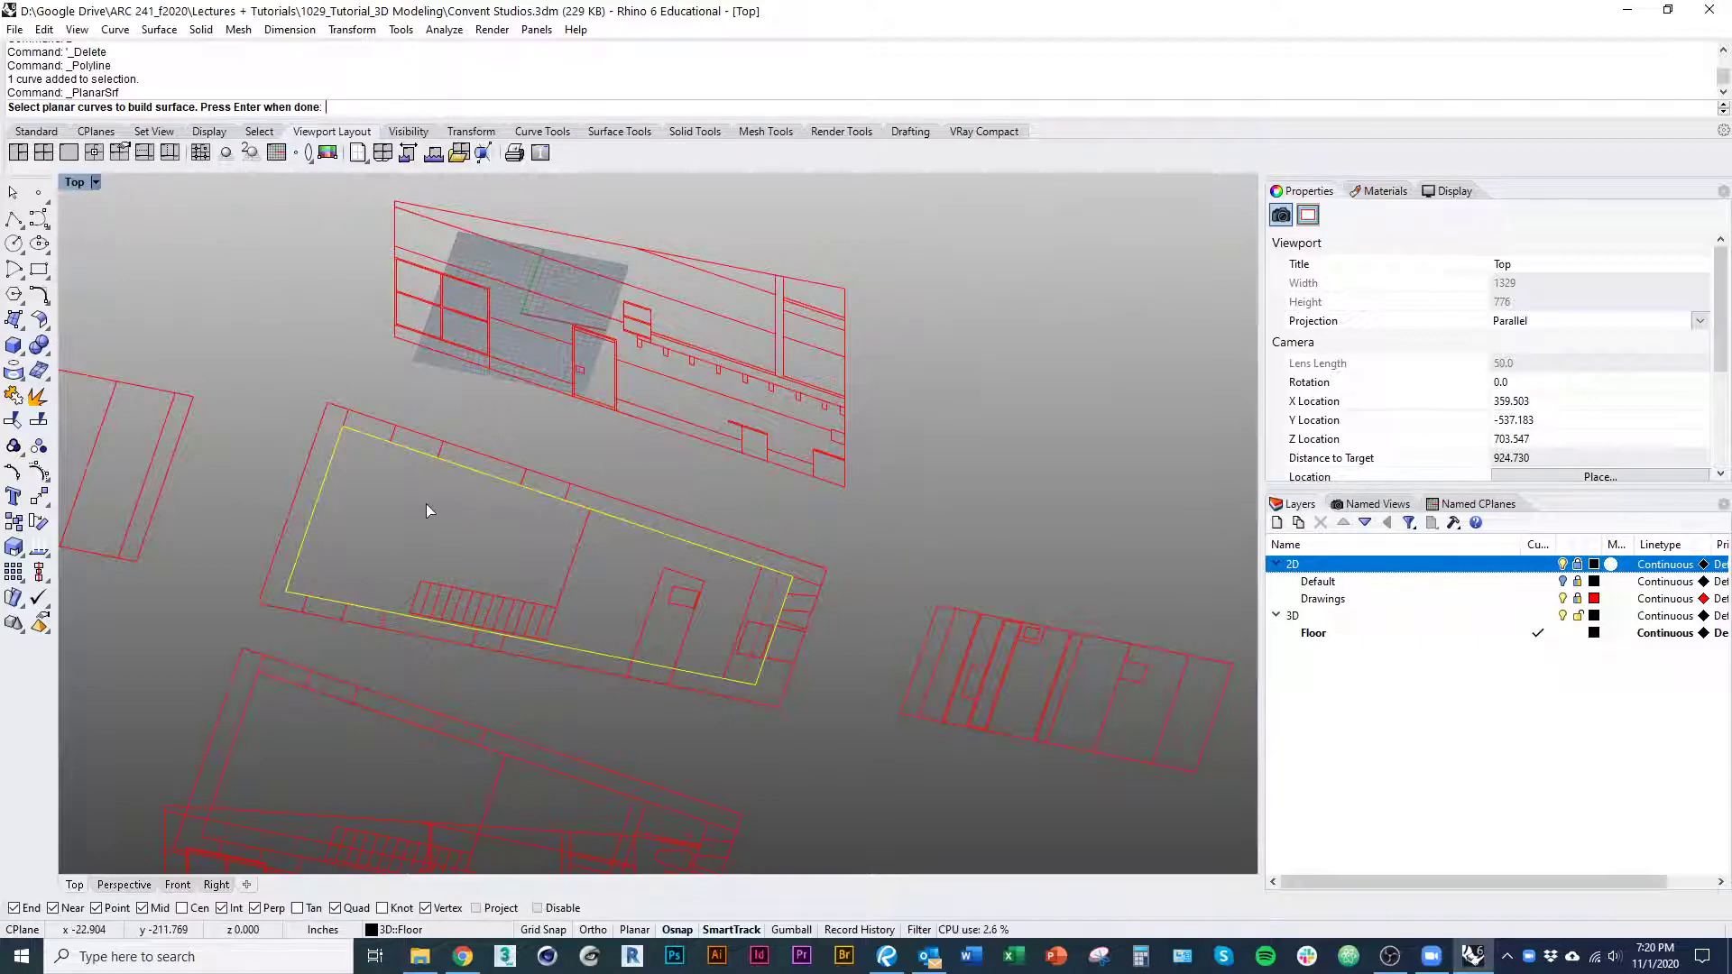
{"action": "key", "text": "Return"}
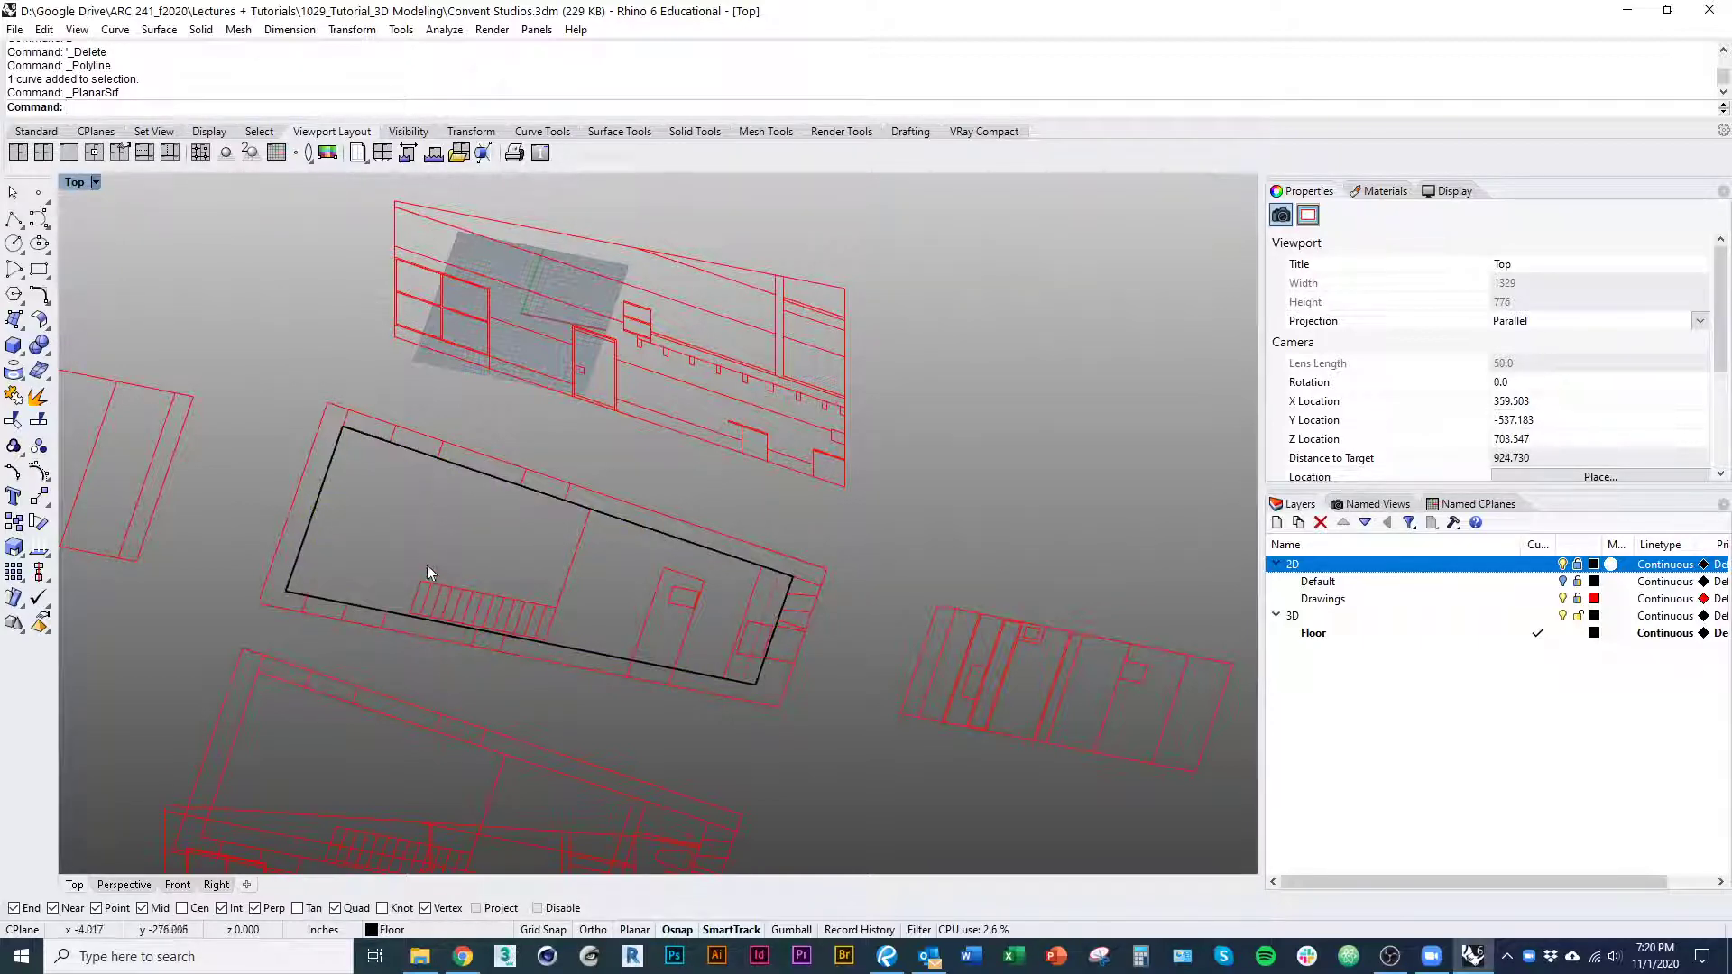
Switch the Top viewport to the Shaded display mode
{"action": "left_click", "coordinate": [79, 186]}
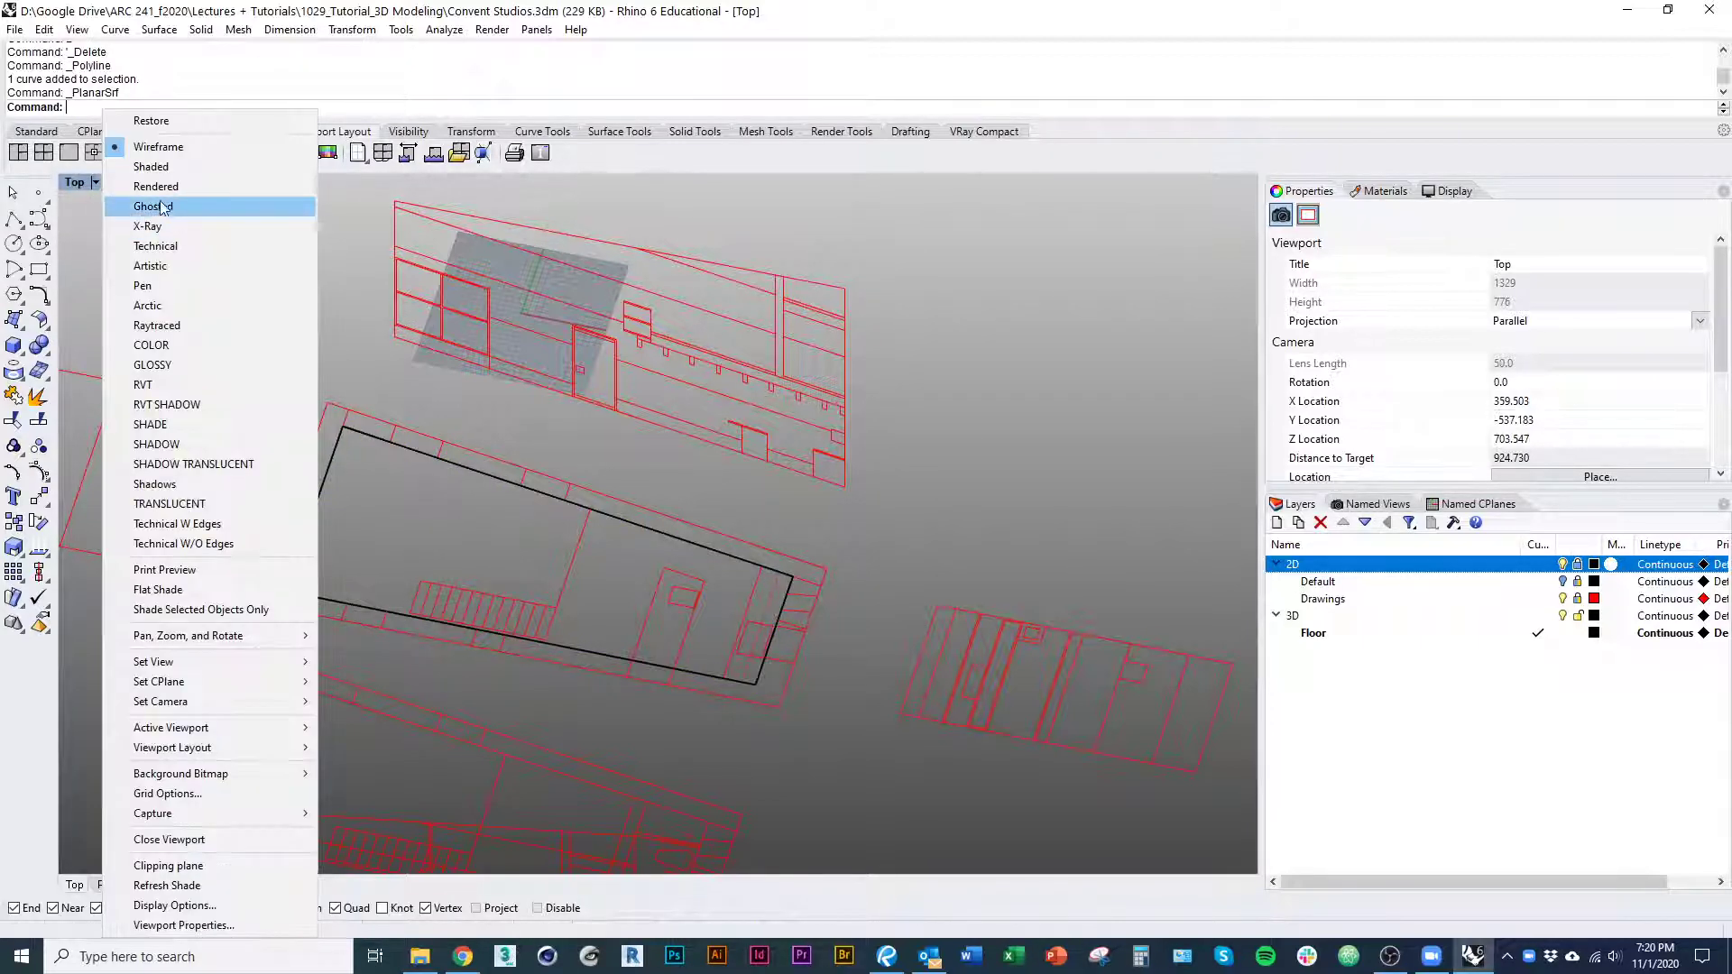
{"action": "left_click", "coordinate": [151, 166]}
{"action": "mouse_move", "coordinate": [298, 591]}
{"action": "right_mouse_down", "text": "ctrl+shift"}
{"action": "mouse_move", "coordinate": [258, 584]}
{"action": "mouse_move", "coordinate": [712, 682]}
{"action": "right_mouse_up", "text": "ctrl+shift"}
Extrude the floor surface 6 inches downward as a solid with ExtrudeSrf
{"action": "left_click", "coordinate": [440, 597]}
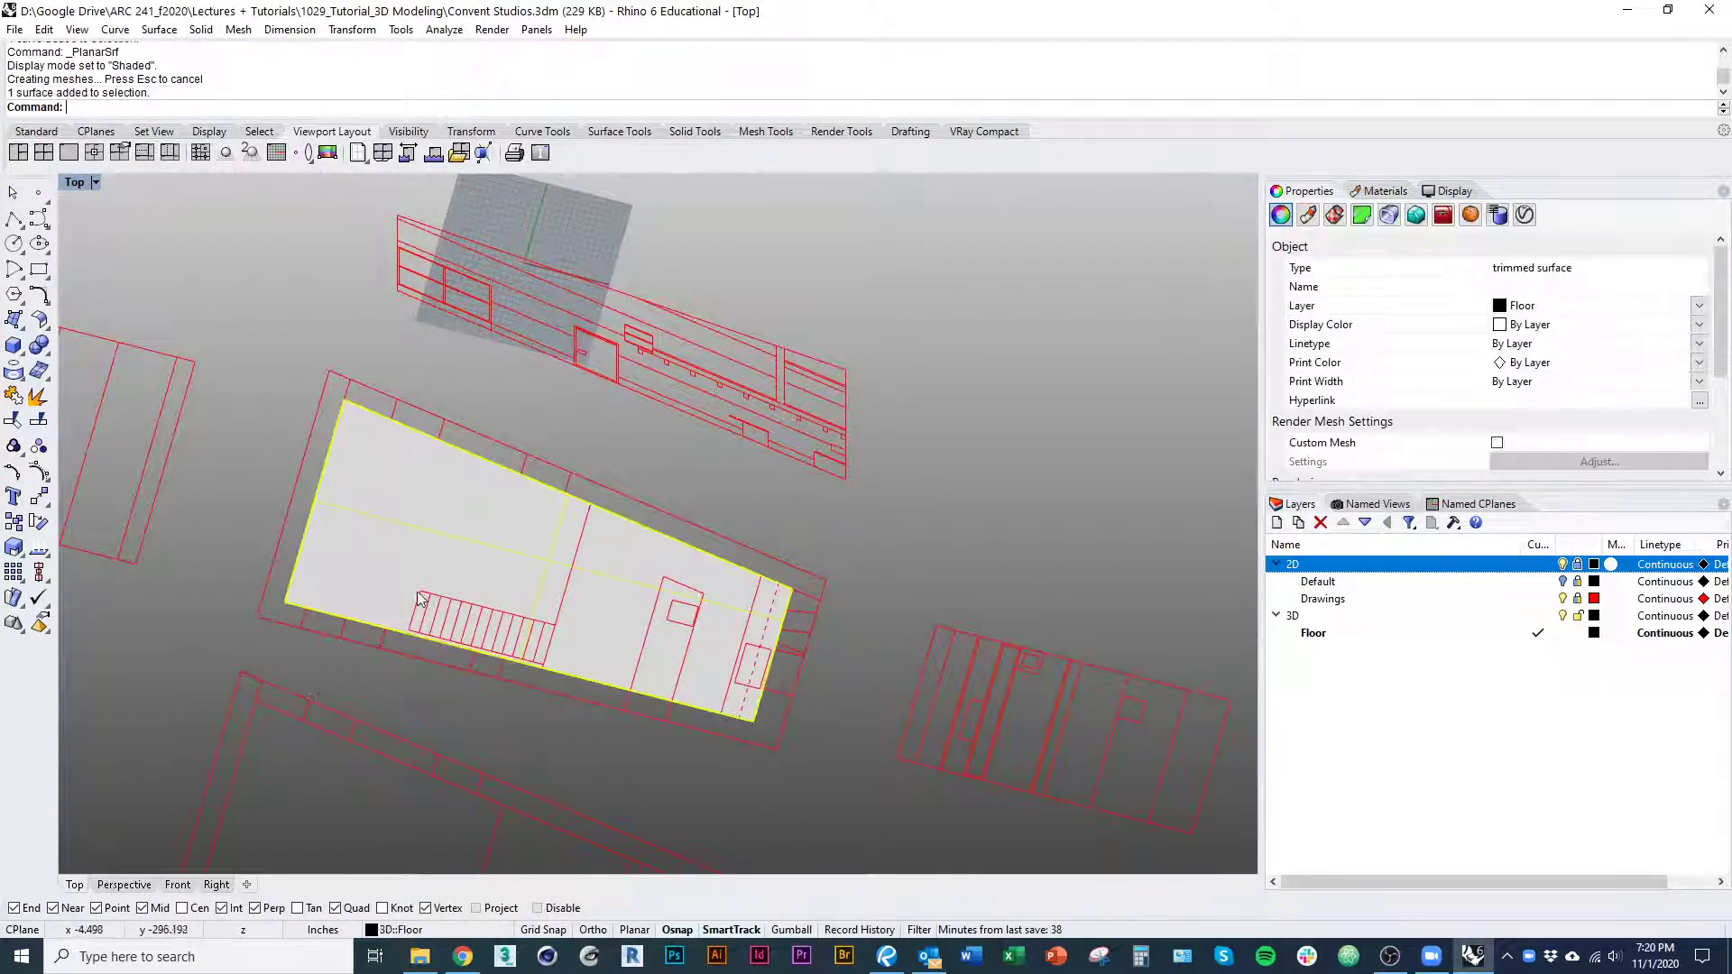
{"action": "right_click_drag", "start_coordinate": [440, 597], "coordinate": [554, 610], "text": "ctrl+shift"}
{"action": "right_click_drag", "start_coordinate": [683, 591], "coordinate": [348, 680]}
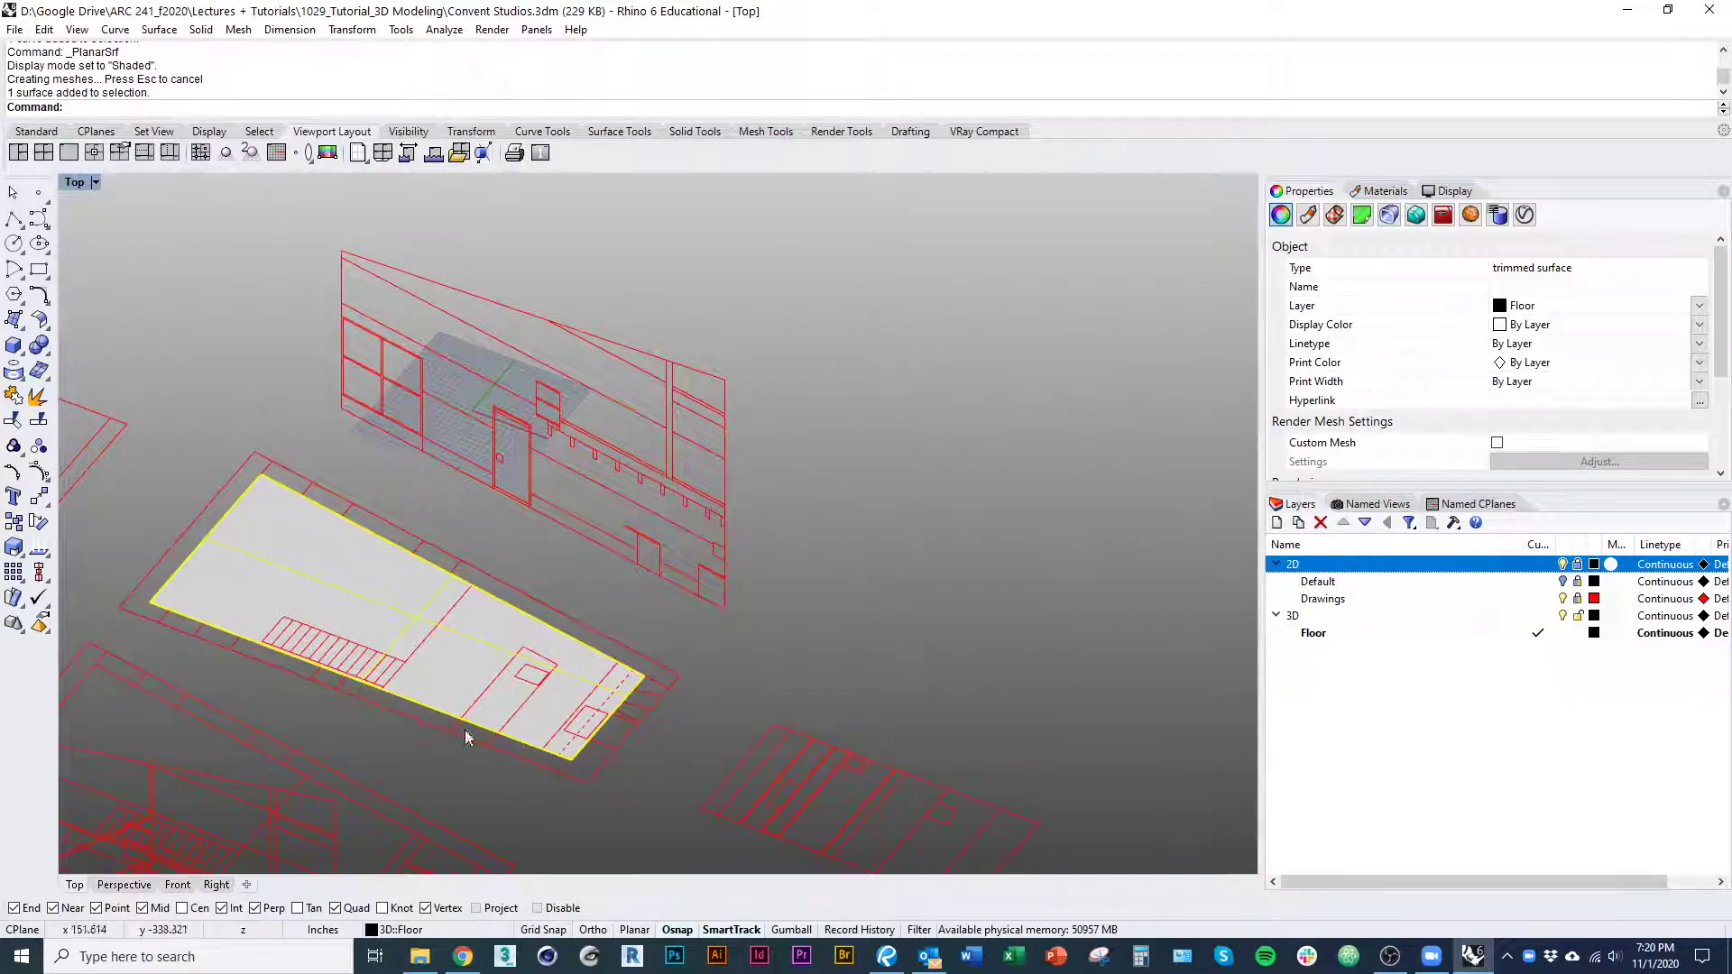
{"action": "right_click_drag", "start_coordinate": [818, 647], "coordinate": [895, 618], "text": "shift"}
{"action": "type", "text": "due"}
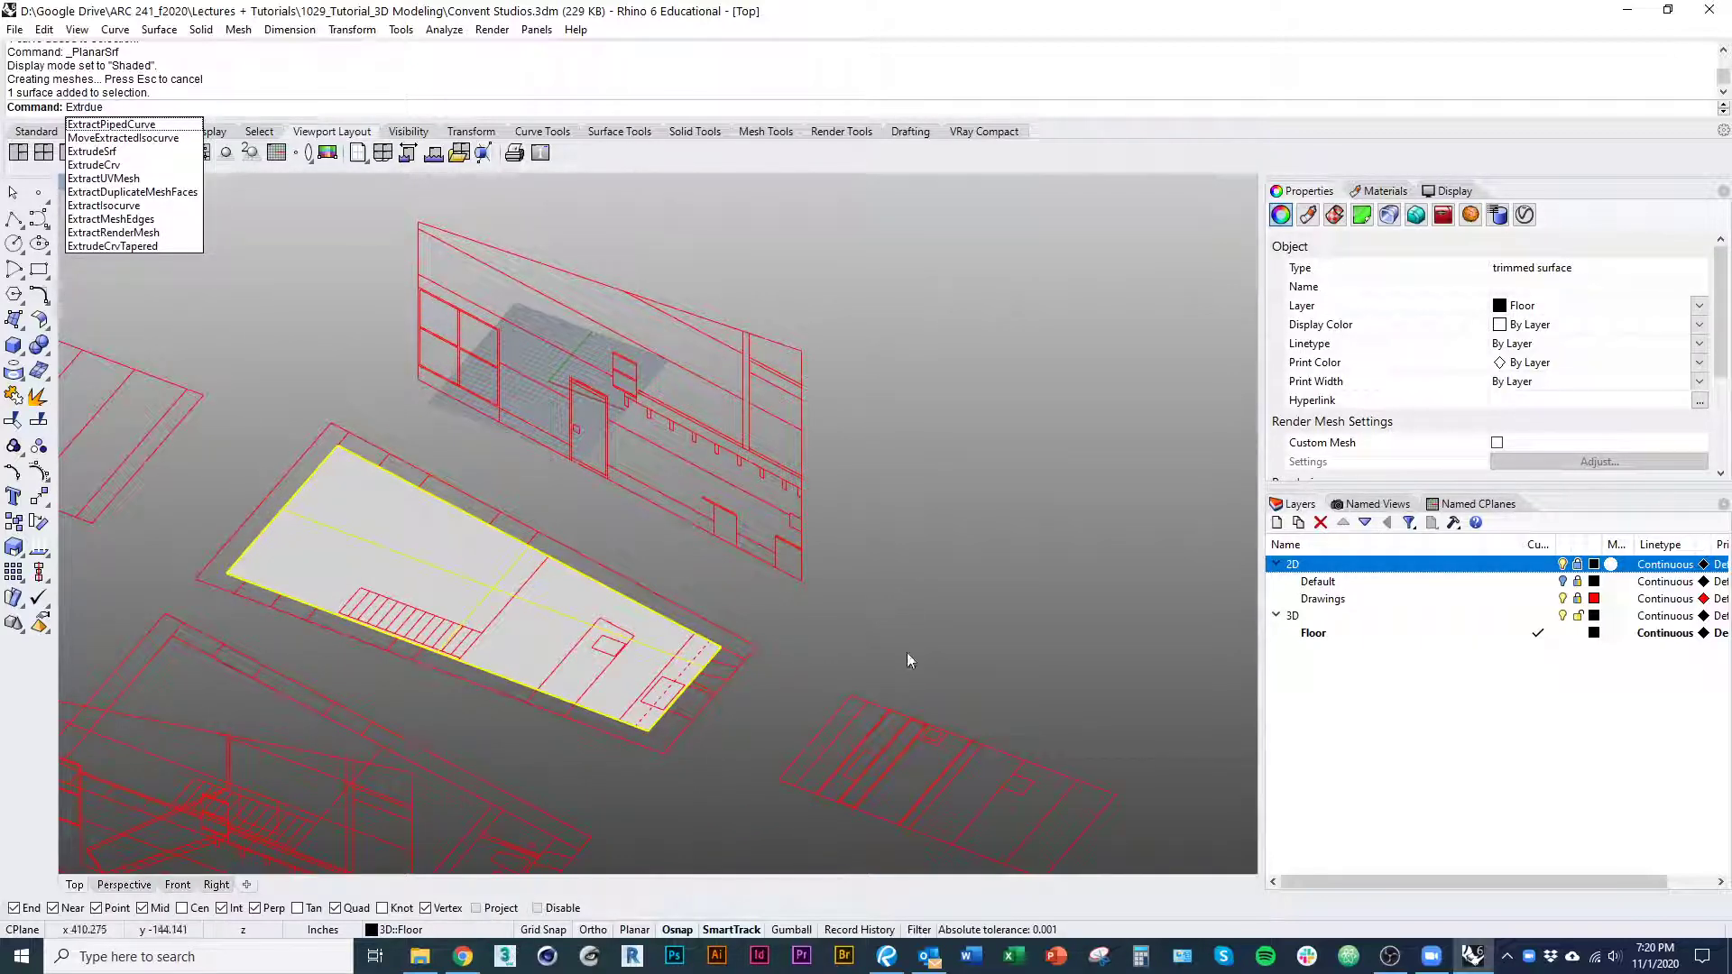
{"action": "key", "text": "Escape"}
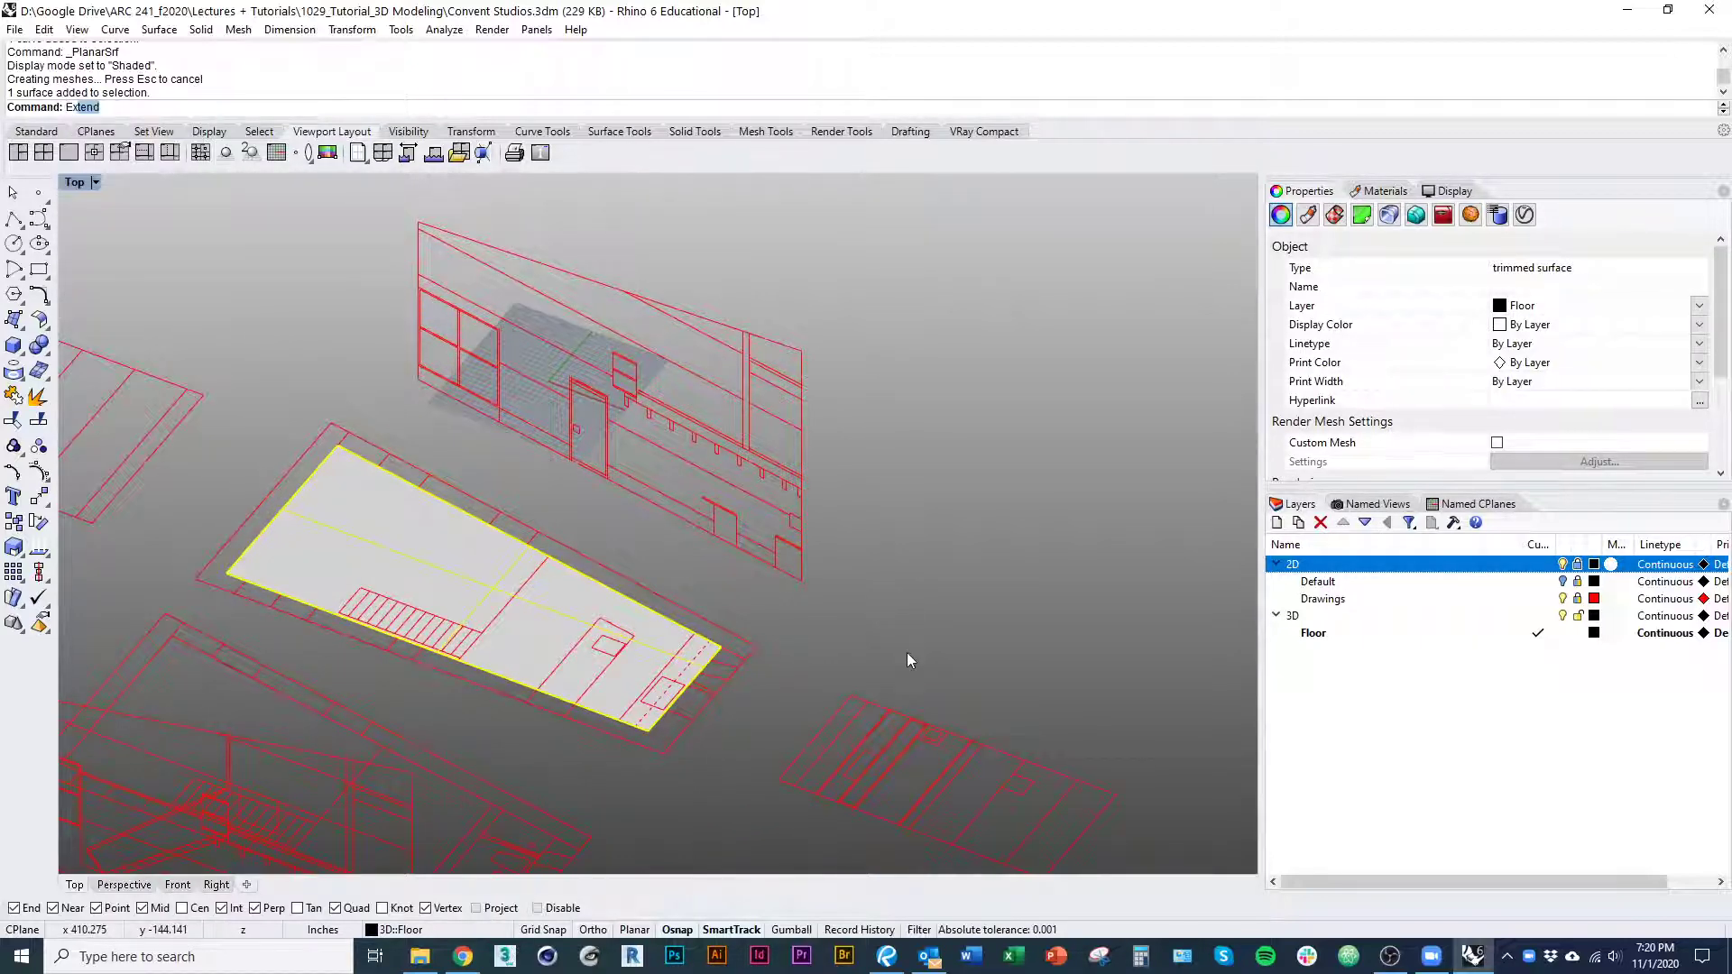
{"action": "type", "text": "ExtrudeSrd"}
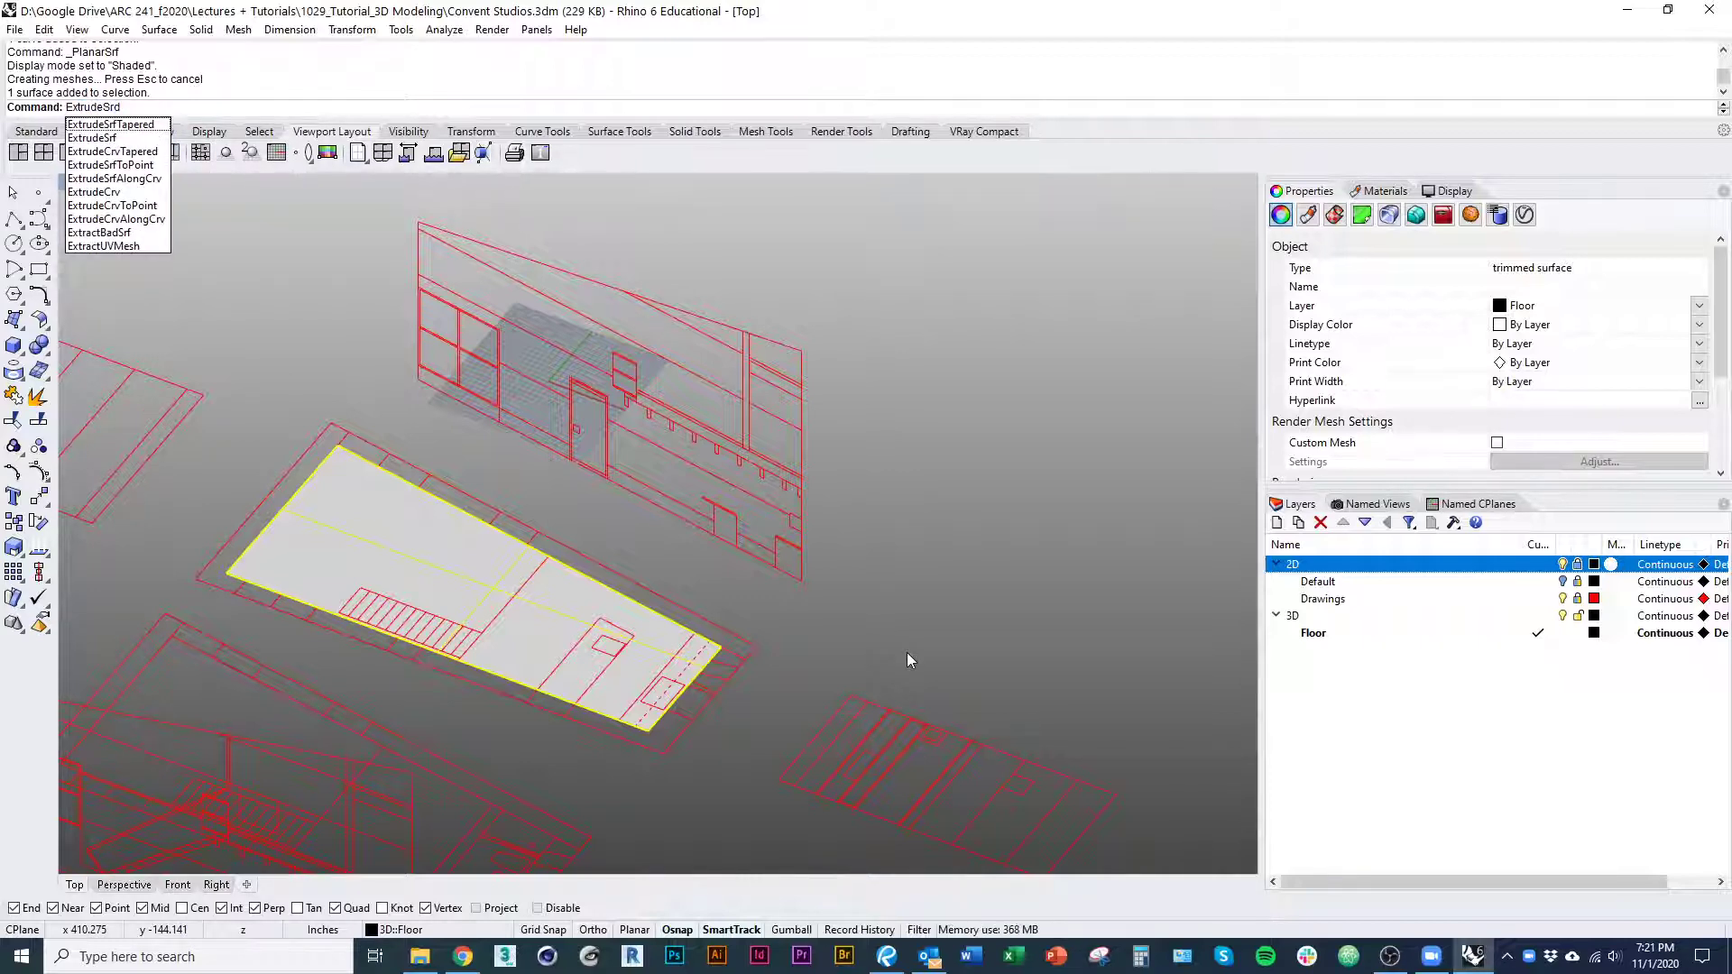
{"action": "key", "text": "Down"}
{"action": "key", "text": "Return"}
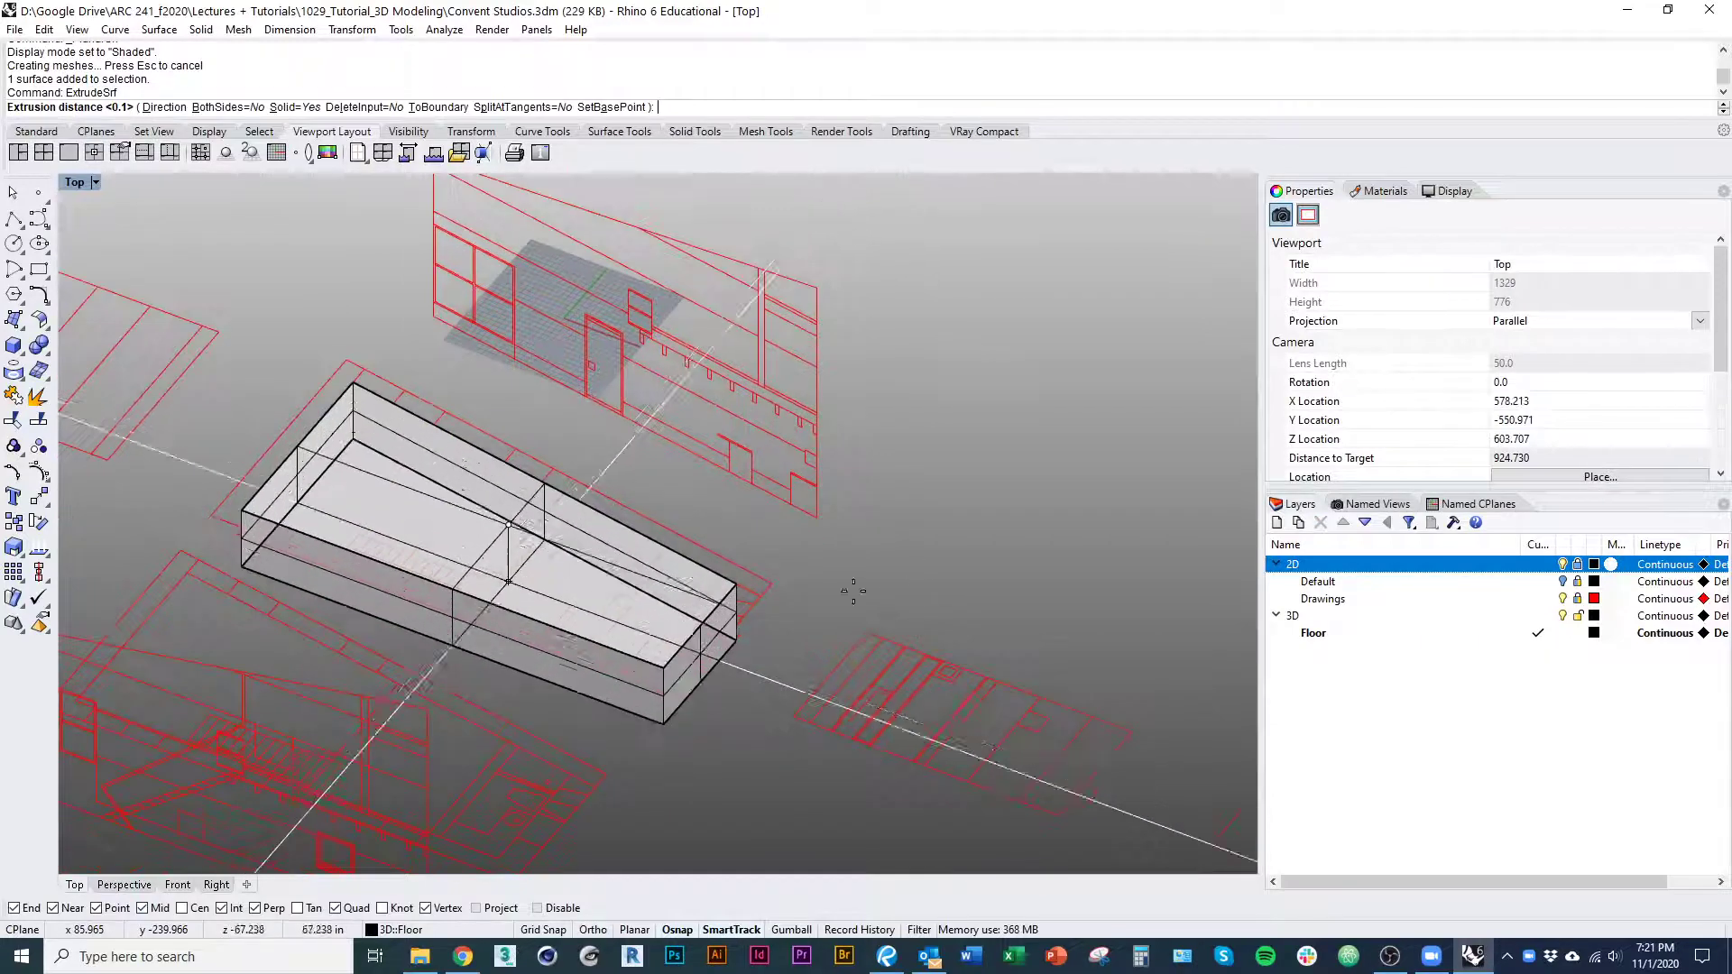
{"action": "scroll", "coordinate": [866, 582], "scroll_direction": "up", "scroll_amount": 5}
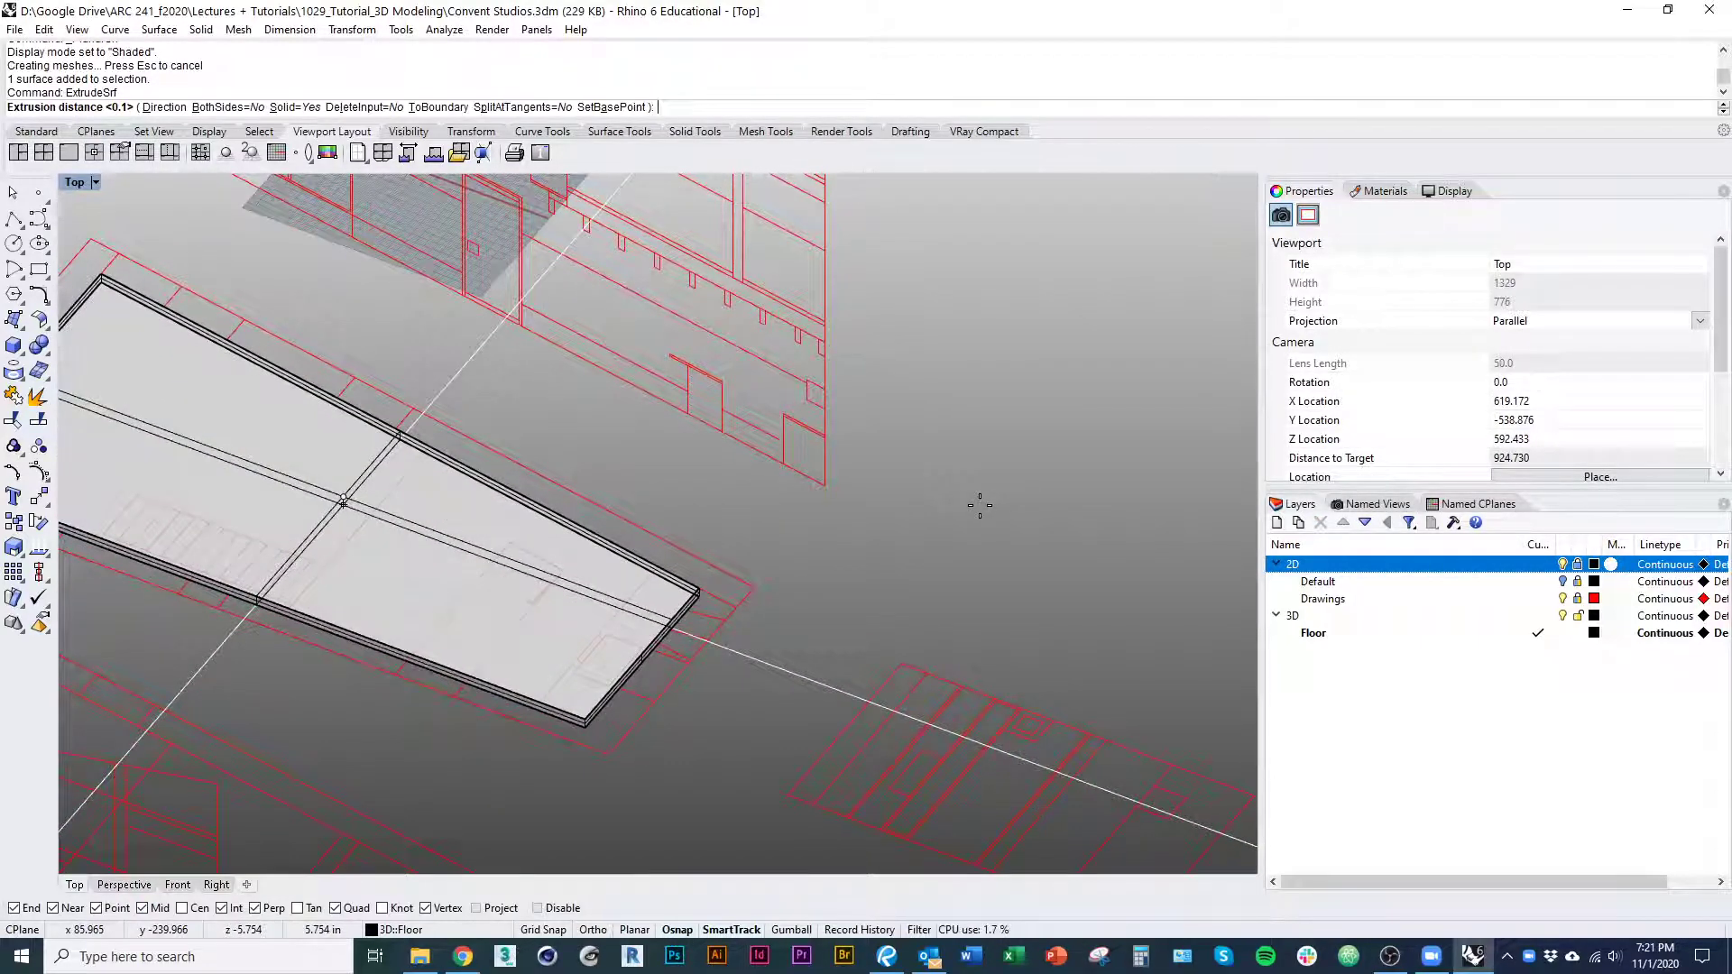
{"action": "type", "text": "6"}
{"action": "key", "text": "Return"}
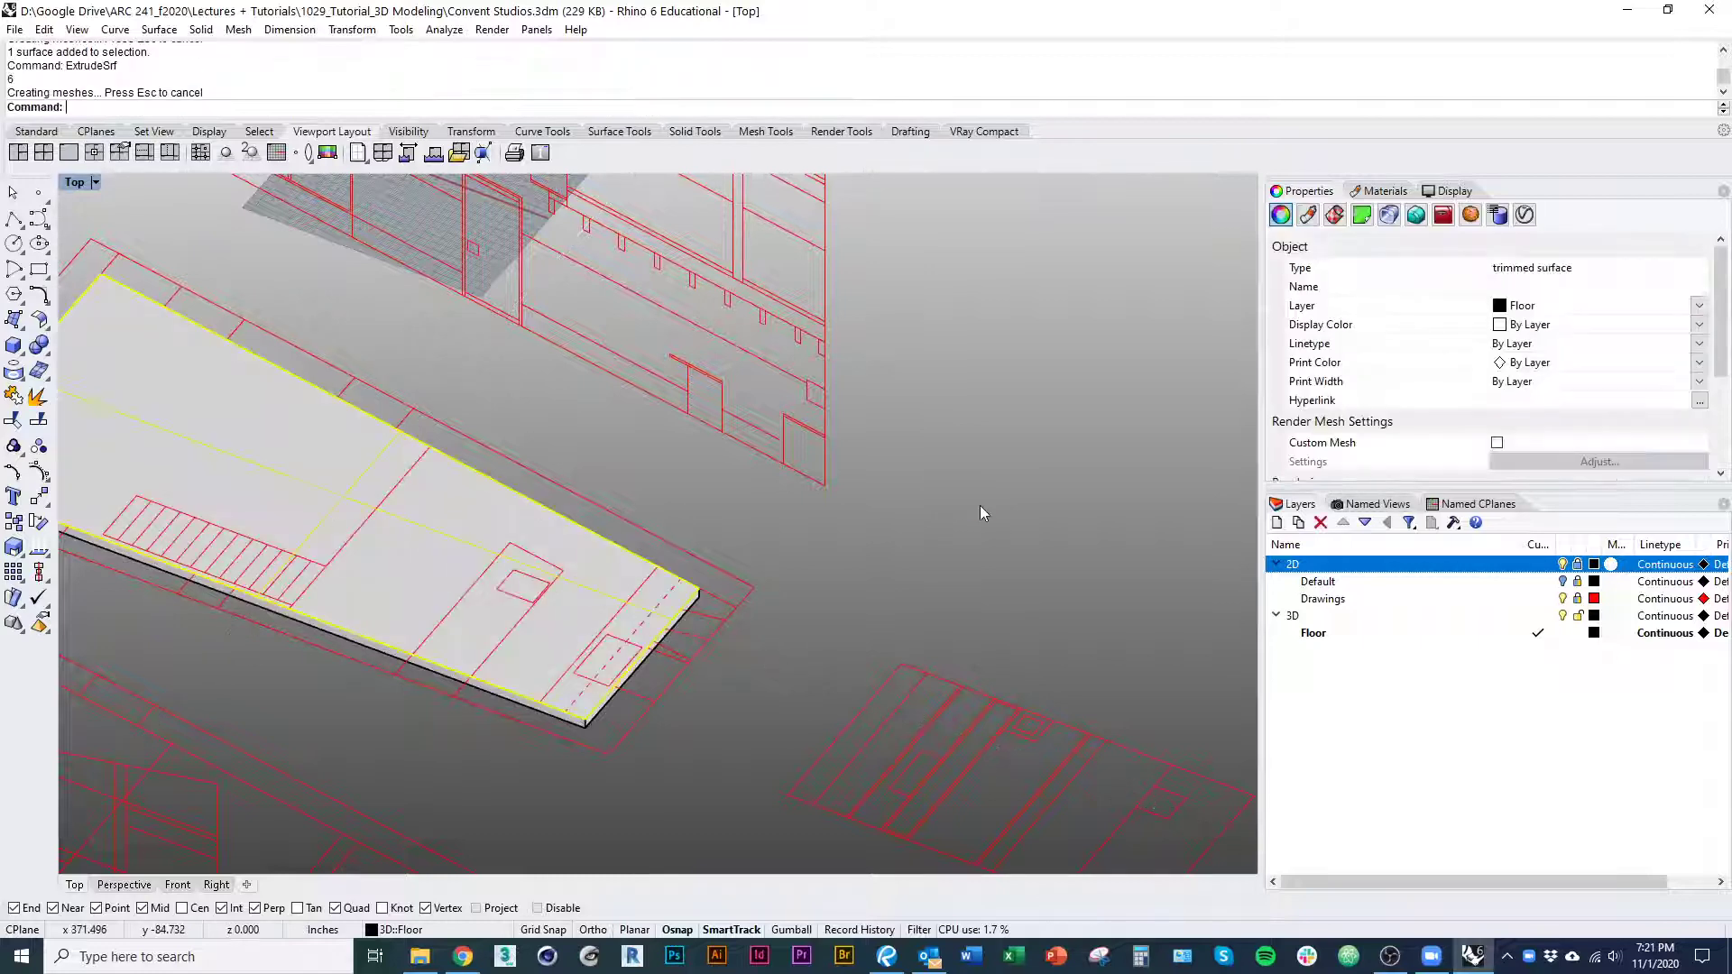
Delete the original flat floor surface left on the extruded slab
{"action": "right_click_drag", "start_coordinate": [980, 505], "coordinate": [1105, 564]}
{"action": "scroll", "coordinate": [1105, 564], "scroll_direction": "down", "scroll_amount": 3}
{"action": "type", "text": "D"}
{"action": "key", "text": "Return"}
Inspect the extruded floor slab from above and below against the drawings
{"action": "right_click_drag", "start_coordinate": [1014, 600], "coordinate": [998, 684]}
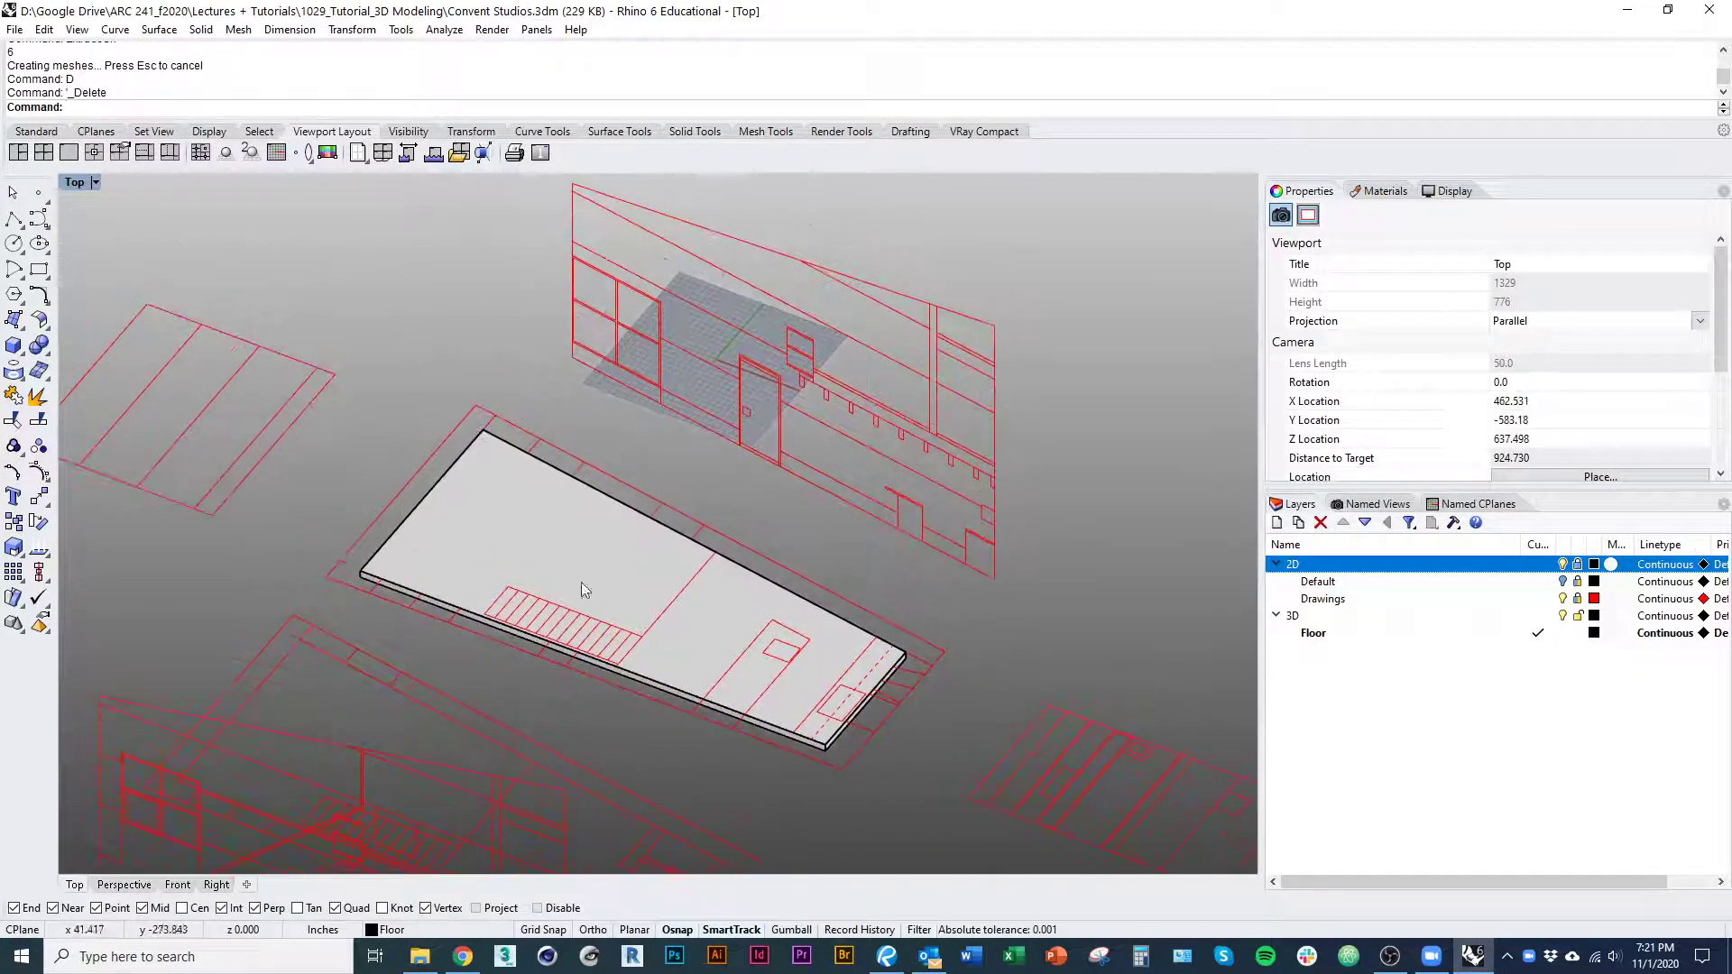
{"action": "right_click_drag", "start_coordinate": [876, 719], "coordinate": [723, 635]}
{"action": "right_click_drag", "start_coordinate": [750, 732], "coordinate": [501, 451], "text": "ctrl+shift"}
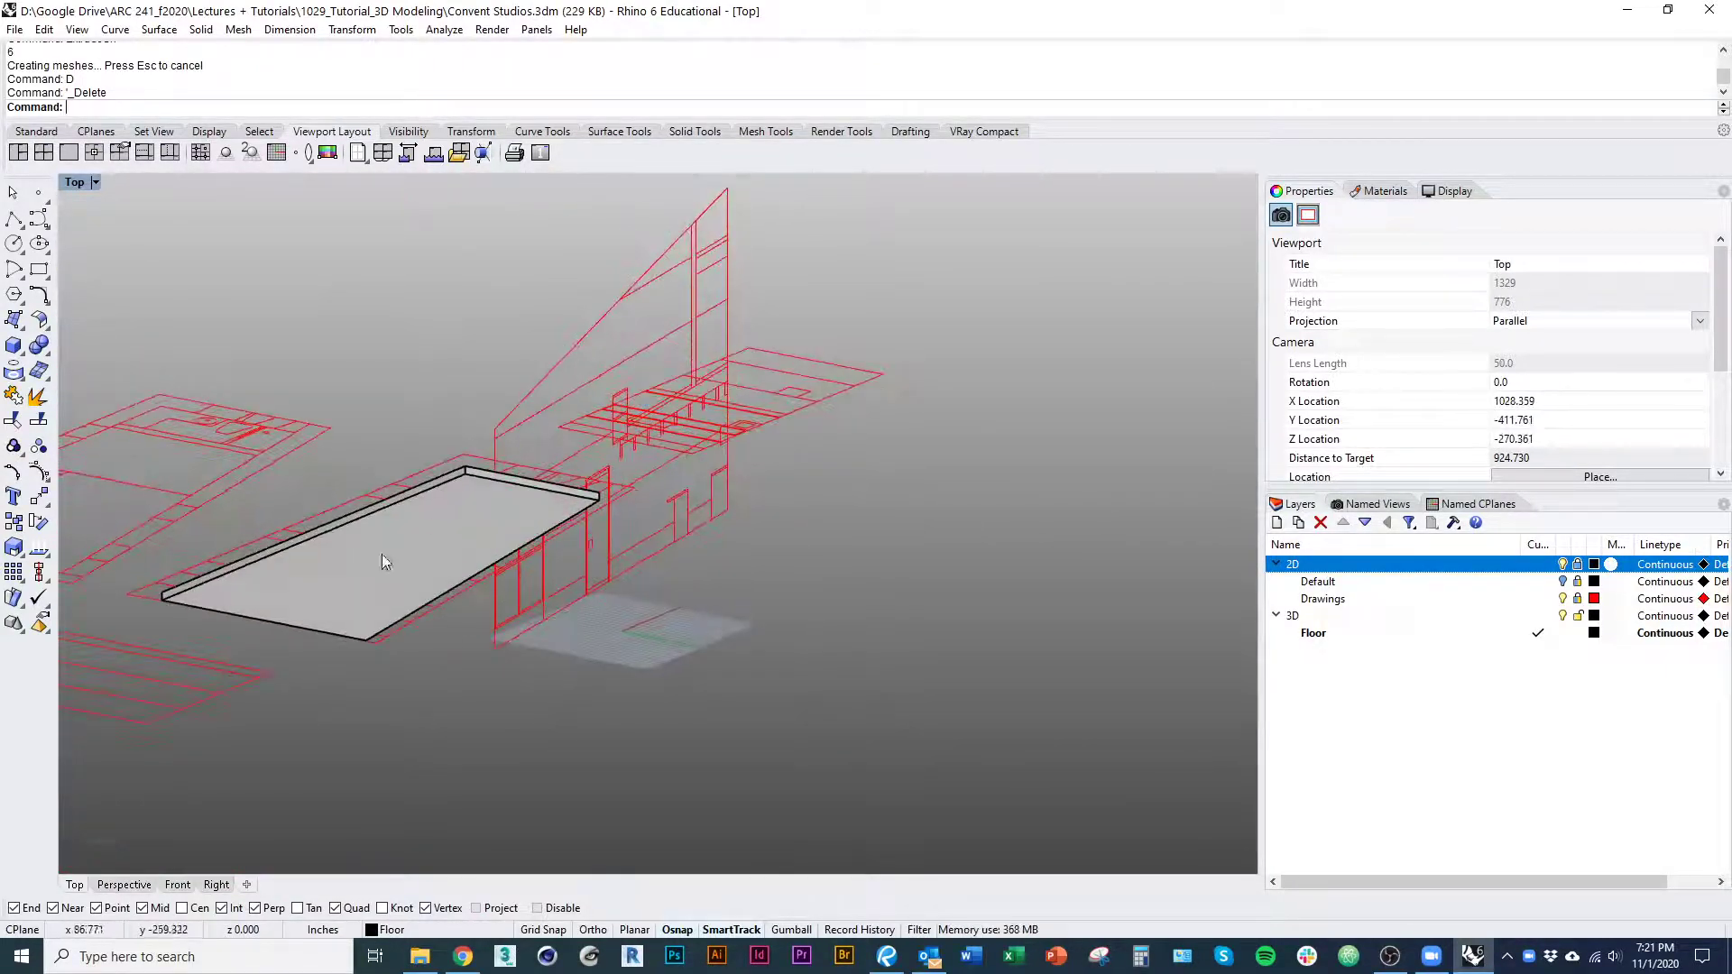
{"action": "right_click_drag", "start_coordinate": [497, 542], "coordinate": [628, 429], "text": "ctrl+shift"}
{"action": "right_click_drag", "start_coordinate": [956, 848], "coordinate": [905, 558]}
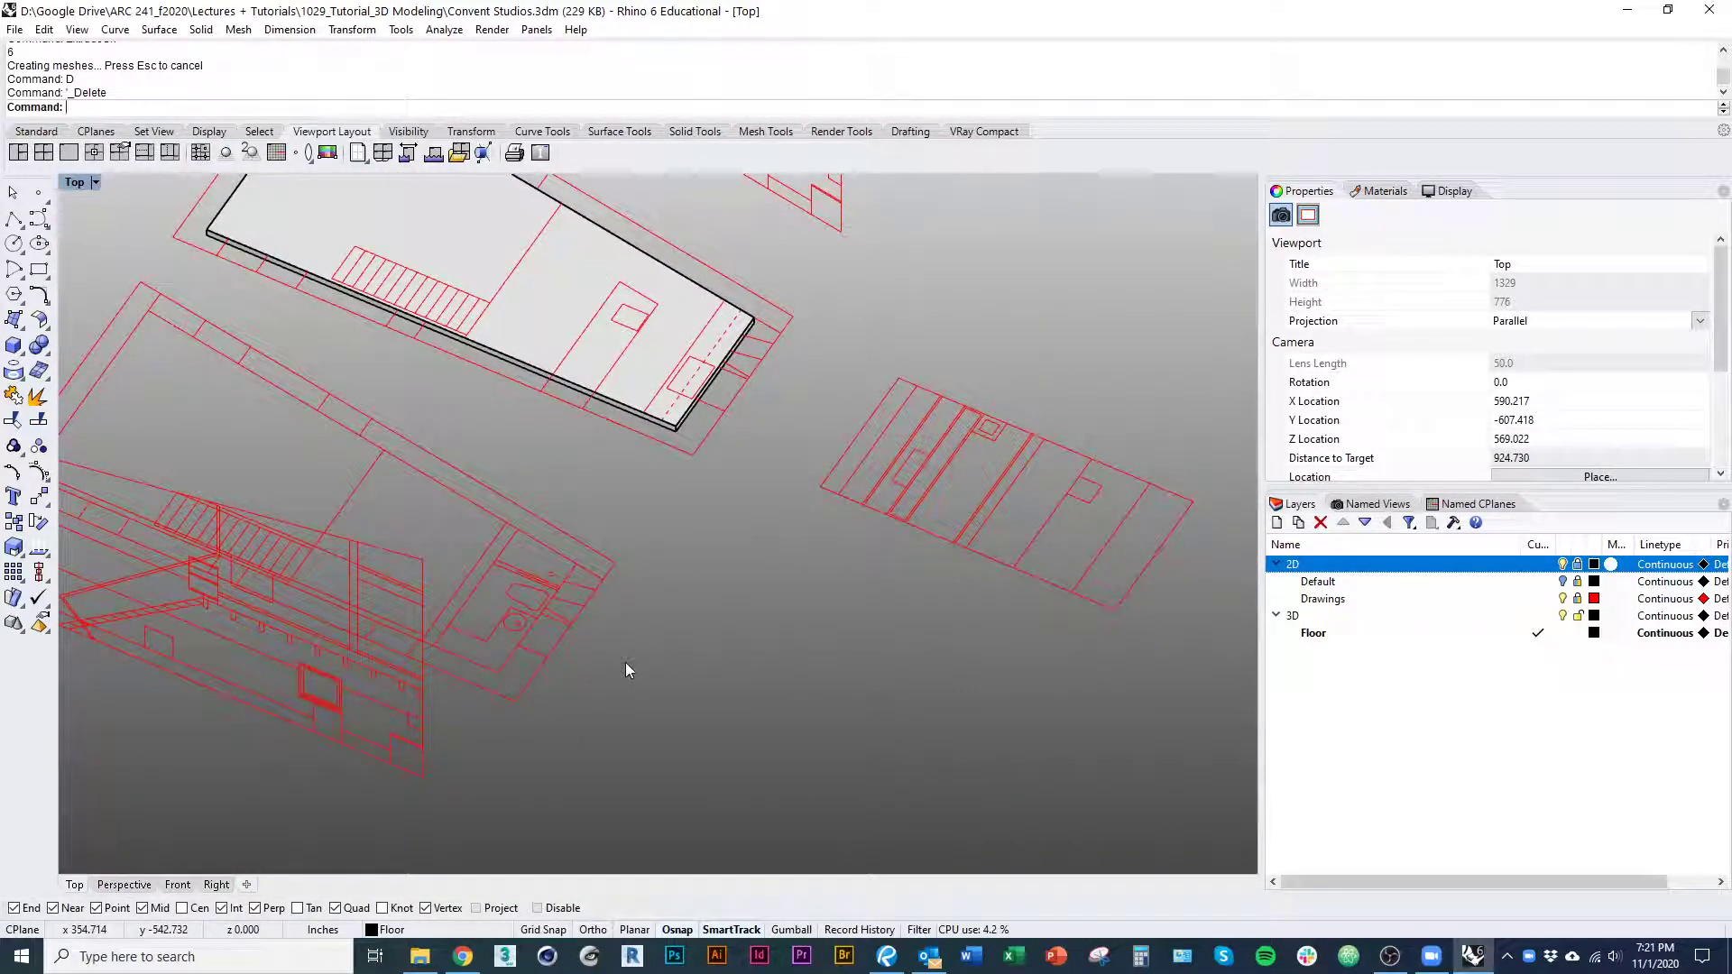
{"action": "right_click_drag", "start_coordinate": [629, 669], "coordinate": [484, 349], "text": "ctrl+shift"}
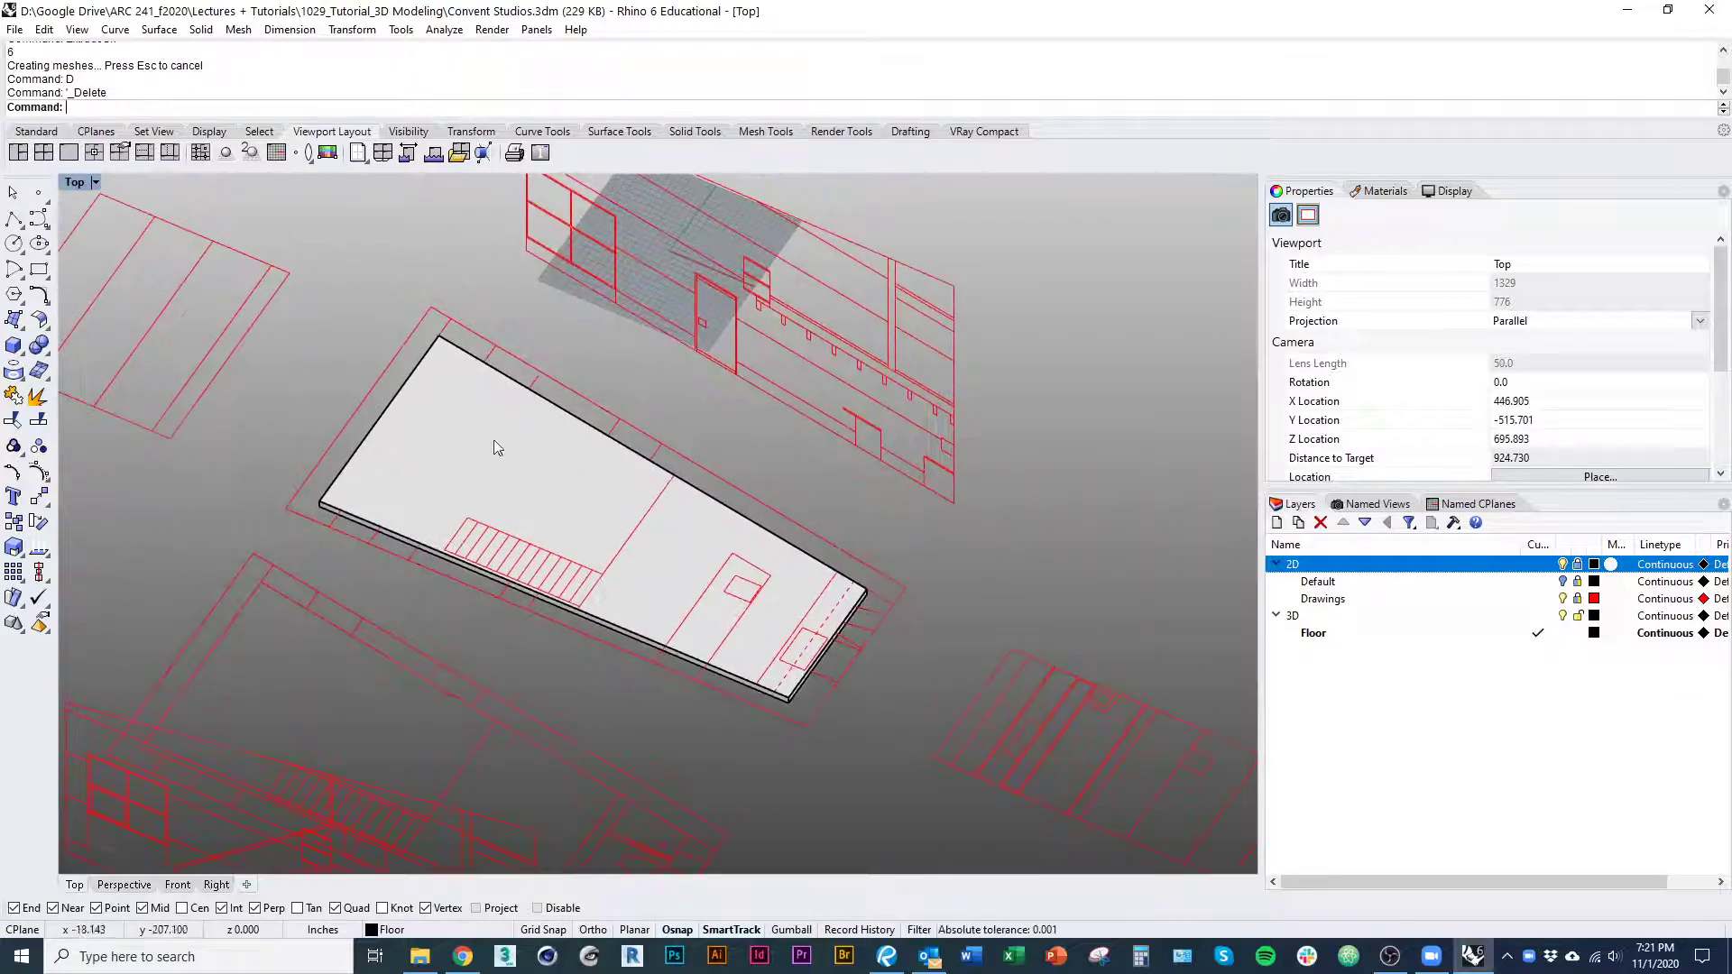
{"action": "right_click_drag", "start_coordinate": [780, 851], "coordinate": [479, 649]}
Create a Walls layer beside Floor under 3D and make it the current layer
{"action": "left_click", "coordinate": [1373, 634]}
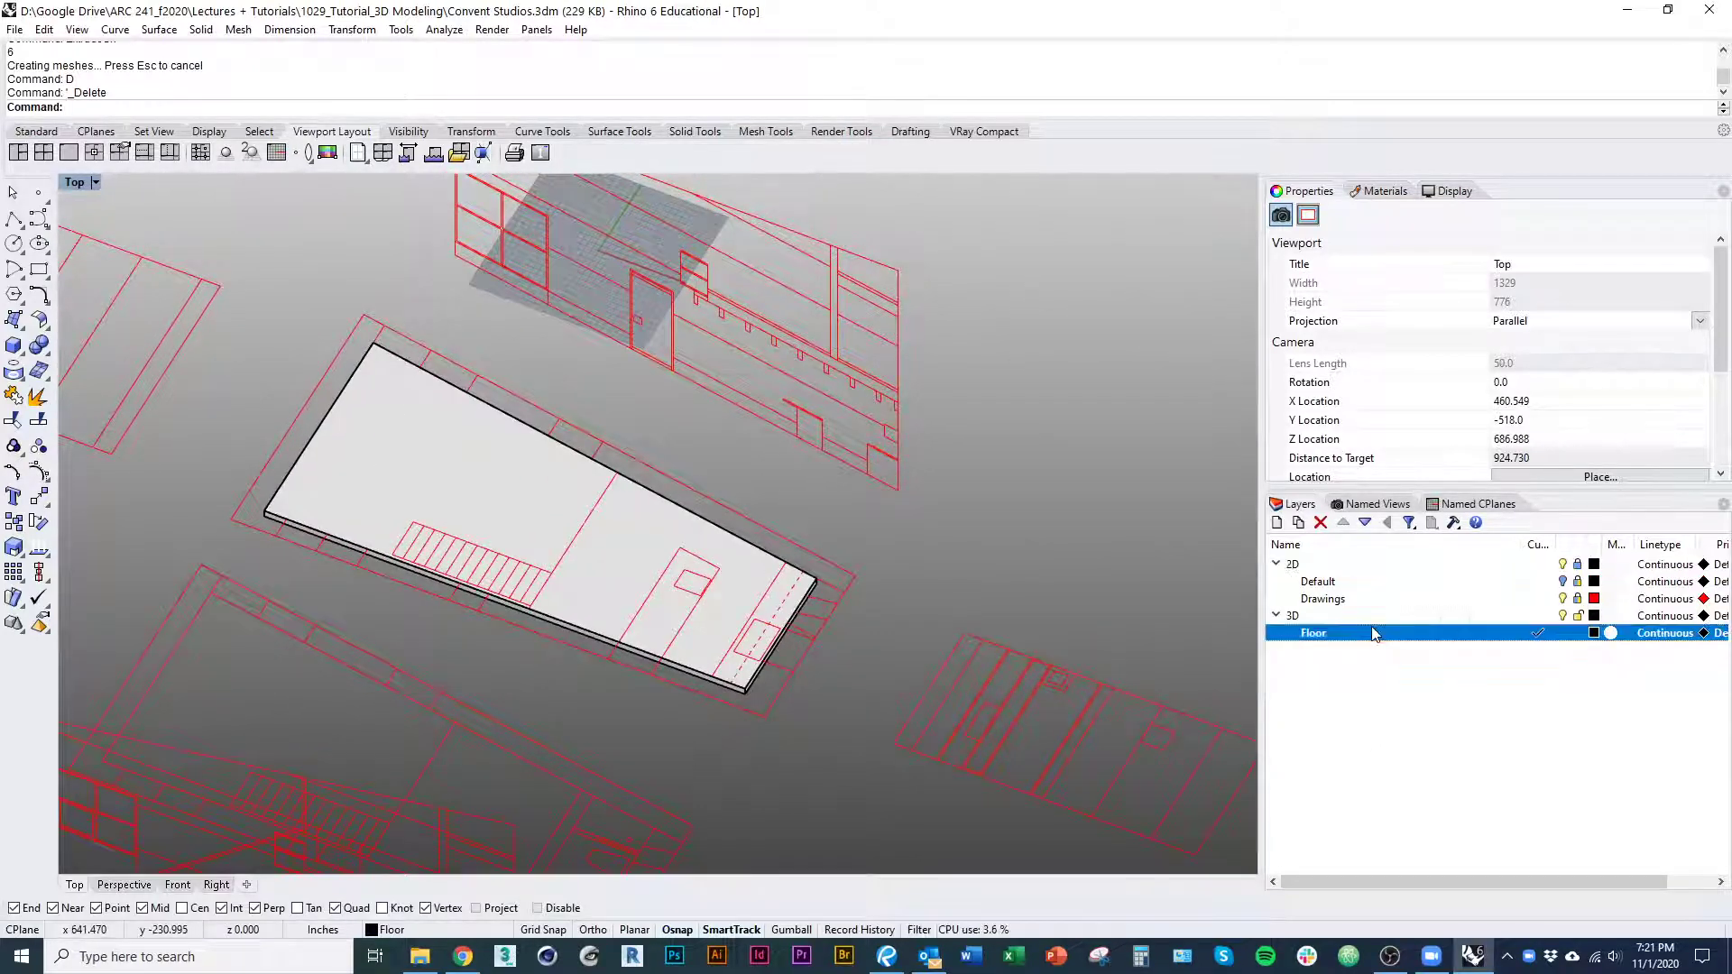
{"action": "left_click", "coordinate": [1276, 522]}
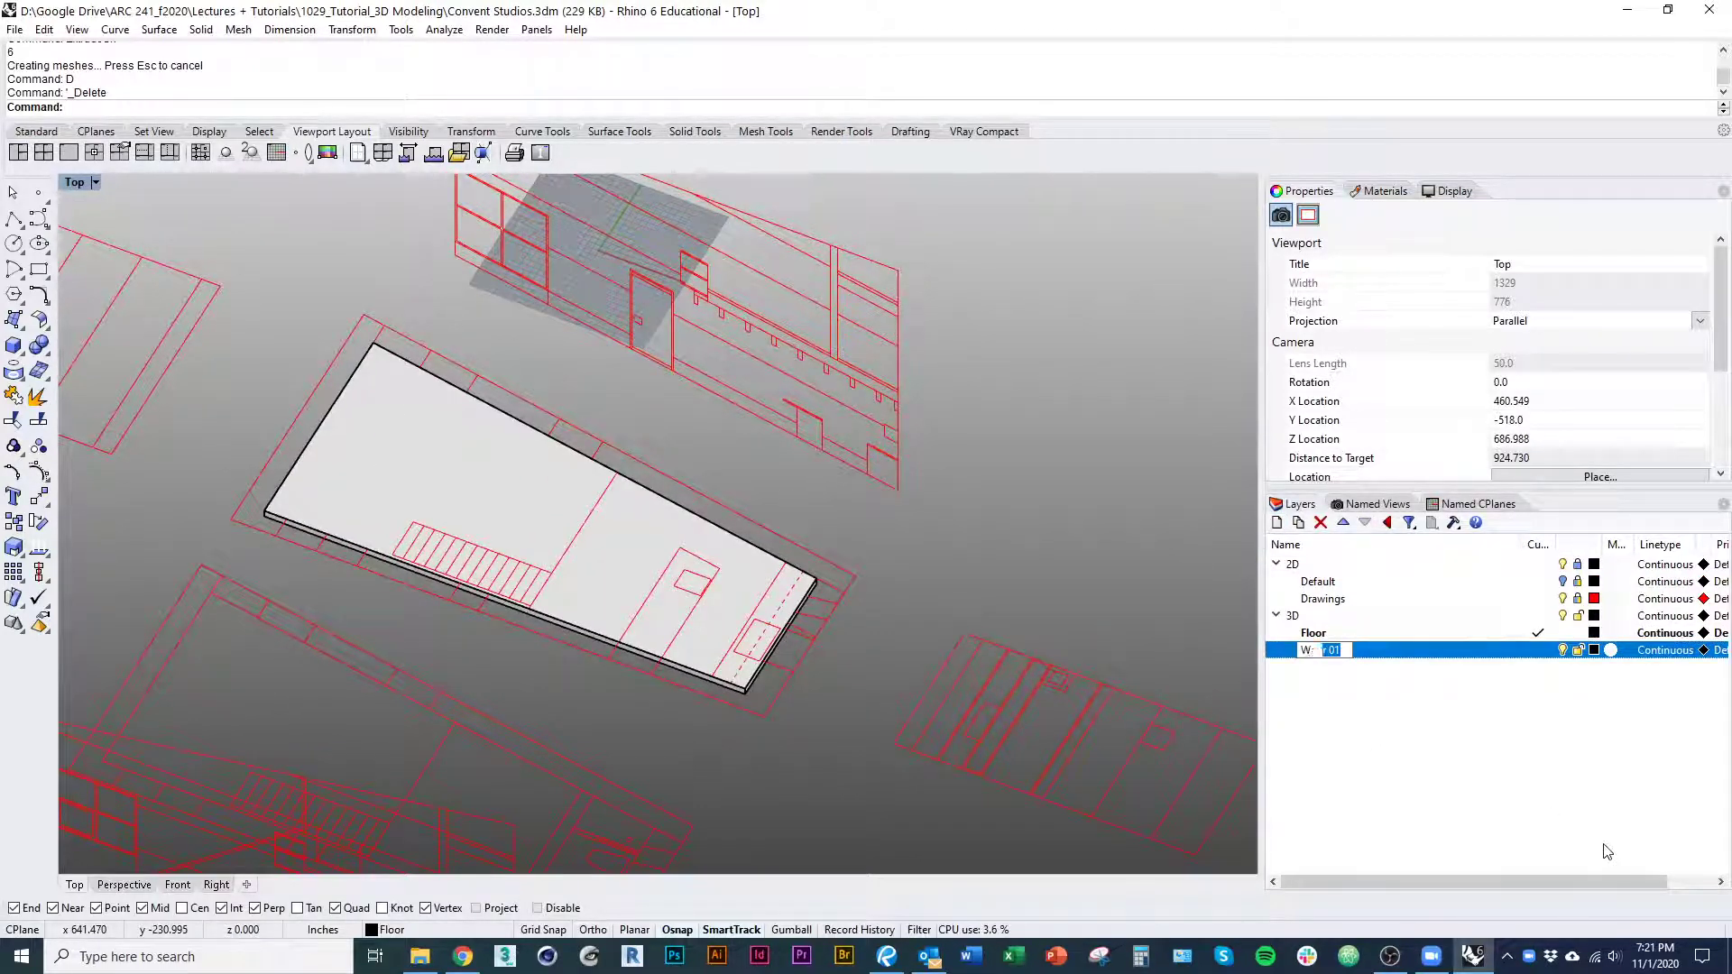
{"action": "type", "text": "Walls"}
{"action": "left_click", "coordinate": [1538, 650]}
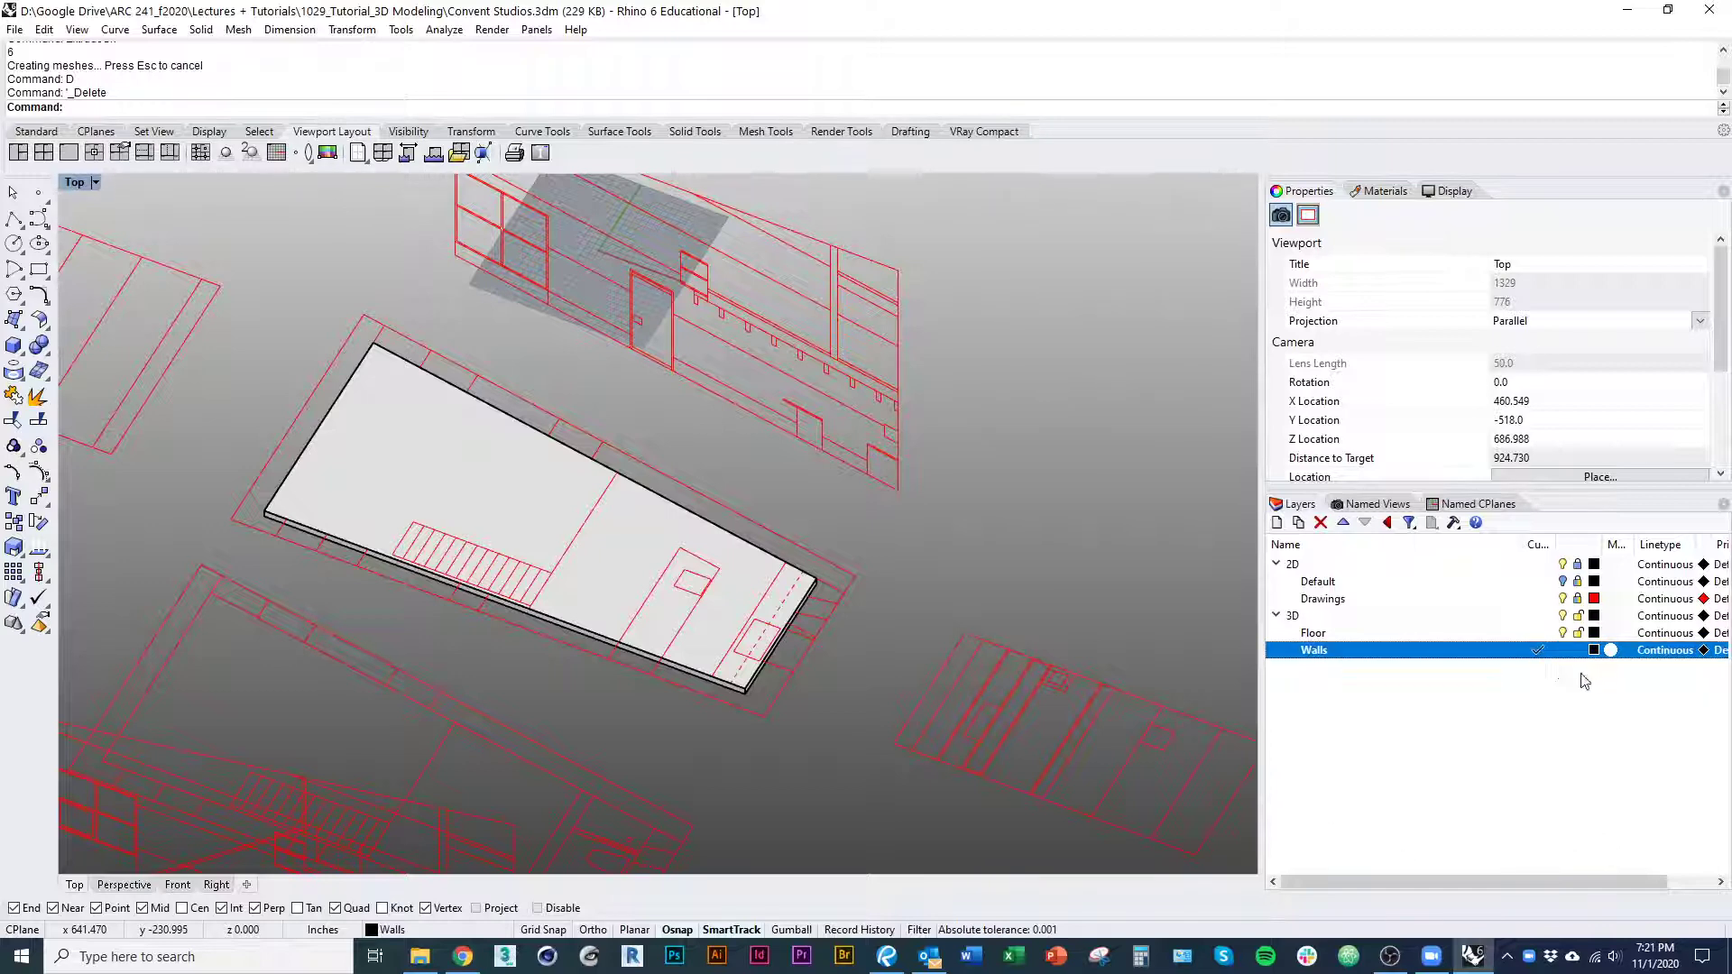
Set the Walls layer color to a muted gold with RGB 187, 155, 60
{"action": "left_click", "coordinate": [1594, 649]}
{"action": "left_click", "coordinate": [155, 418]}
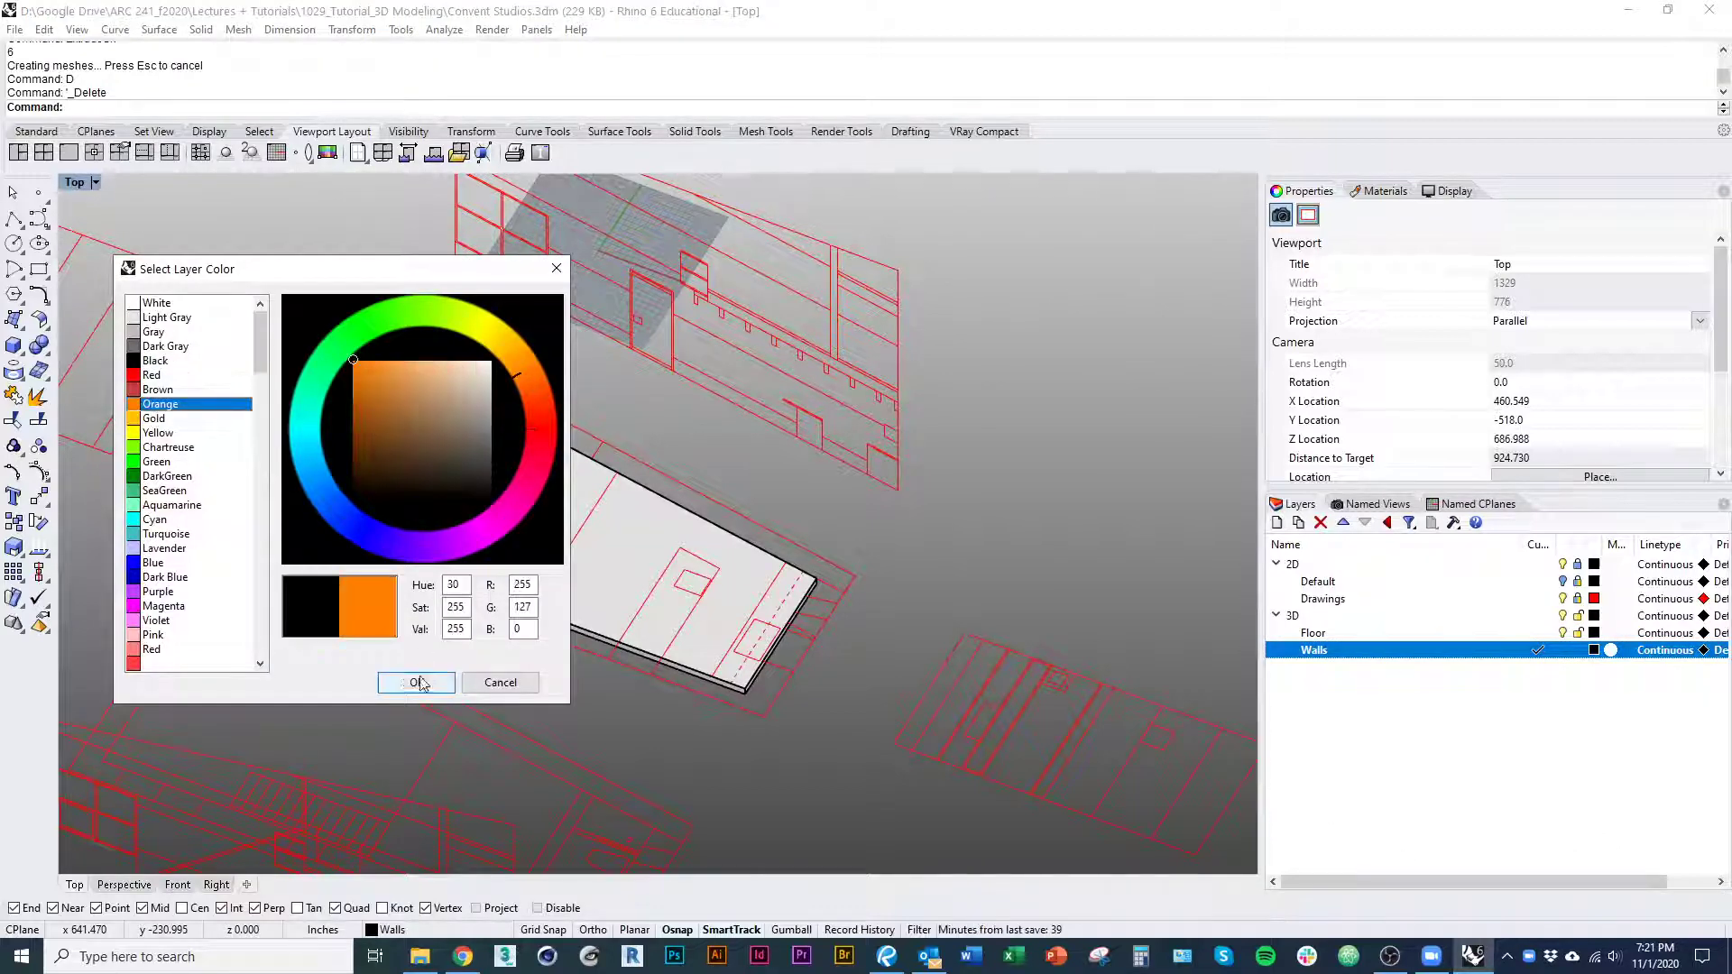
{"action": "left_click", "coordinate": [396, 396]}
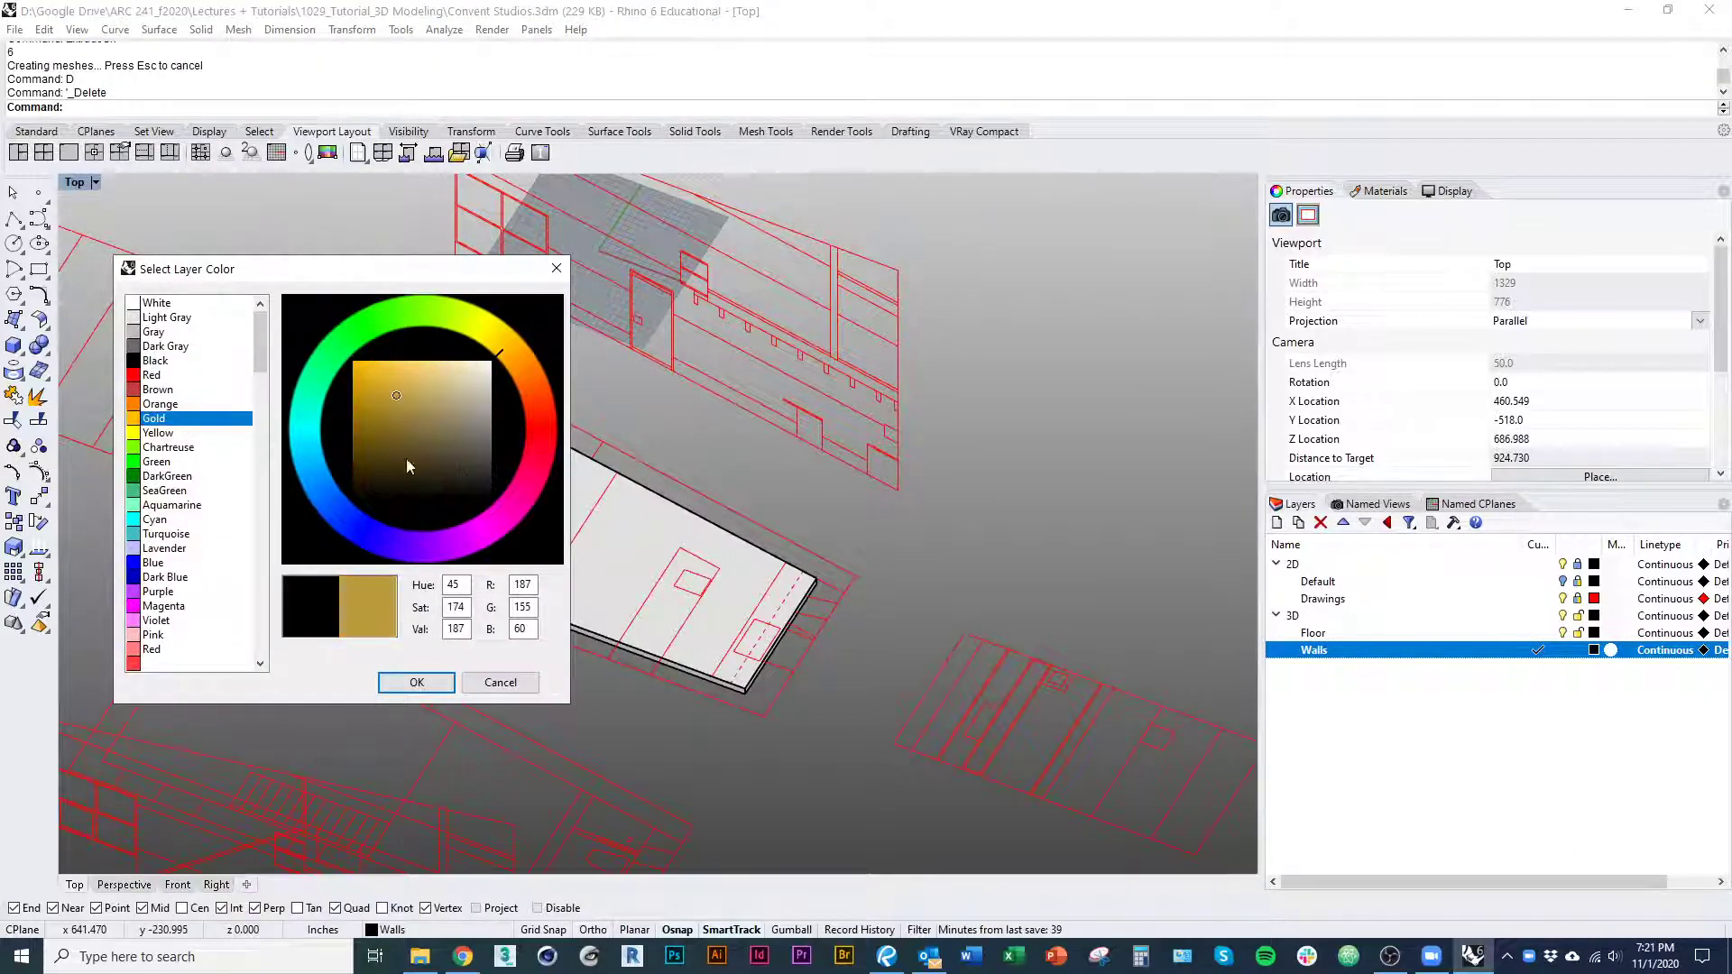
{"action": "left_click", "coordinate": [417, 682]}
Trace the outer wall outline on the plan as a closed four-corner polyline snapped to the drawing's corners
{"action": "right_click_drag", "start_coordinate": [287, 451], "coordinate": [377, 487]}
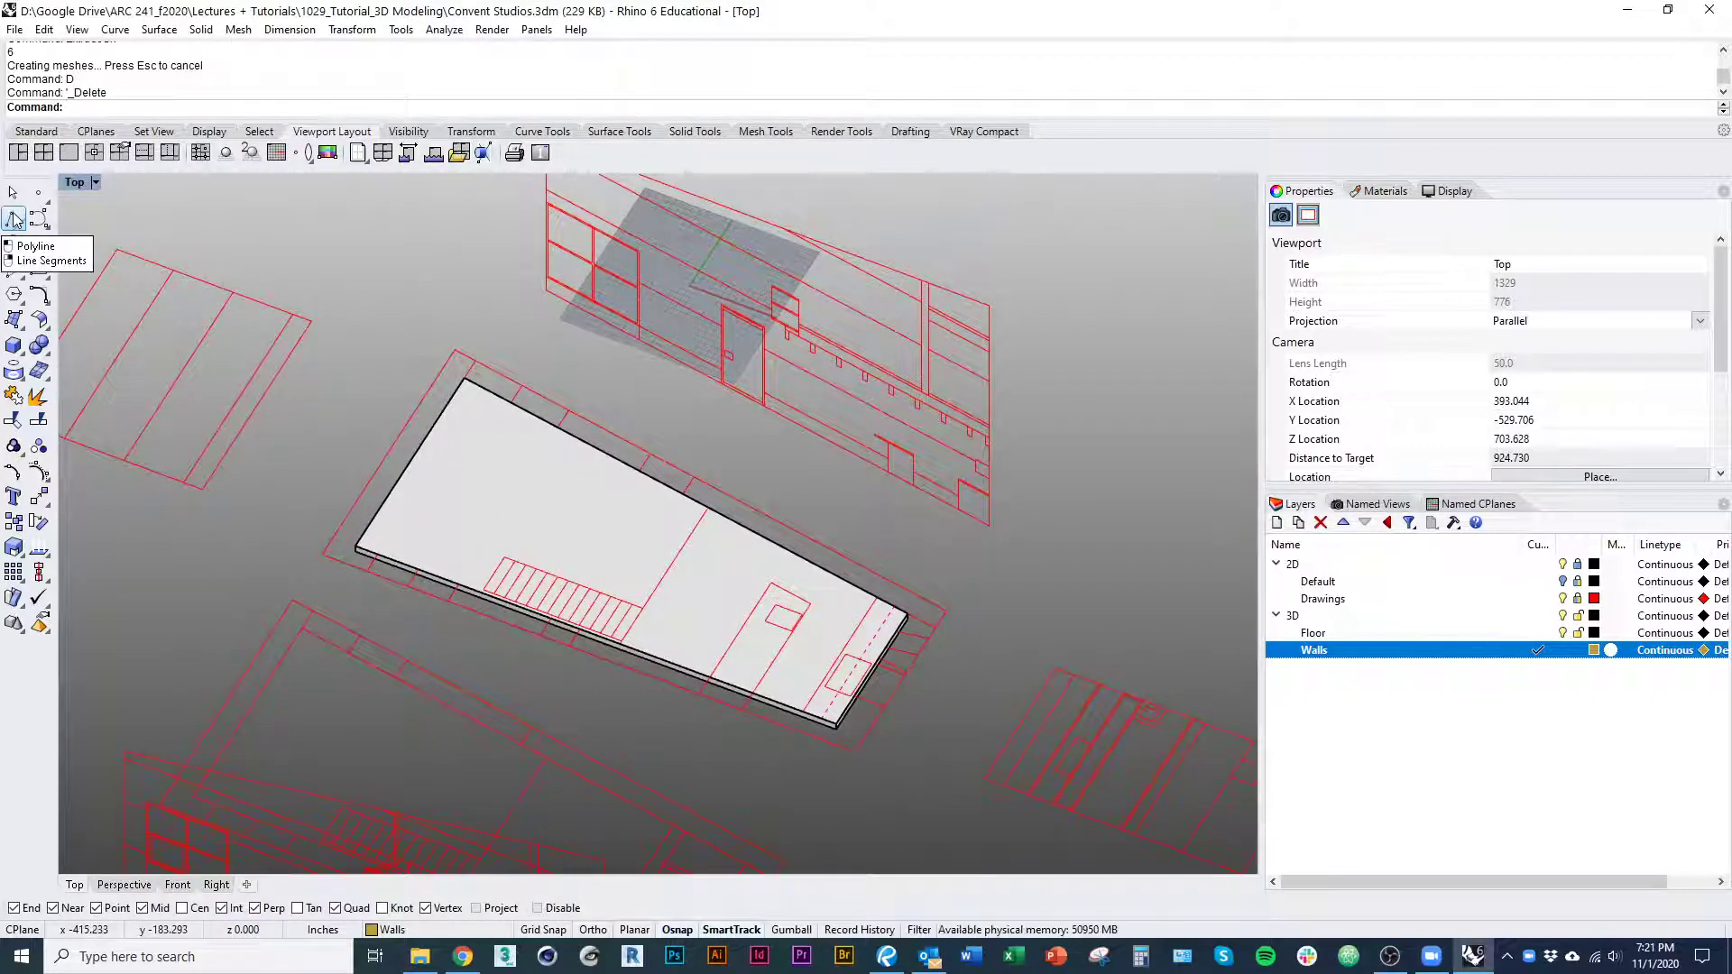
{"action": "left_click", "coordinate": [13, 220]}
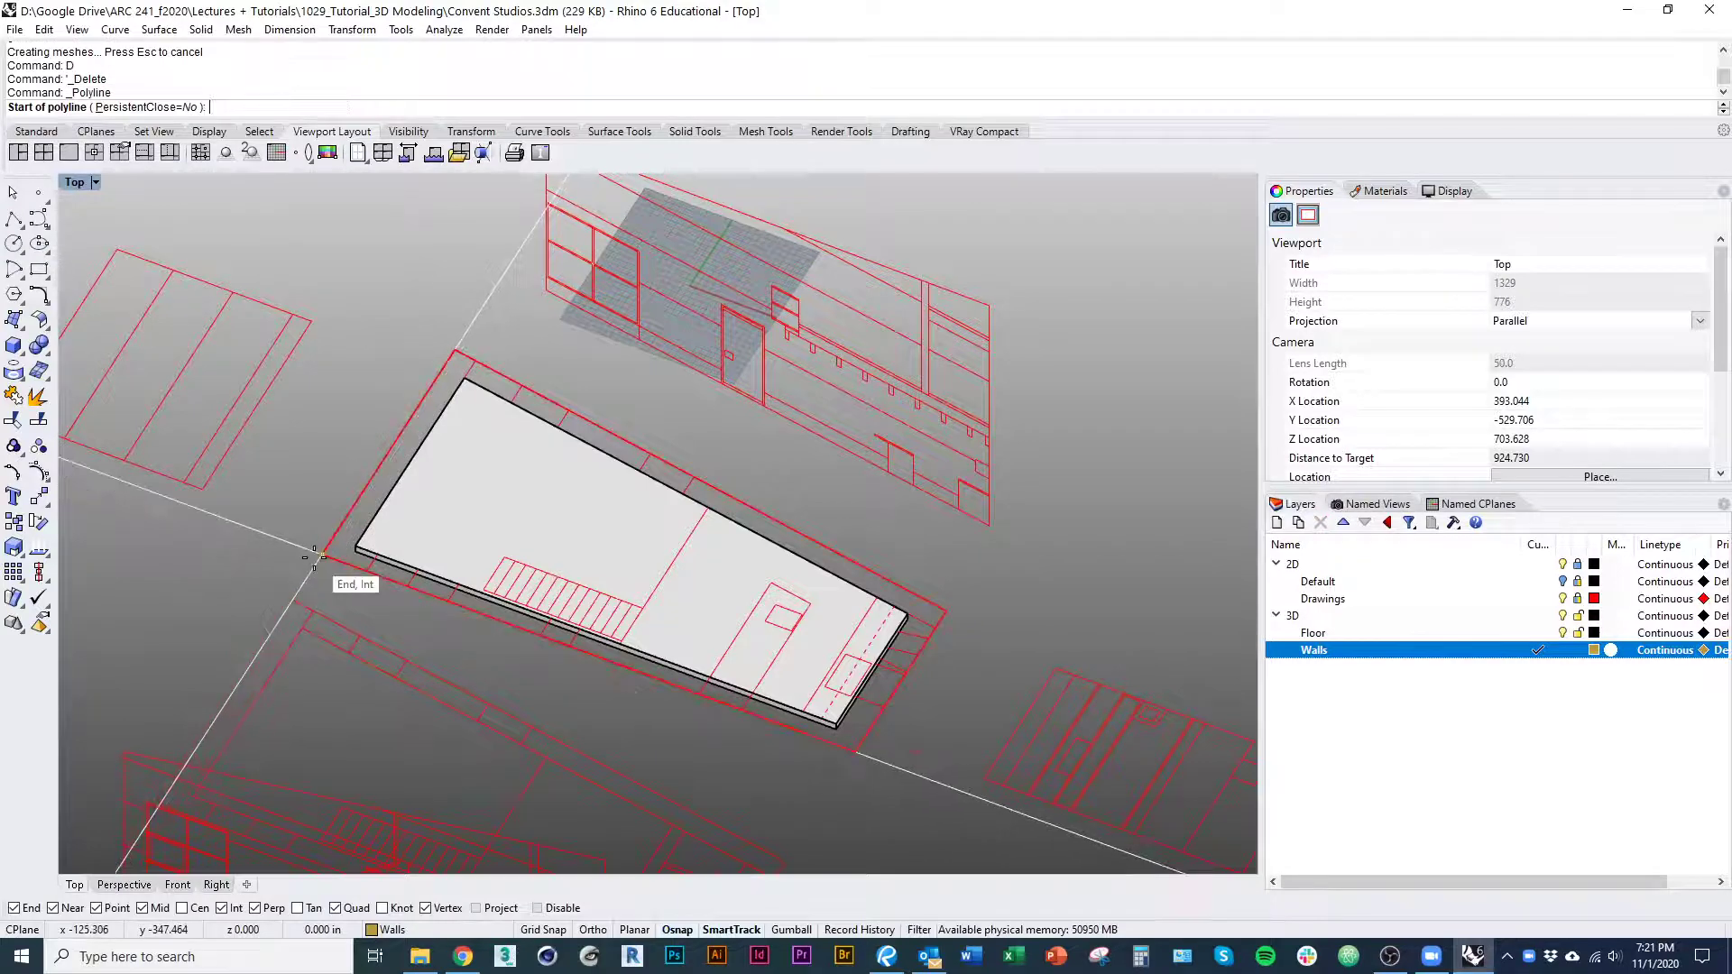
{"action": "left_click", "coordinate": [322, 554]}
{"action": "left_click", "coordinate": [456, 350]}
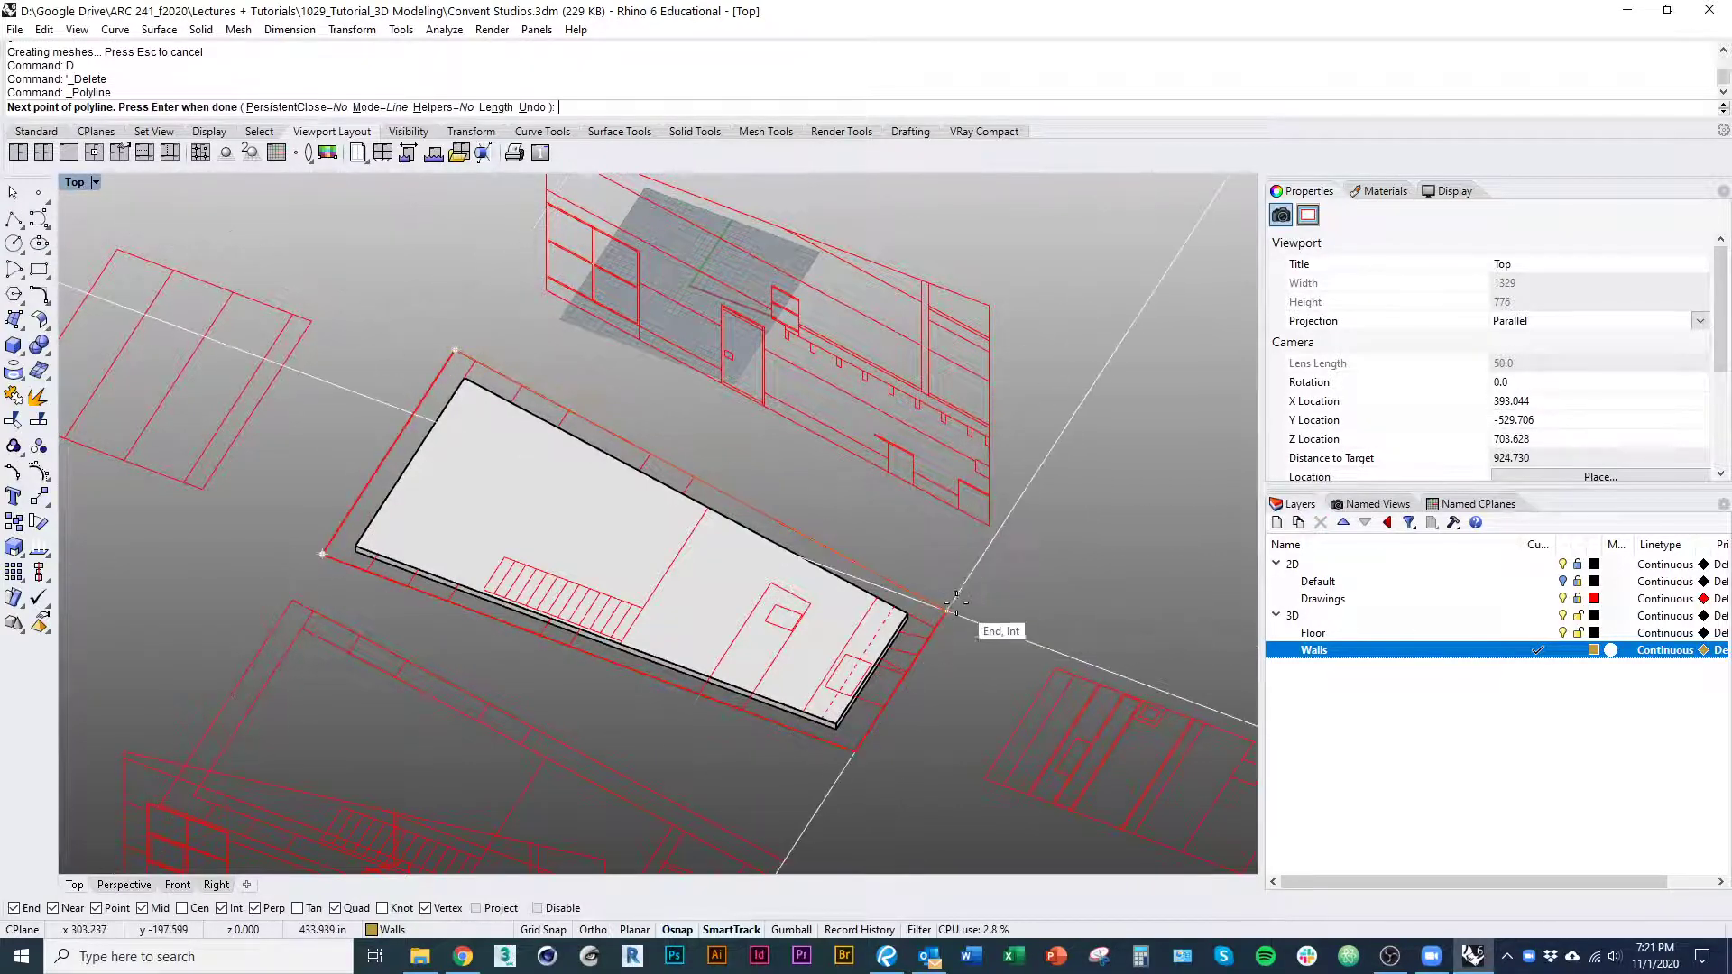
{"action": "left_click", "coordinate": [946, 611]}
{"action": "left_click", "coordinate": [856, 751]}
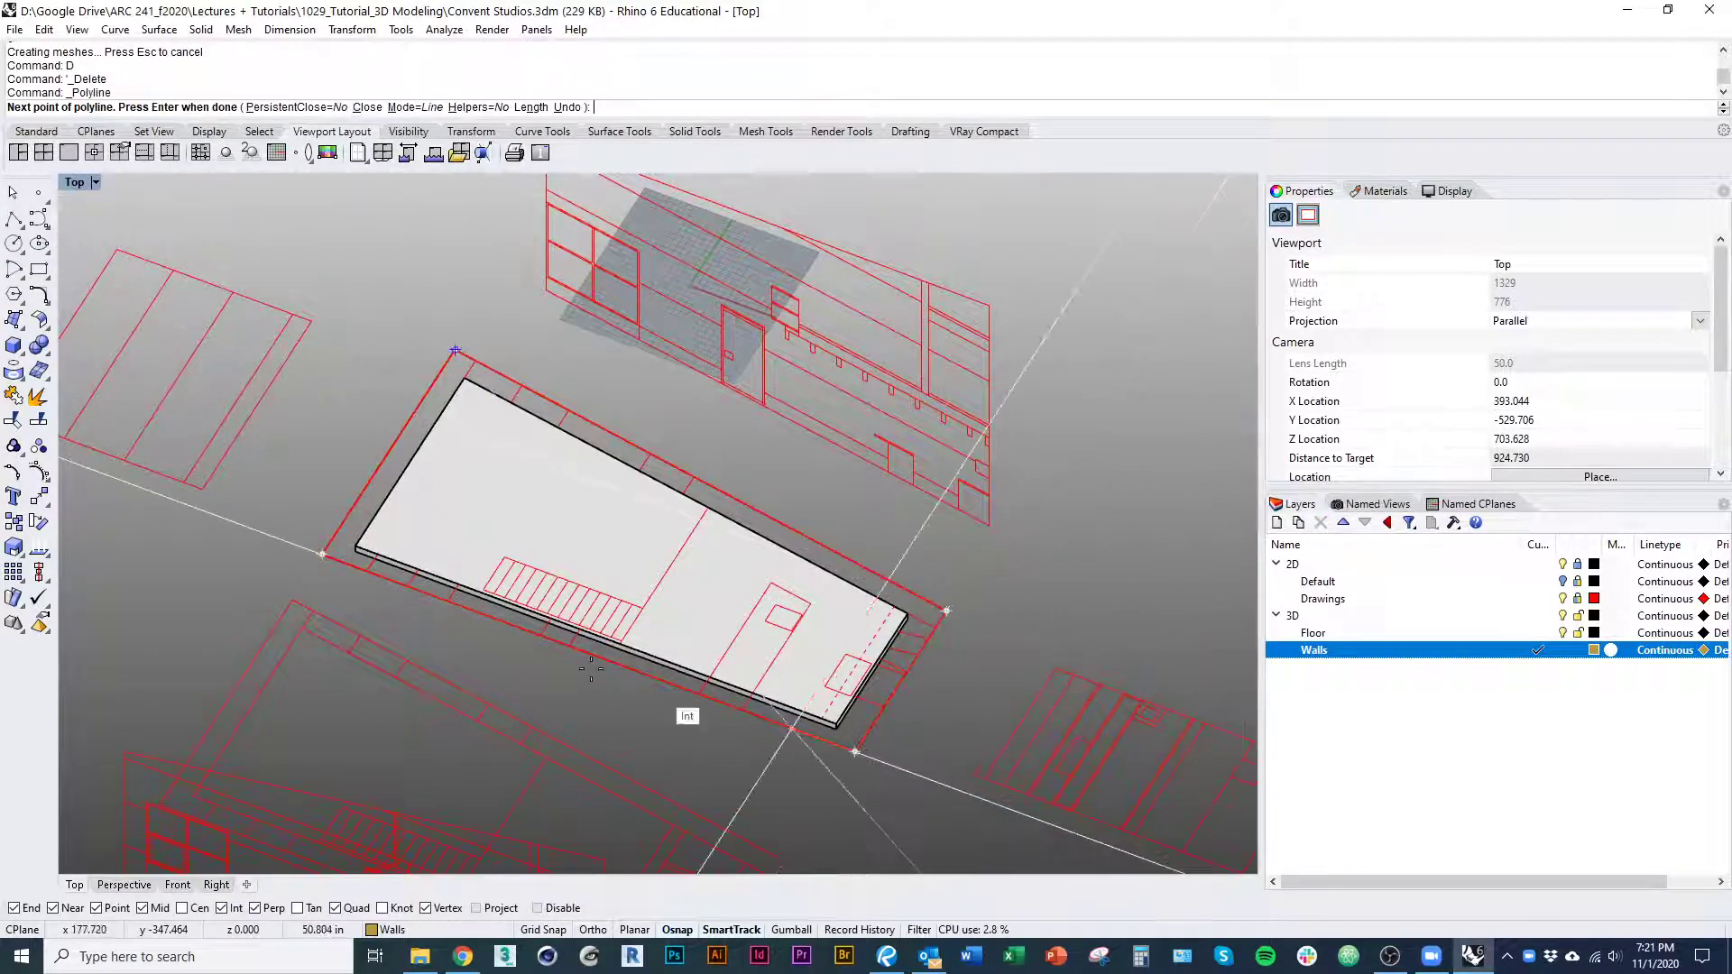
{"action": "left_click", "coordinate": [322, 554]}
Create a planar surface between the floor outline curve and the outer wall outline curve
{"action": "key", "text": "Right"}
{"action": "key", "text": "Down"}
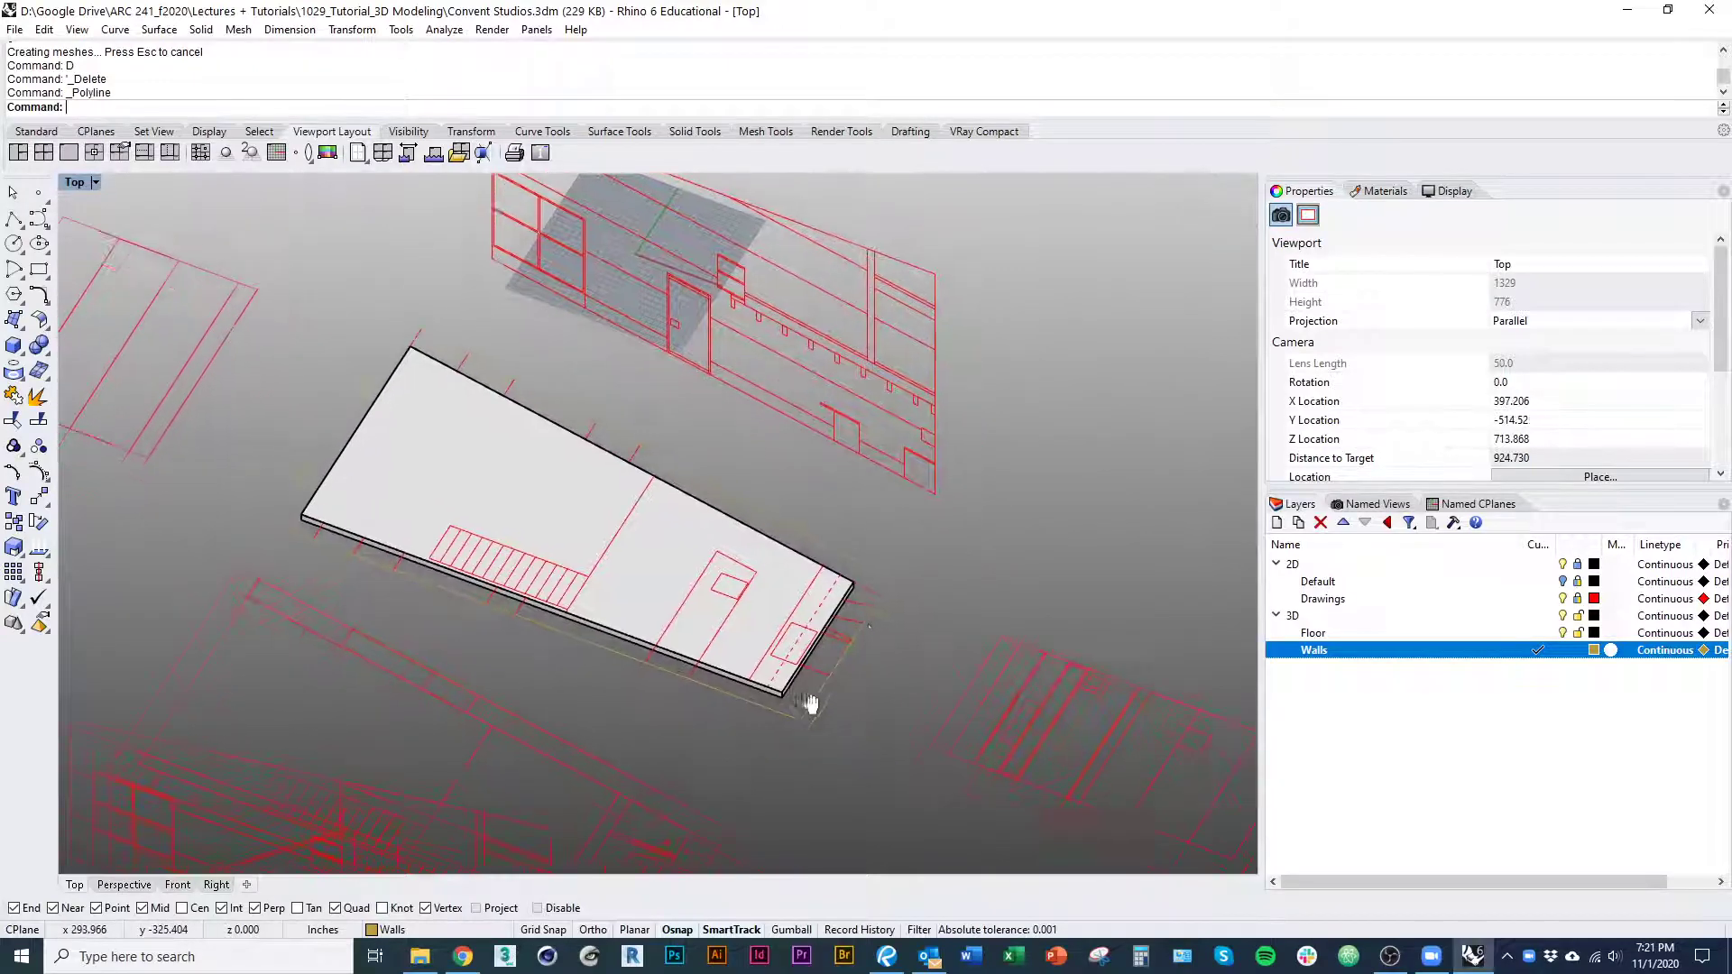
{"action": "left_click", "coordinate": [532, 412]}
{"action": "left_click", "coordinate": [577, 458]}
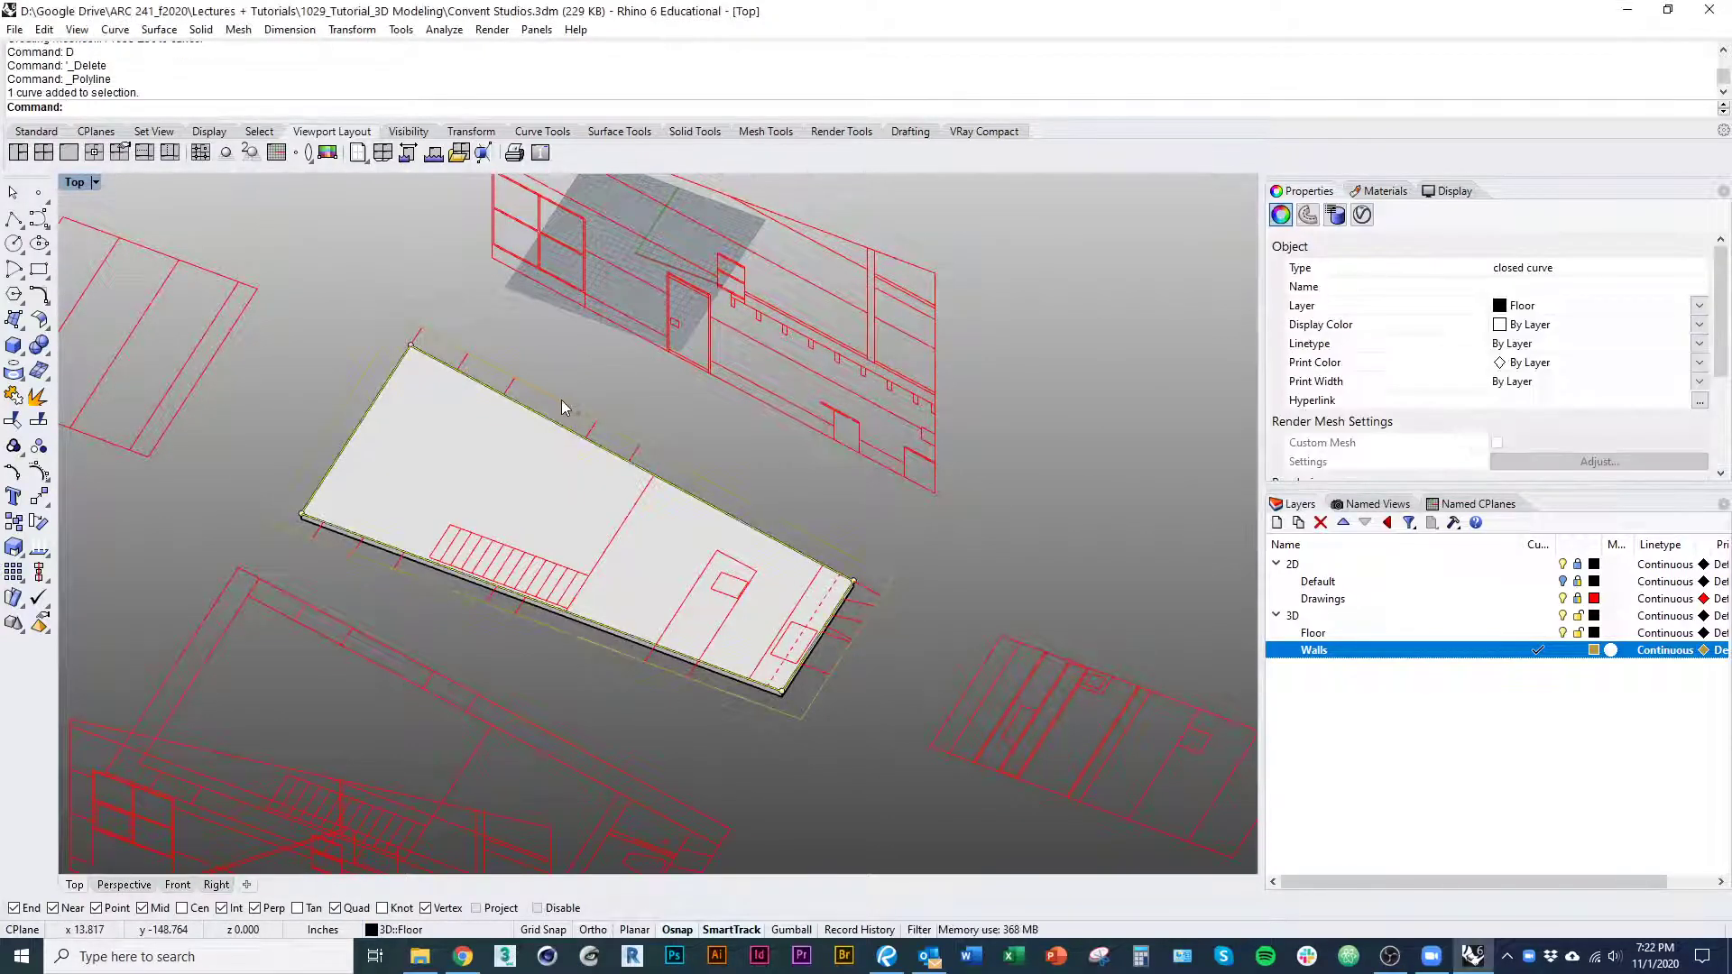
{"action": "left_click", "coordinate": [815, 623], "text": "shift"}
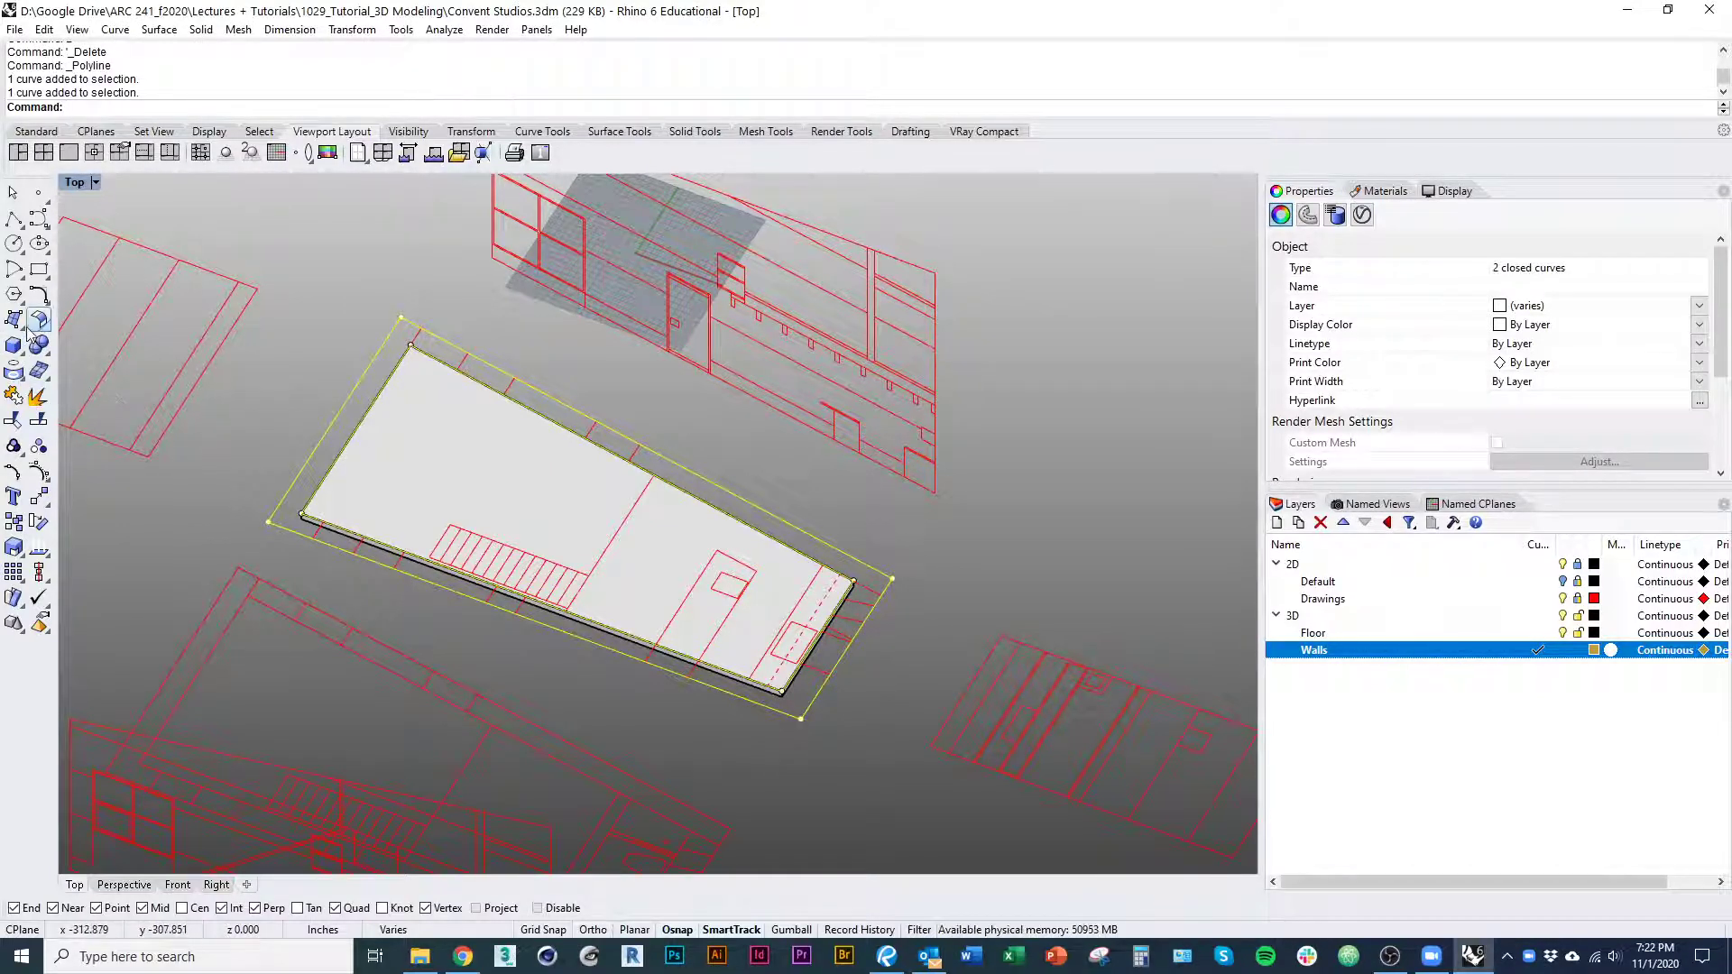
{"action": "left_click", "coordinate": [23, 327]}
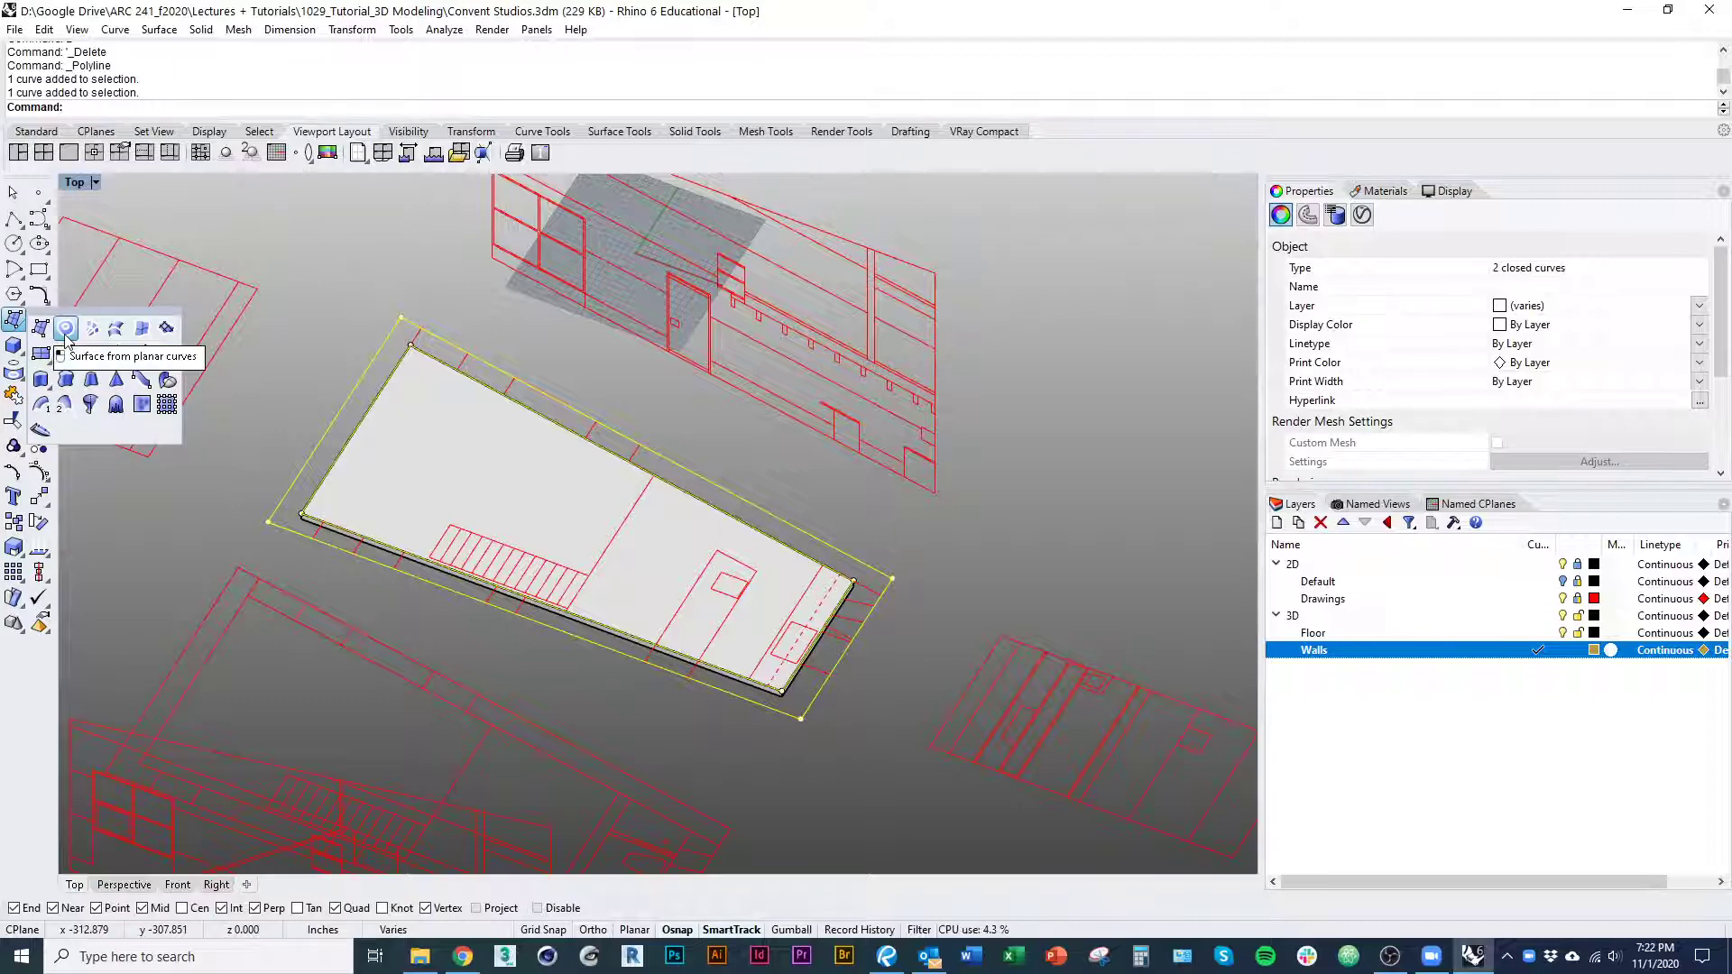
{"action": "left_click", "coordinate": [56, 332]}
{"action": "scroll", "coordinate": [279, 550], "scroll_direction": "up", "scroll_amount": 3}
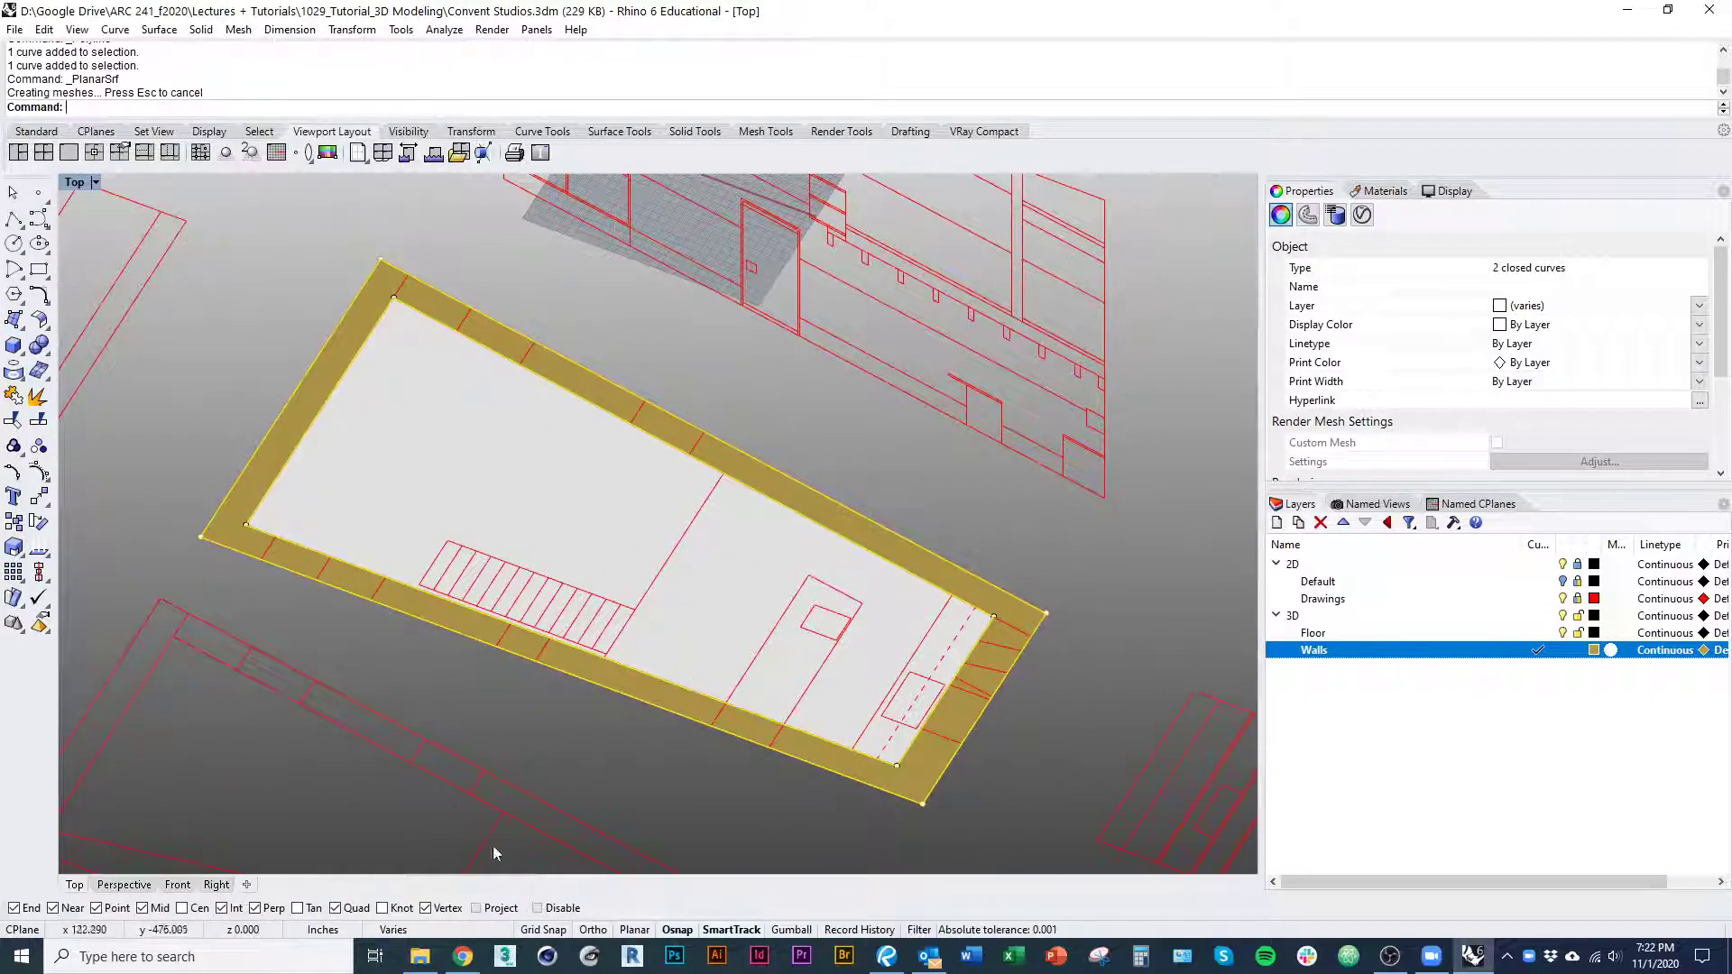
Delete the two boundary curves and select the ring-shaped wall surface around the floor
{"action": "type", "text": "d"}
{"action": "key", "text": "Return"}
{"action": "right_click_drag", "start_coordinate": [346, 666], "coordinate": [529, 577]}
{"action": "left_click", "coordinate": [529, 578]}
{"action": "right_click_drag", "start_coordinate": [700, 750], "coordinate": [832, 725], "text": "ctrl+shift"}
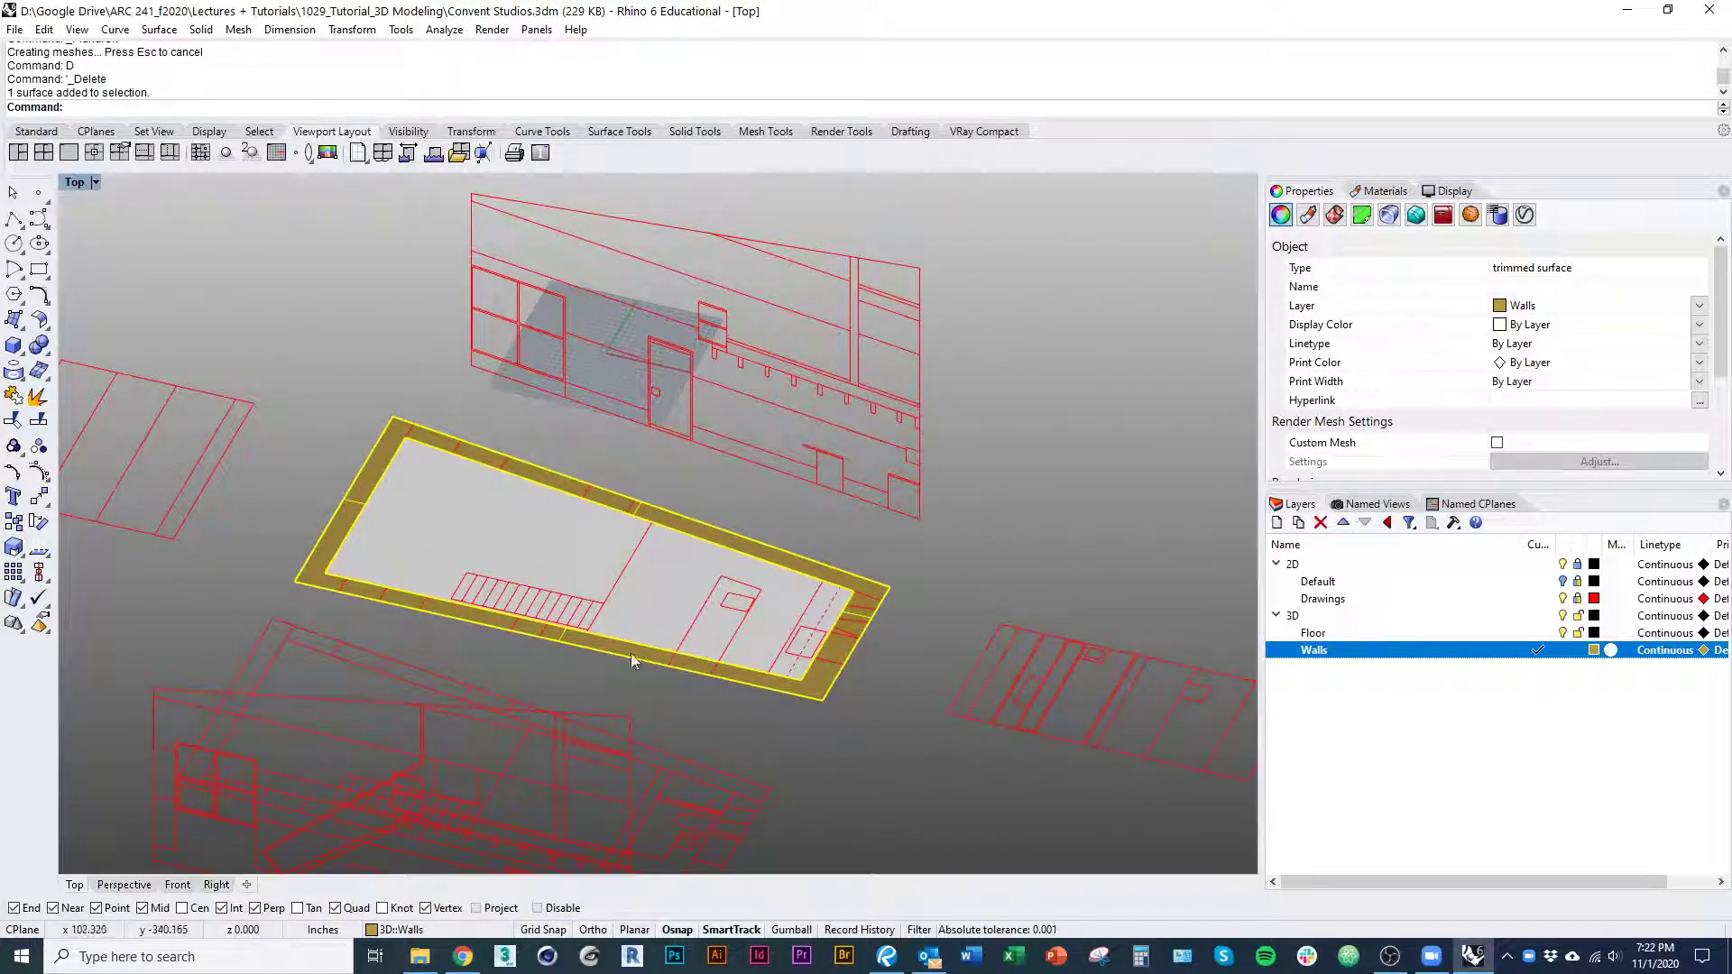
{"action": "scroll", "coordinate": [830, 706], "scroll_direction": "up", "scroll_amount": 2}
Switch to Chrome to examine how the walls meet the floor and footings in the section drawing, and return to Rhino
{"action": "key", "text": "alt+Tab"}
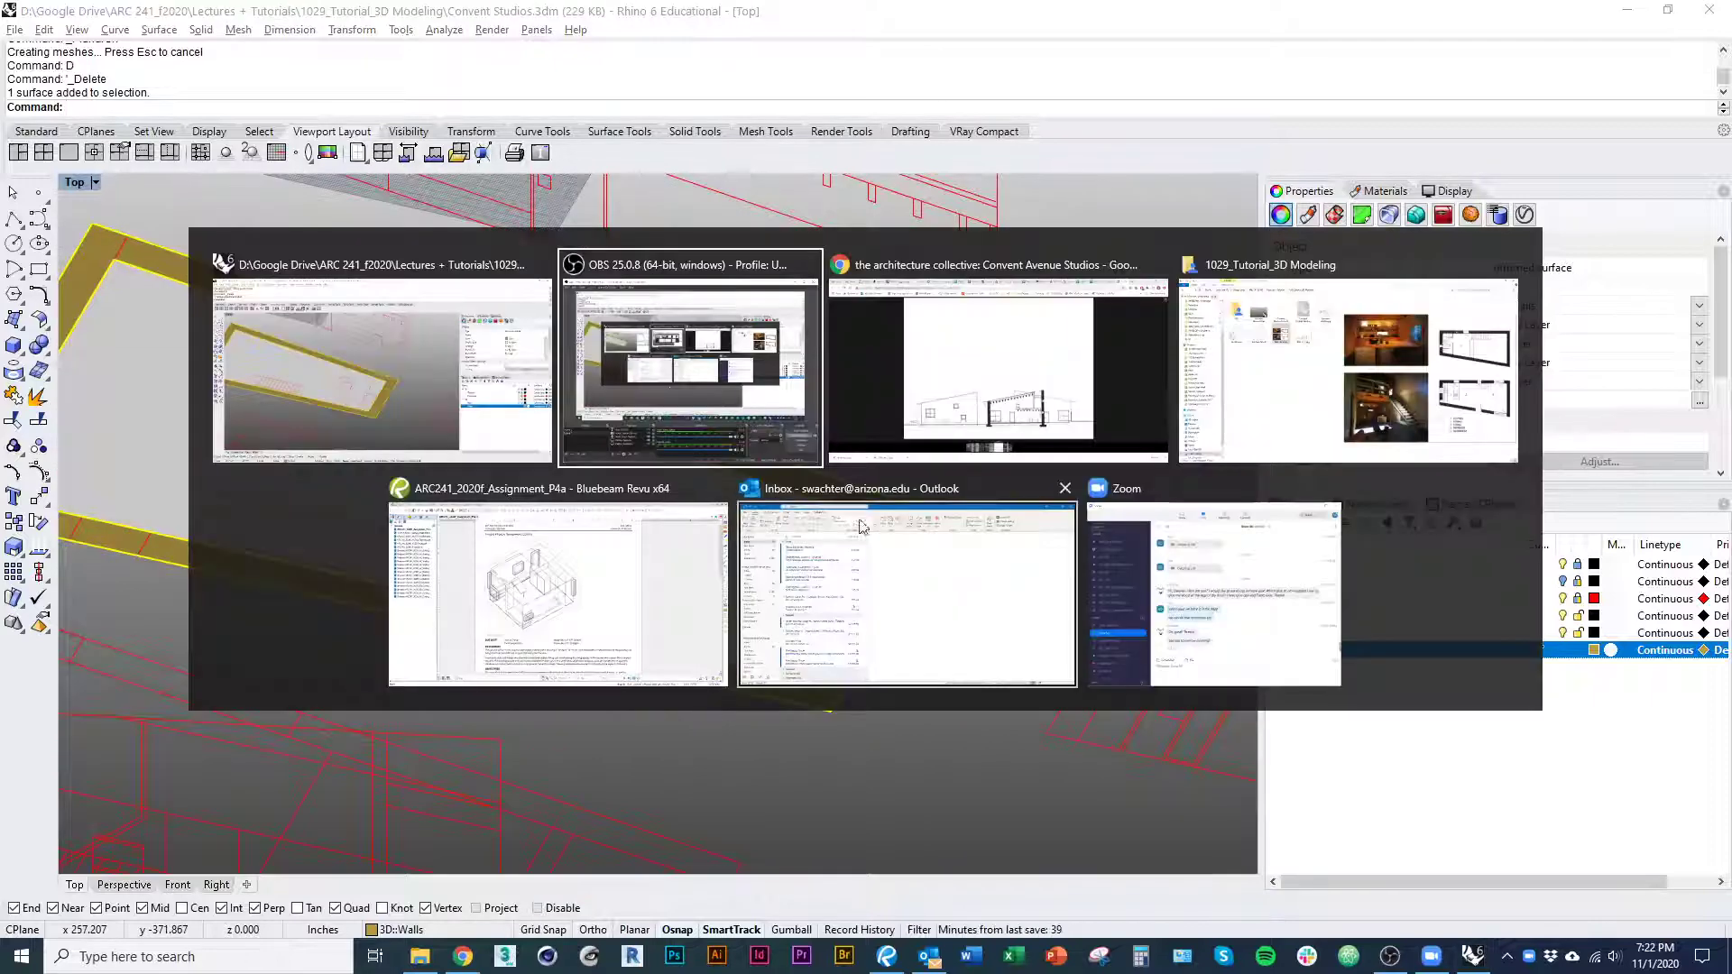
{"action": "left_click", "coordinate": [965, 361]}
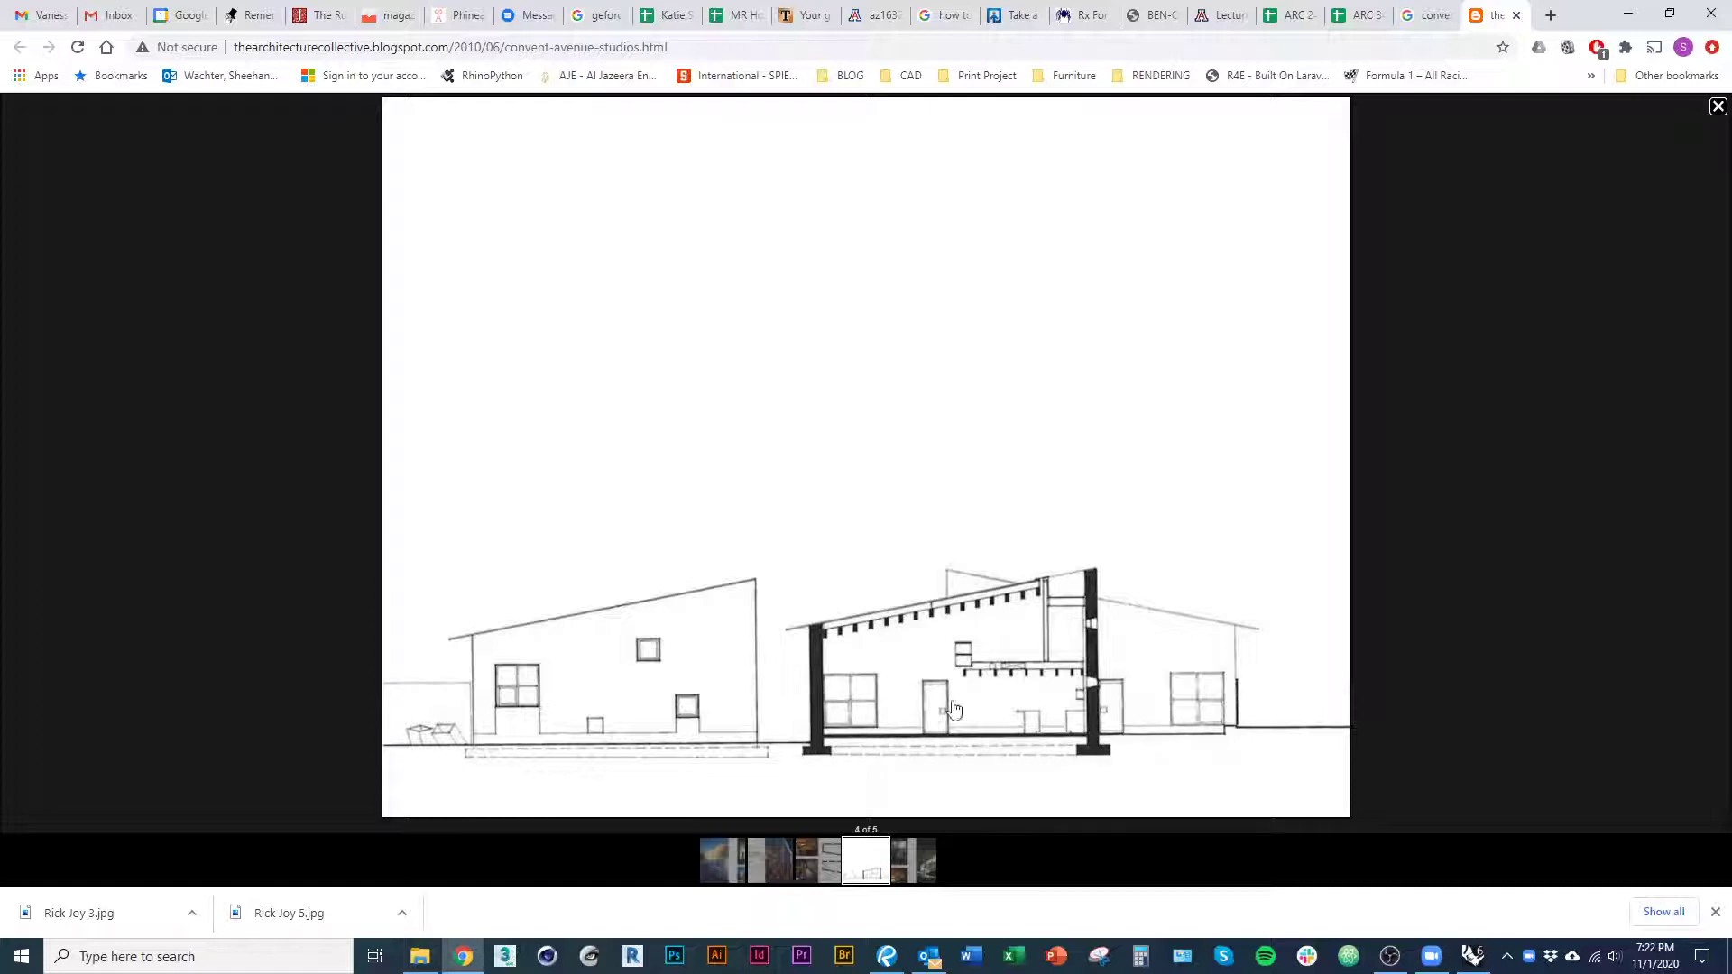
{"action": "key", "text": "alt+Tab"}
Try to lower the wall surface below the floor slab freehand, and undo both moves
{"action": "right_click_drag", "start_coordinate": [575, 629], "coordinate": [668, 620]}
{"action": "scroll", "coordinate": [823, 618], "scroll_direction": "down", "scroll_amount": 3}
{"action": "scroll", "coordinate": [668, 620], "scroll_direction": "up", "scroll_amount": 5}
{"action": "left_click_drag", "start_coordinate": [882, 568], "coordinate": [909, 594]}
{"action": "scroll", "coordinate": [820, 680], "scroll_direction": "down", "scroll_amount": 4}
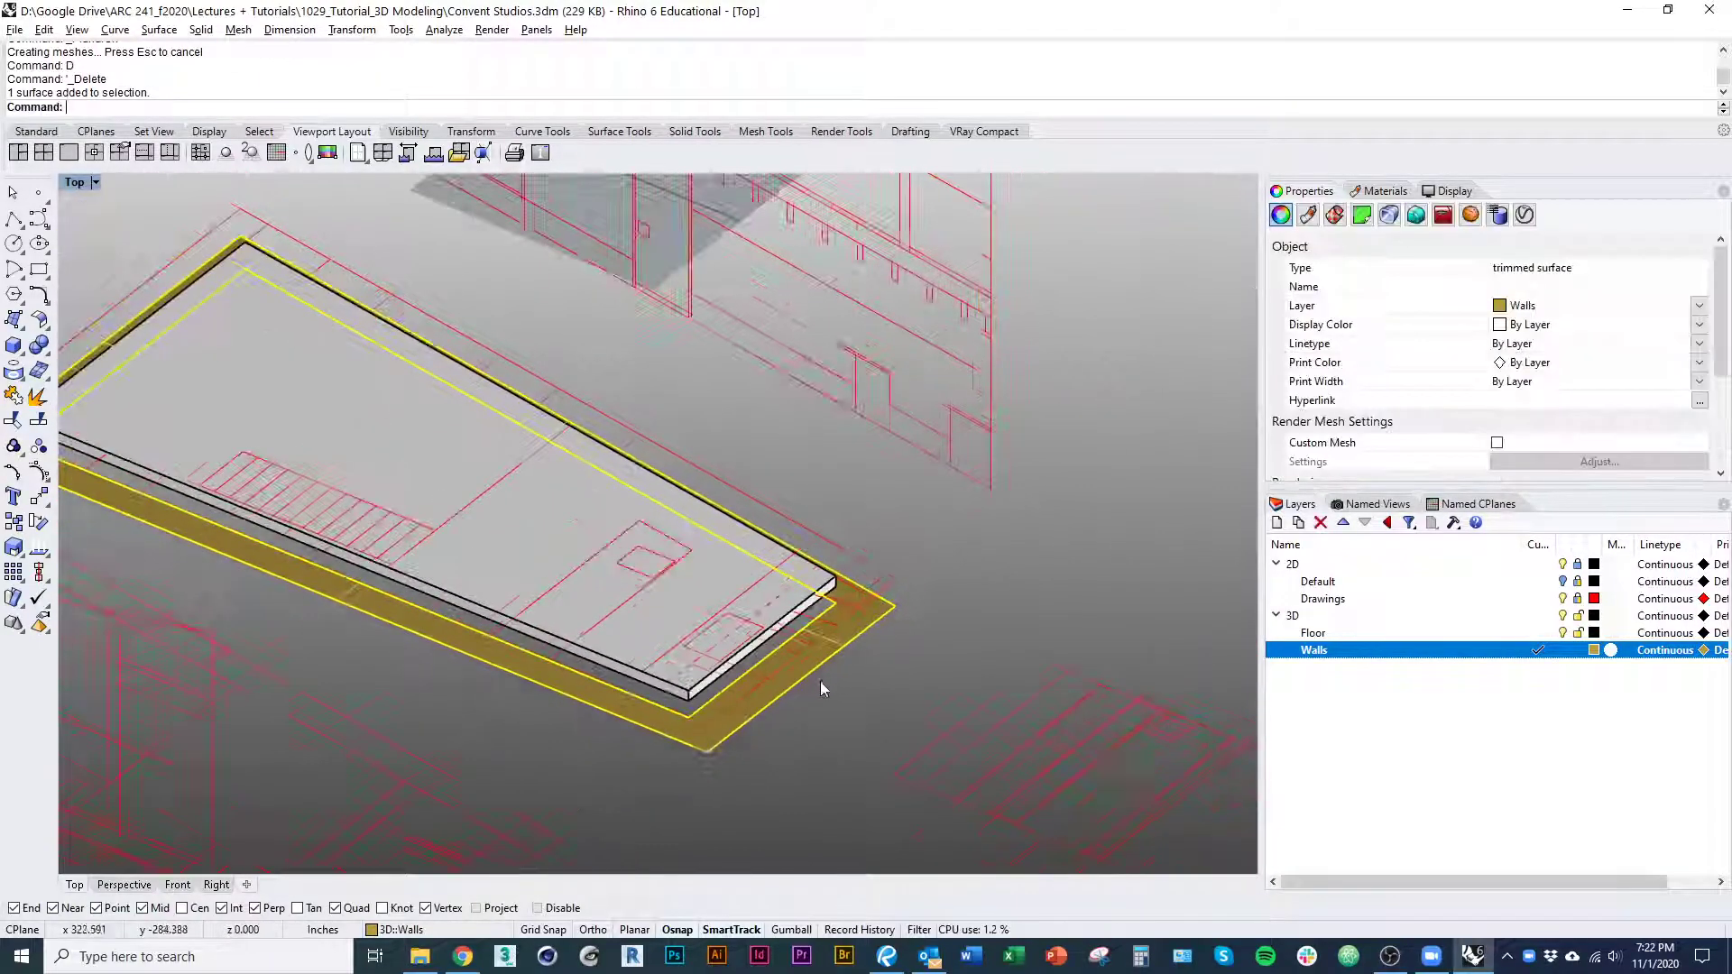
{"action": "mouse_move", "coordinate": [820, 680]}
{"action": "right_mouse_down", "text": "ctrl+shift"}
{"action": "mouse_move", "coordinate": [859, 683]}
{"action": "mouse_move", "coordinate": [830, 712]}
{"action": "right_mouse_up", "text": "ctrl+shift"}
{"action": "scroll", "coordinate": [830, 713], "scroll_direction": "up", "scroll_amount": 3}
{"action": "mouse_move", "coordinate": [866, 632]}
{"action": "left_mouse_down"}
{"action": "mouse_move", "coordinate": [874, 611]}
{"action": "mouse_move", "coordinate": [872, 627]}
{"action": "left_mouse_up"}
{"action": "scroll", "coordinate": [871, 629], "scroll_direction": "down", "scroll_amount": 6}
{"action": "right_click_drag", "start_coordinate": [862, 699], "coordinate": [888, 743]}
{"action": "scroll", "coordinate": [888, 726], "scroll_direction": "down", "scroll_amount": 3}
{"action": "key", "text": "ctrl+z"}
{"action": "key", "text": "ctrl+z"}
Move the wall surface straight down below the floor slab from its outer corner, using the Move command with Vertical=Yes
{"action": "scroll", "coordinate": [908, 619], "scroll_direction": "up", "scroll_amount": 9}
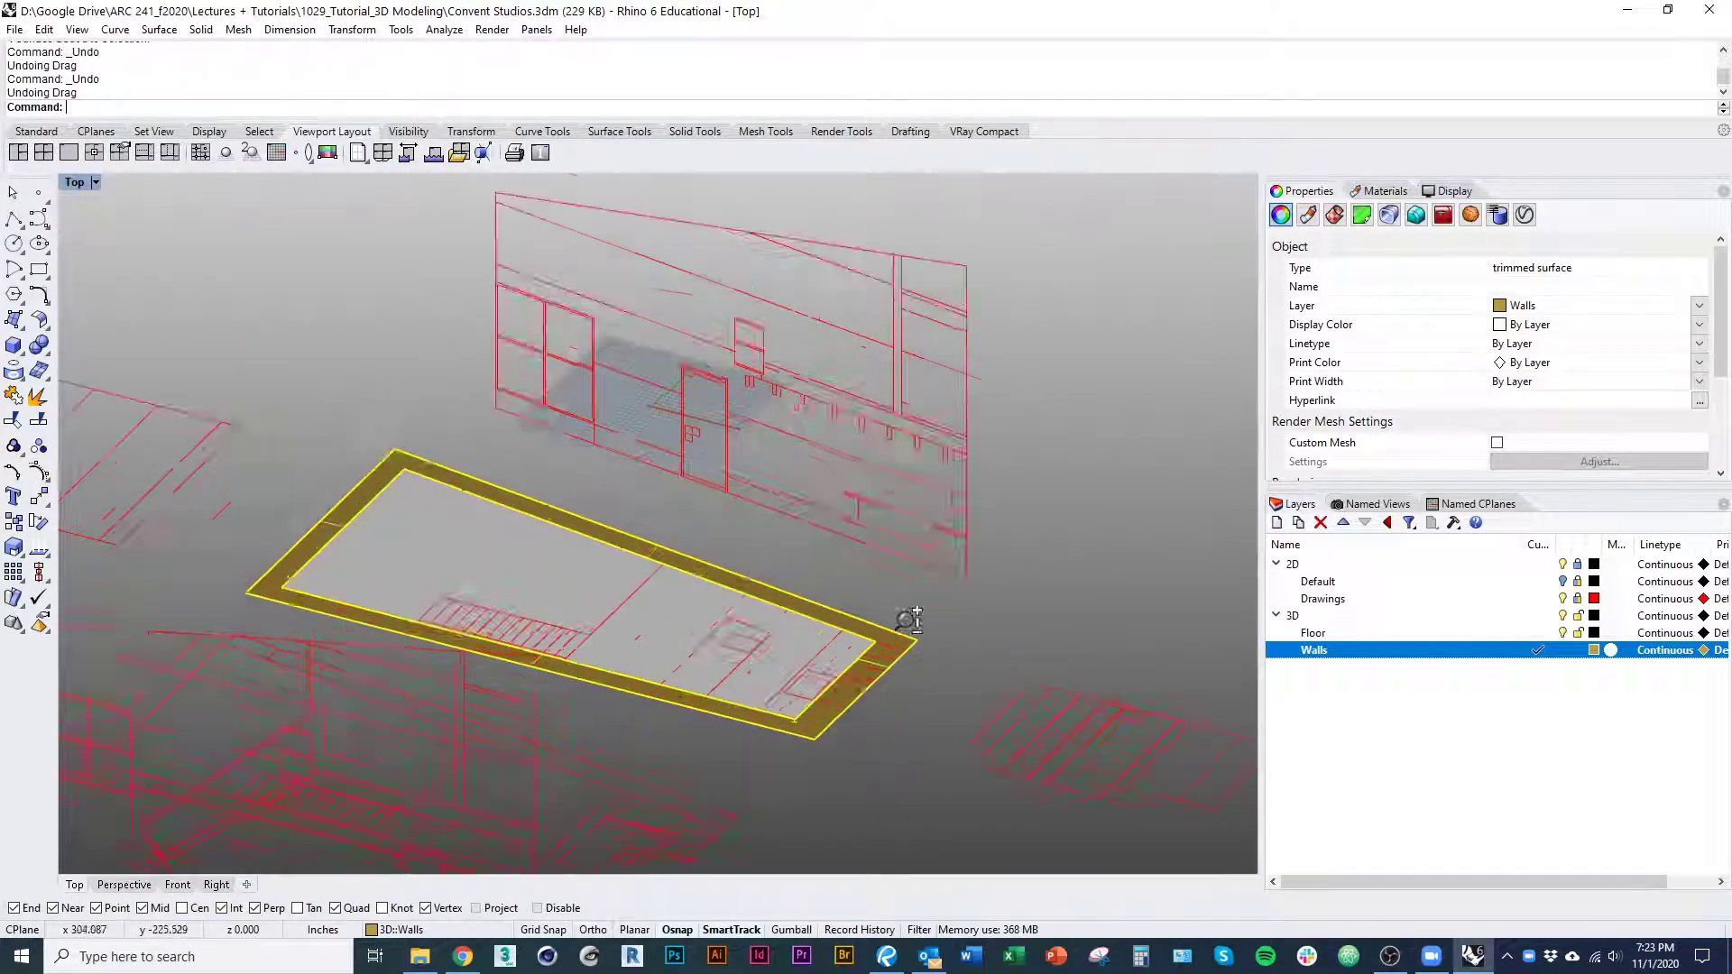
{"action": "scroll", "coordinate": [926, 566], "scroll_direction": "down", "scroll_amount": 3}
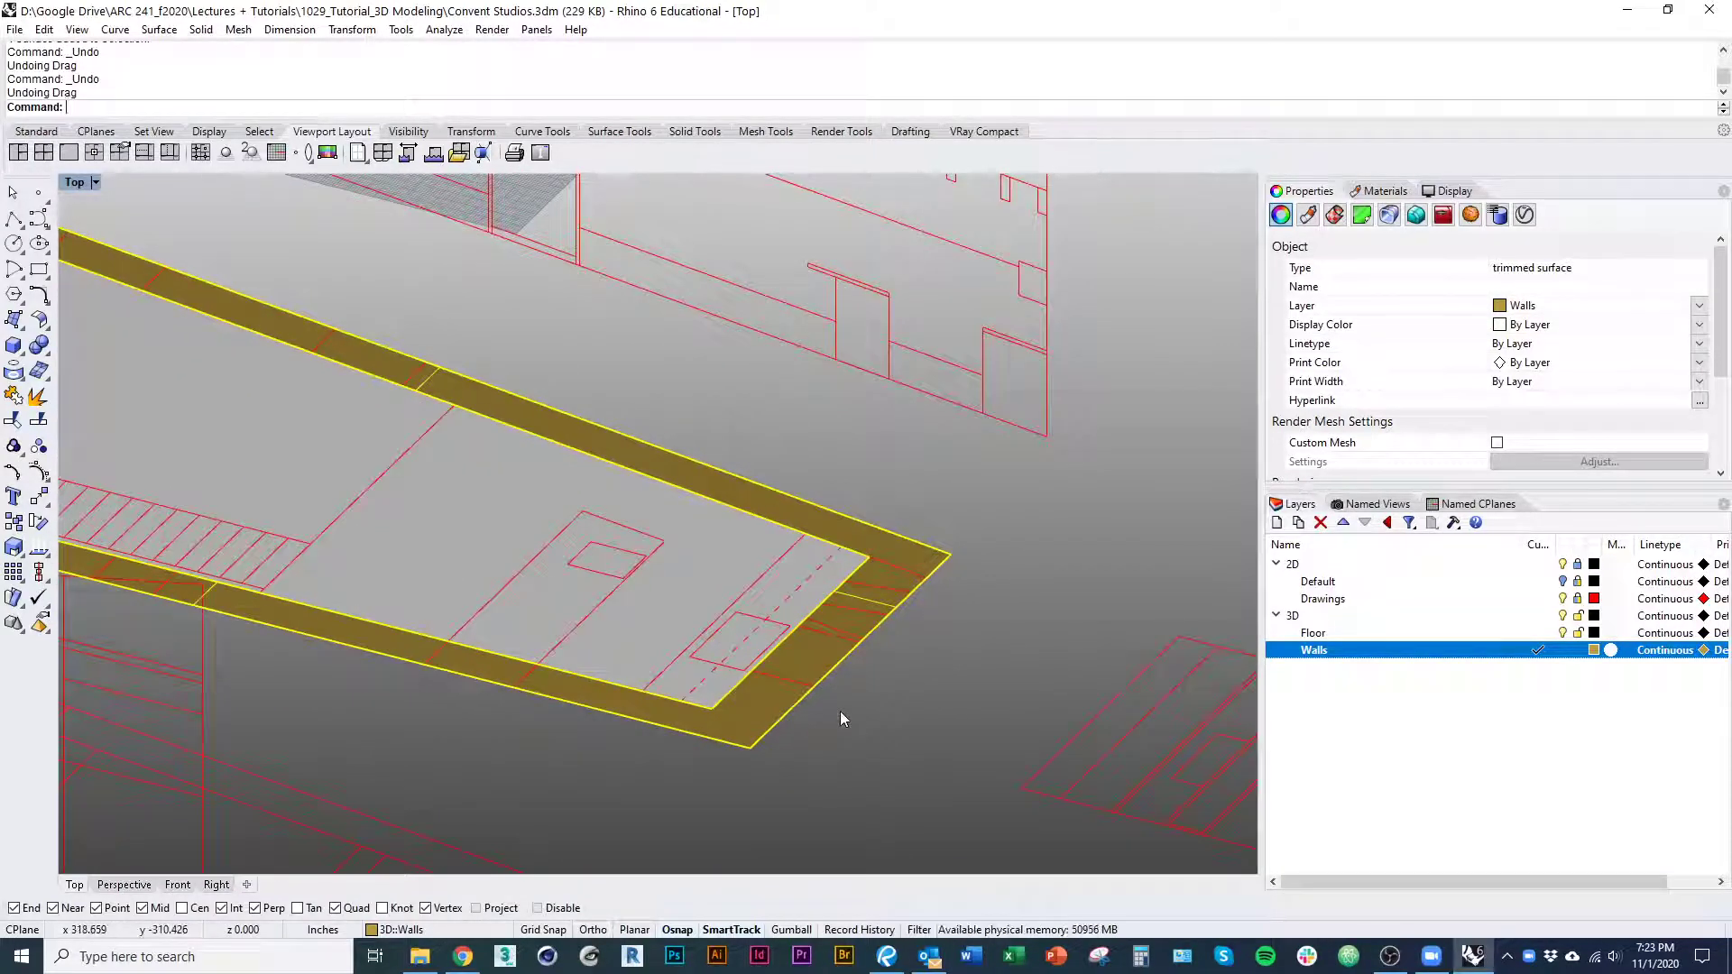
{"action": "key", "text": "Return"}
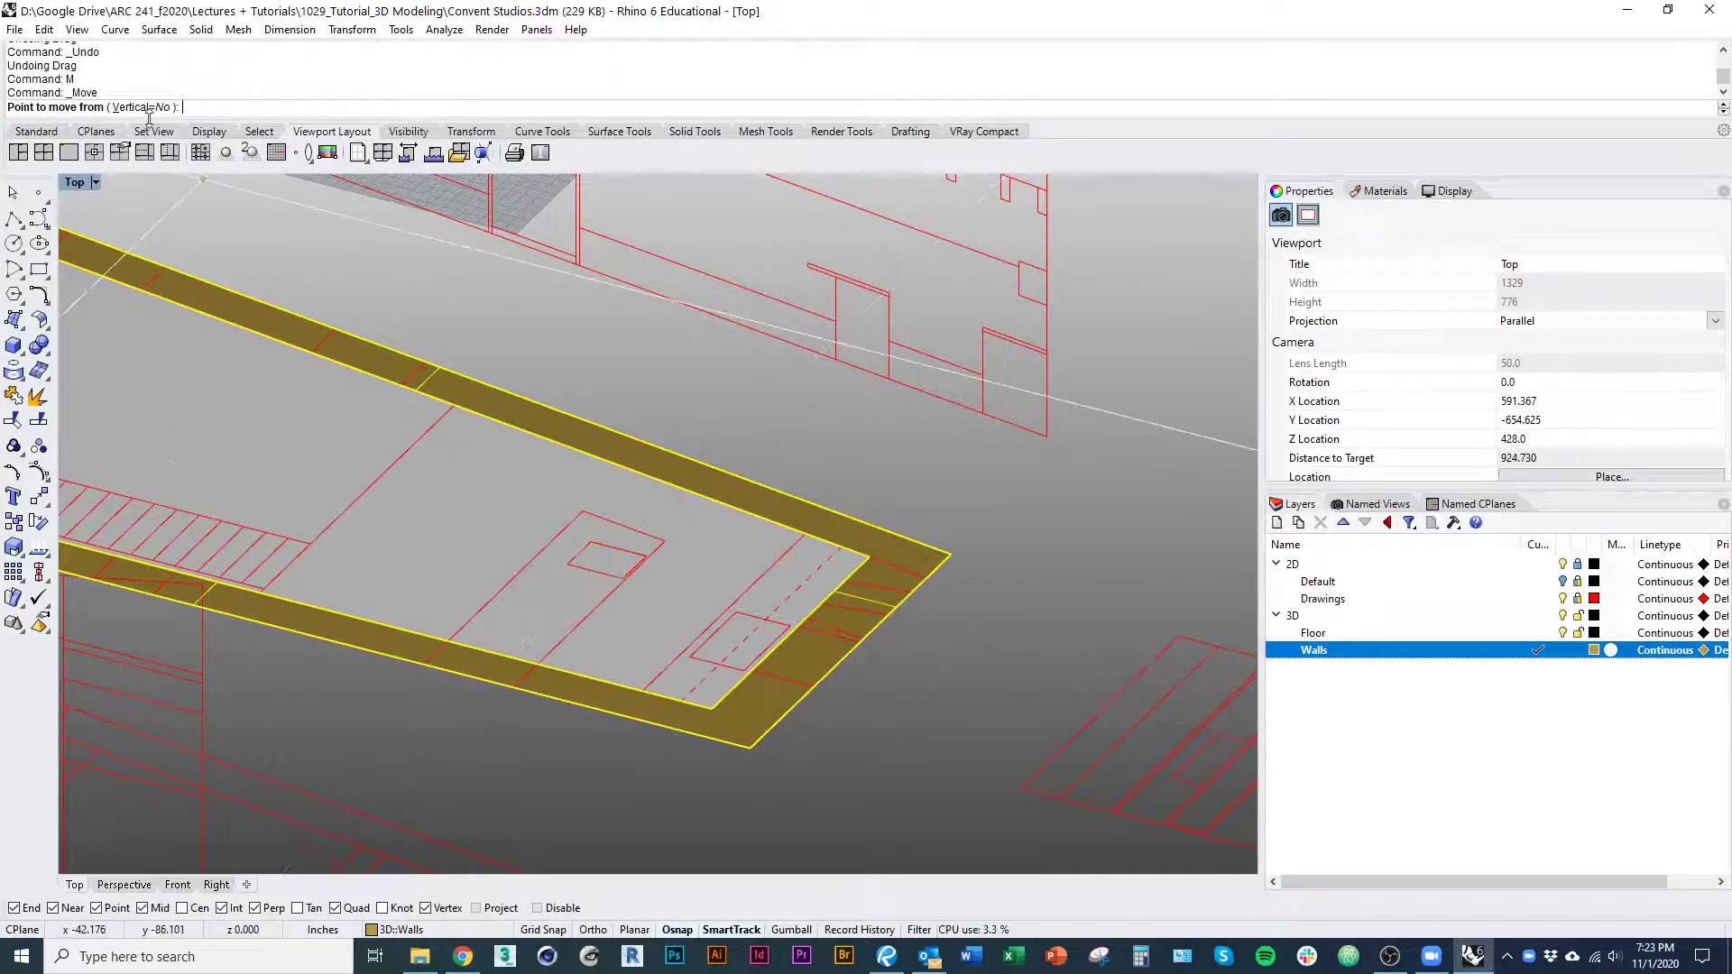
{"action": "left_click", "coordinate": [951, 554]}
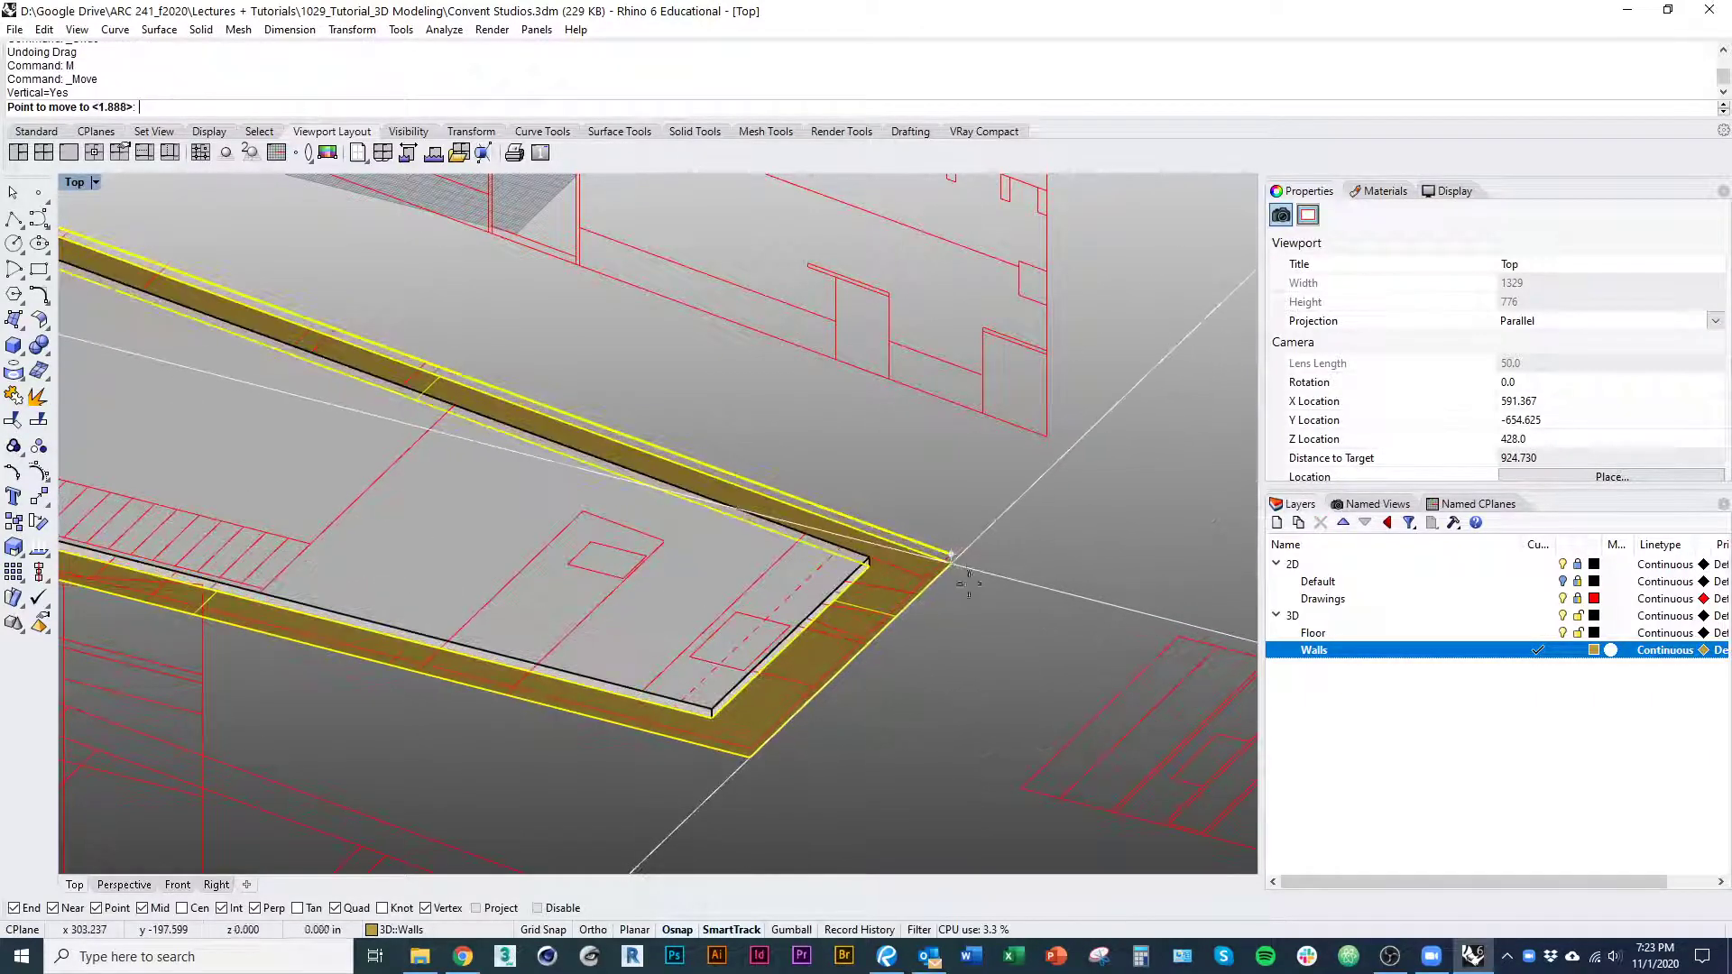
{"action": "left_click", "coordinate": [1012, 592]}
{"action": "right_click_drag", "start_coordinate": [947, 740], "coordinate": [727, 685]}
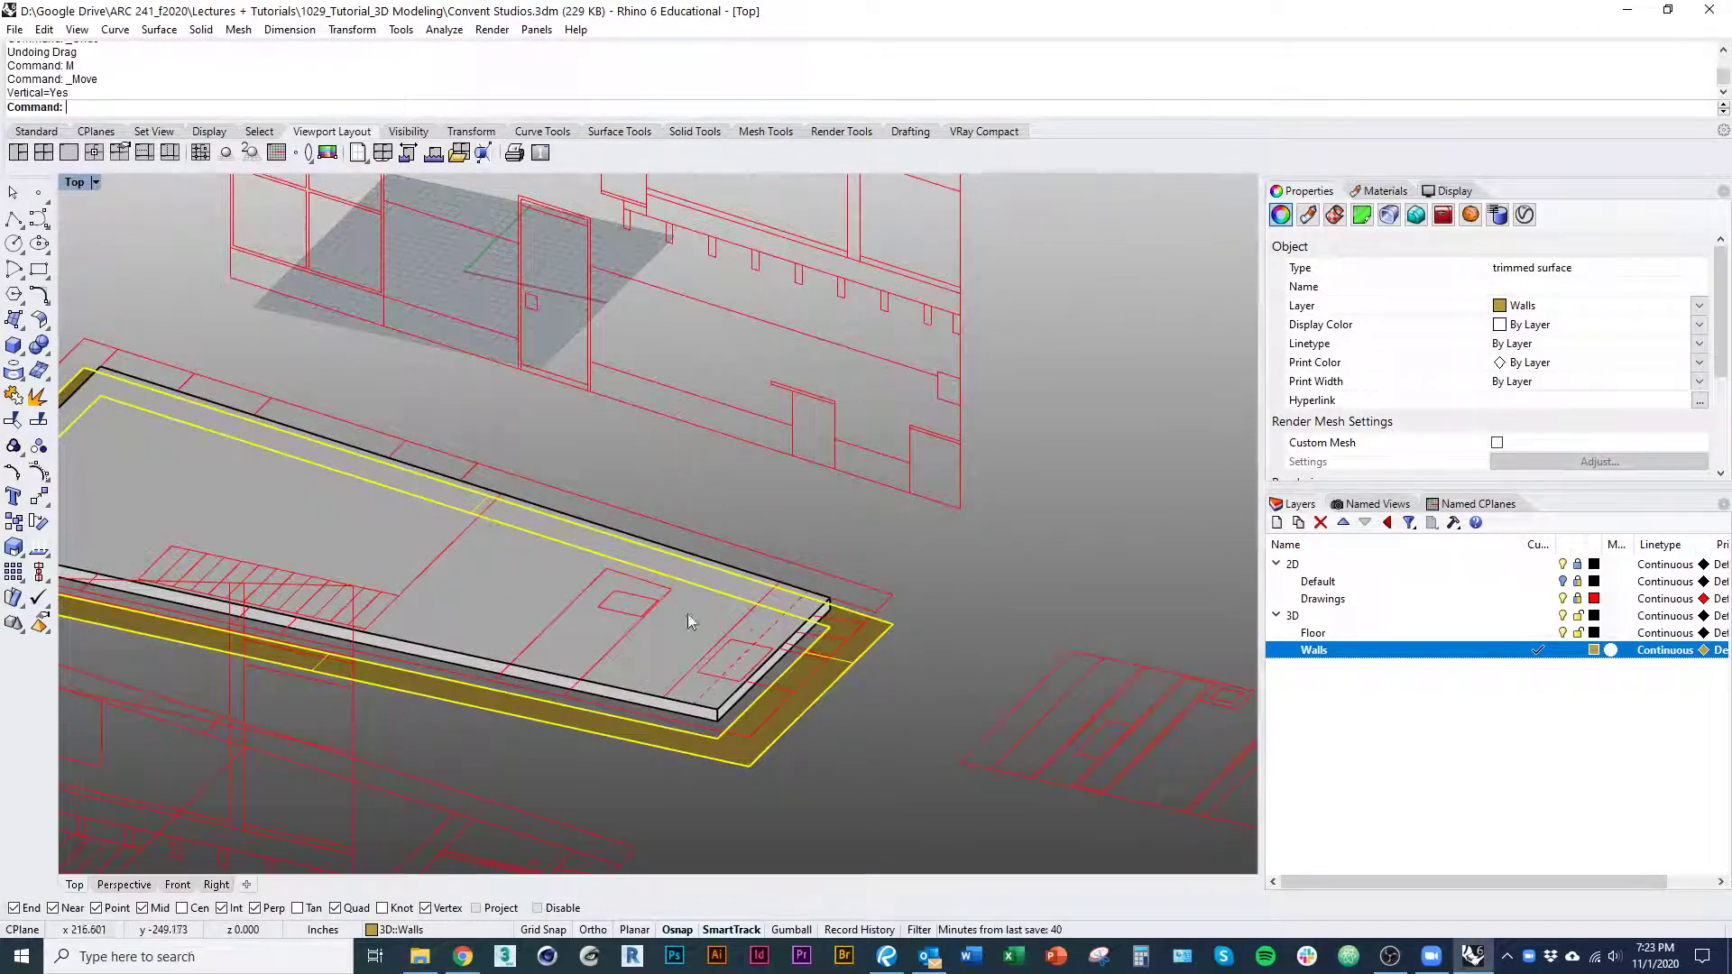
{"action": "right_click_drag", "start_coordinate": [690, 623], "coordinate": [918, 628]}
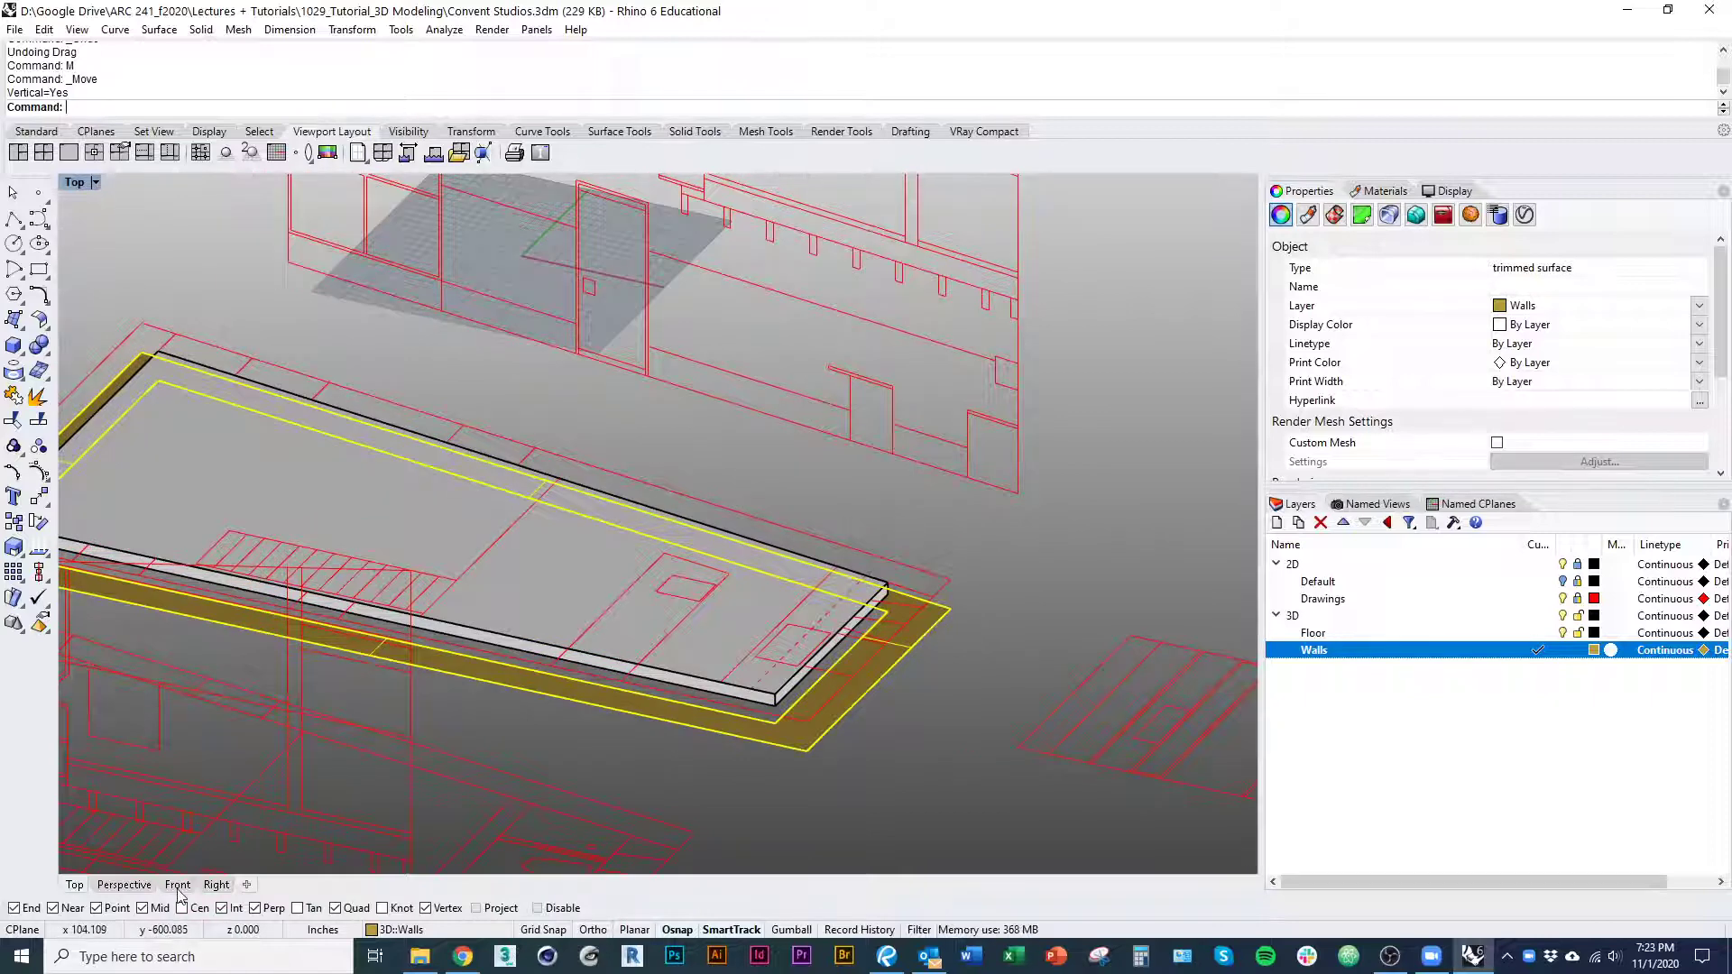
Compare the lowered wall surface with the floor slab and drawings in the Front and Top views
{"action": "left_click", "coordinate": [178, 886]}
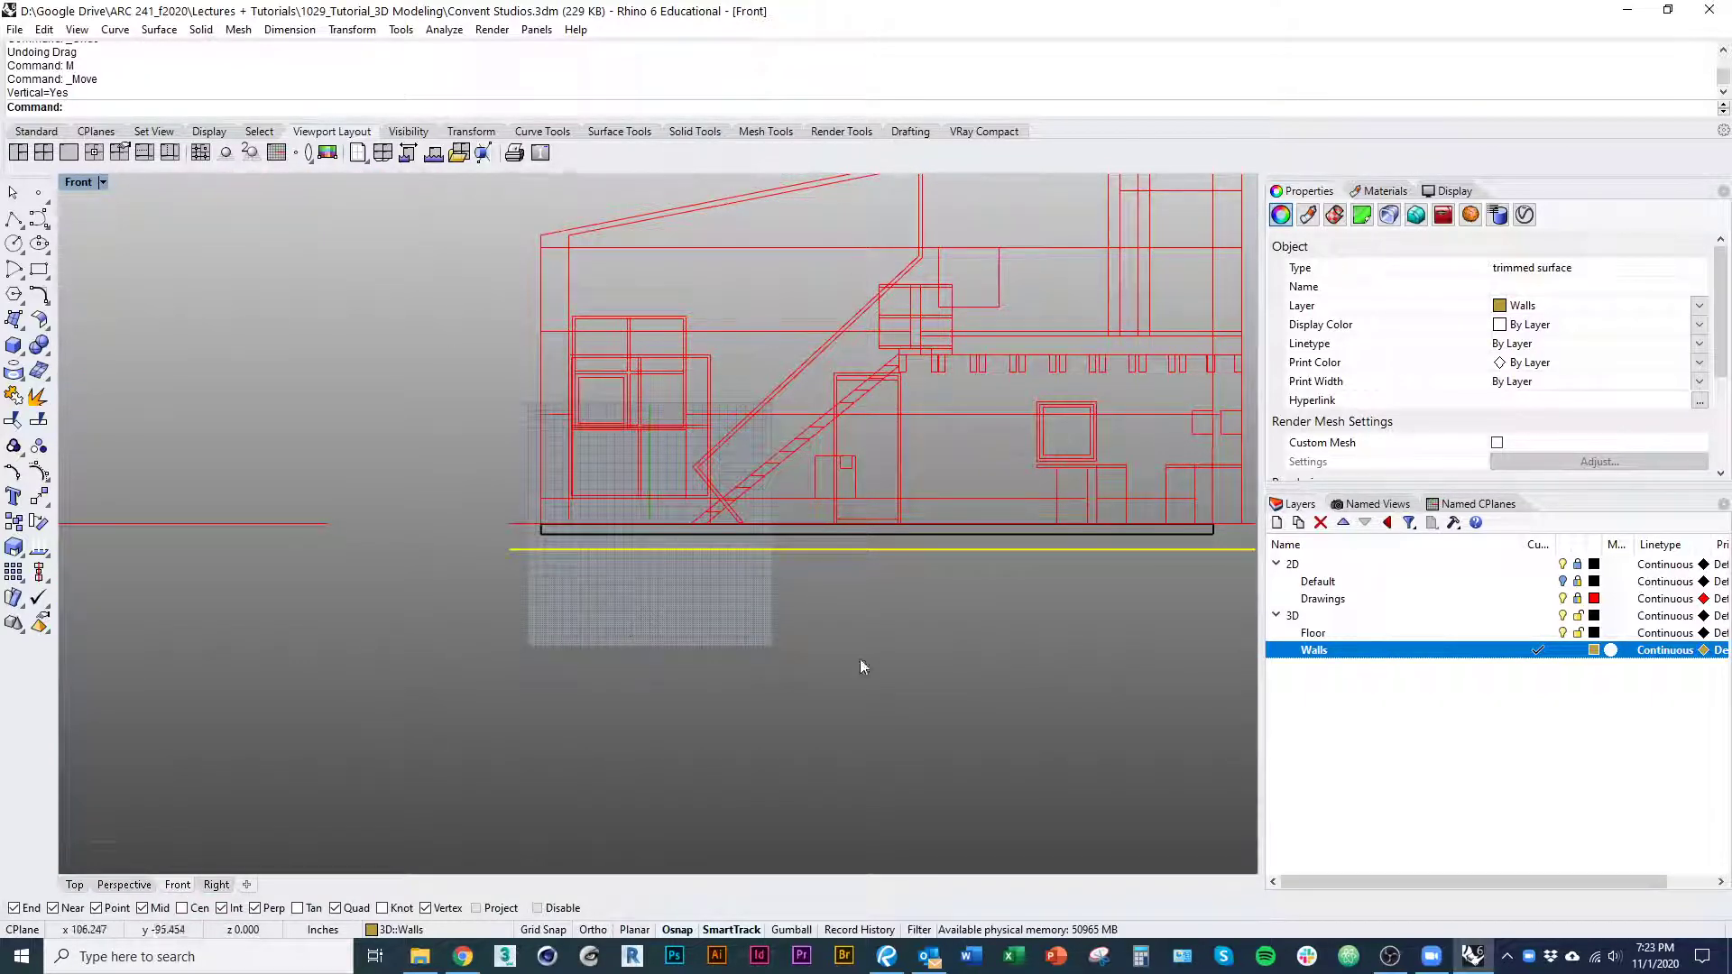
{"action": "right_click_drag", "start_coordinate": [839, 543], "coordinate": [251, 544], "text": "ctrl+shift"}
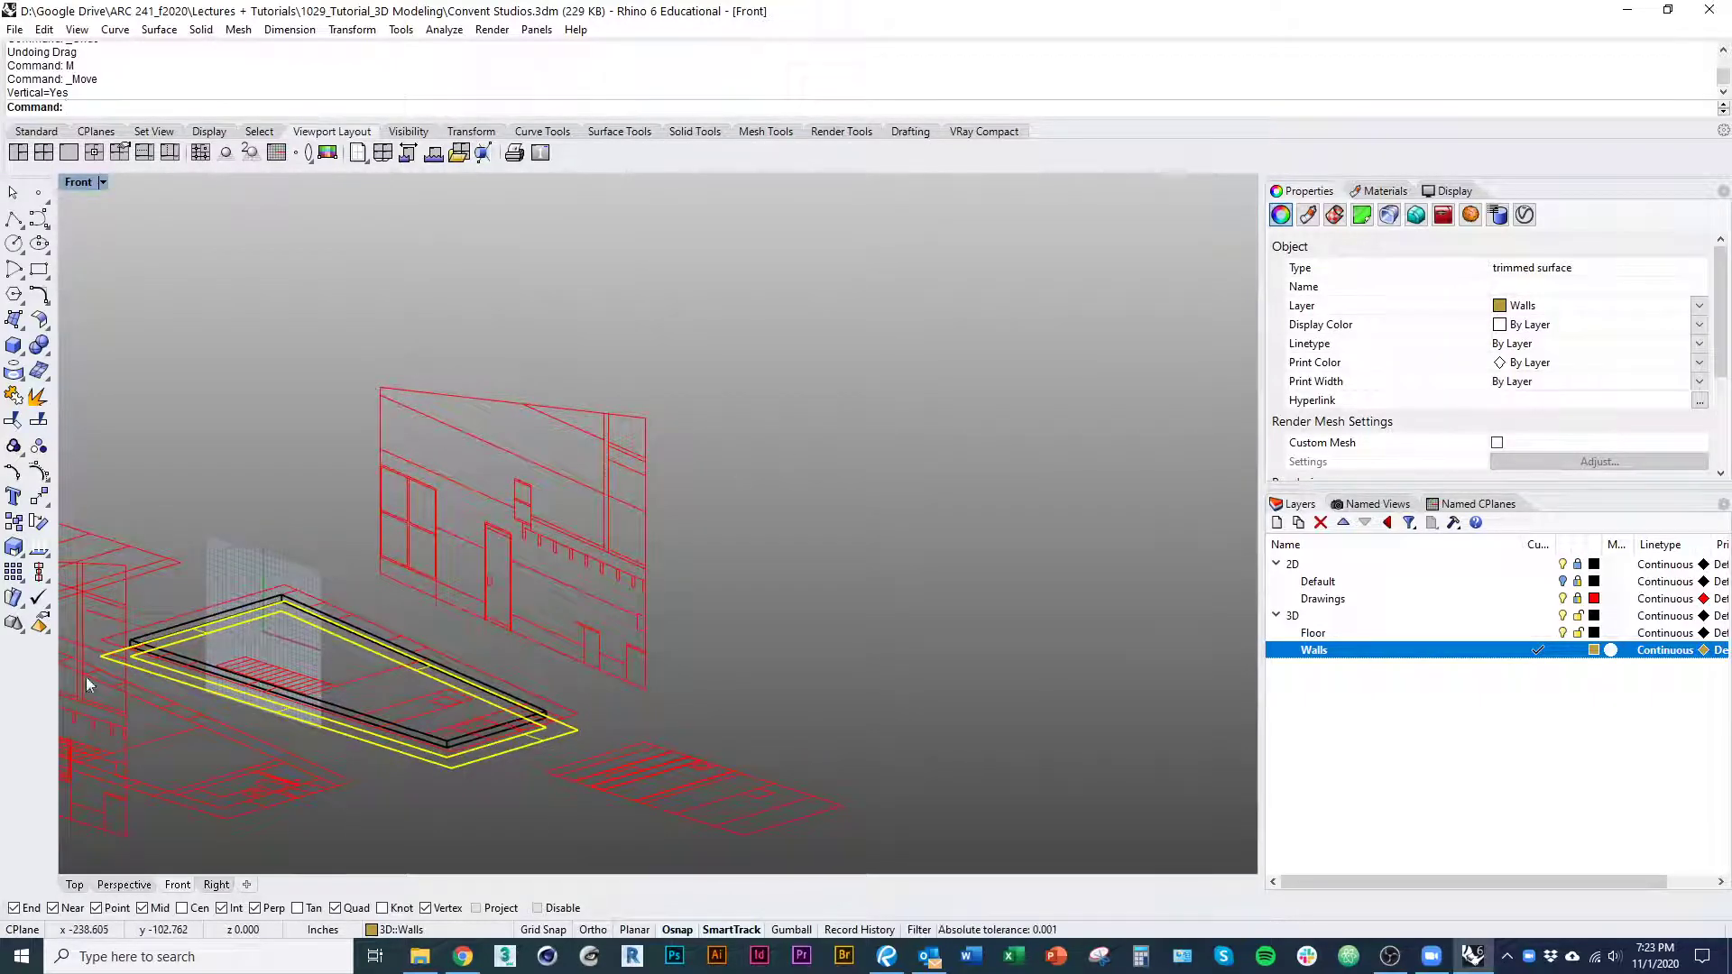
{"action": "left_click", "coordinate": [73, 890]}
{"action": "right_click_drag", "start_coordinate": [621, 752], "coordinate": [729, 607]}
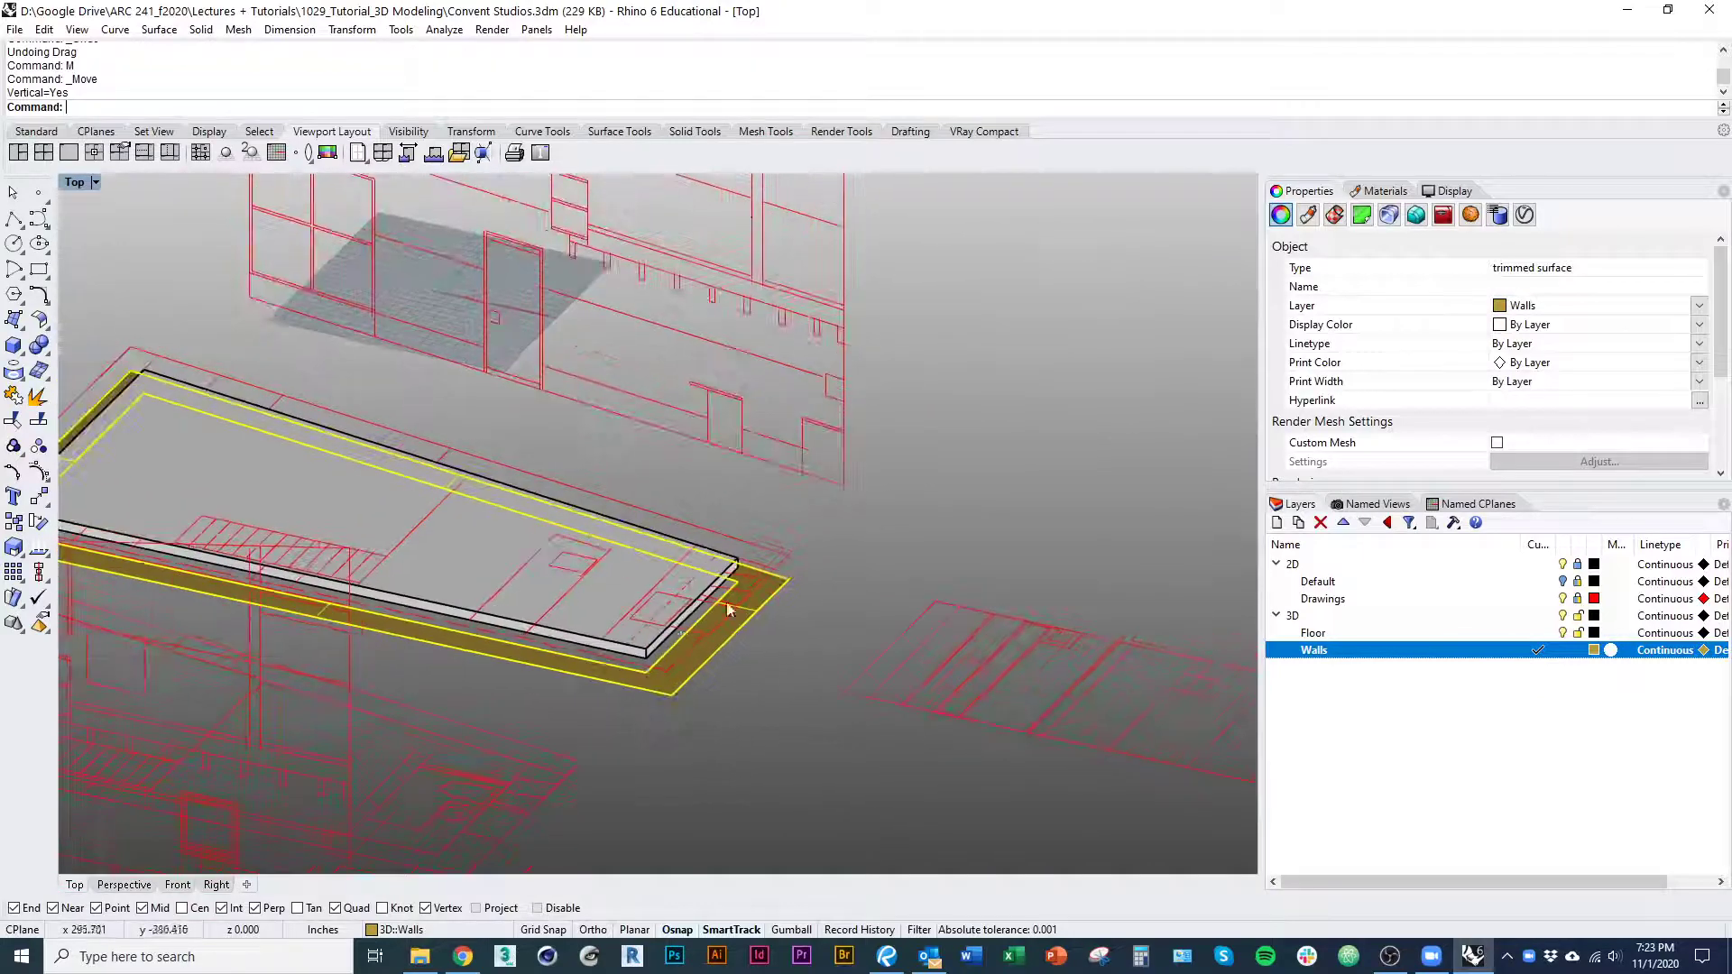
{"action": "right_click_drag", "start_coordinate": [645, 645], "coordinate": [812, 702]}
Undo the last move and lower the wall surface vertically again, to about 11 inches below the plan
{"action": "key", "text": "ctrl+z"}
{"action": "scroll", "coordinate": [847, 665], "scroll_direction": "up", "scroll_amount": 11}
{"action": "left_click_drag", "start_coordinate": [824, 562], "coordinate": [1105, 618], "text": "ctrl"}
{"action": "scroll", "coordinate": [916, 657], "scroll_direction": "down", "scroll_amount": 8}
{"action": "right_click_drag", "start_coordinate": [917, 660], "coordinate": [940, 728]}
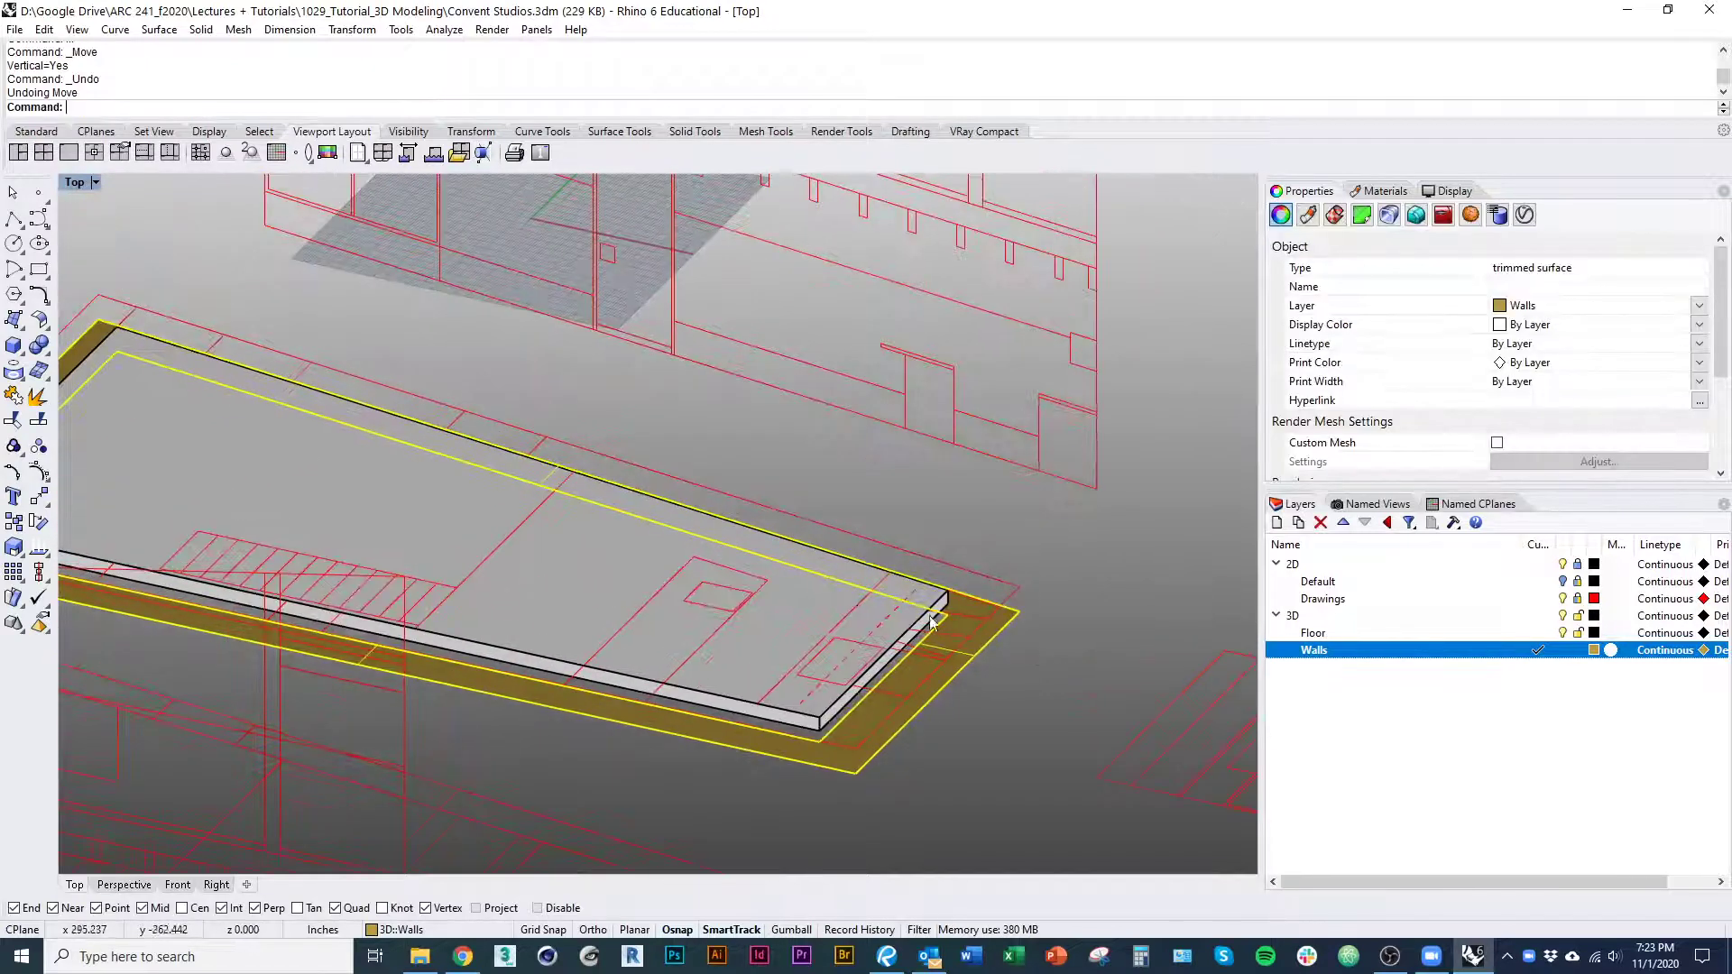
{"action": "right_click_drag", "start_coordinate": [809, 649], "coordinate": [717, 673]}
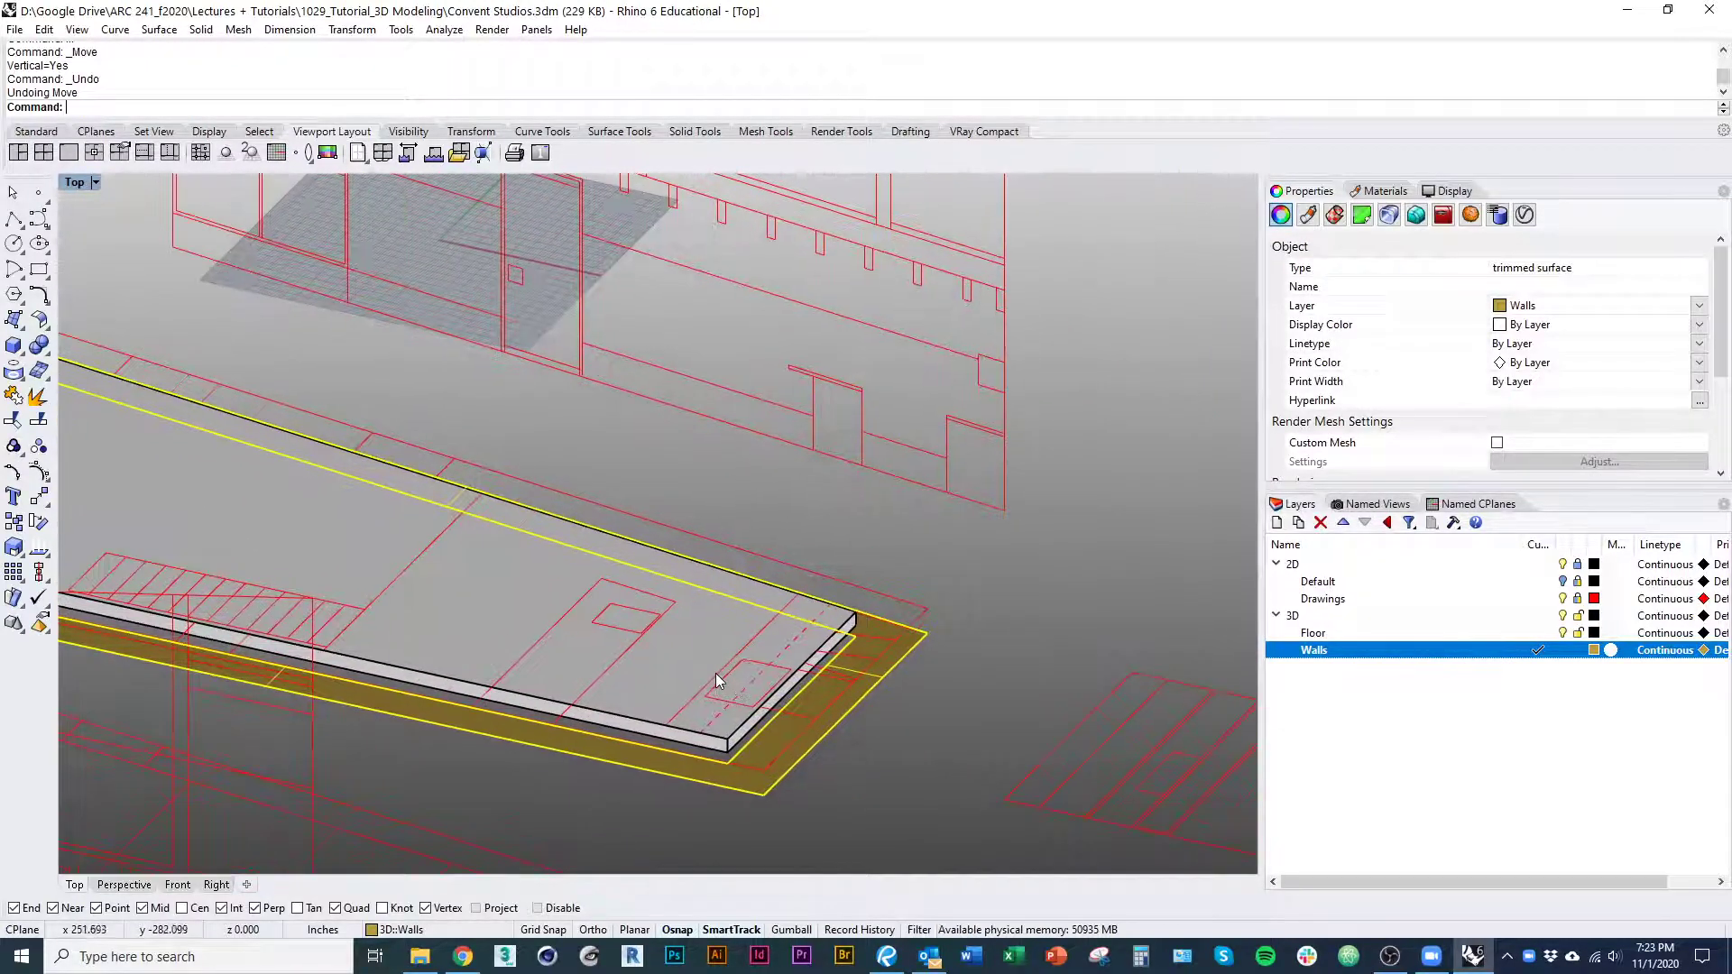
Extrude the wall surface upward as a solid with ExtrudeSrf, up to an elevation of about 243 inches
{"action": "type", "text": "xtrudeCrv"}
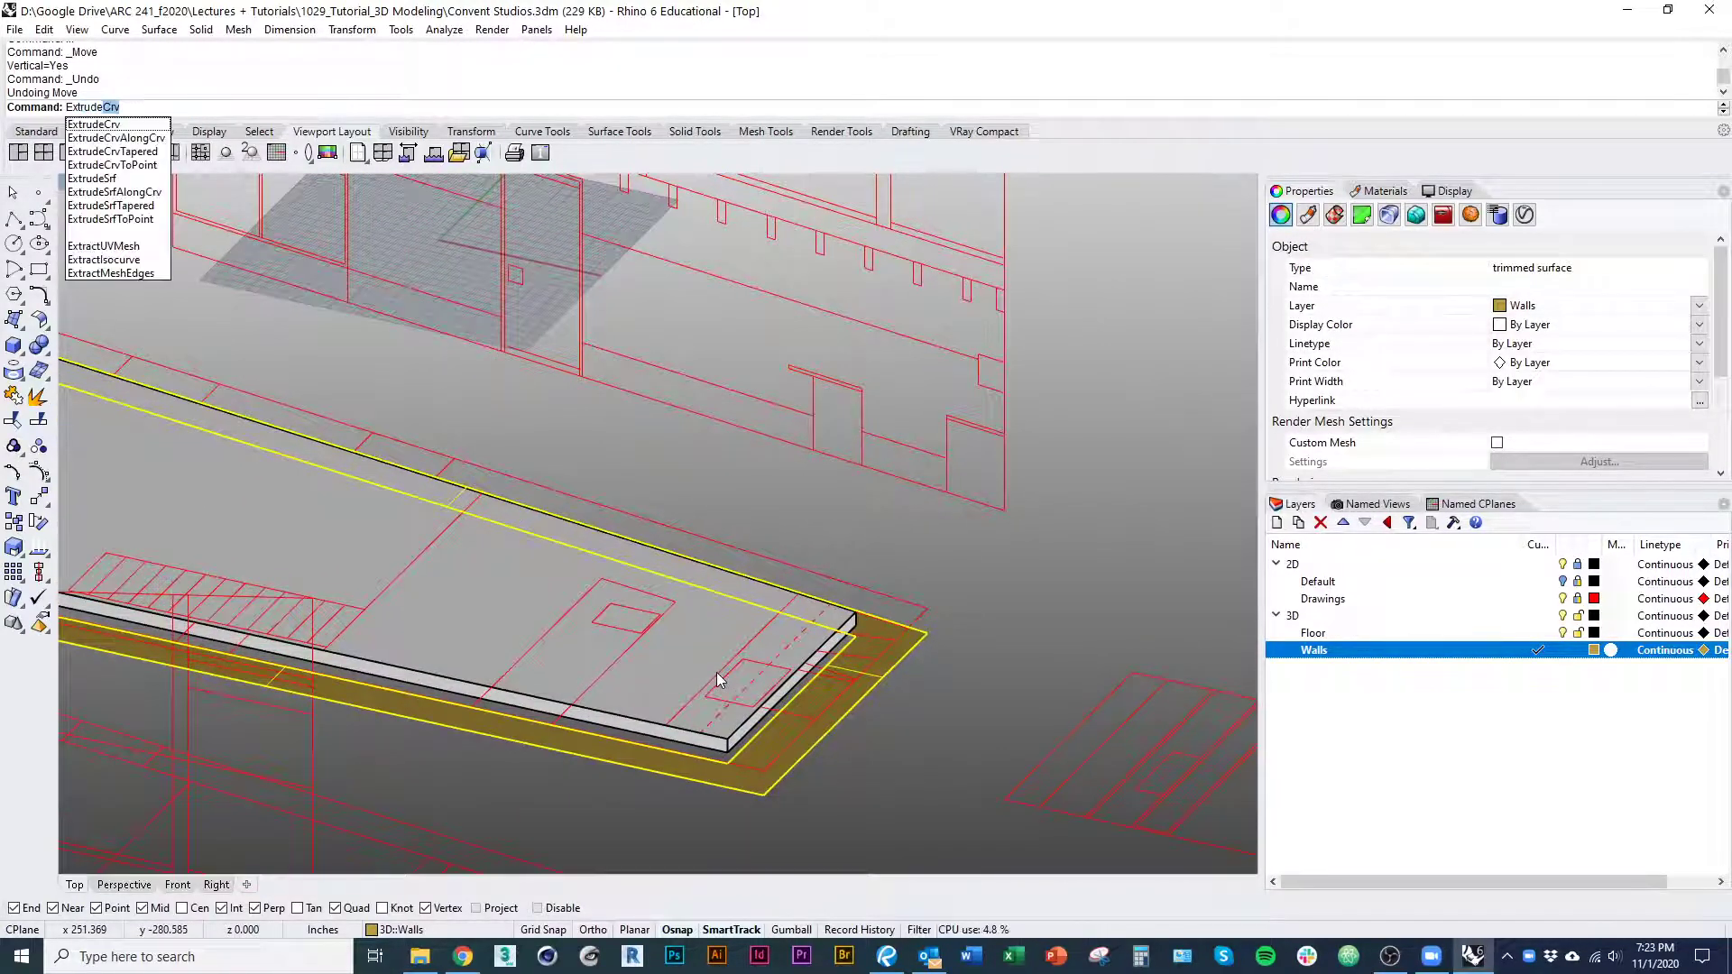
{"action": "left_click", "coordinate": [145, 180]}
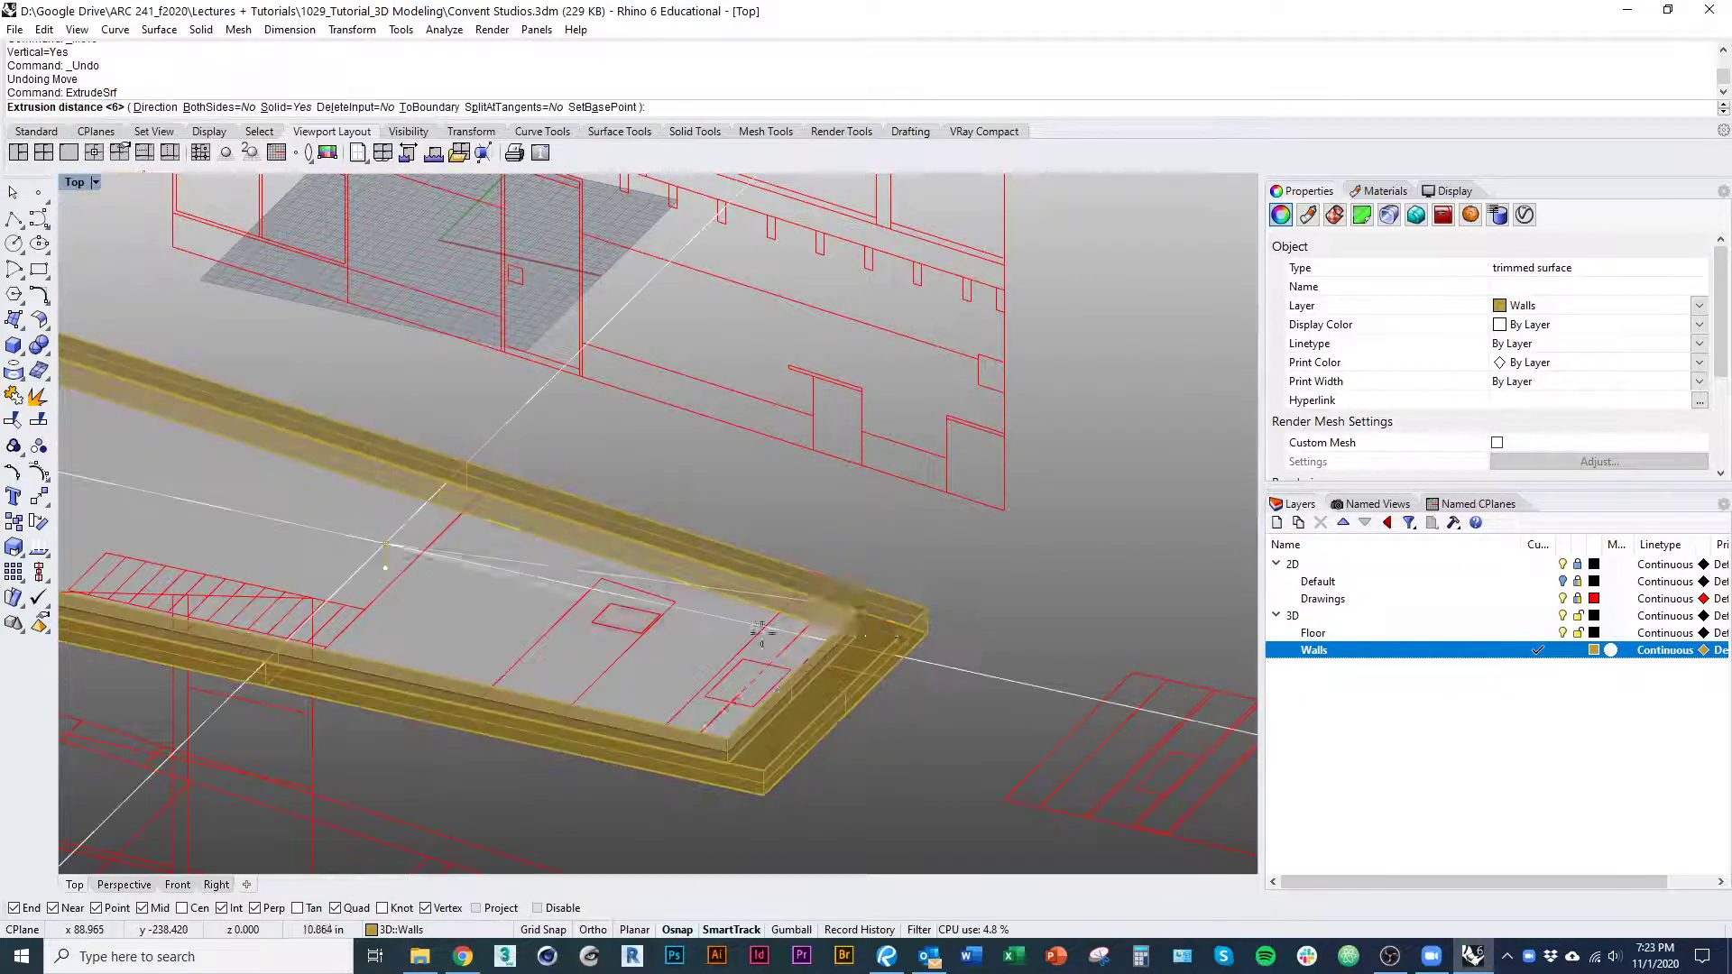
{"action": "scroll", "coordinate": [866, 647], "scroll_direction": "down", "scroll_amount": 6}
{"action": "scroll", "coordinate": [970, 505], "scroll_direction": "up", "scroll_amount": 6}
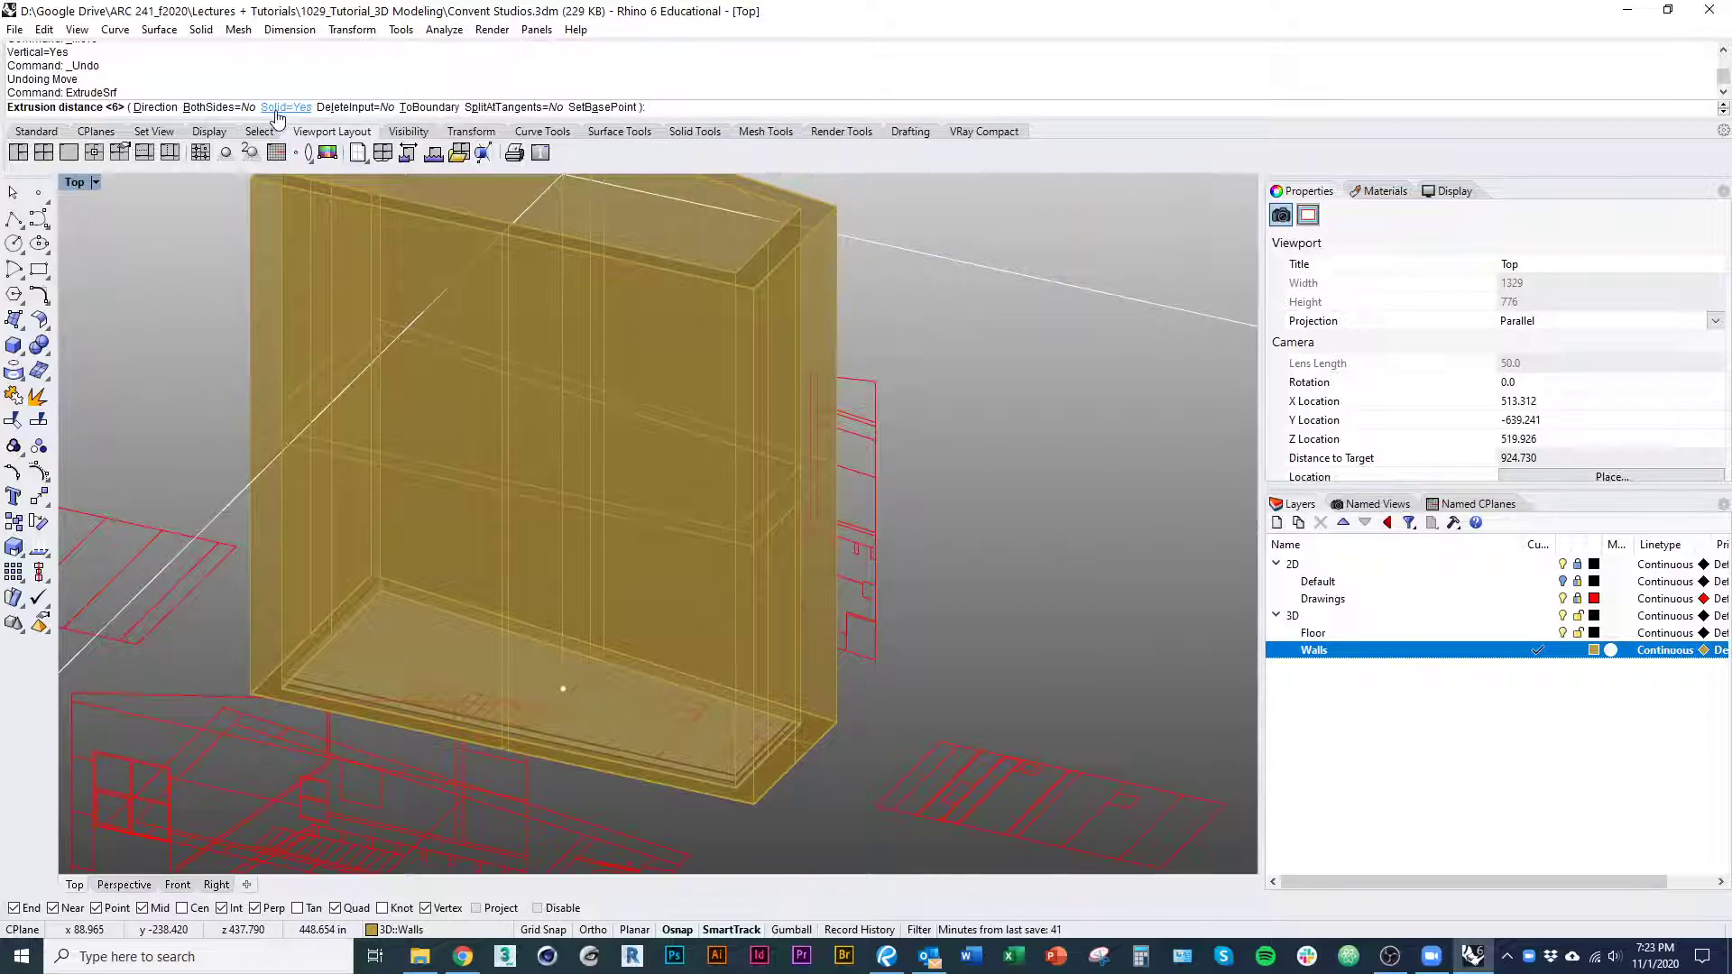
{"action": "left_click", "coordinate": [884, 387]}
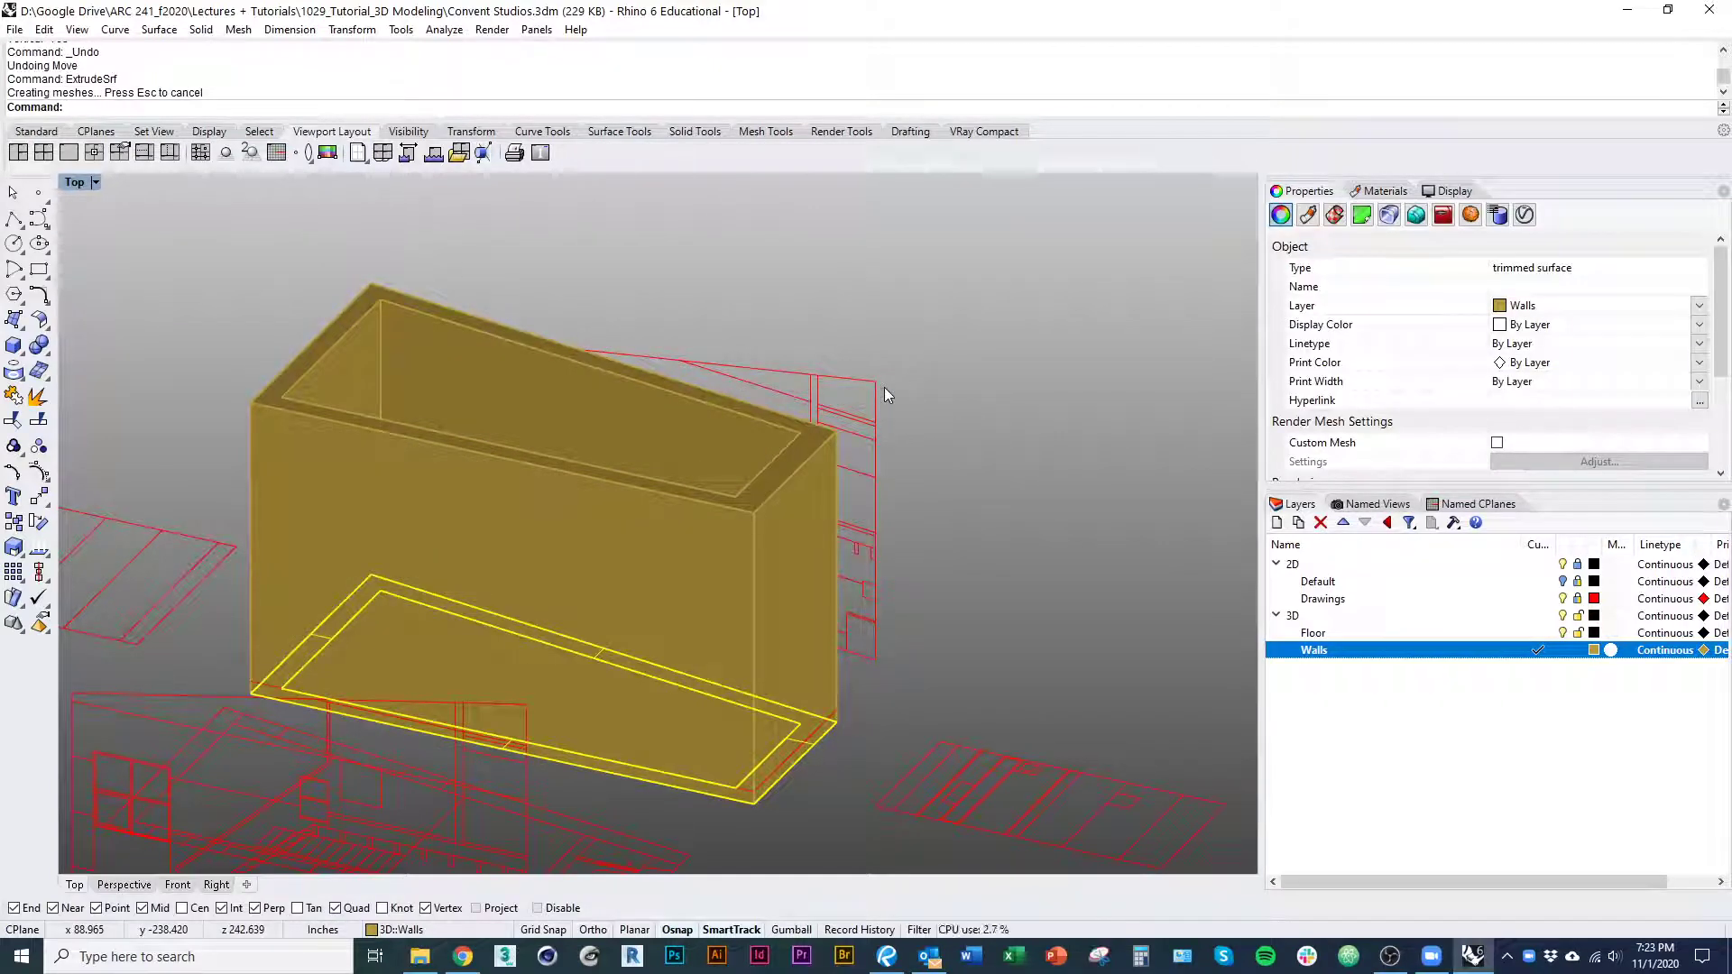
Delete the original flat wall surface at the base of the extruded walls and check the wall solid's selection
{"action": "right_click_drag", "start_coordinate": [870, 387], "coordinate": [830, 716], "text": "ctrl+shift"}
{"action": "key", "text": "Delete"}
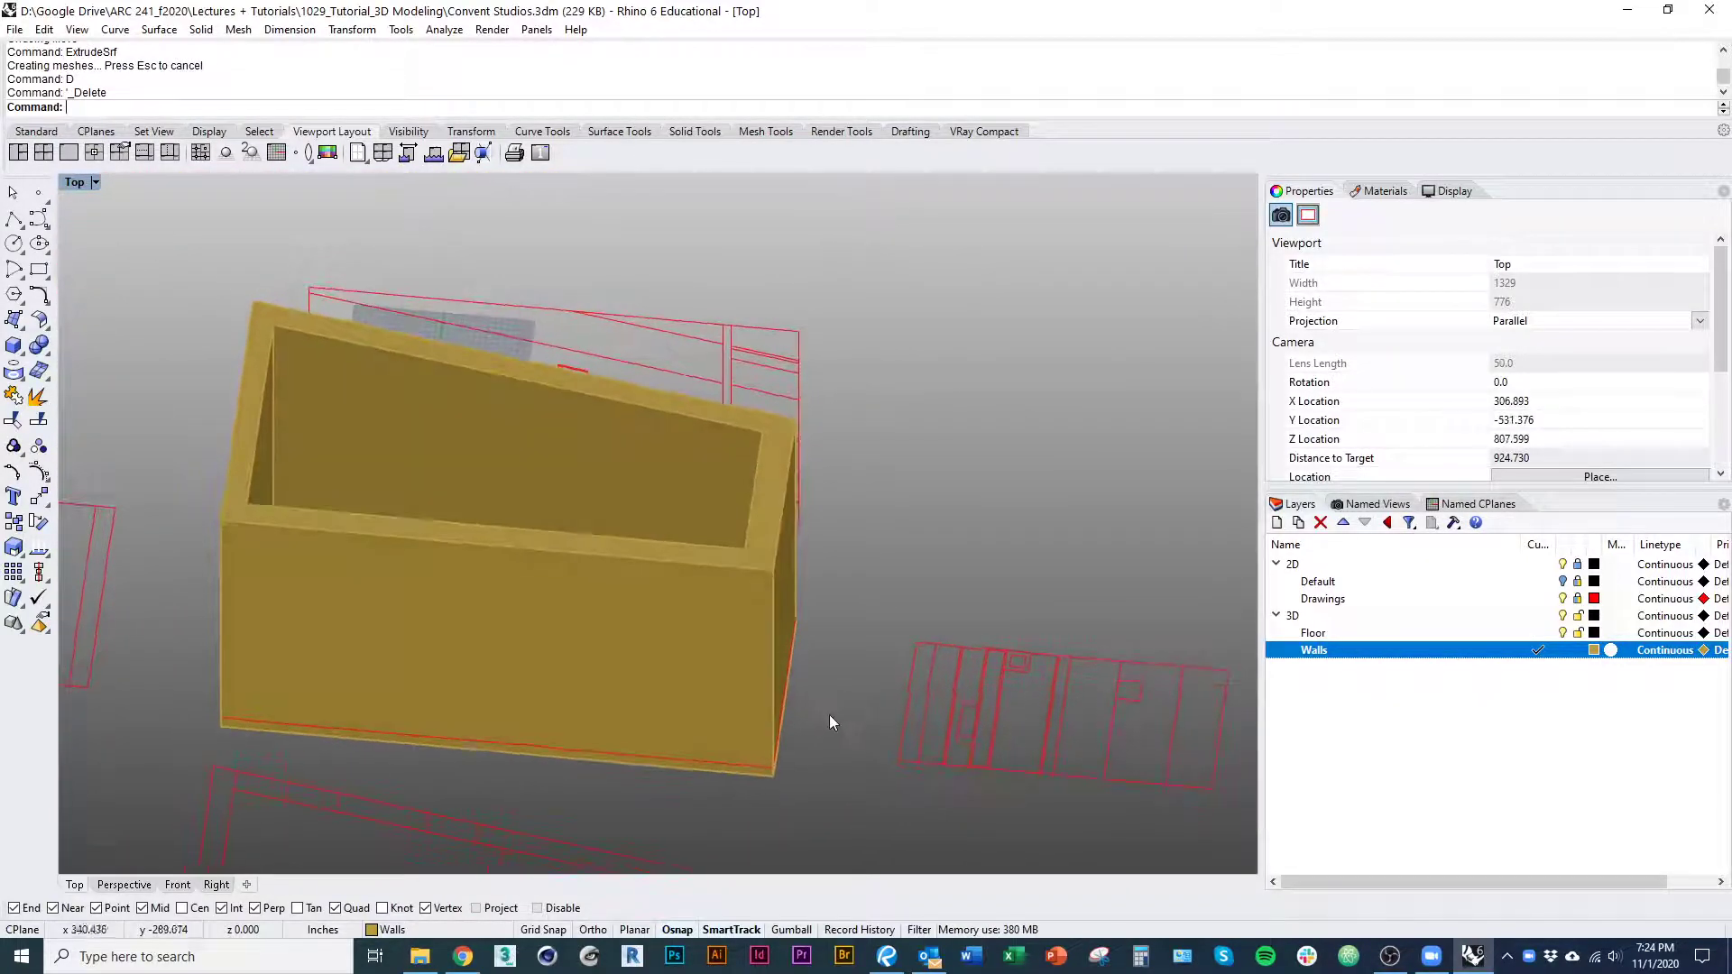
{"action": "left_click", "coordinate": [778, 675]}
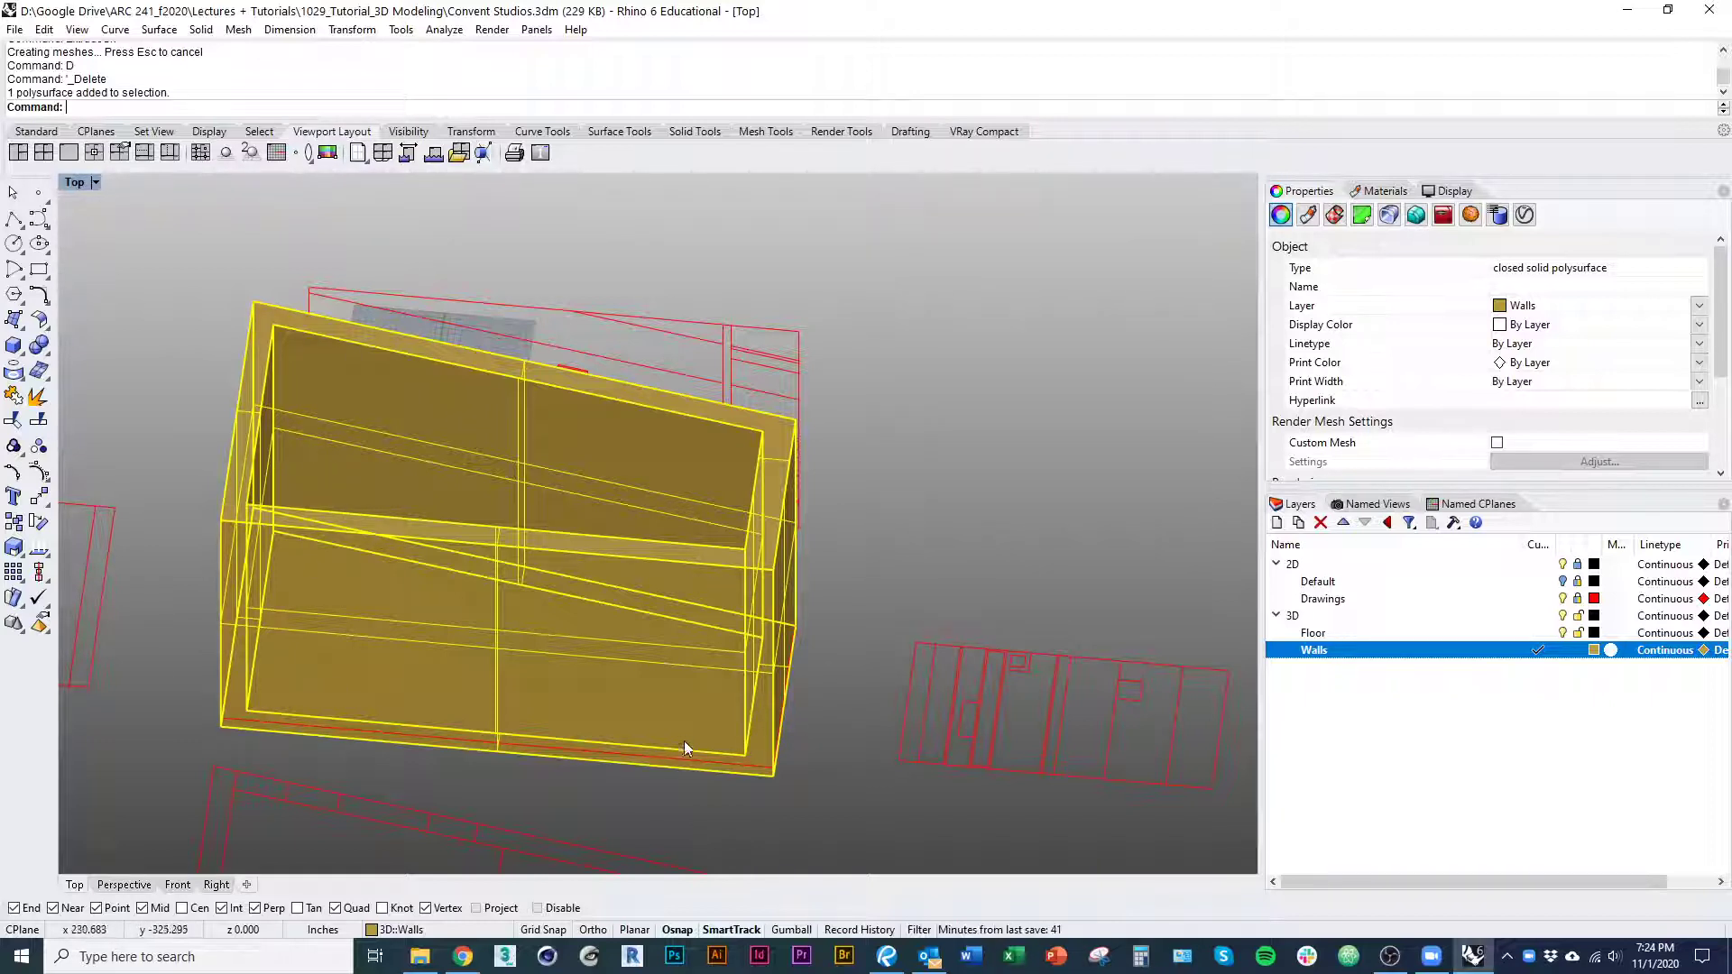
{"action": "left_click", "coordinate": [699, 810]}
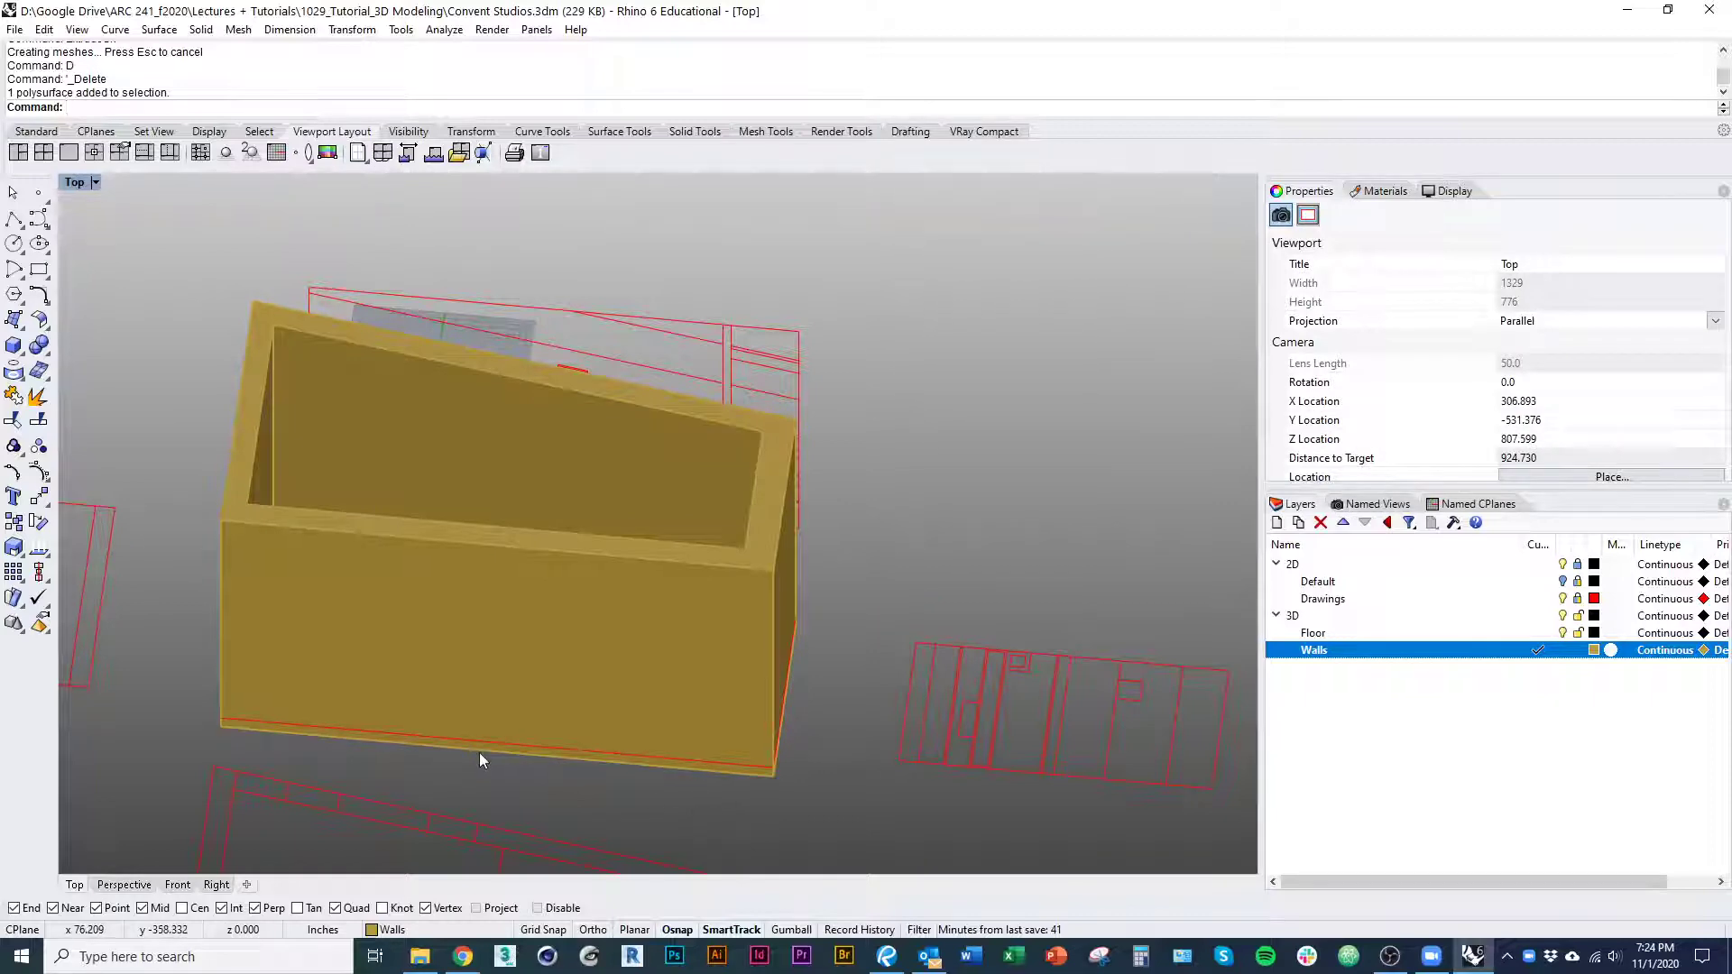
Draw a polyline along the sloping roof line of the upright elevation drawing in front of the walls, from one roof corner to the other
{"action": "right_click_drag", "start_coordinate": [479, 754], "coordinate": [460, 584]}
{"action": "right_click_drag", "start_coordinate": [393, 453], "coordinate": [410, 540]}
{"action": "right_click_drag", "start_coordinate": [156, 435], "coordinate": [338, 468]}
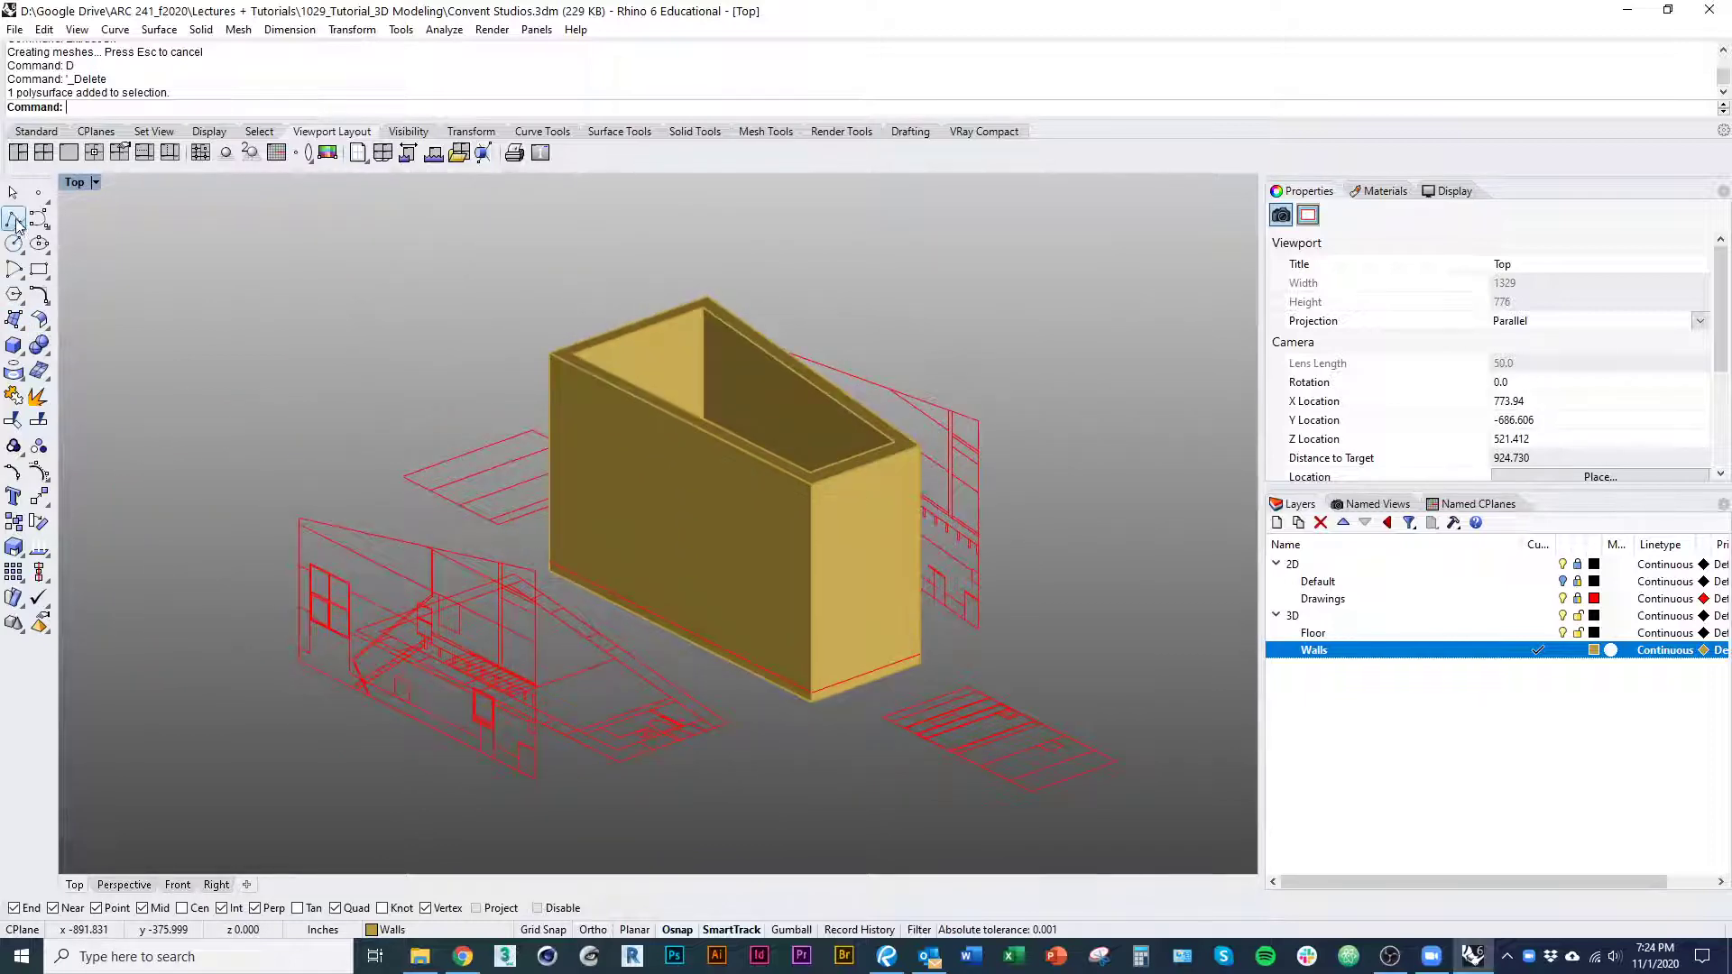
{"action": "left_click", "coordinate": [14, 221]}
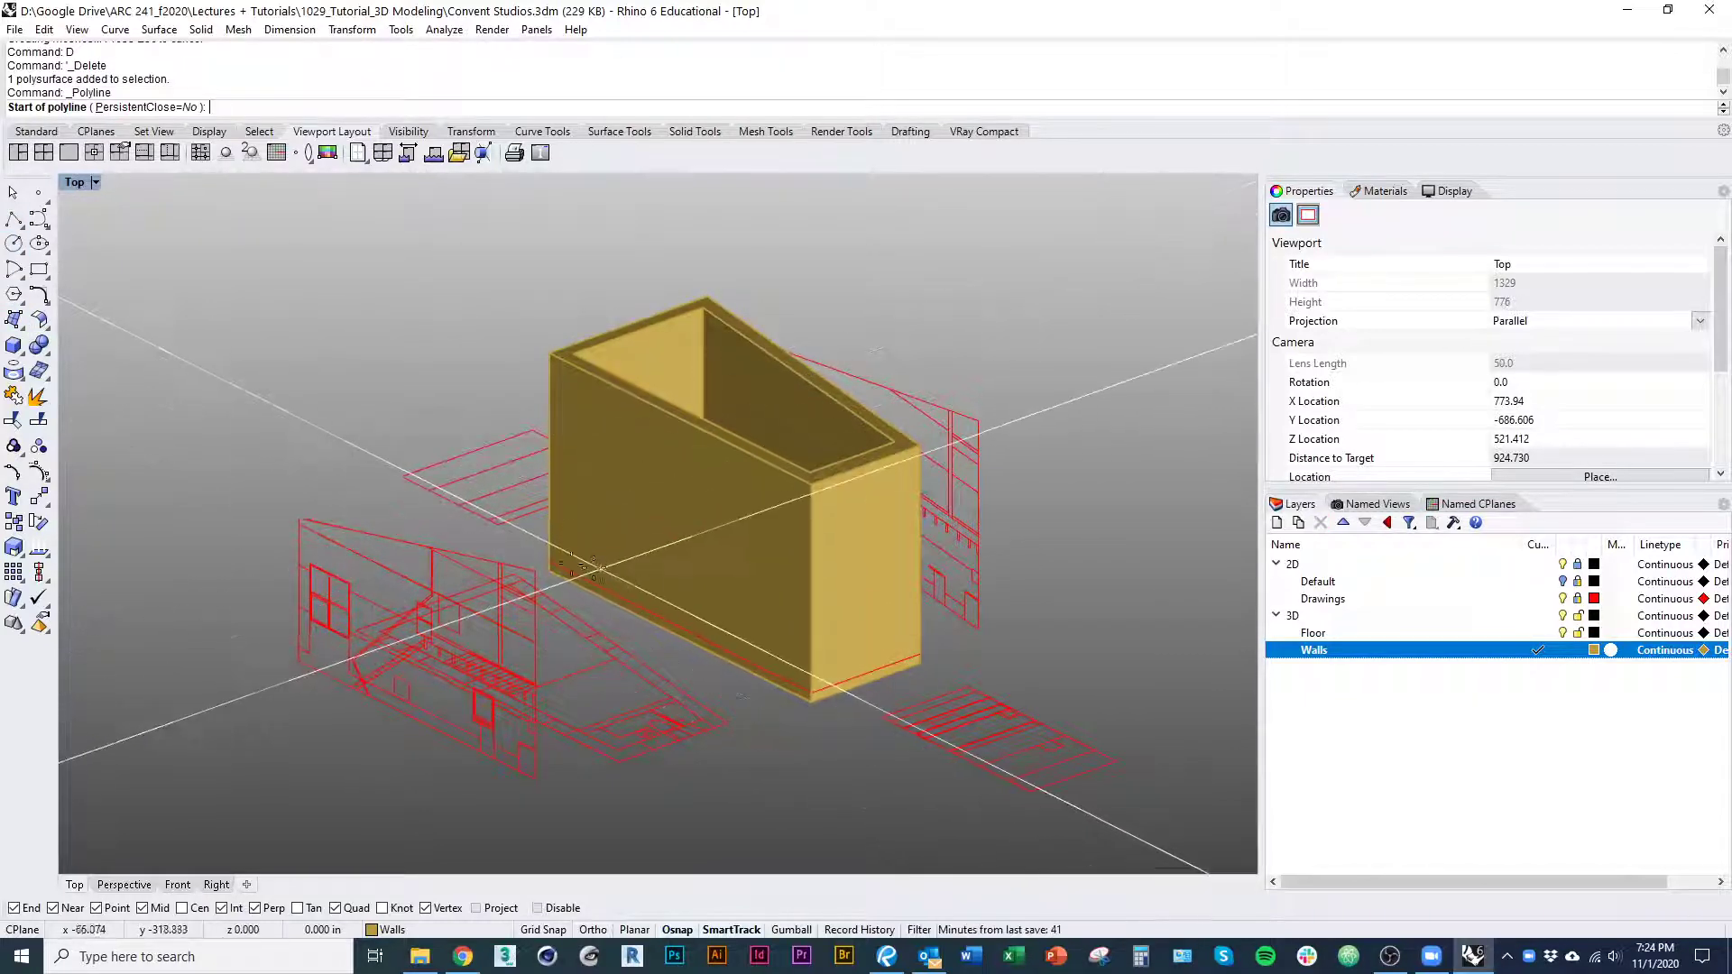
{"action": "key", "text": "Escape"}
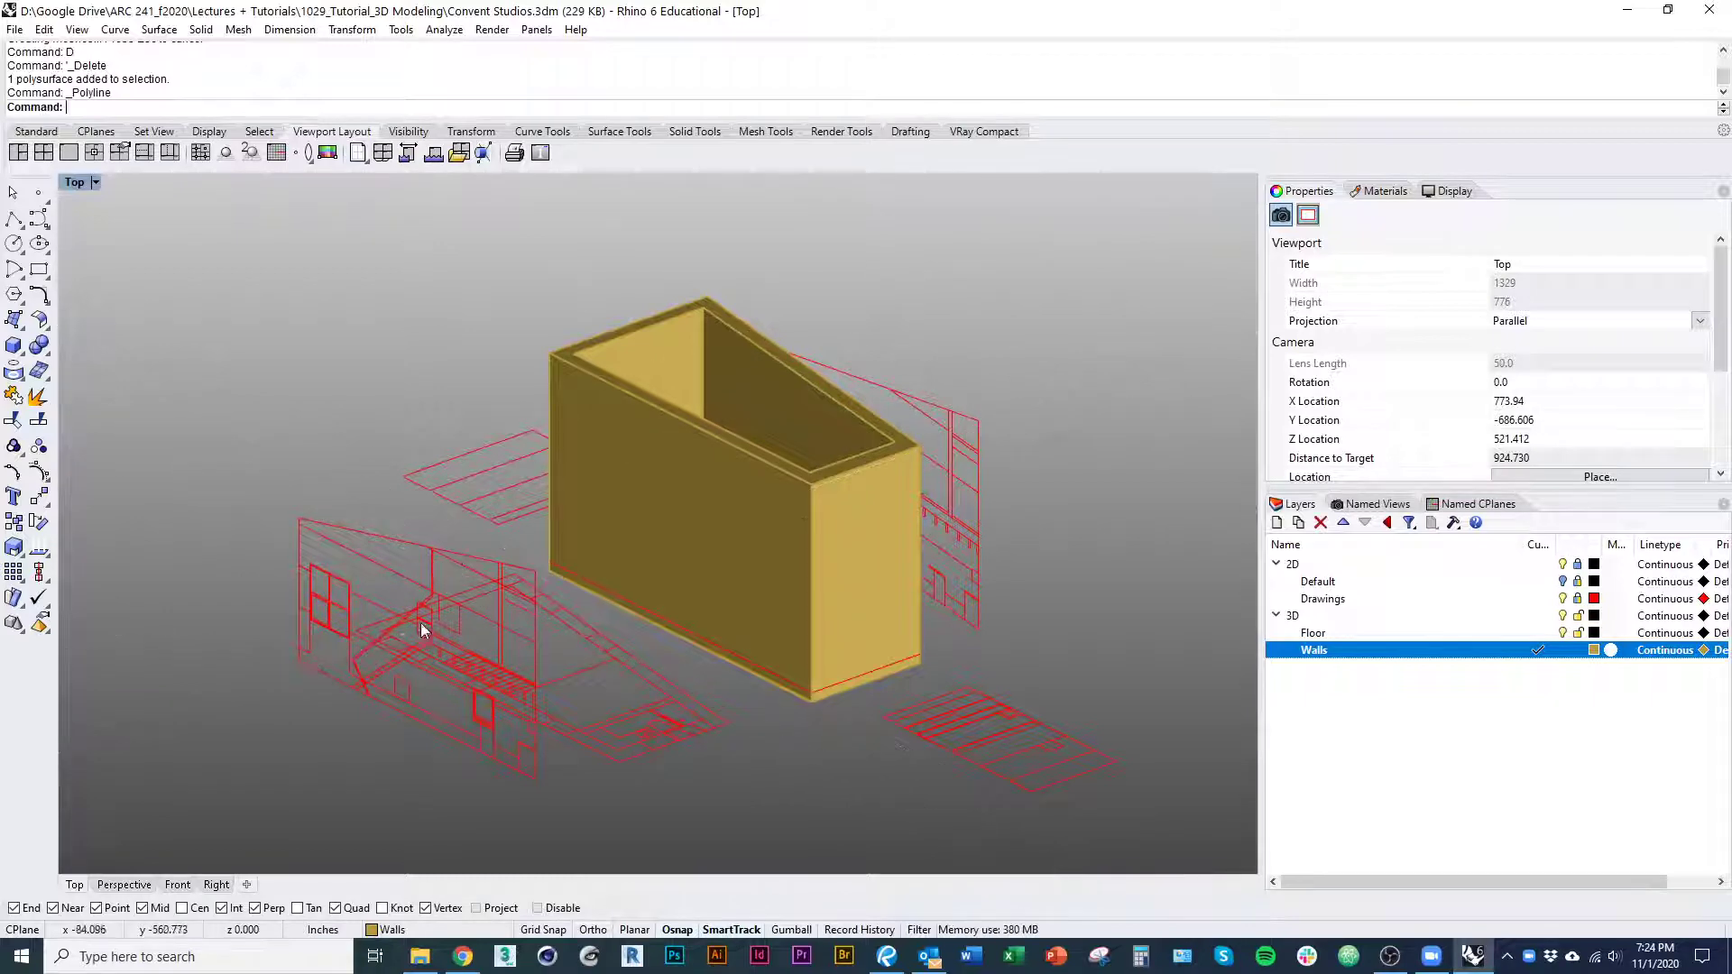
{"action": "right_click_drag", "start_coordinate": [421, 629], "coordinate": [311, 507]}
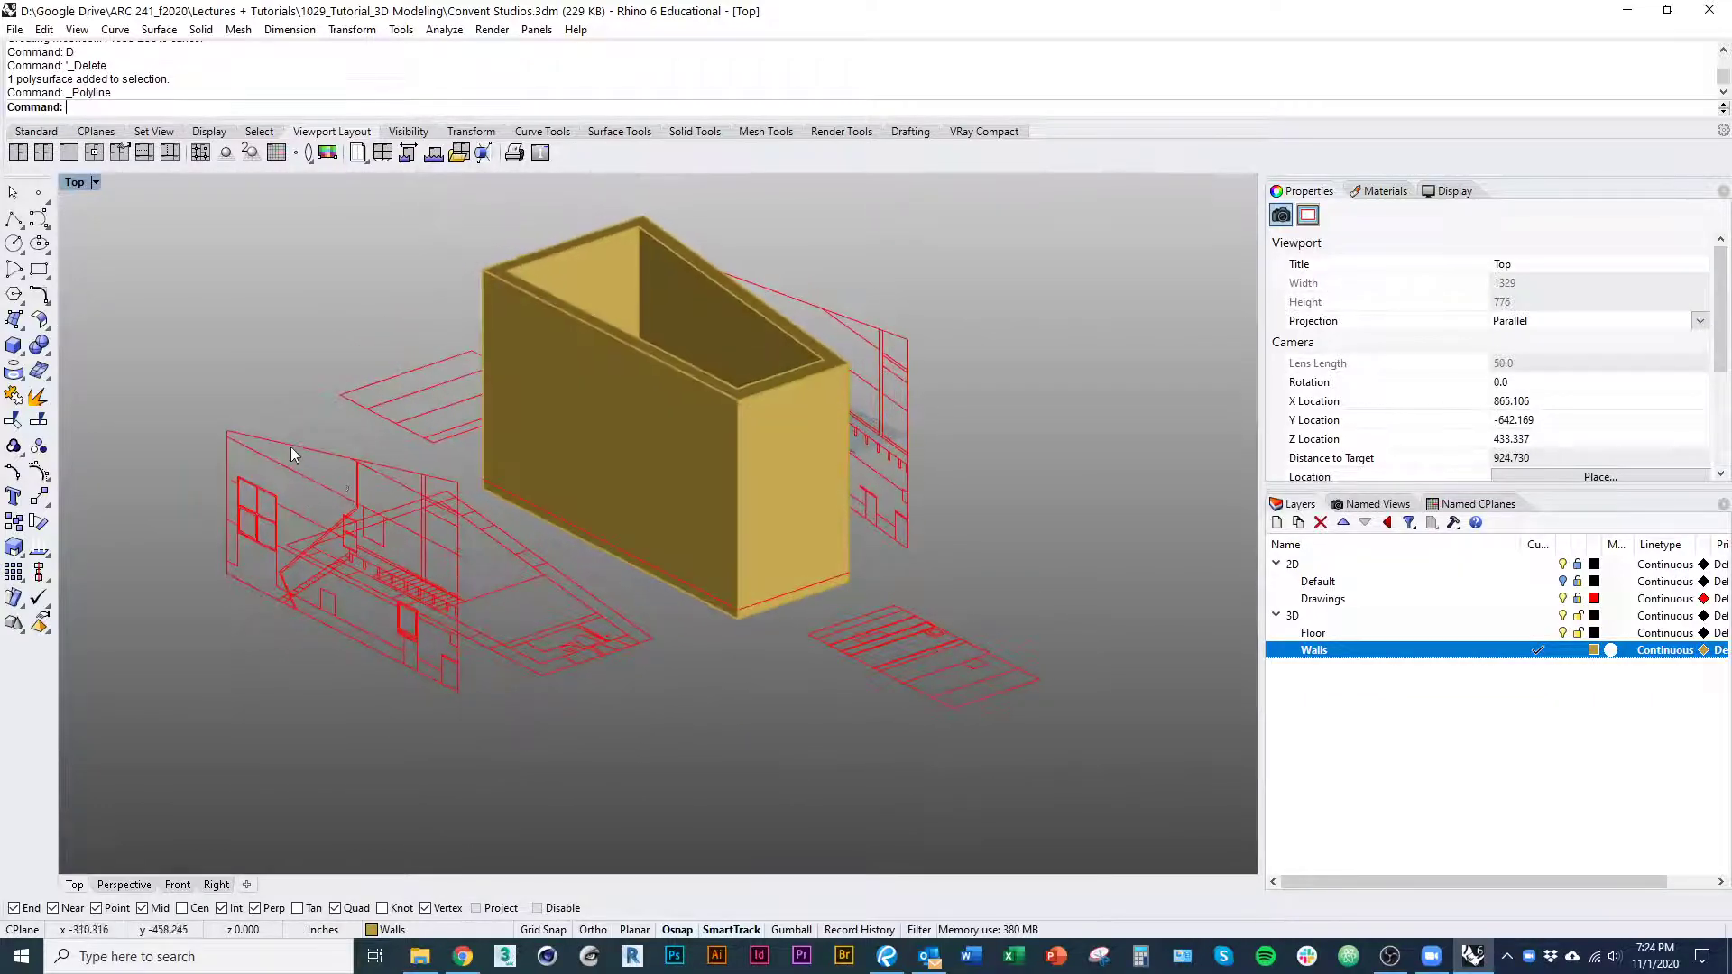
{"action": "left_click", "coordinate": [13, 221]}
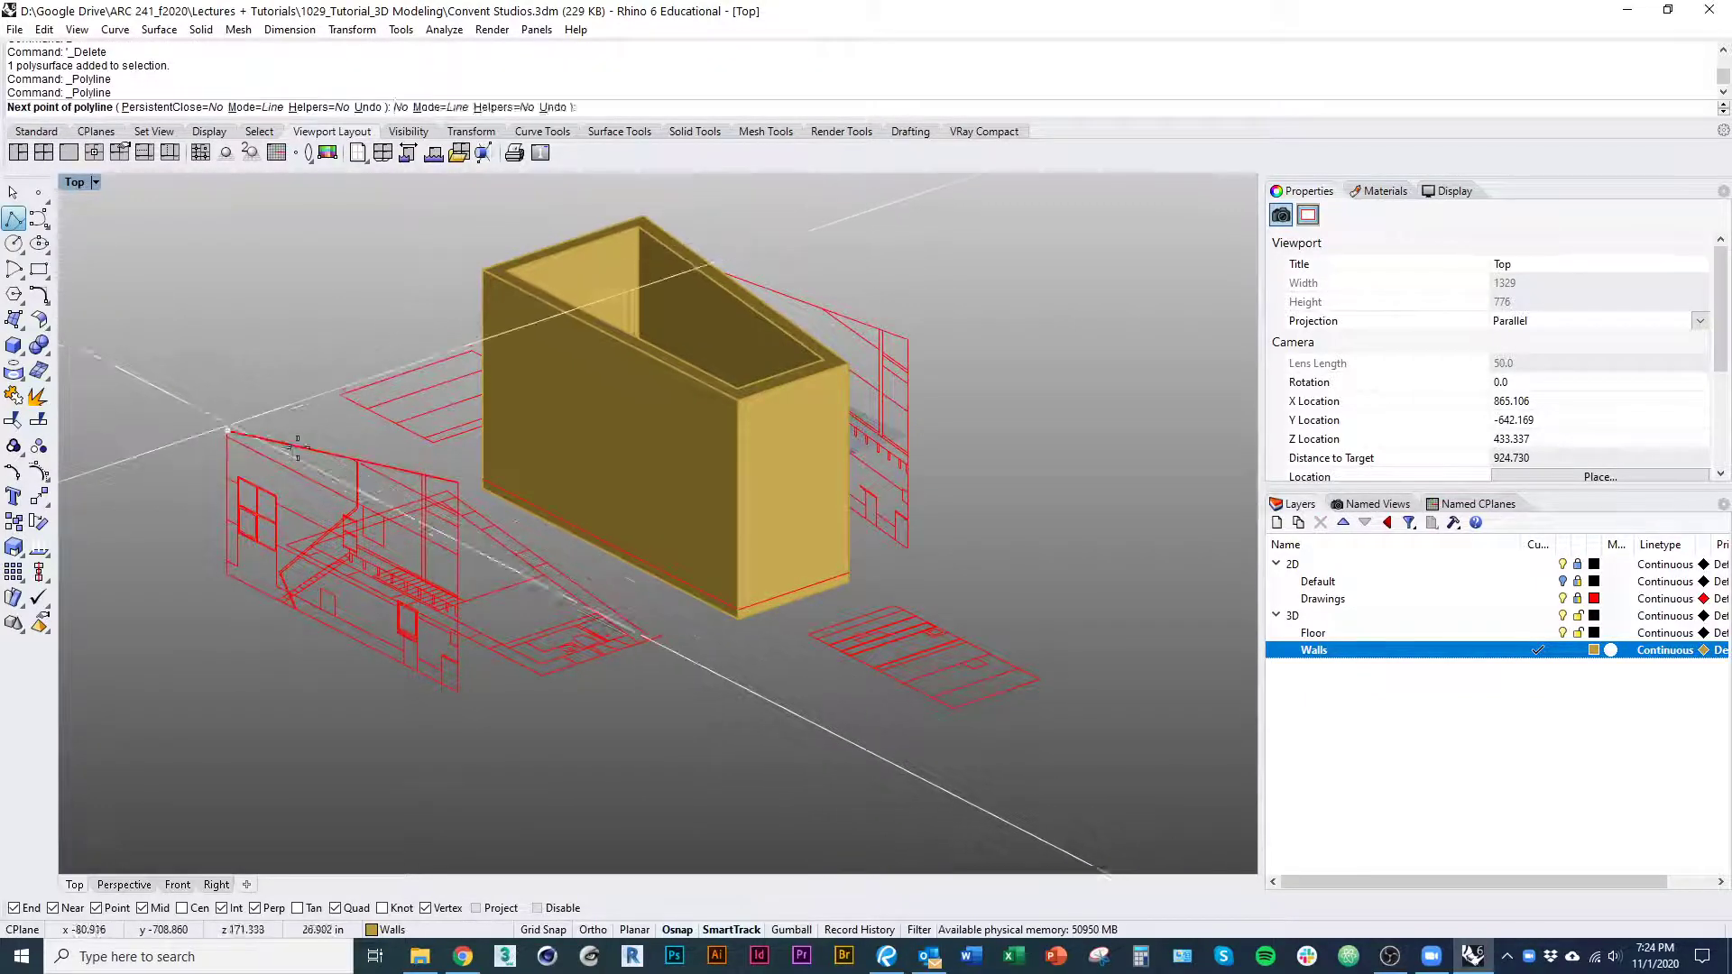
{"action": "left_click", "coordinate": [228, 431]}
{"action": "key", "text": "Escape"}
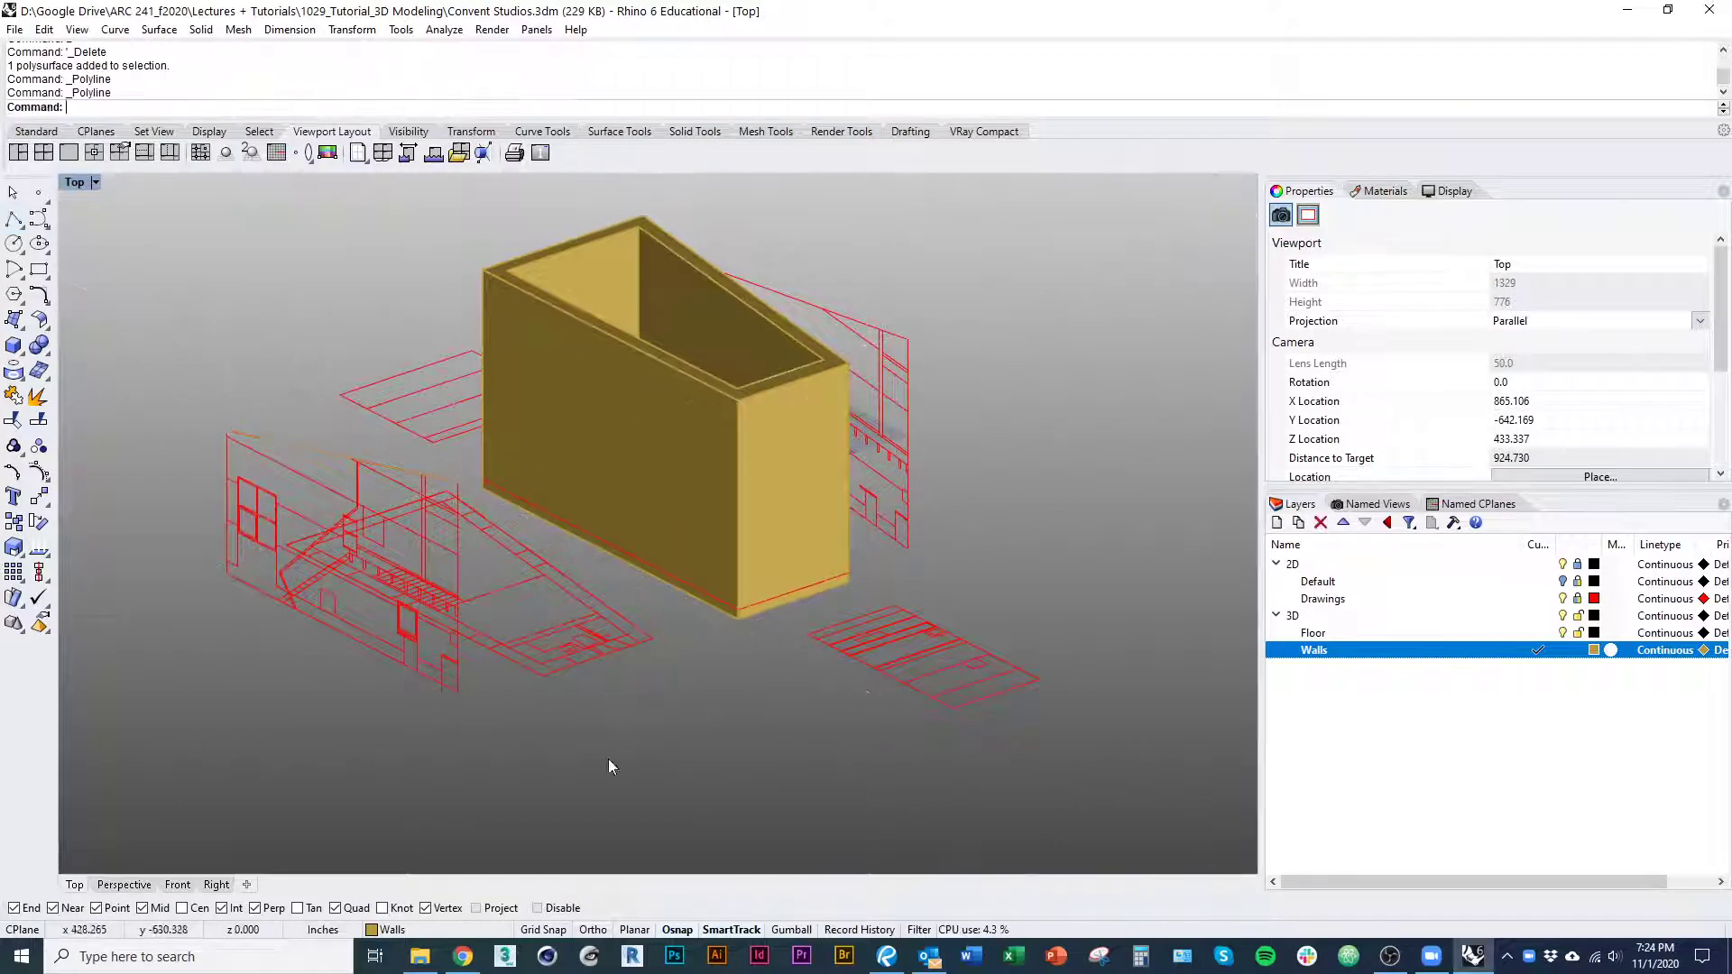
Begin an ExtrudeCrv extrusion of the sloping roof line with BothSides set to No
{"action": "right_click_drag", "start_coordinate": [327, 542], "coordinate": [341, 527], "text": "ctrl+shift"}
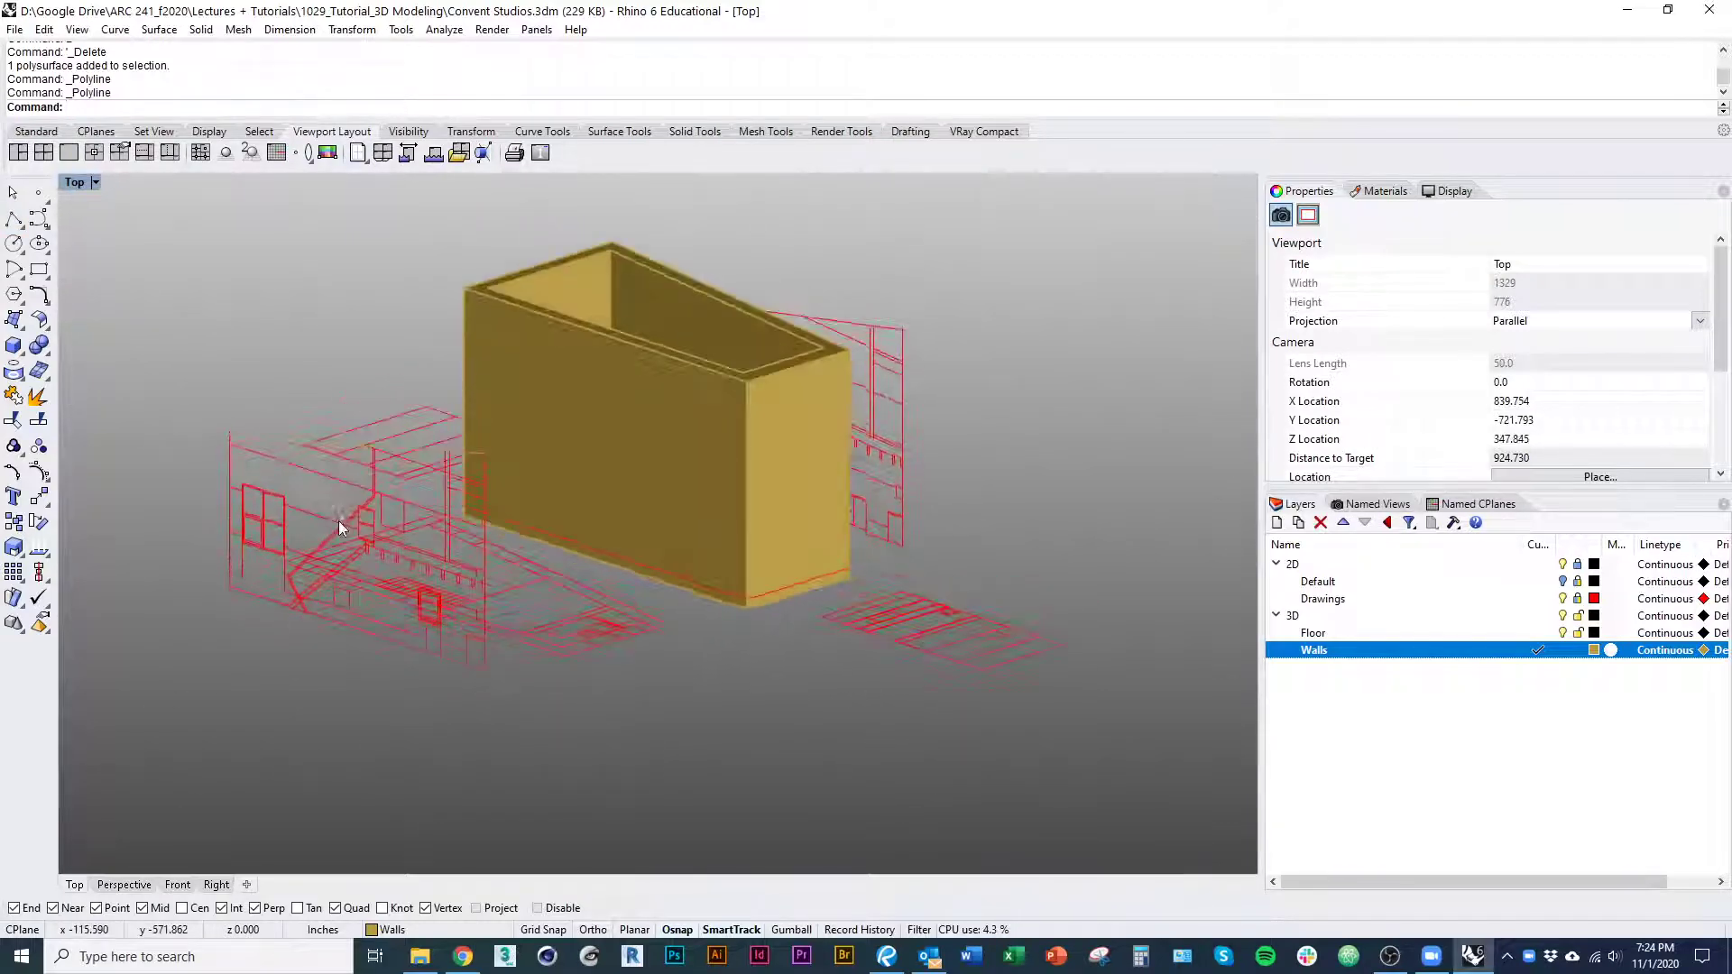
{"action": "left_click", "coordinate": [281, 444]}
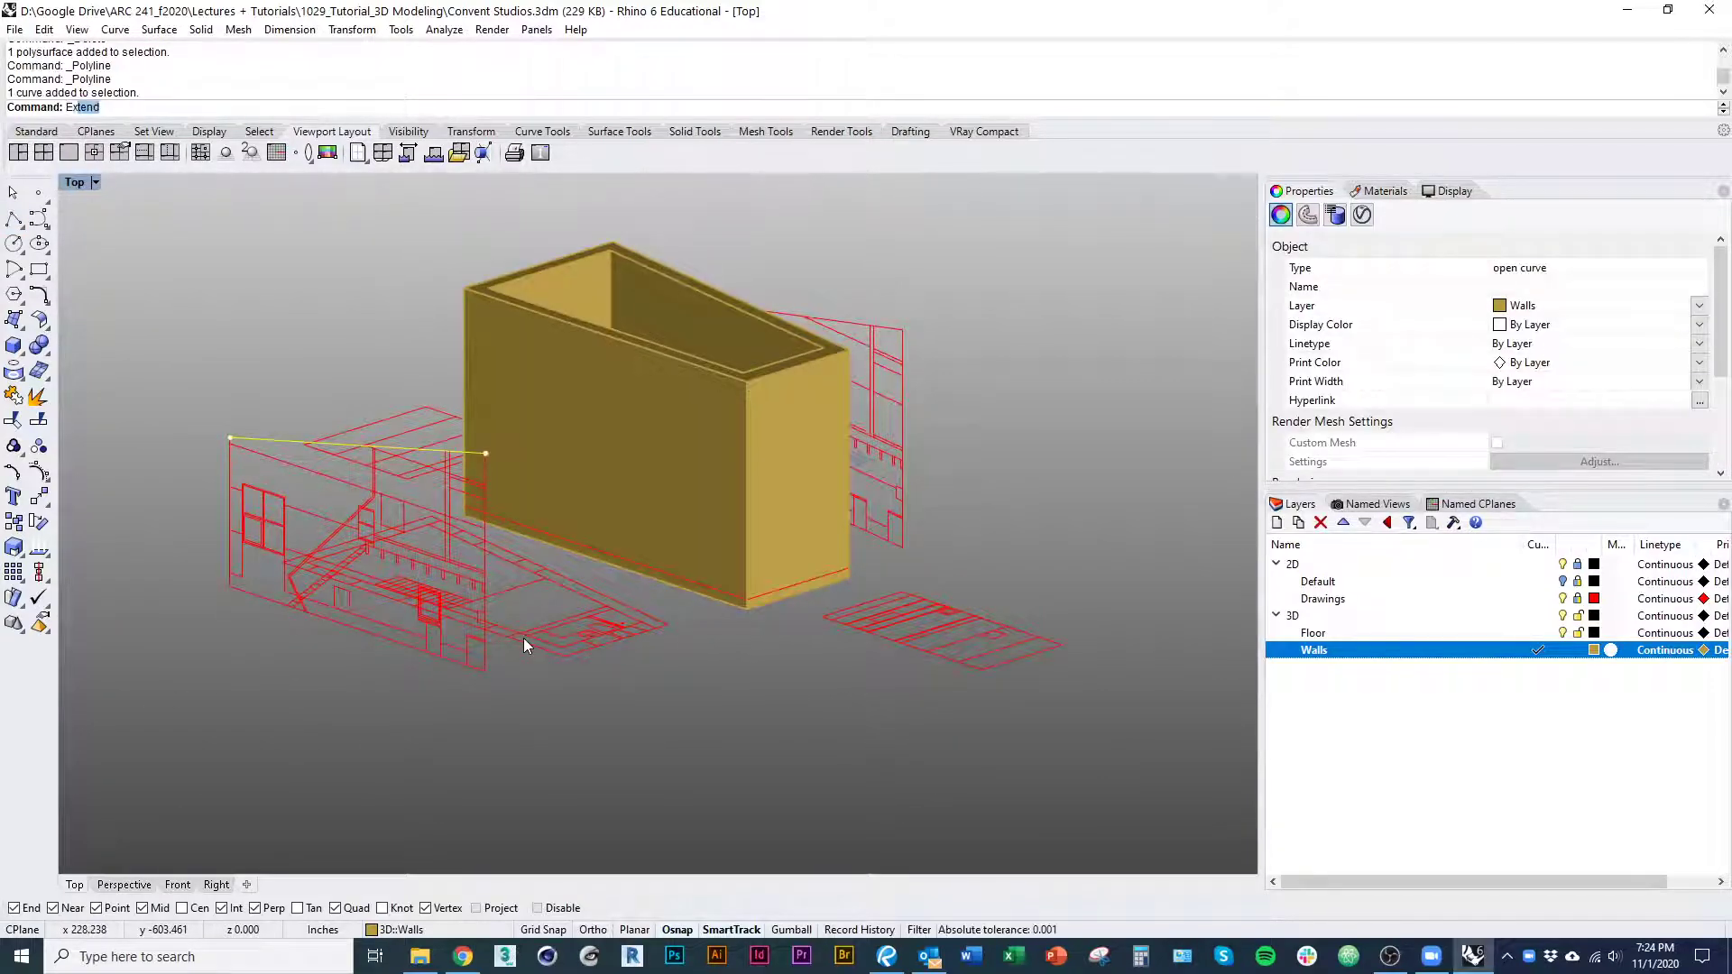
{"action": "type", "text": "ExtrudeCrv"}
{"action": "key", "text": "Return"}
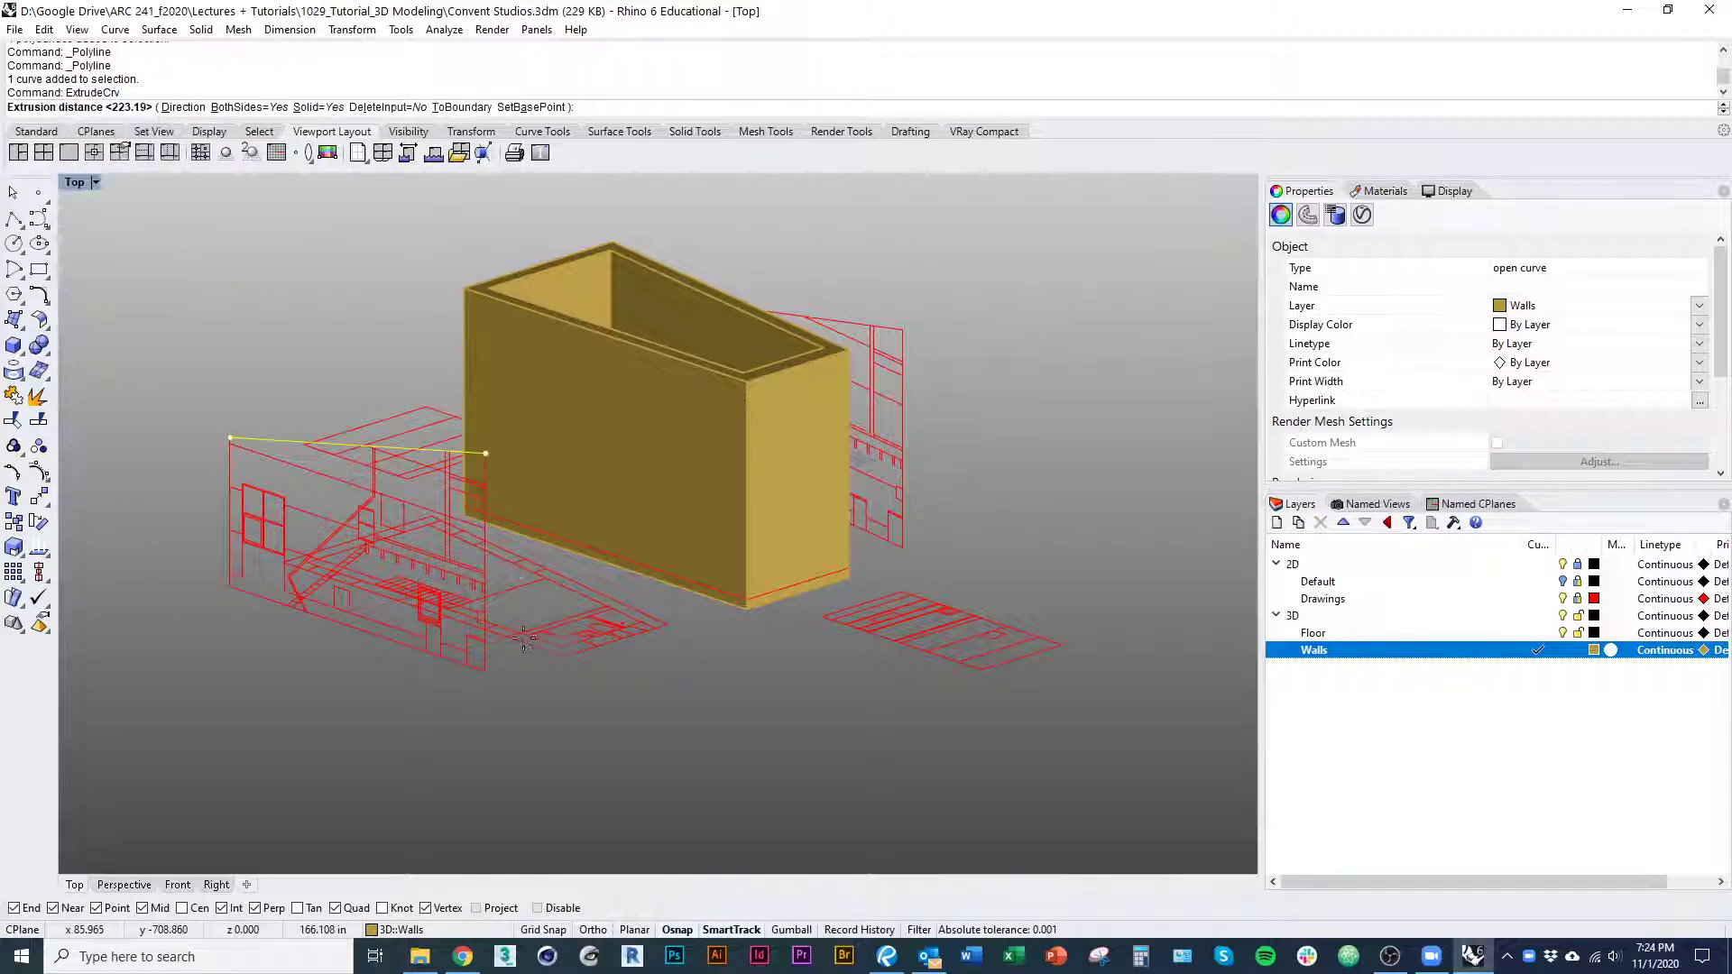
{"action": "right_click_drag", "start_coordinate": [532, 520], "coordinate": [565, 535]}
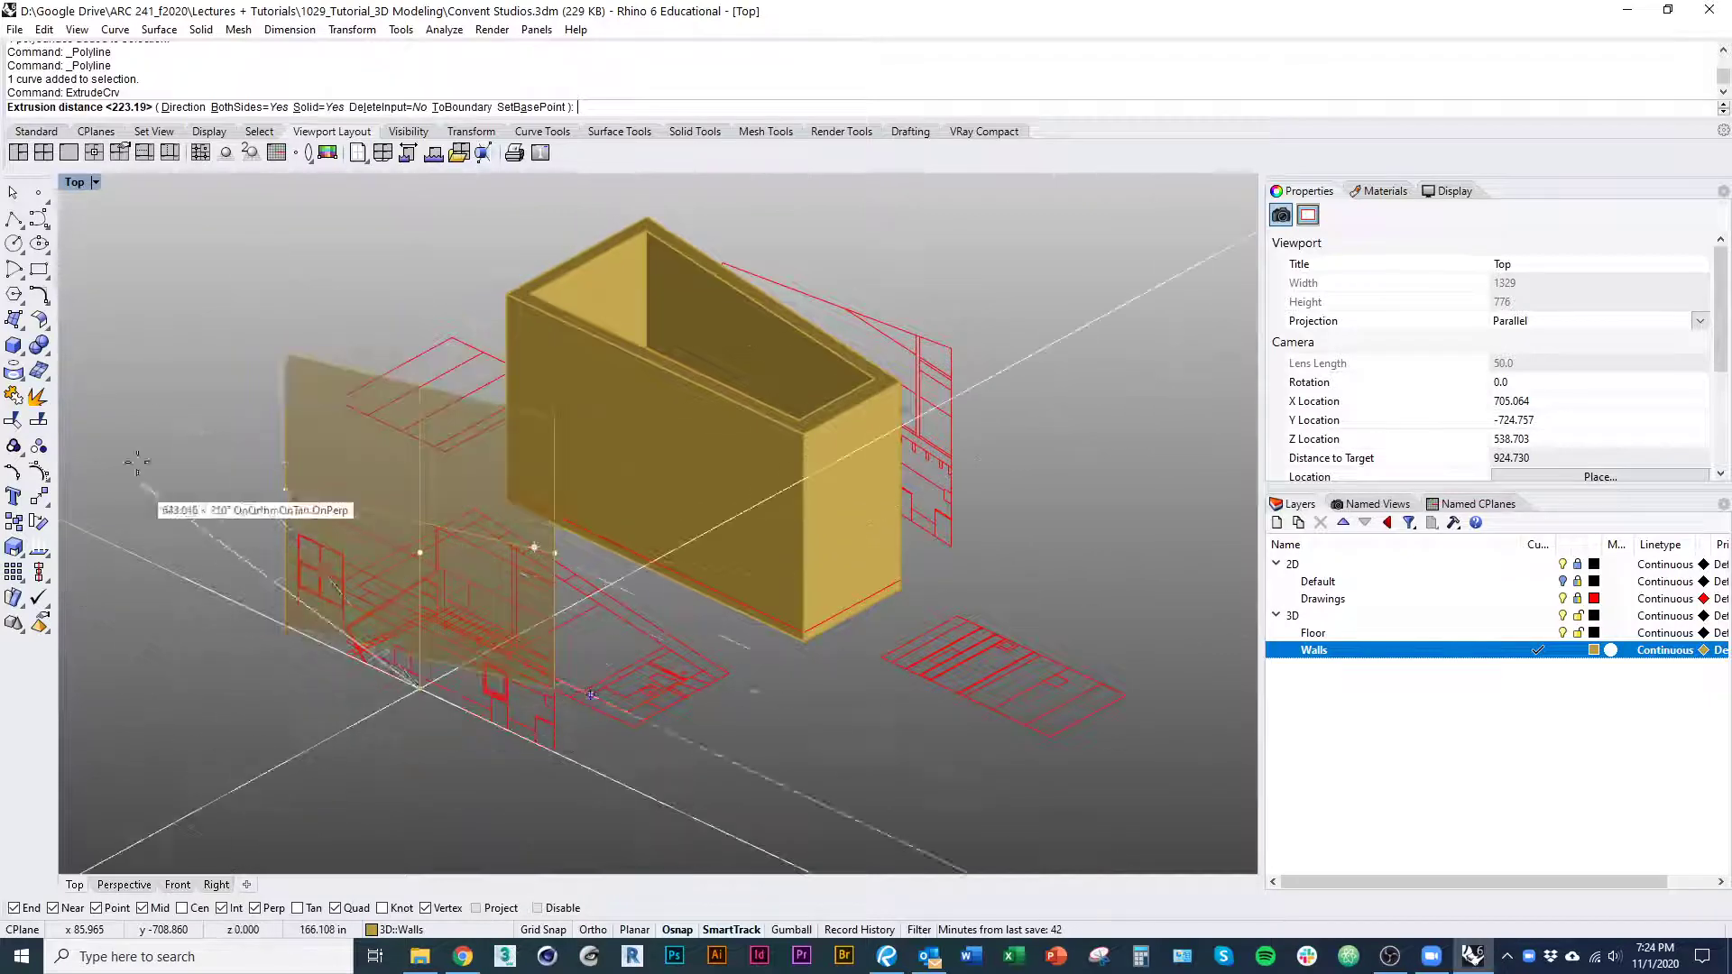
{"action": "left_click", "coordinate": [221, 108]}
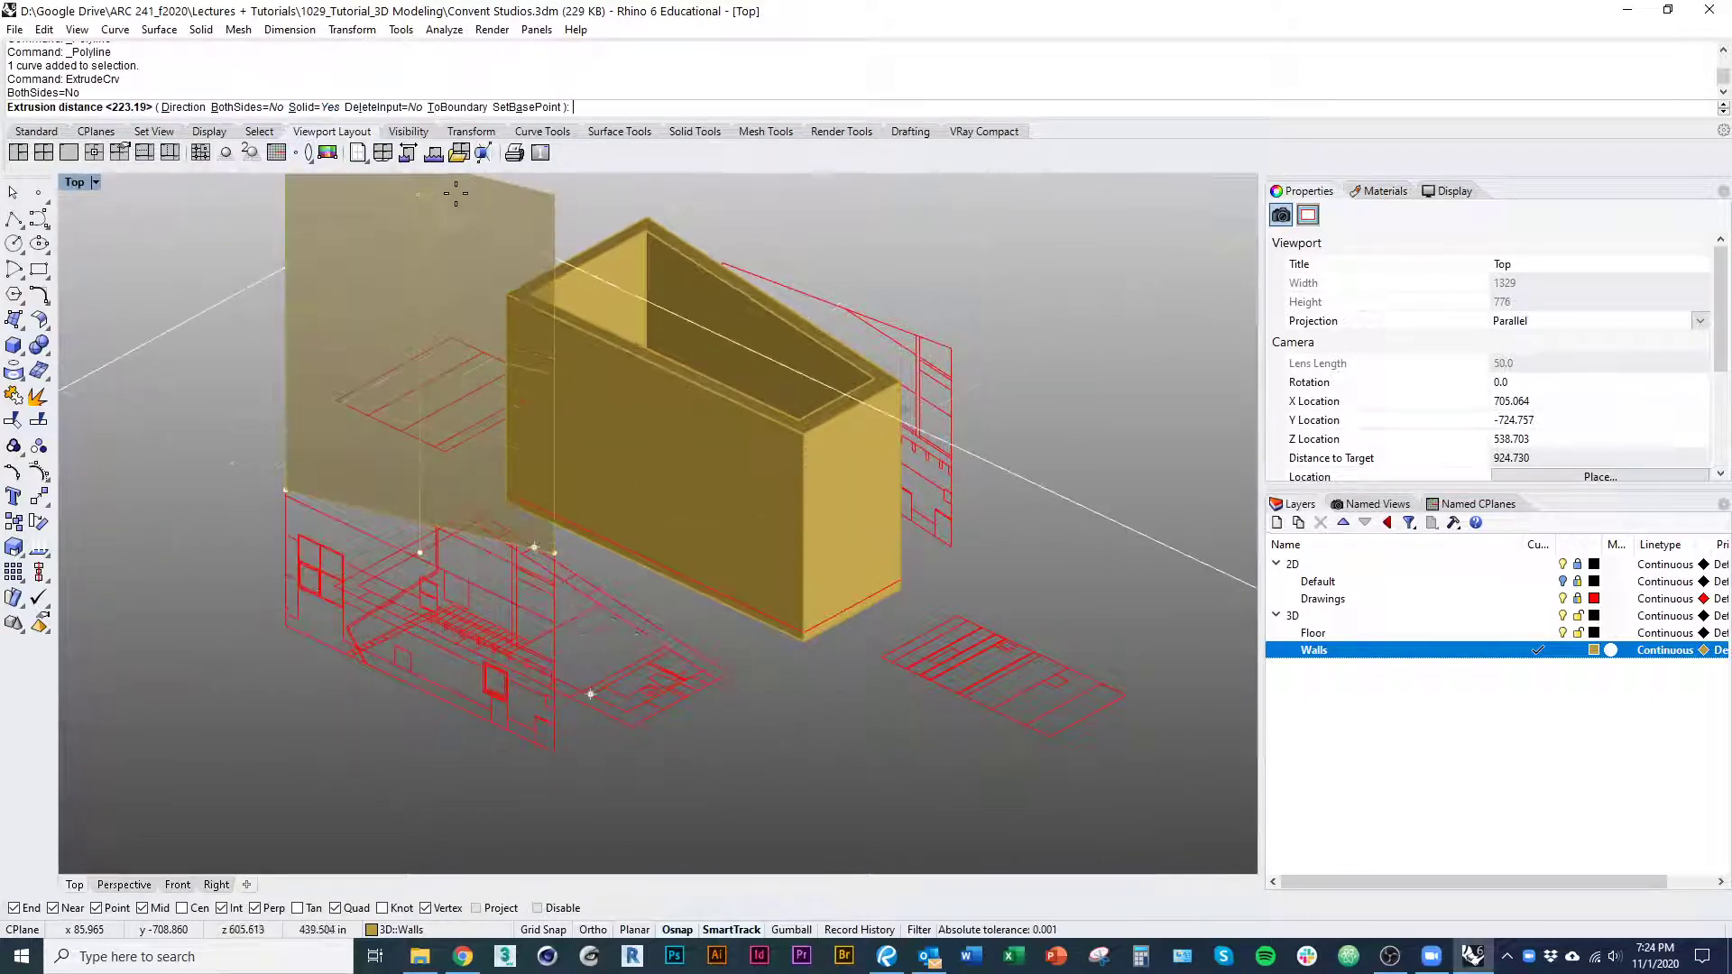
{"action": "right_click_drag", "start_coordinate": [290, 339], "coordinate": [270, 414], "text": "shift"}
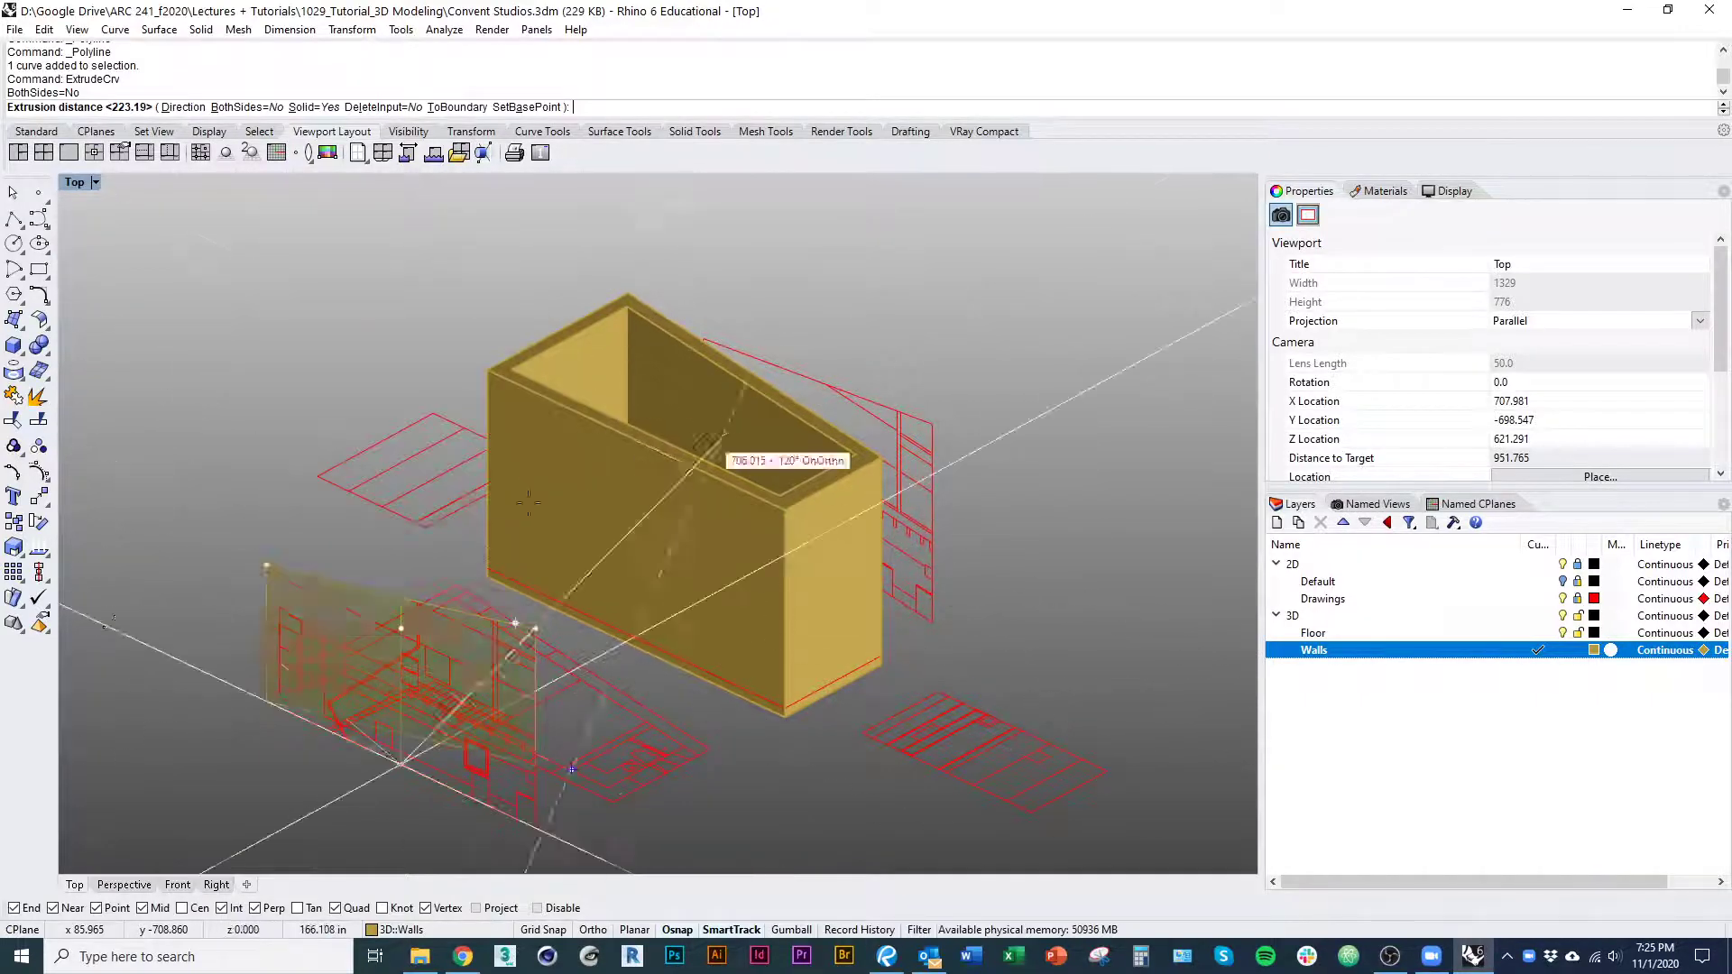
Set the extrusion direction horizontally toward the building and extrude the roof line about 833 inches, through and past the walls
{"action": "left_click", "coordinate": [180, 107]}
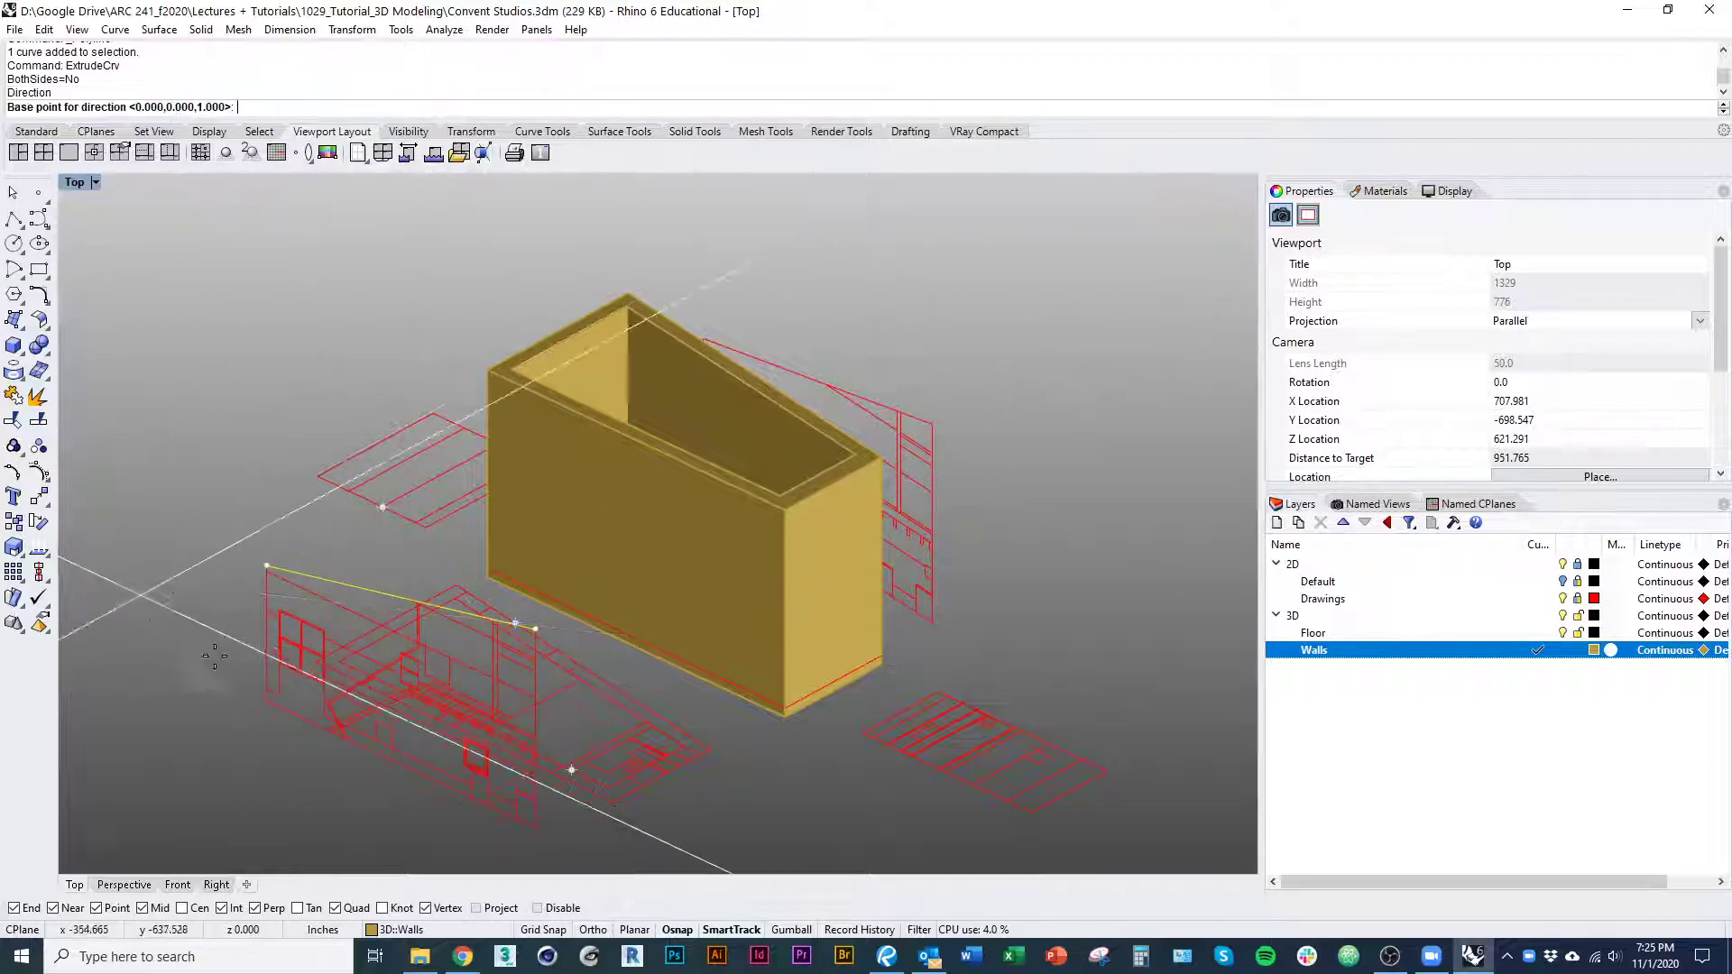
{"action": "right_click_drag", "start_coordinate": [287, 481], "coordinate": [219, 406]}
{"action": "scroll", "coordinate": [365, 490], "scroll_direction": "down", "scroll_amount": 5}
{"action": "right_click_drag", "start_coordinate": [487, 591], "coordinate": [510, 654], "text": "ctrl+shift"}
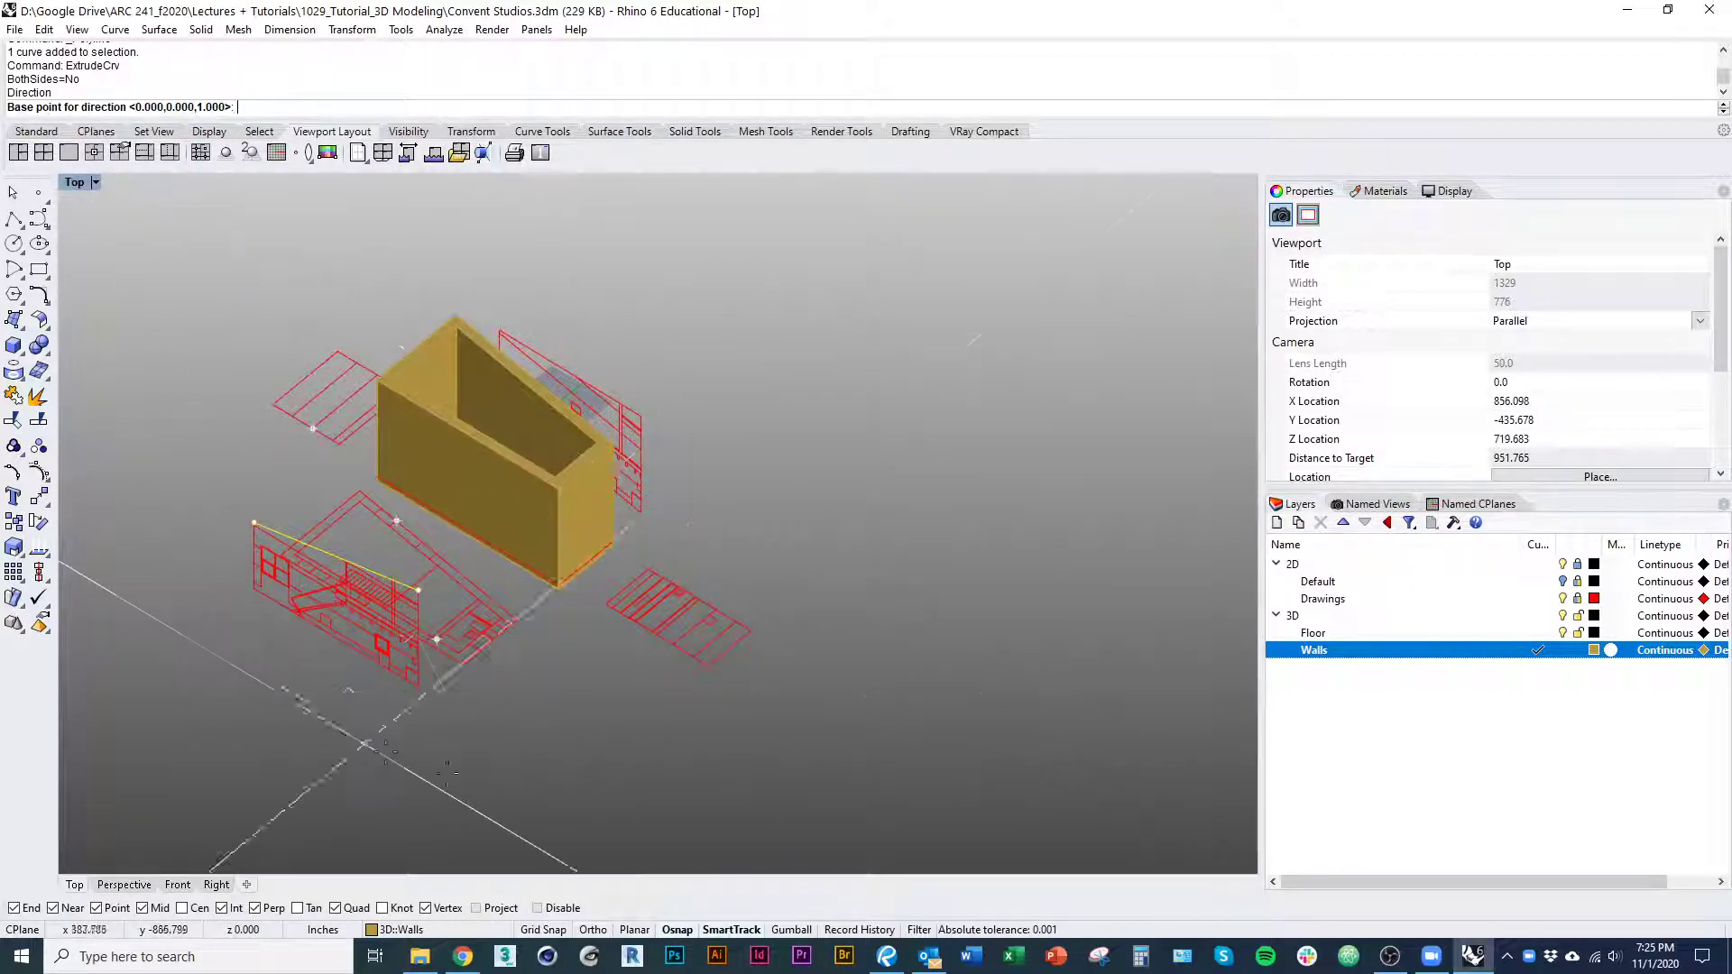
{"action": "left_click", "coordinate": [473, 746]}
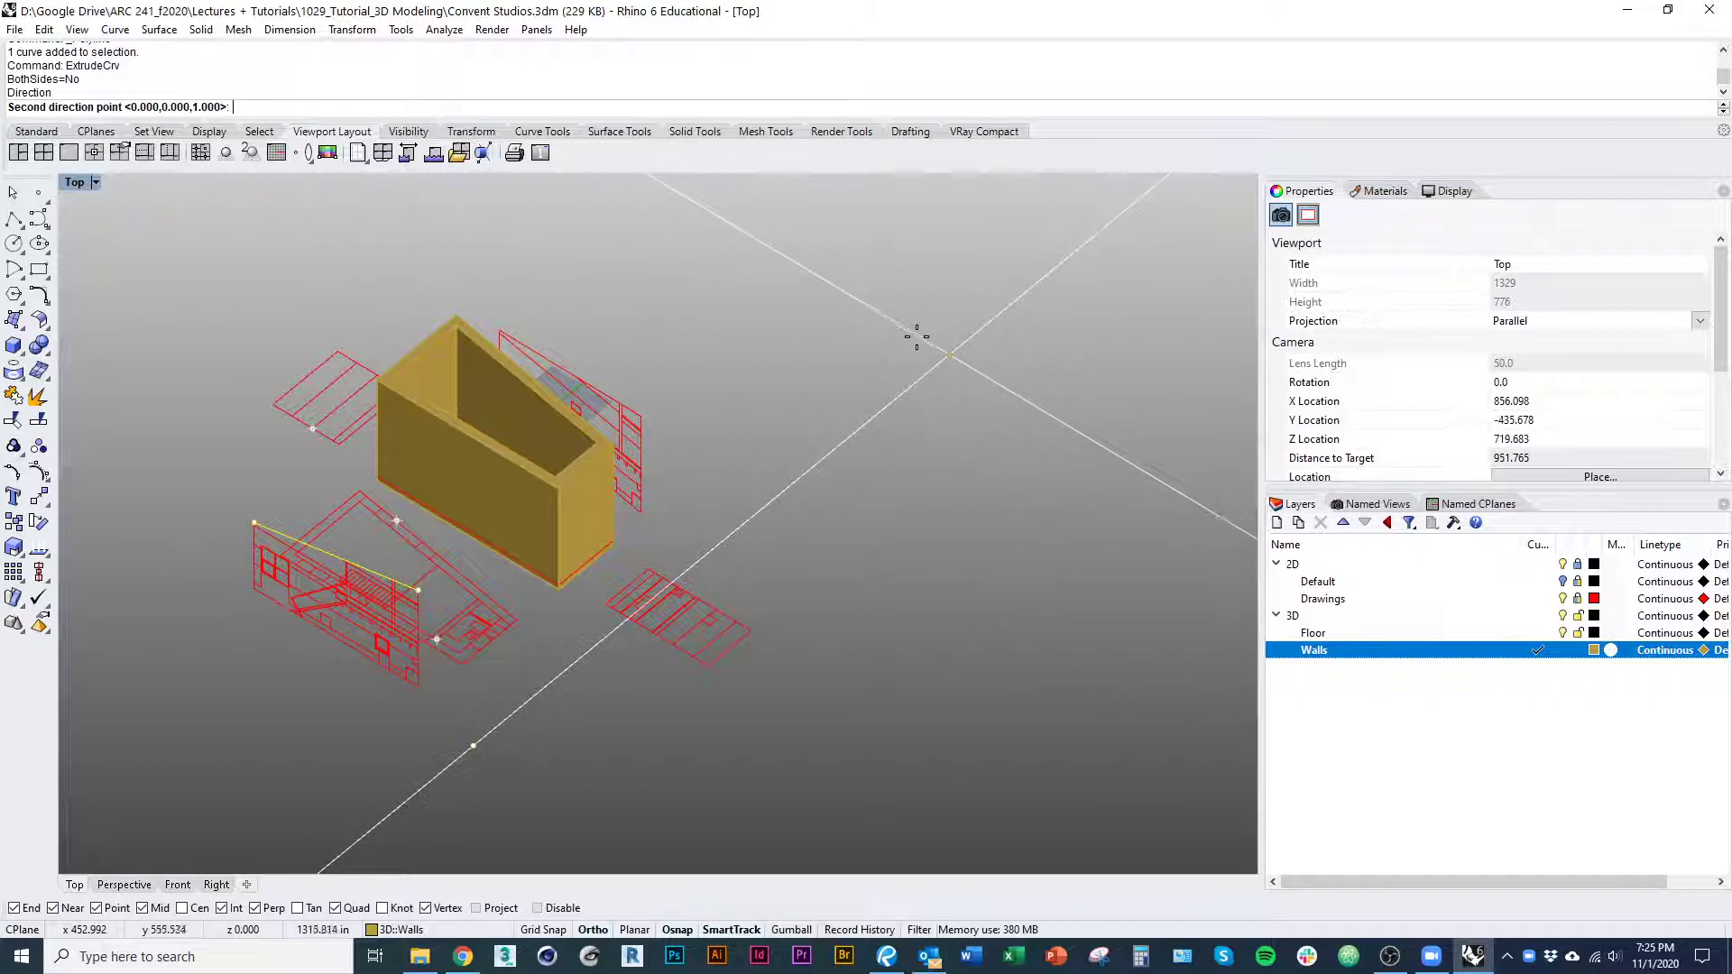
{"action": "left_click", "coordinate": [916, 338]}
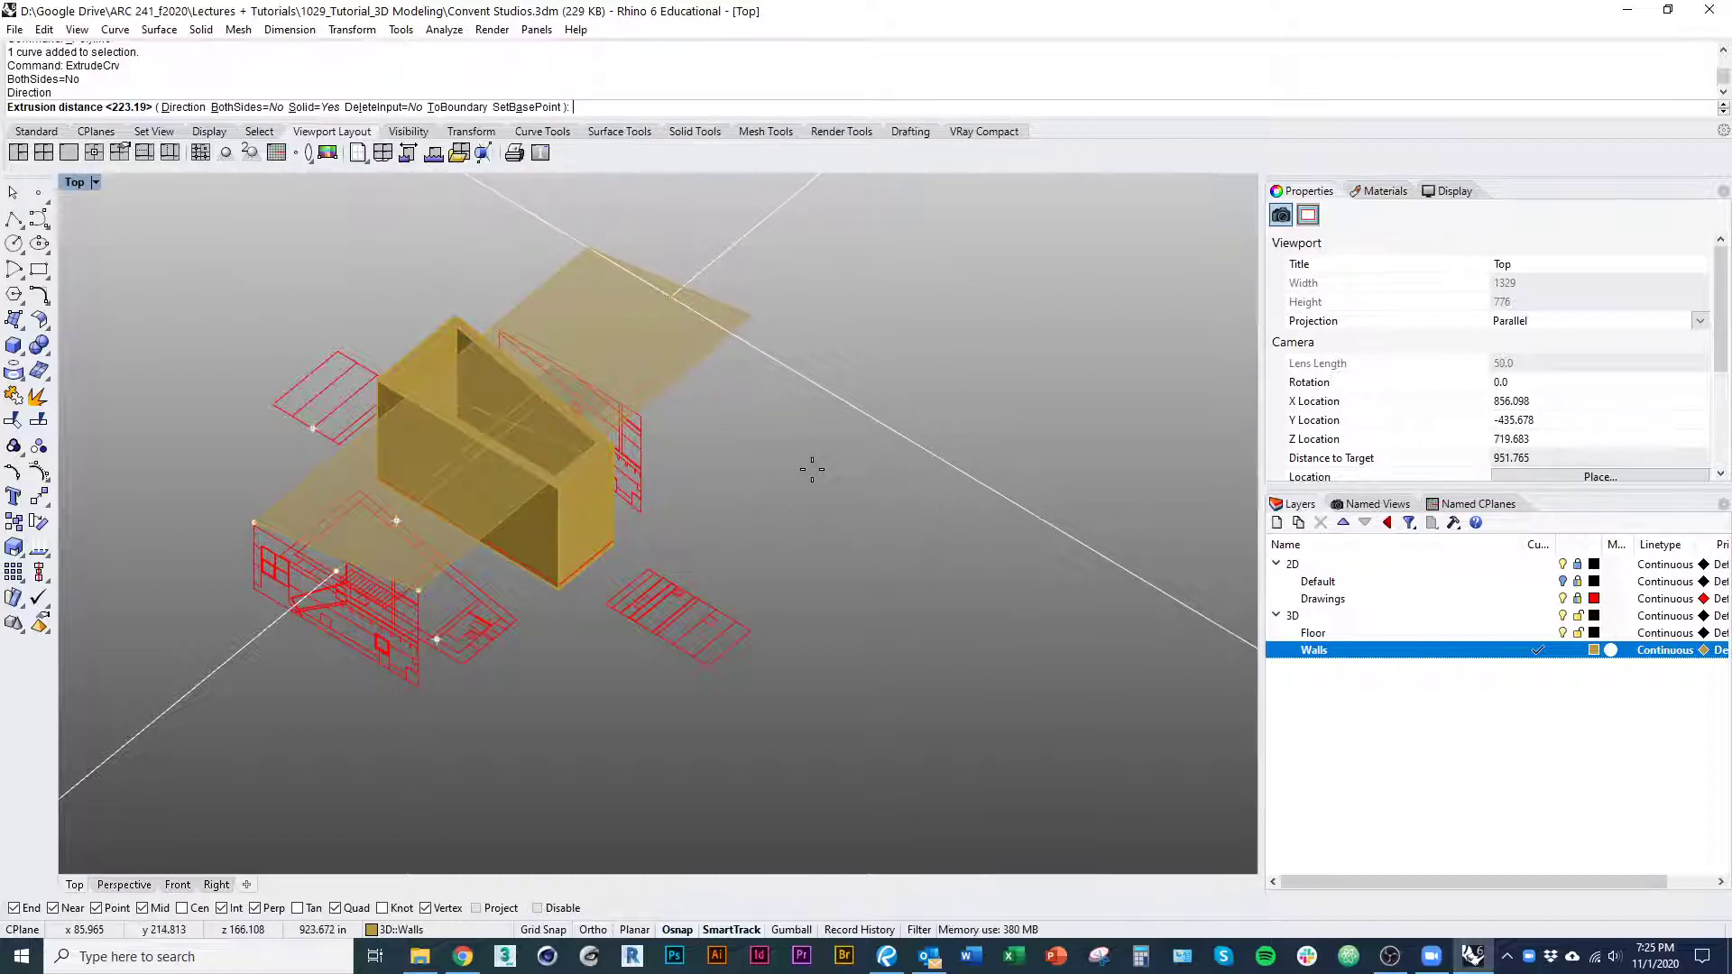
{"action": "right_click_drag", "start_coordinate": [812, 469], "coordinate": [885, 505]}
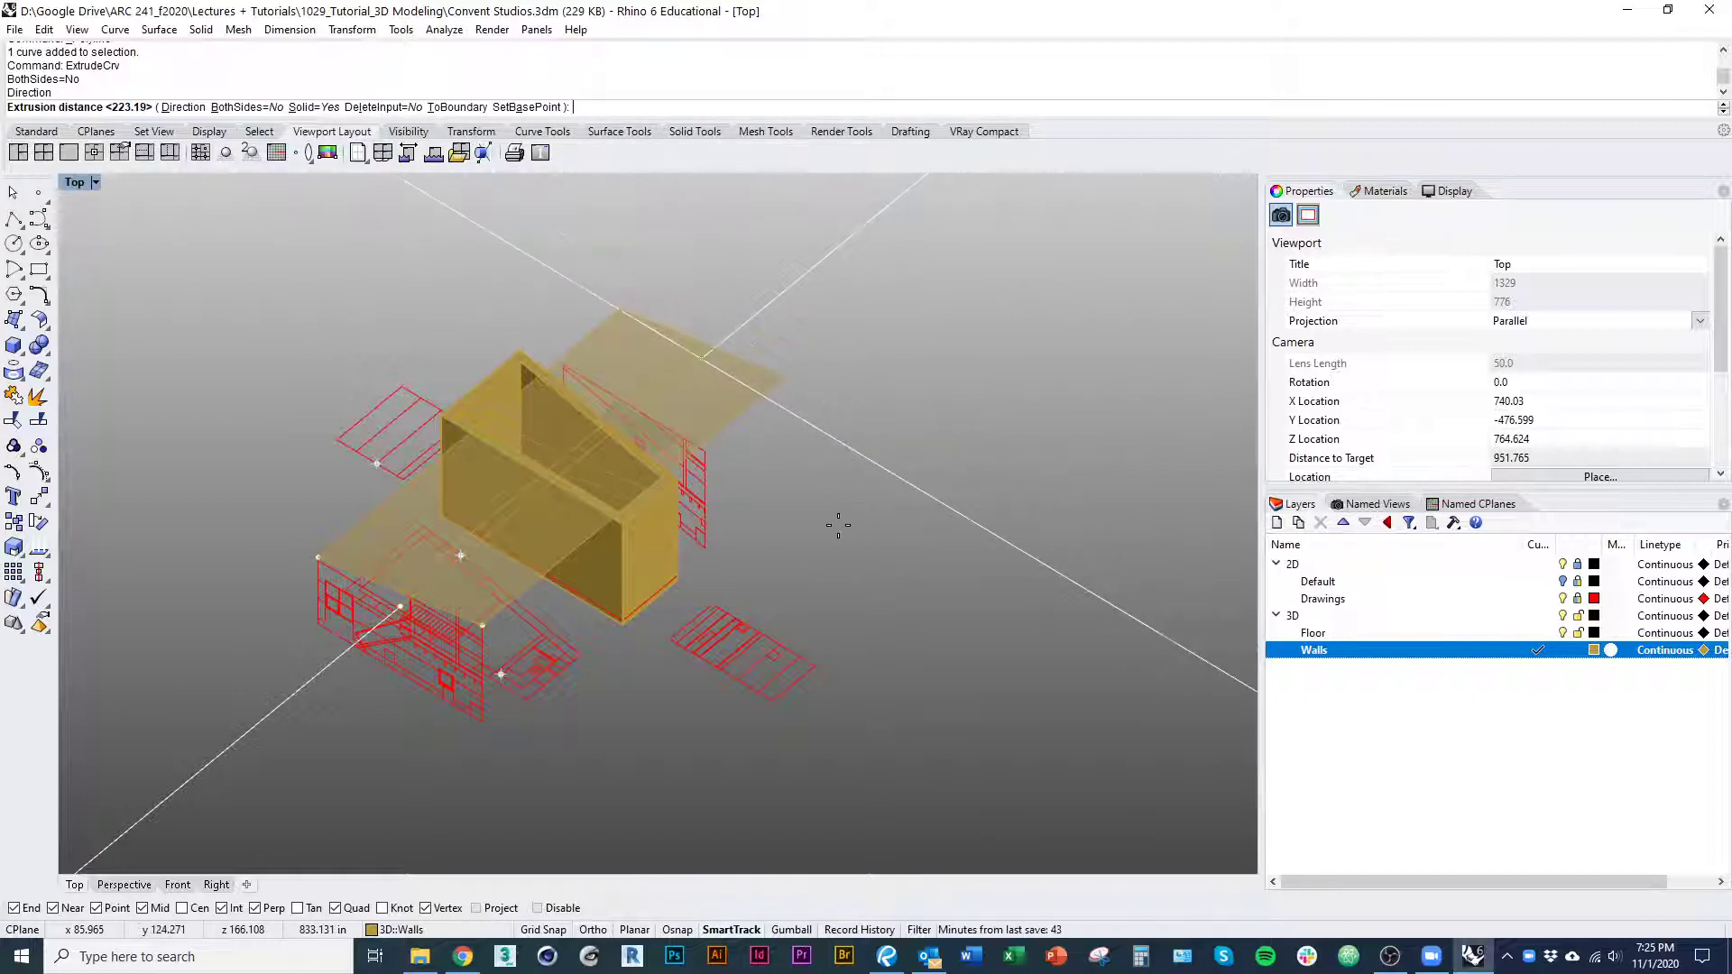
{"action": "left_click", "coordinate": [838, 525]}
Try to trim away the wall solid above the sloped roof surface, using that surface as the cutting object
{"action": "right_click_drag", "start_coordinate": [793, 580], "coordinate": [721, 541], "text": "ctrl+shift"}
{"action": "scroll", "coordinate": [685, 604], "scroll_direction": "up", "scroll_amount": 5}
{"action": "left_click", "coordinate": [379, 607]}
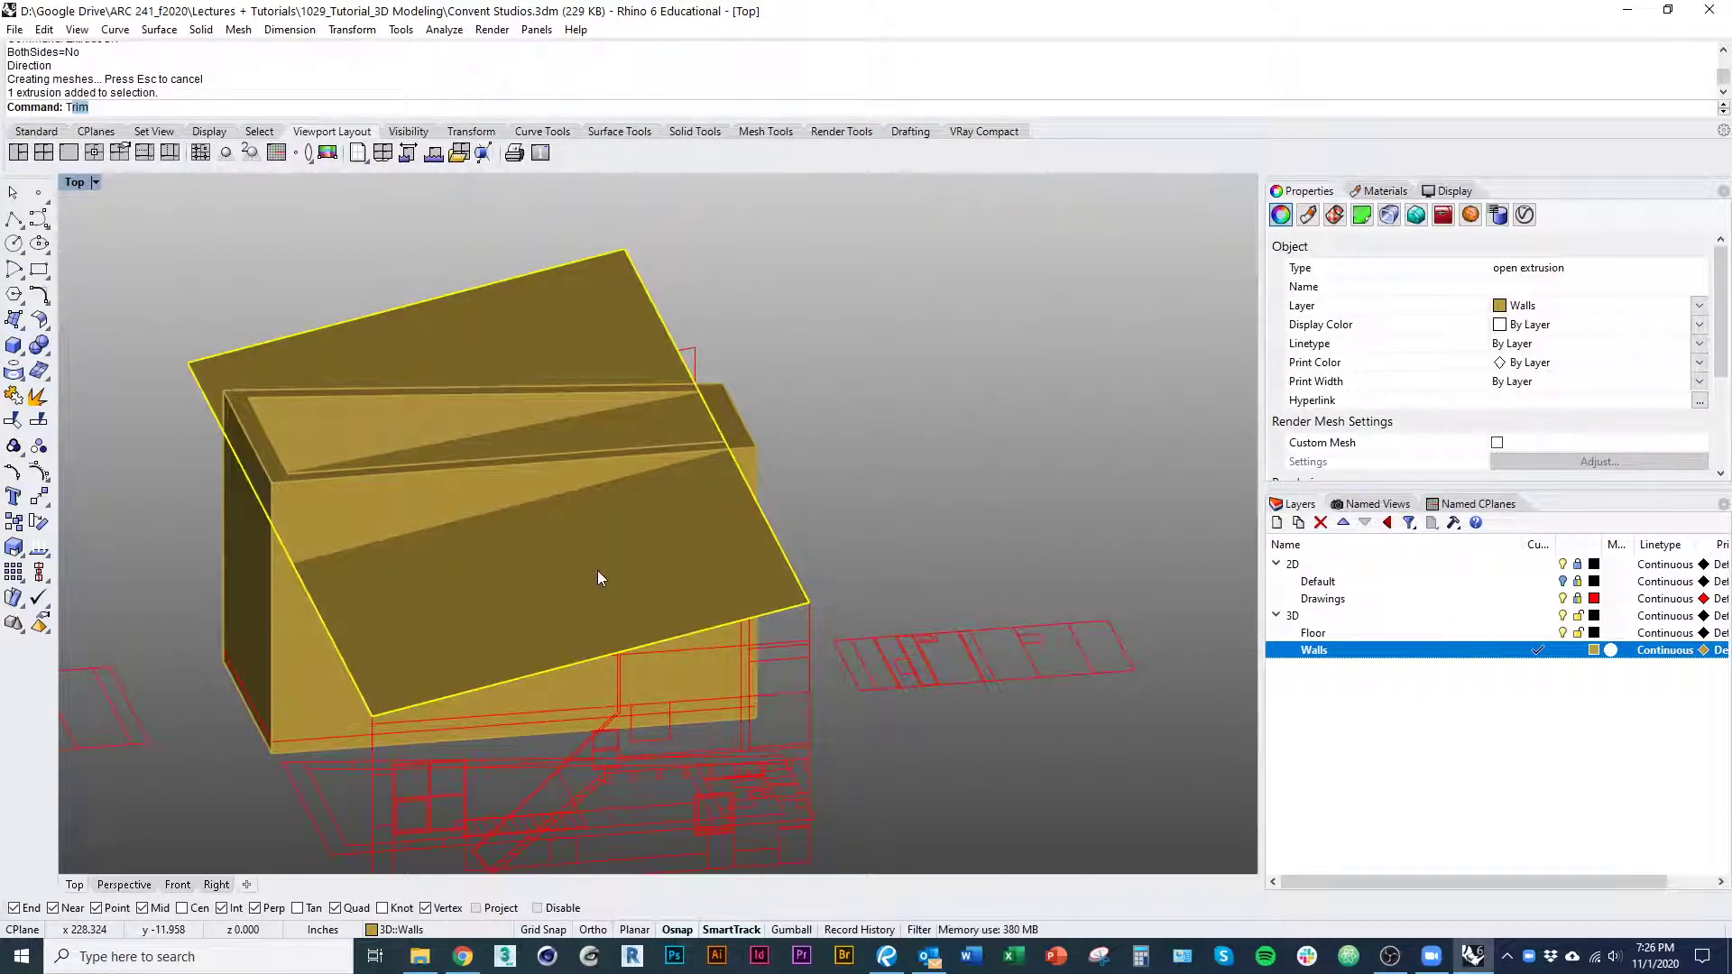
{"action": "key", "text": "Return"}
{"action": "left_click", "coordinate": [399, 500]}
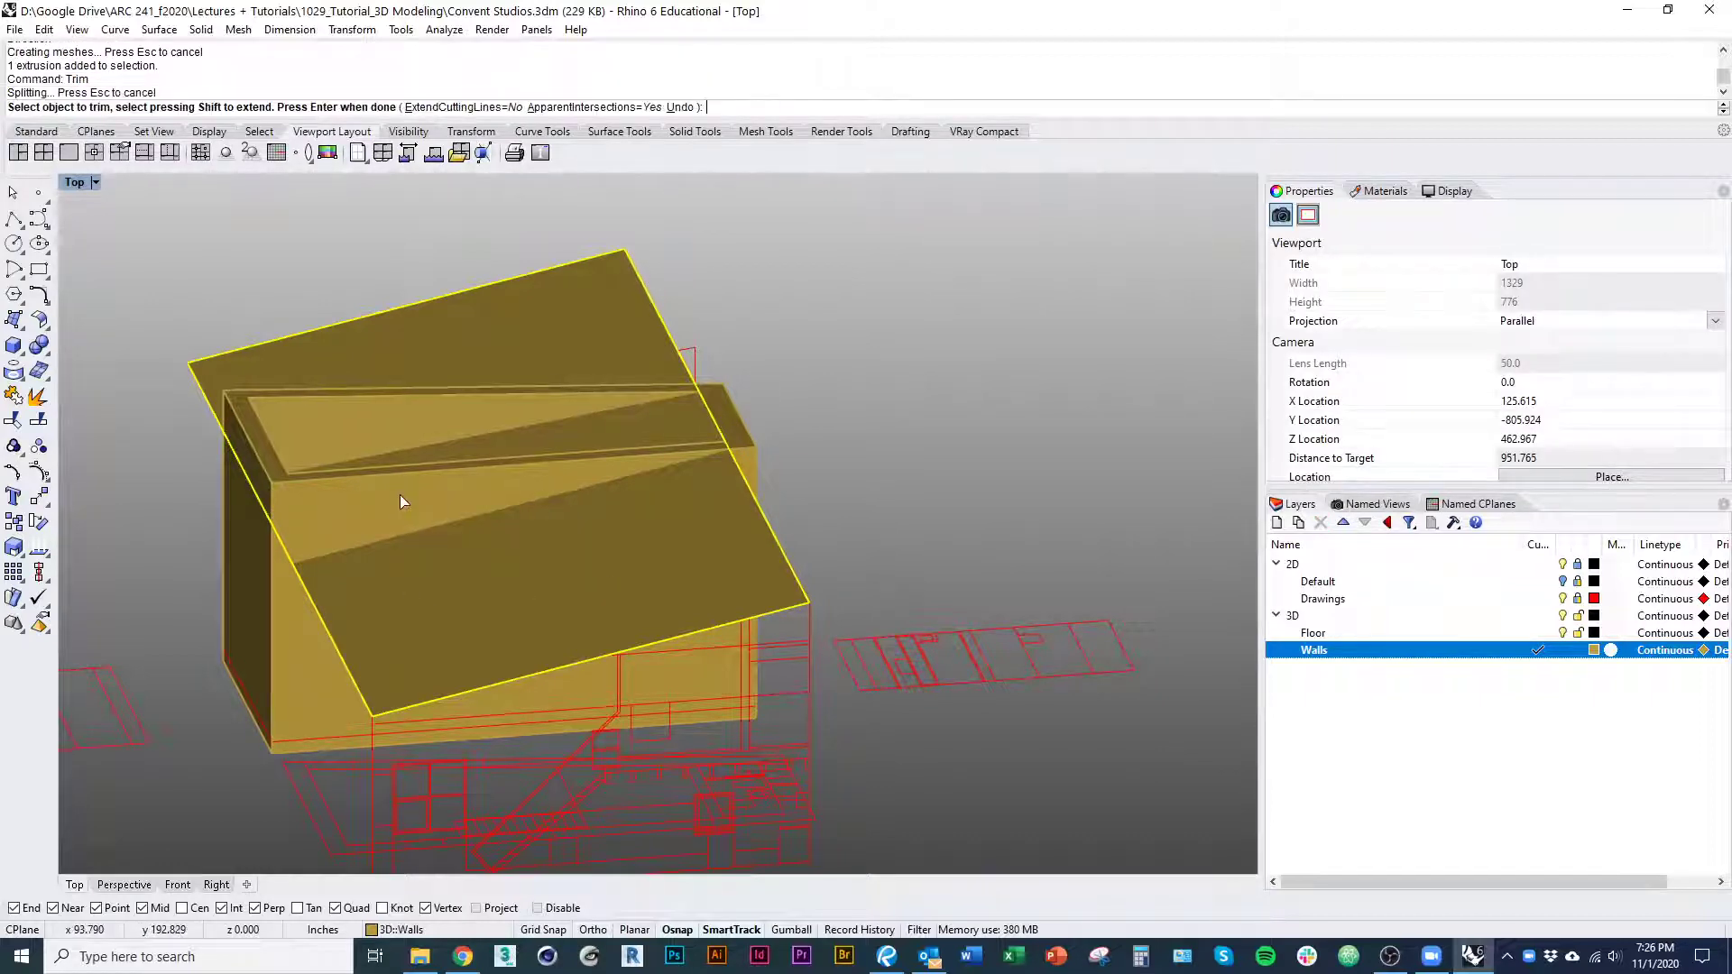
{"action": "left_click", "coordinate": [395, 497]}
{"action": "key", "text": "Return"}
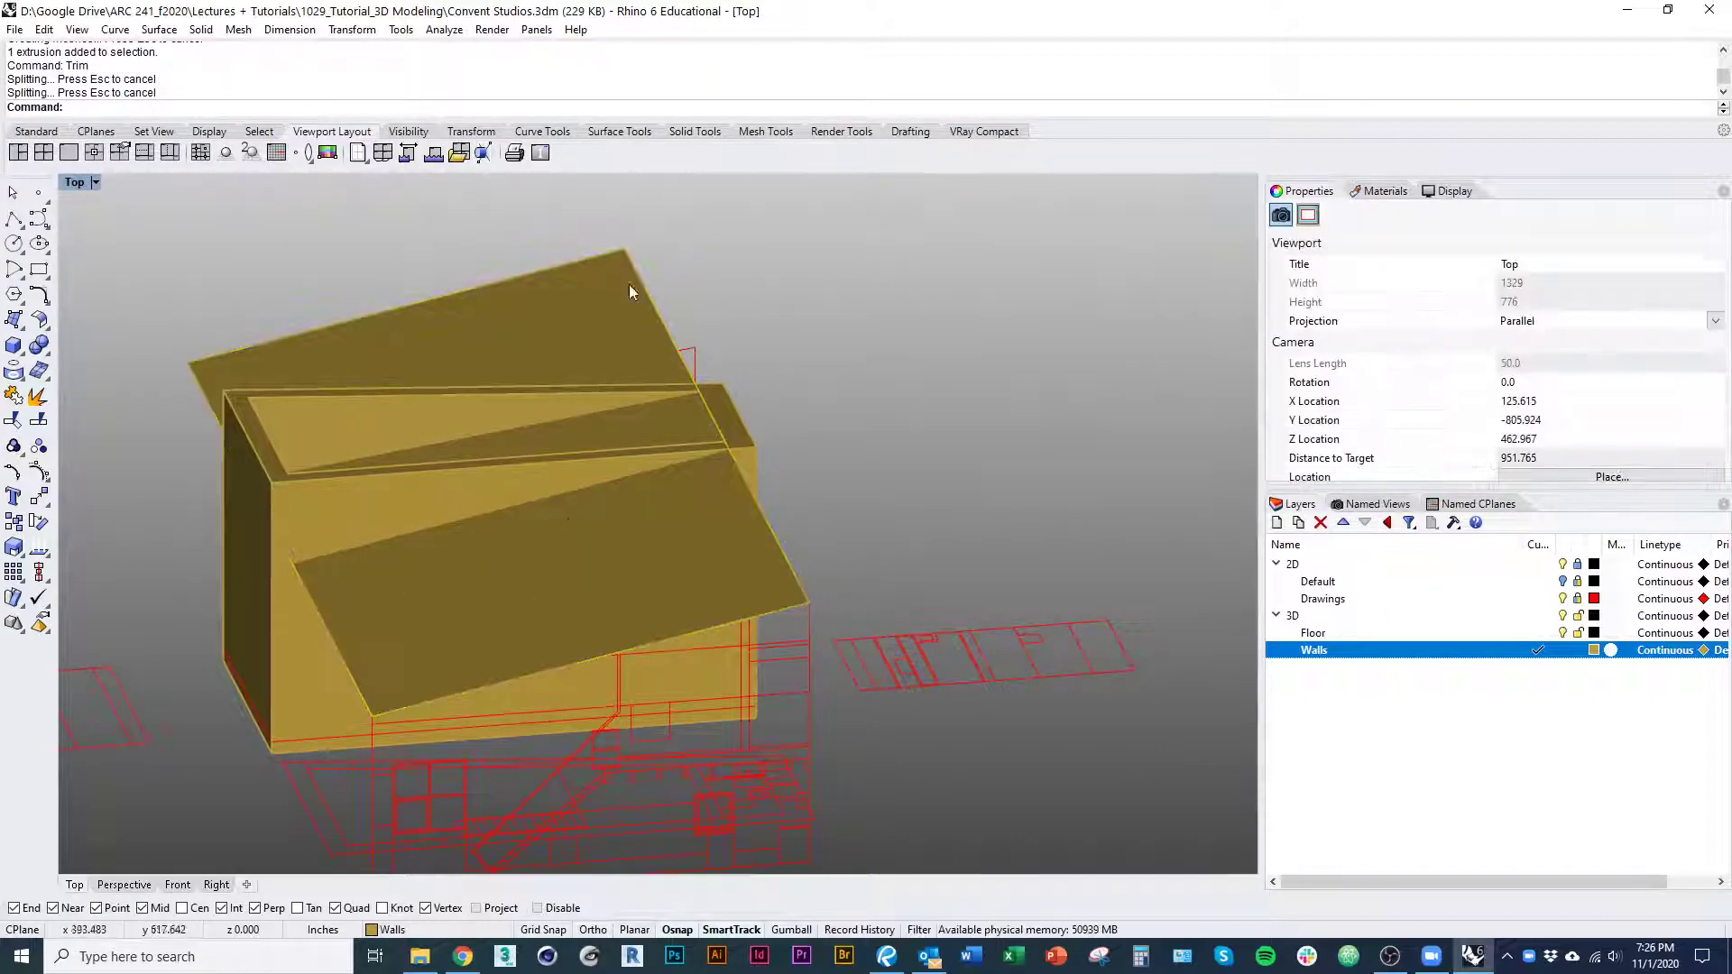
Widen the sloped roof surface along its slope with Scale1D from its edge midpoint, by a factor of about 1.42, past both wall ends
{"action": "left_click", "coordinate": [635, 539]}
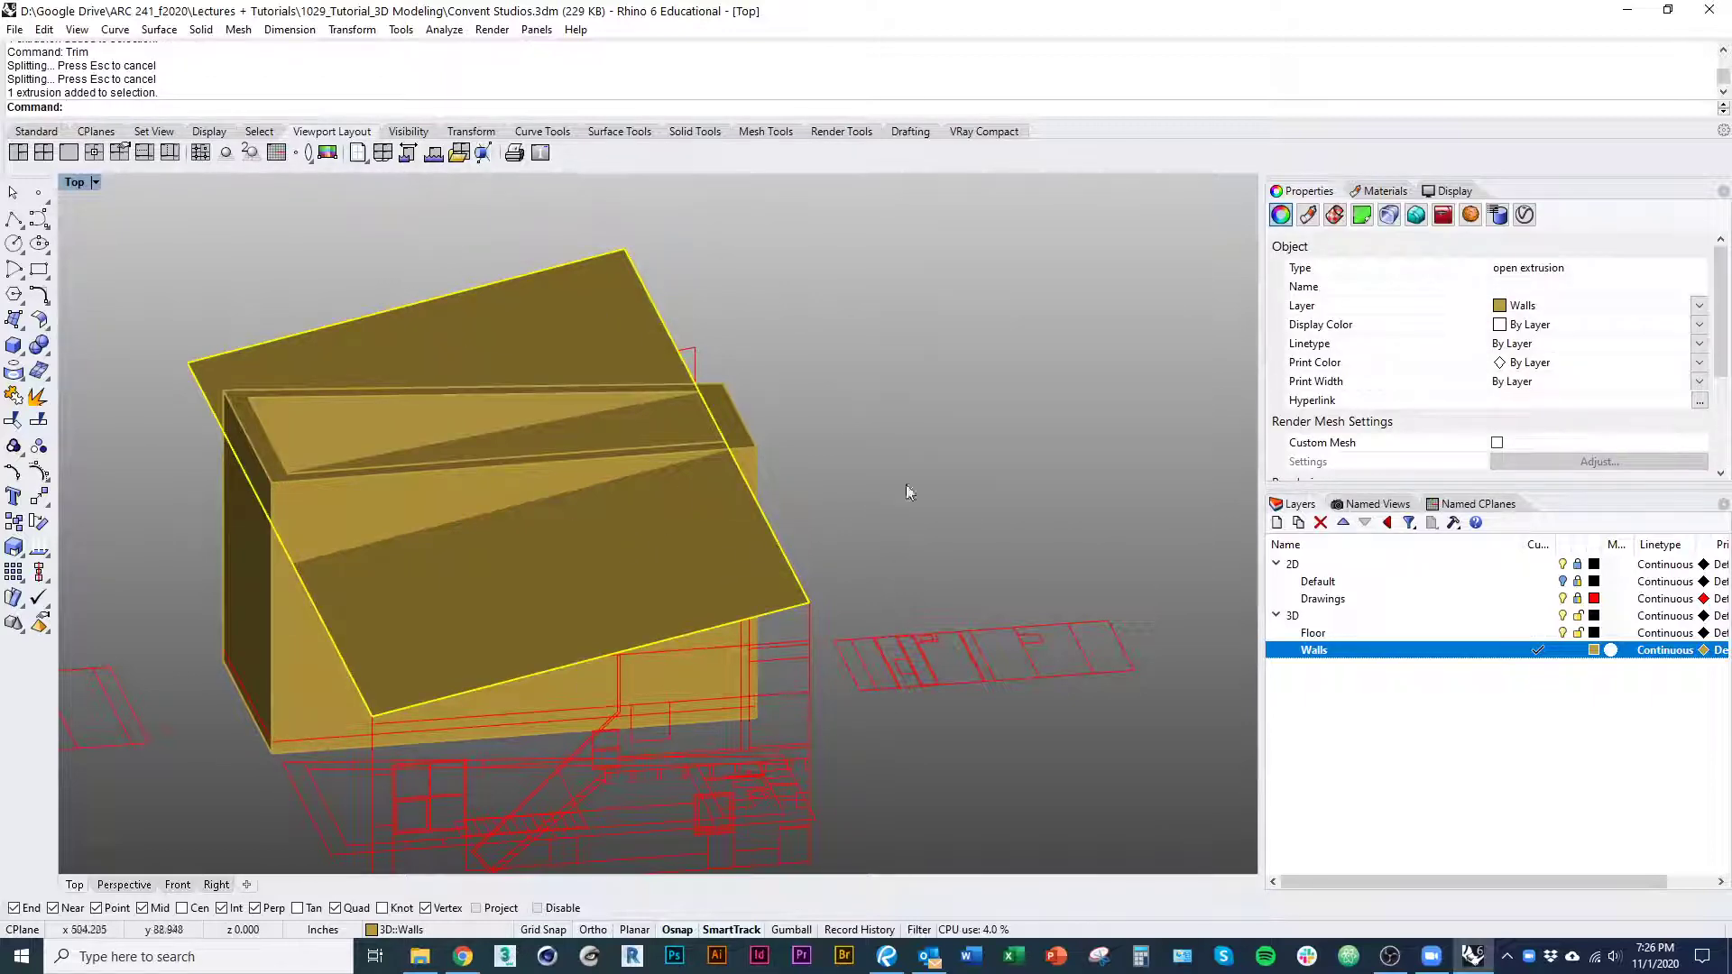
{"action": "right_click_drag", "start_coordinate": [394, 791], "coordinate": [460, 754]}
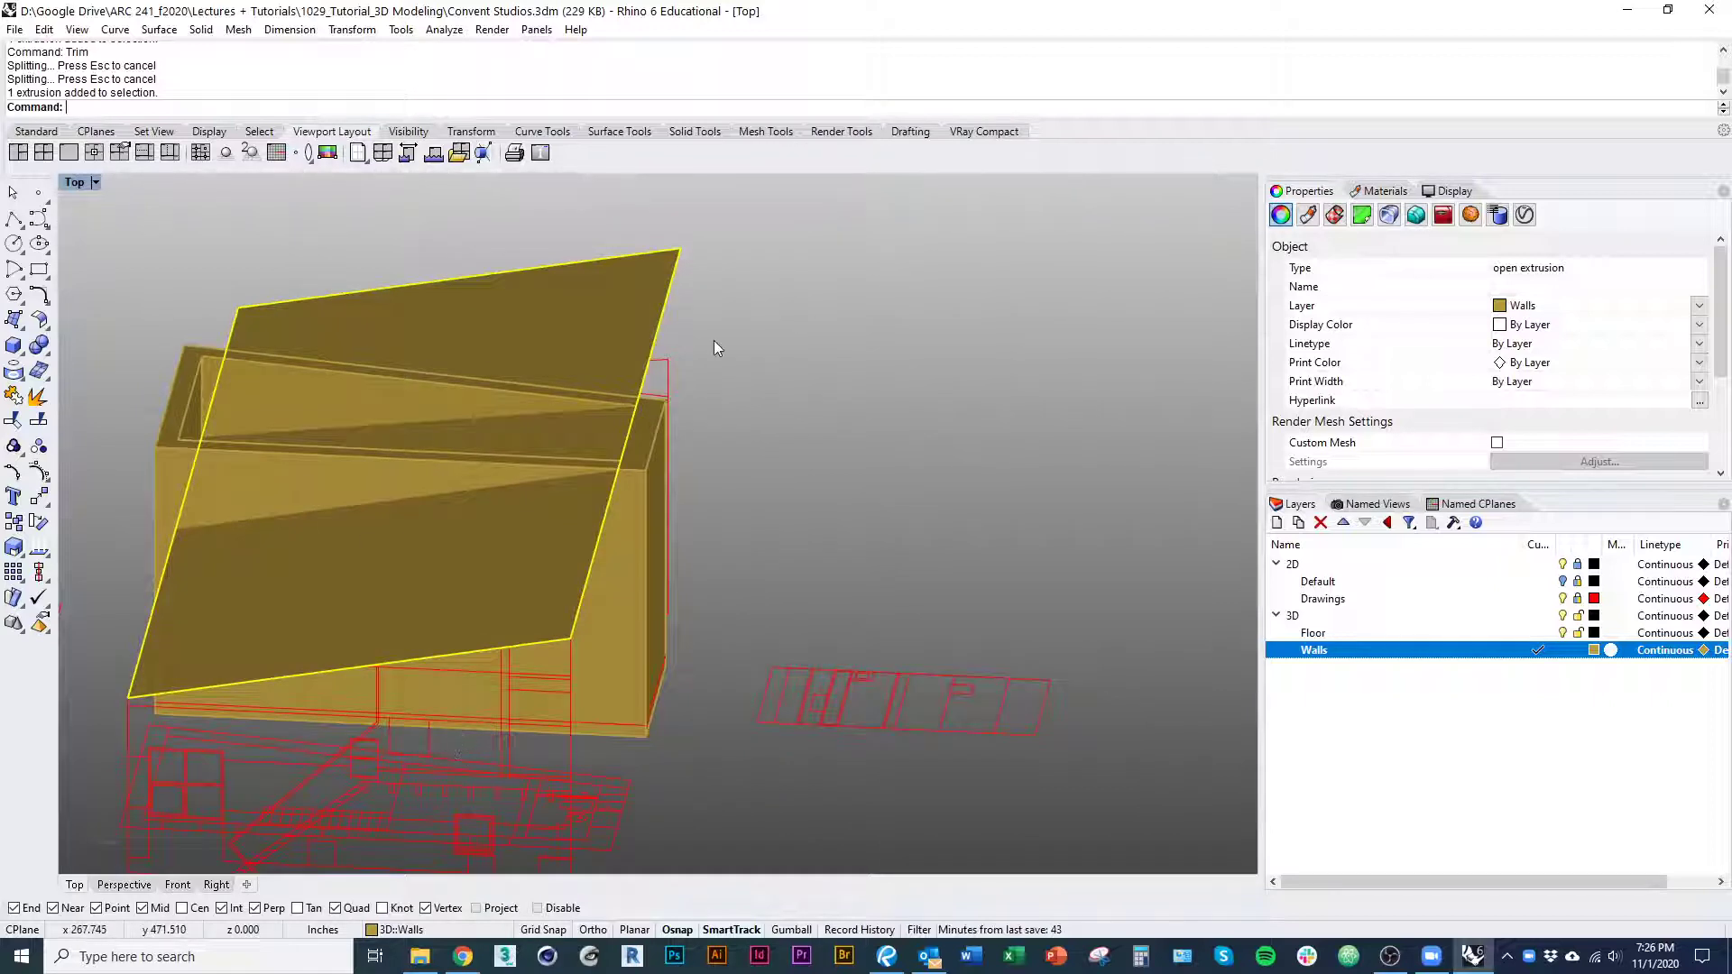
{"action": "type", "text": "le1D"}
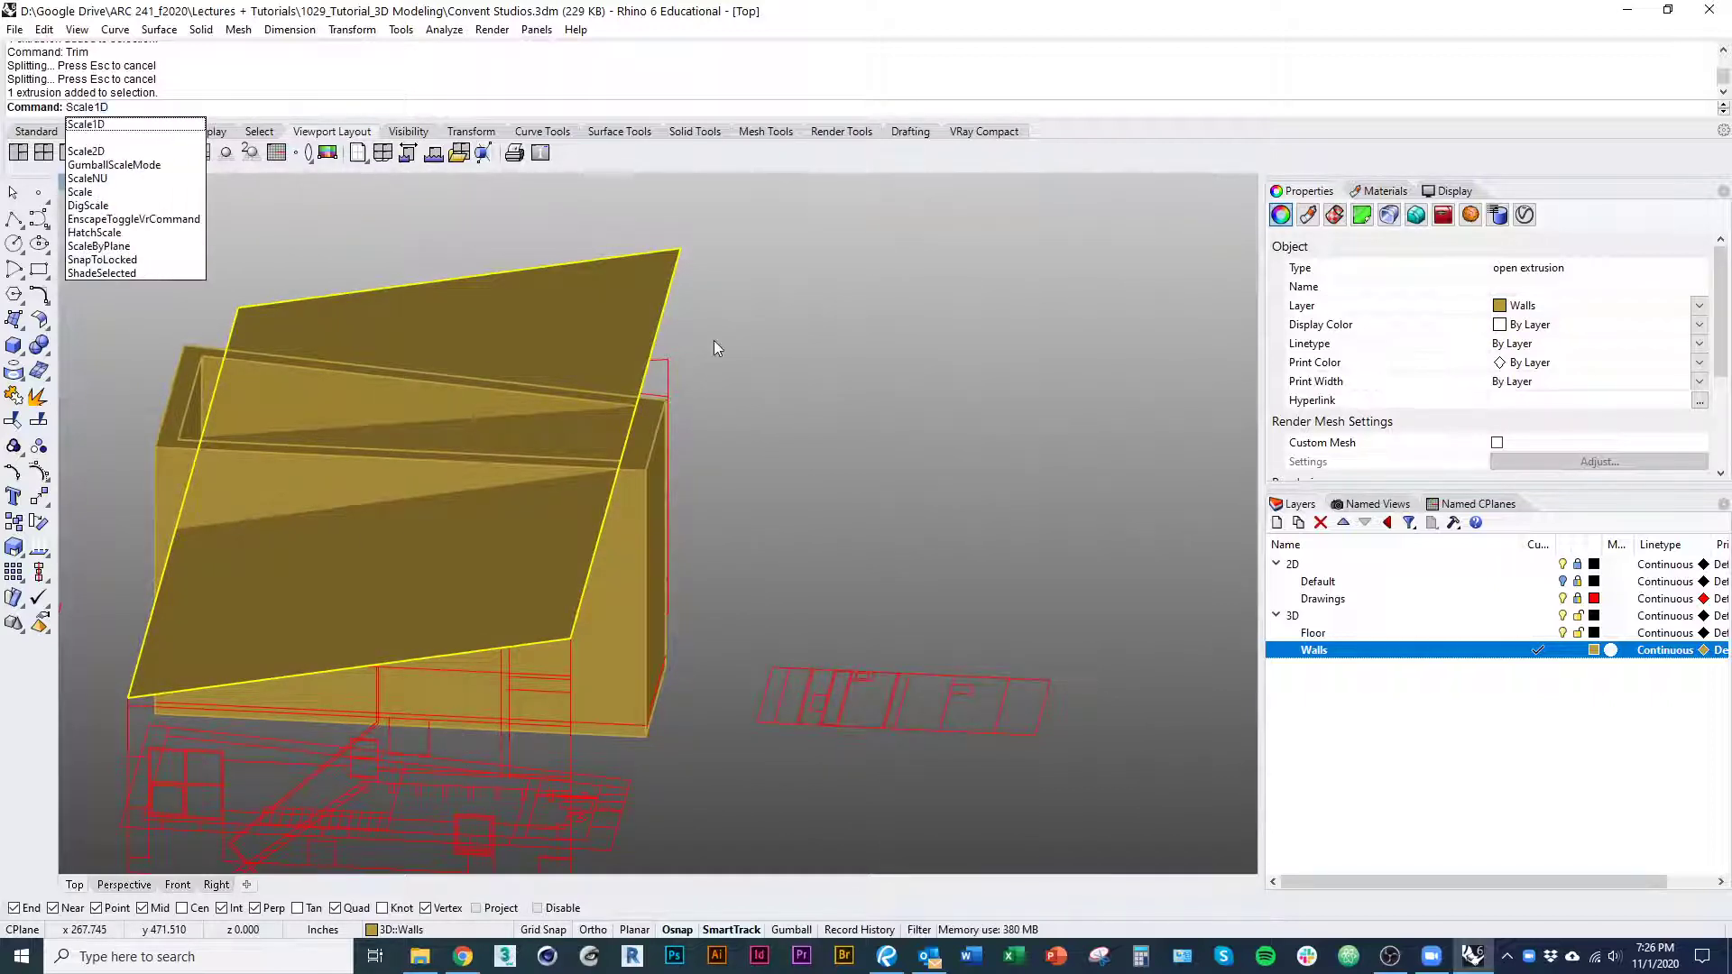
{"action": "key", "text": "Return"}
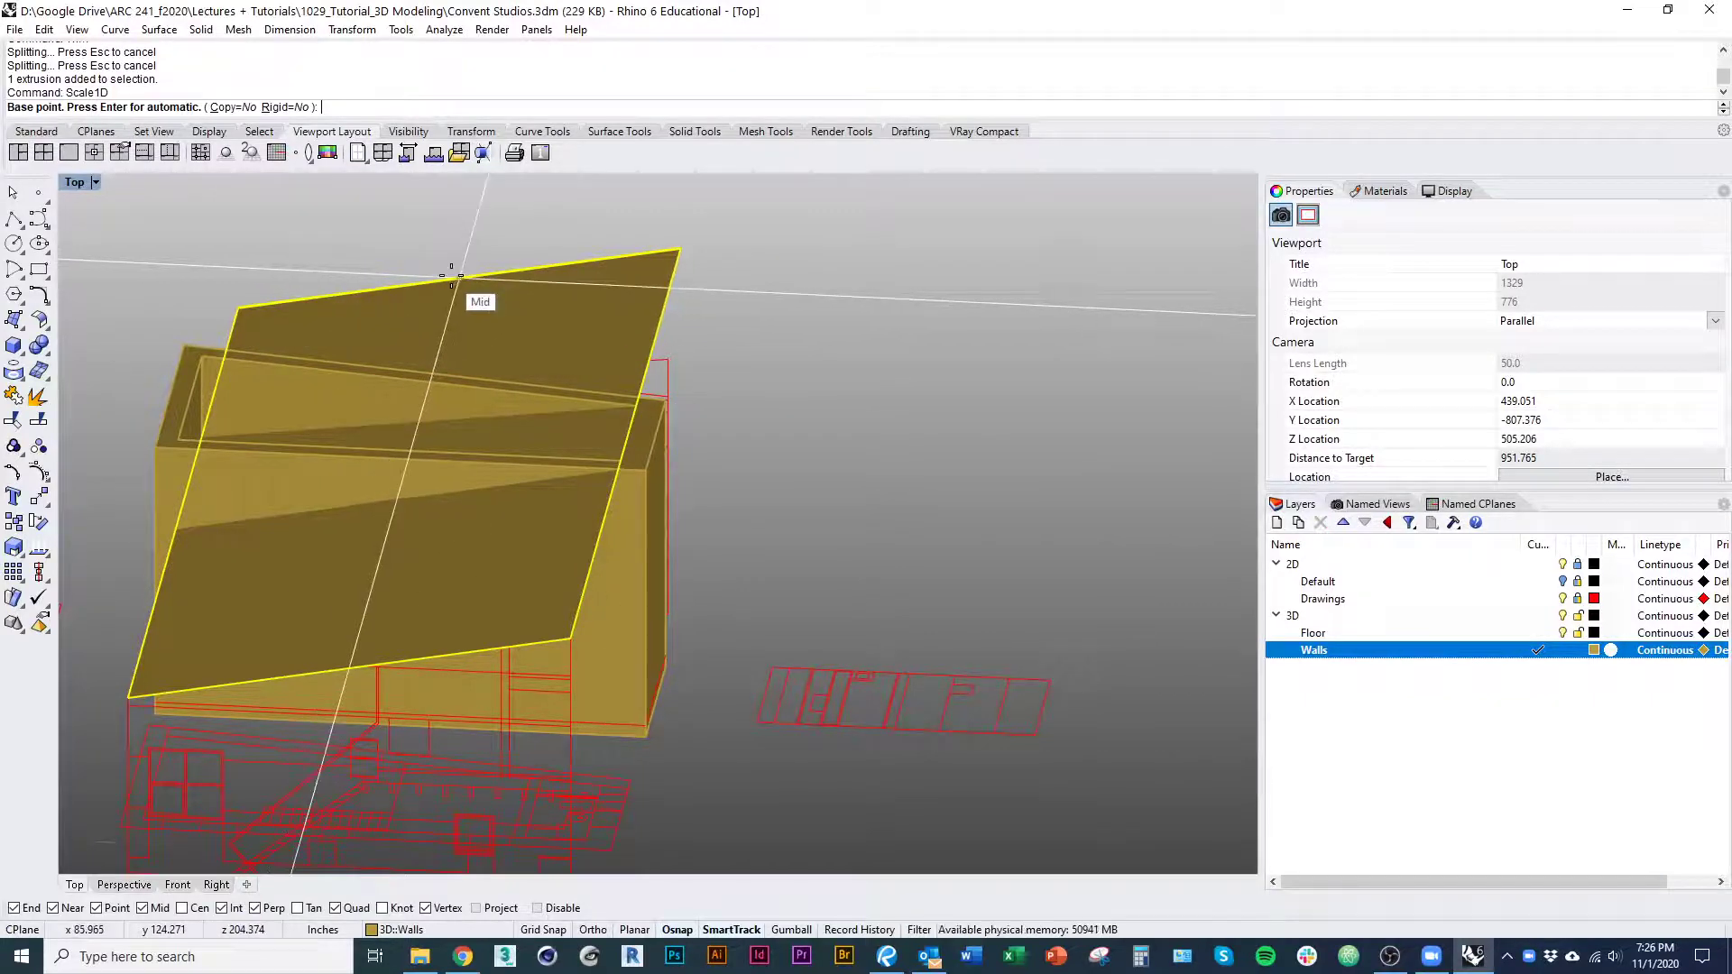
{"action": "key", "text": "Escape"}
{"action": "left_click", "coordinate": [352, 29]}
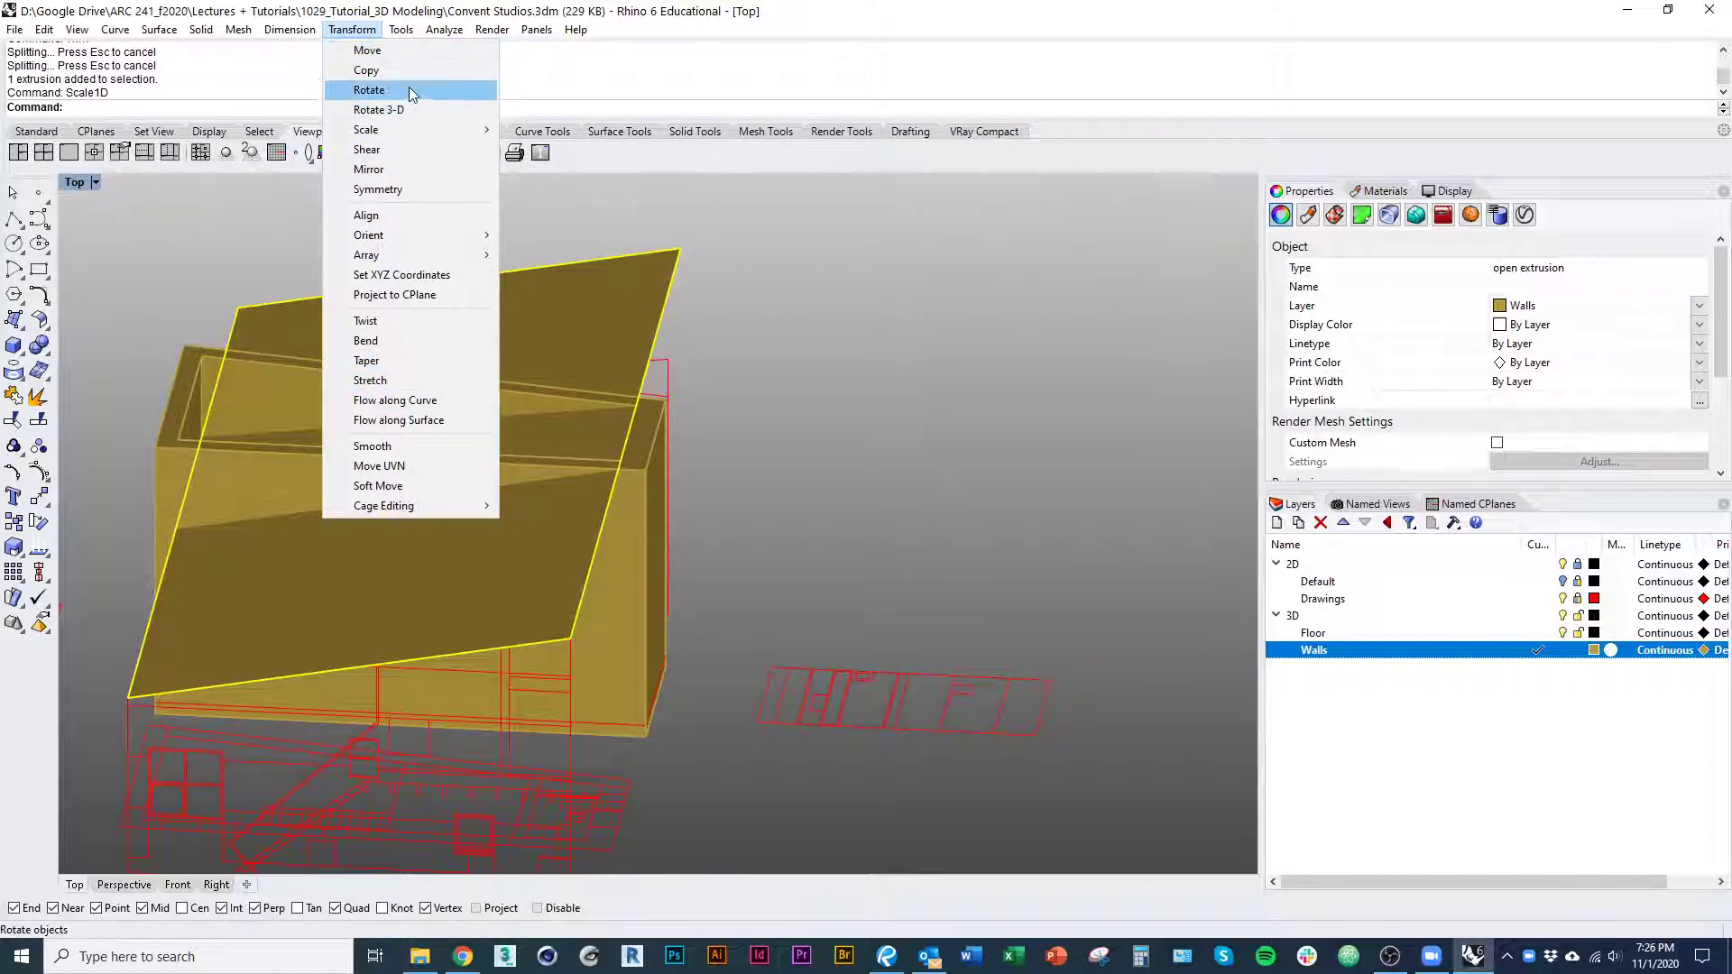
{"action": "mouse_move", "coordinate": [401, 140]}
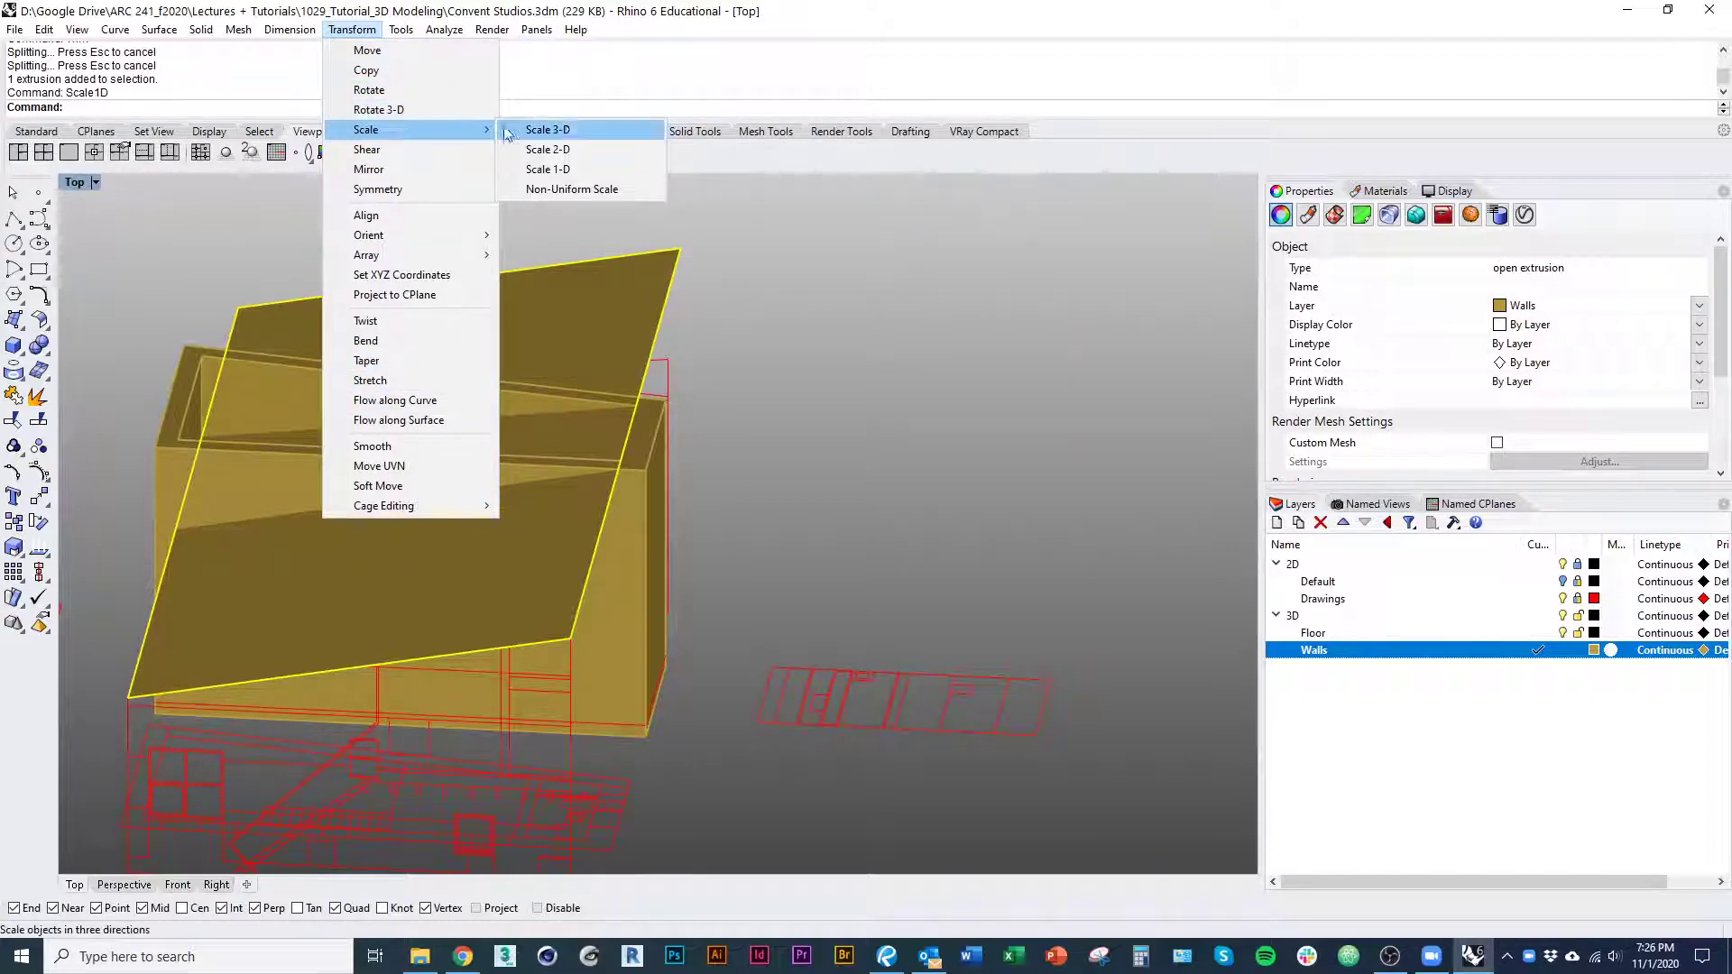
{"action": "left_click", "coordinate": [589, 170]}
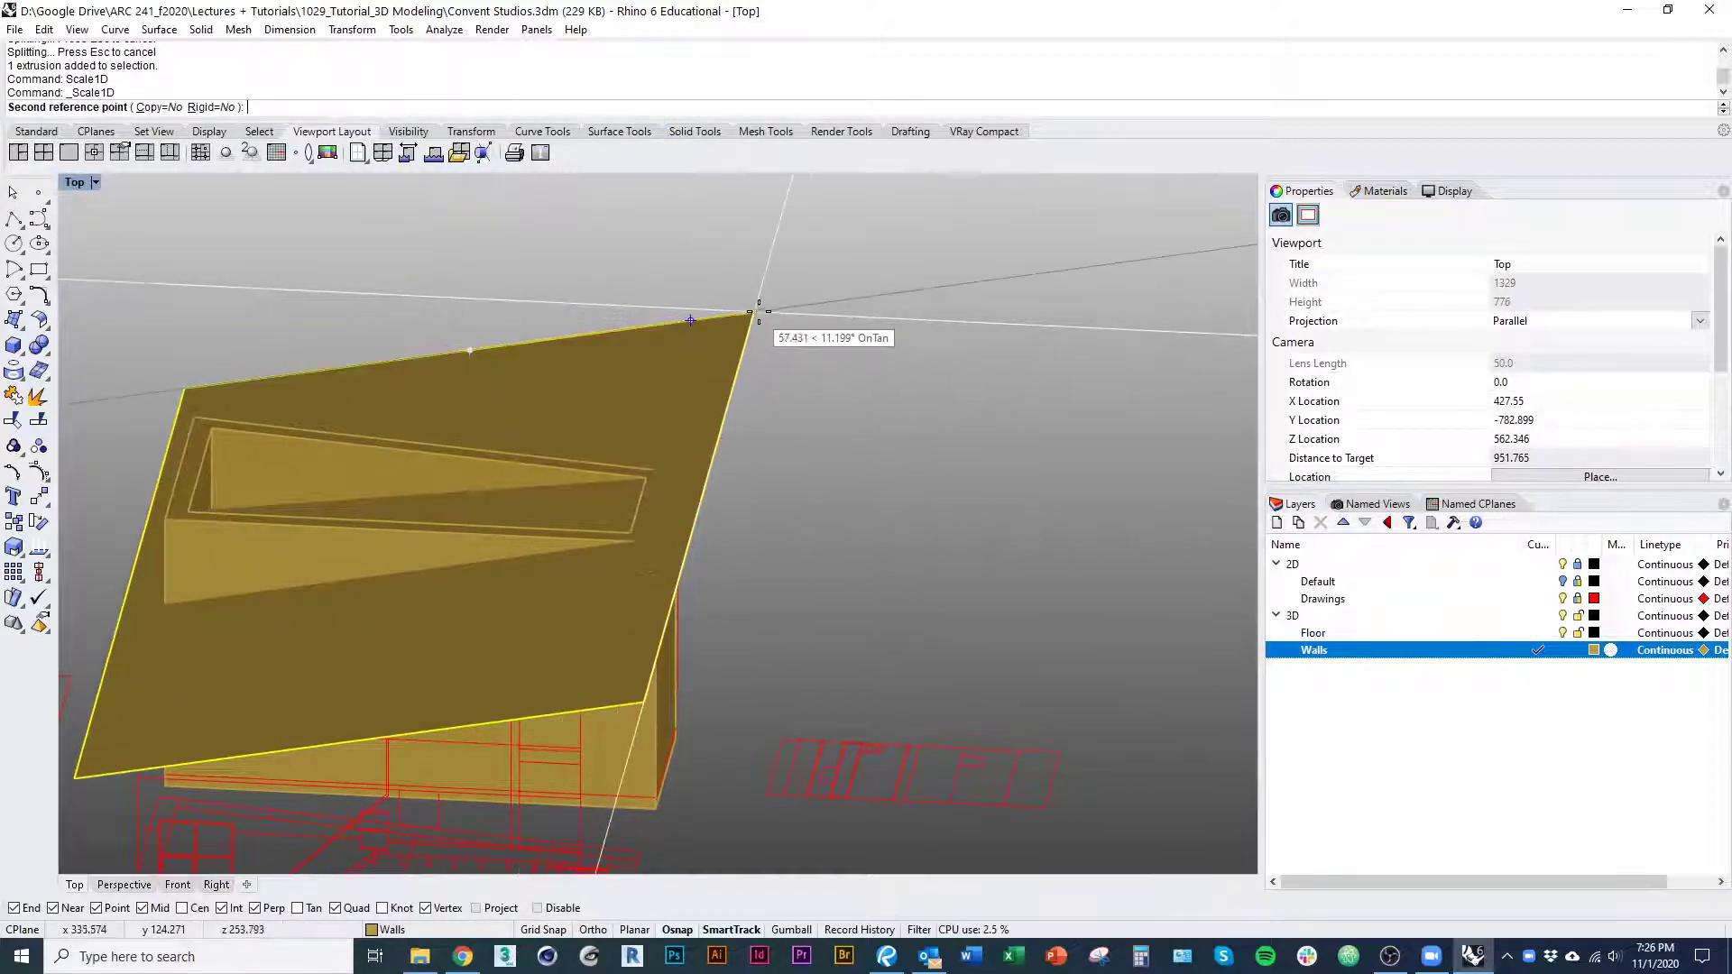
{"action": "left_click", "coordinate": [786, 314]}
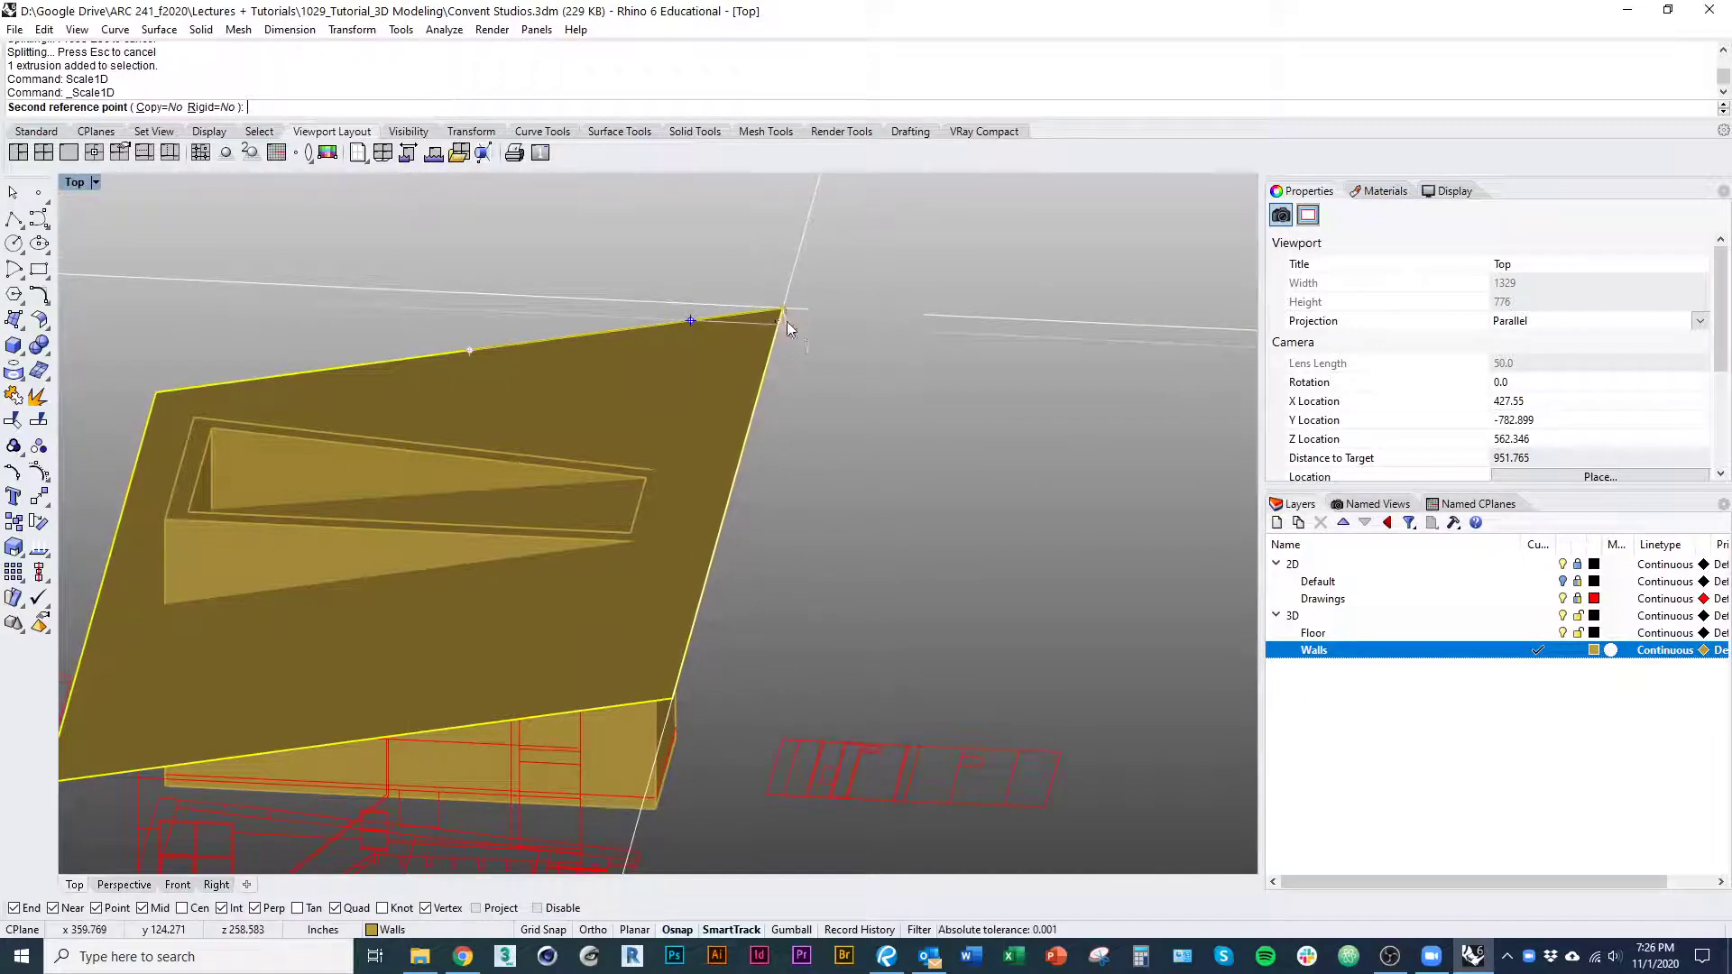
Try to stretch the wall solid vertically with Scale1D by a factor of about 1.06, and undo the scaling
{"action": "right_click_drag", "start_coordinate": [784, 568], "coordinate": [697, 496]}
{"action": "right_click_drag", "start_coordinate": [613, 798], "coordinate": [597, 683]}
{"action": "left_click", "coordinate": [597, 682]}
{"action": "right_click_drag", "start_coordinate": [763, 722], "coordinate": [582, 560]}
{"action": "key", "text": "Escape"}
{"action": "scroll", "coordinate": [679, 467], "scroll_direction": "up", "scroll_amount": 5}
{"action": "scroll", "coordinate": [609, 494], "scroll_direction": "down", "scroll_amount": 7}
{"action": "left_click", "coordinate": [582, 561]}
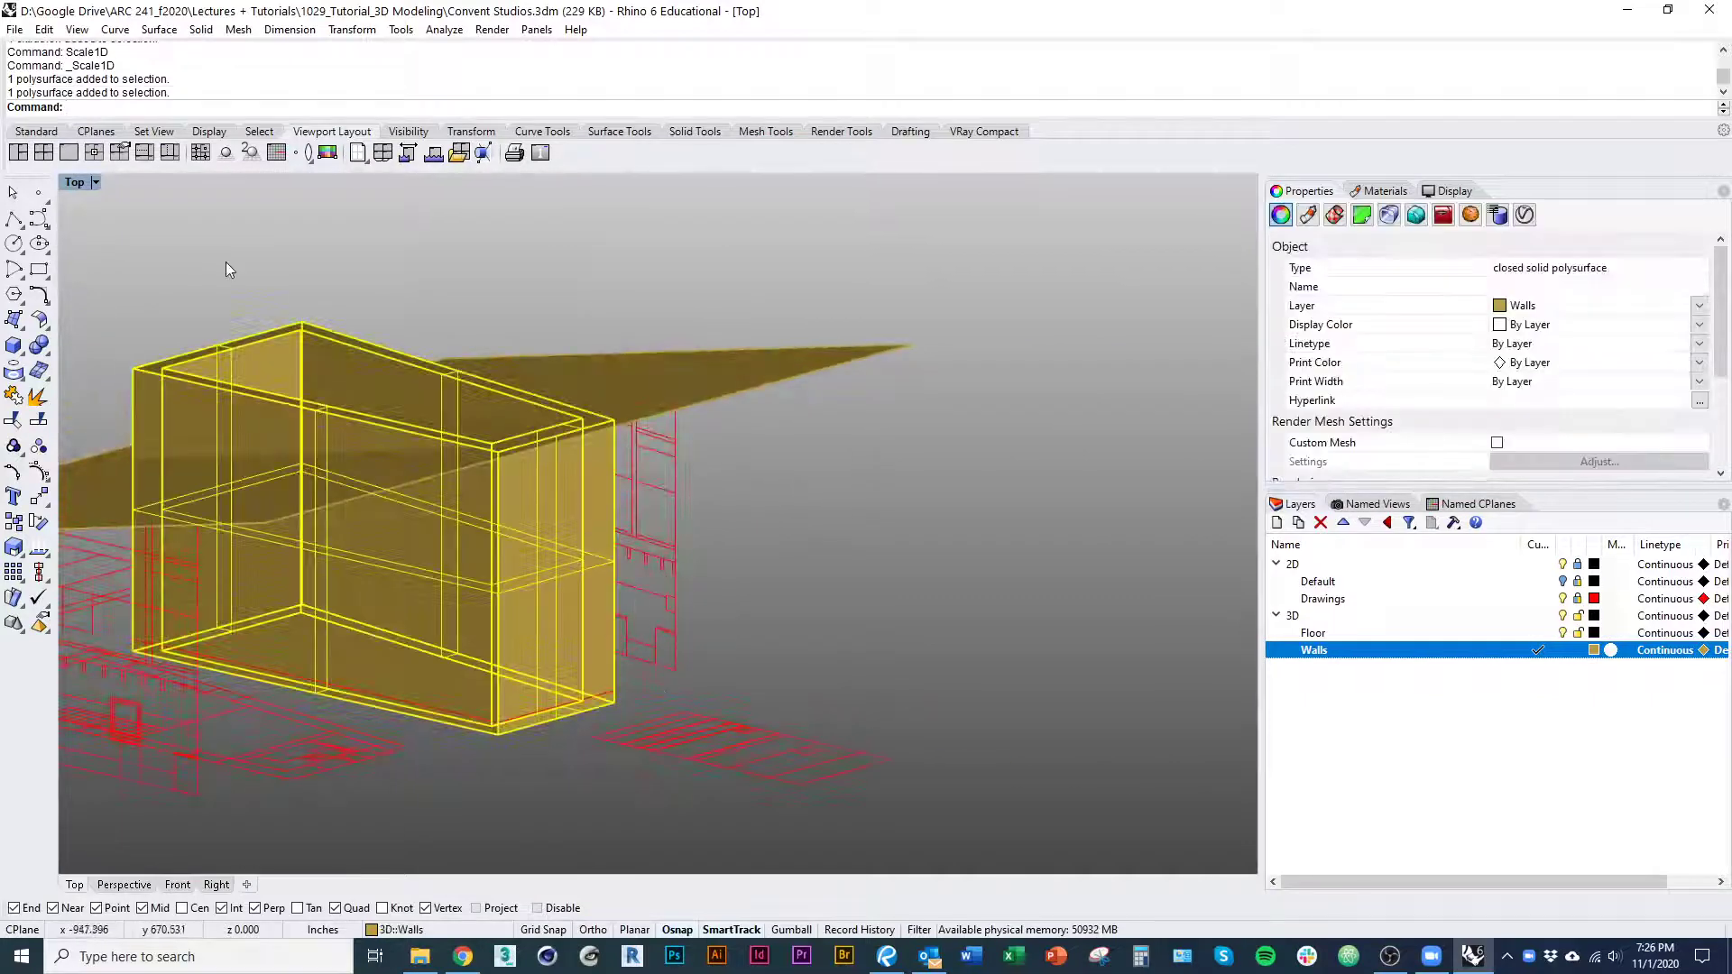
{"action": "key", "text": "Return"}
{"action": "scroll", "coordinate": [631, 442], "scroll_direction": "up", "scroll_amount": 5}
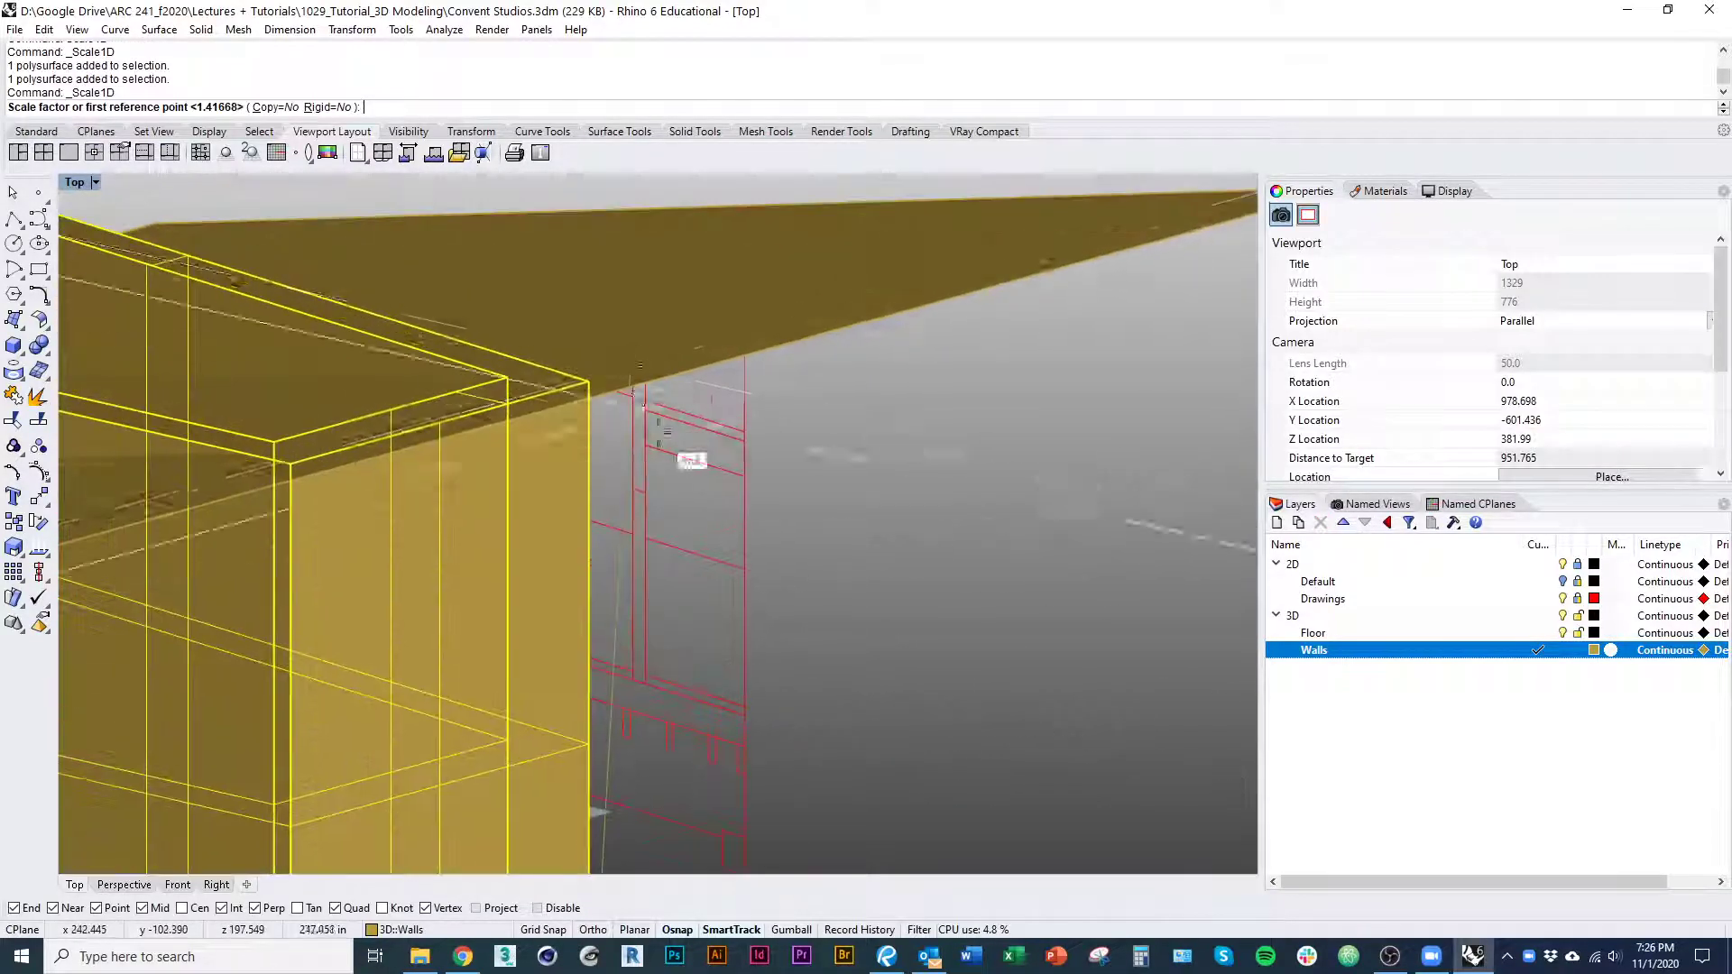
{"action": "right_click_drag", "start_coordinate": [663, 433], "coordinate": [658, 380]}
{"action": "left_click", "coordinate": [592, 357]}
{"action": "left_click", "coordinate": [611, 311]}
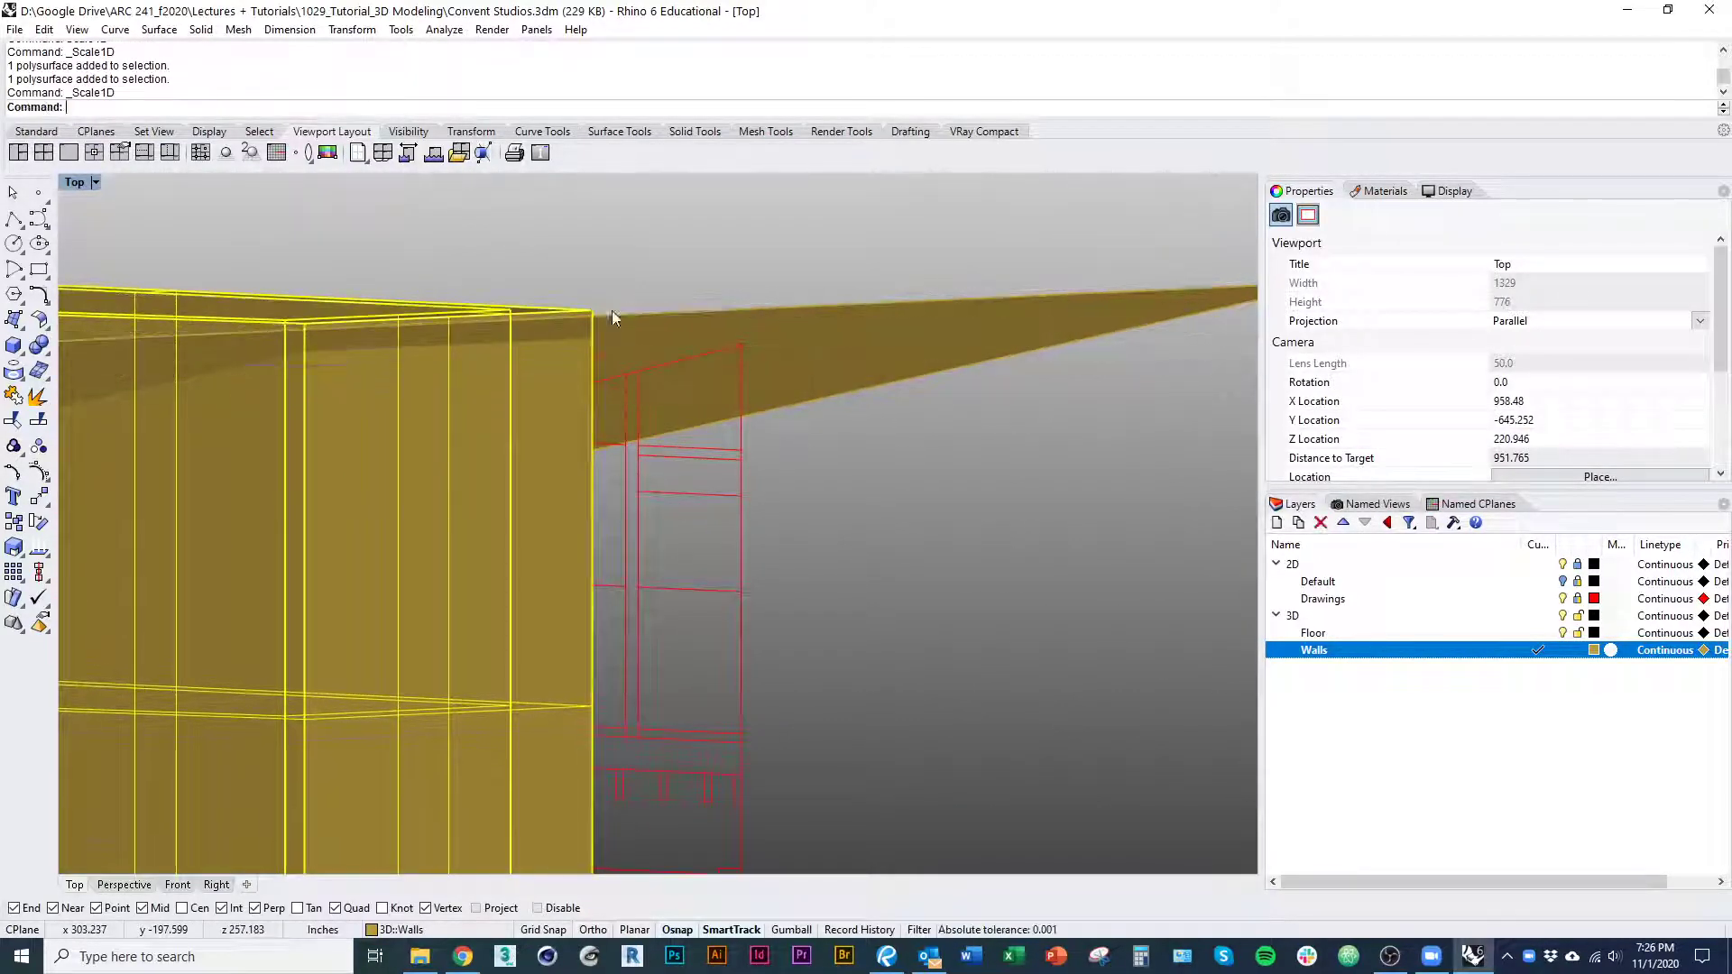
{"action": "right_click_drag", "start_coordinate": [612, 310], "coordinate": [678, 527]}
{"action": "key", "text": "Escape"}
{"action": "key", "text": "ctrl+z"}
Stretch the wall solid upward with Scale1D, using its bottom outer corner as the base point and reference points along the vertical edge
{"action": "scroll", "coordinate": [666, 636], "scroll_direction": "up", "scroll_amount": 7}
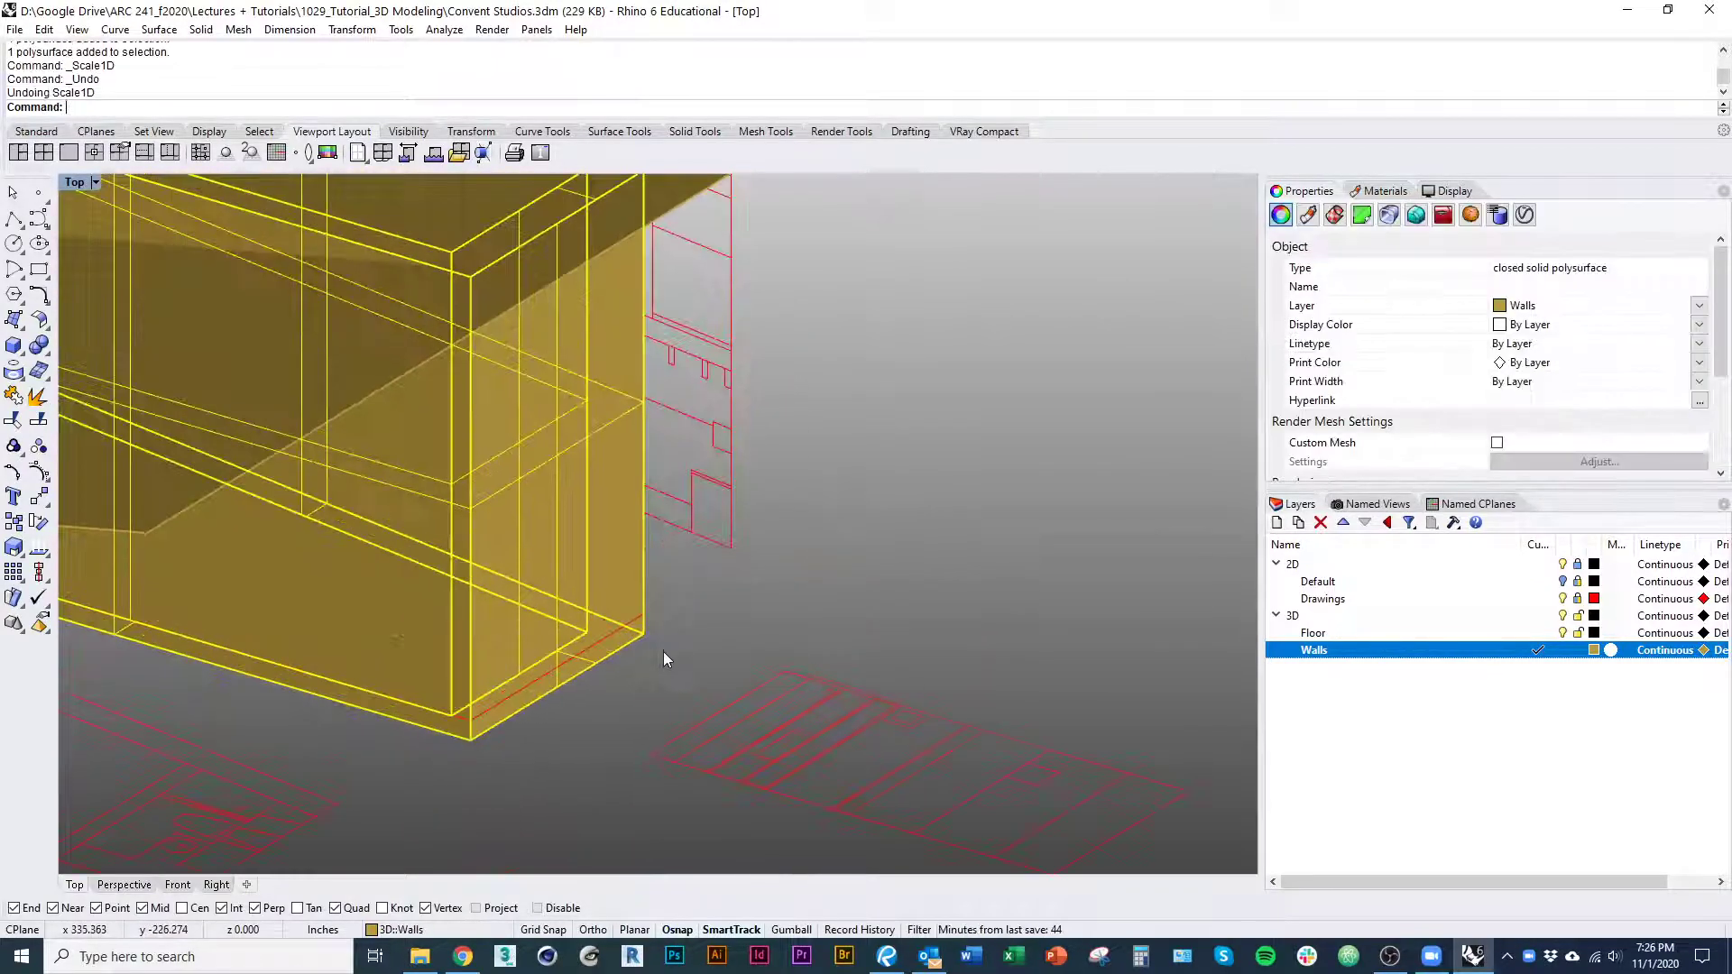
{"action": "key", "text": "Return"}
{"action": "left_click", "coordinate": [644, 635]}
{"action": "scroll", "coordinate": [651, 602], "scroll_direction": "up", "scroll_amount": 9}
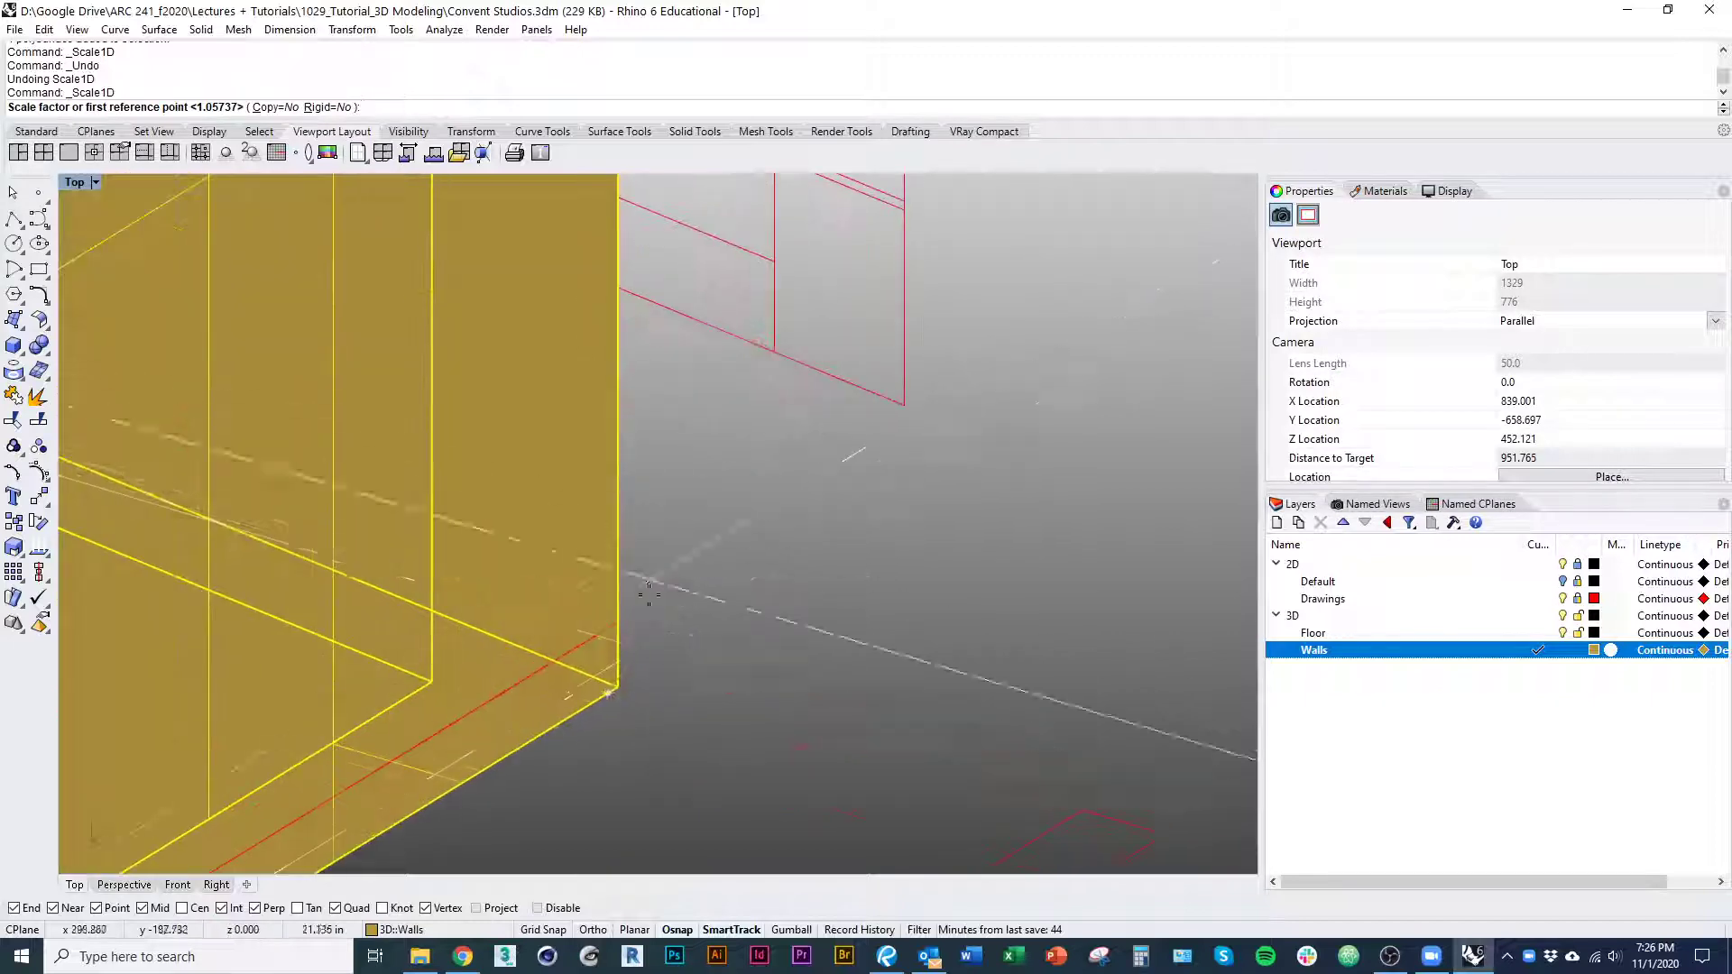
{"action": "key", "text": "Escape"}
{"action": "key", "text": "Return"}
{"action": "left_click", "coordinate": [619, 688]}
{"action": "scroll", "coordinate": [687, 591], "scroll_direction": "down", "scroll_amount": 10}
{"action": "right_click_drag", "start_coordinate": [672, 516], "coordinate": [589, 494], "text": "shift"}
{"action": "left_click", "coordinate": [578, 435]}
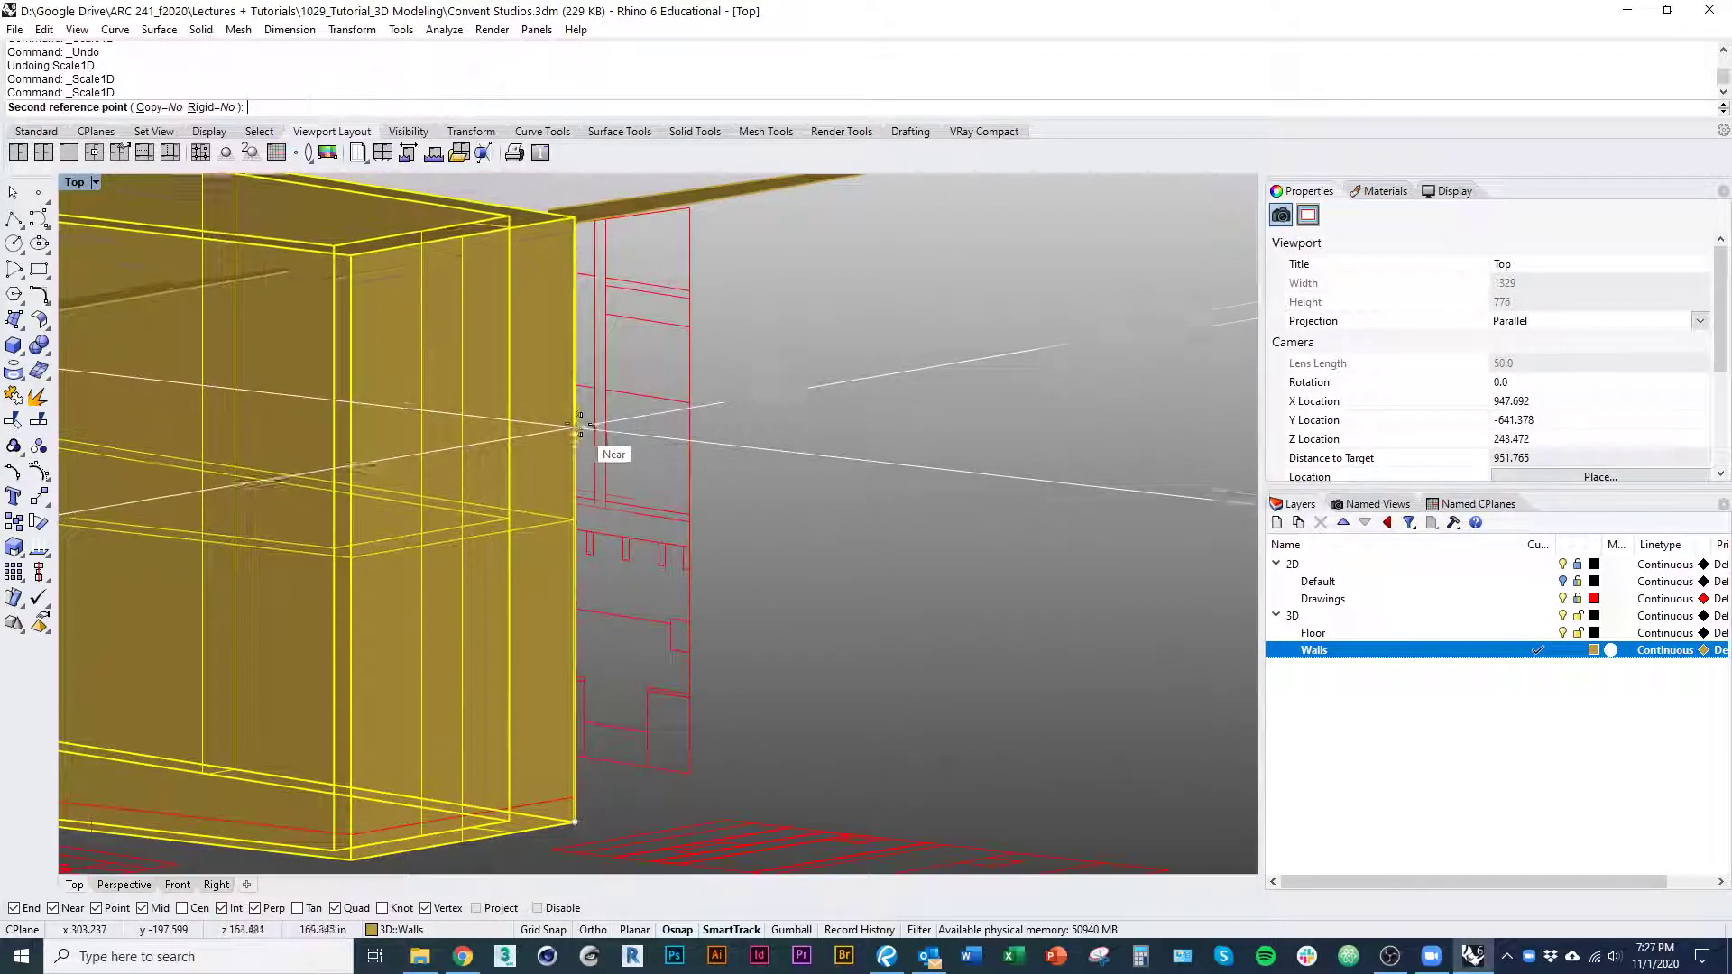
{"action": "left_click", "coordinate": [579, 418]}
{"action": "scroll", "coordinate": [589, 417], "scroll_direction": "down", "scroll_amount": 9}
{"action": "right_click_drag", "start_coordinate": [590, 433], "coordinate": [598, 620]}
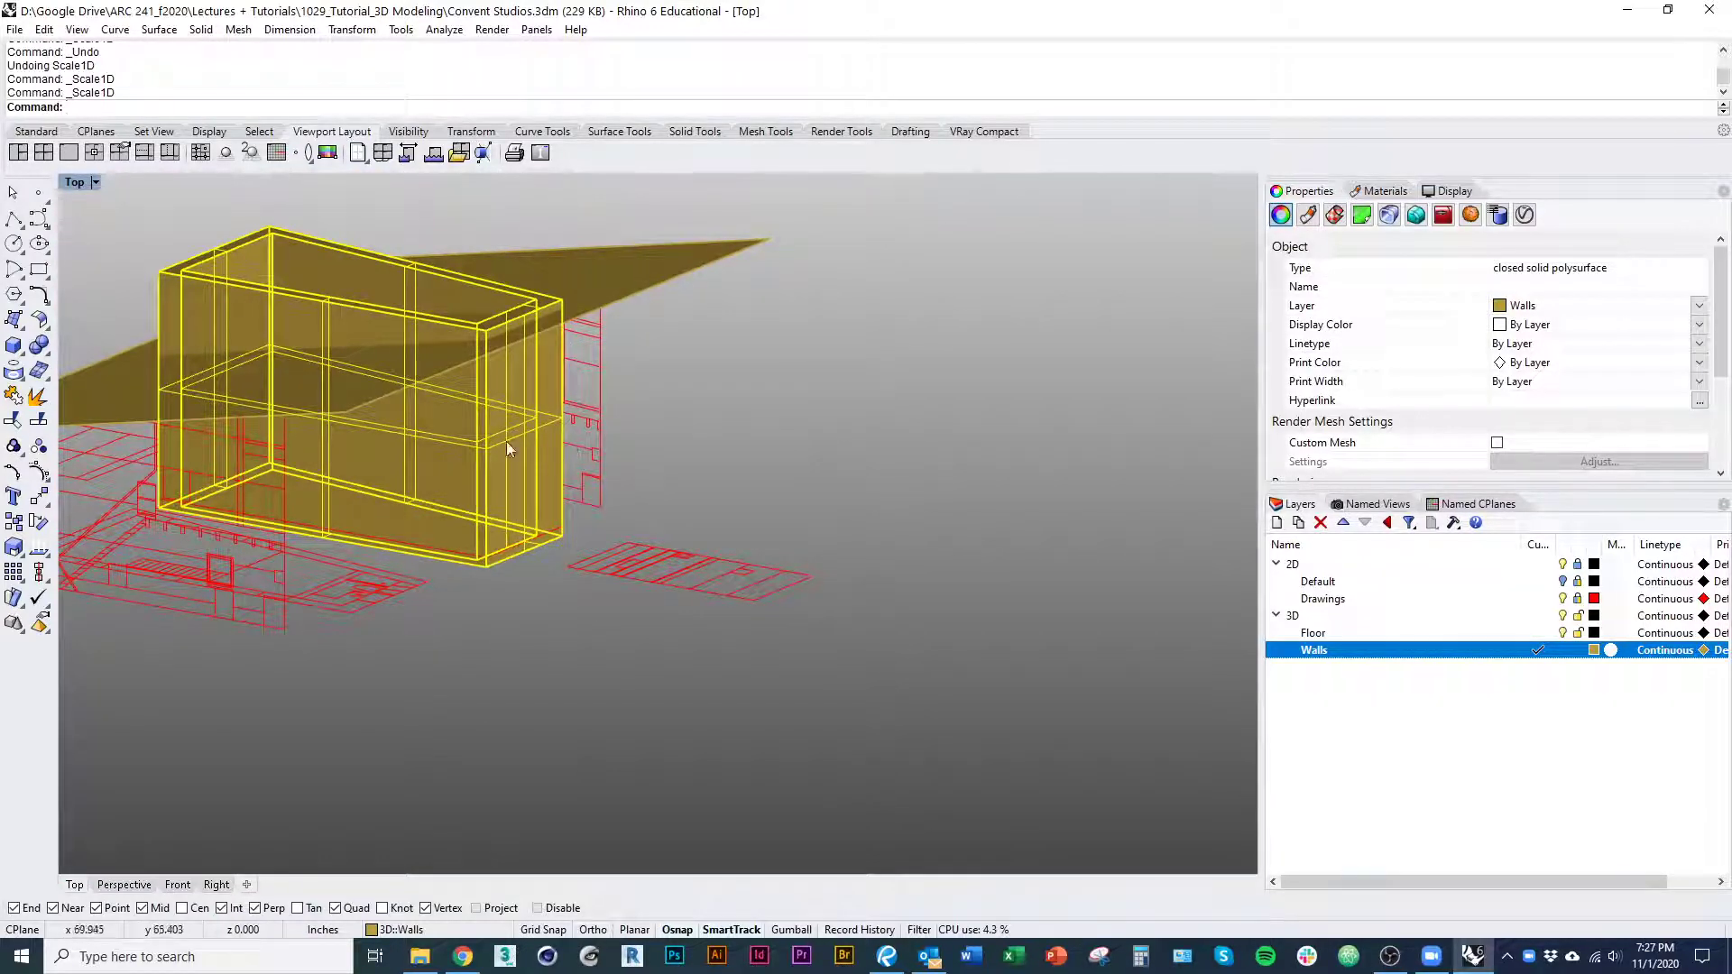
Trim away the part of the wall solid above the sloped roof surface, using that surface as the cutting object
{"action": "right_click_drag", "start_coordinate": [487, 408], "coordinate": [454, 555], "text": "shift"}
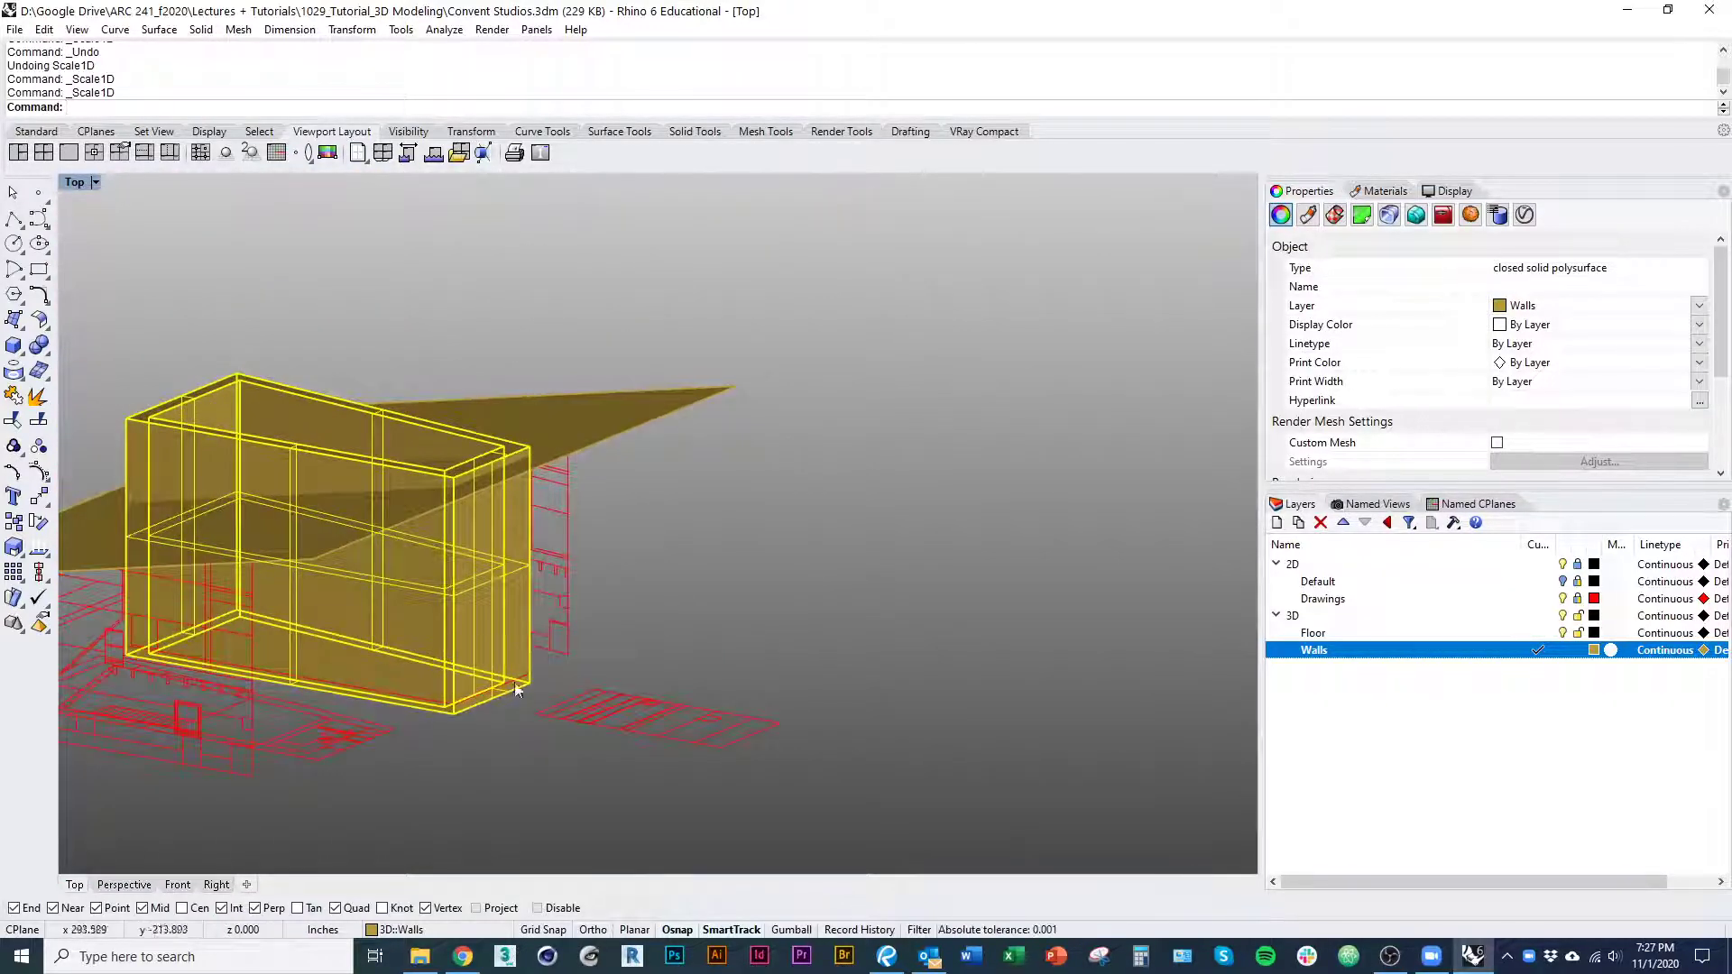
{"action": "right_click_drag", "start_coordinate": [479, 463], "coordinate": [409, 550]}
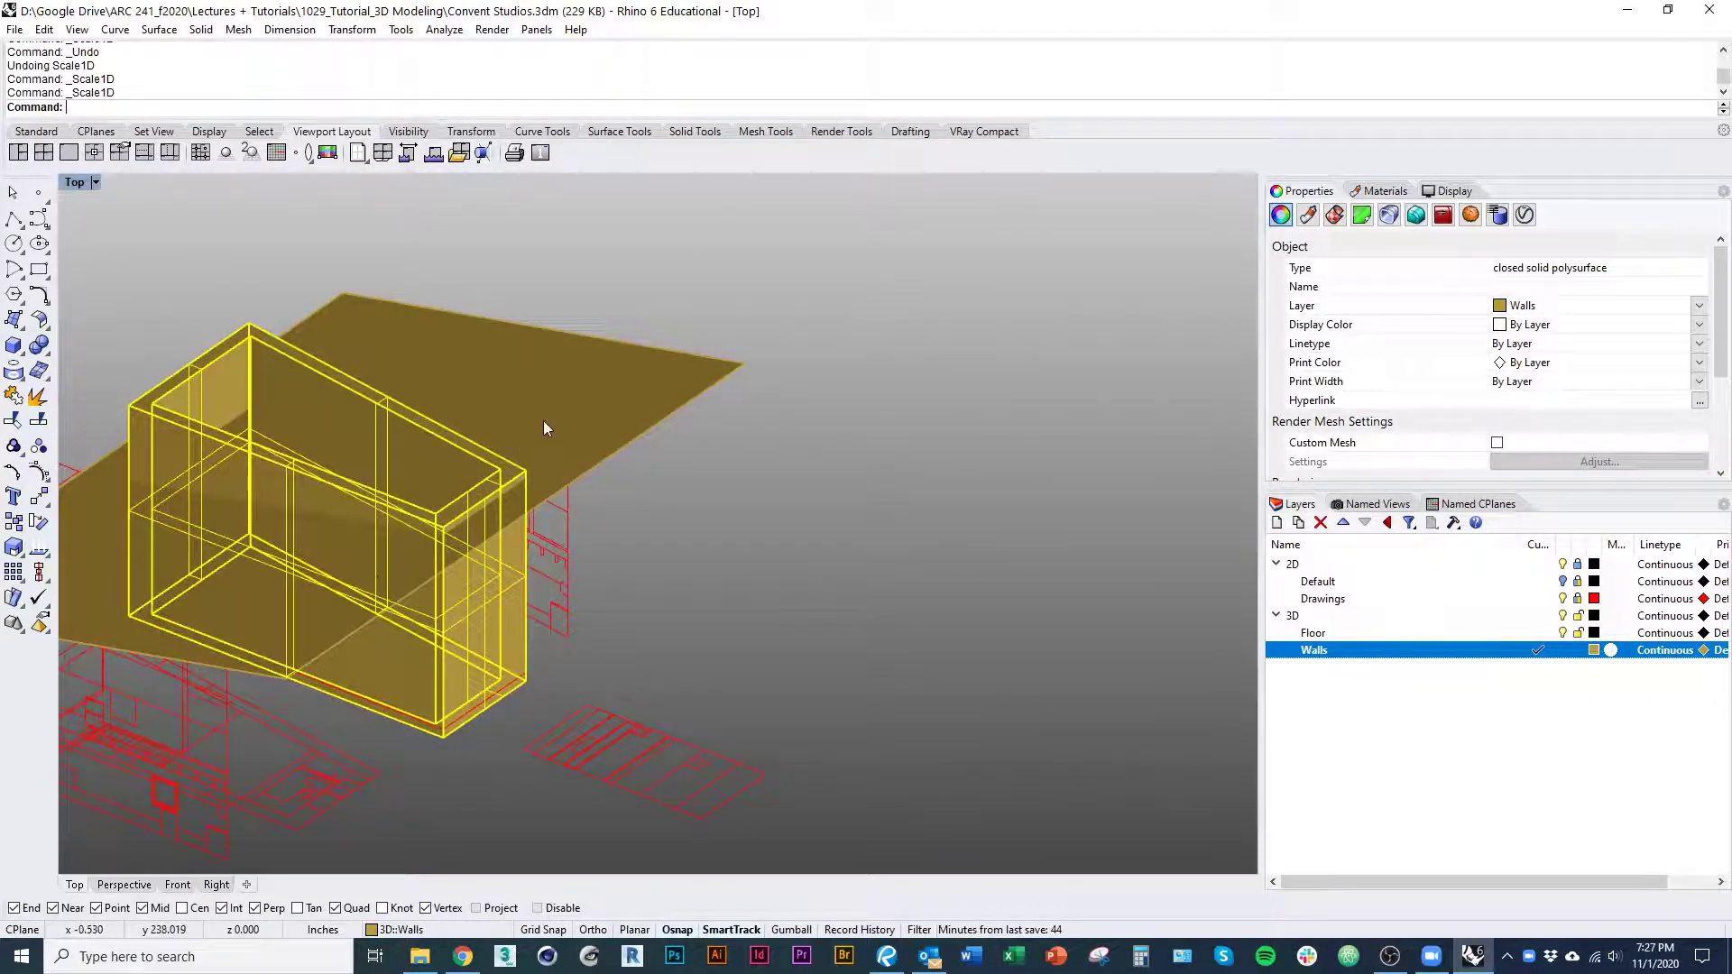
{"action": "right_click_drag", "start_coordinate": [556, 464], "coordinate": [614, 438], "text": "shift"}
{"action": "left_click", "coordinate": [614, 439]}
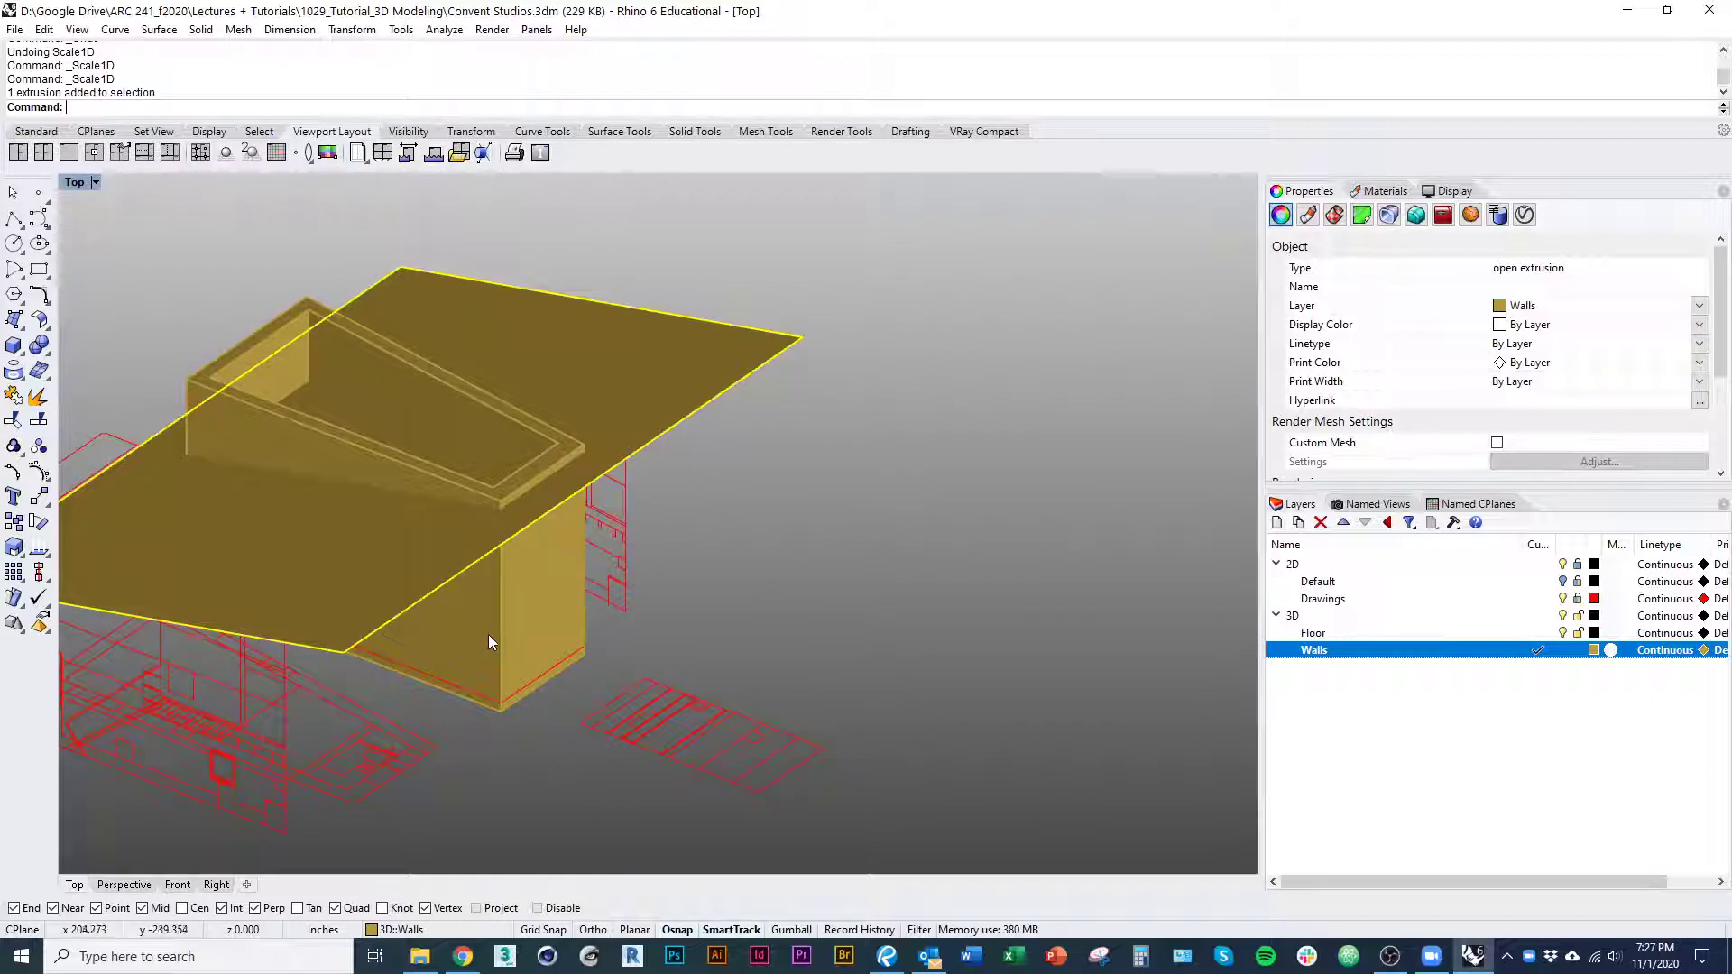
{"action": "key", "text": "ctrl+t"}
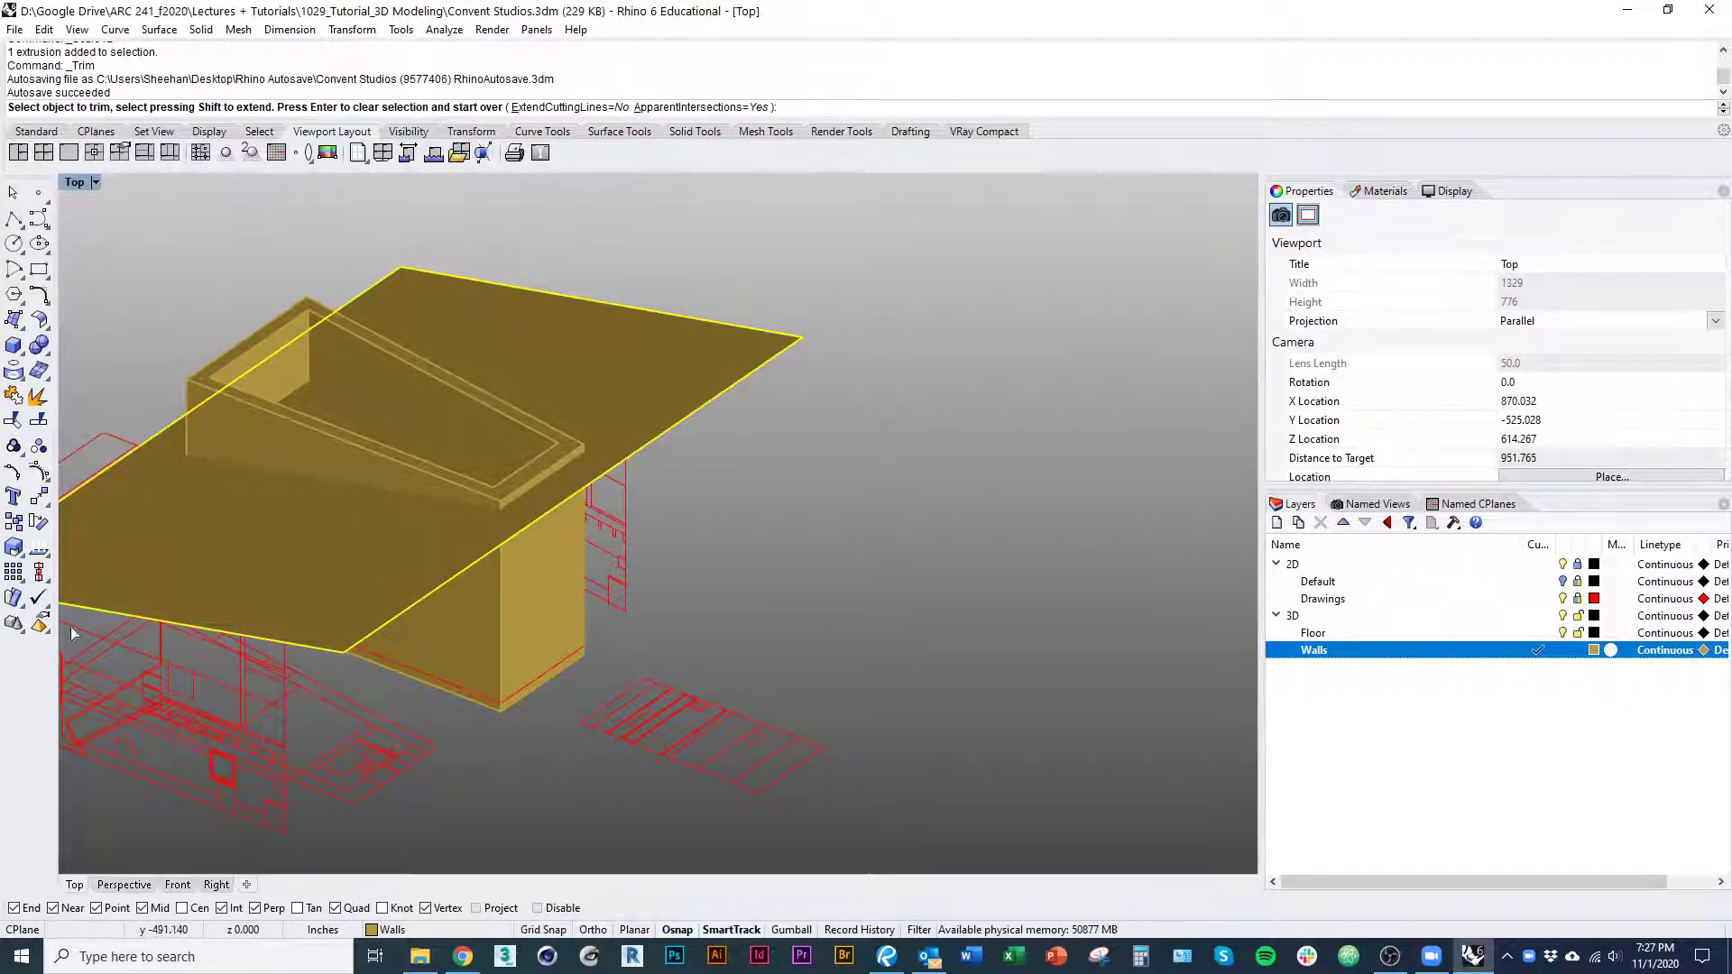
{"action": "left_click", "coordinate": [263, 350]}
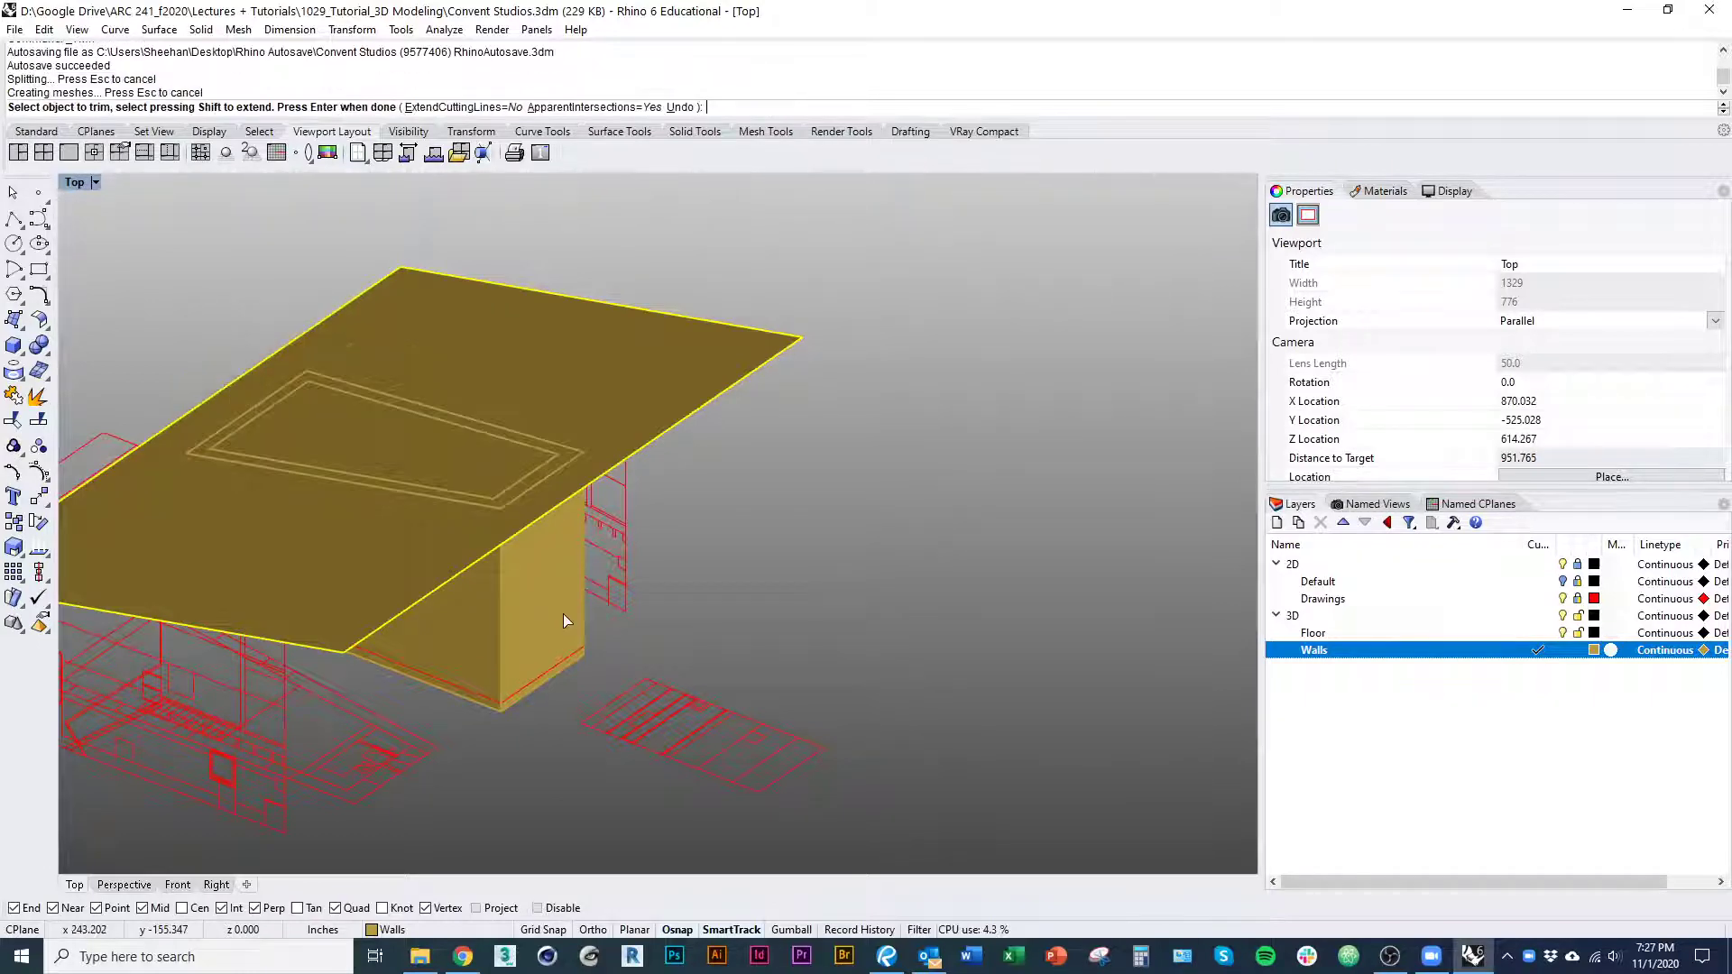
{"action": "key", "text": "Return"}
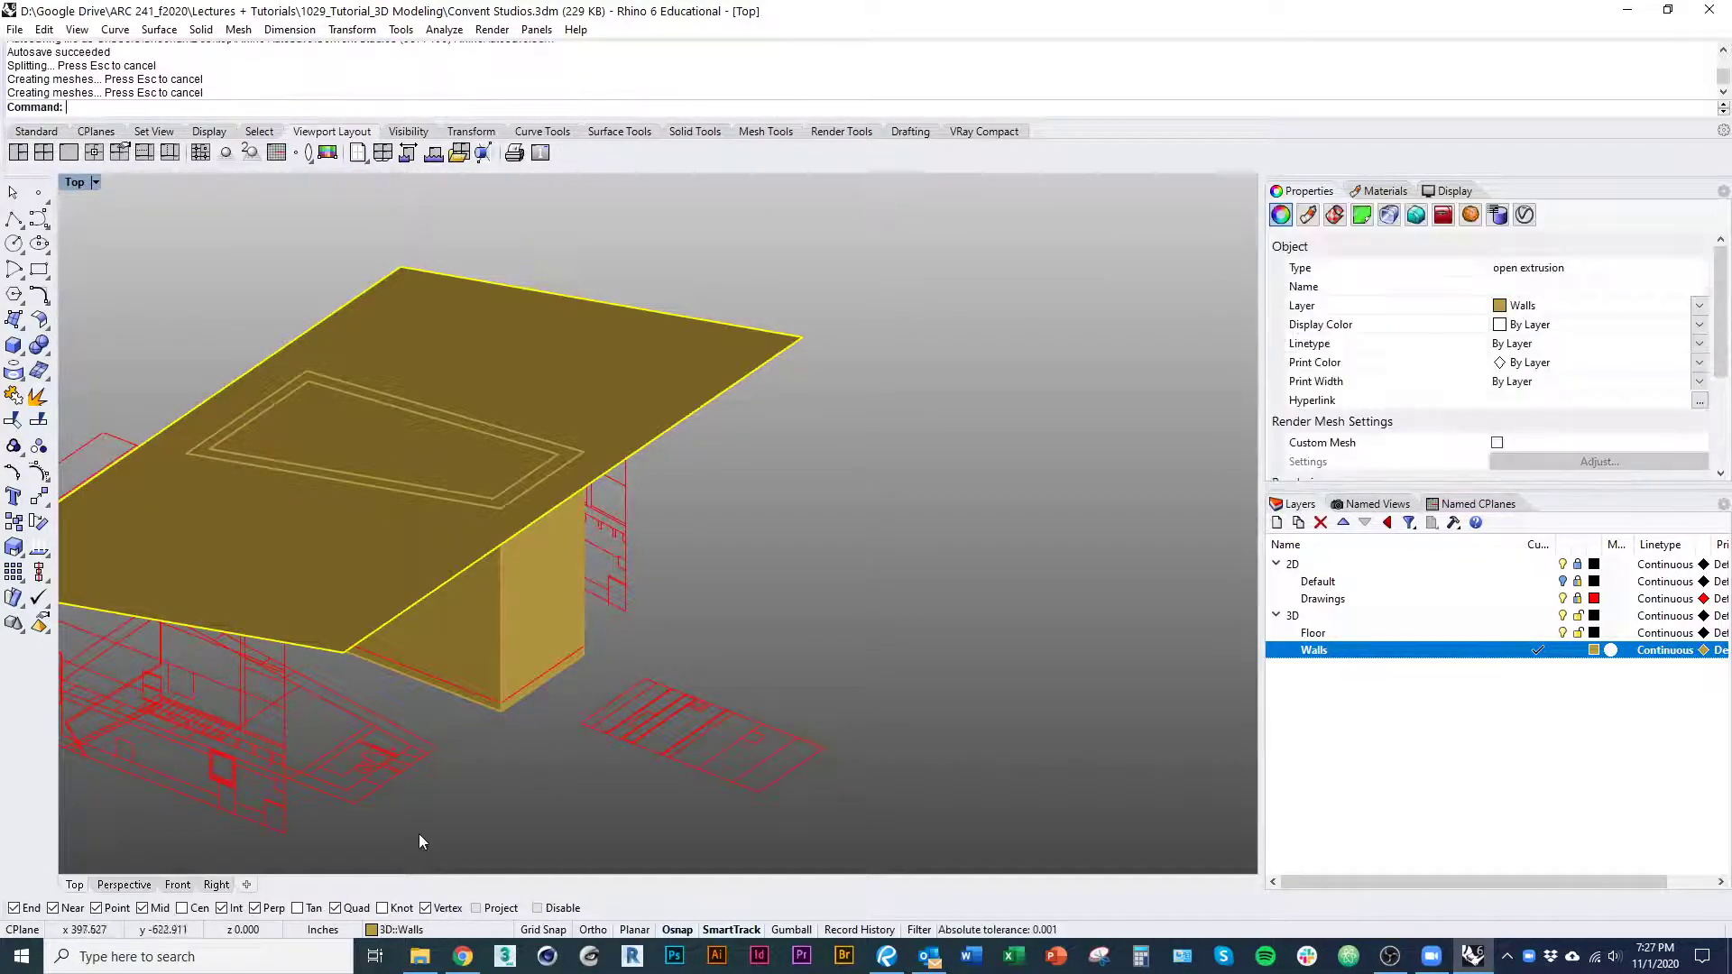
Delete the sloped roof surface and inspect the open top edges of the trimmed walls
{"action": "key", "text": "Delete"}
{"action": "right_click_drag", "start_coordinate": [409, 630], "coordinate": [487, 713], "text": "ctrl+shift"}
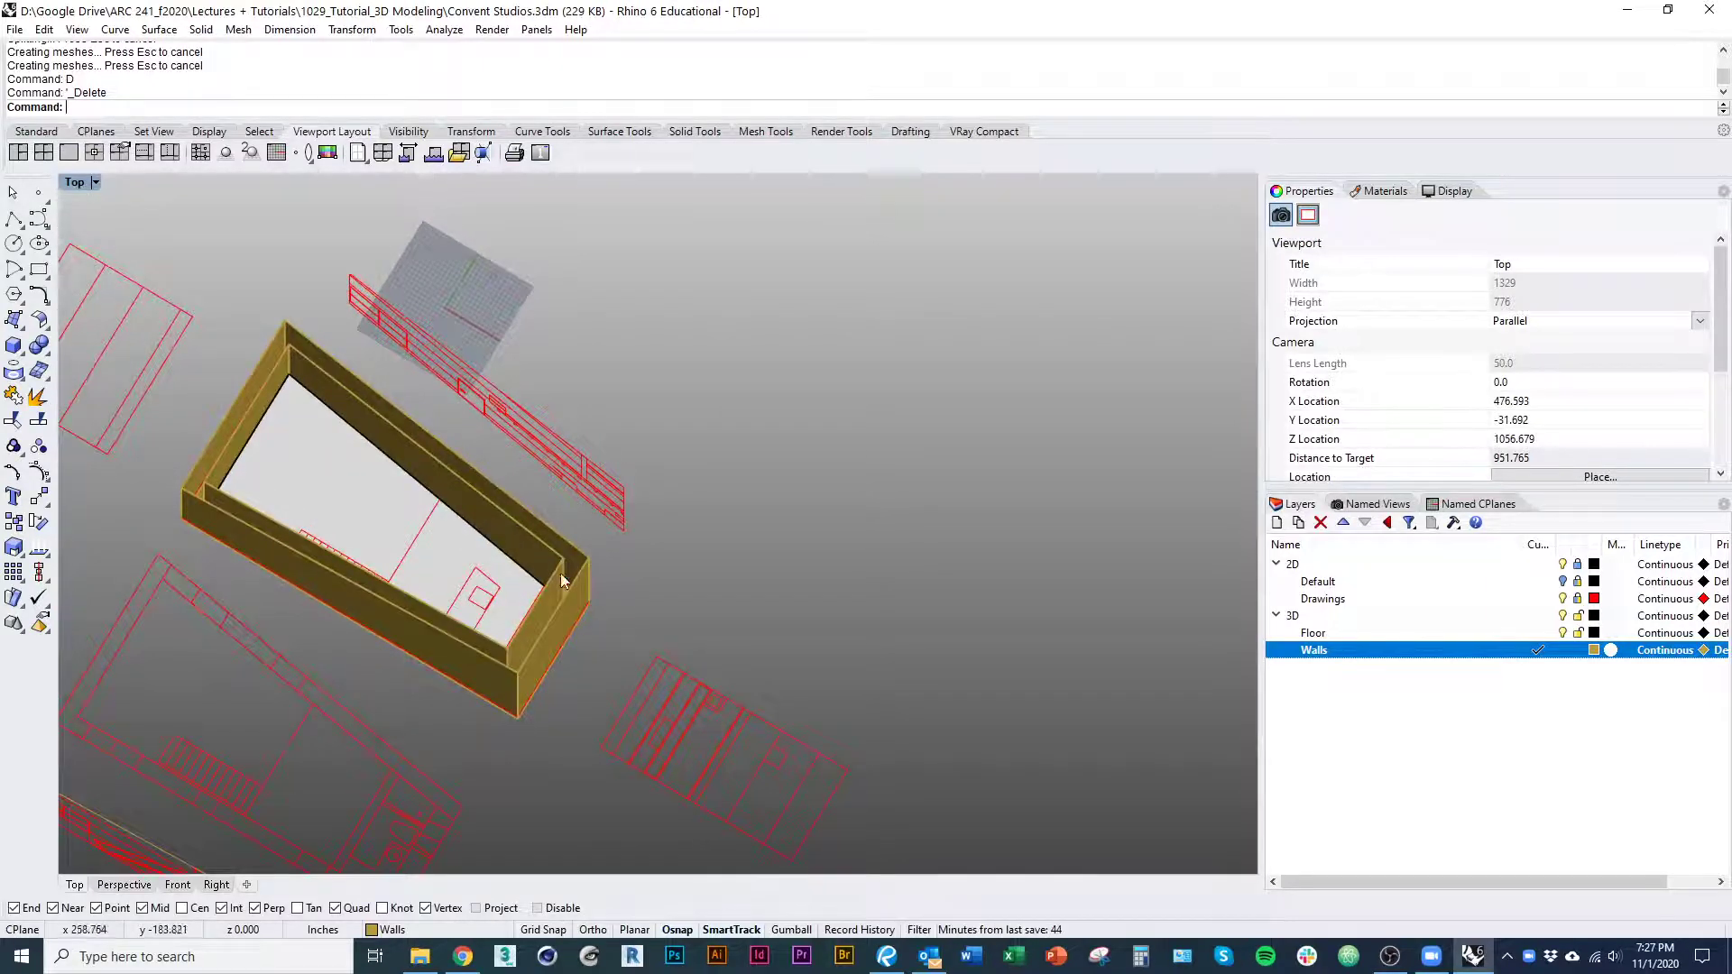
{"action": "scroll", "coordinate": [563, 583], "scroll_direction": "up", "scroll_amount": 6}
{"action": "right_click_drag", "start_coordinate": [580, 626], "coordinate": [1039, 665], "text": "ctrl+shift"}
{"action": "right_click_drag", "start_coordinate": [1007, 648], "coordinate": [994, 650]}
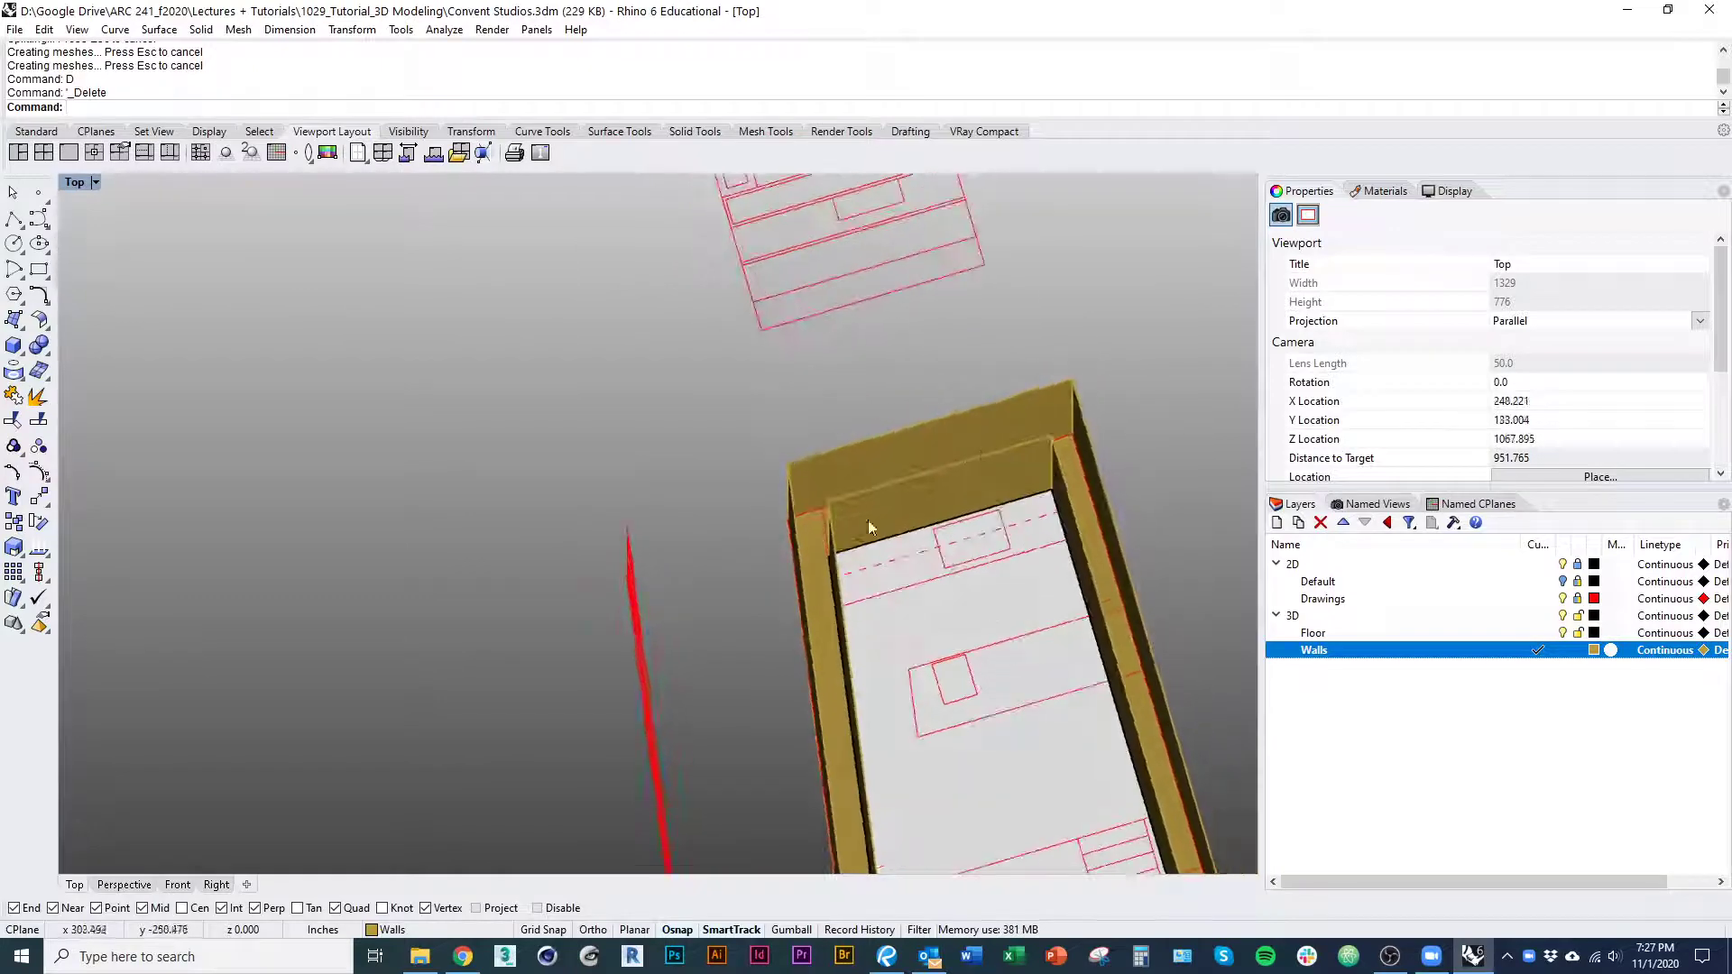
{"action": "right_click_drag", "start_coordinate": [867, 522], "coordinate": [960, 548]}
{"action": "right_click_drag", "start_coordinate": [841, 485], "coordinate": [543, 575]}
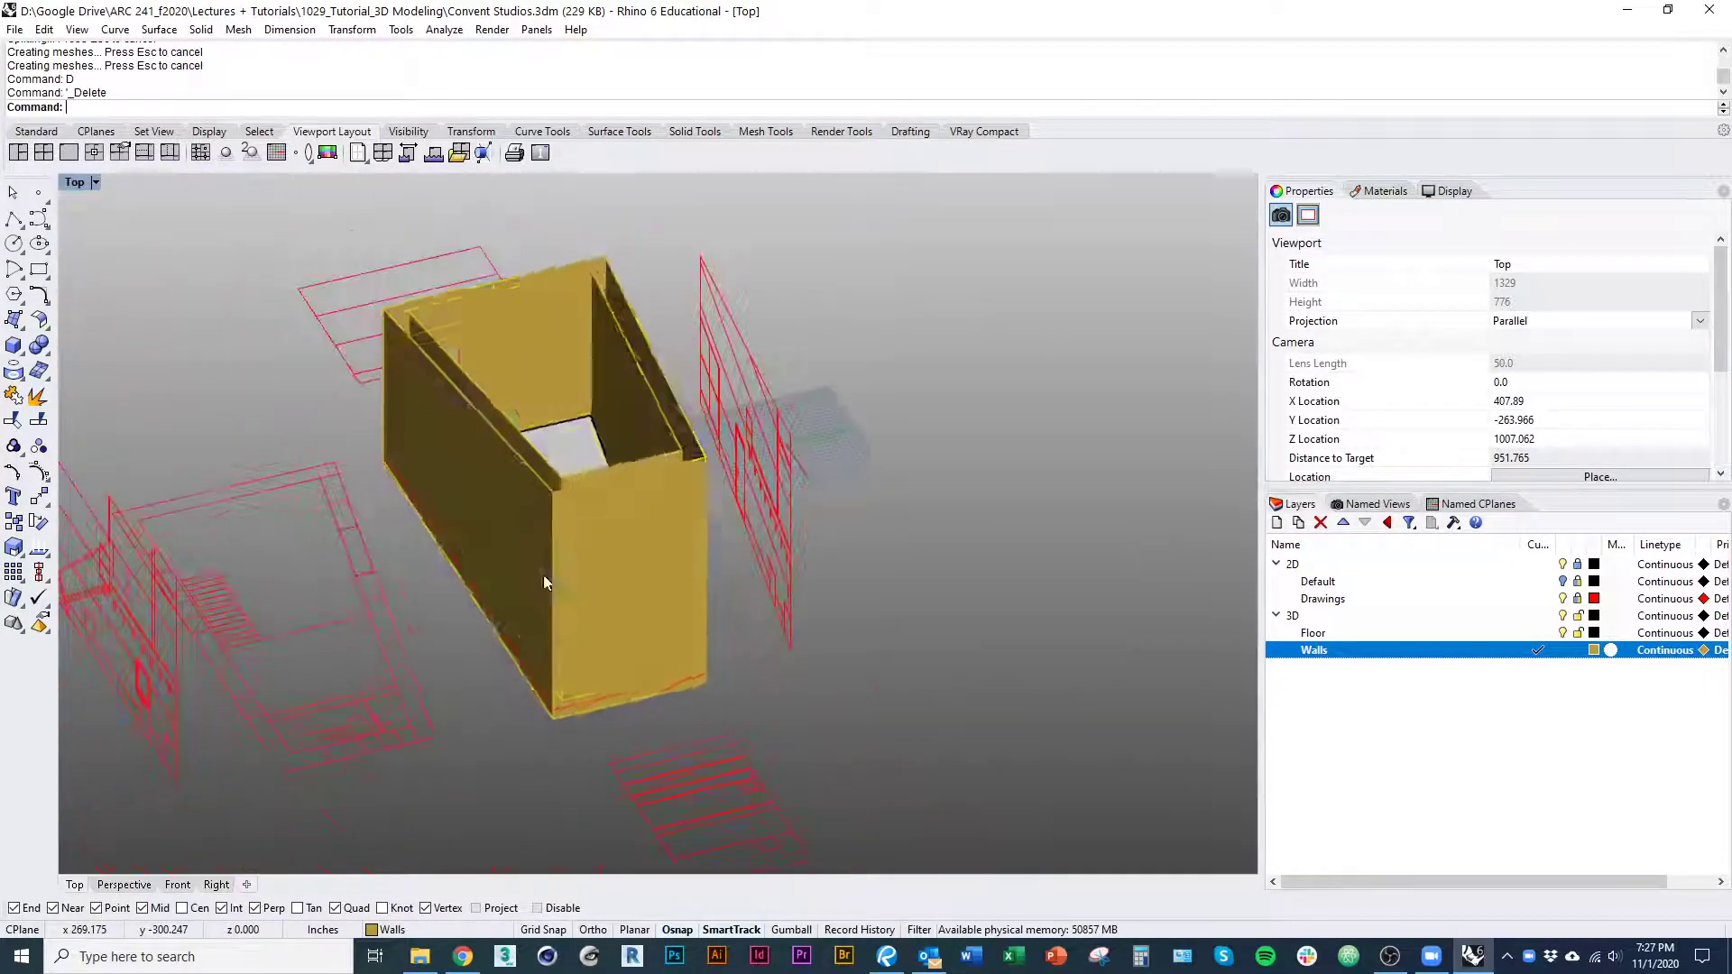
{"action": "left_click", "coordinate": [653, 617]}
{"action": "right_click_drag", "start_coordinate": [653, 617], "coordinate": [609, 658]}
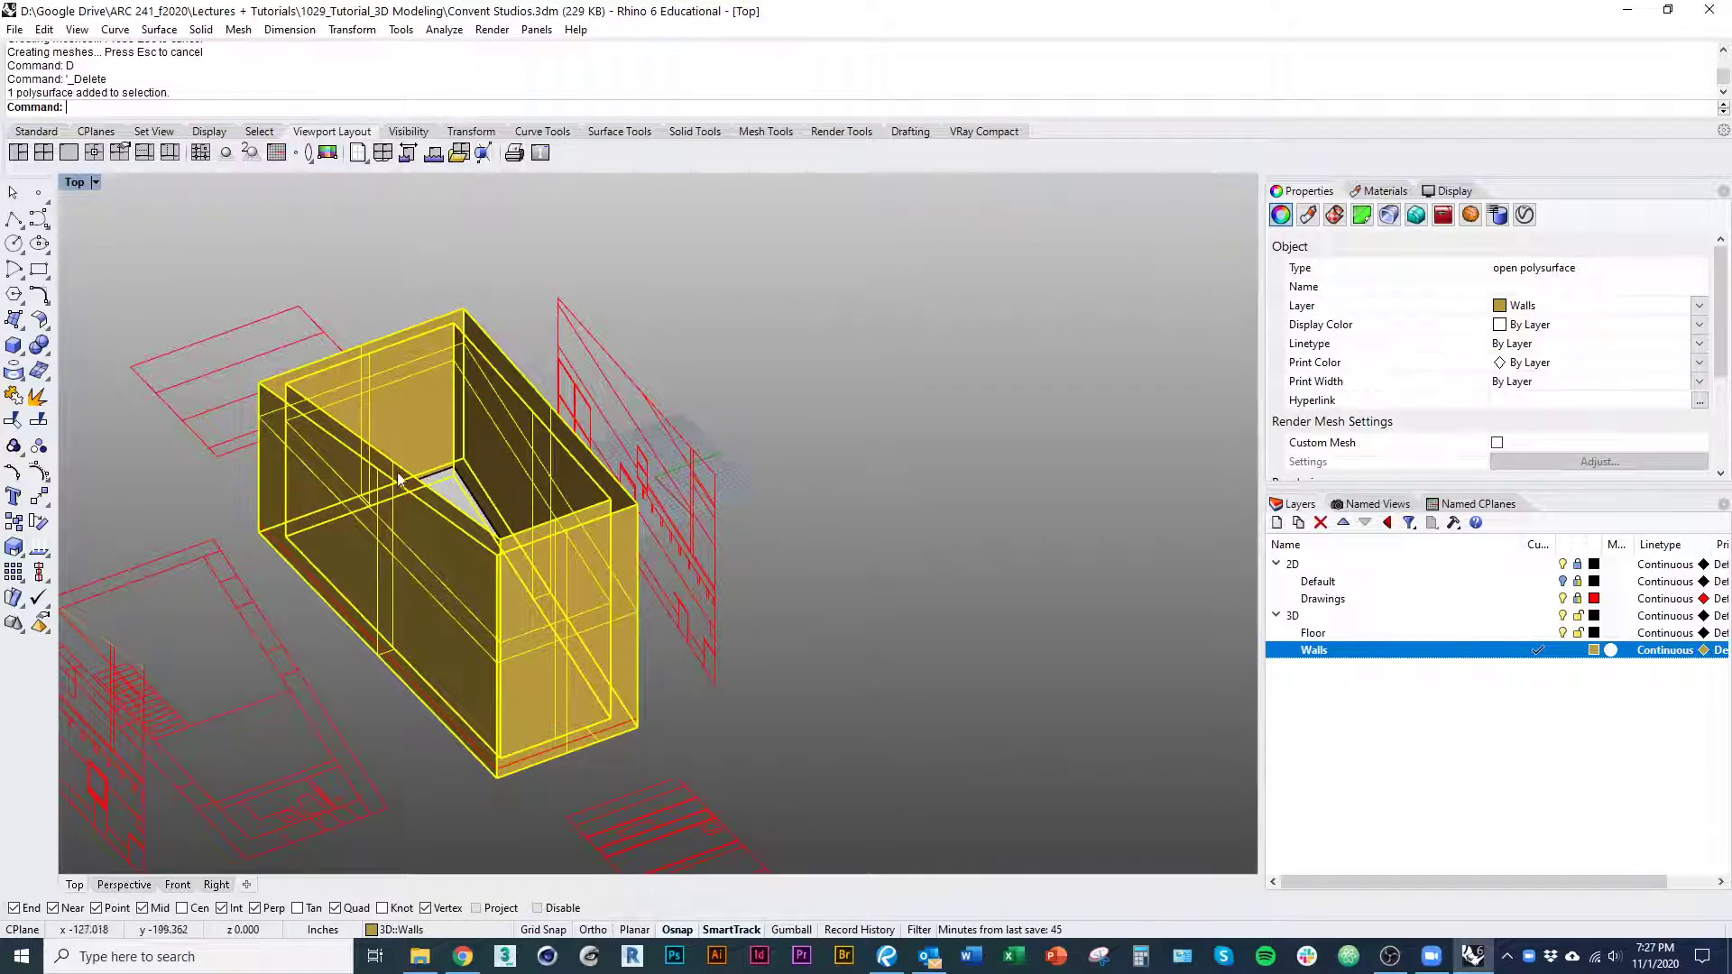
Create a freehand demonstration box beside the building and zoom in to view it from several sides
{"action": "left_click", "coordinate": [14, 346]}
{"action": "left_click", "coordinate": [809, 395]}
{"action": "left_click", "coordinate": [1030, 405]}
{"action": "left_click", "coordinate": [1030, 290]}
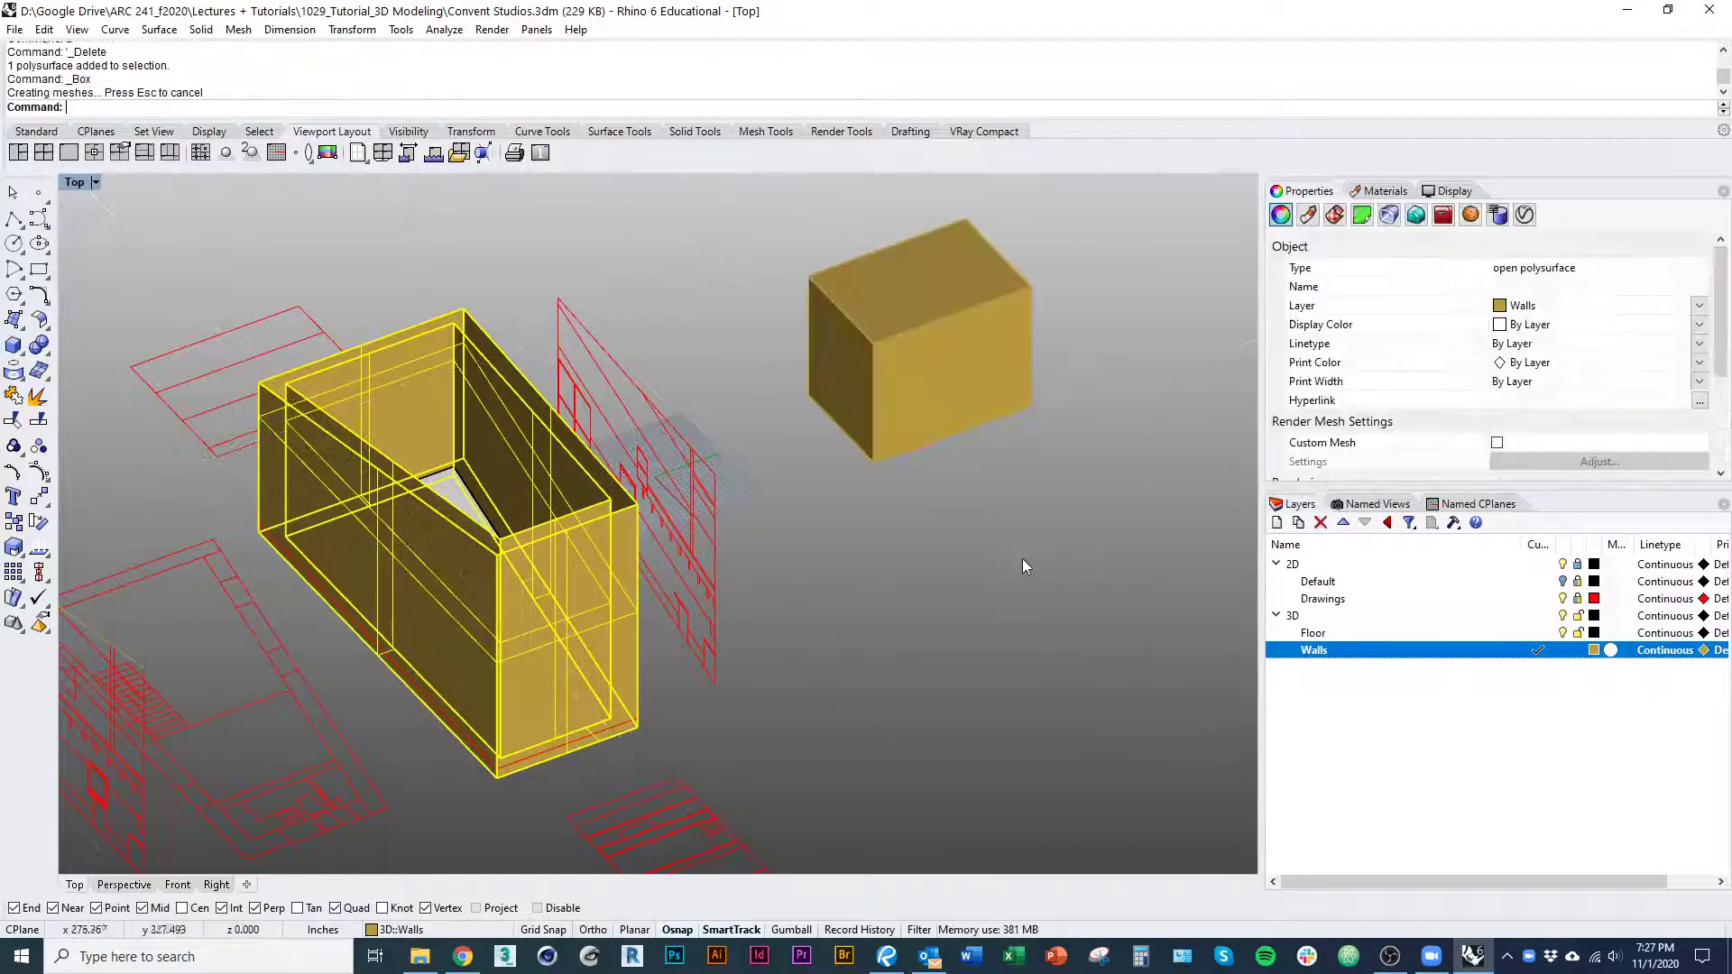
{"action": "mouse_move", "coordinate": [1021, 559]}
{"action": "right_mouse_down"}
{"action": "mouse_move", "coordinate": [1009, 510]}
{"action": "mouse_move", "coordinate": [1009, 546]}
{"action": "right_mouse_up"}
{"action": "left_click", "coordinate": [960, 410]}
{"action": "right_click_drag", "start_coordinate": [916, 452], "coordinate": [489, 561], "text": "shift"}
{"action": "type", "text": "zsa"}
{"action": "key", "text": "Return"}
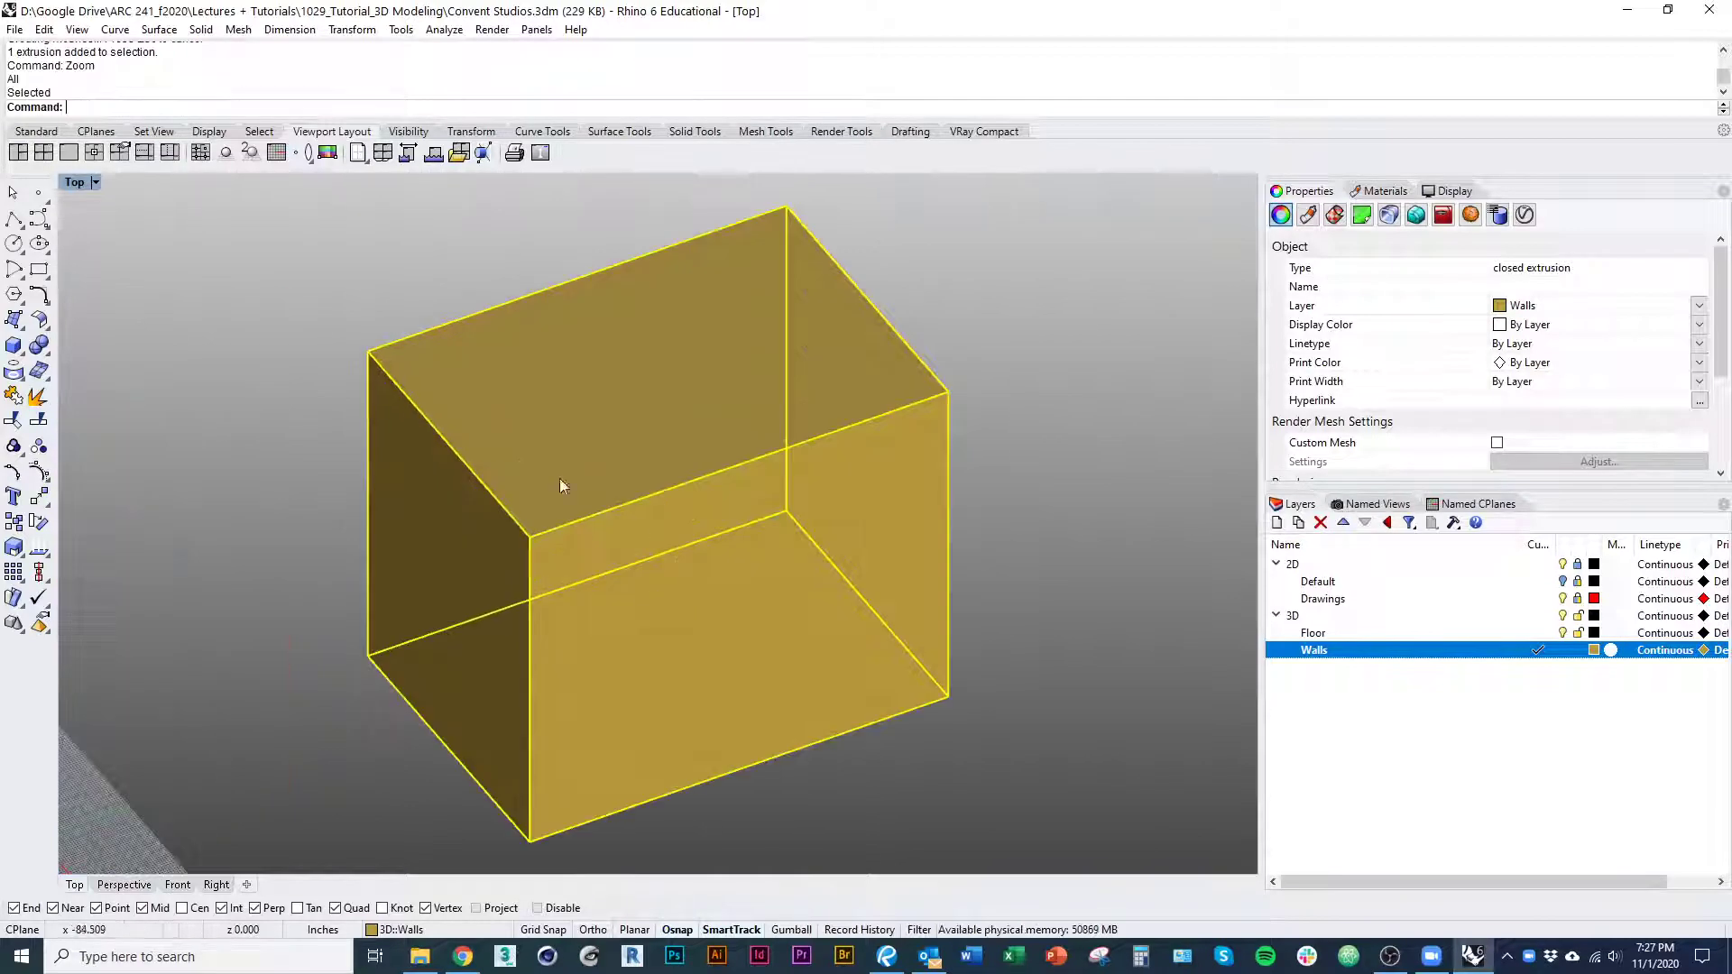
{"action": "right_click_drag", "start_coordinate": [559, 478], "coordinate": [326, 380]}
{"action": "left_click", "coordinate": [327, 381]}
{"action": "right_click_drag", "start_coordinate": [801, 536], "coordinate": [310, 459]}
{"action": "scroll", "coordinate": [334, 442], "scroll_direction": "down", "scroll_amount": 4}
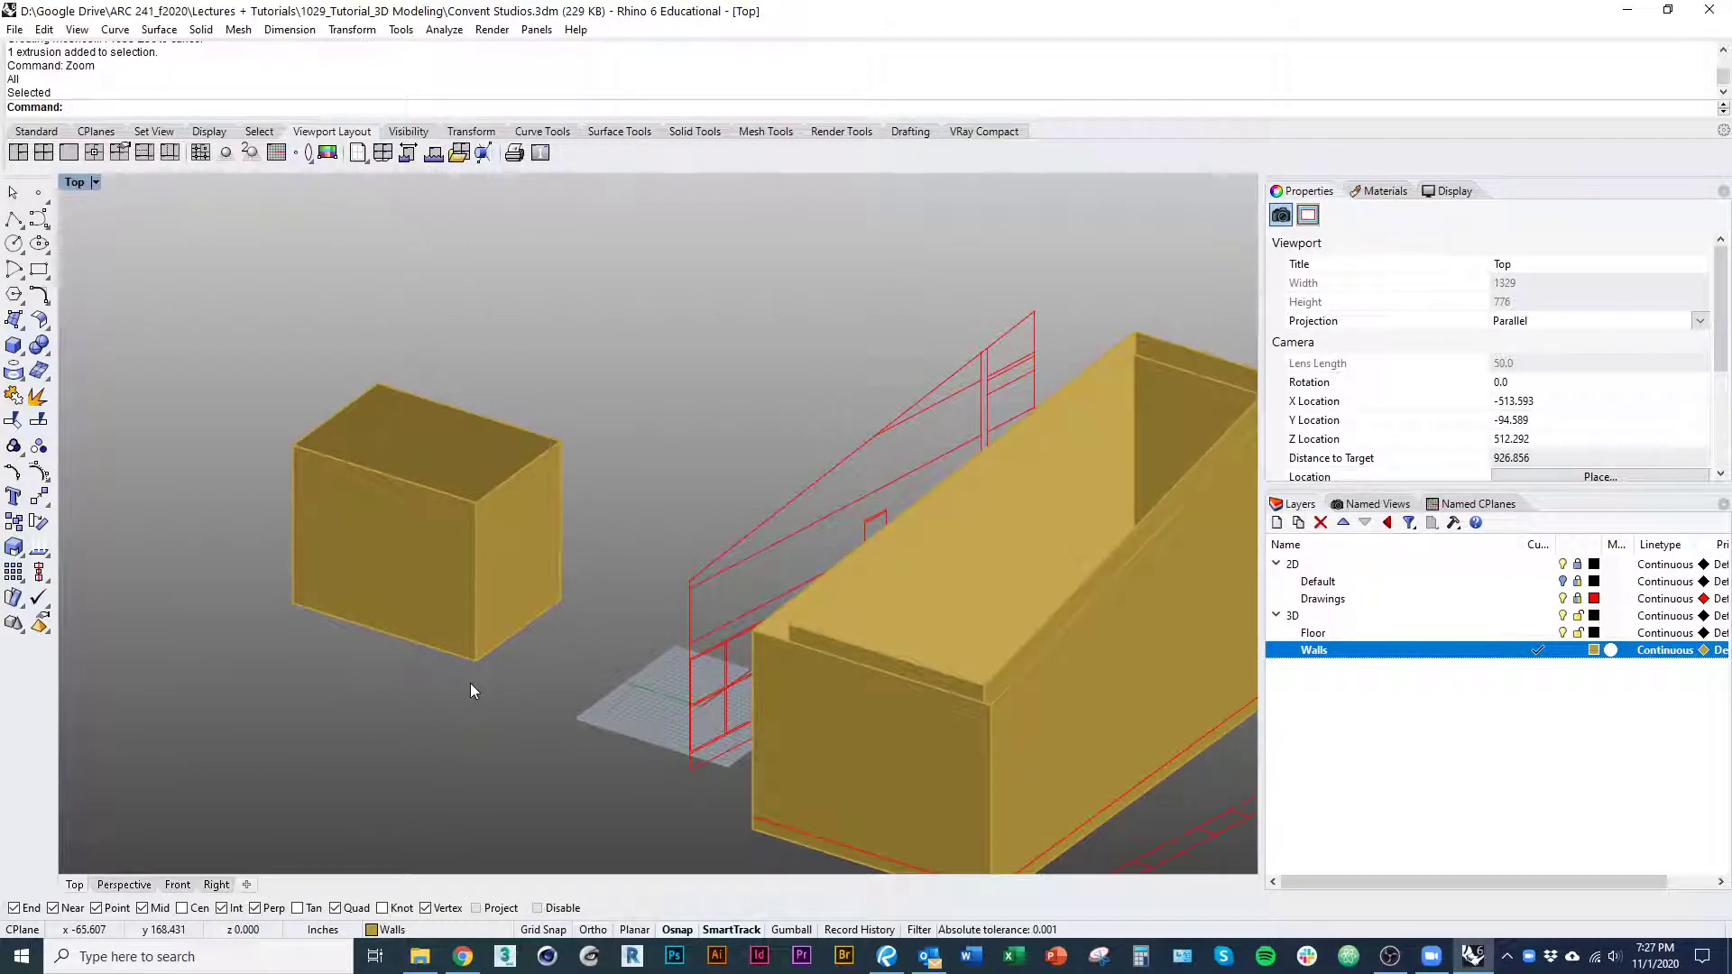
Explode the demonstration box into separate surfaces and delete one of its side faces
{"action": "left_click", "coordinate": [523, 559]}
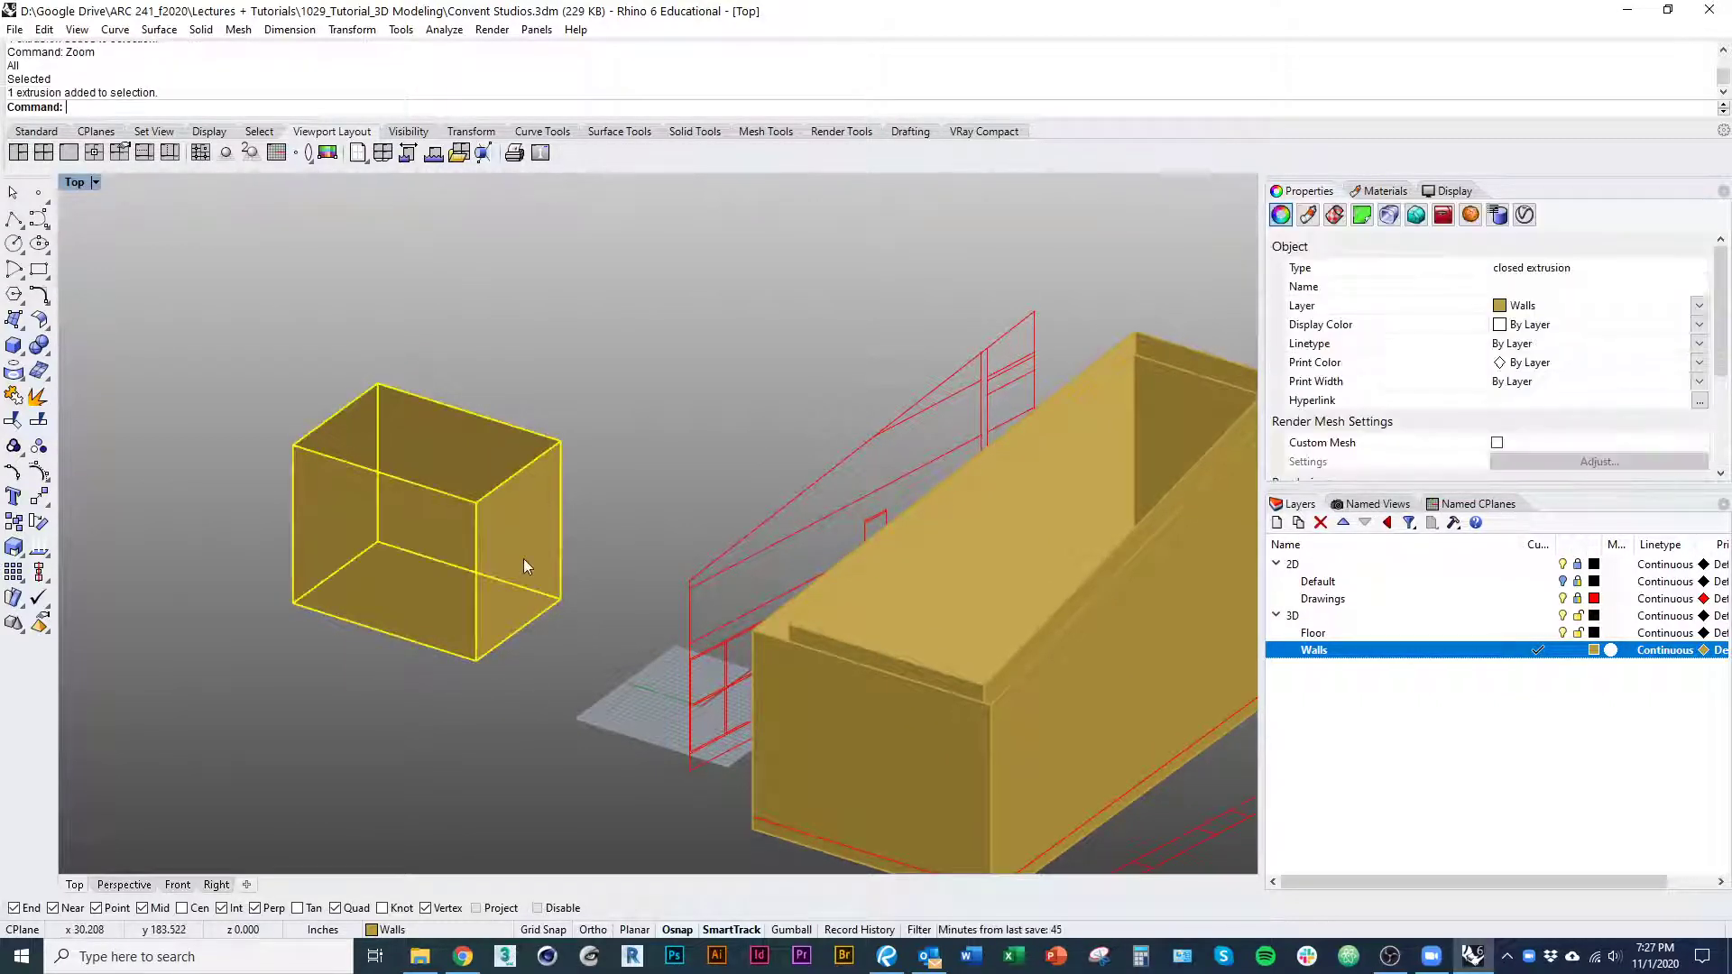
{"action": "type", "text": "expl"}
{"action": "key", "text": "Return"}
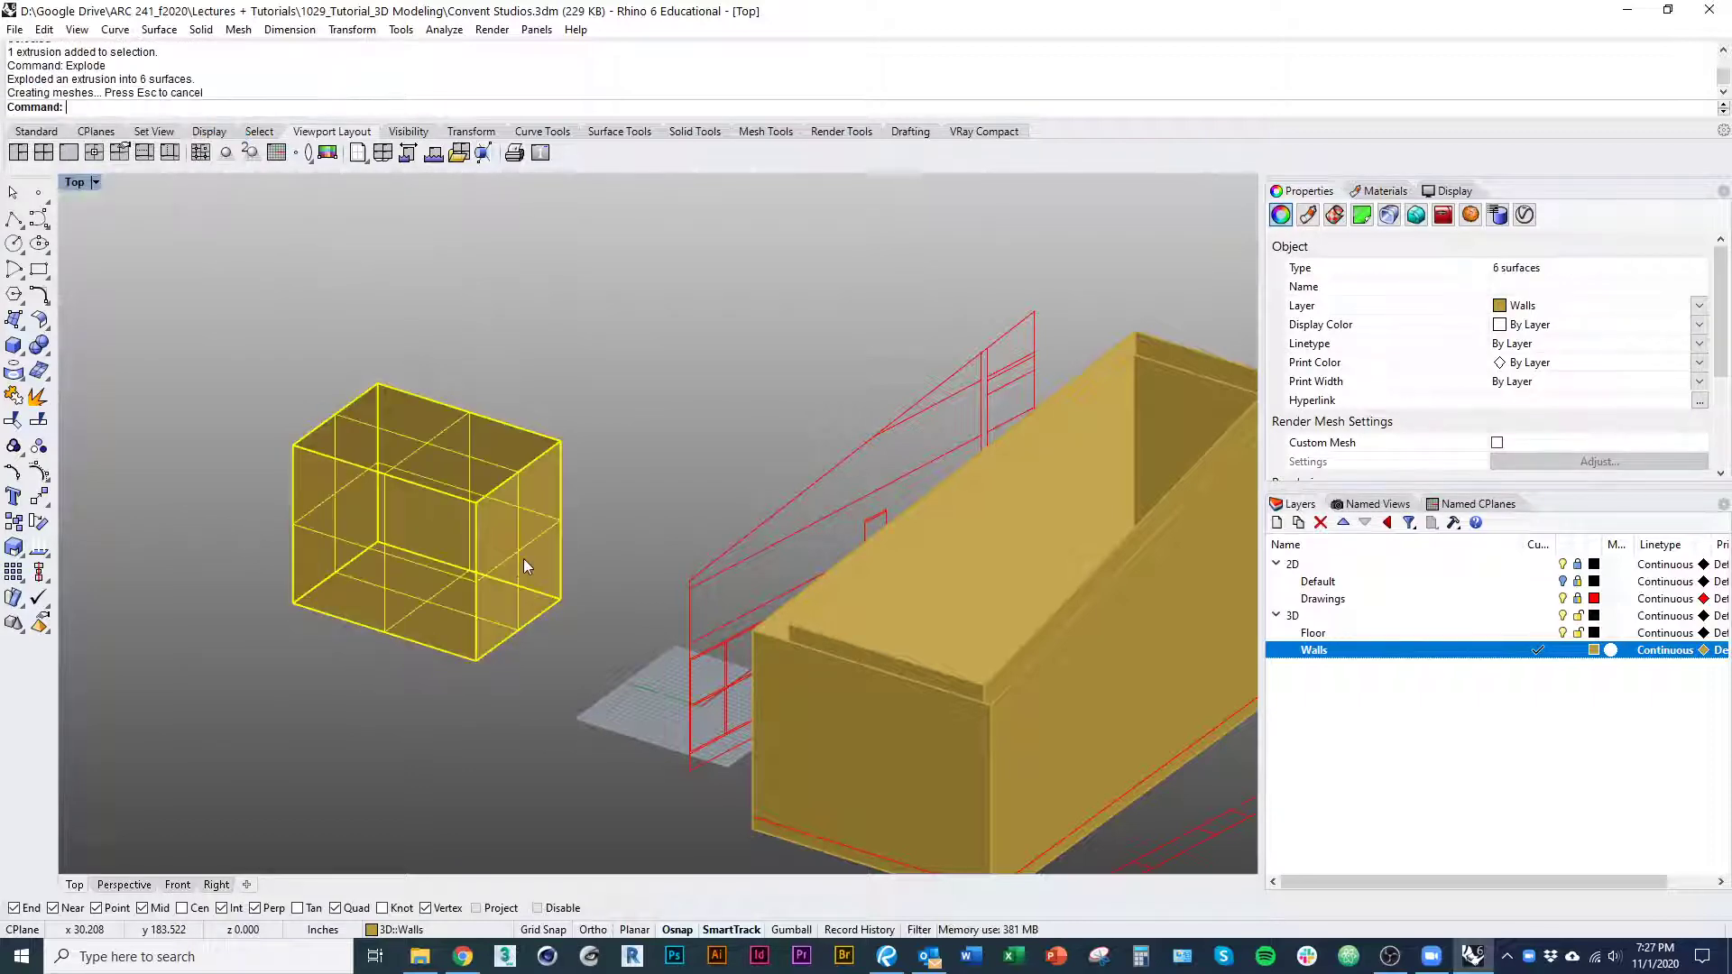
{"action": "left_click", "coordinate": [522, 614]}
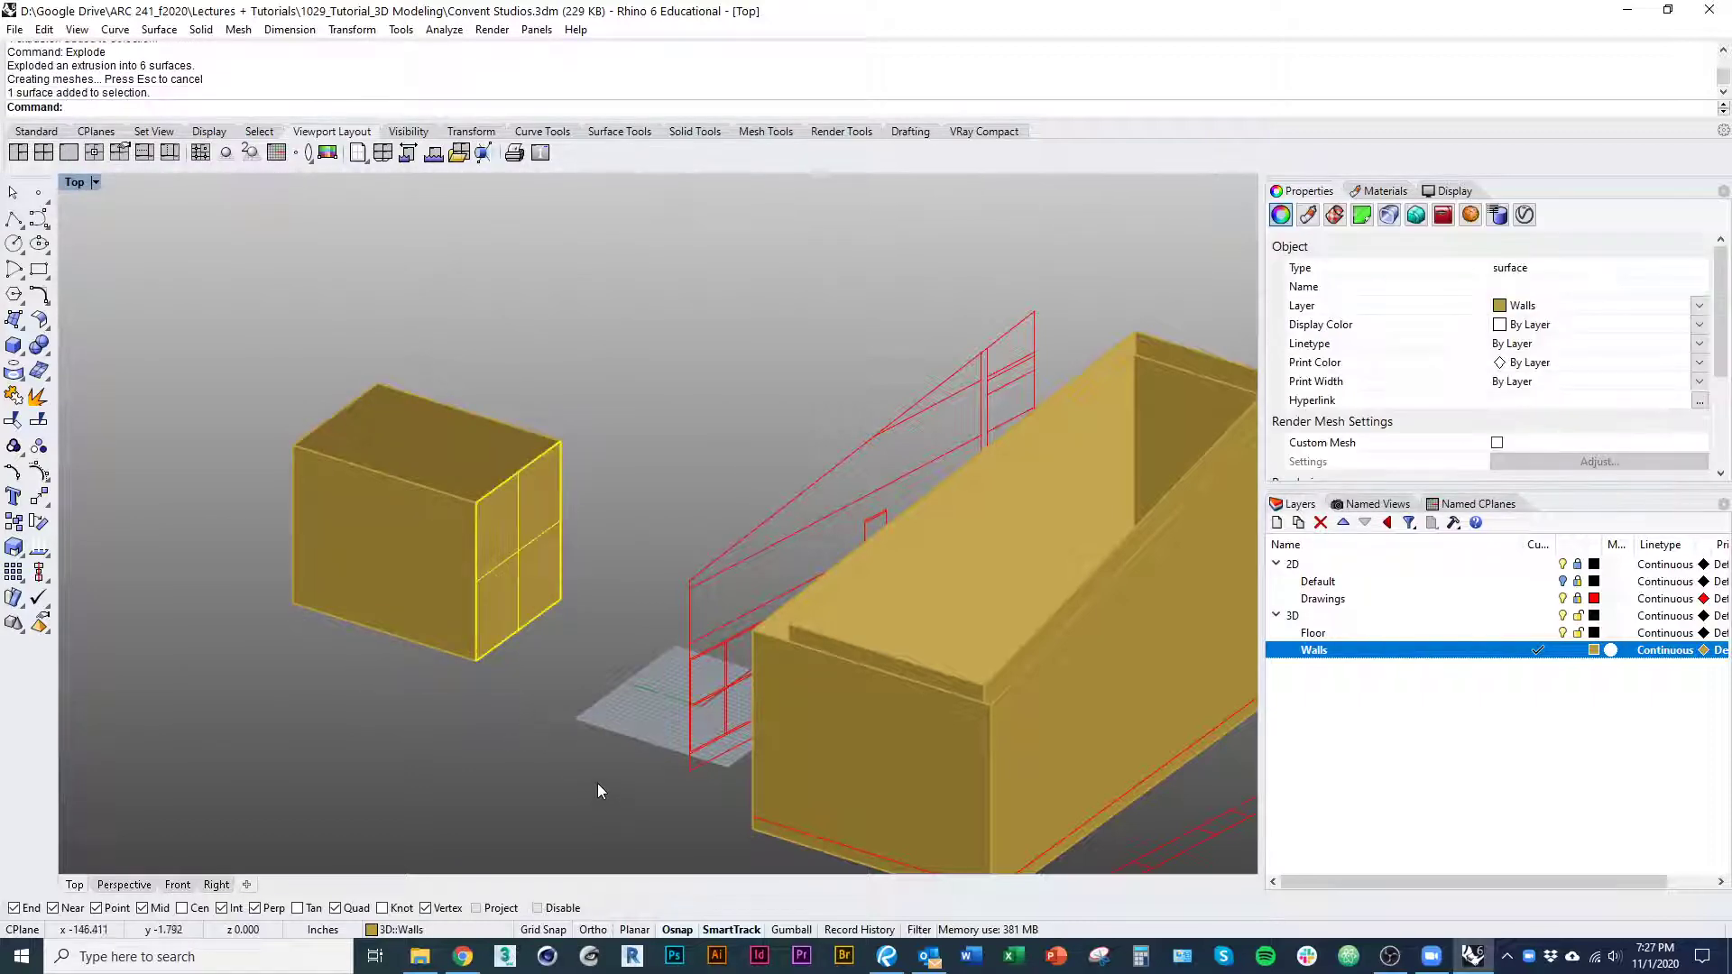
{"action": "type", "text": "d"}
{"action": "key", "text": "Return"}
{"action": "right_click_drag", "start_coordinate": [588, 781], "coordinate": [411, 503], "text": "ctrl+shift"}
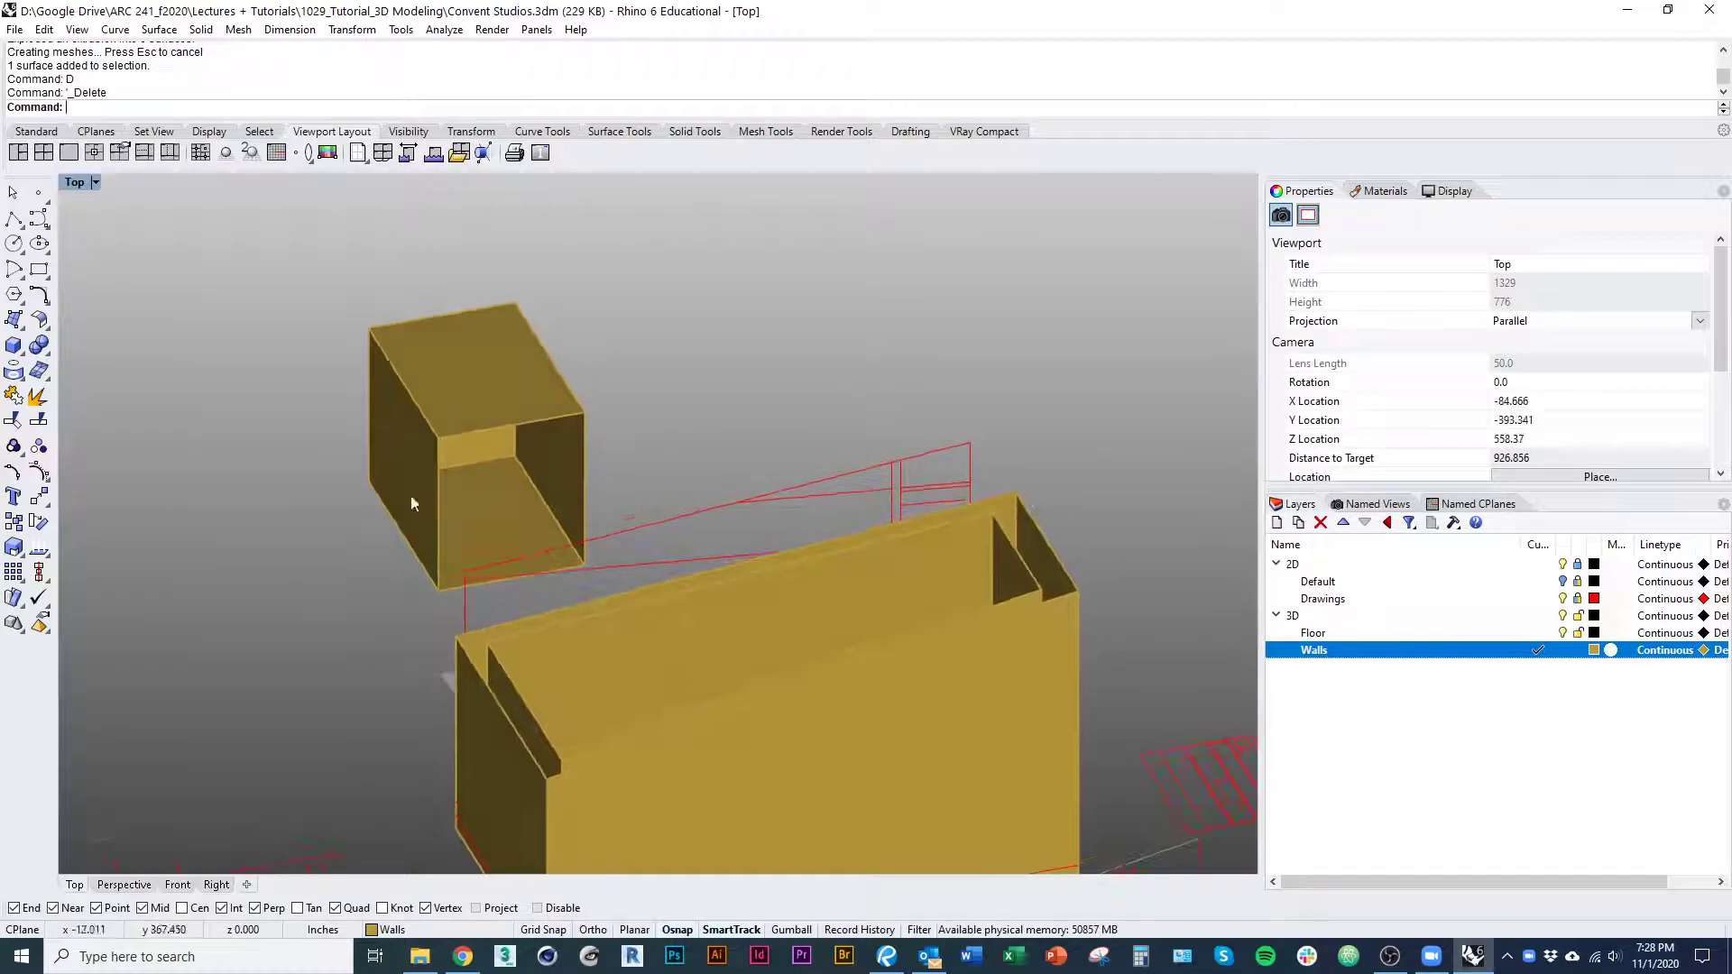
Examine the exploded box by selecting its remaining faces one at a time and then all together
{"action": "right_click_drag", "start_coordinate": [521, 524], "coordinate": [652, 462], "text": "ctrl+shift"}
{"action": "left_click", "coordinate": [431, 561]}
{"action": "left_click", "coordinate": [474, 597]}
{"action": "left_click", "coordinate": [522, 516]}
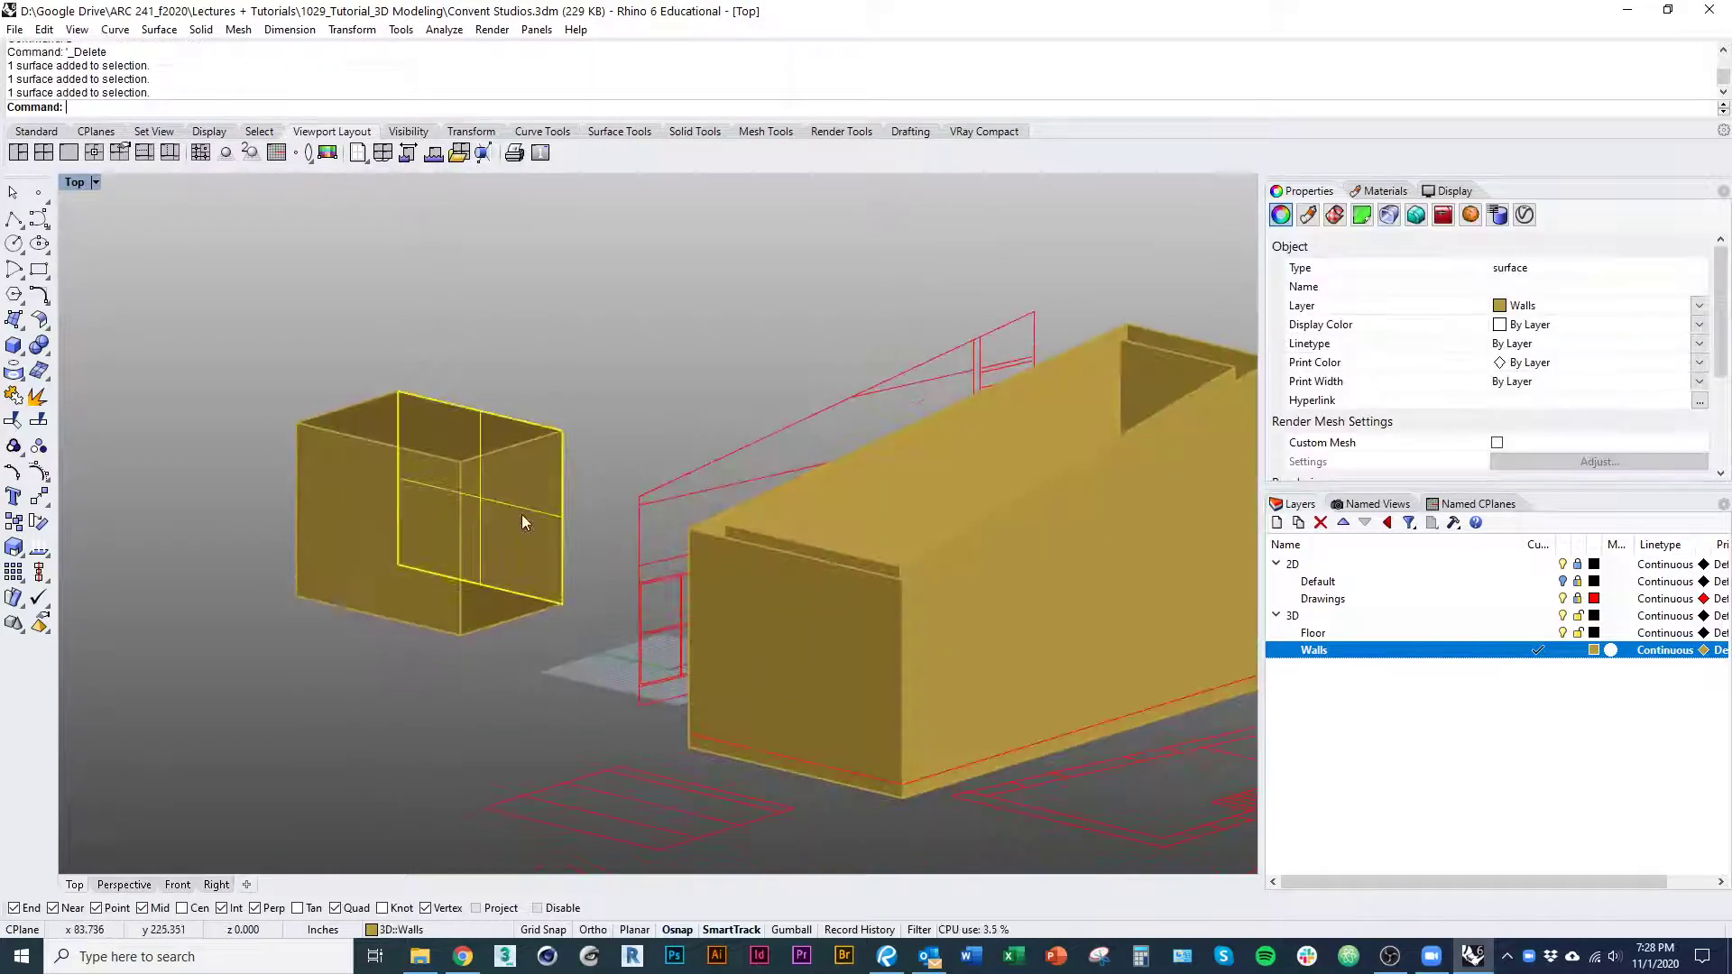
{"action": "left_click", "coordinate": [405, 428]}
{"action": "right_click", "coordinate": [405, 434]}
{"action": "left_click", "coordinate": [364, 496]}
{"action": "right_click_drag", "start_coordinate": [367, 539], "coordinate": [523, 552], "text": "ctrl+shift"}
{"action": "left_click", "coordinate": [567, 539]}
{"action": "left_click", "coordinate": [515, 621]}
{"action": "left_click", "coordinate": [611, 635]}
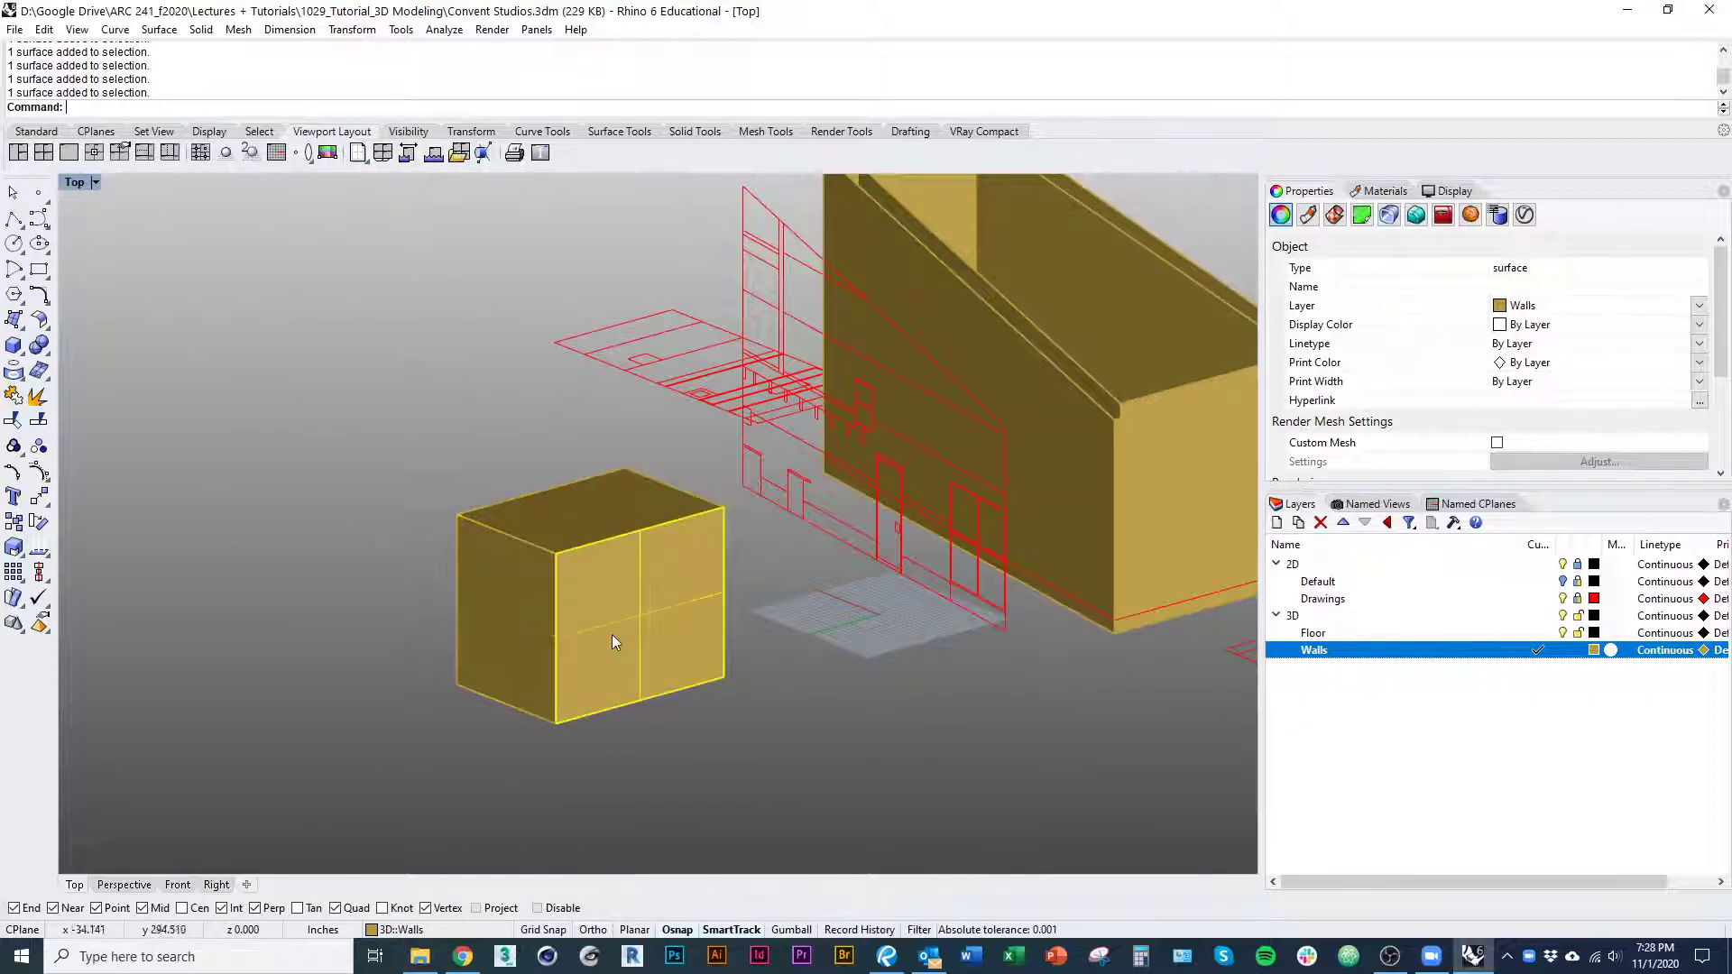
{"action": "left_click", "coordinate": [548, 520]}
{"action": "left_click", "coordinate": [573, 616]}
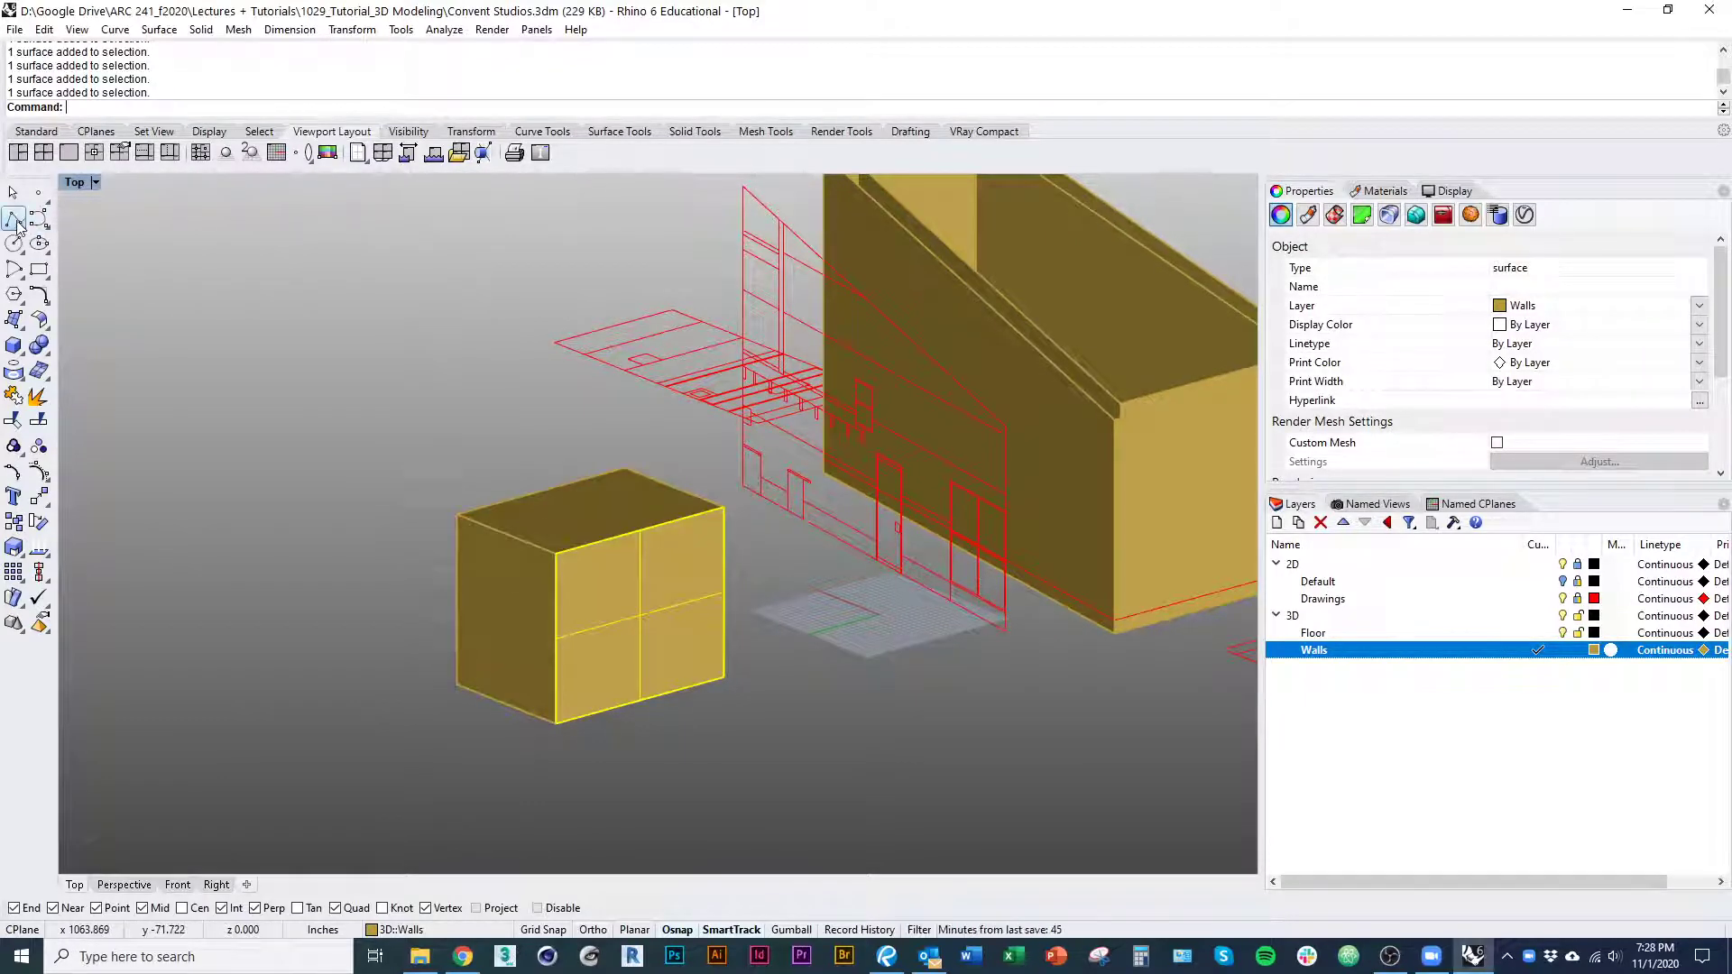
{"action": "right_click_drag", "start_coordinate": [433, 541], "coordinate": [739, 642], "text": "ctrl+shift"}
{"action": "left_click_drag", "start_coordinate": [523, 372], "coordinate": [1035, 819]}
{"action": "right_click_drag", "start_coordinate": [1035, 826], "coordinate": [896, 729], "text": "ctrl+shift"}
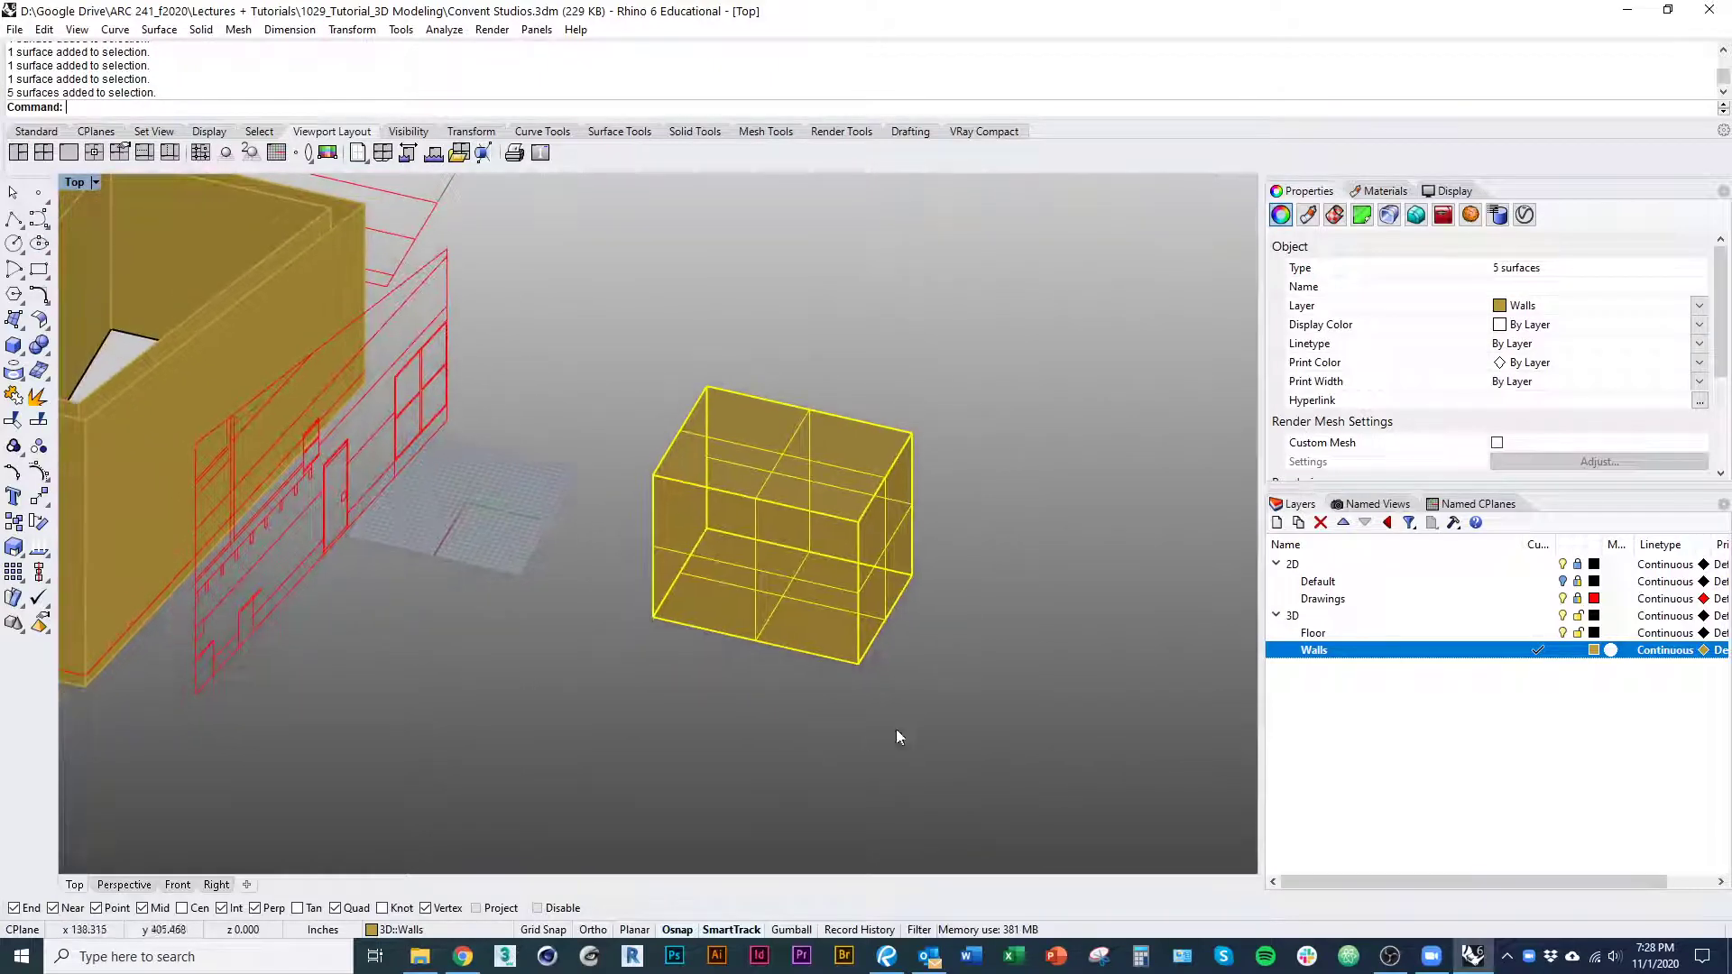
Delete a second side face of the exploded box
{"action": "right_click_drag", "start_coordinate": [771, 648], "coordinate": [793, 554], "text": "ctrl+shift"}
{"action": "left_click", "coordinate": [819, 567]}
{"action": "type", "text": "d"}
{"action": "key", "text": "Return"}
Move the box's bottom face and one adjacent side face away from the remaining faces, keeping them touching along an edge
{"action": "left_click", "coordinate": [794, 554], "text": "ctrl+shift"}
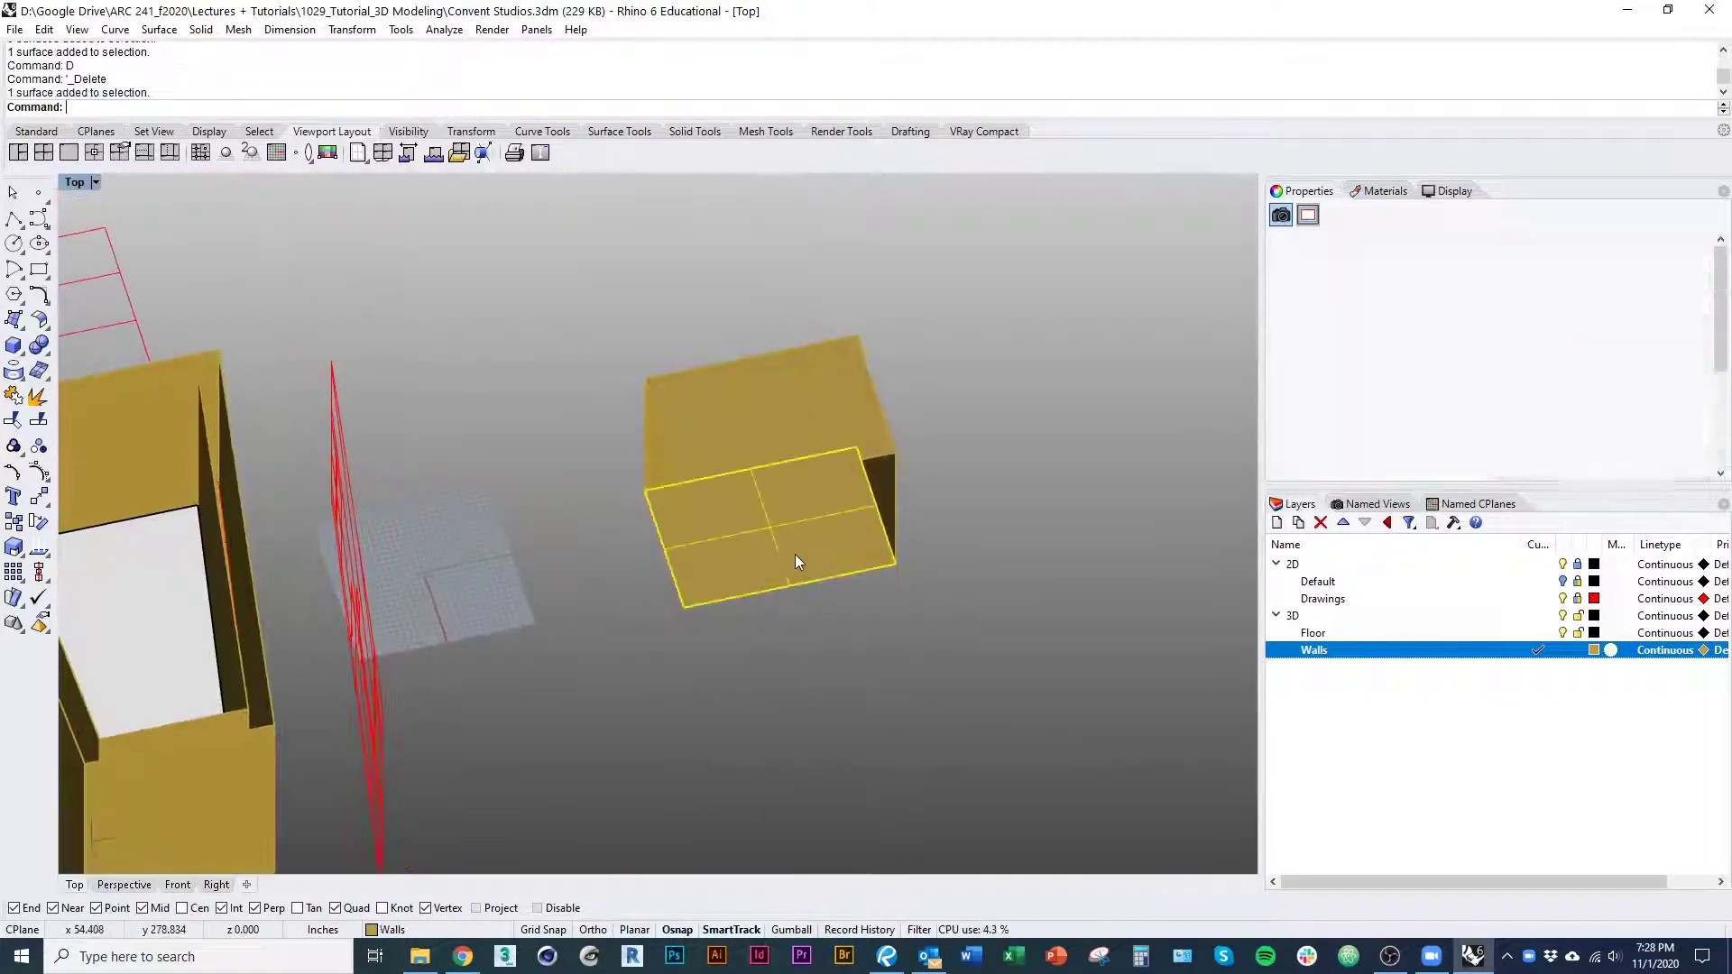
{"action": "left_click_drag", "start_coordinate": [798, 556], "coordinate": [848, 713]}
{"action": "left_click", "coordinate": [902, 772]}
{"action": "left_click", "coordinate": [918, 666]}
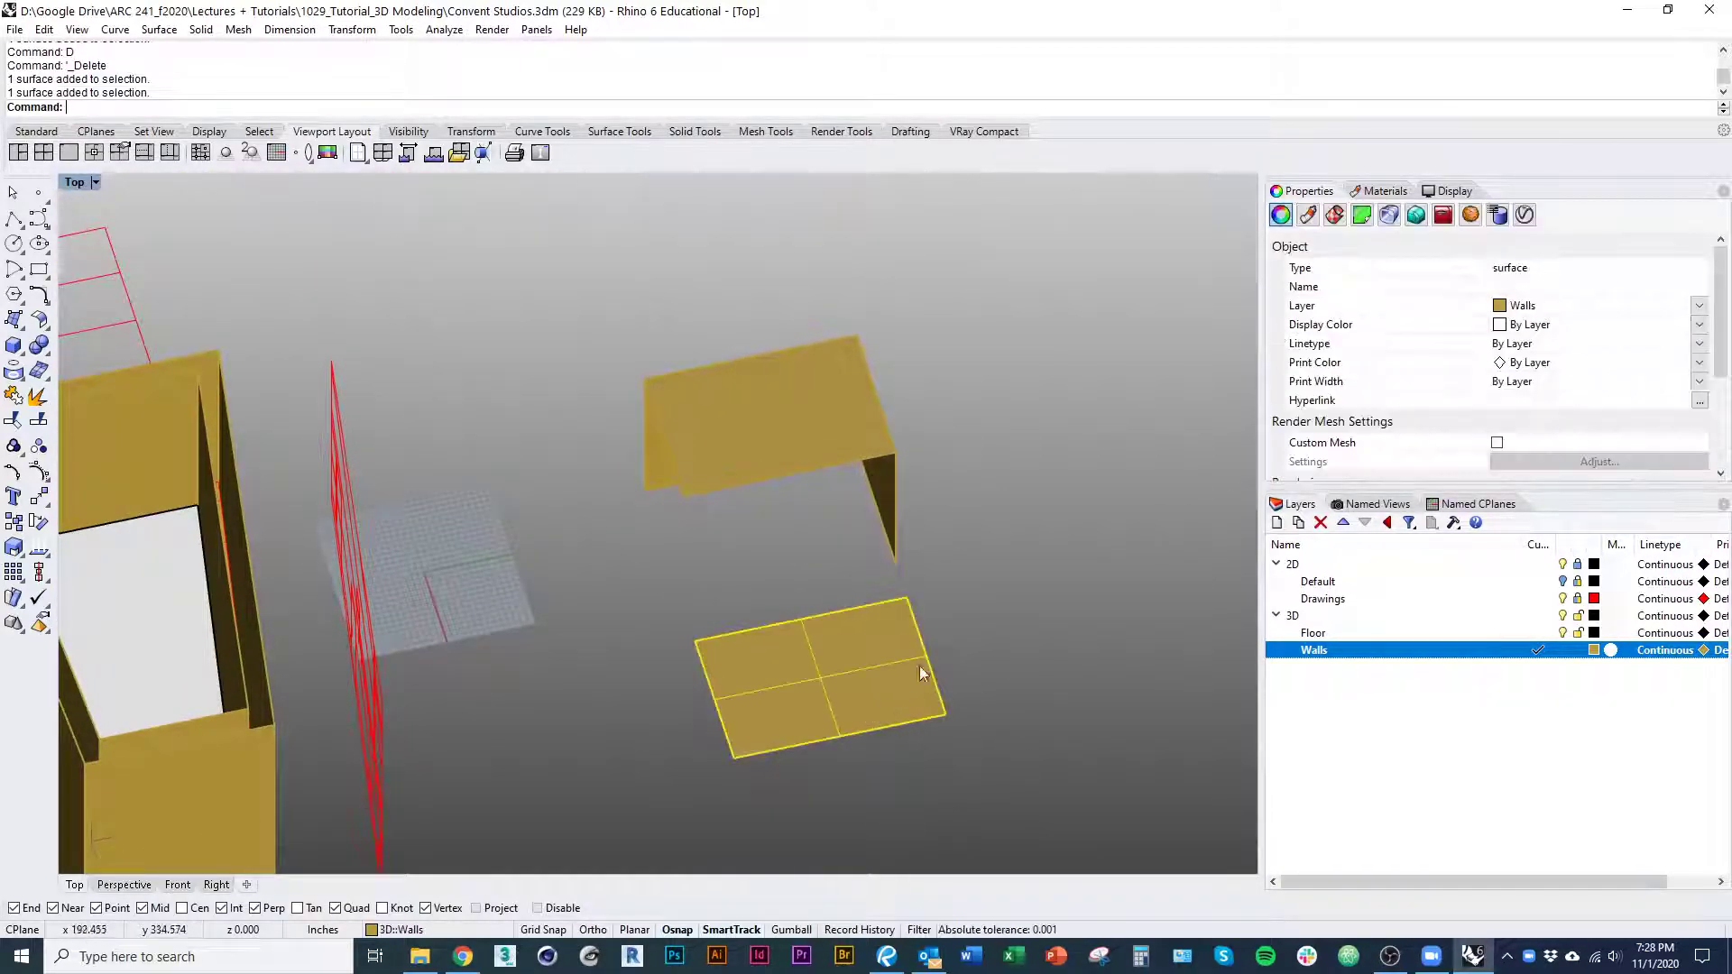
{"action": "right_click_drag", "start_coordinate": [918, 666], "coordinate": [829, 690]}
{"action": "left_click_drag", "start_coordinate": [798, 514], "coordinate": [828, 601]}
{"action": "left_click", "coordinate": [867, 700]}
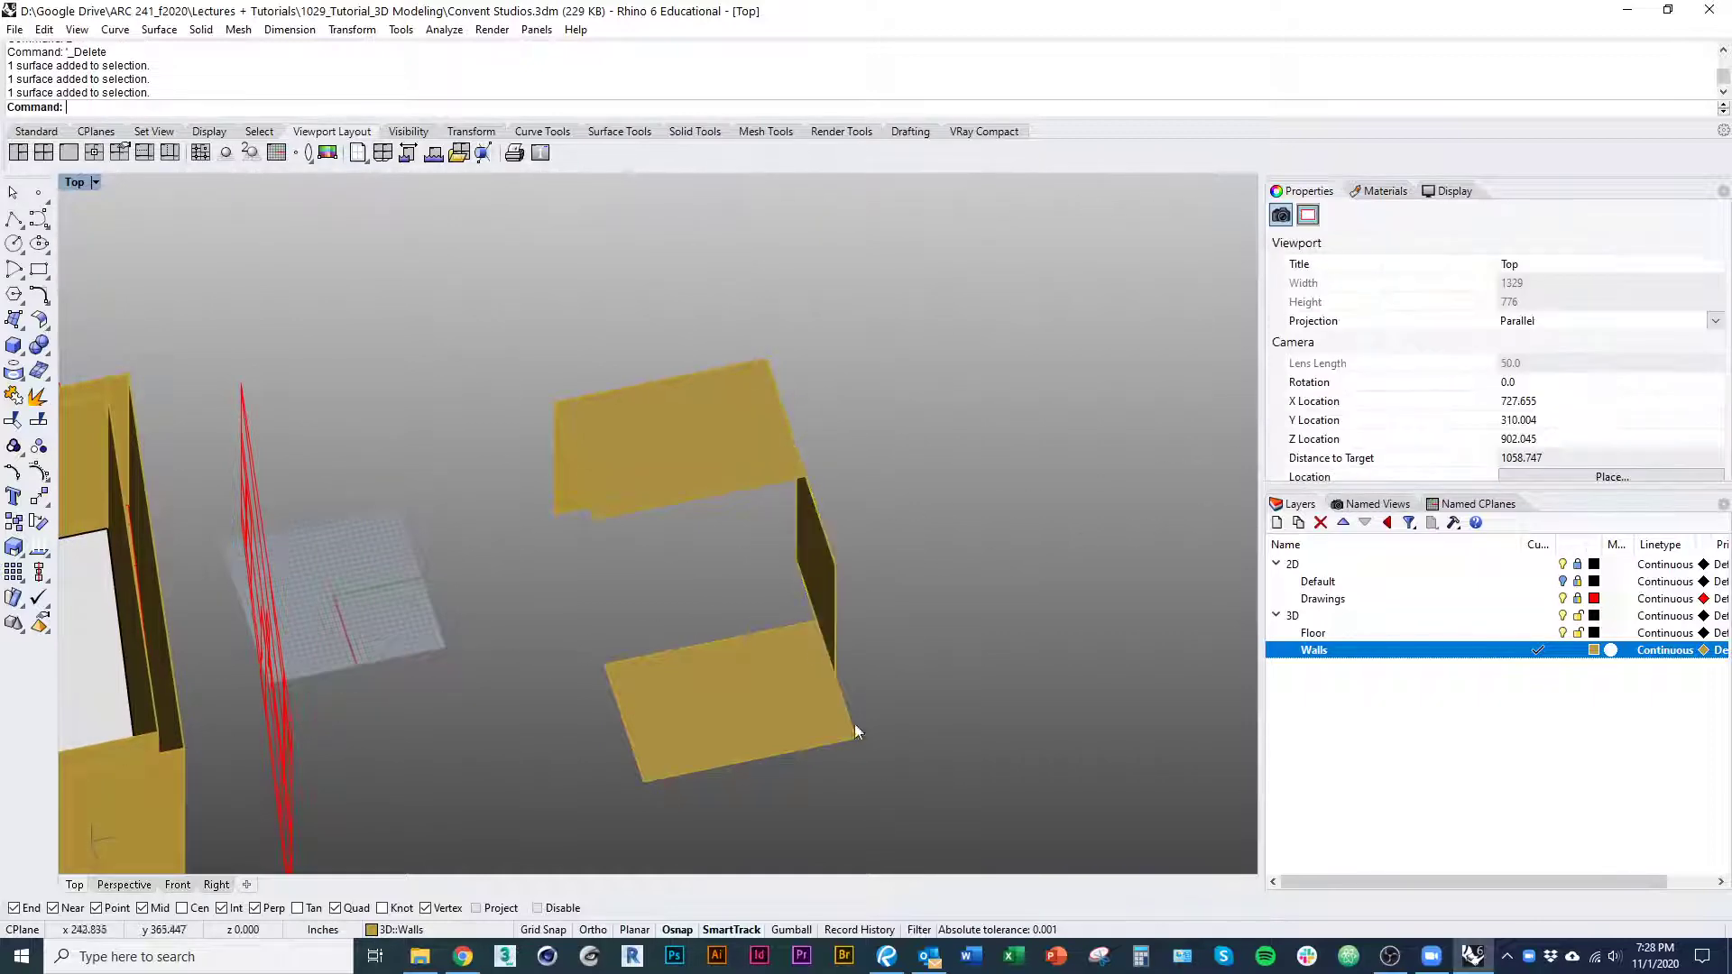
Join the moved side face and bottom face into one polysurface and select it
{"action": "right_click_drag", "start_coordinate": [853, 724], "coordinate": [901, 616], "text": "ctrl+shift"}
{"action": "left_click_drag", "start_coordinate": [901, 617], "coordinate": [837, 669]}
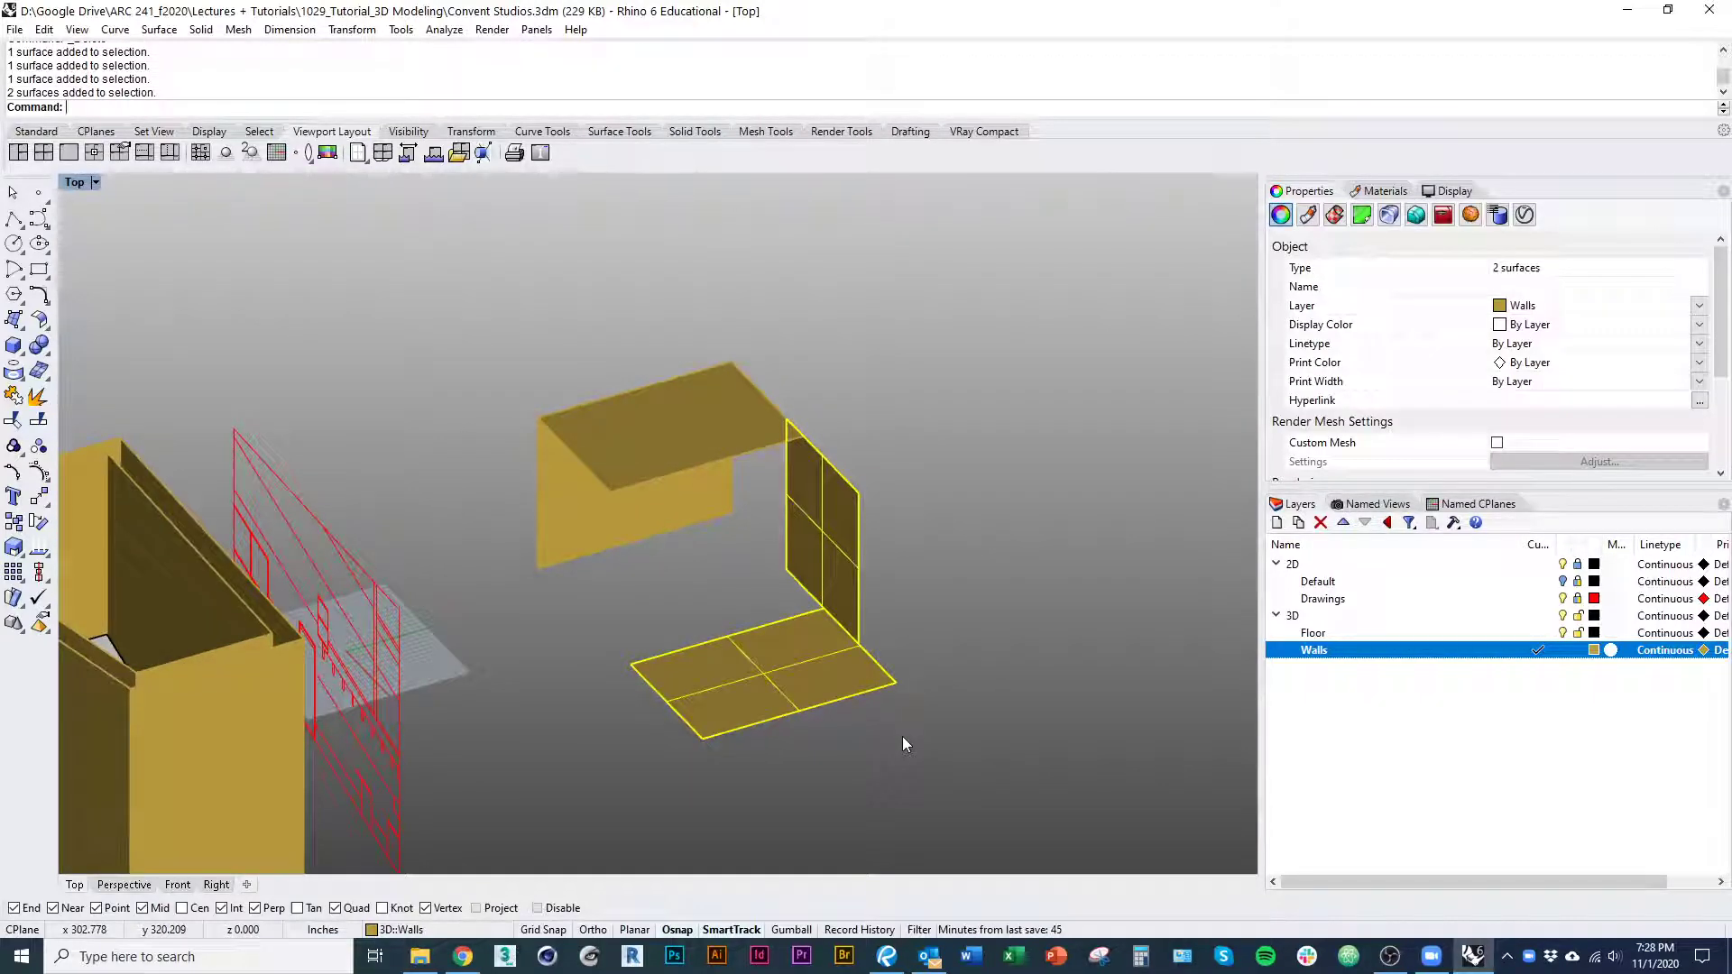
{"action": "key", "text": "Return"}
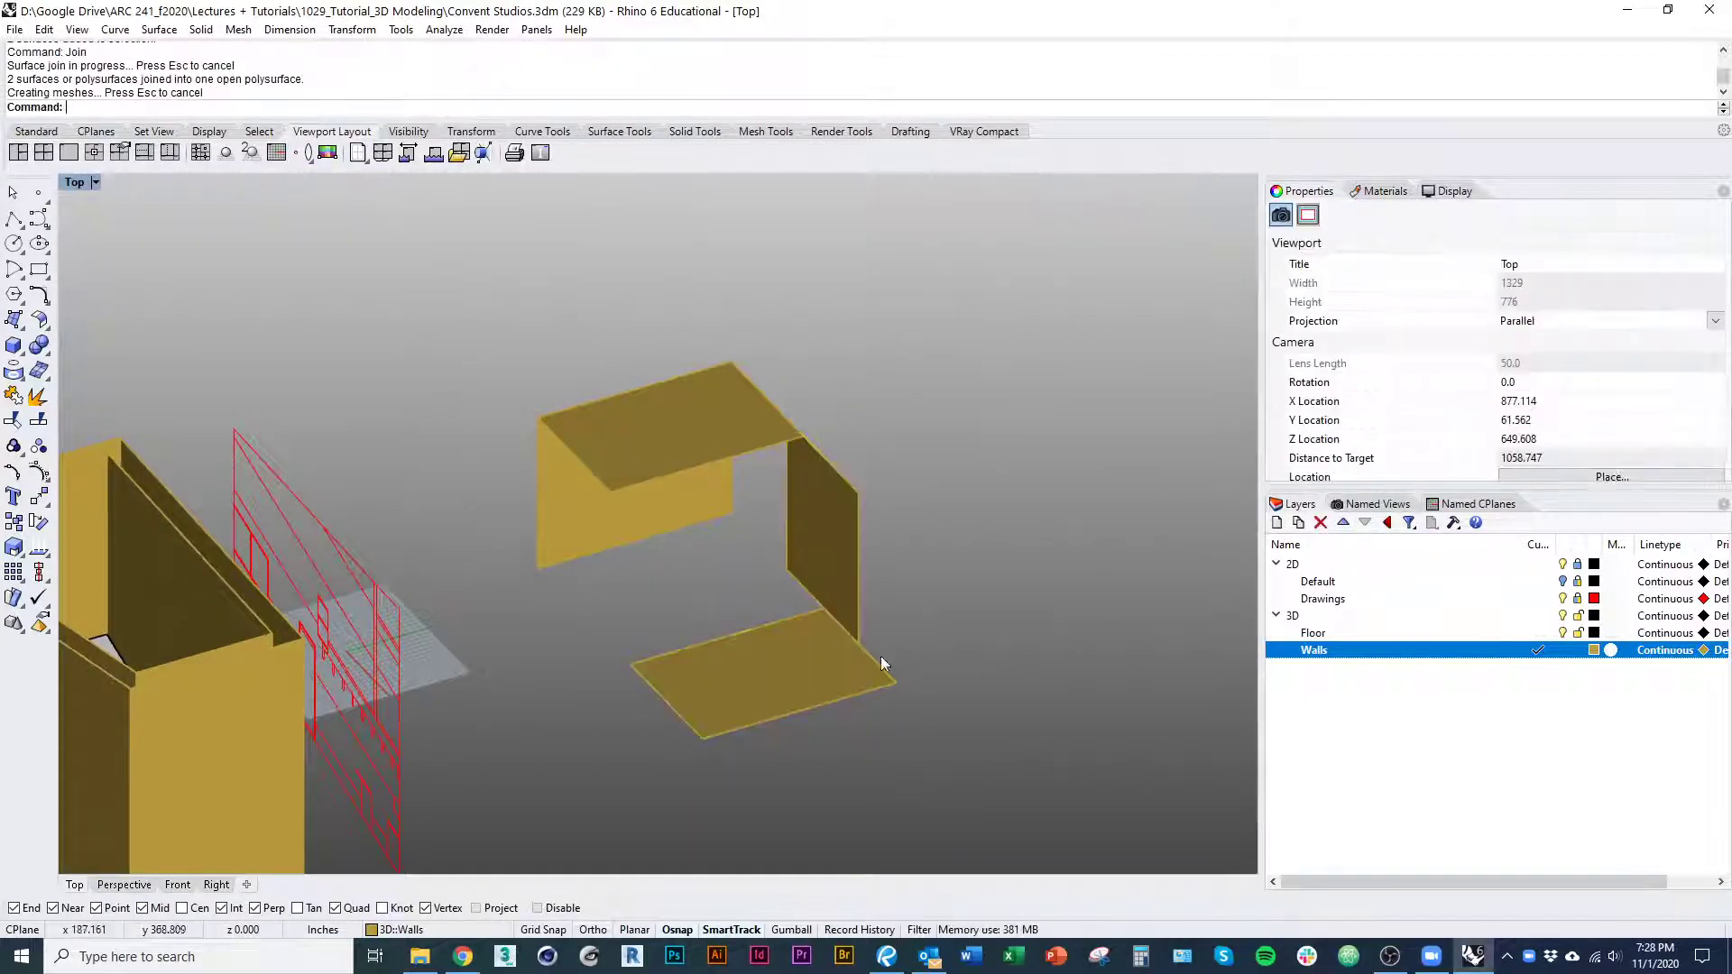
{"action": "right_click_drag", "start_coordinate": [845, 640], "coordinate": [848, 540], "text": "ctrl+shift"}
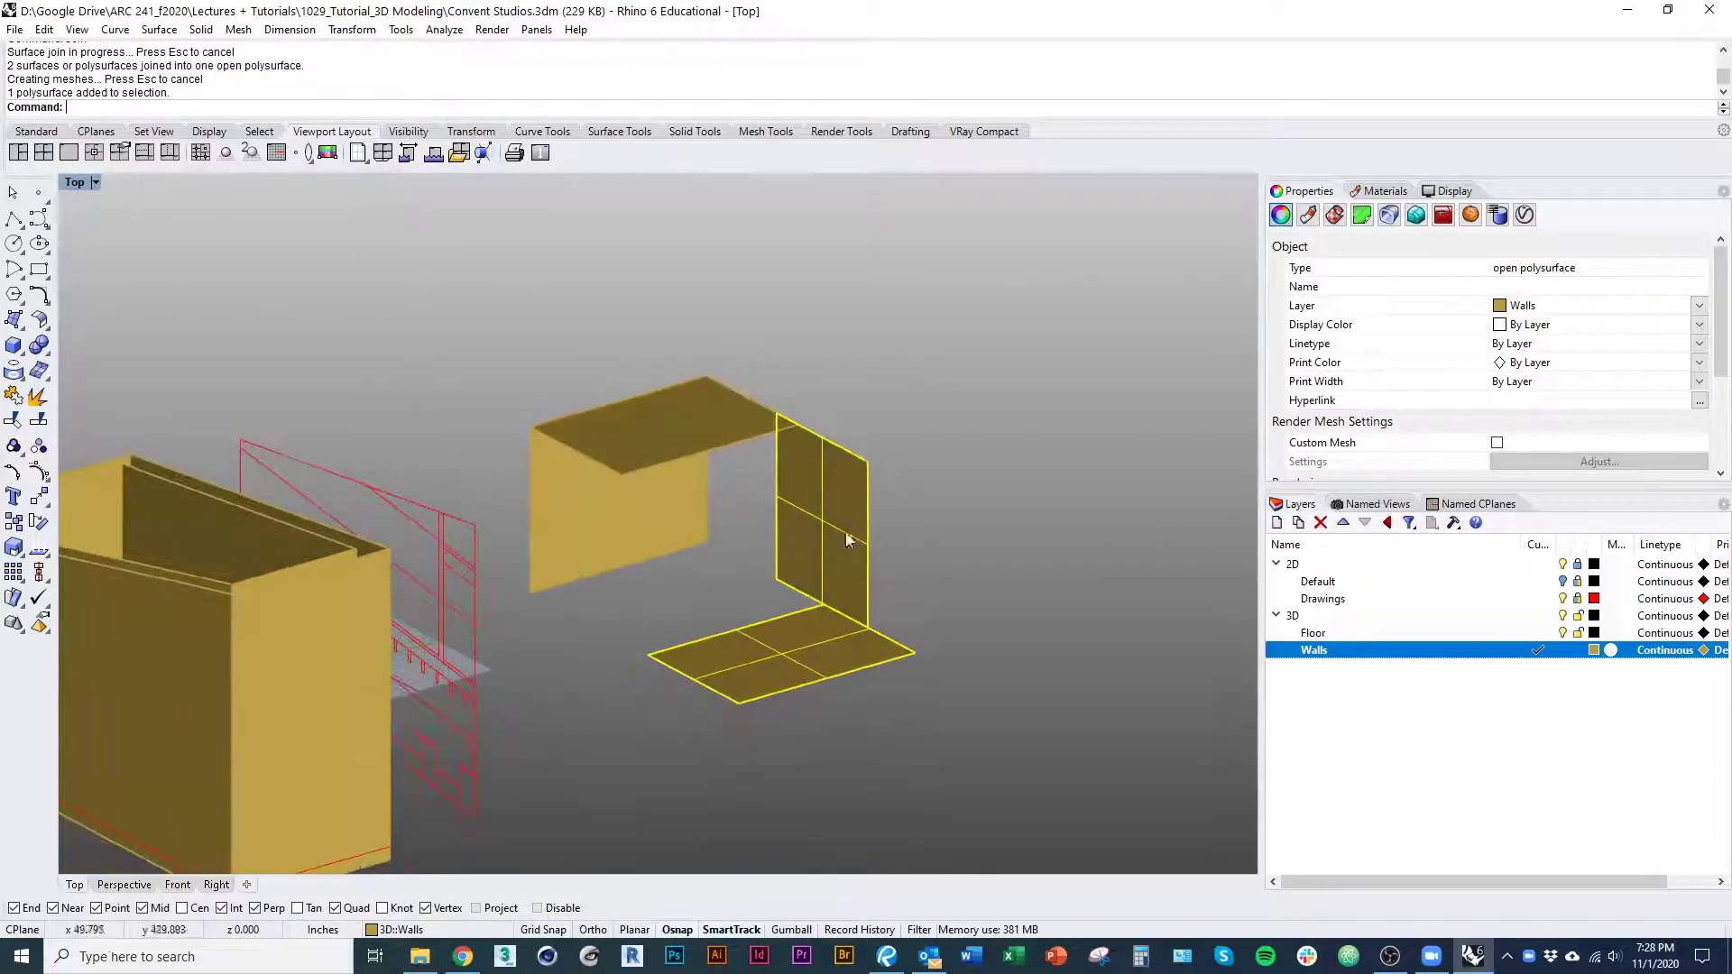
Delete all remaining demonstration box surfaces and select the trimmed walls
{"action": "left_click_drag", "start_coordinate": [1022, 720], "coordinate": [565, 266]}
{"action": "type", "text": "d"}
{"action": "key", "text": "Return"}
{"action": "scroll", "coordinate": [668, 406], "scroll_direction": "down", "scroll_amount": 5}
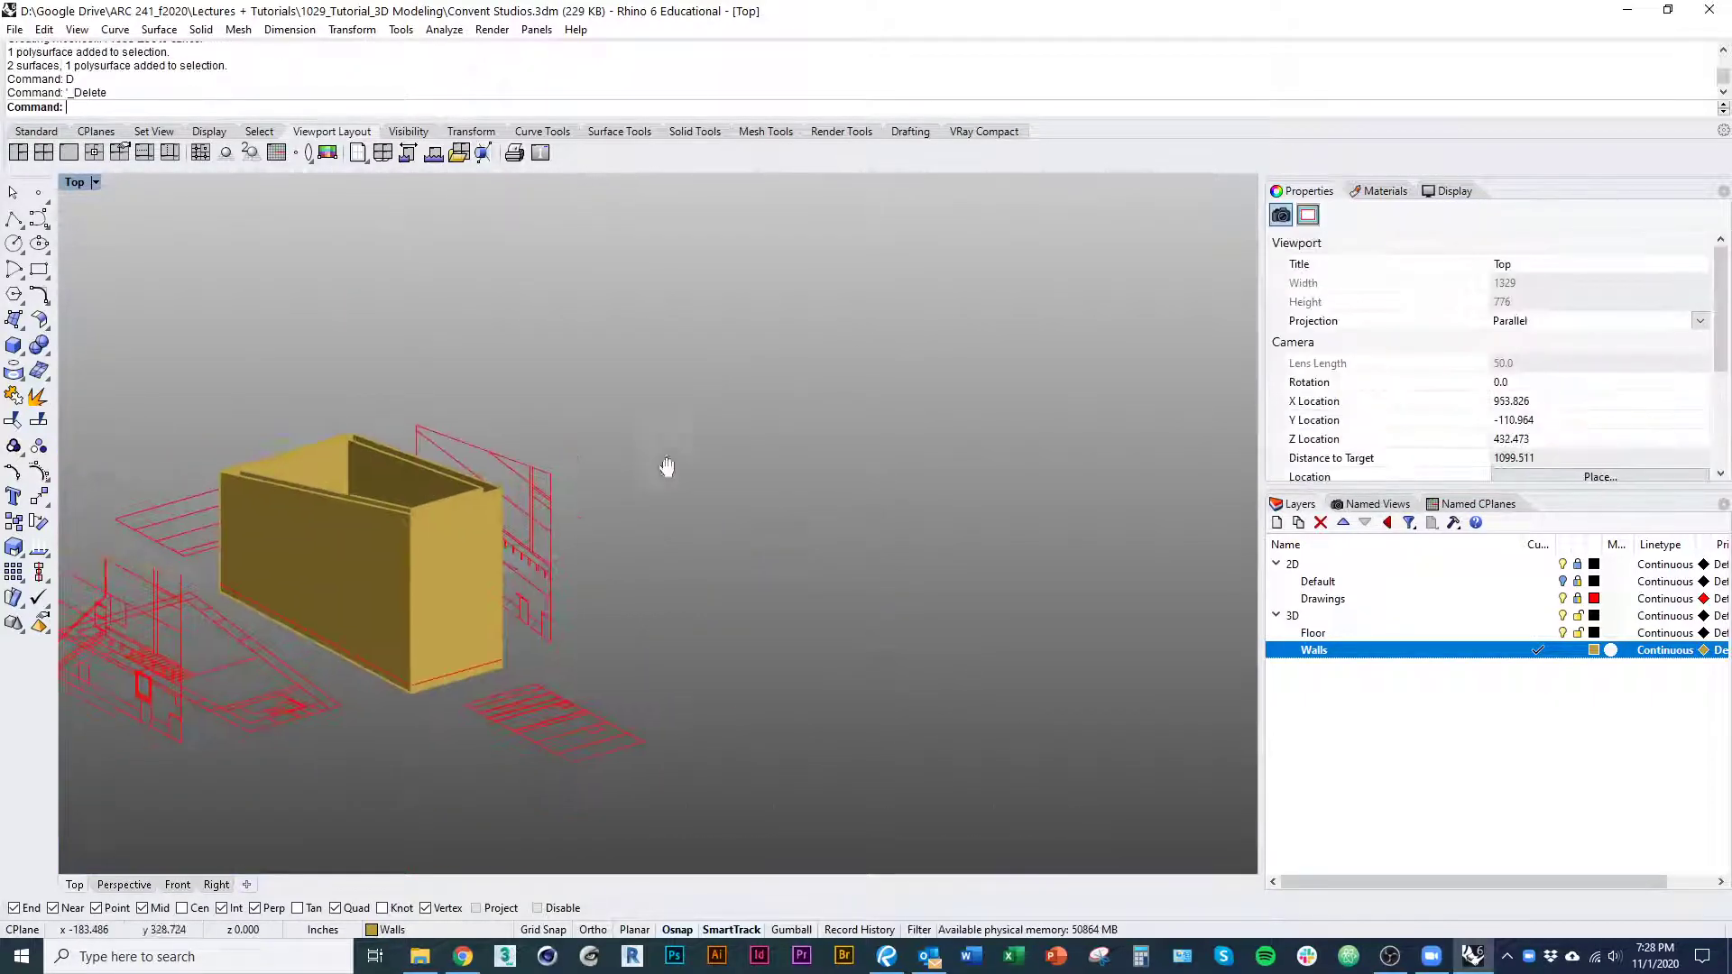
{"action": "right_click_drag", "start_coordinate": [665, 468], "coordinate": [591, 554], "text": "ctrl+shift"}
{"action": "right_click_drag", "start_coordinate": [647, 814], "coordinate": [648, 755]}
{"action": "left_click", "coordinate": [656, 738]}
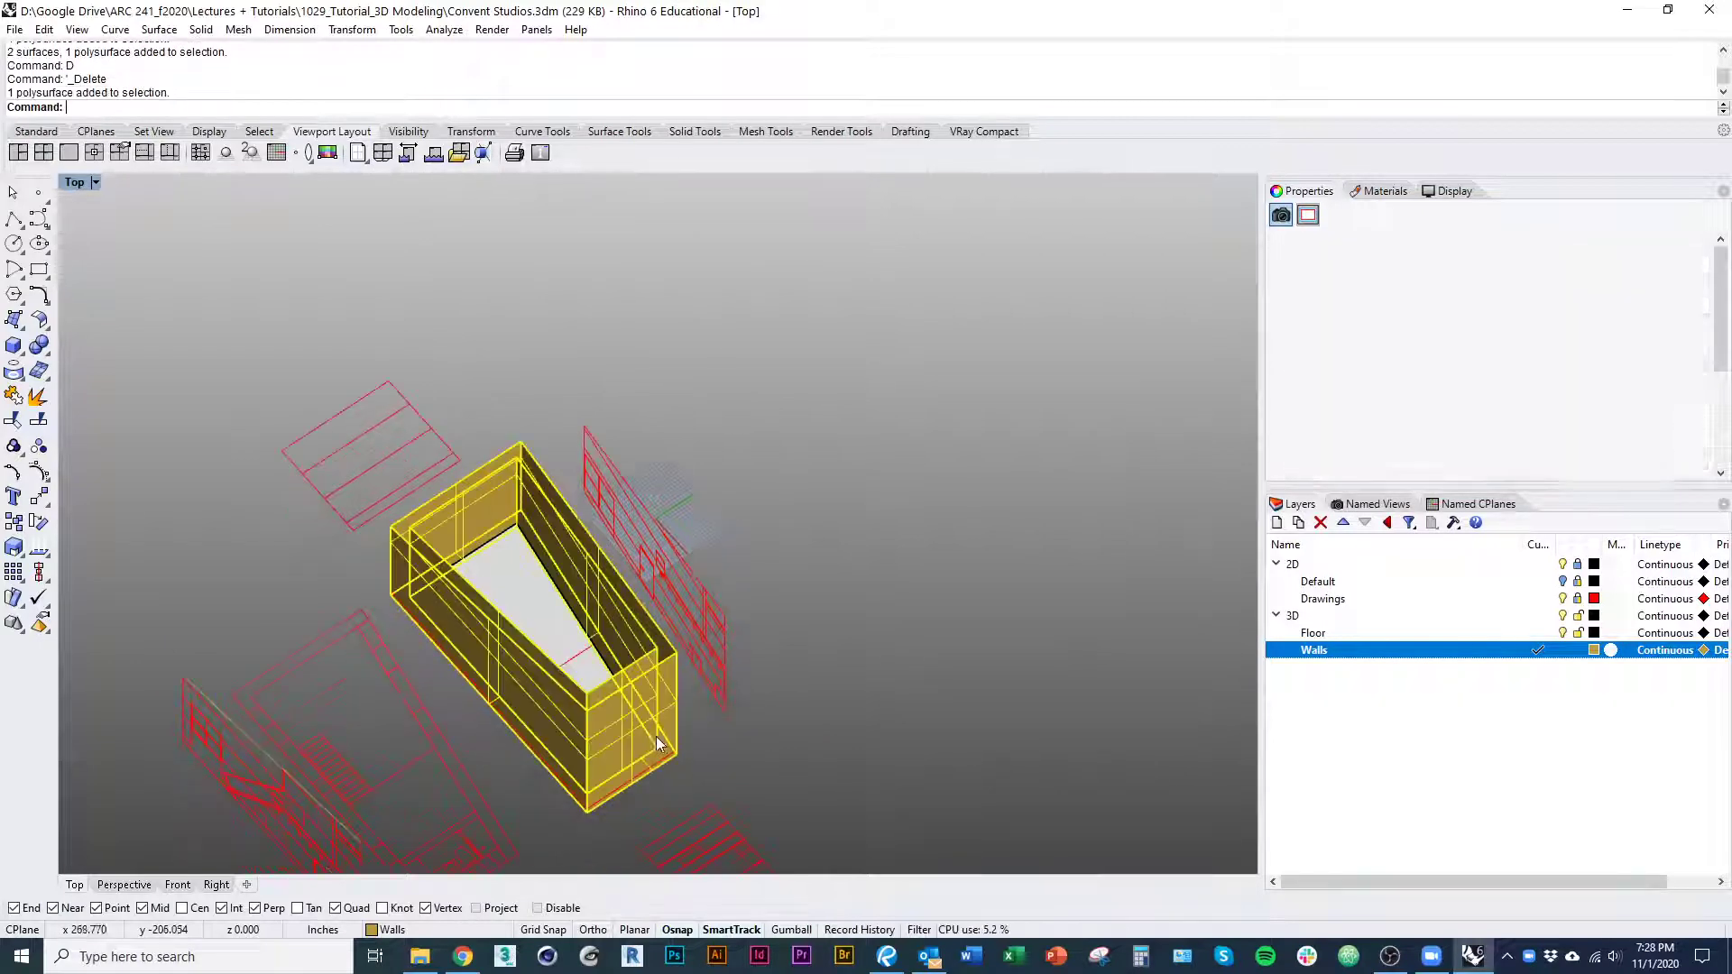
Undo the whole box demonstration and the deletion of the sloped roof surface
{"action": "key", "text": "ctrl+z"}
{"action": "key", "text": "ctrl+z"}
{"action": "key", "text": "ctrl+z"}
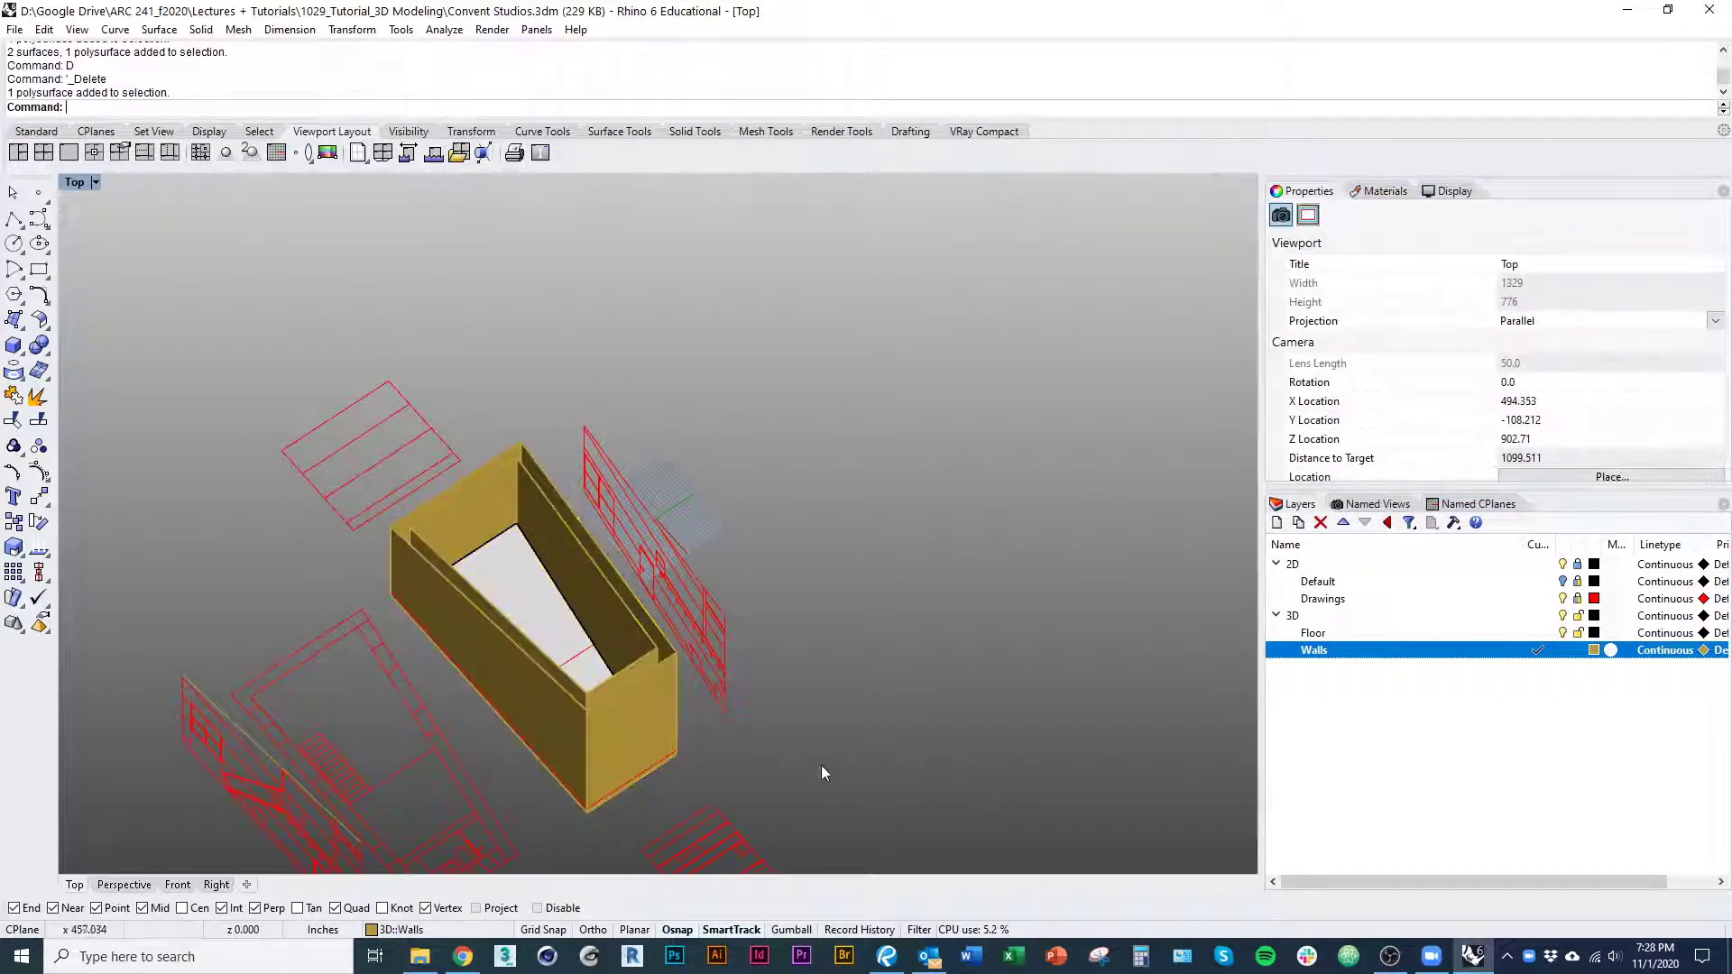
{"action": "key", "text": "ctrl+z"}
{"action": "key", "text": "ctrl+z"}
{"action": "key", "text": "ctrl+z"}
{"action": "key", "text": "ctrl+z"}
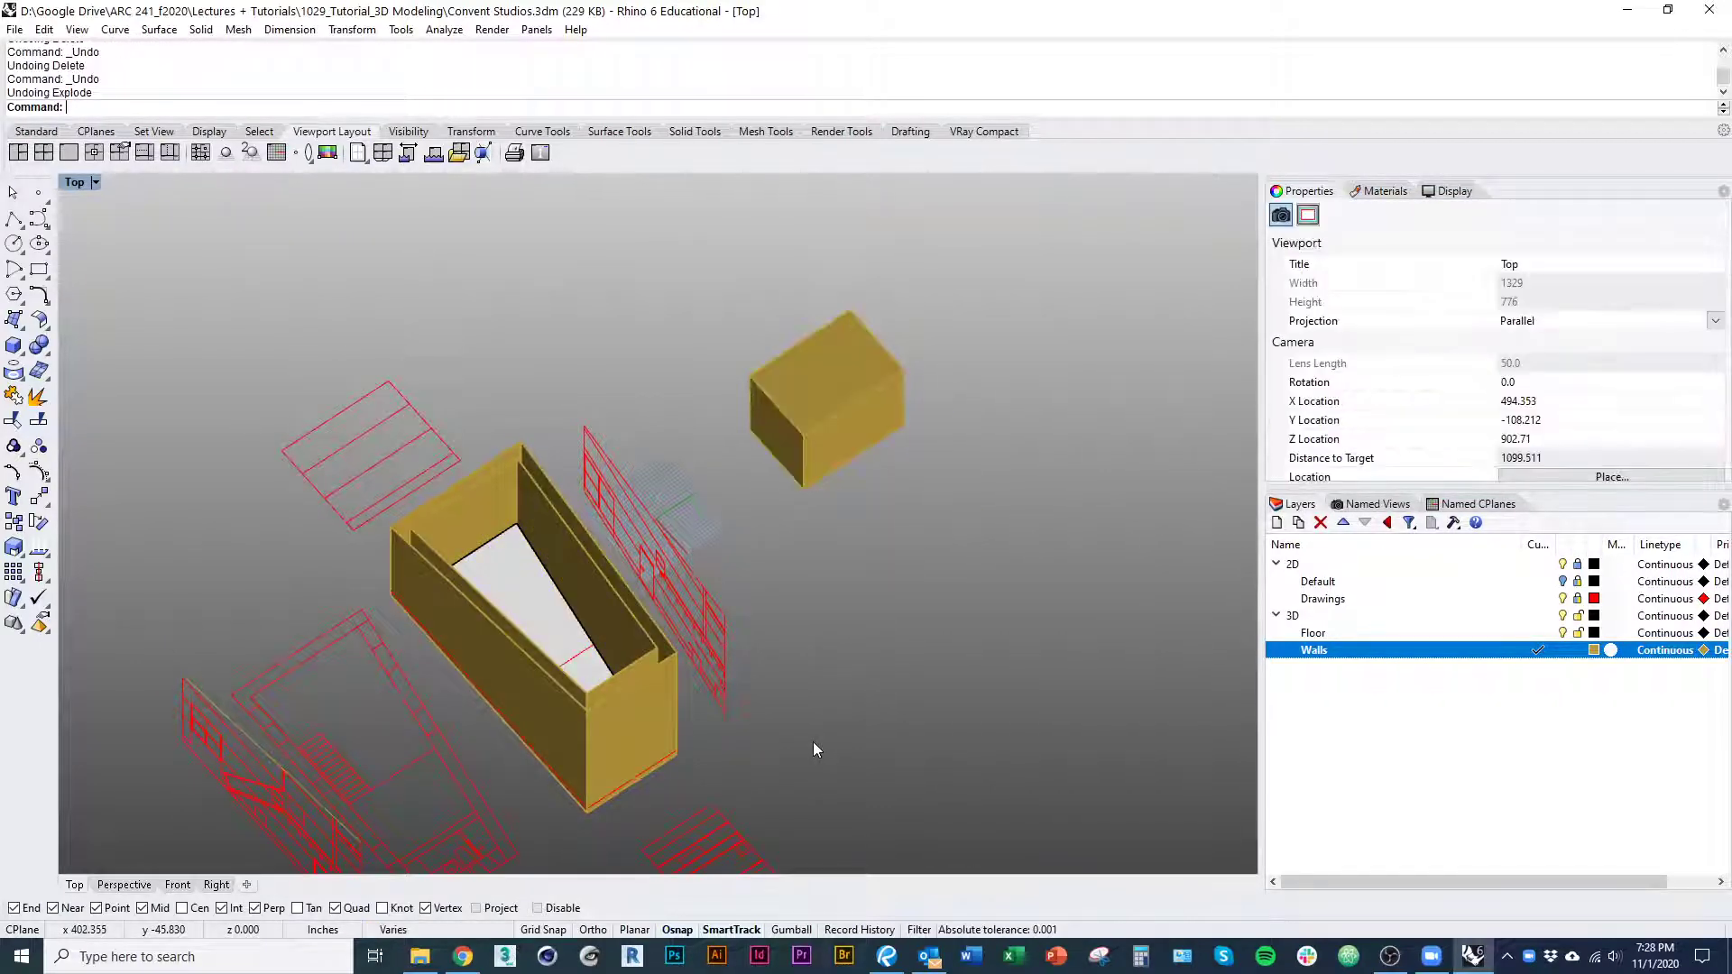
{"action": "left_click", "coordinate": [832, 841]}
Trim away the sloped roof surface beyond the wall thickness, using the wall polysurface as the cutting object
{"action": "right_click_drag", "start_coordinate": [698, 763], "coordinate": [762, 825]}
{"action": "left_click", "coordinate": [744, 688]}
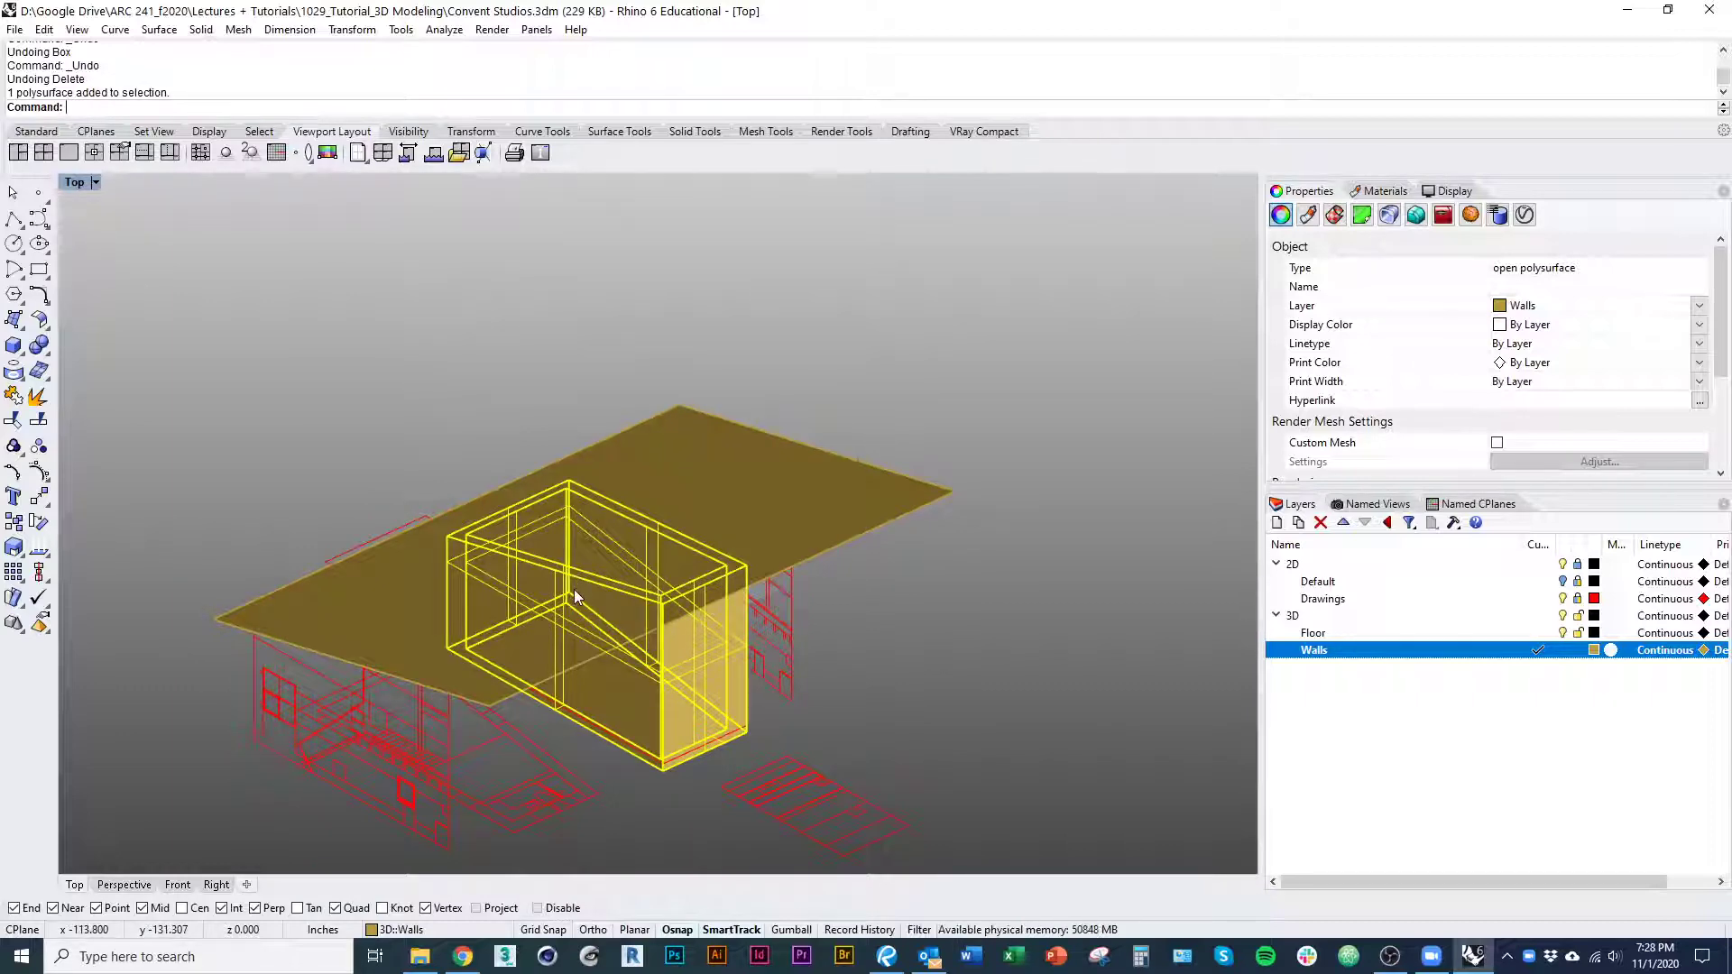
{"action": "key", "text": "Return"}
{"action": "left_click", "coordinate": [706, 500]}
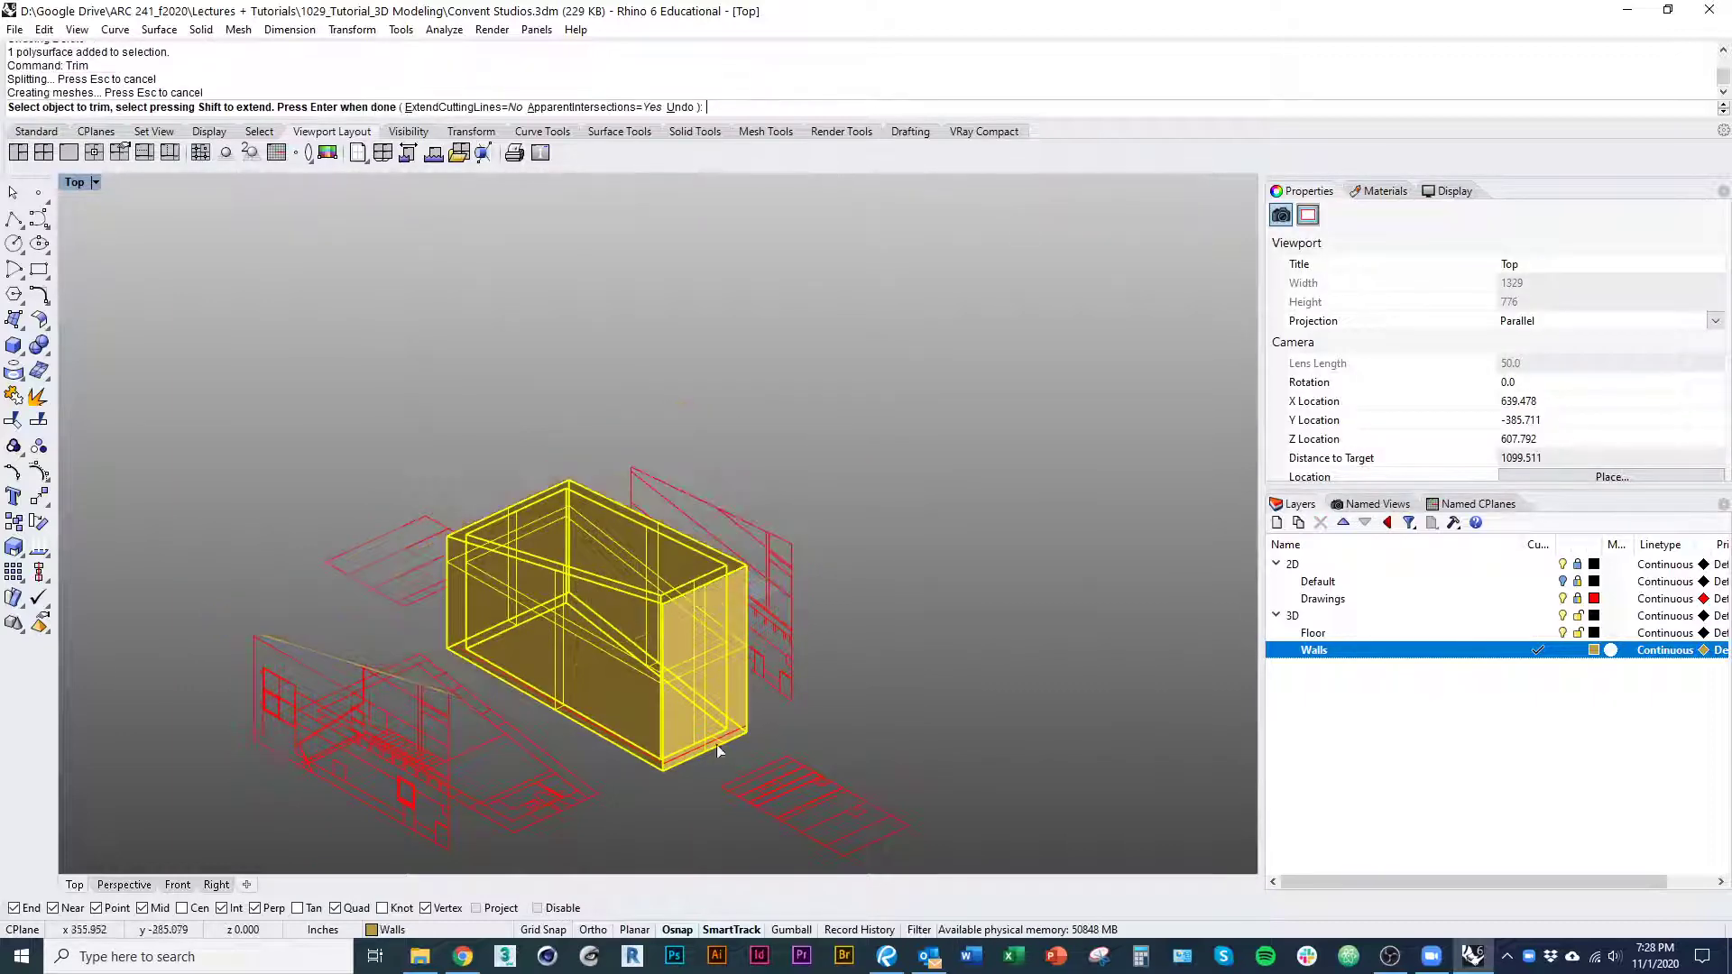
{"action": "key", "text": "Return"}
Select the trimmed sloped surface capping the walls and inspect it up close
{"action": "right_click_drag", "start_coordinate": [915, 651], "coordinate": [773, 715], "text": "ctrl+shift"}
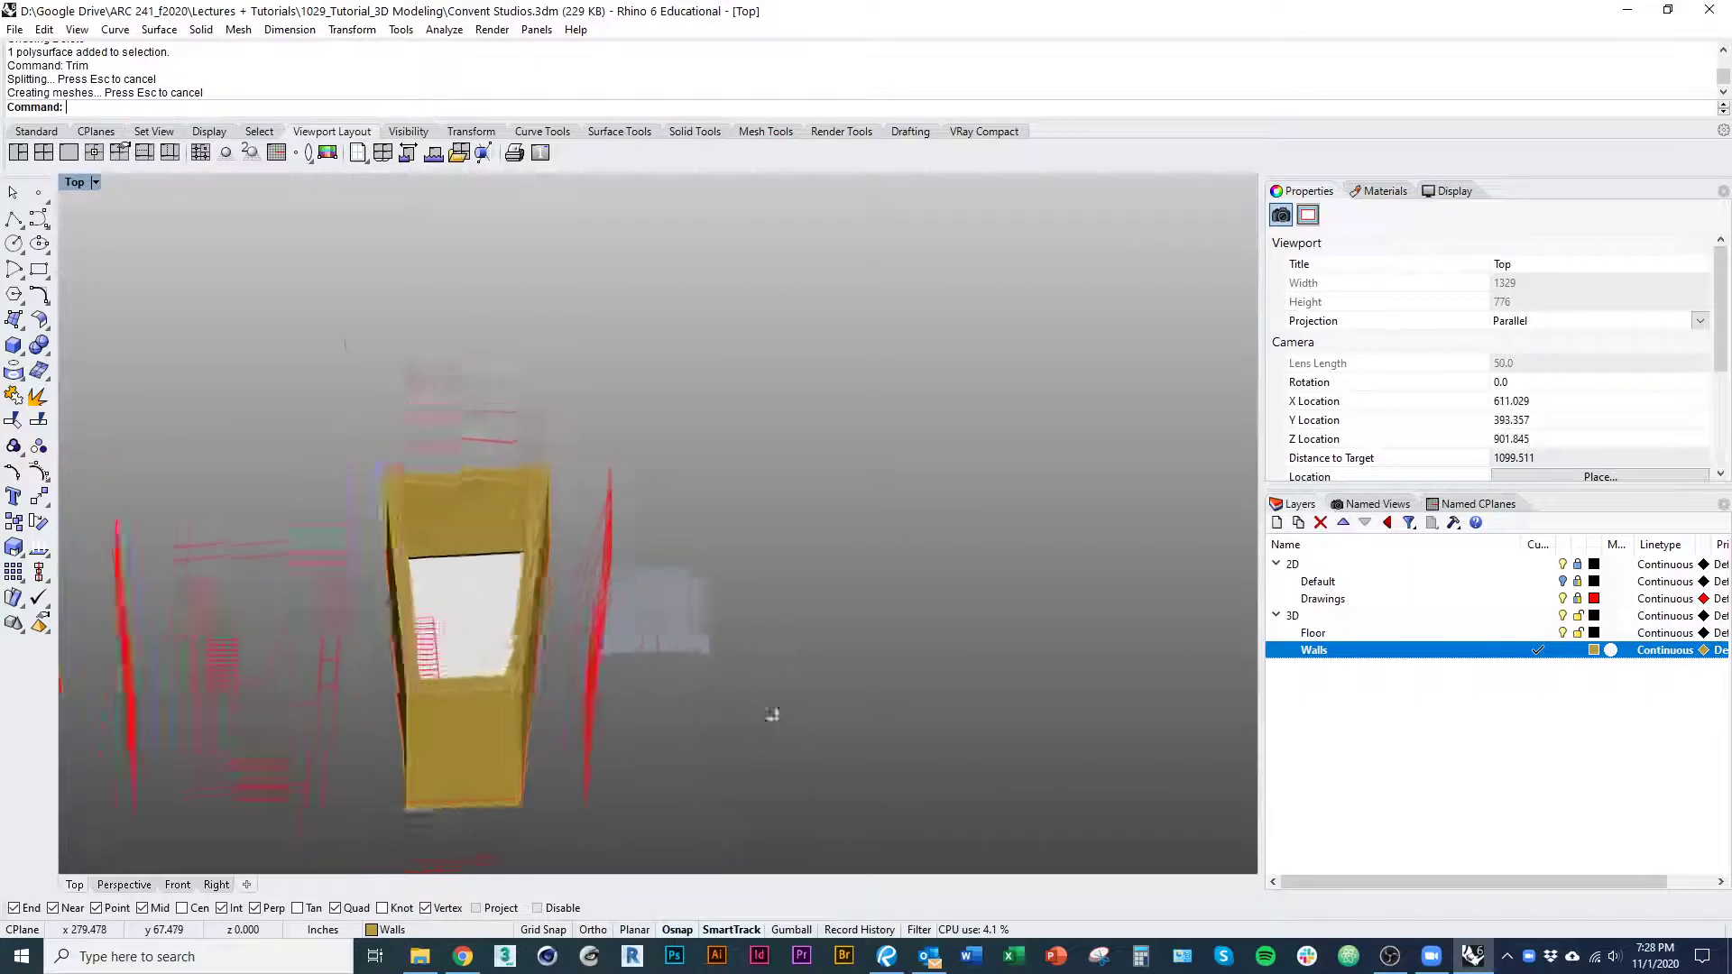
{"action": "scroll", "coordinate": [522, 666], "scroll_direction": "up", "scroll_amount": 8}
{"action": "left_click", "coordinate": [522, 644]}
{"action": "right_click_drag", "start_coordinate": [522, 644], "coordinate": [469, 289], "text": "ctrl+shift"}
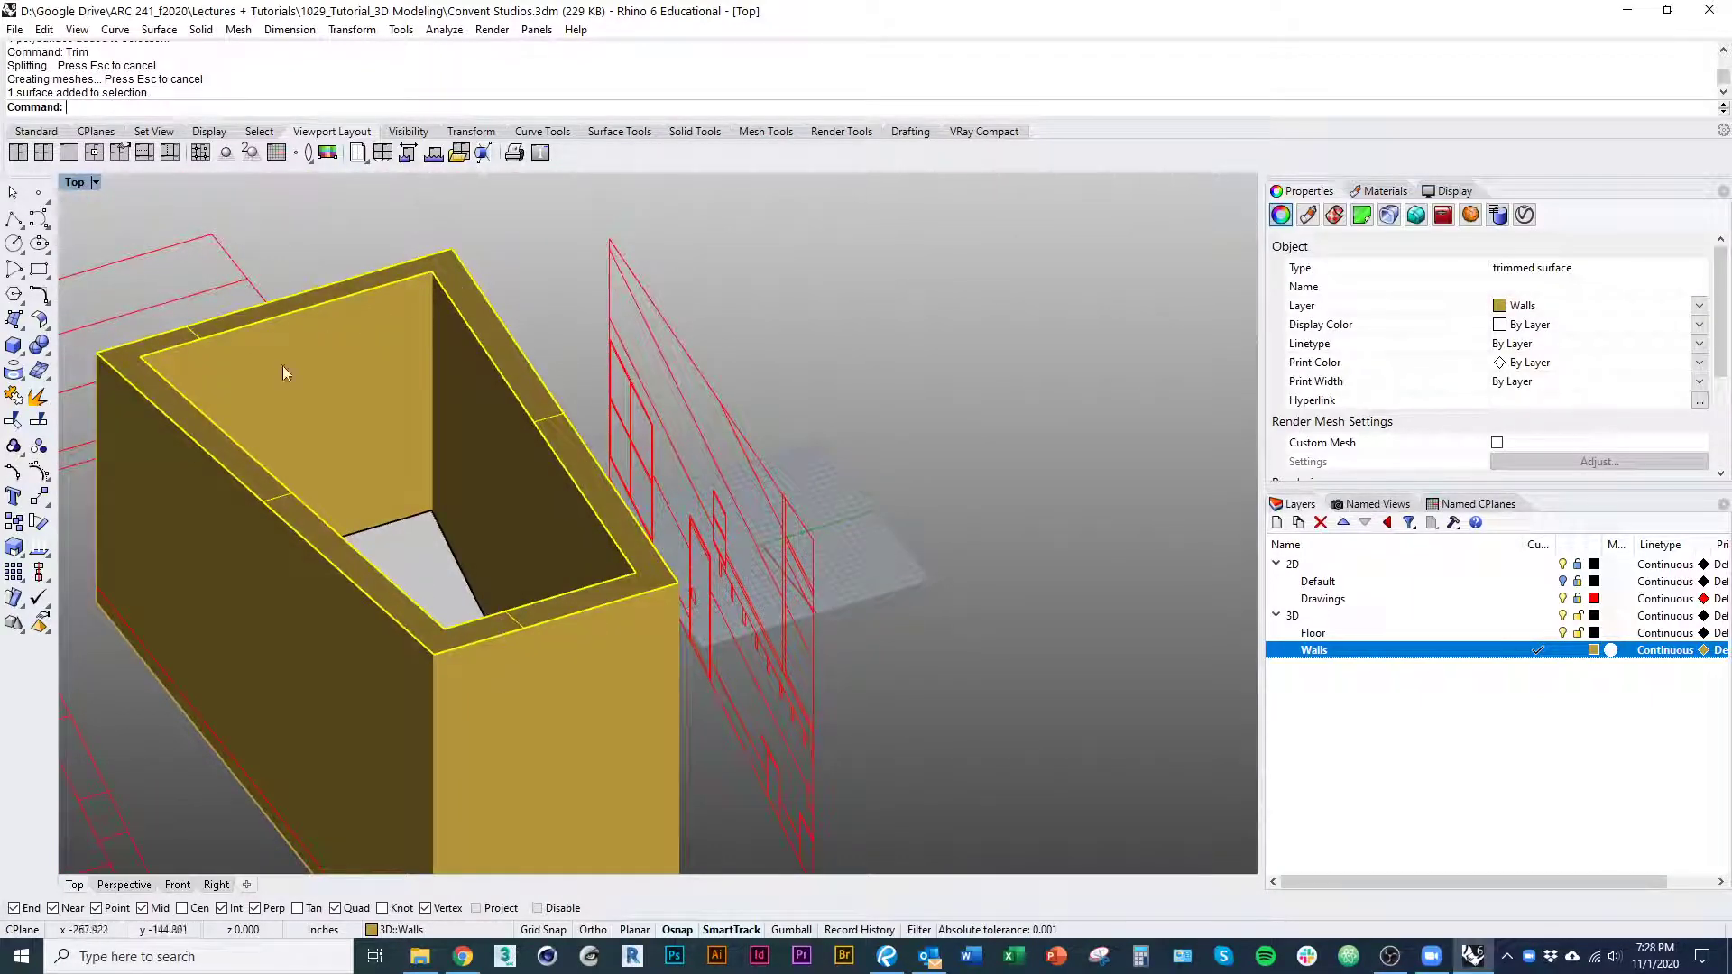
Join the trimmed sloped surface and the wall polysurface into one closed solid
{"action": "left_click", "coordinate": [571, 519]}
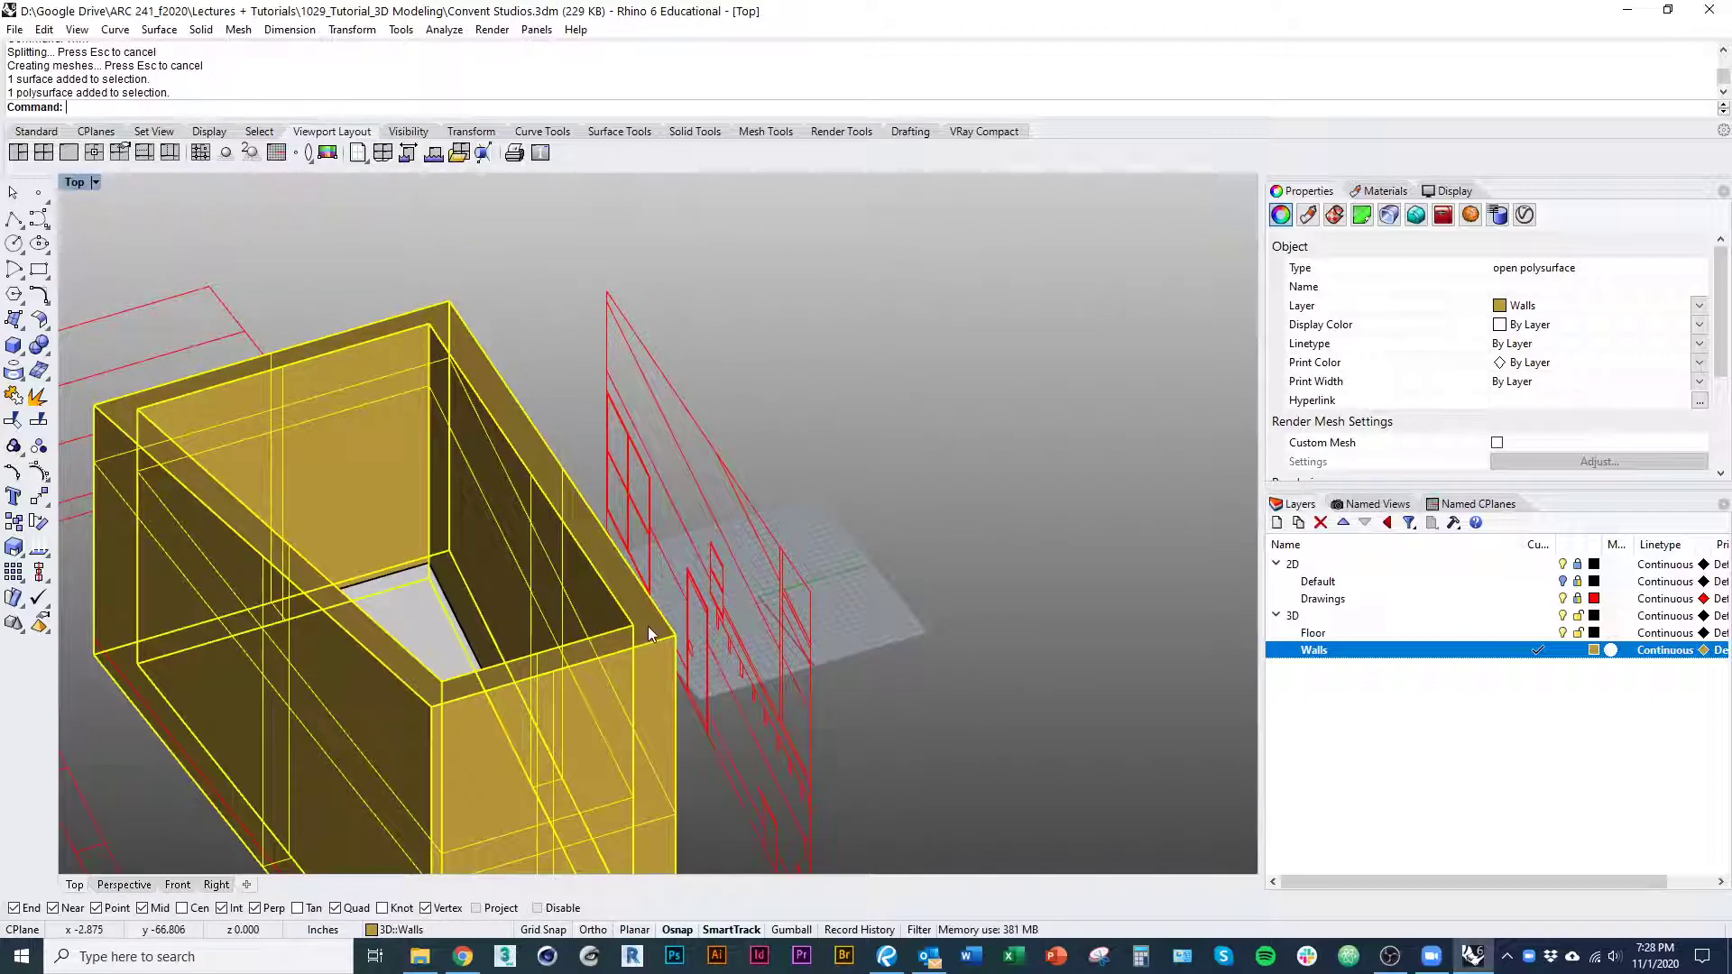
{"action": "left_click", "coordinate": [556, 666]}
{"action": "mouse_move", "coordinate": [638, 636]}
{"action": "right_mouse_down", "text": "ctrl+shift"}
{"action": "mouse_move", "coordinate": [638, 500]}
{"action": "mouse_move", "coordinate": [622, 578]}
{"action": "mouse_move", "coordinate": [636, 649]}
{"action": "right_mouse_up", "text": "ctrl+shift"}
{"action": "key", "text": "Escape"}
{"action": "key", "text": "ctrl+z"}
{"action": "left_click", "coordinate": [660, 842], "text": "shift"}
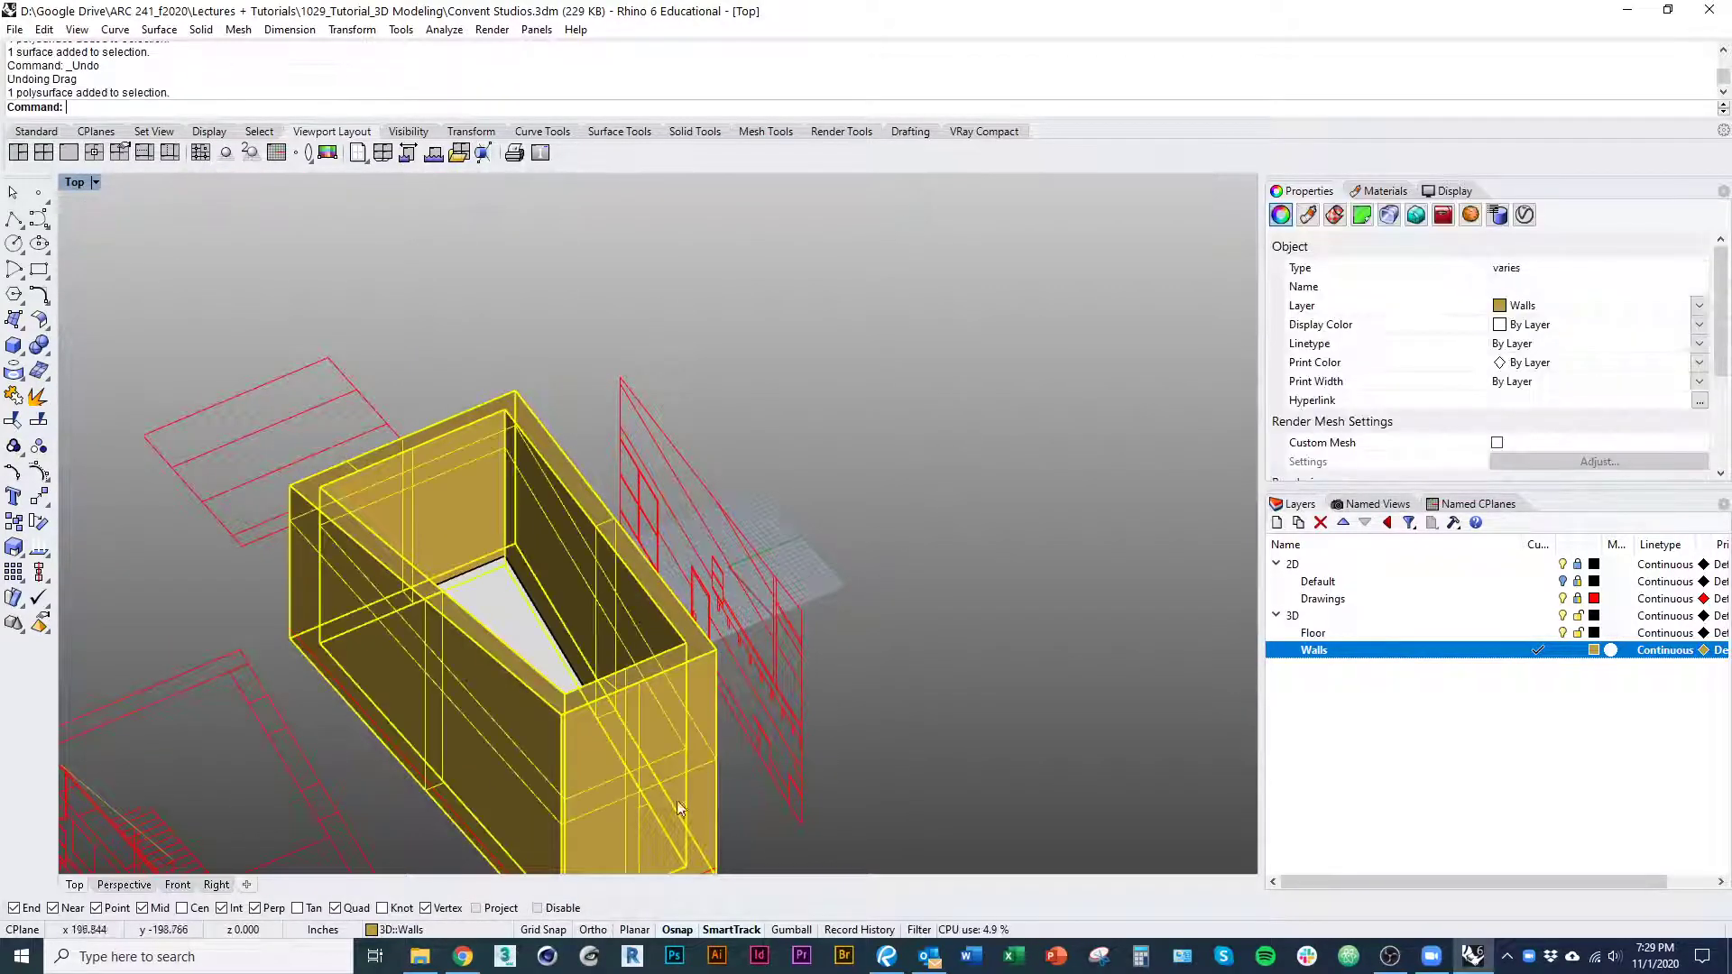
{"action": "type", "text": "join"}
{"action": "key", "text": "Return"}
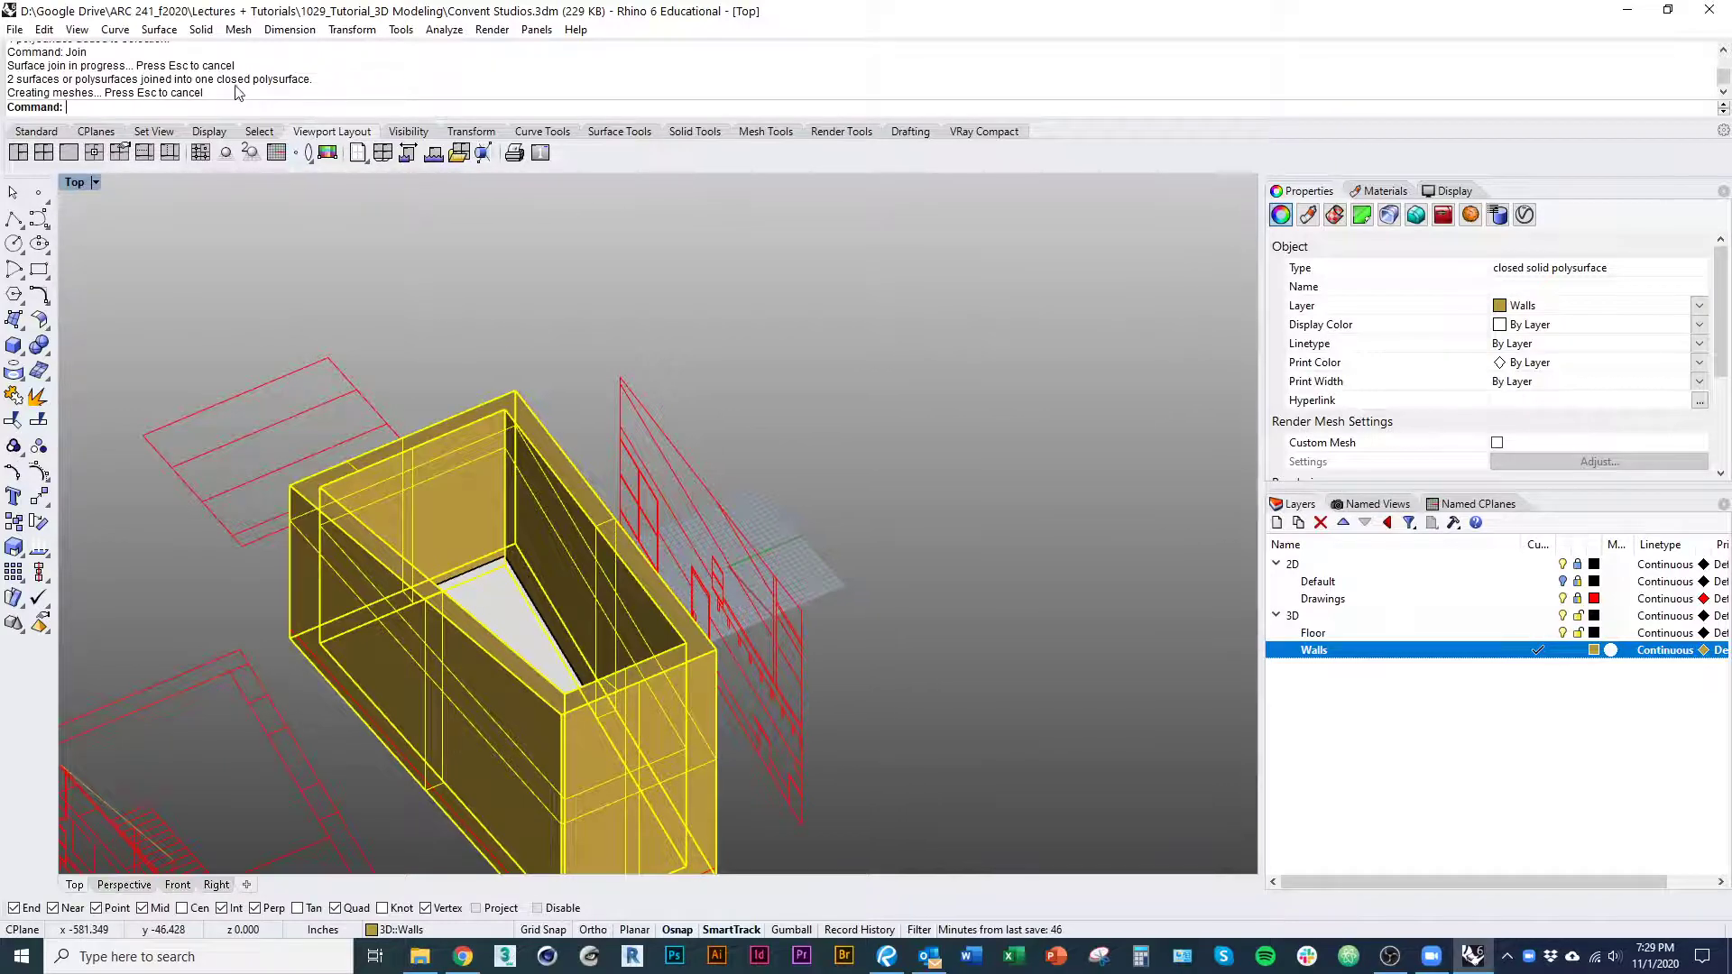
Select the joined walls and examine the capped solid from several angles
{"action": "left_click", "coordinate": [513, 292]}
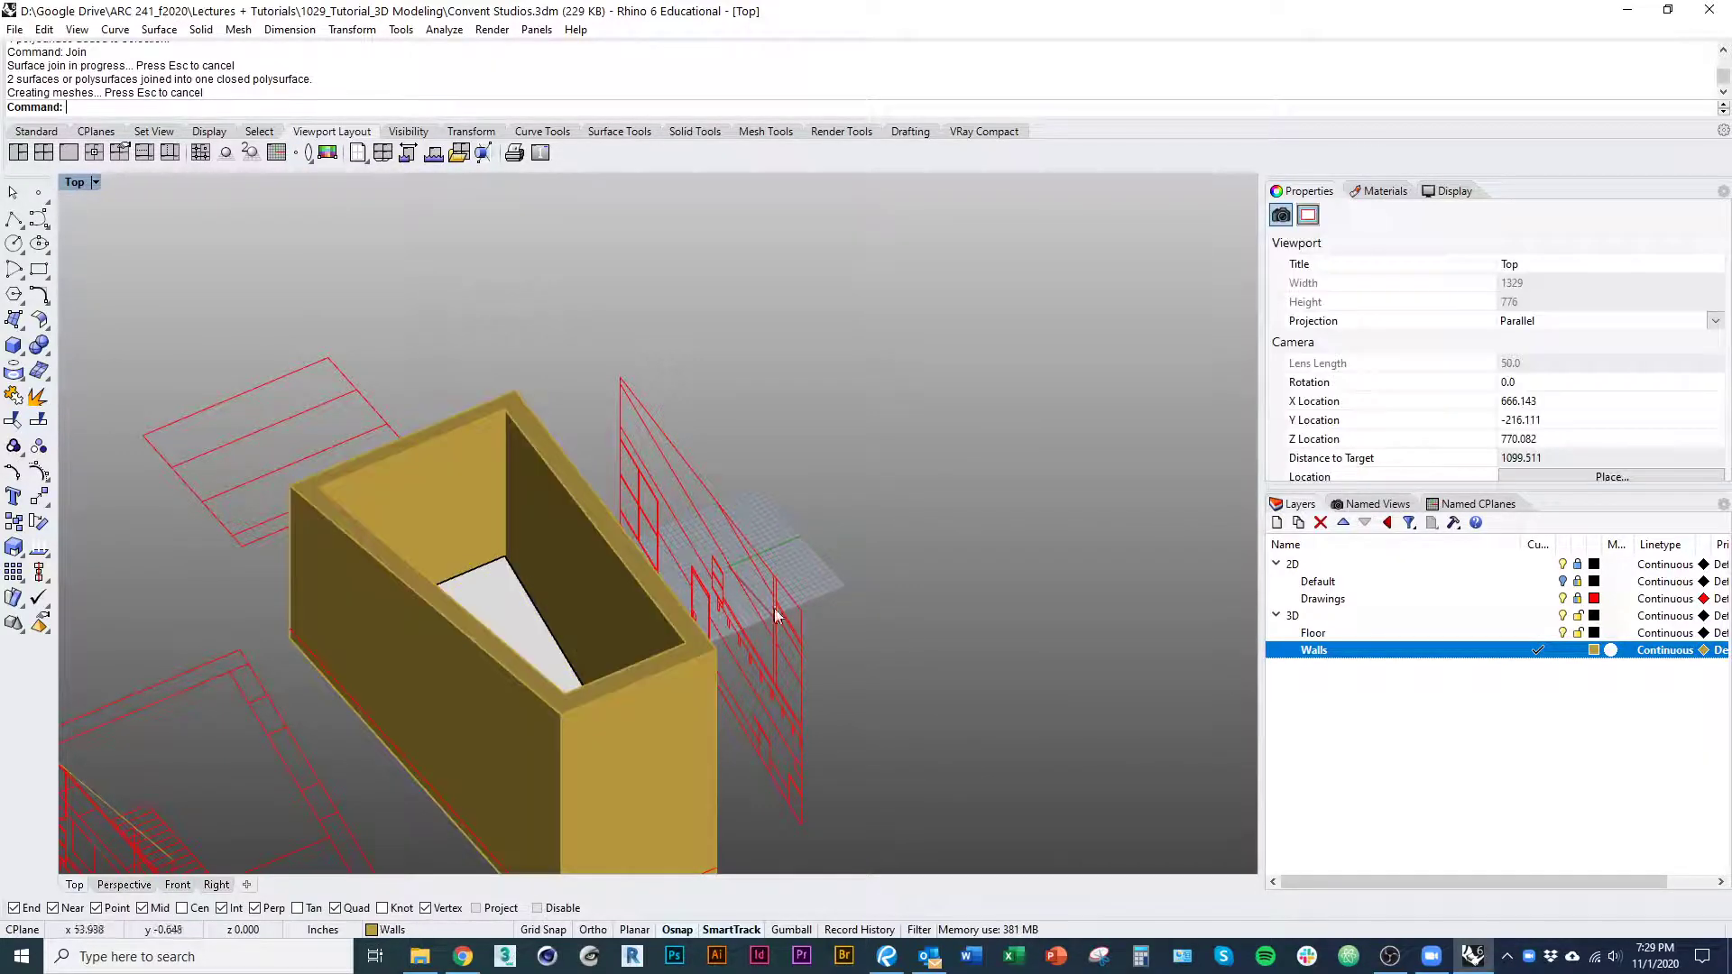
{"action": "left_click", "coordinate": [505, 625]}
{"action": "left_click", "coordinate": [785, 456]}
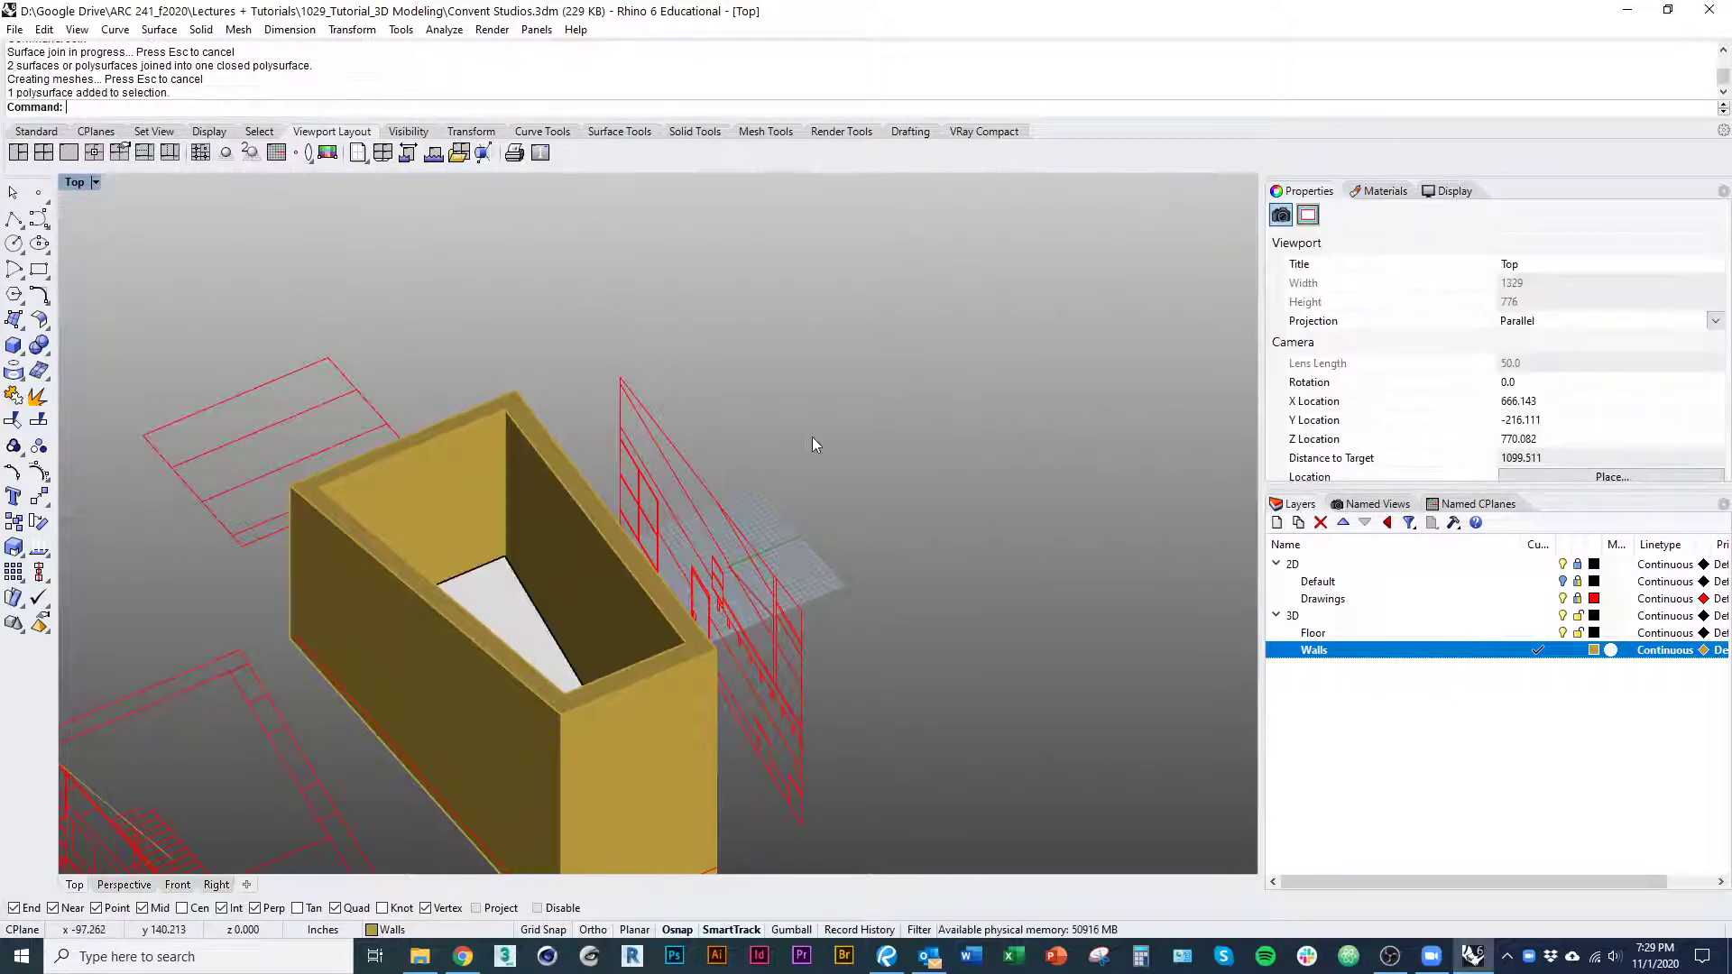
{"action": "right_click_drag", "start_coordinate": [706, 566], "coordinate": [543, 419]}
{"action": "left_click", "coordinate": [543, 420]}
{"action": "left_click", "coordinate": [818, 585]}
{"action": "right_click_drag", "start_coordinate": [817, 584], "coordinate": [597, 570]}
{"action": "left_click", "coordinate": [597, 570]}
Undo the join and the trimming of the sloped surface to restore it at full size
{"action": "key", "text": "ctrl+z"}
{"action": "key", "text": "ctrl+z"}
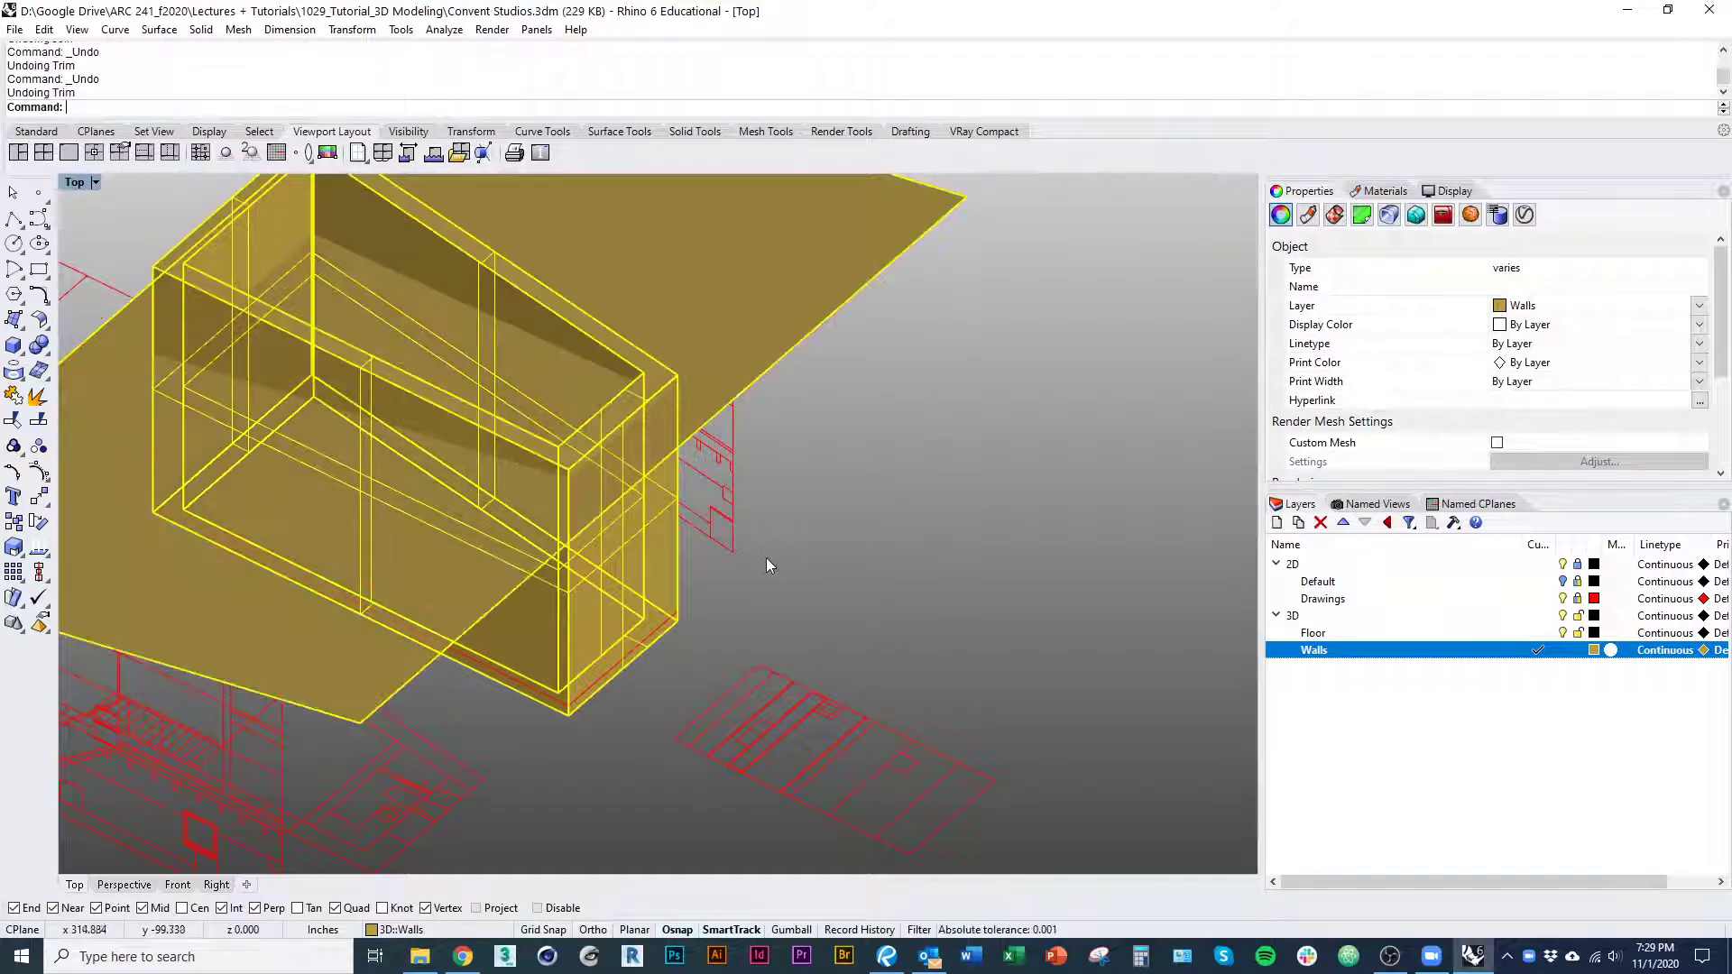
{"action": "key", "text": "ctrl+y"}
{"action": "right_click_drag", "start_coordinate": [734, 597], "coordinate": [775, 667]}
{"action": "key", "text": "Delete"}
{"action": "key", "text": "ctrl+z"}
{"action": "key", "text": "ctrl+z"}
{"action": "left_click", "coordinate": [798, 668]}
Delete the full-size sloped surface extending past the walls
{"action": "left_click", "coordinate": [723, 371]}
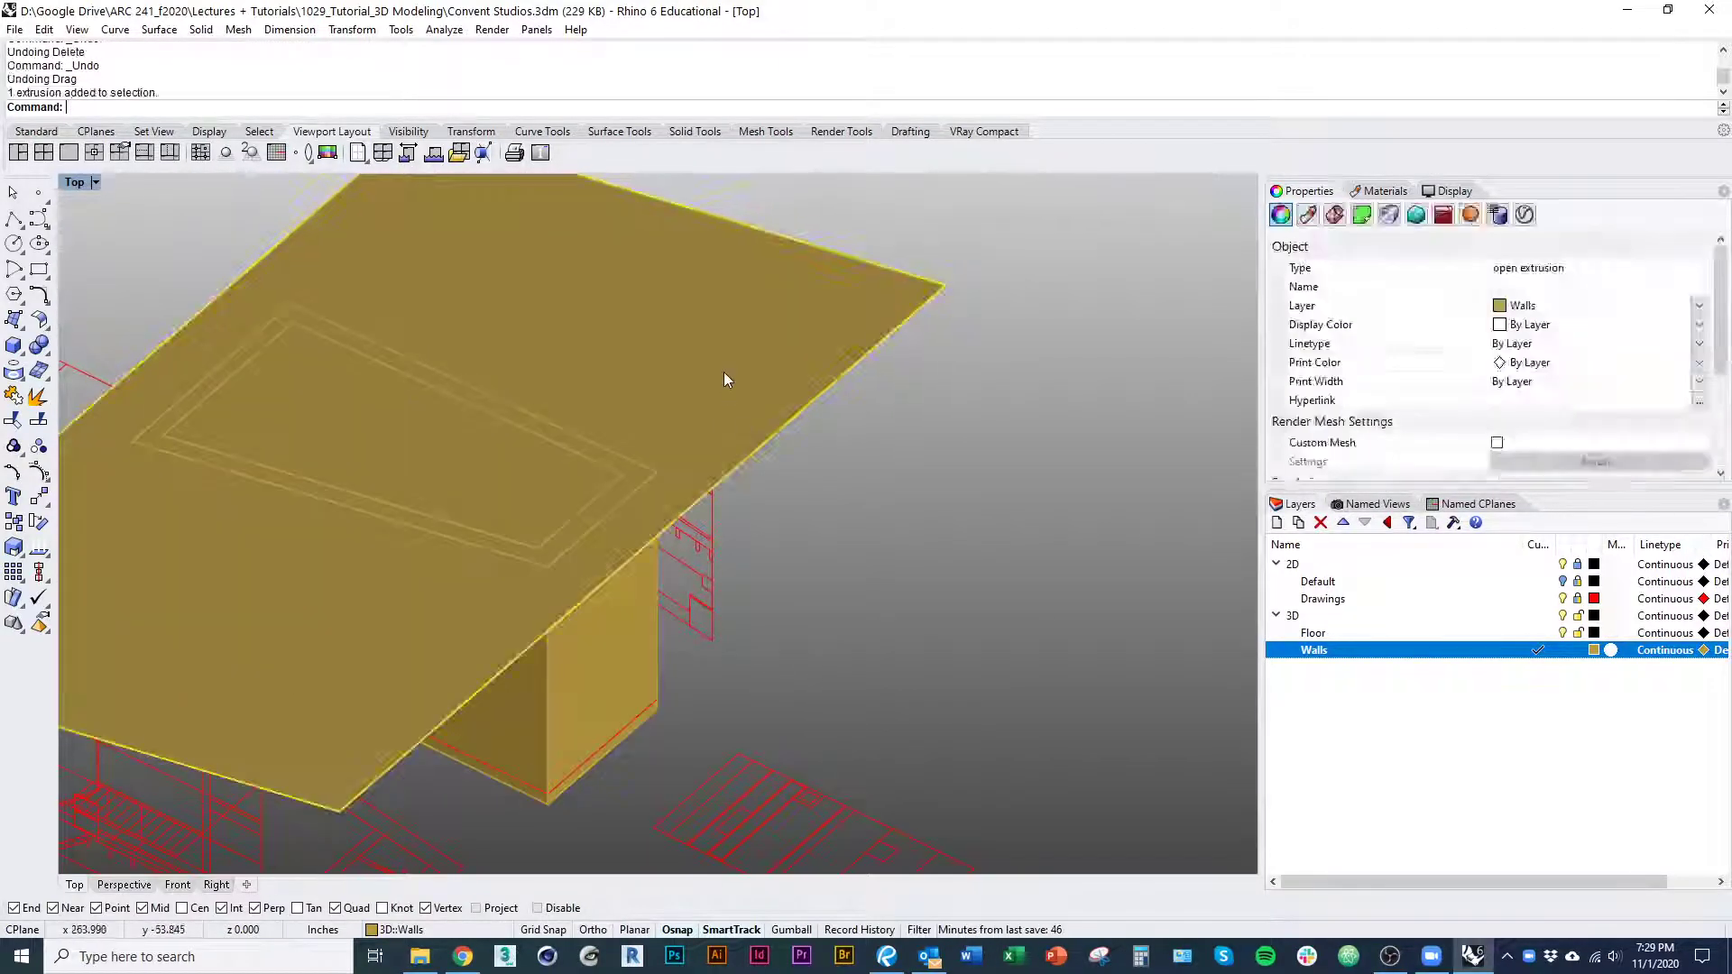
{"action": "type", "text": "d"}
{"action": "key", "text": "space"}
{"action": "right_click_drag", "start_coordinate": [702, 529], "coordinate": [733, 541]}
Close the open sloped top of the wall polysurface with the Cap command
{"action": "left_click", "coordinate": [687, 577]}
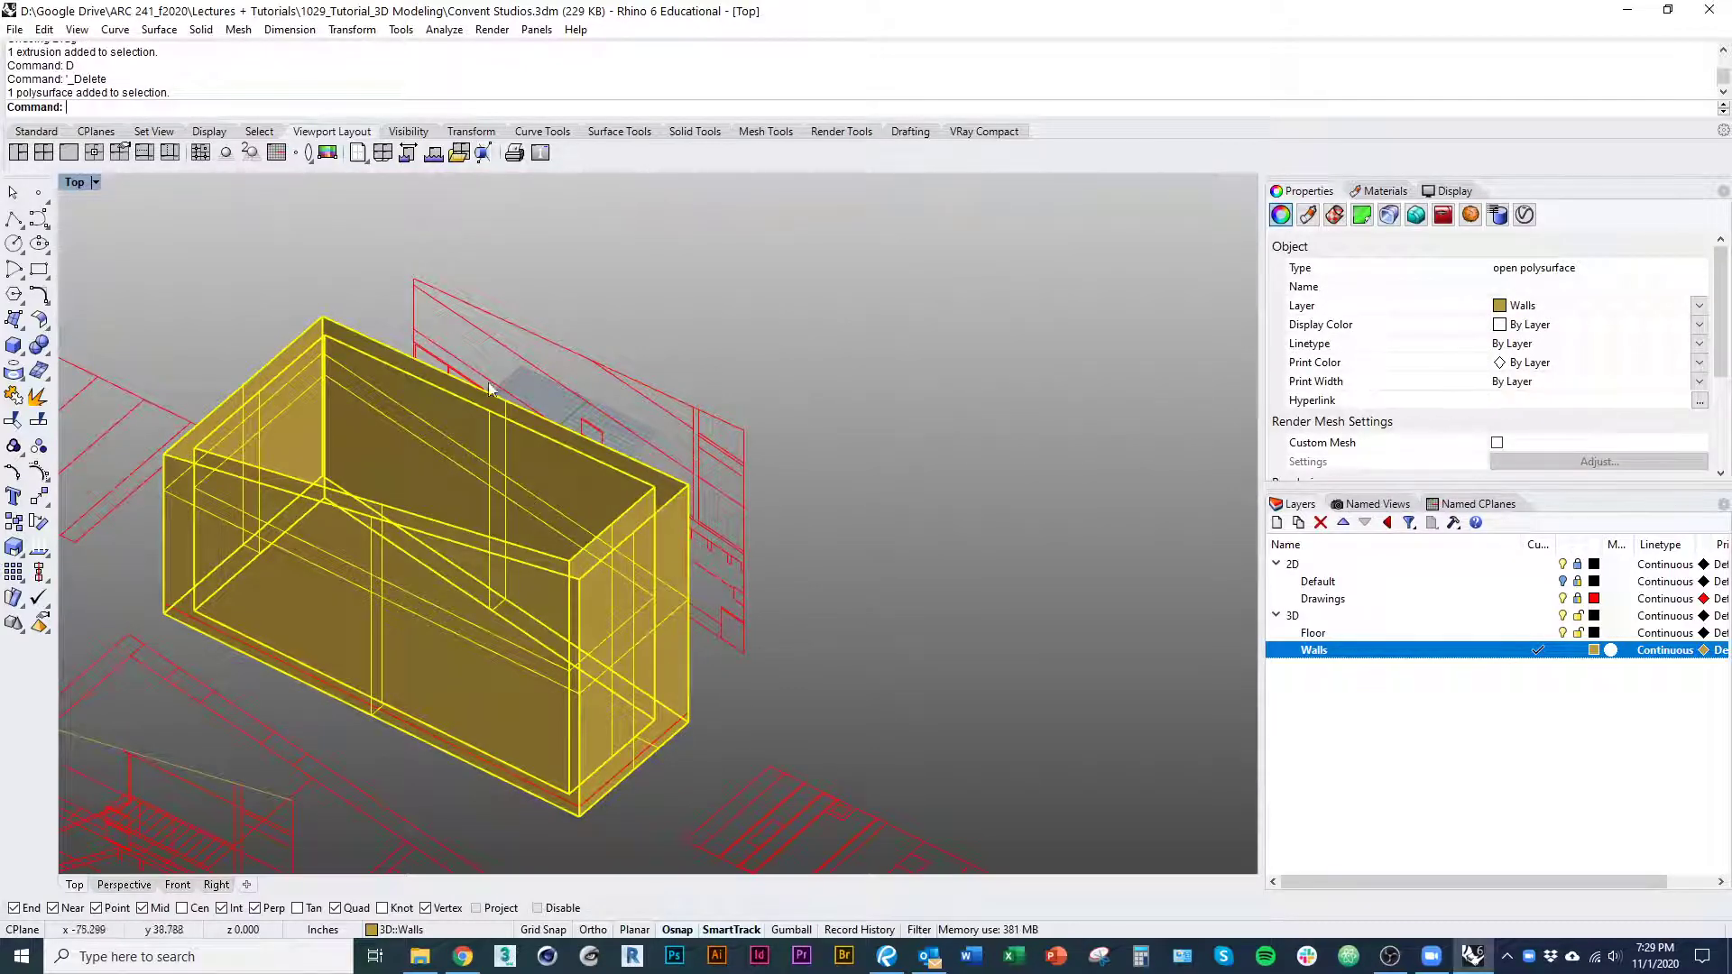
{"action": "right_click_drag", "start_coordinate": [669, 603], "coordinate": [610, 508]}
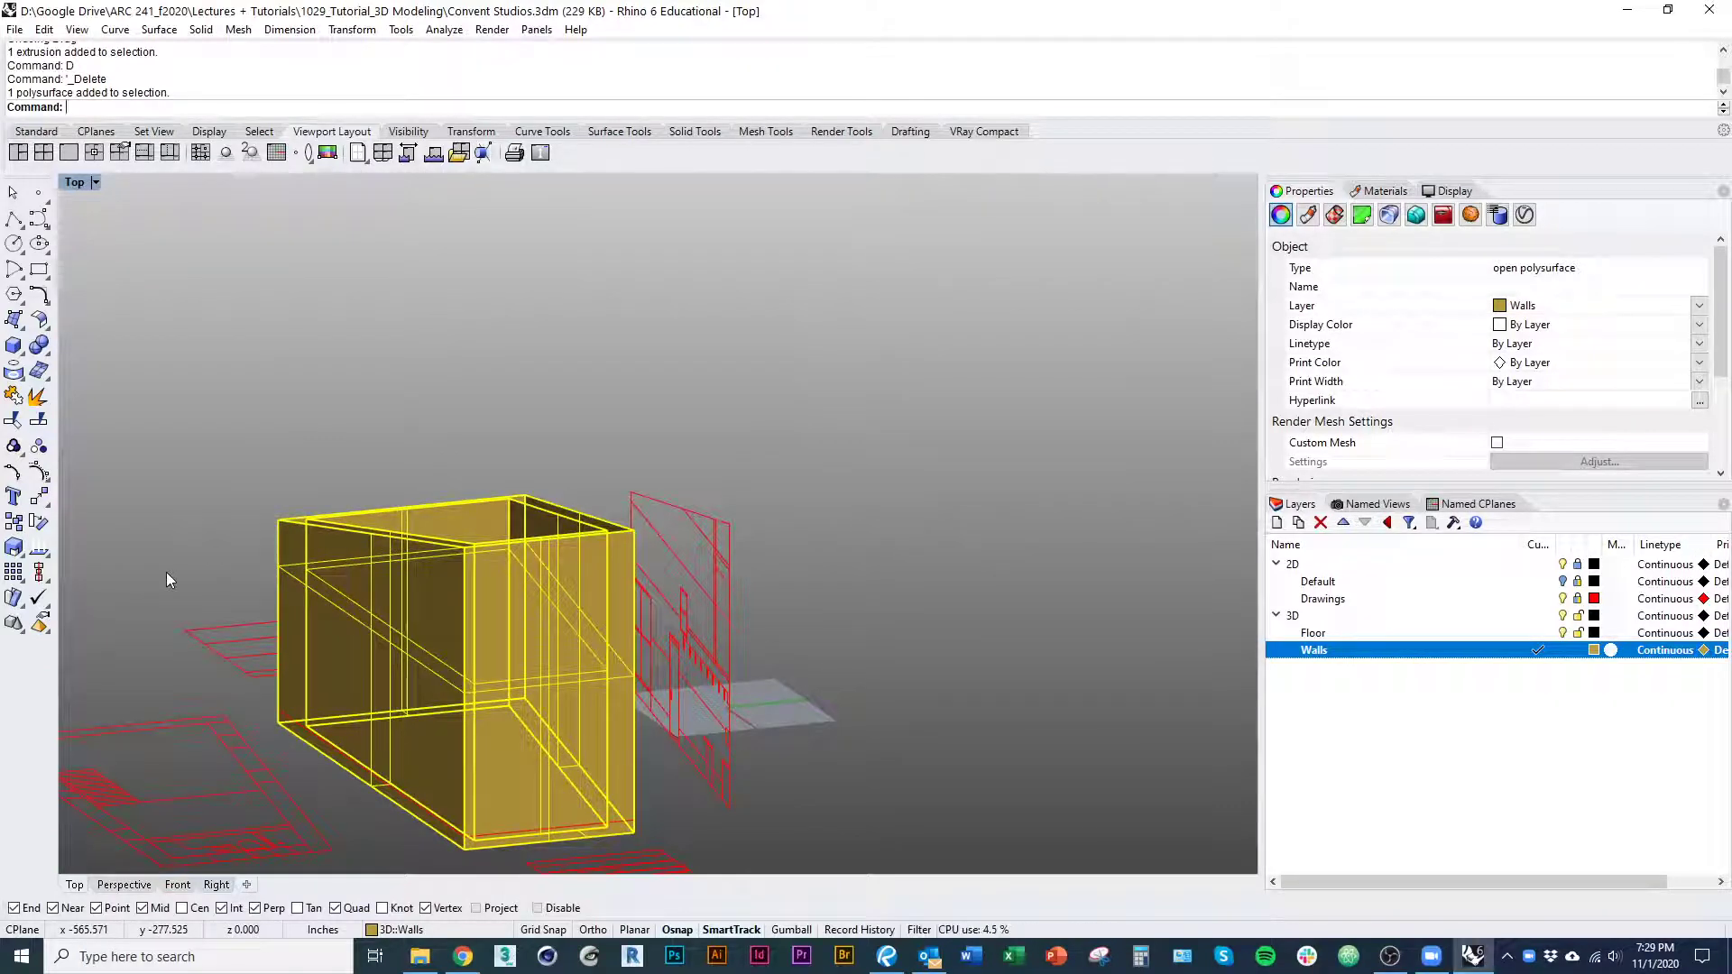
{"action": "right_click_drag", "start_coordinate": [631, 548], "coordinate": [702, 619]}
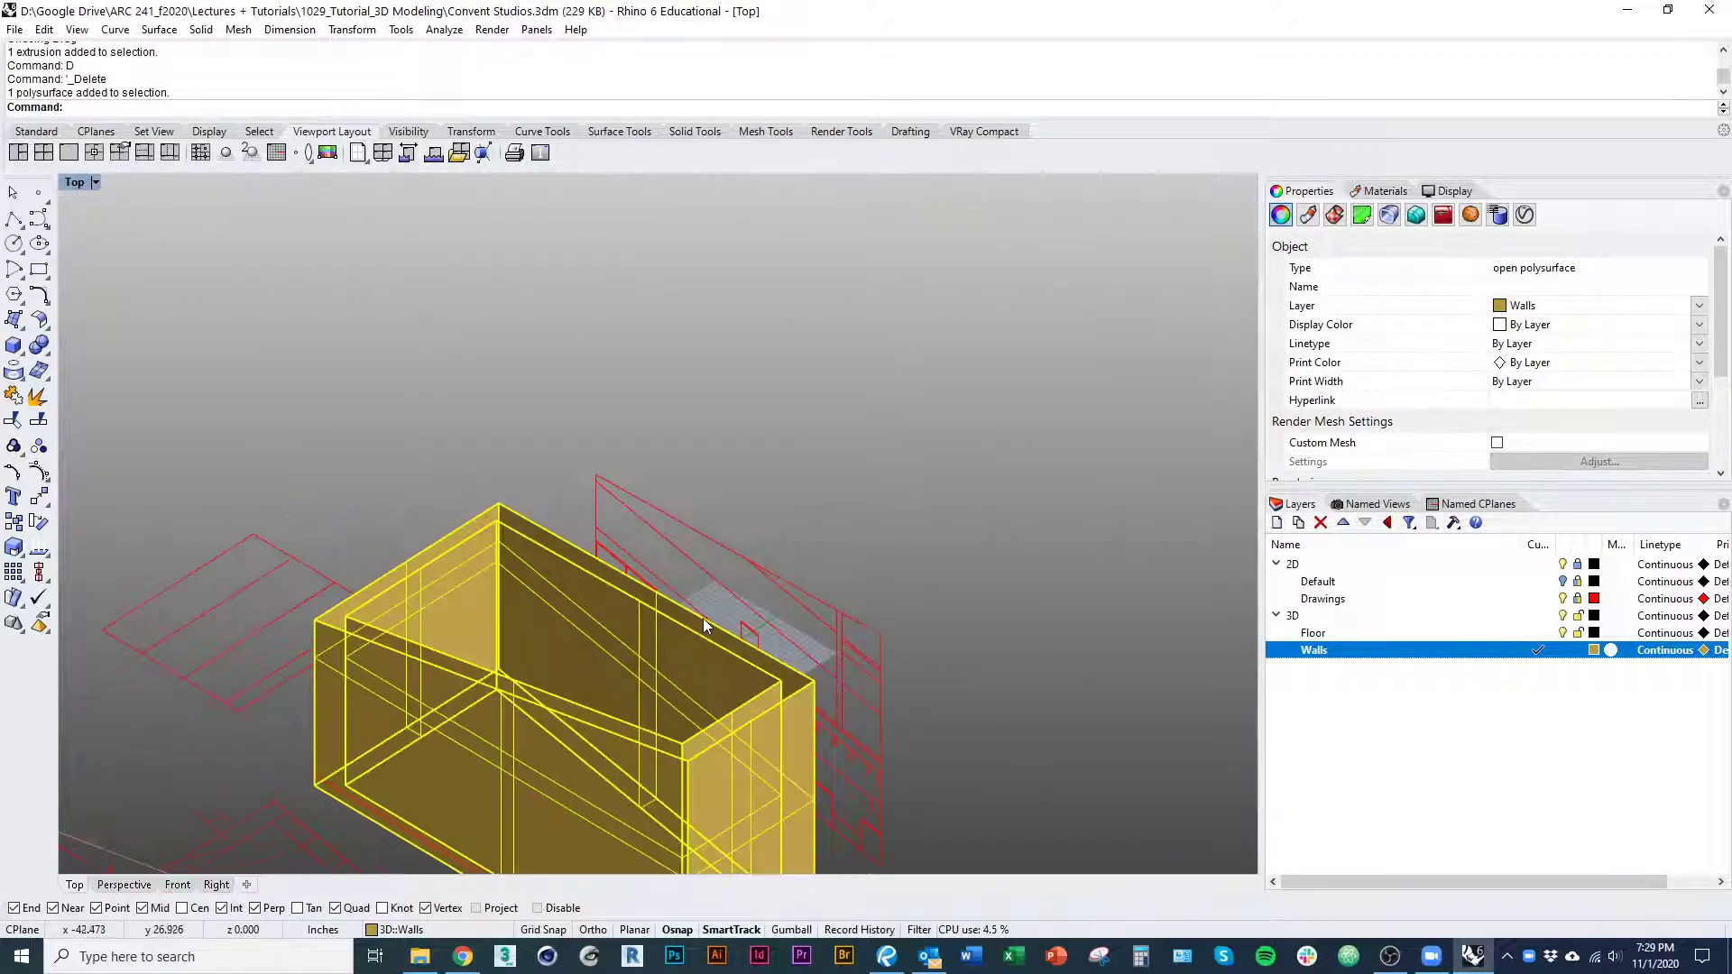
{"action": "type", "text": "Cap"}
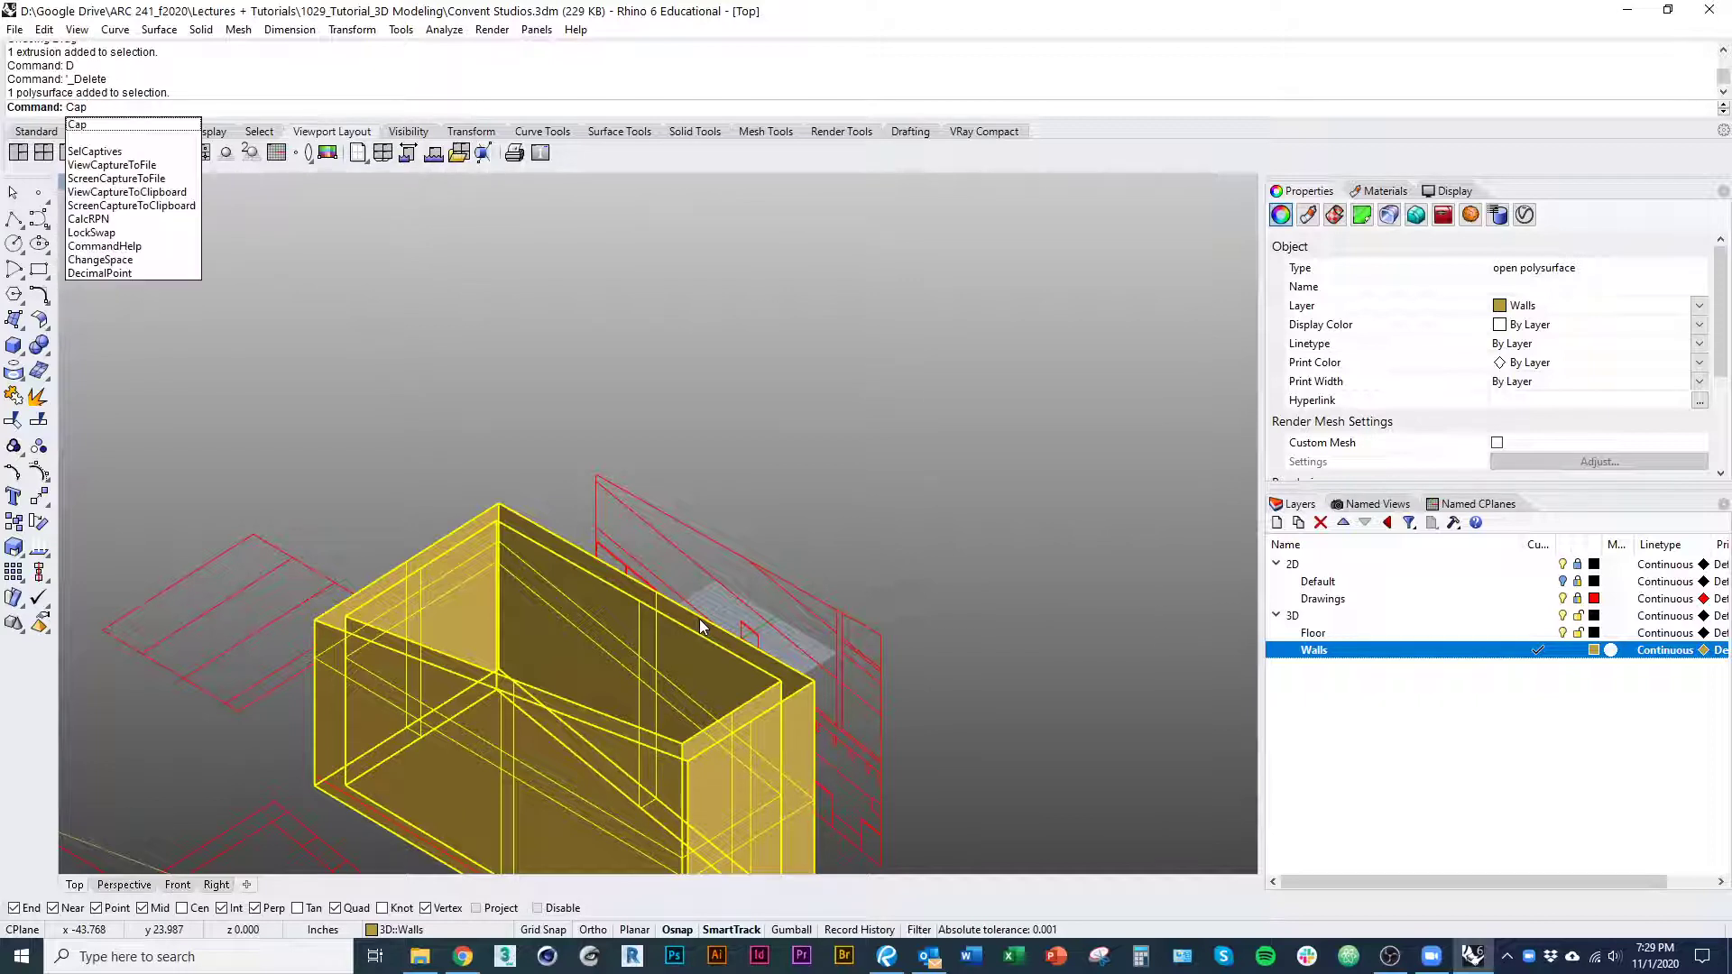
{"action": "key", "text": "Return"}
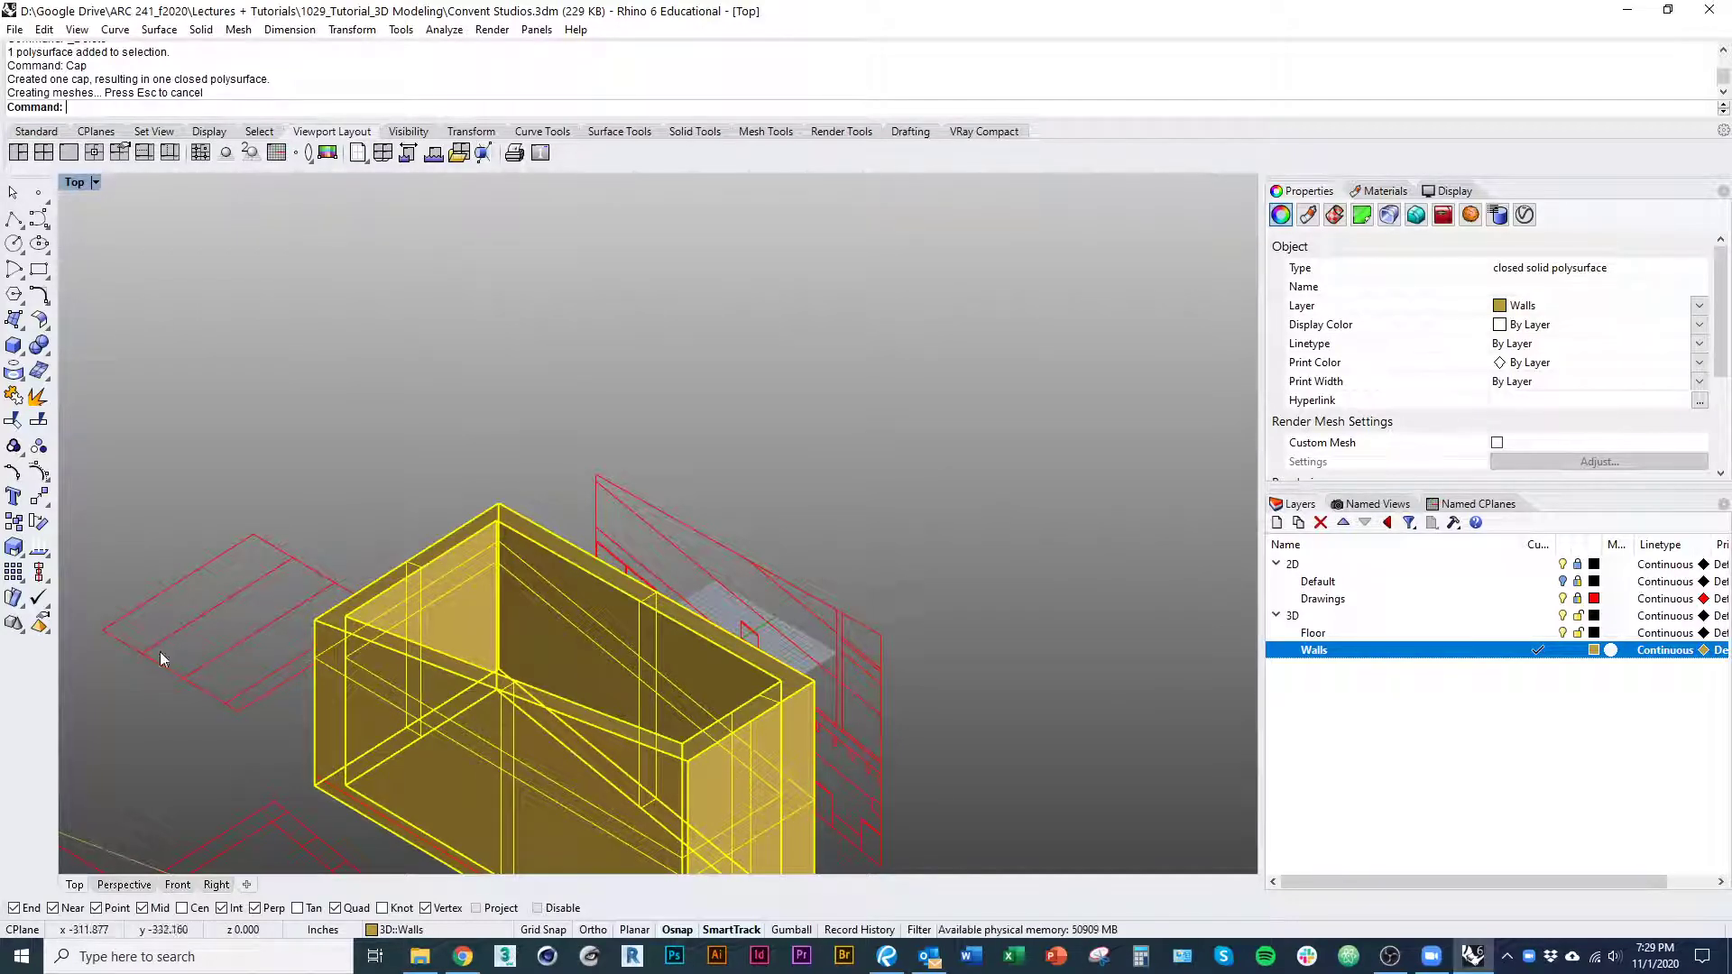
Draw a small demonstration box in the empty space behind the walls
{"action": "left_click", "coordinate": [13, 346]}
{"action": "left_click", "coordinate": [633, 288]}
{"action": "left_click", "coordinate": [782, 341]}
{"action": "left_click", "coordinate": [782, 270]}
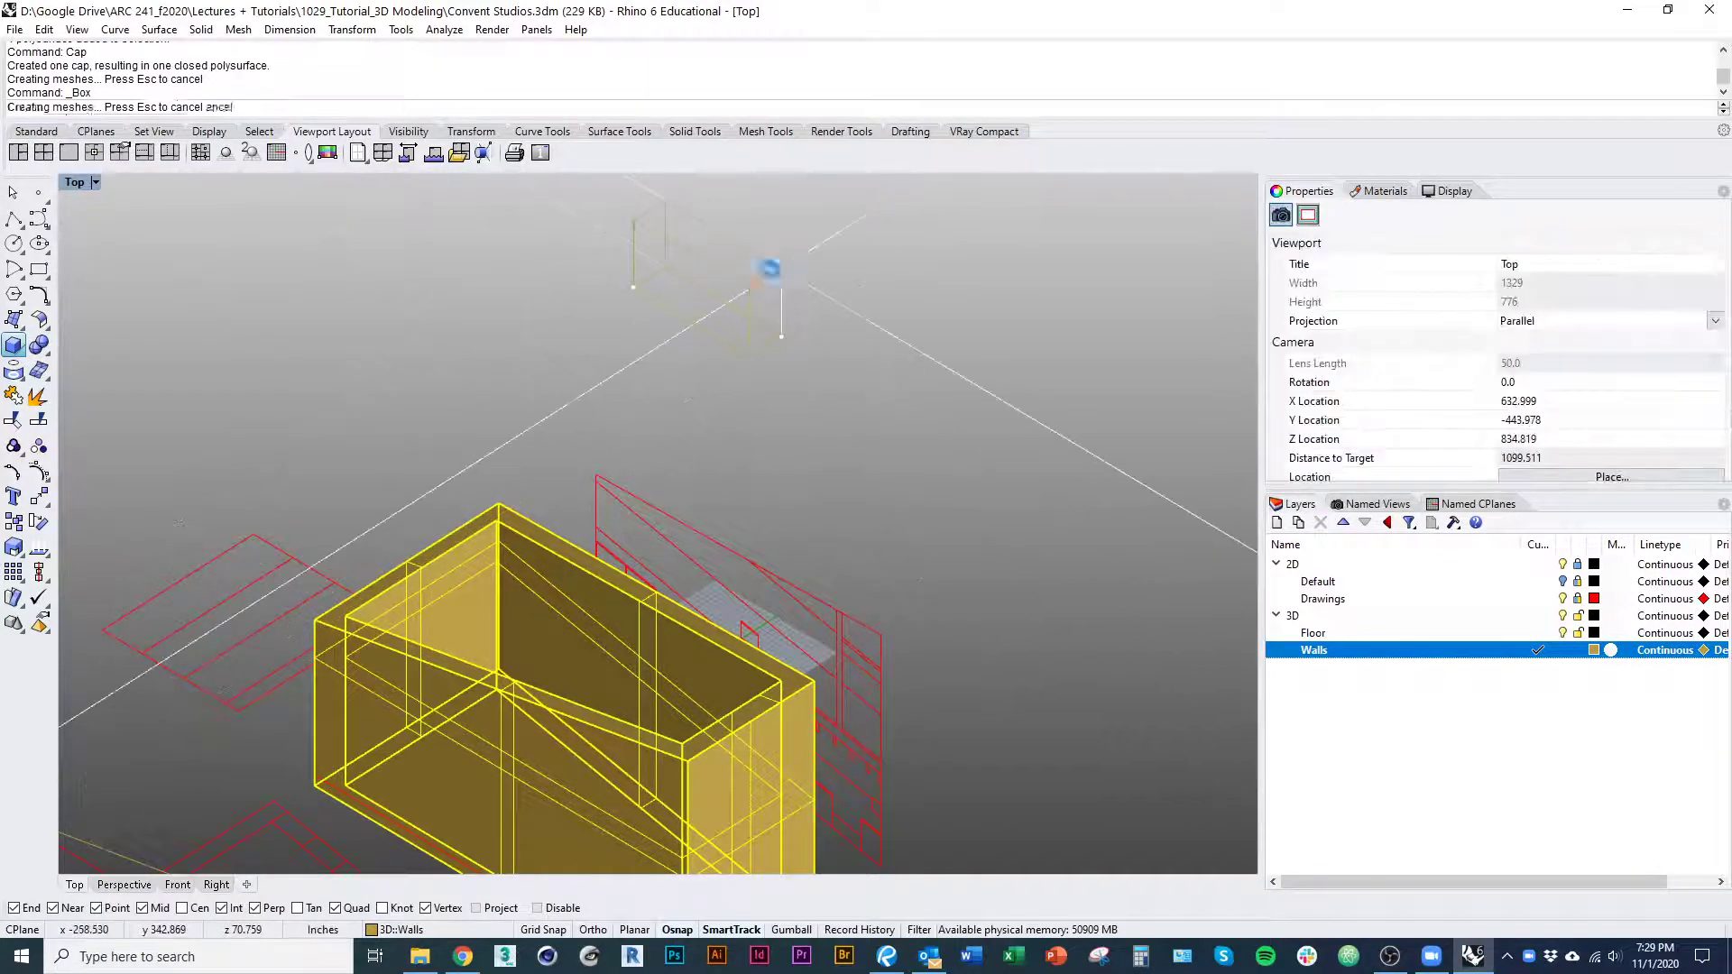
{"action": "right_click_drag", "start_coordinate": [763, 311], "coordinate": [745, 448]}
Explode the demonstration box into separate surfaces and delete one of its end faces
{"action": "left_click", "coordinate": [746, 451]}
{"action": "type", "text": "Explode"}
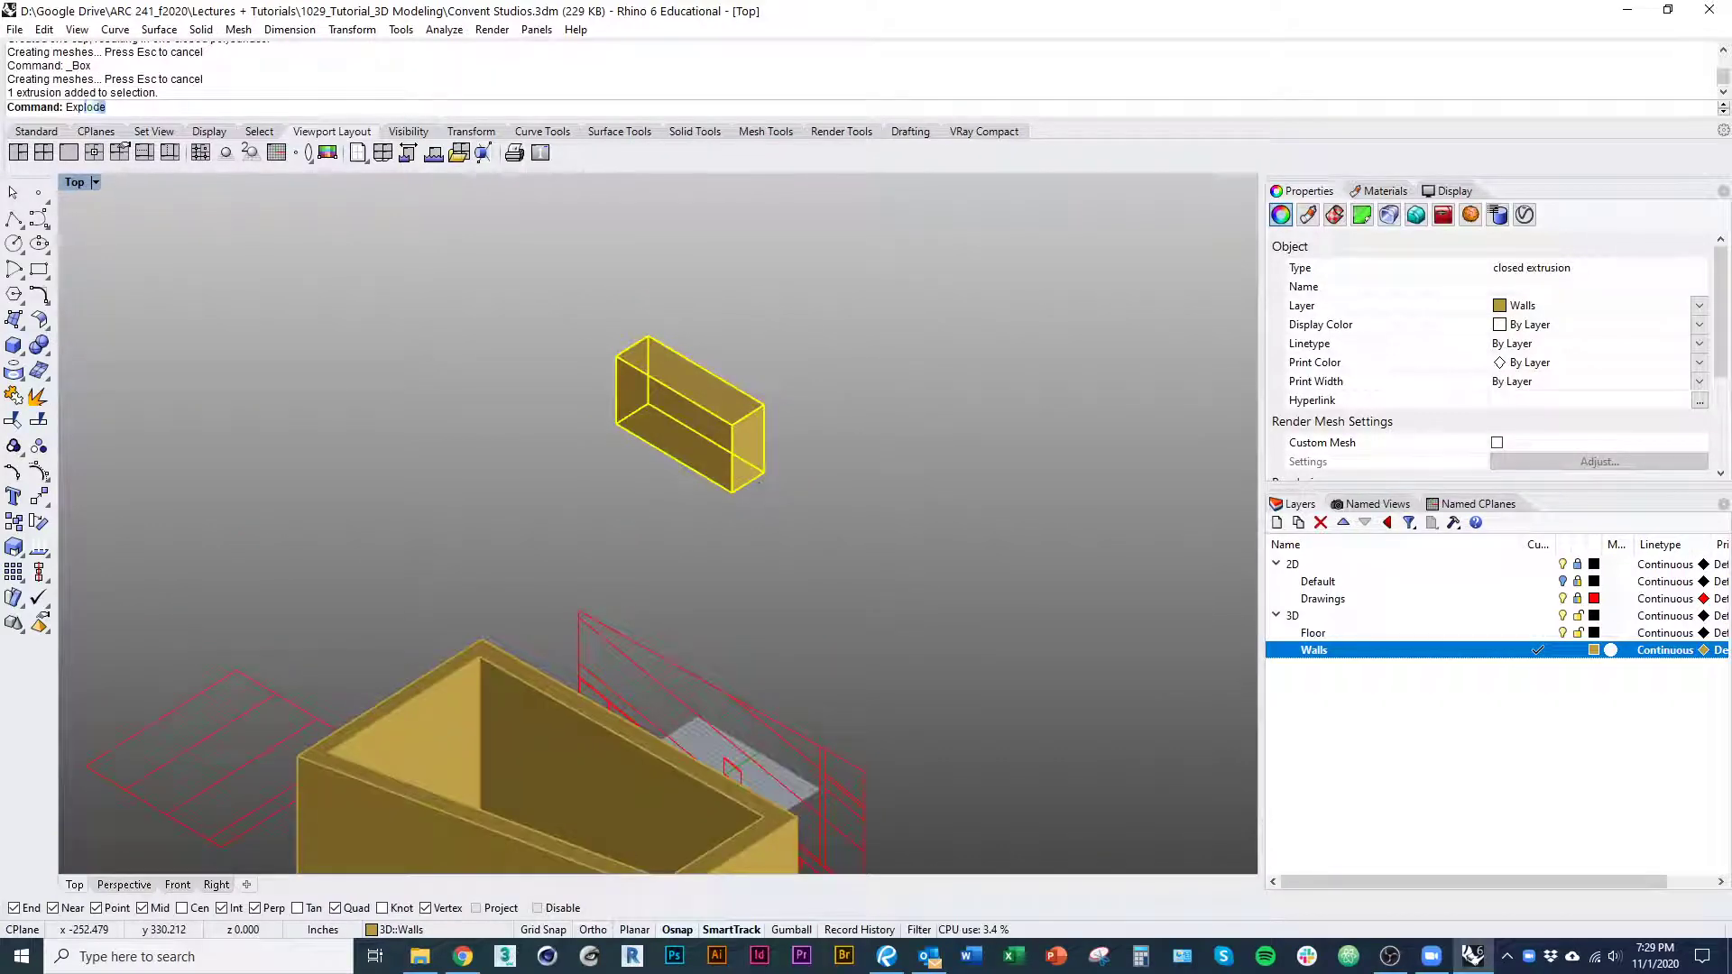
{"action": "key", "text": "Return"}
{"action": "scroll", "coordinate": [759, 484], "scroll_direction": "up", "scroll_amount": 8}
{"action": "left_click", "coordinate": [754, 413]}
{"action": "type", "text": "D"}
{"action": "key", "text": "Return"}
{"action": "scroll", "coordinate": [714, 556], "scroll_direction": "down", "scroll_amount": 3}
Join the five remaining box surfaces and cap the resulting open polysurface
{"action": "right_click_drag", "start_coordinate": [715, 556], "coordinate": [650, 568], "text": "ctrl+shift"}
{"action": "left_click_drag", "start_coordinate": [747, 299], "coordinate": [1227, 774]}
{"action": "type", "text": "Join"}
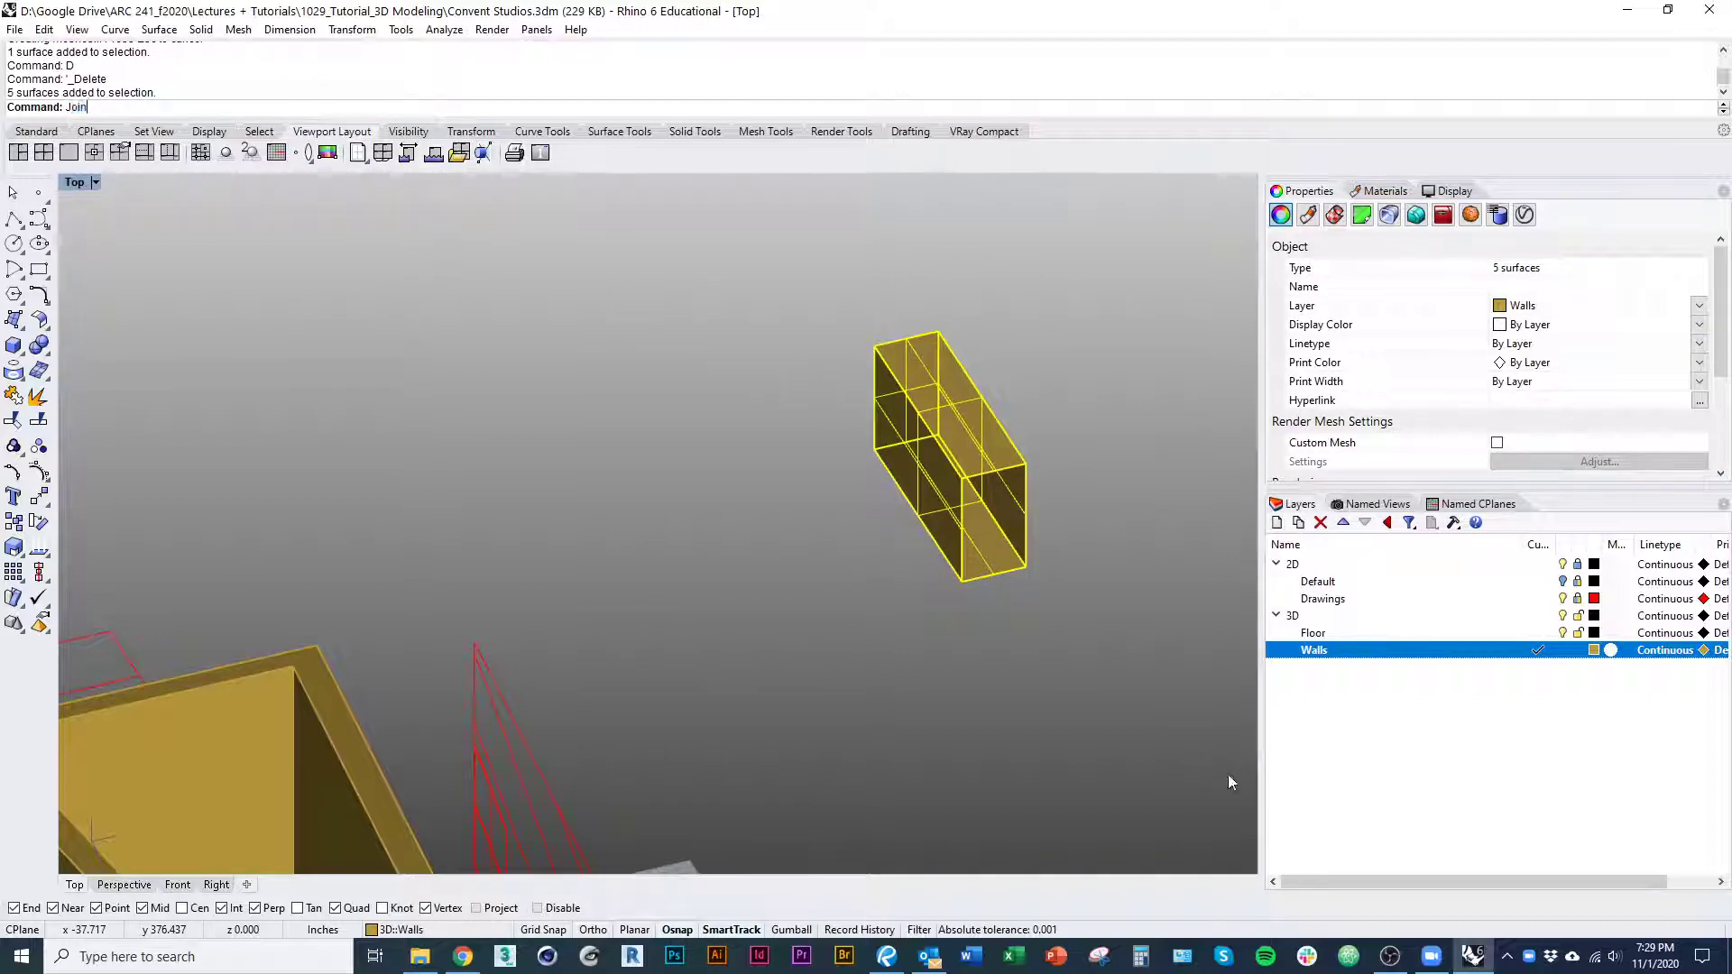
{"action": "key", "text": "Return"}
{"action": "right_click_drag", "start_coordinate": [1227, 774], "coordinate": [848, 528], "text": "ctrl+shift"}
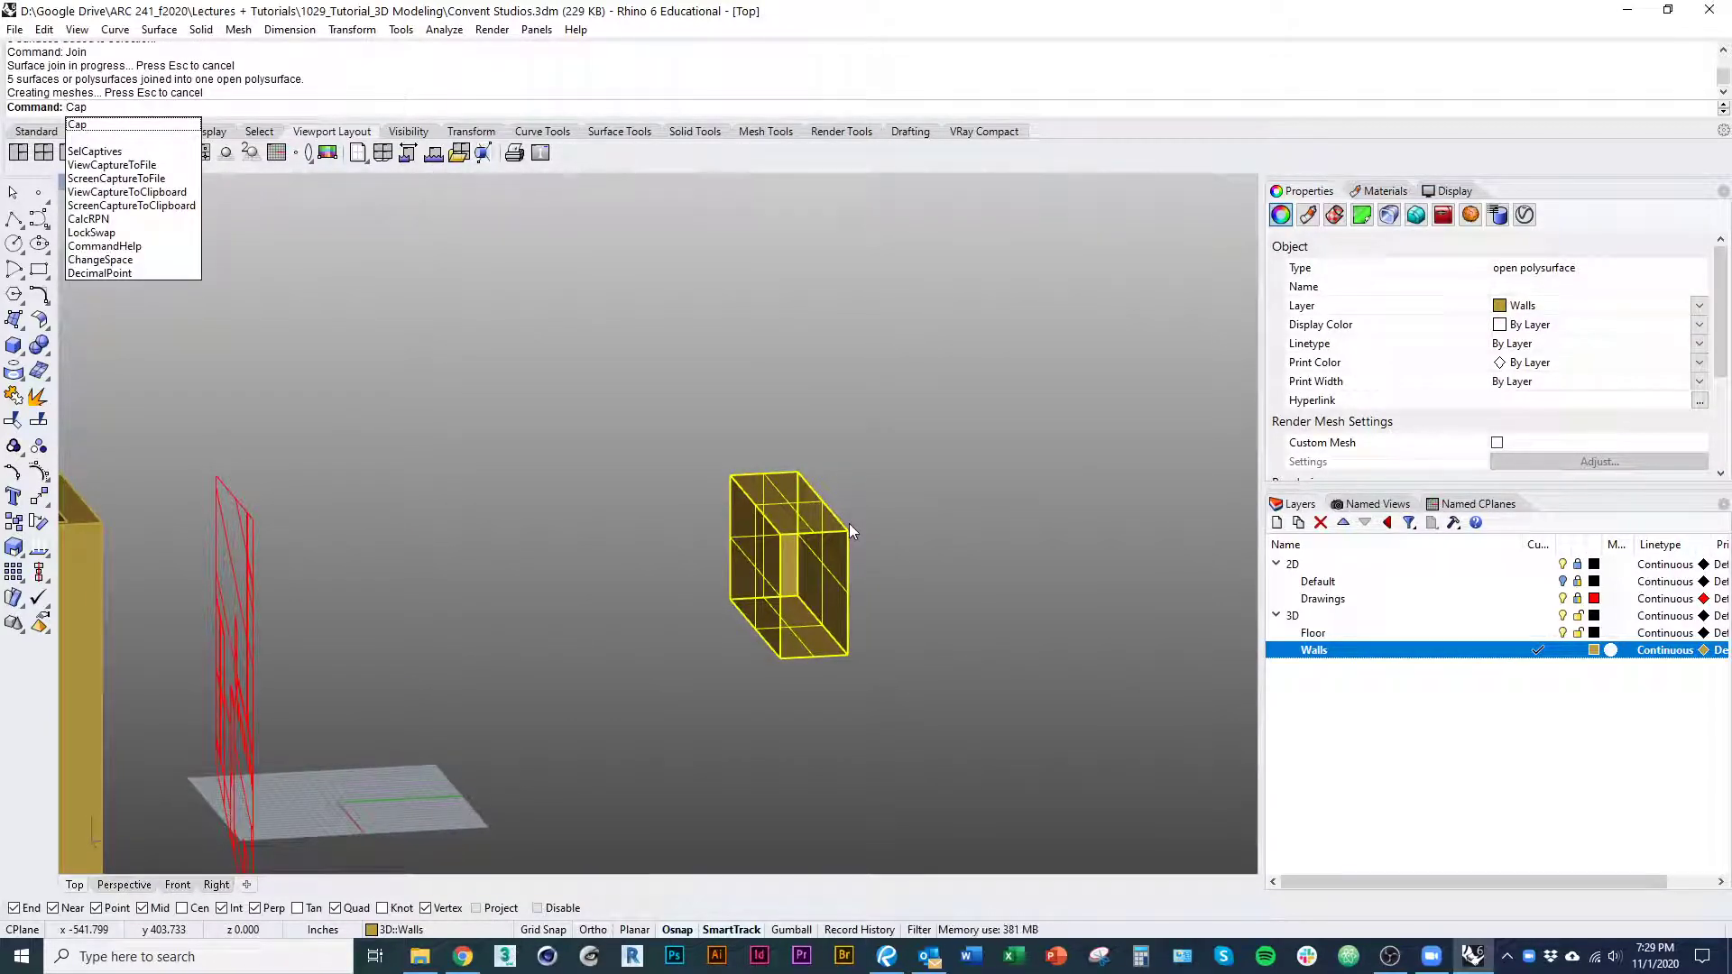
{"action": "key", "text": "Return"}
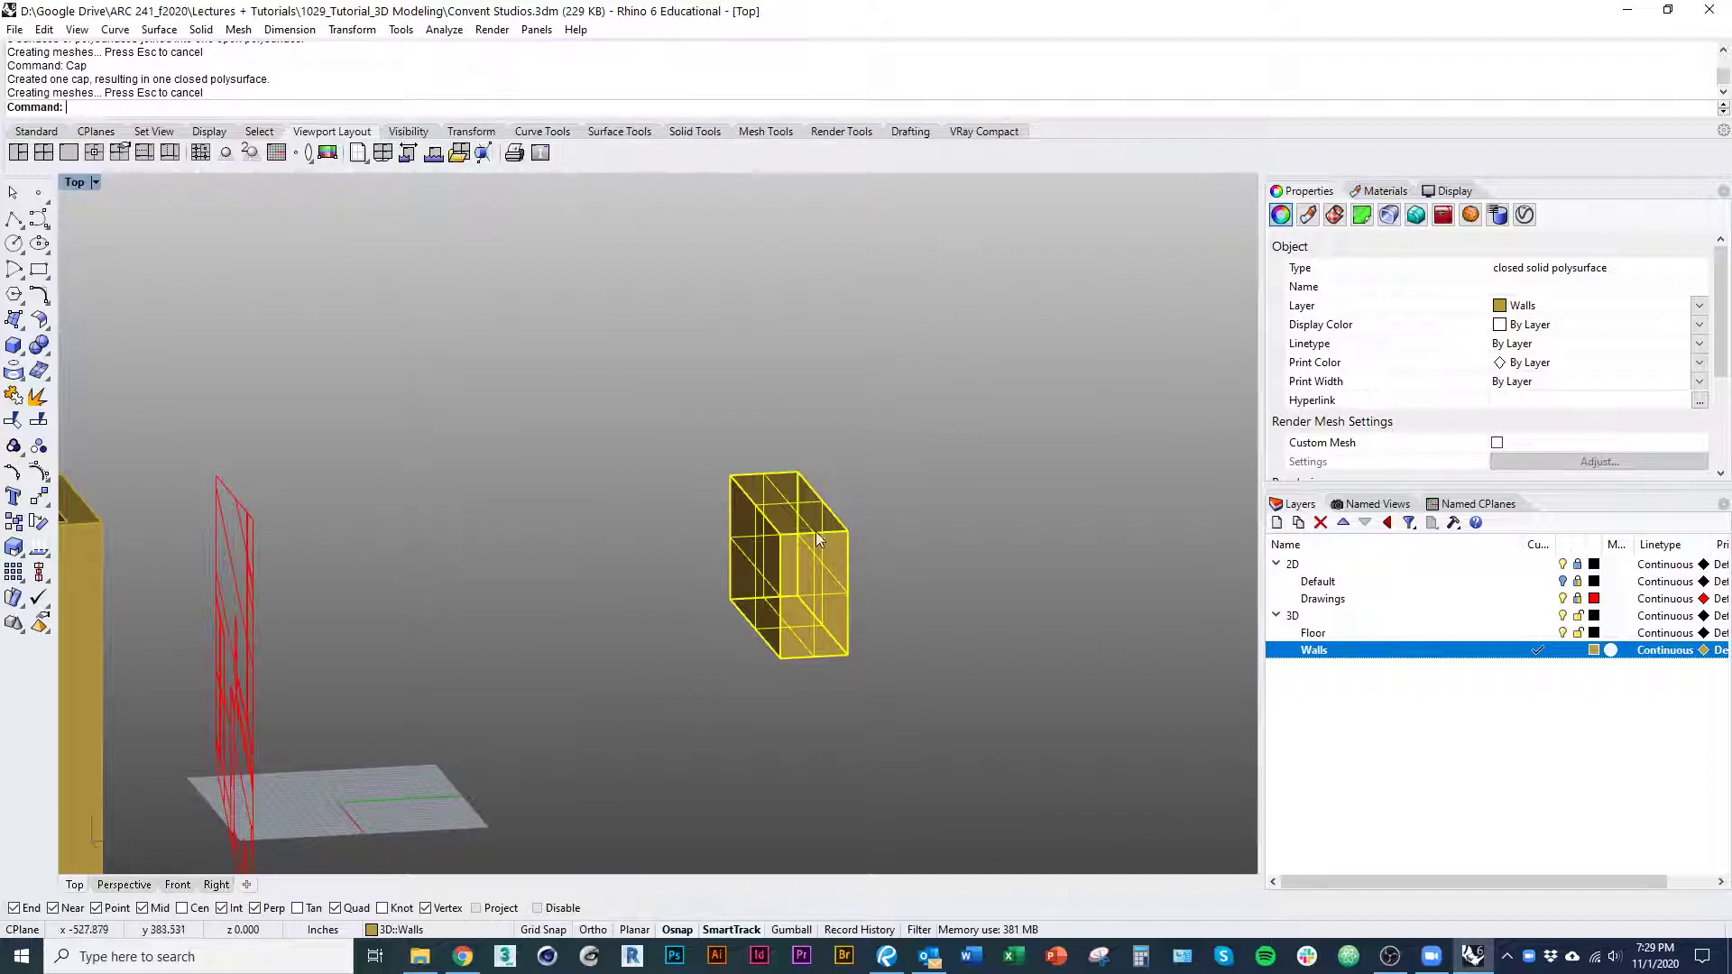
{"action": "key", "text": "Escape"}
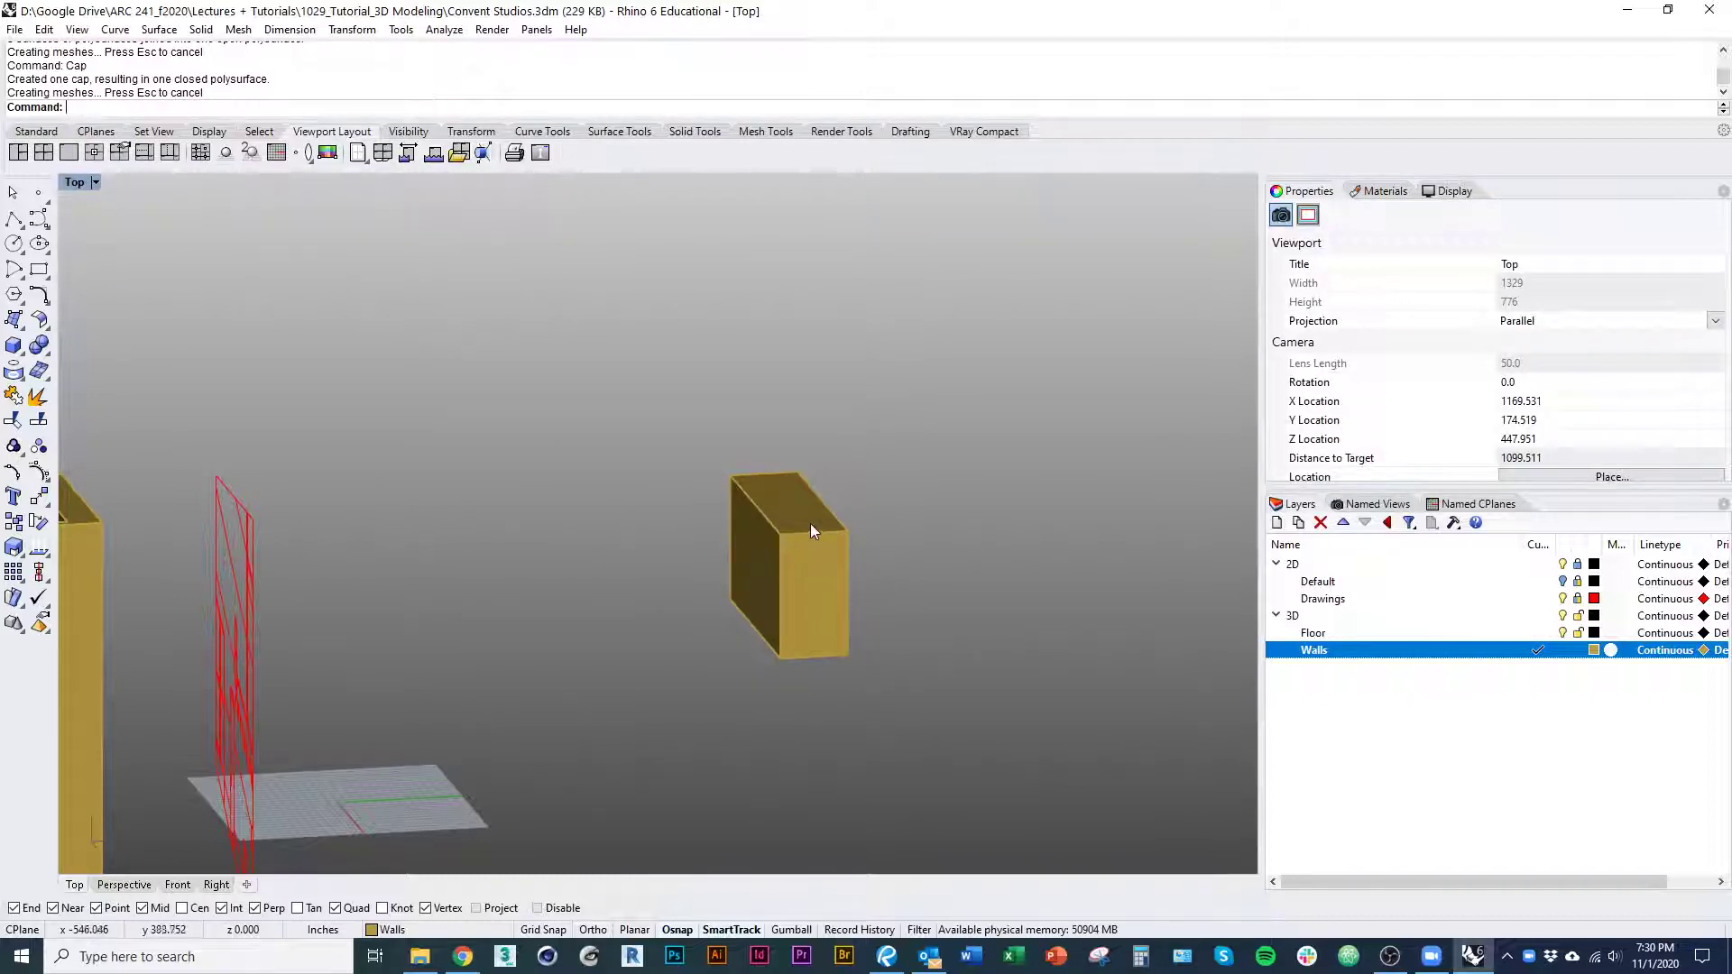
Delete the capped demonstration box, keeping the walls
{"action": "left_click", "coordinate": [733, 548]}
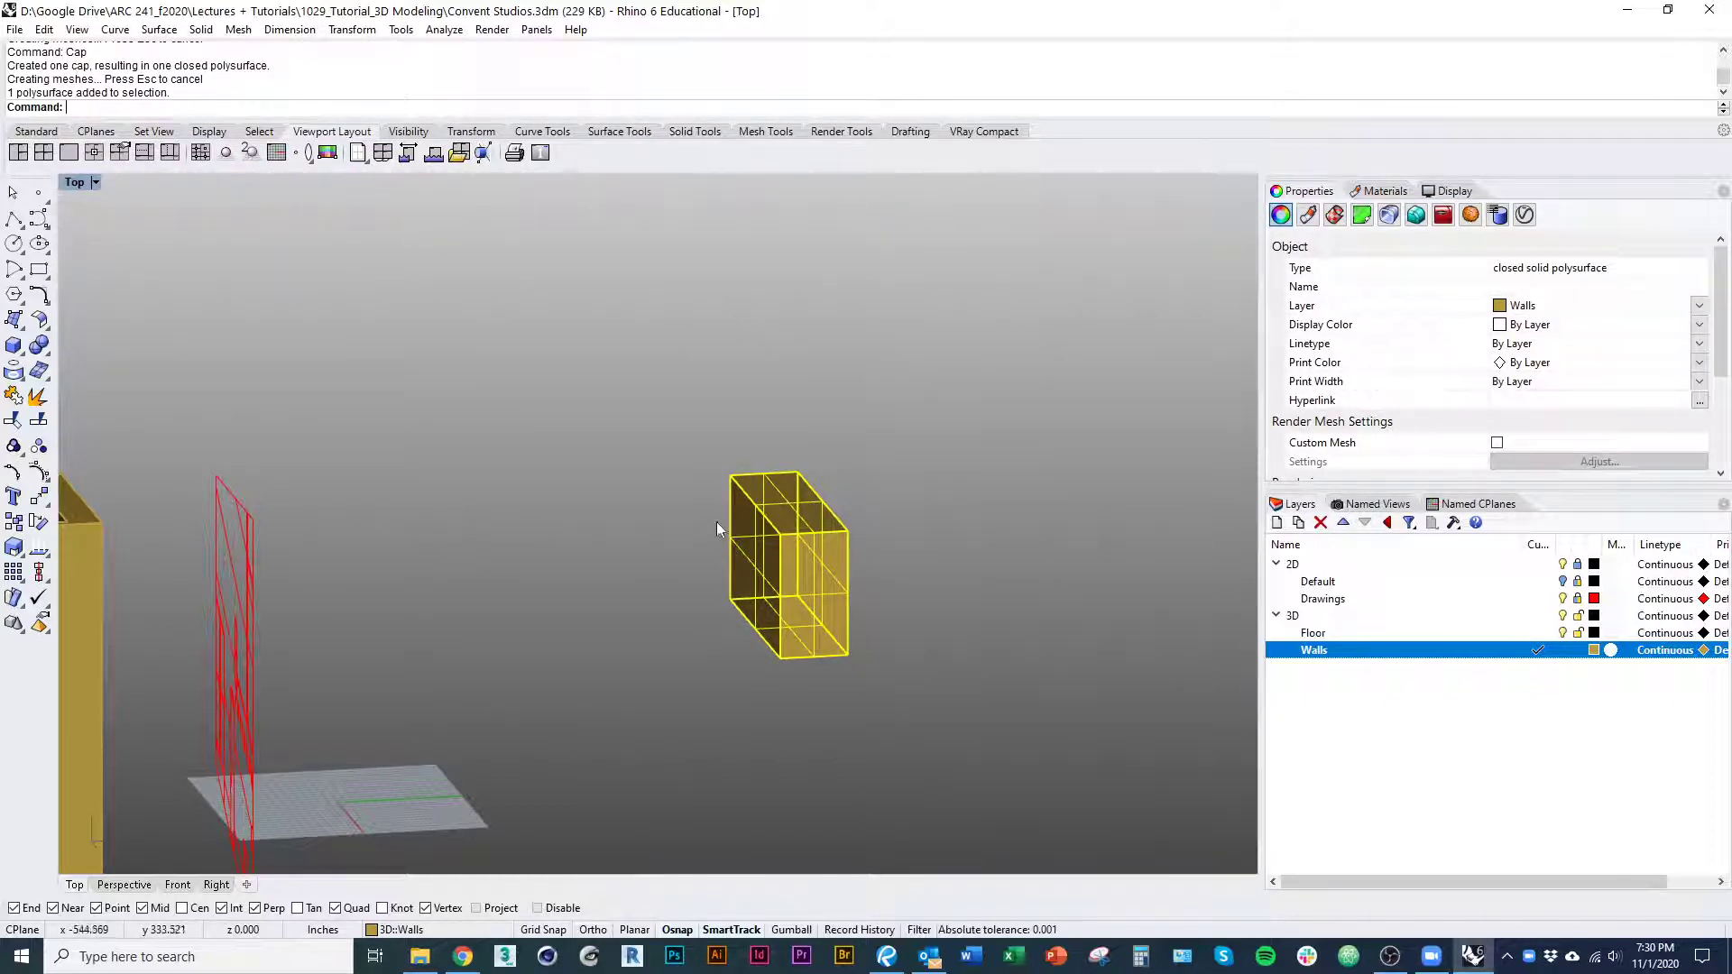
{"action": "type", "text": "d"}
{"action": "key", "text": "Return"}
{"action": "scroll", "coordinate": [646, 538], "scroll_direction": "down", "scroll_amount": 6}
{"action": "left_click", "coordinate": [712, 552]}
{"action": "type", "text": "d"}
{"action": "key", "text": "Return"}
{"action": "right_click_drag", "start_coordinate": [442, 571], "coordinate": [511, 599]}
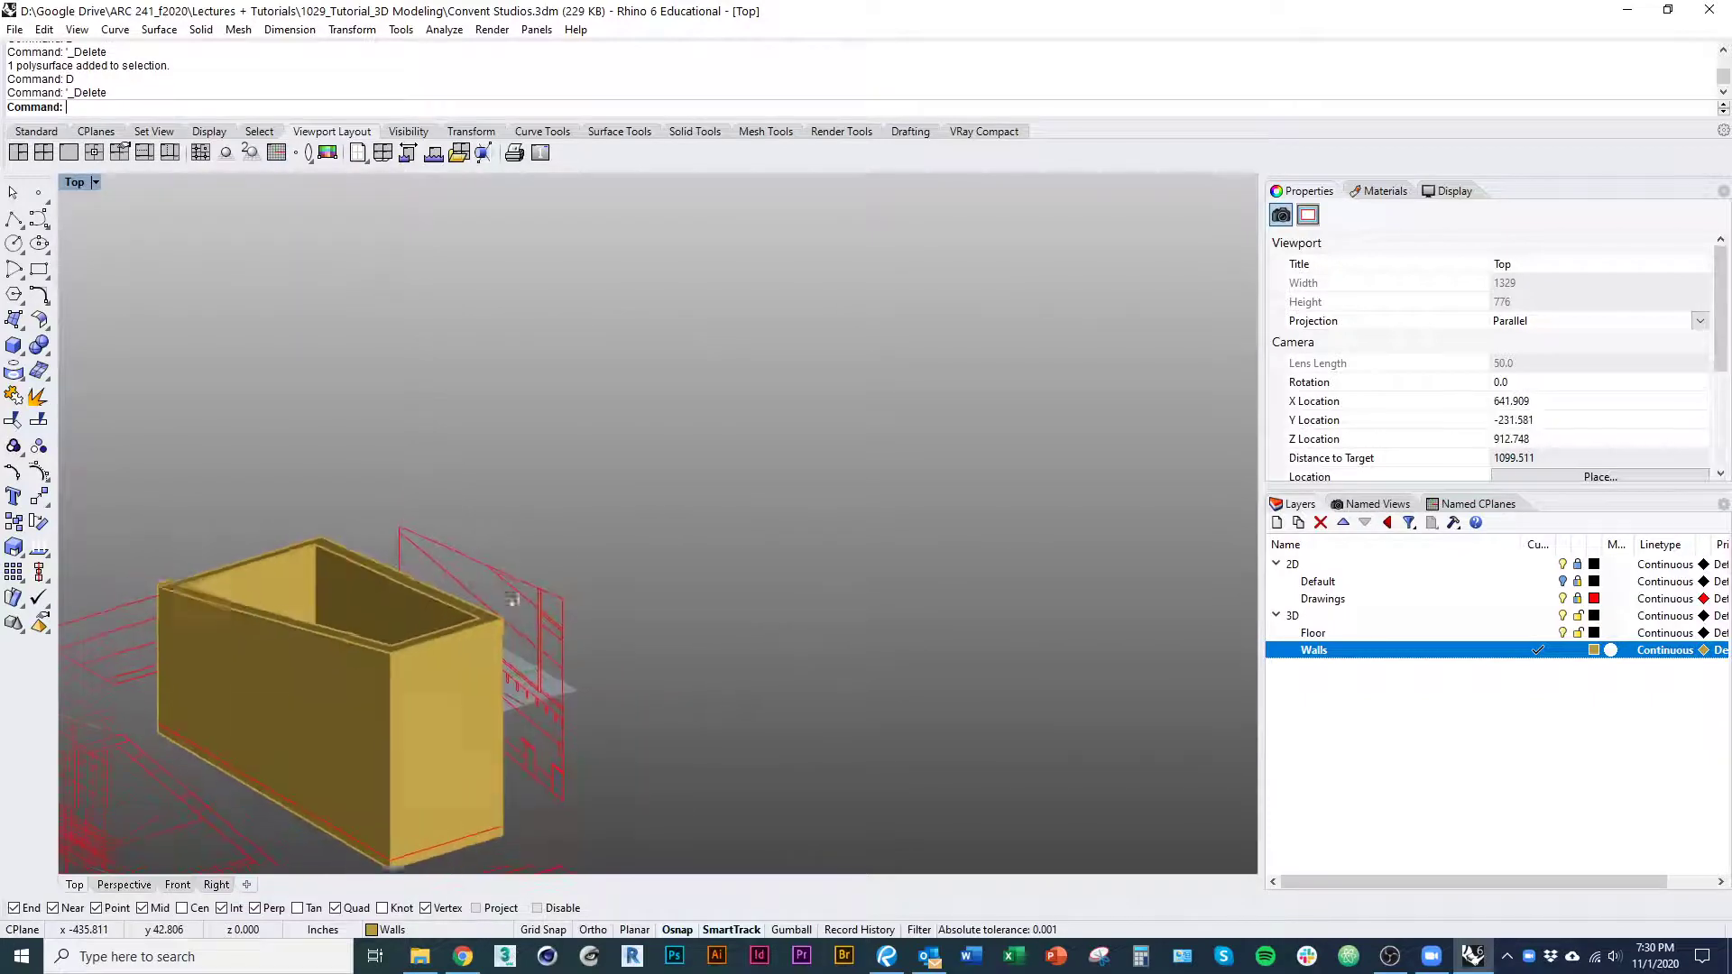
Add a new layer below Walls in the 3D layer group and deselect the walls
{"action": "right_click_drag", "start_coordinate": [550, 685], "coordinate": [576, 568]}
{"action": "left_click", "coordinate": [392, 611]}
{"action": "left_click", "coordinate": [710, 642]}
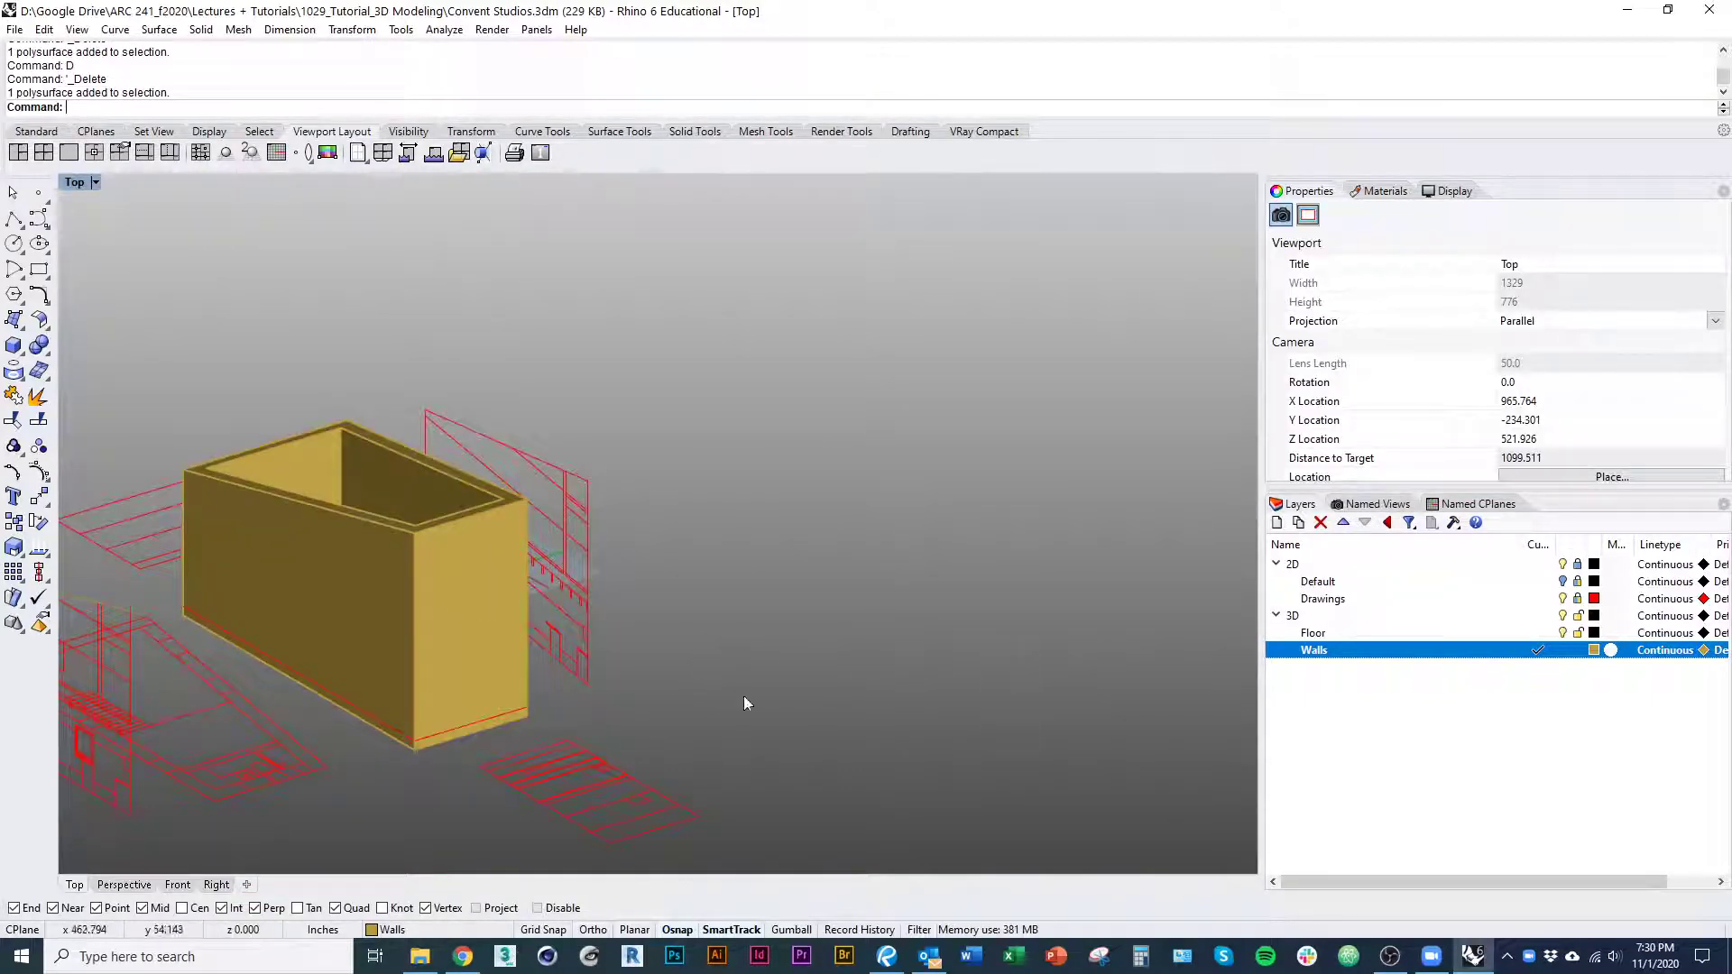
{"action": "left_click", "coordinate": [501, 674]}
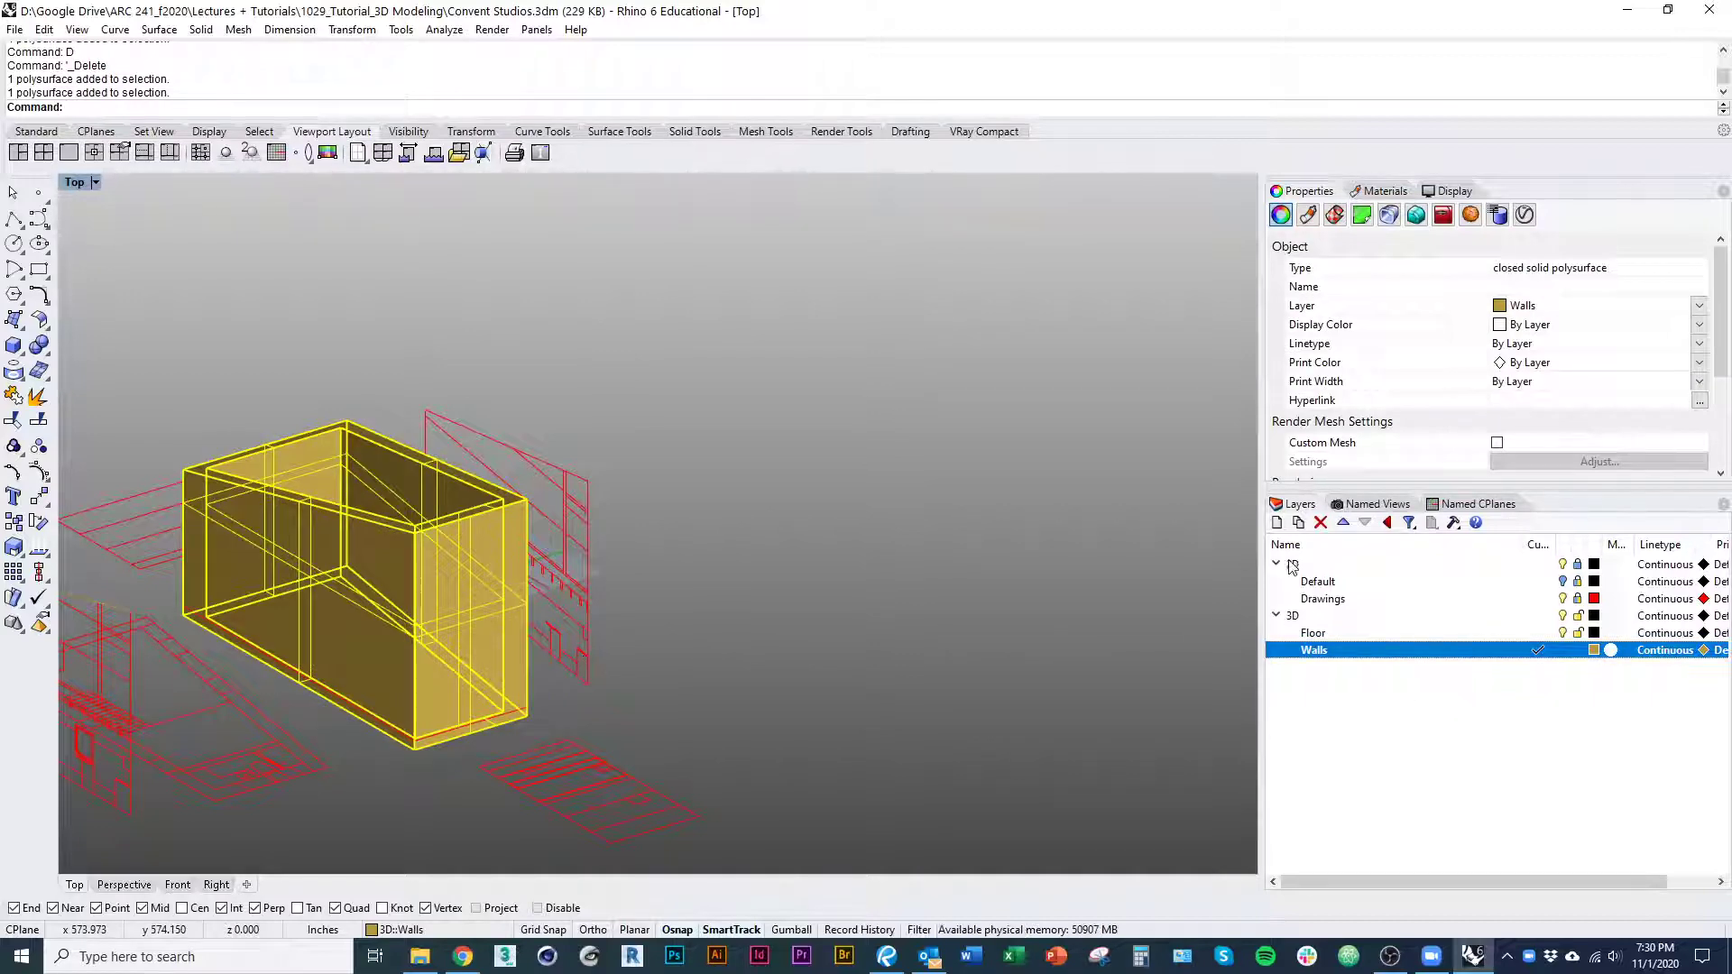
{"action": "left_click", "coordinate": [1277, 523]}
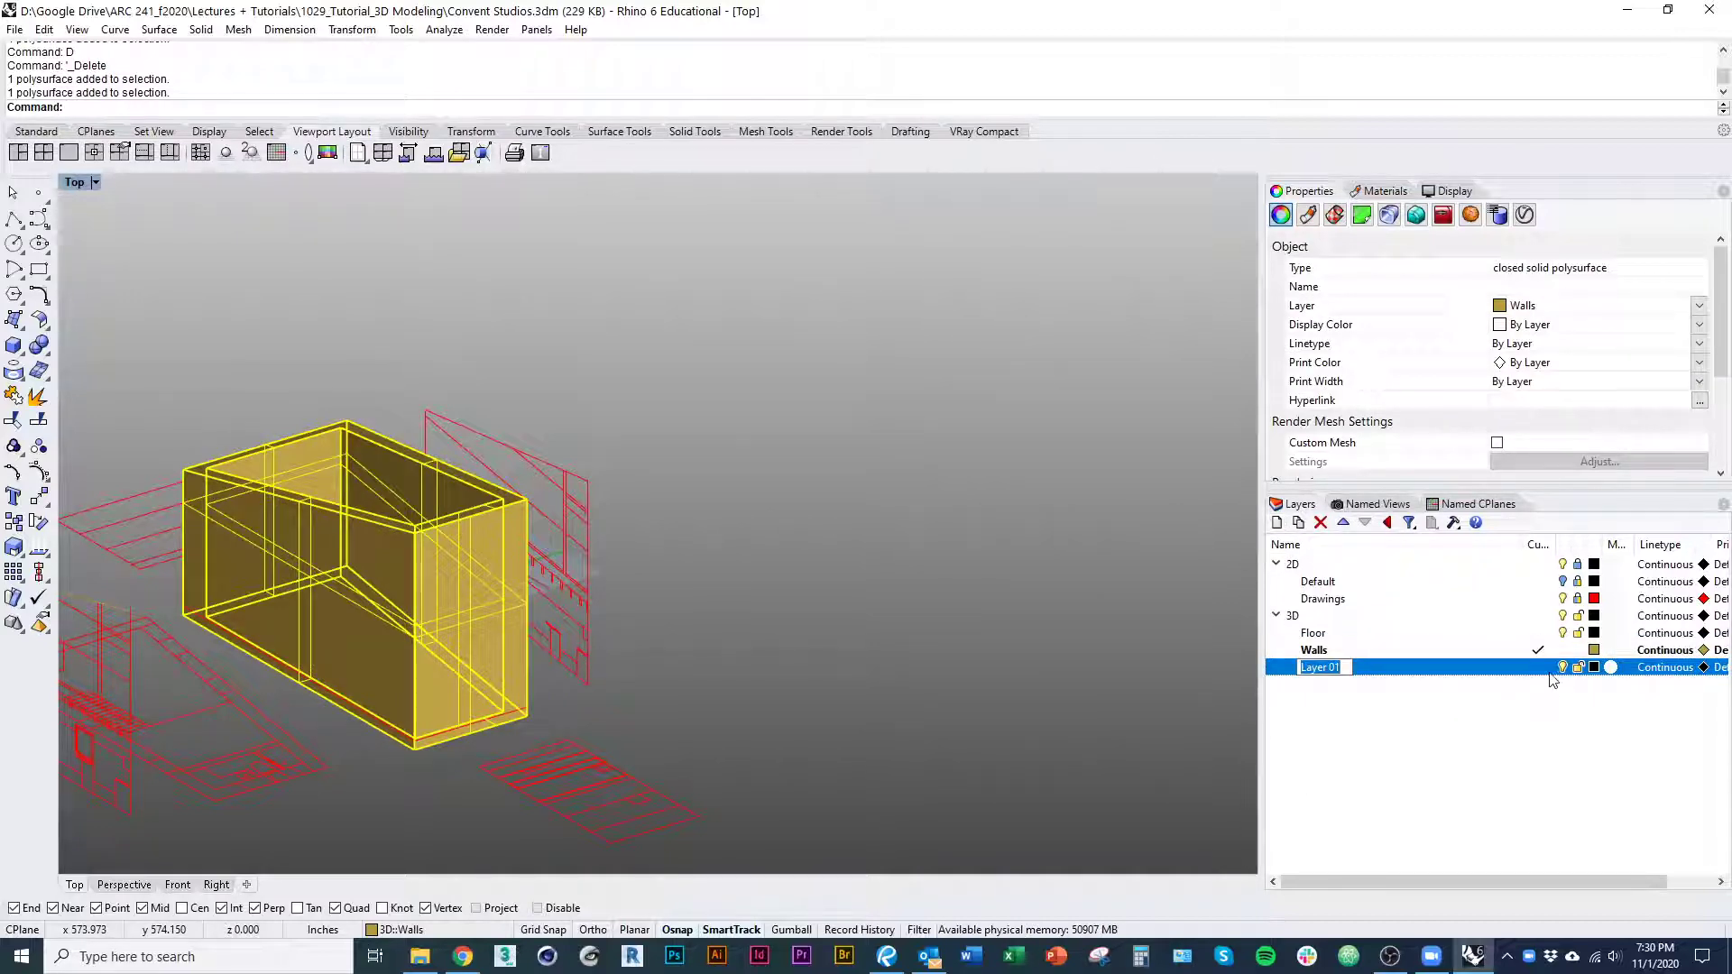
{"action": "right_click_drag", "start_coordinate": [787, 609], "coordinate": [938, 644]}
{"action": "scroll", "coordinate": [813, 643], "scroll_direction": "up", "scroll_amount": 1}
{"action": "left_click", "coordinate": [812, 720]}
{"action": "right_click_drag", "start_coordinate": [812, 720], "coordinate": [856, 714]}
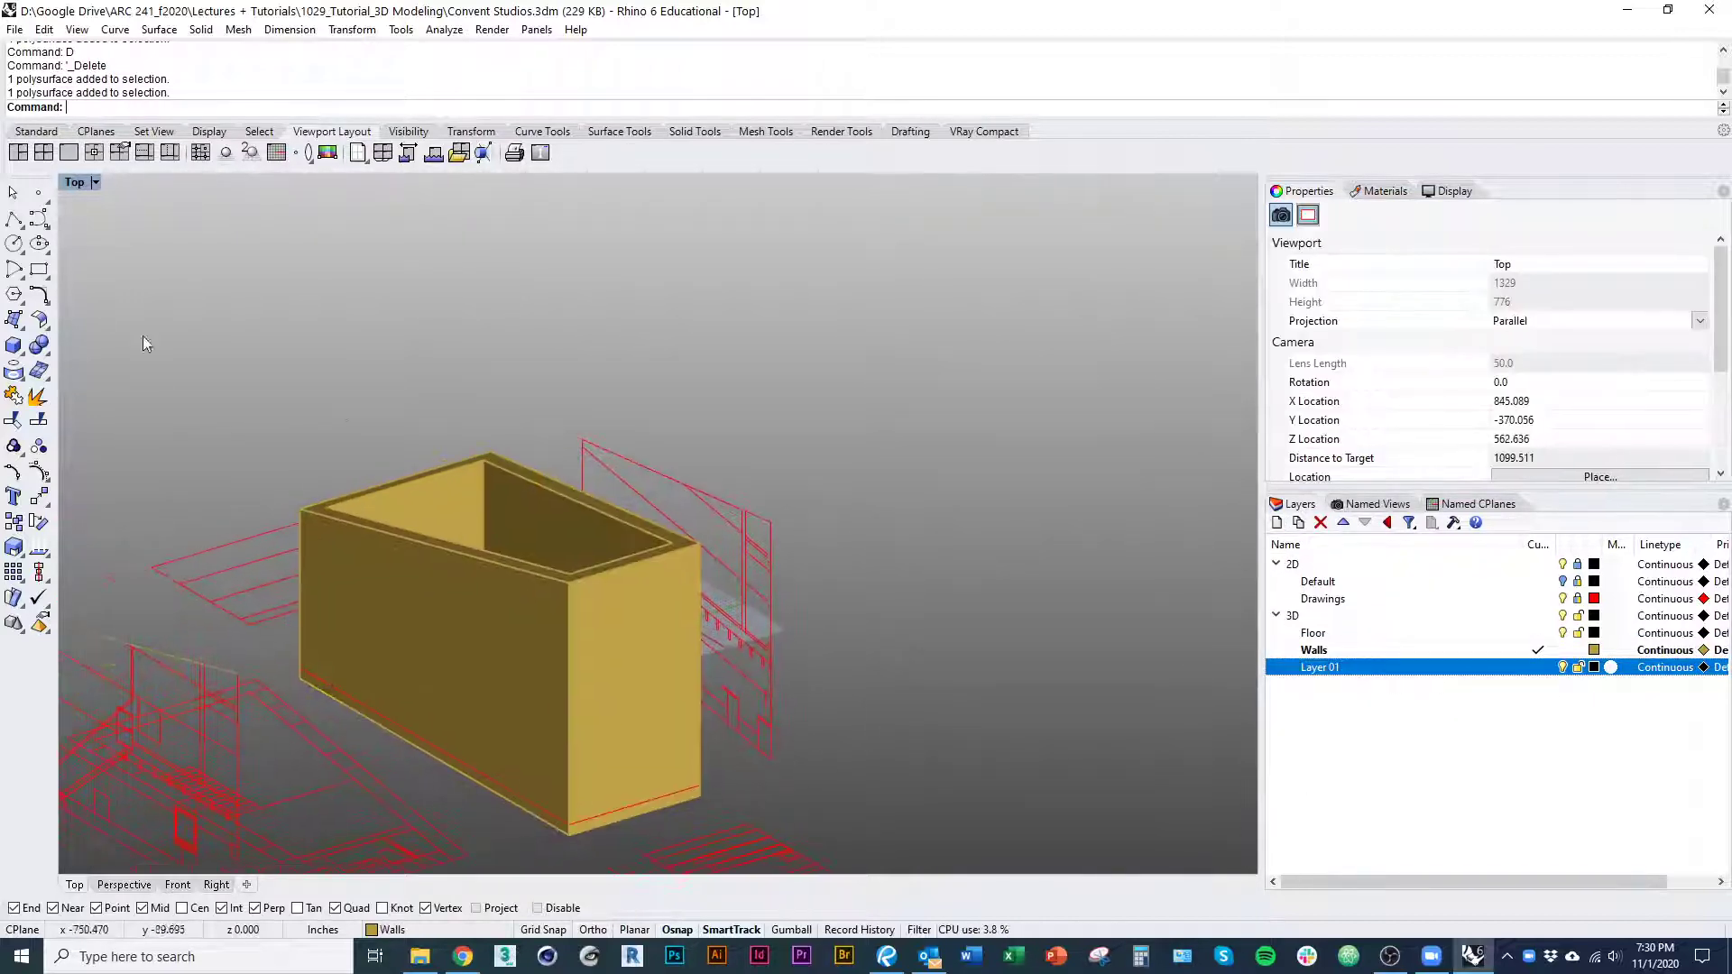
{"action": "right_click_drag", "start_coordinate": [422, 478], "coordinate": [354, 533], "text": "ctrl+shift"}
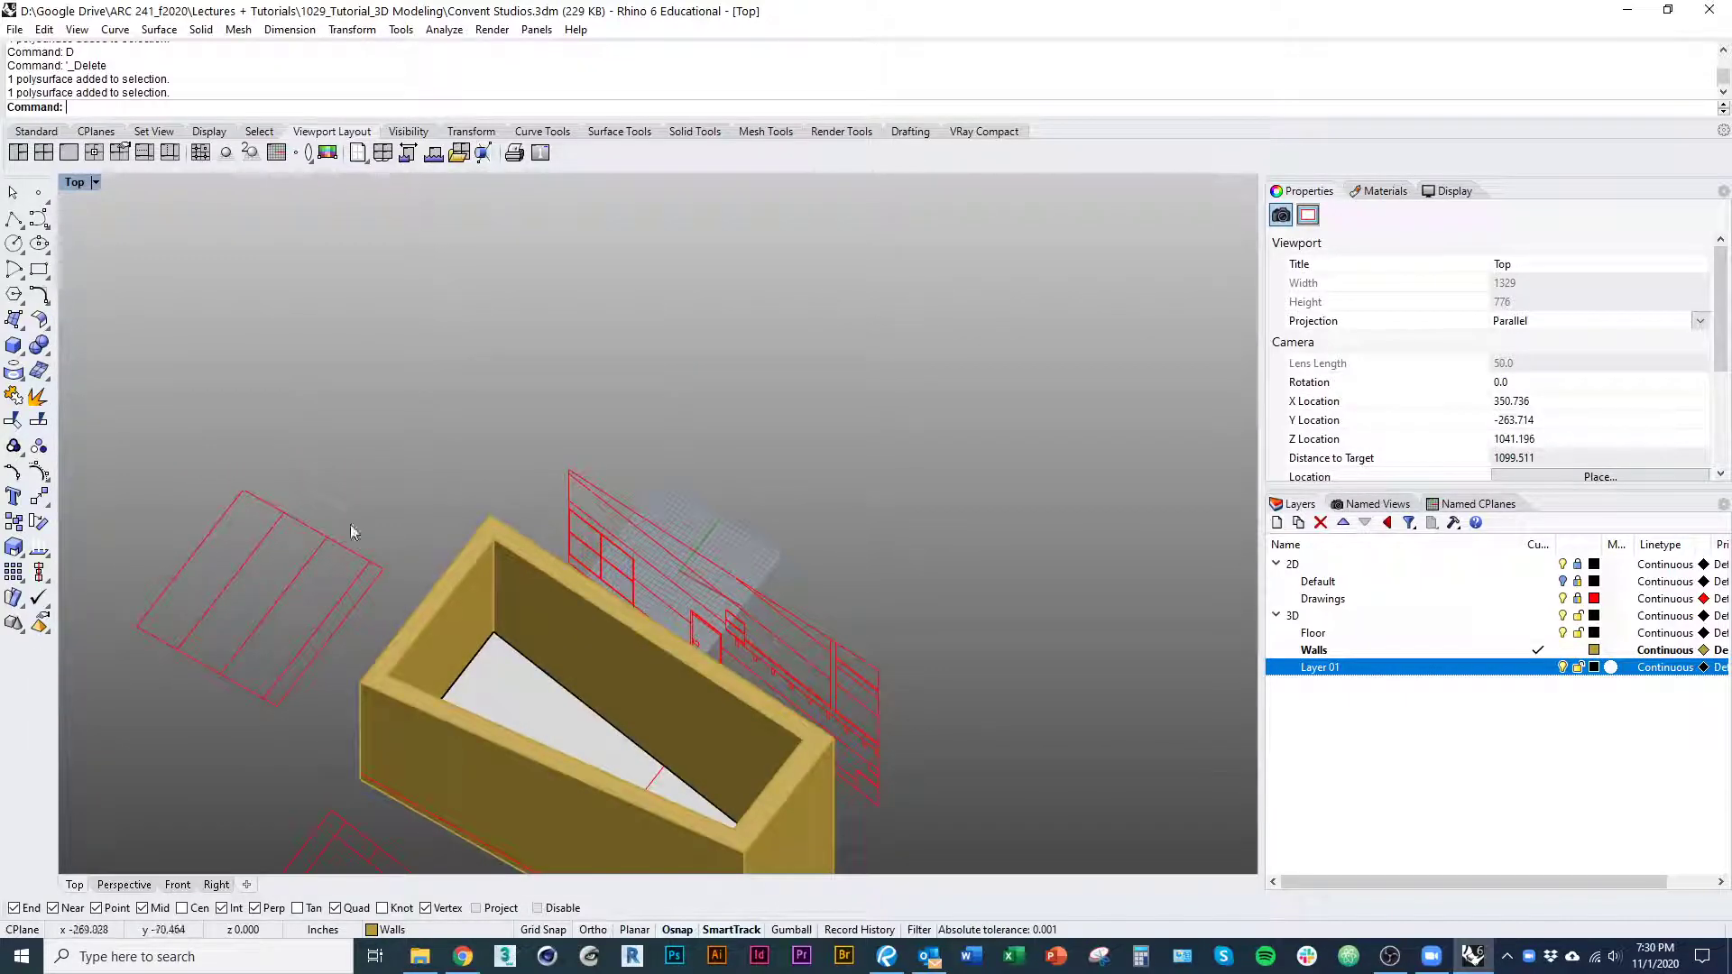
Create a four-corner surface on the outer top corners of the walls, making the new layer current
{"action": "left_click", "coordinate": [22, 328]}
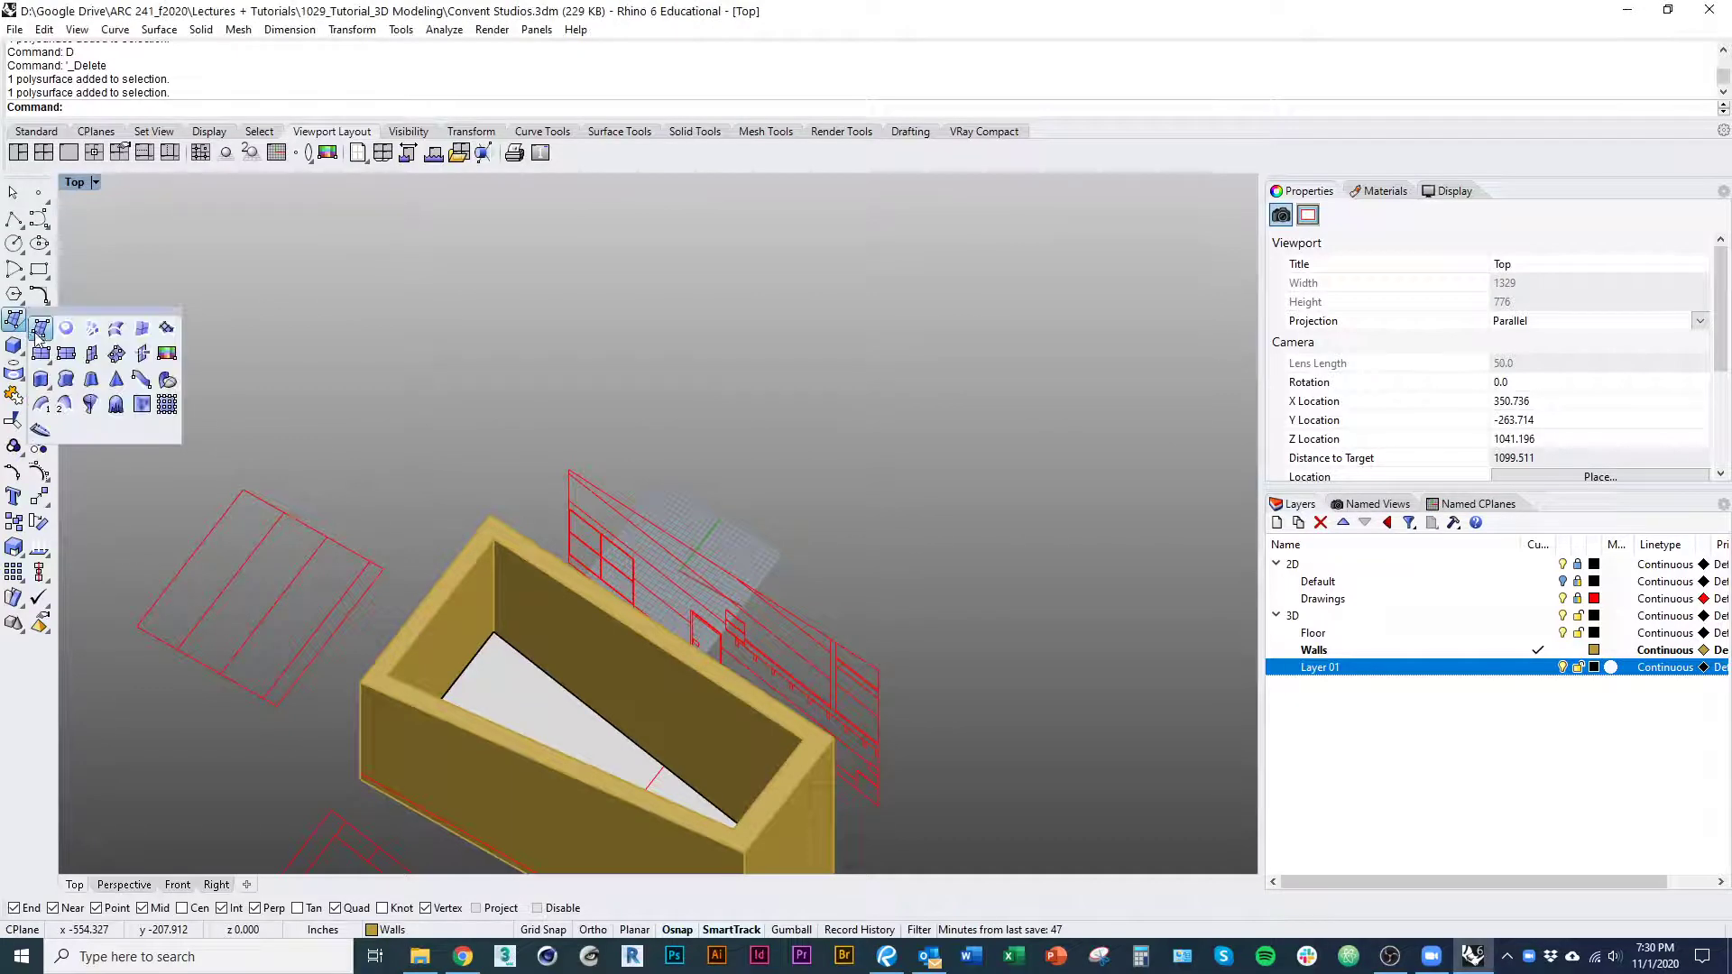
{"action": "left_click", "coordinate": [40, 330]}
{"action": "right_click_drag", "start_coordinate": [415, 469], "coordinate": [367, 452], "text": "ctrl+shift"}
{"action": "left_click", "coordinate": [307, 484]}
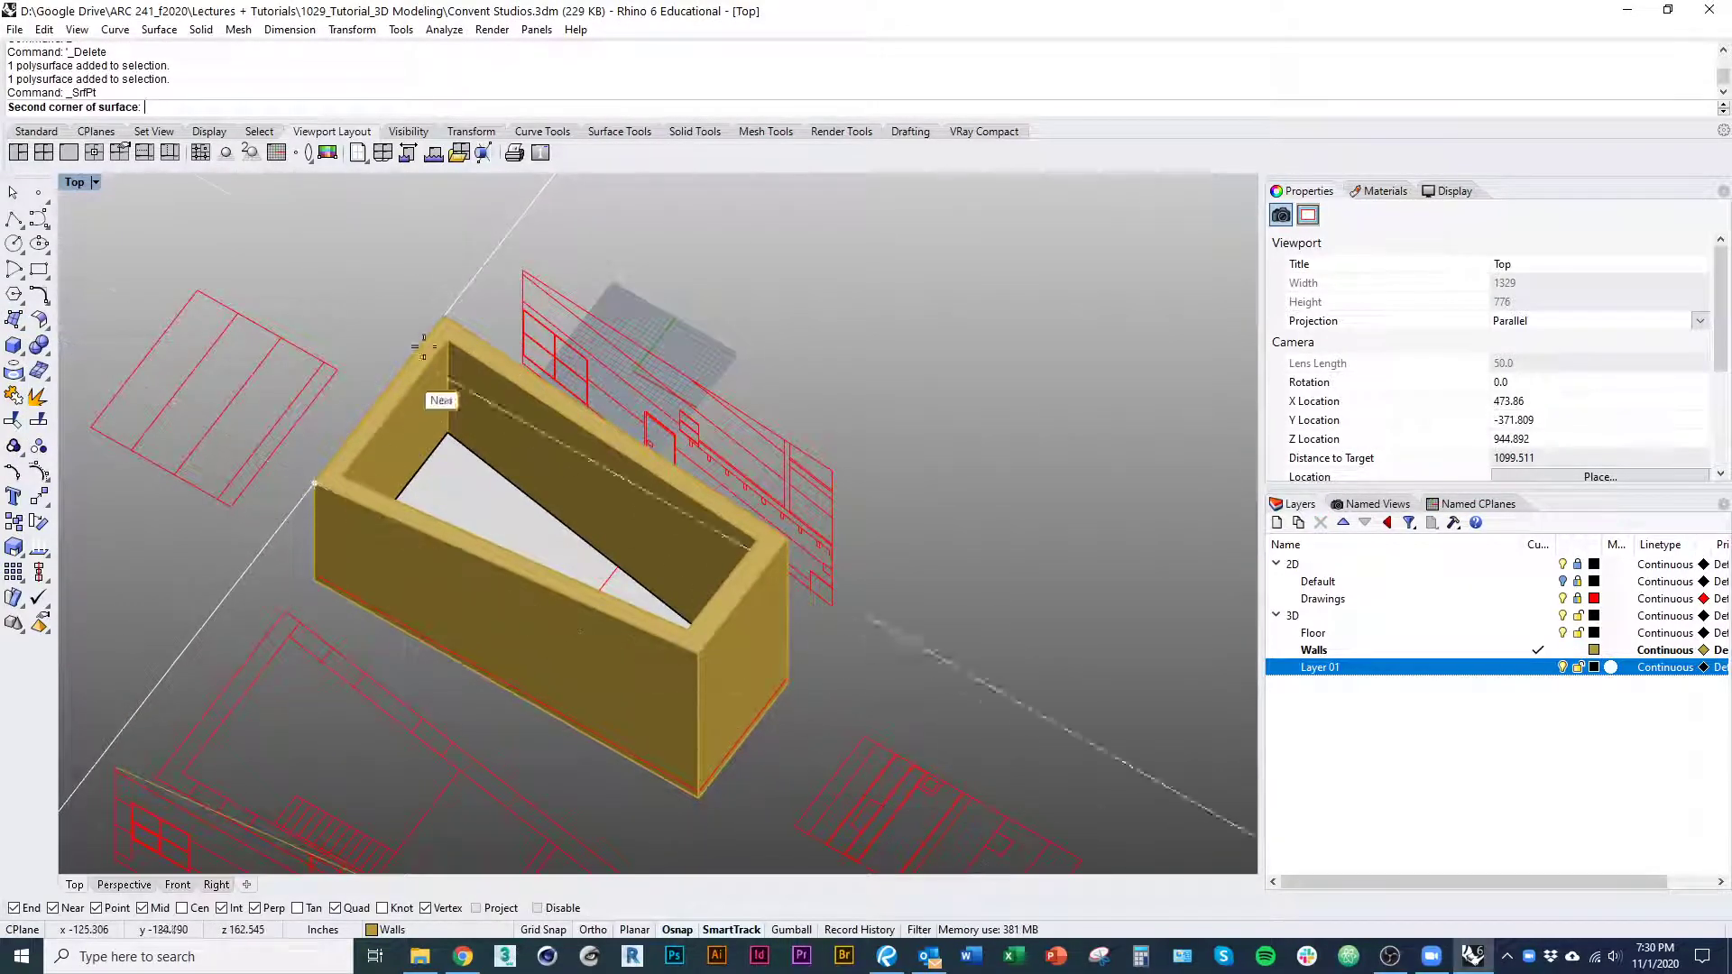
{"action": "left_click", "coordinate": [443, 317]}
{"action": "left_click", "coordinate": [1537, 667]}
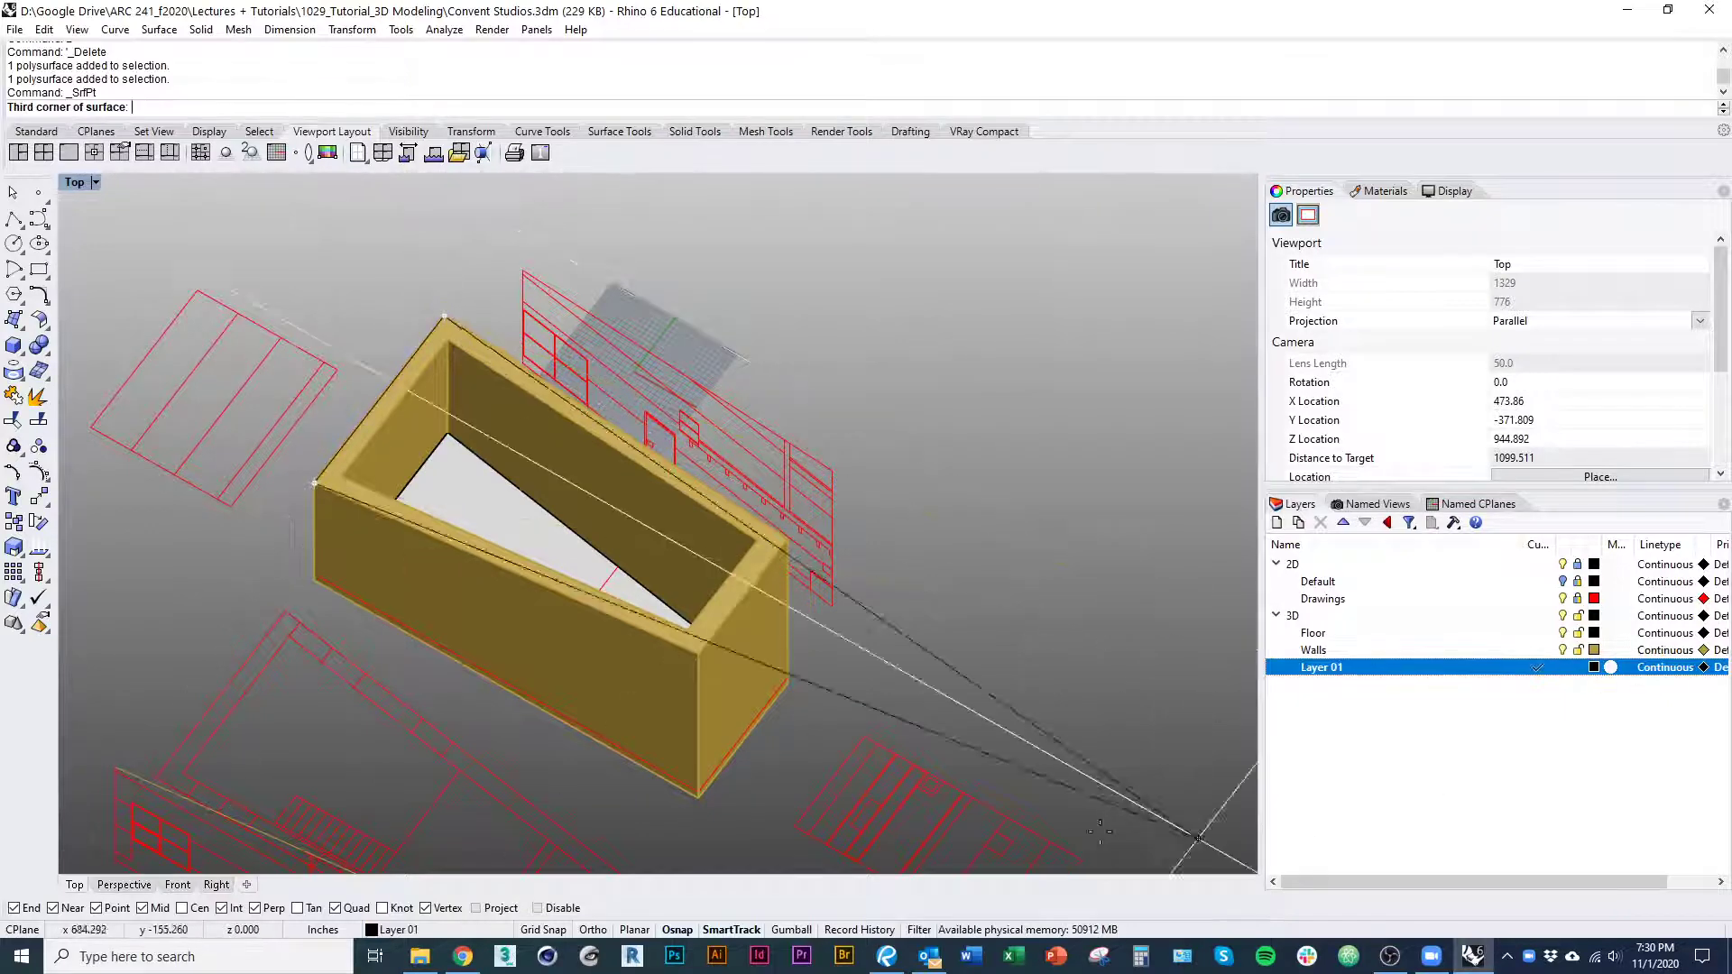
{"action": "left_click", "coordinate": [792, 544]}
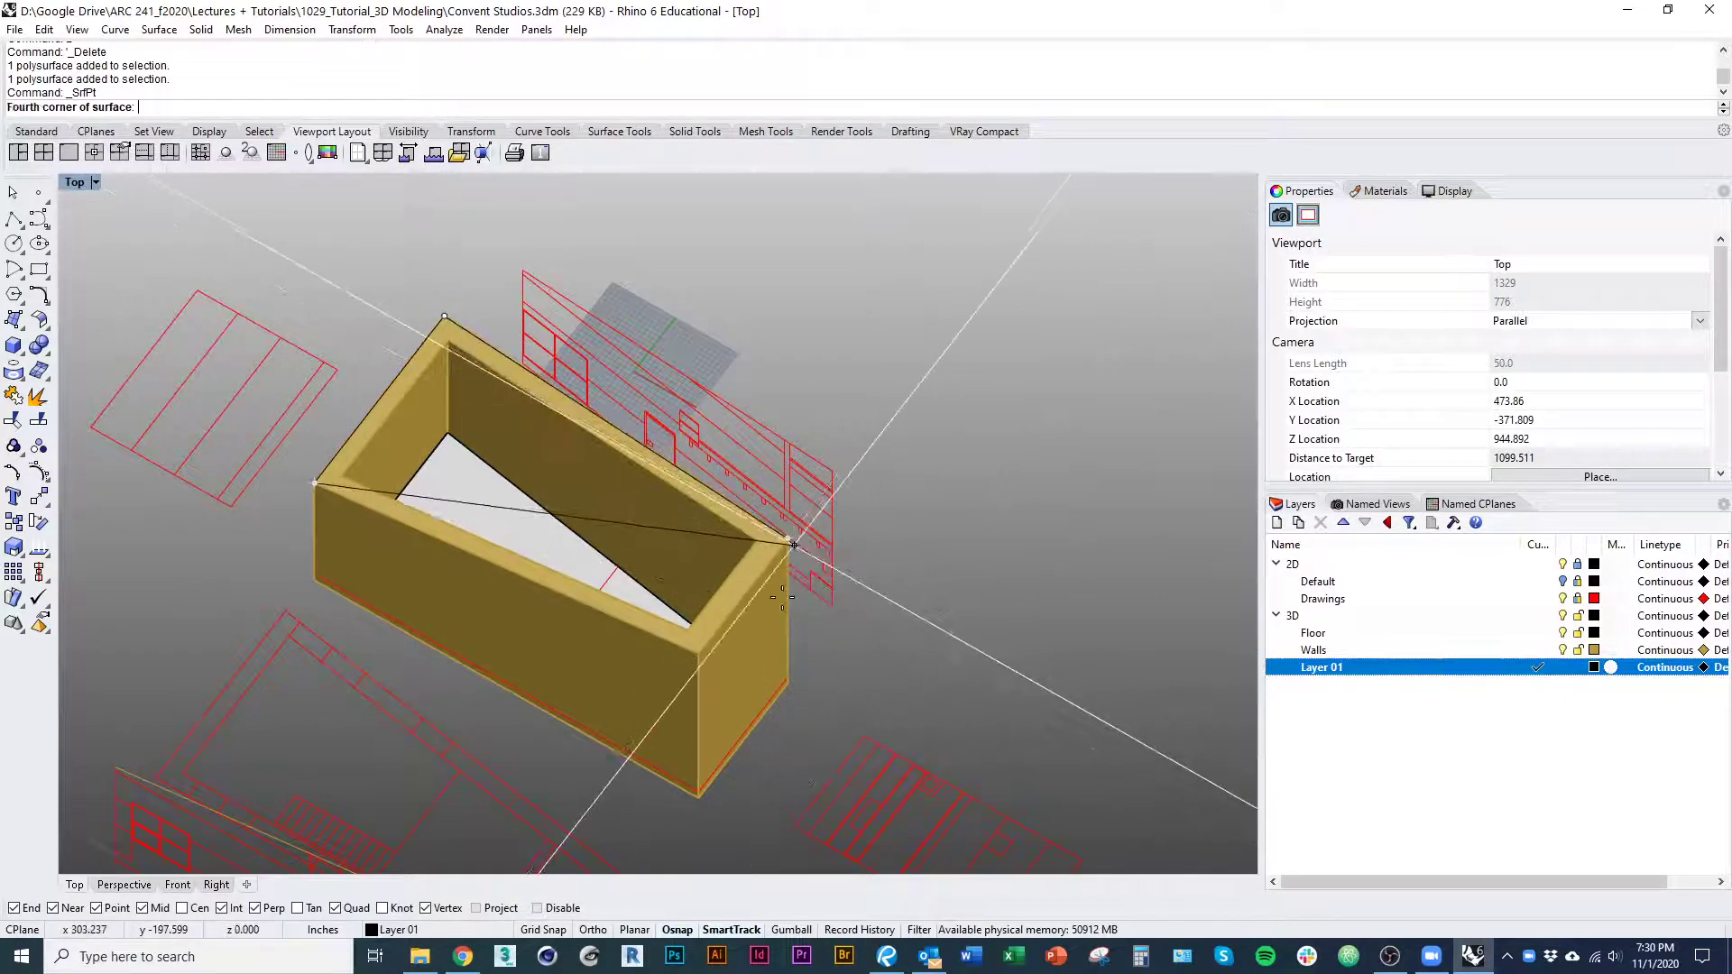
{"action": "left_click", "coordinate": [698, 634]}
{"action": "right_click_drag", "start_coordinate": [774, 793], "coordinate": [749, 672], "text": "ctrl+shift"}
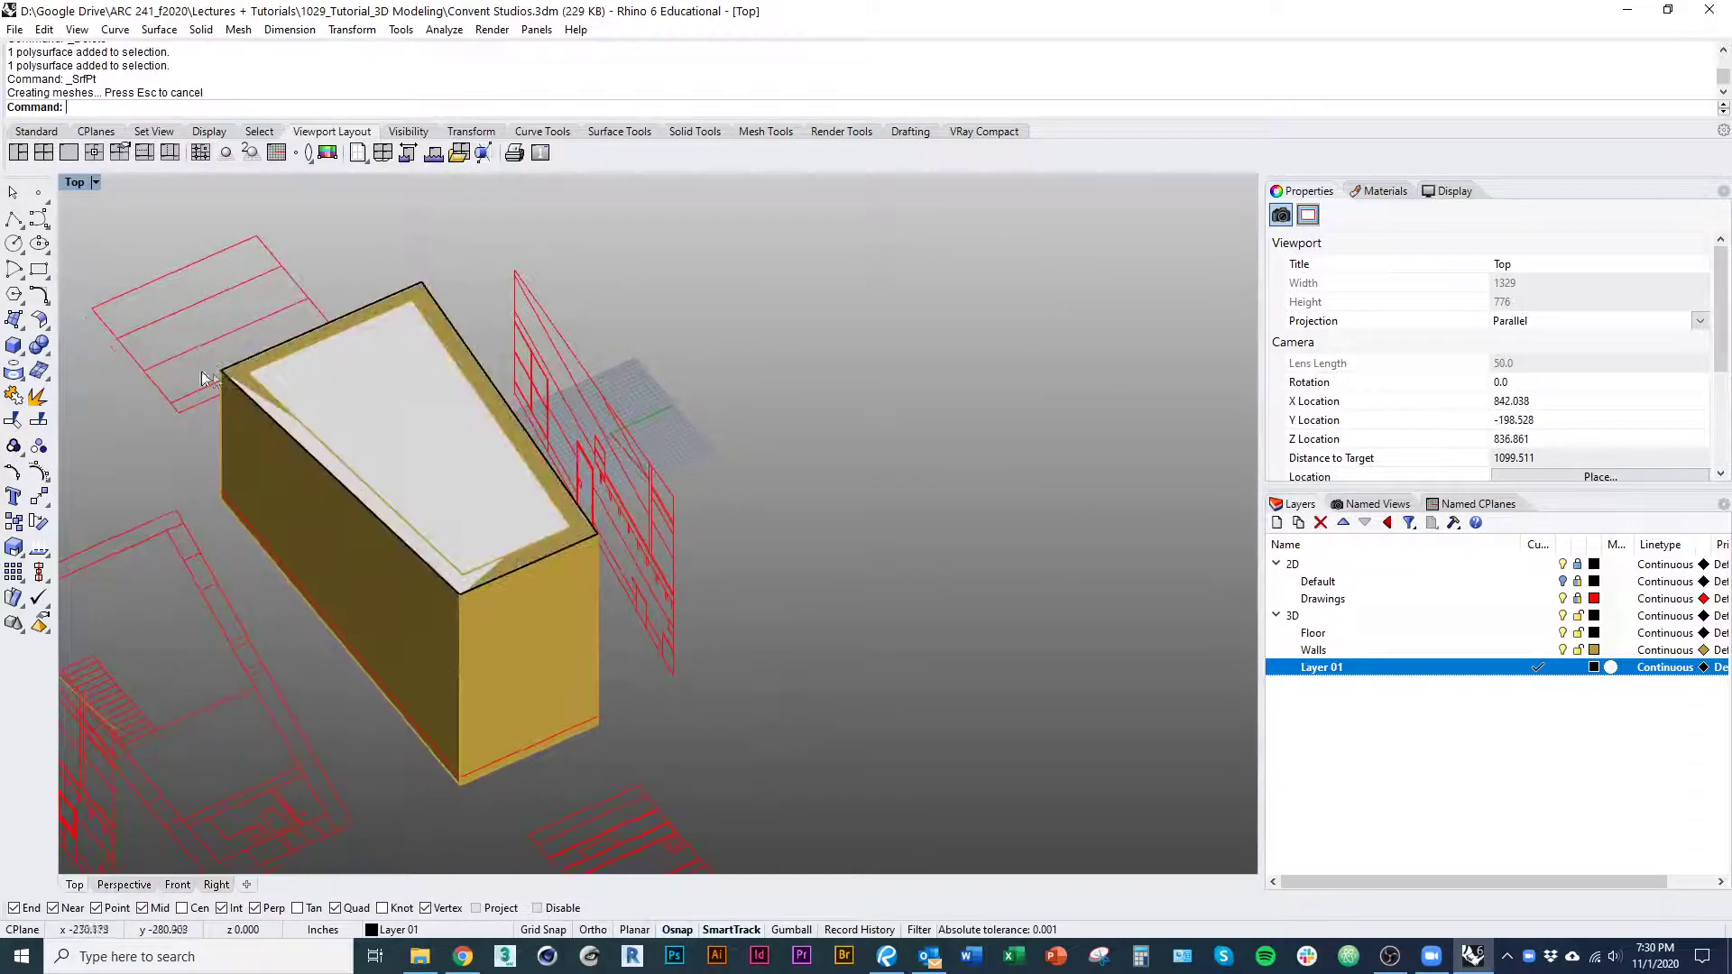
{"action": "right_click_drag", "start_coordinate": [226, 367], "coordinate": [754, 773], "text": "ctrl+shift"}
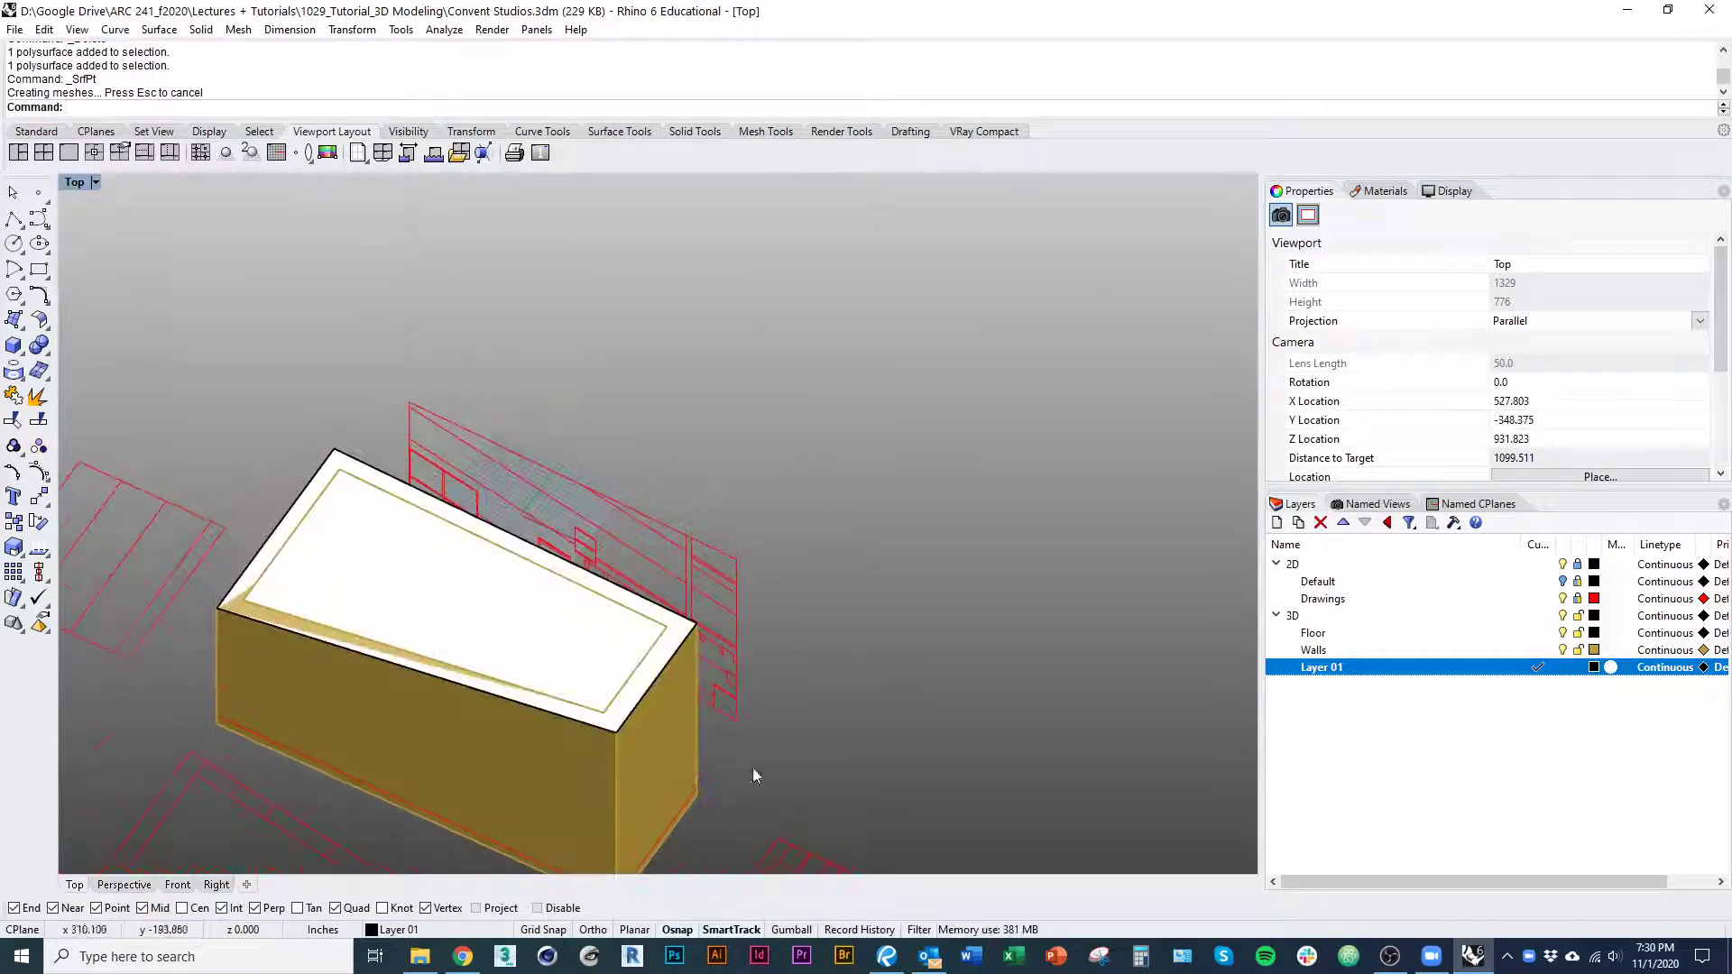
Start a solid extrusion of the roof surface with ExtrudeSrf, setting its direction vertical along the wall's corner edge
{"action": "left_click", "coordinate": [587, 736]}
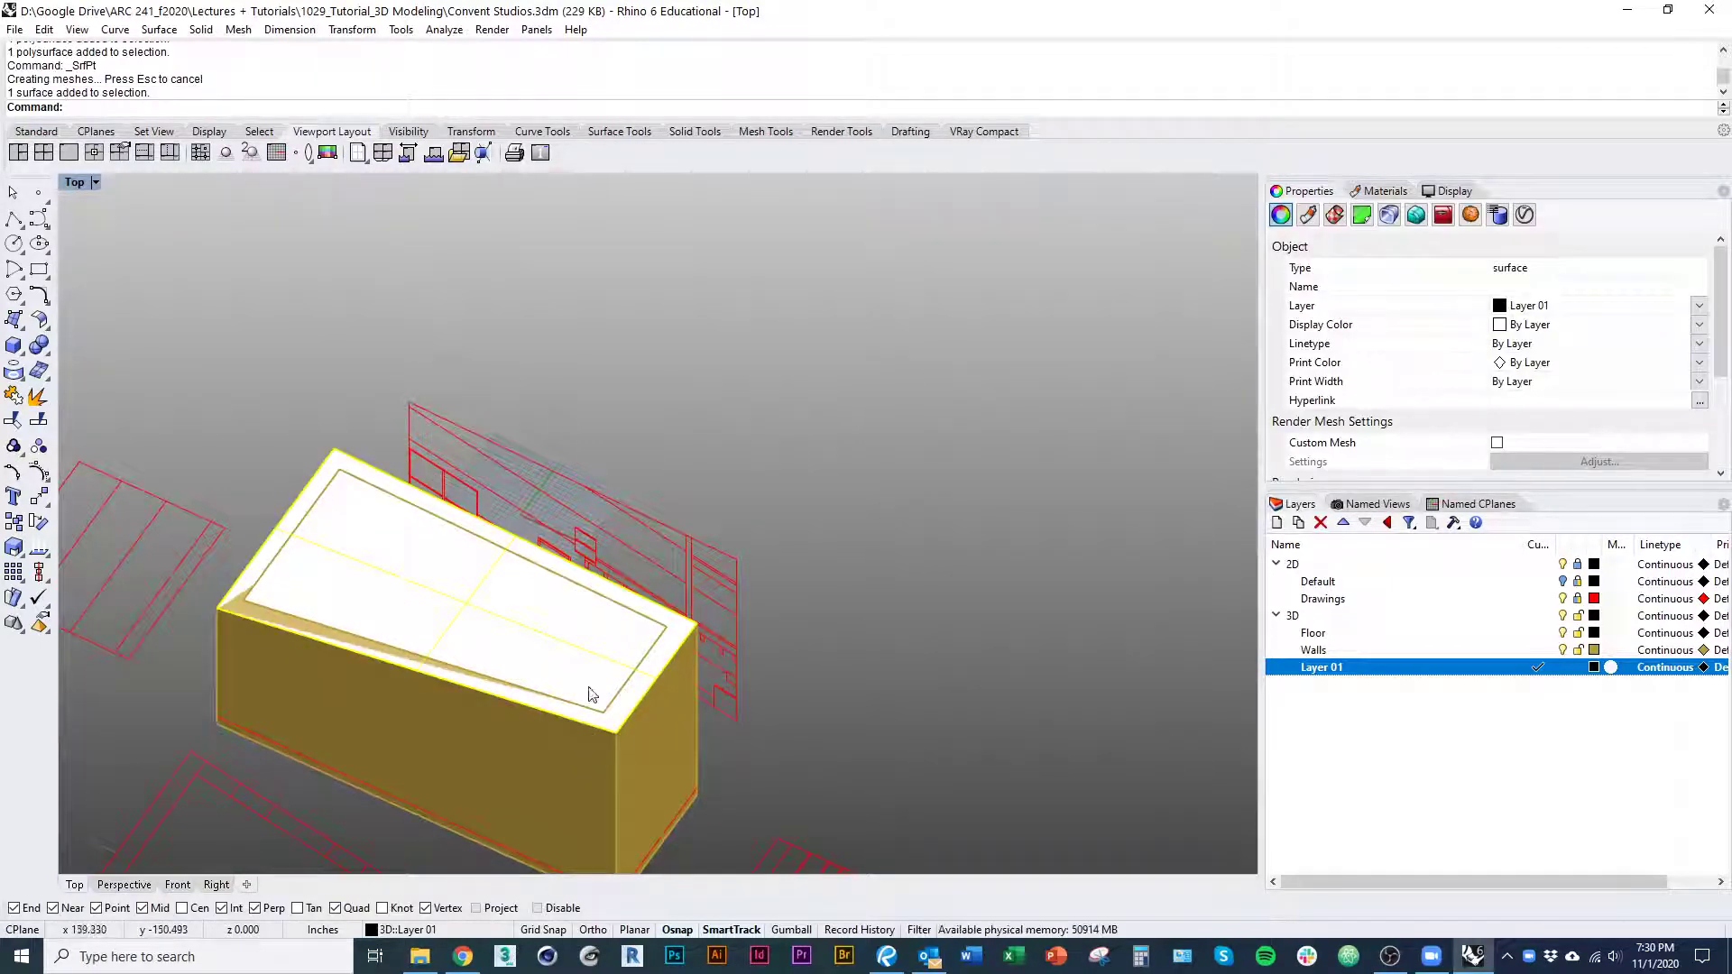
{"action": "scroll", "coordinate": [542, 686], "scroll_direction": "up", "scroll_amount": 3}
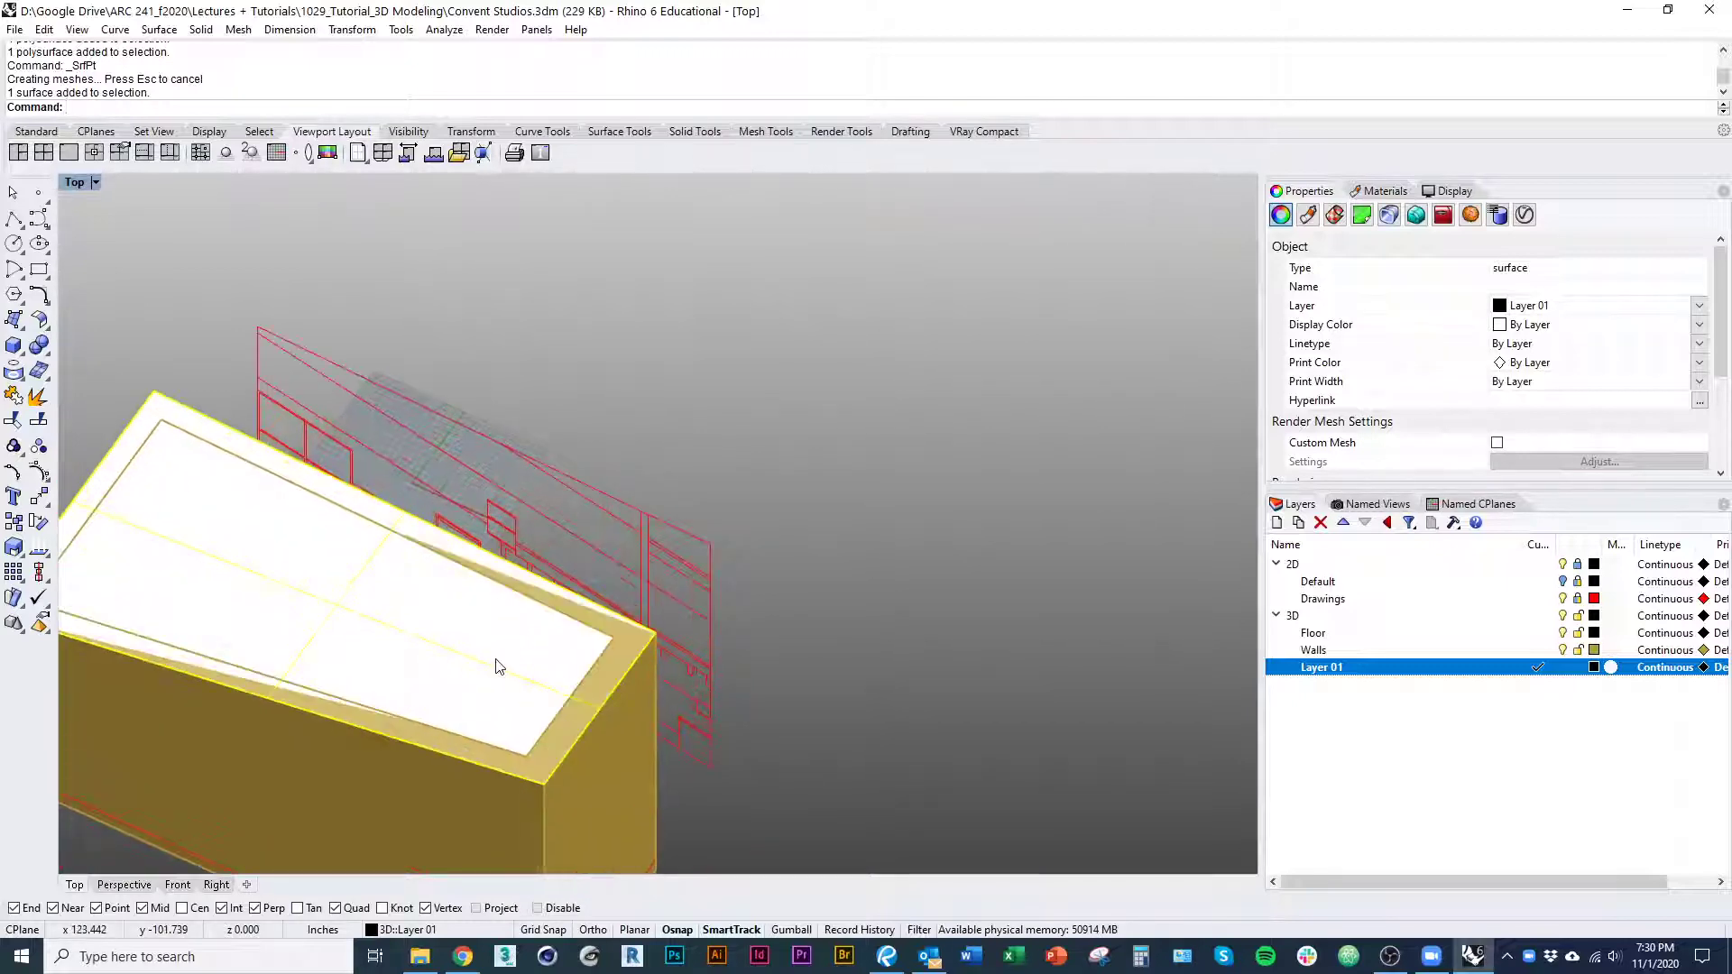
{"action": "type", "text": "Ext"}
{"action": "type", "text": "eSrf"}
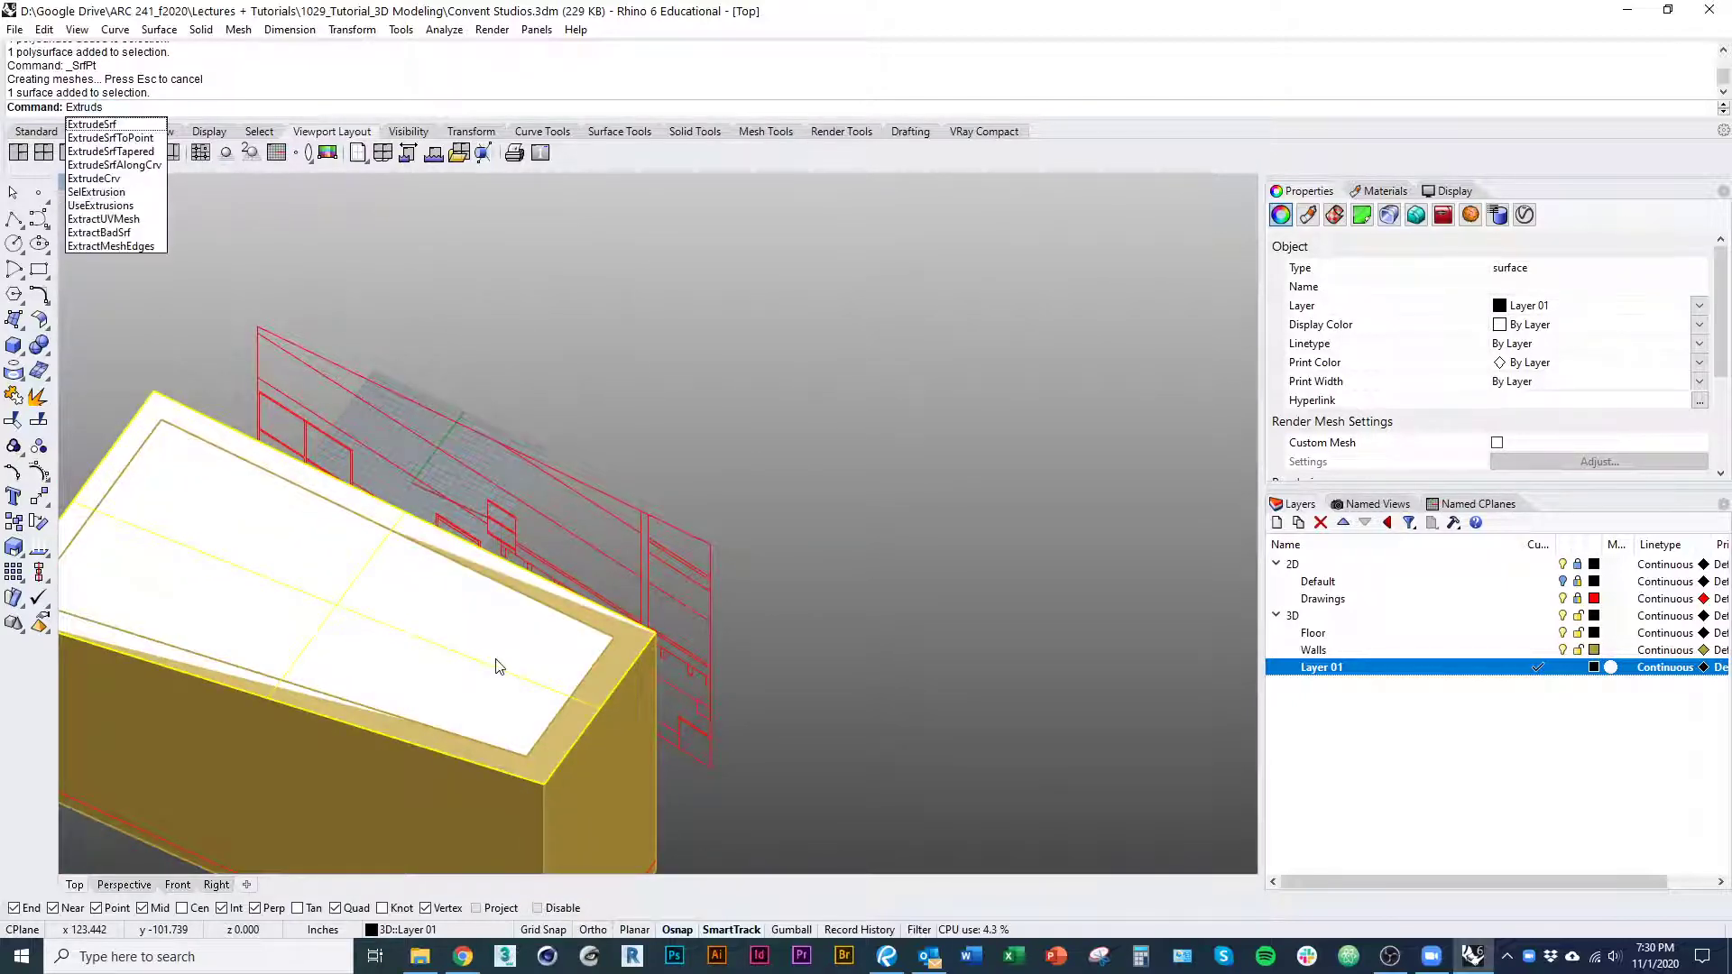
{"action": "key", "text": "Return"}
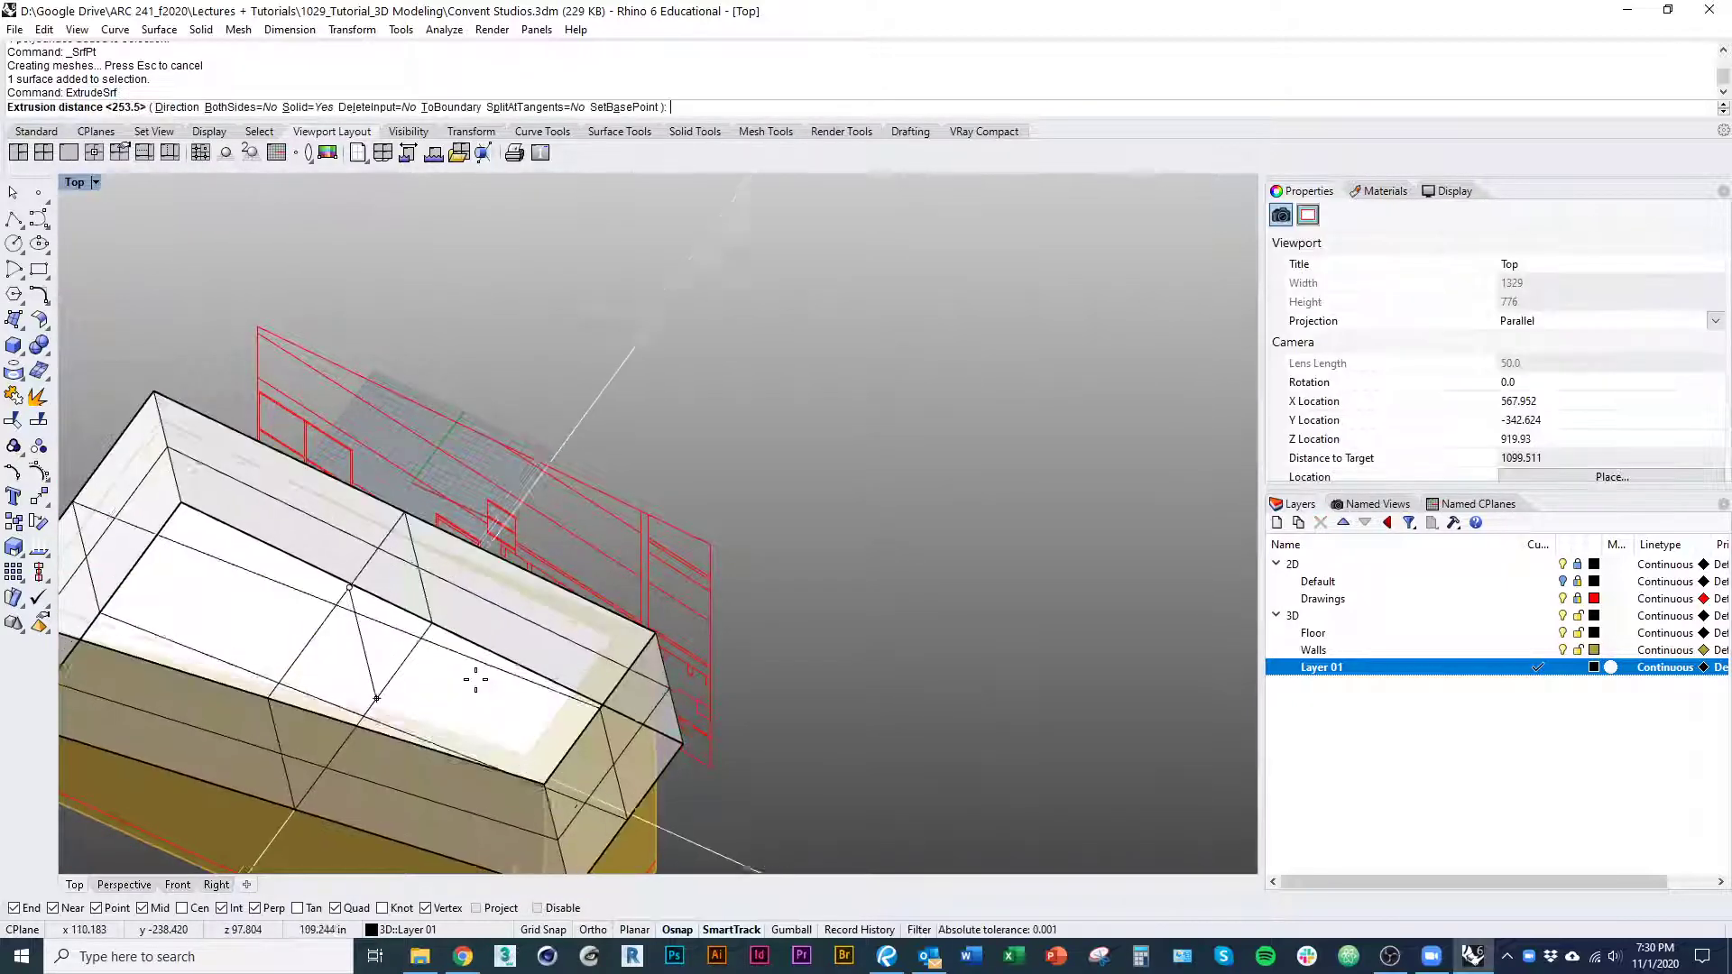
{"action": "right_click_drag", "start_coordinate": [542, 627], "coordinate": [511, 545]}
{"action": "scroll", "coordinate": [511, 649], "scroll_direction": "down", "scroll_amount": 4}
{"action": "right_click_drag", "start_coordinate": [510, 651], "coordinate": [478, 538], "text": "ctrl+shift"}
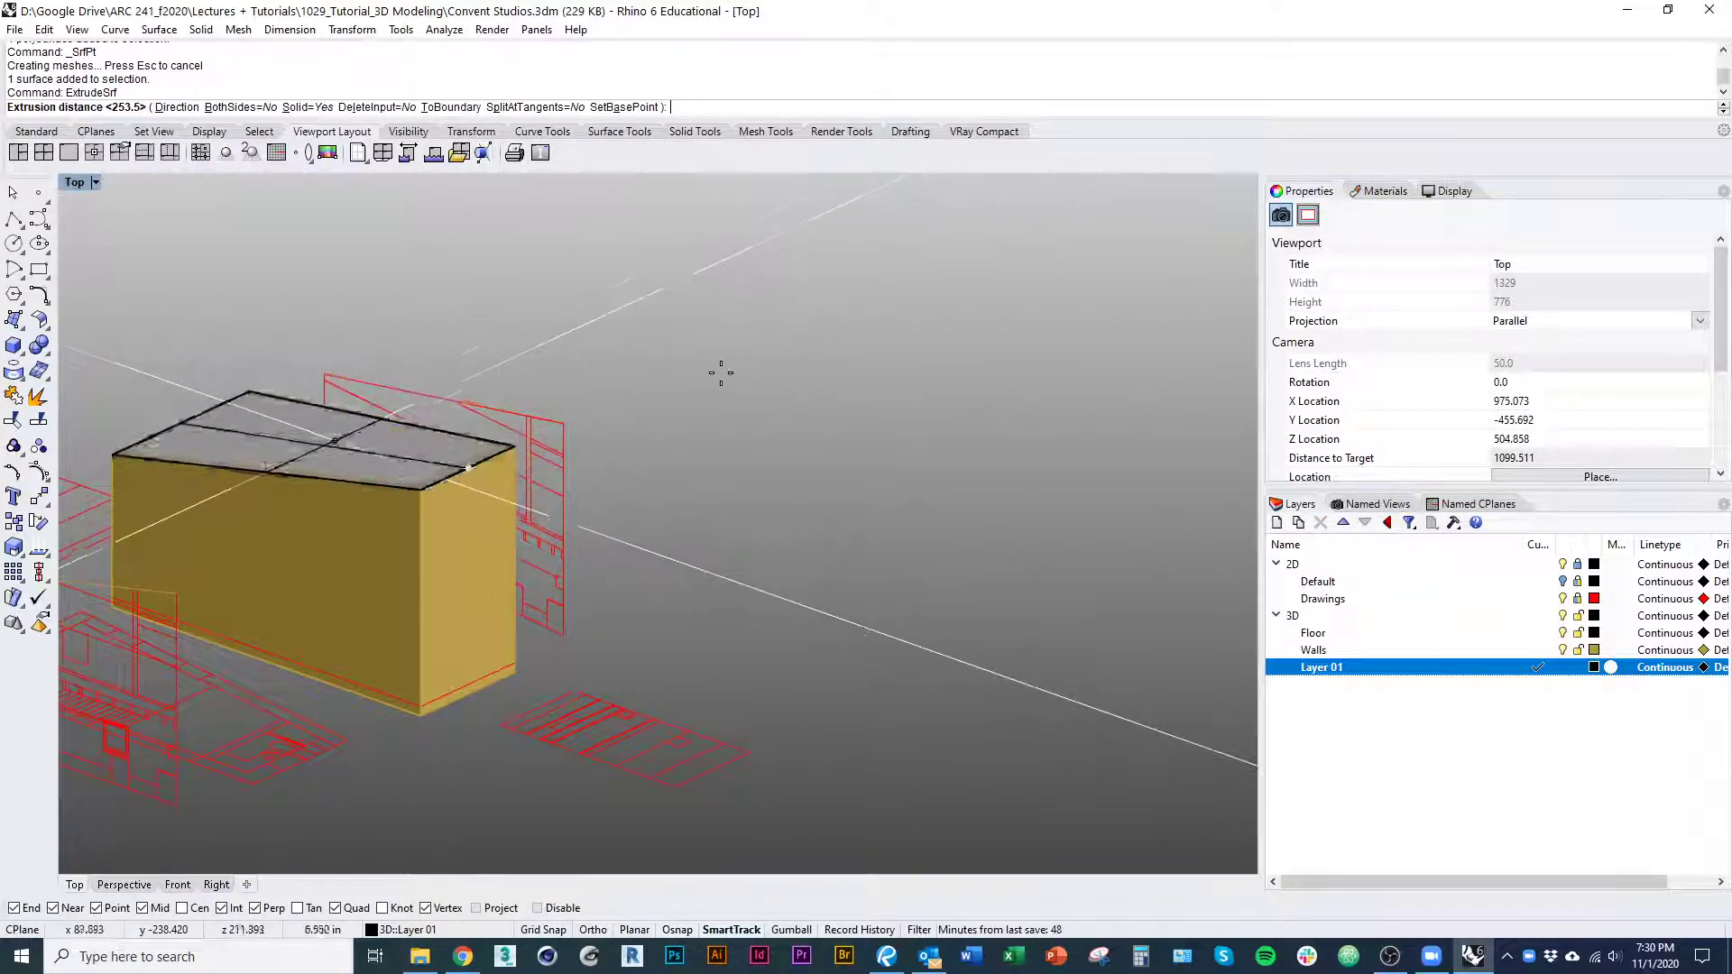
{"action": "right_click_drag", "start_coordinate": [773, 479], "coordinate": [189, 189], "text": "ctrl+shift"}
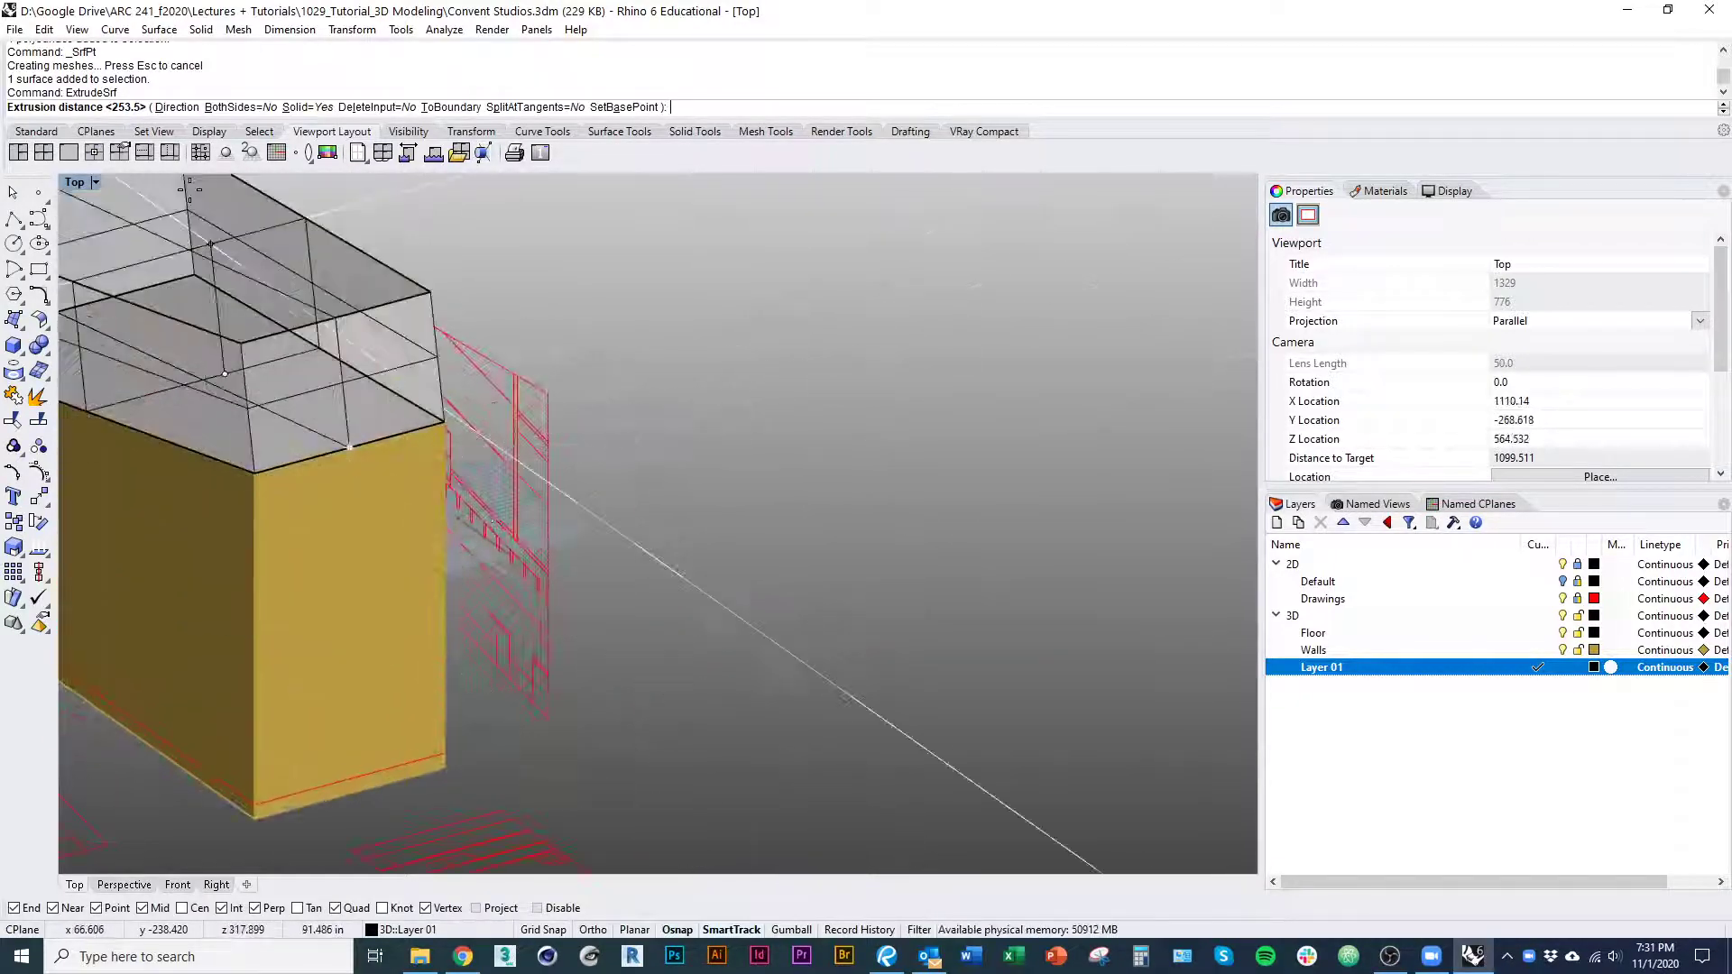
{"action": "left_click", "coordinate": [174, 108]}
{"action": "right_click_drag", "start_coordinate": [444, 708], "coordinate": [467, 784]}
{"action": "scroll", "coordinate": [469, 784], "scroll_direction": "up", "scroll_amount": 8}
{"action": "left_click", "coordinate": [467, 784]}
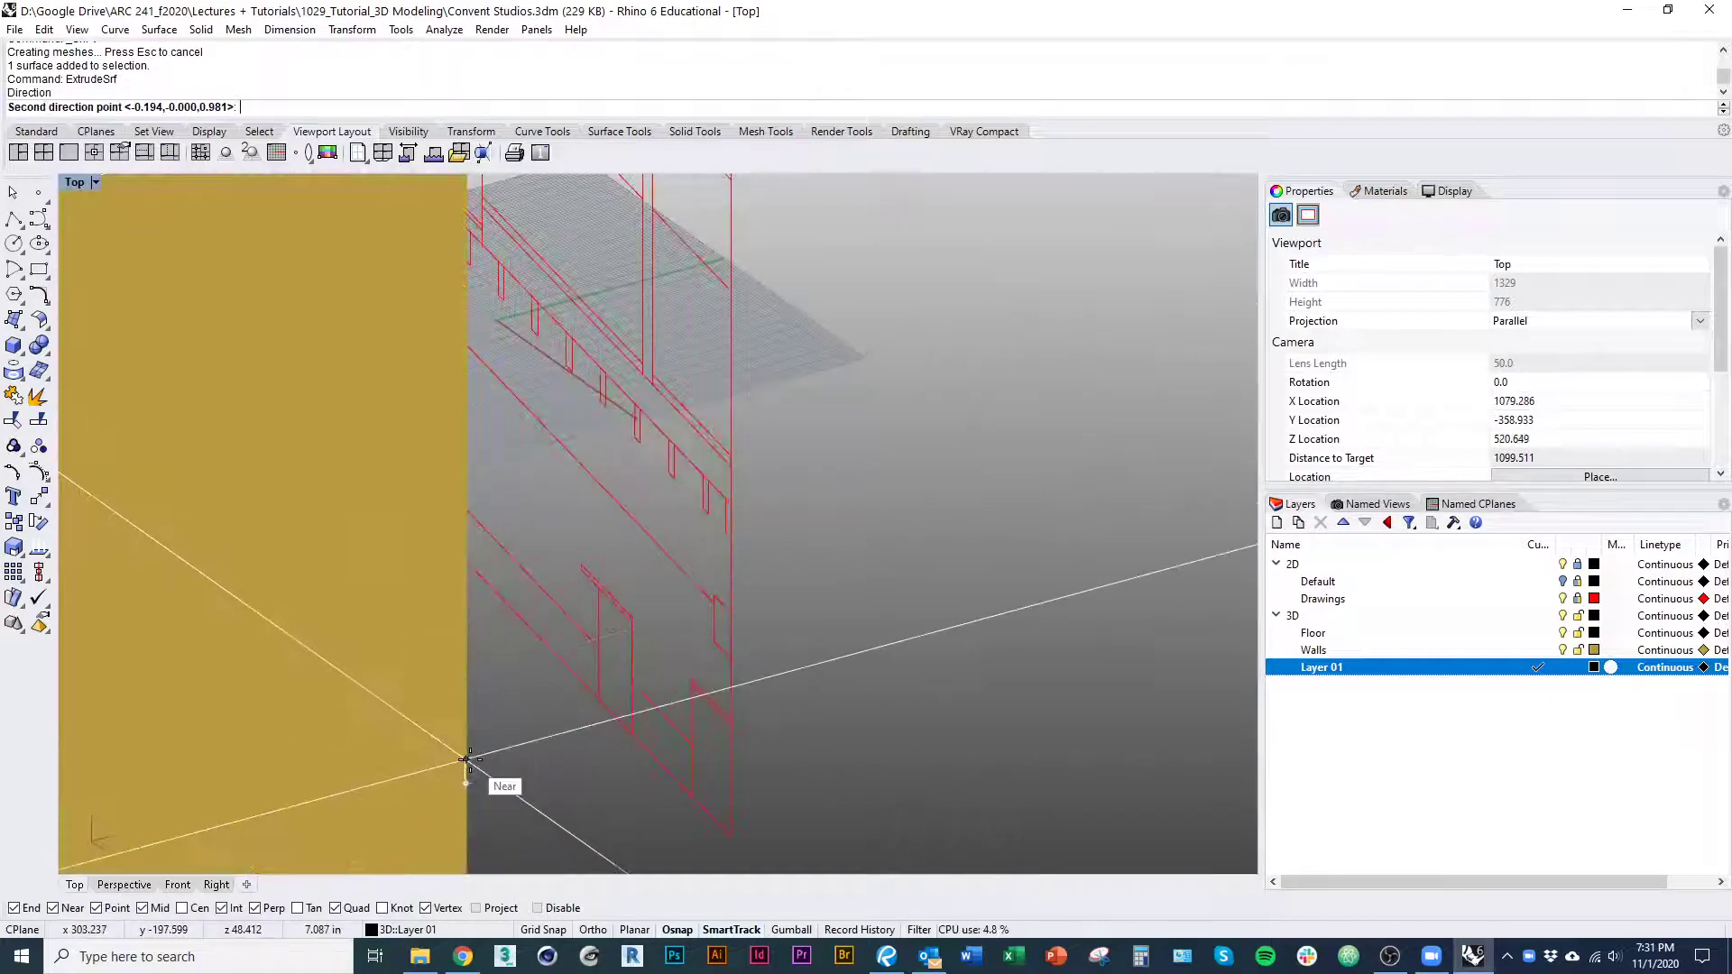
{"action": "left_click", "coordinate": [467, 756]}
Complete the extrusion as a thin roof slab on top of the walls and delete the original surface
{"action": "scroll", "coordinate": [502, 645], "scroll_direction": "down", "scroll_amount": 6}
{"action": "right_click_drag", "start_coordinate": [484, 592], "coordinate": [480, 783]}
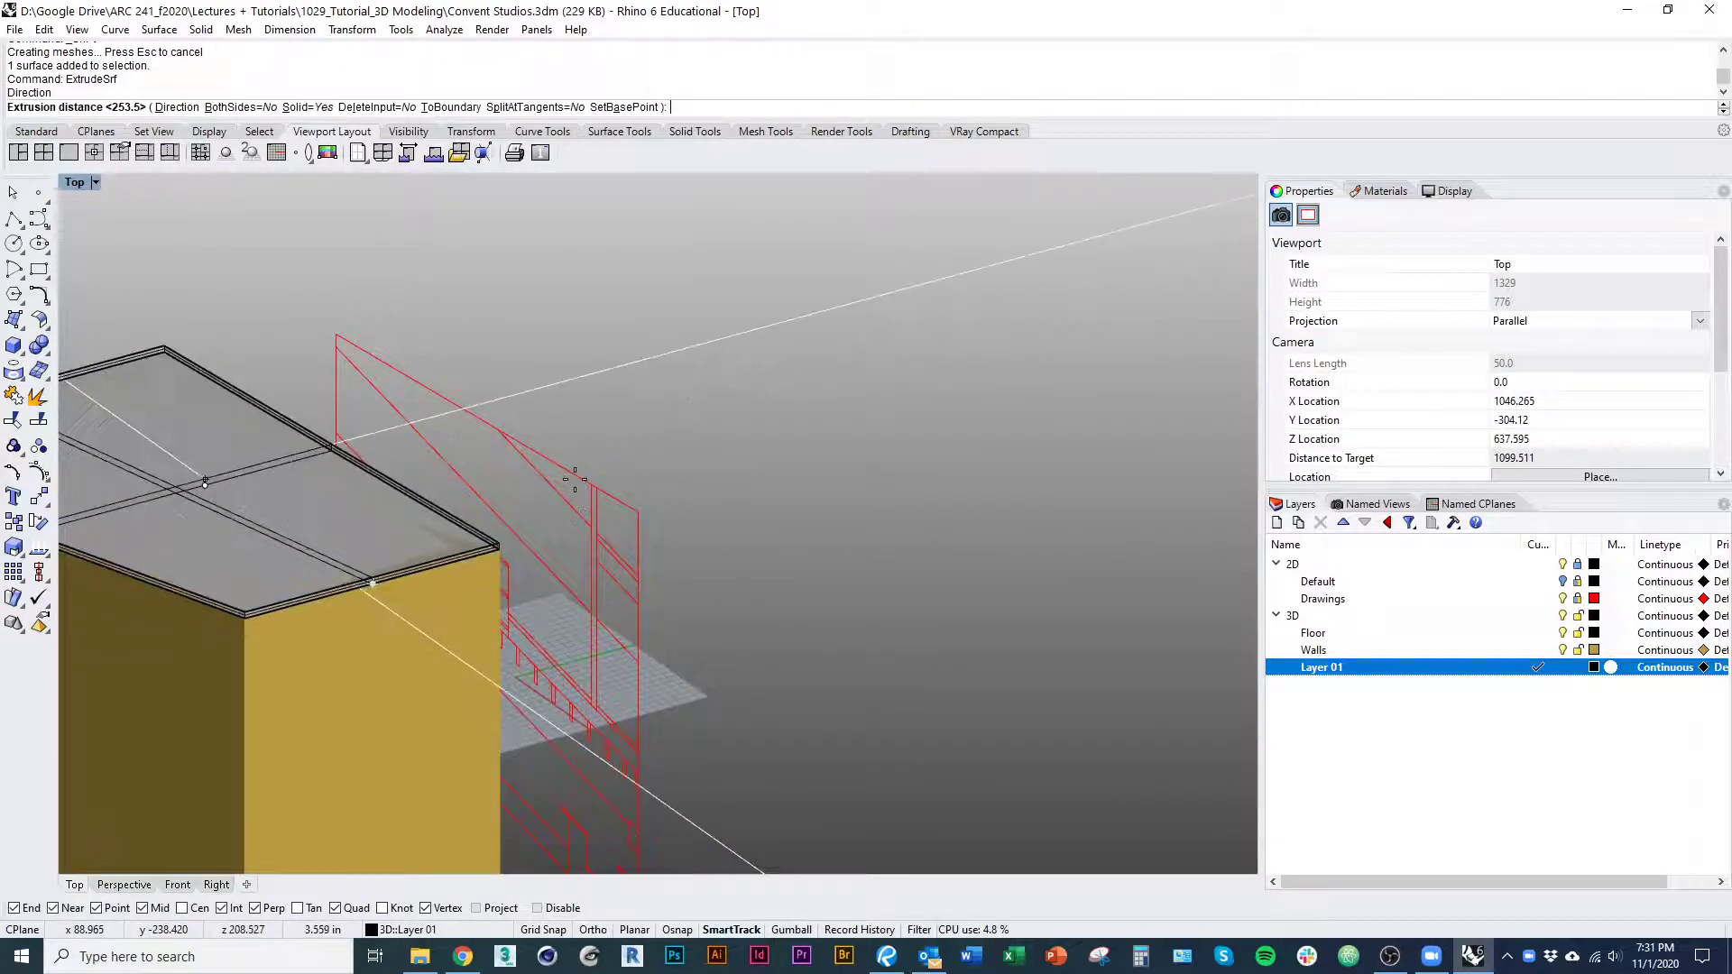
{"action": "left_click", "coordinate": [505, 456]}
{"action": "right_click_drag", "start_coordinate": [491, 451], "coordinate": [546, 554]}
{"action": "key", "text": "Delete"}
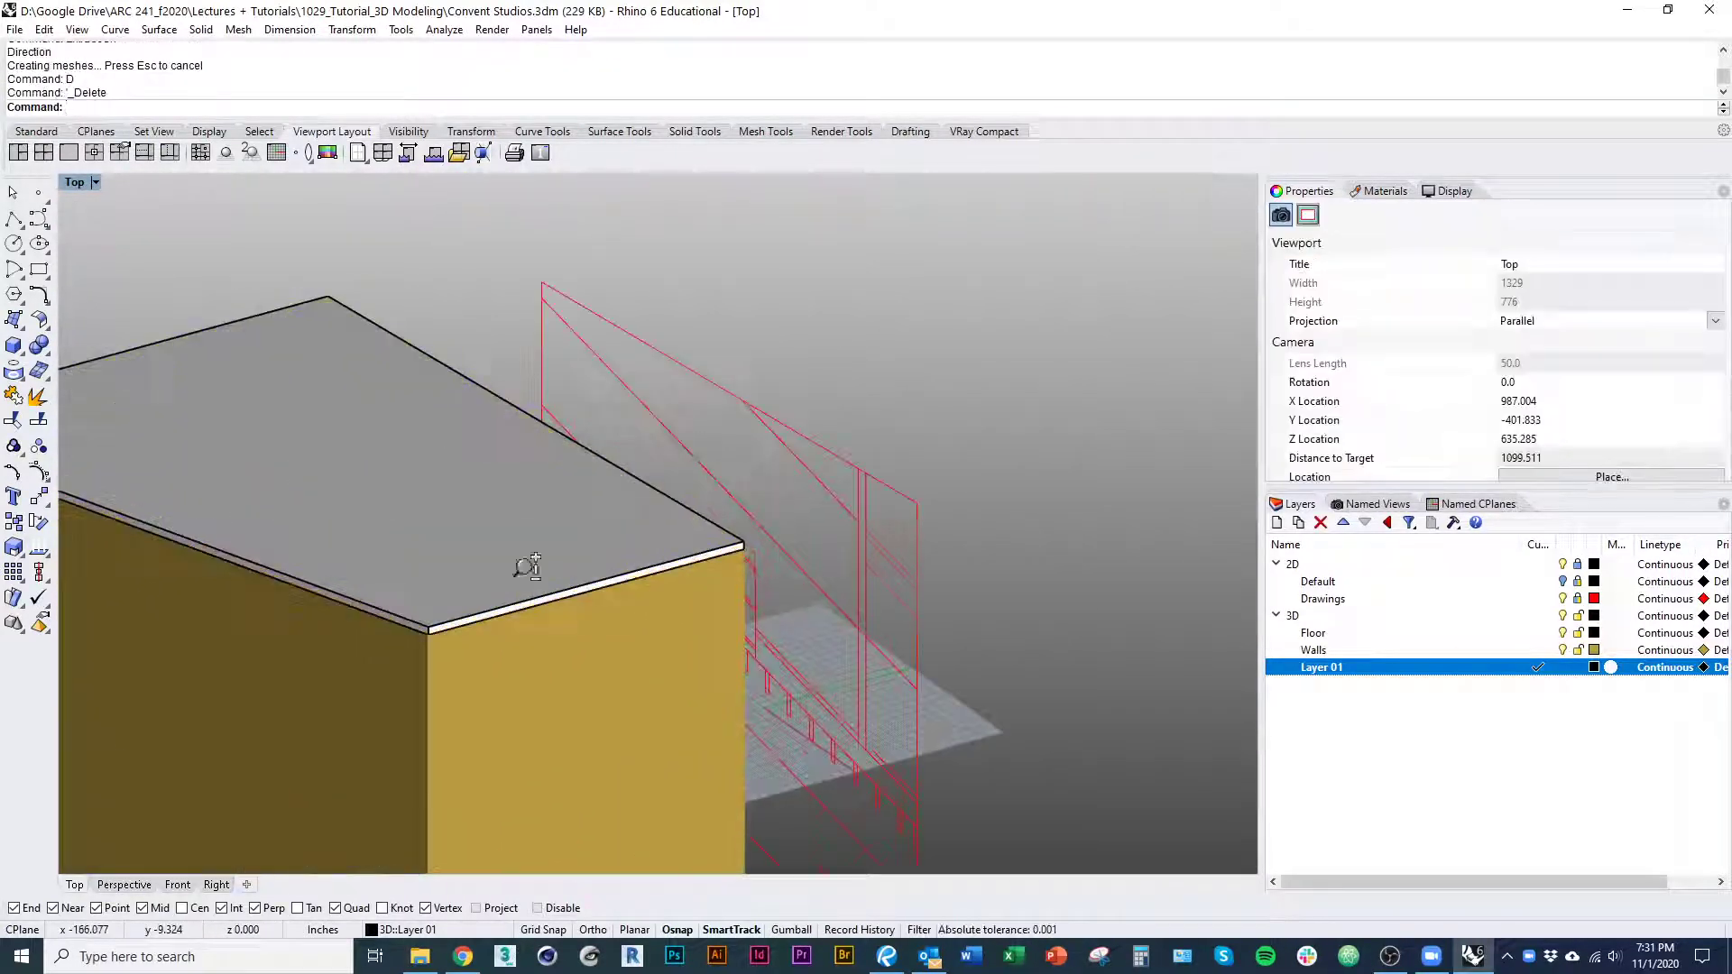
Rename the new layer below Walls as Roof and assign the roof slab to it
{"action": "left_click", "coordinate": [464, 651]}
{"action": "scroll", "coordinate": [502, 607], "scroll_direction": "down", "scroll_amount": 3}
{"action": "double_click", "coordinate": [1339, 669]}
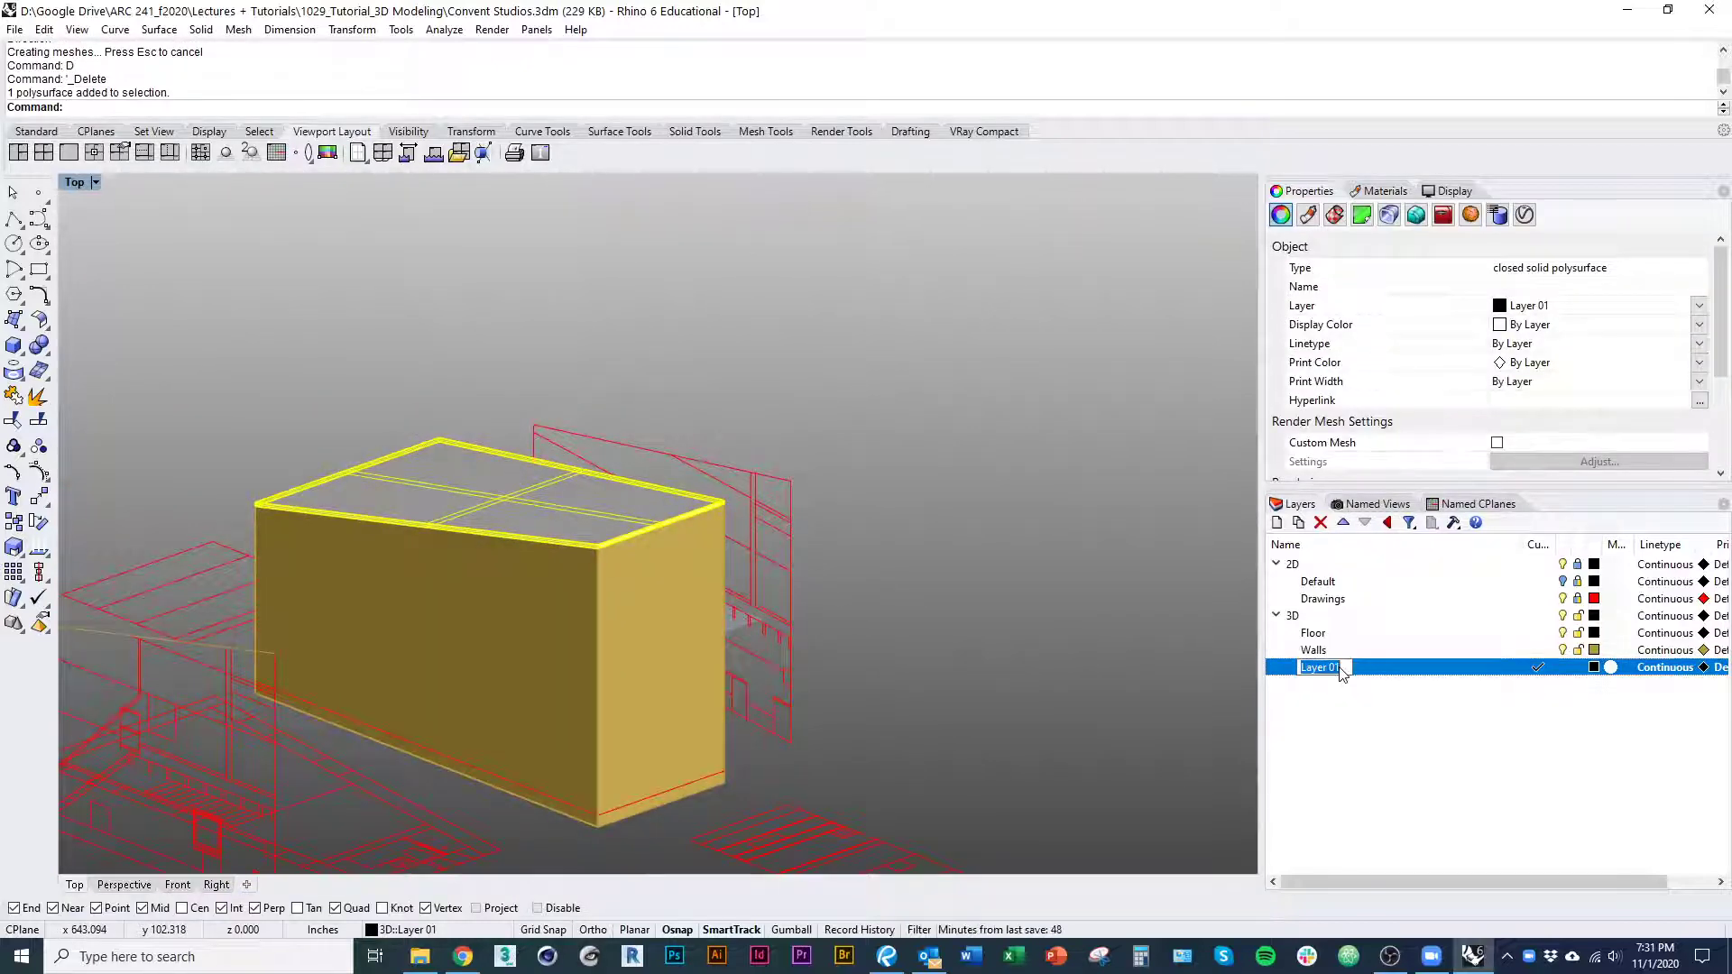
{"action": "type", "text": "Roof"}
{"action": "key", "text": "Return"}
{"action": "right_click", "coordinate": [1376, 669]}
{"action": "left_click", "coordinate": [1425, 589]}
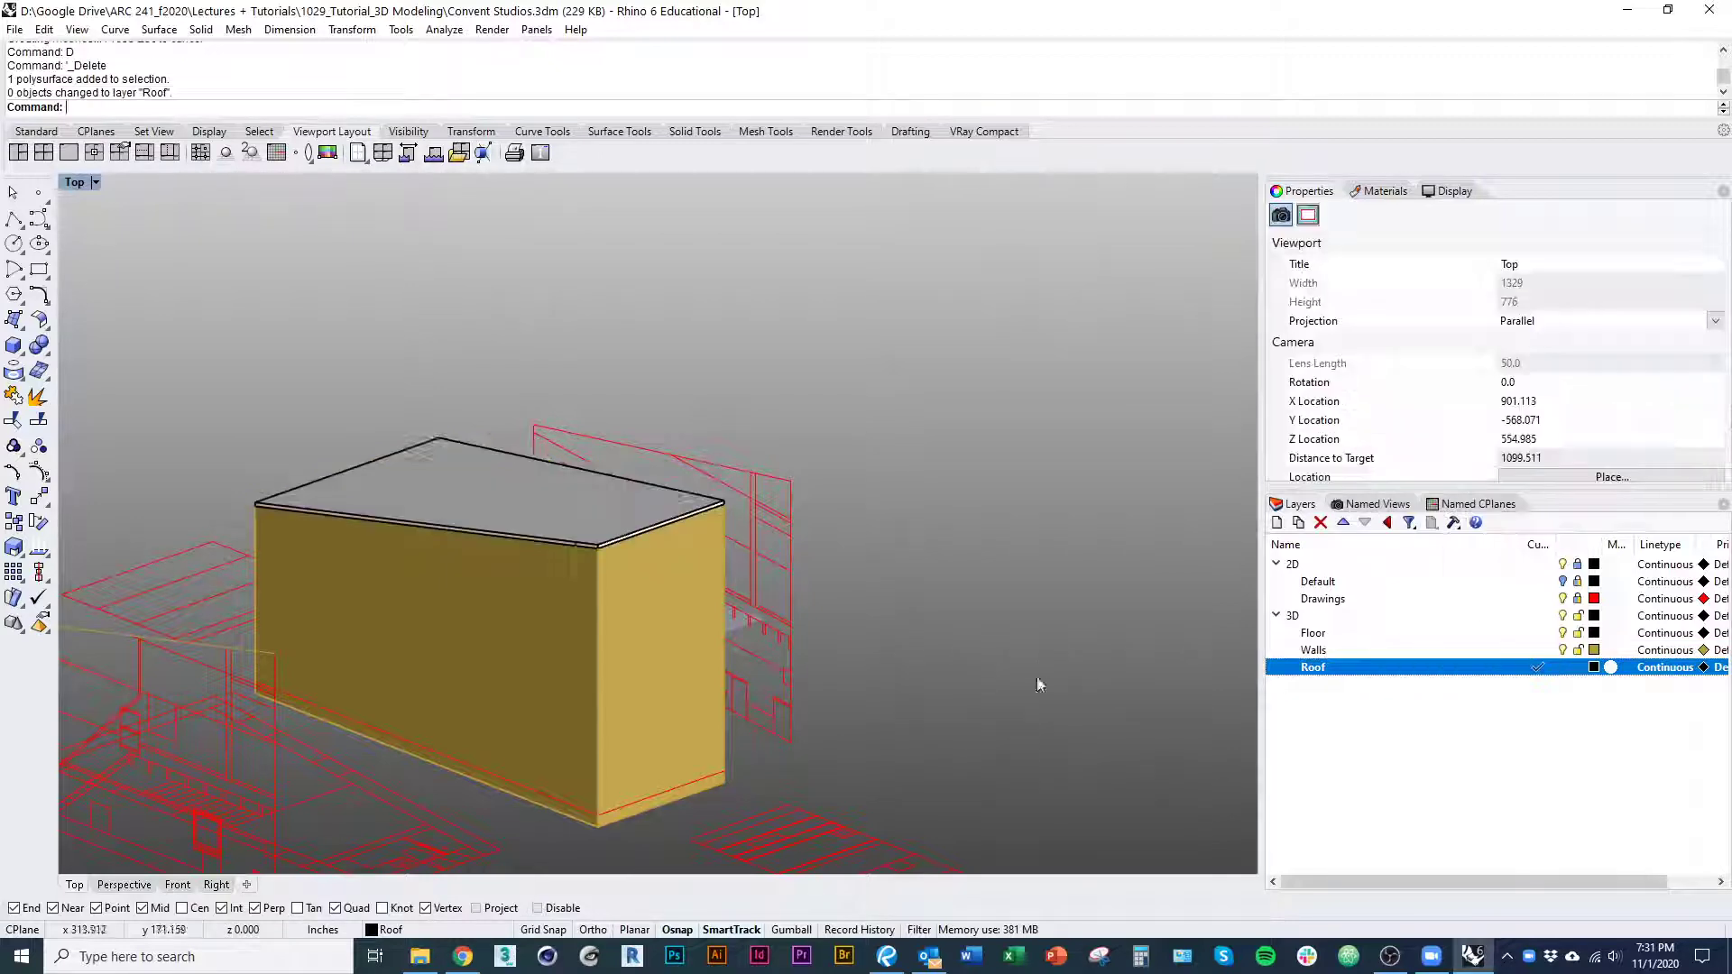
Make Walls the current layer and turn off the Roof layer
{"action": "right_click_drag", "start_coordinate": [993, 689], "coordinate": [920, 653]}
{"action": "scroll", "coordinate": [920, 653], "scroll_direction": "down", "scroll_amount": 2}
{"action": "left_click", "coordinate": [1537, 649]}
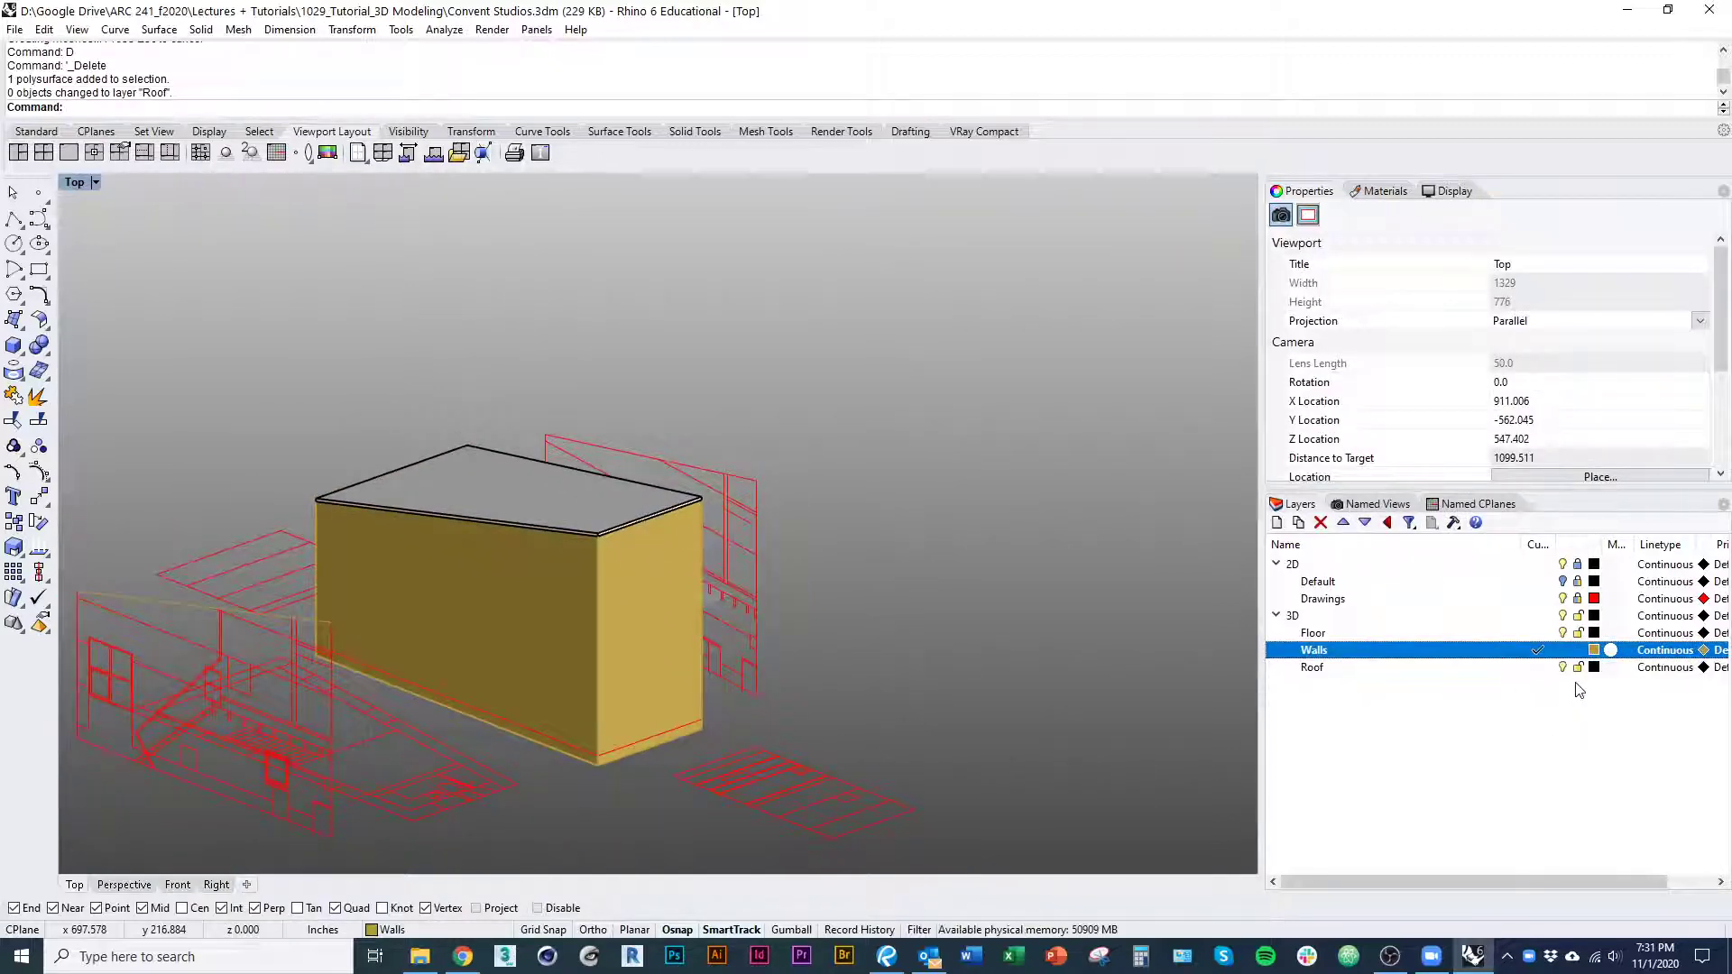
{"action": "left_click", "coordinate": [1562, 668]}
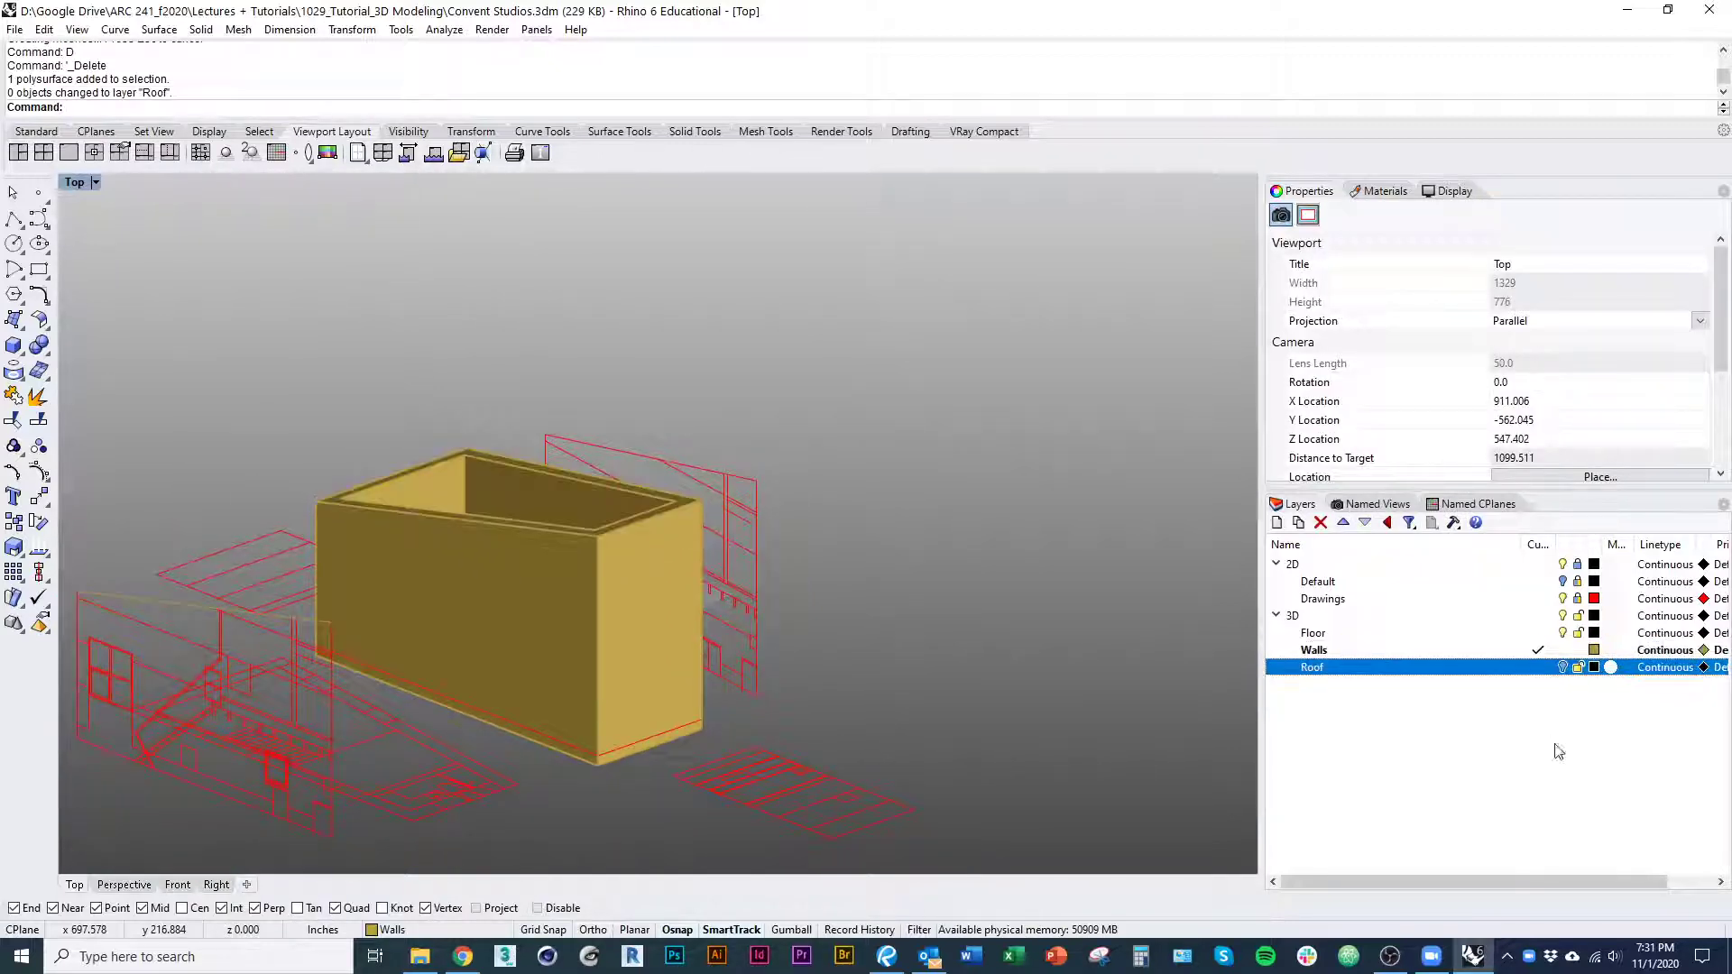
Set the Roof layer's color to Brown
{"action": "left_click", "coordinate": [1594, 668]}
{"action": "left_click", "coordinate": [162, 390]}
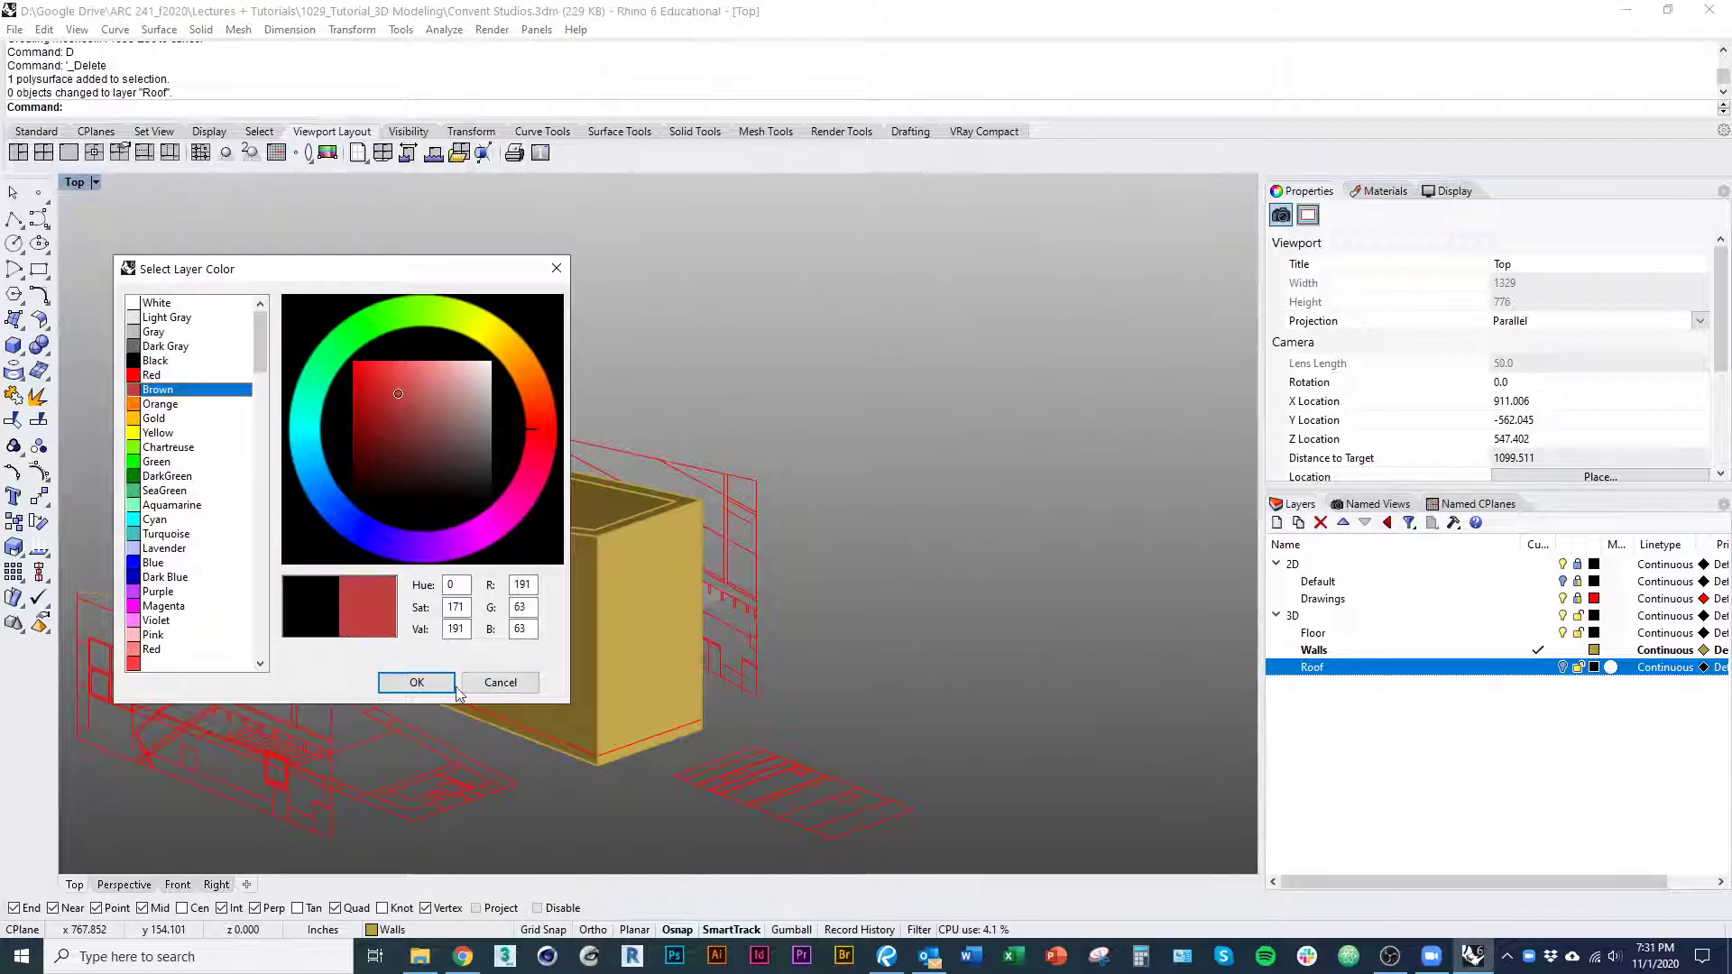
{"action": "left_click", "coordinate": [442, 683]}
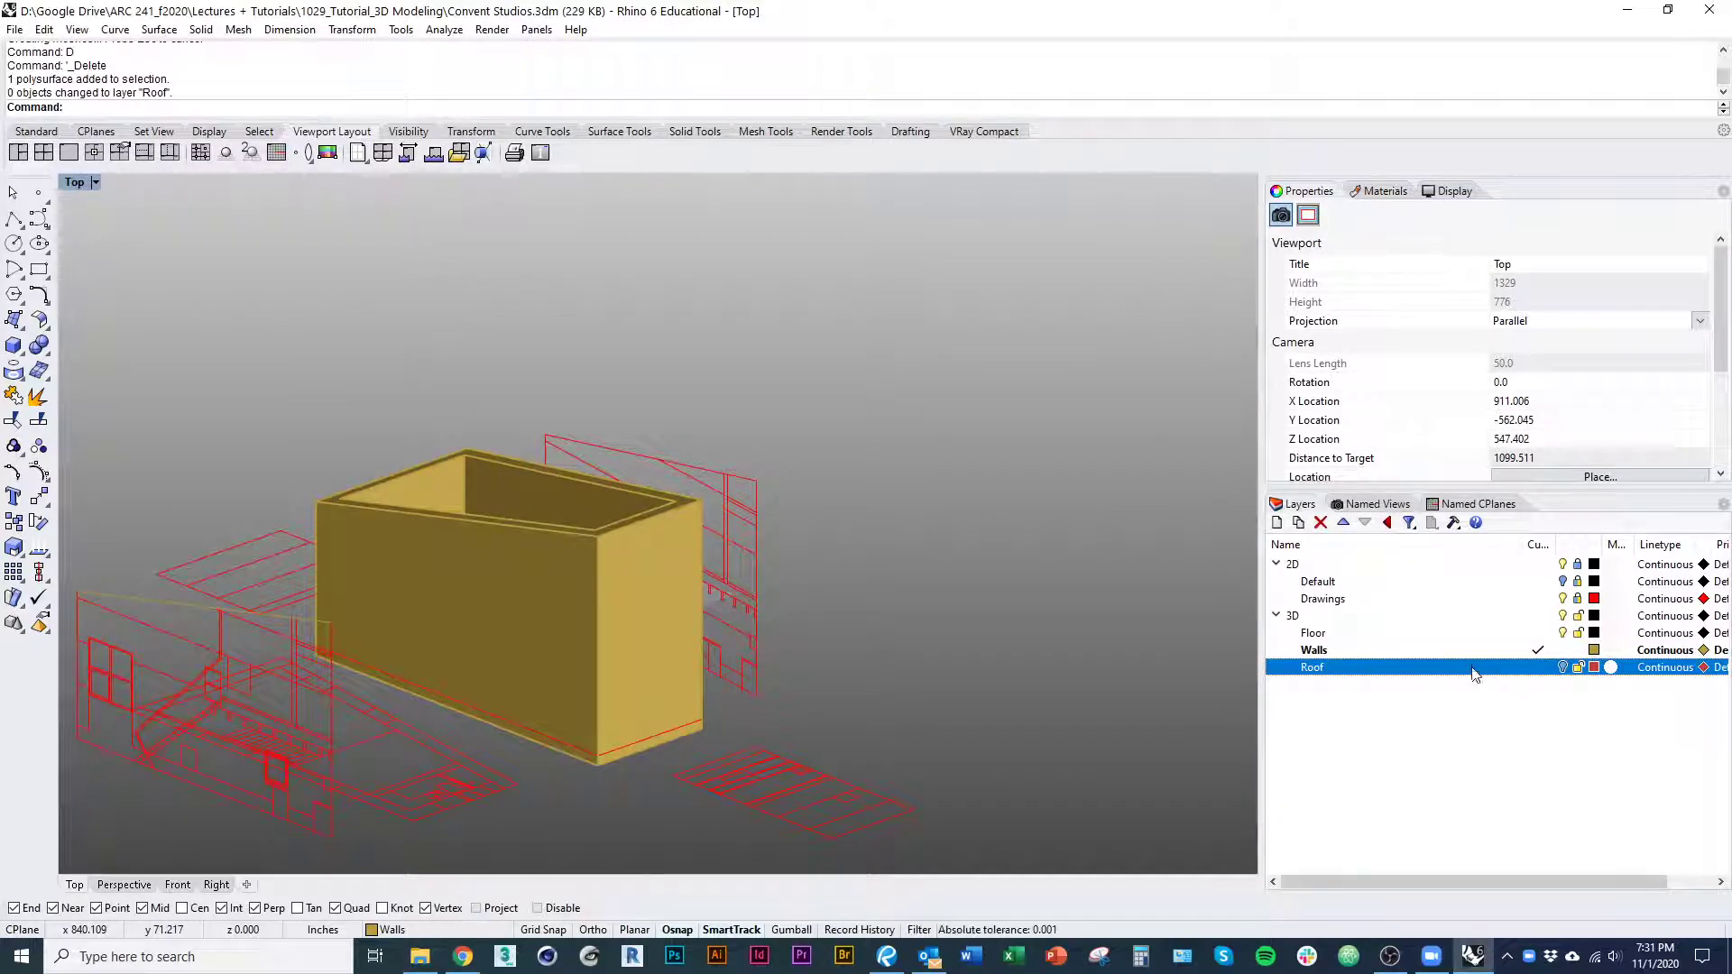
{"action": "right_click_drag", "start_coordinate": [911, 560], "coordinate": [489, 581]}
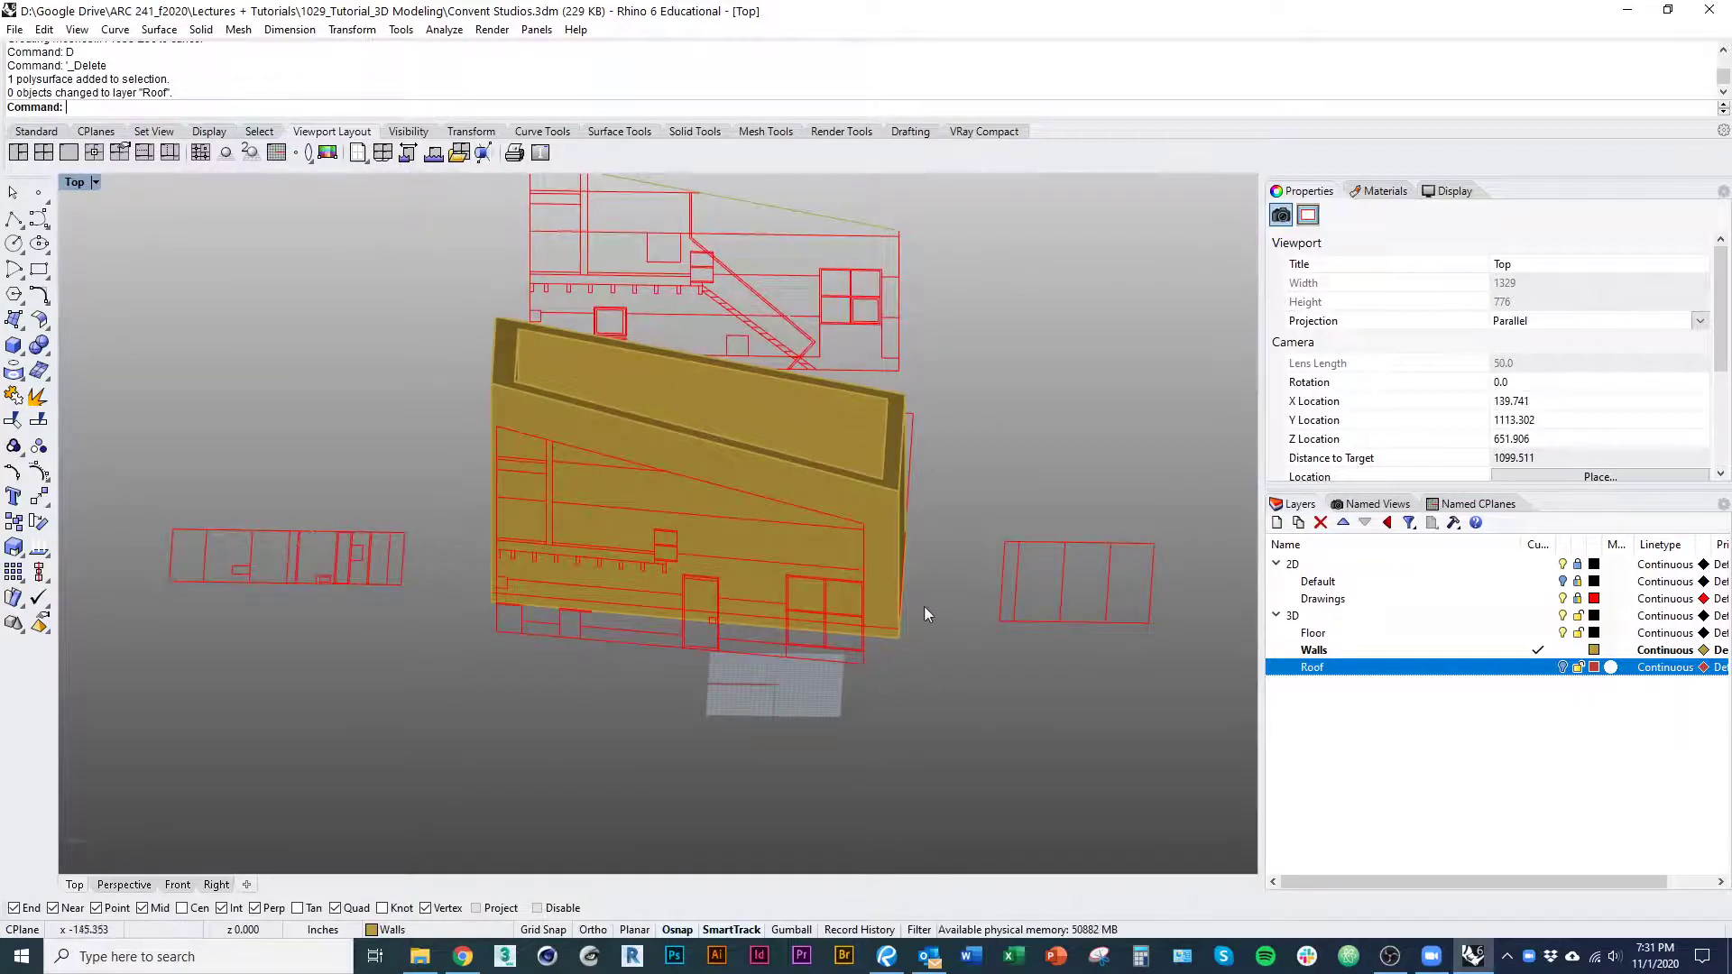
{"action": "right_click_drag", "start_coordinate": [923, 607], "coordinate": [429, 512]}
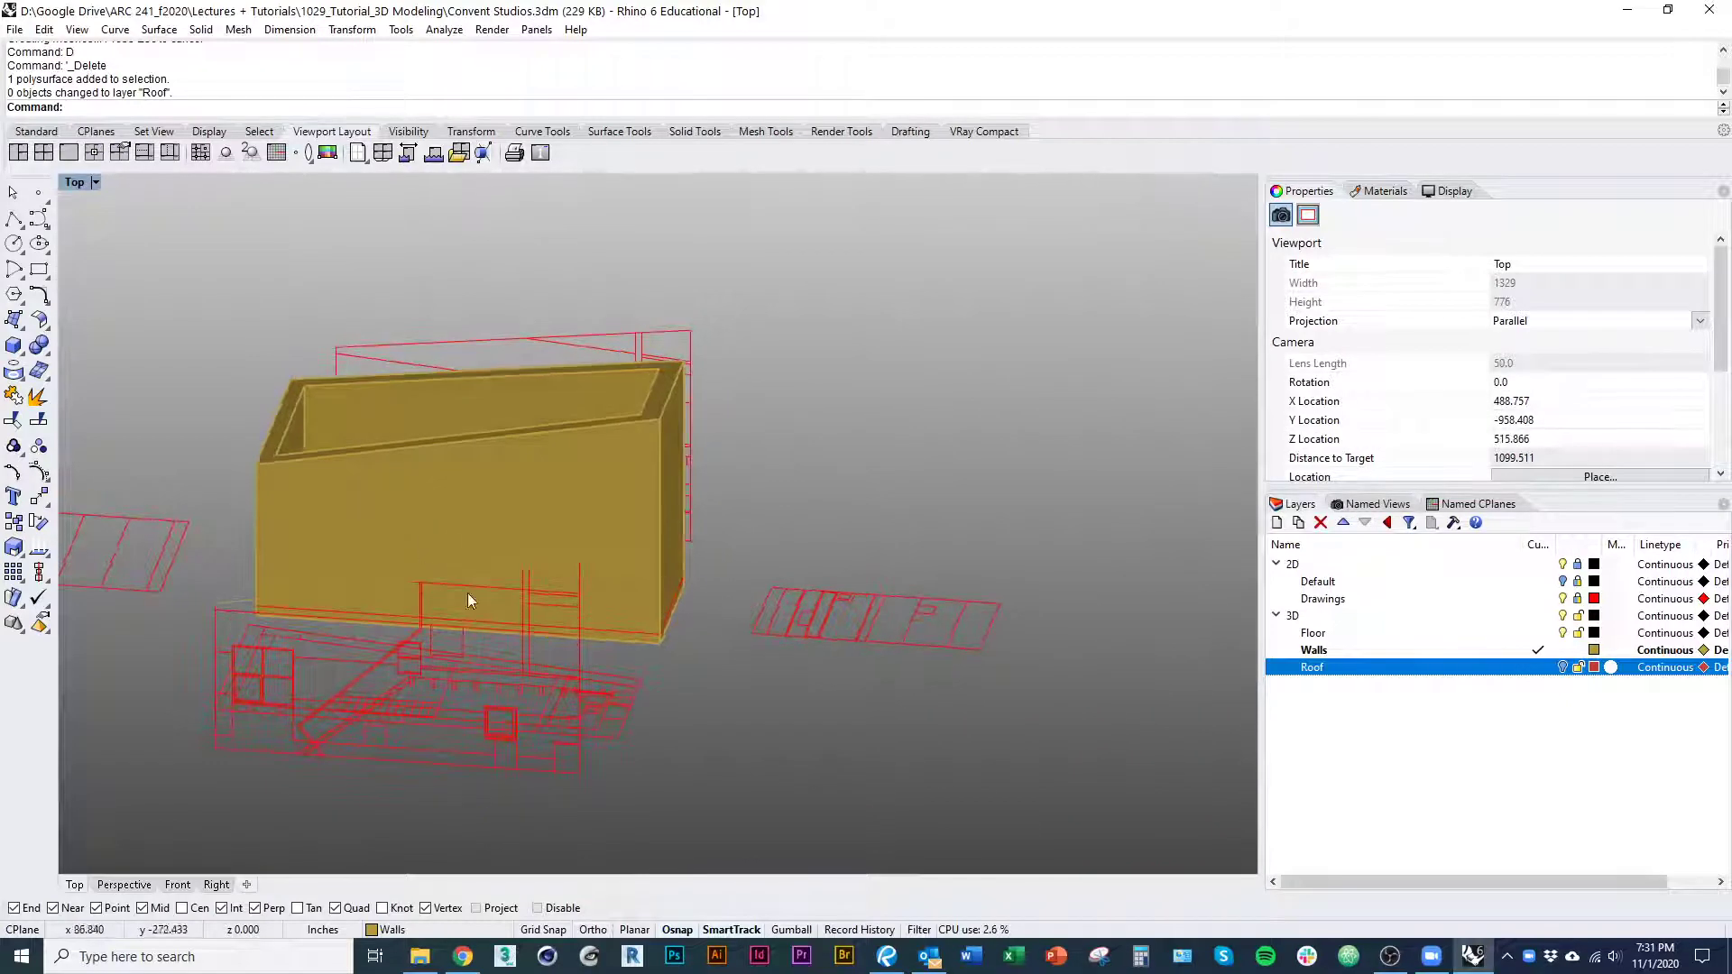
{"action": "right_click_drag", "start_coordinate": [467, 601], "coordinate": [576, 649]}
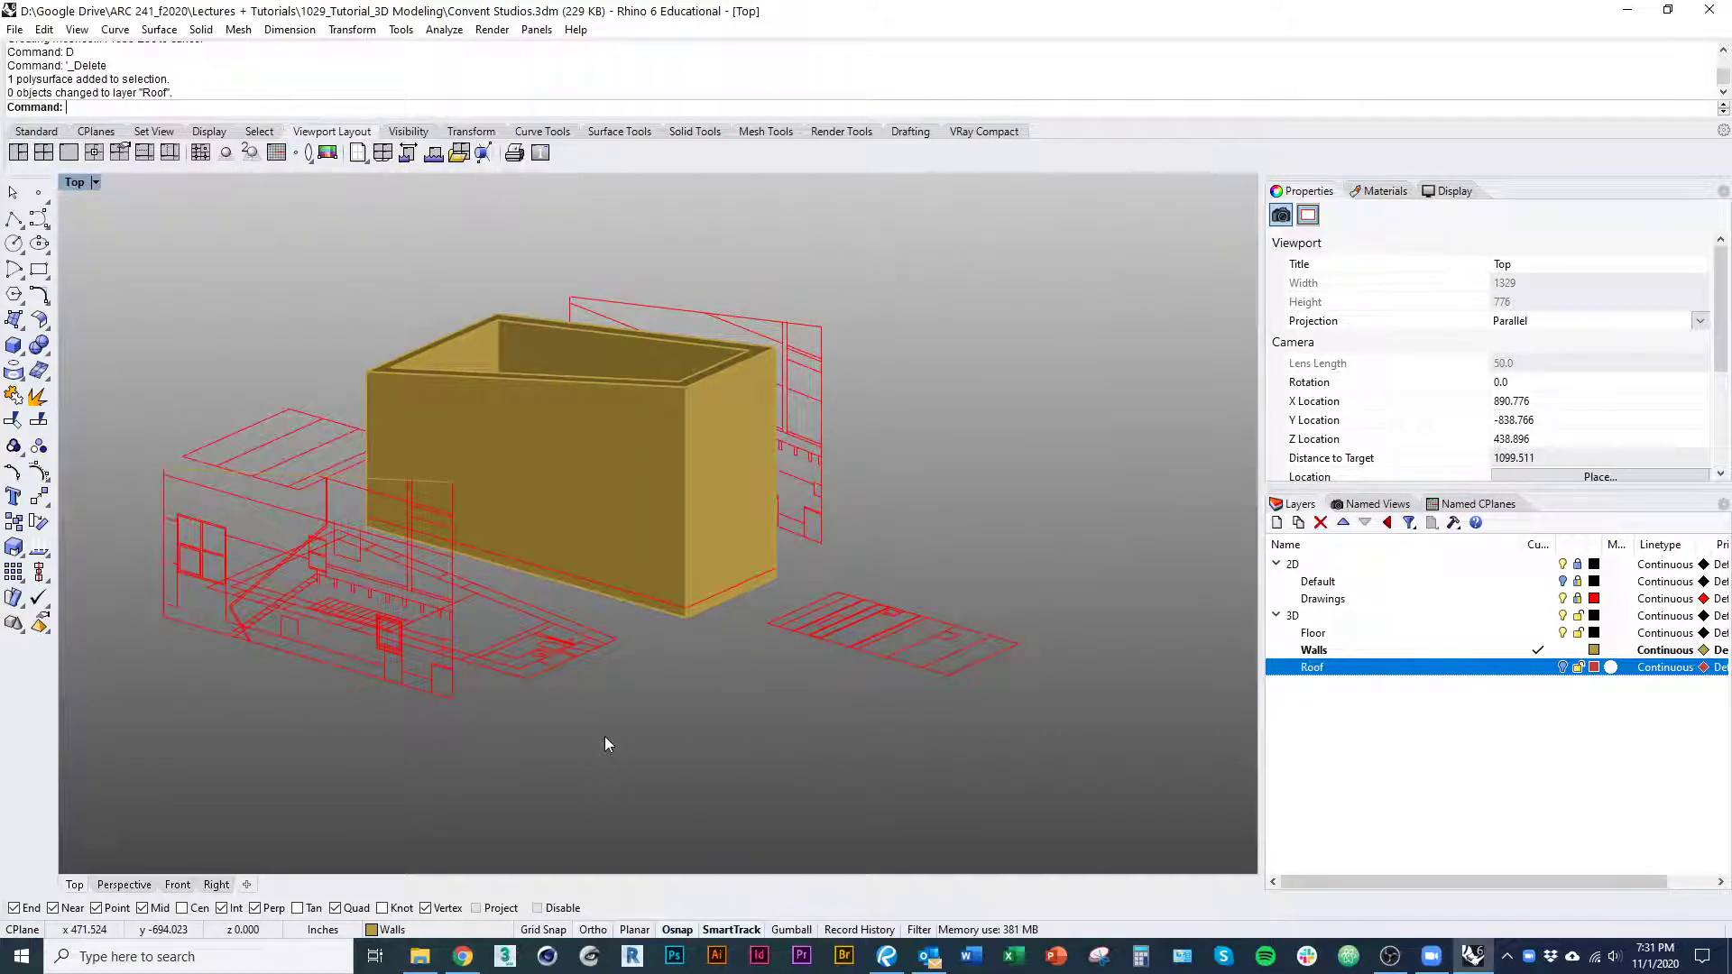
{"action": "right_click_drag", "start_coordinate": [541, 731], "coordinate": [572, 788]}
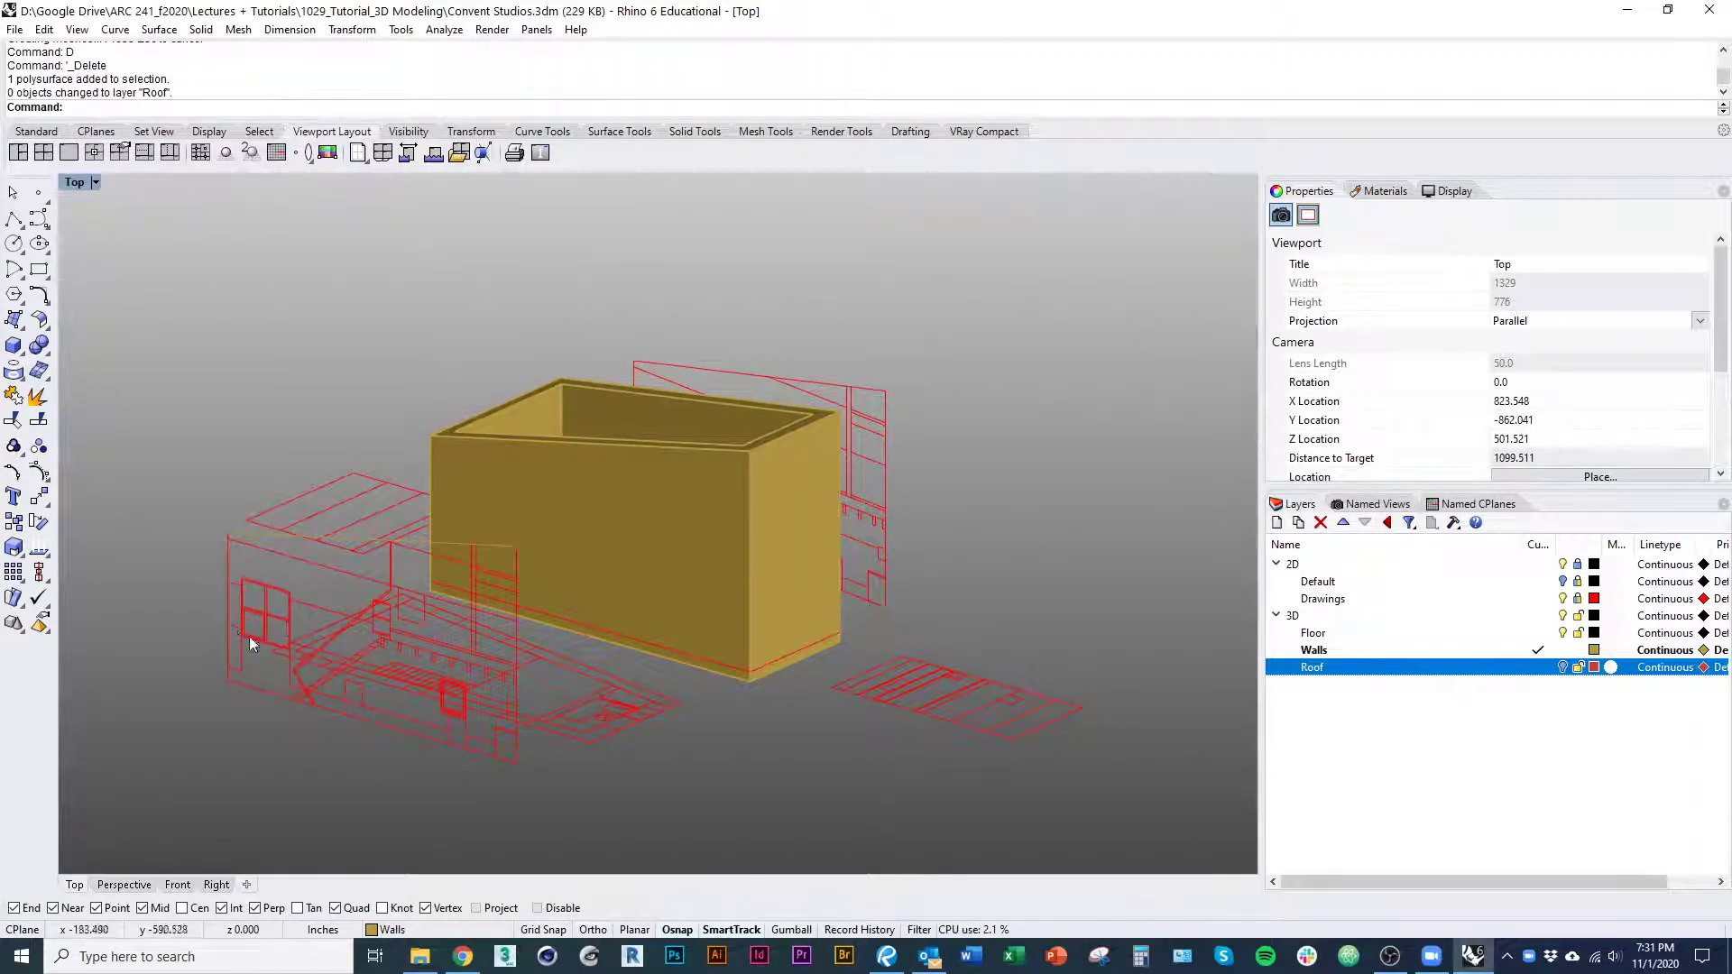
Switch to the Convent Avenue Studios web page, examine its section drawing and interior window photos, and return to Rhino
{"action": "key", "text": "alt+Tab"}
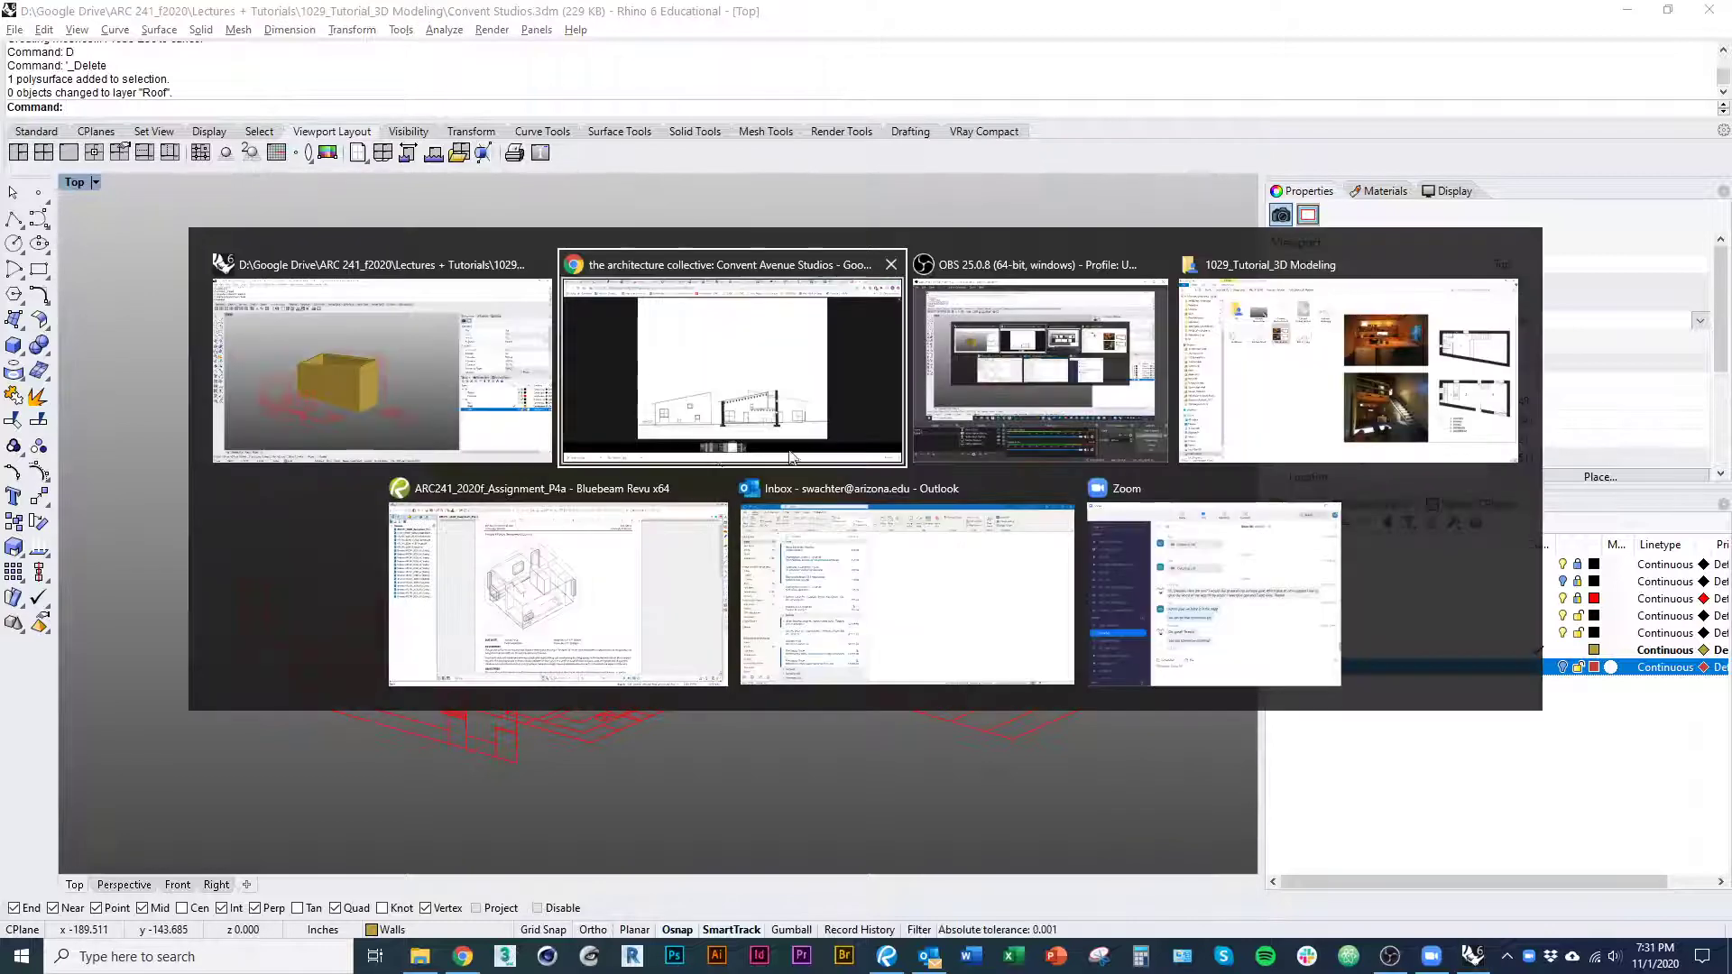
{"action": "key", "text": "alt+Tab"}
{"action": "key", "text": "alt+Tab"}
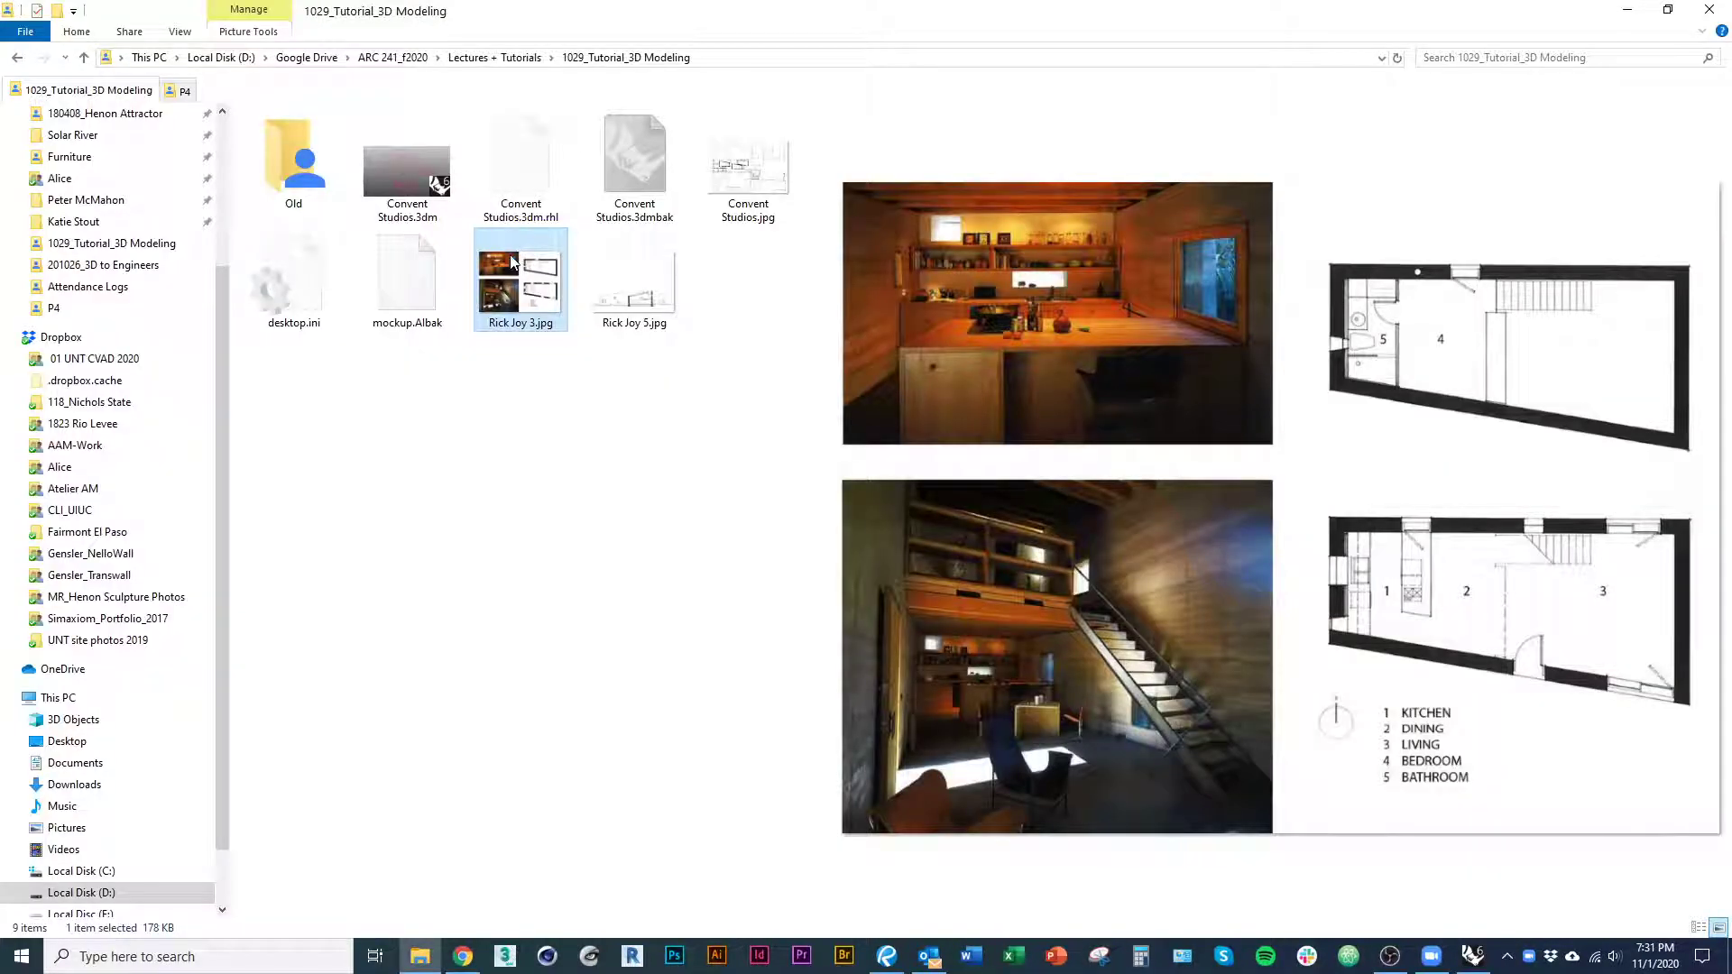
{"action": "key", "text": "alt+Tab"}
{"action": "key", "text": "alt+Tab"}
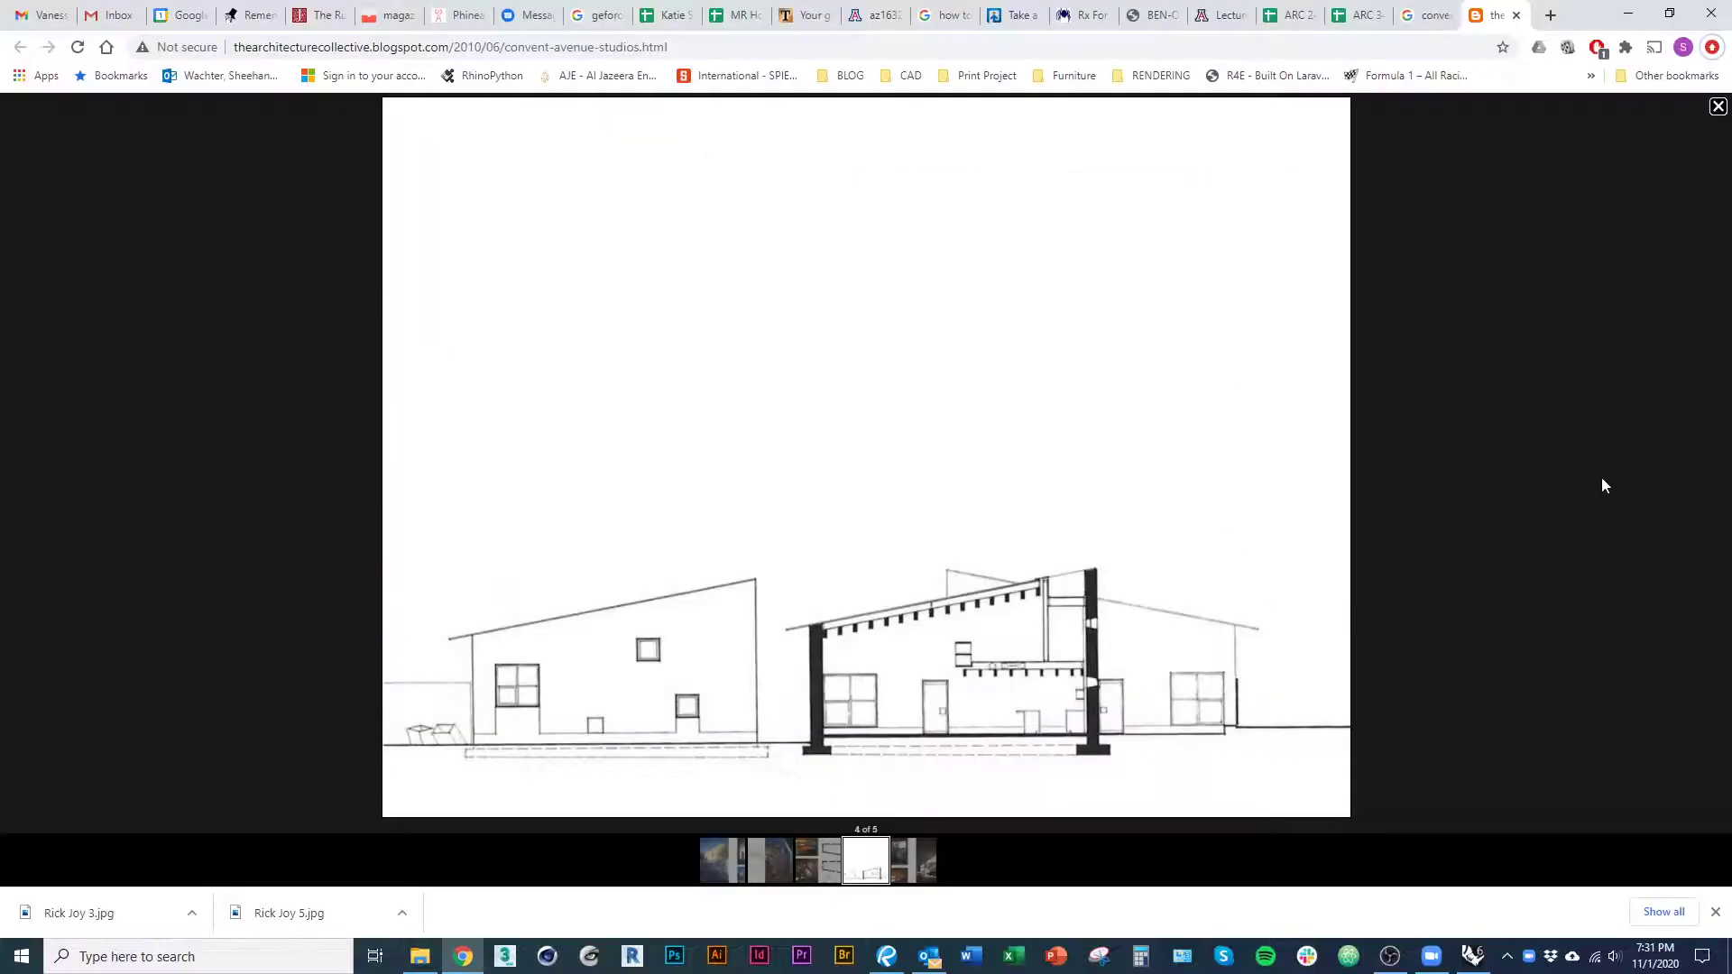
{"action": "left_click", "coordinate": [1601, 485]}
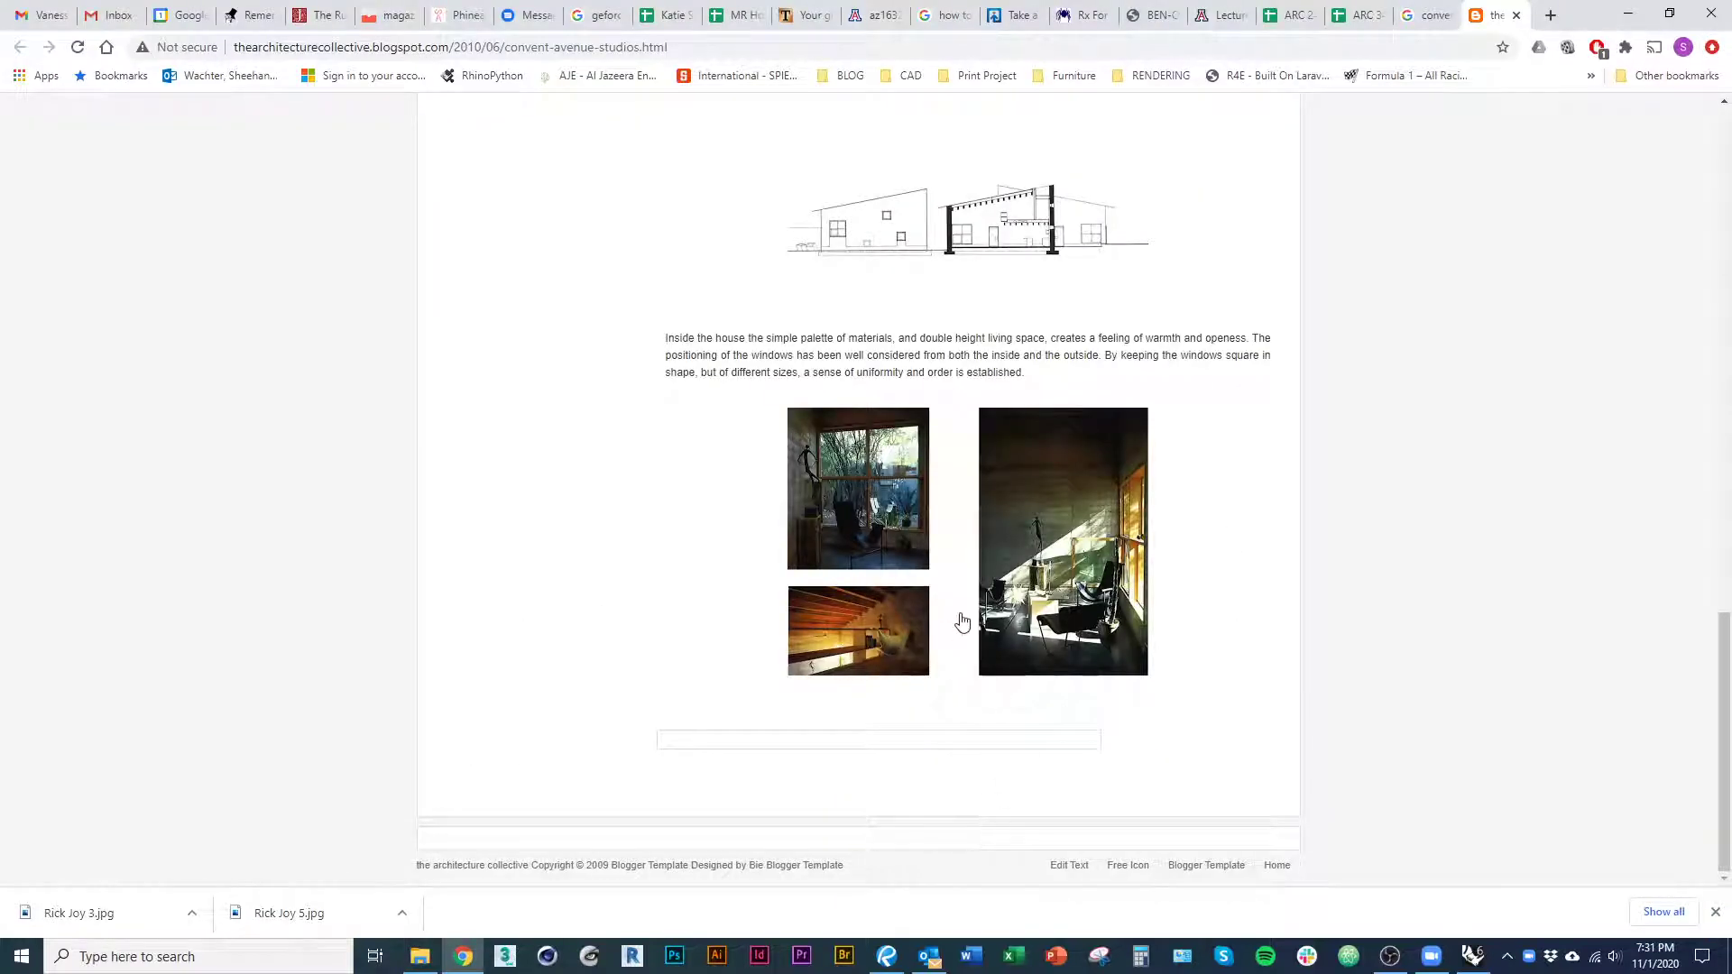
{"action": "left_click", "coordinate": [962, 622]}
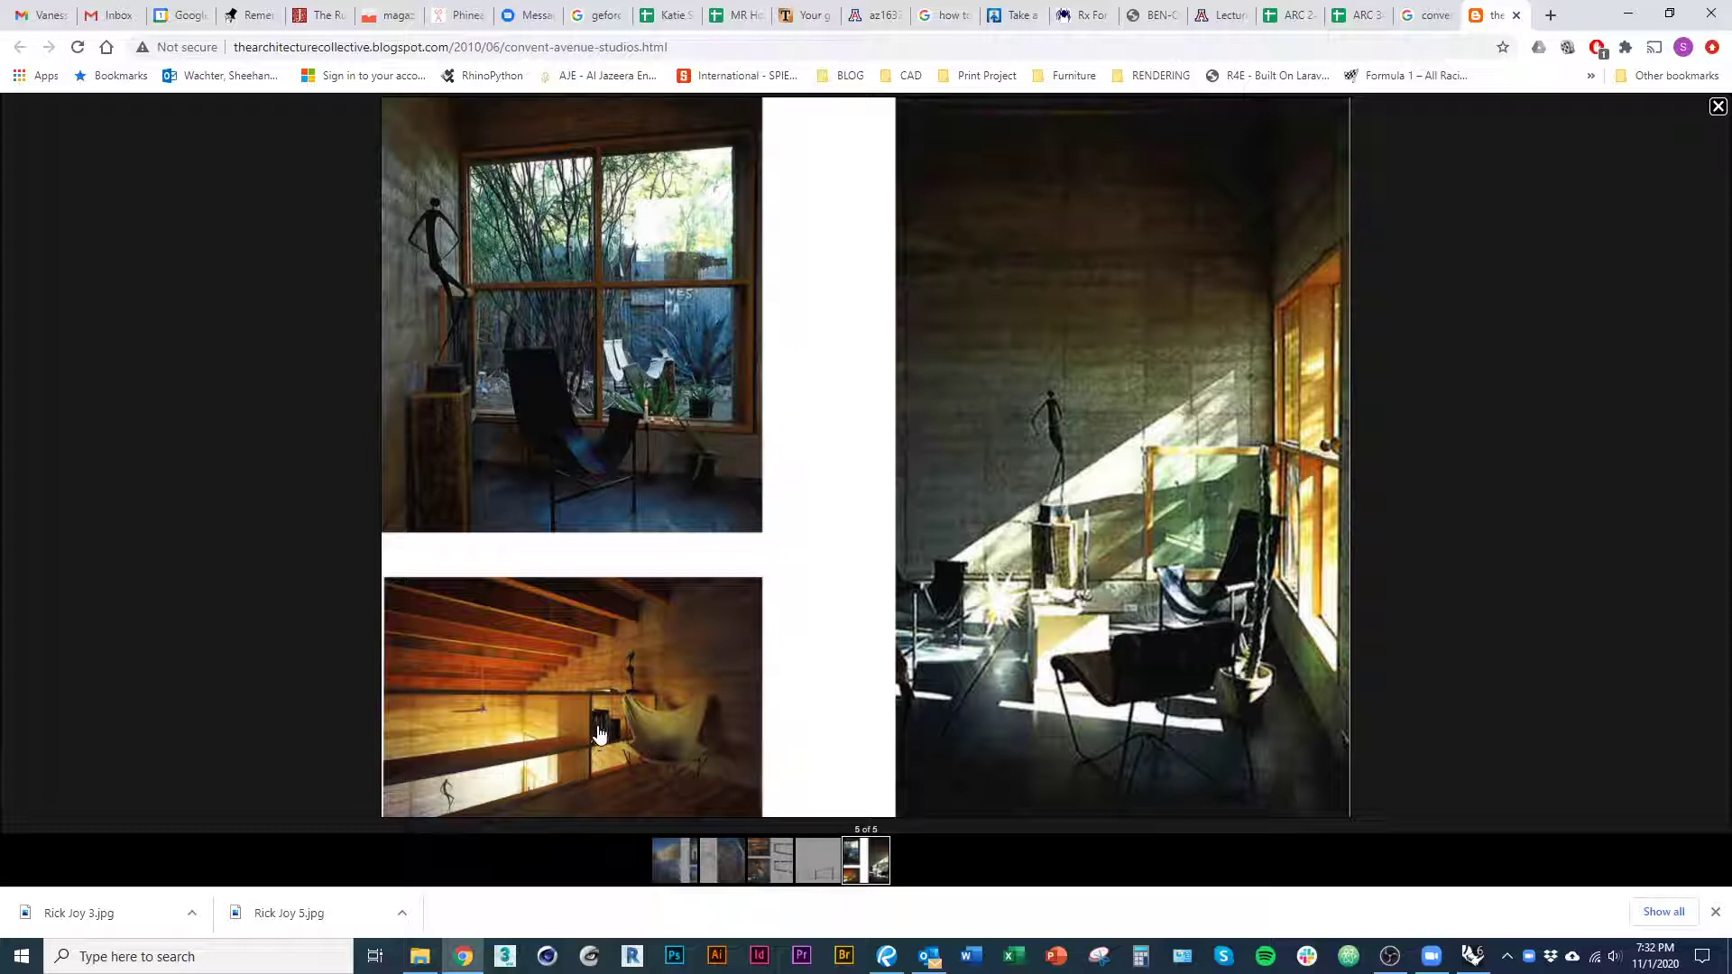
{"action": "key", "text": "alt+Tab"}
{"action": "key", "text": "alt+Tab"}
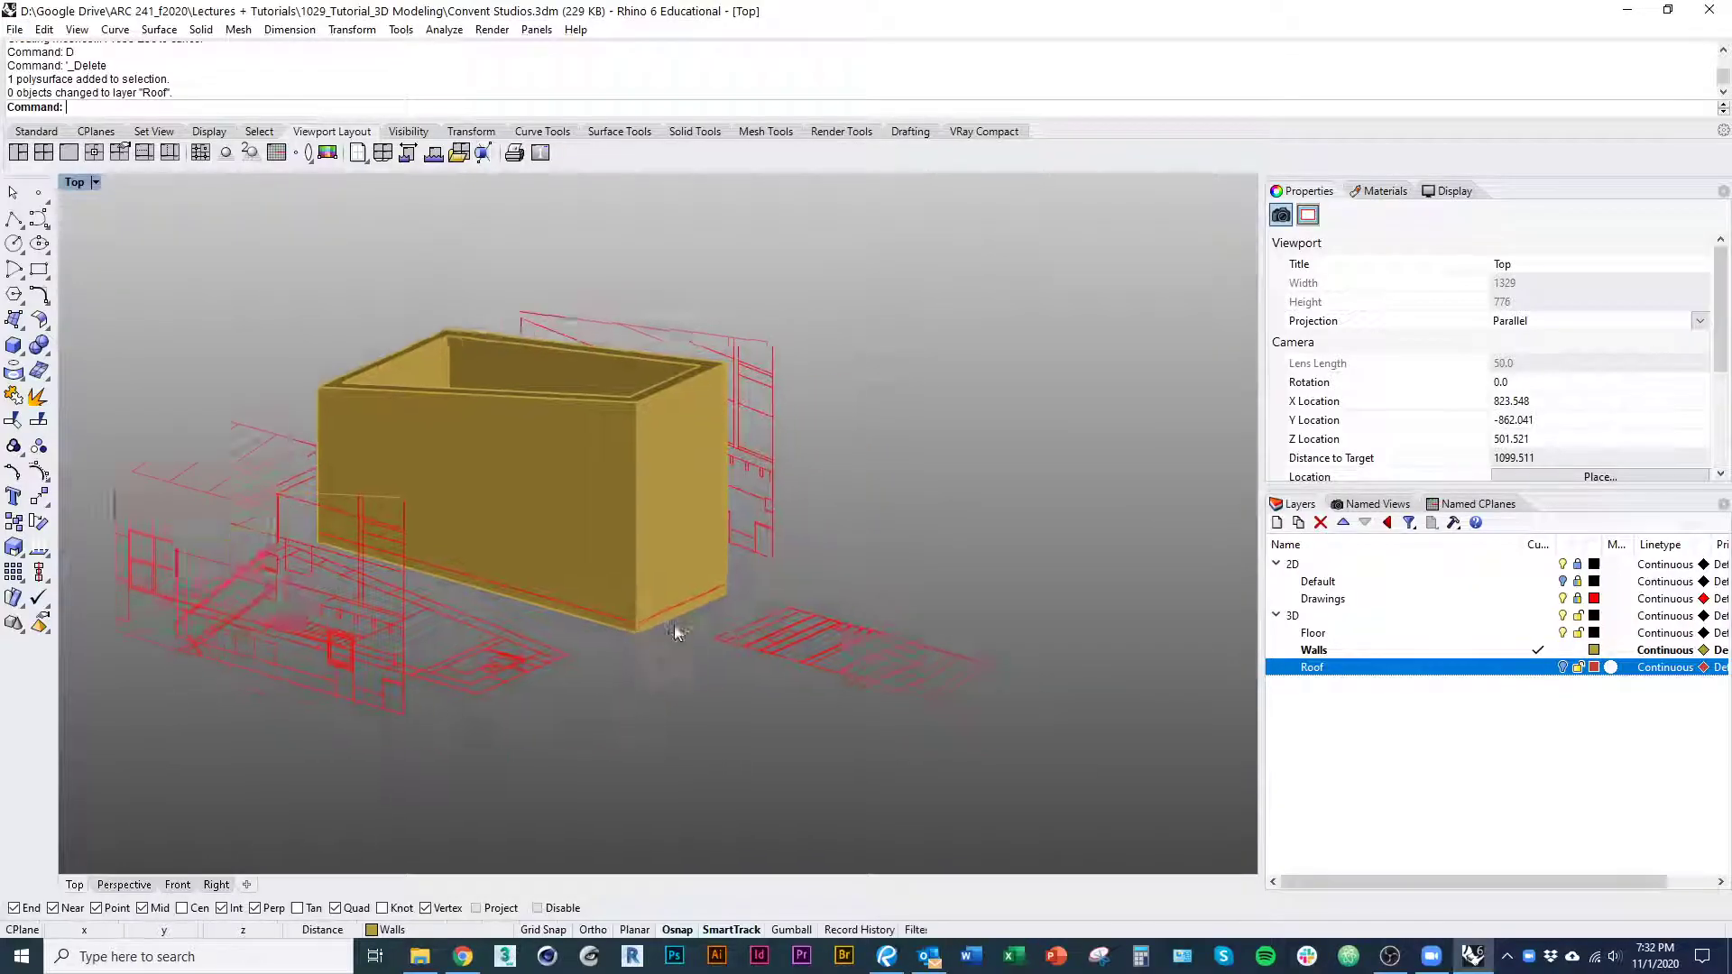
Delete the leftover curve lying over the upright section drawing in front of the walls
{"action": "right_click_drag", "start_coordinate": [674, 625], "coordinate": [472, 706], "text": "ctrl+shift"}
{"action": "left_click", "coordinate": [415, 675]}
{"action": "type", "text": "d"}
{"action": "key", "text": "Return"}
Trace the large four-pane window on the upright section drawing with a closed polyline through its outer corners
{"action": "right_click_drag", "start_coordinate": [672, 760], "coordinate": [819, 619]}
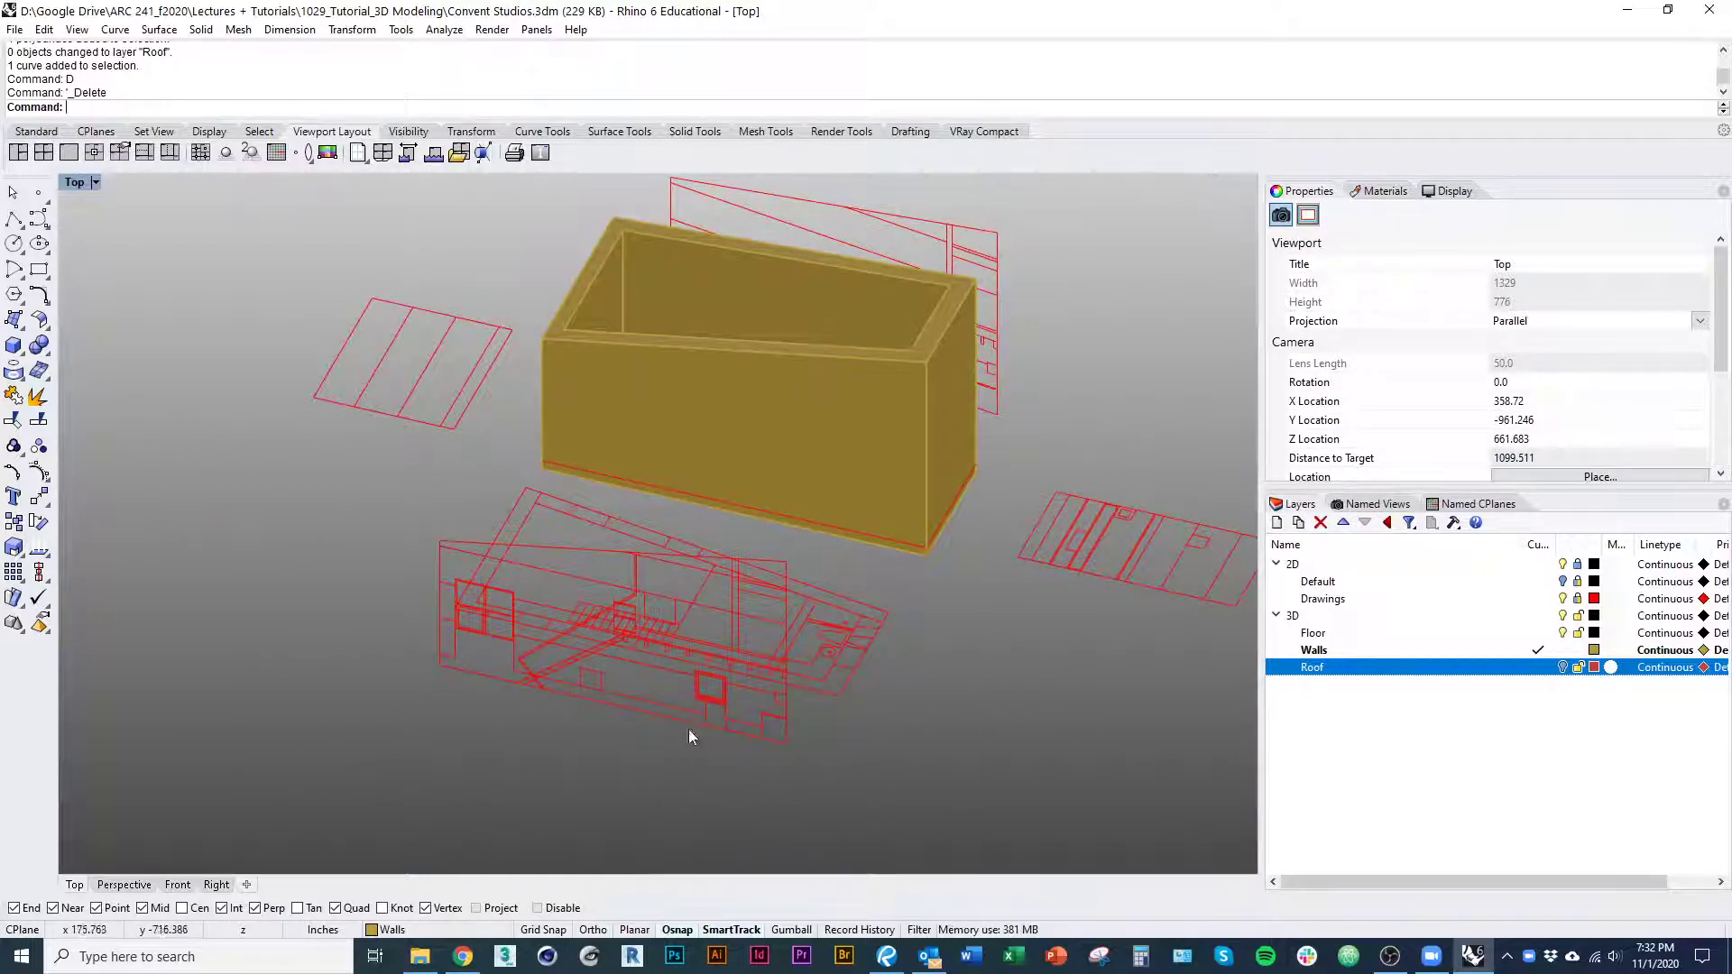
{"action": "right_click_drag", "start_coordinate": [641, 778], "coordinate": [696, 814]}
{"action": "scroll", "coordinate": [582, 722], "scroll_direction": "up", "scroll_amount": 3}
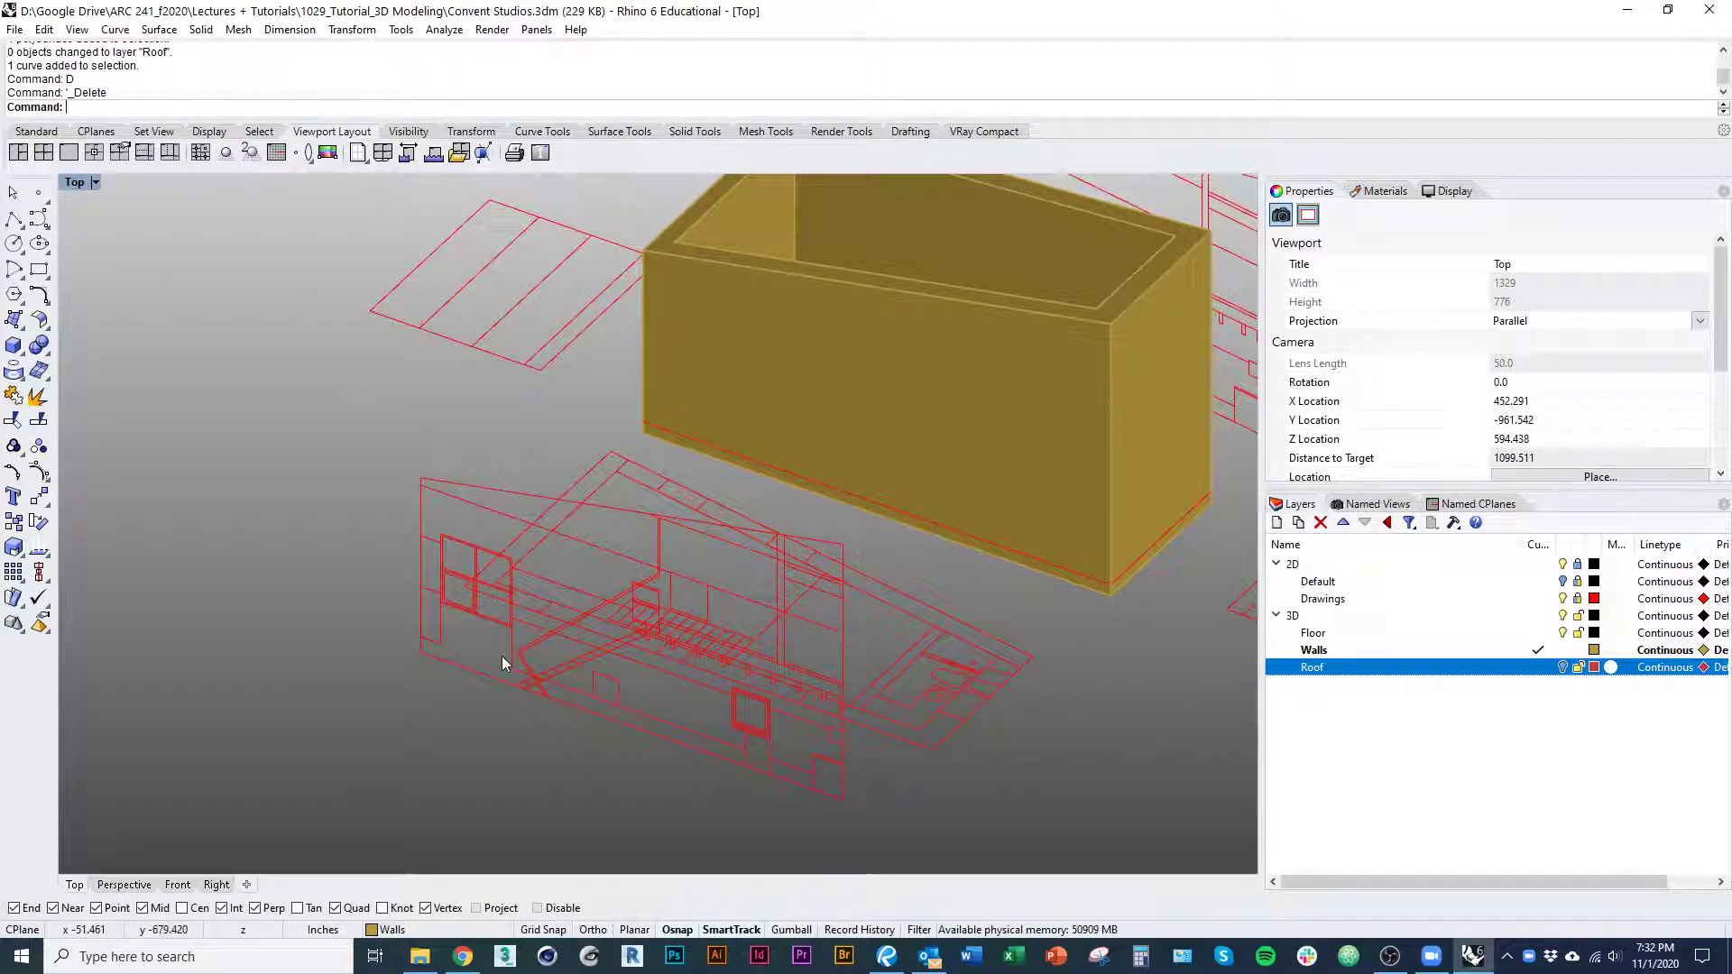
{"action": "right_click_drag", "start_coordinate": [424, 623], "coordinate": [333, 668]}
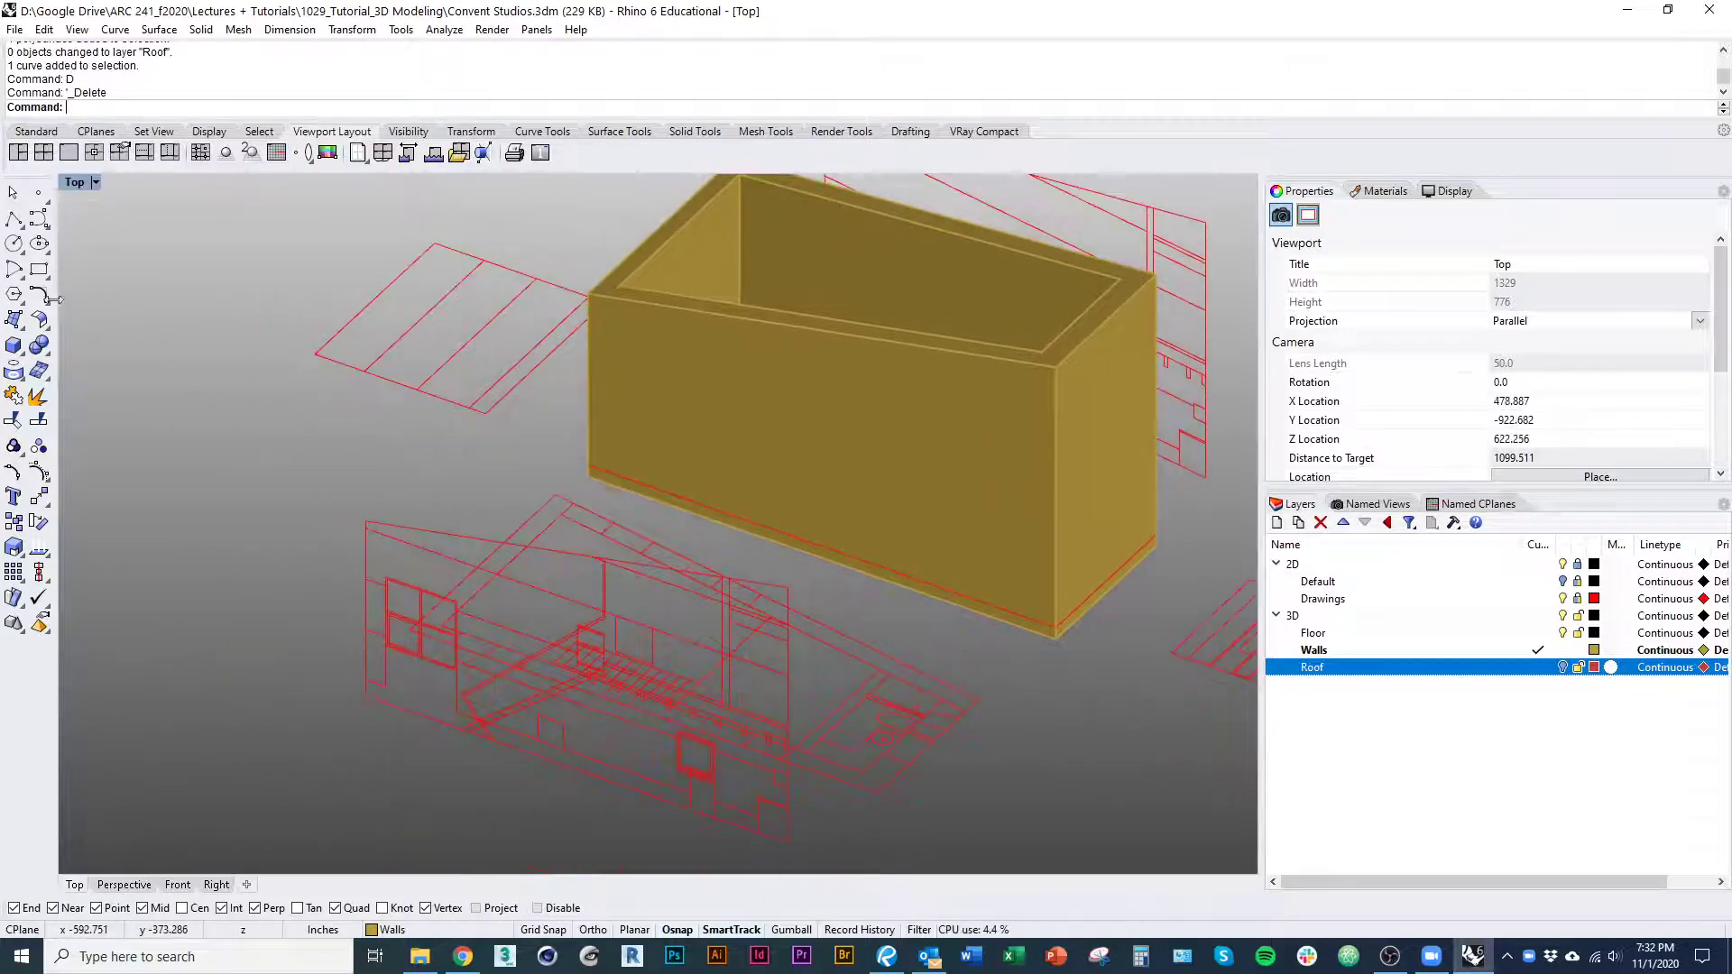
{"action": "left_click", "coordinate": [13, 219]}
{"action": "scroll", "coordinate": [343, 541], "scroll_direction": "up", "scroll_amount": 3}
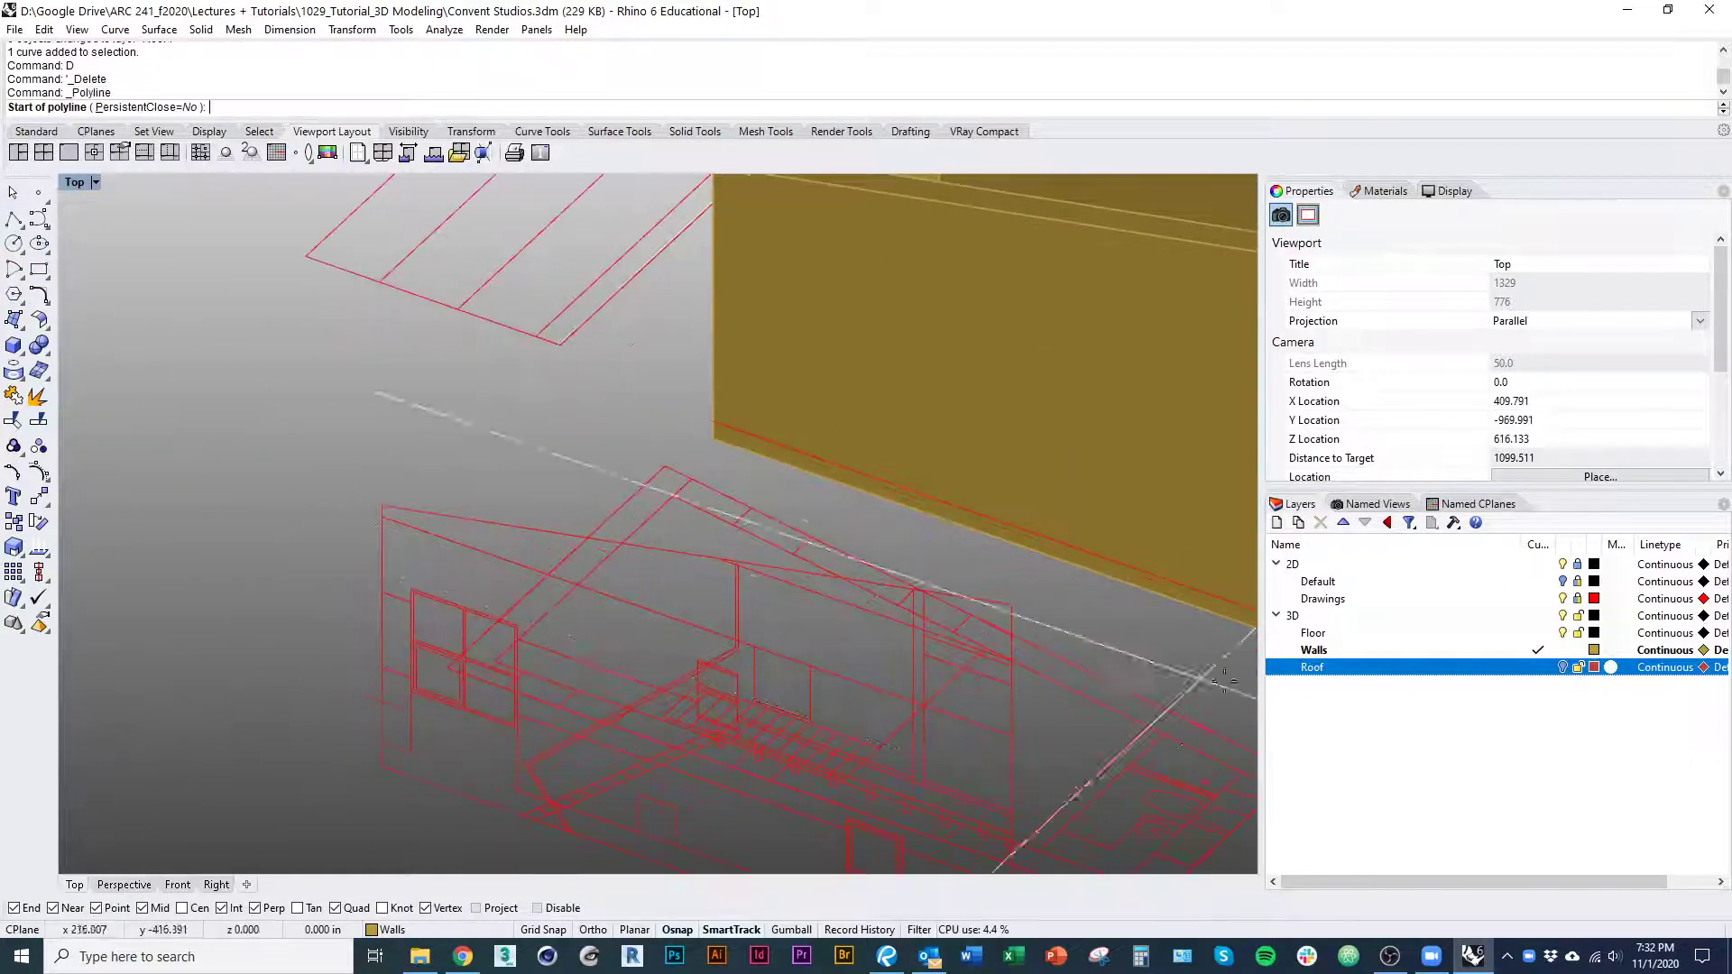
{"action": "left_click", "coordinate": [460, 639]}
{"action": "scroll", "coordinate": [487, 668], "scroll_direction": "up", "scroll_amount": 3}
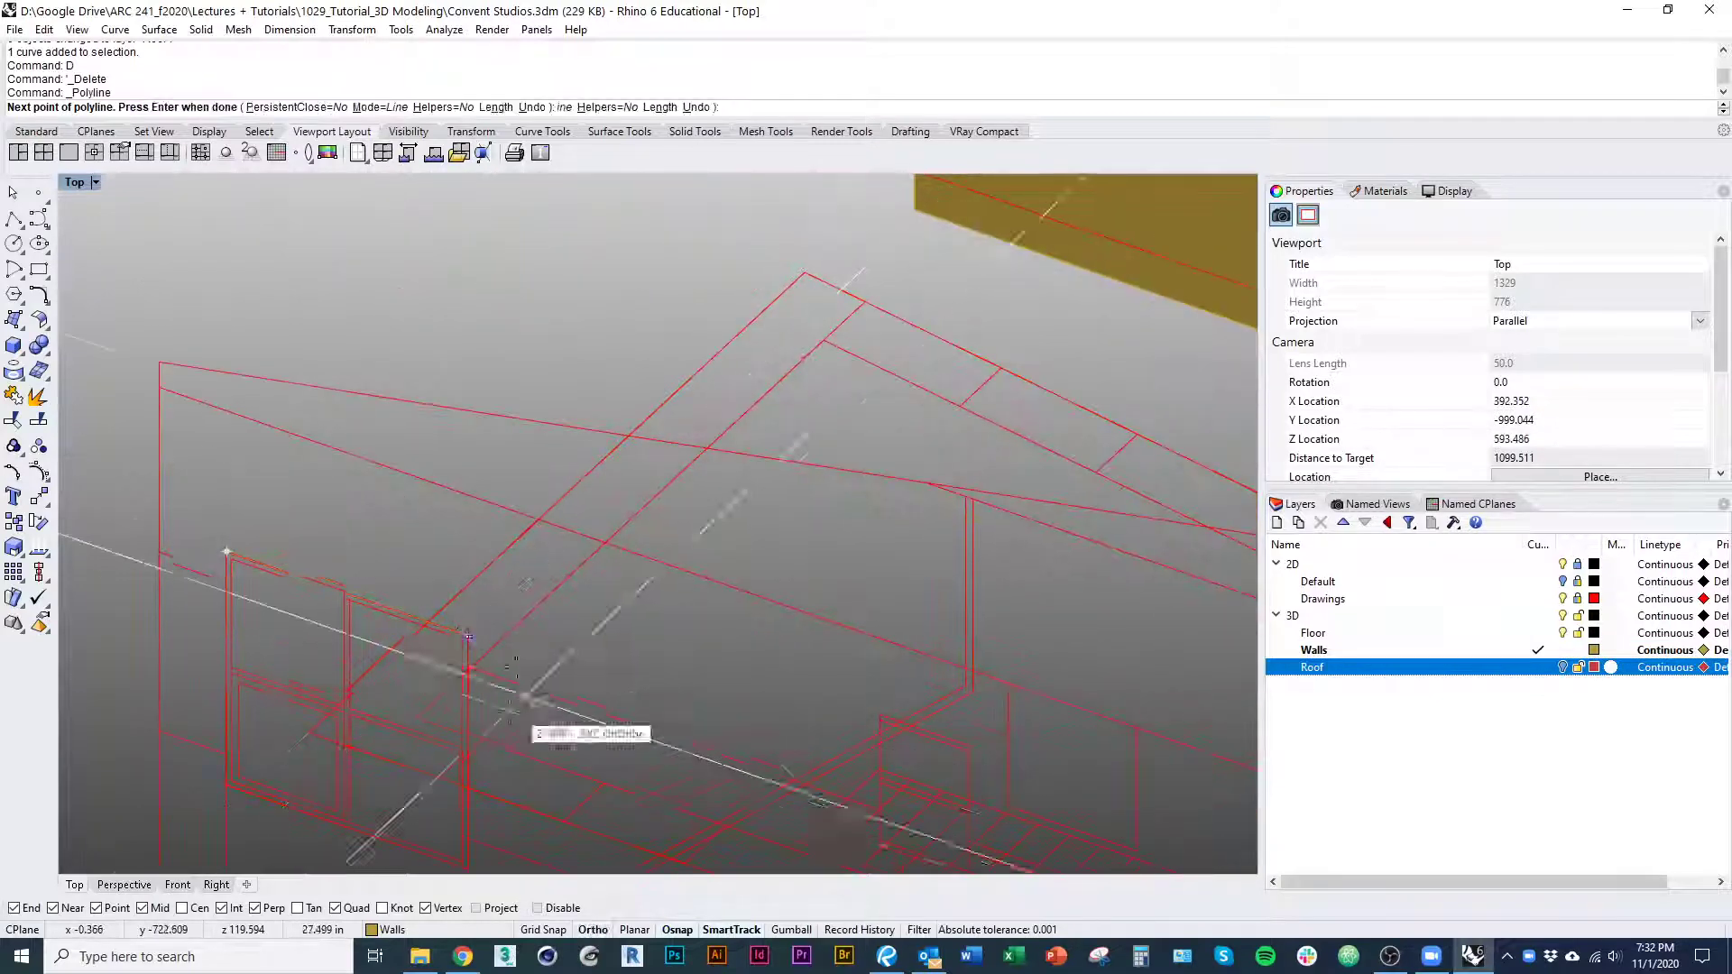
{"action": "left_click", "coordinate": [467, 667]}
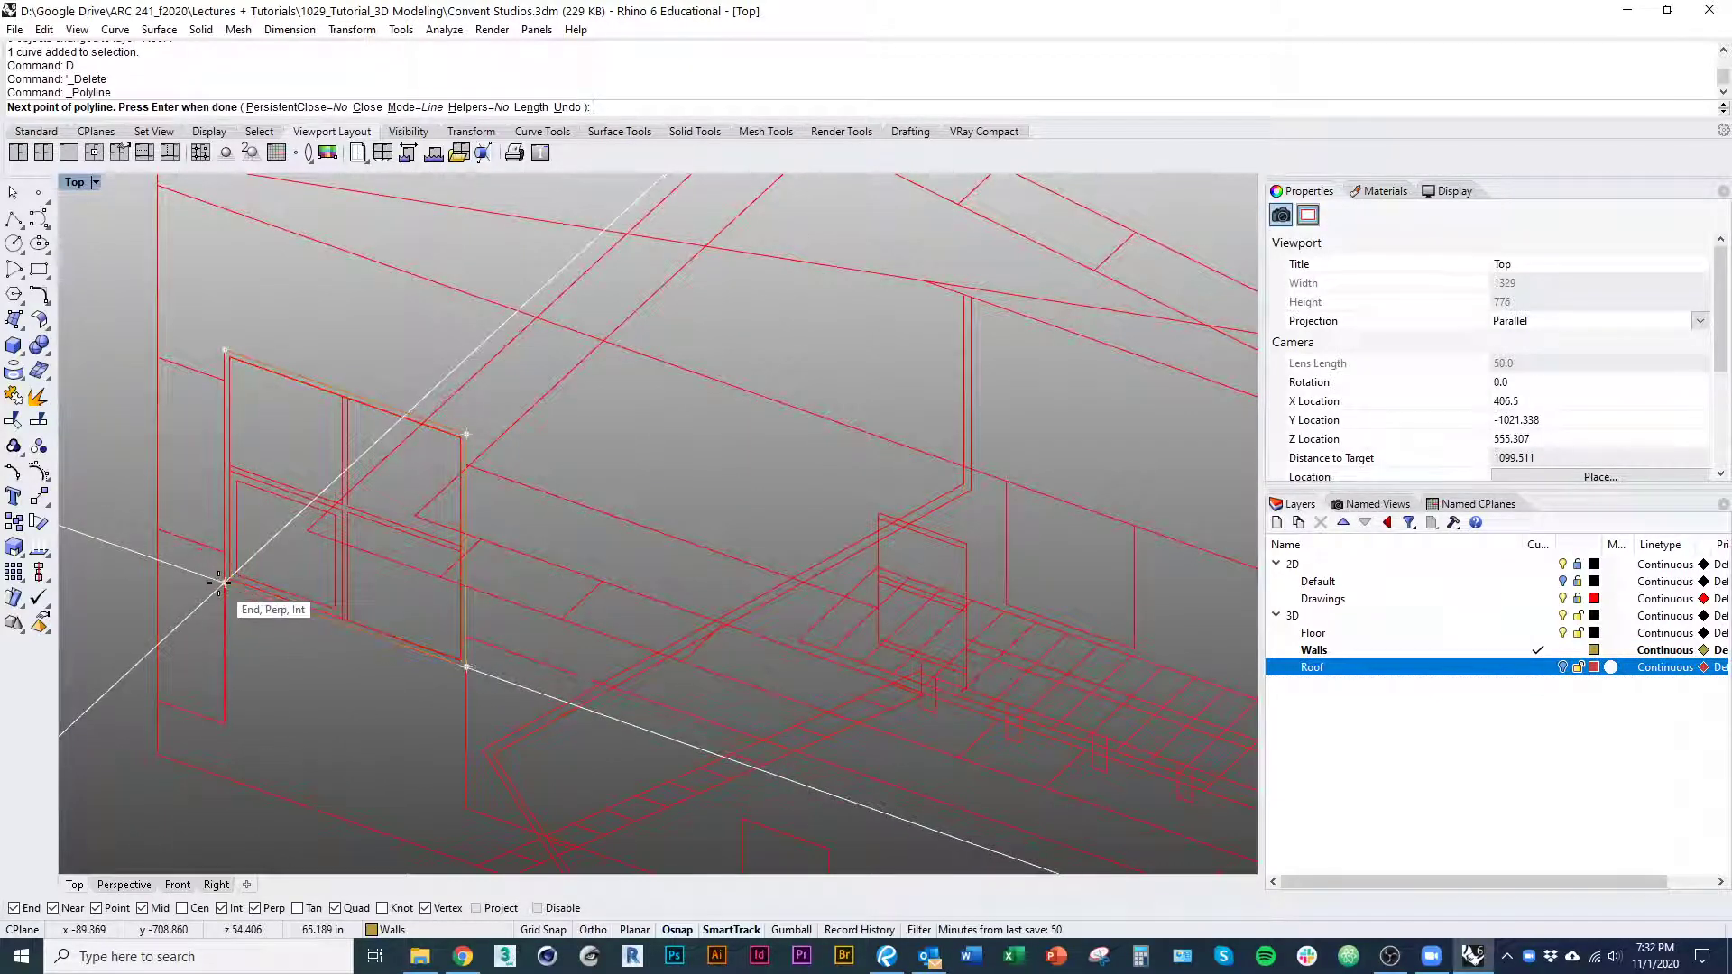
{"action": "left_click", "coordinate": [225, 350]}
{"action": "scroll", "coordinate": [346, 586], "scroll_direction": "down", "scroll_amount": 3}
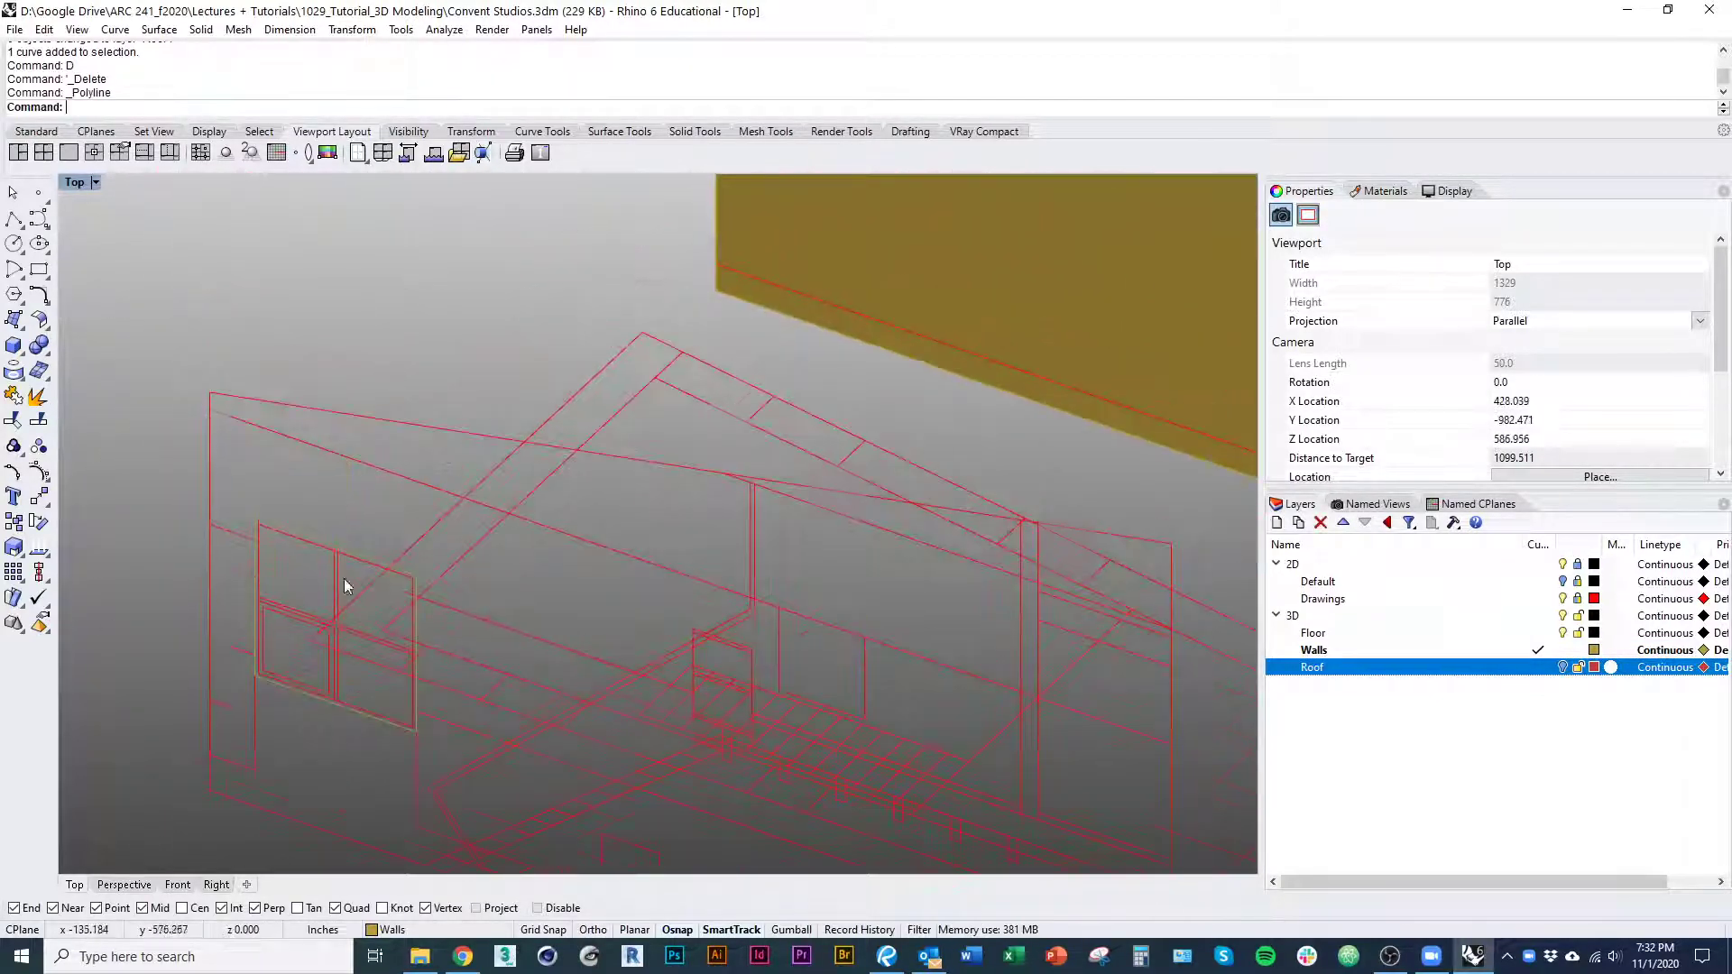
Extrude the traced window outline into a solid box toward the walls
{"action": "left_click", "coordinate": [350, 553]}
{"action": "scroll", "coordinate": [321, 502], "scroll_direction": "down", "scroll_amount": 5}
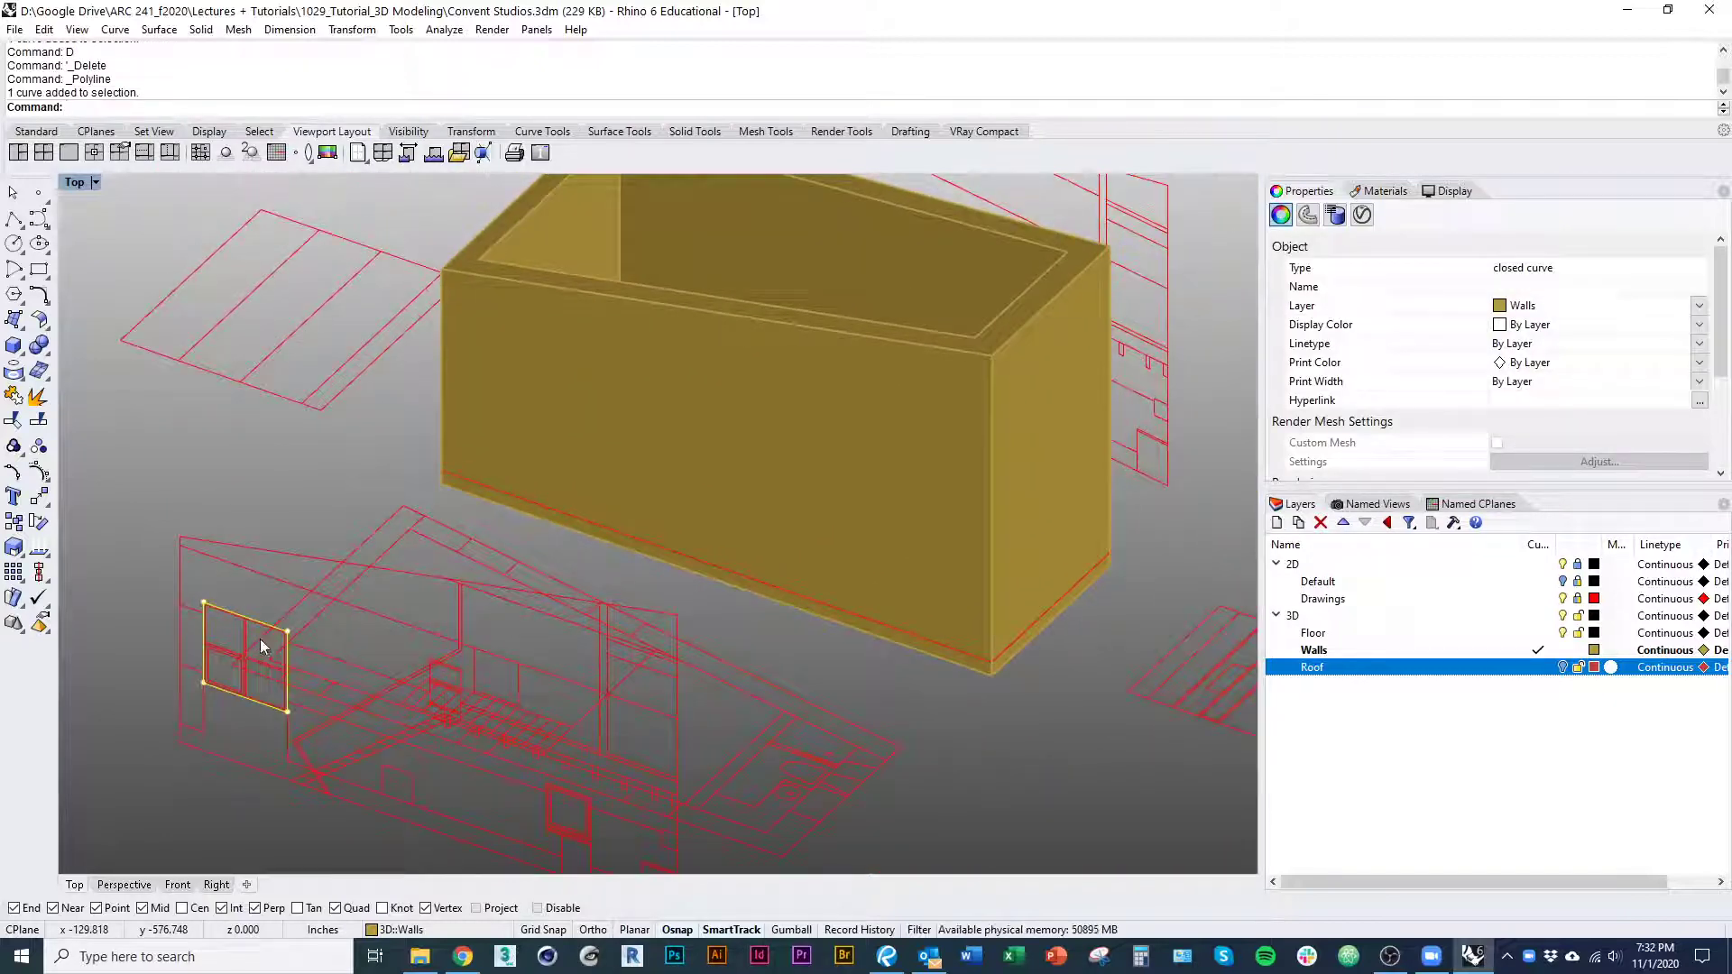
{"action": "type", "text": "ext"}
{"action": "key", "text": "Return"}
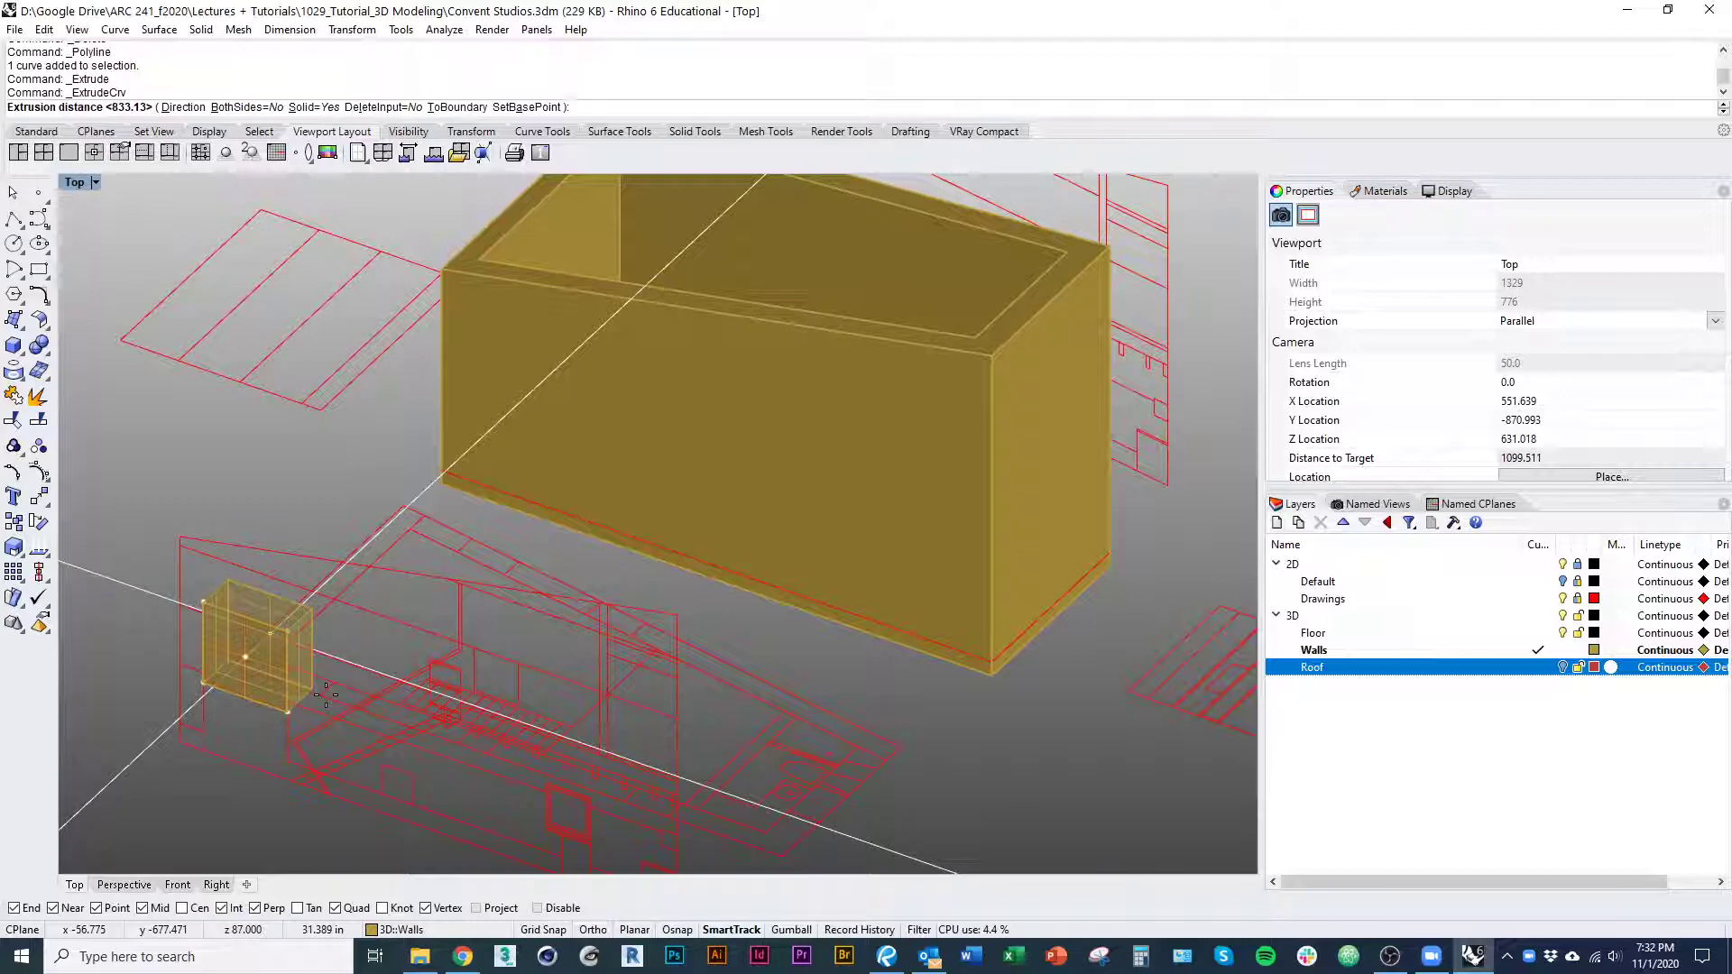
{"action": "left_click", "coordinate": [343, 694]}
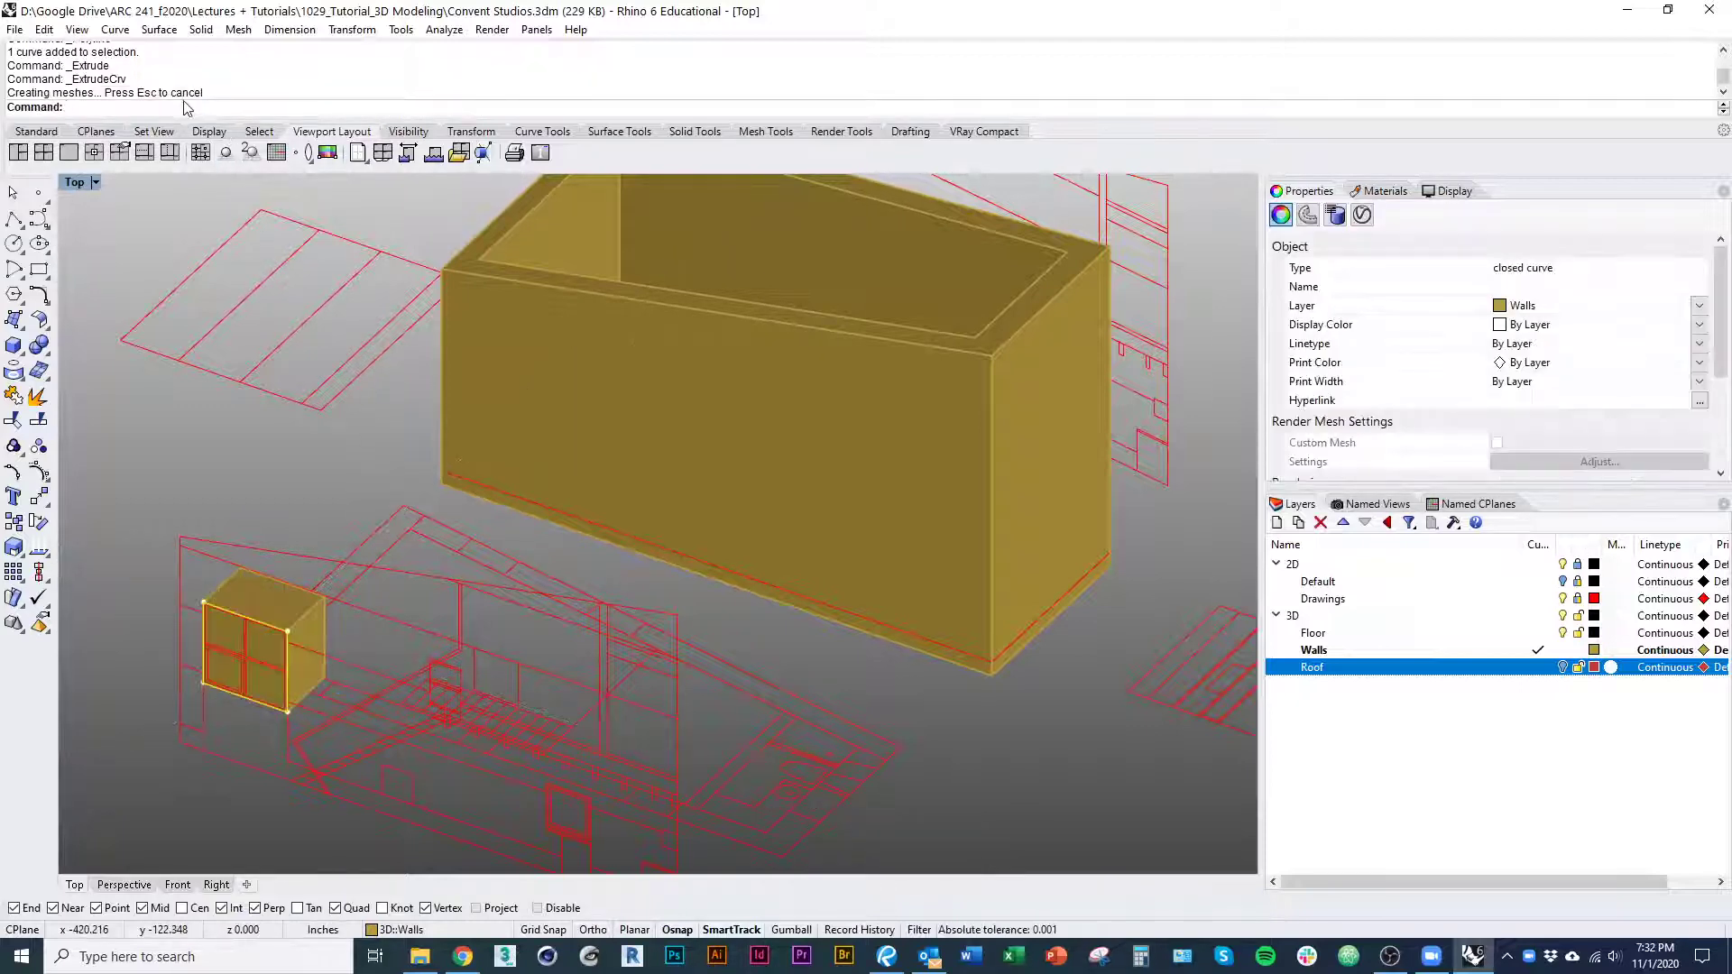
Undo the deletion of the traced window outline and the extrusion of its solid box
{"action": "right_click_drag", "start_coordinate": [228, 554], "coordinate": [258, 532]}
{"action": "key", "text": "Delete"}
{"action": "left_click", "coordinate": [303, 593]}
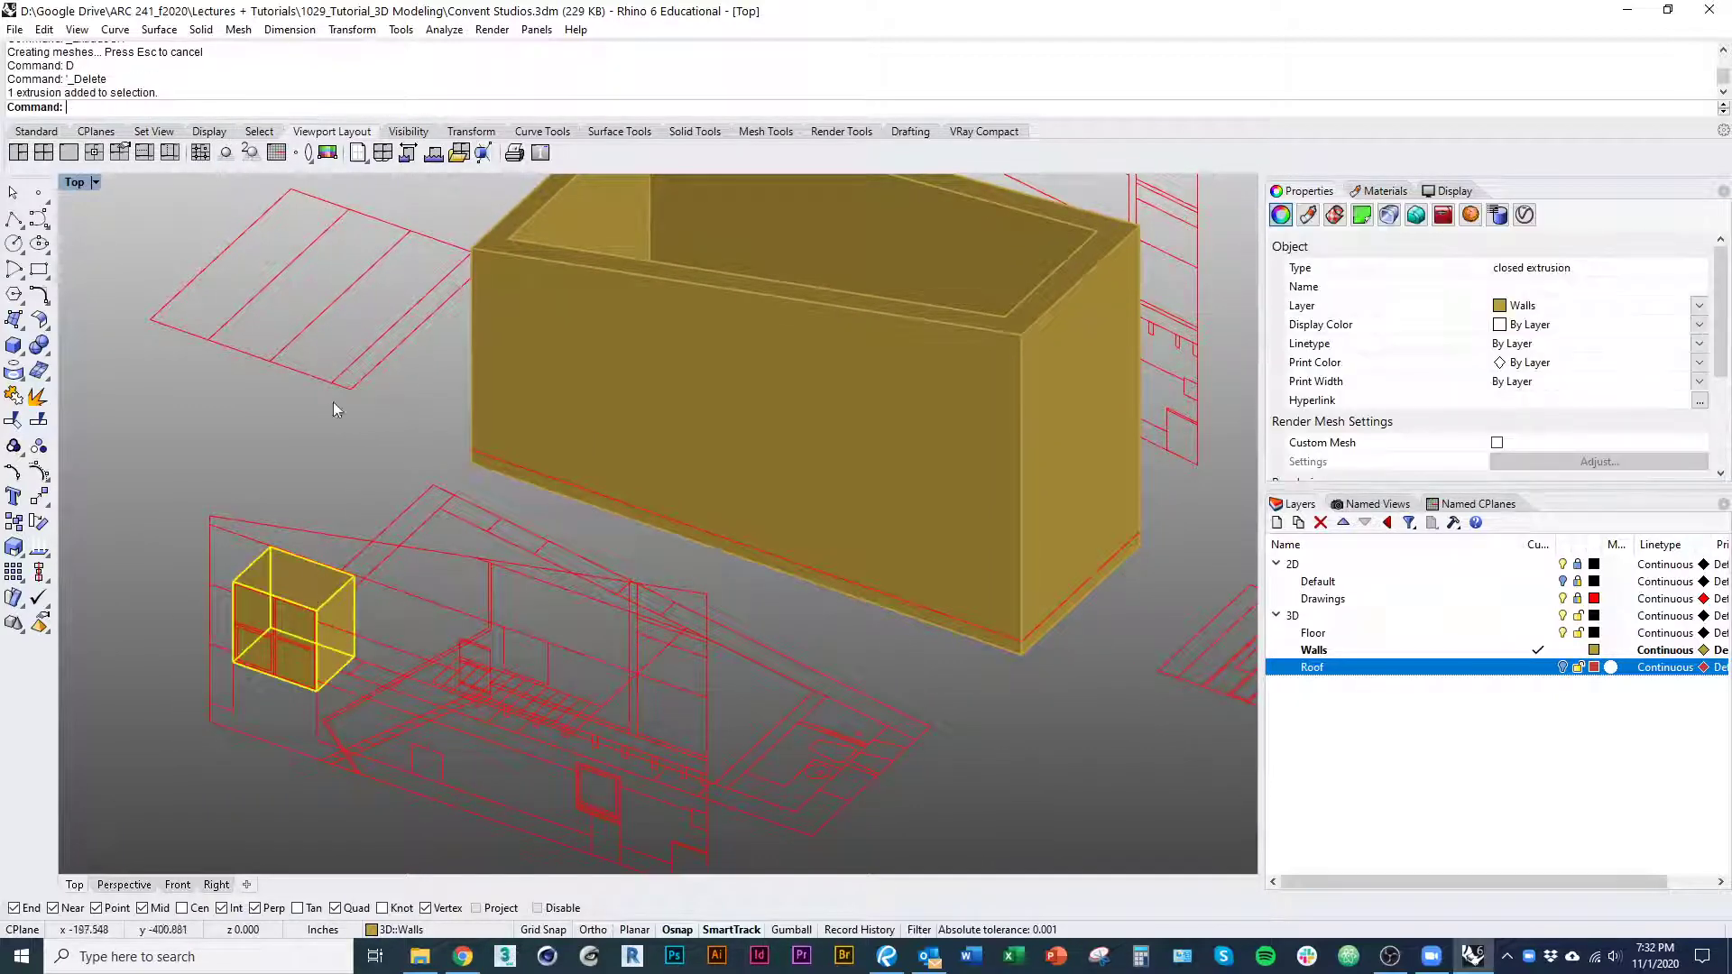
{"action": "right_click_drag", "start_coordinate": [413, 586], "coordinate": [407, 648]}
{"action": "key", "text": "ctrl+z"}
{"action": "key", "text": "ctrl+z"}
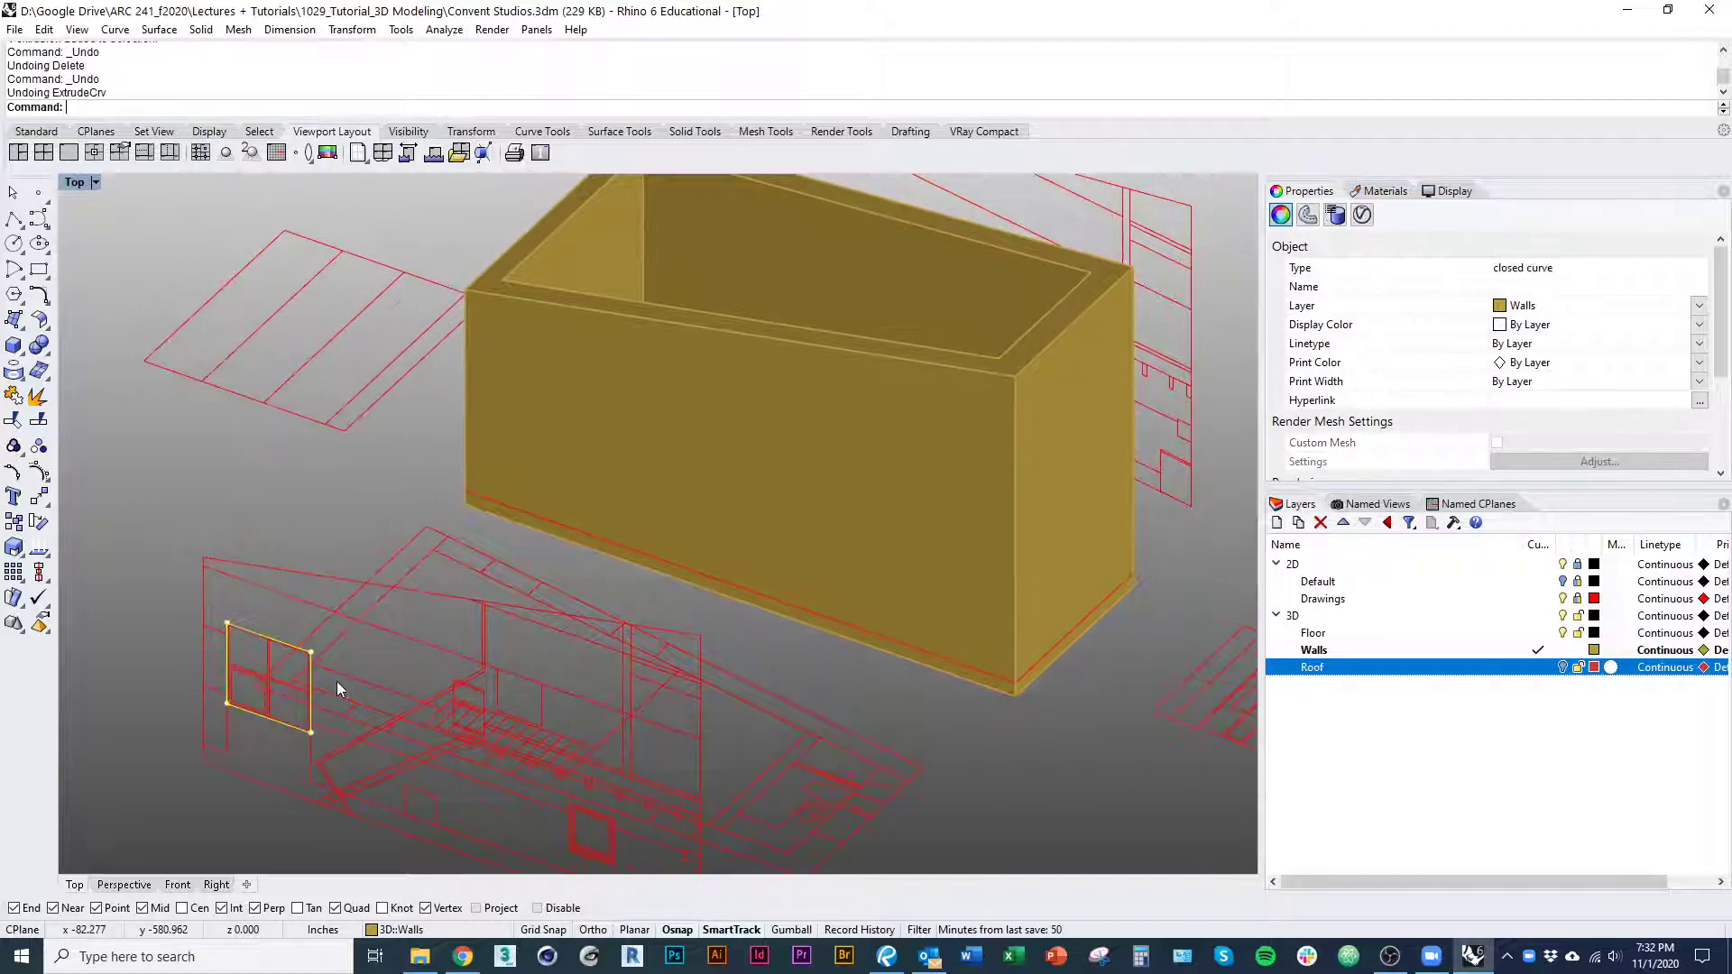
Extrude the four-pane window outline again into a solid box projecting from the upright section drawing toward the walls
{"action": "right_click", "coordinate": [306, 575]}
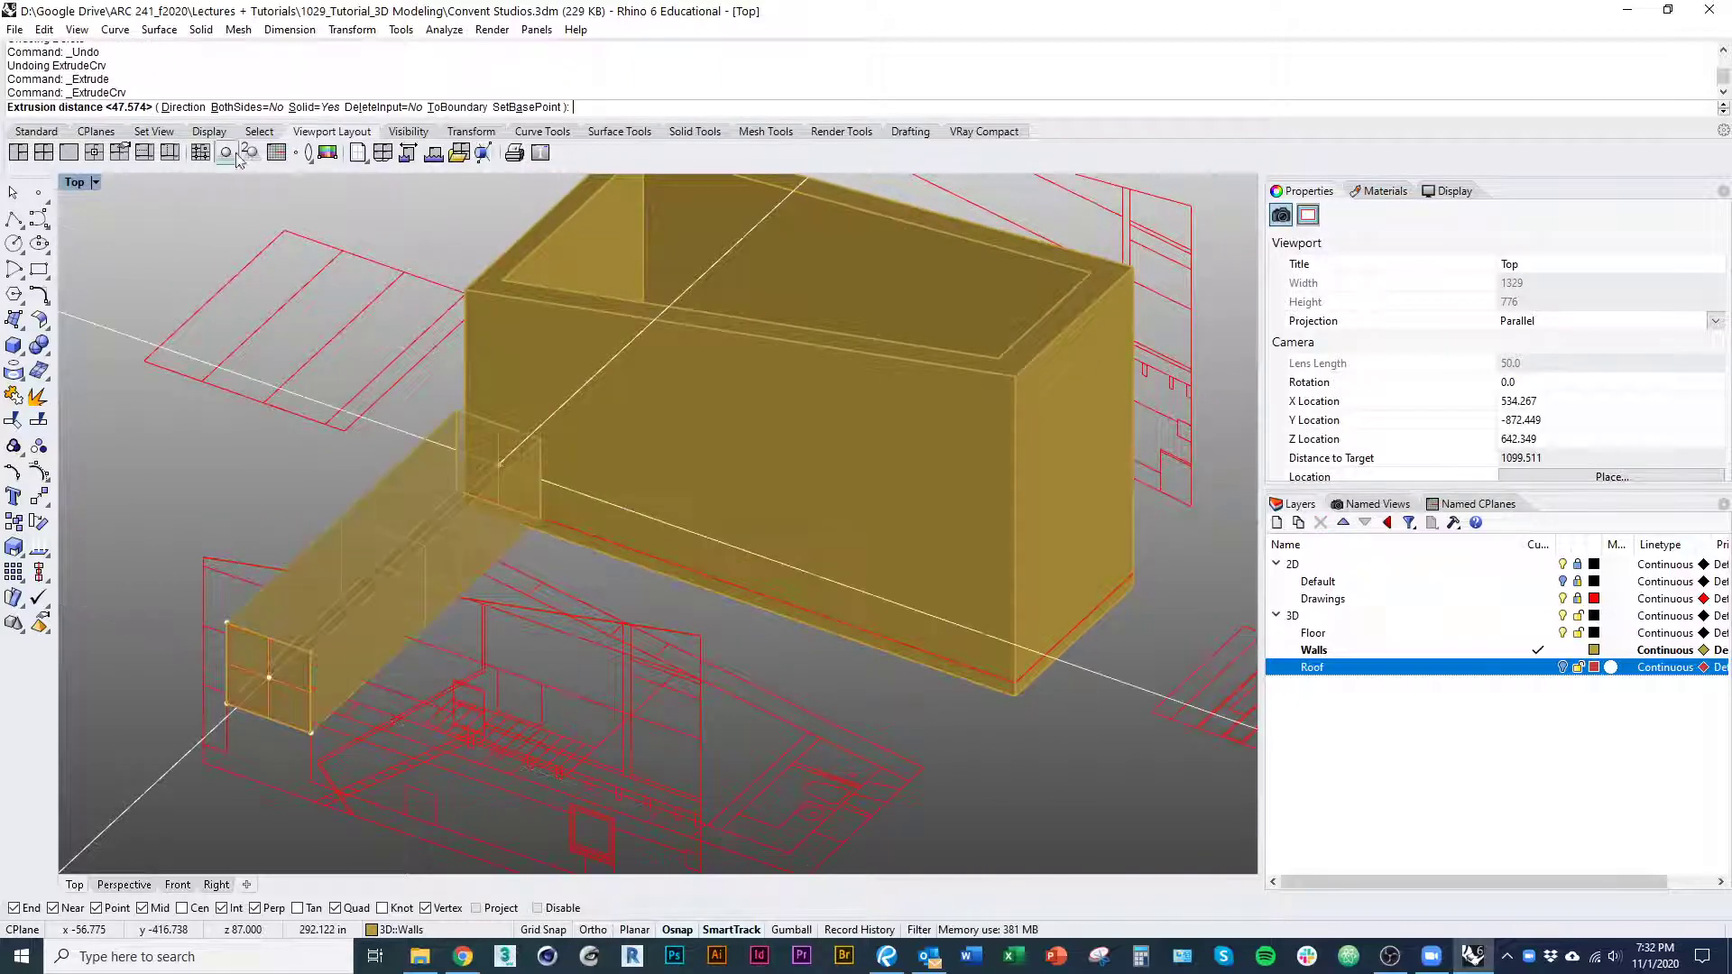
{"action": "left_click", "coordinate": [349, 685]}
{"action": "scroll", "coordinate": [325, 704], "scroll_direction": "up", "scroll_amount": 5}
{"action": "left_click", "coordinate": [359, 686]}
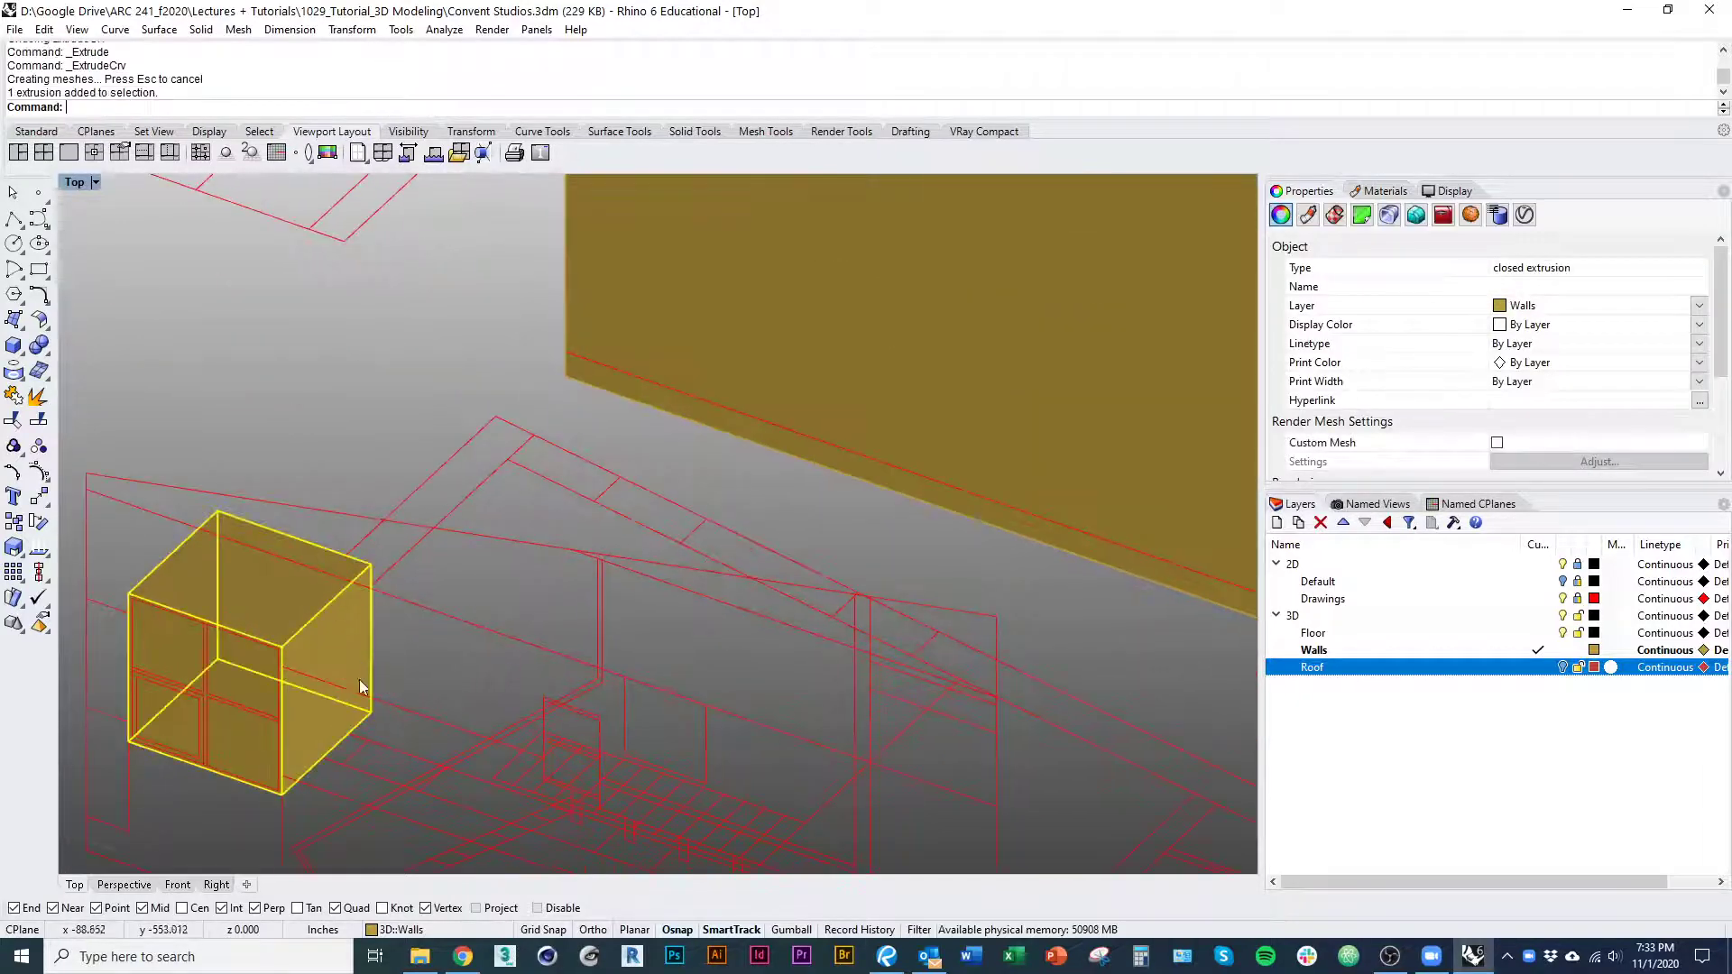
{"action": "right_click_drag", "start_coordinate": [391, 727], "coordinate": [727, 785]}
{"action": "key", "text": "Escape"}
Move the window box straight across from the section drawing so that it cuts through the long side wall
{"action": "left_click", "coordinate": [587, 806]}
{"action": "scroll", "coordinate": [451, 631], "scroll_direction": "down", "scroll_amount": 3}
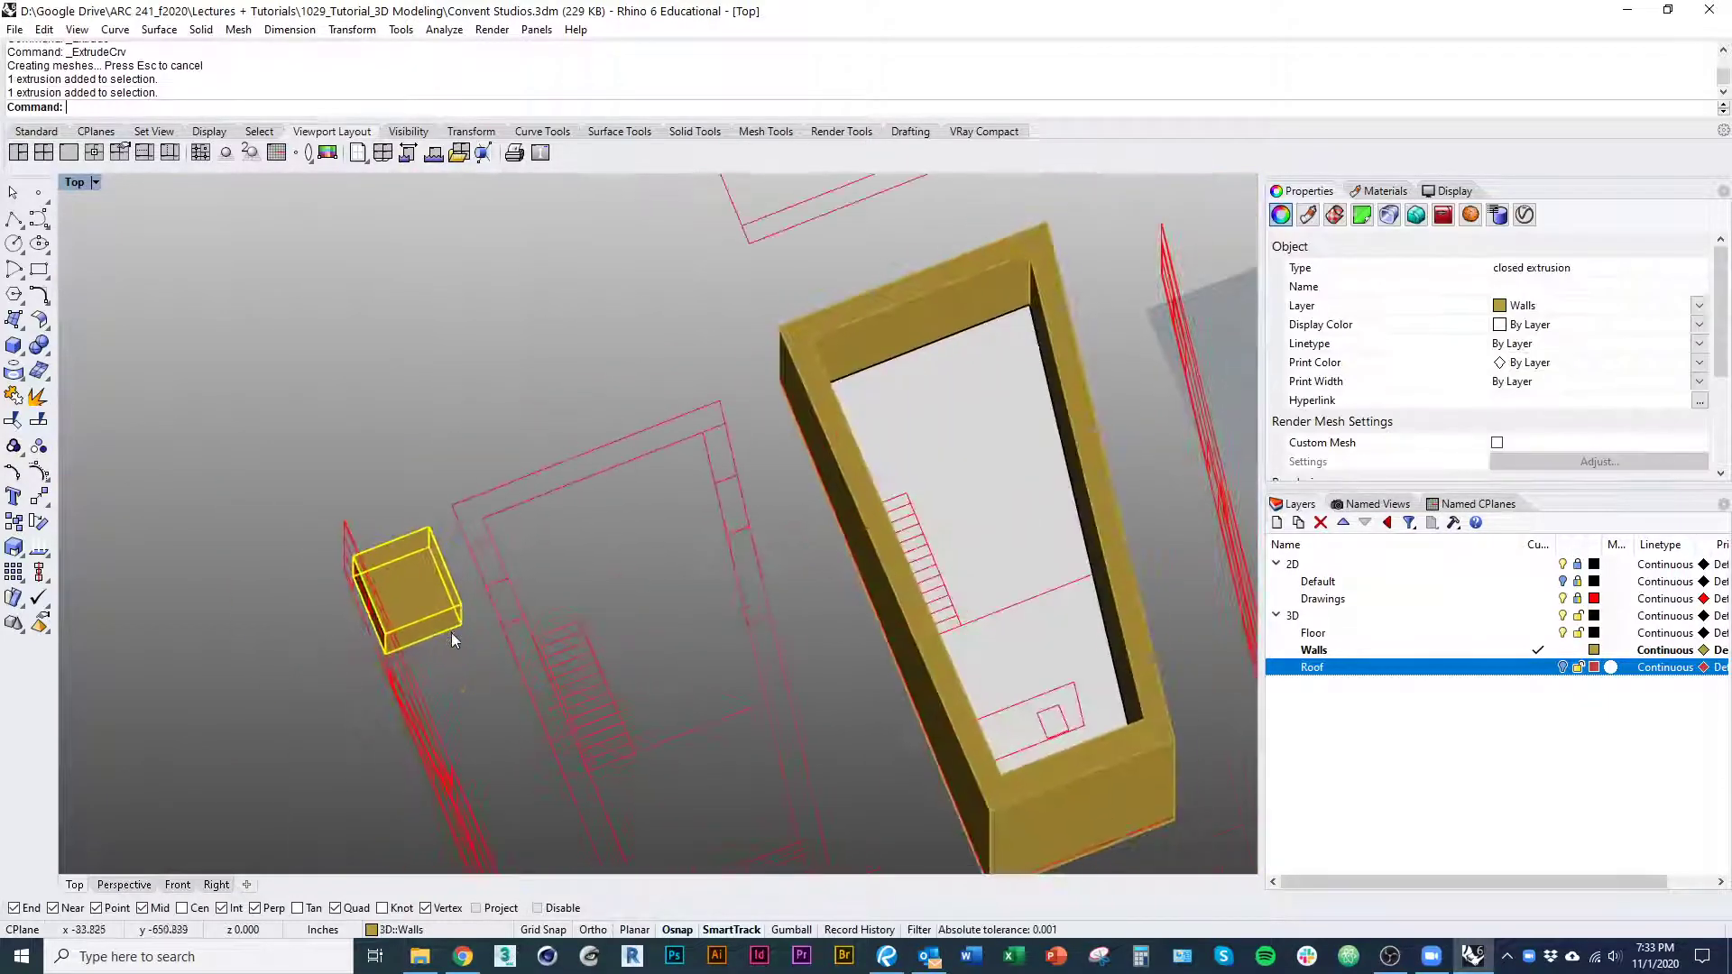
{"action": "left_click_drag", "start_coordinate": [451, 631], "coordinate": [828, 488]}
{"action": "right_click_drag", "start_coordinate": [852, 507], "coordinate": [674, 691]}
{"action": "scroll", "coordinate": [668, 664], "scroll_direction": "up", "scroll_amount": 5}
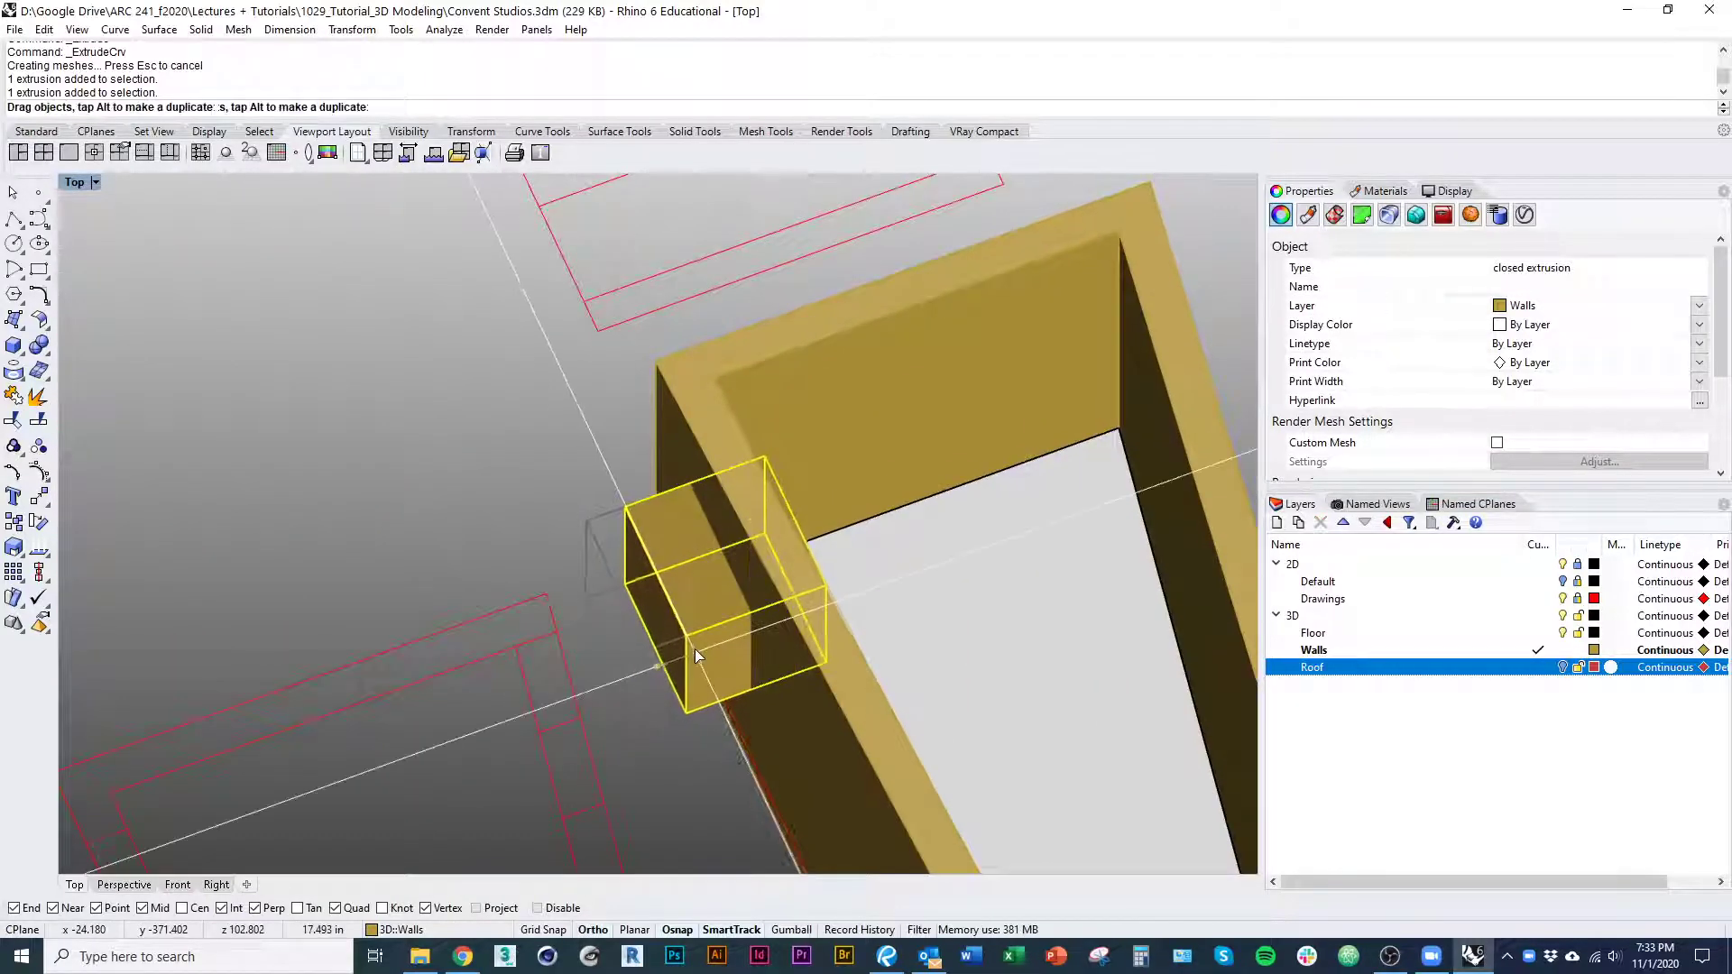
Subtract the window box from the walls solid with BooleanDifference, with DeleteInput set to Yes
{"action": "right_click_drag", "start_coordinate": [855, 698], "coordinate": [745, 603], "text": "ctrl+shift"}
{"action": "key", "text": "Escape"}
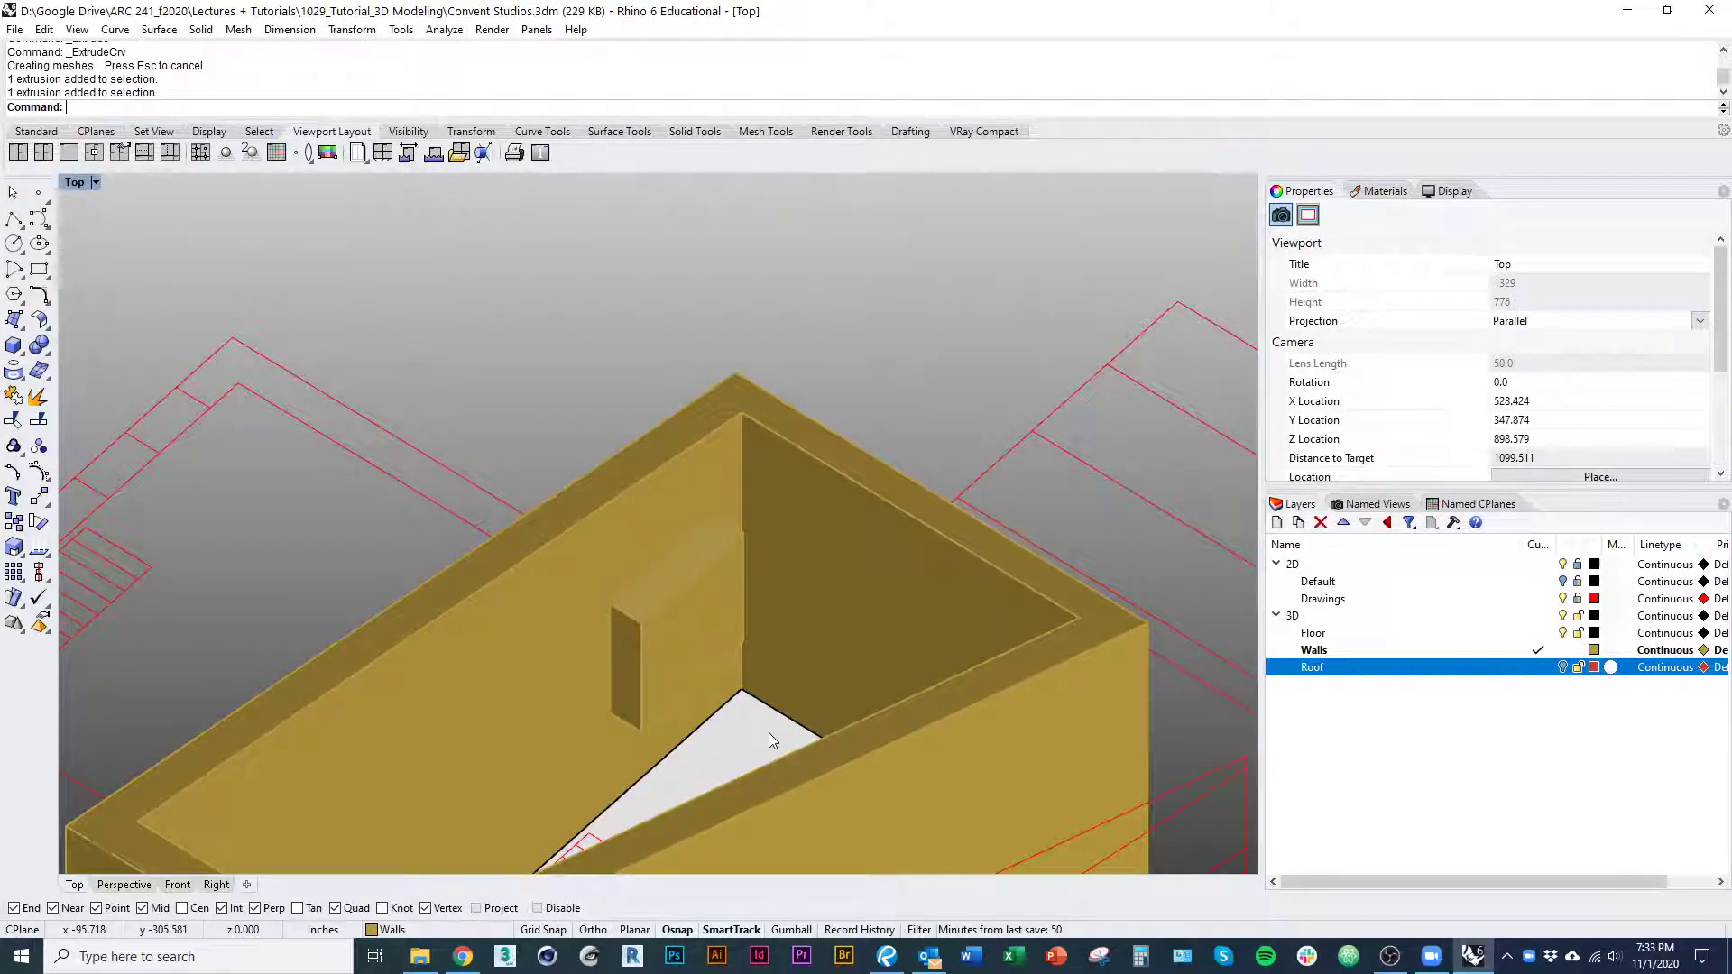
{"action": "right_click_drag", "start_coordinate": [768, 740], "coordinate": [666, 751]}
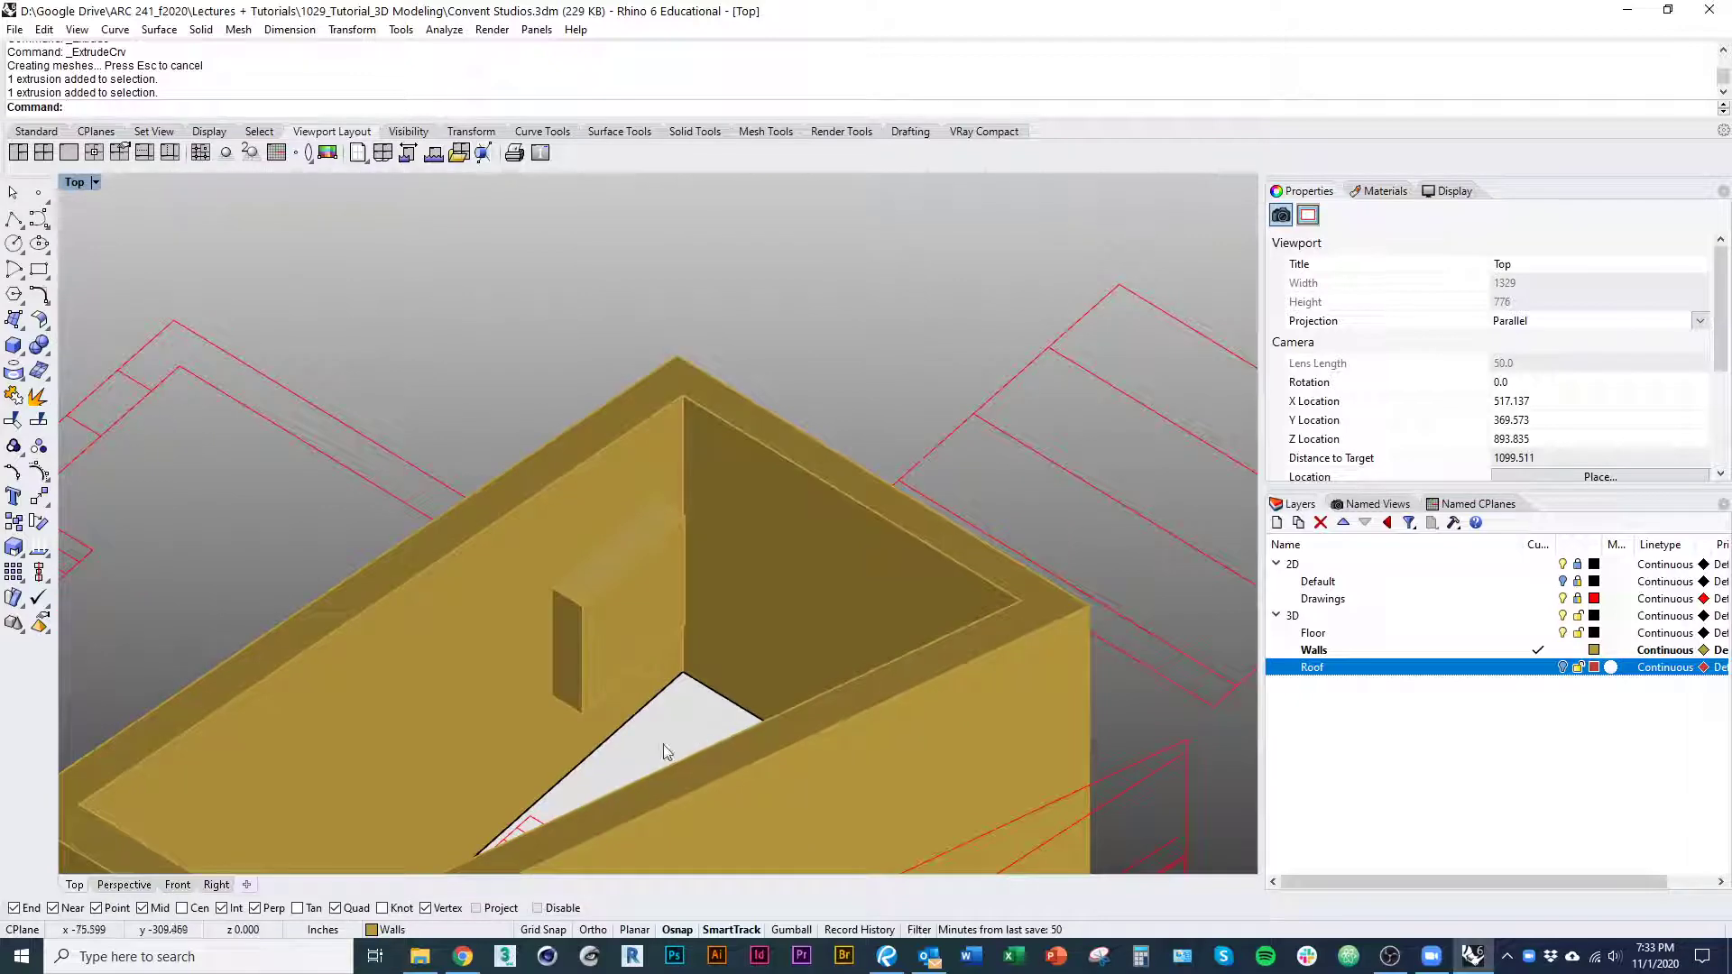
{"action": "left_click", "coordinate": [503, 719]}
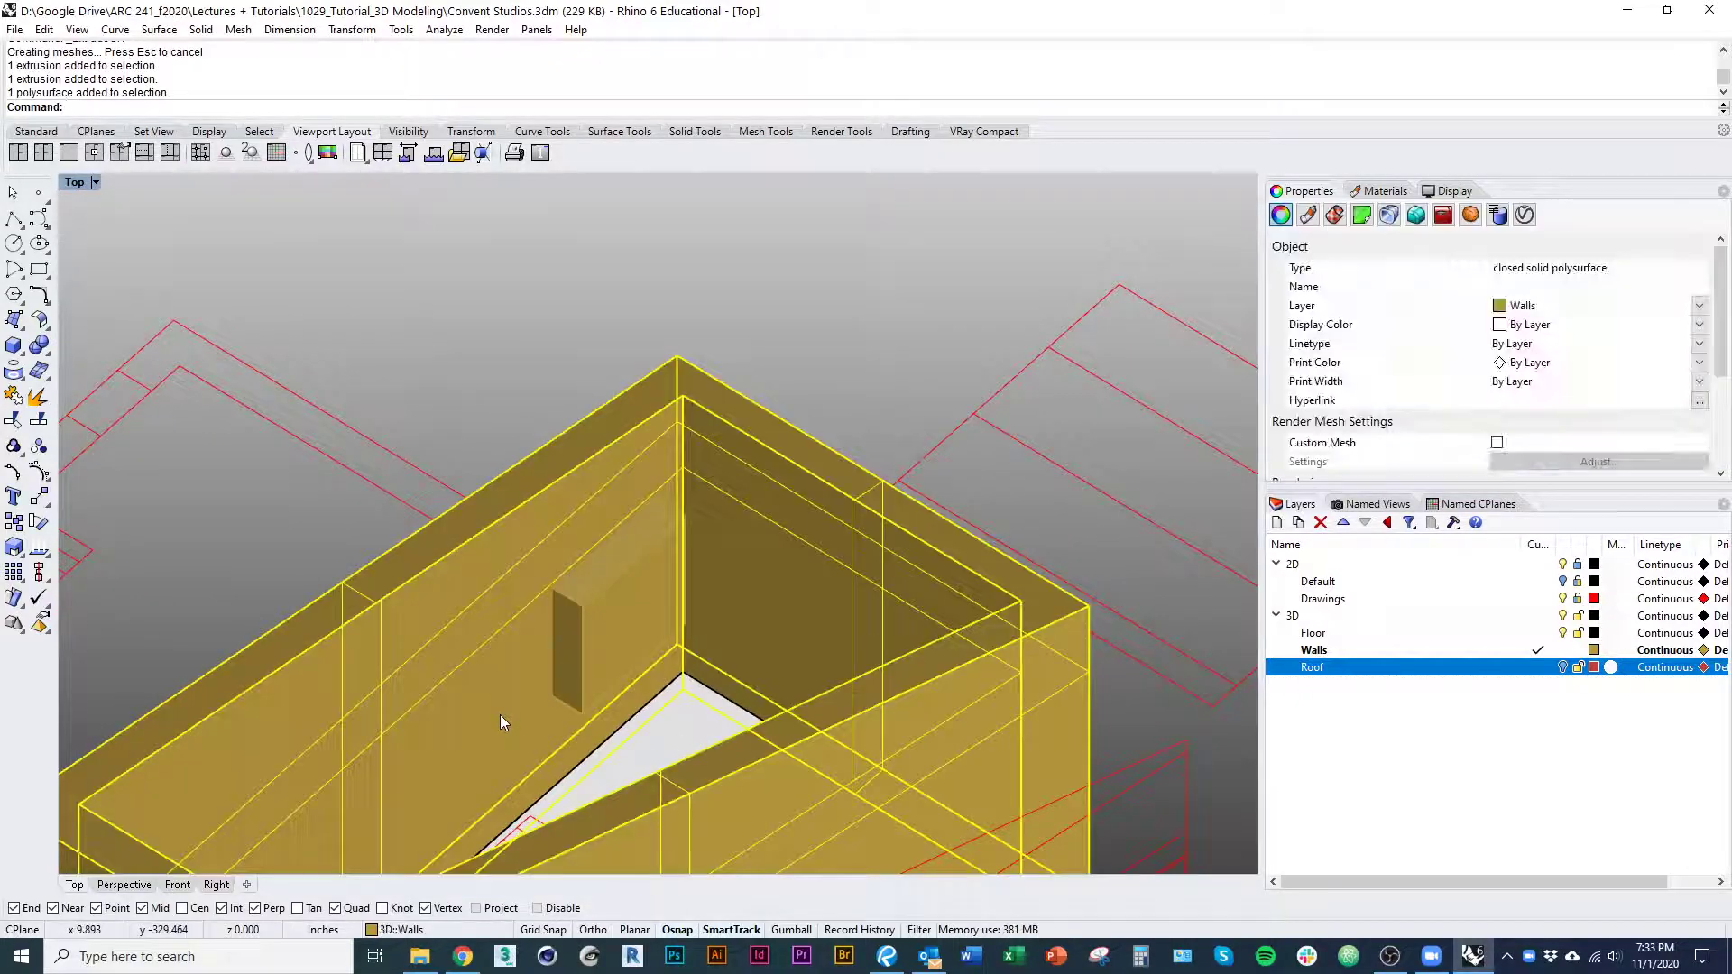
{"action": "type", "text": "BooleanDifference"}
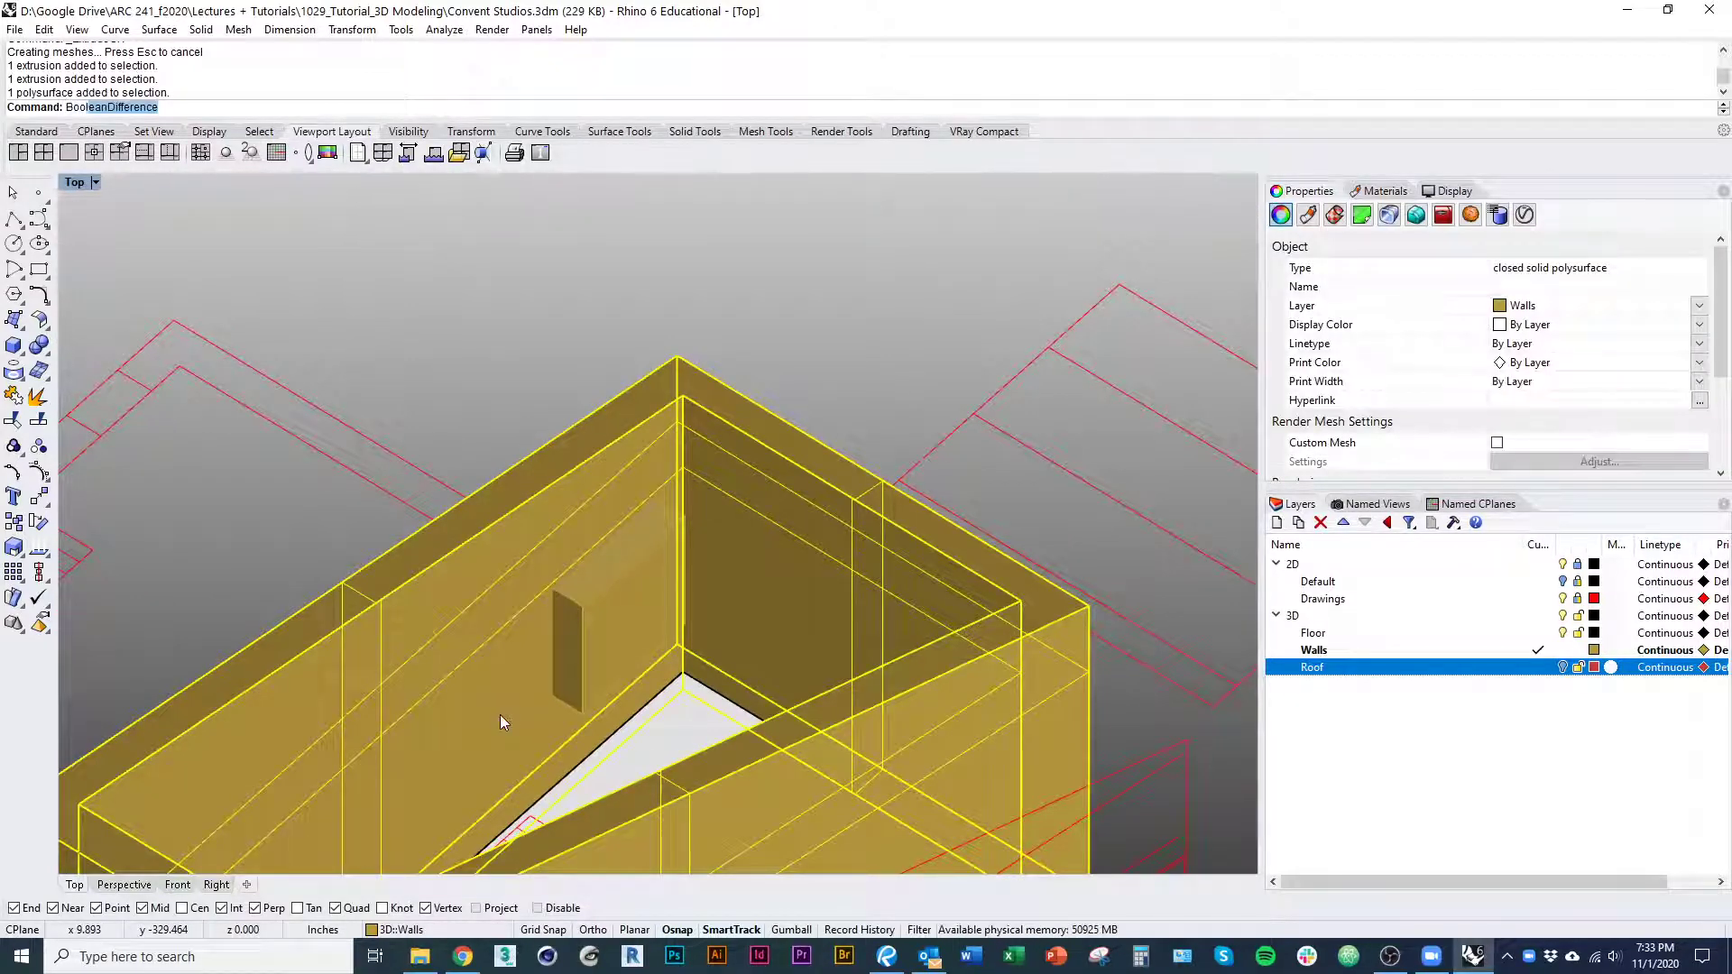
{"action": "key", "text": "Return"}
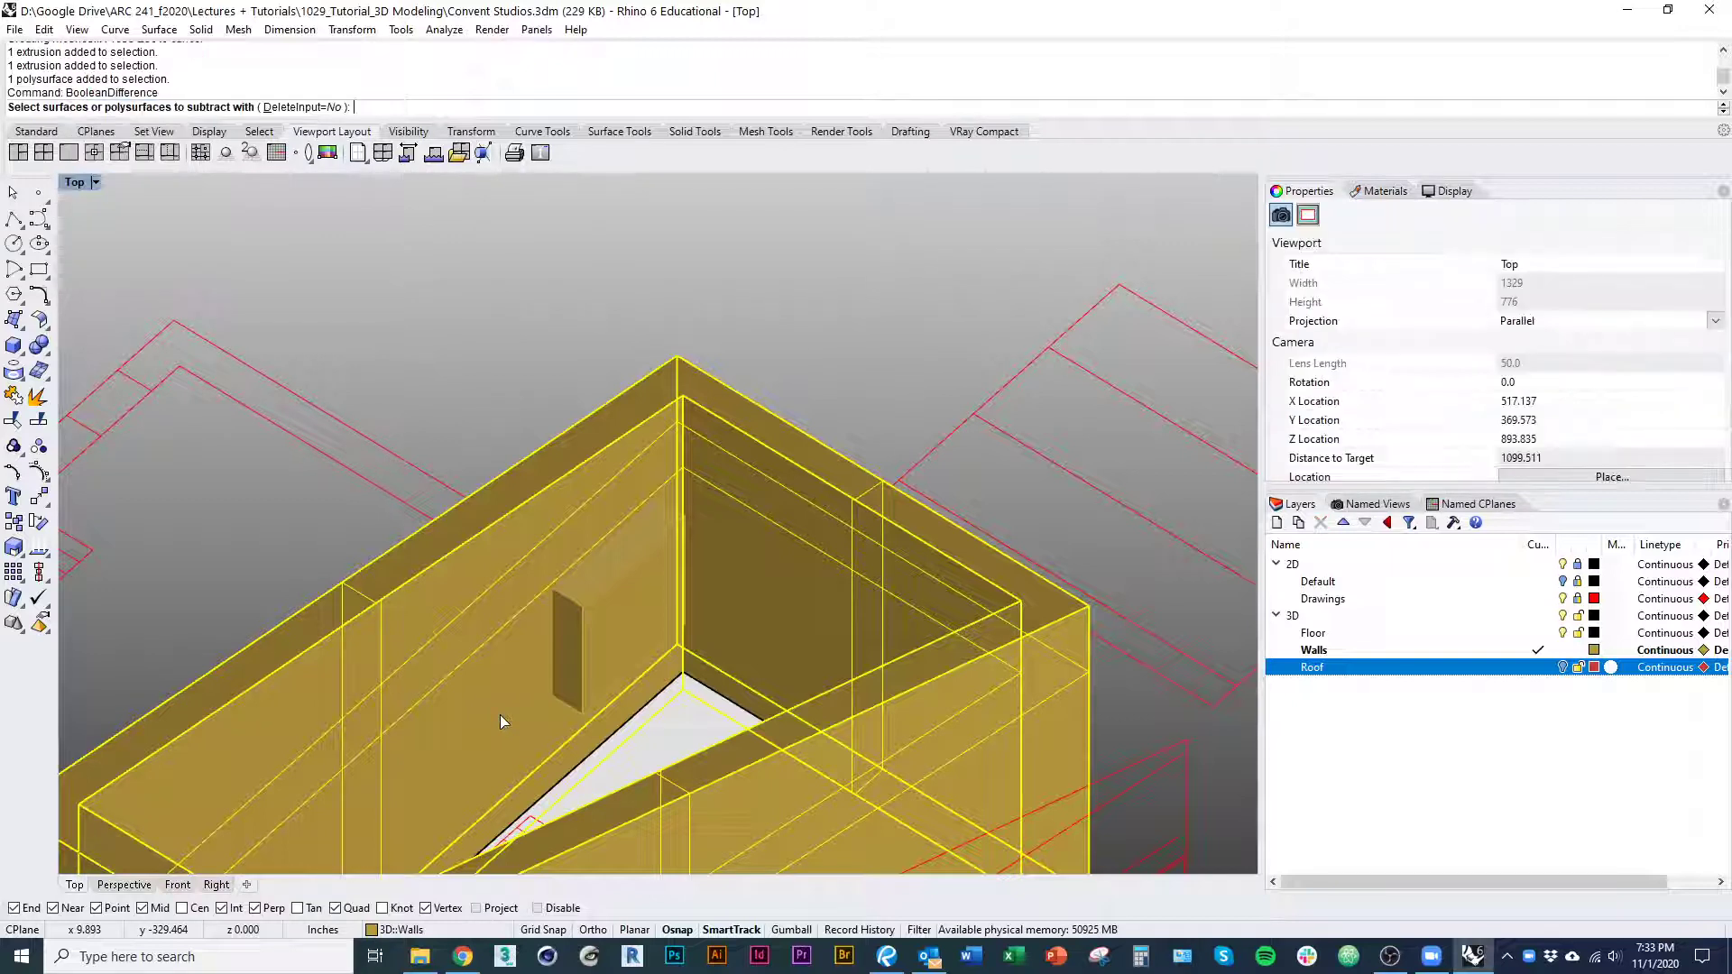
{"action": "left_click", "coordinate": [301, 107]}
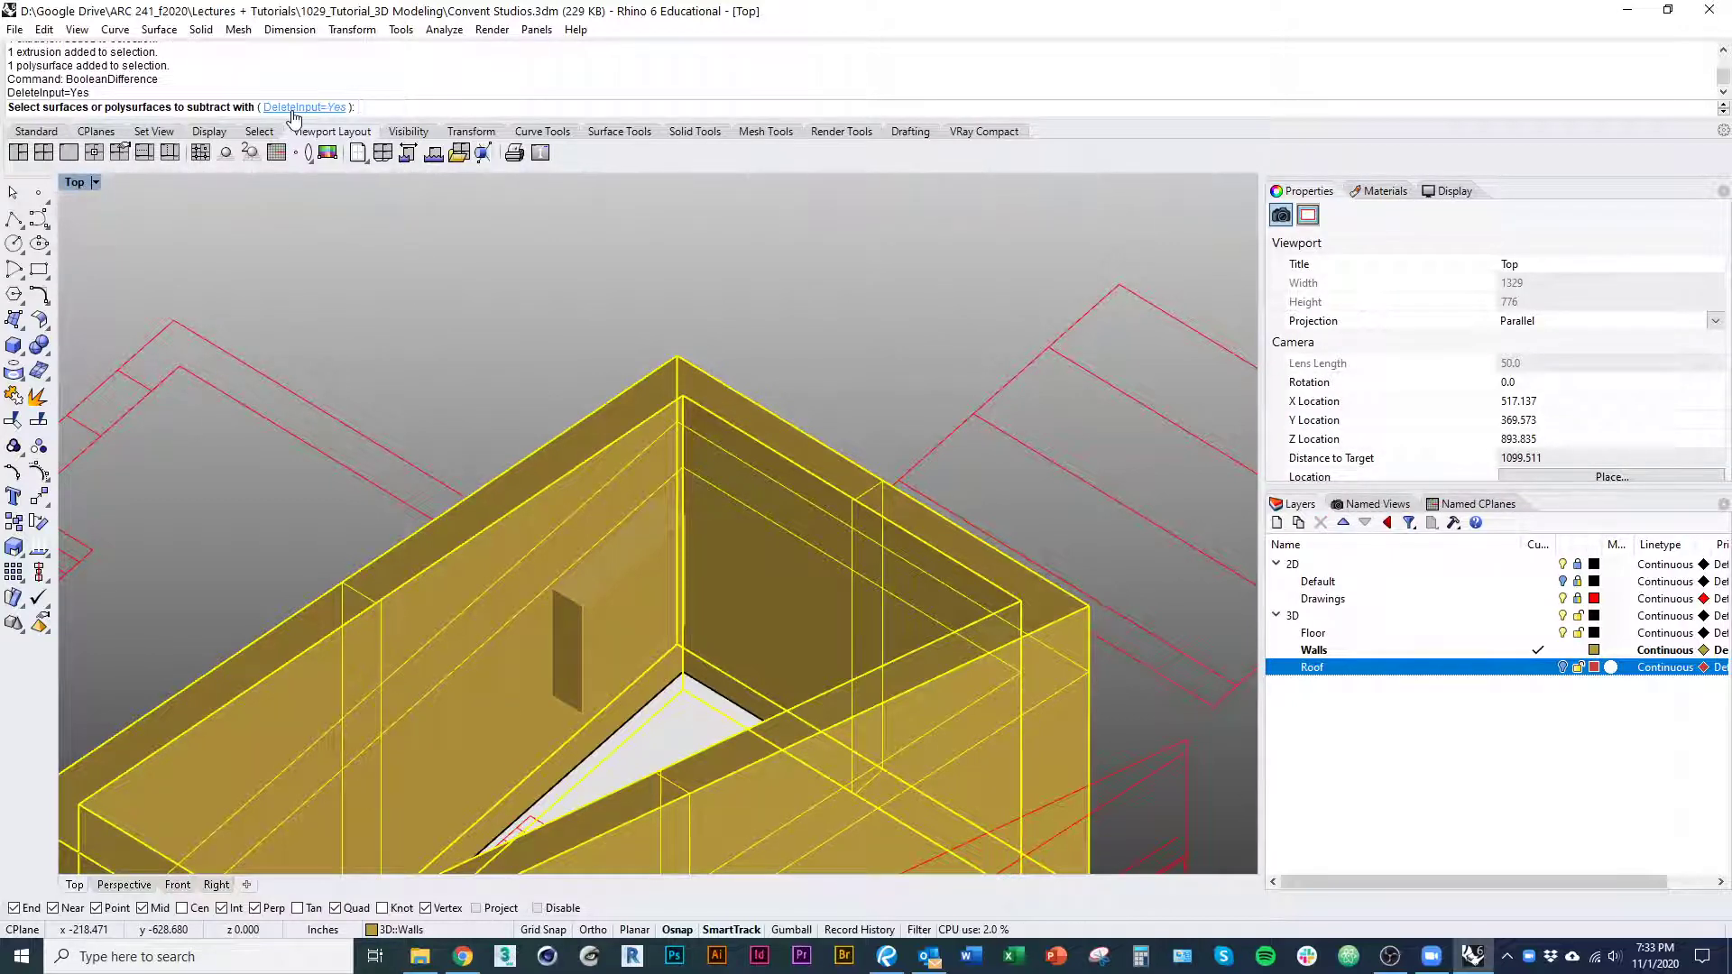
{"action": "left_click", "coordinate": [573, 578]}
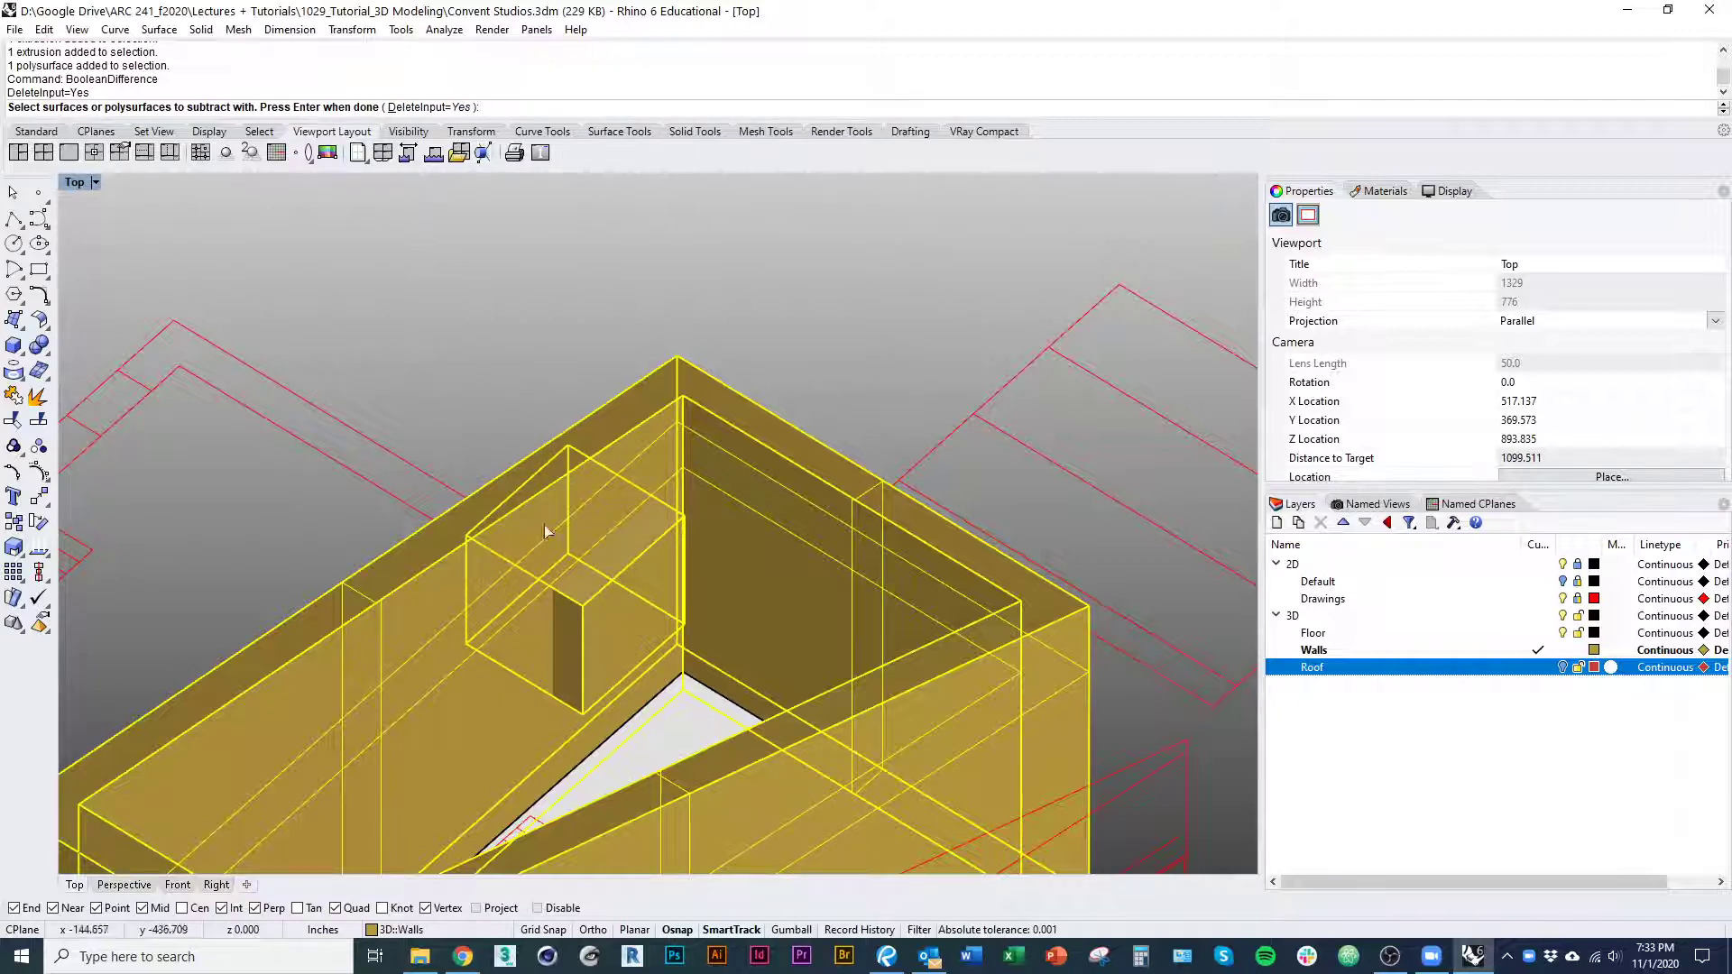
{"action": "key", "text": "Return"}
Examine the window opening cut through the wall from inside and outside the building
{"action": "right_click_drag", "start_coordinate": [819, 695], "coordinate": [632, 667]}
{"action": "left_click", "coordinate": [624, 586]}
{"action": "left_click", "coordinate": [741, 366]}
{"action": "left_click", "coordinate": [536, 722]}
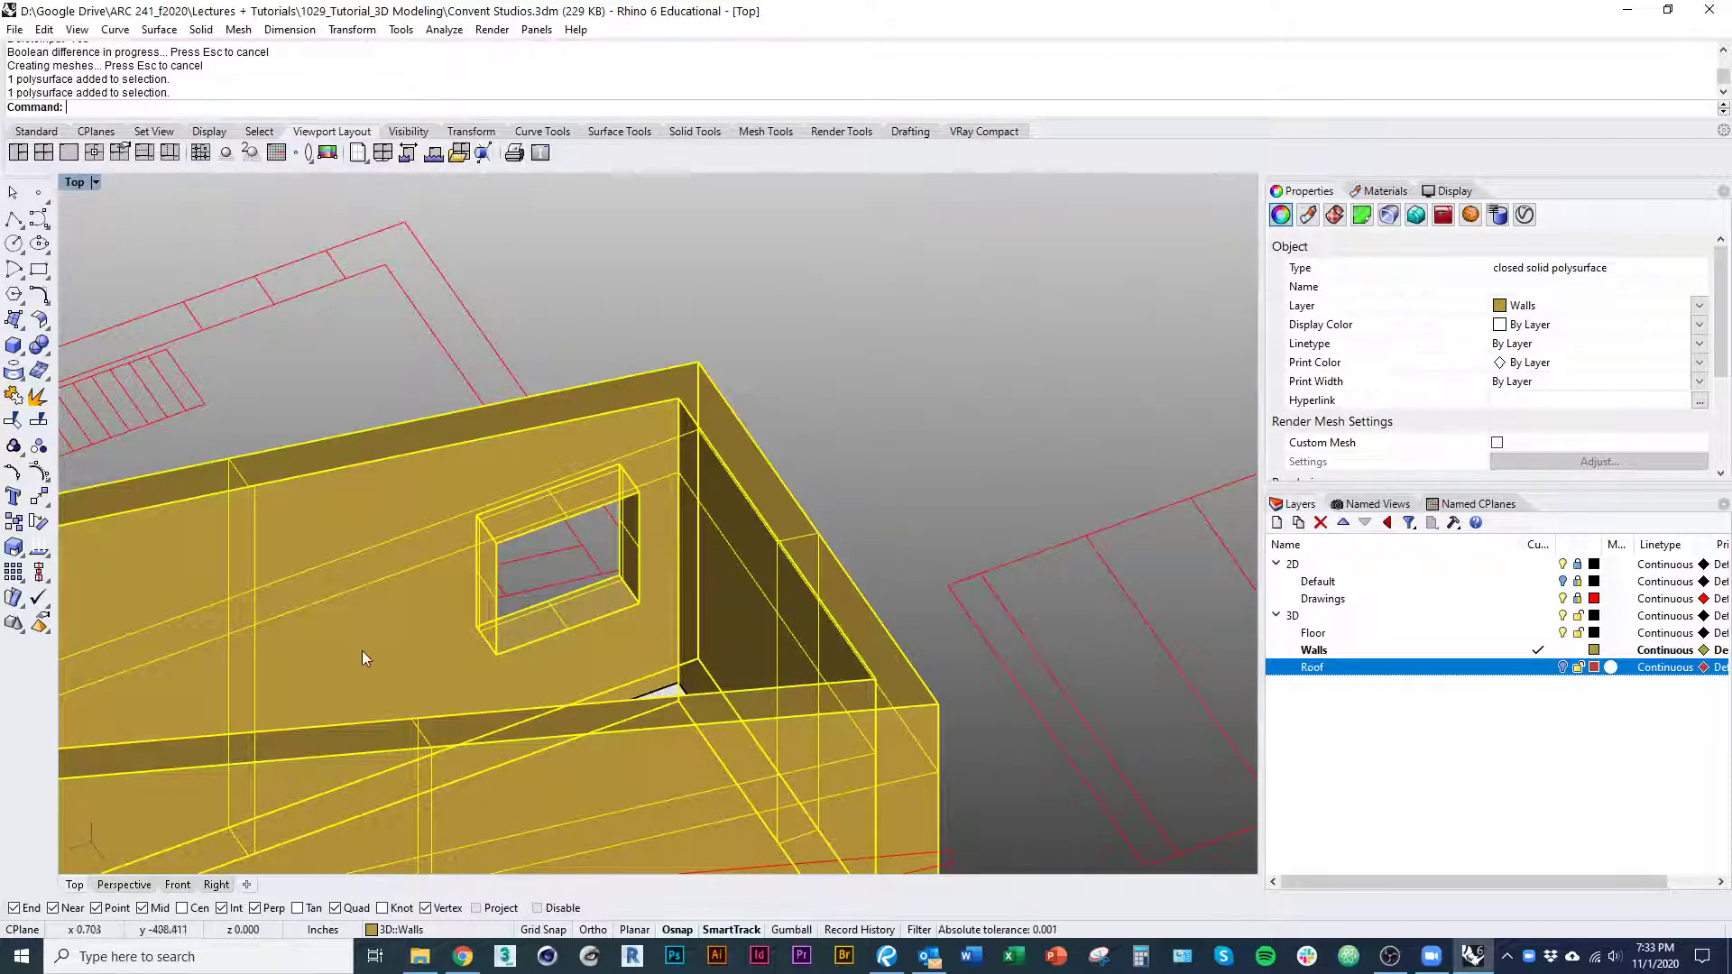
{"action": "key", "text": "Escape"}
{"action": "right_click_drag", "start_coordinate": [361, 651], "coordinate": [765, 526]}
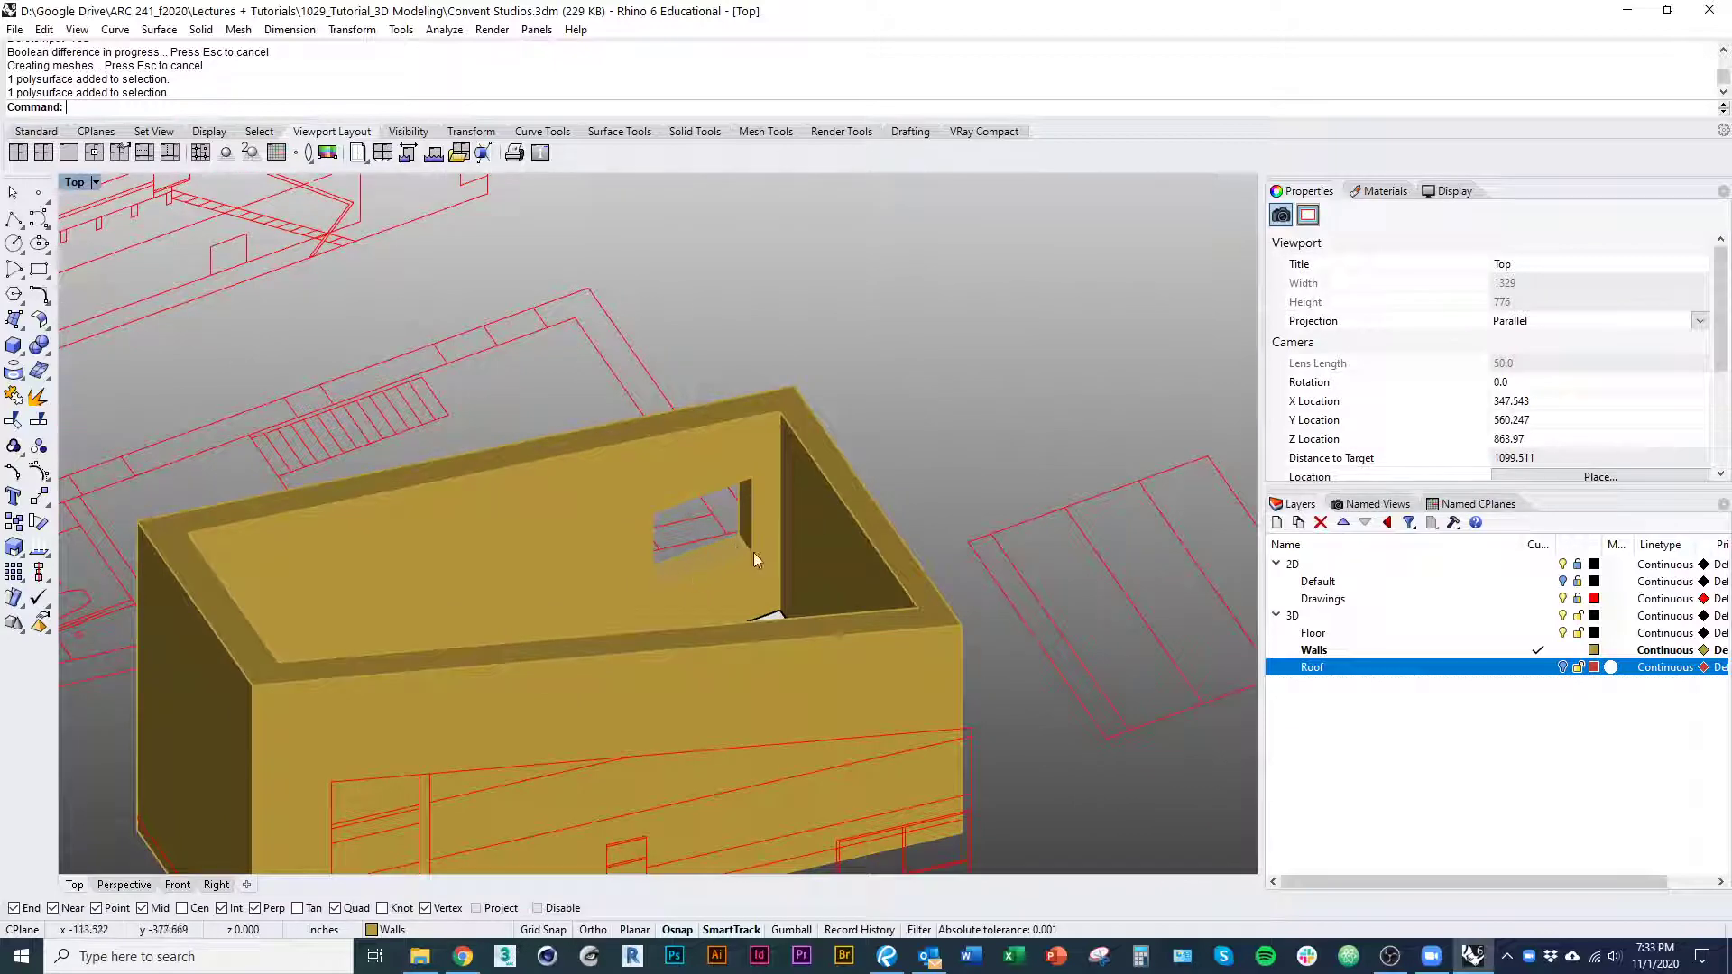
{"action": "scroll", "coordinate": [697, 574], "scroll_direction": "up", "scroll_amount": 5}
{"action": "left_click", "coordinate": [815, 421]}
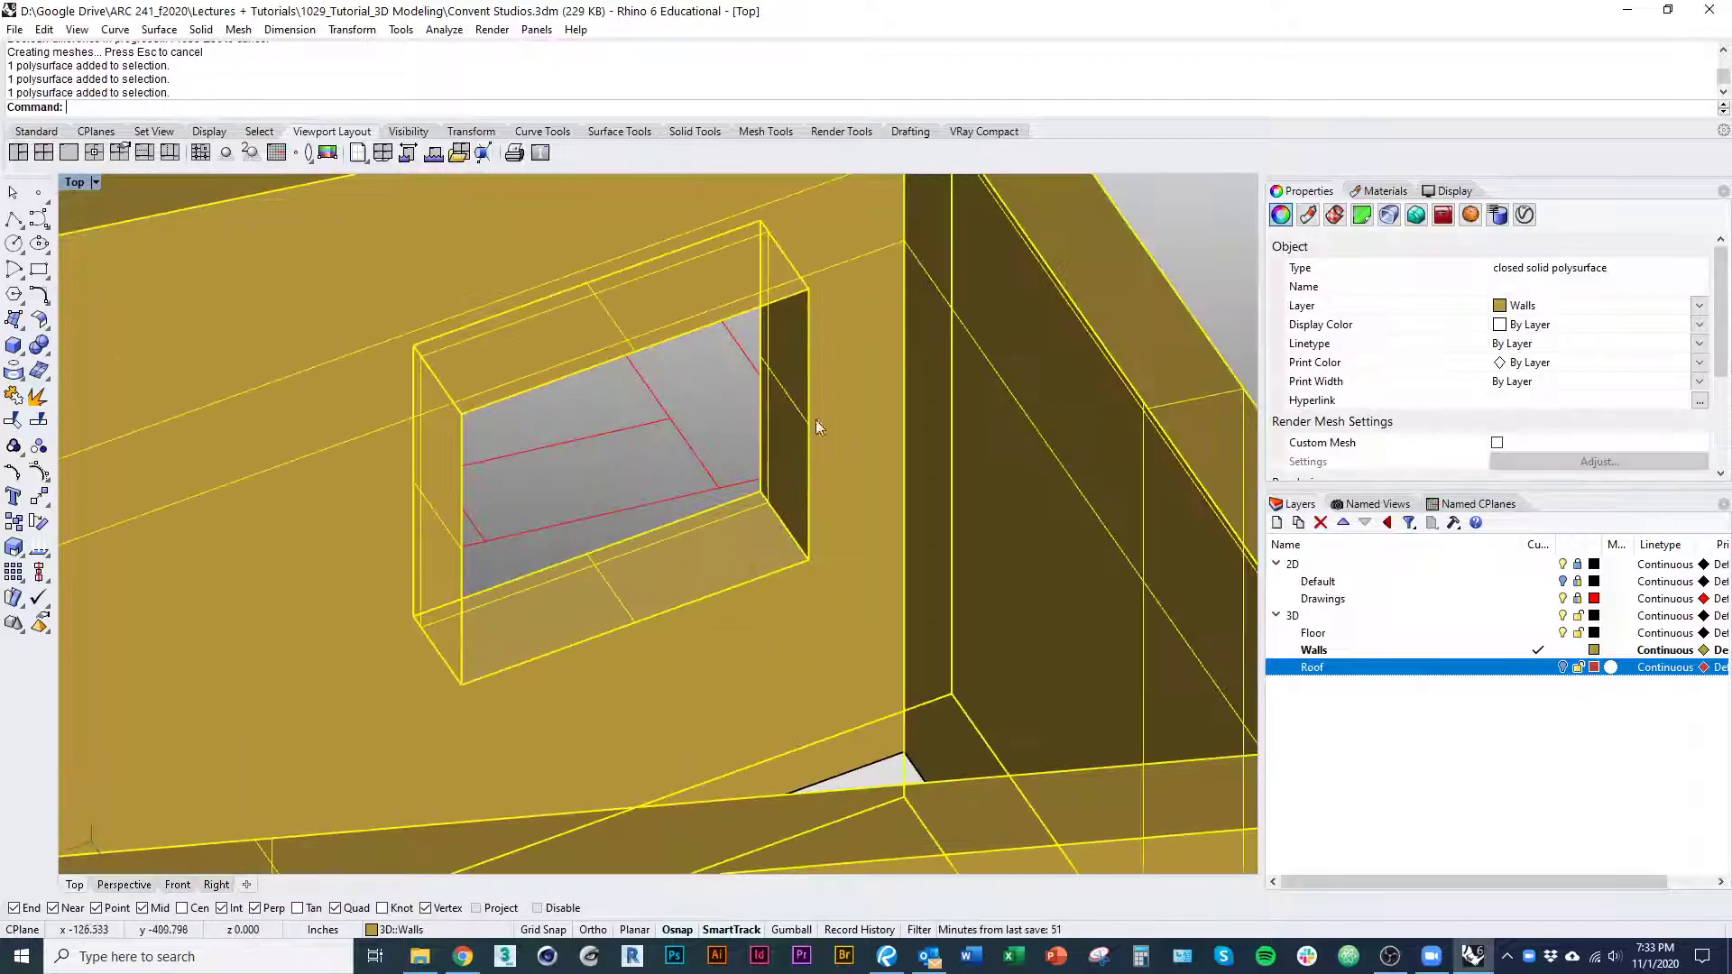
{"action": "scroll", "coordinate": [648, 672], "scroll_direction": "down", "scroll_amount": 7}
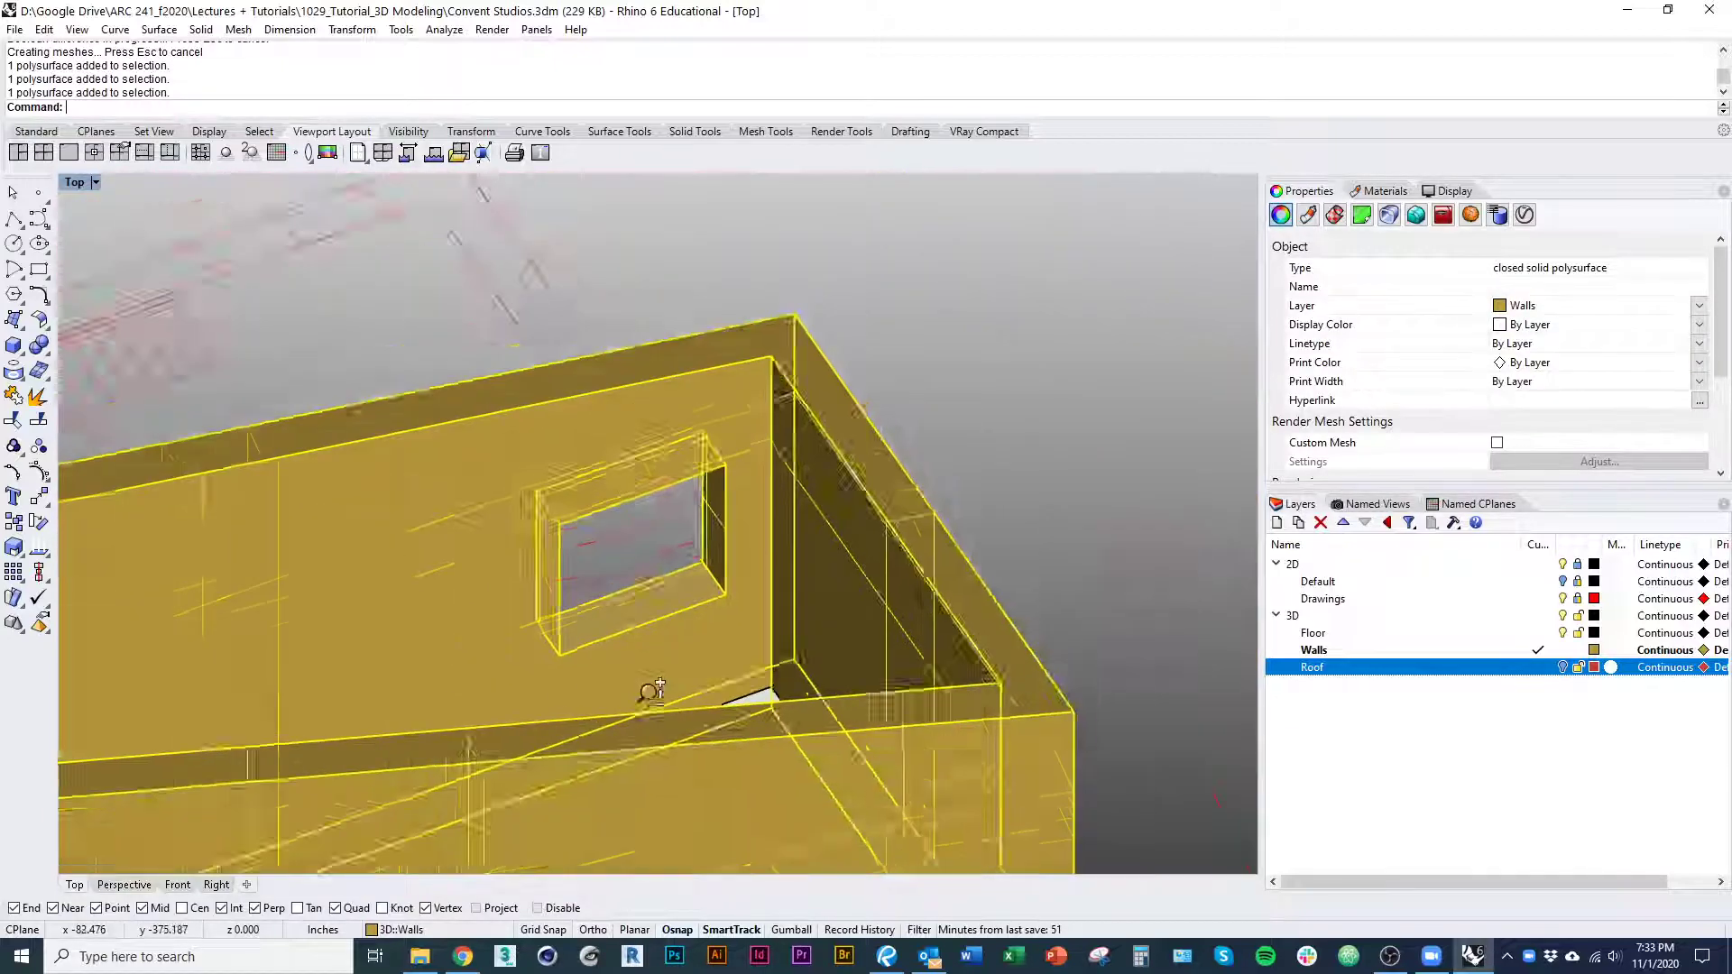
{"action": "right_click_drag", "start_coordinate": [650, 692], "coordinate": [812, 636]}
{"action": "left_click", "coordinate": [949, 550]}
{"action": "scroll", "coordinate": [857, 570], "scroll_direction": "down", "scroll_amount": 5}
{"action": "right_click_drag", "start_coordinate": [856, 577], "coordinate": [845, 493]}
{"action": "scroll", "coordinate": [722, 667], "scroll_direction": "down", "scroll_amount": 5}
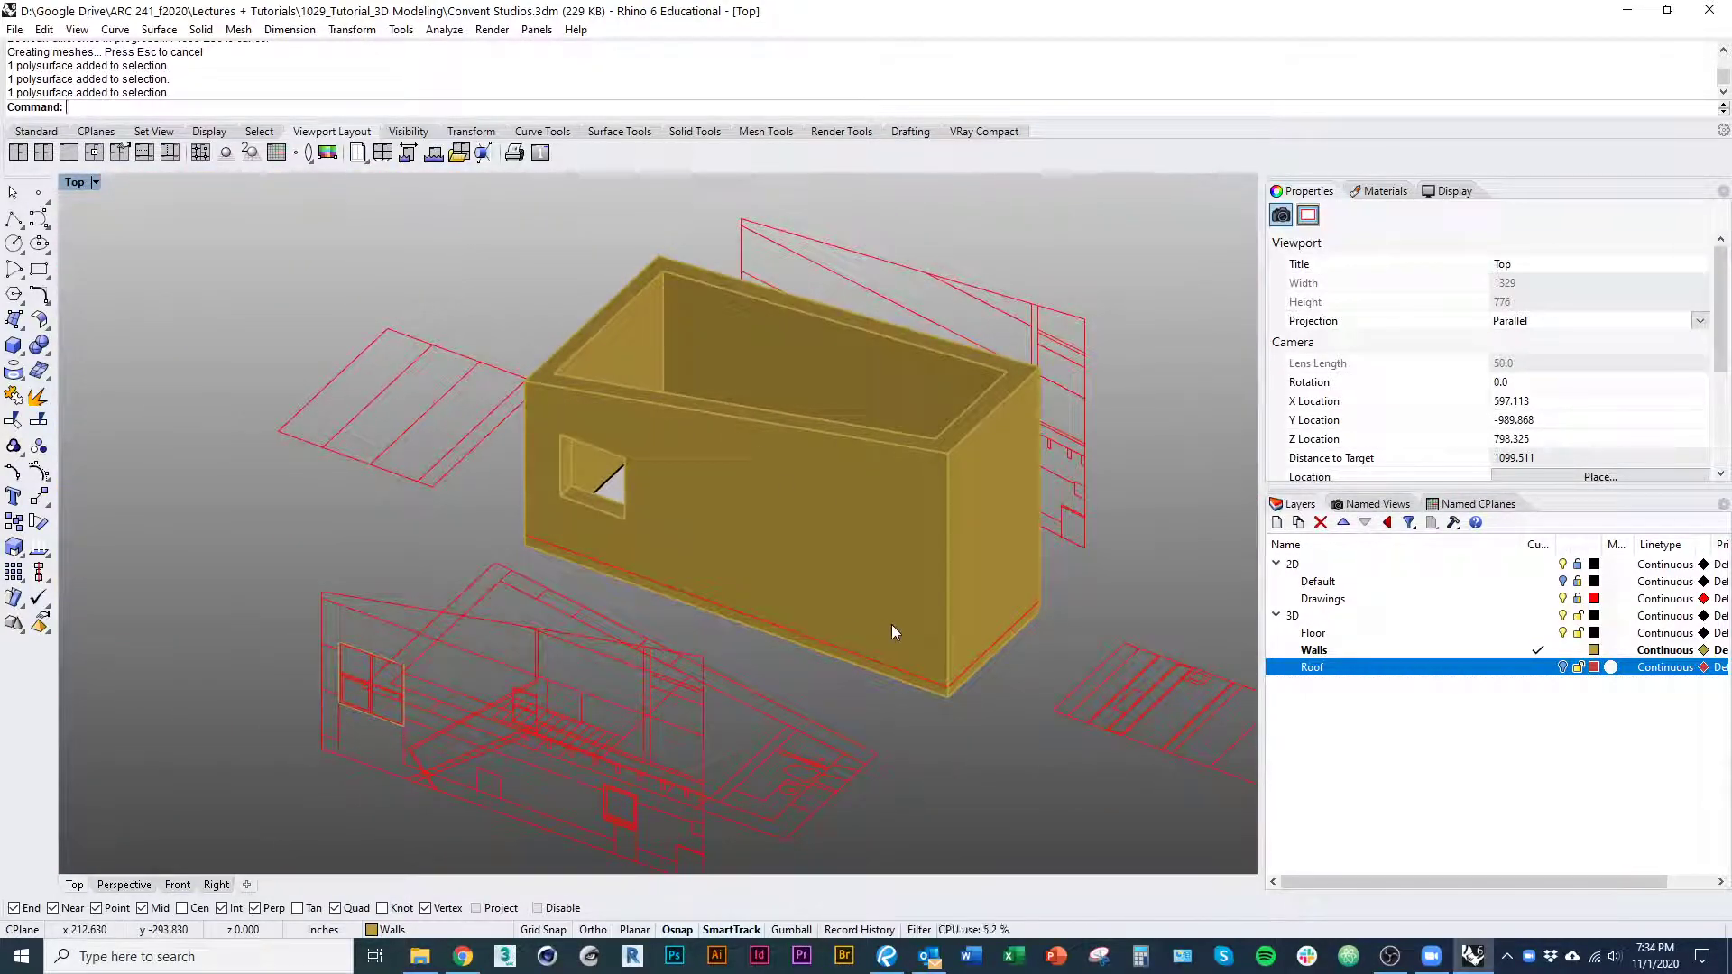
Delete the leftover rectangle curve around the large four-pane window on the elevation drawing
{"action": "scroll", "coordinate": [541, 664], "scroll_direction": "up", "scroll_amount": 6}
{"action": "left_click", "coordinate": [392, 518]}
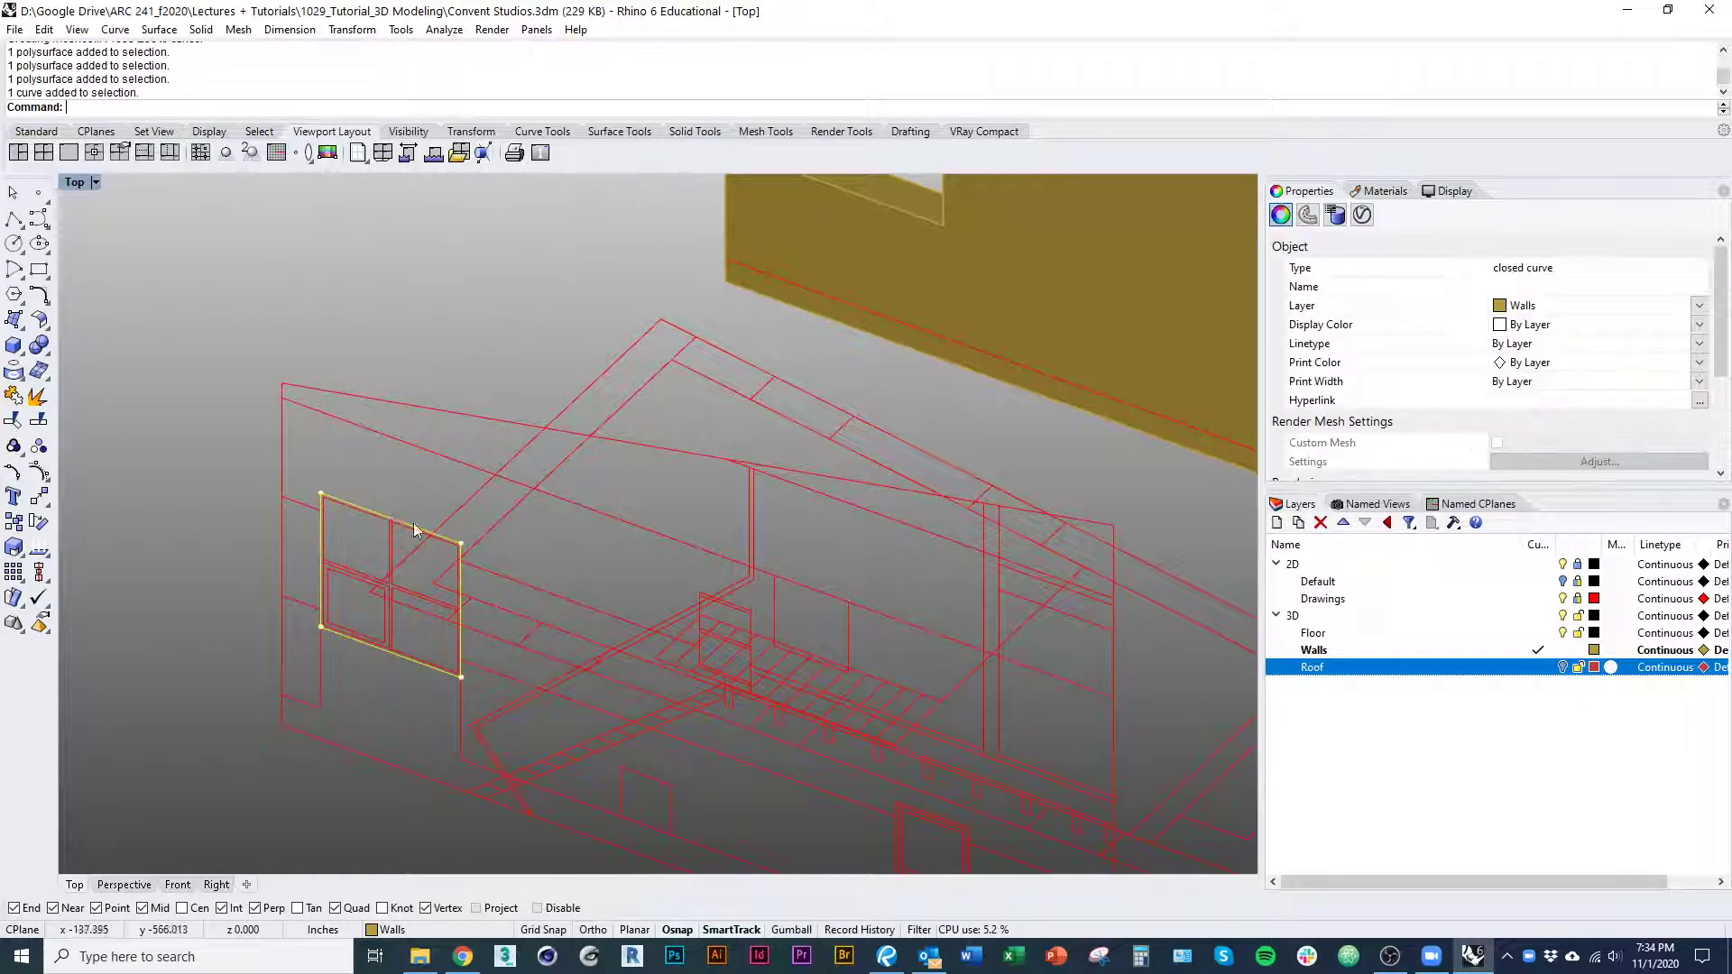
{"action": "key", "text": "Delete"}
{"action": "right_click_drag", "start_coordinate": [444, 496], "coordinate": [690, 510]}
{"action": "right_click_drag", "start_coordinate": [739, 612], "coordinate": [651, 368], "text": "shift"}
{"action": "scroll", "coordinate": [657, 564], "scroll_direction": "down", "scroll_amount": 2}
{"action": "right_click_drag", "start_coordinate": [657, 564], "coordinate": [739, 499], "text": "shift"}
{"action": "scroll", "coordinate": [594, 516], "scroll_direction": "up", "scroll_amount": 2}
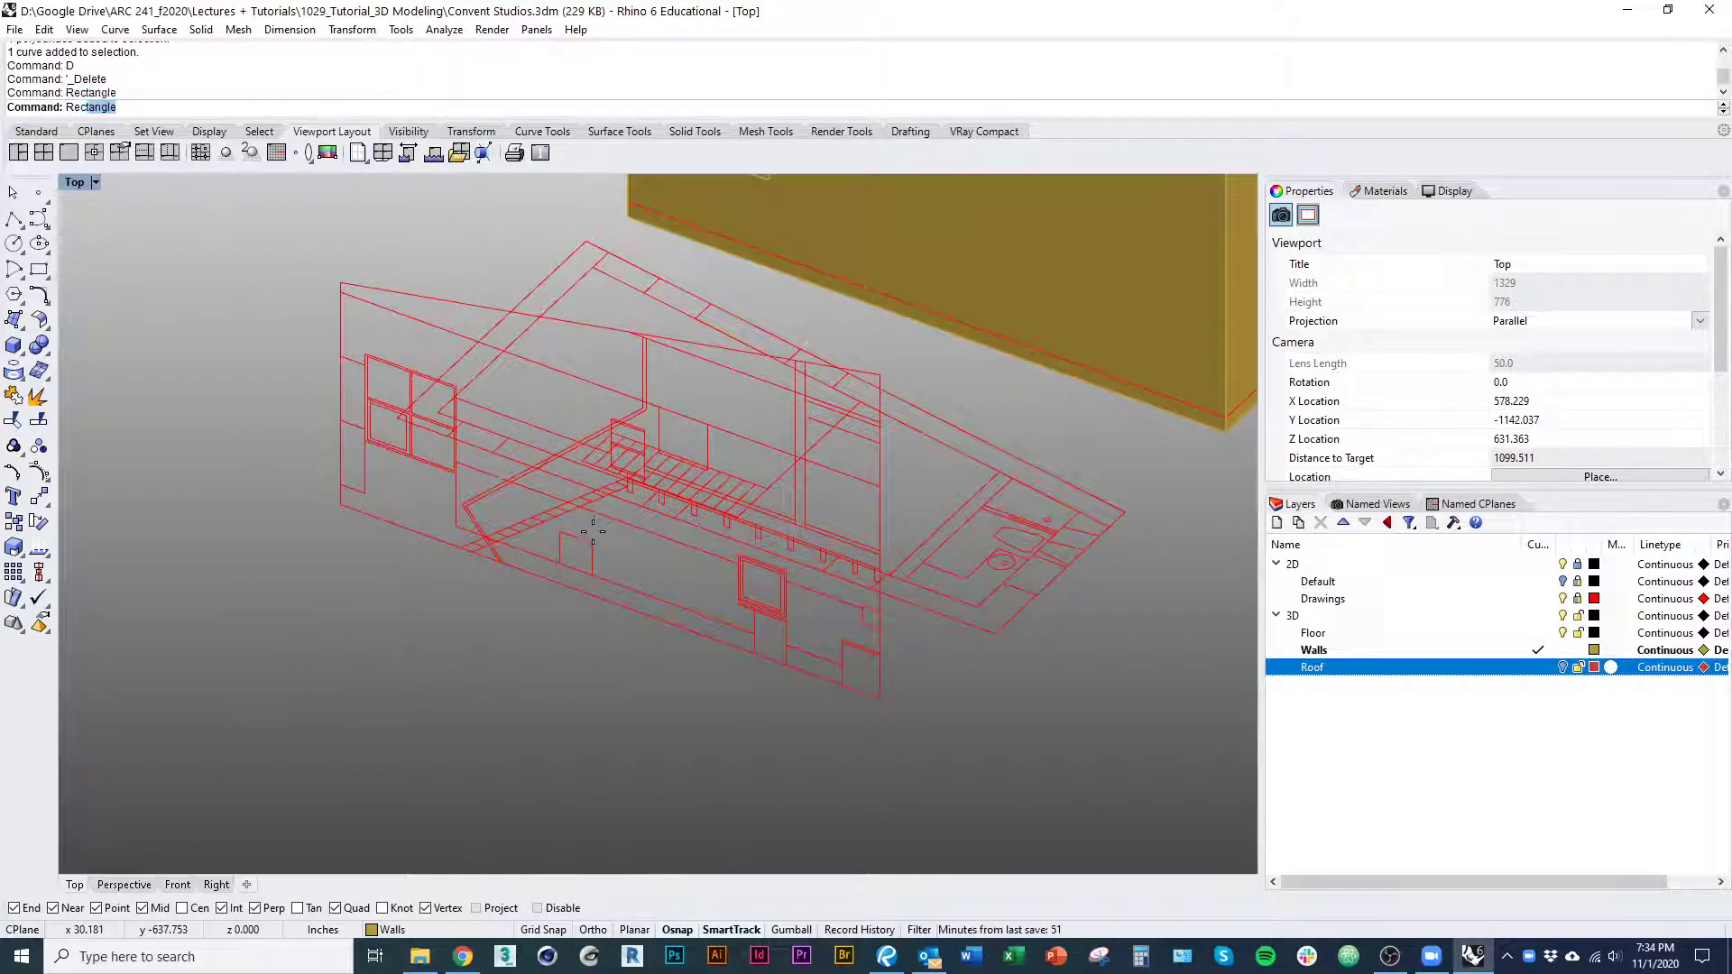
{"action": "key", "text": "Return"}
{"action": "scroll", "coordinate": [593, 532], "scroll_direction": "up", "scroll_amount": 5}
{"action": "left_click", "coordinate": [497, 513]}
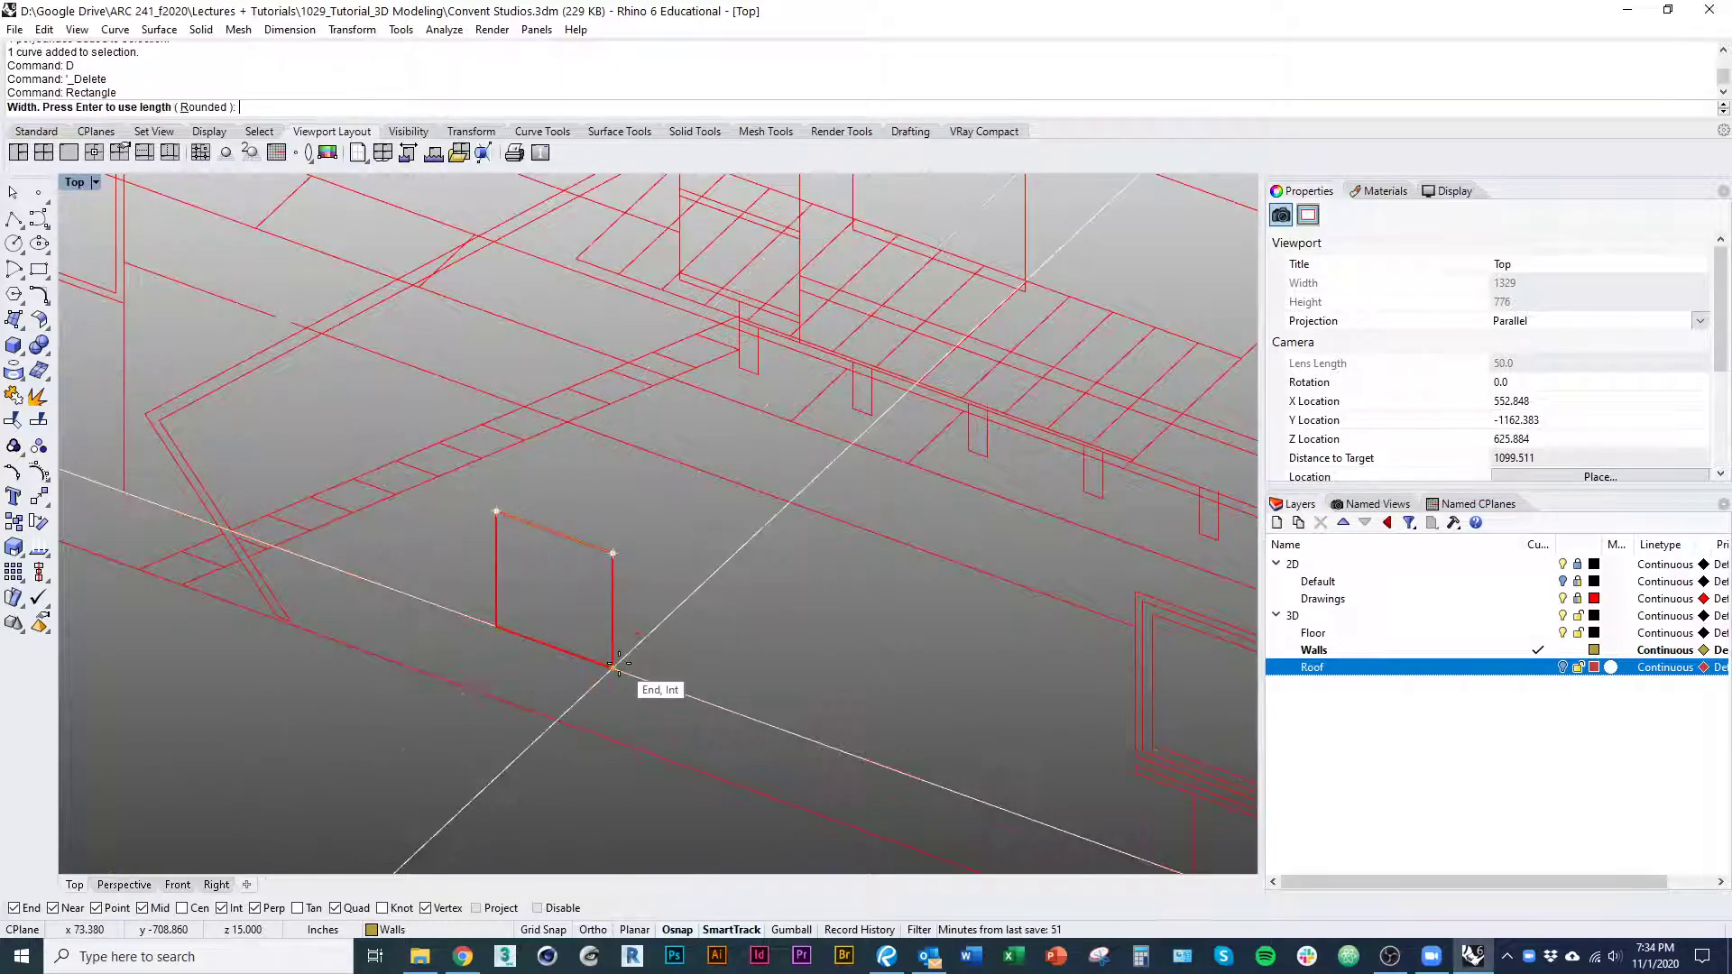
{"action": "left_click", "coordinate": [499, 547]}
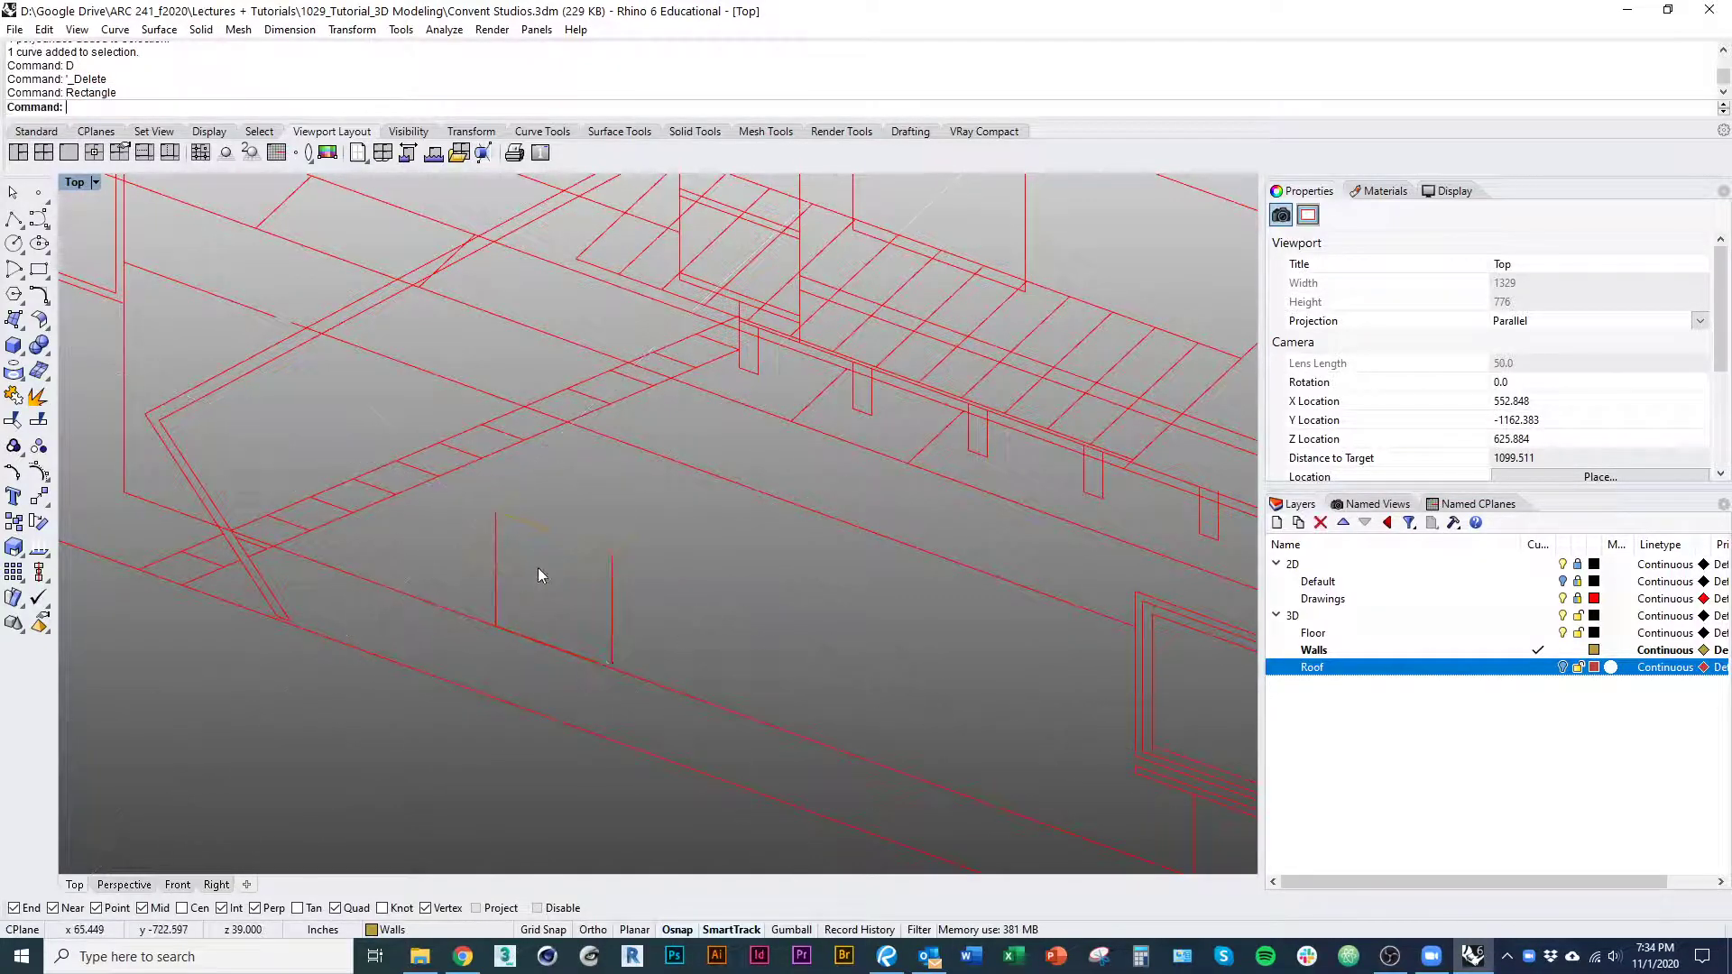
{"action": "left_click", "coordinate": [624, 541]}
{"action": "type", "text": "d"}
{"action": "key", "text": "Return"}
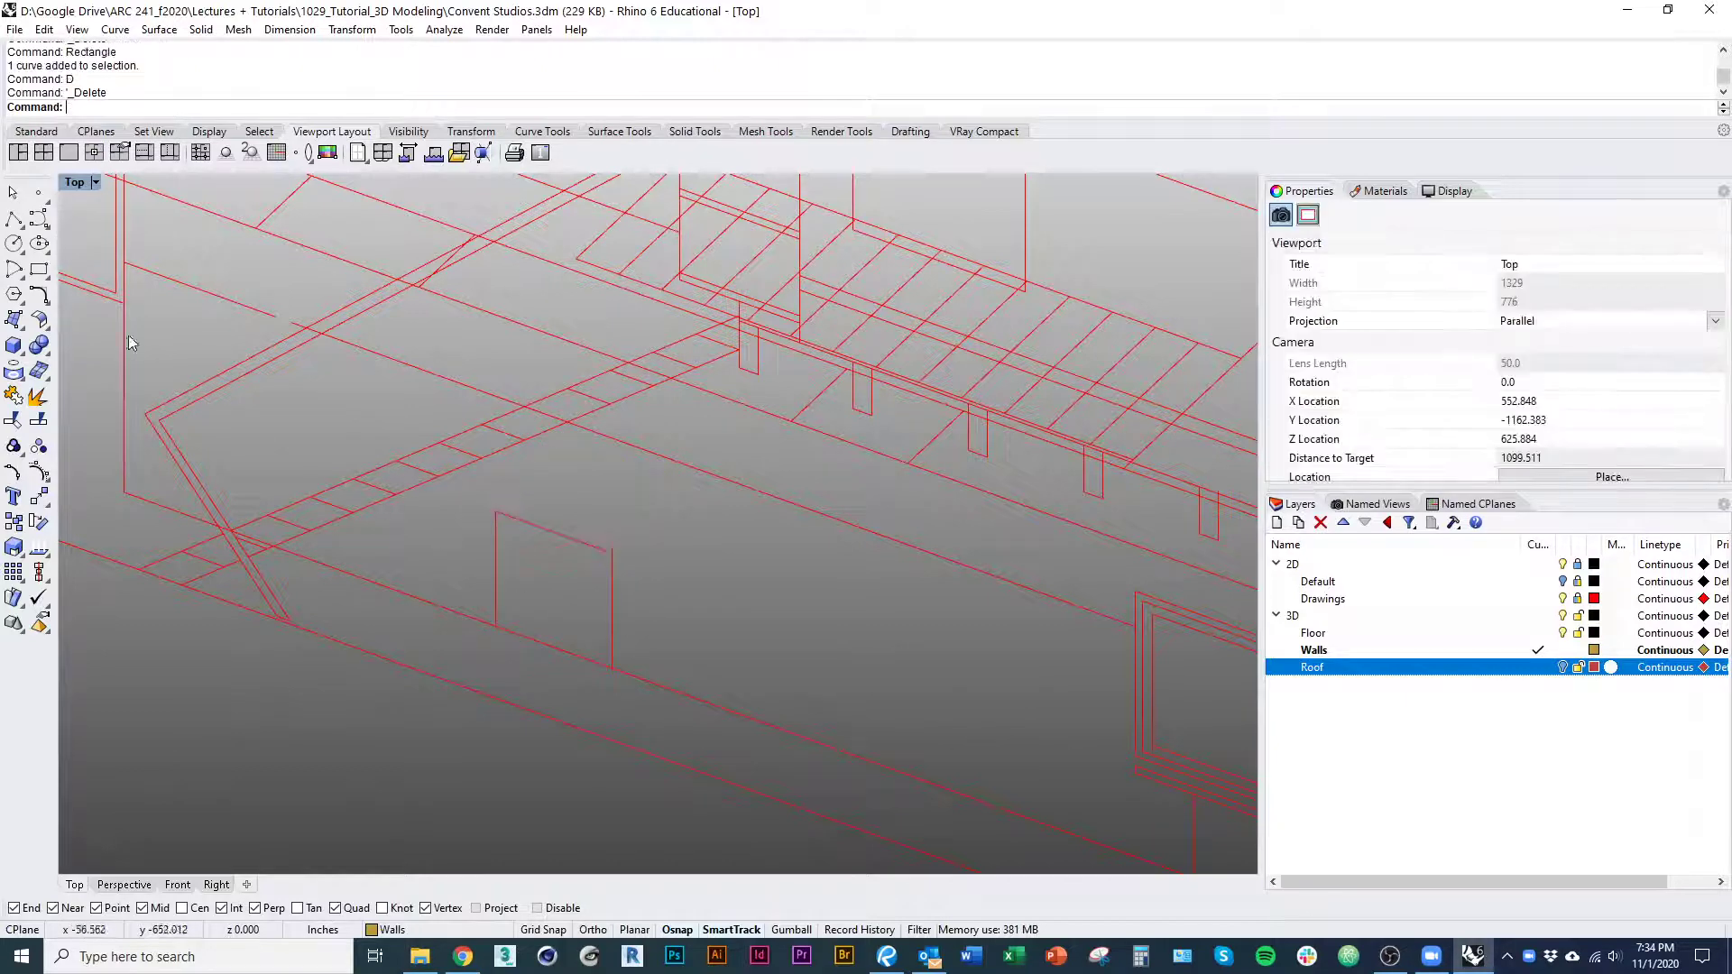
Draw a 3Point rectangle over the small window outline near the stair foot on the elevation drawing
{"action": "left_click", "coordinate": [39, 293]}
{"action": "left_click", "coordinate": [38, 269]}
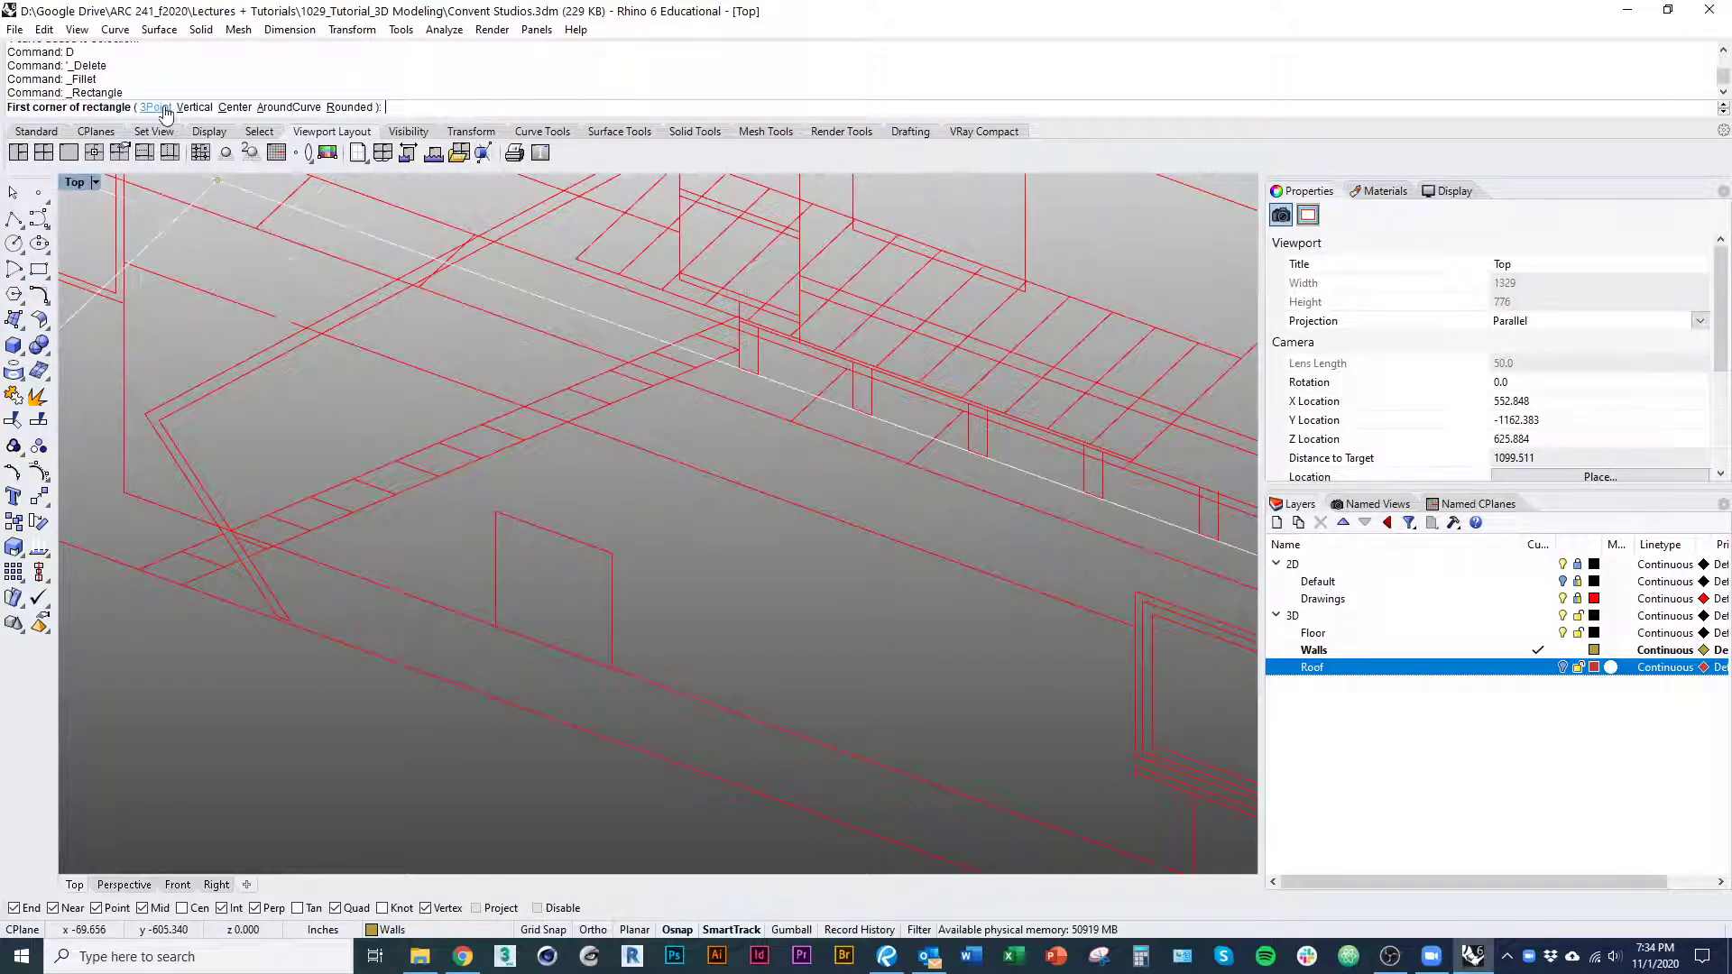
{"action": "left_click", "coordinate": [155, 106]}
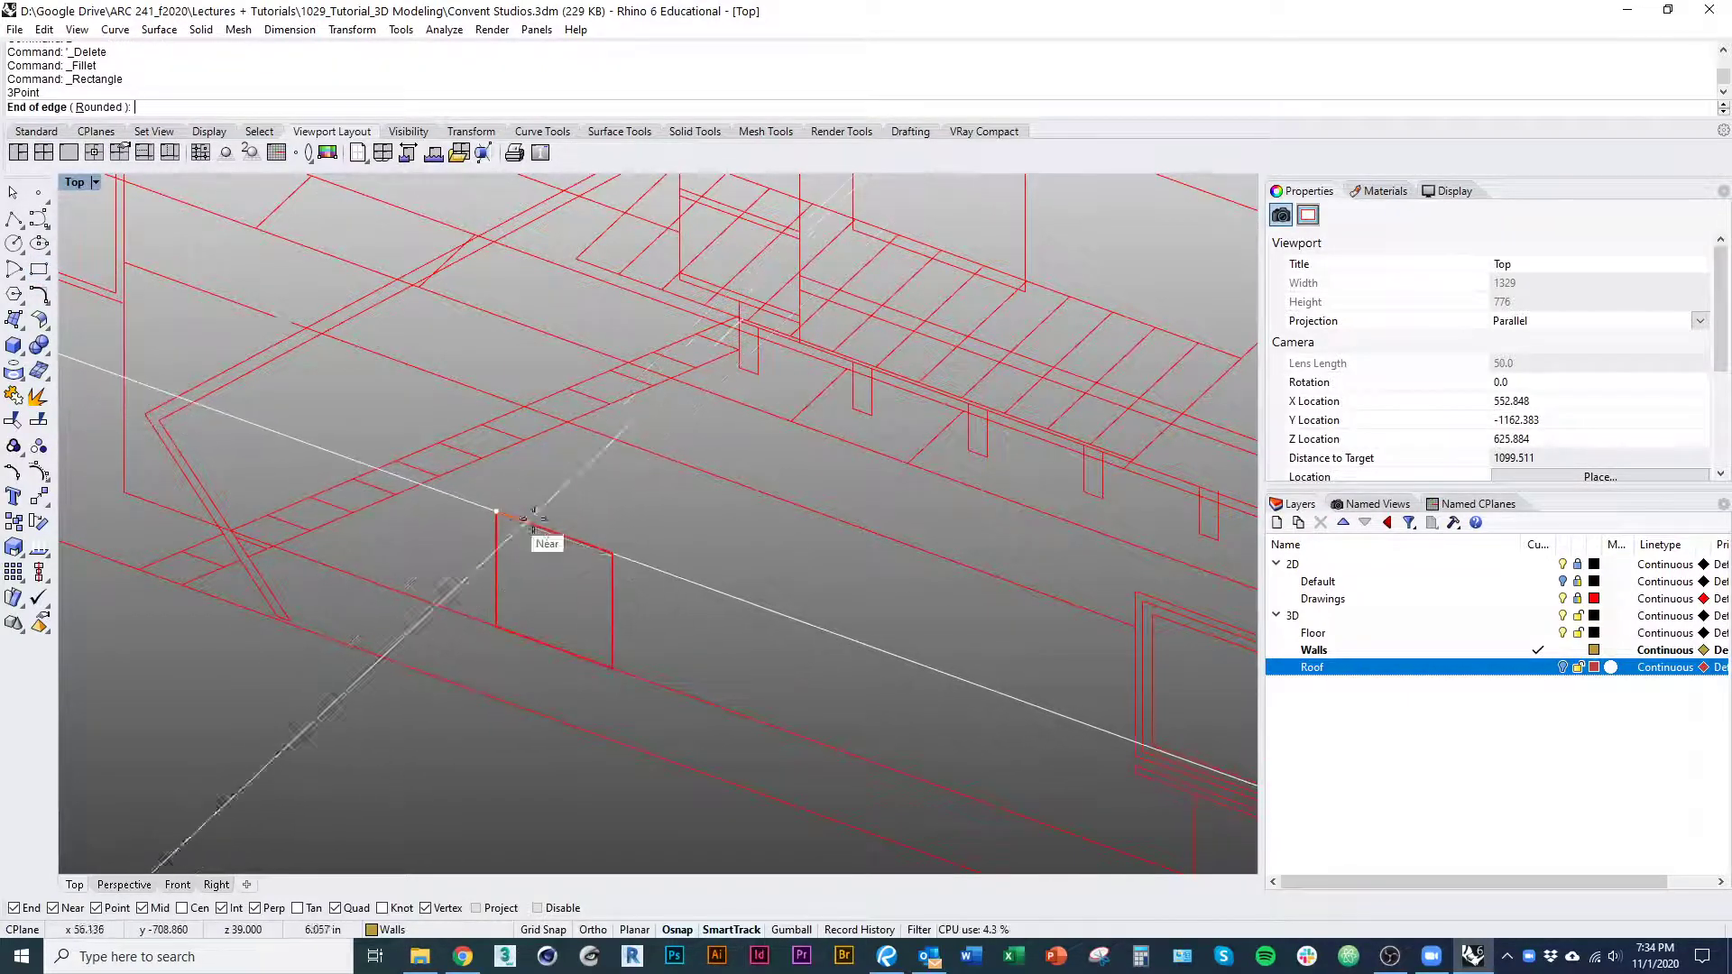
{"action": "left_click", "coordinate": [612, 547]}
{"action": "left_click", "coordinate": [615, 668]}
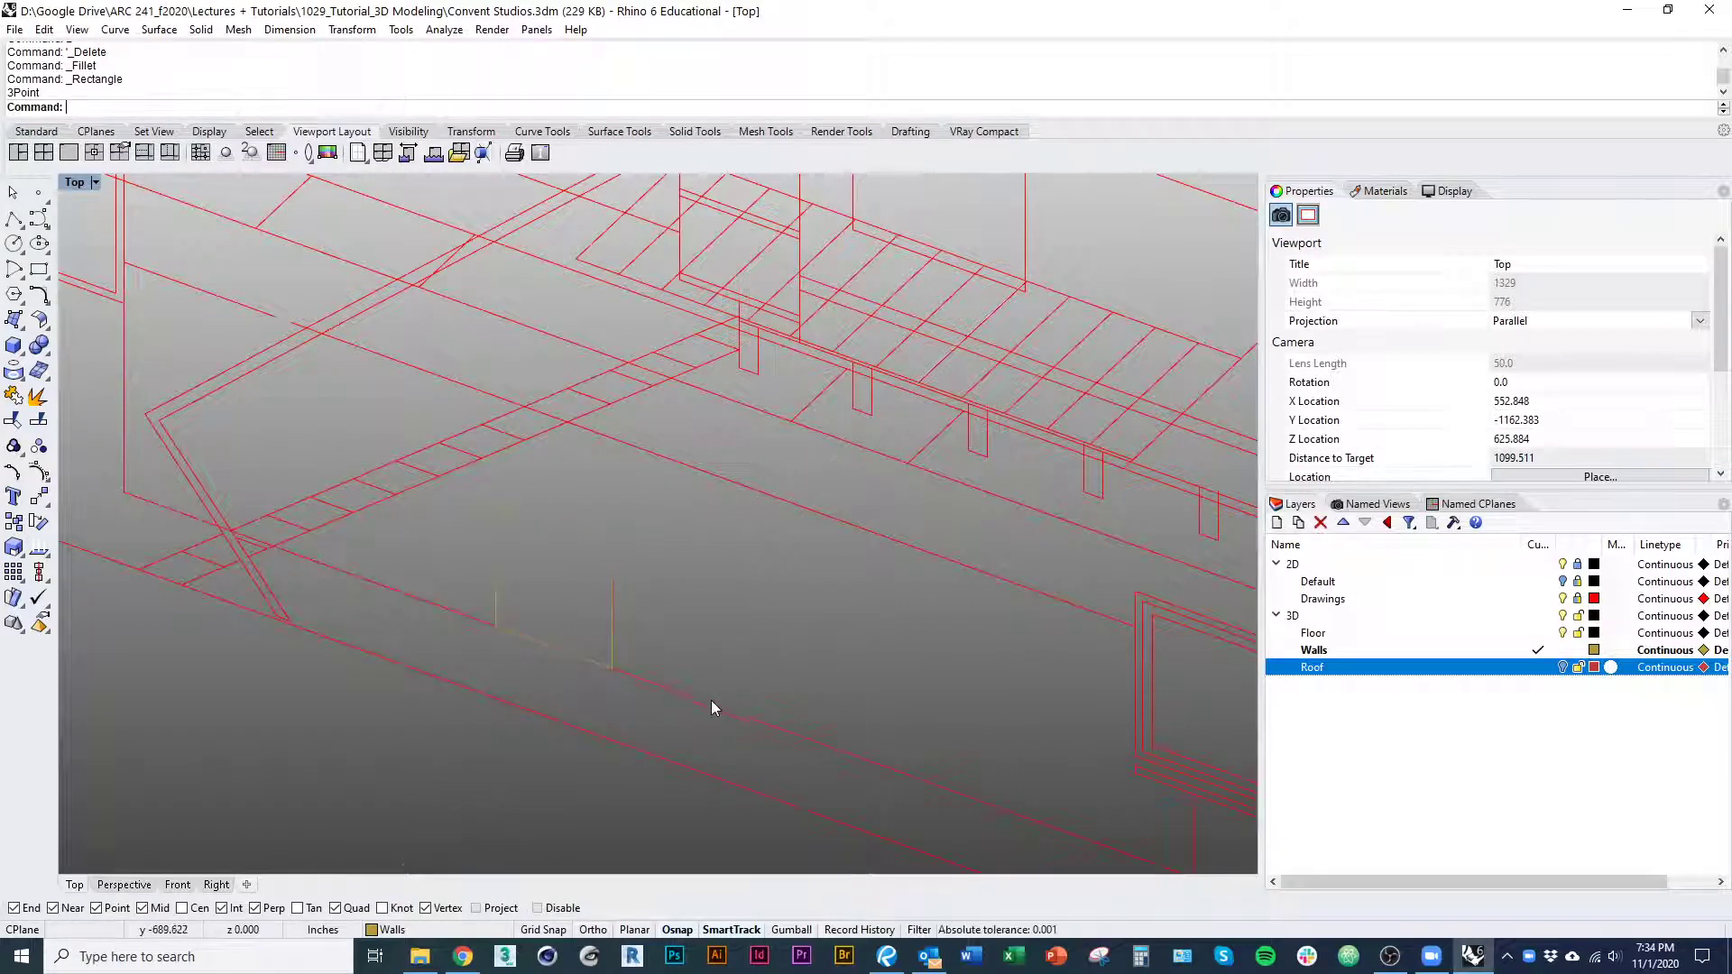
Extrude the small window rectangle as a solid far enough to pass through the facing wall
{"action": "left_click", "coordinate": [588, 661]}
{"action": "type", "text": "e"}
{"action": "key", "text": "Return"}
{"action": "mouse_move", "coordinate": [719, 530]}
{"action": "right_mouse_down", "text": "ctrl"}
{"action": "mouse_move", "coordinate": [701, 597]}
{"action": "mouse_move", "coordinate": [695, 506]}
{"action": "right_mouse_up", "text": "ctrl"}
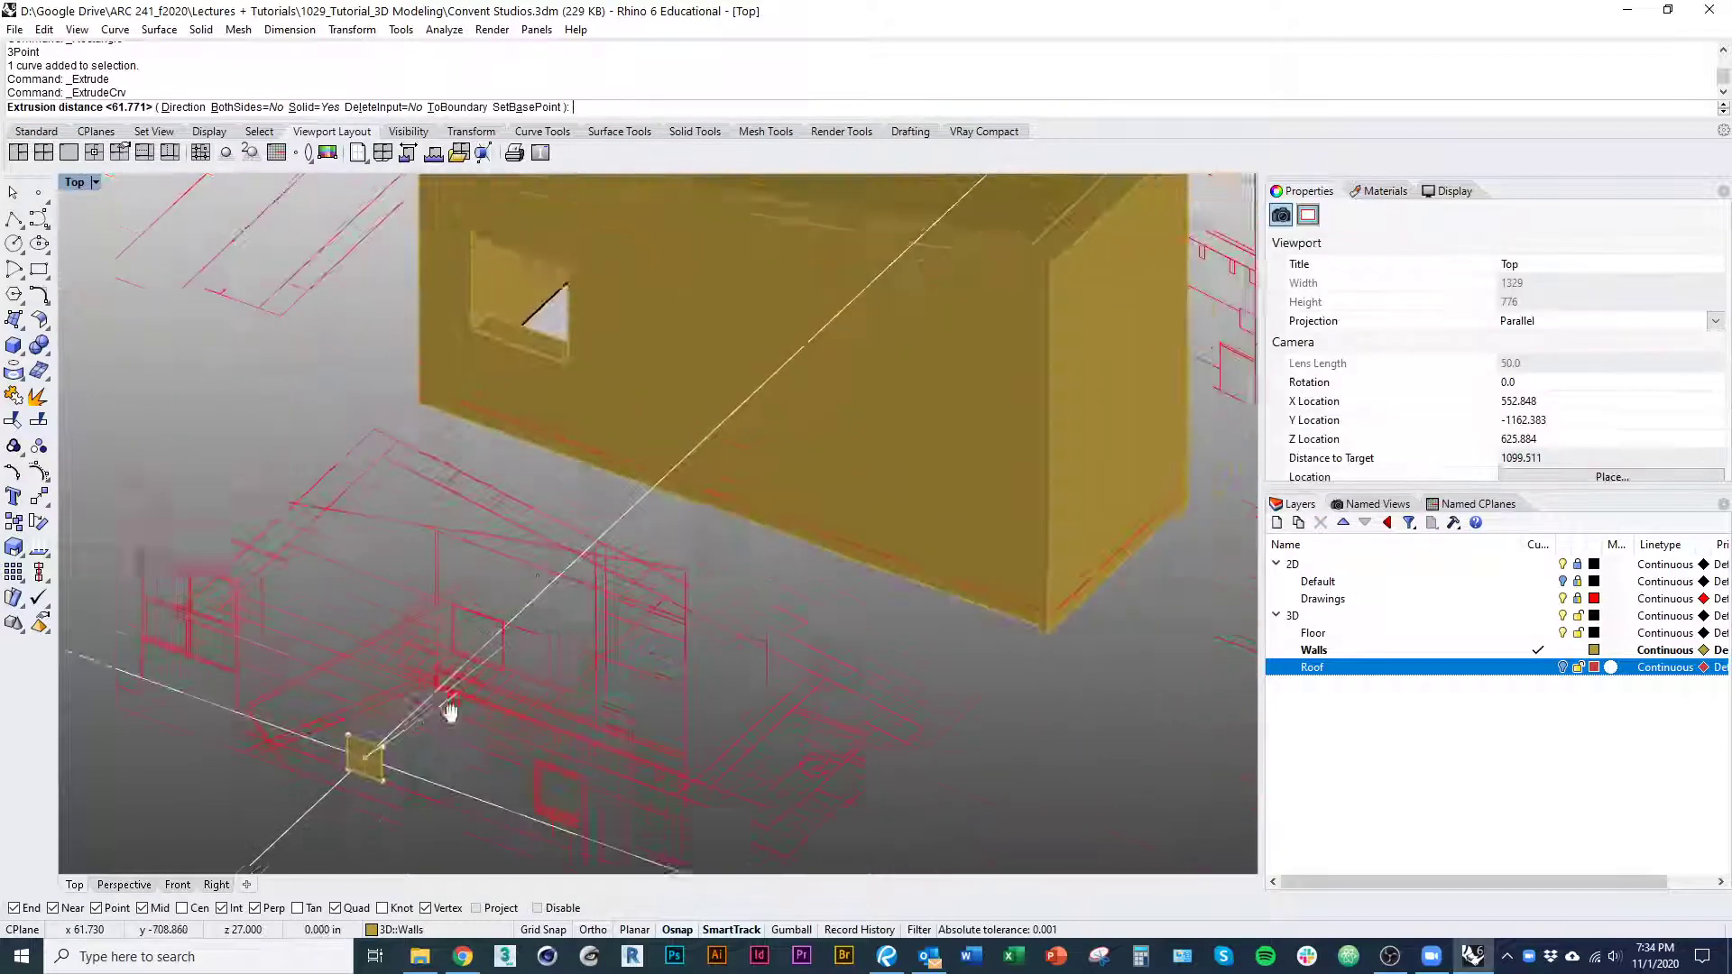
{"action": "left_click", "coordinate": [678, 729]}
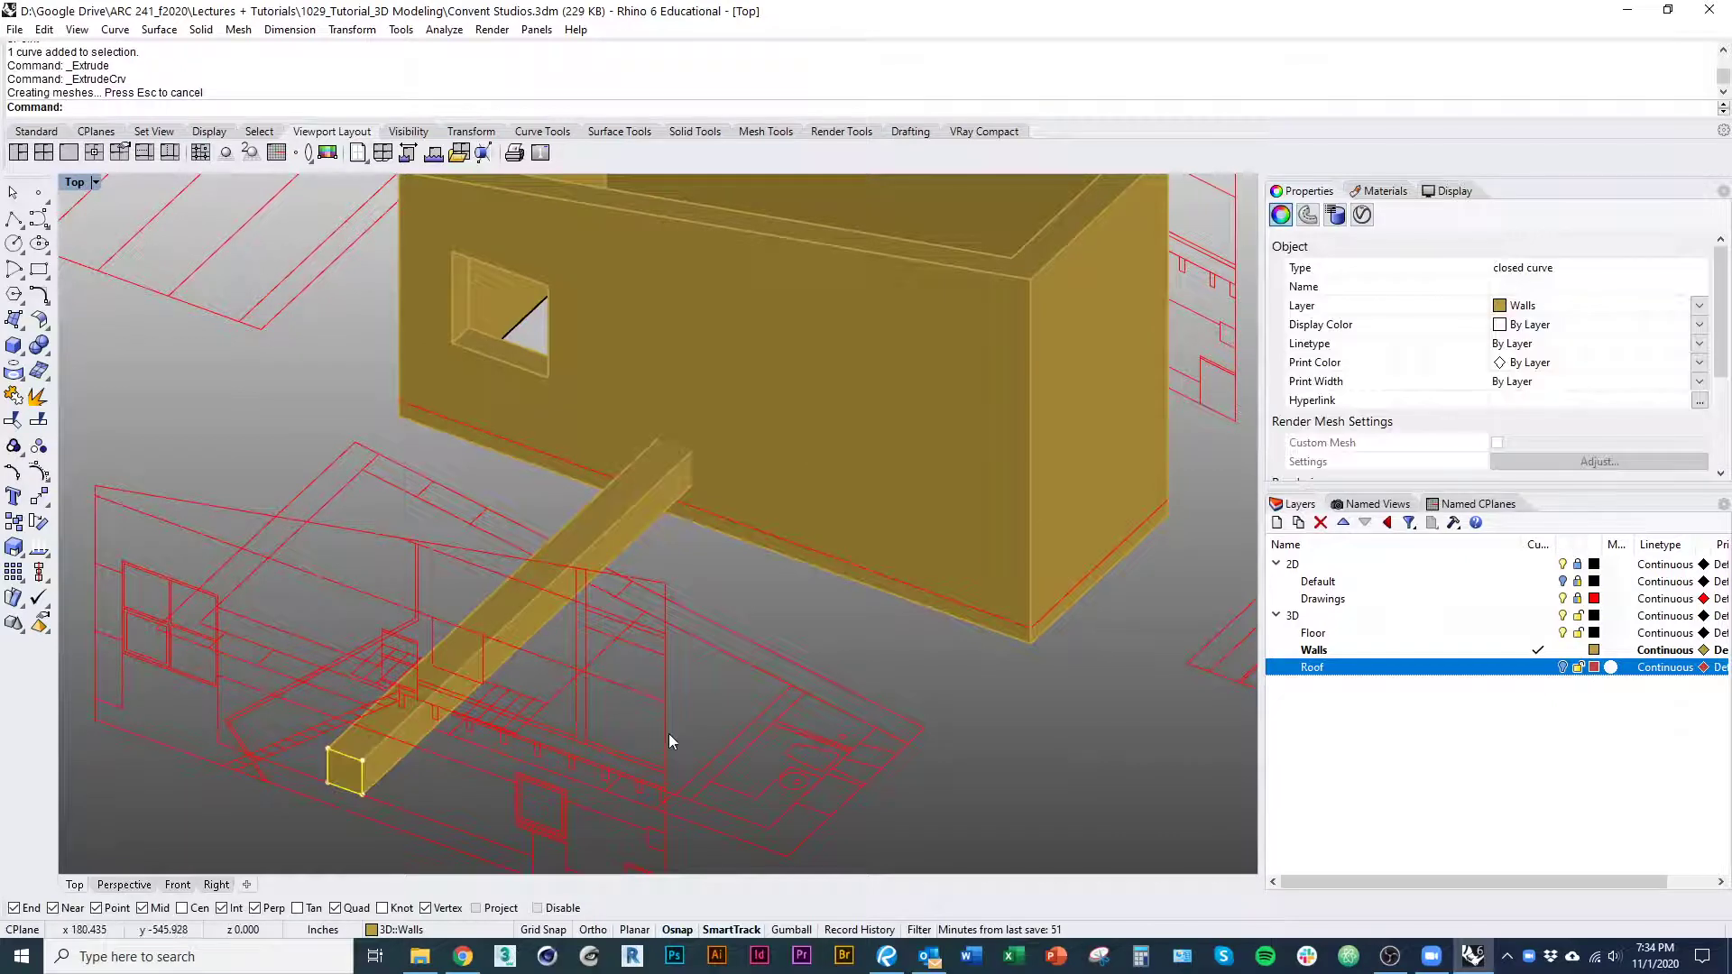
Subtract the small window extrusion from the walls solid with BooleanDifference
{"action": "right_click_drag", "start_coordinate": [668, 733], "coordinate": [911, 557]}
{"action": "left_click", "coordinate": [1014, 541]}
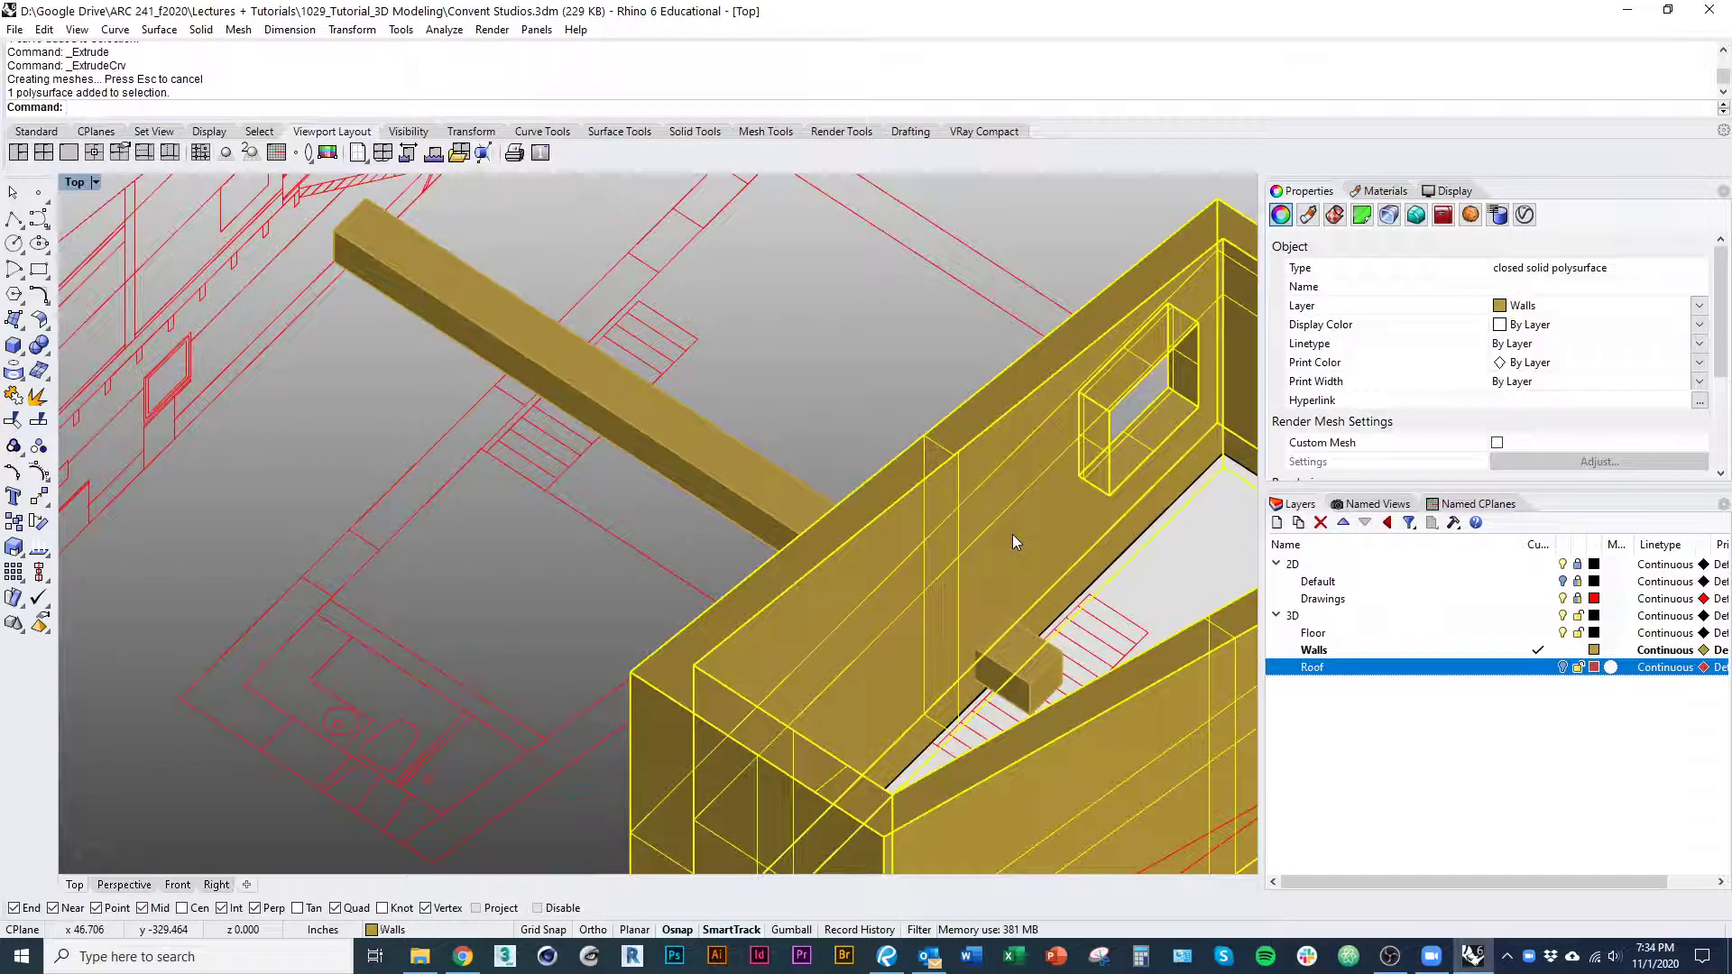
{"action": "type", "text": "Bool"}
{"action": "key", "text": "Return"}
{"action": "left_click", "coordinate": [1010, 672]}
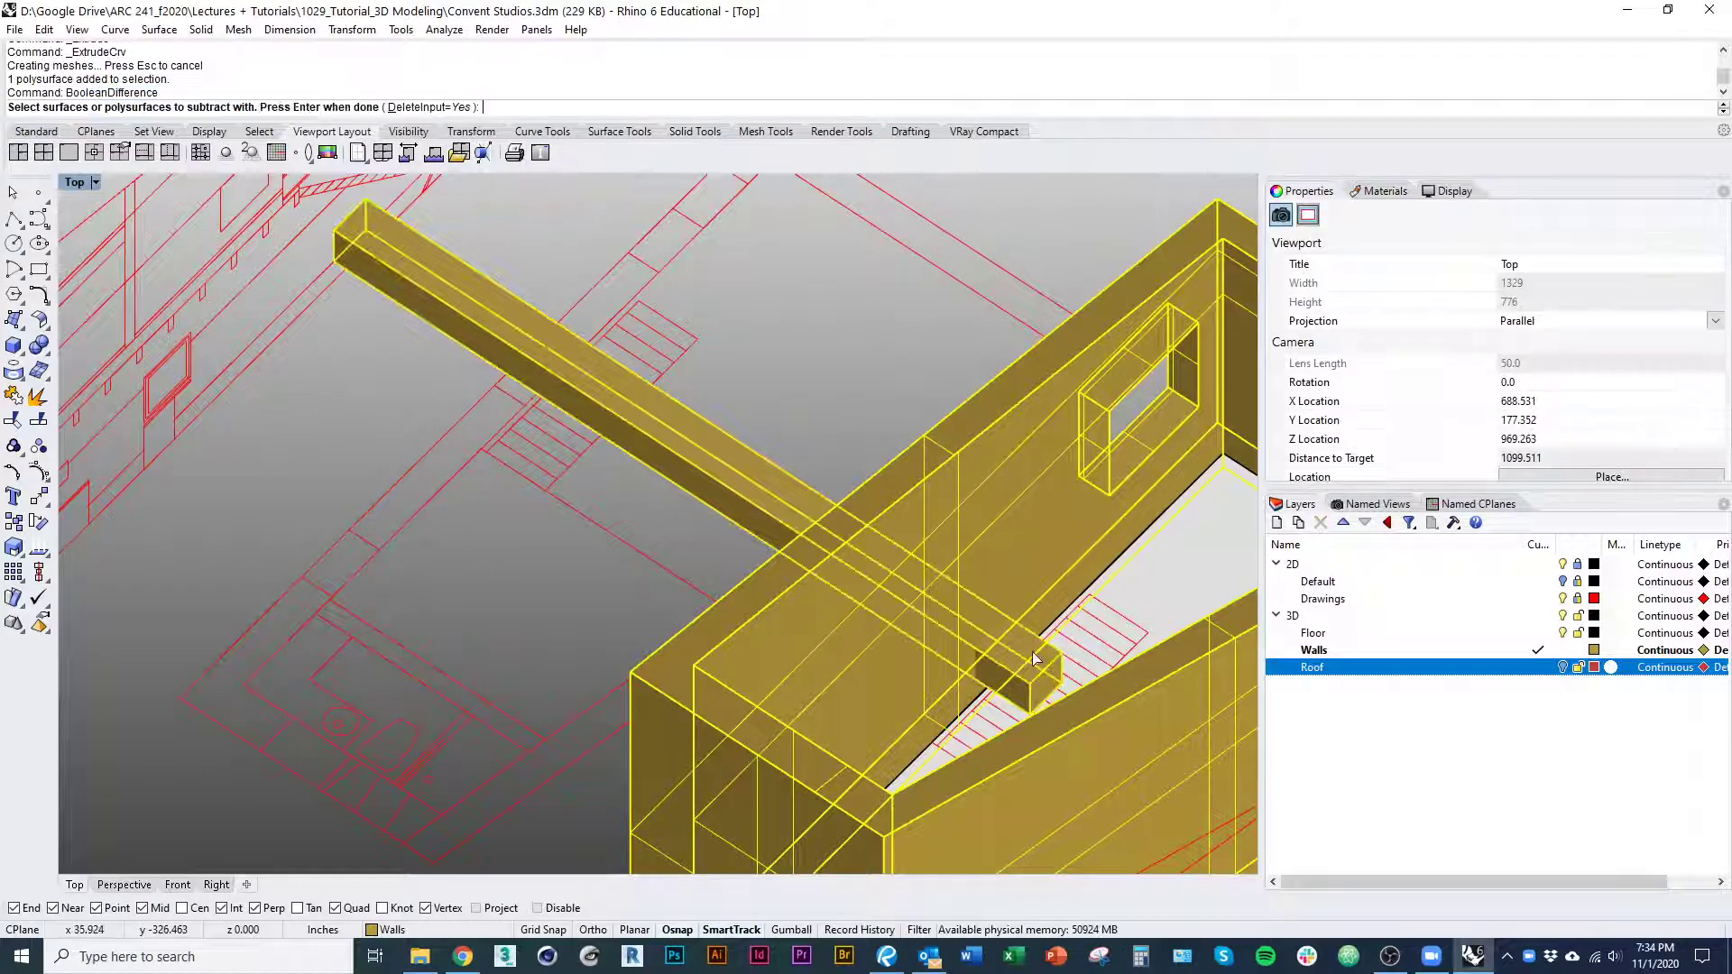
{"action": "key", "text": "Return"}
{"action": "key", "text": "Escape"}
Draw a 3Point rectangle around the outer frame of the square ground-floor window on the elevation drawing
{"action": "right_click_drag", "start_coordinate": [968, 472], "coordinate": [576, 492]}
{"action": "key", "text": "Return"}
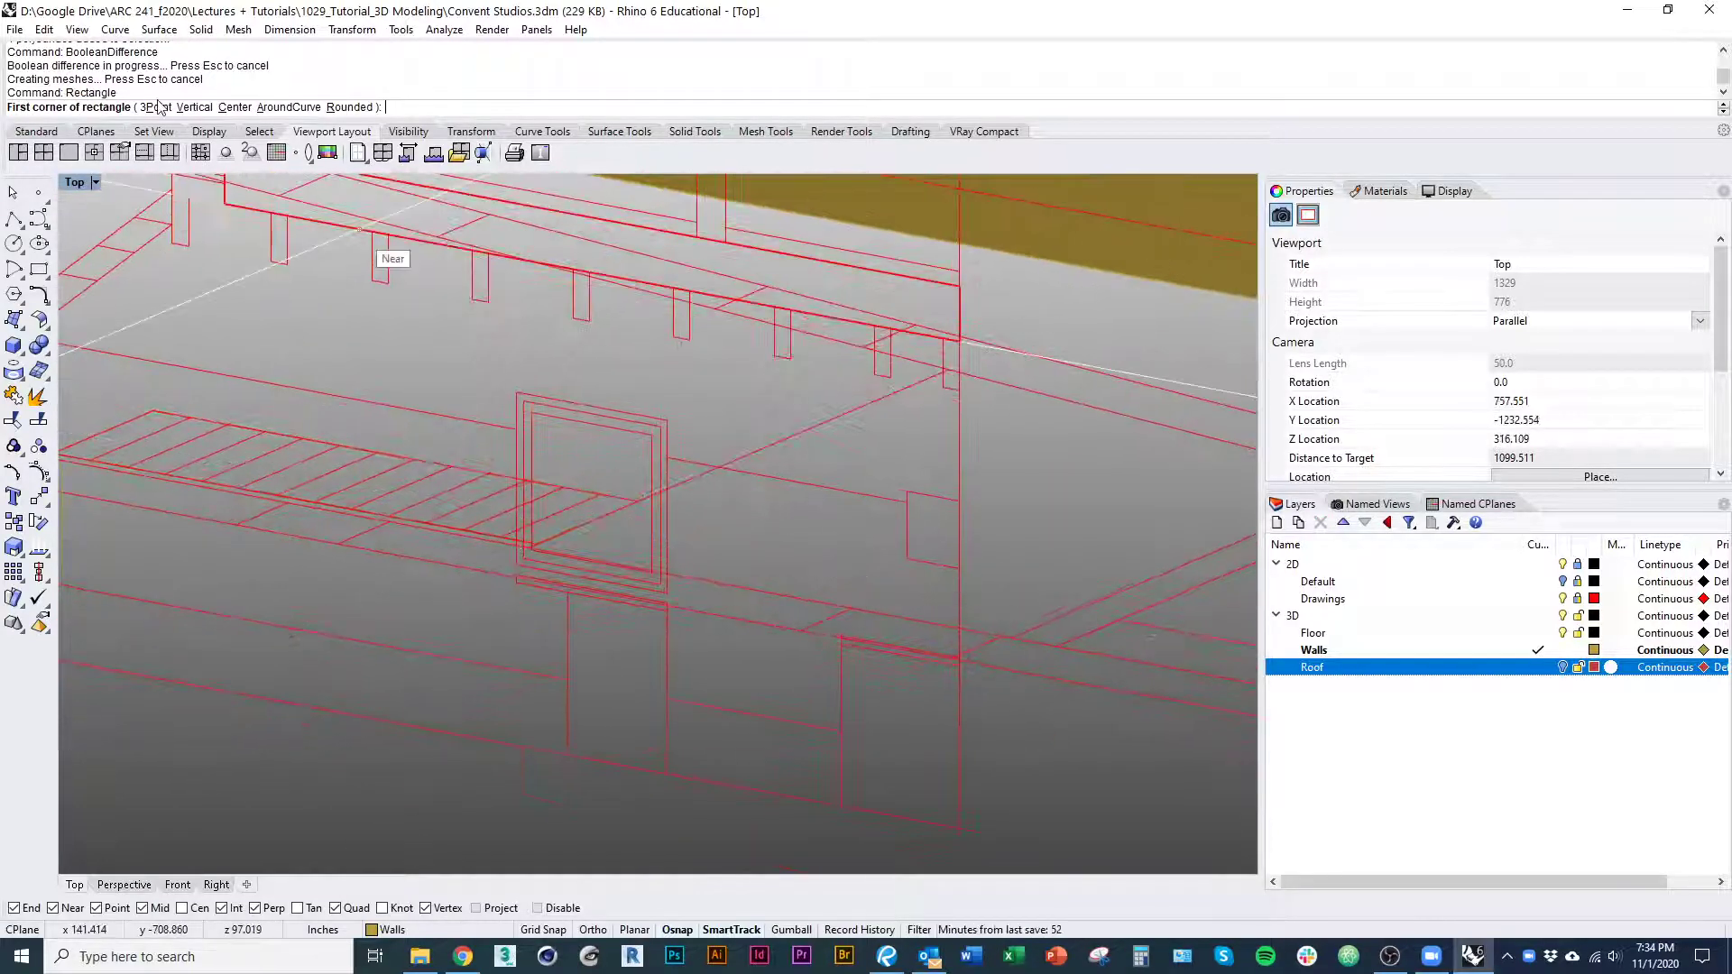
{"action": "type", "text": "3"}
{"action": "key", "text": "Return"}
{"action": "left_click", "coordinate": [526, 391]}
{"action": "left_click", "coordinate": [666, 420]}
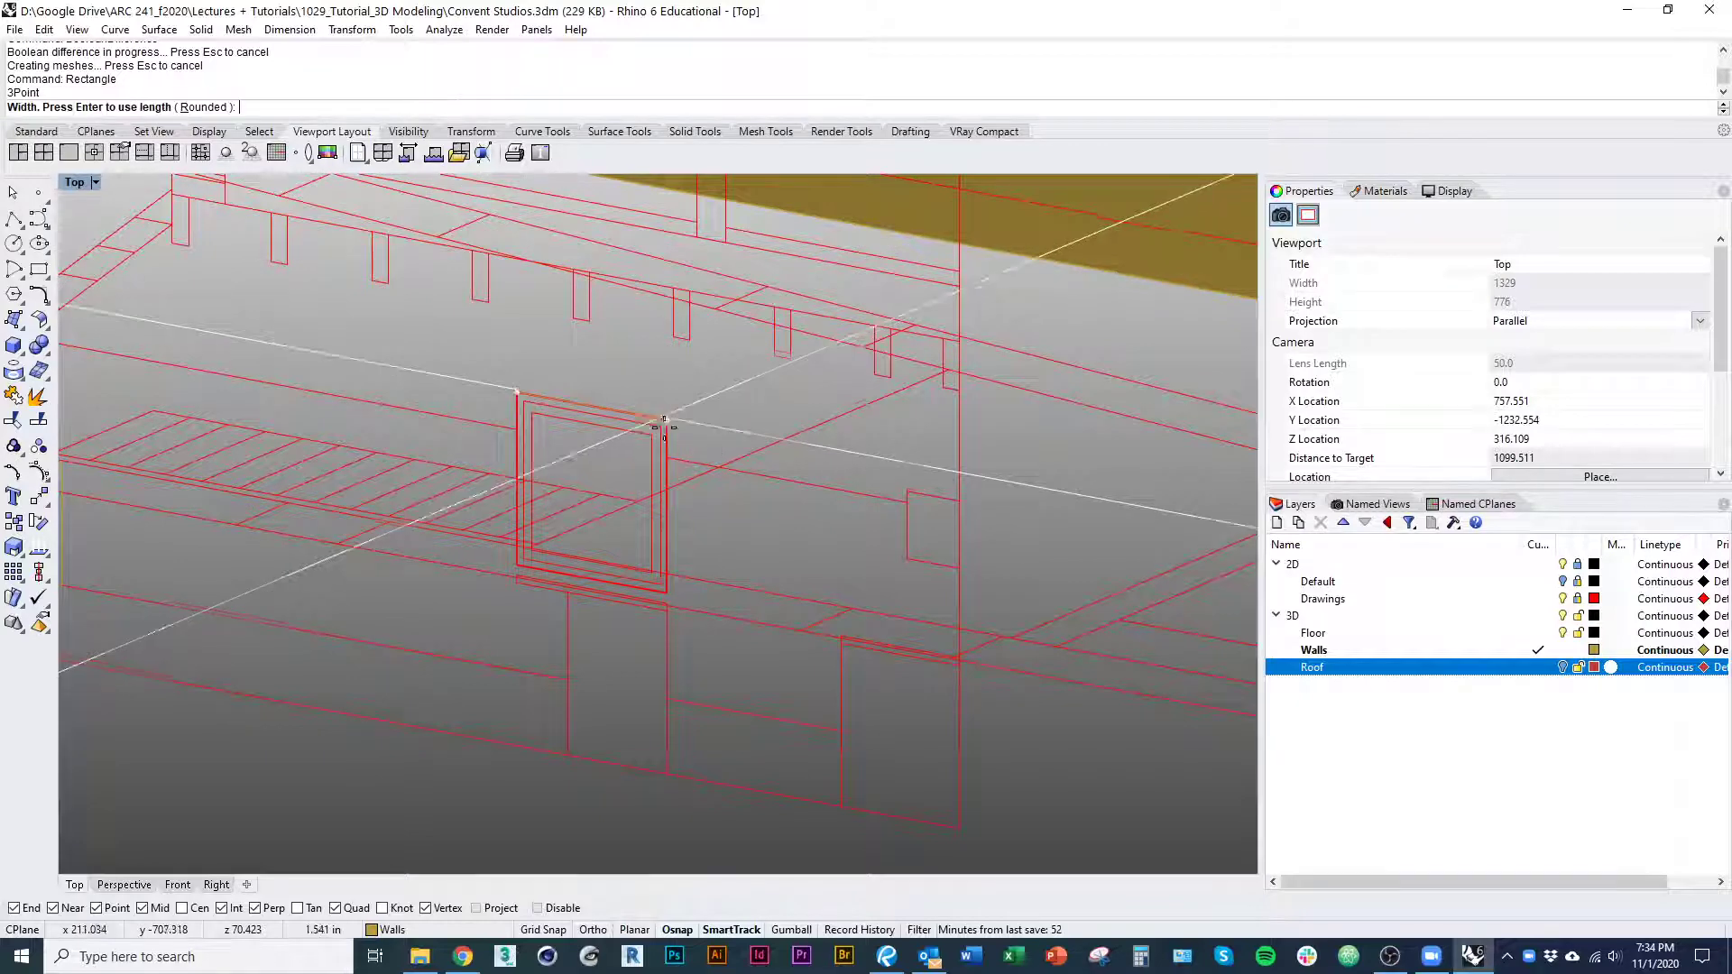
{"action": "left_click", "coordinate": [667, 603]}
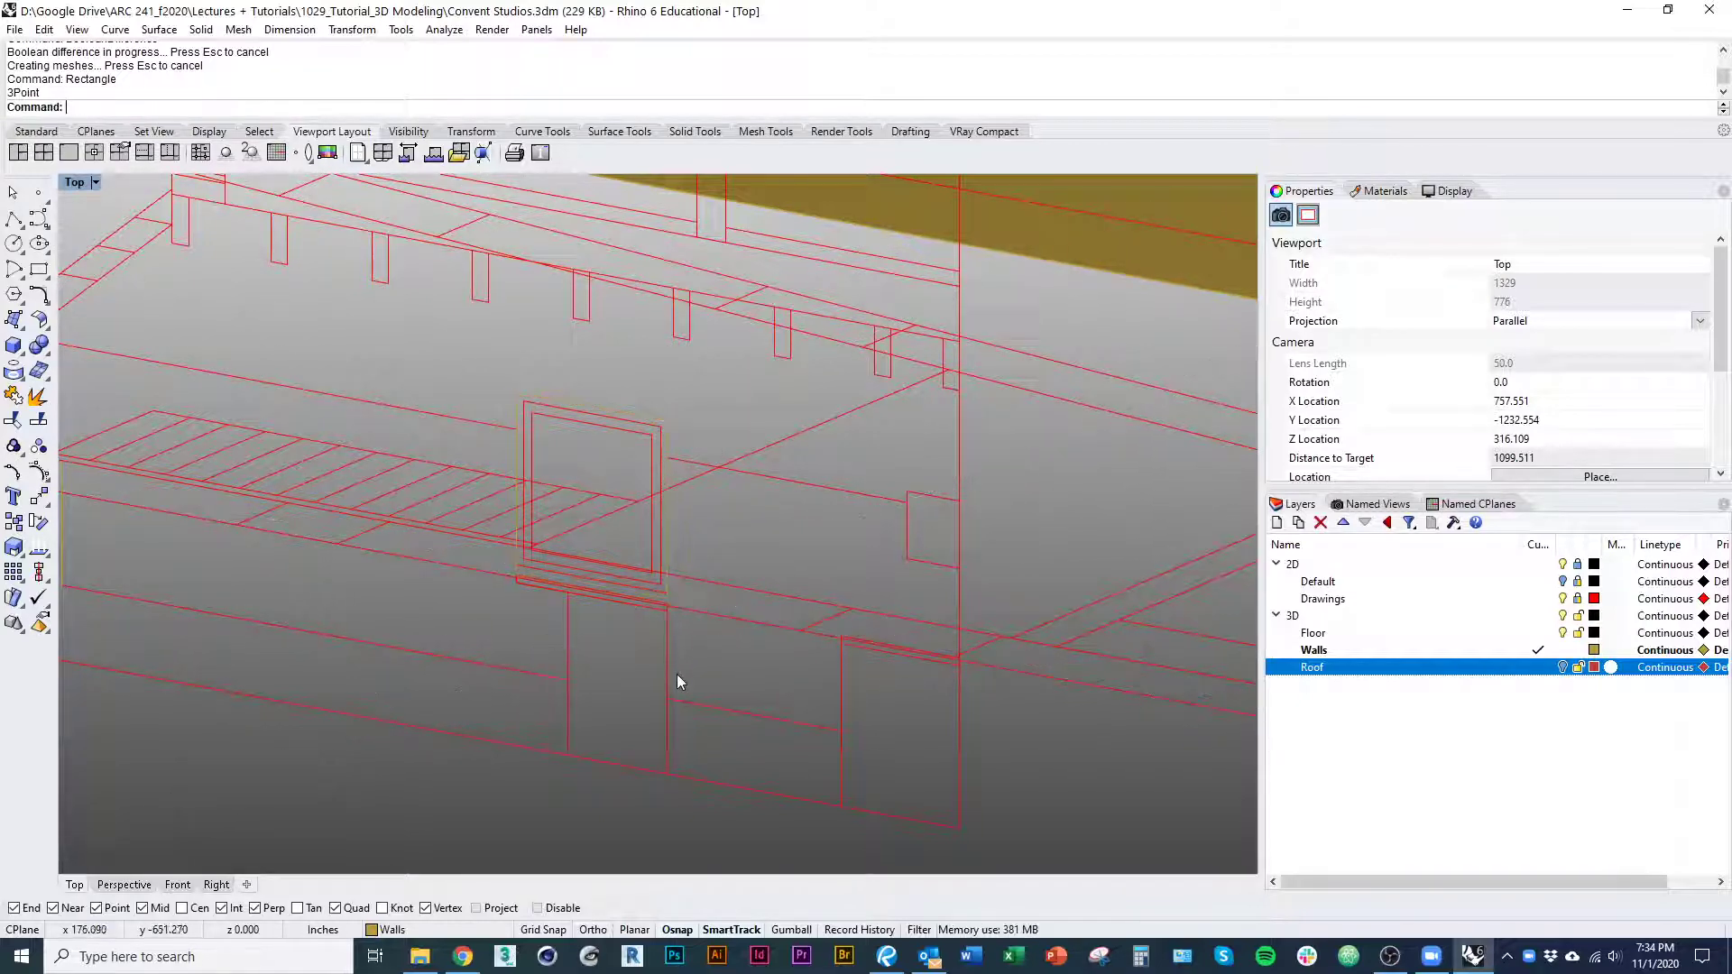
Extrude the square window rectangle as a solid through the facing wall
{"action": "scroll", "coordinate": [676, 674], "scroll_direction": "up", "scroll_amount": 5}
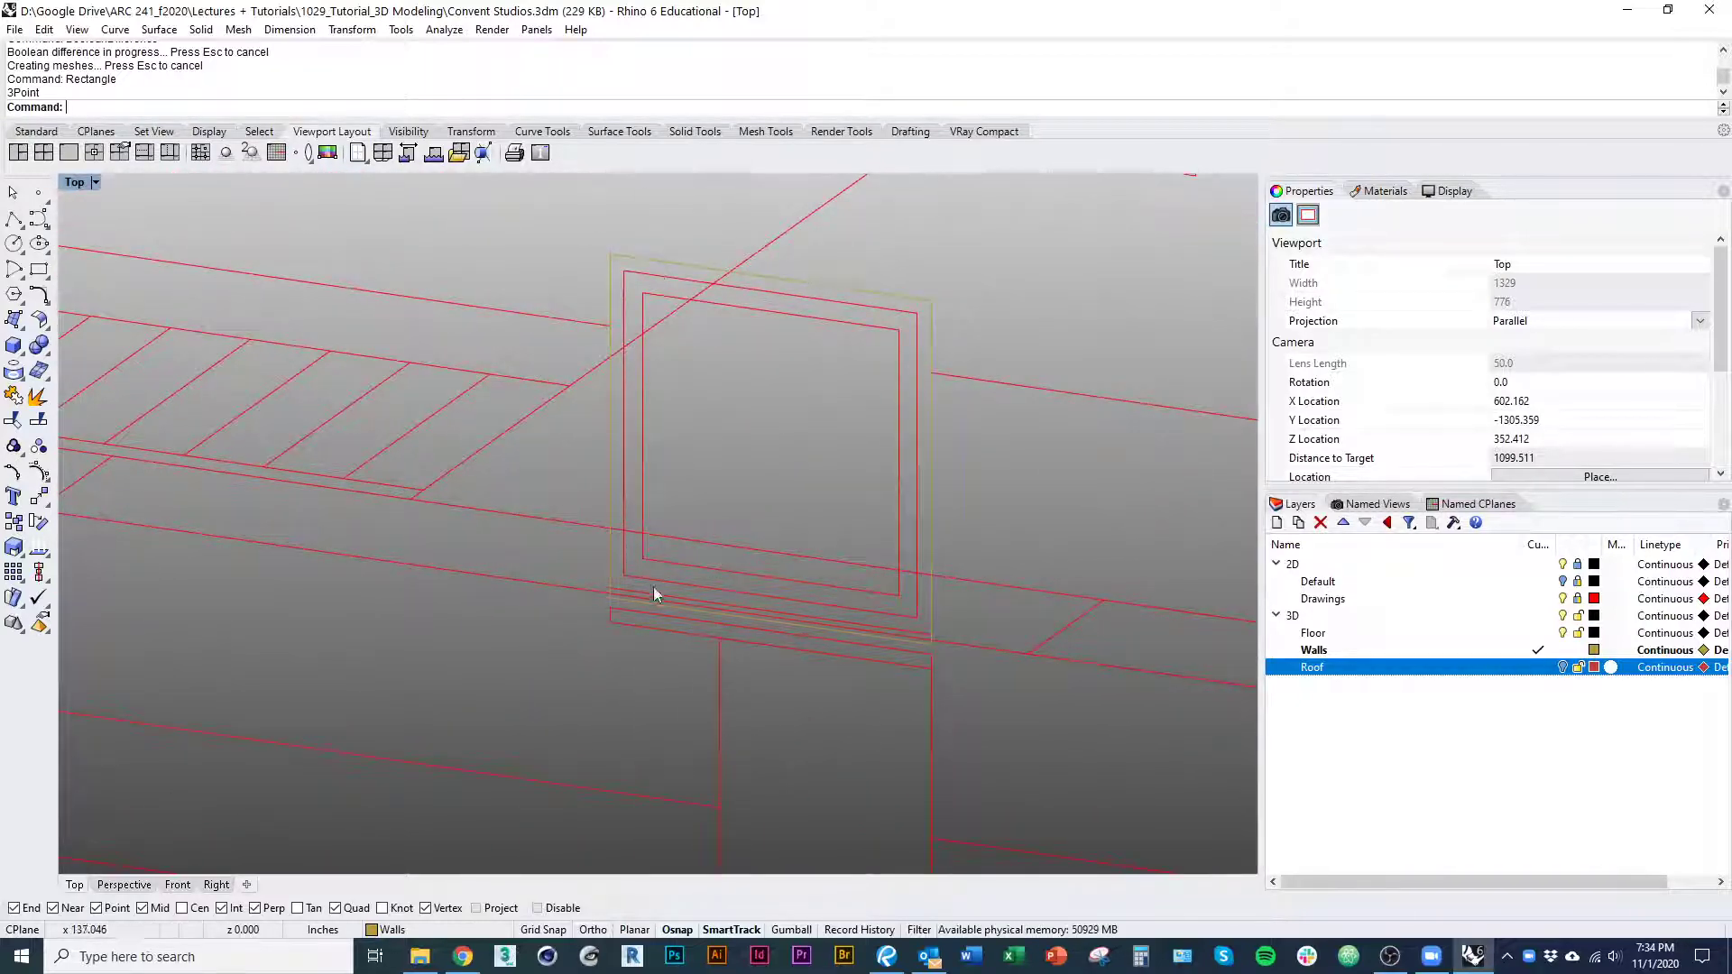
{"action": "right_click_drag", "start_coordinate": [936, 577], "coordinate": [944, 558]}
{"action": "left_click", "coordinate": [932, 544]}
{"action": "scroll", "coordinate": [607, 592], "scroll_direction": "down", "scroll_amount": 5}
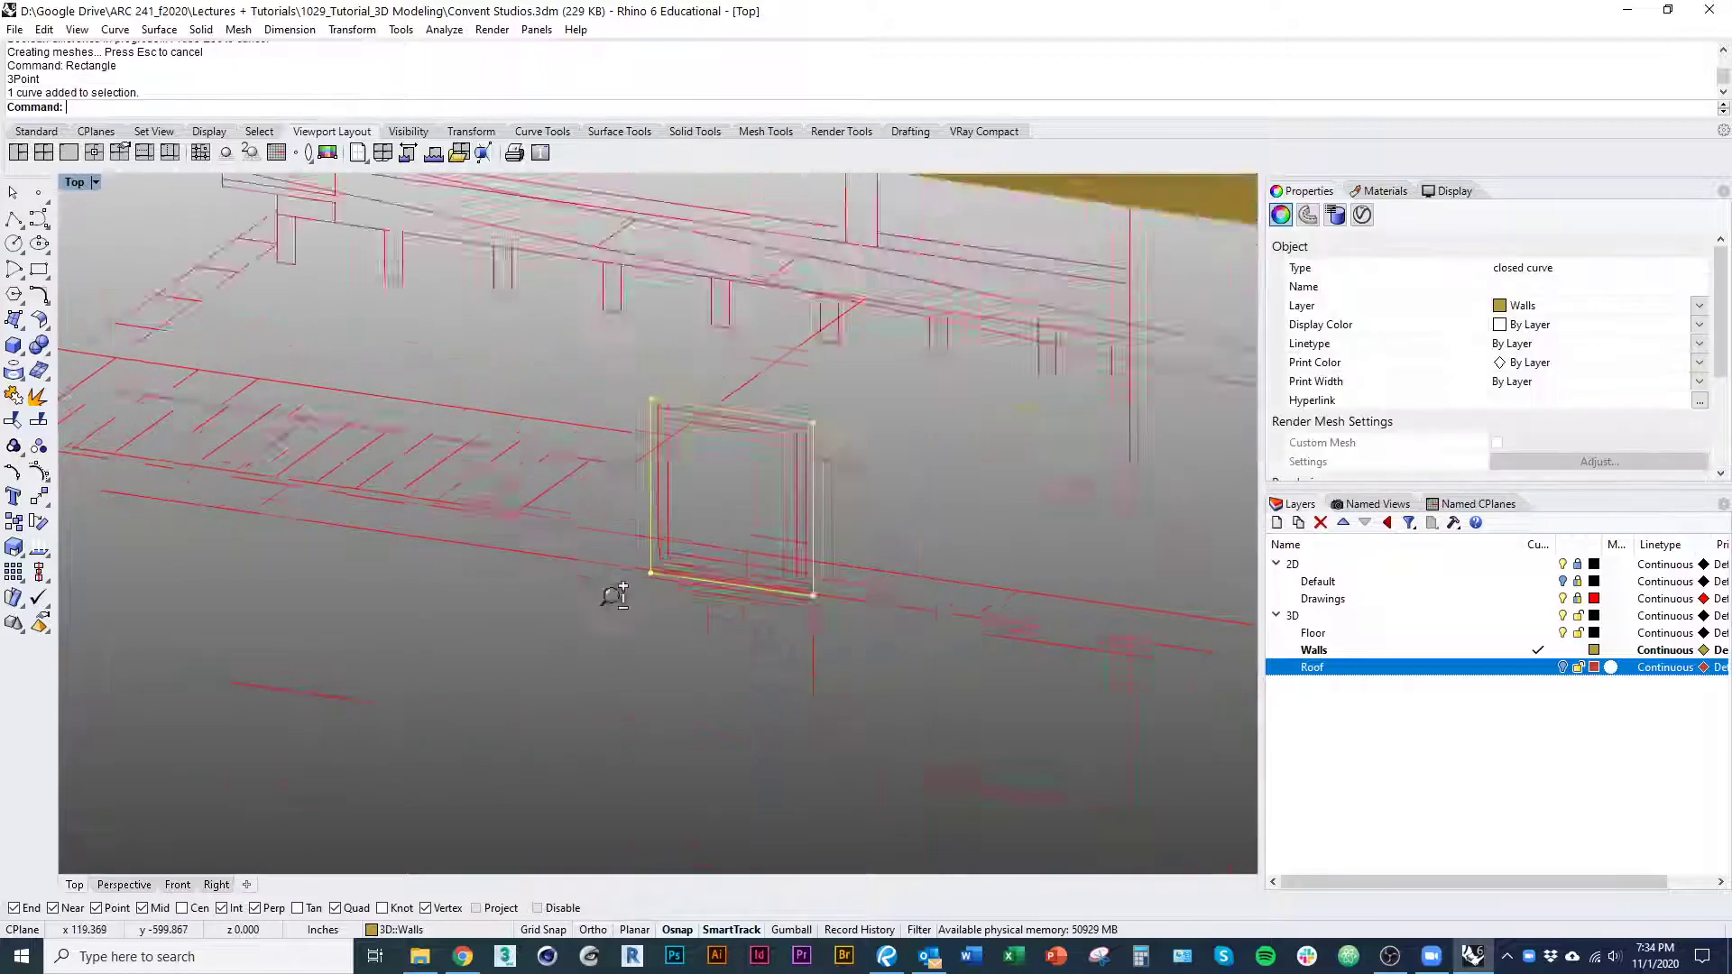
{"action": "type", "text": "extrude"}
{"action": "key", "text": "Return"}
{"action": "right_click_drag", "start_coordinate": [604, 660], "coordinate": [591, 700]}
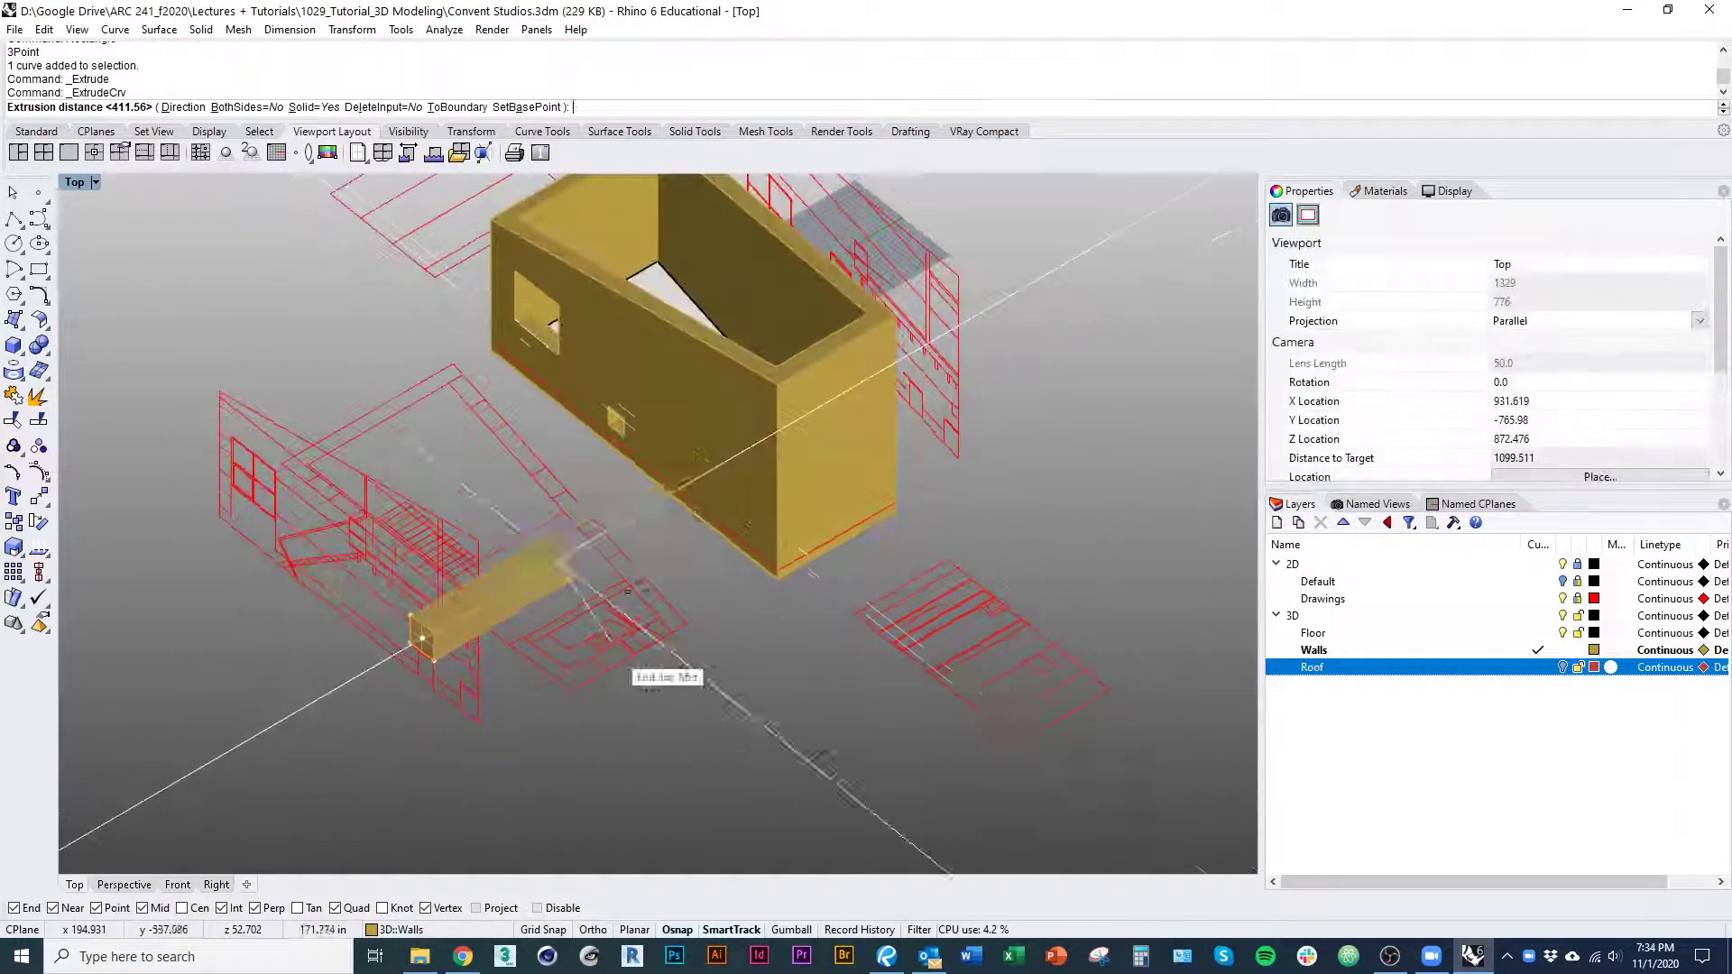
{"action": "left_click", "coordinate": [751, 484]}
{"action": "left_click", "coordinate": [744, 551]}
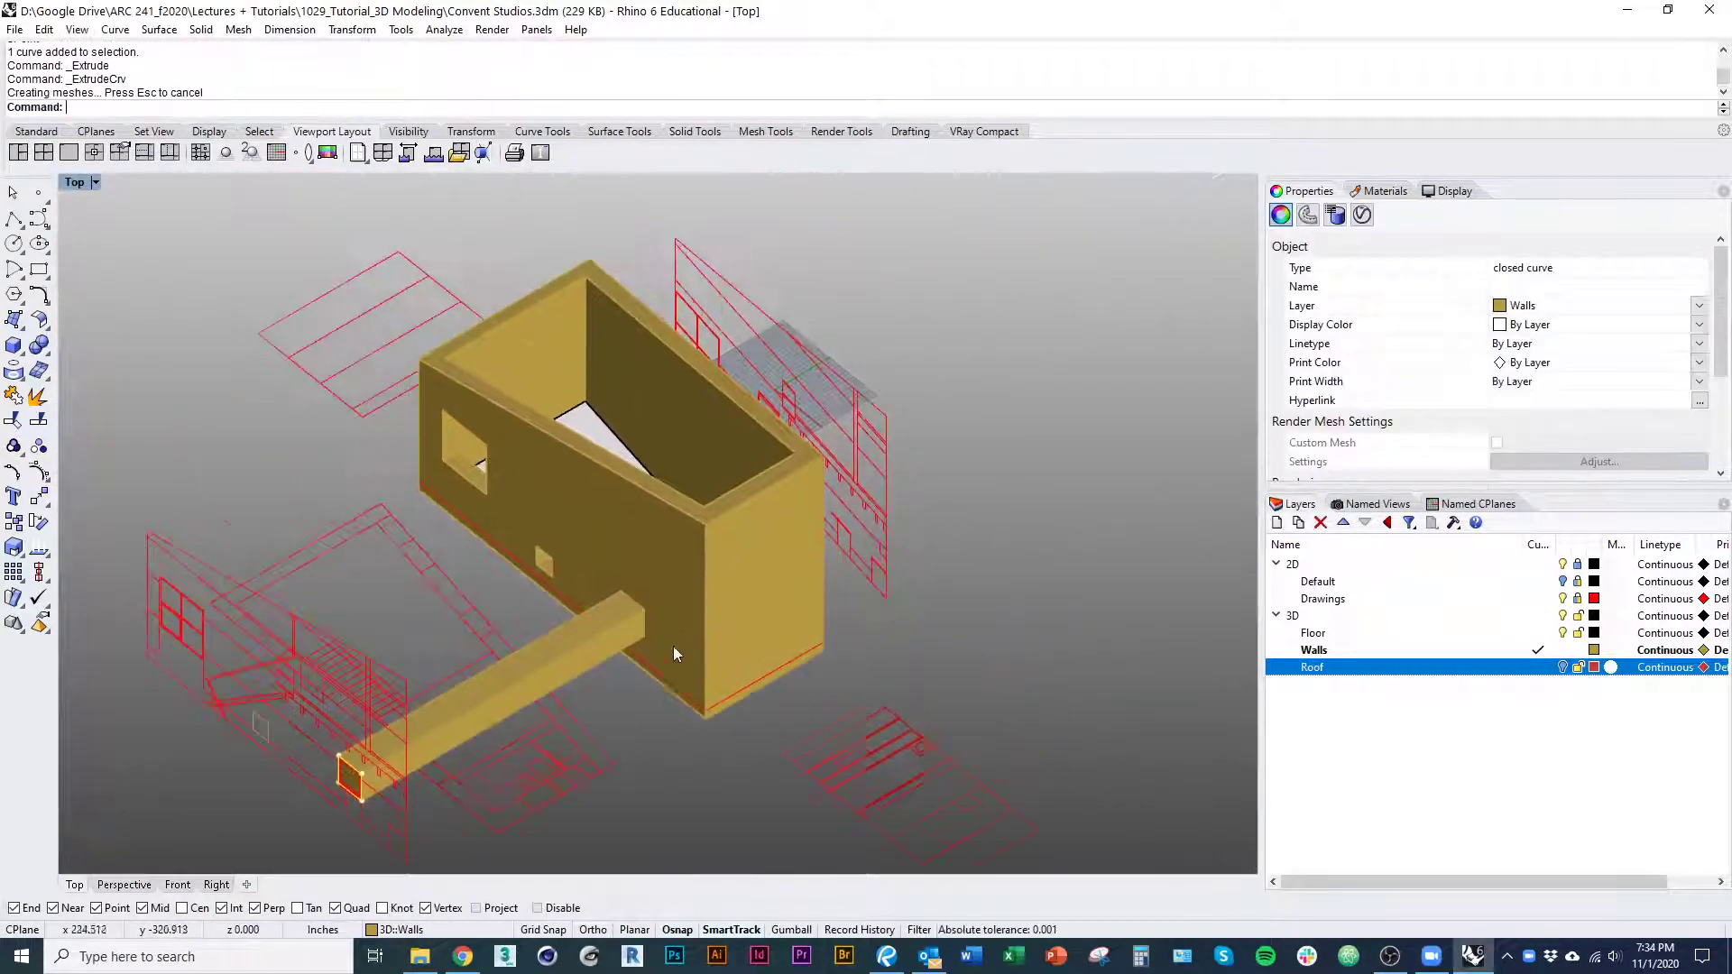
Subtract the square window extrusion from the walls solid with BooleanDifference
{"action": "scroll", "coordinate": [695, 686], "scroll_direction": "up", "scroll_amount": 5}
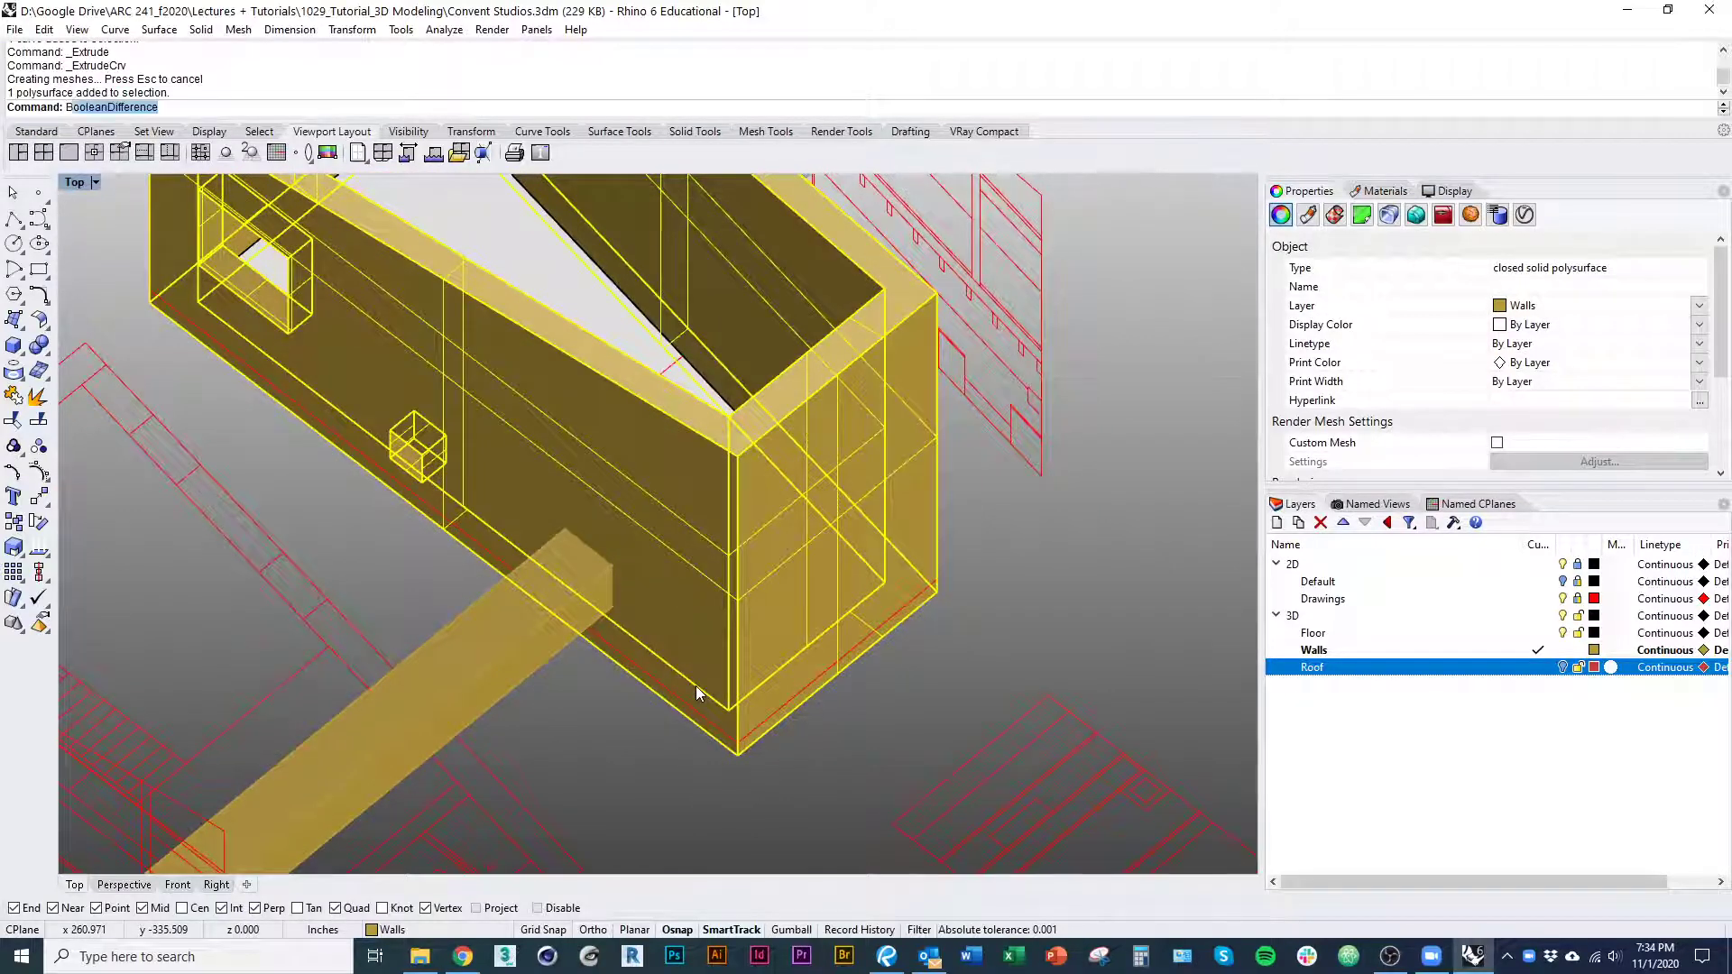
{"action": "key", "text": "Return"}
{"action": "left_click", "coordinate": [456, 632]}
{"action": "key", "text": "Return"}
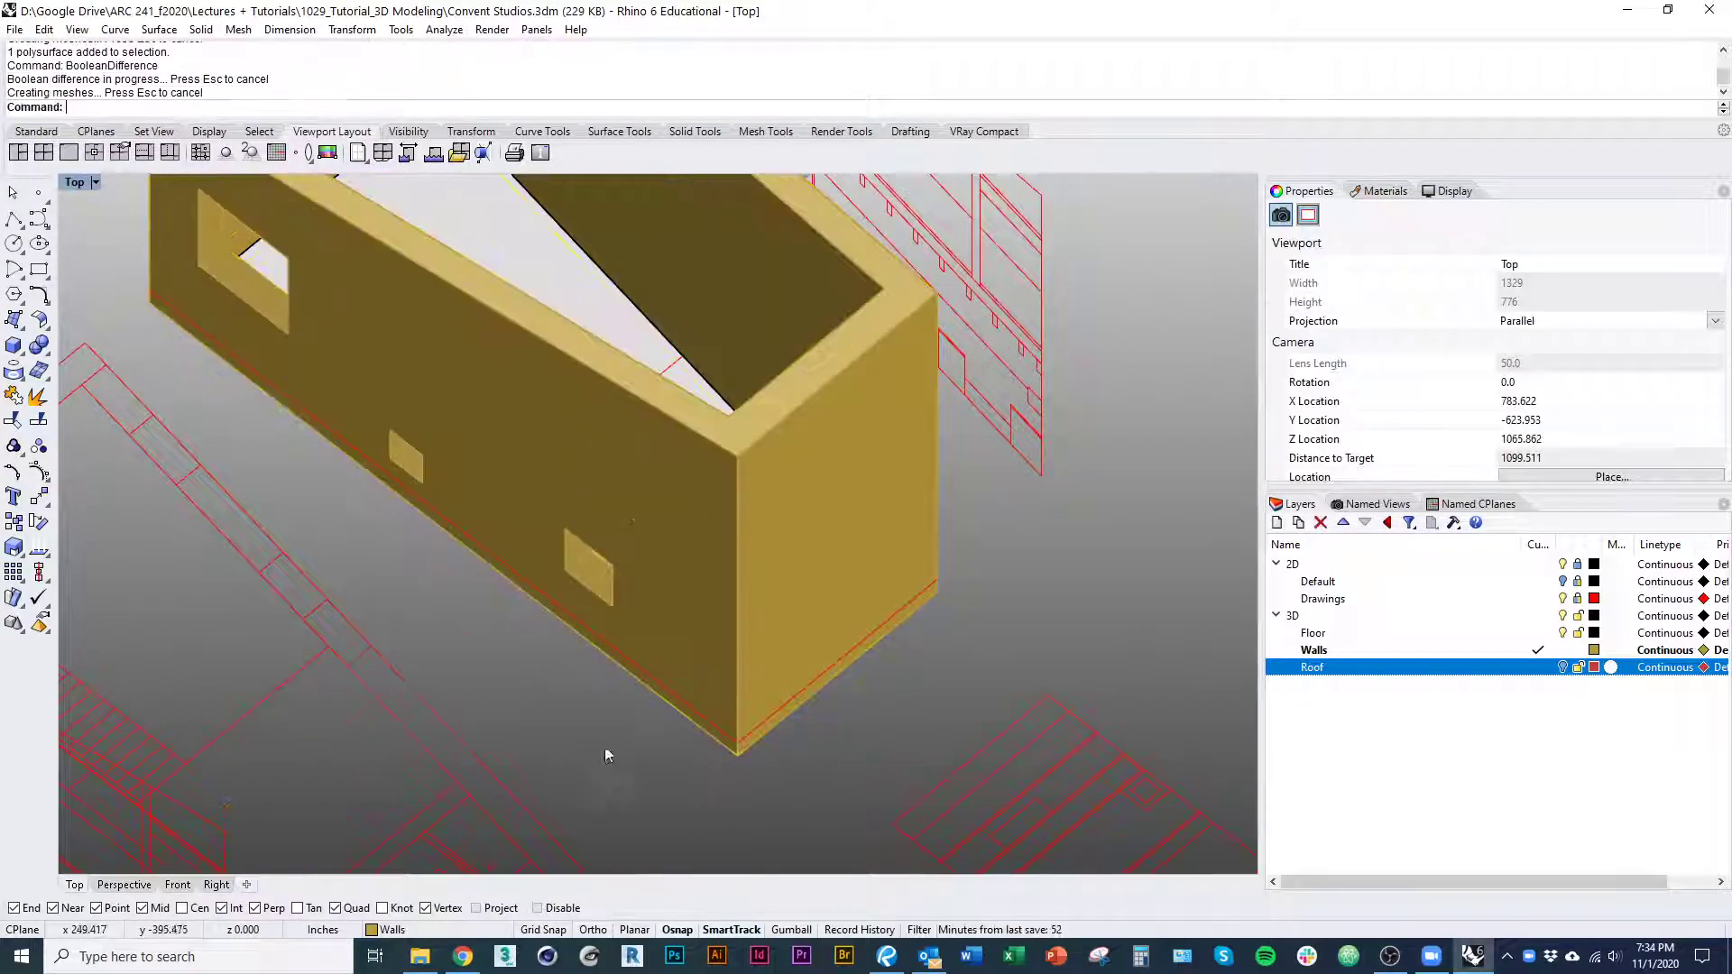
Switch the viewport to Wireframe display with the studio's far end wall in view
{"action": "right_click_drag", "start_coordinate": [607, 754], "coordinate": [544, 647]}
{"action": "scroll", "coordinate": [544, 647], "scroll_direction": "down", "scroll_amount": 4}
{"action": "right_click_drag", "start_coordinate": [691, 718], "coordinate": [651, 609], "text": "ctrl+shift"}
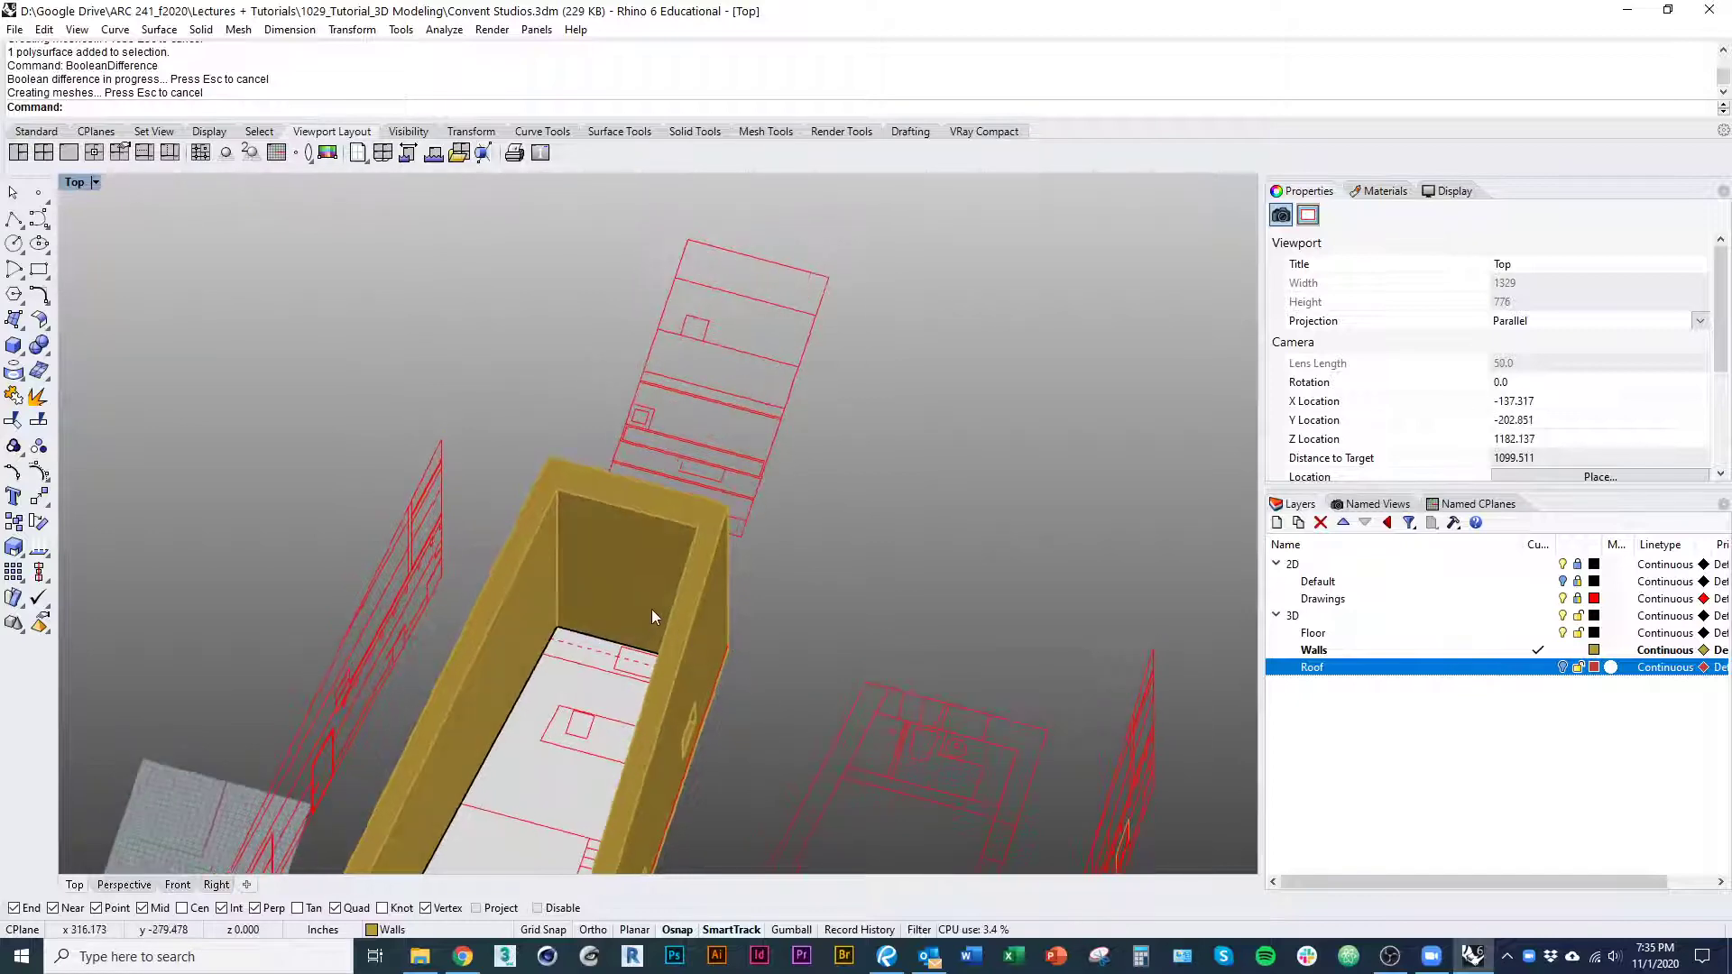
{"action": "left_click", "coordinate": [95, 183]}
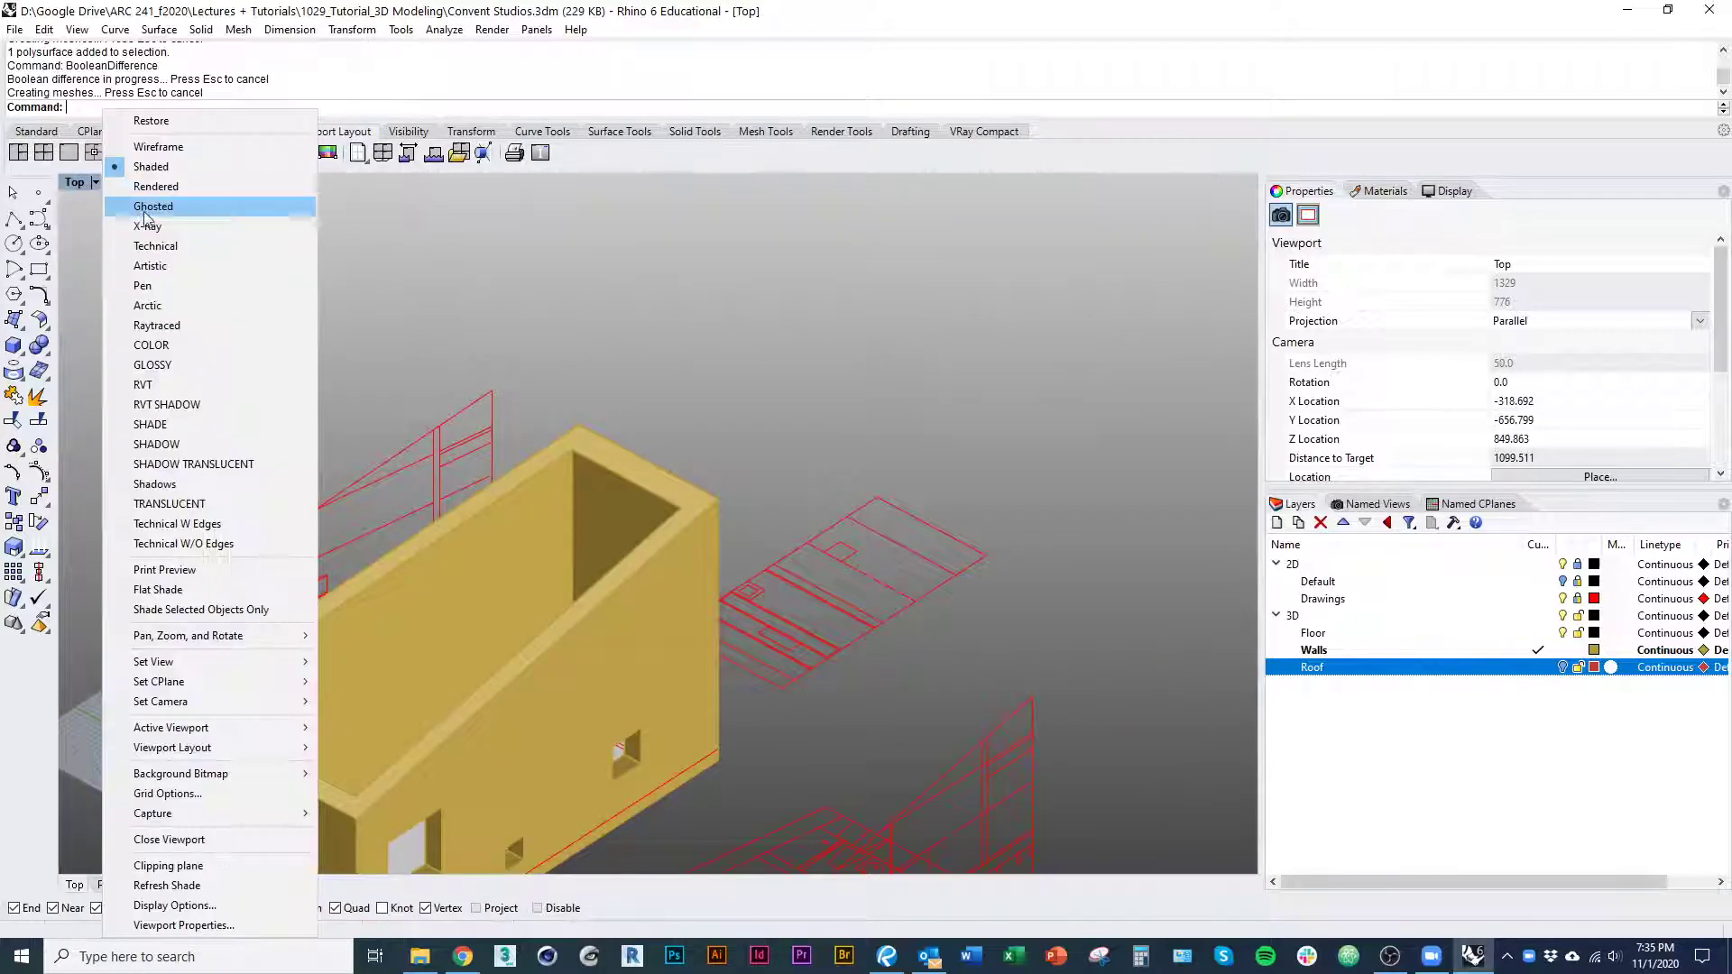
{"action": "left_click", "coordinate": [158, 147]}
{"action": "scroll", "coordinate": [490, 538], "scroll_direction": "up", "scroll_amount": 8}
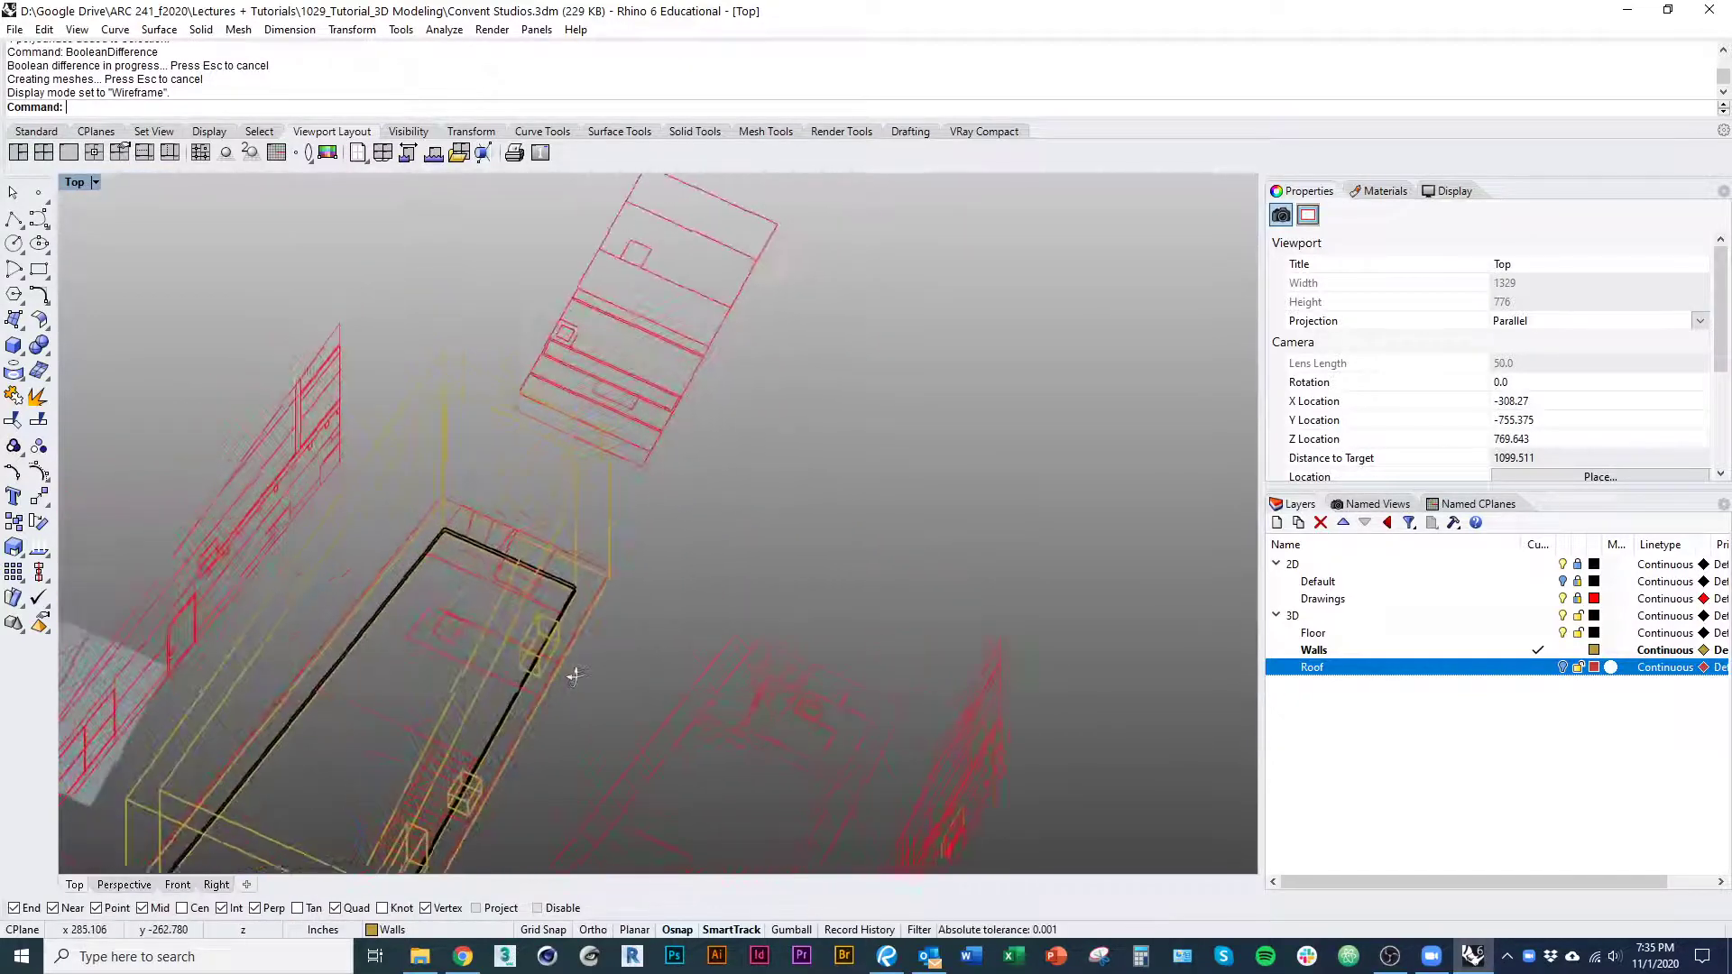
{"action": "scroll", "coordinate": [487, 539], "scroll_direction": "up", "scroll_amount": 2}
{"action": "right_click_drag", "start_coordinate": [490, 538], "coordinate": [598, 516], "text": "ctrl+shift"}
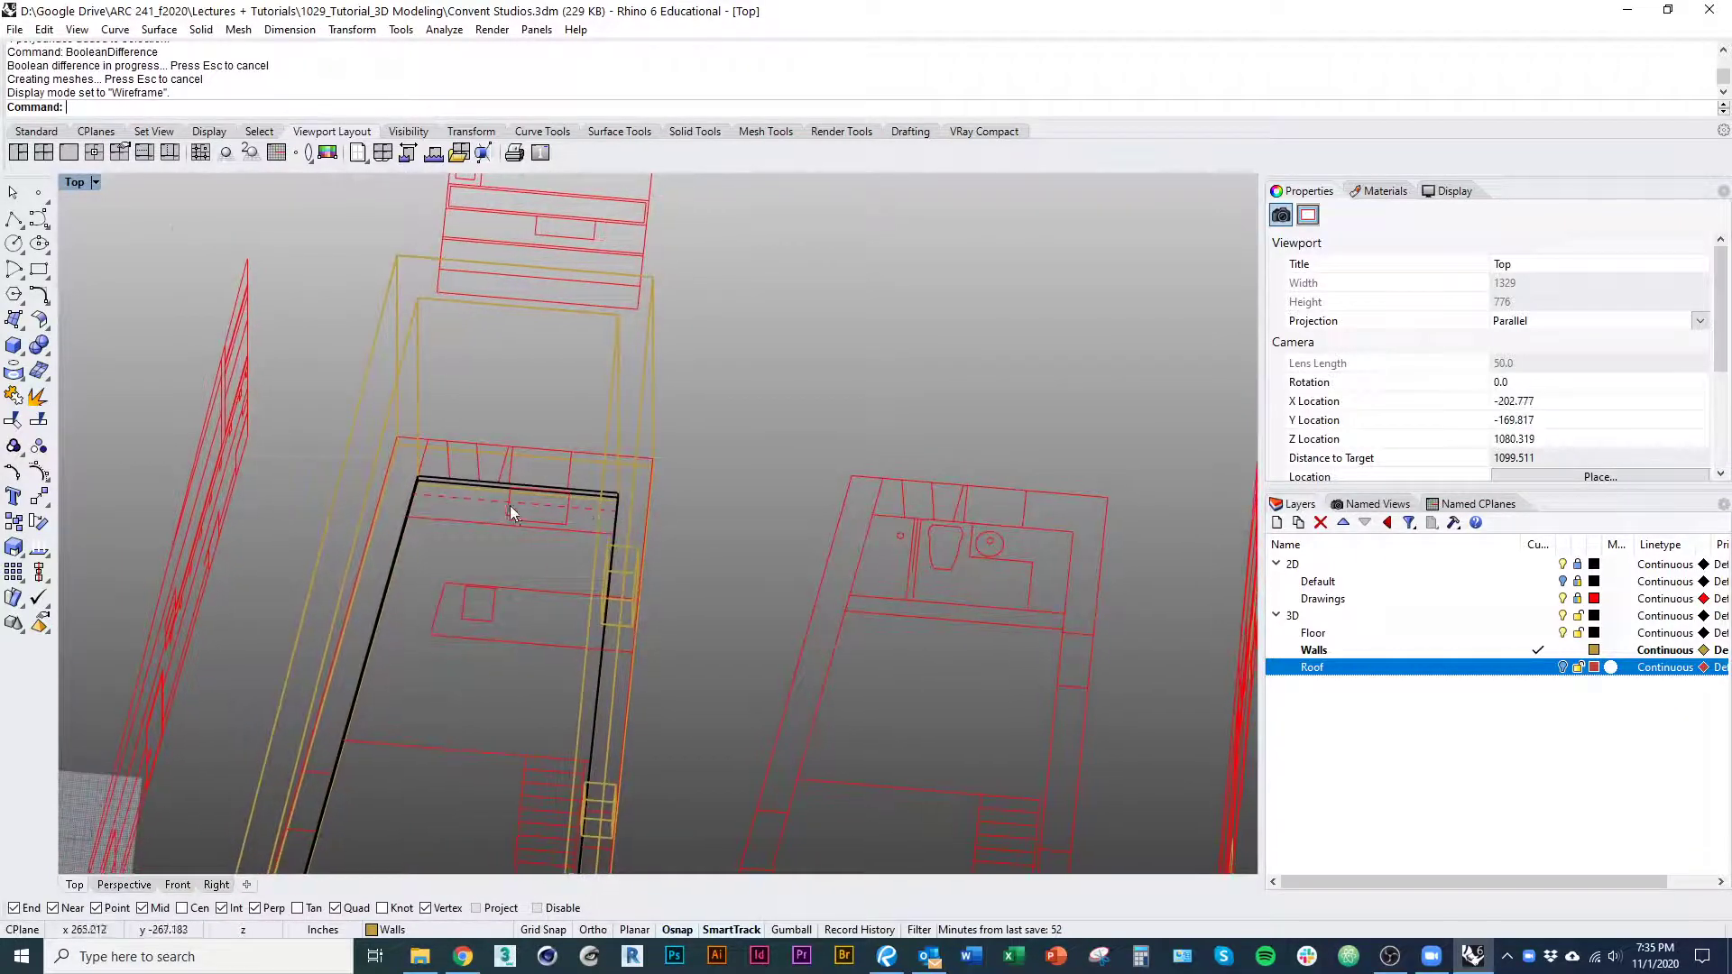
{"action": "scroll", "coordinate": [511, 505], "scroll_direction": "up", "scroll_amount": 5}
{"action": "right_click_drag", "start_coordinate": [516, 428], "coordinate": [607, 580]}
{"action": "scroll", "coordinate": [579, 596], "scroll_direction": "down", "scroll_amount": 3}
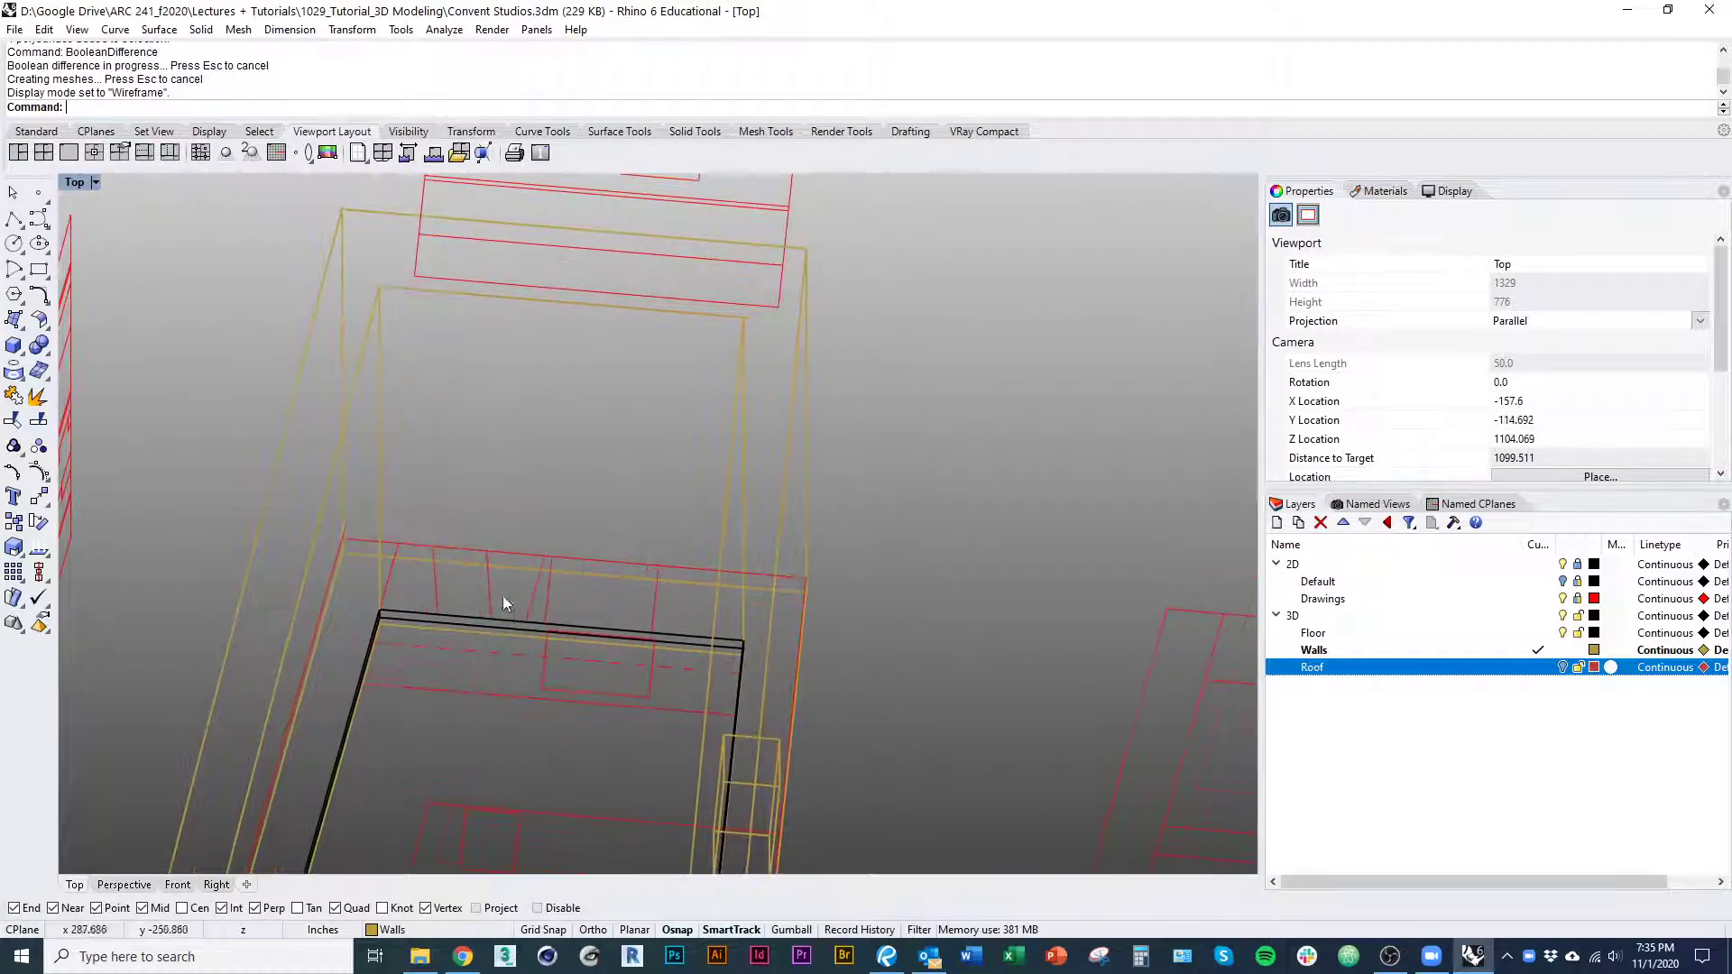
Unlock the 2D layer group so the elevation drawings can be edited
{"action": "left_click", "coordinate": [1585, 565]}
{"action": "scroll", "coordinate": [572, 686], "scroll_direction": "down", "scroll_amount": 3}
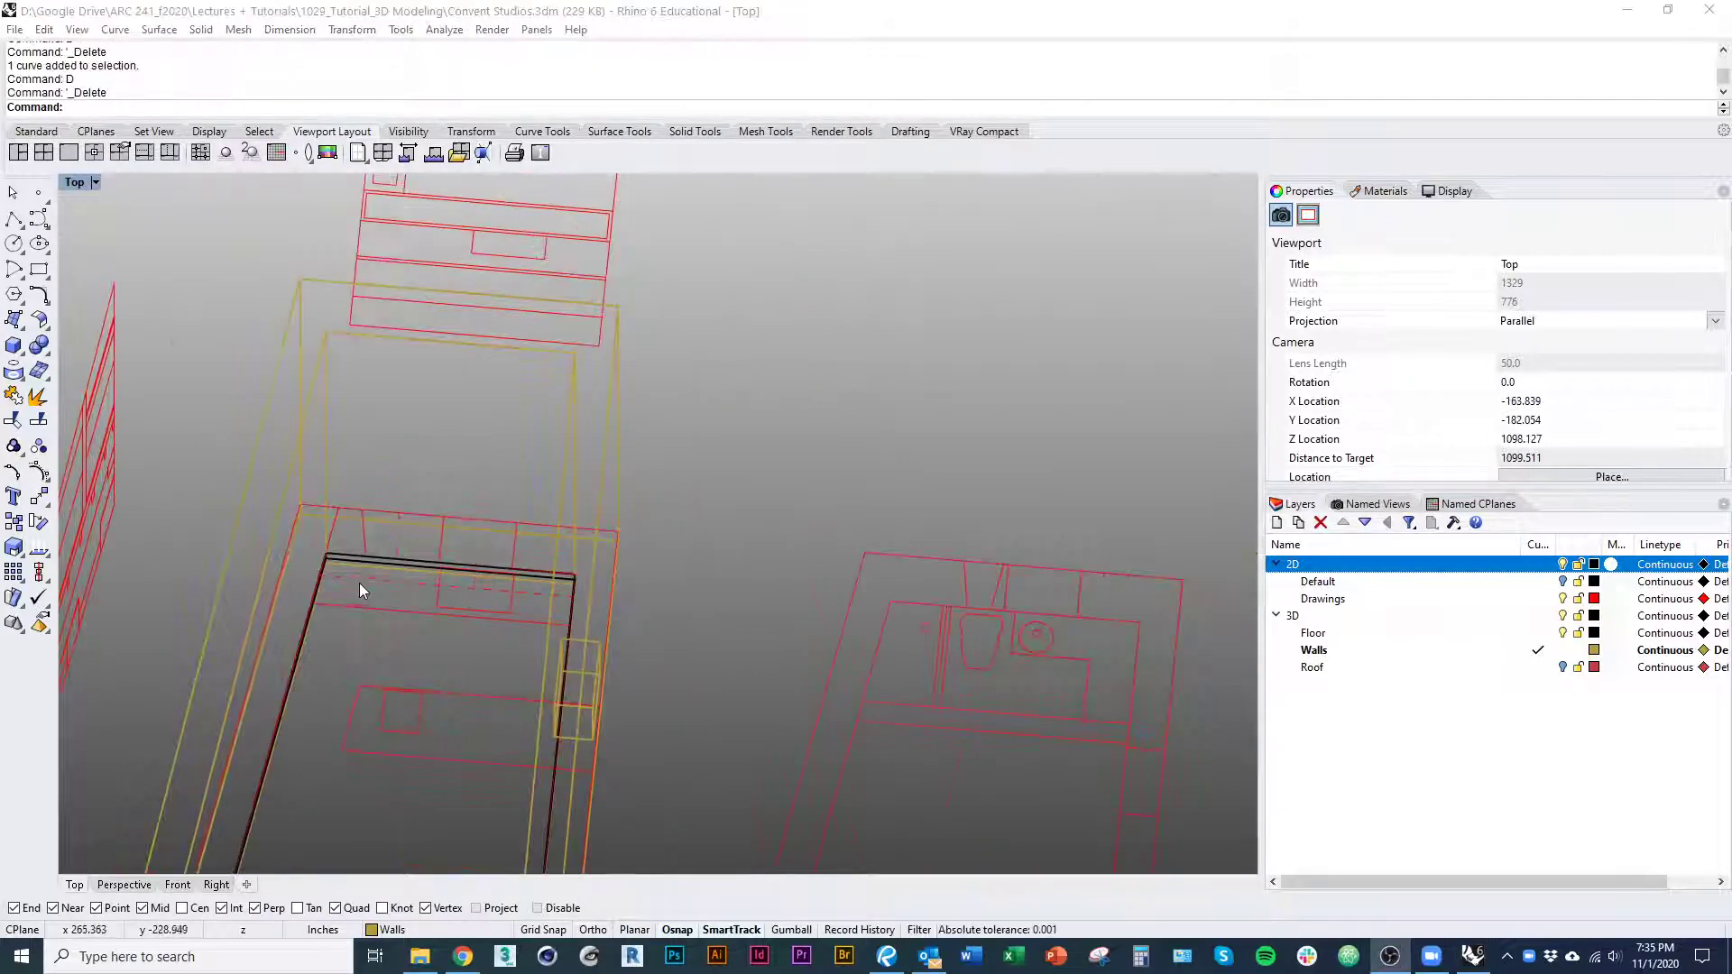
{"action": "right_click_drag", "start_coordinate": [359, 583], "coordinate": [641, 678]}
{"action": "scroll", "coordinate": [469, 558], "scroll_direction": "up", "scroll_amount": 3}
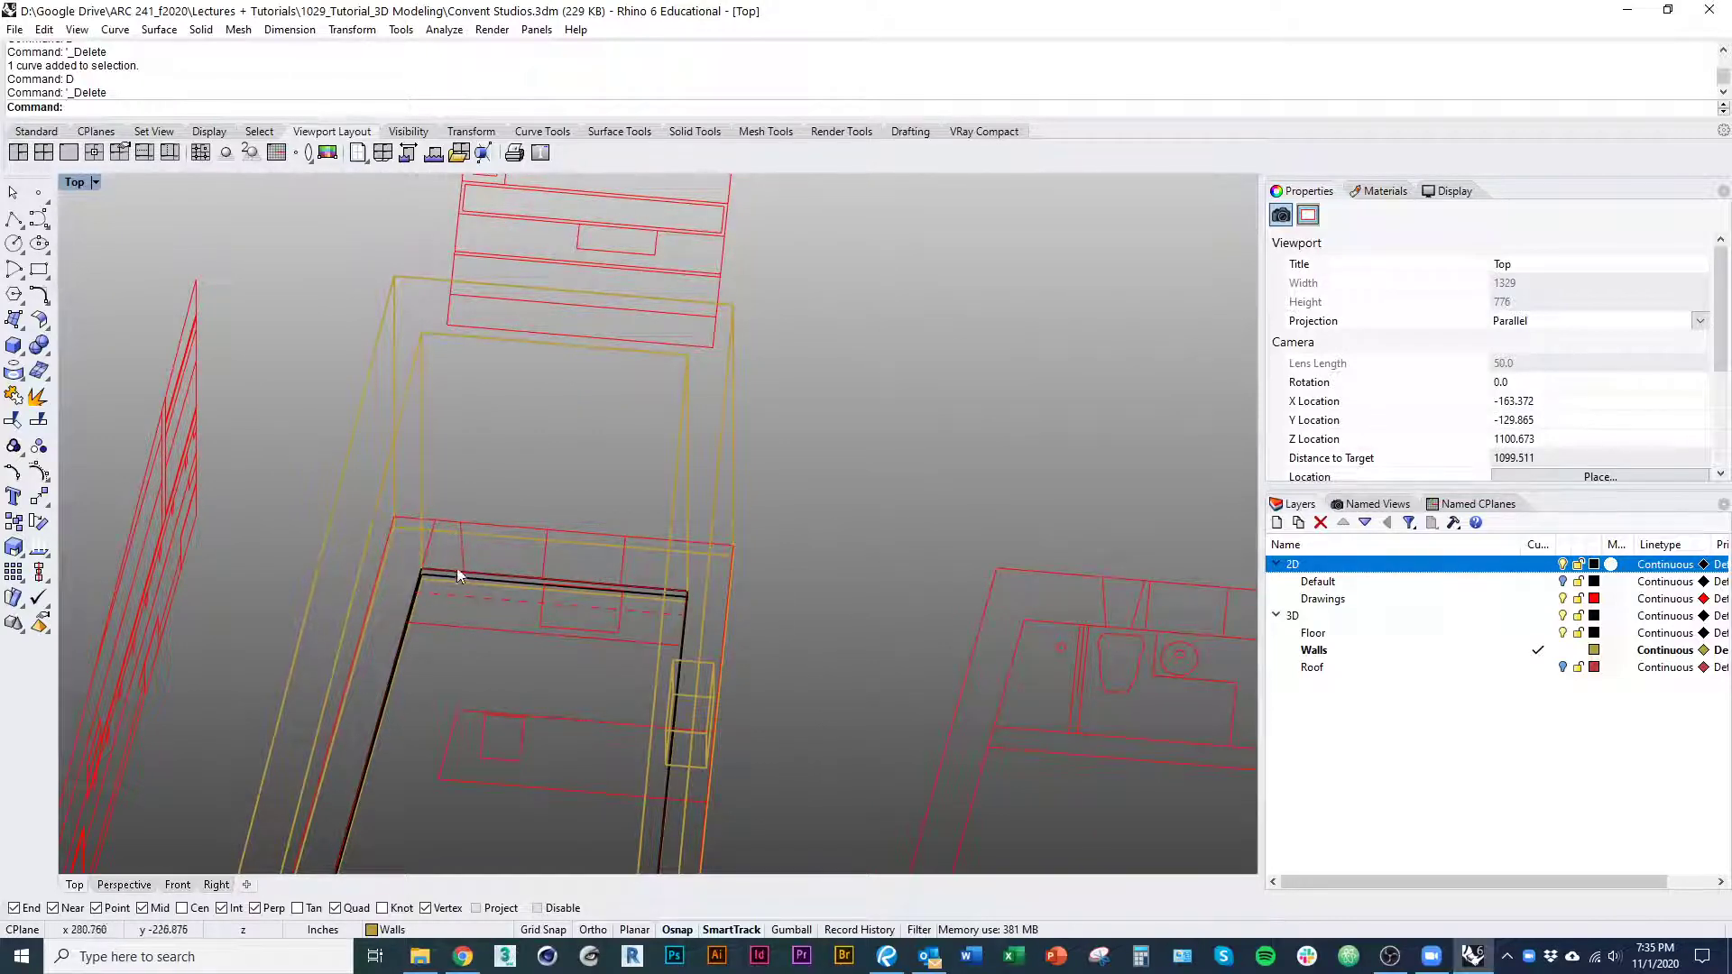
{"action": "right_click_drag", "start_coordinate": [456, 566], "coordinate": [442, 511]}
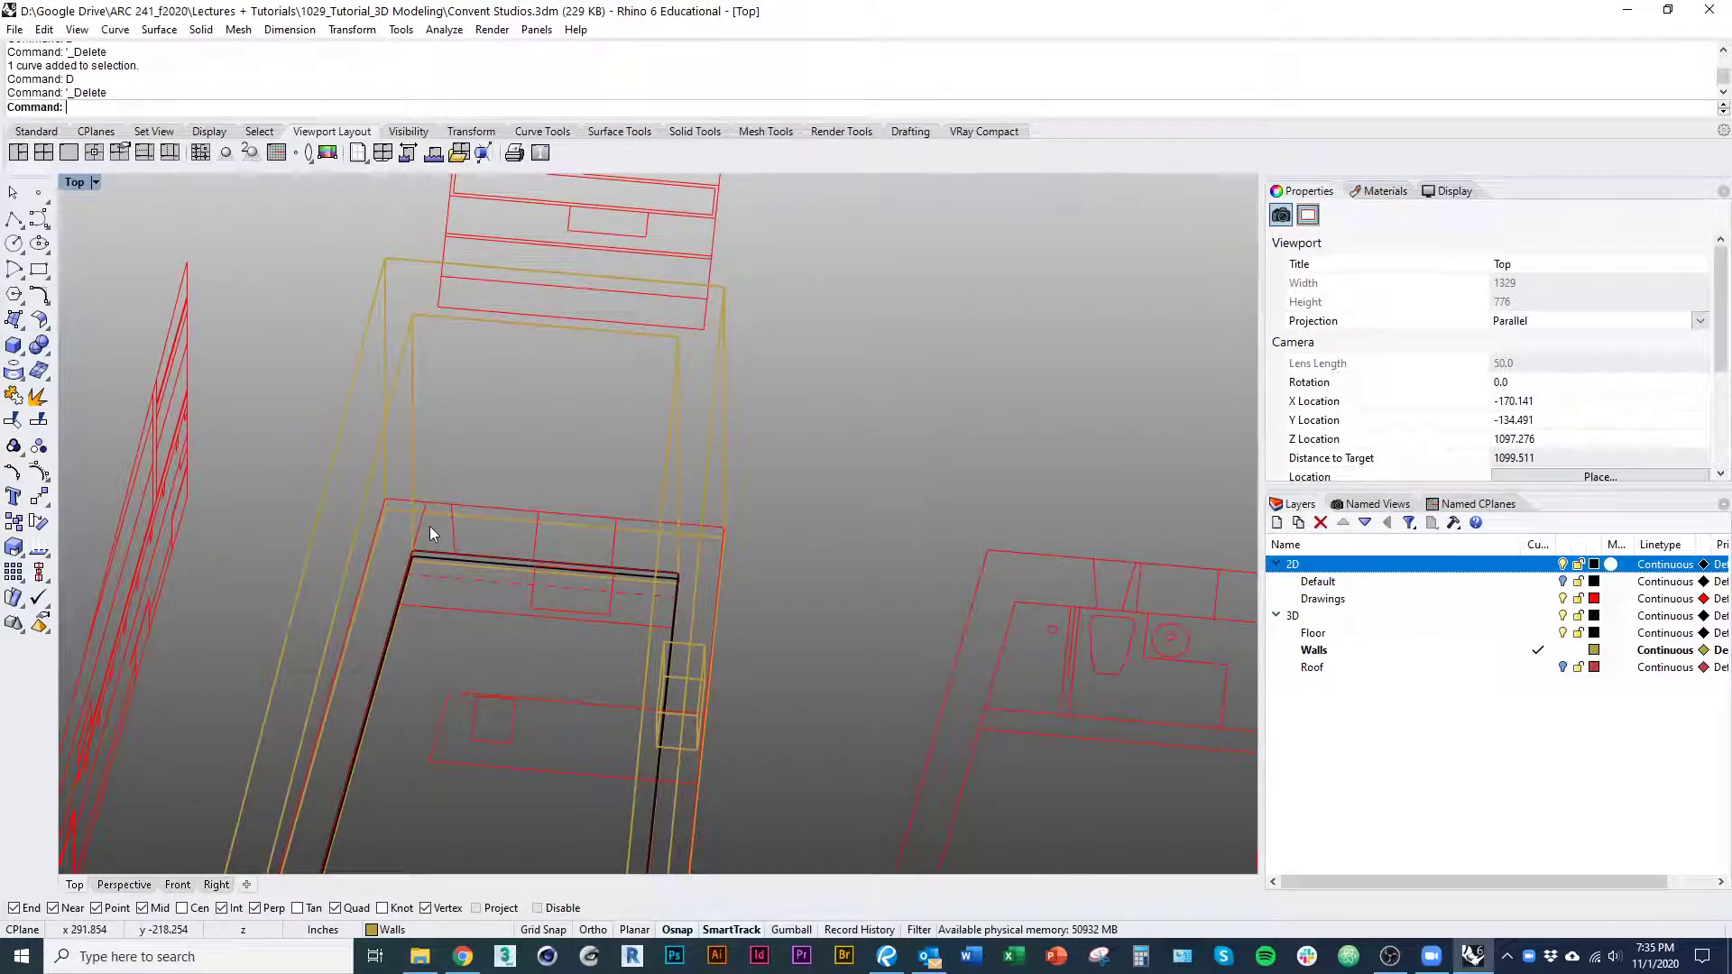
{"action": "mouse_move", "coordinate": [452, 559]}
{"action": "right_mouse_down"}
{"action": "mouse_move", "coordinate": [429, 558]}
{"action": "mouse_move", "coordinate": [499, 619]}
{"action": "mouse_move", "coordinate": [472, 607]}
{"action": "mouse_move", "coordinate": [453, 410]}
{"action": "mouse_move", "coordinate": [555, 435]}
{"action": "mouse_move", "coordinate": [560, 544]}
{"action": "mouse_move", "coordinate": [600, 500]}
{"action": "mouse_move", "coordinate": [631, 507]}
{"action": "mouse_move", "coordinate": [627, 525]}
{"action": "mouse_move", "coordinate": [483, 565]}
{"action": "mouse_move", "coordinate": [479, 533]}
{"action": "mouse_move", "coordinate": [361, 631]}
{"action": "mouse_move", "coordinate": [600, 712]}
{"action": "mouse_move", "coordinate": [543, 451]}
{"action": "right_mouse_up"}
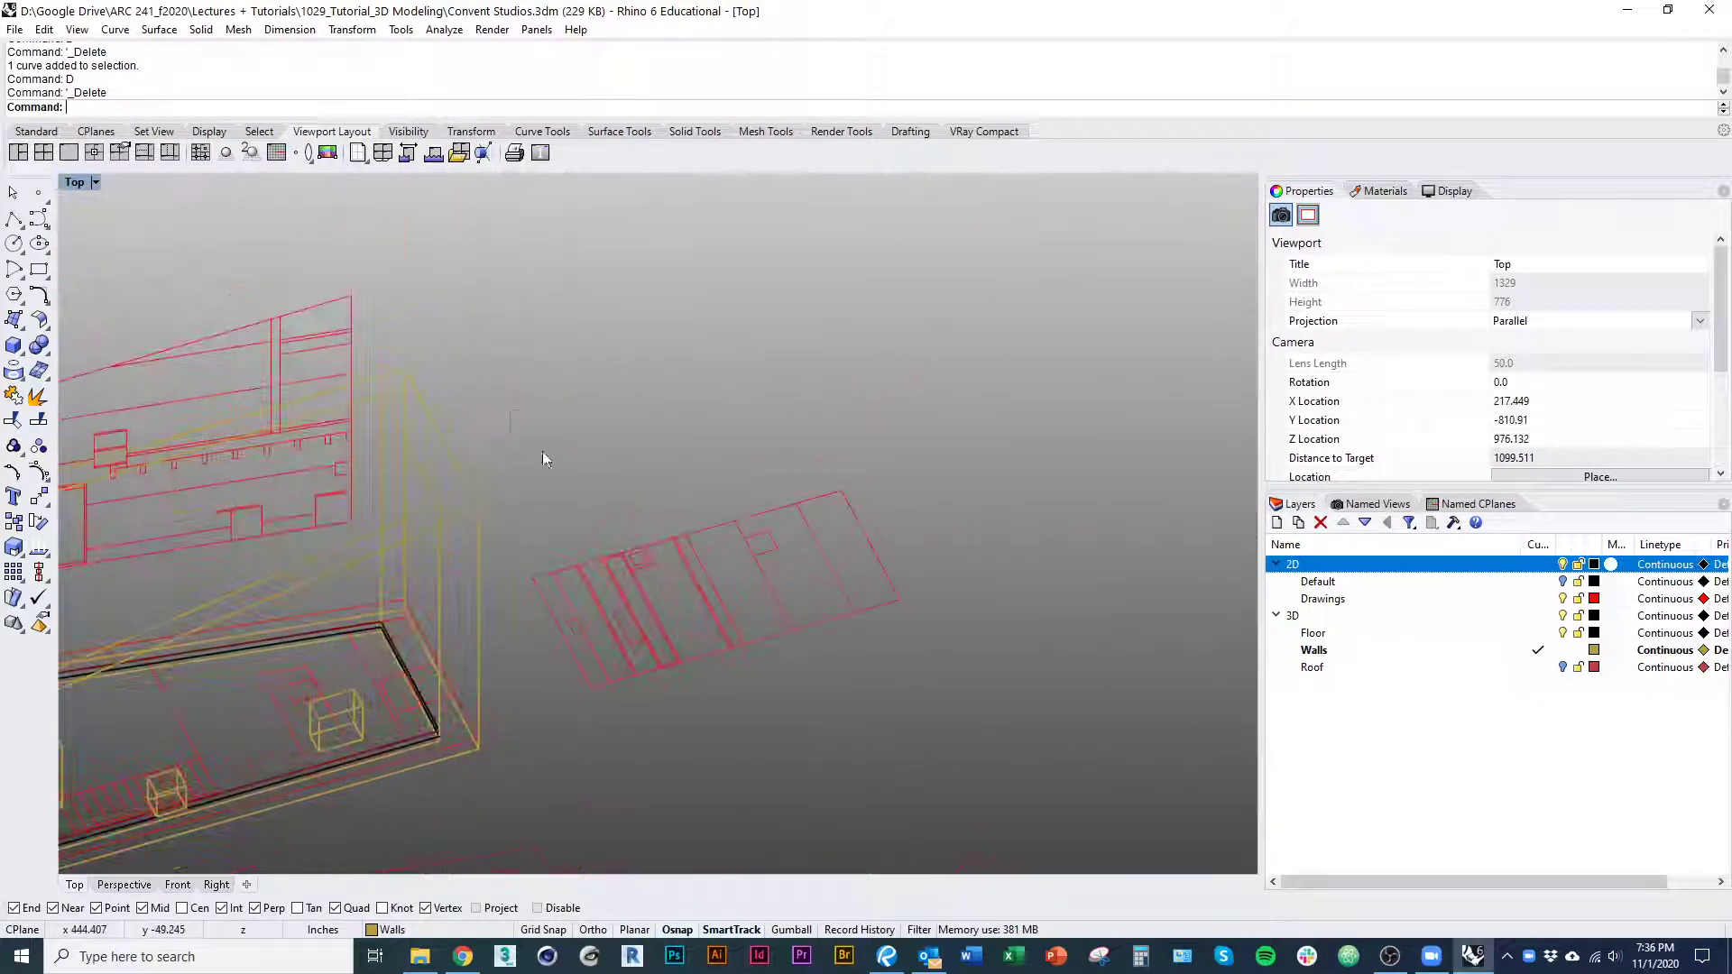
Stand the flat end elevation drawing upright with Rotate3D, turning it 90 degrees about its base edge
{"action": "left_click_drag", "start_coordinate": [543, 451], "coordinate": [939, 816]}
{"action": "right_click_drag", "start_coordinate": [940, 817], "coordinate": [729, 767]}
{"action": "right_click", "coordinate": [719, 712]}
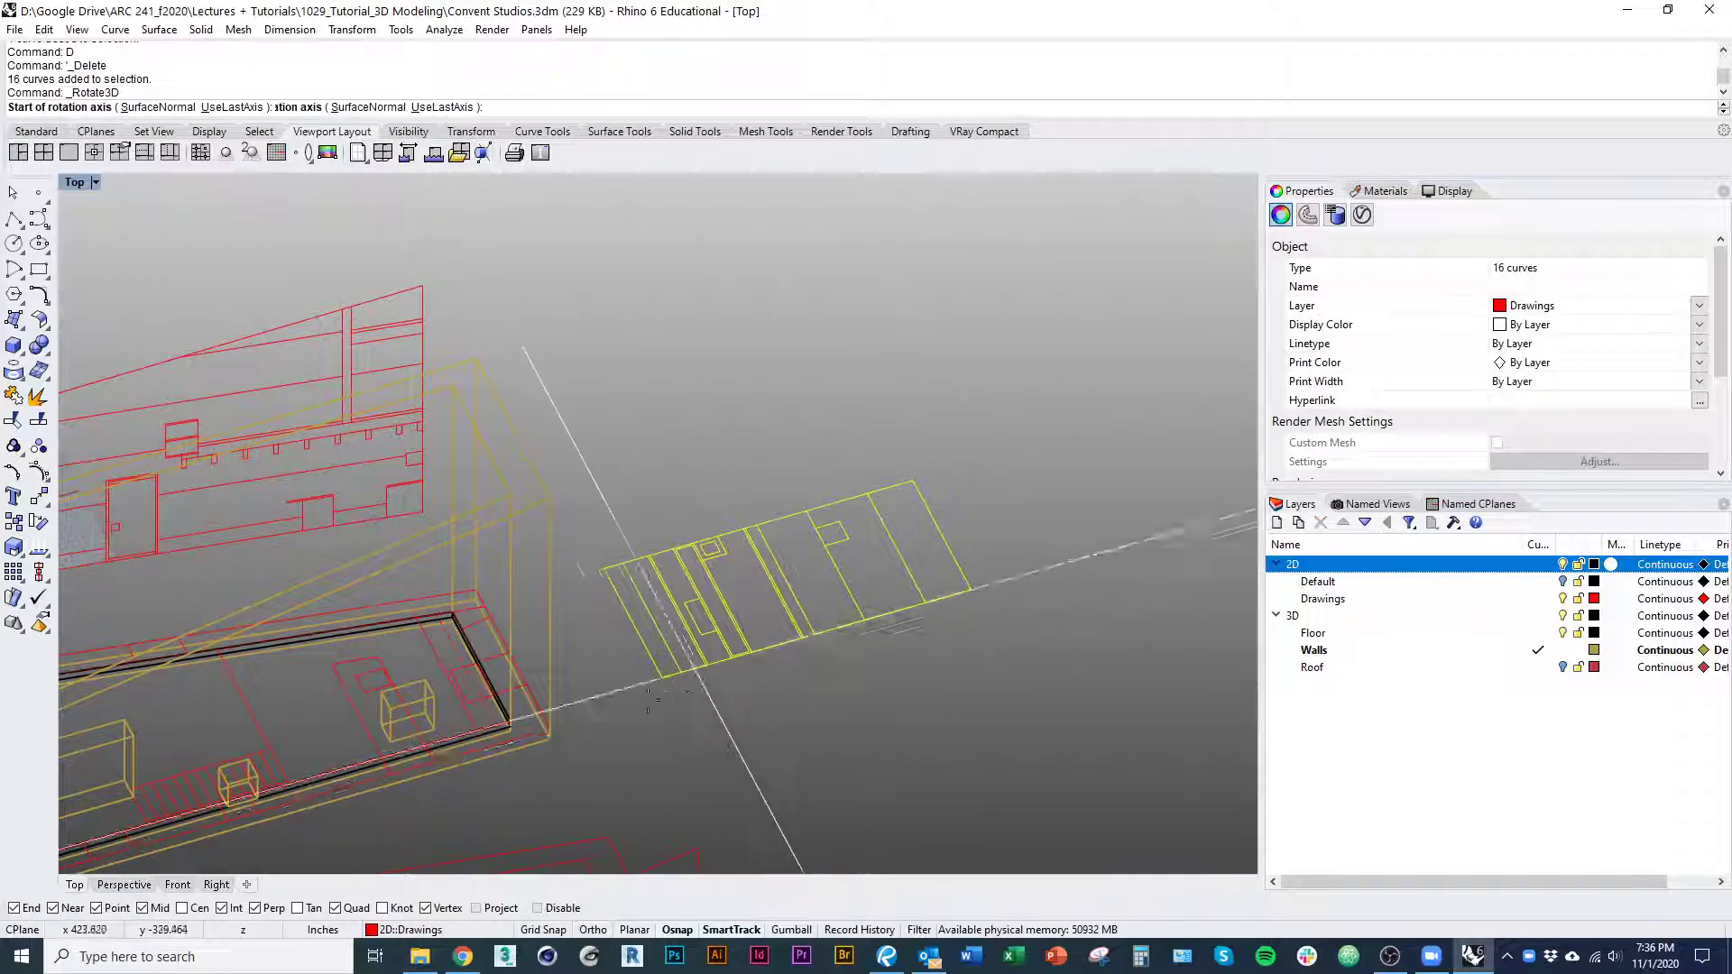
{"action": "left_click", "coordinate": [613, 585], "text": "shift"}
{"action": "left_click", "coordinate": [1021, 576], "text": "shift"}
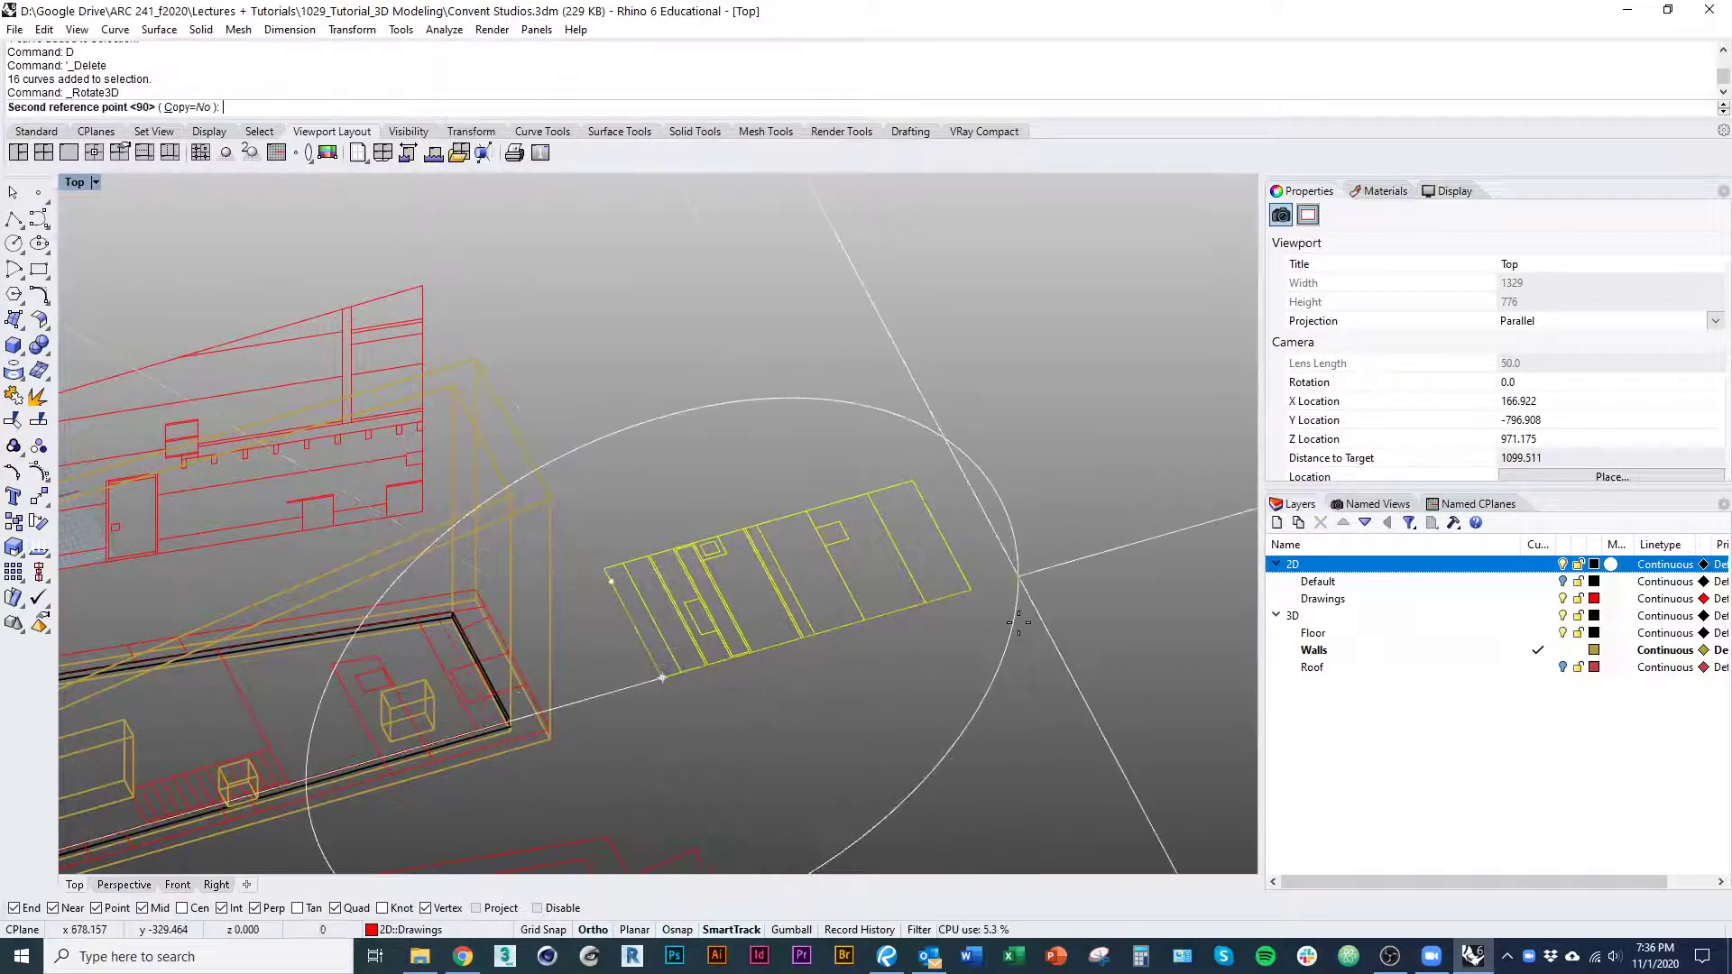
{"action": "left_click", "coordinate": [740, 332], "text": "shift"}
{"action": "key", "text": "Escape"}
In Shaded display, extrude the small square window outline on the end elevation as a solid through the end wall
{"action": "right_click_drag", "start_coordinate": [692, 611], "coordinate": [554, 589]}
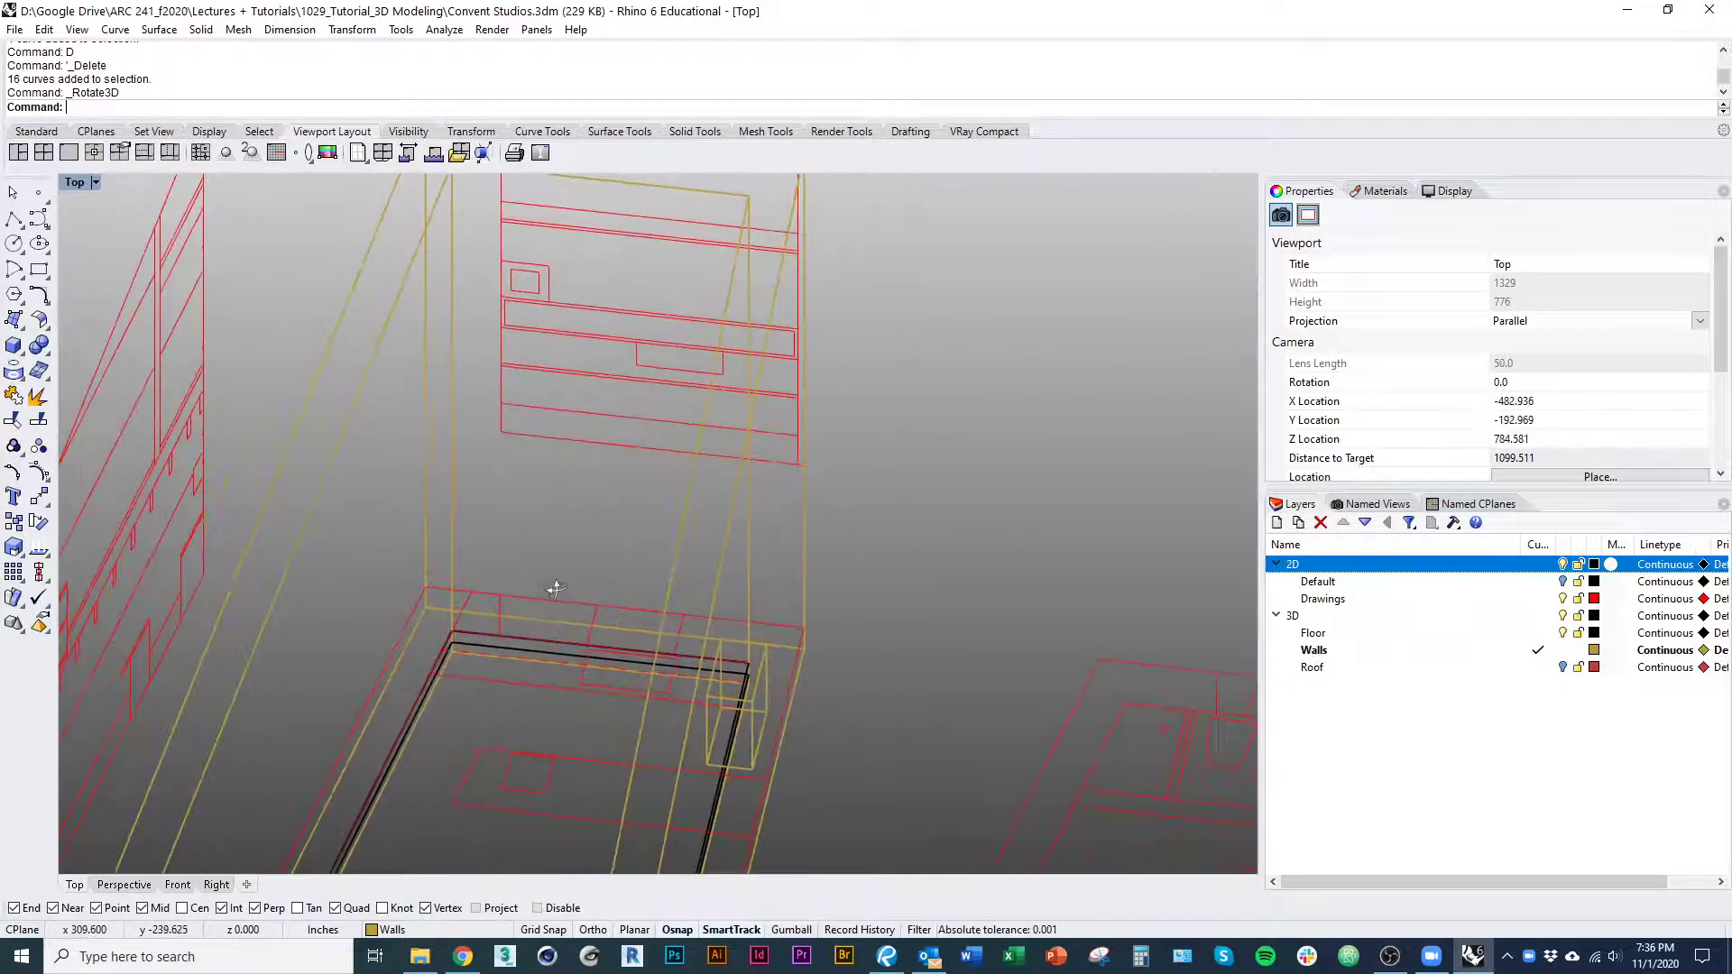
{"action": "mouse_move", "coordinate": [468, 642]}
{"action": "right_mouse_down"}
{"action": "mouse_move", "coordinate": [538, 645]}
{"action": "mouse_move", "coordinate": [473, 573]}
{"action": "mouse_move", "coordinate": [502, 681]}
{"action": "mouse_move", "coordinate": [457, 681]}
{"action": "mouse_move", "coordinate": [464, 718]}
{"action": "mouse_move", "coordinate": [517, 560]}
{"action": "mouse_move", "coordinate": [500, 620]}
{"action": "mouse_move", "coordinate": [495, 587]}
{"action": "mouse_move", "coordinate": [418, 599]}
{"action": "mouse_move", "coordinate": [445, 567]}
{"action": "mouse_move", "coordinate": [665, 476]}
{"action": "right_mouse_up"}
{"action": "key", "text": "ctrl+alt+s"}
{"action": "left_click", "coordinate": [664, 478]}
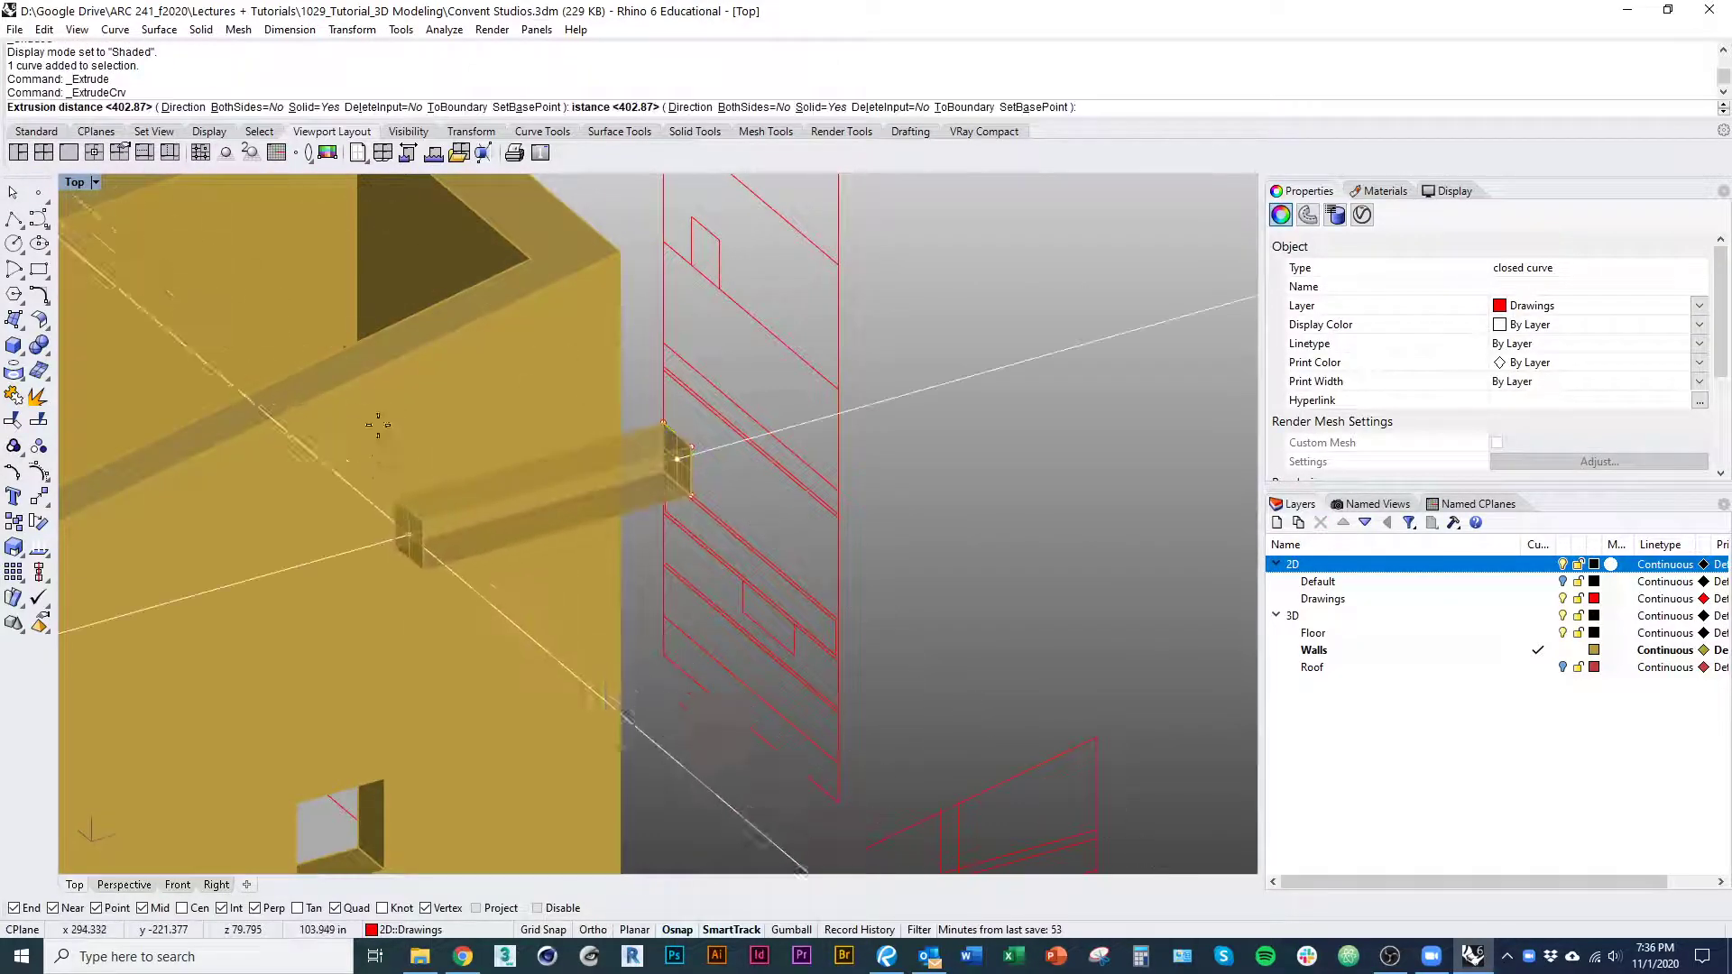
{"action": "right_click_drag", "start_coordinate": [693, 494], "coordinate": [417, 424]}
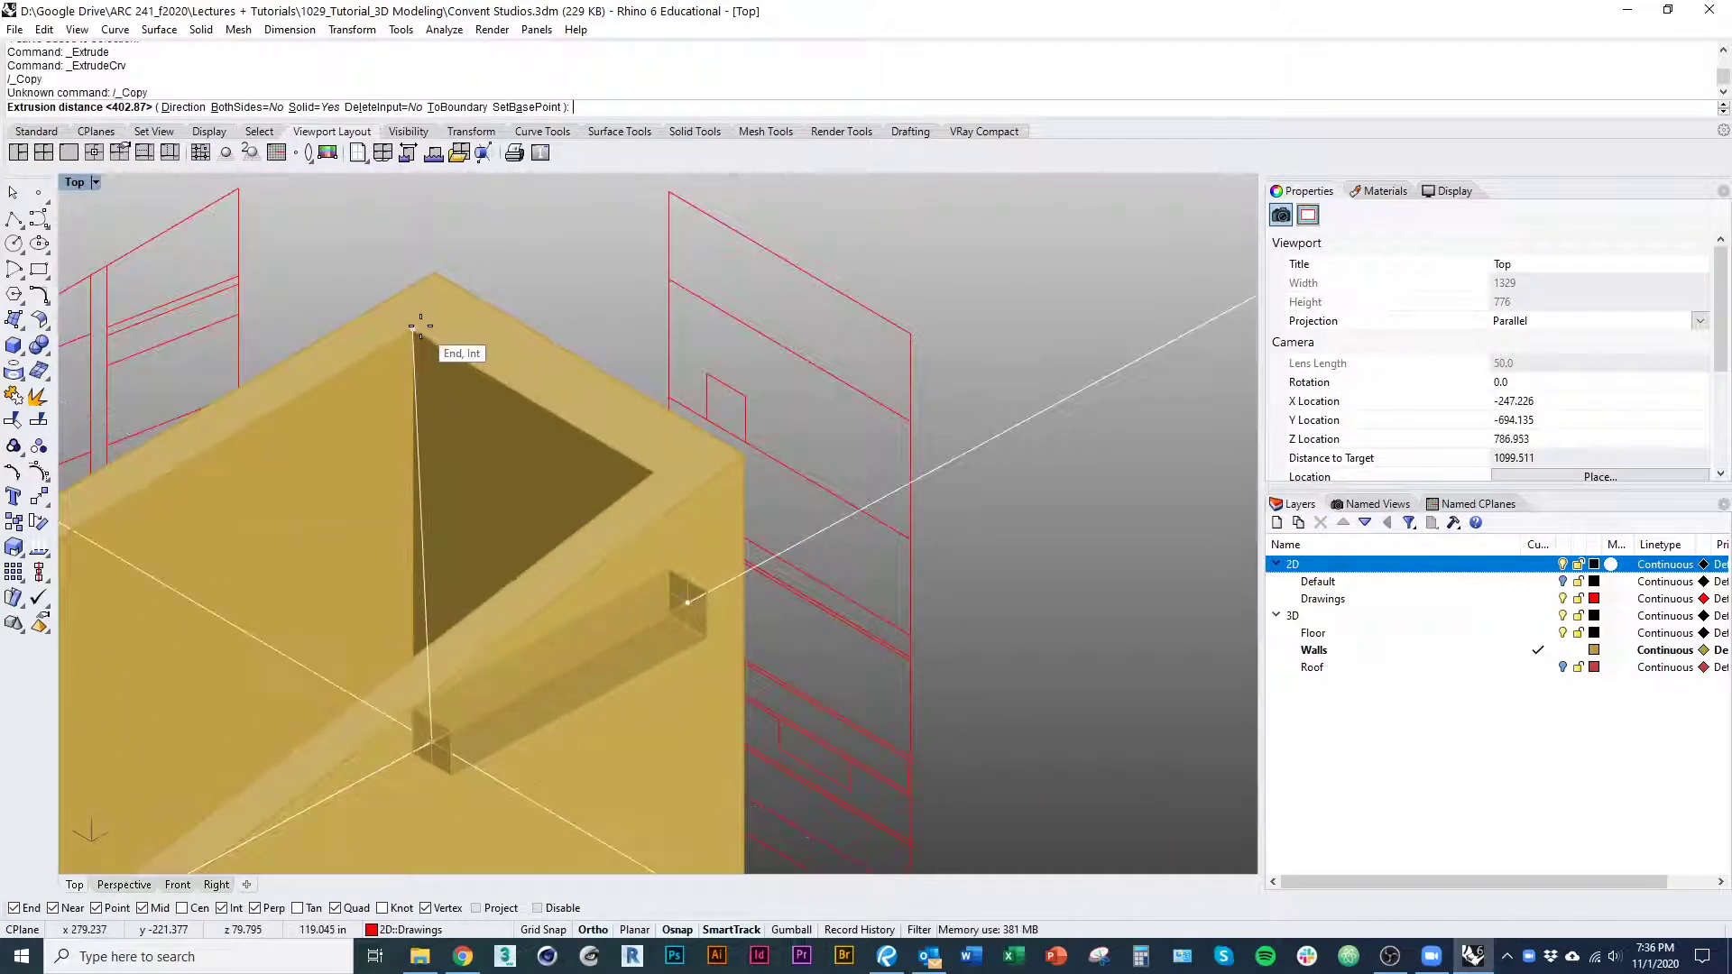
{"action": "left_click", "coordinate": [419, 327]}
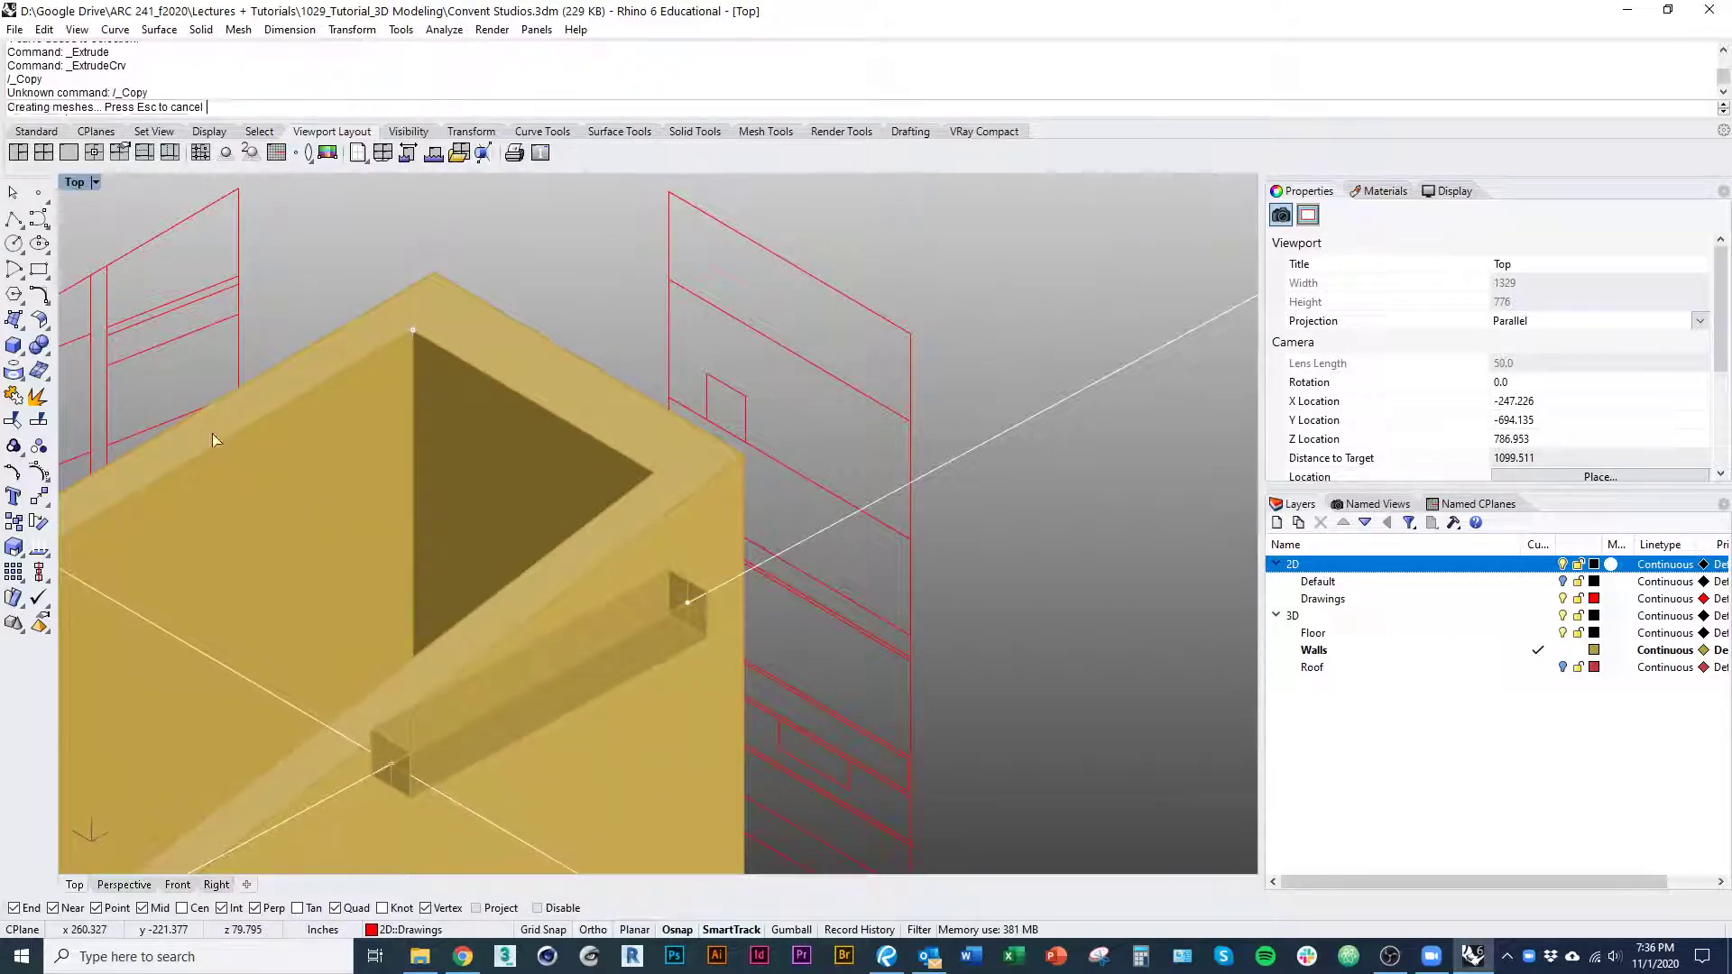
Create intersection curves between the small window extrusion and the walls solid with Intersect
{"action": "right_click_drag", "start_coordinate": [213, 441], "coordinate": [485, 552]}
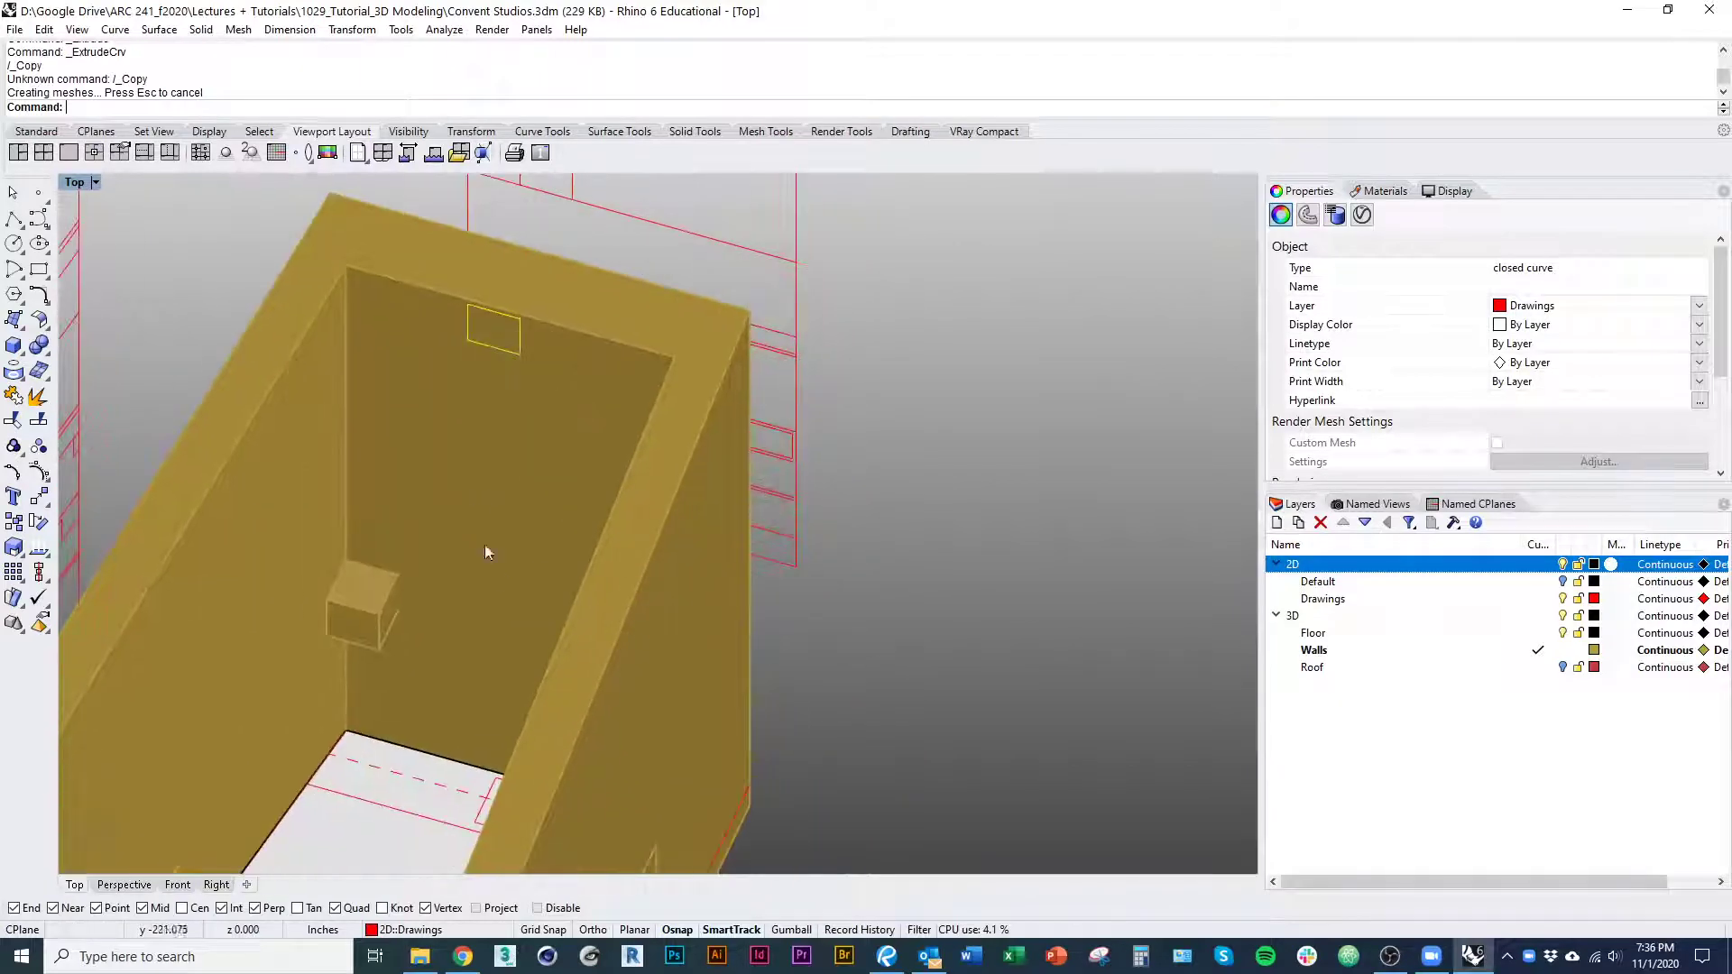
{"action": "left_click", "coordinate": [516, 582]}
{"action": "right_click_drag", "start_coordinate": [513, 750], "coordinate": [552, 705]}
{"action": "key", "text": "Escape"}
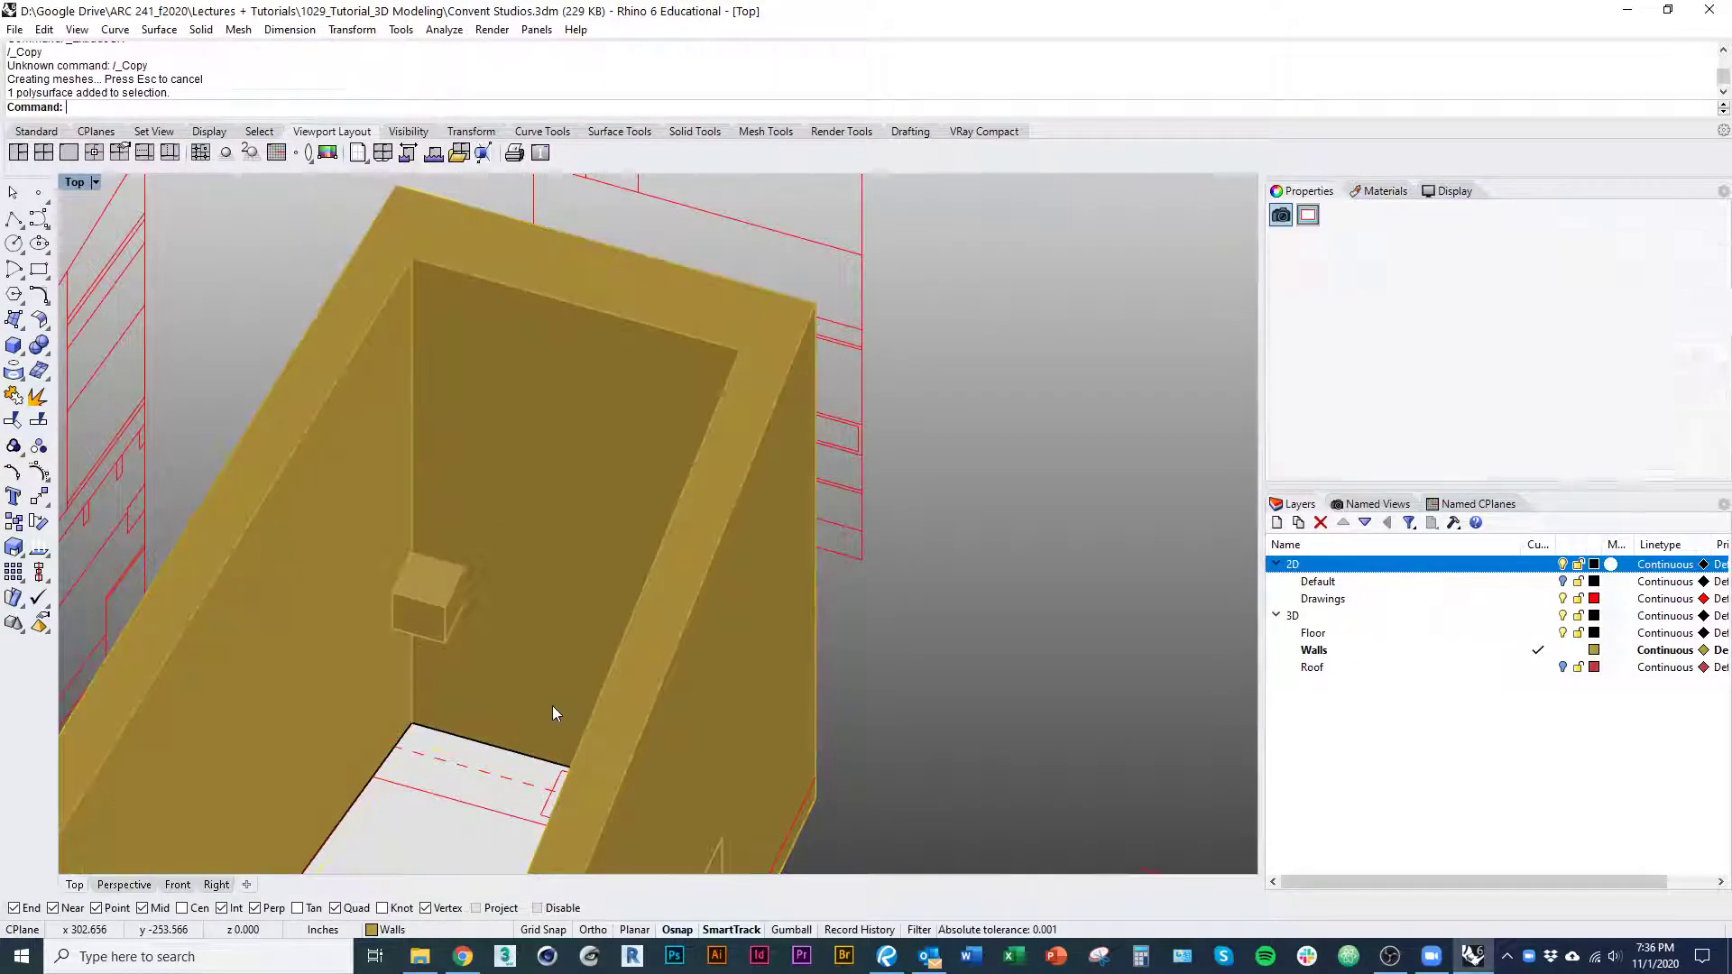
{"action": "left_click", "coordinate": [457, 612]}
{"action": "left_click", "coordinate": [563, 617], "text": "shift"}
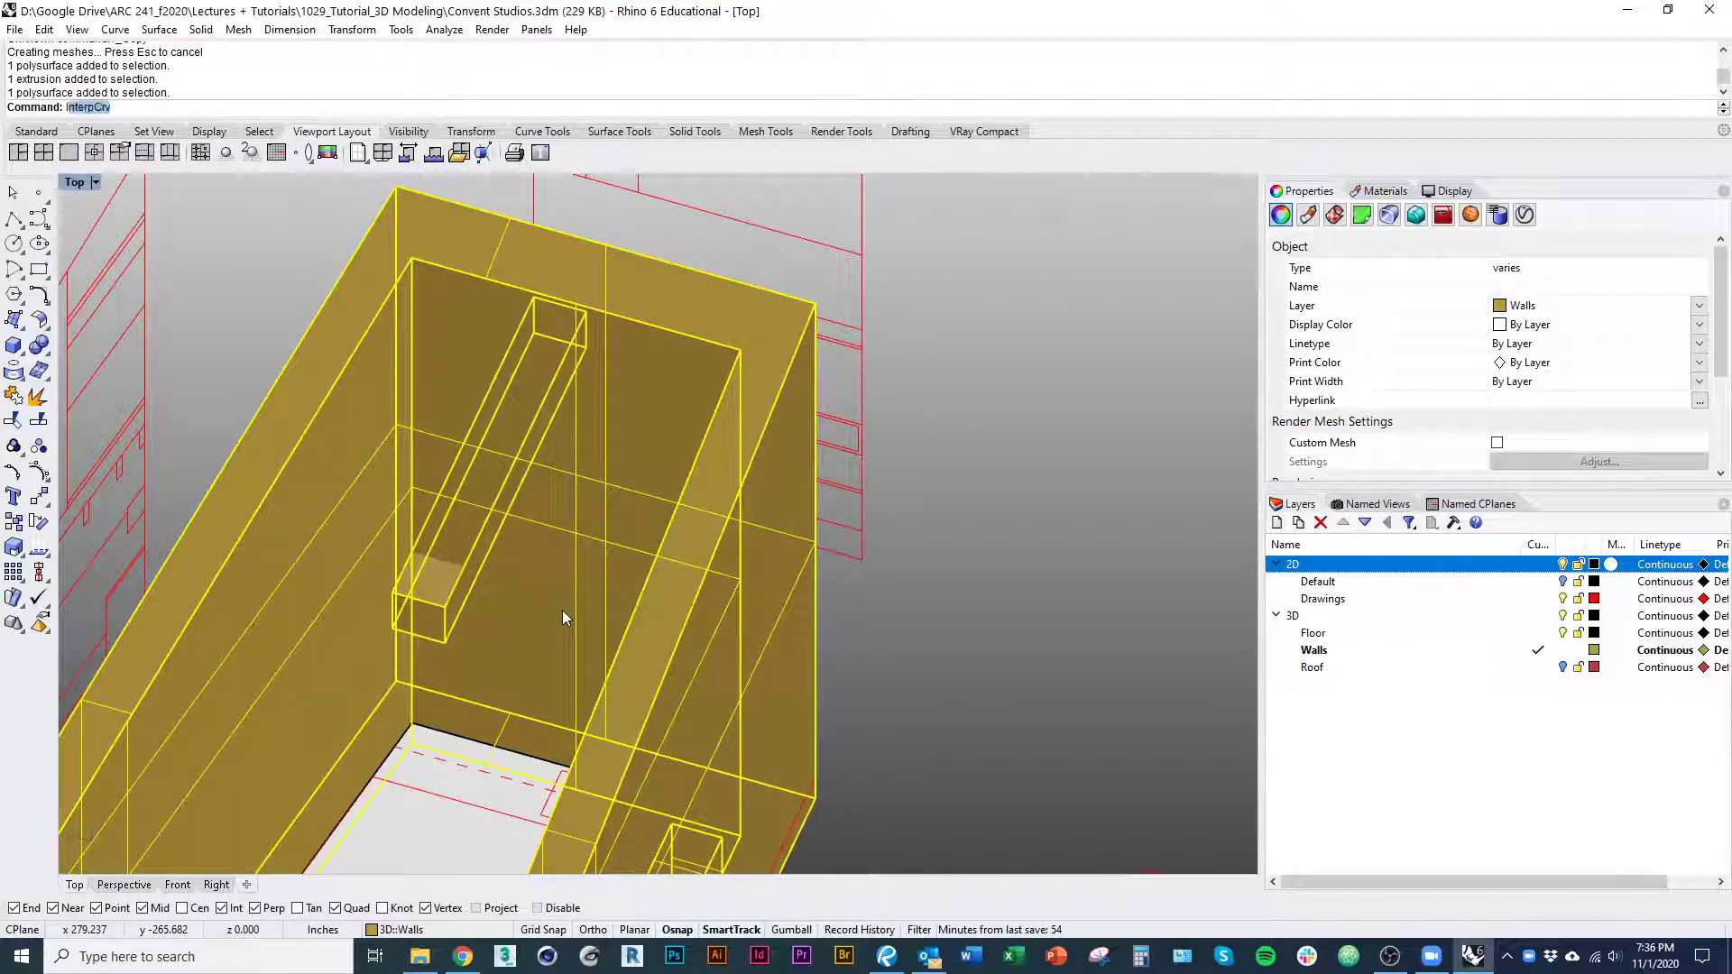
{"action": "type", "text": "sect"}
{"action": "key", "text": "Return"}
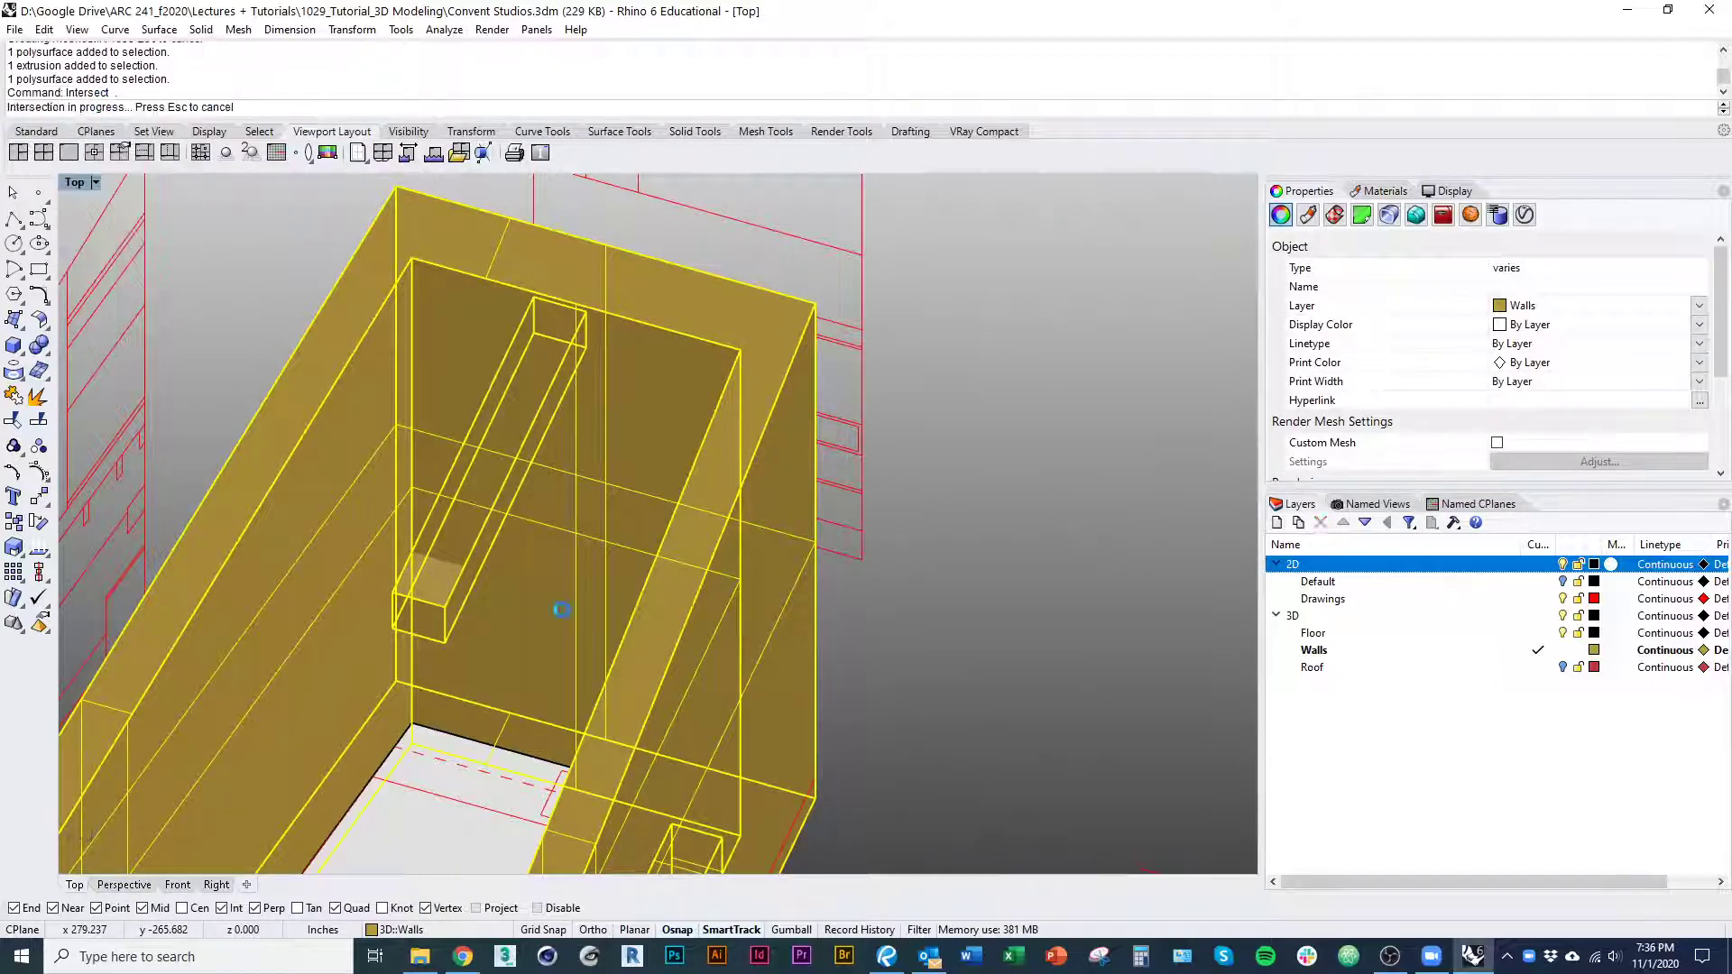
Delete the small window extrusion and switch the viewport back to Wireframe display
{"action": "left_click", "coordinate": [433, 625]}
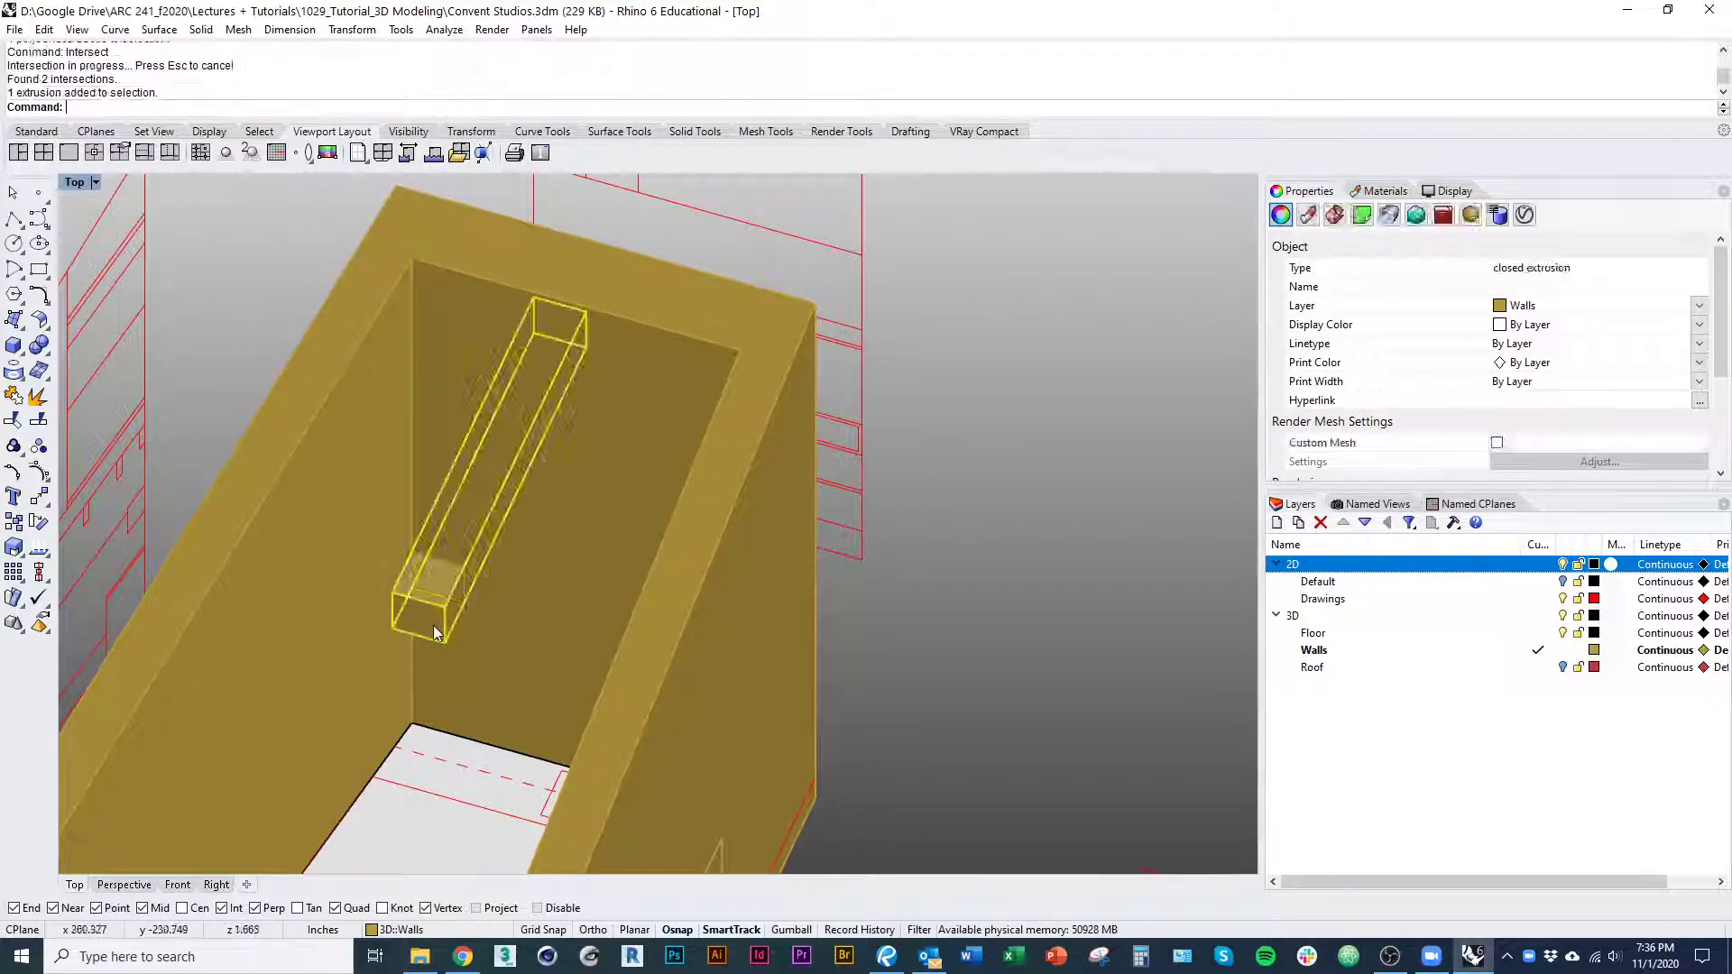
{"action": "key", "text": "Delete"}
{"action": "mouse_move", "coordinate": [491, 657]}
{"action": "right_mouse_down", "text": "ctrl+shift"}
{"action": "mouse_move", "coordinate": [465, 627]}
{"action": "mouse_move", "coordinate": [441, 658]}
{"action": "mouse_move", "coordinate": [400, 664]}
{"action": "right_mouse_up", "text": "ctrl+shift"}
{"action": "key", "text": "ctrl+alt+w"}
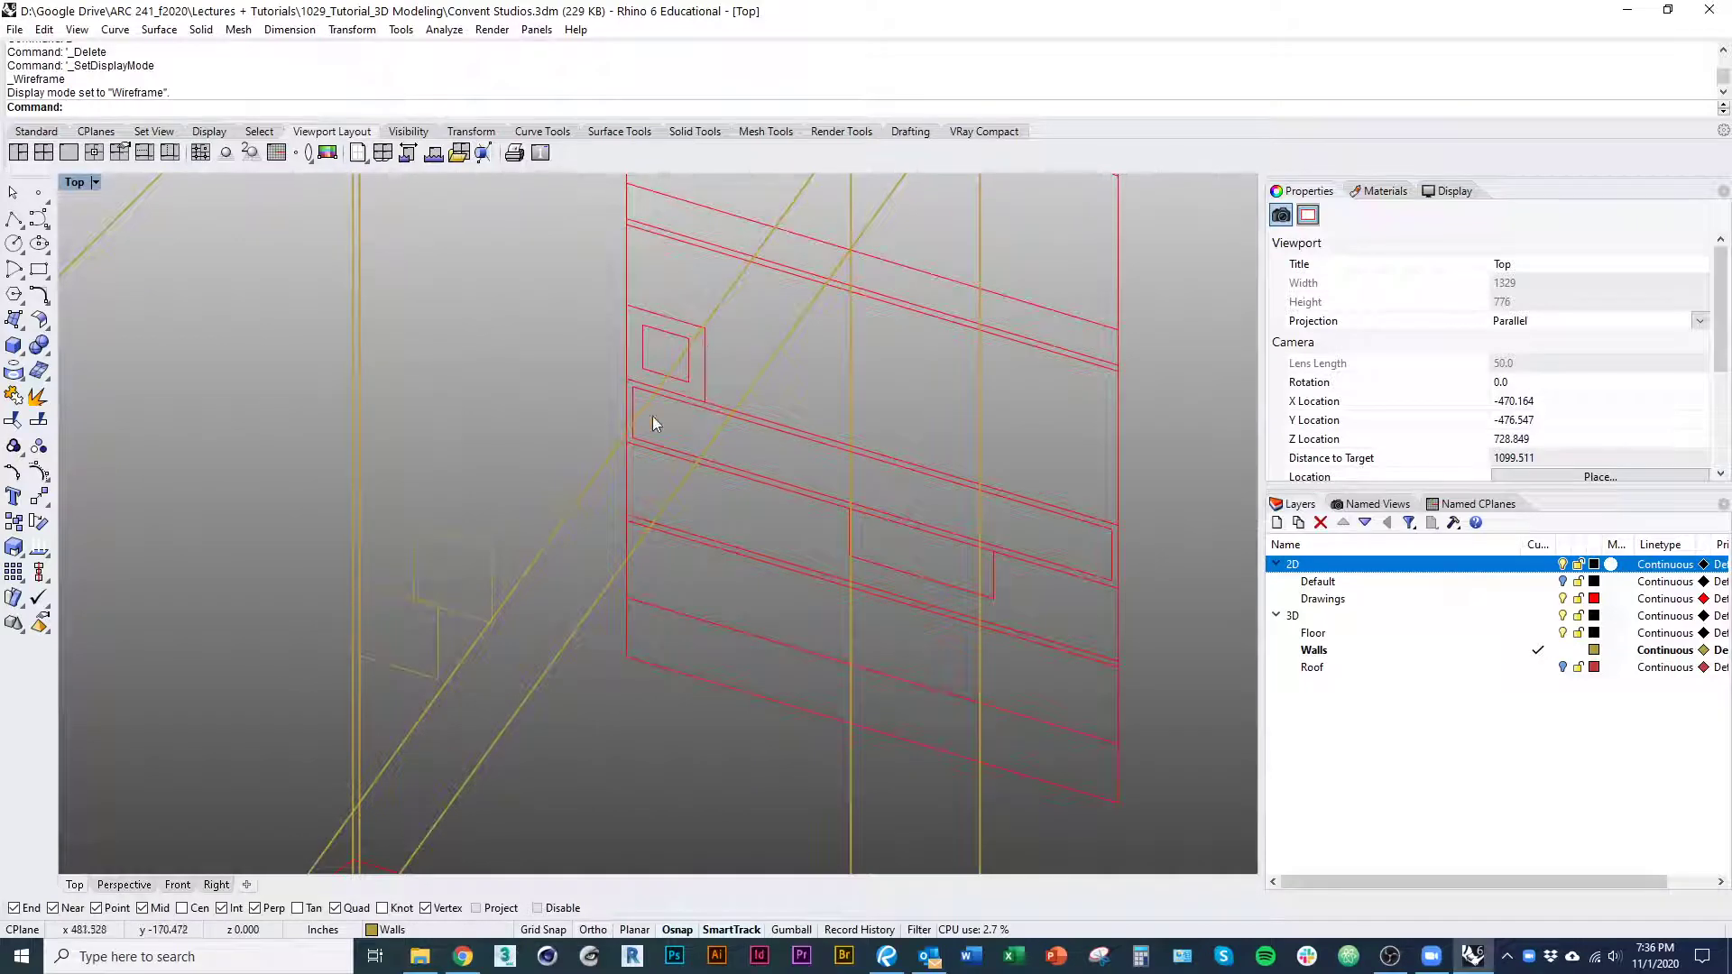
Select the window intersection outline on the inner face of the end wall
{"action": "mouse_move", "coordinate": [479, 753]}
{"action": "right_mouse_down", "text": "ctrl+shift"}
{"action": "mouse_move", "coordinate": [462, 574]}
{"action": "mouse_move", "coordinate": [475, 607]}
{"action": "mouse_move", "coordinate": [456, 626]}
{"action": "mouse_move", "coordinate": [431, 581]}
{"action": "mouse_move", "coordinate": [422, 597]}
{"action": "mouse_move", "coordinate": [396, 587]}
{"action": "mouse_move", "coordinate": [469, 600]}
{"action": "mouse_move", "coordinate": [435, 582]}
{"action": "right_mouse_up", "text": "ctrl+shift"}
{"action": "key", "text": "ctrl+alt+s"}
{"action": "left_click", "coordinate": [430, 577]}
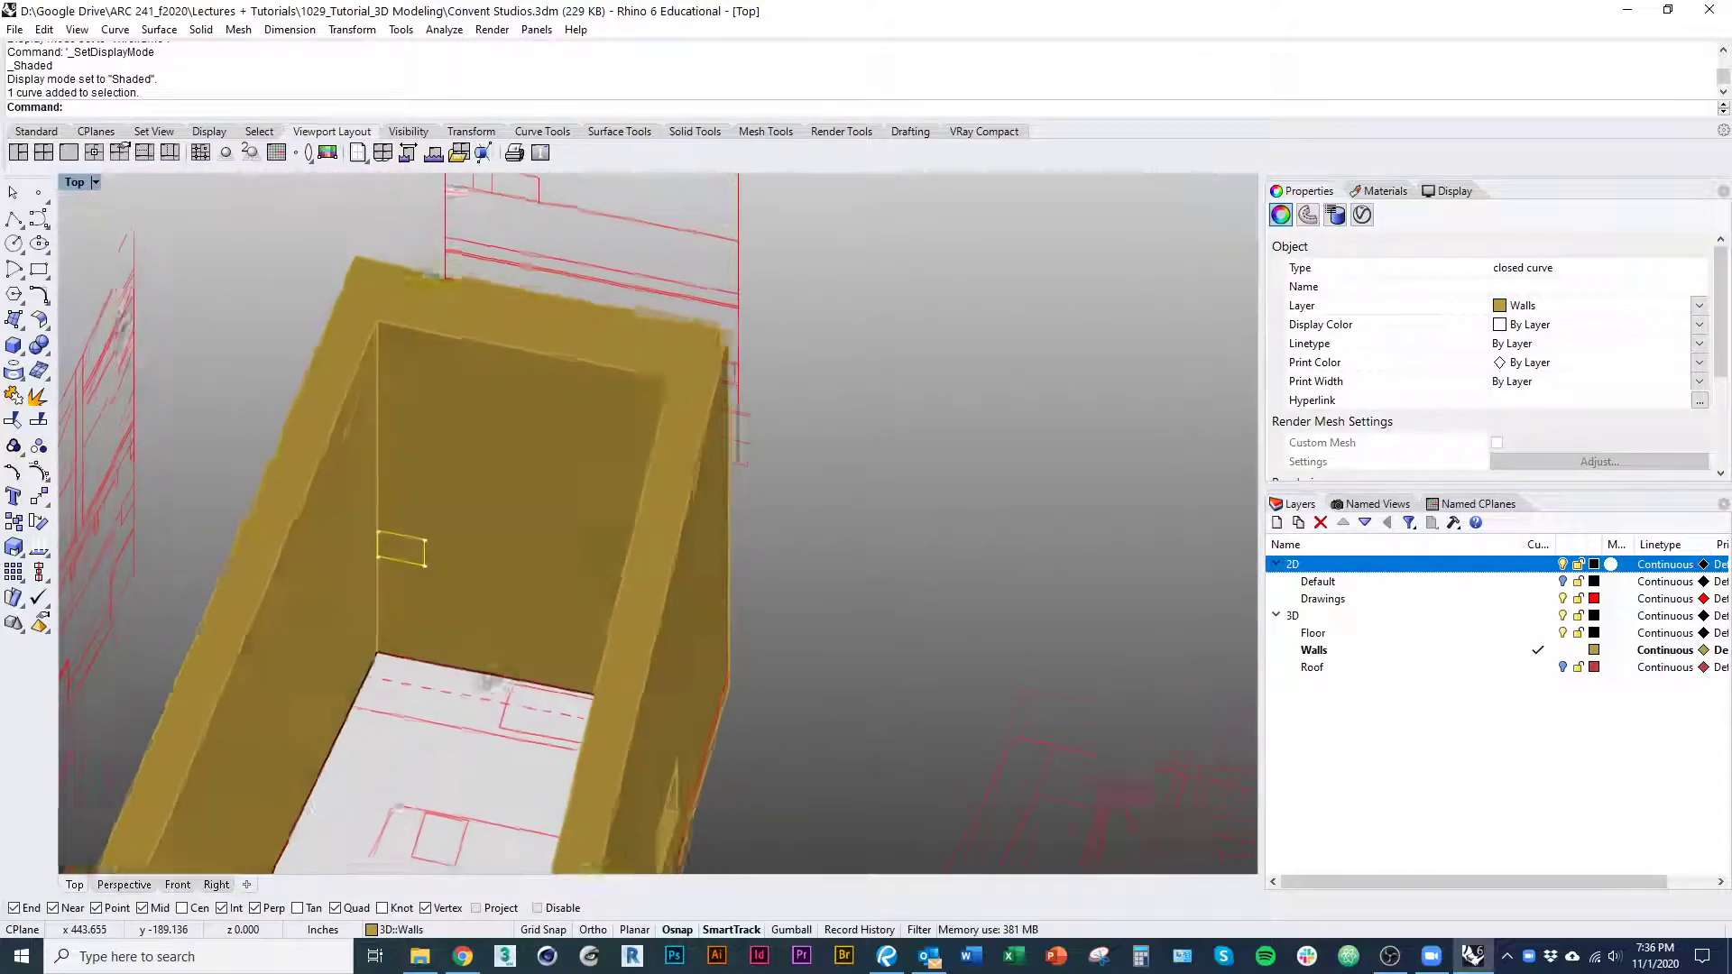
{"action": "key", "text": "ctrl+alt+w"}
{"action": "scroll", "coordinate": [436, 541], "scroll_direction": "up", "scroll_amount": 2}
{"action": "left_click", "coordinate": [439, 497]}
{"action": "right_click_drag", "start_coordinate": [497, 479], "coordinate": [505, 394]}
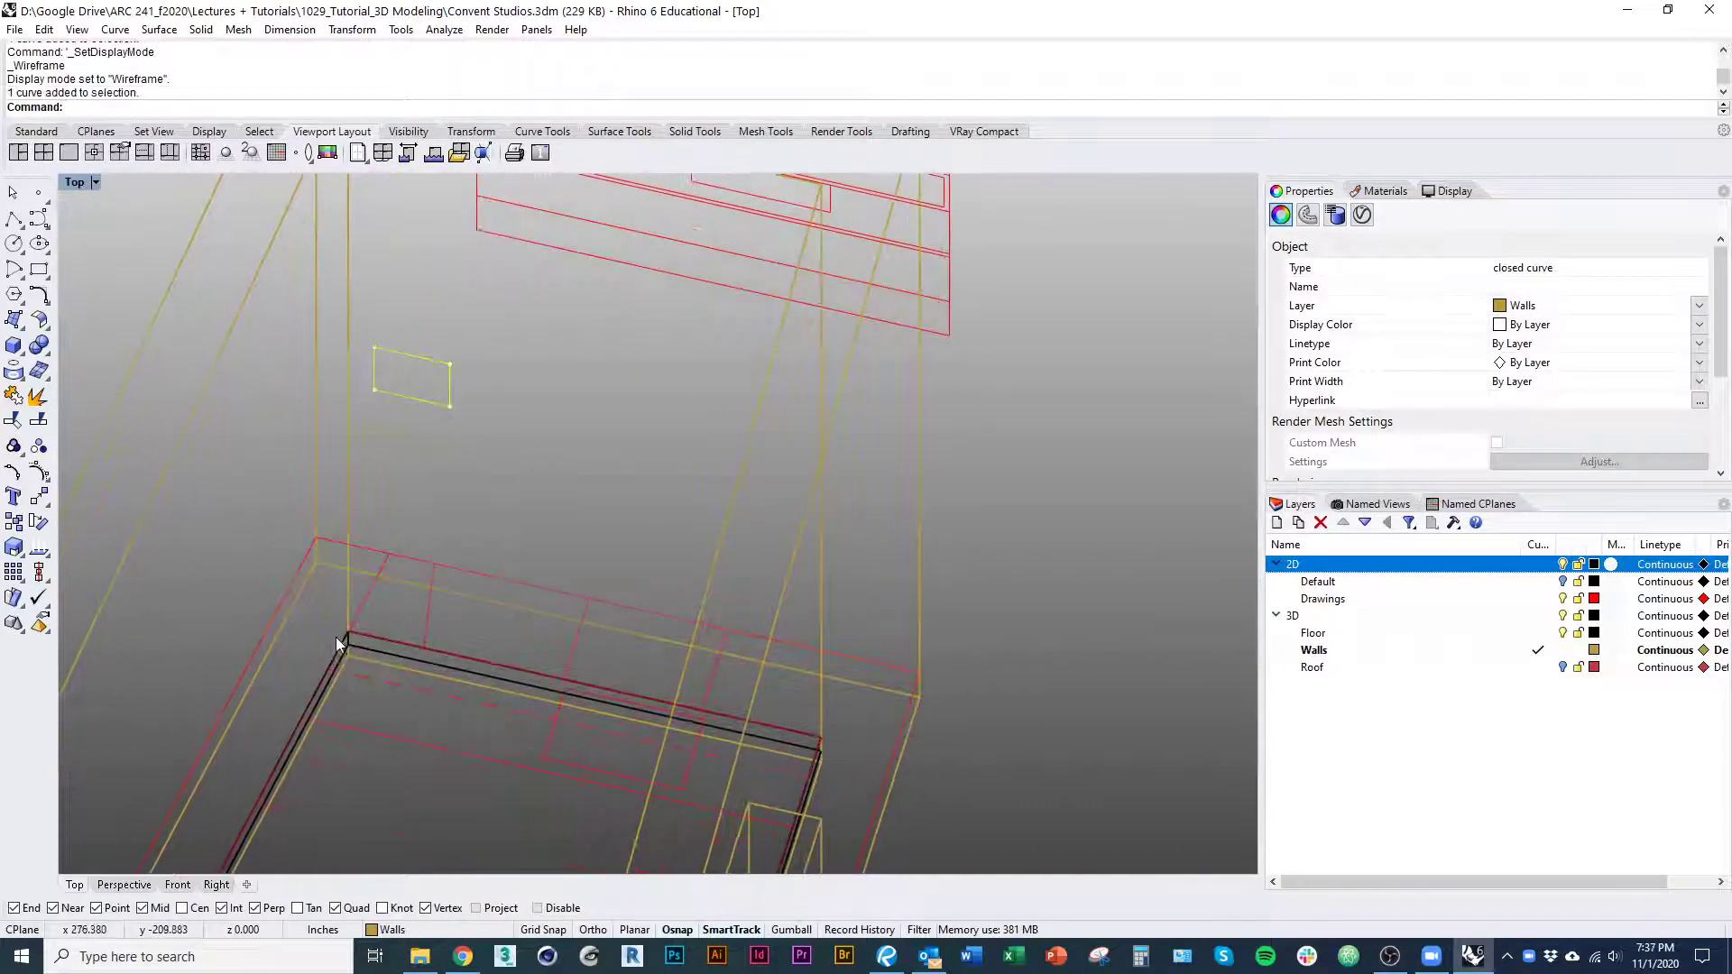
{"action": "right_click_drag", "start_coordinate": [460, 655], "coordinate": [494, 734]}
{"action": "right_click_drag", "start_coordinate": [494, 734], "coordinate": [474, 696], "text": "ctrl+shift"}
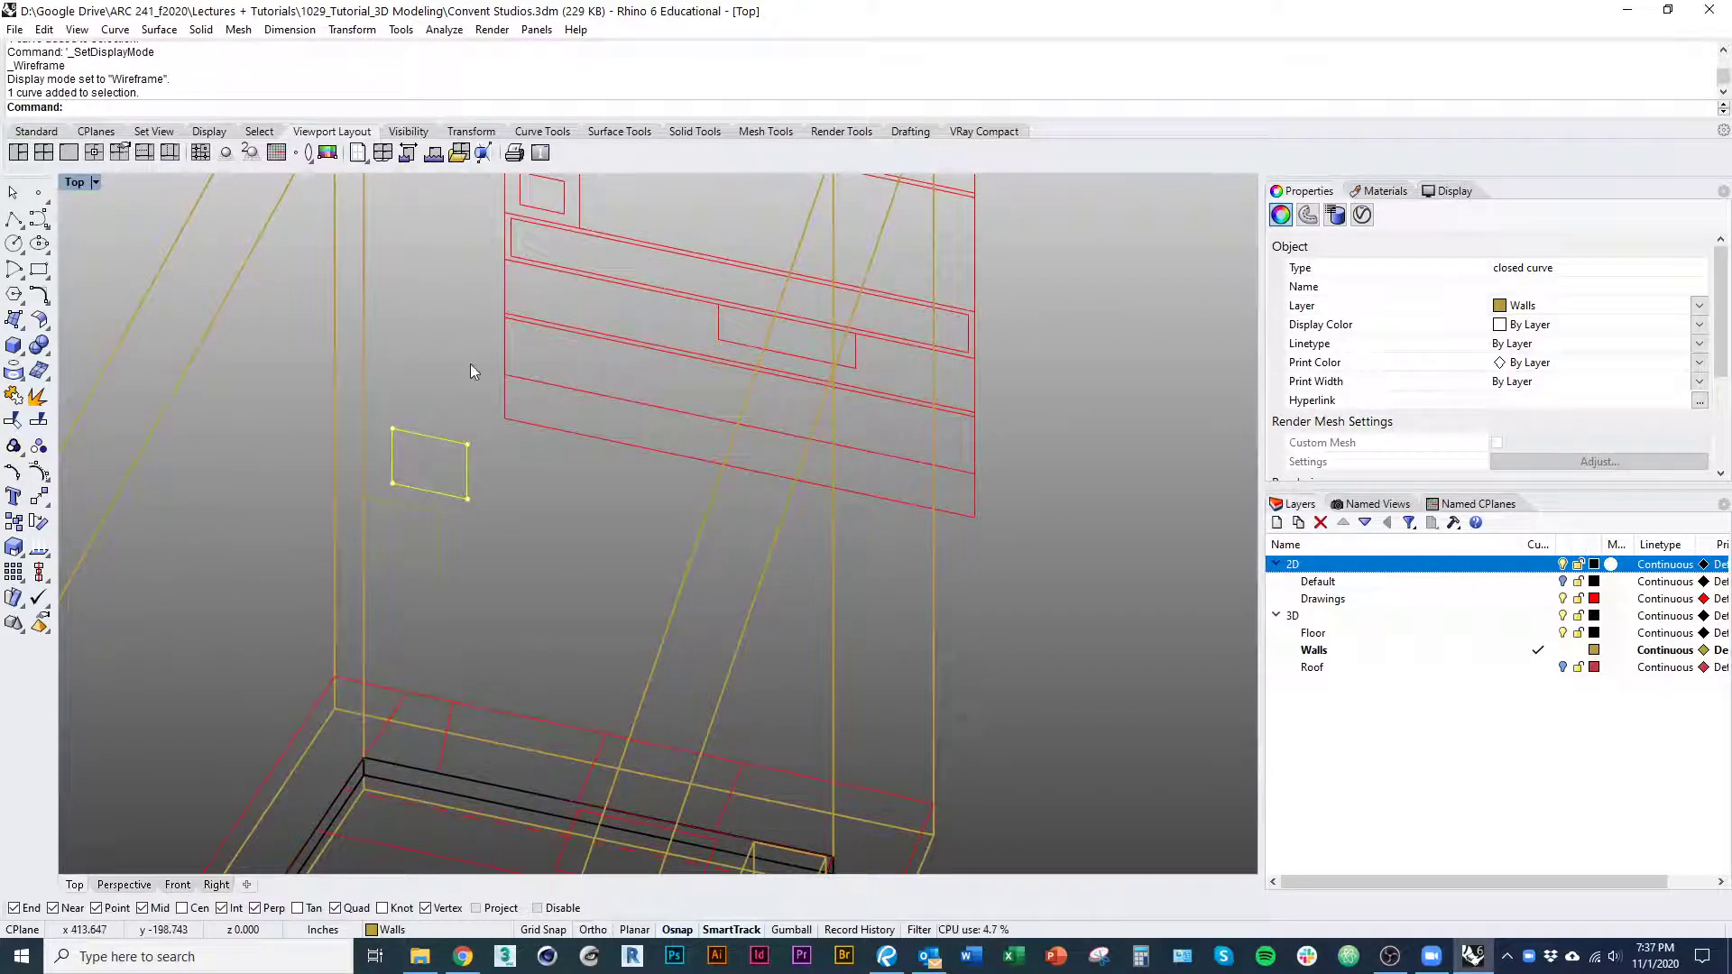
Draw two vertical lines upward from the edges of the end wall's window opening on the floor plan
{"action": "type", "text": "line"}
{"action": "key", "text": "Return"}
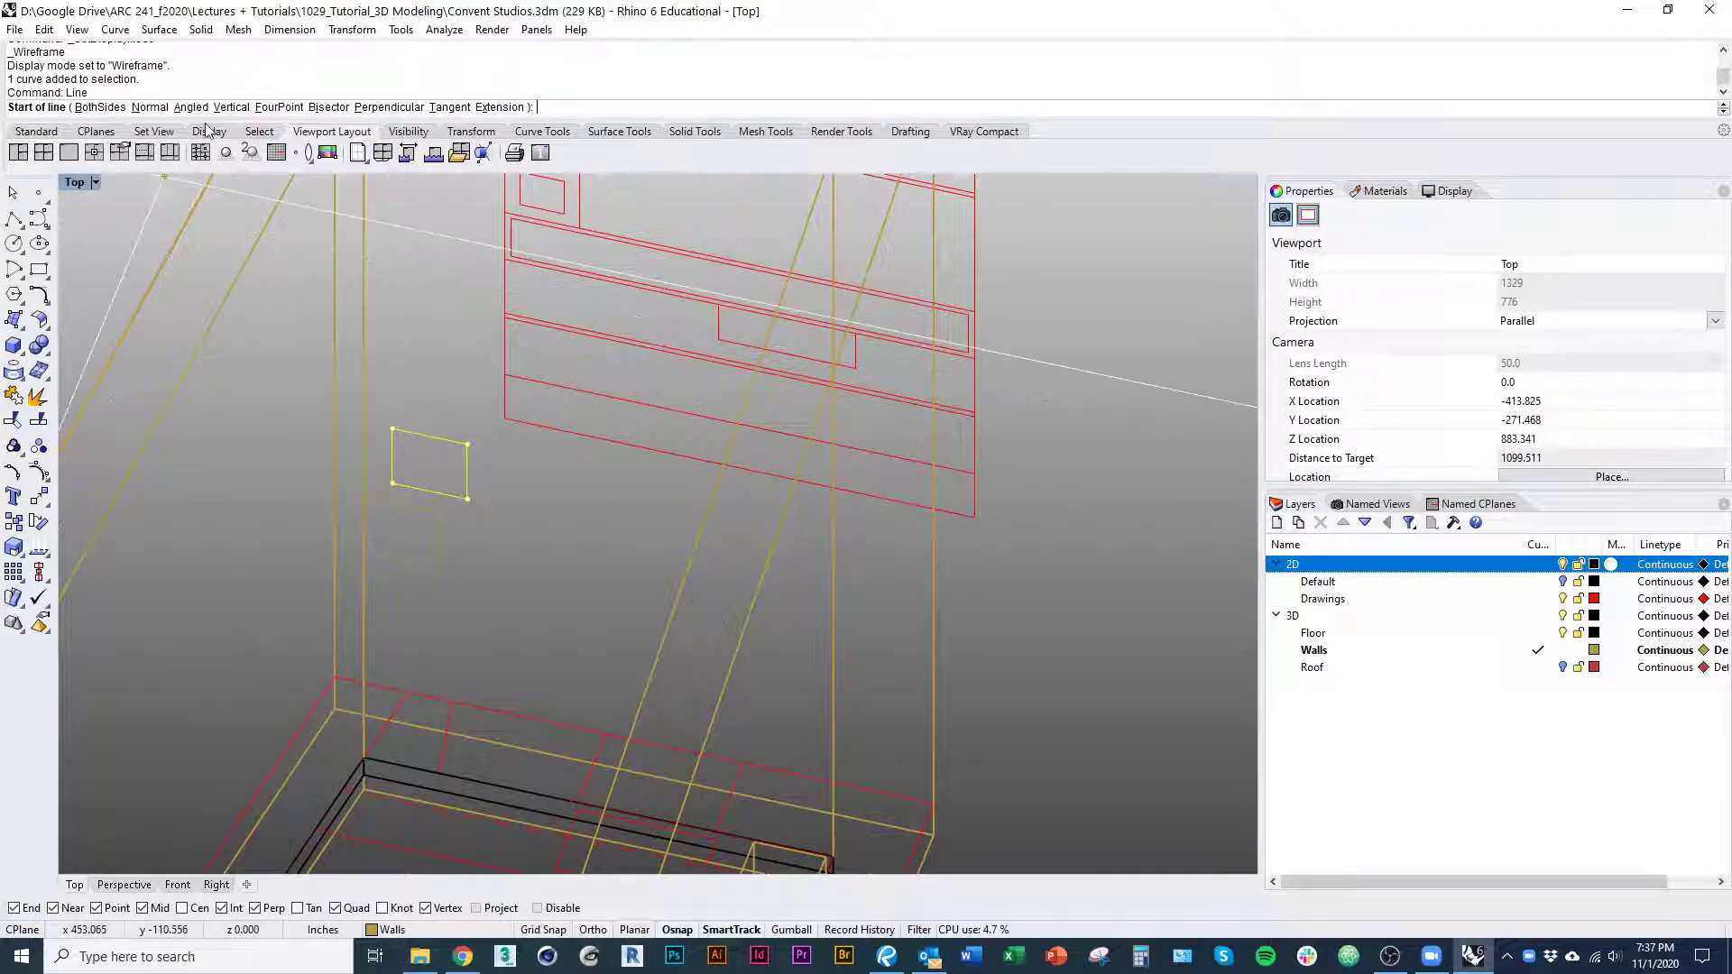
{"action": "left_click", "coordinate": [231, 107]}
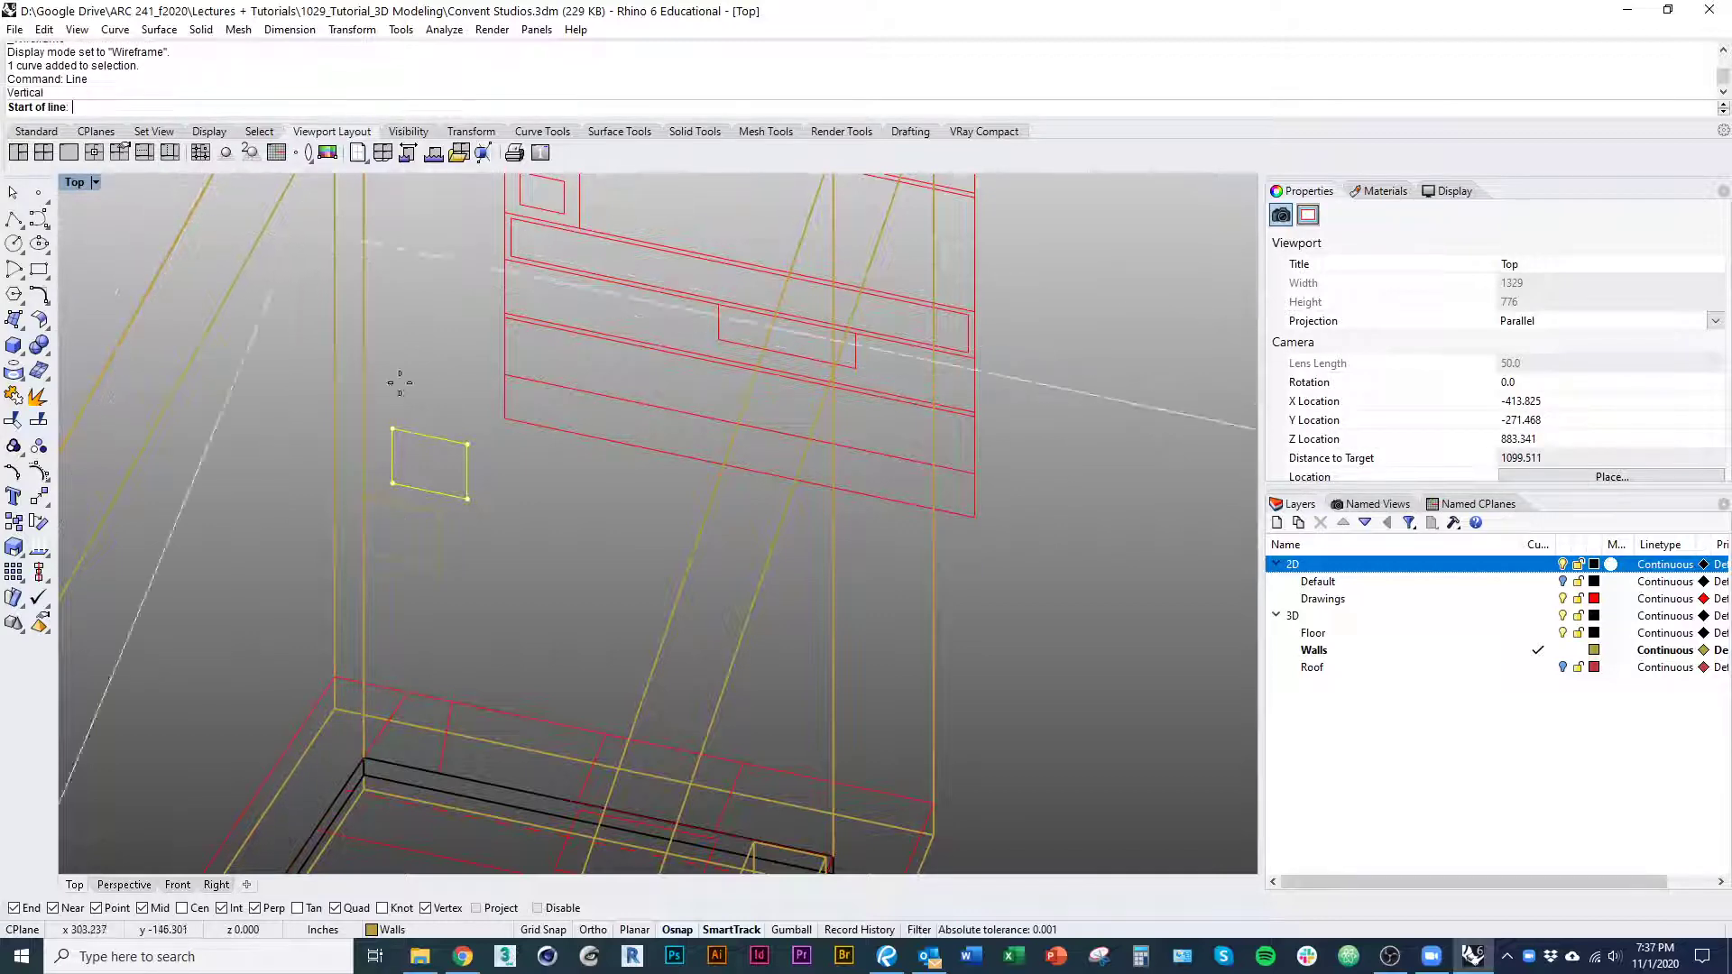
{"action": "left_click", "coordinate": [462, 338]}
{"action": "right_click", "coordinate": [448, 723]}
{"action": "left_click", "coordinate": [230, 106]}
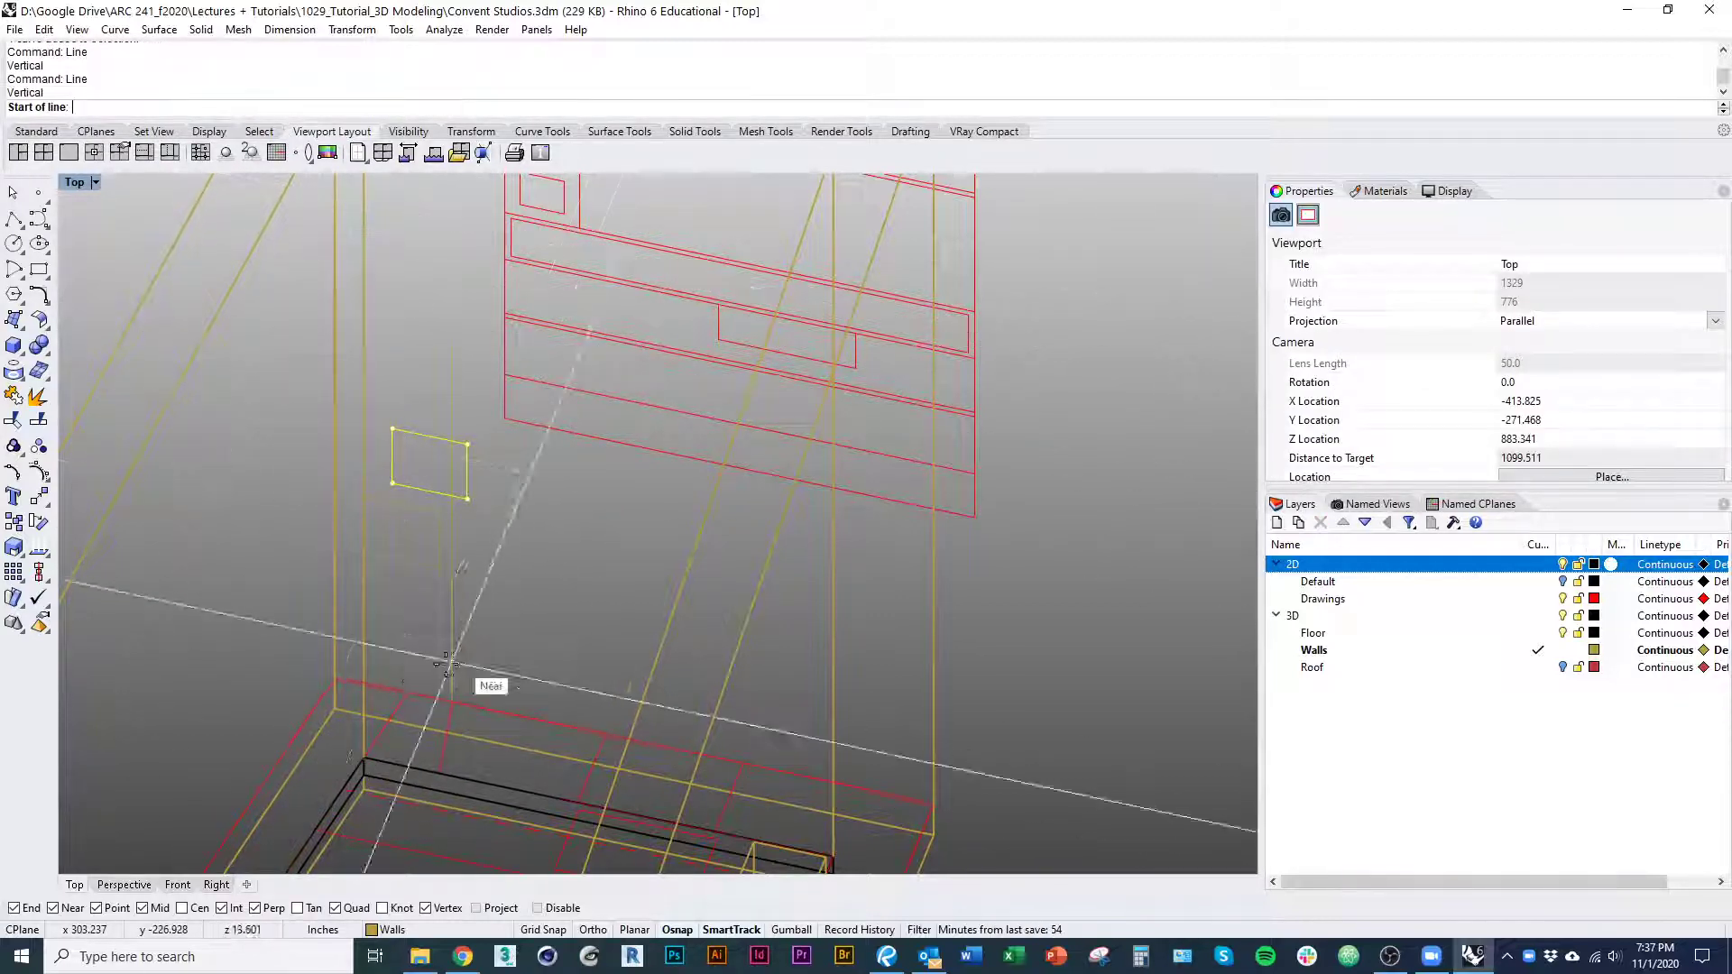
{"action": "left_click", "coordinate": [408, 692]}
{"action": "left_click", "coordinate": [408, 347]}
{"action": "right_click_drag", "start_coordinate": [475, 472], "coordinate": [473, 526]}
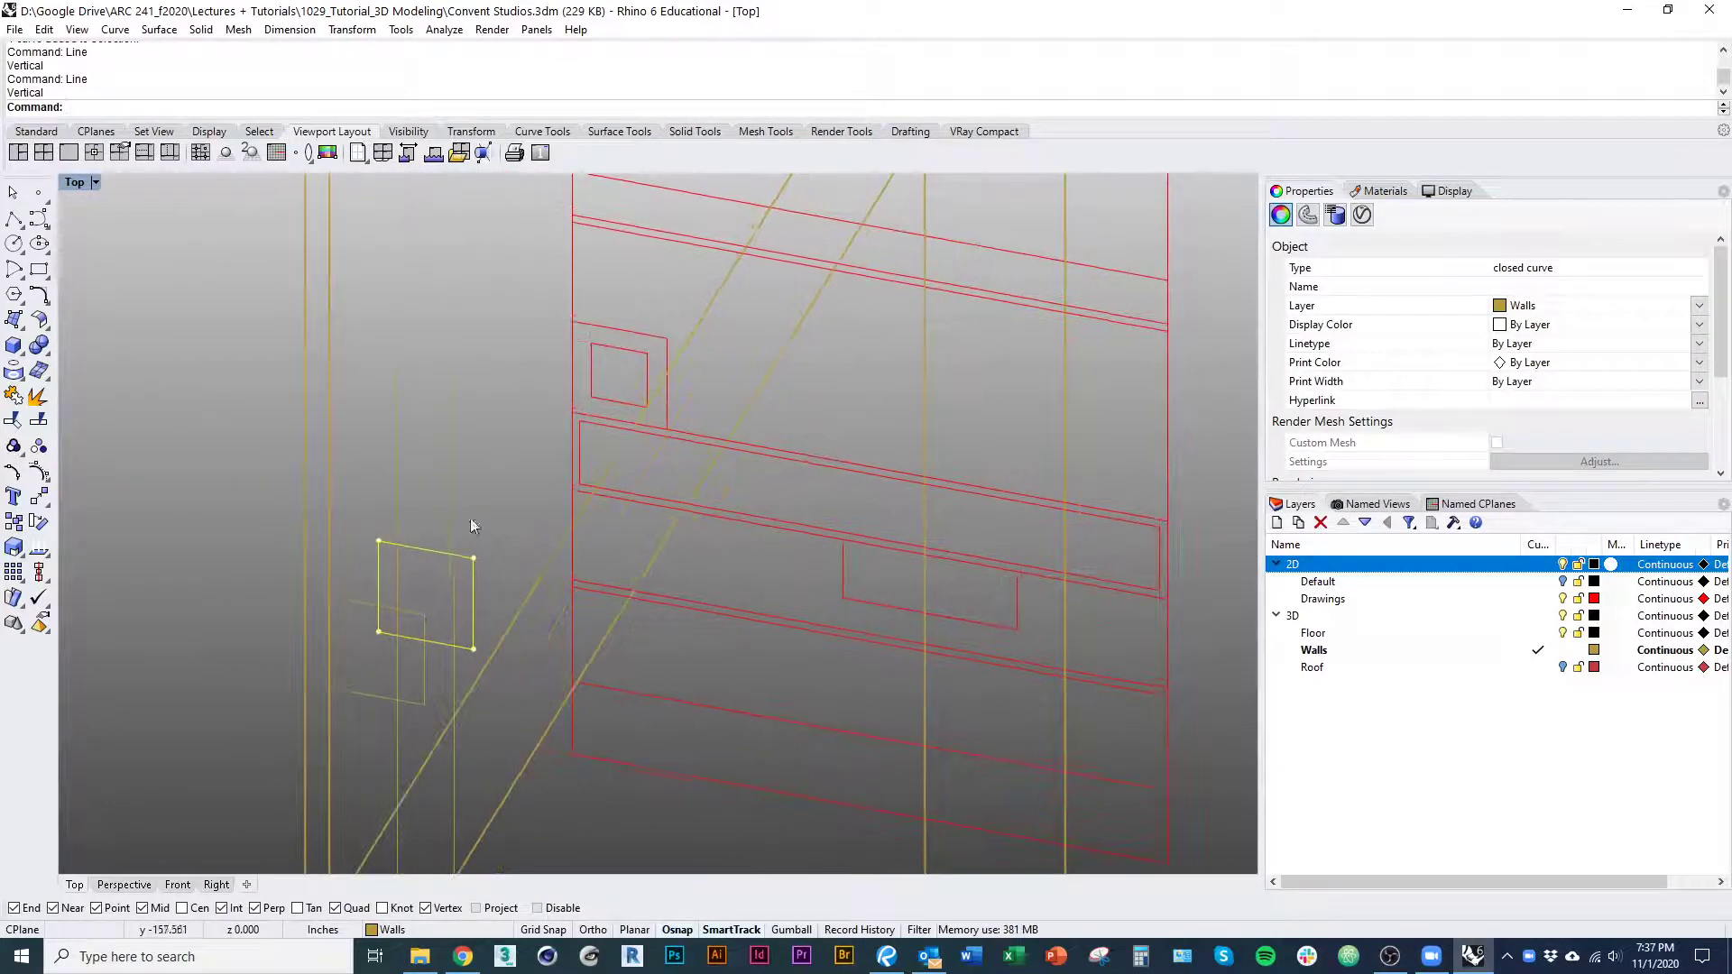
Turn on the Cen object snap for scaling the window outline, then leave the Scale command
{"action": "right_click_drag", "start_coordinate": [441, 611], "coordinate": [419, 592]}
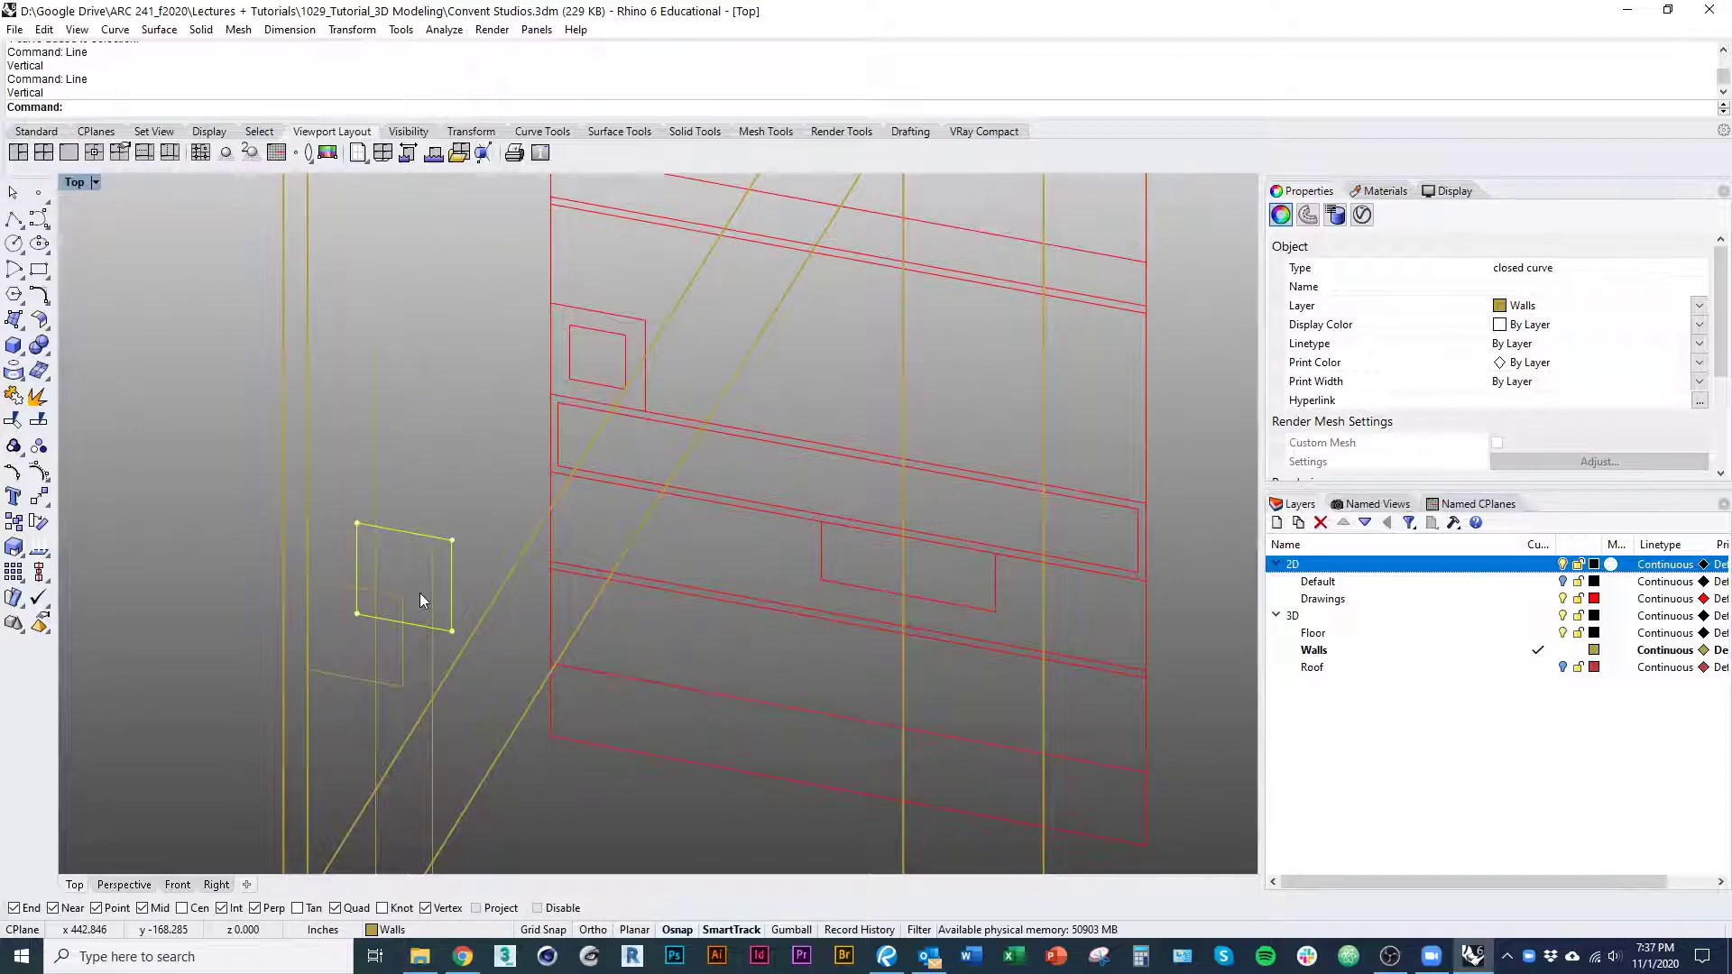
{"action": "key", "text": "Return"}
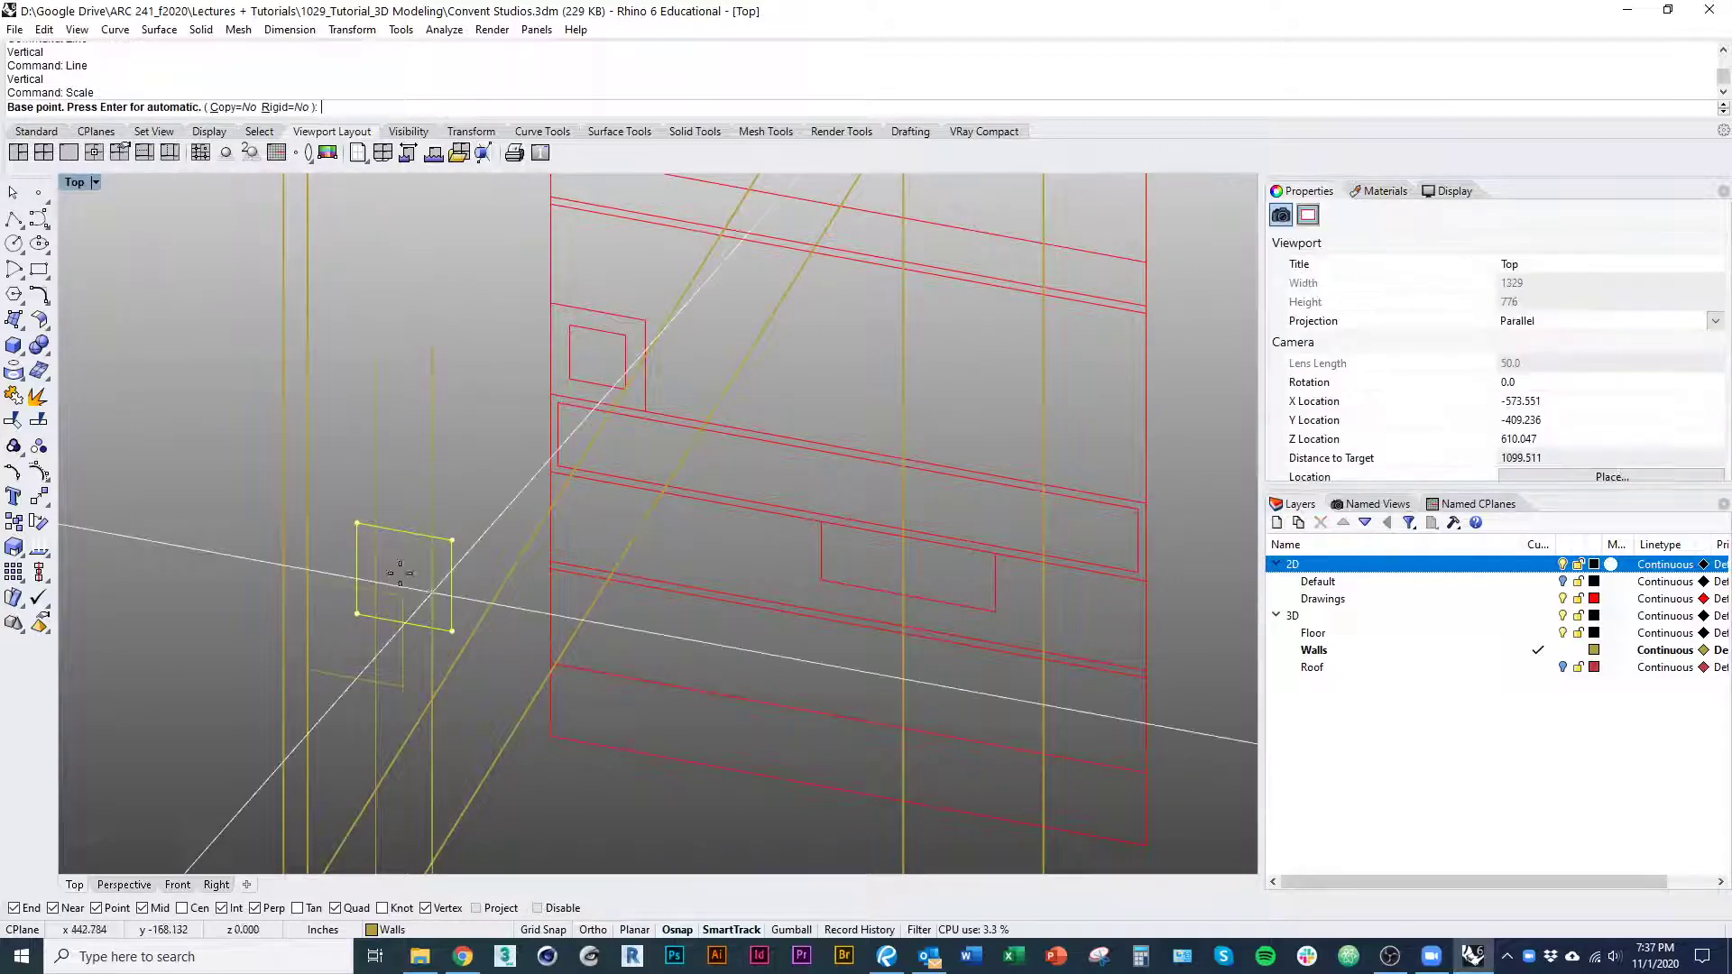
{"action": "scroll", "coordinate": [385, 606], "scroll_direction": "up", "scroll_amount": 5}
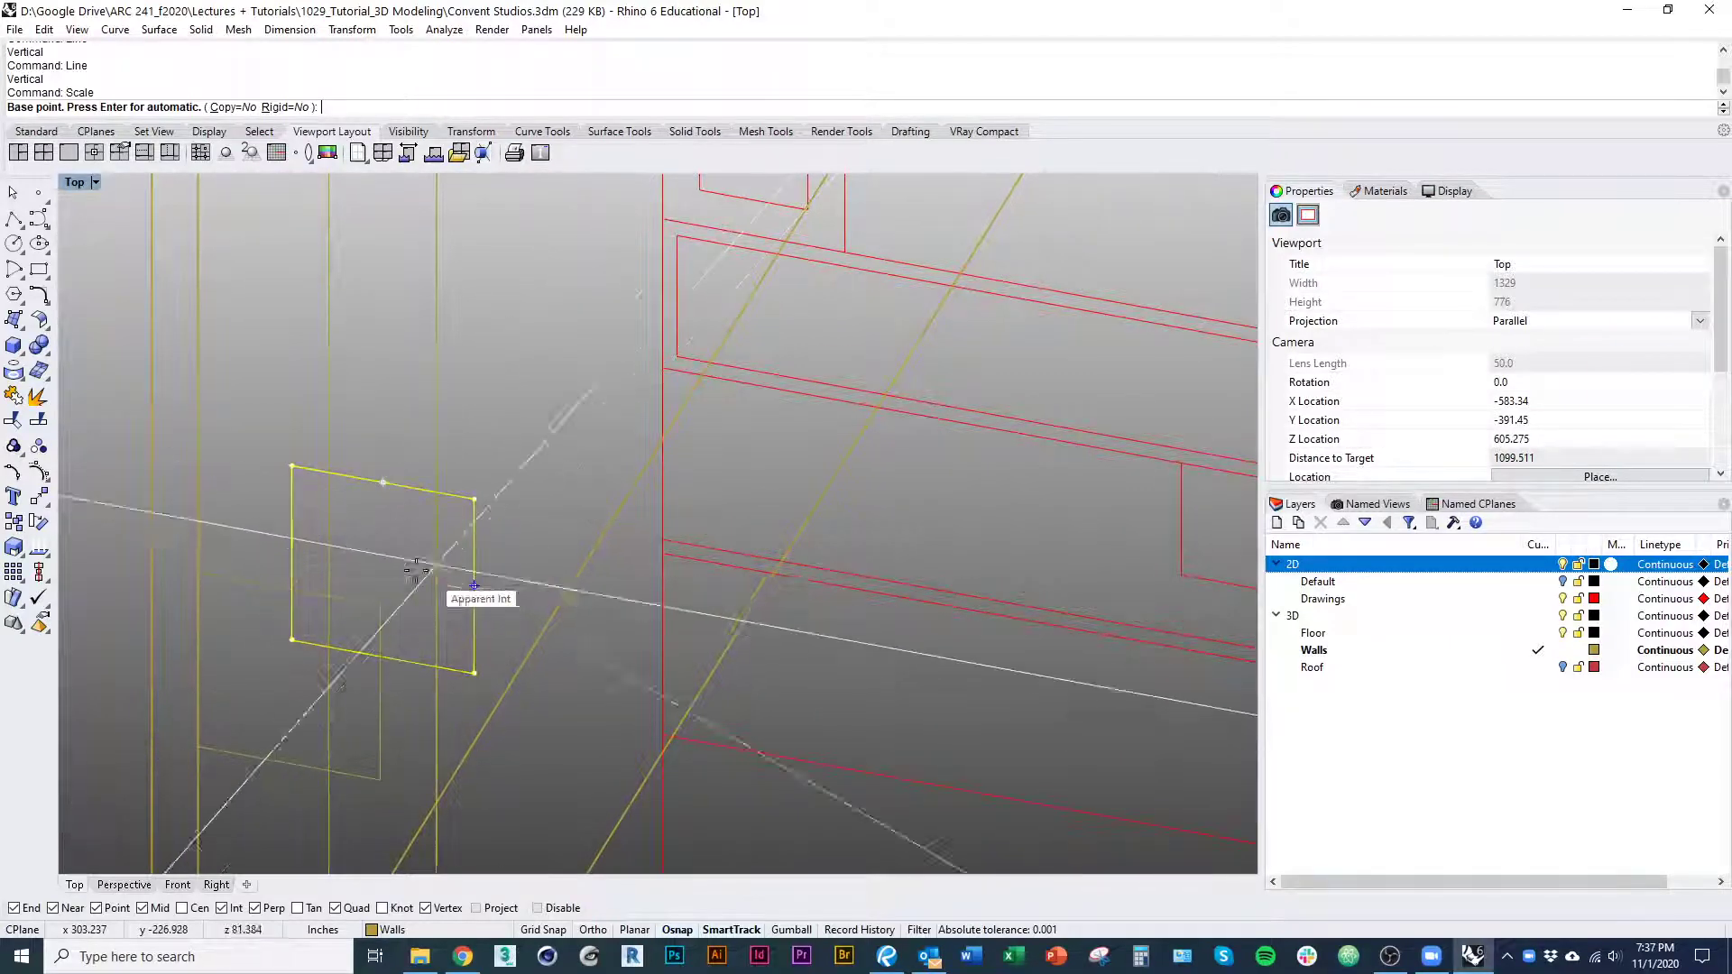
{"action": "left_click", "coordinate": [190, 909]}
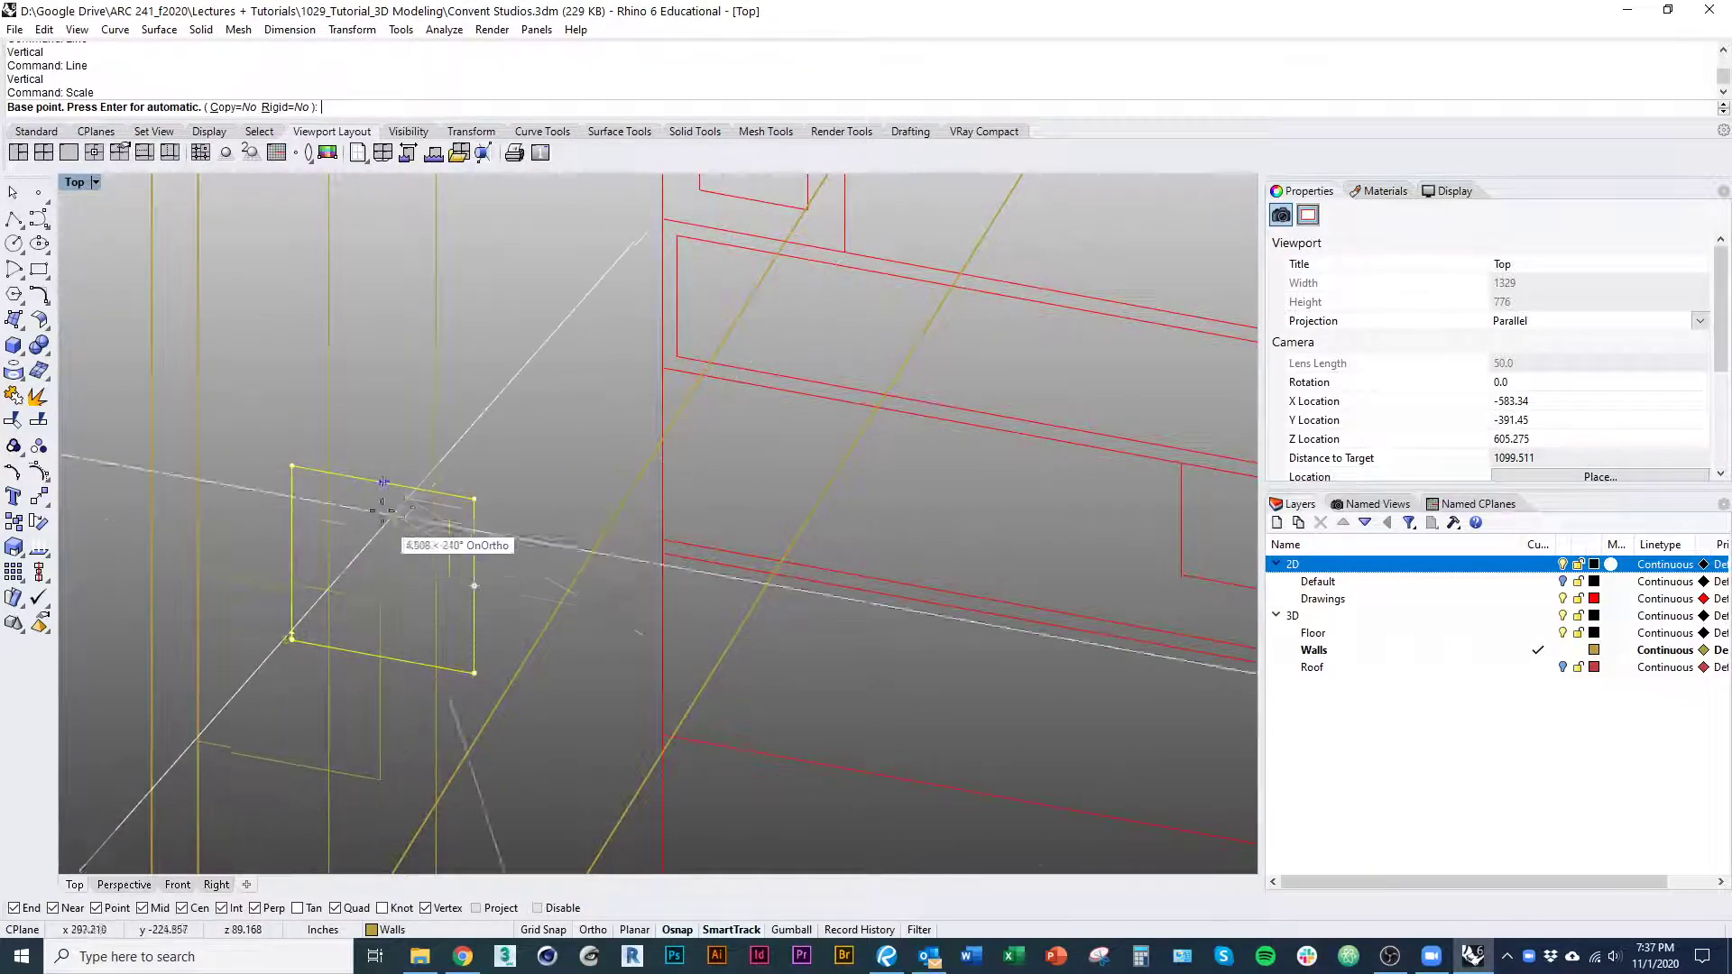
{"action": "key", "text": "Escape"}
{"action": "key", "text": "Escape"}
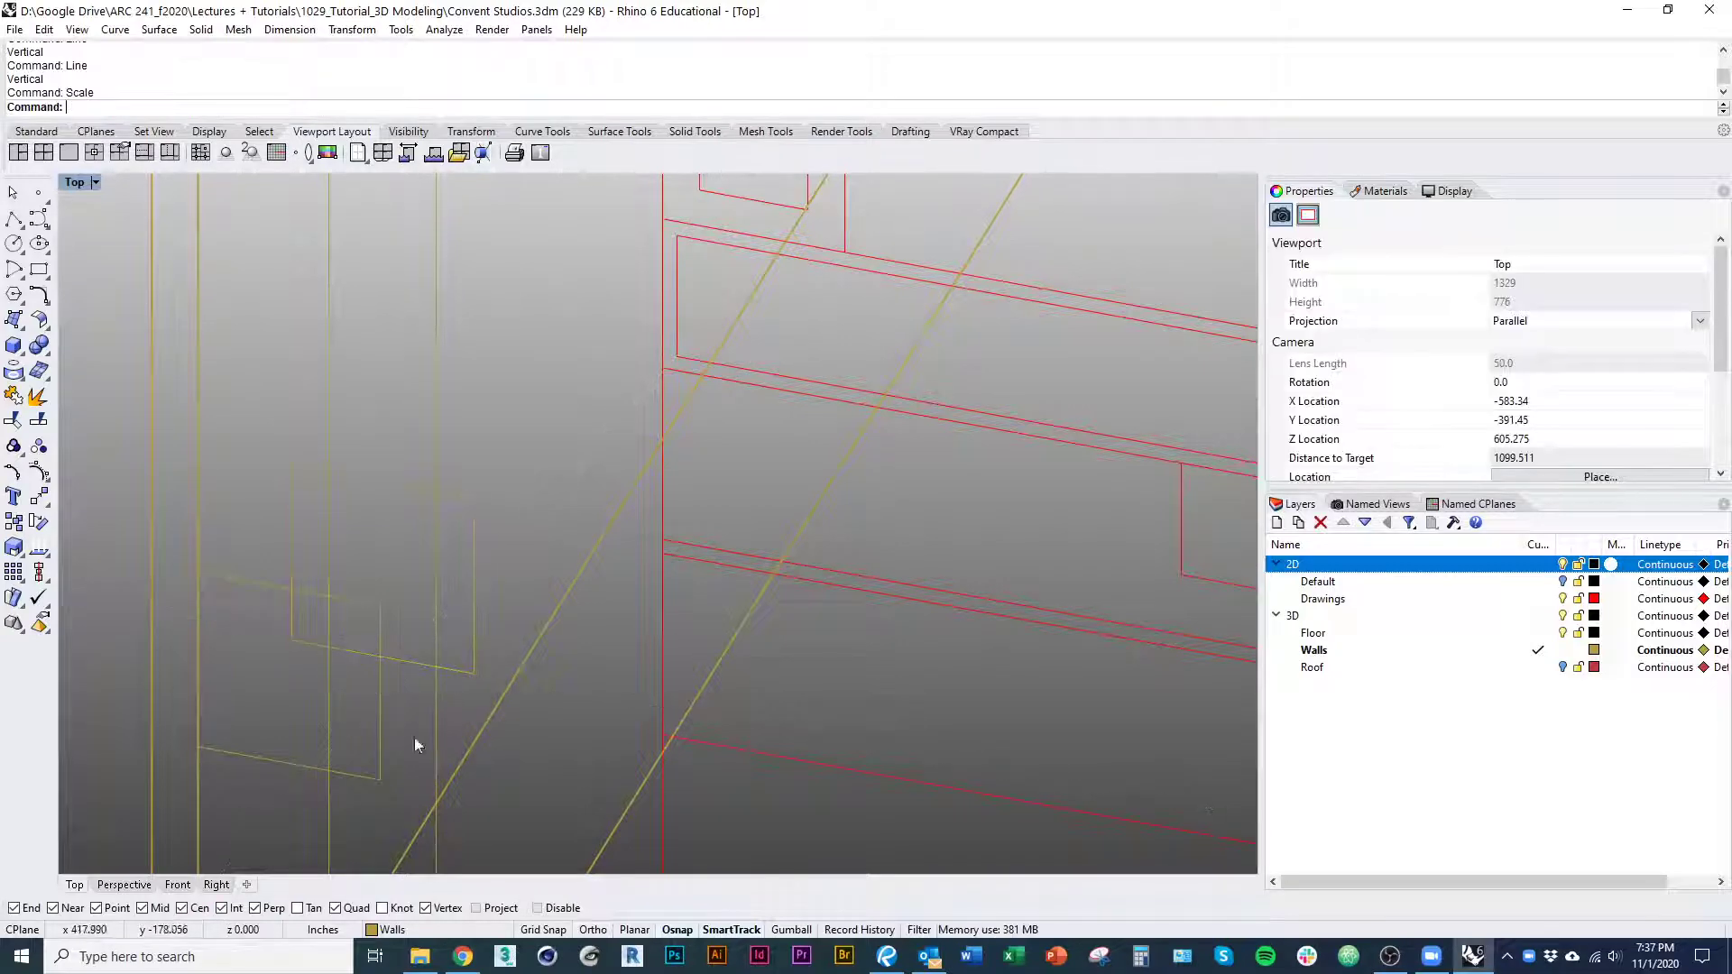
Try to scale the selected window outline about its centre to the vertical guide line, and undo the scaling
{"action": "left_click", "coordinate": [407, 658]}
{"action": "key", "text": "Return"}
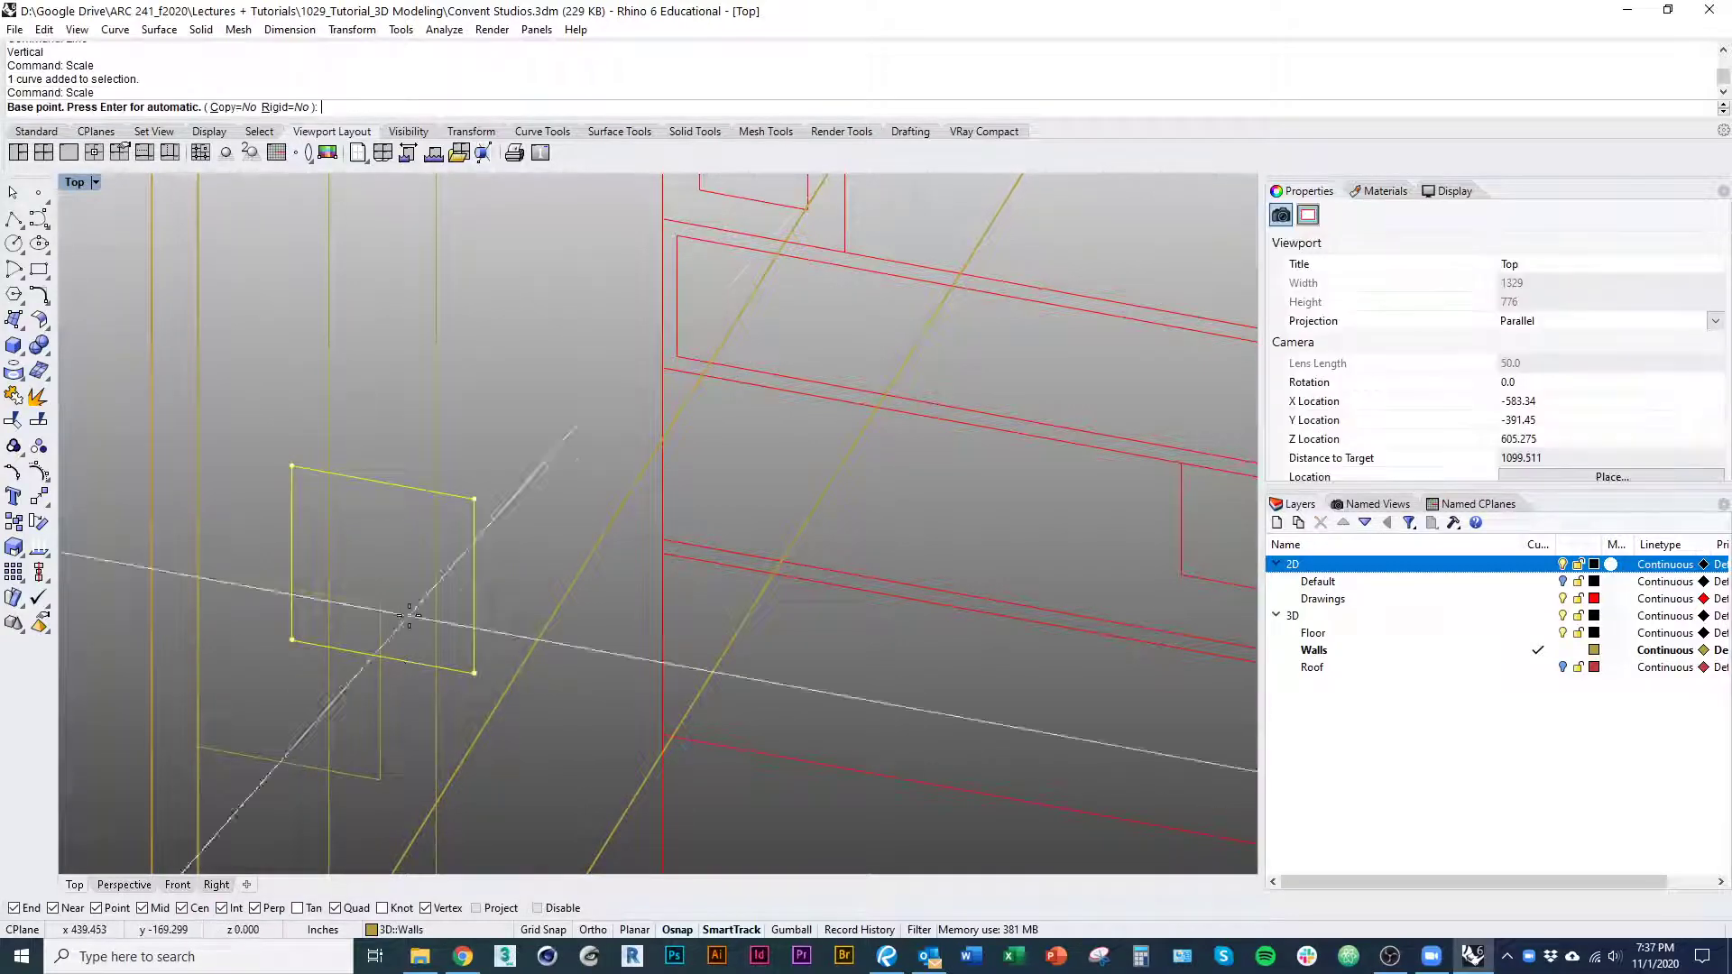
{"action": "left_click", "coordinate": [418, 658]}
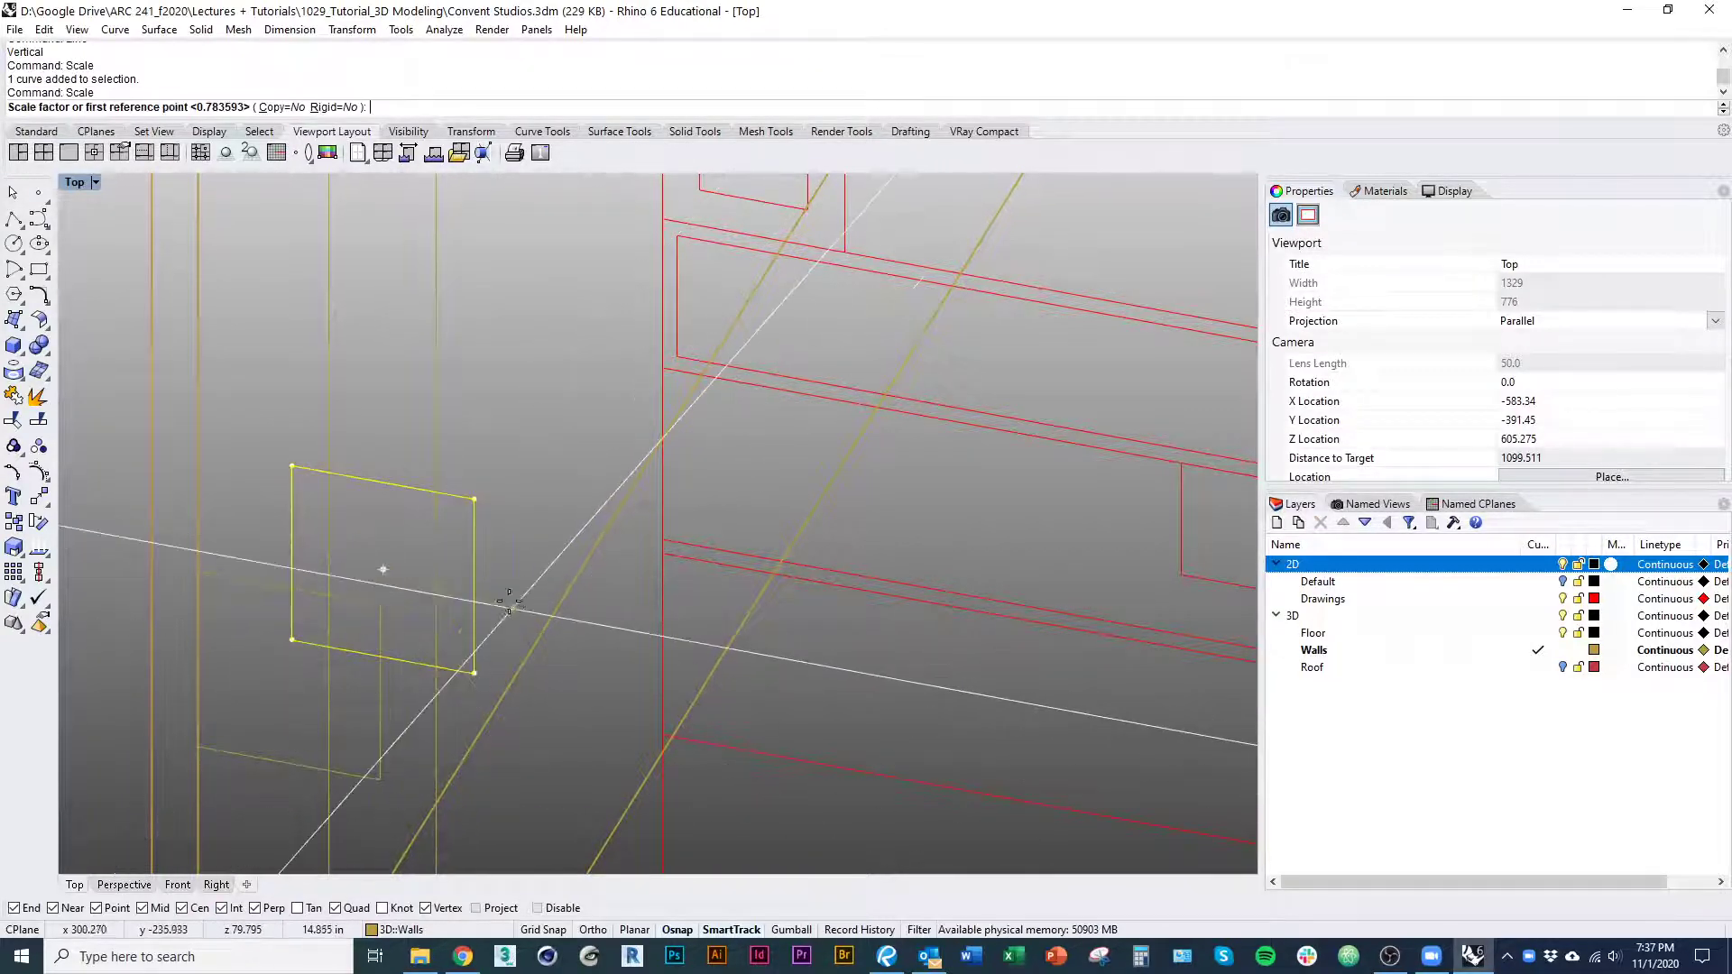
{"action": "left_click", "coordinate": [438, 581]}
{"action": "scroll", "coordinate": [471, 600], "scroll_direction": "down", "scroll_amount": 5}
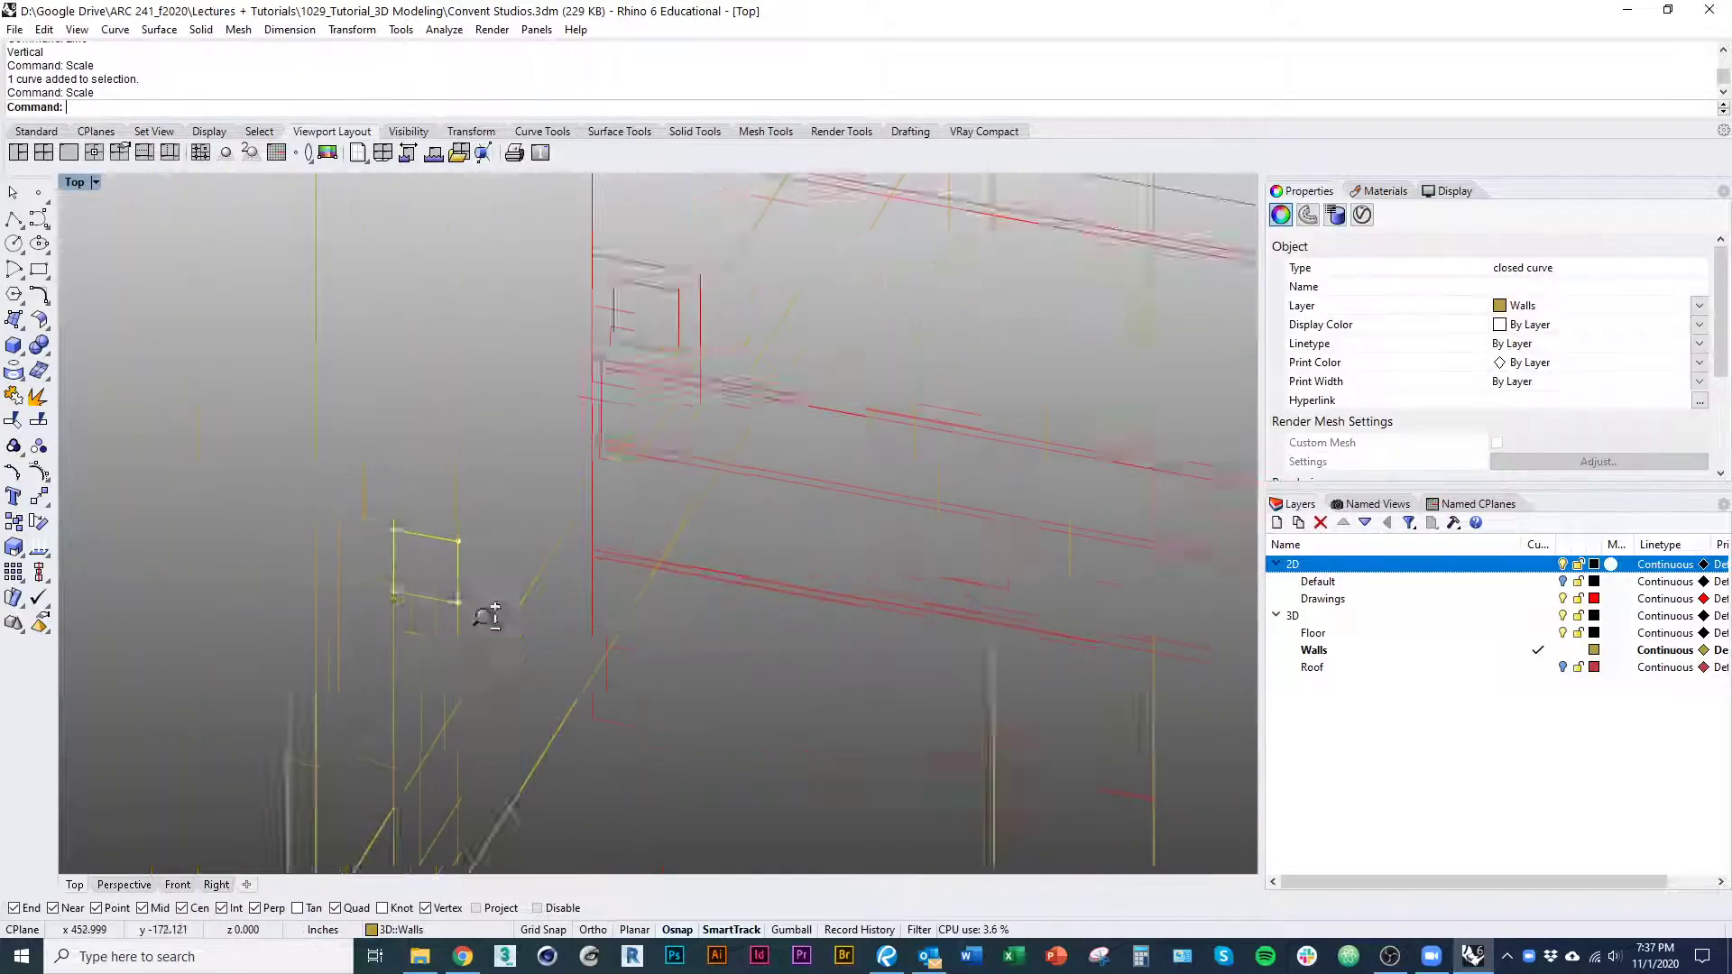
{"action": "key", "text": "ctrl+z"}
{"action": "scroll", "coordinate": [455, 567], "scroll_direction": "up", "scroll_amount": 2}
{"action": "type", "text": "s1"}
{"action": "key", "text": "Return"}
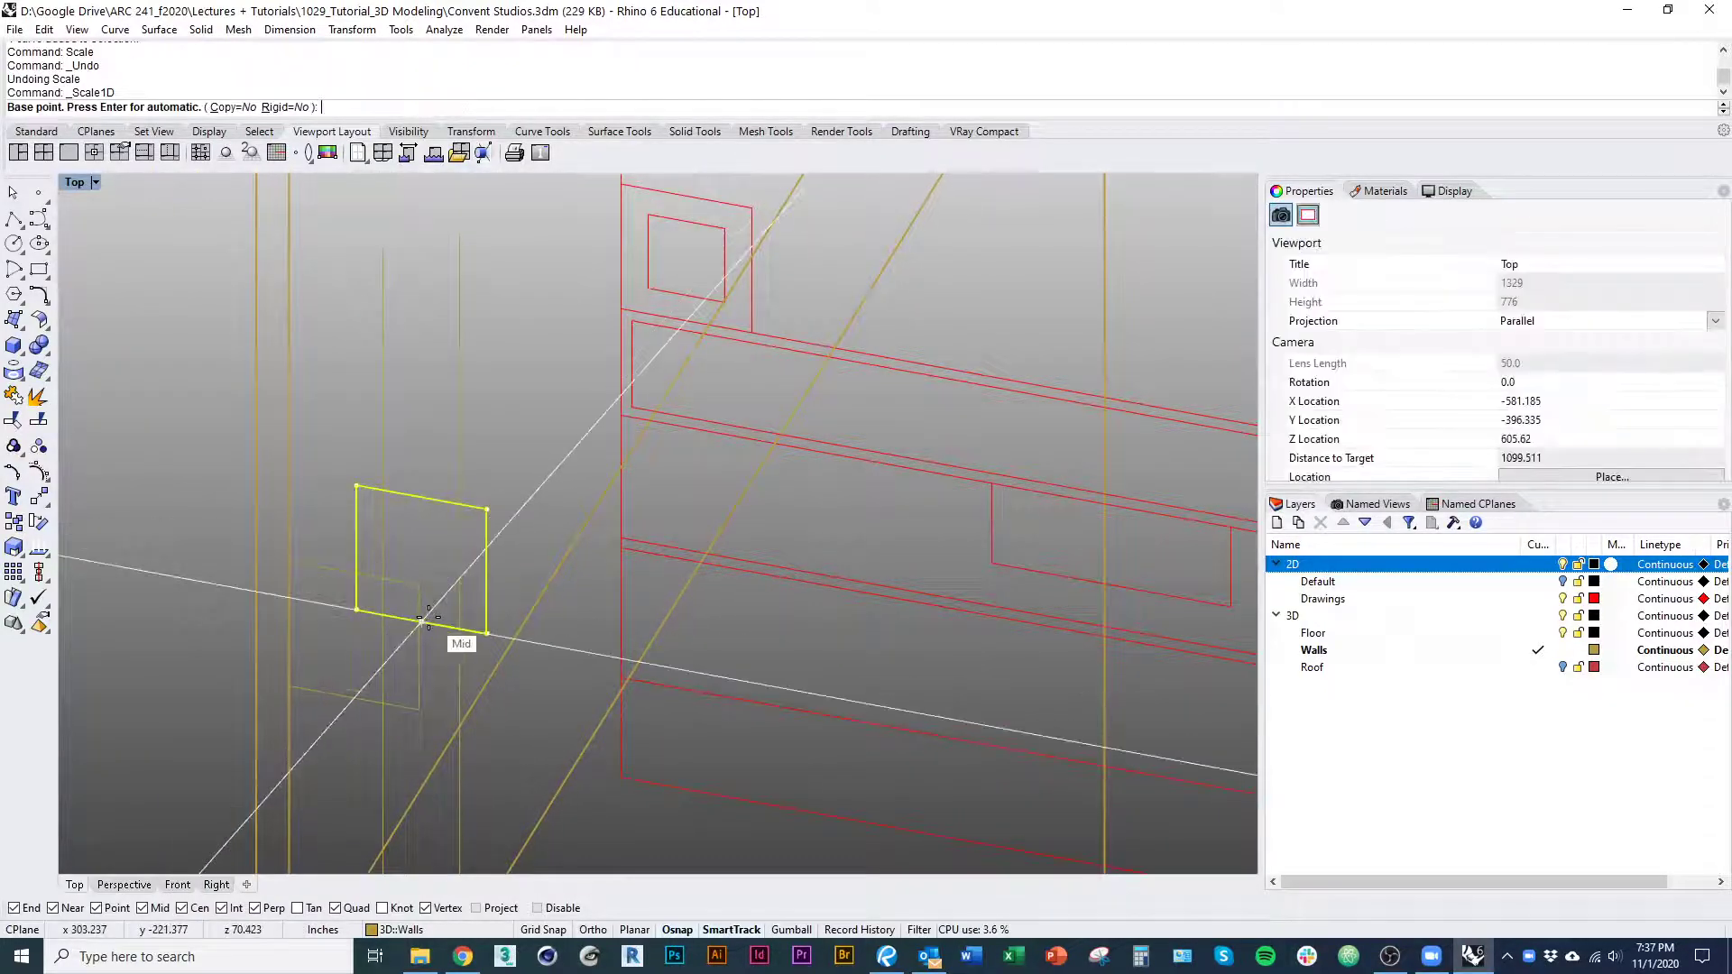
{"action": "scroll", "coordinate": [460, 577], "scroll_direction": "up", "scroll_amount": 3}
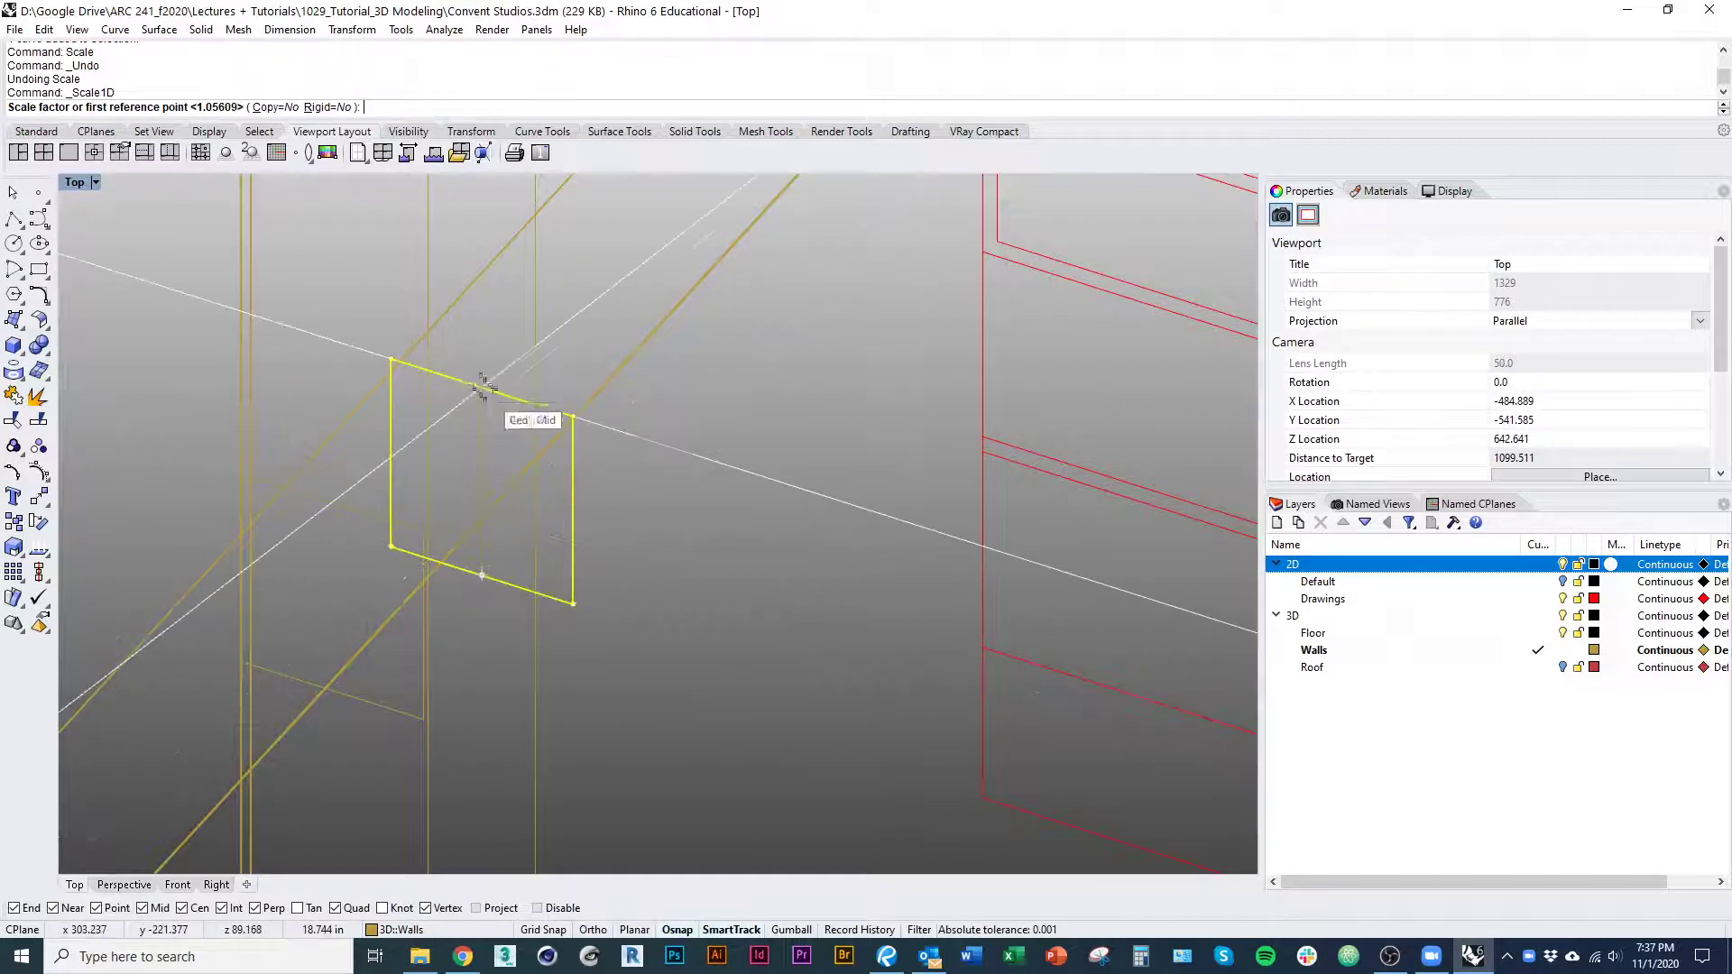
{"action": "left_click", "coordinate": [485, 424]}
{"action": "scroll", "coordinate": [487, 431], "scroll_direction": "down", "scroll_amount": 3}
{"action": "right_click_drag", "start_coordinate": [478, 485], "coordinate": [451, 597]}
{"action": "key", "text": "ctrl+z"}
{"action": "scroll", "coordinate": [451, 597], "scroll_direction": "up", "scroll_amount": 2}
{"action": "key", "text": "ctrl+t"}
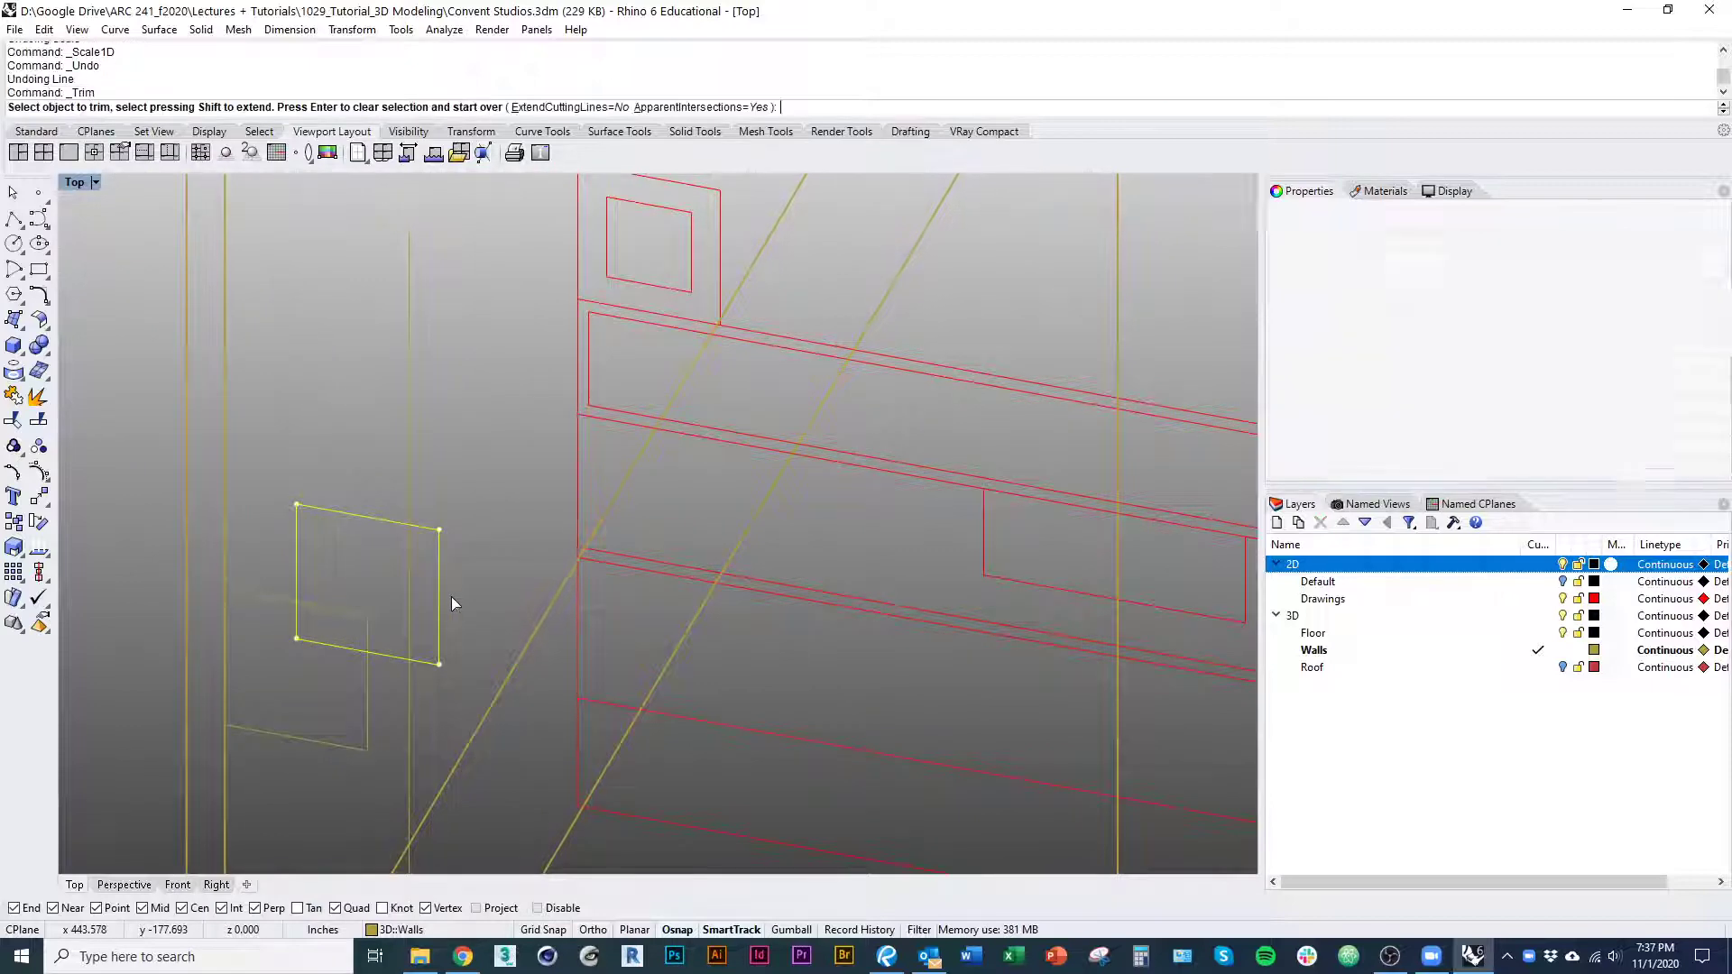
{"action": "key", "text": "Escape"}
{"action": "key", "text": "ctrl+y"}
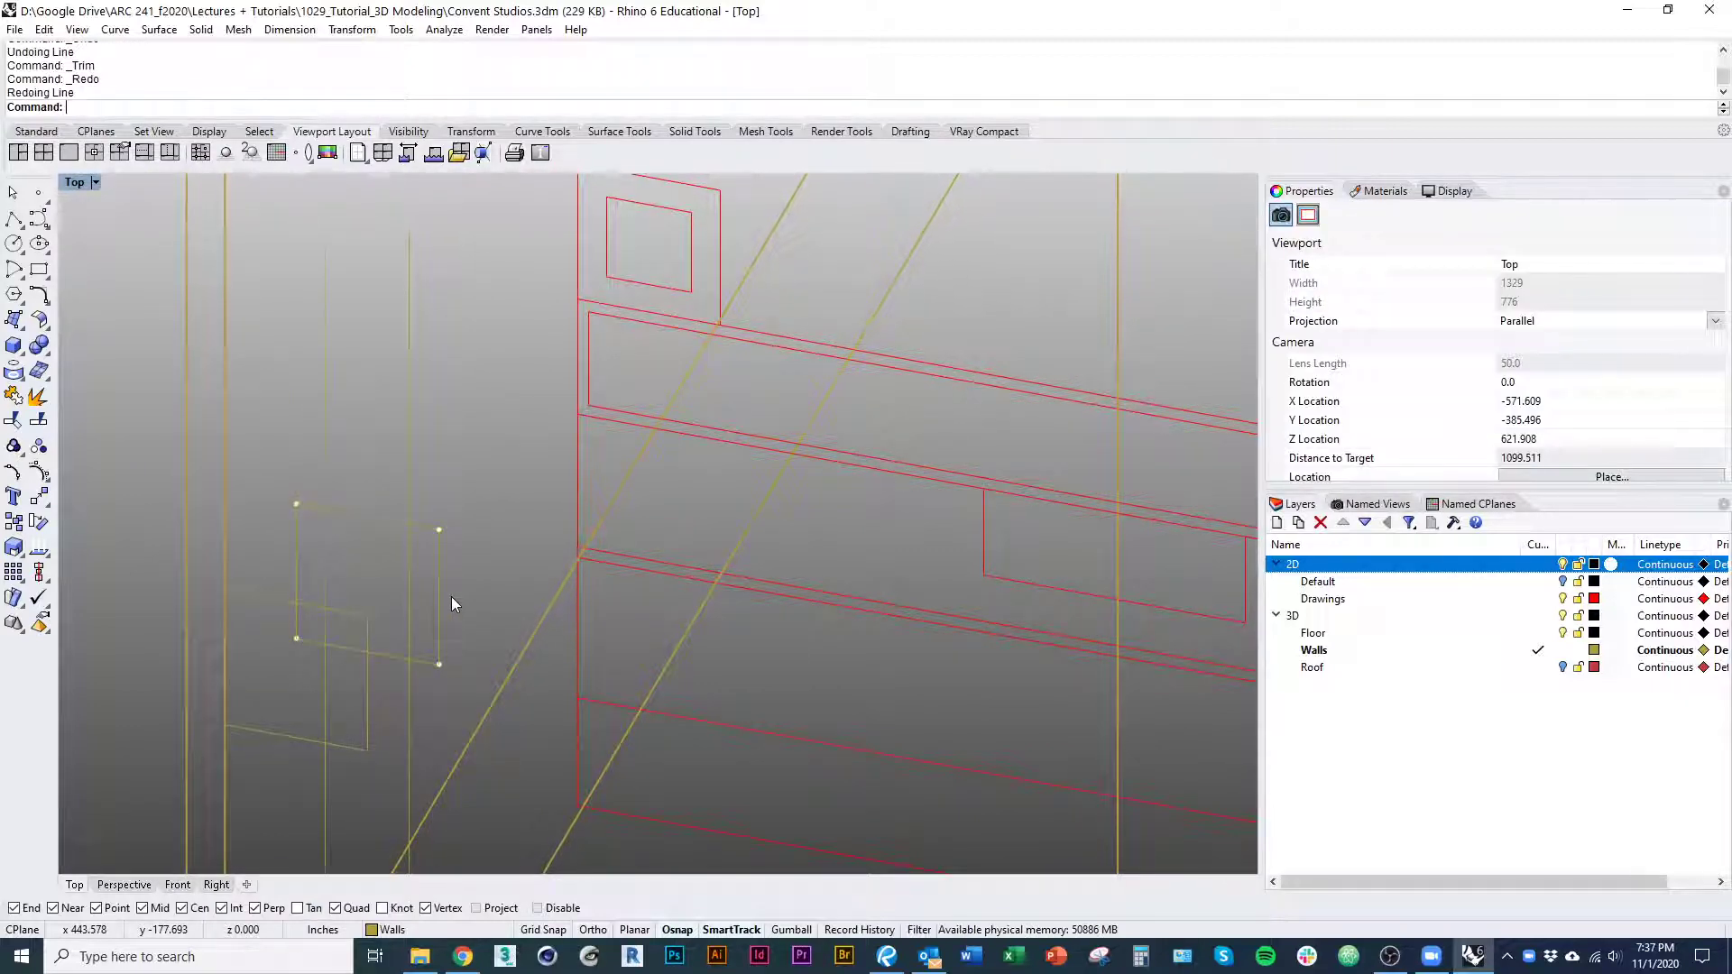
Draw a line through the window outline connecting the midpoints of its upper and lower edges
{"action": "type", "text": "line"}
{"action": "key", "text": "Return"}
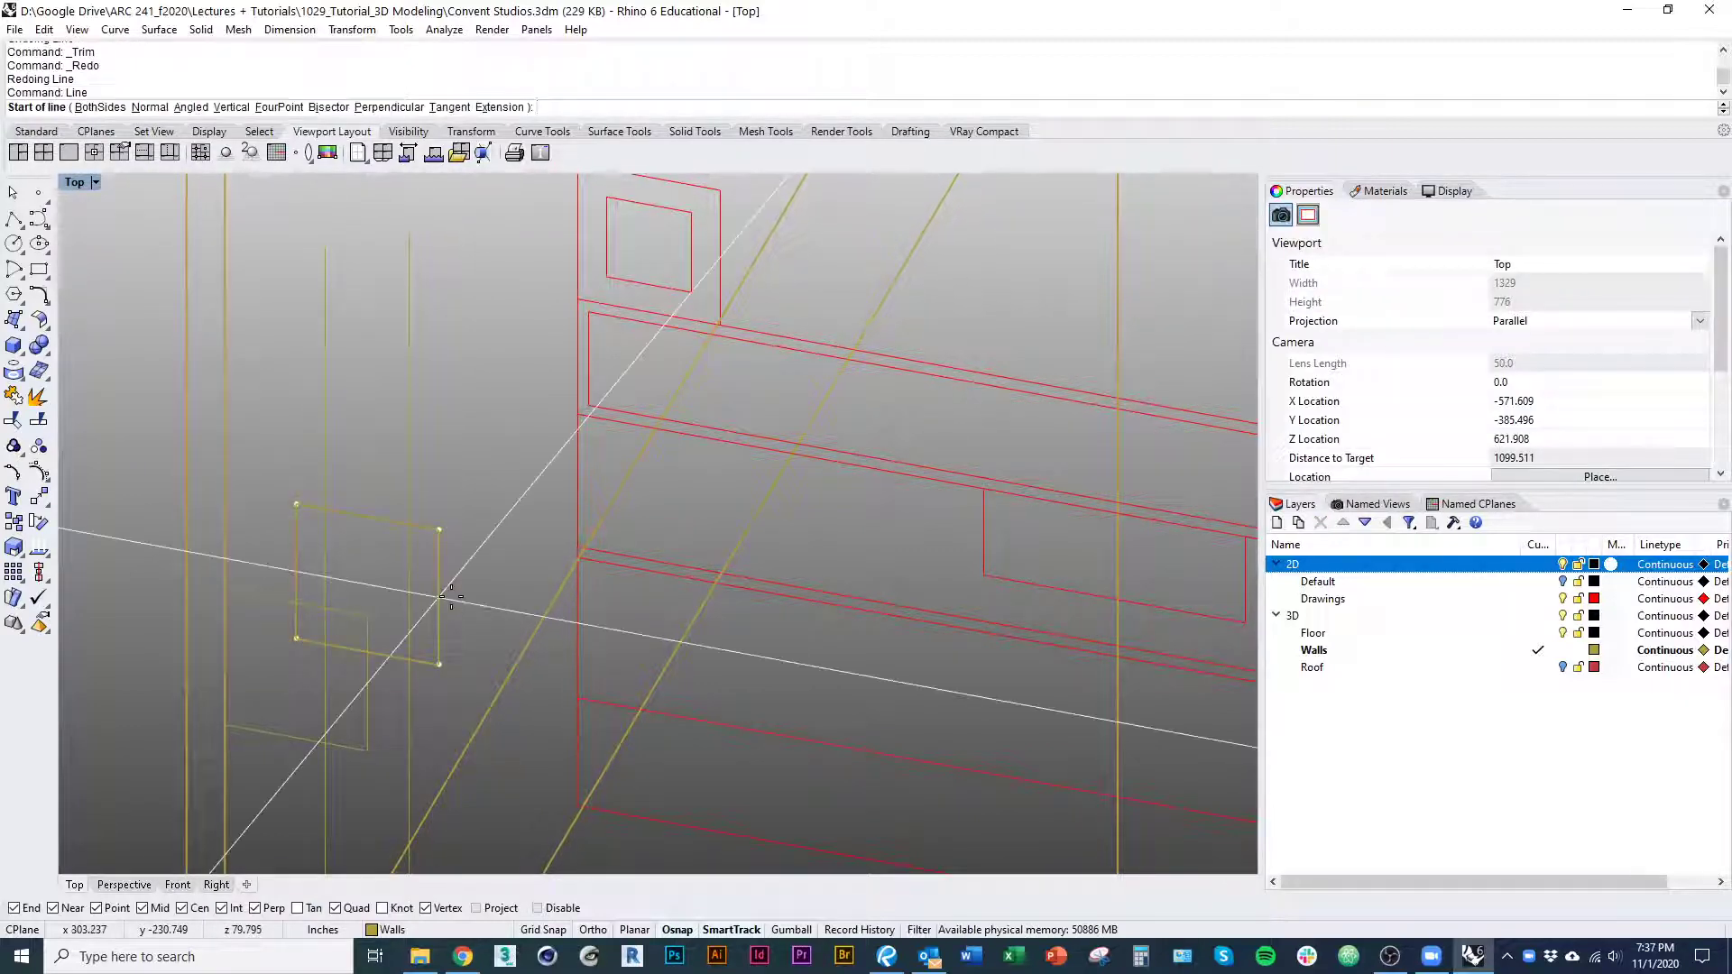
{"action": "left_click", "coordinate": [372, 517]}
{"action": "right_click_drag", "start_coordinate": [403, 652], "coordinate": [361, 594], "text": "ctrl+shift"}
{"action": "left_click", "coordinate": [403, 635]}
{"action": "right_click", "coordinate": [404, 642]}
{"action": "key", "text": "Escape"}
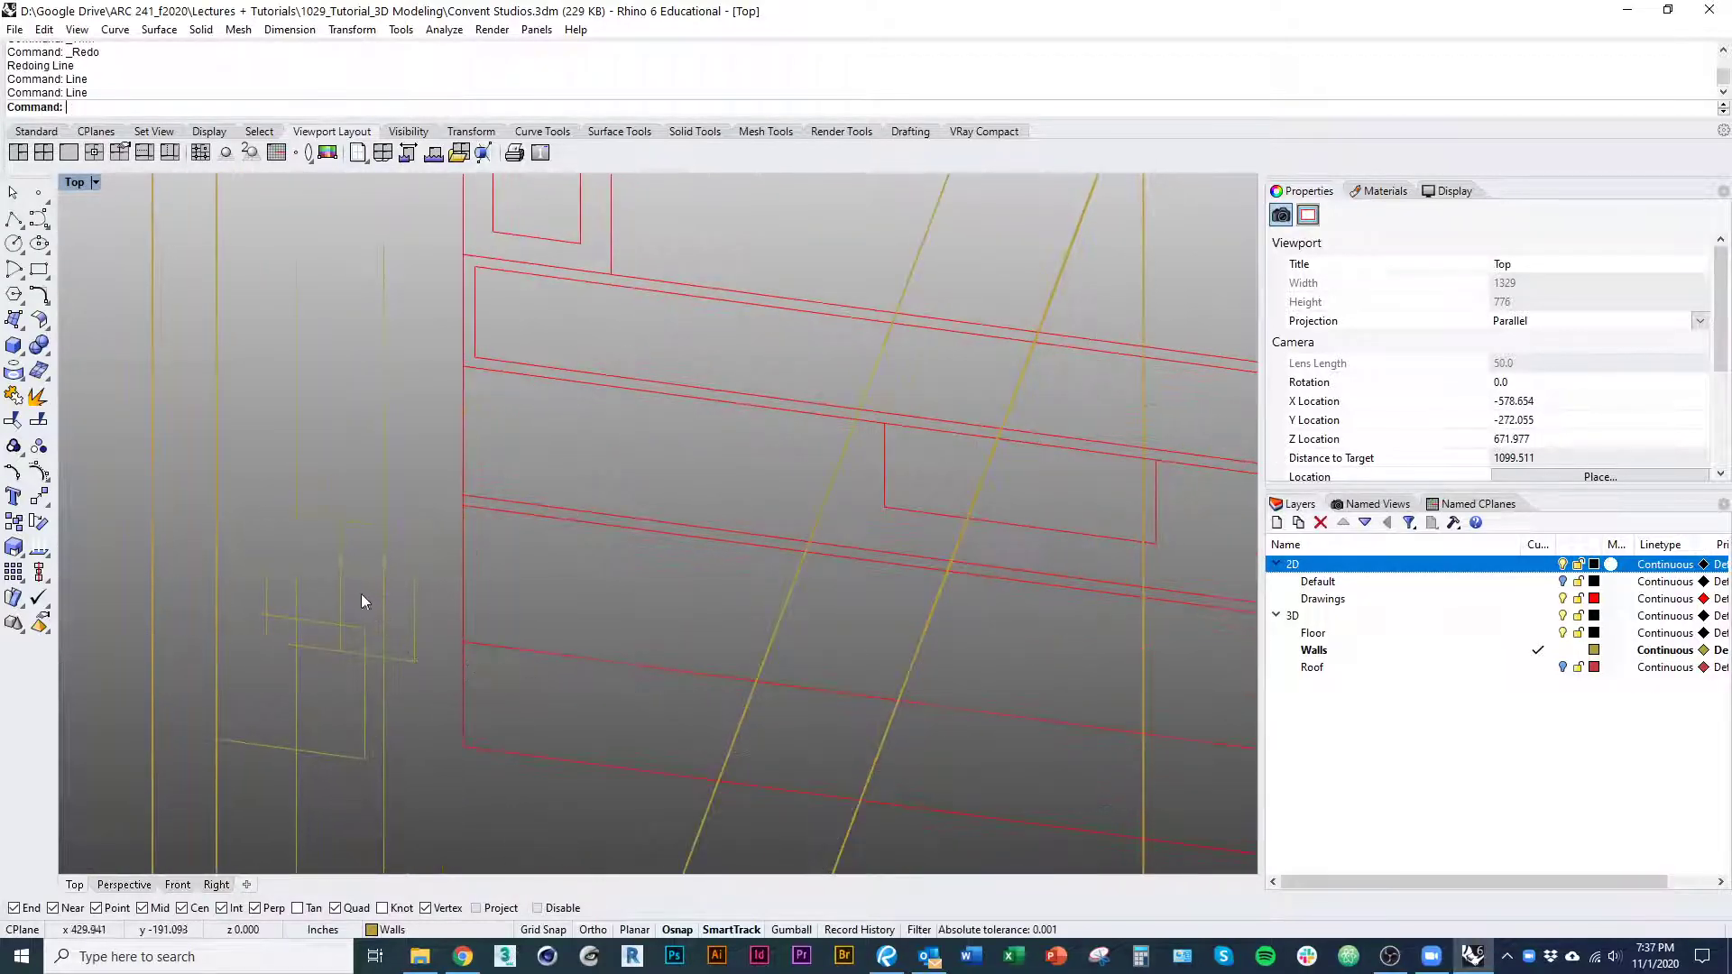
Scale the window outline and its midline about the midline's midpoint so the side edge meets the vertical guide line
{"action": "left_click", "coordinate": [344, 572]}
{"action": "left_click", "coordinate": [356, 526]}
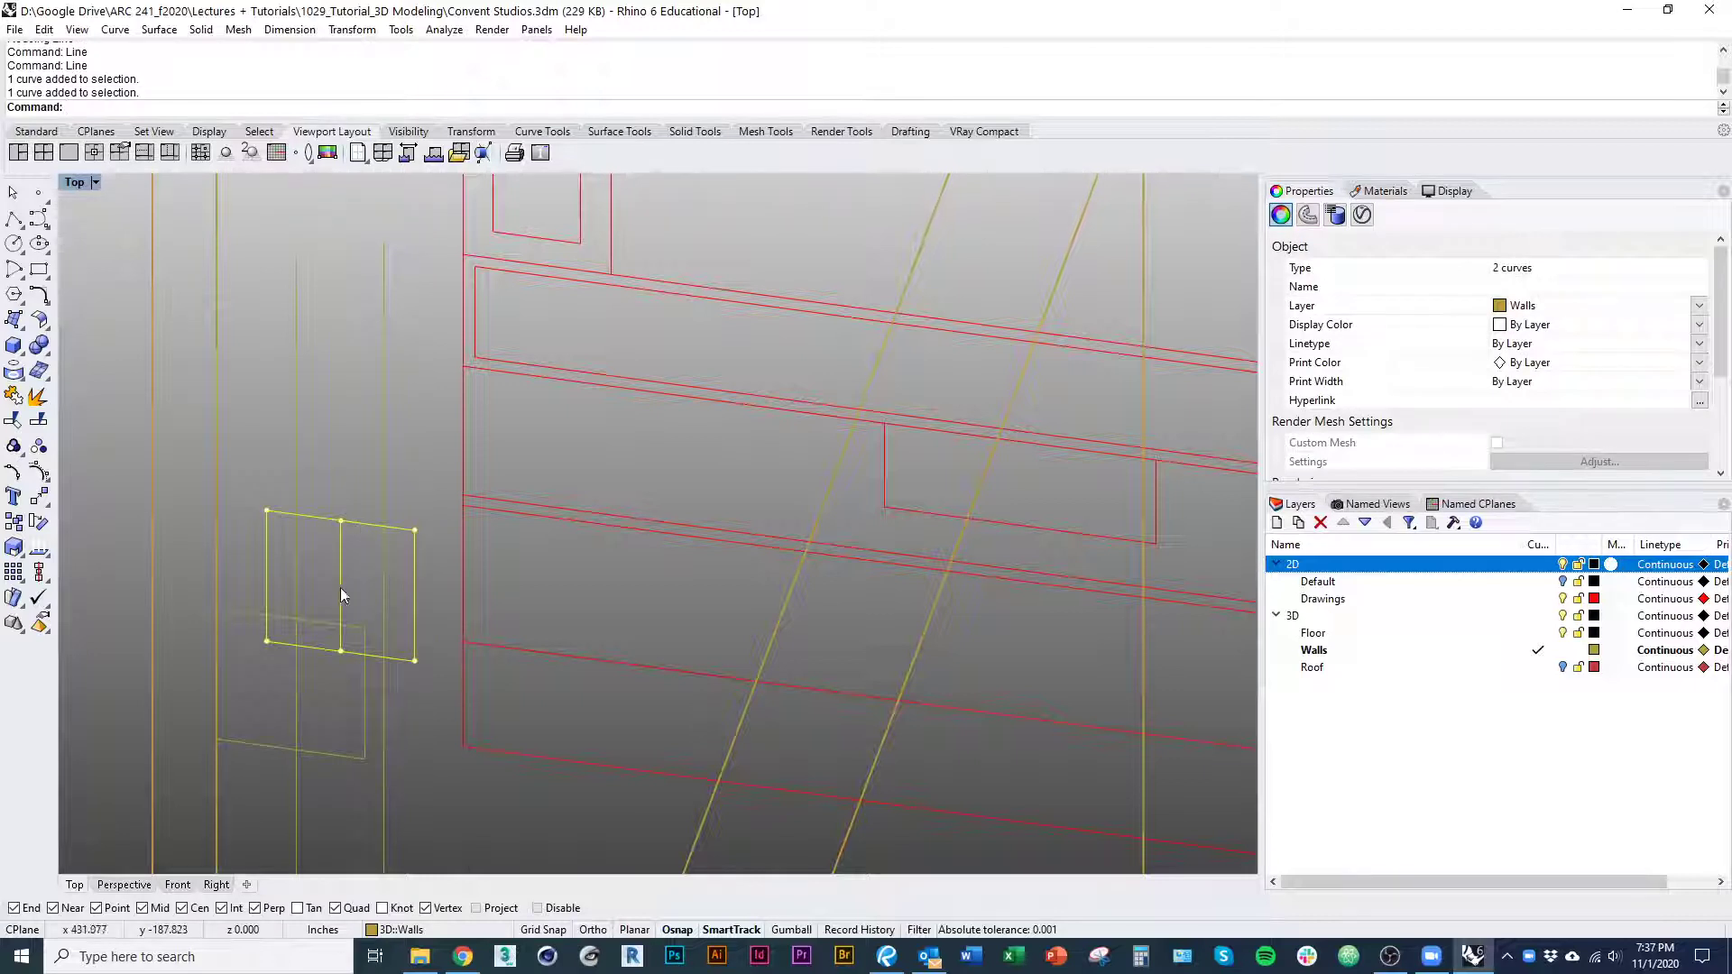
{"action": "type", "text": "Scale"}
{"action": "key", "text": "Return"}
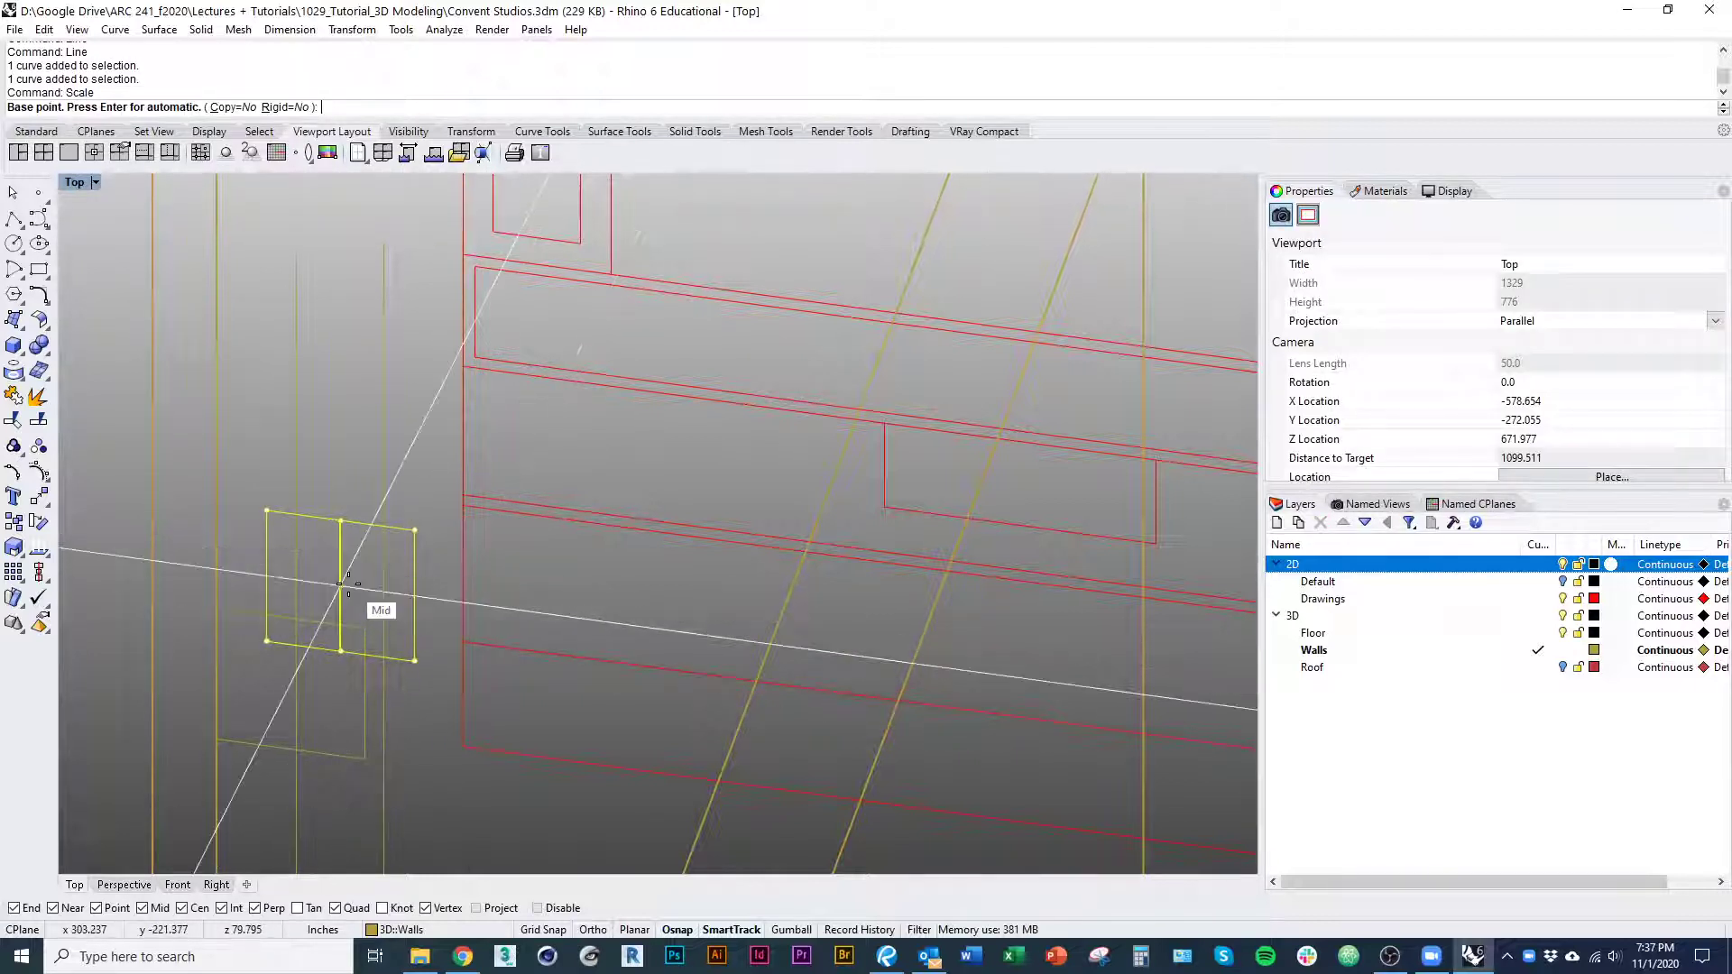
{"action": "left_click", "coordinate": [345, 584]}
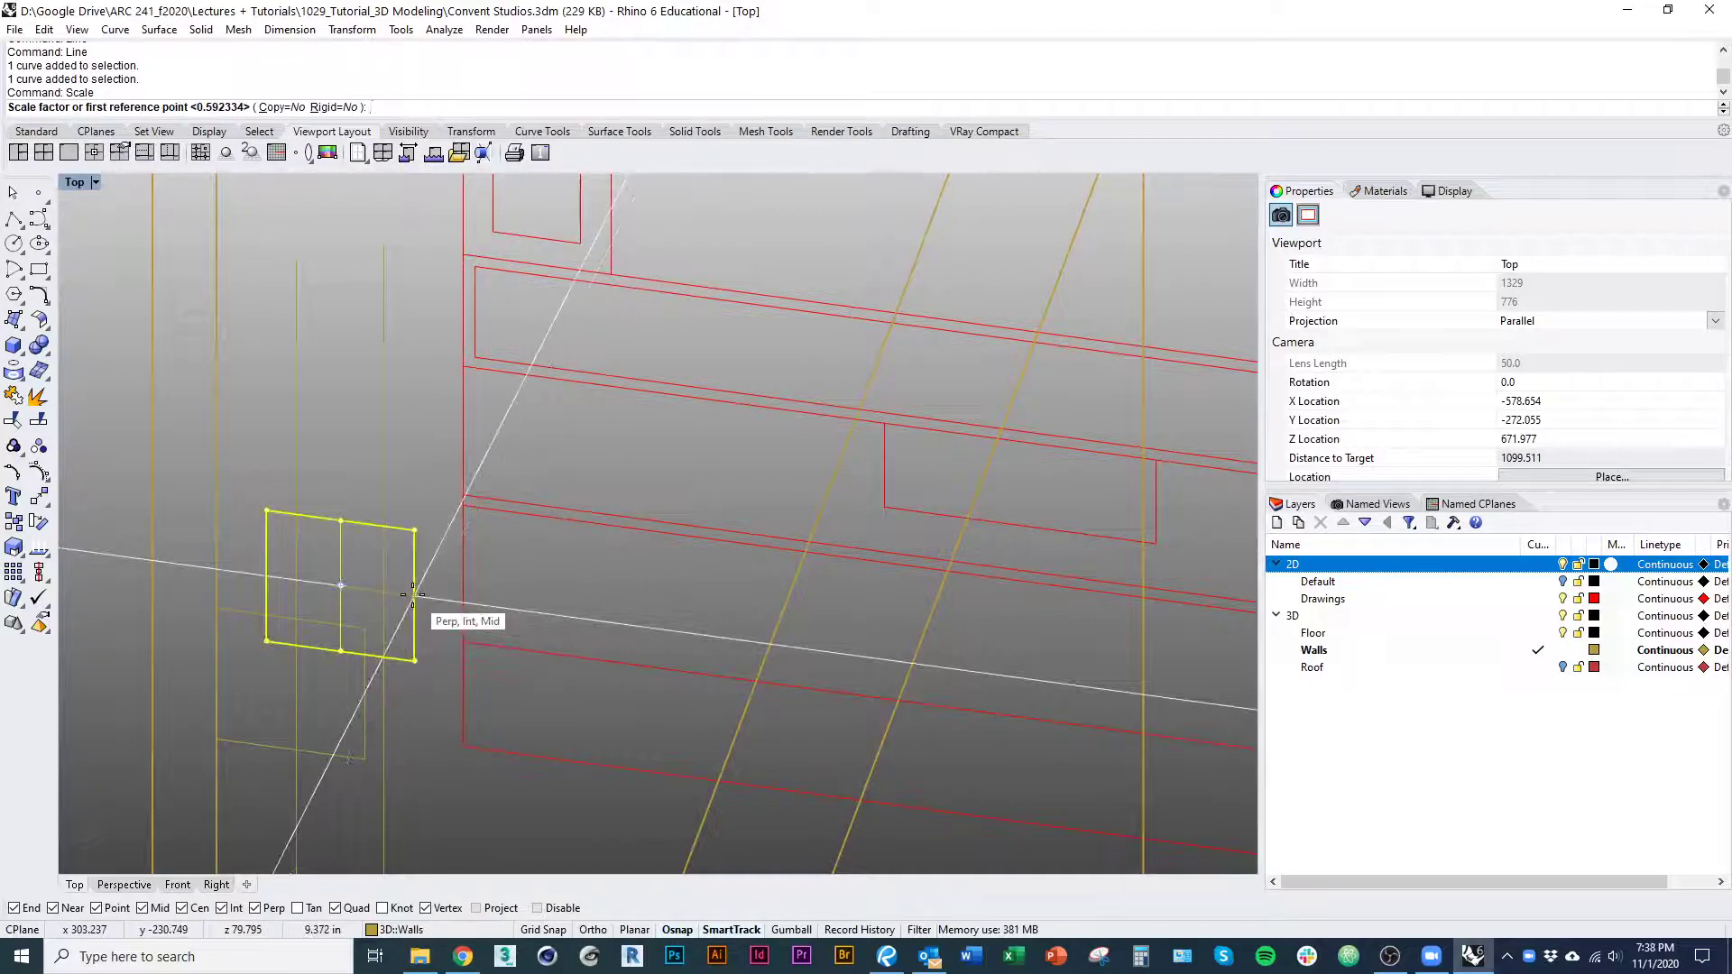
{"action": "key", "text": "Return"}
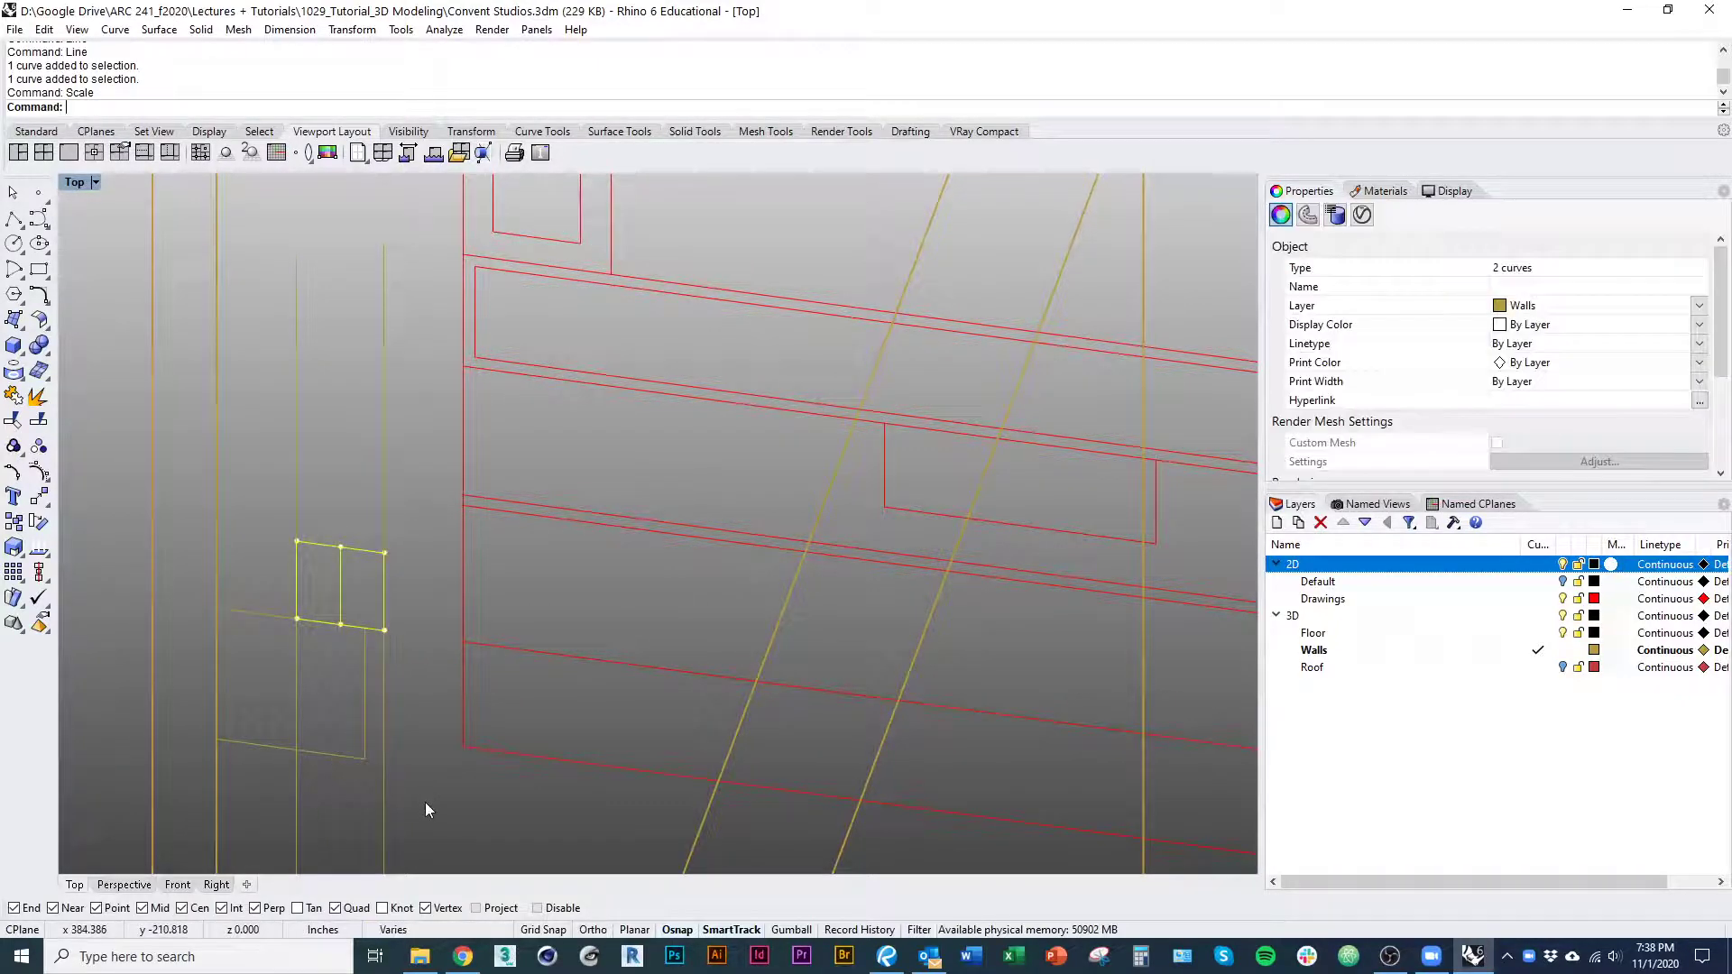
{"action": "left_click", "coordinate": [425, 803]}
Delete the vertical guide lines and the midline used to scale the window outline
{"action": "right_click_drag", "start_coordinate": [426, 794], "coordinate": [383, 564], "text": "ctrl+shift"}
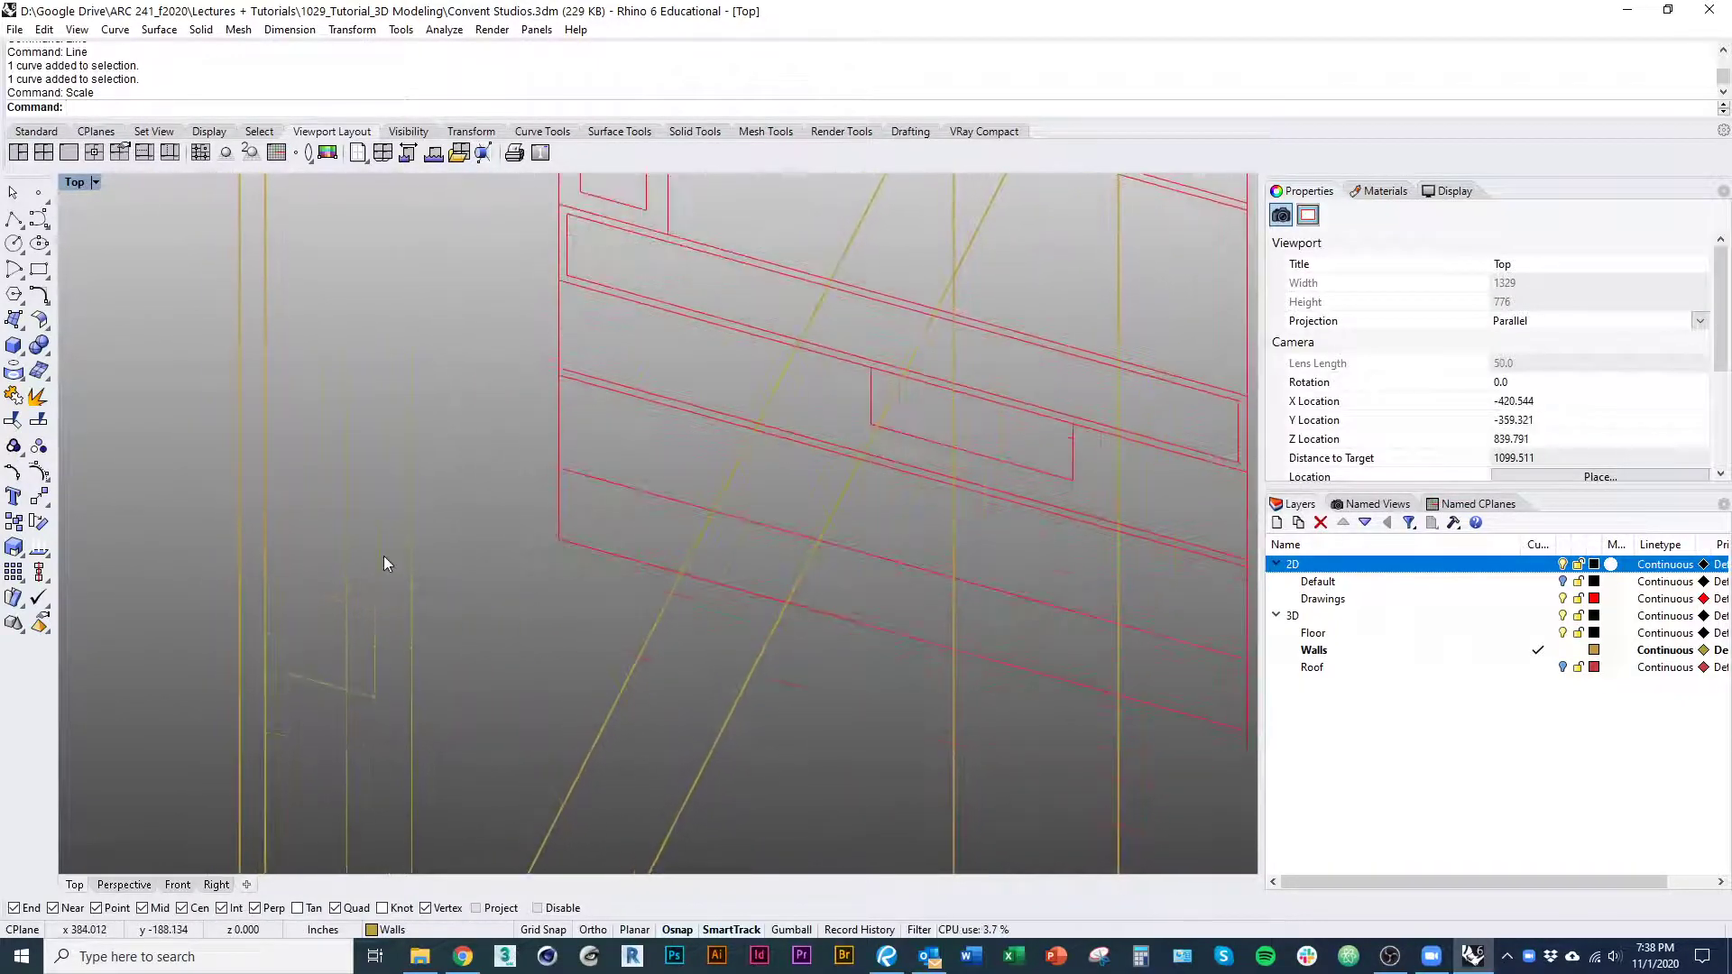
{"action": "scroll", "coordinate": [418, 633], "scroll_direction": "down", "scroll_amount": 2}
{"action": "left_click", "coordinate": [418, 656]}
{"action": "type", "text": "d"}
{"action": "key", "text": "Return"}
{"action": "scroll", "coordinate": [395, 591], "scroll_direction": "down", "scroll_amount": 3}
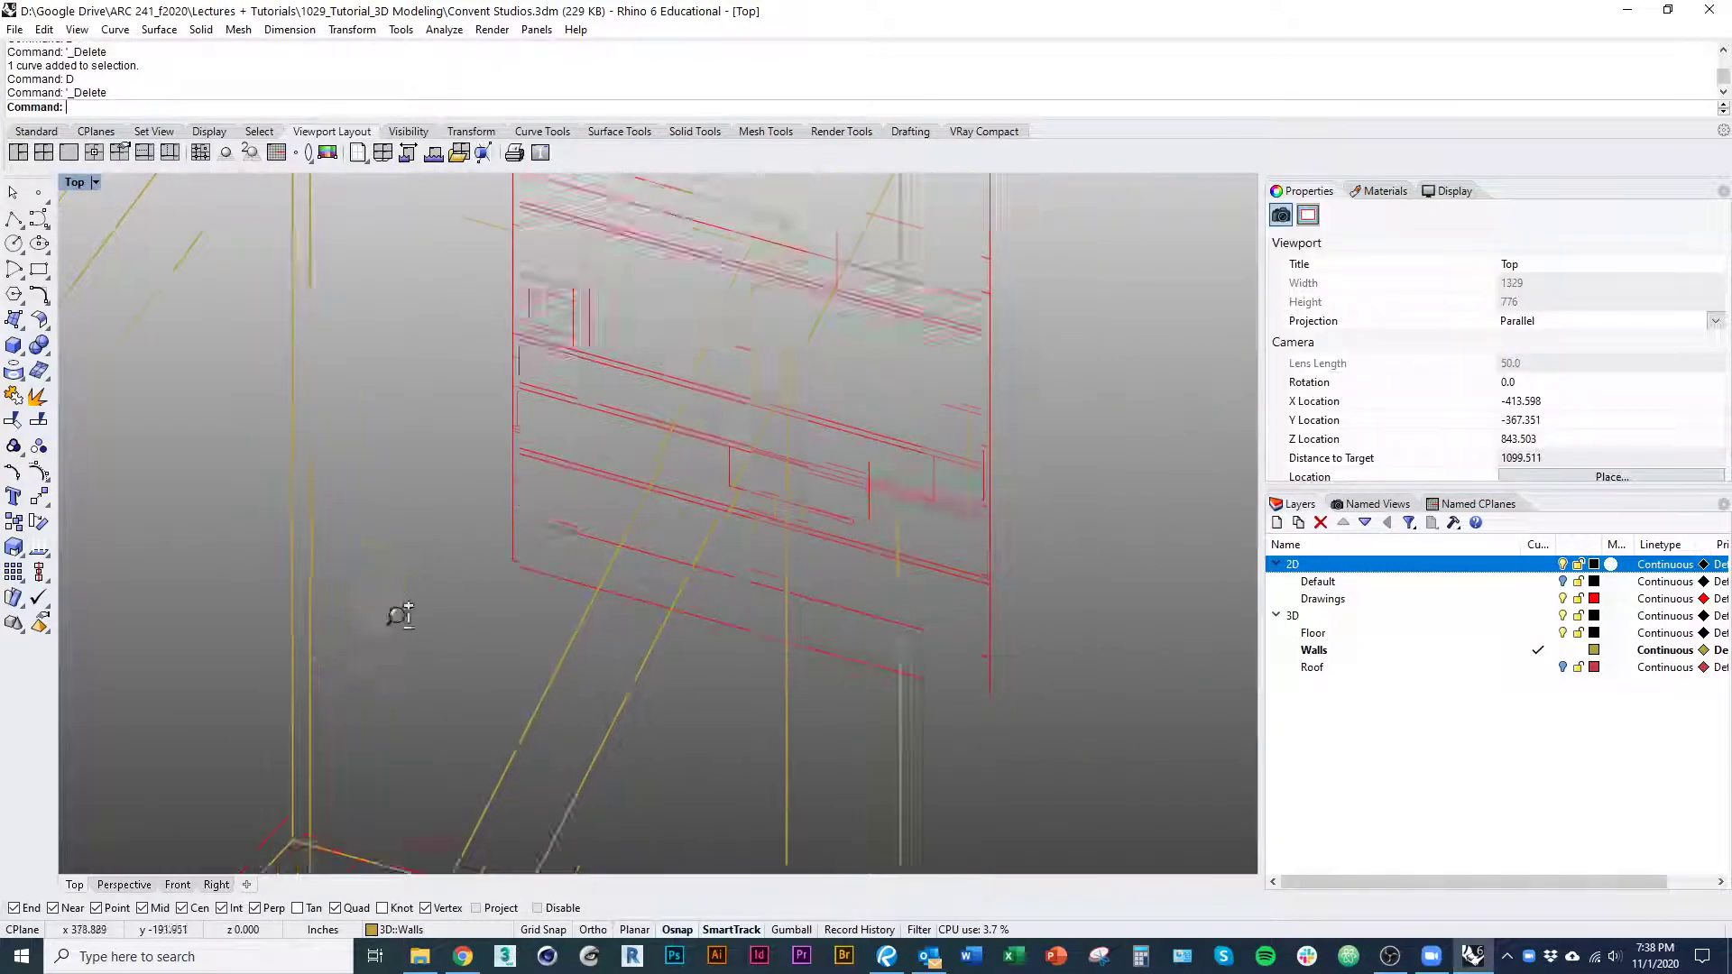
Examine the small window outline in the end wall's elevation drawing and its position relative to the floor plan
{"action": "right_click_drag", "start_coordinate": [456, 548], "coordinate": [838, 442], "text": "ctrl+shift"}
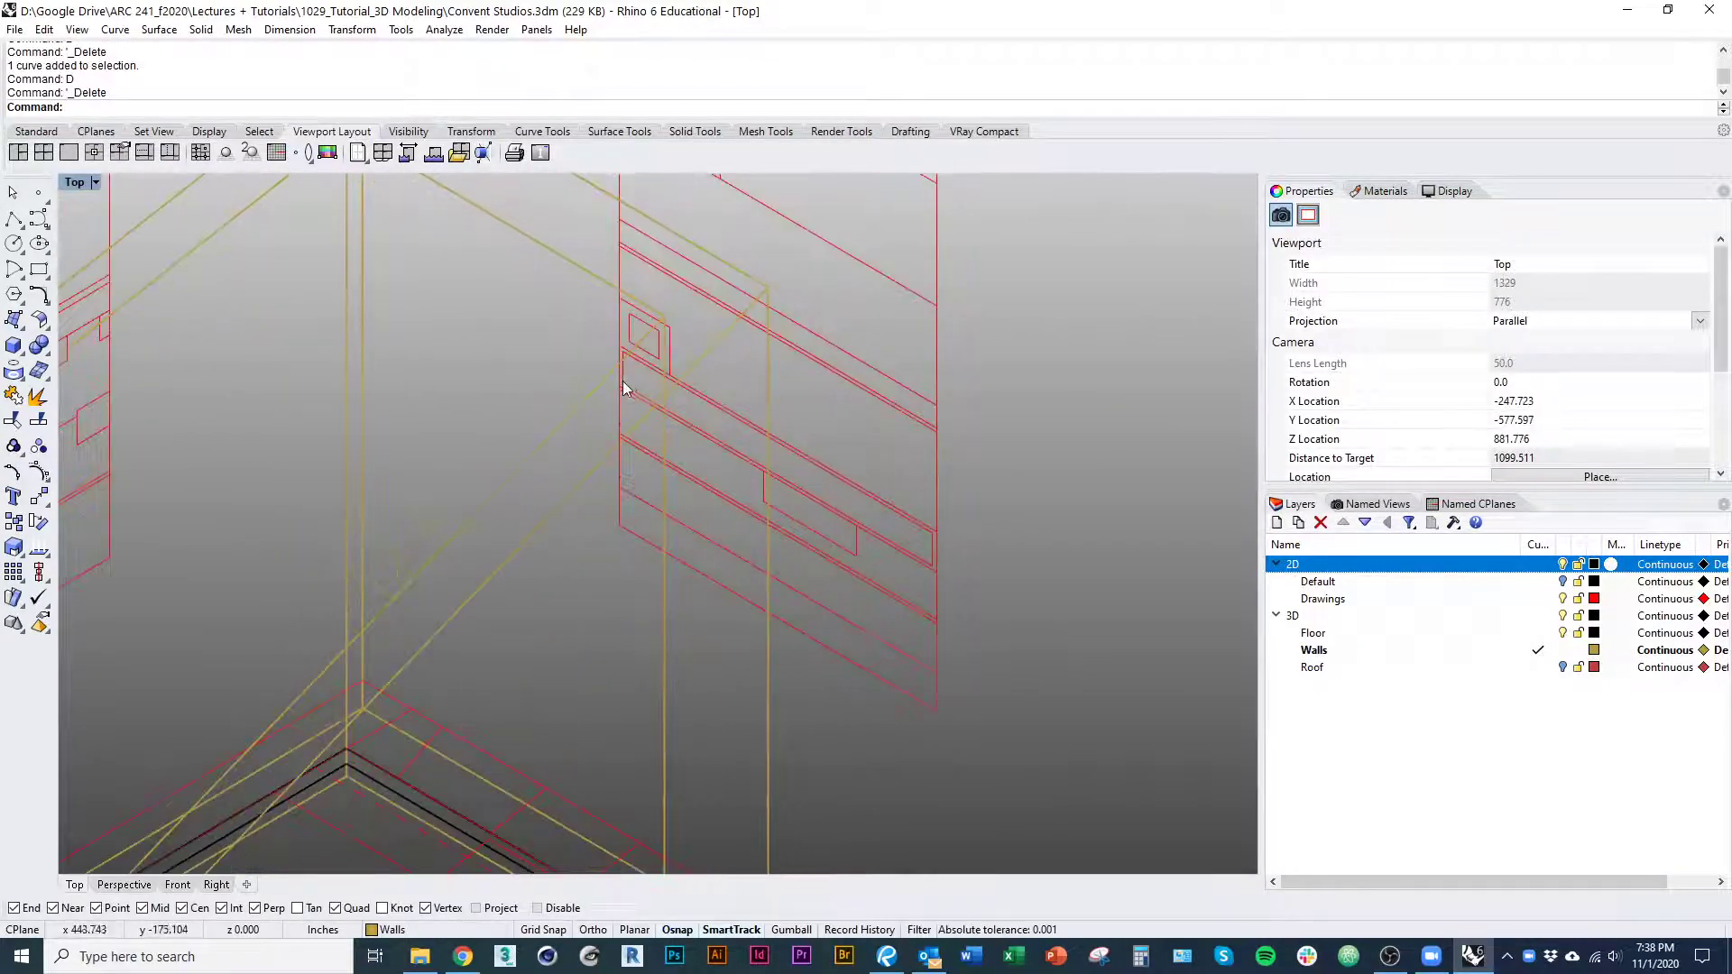
{"action": "right_click_drag", "start_coordinate": [625, 388], "coordinate": [584, 491], "text": "ctrl+shift"}
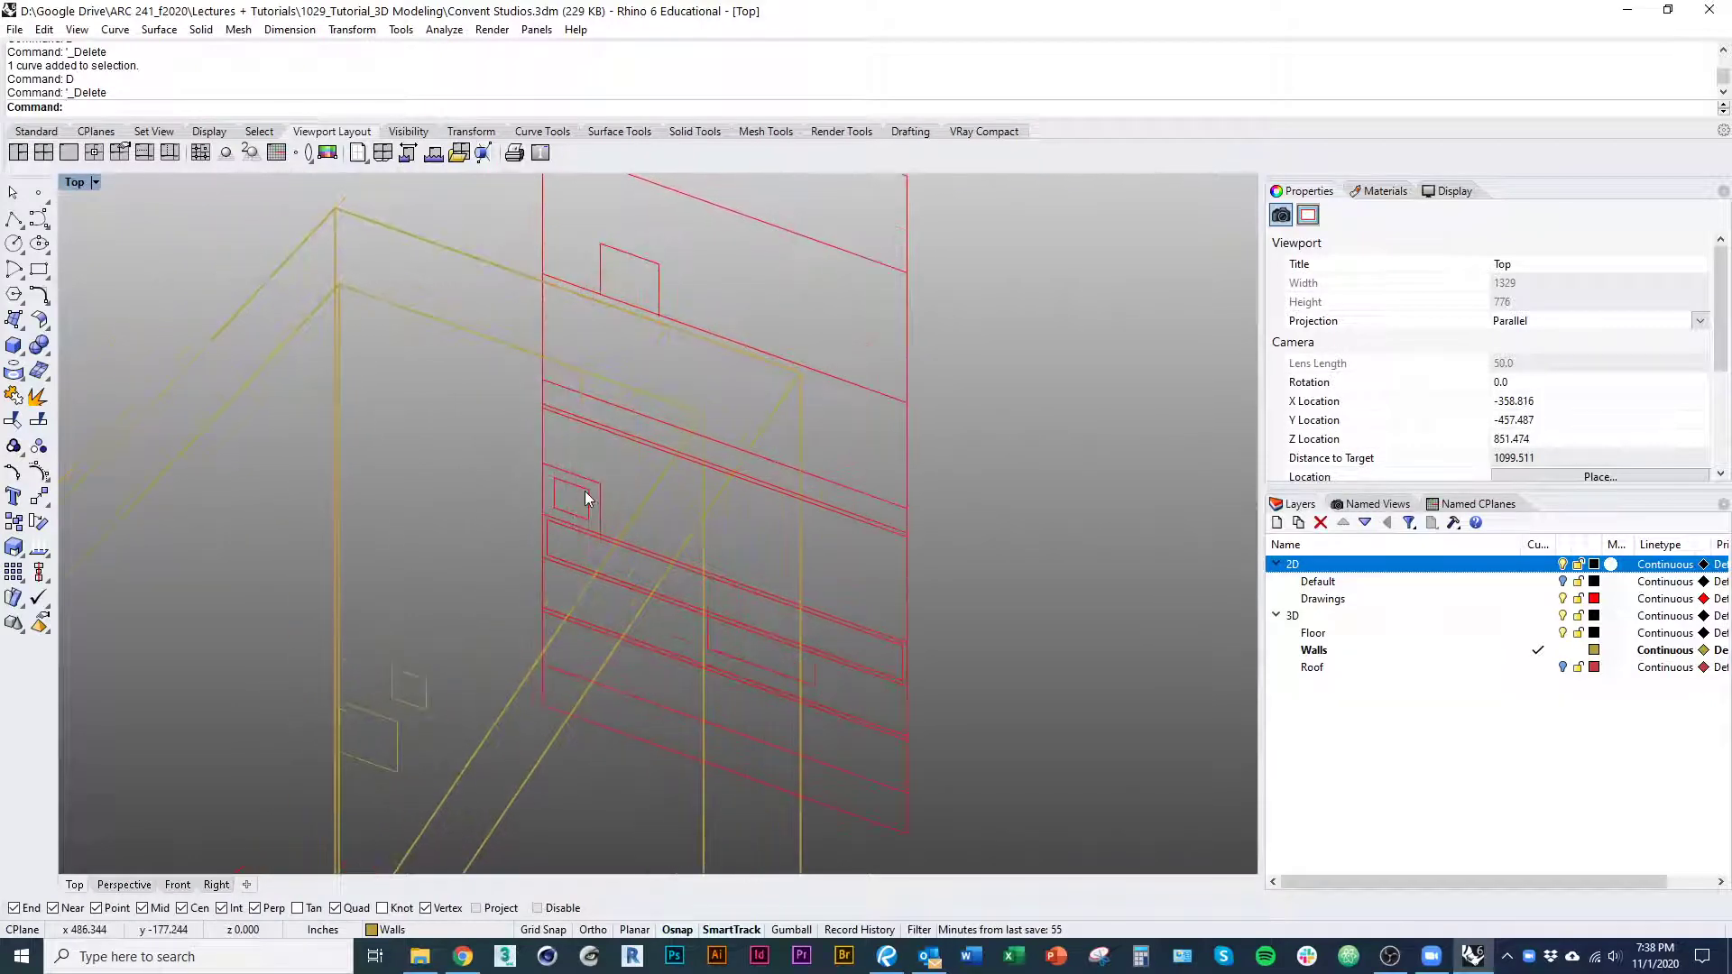
{"action": "left_click", "coordinate": [588, 496]}
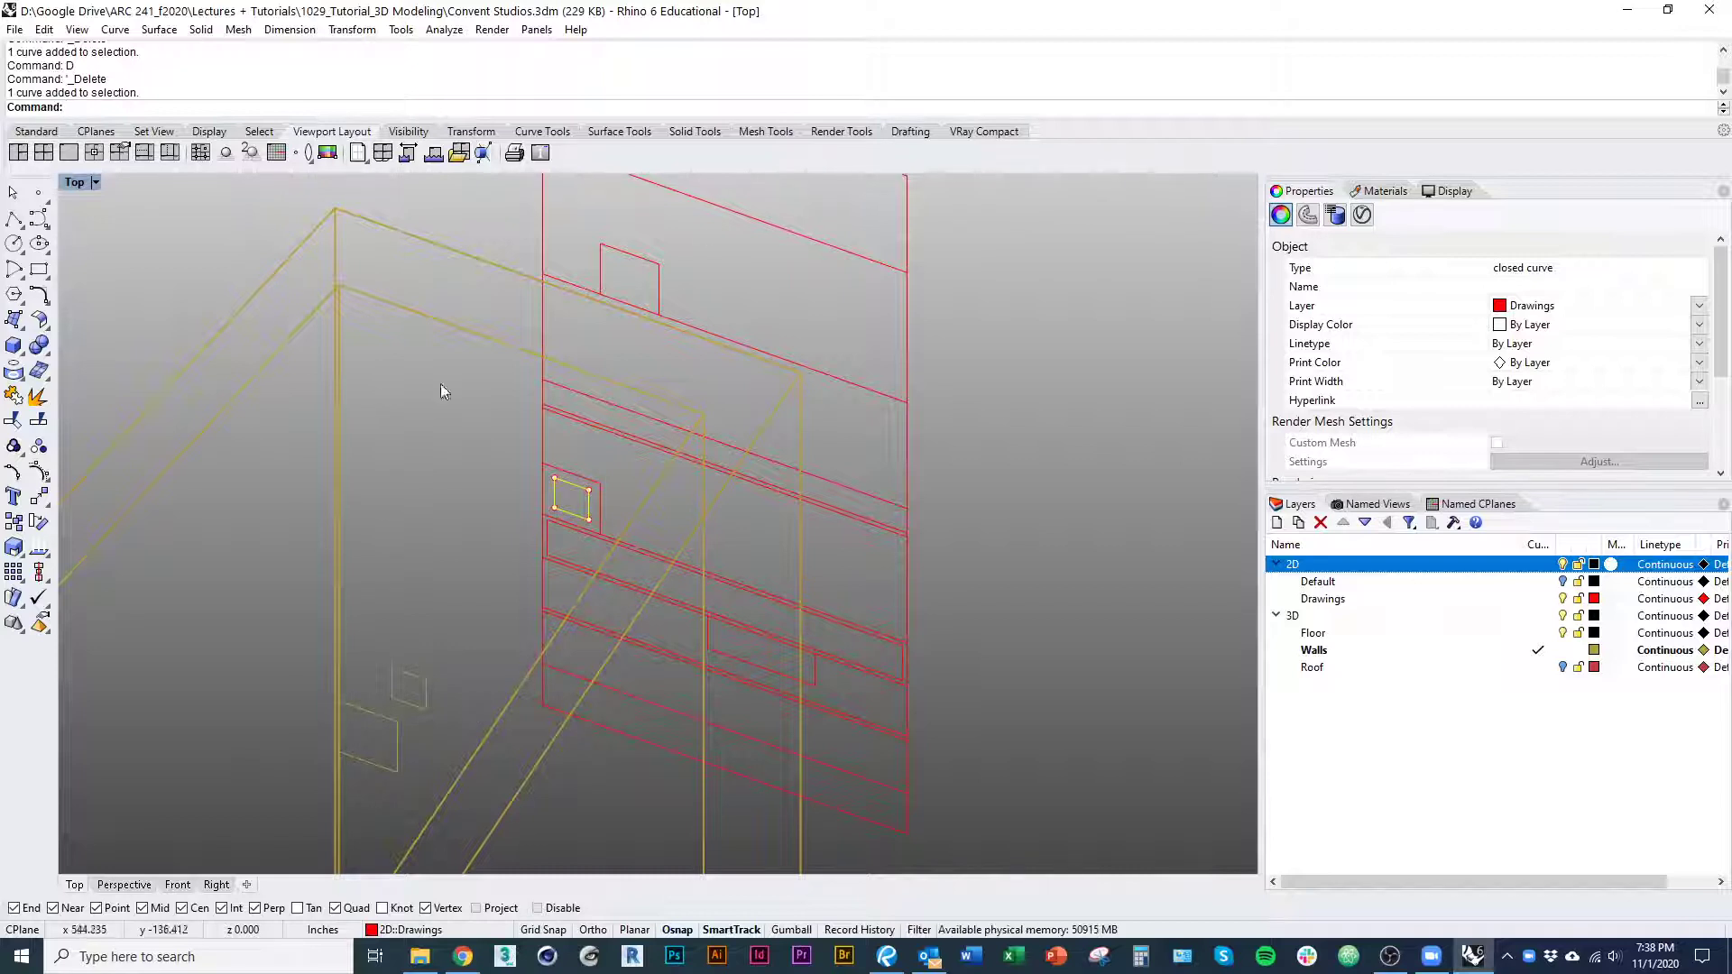
{"action": "right_click_drag", "start_coordinate": [731, 747], "coordinate": [735, 686]}
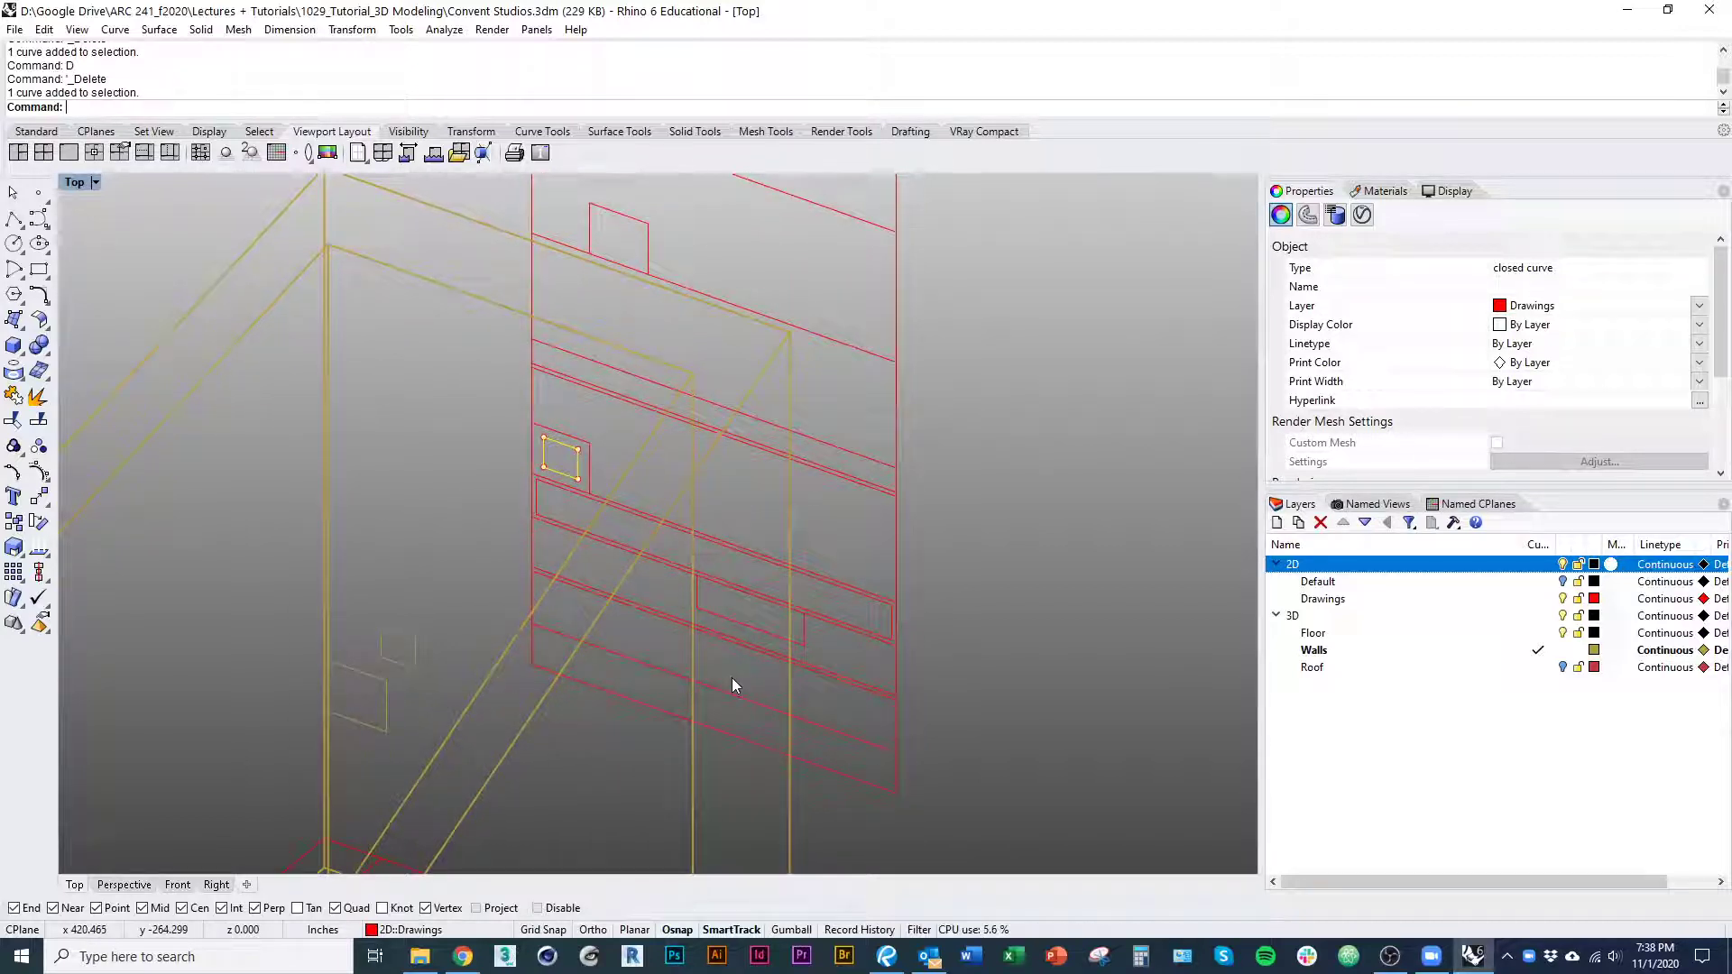
{"action": "right_click_drag", "start_coordinate": [731, 687], "coordinate": [553, 541]}
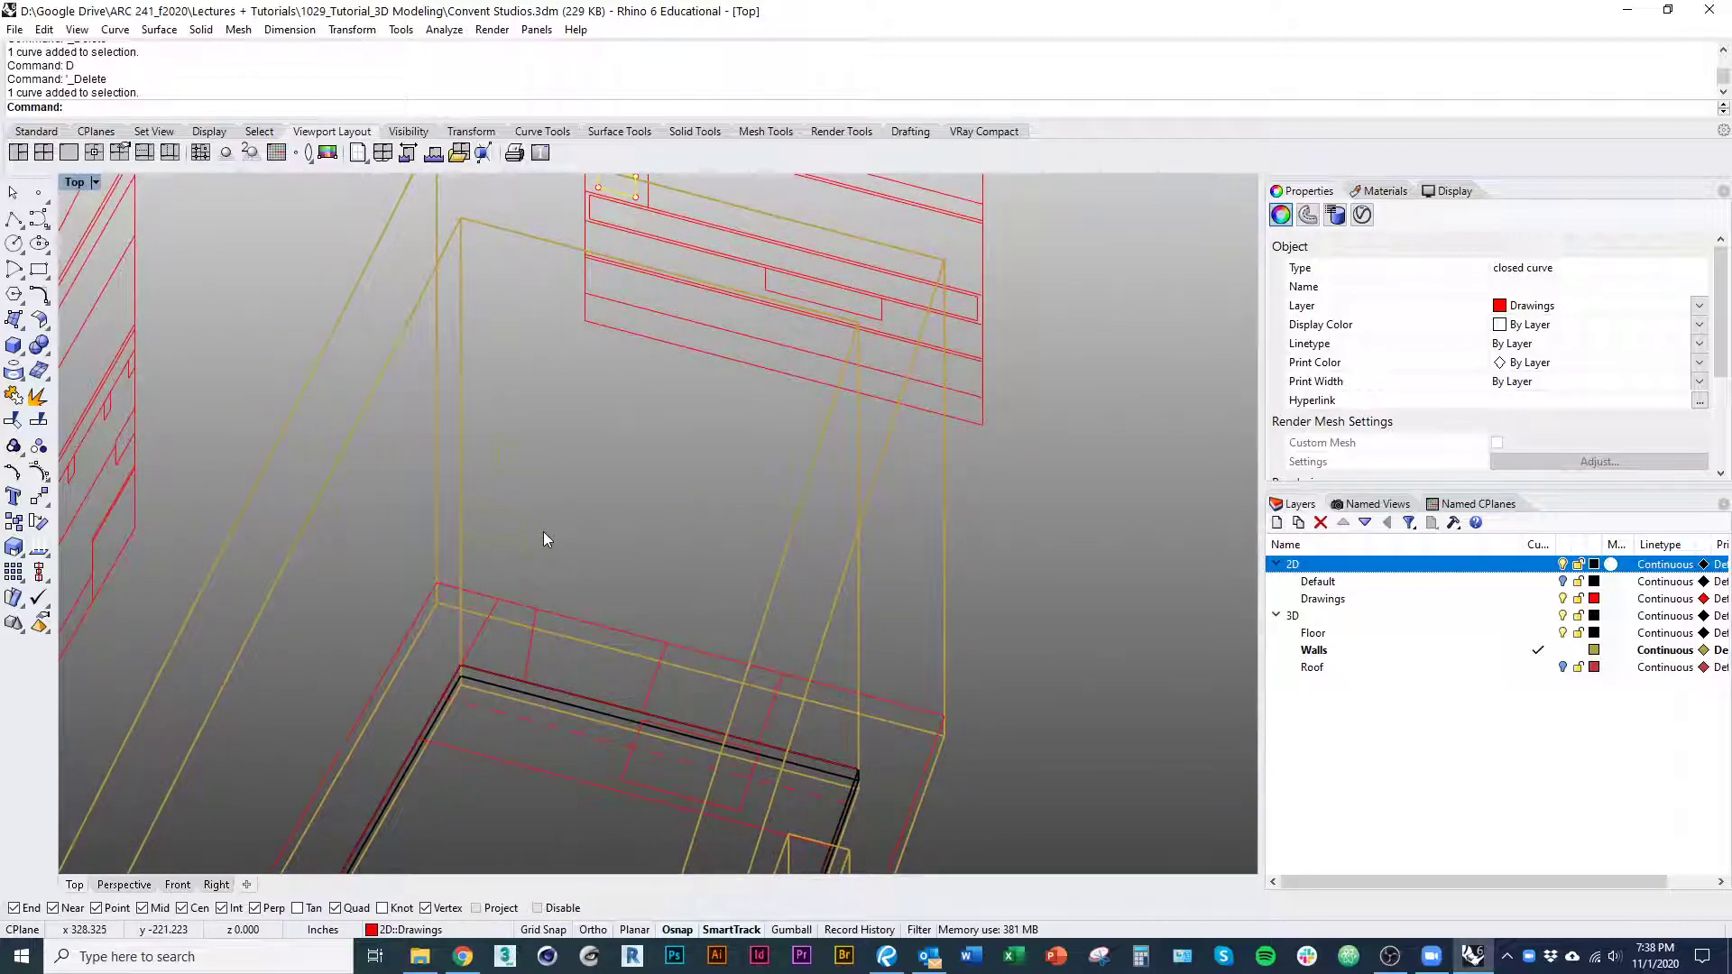
Select the two end-wall window outlines and view them against the walls in Shaded display
{"action": "left_click", "coordinate": [523, 539]}
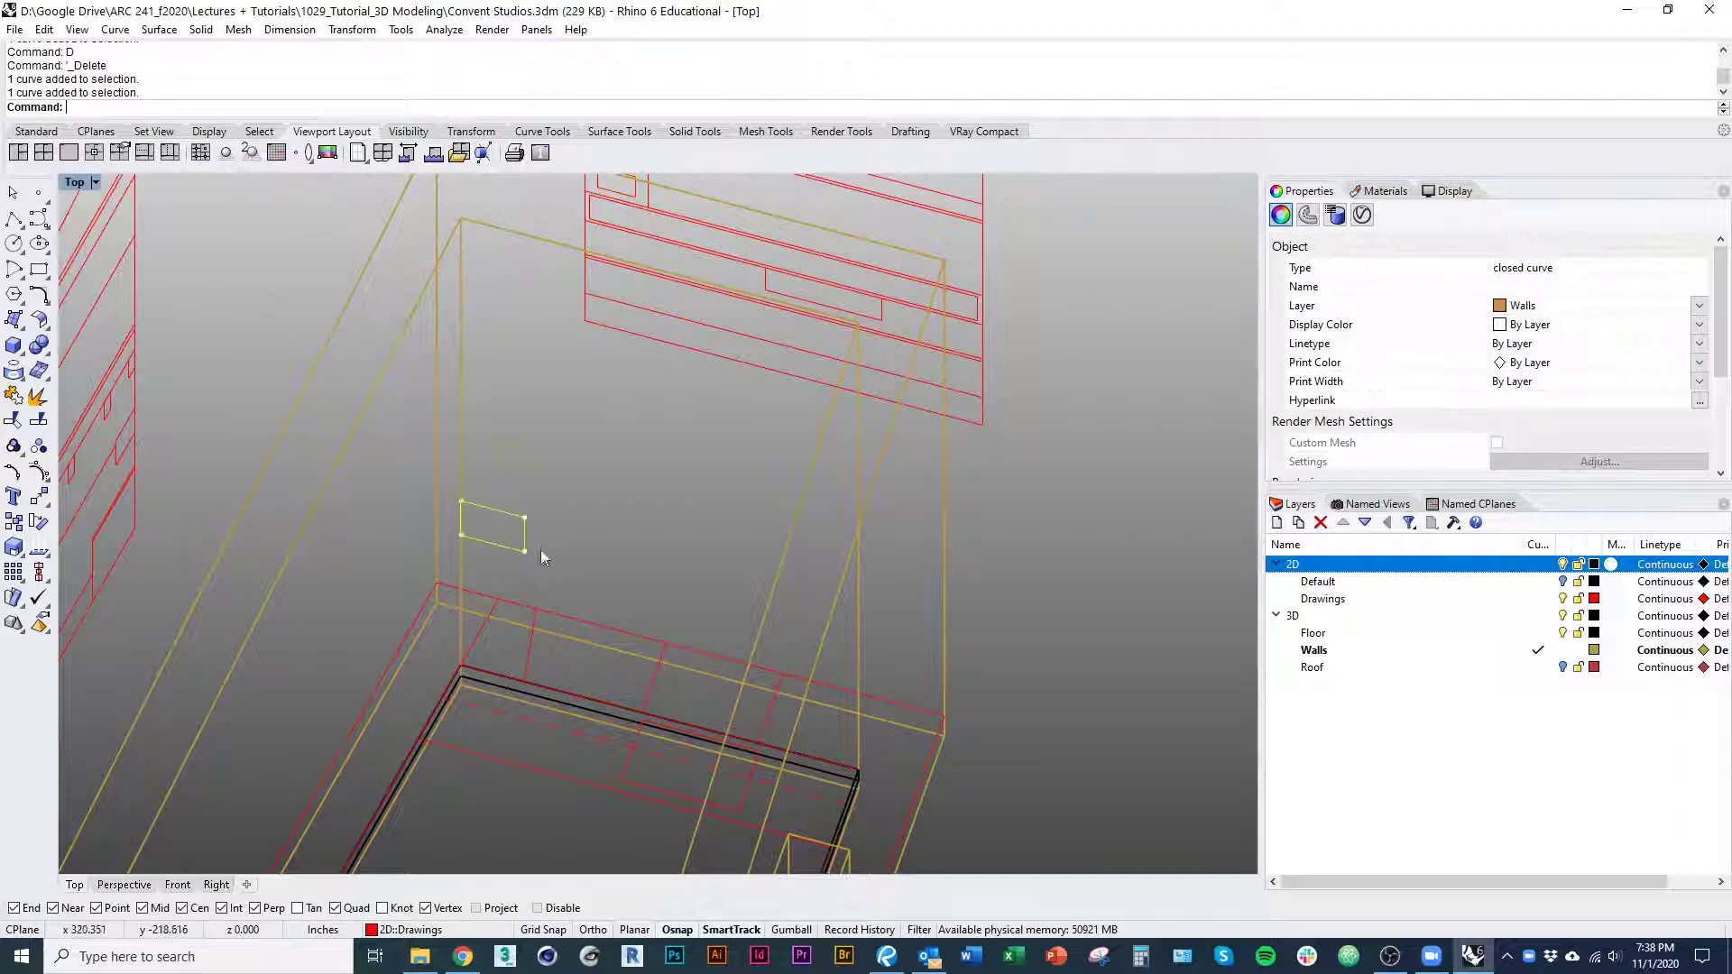
{"action": "left_click", "coordinate": [537, 468], "text": "shift"}
{"action": "scroll", "coordinate": [561, 510], "scroll_direction": "down", "scroll_amount": 5}
{"action": "key", "text": "ctrl+alt+s"}
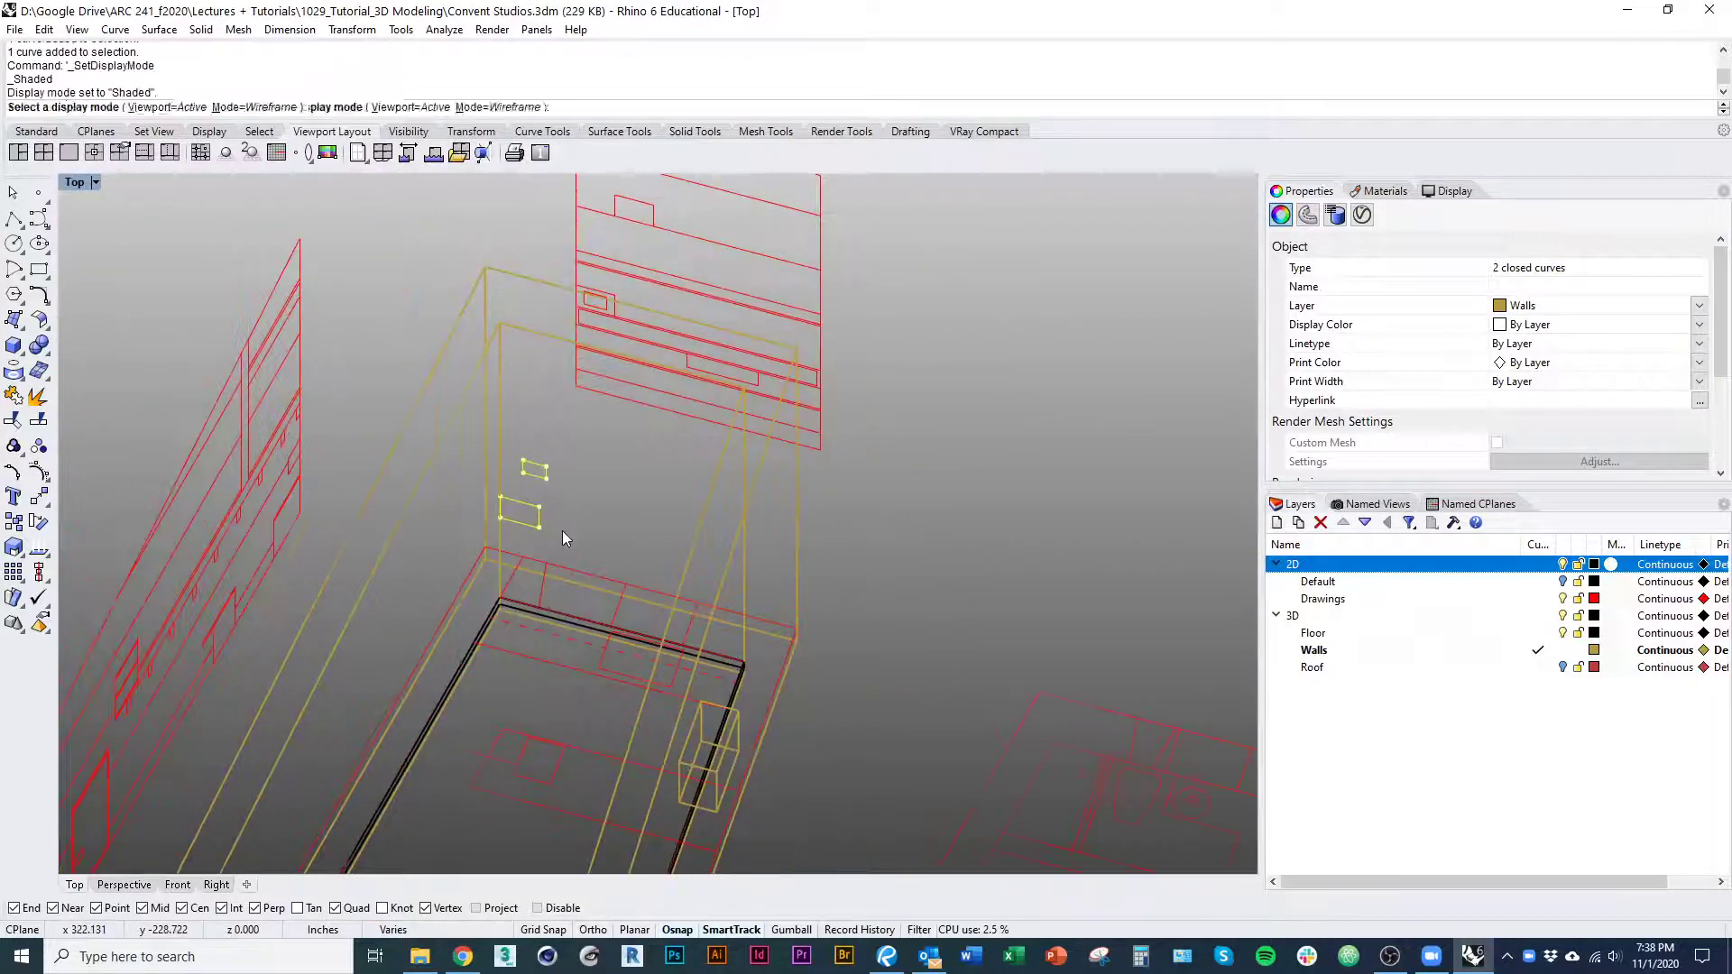
{"action": "scroll", "coordinate": [561, 531], "scroll_direction": "down", "scroll_amount": 3}
{"action": "mouse_move", "coordinate": [542, 583]}
{"action": "right_mouse_down"}
{"action": "mouse_move", "coordinate": [501, 609]}
{"action": "mouse_move", "coordinate": [560, 718]}
{"action": "mouse_move", "coordinate": [580, 677]}
{"action": "right_mouse_up"}
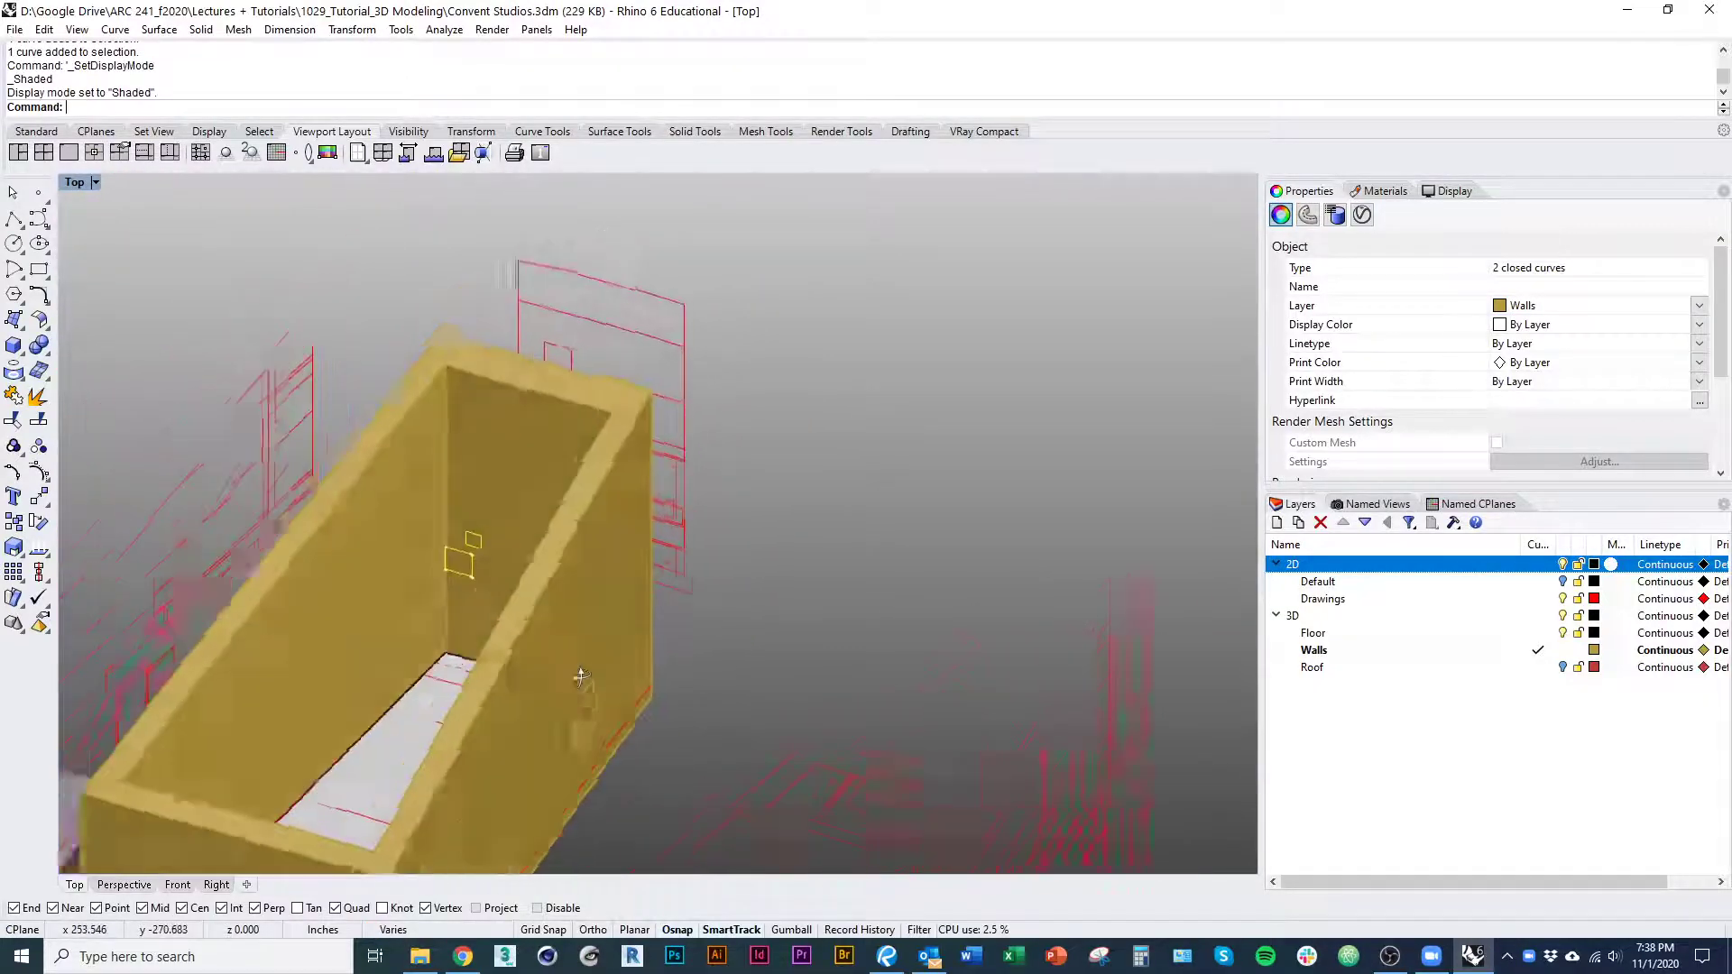
{"action": "scroll", "coordinate": [491, 530], "scroll_direction": "up", "scroll_amount": 5}
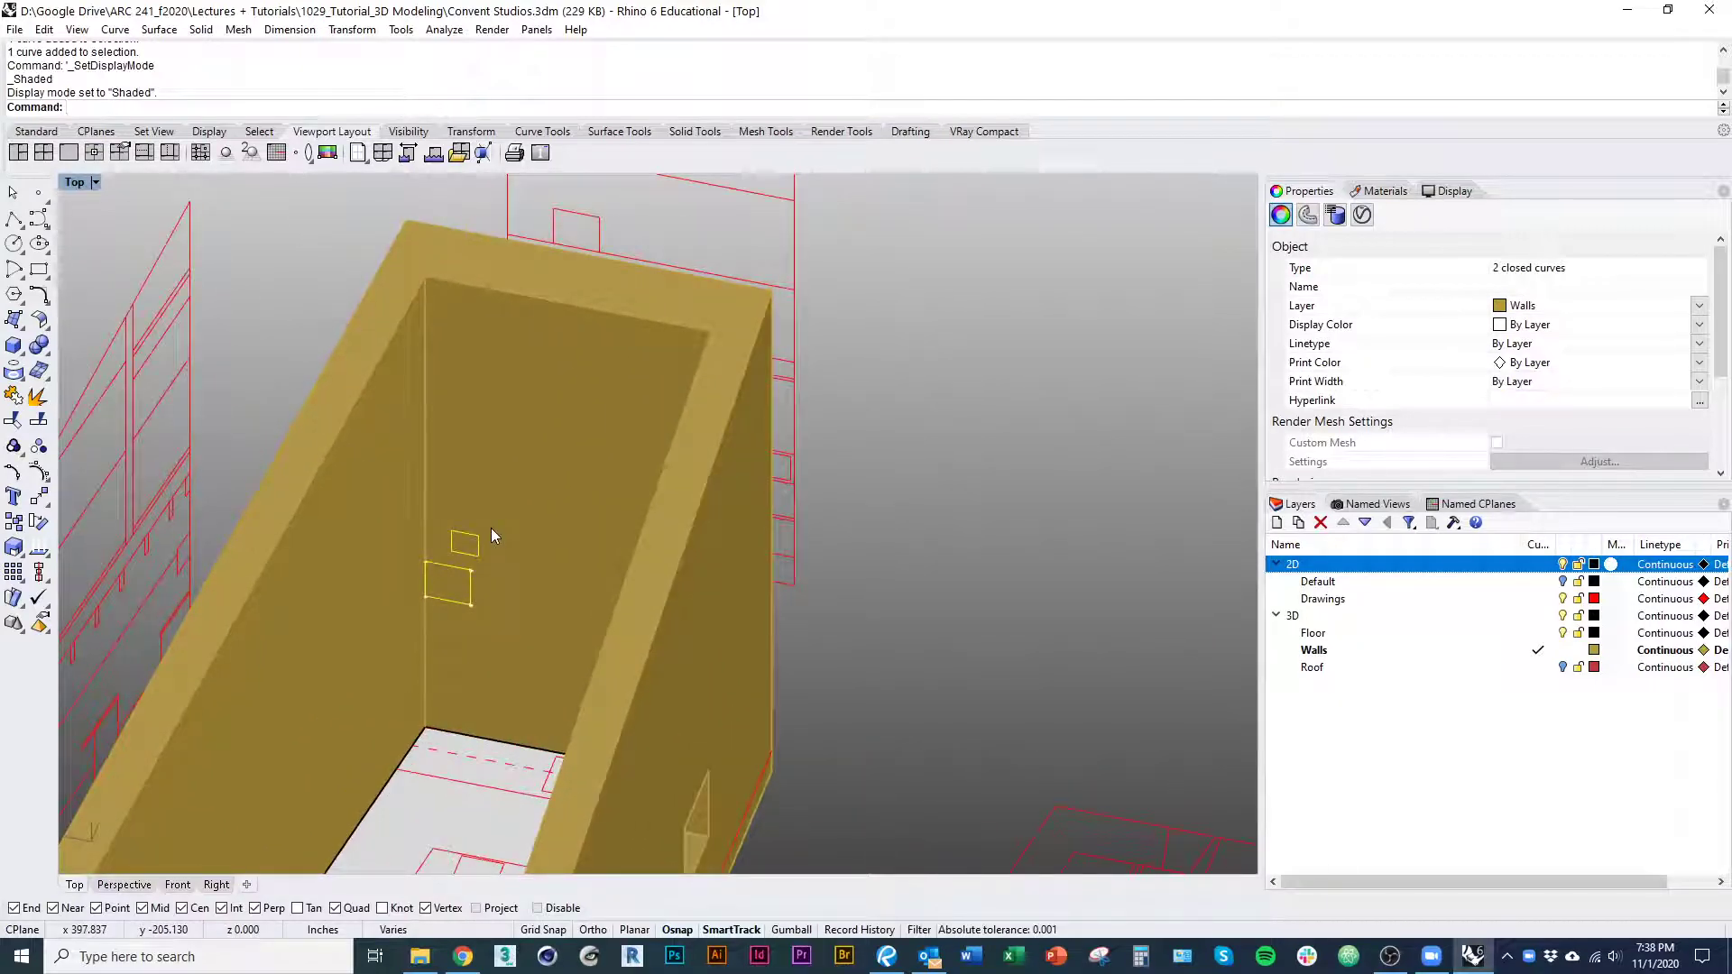
{"action": "key", "text": "Return"}
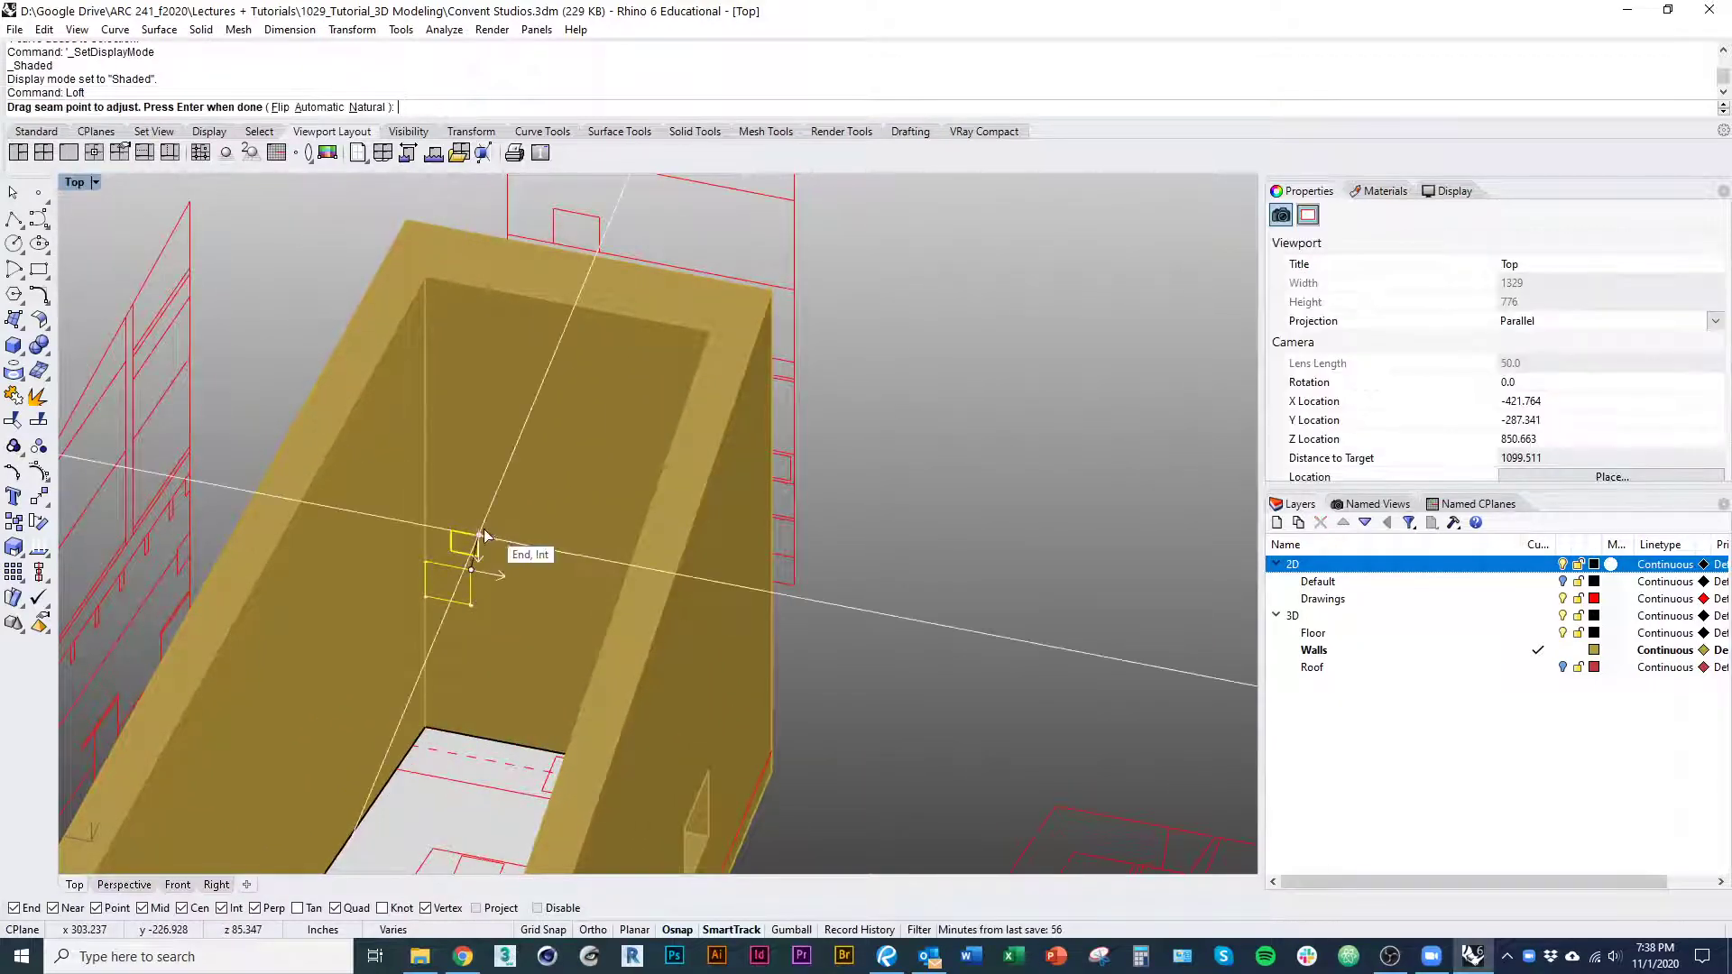
{"action": "key", "text": "ctrl+alt+w"}
{"action": "right_click_drag", "start_coordinate": [491, 528], "coordinate": [588, 582], "text": "ctrl+shift"}
{"action": "key", "text": "Escape"}
{"action": "key", "text": "Delete"}
{"action": "scroll", "coordinate": [588, 583], "scroll_direction": "down", "scroll_amount": 6}
{"action": "scroll", "coordinate": [584, 589], "scroll_direction": "down", "scroll_amount": 2}
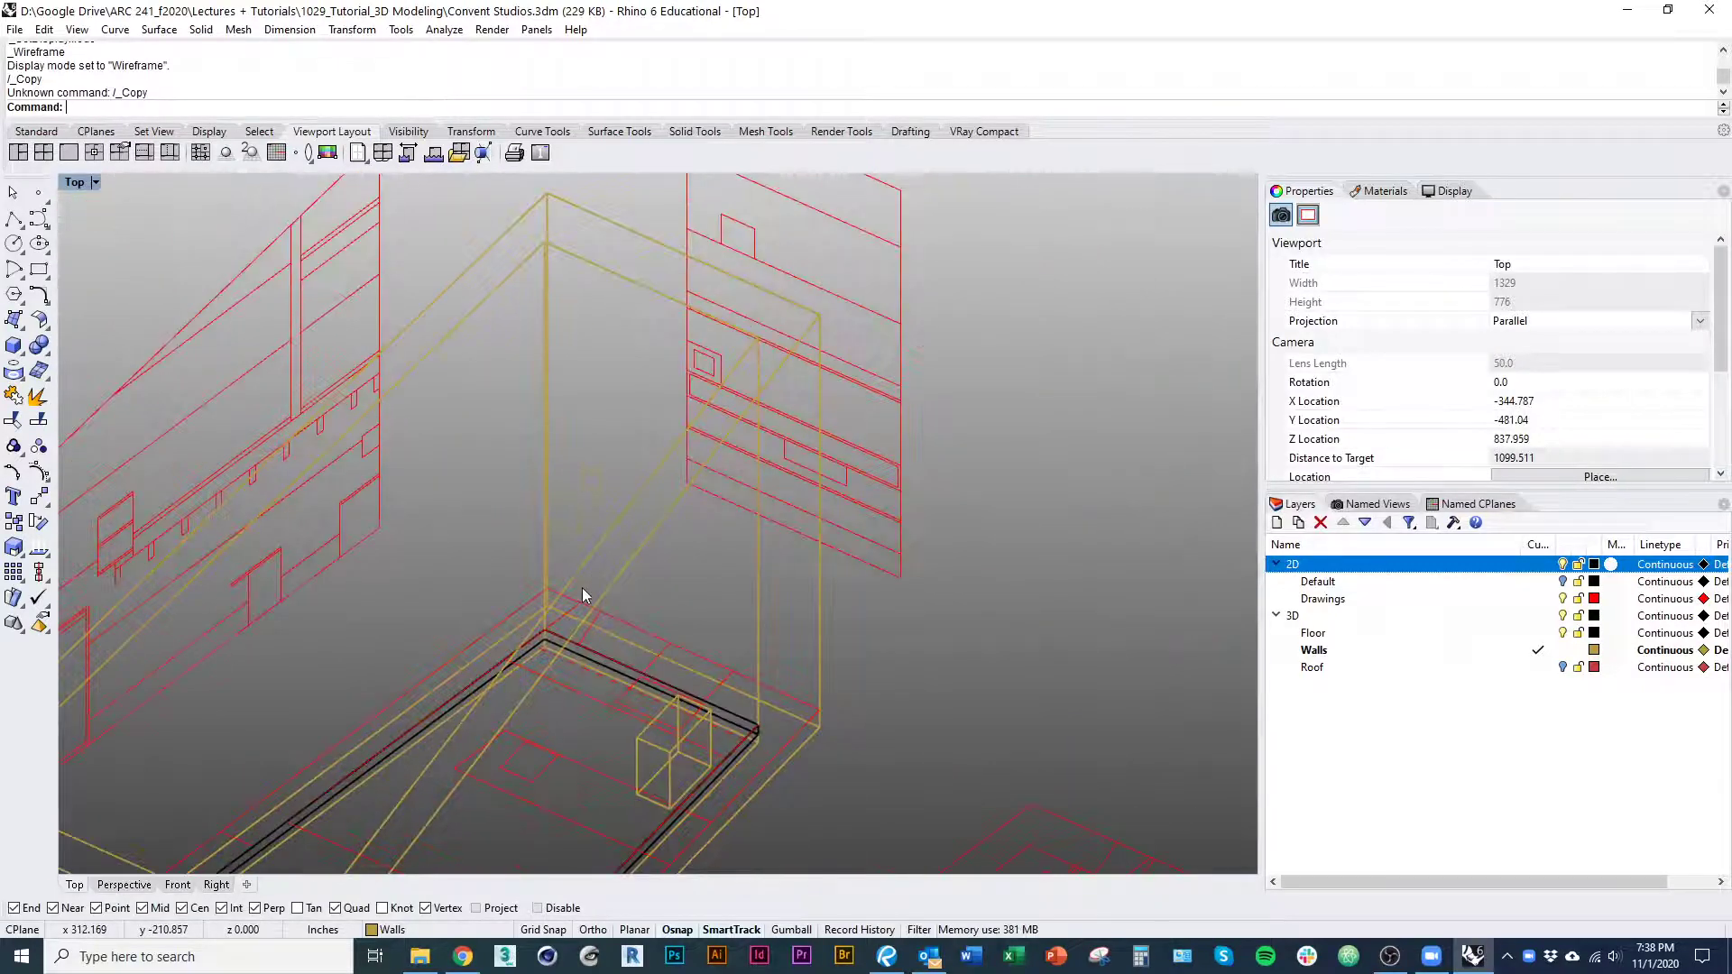
Isolate the large and small end-wall window outlines and switch the viewport to Shaded display
{"action": "left_click", "coordinate": [577, 516]}
{"action": "left_click", "coordinate": [597, 482], "text": "shift"}
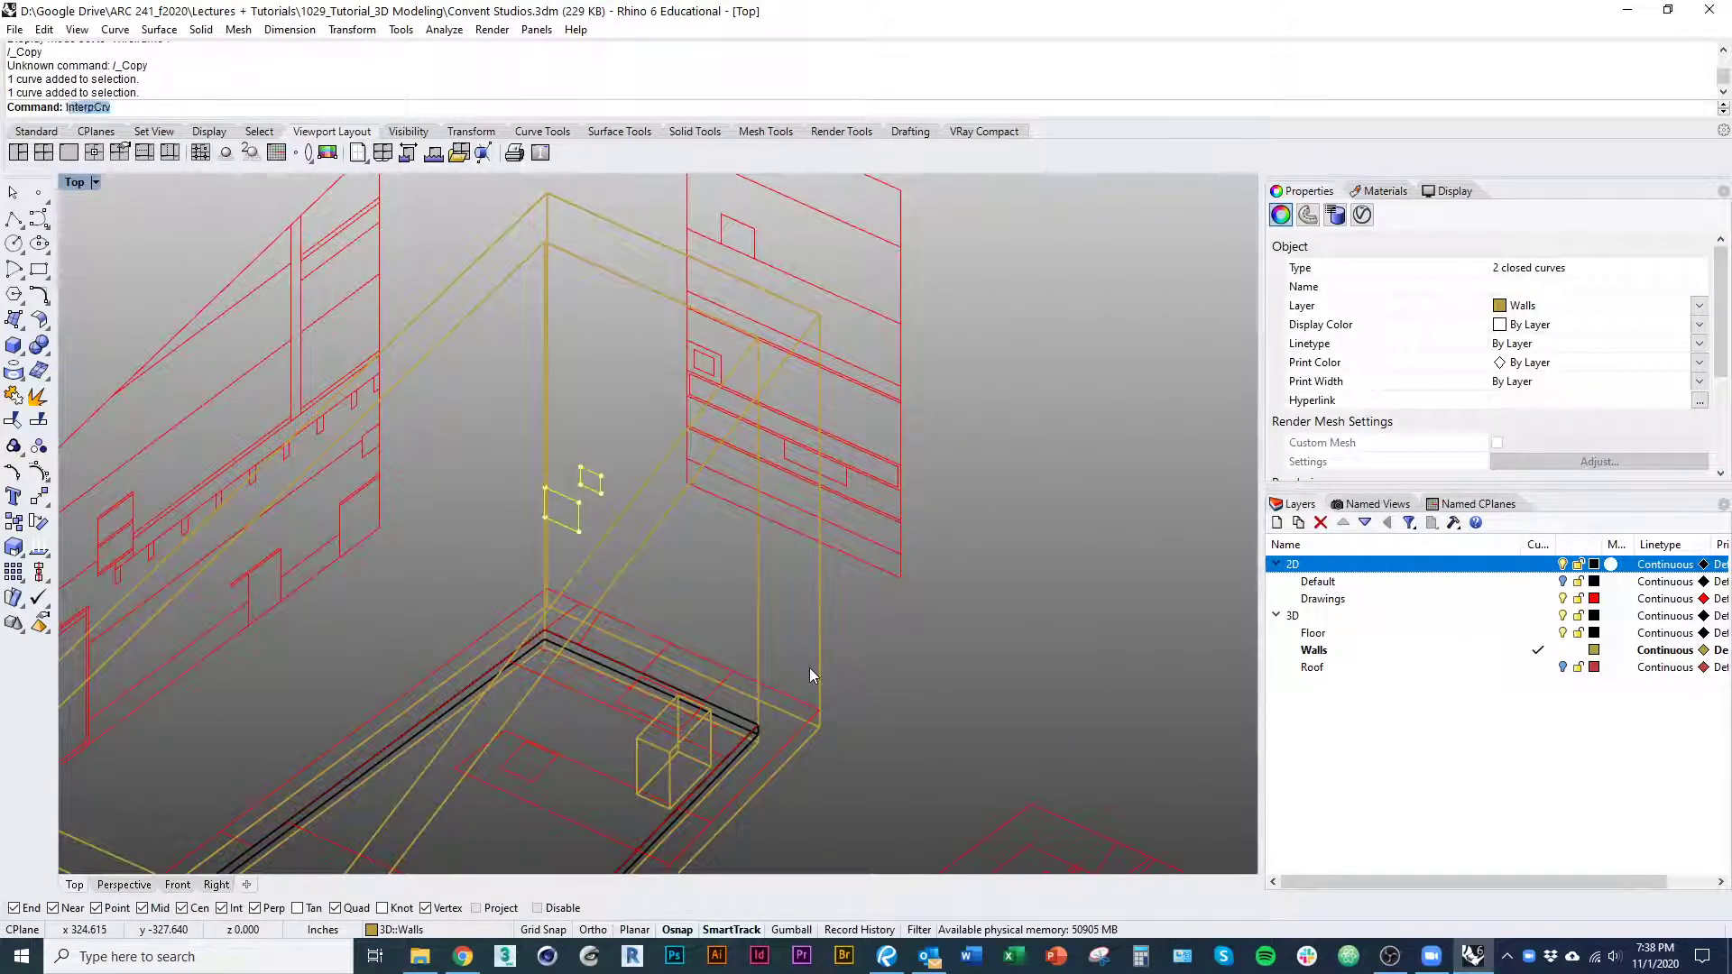
{"action": "key", "text": "Return"}
{"action": "key", "text": "Delete"}
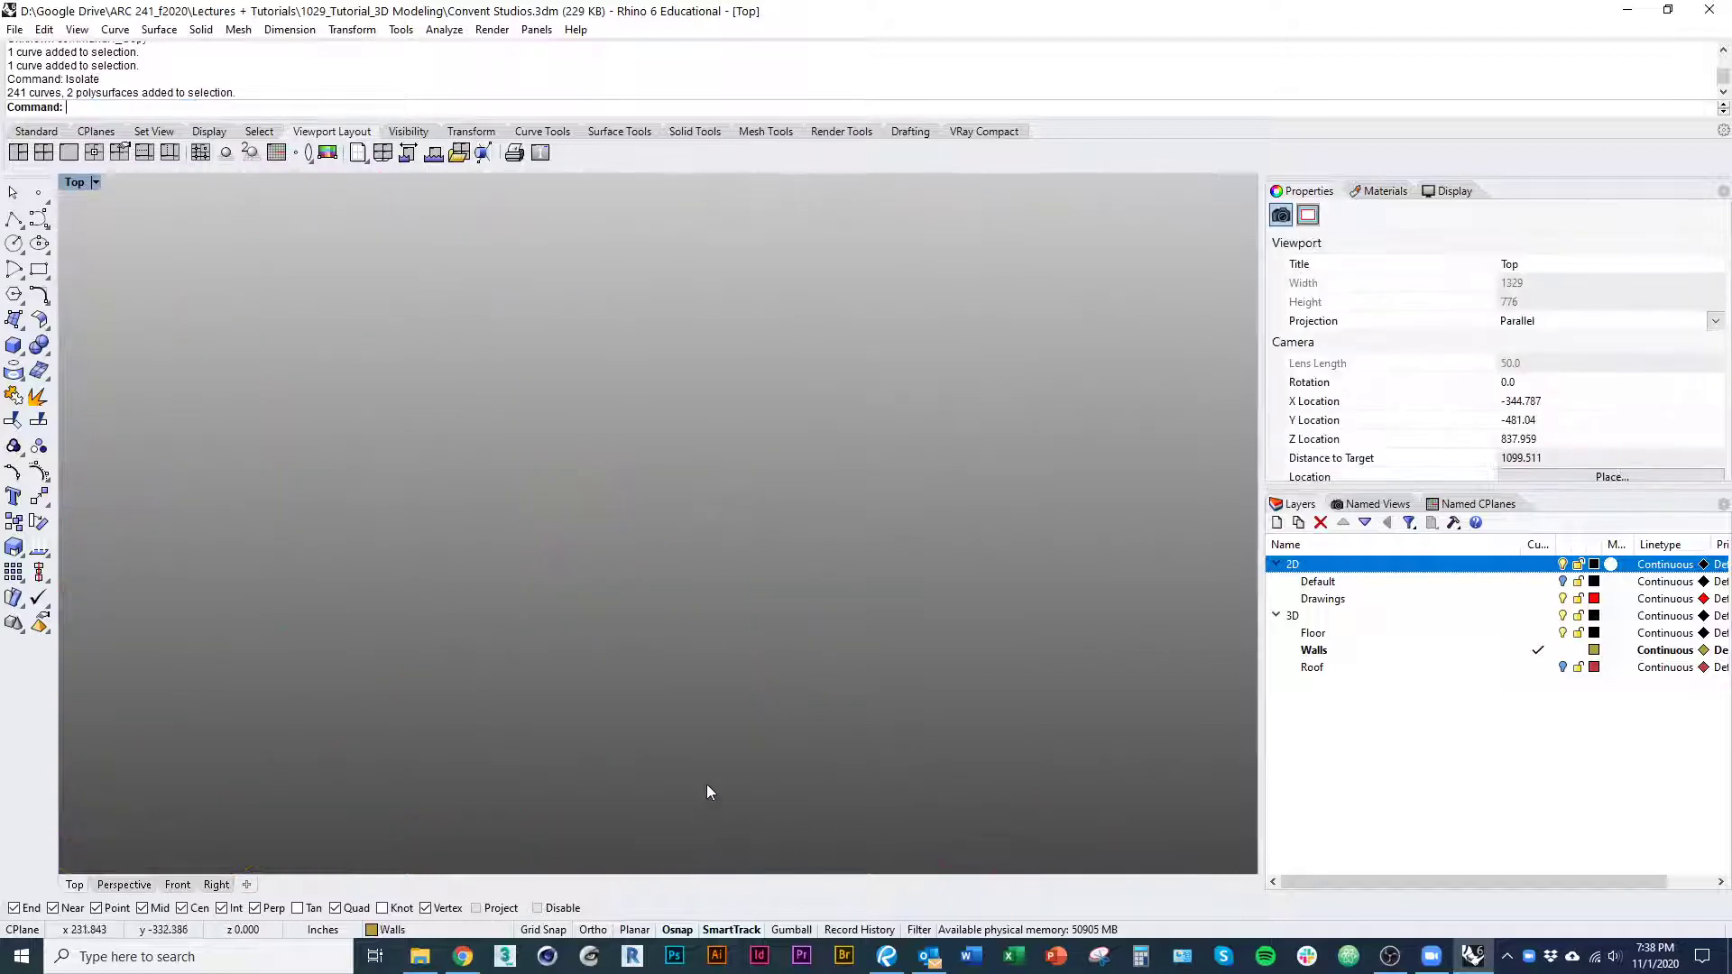
{"action": "scroll", "coordinate": [723, 722], "scroll_direction": "down", "scroll_amount": 5}
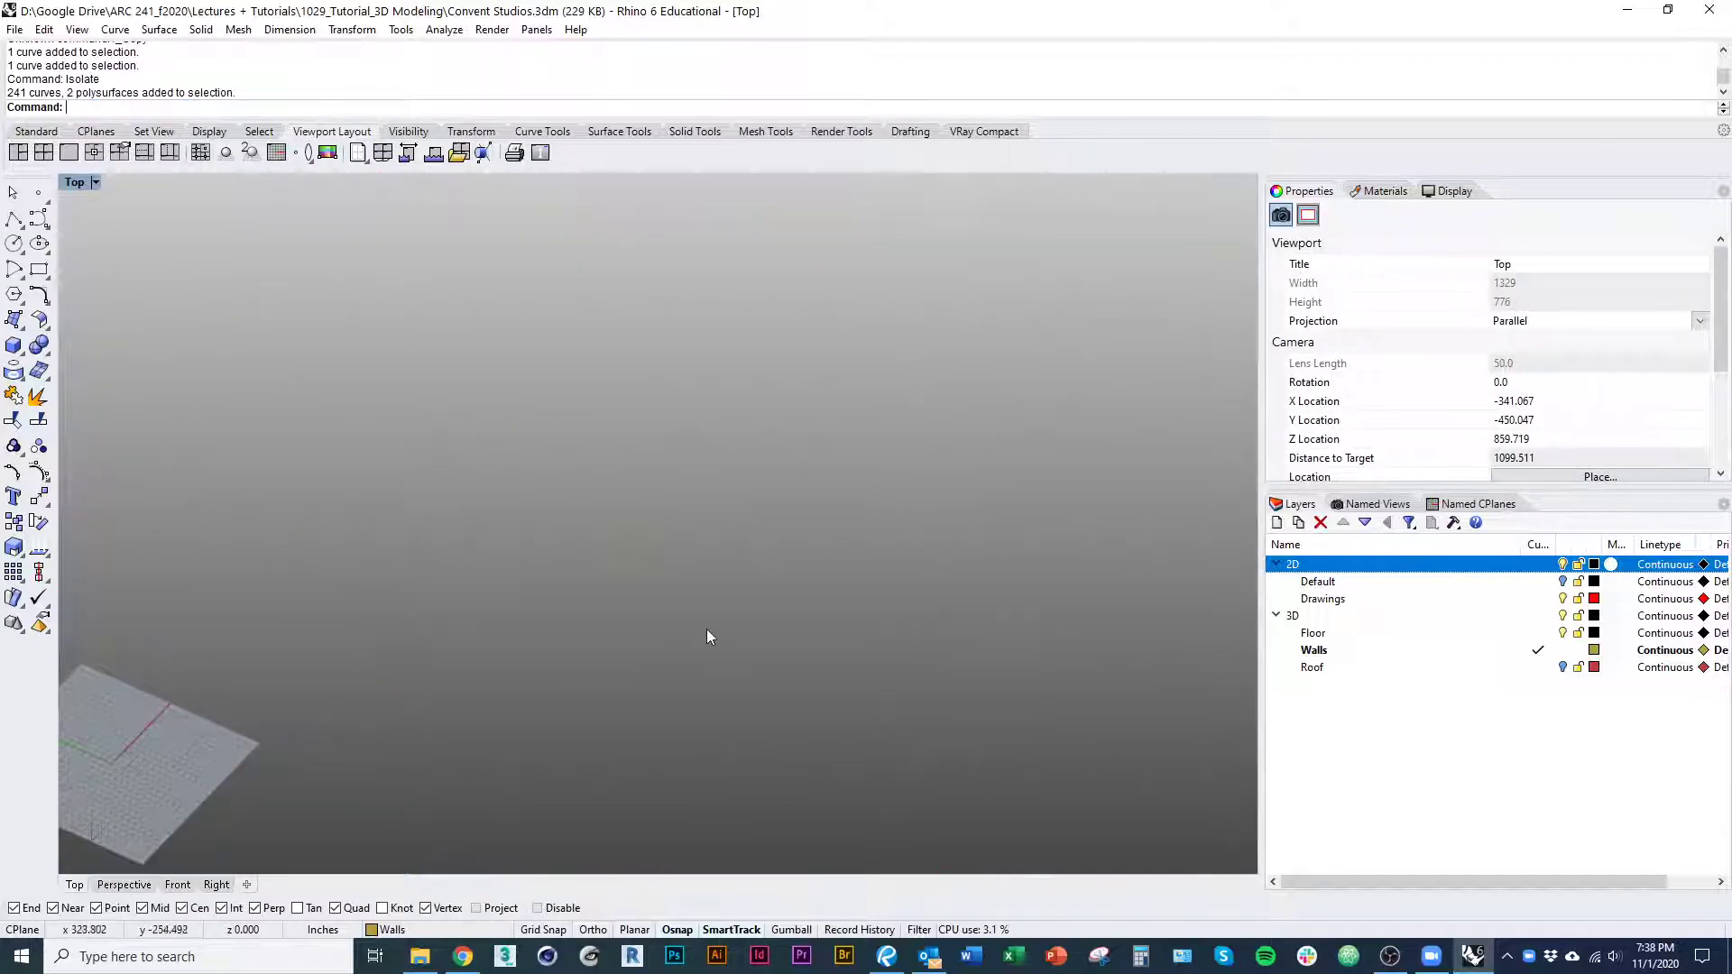
{"action": "scroll", "coordinate": [701, 515], "scroll_direction": "up", "scroll_amount": 3}
{"action": "key", "text": "ctrl+alt+s"}
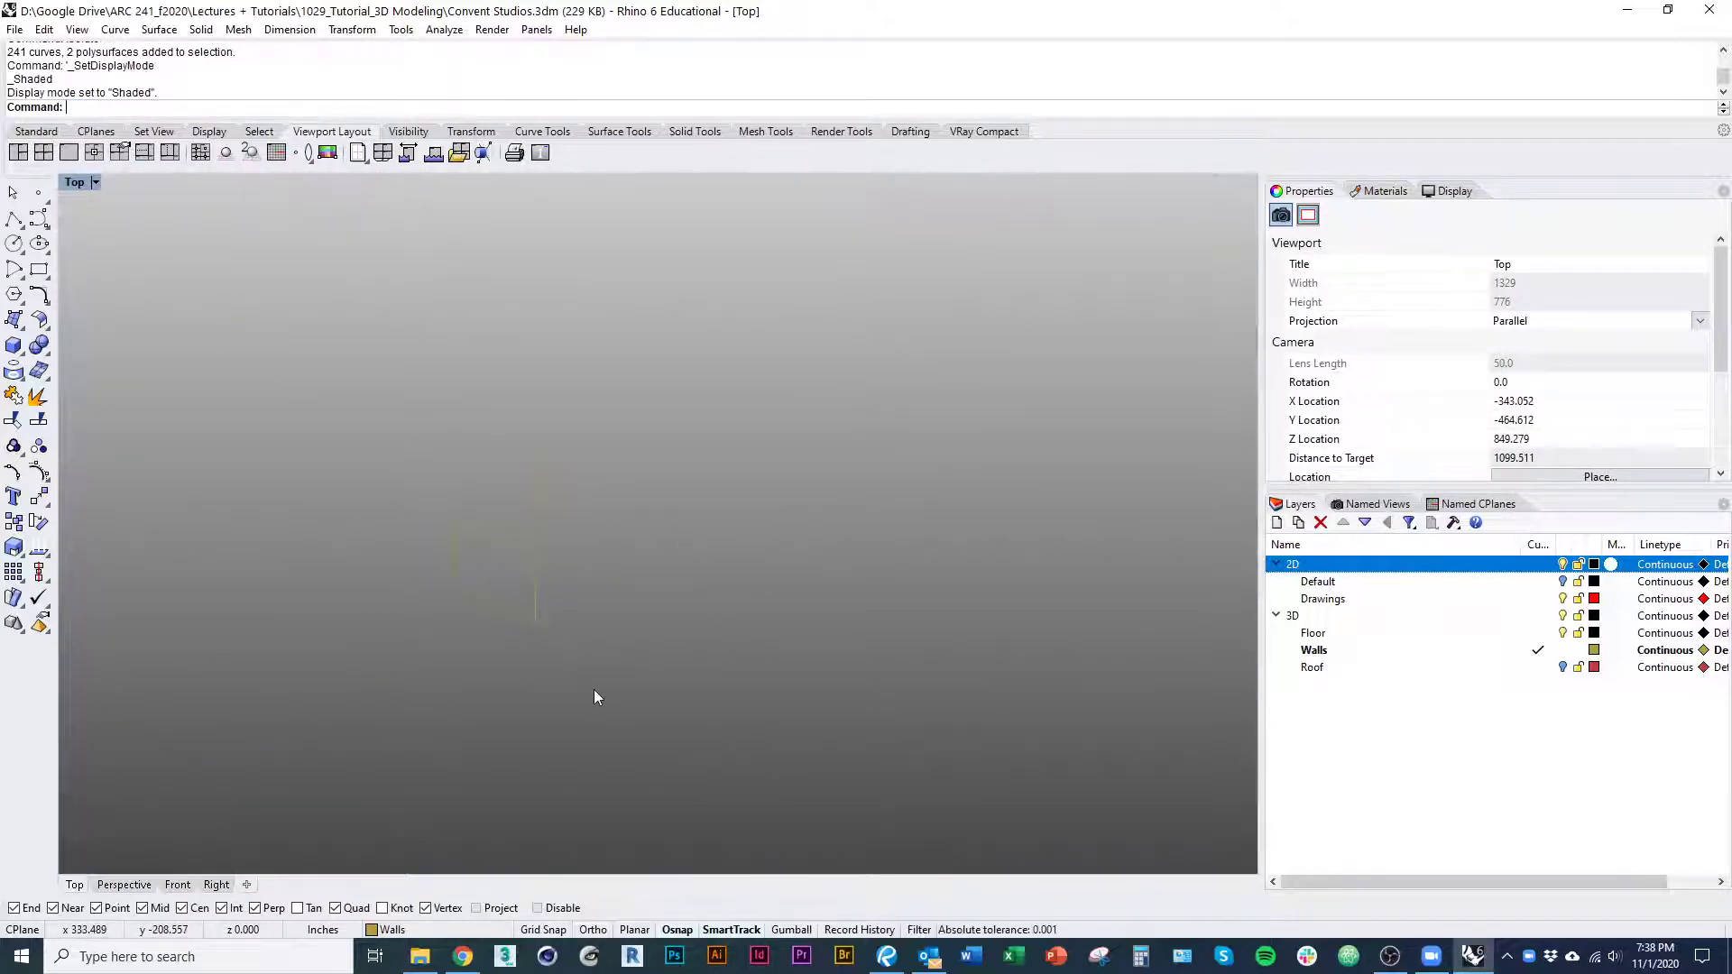
Start a Loft between the large and small end-wall window outlines
{"action": "left_click", "coordinate": [536, 606]}
{"action": "left_click", "coordinate": [588, 521], "text": "shift"}
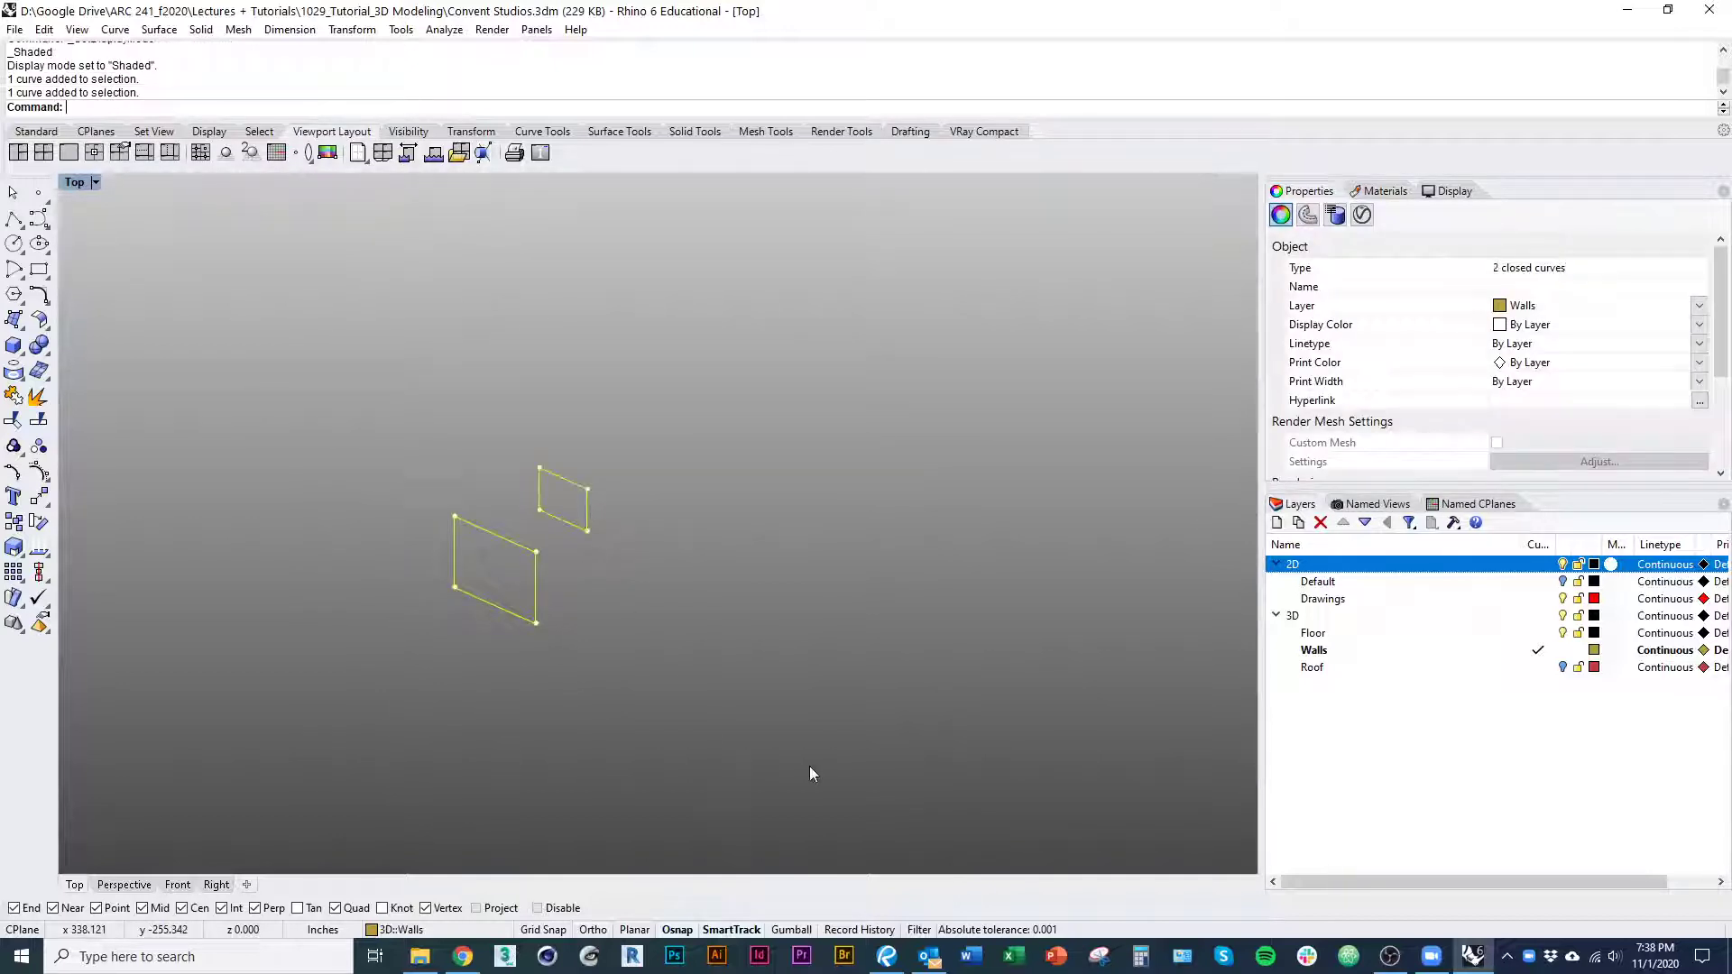
{"action": "type", "text": "Loft"}
{"action": "key", "text": "Return"}
{"action": "right_click_drag", "start_coordinate": [809, 766], "coordinate": [726, 699], "text": "ctrl+shift"}
{"action": "key", "text": "Return"}
Try the Straight sections style on the window loft preview and set the style back to Normal
{"action": "left_click", "coordinate": [784, 351]}
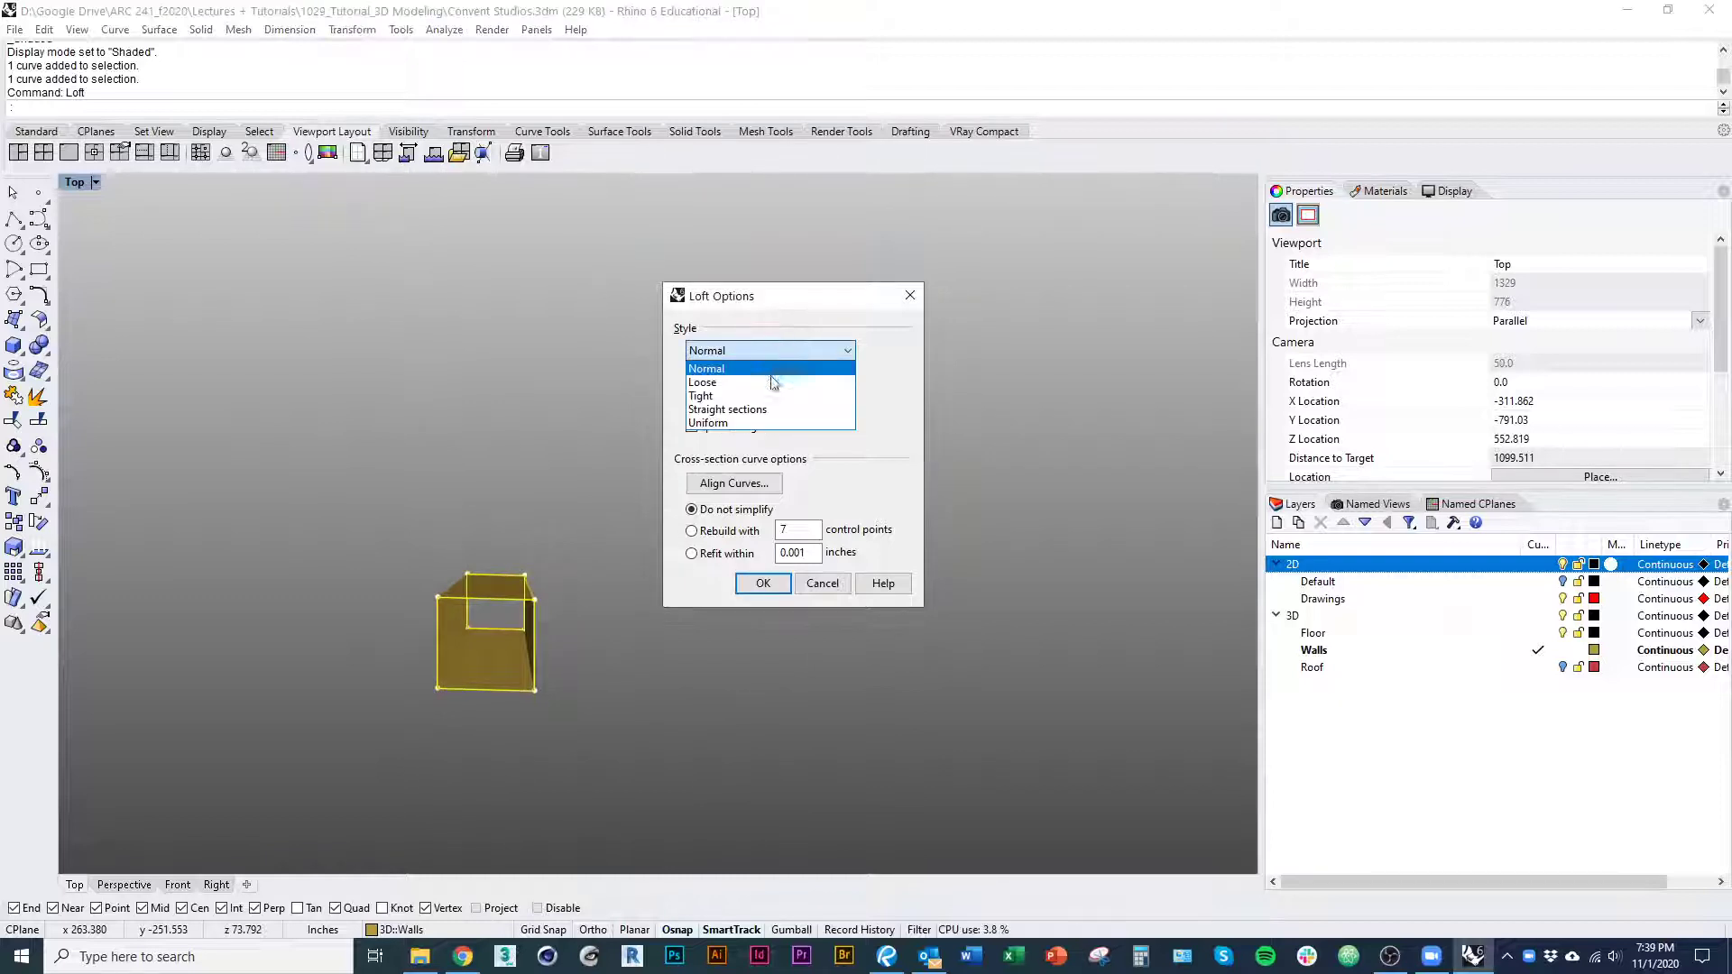
{"action": "left_click", "coordinate": [727, 409]}
{"action": "right_click_drag", "start_coordinate": [595, 733], "coordinate": [541, 735], "text": "ctrl+shift"}
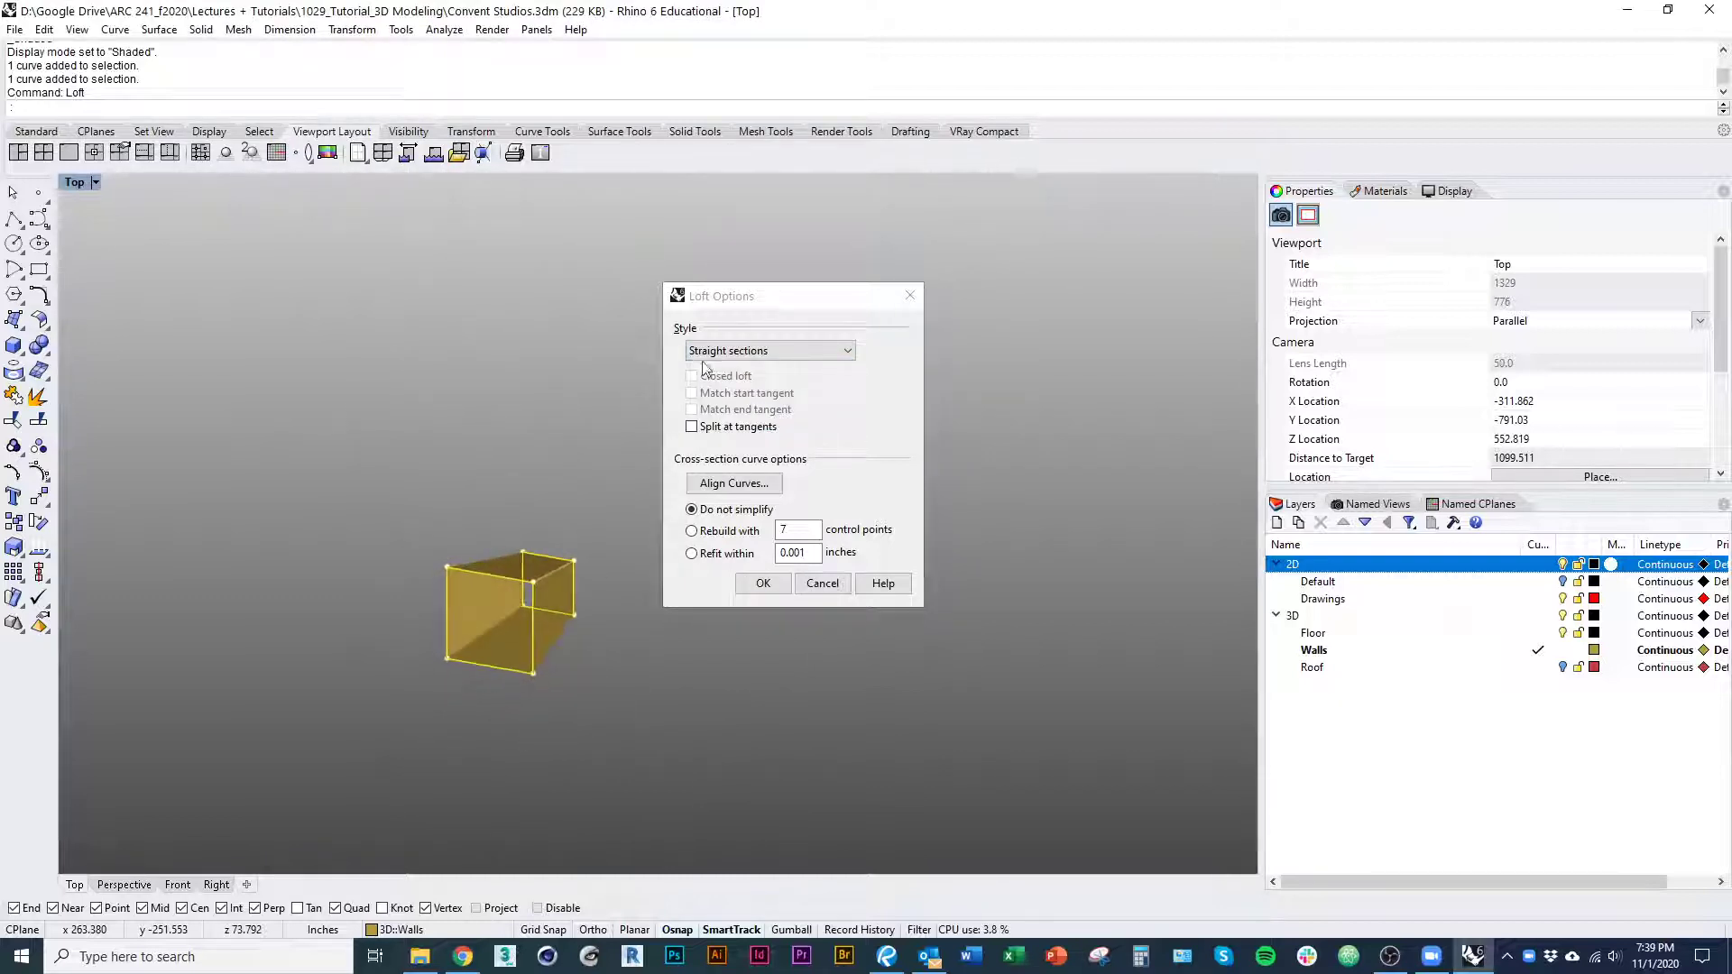
{"action": "left_click", "coordinate": [713, 351]}
{"action": "left_click", "coordinate": [713, 366]}
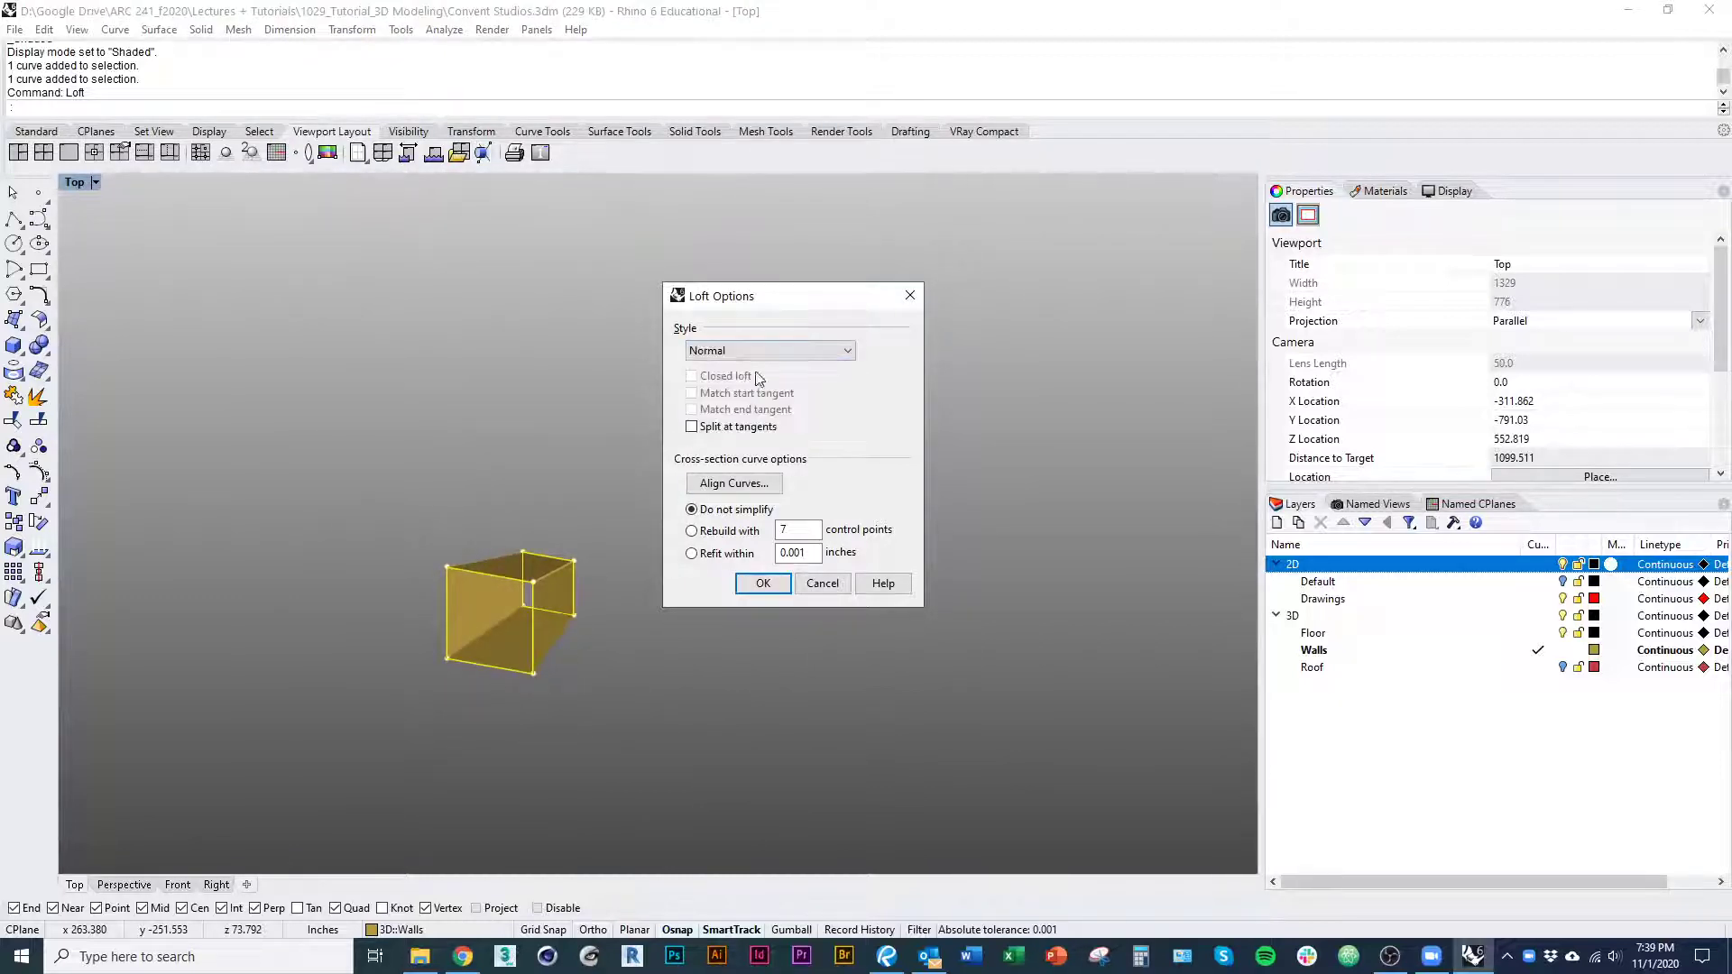
{"action": "left_click", "coordinate": [770, 350]}
{"action": "left_click", "coordinate": [727, 410]}
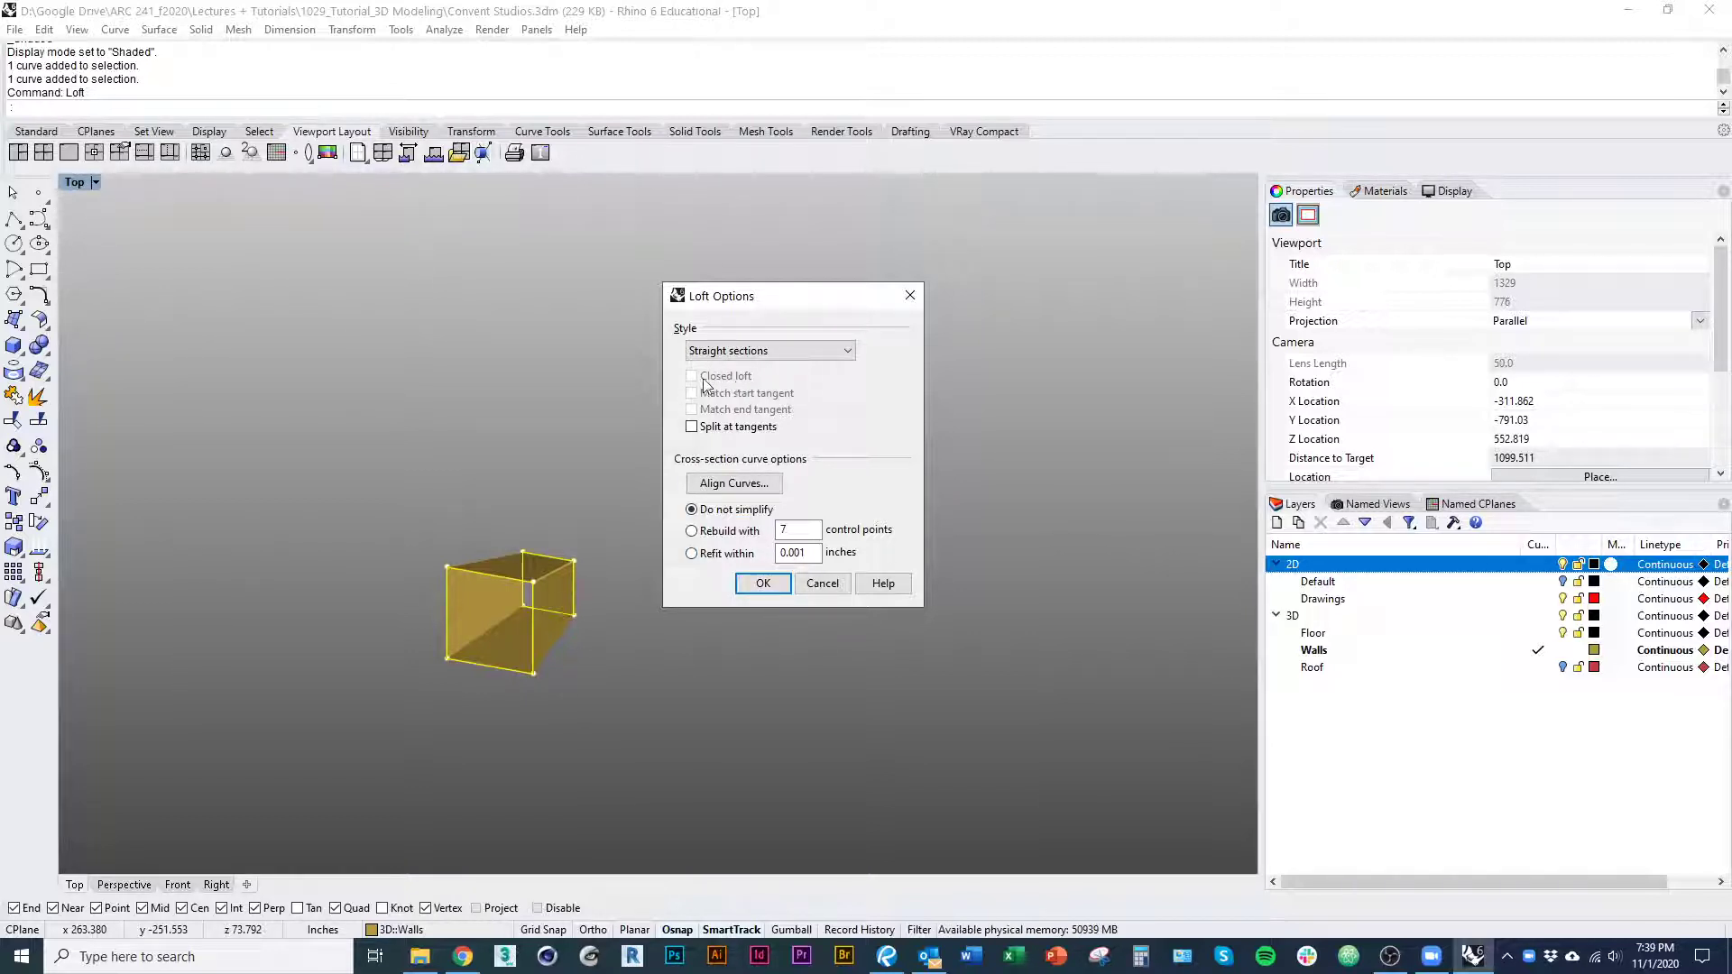
{"action": "left_click", "coordinate": [753, 356]}
{"action": "left_click", "coordinate": [748, 367]}
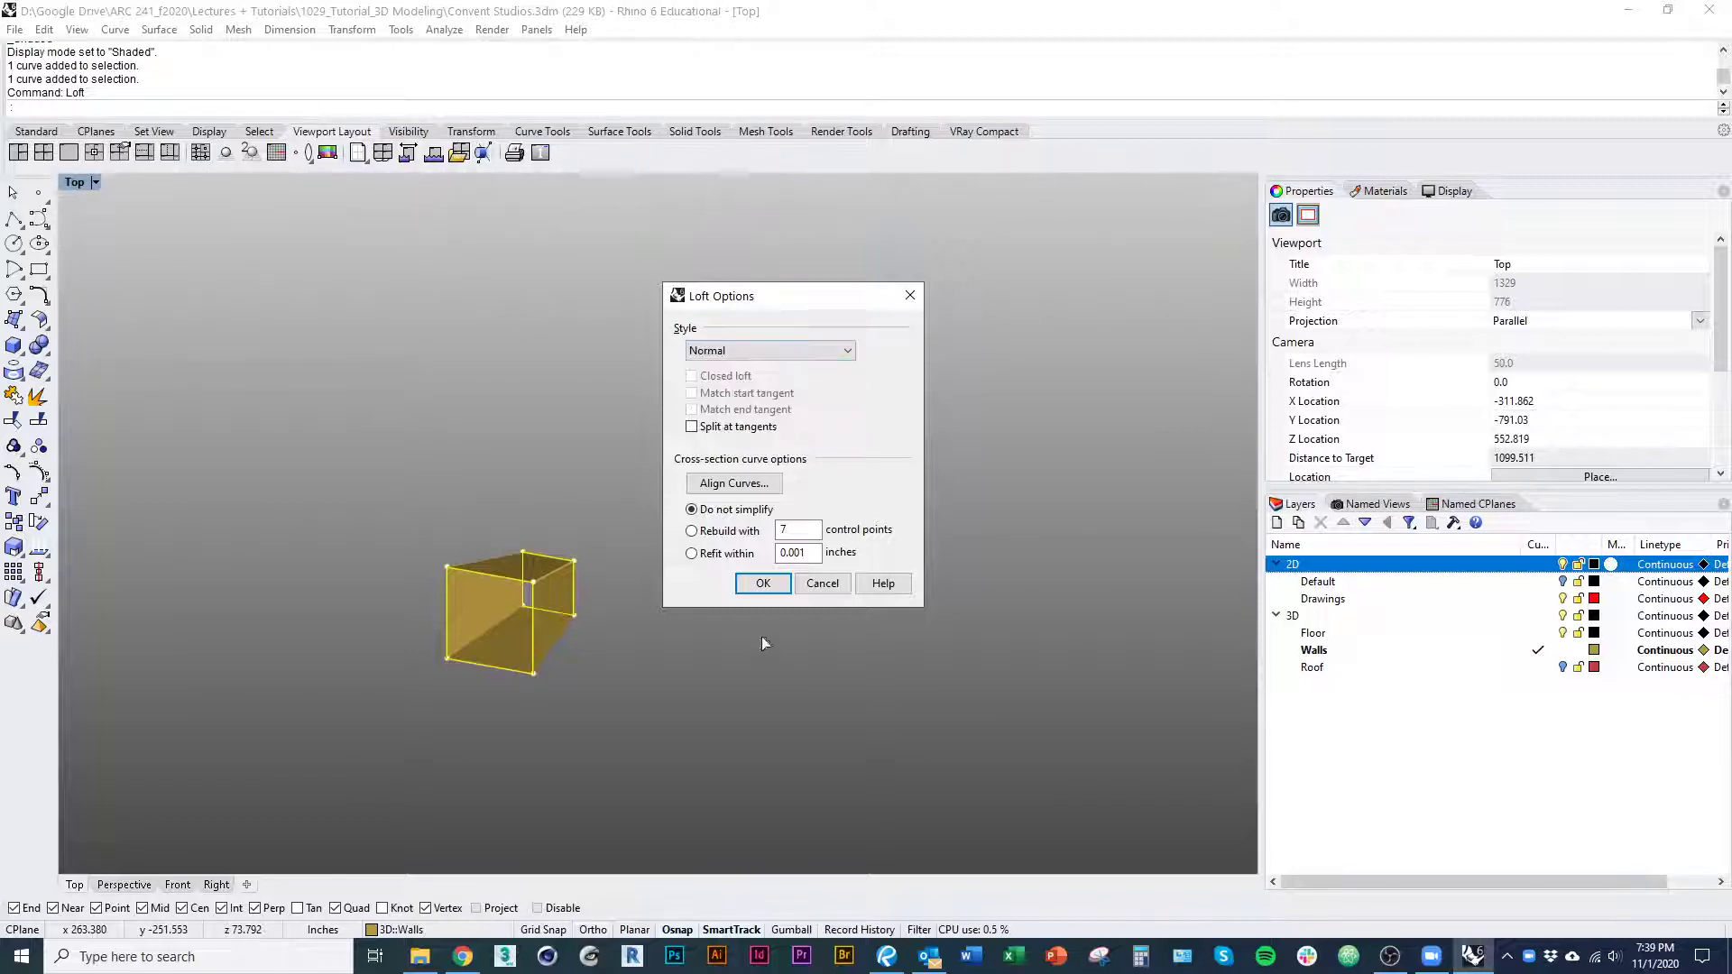
Create the window loft with the Normal style and inspect the splayed form from several angles
{"action": "left_click", "coordinate": [762, 584]}
{"action": "right_click_drag", "start_coordinate": [695, 787], "coordinate": [500, 766], "text": "ctrl+shift"}
{"action": "left_click", "coordinate": [640, 651]}
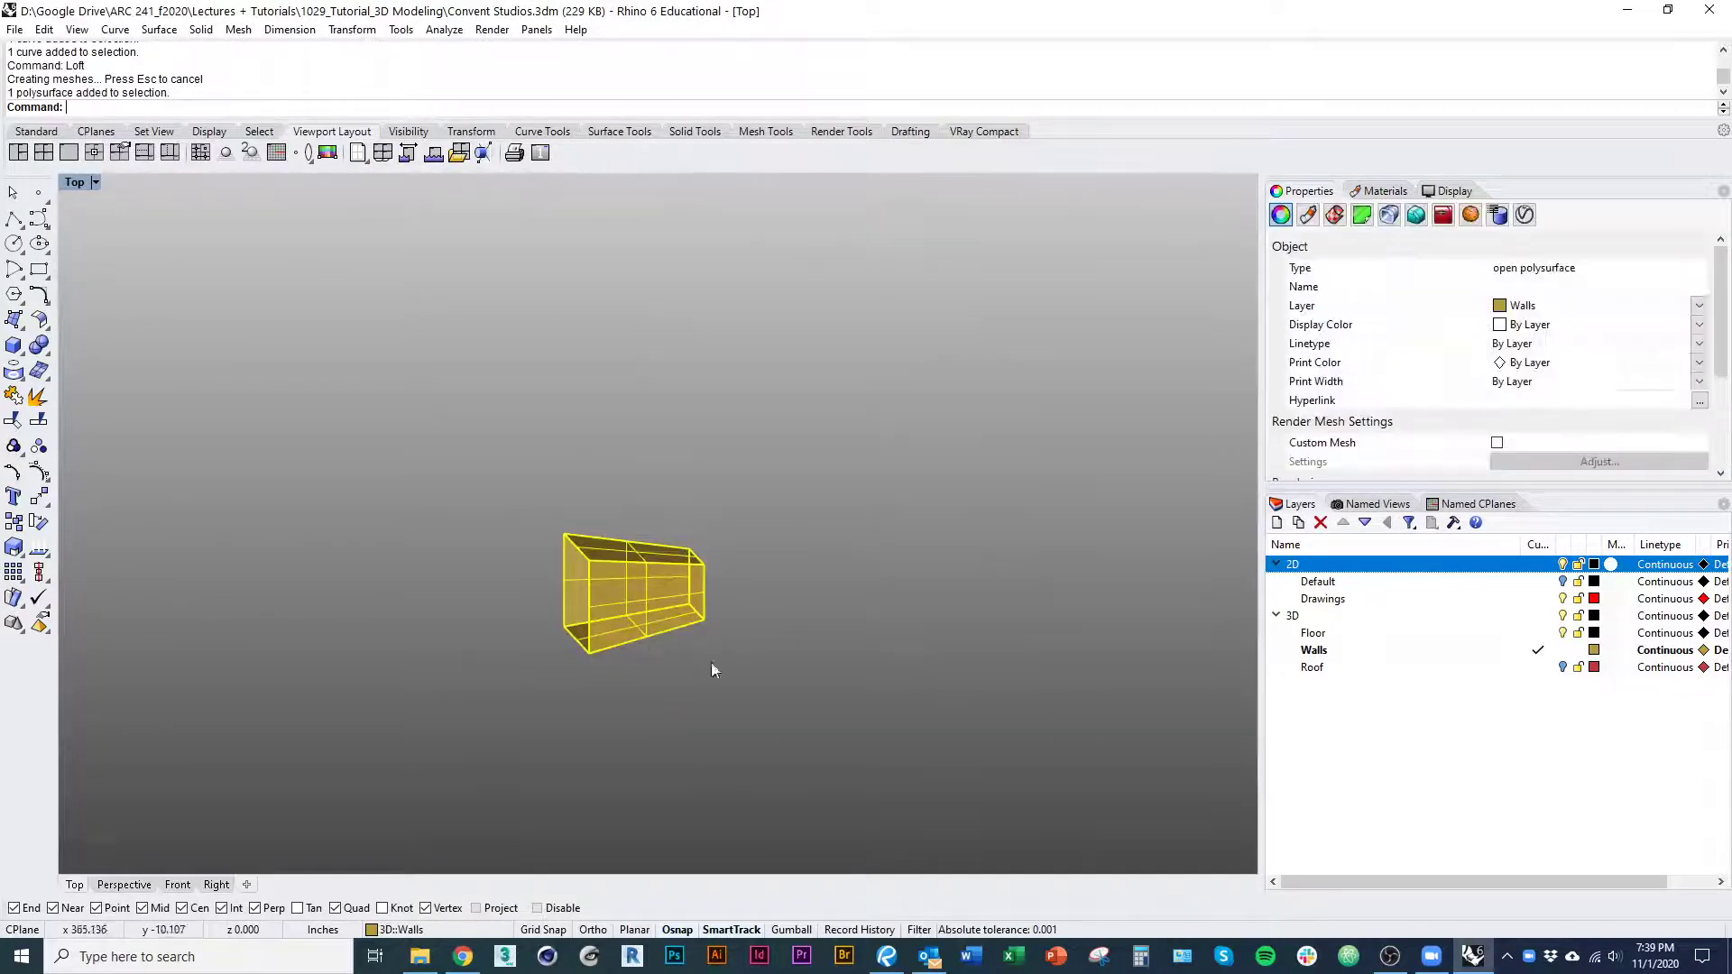
{"action": "right_click_drag", "start_coordinate": [671, 545], "coordinate": [513, 478], "text": "ctrl+shift"}
{"action": "key", "text": "Escape"}
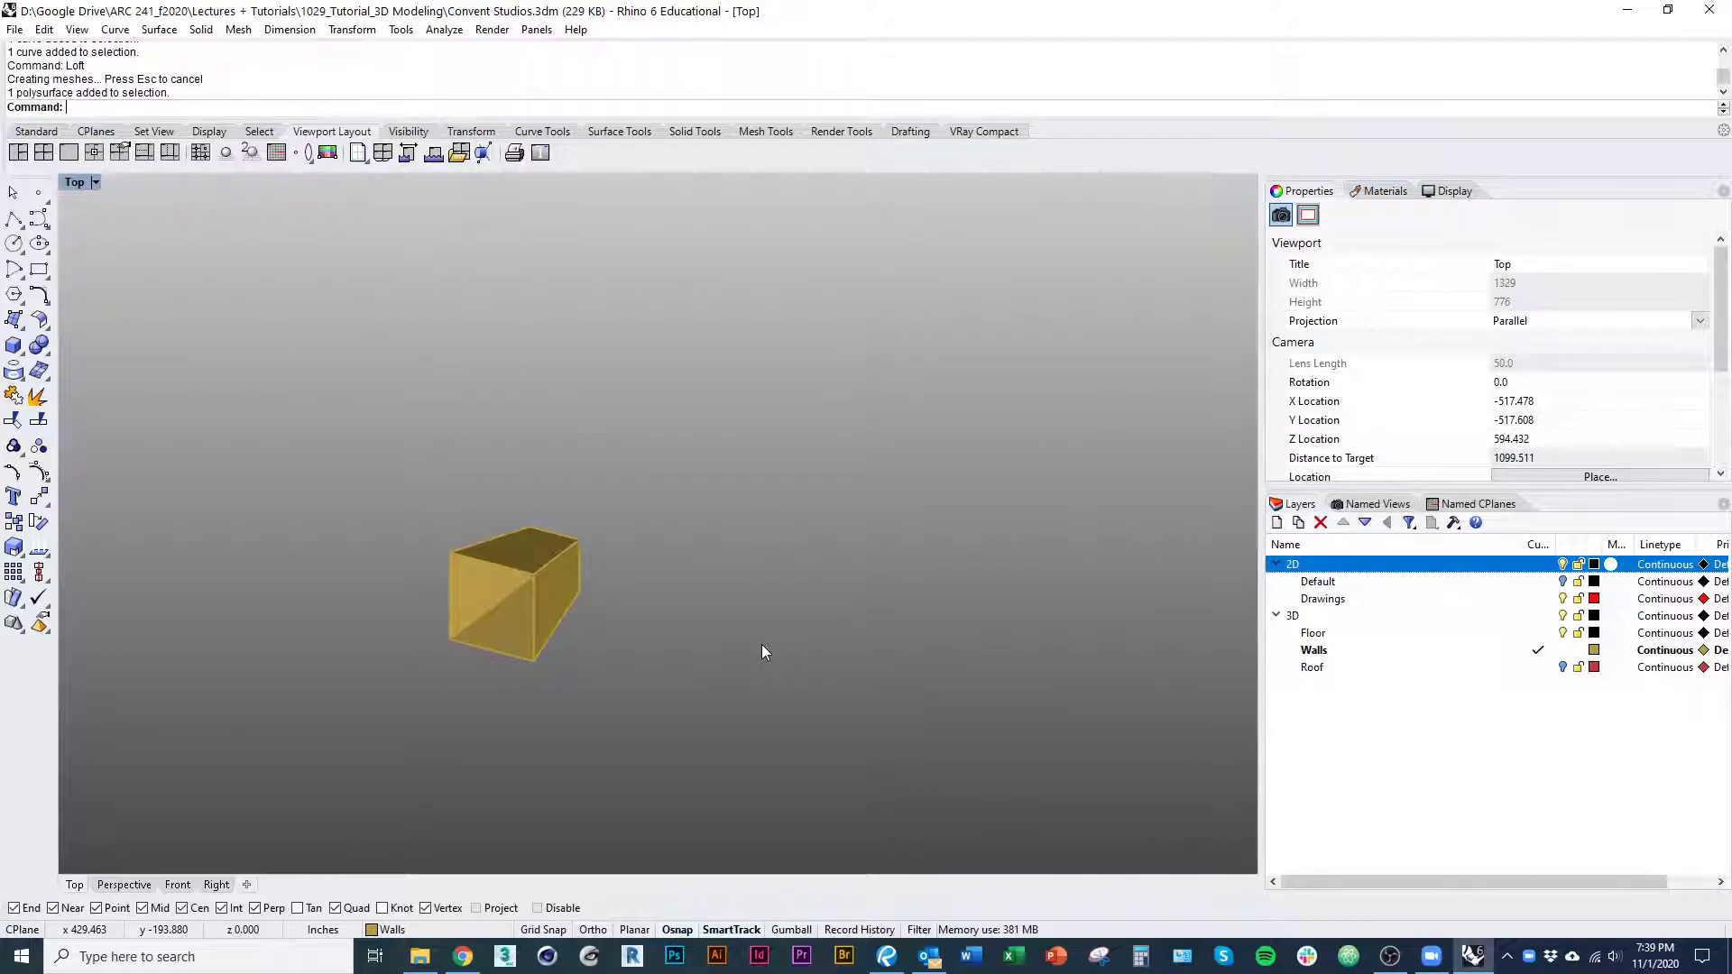
Cap the open ends of the lofted window form and delete its two source outline curves
{"action": "left_click", "coordinate": [565, 609]}
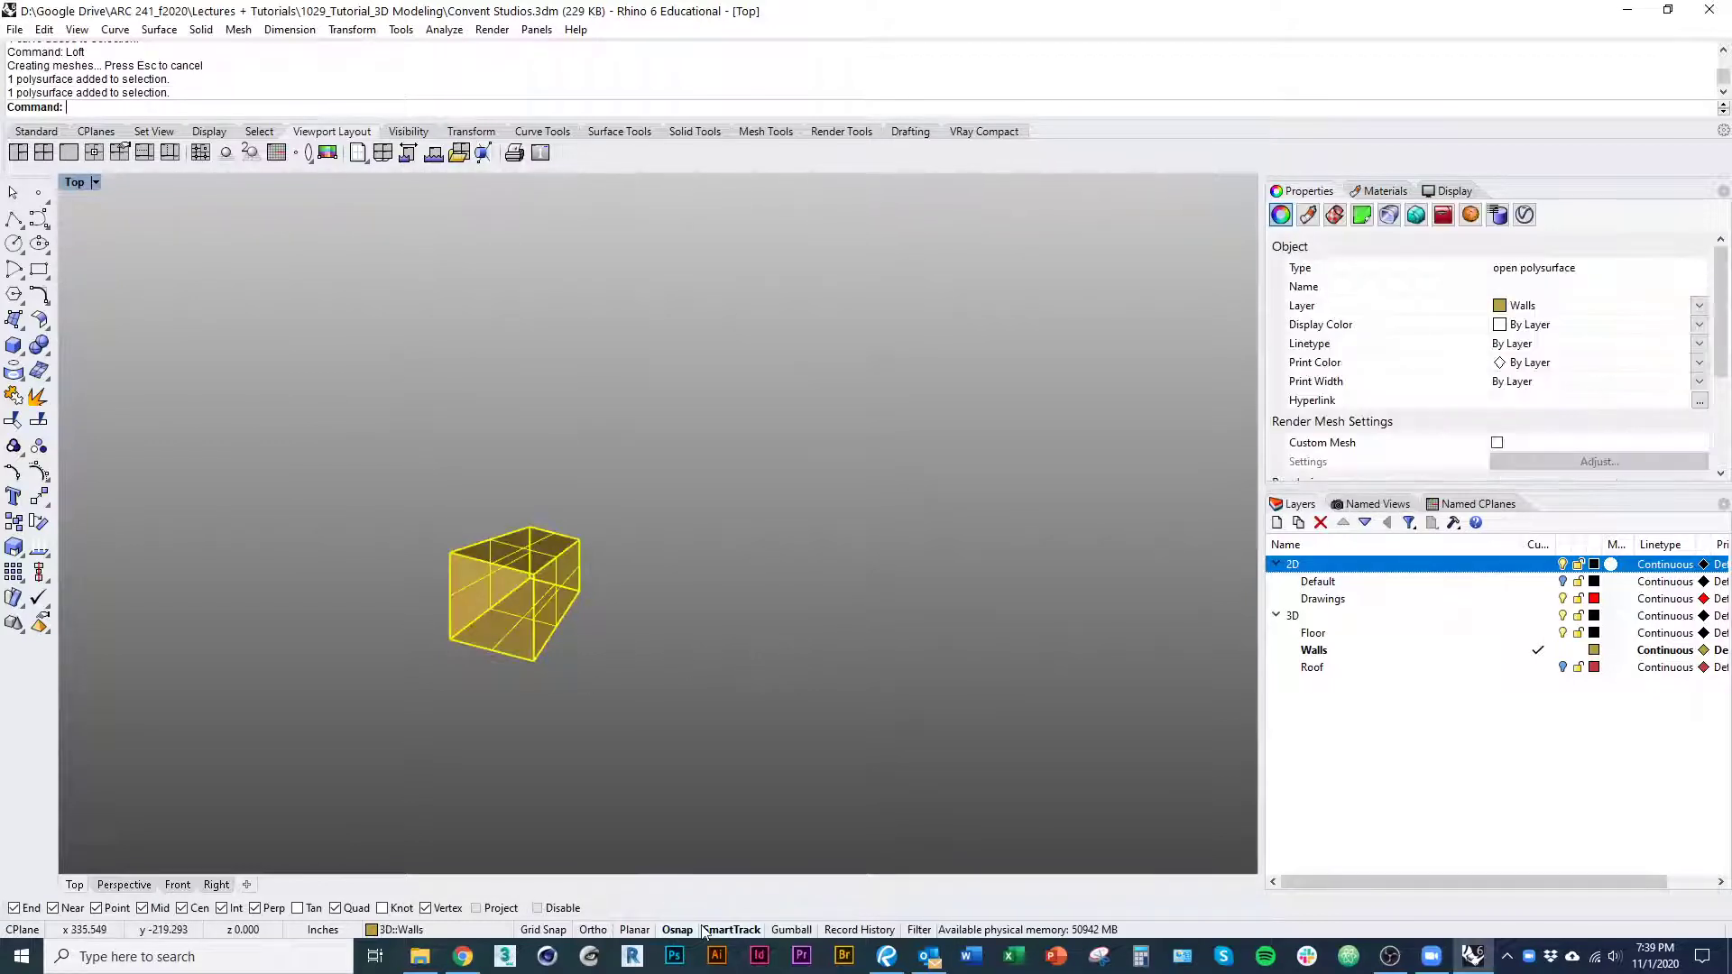
{"action": "key", "text": "Return"}
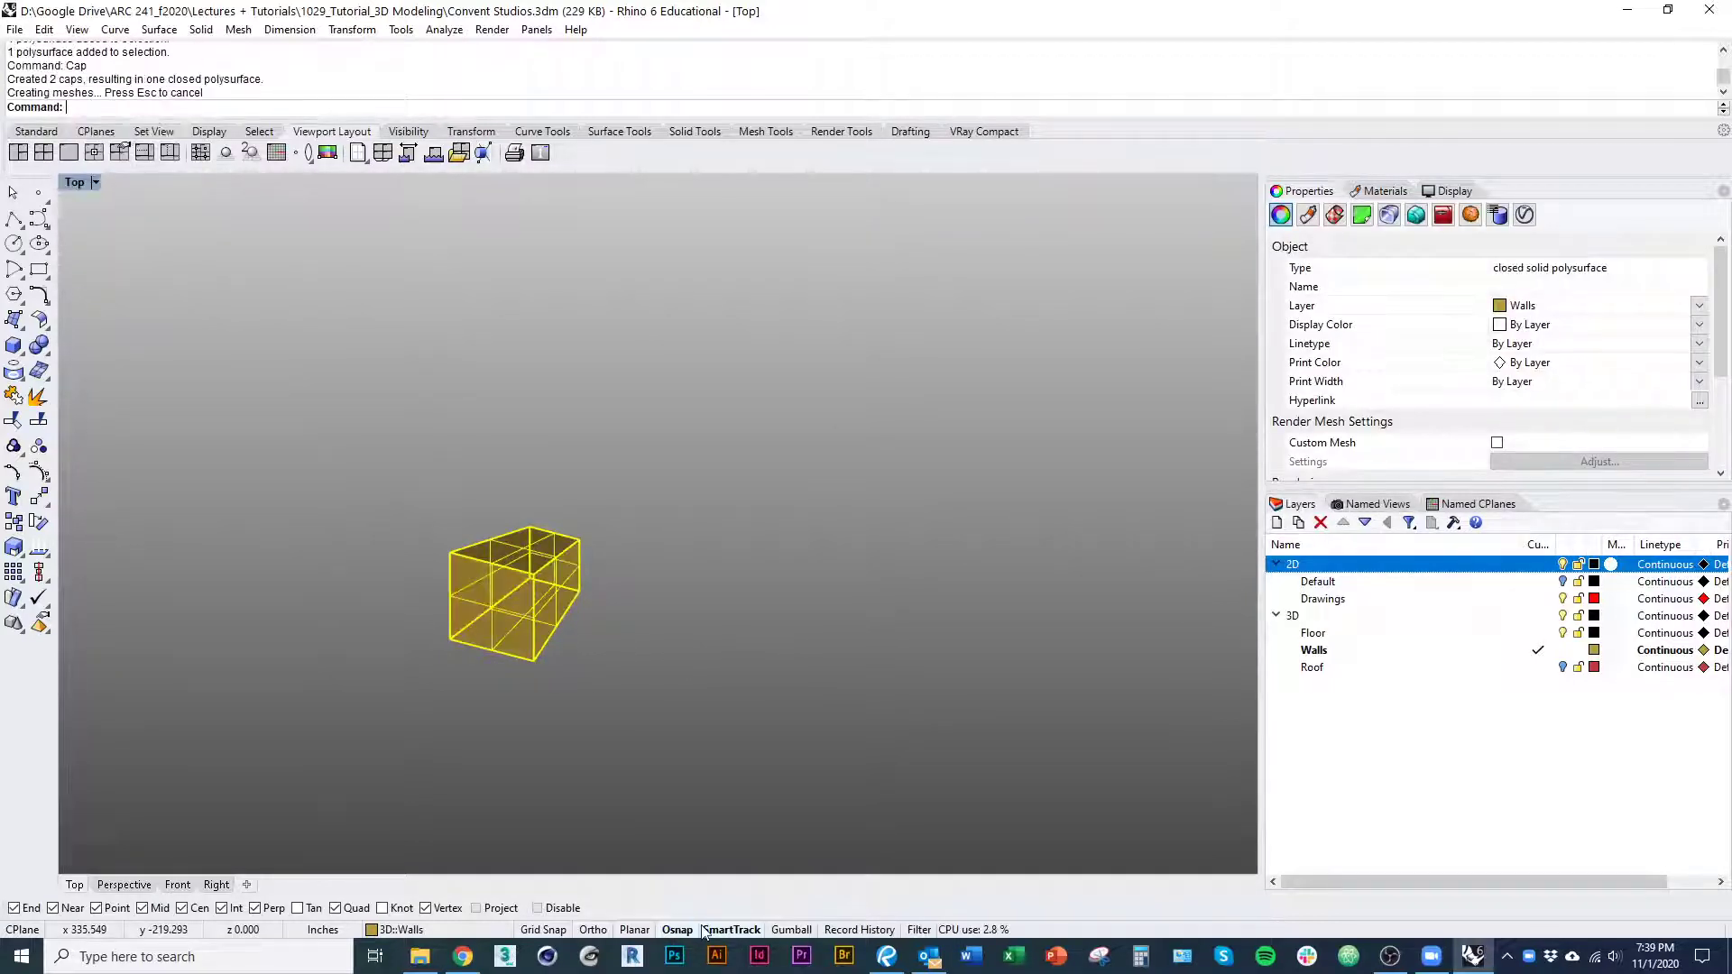
{"action": "left_click", "coordinate": [582, 792]}
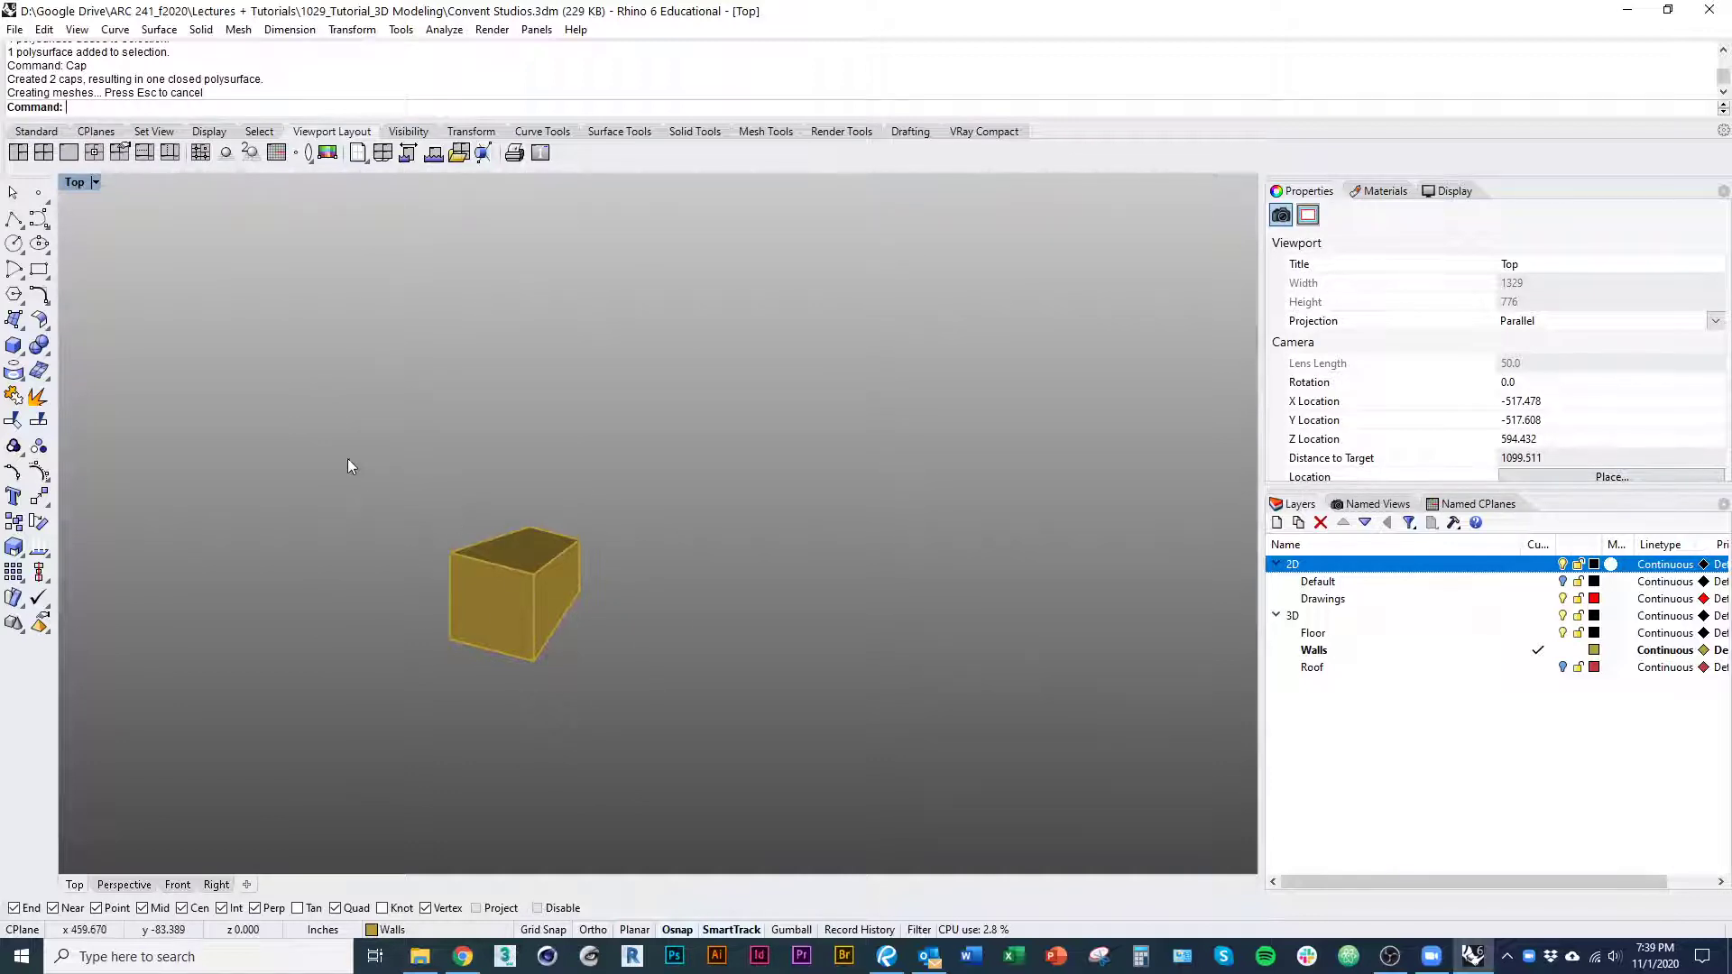
{"action": "left_click_drag", "start_coordinate": [351, 465], "coordinate": [626, 723]}
{"action": "left_click", "coordinate": [551, 622], "text": "ctrl"}
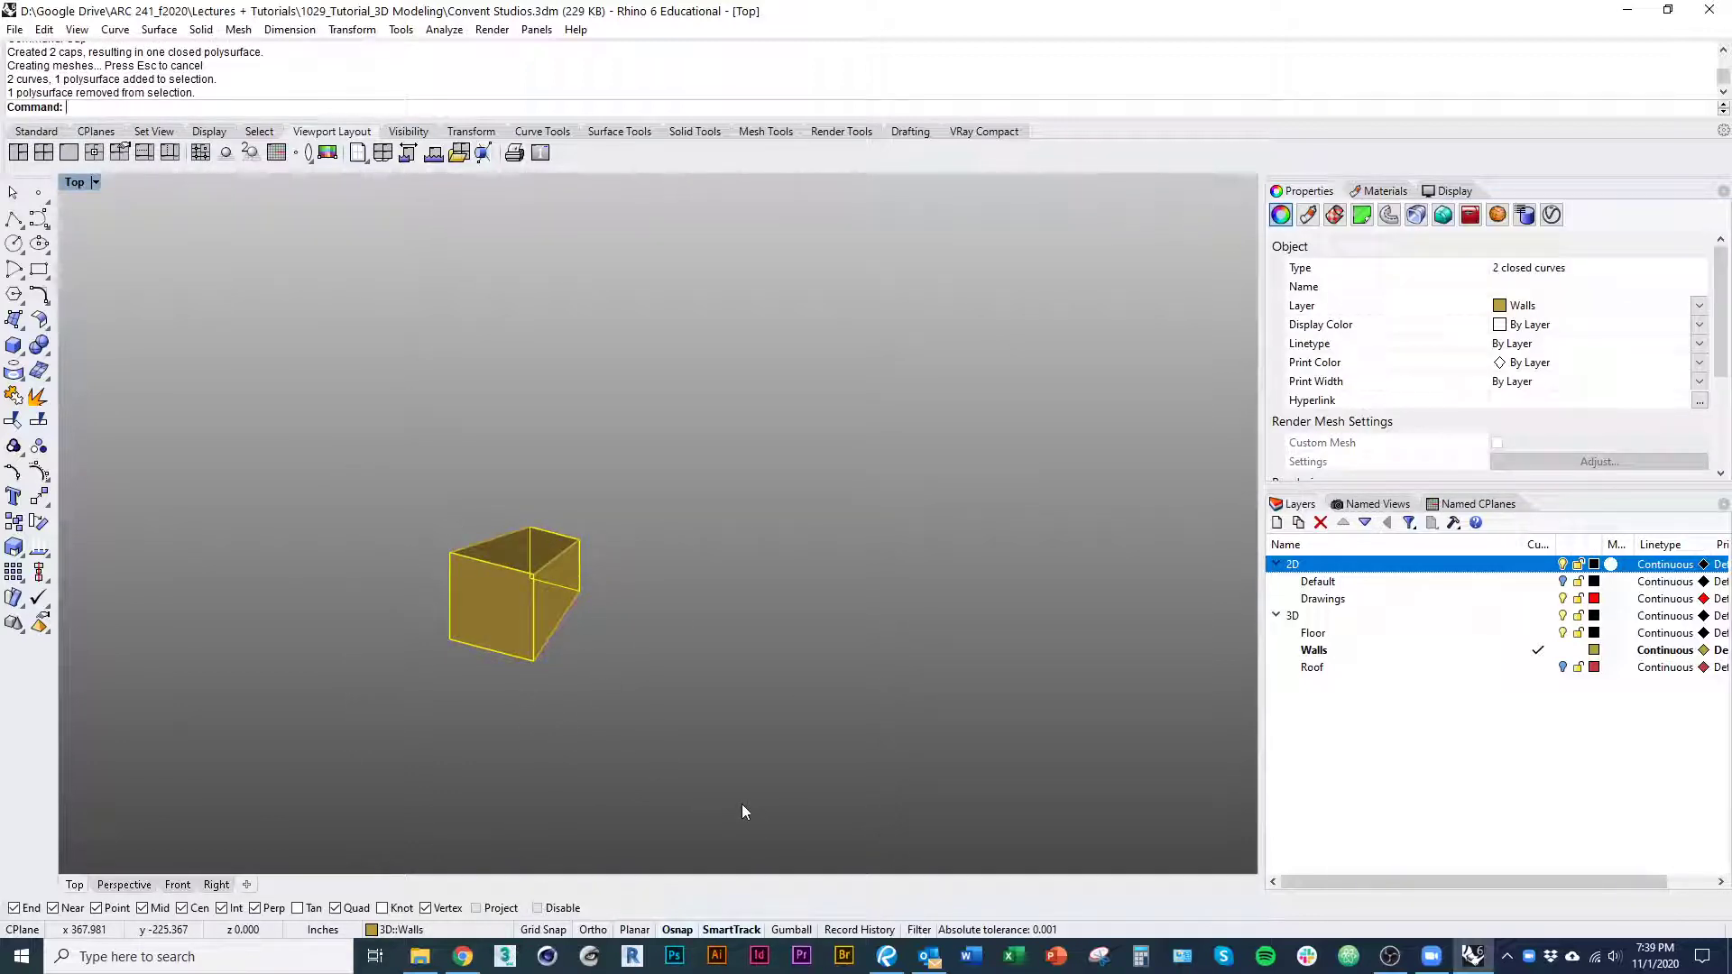
{"action": "key", "text": "Delete"}
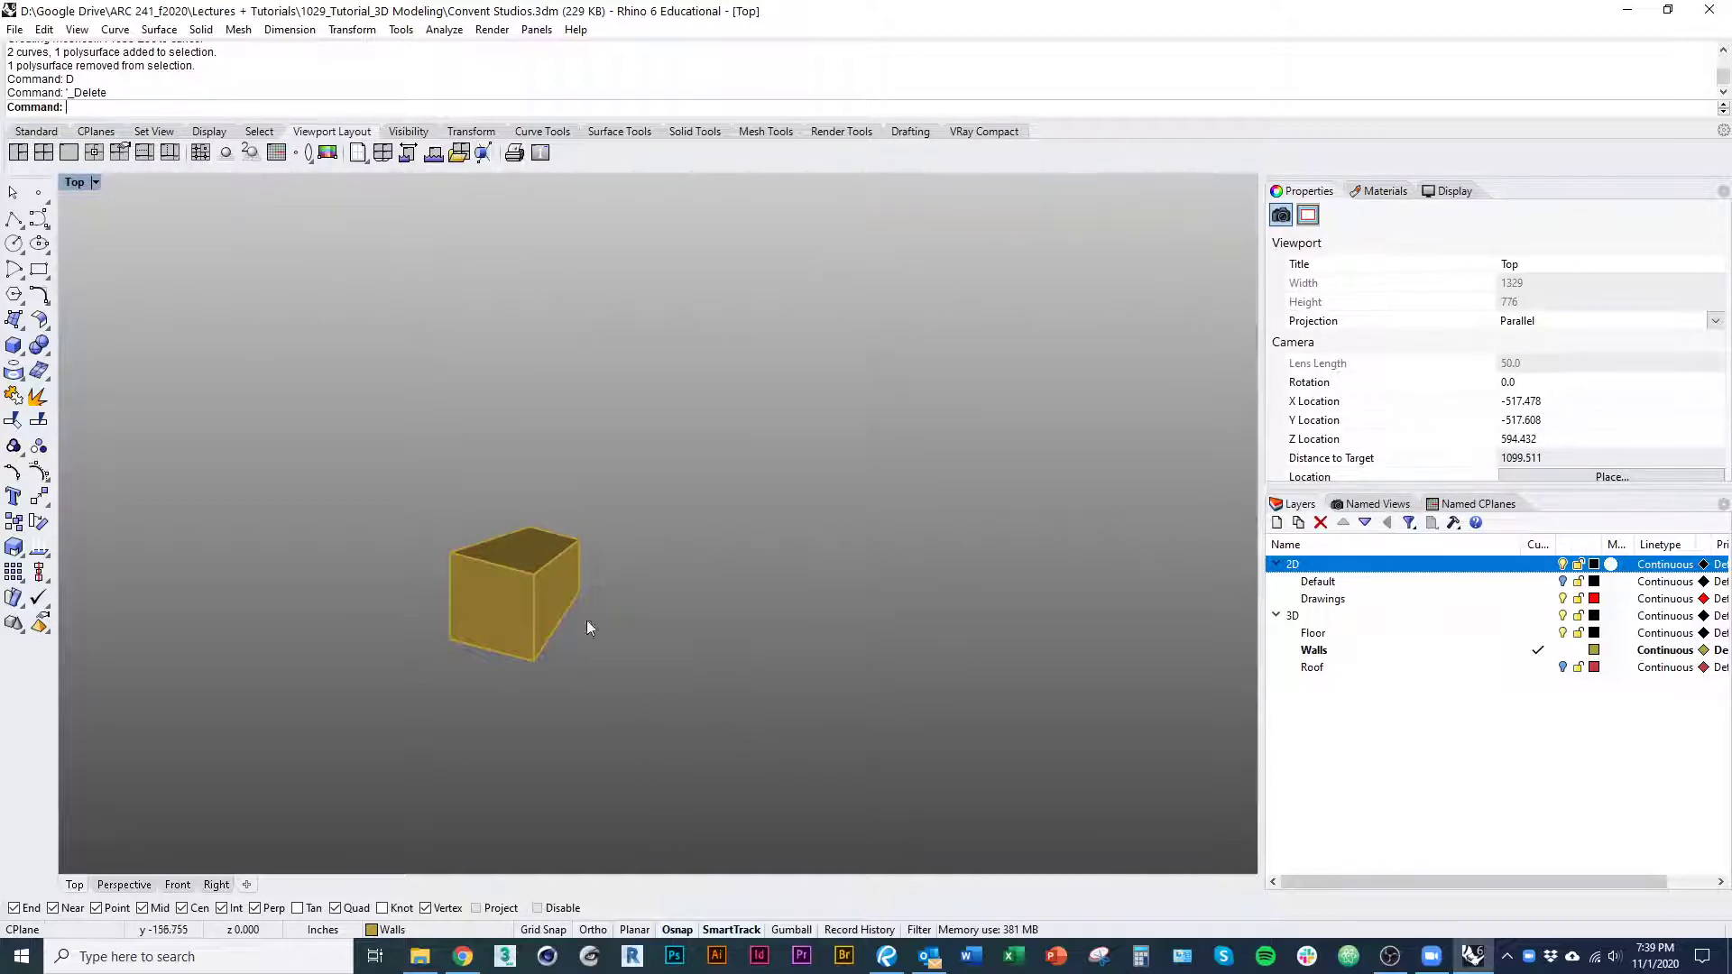
Show all hidden objects around the capped window solid
{"action": "scroll", "coordinate": [581, 615], "scroll_direction": "down", "scroll_amount": 9}
{"action": "right_click_drag", "start_coordinate": [678, 735], "coordinate": [670, 722]}
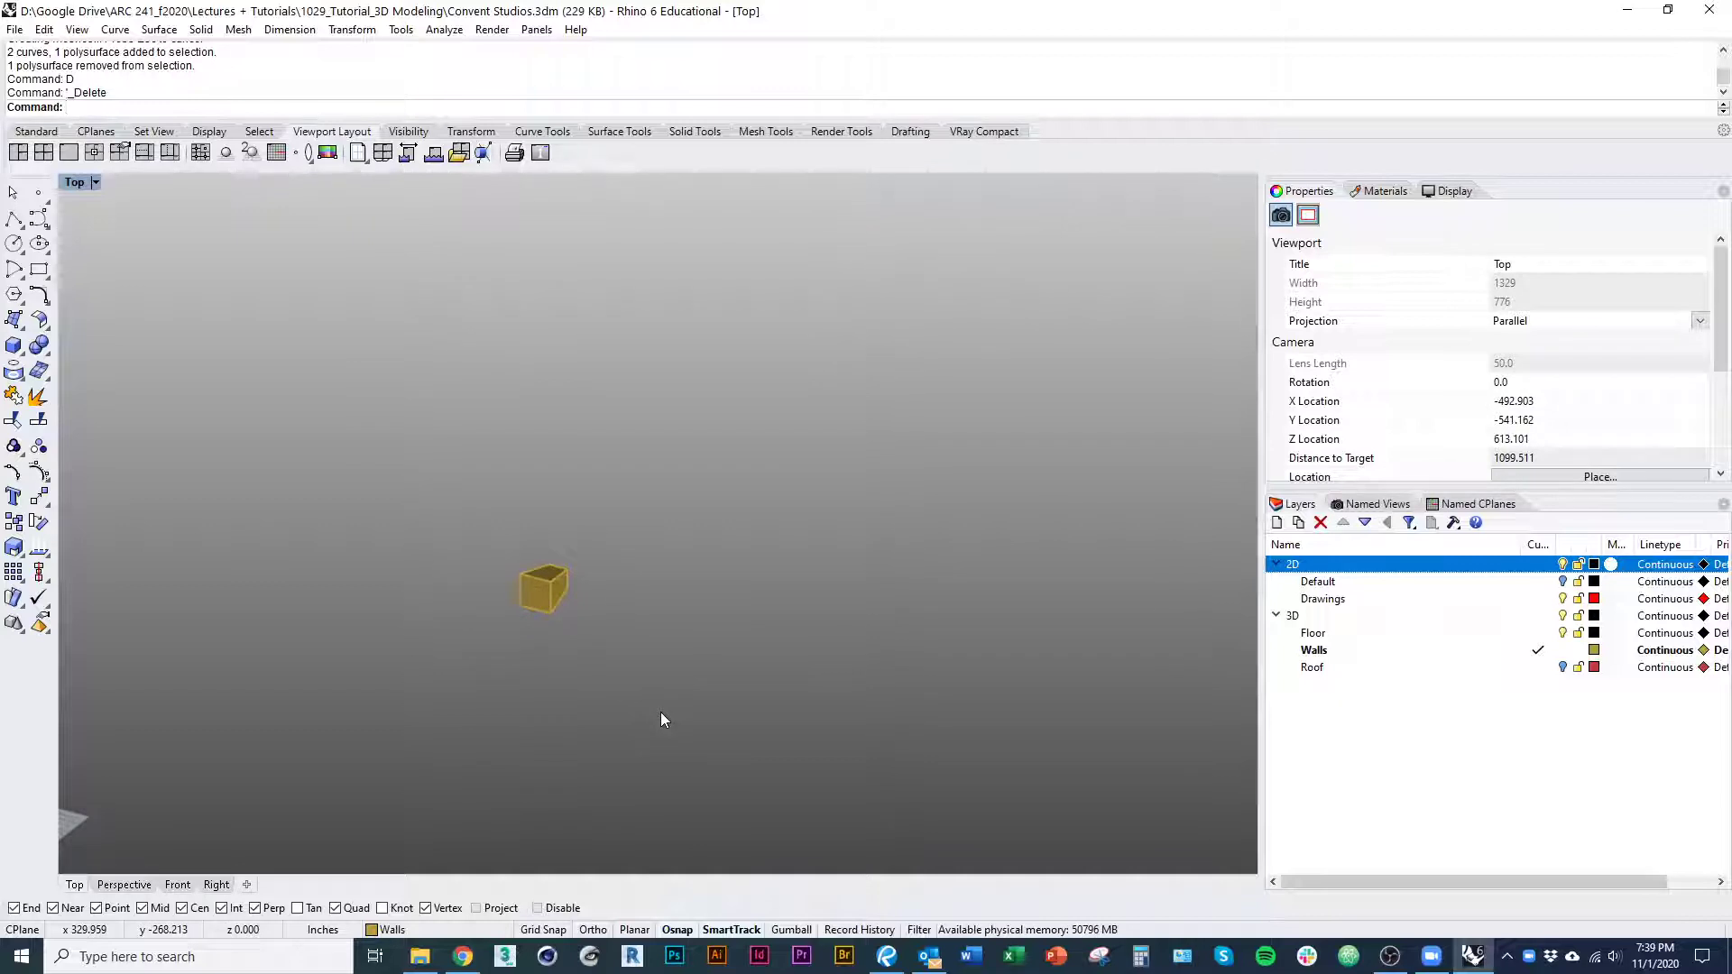
{"action": "key", "text": "Return"}
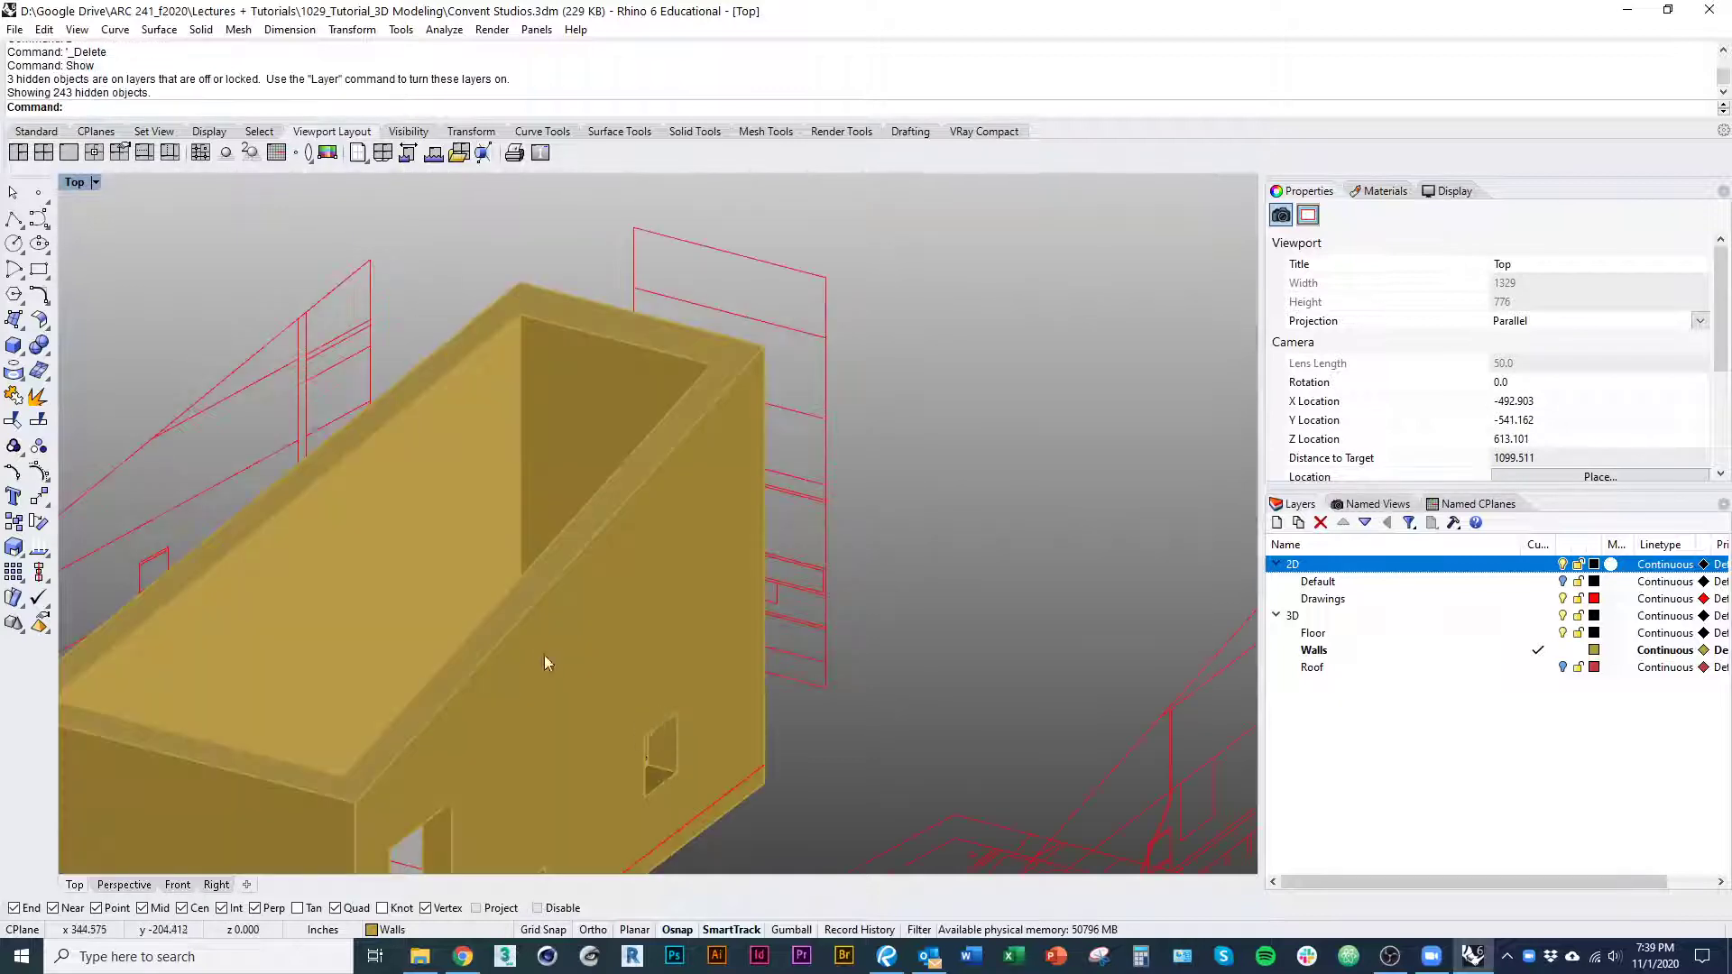
Try a Boolean difference of the splayed window solid from the walls and undo the cut
{"action": "right_click_drag", "start_coordinate": [546, 661], "coordinate": [600, 681]}
{"action": "left_click", "coordinate": [737, 868]}
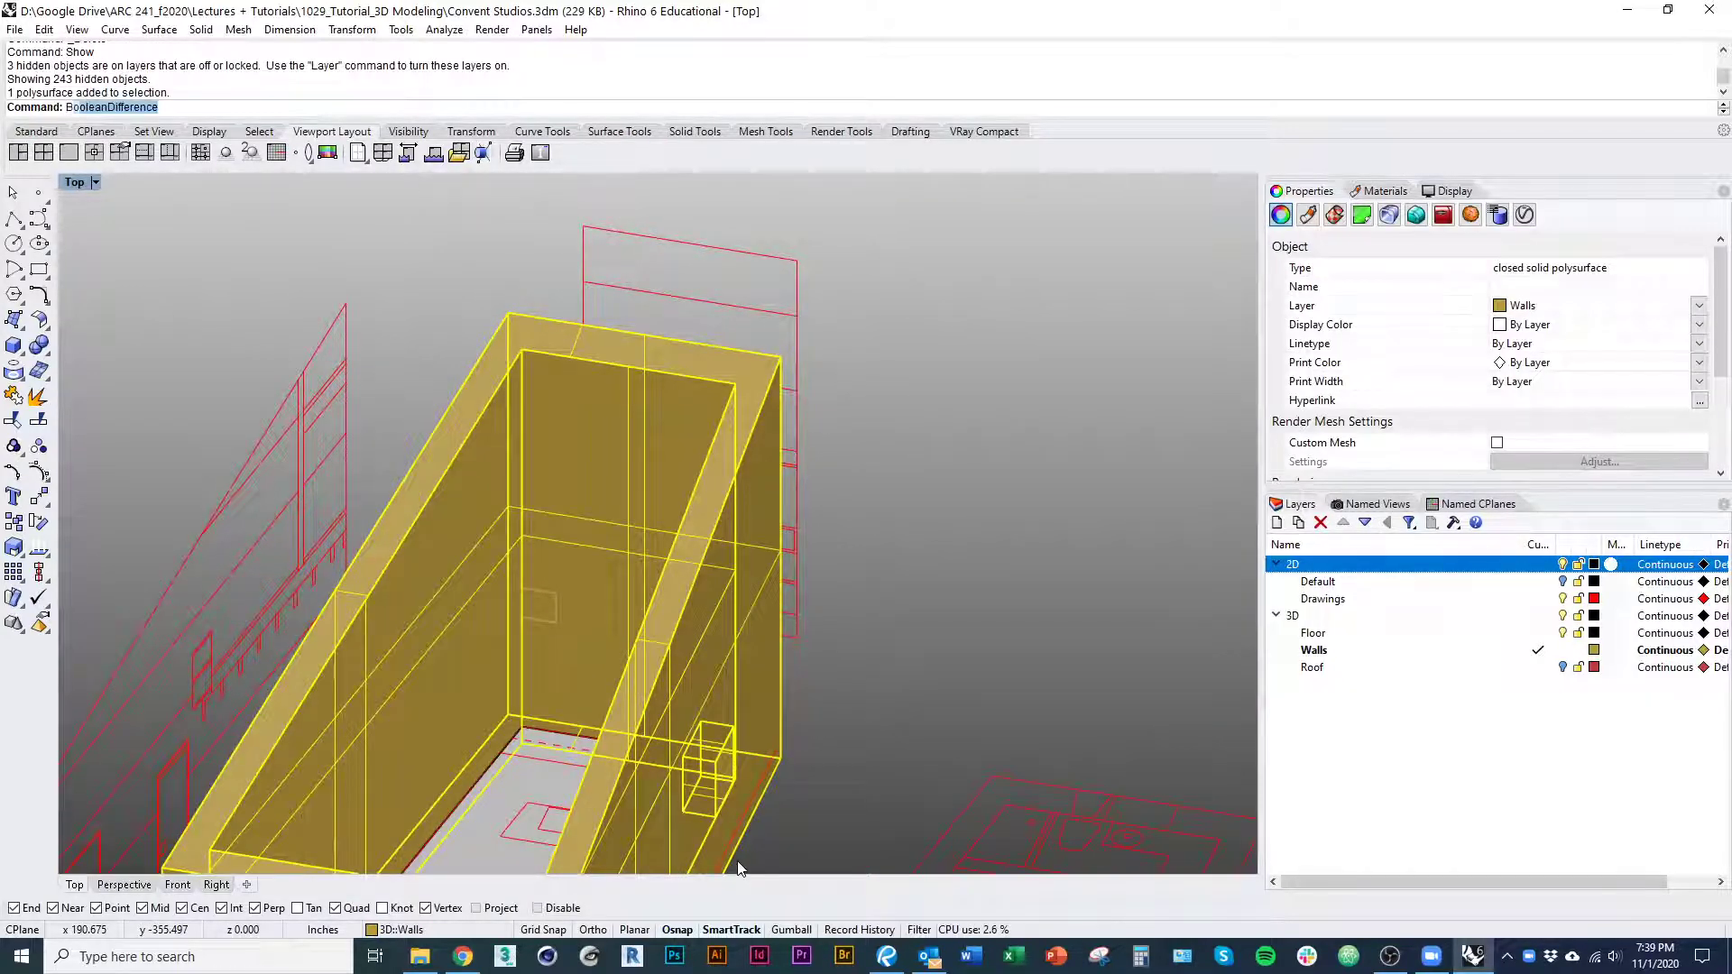
{"action": "key", "text": "Return"}
{"action": "scroll", "coordinate": [512, 534], "scroll_direction": "up", "scroll_amount": 5}
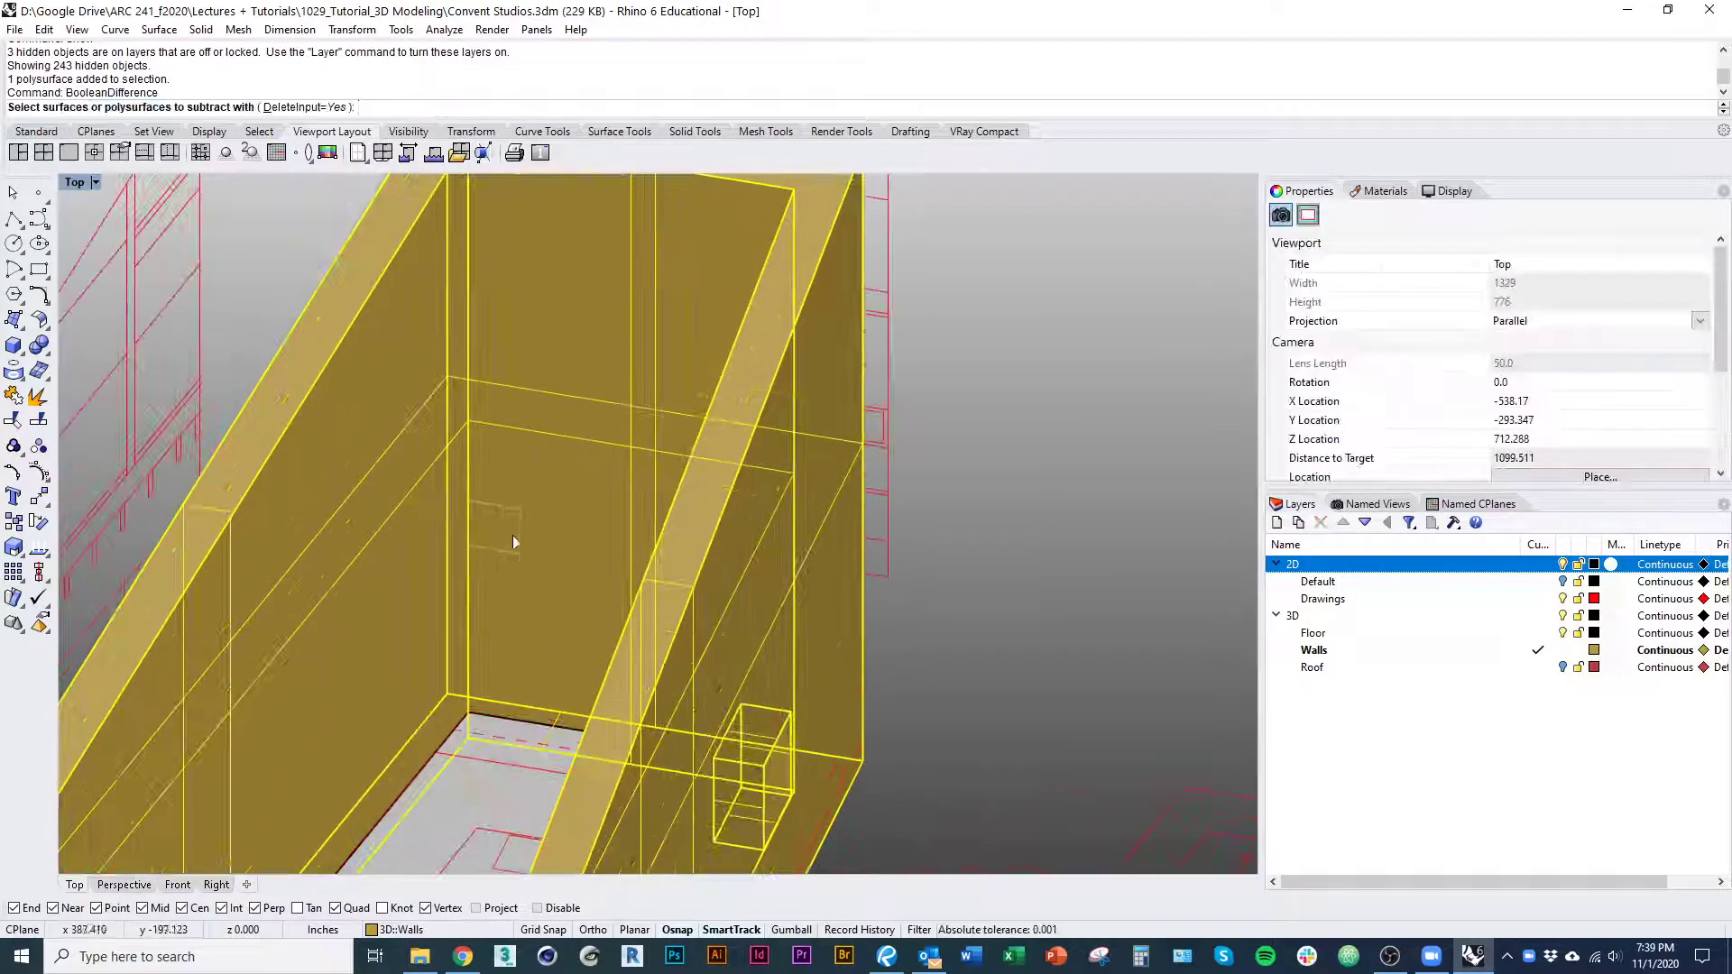
{"action": "key", "text": "Return"}
{"action": "right_click_drag", "start_coordinate": [590, 777], "coordinate": [496, 784], "text": "shift"}
{"action": "left_click", "coordinate": [842, 754]}
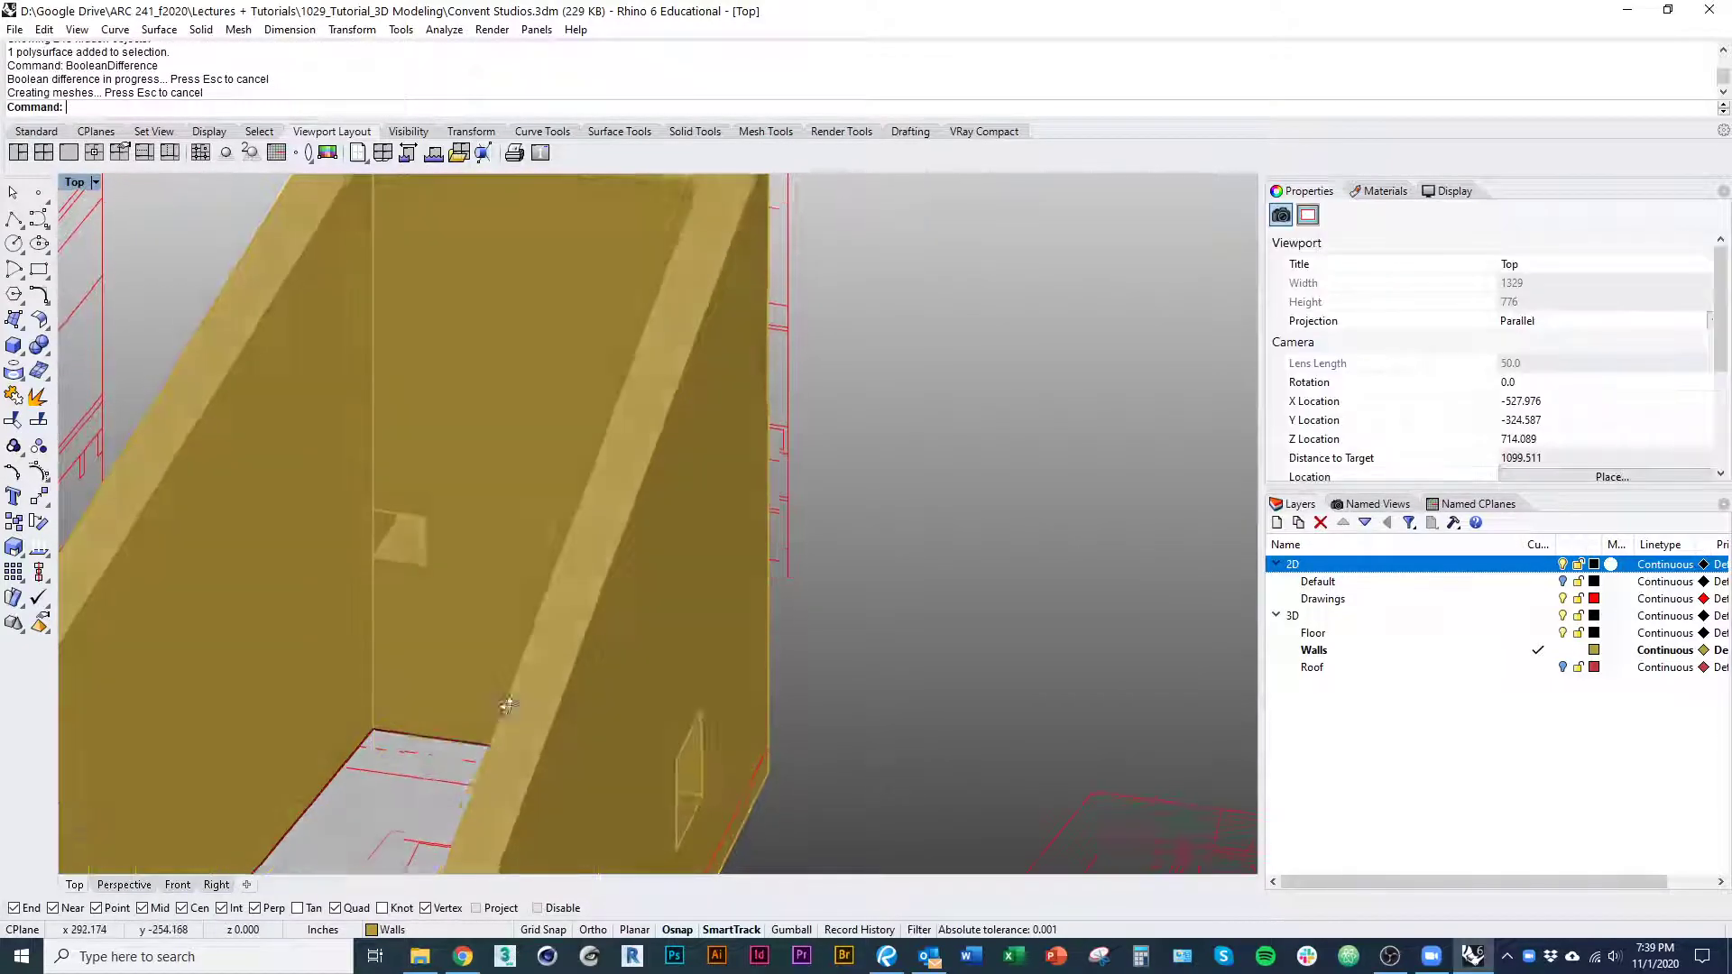
{"action": "right_click_drag", "start_coordinate": [501, 711], "coordinate": [484, 778]}
{"action": "key", "text": "ctrl+z"}
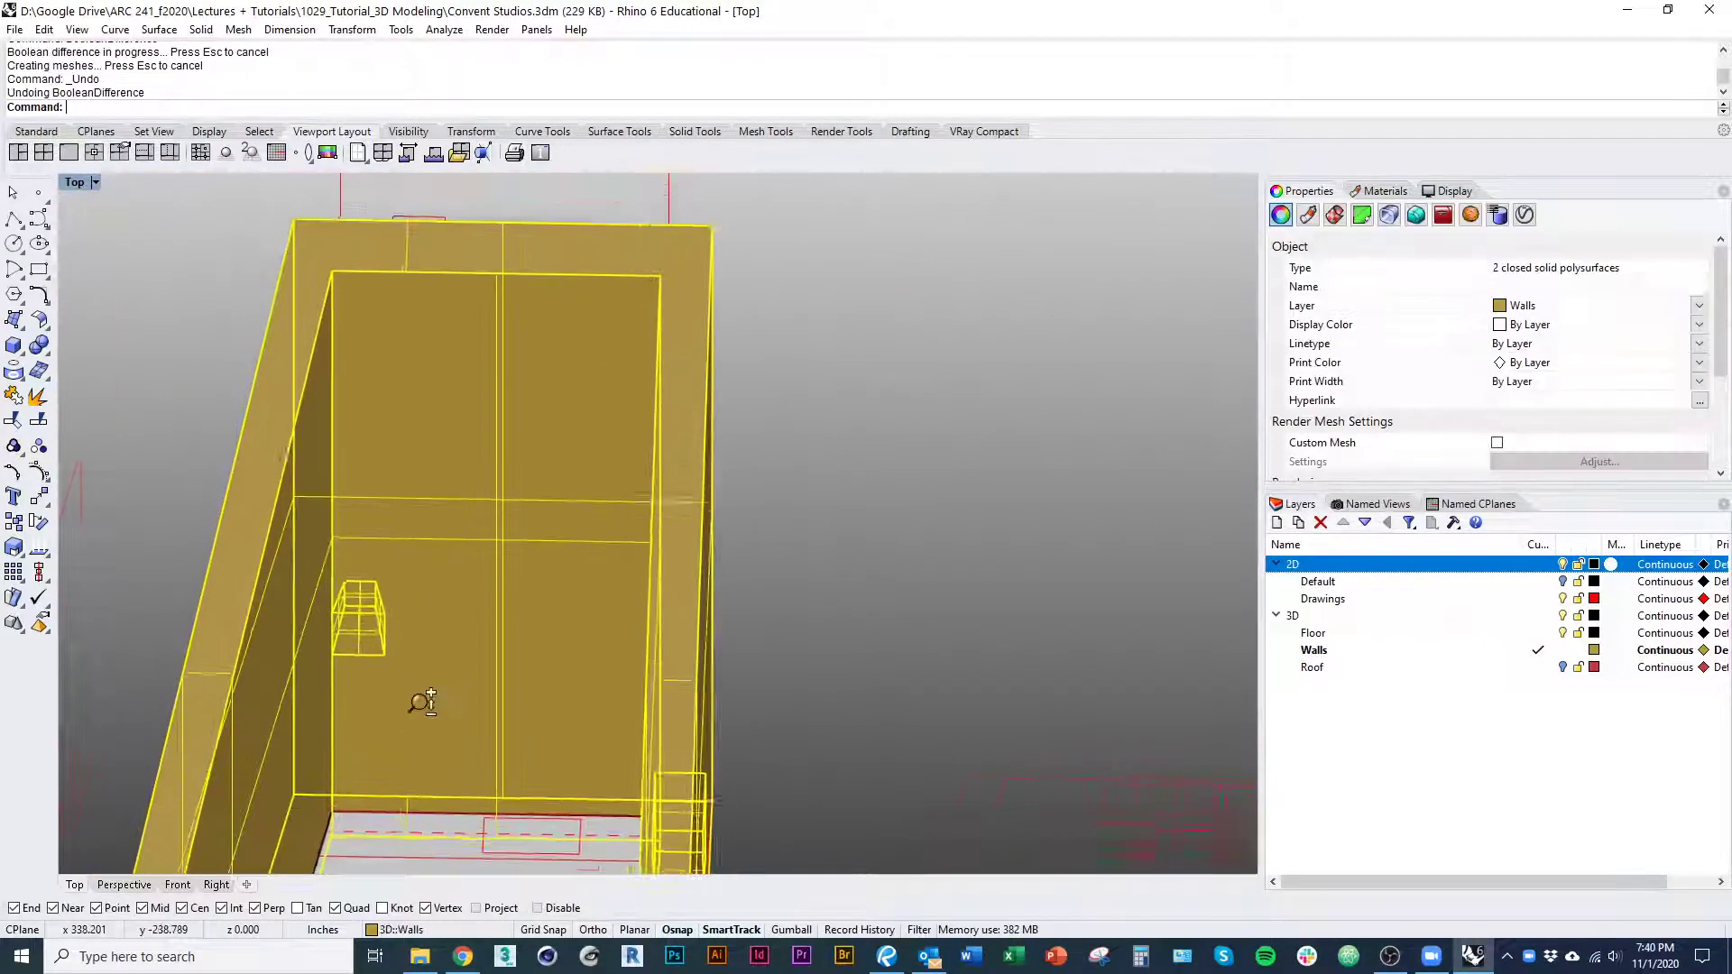
{"action": "left_click", "coordinate": [866, 678]}
Copy the splayed window solid vertically up to the height of the upper window in the end wall's elevation drawing
{"action": "left_click", "coordinate": [382, 624]}
{"action": "right_click_drag", "start_coordinate": [440, 622], "coordinate": [317, 673]}
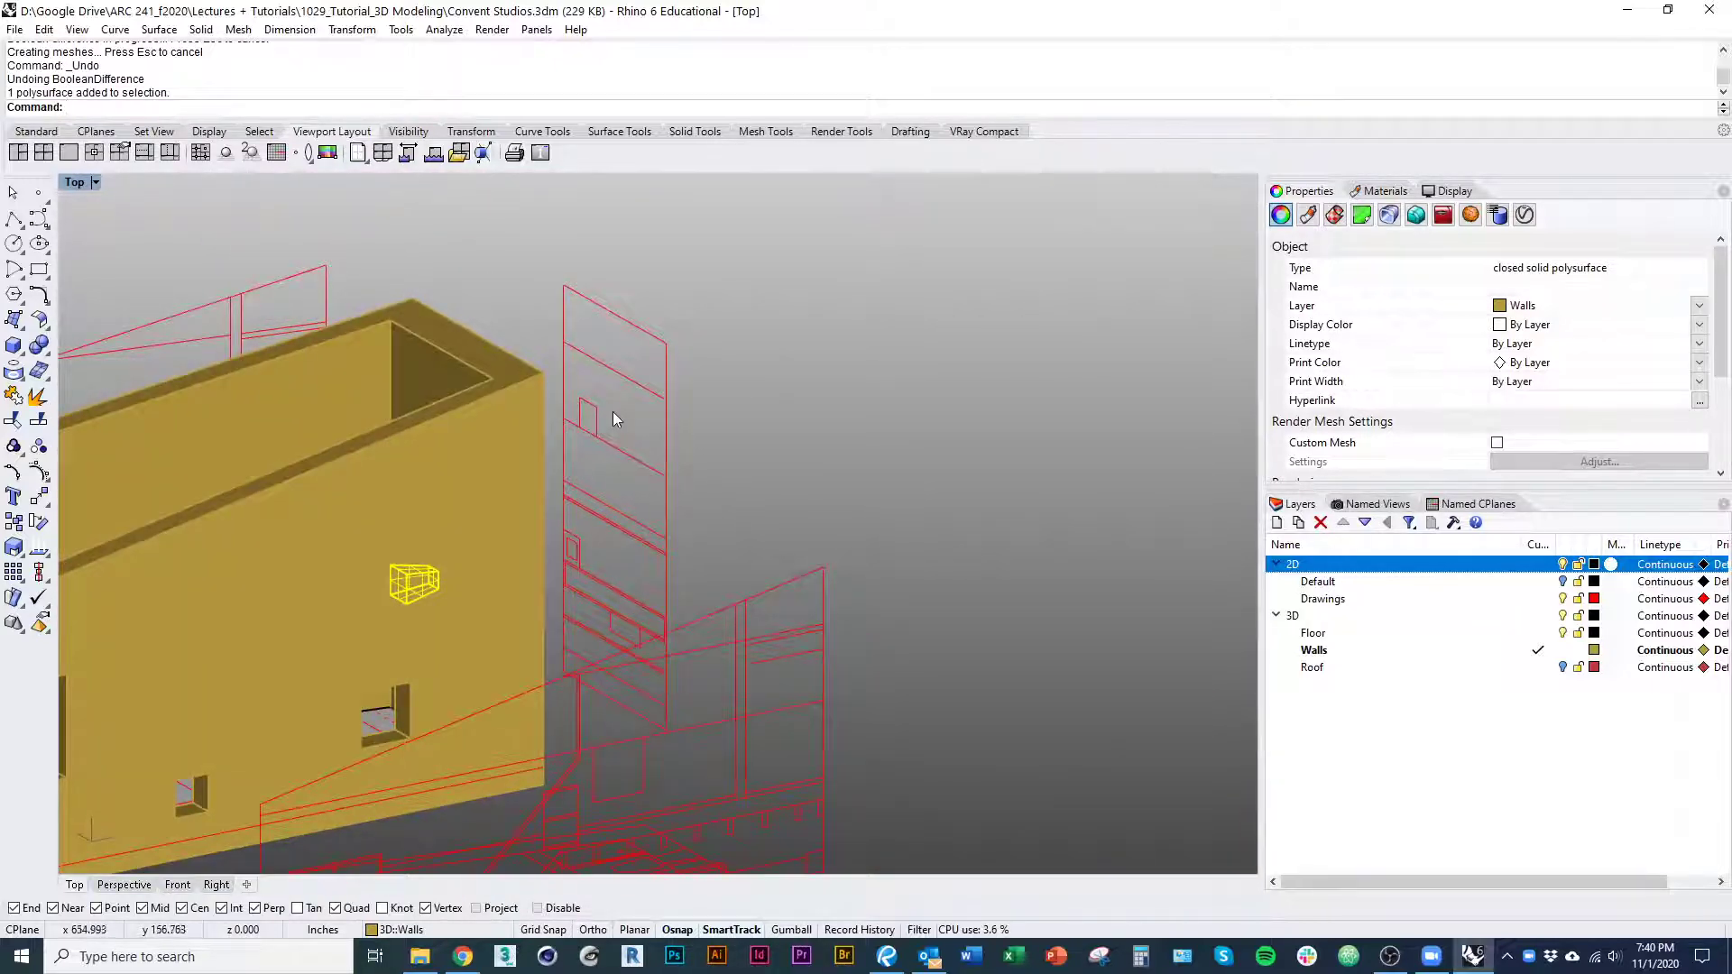
{"action": "right_click_drag", "start_coordinate": [573, 568], "coordinate": [687, 673]}
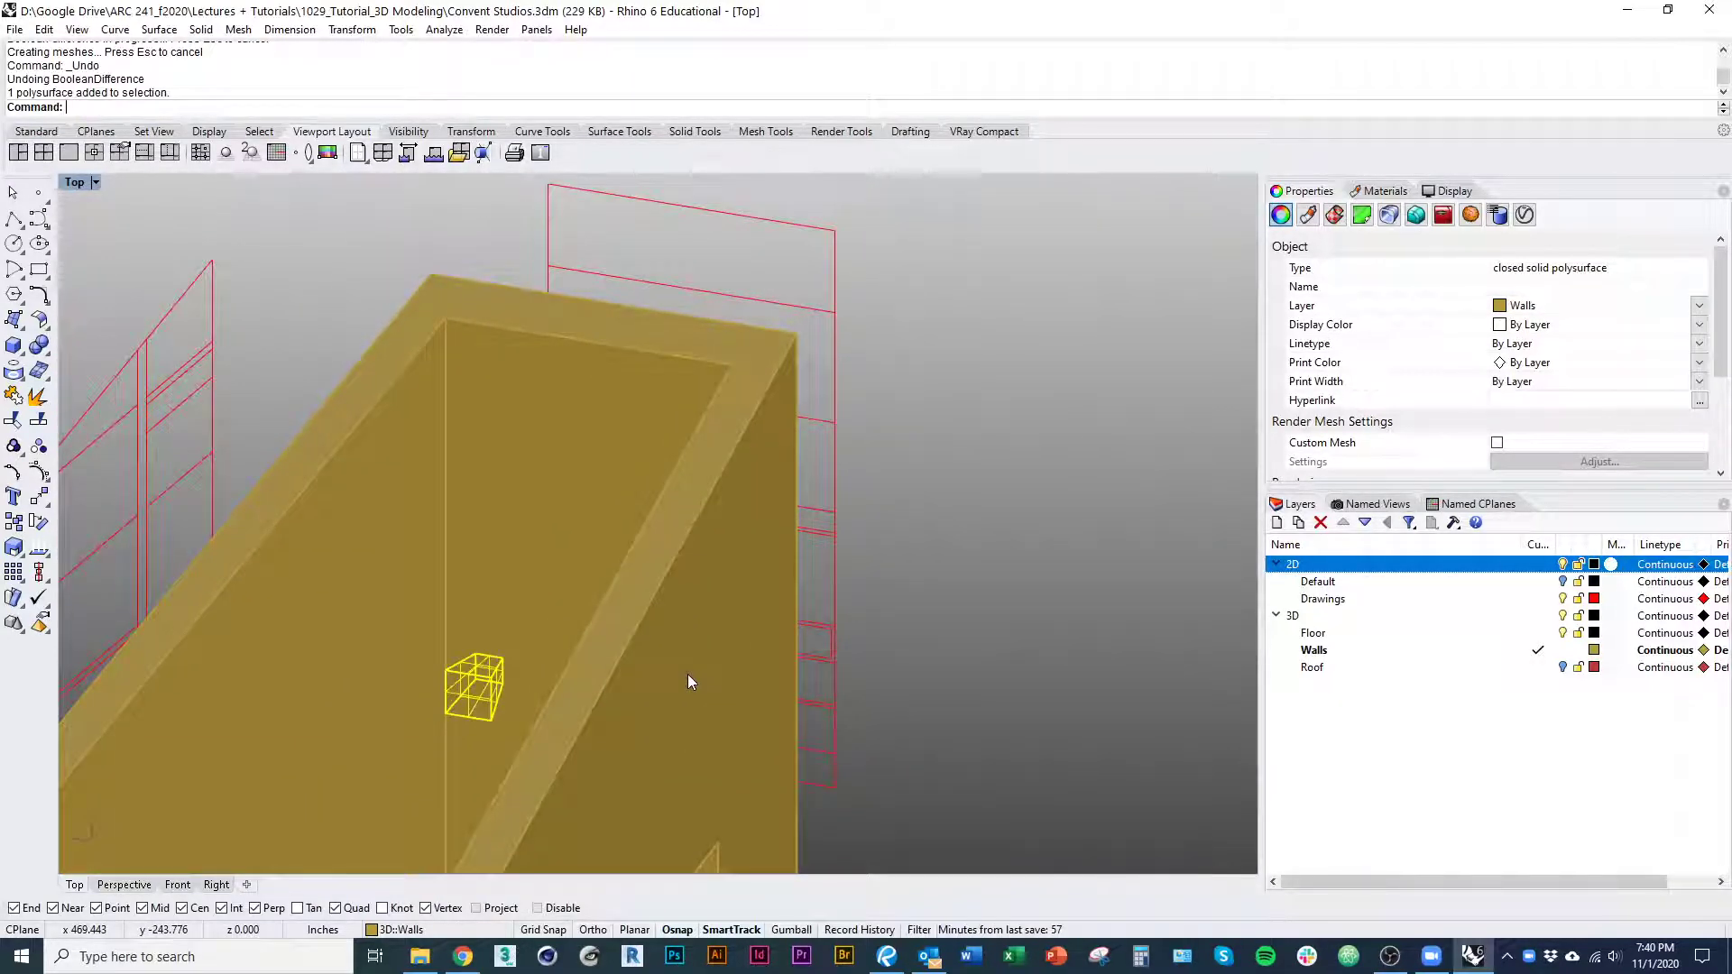
{"action": "key", "text": "Return"}
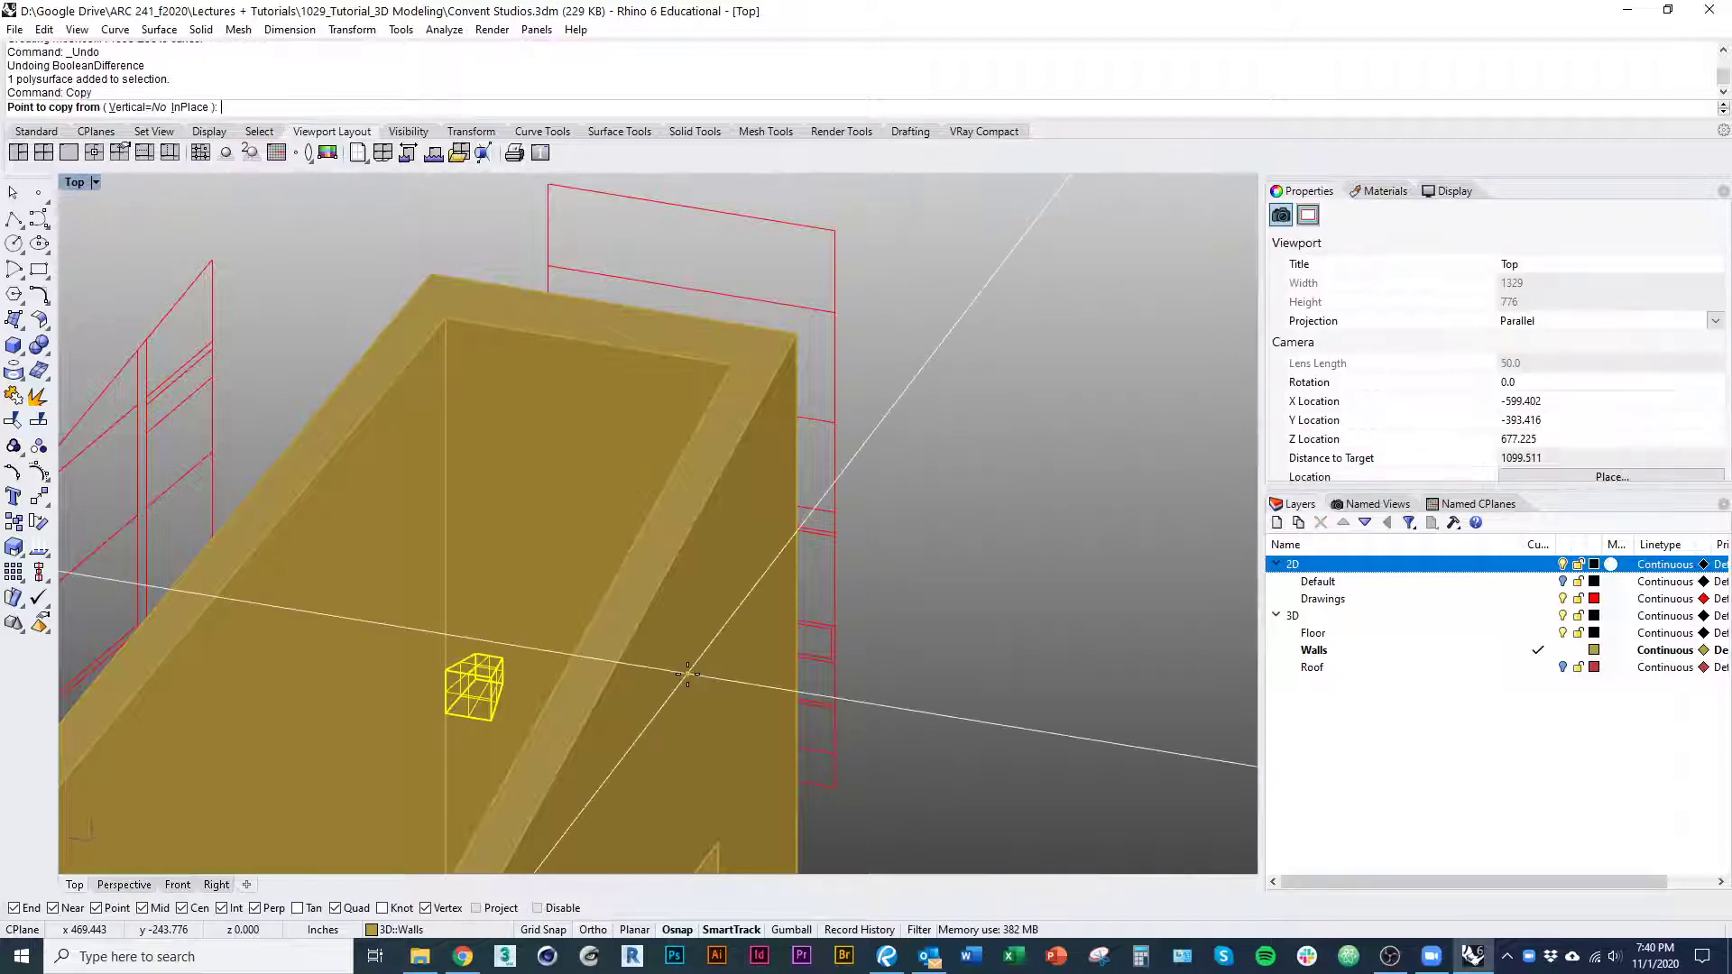
{"action": "left_click", "coordinate": [133, 106]}
{"action": "left_click", "coordinate": [476, 669]}
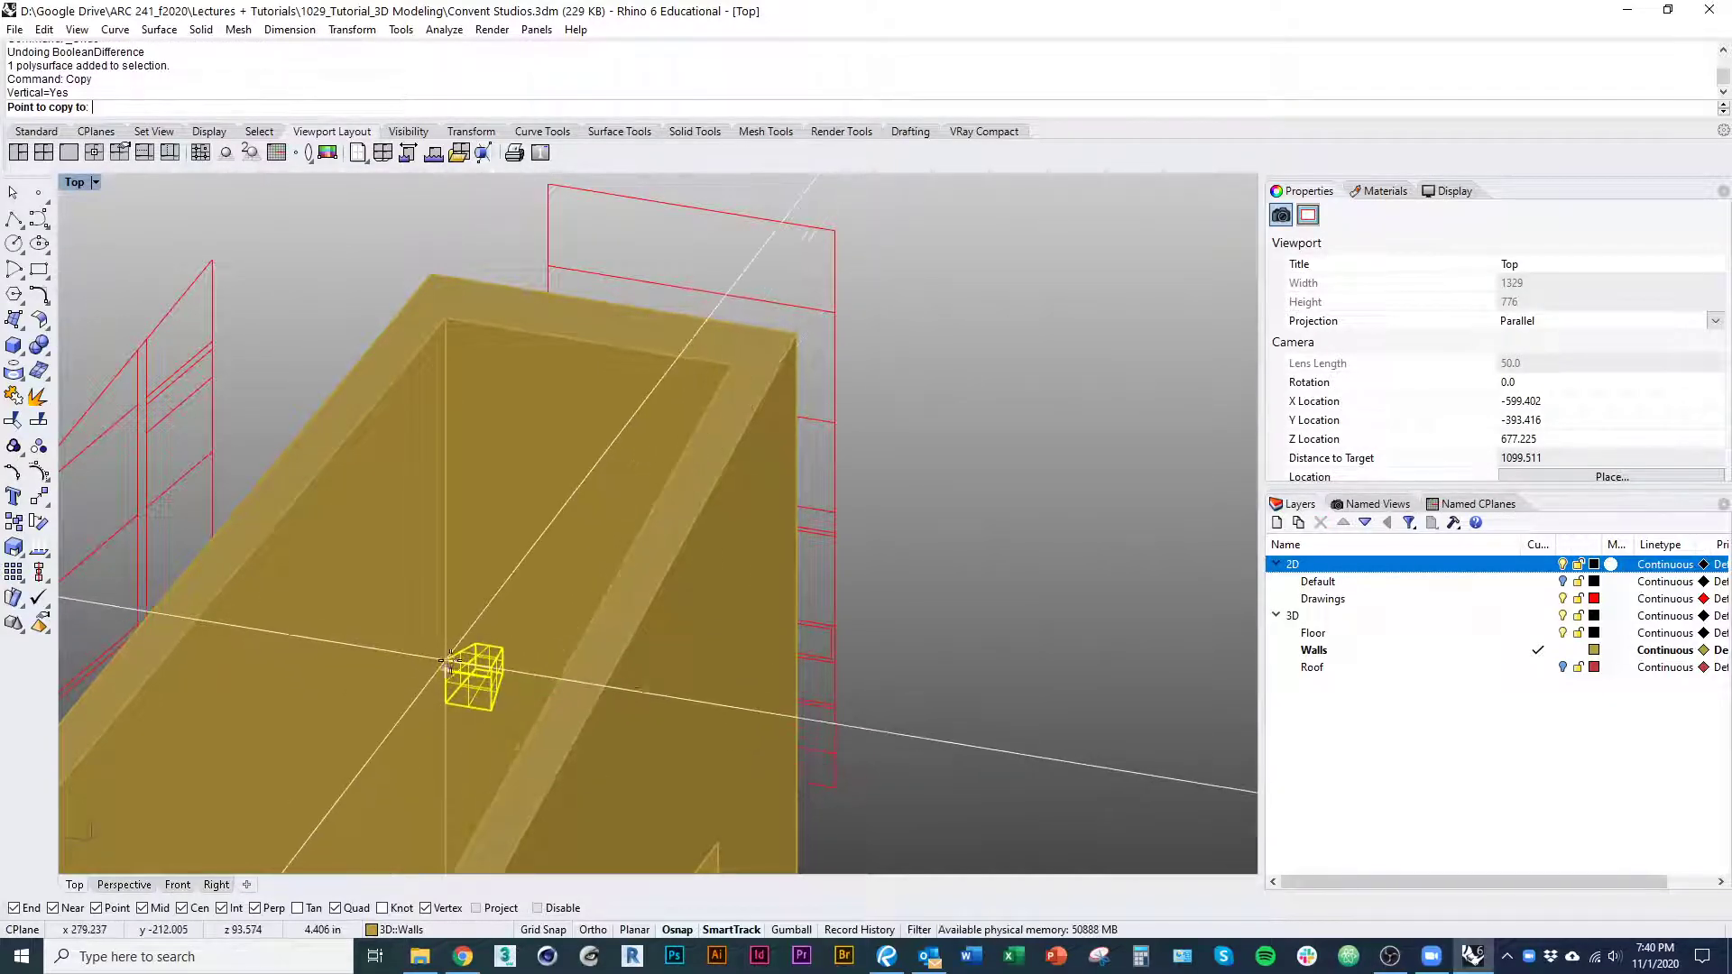
{"action": "mouse_move", "coordinate": [476, 669]}
{"action": "right_mouse_down"}
{"action": "mouse_move", "coordinate": [613, 554]}
{"action": "mouse_move", "coordinate": [703, 531]}
{"action": "right_mouse_up"}
{"action": "left_click", "coordinate": [858, 421]}
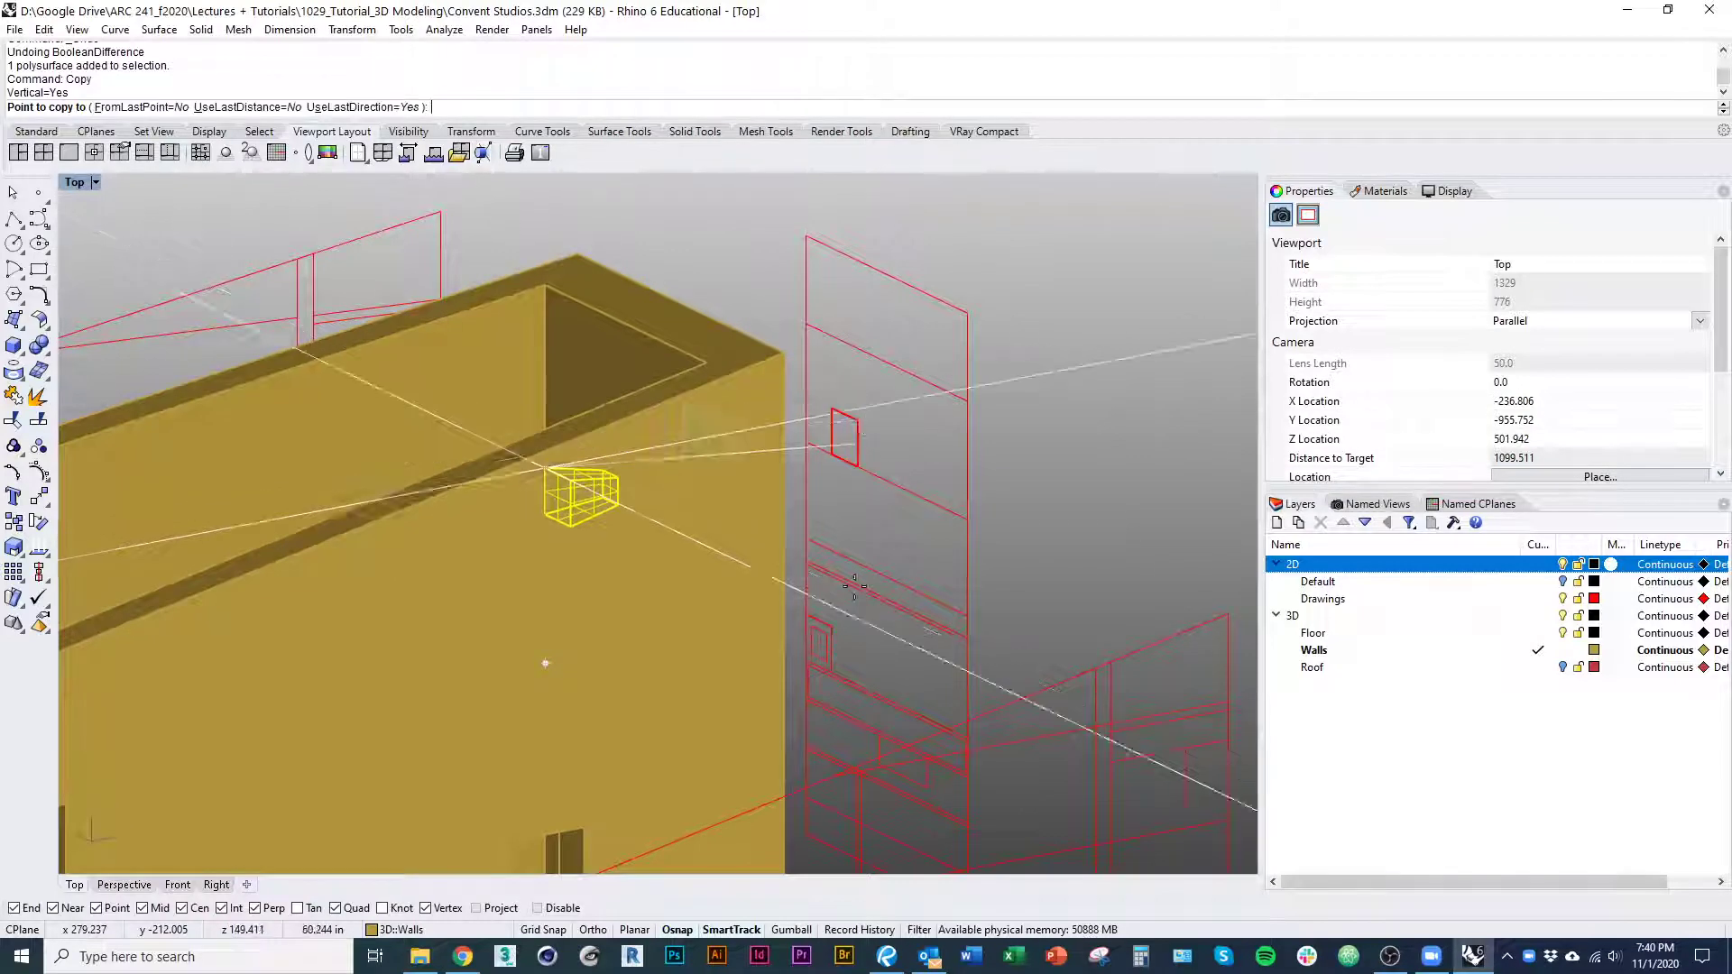
{"action": "key", "text": "Return"}
{"action": "key", "text": "Escape"}
Turn on the Gumball and rotate the upper window solid 180° horizontally so its narrow end faces the interior
{"action": "right_click_drag", "start_coordinate": [620, 665], "coordinate": [769, 682]}
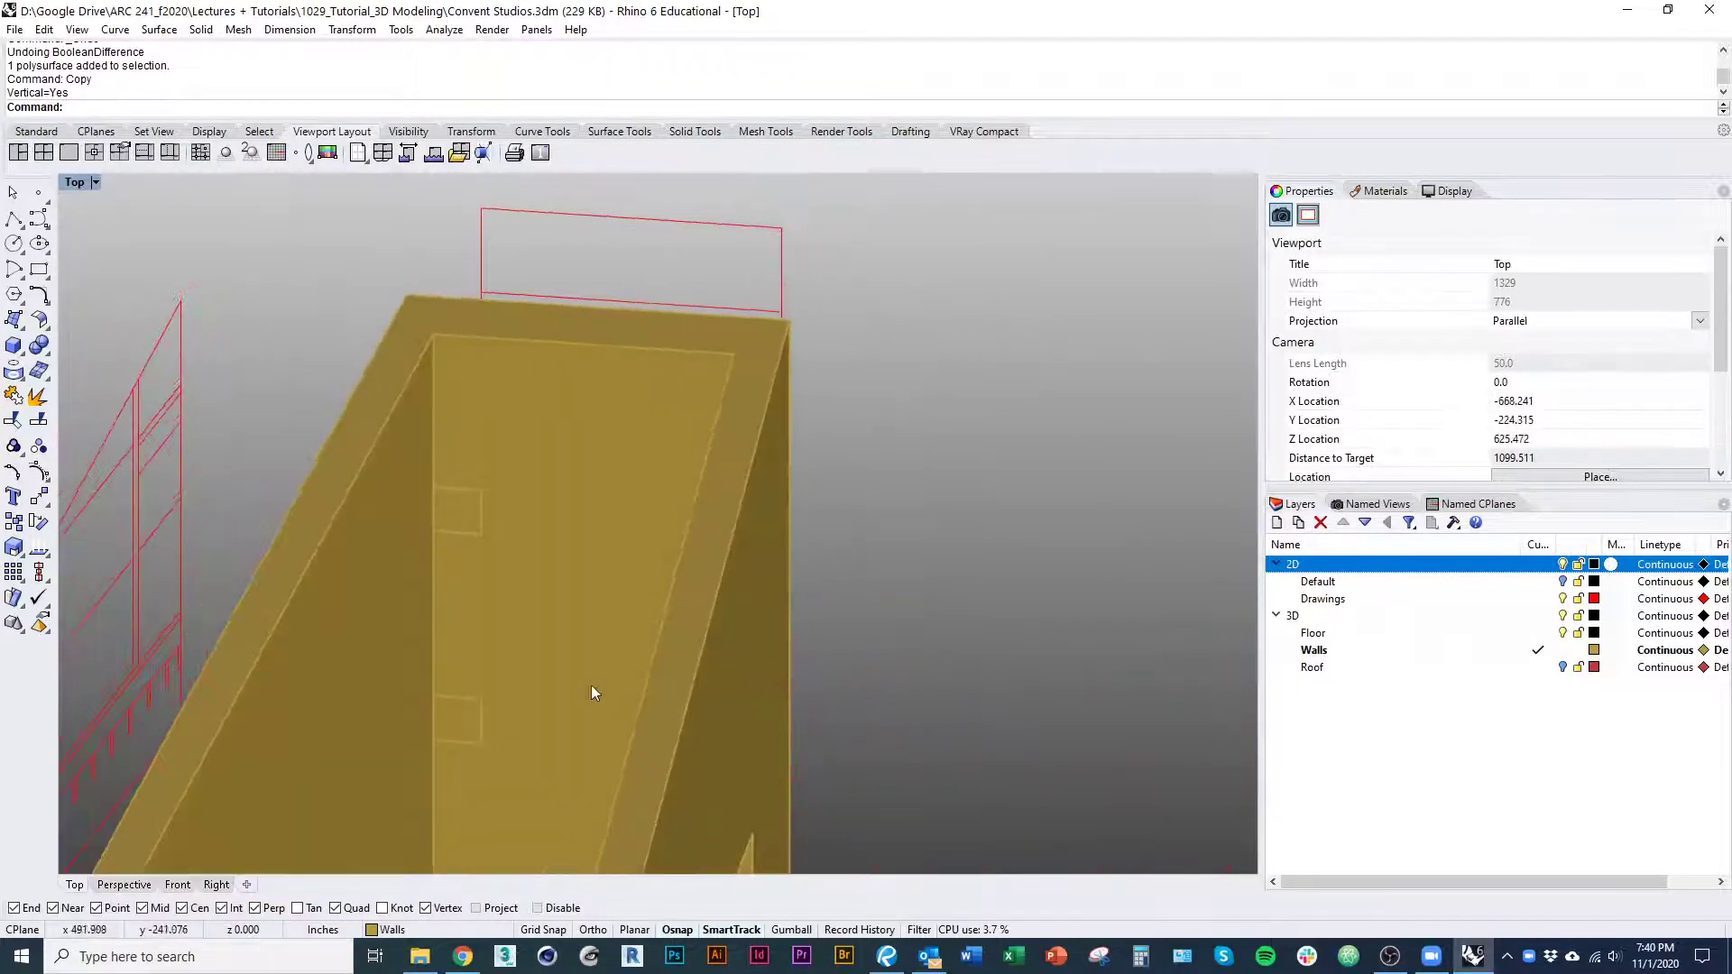
{"action": "left_click", "coordinate": [465, 524]}
{"action": "left_click", "coordinate": [522, 572]}
{"action": "right_click_drag", "start_coordinate": [473, 522], "coordinate": [503, 644]}
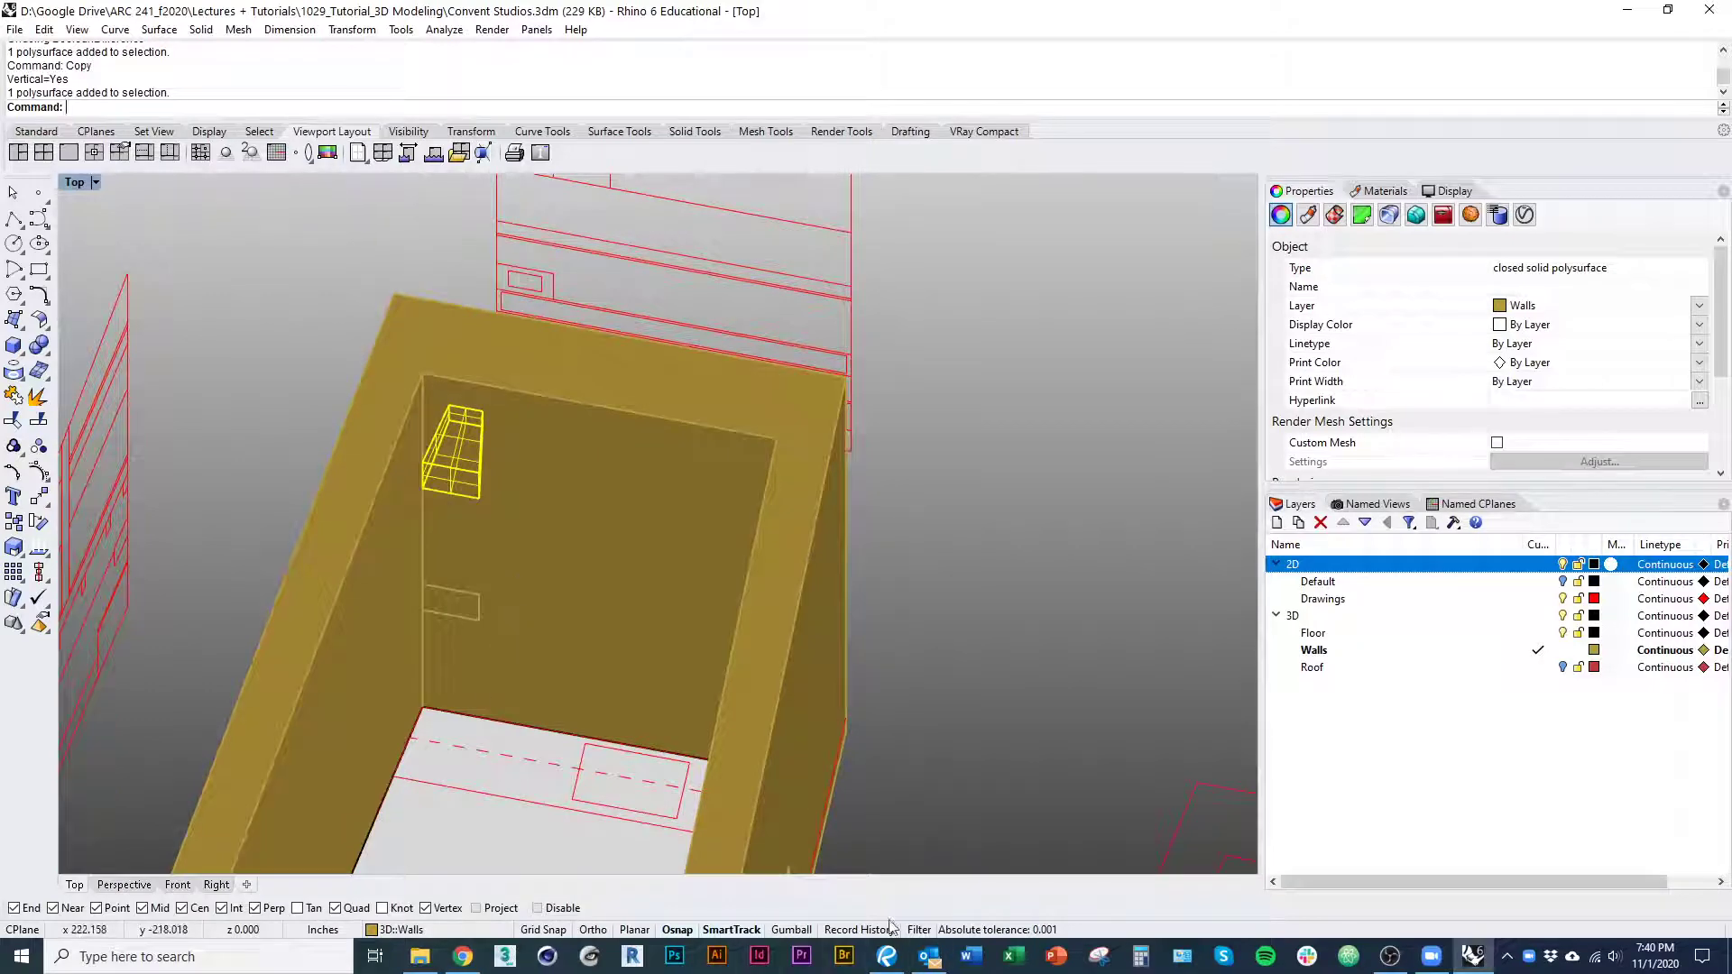
{"action": "left_click", "coordinate": [791, 930]}
{"action": "right_click_drag", "start_coordinate": [578, 685], "coordinate": [491, 638]}
{"action": "left_click_drag", "start_coordinate": [488, 591], "coordinate": [282, 402], "text": "shift"}
{"action": "right_click_drag", "start_coordinate": [282, 402], "coordinate": [466, 532]}
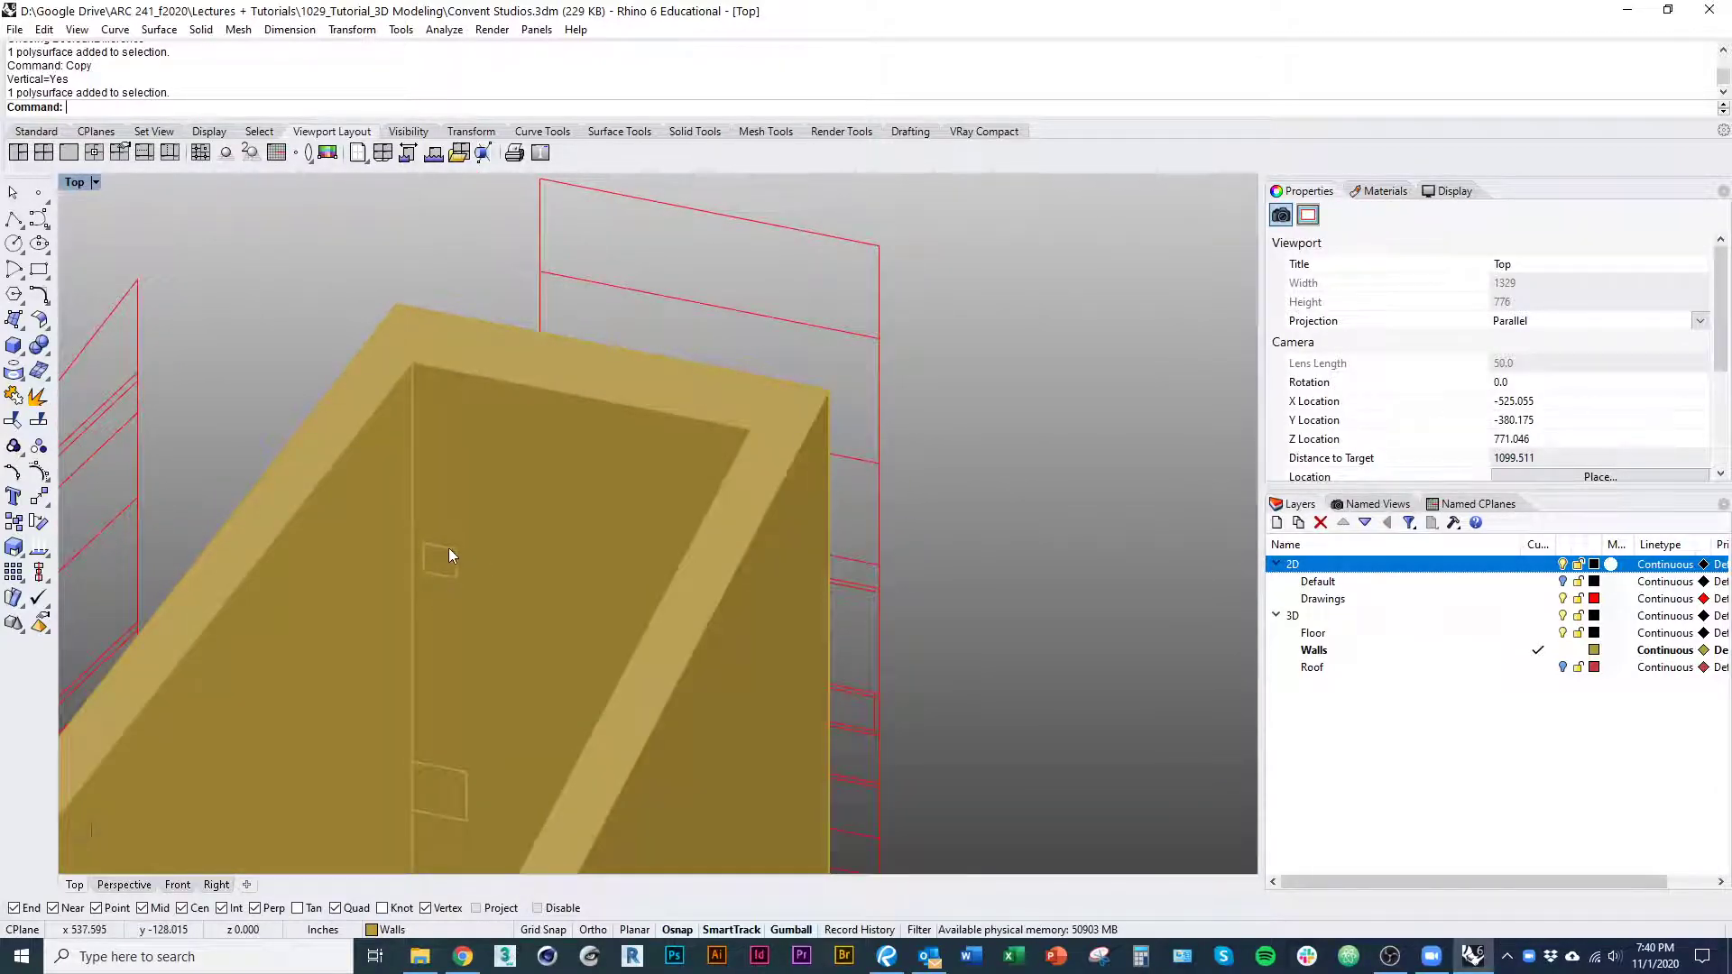
Move the upper window solid sideways to line up with the elevation's upper window outline and check the alignment in Wireframe display
{"action": "right_click_drag", "start_coordinate": [782, 587], "coordinate": [517, 424]}
{"action": "left_click", "coordinate": [463, 561]}
{"action": "left_click", "coordinate": [541, 591]}
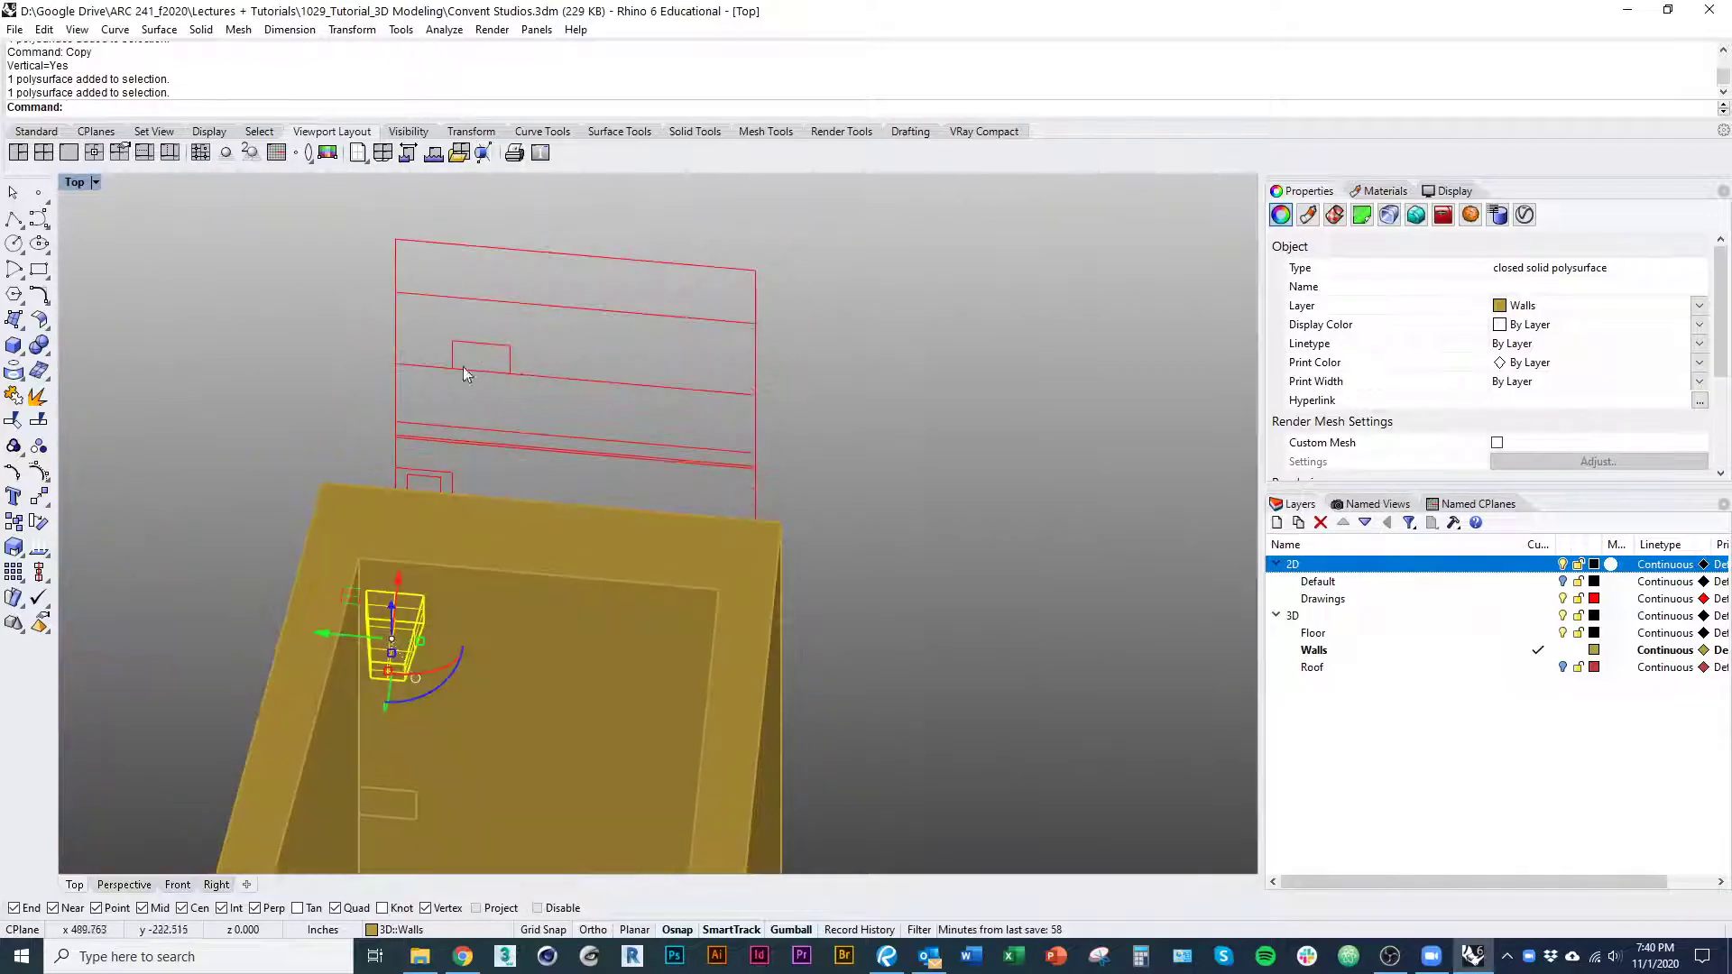
{"action": "type", "text": "M"}
{"action": "key", "text": "Return"}
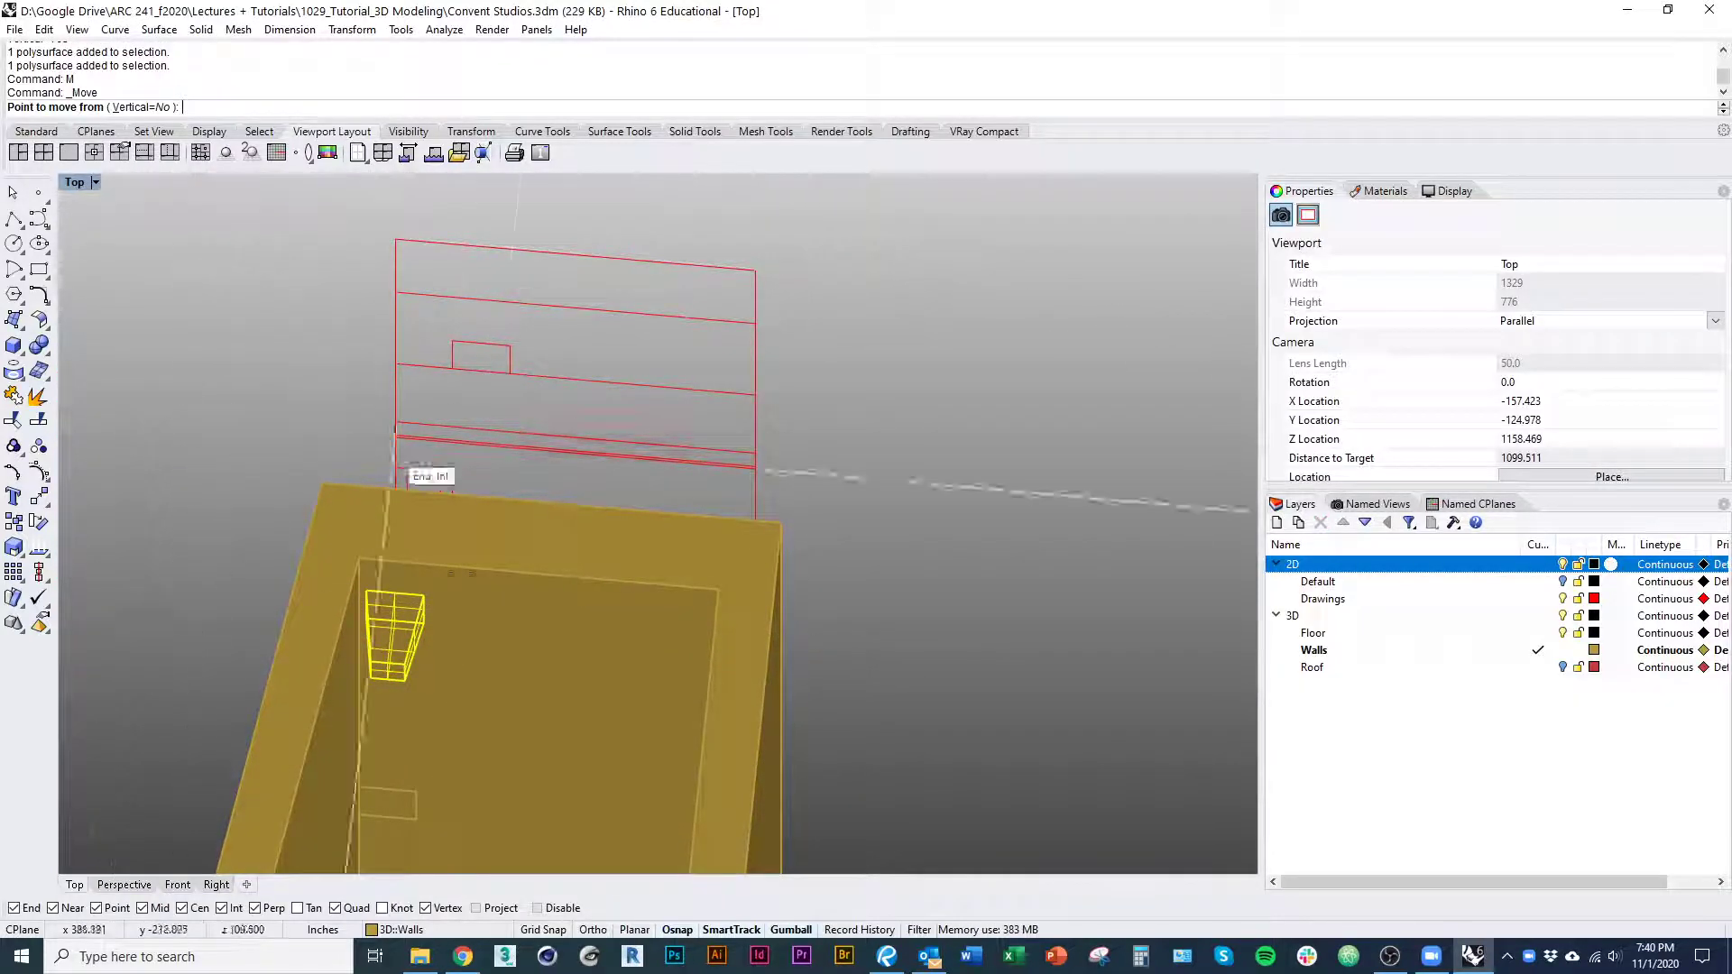
{"action": "left_click", "coordinate": [424, 599]}
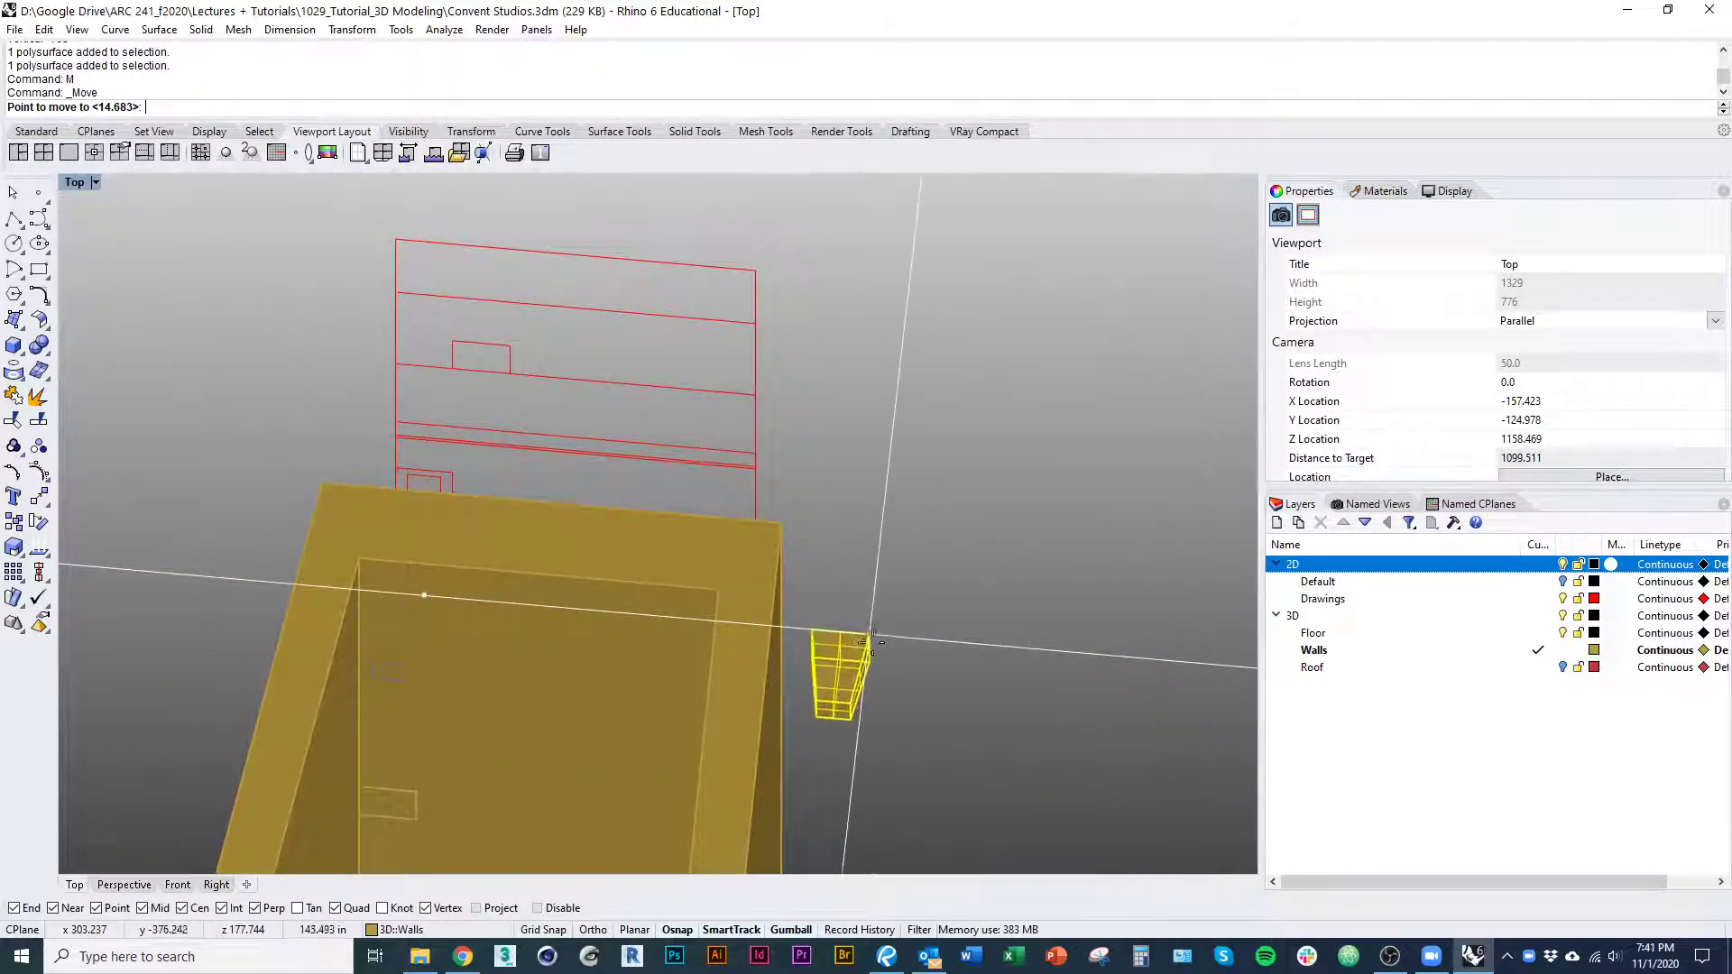
{"action": "left_click", "coordinate": [517, 344]}
{"action": "right_click_drag", "start_coordinate": [929, 673], "coordinate": [507, 491]}
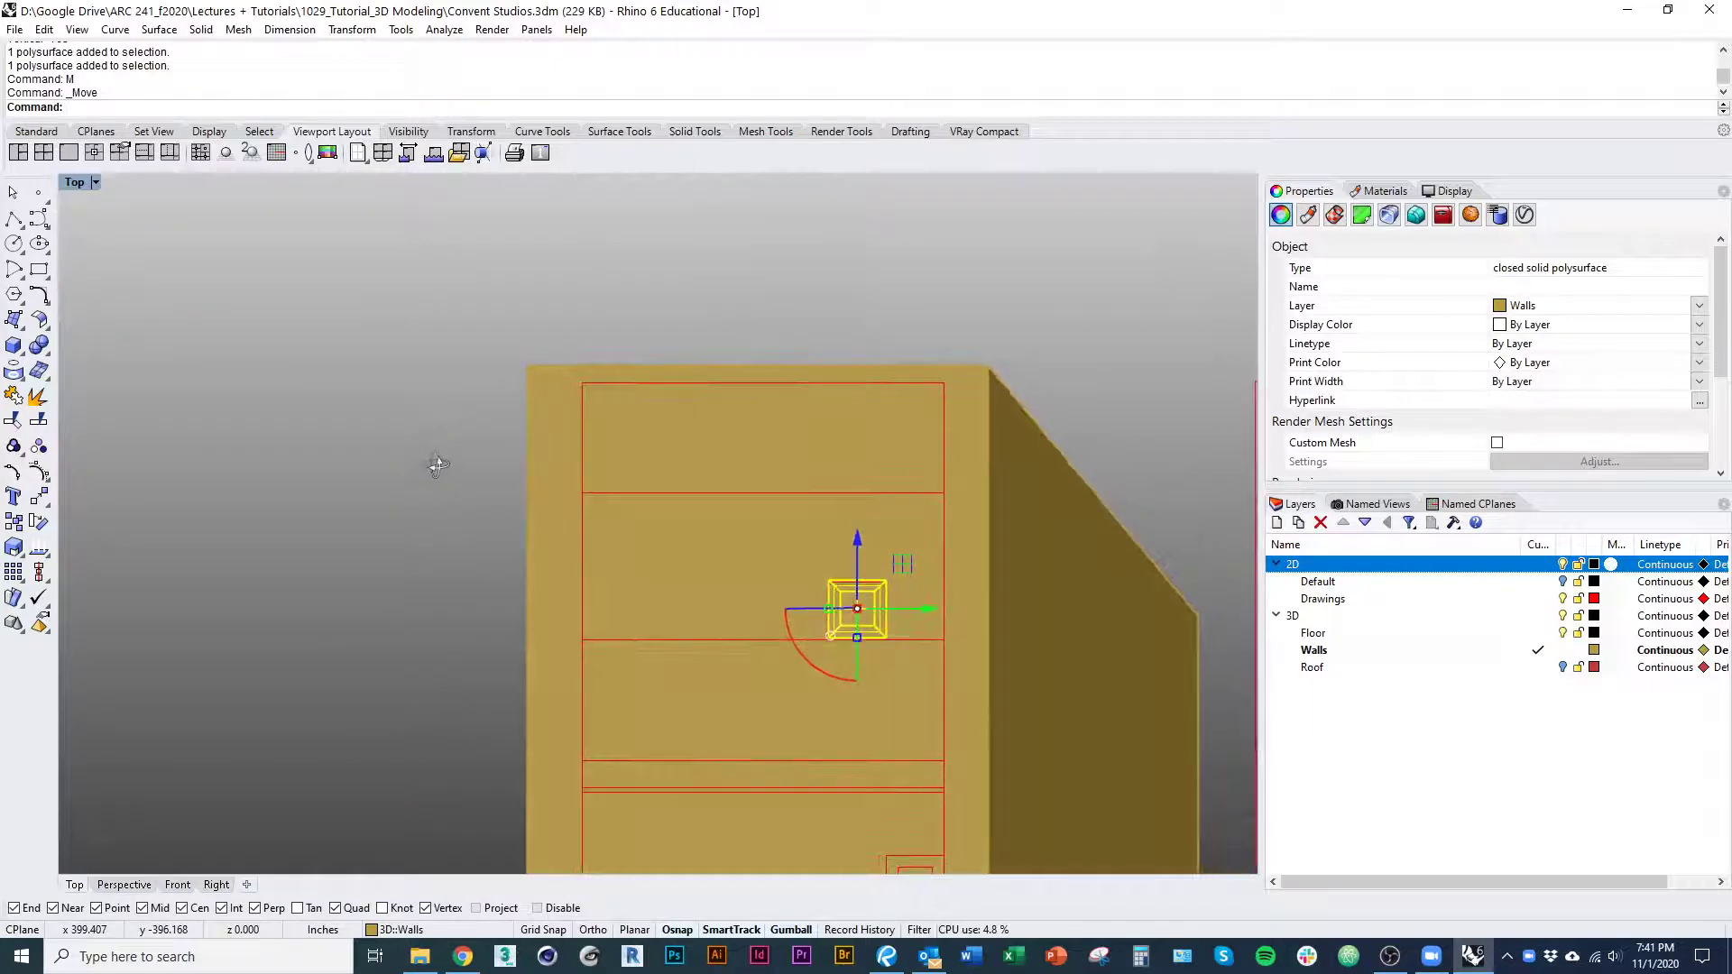
{"action": "key", "text": "ctrl+alt+w"}
{"action": "left_click", "coordinate": [379, 554]}
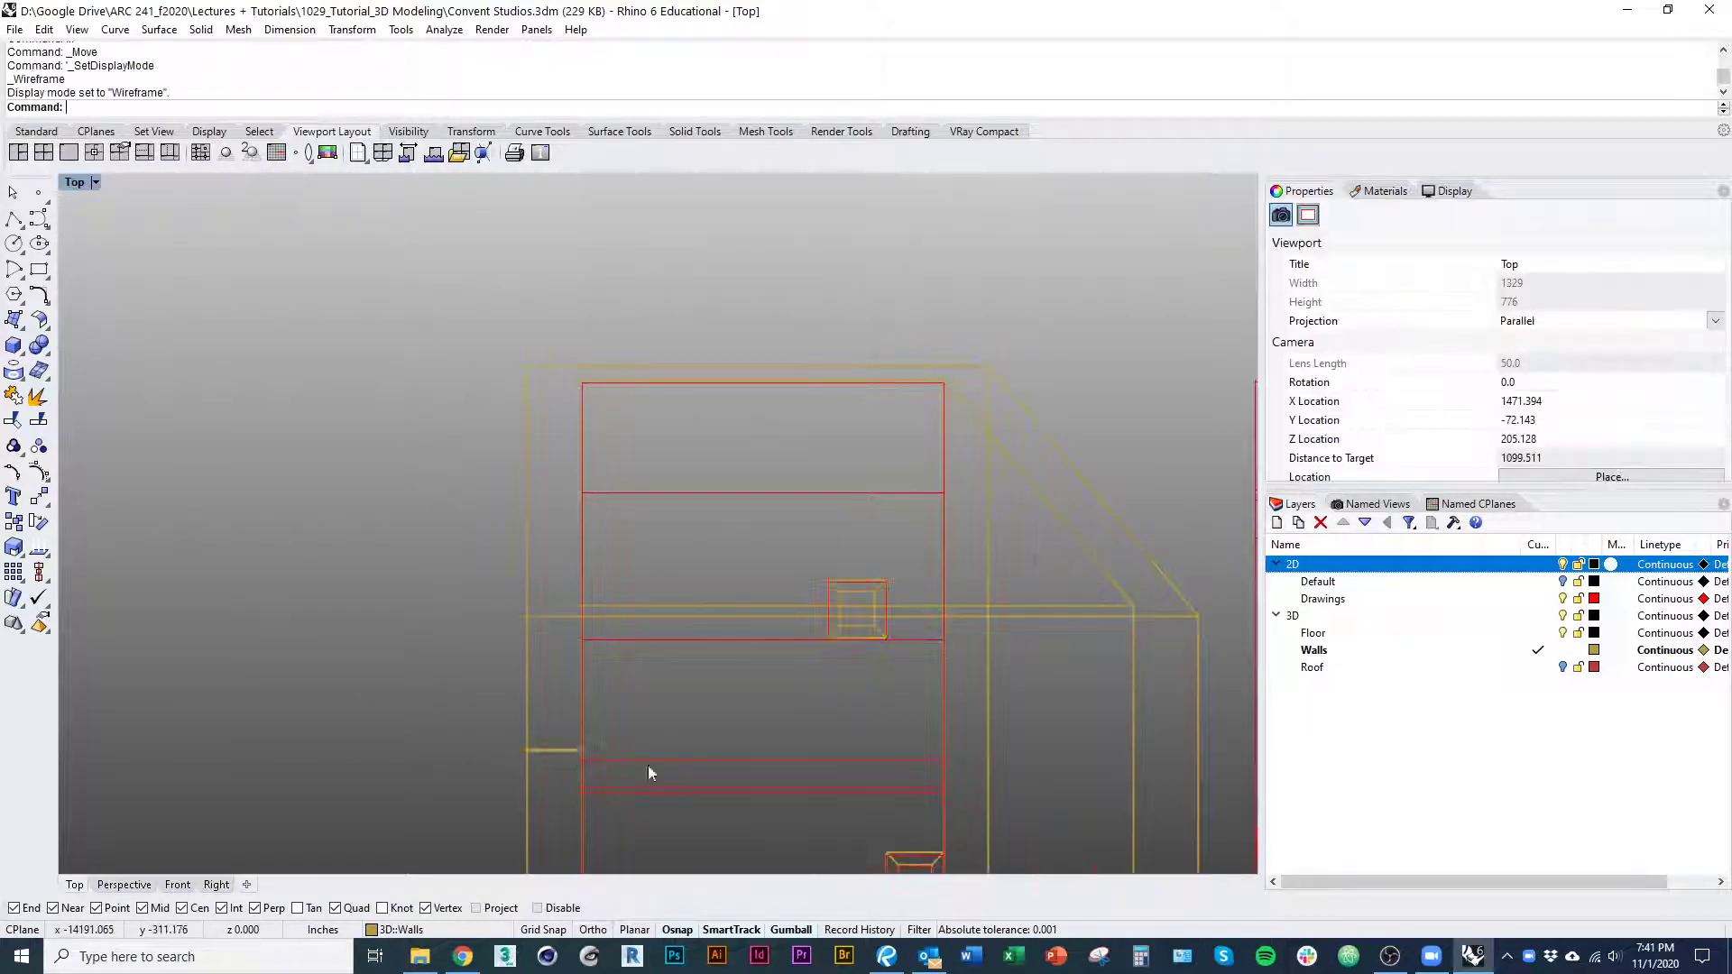
{"action": "right_click_drag", "start_coordinate": [649, 773], "coordinate": [1136, 852], "text": "ctrl+shift"}
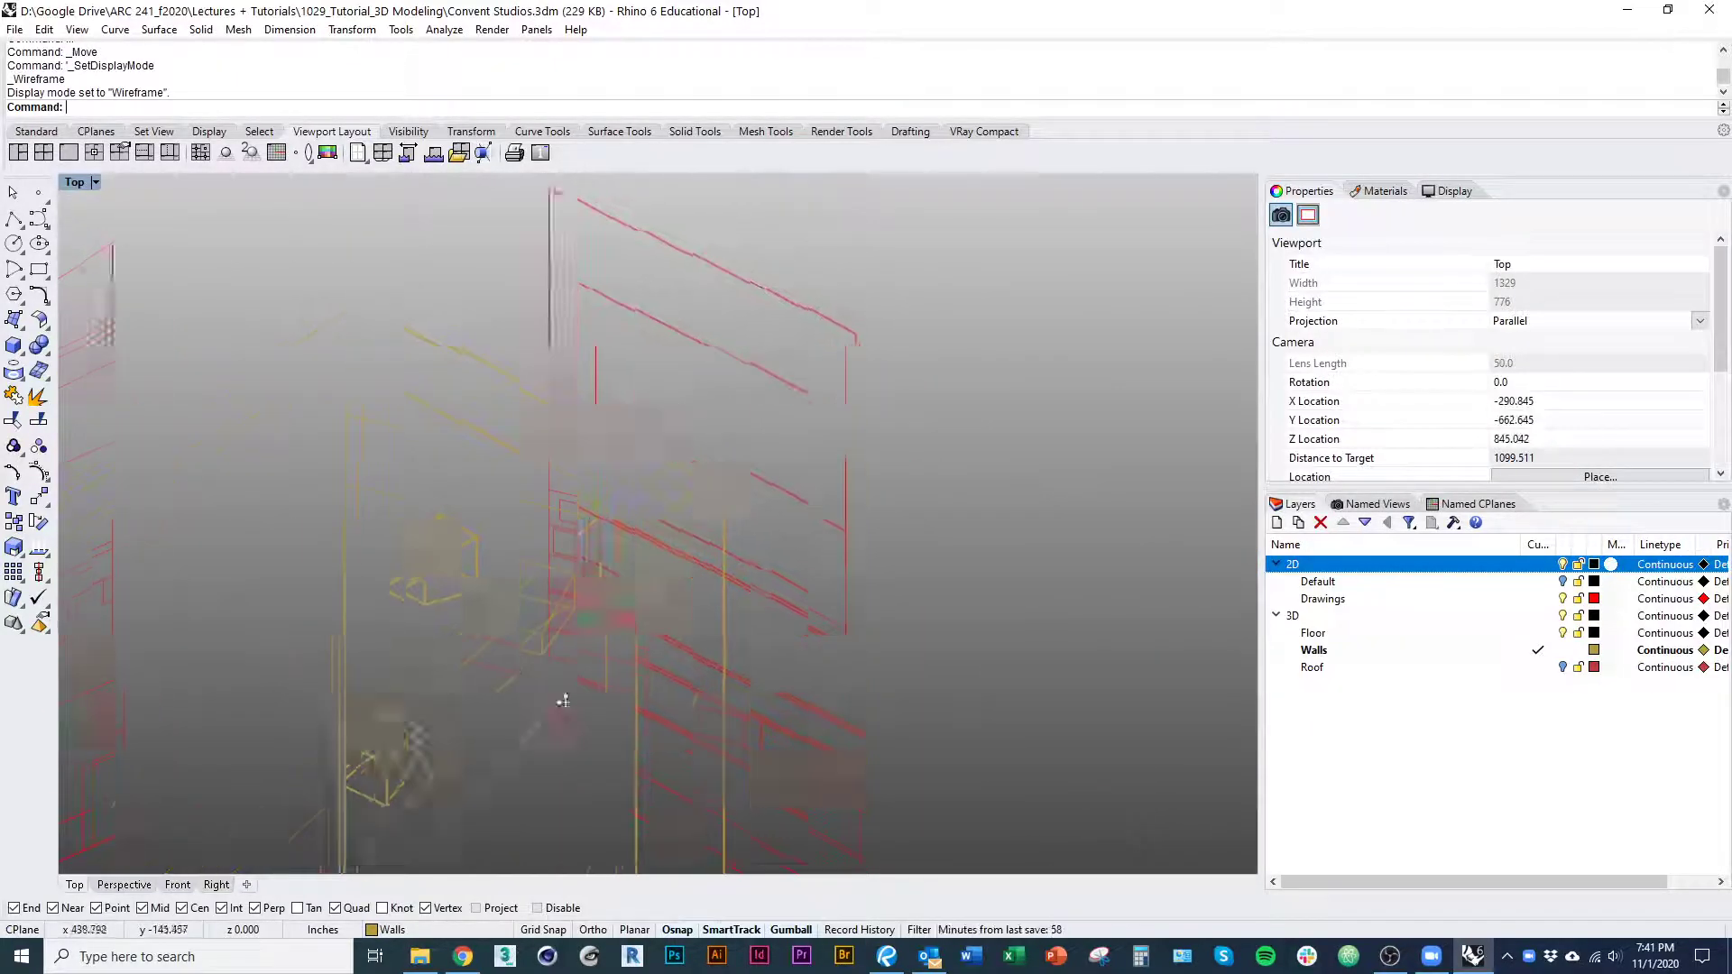
Cut the lower and upper splayed window solids out of the walls with a Boolean difference in Shaded display
{"action": "key", "text": "ctrl+alt+s"}
{"action": "left_click", "coordinate": [520, 646]}
{"action": "type", "text": "booleandifference"}
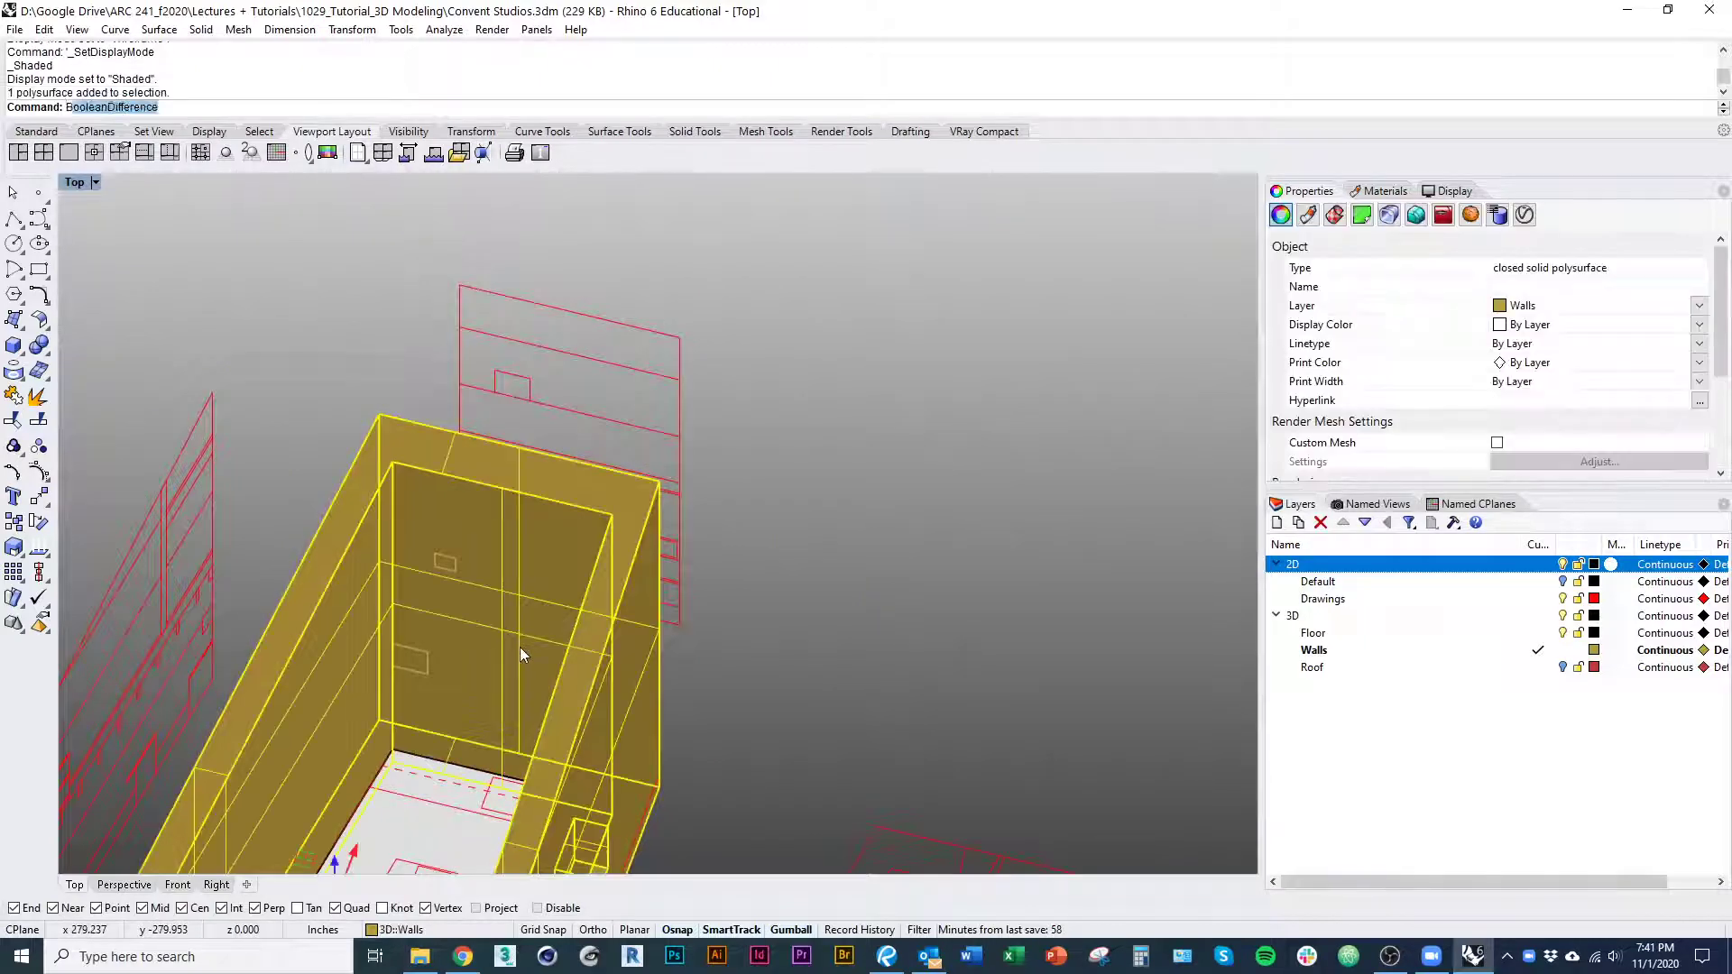
{"action": "key", "text": "Return"}
{"action": "left_click", "coordinate": [427, 664]}
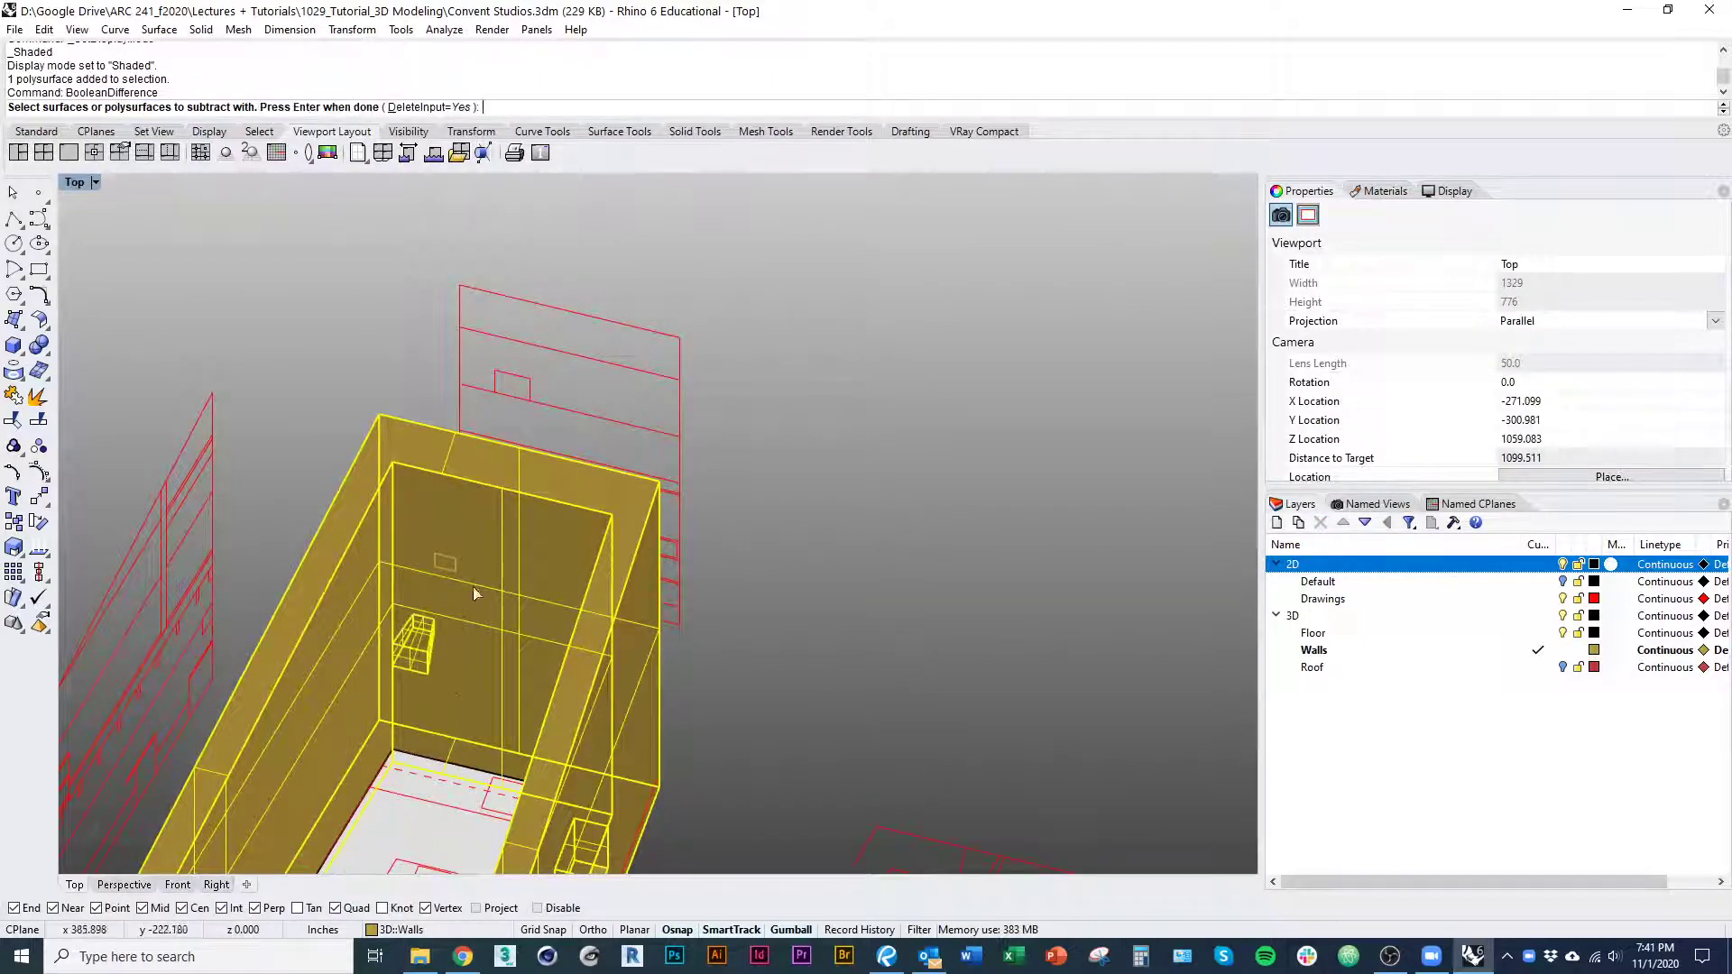
{"action": "left_click", "coordinate": [455, 566]}
{"action": "key", "text": "Return"}
{"action": "right_click_drag", "start_coordinate": [831, 719], "coordinate": [819, 755], "text": "ctrl+shift"}
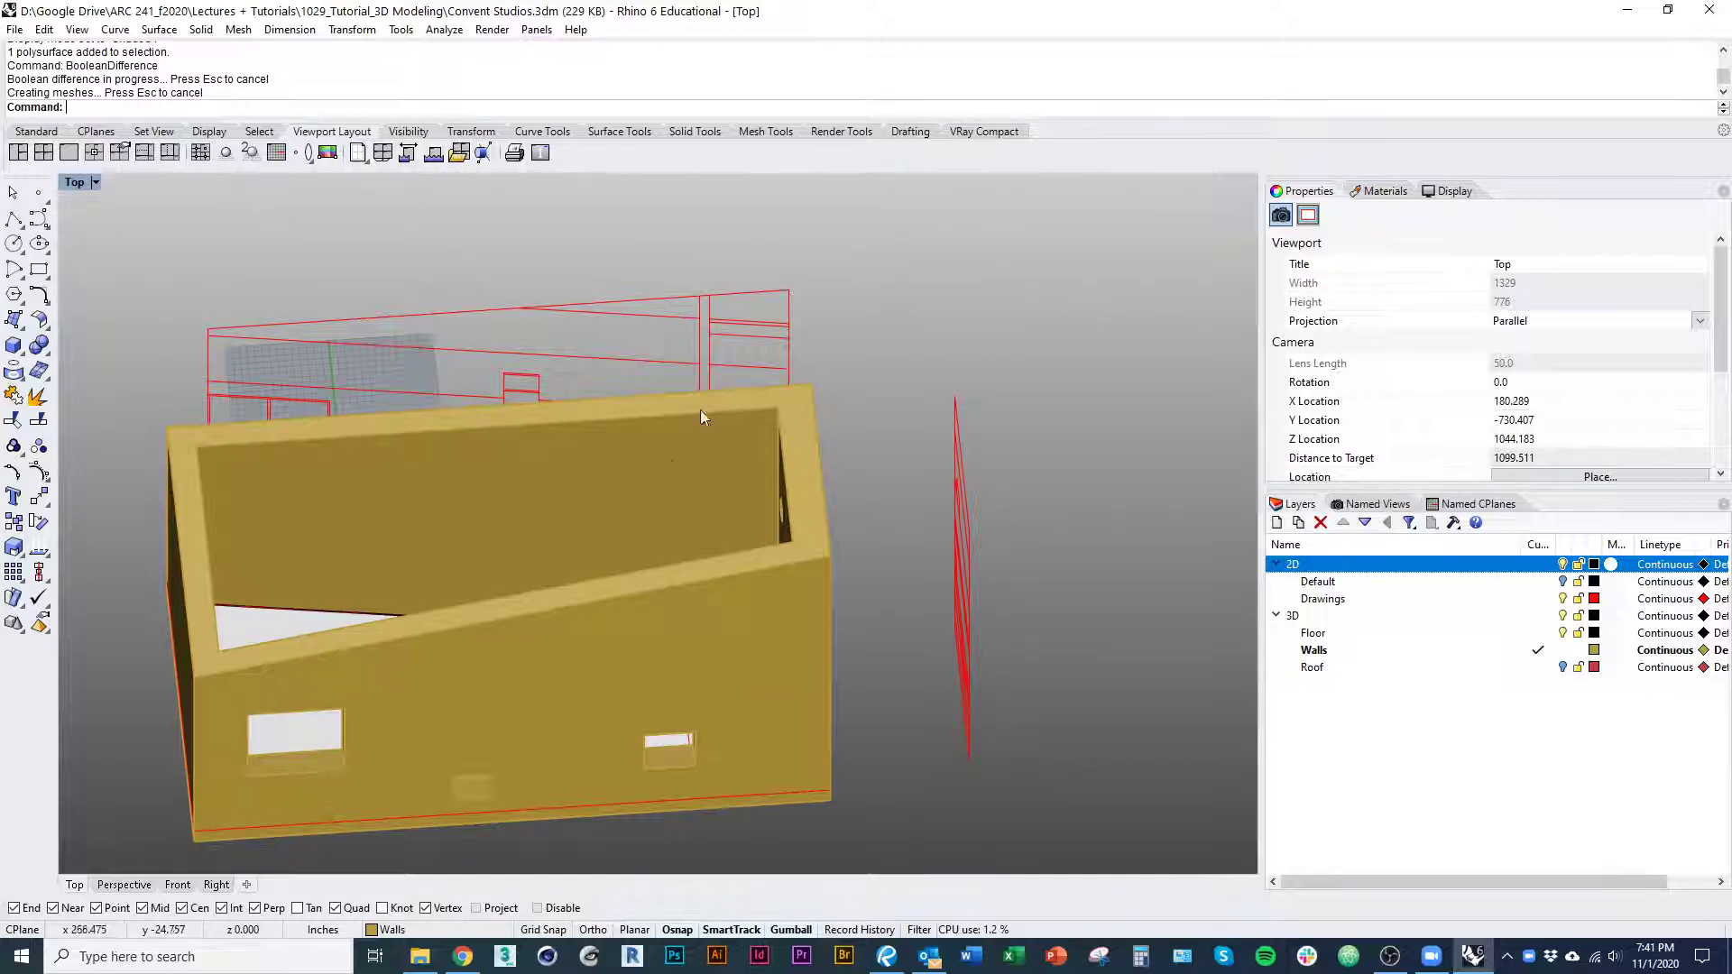
{"action": "right_click_drag", "start_coordinate": [608, 477], "coordinate": [793, 561], "text": "ctrl+shift"}
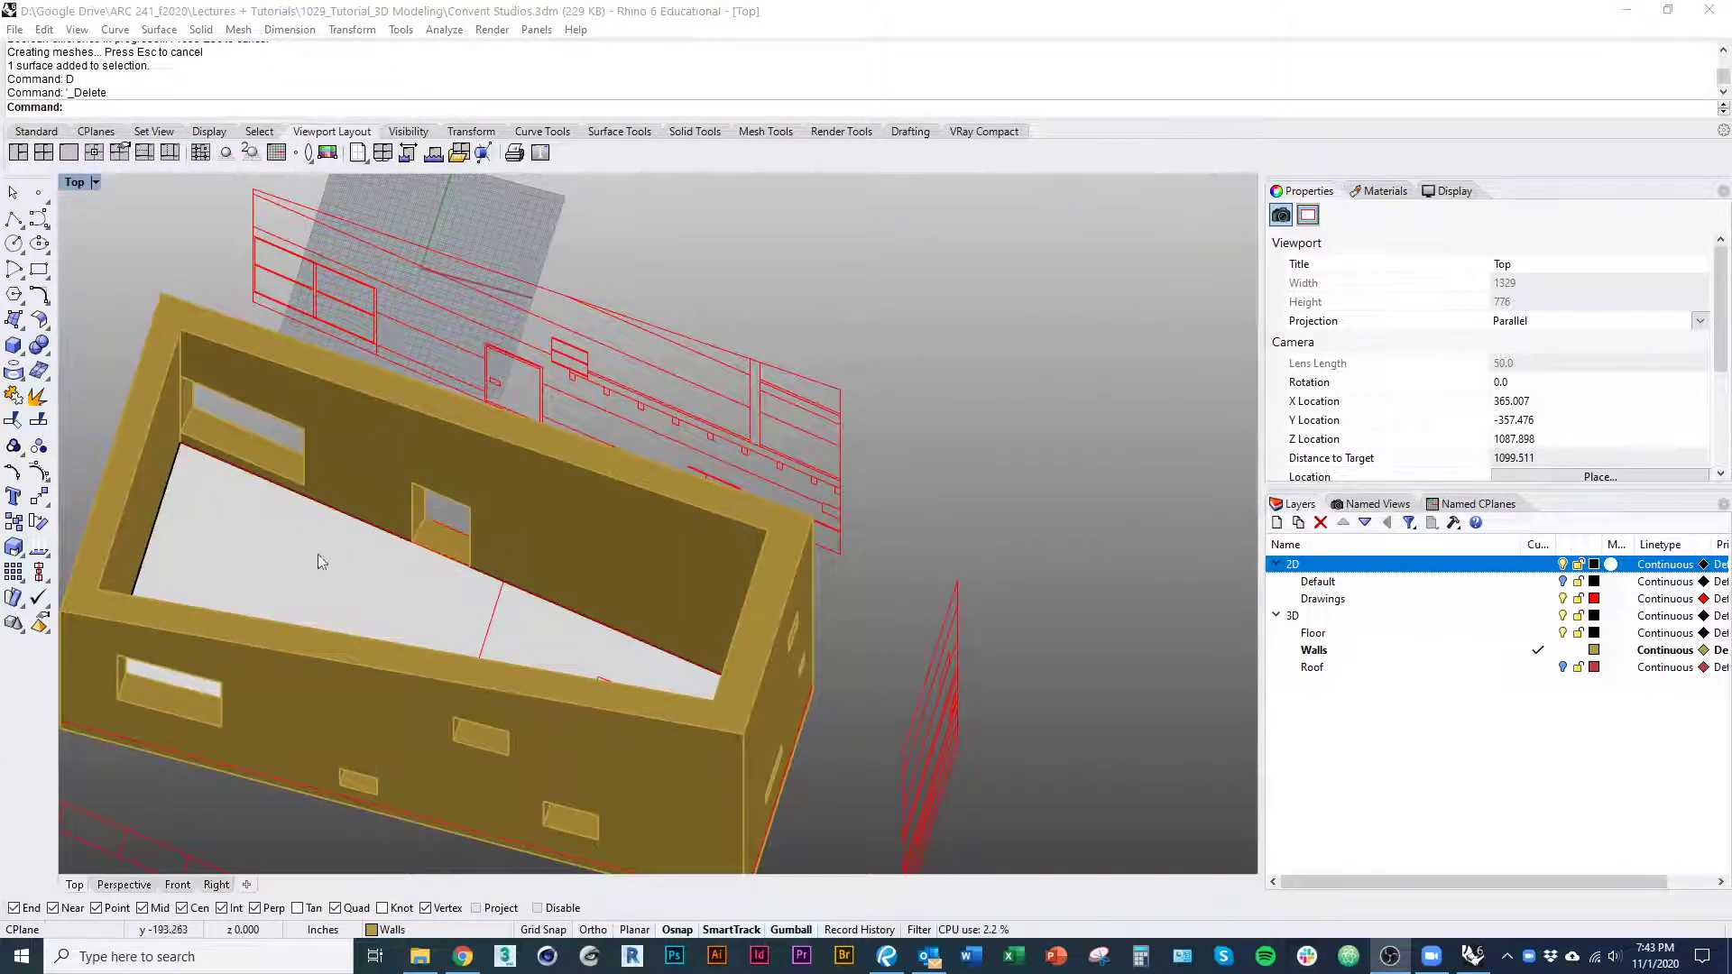
Create a layer named Window Frames within the 3D layer group and make it current
{"action": "right_click_drag", "start_coordinate": [449, 612], "coordinate": [499, 595]}
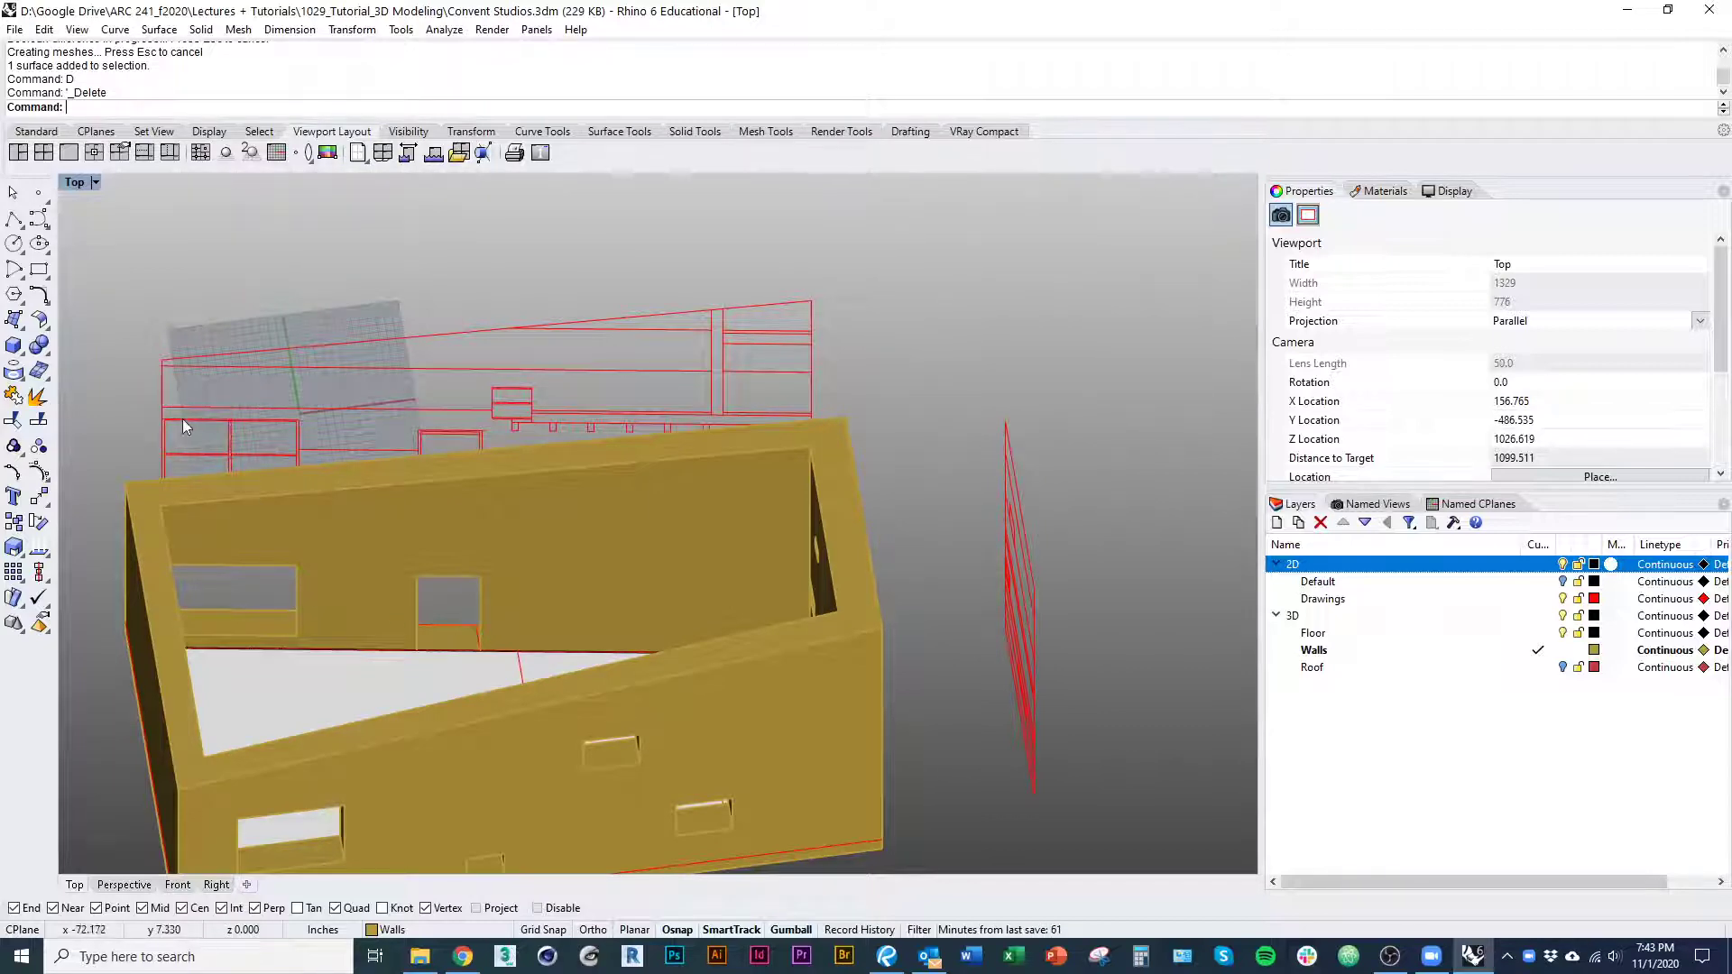
{"action": "right_click_drag", "start_coordinate": [176, 565], "coordinate": [388, 577]}
{"action": "left_click", "coordinate": [1314, 670]}
{"action": "left_click", "coordinate": [1277, 524]}
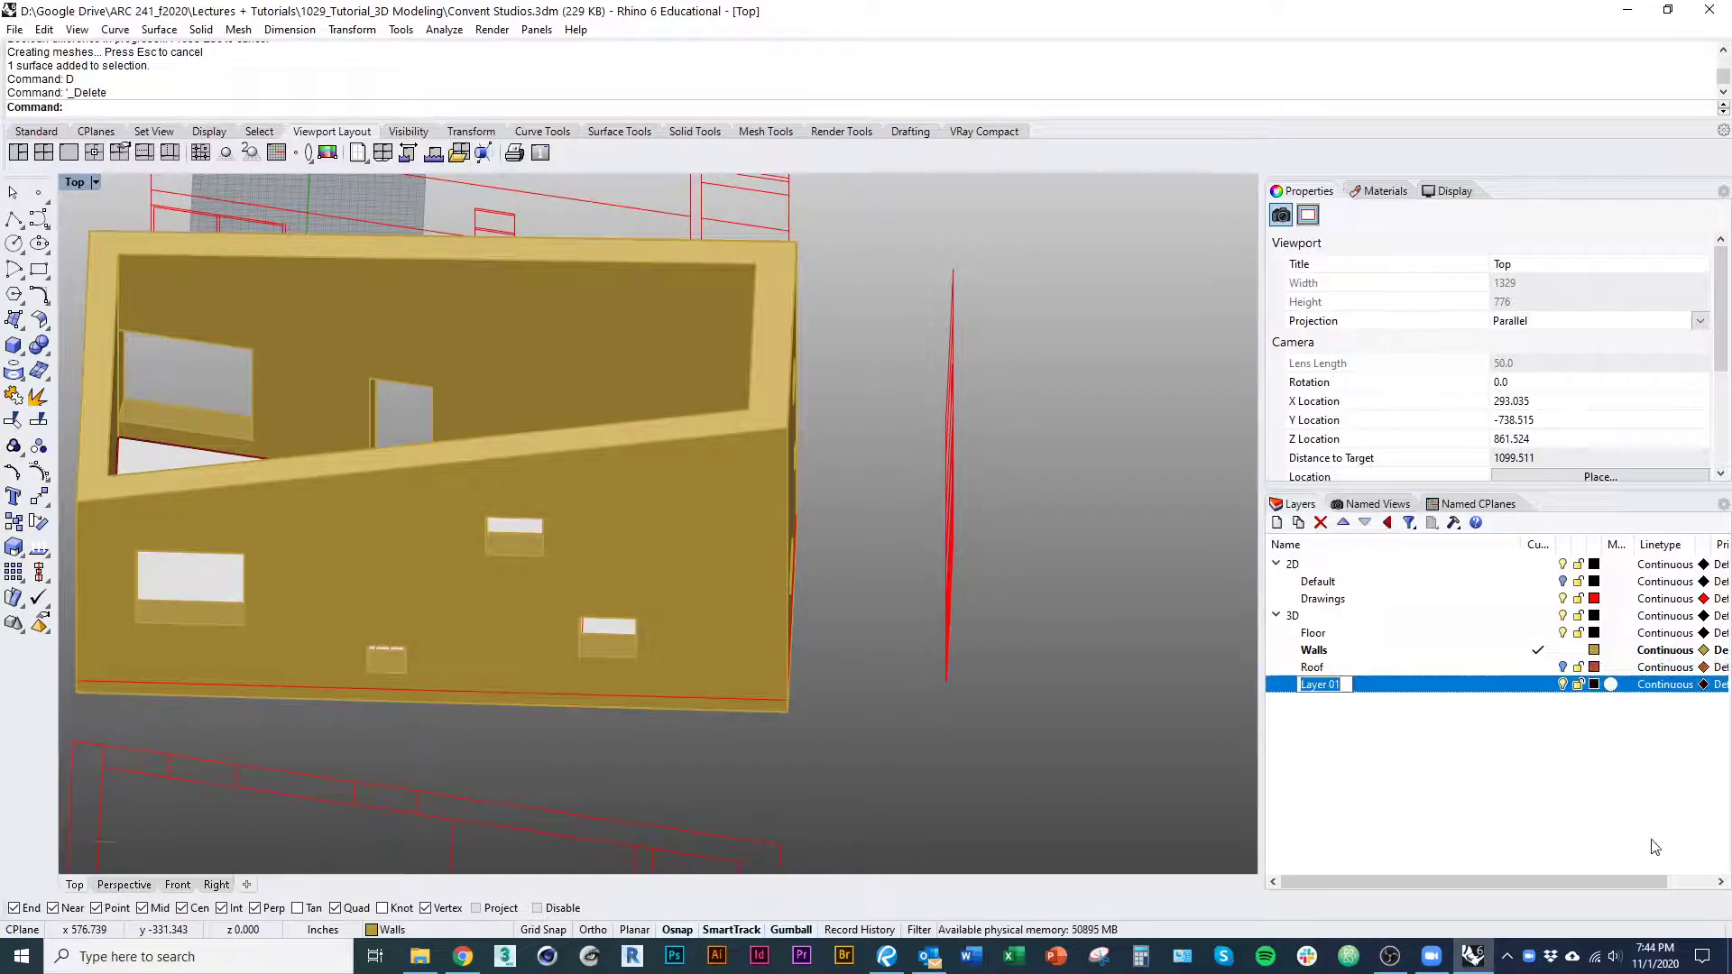
{"action": "type", "text": "Window Frames"}
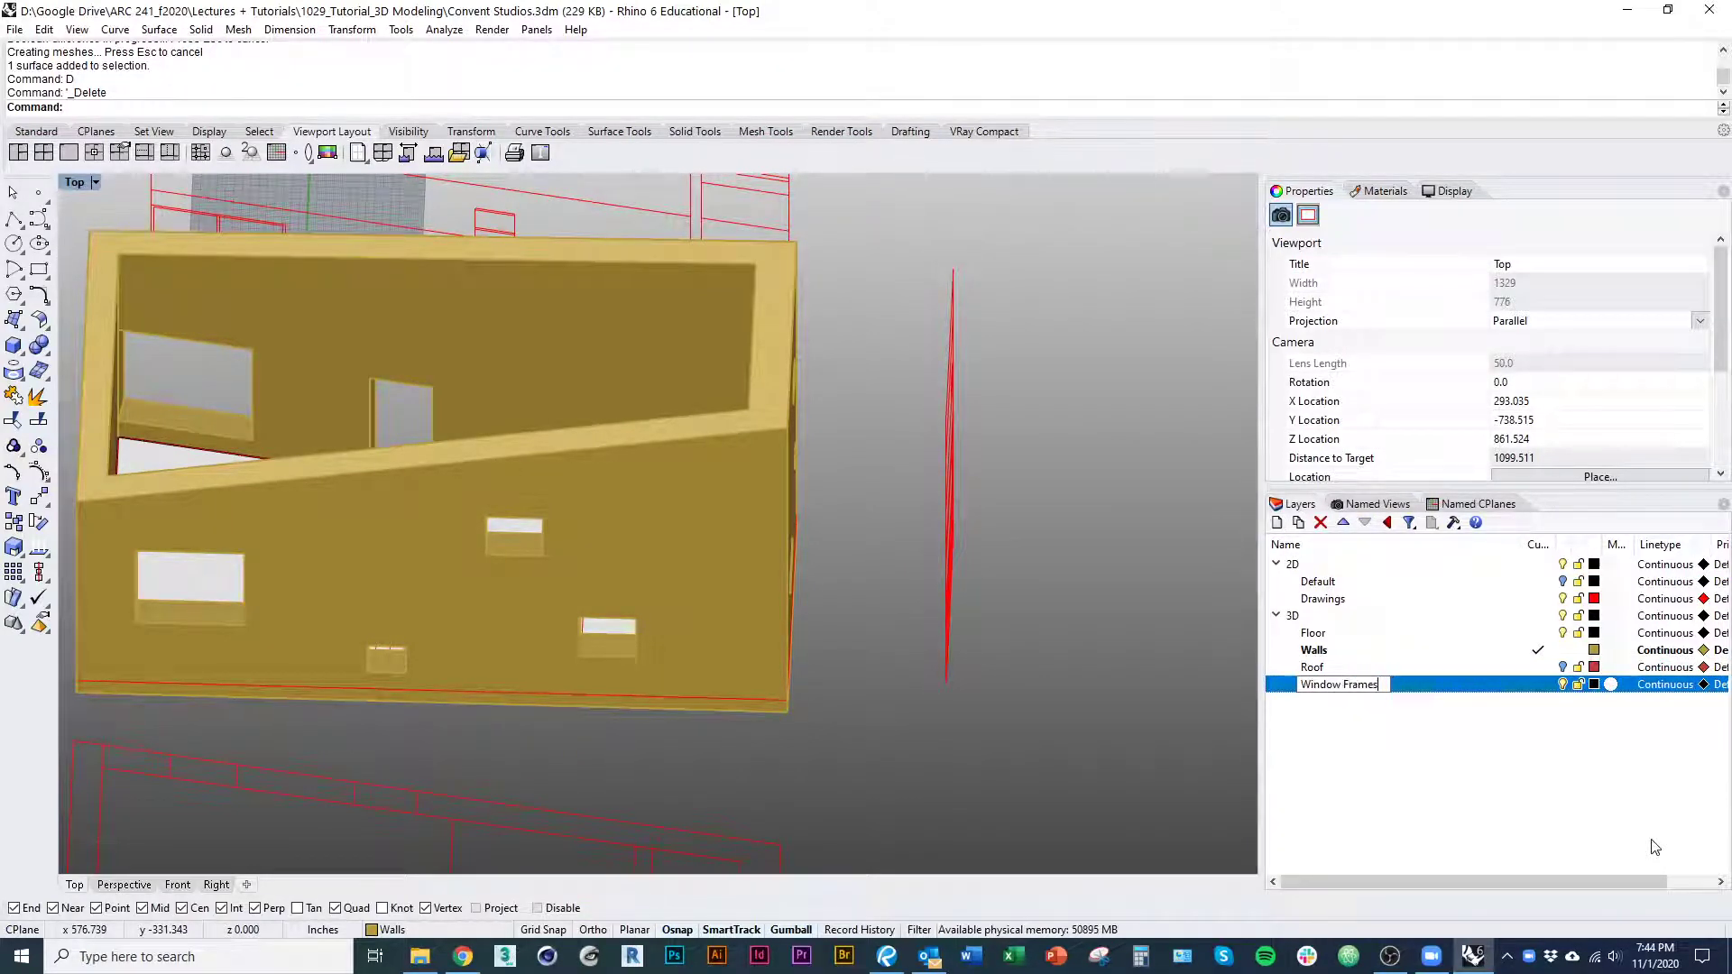
{"action": "key", "text": "Return"}
{"action": "left_click", "coordinate": [1541, 686]}
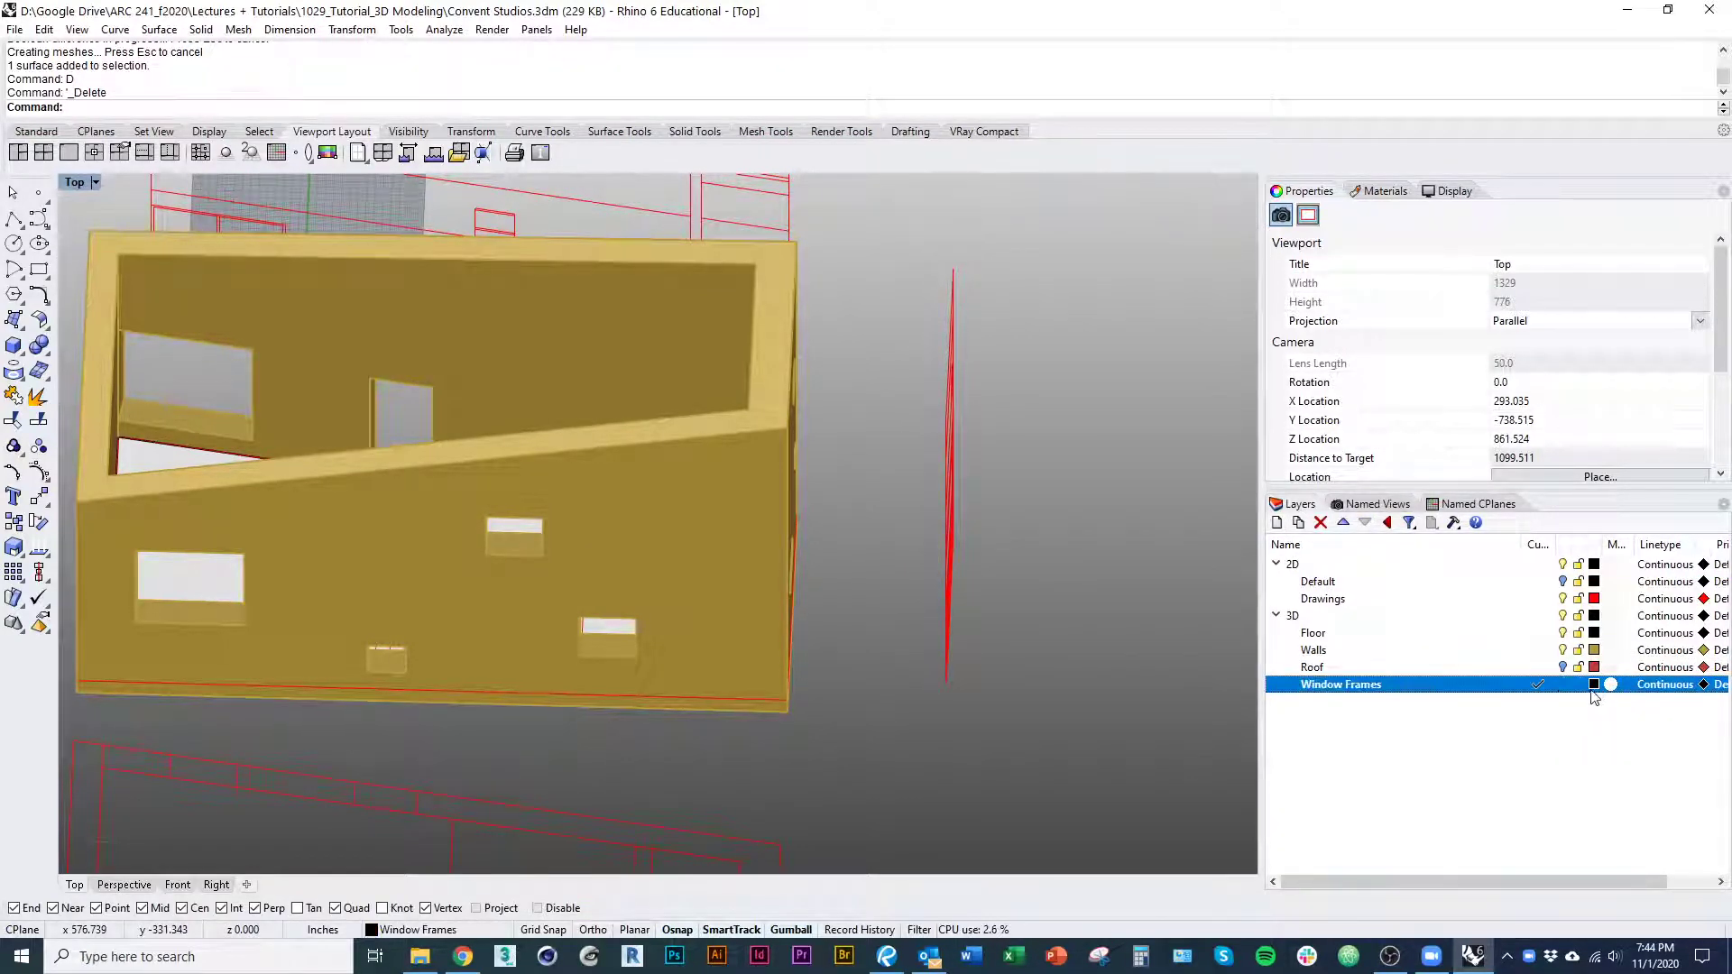
Set the Window Frames layer's colour to a muted light green
{"action": "left_click", "coordinate": [1594, 684]}
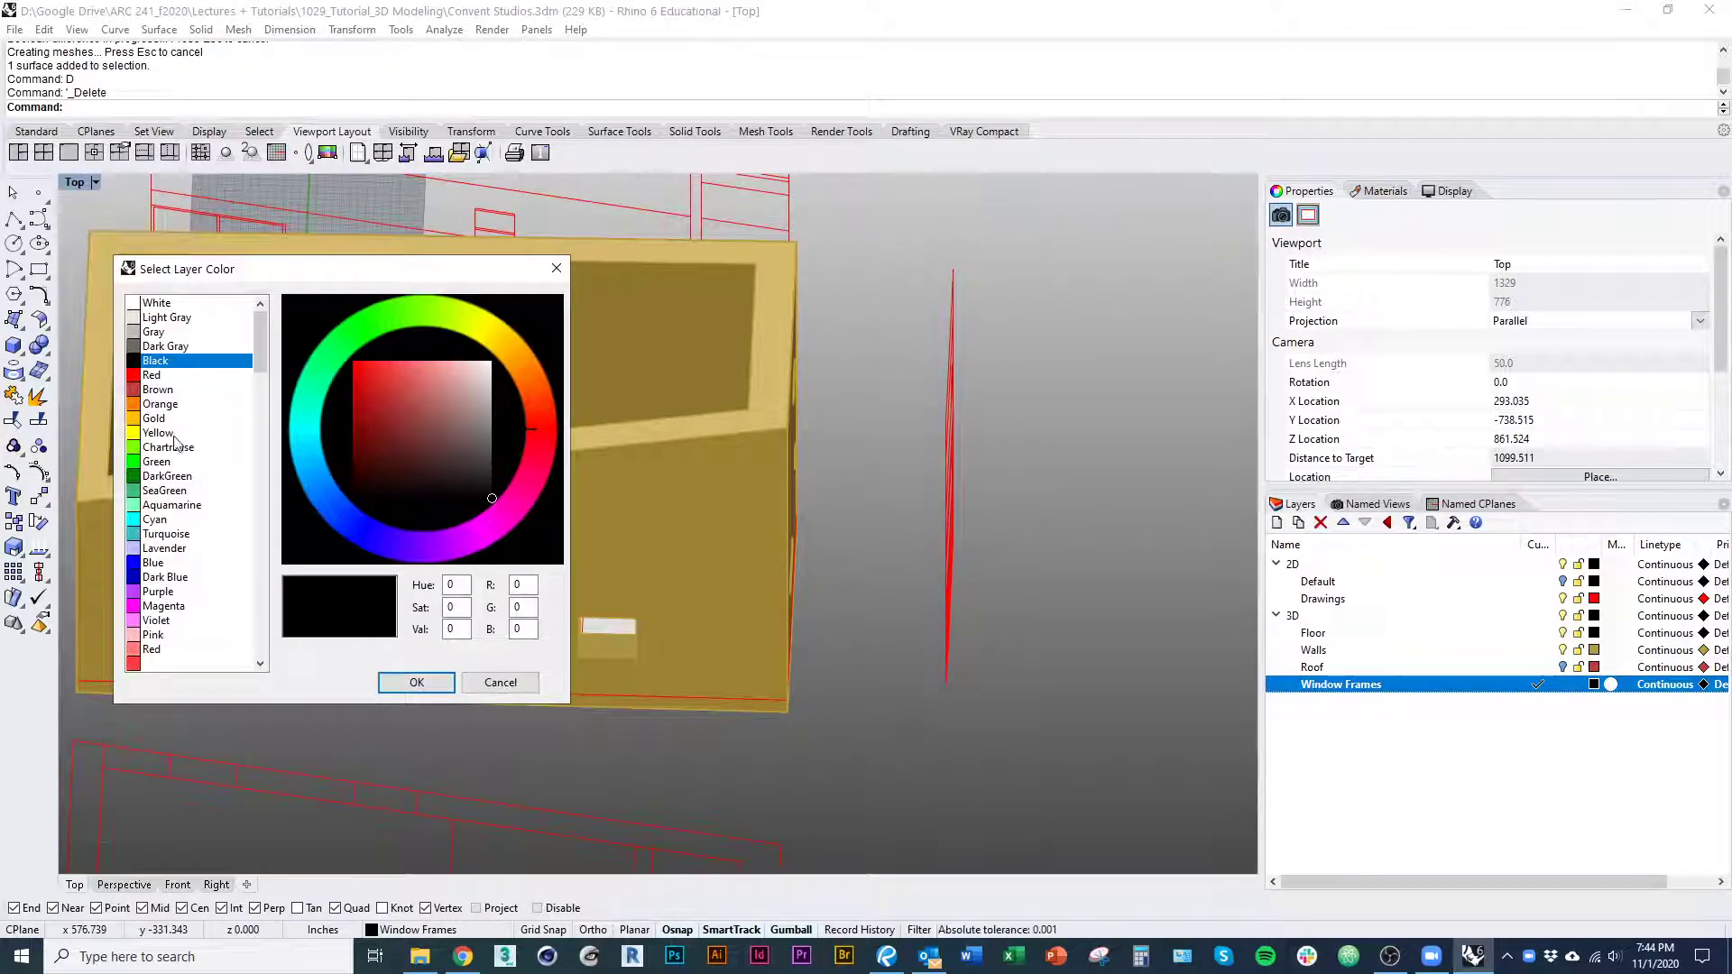
{"action": "left_click", "coordinate": [158, 462]}
{"action": "left_click", "coordinate": [429, 382]}
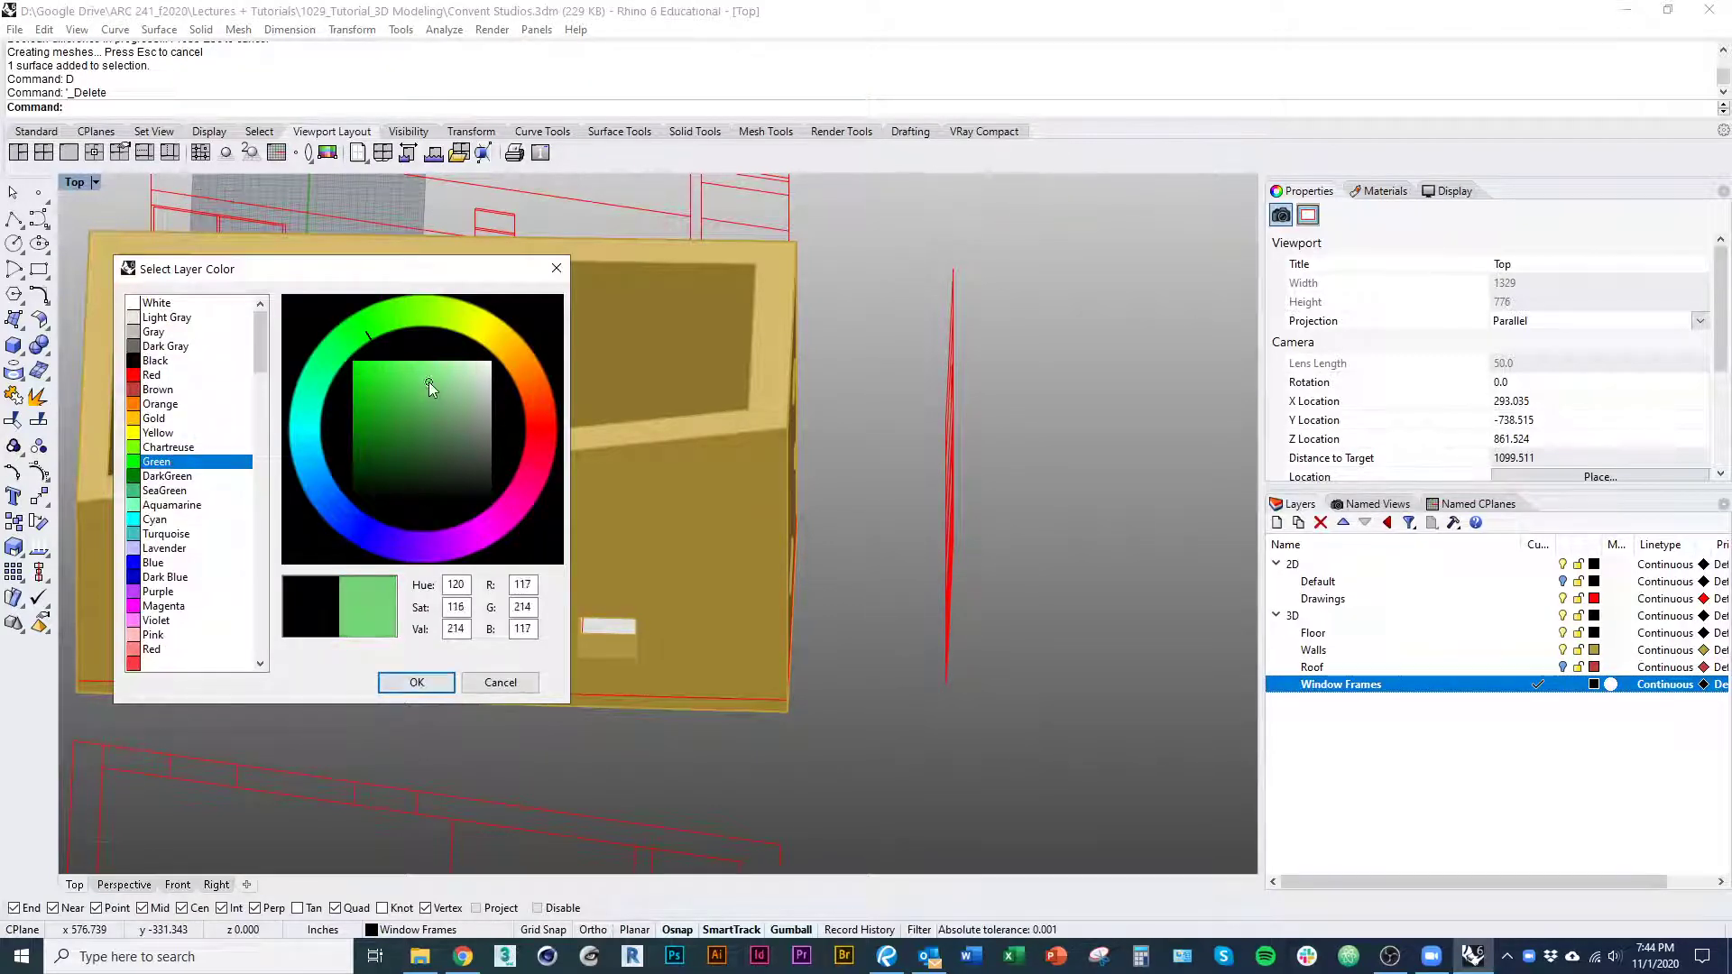
{"action": "left_click", "coordinate": [441, 394]}
{"action": "left_click", "coordinate": [416, 683]}
{"action": "right_click_drag", "start_coordinate": [368, 710], "coordinate": [619, 389]}
{"action": "right_click_drag", "start_coordinate": [604, 403], "coordinate": [187, 402]}
{"action": "right_click_drag", "start_coordinate": [234, 489], "coordinate": [599, 542]}
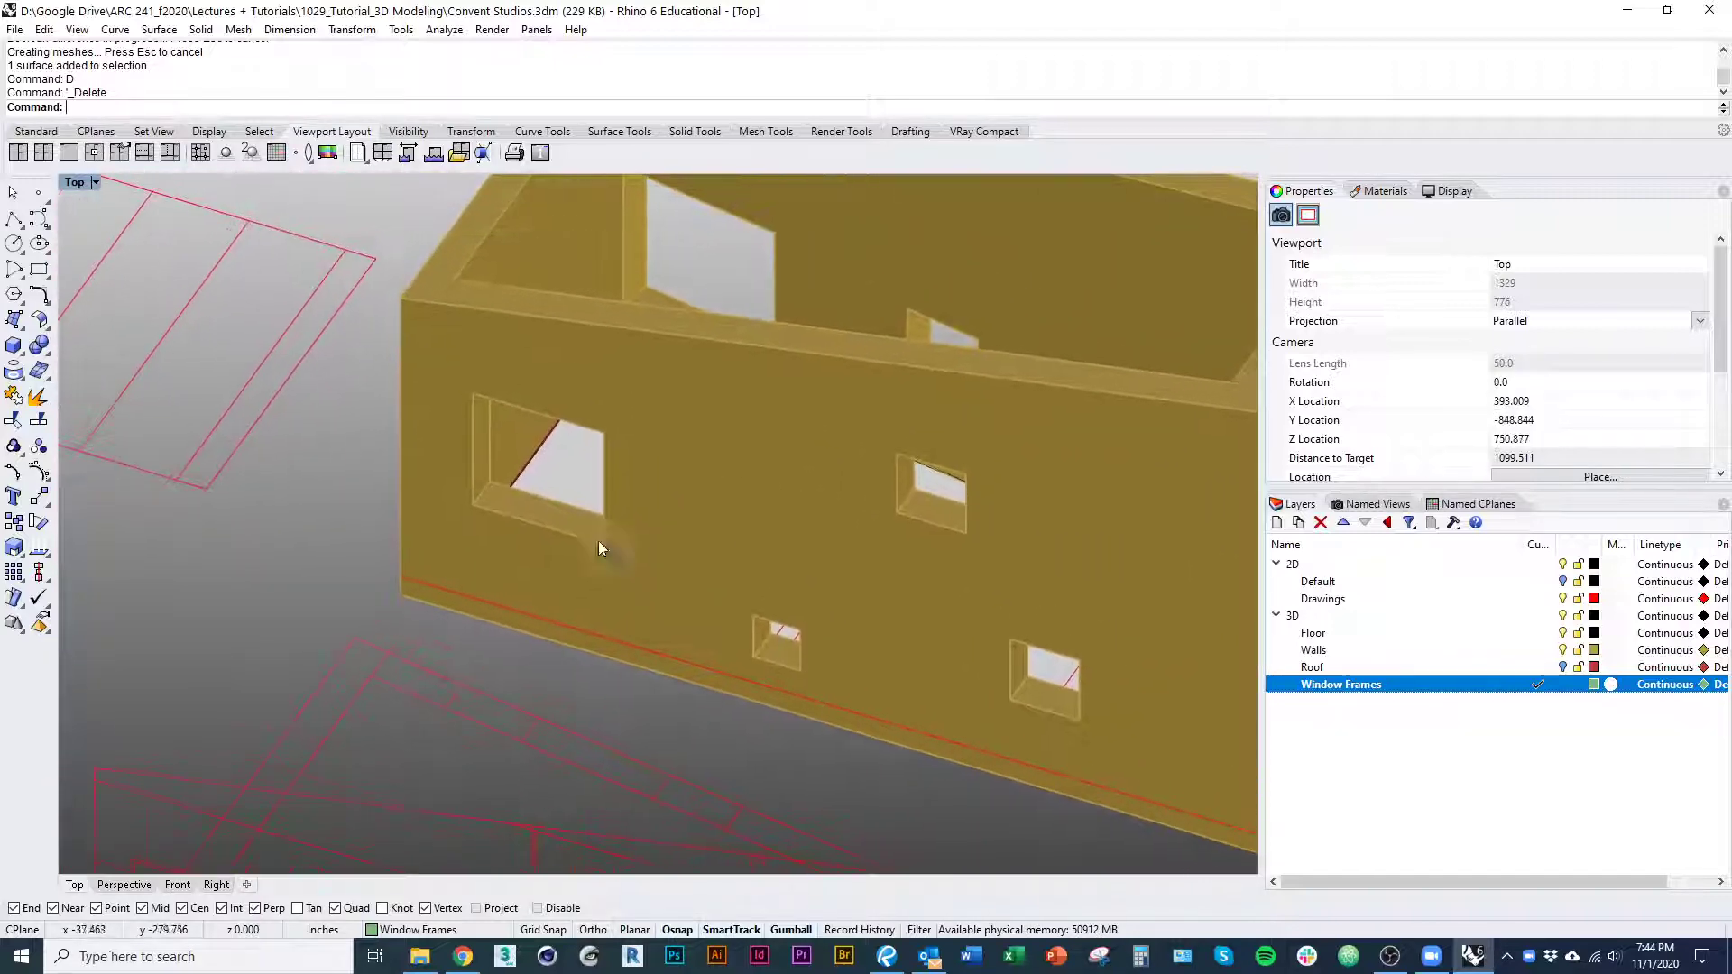
{"action": "left_click", "coordinate": [15, 345]}
{"action": "scroll", "coordinate": [496, 505], "scroll_direction": "down", "scroll_amount": 4}
{"action": "key", "text": "Escape"}
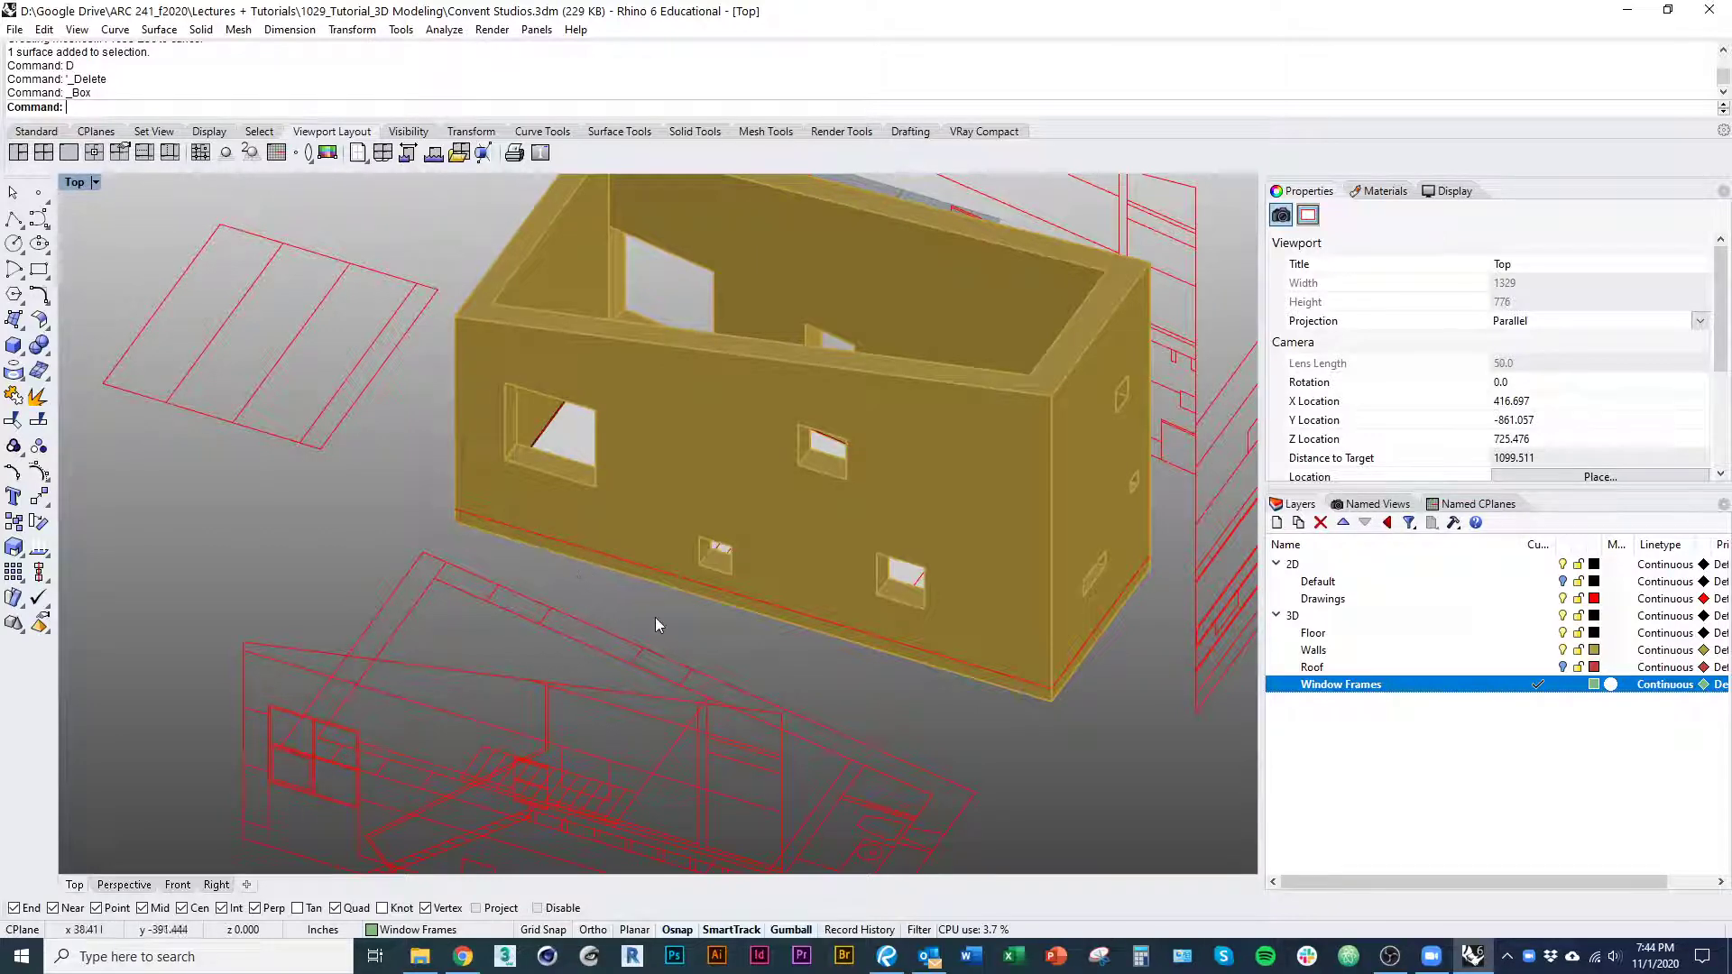
Copy the walls solid onto the Window Frames layer
{"action": "right_click_drag", "start_coordinate": [866, 697], "coordinate": [811, 686]}
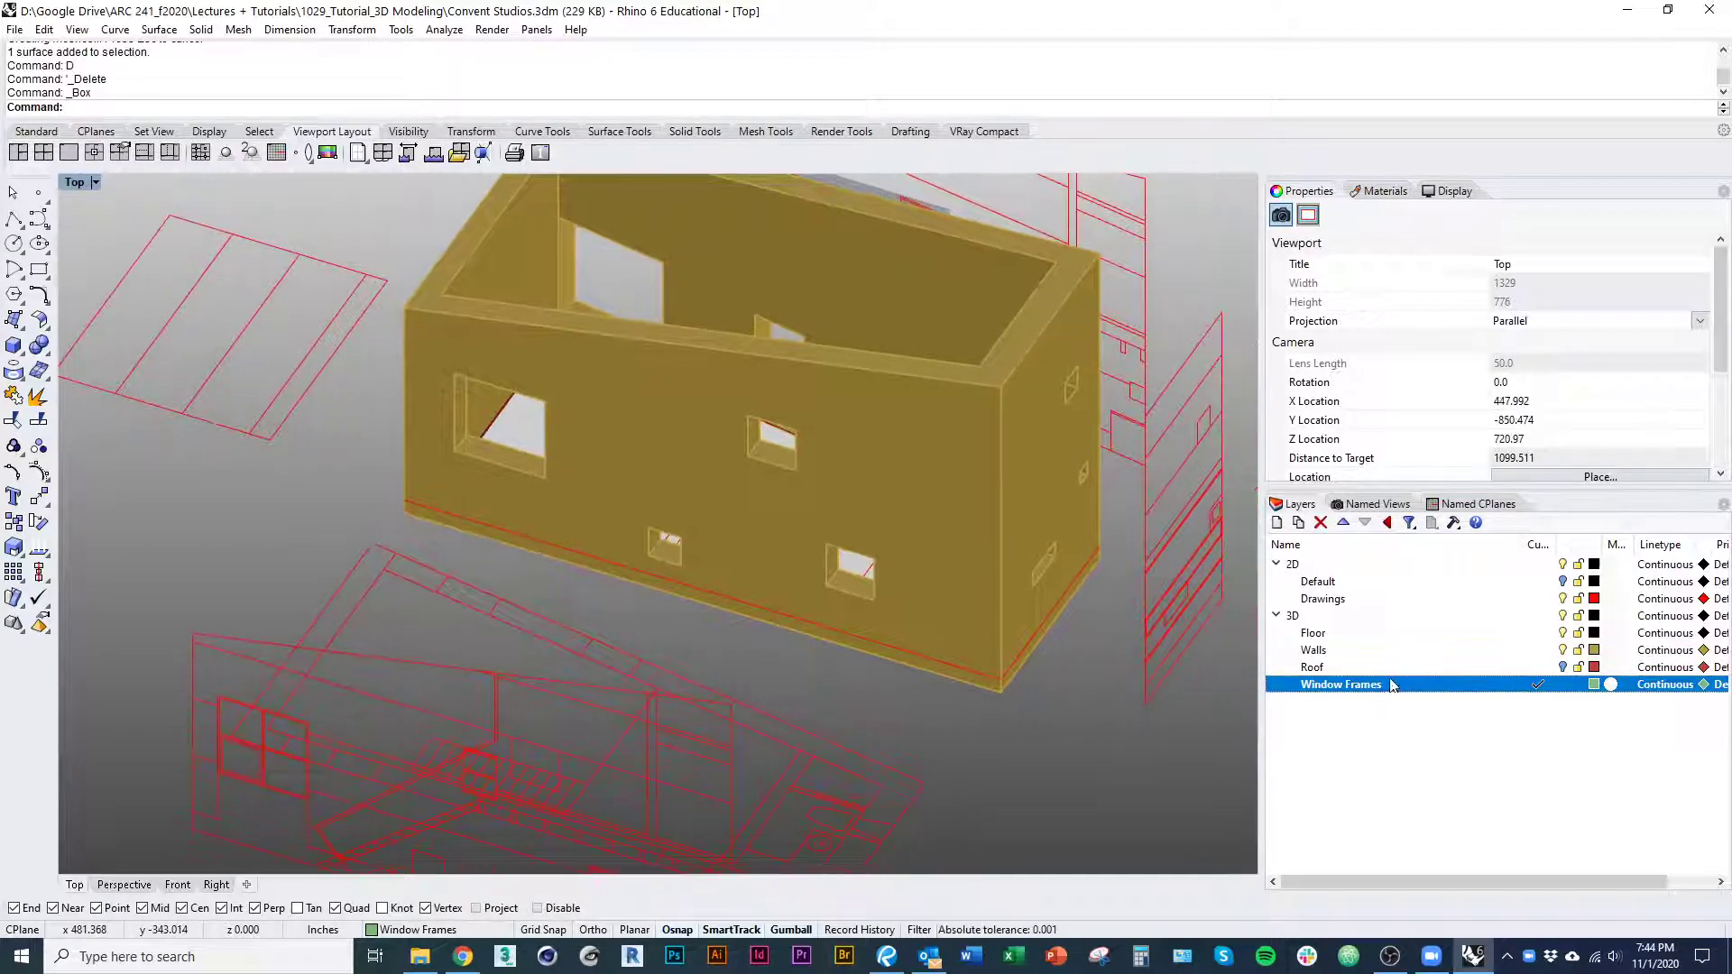
{"action": "left_click", "coordinate": [1397, 651]}
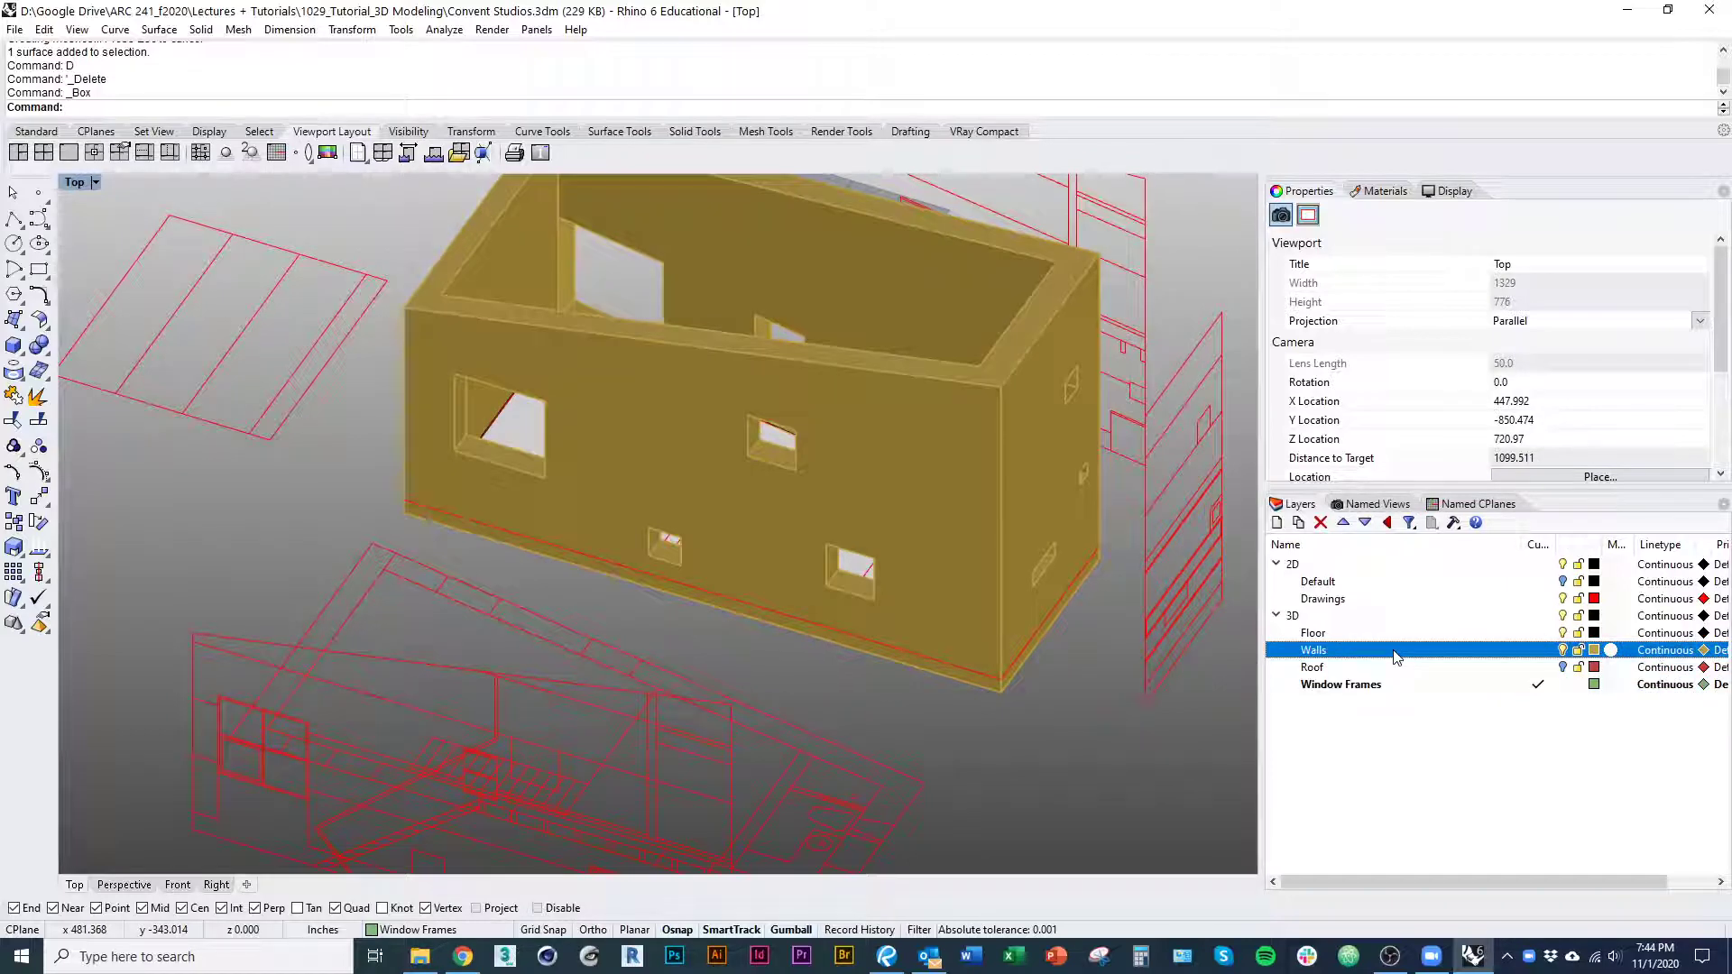
{"action": "right_click_drag", "start_coordinate": [838, 482], "coordinate": [874, 535]}
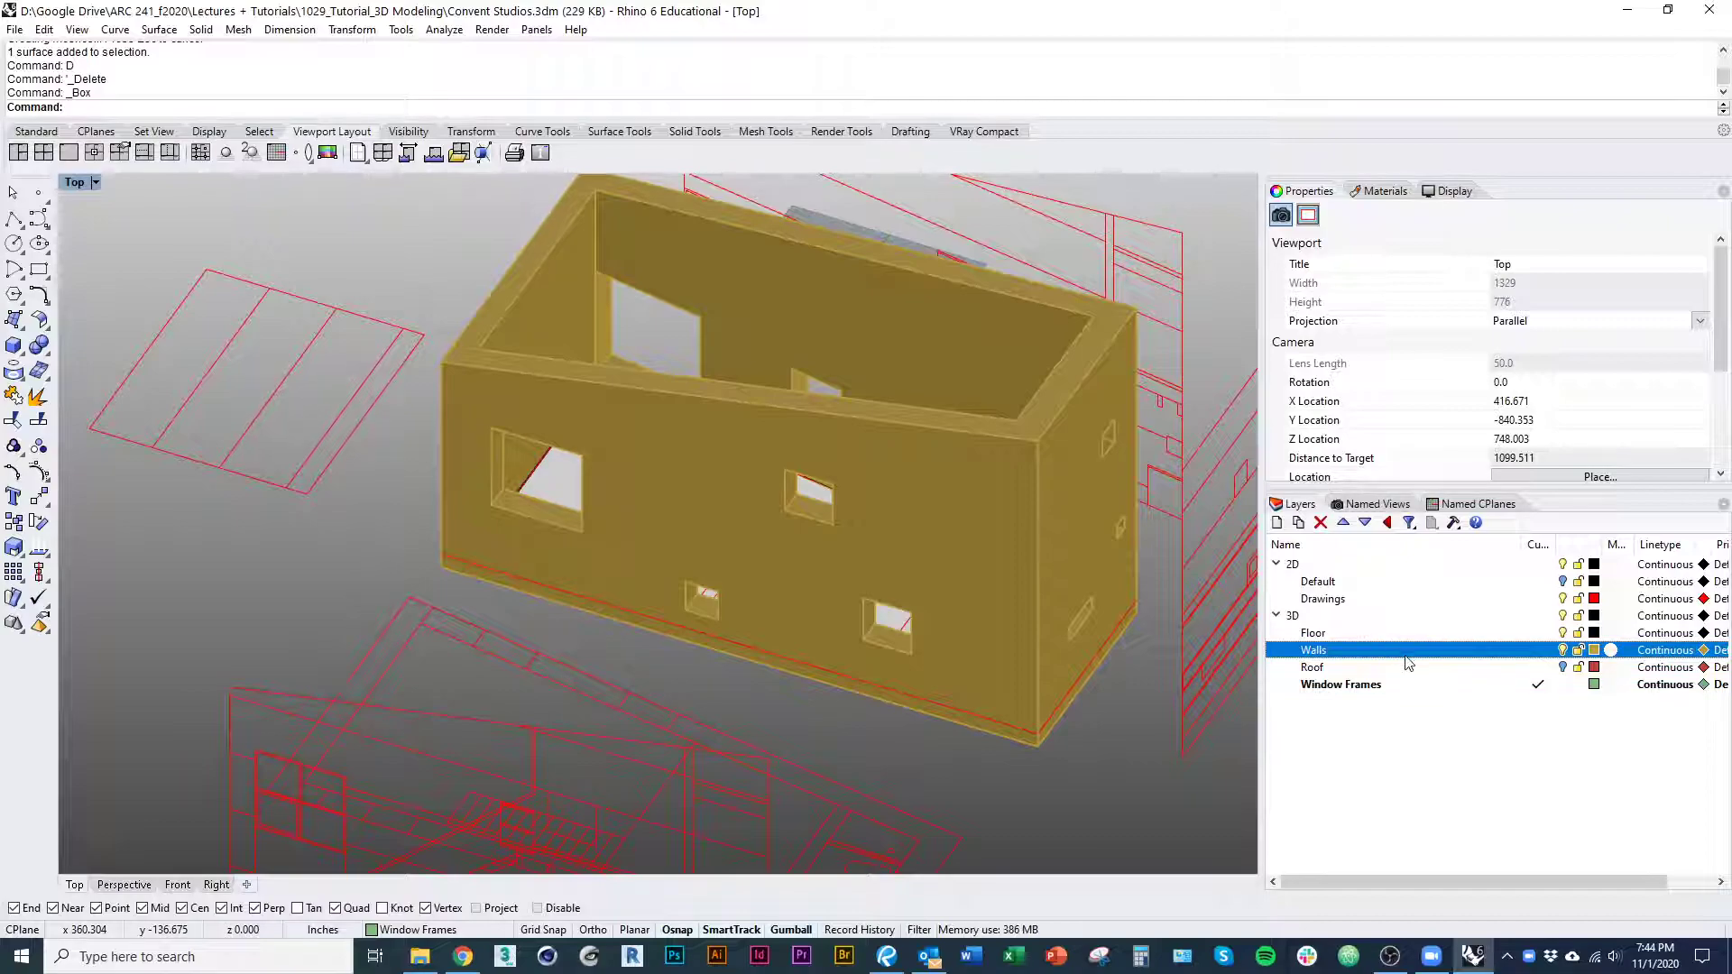
{"action": "left_click", "coordinate": [990, 497]}
{"action": "right_click_drag", "start_coordinate": [991, 496], "coordinate": [1157, 585], "text": "ctrl+shift"}
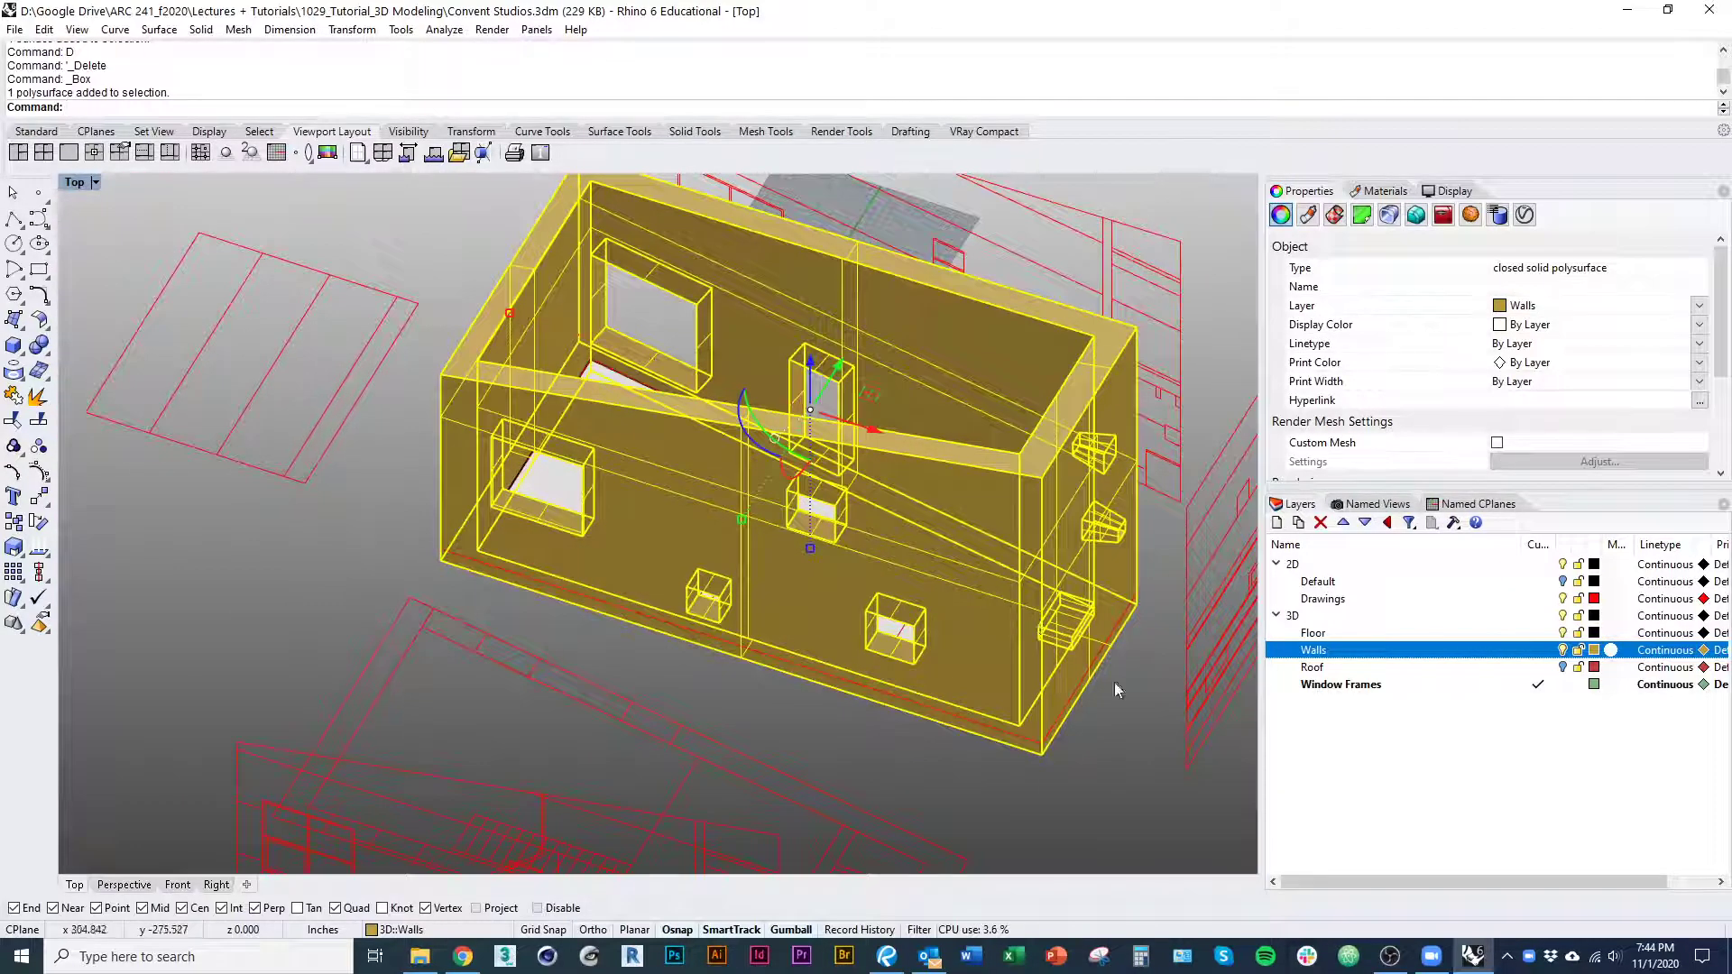
{"action": "right_click", "coordinate": [1372, 695]}
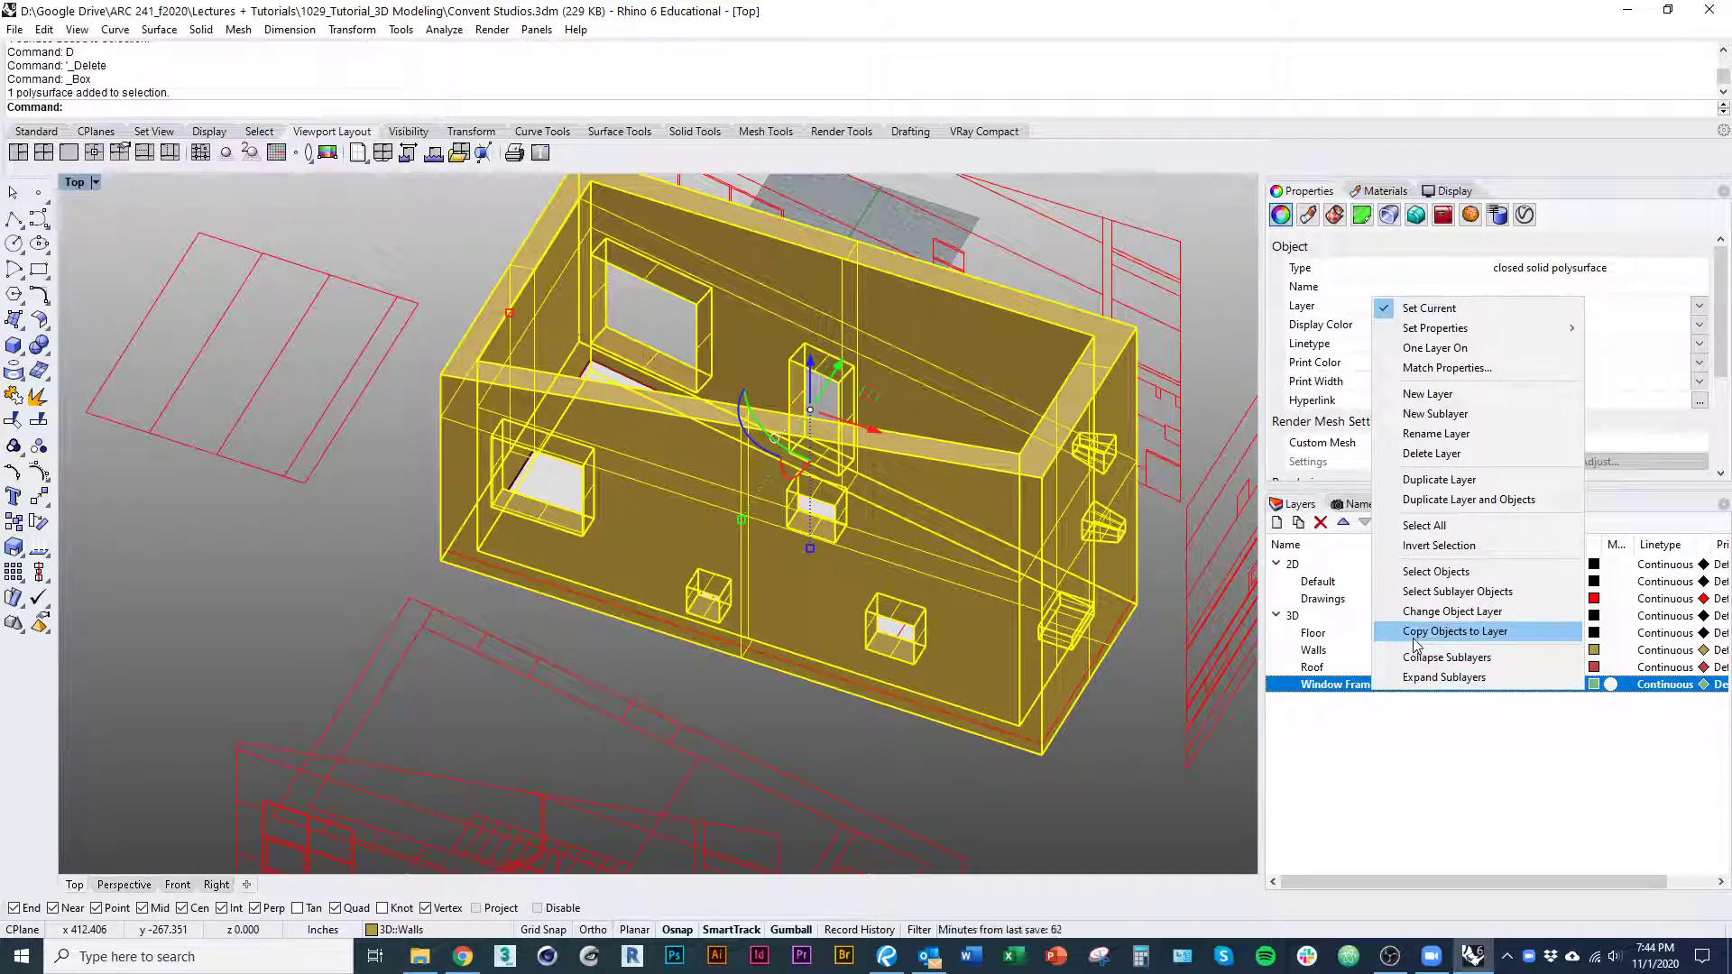
{"action": "left_click", "coordinate": [1472, 631]}
Turn off the Walls layer and the 2D drawing layers to isolate the copied walls and the floor
{"action": "left_click", "coordinate": [1176, 810]}
{"action": "left_click", "coordinate": [1087, 566]}
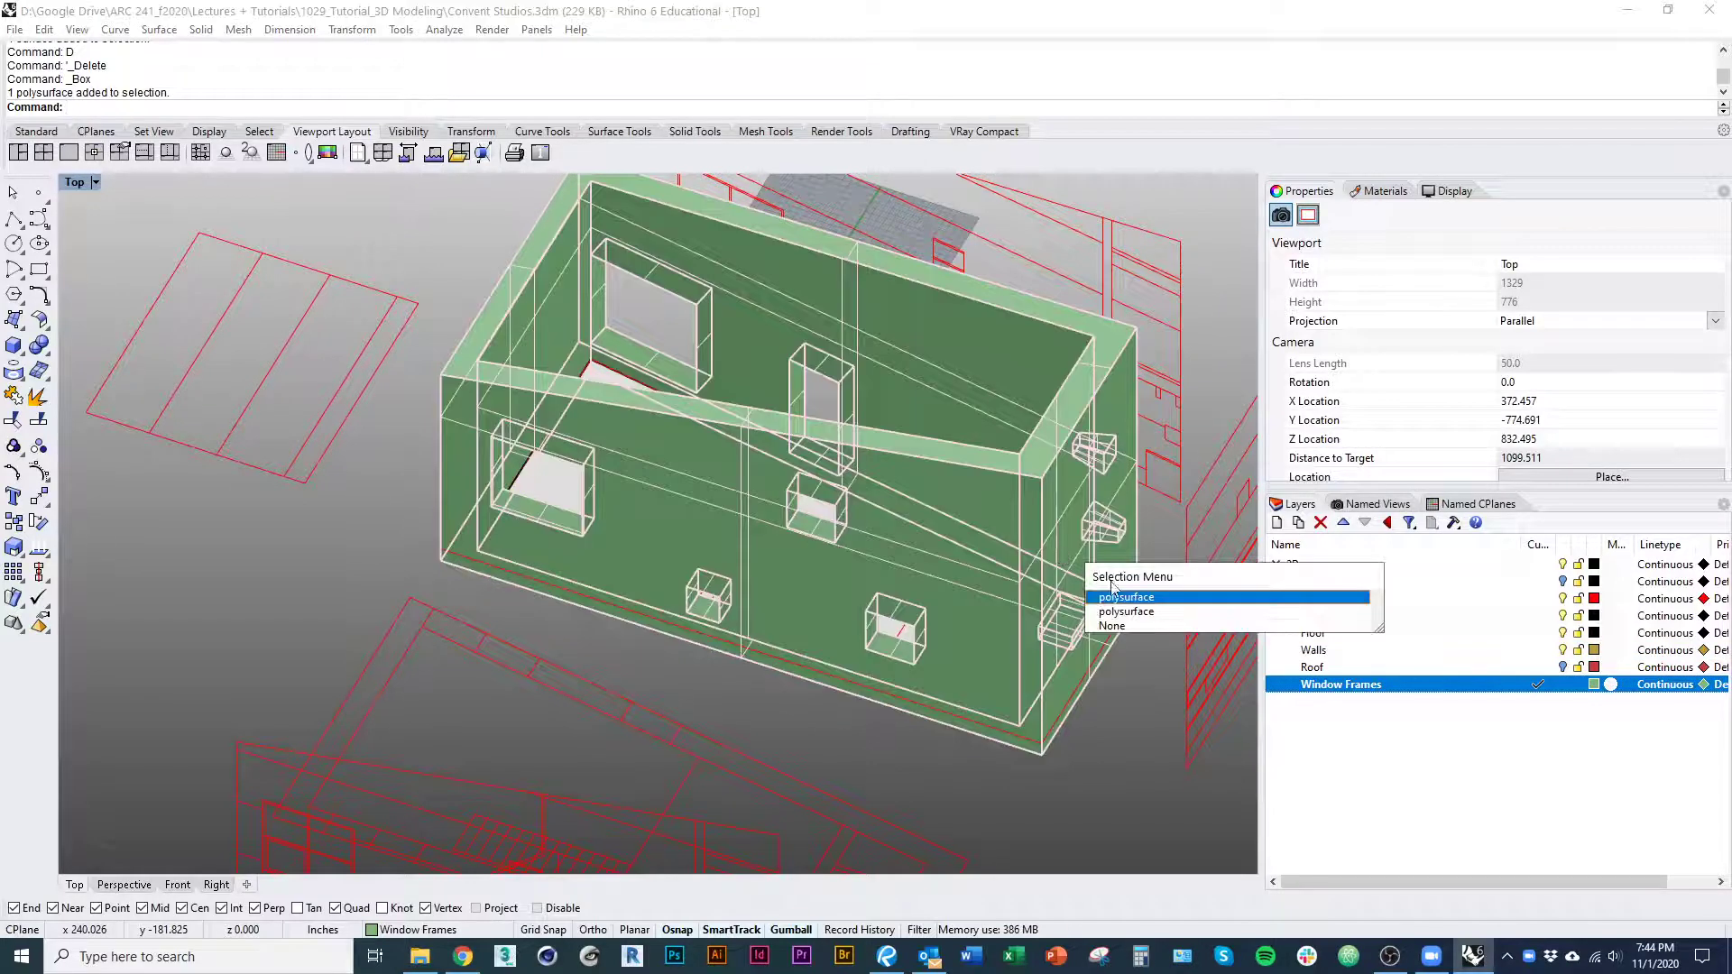
{"action": "left_click", "coordinate": [1125, 611]}
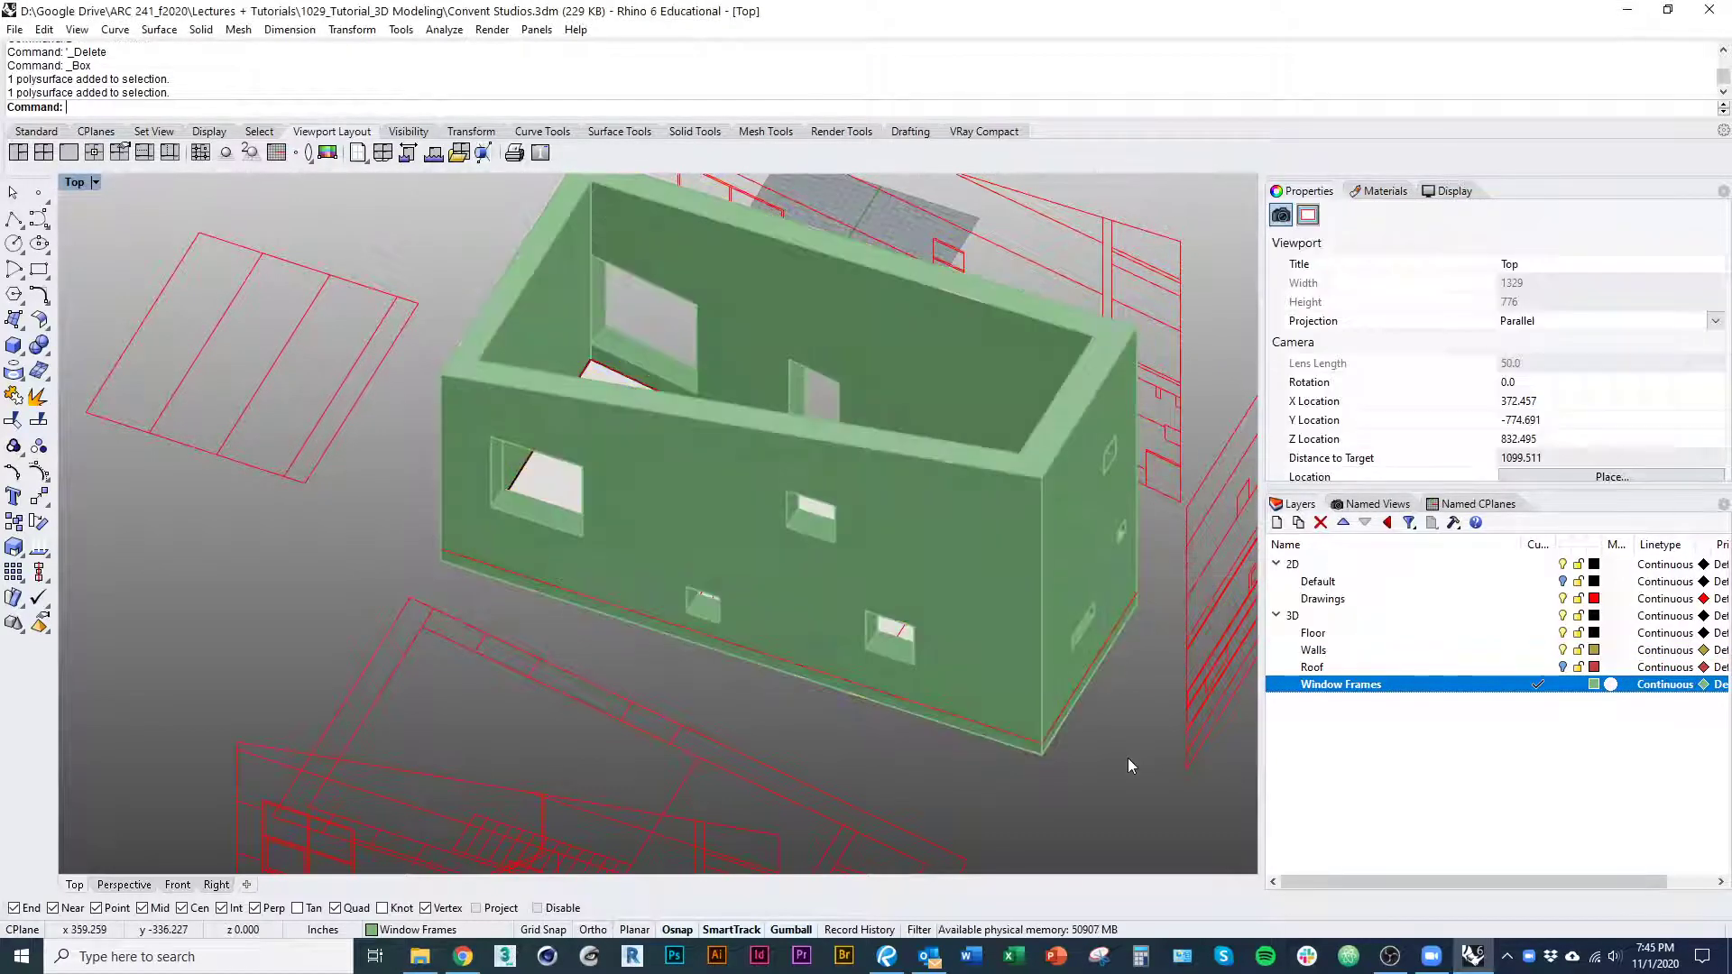
{"action": "left_click", "coordinate": [1553, 650]}
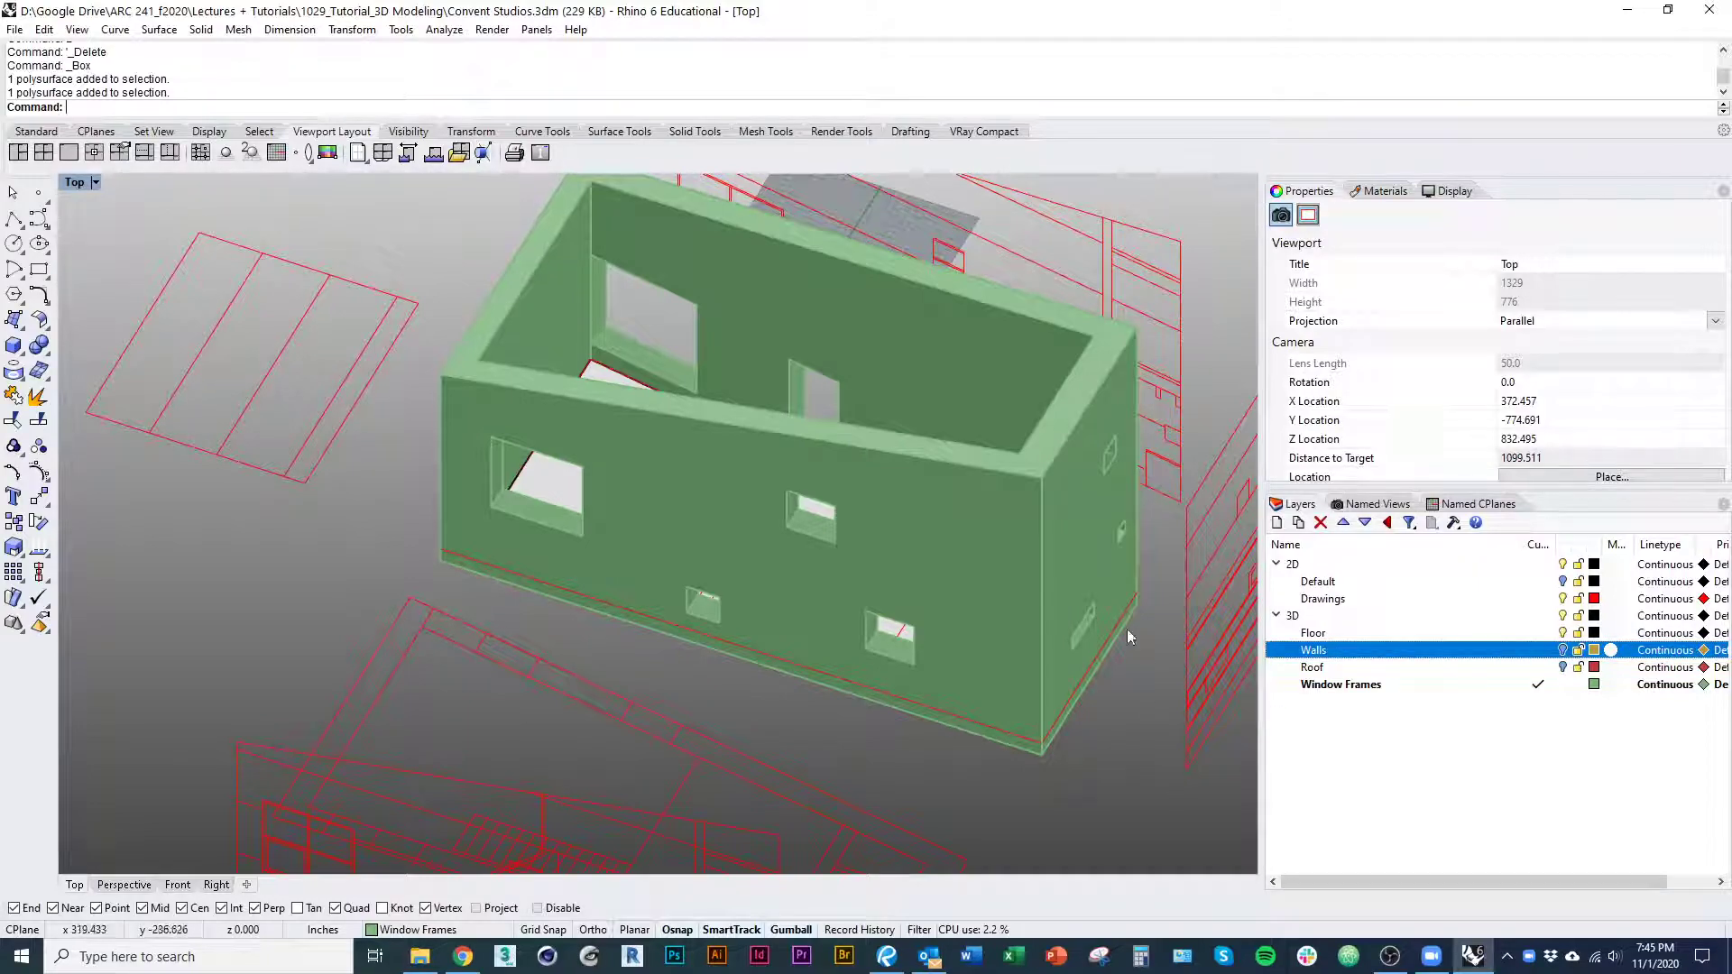
{"action": "right_click_drag", "start_coordinate": [1028, 795], "coordinate": [812, 729]}
{"action": "scroll", "coordinate": [787, 714], "scroll_direction": "down", "scroll_amount": 1}
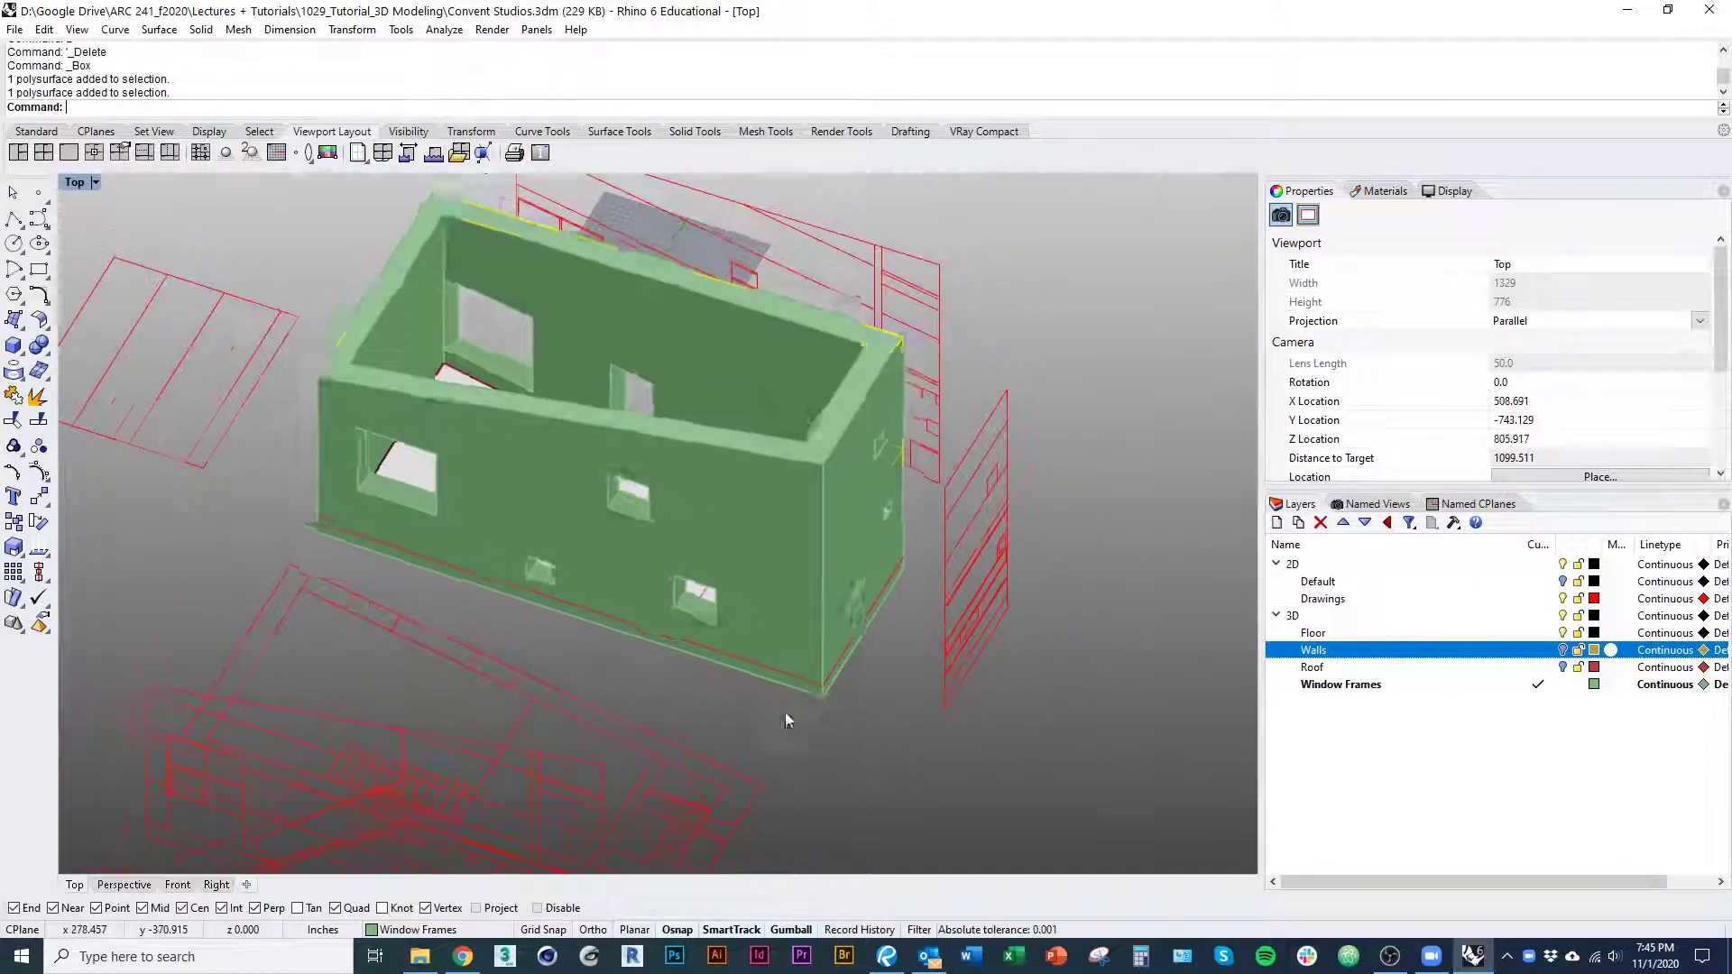
{"action": "left_click", "coordinate": [790, 677]}
{"action": "right_click_drag", "start_coordinate": [926, 740], "coordinate": [751, 691], "text": "ctrl+shift"}
{"action": "key", "text": "Escape"}
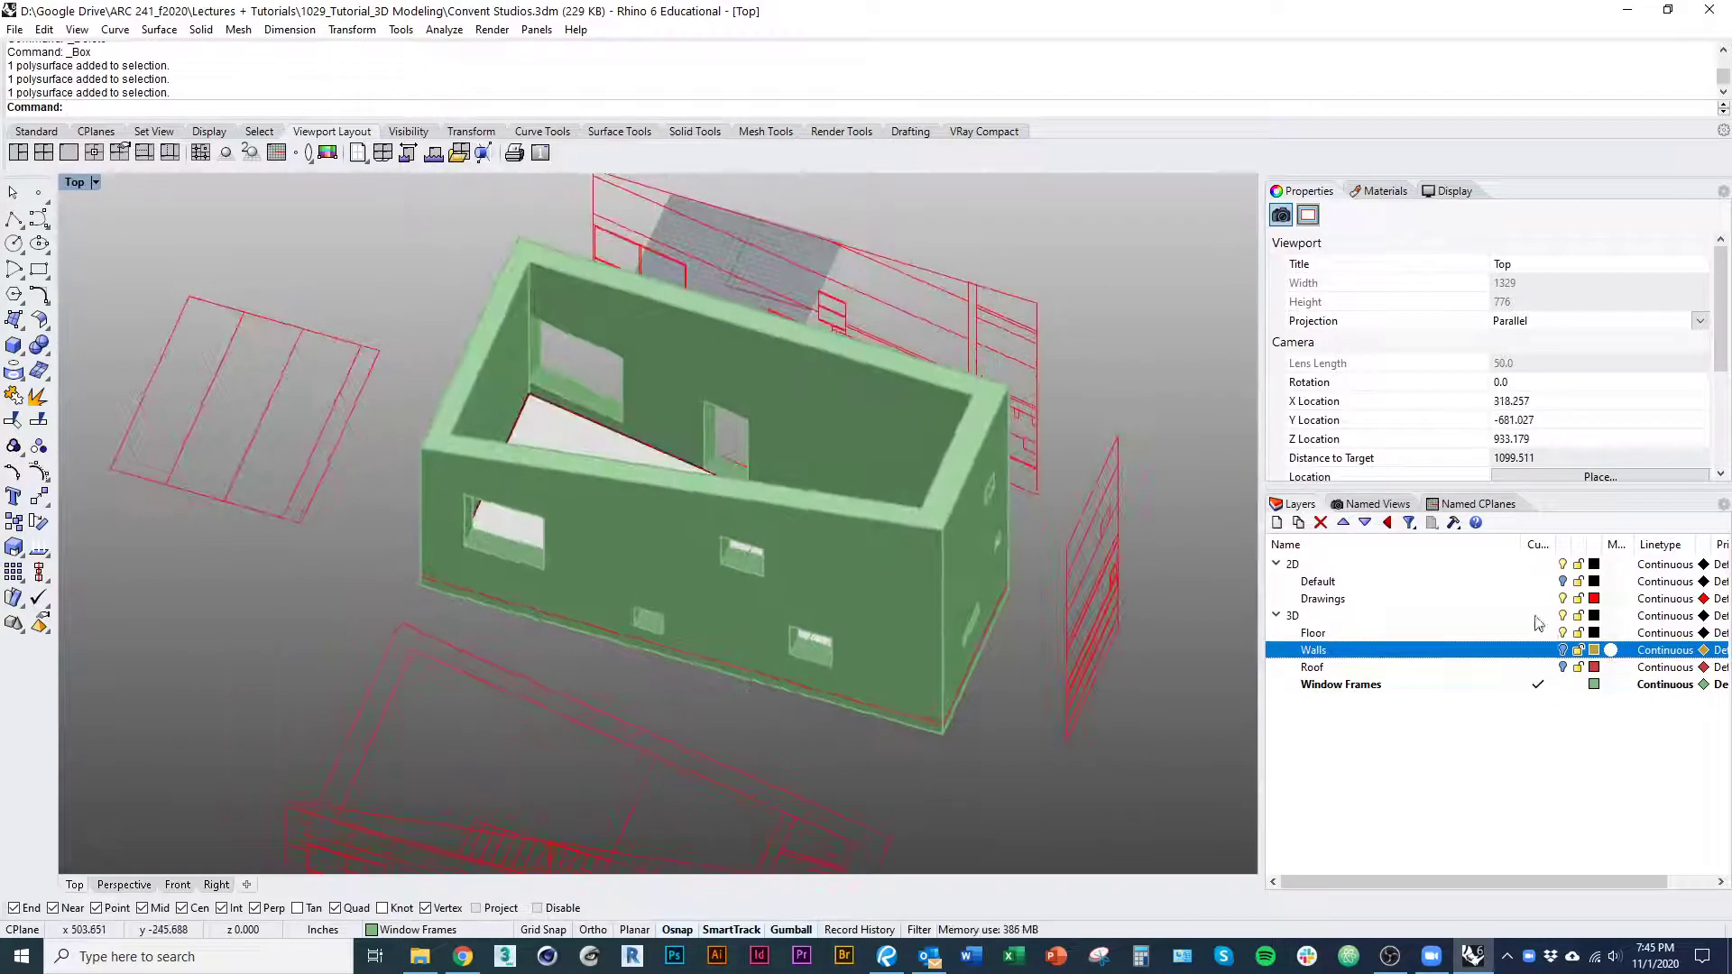
{"action": "left_click", "coordinate": [1562, 564]}
{"action": "right_click_drag", "start_coordinate": [899, 810], "coordinate": [684, 694]}
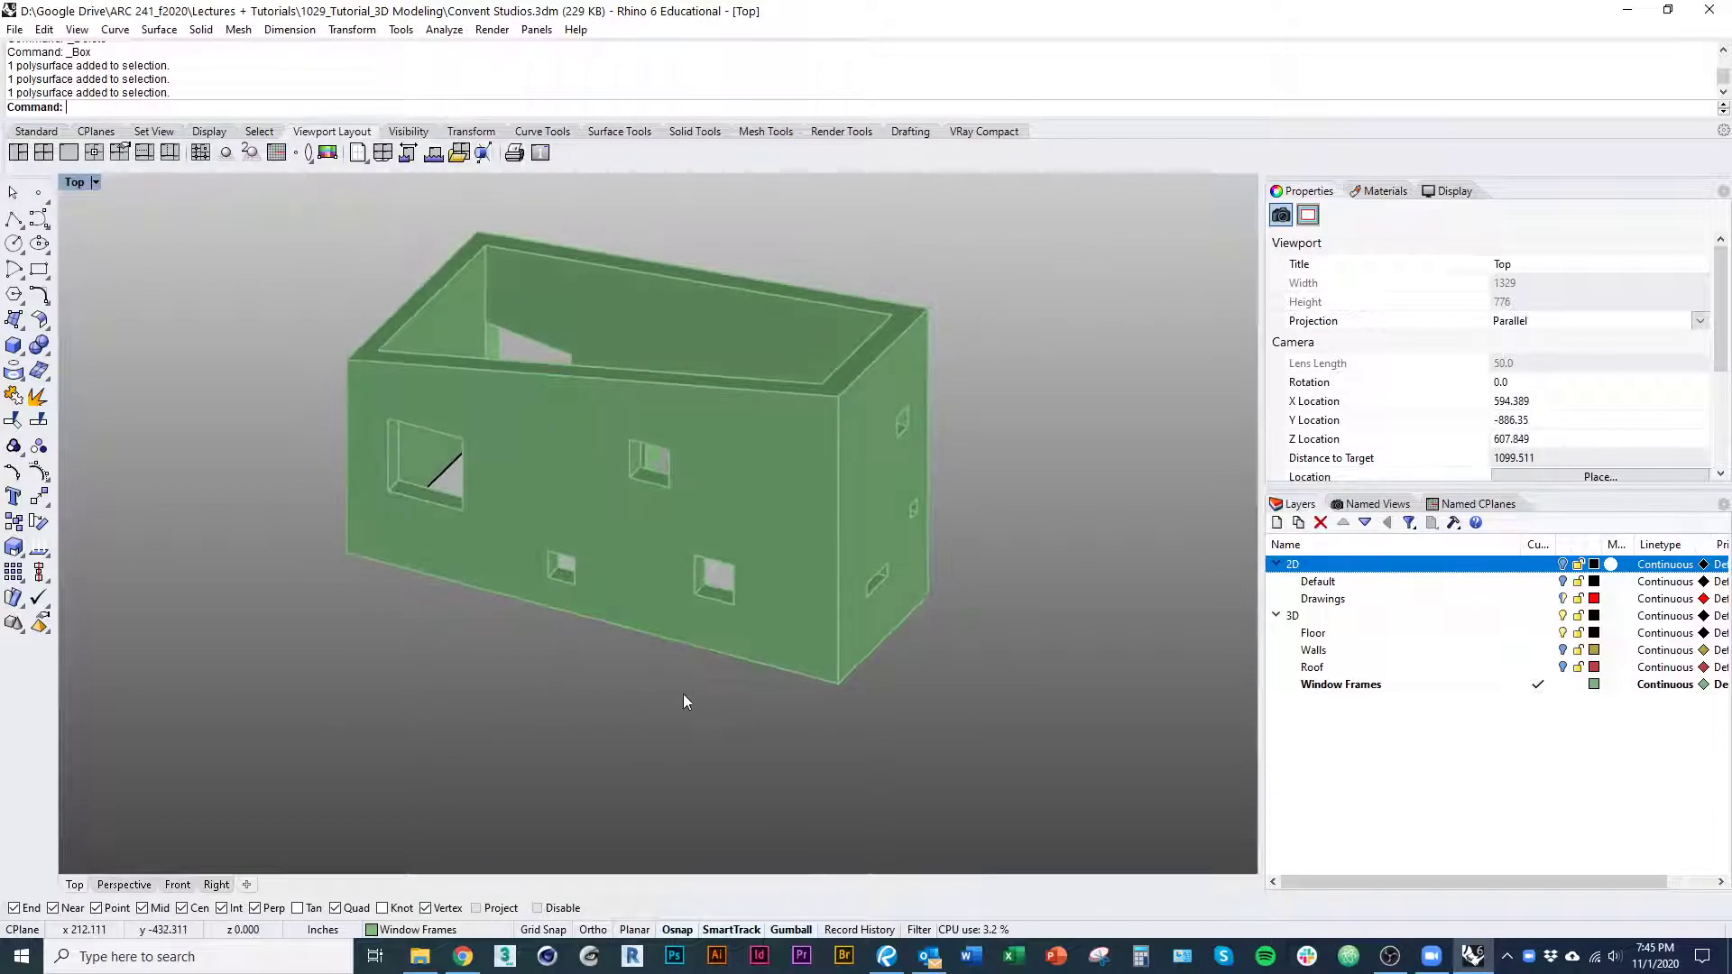
Explode the copied walls on the Window Frames layer into separate surfaces
{"action": "left_click", "coordinate": [858, 475]}
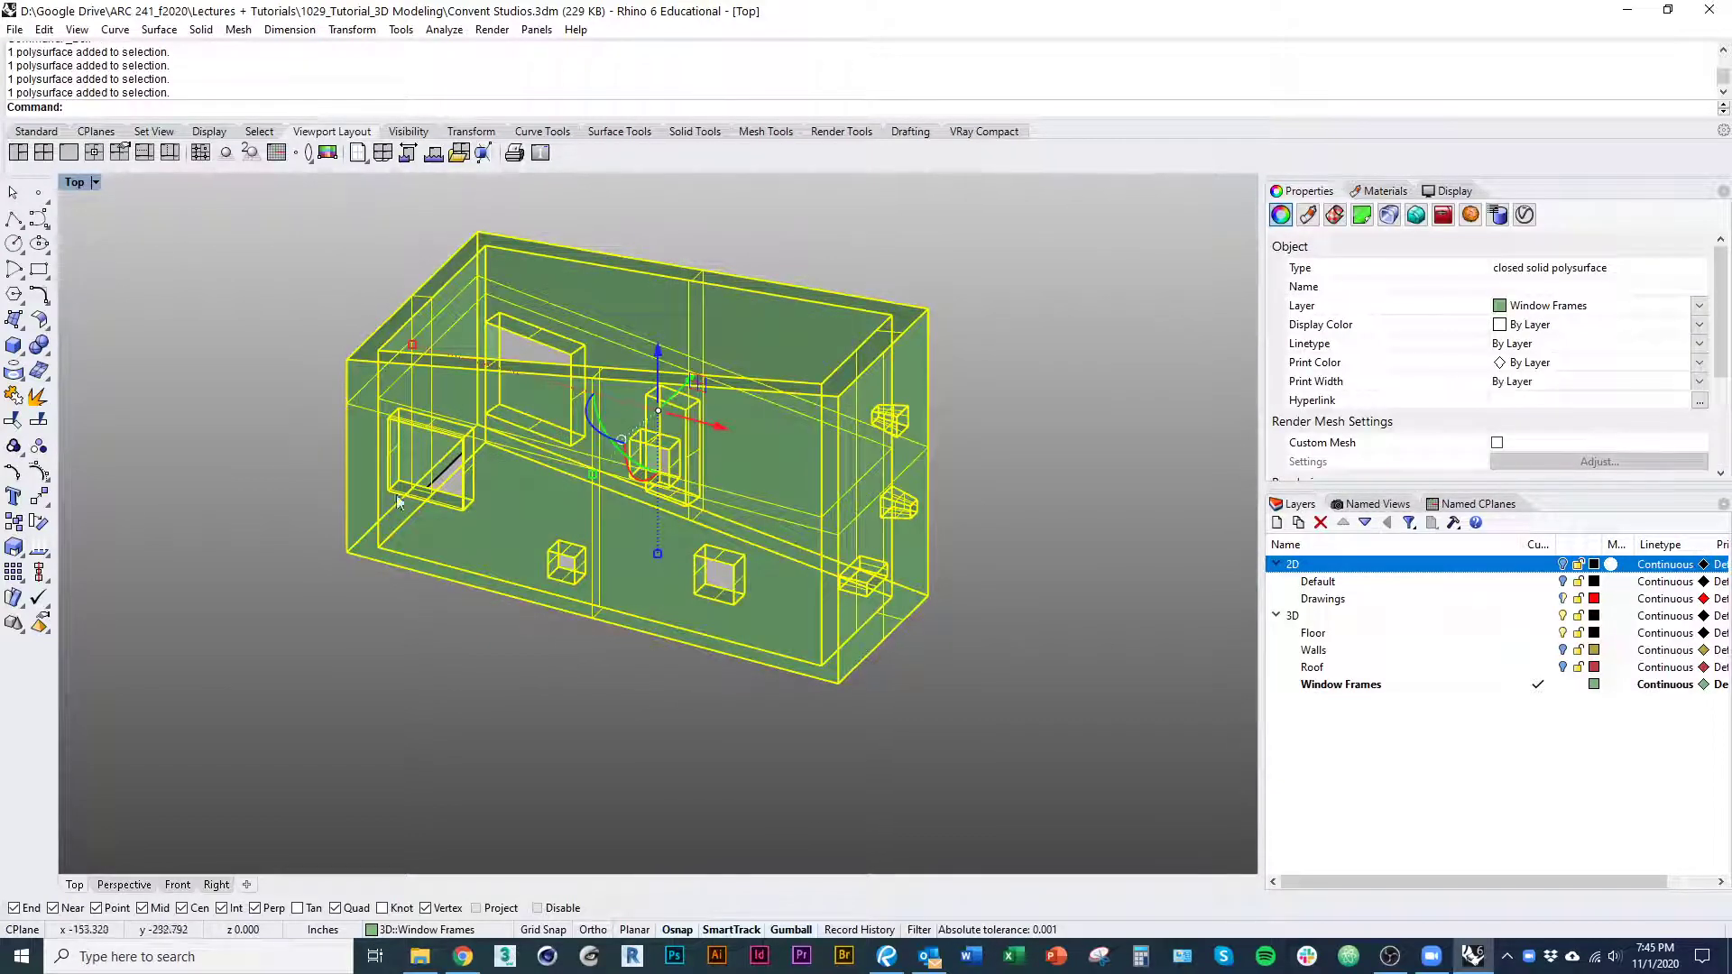
{"action": "right_click_drag", "start_coordinate": [817, 635], "coordinate": [825, 663]}
{"action": "type", "text": "Explode"}
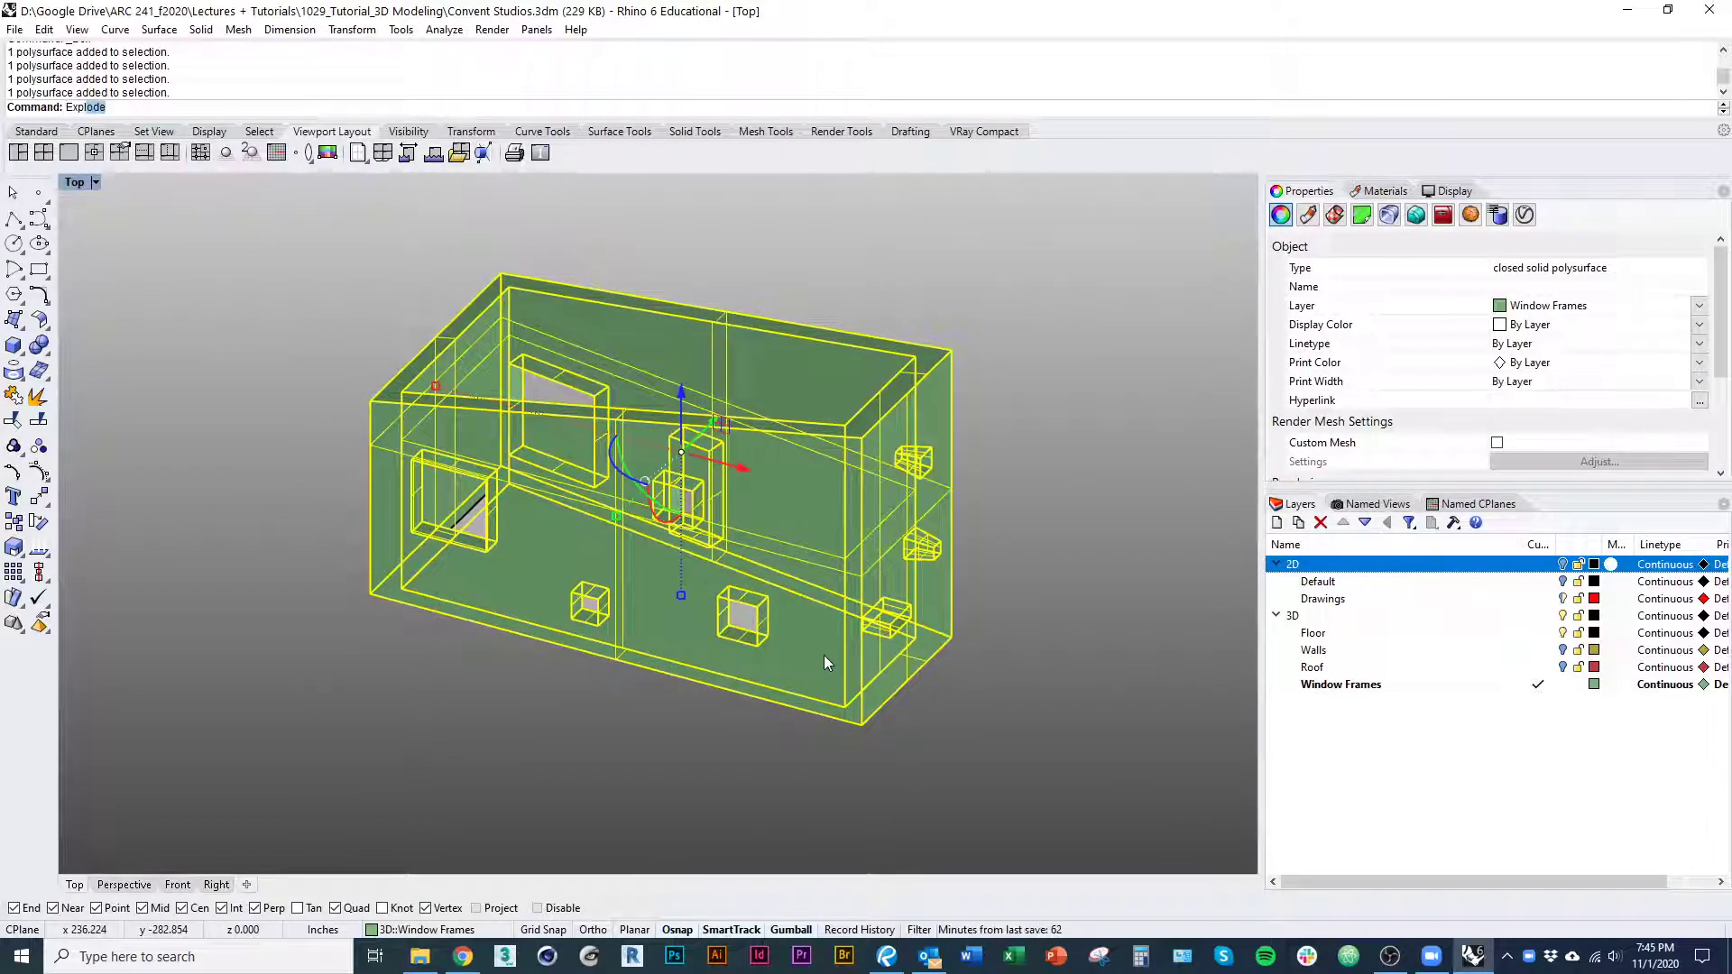
{"action": "key", "text": "Return"}
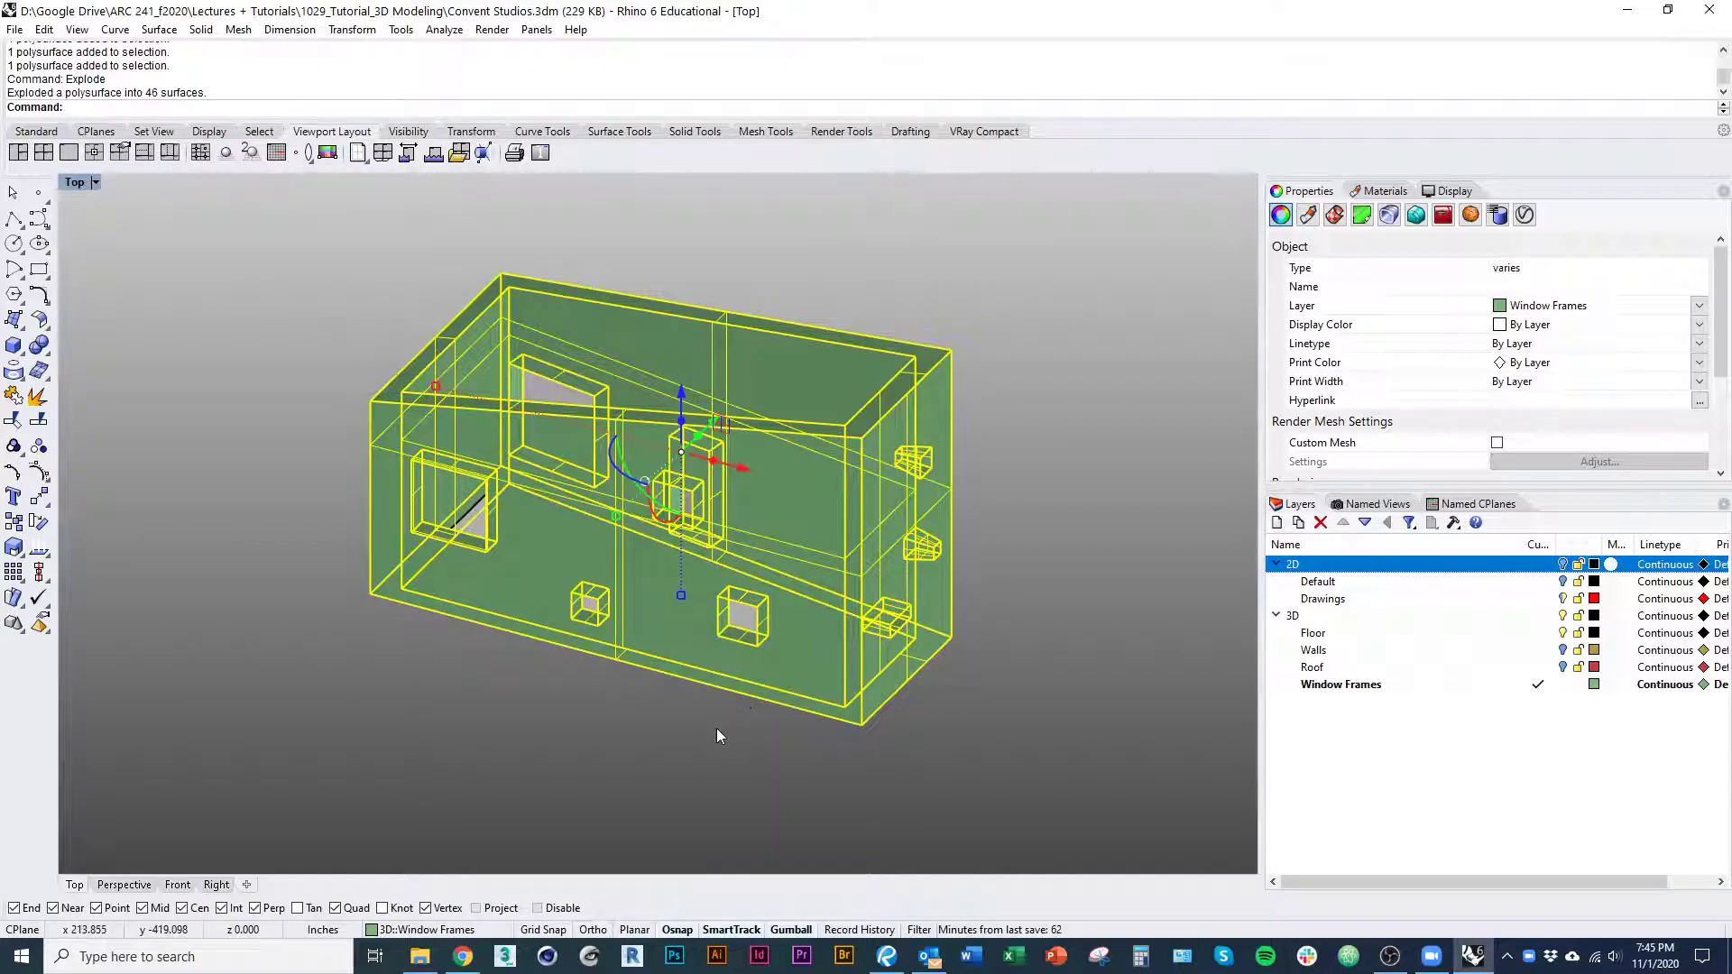
Delete the wall faces, including the top and bottom ones, from the exploded copy and keep only the surfaces lining the openings
{"action": "left_click_drag", "start_coordinate": [545, 231], "coordinate": [452, 318]}
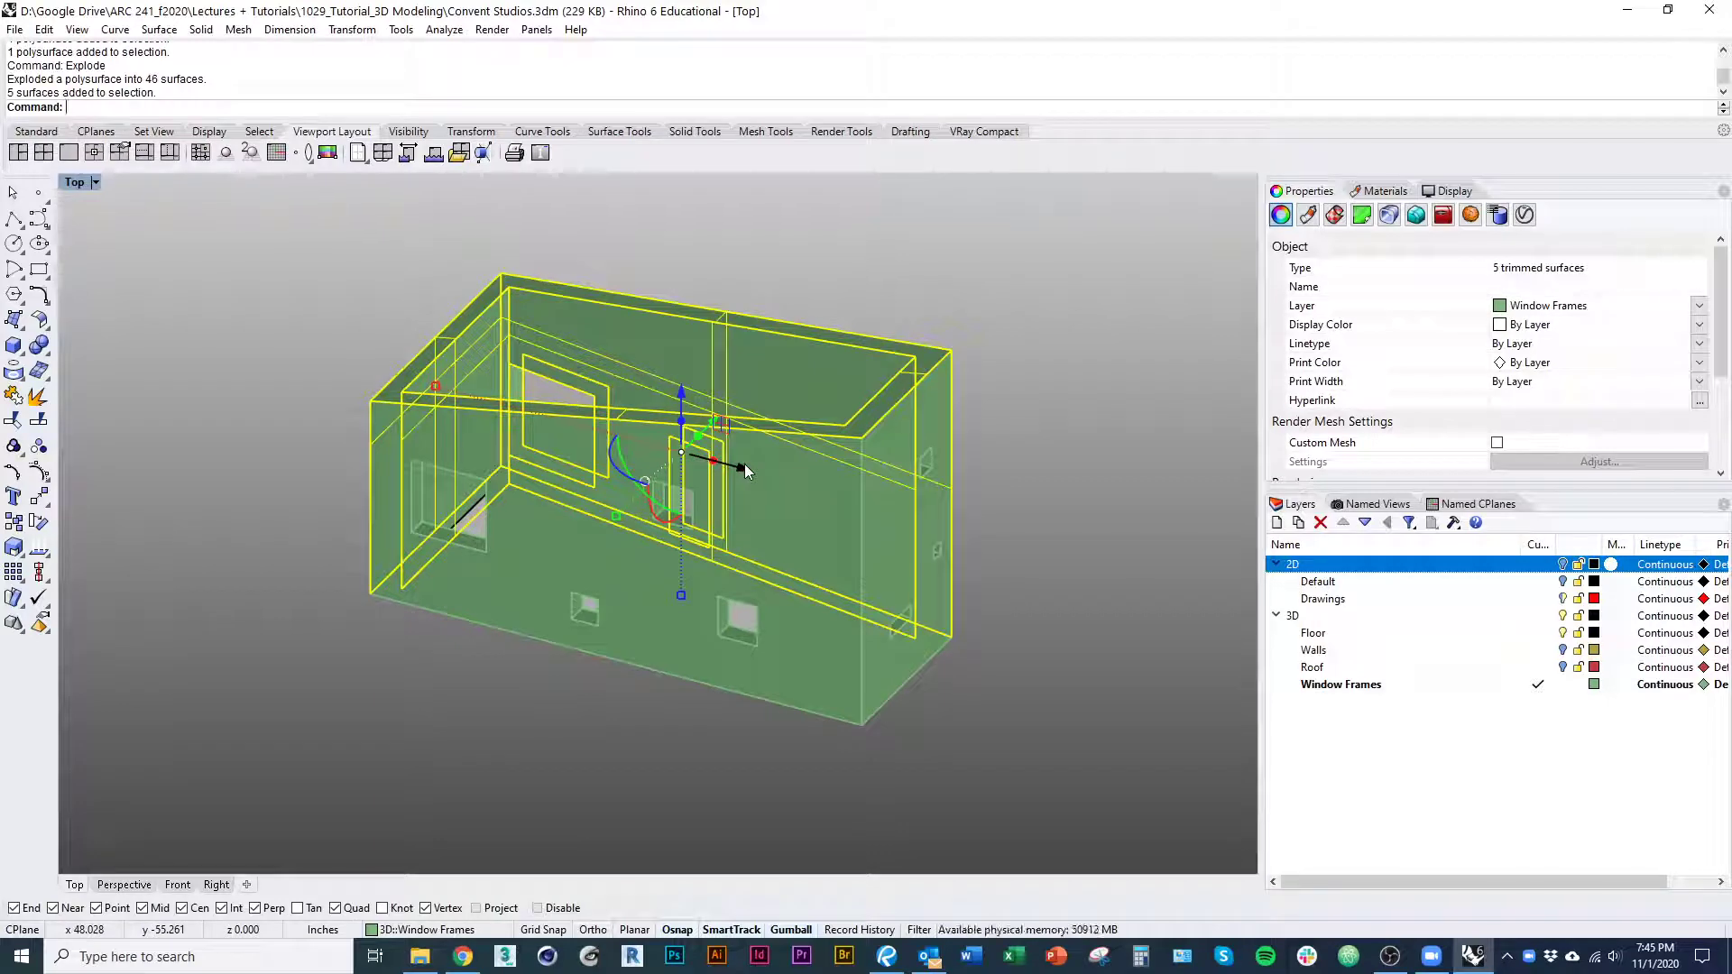
{"action": "key", "text": "Delete"}
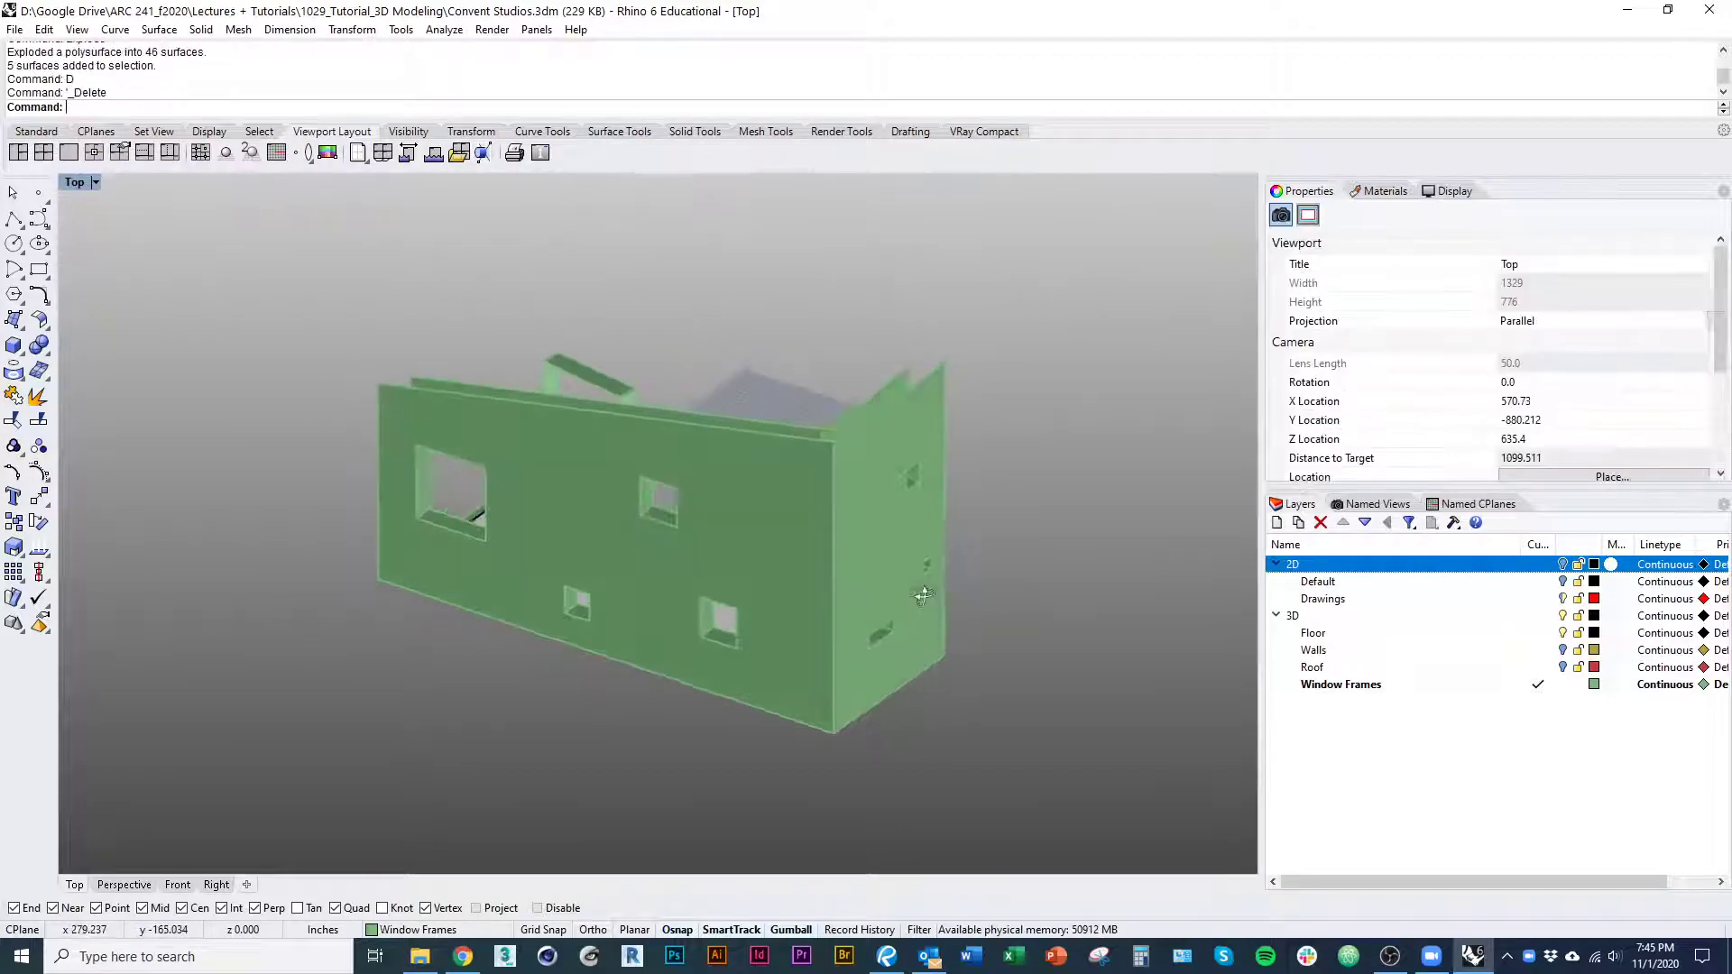
{"action": "left_click", "coordinate": [825, 518]}
{"action": "key", "text": "Delete"}
{"action": "left_click", "coordinate": [821, 529]}
{"action": "key", "text": "Delete"}
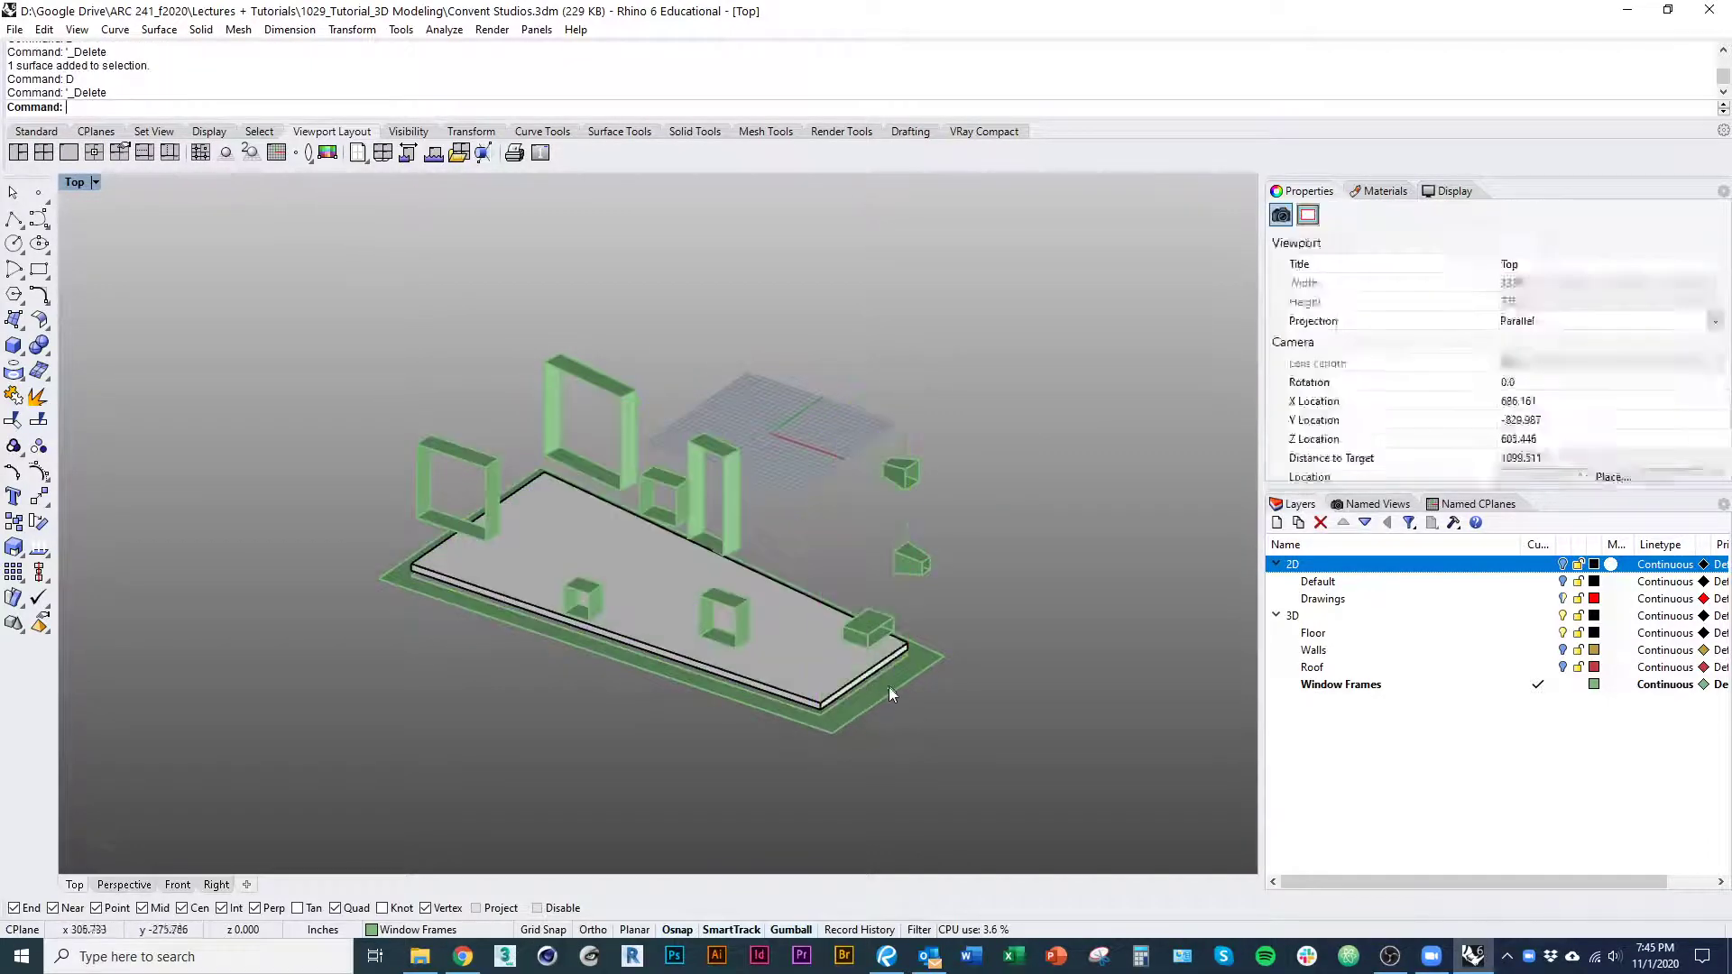
{"action": "left_click", "coordinate": [889, 690]}
{"action": "right_click_drag", "start_coordinate": [947, 760], "coordinate": [465, 774]}
{"action": "key", "text": "Delete"}
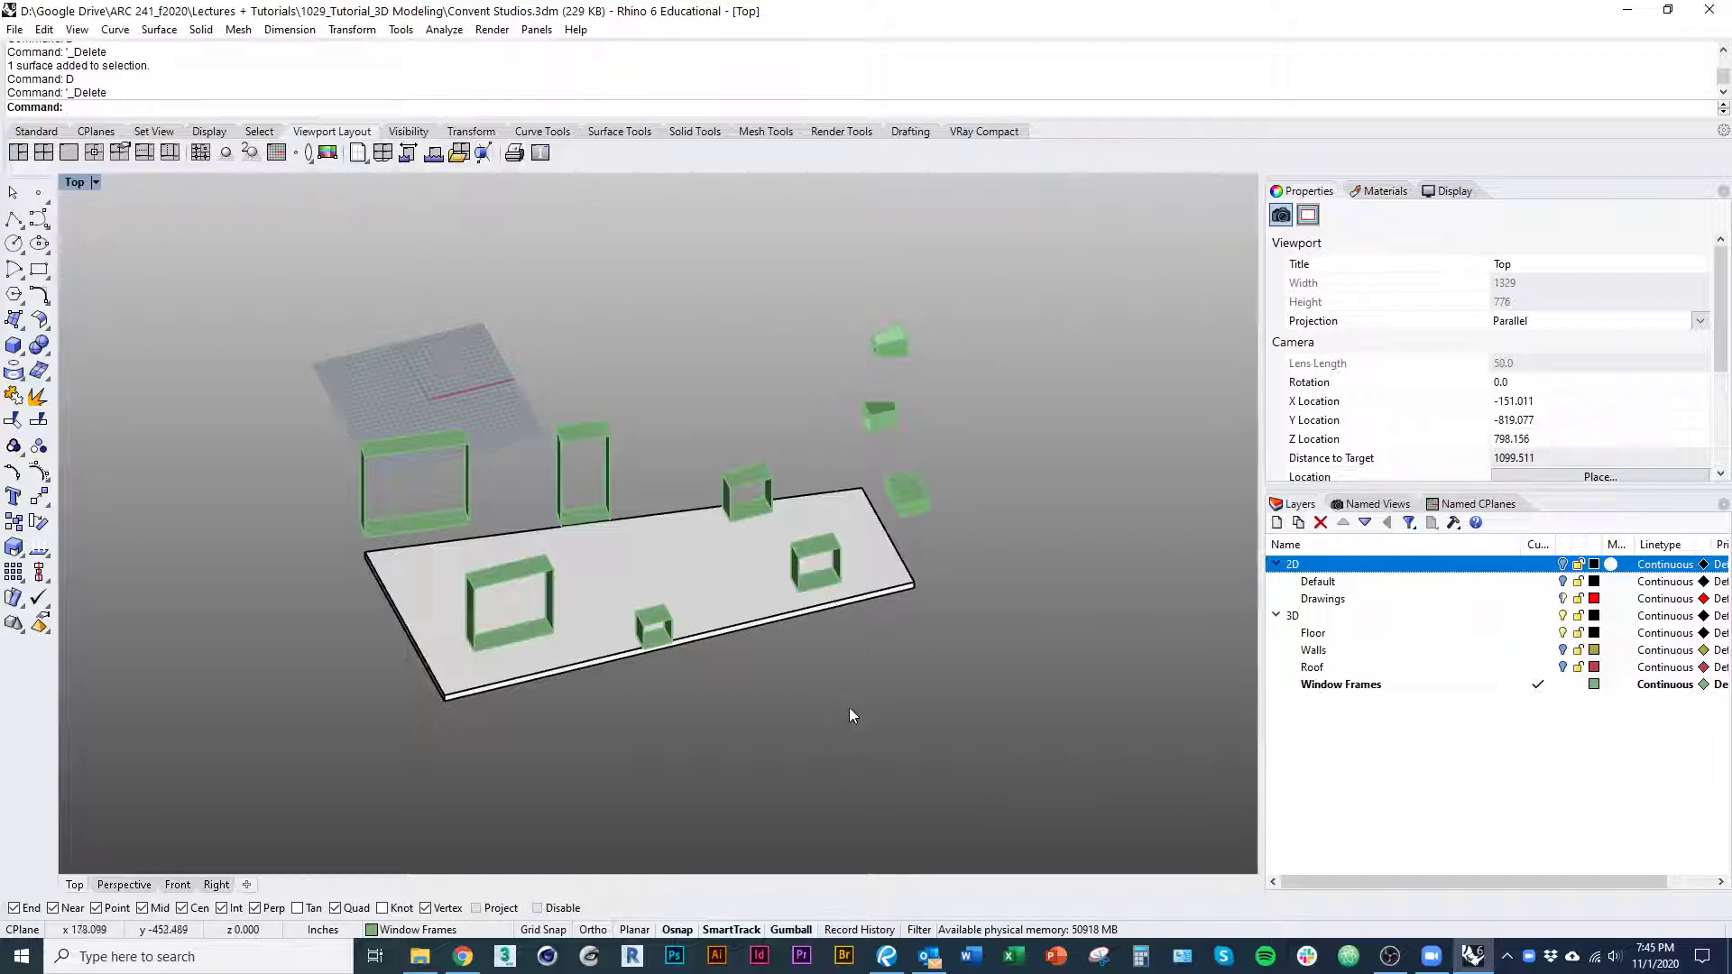
Select all visible geometry and join the loose opening surfaces into separate frame polysurfaces
{"action": "scroll", "coordinate": [666, 644], "scroll_direction": "up", "scroll_amount": 10}
{"action": "left_click", "coordinate": [642, 558]}
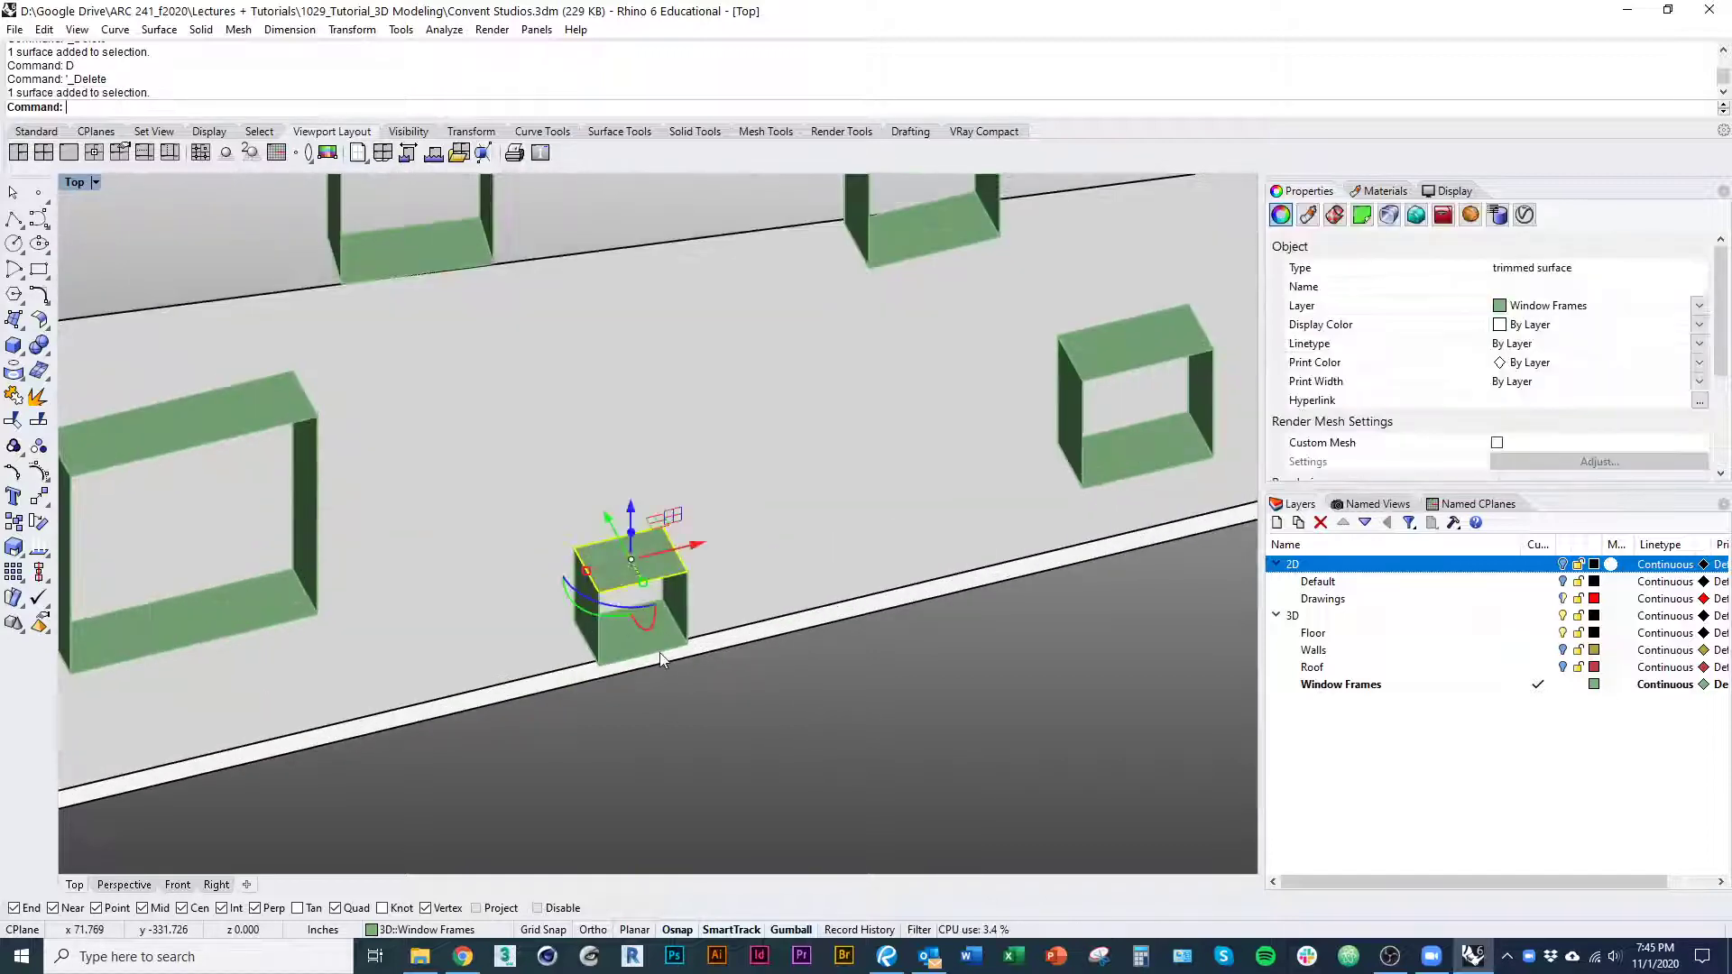
{"action": "left_click", "coordinate": [657, 649]}
{"action": "scroll", "coordinate": [710, 598], "scroll_direction": "down", "scroll_amount": 10}
{"action": "left_click", "coordinate": [803, 748]}
{"action": "right_click_drag", "start_coordinate": [804, 753], "coordinate": [1063, 742]}
{"action": "key", "text": "ctrl+a"}
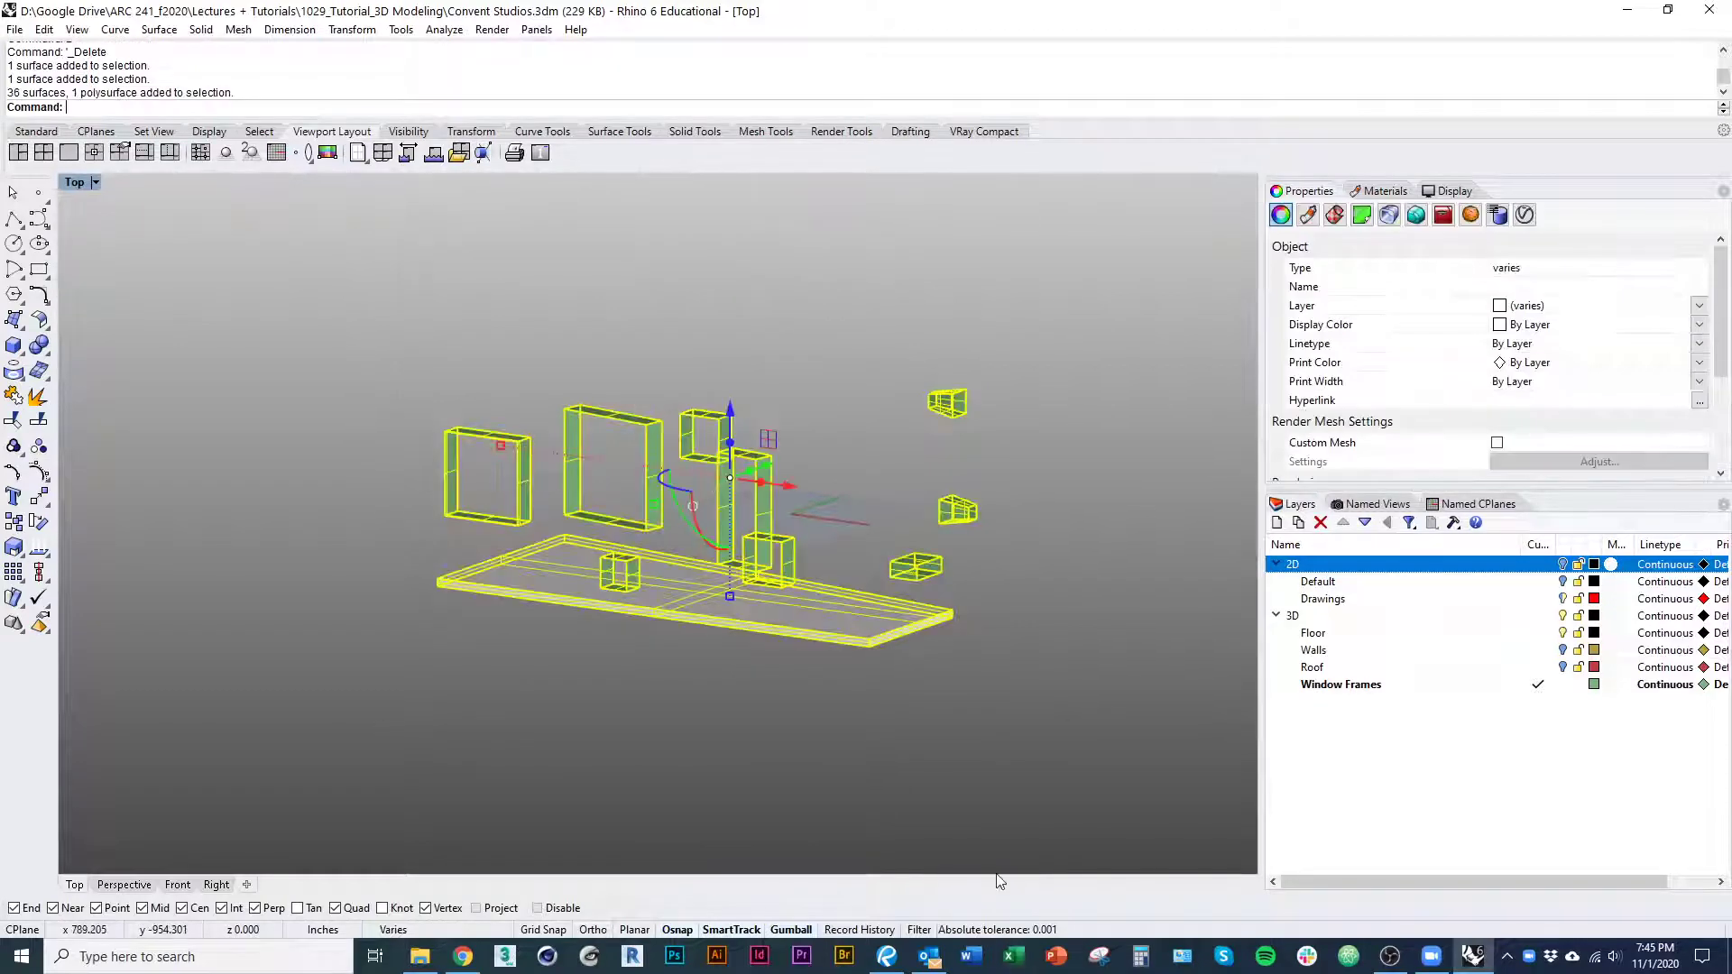
{"action": "type", "text": "join"}
{"action": "key", "text": "Return"}
Select the window and door frames one at a time to check that each is joined as a single polysurface
{"action": "left_click", "coordinate": [770, 754]}
{"action": "left_click", "coordinate": [658, 491]}
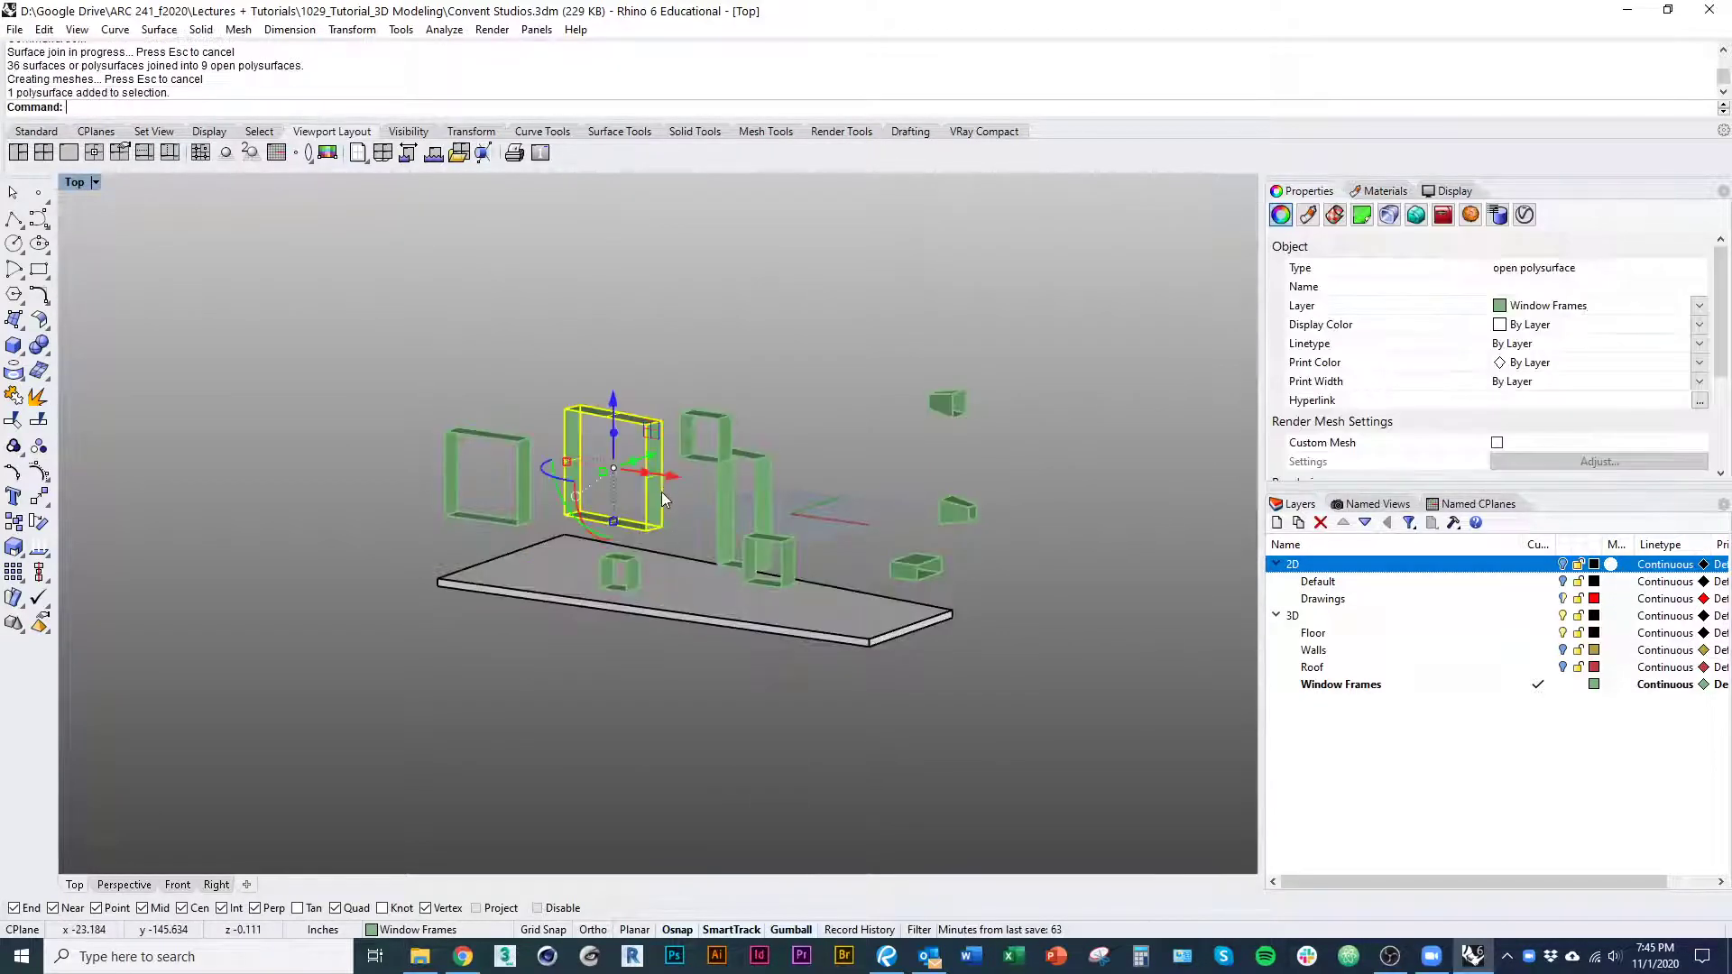
{"action": "left_click", "coordinate": [522, 505]}
{"action": "key", "text": "Escape"}
{"action": "left_click", "coordinate": [724, 444]}
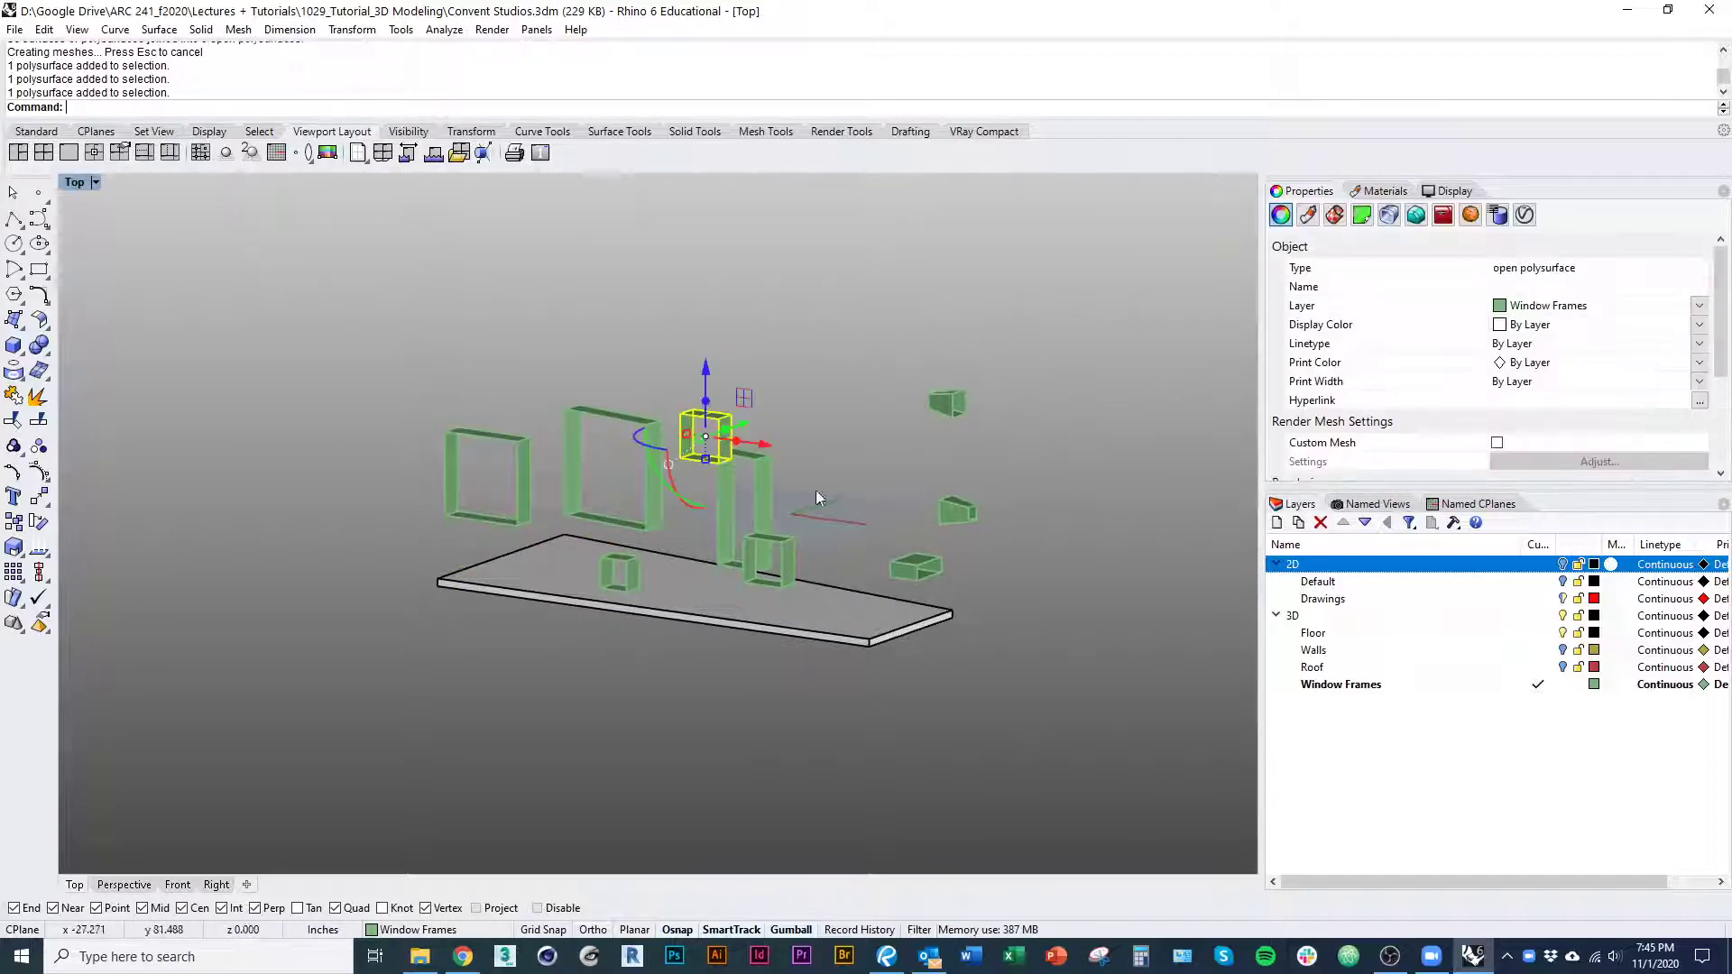
{"action": "left_click", "coordinate": [764, 495]}
{"action": "left_click", "coordinate": [787, 568]}
{"action": "left_click", "coordinate": [892, 569]}
{"action": "left_click", "coordinate": [971, 507]}
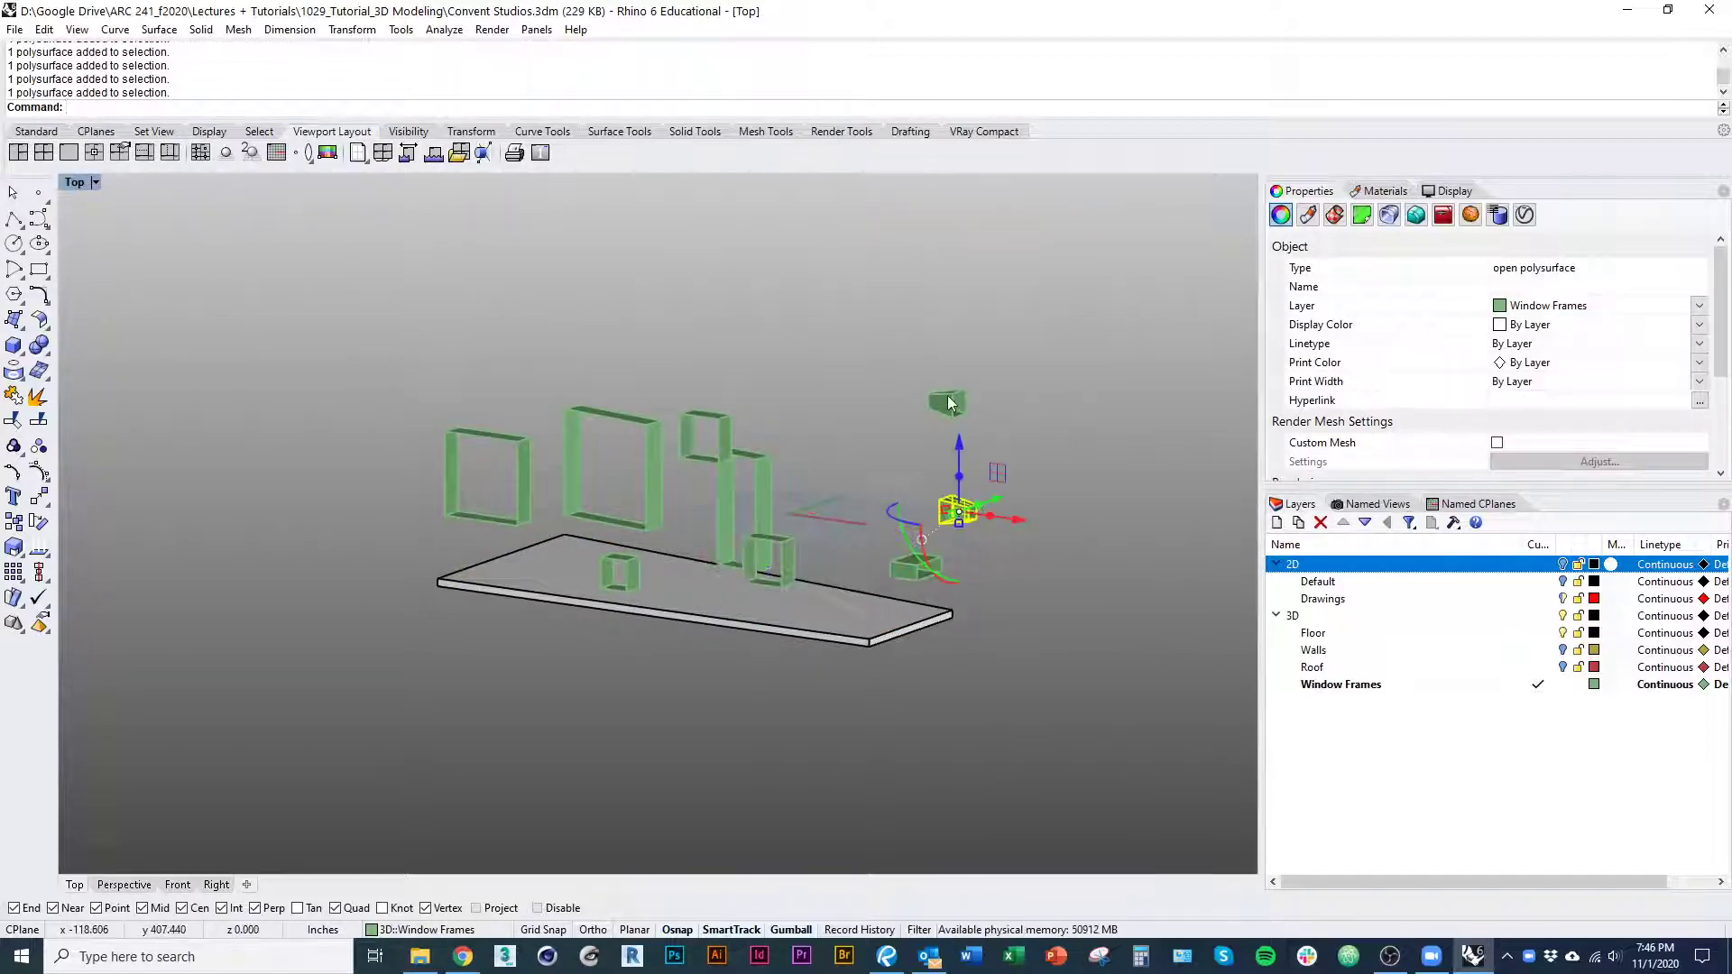
Select the remaining small frame to check that it is a single polysurface, and clear the selection
{"action": "left_click", "coordinate": [951, 403]}
{"action": "right_click_drag", "start_coordinate": [770, 460], "coordinate": [934, 617]}
{"action": "left_click", "coordinate": [843, 533]}
{"action": "mouse_move", "coordinate": [934, 617]}
{"action": "right_mouse_down", "text": "shift"}
{"action": "mouse_move", "coordinate": [830, 626]}
{"action": "mouse_move", "coordinate": [936, 611]}
{"action": "mouse_move", "coordinate": [913, 604]}
{"action": "right_mouse_up", "text": "shift"}
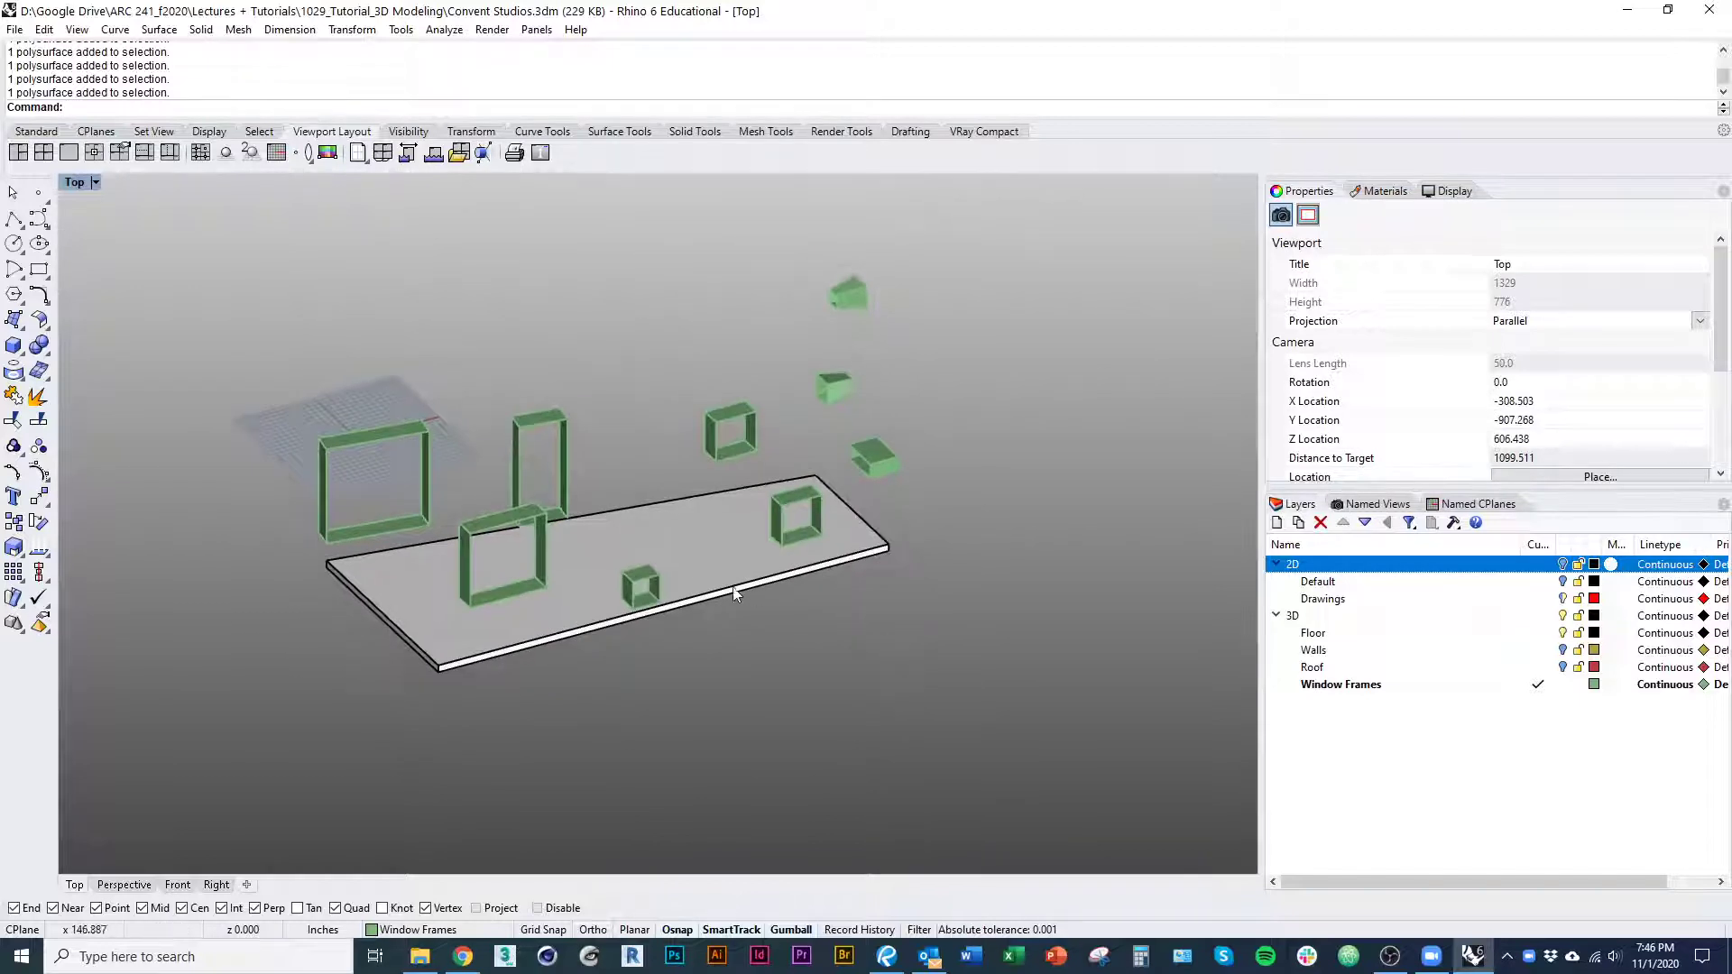
Switch to Chrome, examine the exterior photos of the studios for how the windows sit in the walls, and return to Rhino
{"action": "left_click", "coordinate": [462, 960]}
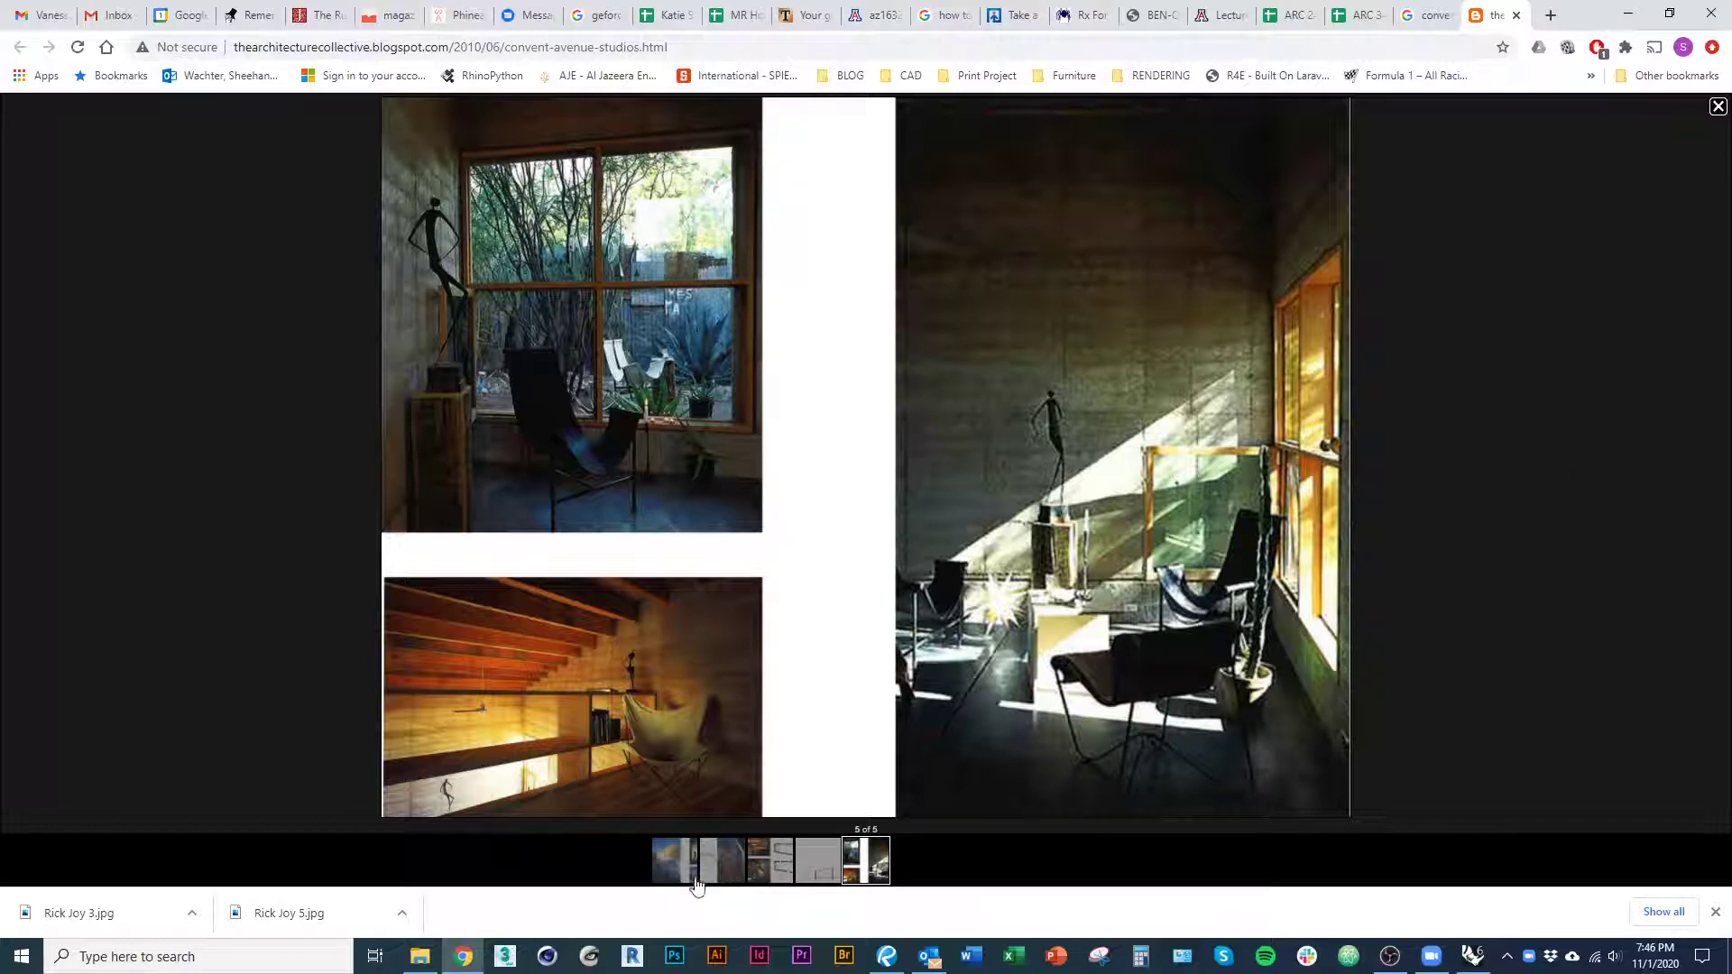
{"action": "left_click", "coordinate": [692, 877]}
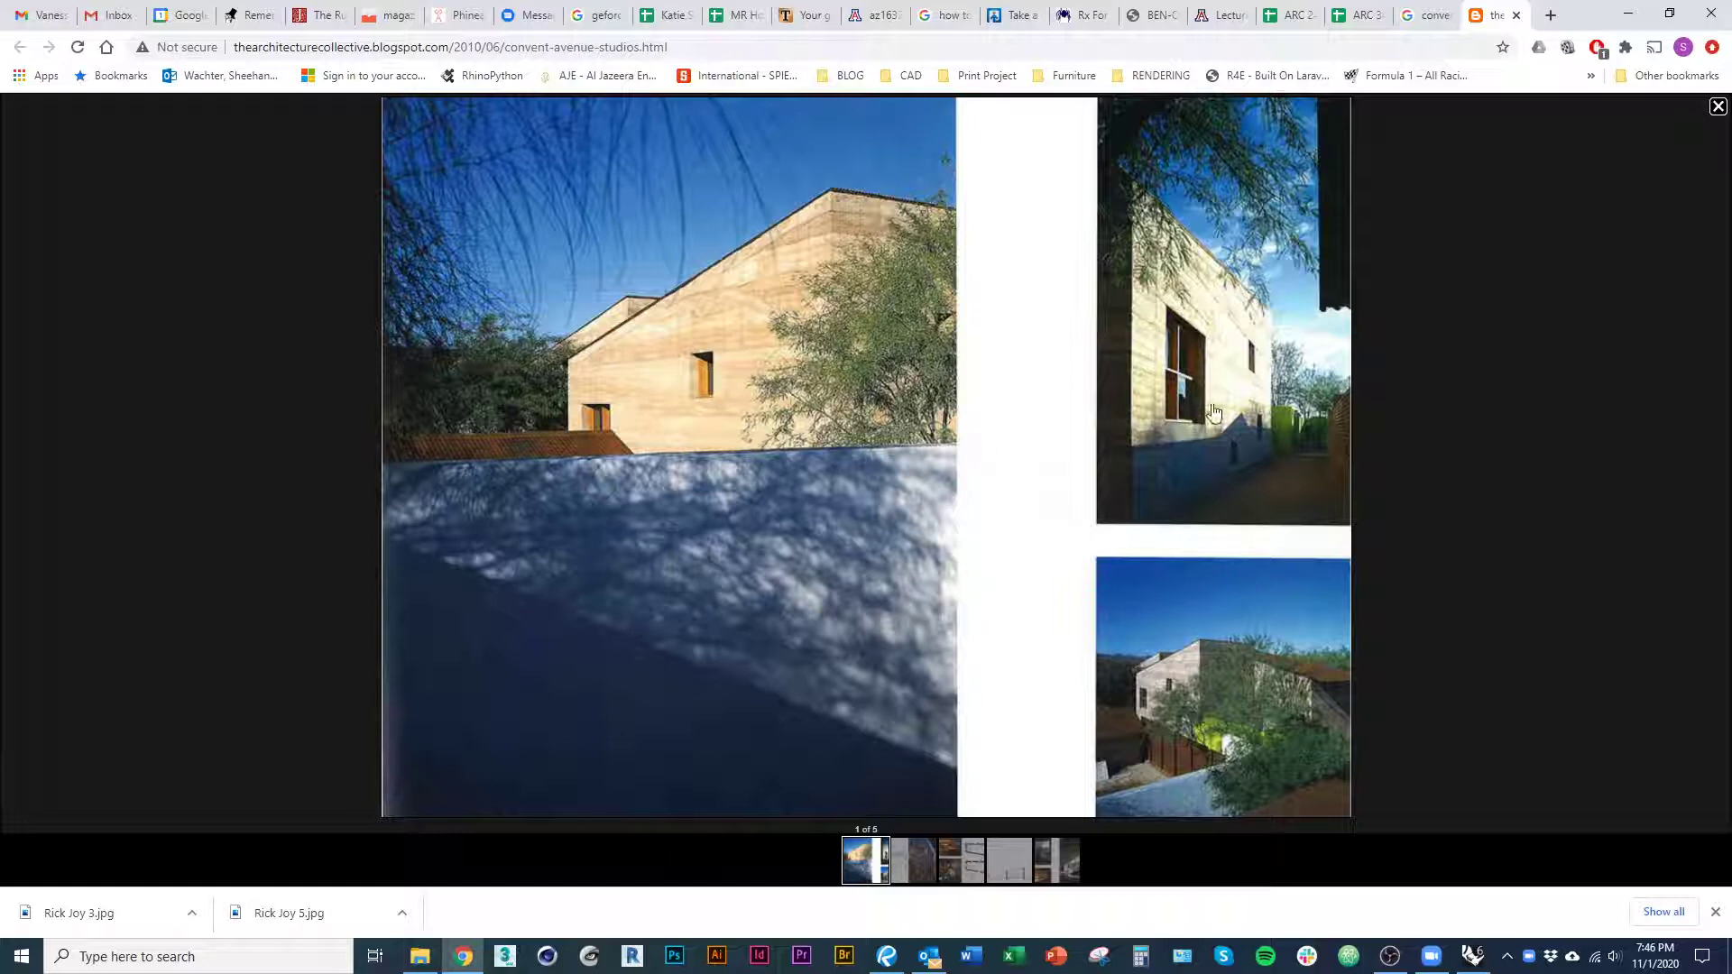
{"action": "key", "text": "alt+Tab"}
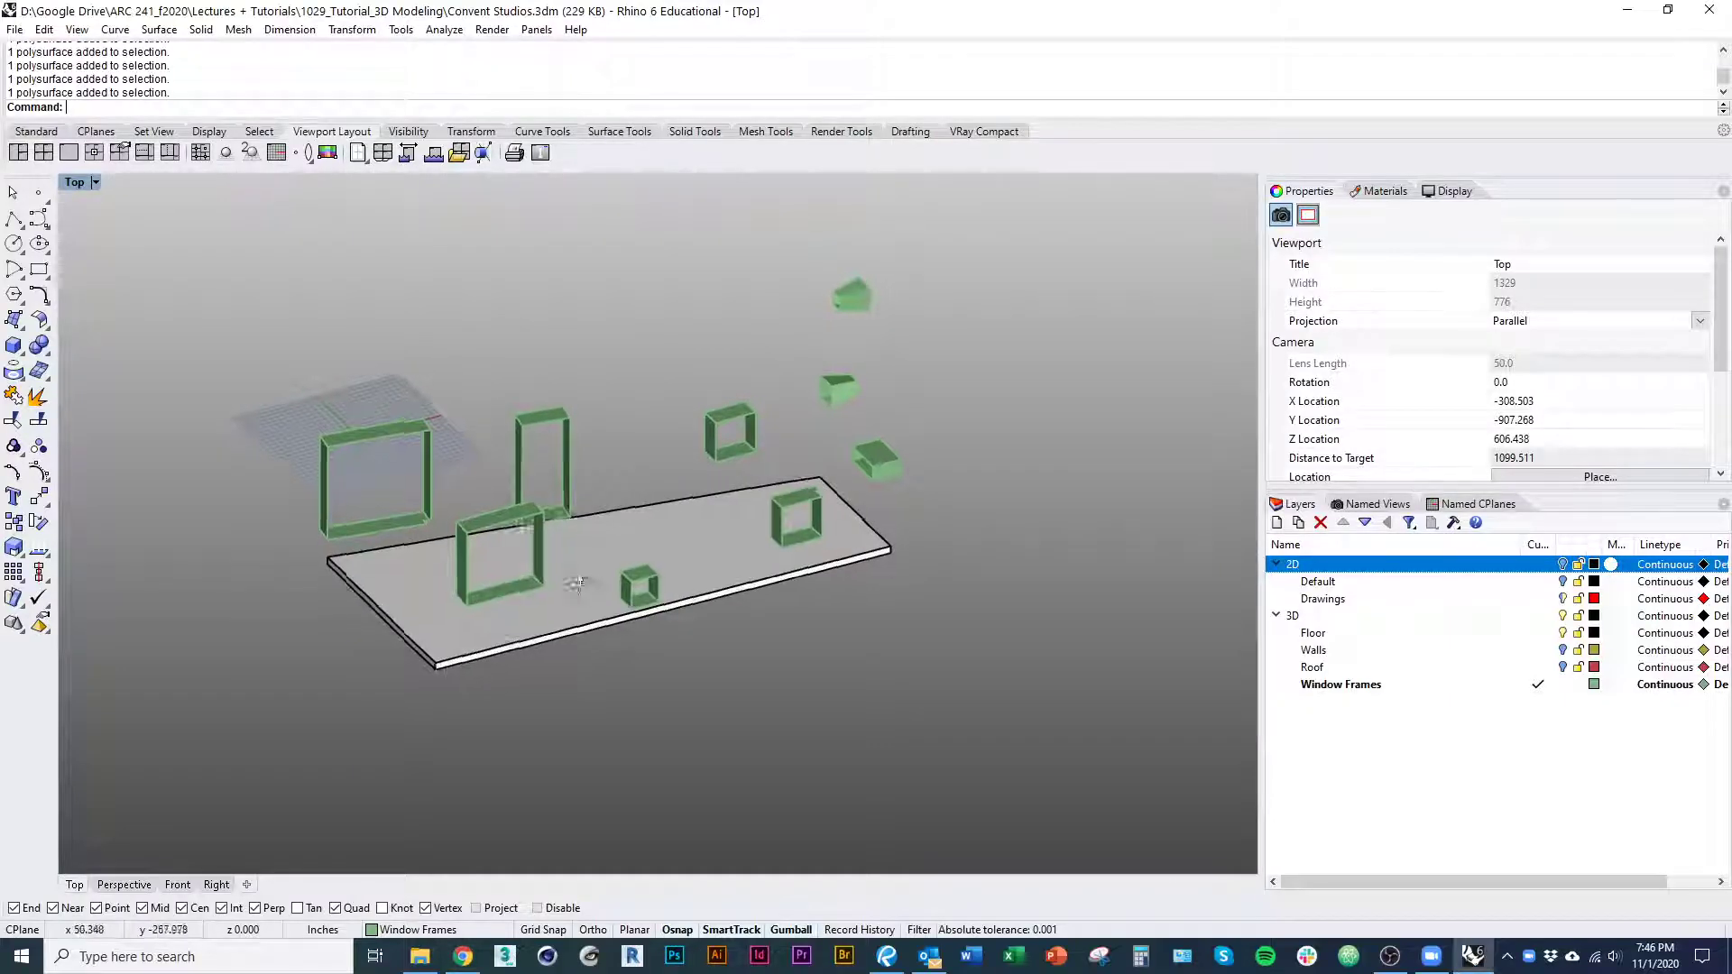
Show the Walls layer around the large window frame in the front wall
{"action": "scroll", "coordinate": [568, 584], "scroll_direction": "up", "scroll_amount": 7}
{"action": "left_click", "coordinate": [526, 555]}
{"action": "right_click_drag", "start_coordinate": [533, 603], "coordinate": [636, 616], "text": "shift"}
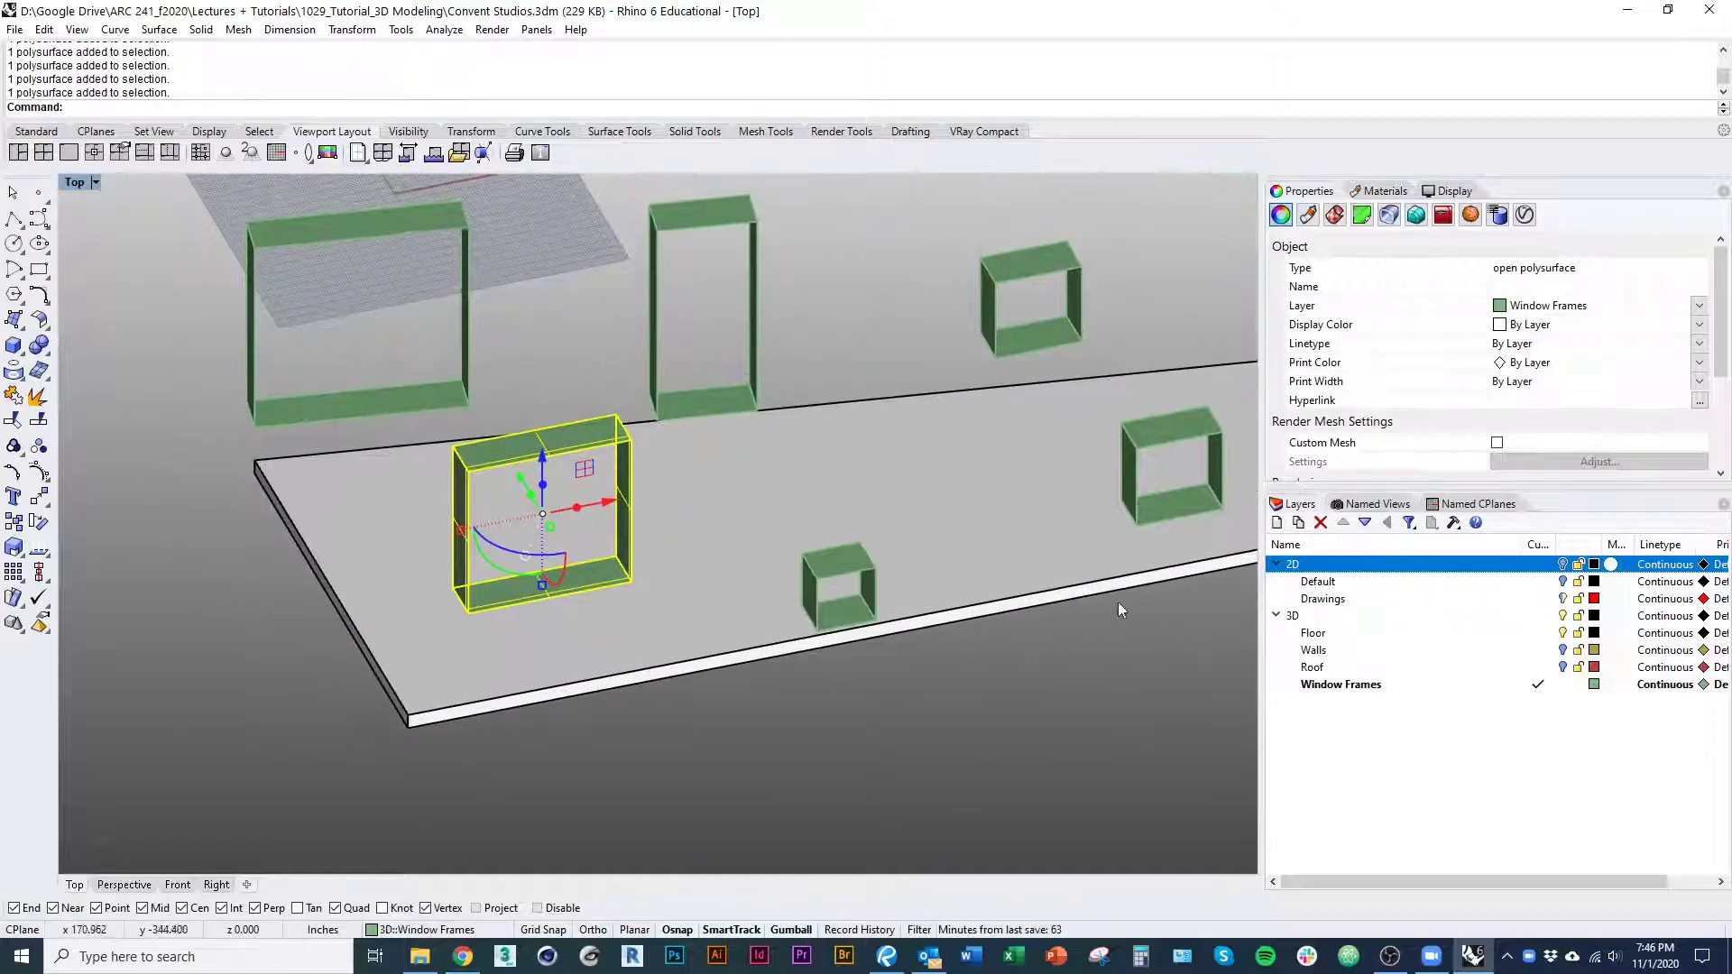
{"action": "left_click", "coordinate": [1579, 654]}
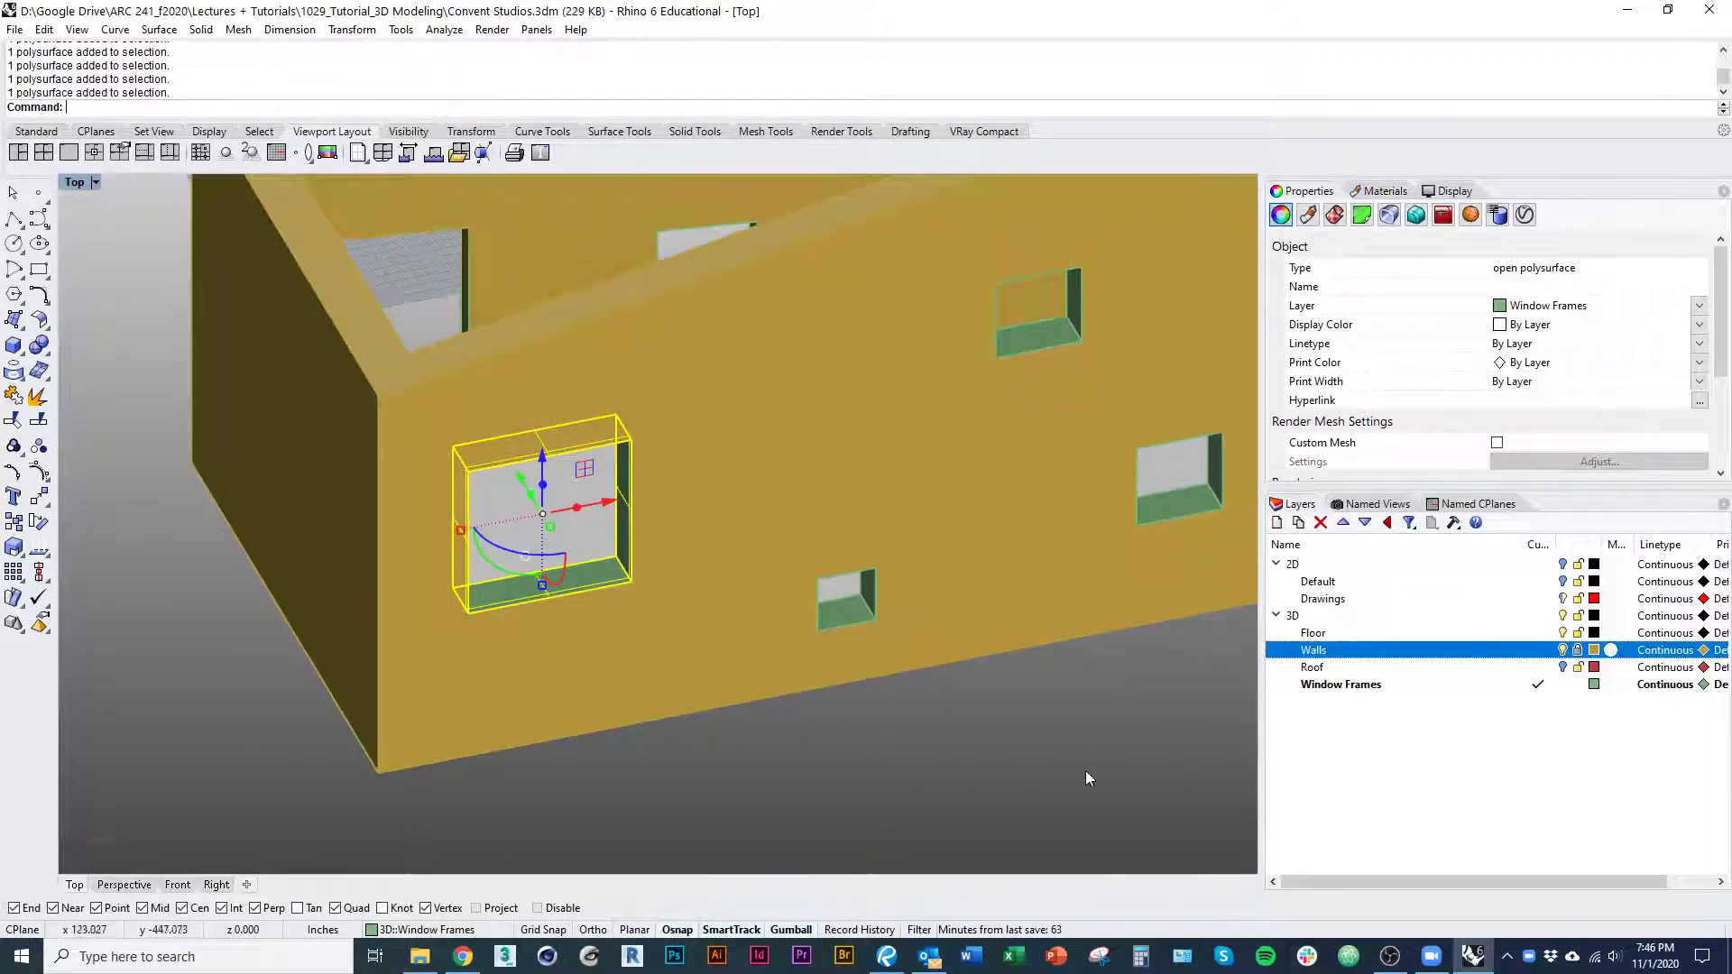
{"action": "right_click_drag", "start_coordinate": [1184, 707], "coordinate": [1025, 770]}
{"action": "left_click", "coordinate": [1025, 770]}
{"action": "right_click_drag", "start_coordinate": [530, 712], "coordinate": [648, 673]}
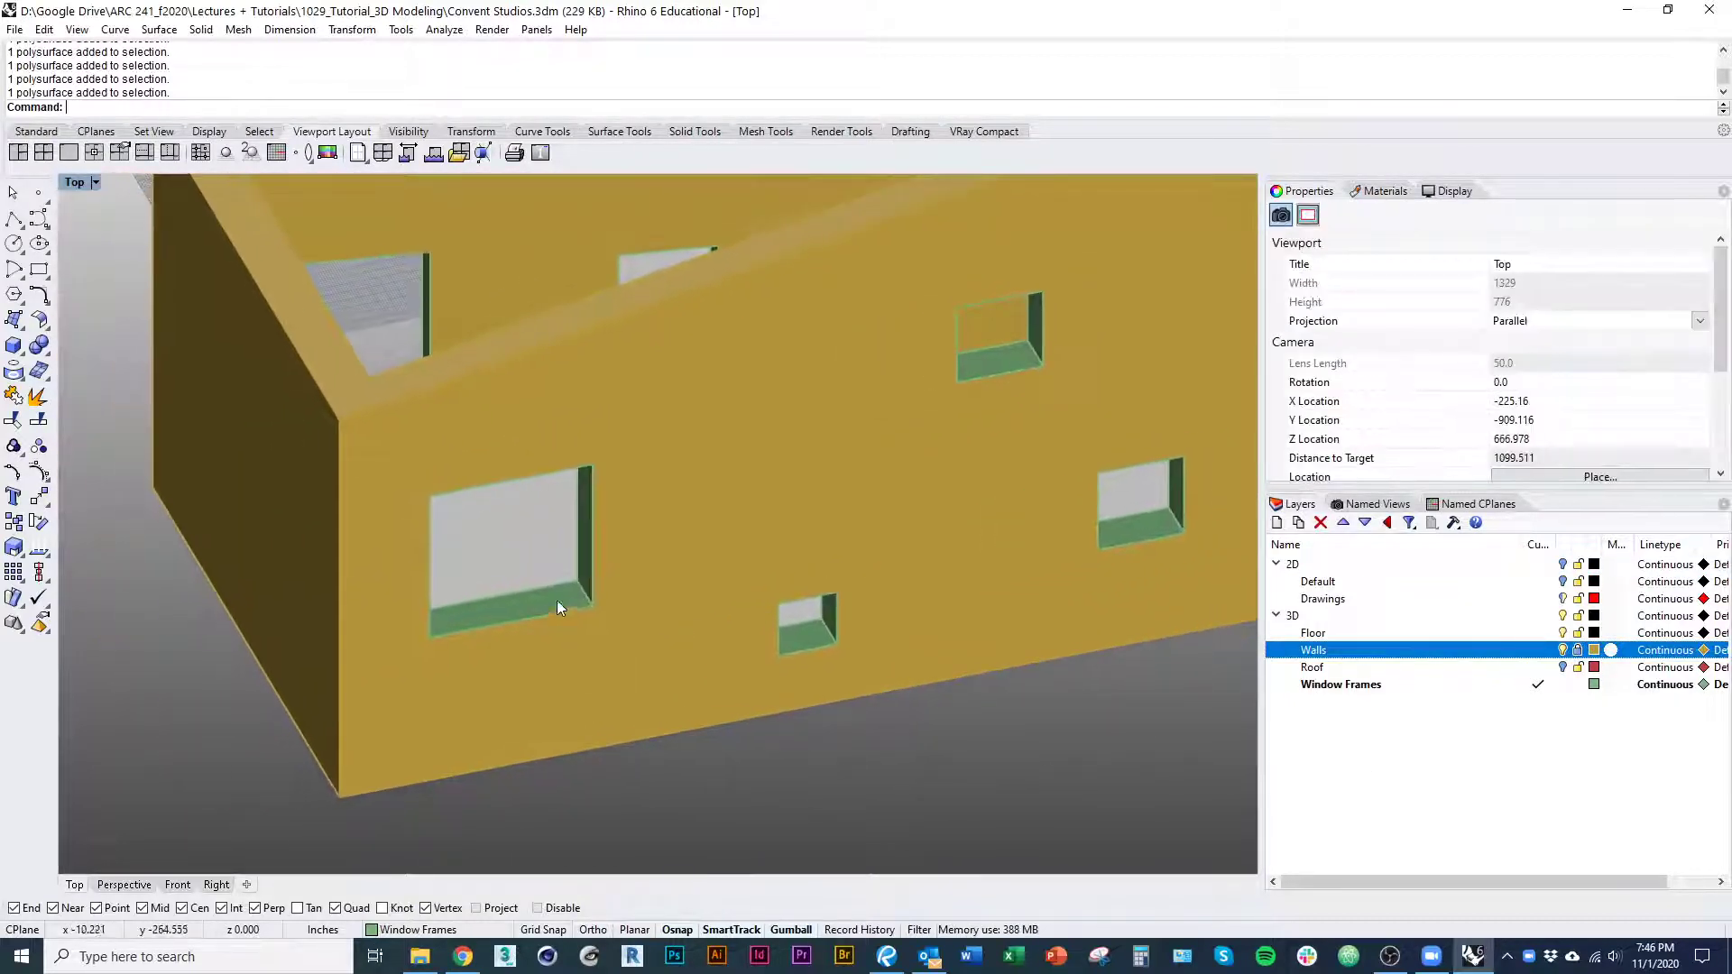
Try to scale the large window frame to half its depth with Scale1D from its outer corner
{"action": "left_click", "coordinate": [556, 599]}
{"action": "right_click", "coordinate": [727, 678]}
{"action": "scroll", "coordinate": [577, 596], "scroll_direction": "up", "scroll_amount": 10}
{"action": "left_click", "coordinate": [638, 624]}
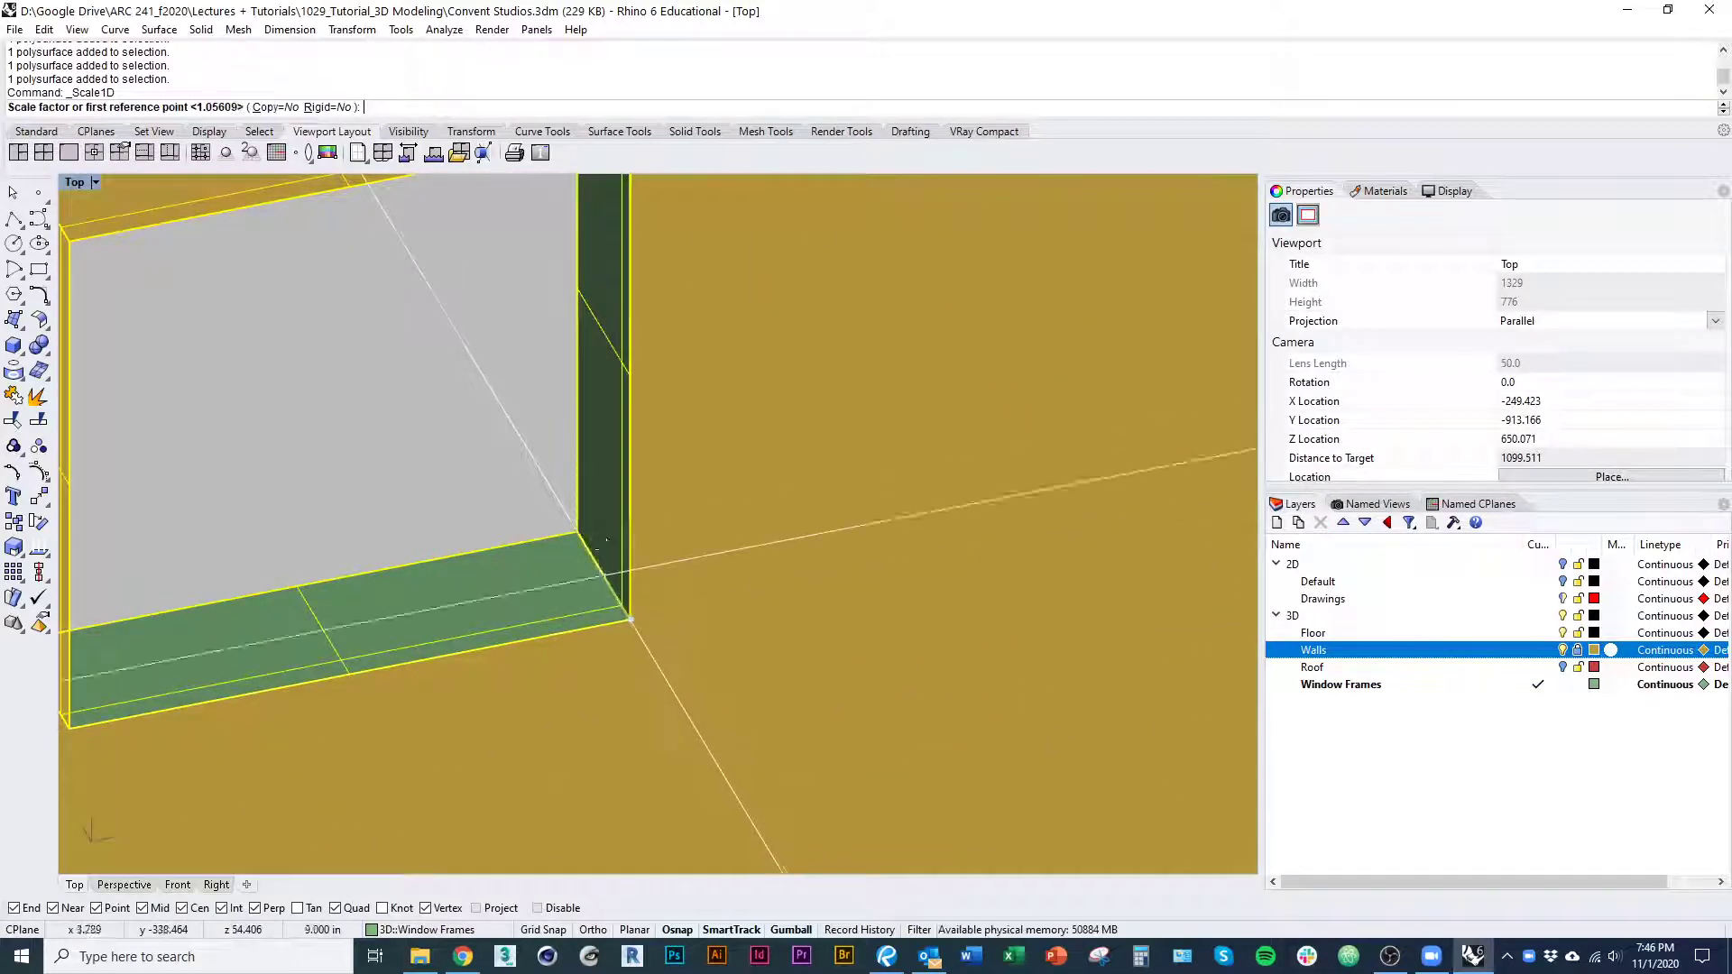
{"action": "left_click", "coordinate": [580, 530]}
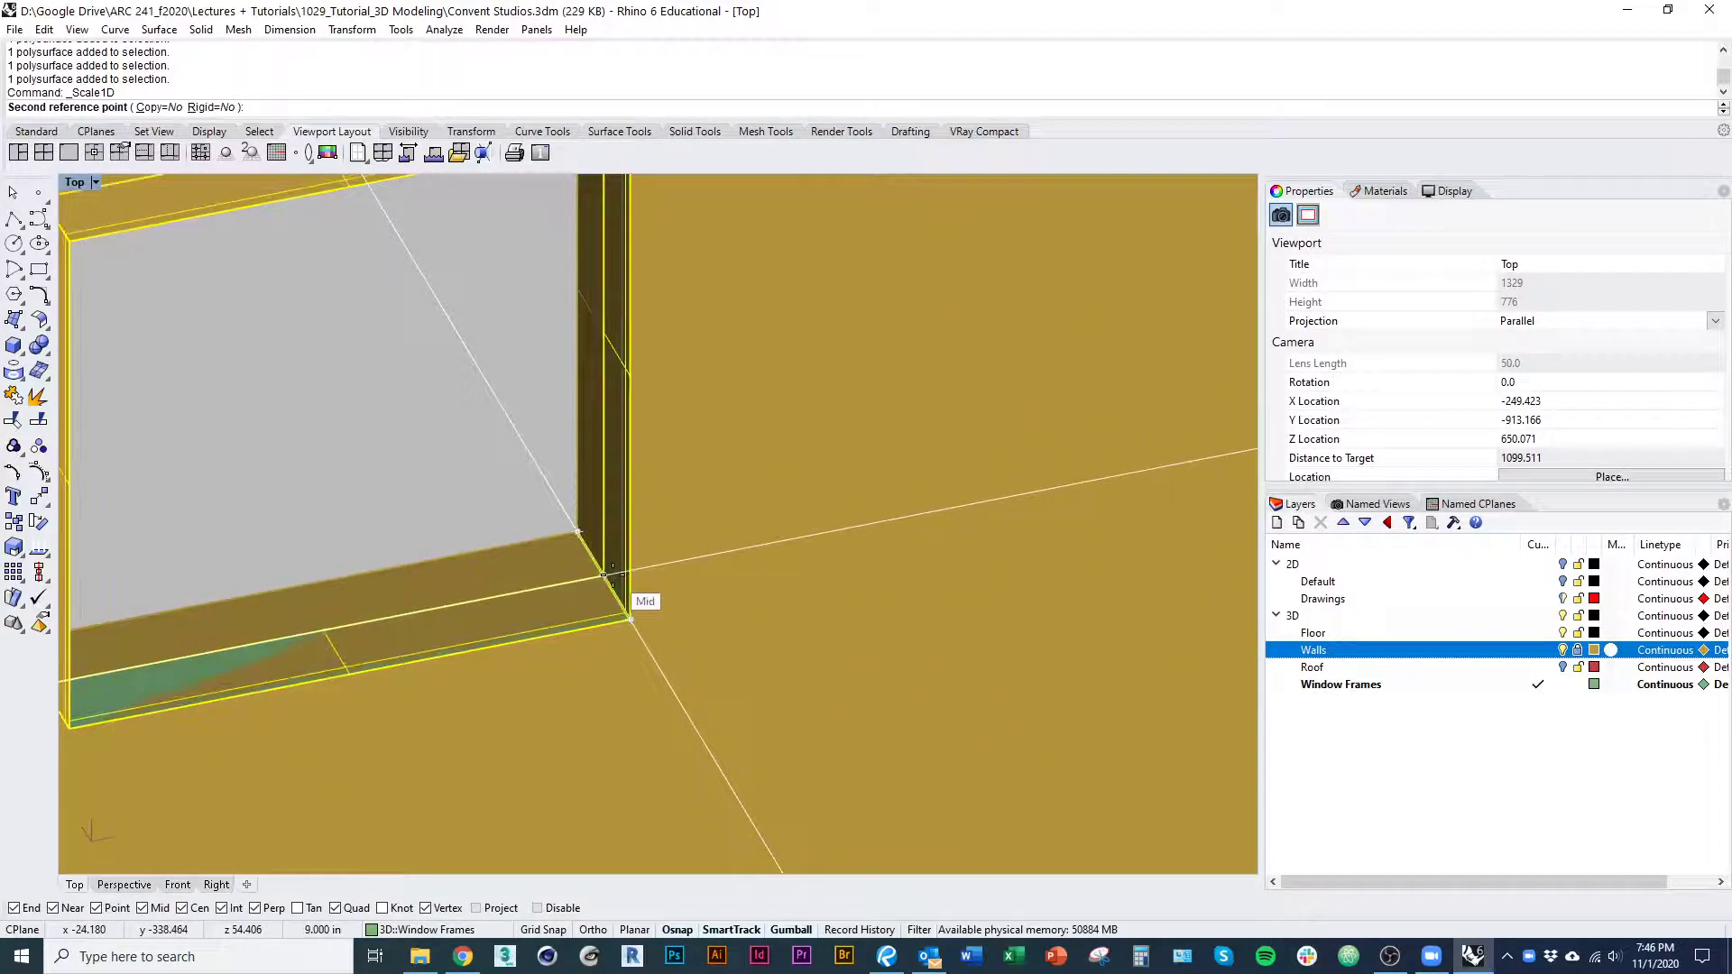
{"action": "left_click", "coordinate": [612, 574]}
{"action": "type", "text": "Scale"}
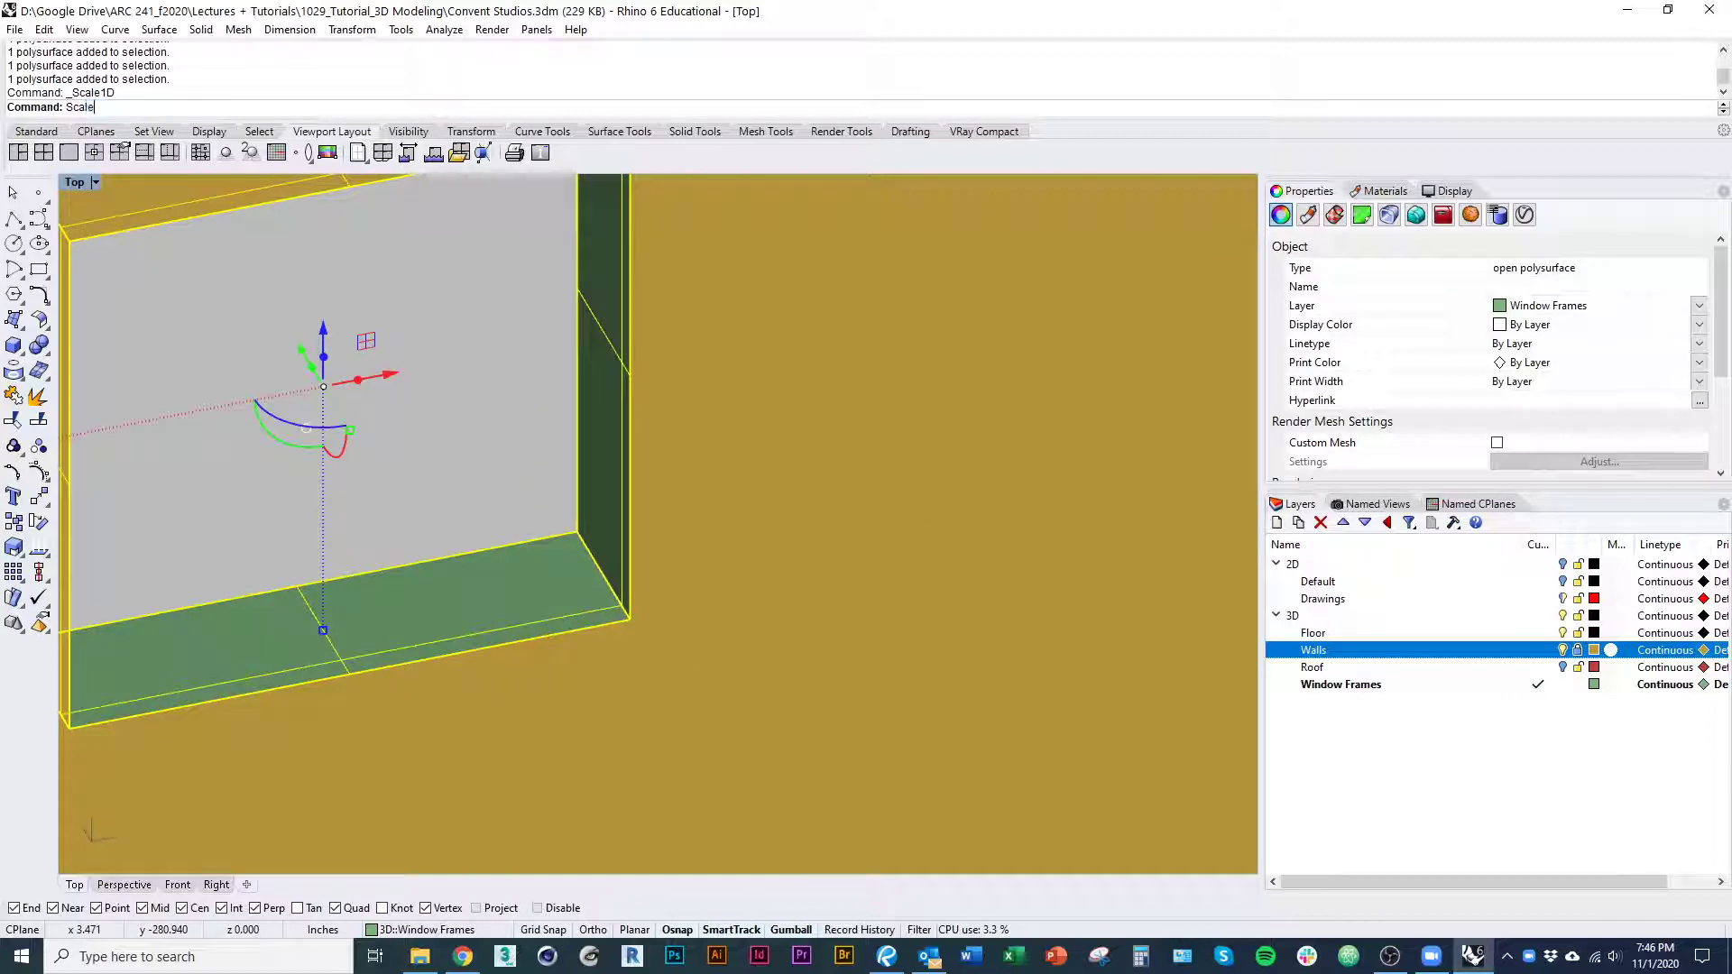
{"action": "type", "text": "1D"}
{"action": "key", "text": "Return"}
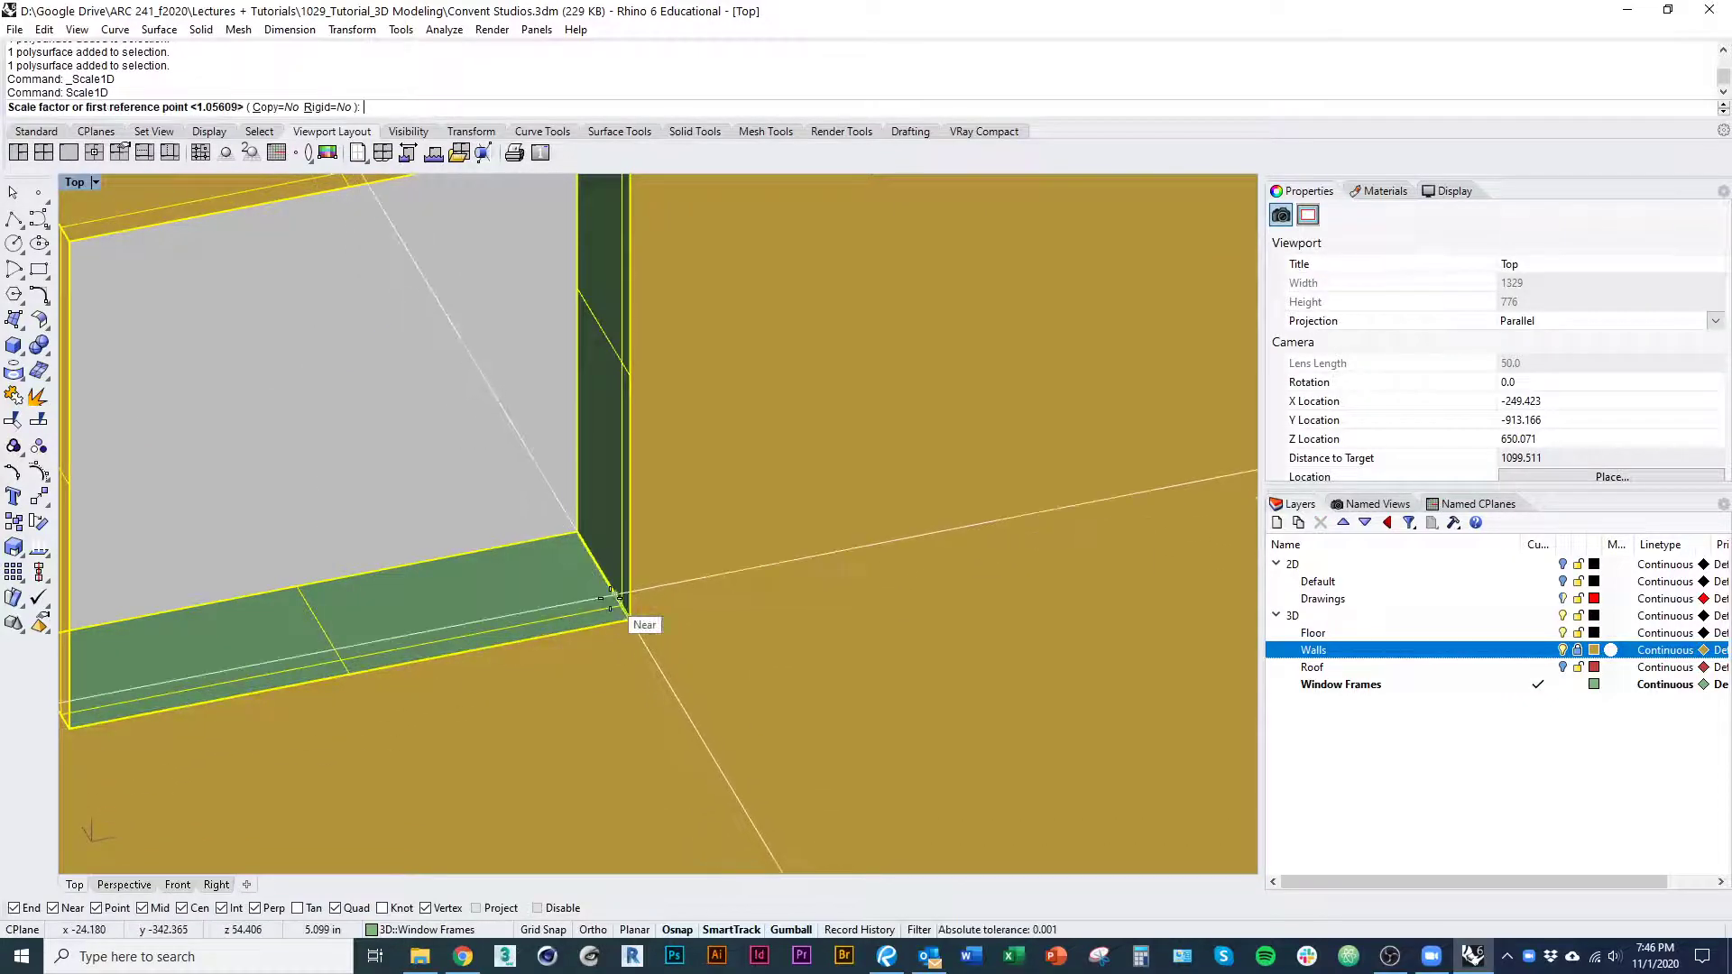
{"action": "key", "text": "Escape"}
Scale the large window frame to half its depth with Scale1D, from its inner corner to the midpoint of the opening's depth
{"action": "right_click", "coordinate": [602, 582]}
{"action": "left_click", "coordinate": [579, 534]}
{"action": "scroll", "coordinate": [621, 590], "scroll_direction": "down", "scroll_amount": 10}
{"action": "right_click_drag", "start_coordinate": [685, 661], "coordinate": [762, 611]}
{"action": "scroll", "coordinate": [761, 611], "scroll_direction": "up", "scroll_amount": 5}
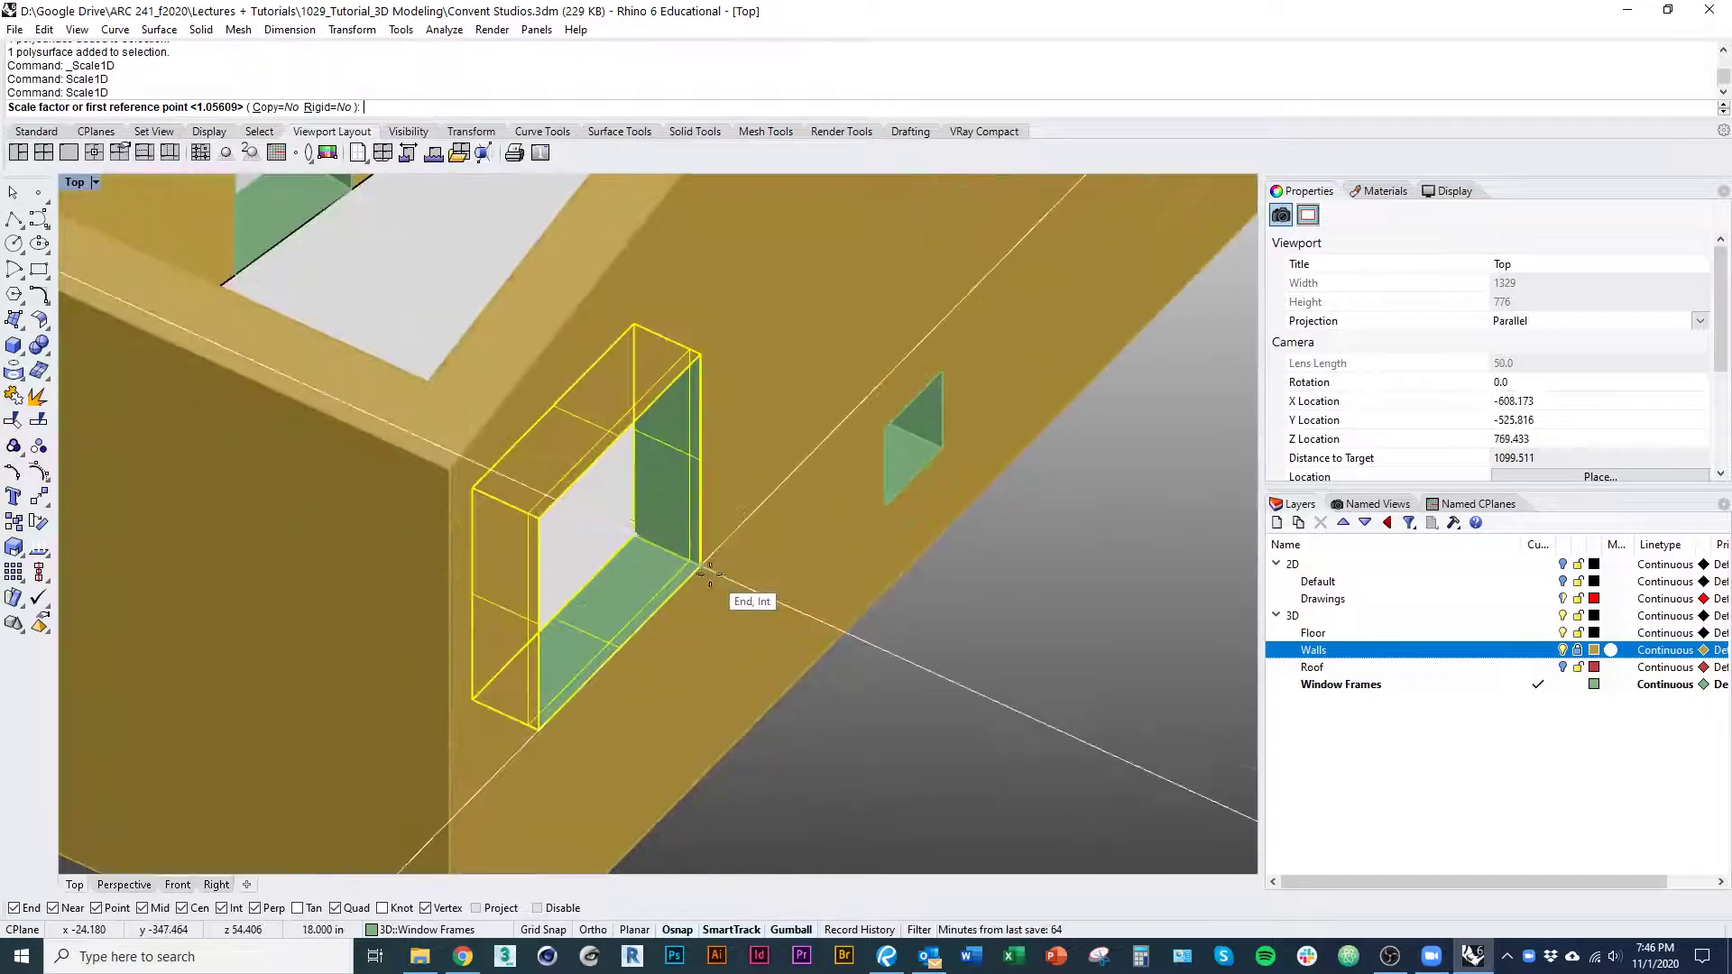
{"action": "left_click", "coordinate": [702, 570]}
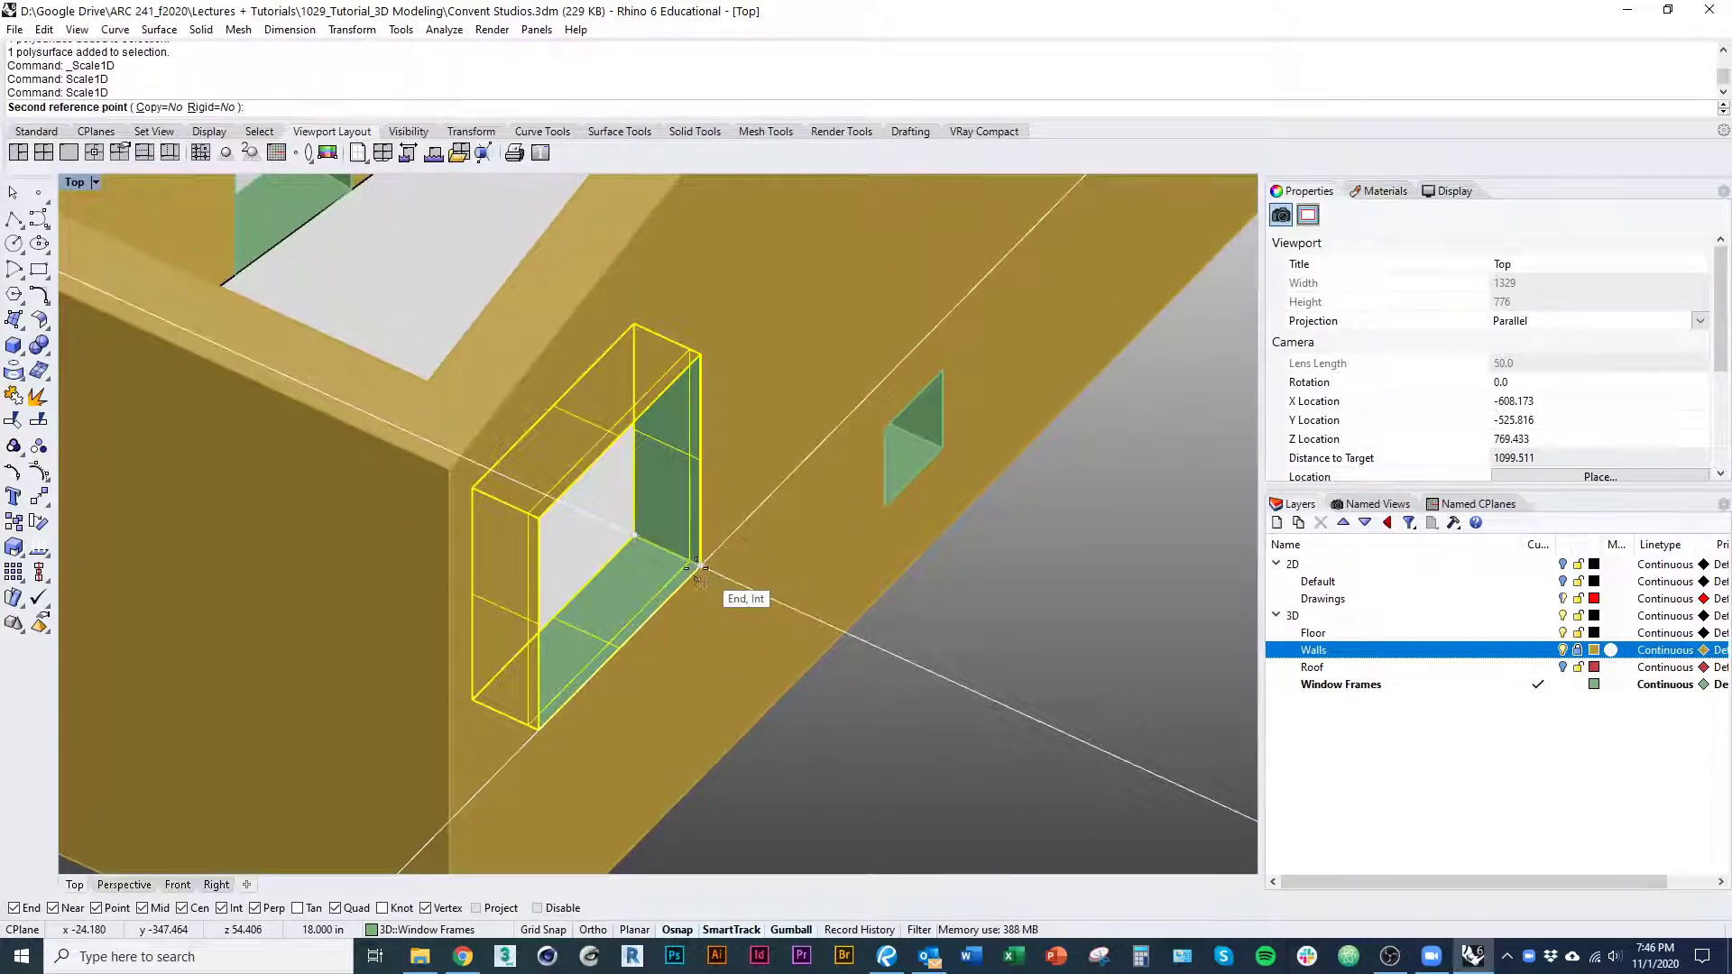
{"action": "left_click", "coordinate": [667, 556]}
{"action": "key", "text": "Escape"}
Start OffsetSrf on the recessed large window frame and set the offset distance to 1.5 inches
{"action": "right_click_drag", "start_coordinate": [911, 810], "coordinate": [546, 431]}
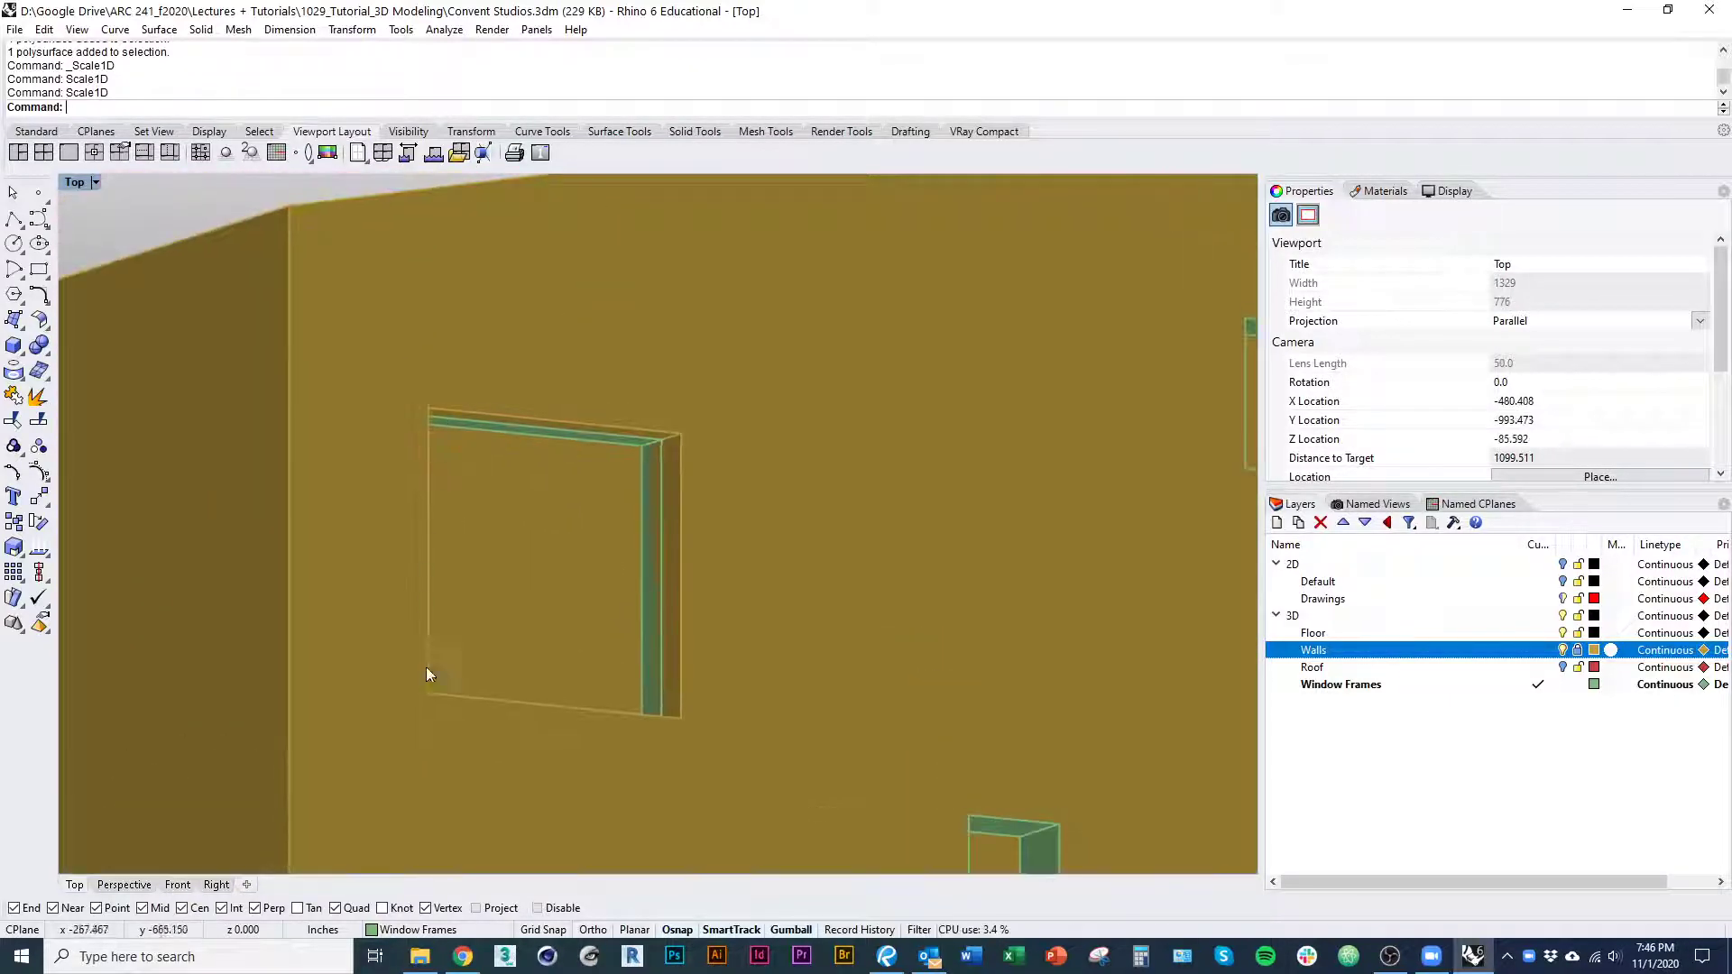
{"action": "scroll", "coordinate": [679, 718], "scroll_direction": "down", "scroll_amount": 5}
{"action": "right_click_drag", "start_coordinate": [678, 718], "coordinate": [623, 786]}
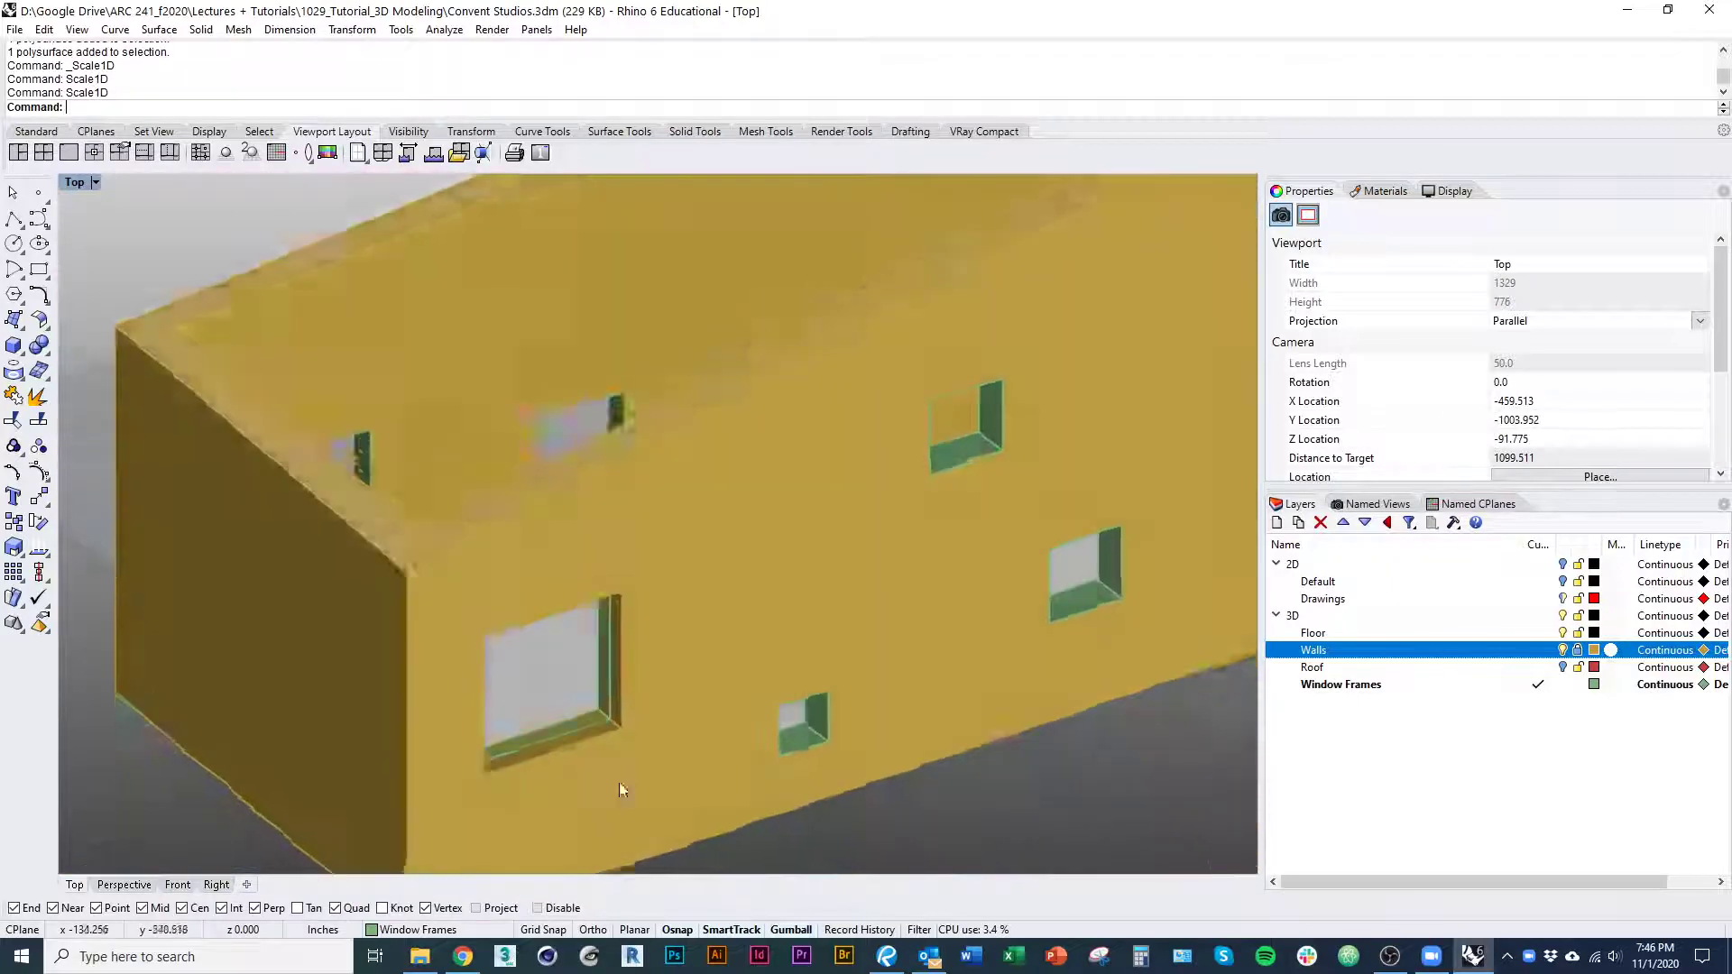
{"action": "scroll", "coordinate": [619, 727], "scroll_direction": "up", "scroll_amount": 11}
{"action": "left_click", "coordinate": [572, 684]}
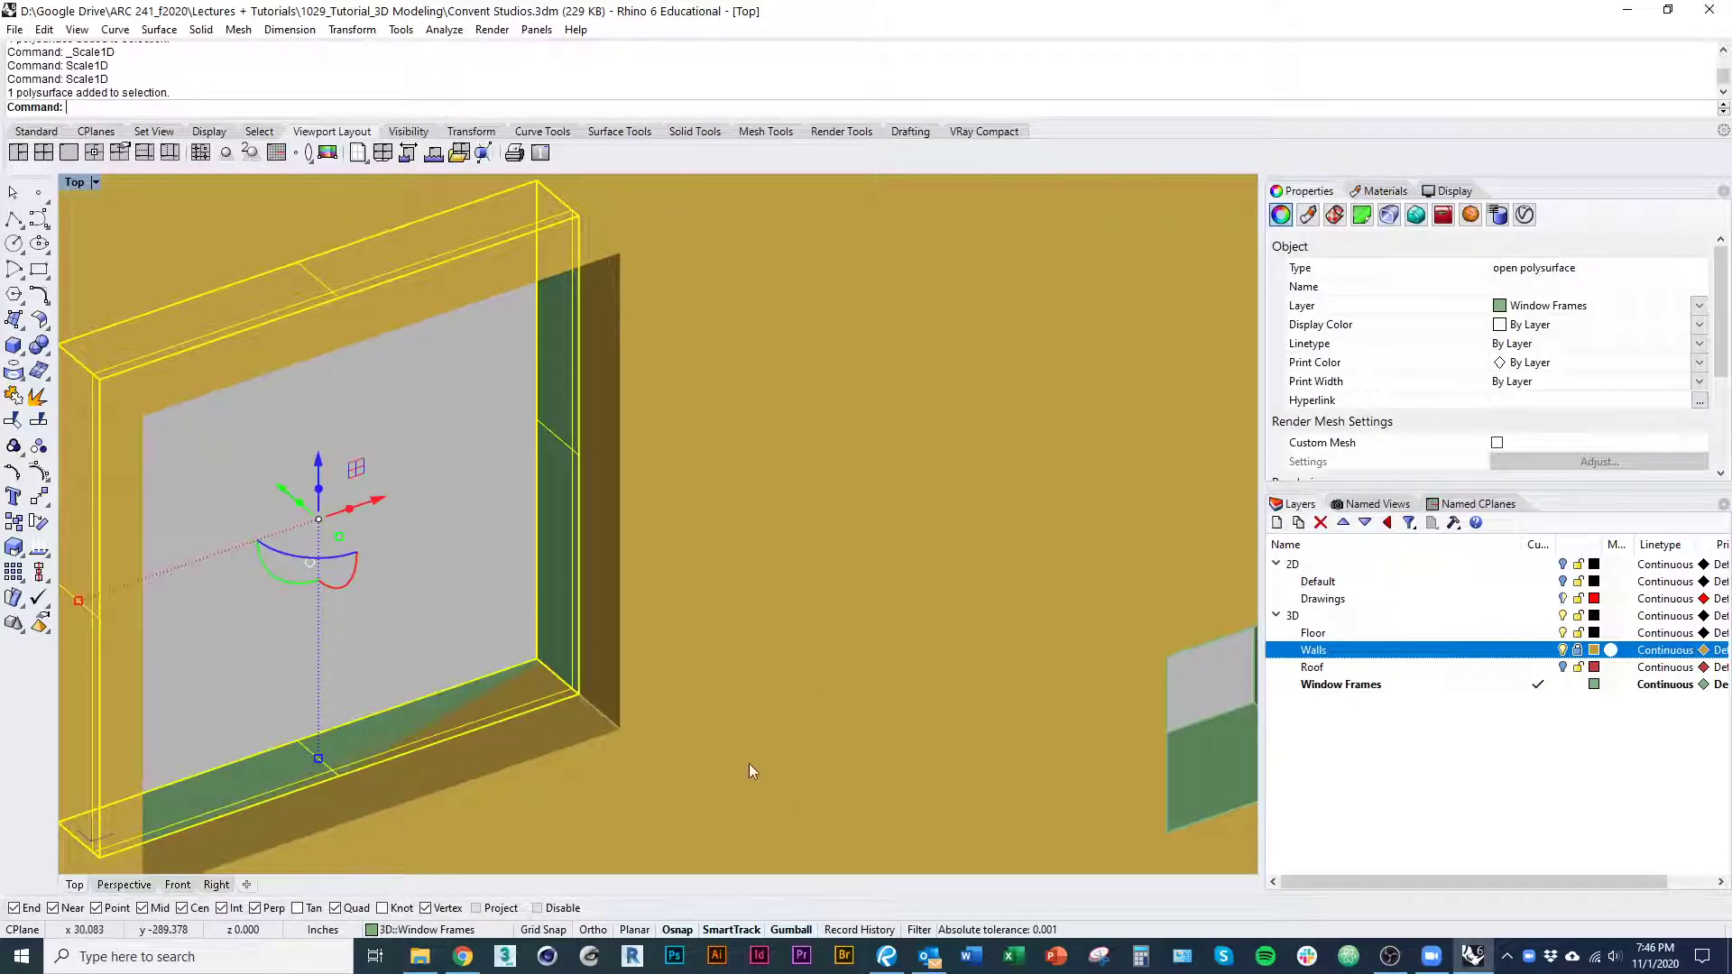
{"action": "type", "text": "OffsetSrf"}
{"action": "key", "text": "Return"}
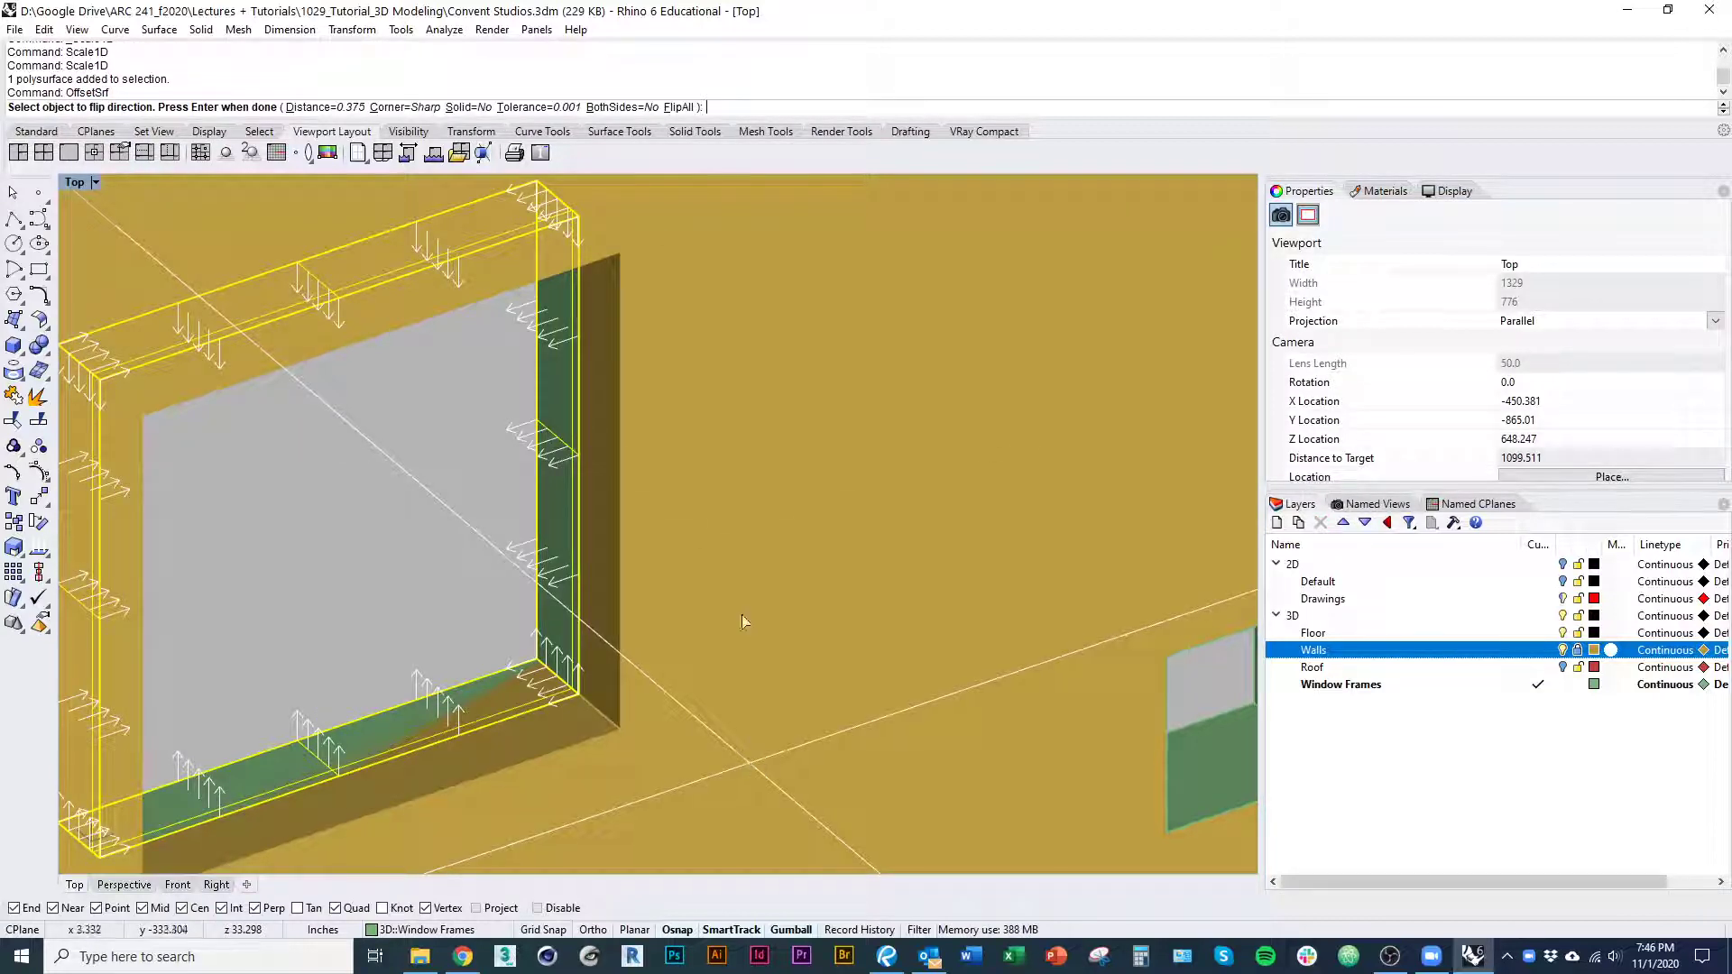
{"action": "scroll", "coordinate": [572, 379], "scroll_direction": "down", "scroll_amount": 3}
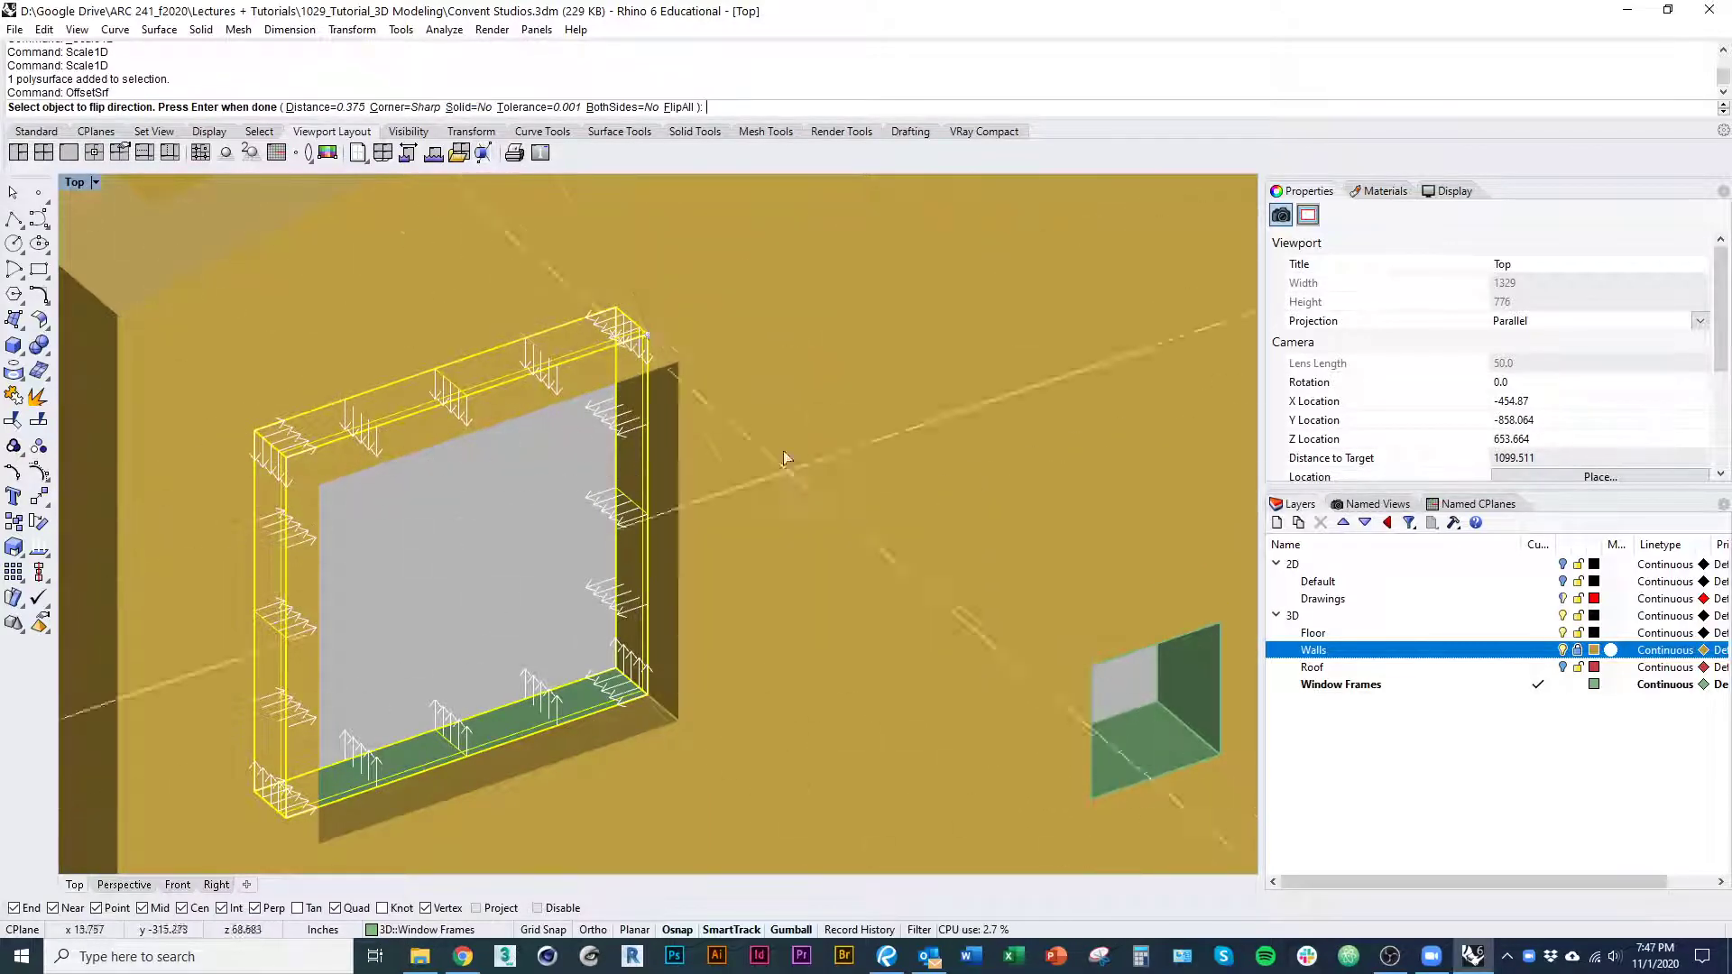
{"action": "left_click", "coordinate": [326, 108]}
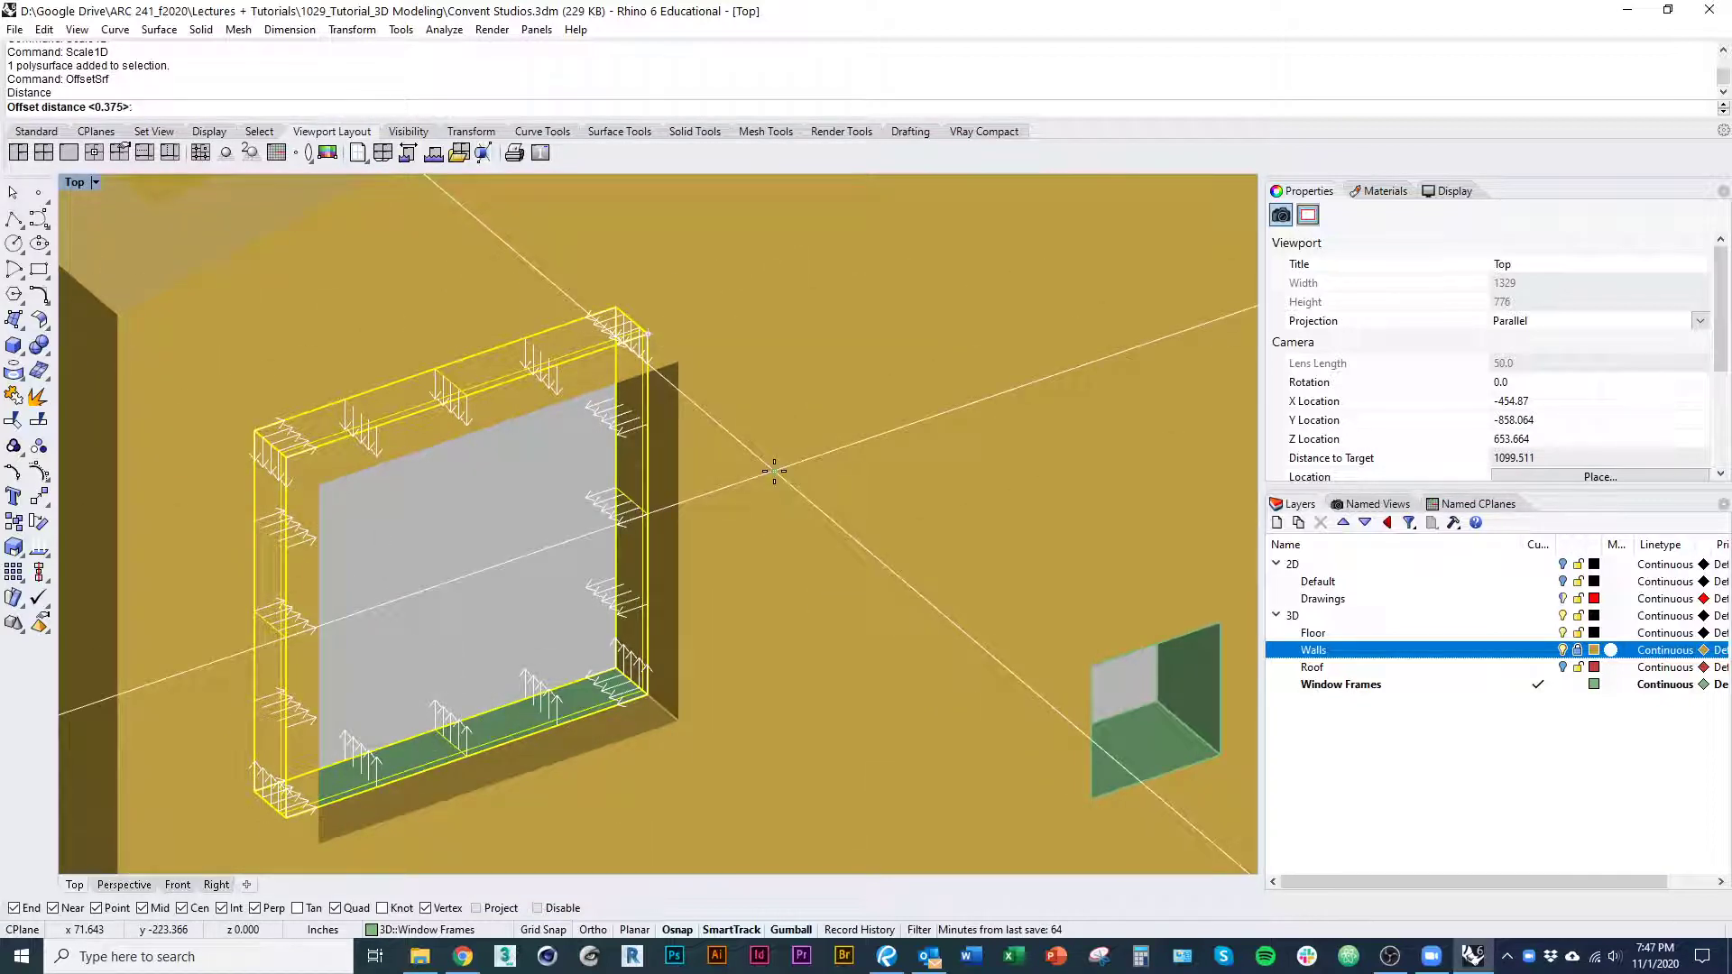
{"action": "left_click", "coordinate": [648, 334]}
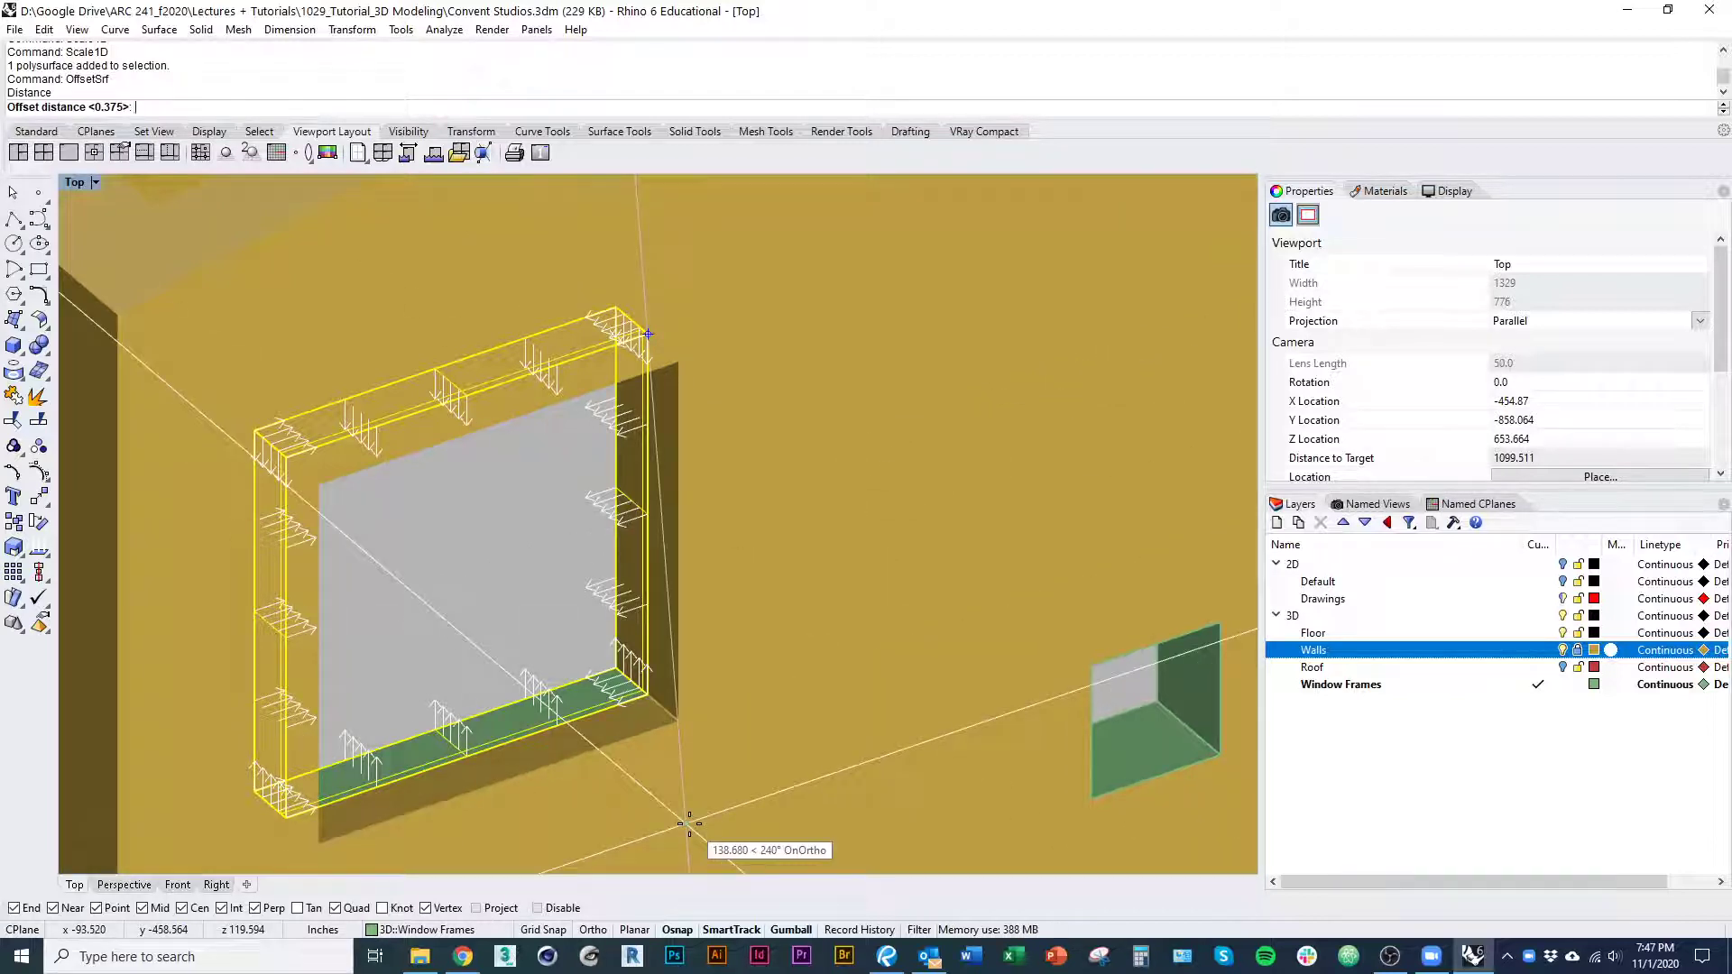
{"action": "type", "text": "1.5"}
{"action": "key", "text": "Return"}
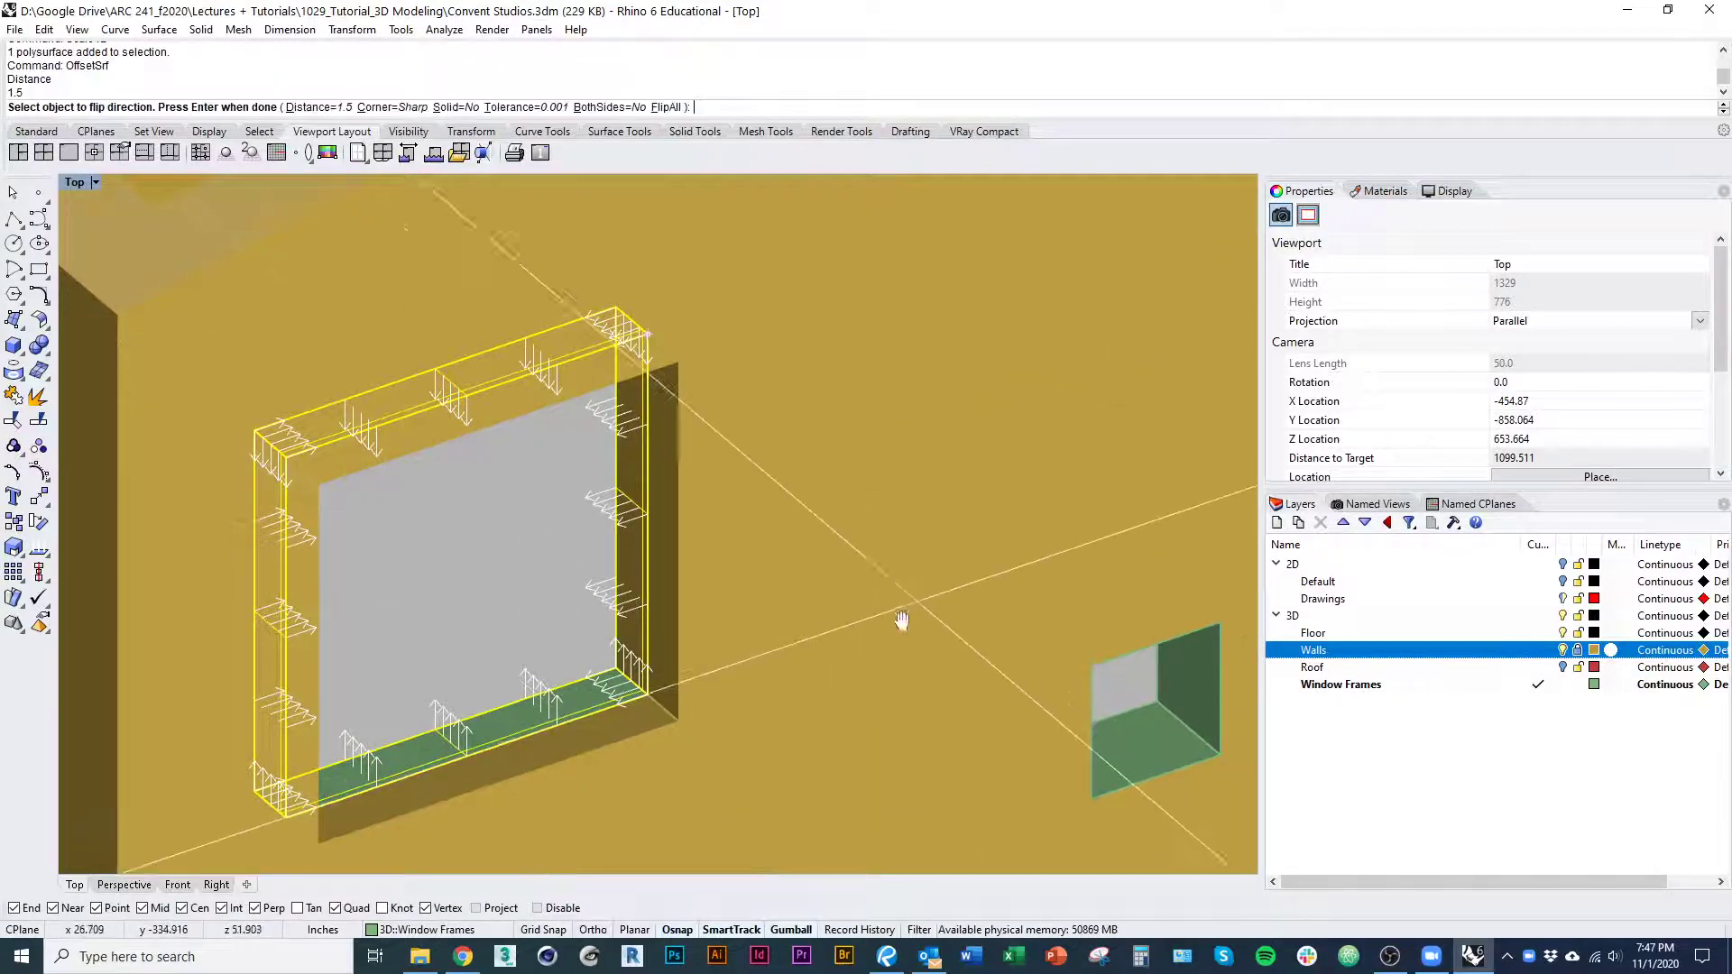
Set the offset to Solid=Yes with its direction pointing into the opening and create the thickened window frame
{"action": "right_click_drag", "start_coordinate": [941, 617], "coordinate": [880, 621]}
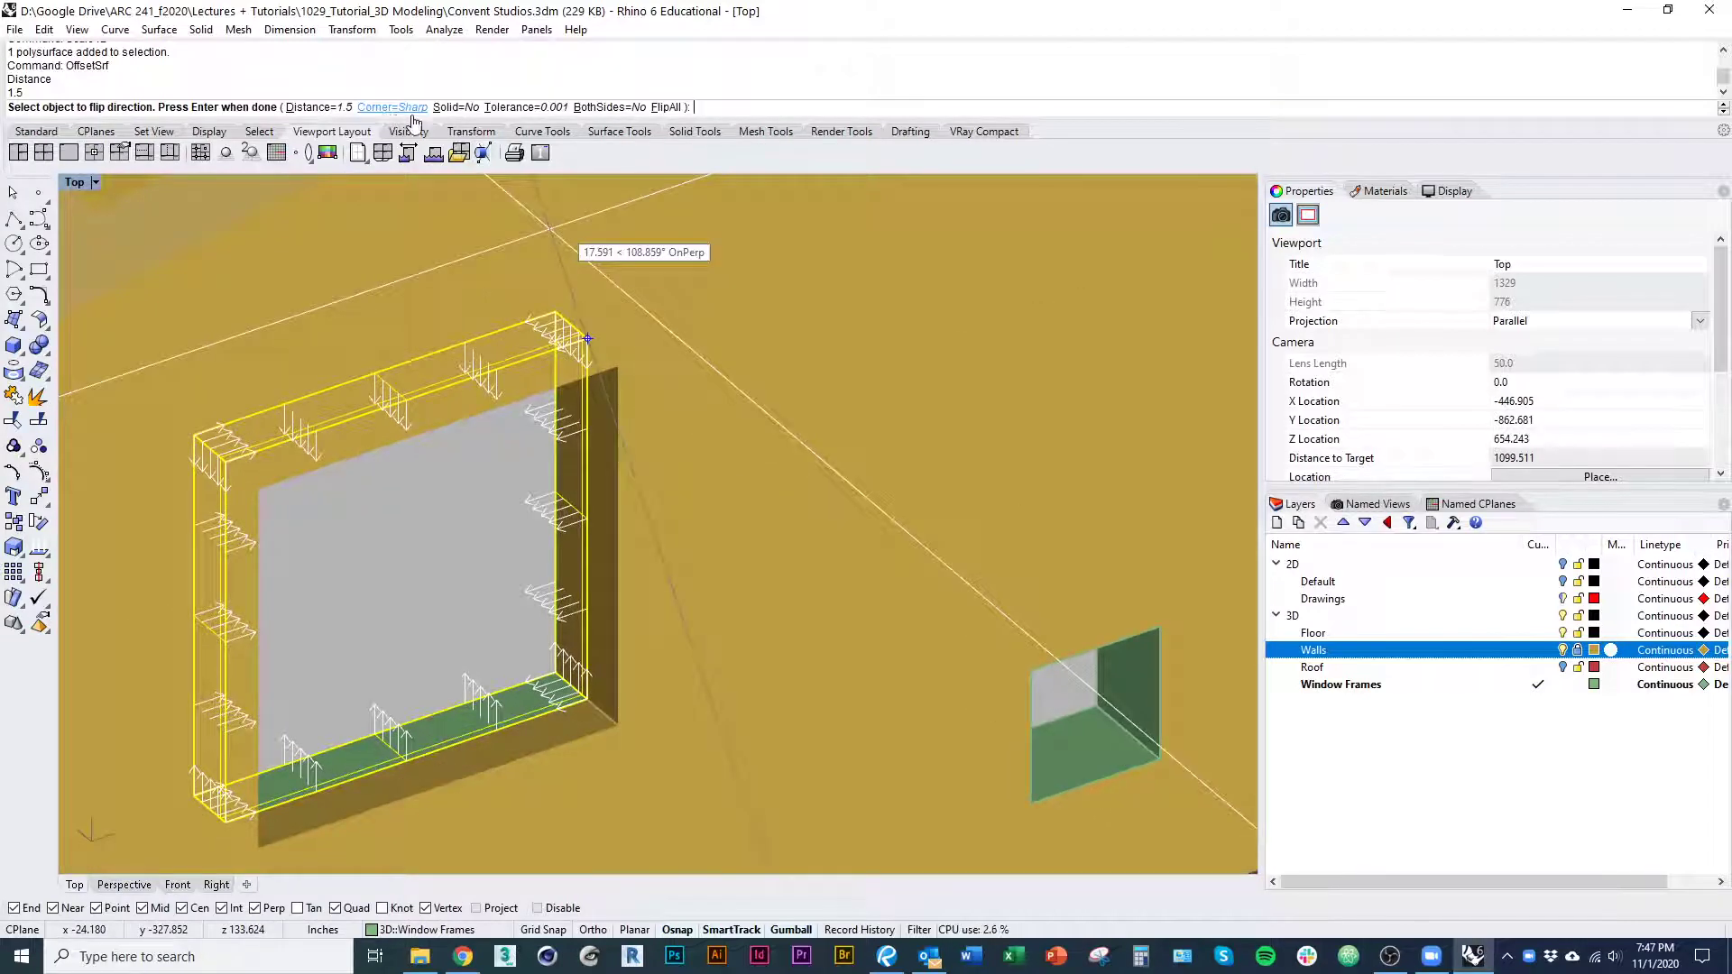
{"action": "left_click", "coordinate": [459, 108]}
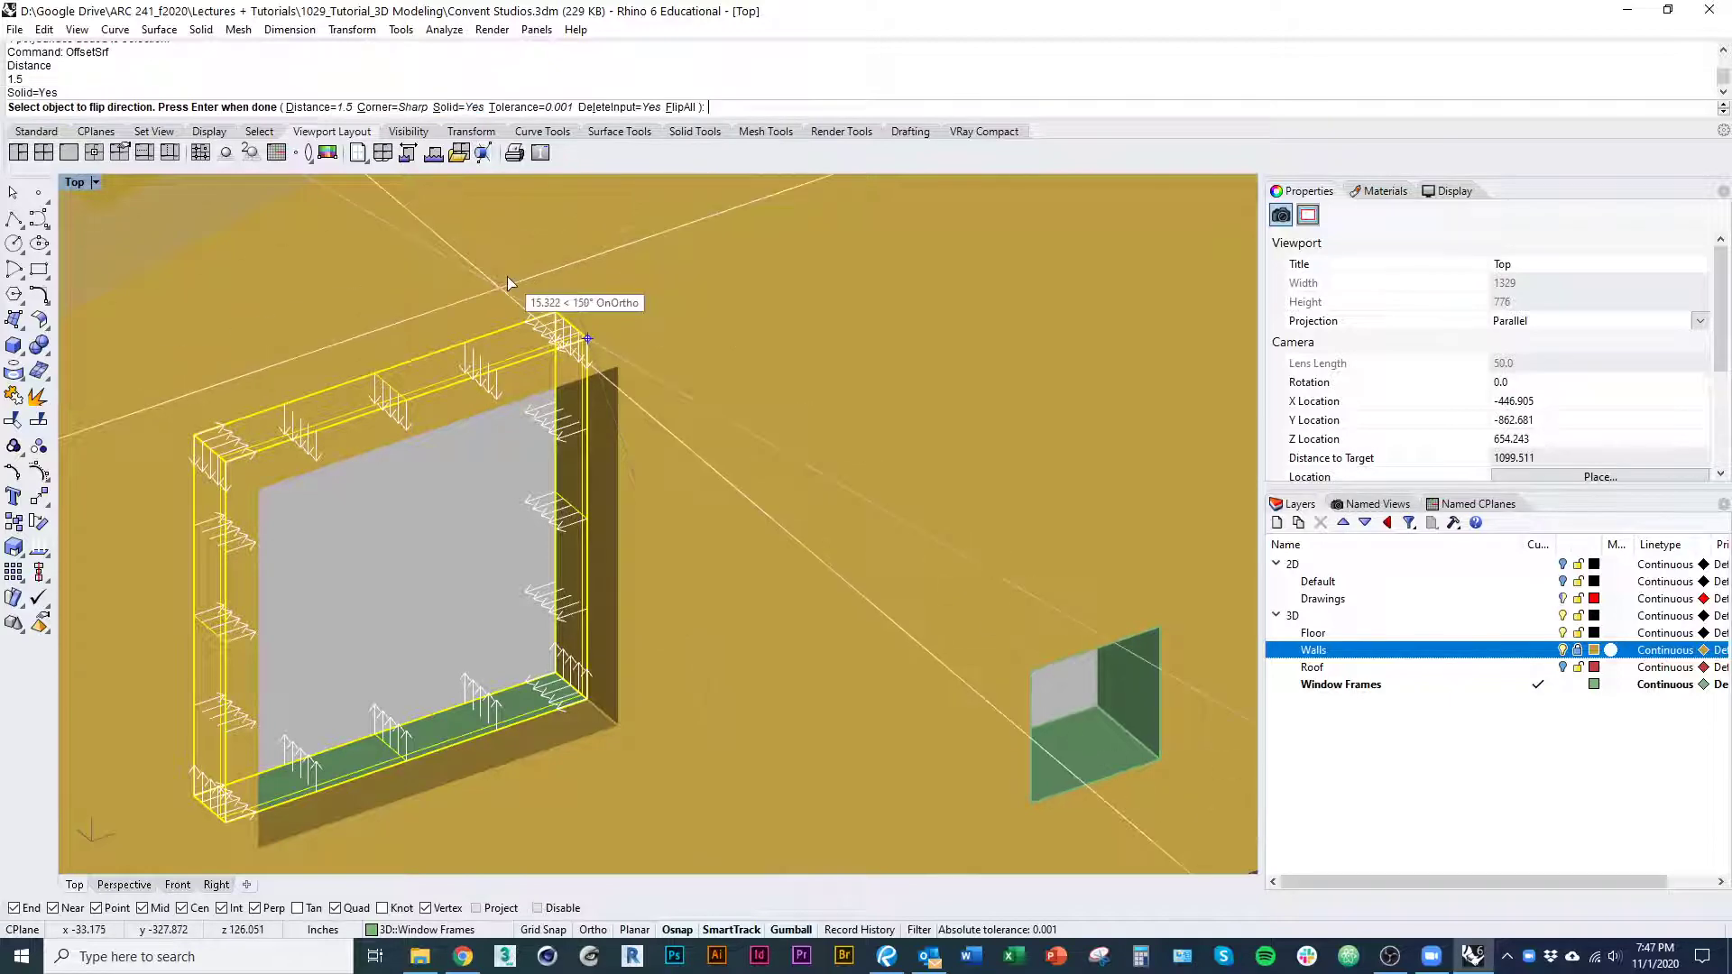
{"action": "scroll", "coordinate": [754, 500], "scroll_direction": "down", "scroll_amount": 2}
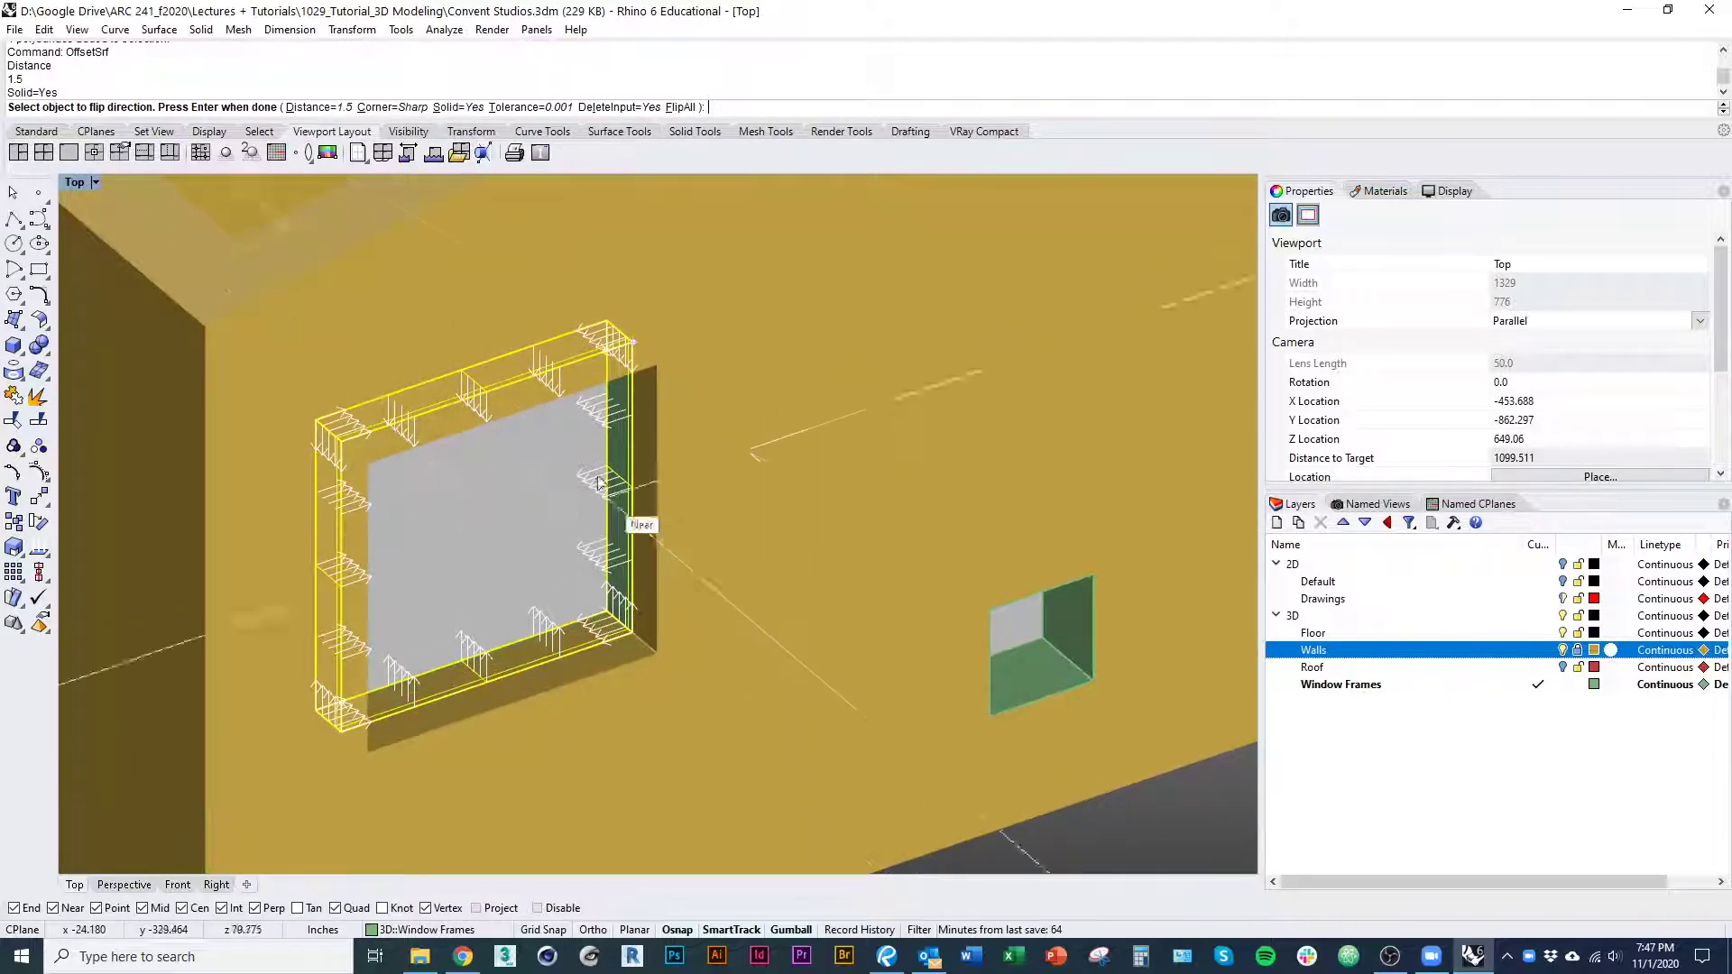
{"action": "left_click", "coordinate": [615, 536]}
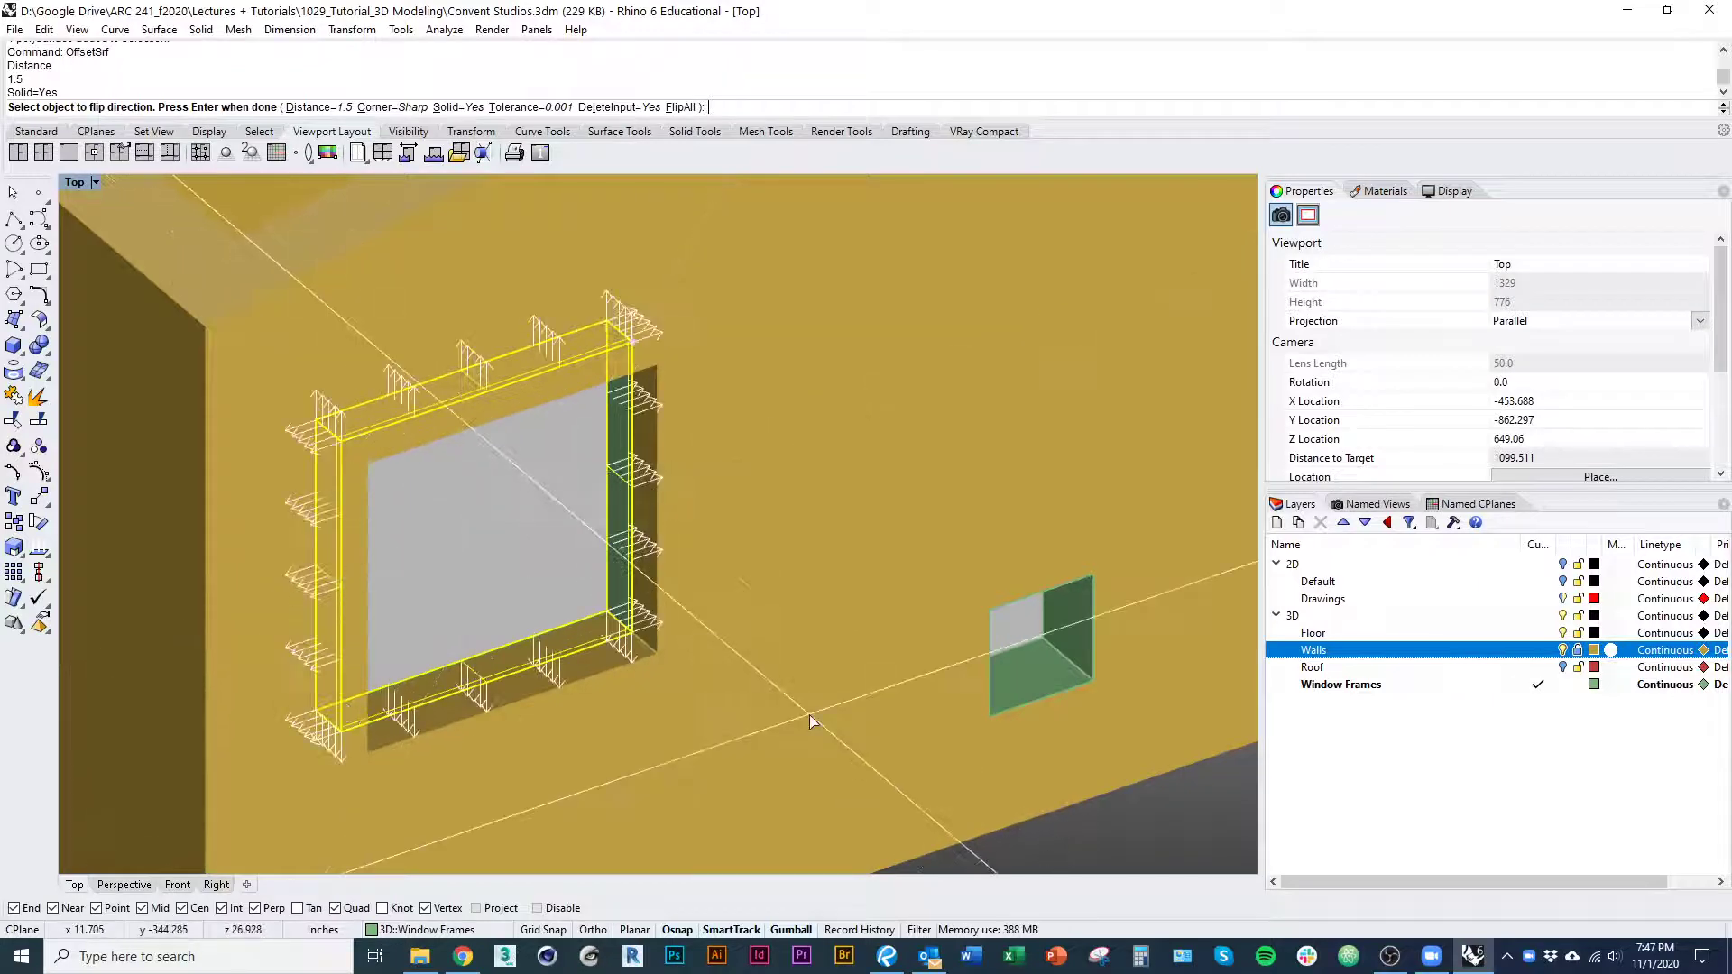
{"action": "left_click", "coordinate": [636, 600]}
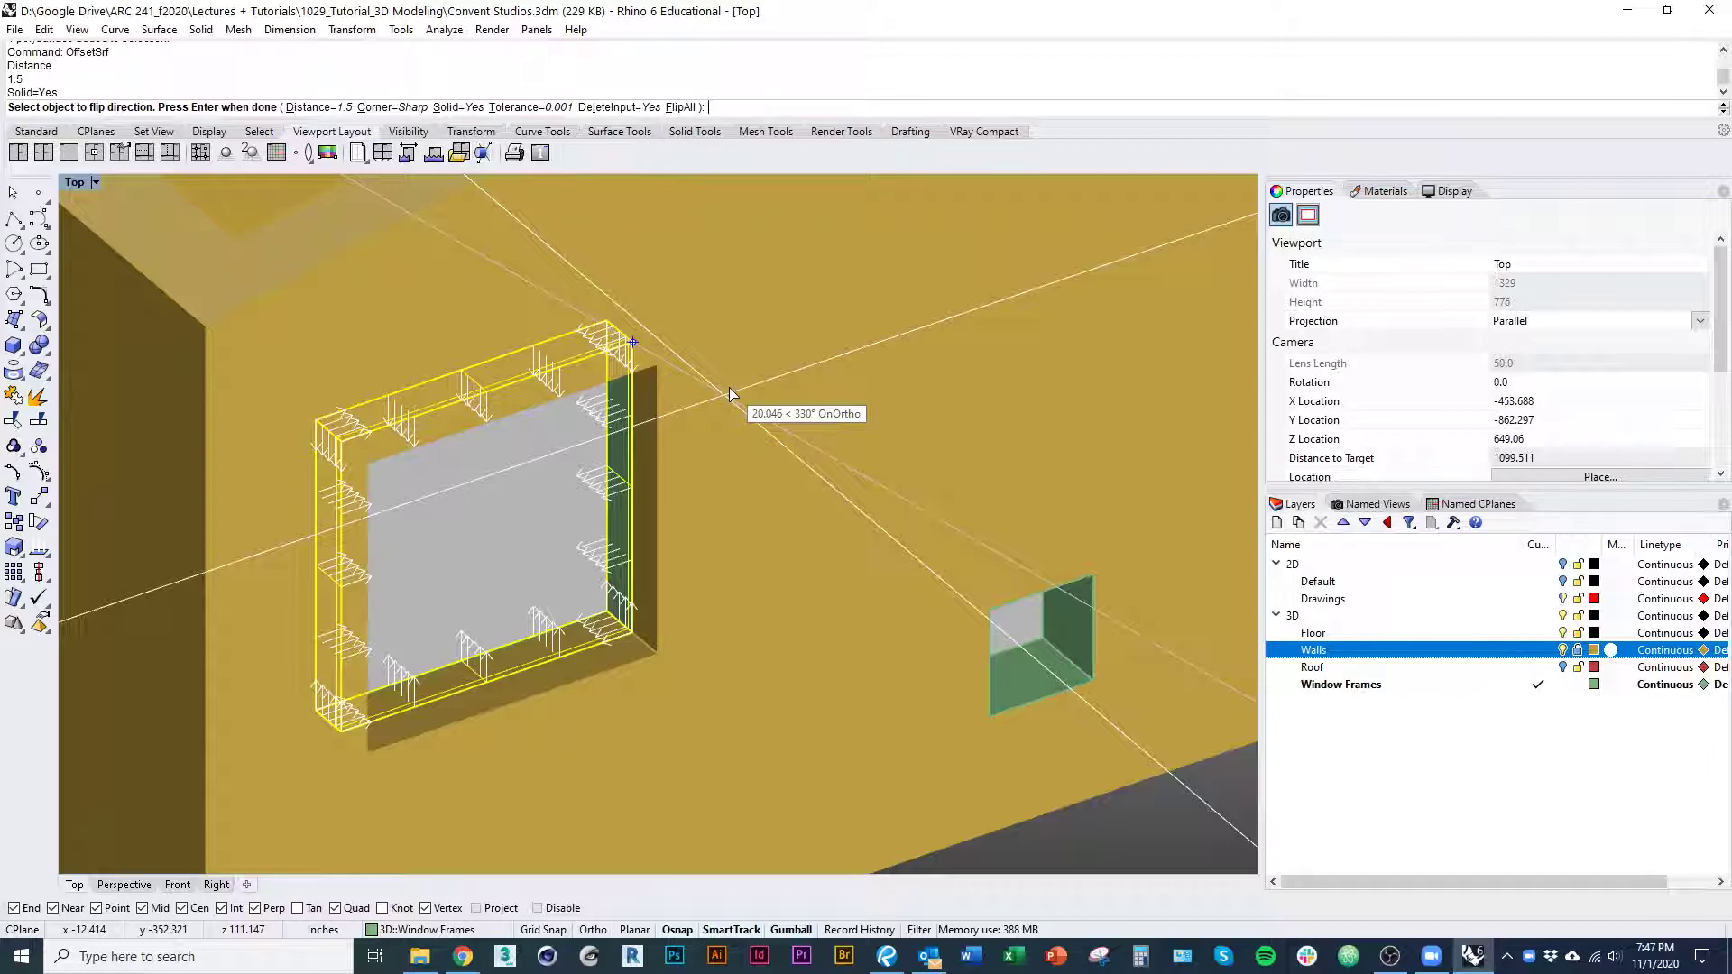
{"action": "key", "text": "Return"}
{"action": "scroll", "coordinate": [826, 659], "scroll_direction": "down", "scroll_amount": 5}
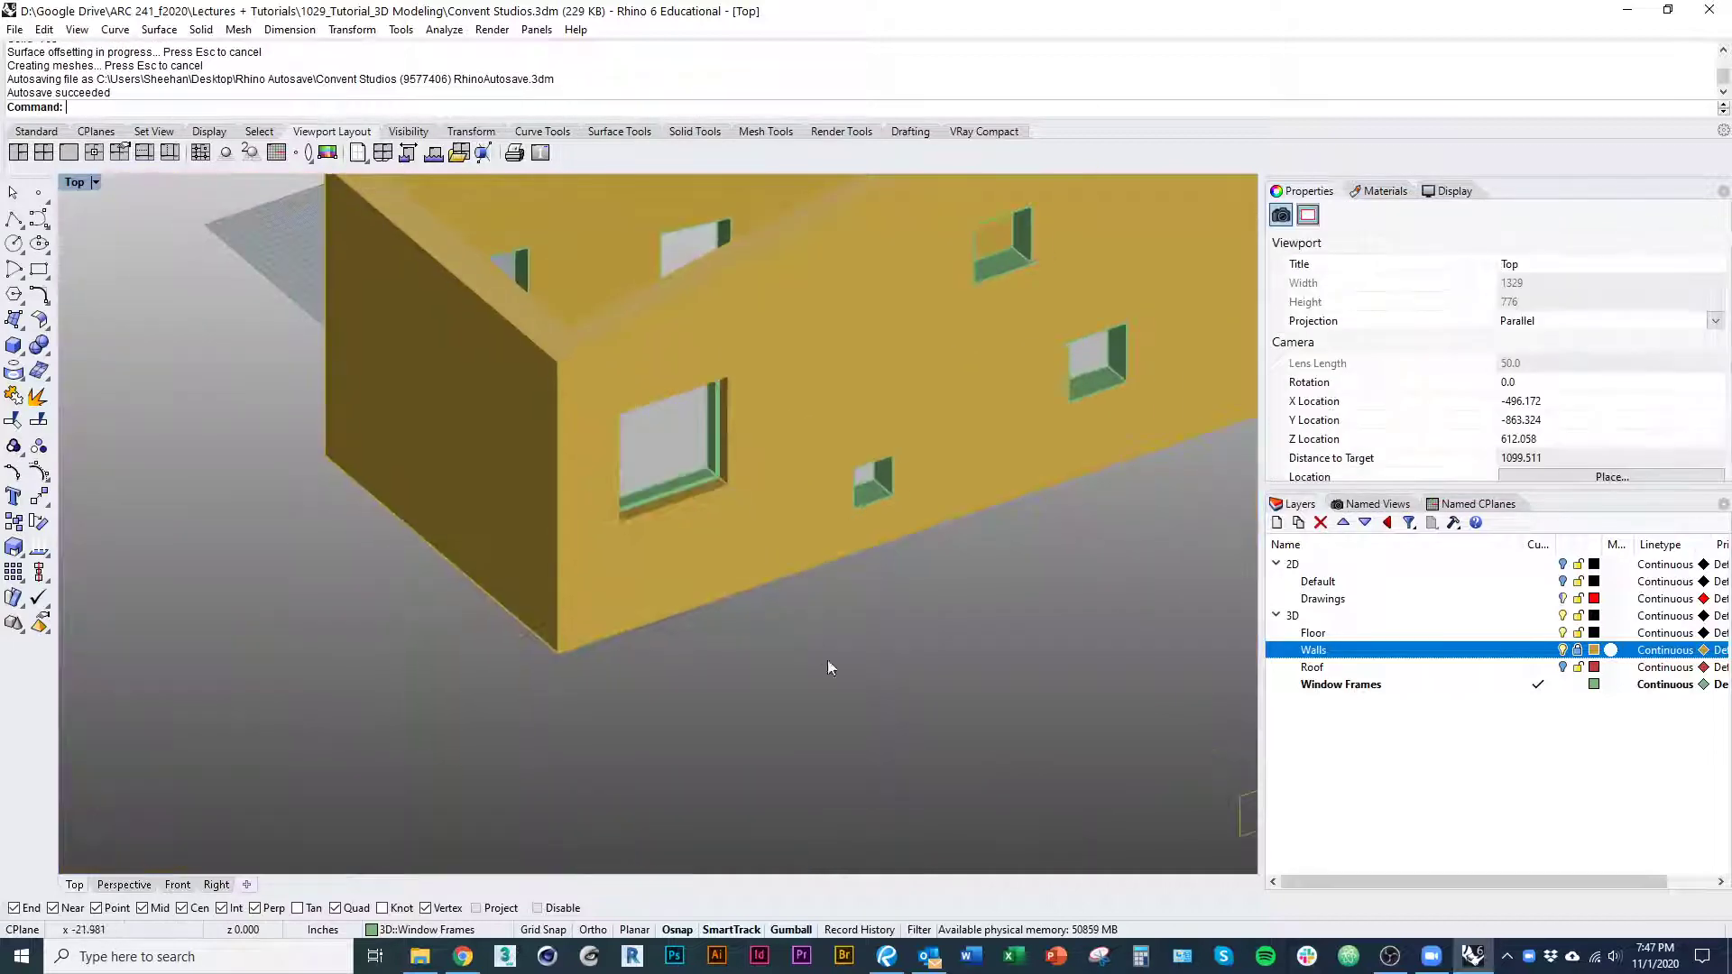
{"action": "right_click_drag", "start_coordinate": [828, 667], "coordinate": [649, 577]}
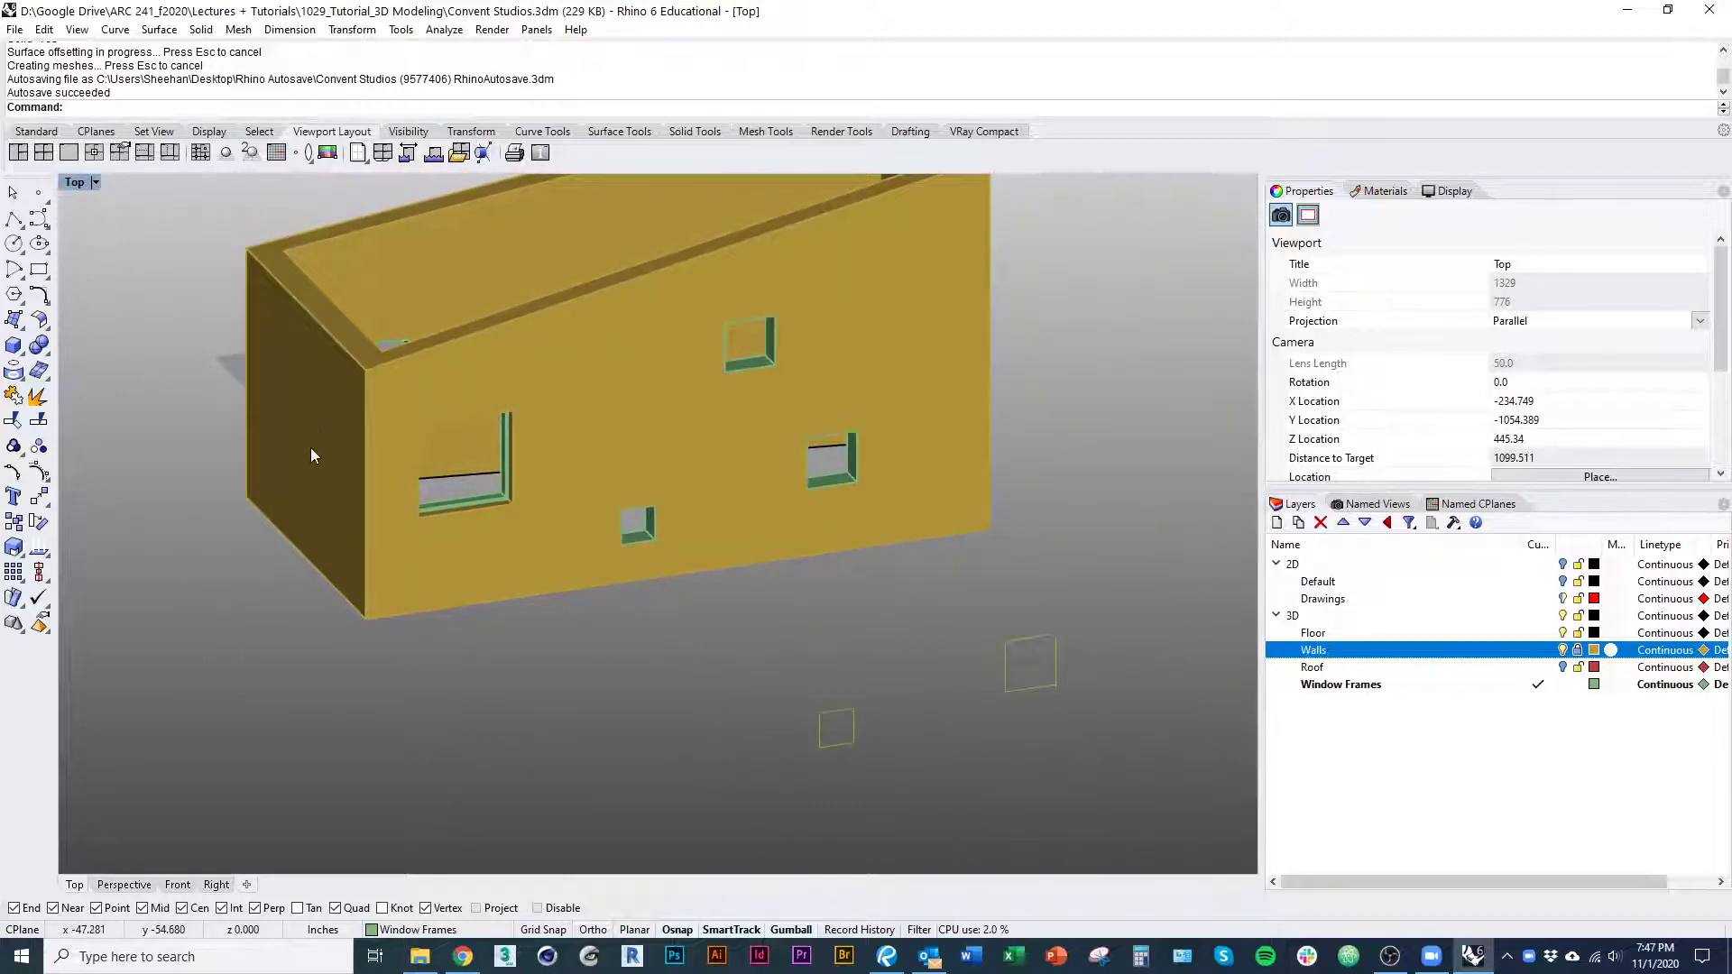
Select the unneeded small window frames, including the low one in the front wall, and delete them
{"action": "right_click_drag", "start_coordinate": [310, 447], "coordinate": [754, 489]}
{"action": "scroll", "coordinate": [792, 512], "scroll_direction": "up", "scroll_amount": 6}
{"action": "left_click", "coordinate": [747, 492]}
{"action": "right_click_drag", "start_coordinate": [722, 604], "coordinate": [806, 588]}
{"action": "left_click", "coordinate": [911, 638], "text": "shift"}
{"action": "right_click_drag", "start_coordinate": [911, 639], "coordinate": [673, 538]}
{"action": "left_click", "coordinate": [673, 537], "text": "shift"}
{"action": "scroll", "coordinate": [584, 588], "scroll_direction": "down", "scroll_amount": 2}
{"action": "scroll", "coordinate": [587, 588], "scroll_direction": "down", "scroll_amount": 4}
{"action": "type", "text": "d"}
{"action": "key", "text": "Return"}
Hide the Walls layer and scale the frame nearest the floor corner in the back wall to half its depth from its inner corner
{"action": "right_click_drag", "start_coordinate": [884, 550], "coordinate": [144, 559]}
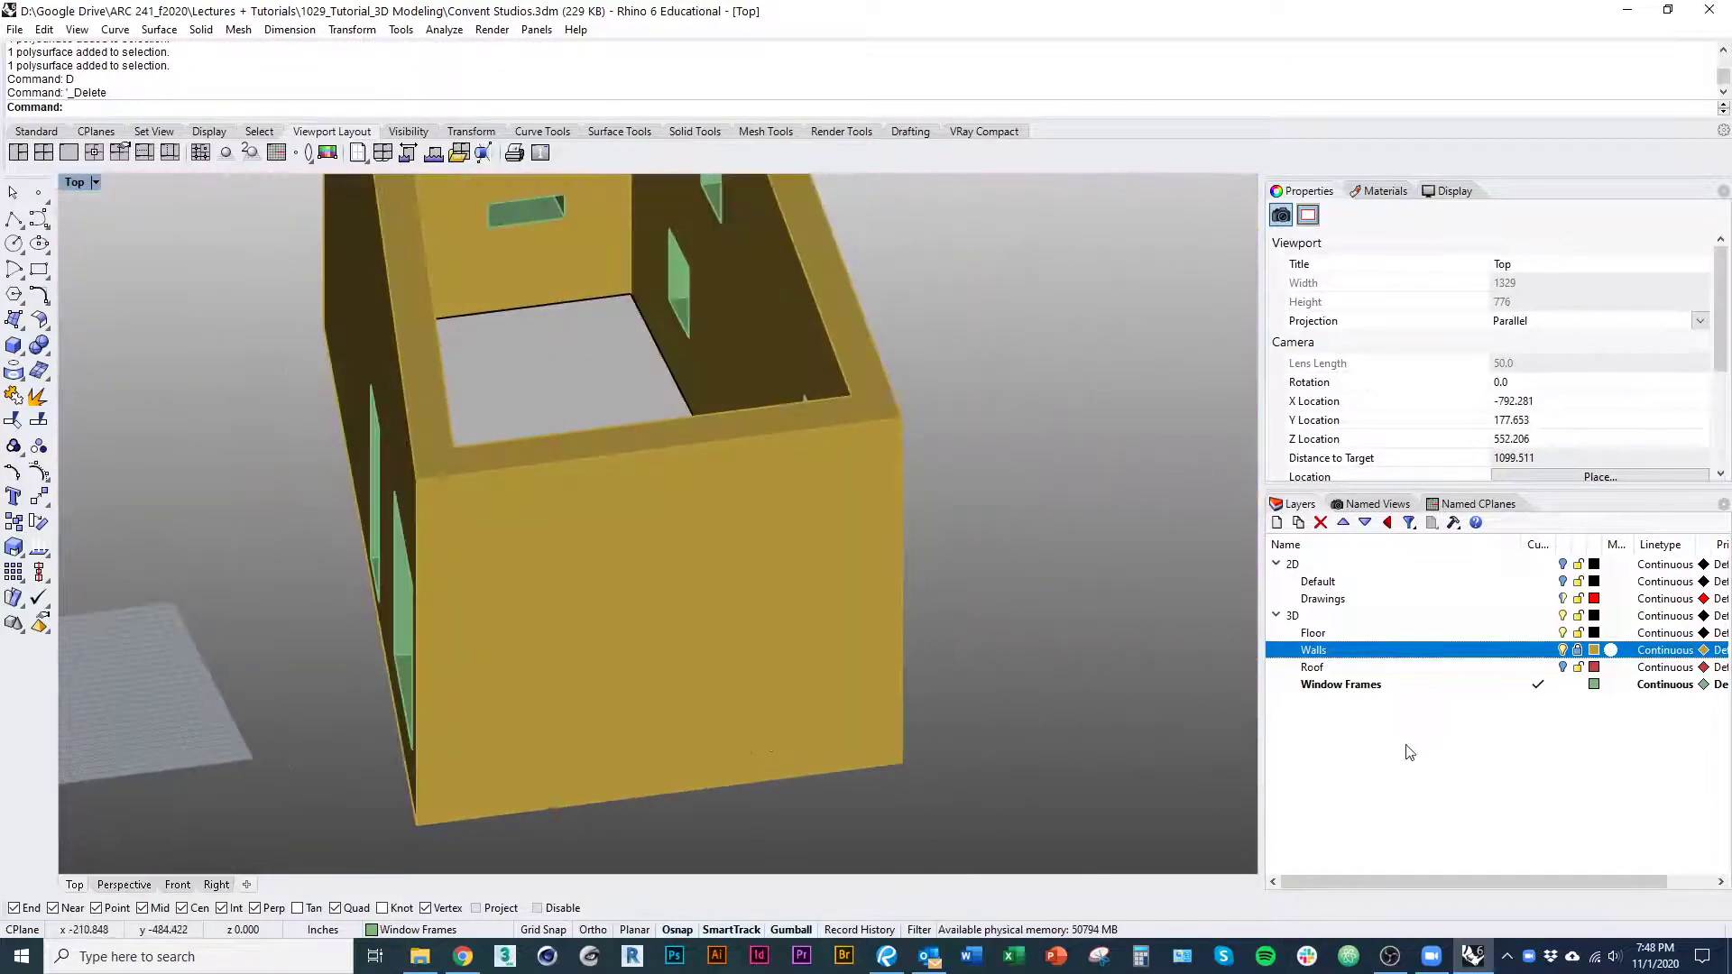
{"action": "left_click", "coordinate": [1562, 650]}
{"action": "right_click_drag", "start_coordinate": [1140, 688], "coordinate": [614, 523]}
{"action": "left_click", "coordinate": [613, 523]}
{"action": "key", "text": "Return"}
{"action": "right_click_drag", "start_coordinate": [658, 621], "coordinate": [661, 522], "text": "ctrl"}
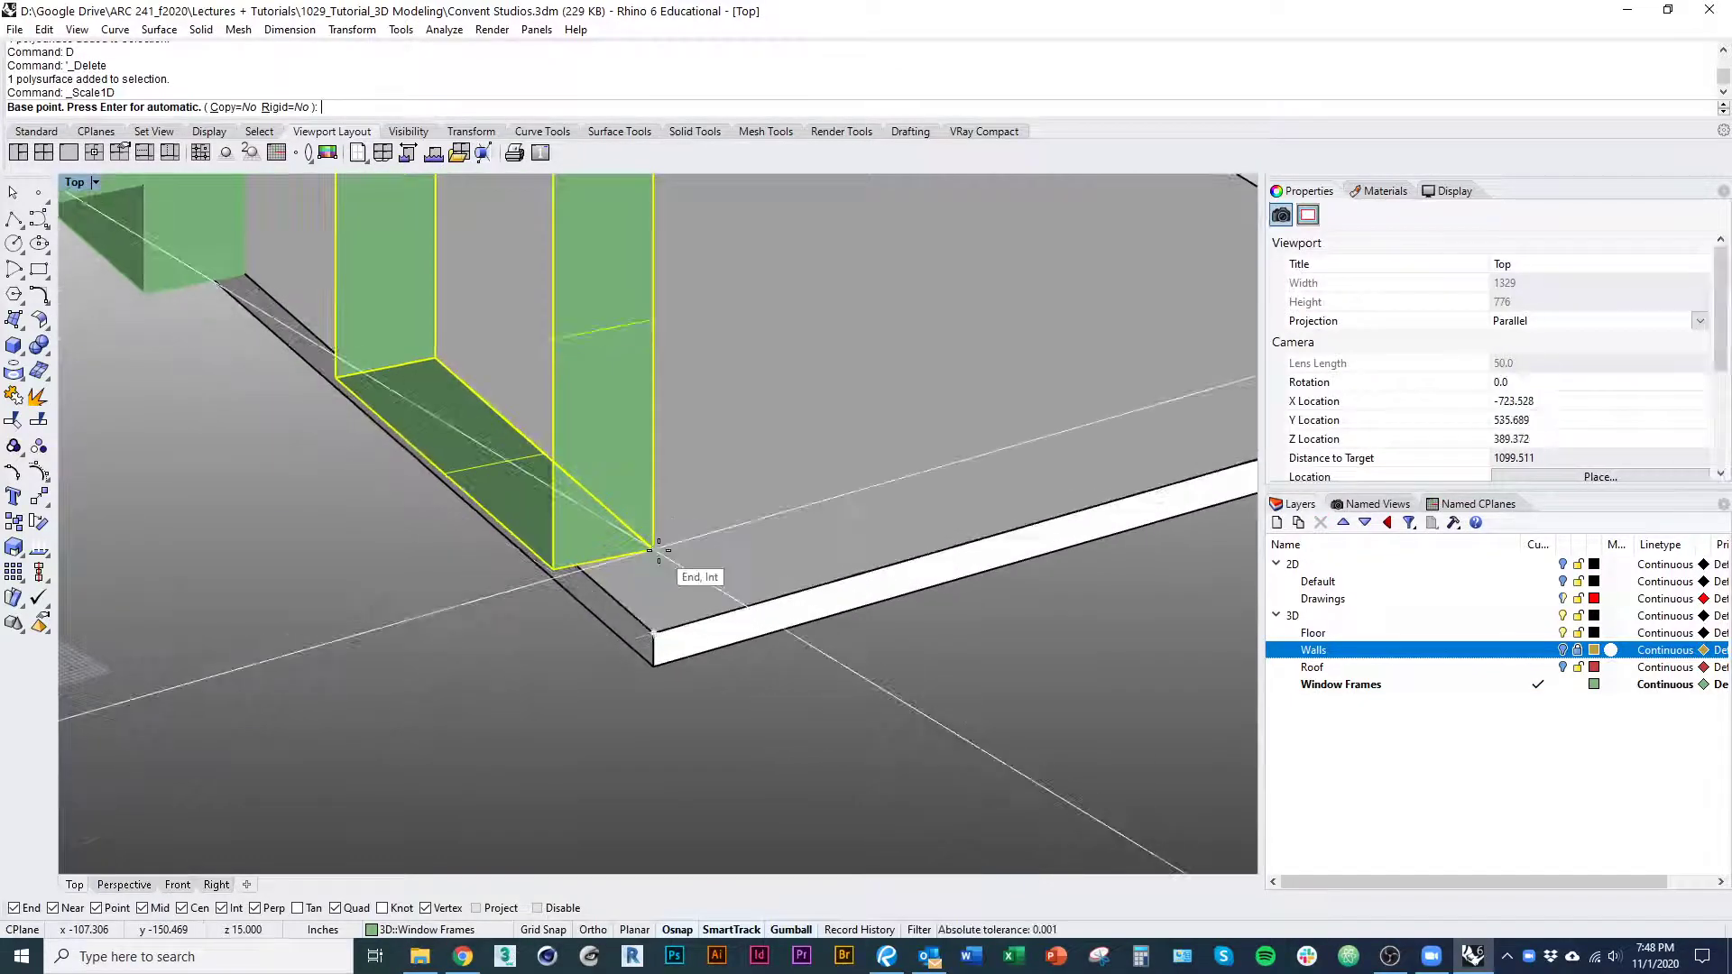
{"action": "left_click", "coordinate": [658, 549]}
{"action": "left_click", "coordinate": [552, 568]}
{"action": "left_click", "coordinate": [606, 561]}
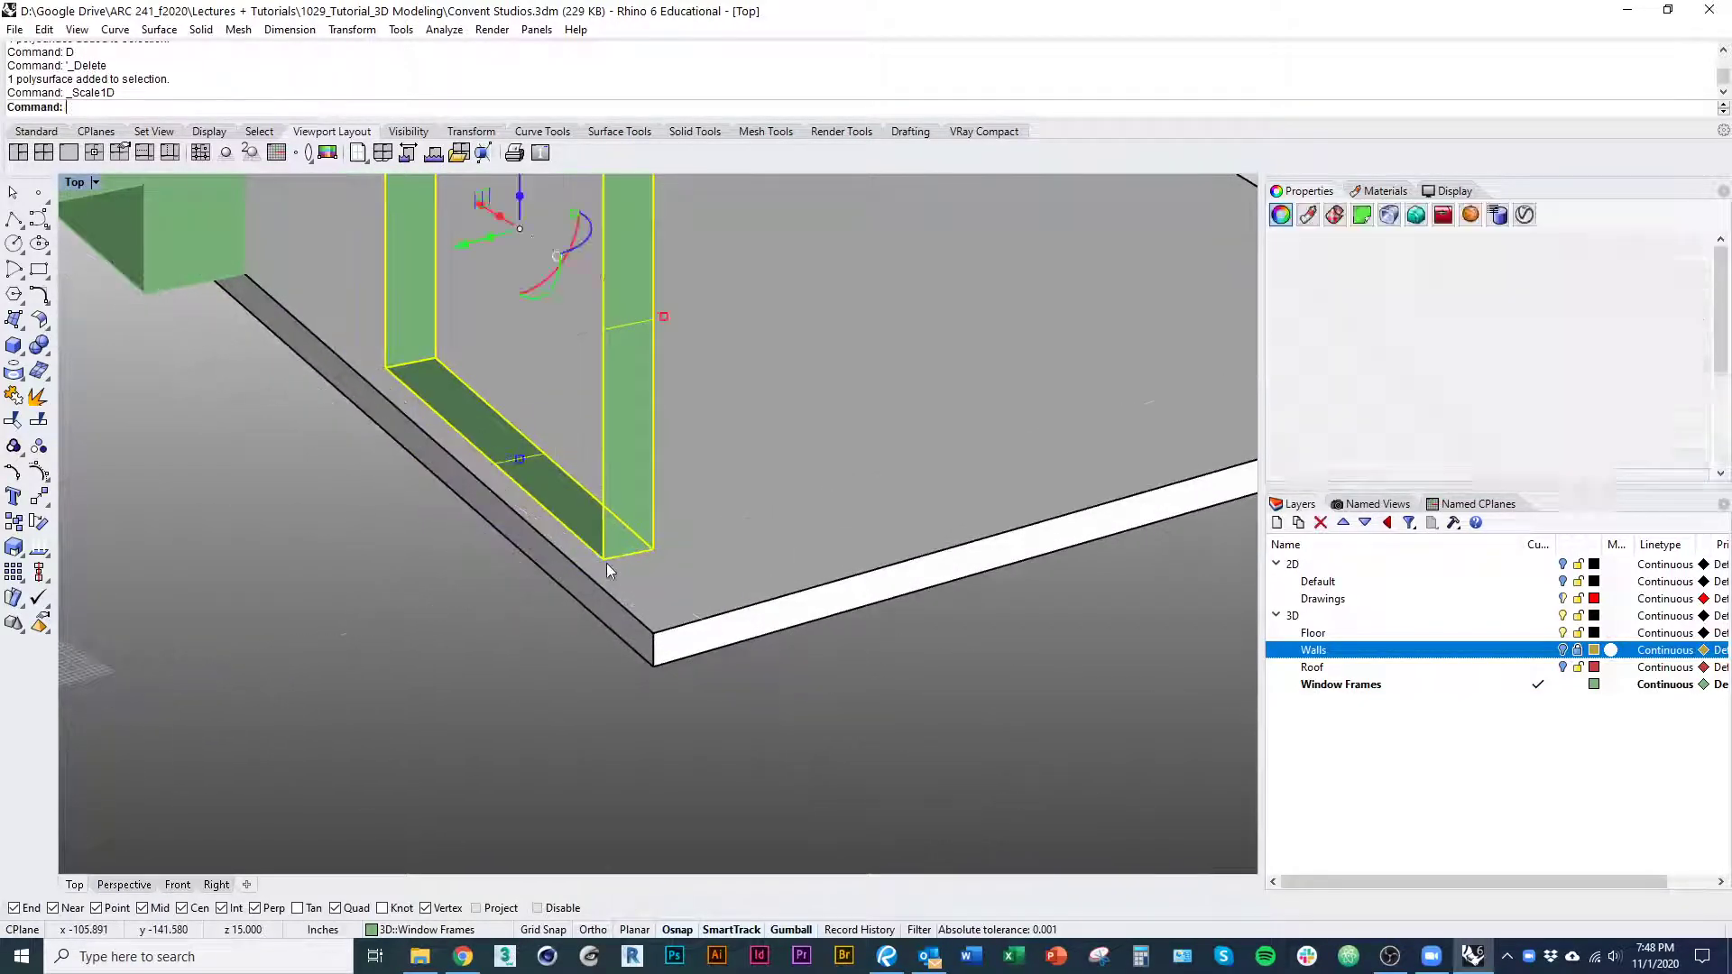
Scale the neighbouring frame in the back wall to half its depth with Scale1D from its inner corner
{"action": "scroll", "coordinate": [370, 561], "scroll_direction": "down", "scroll_amount": 7}
{"action": "right_click_drag", "start_coordinate": [370, 561], "coordinate": [634, 685], "text": "shift"}
{"action": "scroll", "coordinate": [543, 597], "scroll_direction": "up", "scroll_amount": 11}
{"action": "left_click", "coordinate": [550, 543]}
{"action": "right_click_drag", "start_coordinate": [503, 559], "coordinate": [539, 645], "text": "shift"}
{"action": "key", "text": "Return"}
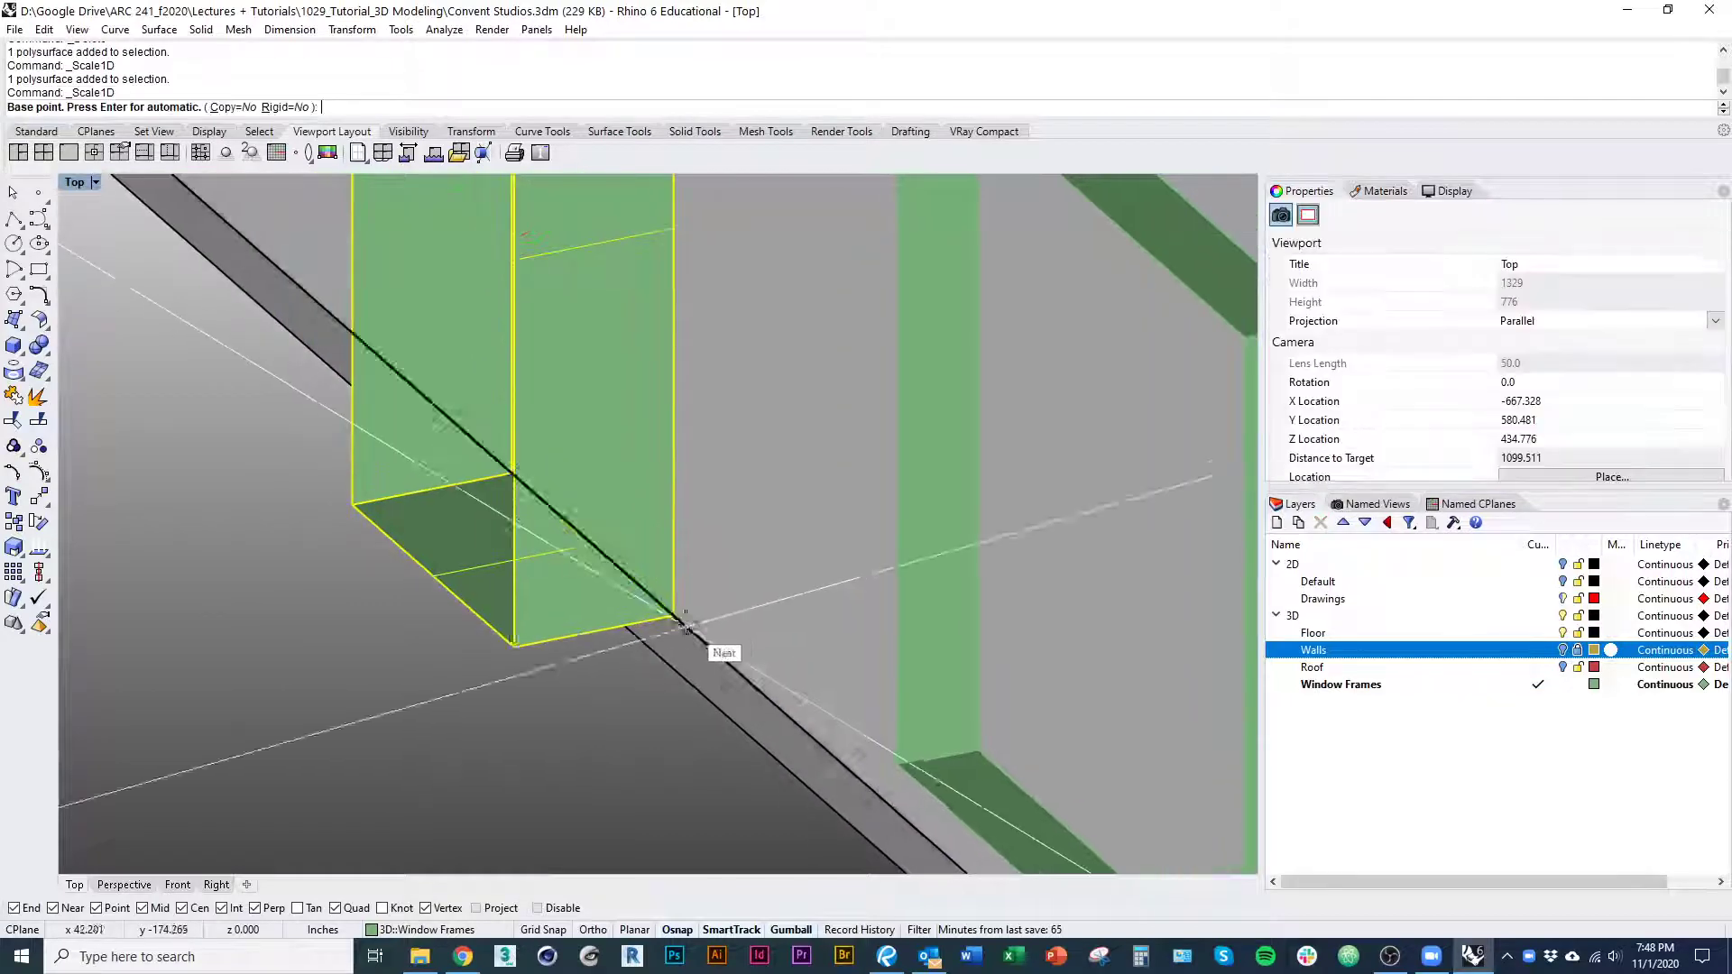
{"action": "left_click", "coordinate": [679, 620]}
{"action": "left_click", "coordinate": [514, 644]}
{"action": "left_click", "coordinate": [594, 629]}
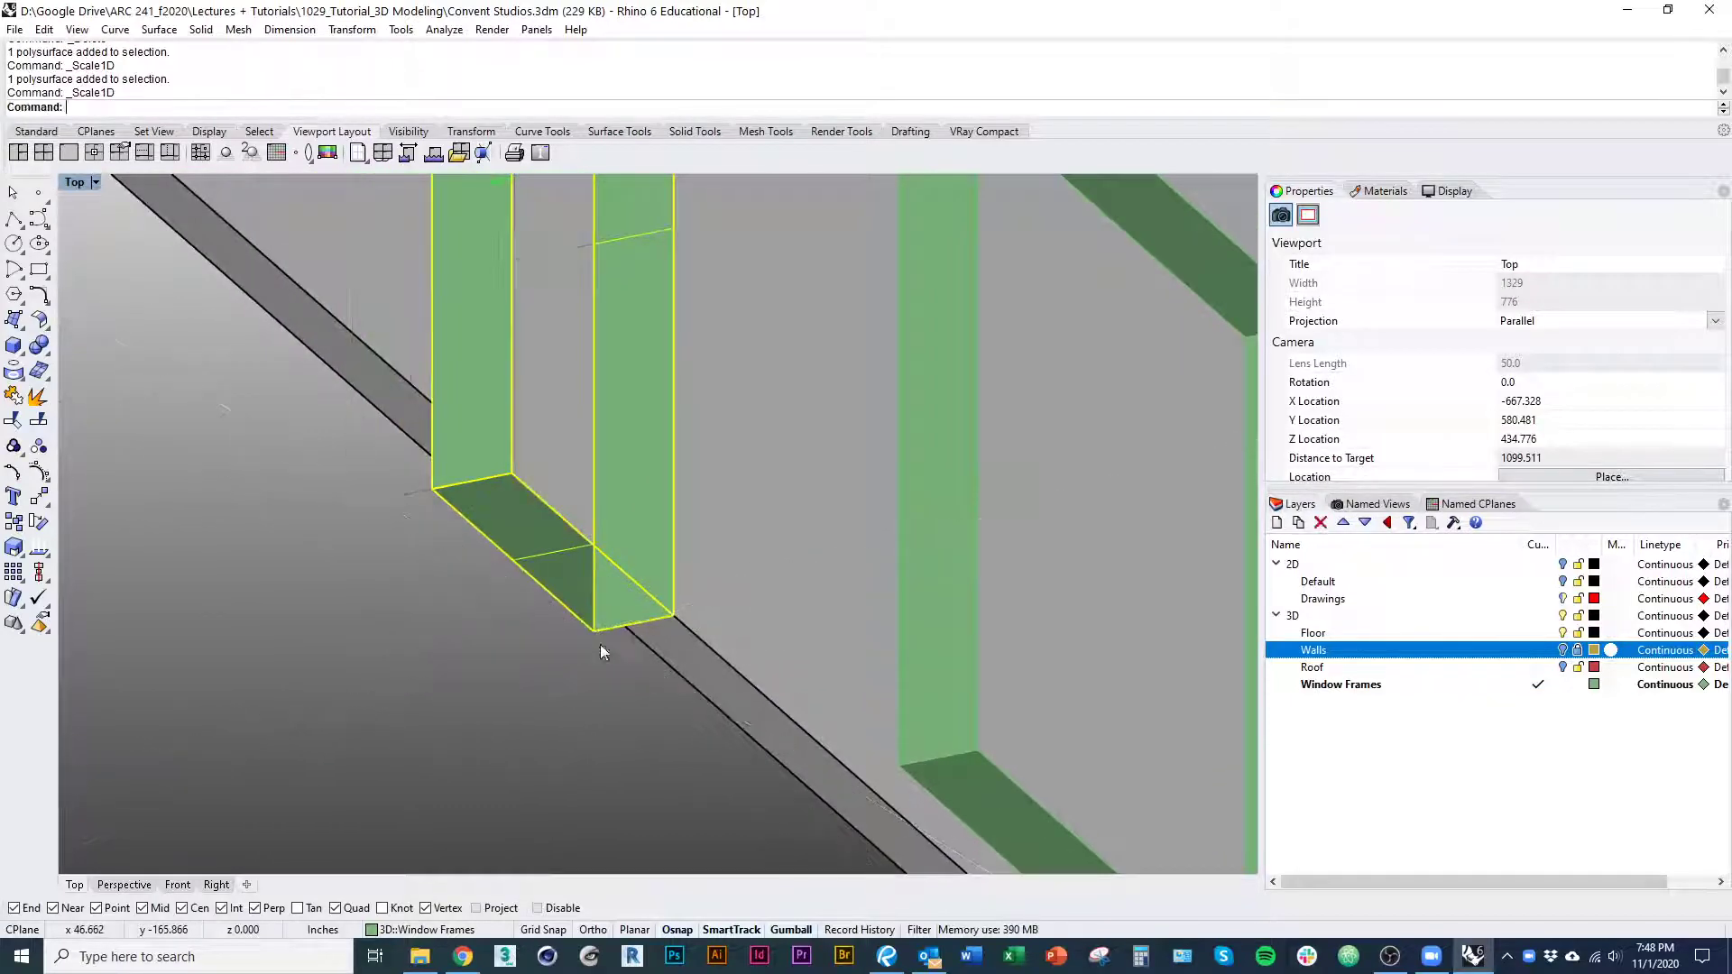
Scale the lower small square frame in the front wall to half its depth with Scale1D from its inner corner
{"action": "scroll", "coordinate": [603, 651], "scroll_direction": "down", "scroll_amount": 6}
{"action": "scroll", "coordinate": [619, 579], "scroll_direction": "up", "scroll_amount": 9}
{"action": "key", "text": "Return"}
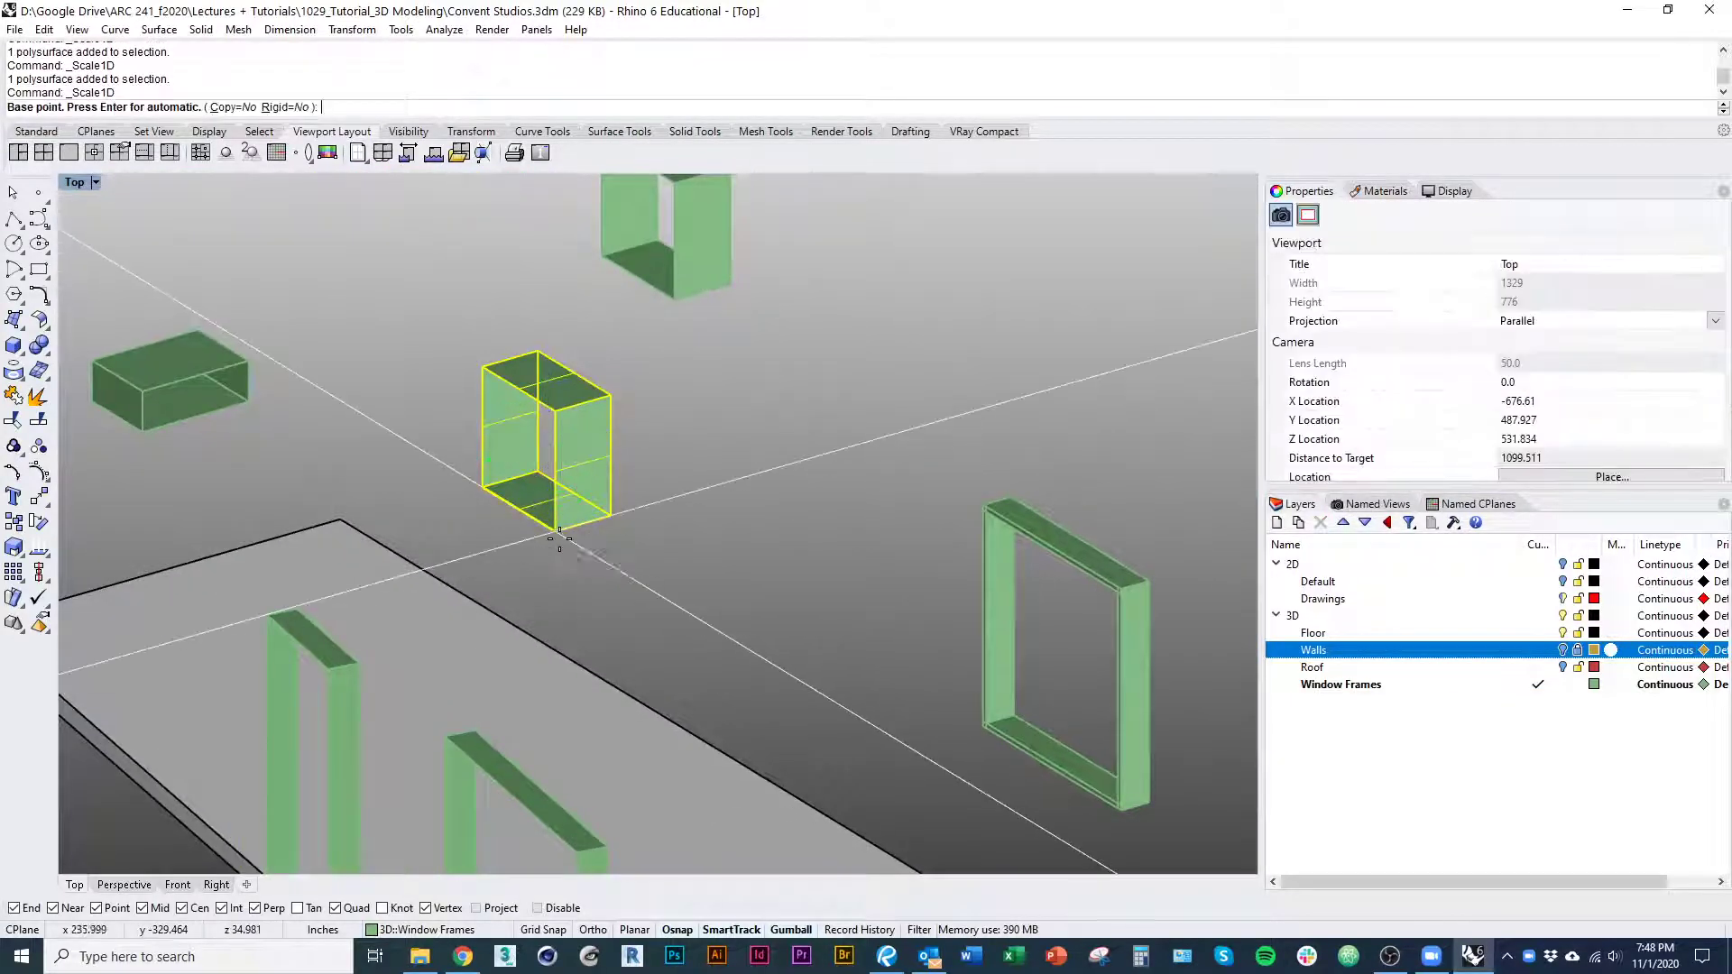
{"action": "left_click", "coordinate": [559, 532]}
{"action": "left_click", "coordinate": [618, 542]}
{"action": "left_click", "coordinate": [599, 553]}
Scale the upper small square frame in the front wall to half its depth with Scale1D from its inner corner
{"action": "left_click", "coordinate": [727, 296]}
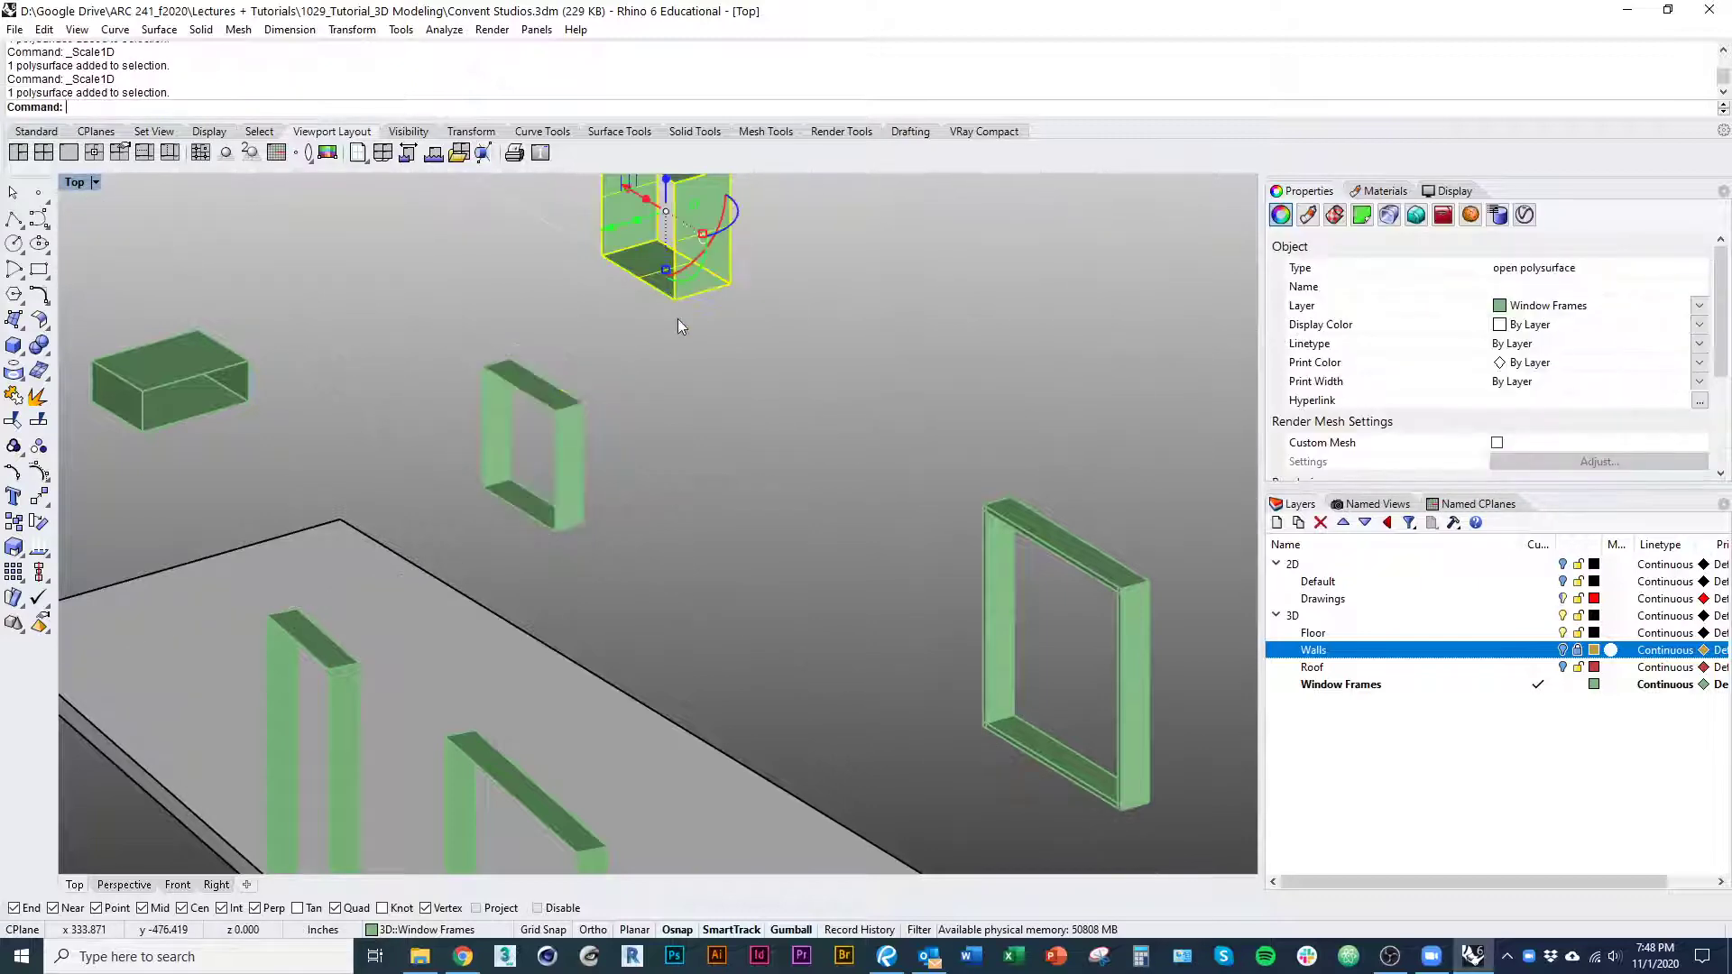
{"action": "key", "text": "Return"}
{"action": "left_click", "coordinate": [675, 298]}
{"action": "left_click", "coordinate": [730, 285]}
{"action": "left_click", "coordinate": [703, 291]}
Scale the low wide frame in the short end wall to half its depth with Scale1D from its inner corner
{"action": "left_click", "coordinate": [229, 403]}
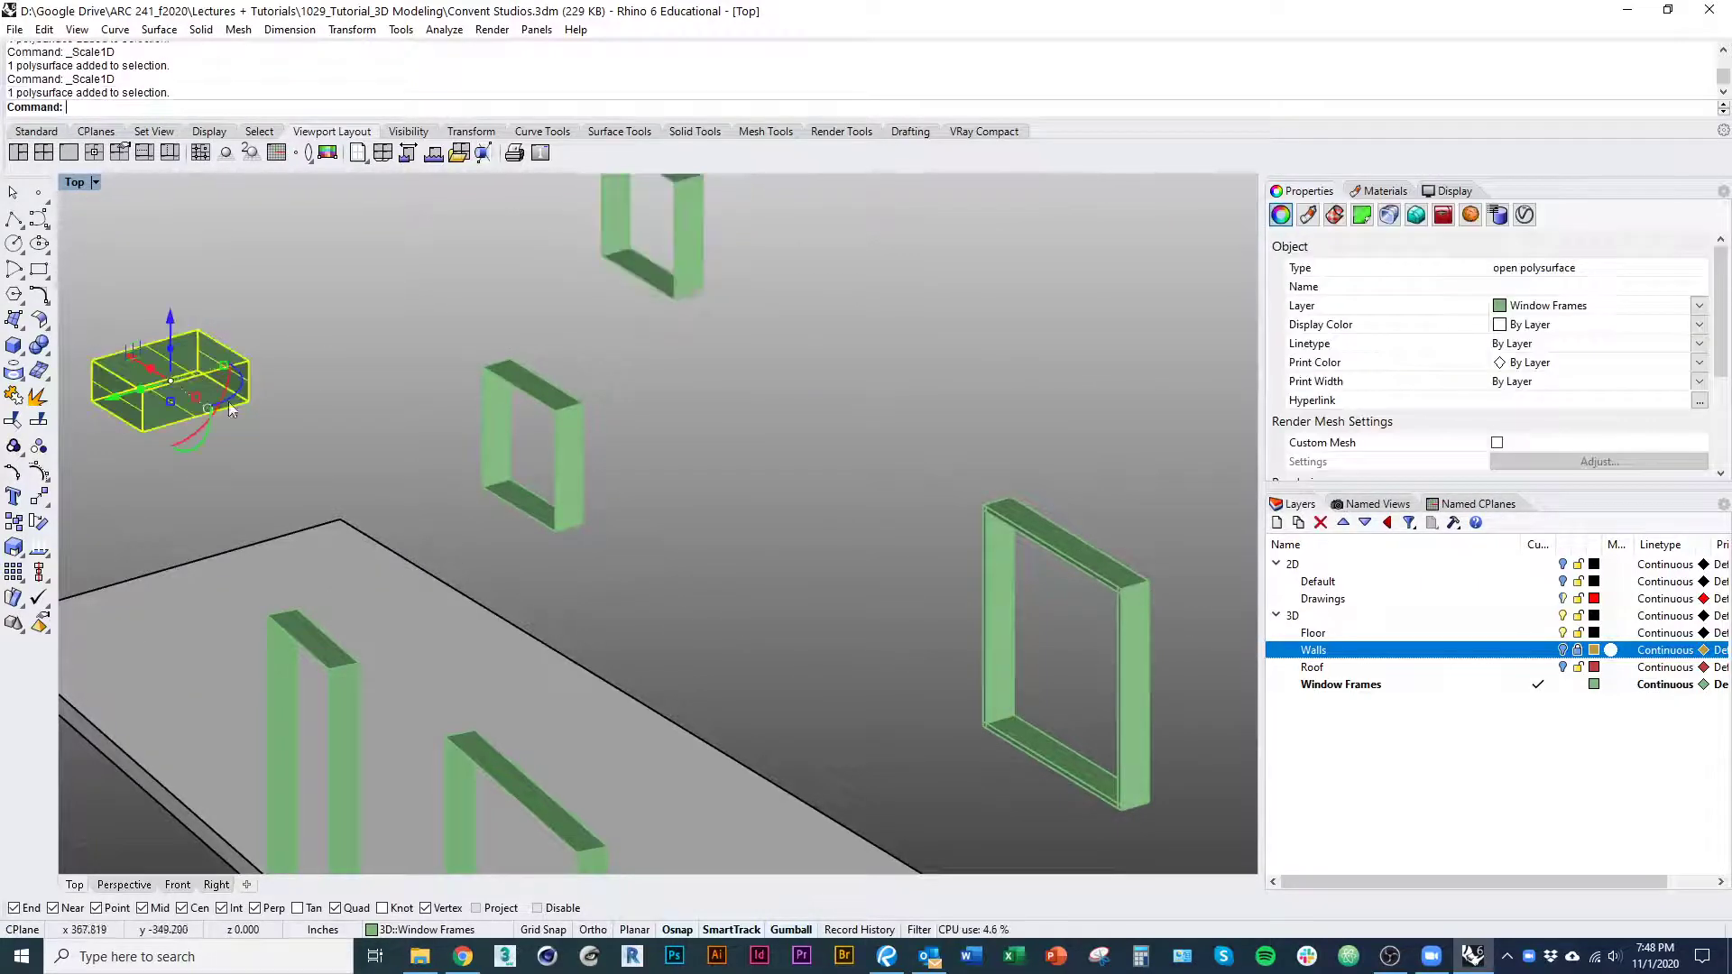
{"action": "key", "text": "Return"}
{"action": "left_click", "coordinate": [144, 433]}
{"action": "left_click", "coordinate": [92, 402]}
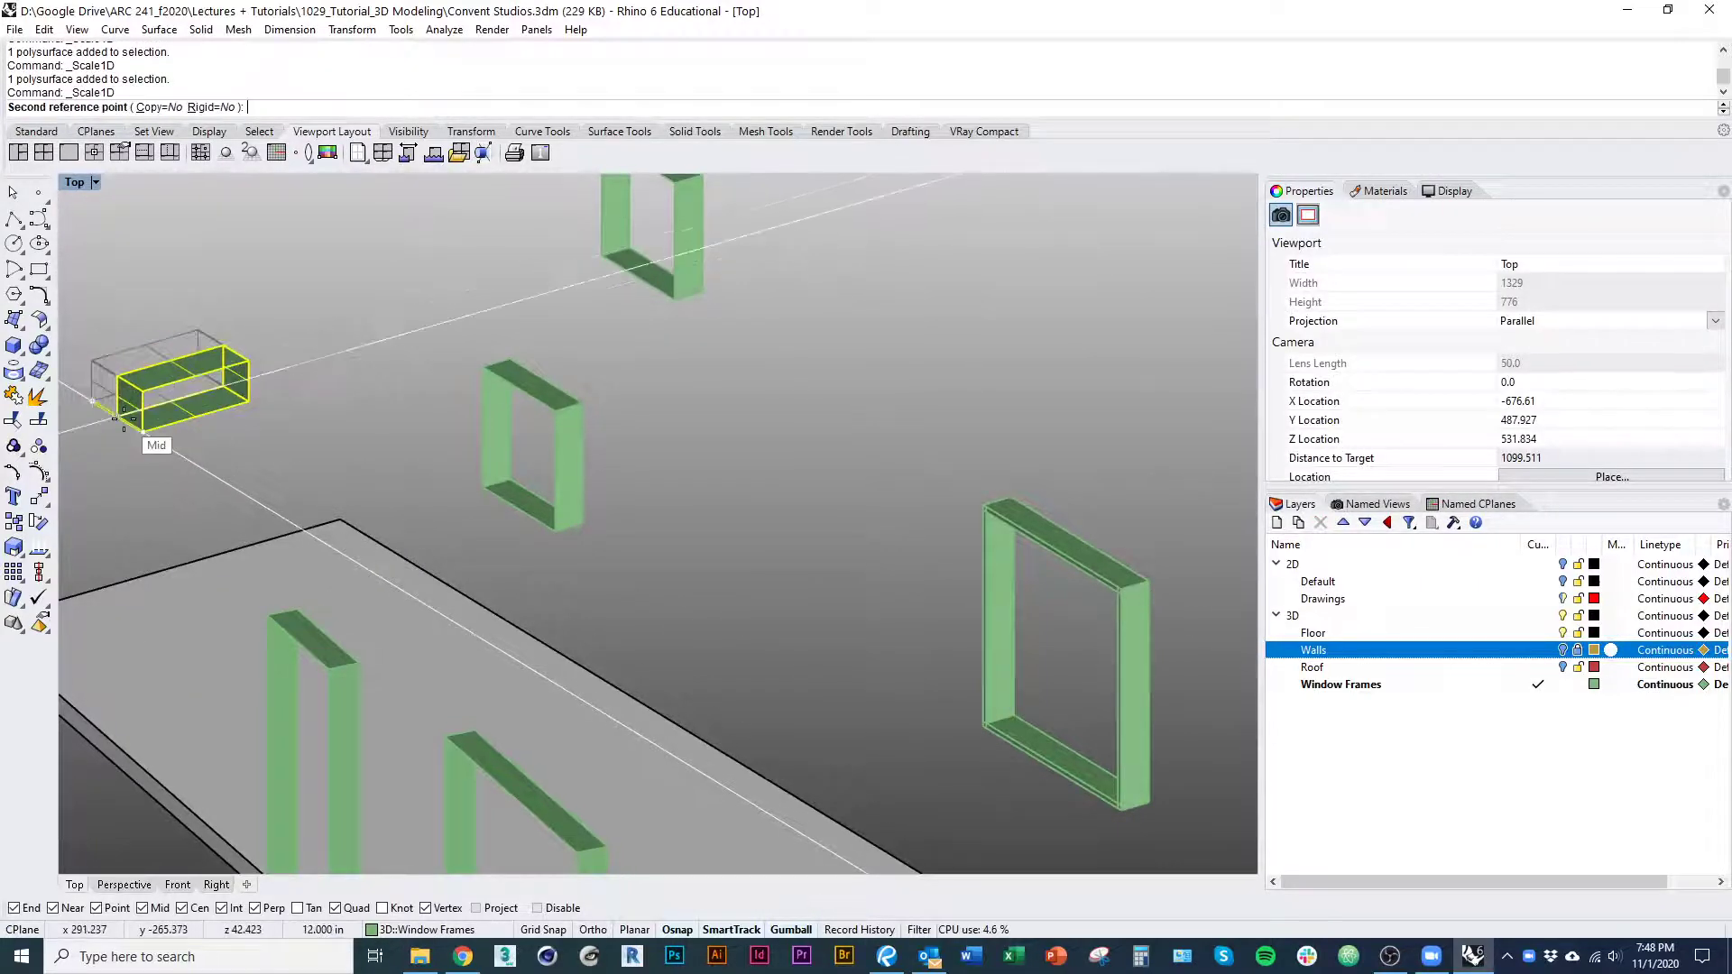
{"action": "left_click", "coordinate": [122, 417]}
Select the five open frames and offset them into solid frames with OffsetSrf at a distance of 1.5
{"action": "right_click_drag", "start_coordinate": [419, 473], "coordinate": [668, 588], "text": "ctrl+shift"}
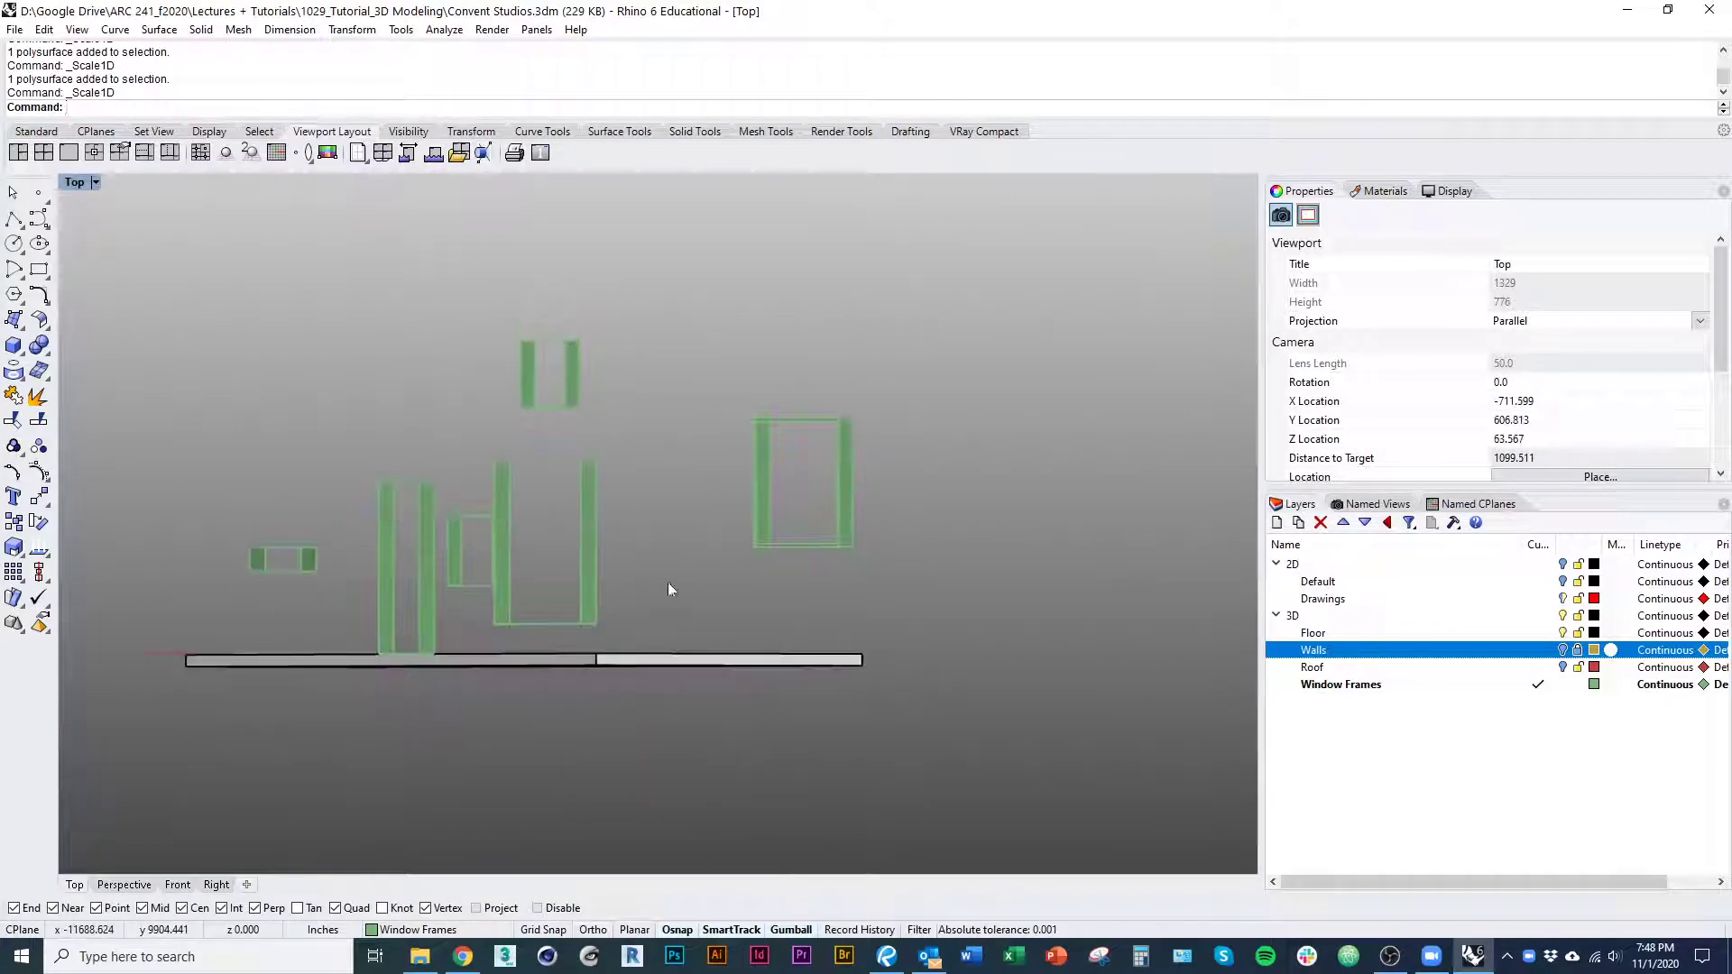
{"action": "left_click_drag", "start_coordinate": [668, 586], "coordinate": [271, 361]}
{"action": "right_click_drag", "start_coordinate": [548, 545], "coordinate": [695, 628], "text": "ctrl+shift"}
{"action": "type", "text": "Offs"}
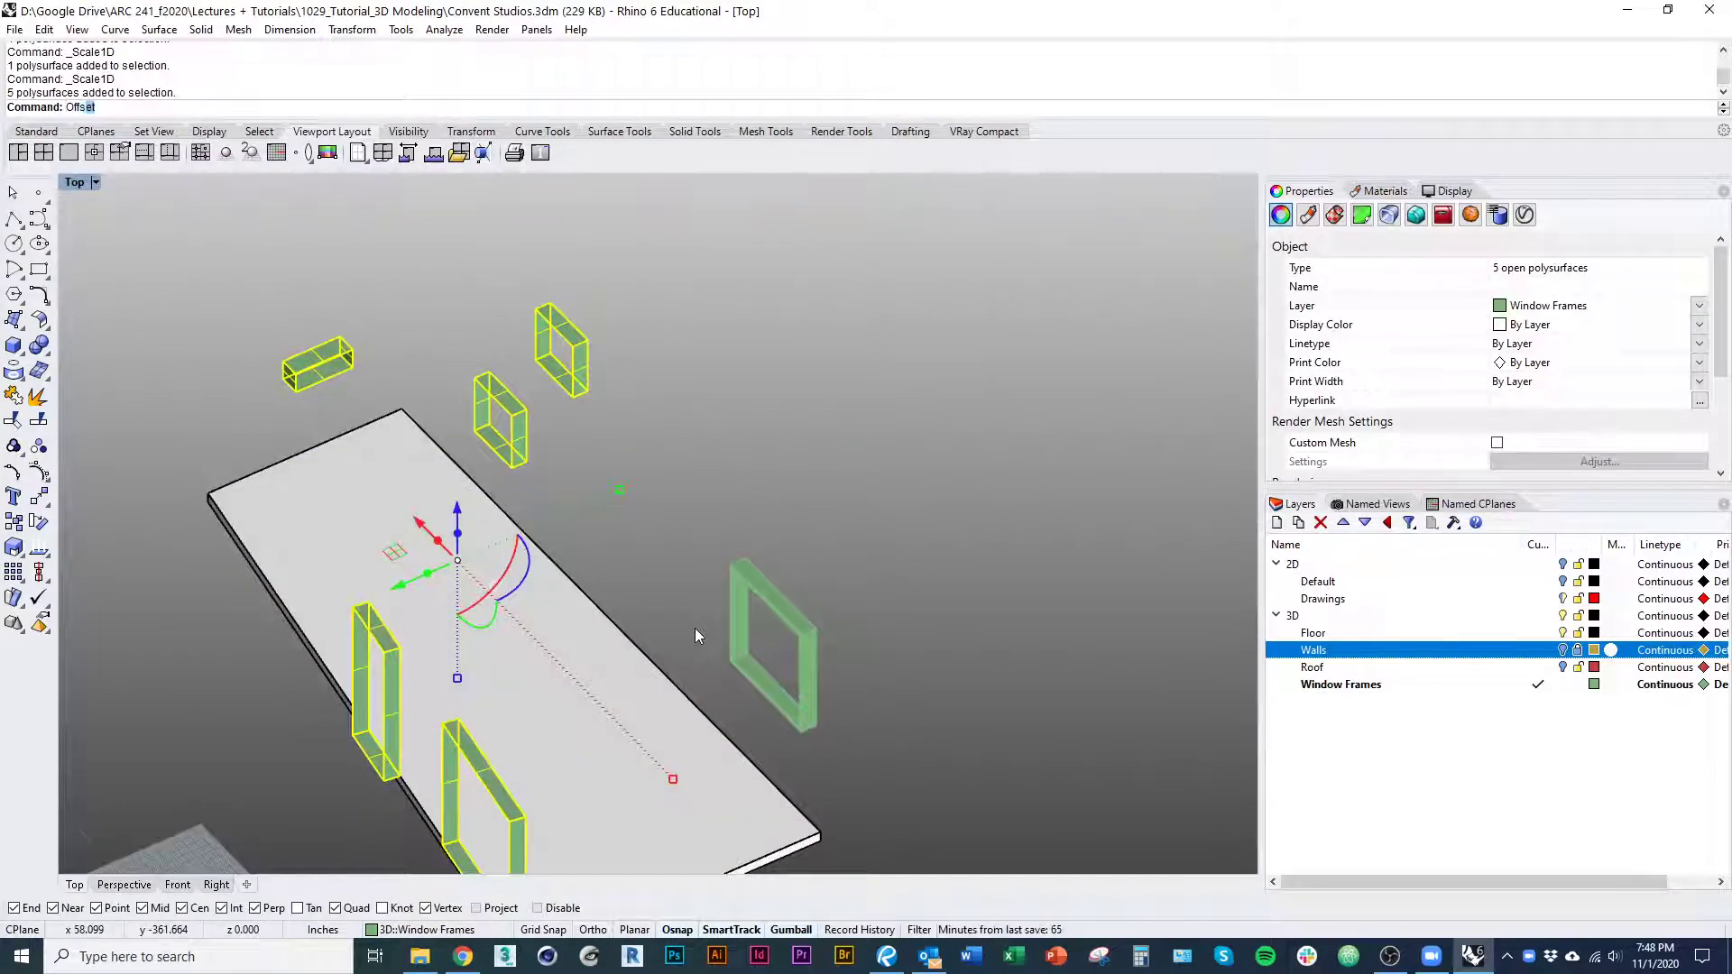
{"action": "type", "text": "etsrf"}
{"action": "key", "text": "Return"}
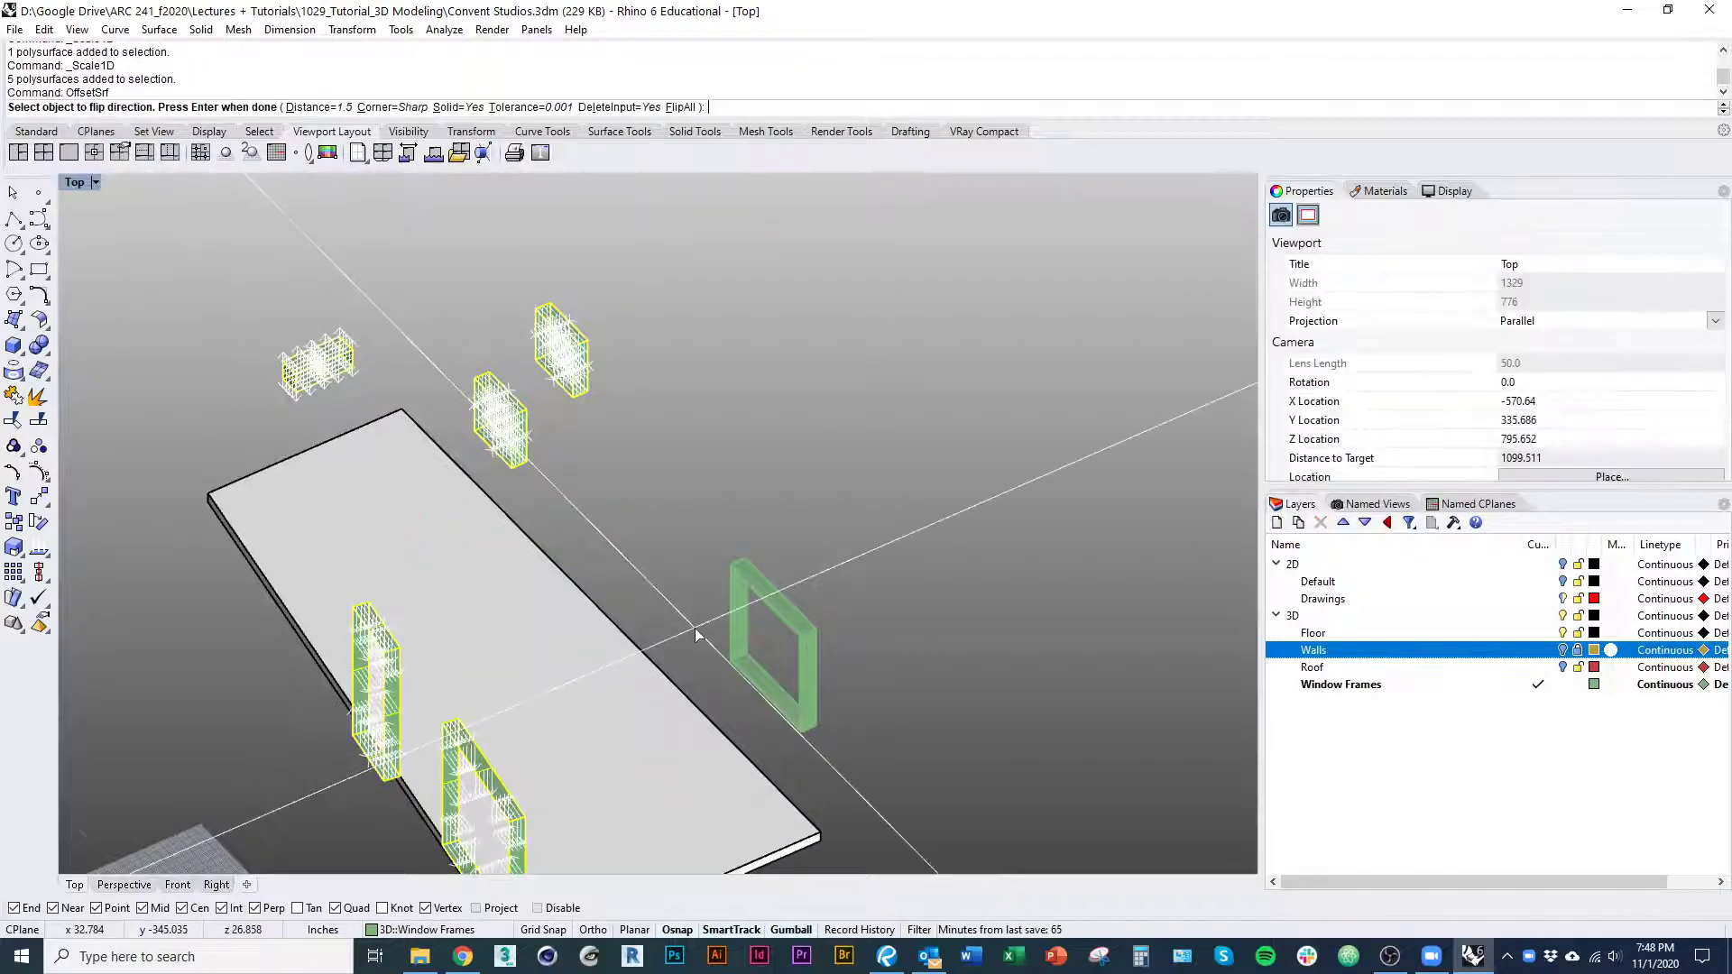
{"action": "right_click_drag", "start_coordinate": [695, 634], "coordinate": [732, 561], "text": "ctrl+shift"}
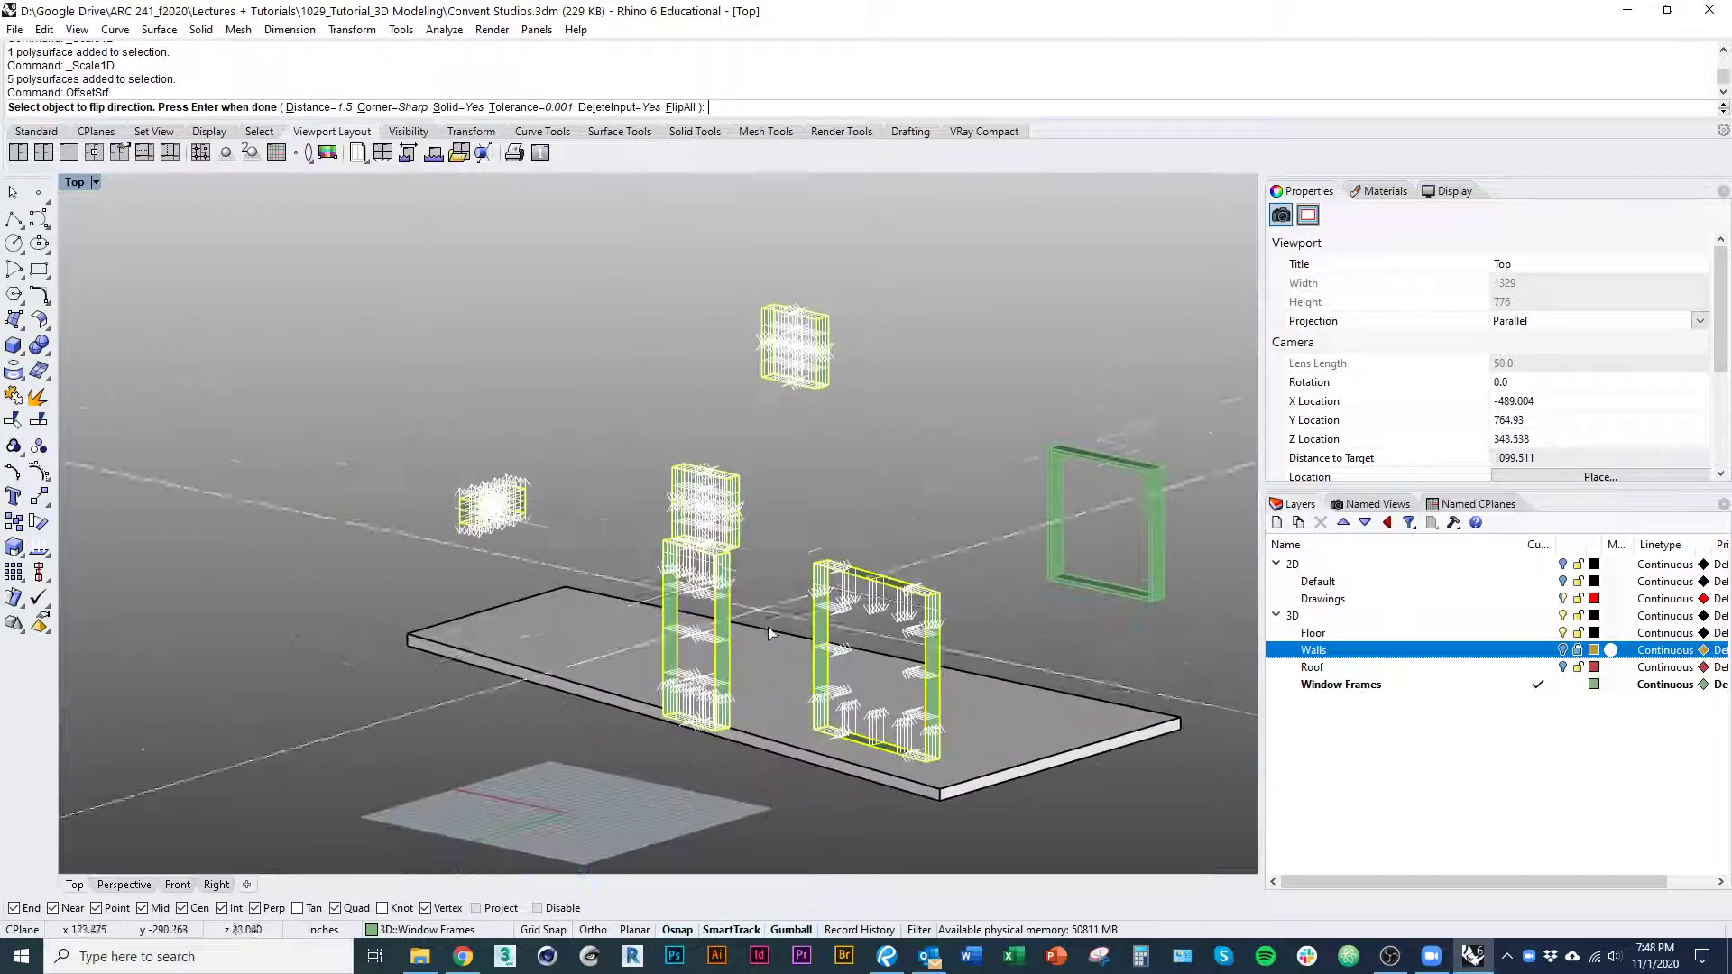
{"action": "right_click_drag", "start_coordinate": [780, 639], "coordinate": [546, 552]}
{"action": "right_click_drag", "start_coordinate": [699, 616], "coordinate": [348, 187], "text": "ctrl"}
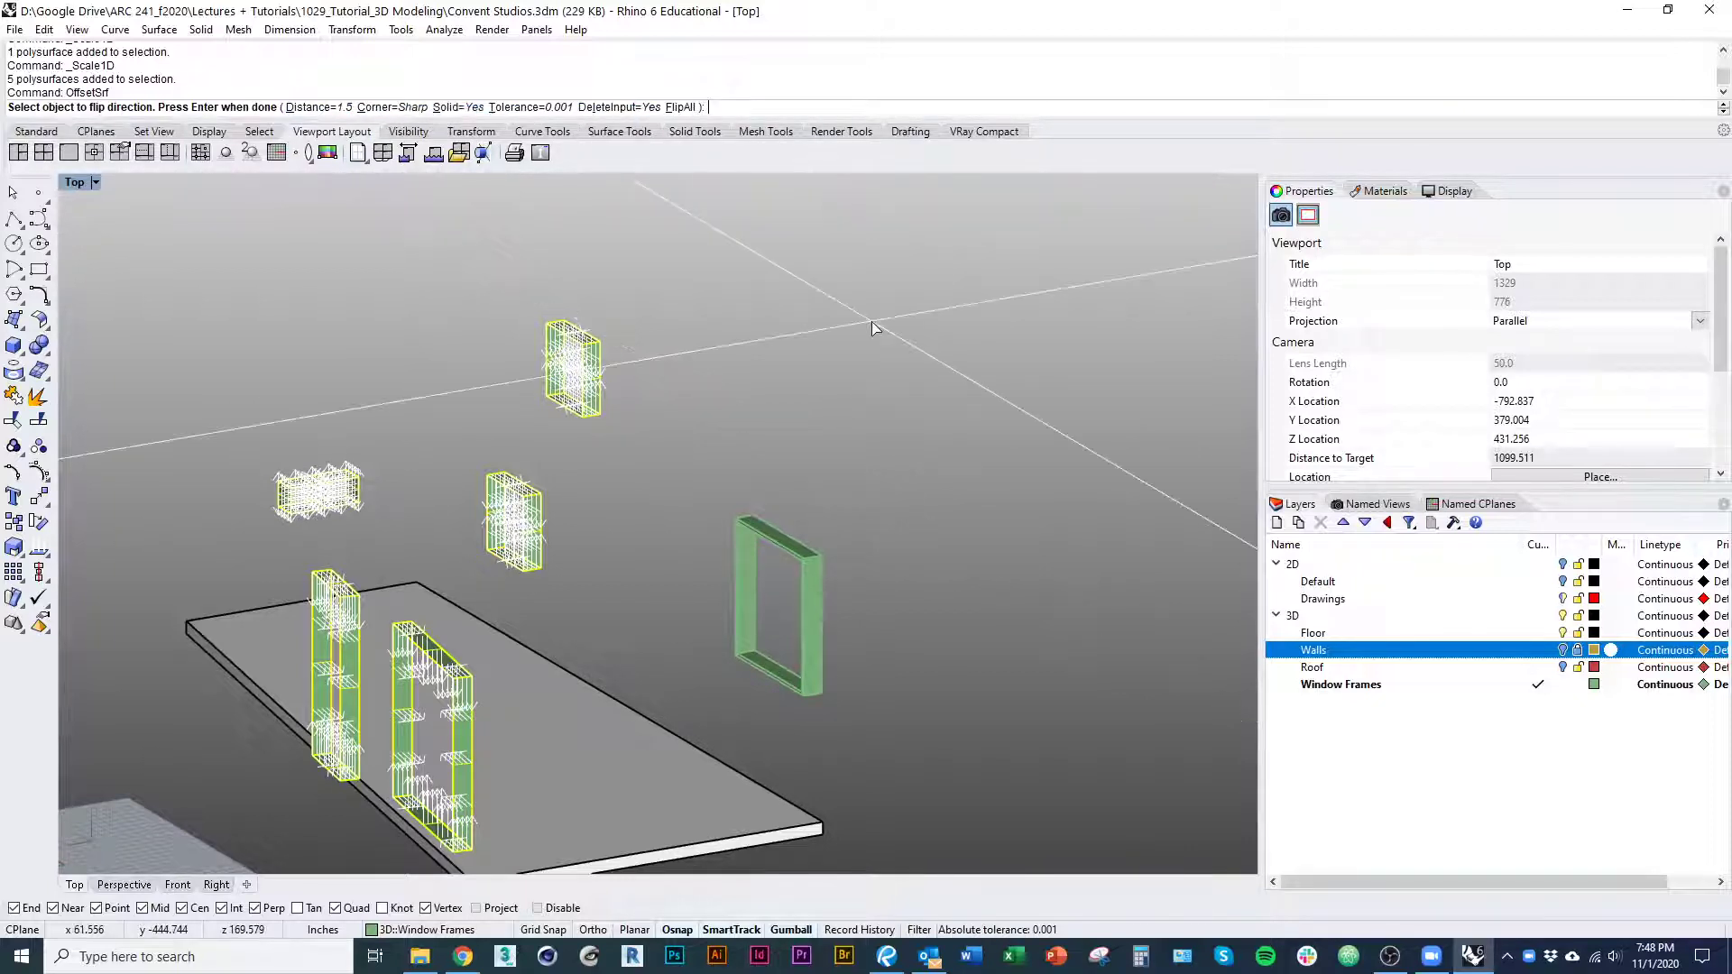
{"action": "key", "text": "Return"}
{"action": "left_click", "coordinate": [823, 395]}
Show the Walls layer and check how the solid frames sit in the front wall openings
{"action": "right_click_drag", "start_coordinate": [922, 549], "coordinate": [880, 561]}
{"action": "left_click", "coordinate": [1563, 649]}
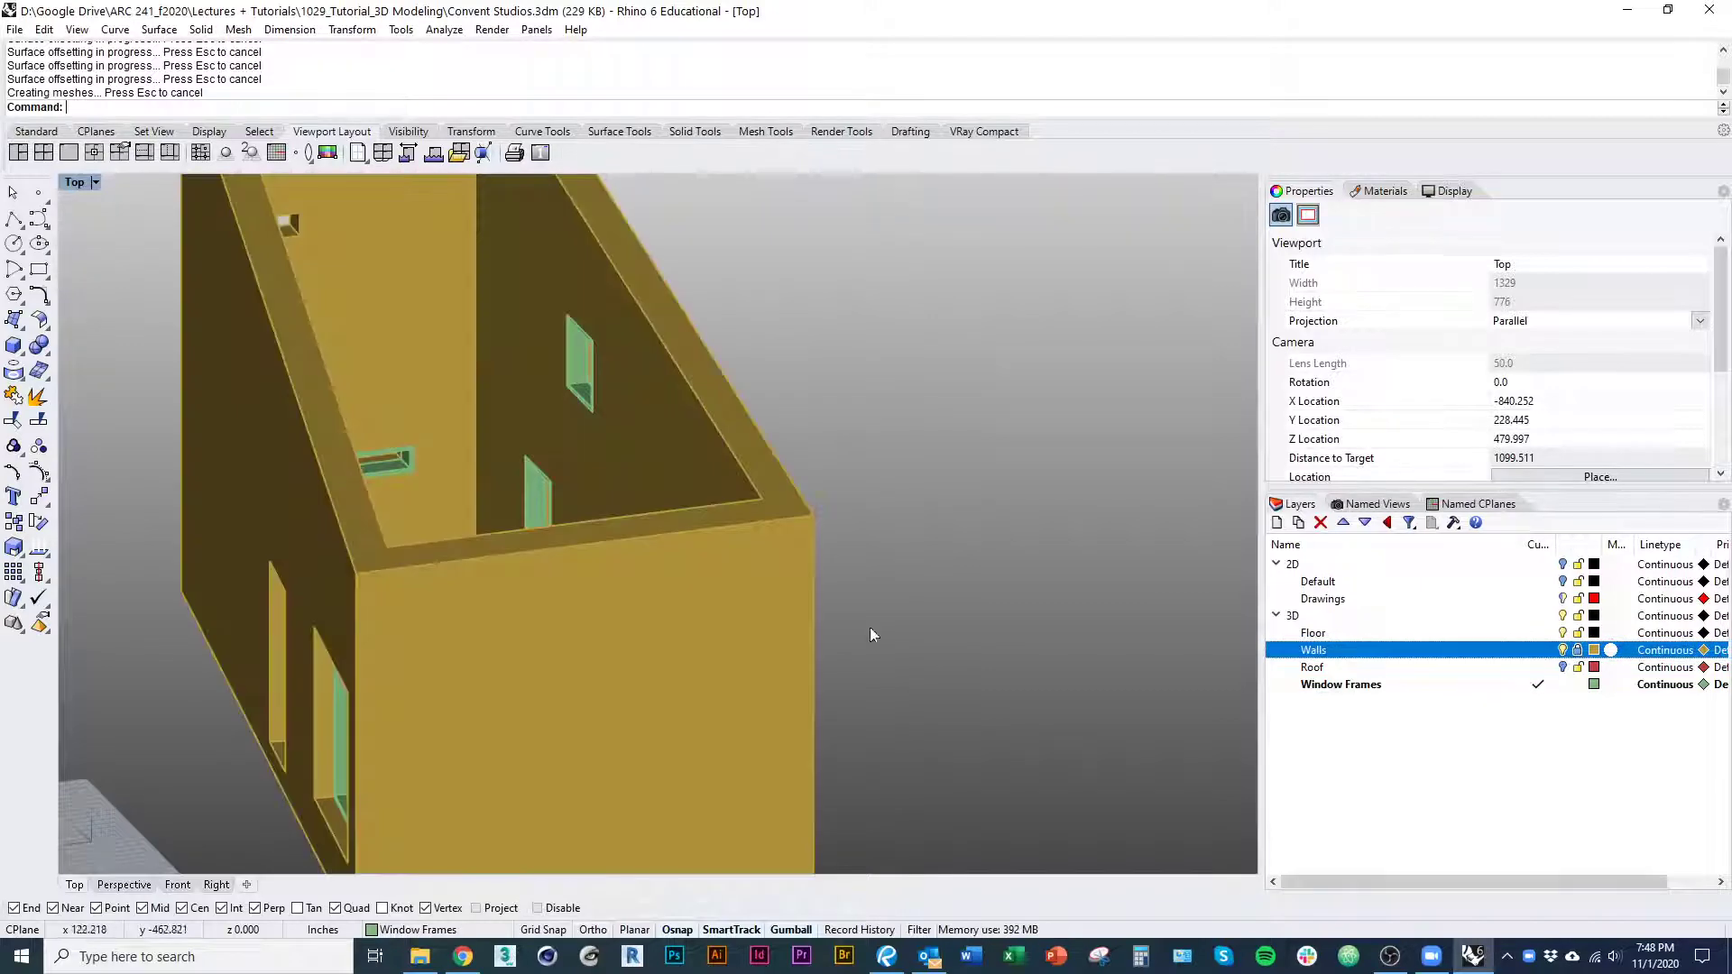
{"action": "right_click_drag", "start_coordinate": [869, 626], "coordinate": [911, 712]}
{"action": "scroll", "coordinate": [388, 635], "scroll_direction": "up", "scroll_amount": 3}
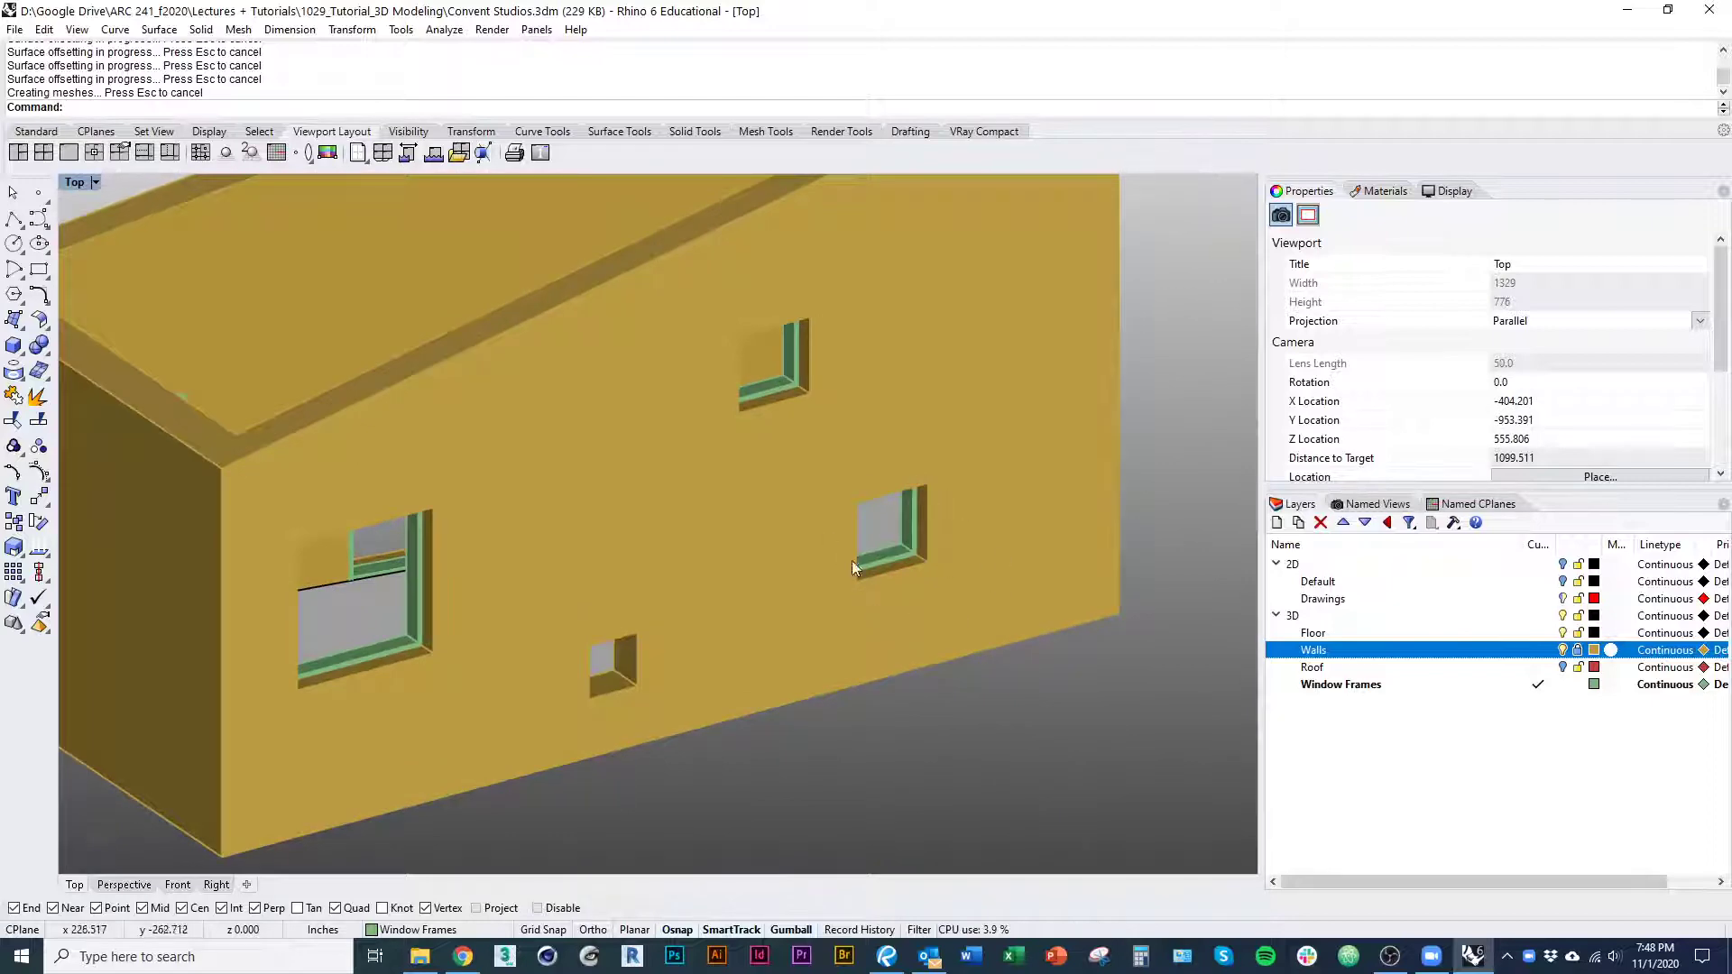
Switch to Chrome, examine the interior photos and floor plans in the third gallery image, and return to Rhino
{"action": "key", "text": "alt+Tab"}
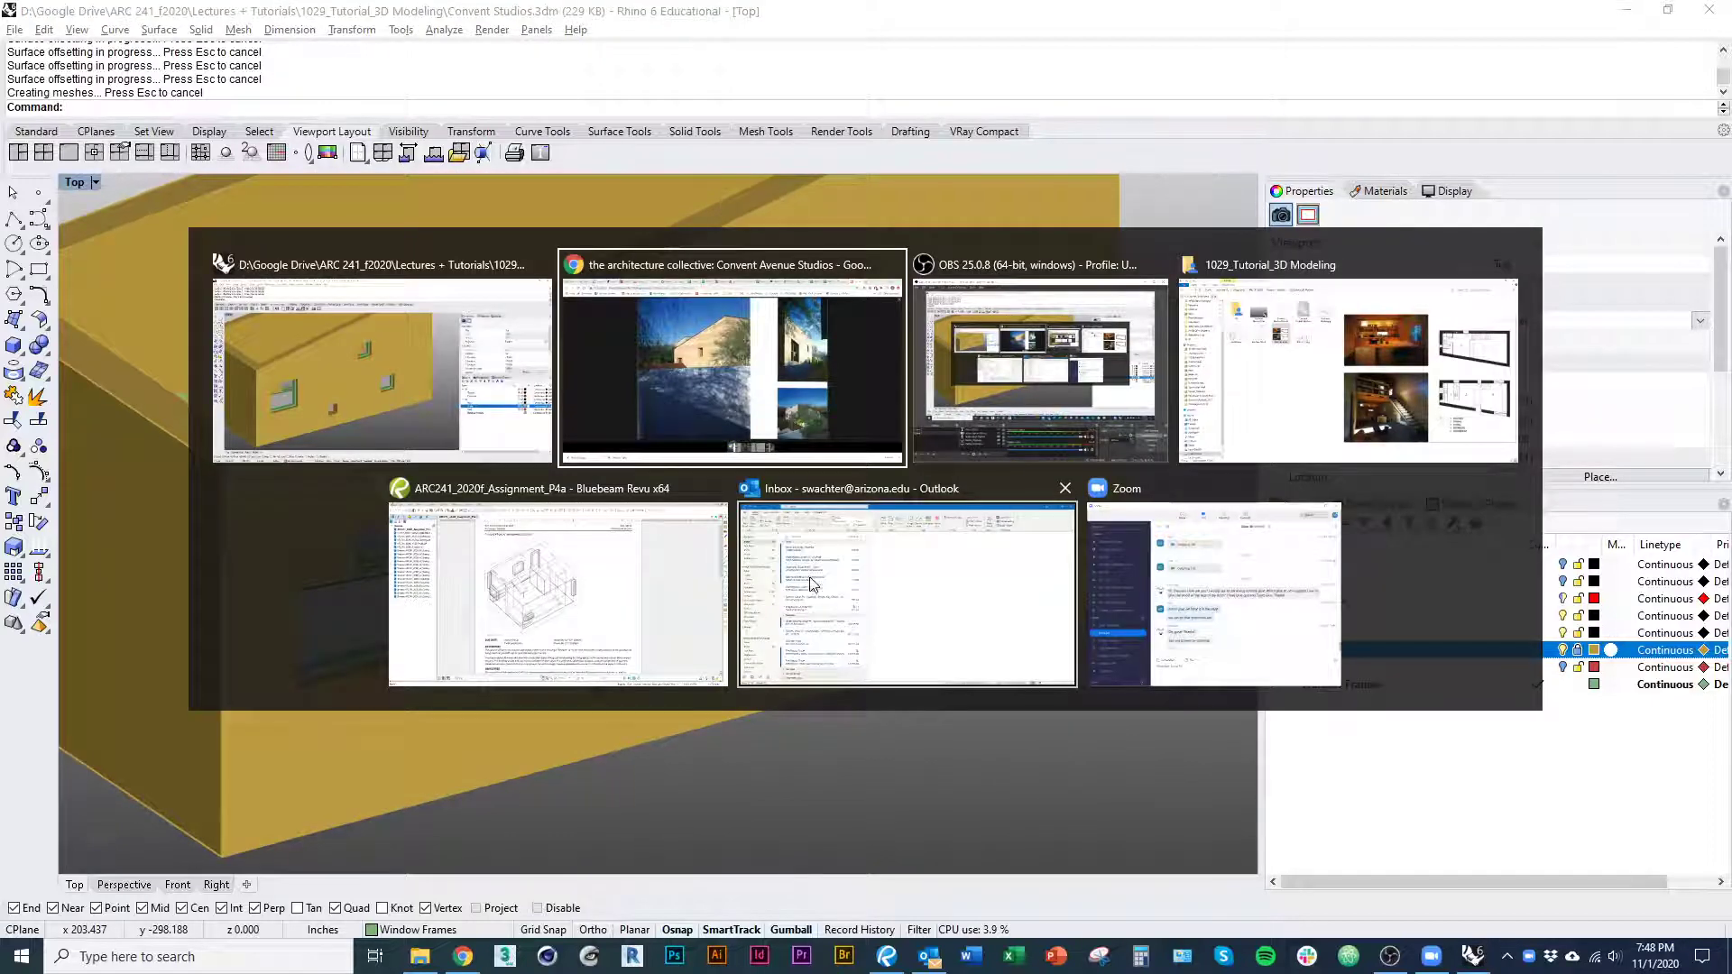
{"action": "left_click", "coordinate": [774, 410]}
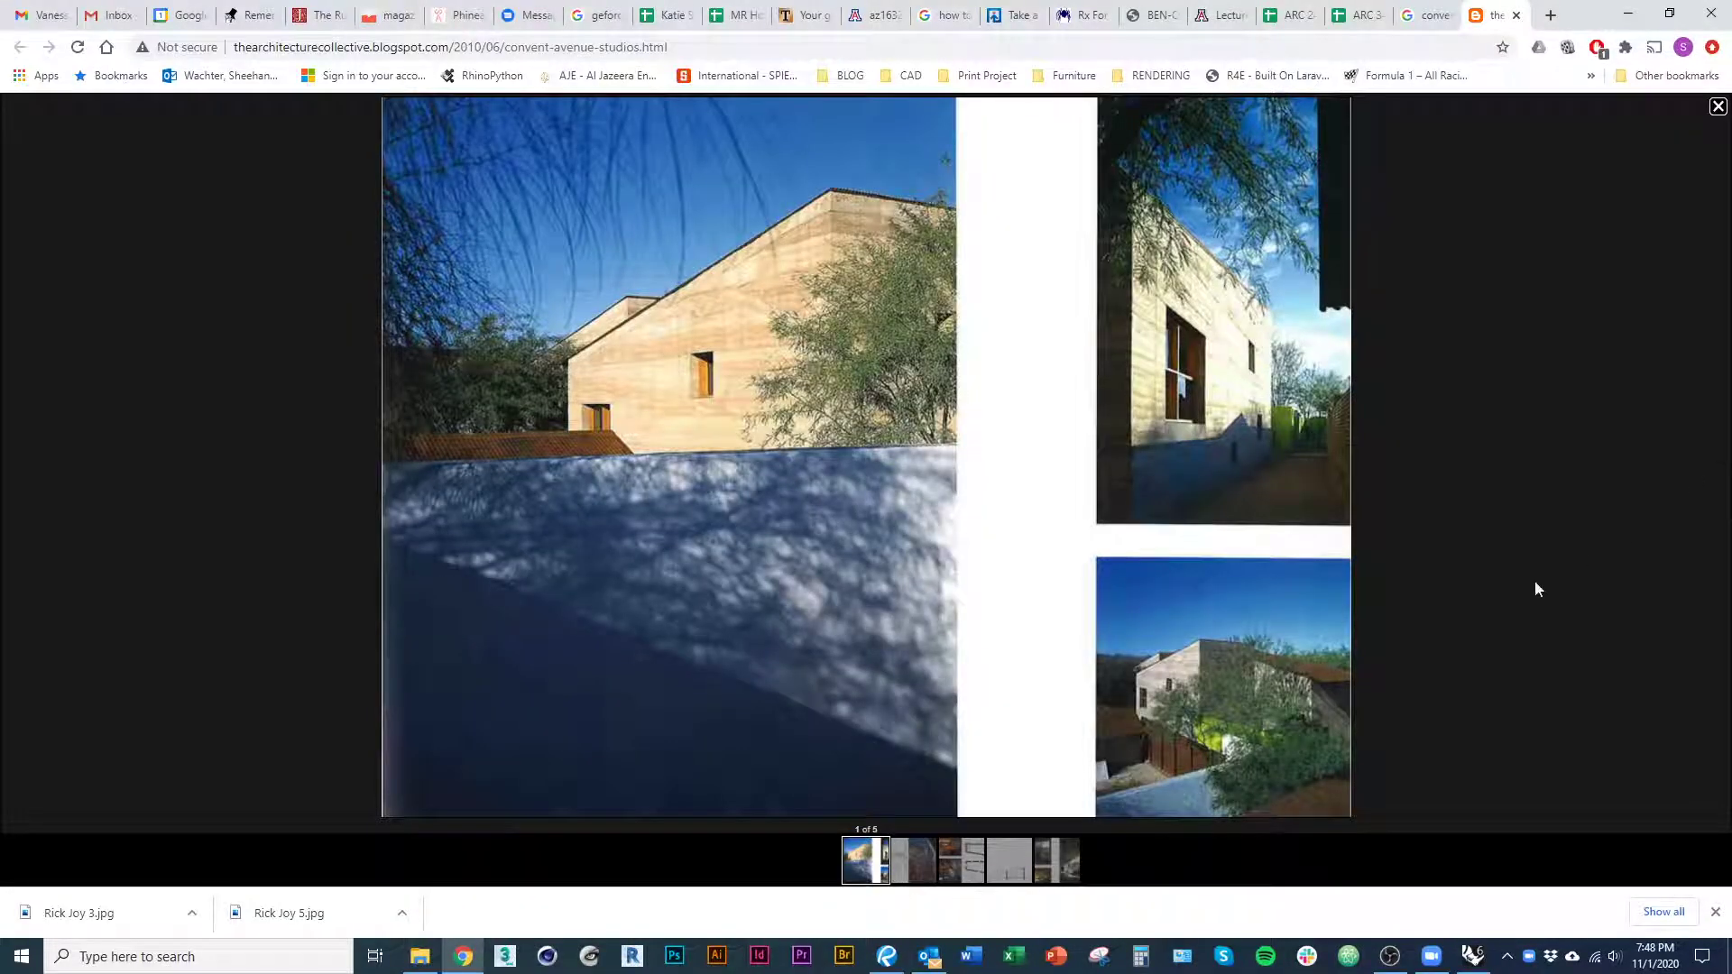
{"action": "left_click", "coordinate": [974, 862]}
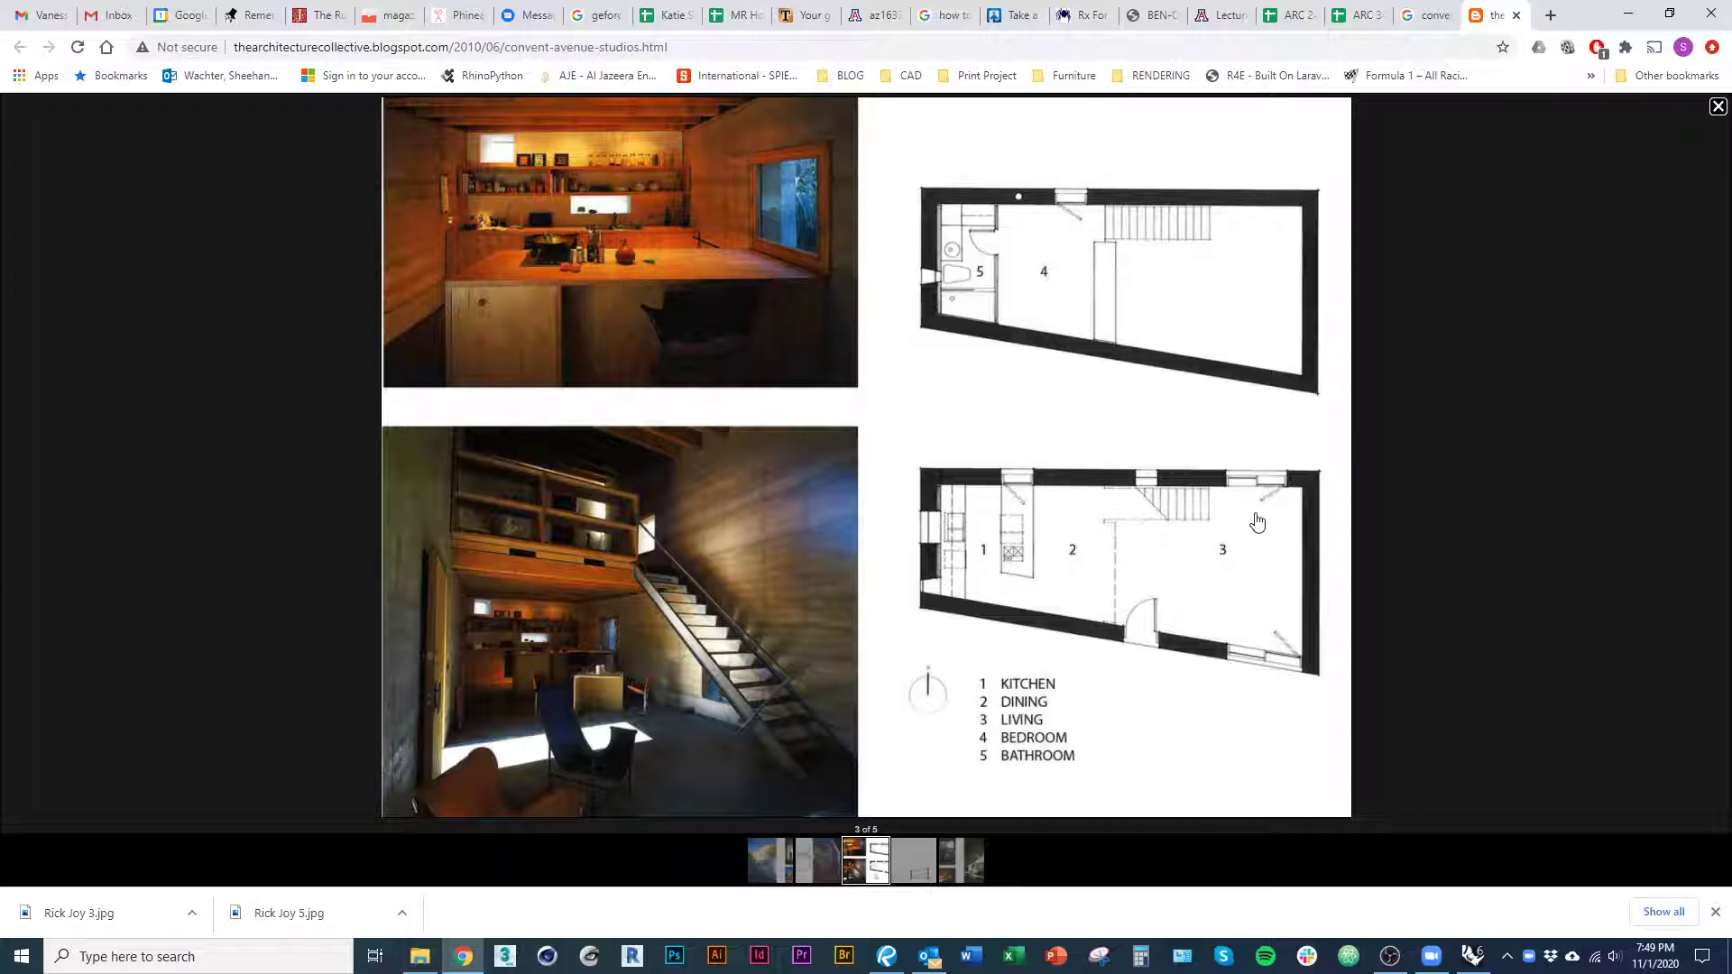
{"action": "key", "text": "alt+Tab"}
Hide the Walls layer and copy the lower small square frame of the front wall in place
{"action": "right_click_drag", "start_coordinate": [928, 674], "coordinate": [743, 618]}
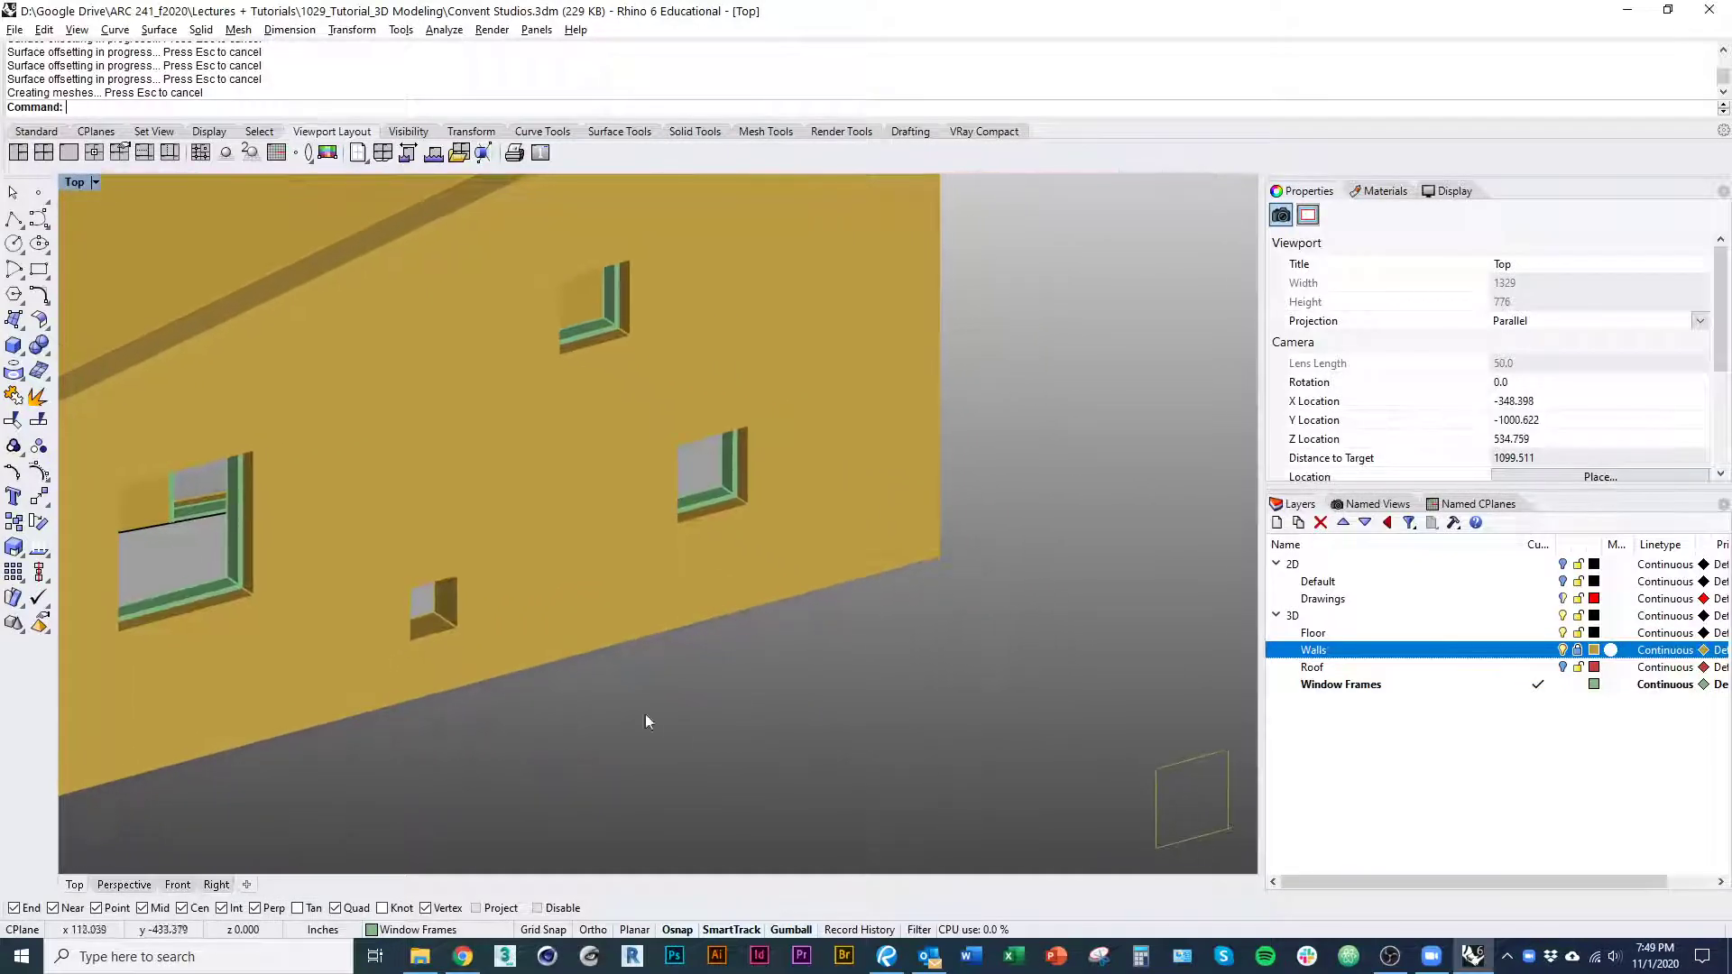
{"action": "right_click_drag", "start_coordinate": [646, 715], "coordinate": [608, 743], "text": "ctrl+shift"}
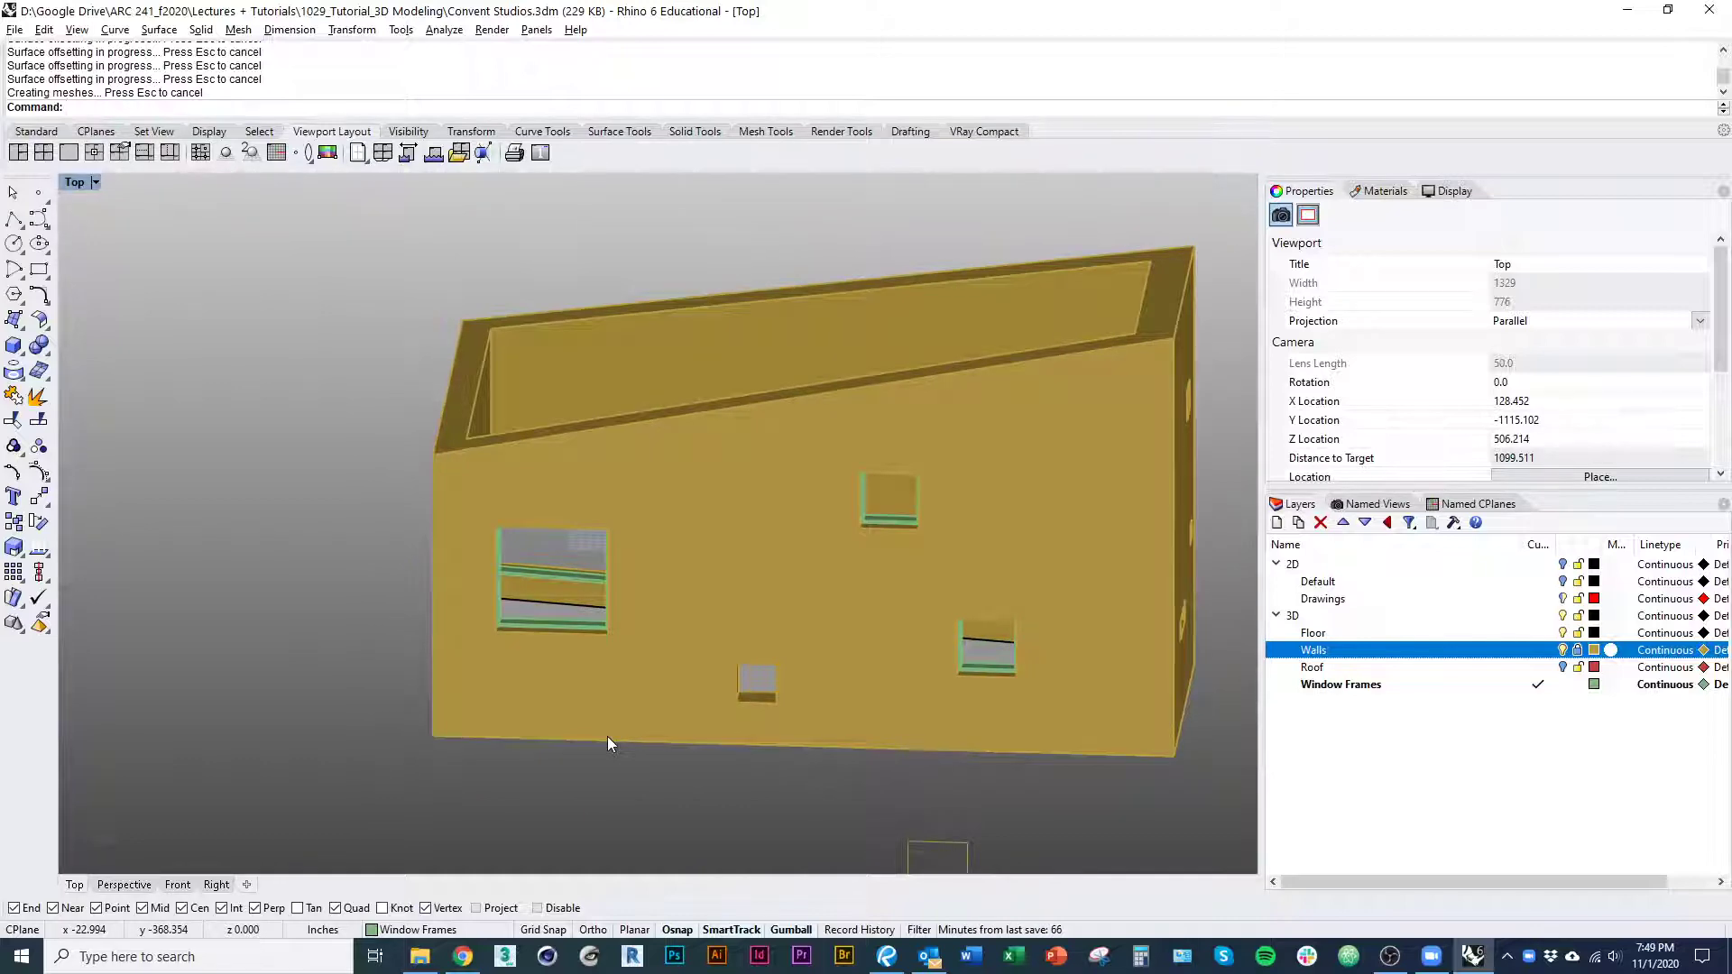
{"action": "scroll", "coordinate": [971, 679], "scroll_direction": "up", "scroll_amount": 6}
{"action": "left_click", "coordinate": [986, 658]}
{"action": "right_click_drag", "start_coordinate": [1000, 705], "coordinate": [754, 647]}
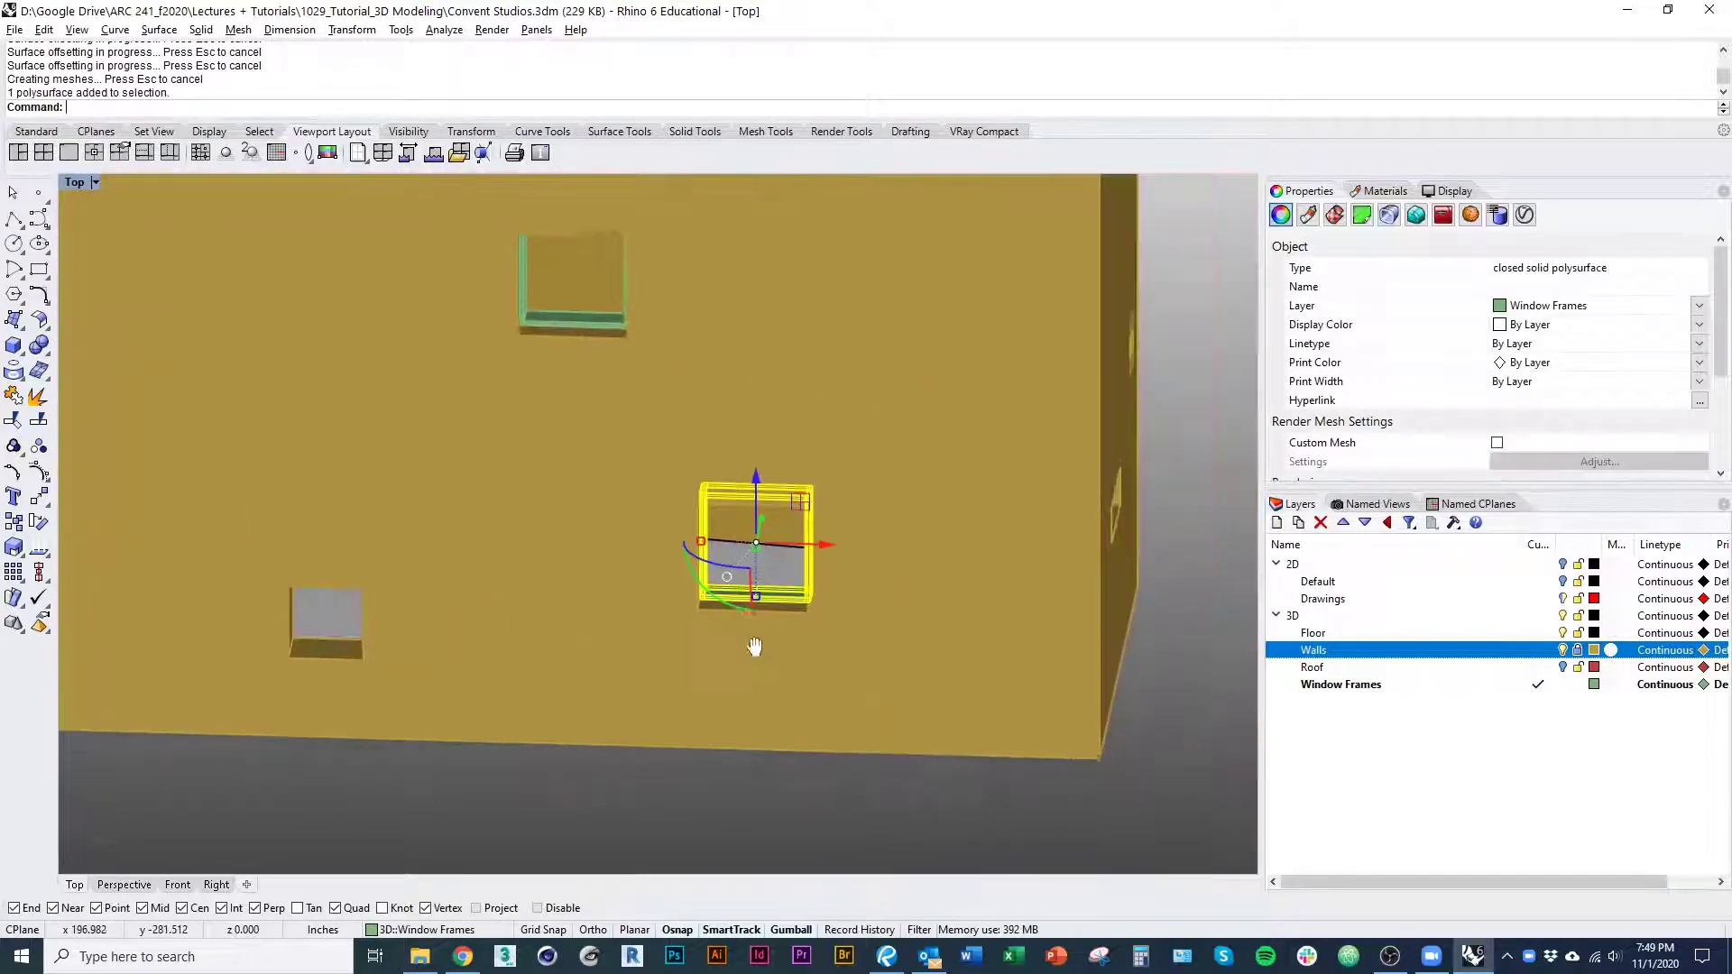
{"action": "scroll", "coordinate": [754, 647], "scroll_direction": "down", "scroll_amount": 2}
{"action": "left_click", "coordinate": [1562, 650]}
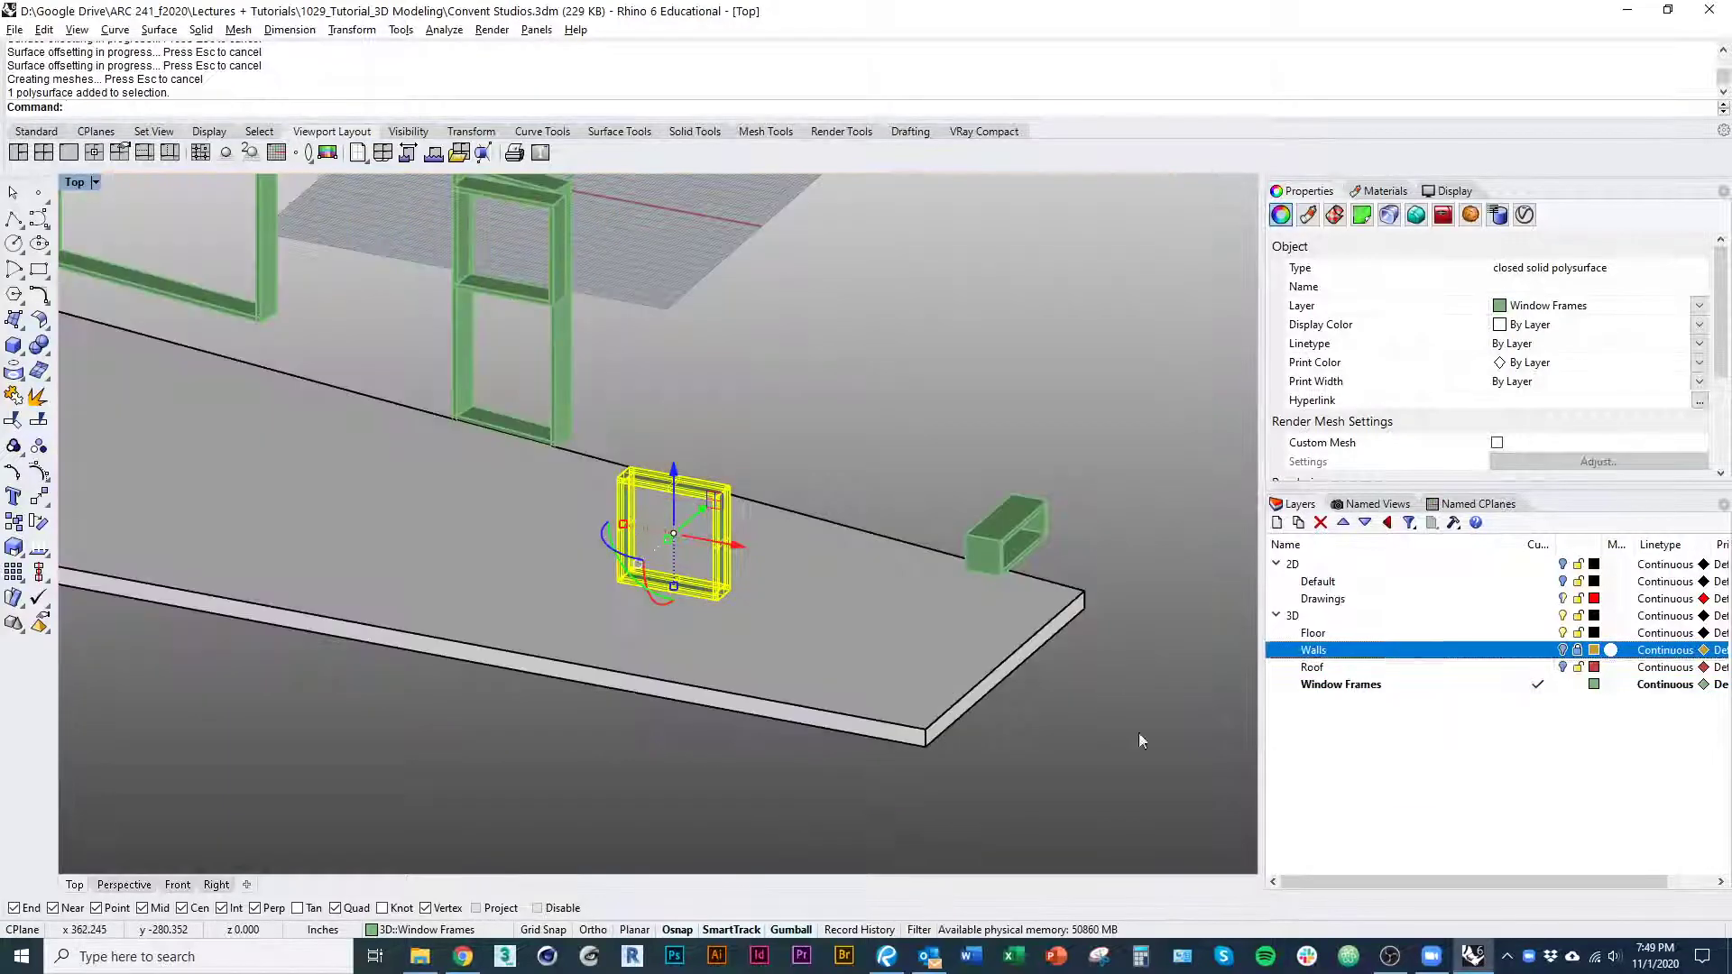
{"action": "right_click_drag", "start_coordinate": [821, 861], "coordinate": [922, 859]}
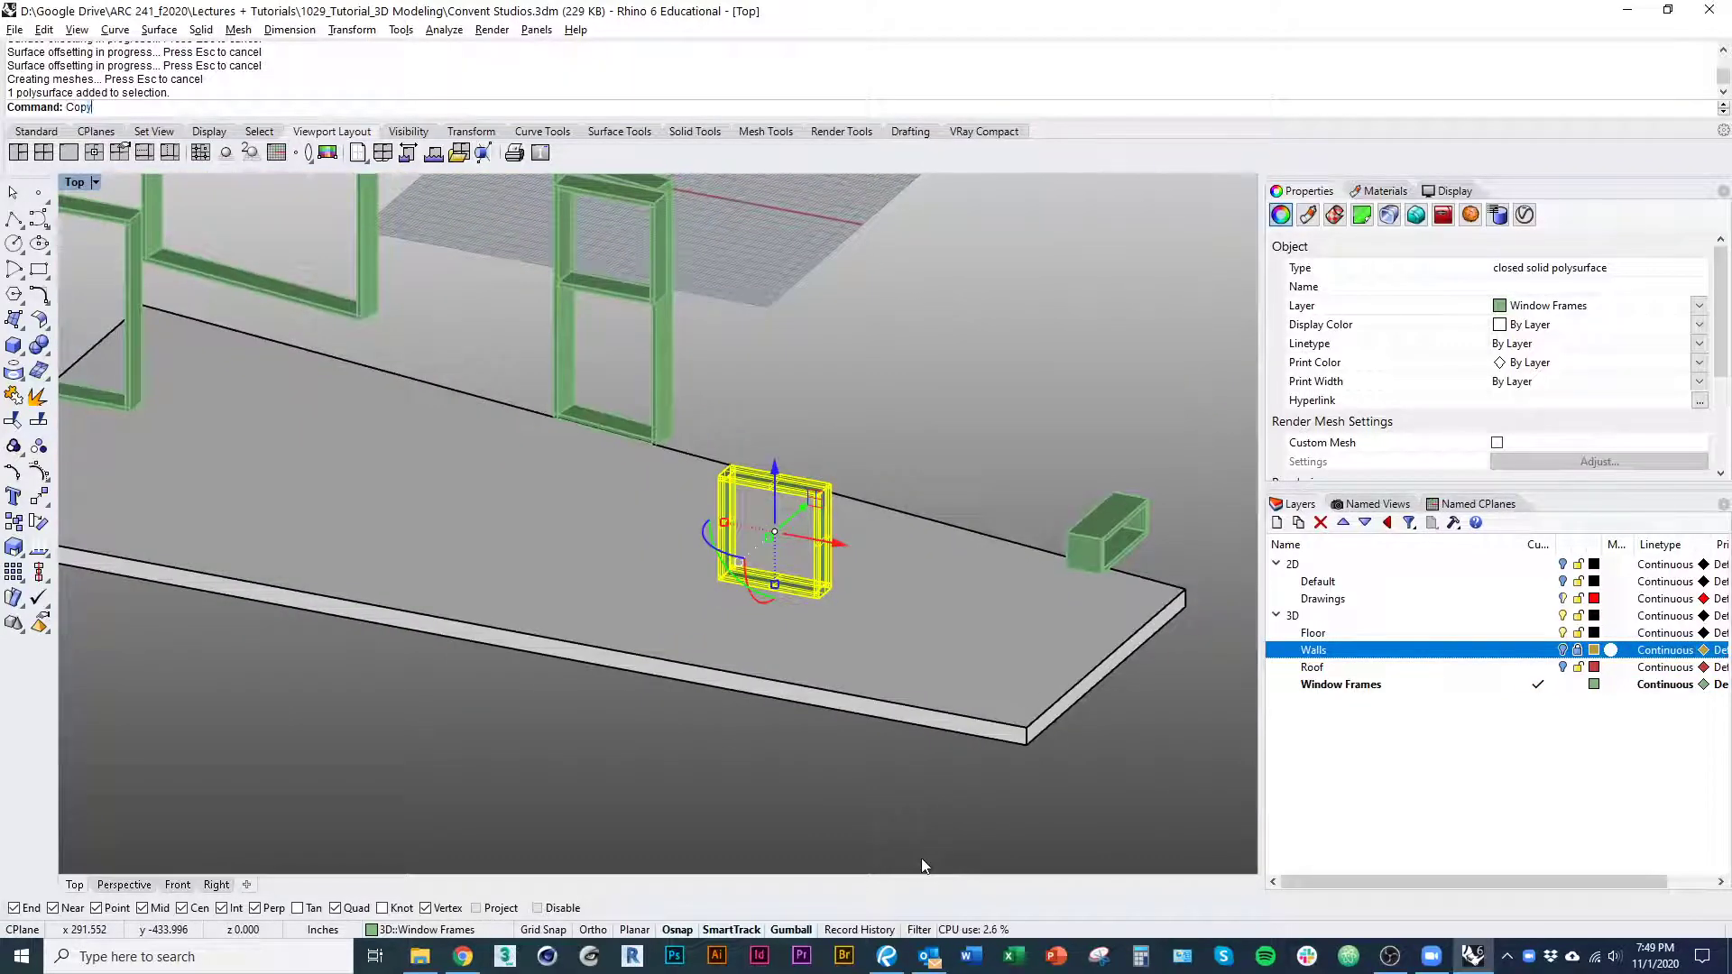
{"action": "key", "text": "Return"}
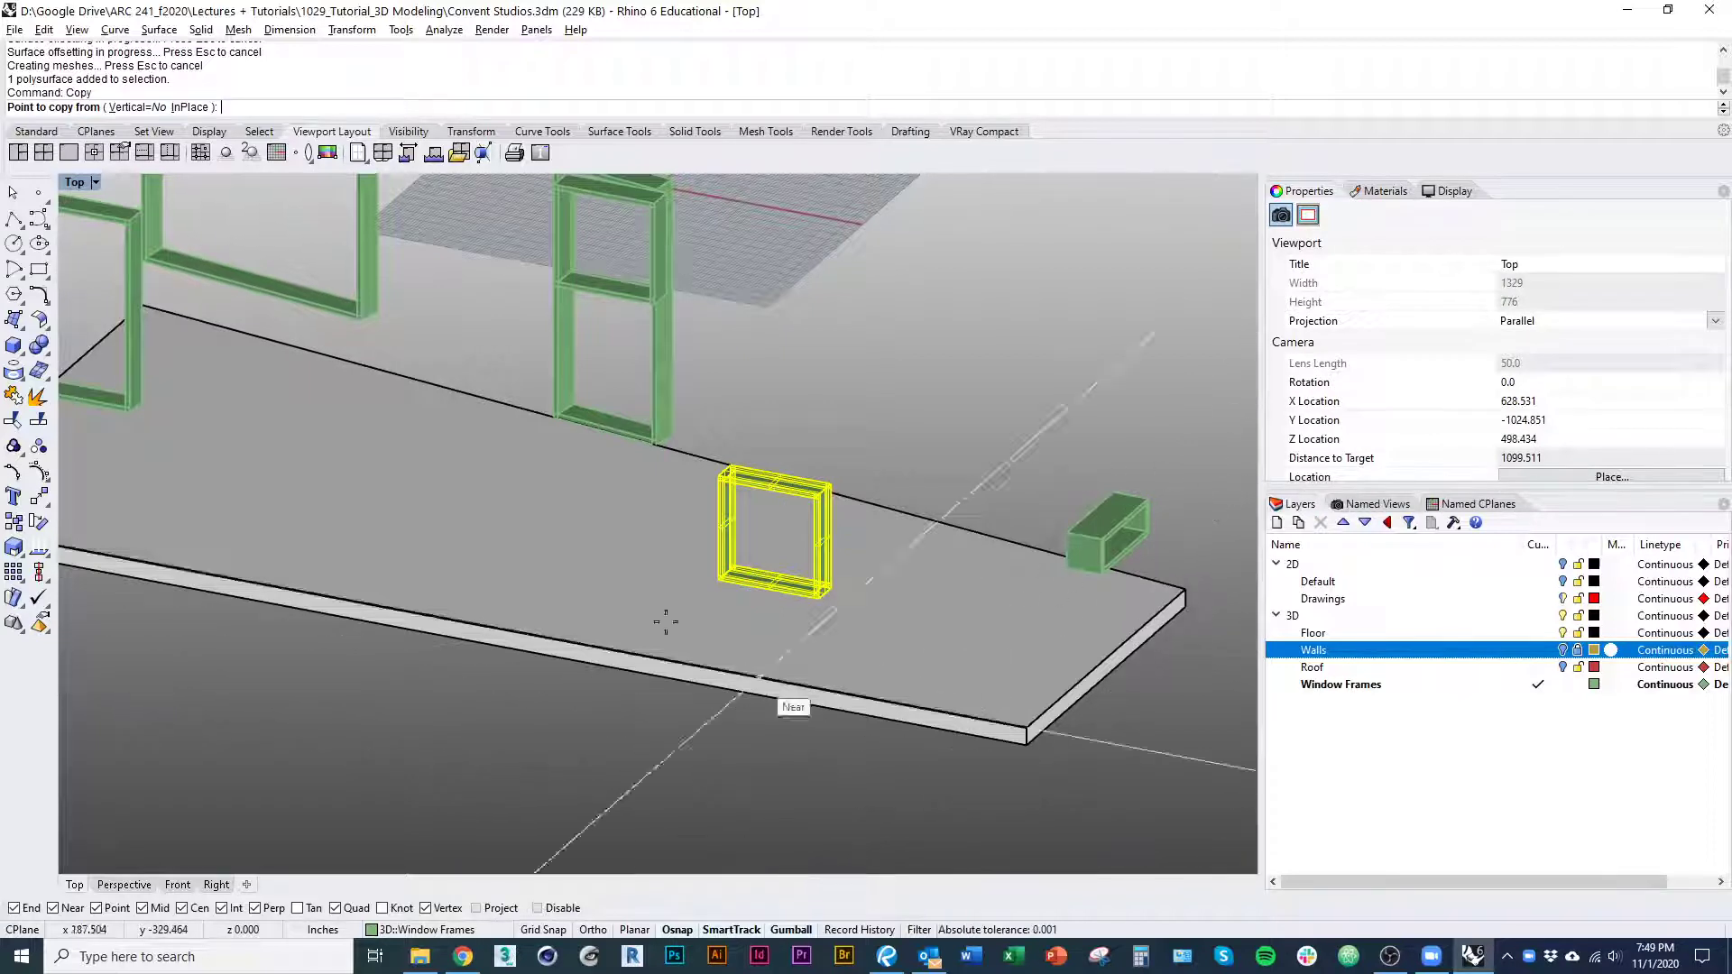
{"action": "left_click", "coordinate": [185, 110]}
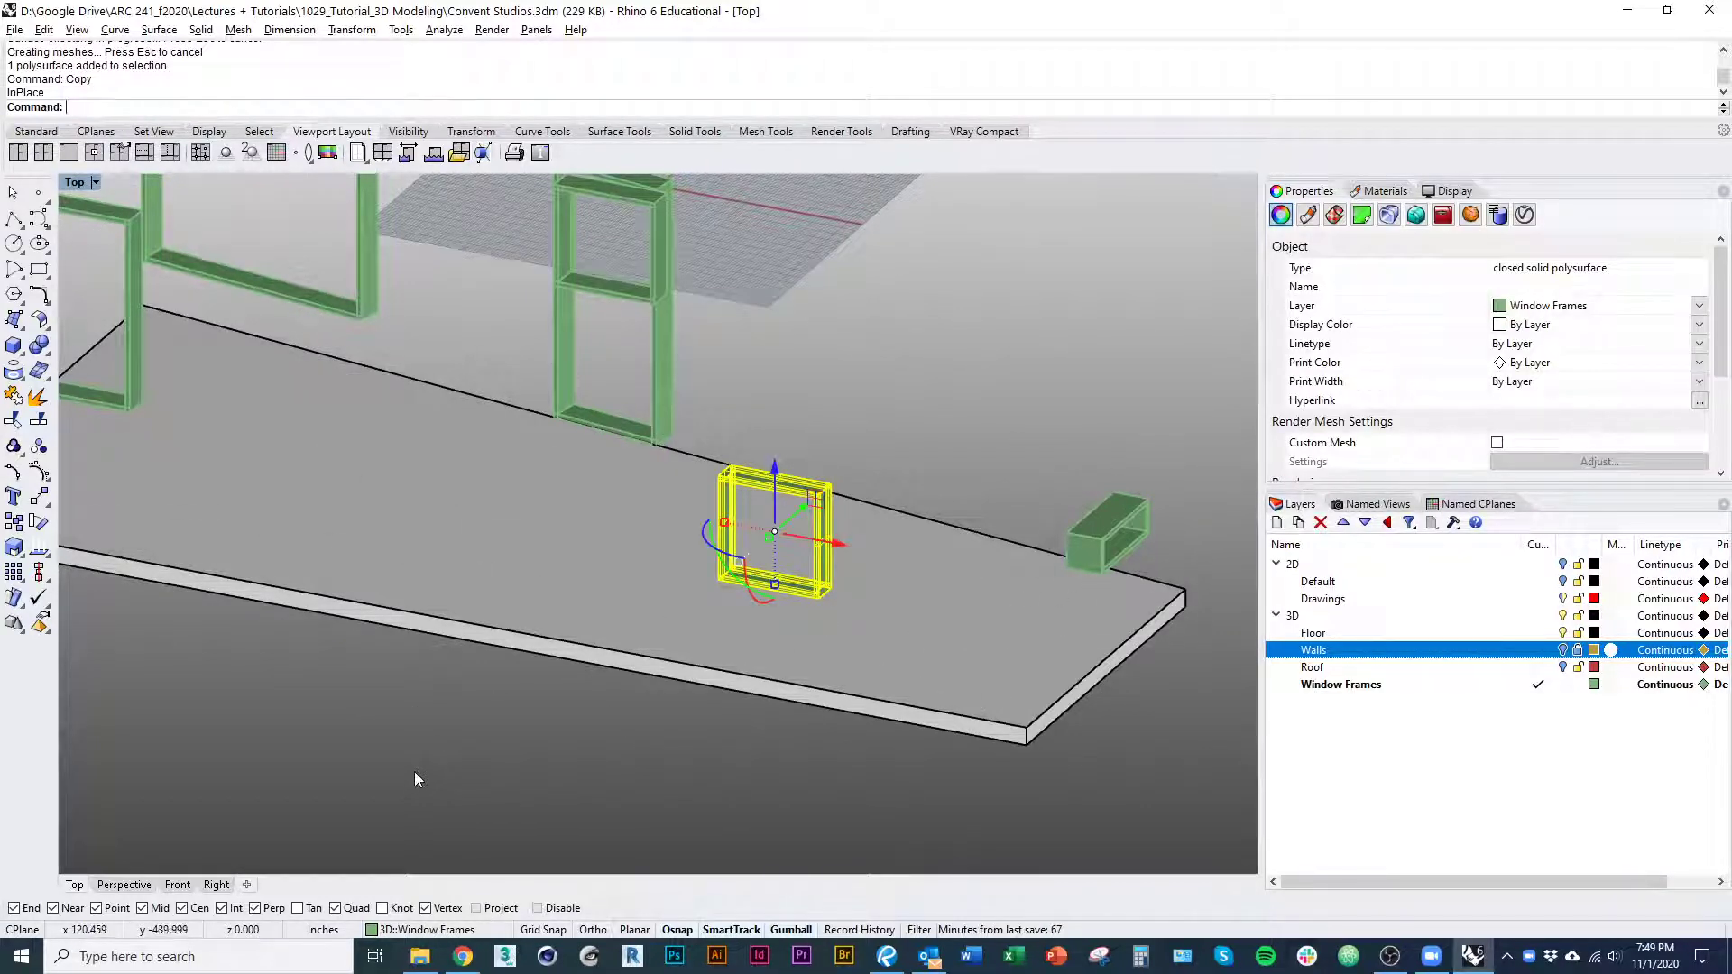
{"action": "key", "text": "Escape"}
Select one of the two coincident lower square frames and hide it
{"action": "left_click", "coordinate": [826, 592]}
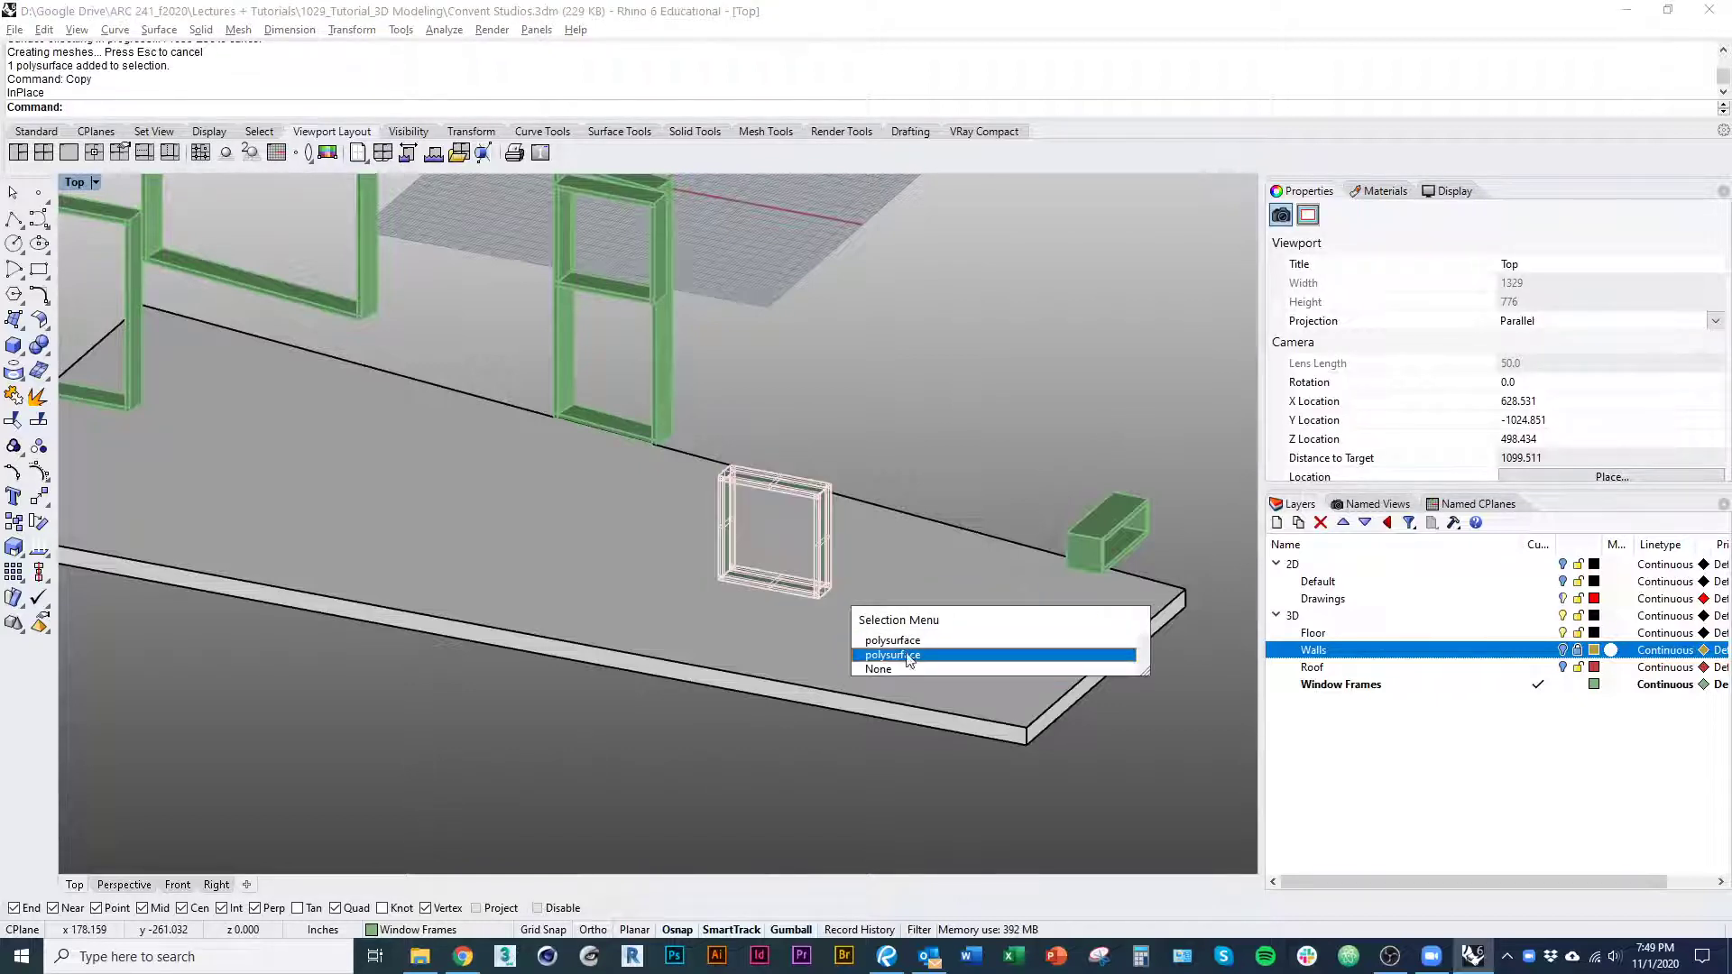
{"action": "left_click", "coordinate": [790, 714]}
{"action": "left_click", "coordinate": [827, 560]}
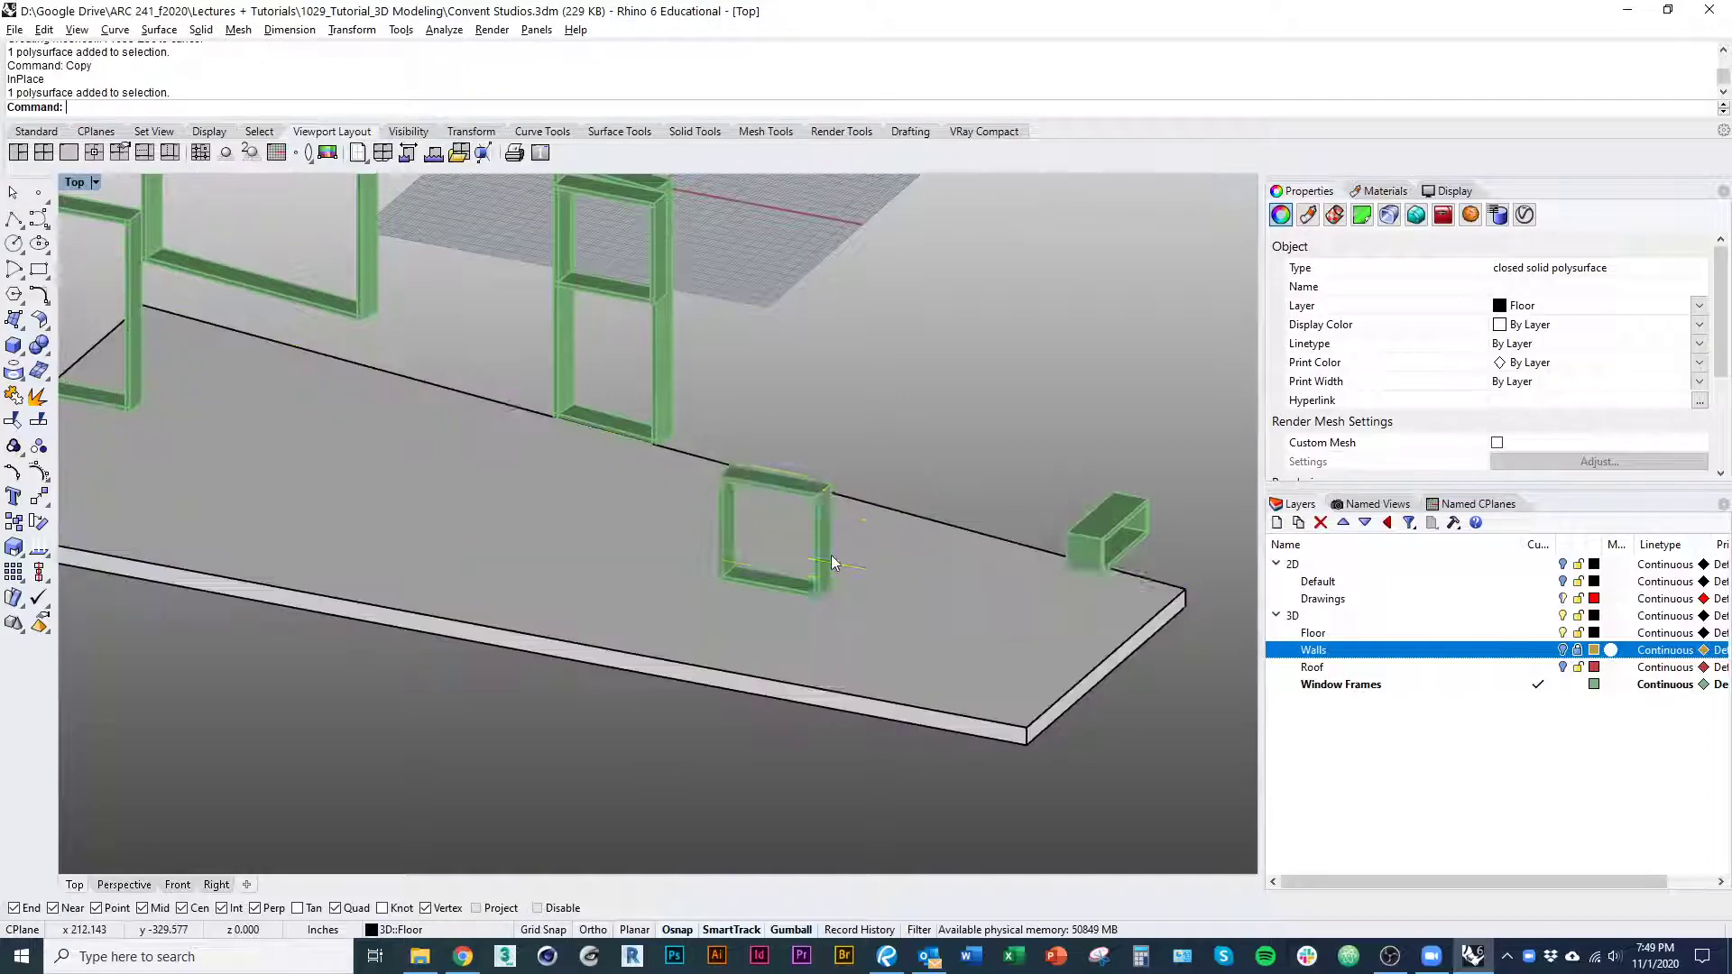
{"action": "key", "text": "Return"}
{"action": "type", "text": "Hide"}
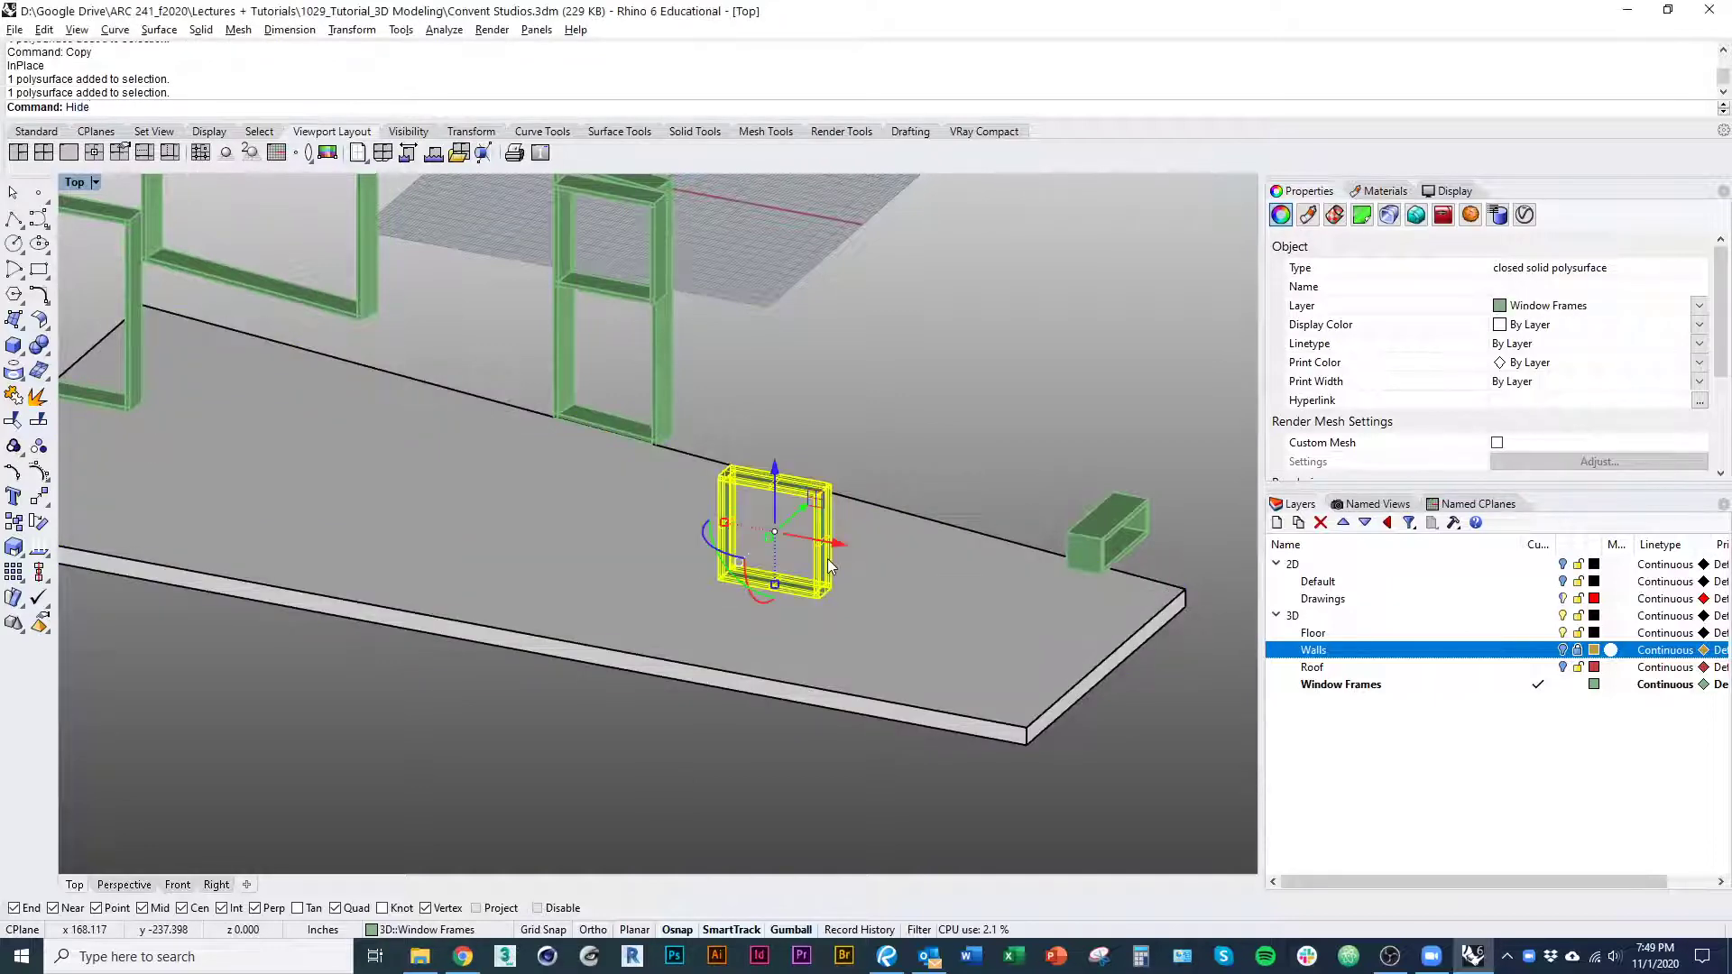
{"action": "key", "text": "Return"}
Explode the lower square frame that is still visible into separate surfaces
{"action": "scroll", "coordinate": [833, 577], "scroll_direction": "up", "scroll_amount": 3}
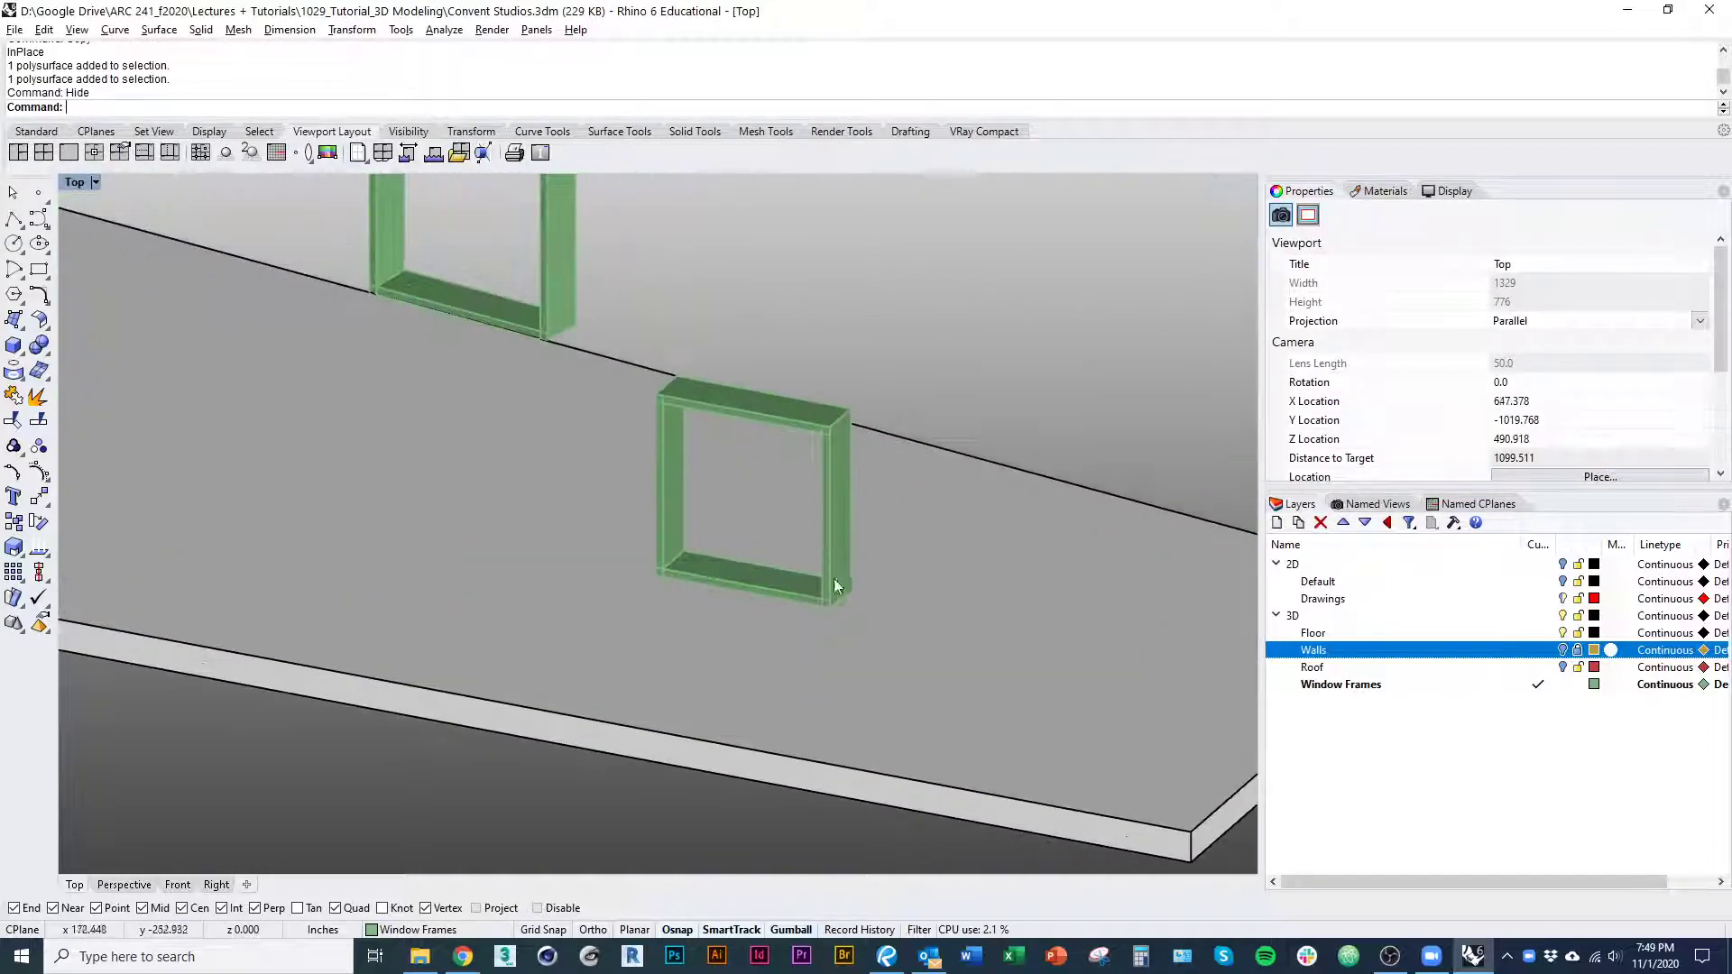
{"action": "left_click", "coordinate": [835, 580]}
{"action": "right_click_drag", "start_coordinate": [857, 596], "coordinate": [971, 611]}
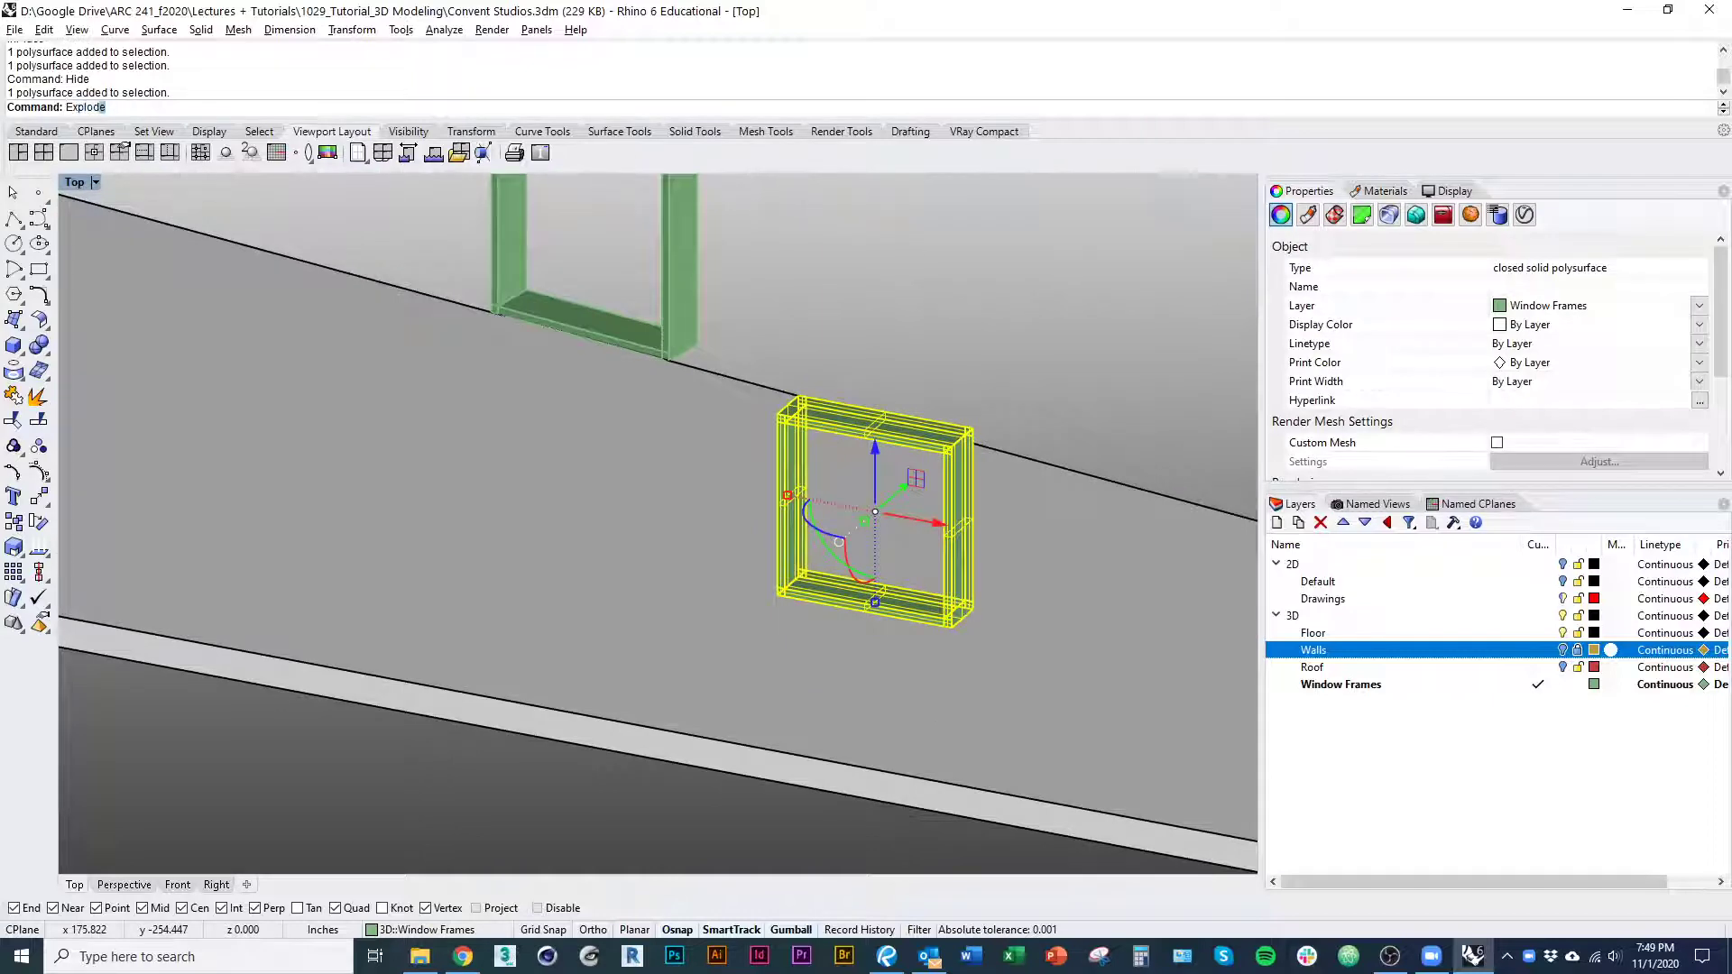
{"action": "key", "text": "Return"}
Deselect the four inner faces of the exploded frame and delete all its other surfaces
{"action": "scroll", "coordinate": [902, 618], "scroll_direction": "up", "scroll_amount": 3}
{"action": "left_click", "coordinate": [871, 584], "text": "ctrl"}
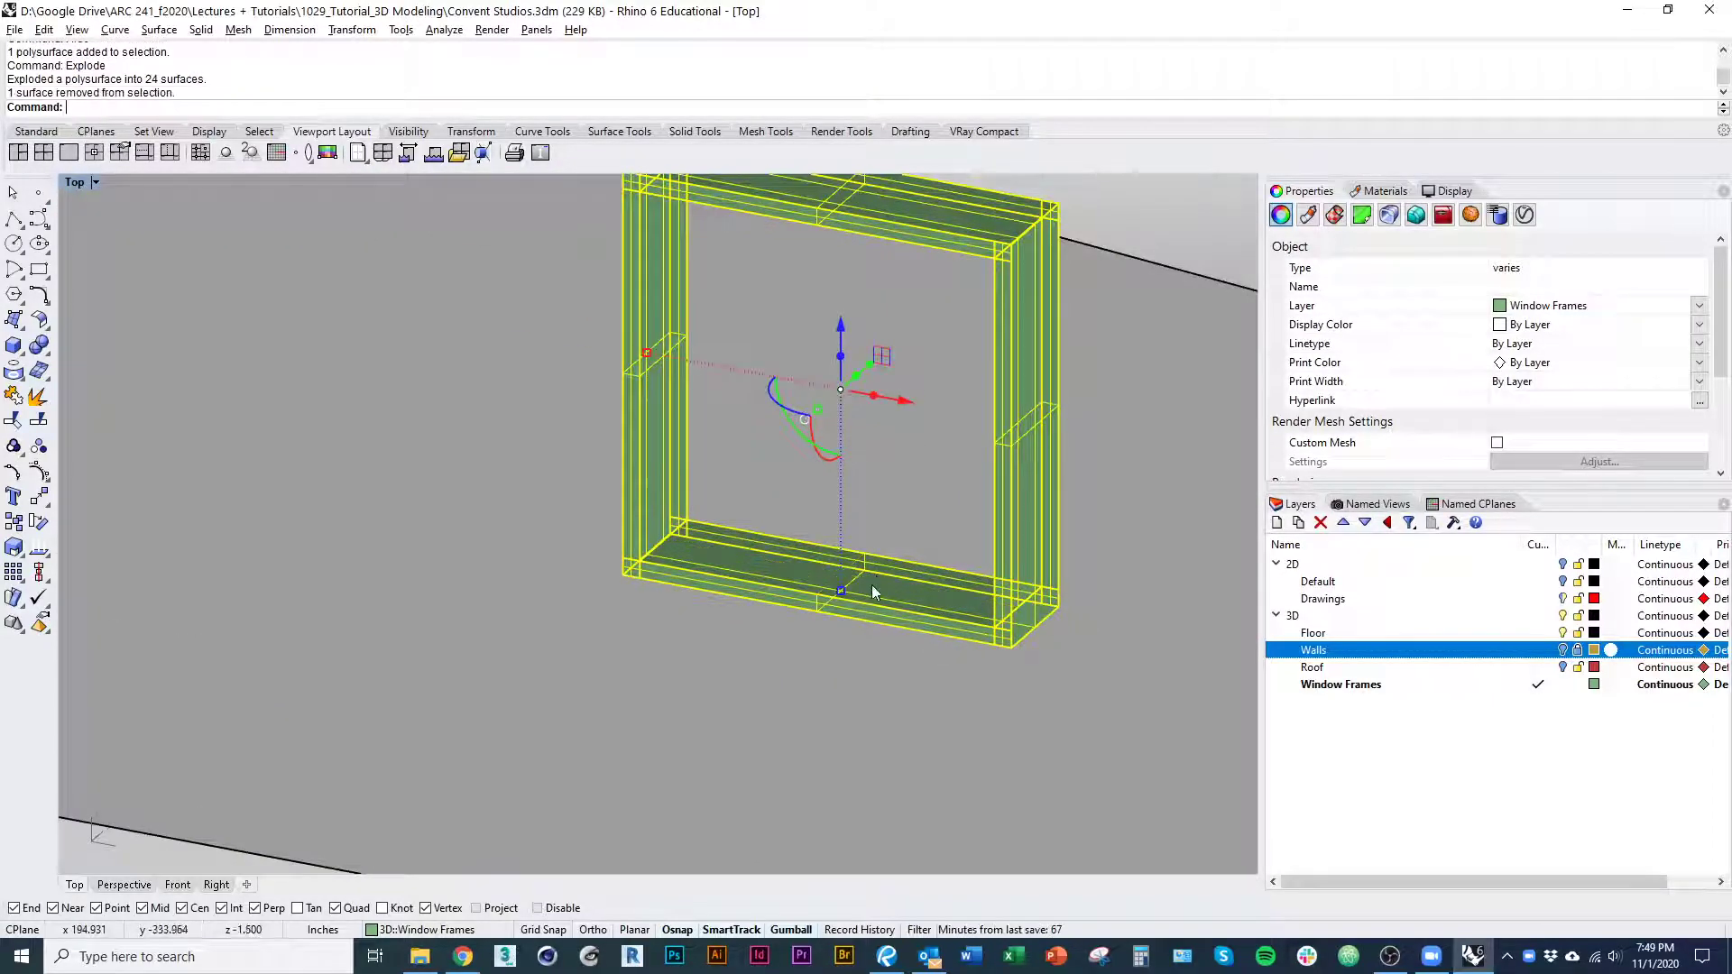
{"action": "left_click", "coordinate": [669, 483], "text": "ctrl"}
{"action": "right_click_drag", "start_coordinate": [668, 483], "coordinate": [850, 550]}
{"action": "left_click", "coordinate": [781, 472], "text": "ctrl"}
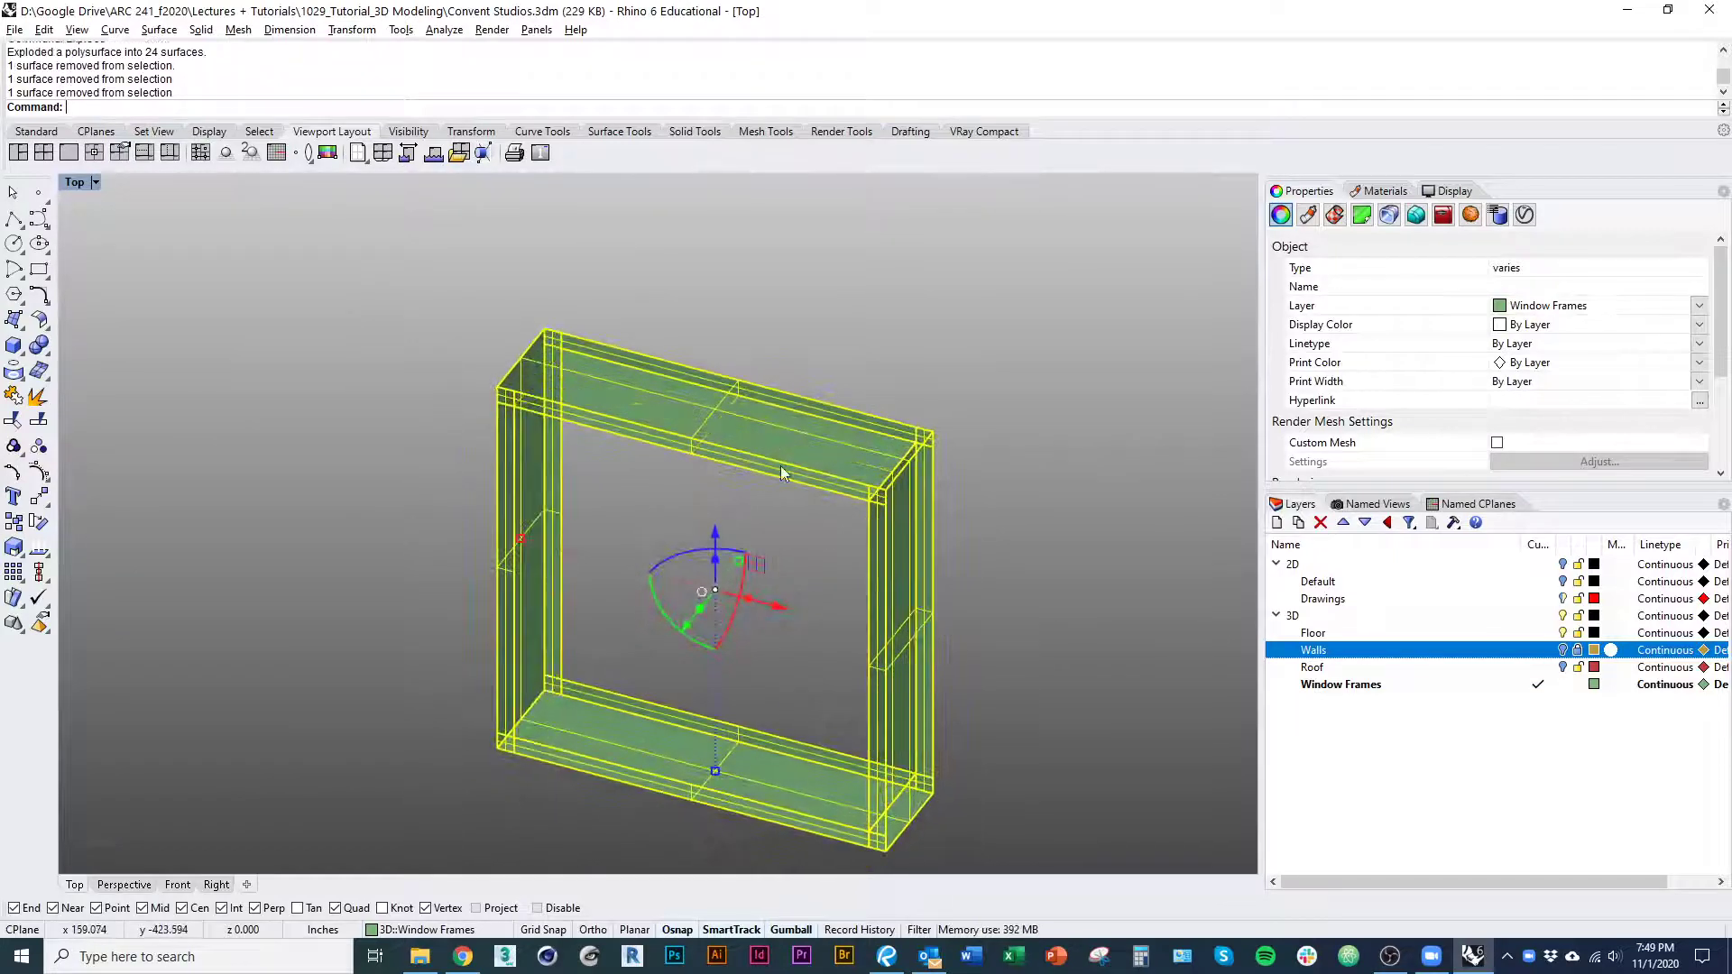
{"action": "left_click", "coordinate": [883, 640], "text": "ctrl"}
{"action": "right_click_drag", "start_coordinate": [857, 653], "coordinate": [879, 721]}
{"action": "key", "text": "Delete"}
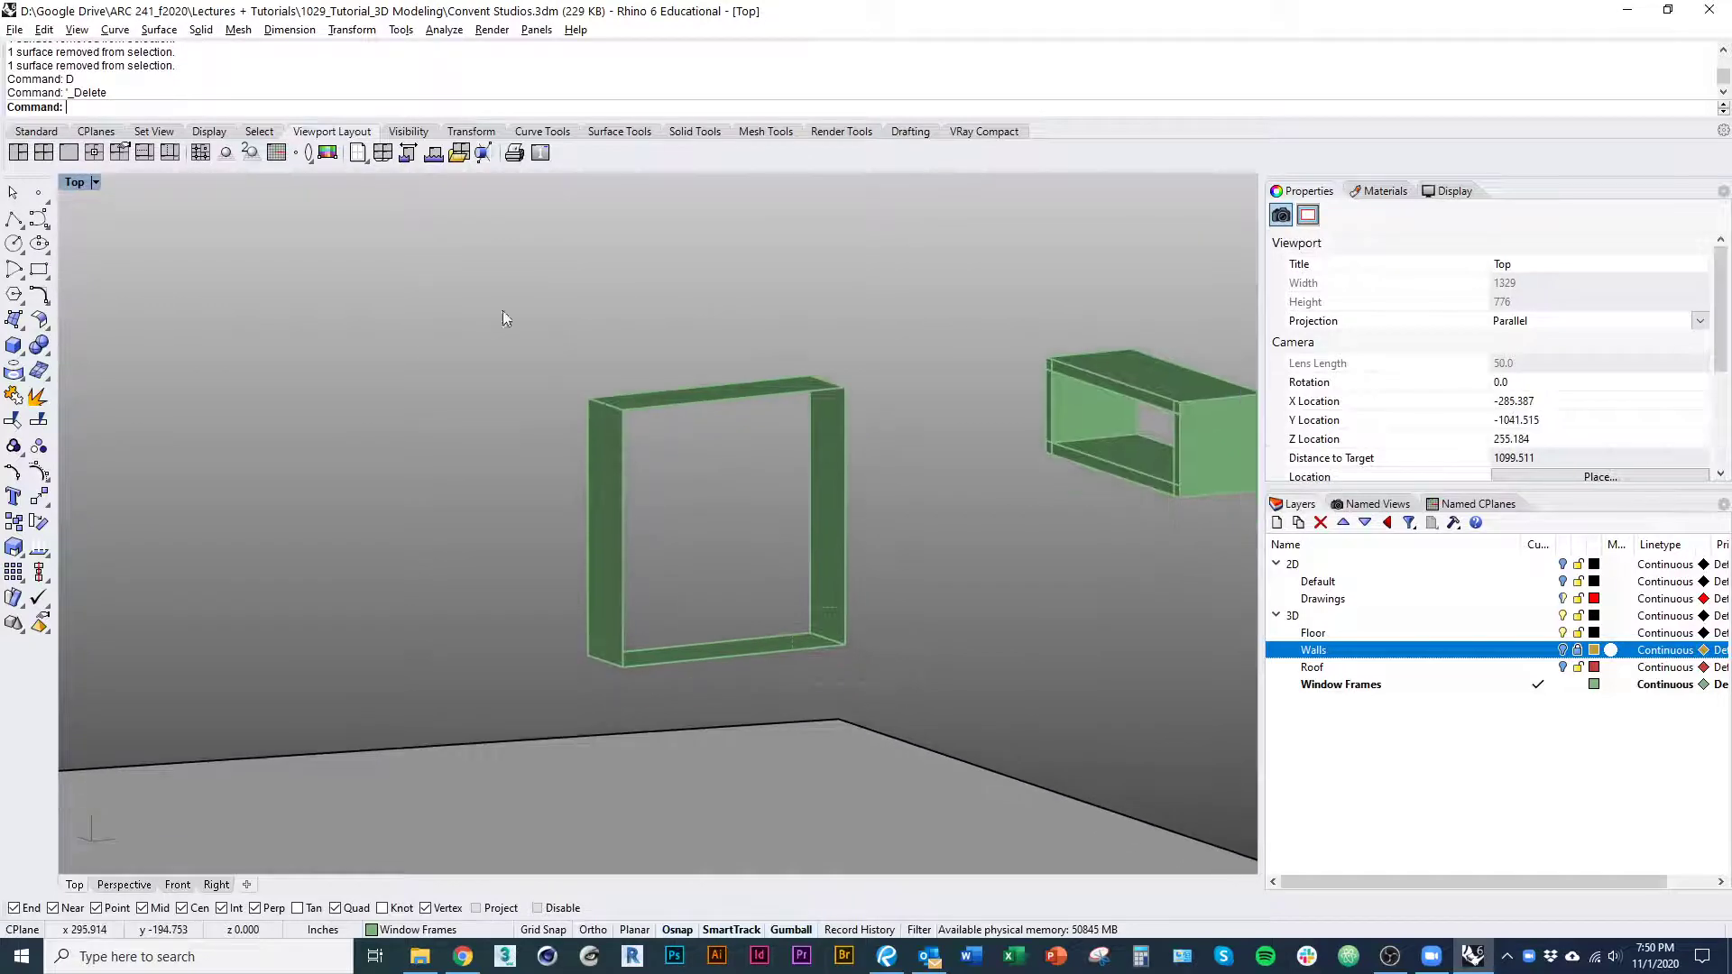
Select the four remaining inner faces and join them into one polysurface
{"action": "left_click_drag", "start_coordinate": [501, 311], "coordinate": [480, 267]}
{"action": "type", "text": "Join"}
{"action": "key", "text": "Return"}
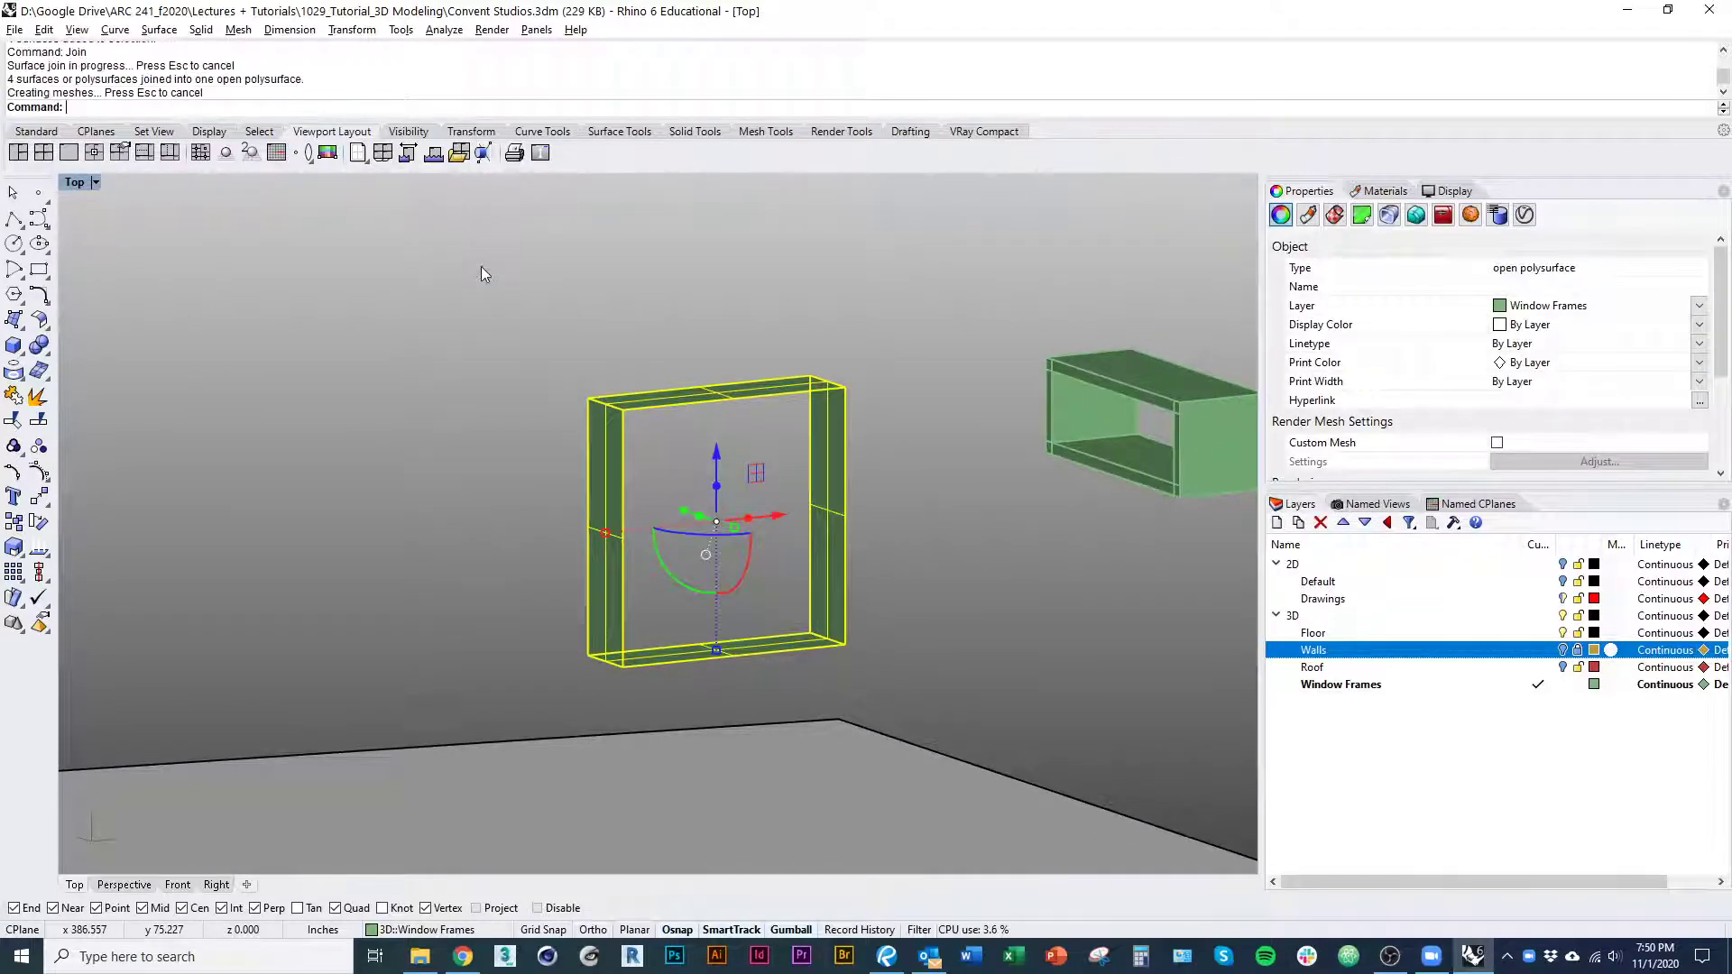
{"action": "type", "text": "Offset"}
{"action": "key", "text": "Return"}
{"action": "right_click_drag", "start_coordinate": [480, 267], "coordinate": [549, 392]}
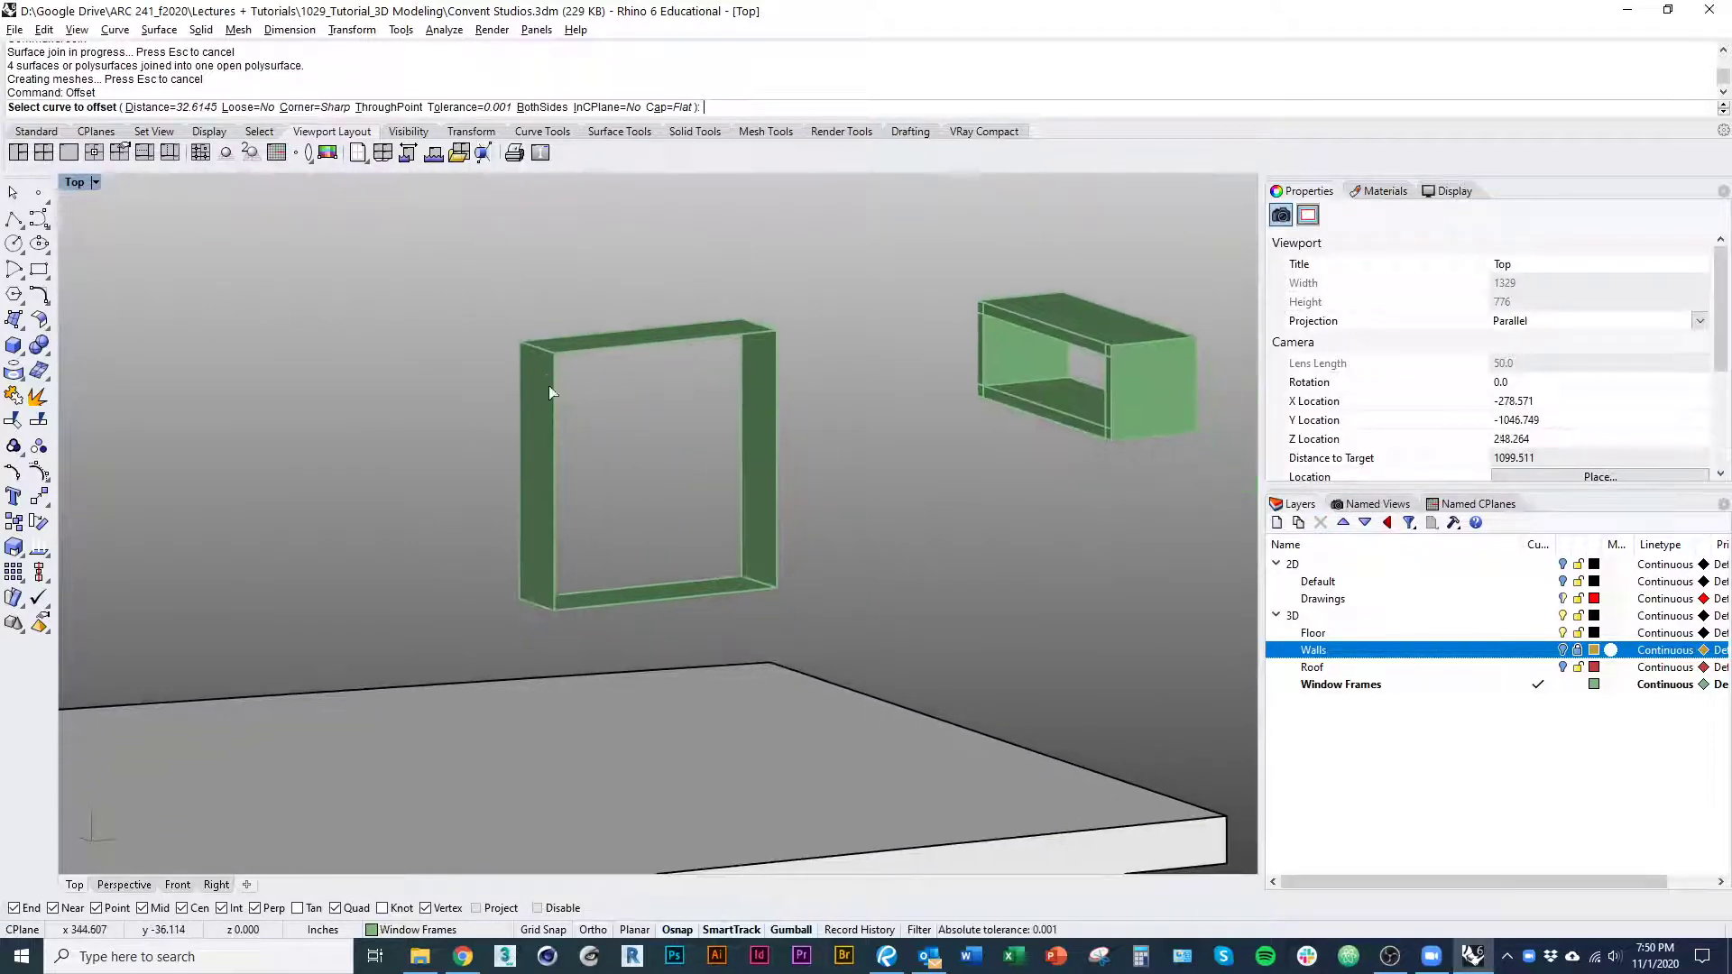
{"action": "key", "text": "Escape"}
Offset the joined inner faces into a solid inner frame with OffsetSrf at a distance of 2
{"action": "left_click", "coordinate": [773, 586]}
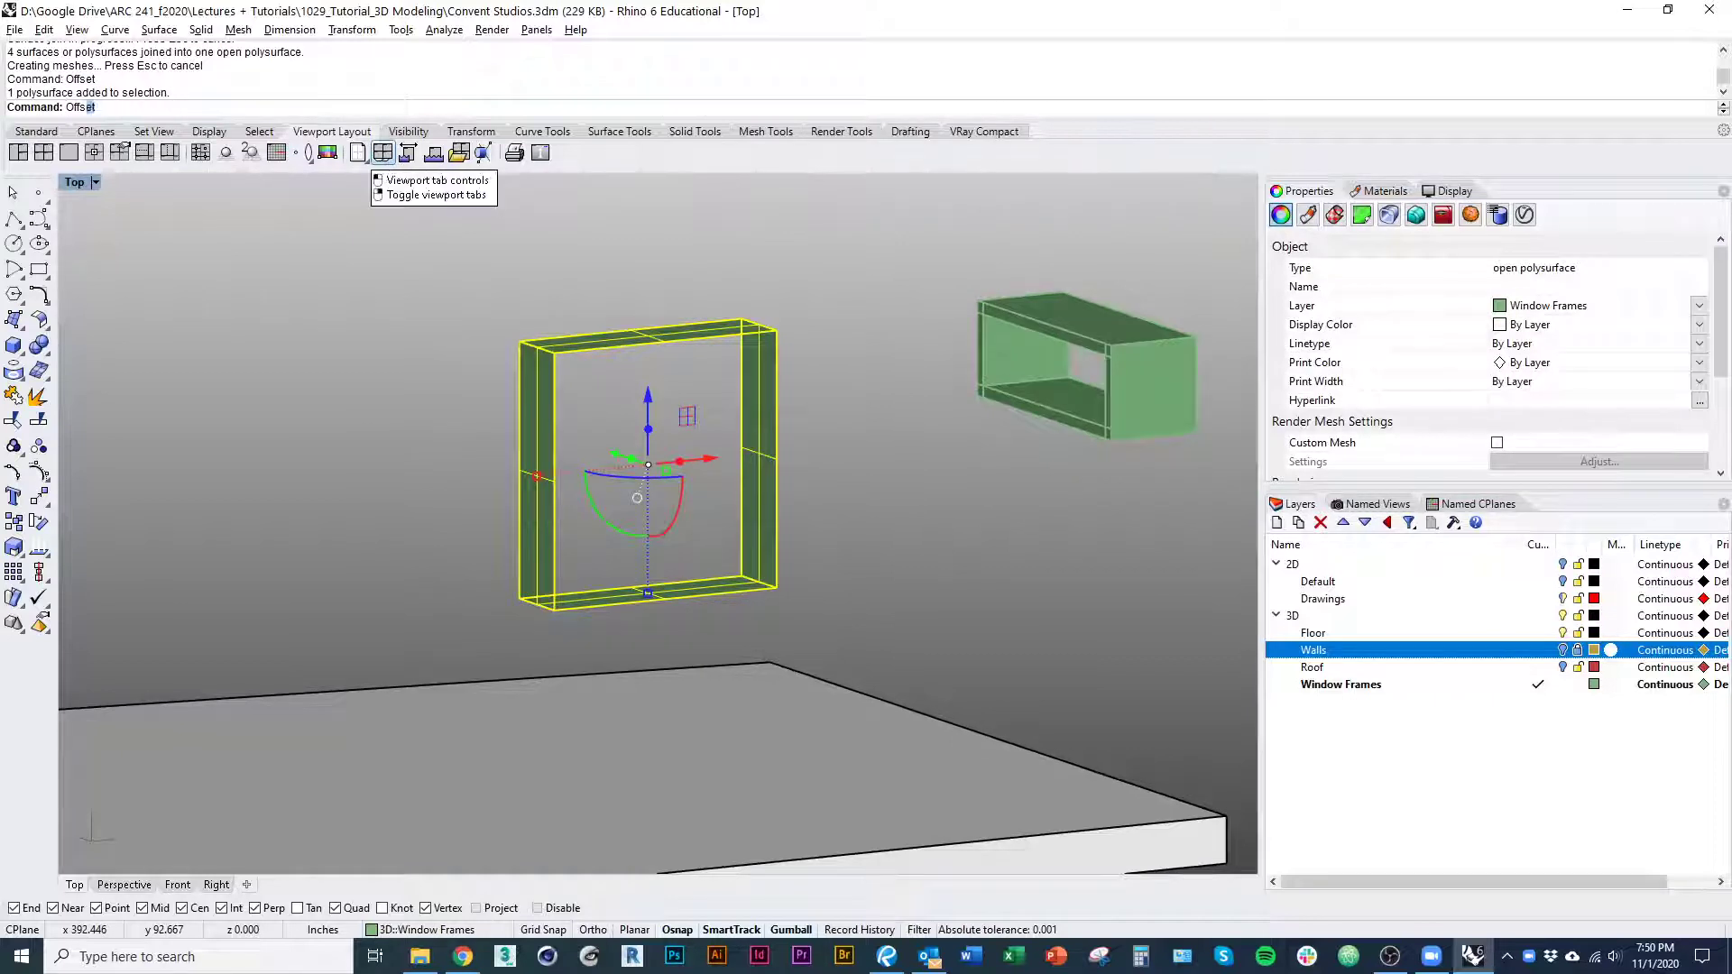
{"action": "type", "text": "OffsetSrf"}
{"action": "key", "text": "Return"}
{"action": "right_click_drag", "start_coordinate": [706, 369], "coordinate": [599, 431]}
{"action": "type", "text": "2"}
{"action": "key", "text": "Return"}
{"action": "key", "text": "Return"}
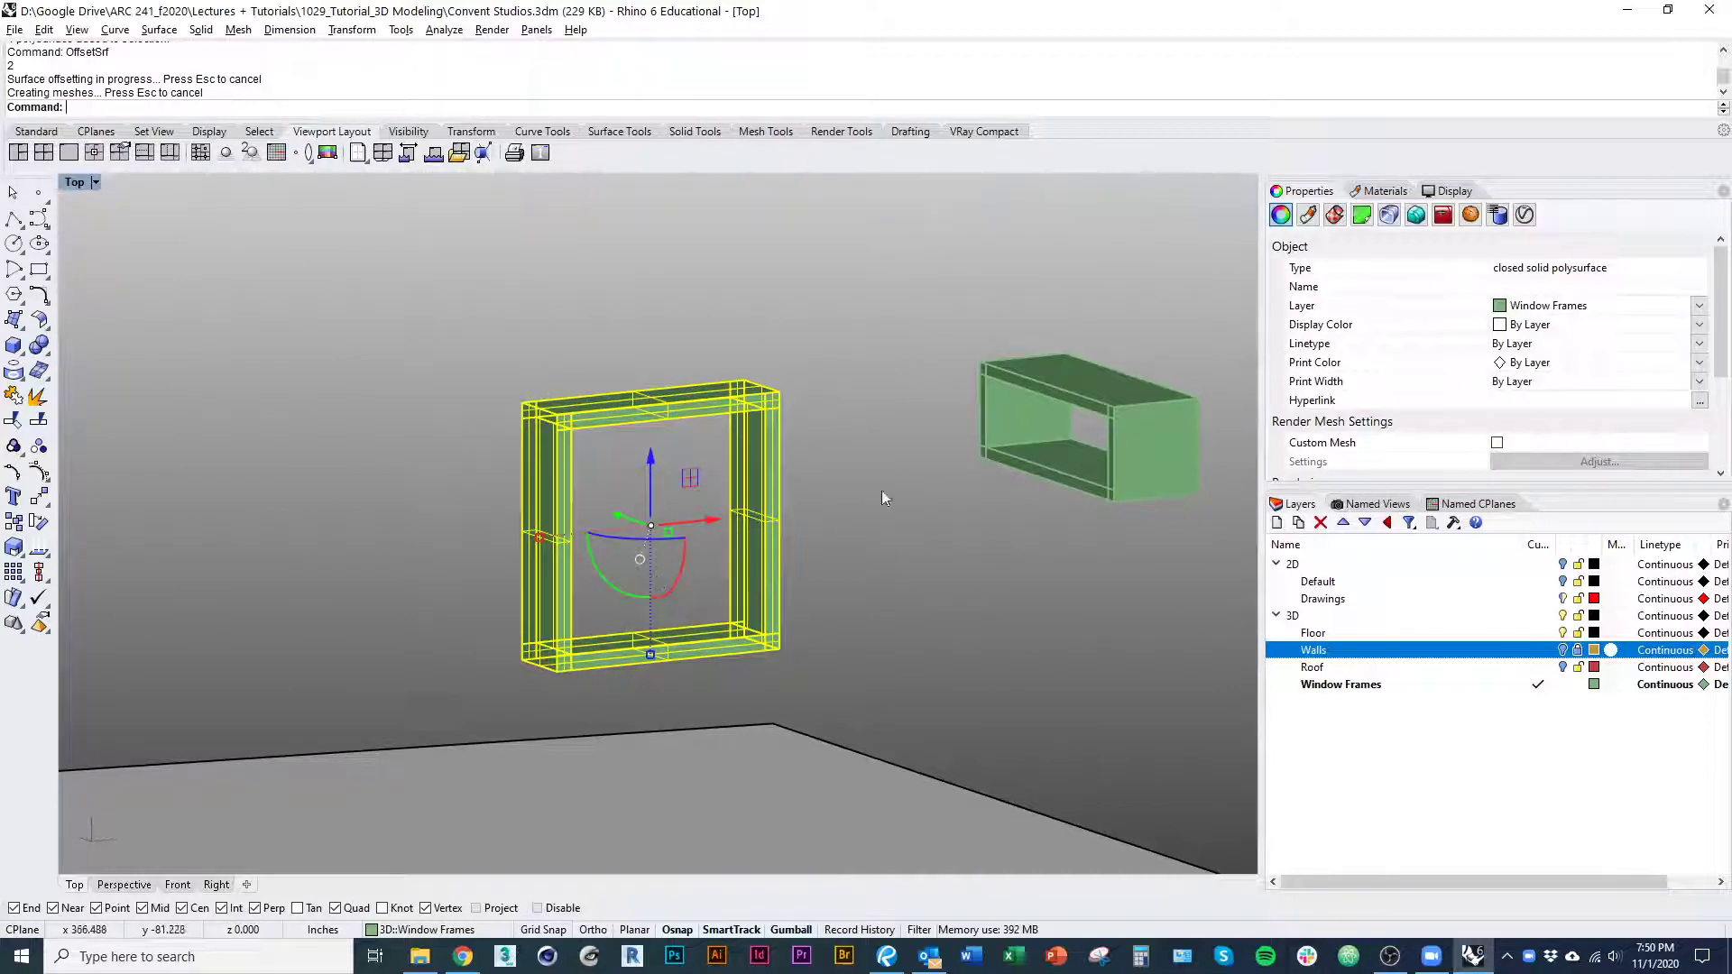
{"action": "left_click", "coordinate": [881, 489]}
Scale the new inner frame with Scale1D across its depth from the corner on one face, thinning it to about 2 inches
{"action": "right_click_drag", "start_coordinate": [880, 490], "coordinate": [718, 568]}
{"action": "left_click", "coordinate": [688, 538]}
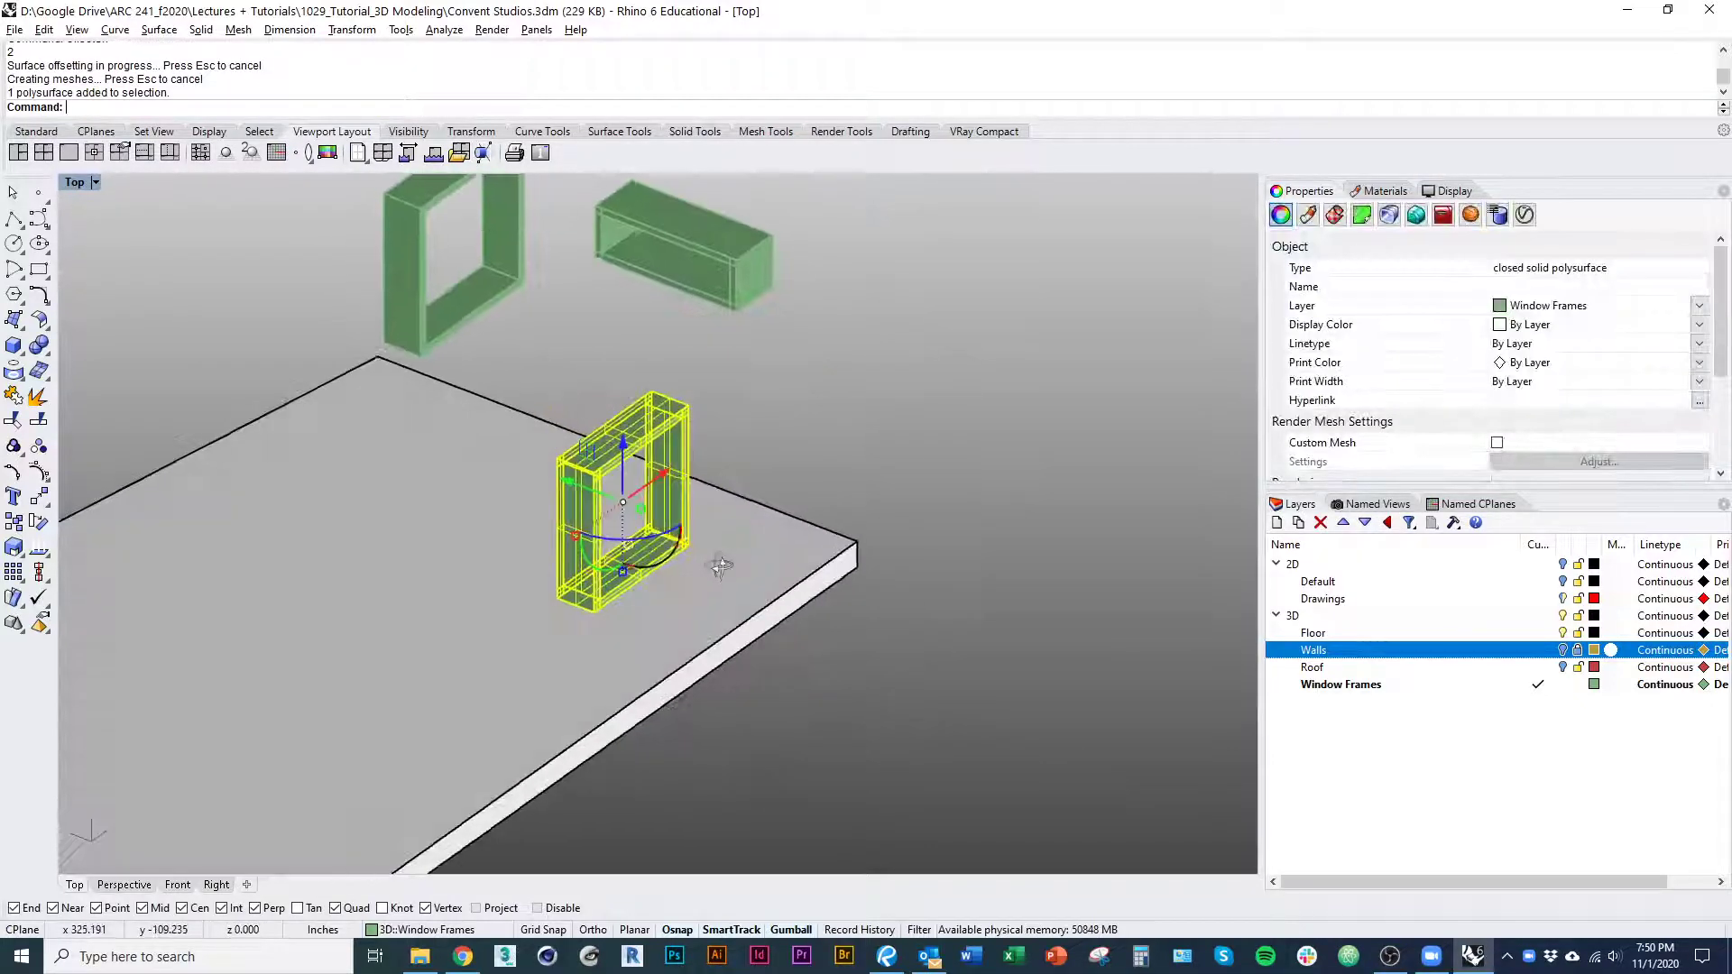
{"action": "scroll", "coordinate": [687, 428], "scroll_direction": "up", "scroll_amount": 8}
{"action": "type", "text": "s1"}
{"action": "key", "text": "Return"}
{"action": "left_click", "coordinate": [619, 335]}
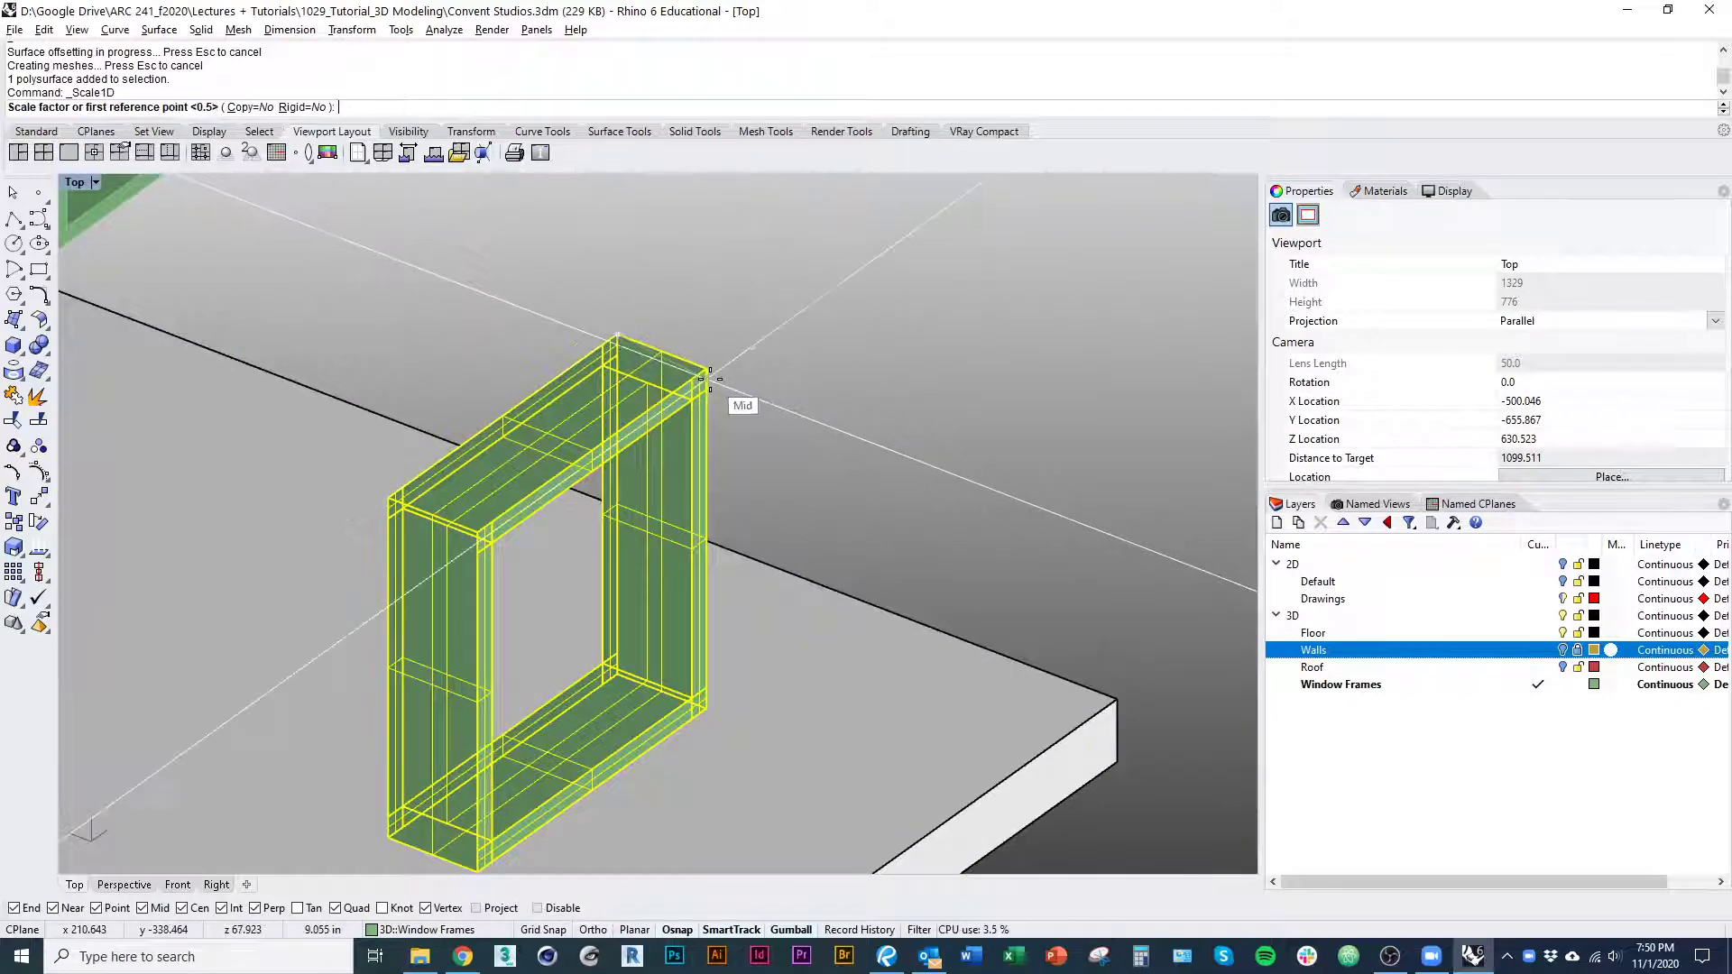
{"action": "left_click", "coordinate": [704, 368]}
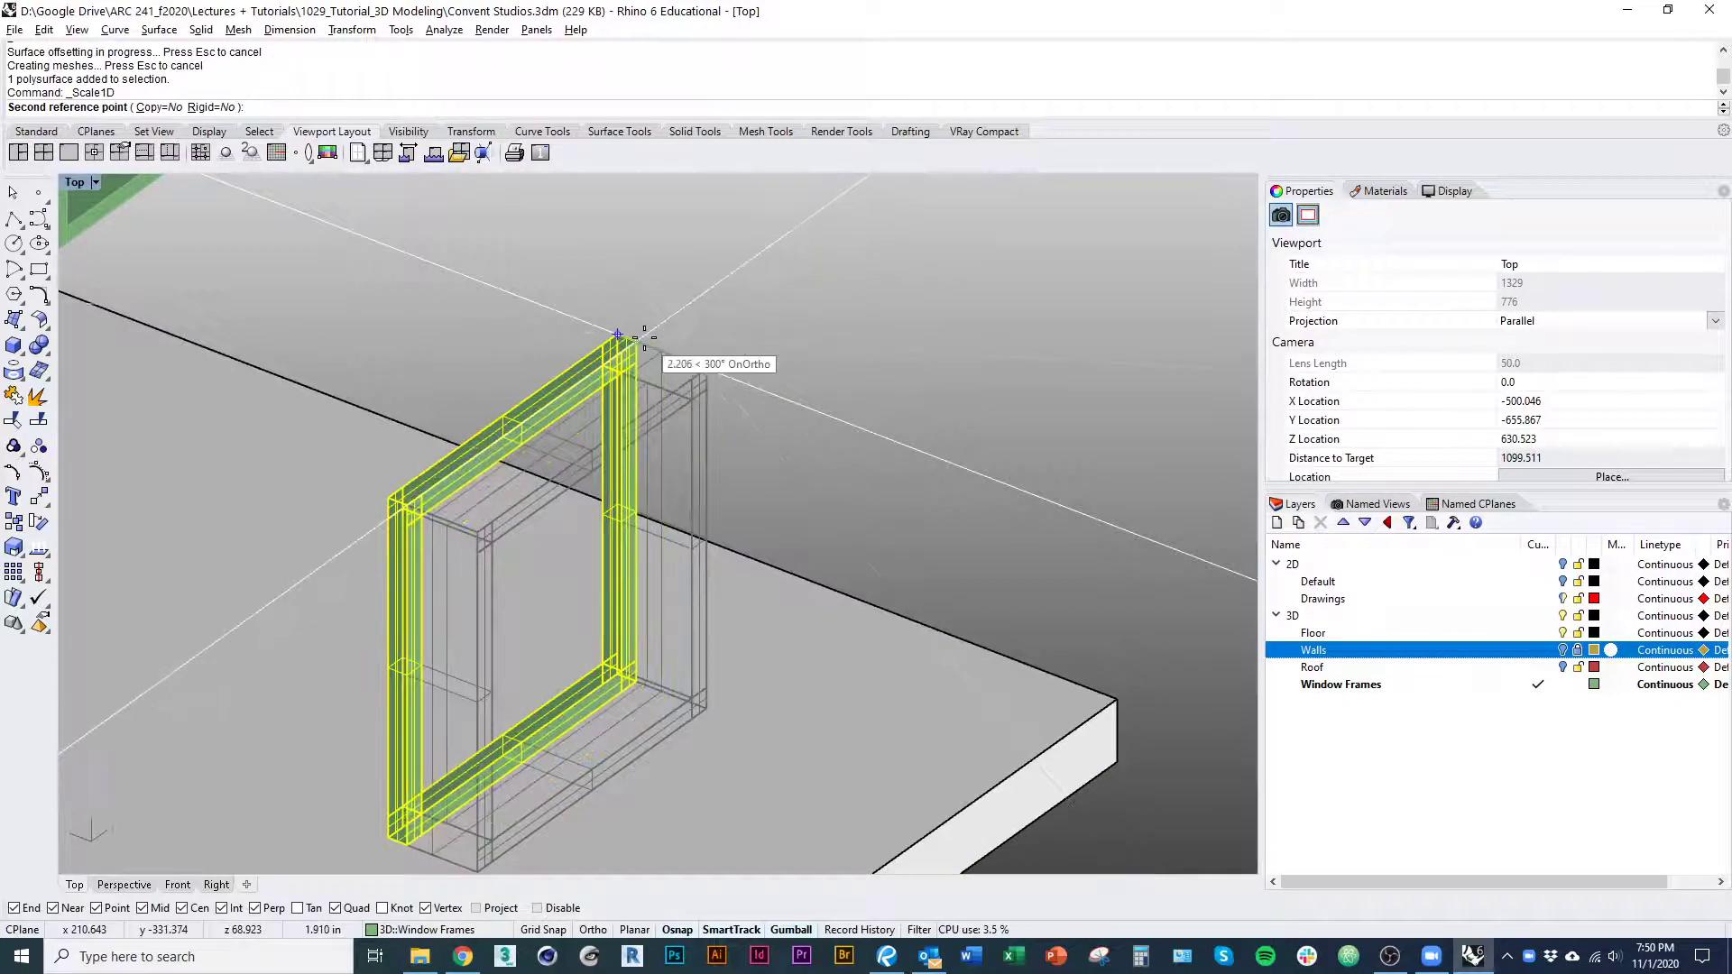
{"action": "key", "text": "Escape"}
Turn the Walls layer on and show the hidden outer frame around the thin inner frame
{"action": "scroll", "coordinate": [797, 403], "scroll_direction": "down", "scroll_amount": 3}
{"action": "right_click_drag", "start_coordinate": [797, 402], "coordinate": [727, 549]}
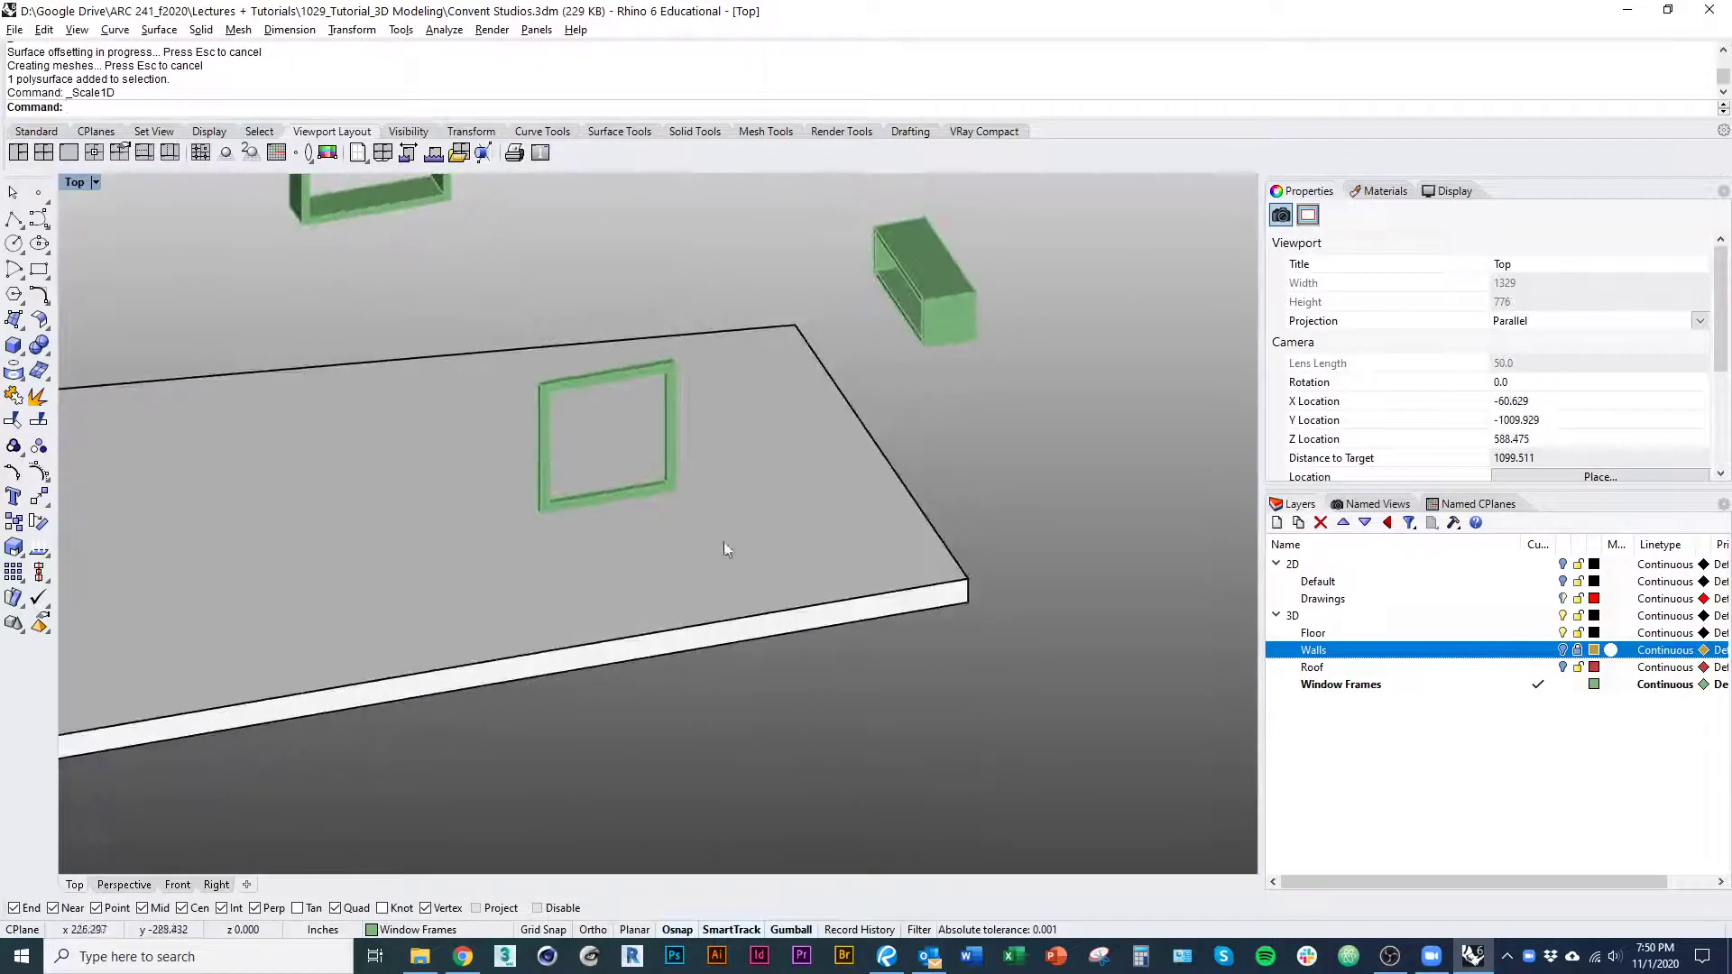
{"action": "right_click_drag", "start_coordinate": [680, 386], "coordinate": [852, 615]}
{"action": "scroll", "coordinate": [838, 585], "scroll_direction": "up", "scroll_amount": 9}
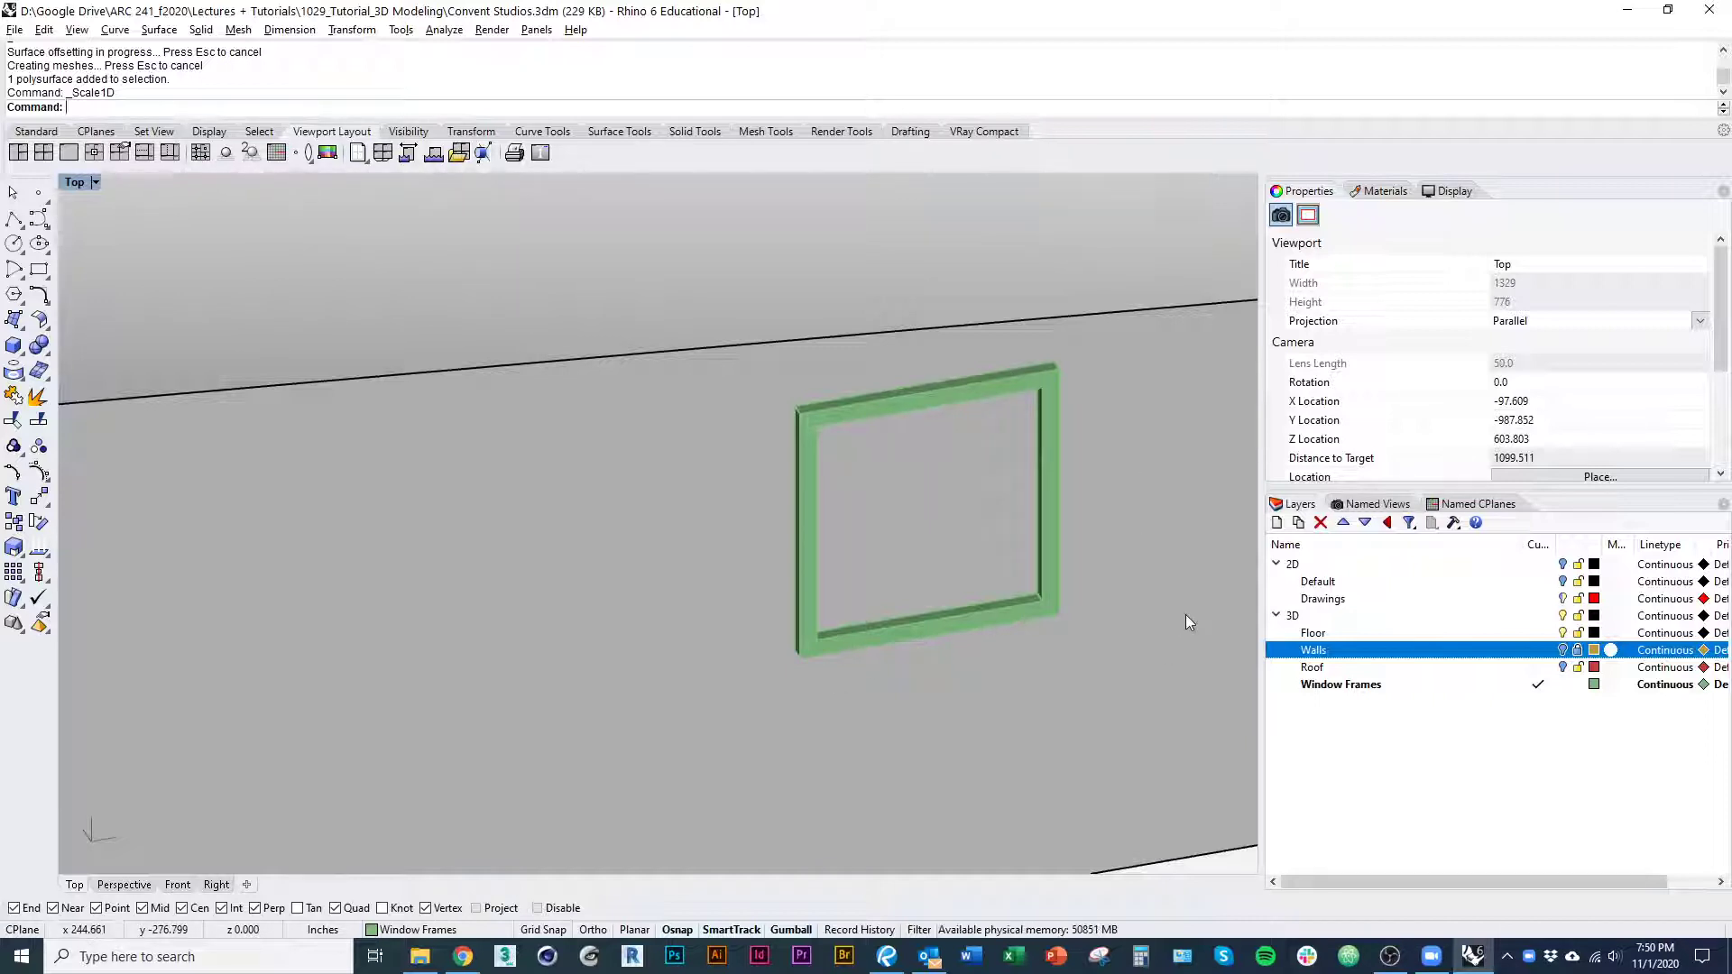
{"action": "right_click_drag", "start_coordinate": [949, 586], "coordinate": [762, 602], "text": "shift"}
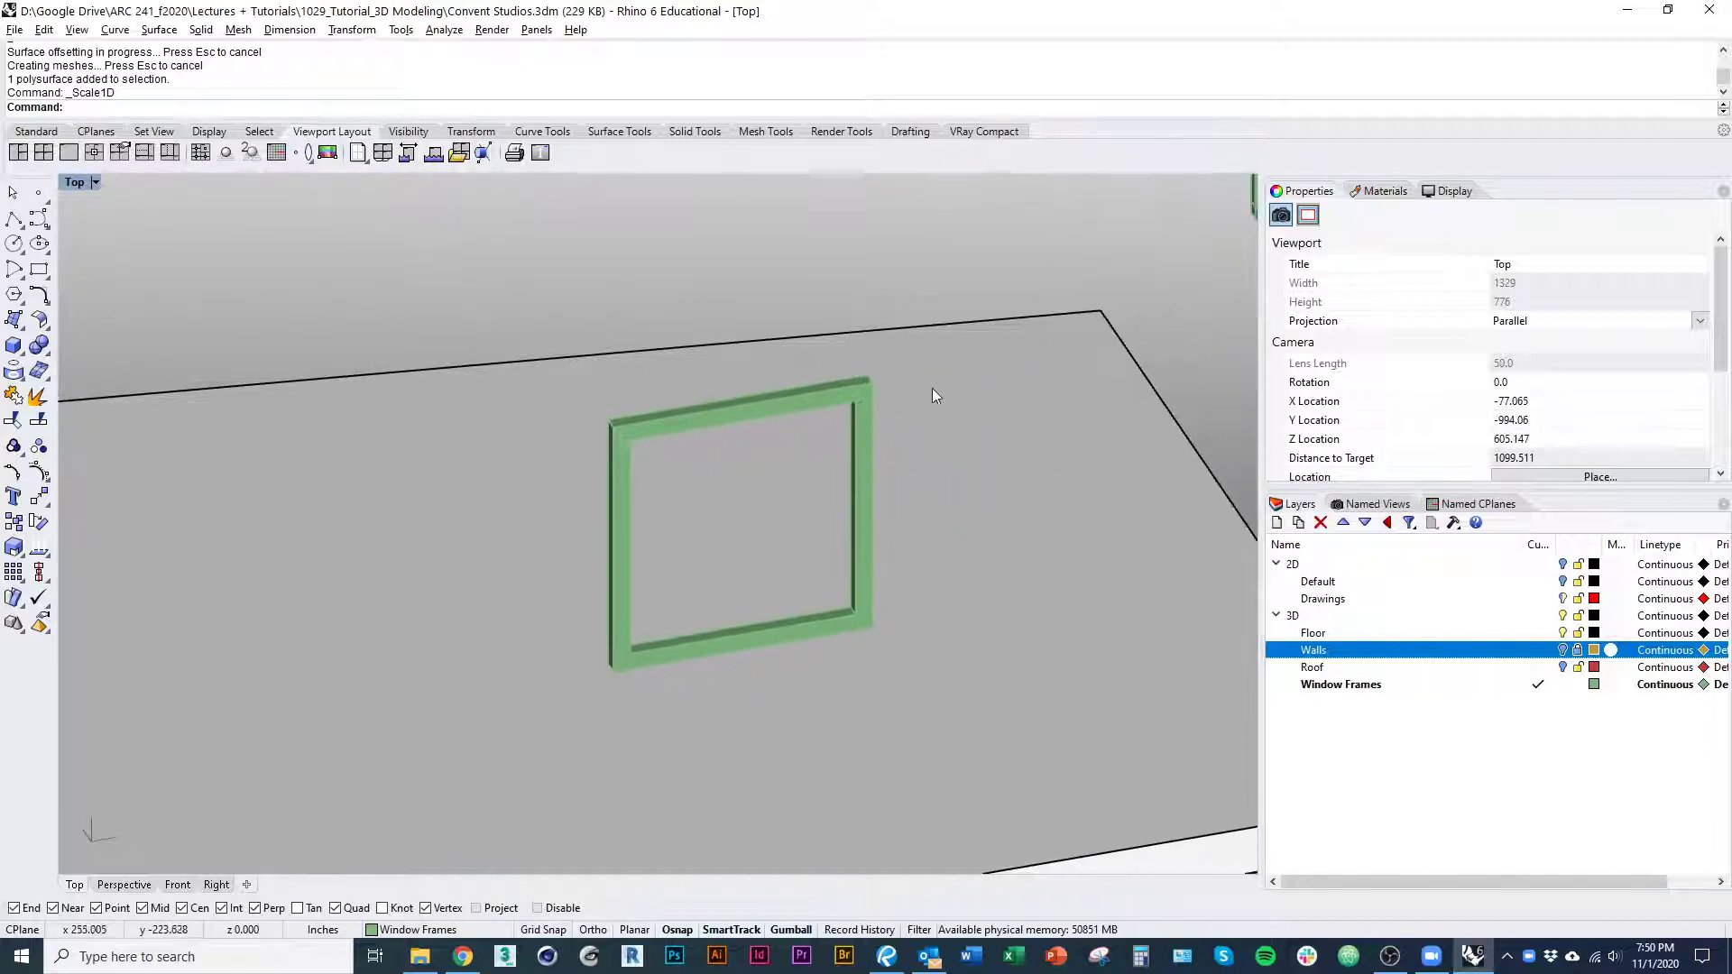
{"action": "scroll", "coordinate": [871, 551], "scroll_direction": "down", "scroll_amount": 5}
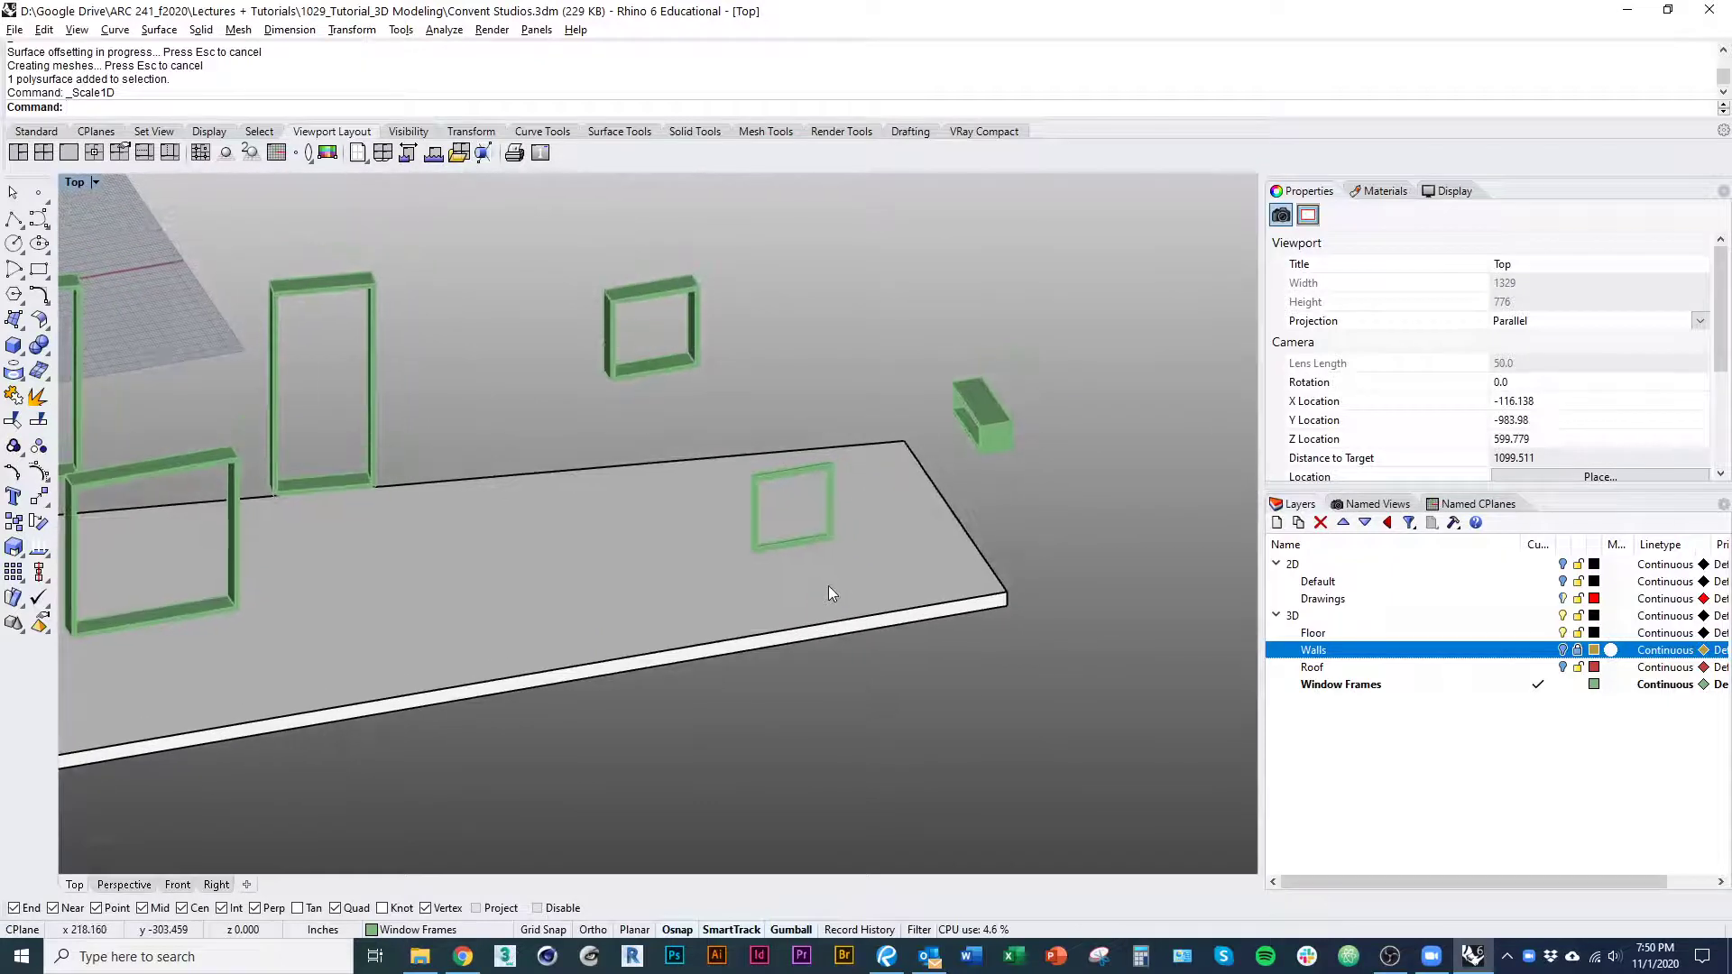
{"action": "right_click_drag", "start_coordinate": [348, 618], "coordinate": [1027, 633]}
{"action": "left_click", "coordinate": [1562, 650]}
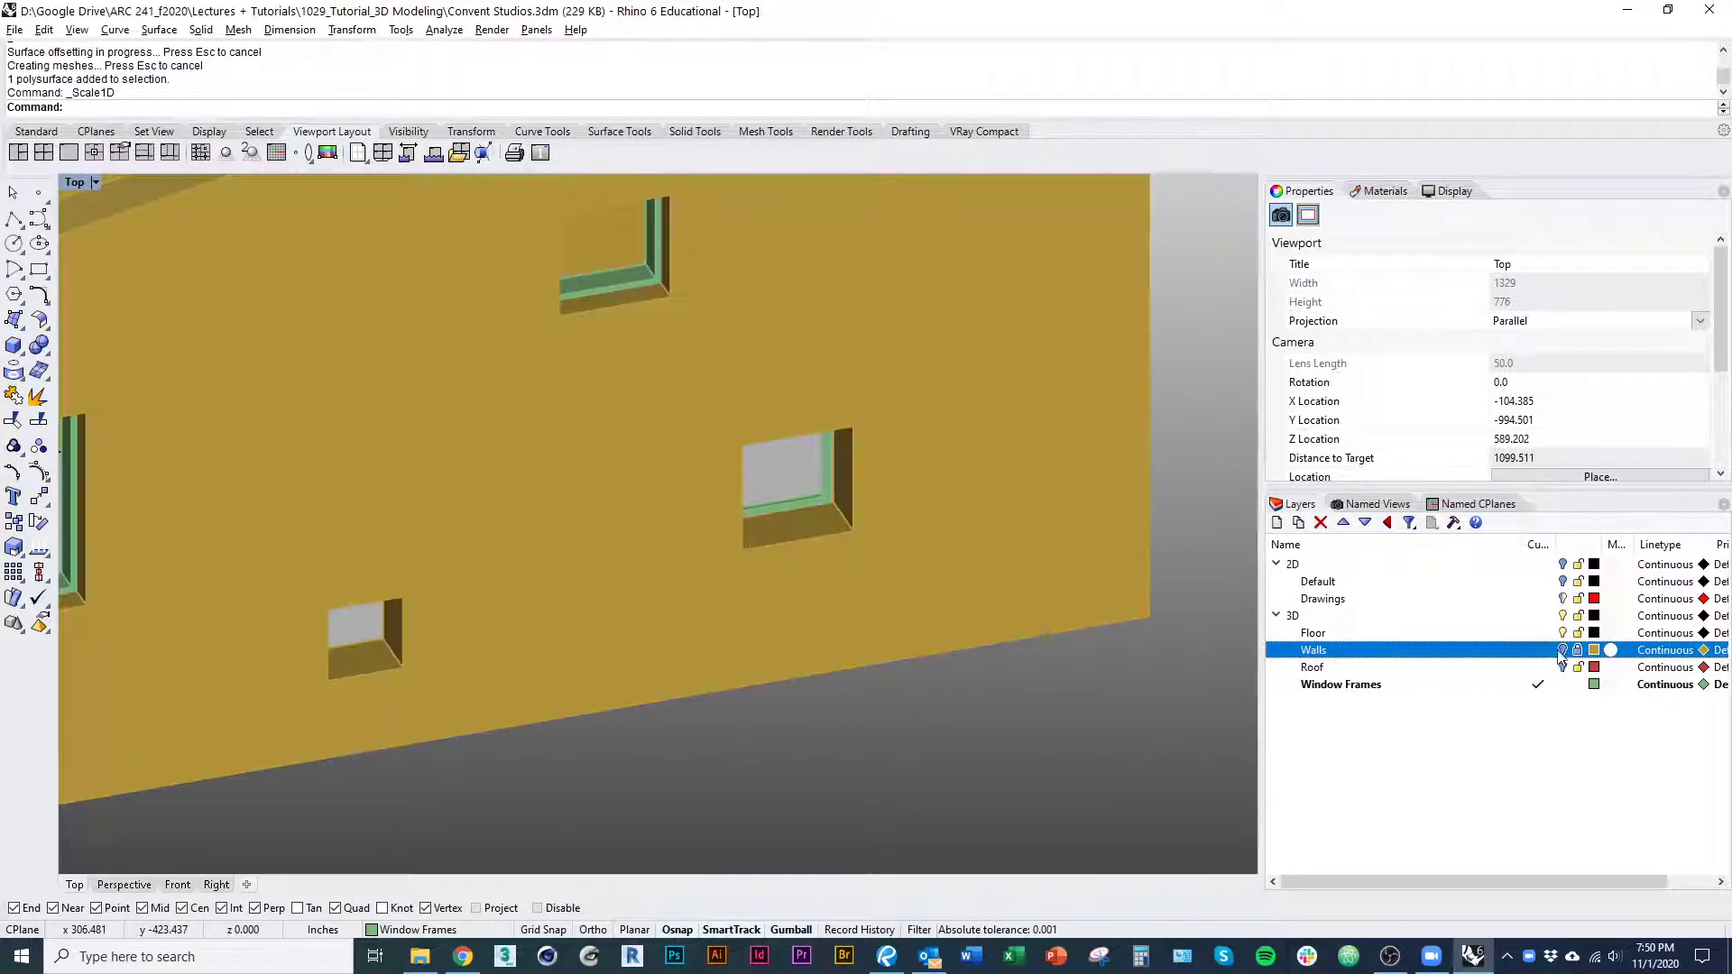
{"action": "right_click_drag", "start_coordinate": [857, 703], "coordinate": [717, 644]}
{"action": "type", "text": "Show"}
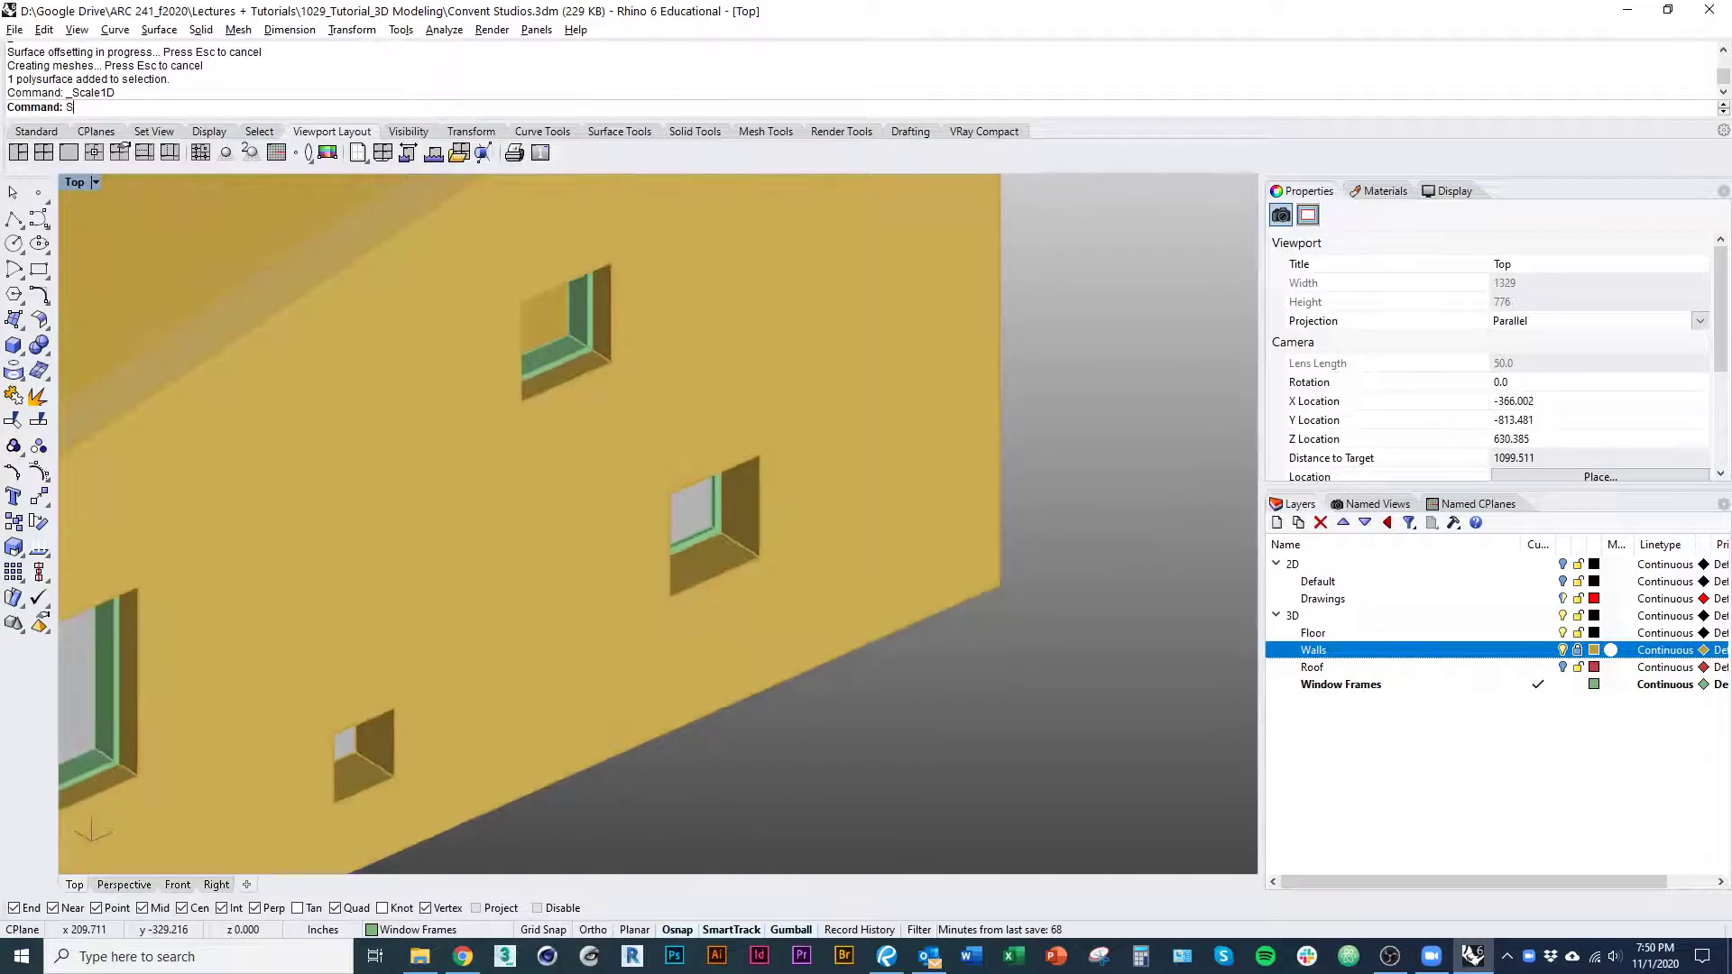
{"action": "key", "text": "Return"}
{"action": "scroll", "coordinate": [735, 563], "scroll_direction": "up", "scroll_amount": 3}
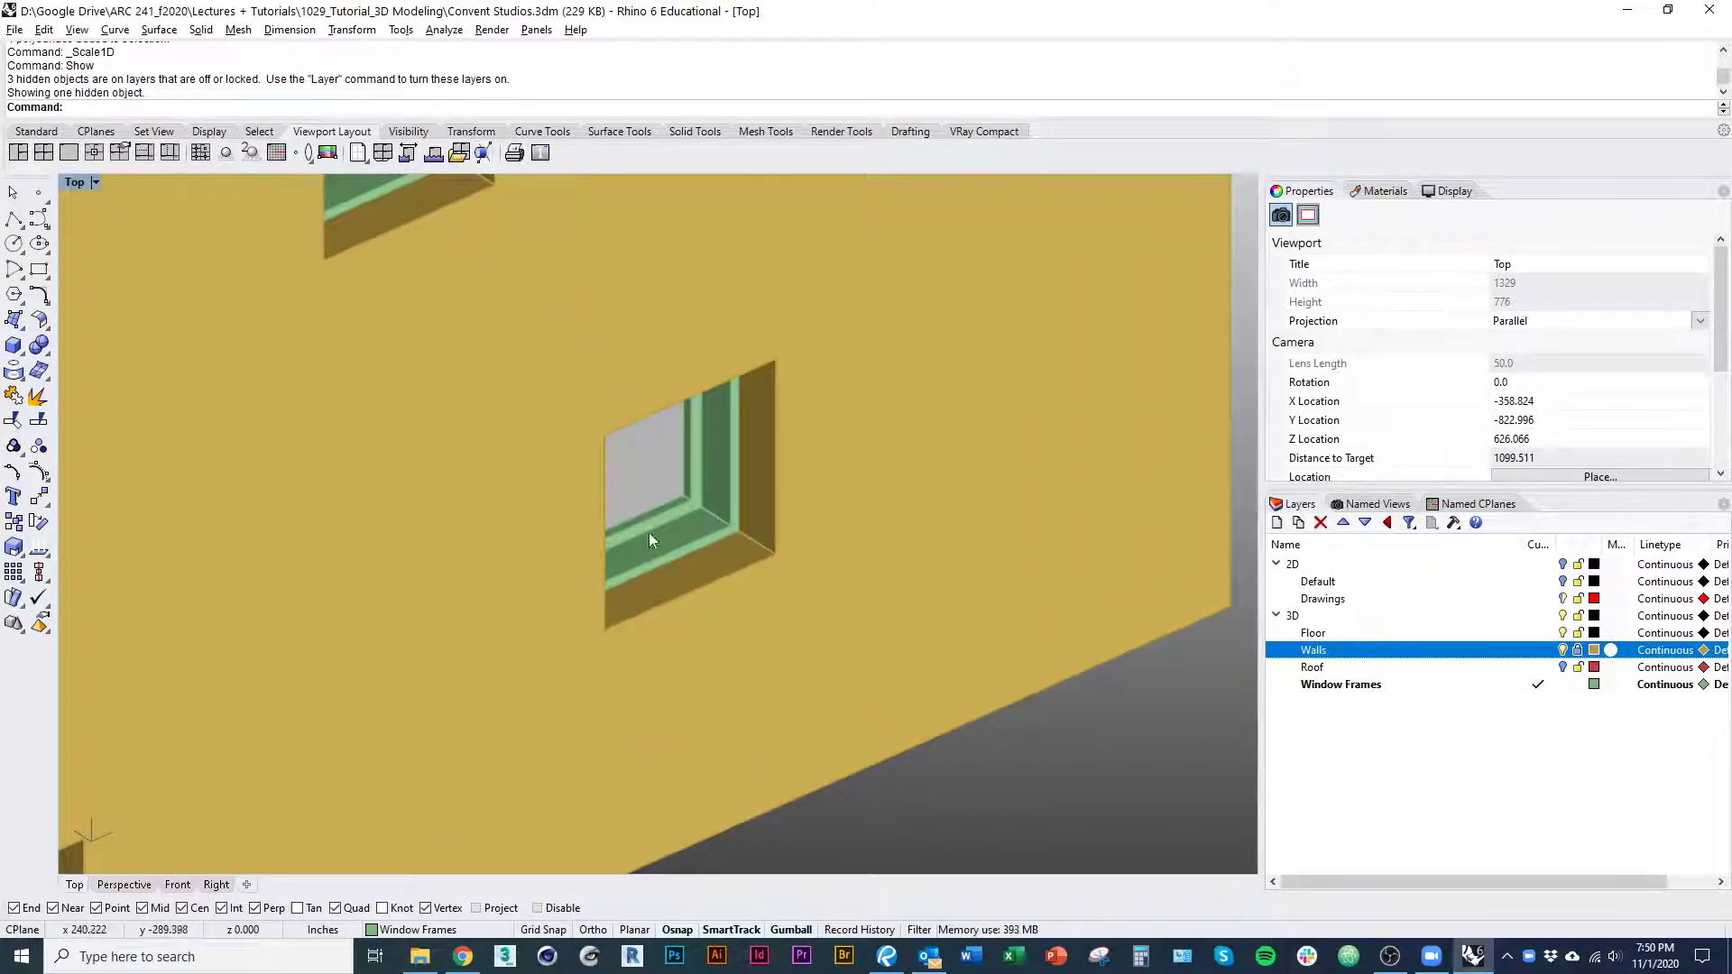
Try to shift one of the lower square window's nested frames within its opening, and undo the move
{"action": "right_click_drag", "start_coordinate": [650, 539], "coordinate": [861, 556]}
{"action": "scroll", "coordinate": [605, 442], "scroll_direction": "up", "scroll_amount": 3}
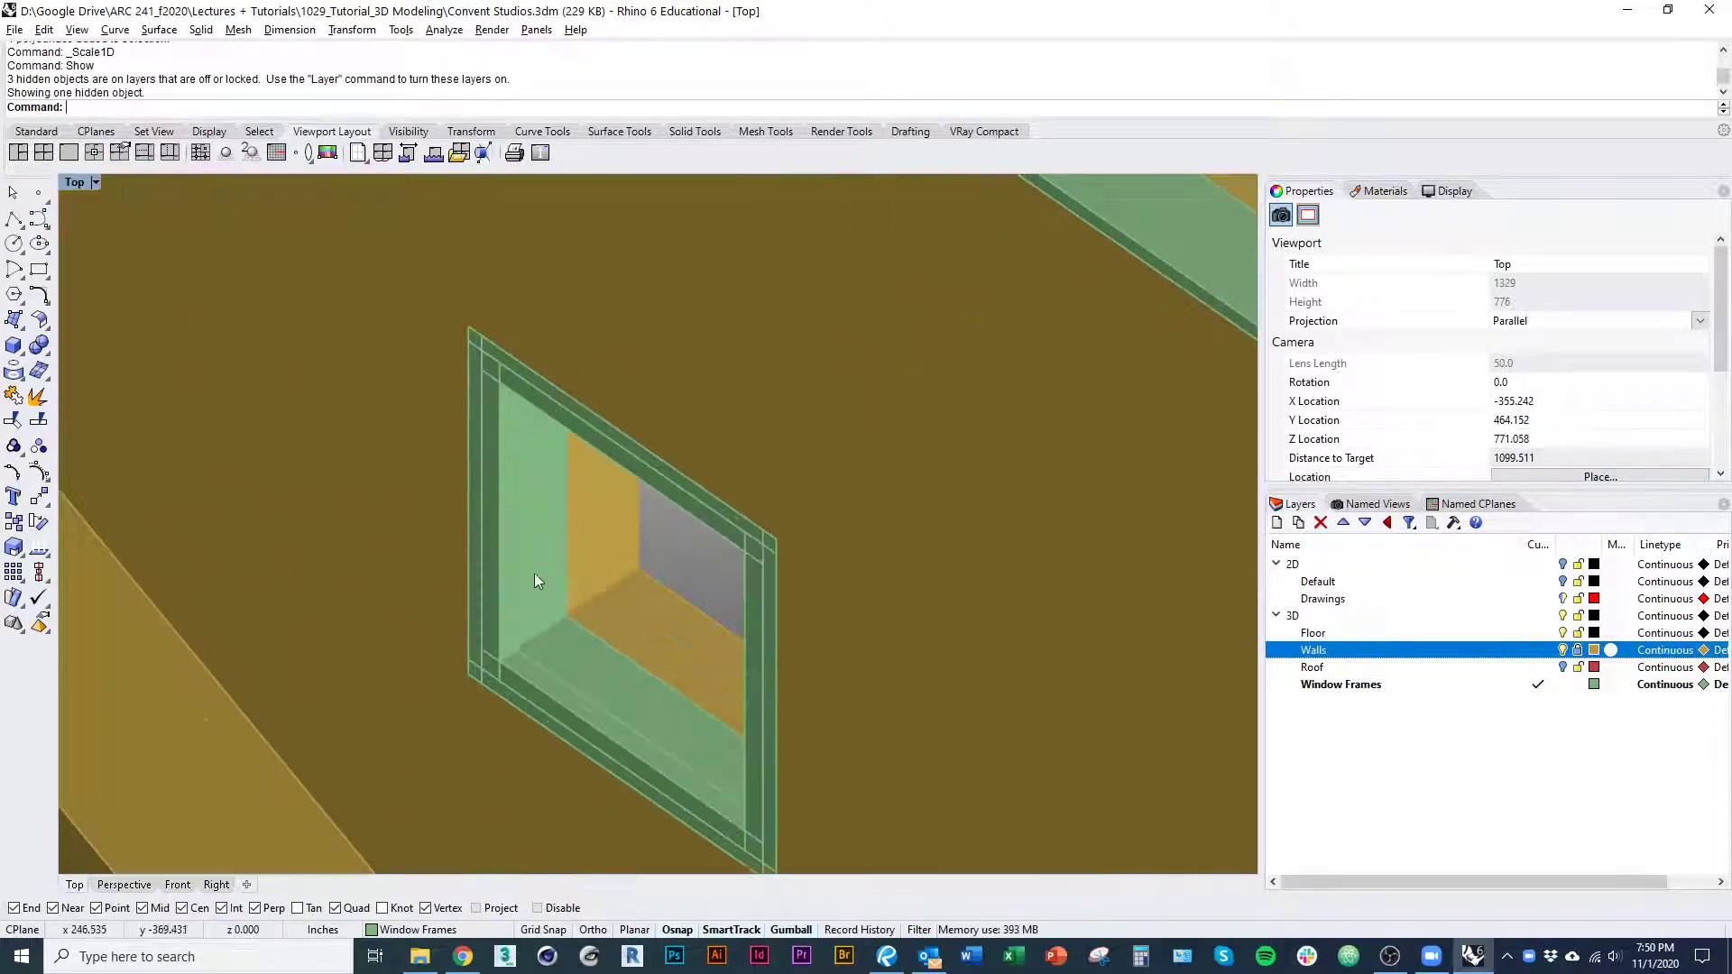
{"action": "left_click", "coordinate": [534, 572]}
{"action": "scroll", "coordinate": [622, 610], "scroll_direction": "up", "scroll_amount": 3}
{"action": "left_click_drag", "start_coordinate": [623, 610], "coordinate": [631, 605]}
{"action": "scroll", "coordinate": [505, 658], "scroll_direction": "down", "scroll_amount": 8}
{"action": "left_click", "coordinate": [461, 728]}
{"action": "scroll", "coordinate": [434, 625], "scroll_direction": "down", "scroll_amount": 5}
{"action": "scroll", "coordinate": [435, 625], "scroll_direction": "down", "scroll_amount": 3}
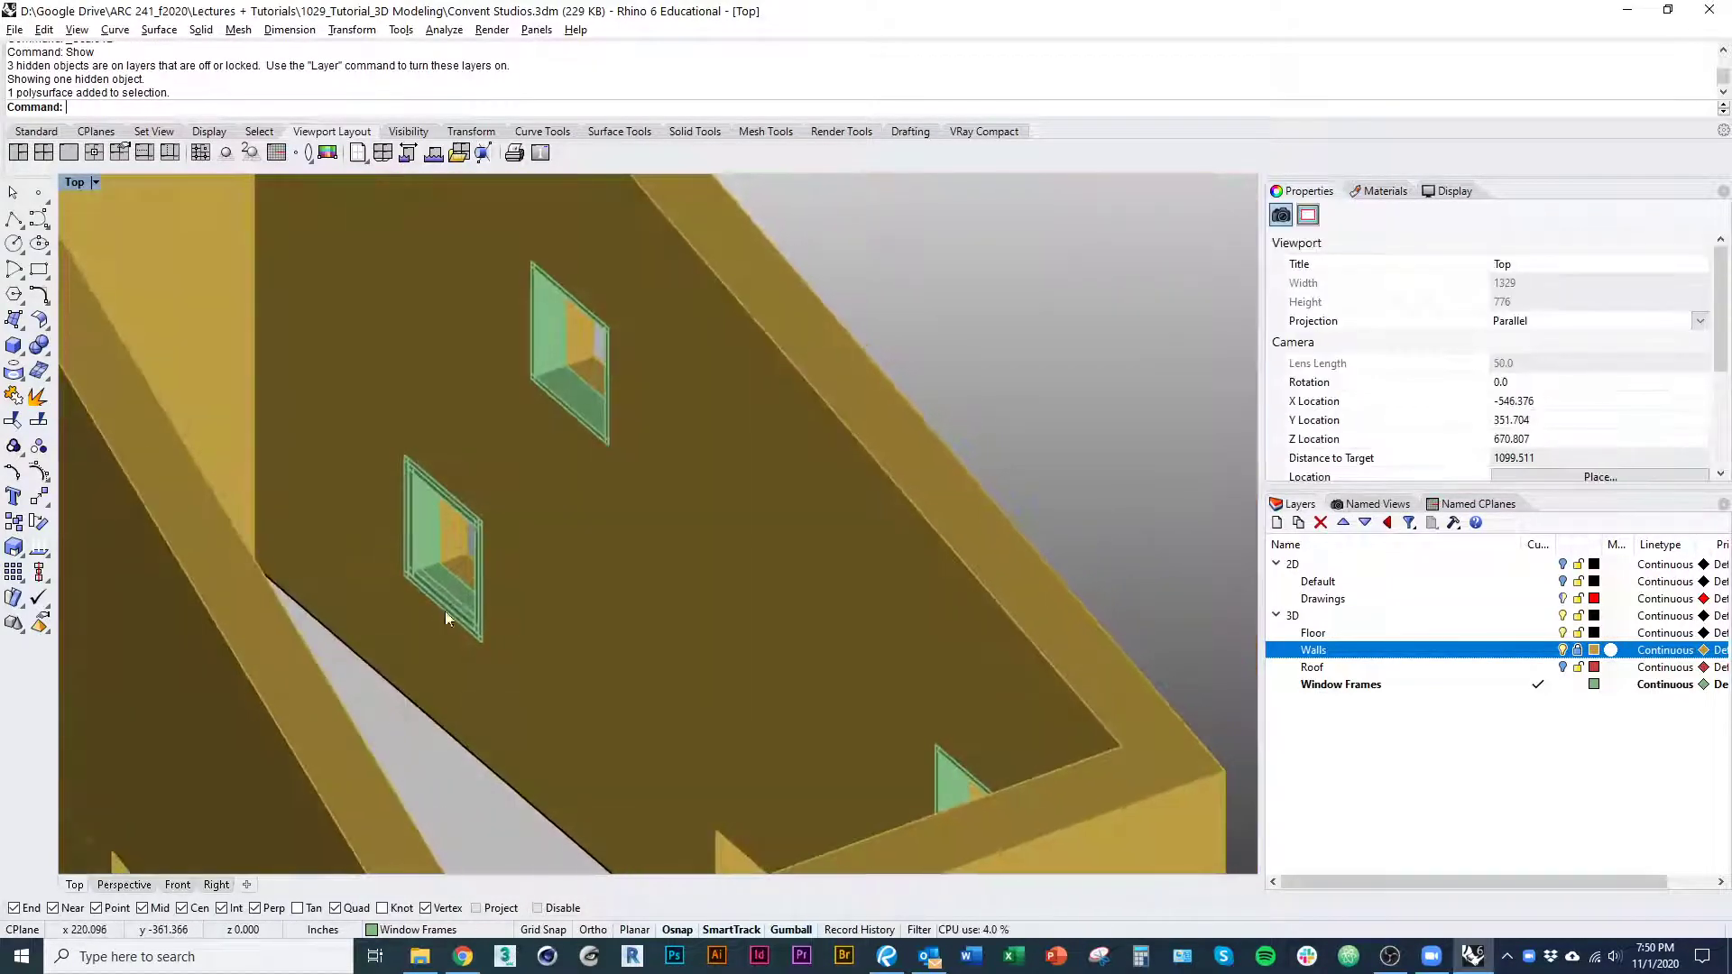
{"action": "key", "text": "ctrl+z"}
{"action": "key", "text": "Escape"}
{"action": "scroll", "coordinate": [390, 428], "scroll_direction": "up", "scroll_amount": 5}
{"action": "scroll", "coordinate": [390, 428], "scroll_direction": "up", "scroll_amount": 1}
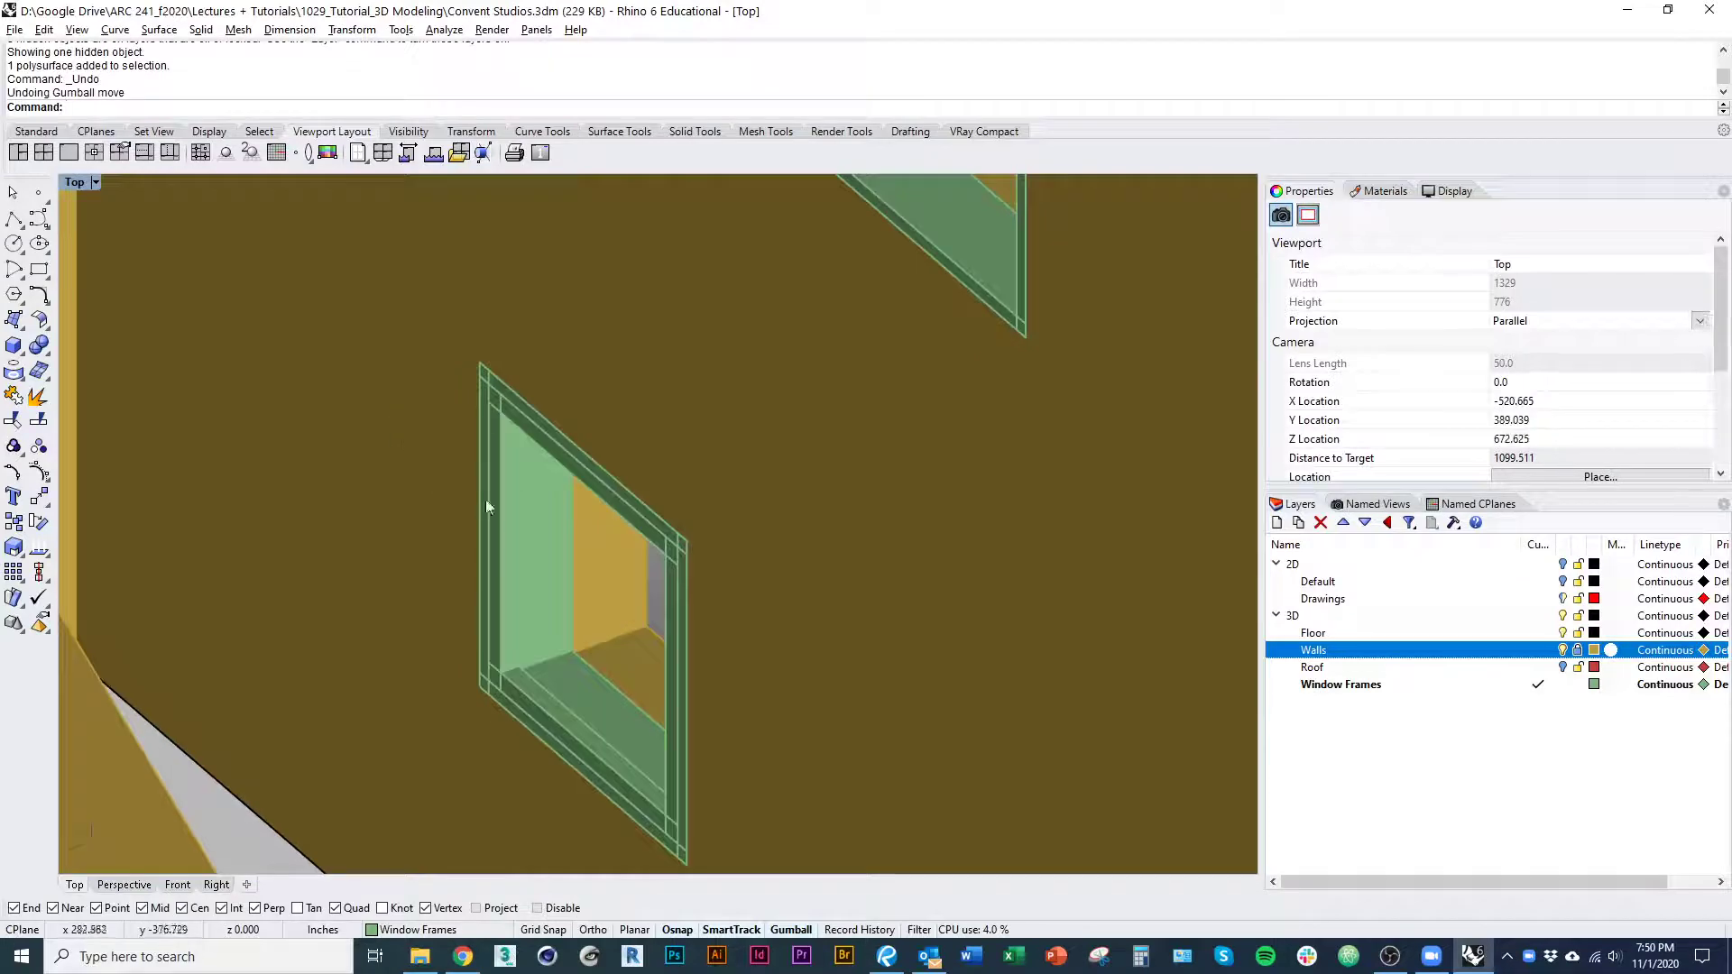
Turn off the Walls layer to isolate the window frames above the floor slab
{"action": "scroll", "coordinate": [576, 767], "scroll_direction": "down", "scroll_amount": 10}
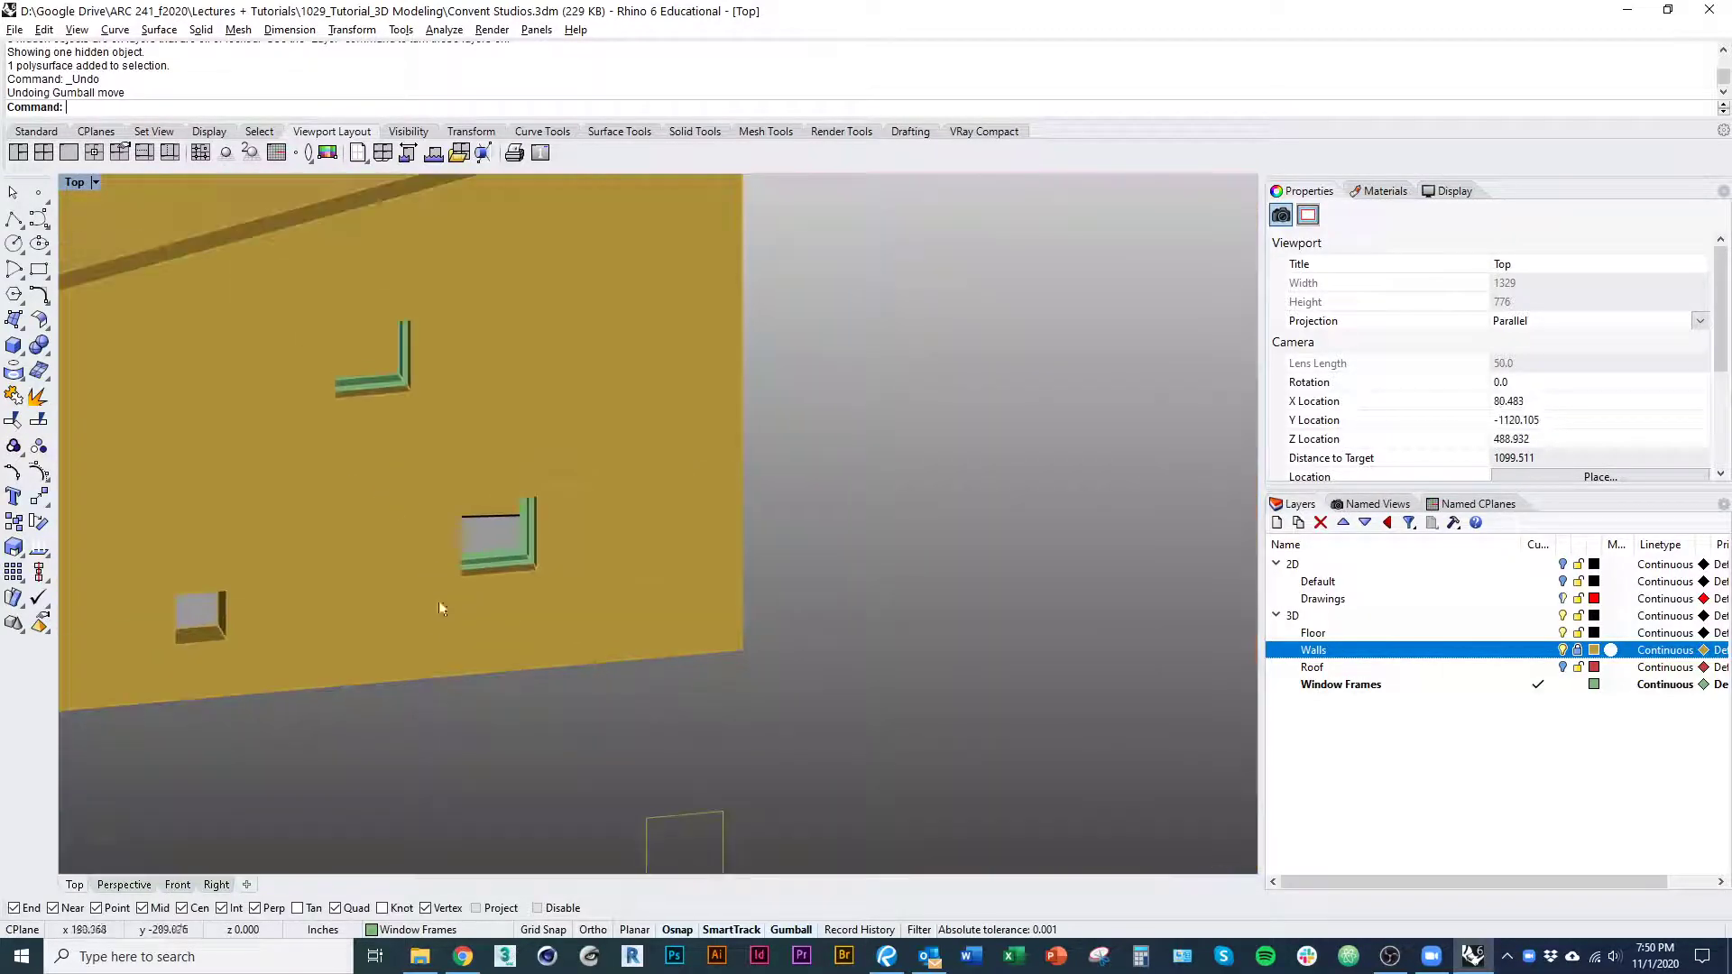
{"action": "right_click_drag", "start_coordinate": [441, 609], "coordinate": [596, 607]}
{"action": "left_click", "coordinate": [1563, 650]}
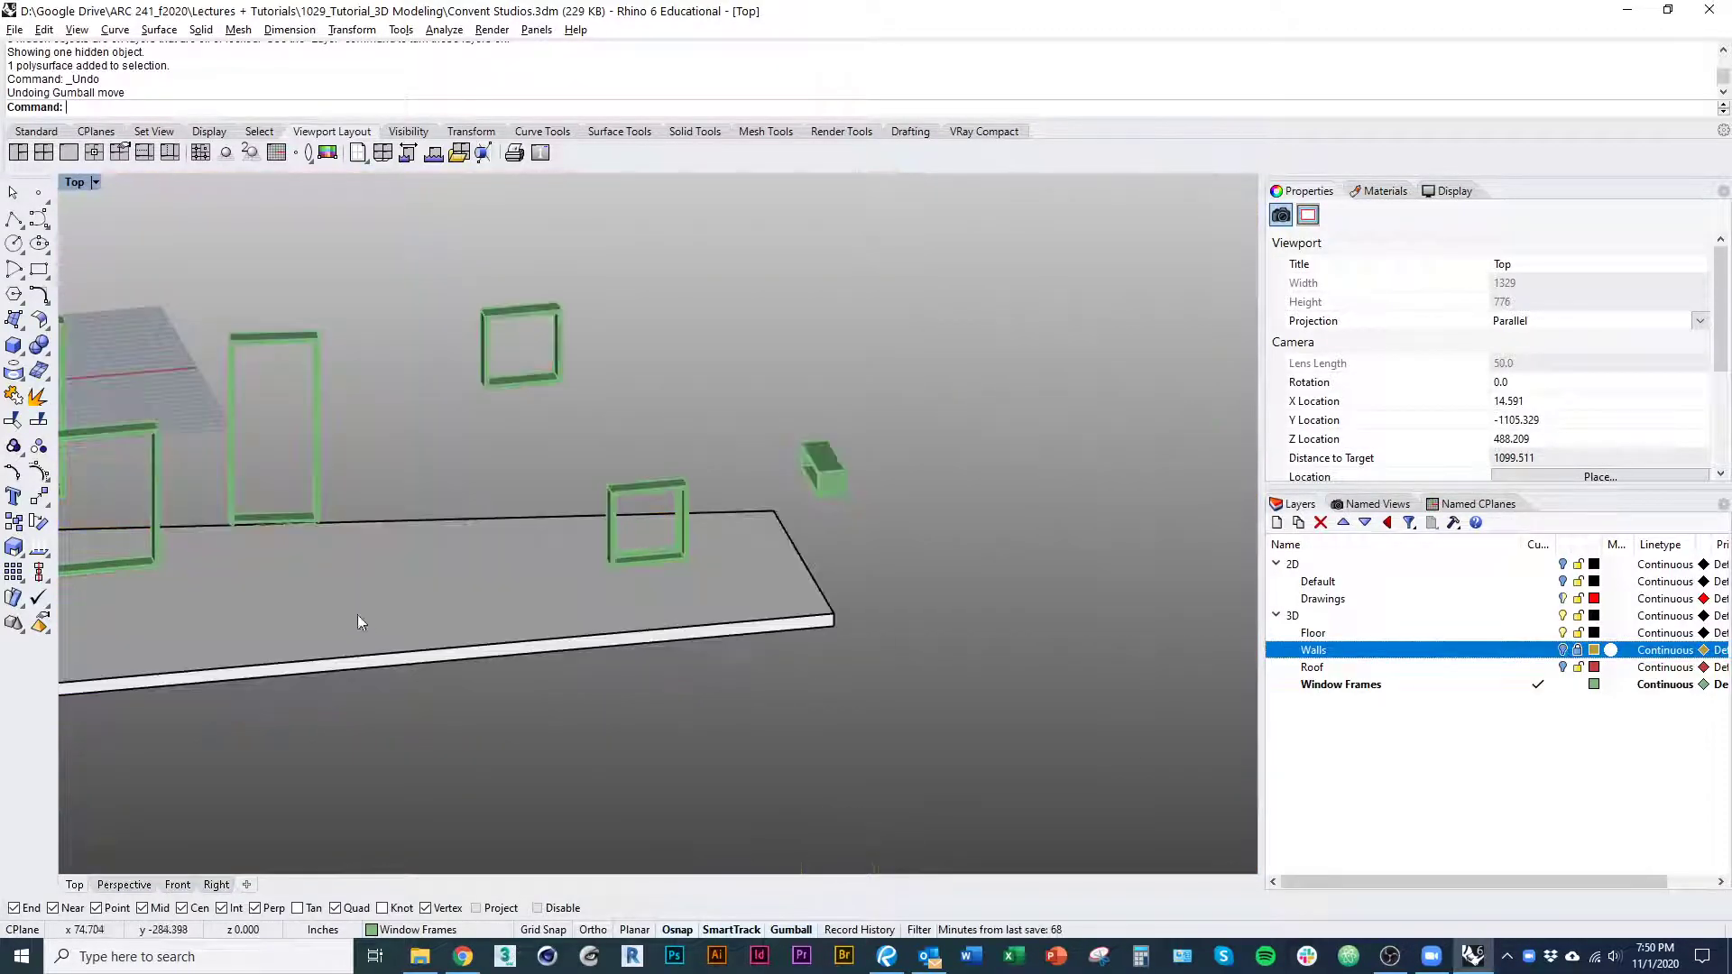
{"action": "right_click_drag", "start_coordinate": [640, 554], "coordinate": [798, 518]}
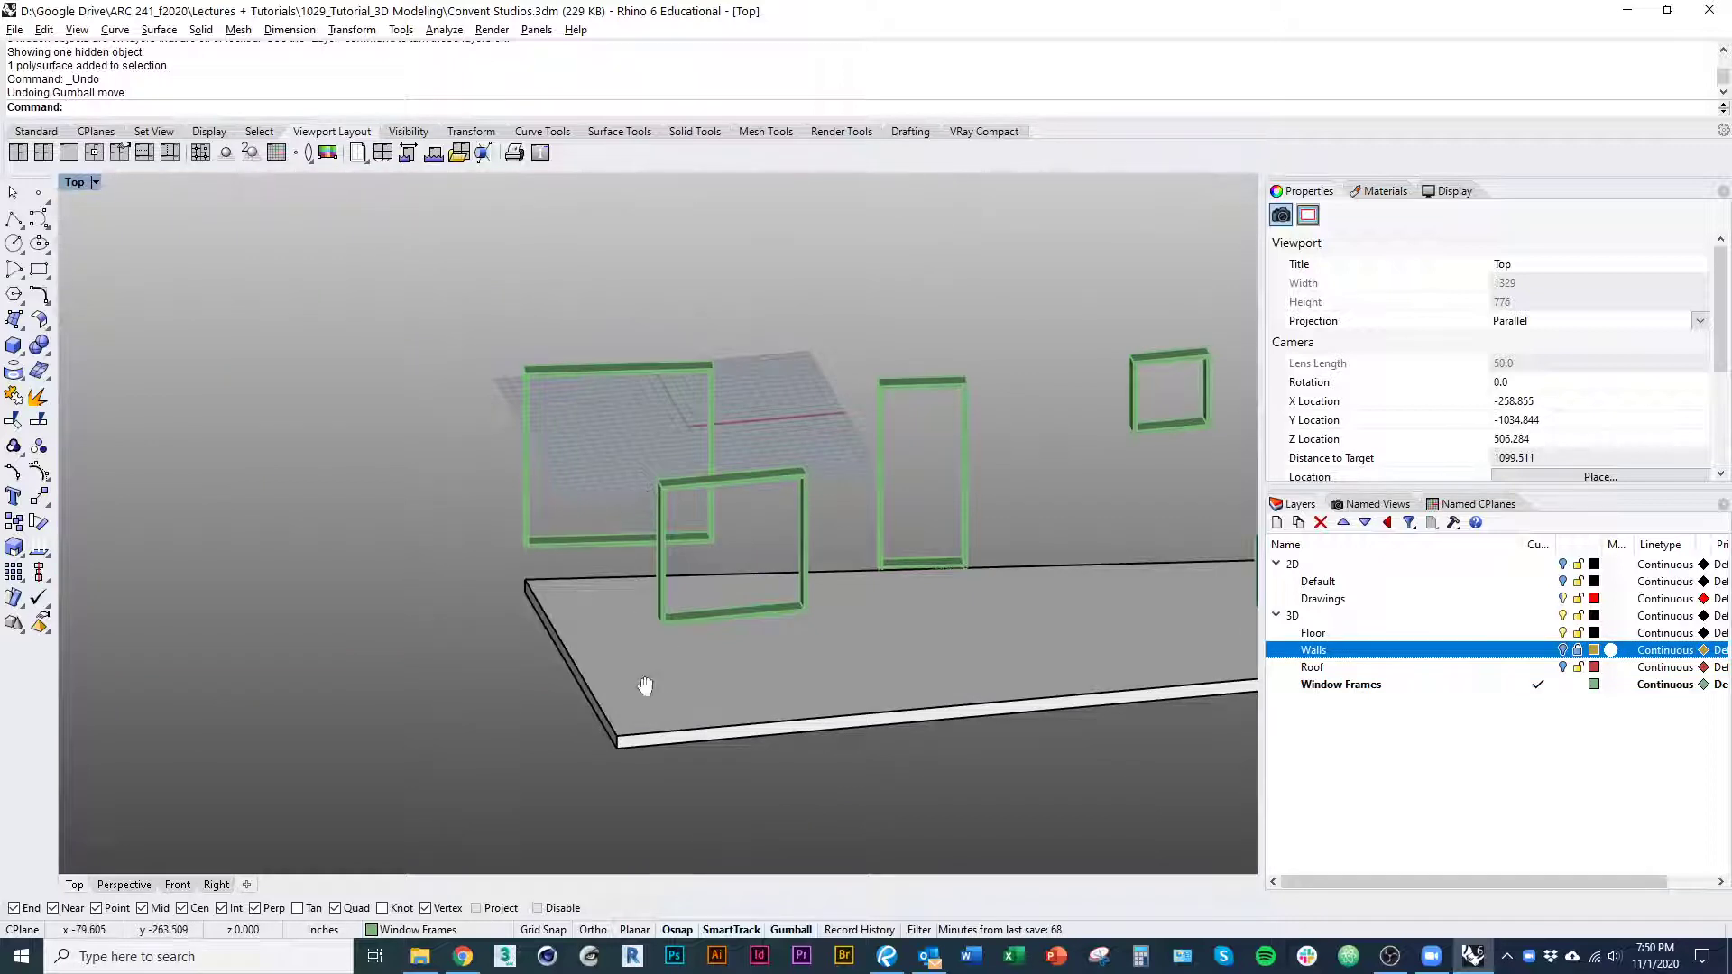
{"action": "right_click_drag", "start_coordinate": [645, 686], "coordinate": [559, 687]}
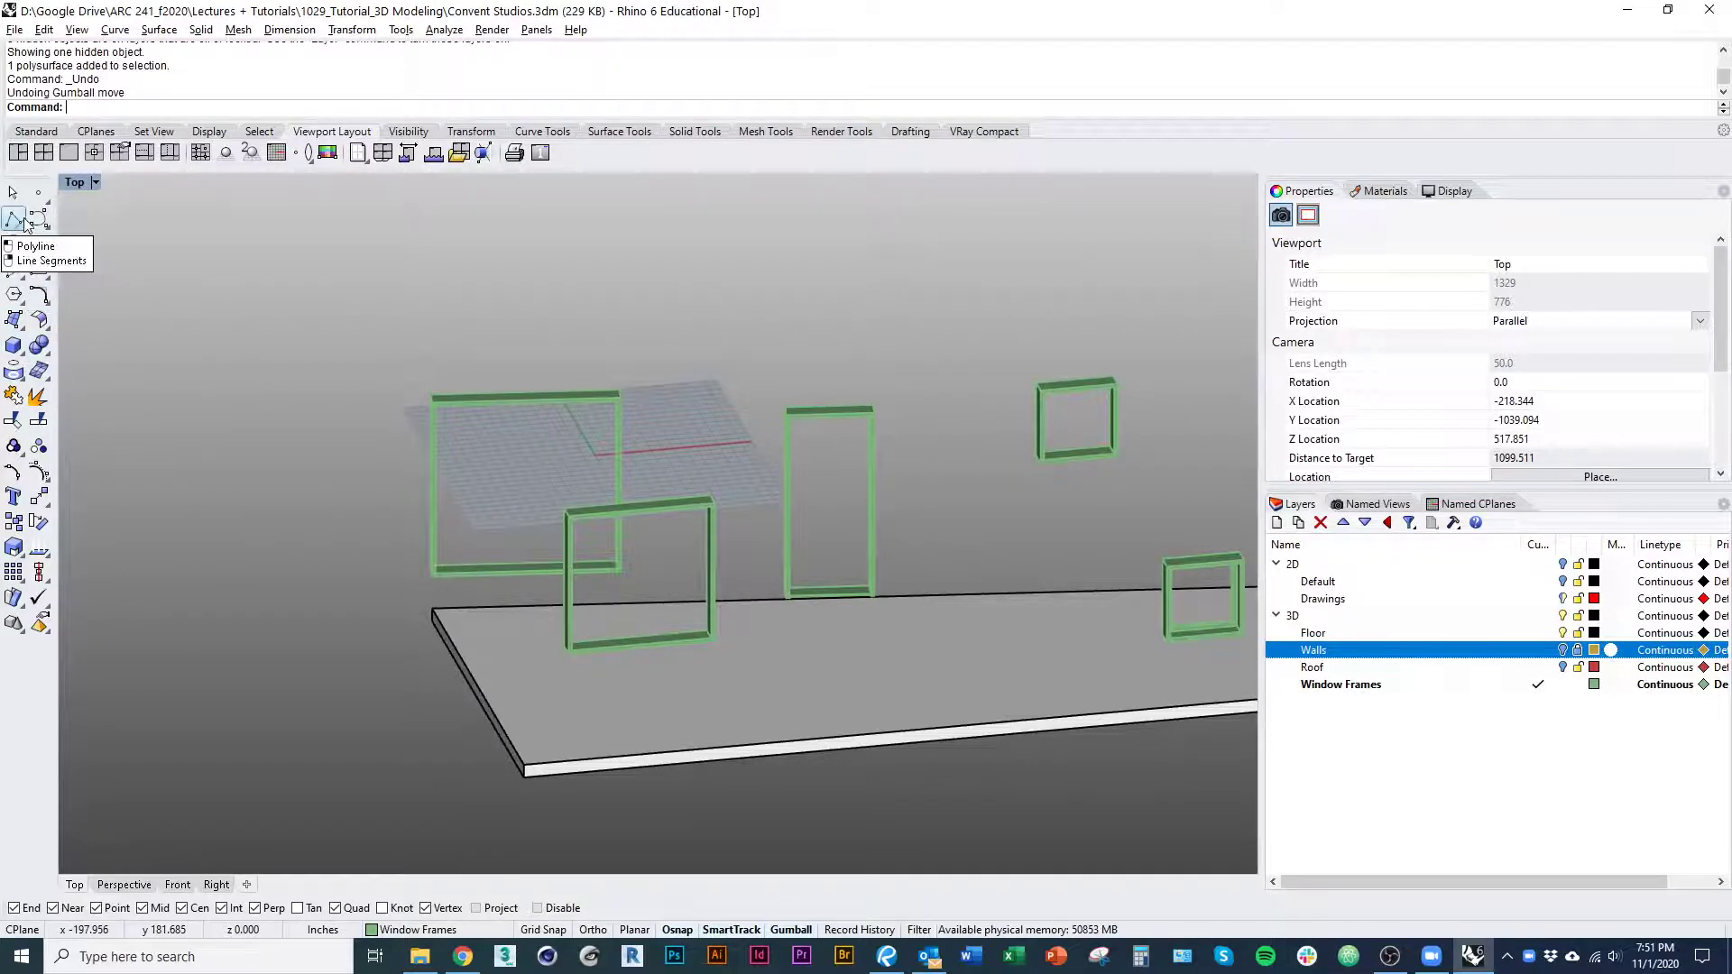
{"action": "left_click", "coordinate": [24, 327]}
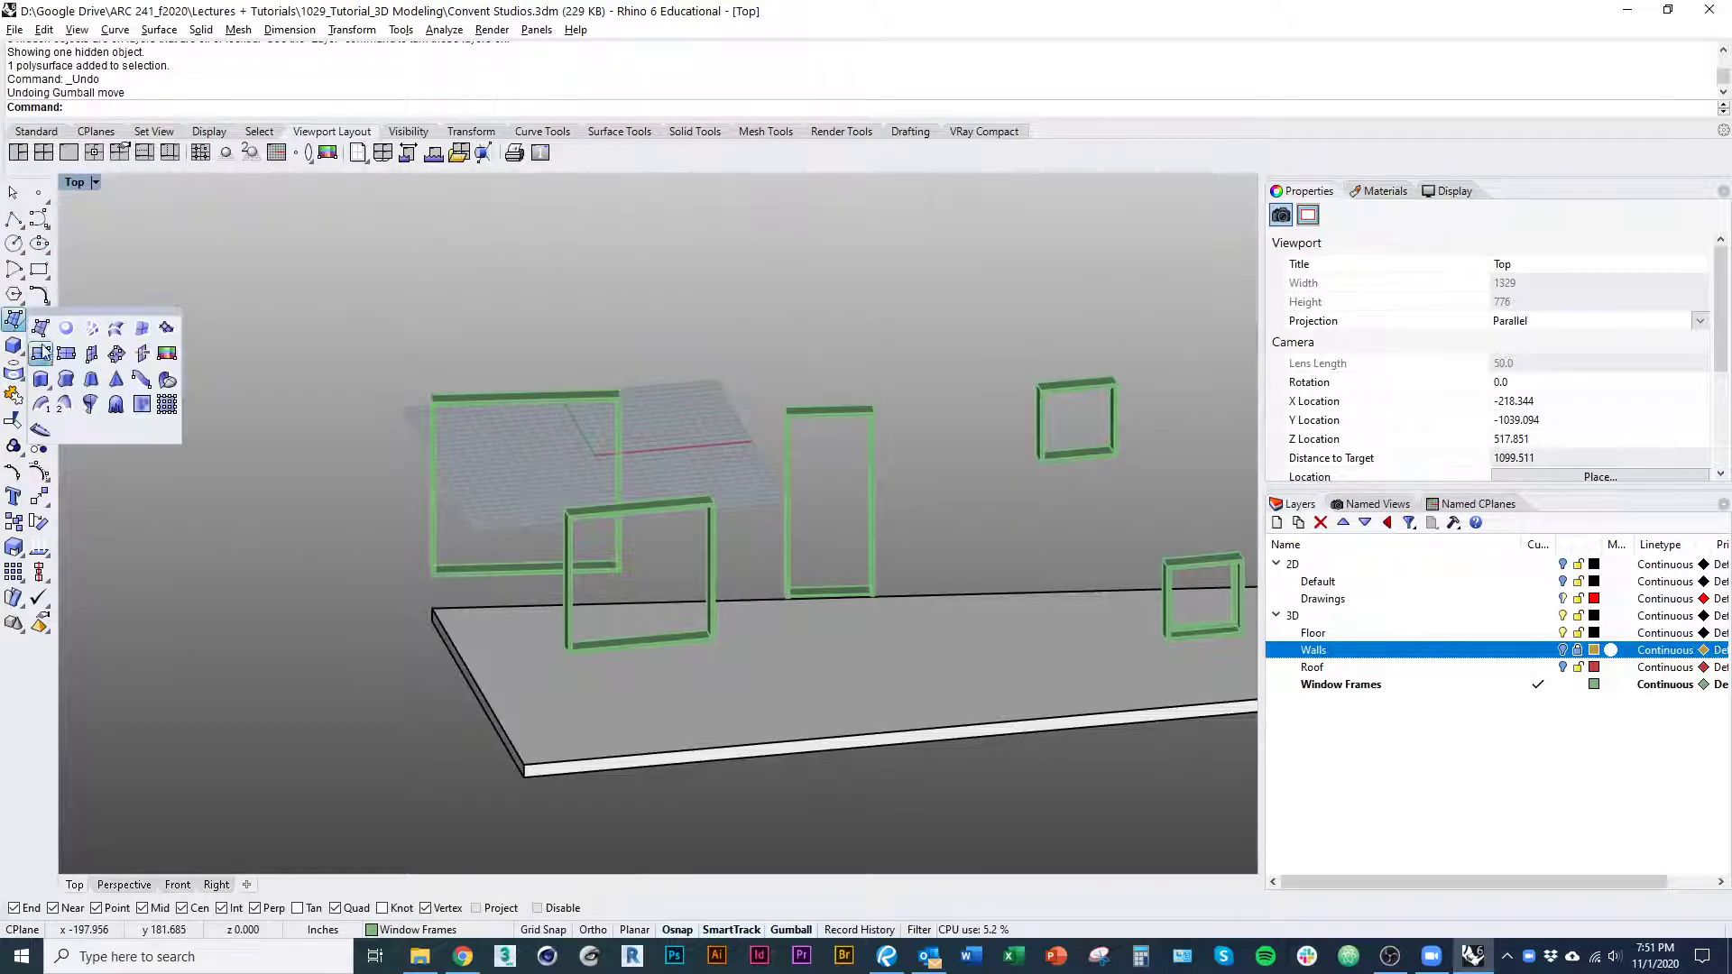
{"action": "left_click", "coordinate": [91, 356]}
{"action": "scroll", "coordinate": [541, 631], "scroll_direction": "up", "scroll_amount": 5}
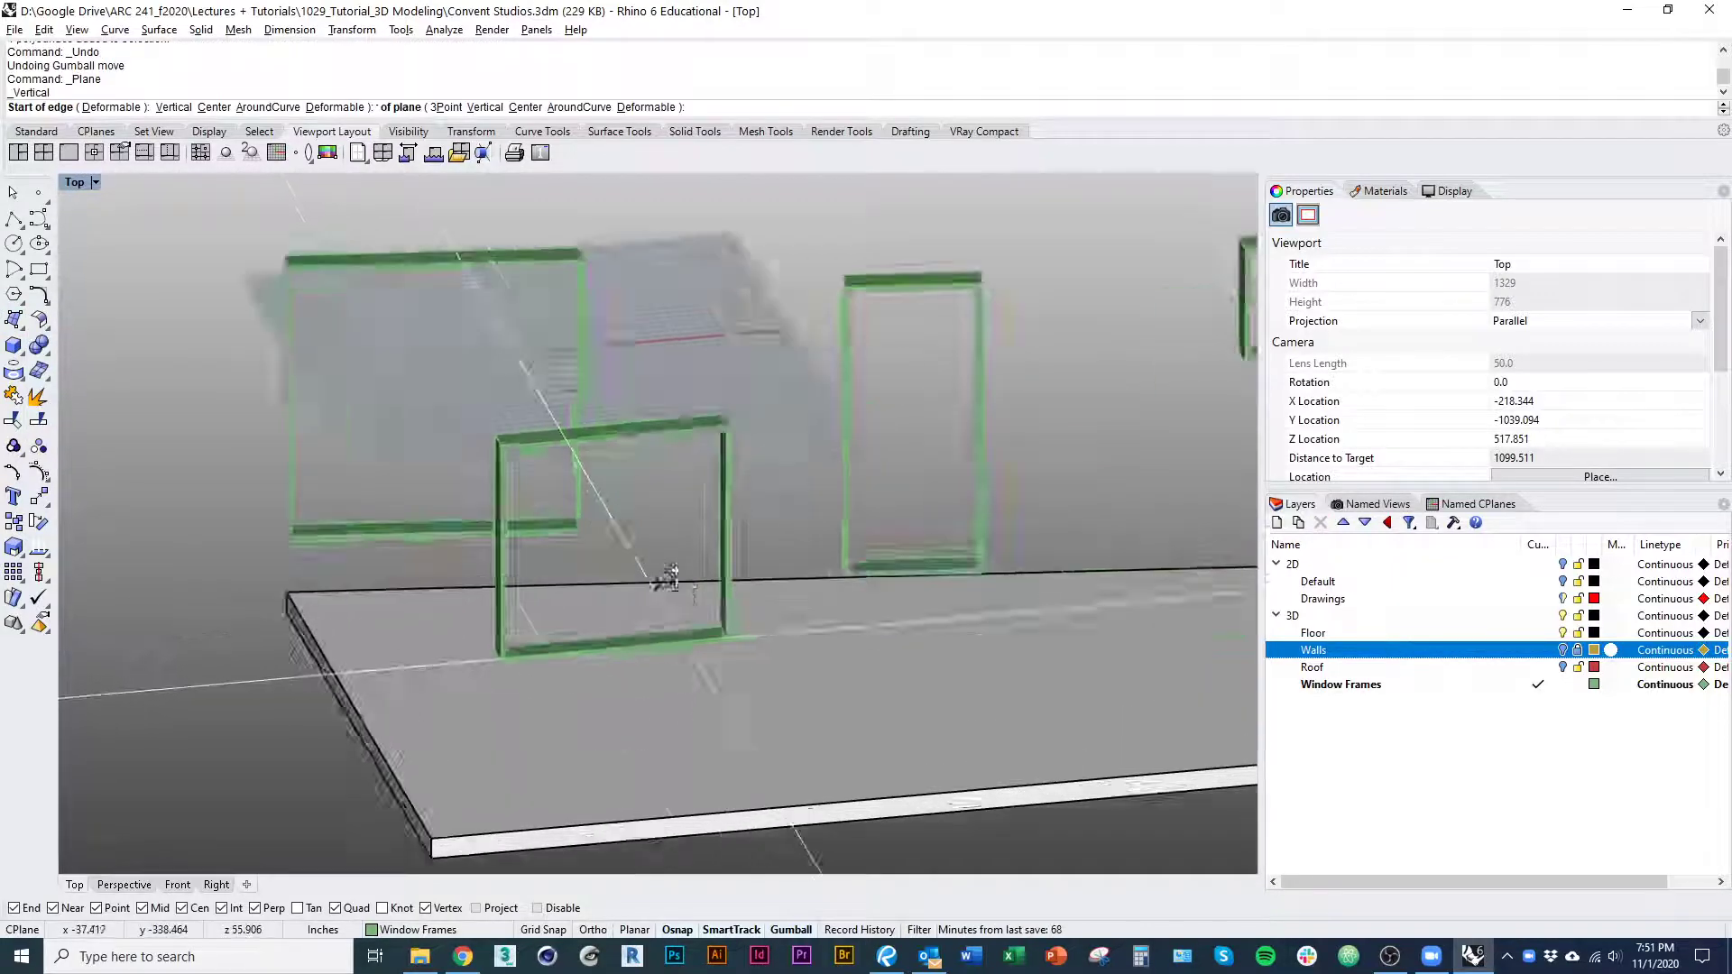
{"action": "left_click", "coordinate": [542, 637]}
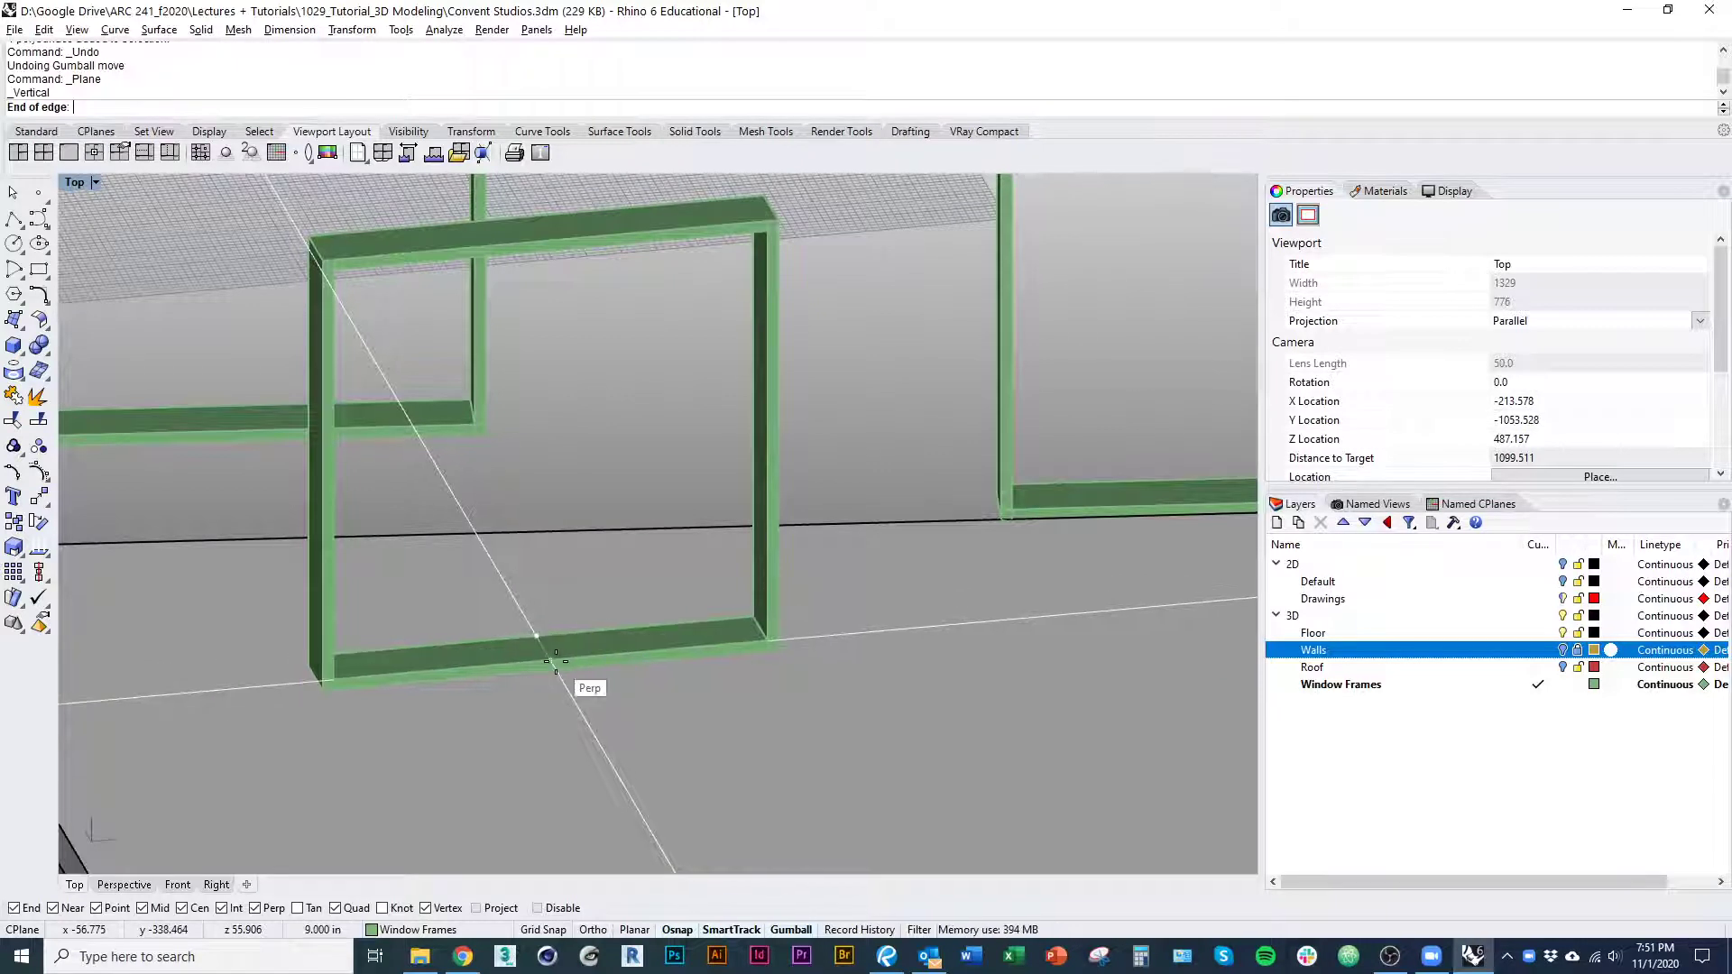
{"action": "key", "text": "Escape"}
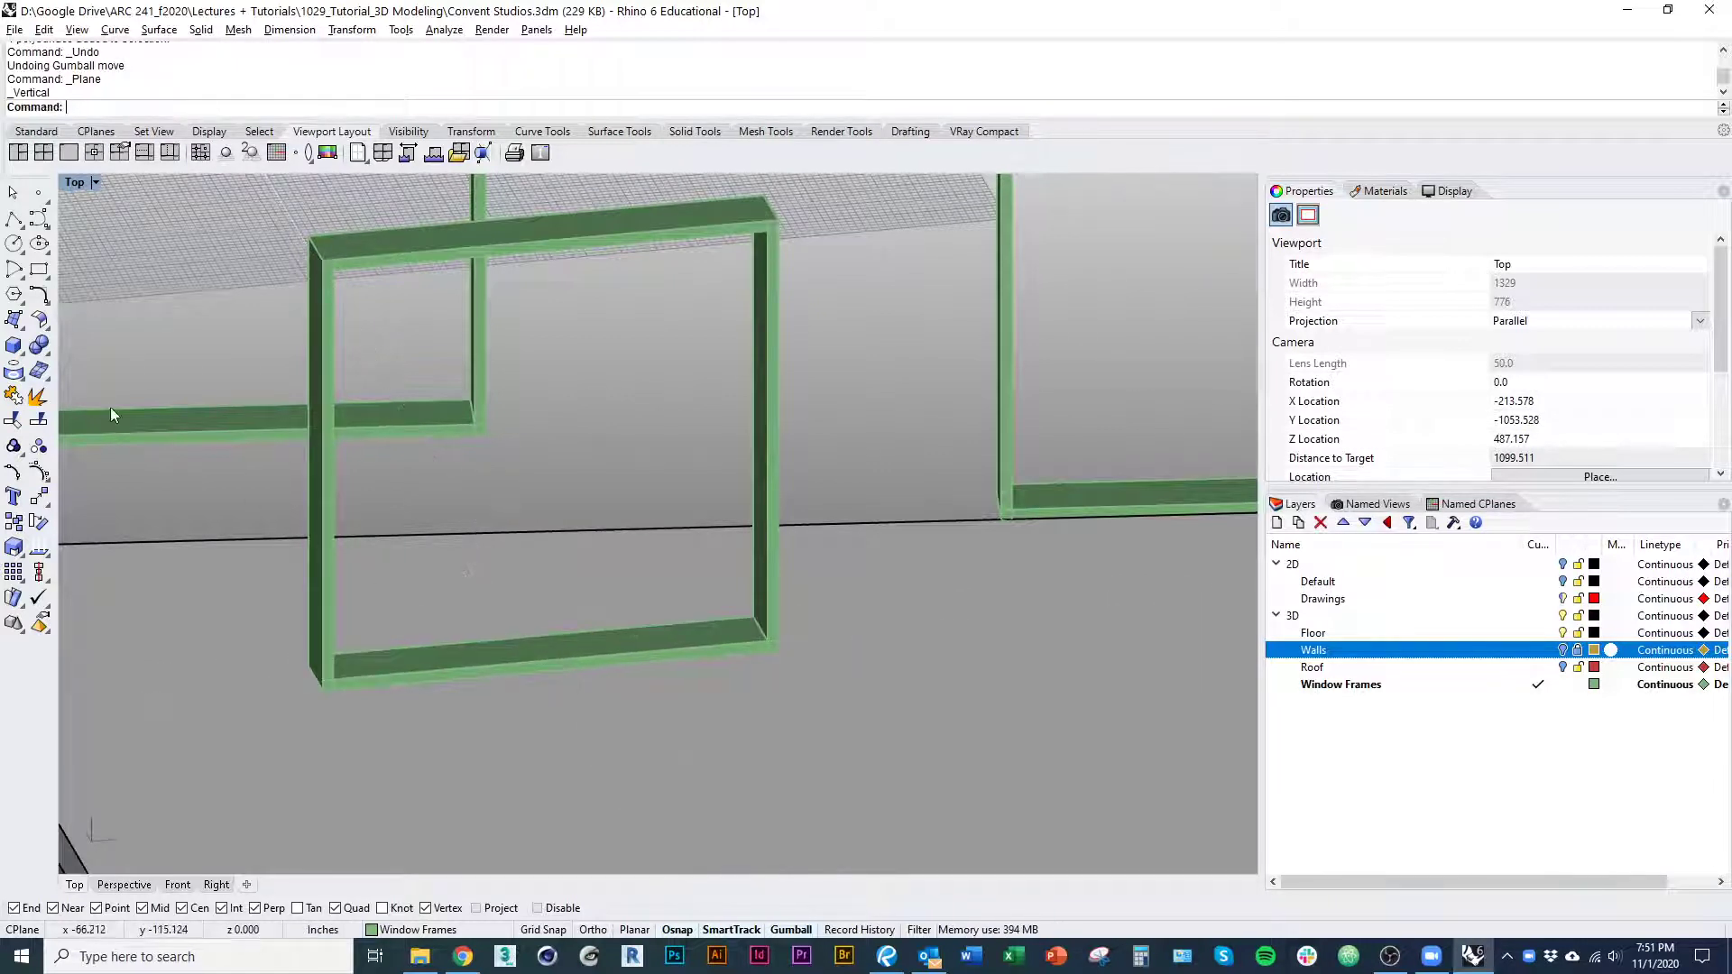
{"action": "left_click", "coordinate": [14, 319]}
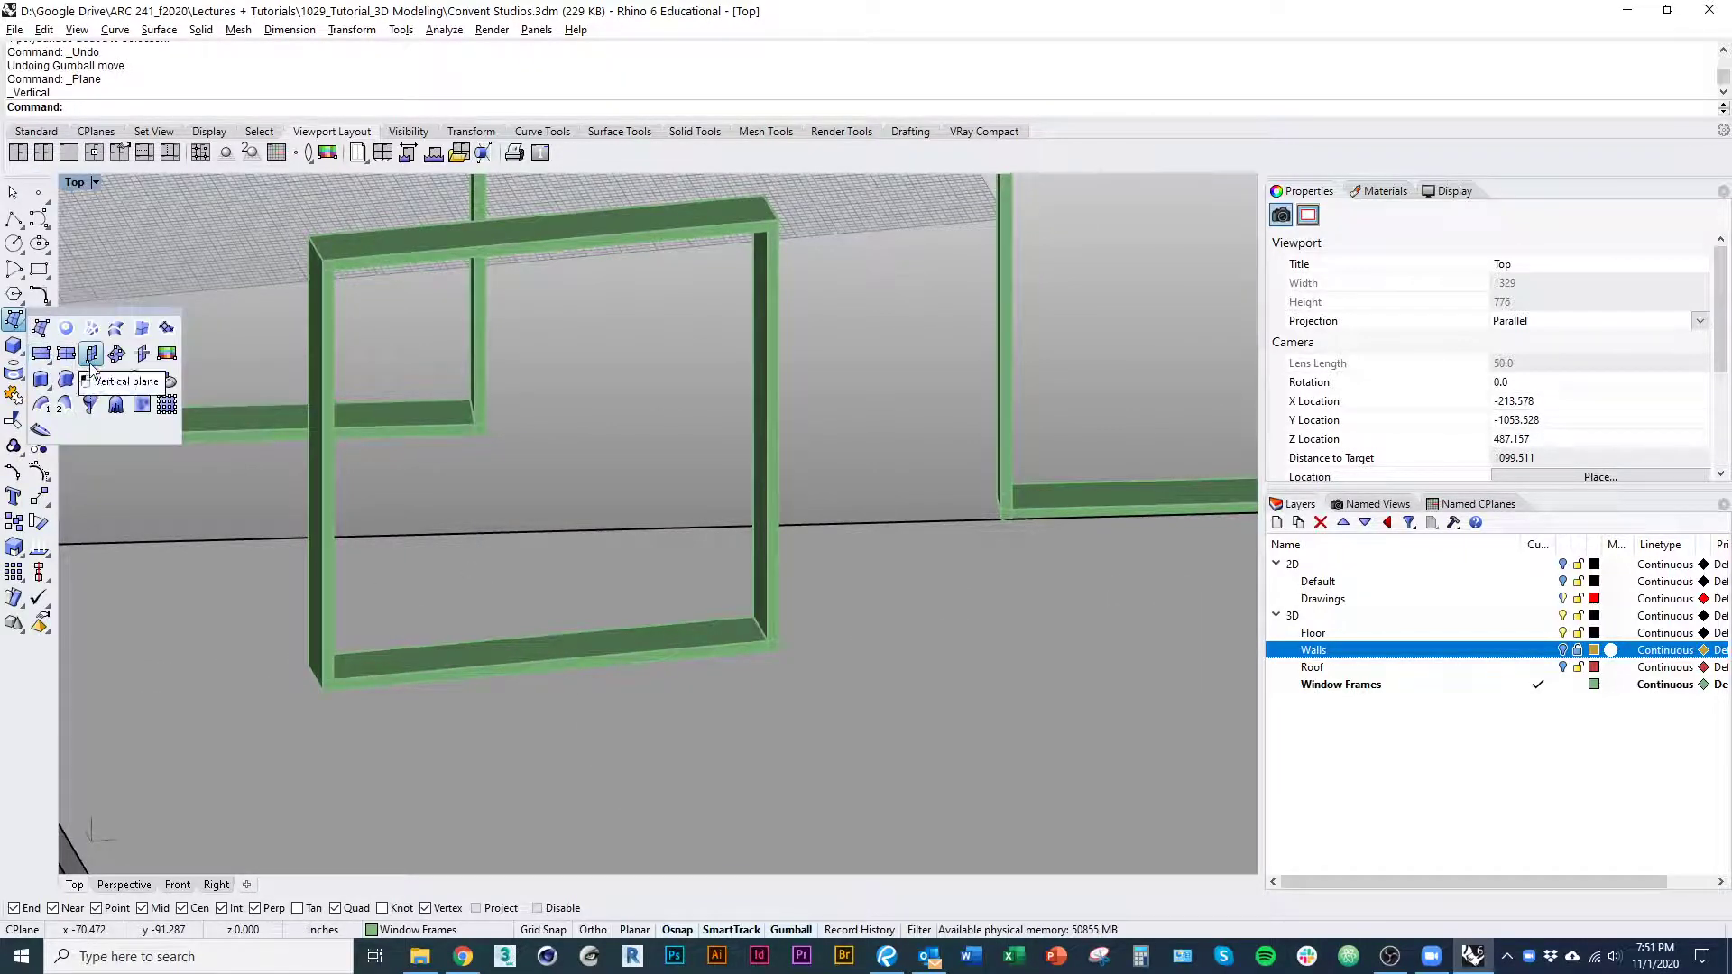
Create a 3Point plane at mid-height across the large square frame nearest the floor's front, spanning its full depth between the two jambs
{"action": "type", "text": "Plane"}
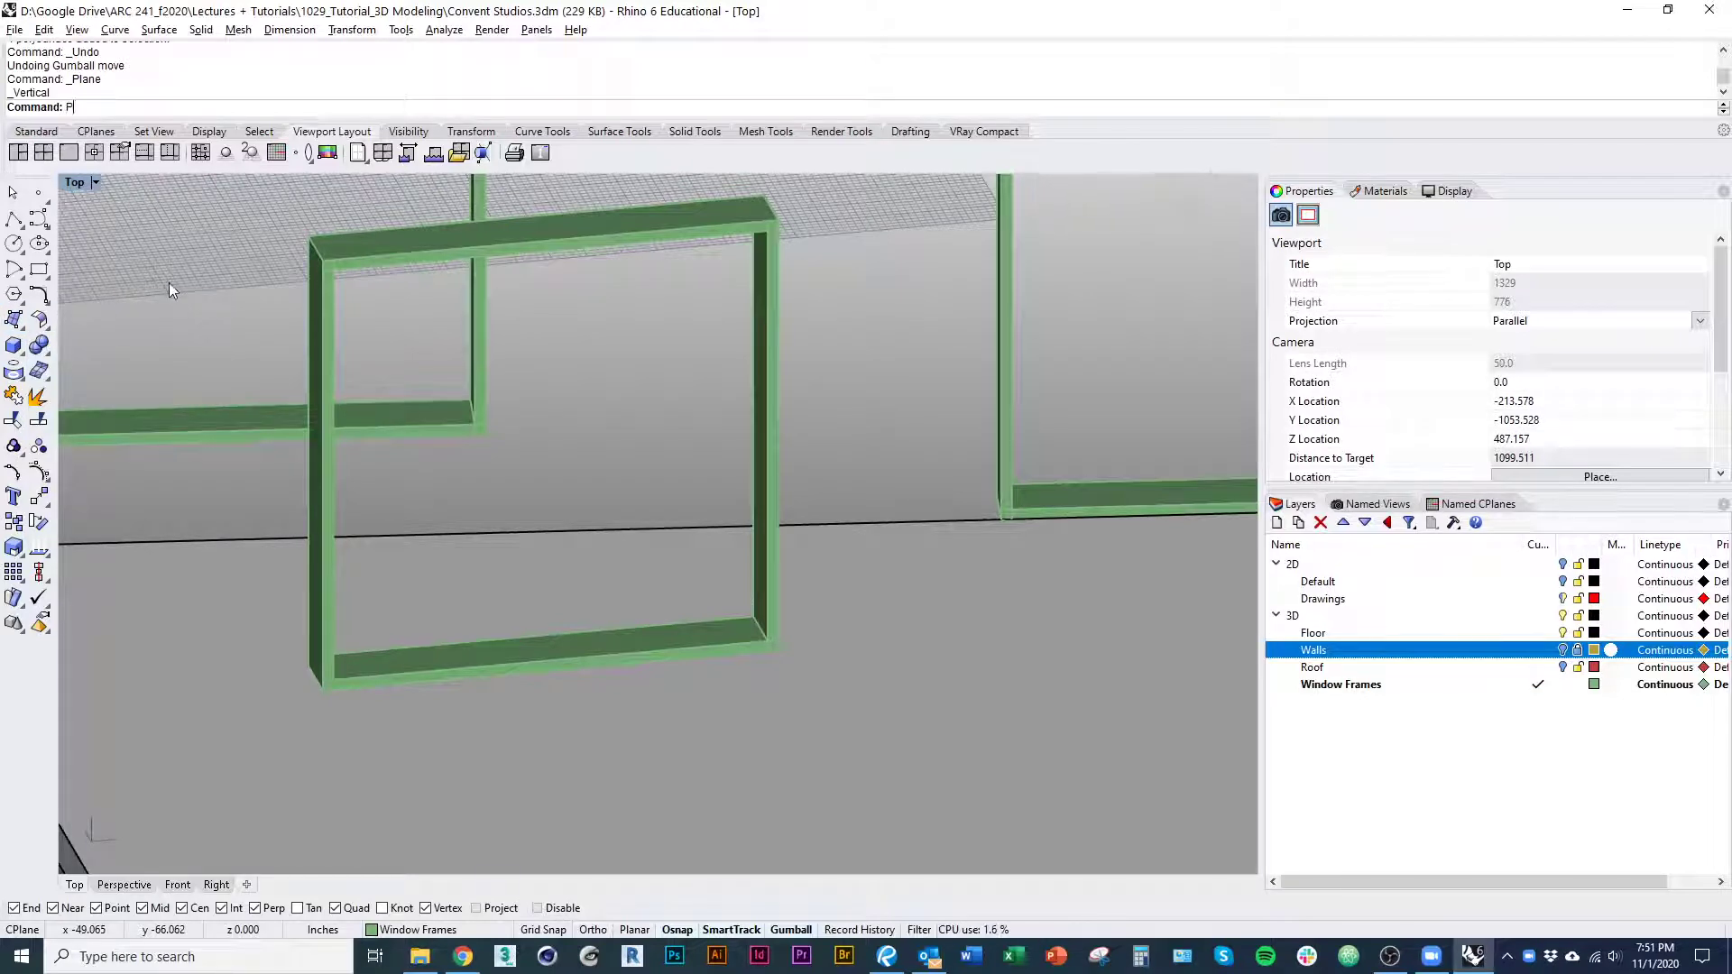
{"action": "key", "text": "Return"}
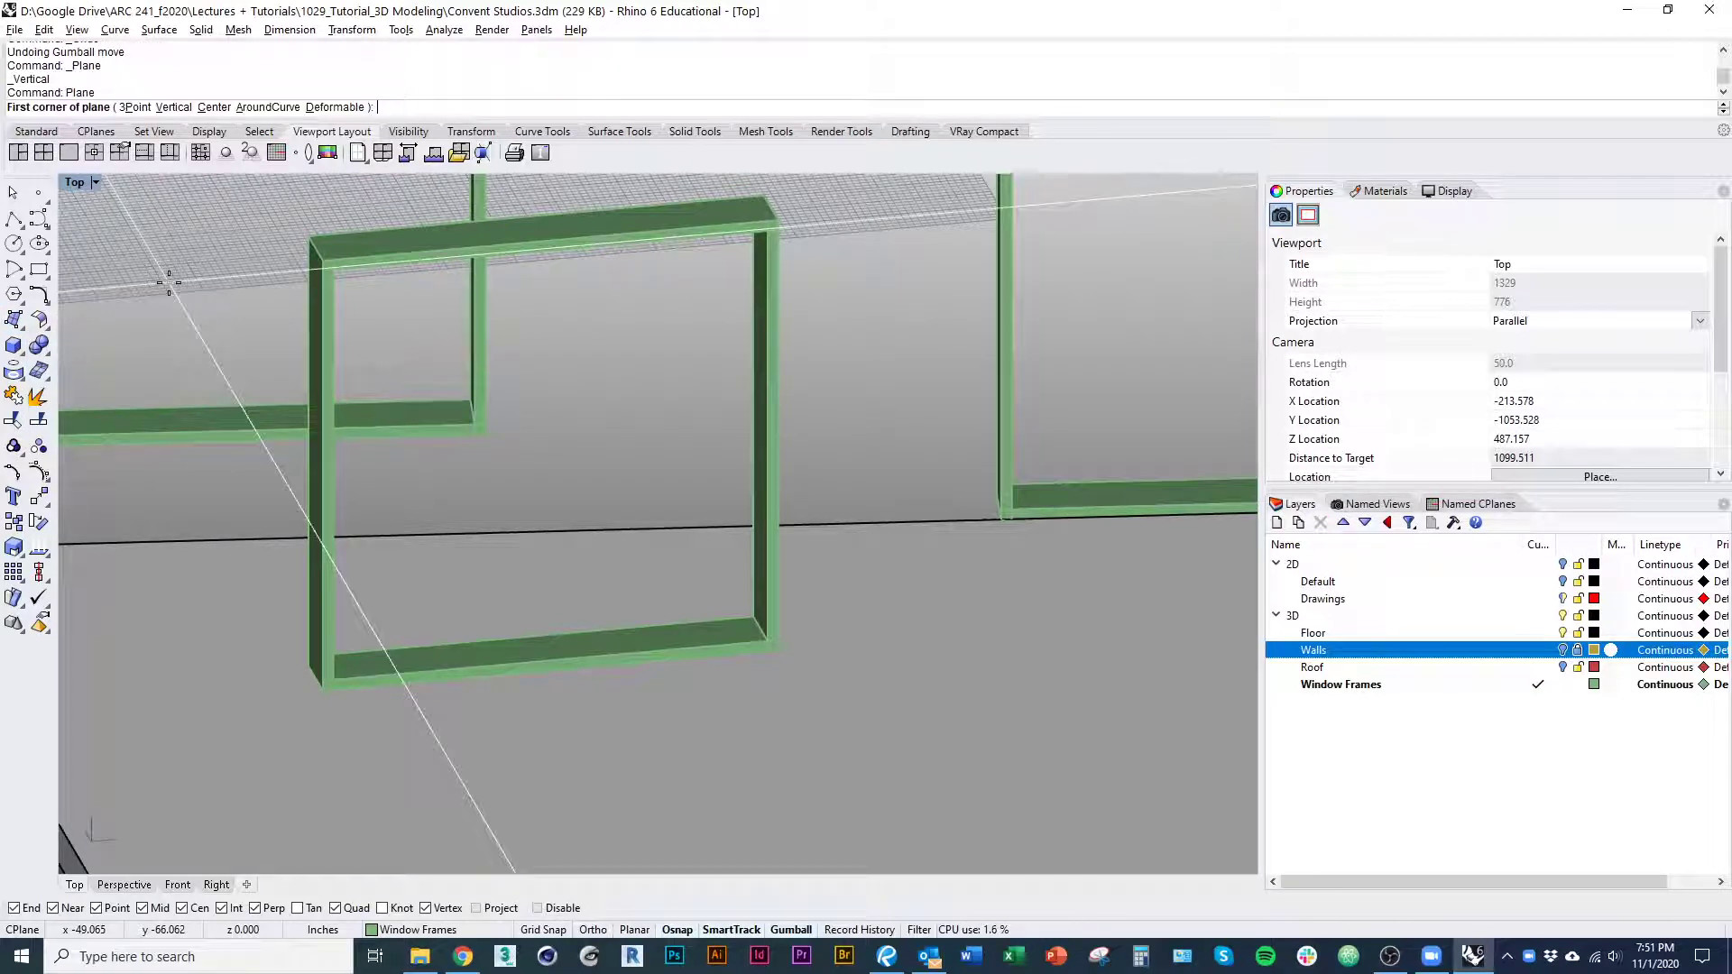
{"action": "left_click", "coordinate": [142, 107]}
{"action": "mouse_move", "coordinate": [424, 473]}
{"action": "right_mouse_down"}
{"action": "mouse_move", "coordinate": [470, 478]}
{"action": "mouse_move", "coordinate": [453, 461]}
{"action": "right_mouse_up"}
{"action": "left_click", "coordinate": [452, 457]}
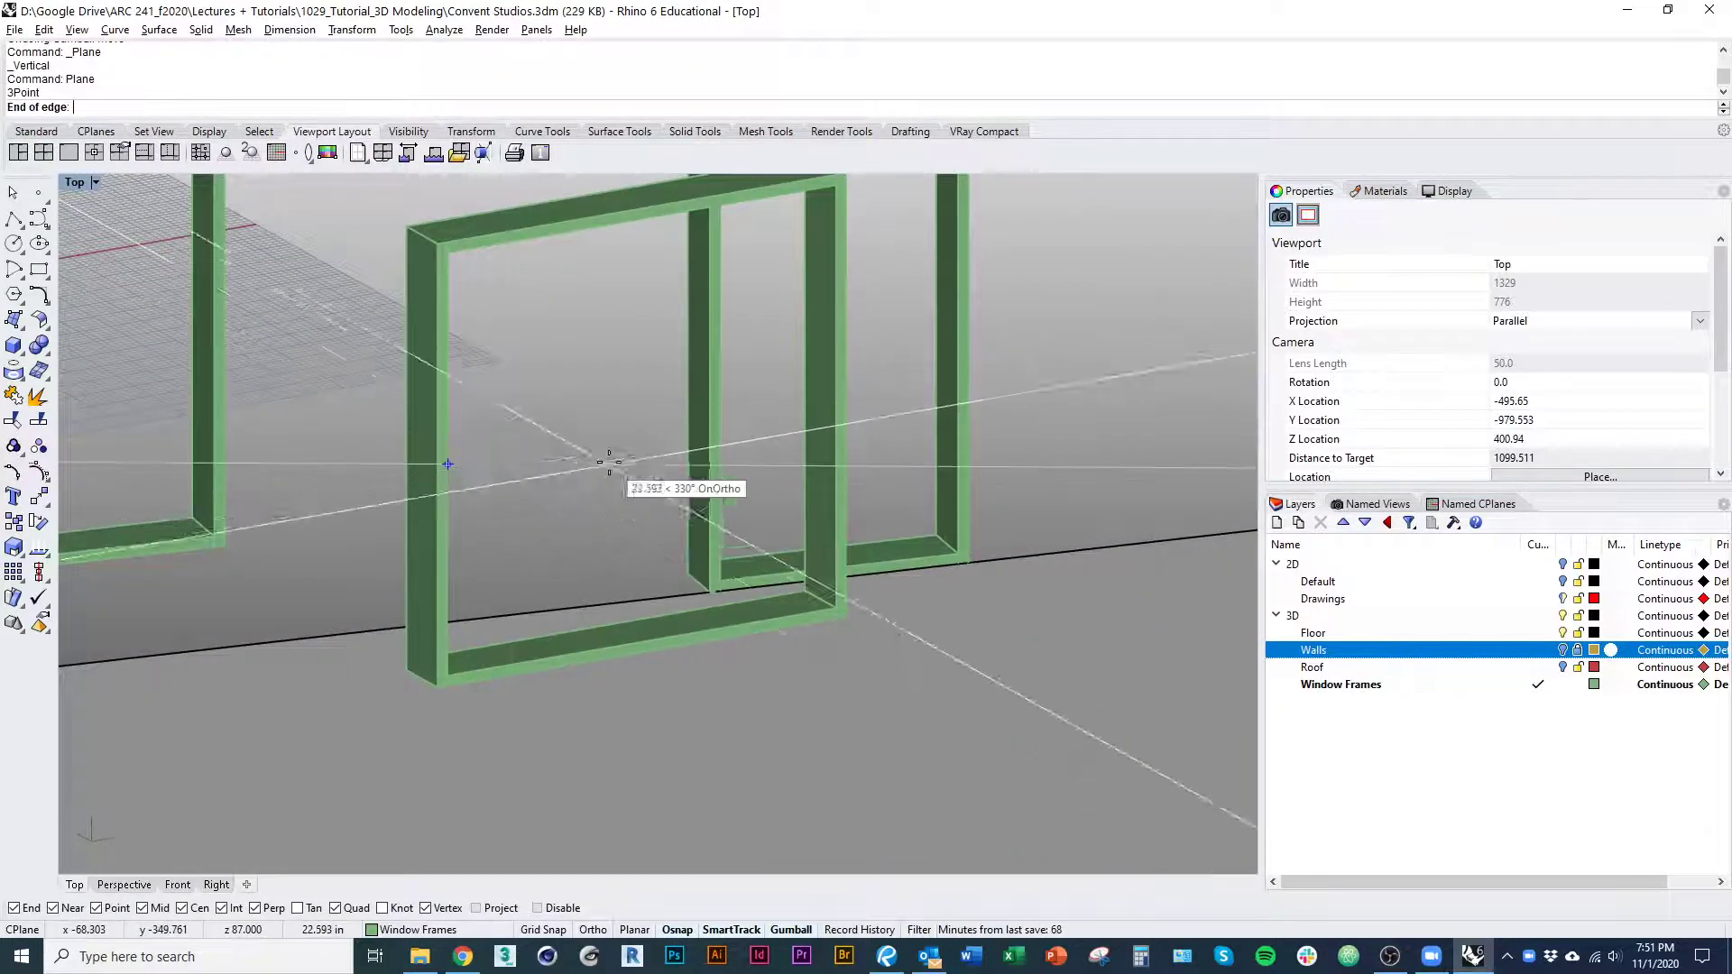
{"action": "right_click_drag", "start_coordinate": [607, 460], "coordinate": [372, 460]}
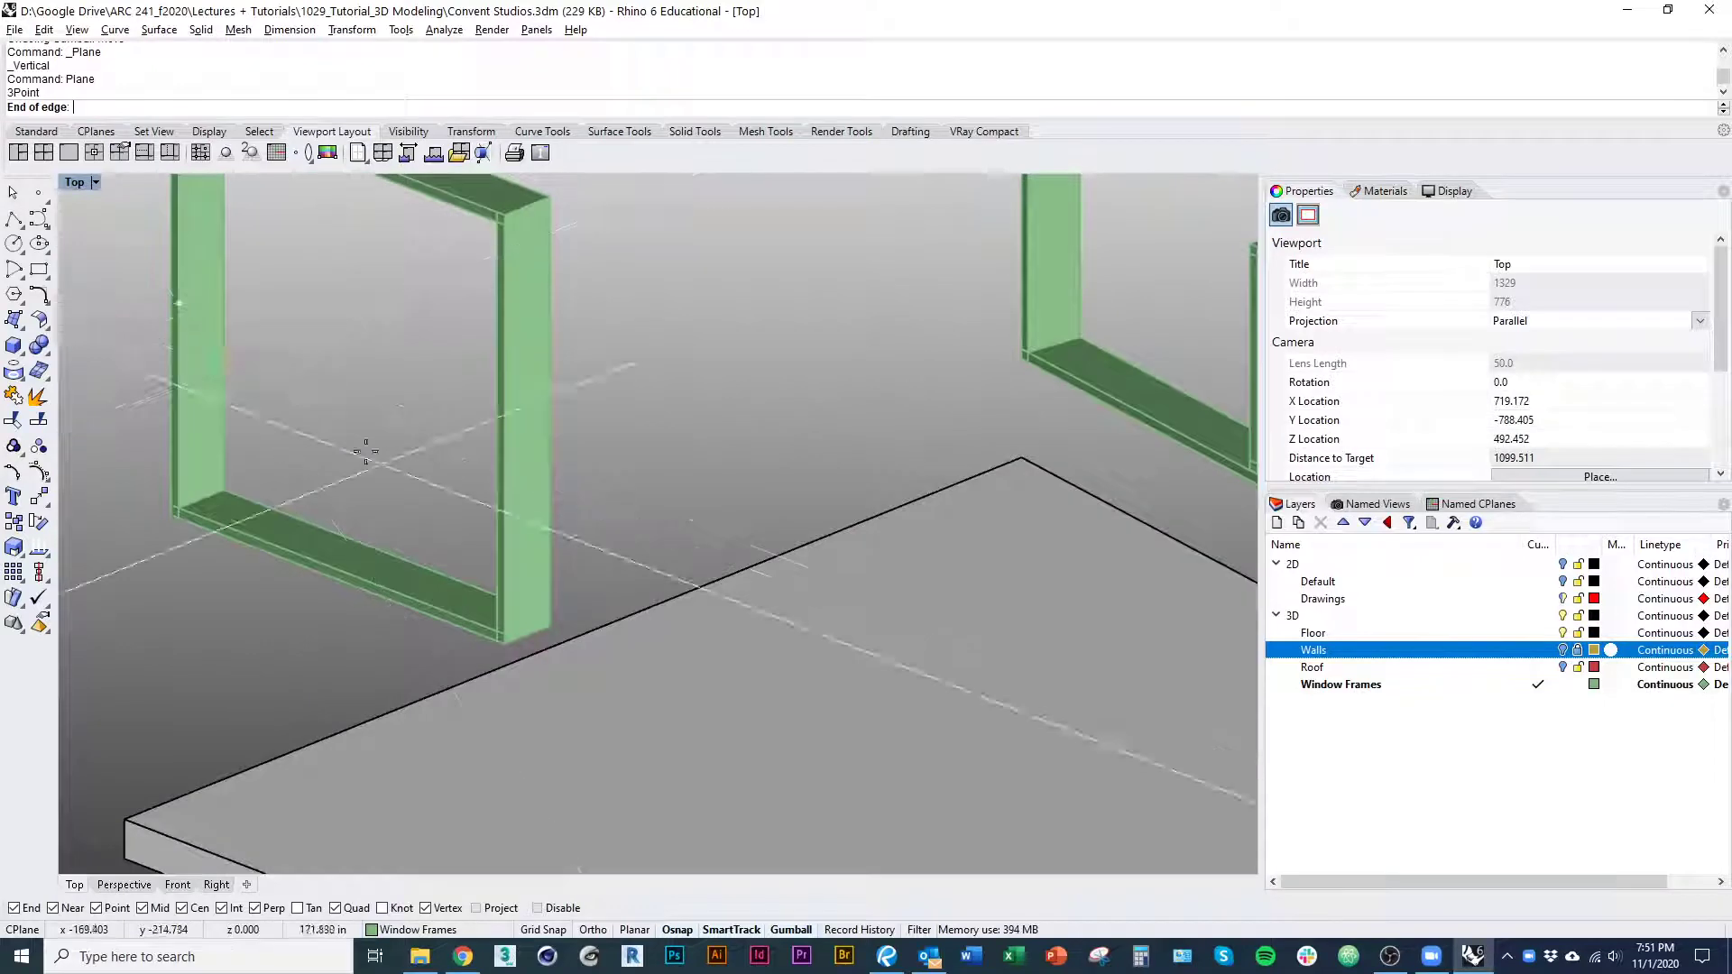
{"action": "left_click", "coordinate": [229, 287]}
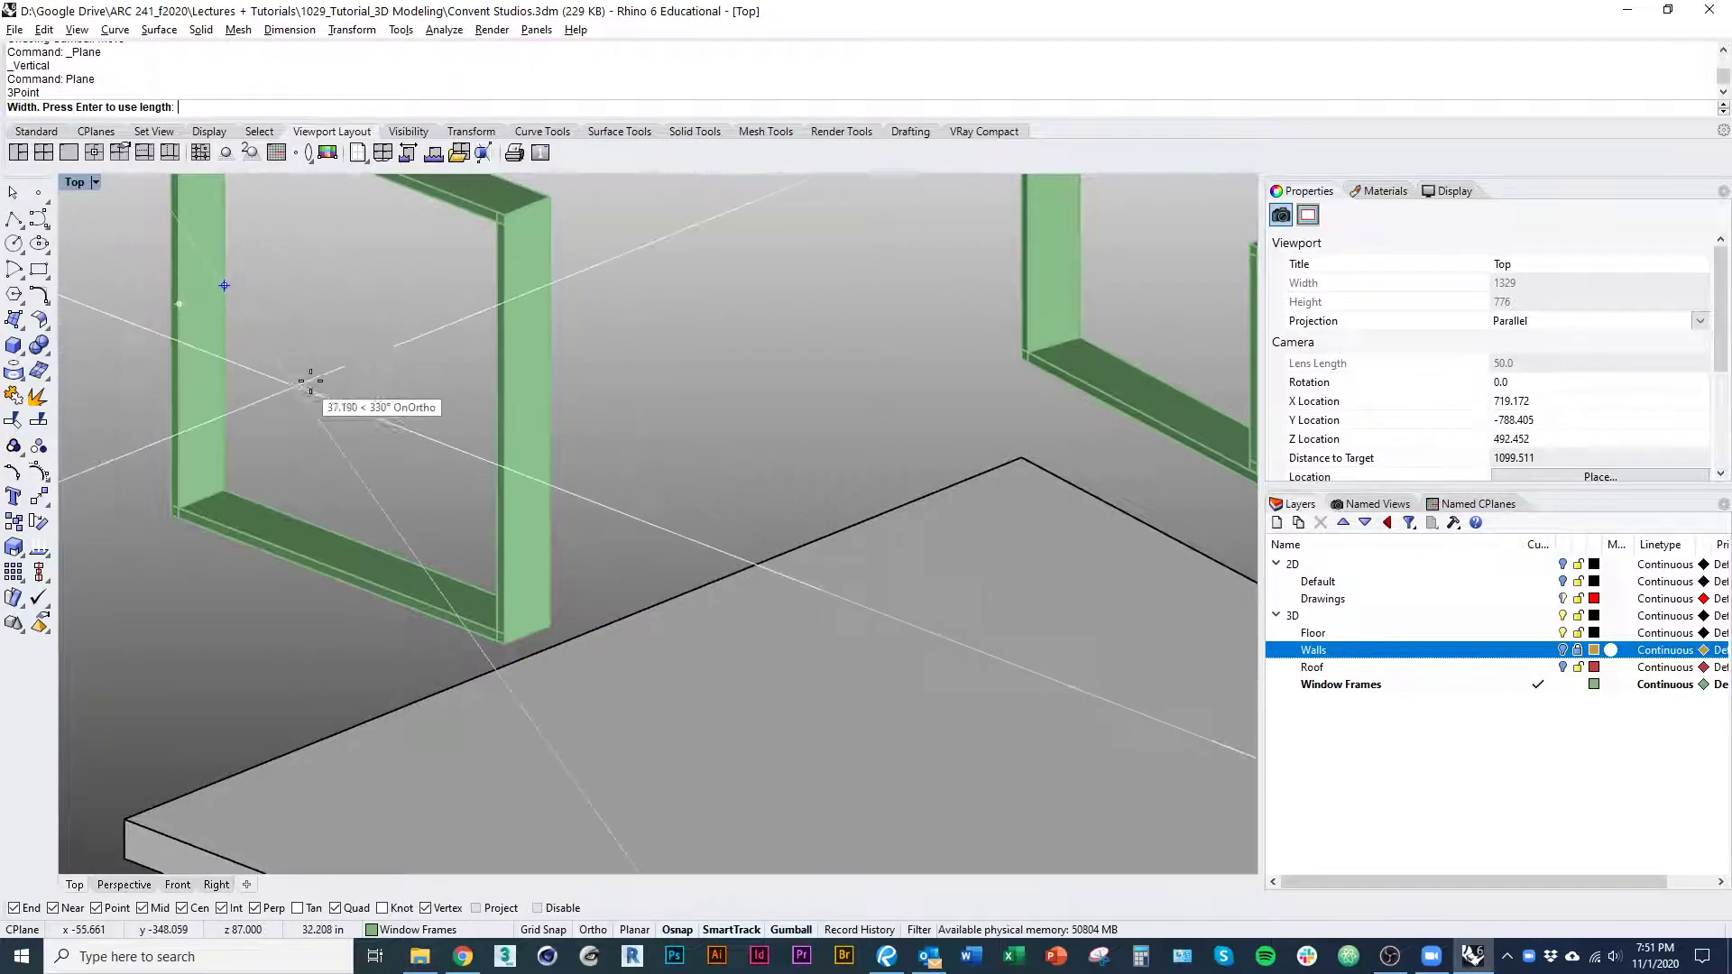
{"action": "right_click_drag", "start_coordinate": [310, 387], "coordinate": [495, 384]}
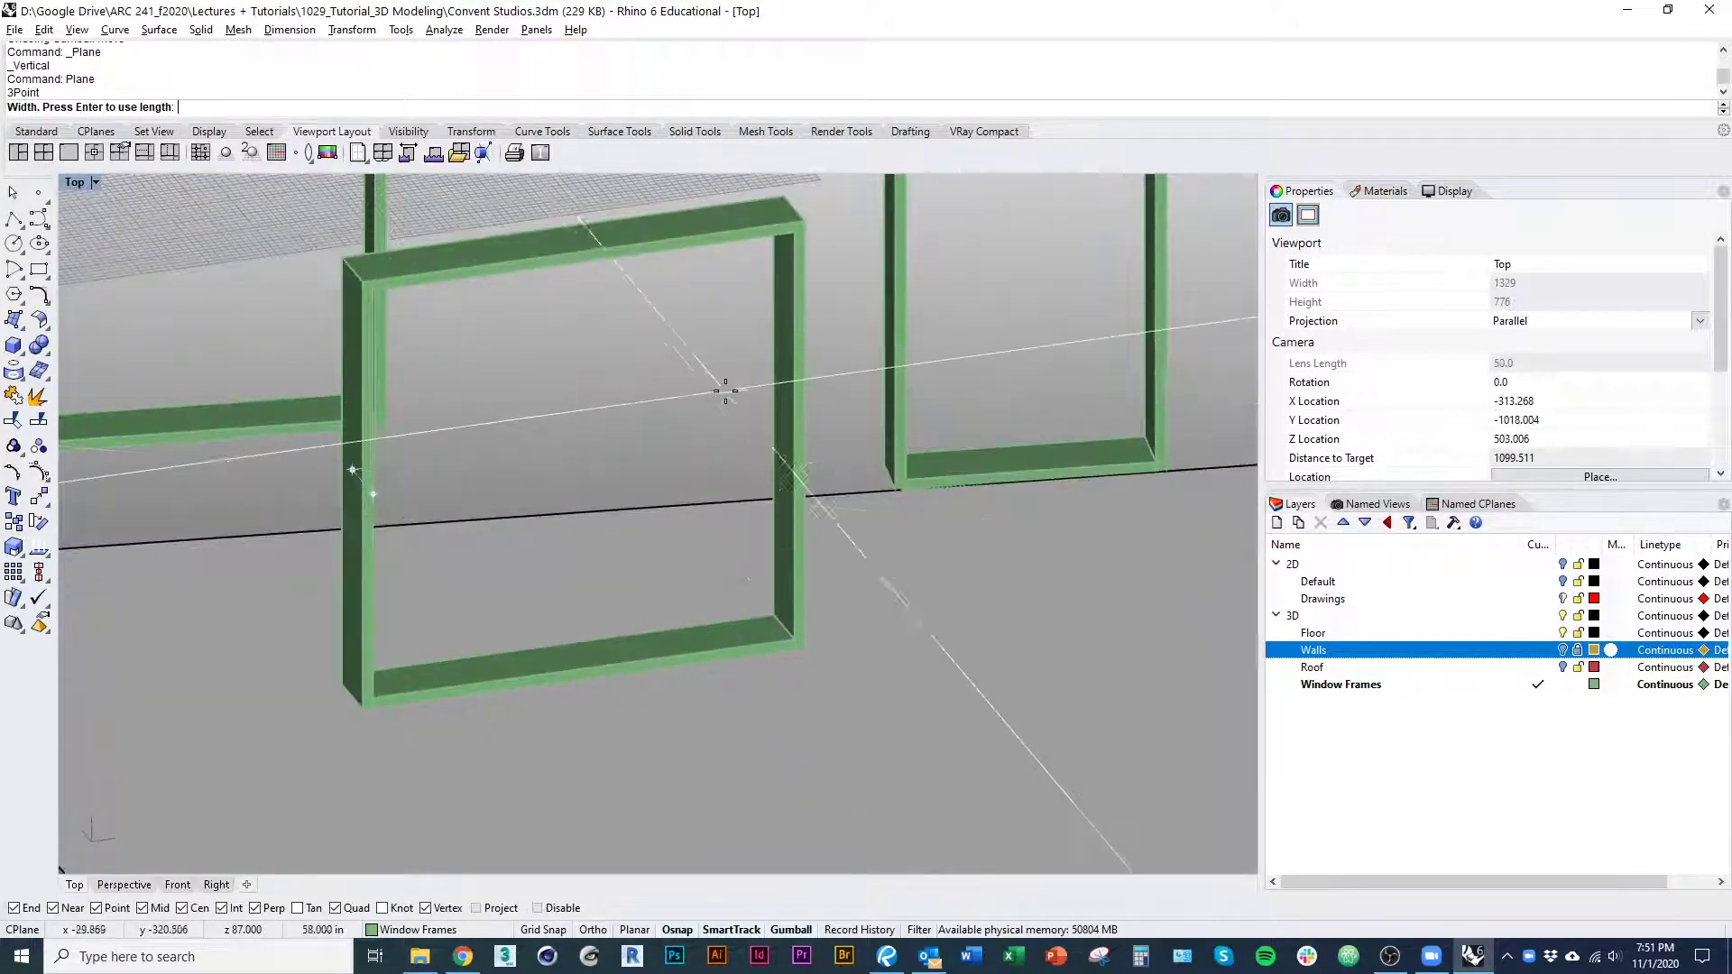
{"action": "left_click", "coordinate": [778, 415]}
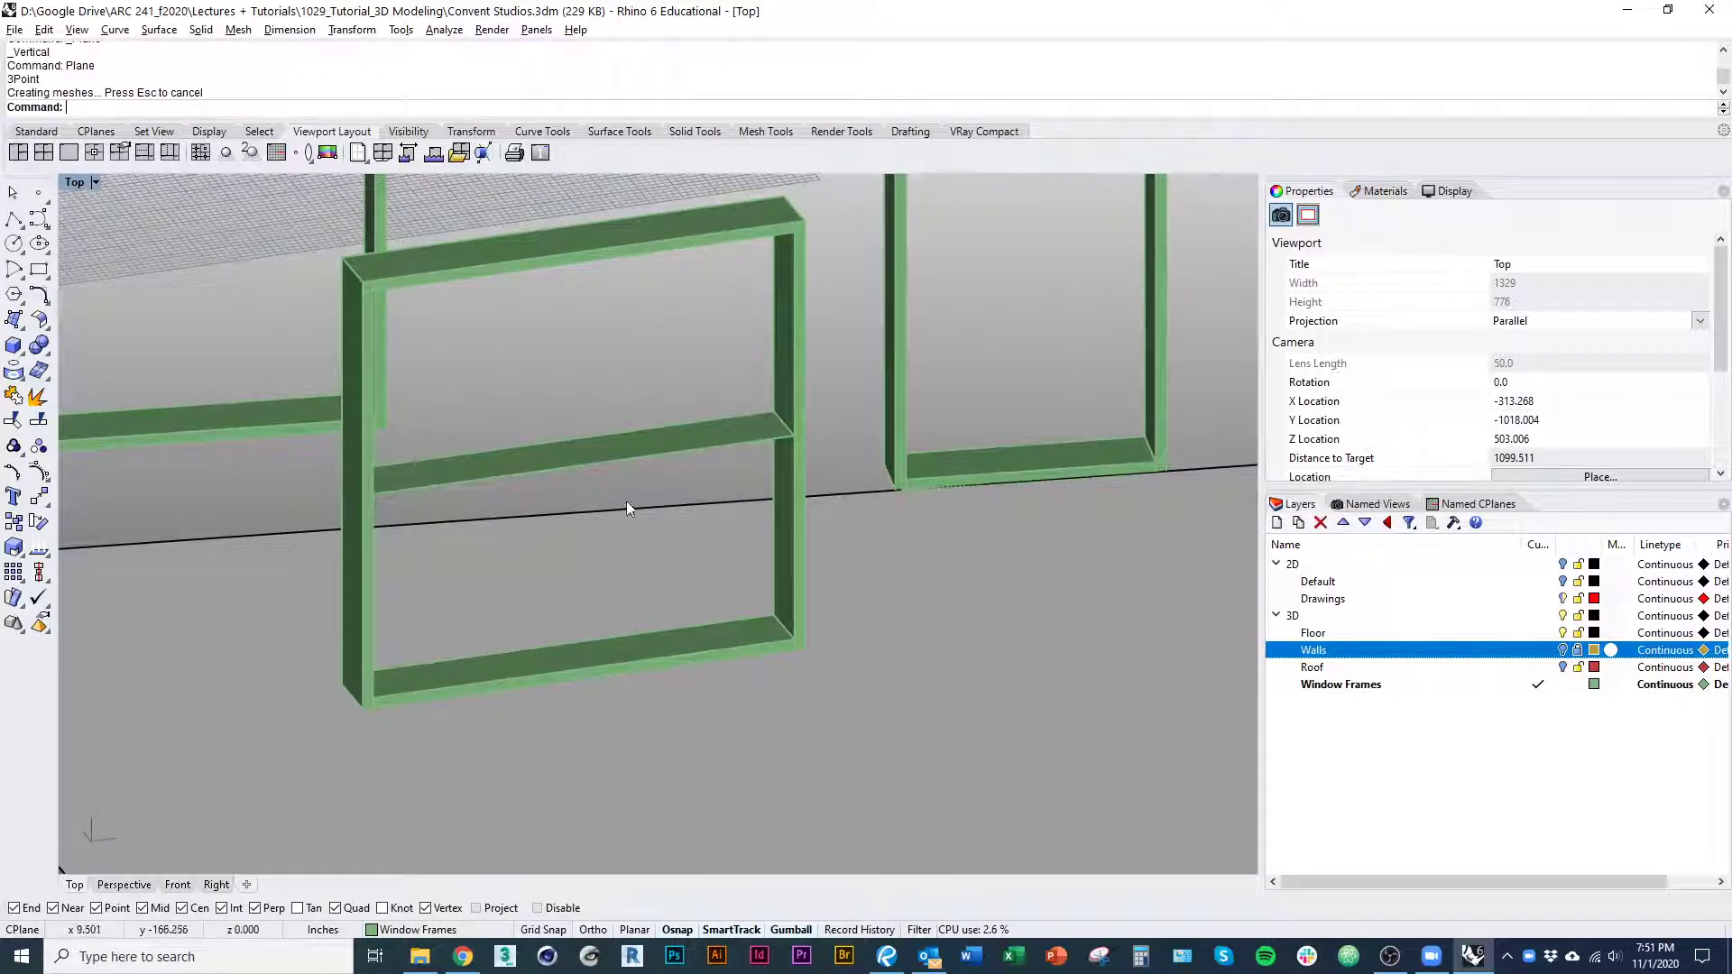
Create a Vertical plane at mid-width of the large square frame, spanning its full depth from the sill up to the head
{"action": "right_click_drag", "start_coordinate": [626, 501], "coordinate": [426, 501]}
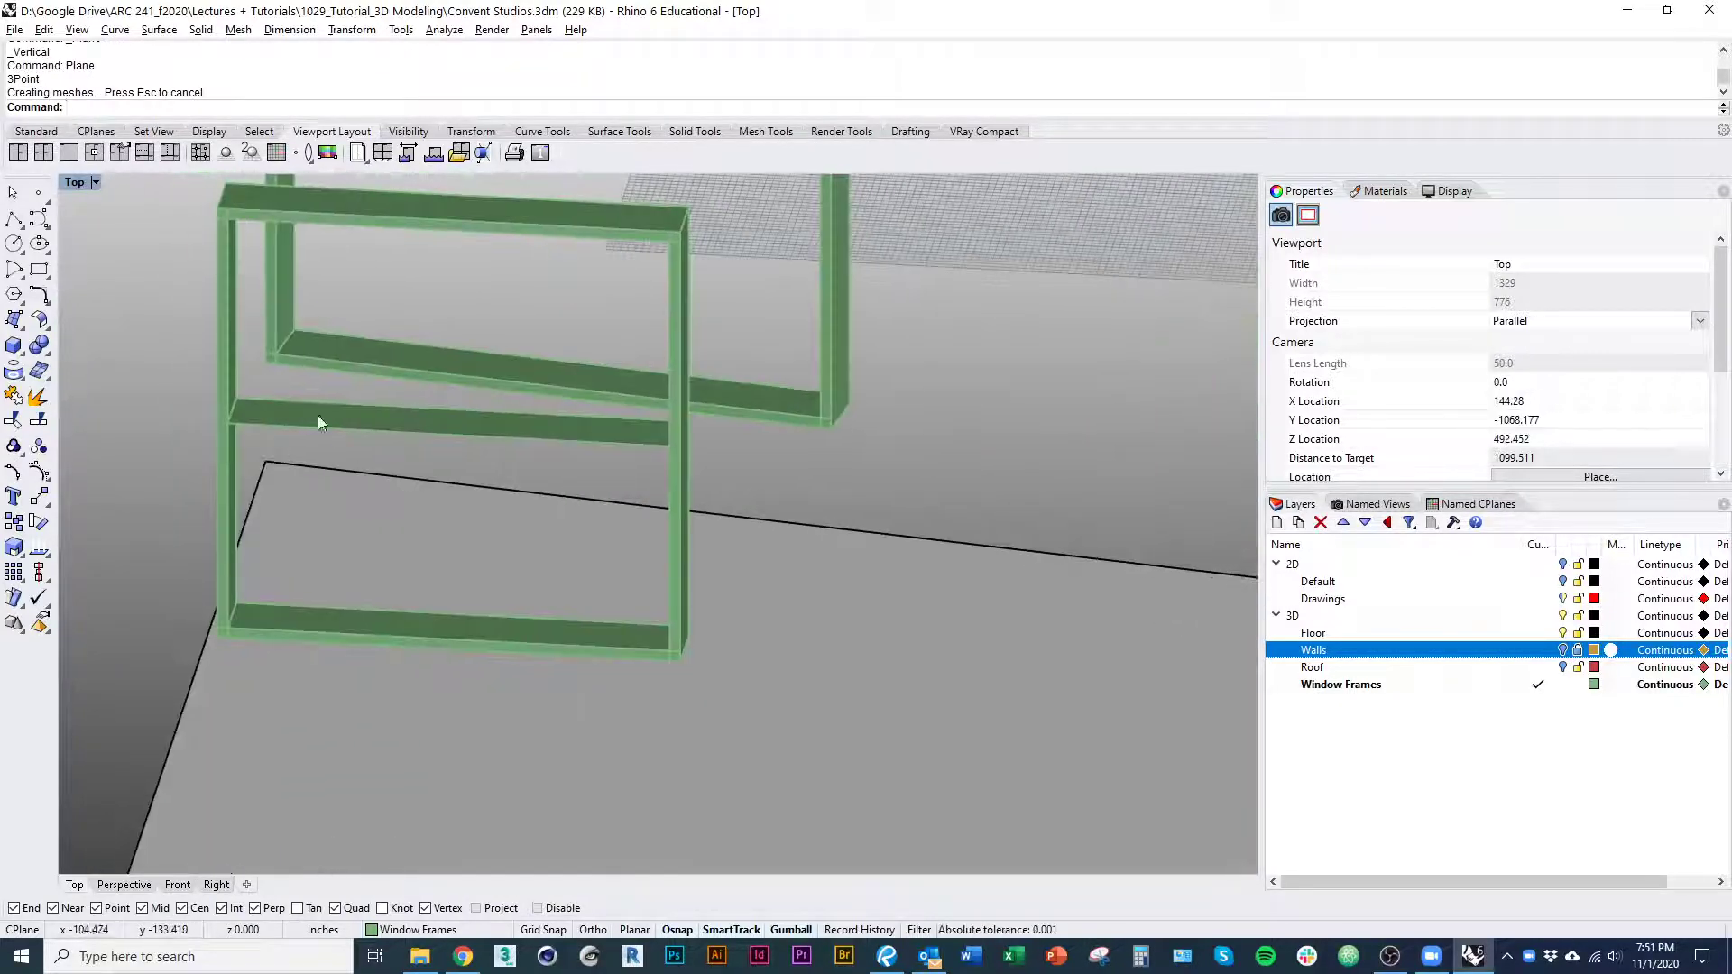
{"action": "right_click_drag", "start_coordinate": [695, 433], "coordinate": [530, 461]}
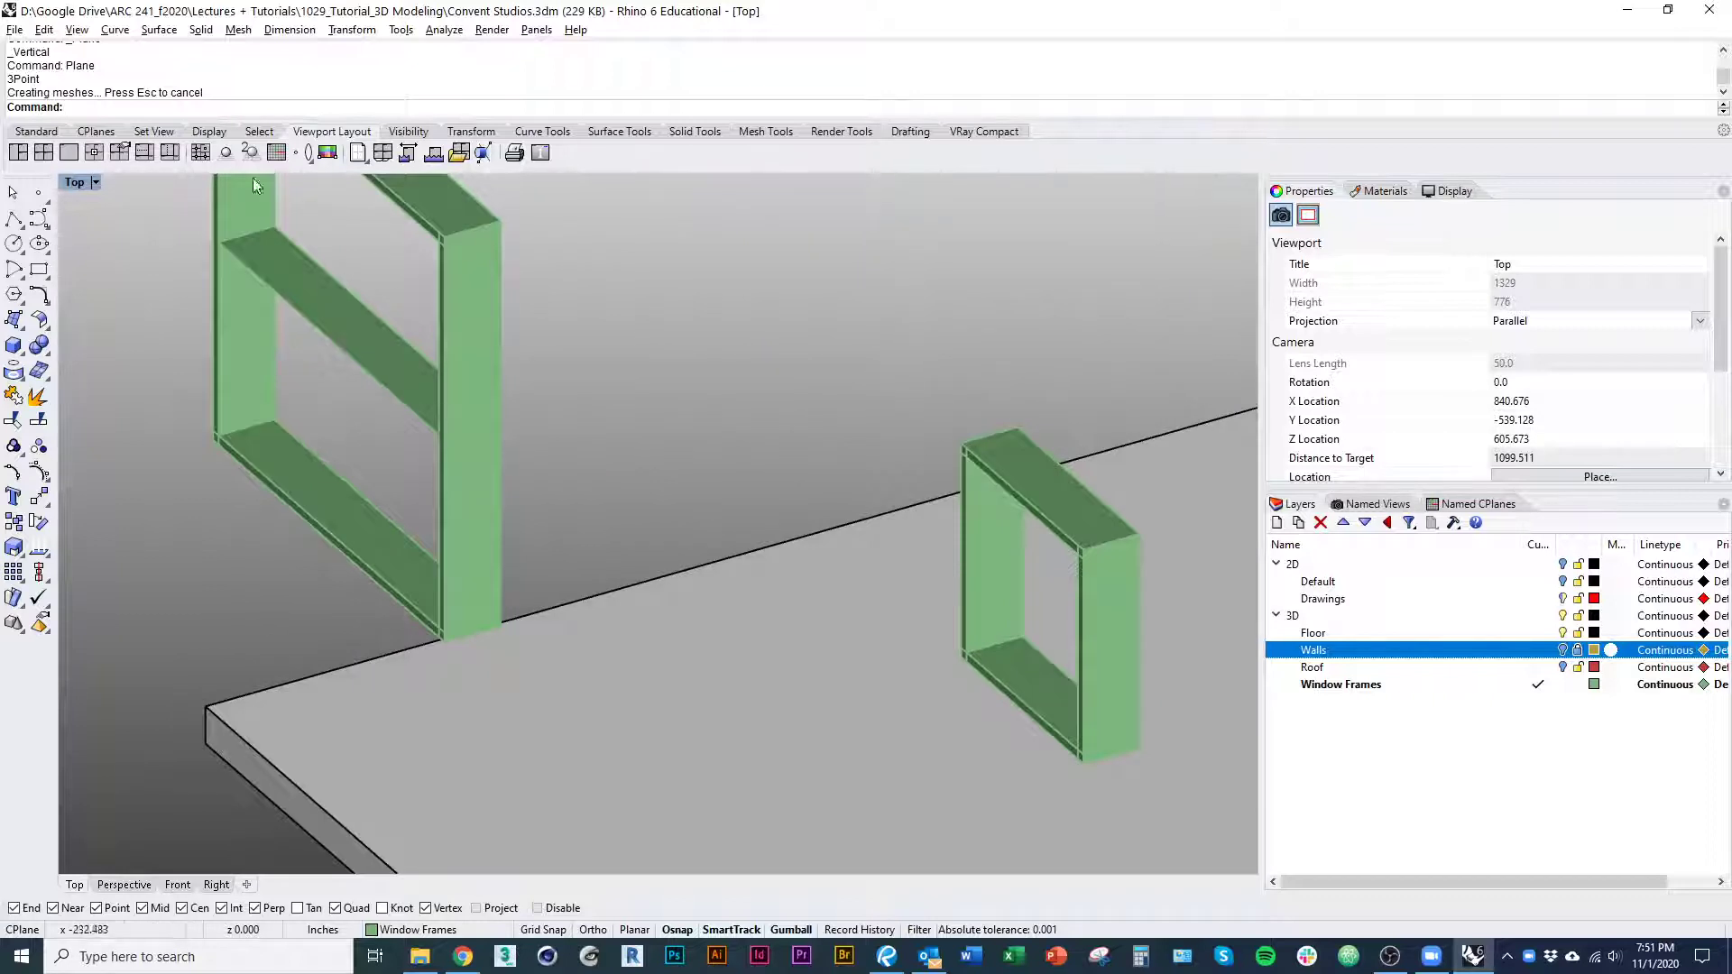
{"action": "right_click_drag", "start_coordinate": [253, 177], "coordinate": [483, 506]}
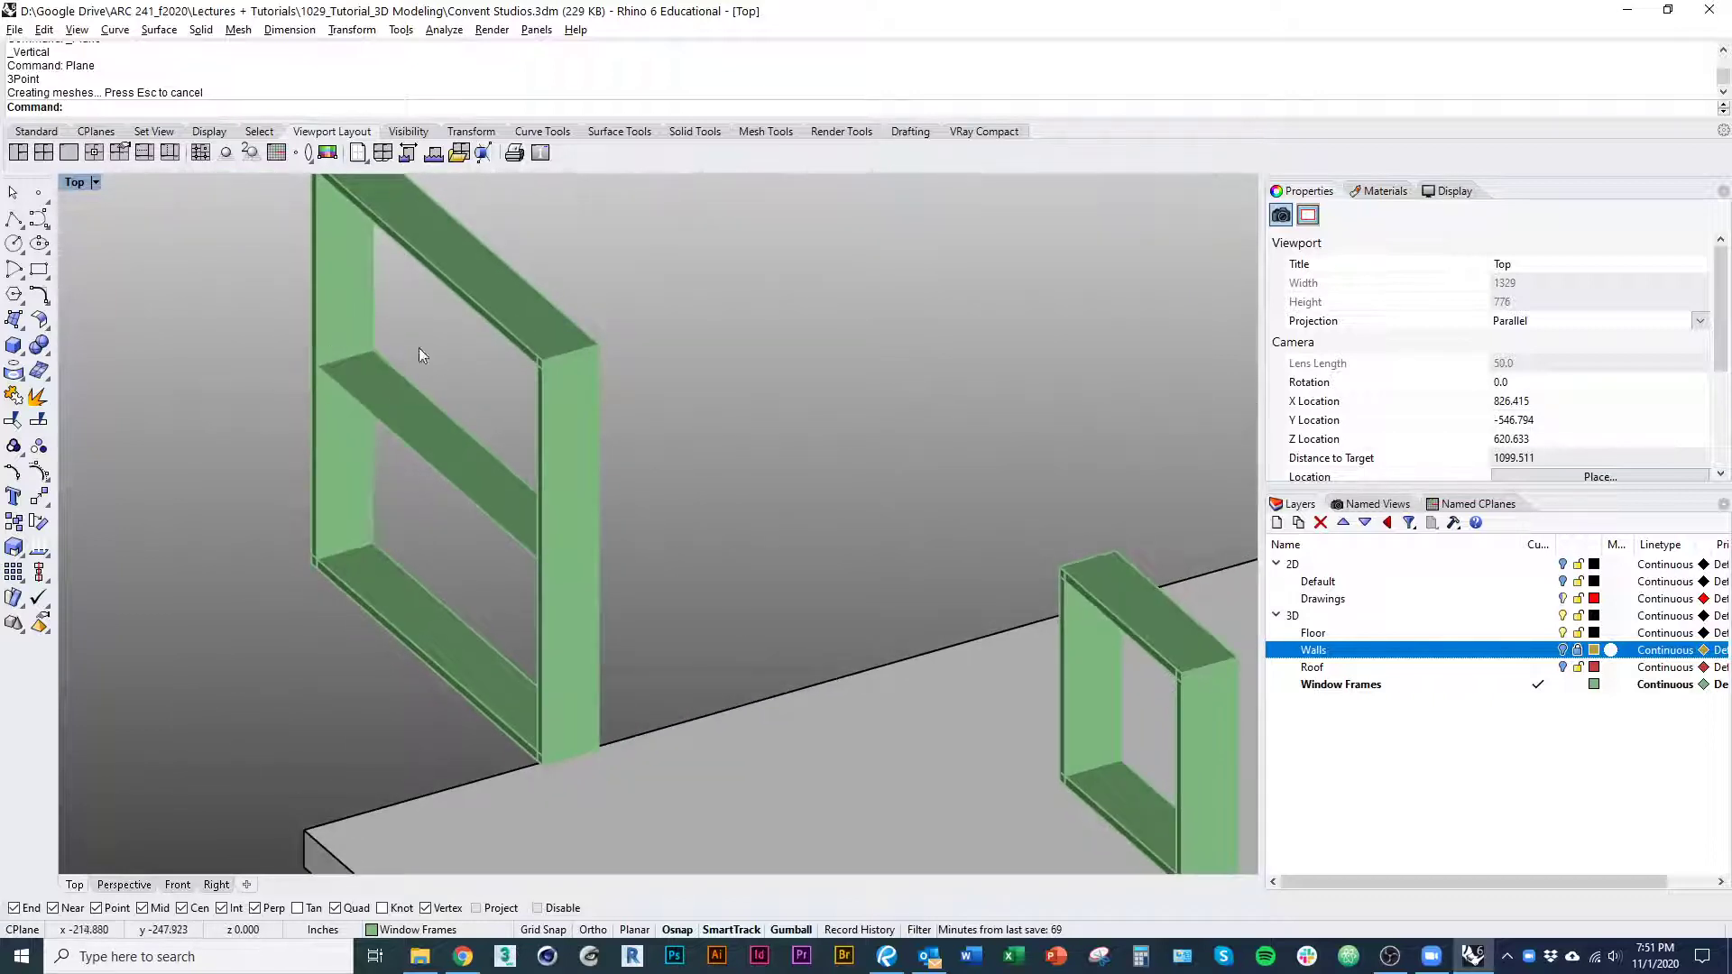
{"action": "right_click_drag", "start_coordinate": [604, 521], "coordinate": [586, 460]}
{"action": "key", "text": "Return"}
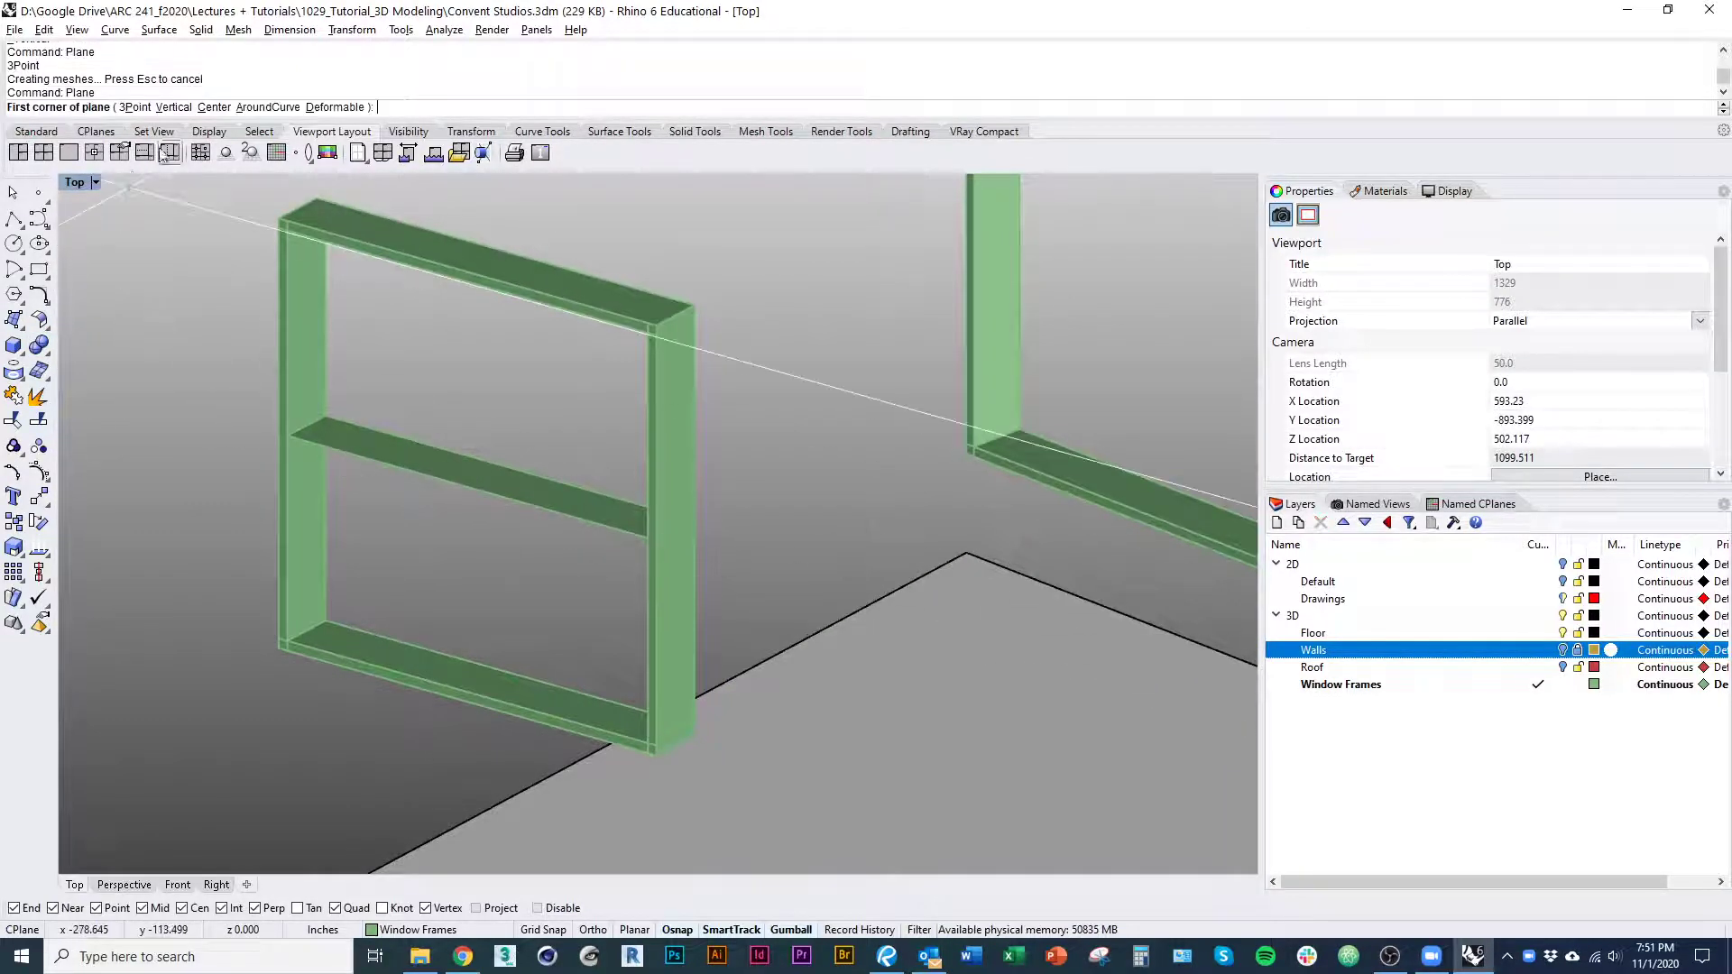
{"action": "left_click", "coordinate": [173, 107]}
{"action": "left_click", "coordinate": [468, 692]}
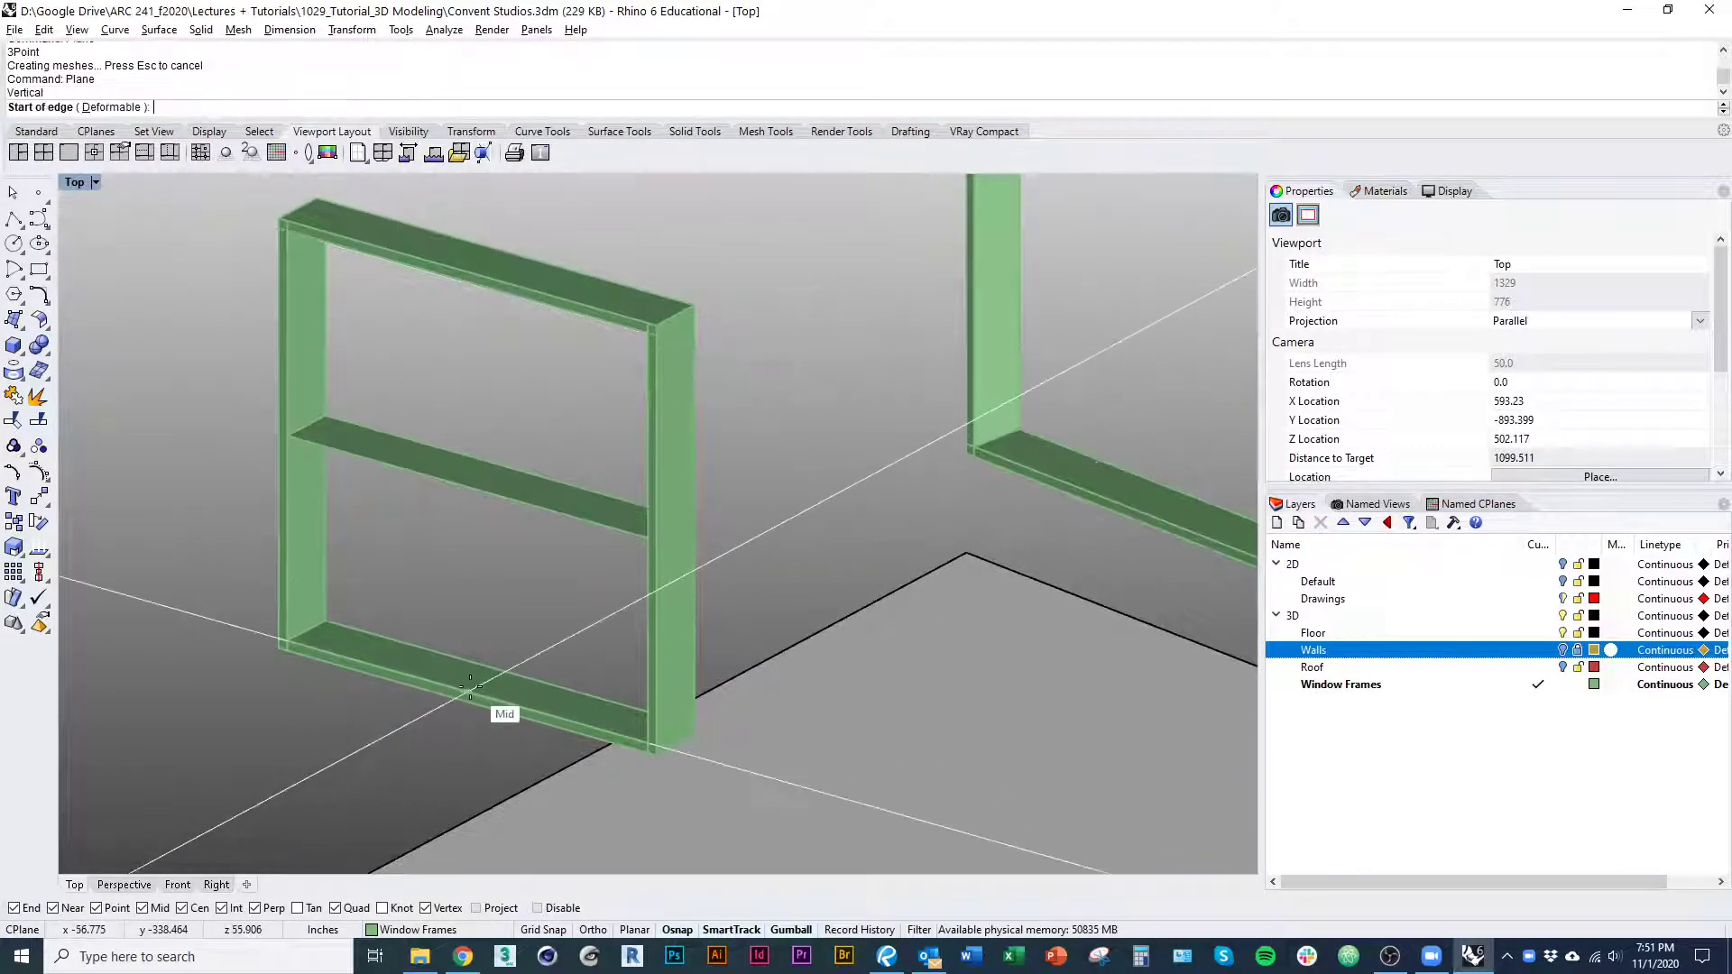
{"action": "left_click", "coordinate": [505, 662]}
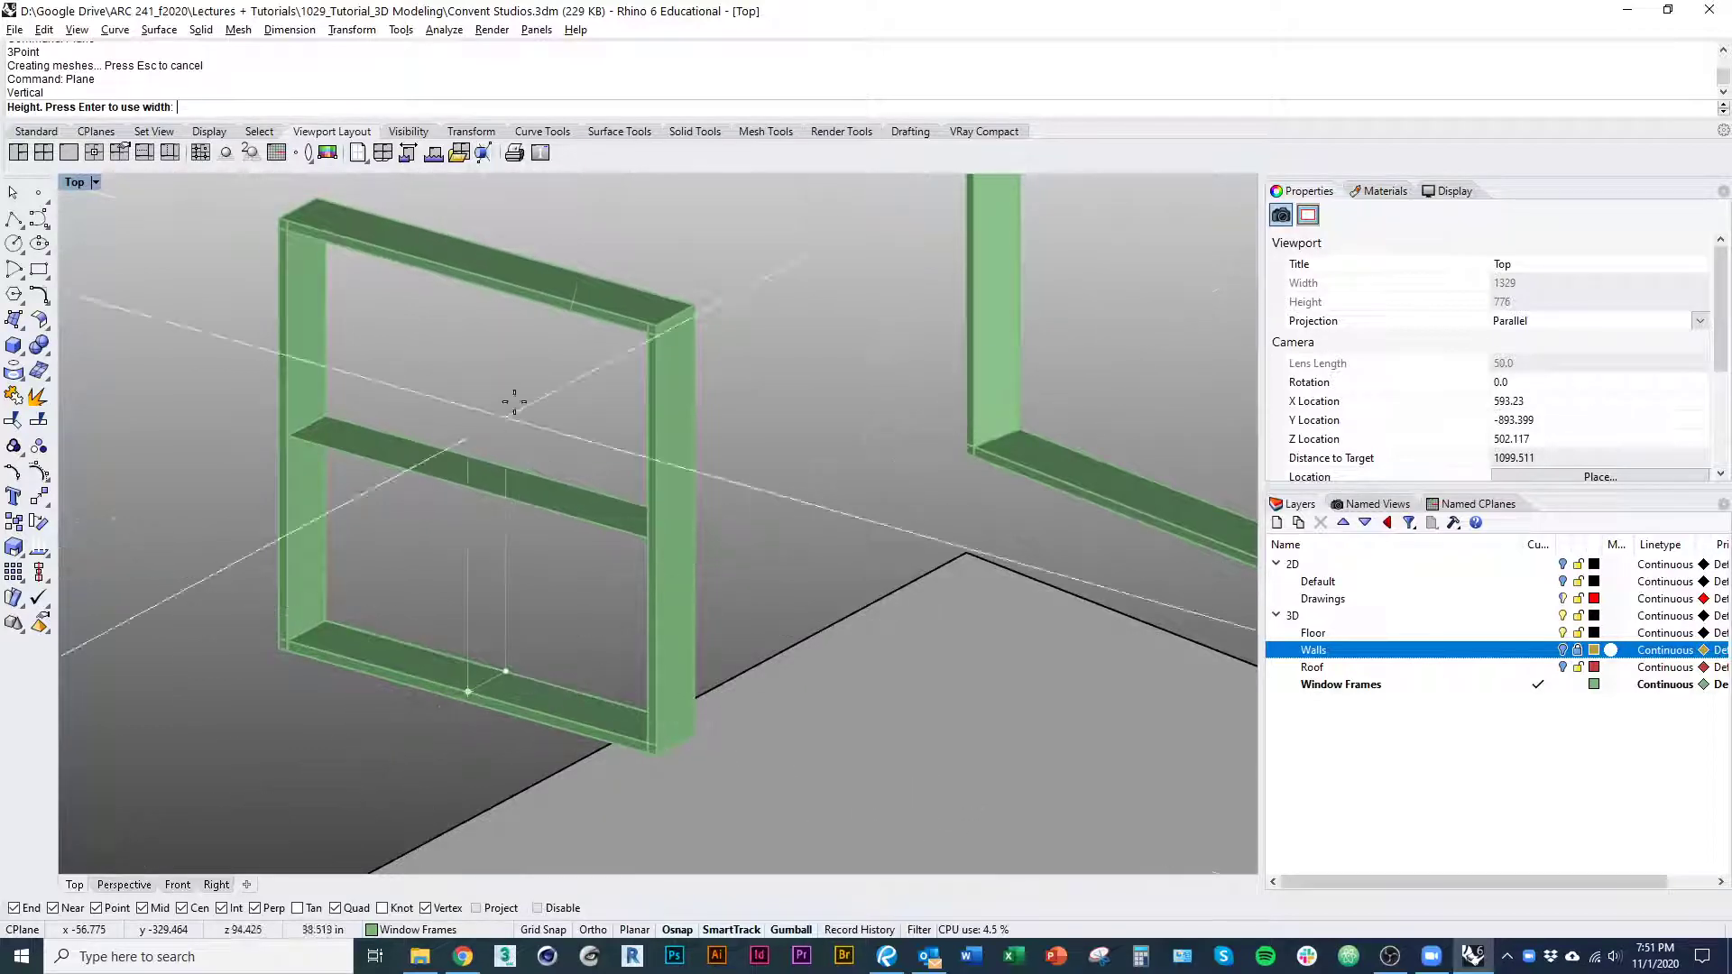
{"action": "left_click", "coordinate": [485, 285]}
Thicken the vertical dividing plane into a solid with OffsetSrf, using a 0.75 distance on both sides
{"action": "right_click_drag", "start_coordinate": [559, 413], "coordinate": [406, 491]}
{"action": "left_click", "coordinate": [406, 492]}
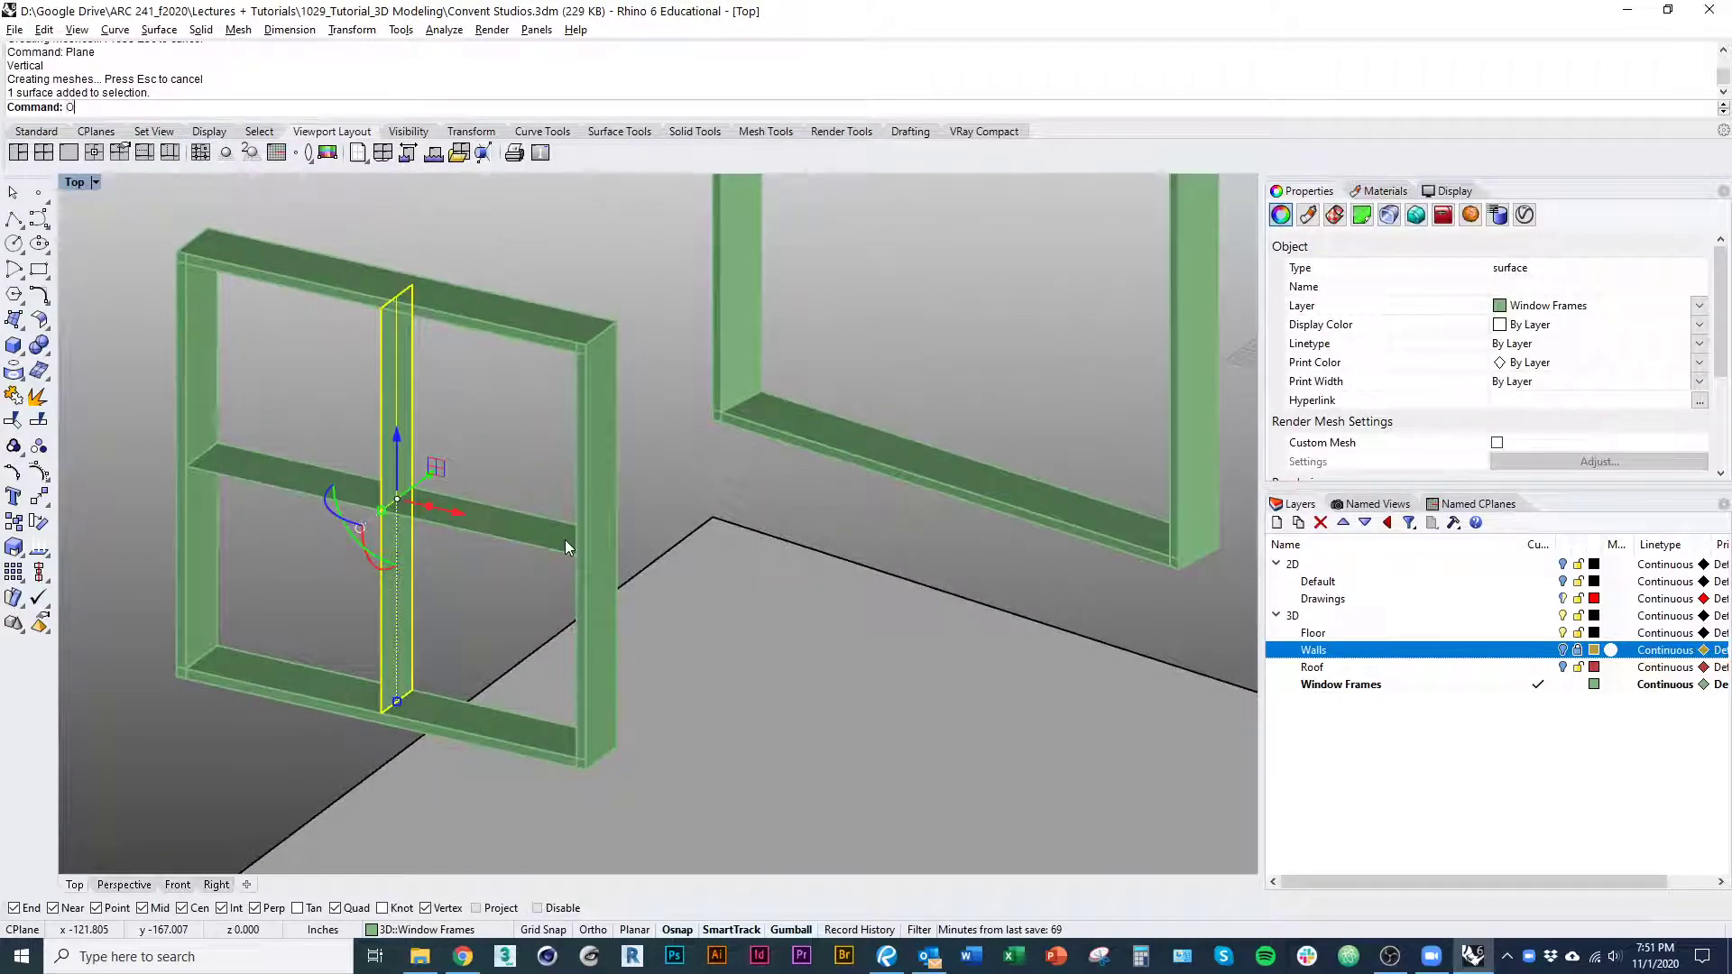
{"action": "type", "text": "Srf"}
{"action": "key", "text": "Return"}
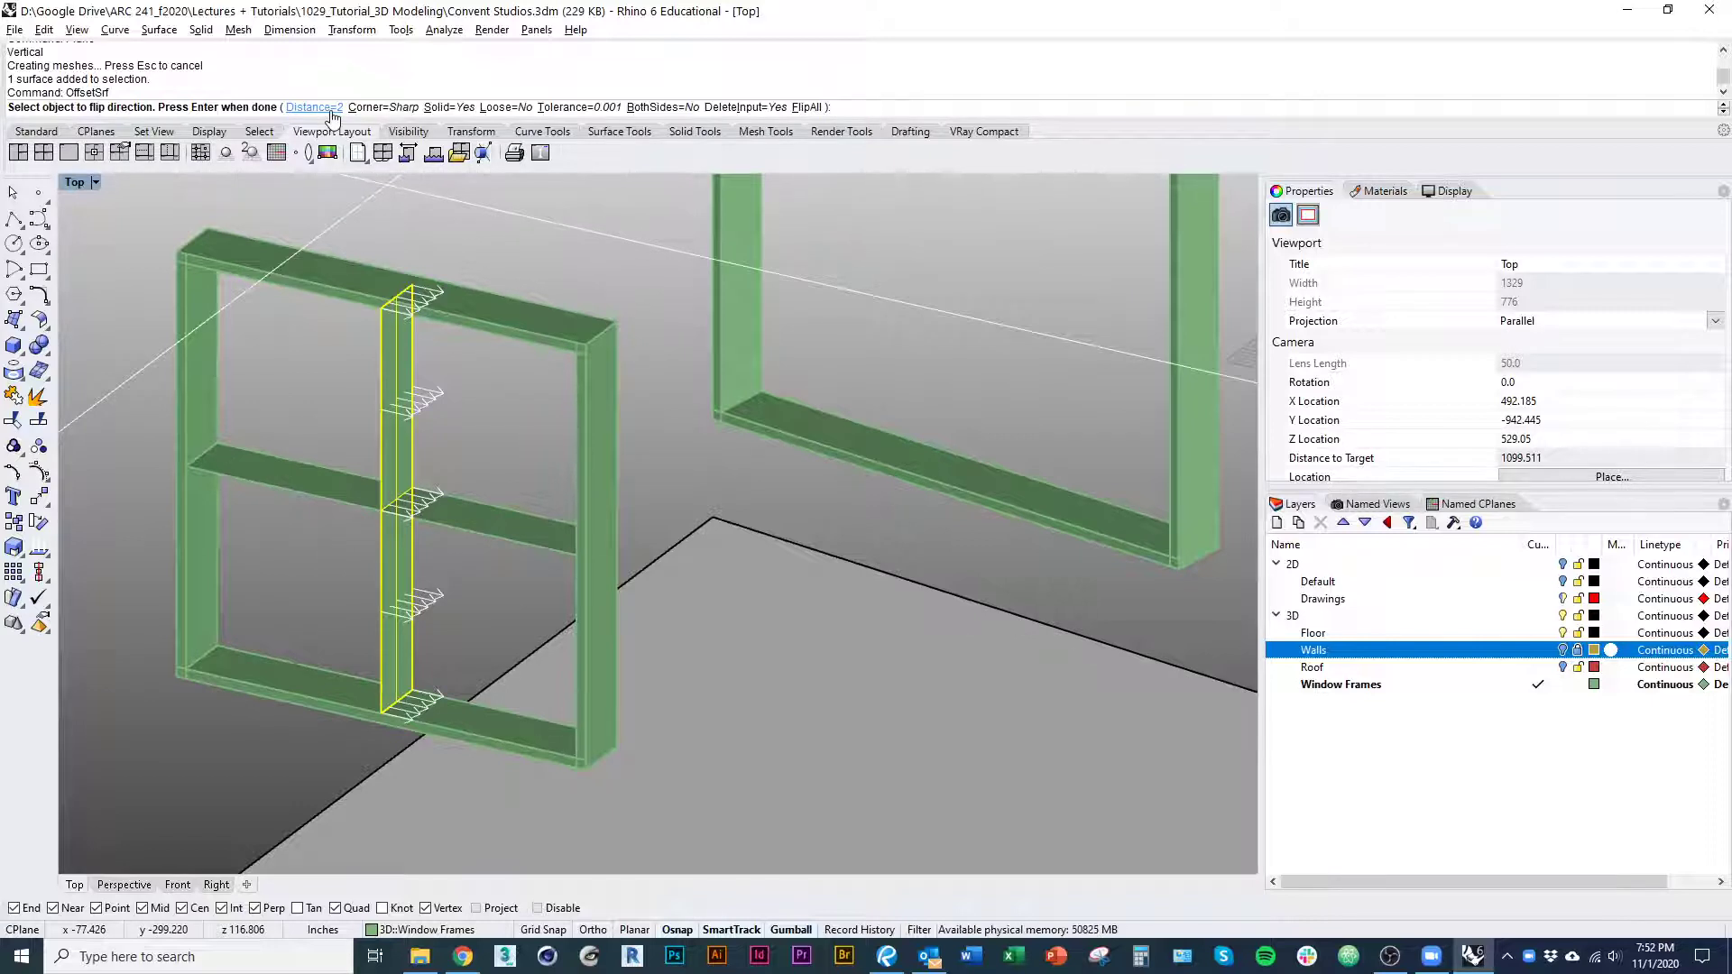
{"action": "left_click", "coordinate": [645, 109]}
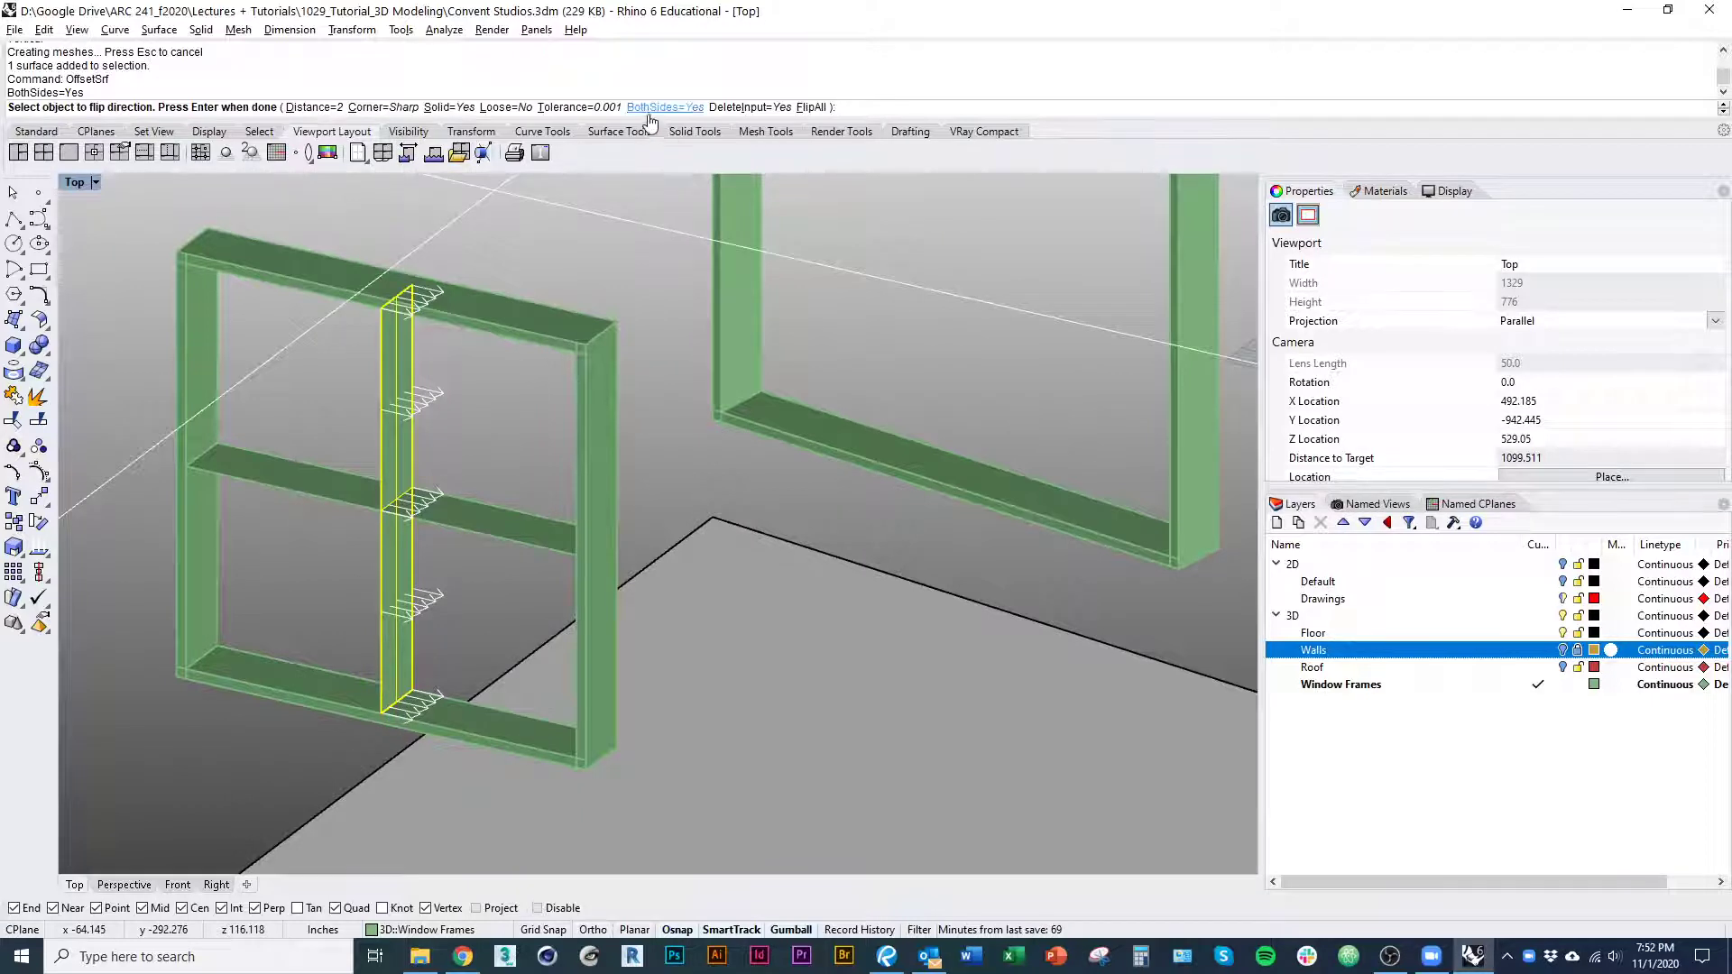
{"action": "left_click", "coordinate": [314, 108]}
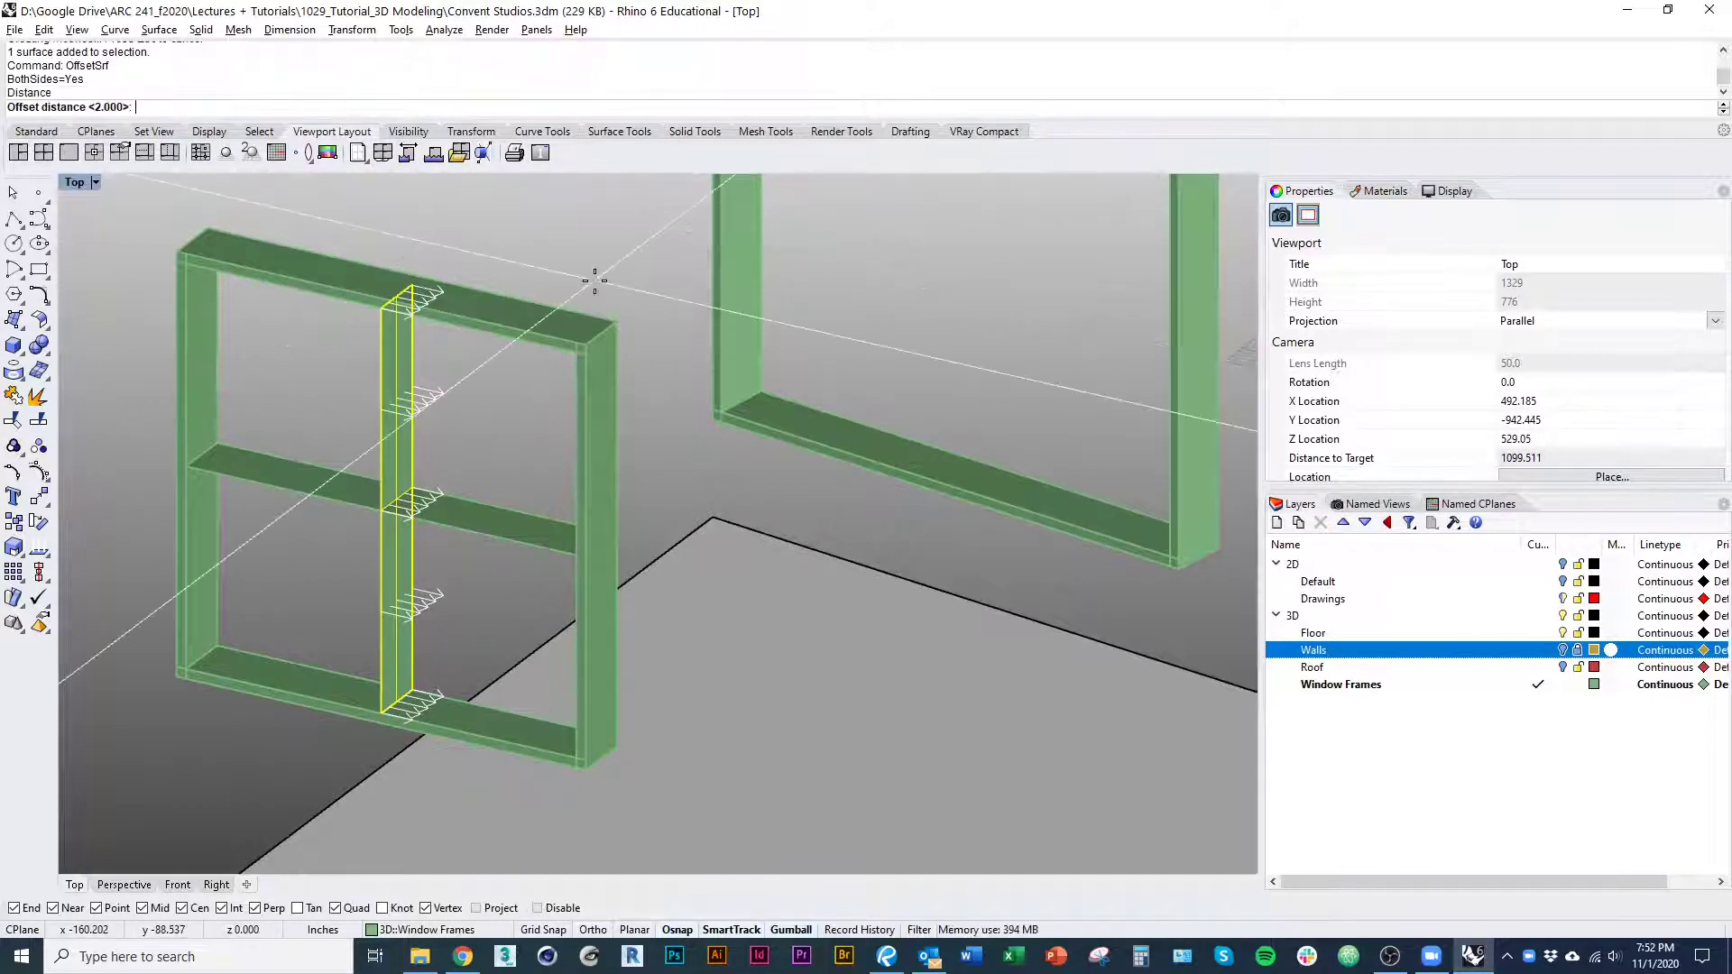
{"action": "type", "text": ".75"}
{"action": "key", "text": "Return"}
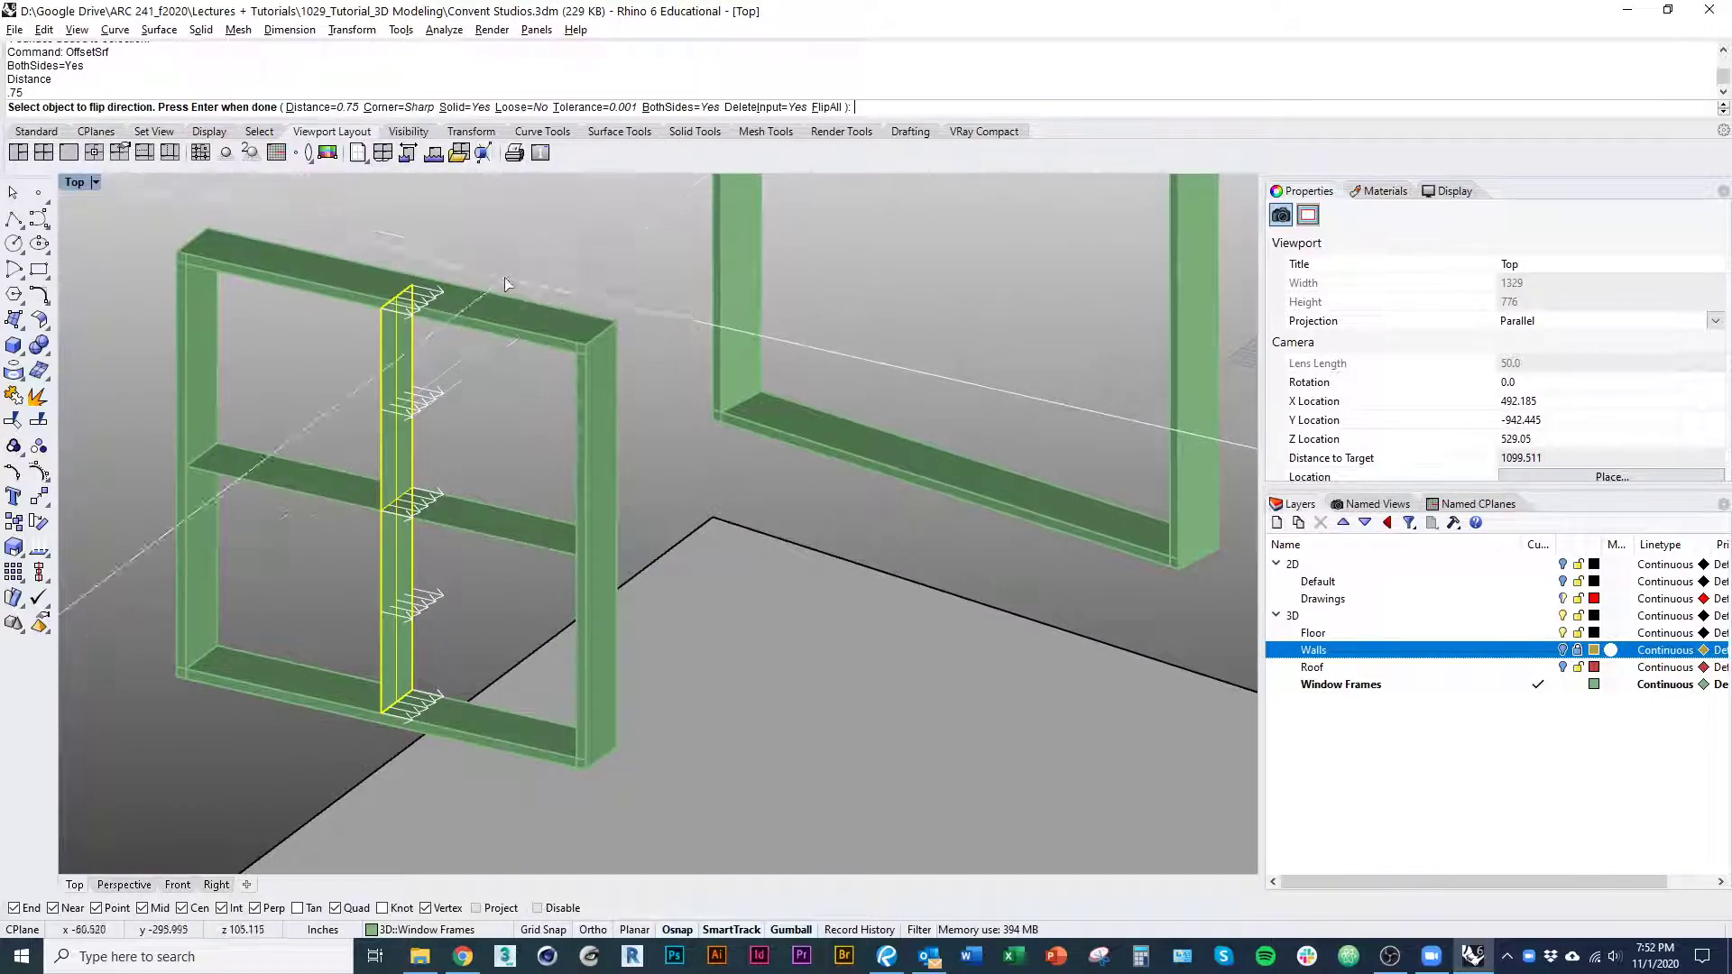
{"action": "right_click_drag", "start_coordinate": [549, 306], "coordinate": [511, 336]}
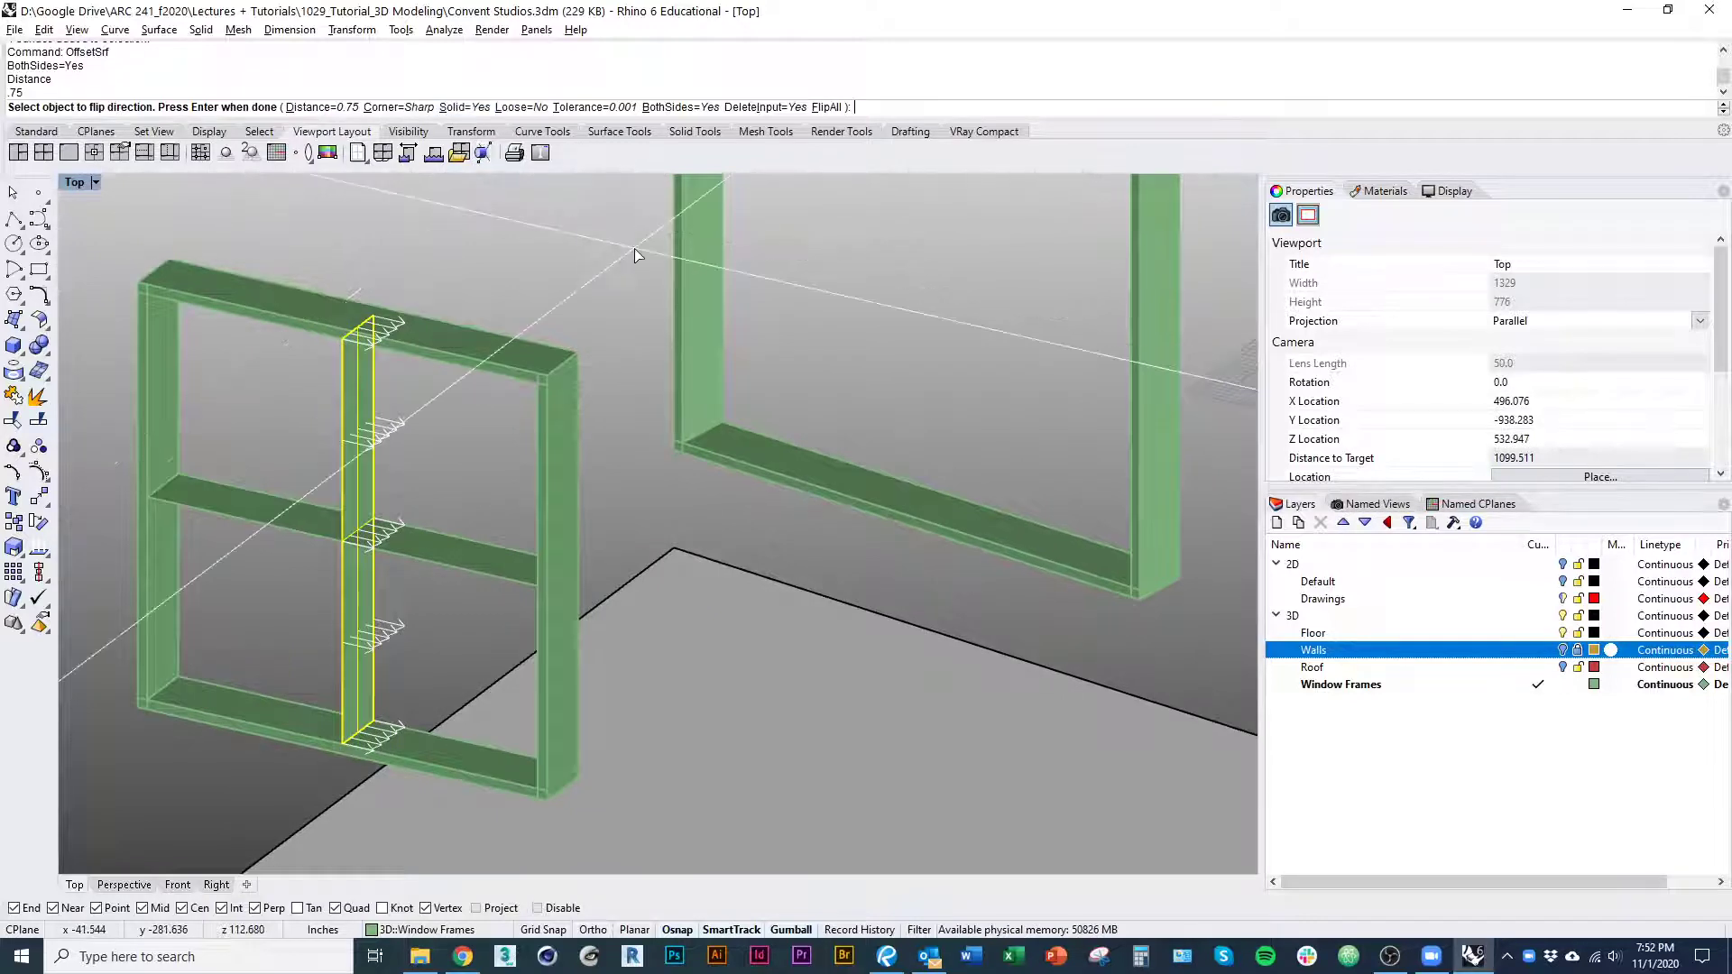
{"action": "key", "text": "Return"}
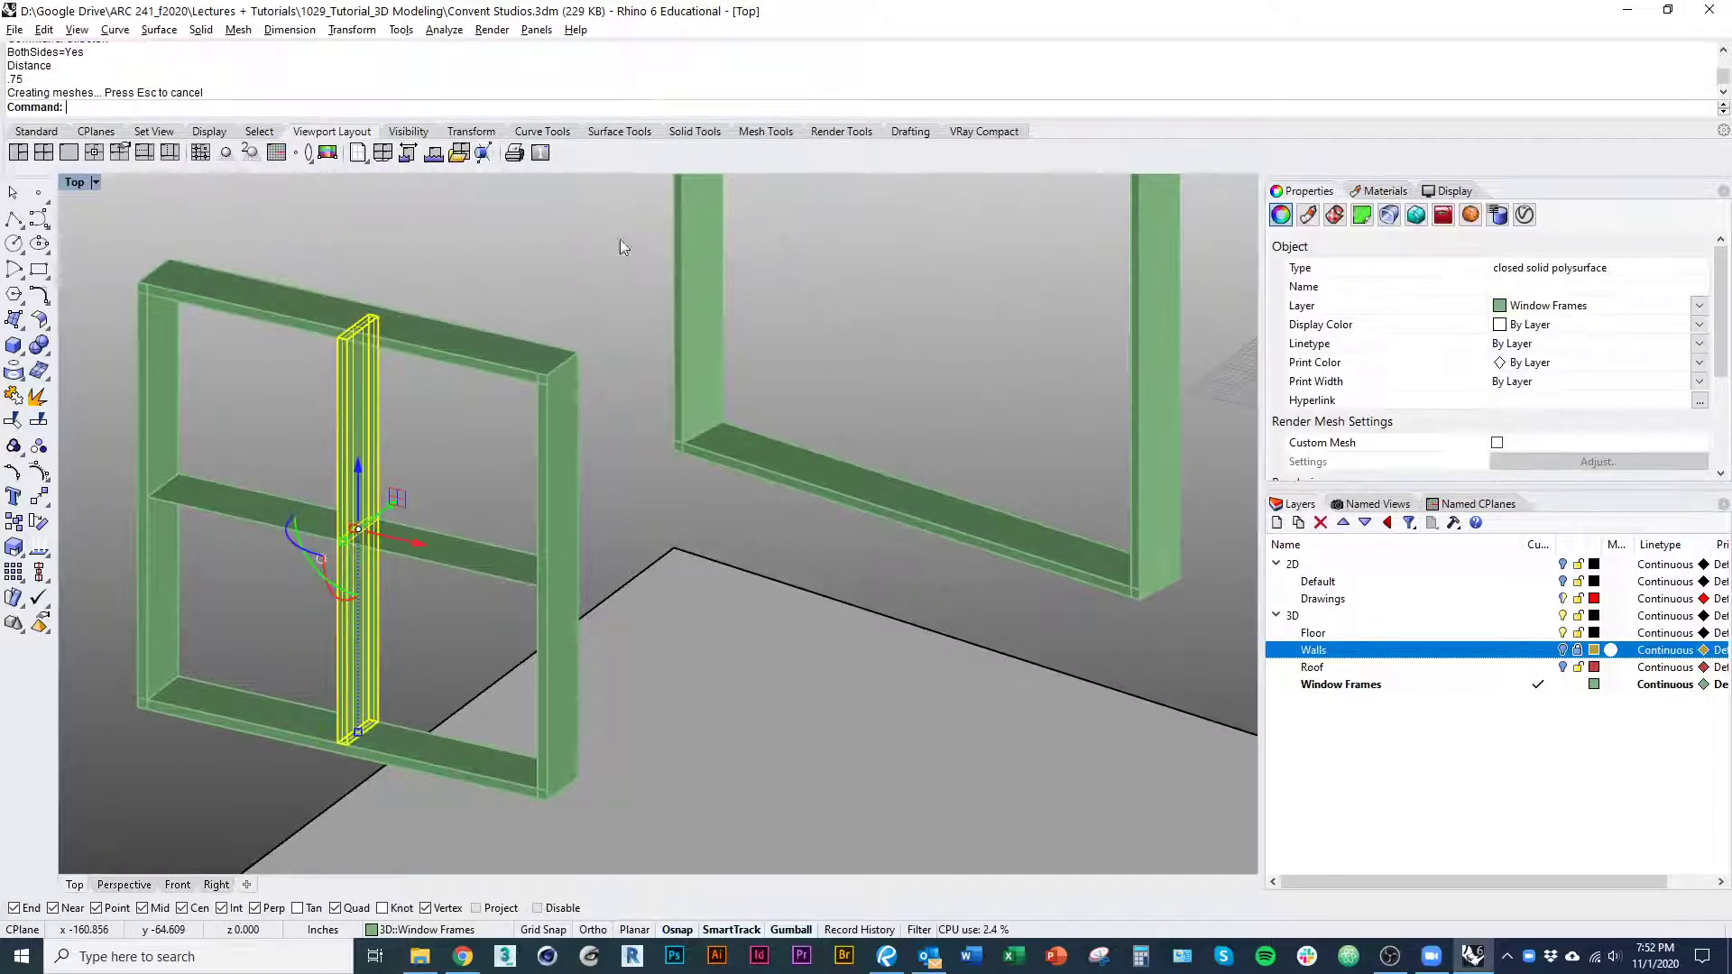
Compare the vertical divider before and after thickening by undoing and redoing the surface offset close up
{"action": "scroll", "coordinate": [327, 432], "scroll_direction": "up", "scroll_amount": 5}
{"action": "right_click_drag", "start_coordinate": [446, 251], "coordinate": [463, 355]}
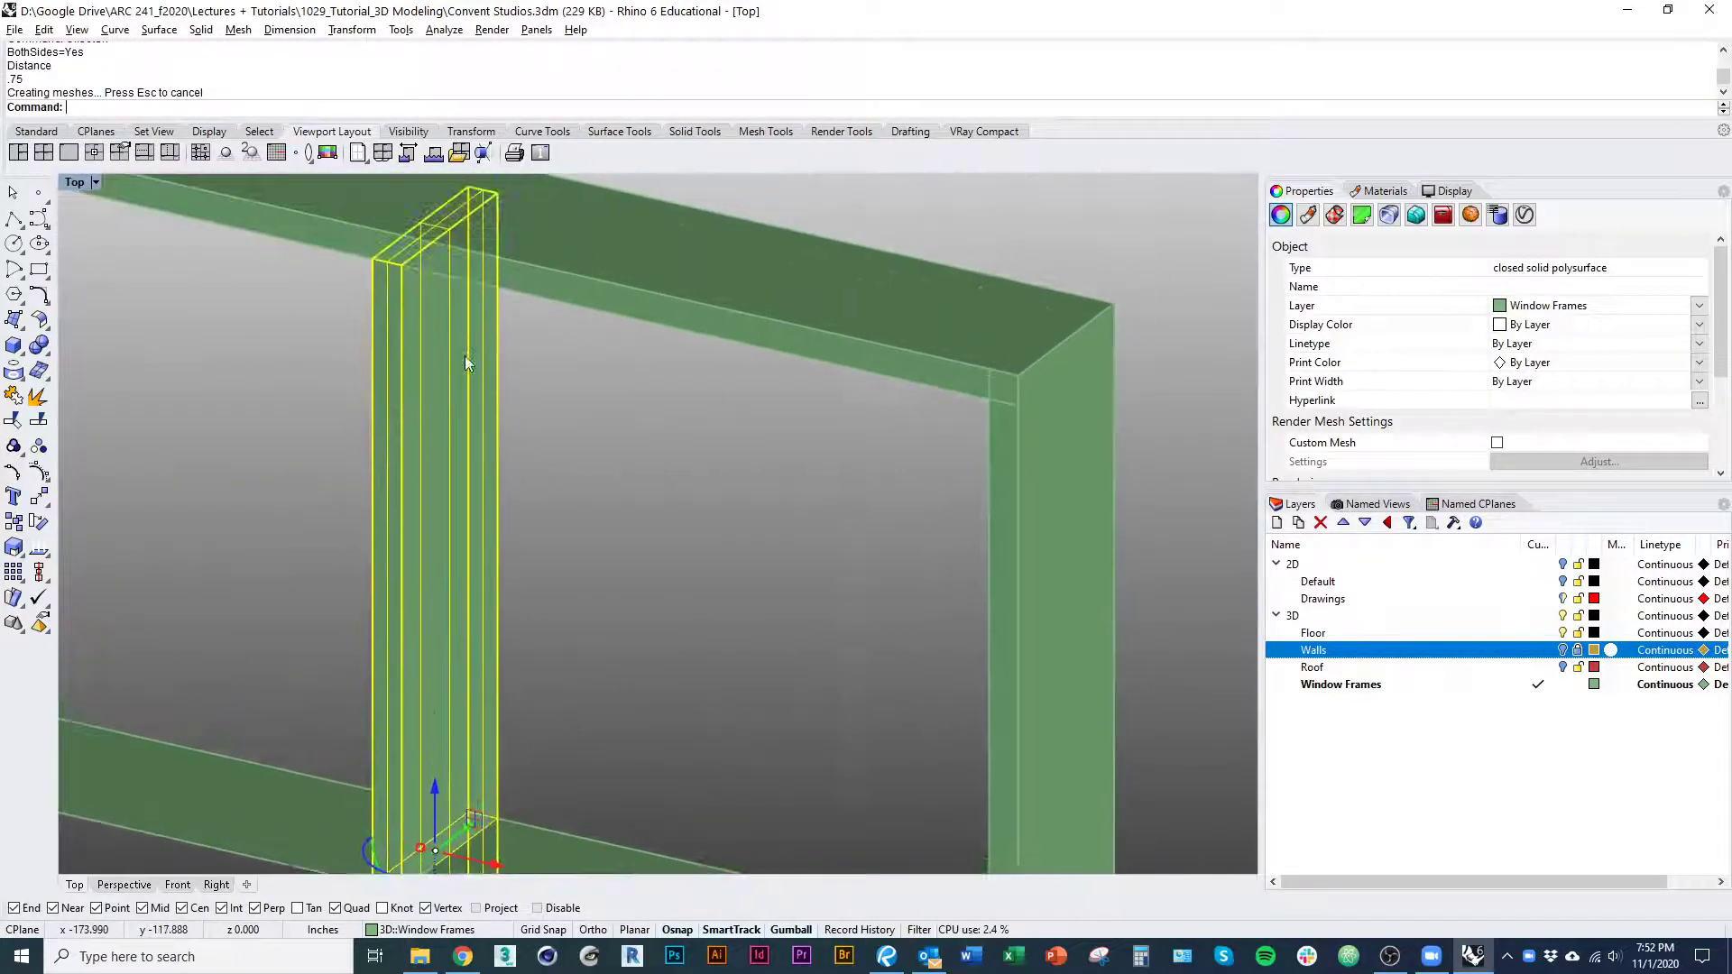
{"action": "key", "text": "ctrl+z"}
{"action": "key", "text": "ctrl+y"}
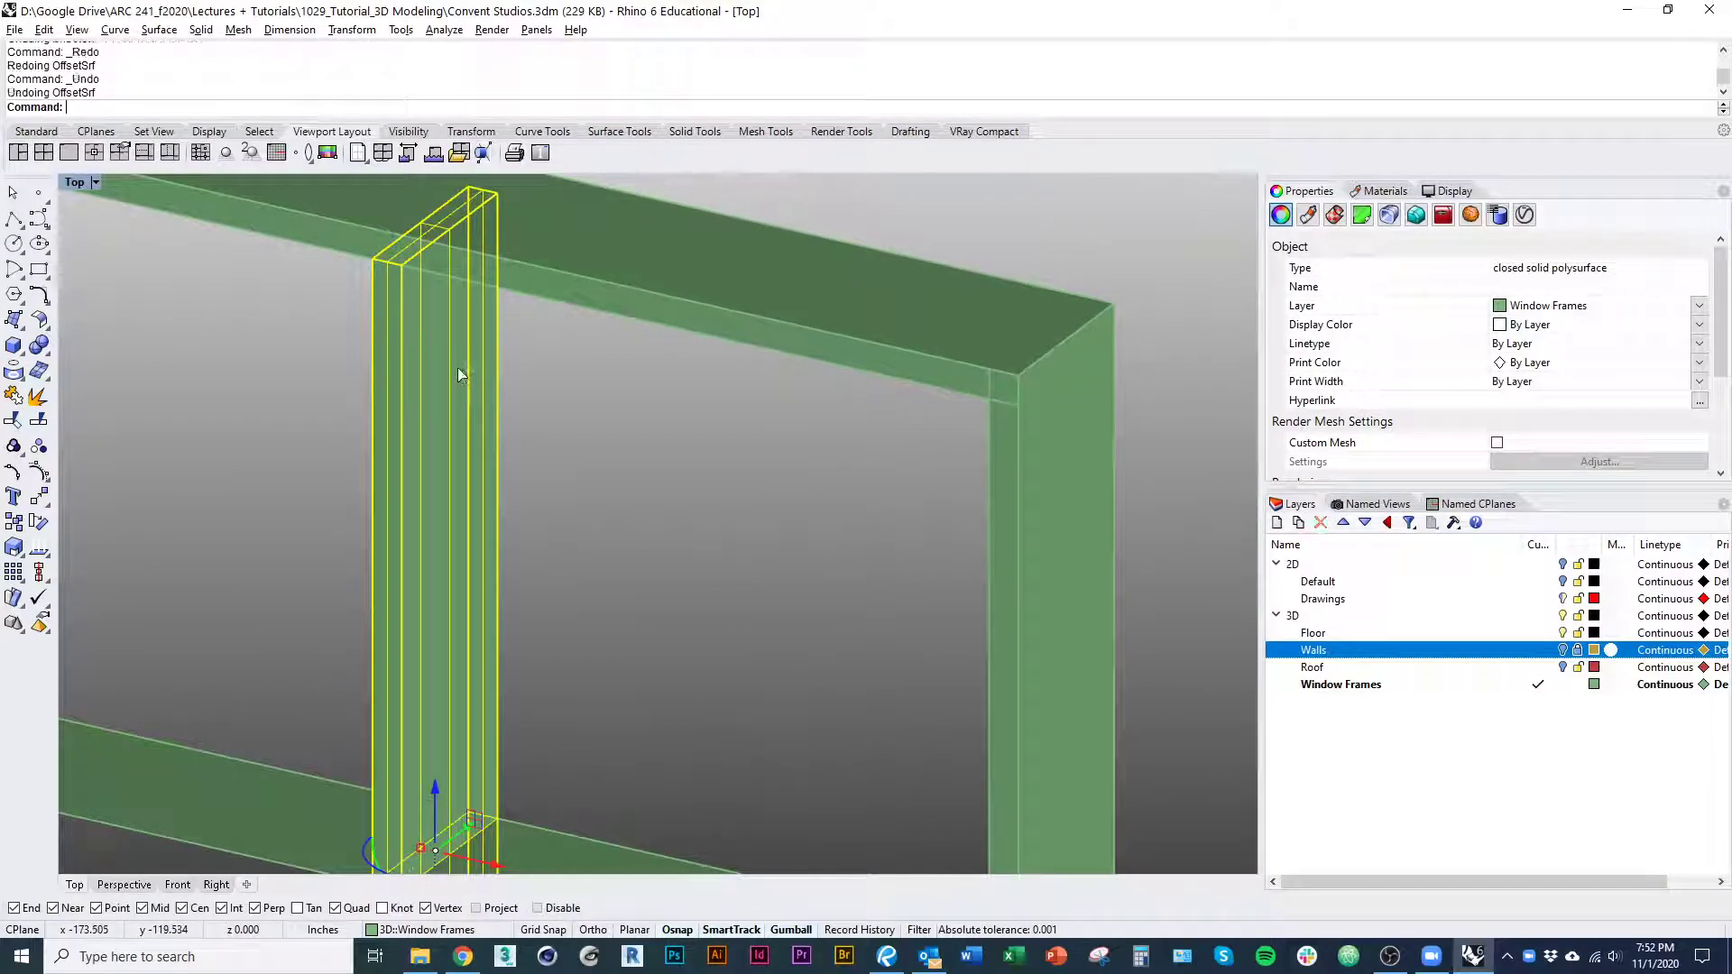
{"action": "key", "text": "ctrl+z"}
{"action": "key", "text": "ctrl+y"}
{"action": "scroll", "coordinate": [489, 375], "scroll_direction": "down", "scroll_amount": 6}
{"action": "right_click_drag", "start_coordinate": [492, 383], "coordinate": [474, 320]}
{"action": "left_click", "coordinate": [614, 538]}
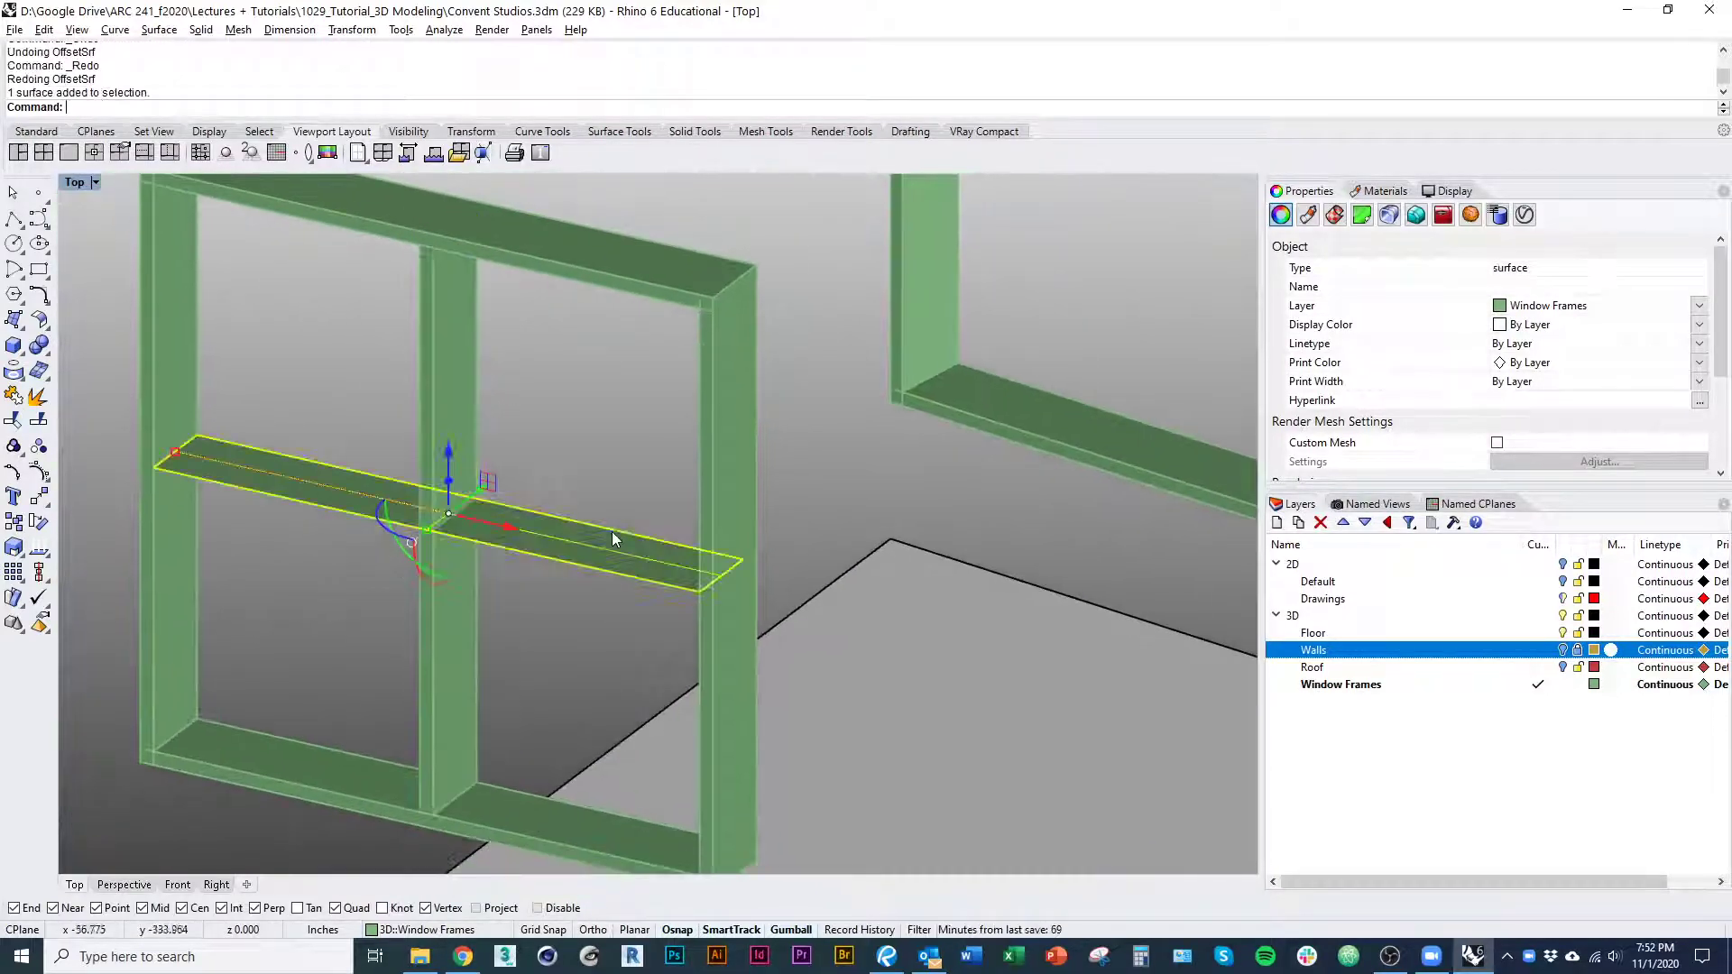
{"action": "right_click_drag", "start_coordinate": [621, 587], "coordinate": [727, 573]}
{"action": "type", "text": "offset"}
{"action": "key", "text": "Return"}
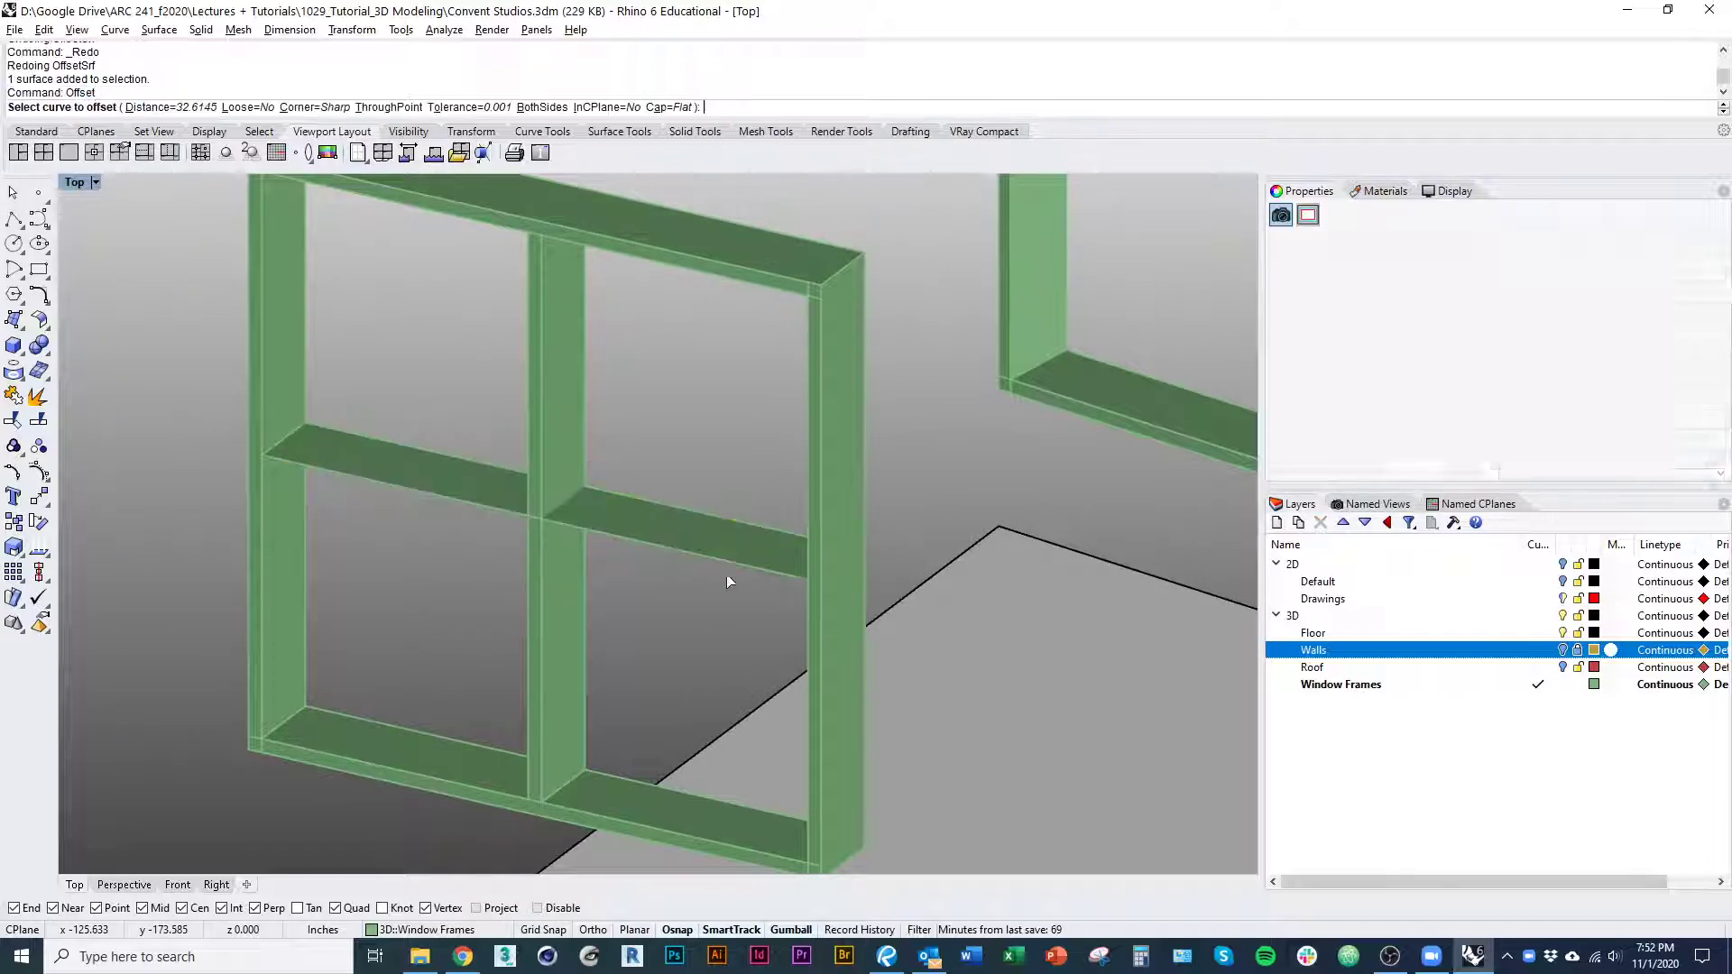
{"action": "key", "text": "Escape"}
Offset the horizontal mid-height dividing plane with OffsetSrf as a solid, 0.75 on both sides
{"action": "left_click", "coordinate": [711, 541]}
{"action": "type", "text": "Offset"}
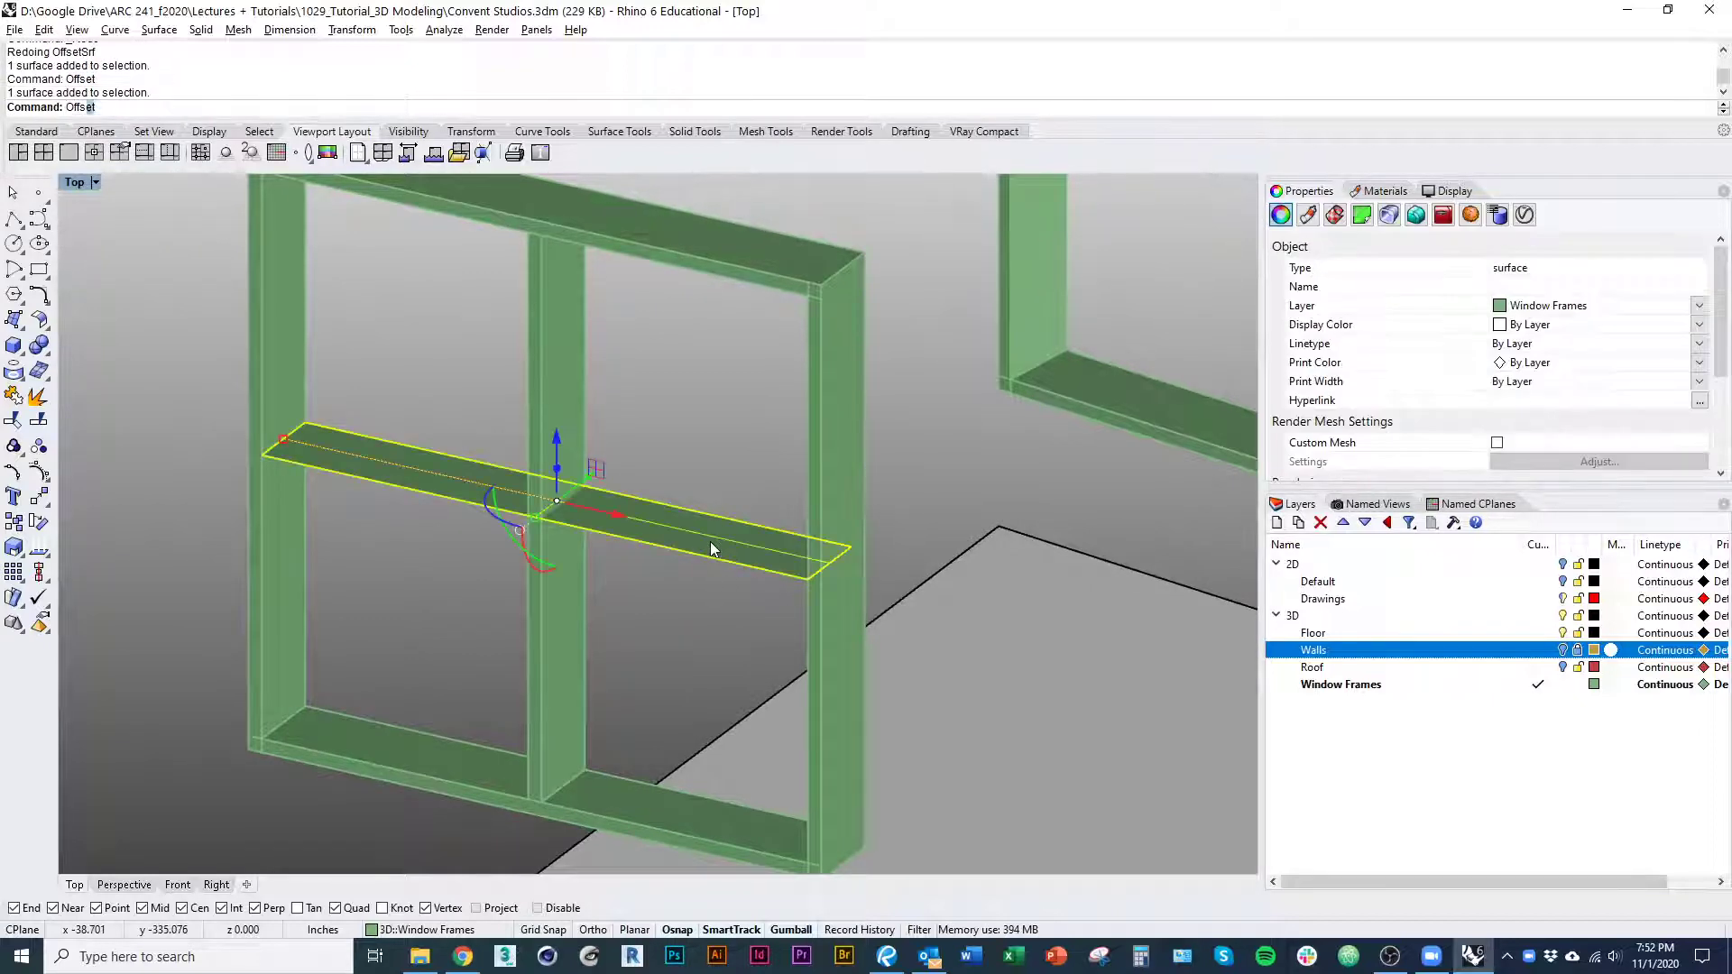
{"action": "type", "text": "Sr"}
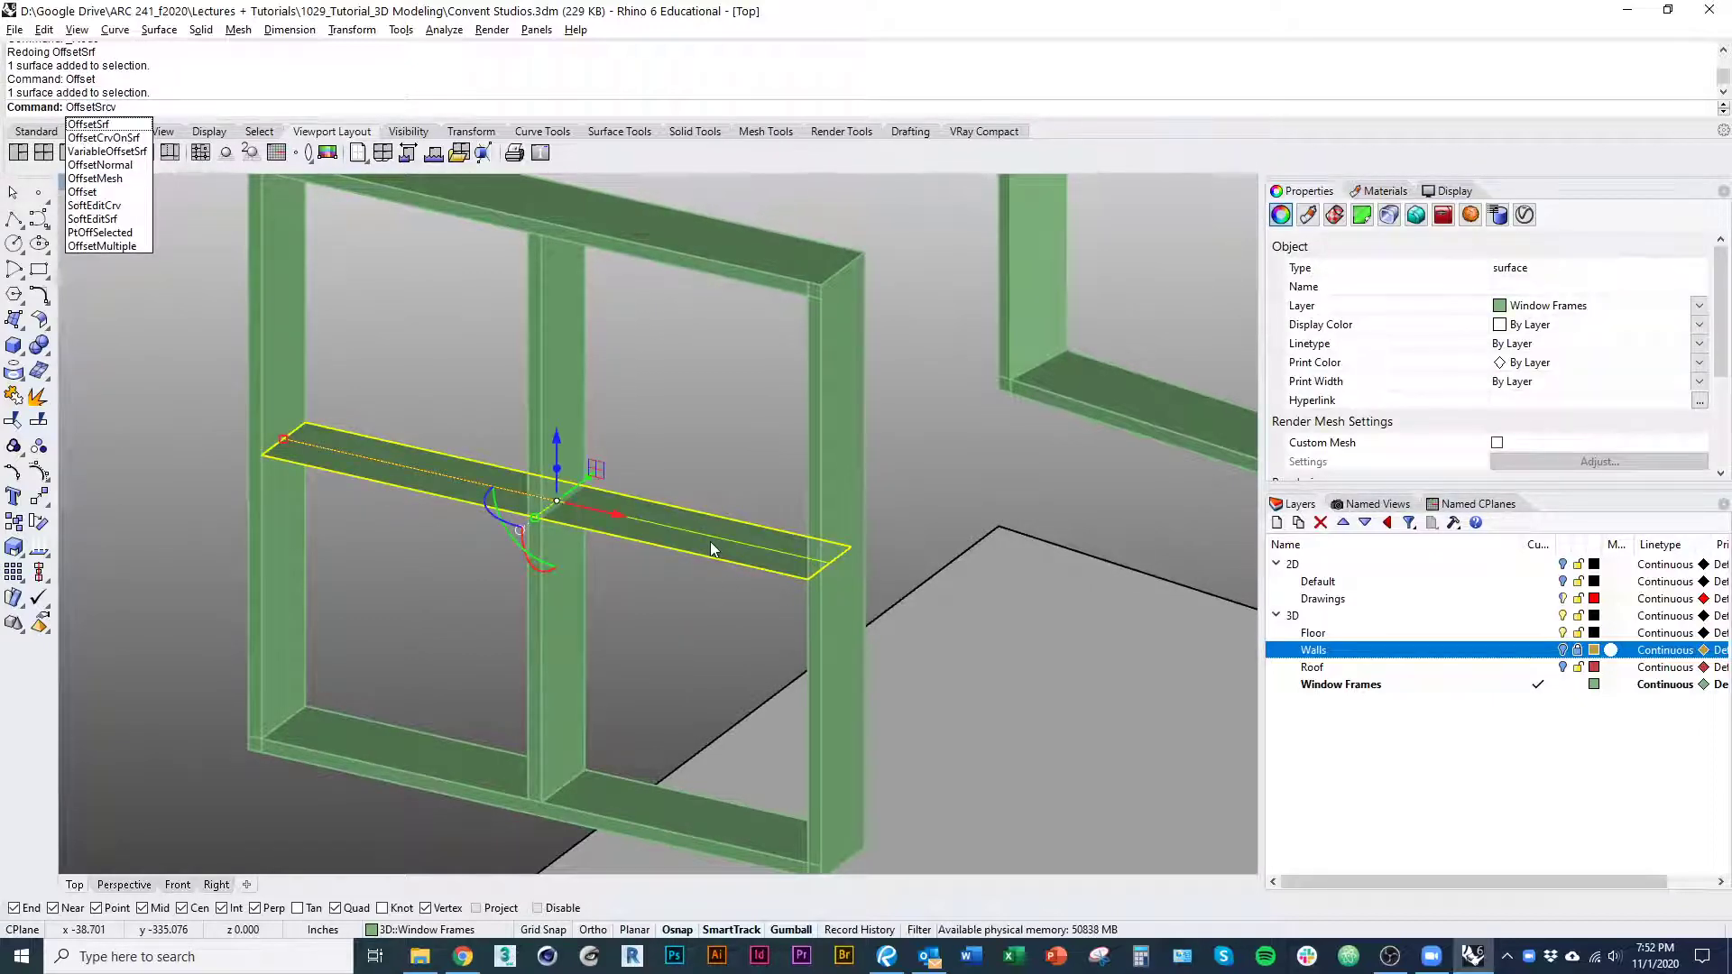
{"action": "type", "text": "f"}
{"action": "key", "text": "Return"}
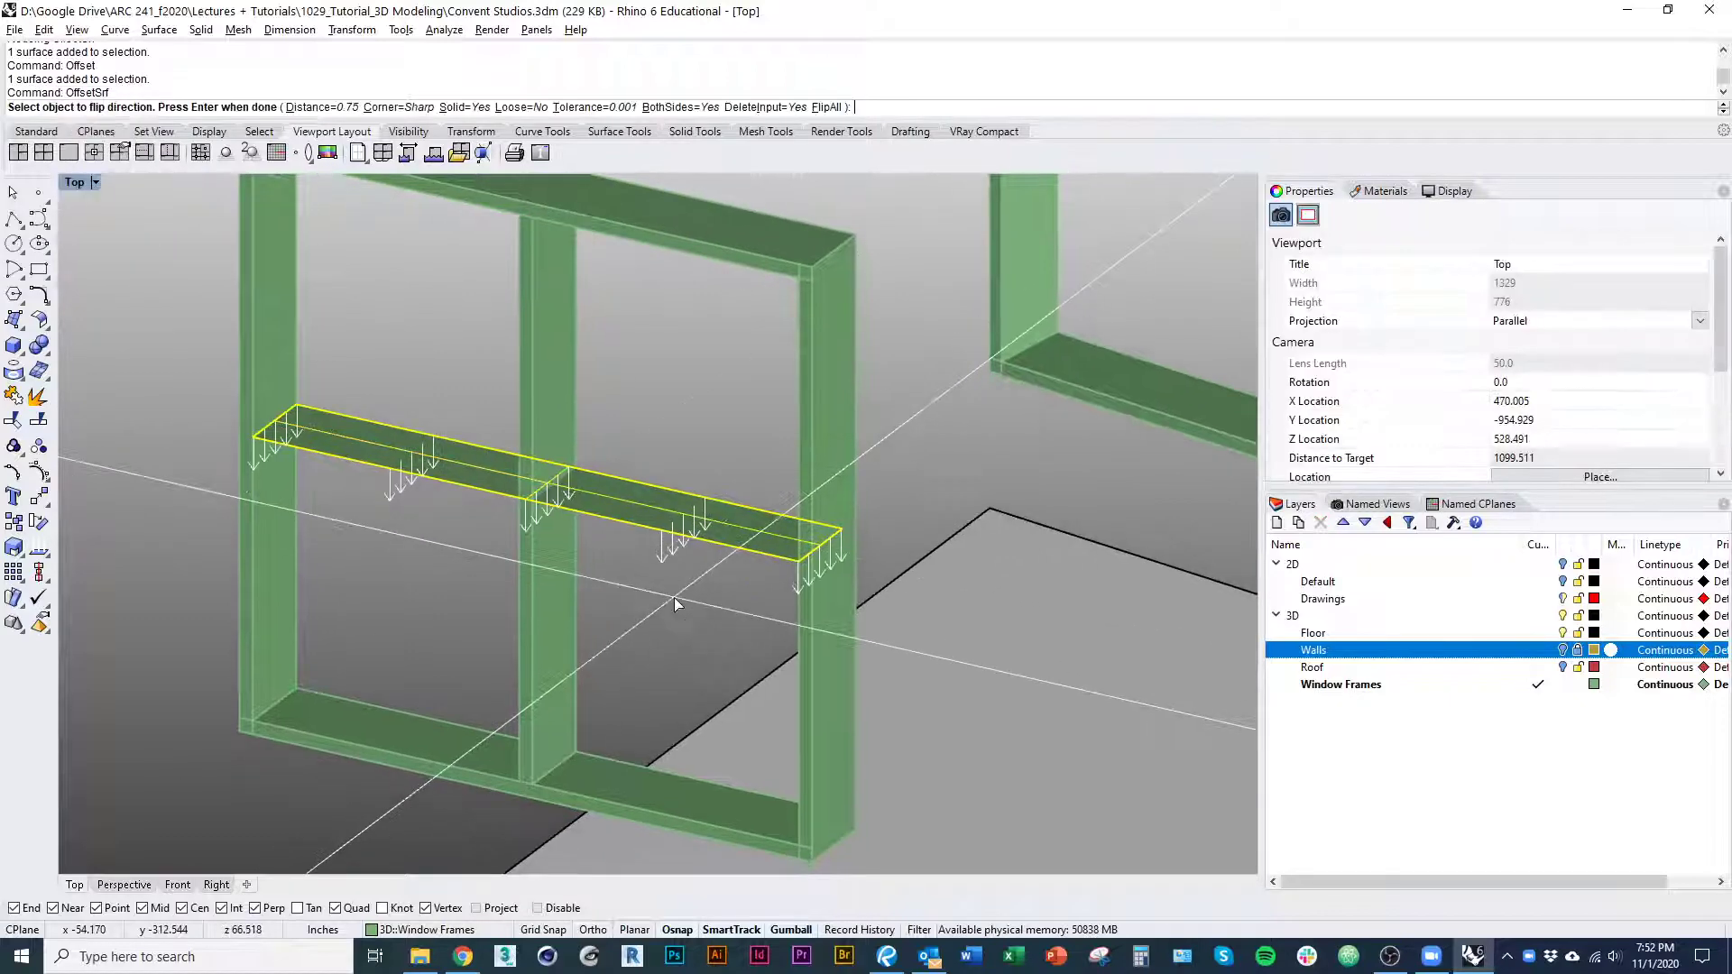
Offset the horizontal mullion surface 0.75 inches to both sides as a solid, deleting the input surface
{"action": "key", "text": "Return"}
{"action": "left_click", "coordinate": [659, 646]}
Create a three-point plane horizontally across the middle of the large undivided window frame, spanning its full width and depth
{"action": "right_click_drag", "start_coordinate": [659, 646], "coordinate": [572, 719]}
{"action": "right_click_drag", "start_coordinate": [431, 449], "coordinate": [553, 547]}
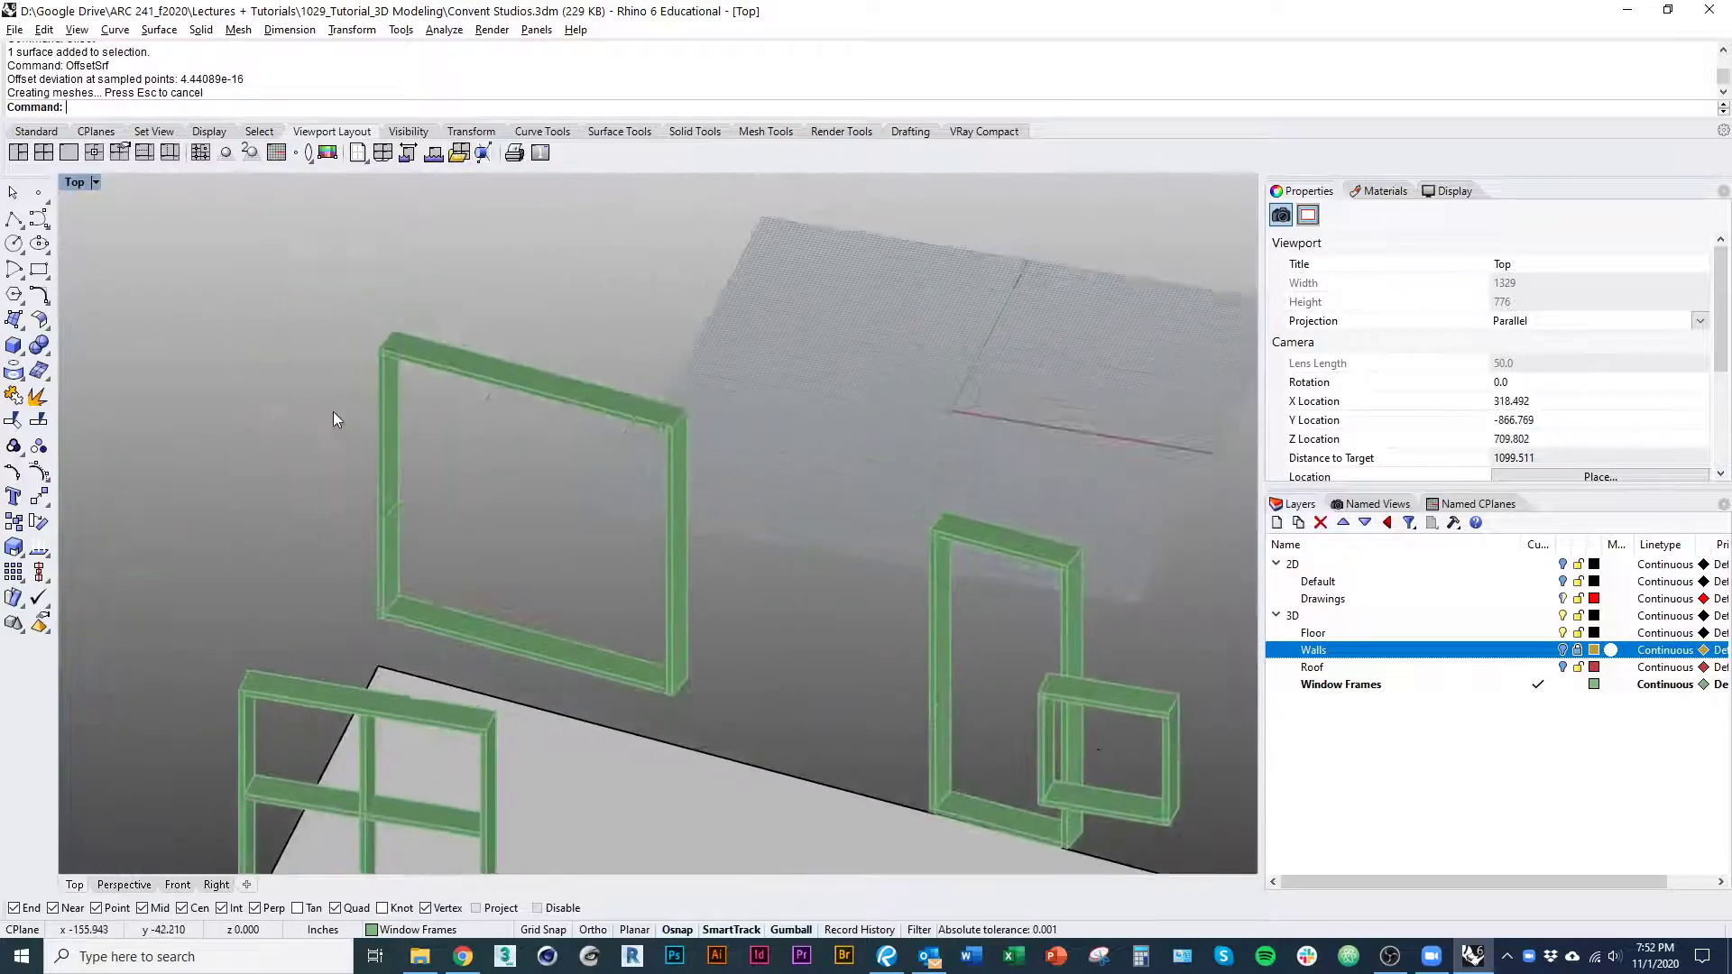
{"action": "left_click", "coordinate": [22, 330]}
{"action": "left_click", "coordinate": [63, 356]}
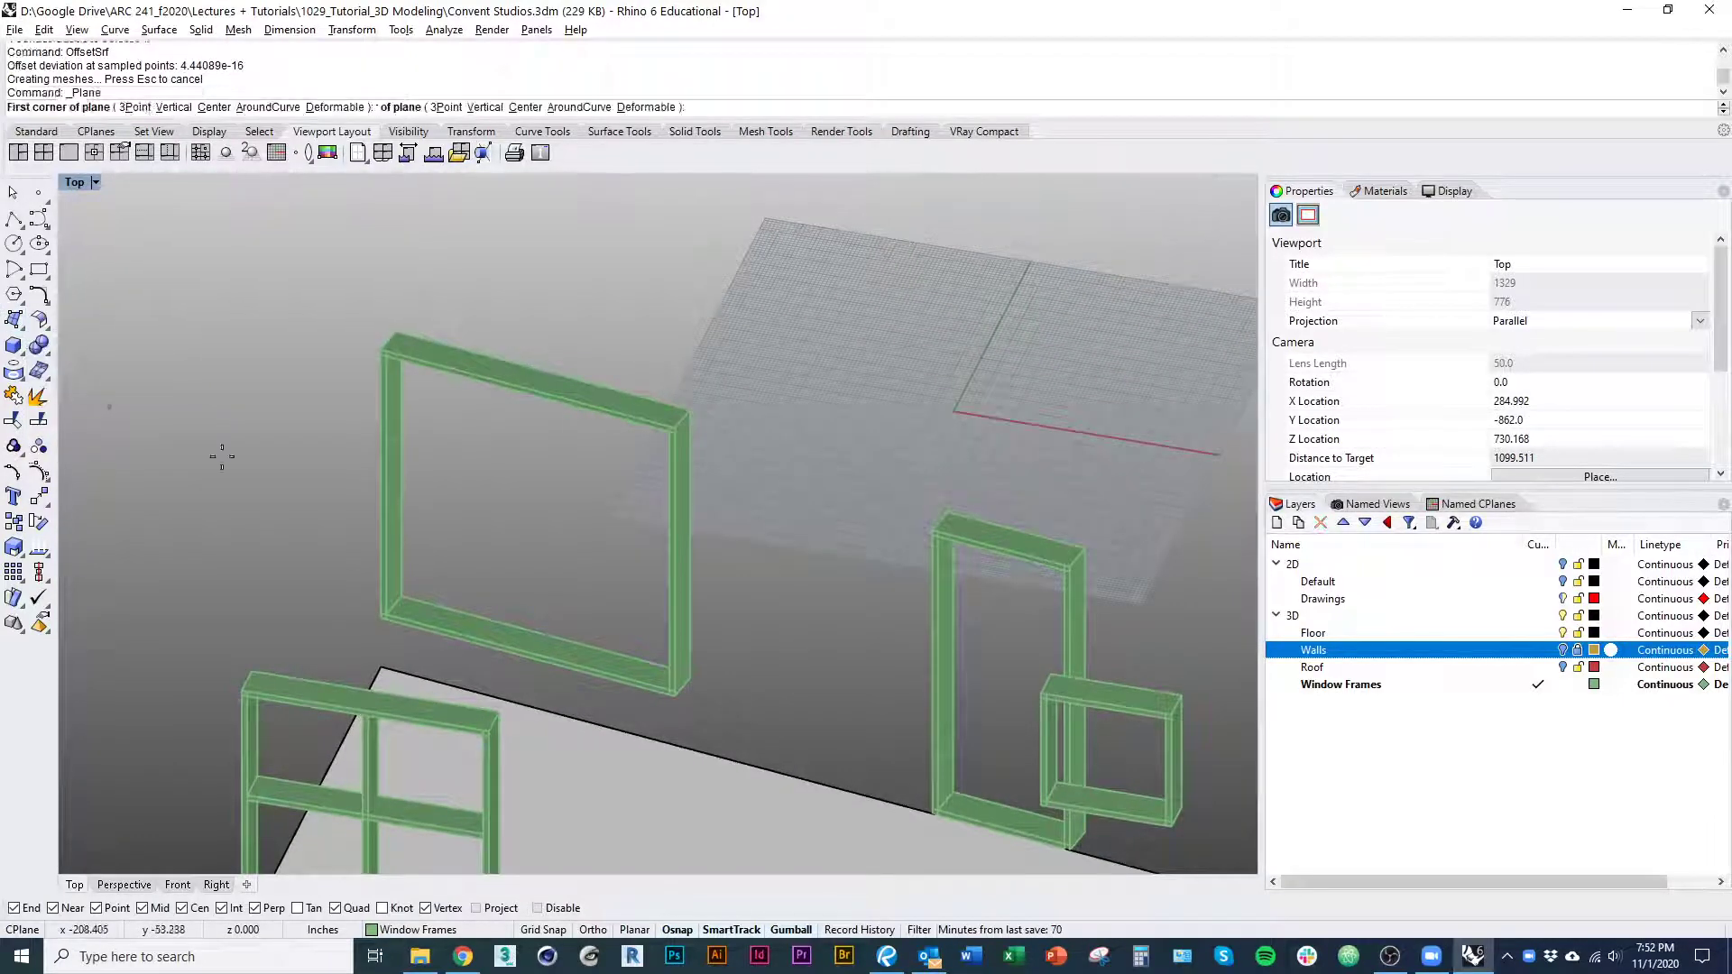
{"action": "left_click", "coordinate": [427, 464]}
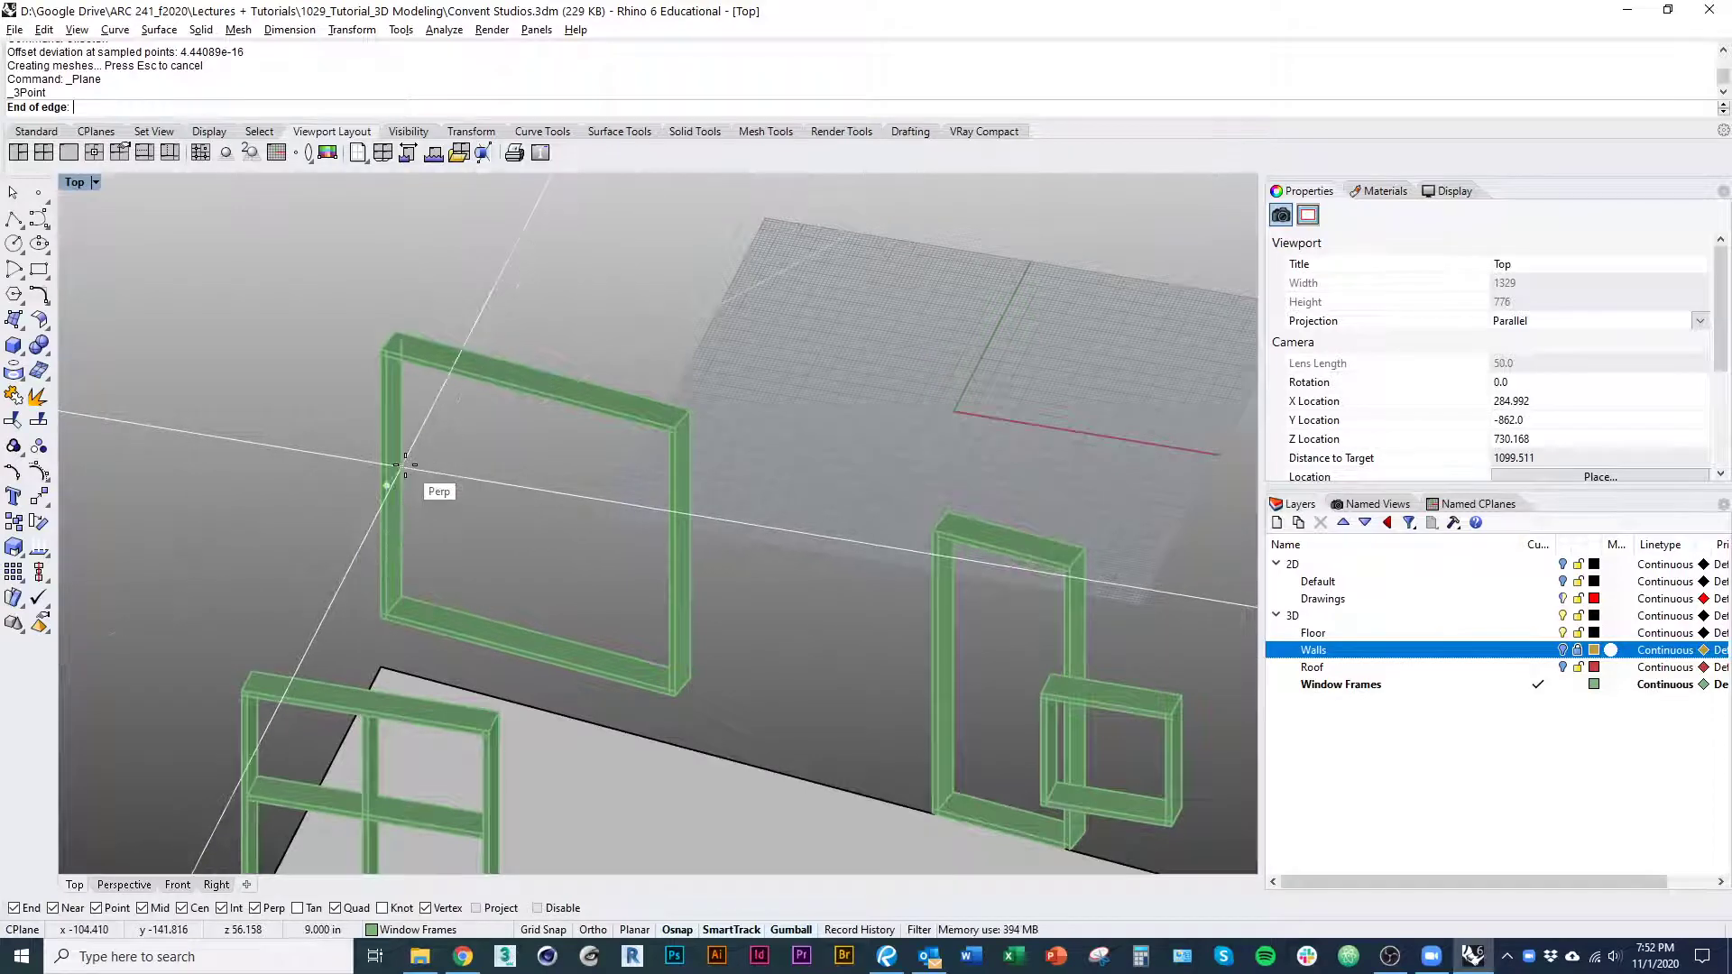
{"action": "right_click_drag", "start_coordinate": [541, 522], "coordinate": [629, 610], "text": "ctrl+shift"}
{"action": "left_click", "coordinate": [488, 611]}
Create a vertical plane through the middle of the same window frame, from the bottom member up to the top member
{"action": "left_click", "coordinate": [14, 318]}
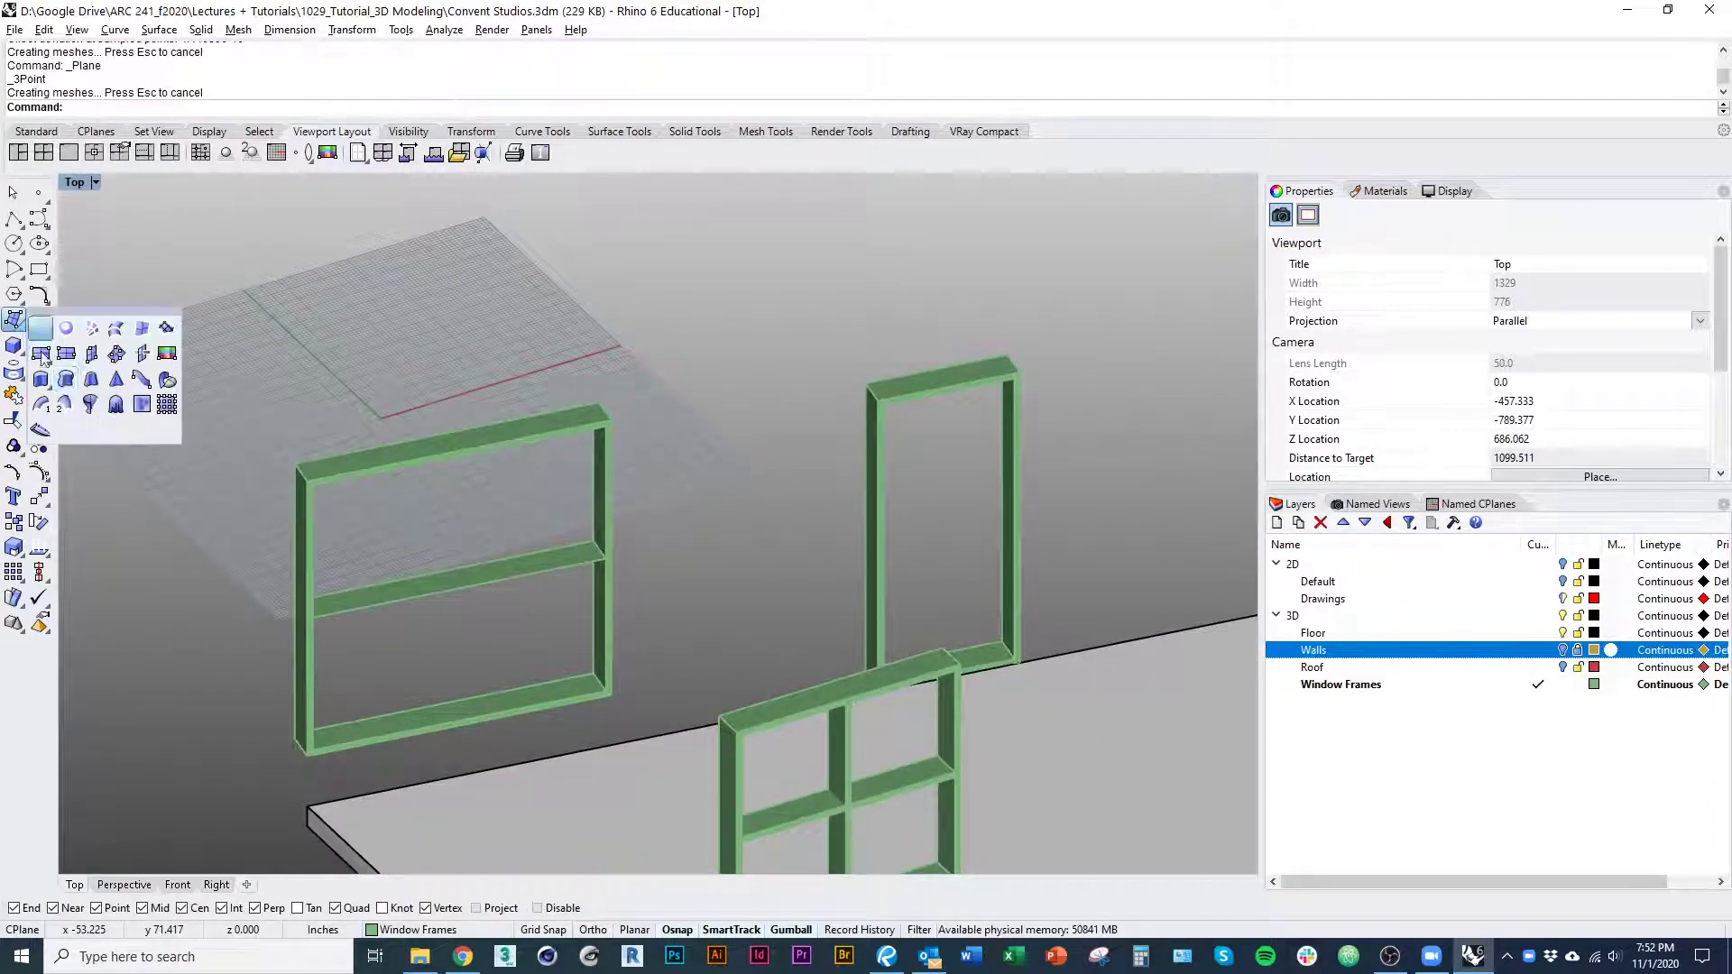
{"action": "left_click", "coordinate": [66, 352]}
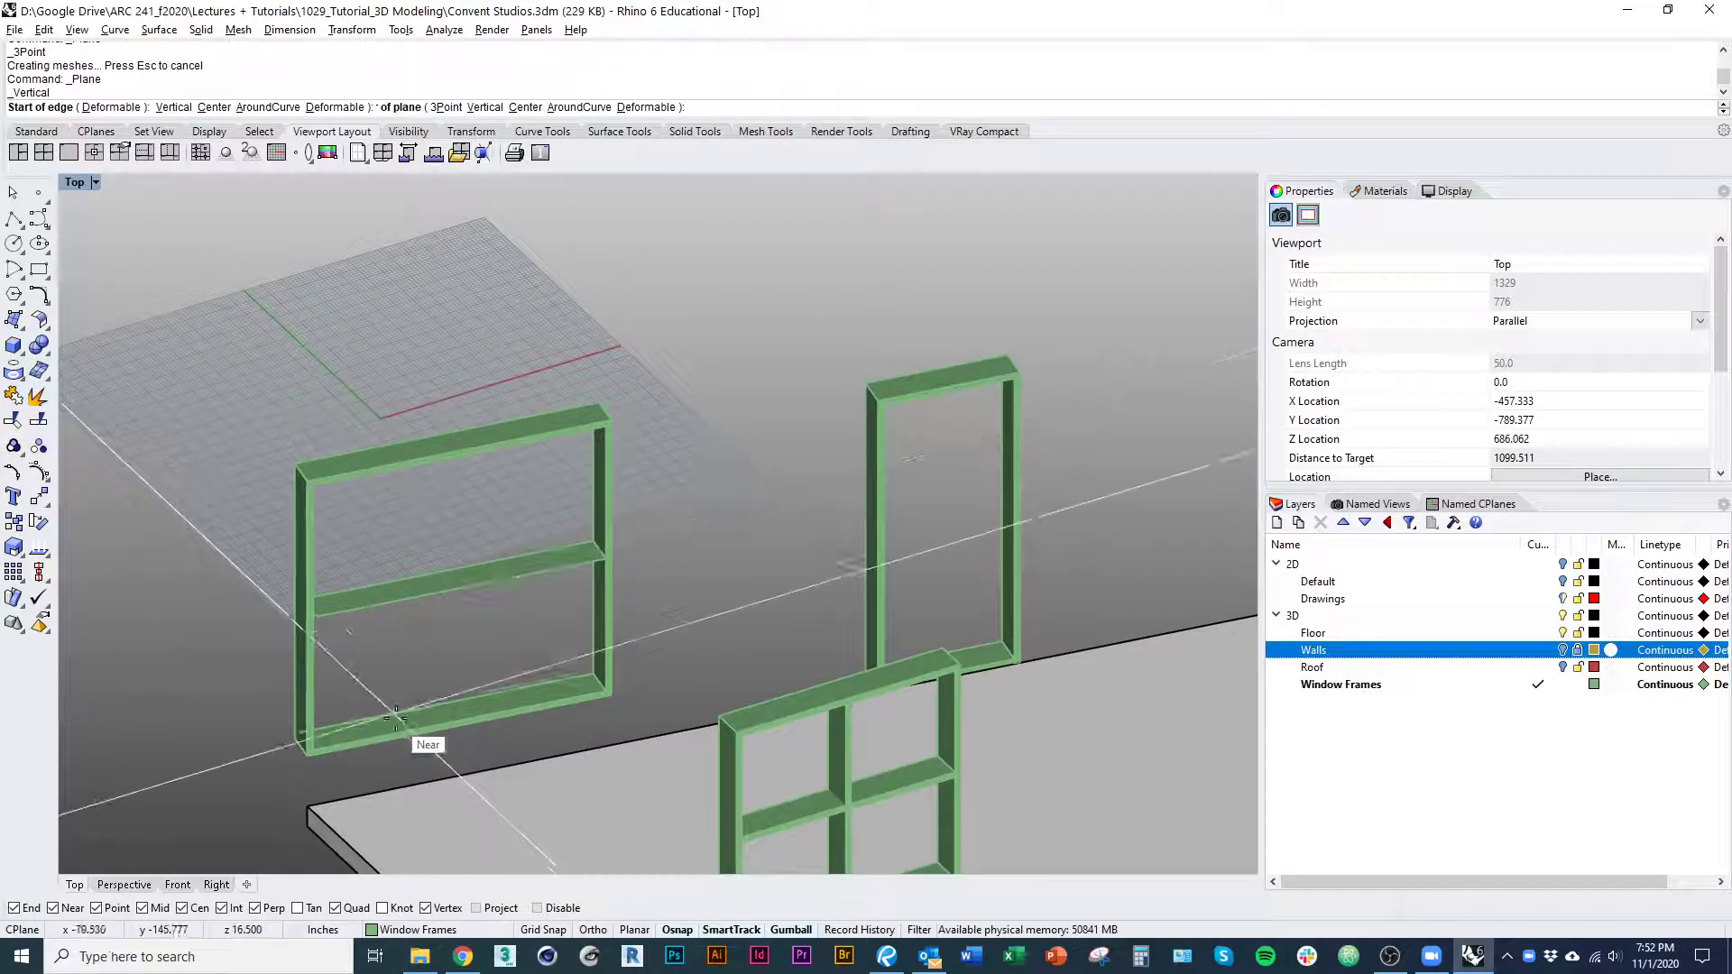
{"action": "left_click", "coordinate": [446, 701]}
{"action": "left_click", "coordinate": [460, 718]}
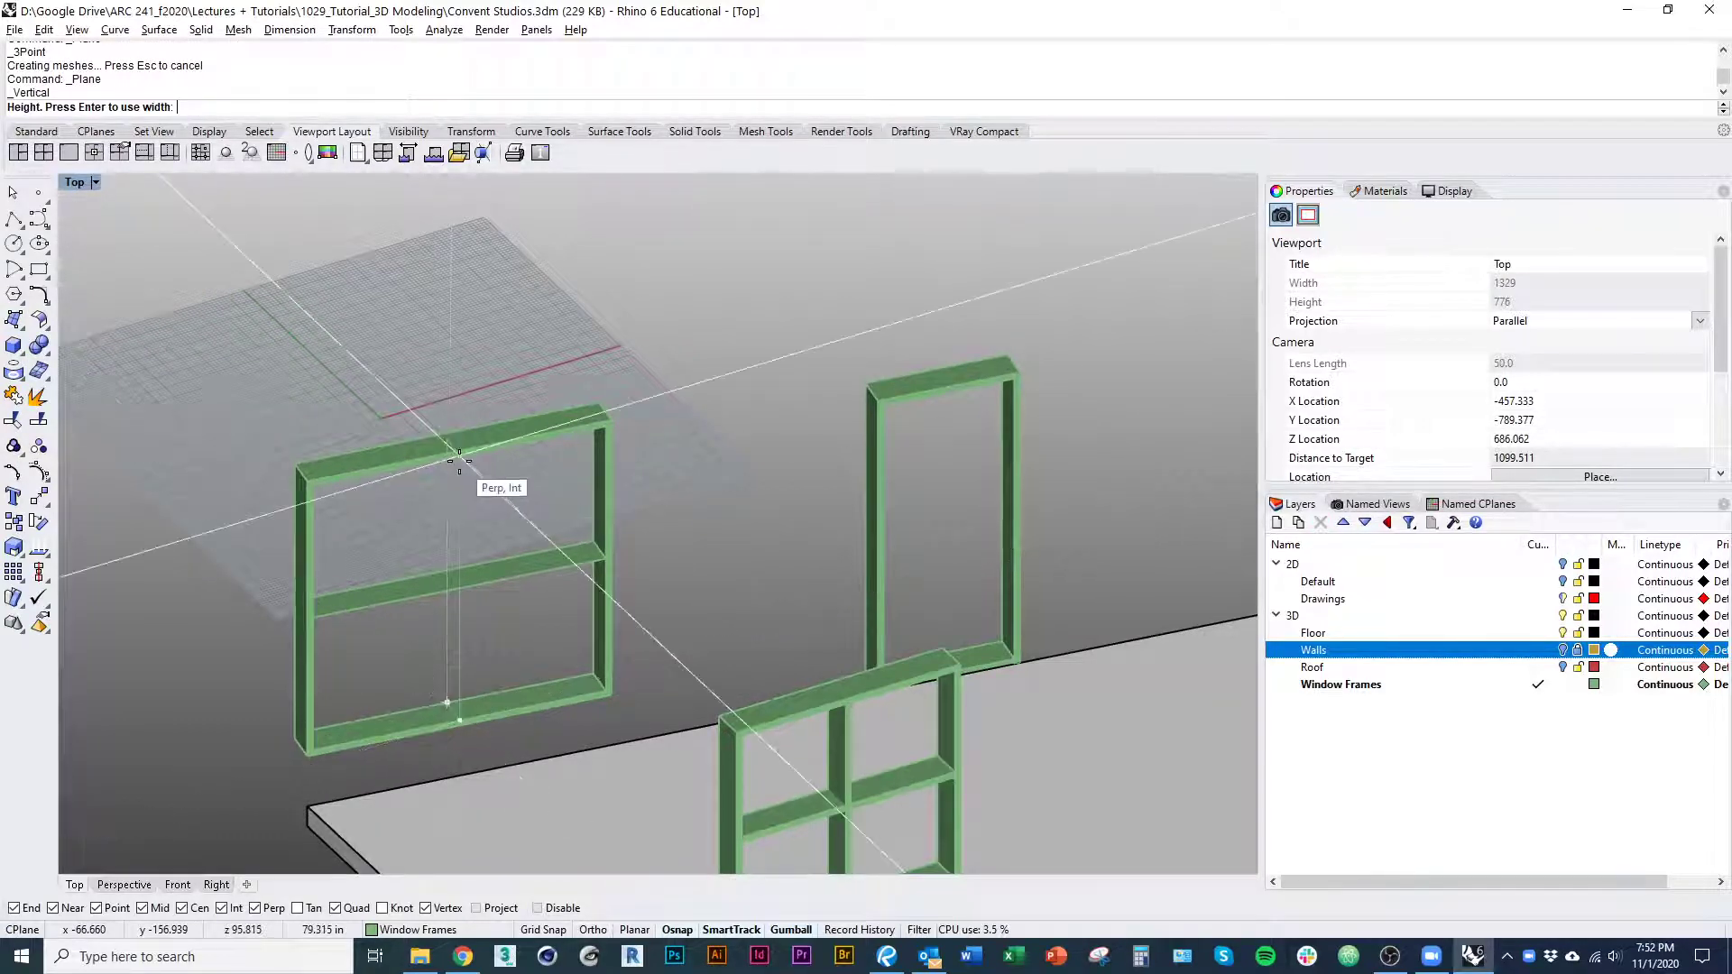
{"action": "left_click", "coordinate": [457, 451]}
Offset both crossing mullion planes 0.75 inches to both sides as solids, deleting the input surfaces
{"action": "left_click_drag", "start_coordinate": [505, 609], "coordinate": [395, 533]}
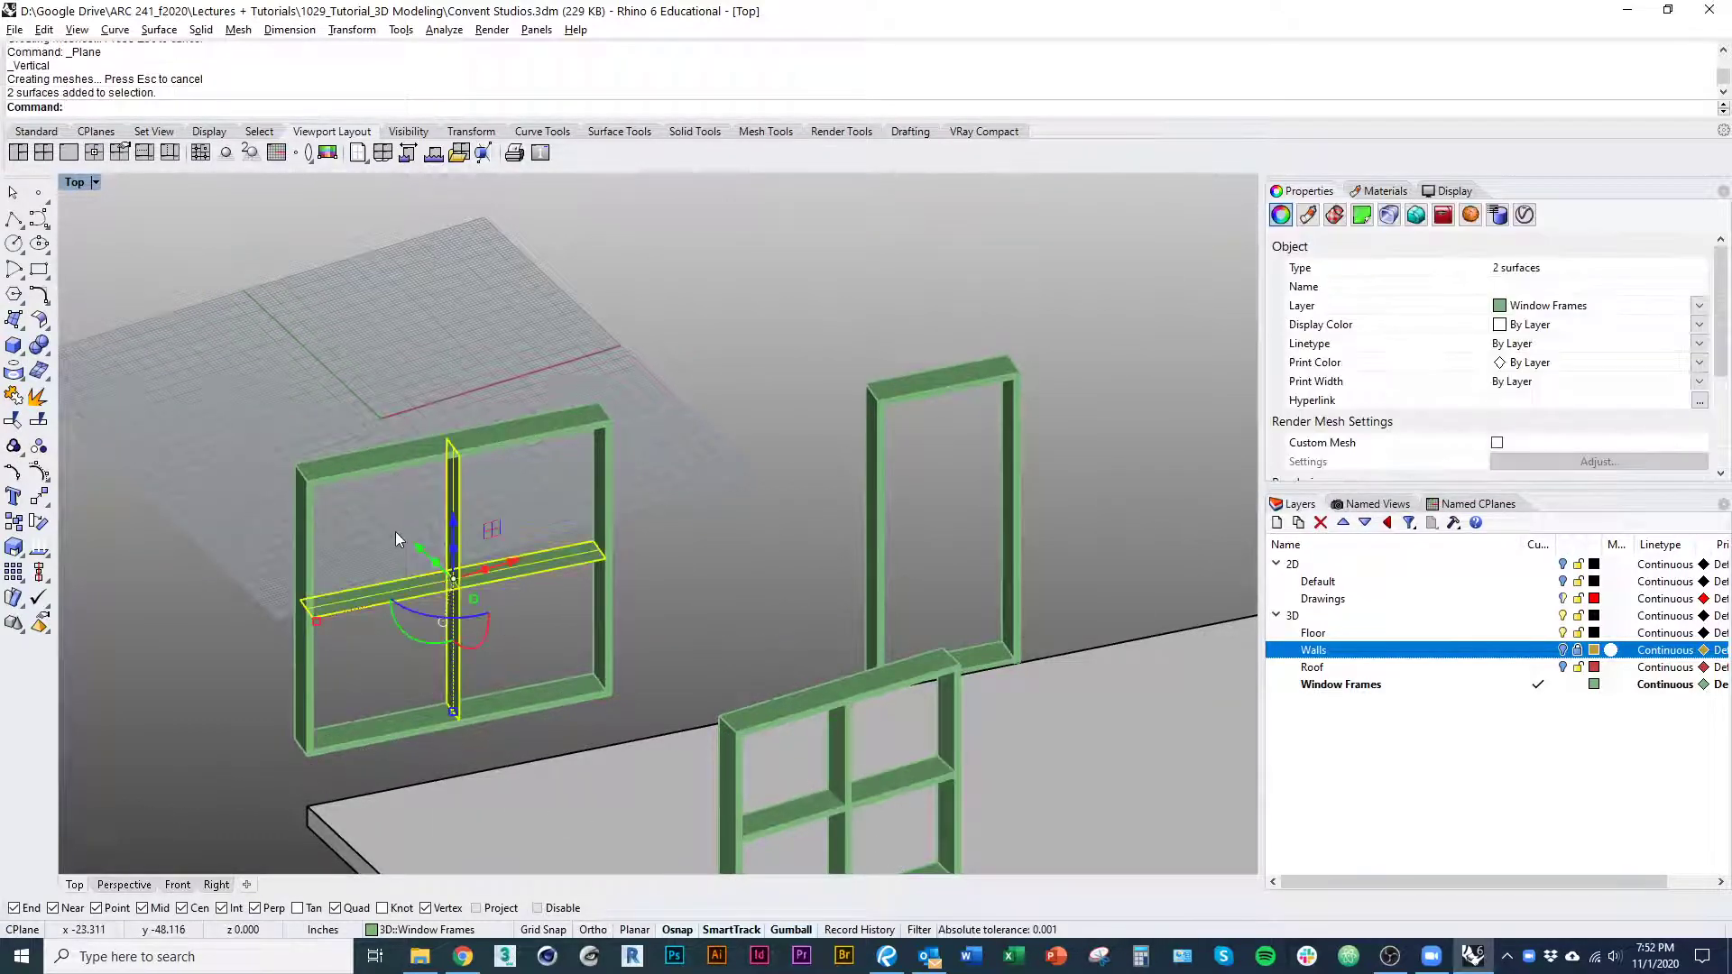
{"action": "type", "text": "OffsetSrf"}
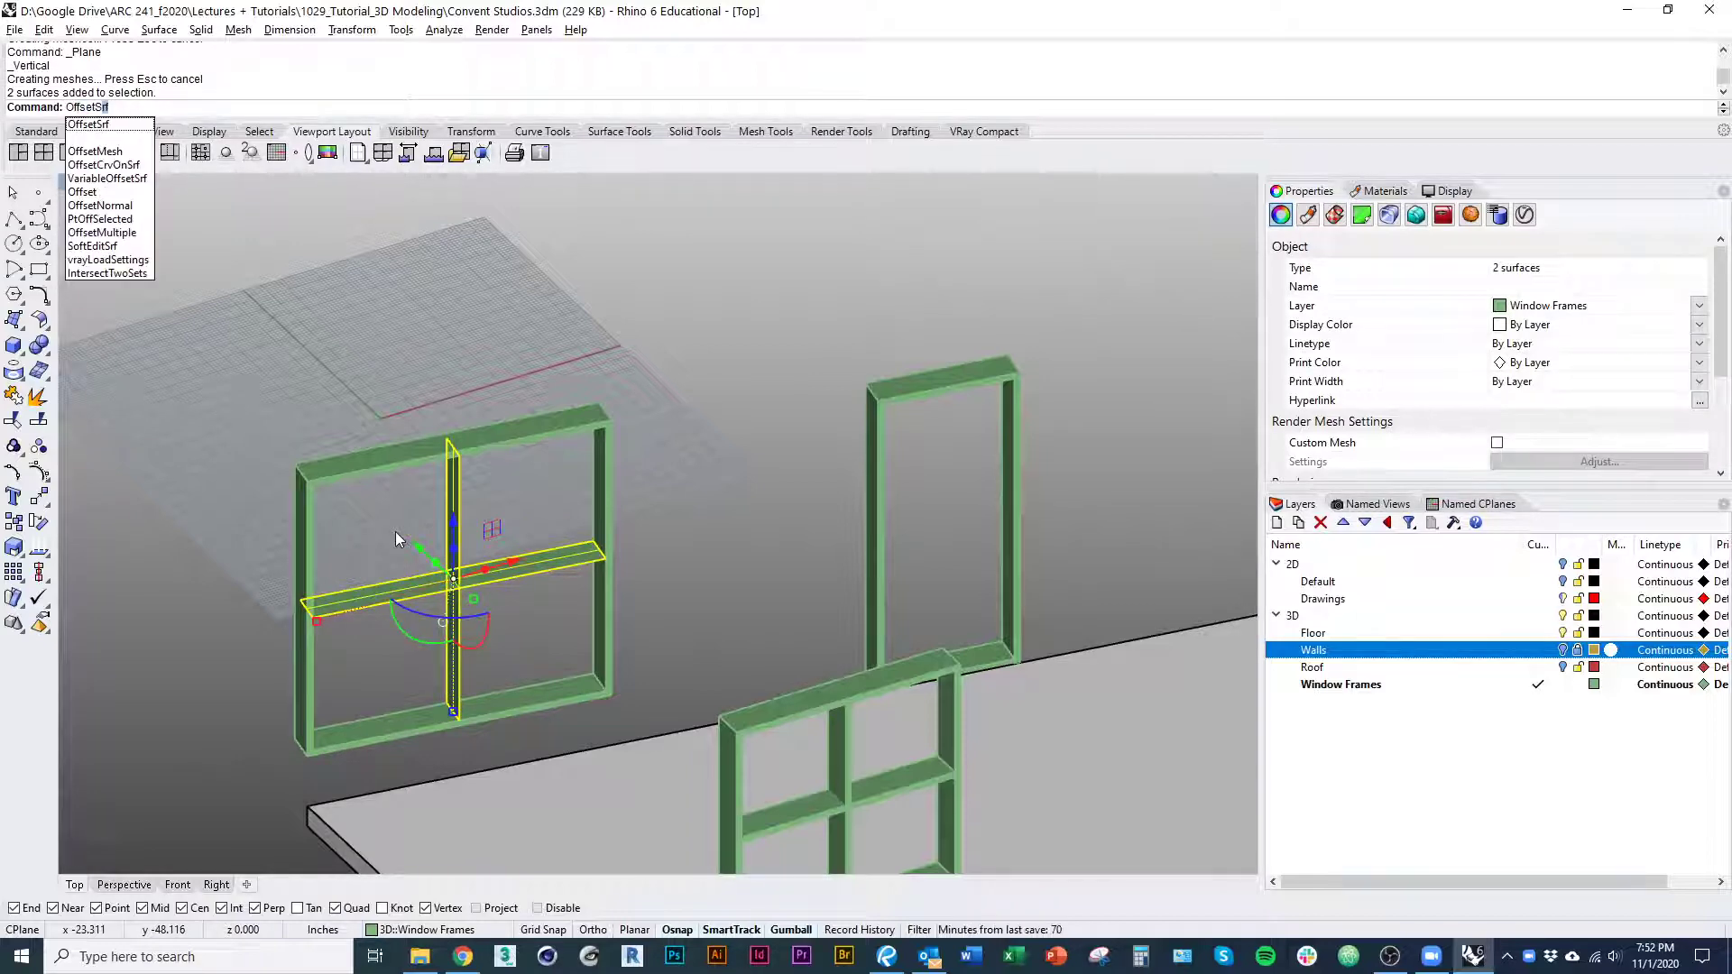
{"action": "key", "text": "Return"}
{"action": "right_click_drag", "start_coordinate": [524, 621], "coordinate": [506, 577], "text": "shift"}
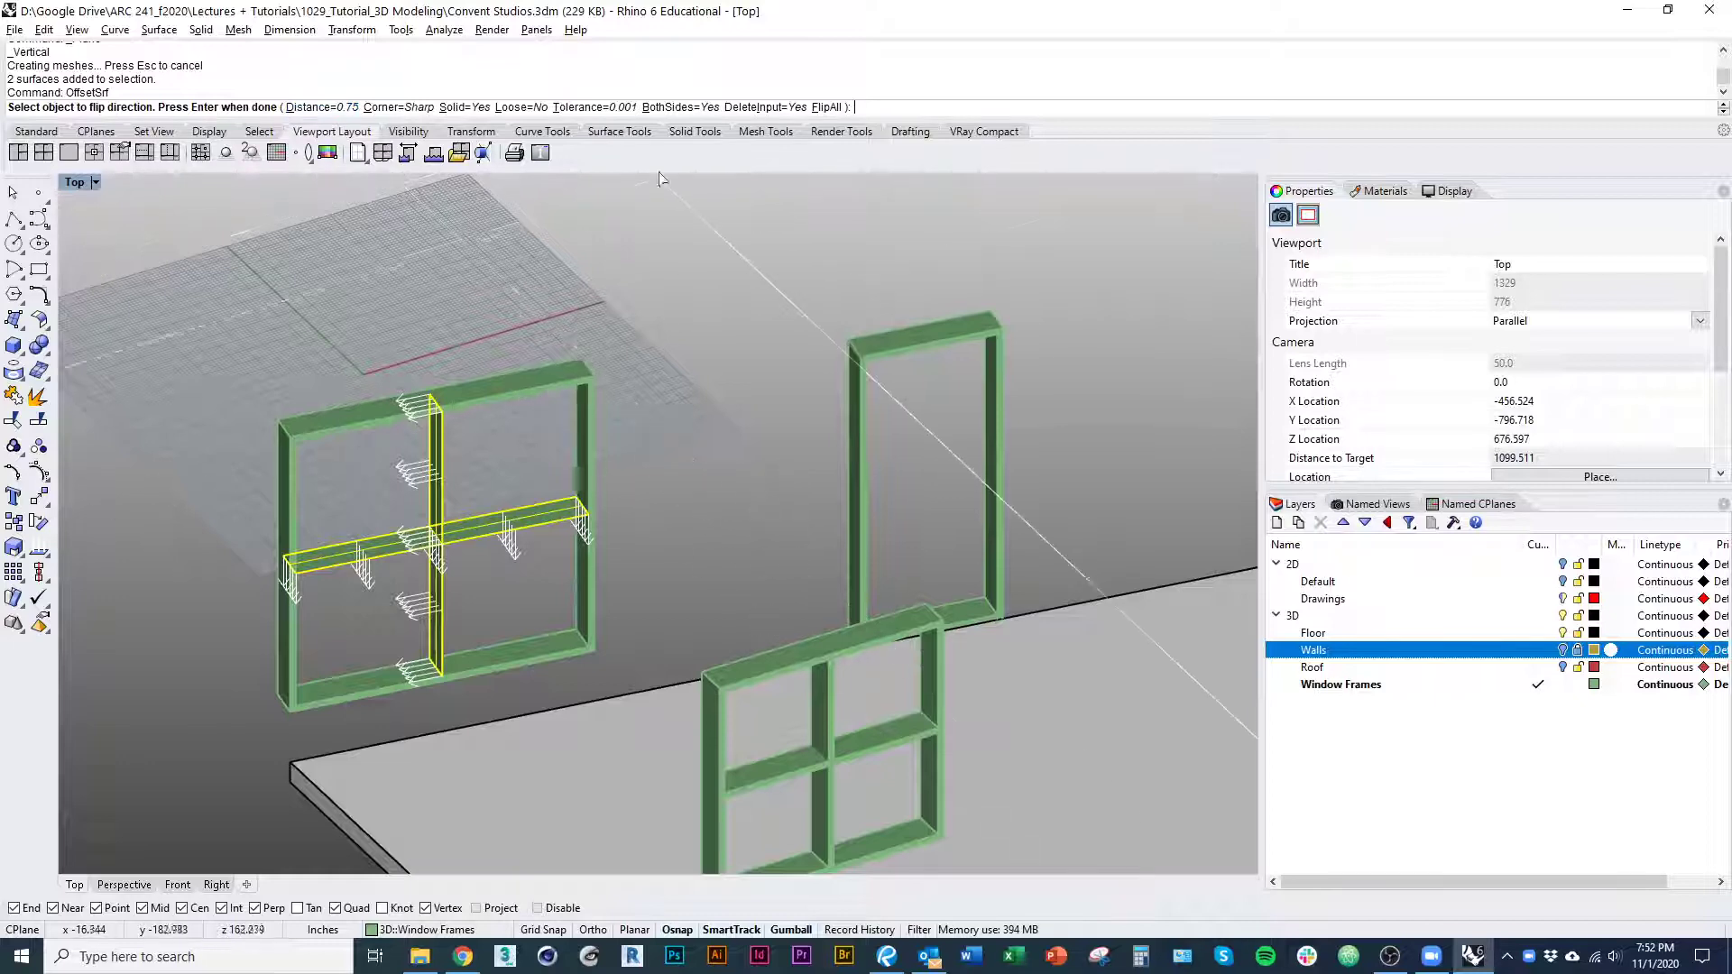
{"action": "key", "text": "Return"}
Check the window openings on the reference floor plans in the browser, returning to the Rhino model
{"action": "right_click_drag", "start_coordinate": [719, 590], "coordinate": [318, 706]}
{"action": "key", "text": "Escape"}
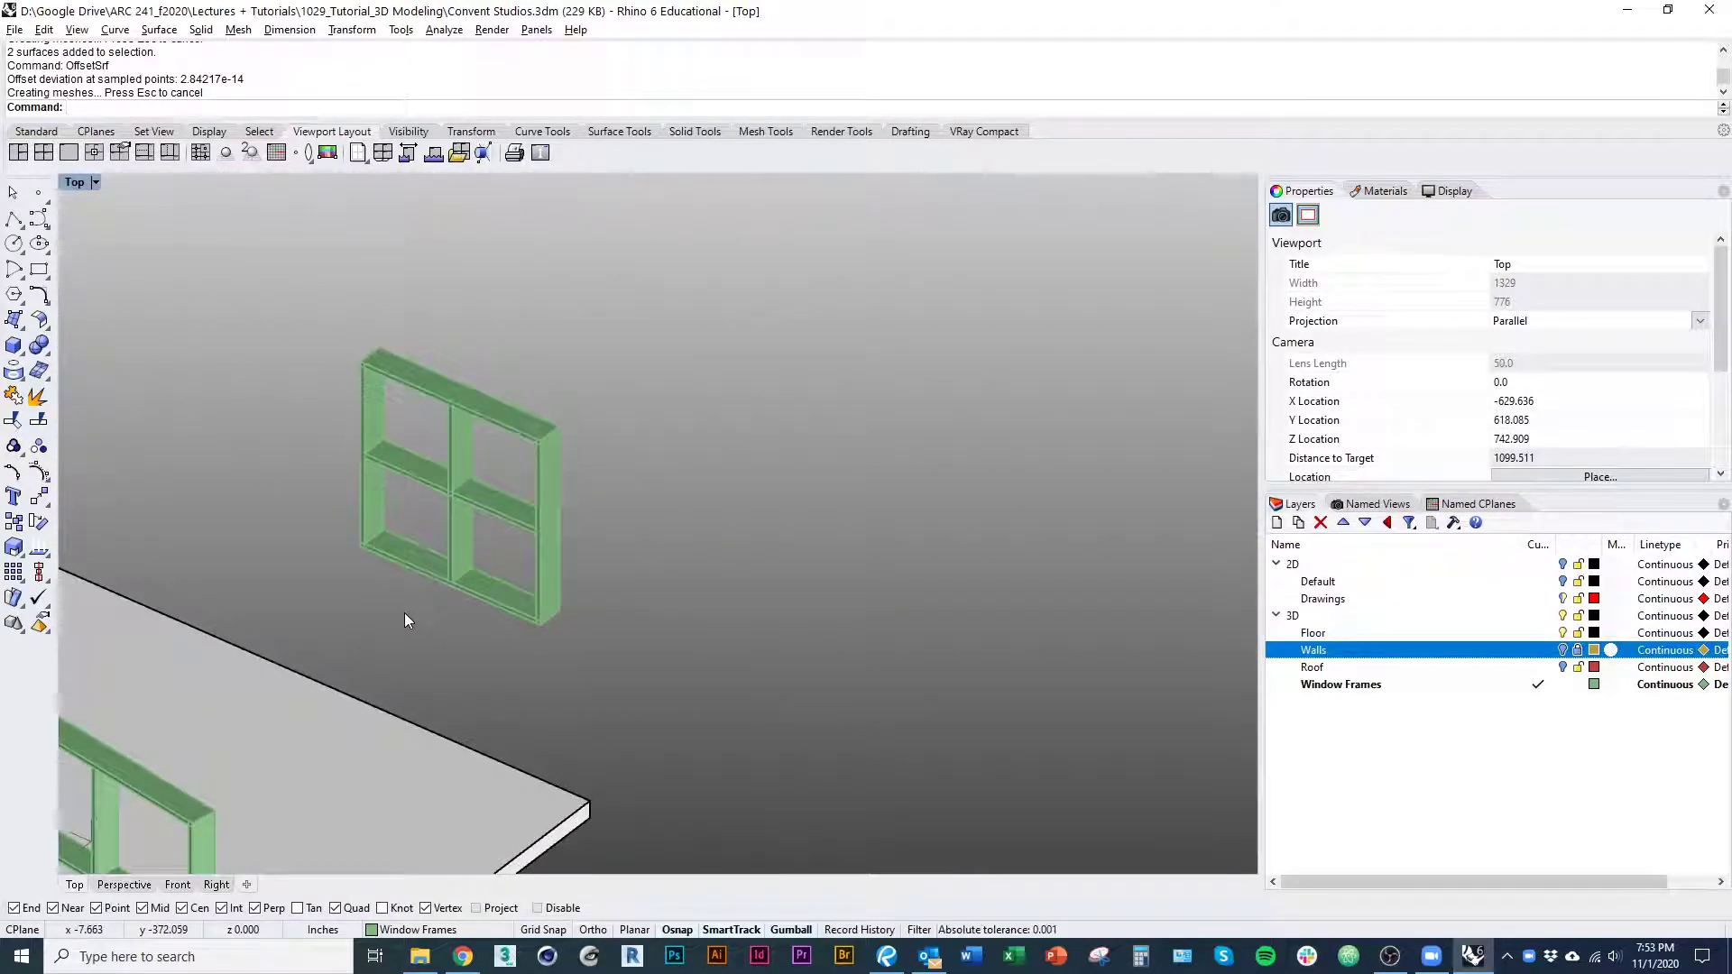
{"action": "right_click_drag", "start_coordinate": [298, 587], "coordinate": [463, 635]}
{"action": "key", "text": "alt+Tab"}
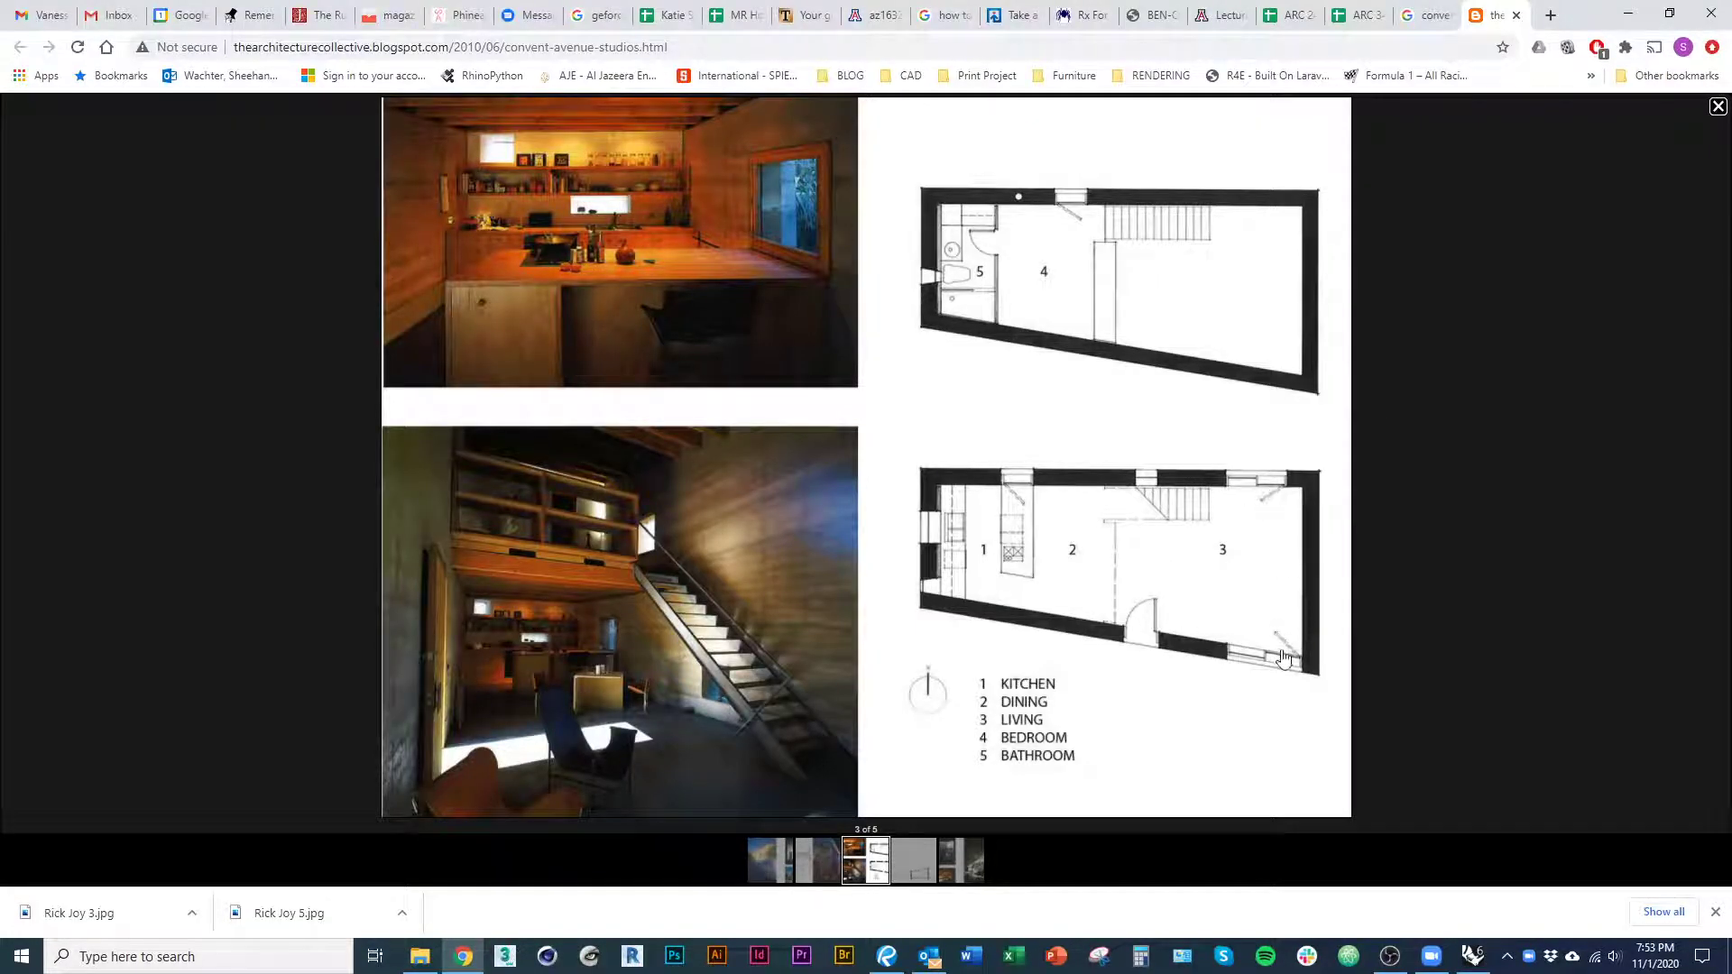
{"action": "key", "text": "alt+Tab"}
{"action": "scroll", "coordinate": [498, 639], "scroll_direction": "down", "scroll_amount": 2}
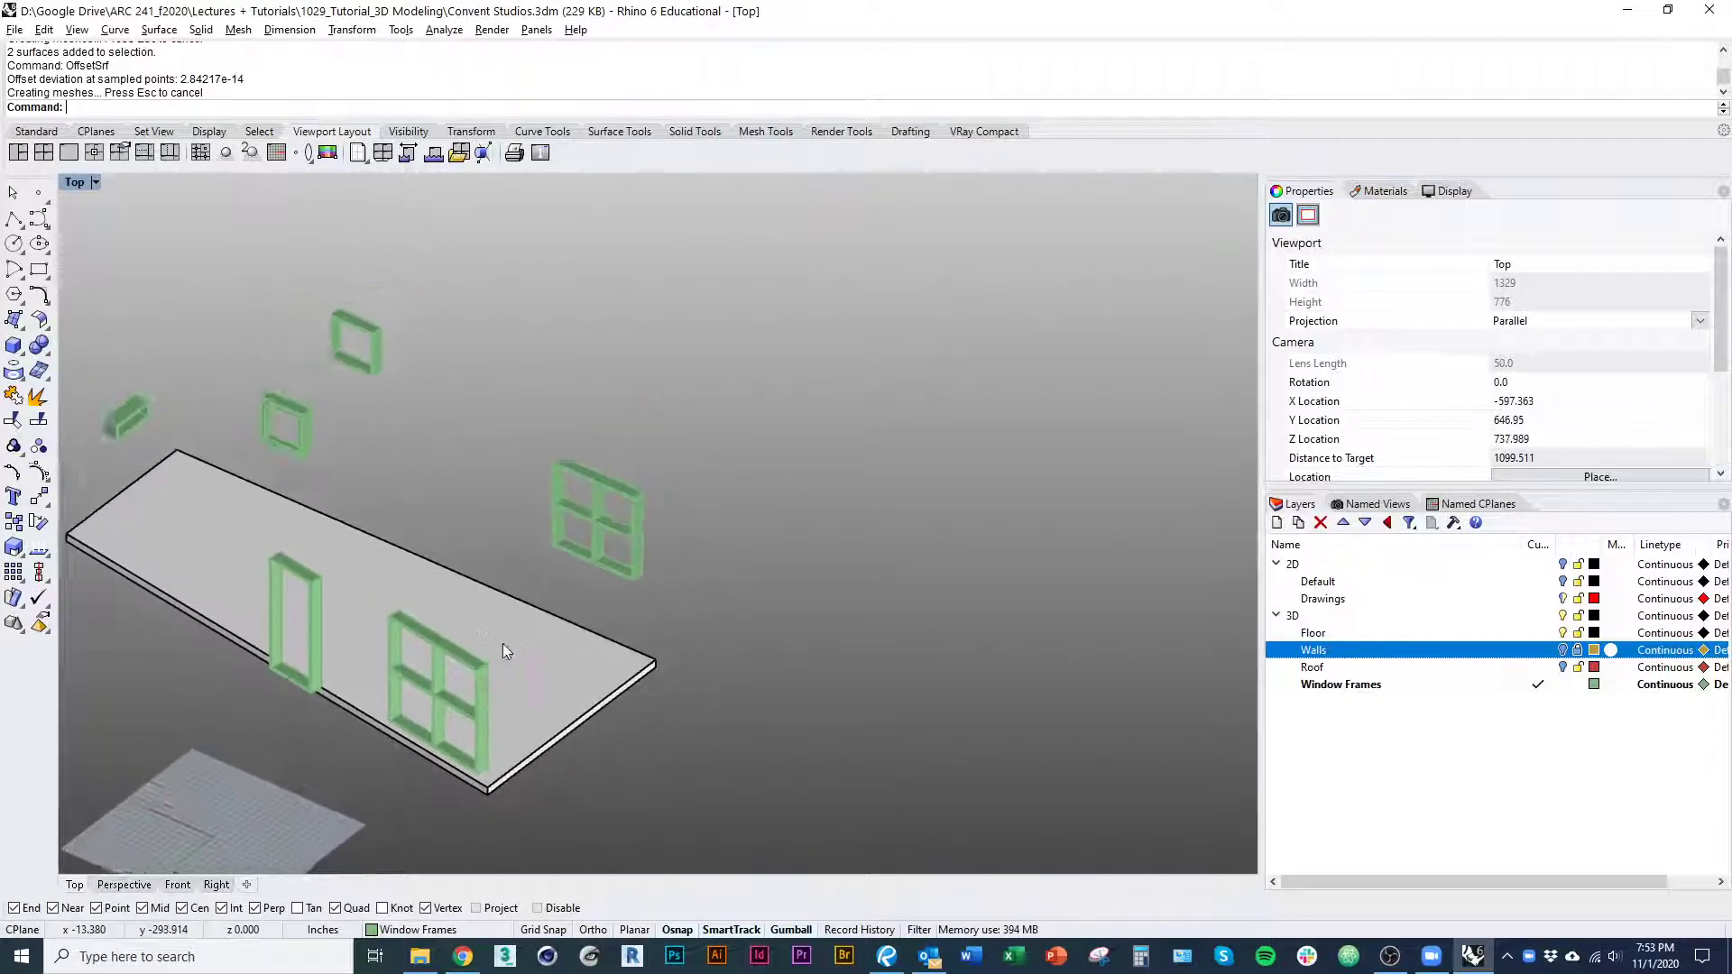
{"action": "right_click_drag", "start_coordinate": [501, 642], "coordinate": [569, 604], "text": "ctrl+shift"}
{"action": "scroll", "coordinate": [570, 603], "scroll_direction": "up", "scroll_amount": 3}
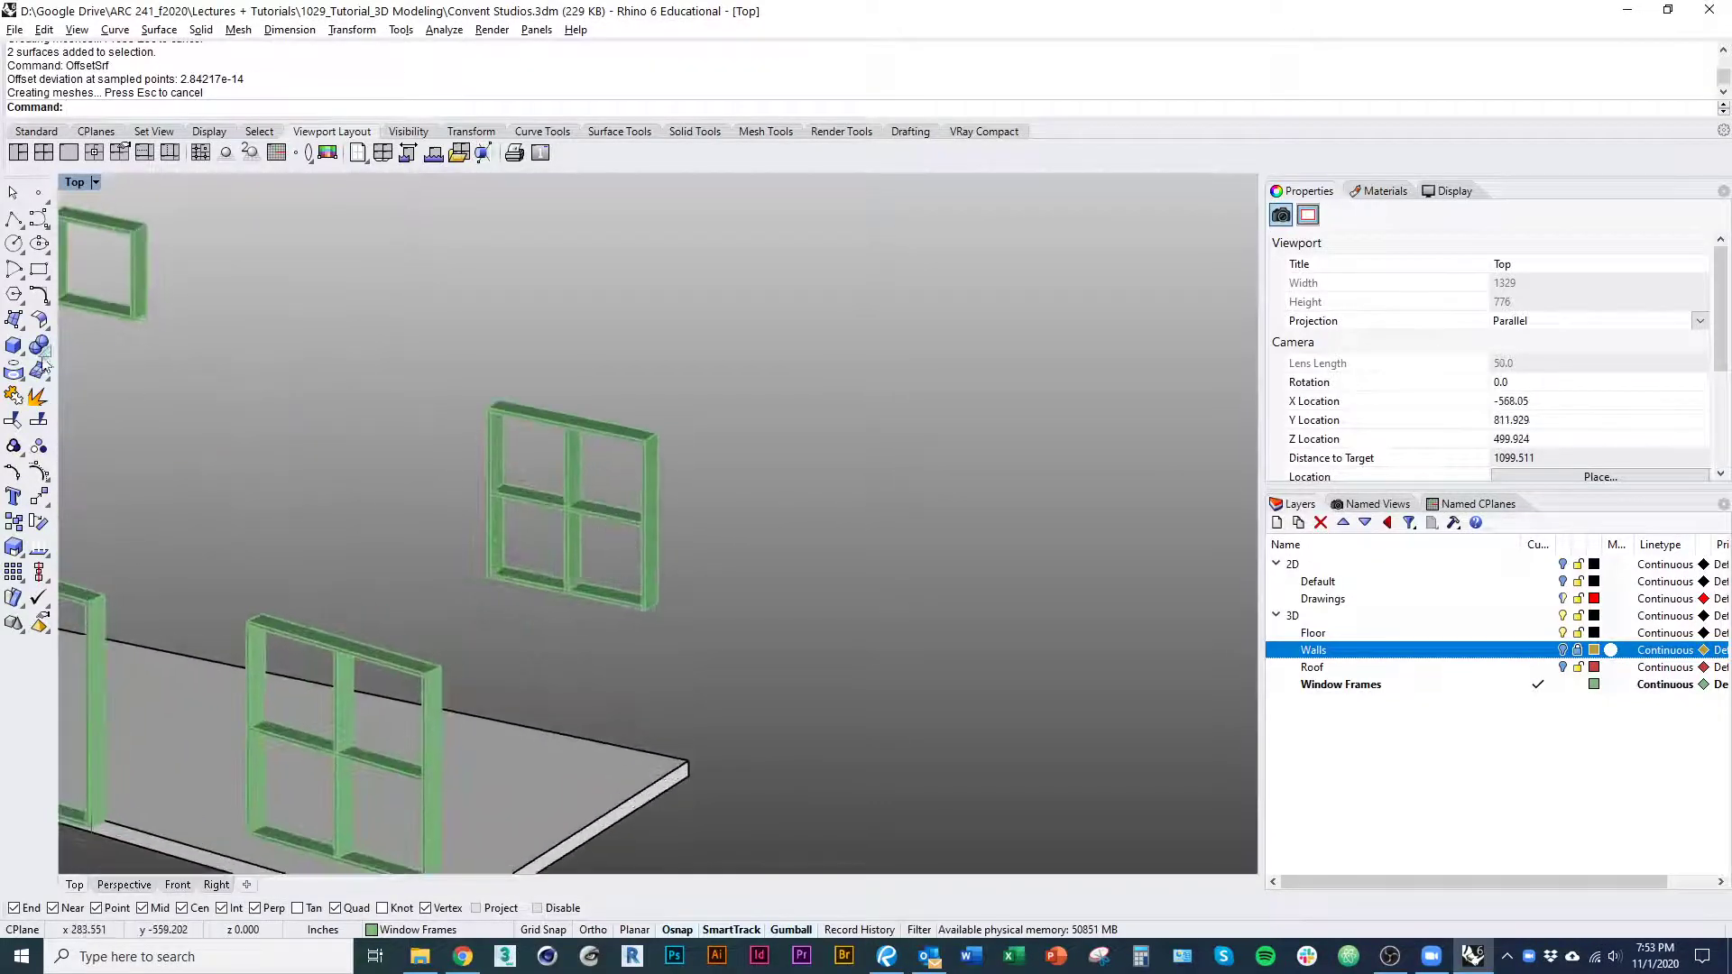
{"action": "left_click", "coordinate": [14, 351]}
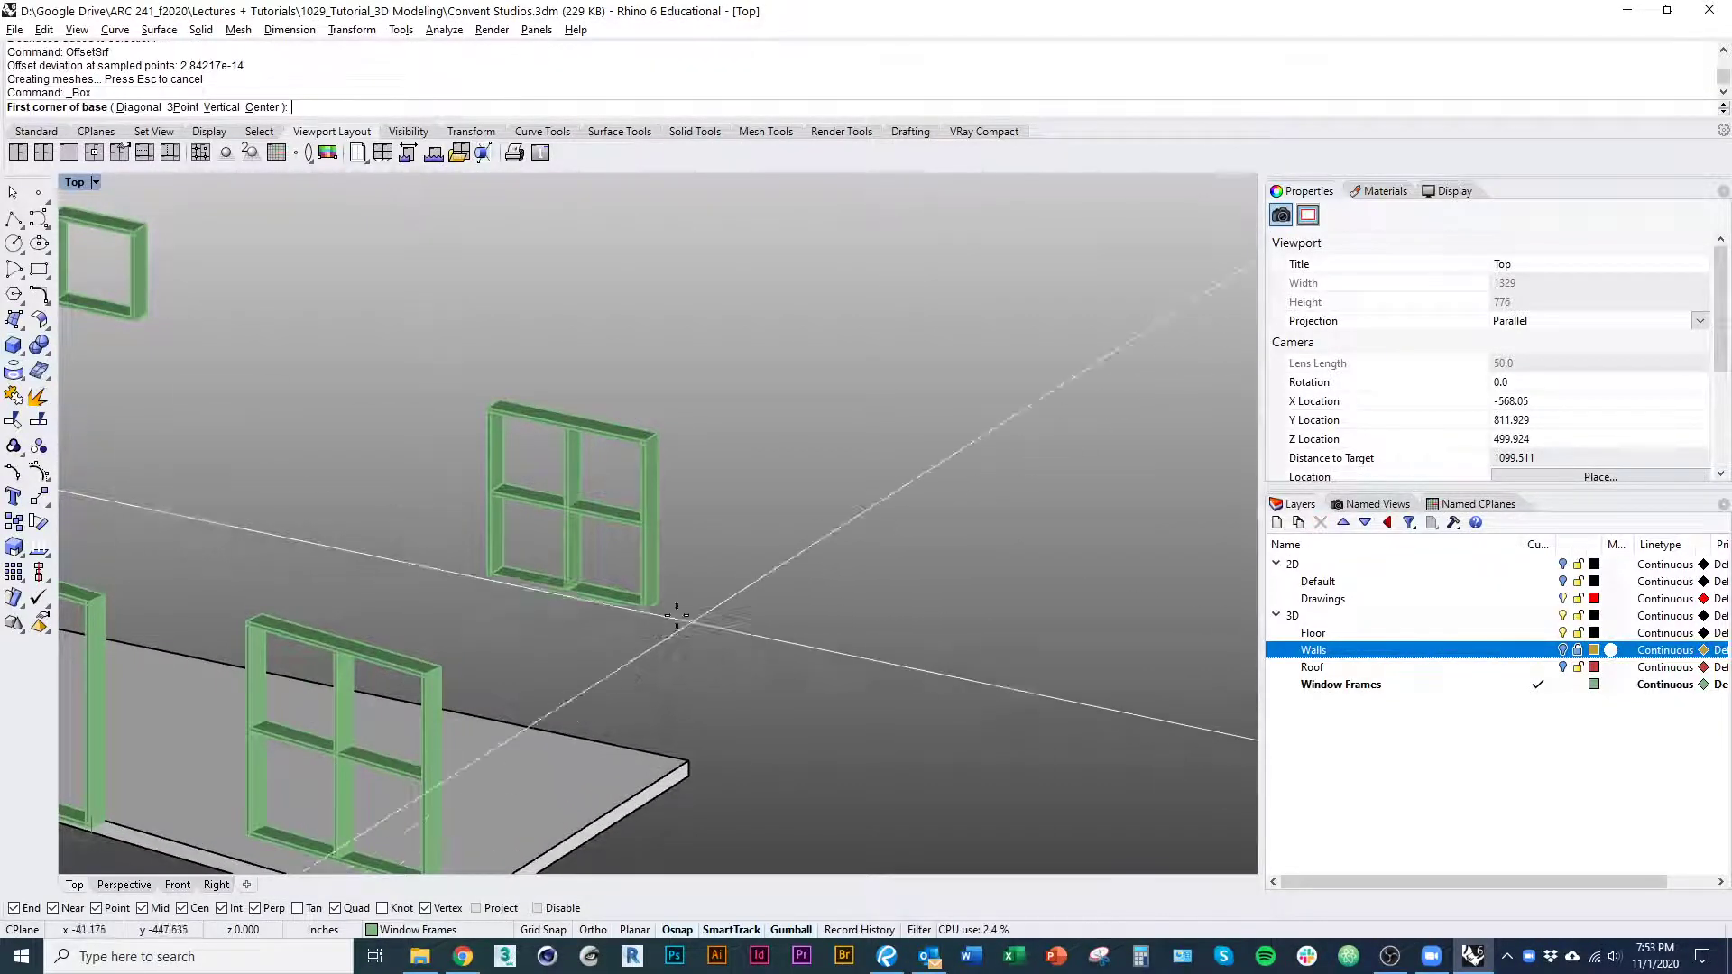
{"action": "scroll", "coordinate": [630, 589], "scroll_direction": "up", "scroll_amount": 5}
{"action": "key", "text": "Escape"}
{"action": "left_click", "coordinate": [462, 468]}
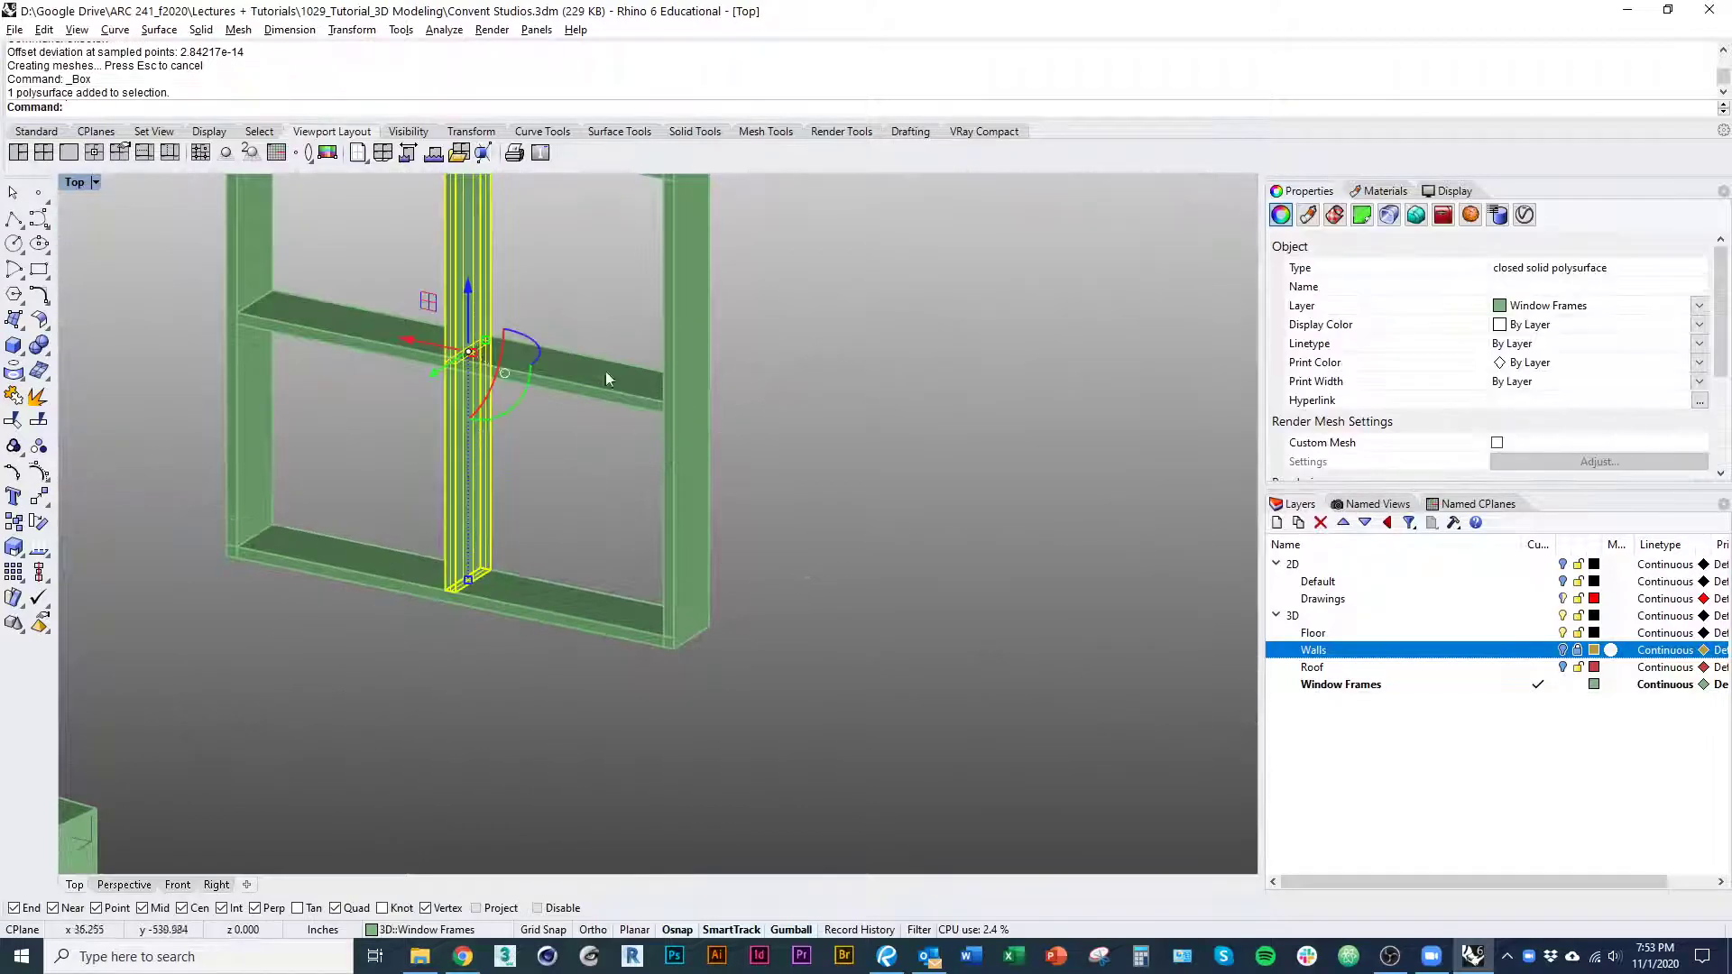
{"action": "left_click", "coordinate": [366, 338]}
{"action": "right_click_drag", "start_coordinate": [609, 537], "coordinate": [515, 542]}
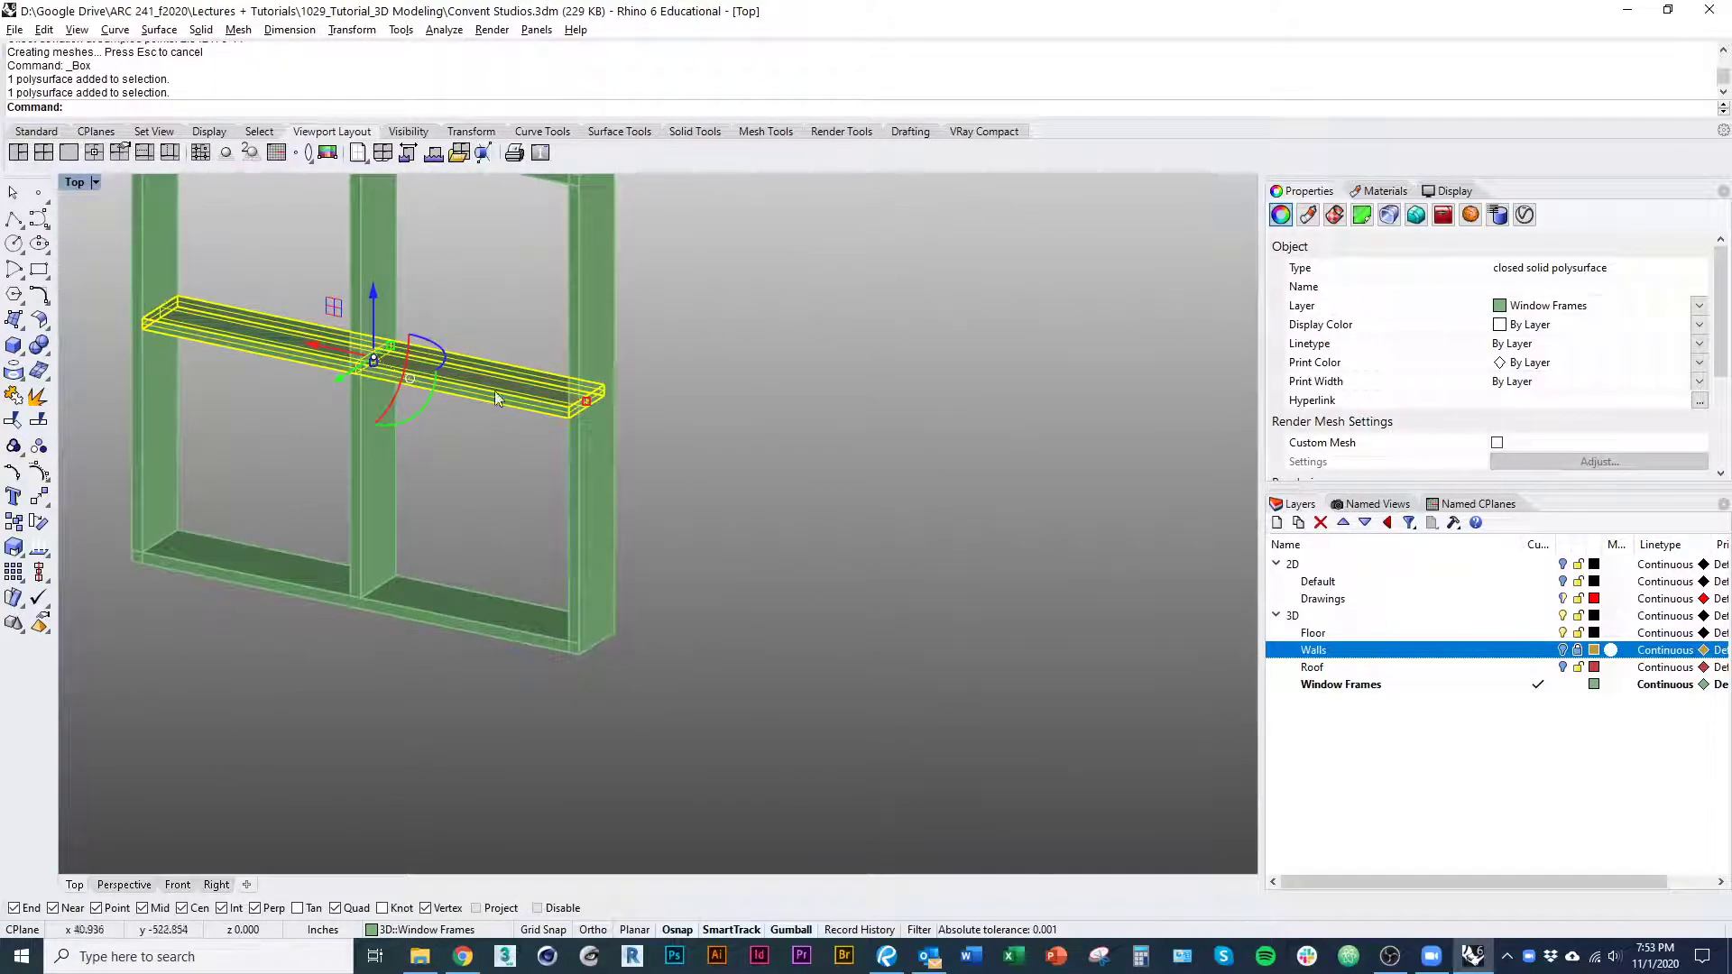
{"action": "left_click", "coordinate": [521, 803]}
{"action": "right_click_drag", "start_coordinate": [345, 695], "coordinate": [423, 720]}
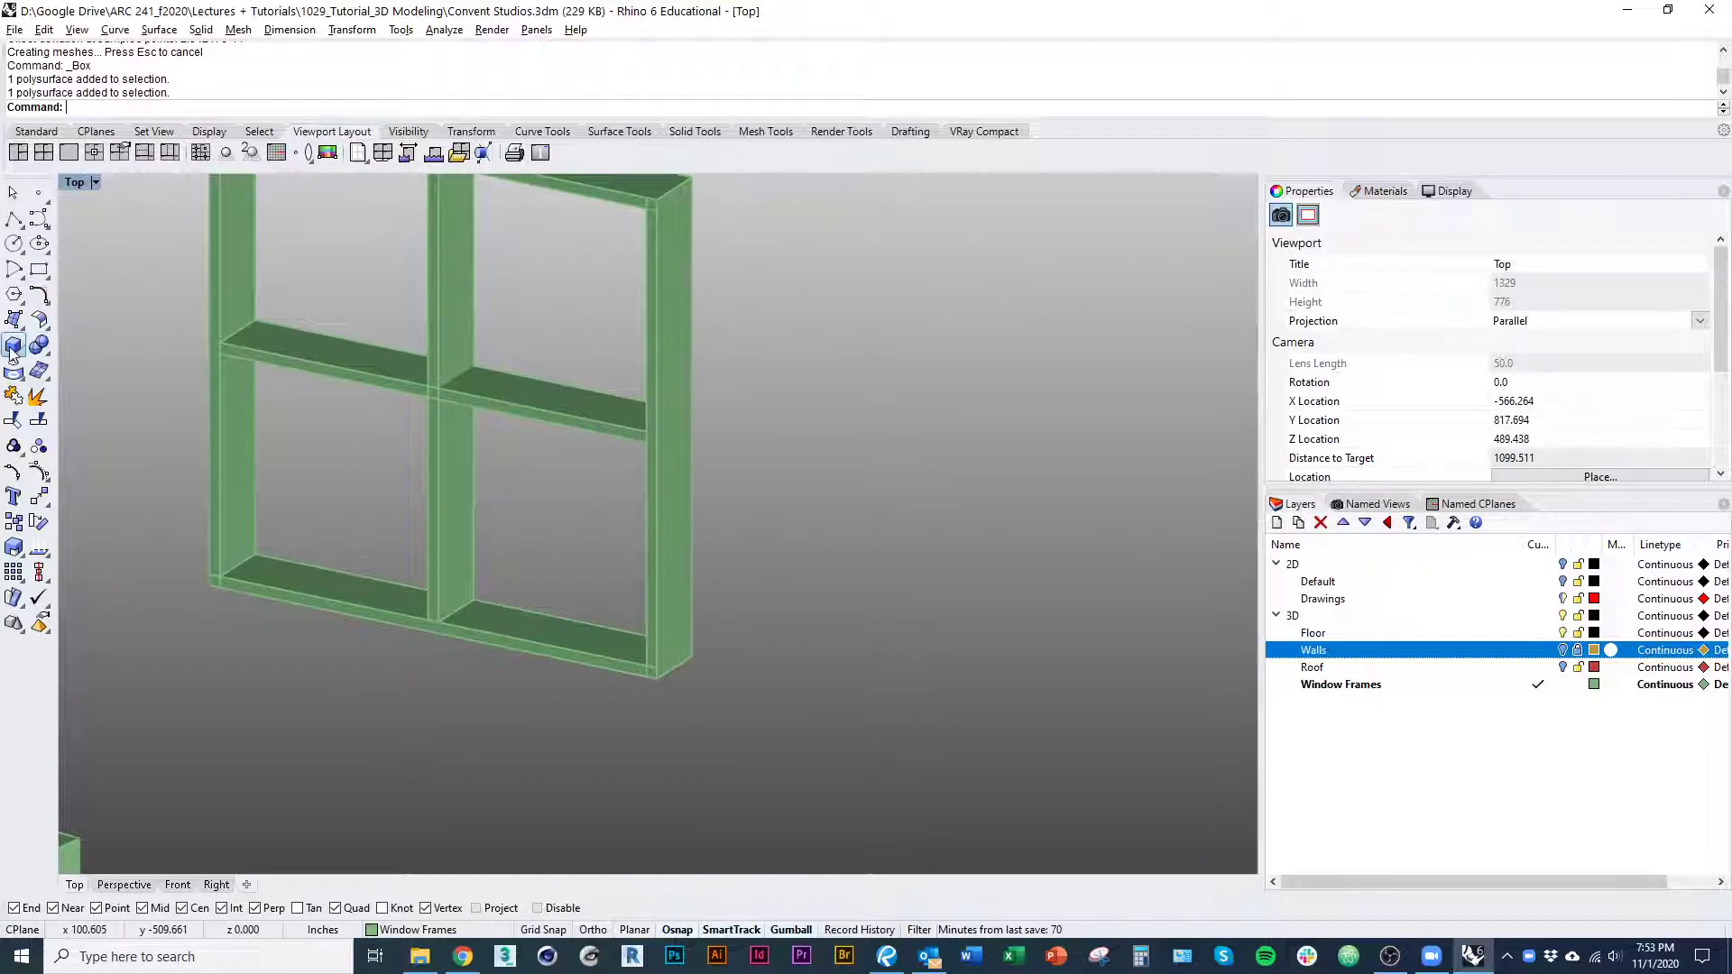
Draw a box filling one lower pane of the far four-pane window, starting at the base of its vertical mullion
{"action": "left_click", "coordinate": [13, 347]}
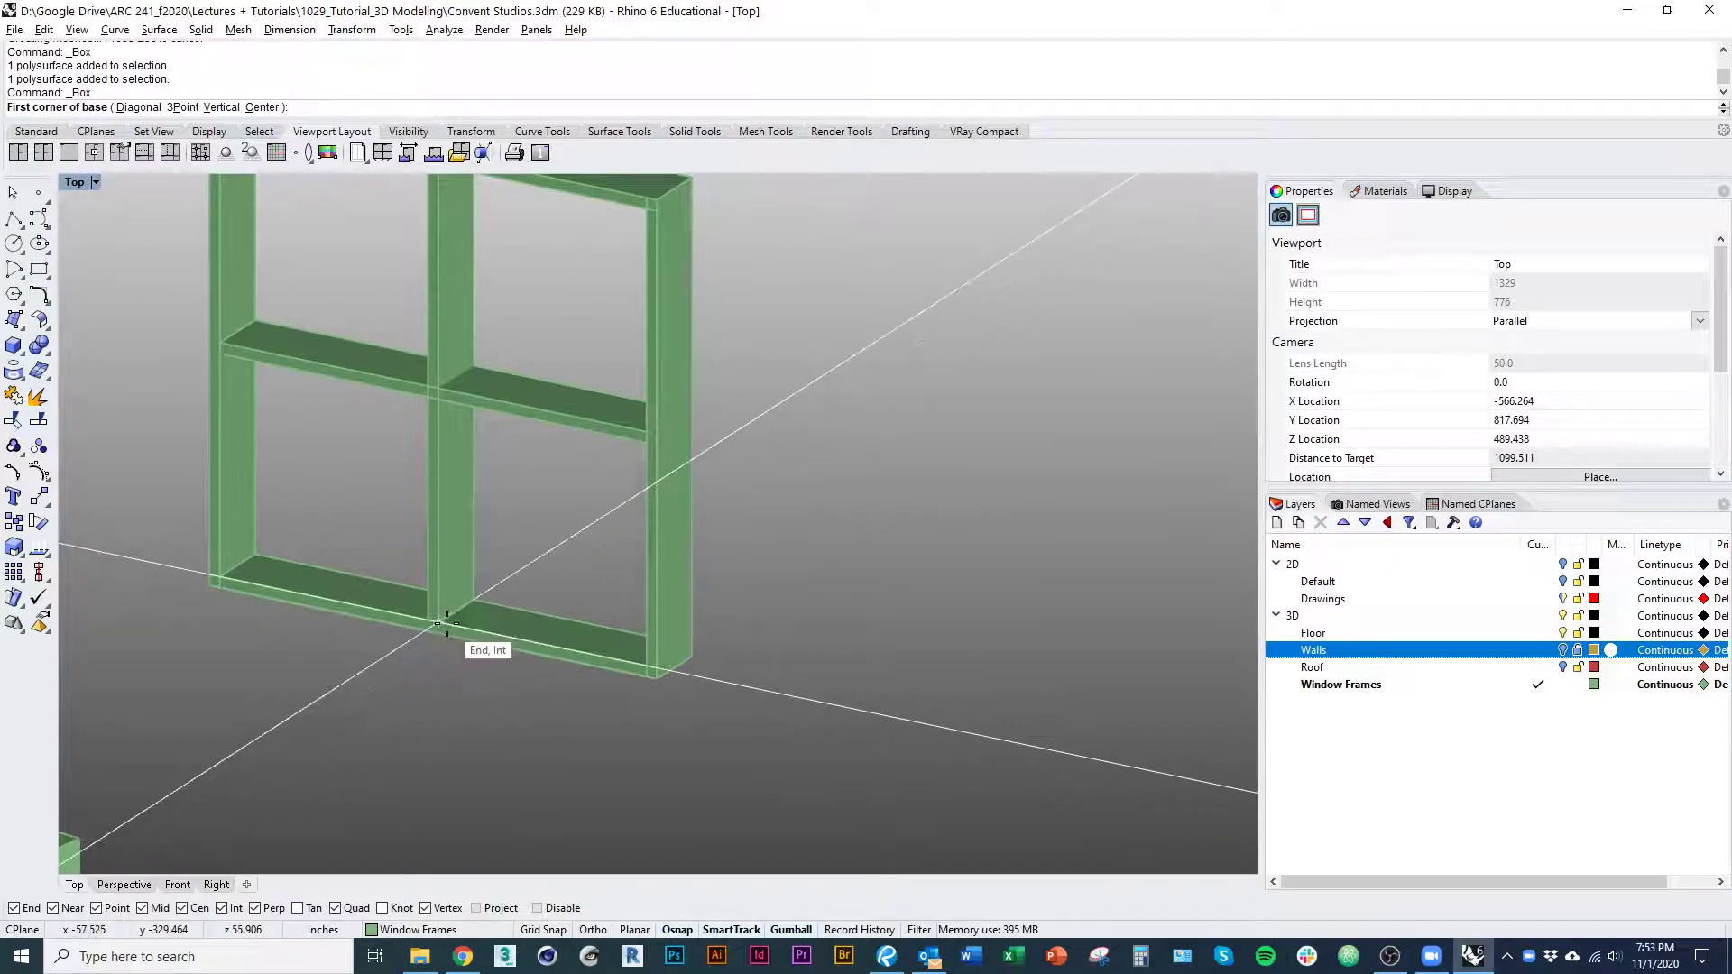
{"action": "left_click", "coordinate": [437, 622]}
{"action": "right_click_drag", "start_coordinate": [557, 639], "coordinate": [442, 519]}
{"action": "key", "text": "Escape"}
Draw a three-point box filling one lower pane of the other four-pane window, snapping to the frame's inner corners and the mullions
{"action": "scroll", "coordinate": [506, 537], "scroll_direction": "up", "scroll_amount": 6}
{"action": "key", "text": "space"}
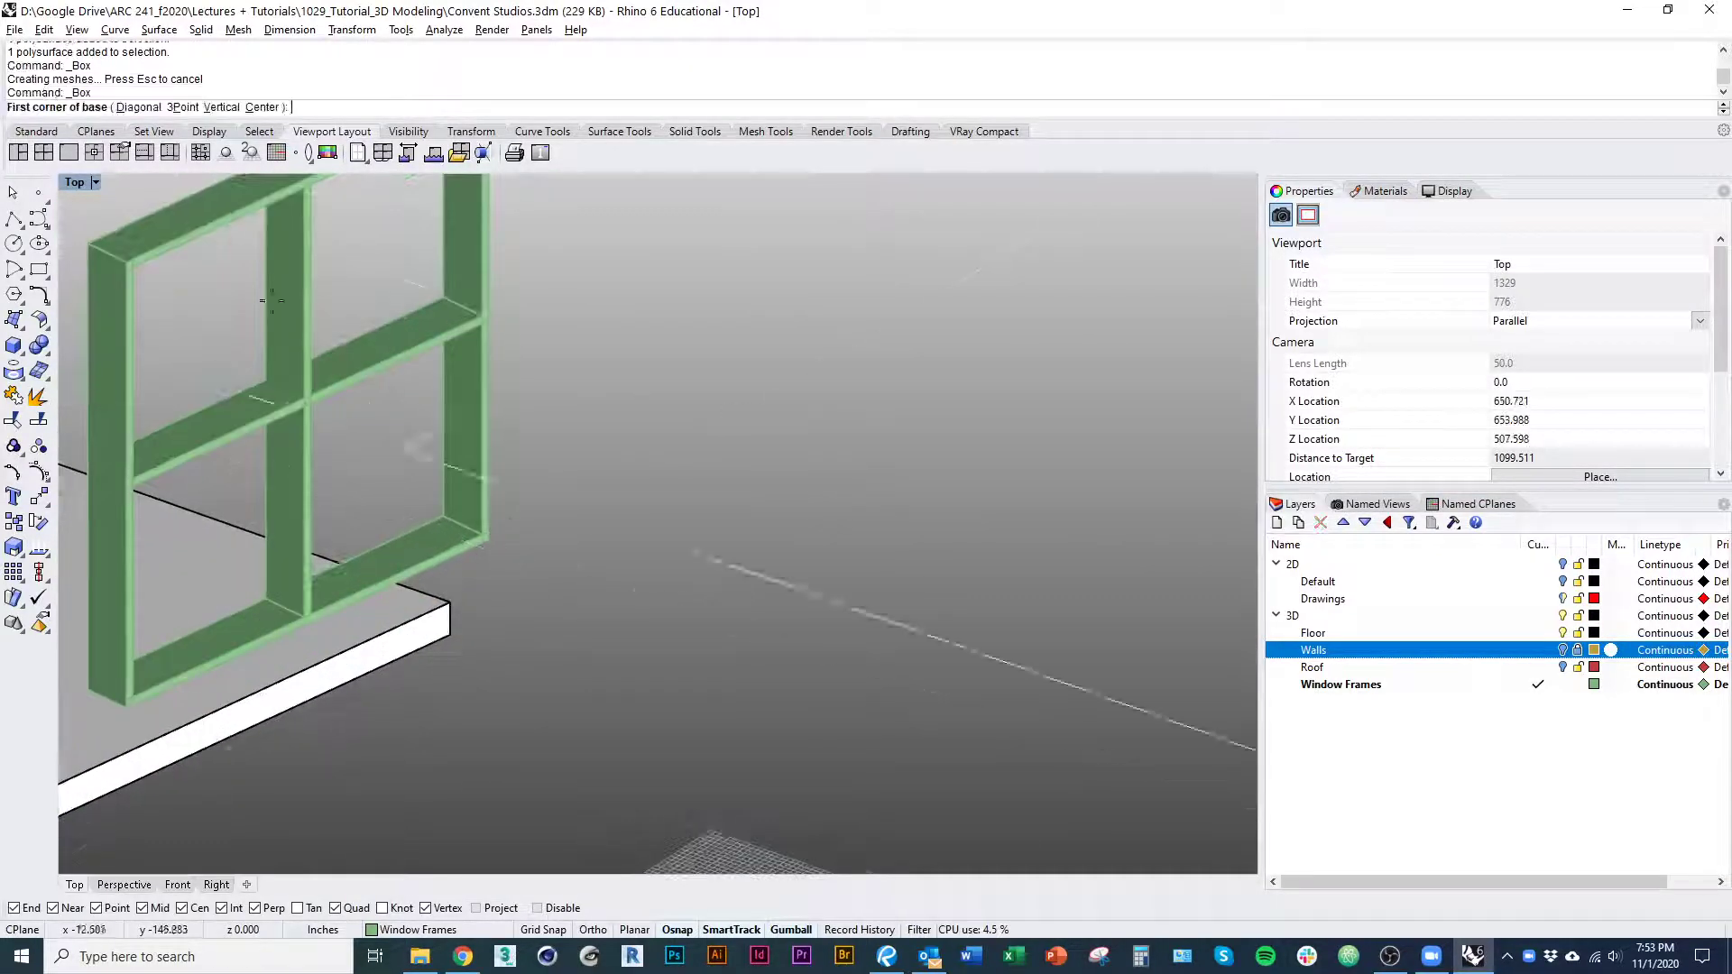
{"action": "left_click", "coordinate": [183, 107]}
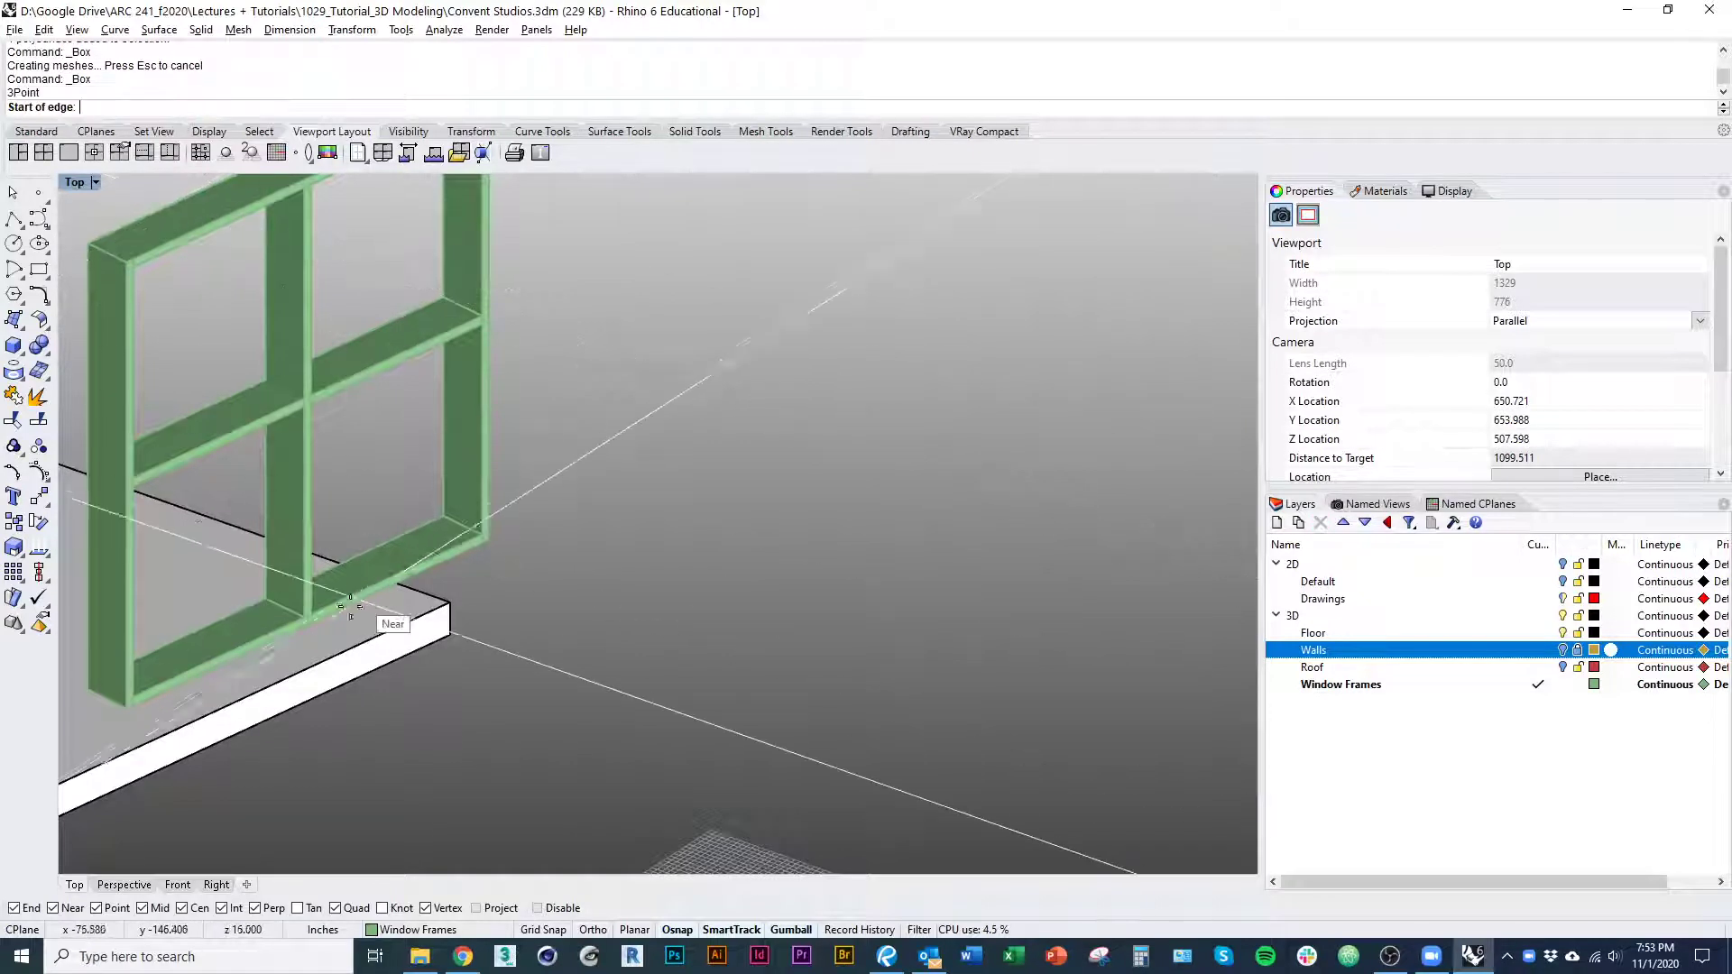
{"action": "left_click", "coordinate": [444, 517]}
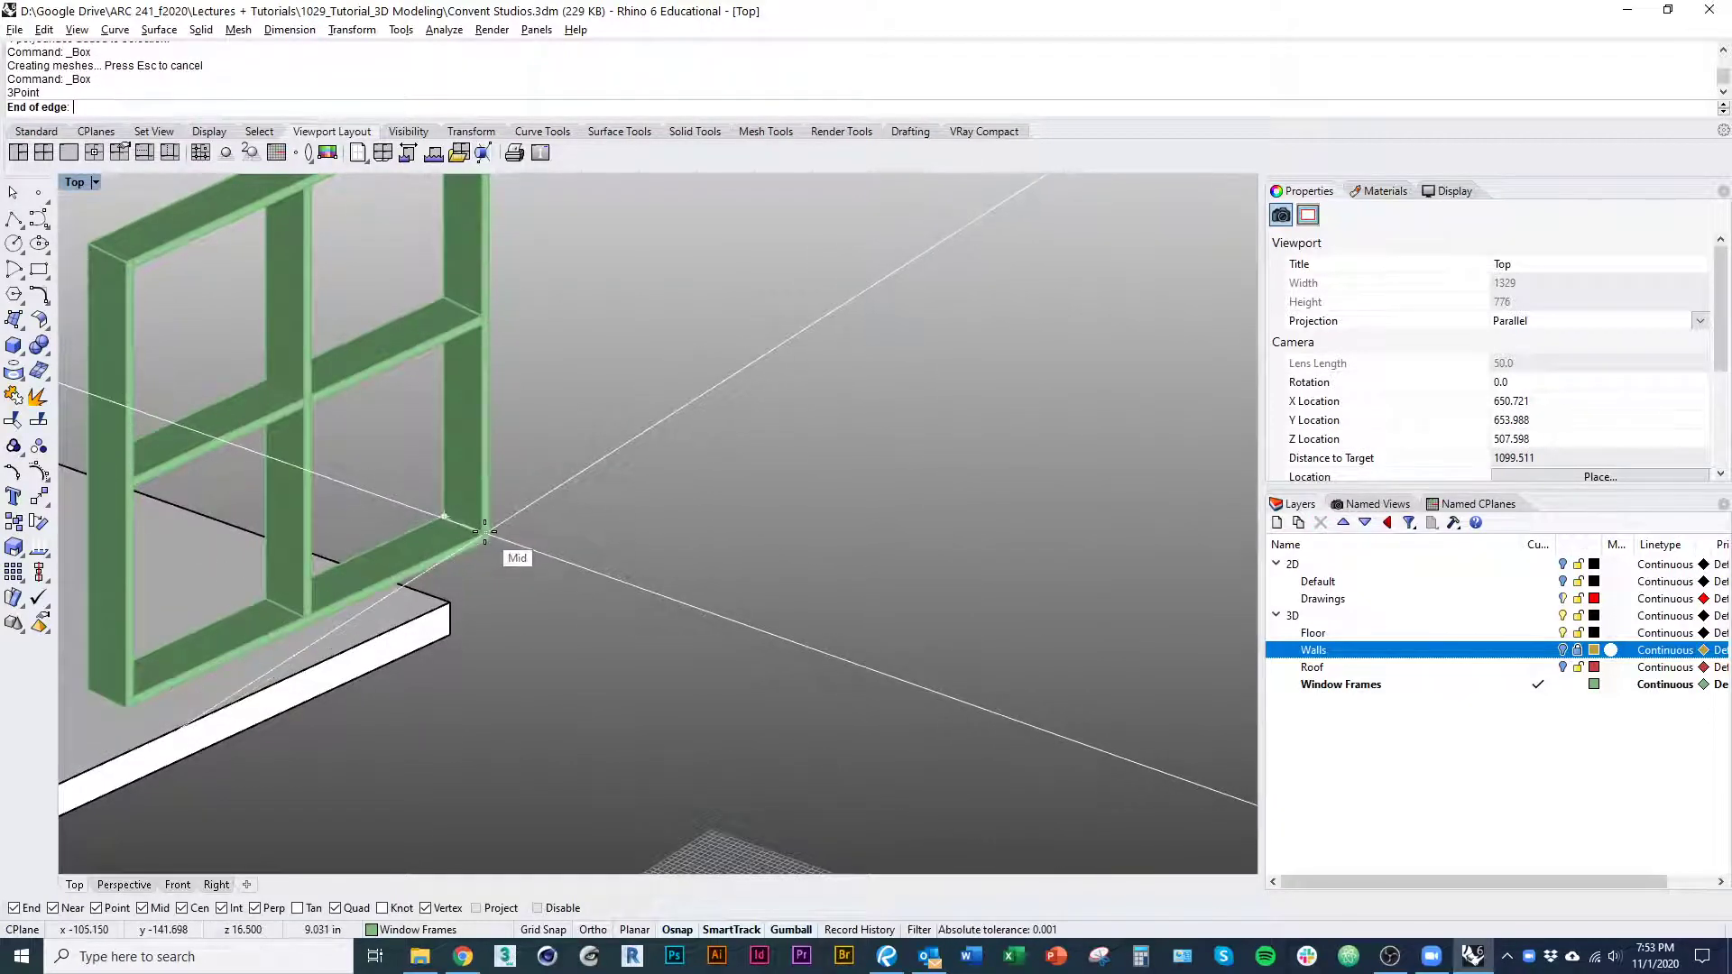
{"action": "scroll", "coordinate": [480, 533], "scroll_direction": "up", "scroll_amount": 4}
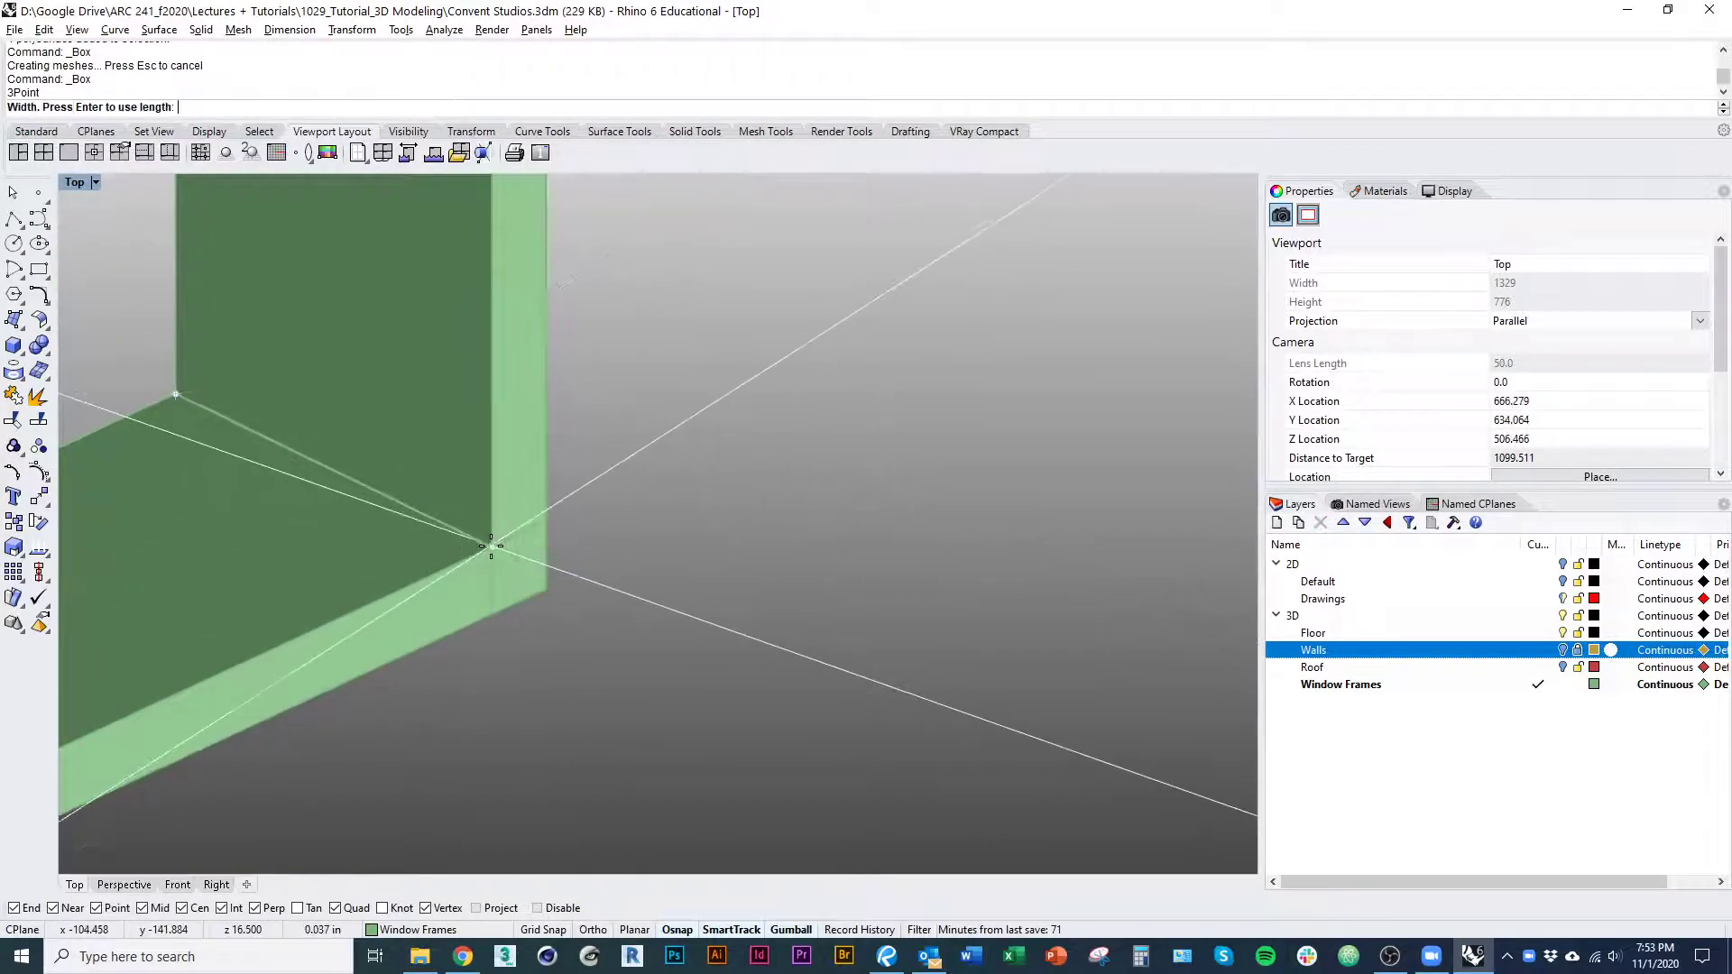
{"action": "scroll", "coordinate": [491, 545], "scroll_direction": "down", "scroll_amount": 3}
{"action": "scroll", "coordinate": [115, 618], "scroll_direction": "up", "scroll_amount": 3}
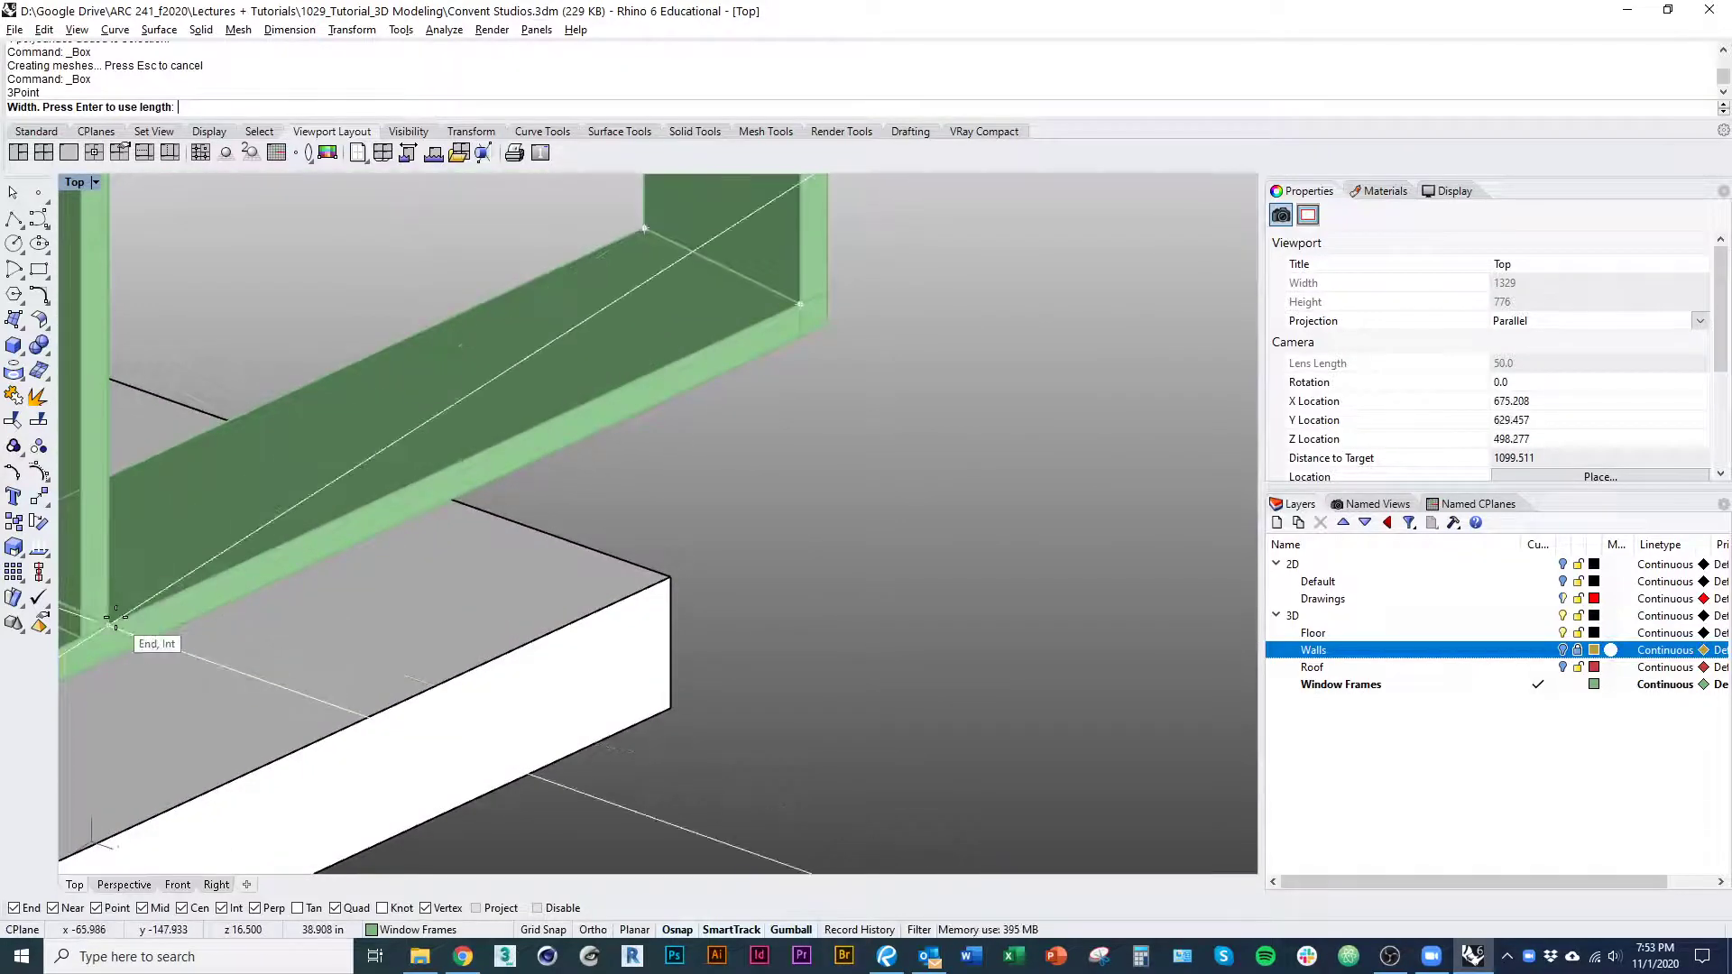
{"action": "left_click", "coordinate": [116, 618]}
{"action": "scroll", "coordinate": [262, 397], "scroll_direction": "down", "scroll_amount": 3}
{"action": "scroll", "coordinate": [225, 424], "scroll_direction": "up", "scroll_amount": 3}
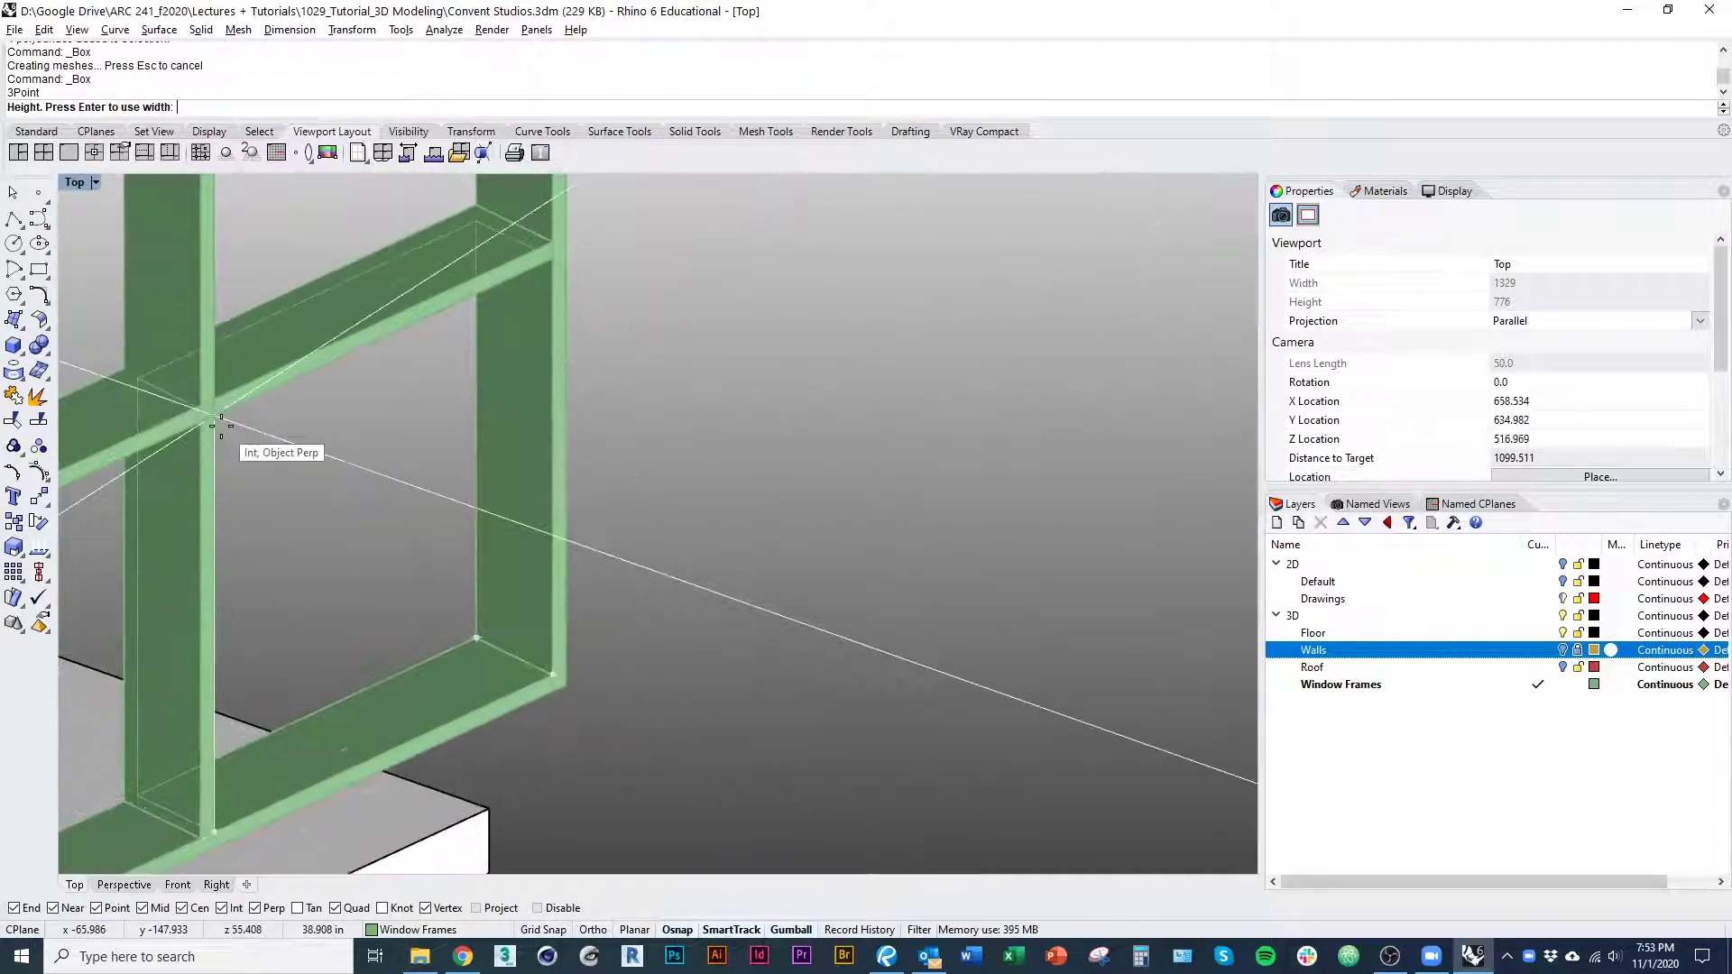
{"action": "left_click", "coordinate": [221, 424]}
Explode the box in the far window's lower pane into separate surfaces
{"action": "scroll", "coordinate": [349, 455], "scroll_direction": "down", "scroll_amount": 5}
{"action": "scroll", "coordinate": [292, 453], "scroll_direction": "up", "scroll_amount": 3}
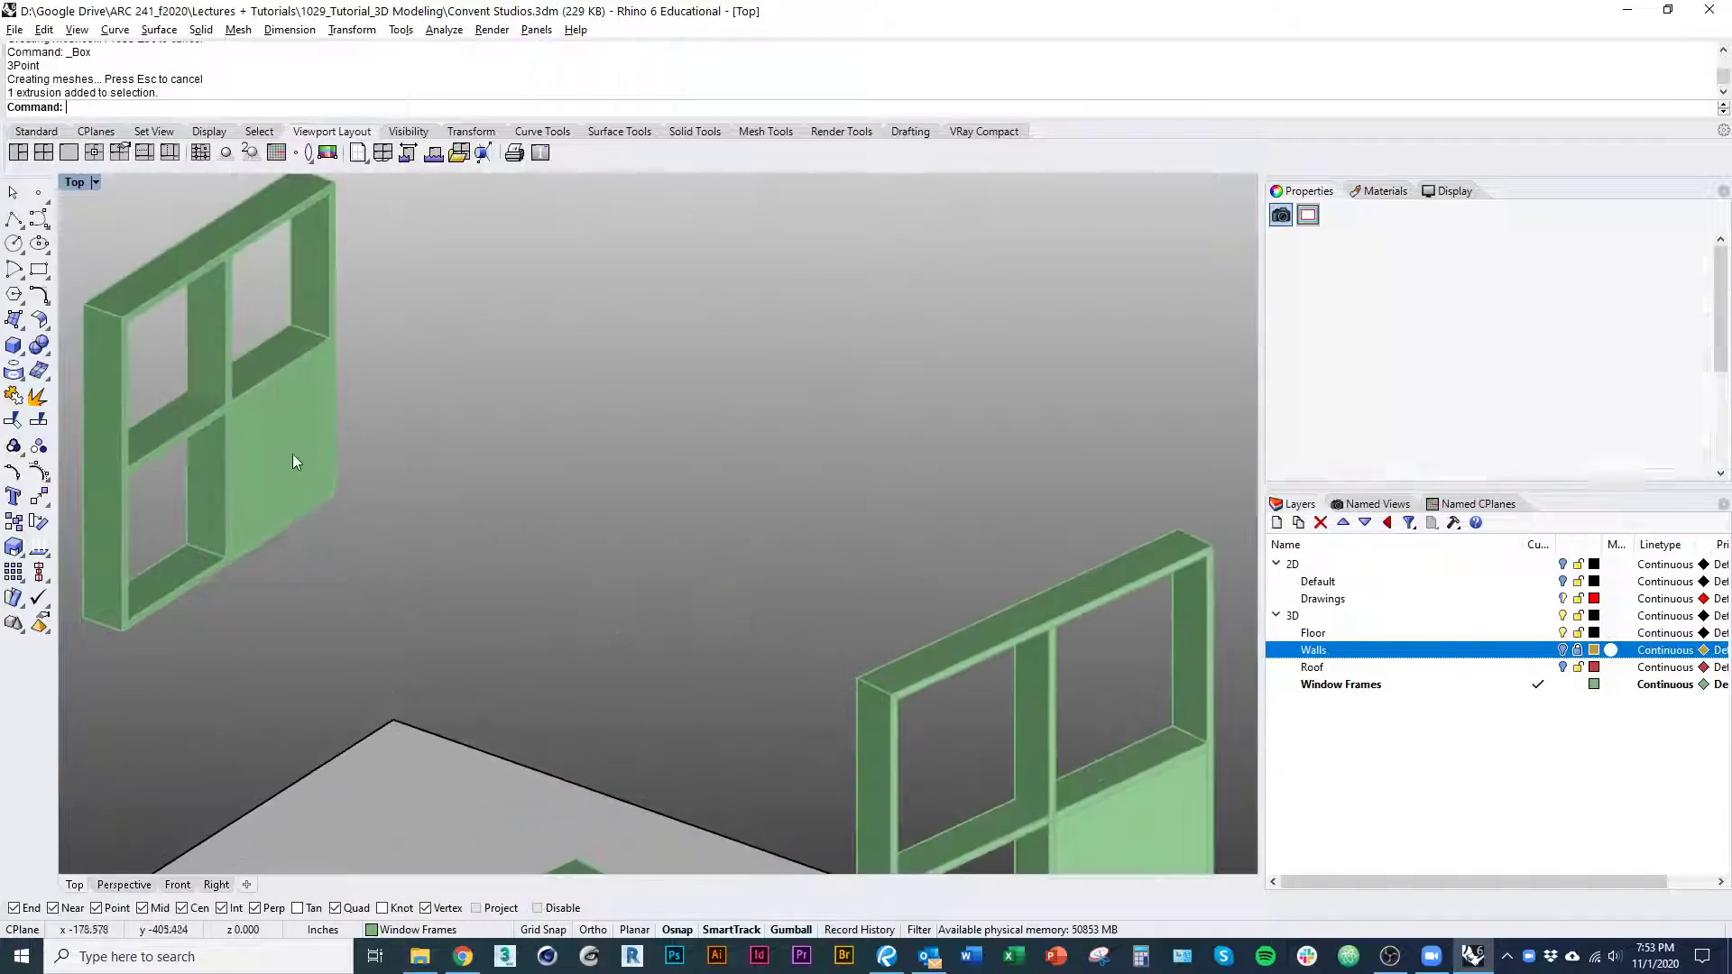
{"action": "type", "text": "zs"}
{"action": "key", "text": "Return"}
{"action": "right_click_drag", "start_coordinate": [730, 597], "coordinate": [467, 422]}
{"action": "scroll", "coordinate": [631, 600], "scroll_direction": "down", "scroll_amount": 5}
{"action": "type", "text": "Explode"}
{"action": "key", "text": "Return"}
Join the four side surfaces of the exploded box, leaving out its front and back faces
{"action": "scroll", "coordinate": [510, 519], "scroll_direction": "up", "scroll_amount": 8}
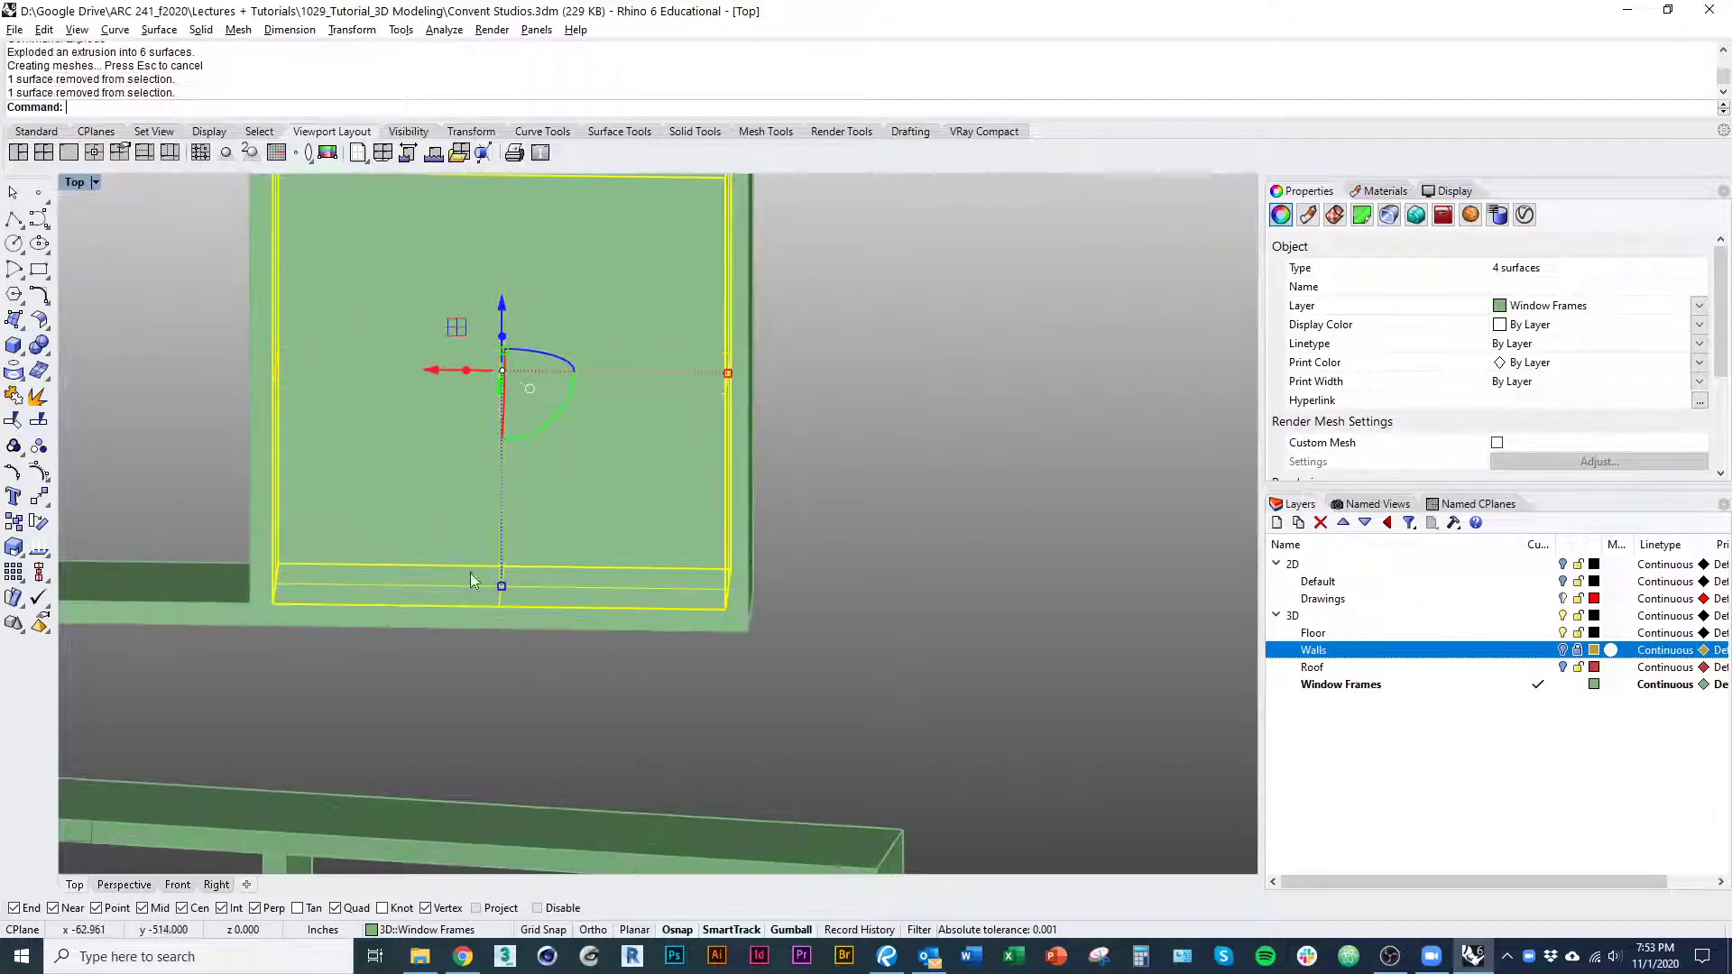
{"action": "scroll", "coordinate": [467, 567], "scroll_direction": "down", "scroll_amount": 3}
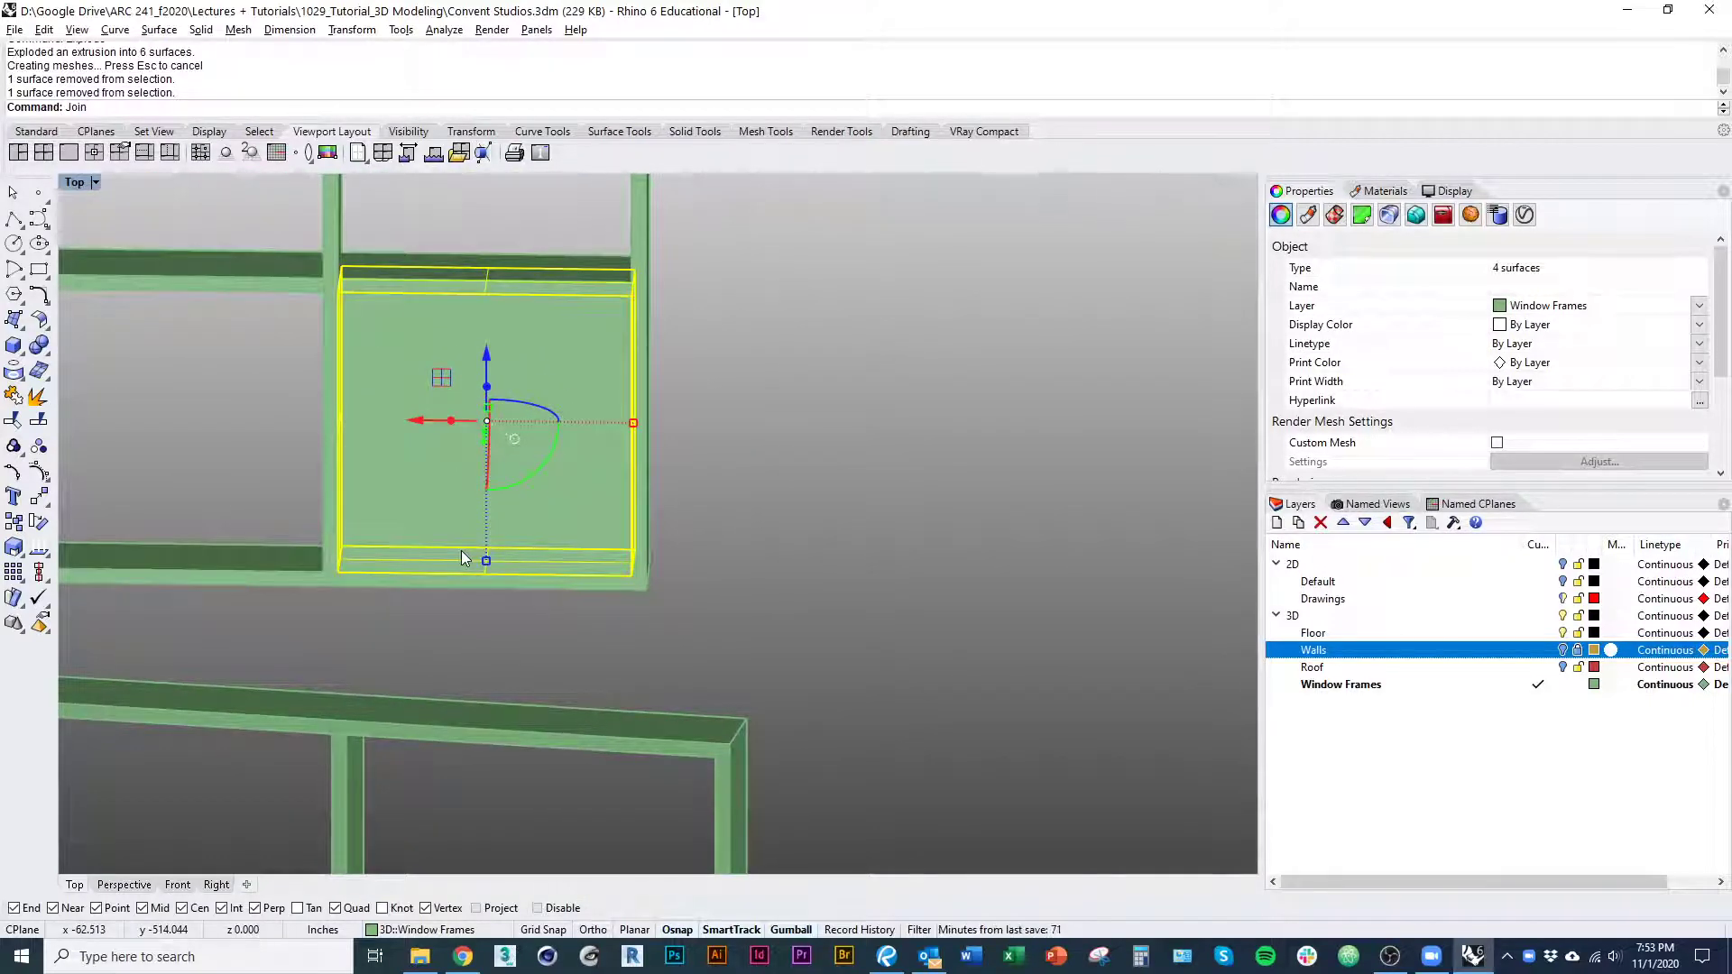
{"action": "key", "text": "Return"}
Delete the exploded box's front and back faces and select the joined polysurface lining the pane
{"action": "right_click_drag", "start_coordinate": [489, 587], "coordinate": [425, 527]}
{"action": "key", "text": "Delete"}
{"action": "left_click", "coordinate": [433, 532]}
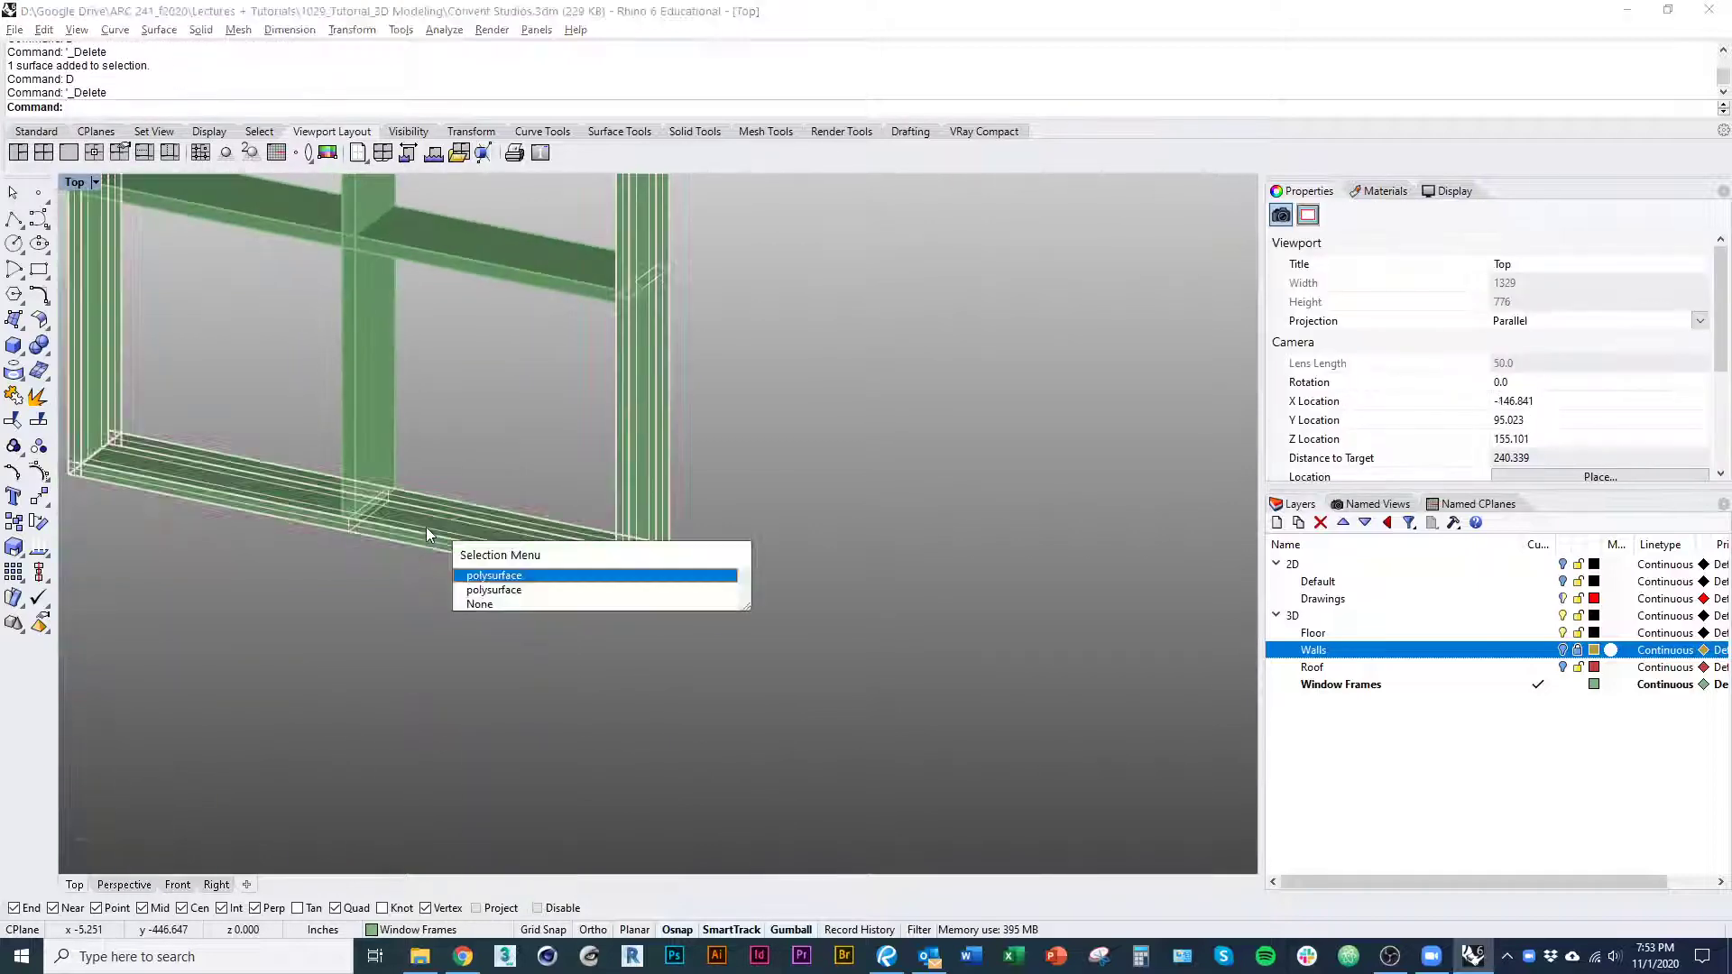
{"action": "left_click", "coordinate": [528, 576]}
{"action": "scroll", "coordinate": [470, 432], "scroll_direction": "down", "scroll_amount": 5}
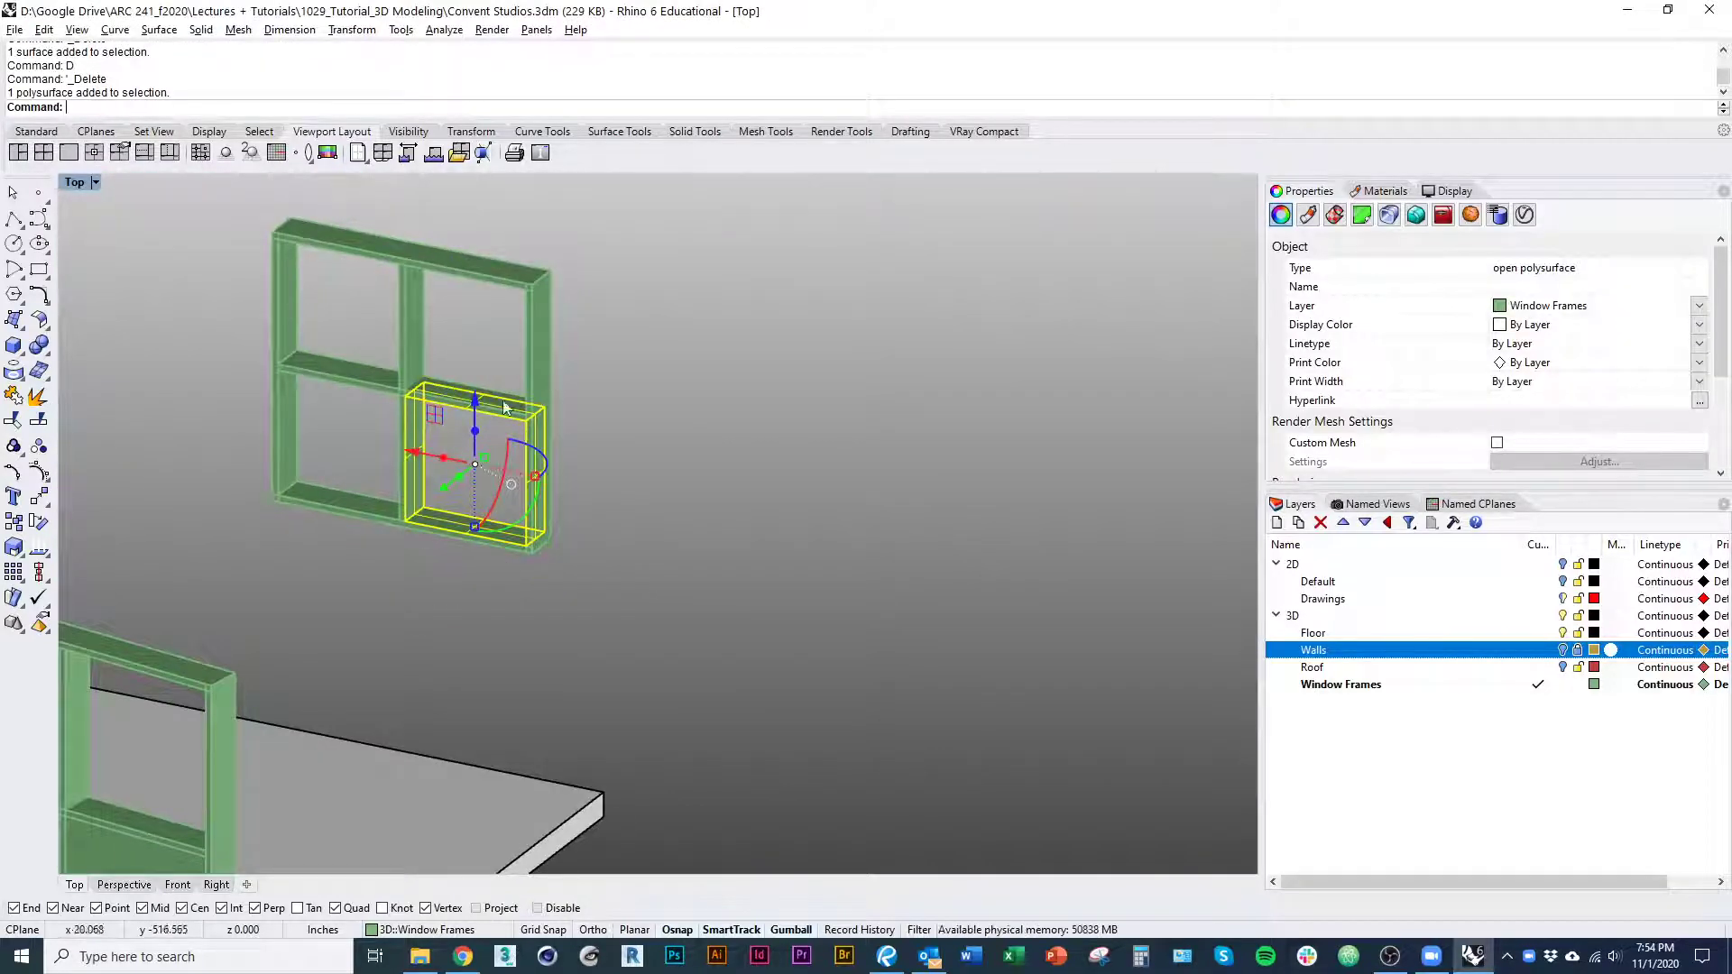
Explode the box in the near window's lower pane into separate surfaces
{"action": "right_click_drag", "start_coordinate": [329, 591], "coordinate": [446, 586]}
{"action": "left_click", "coordinate": [446, 588]}
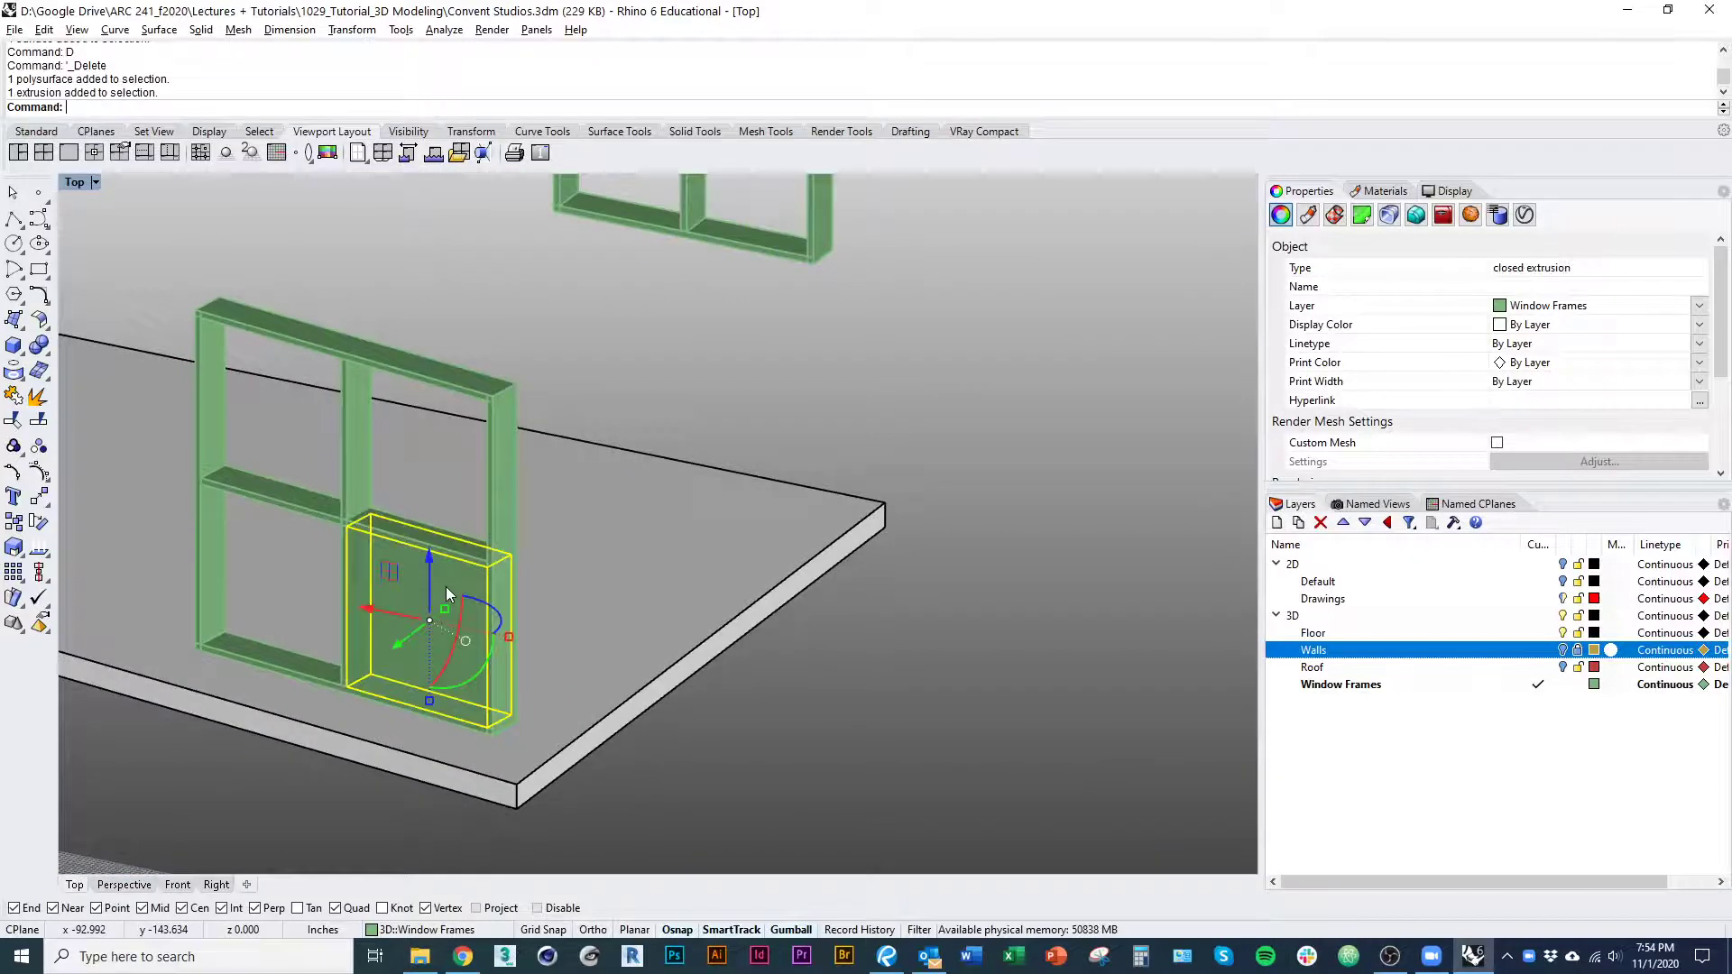
{"action": "key", "text": "Return"}
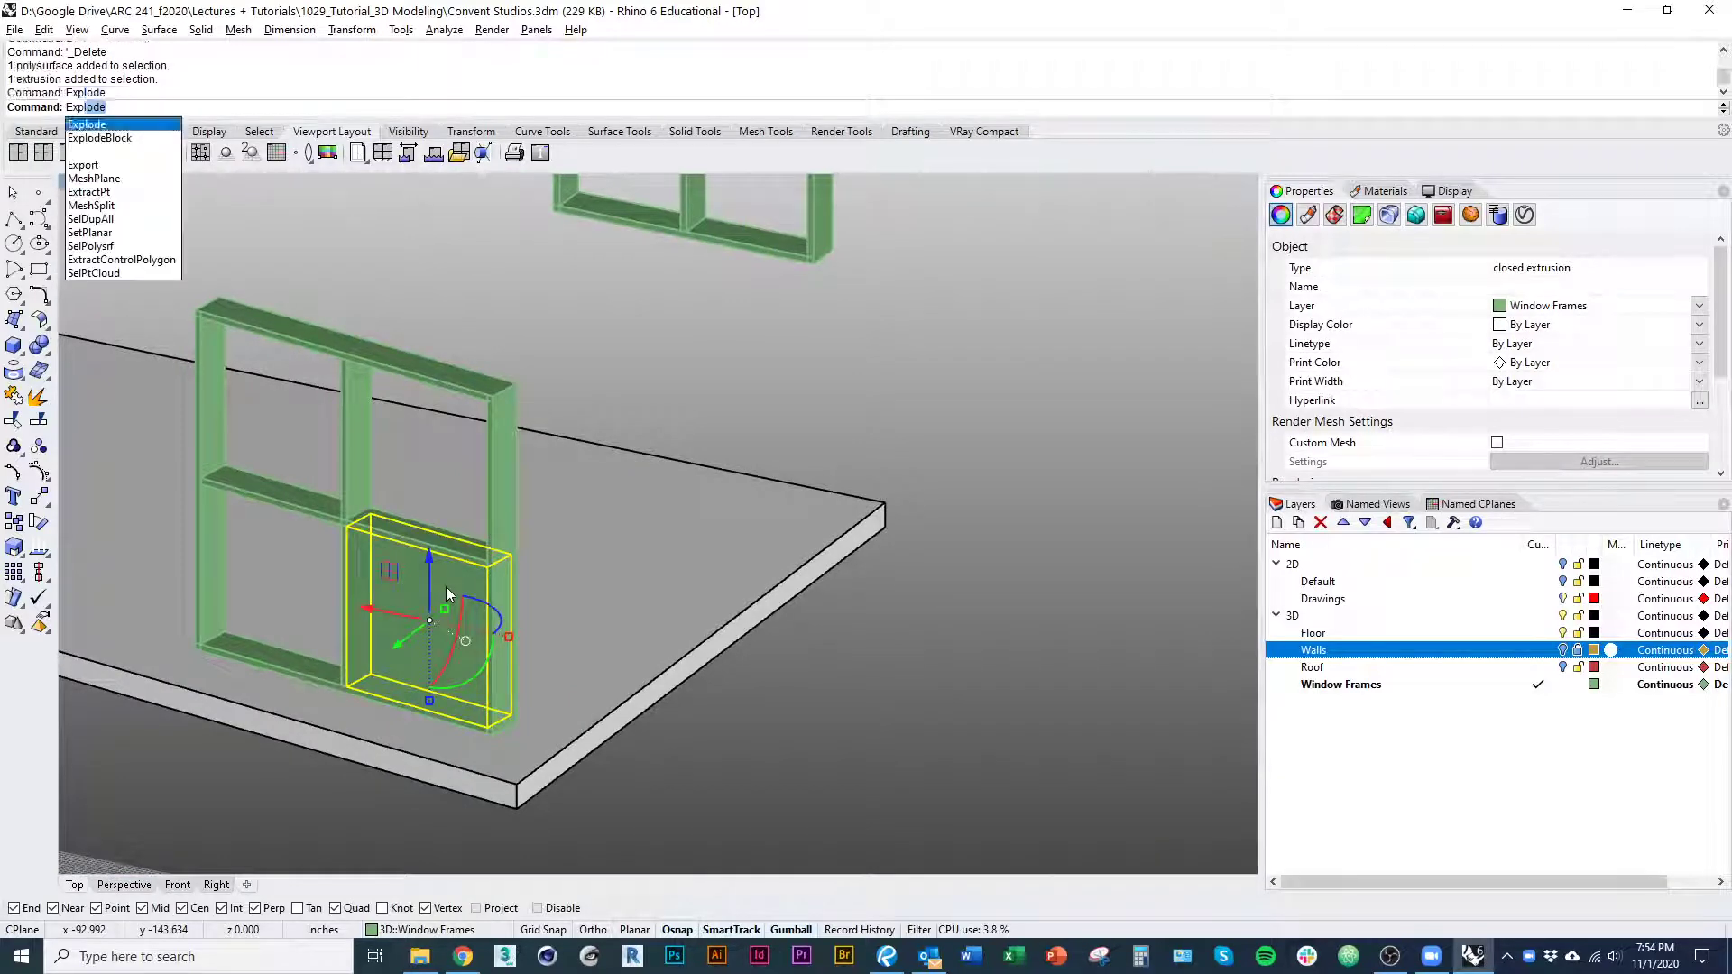
{"action": "right_click_drag", "start_coordinate": [411, 586], "coordinate": [433, 465]}
Join the four side surfaces of the near window's exploded box, leaving out its front and back faces
{"action": "left_click", "coordinate": [431, 458], "text": "ctrl"}
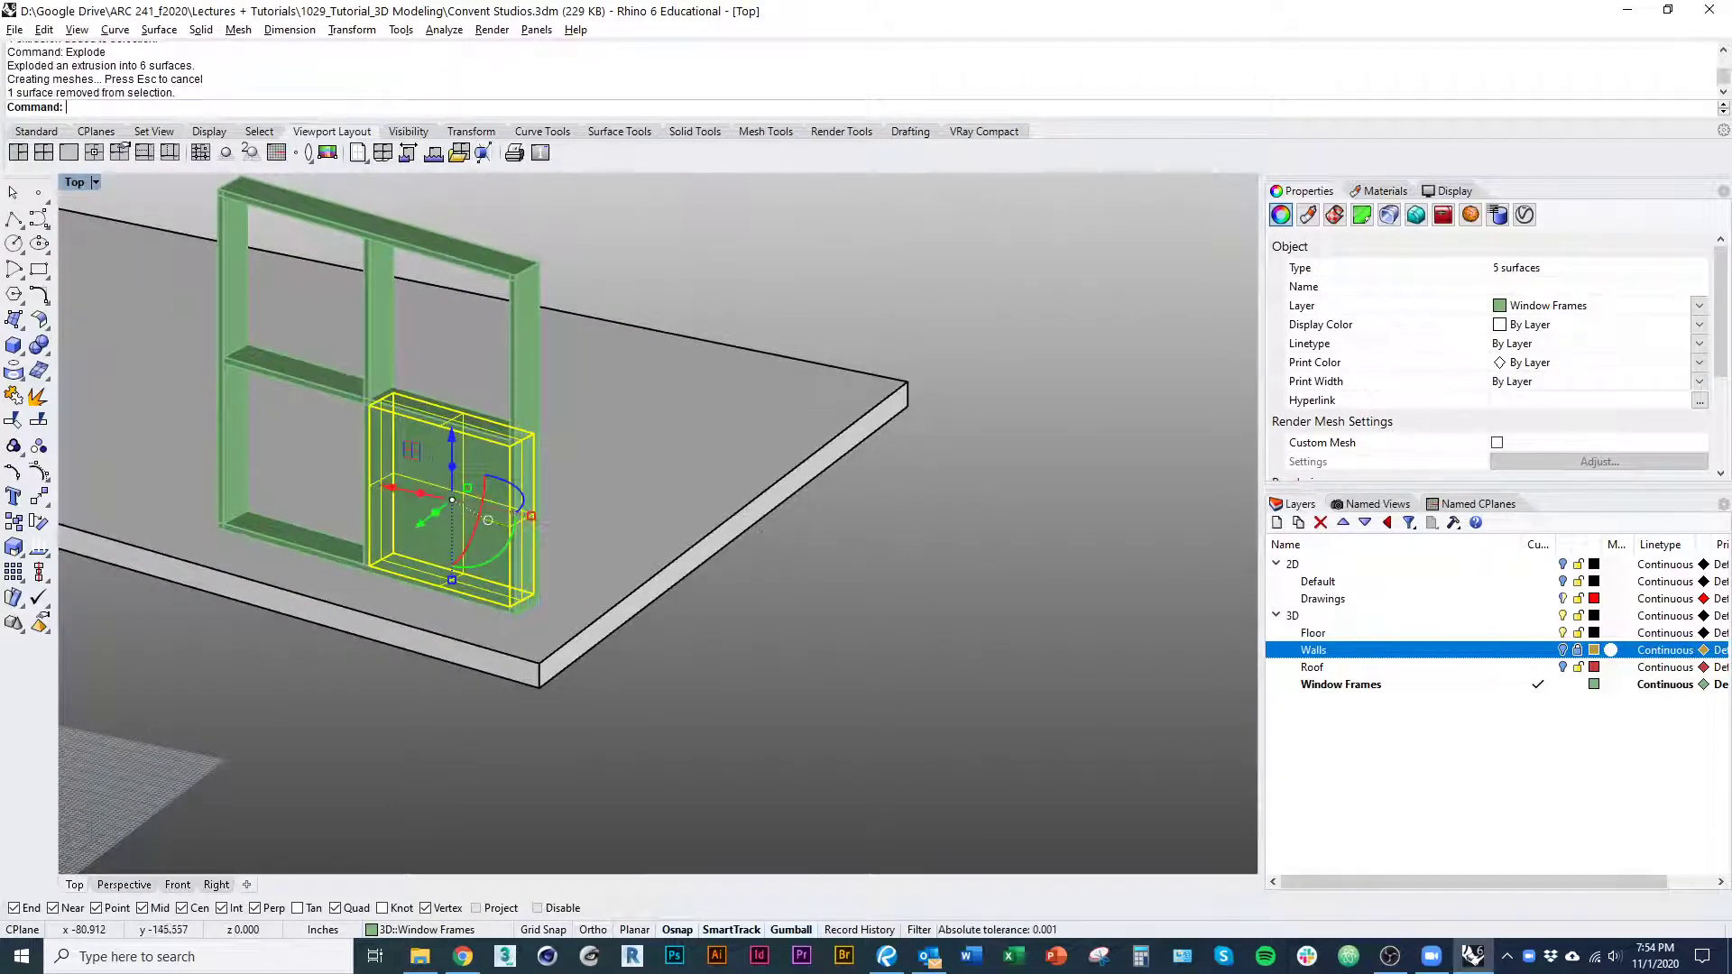
{"action": "right_click_drag", "start_coordinate": [661, 522], "coordinate": [324, 495]}
{"action": "right_click_drag", "start_coordinate": [382, 378], "coordinate": [686, 762], "text": "shift"}
{"action": "scroll", "coordinate": [534, 491], "scroll_direction": "up", "scroll_amount": 6}
{"action": "scroll", "coordinate": [644, 568], "scroll_direction": "down", "scroll_amount": 6}
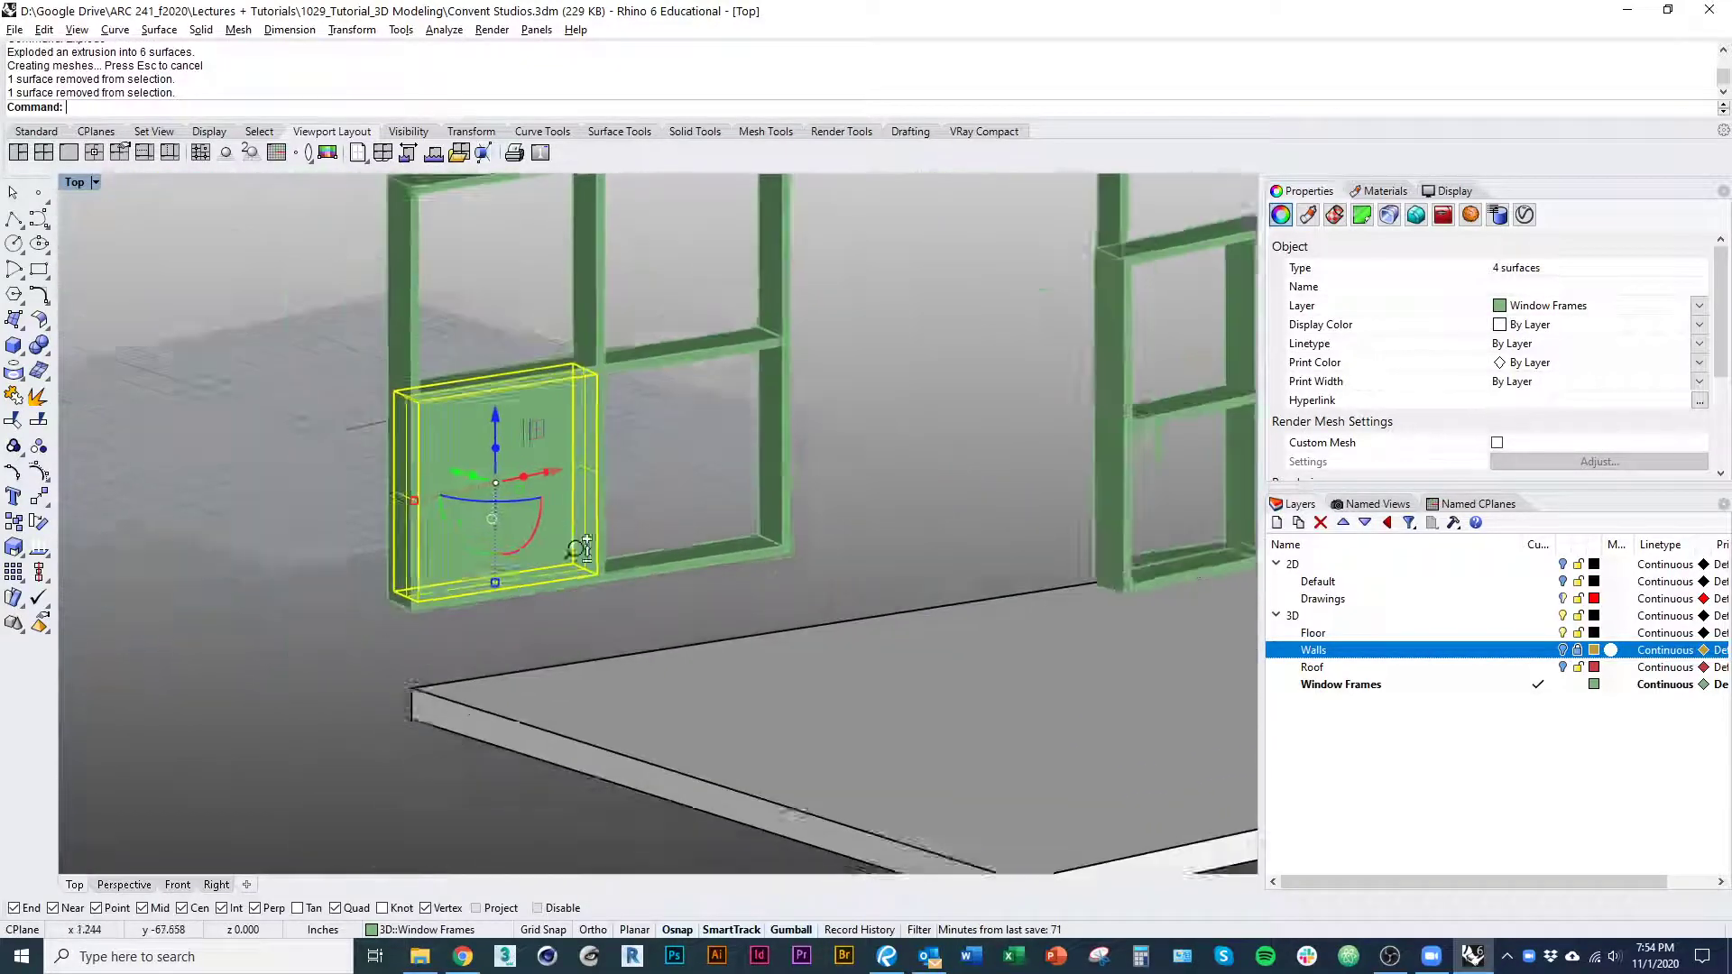
{"action": "right_click_drag", "start_coordinate": [435, 593], "coordinate": [846, 634]}
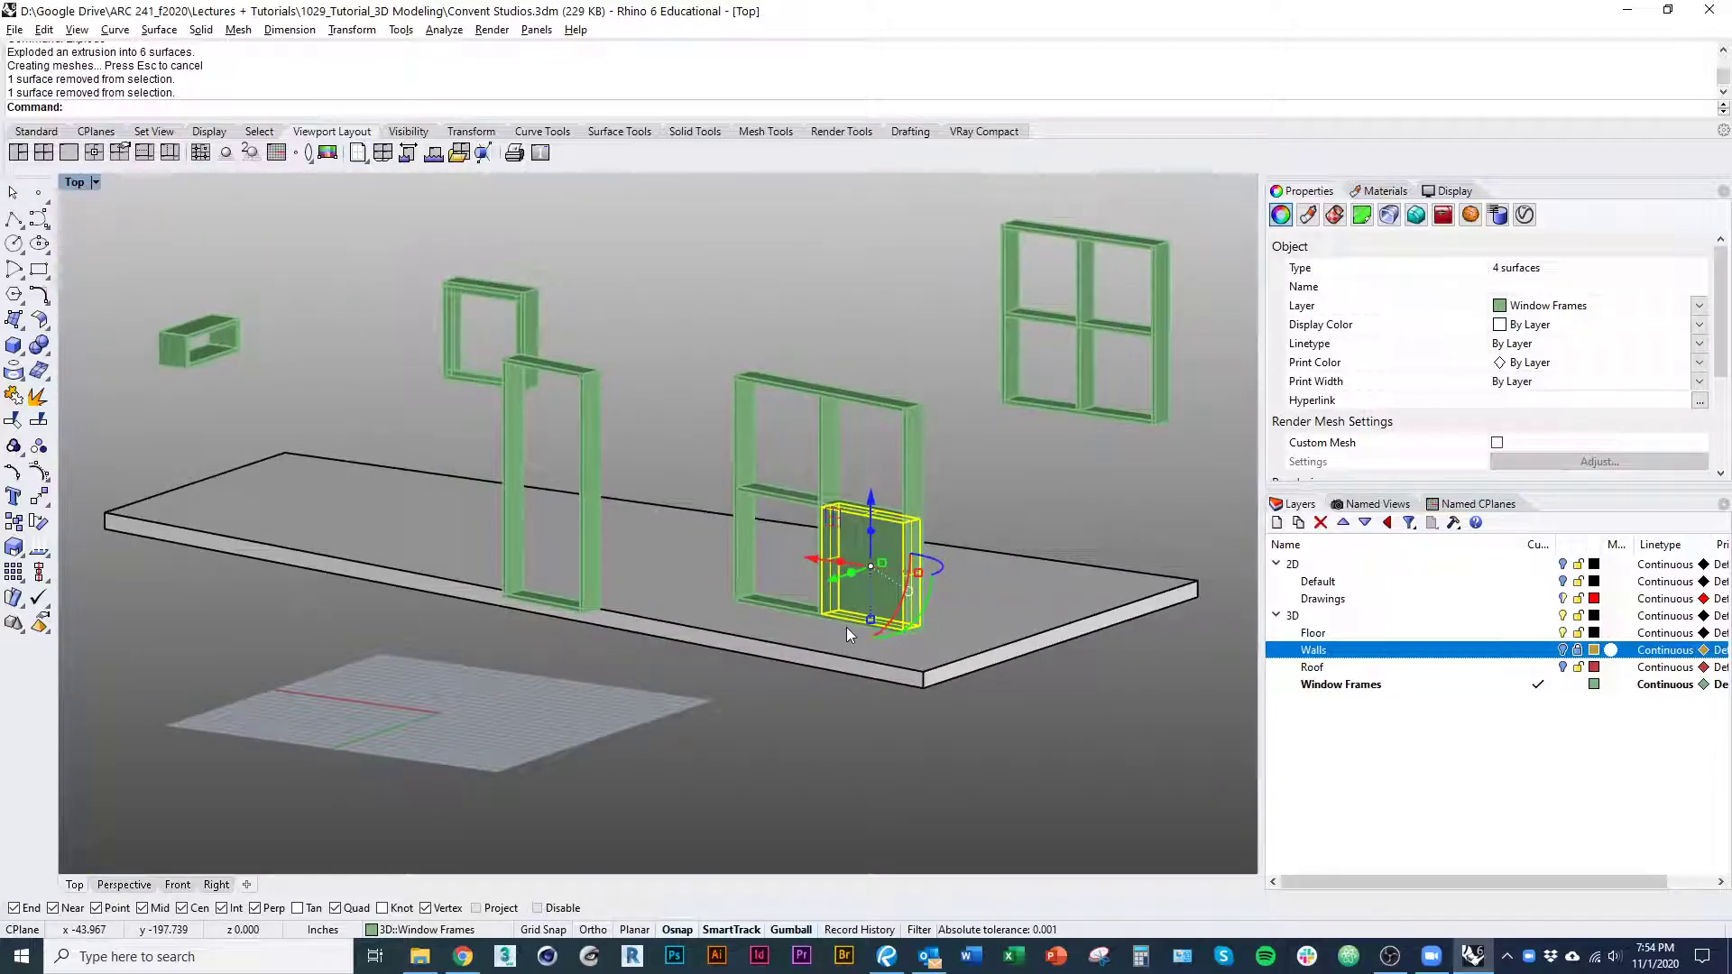
{"action": "key", "text": "Return"}
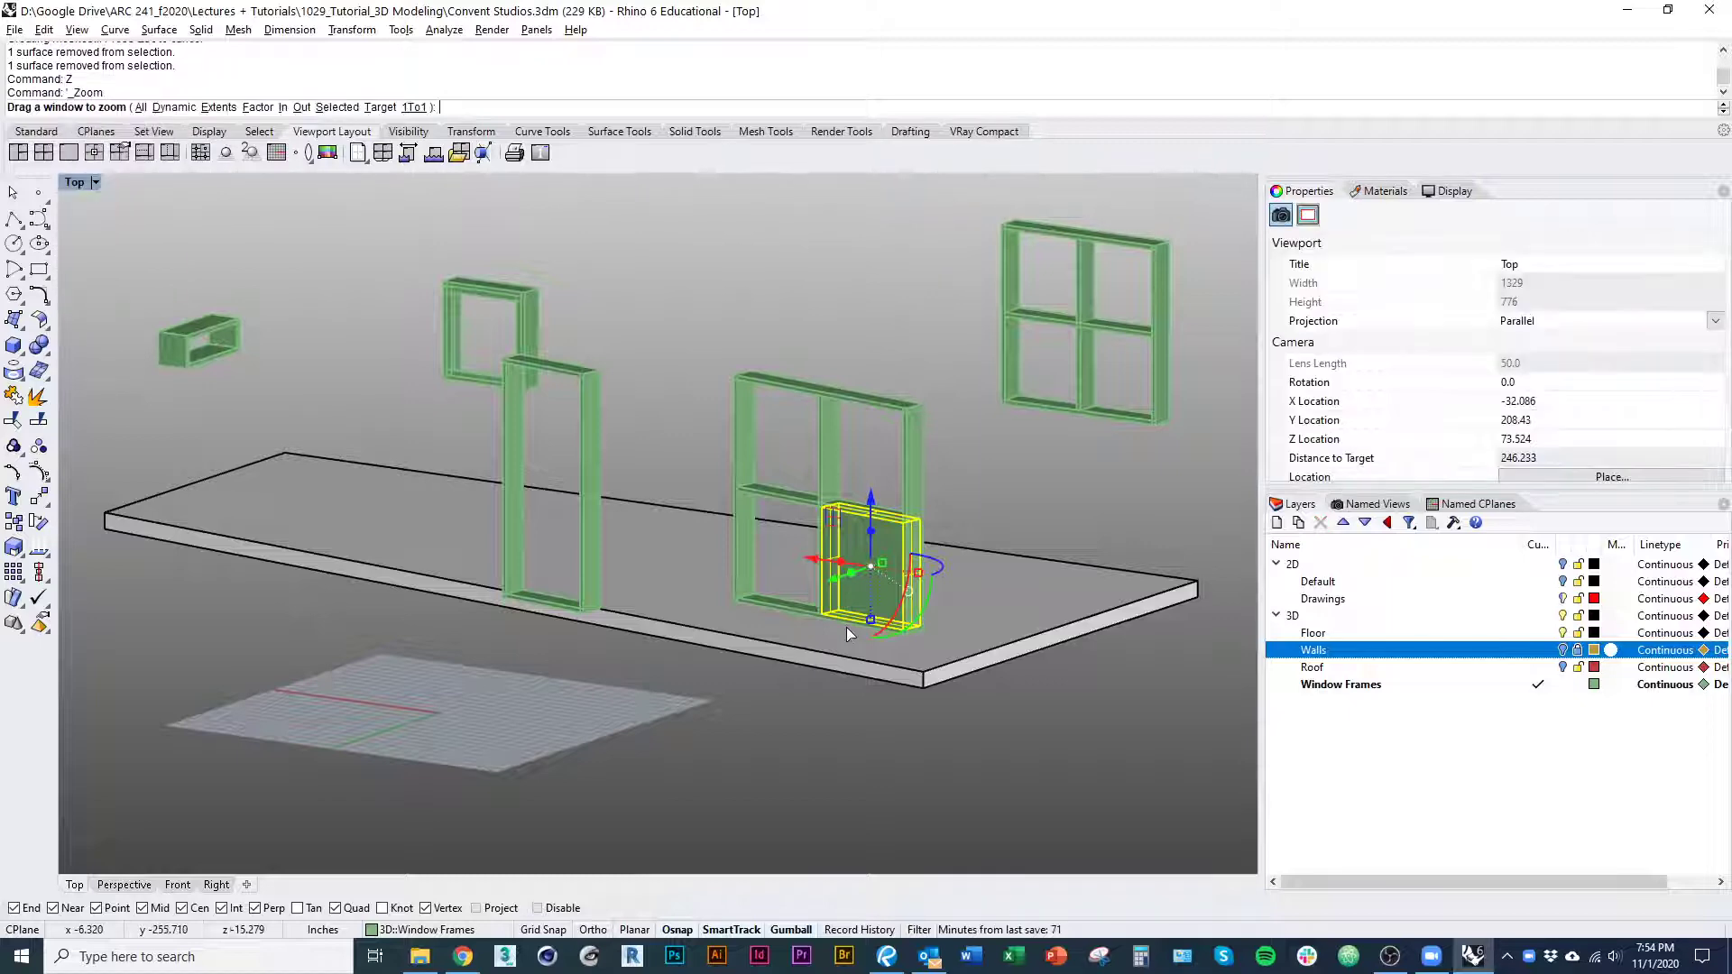
{"action": "left_click", "coordinate": [338, 107]}
{"action": "right_click_drag", "start_coordinate": [629, 344], "coordinate": [931, 614]}
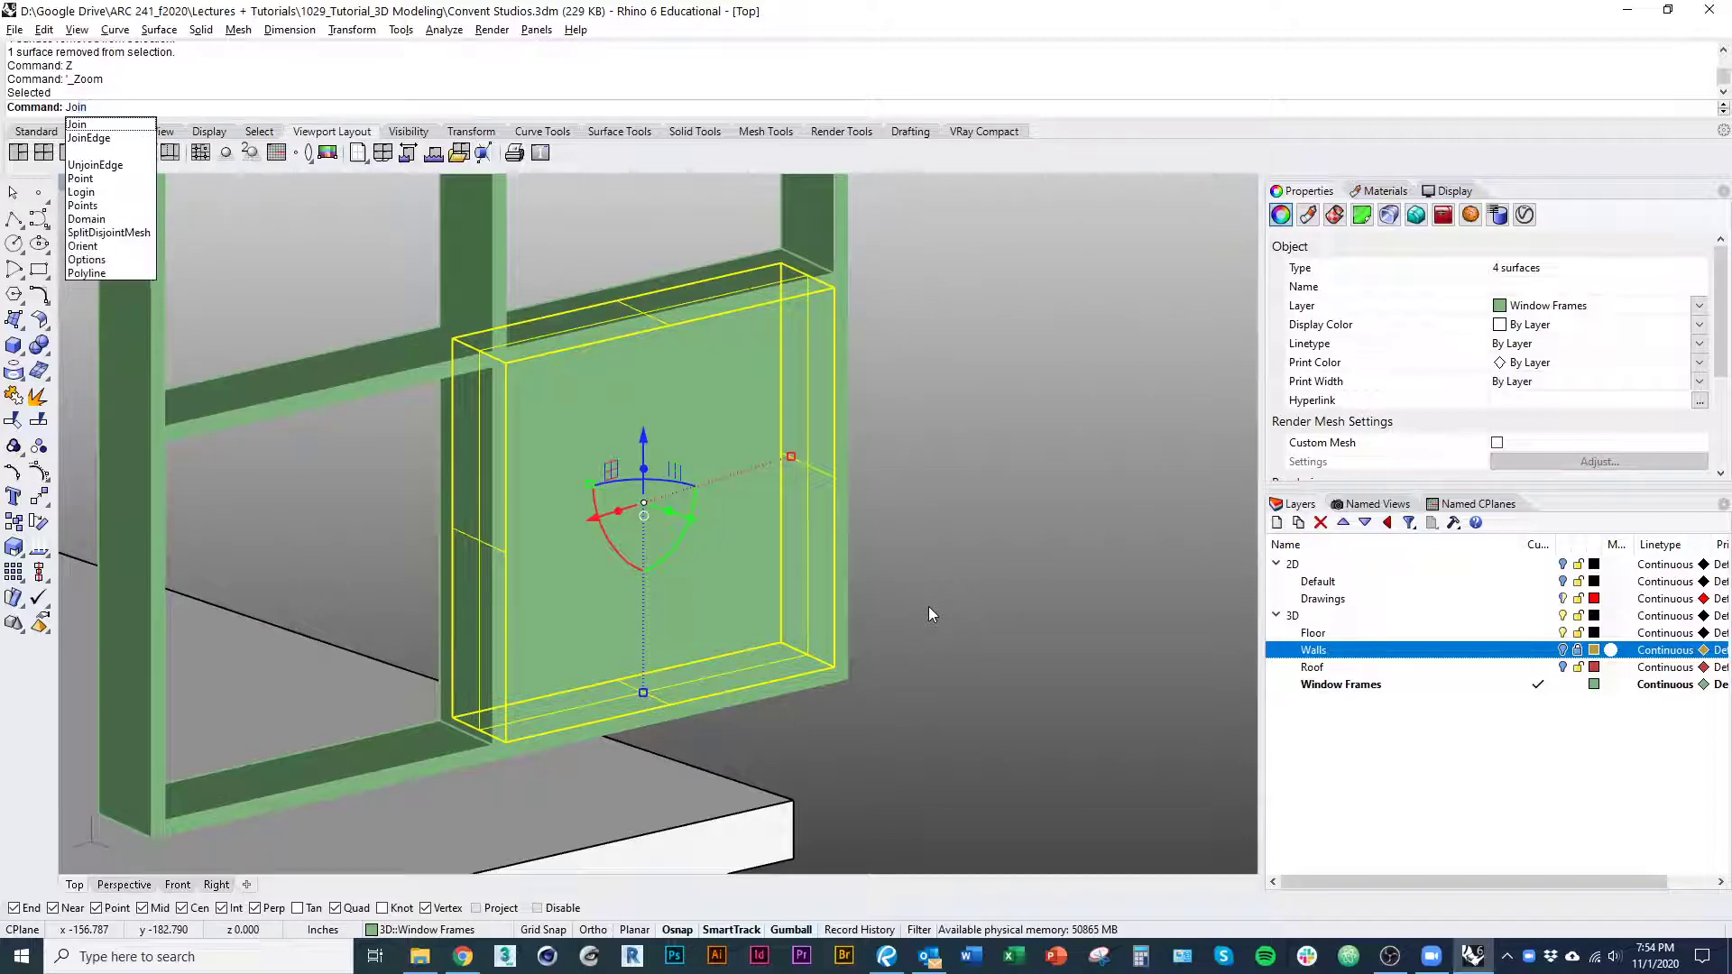
{"action": "key", "text": "Return"}
Delete the front and back faces of the exploded box in the near window's lower pane
{"action": "right_click_drag", "start_coordinate": [928, 606], "coordinate": [894, 662], "text": "shift"}
{"action": "left_click", "coordinate": [729, 702]}
{"action": "type", "text": "d"}
{"action": "key", "text": "Return"}
{"action": "left_click", "coordinate": [713, 705]}
{"action": "type", "text": "d"}
{"action": "key", "text": "Return"}
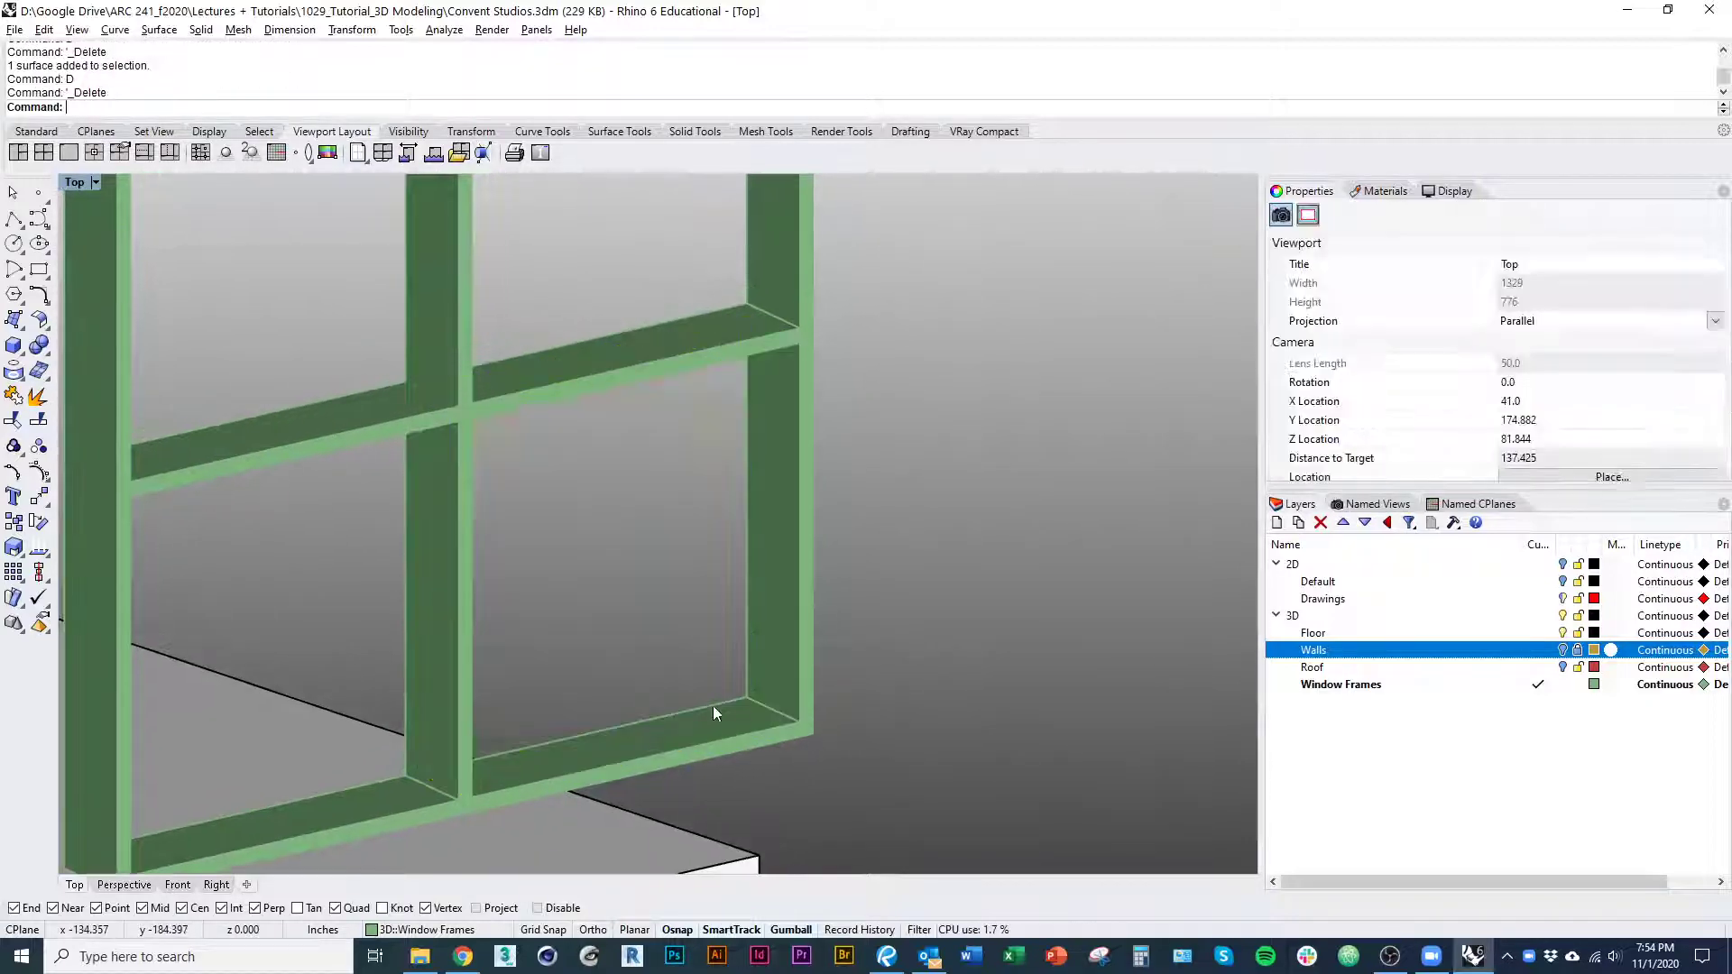
Start an OffsetSrf on the joined polysurfaces lining both large windows' lower panes, with a distance of 2 inches
{"action": "scroll", "coordinate": [713, 705], "scroll_direction": "down", "scroll_amount": 3}
{"action": "right_click_drag", "start_coordinate": [713, 706], "coordinate": [817, 465], "text": "ctrl+shift"}
{"action": "left_click", "coordinate": [611, 642]}
{"action": "left_click", "coordinate": [682, 705]}
{"action": "left_click", "coordinate": [625, 647]}
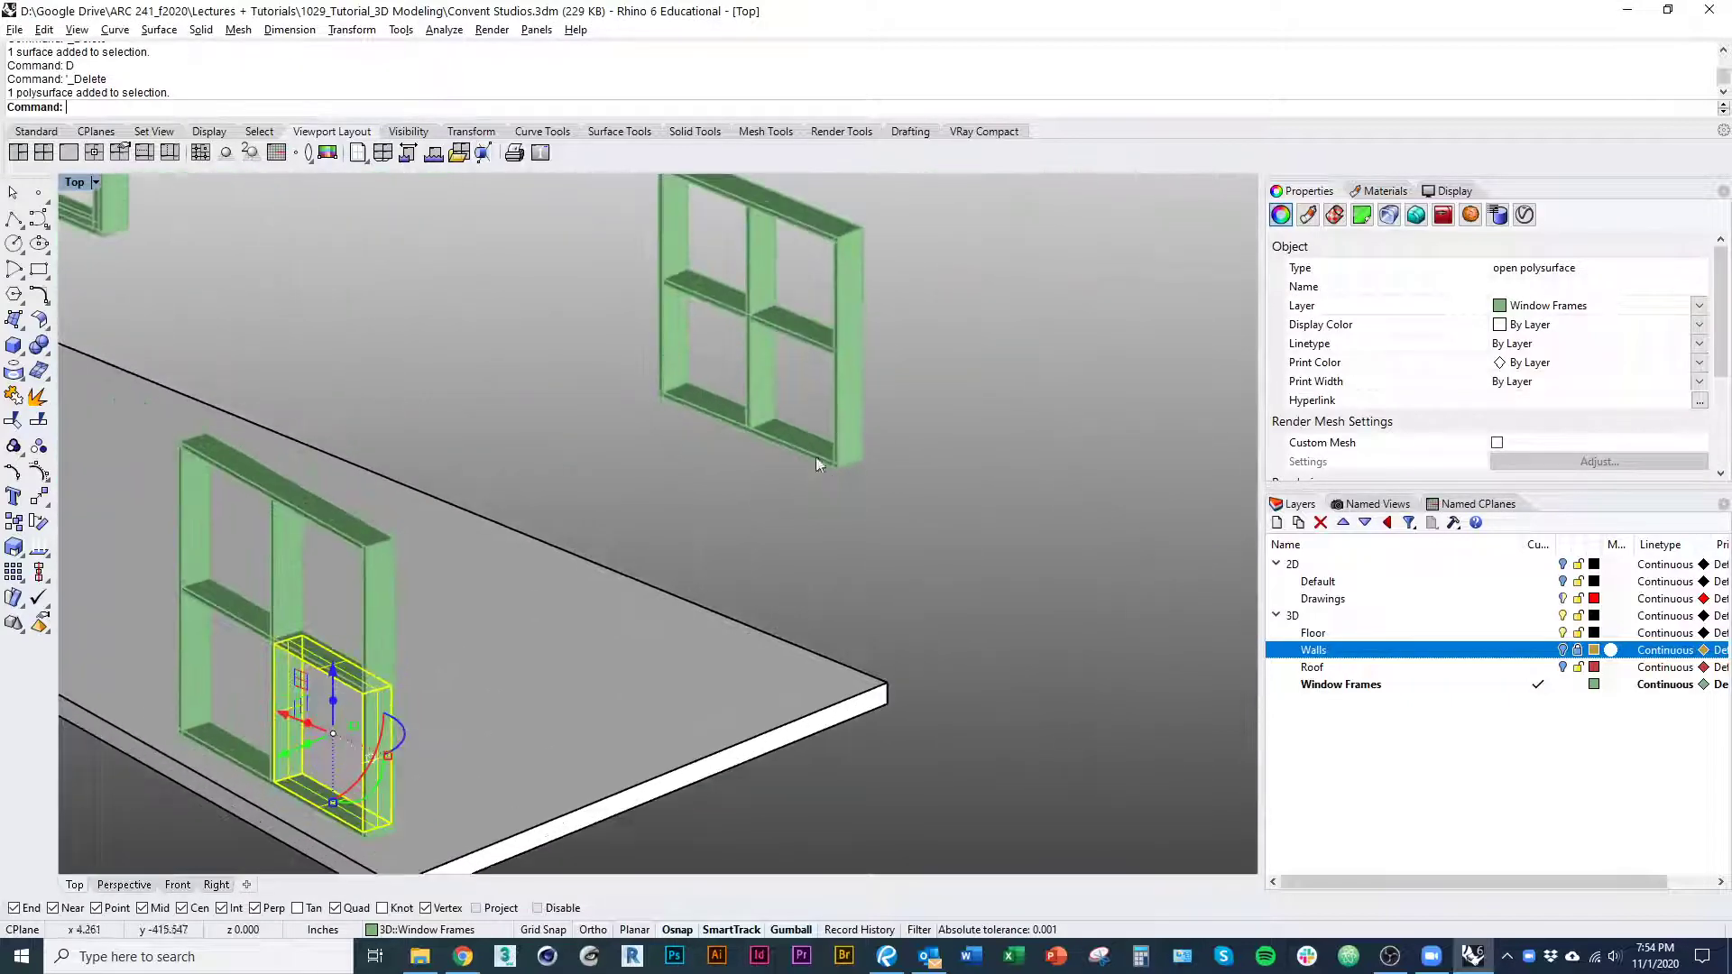
{"action": "left_click", "coordinate": [817, 465], "text": "shift"}
{"action": "left_click", "coordinate": [866, 508]}
{"action": "right_click_drag", "start_coordinate": [840, 549], "coordinate": [950, 549], "text": "shift"}
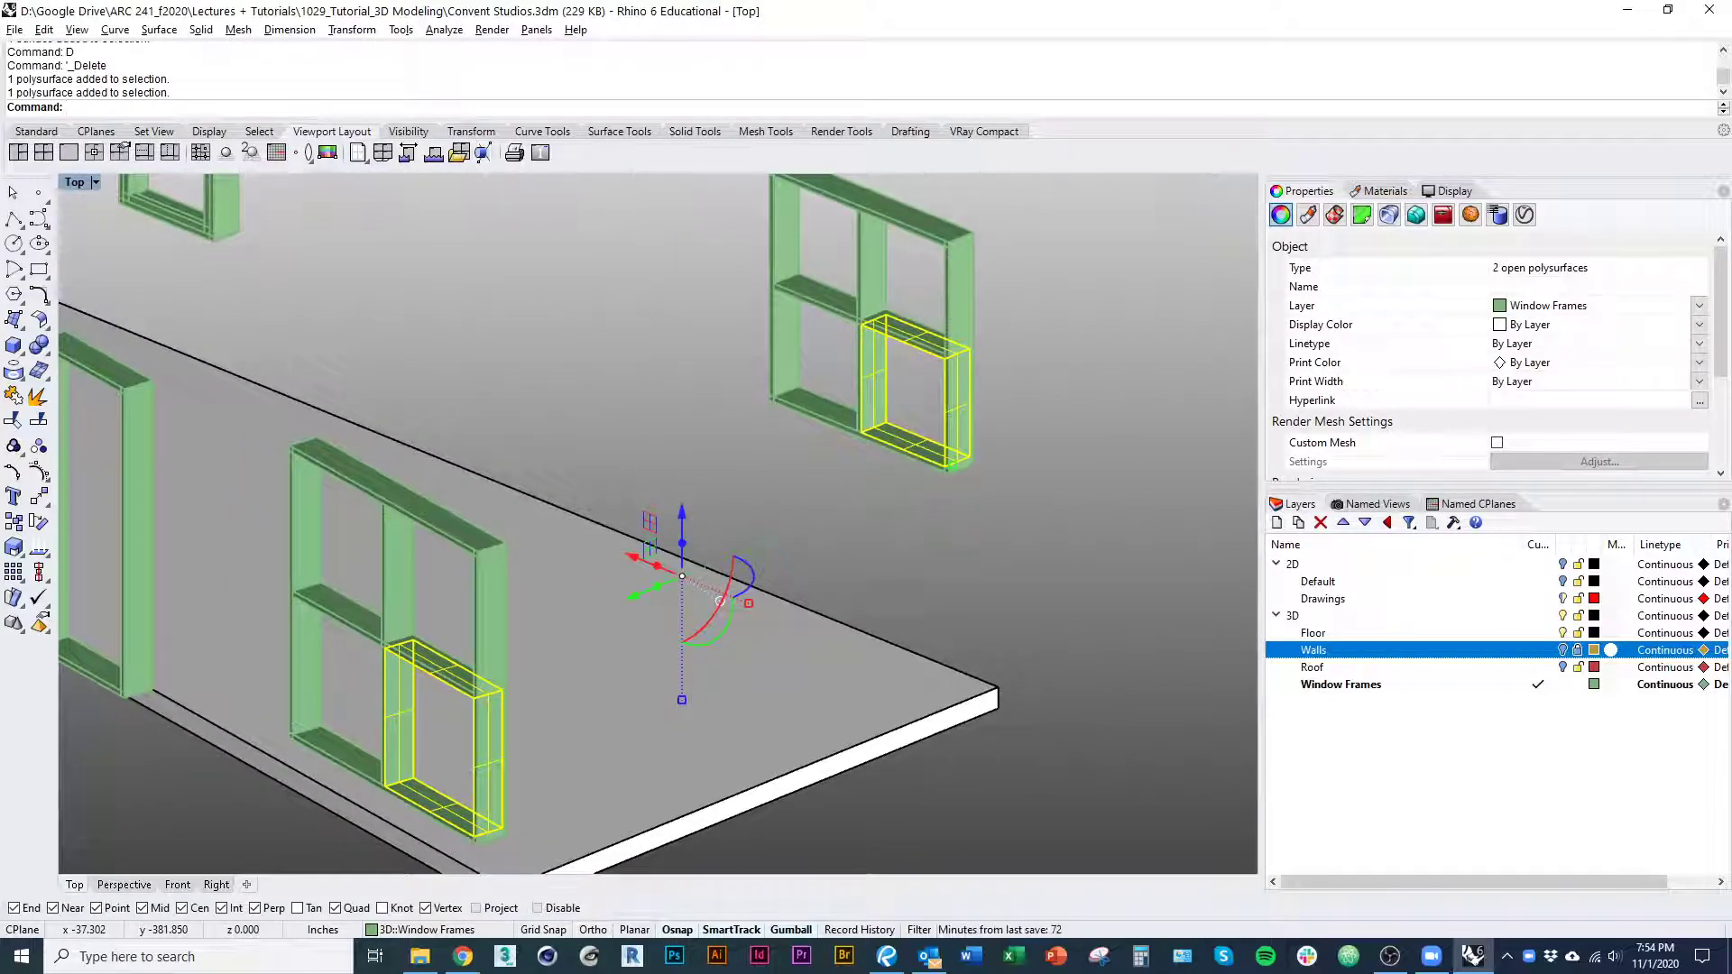
{"action": "type", "text": "OffsetSrf"}
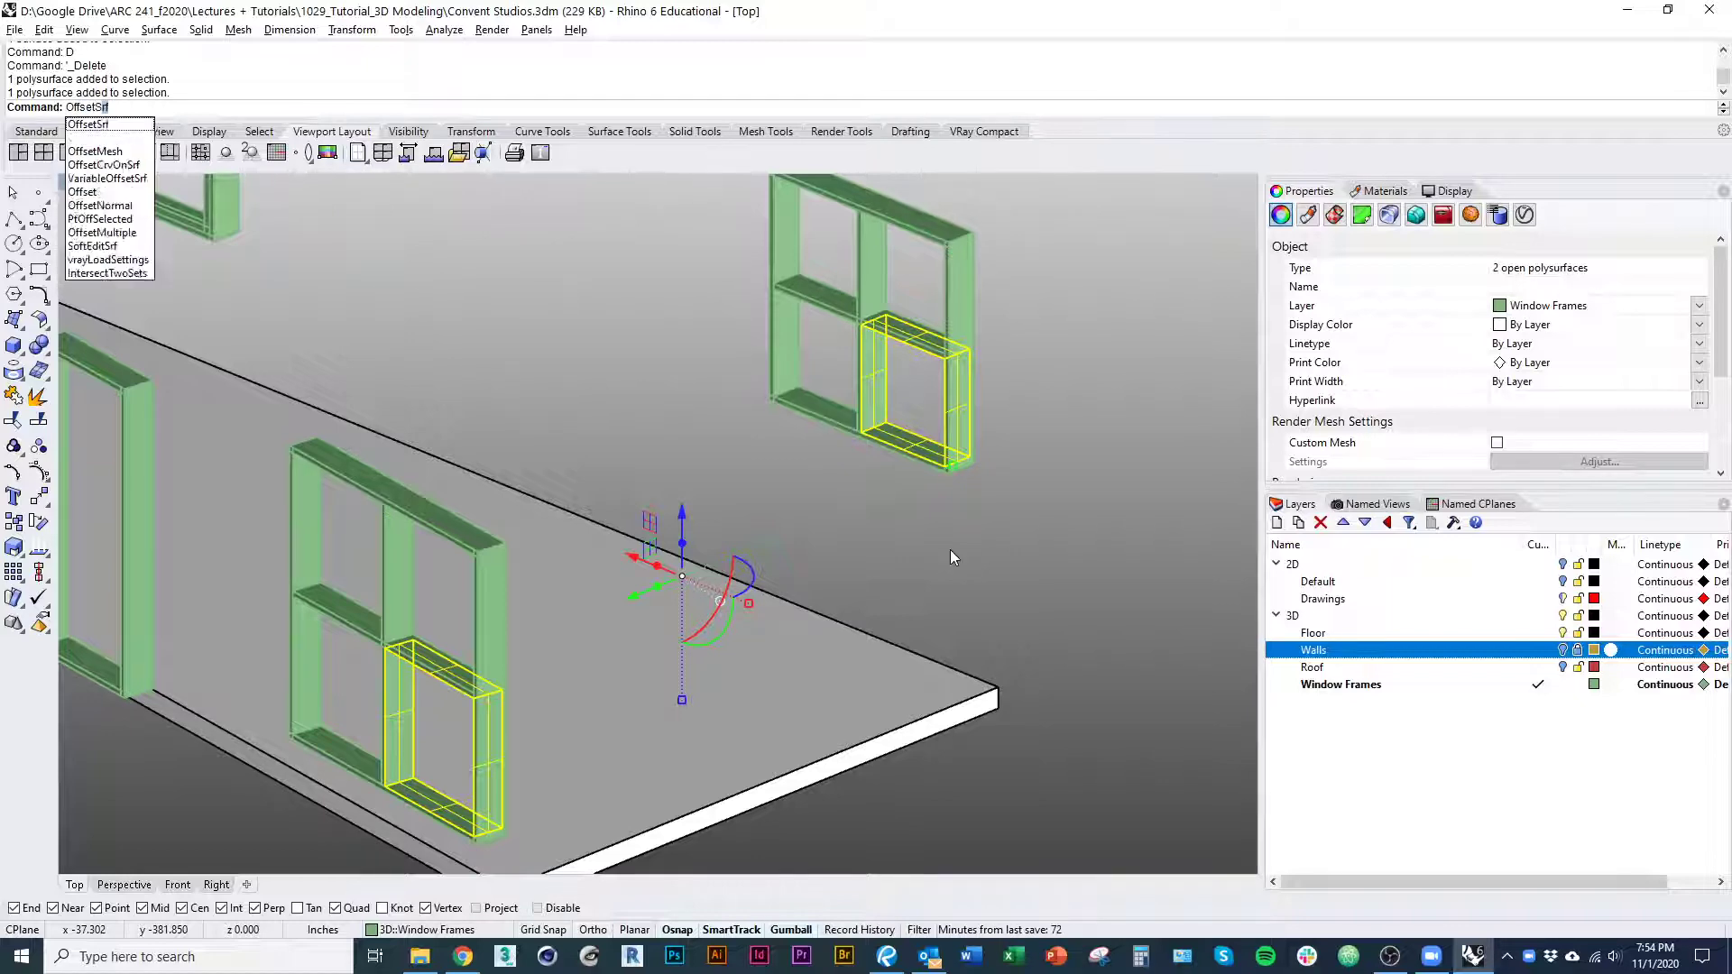
{"action": "key", "text": "Return"}
{"action": "right_click_drag", "start_coordinate": [772, 462], "coordinate": [704, 397]}
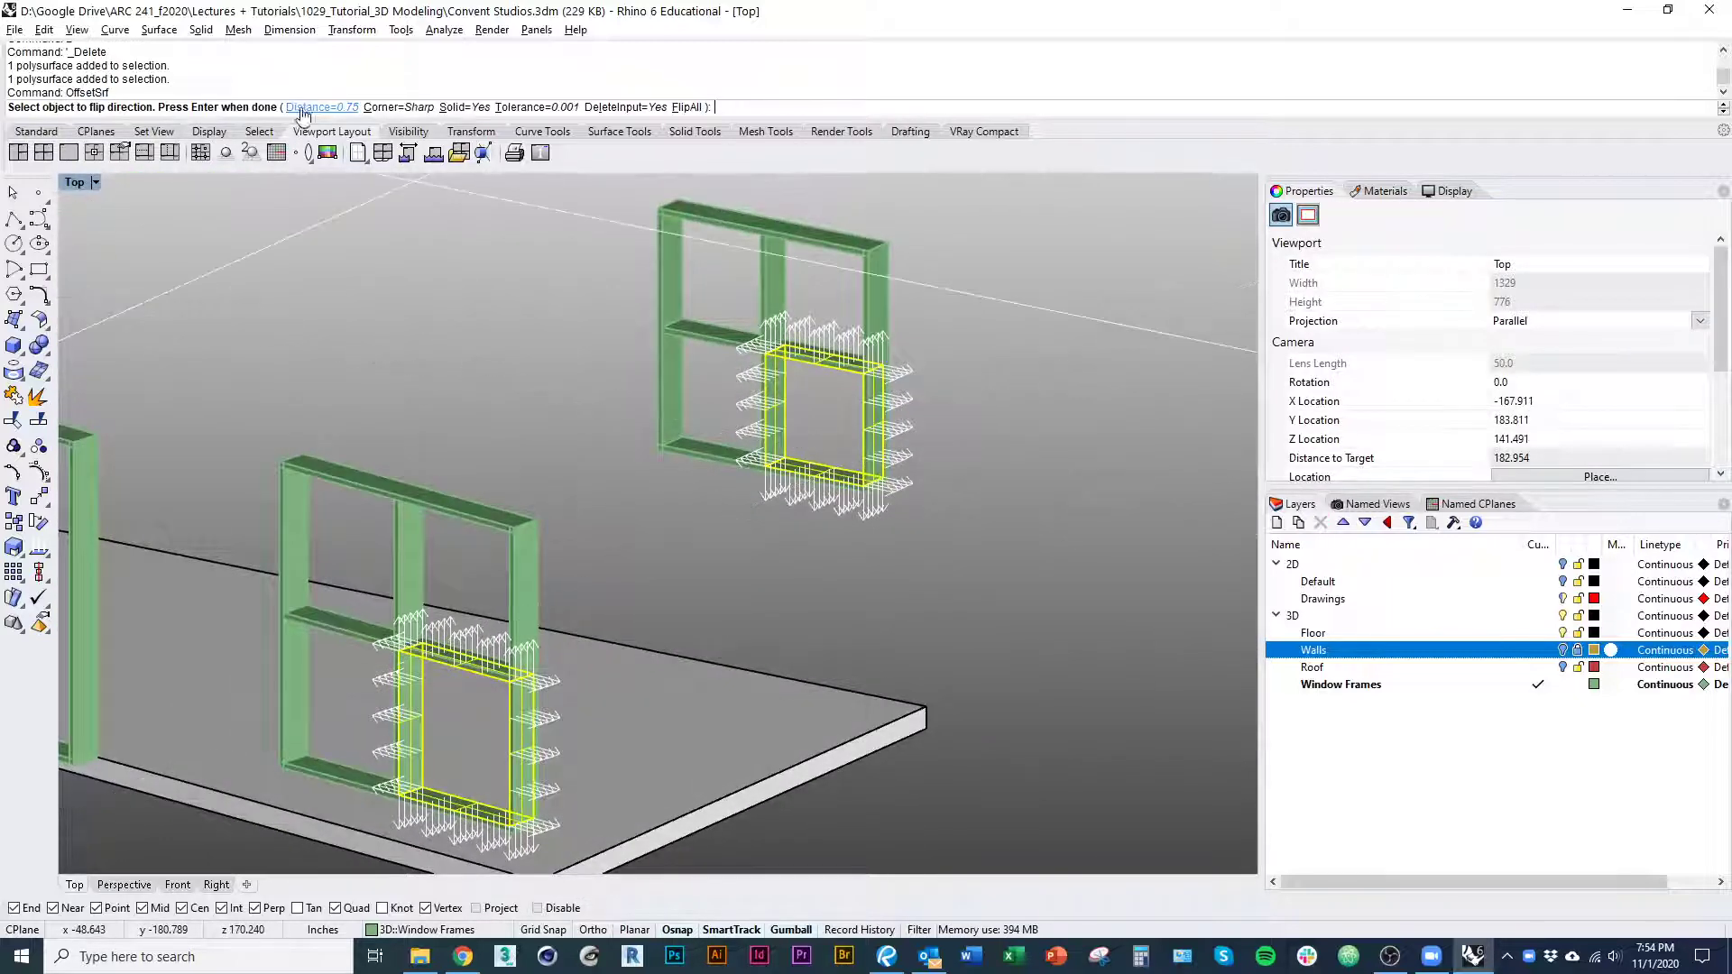
{"action": "key", "text": "Return"}
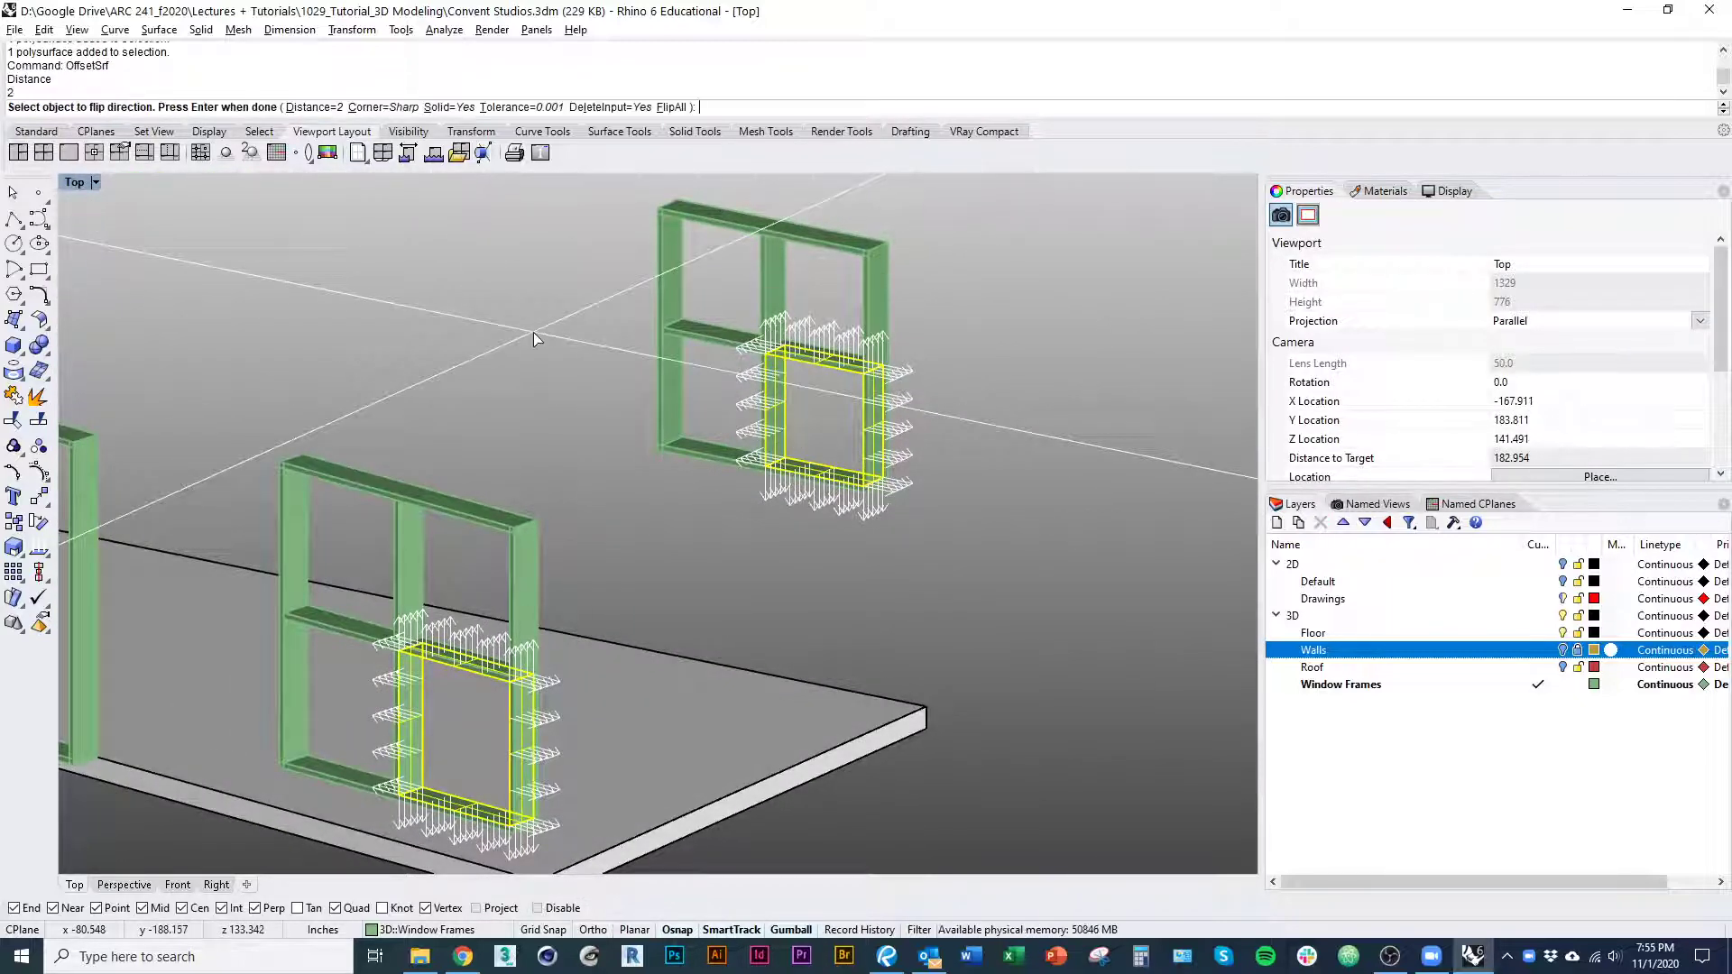
Flip the offset direction inward on both polysurfaces and complete the offset as solids, deleting the input surfaces
{"action": "right_click_drag", "start_coordinate": [533, 332], "coordinate": [277, 340]}
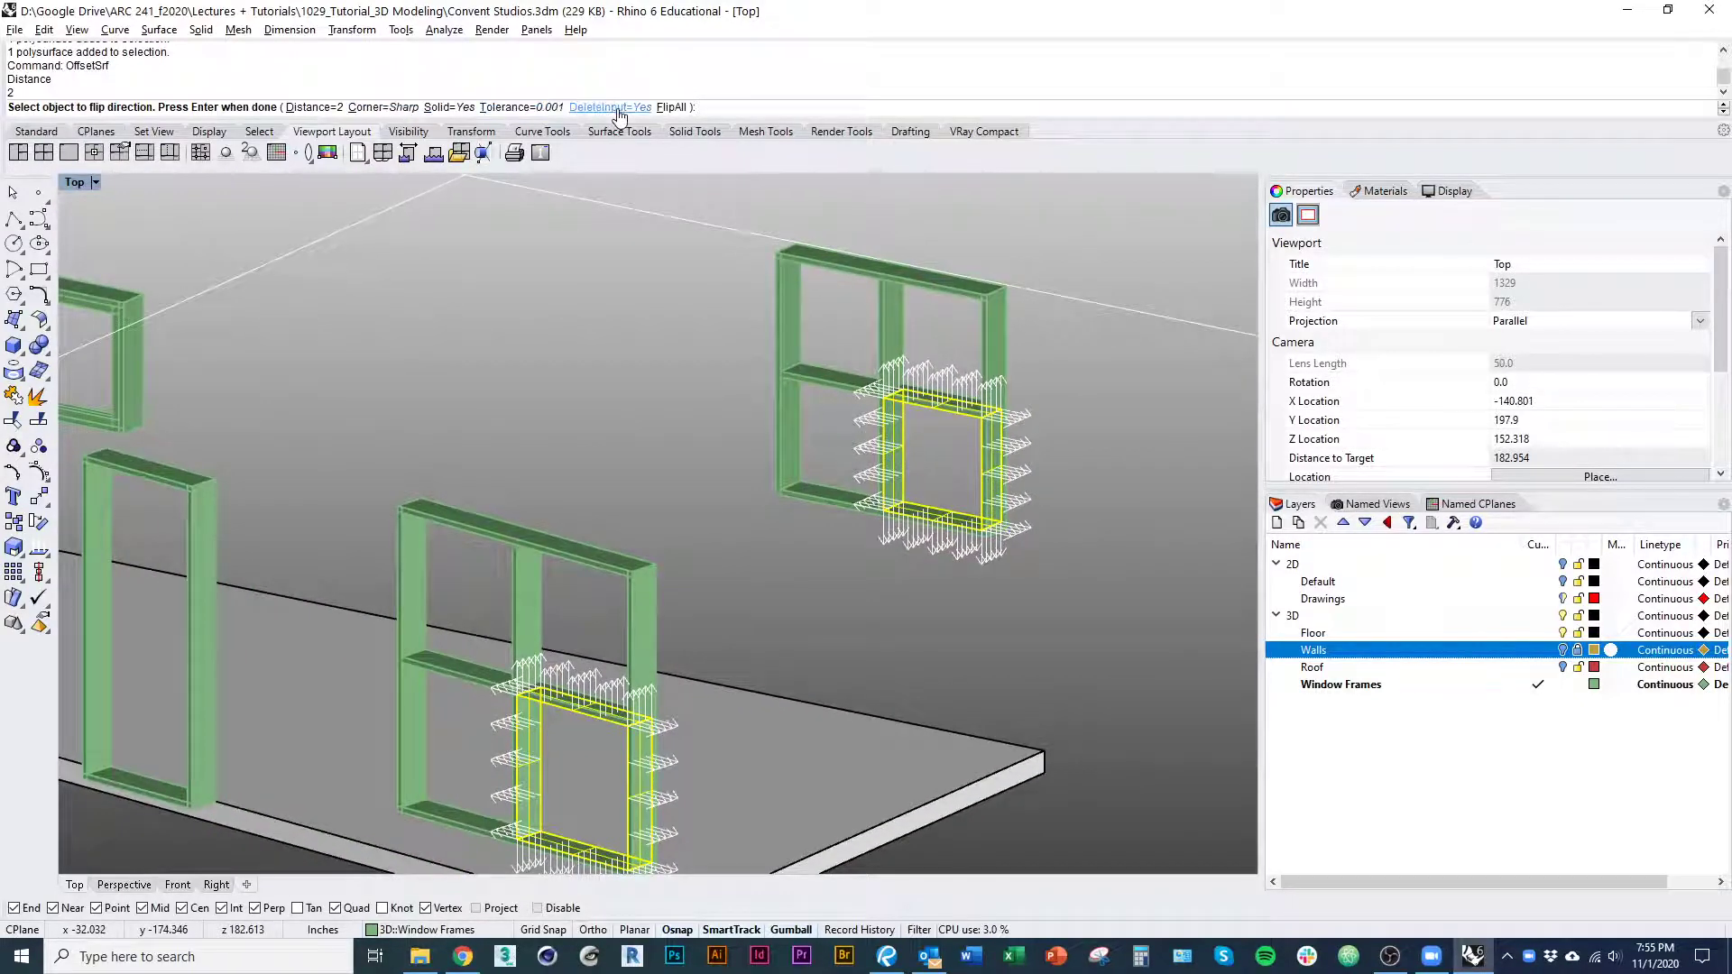
{"action": "right_click_drag", "start_coordinate": [649, 424], "coordinate": [1058, 302]}
{"action": "scroll", "coordinate": [664, 496], "scroll_direction": "up", "scroll_amount": 8}
{"action": "left_click", "coordinate": [682, 496]}
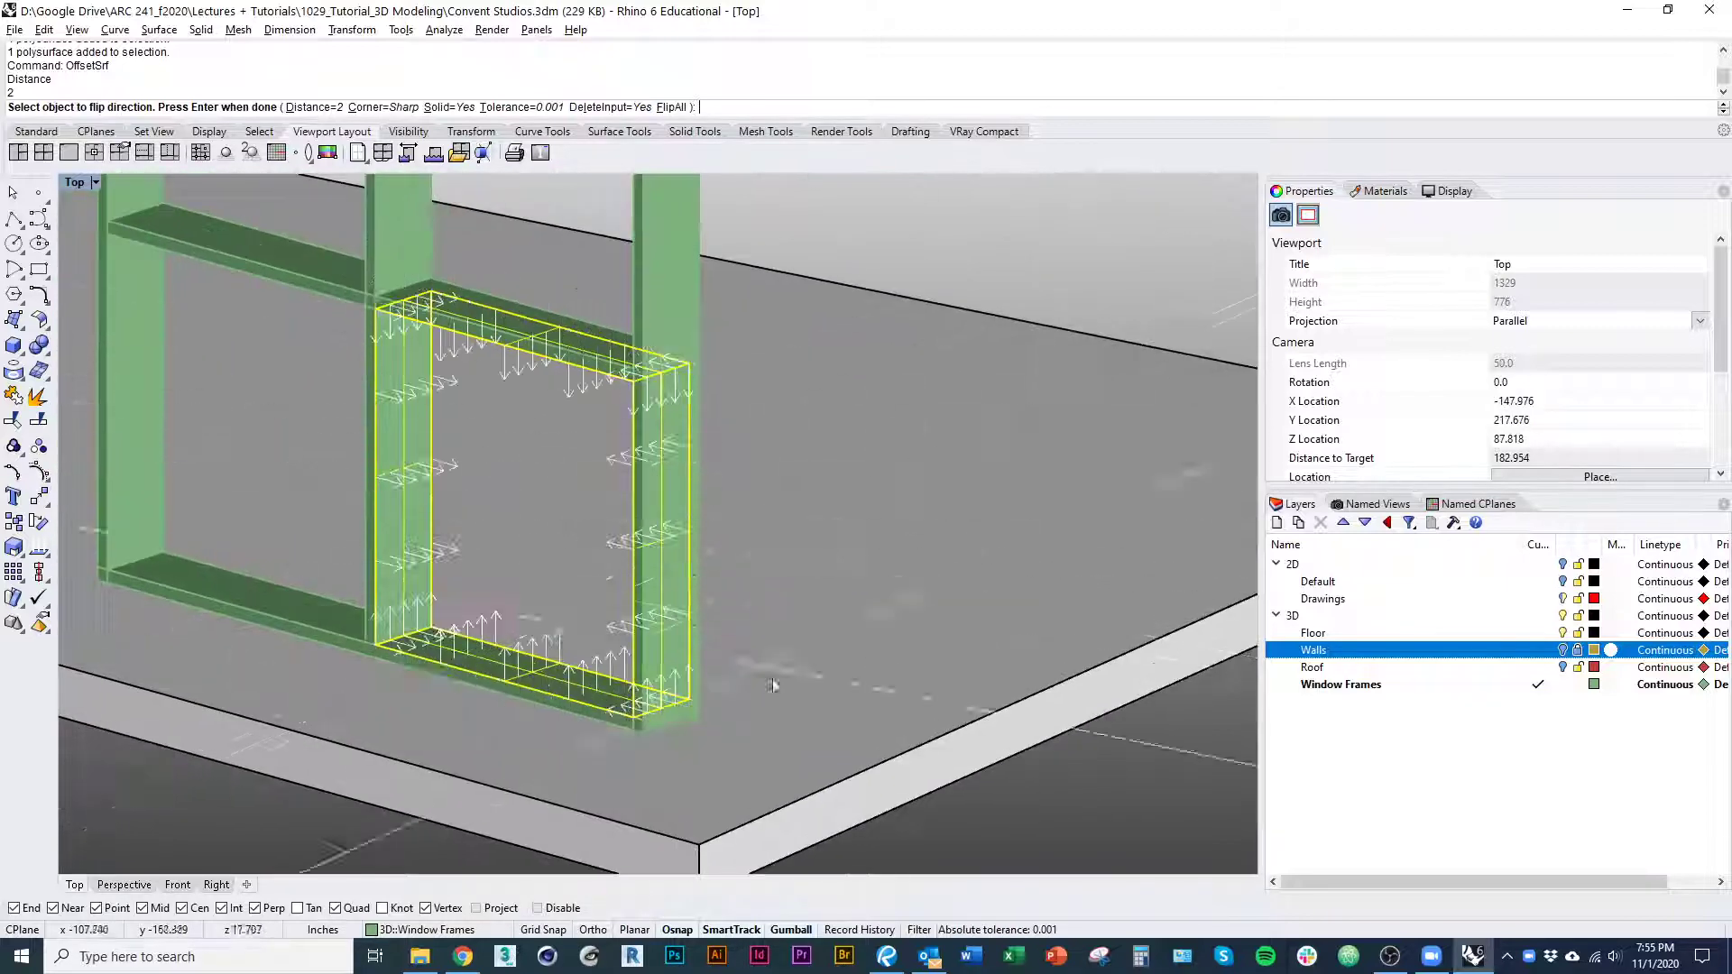
{"action": "scroll", "coordinate": [704, 542], "scroll_direction": "down", "scroll_amount": 11}
{"action": "right_click_drag", "start_coordinate": [820, 417], "coordinate": [947, 541]}
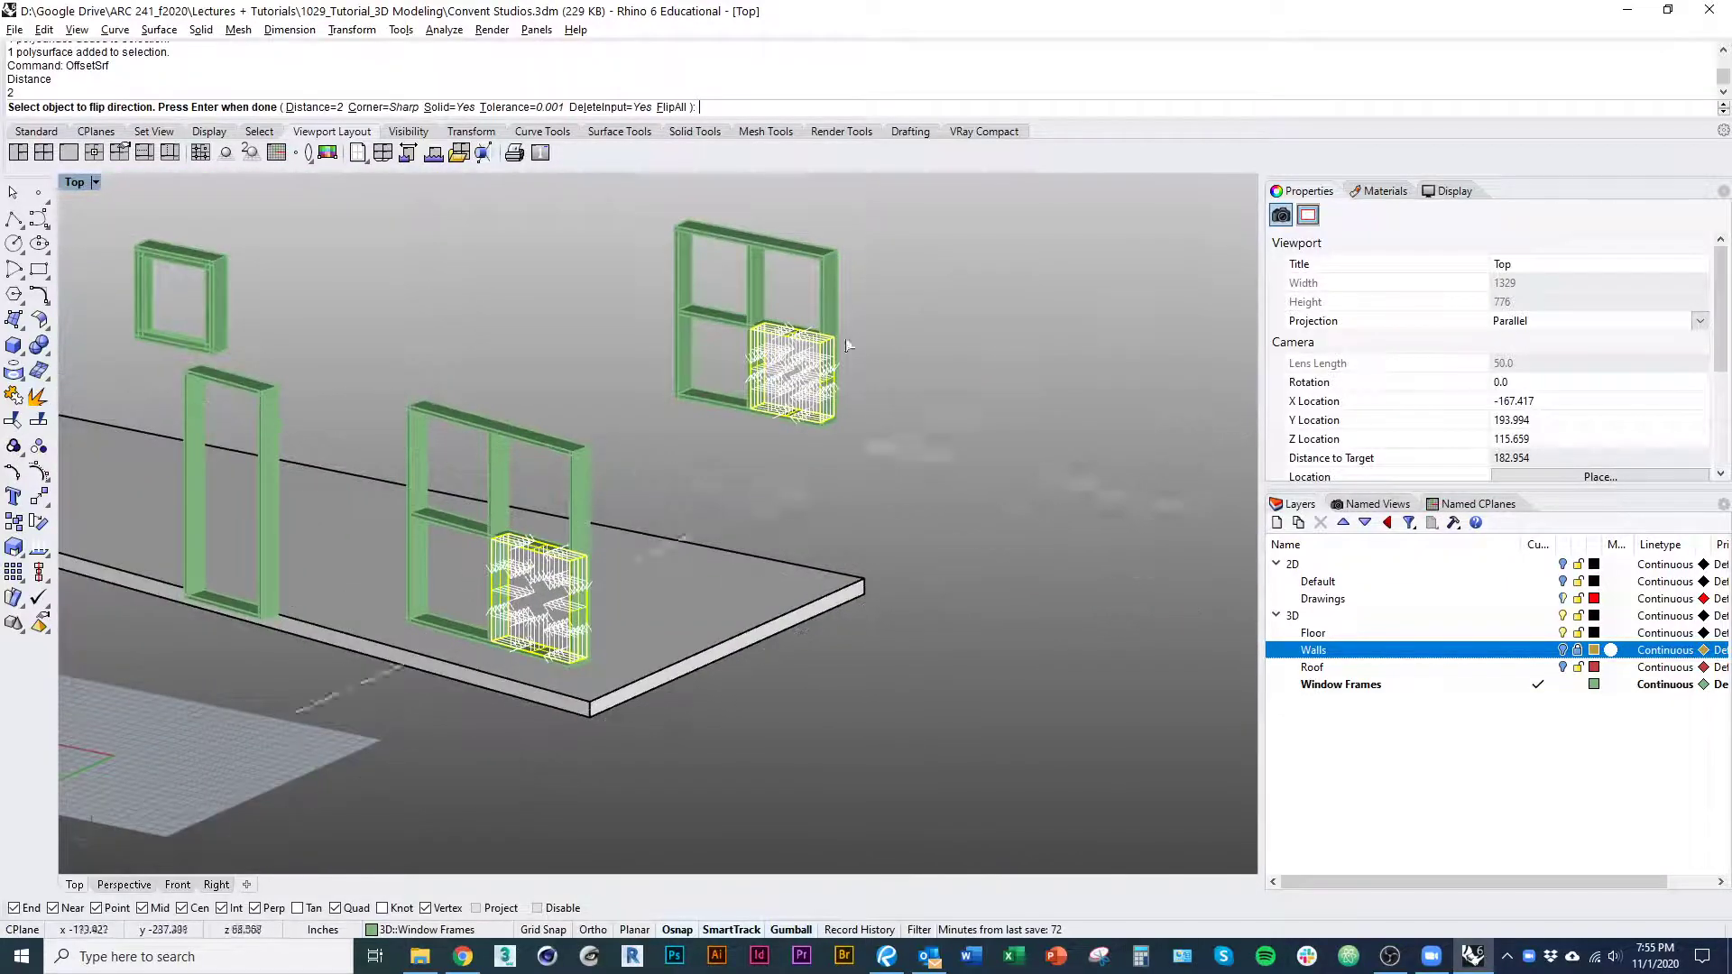
{"action": "right_click_drag", "start_coordinate": [760, 336], "coordinate": [517, 361]}
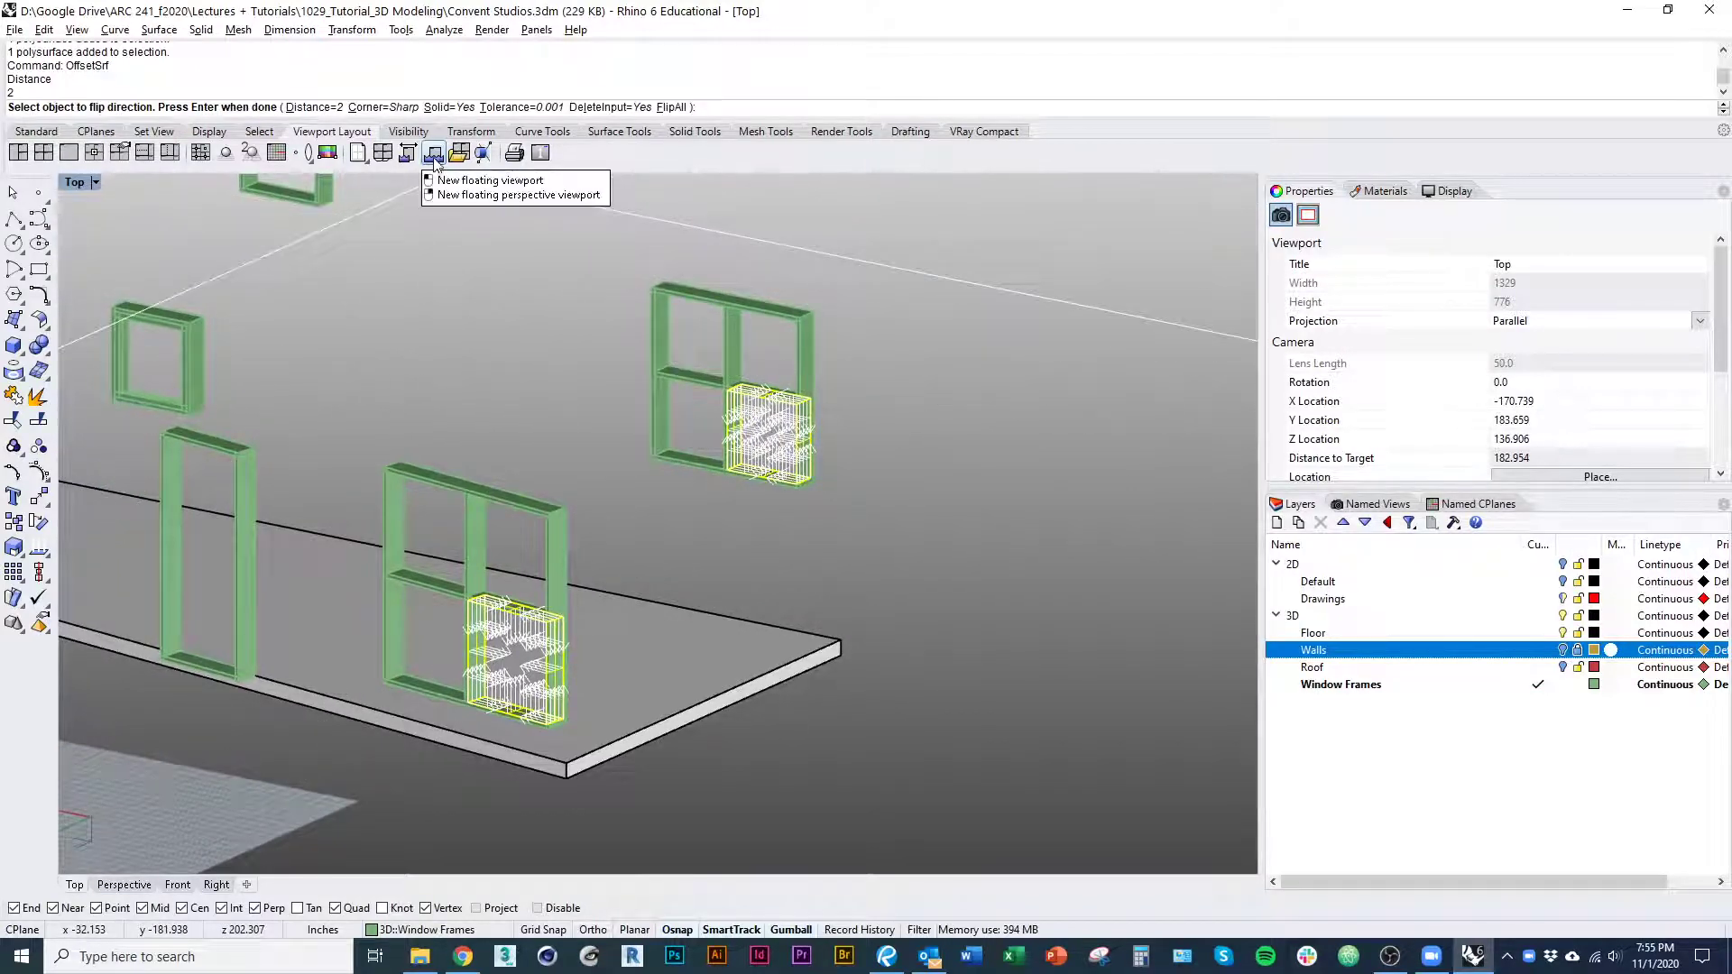
{"action": "key", "text": "Return"}
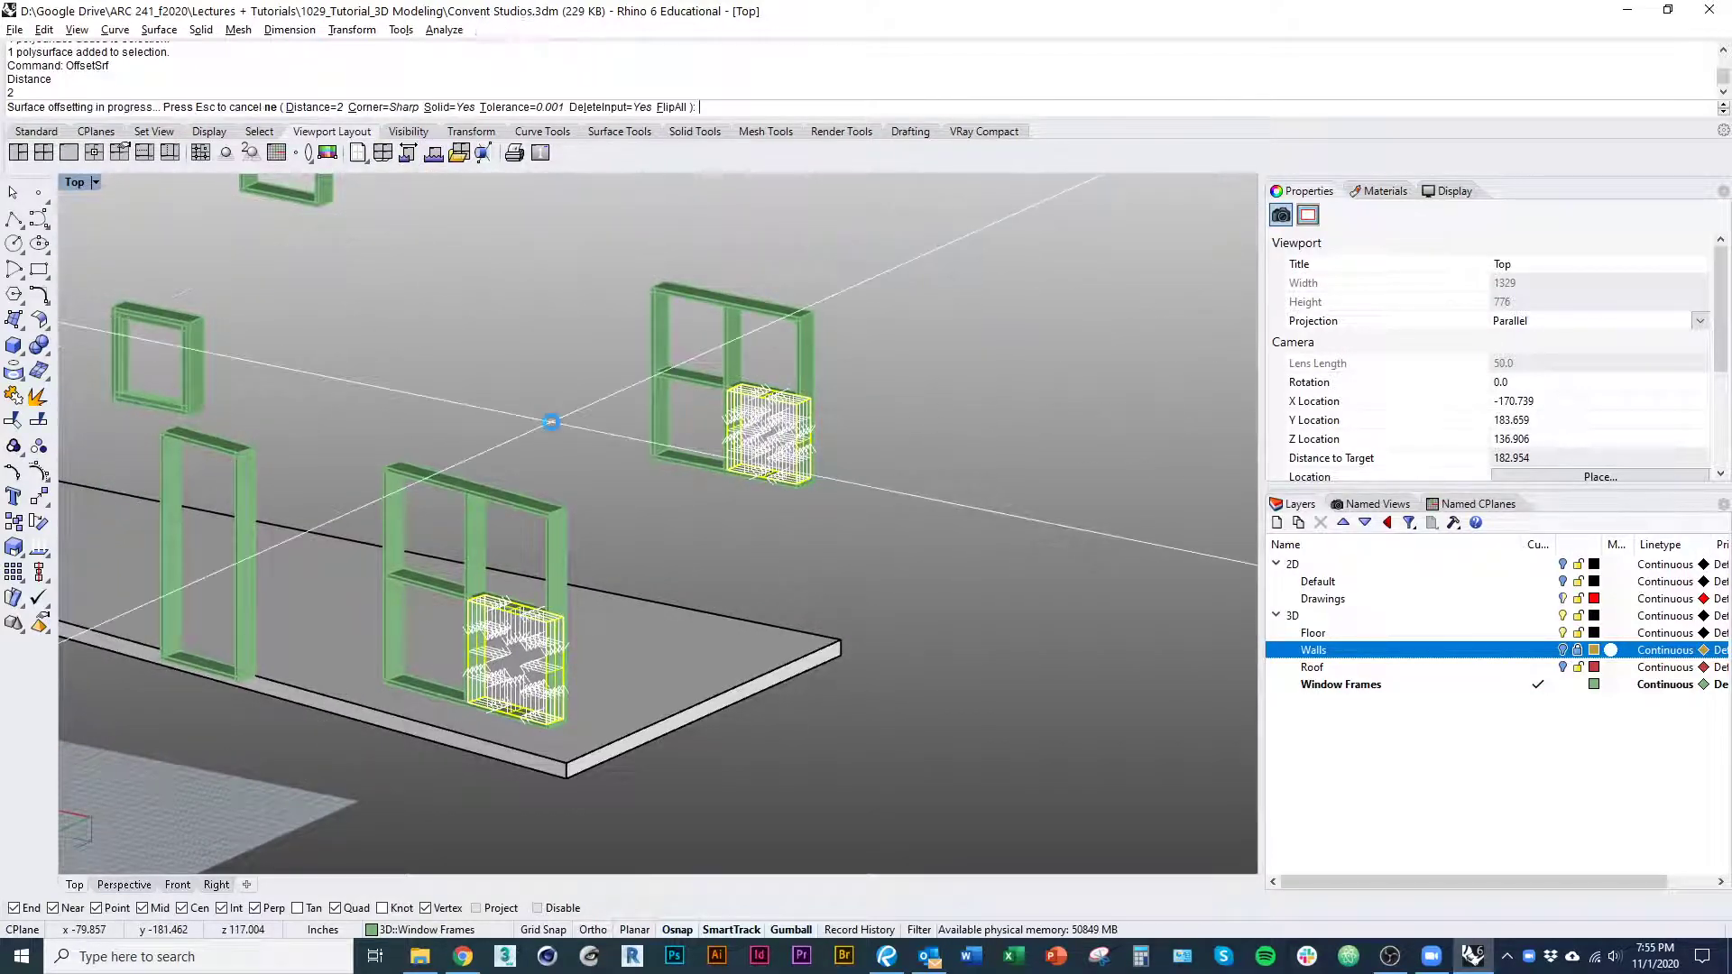
{"action": "scroll", "coordinate": [839, 502], "scroll_direction": "up", "scroll_amount": 6}
{"action": "left_click", "coordinate": [868, 515]}
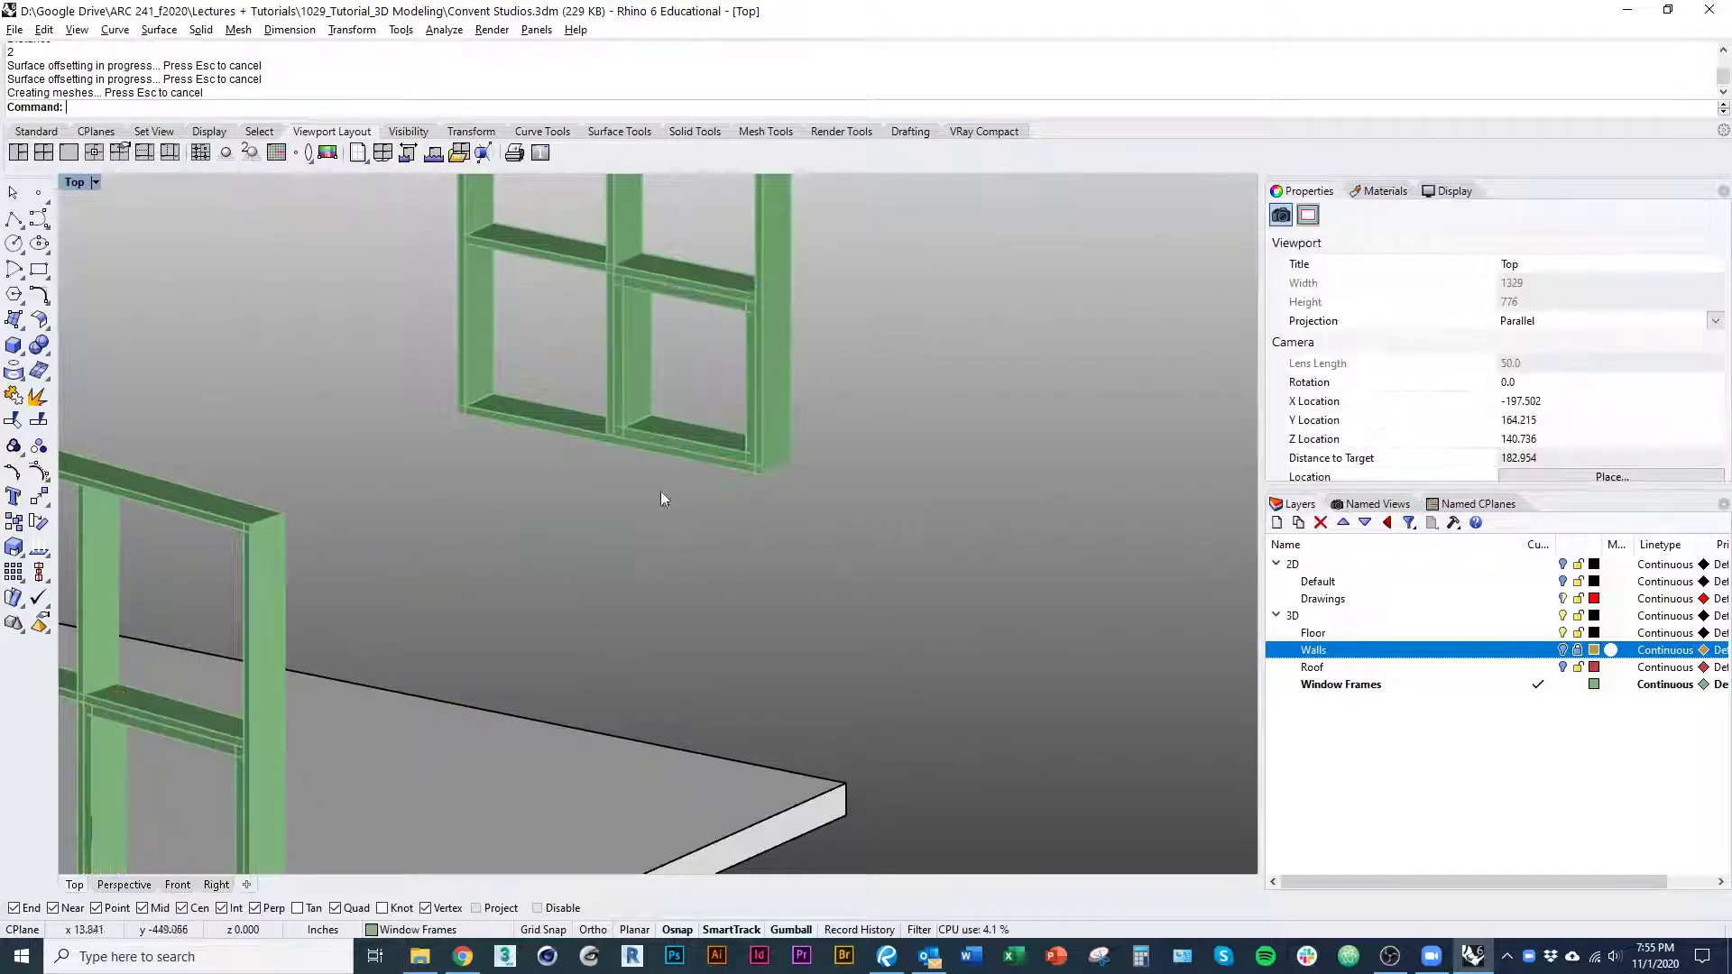
{"action": "right_click_drag", "start_coordinate": [702, 487], "coordinate": [728, 532], "text": "shift"}
{"action": "left_click", "coordinate": [678, 490]}
{"action": "scroll", "coordinate": [675, 488], "scroll_direction": "up", "scroll_amount": 10}
{"action": "type", "text": "s1"}
{"action": "key", "text": "Return"}
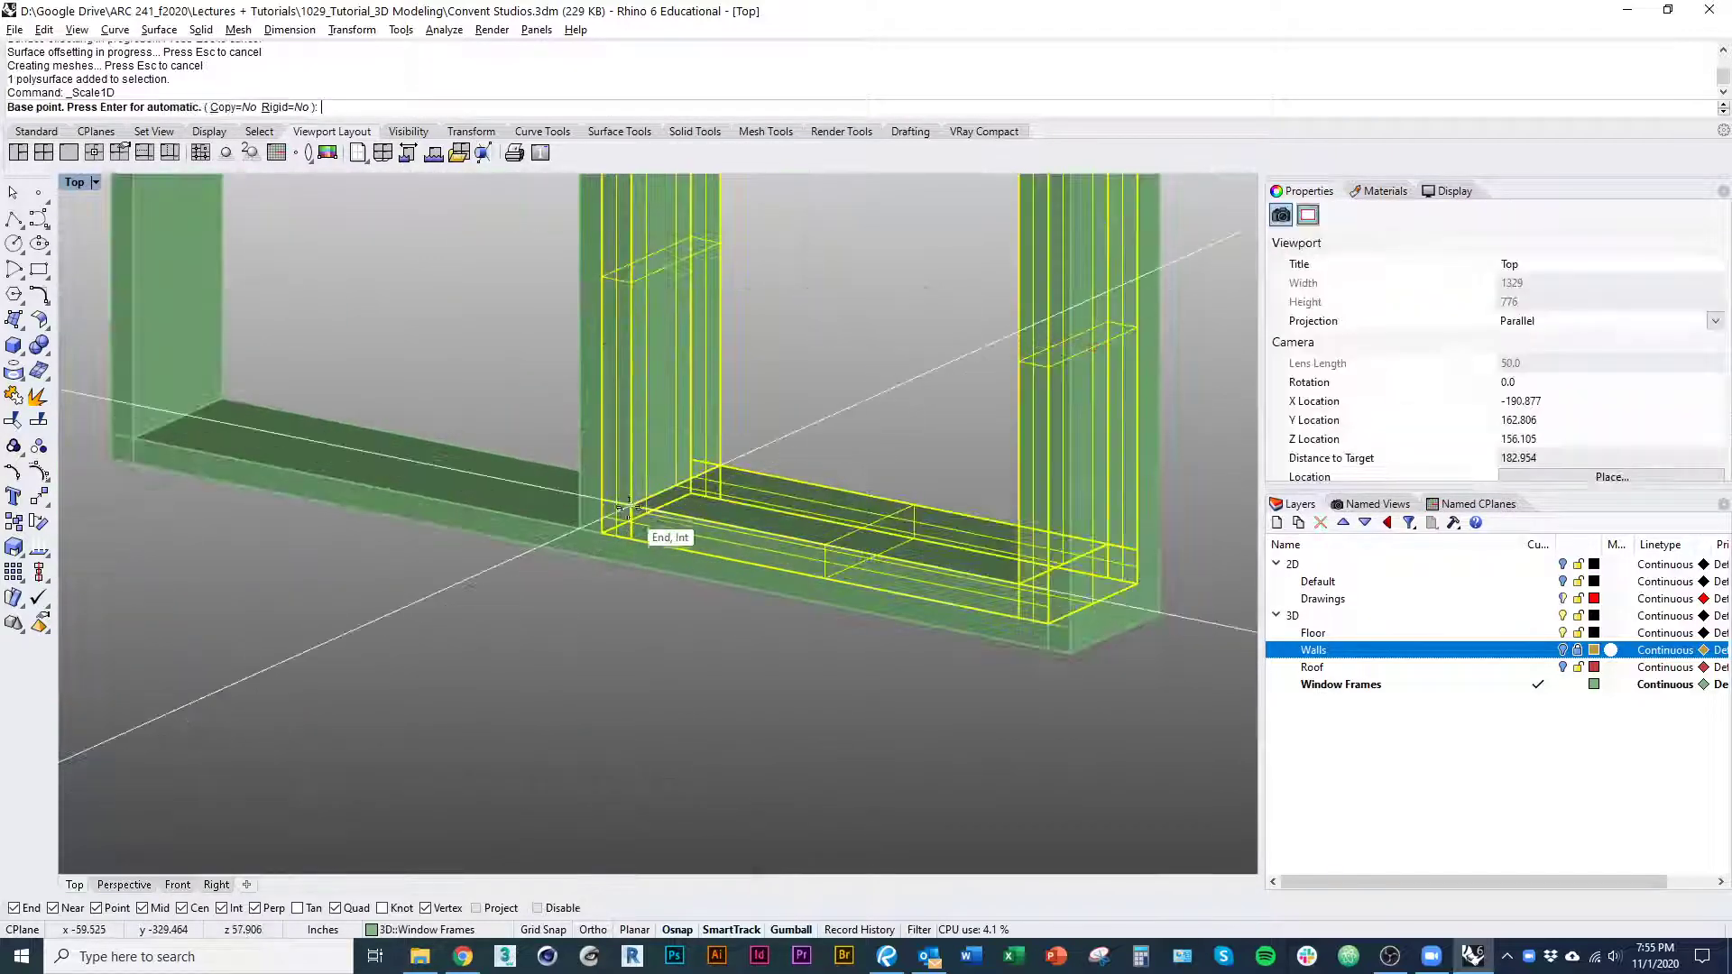
{"action": "scroll", "coordinate": [723, 467], "scroll_direction": "down", "scroll_amount": 3}
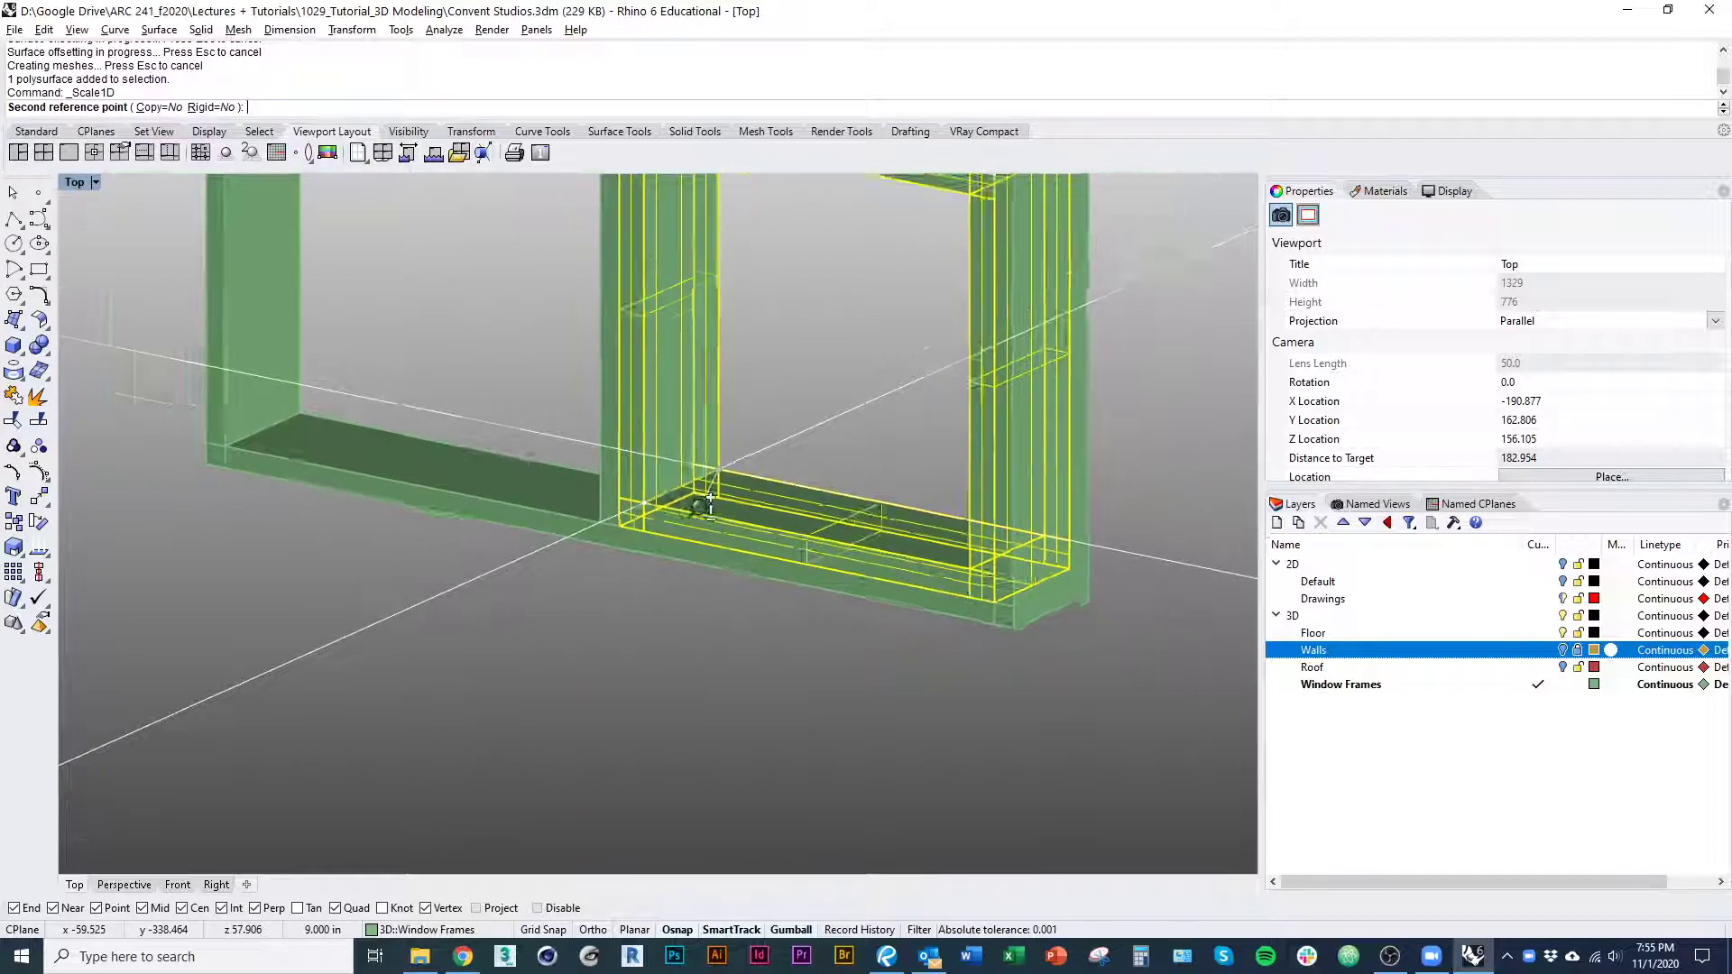
{"action": "left_click", "coordinate": [727, 512]}
{"action": "scroll", "coordinate": [766, 505], "scroll_direction": "down", "scroll_amount": 13}
{"action": "right_click_drag", "start_coordinate": [133, 425], "coordinate": [579, 641], "text": "shift"}
{"action": "scroll", "coordinate": [550, 622], "scroll_direction": "up", "scroll_amount": 8}
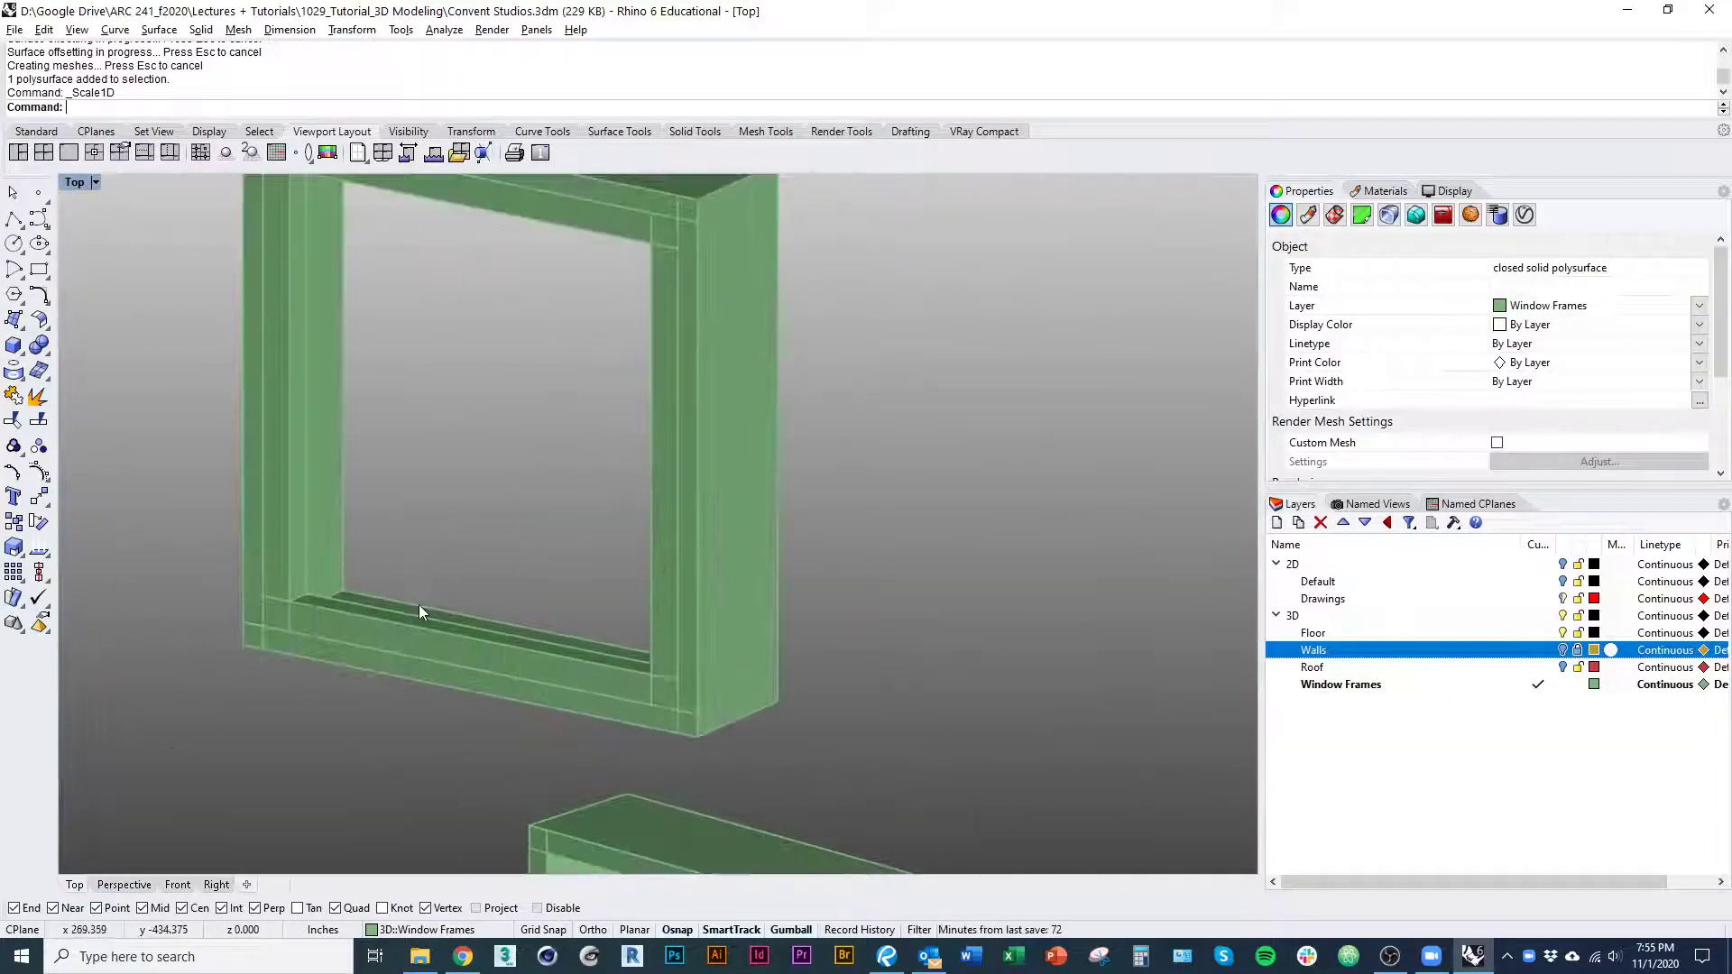
{"action": "type", "text": "Distance"}
{"action": "key", "text": "Return"}
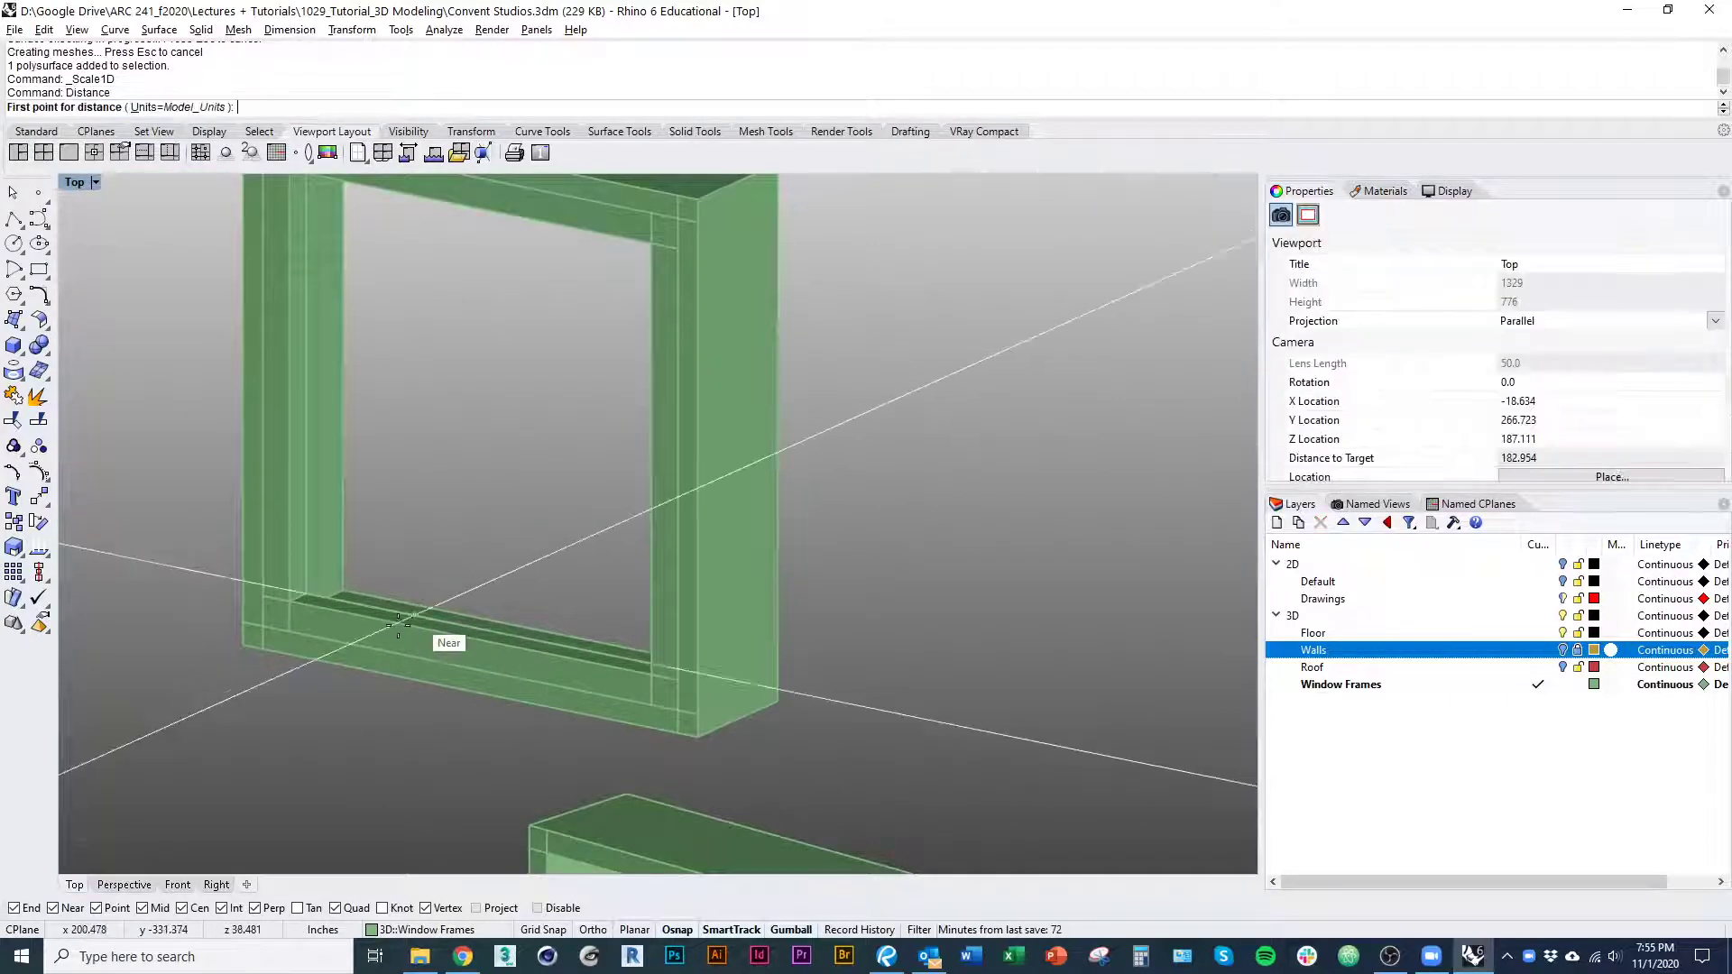
{"action": "left_click", "coordinate": [289, 600]}
{"action": "key", "text": "Escape"}
{"action": "scroll", "coordinate": [323, 606], "scroll_direction": "down", "scroll_amount": 1}
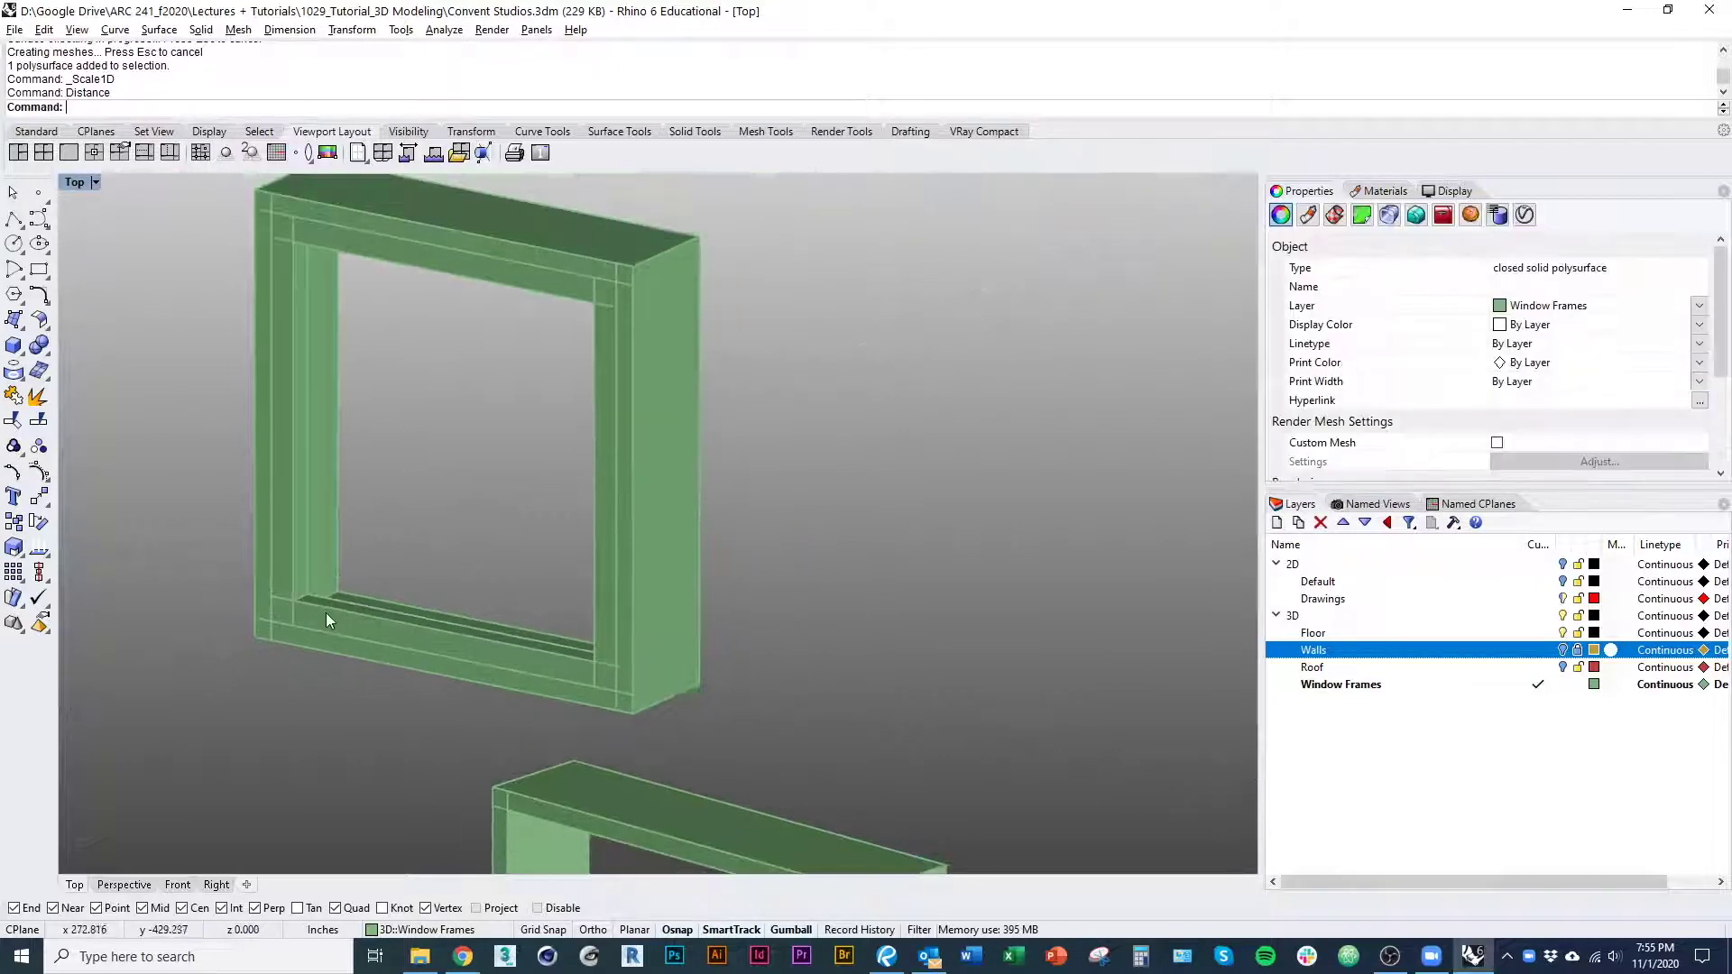
Scale the small square window's inner frame in one direction so it is 2 inches deep
{"action": "left_click", "coordinate": [327, 615]}
{"action": "right_click_drag", "start_coordinate": [328, 616], "coordinate": [410, 561]}
{"action": "type", "text": "zsa"}
{"action": "key", "text": "Return"}
{"action": "scroll", "coordinate": [519, 681], "scroll_direction": "up", "scroll_amount": 6}
{"action": "type", "text": "s1"}
{"action": "key", "text": "Return"}
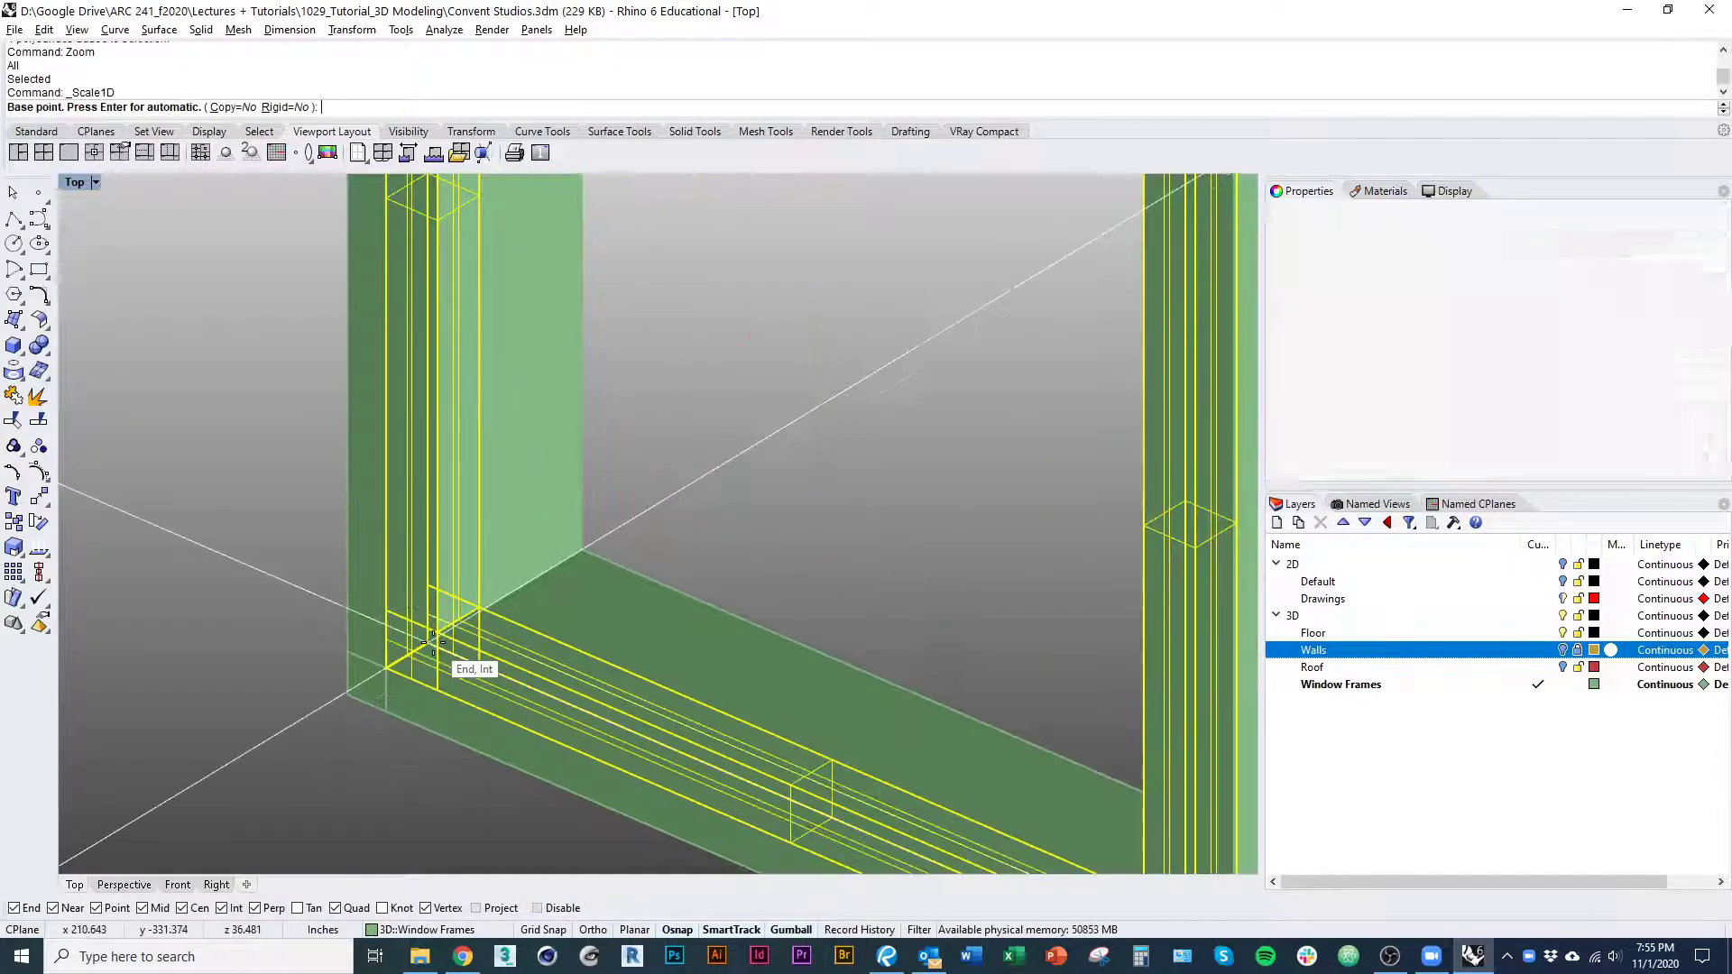
{"action": "left_click", "coordinate": [436, 637]}
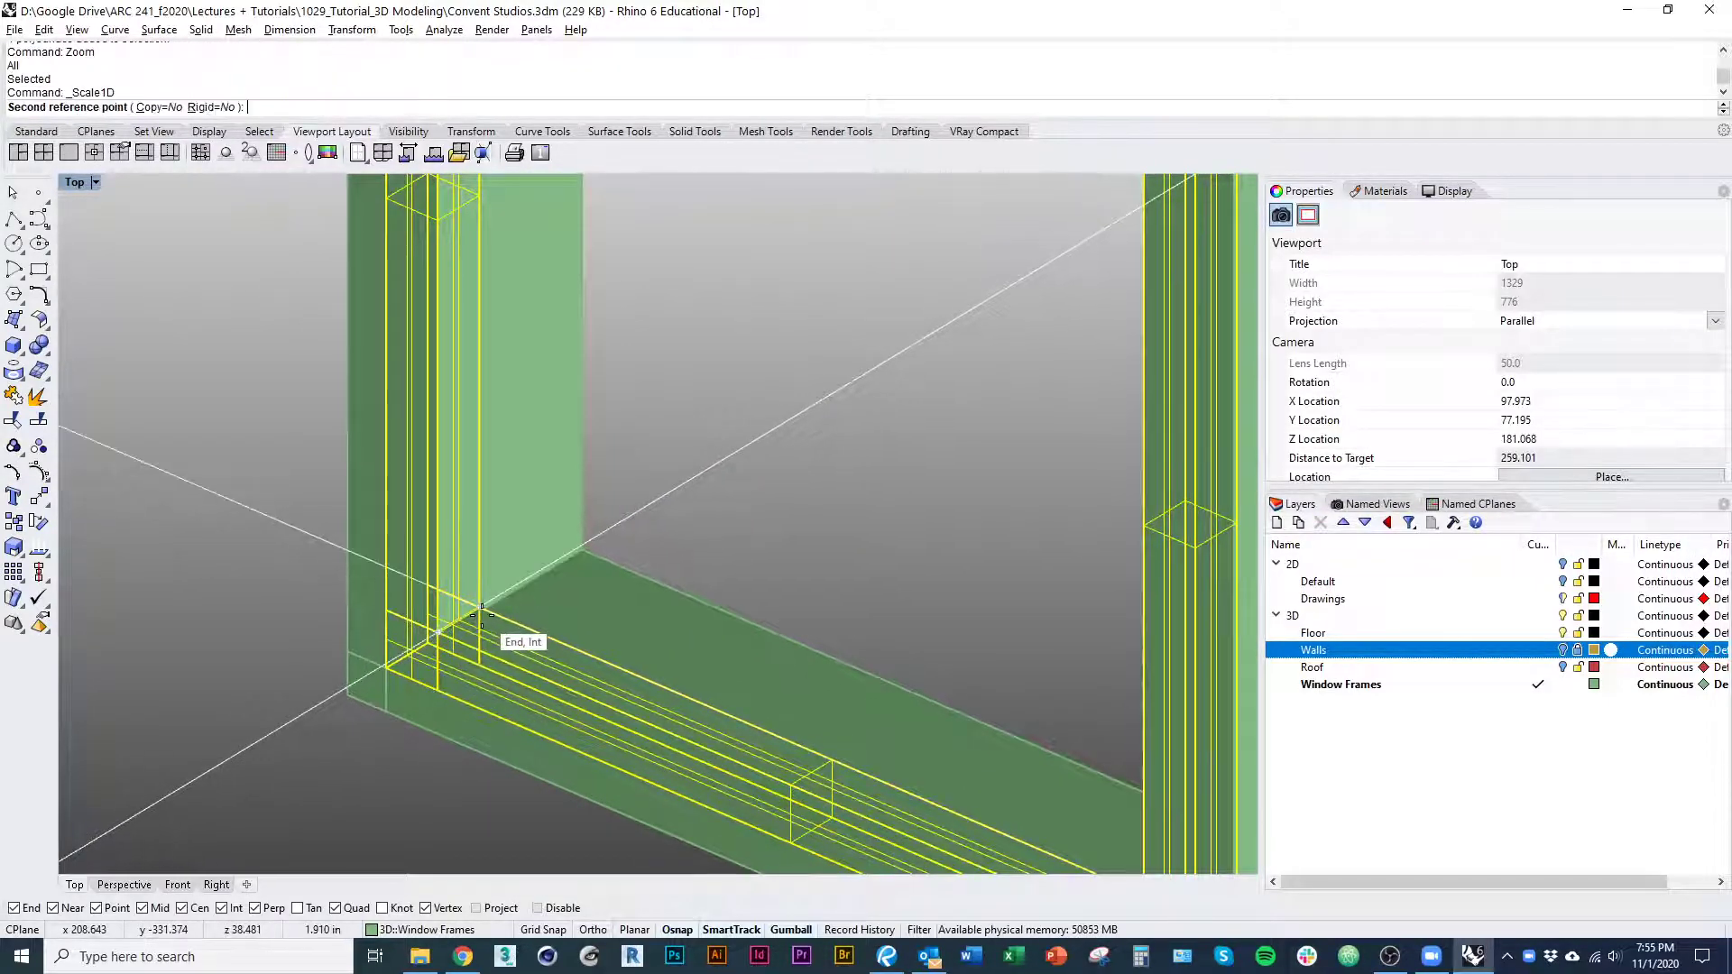
{"action": "type", "text": "2"}
{"action": "key", "text": "Return"}
Scale the inner frame in the far window's lower pane in one direction to a depth of 2 inches, keeping its front face fixed
{"action": "scroll", "coordinate": [482, 615], "scroll_direction": "down", "scroll_amount": 5}
{"action": "scroll", "coordinate": [595, 396], "scroll_direction": "up", "scroll_amount": 6}
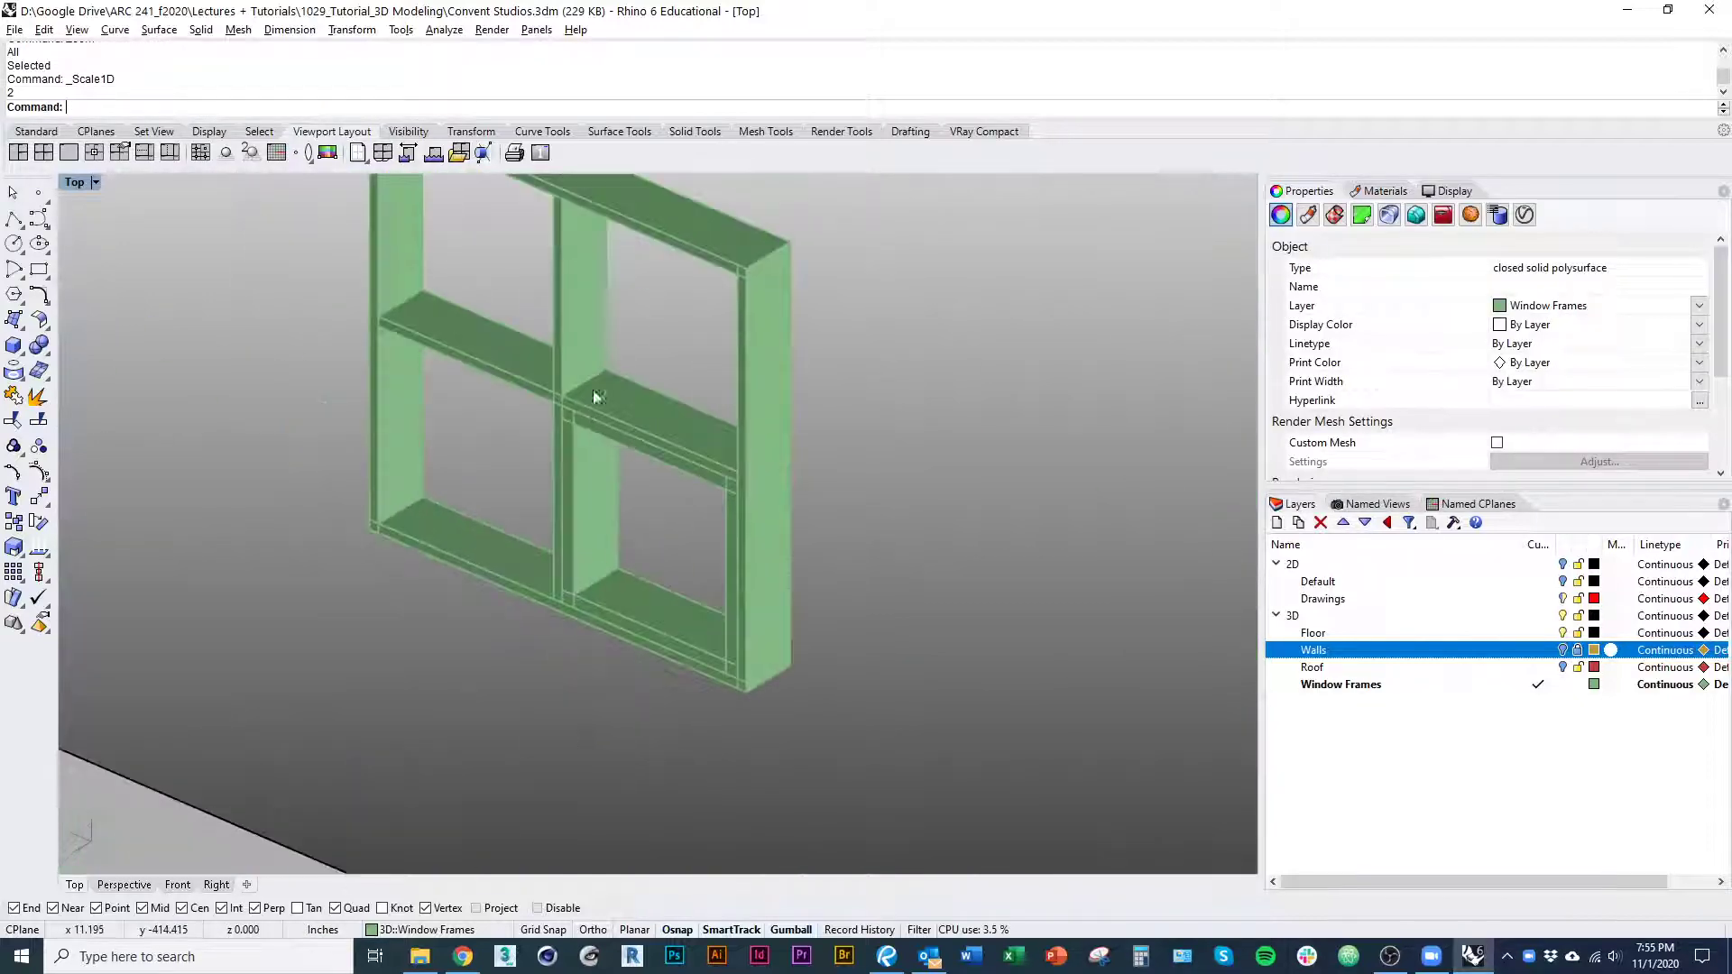
{"action": "left_click", "coordinate": [595, 397]}
{"action": "scroll", "coordinate": [662, 614], "scroll_direction": "up", "scroll_amount": 3}
{"action": "type", "text": "Scale1D"}
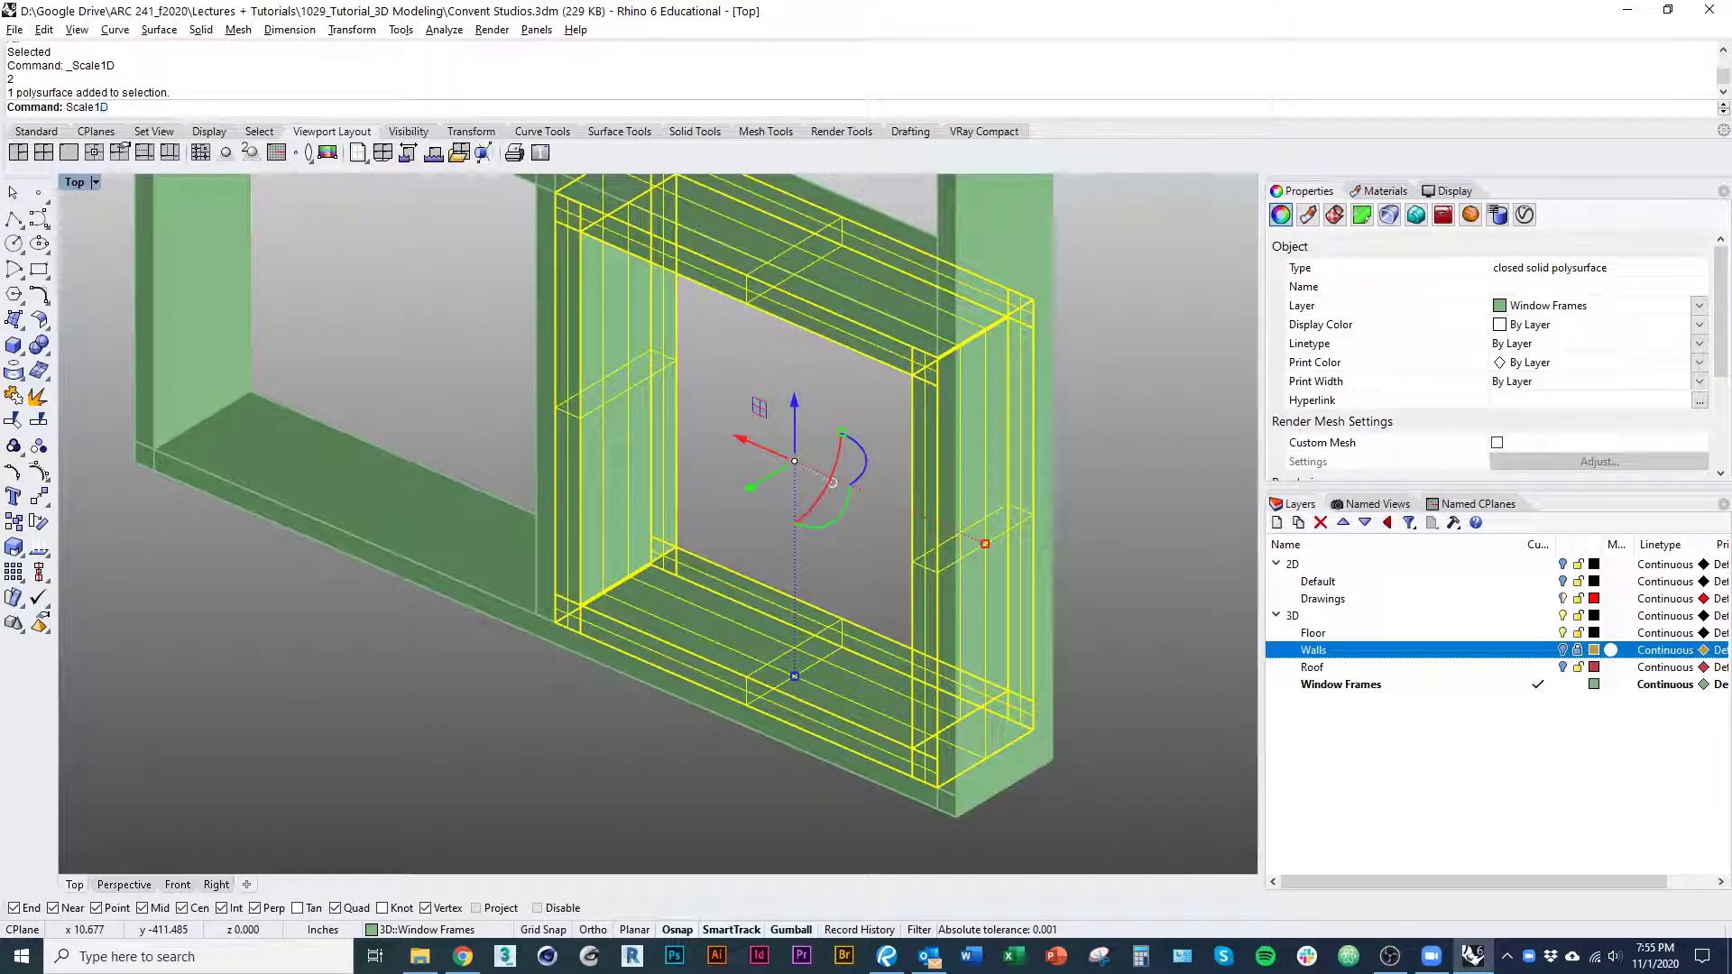
{"action": "key", "text": "Return"}
{"action": "right_click_drag", "start_coordinate": [667, 665], "coordinate": [591, 611]}
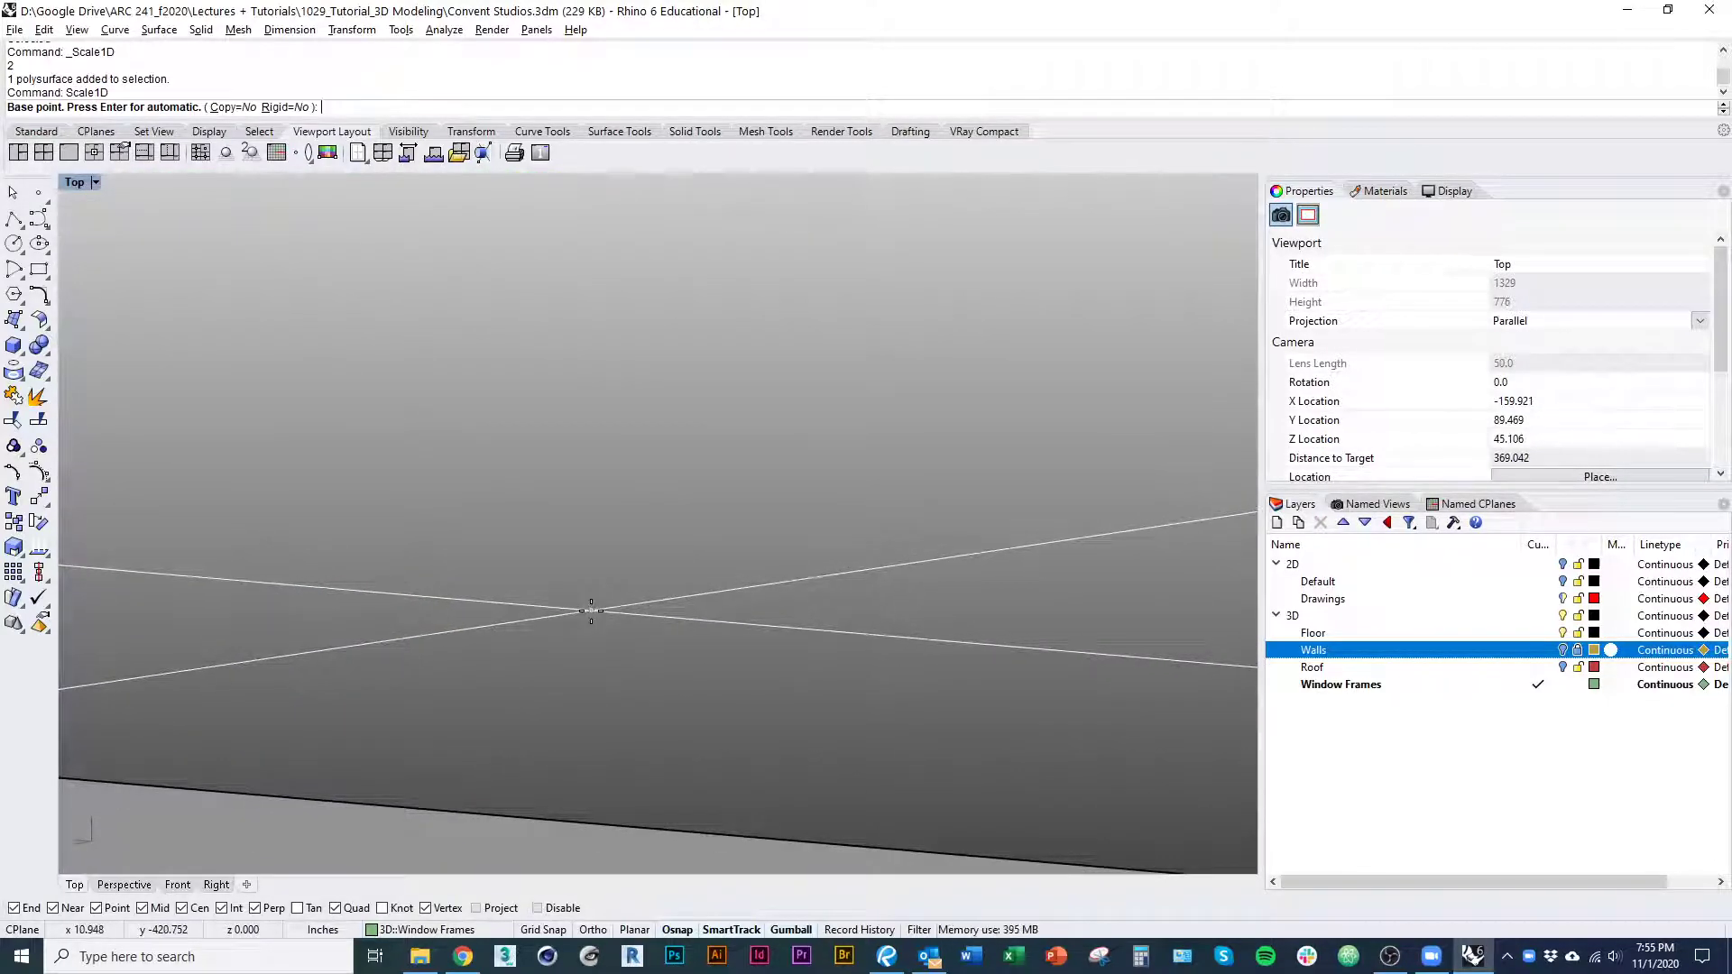
{"action": "type", "text": "z"}
{"action": "key", "text": "Return"}
{"action": "type", "text": "s"}
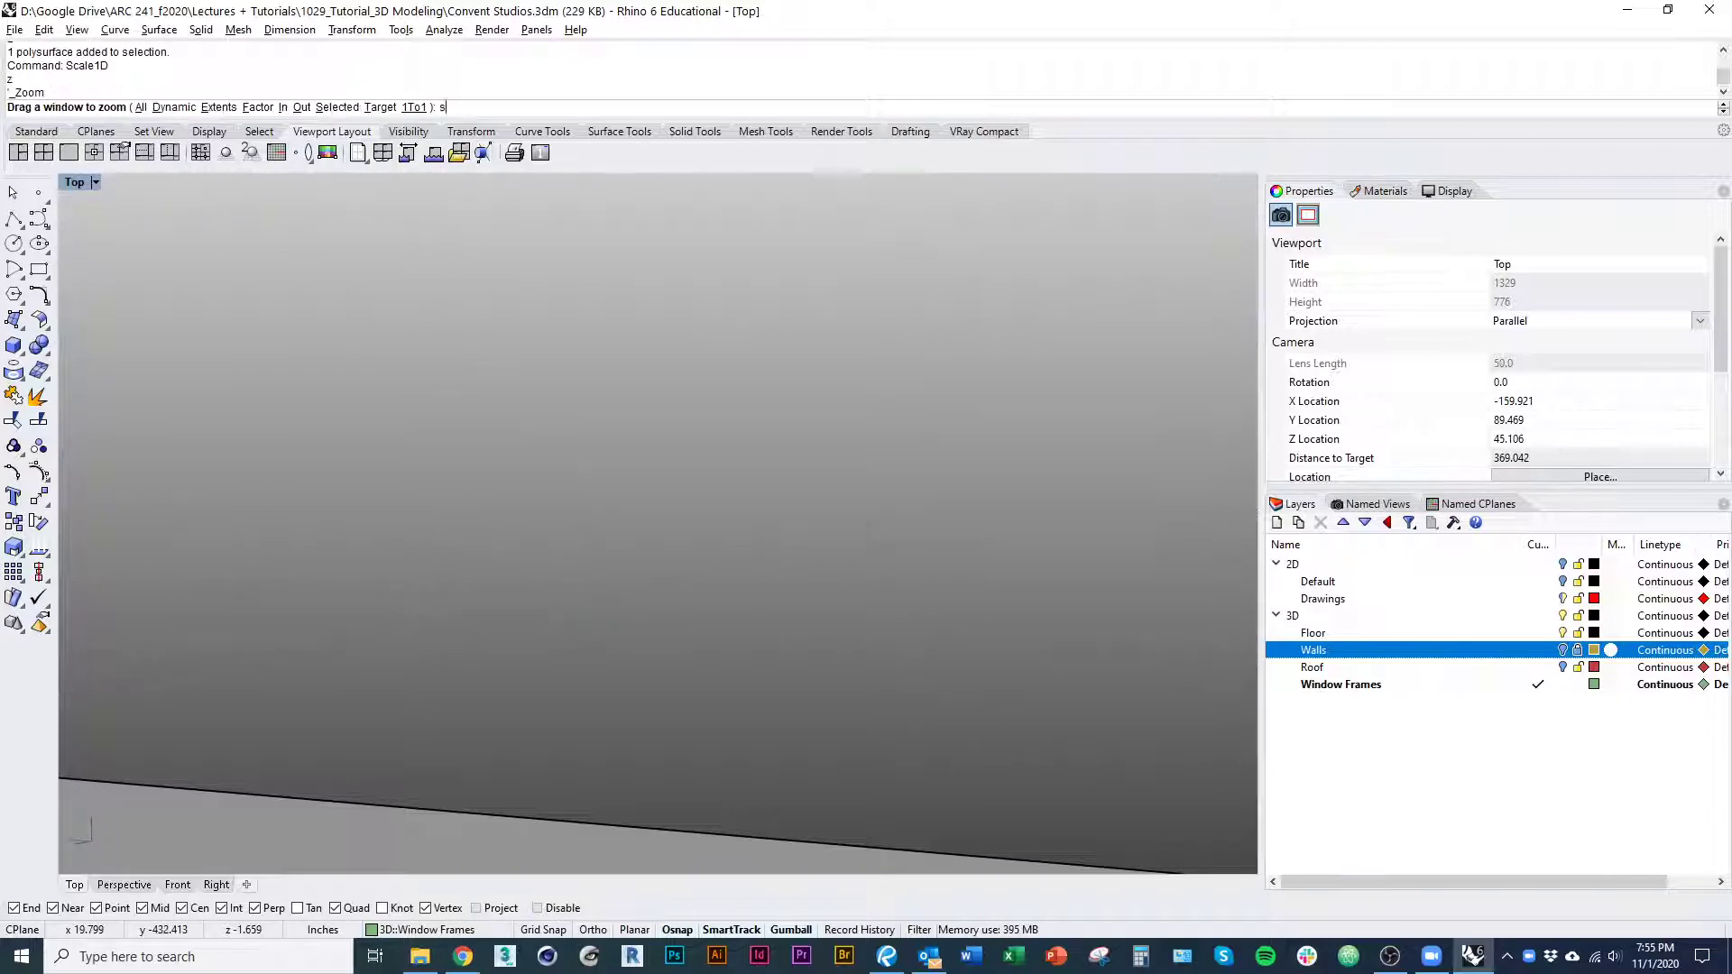
{"action": "key", "text": "Return"}
{"action": "right_click_drag", "start_coordinate": [556, 610], "coordinate": [551, 634]}
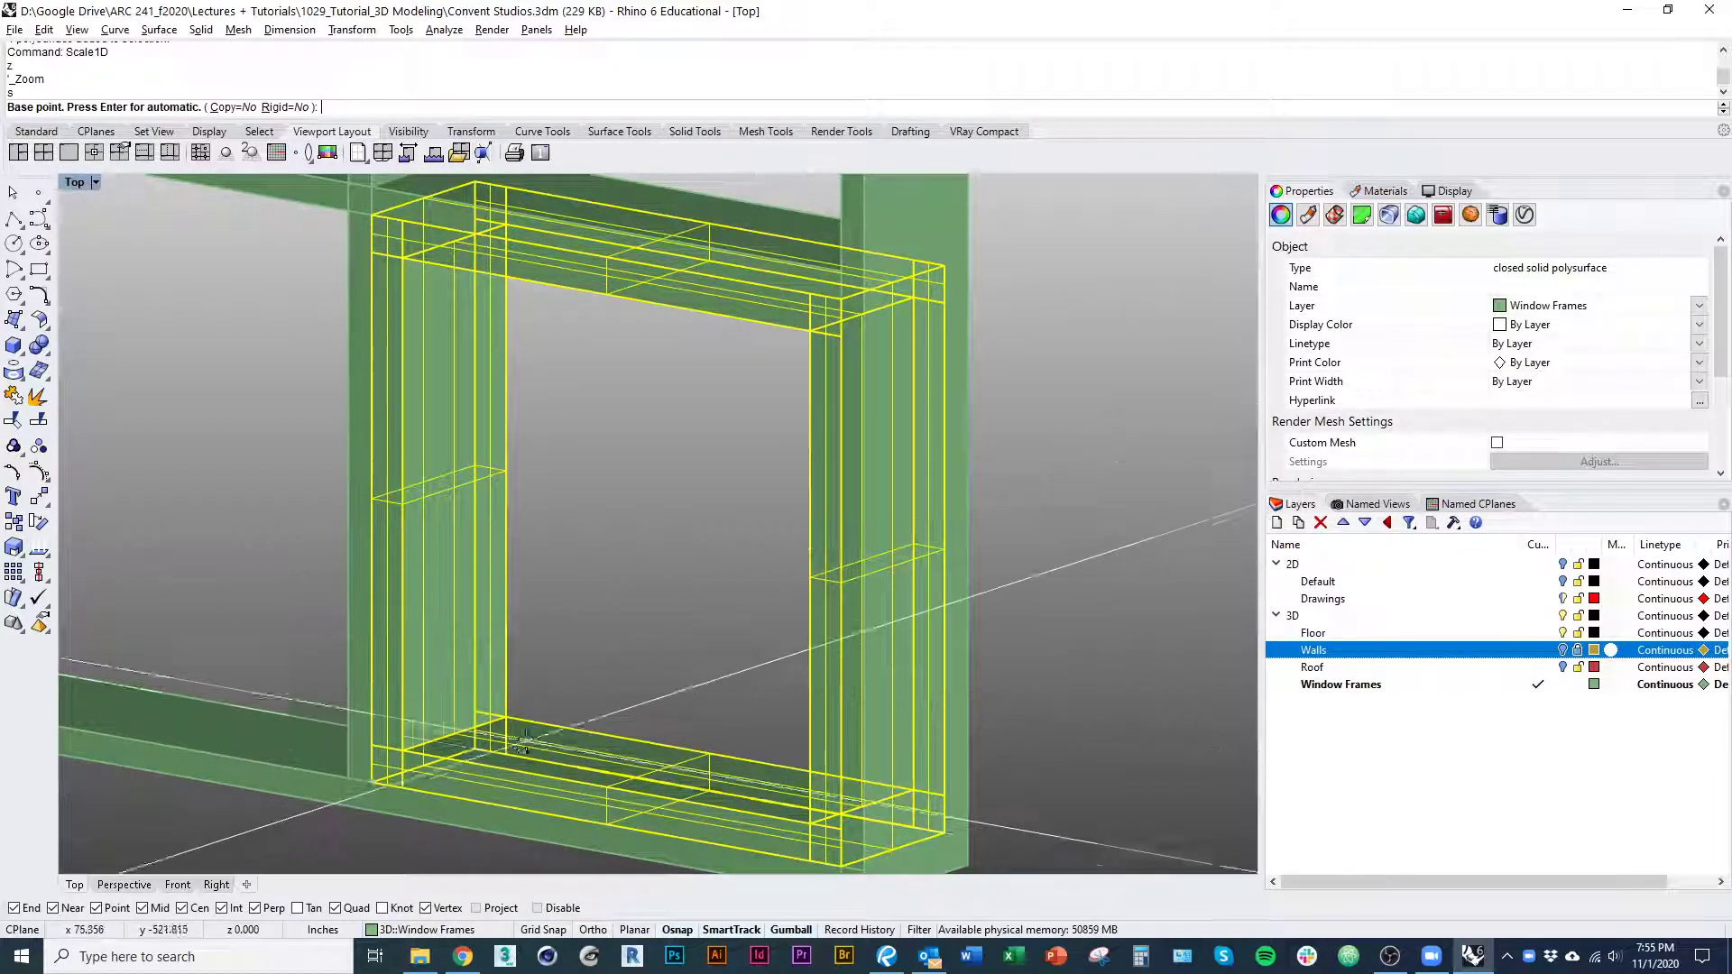
{"action": "right_click_drag", "start_coordinate": [534, 743], "coordinate": [536, 726], "text": "shift"}
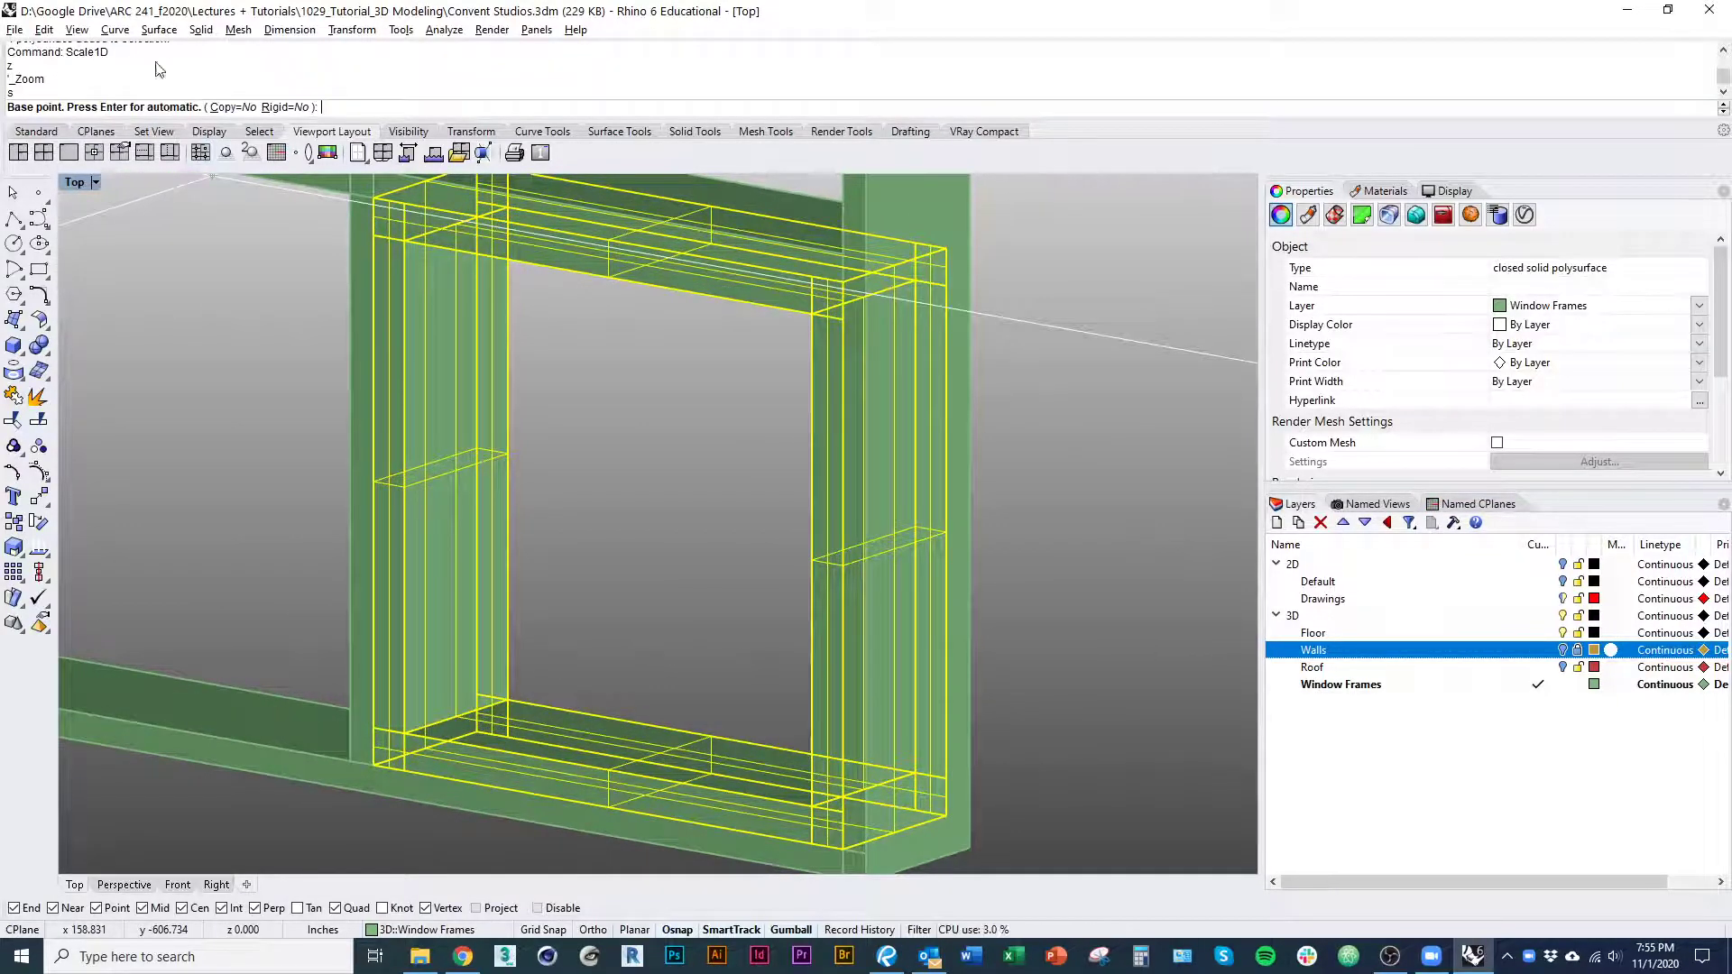
{"action": "left_click", "coordinate": [406, 732]}
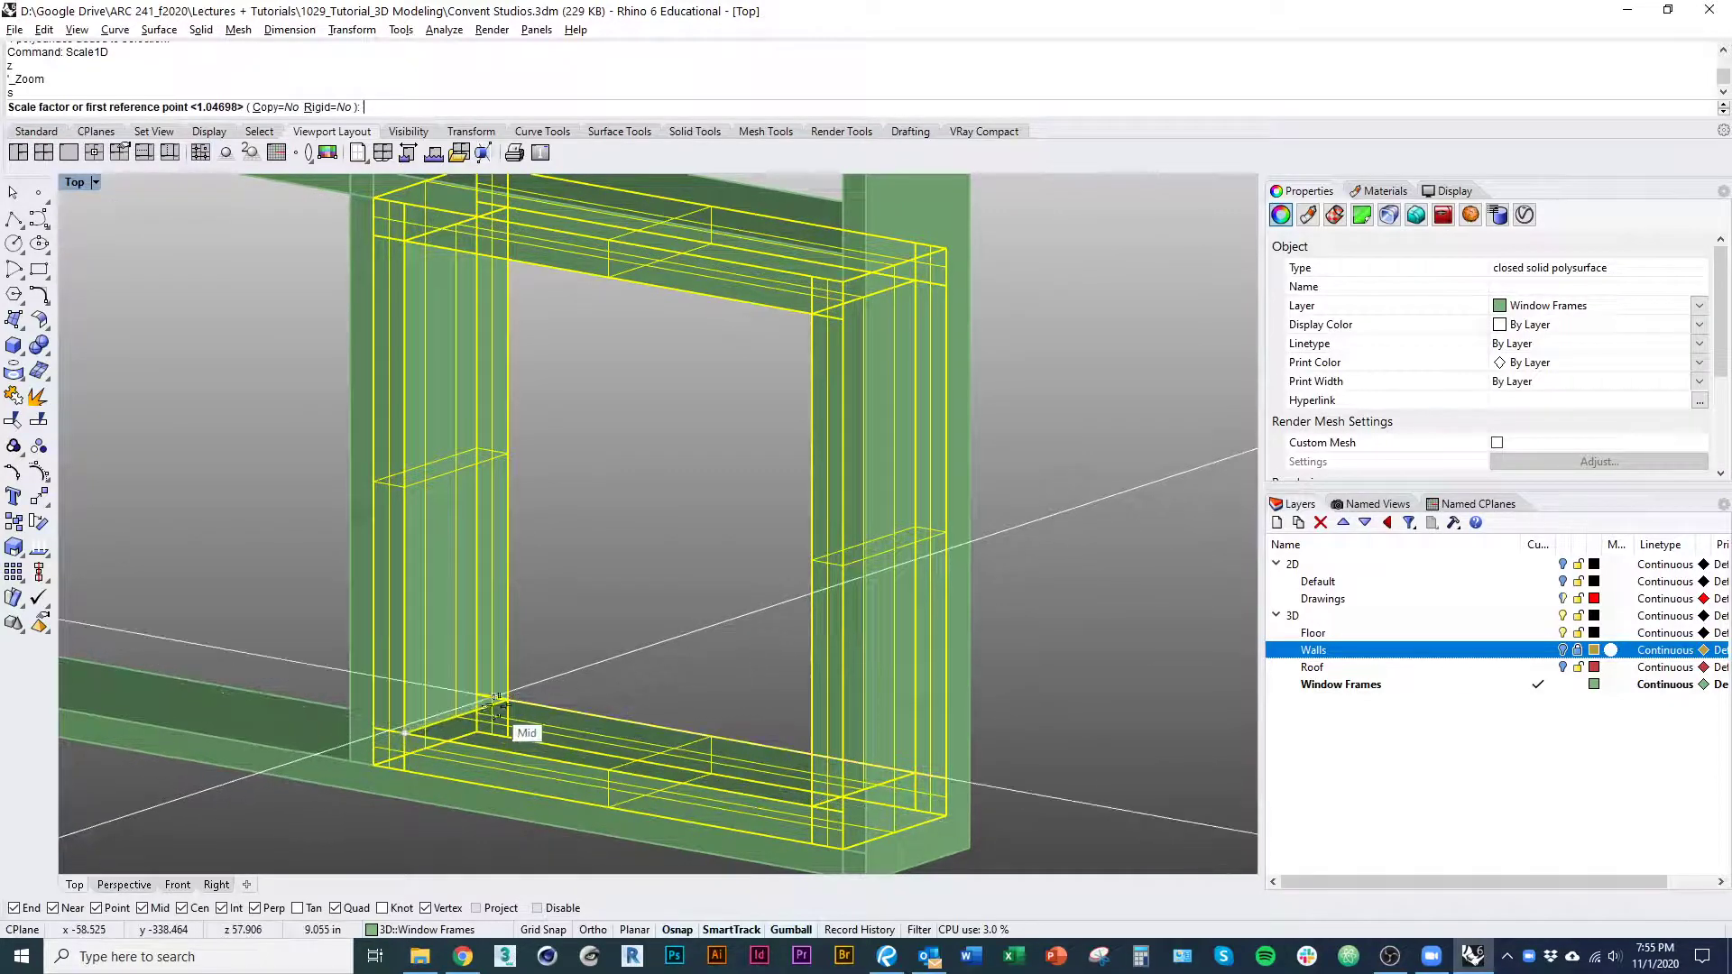
{"action": "type", "text": "2"}
{"action": "key", "text": "Return"}
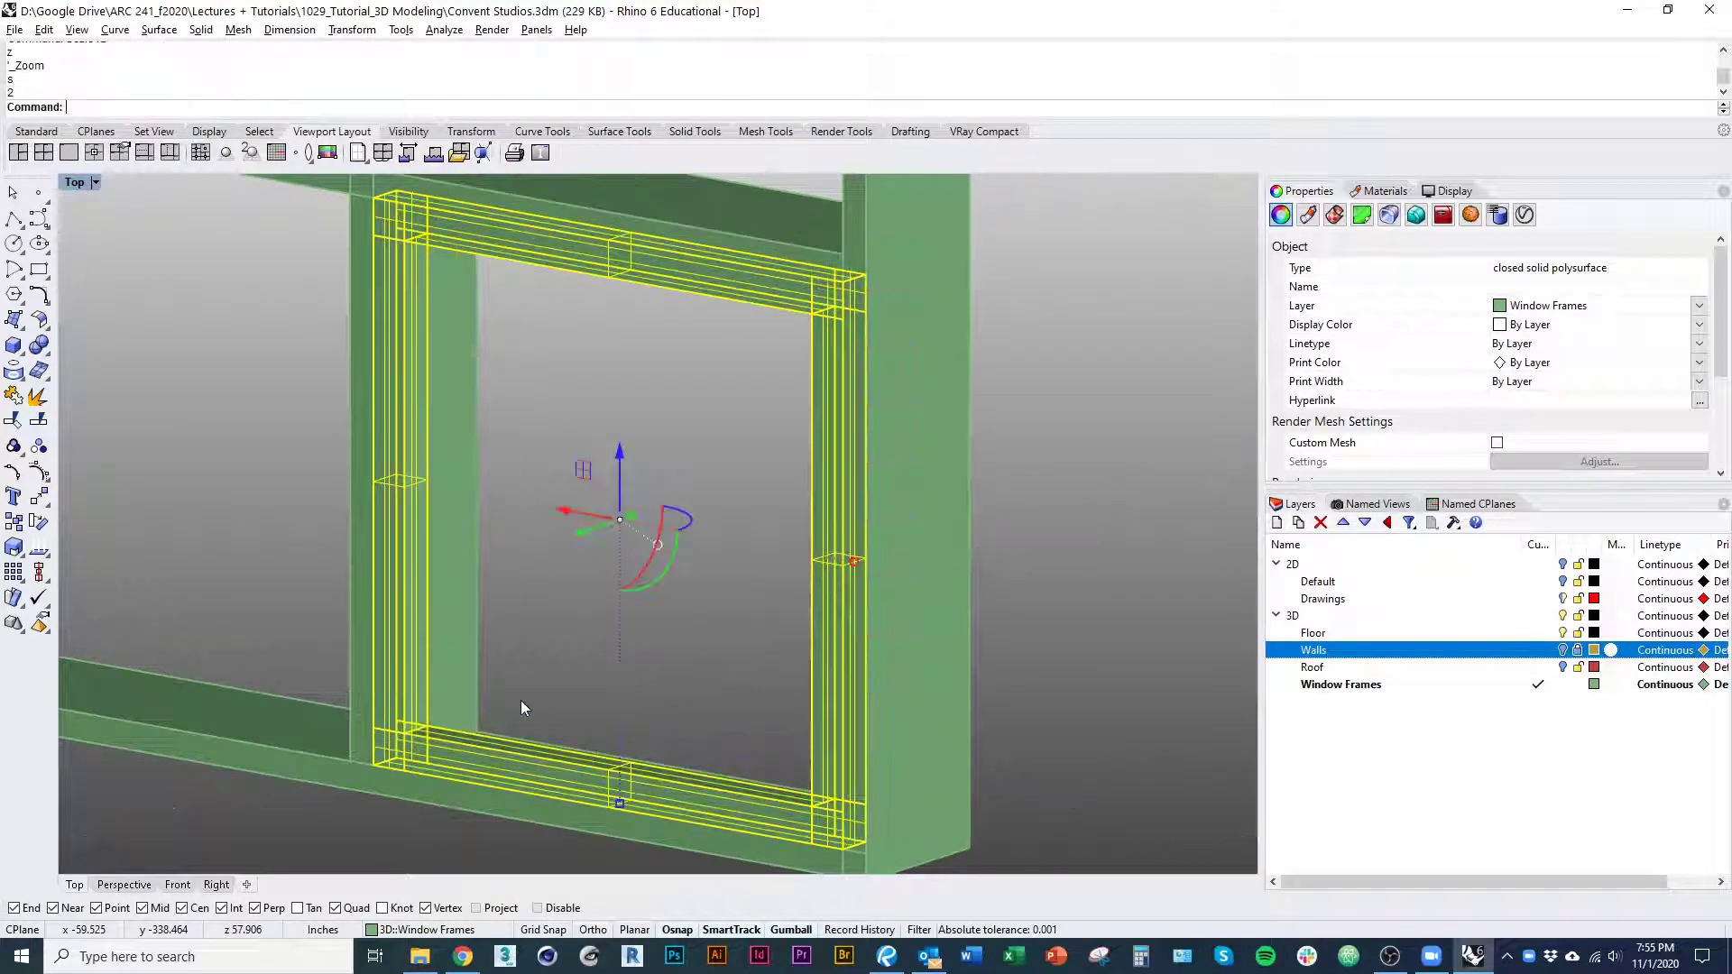
{"action": "right_click_drag", "start_coordinate": [538, 624], "coordinate": [530, 760], "text": "ctrl"}
{"action": "key", "text": "Escape"}
Scale the inner frame in the other large window's lower pane in one direction to a depth of 2 inches, keeping its front face fixed
{"action": "right_click_drag", "start_coordinate": [434, 783], "coordinate": [676, 597], "text": "shift"}
{"action": "scroll", "coordinate": [433, 729], "scroll_direction": "up", "scroll_amount": 5}
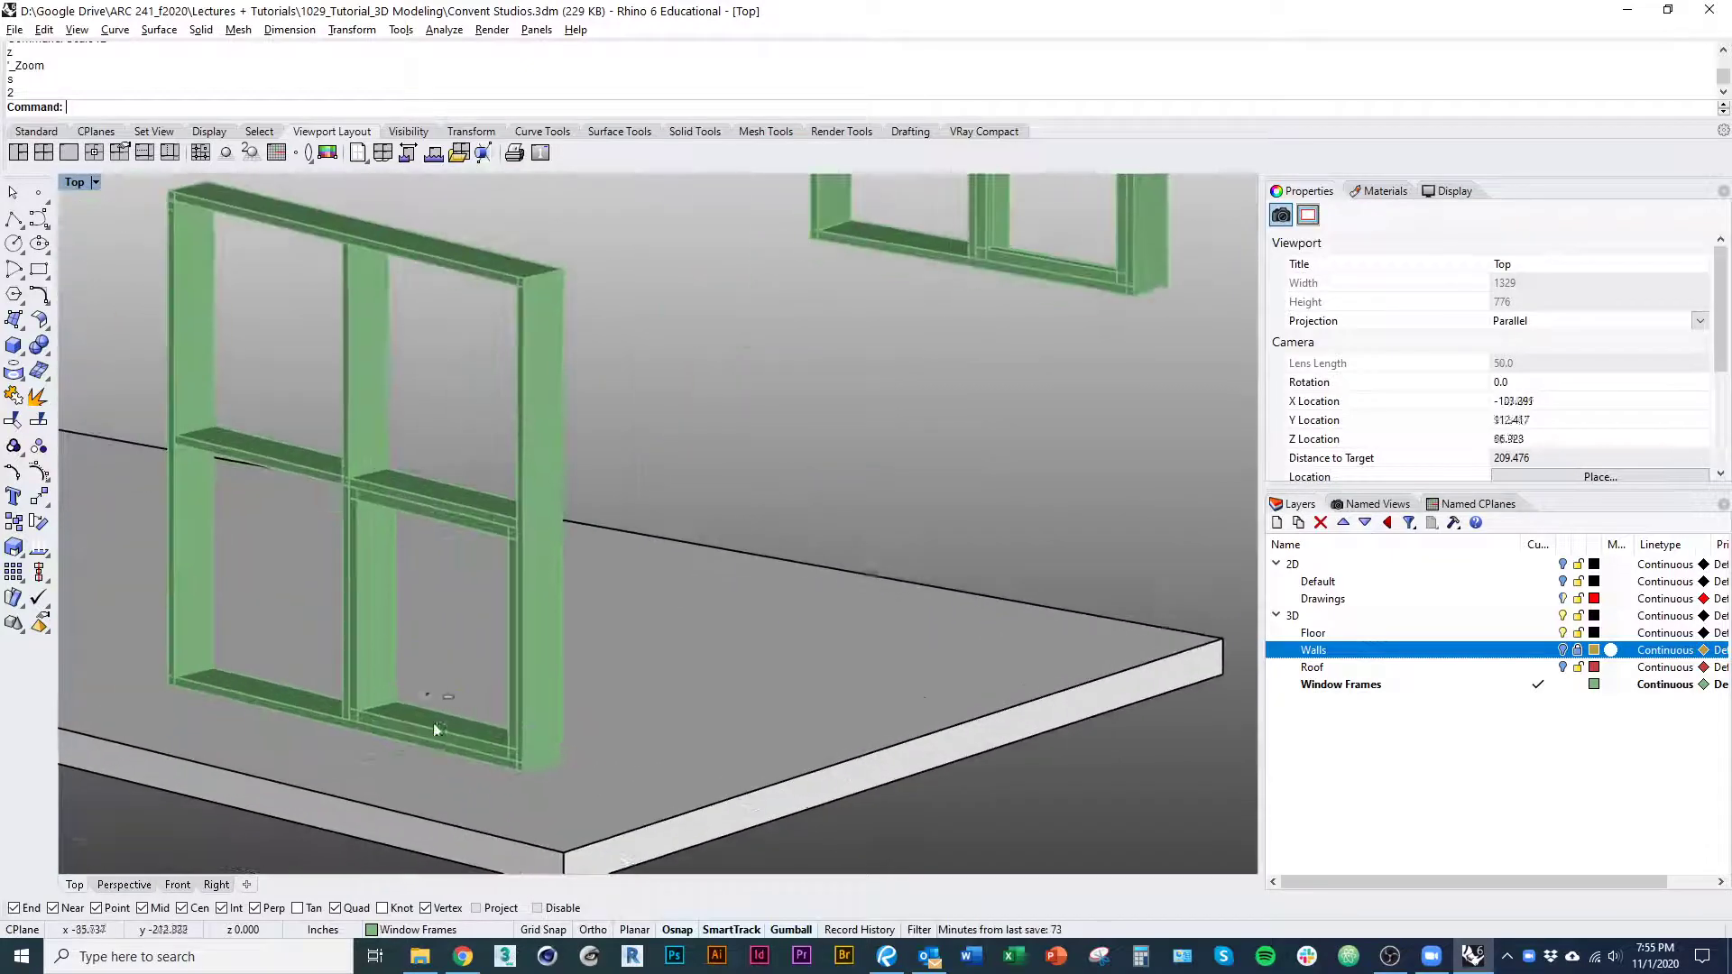
{"action": "left_click", "coordinate": [435, 729]}
{"action": "right_click_drag", "start_coordinate": [861, 581], "coordinate": [503, 625]}
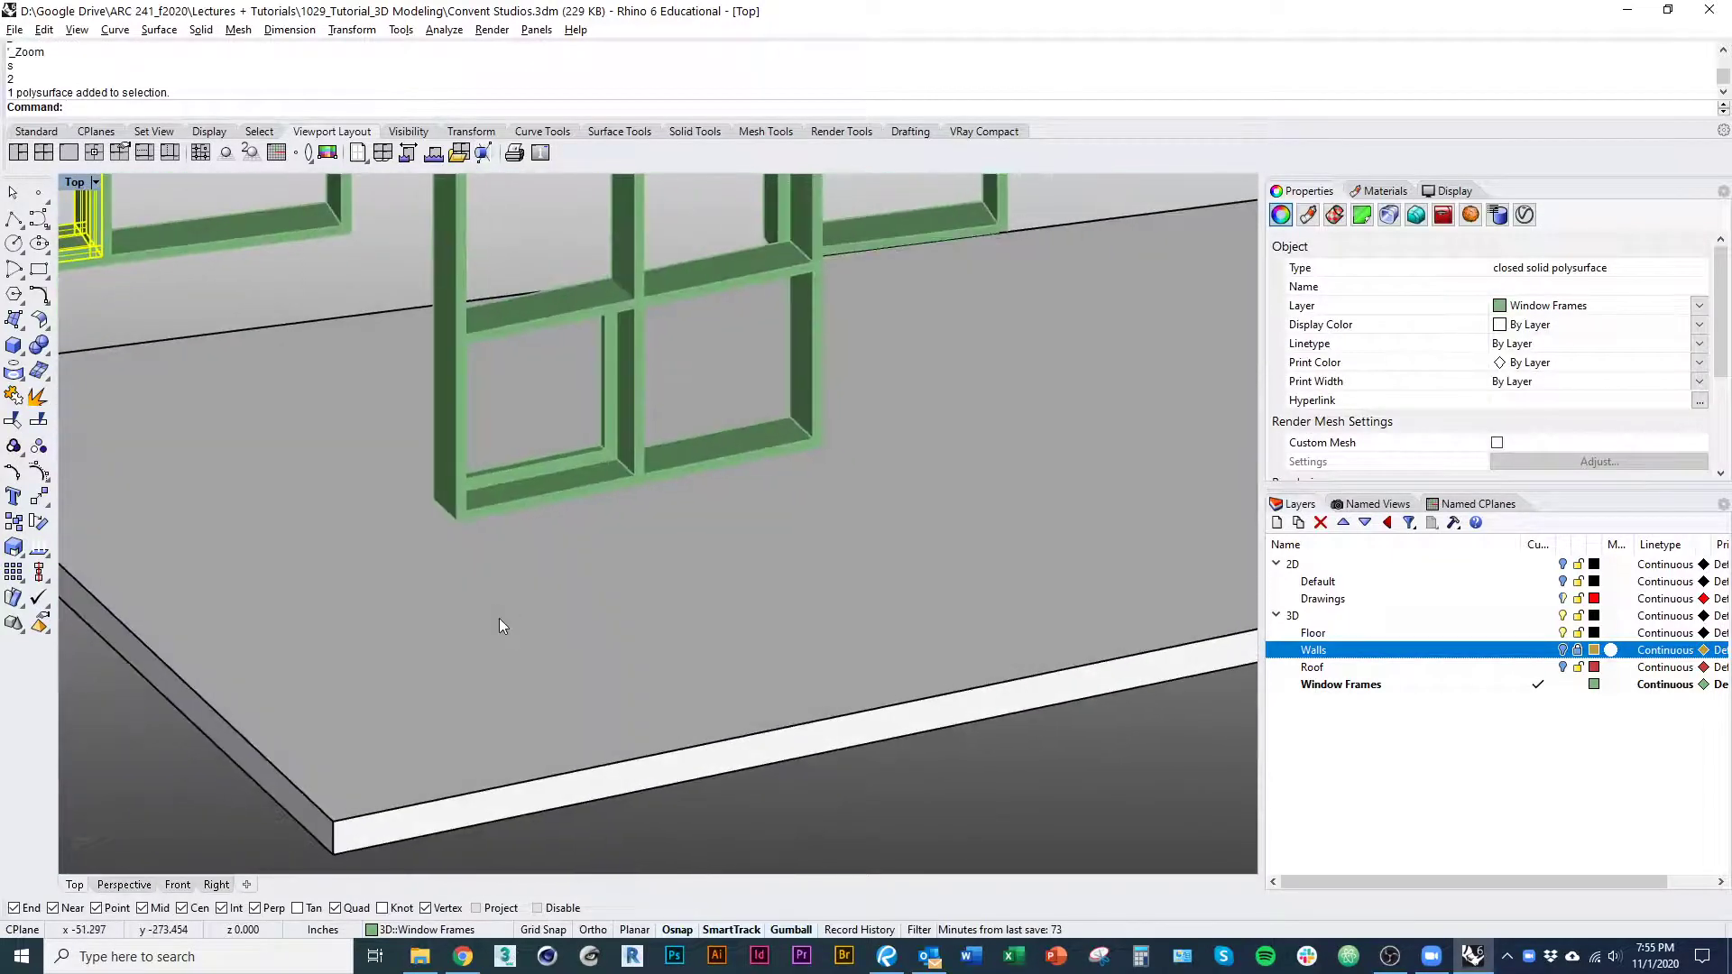
{"action": "type", "text": "Z"}
{"action": "key", "text": "Return"}
{"action": "type", "text": "s"}
{"action": "key", "text": "Return"}
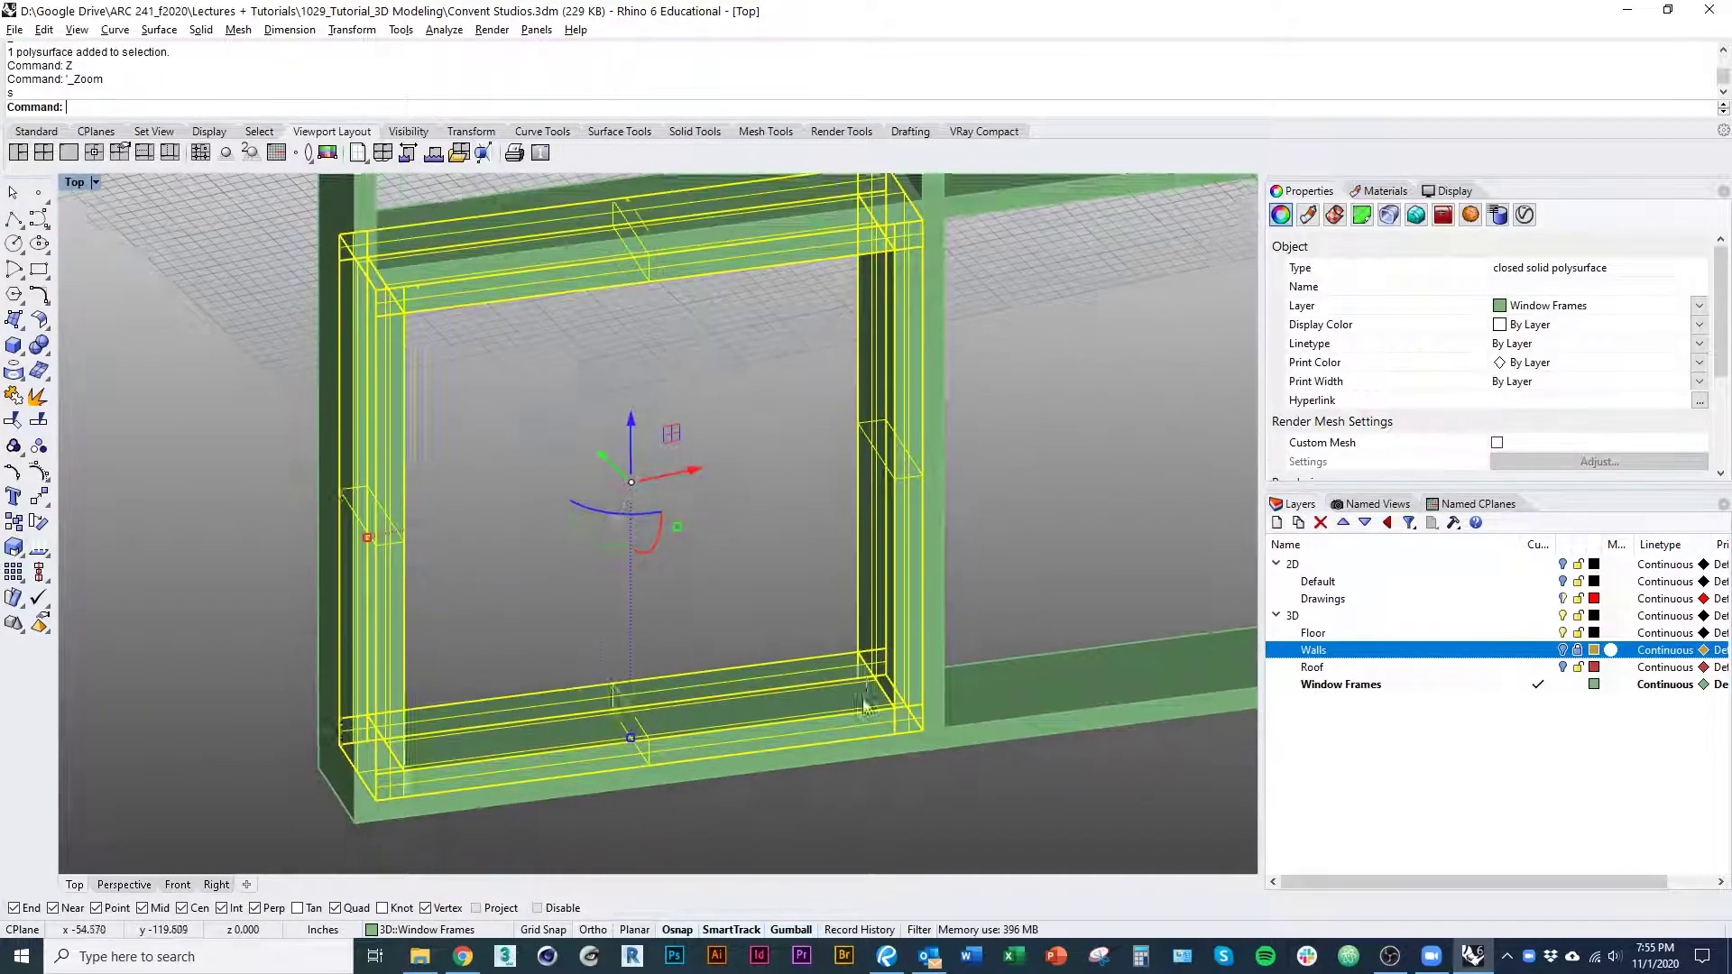
{"action": "type", "text": "Scale1D"}
{"action": "key", "text": "Return"}
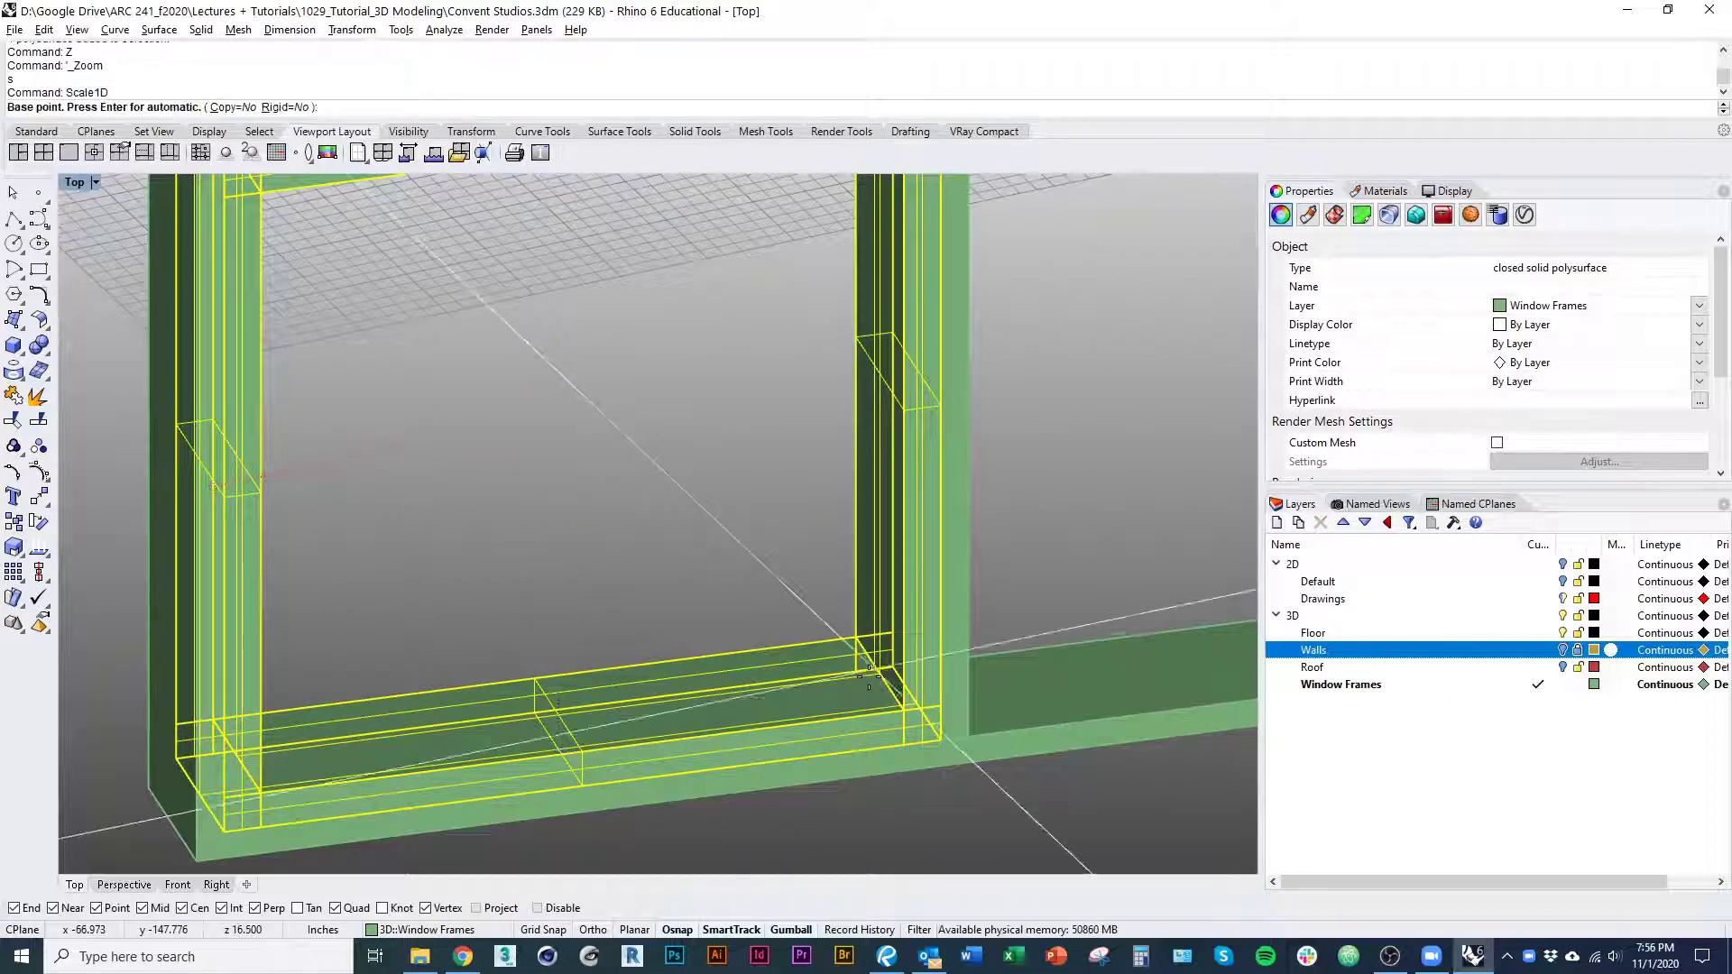
{"action": "left_click", "coordinate": [910, 711]}
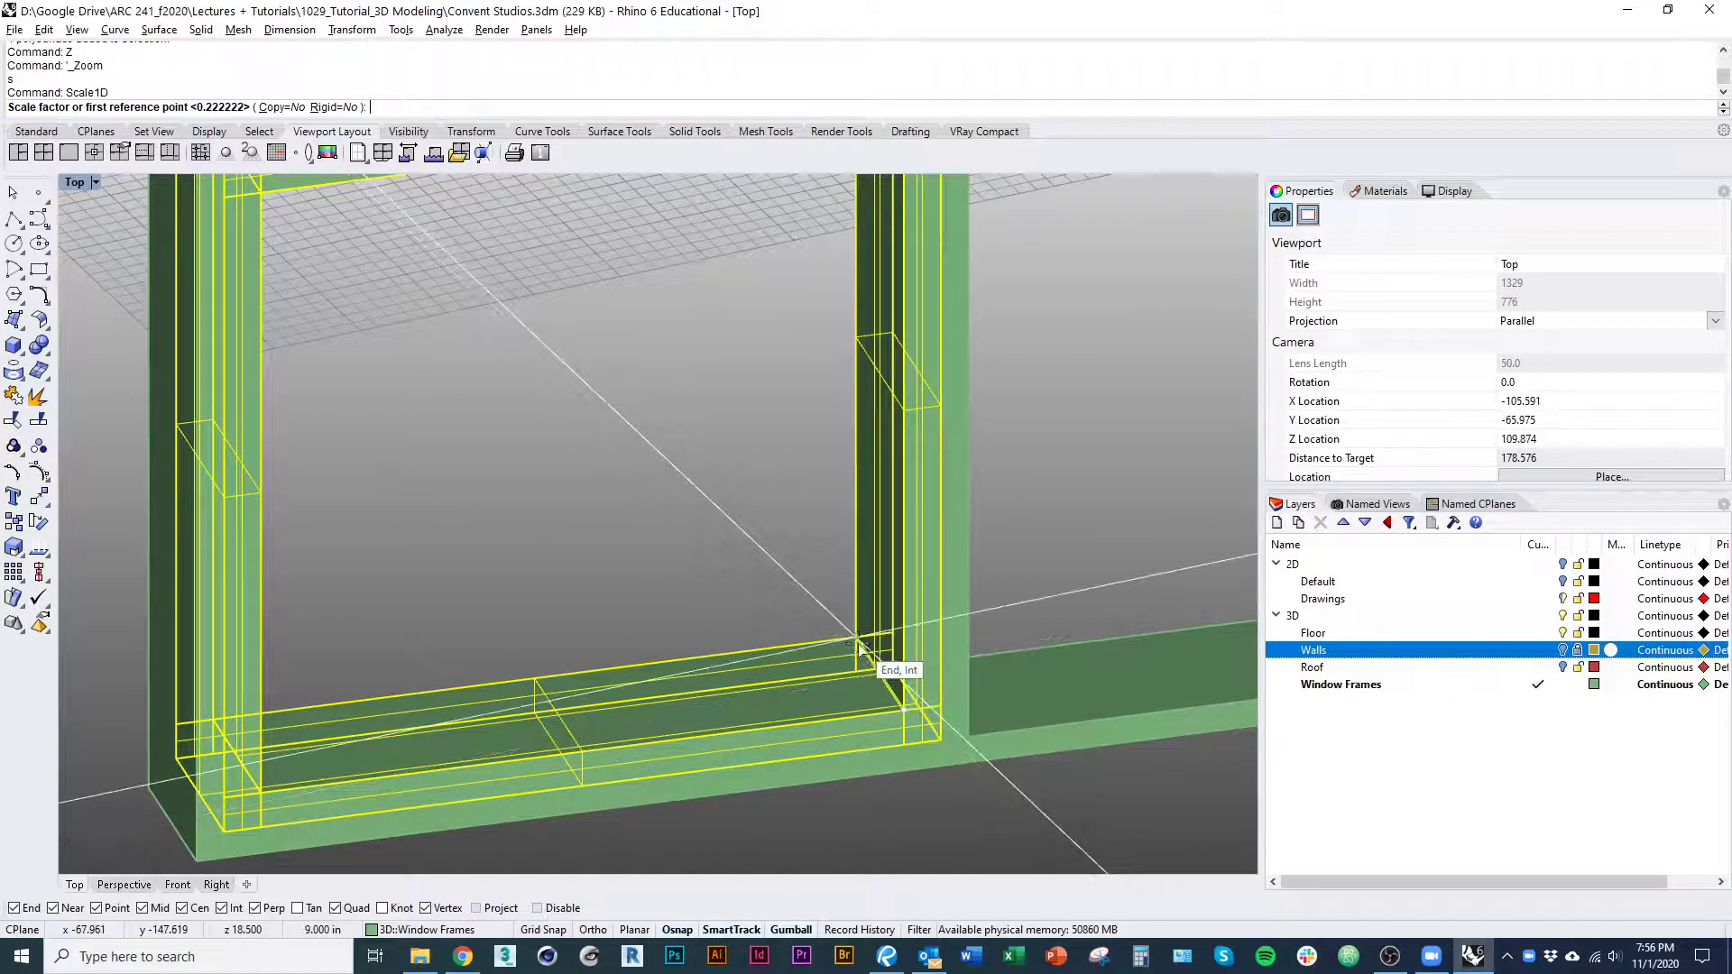
{"action": "type", "text": "2"}
{"action": "key", "text": "Return"}
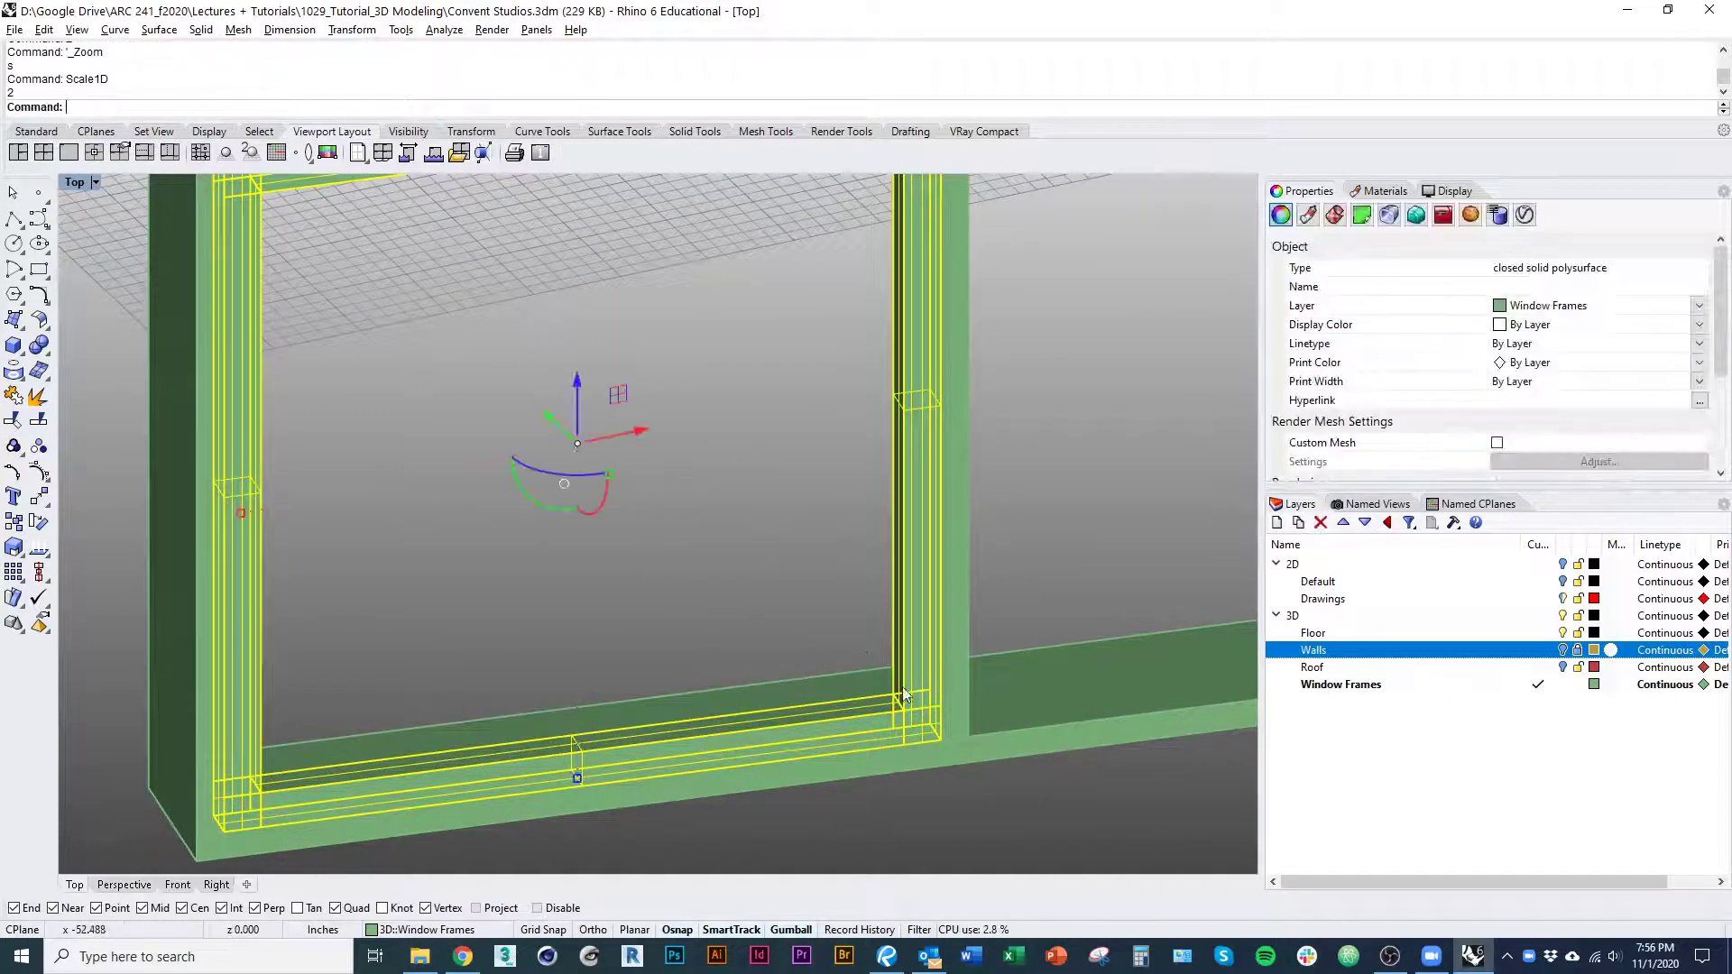
Select the tall narrow frame and compare its place in the wall with the floor plan on the browser's Convent Avenue Studios page
{"action": "scroll", "coordinate": [779, 591], "scroll_direction": "down", "scroll_amount": 10}
{"action": "left_click", "coordinate": [814, 712]}
{"action": "left_click", "coordinate": [712, 679]}
{"action": "right_click_drag", "start_coordinate": [823, 606], "coordinate": [640, 615], "text": "shift"}
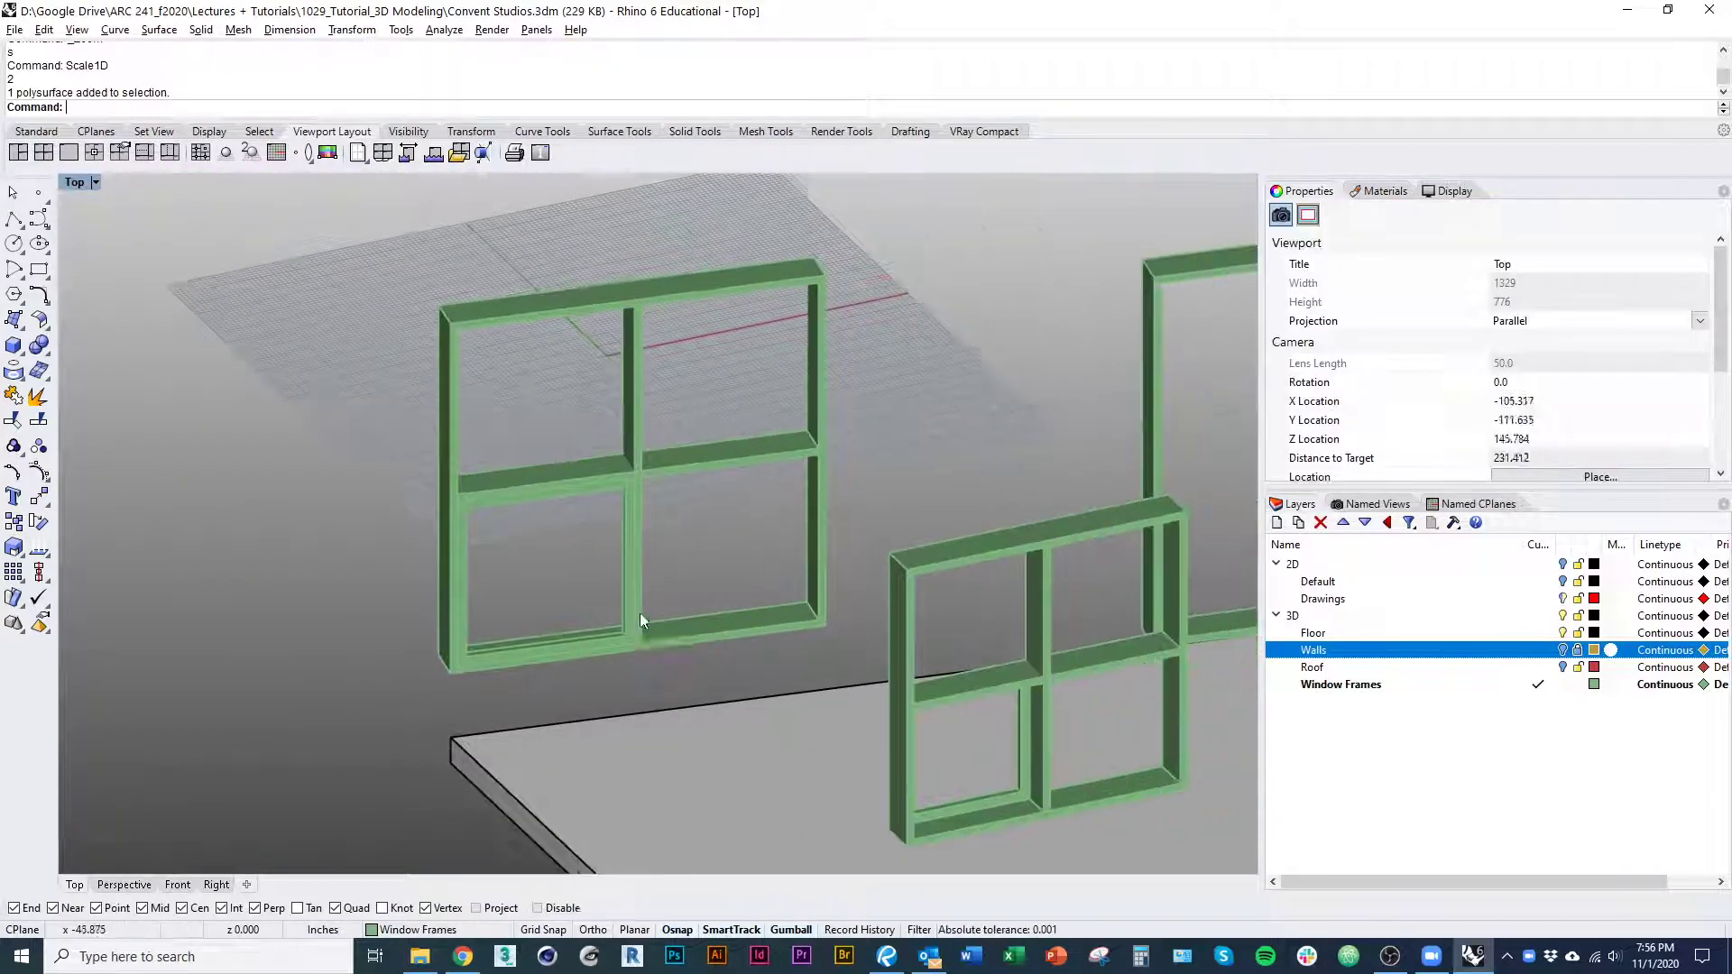
{"action": "scroll", "coordinate": [642, 618], "scroll_direction": "down", "scroll_amount": 5}
{"action": "right_click_drag", "start_coordinate": [666, 677], "coordinate": [621, 650]}
{"action": "scroll", "coordinate": [620, 650], "scroll_direction": "up", "scroll_amount": 7}
{"action": "left_click", "coordinate": [666, 629]}
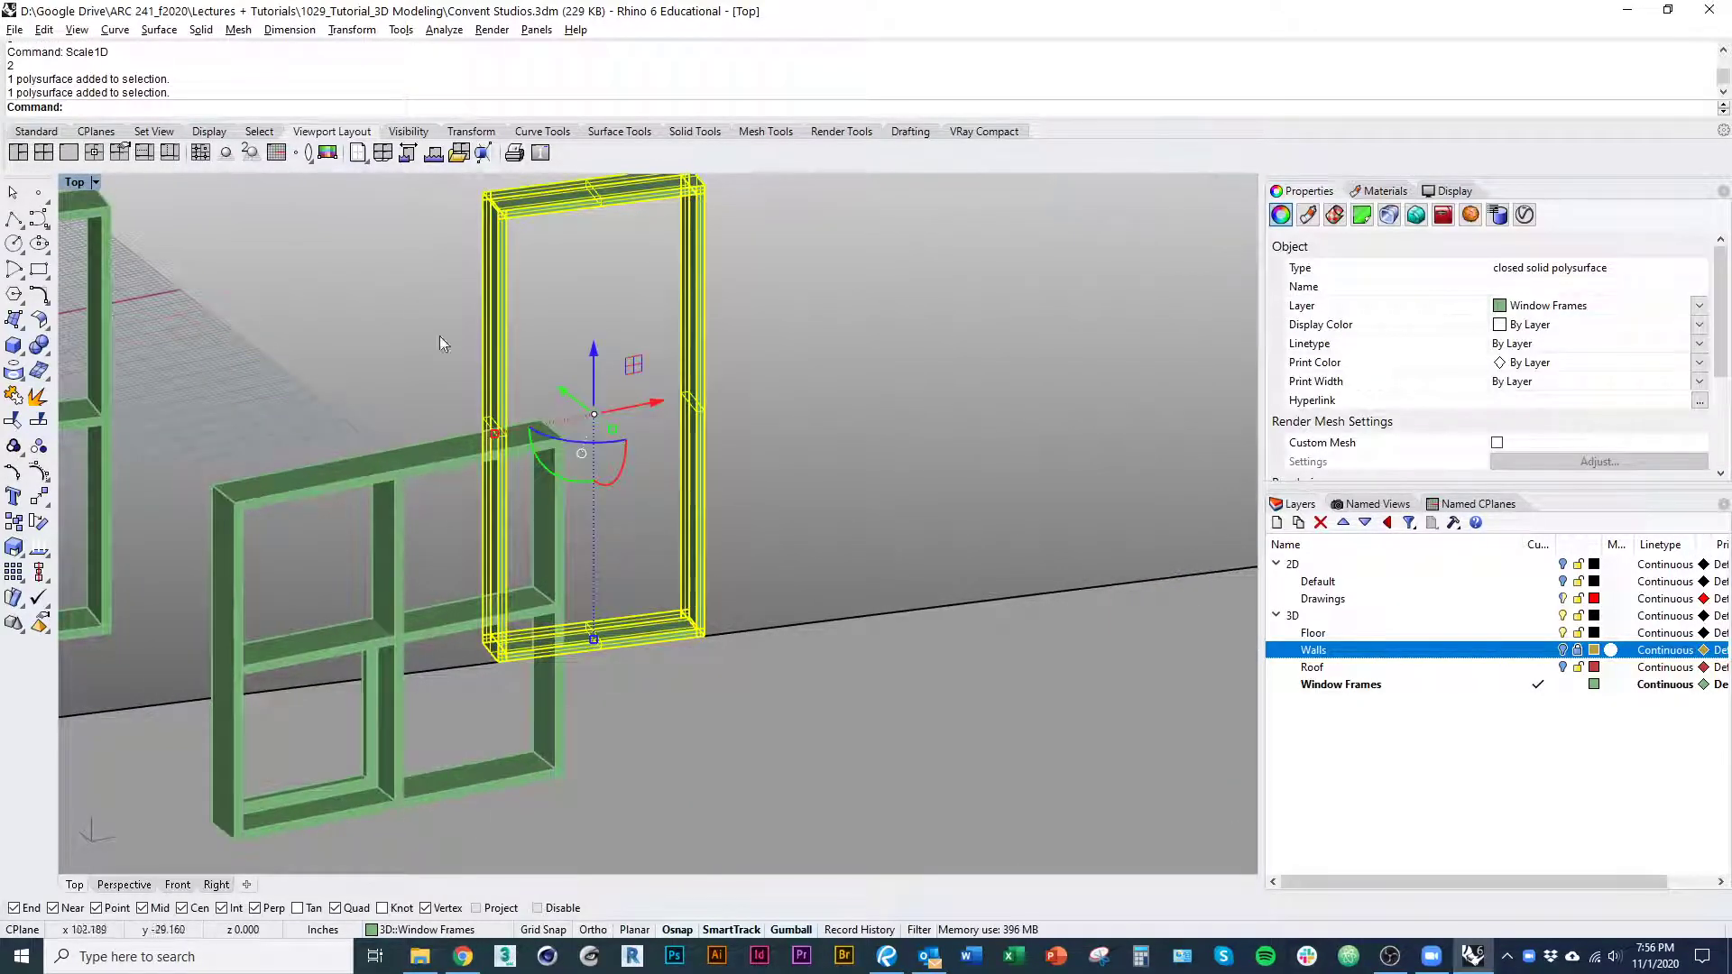
{"action": "right_click_drag", "start_coordinate": [440, 344], "coordinate": [595, 612]}
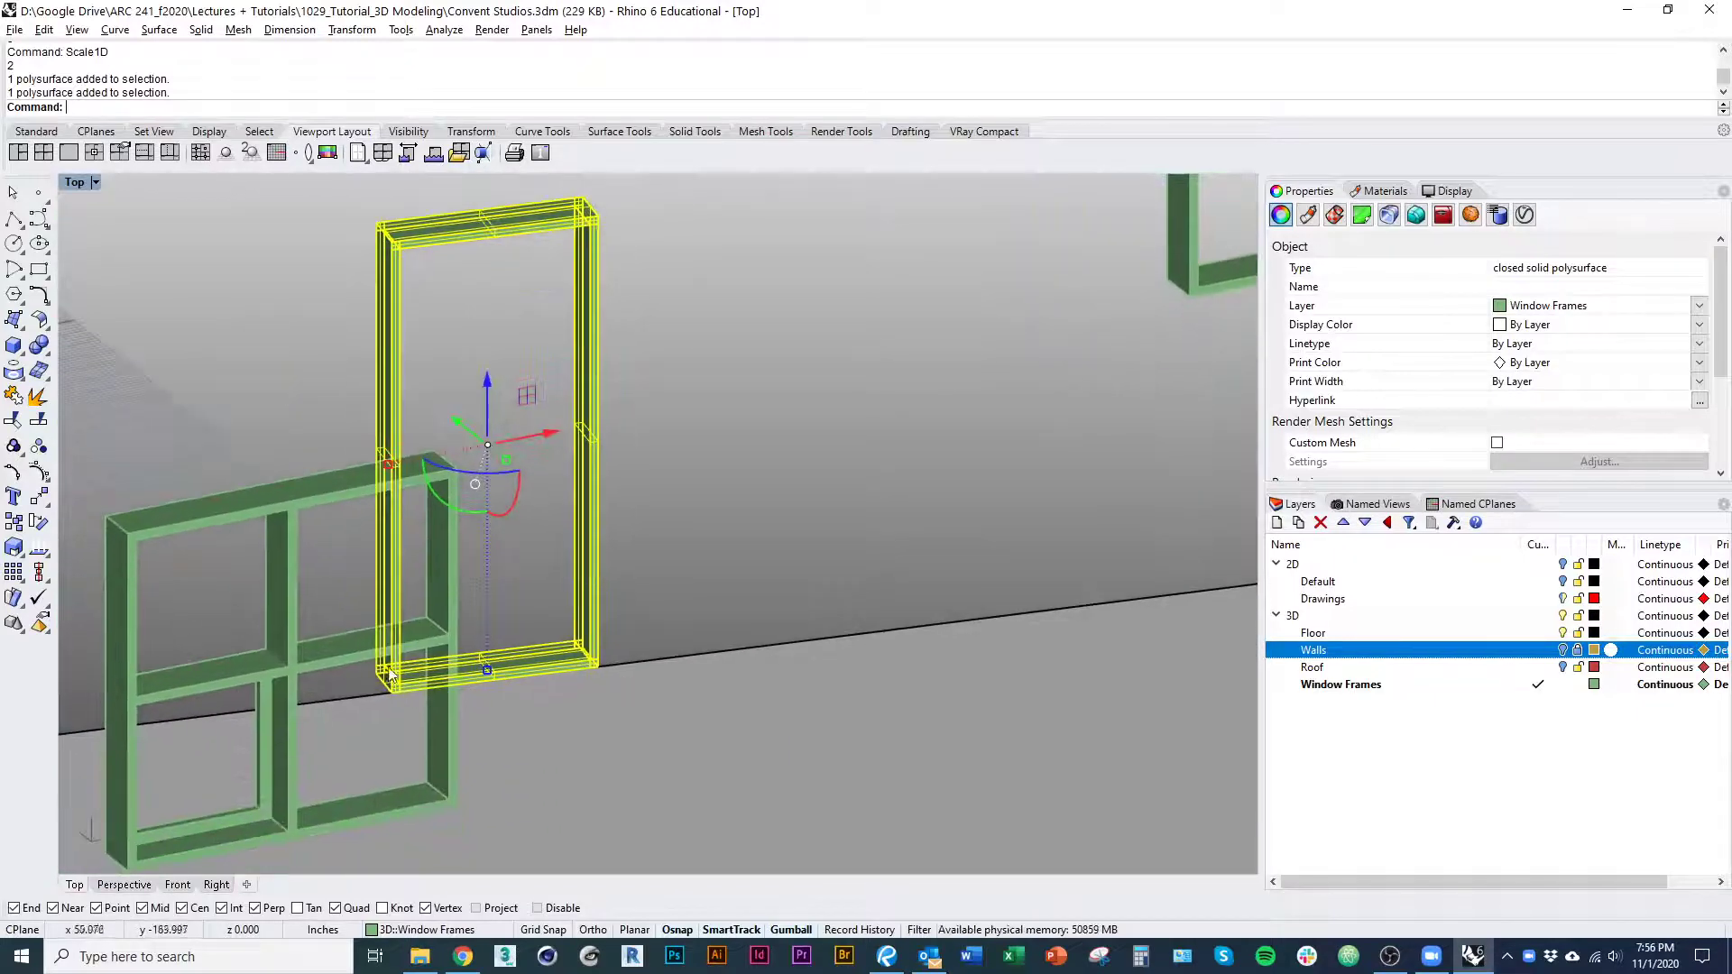
{"action": "key", "text": "alt+Tab"}
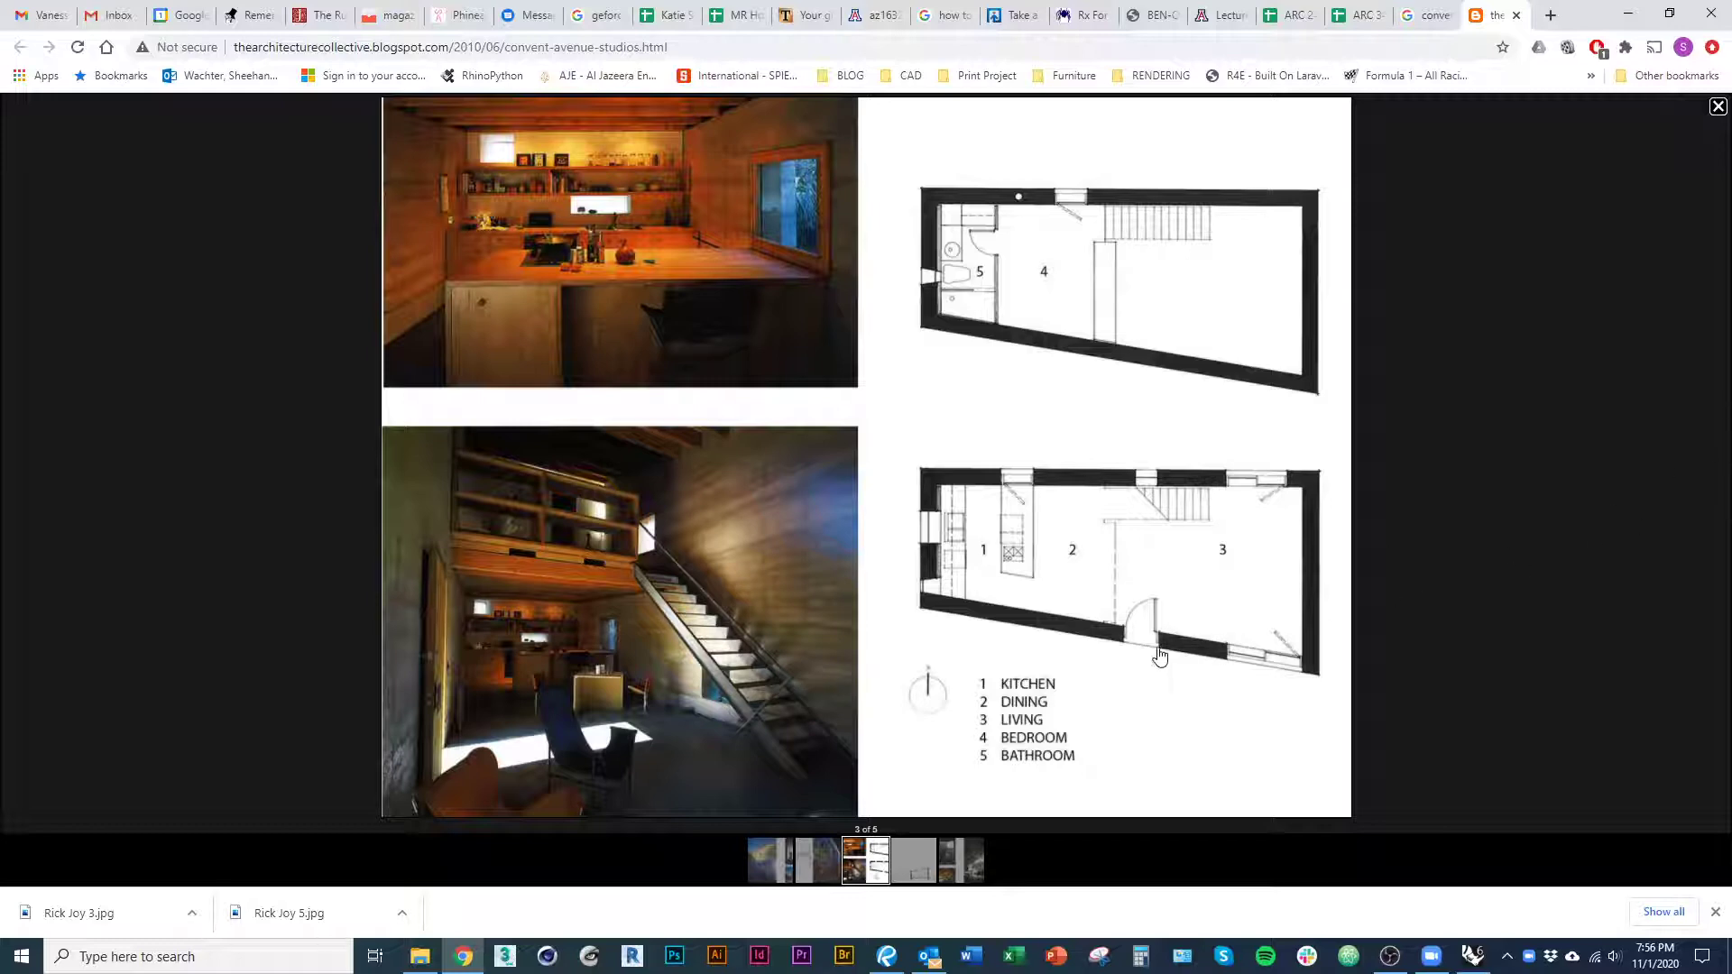
{"action": "key", "text": "alt+Tab"}
{"action": "right_click_drag", "start_coordinate": [1041, 738], "coordinate": [889, 645]}
{"action": "key", "text": "alt+Tab"}
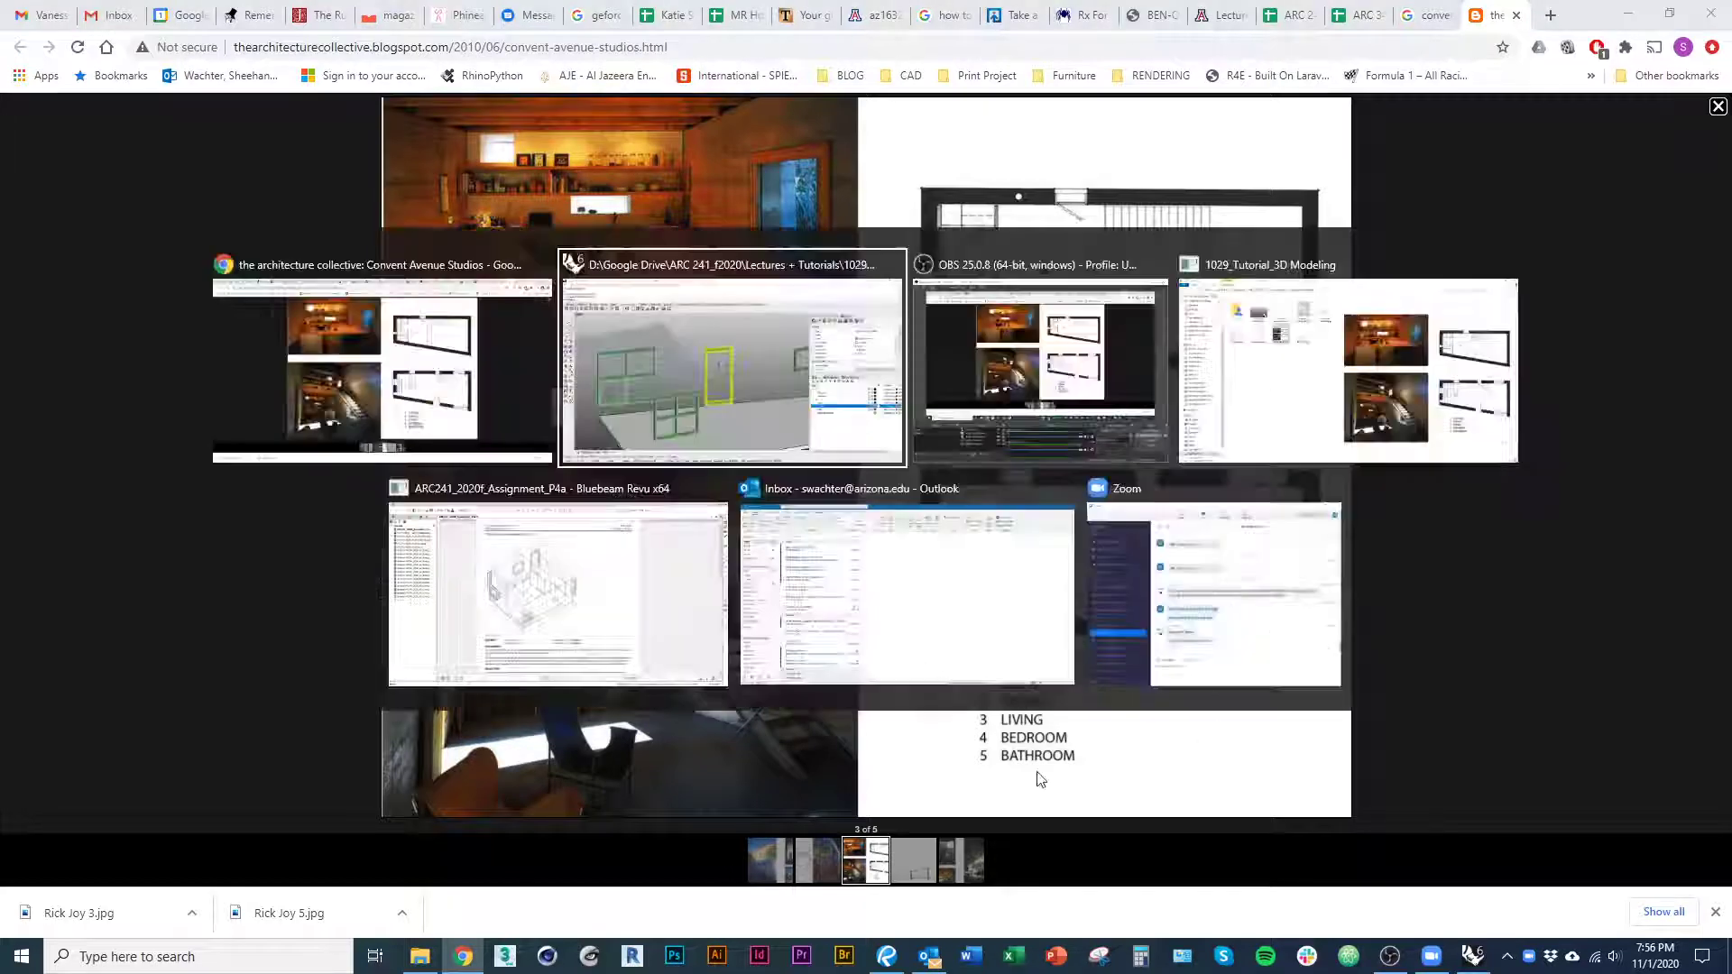
{"action": "right_click_drag", "start_coordinate": [688, 607], "coordinate": [584, 642]}
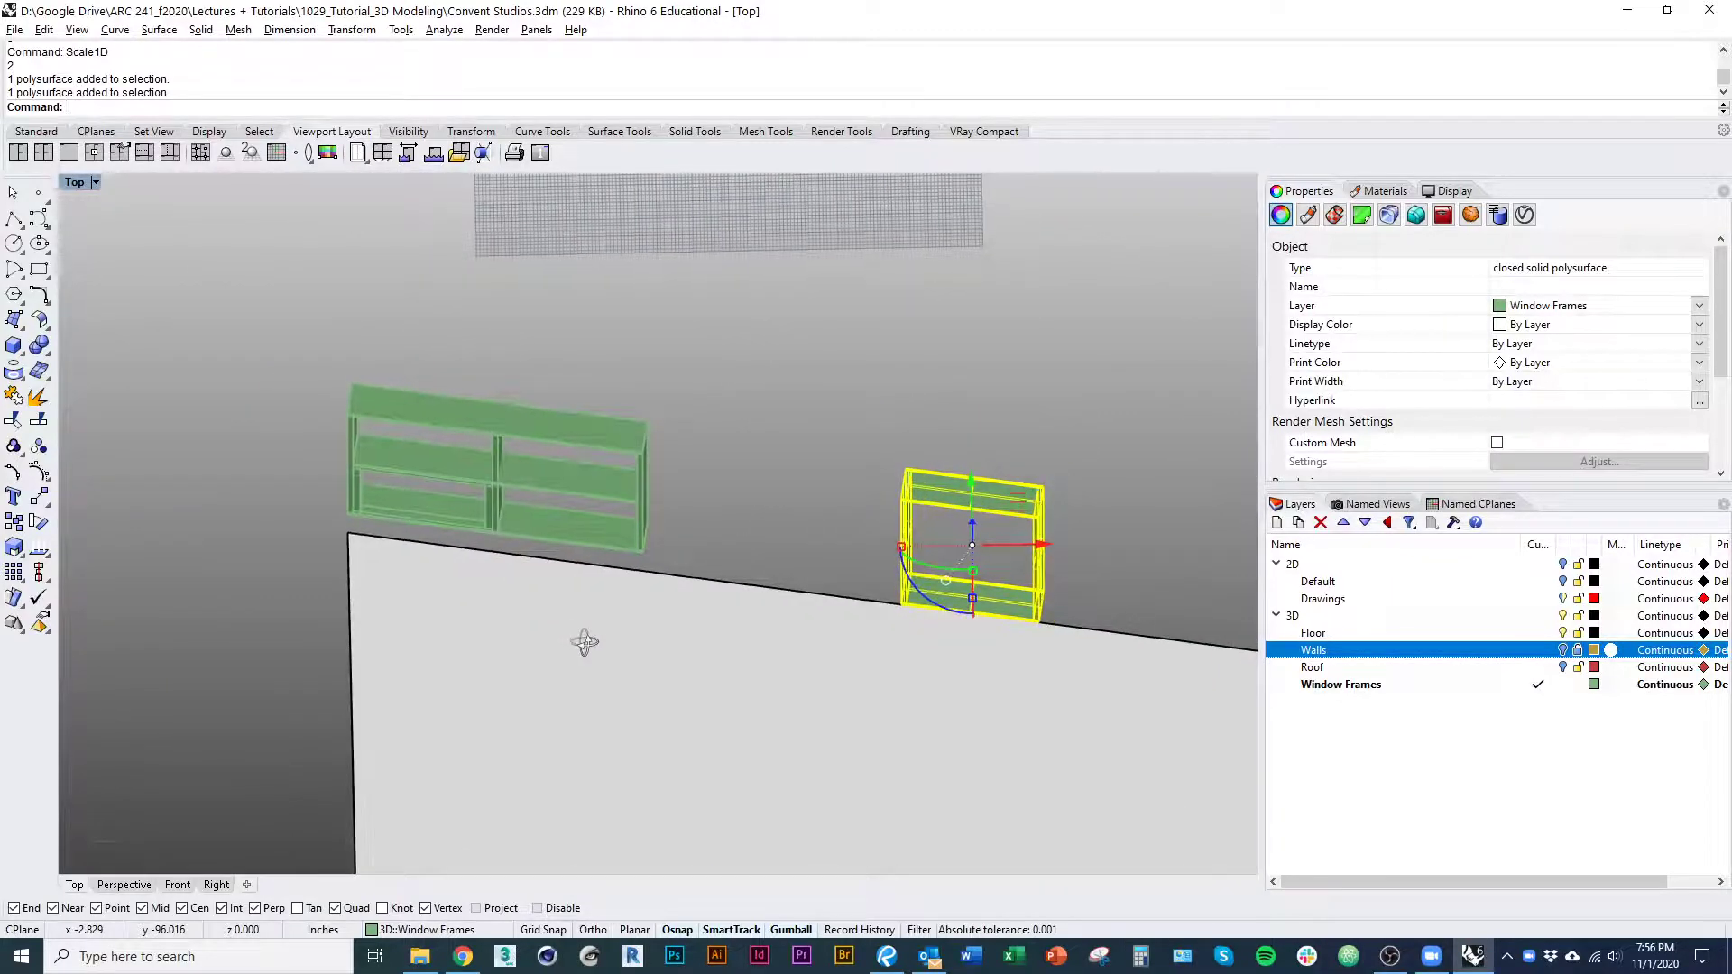
Switch the viewport to a wireframe top view and turn on the Walls layer around the frames
{"action": "key", "text": "ctrl+alt+s"}
{"action": "right_click_drag", "start_coordinate": [476, 504], "coordinate": [492, 669]}
{"action": "type", "text": "top"}
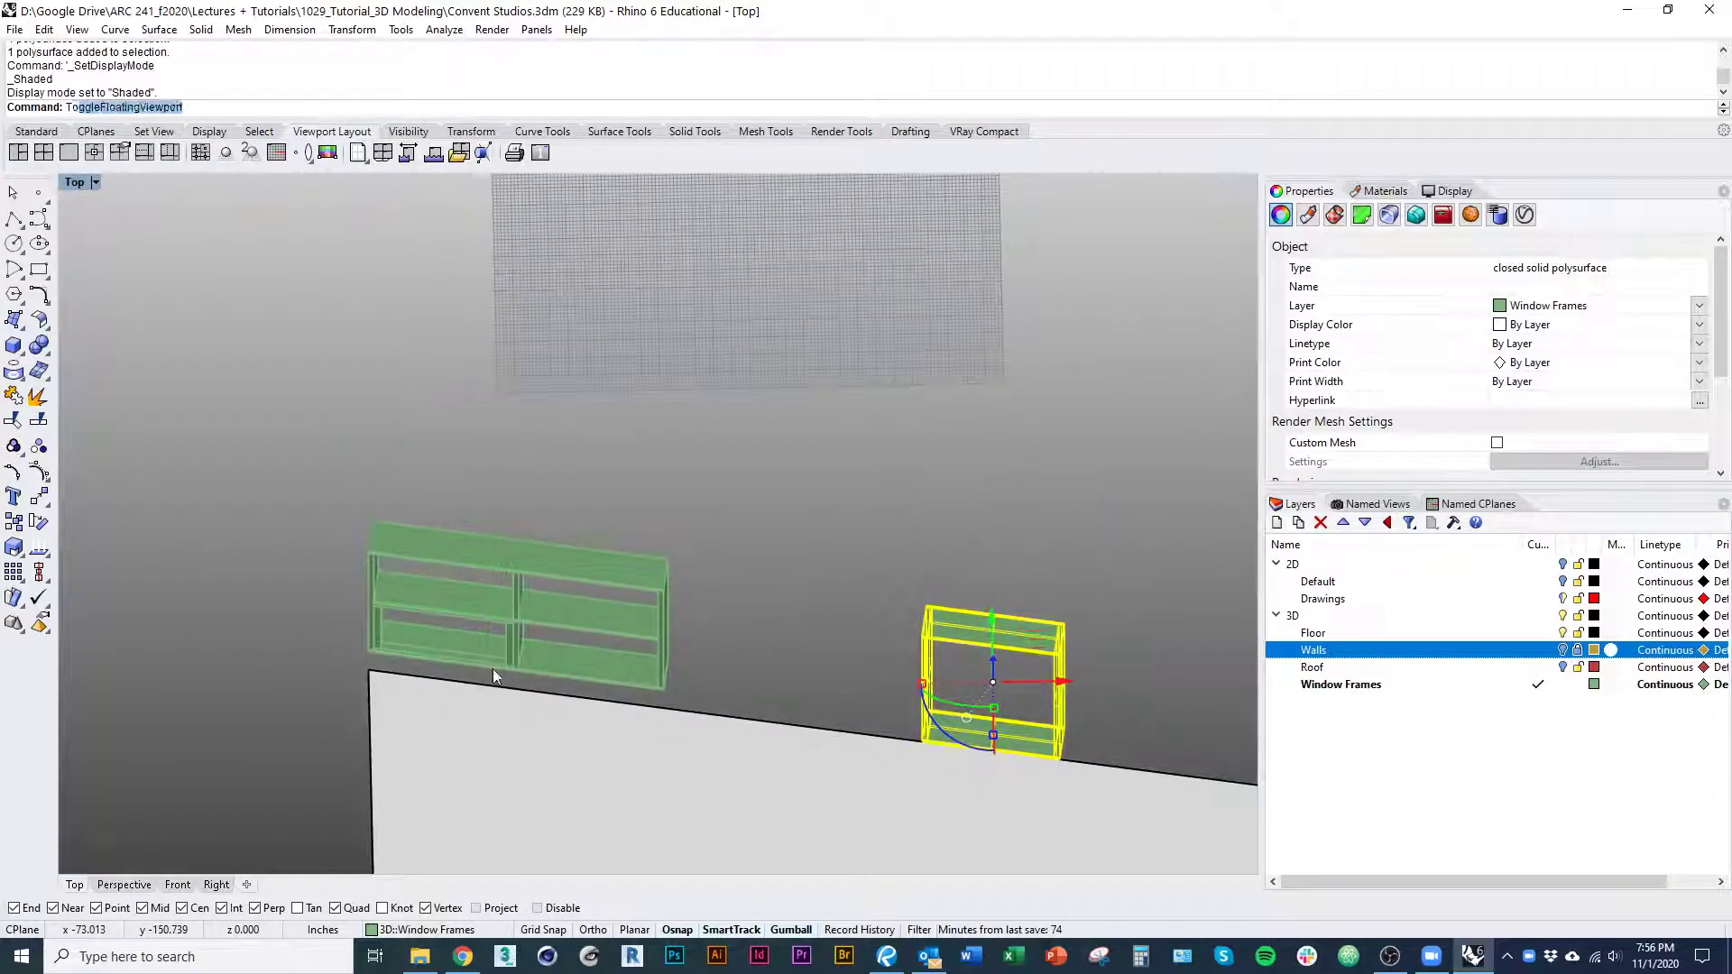
{"action": "key", "text": "Return"}
{"action": "key", "text": "ctrl+alt+w"}
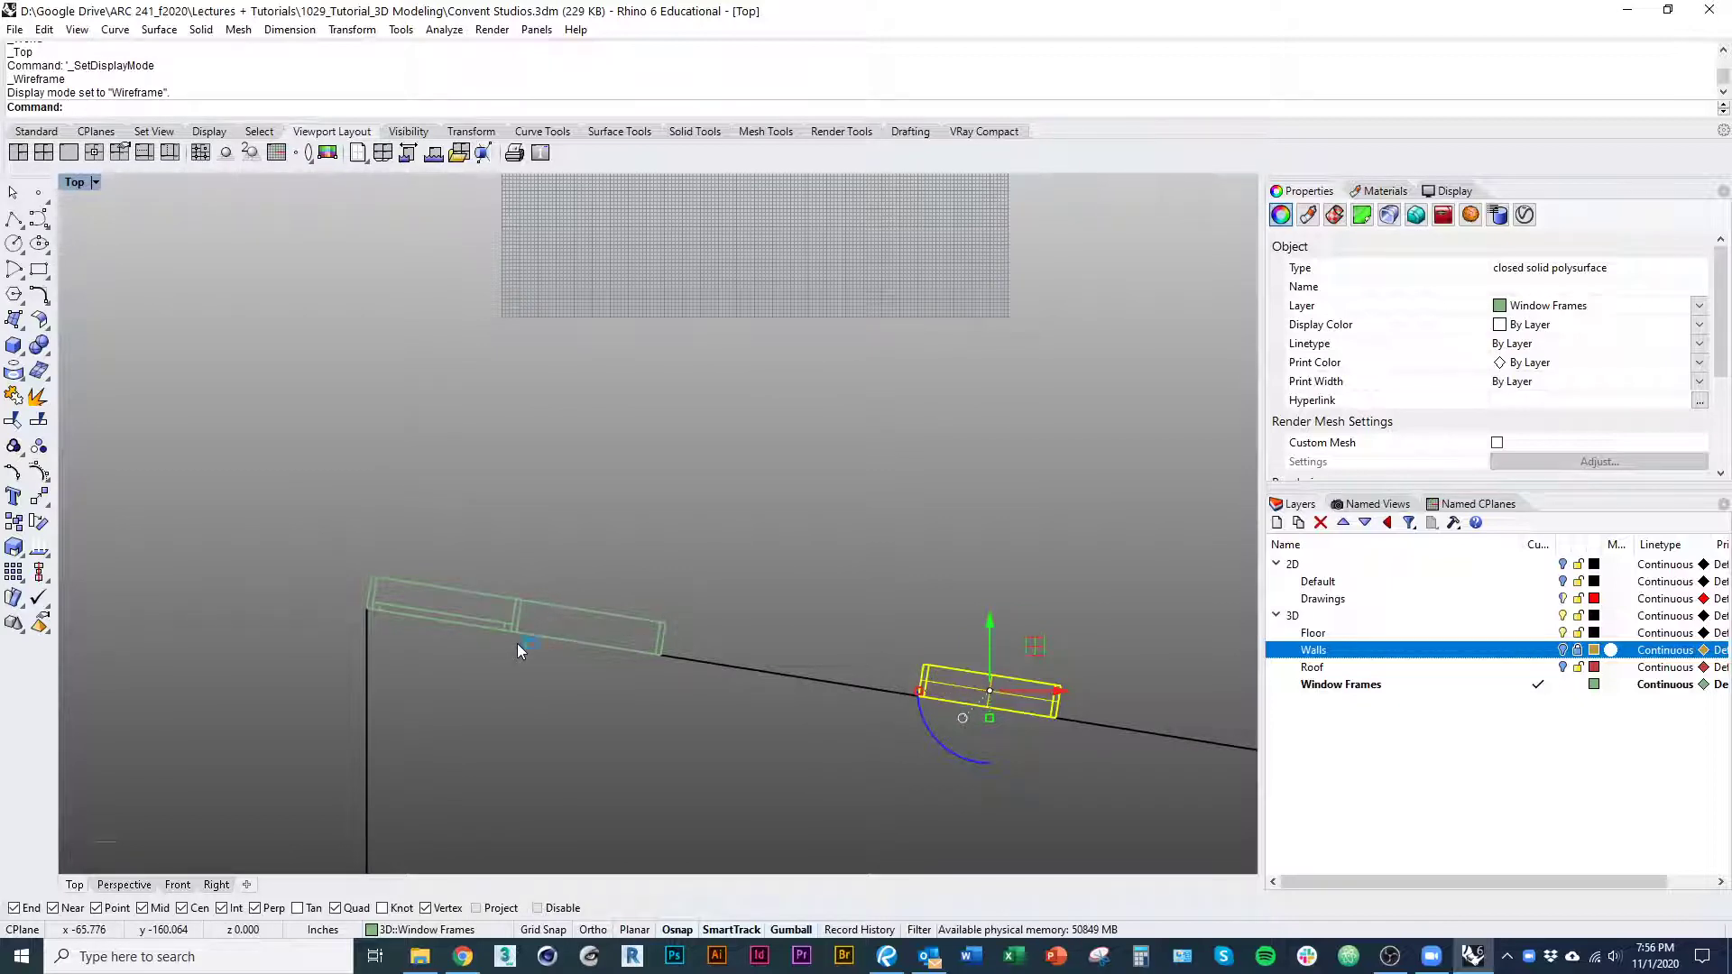
{"action": "mouse_move", "coordinate": [459, 643]}
{"action": "right_mouse_down"}
{"action": "mouse_move", "coordinate": [495, 626]}
{"action": "mouse_move", "coordinate": [349, 568]}
{"action": "mouse_move", "coordinate": [322, 581]}
{"action": "right_mouse_up"}
{"action": "scroll", "coordinate": [478, 623], "scroll_direction": "down", "scroll_amount": 1}
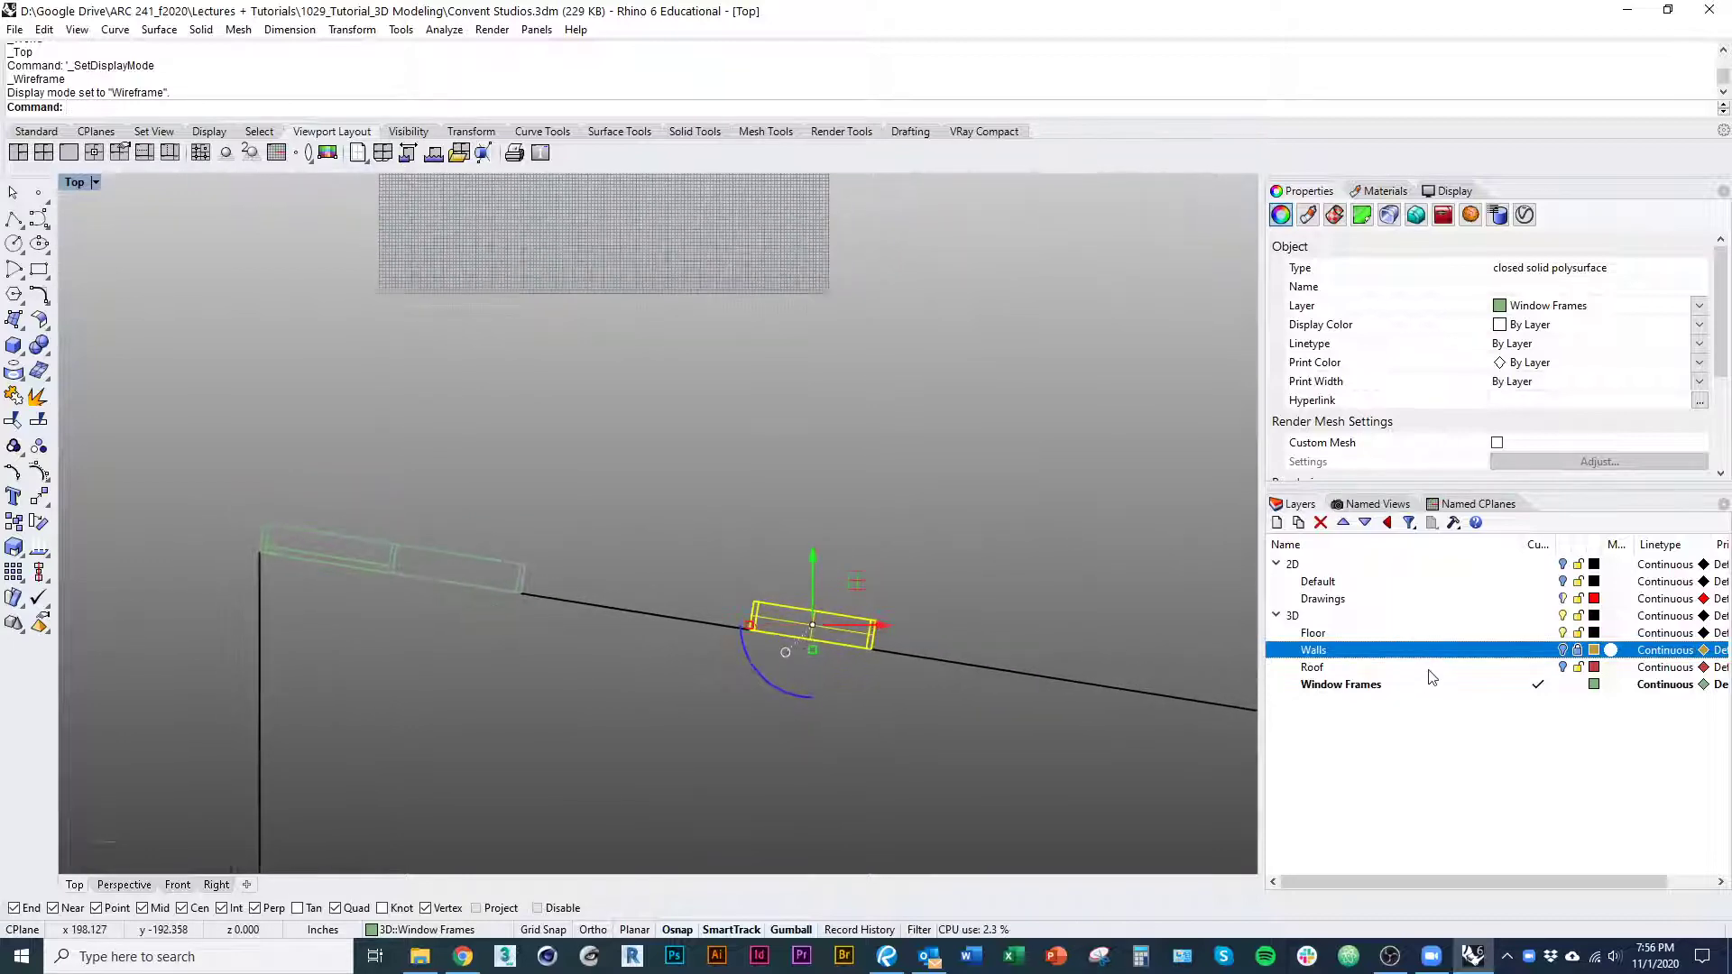
{"action": "left_click", "coordinate": [1563, 650]}
{"action": "right_click_drag", "start_coordinate": [631, 710], "coordinate": [548, 641]}
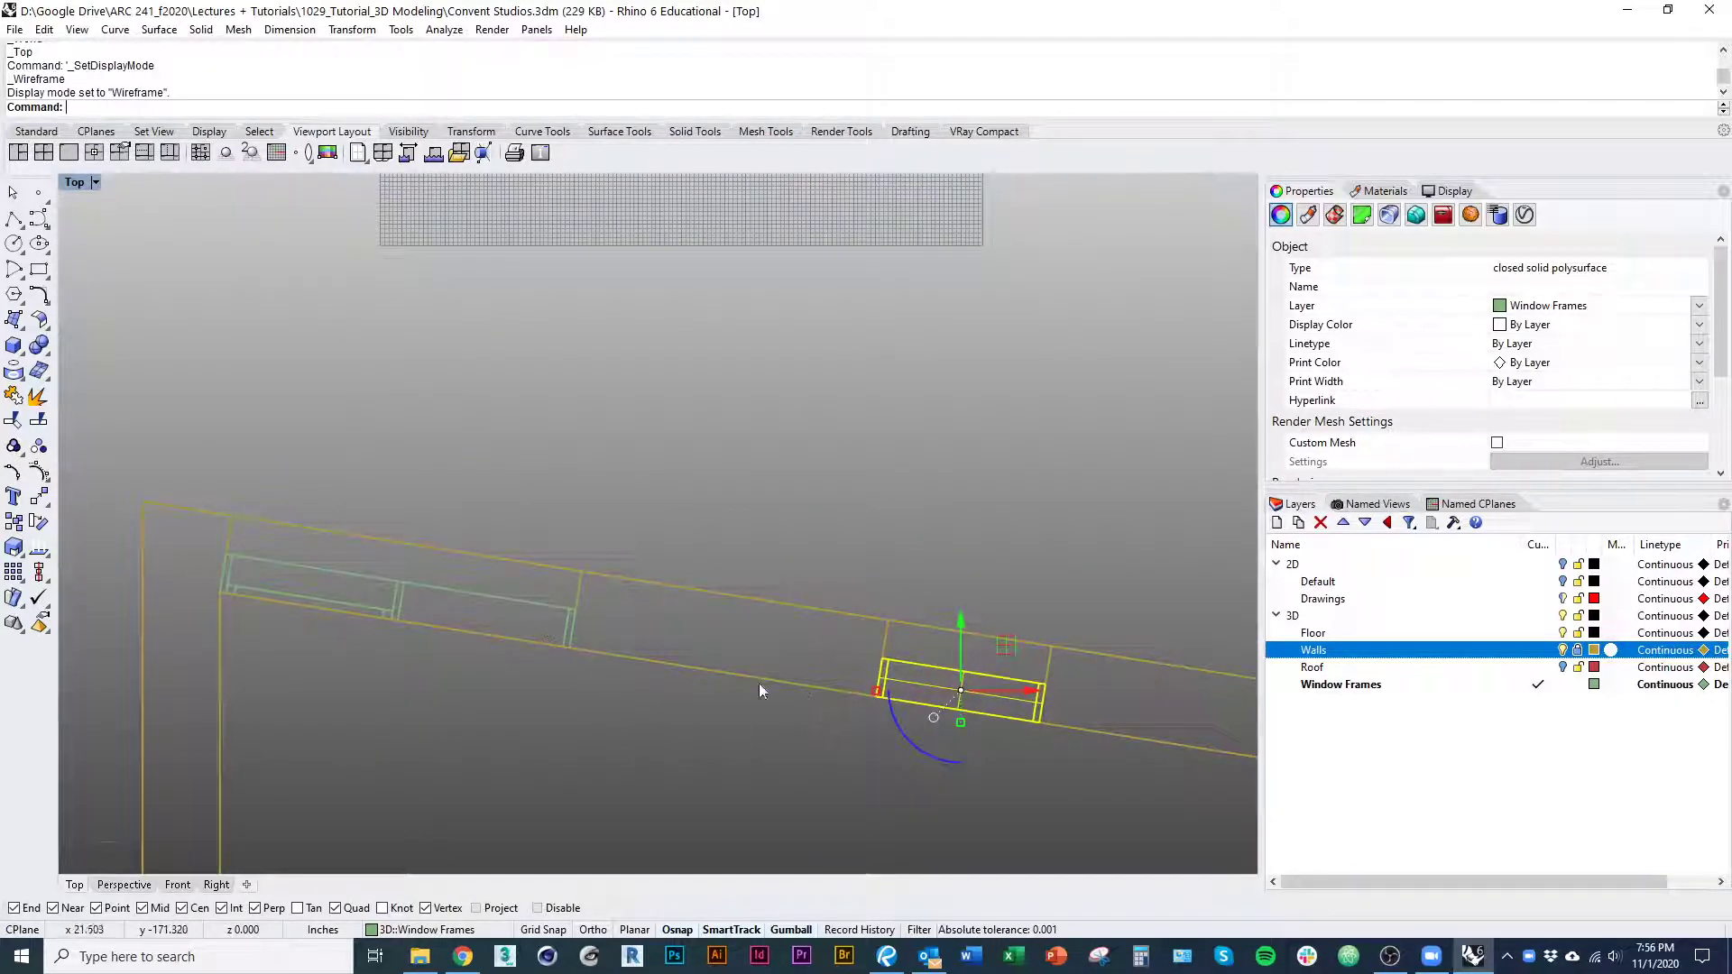
Make Walls the current layer, turn off the Window Frames layer and display the model shaded
{"action": "left_click", "coordinate": [480, 653]}
{"action": "scroll", "coordinate": [480, 654], "scroll_direction": "down", "scroll_amount": 4}
{"action": "scroll", "coordinate": [666, 653], "scroll_direction": "down", "scroll_amount": 8}
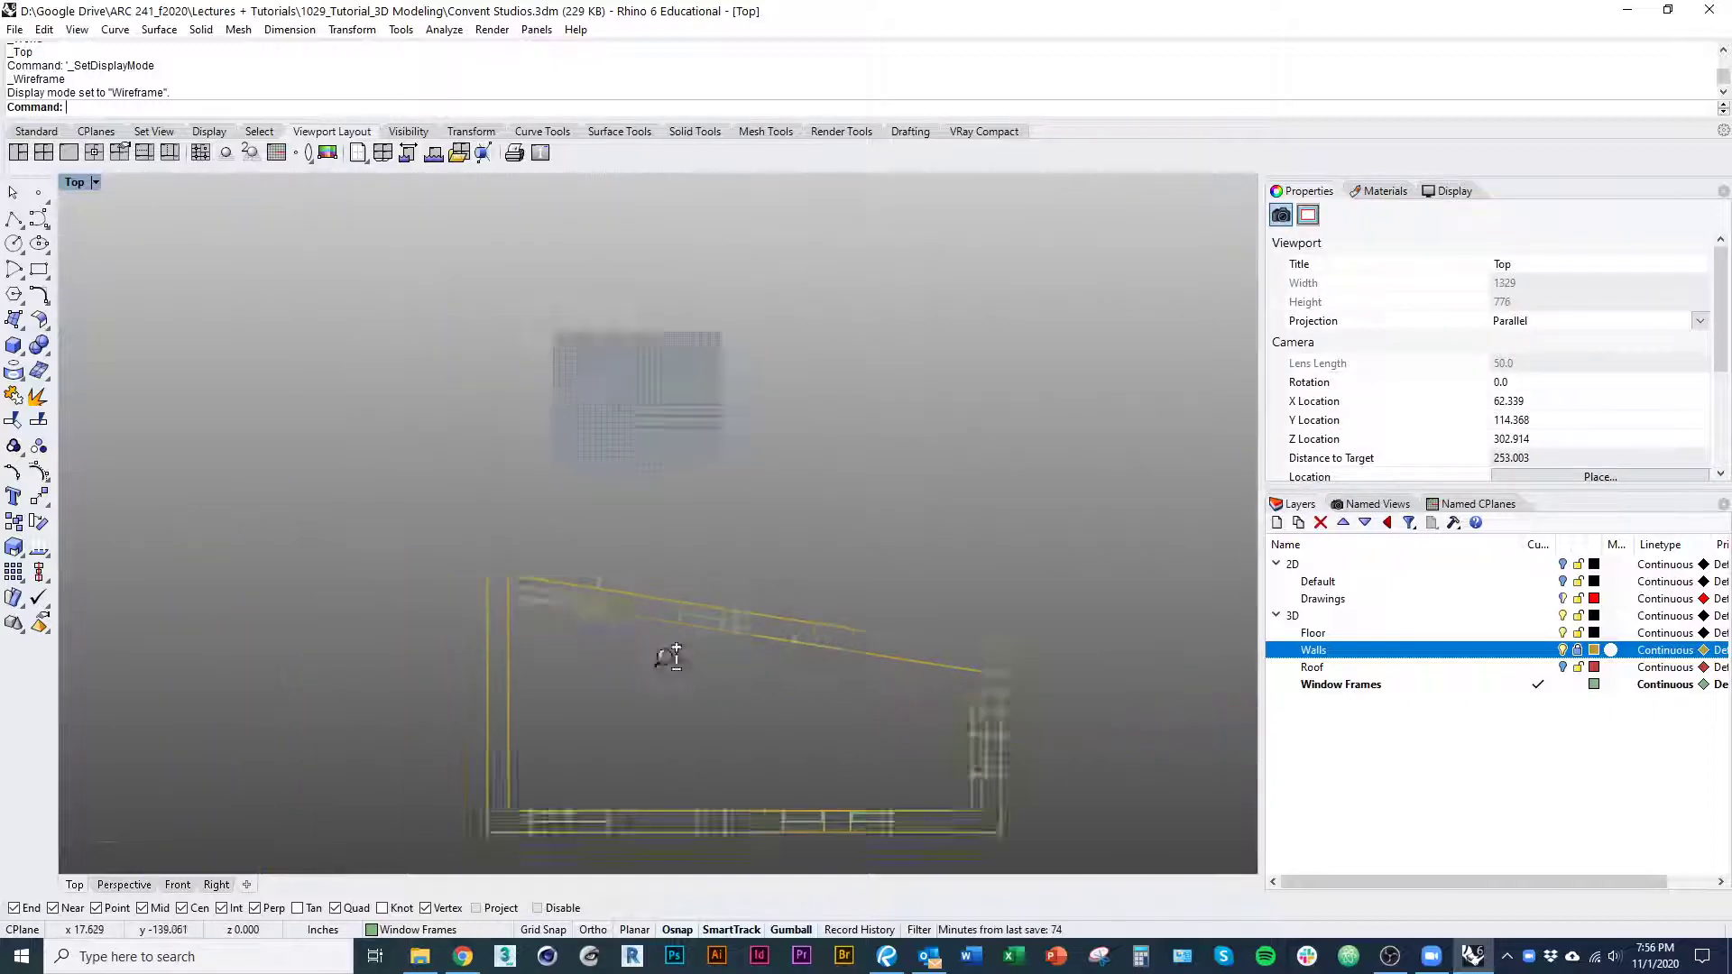
{"action": "right_click_drag", "start_coordinate": [668, 656], "coordinate": [623, 631]}
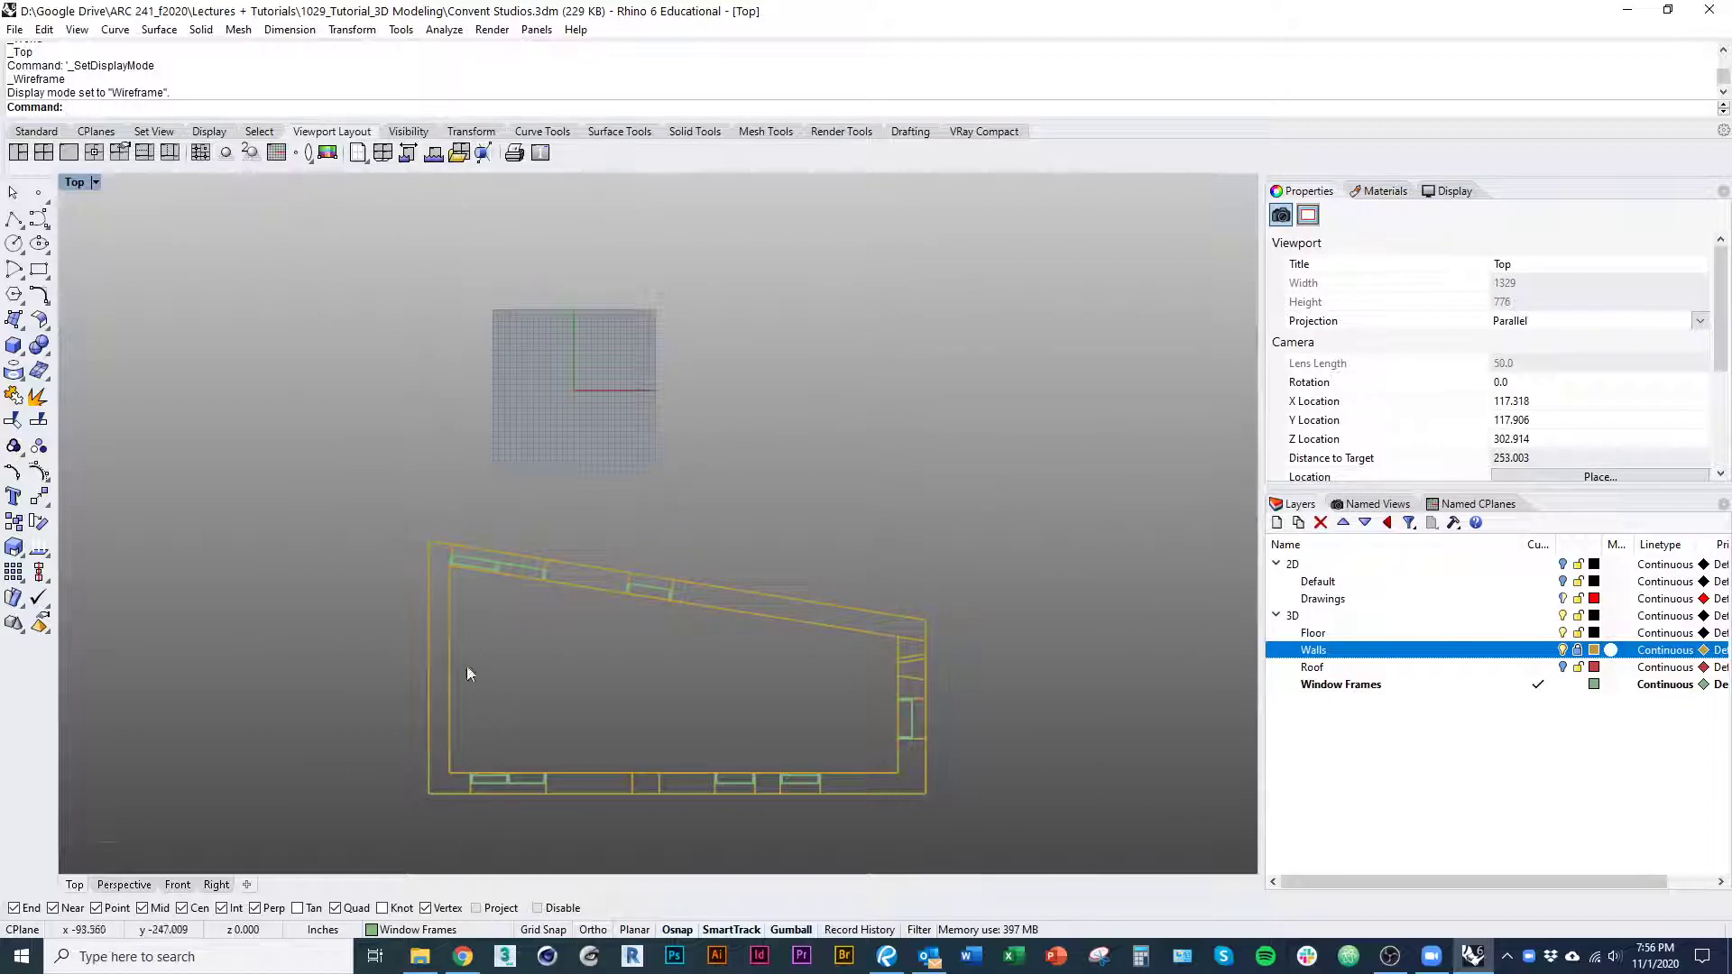
{"action": "scroll", "coordinate": [527, 554], "scroll_direction": "up", "scroll_amount": 8}
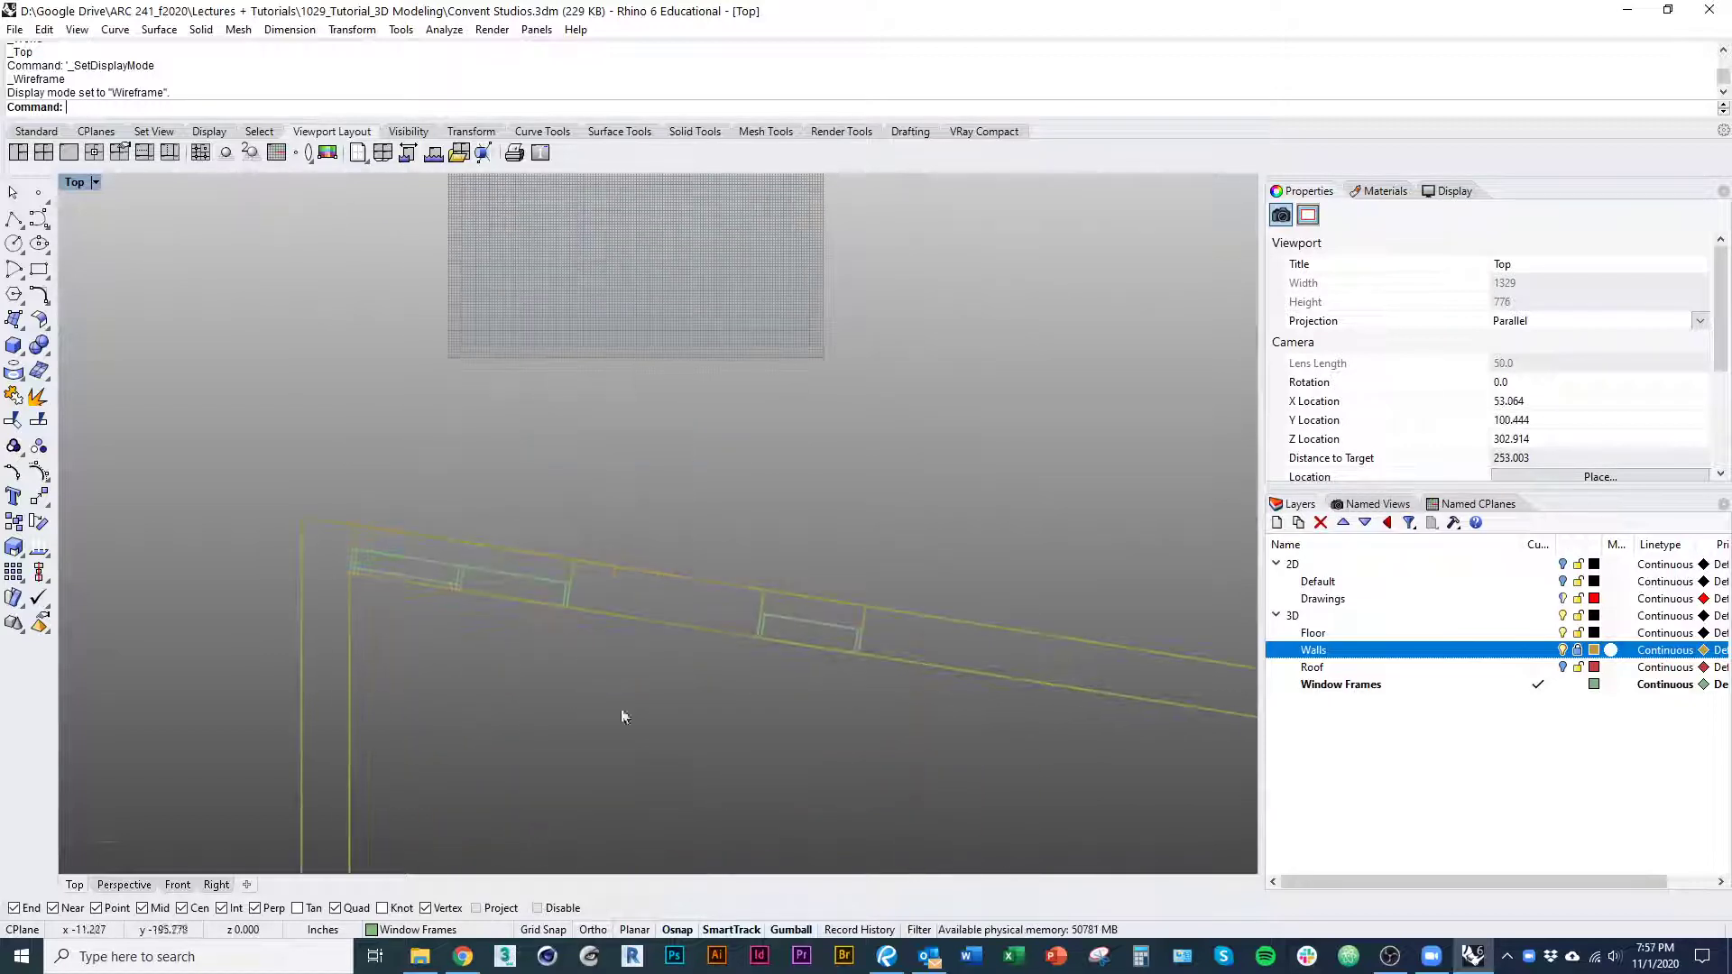
{"action": "right_click_drag", "start_coordinate": [836, 740], "coordinate": [804, 708], "text": "ctrl+shift"}
{"action": "left_click", "coordinate": [1538, 650]}
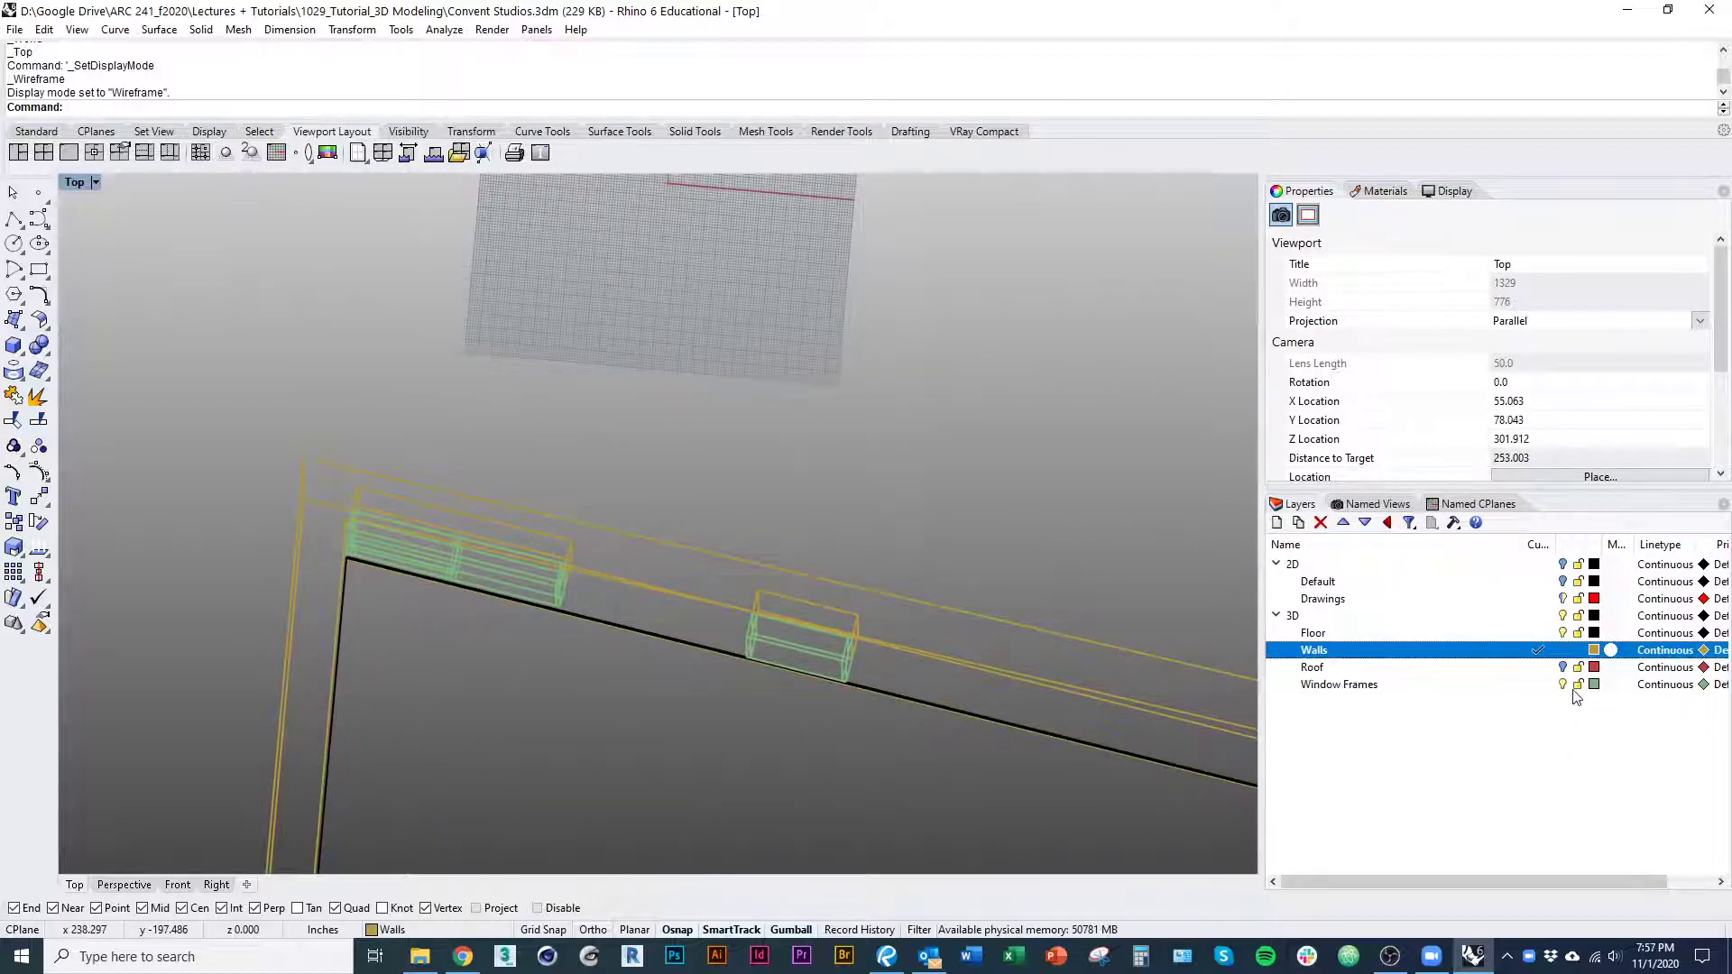
{"action": "left_click", "coordinate": [1574, 685]}
{"action": "mouse_move", "coordinate": [721, 650]}
{"action": "right_mouse_down", "text": "ctrl+shift"}
{"action": "mouse_move", "coordinate": [664, 643]}
{"action": "mouse_move", "coordinate": [770, 629]}
{"action": "mouse_move", "coordinate": [680, 700]}
{"action": "mouse_move", "coordinate": [607, 626]}
{"action": "mouse_move", "coordinate": [551, 660]}
{"action": "mouse_move", "coordinate": [670, 577]}
{"action": "right_mouse_up", "text": "ctrl+shift"}
{"action": "key", "text": "ctrl+alt+s"}
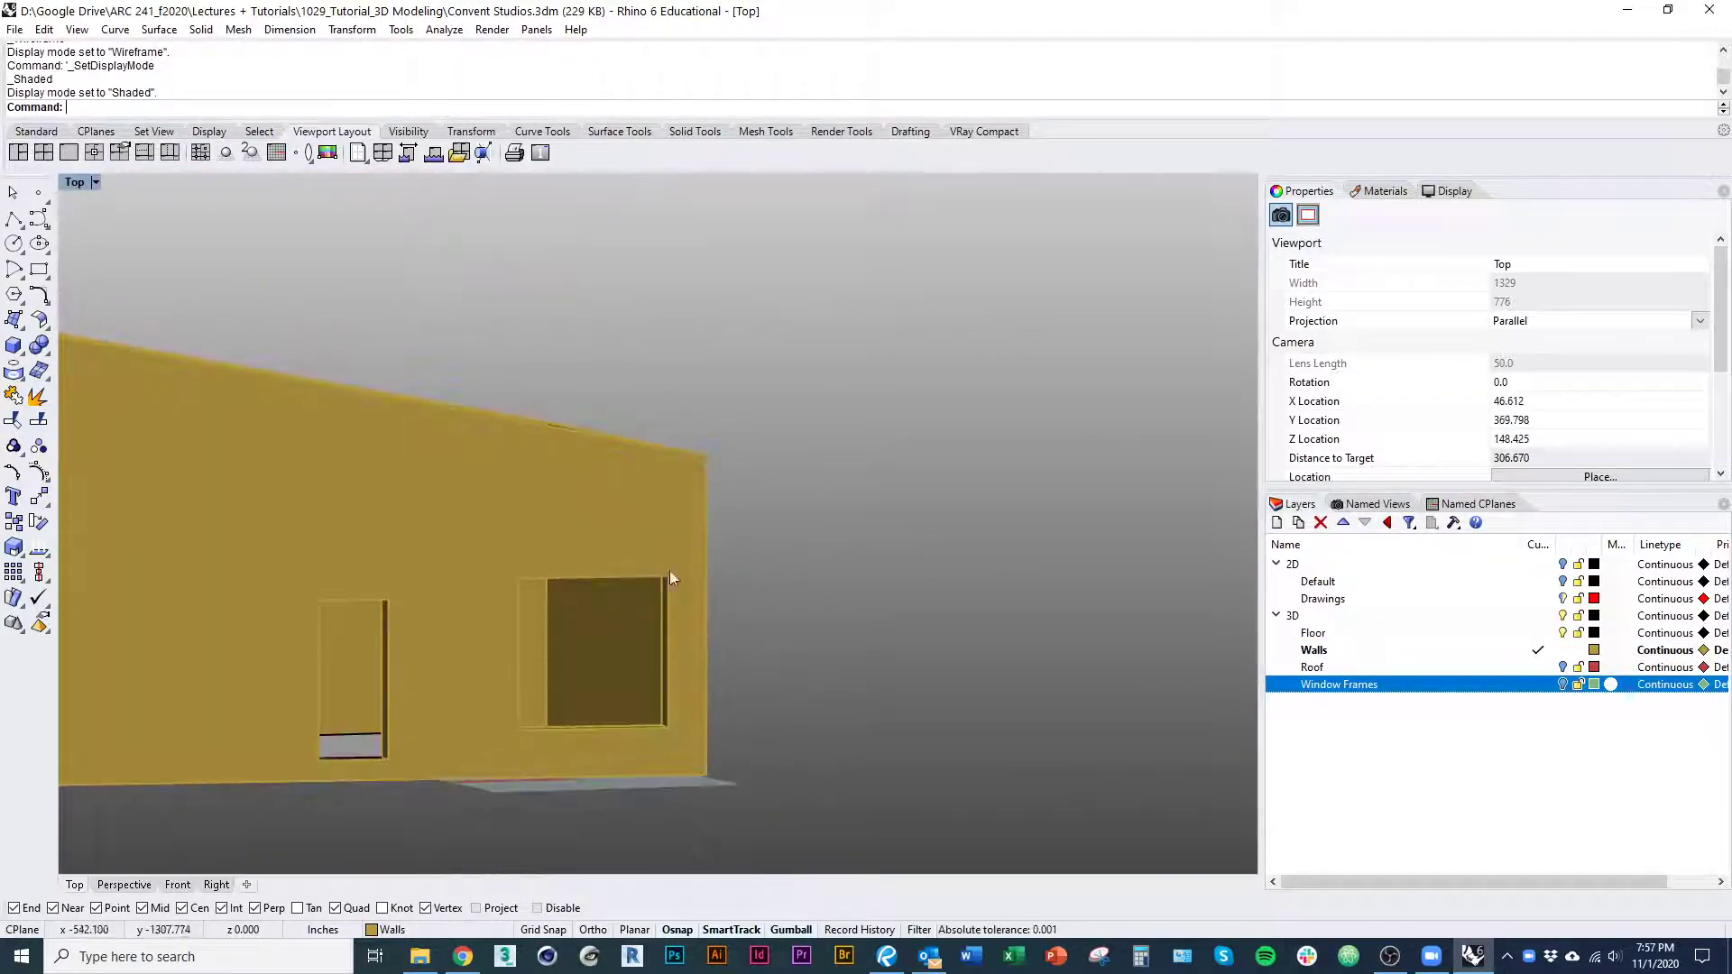
{"action": "right_click_drag", "start_coordinate": [537, 774], "coordinate": [622, 735], "text": "ctrl+shift"}
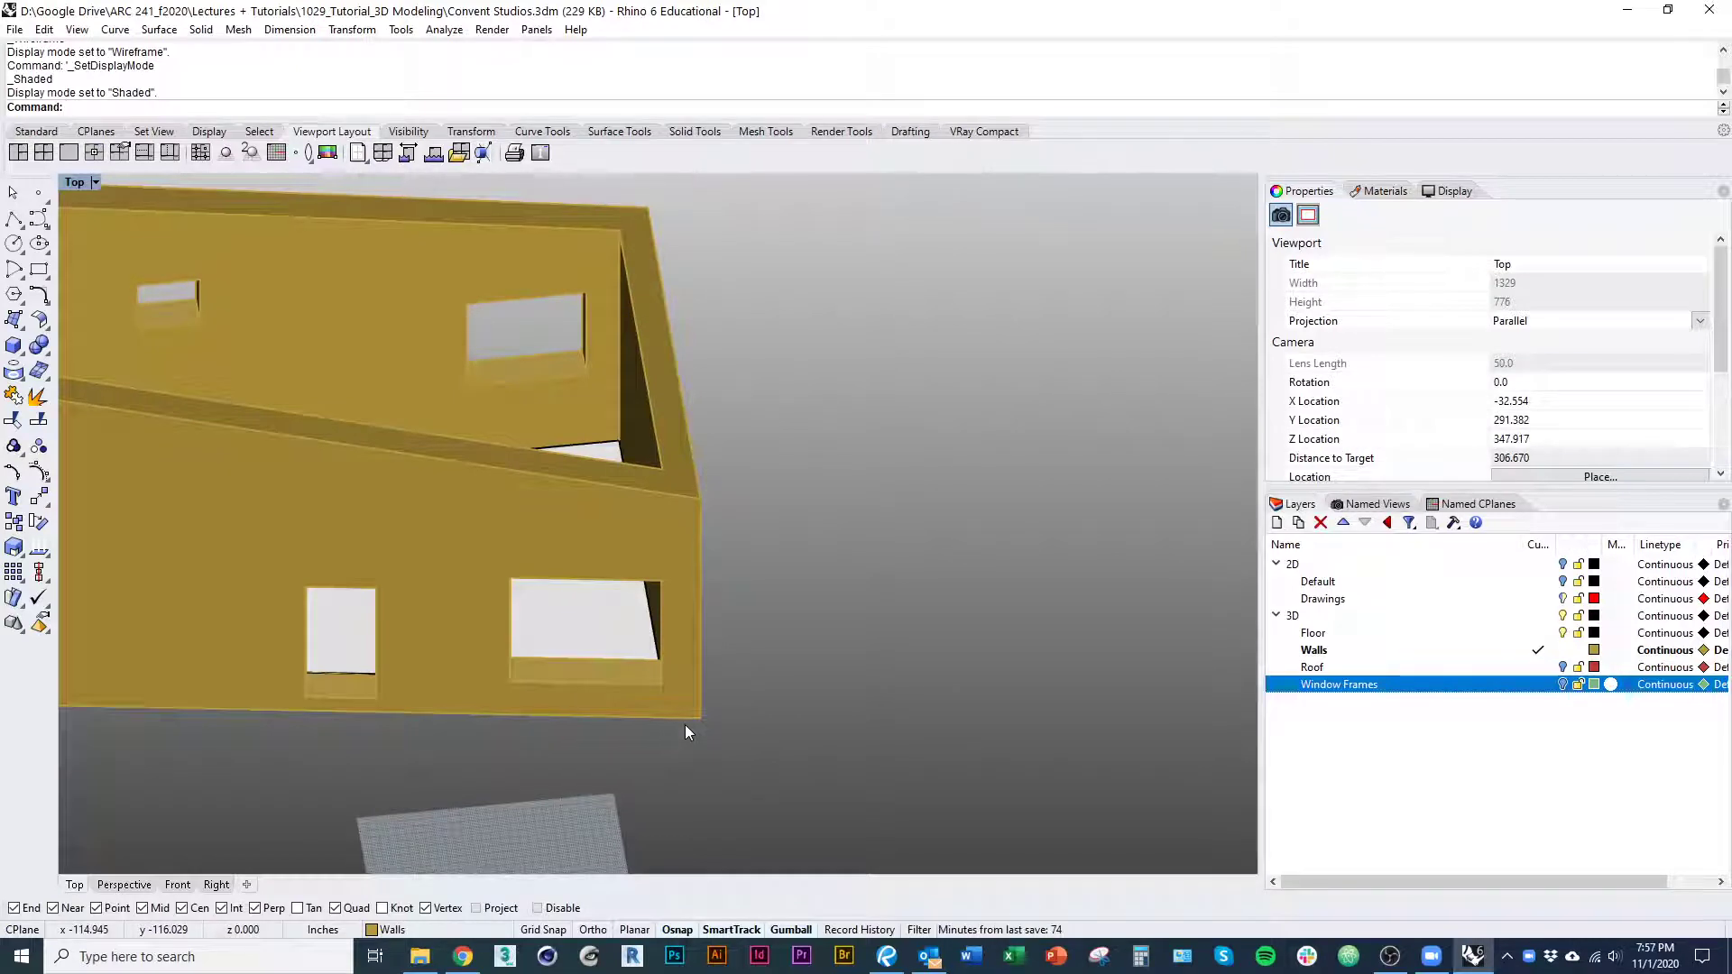
{"action": "key", "text": "Return"}
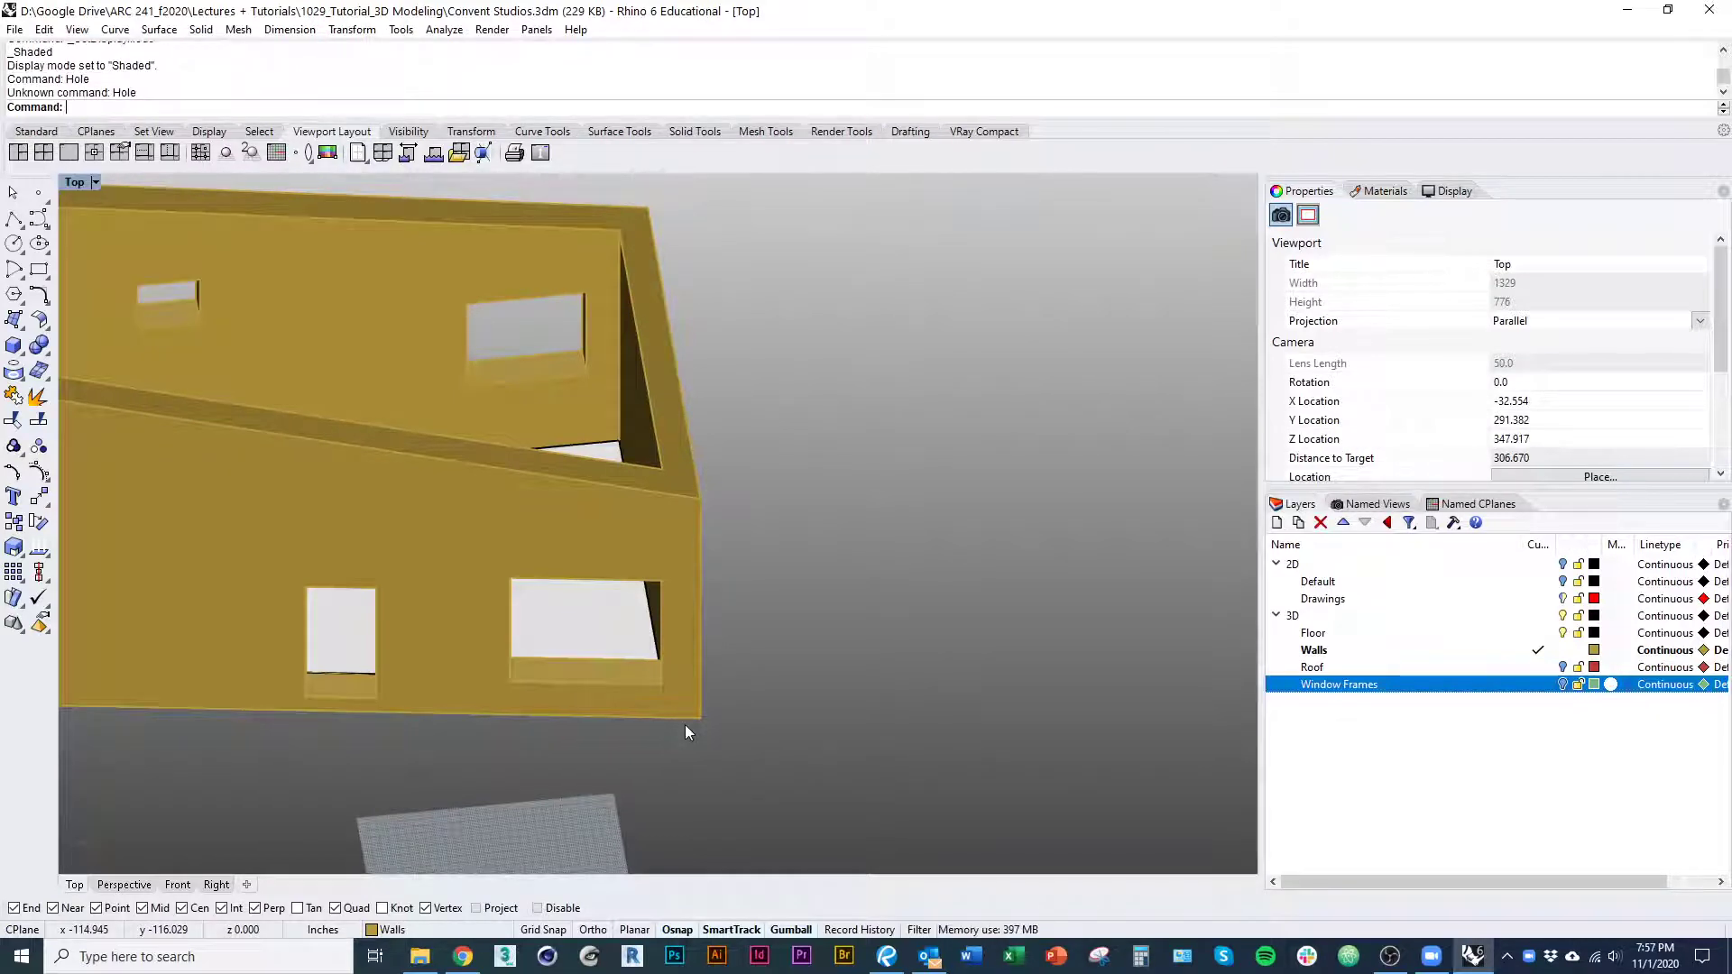
{"action": "type", "text": "Hole"}
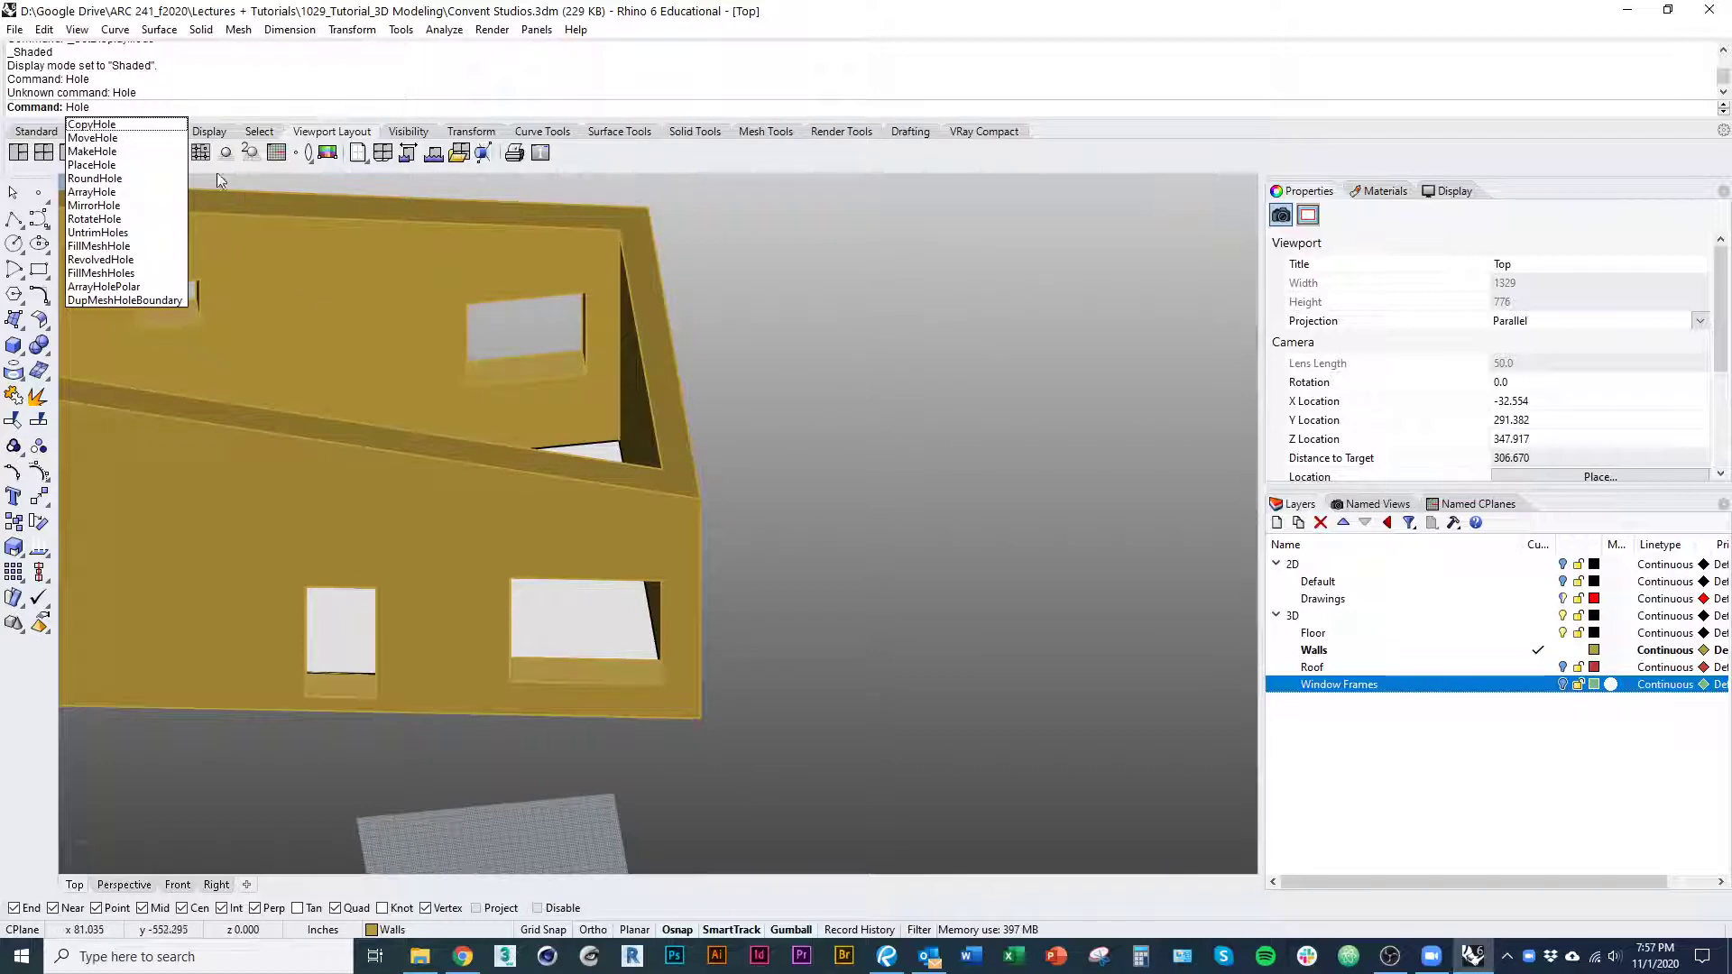
{"action": "left_click", "coordinate": [149, 137]}
{"action": "scroll", "coordinate": [536, 671], "scroll_direction": "up", "scroll_amount": 2}
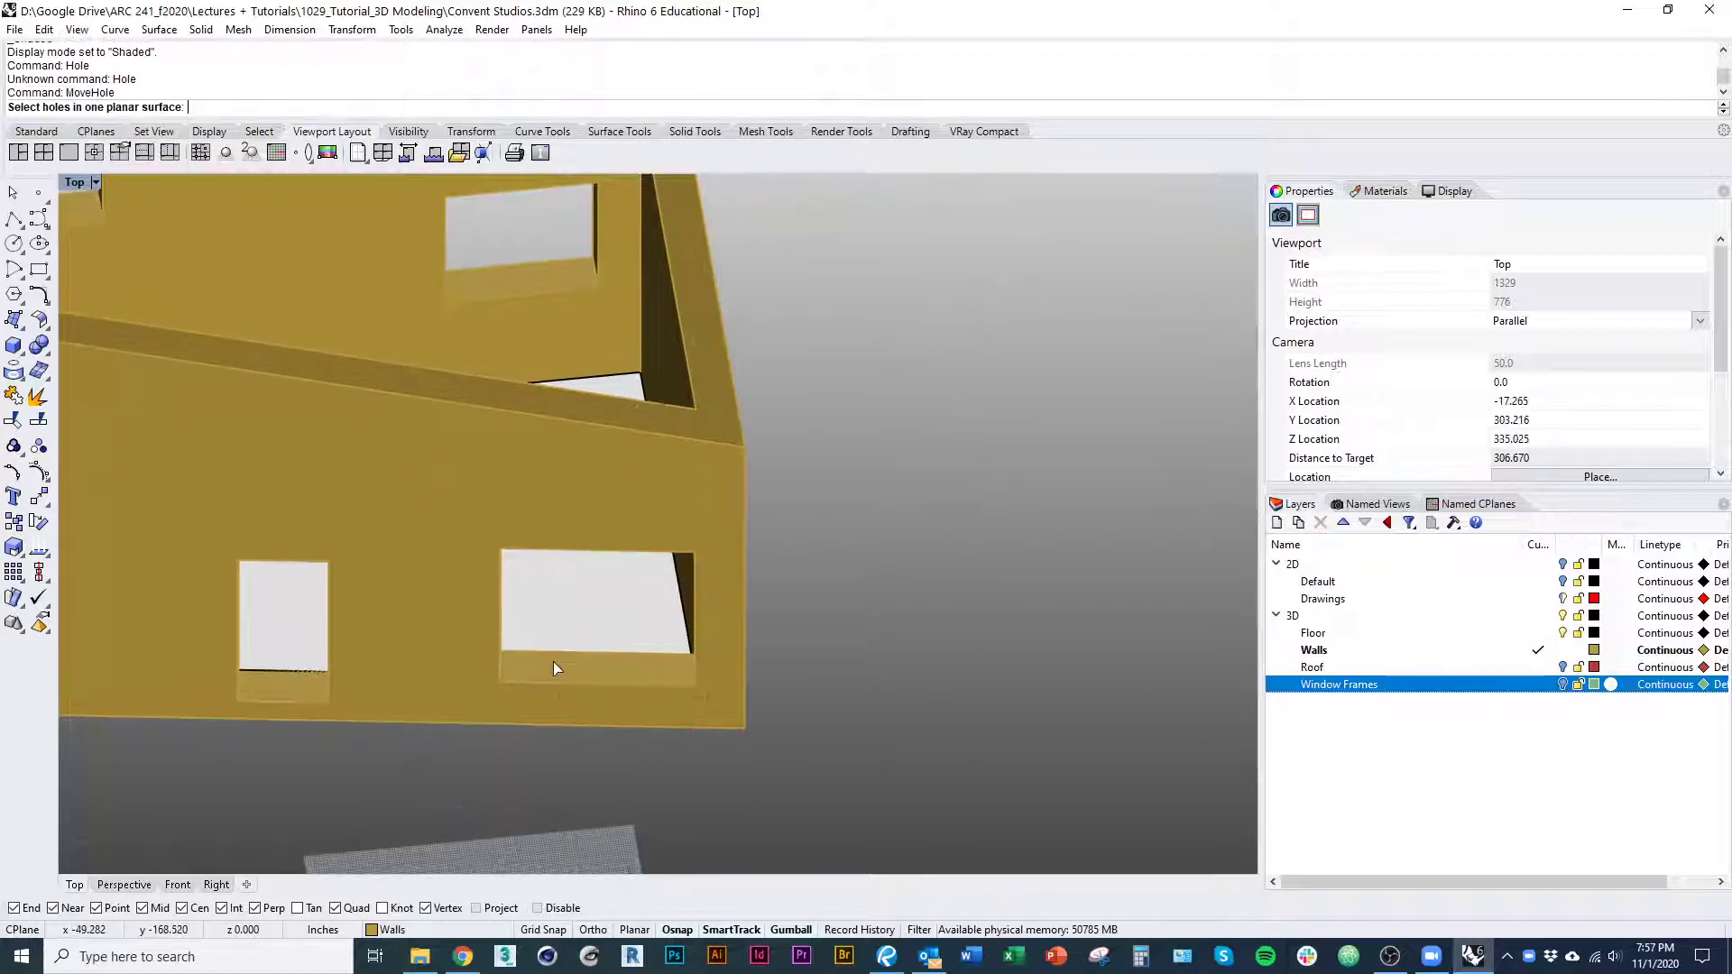
{"action": "right_click_drag", "start_coordinate": [610, 713], "coordinate": [551, 700]}
{"action": "left_click", "coordinate": [551, 700]}
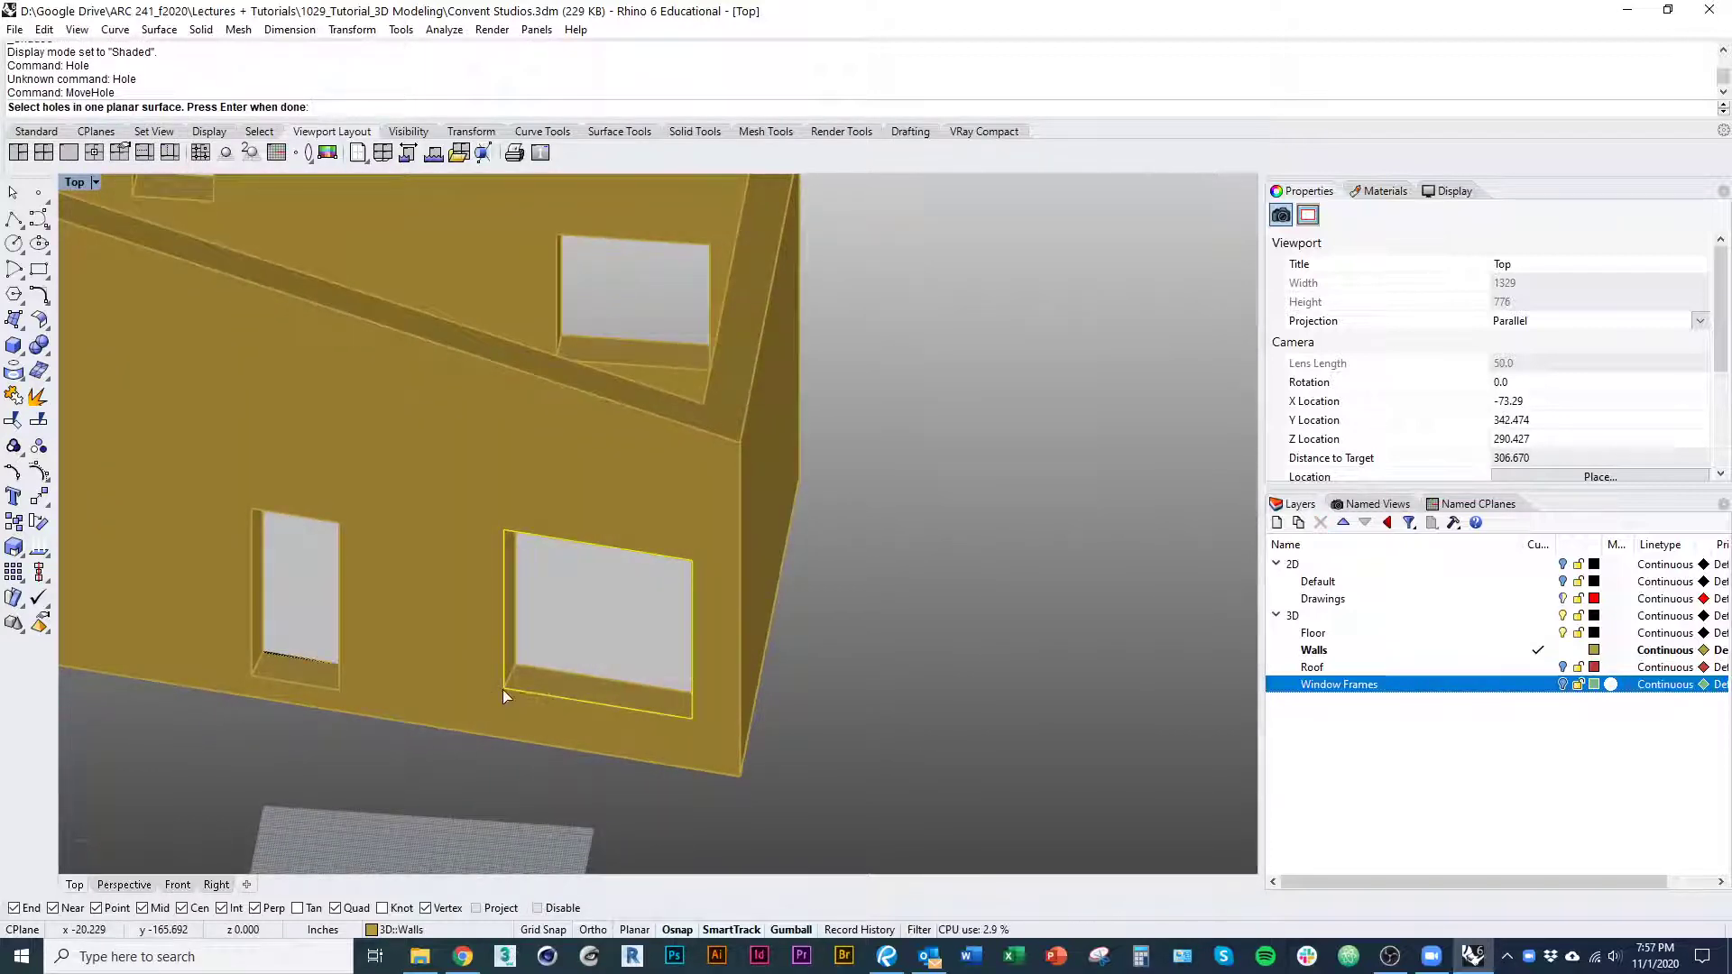
{"action": "type", "text": "m"}
{"action": "key", "text": "Return"}
{"action": "left_click", "coordinate": [580, 702]}
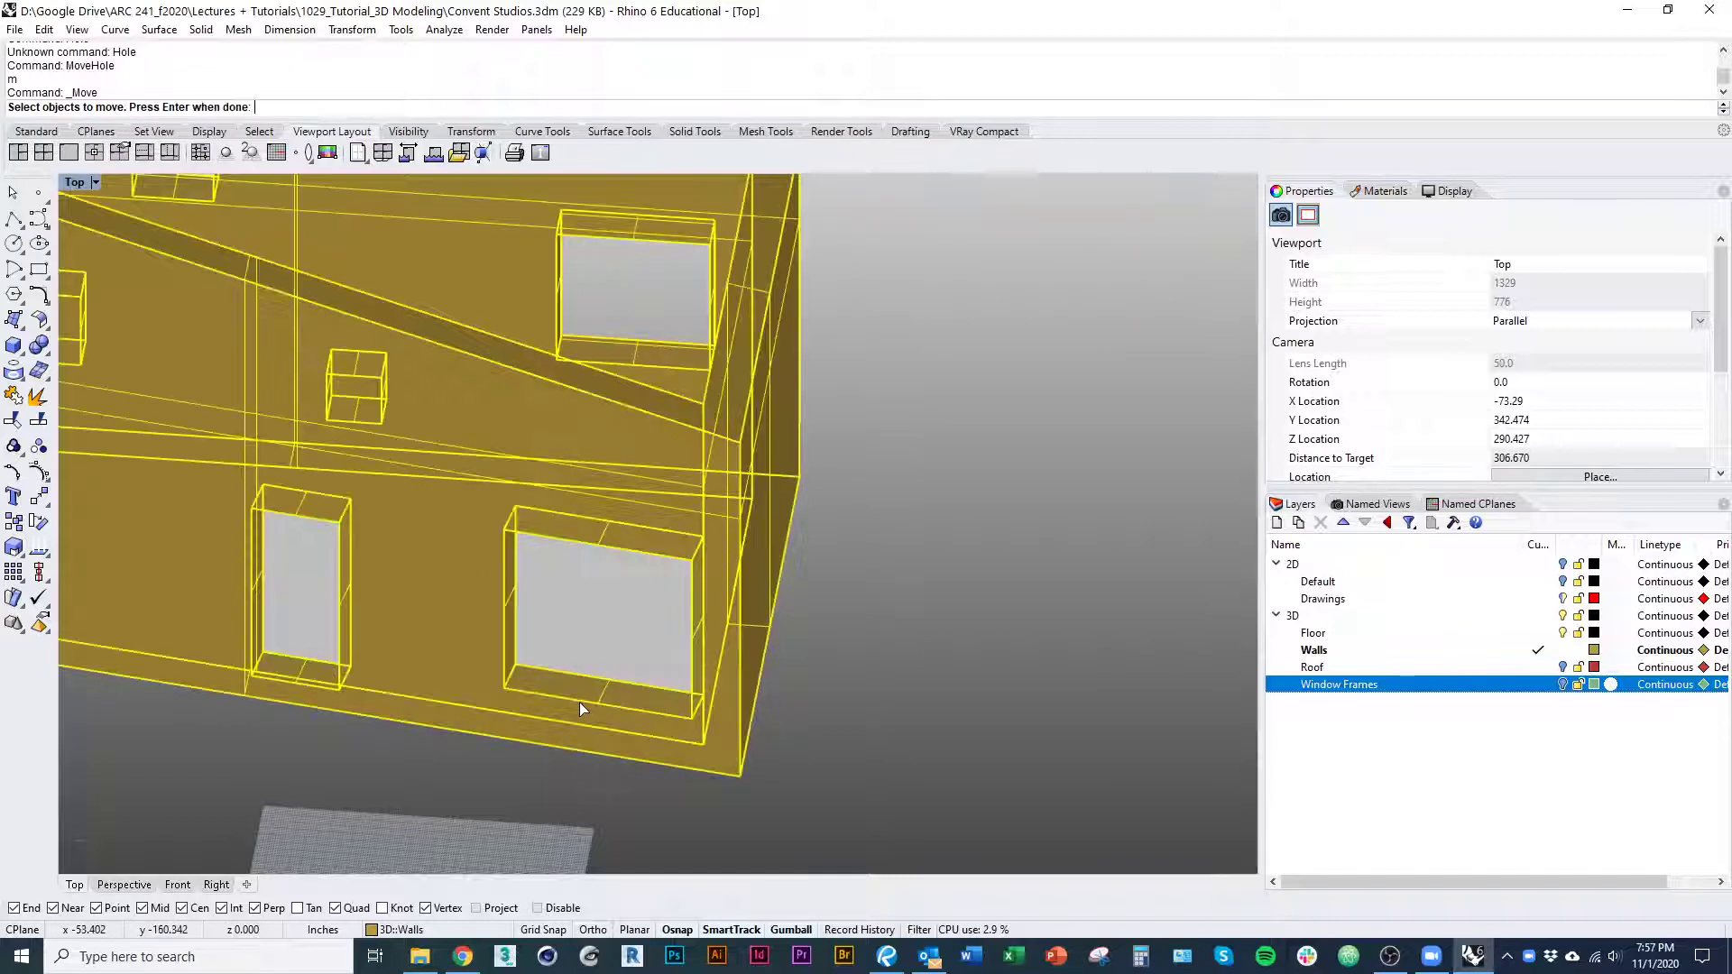
{"action": "key", "text": "Escape"}
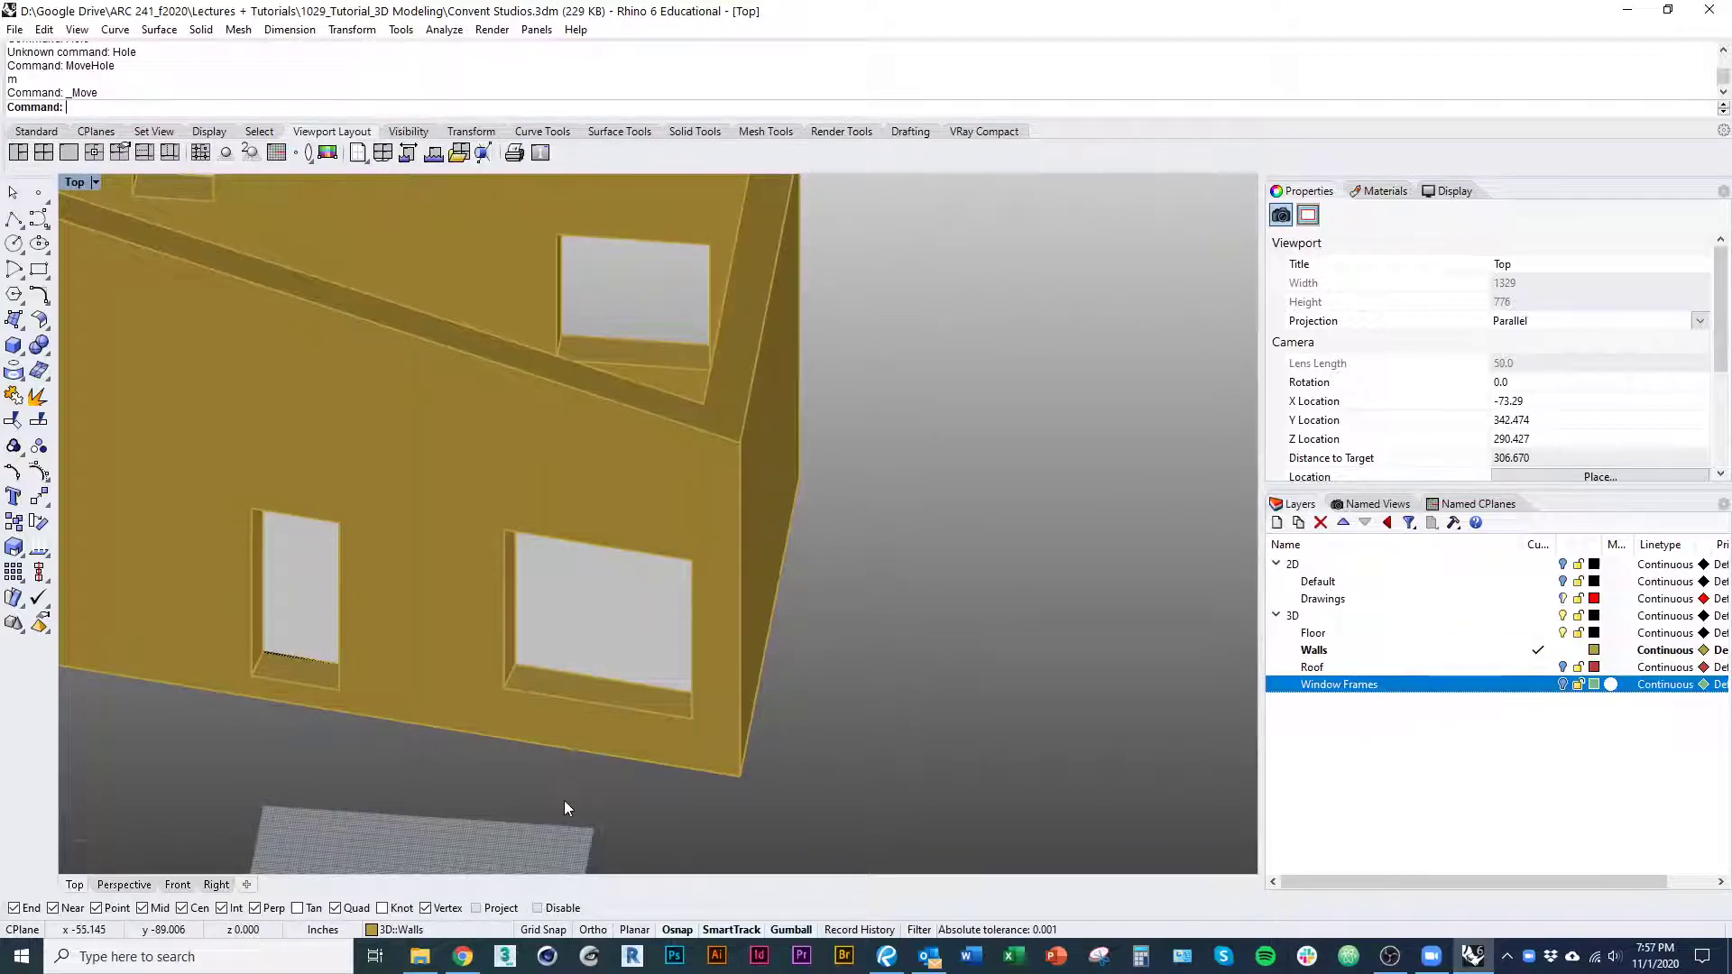
Try to move the large window's hole with MoveHole from its lower edge's midpoint to a point outside the wall
{"action": "key", "text": "Return"}
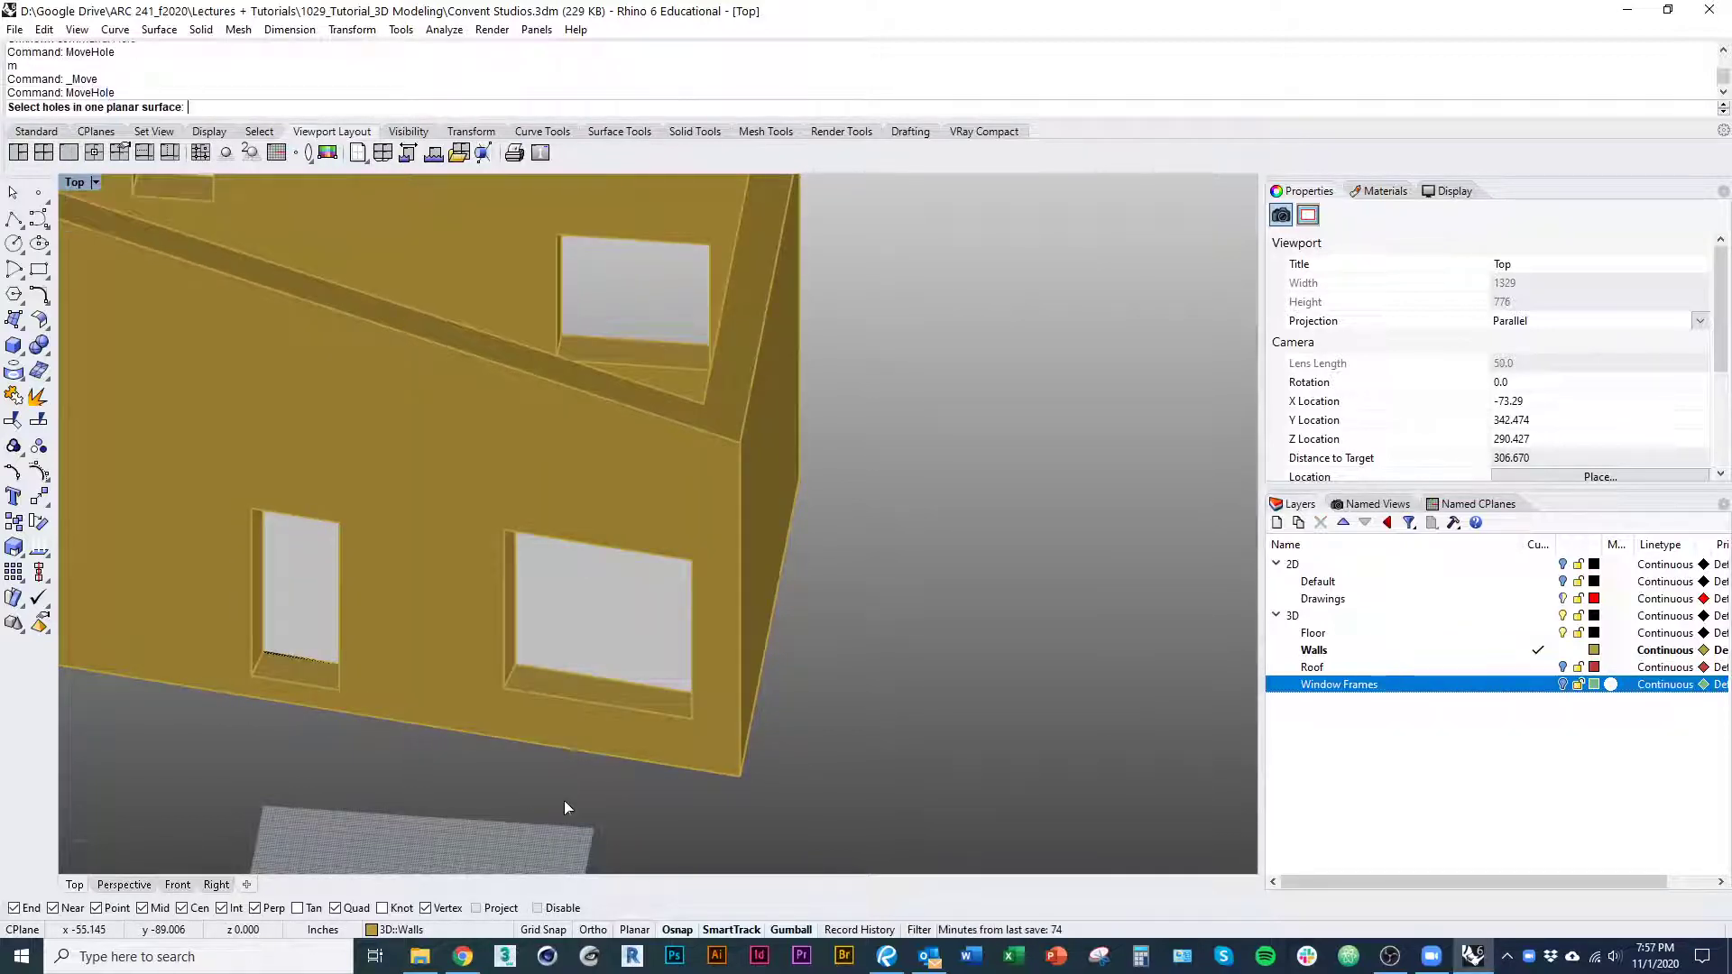
{"action": "left_click", "coordinate": [600, 710]}
{"action": "key", "text": "Return"}
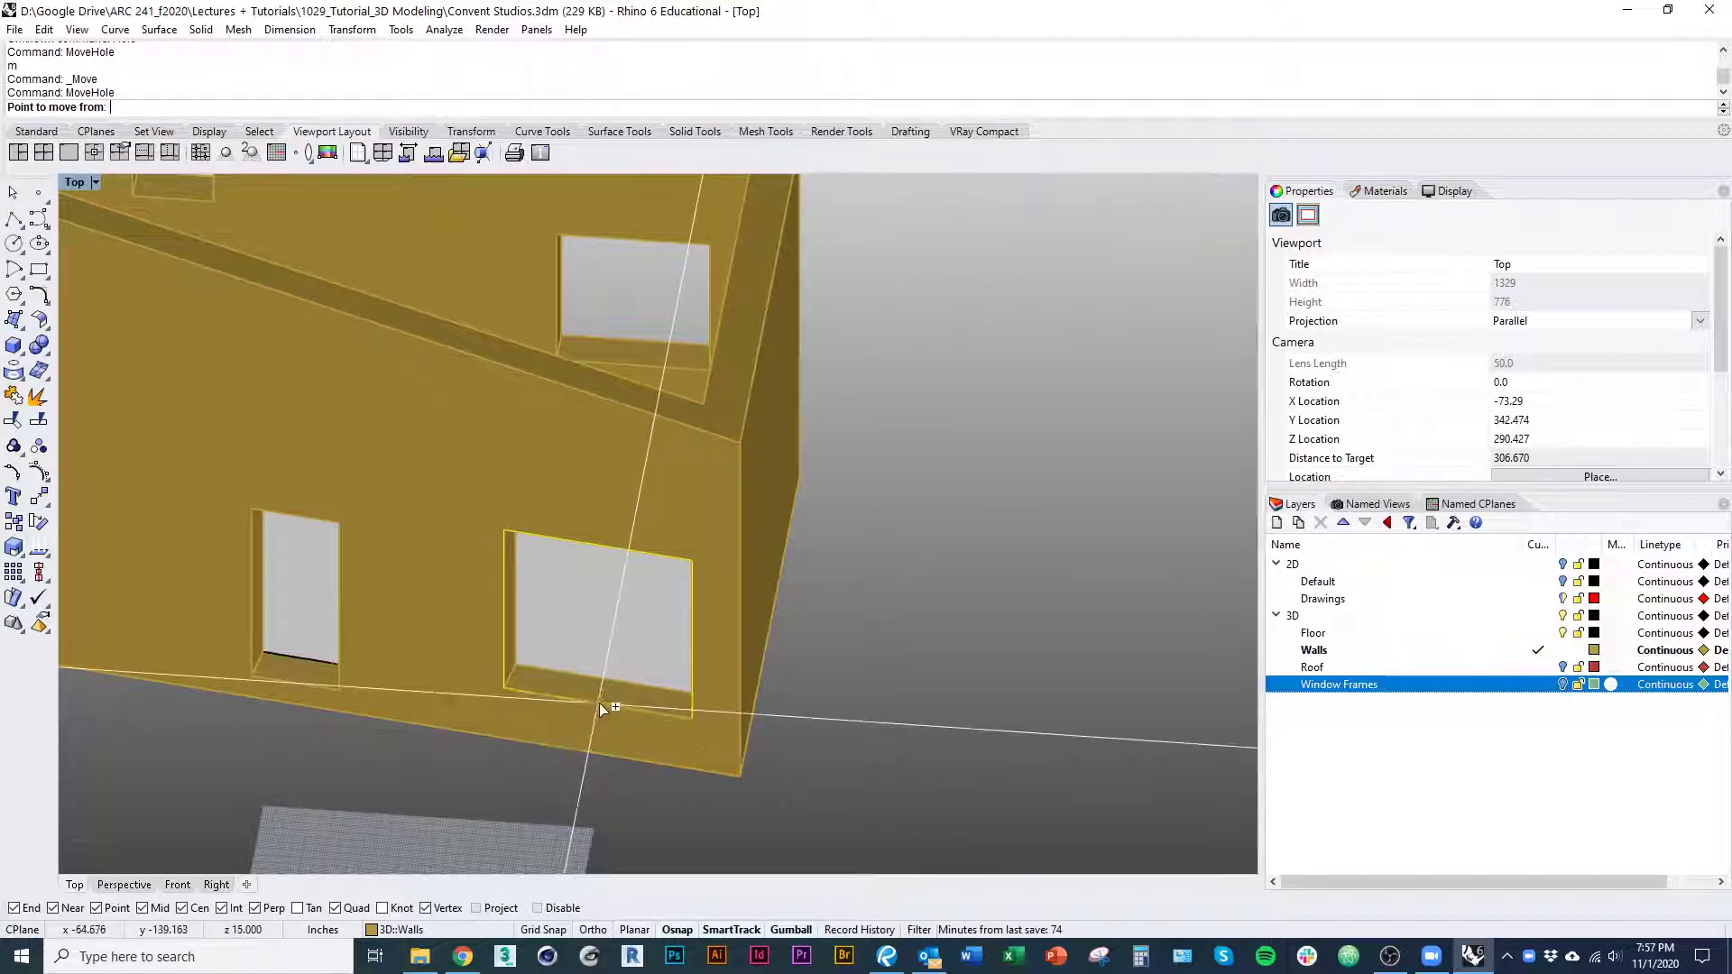
{"action": "left_click", "coordinate": [599, 702]}
{"action": "left_click", "coordinate": [543, 810]}
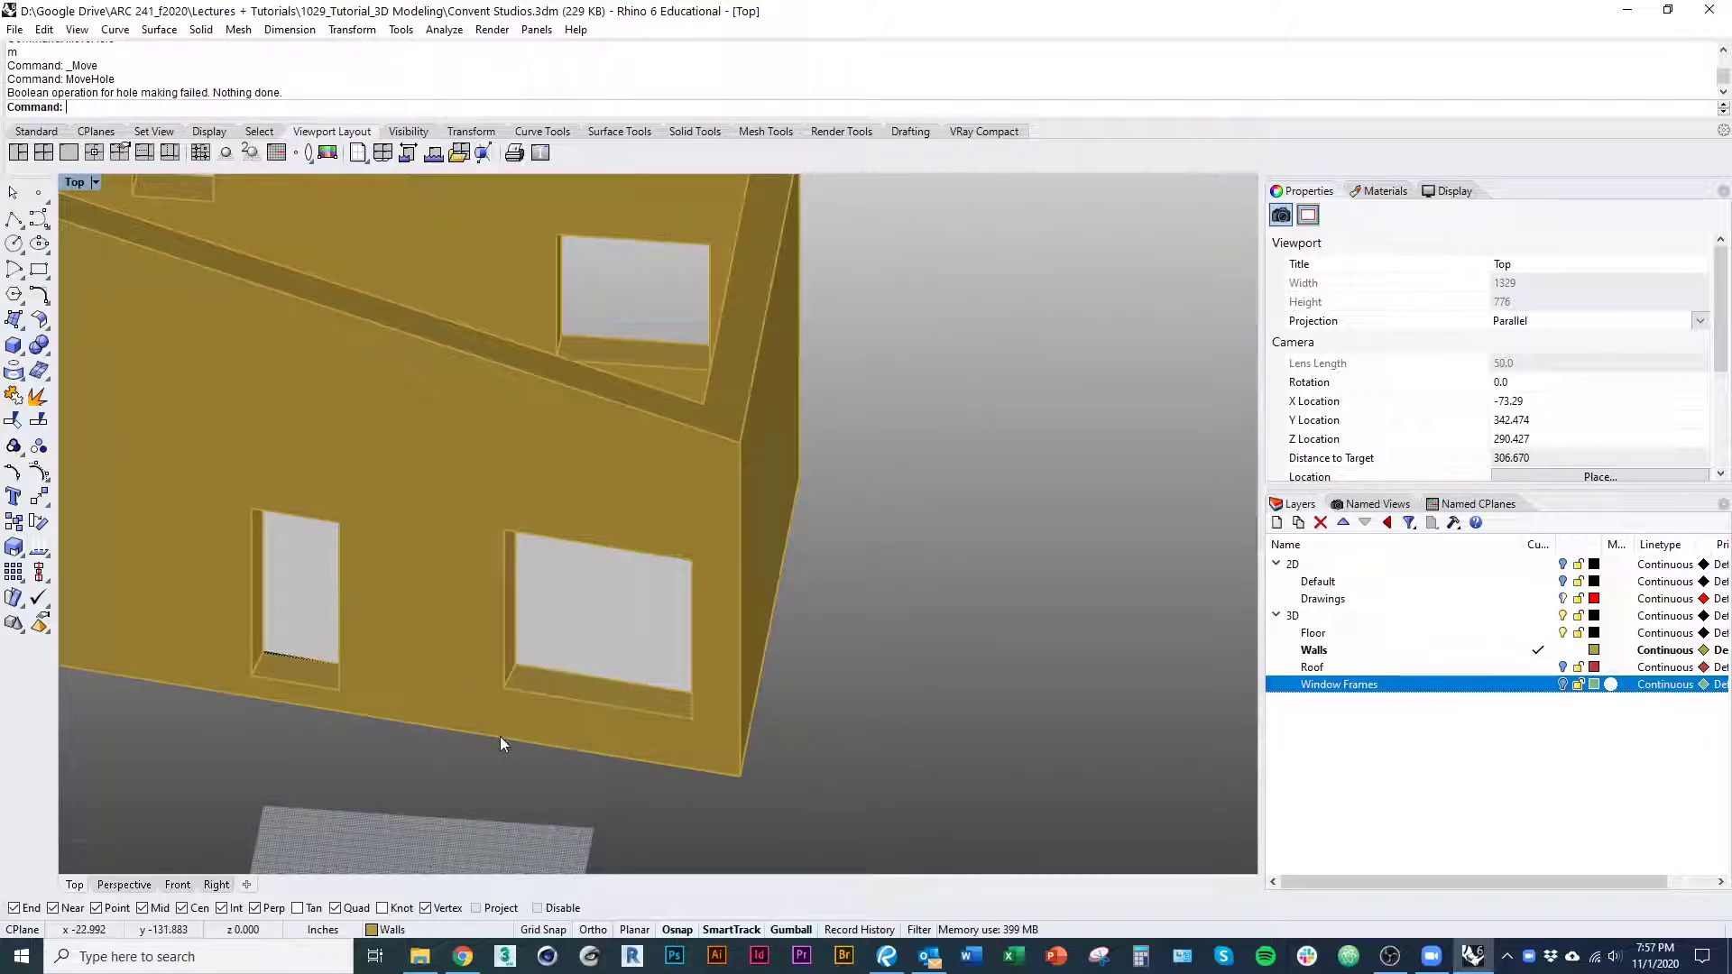
Try to move the same window hole with MoveHole from its lower corner farther from the building corner to a point near its upper edge
{"action": "key", "text": "Return"}
{"action": "left_click", "coordinate": [597, 709]}
{"action": "key", "text": "Return"}
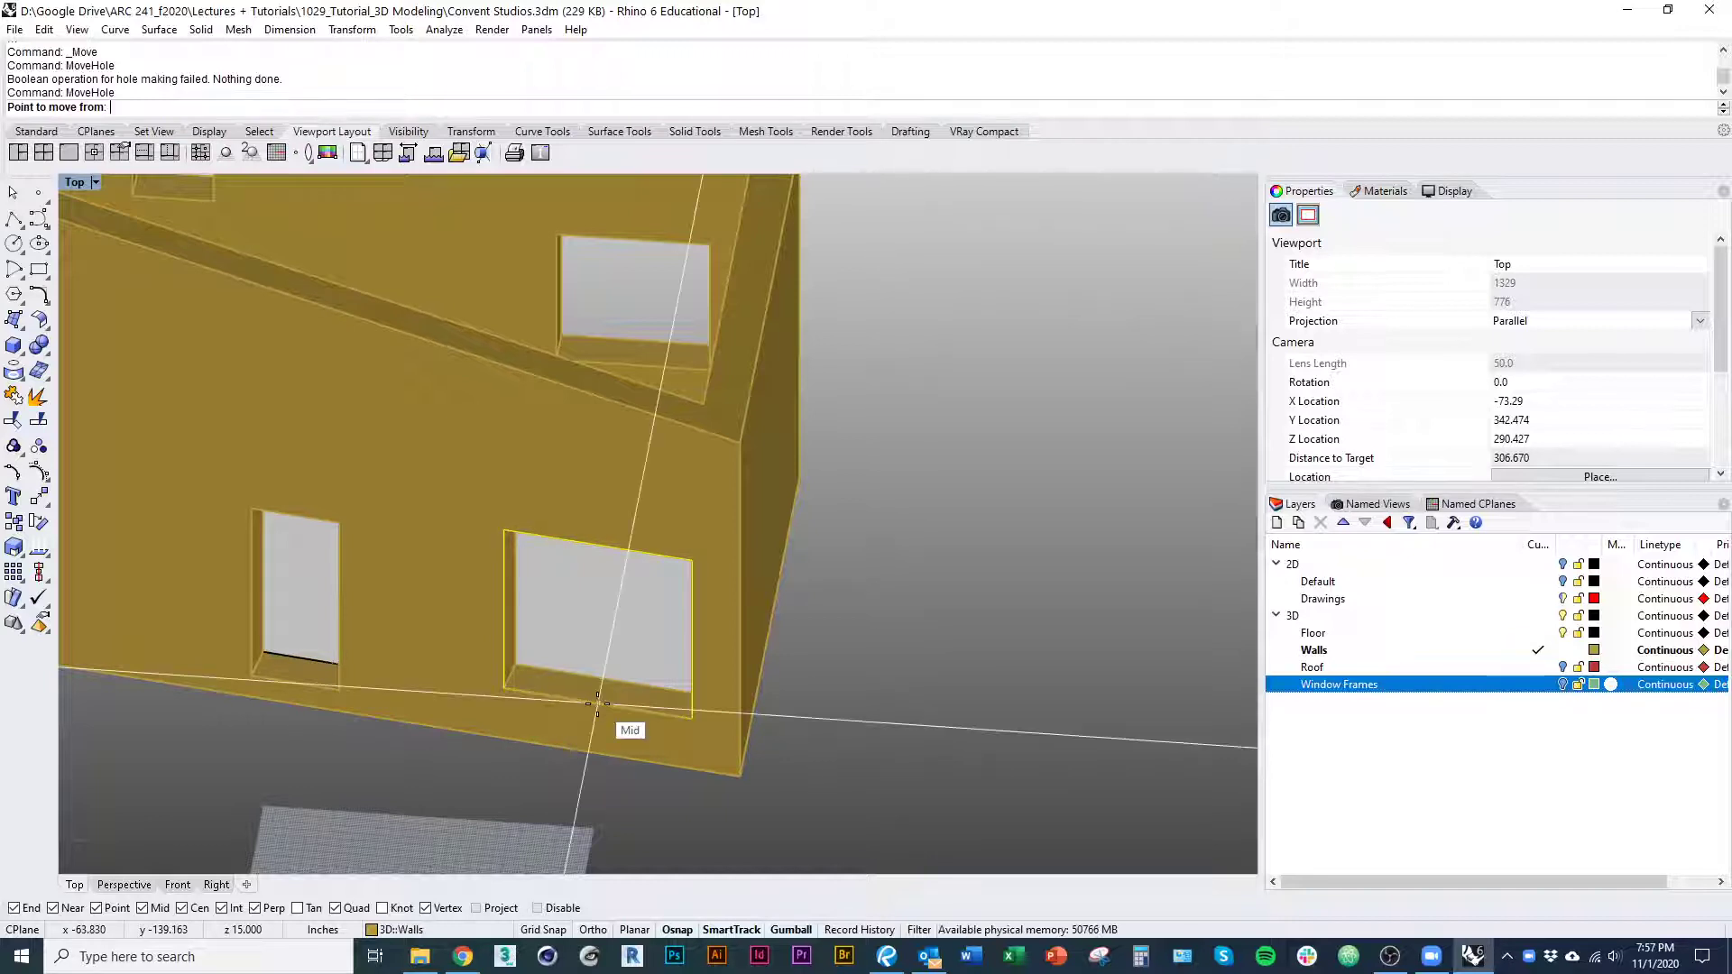
{"action": "left_click", "coordinate": [506, 686]}
{"action": "left_click", "coordinate": [496, 543]}
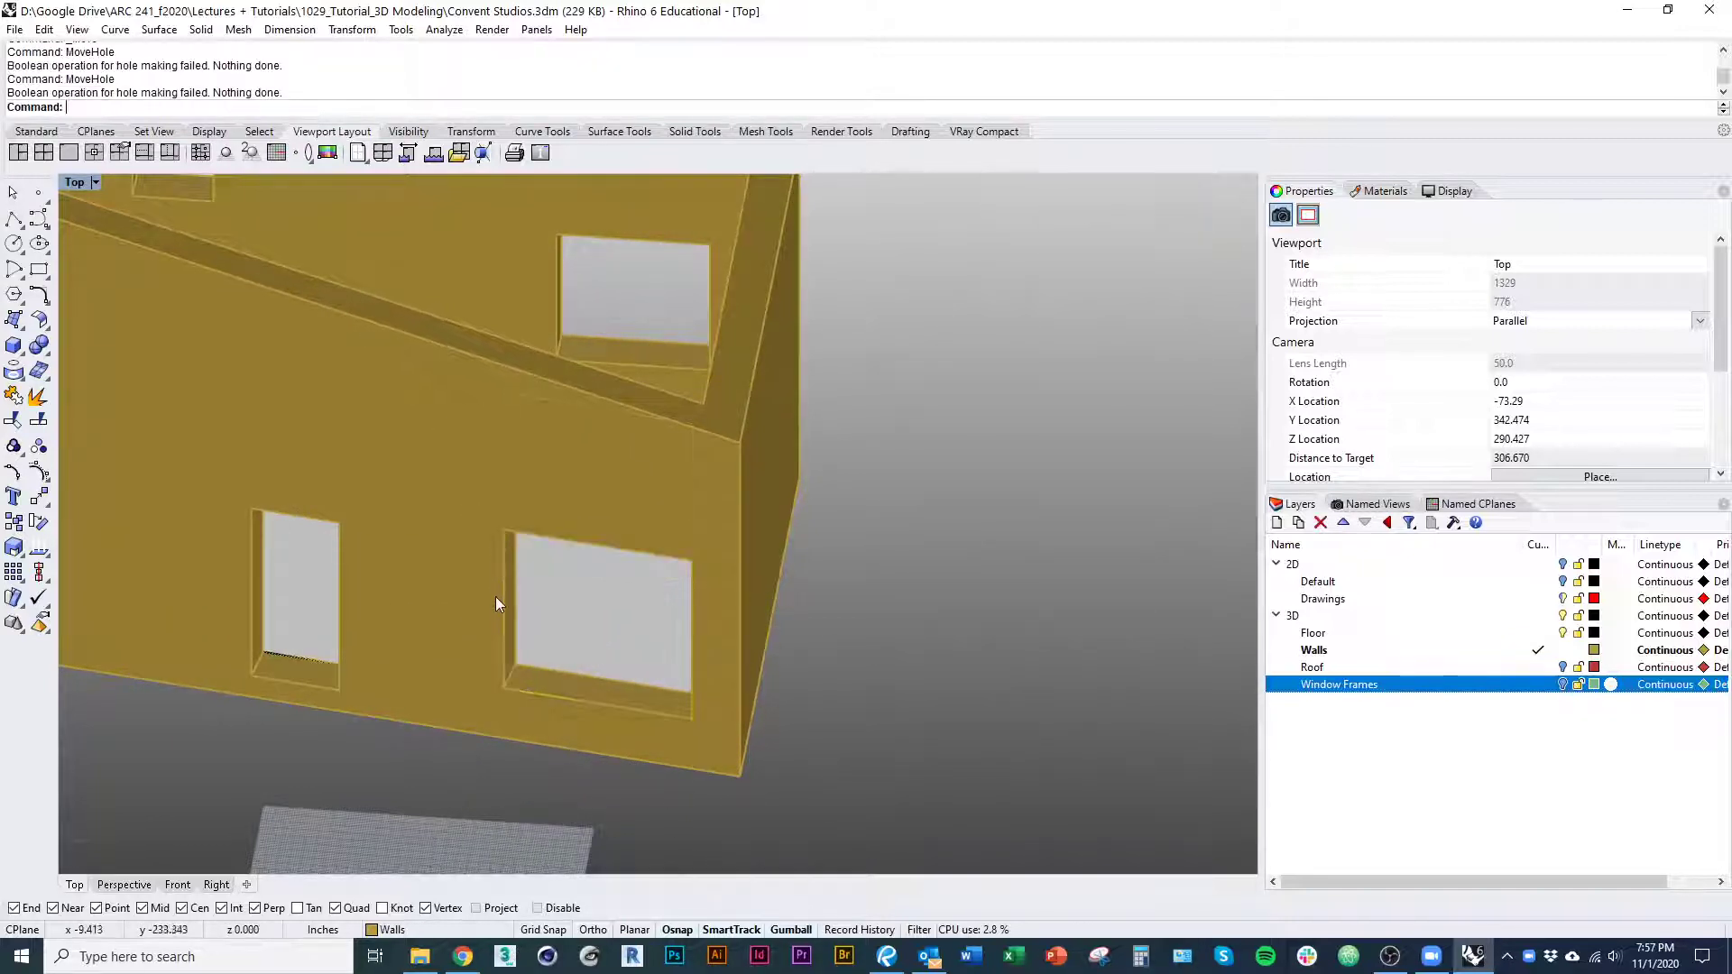
Move the window hole from its lower corner nearest the building corner to a point along its lower edge, then undo the move
{"action": "key", "text": "Return"}
{"action": "left_click", "coordinate": [675, 713]}
{"action": "key", "text": "Return"}
{"action": "left_click", "coordinate": [693, 719]}
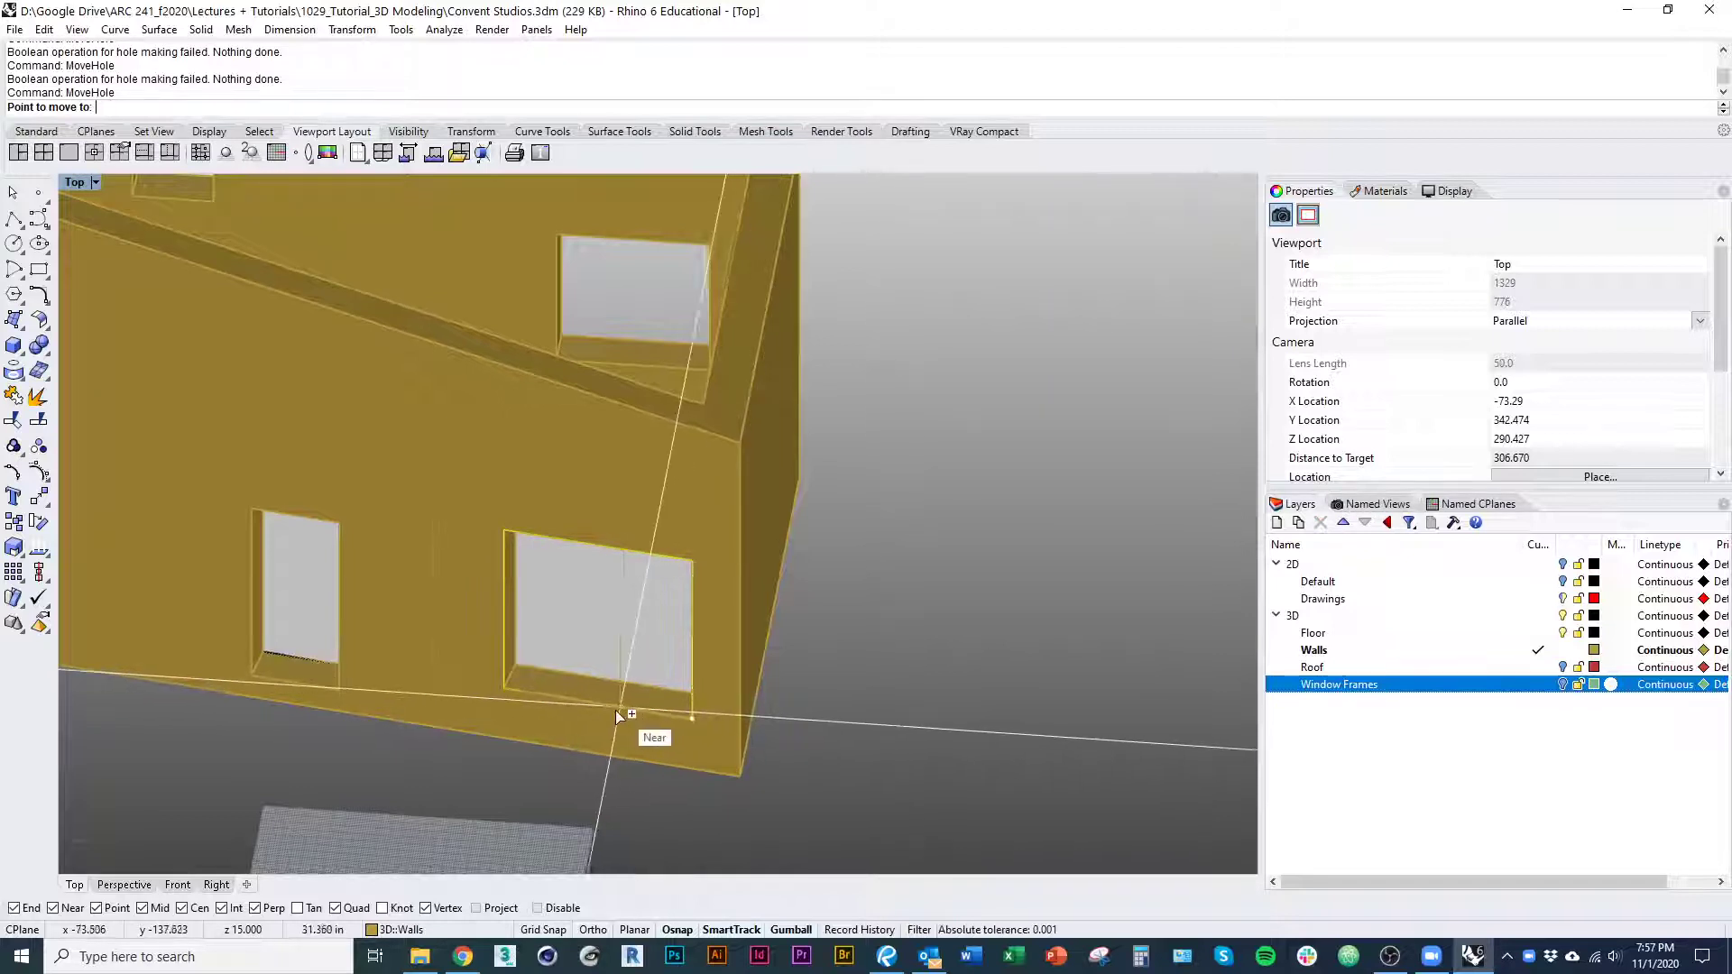
{"action": "left_click", "coordinate": [582, 701]}
{"action": "key", "text": "ctrl+z"}
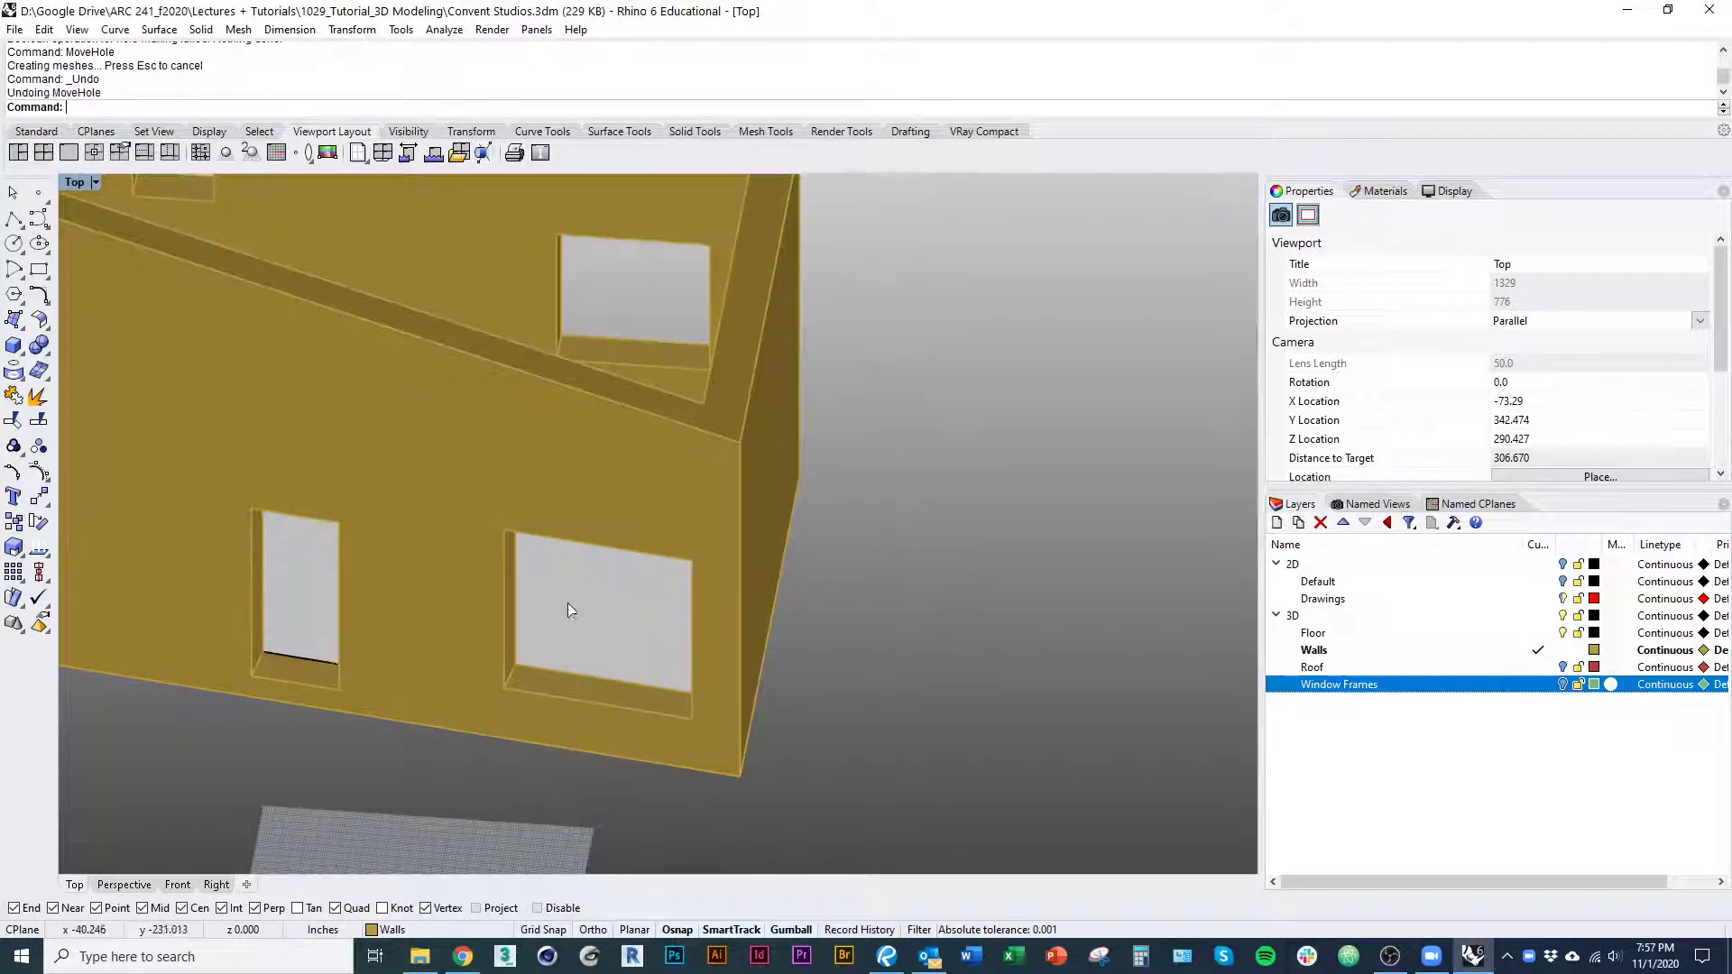
Move the large window hole on the far wall's inner face away from the building corner with MoveHole, then undo the move
{"action": "scroll", "coordinate": [605, 609], "scroll_direction": "down", "scroll_amount": 4}
{"action": "right_click_drag", "start_coordinate": [643, 727], "coordinate": [511, 628], "text": "ctrl+shift"}
{"action": "right_click", "coordinate": [510, 628]}
{"action": "scroll", "coordinate": [514, 625], "scroll_direction": "up", "scroll_amount": 4}
{"action": "left_click", "coordinate": [490, 619]}
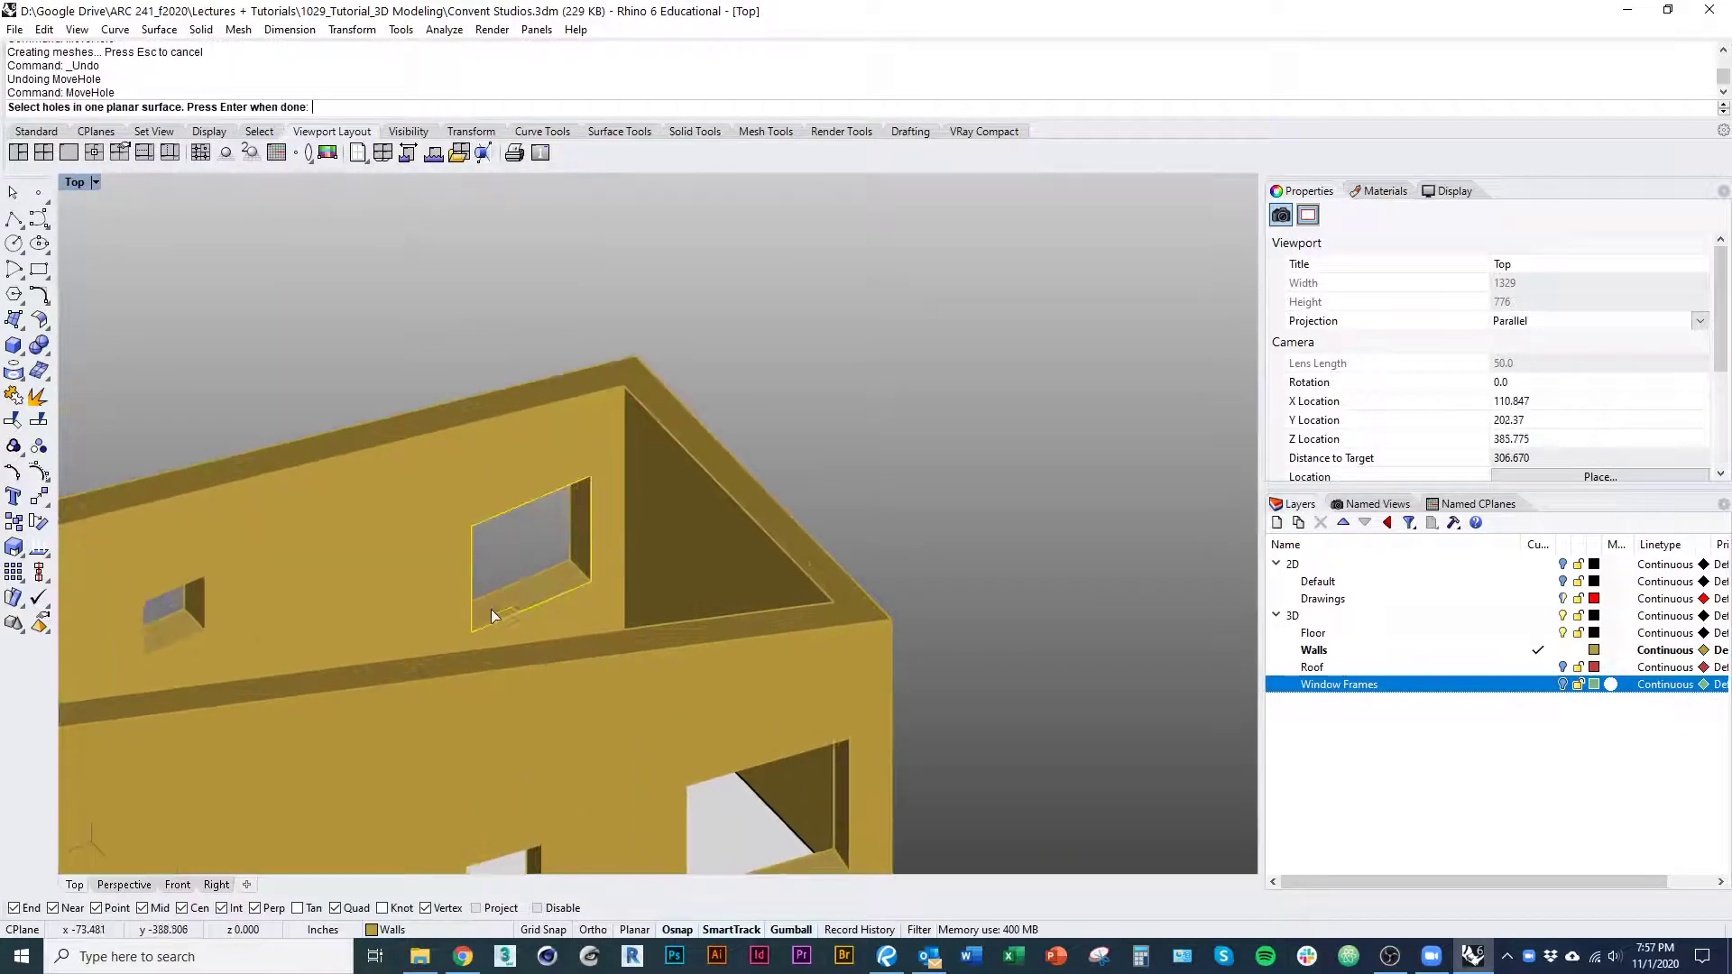
{"action": "right_click", "coordinate": [505, 598]}
{"action": "left_click", "coordinate": [522, 584]}
{"action": "left_click", "coordinate": [539, 616]}
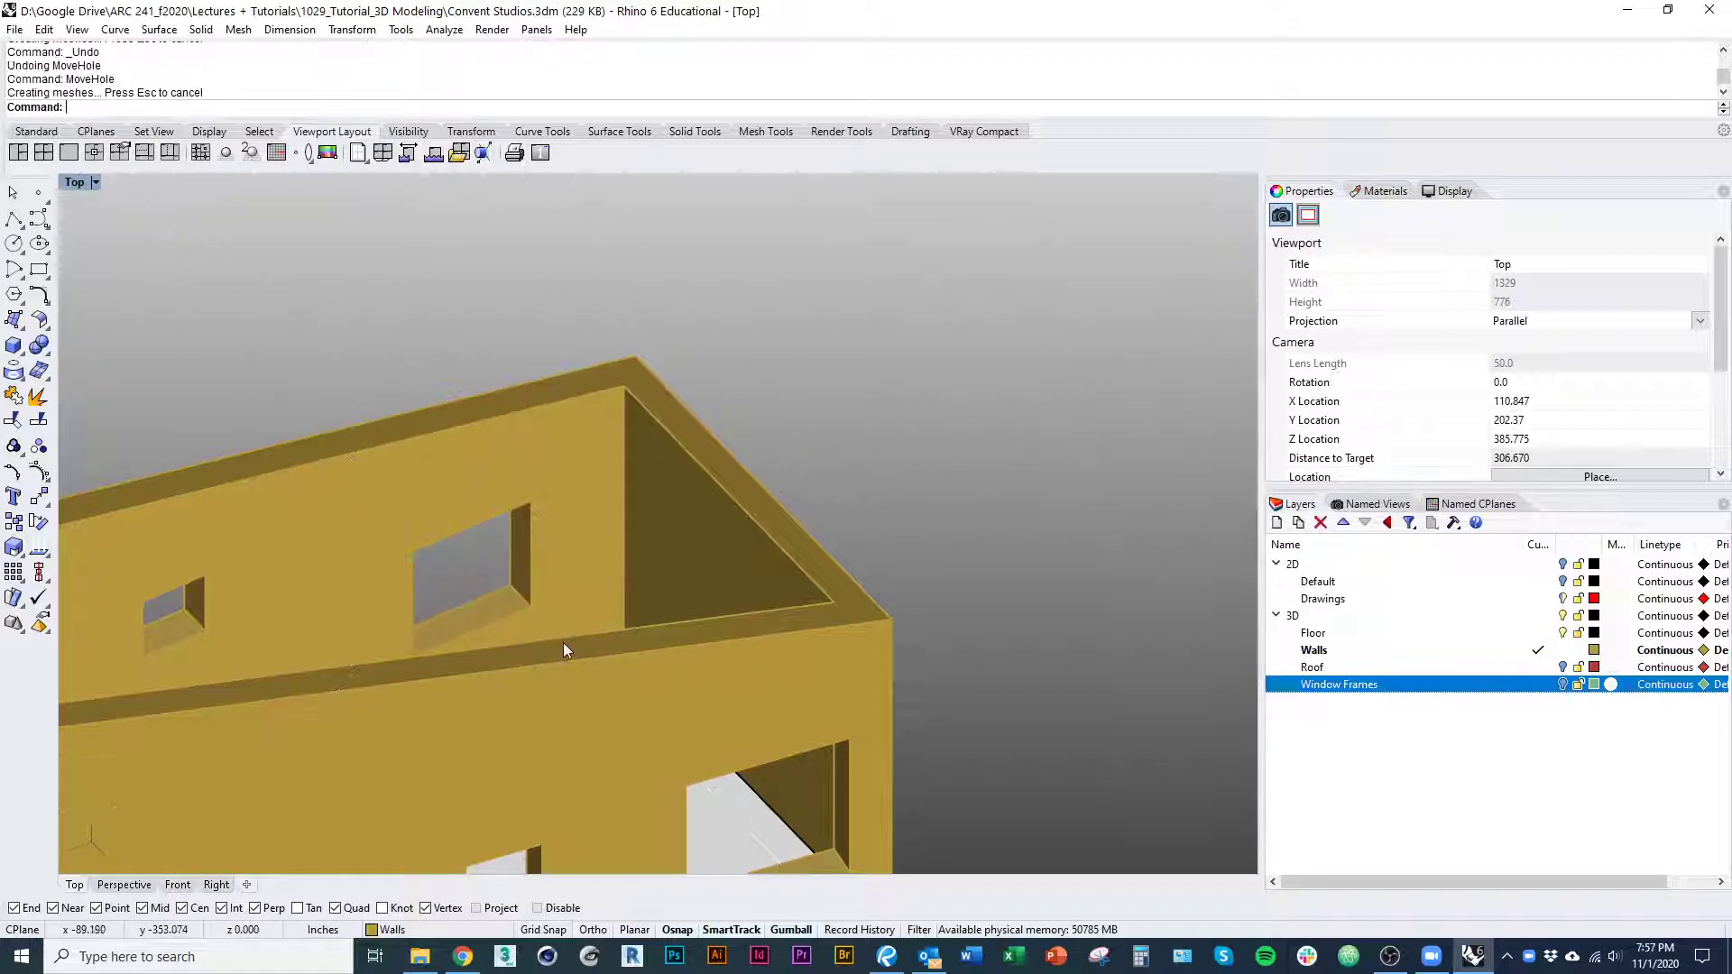
{"action": "key", "text": "ctrl+z"}
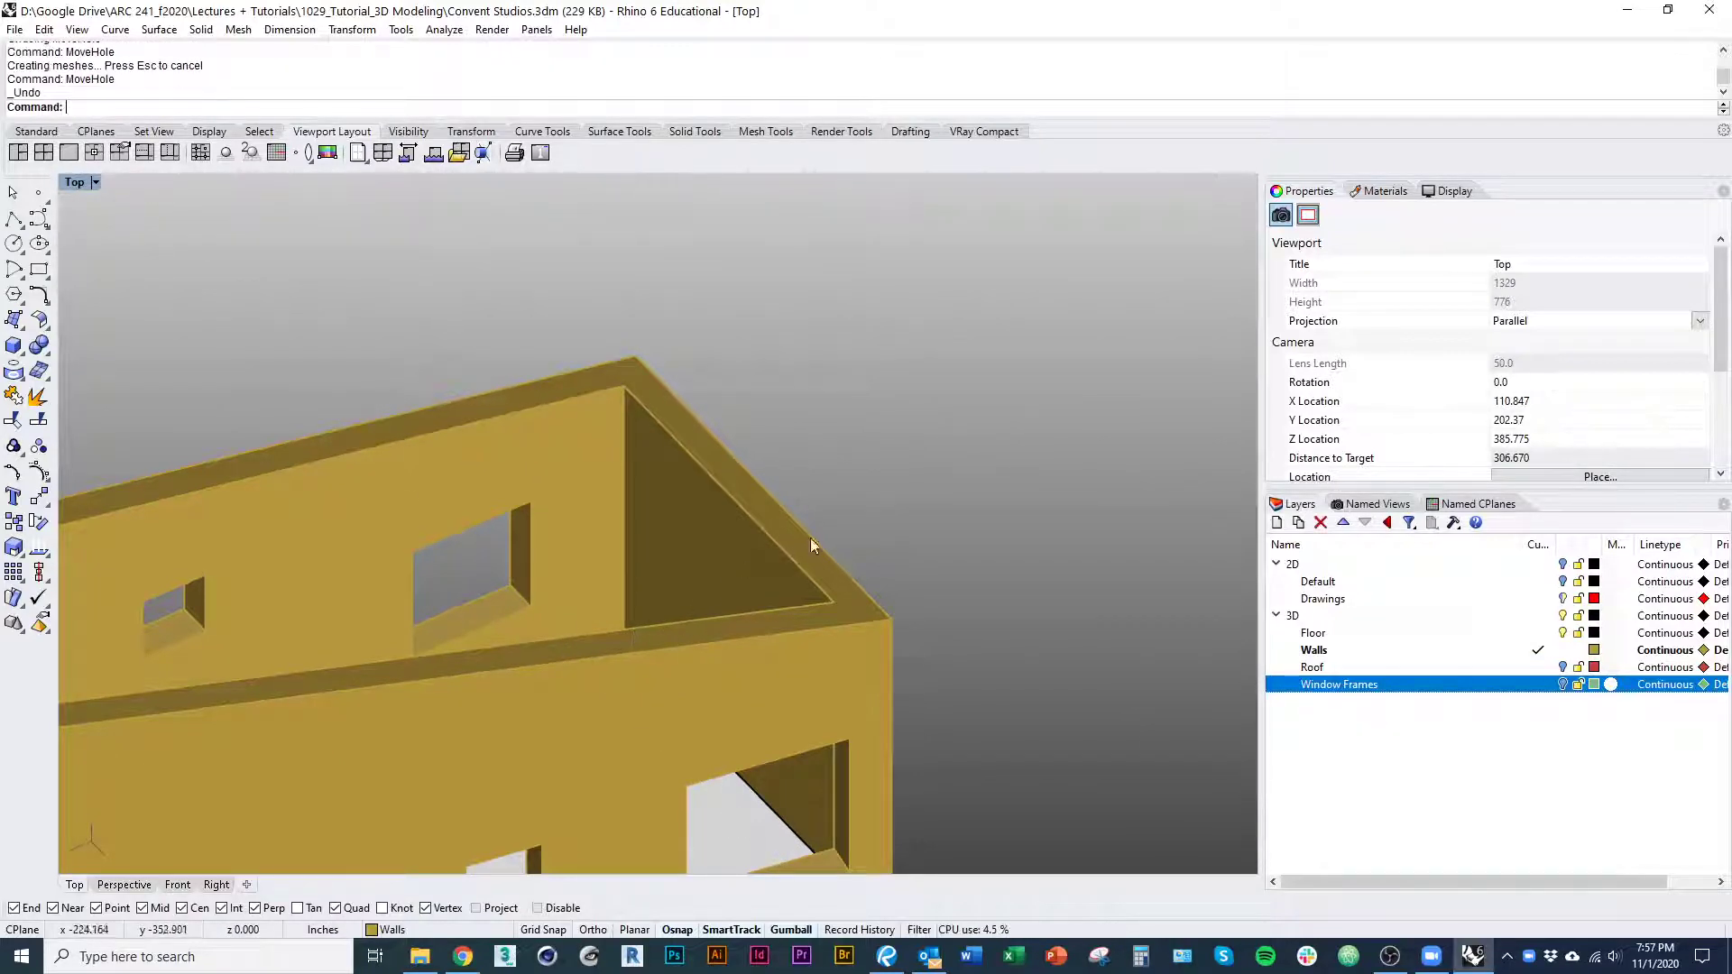
Remove the large window hole from the far wall's inner face with UntrimHoles, then undo the removal
{"action": "right_click_drag", "start_coordinate": [691, 664], "coordinate": [679, 587]}
{"action": "type", "text": "Hol"}
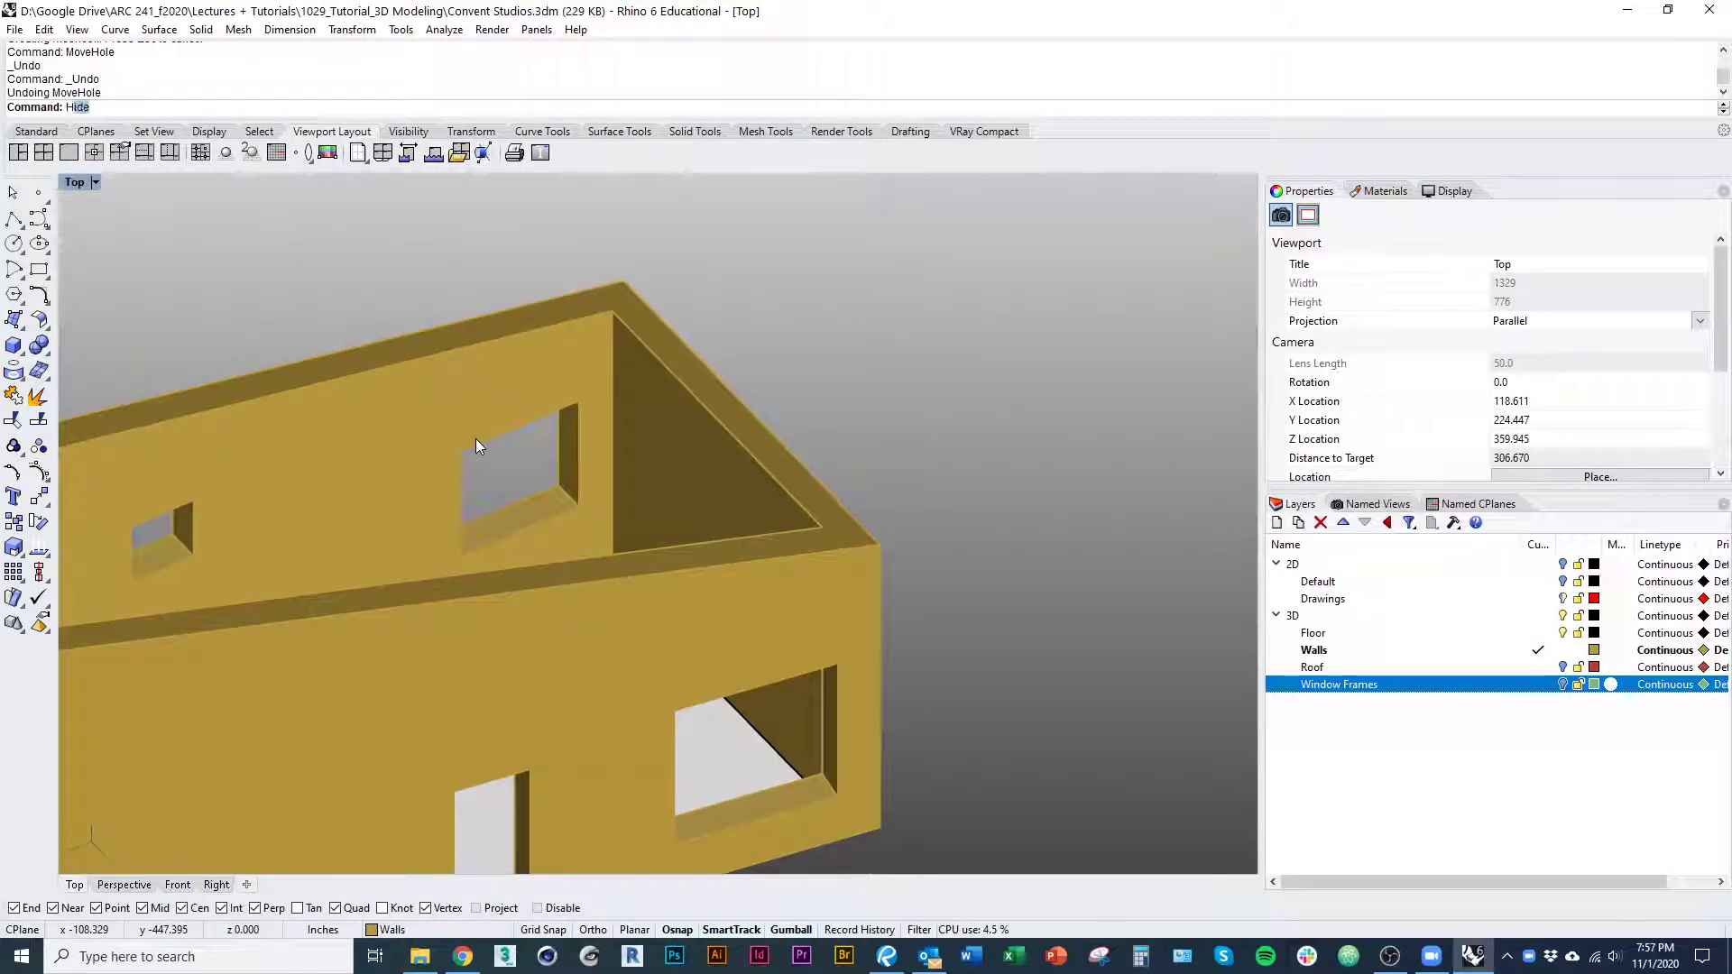
{"action": "type", "text": "e"}
{"action": "key", "text": "Return"}
{"action": "type", "text": "H"}
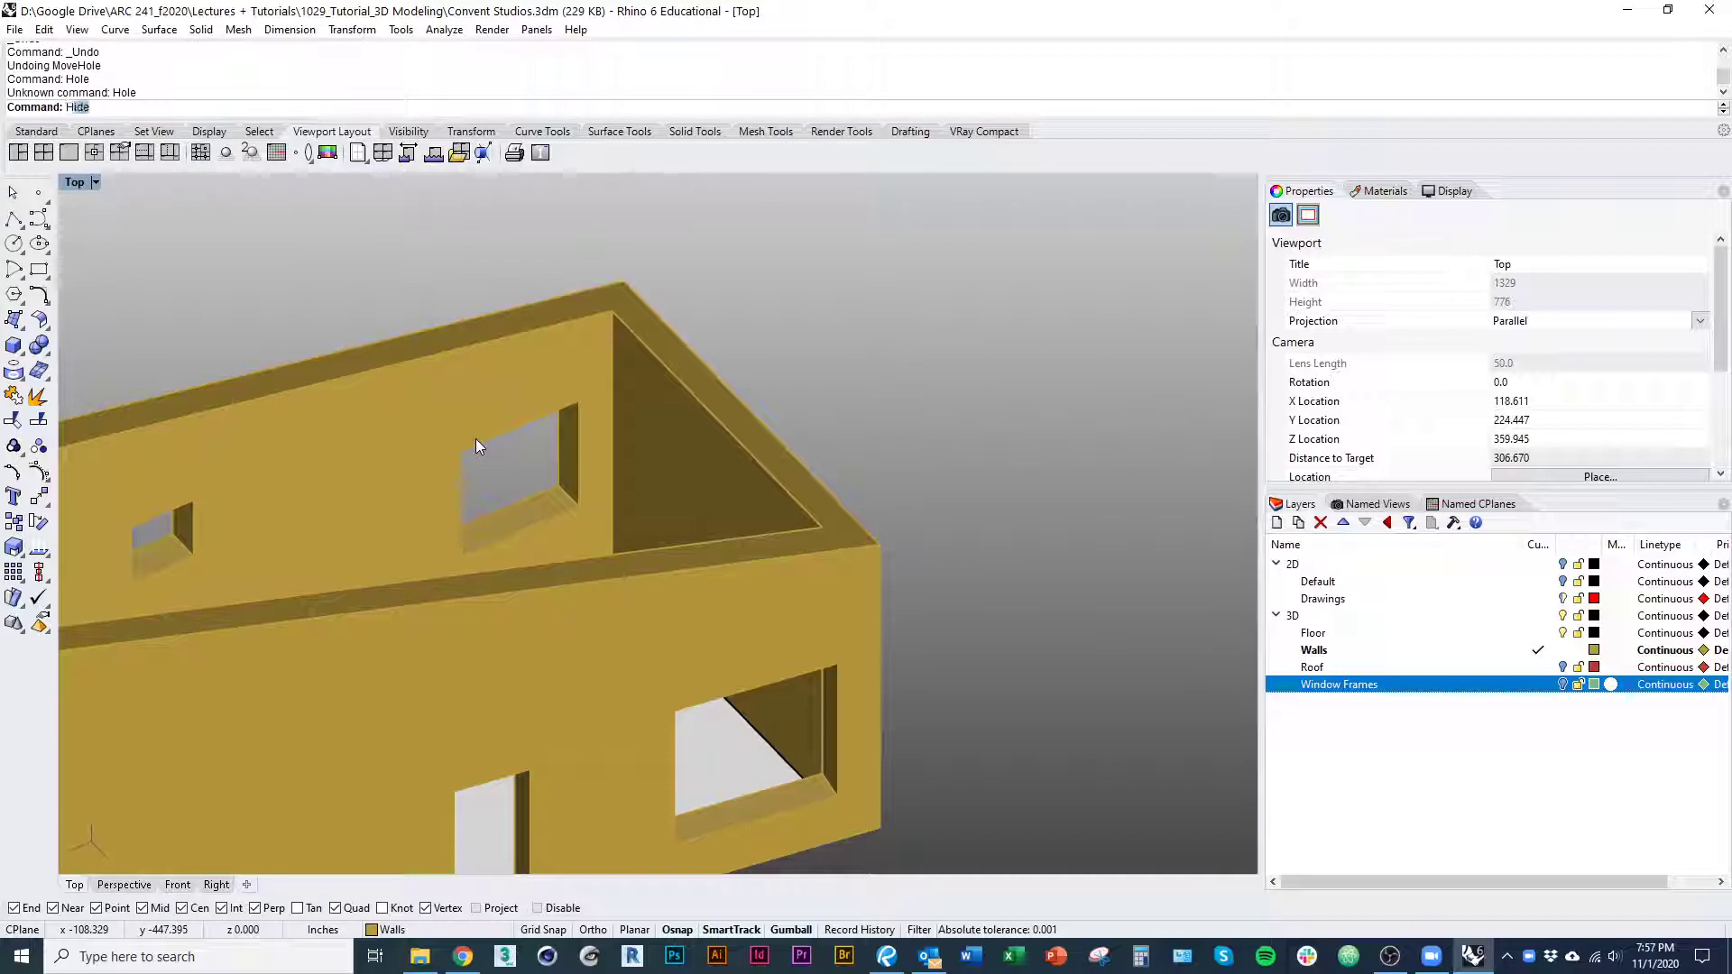
{"action": "type", "text": "ole"}
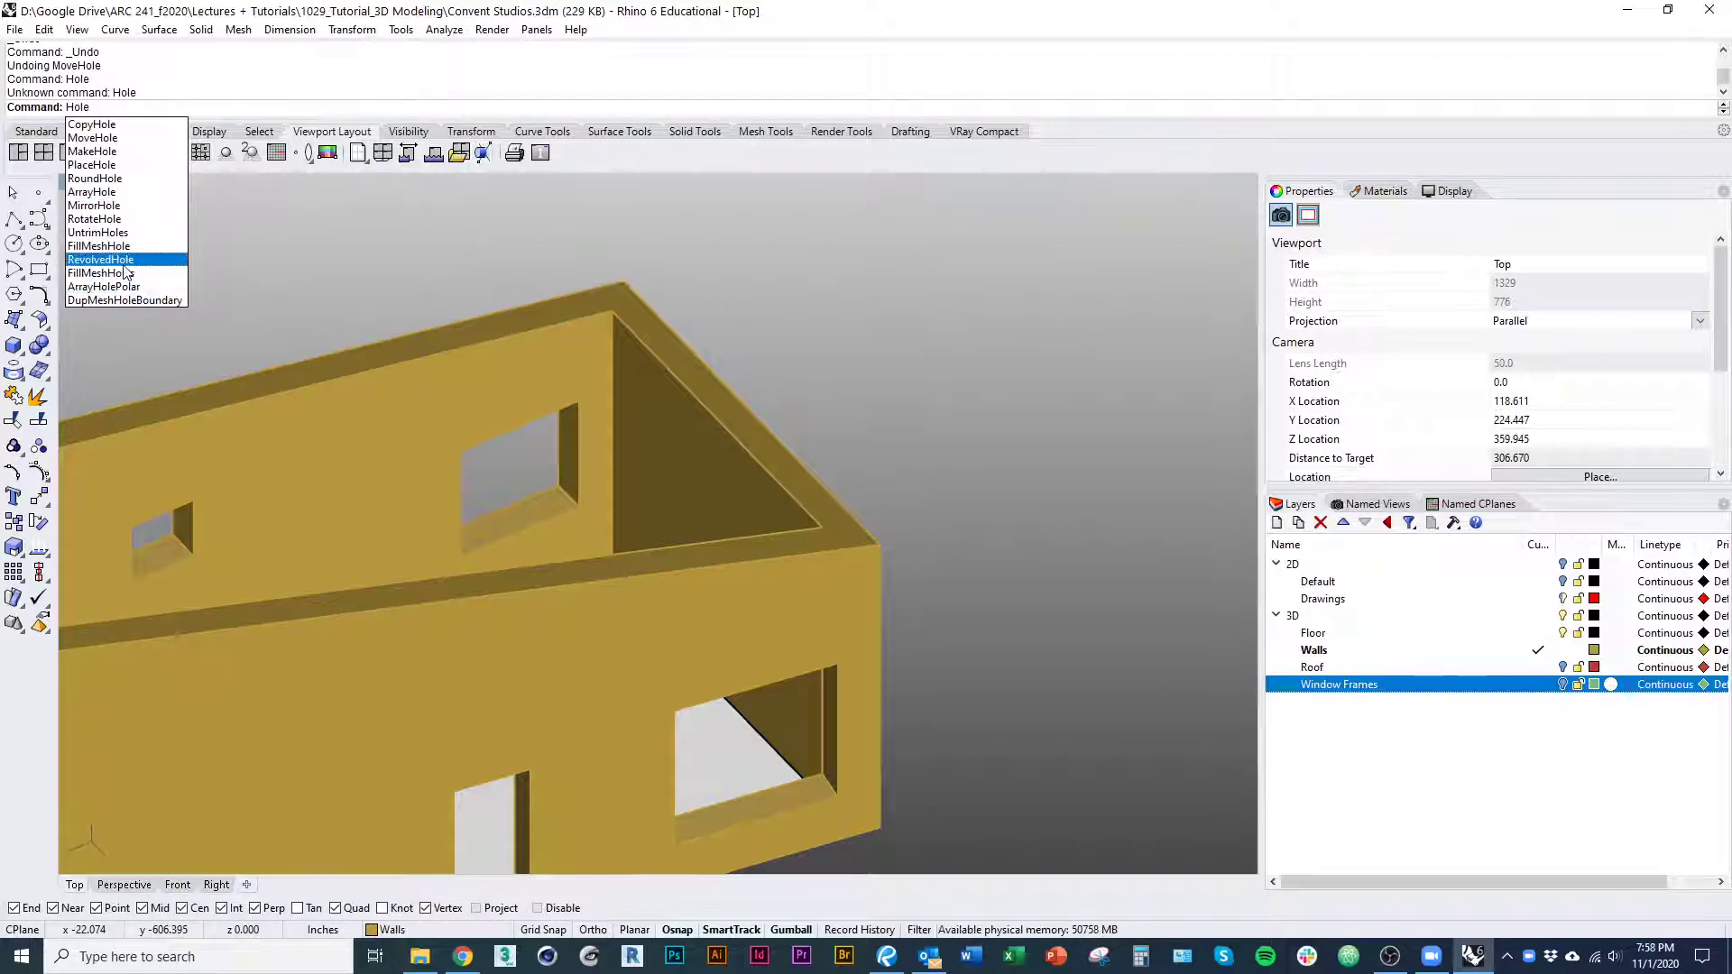
{"action": "left_click", "coordinate": [98, 231]}
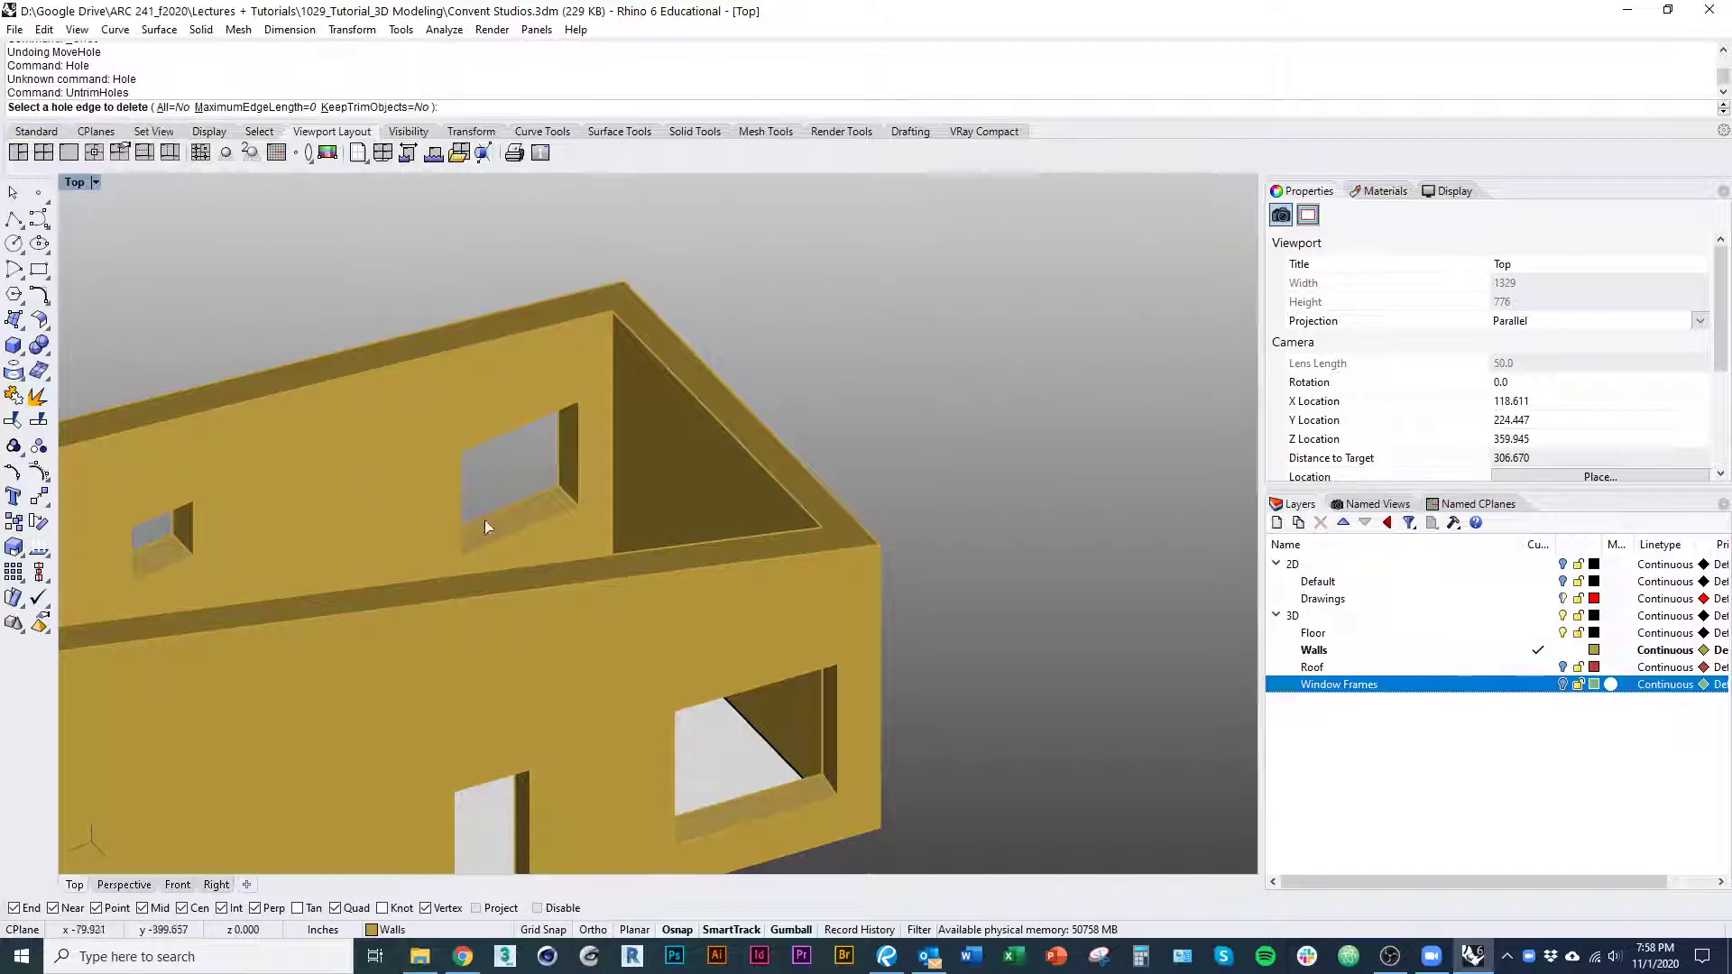
{"action": "left_click", "coordinate": [521, 439]}
{"action": "key", "text": "Return"}
{"action": "right_click_drag", "start_coordinate": [547, 541], "coordinate": [933, 593]}
{"action": "key", "text": "ctrl+z"}
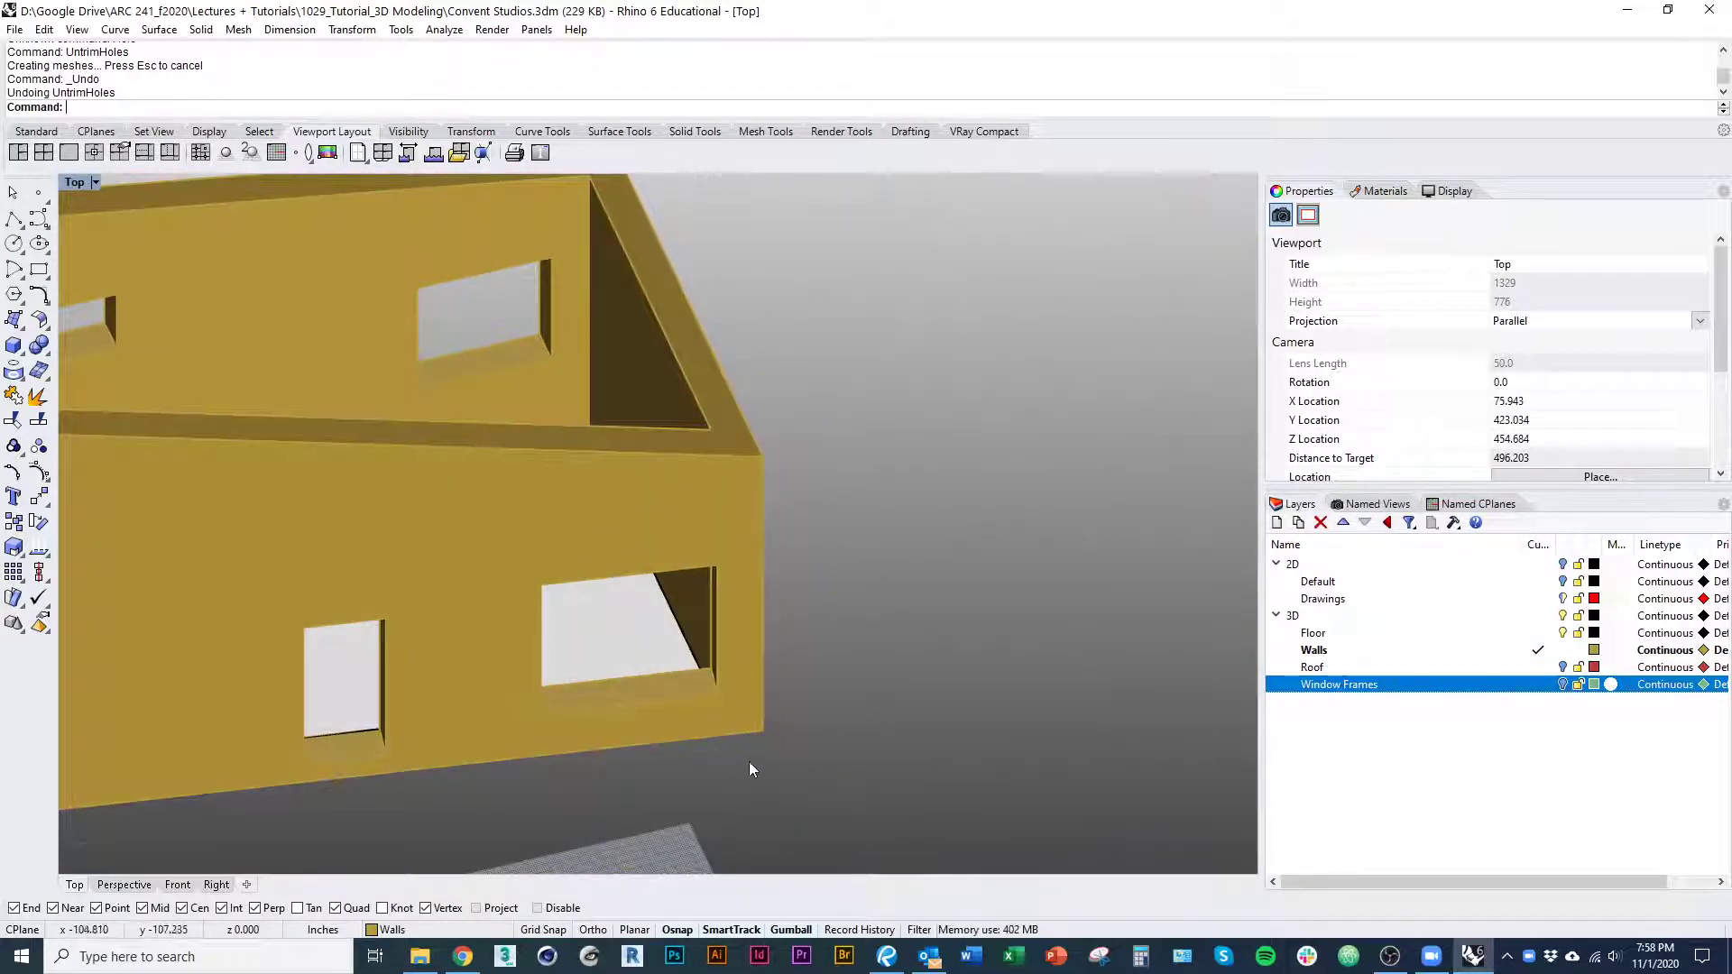
{"action": "right_click_drag", "start_coordinate": [754, 766], "coordinate": [703, 700]}
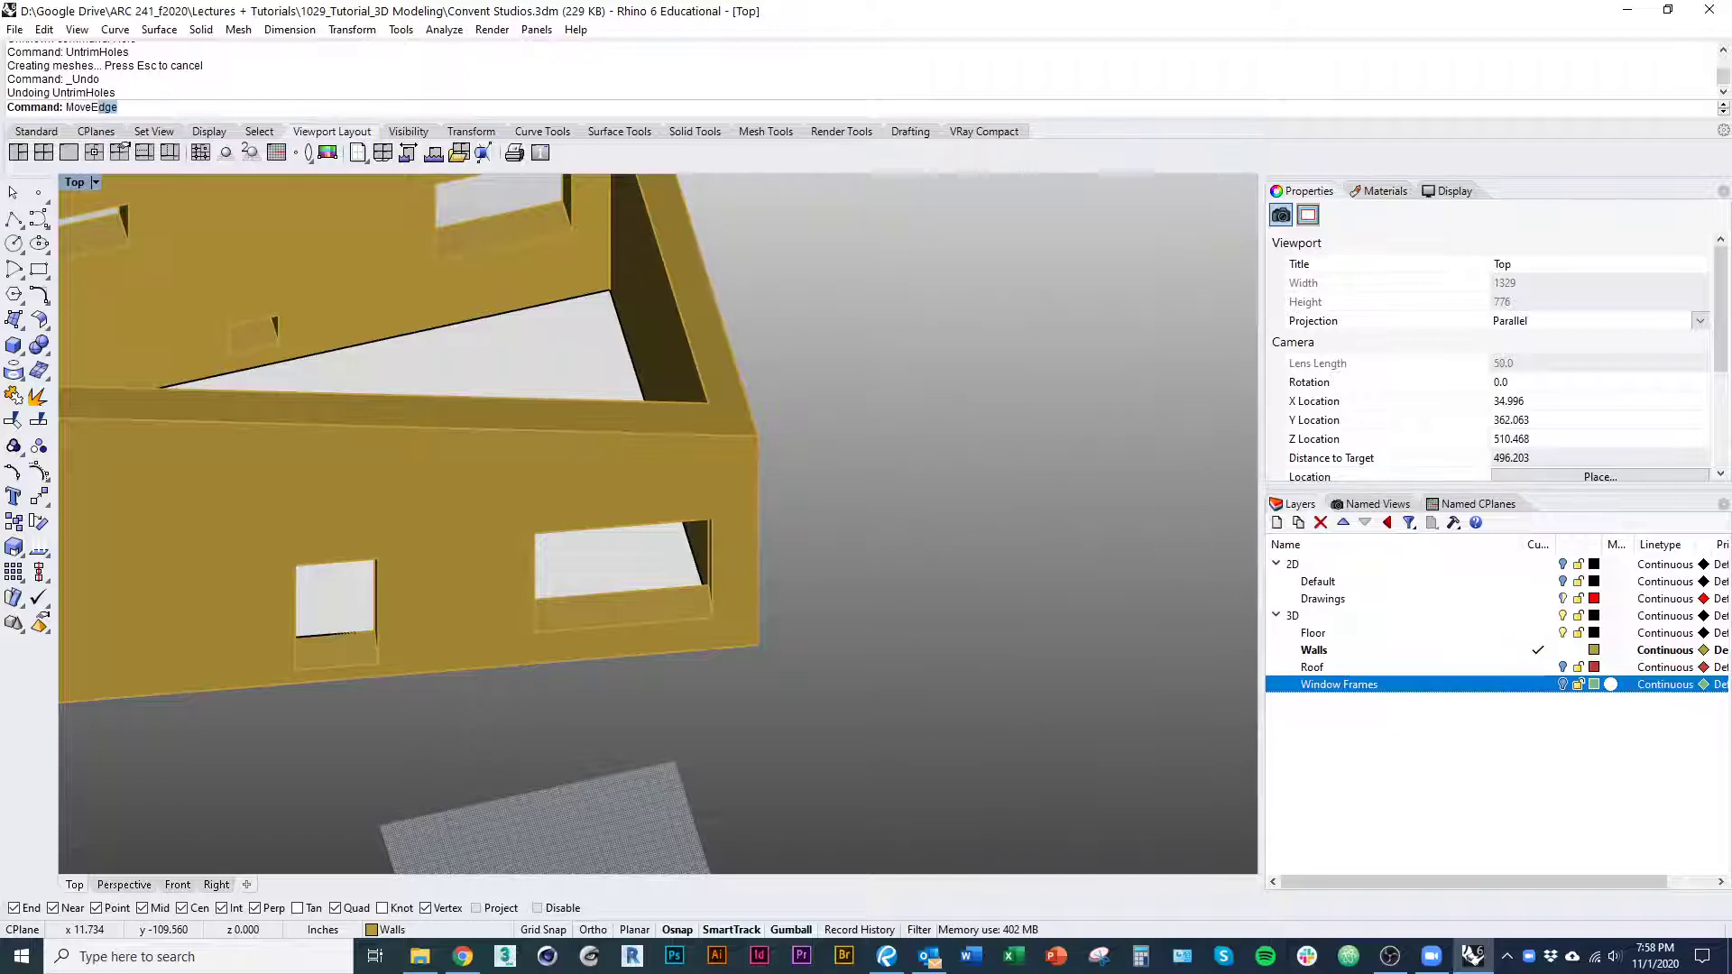
{"action": "type", "text": "Edge"}
{"action": "key", "text": "Return"}
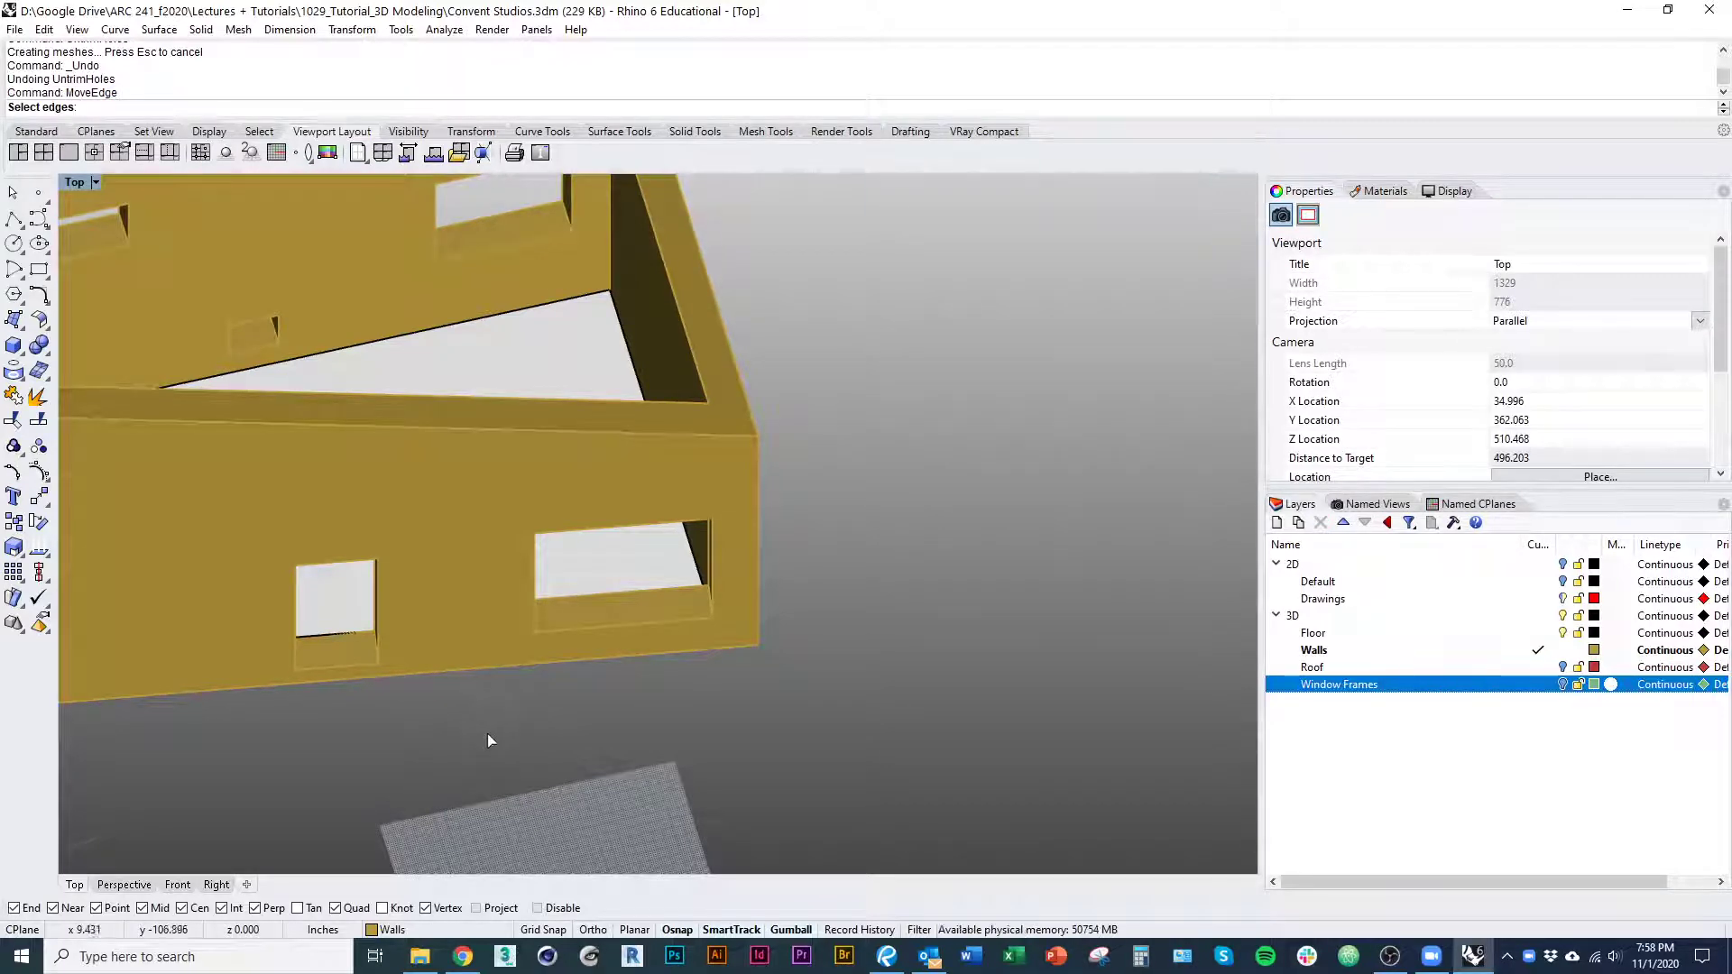
{"action": "right_click_drag", "start_coordinate": [487, 733], "coordinate": [452, 641]}
{"action": "type", "text": "top"}
{"action": "key", "text": "Return"}
Display the model in wireframe and draw a short polyline along the lower edge of the large window opening near the building corner
{"action": "key", "text": "ctrl+alt+w"}
{"action": "scroll", "coordinate": [411, 541], "scroll_direction": "up", "scroll_amount": 5}
{"action": "key", "text": "Escape"}
{"action": "type", "text": "pl"}
{"action": "key", "text": "Return"}
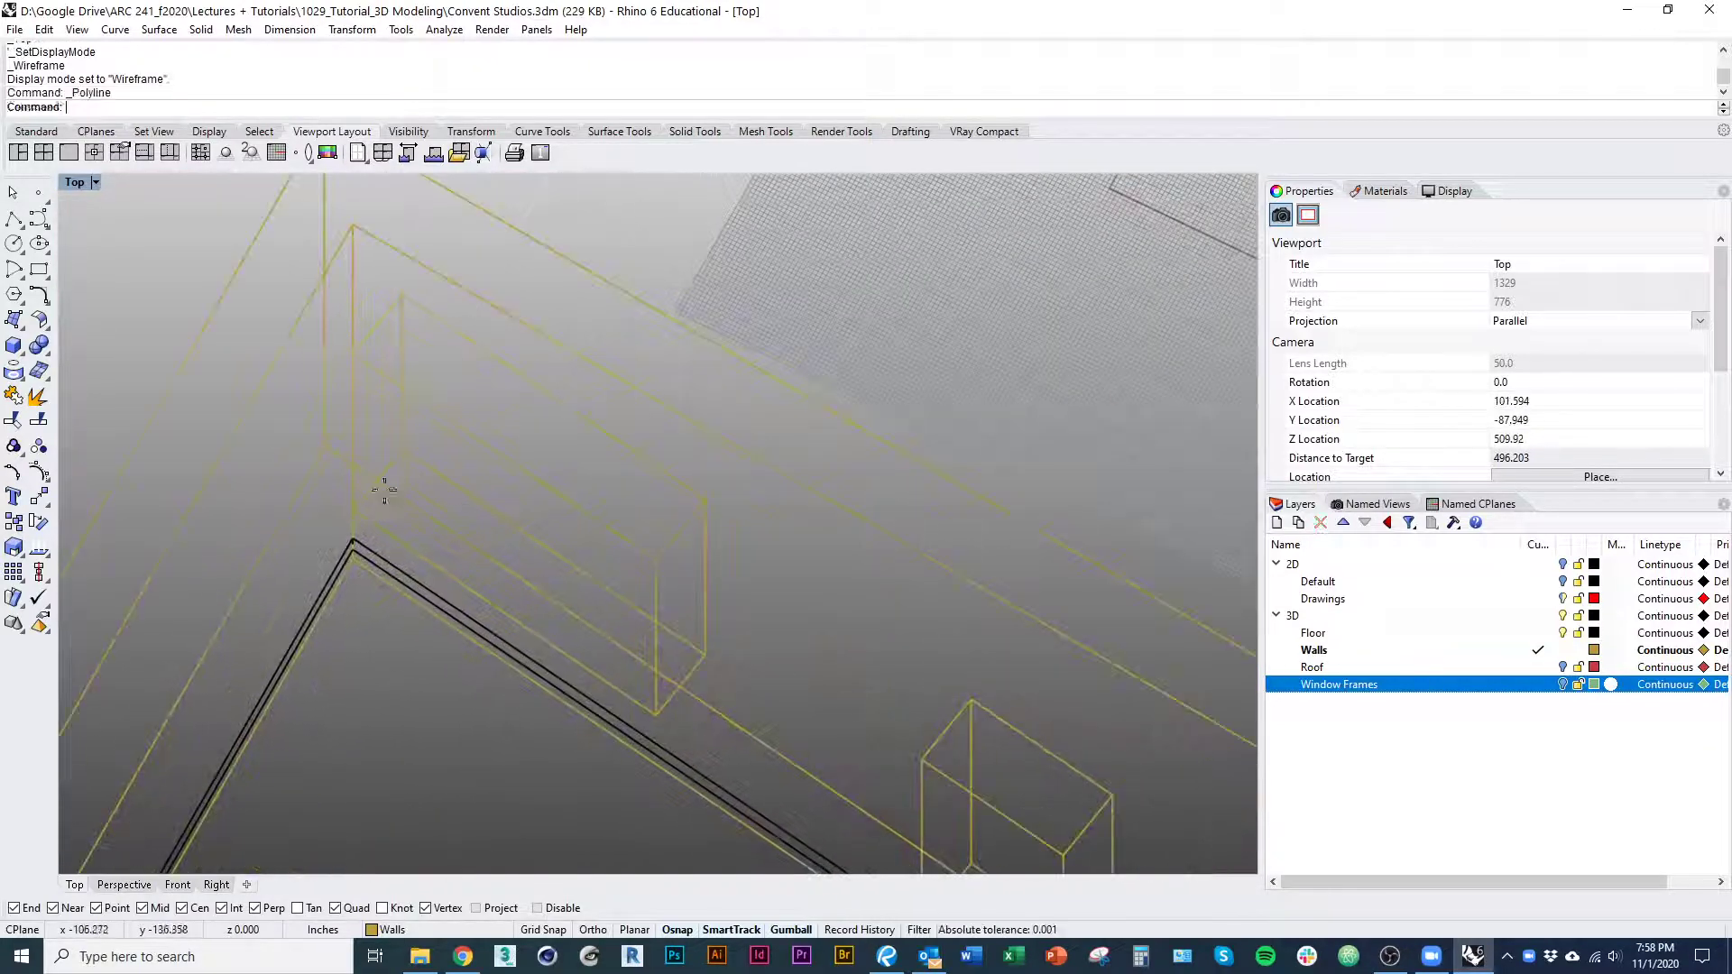
{"action": "left_click", "coordinate": [353, 511]}
{"action": "key", "text": "Escape"}
{"action": "scroll", "coordinate": [586, 614], "scroll_direction": "up", "scroll_amount": 5}
{"action": "key", "text": "Return"}
{"action": "left_click", "coordinate": [722, 689]}
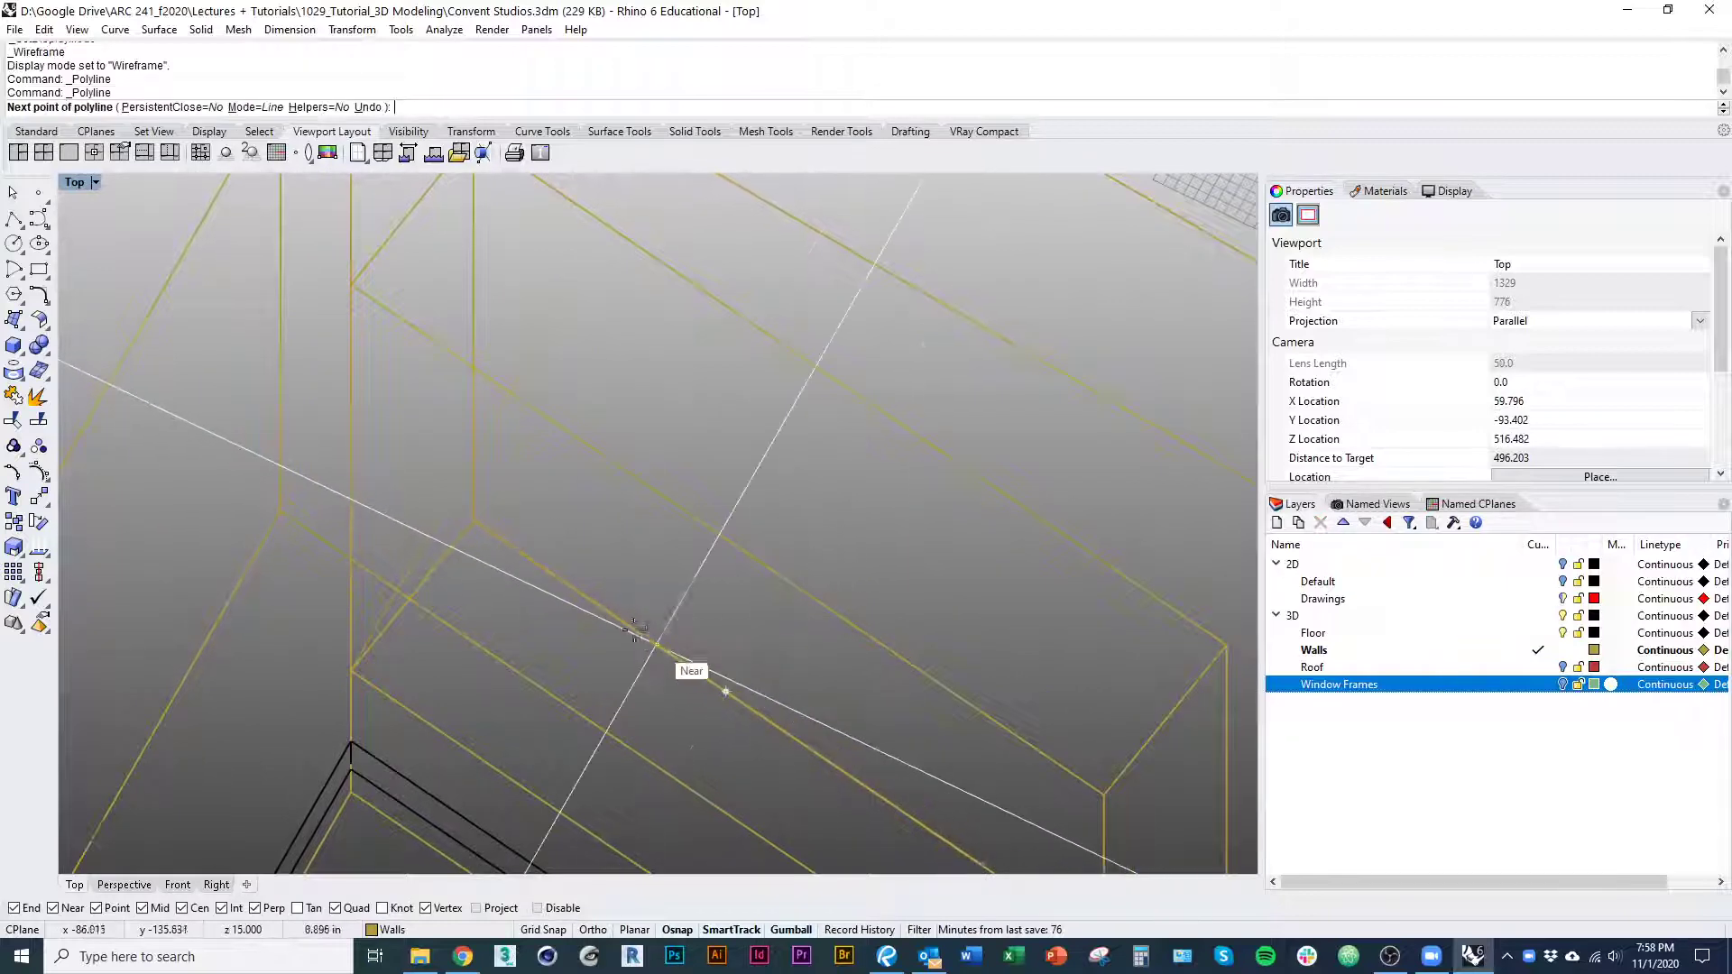
{"action": "left_click", "coordinate": [580, 590]}
{"action": "key", "text": "Escape"}
Move the short line from its end farther from the building corner to the window opening's lower corner
{"action": "left_click", "coordinate": [661, 655]}
{"action": "type", "text": "m"}
{"action": "key", "text": "Return"}
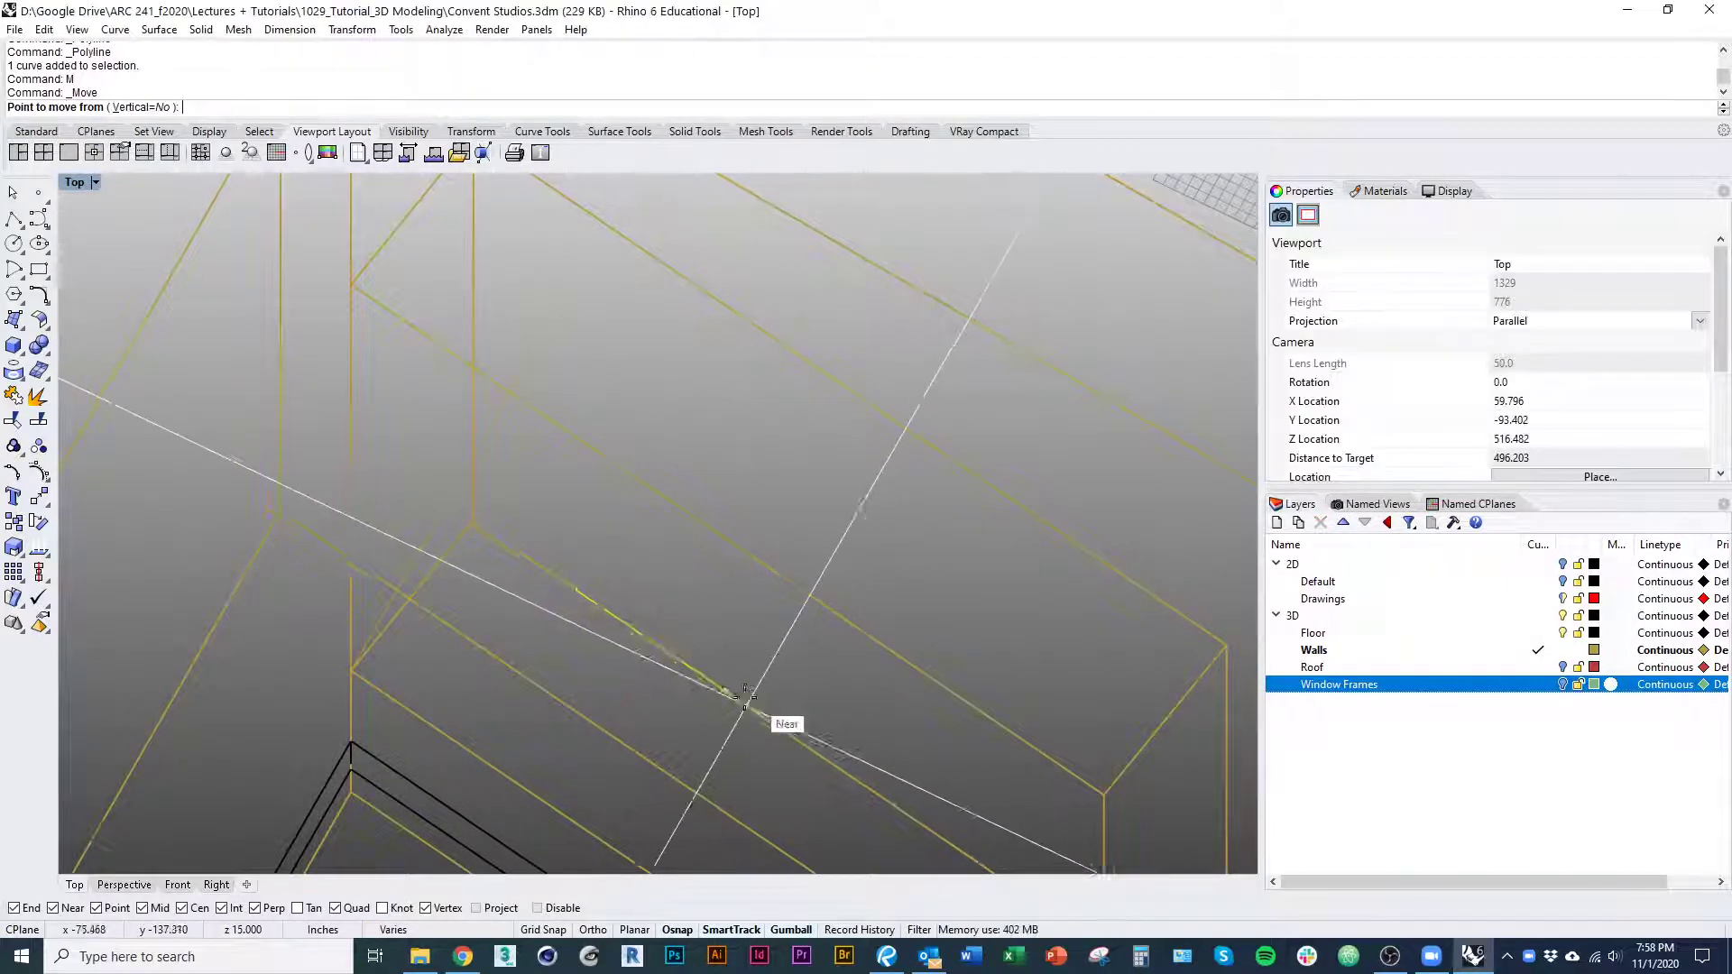
{"action": "left_click", "coordinate": [724, 690]}
{"action": "left_click", "coordinate": [479, 523]}
{"action": "left_click", "coordinate": [625, 554]}
Display the model shaded and examine the moved line and both window openings near the building corner from several angles
{"action": "right_click_drag", "start_coordinate": [484, 587], "coordinate": [539, 543]}
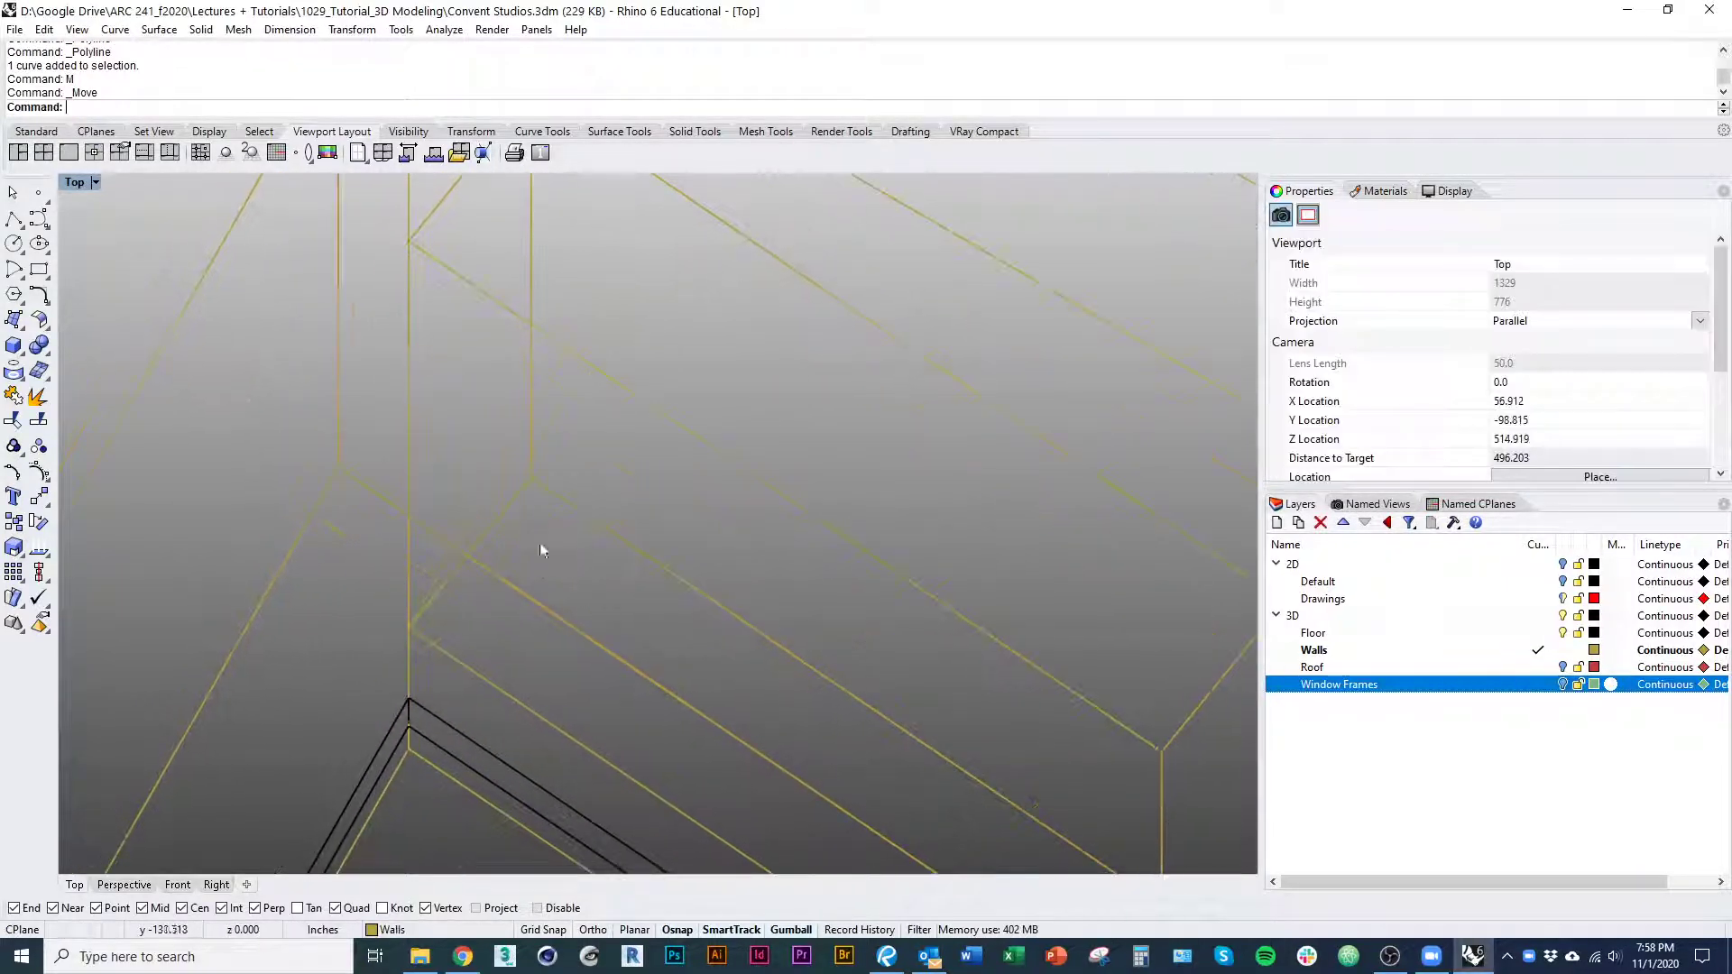
{"action": "scroll", "coordinate": [505, 519], "scroll_direction": "up", "scroll_amount": 3}
{"action": "scroll", "coordinate": [511, 494], "scroll_direction": "down", "scroll_amount": 1}
{"action": "scroll", "coordinate": [510, 493], "scroll_direction": "down", "scroll_amount": 4}
{"action": "right_click_drag", "start_coordinate": [456, 588], "coordinate": [570, 662], "text": "ctrl+shift"}
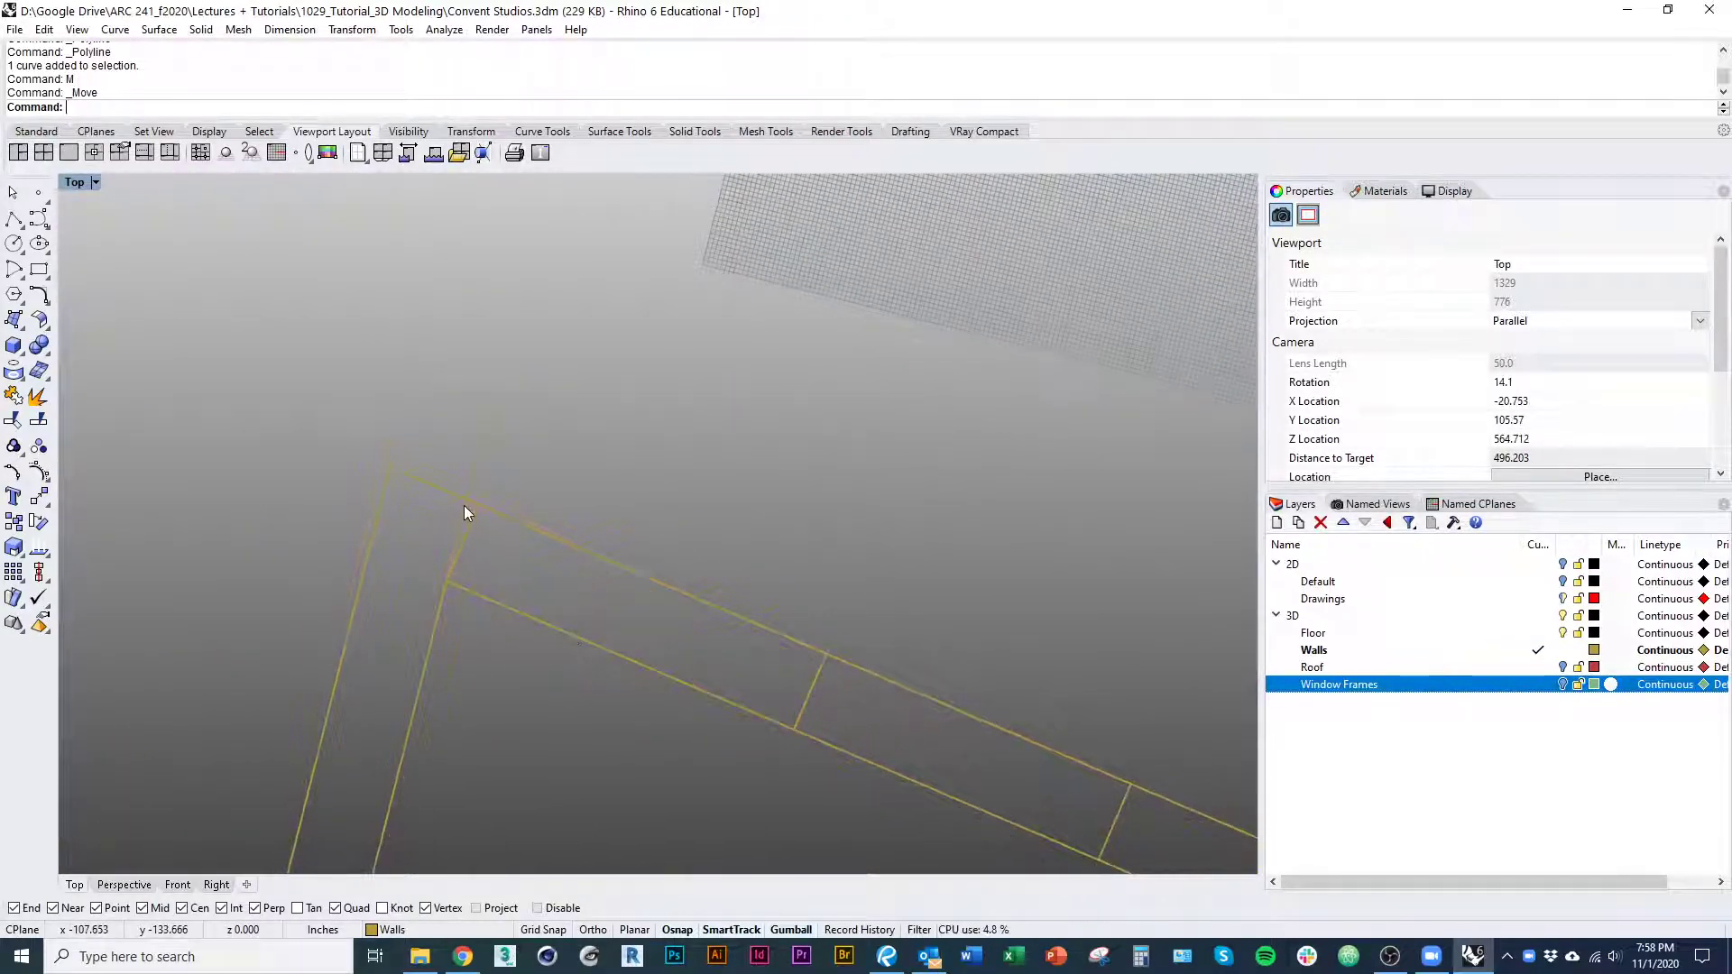
{"action": "right_click_drag", "start_coordinate": [613, 604], "coordinate": [460, 487]}
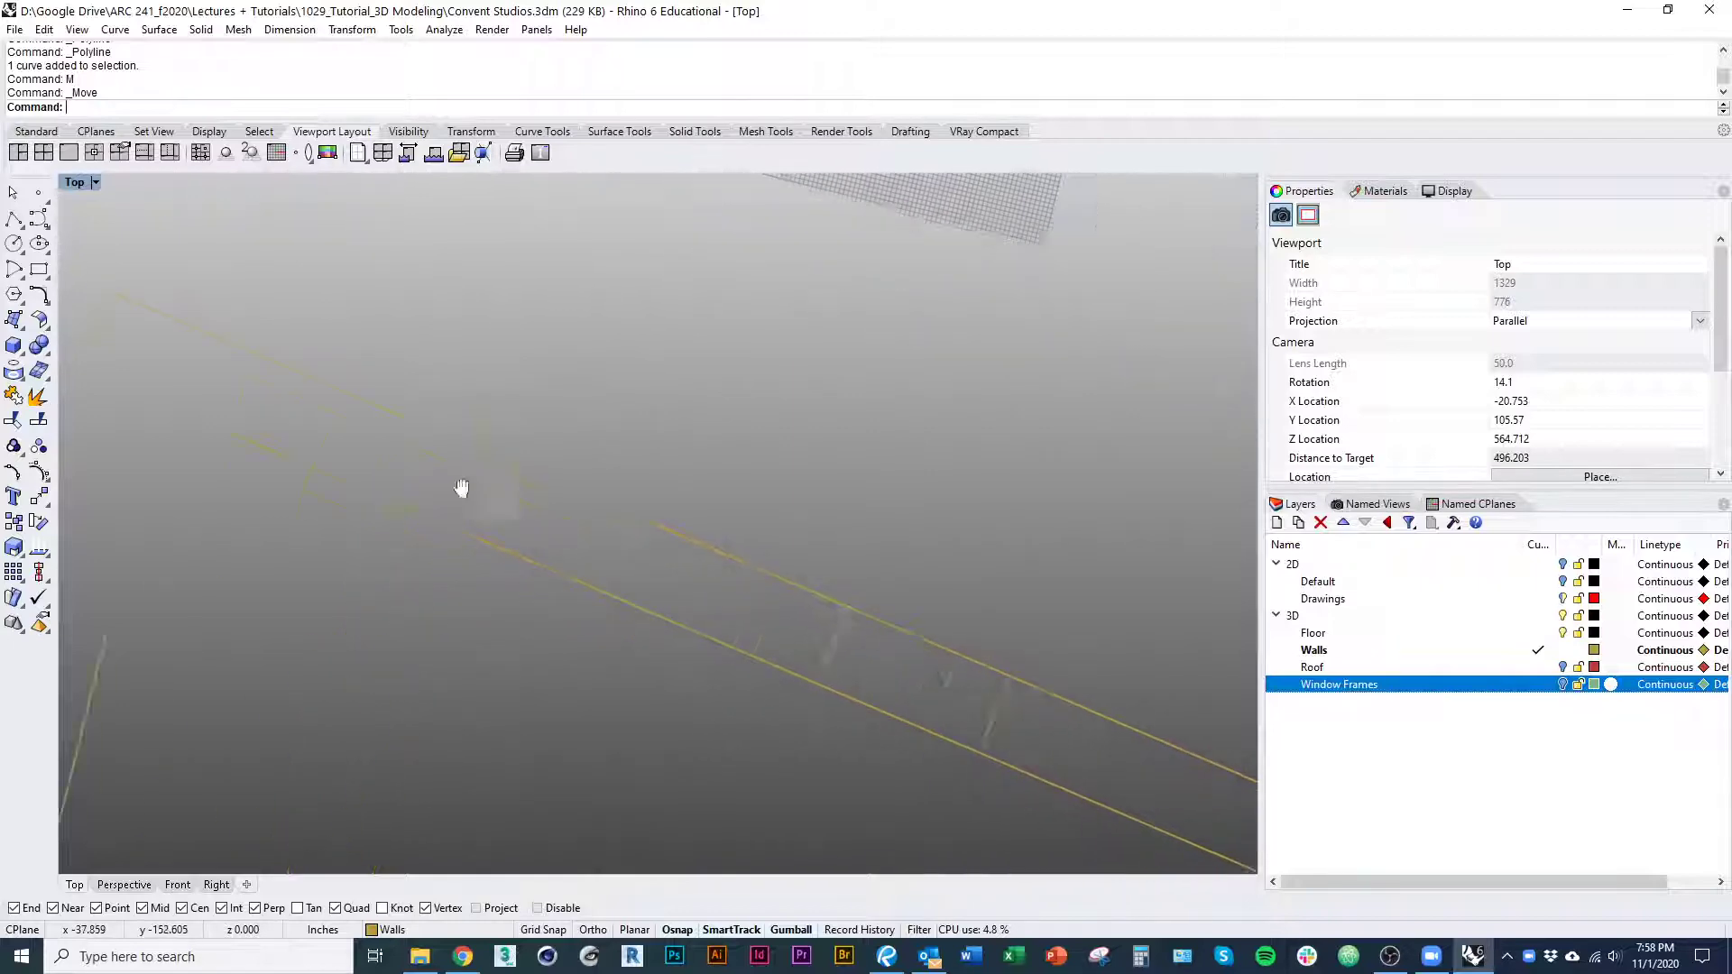
{"action": "scroll", "coordinate": [451, 506], "scroll_direction": "down", "scroll_amount": 4}
{"action": "right_click_drag", "start_coordinate": [391, 579], "coordinate": [475, 636], "text": "ctrl+shift"}
{"action": "key", "text": "ctrl+alt+s"}
{"action": "right_click_drag", "start_coordinate": [844, 591], "coordinate": [463, 589], "text": "ctrl+shift"}
{"action": "mouse_move", "coordinate": [730, 573]}
{"action": "right_mouse_down", "text": "ctrl+shift"}
{"action": "mouse_move", "coordinate": [682, 589]}
{"action": "mouse_move", "coordinate": [675, 622]}
{"action": "right_mouse_up", "text": "ctrl+shift"}
{"action": "scroll", "coordinate": [791, 618], "scroll_direction": "up", "scroll_amount": 7}
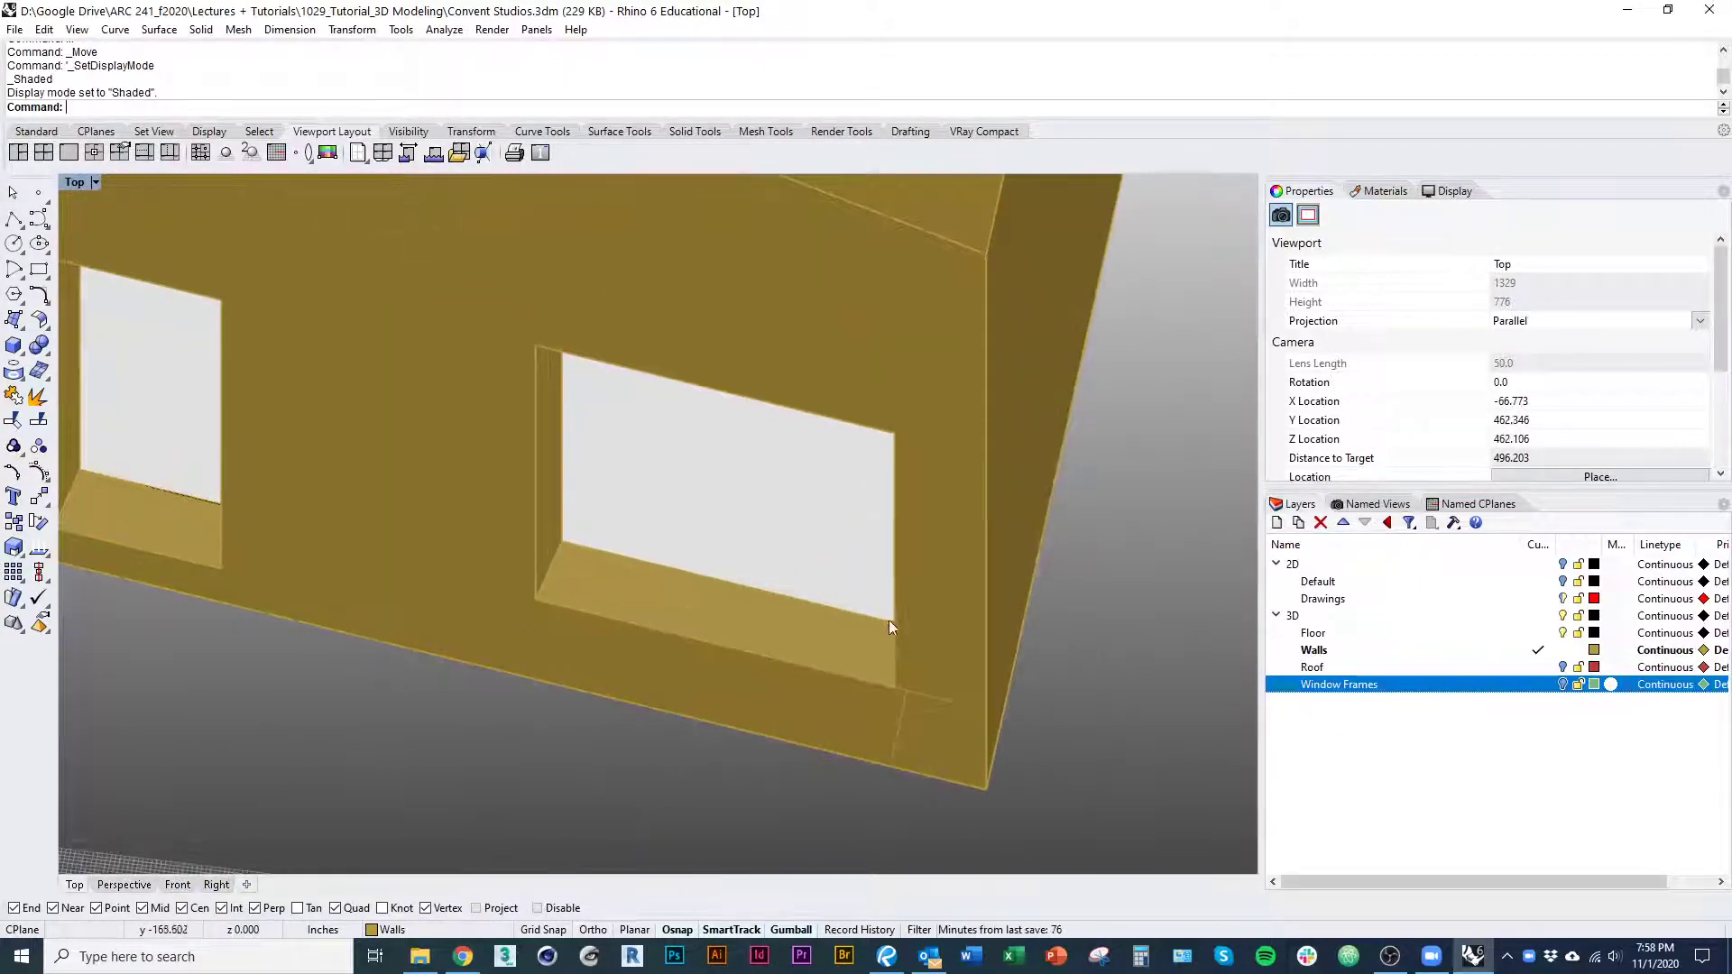
{"action": "right_click_drag", "start_coordinate": [327, 509], "coordinate": [656, 615]}
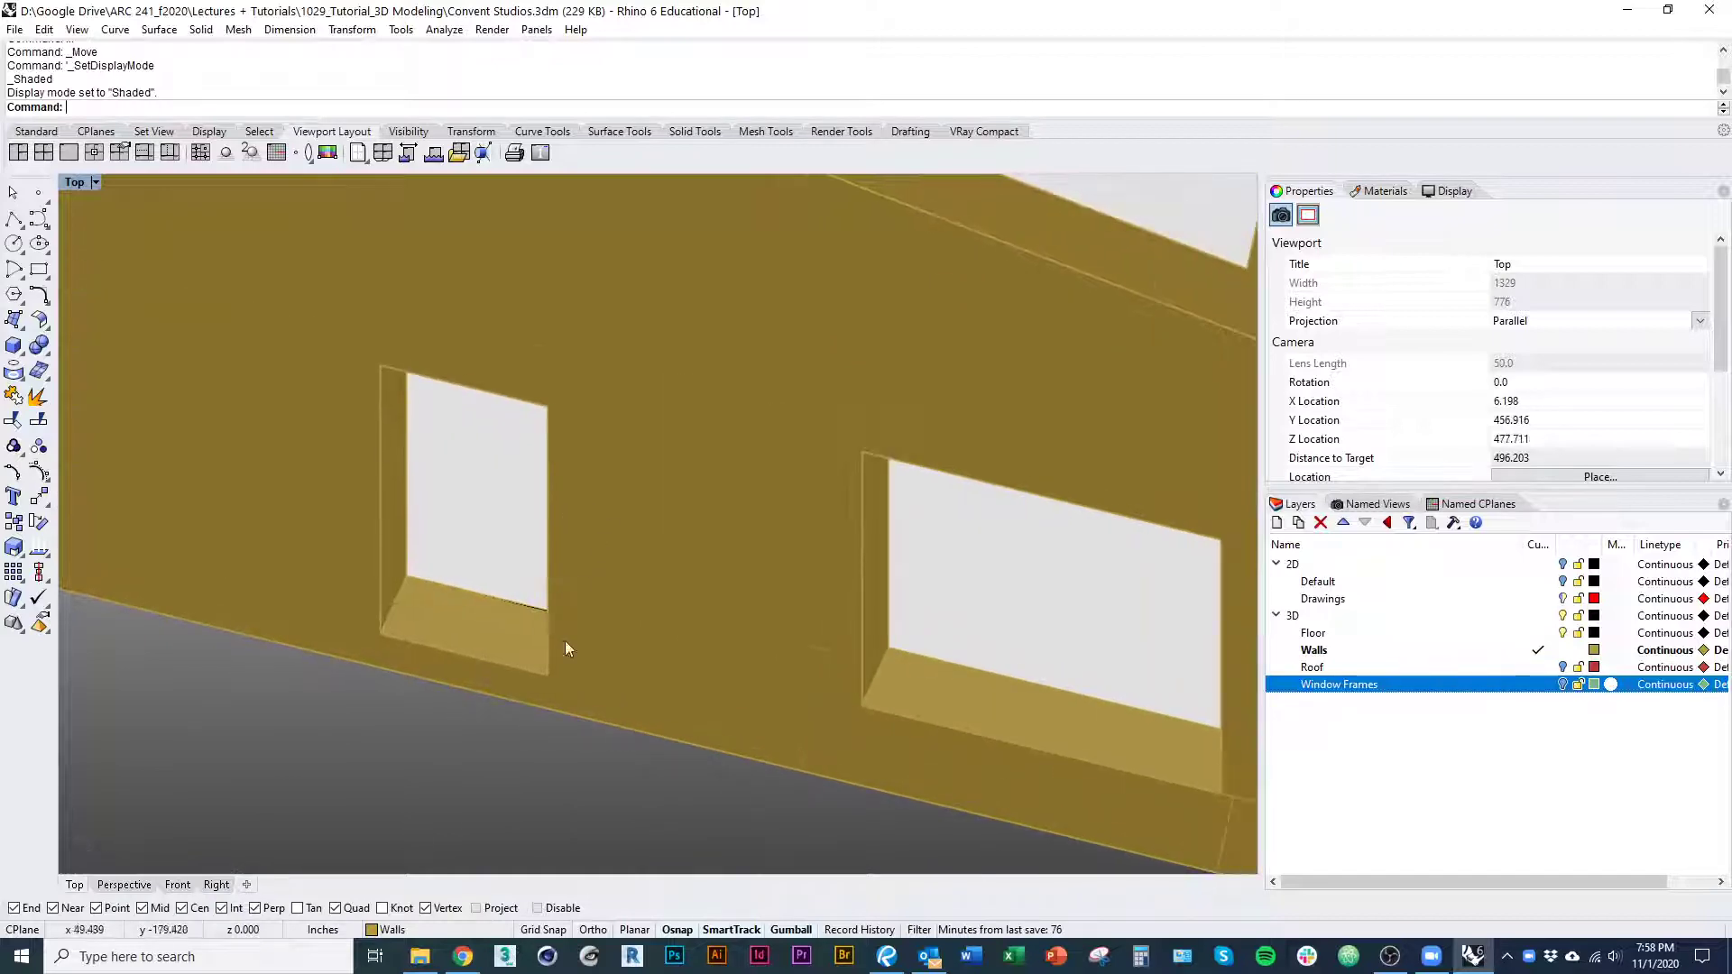
{"action": "mouse_move", "coordinate": [1150, 676]}
{"action": "right_mouse_down", "text": "ctrl+shift"}
{"action": "mouse_move", "coordinate": [866, 774]}
{"action": "mouse_move", "coordinate": [792, 630]}
{"action": "mouse_move", "coordinate": [692, 523]}
{"action": "right_mouse_up", "text": "ctrl+shift"}
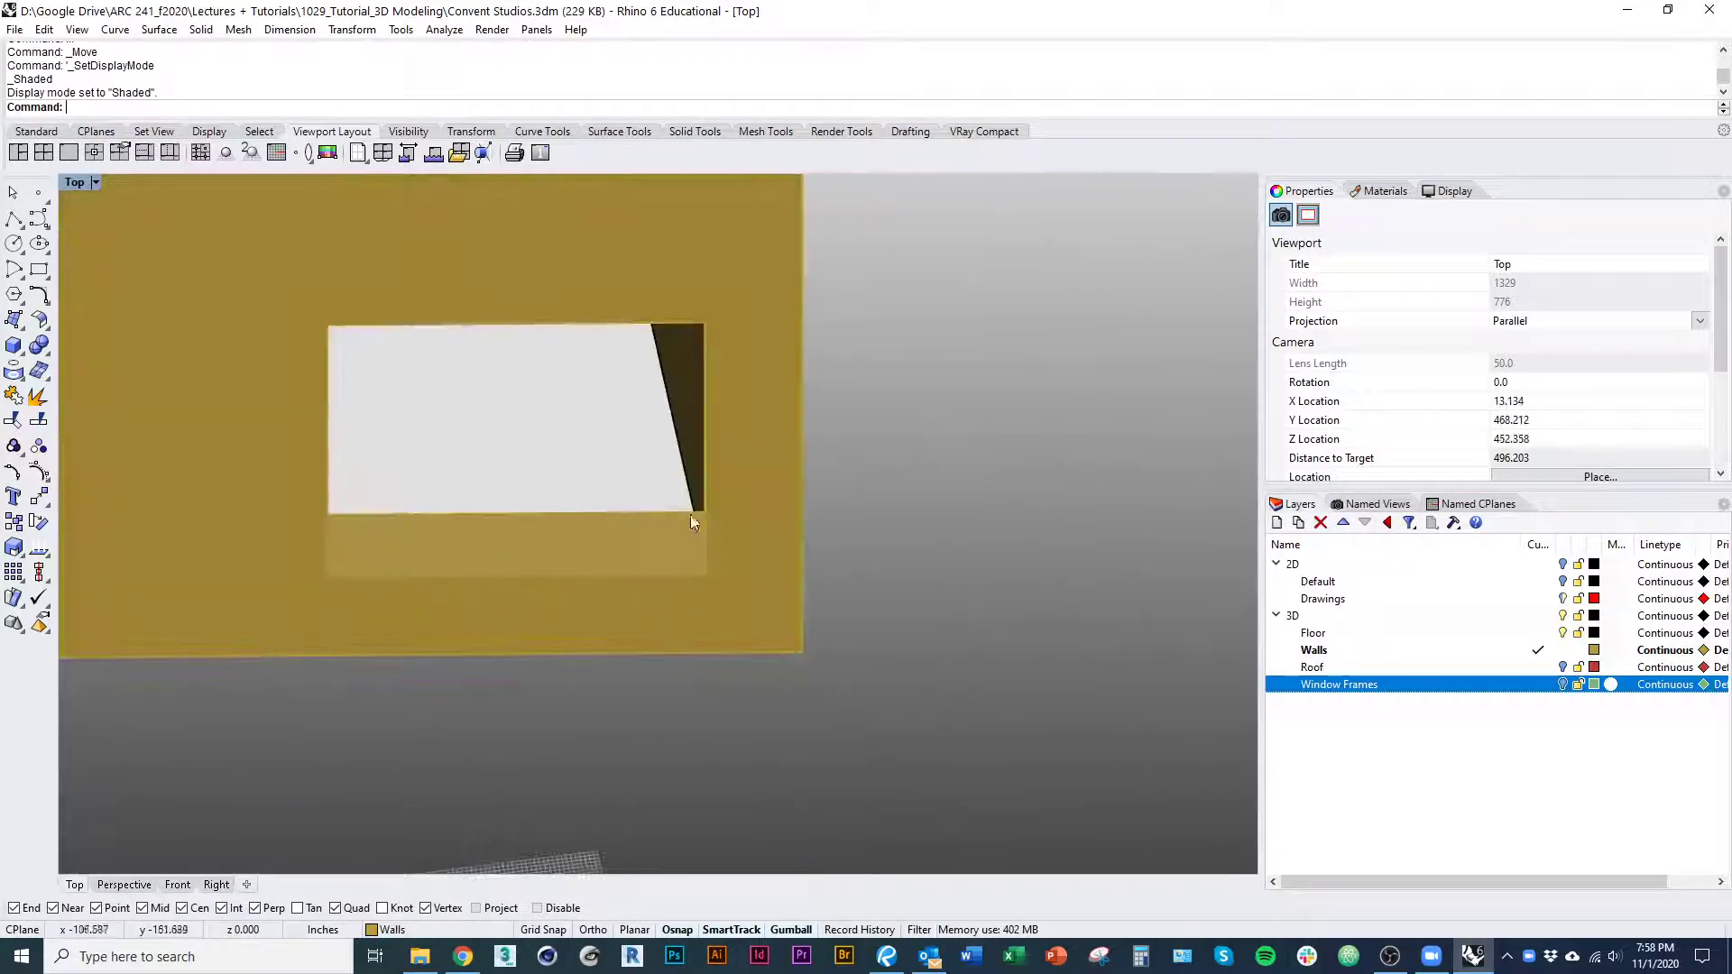
{"action": "mouse_move", "coordinate": [736, 650]}
{"action": "right_mouse_down", "text": "ctrl+shift"}
{"action": "mouse_move", "coordinate": [685, 591]}
{"action": "mouse_move", "coordinate": [696, 631]}
{"action": "mouse_move", "coordinate": [766, 692]}
{"action": "mouse_move", "coordinate": [837, 680]}
{"action": "right_mouse_up", "text": "ctrl+shift"}
Try to move the outer vertical edges of both window openings with MoveEdge, starting from the large opening's lower corner nearest the building corner
{"action": "type", "text": "Move"}
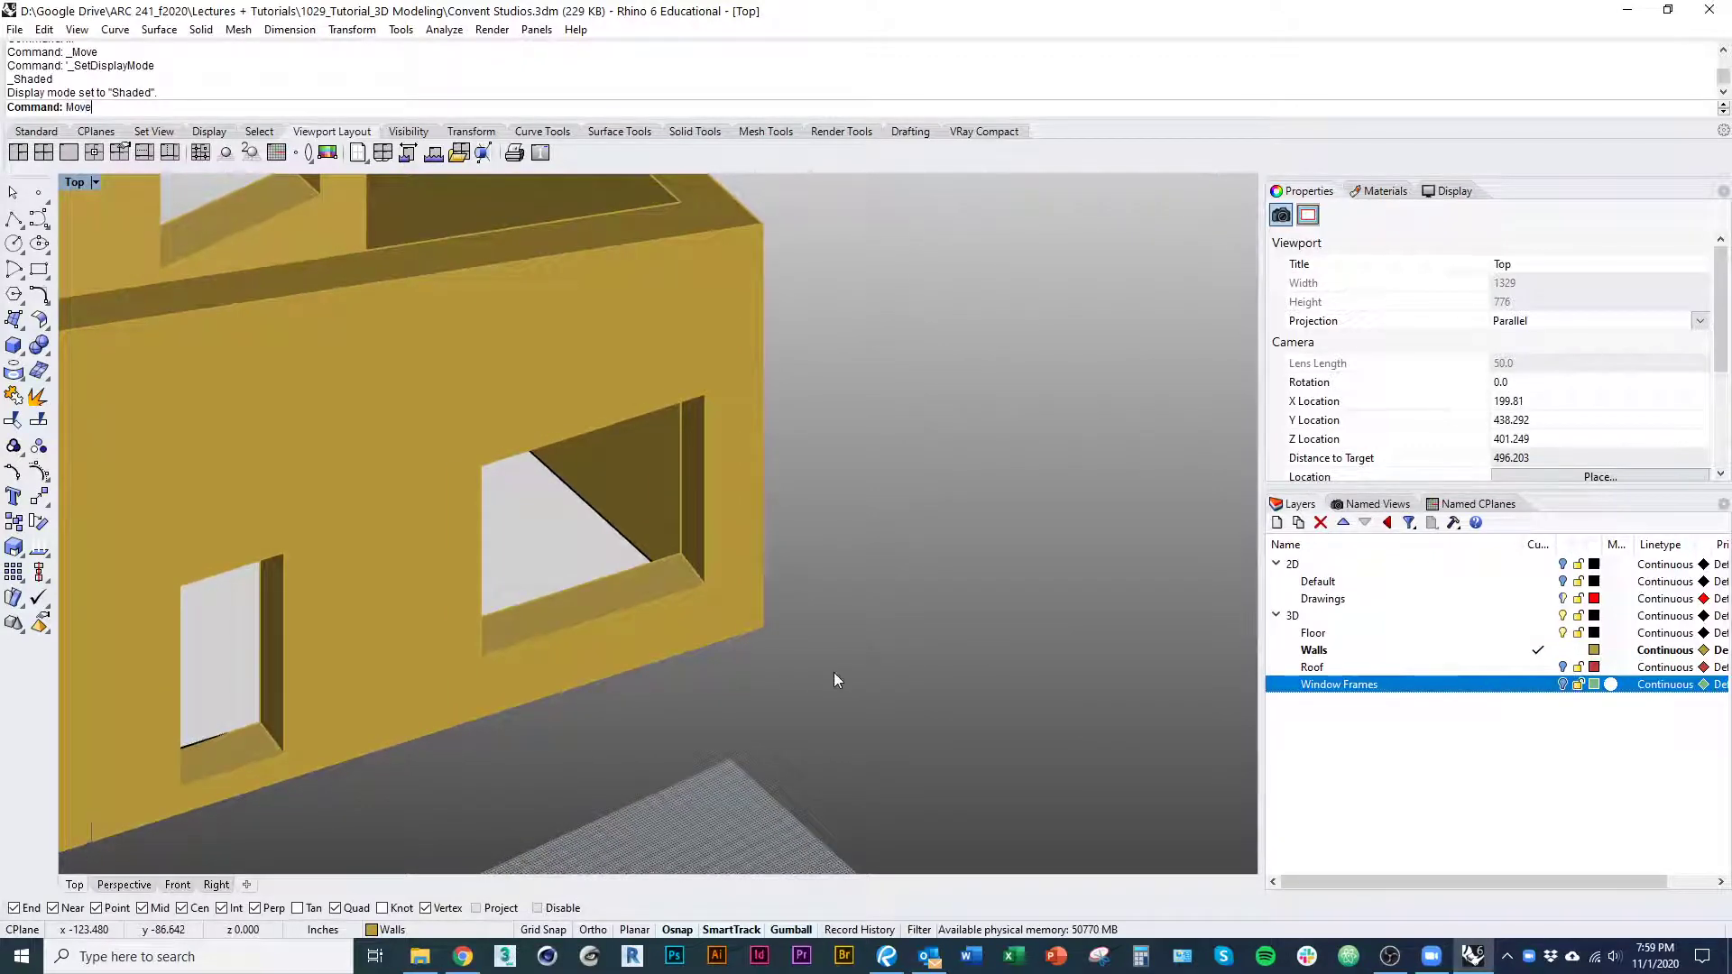
{"action": "type", "text": "Edge"}
{"action": "key", "text": "Return"}
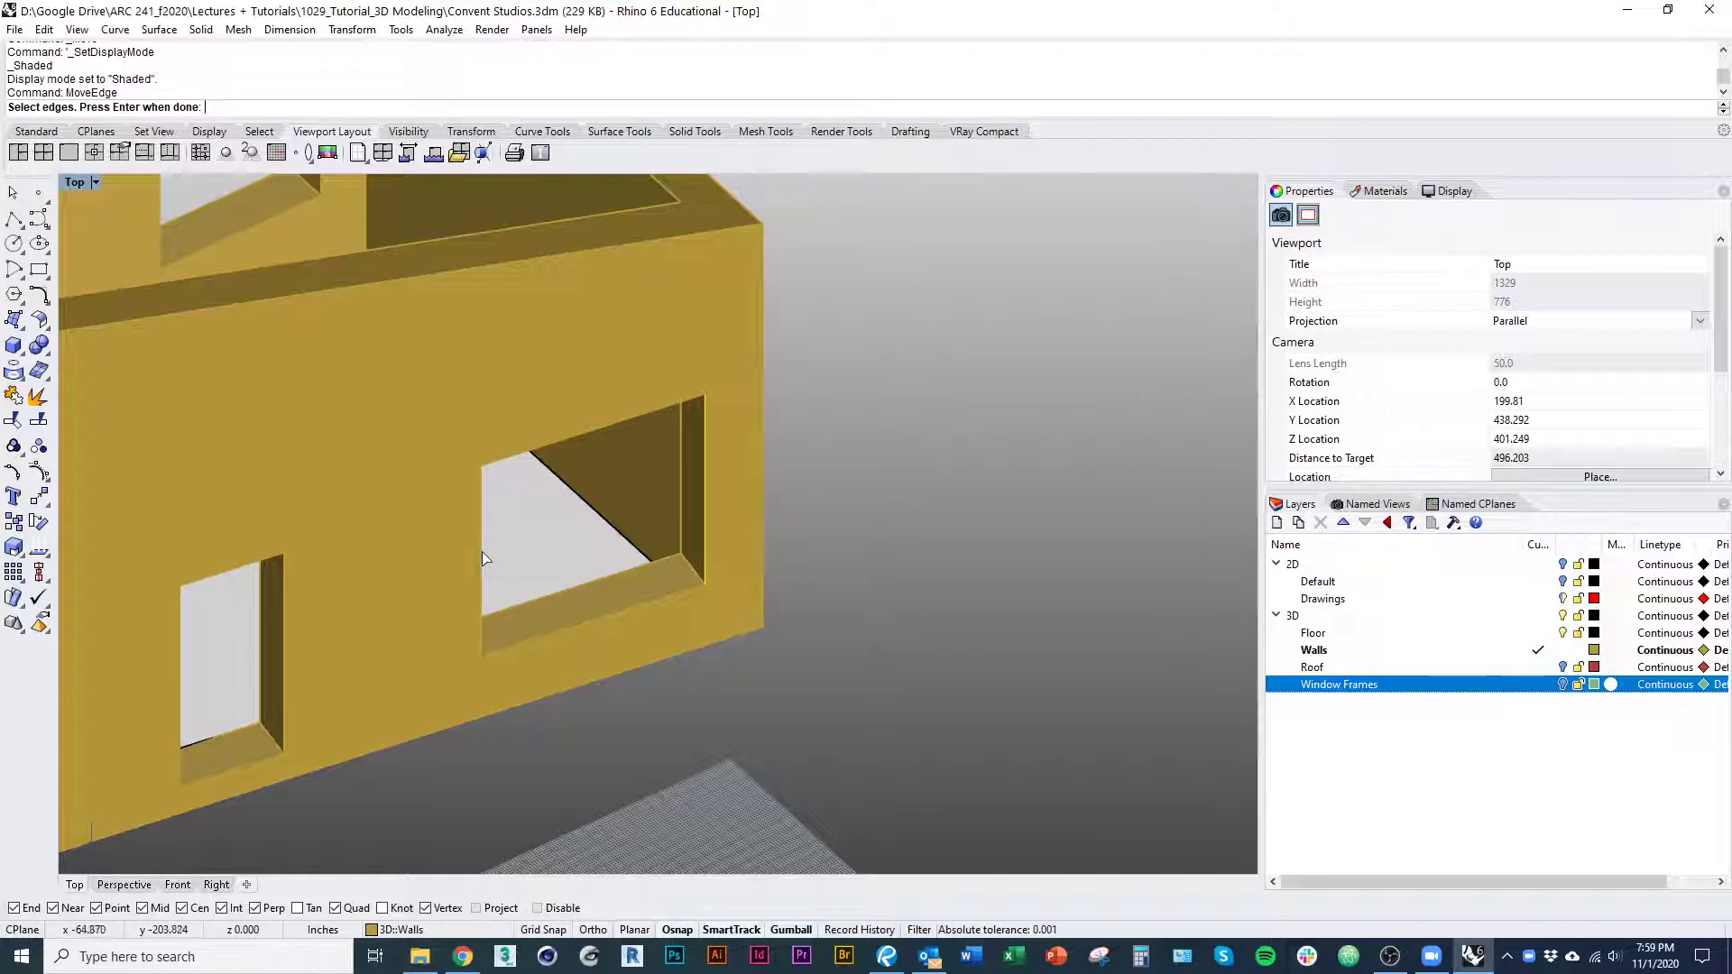
{"action": "left_click", "coordinate": [285, 656]}
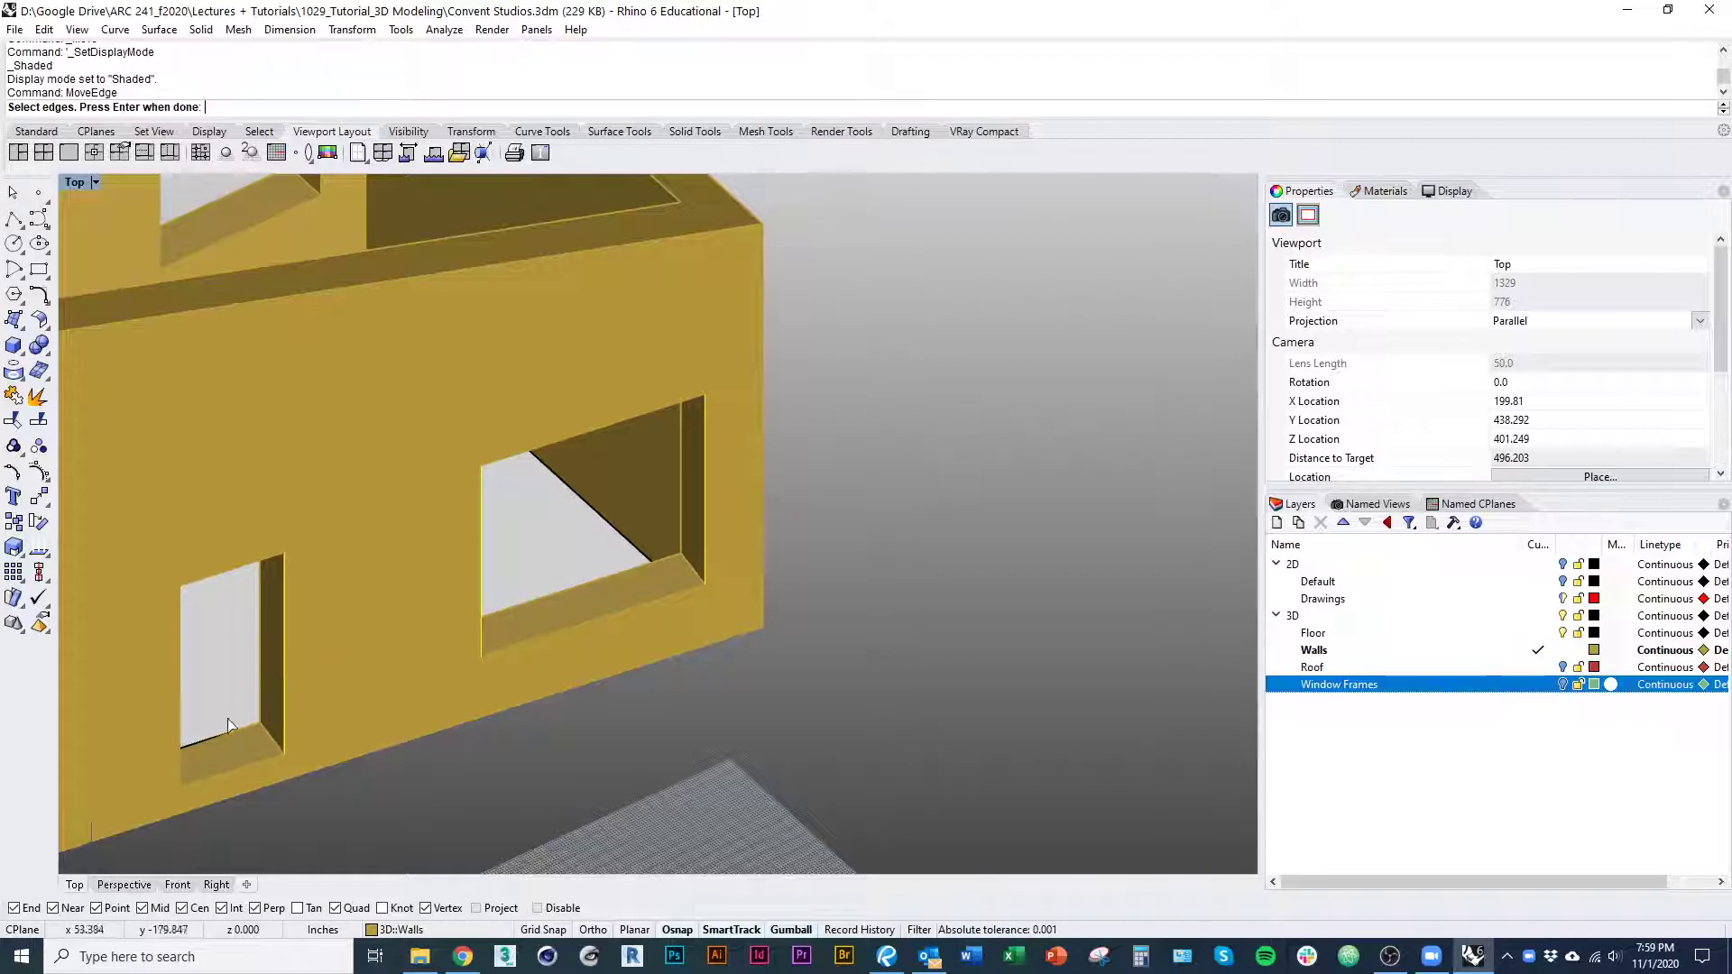
{"action": "left_click", "coordinate": [182, 679]}
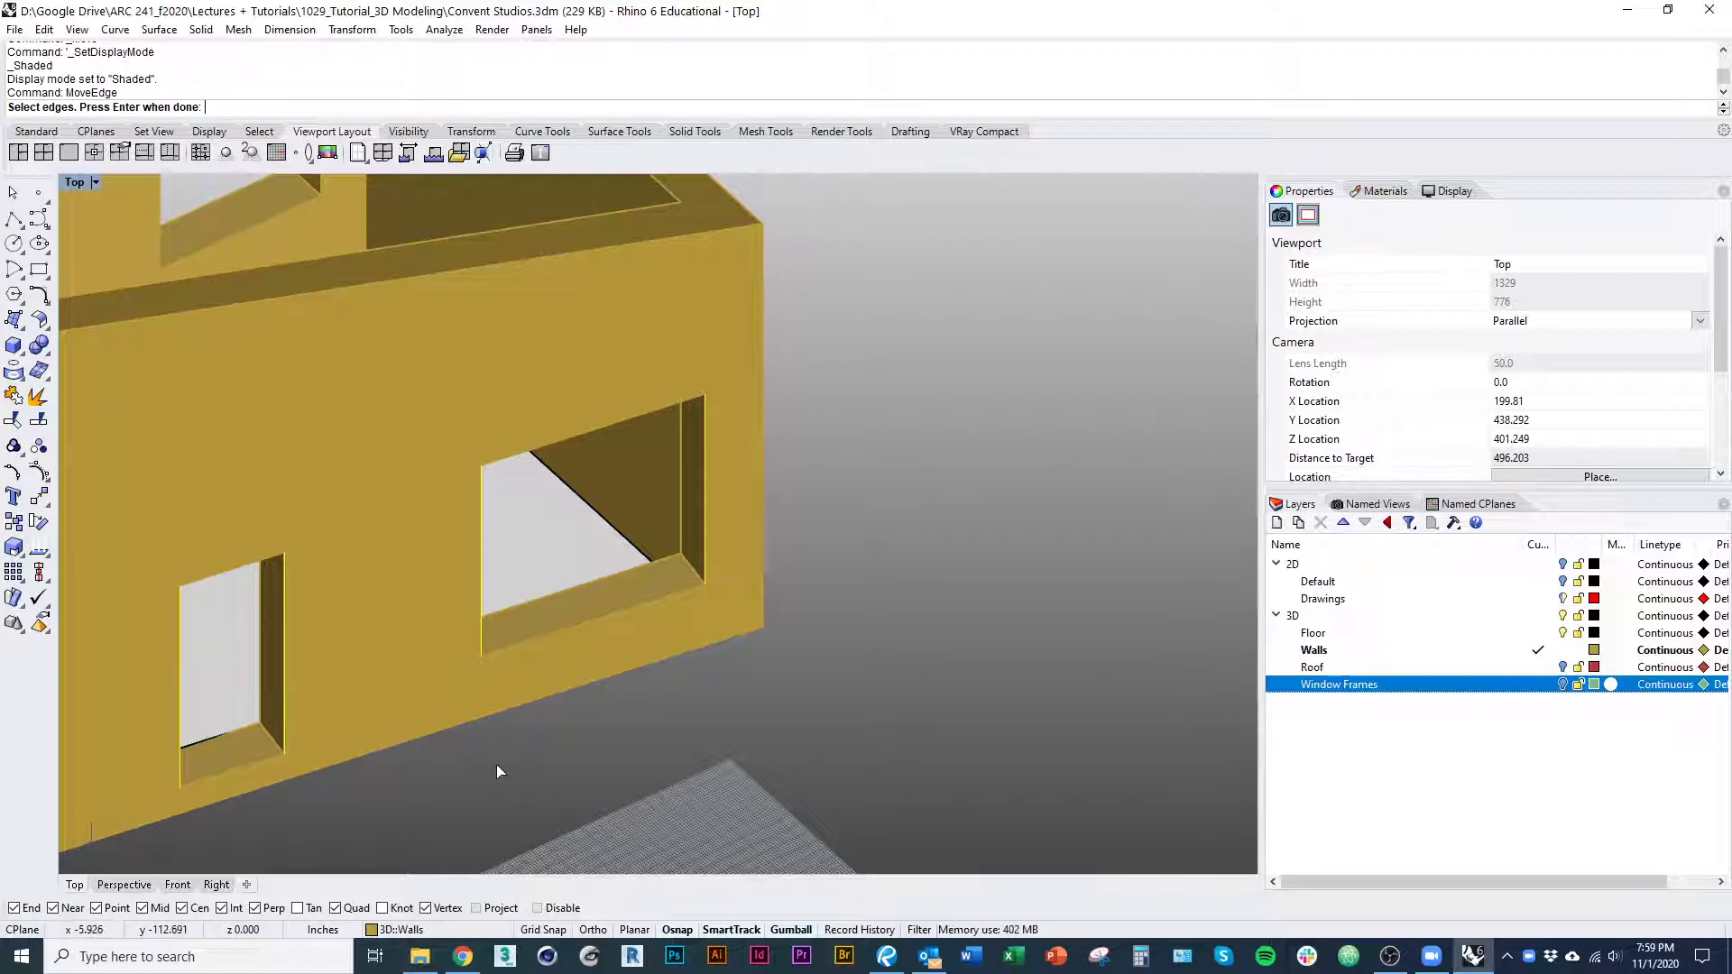
{"action": "key", "text": "Return"}
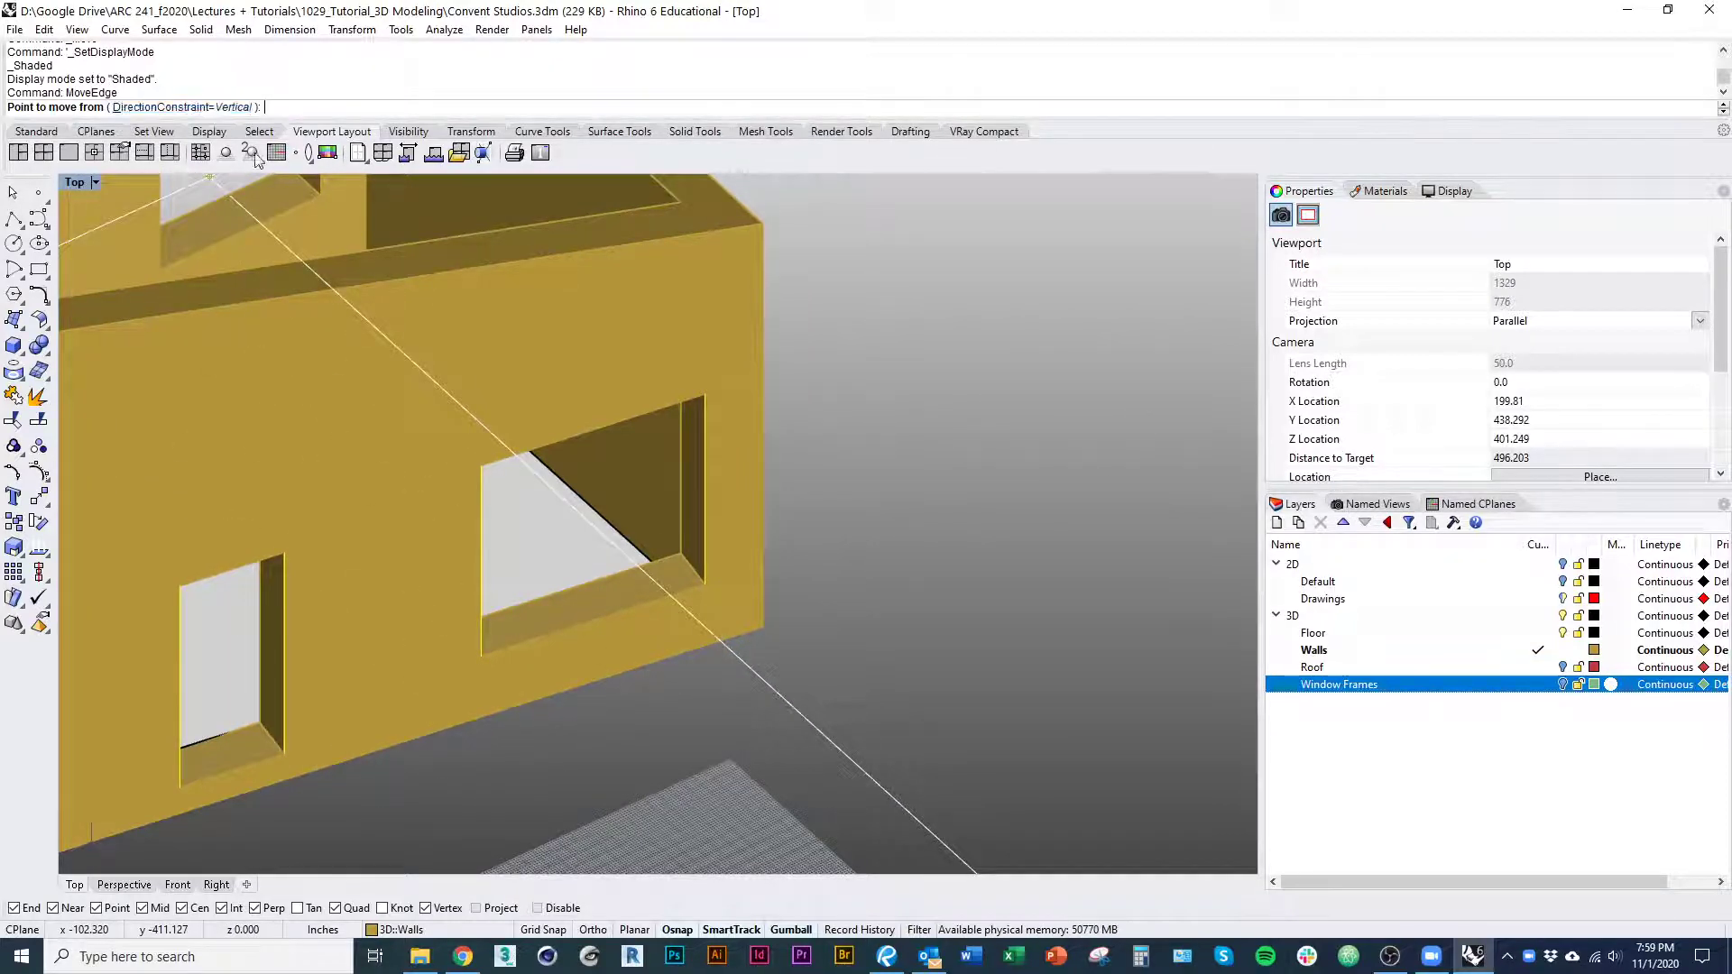
{"action": "scroll", "coordinate": [715, 631], "scroll_direction": "up", "scroll_amount": 5}
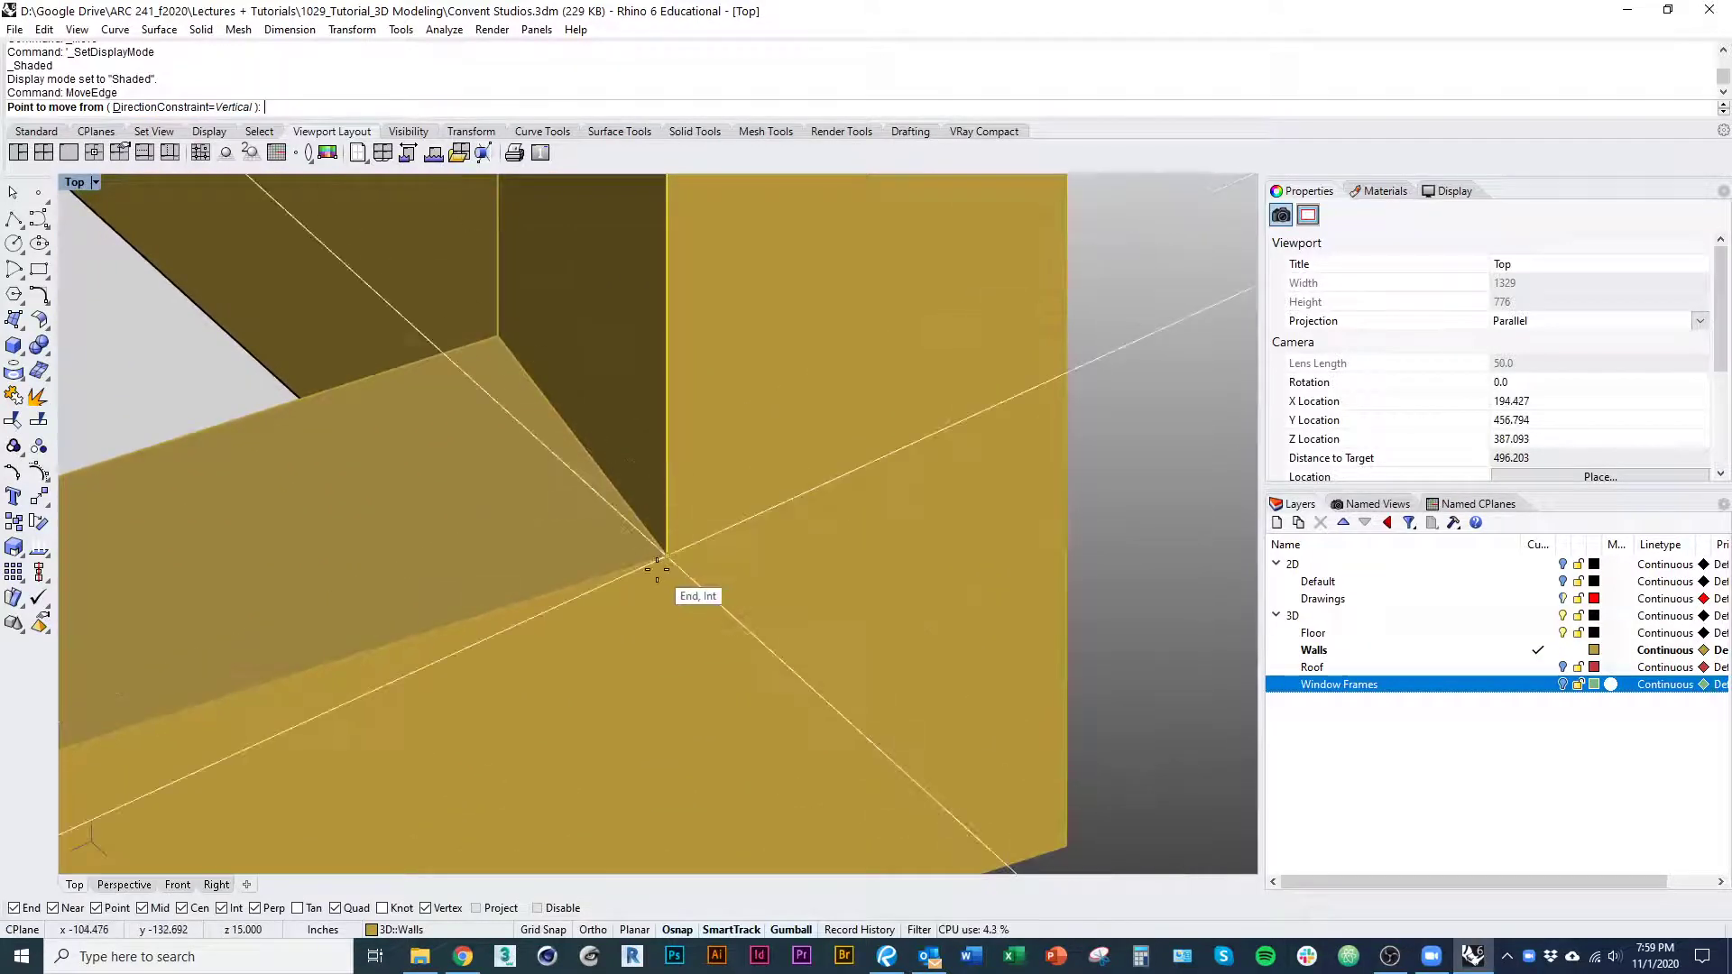
{"action": "left_click", "coordinate": [668, 564]}
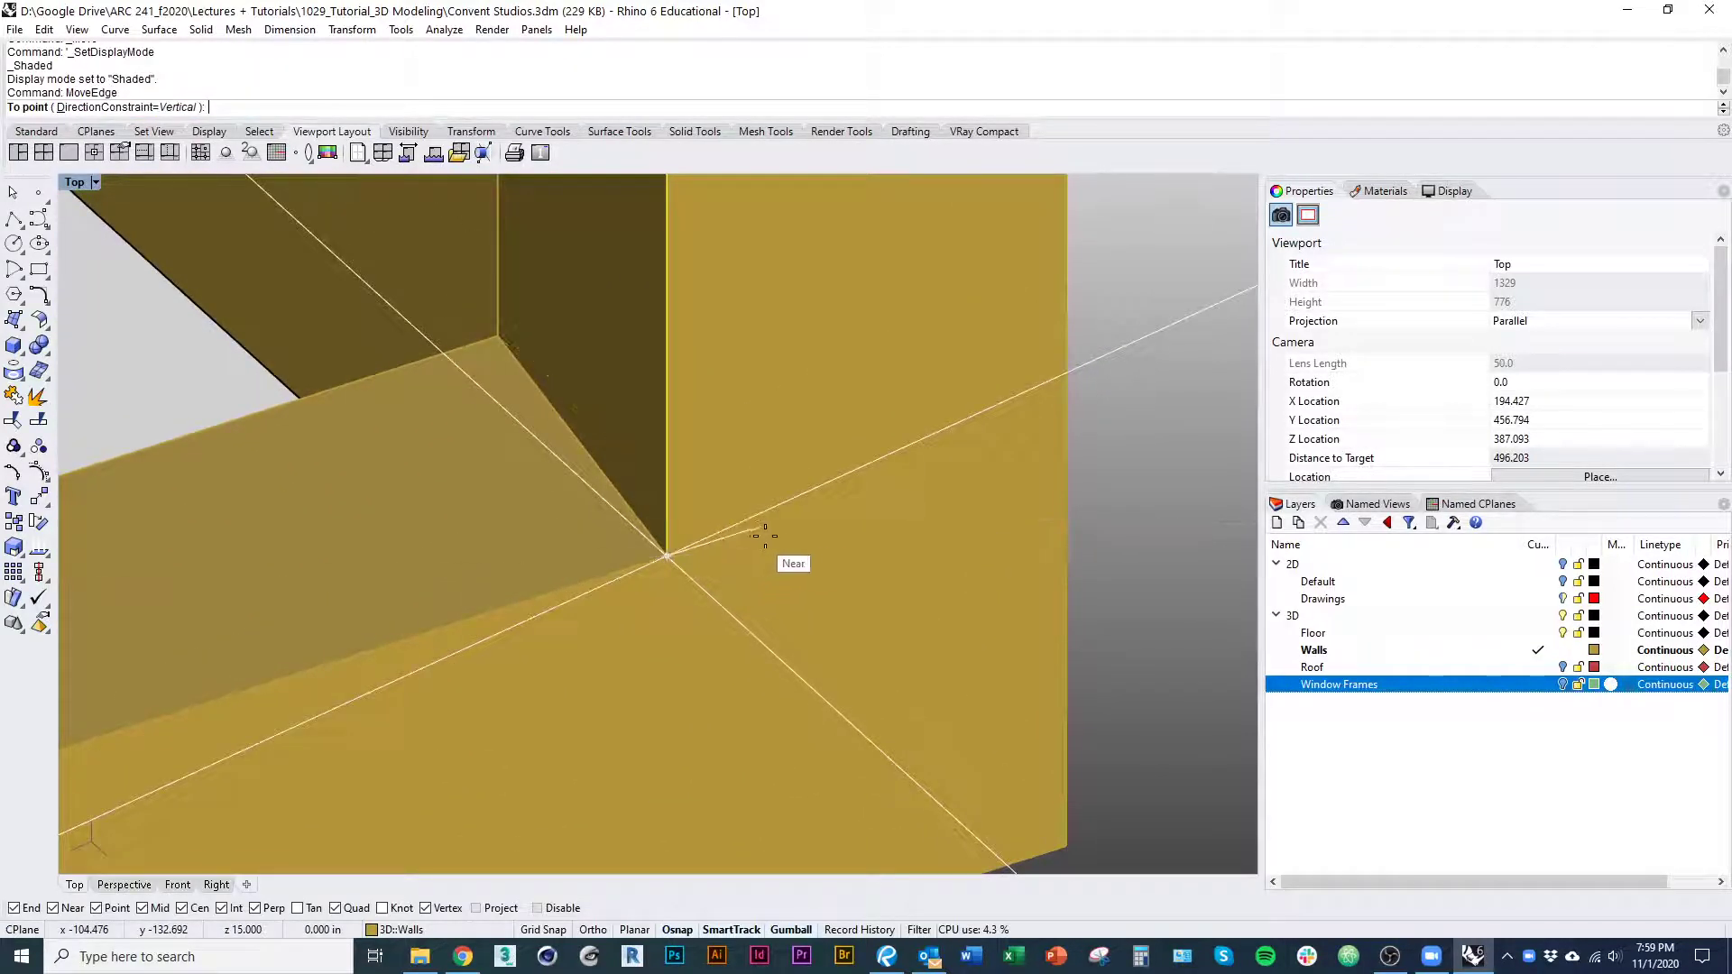
{"action": "left_click", "coordinate": [694, 614]}
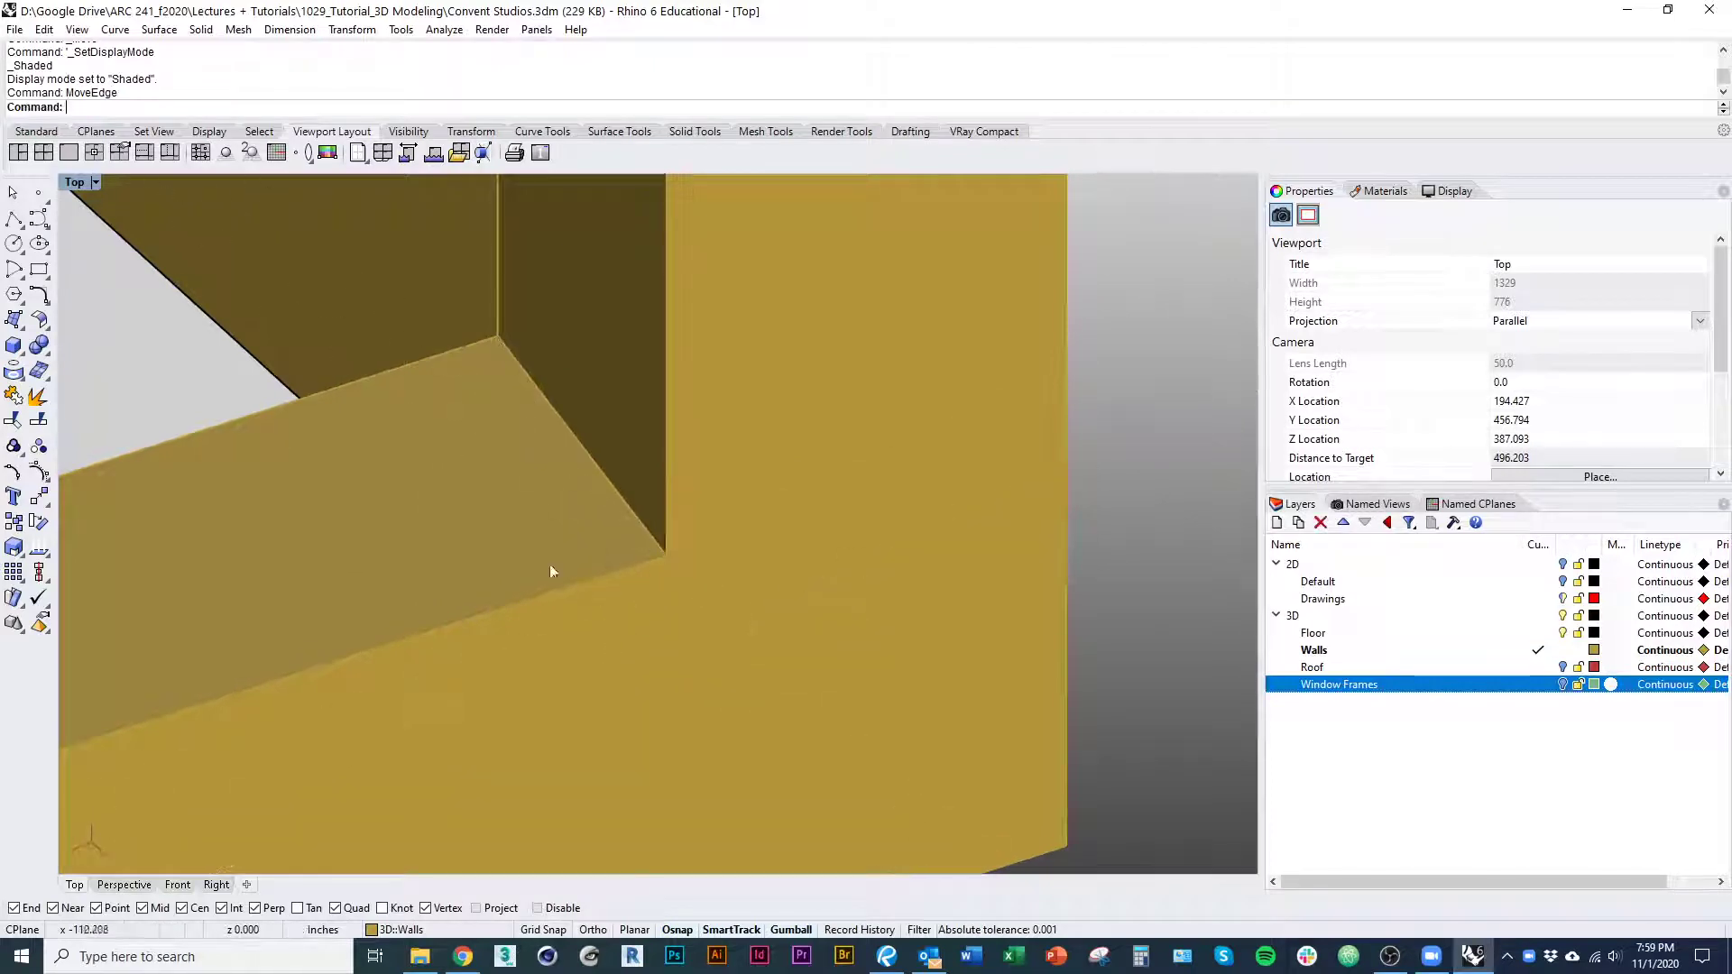
Choose the vertical edges of both window openings for MoveEdge and set its direction constraint to None
{"action": "scroll", "coordinate": [590, 532], "scroll_direction": "down", "scroll_amount": 12}
{"action": "key", "text": "Return"}
{"action": "right_click_drag", "start_coordinate": [270, 509], "coordinate": [572, 505], "text": "shift"}
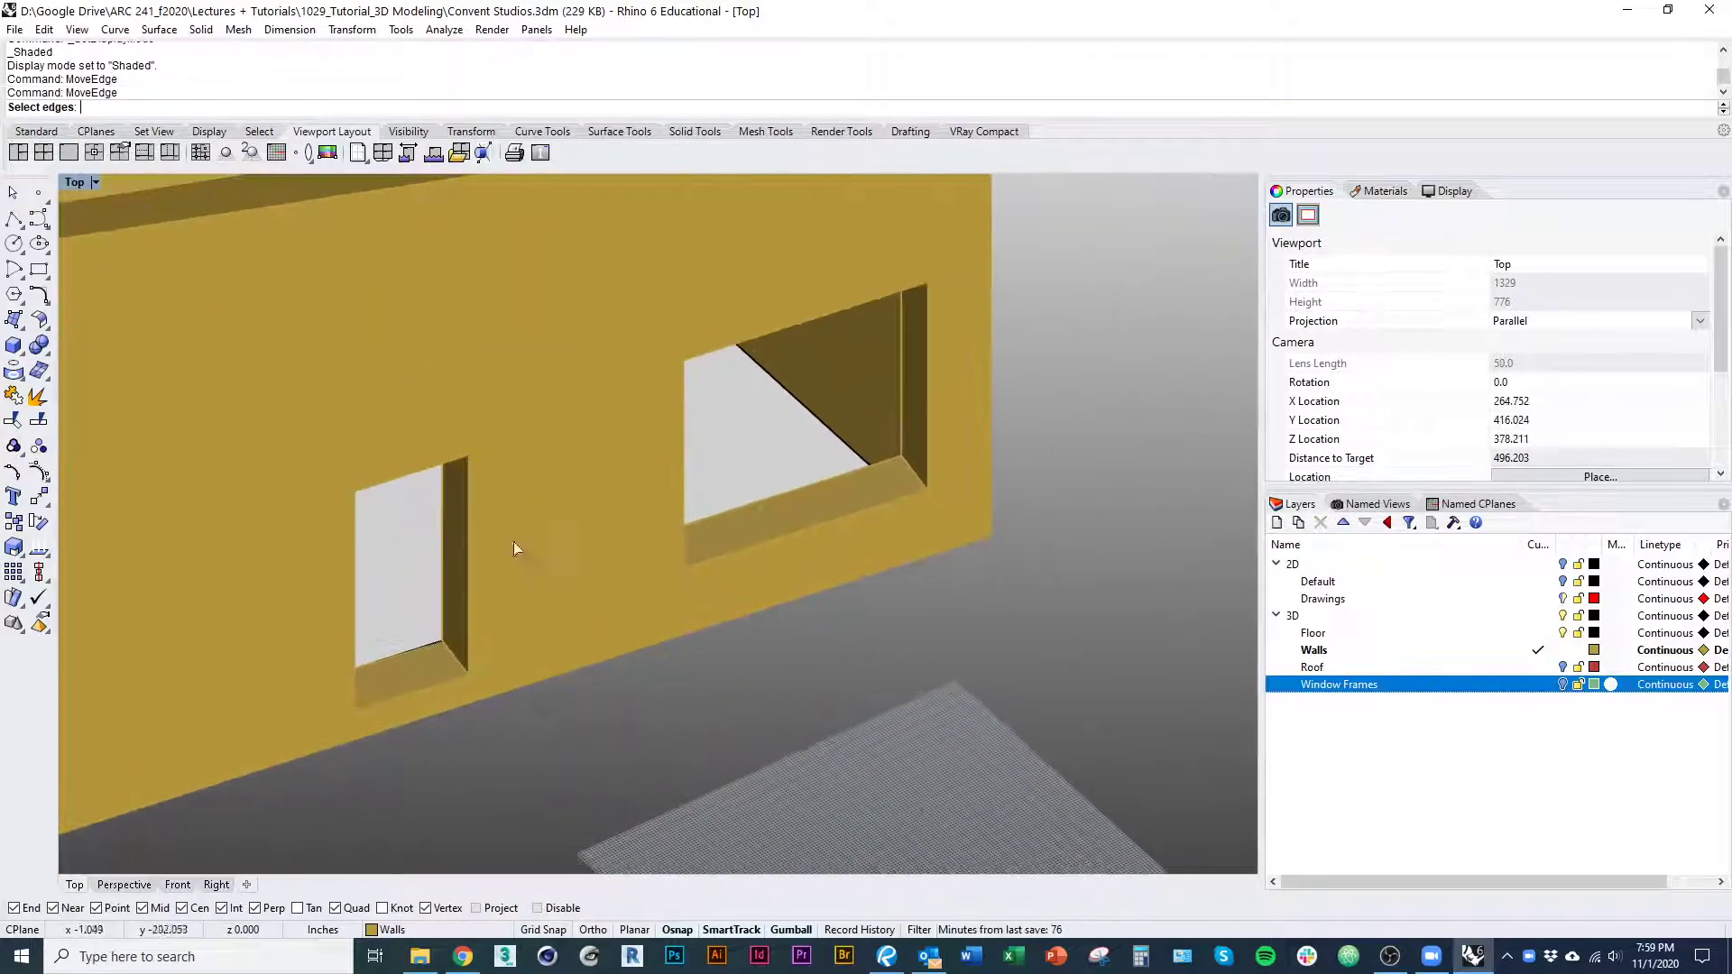
{"action": "left_click", "coordinate": [368, 605]}
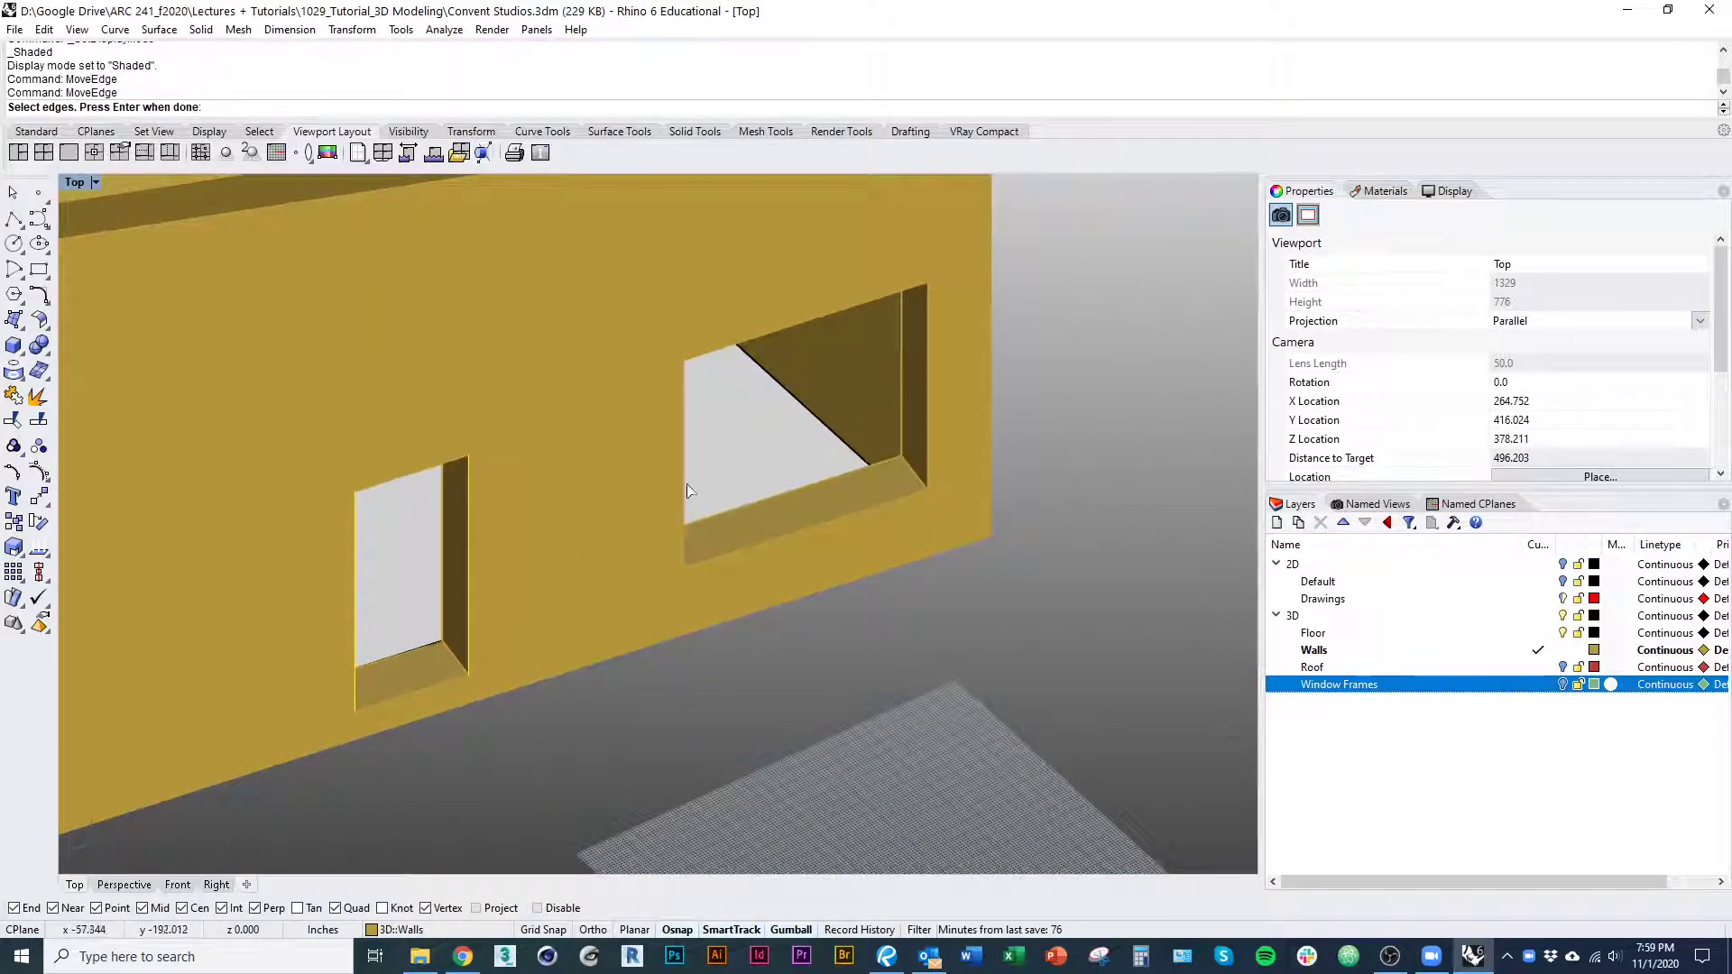
{"action": "left_click", "coordinate": [912, 420]}
{"action": "key", "text": "Return"}
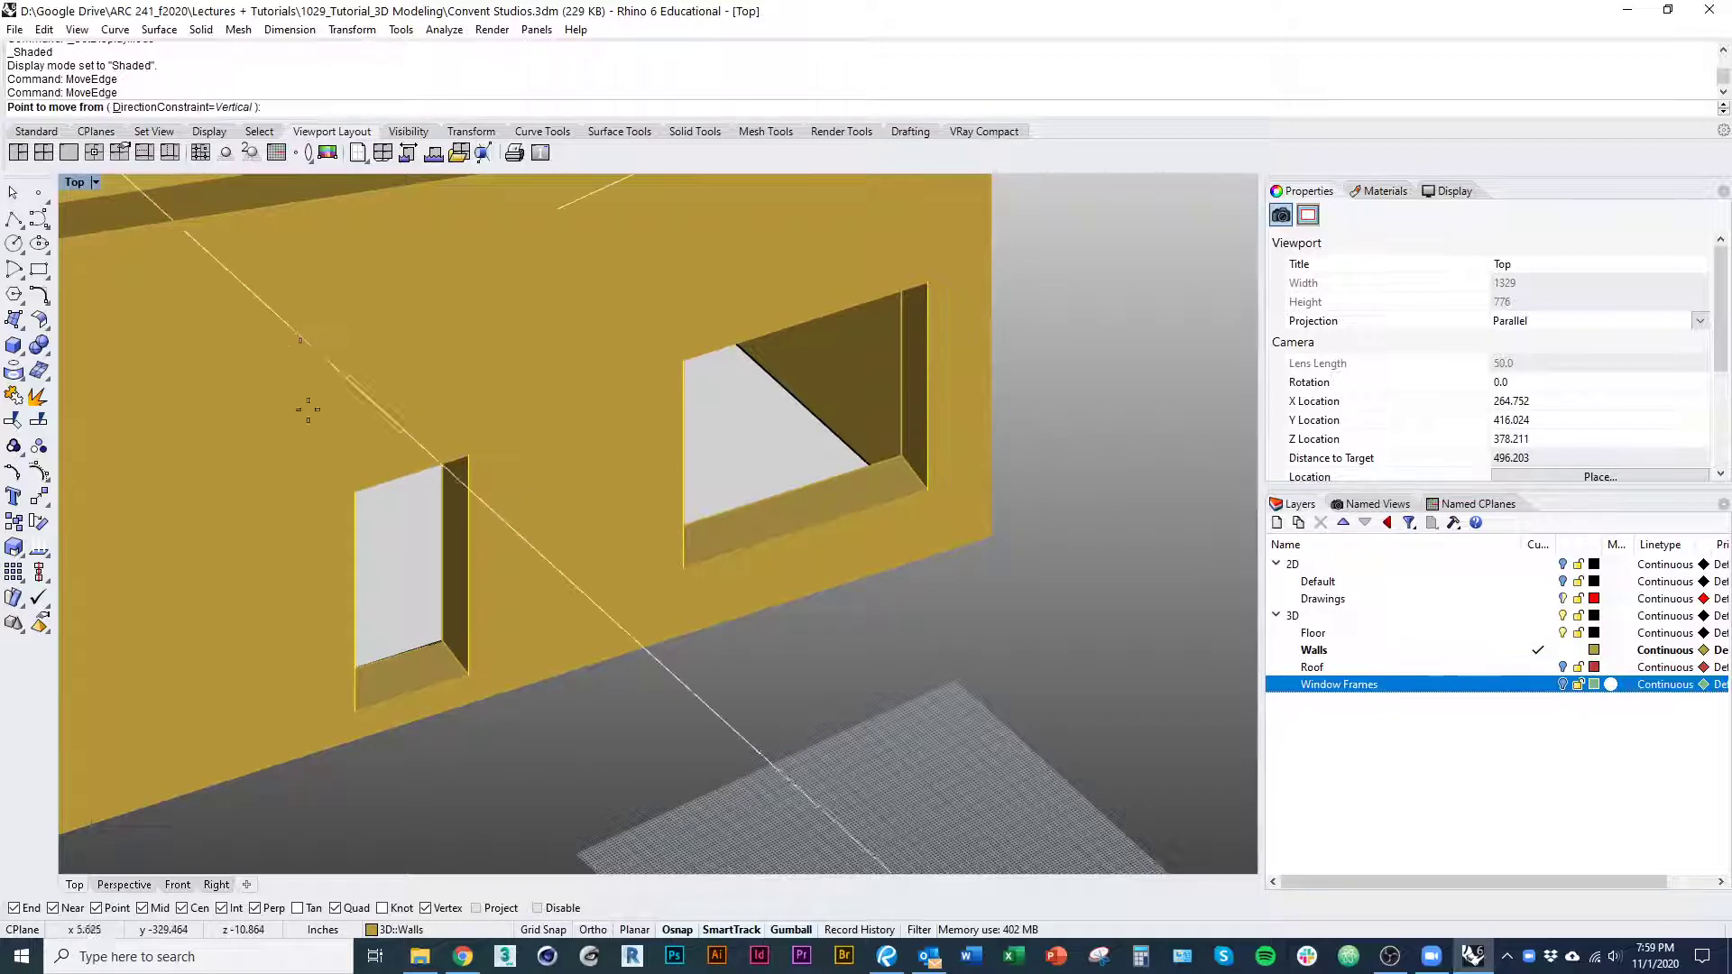
{"action": "left_click", "coordinate": [133, 107]}
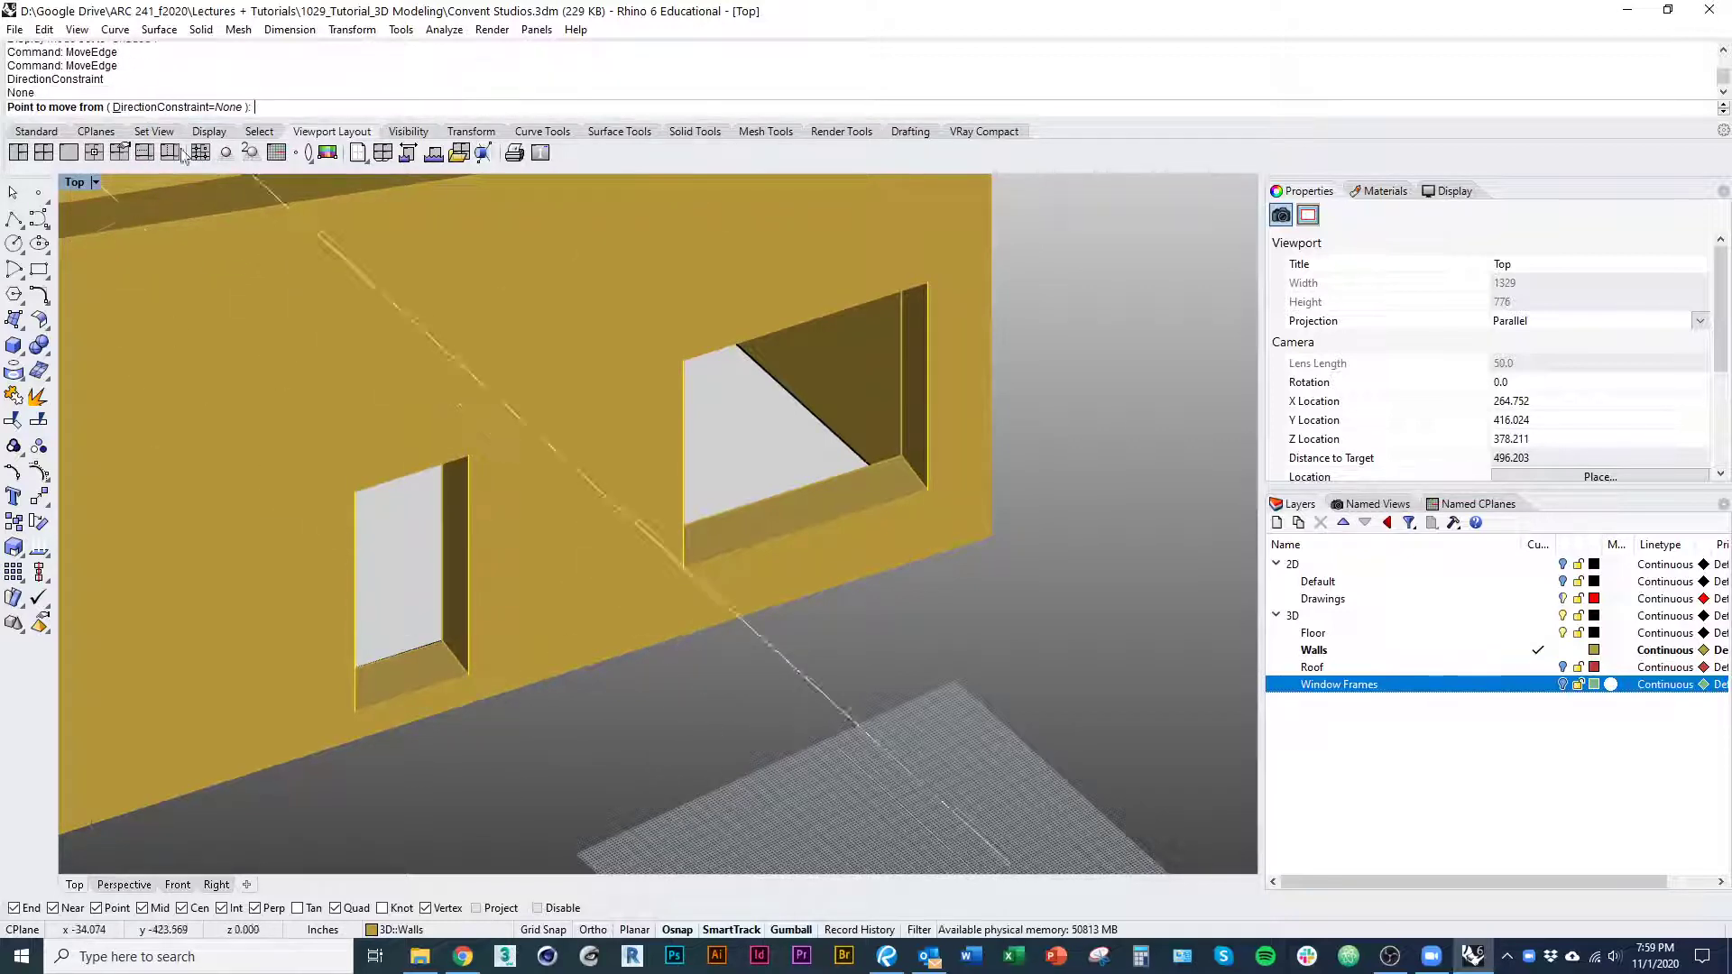
{"action": "left_click", "coordinate": [184, 108]}
Try to move the chosen edges in wireframe display, starting from the large opening's lower corner nearest the building corner
{"action": "scroll", "coordinate": [789, 575], "scroll_direction": "up", "scroll_amount": 8}
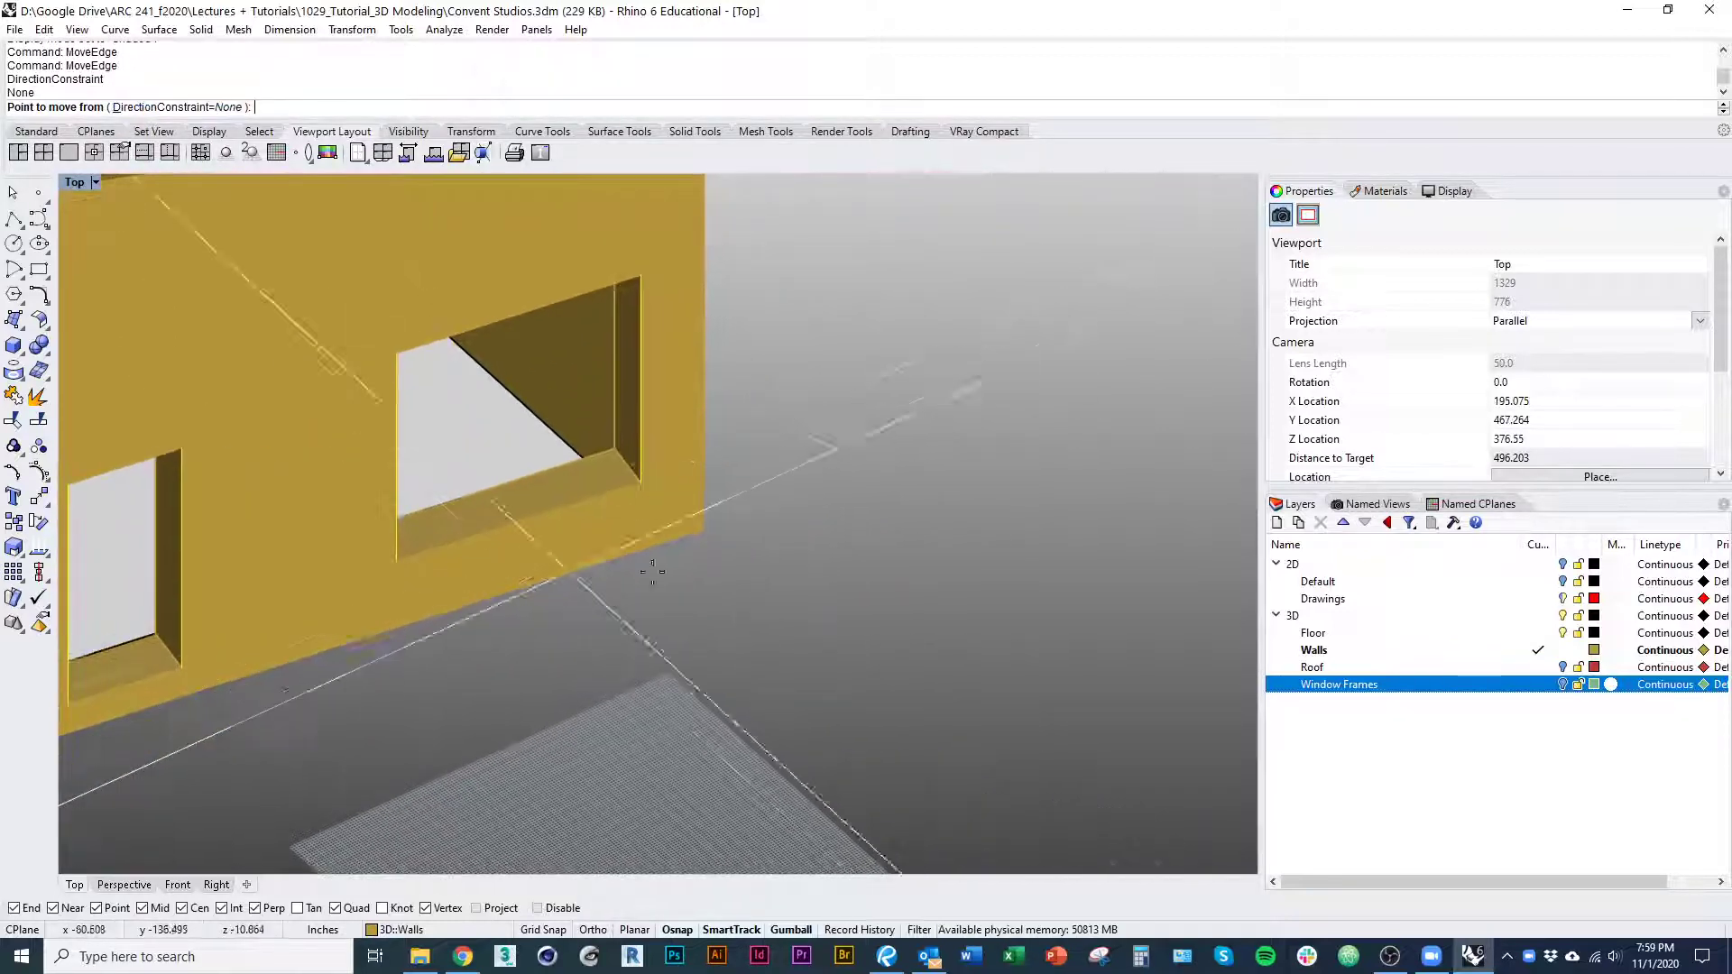
{"action": "key", "text": "ctrl+alt+w"}
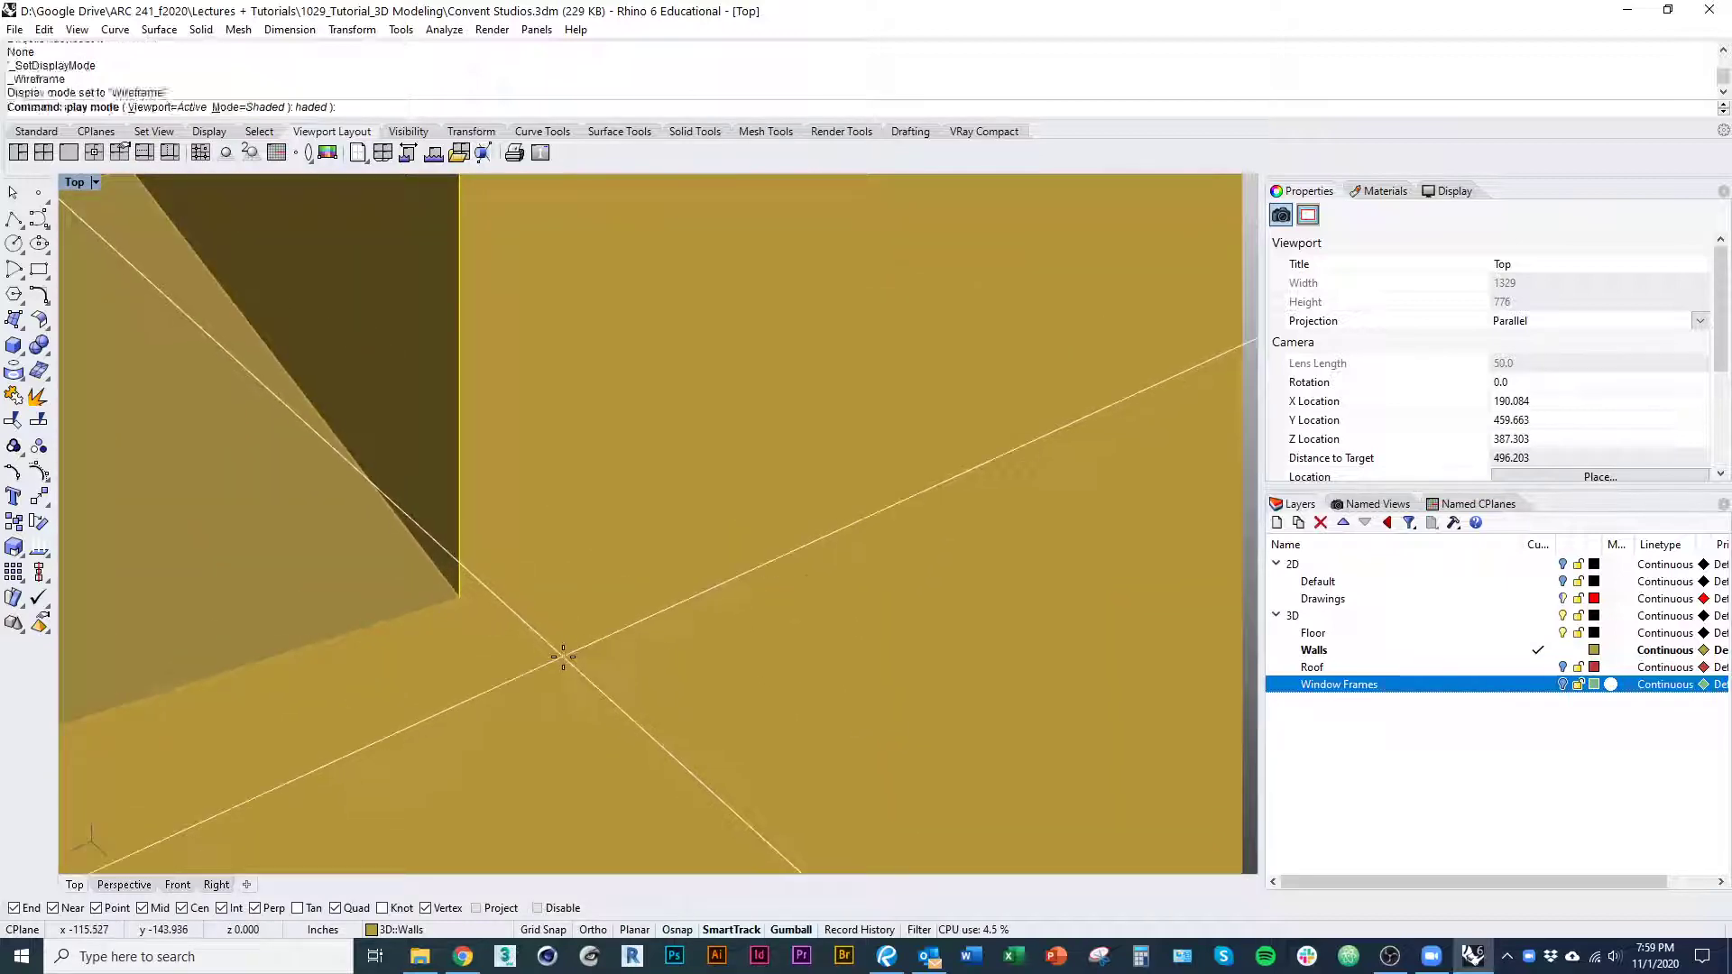
{"action": "mouse_move", "coordinate": [478, 618]}
{"action": "right_mouse_down"}
{"action": "mouse_move", "coordinate": [541, 649]}
{"action": "mouse_move", "coordinate": [623, 586]}
{"action": "right_mouse_up"}
{"action": "scroll", "coordinate": [612, 624], "scroll_direction": "down", "scroll_amount": 4}
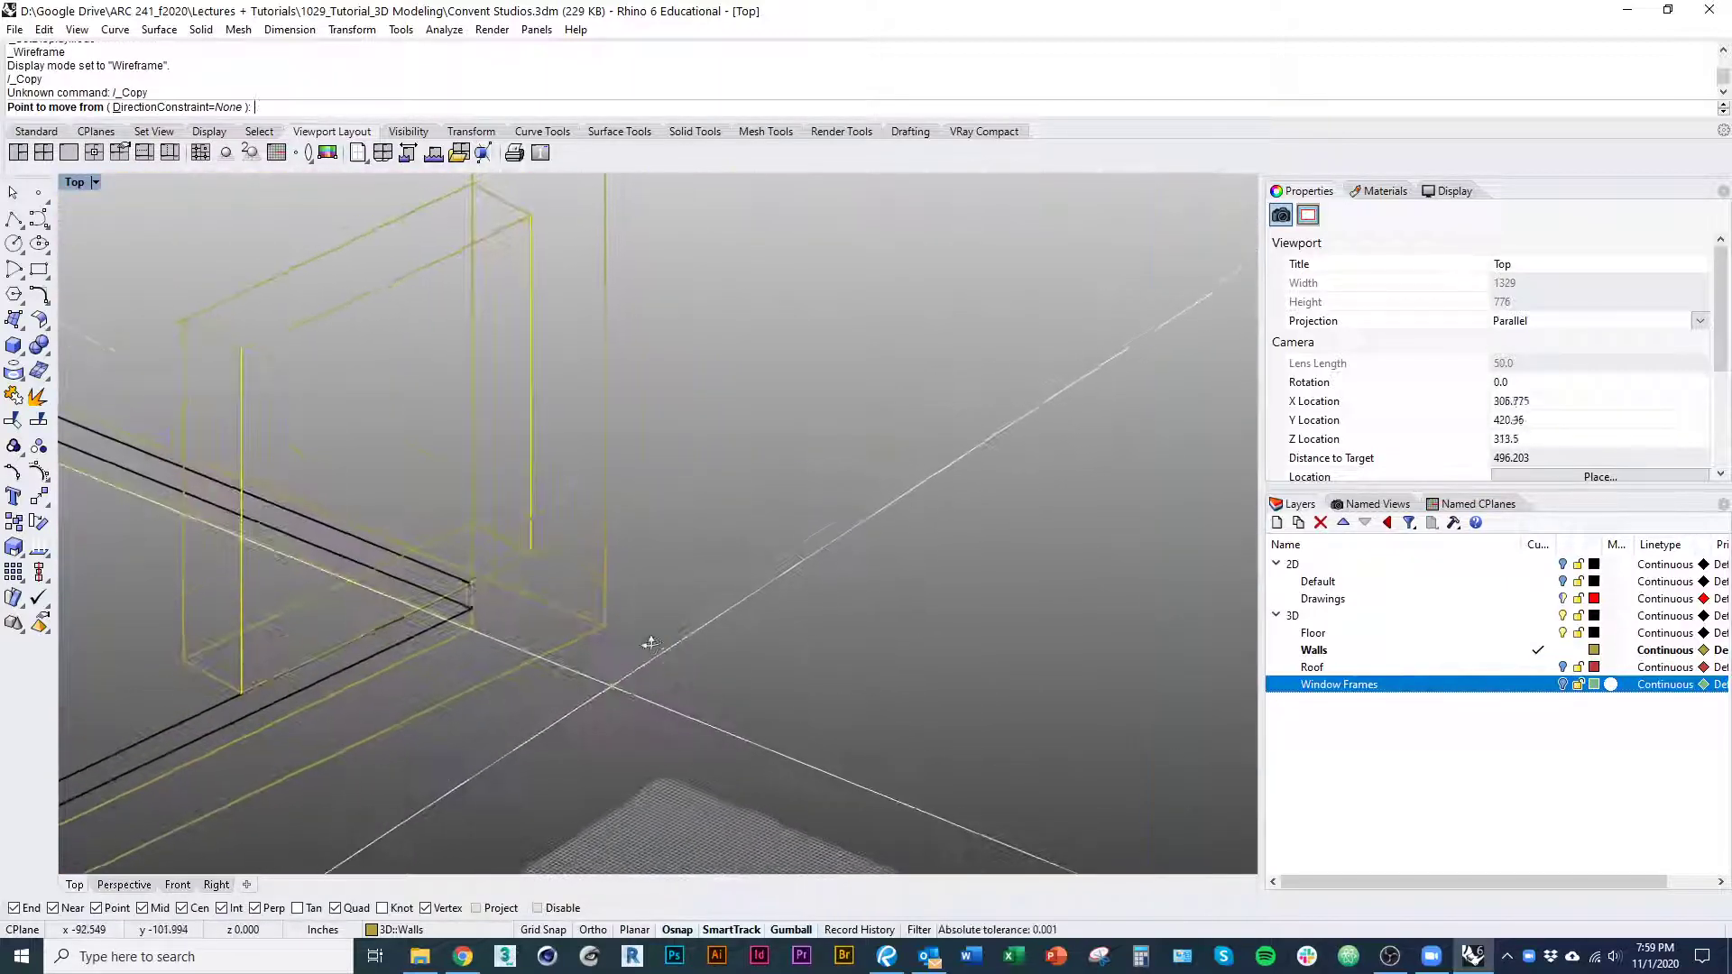
{"action": "scroll", "coordinate": [526, 411], "scroll_direction": "up", "scroll_amount": 8}
{"action": "key", "text": "Escape"}
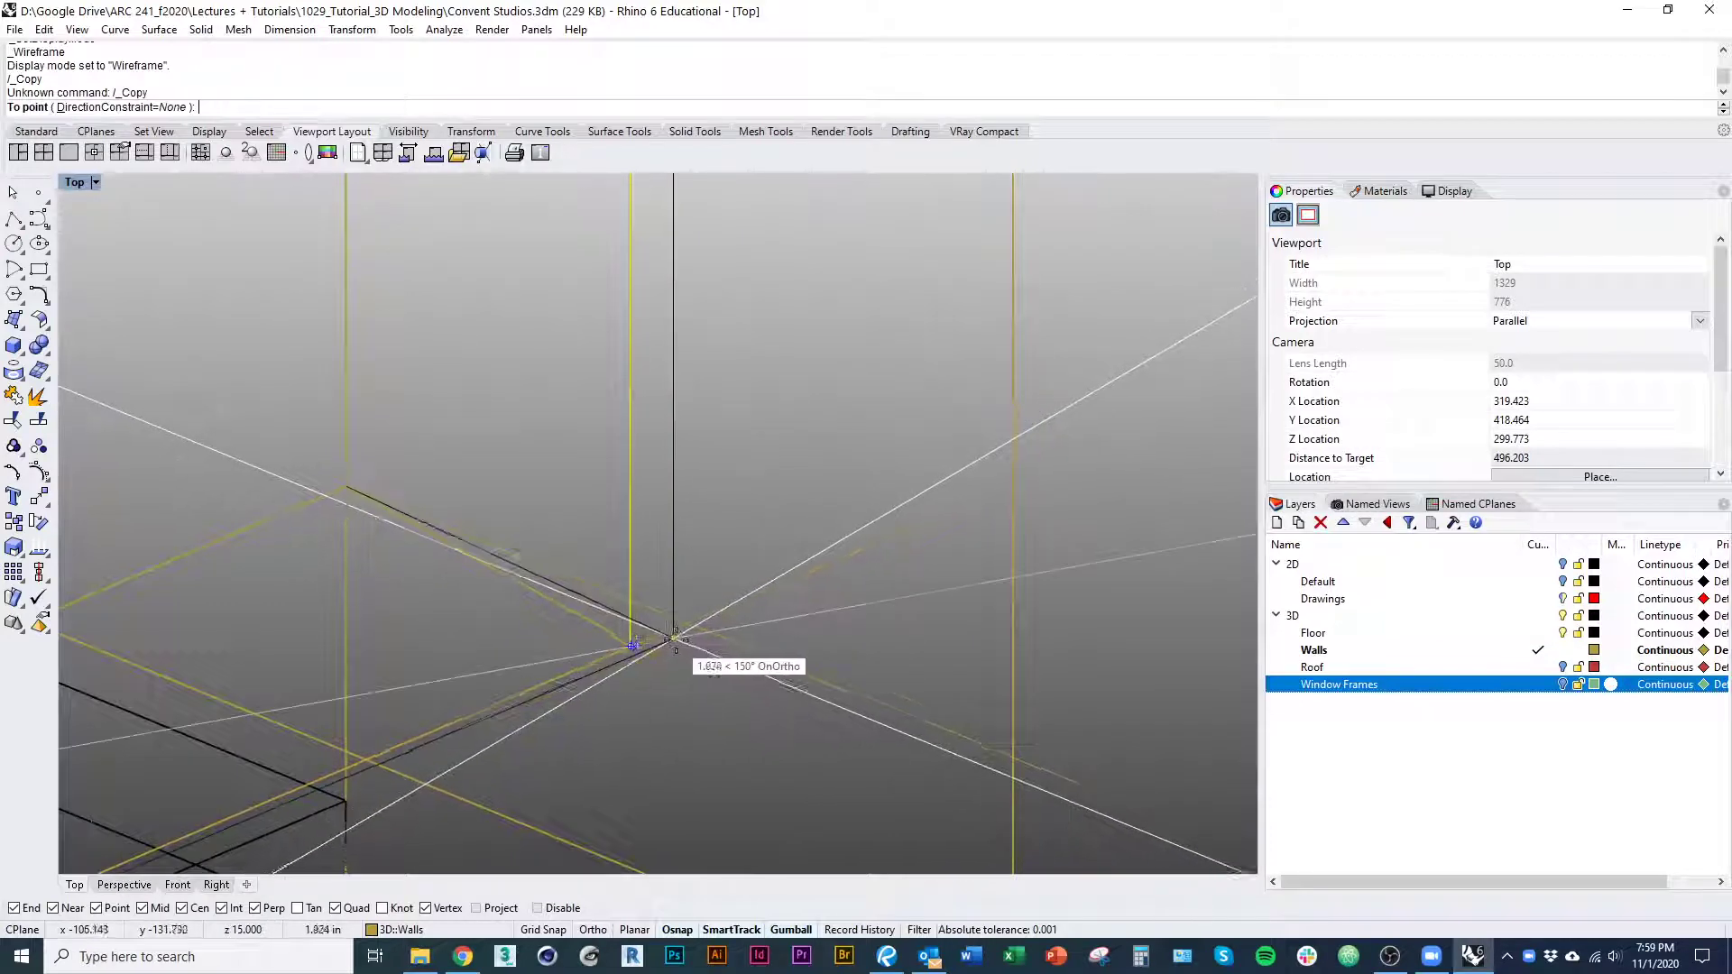
{"action": "scroll", "coordinate": [685, 632], "scroll_direction": "down", "scroll_amount": 5}
{"action": "scroll", "coordinate": [652, 600], "scroll_direction": "up", "scroll_amount": 3}
Display the model shaded and examine both window openings and the surrounding walls from several angles
{"action": "key", "text": "ctrl+alt+s"}
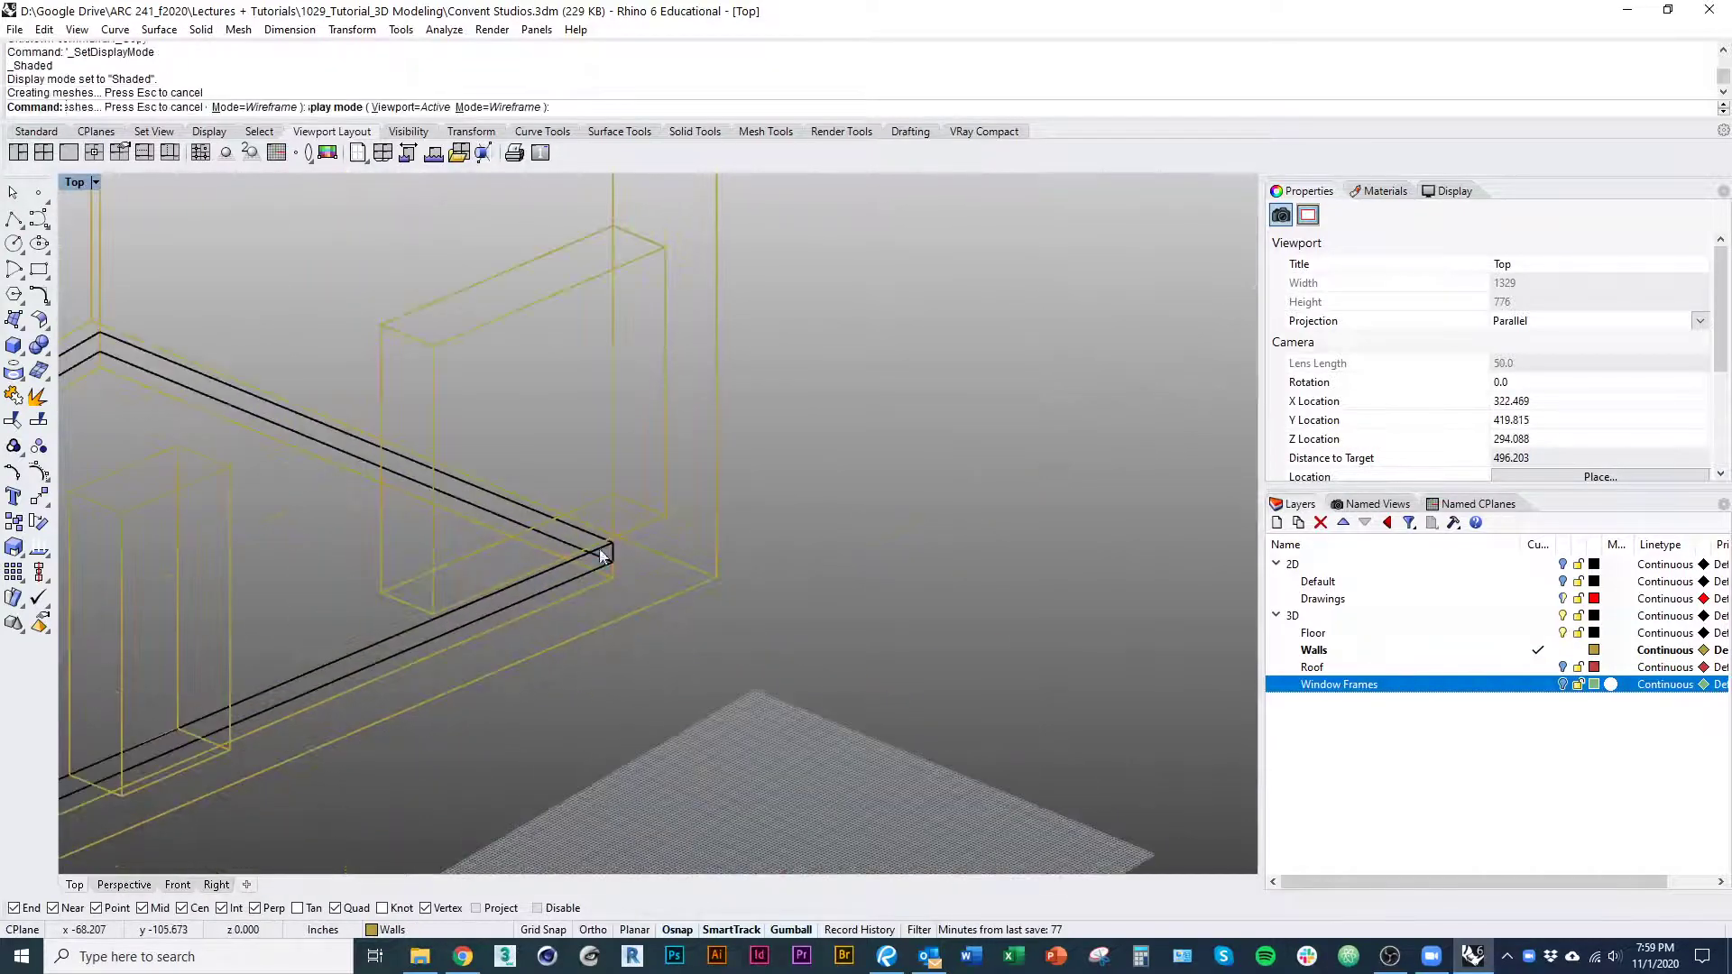
{"action": "mouse_move", "coordinate": [652, 600]}
{"action": "right_mouse_down"}
{"action": "mouse_move", "coordinate": [503, 638]}
{"action": "mouse_move", "coordinate": [294, 606]}
{"action": "mouse_move", "coordinate": [410, 638]}
{"action": "right_mouse_up"}
{"action": "scroll", "coordinate": [562, 778], "scroll_direction": "up", "scroll_amount": 5}
{"action": "scroll", "coordinate": [563, 778], "scroll_direction": "down", "scroll_amount": 5}
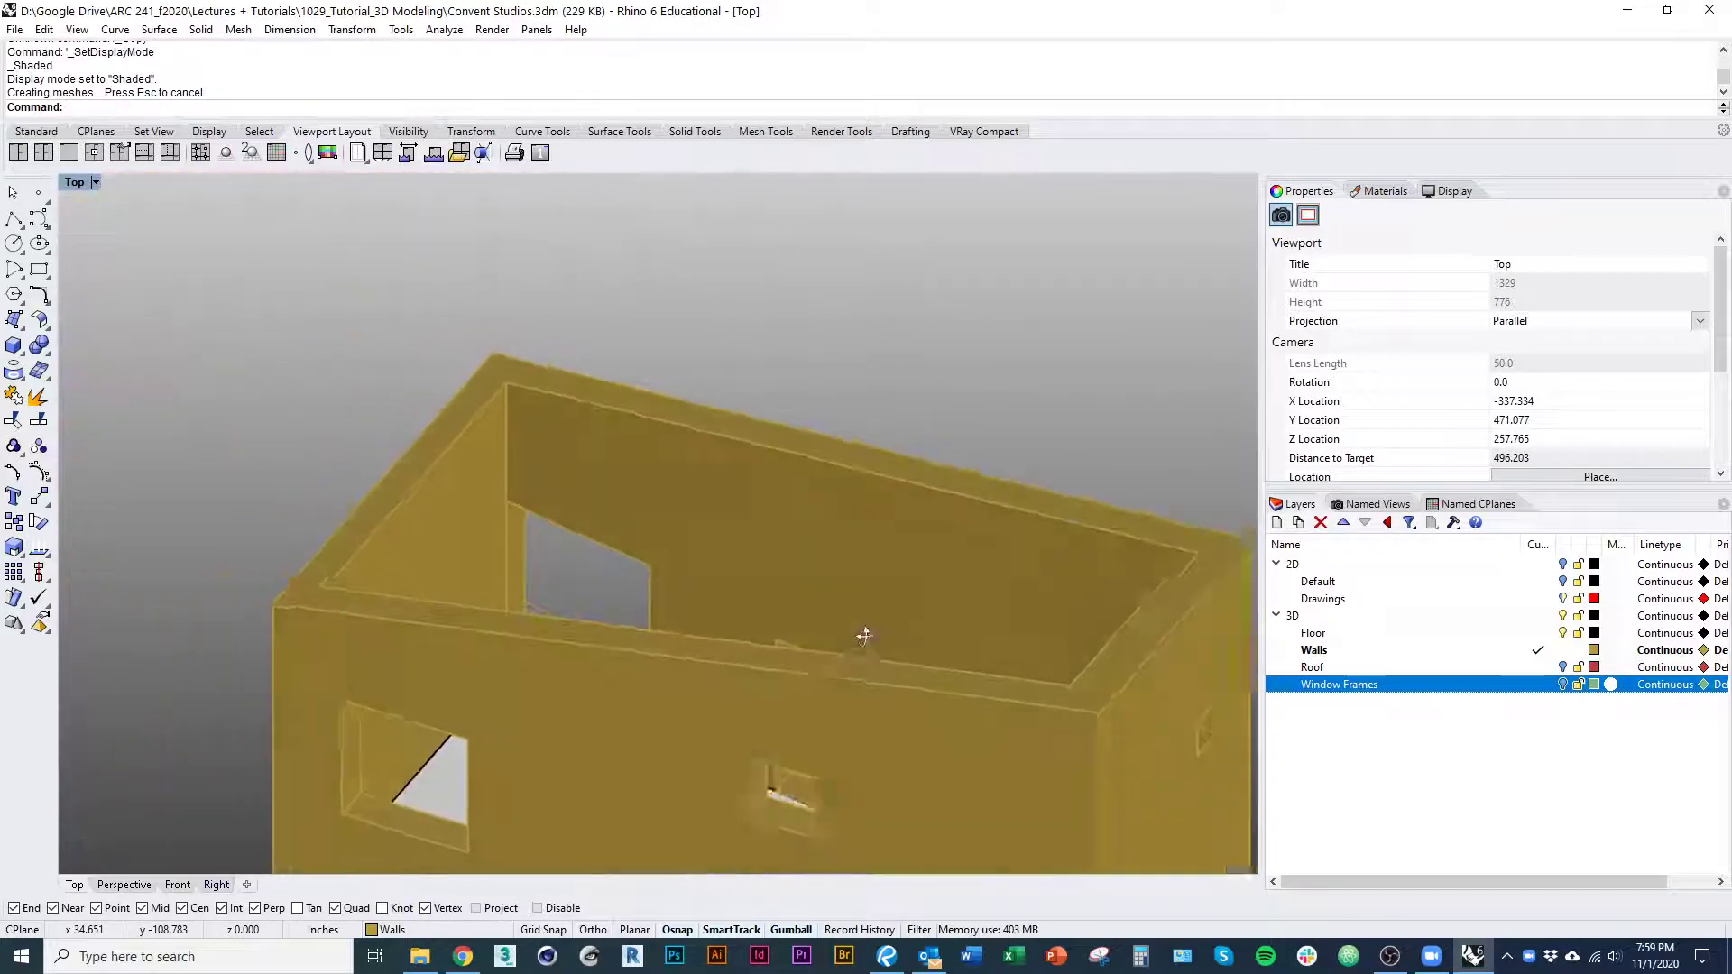
{"action": "mouse_move", "coordinate": [858, 622]}
{"action": "right_mouse_down"}
{"action": "mouse_move", "coordinate": [908, 707]}
{"action": "mouse_move", "coordinate": [878, 679]}
{"action": "right_mouse_up"}
{"action": "right_click_drag", "start_coordinate": [782, 648], "coordinate": [596, 656], "text": "ctrl+shift"}
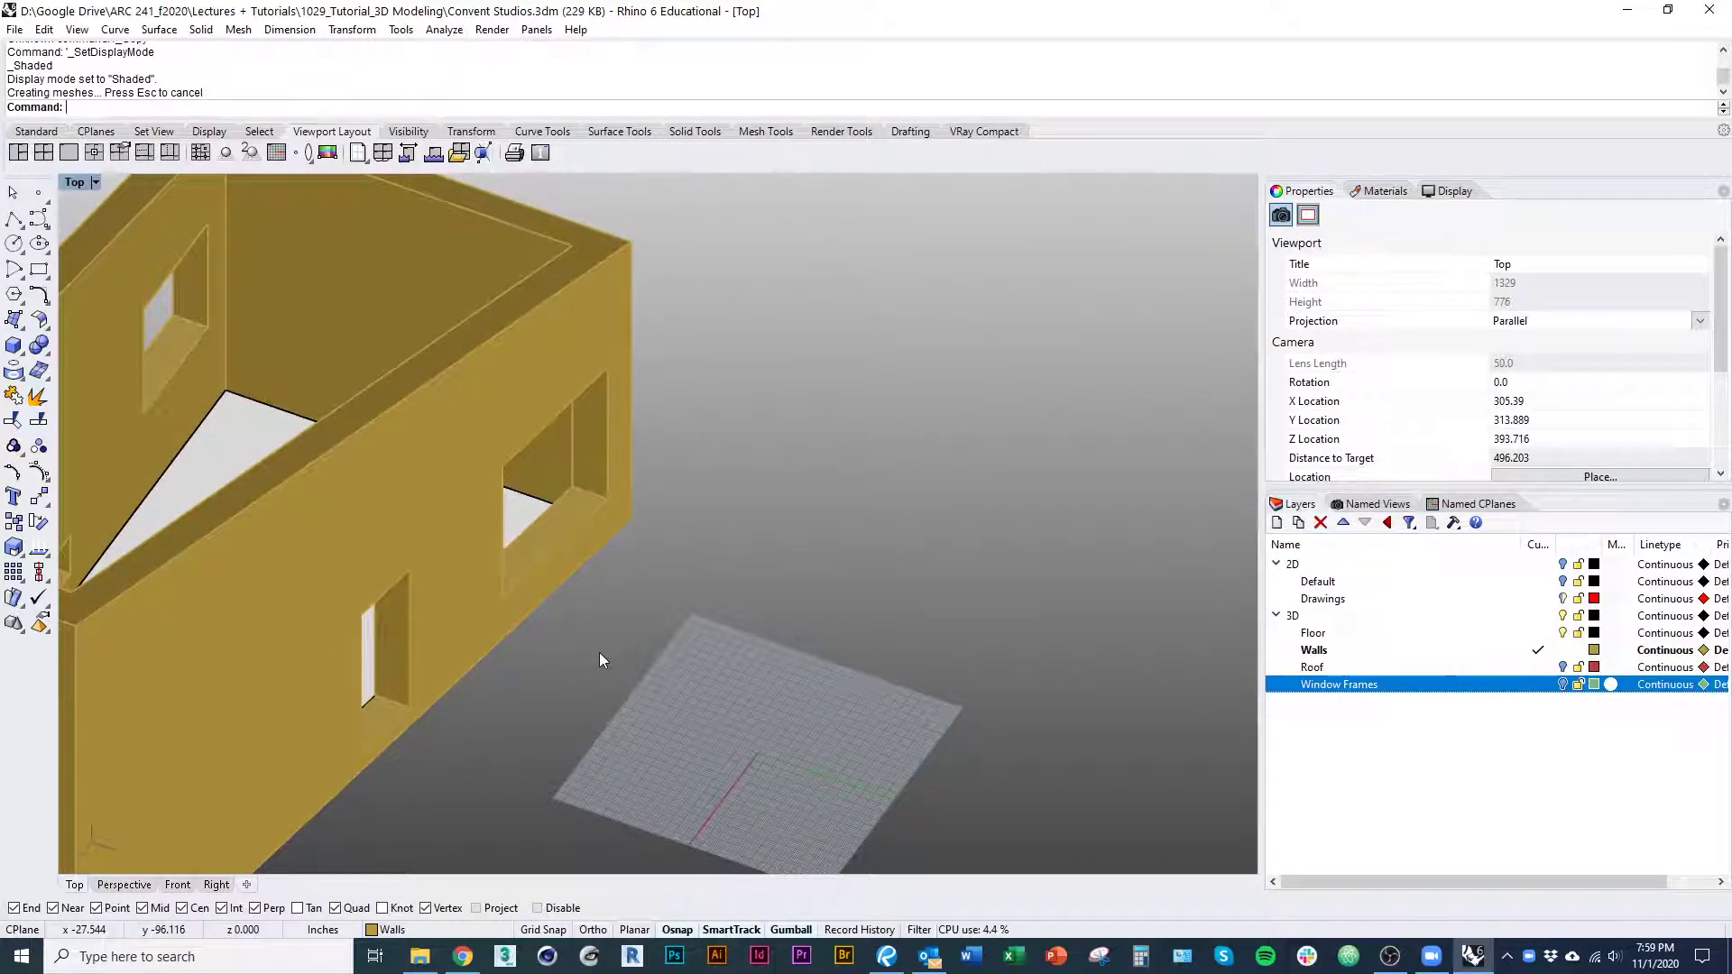
{"action": "right_click_drag", "start_coordinate": [572, 561], "coordinate": [538, 545], "text": "ctrl+shift"}
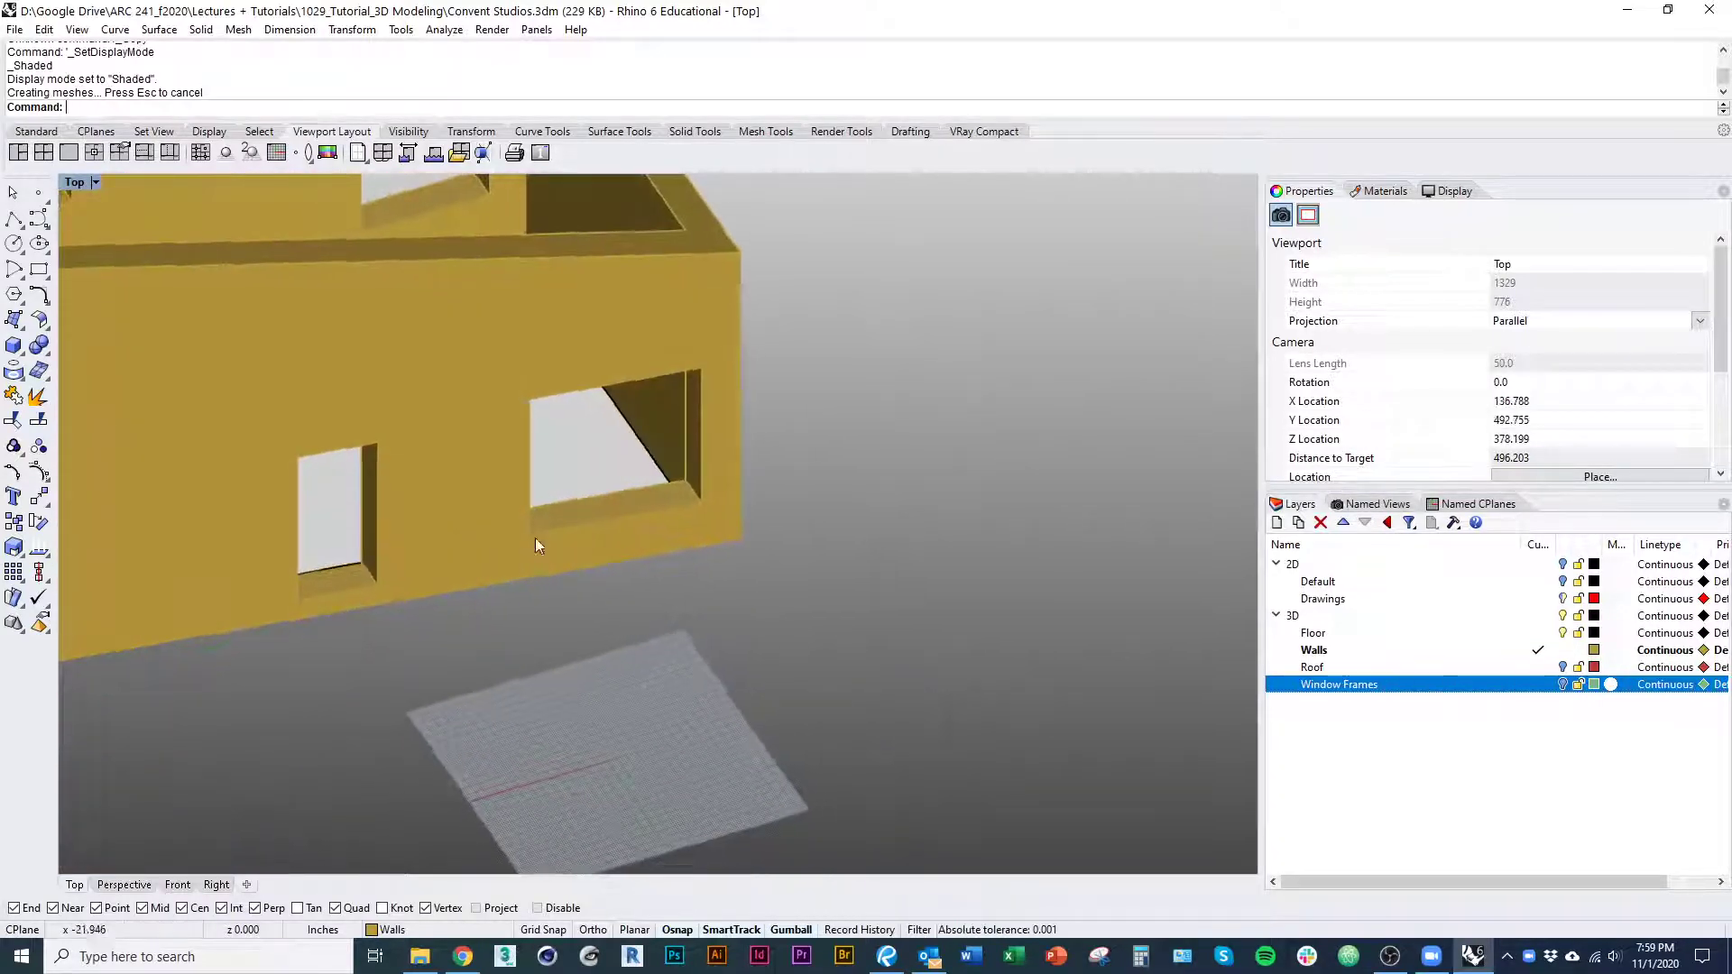
{"action": "mouse_move", "coordinate": [636, 470]}
{"action": "right_mouse_down", "text": "ctrl+shift"}
{"action": "mouse_move", "coordinate": [857, 632]}
{"action": "mouse_move", "coordinate": [1025, 495]}
{"action": "mouse_move", "coordinate": [1037, 825]}
{"action": "mouse_move", "coordinate": [899, 657]}
{"action": "mouse_move", "coordinate": [886, 679]}
{"action": "right_mouse_up", "text": "ctrl+shift"}
Delete the two leftover curves, checking the wall in plan and at the window openings
{"action": "key", "text": "ctrl+alt+w"}
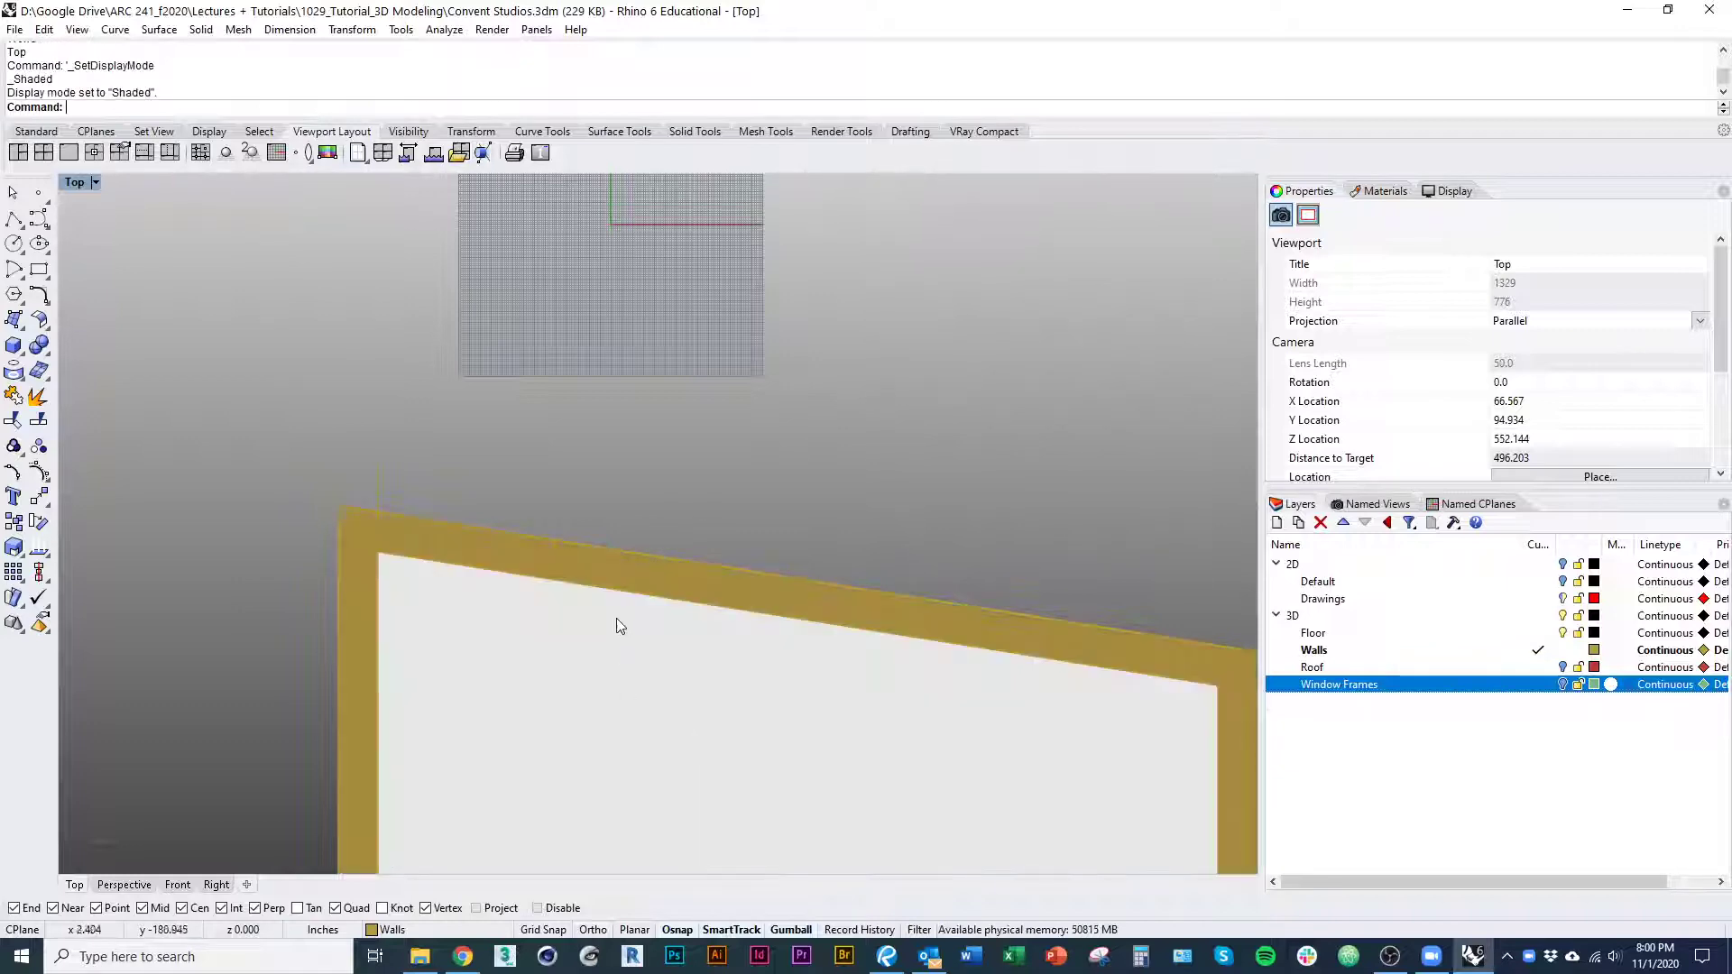
{"action": "scroll", "coordinate": [514, 607], "scroll_direction": "down", "scroll_amount": 3}
{"action": "right_click_drag", "start_coordinate": [559, 589], "coordinate": [469, 712], "text": "ctrl+shift"}
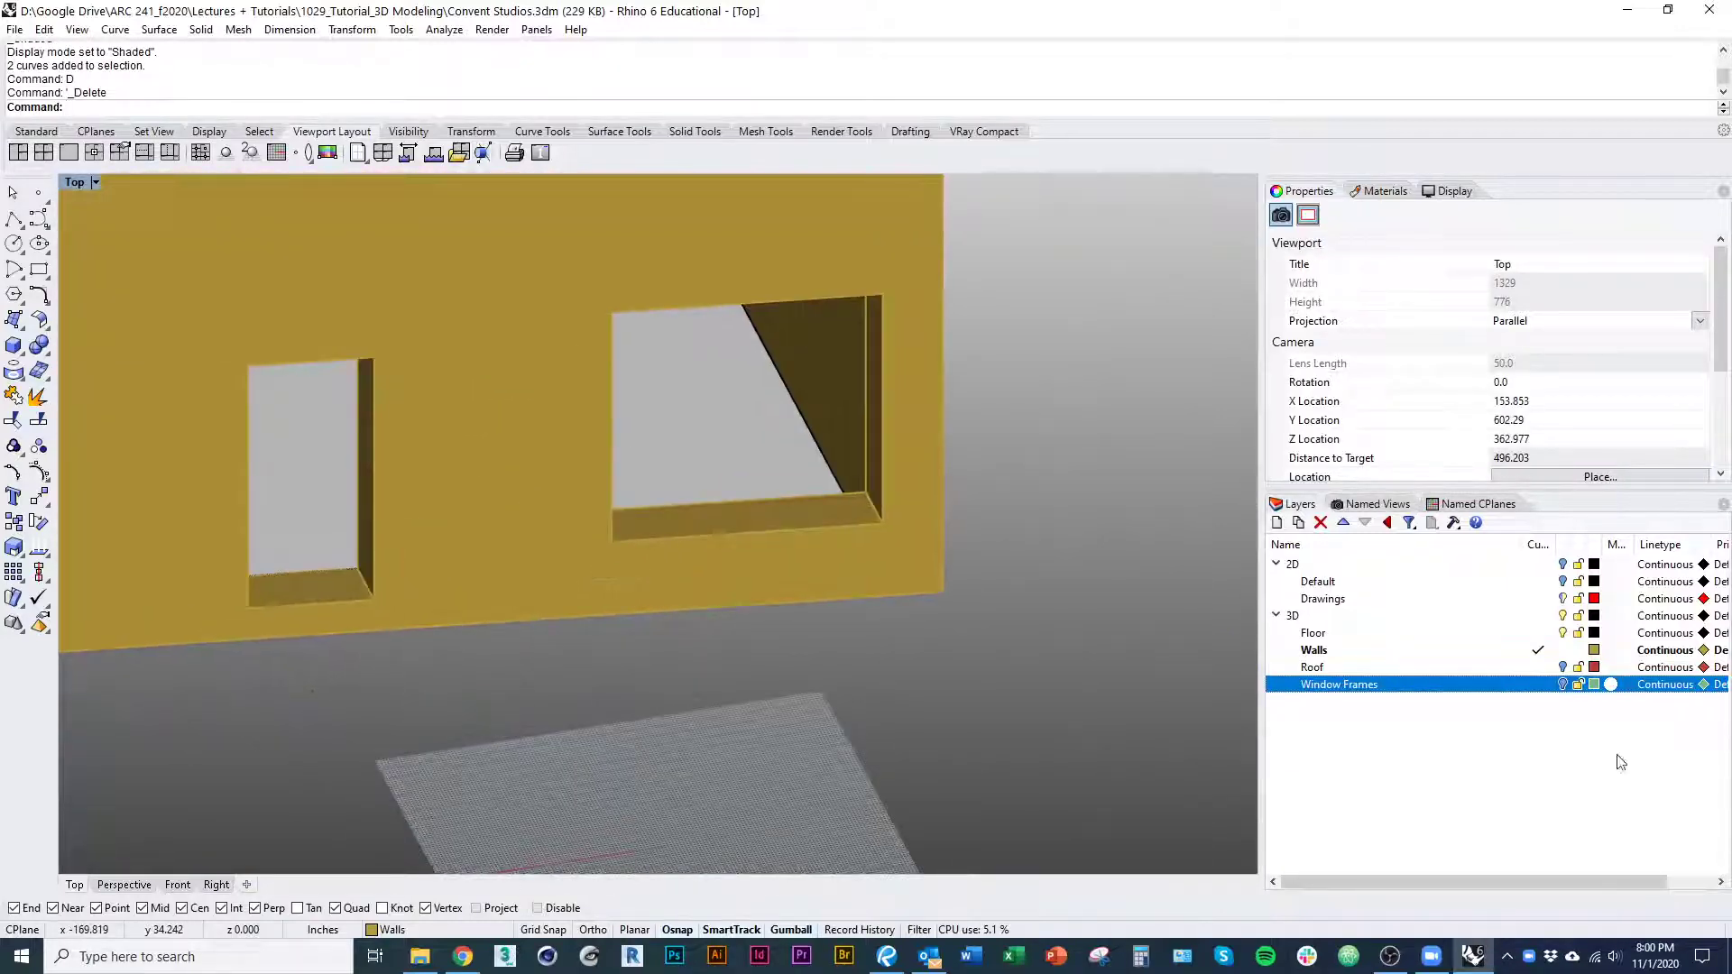
Show the Window Frames layer and inspect how the frame sits inside the large opening near the building corner
{"action": "left_click", "coordinate": [1562, 685]}
{"action": "right_click_drag", "start_coordinate": [979, 657], "coordinate": [801, 642], "text": "ctrl+shift"}
{"action": "scroll", "coordinate": [858, 505], "scroll_direction": "up", "scroll_amount": 7}
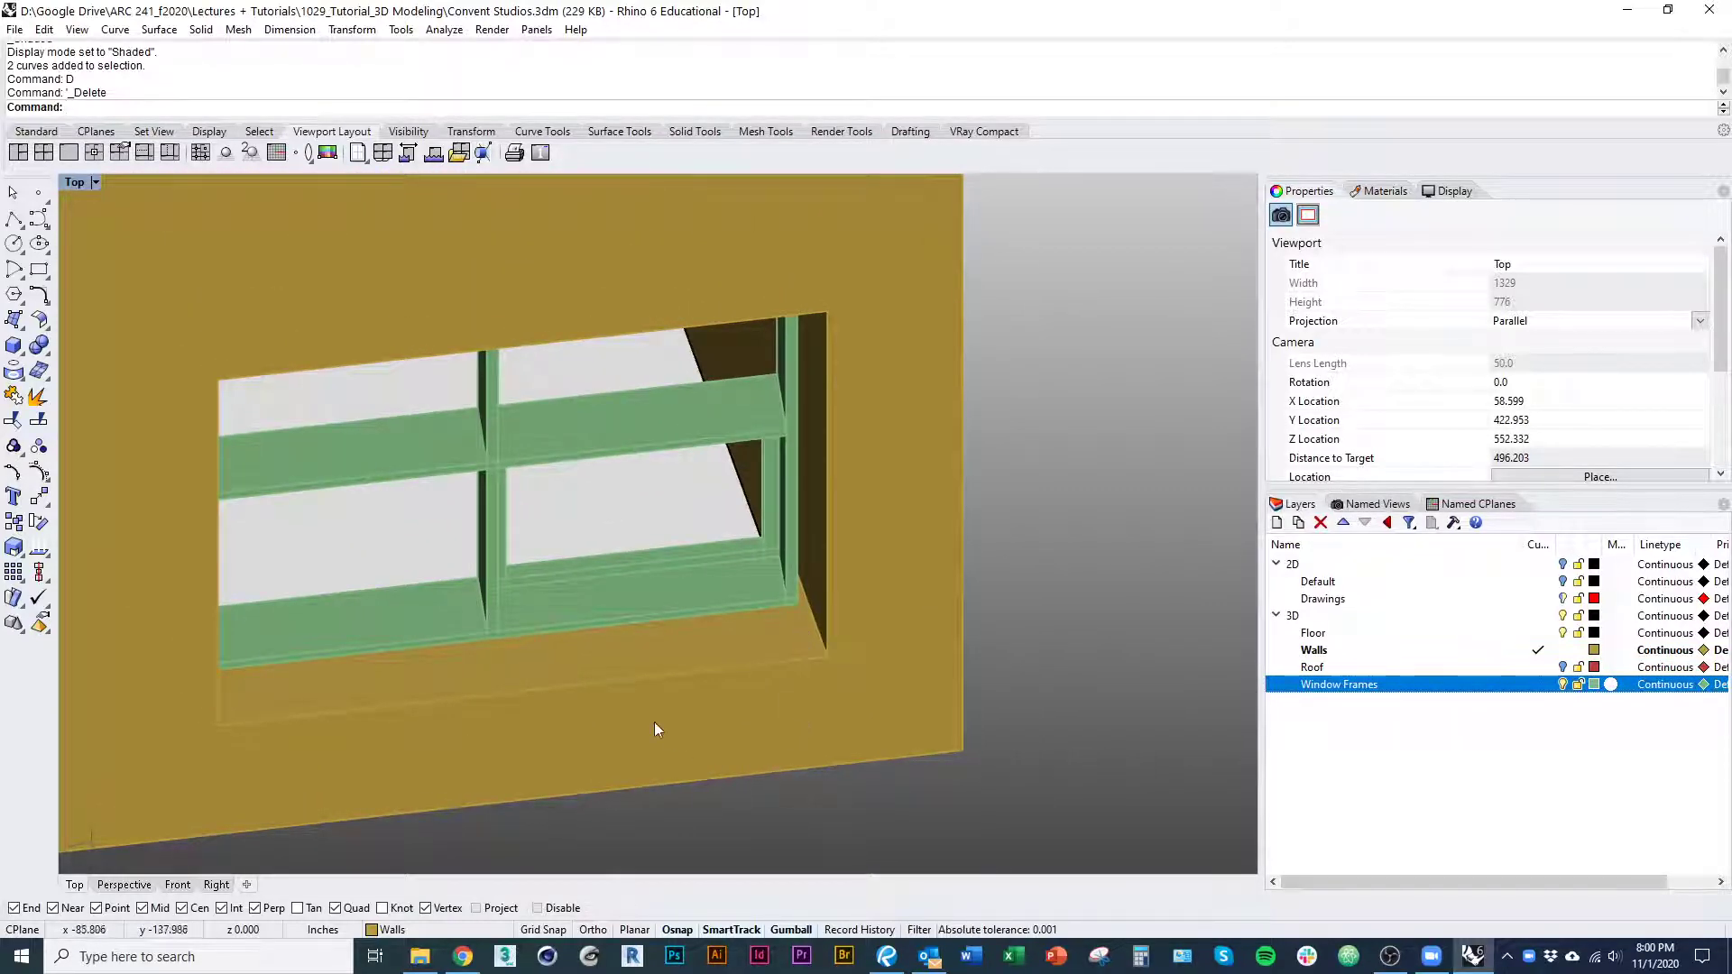
{"action": "right_click_drag", "start_coordinate": [654, 729], "coordinate": [703, 591], "text": "ctrl+shift"}
In a wireframe plan view, select the outward-facing surfaces, edges and vertices of the large window frame's vertical members
{"action": "key", "text": "ctrl+F1"}
{"action": "scroll", "coordinate": [663, 582], "scroll_direction": "down", "scroll_amount": 10}
{"action": "key", "text": "ctrl+alt+w"}
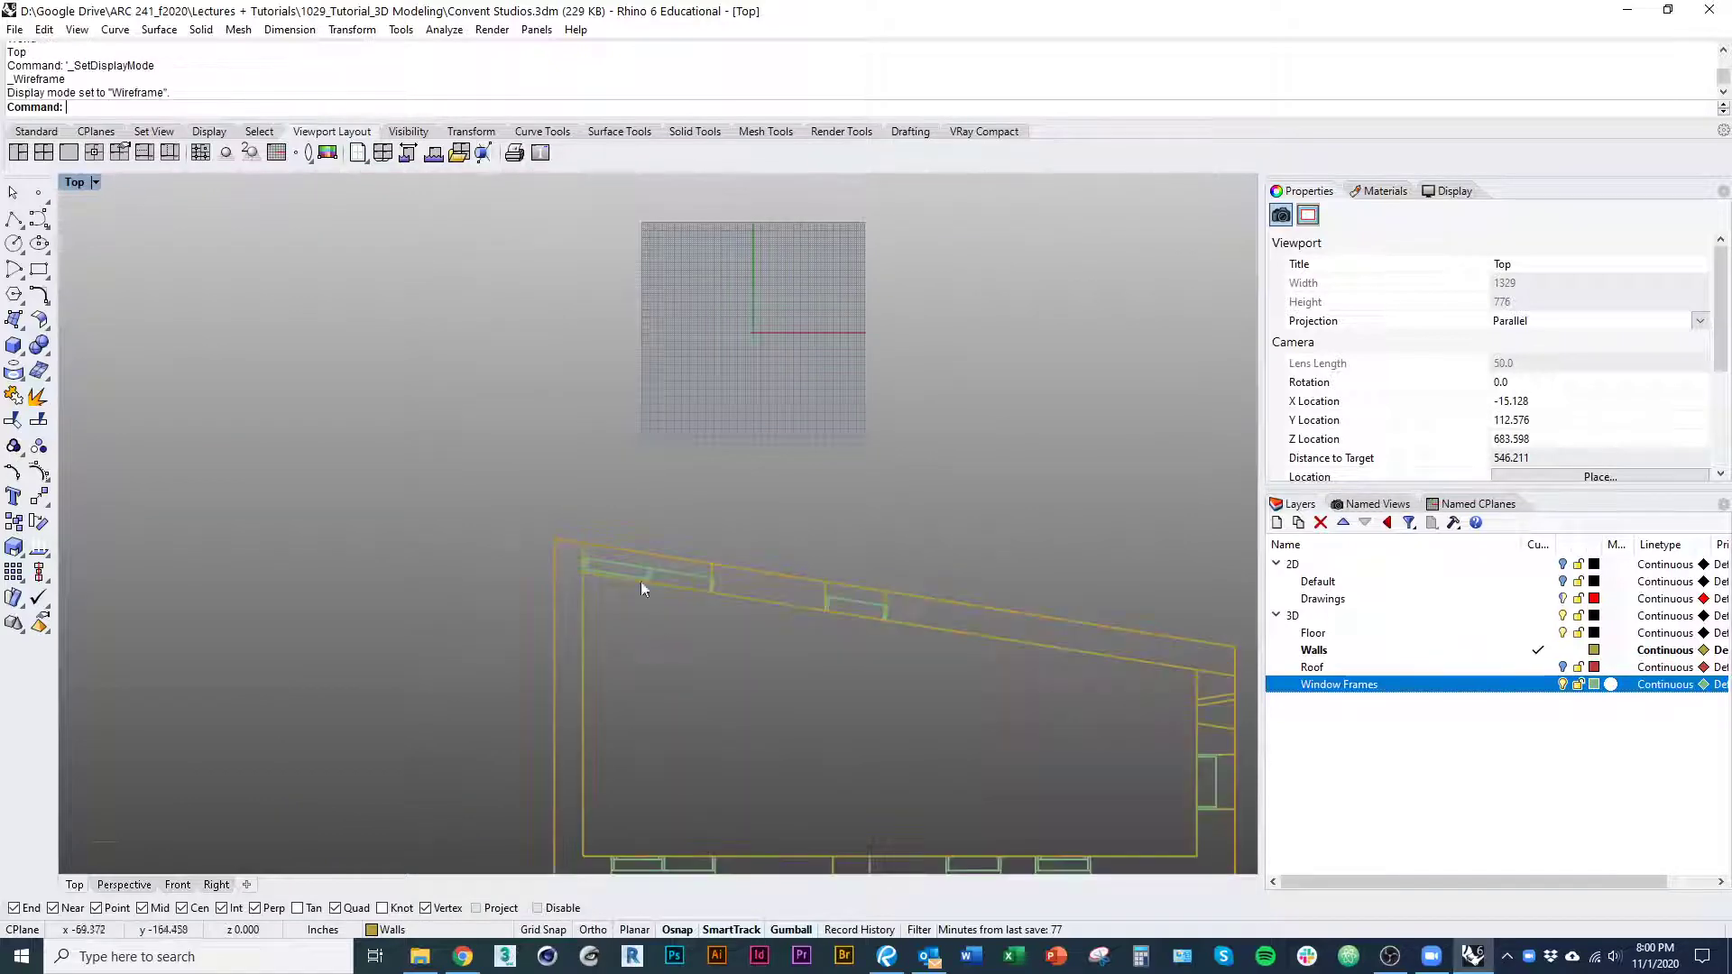
{"action": "scroll", "coordinate": [631, 649], "scroll_direction": "up", "scroll_amount": 5}
{"action": "right_click_drag", "start_coordinate": [619, 723], "coordinate": [286, 429]}
{"action": "left_click_drag", "start_coordinate": [217, 402], "coordinate": [435, 492]}
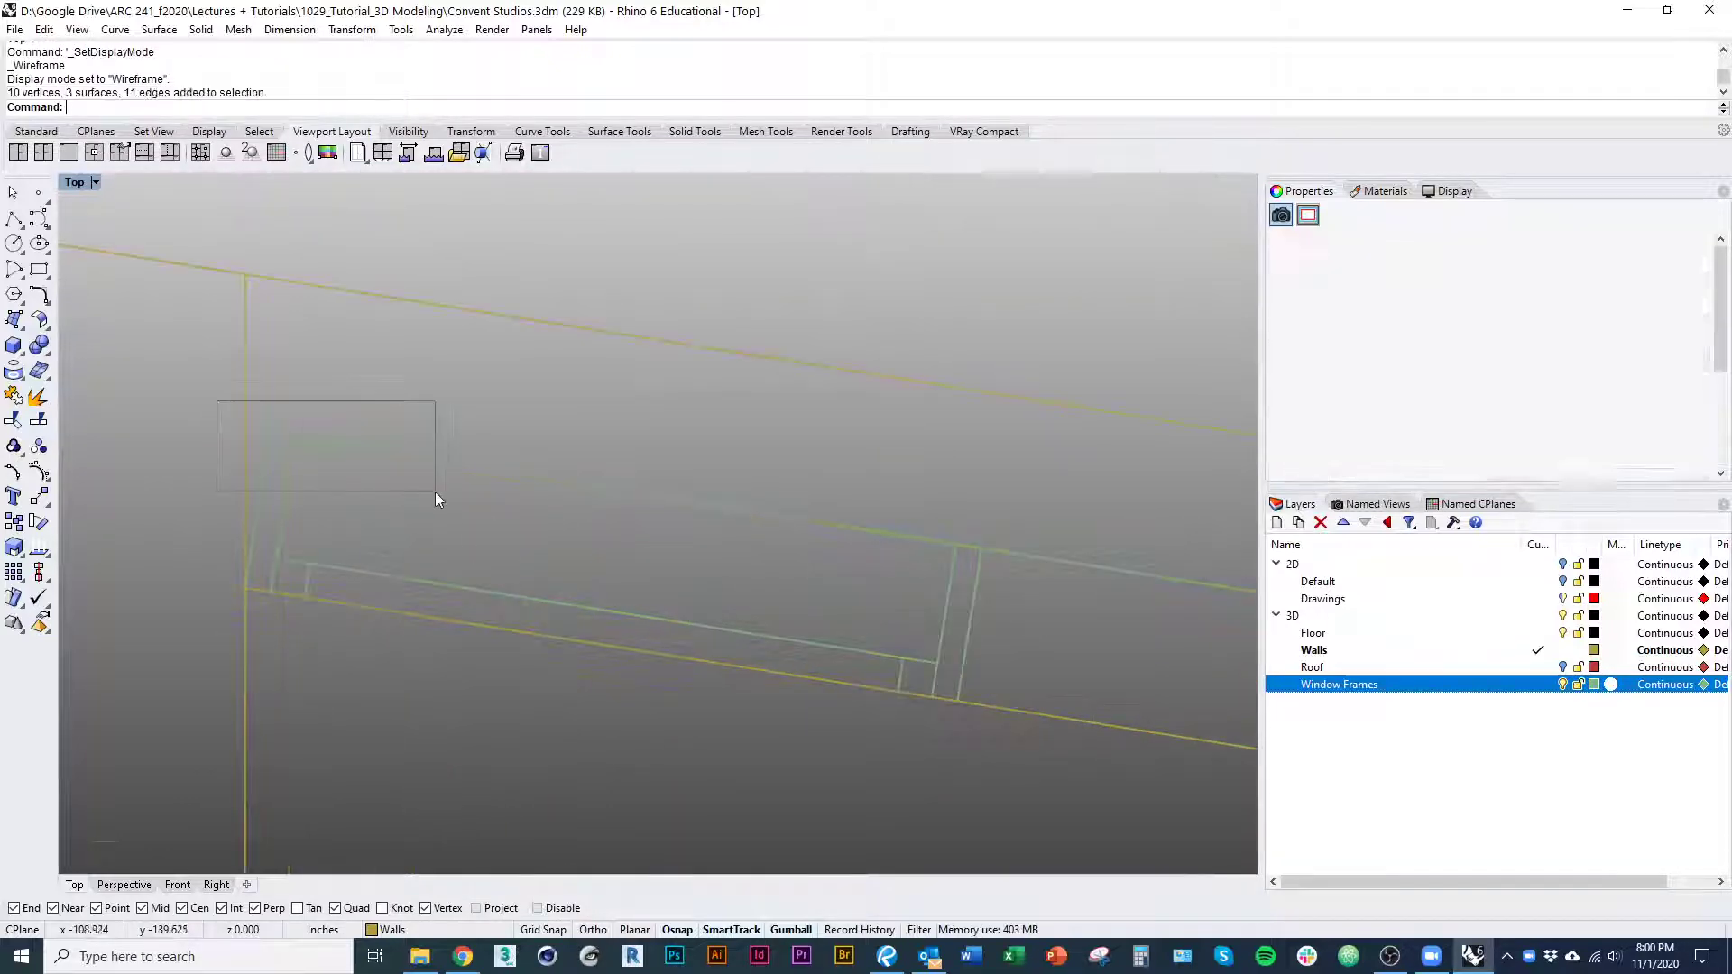
{"action": "right_click_drag", "start_coordinate": [693, 534], "coordinate": [447, 505]}
{"action": "right_click_drag", "start_coordinate": [1064, 621], "coordinate": [584, 615], "text": "ctrl+shift"}
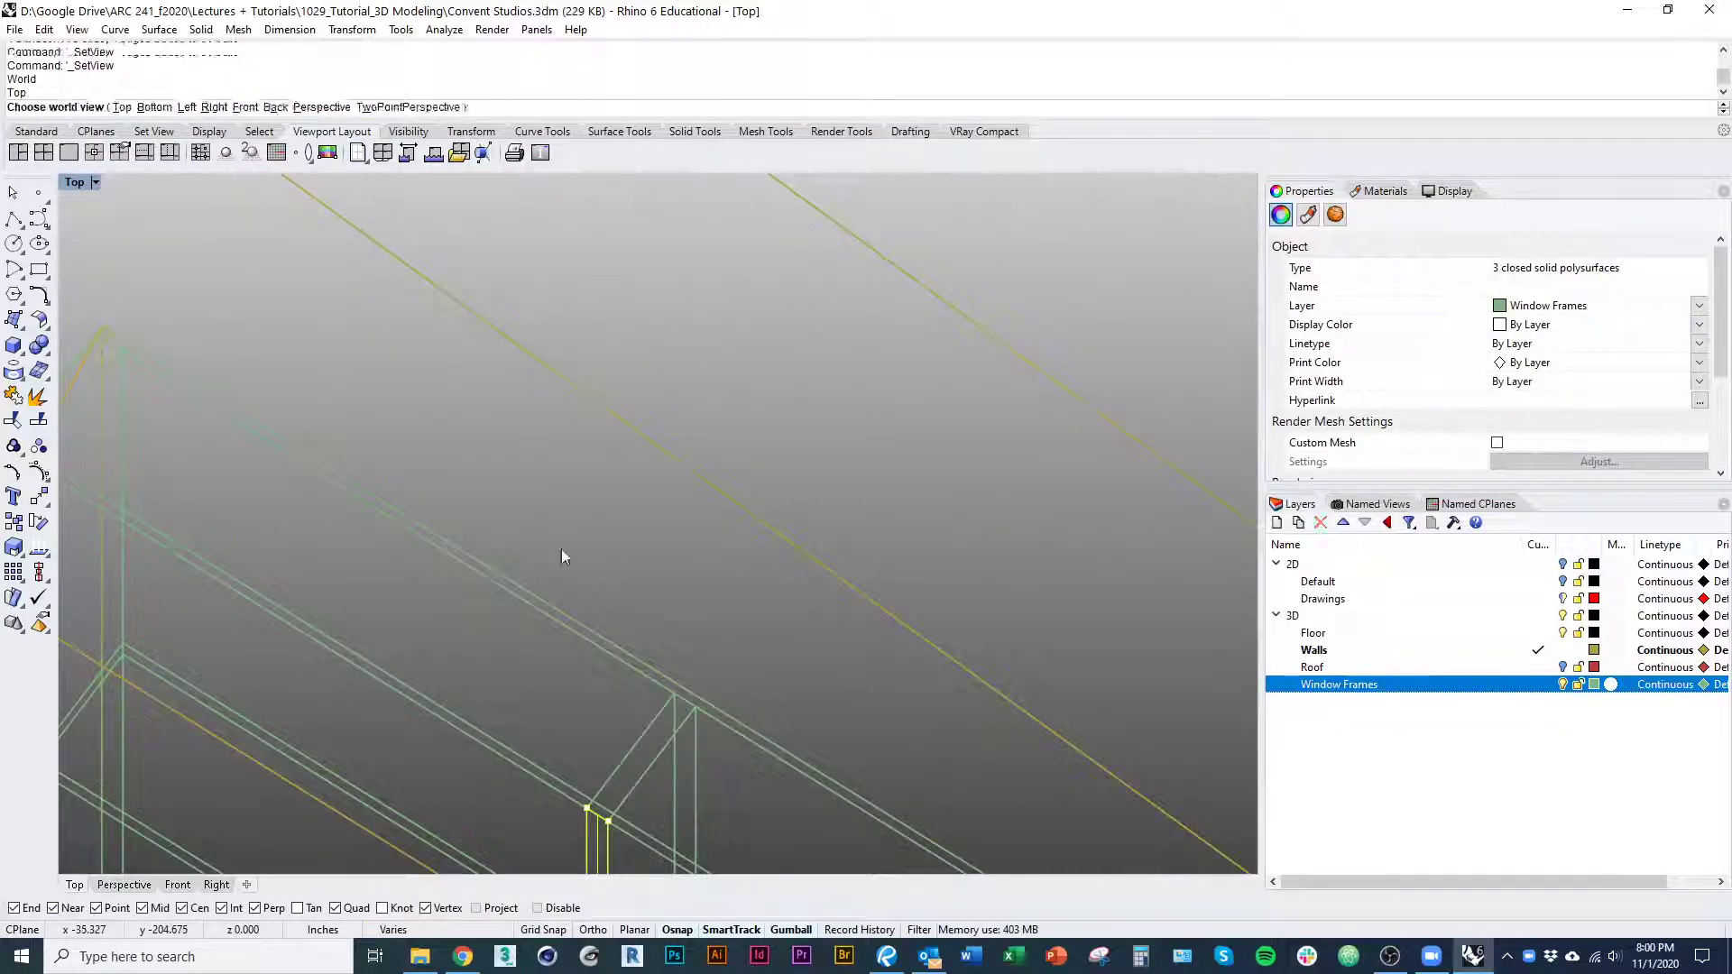
{"action": "right_click_drag", "start_coordinate": [561, 552], "coordinate": [658, 548]}
{"action": "scroll", "coordinate": [658, 546], "scroll_direction": "down", "scroll_amount": 8}
{"action": "right_click_drag", "start_coordinate": [949, 595], "coordinate": [877, 711], "text": "ctrl+shift"}
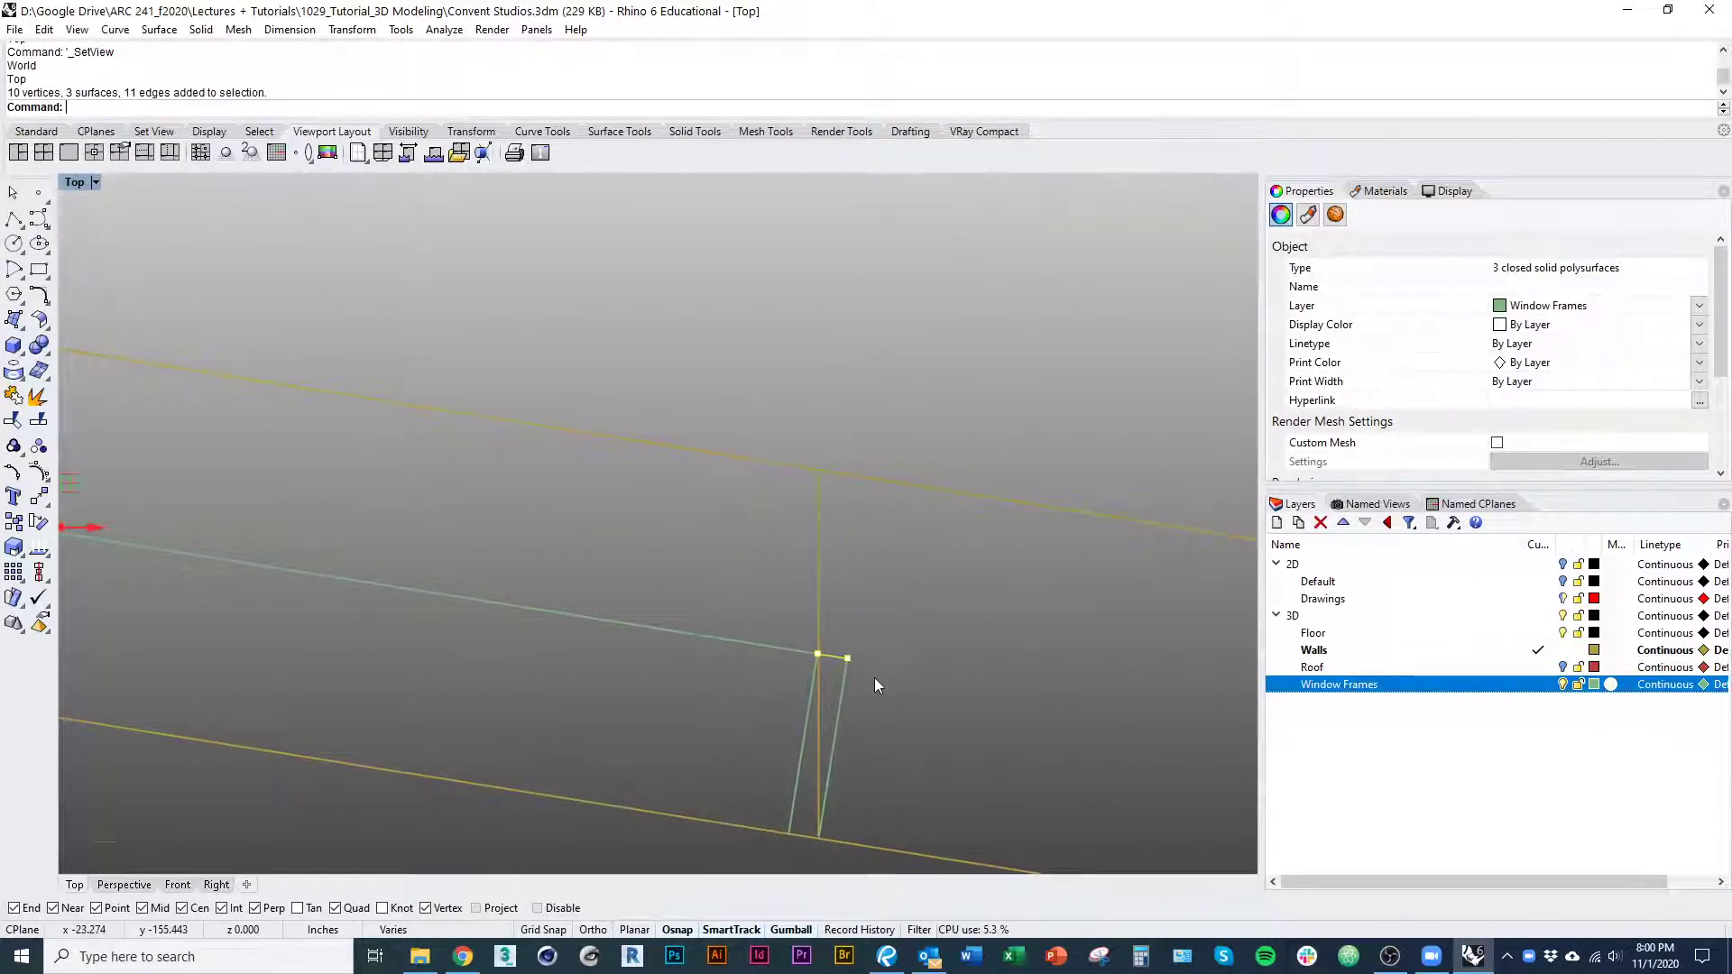
Enable projected object snaps and try to move the selected frame faces with Move from the end post's outer corner
{"action": "type", "text": "m"}
{"action": "key", "text": "Return"}
{"action": "scroll", "coordinate": [857, 665], "scroll_direction": "up", "scroll_amount": 3}
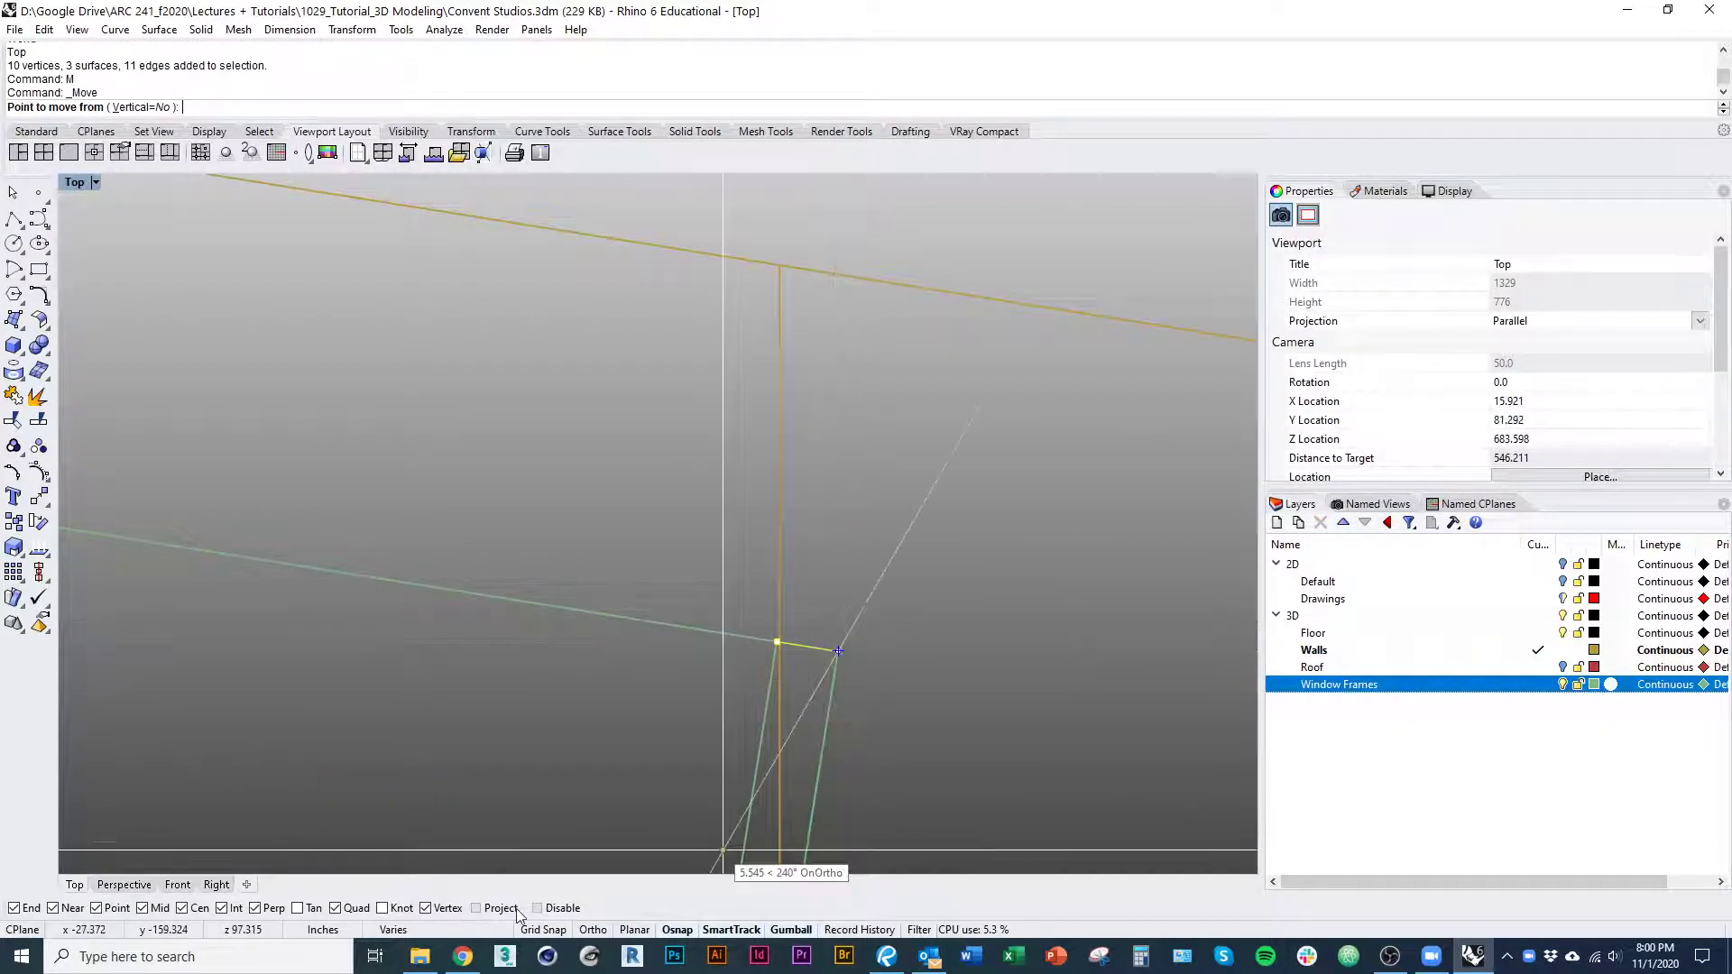
{"action": "left_click", "coordinate": [477, 908]}
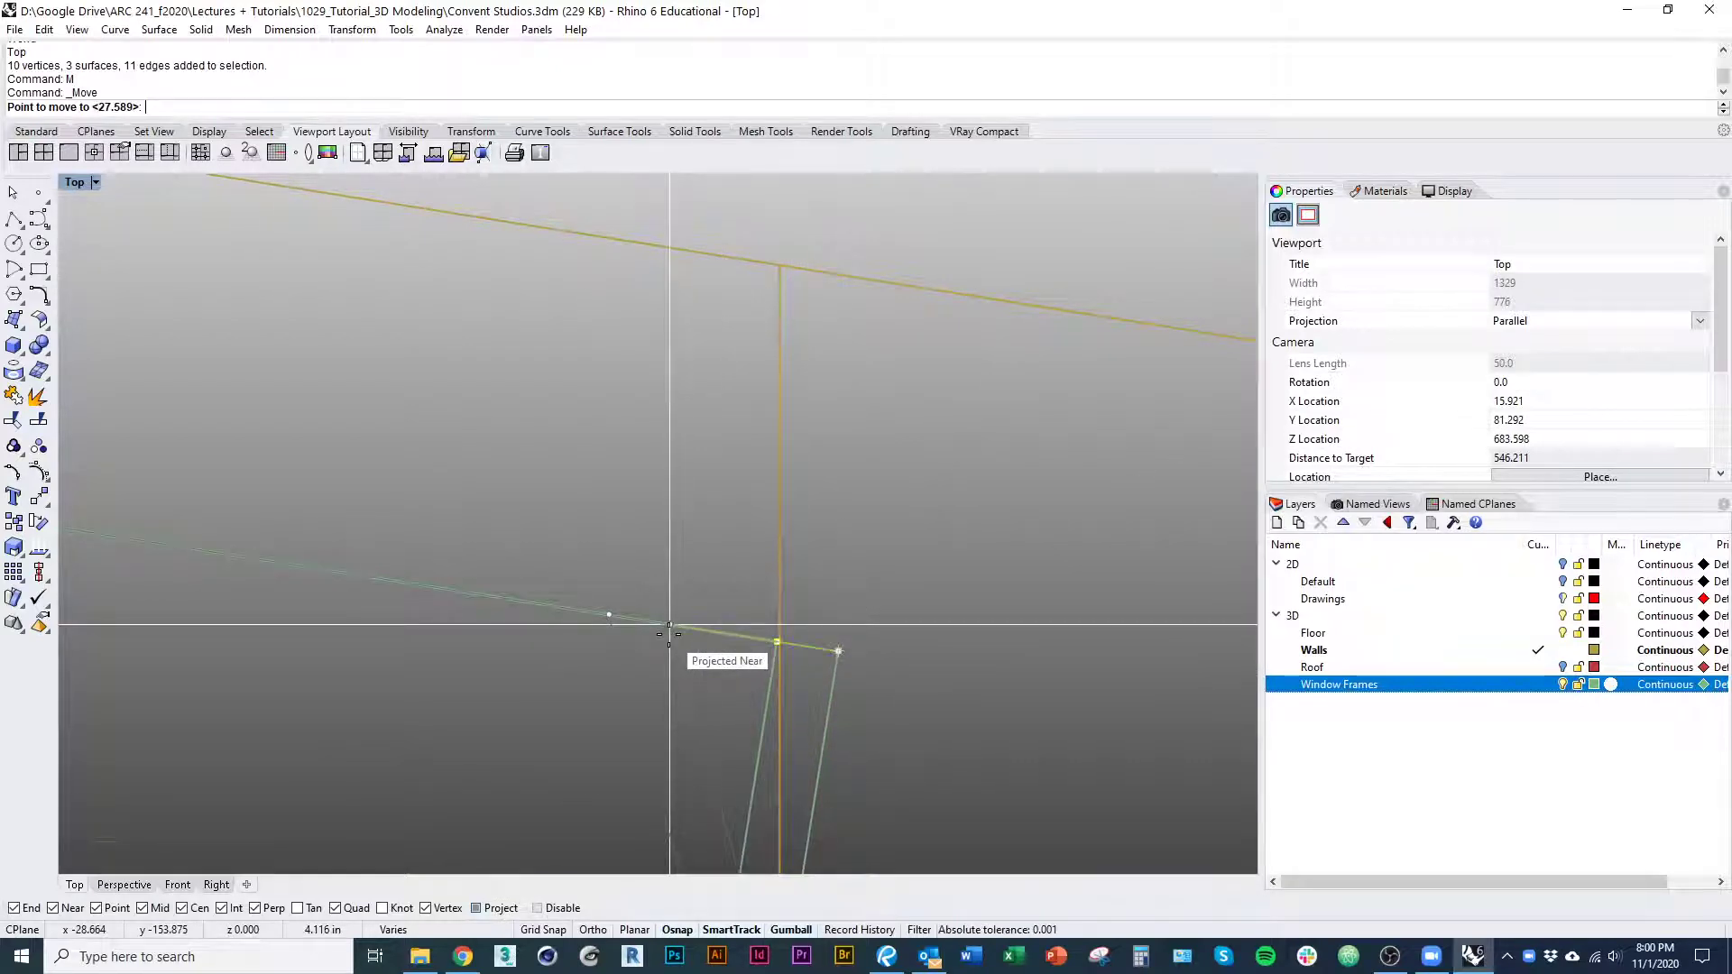
{"action": "left_click", "coordinate": [777, 642]}
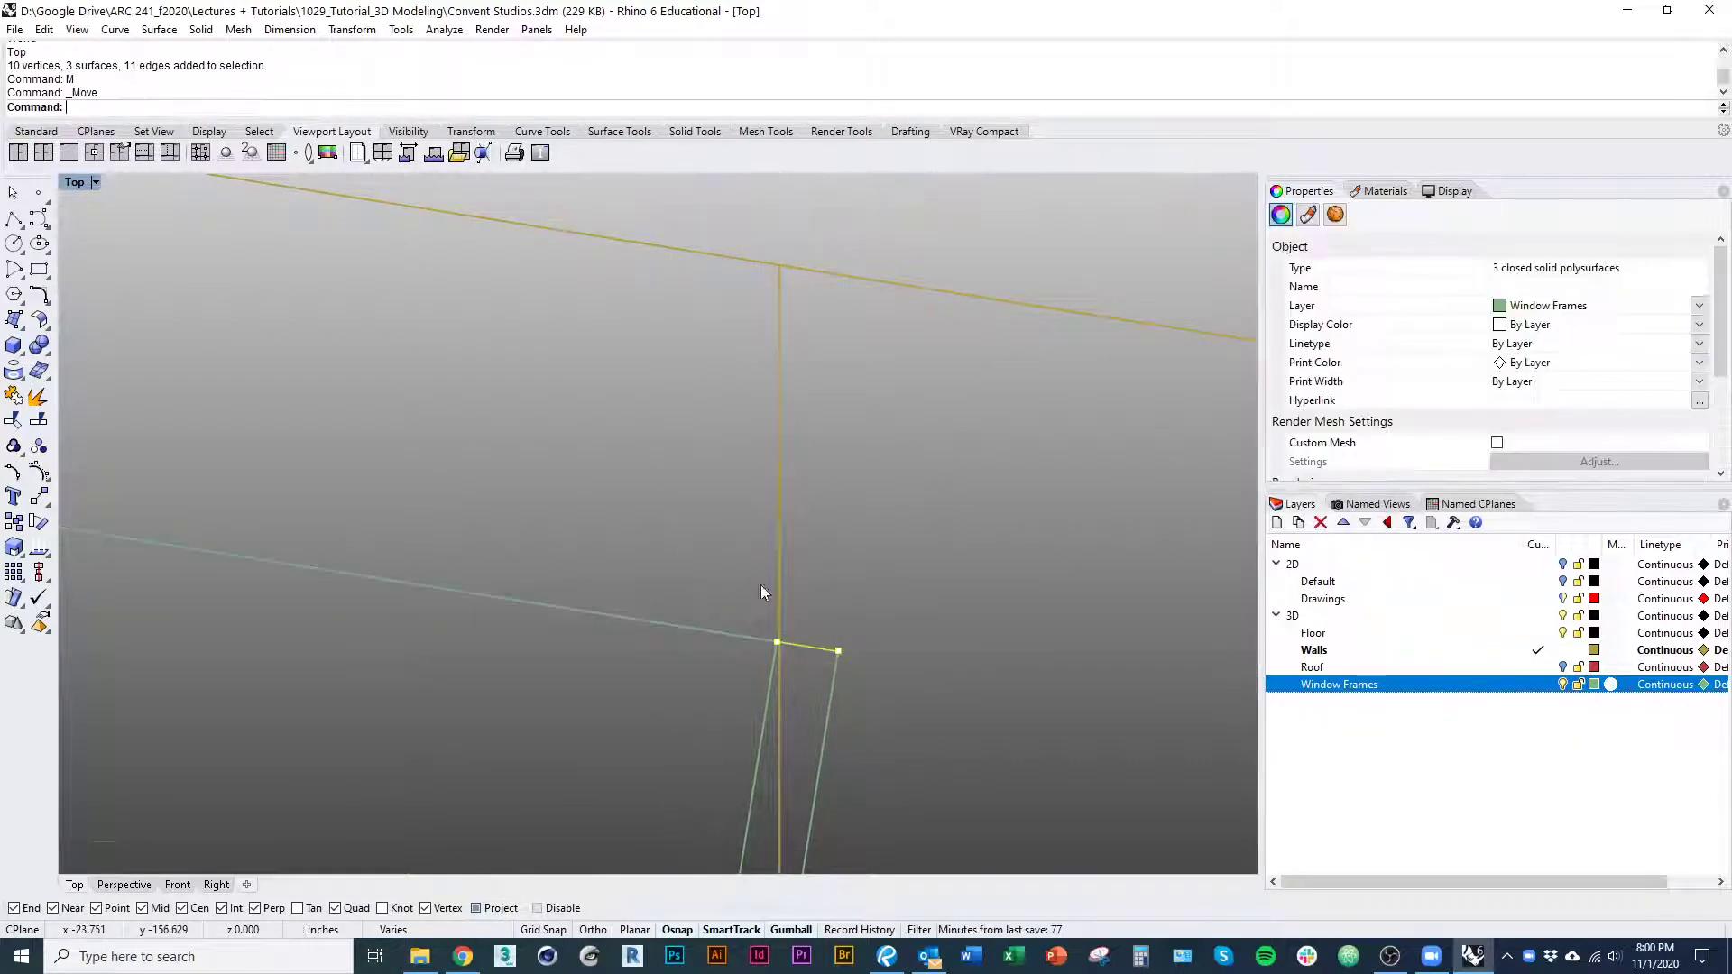
{"action": "right_click_drag", "start_coordinate": [760, 584], "coordinate": [1020, 197], "text": "ctrl+shift"}
{"action": "left_click", "coordinate": [568, 829]}
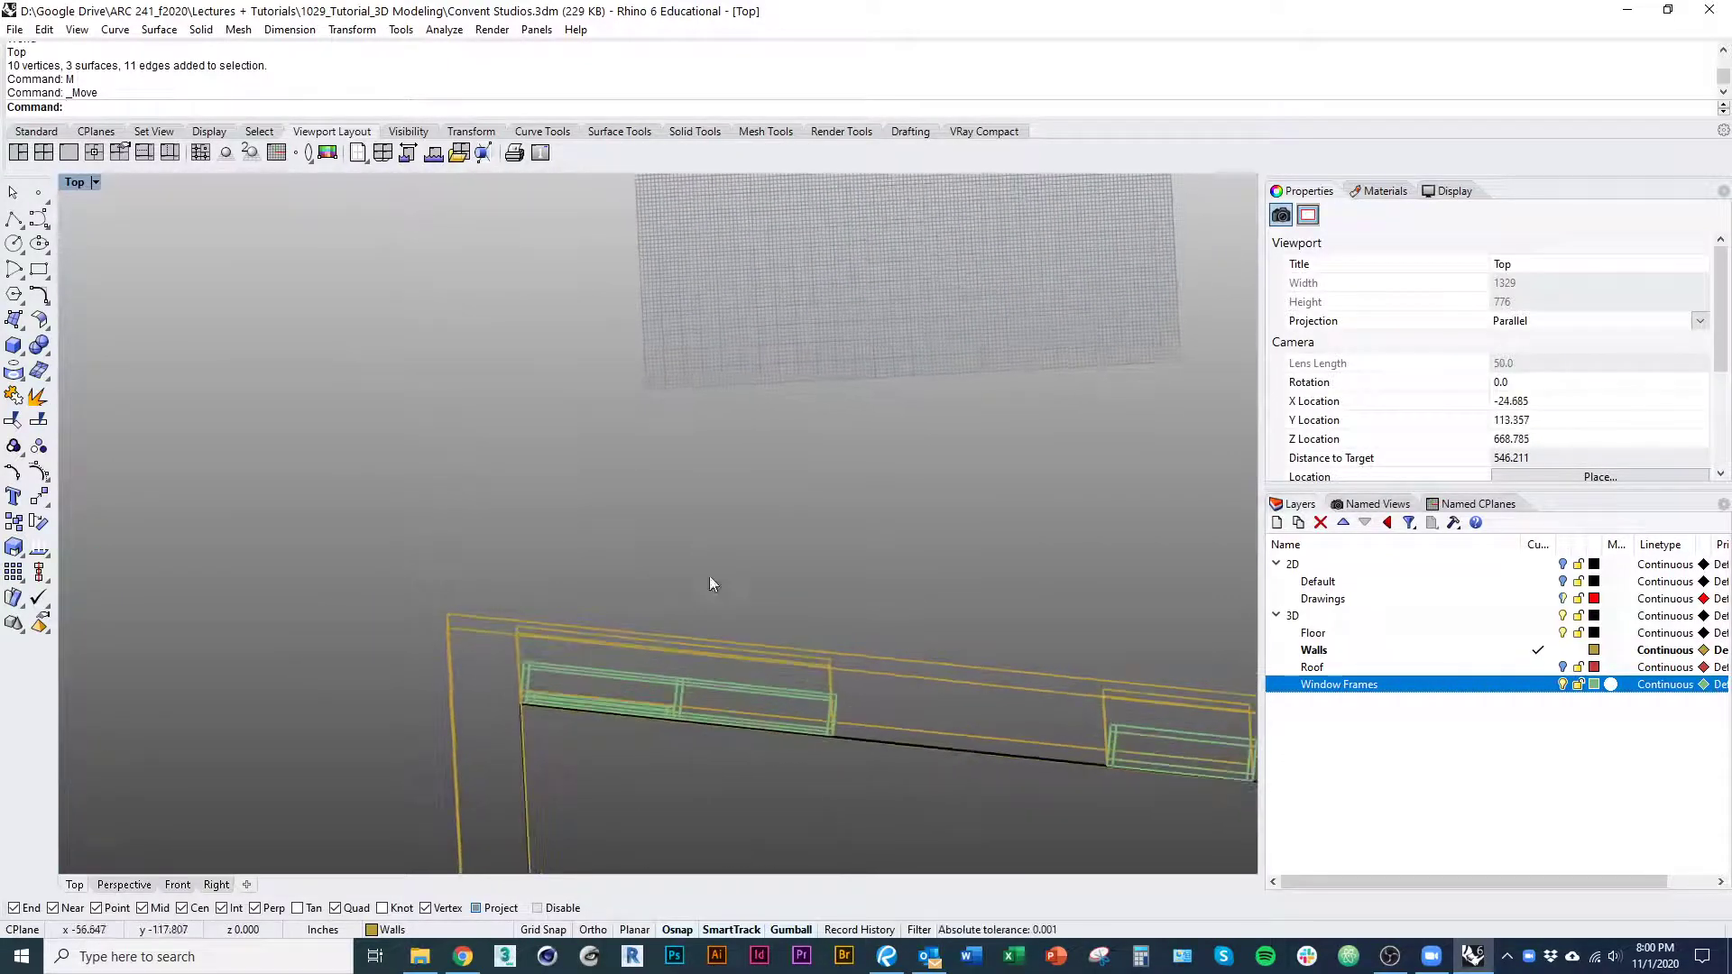
Reselect the outward-facing parts of the large window frame's vertical members in plan and check the selection in shaded display
{"action": "key", "text": "F1"}
{"action": "right_click_drag", "start_coordinate": [516, 670], "coordinate": [503, 512], "text": "ctrl"}
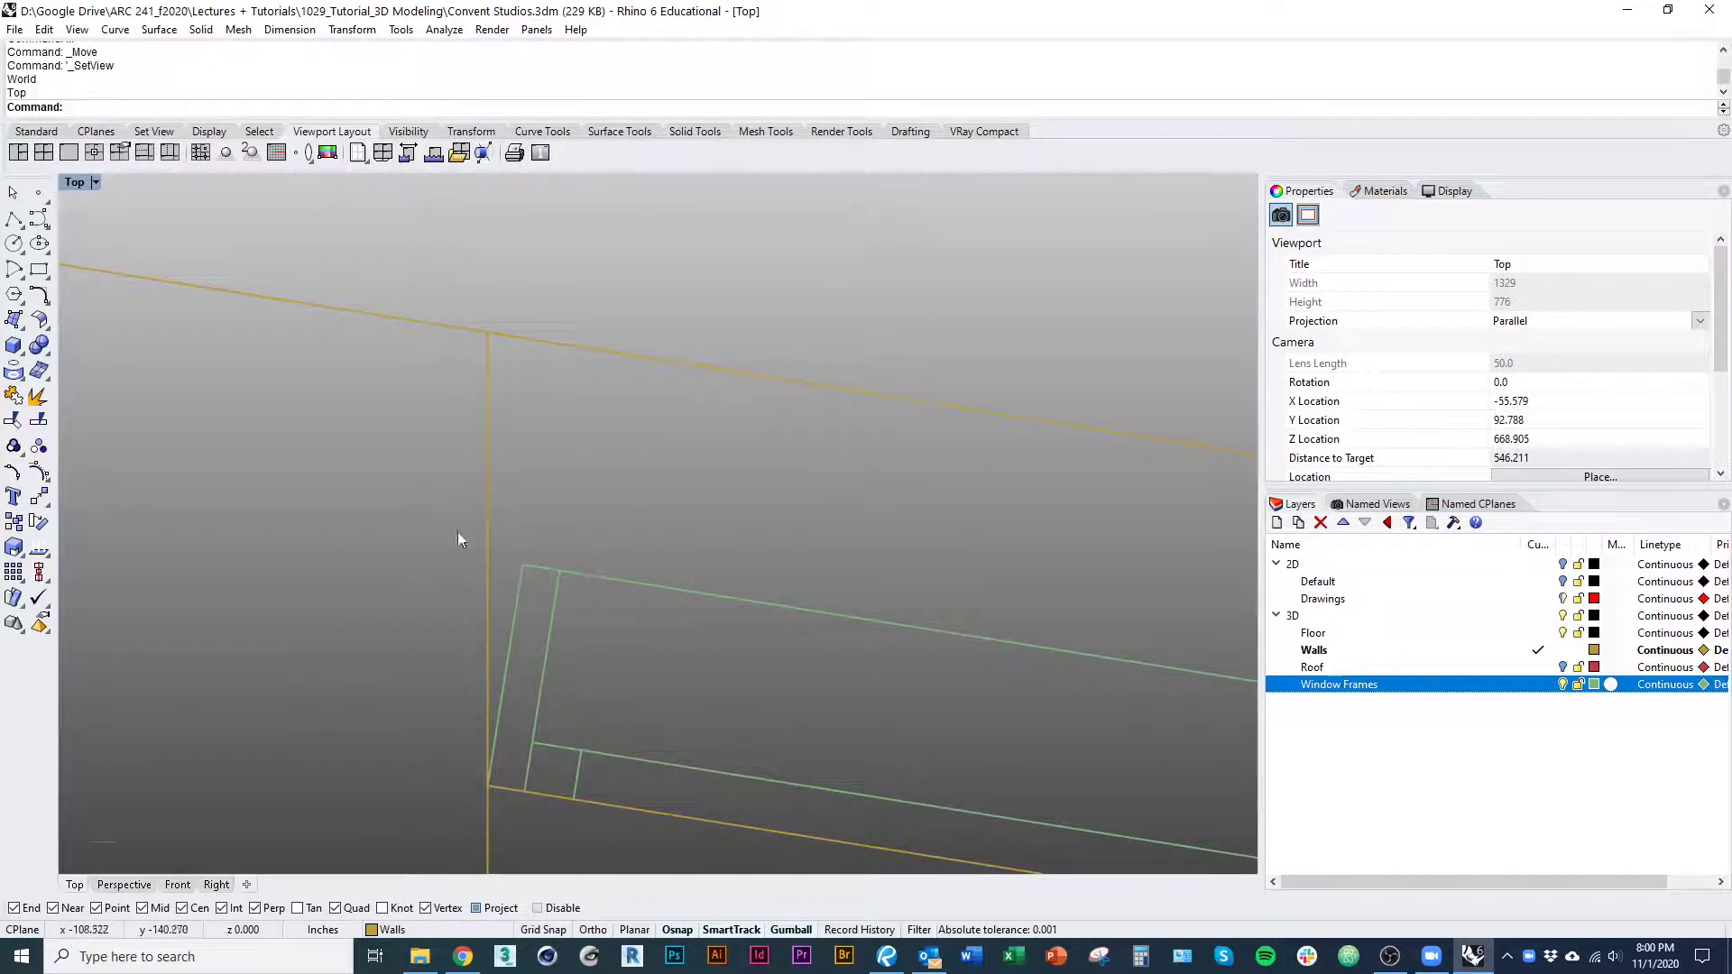
{"action": "left_click", "coordinate": [642, 602]}
{"action": "right_click_drag", "start_coordinate": [572, 573], "coordinate": [530, 478], "text": "ctrl+shift"}
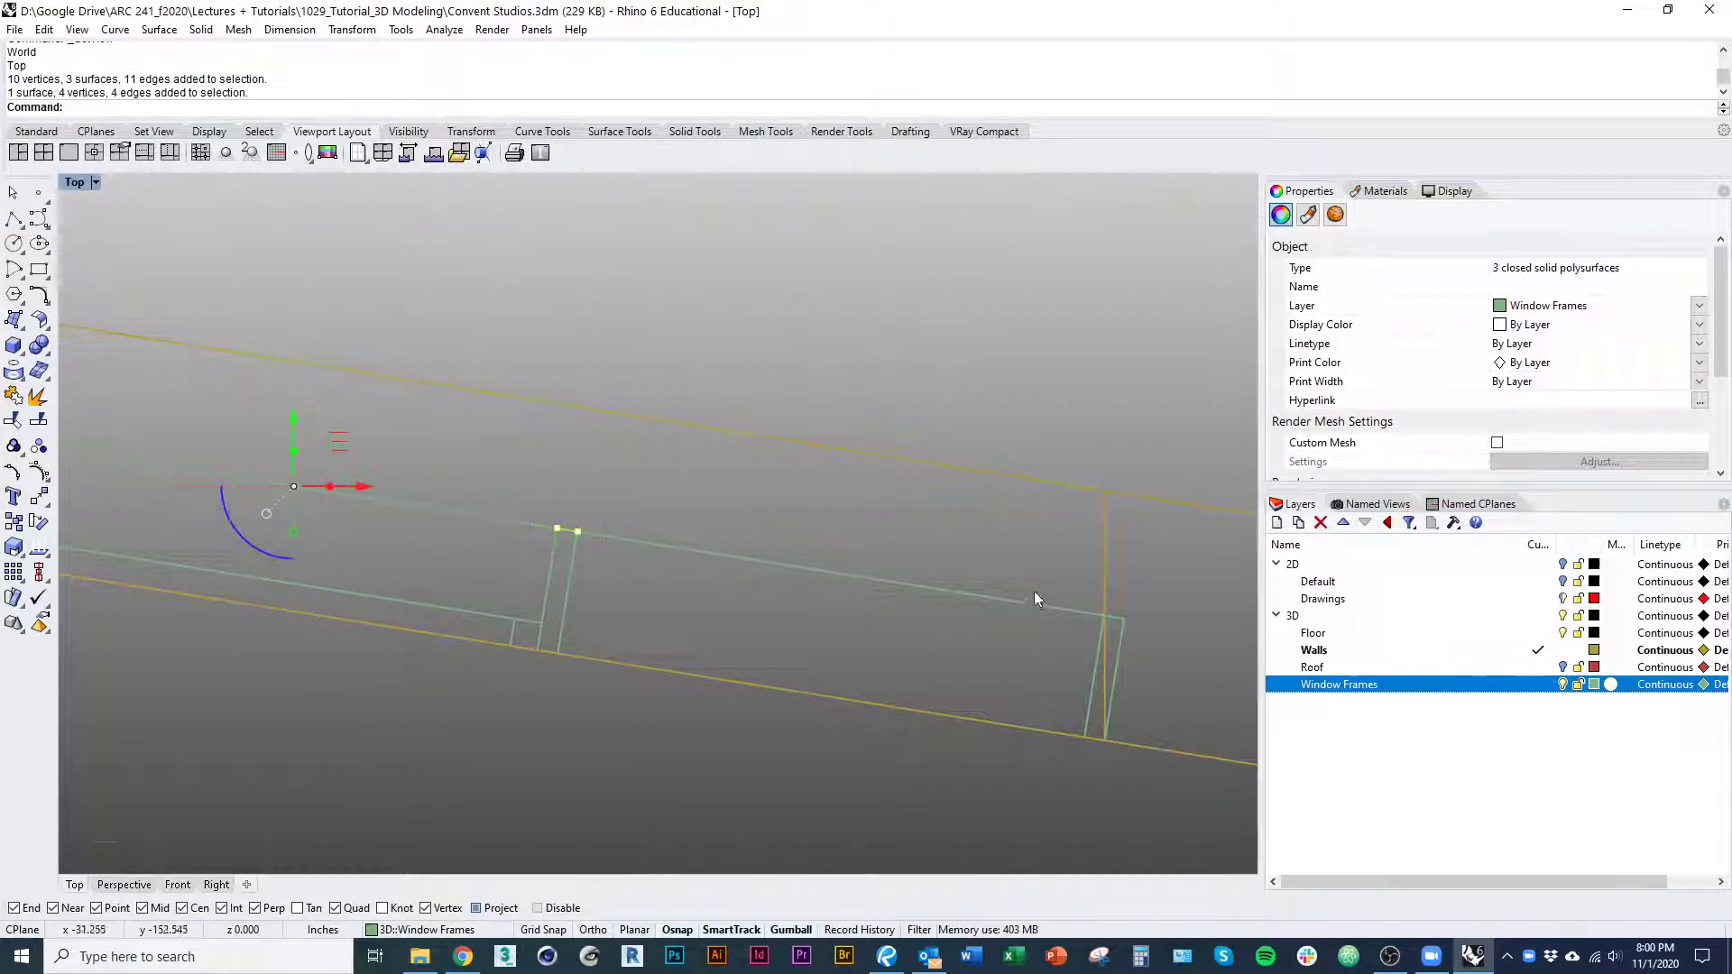
{"action": "key", "text": "ctrl+alt+s"}
{"action": "mouse_move", "coordinate": [768, 556]}
{"action": "right_mouse_down", "text": "ctrl+shift"}
{"action": "mouse_move", "coordinate": [538, 426]}
{"action": "mouse_move", "coordinate": [675, 665]}
{"action": "mouse_move", "coordinate": [685, 721]}
{"action": "mouse_move", "coordinate": [727, 441]}
{"action": "mouse_move", "coordinate": [705, 332]}
{"action": "right_mouse_up", "text": "ctrl+shift"}
{"action": "right_click_drag", "start_coordinate": [741, 420], "coordinate": [786, 407], "text": "ctrl+shift"}
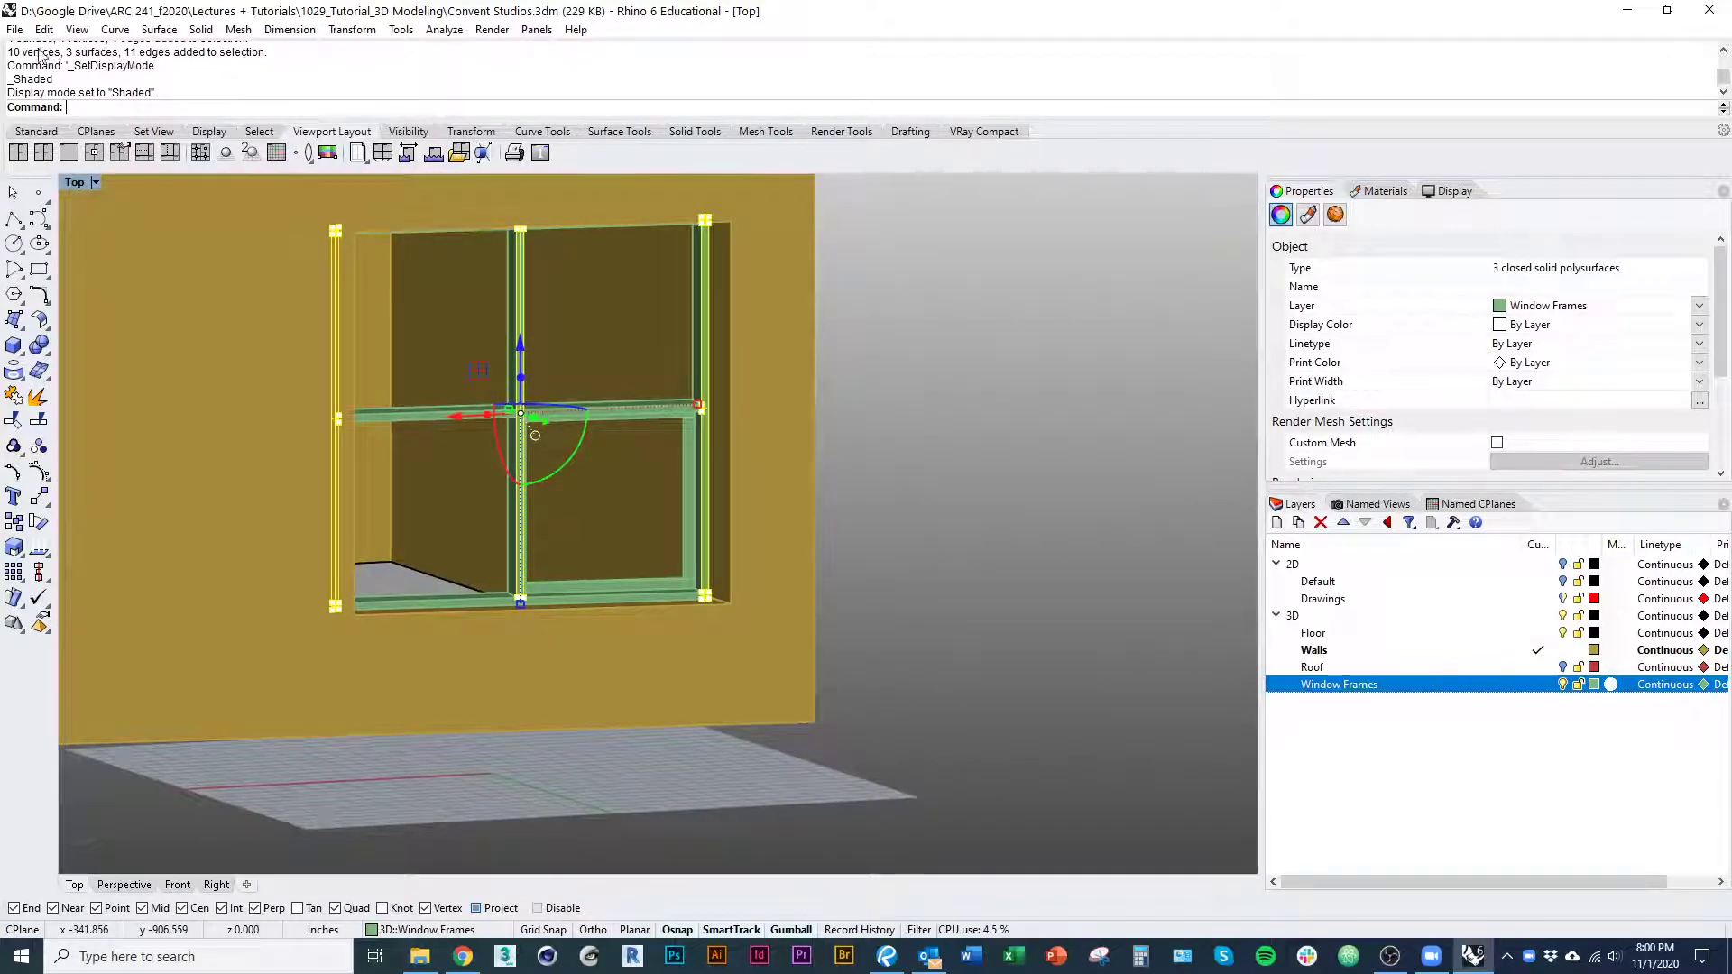
Try to pull the large frame's selected outer faces out past the wall with the gumball, and undo the moves
{"action": "scroll", "coordinate": [686, 566], "scroll_direction": "up", "scroll_amount": 10}
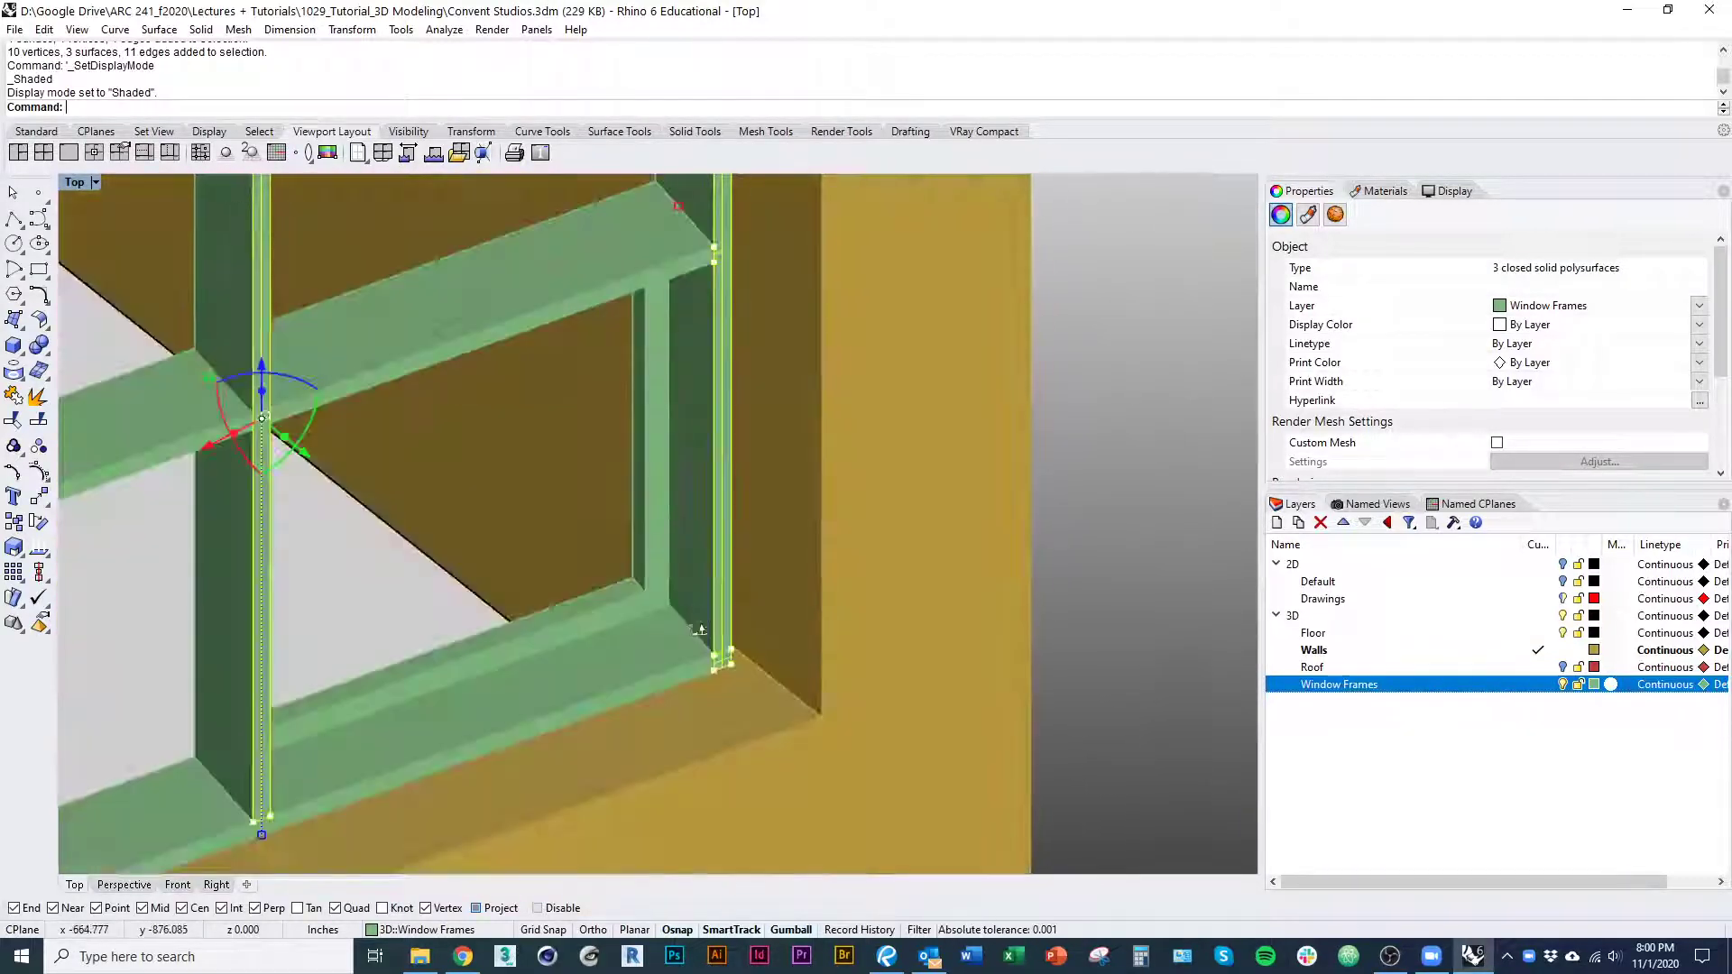
{"action": "scroll", "coordinate": [689, 565], "scroll_direction": "down", "scroll_amount": 7}
{"action": "left_click_drag", "start_coordinate": [527, 510], "coordinate": [550, 539]}
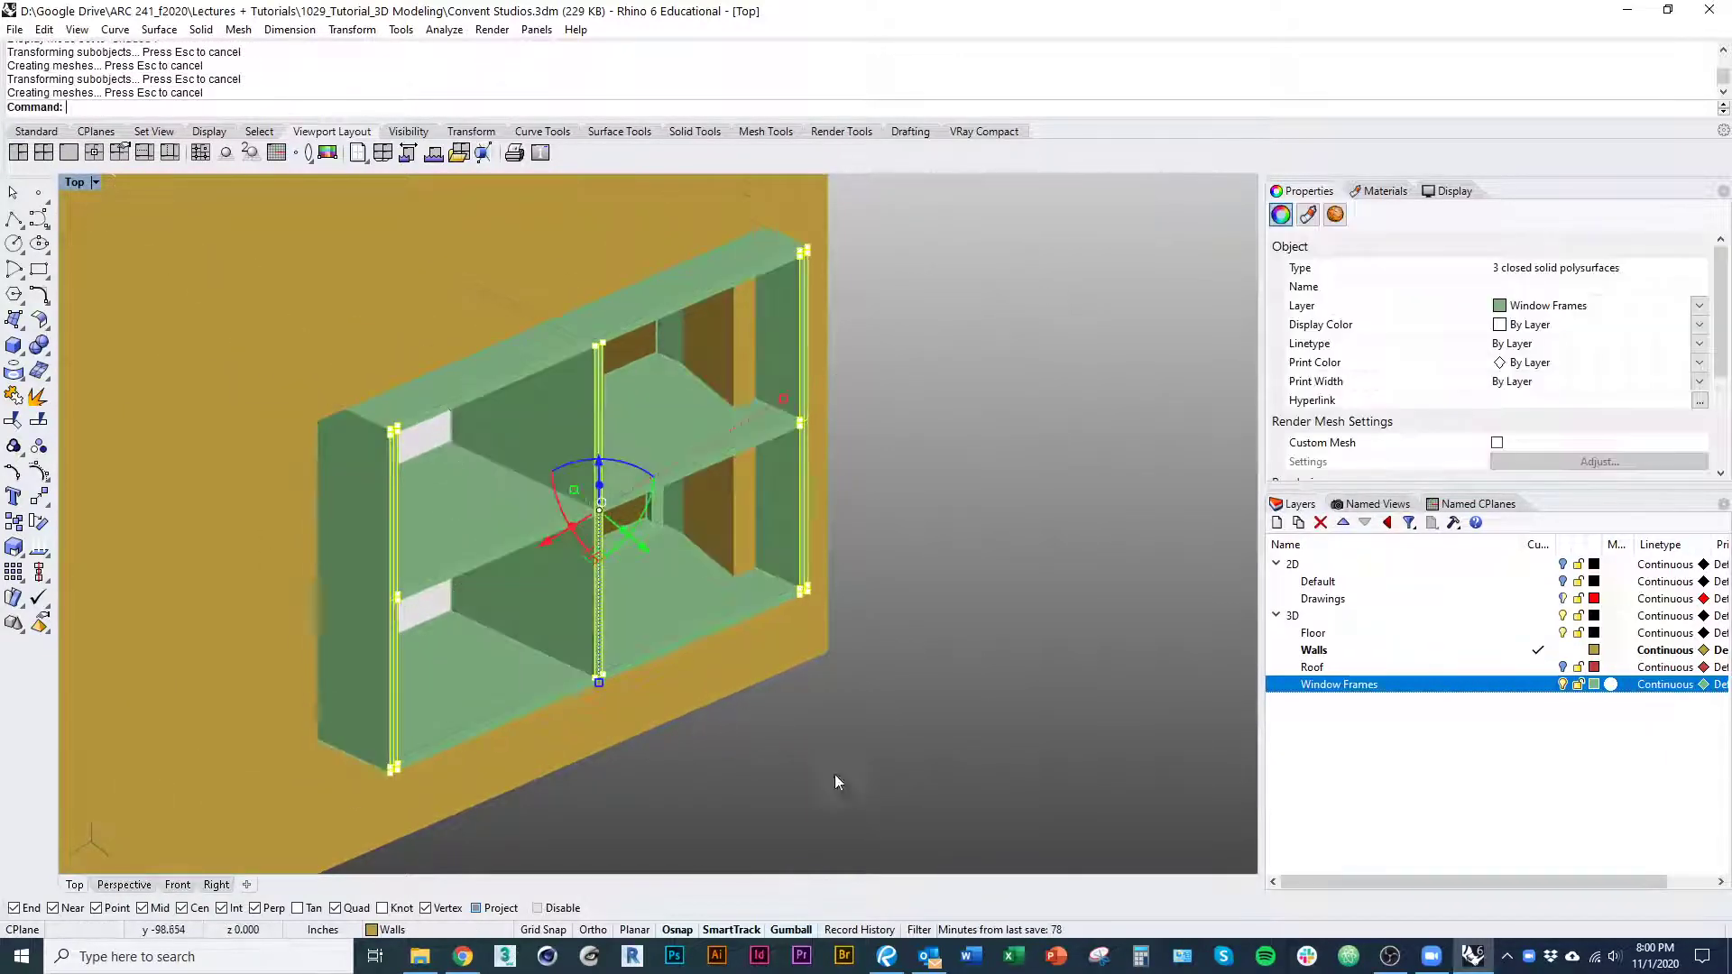
{"action": "key", "text": "ctrl+z"}
{"action": "key", "text": "ctrl+z"}
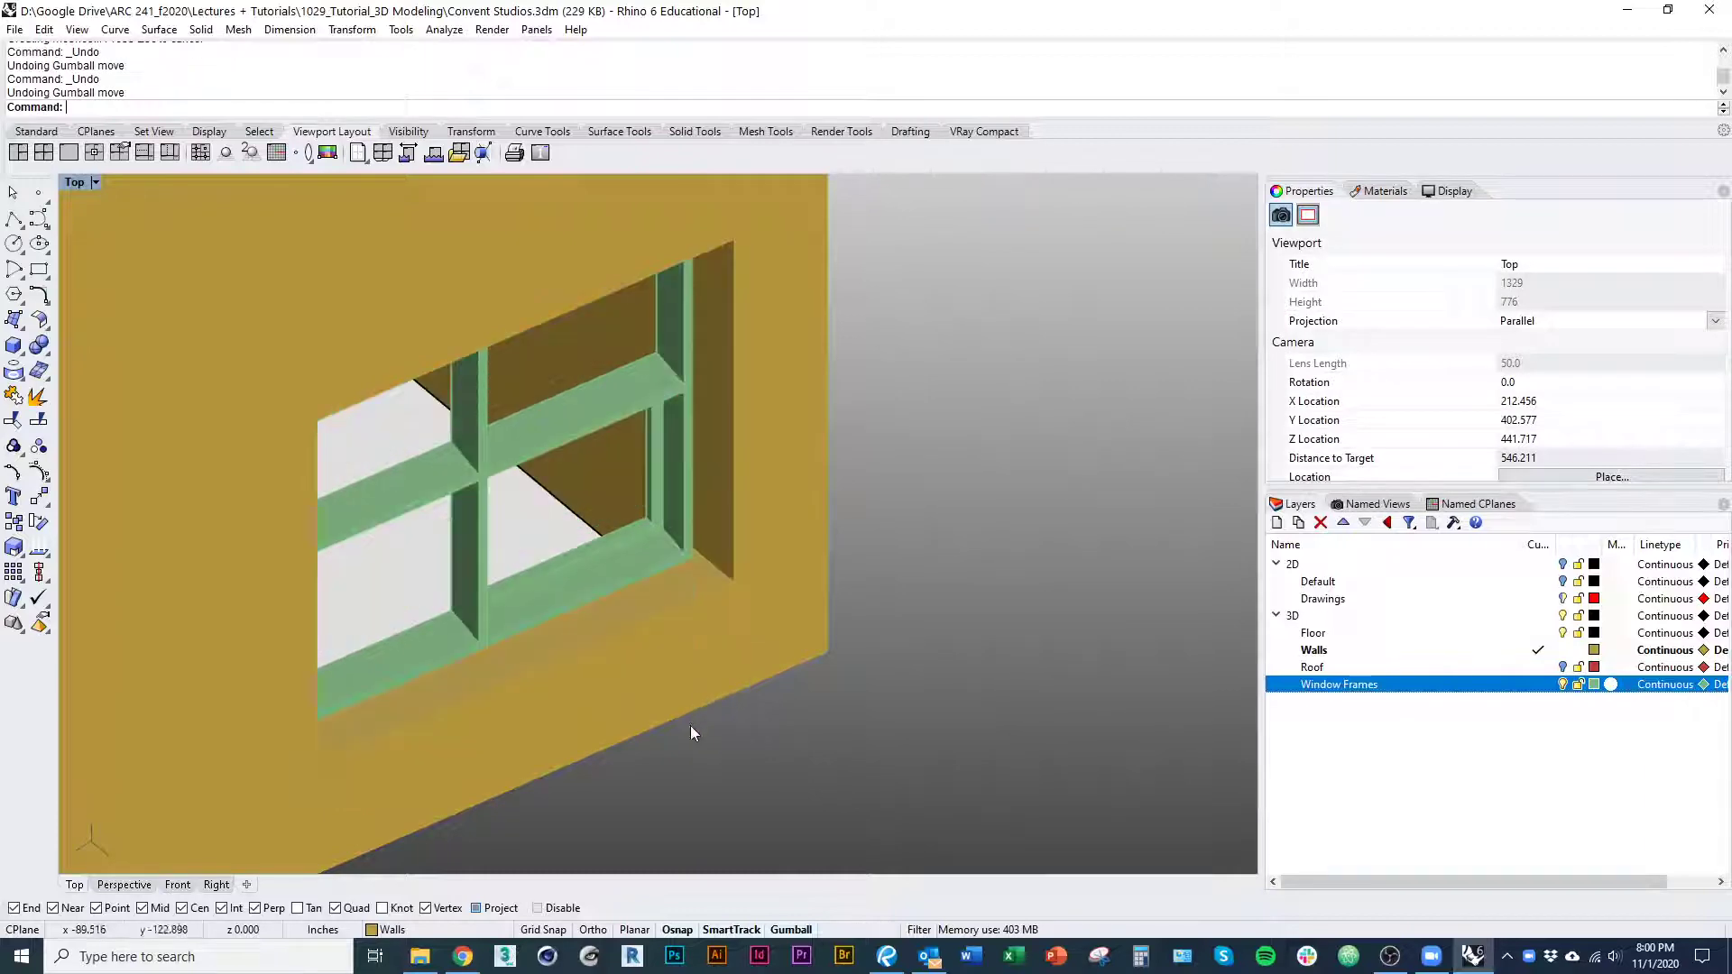
In a wireframe plan view, select the outward-facing surfaces, edges and vertices at both ends of the narrow window's frame
{"action": "scroll", "coordinate": [460, 673], "scroll_direction": "up", "scroll_amount": 5}
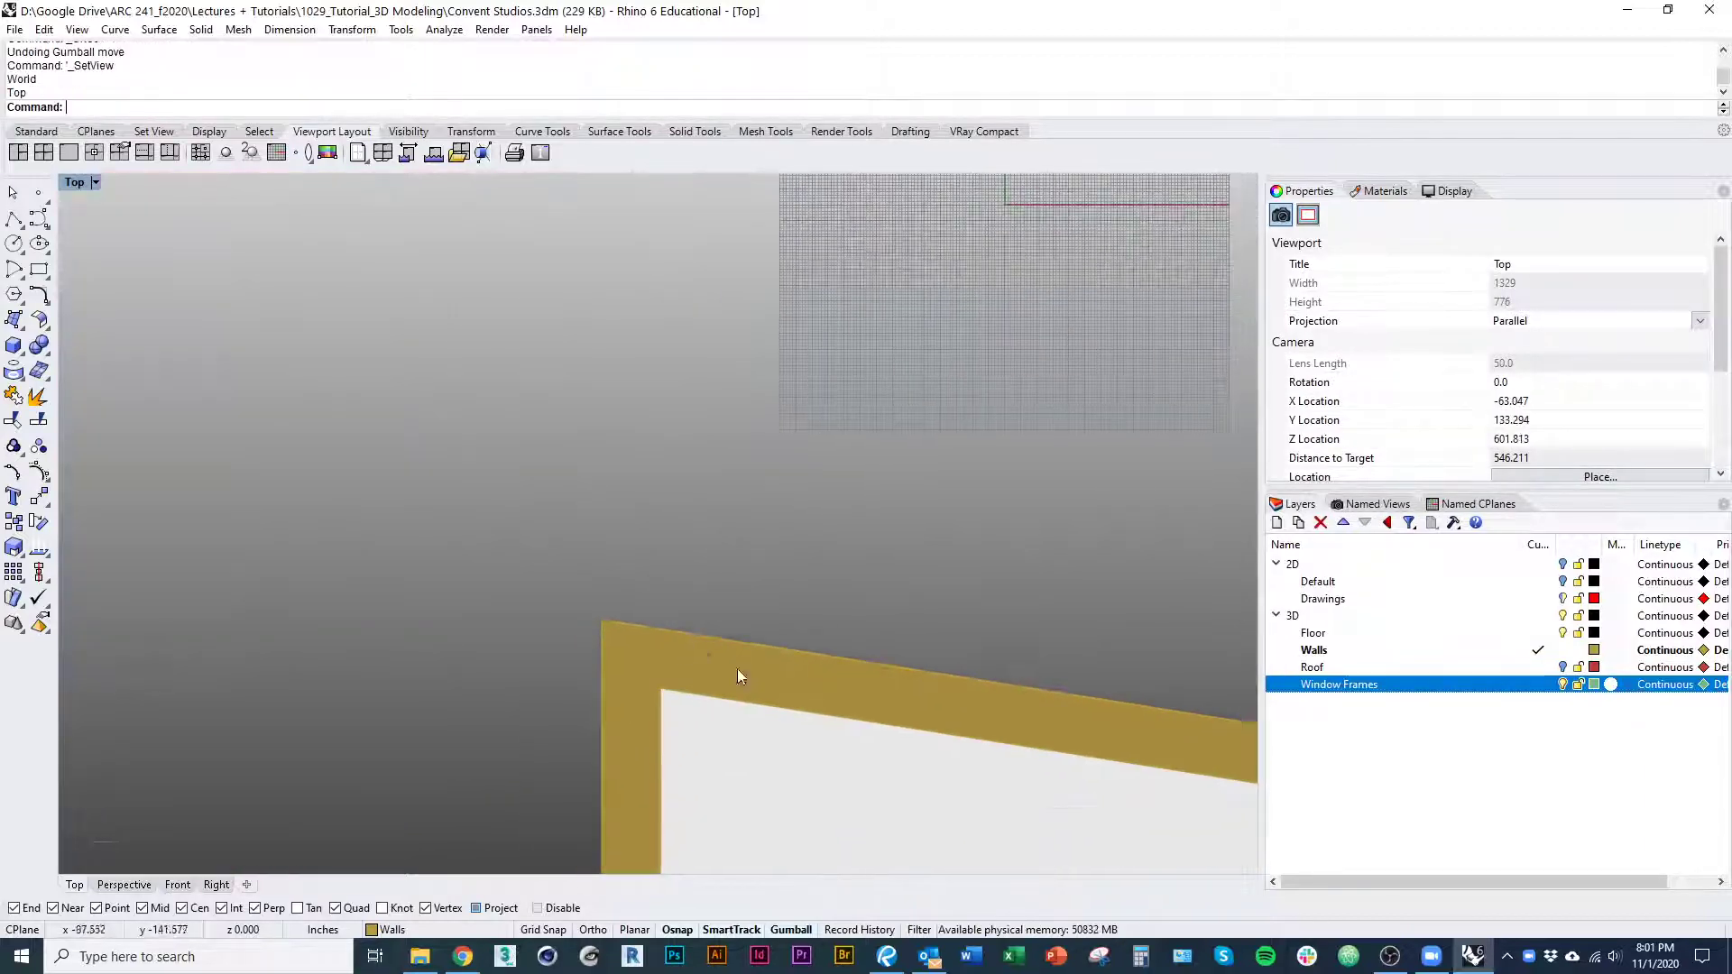
{"action": "key", "text": "ctrl+alt+w"}
{"action": "right_click_drag", "start_coordinate": [819, 706], "coordinate": [566, 607]}
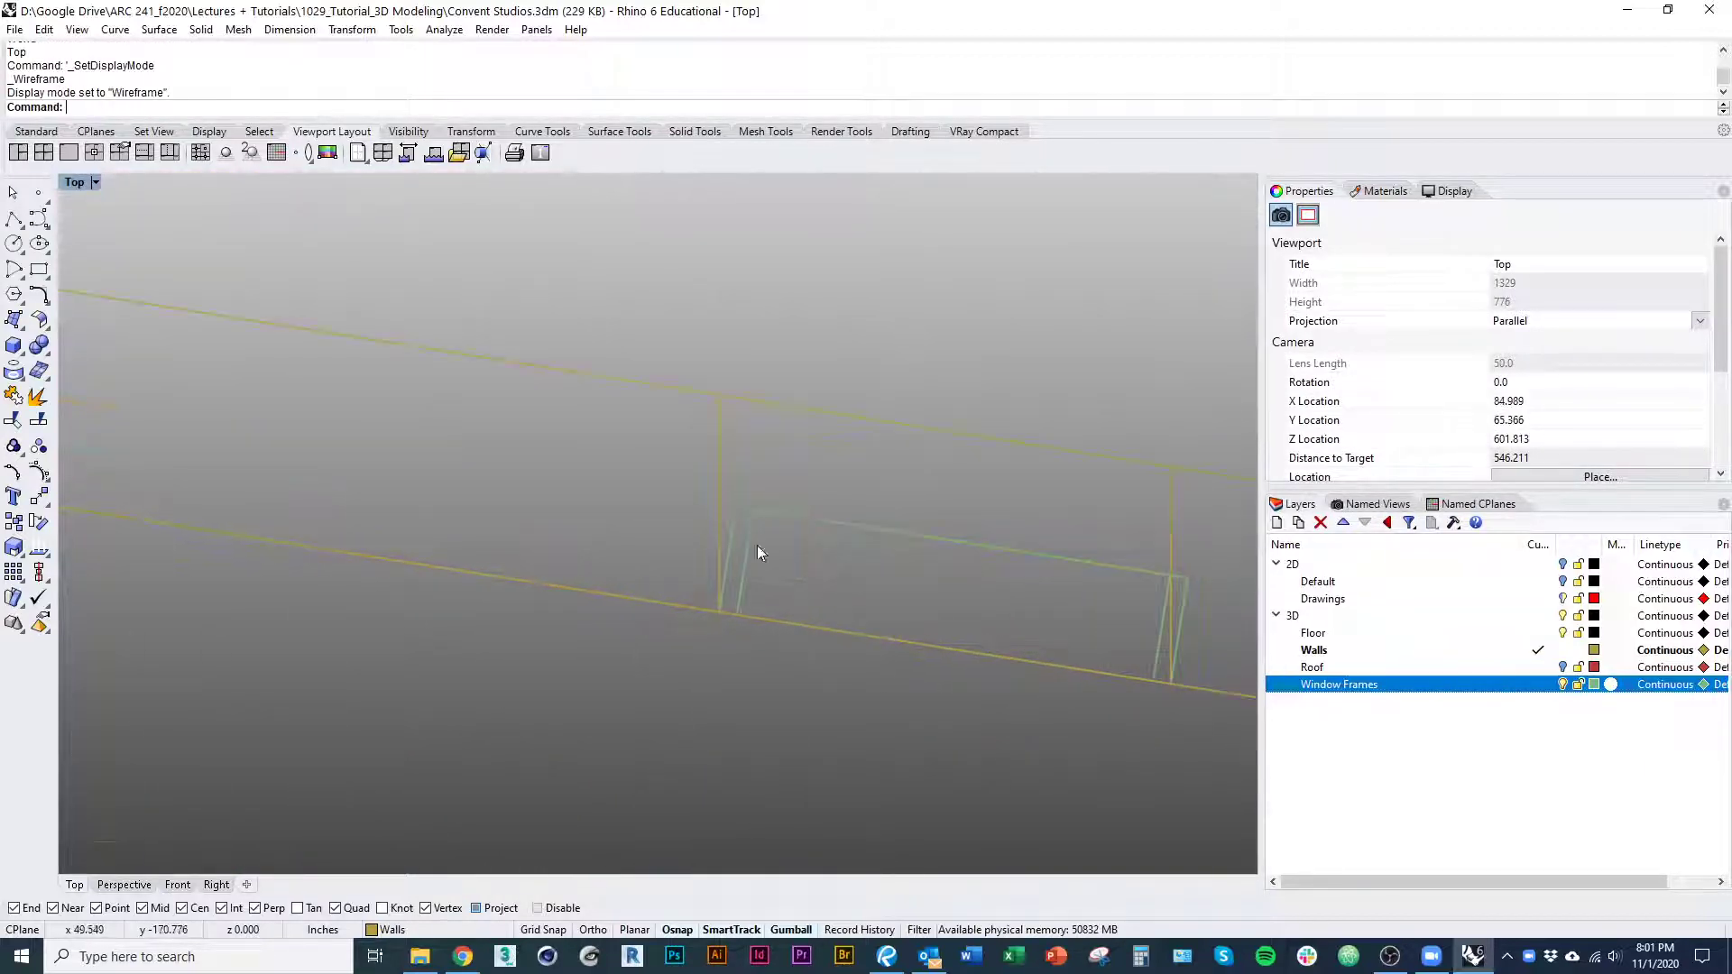
{"action": "left_click", "coordinate": [857, 552]}
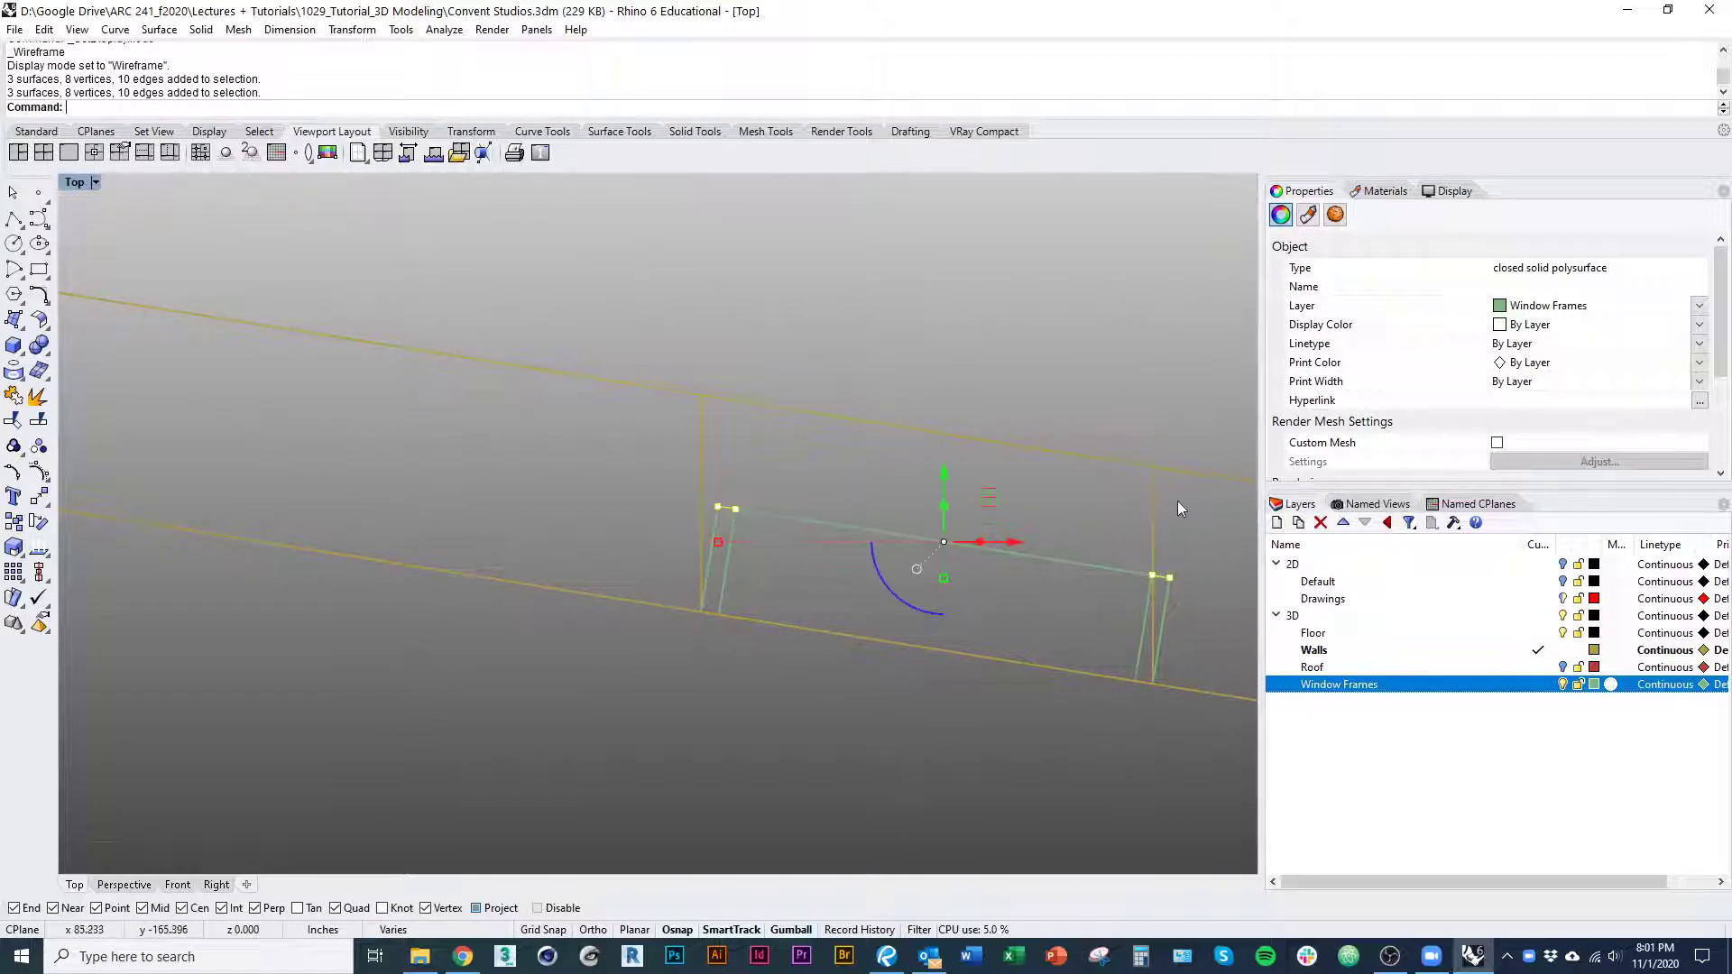
Add the outward-facing parts of the large window frame's vertical members to the selection and check them in shaded display
{"action": "right_click_drag", "start_coordinate": [1177, 508], "coordinate": [991, 557]}
{"action": "key", "text": "Escape"}
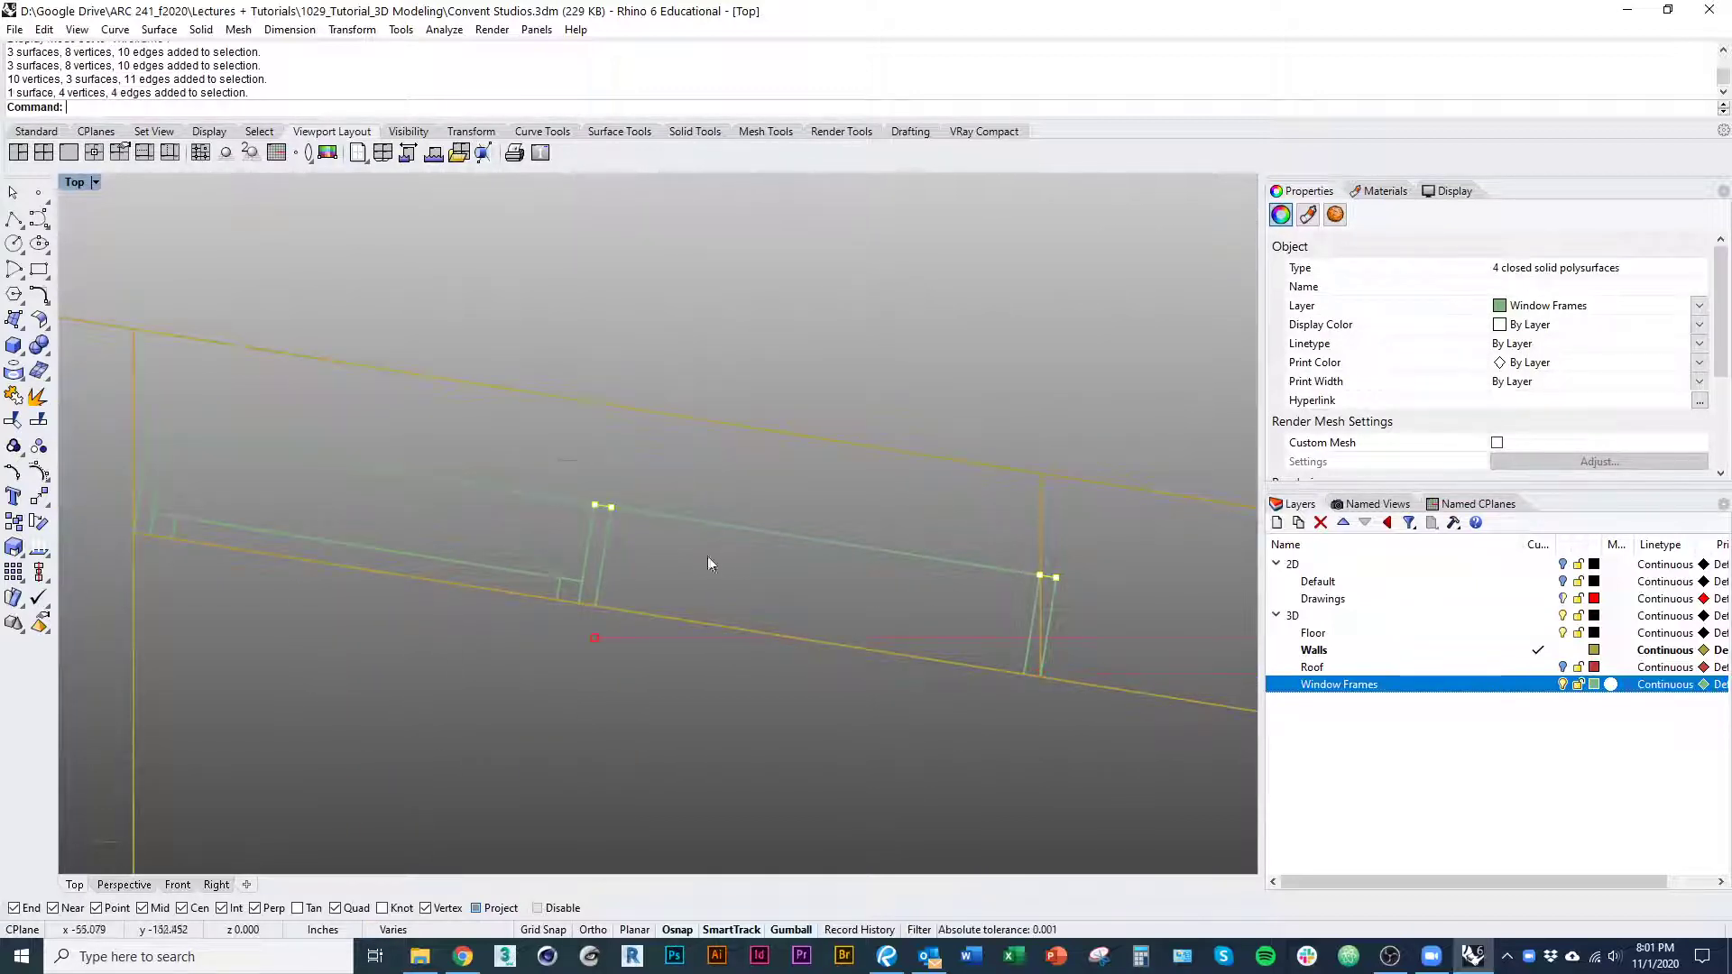
{"action": "right_click_drag", "start_coordinate": [709, 563], "coordinate": [838, 619]}
{"action": "right_click_drag", "start_coordinate": [719, 615], "coordinate": [674, 672]}
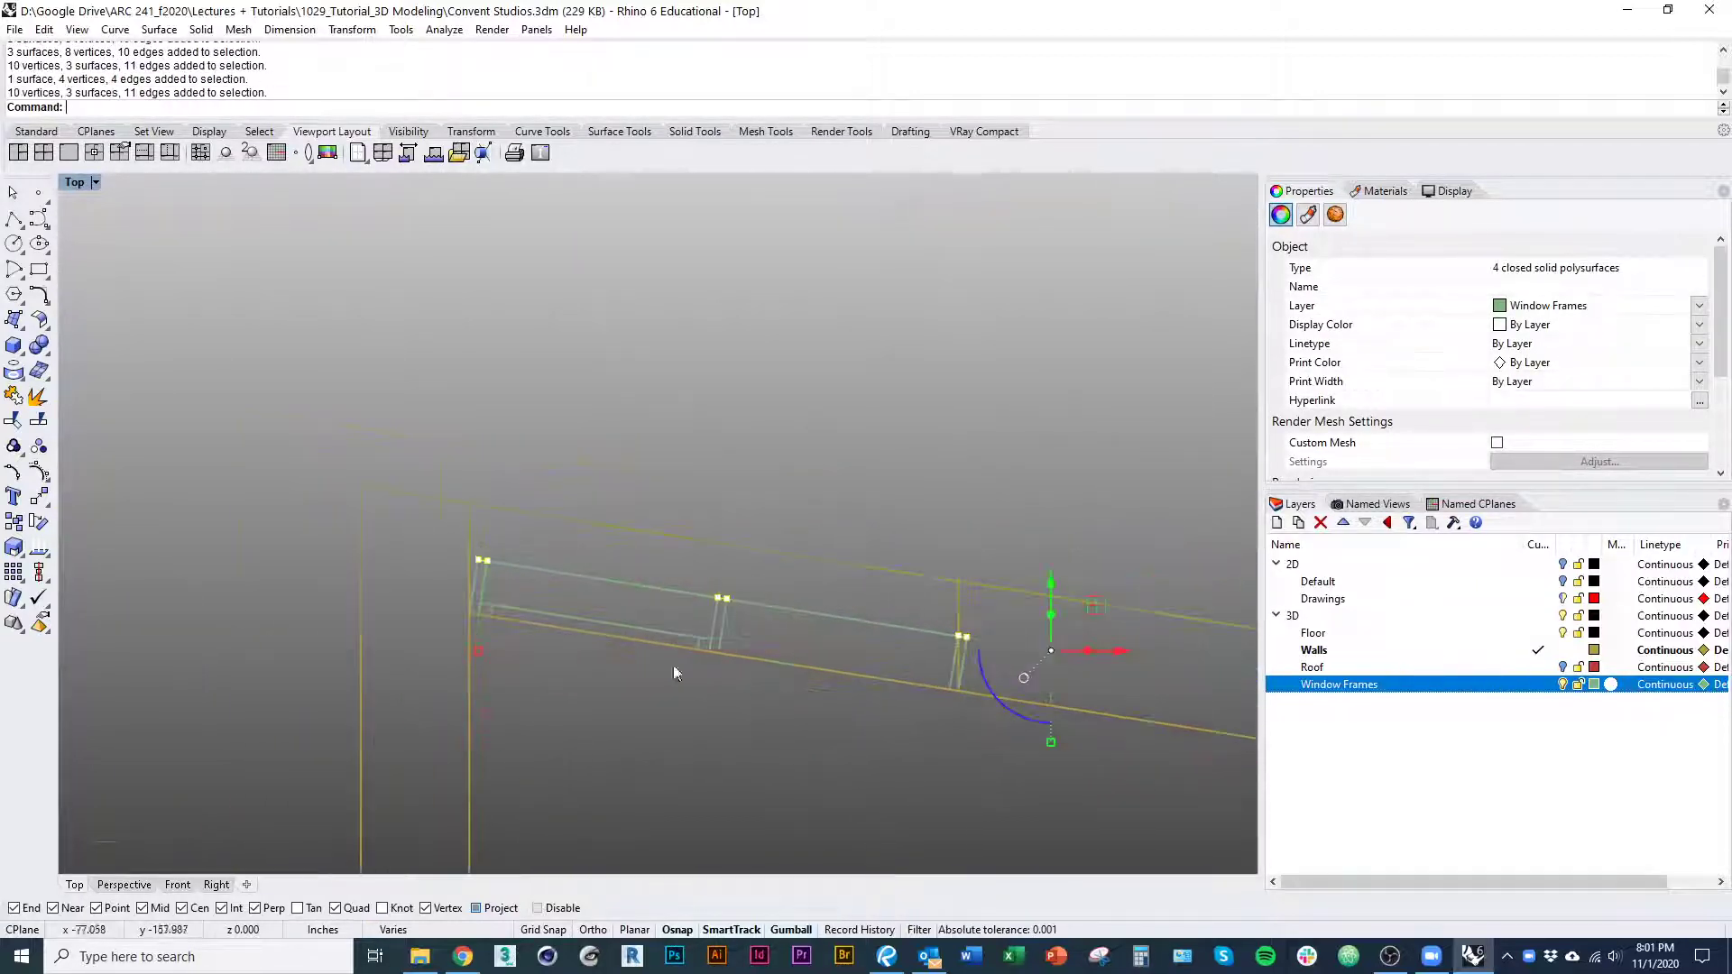
{"action": "right_click_drag", "start_coordinate": [961, 707], "coordinate": [495, 574], "text": "ctrl+shift"}
{"action": "key", "text": "ctrl+alt+s"}
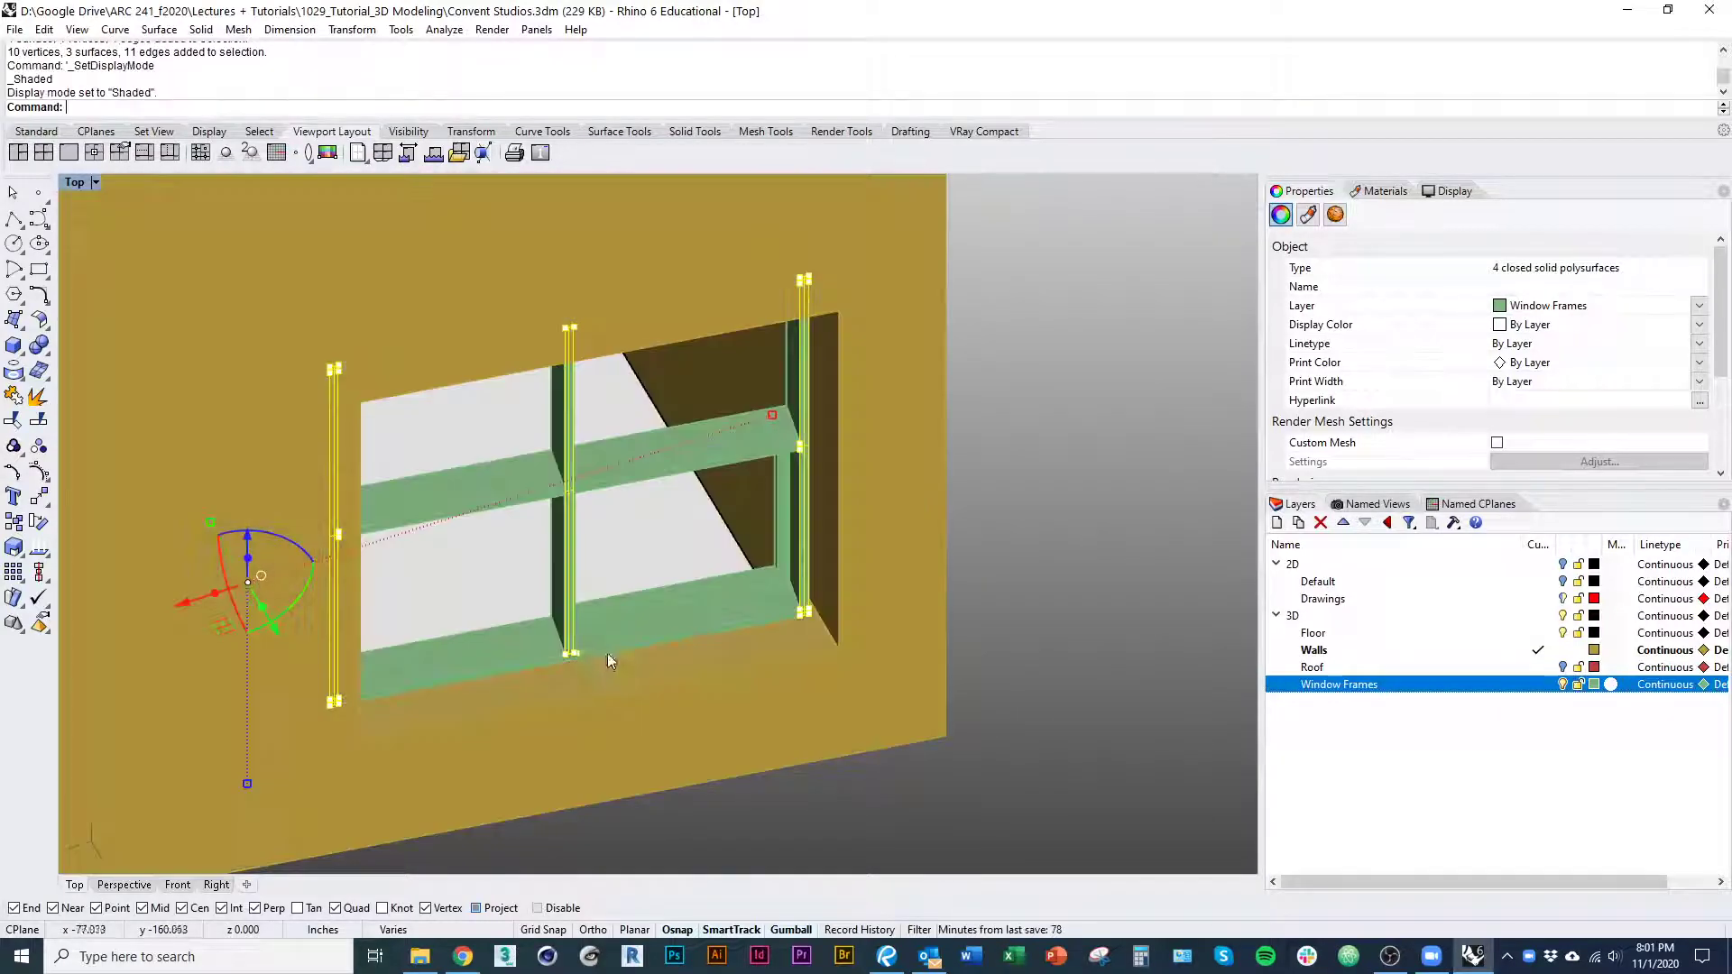
Move the selected outer frame parts, with projected object snaps off, so the large frame's lower corner meets the wall opening's edge
{"action": "scroll", "coordinate": [824, 615], "scroll_direction": "up", "scroll_amount": 10}
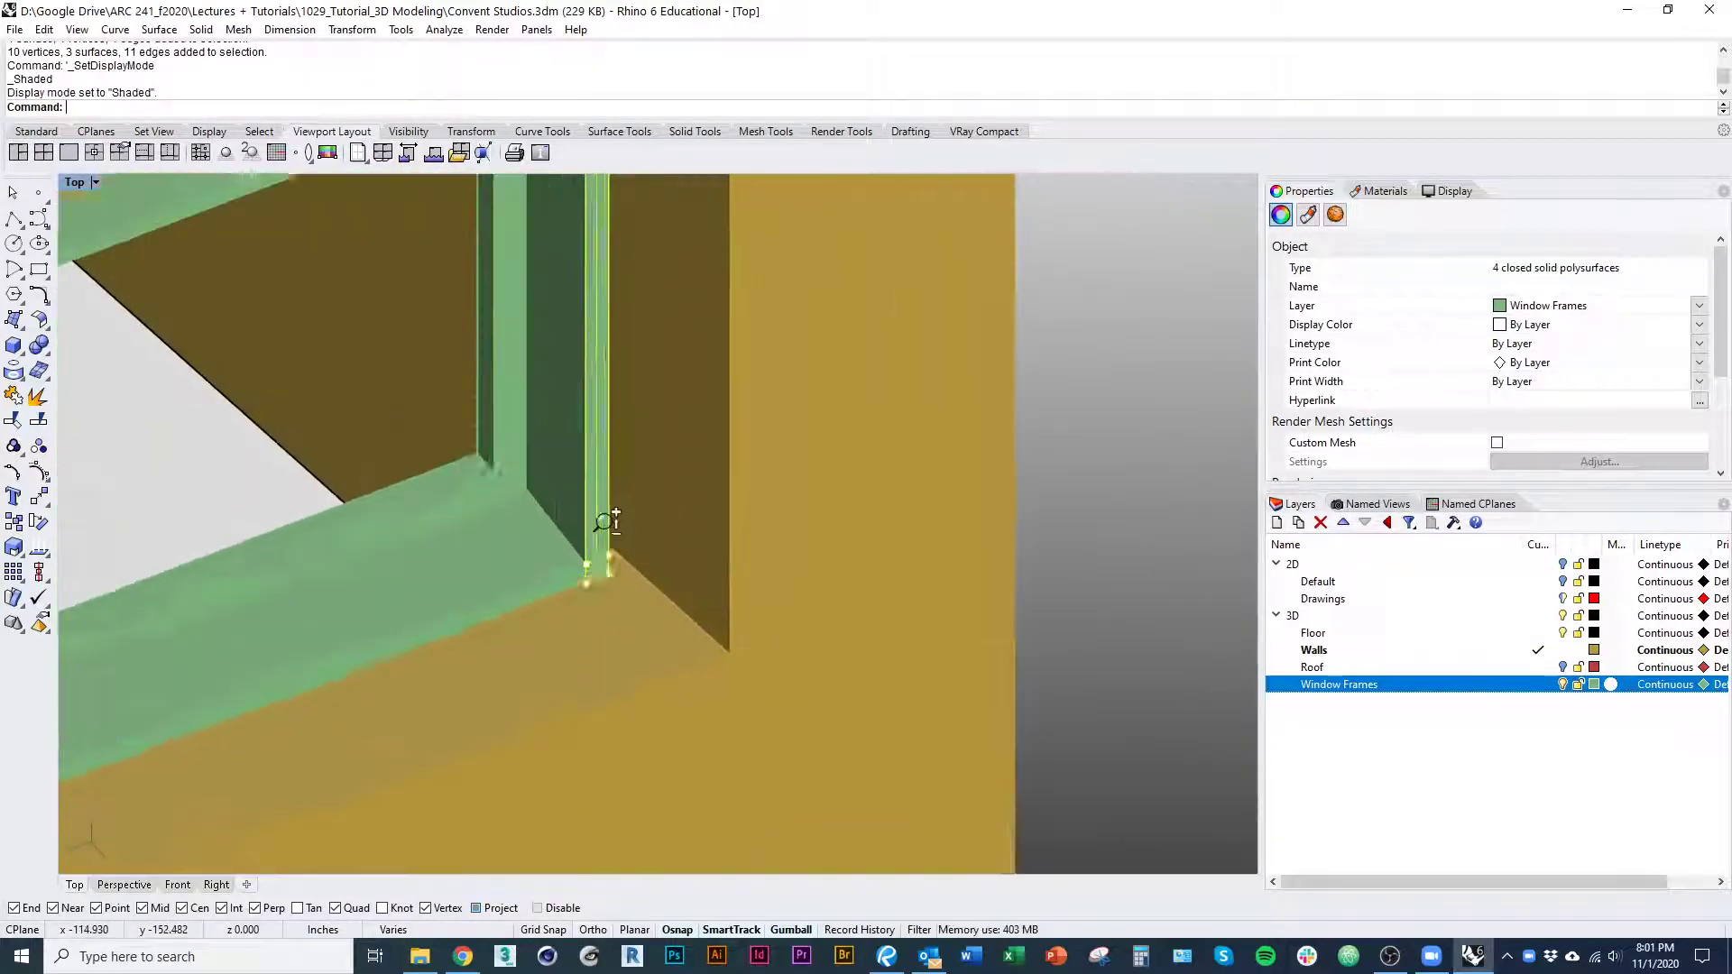
{"action": "type", "text": "m"}
{"action": "key", "text": "Return"}
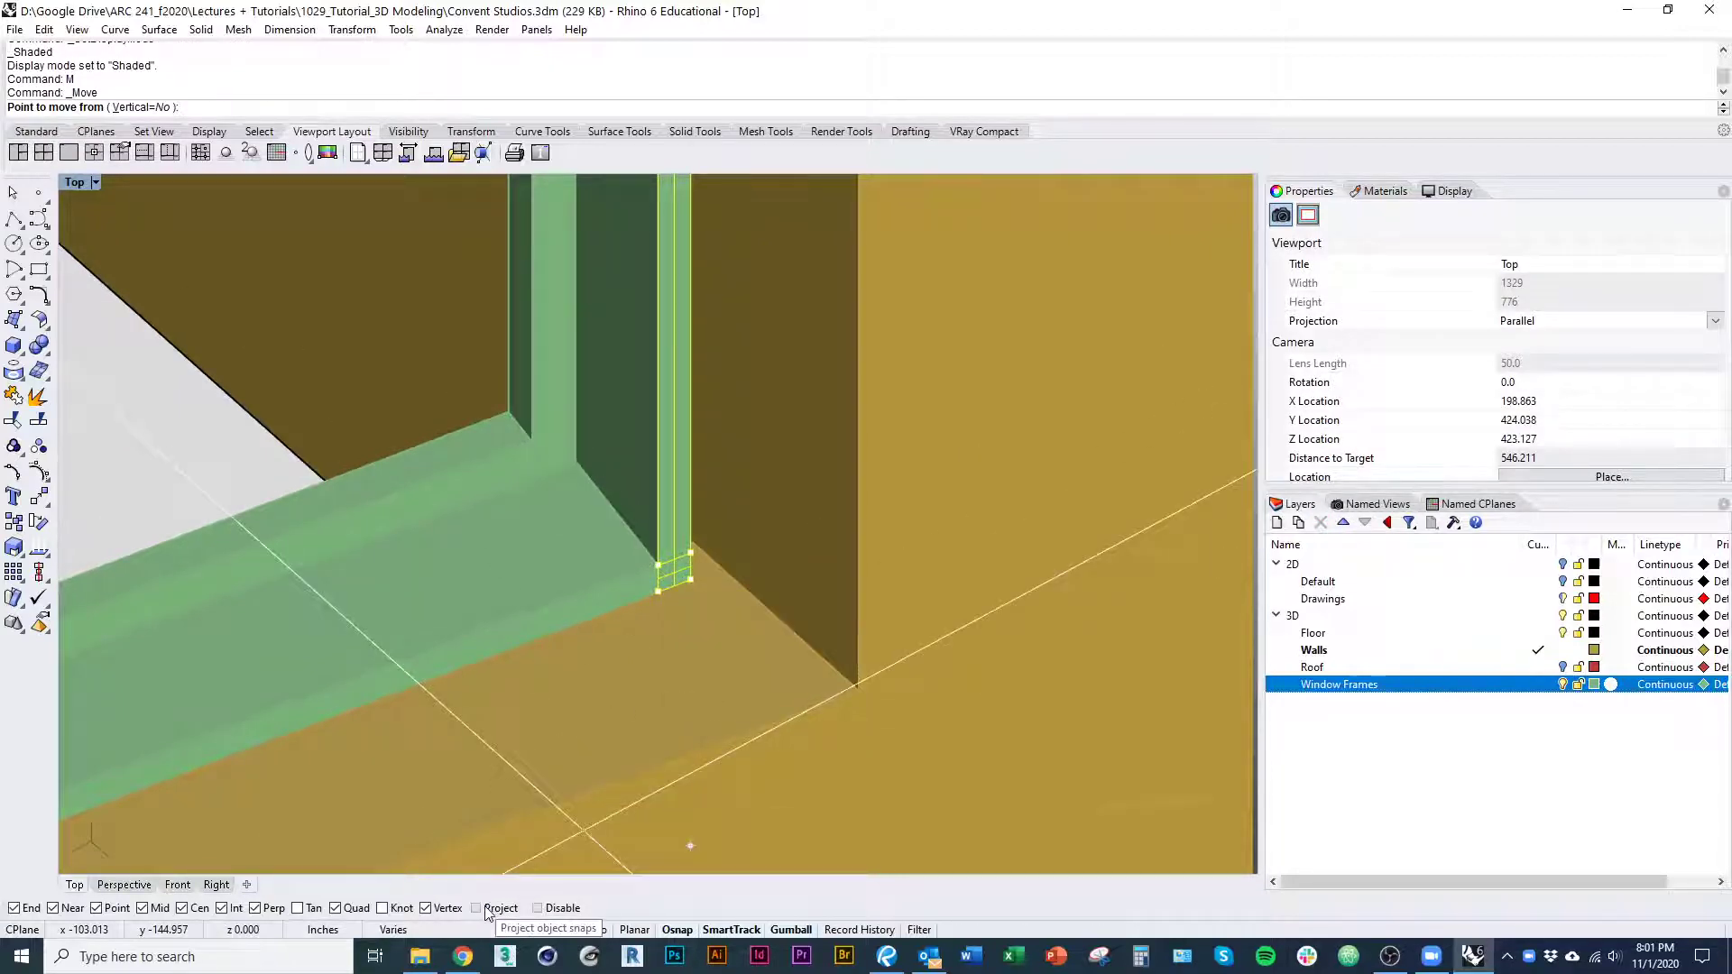
{"action": "left_click", "coordinate": [700, 588]}
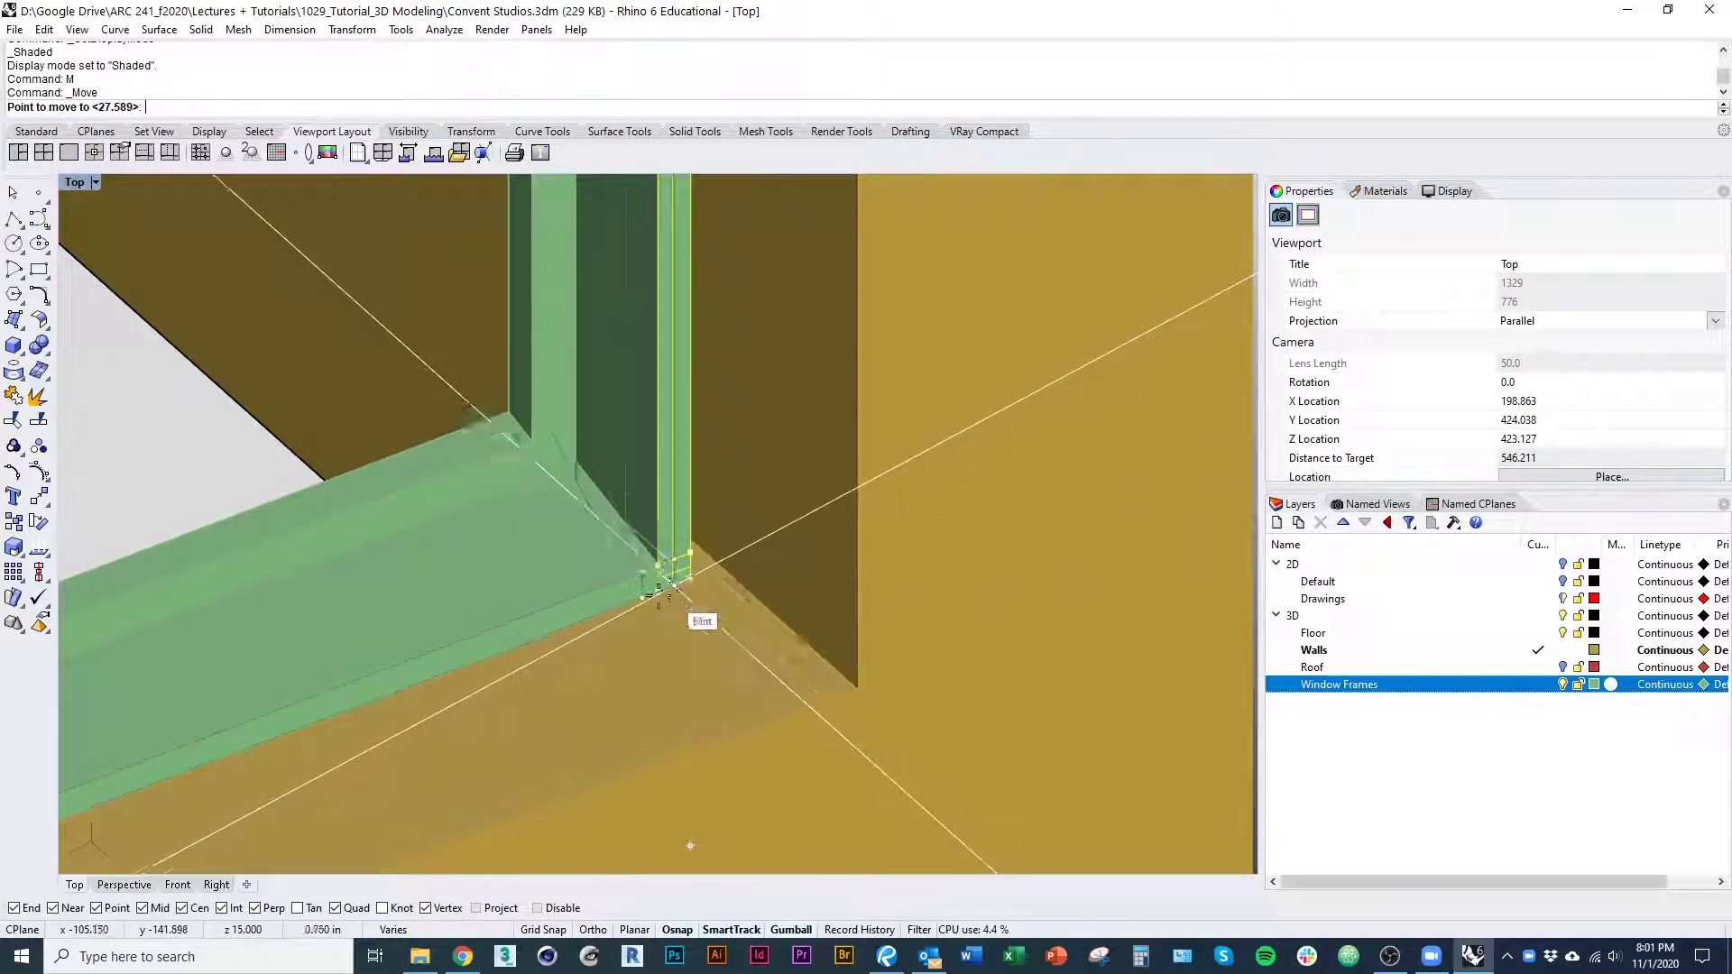
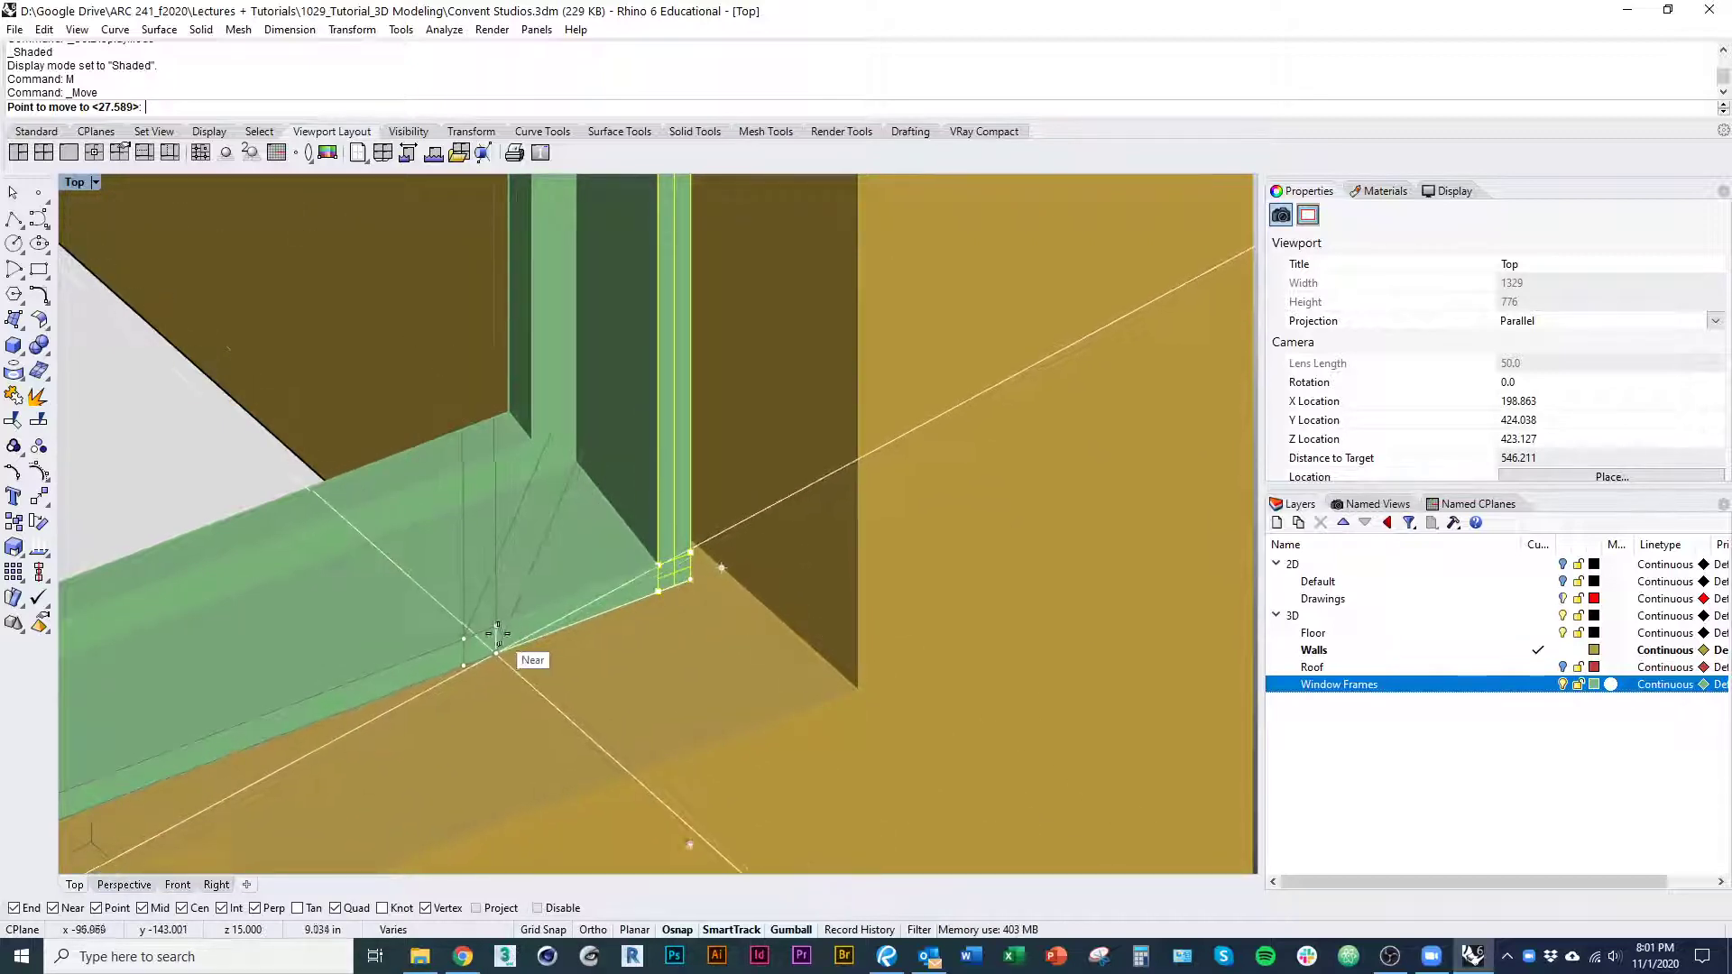
{"action": "scroll", "coordinate": [580, 723], "scroll_direction": "down", "scroll_amount": 3}
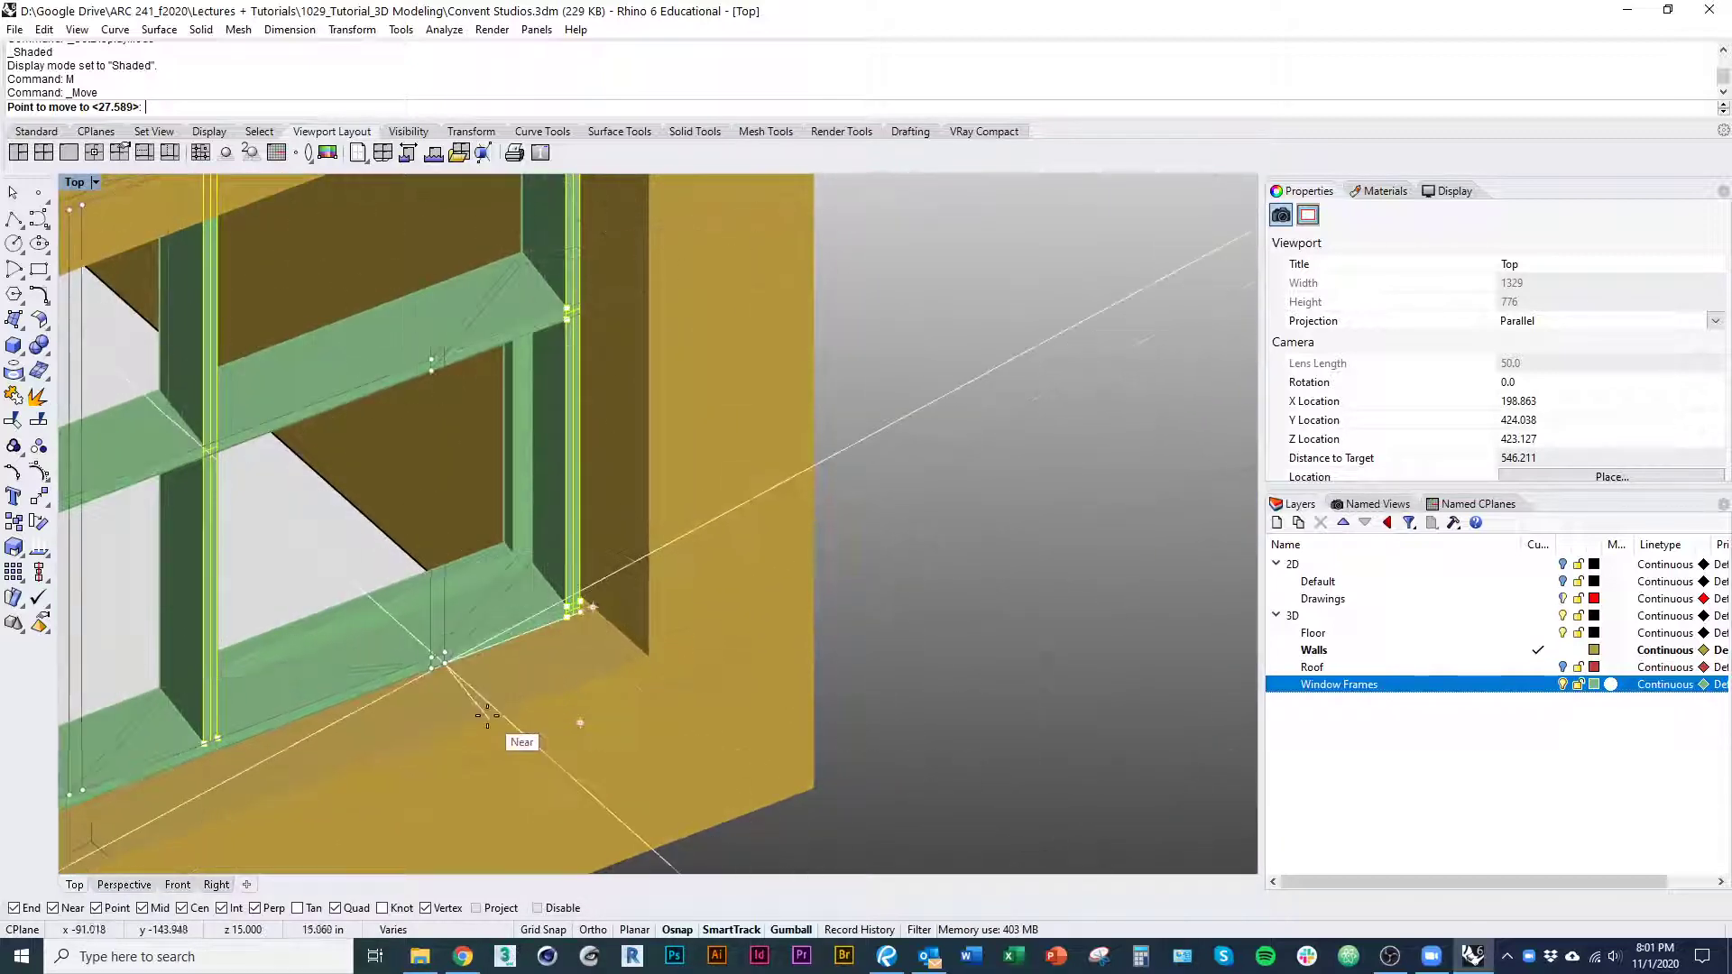
{"action": "scroll", "coordinate": [695, 617], "scroll_direction": "up", "scroll_amount": 6}
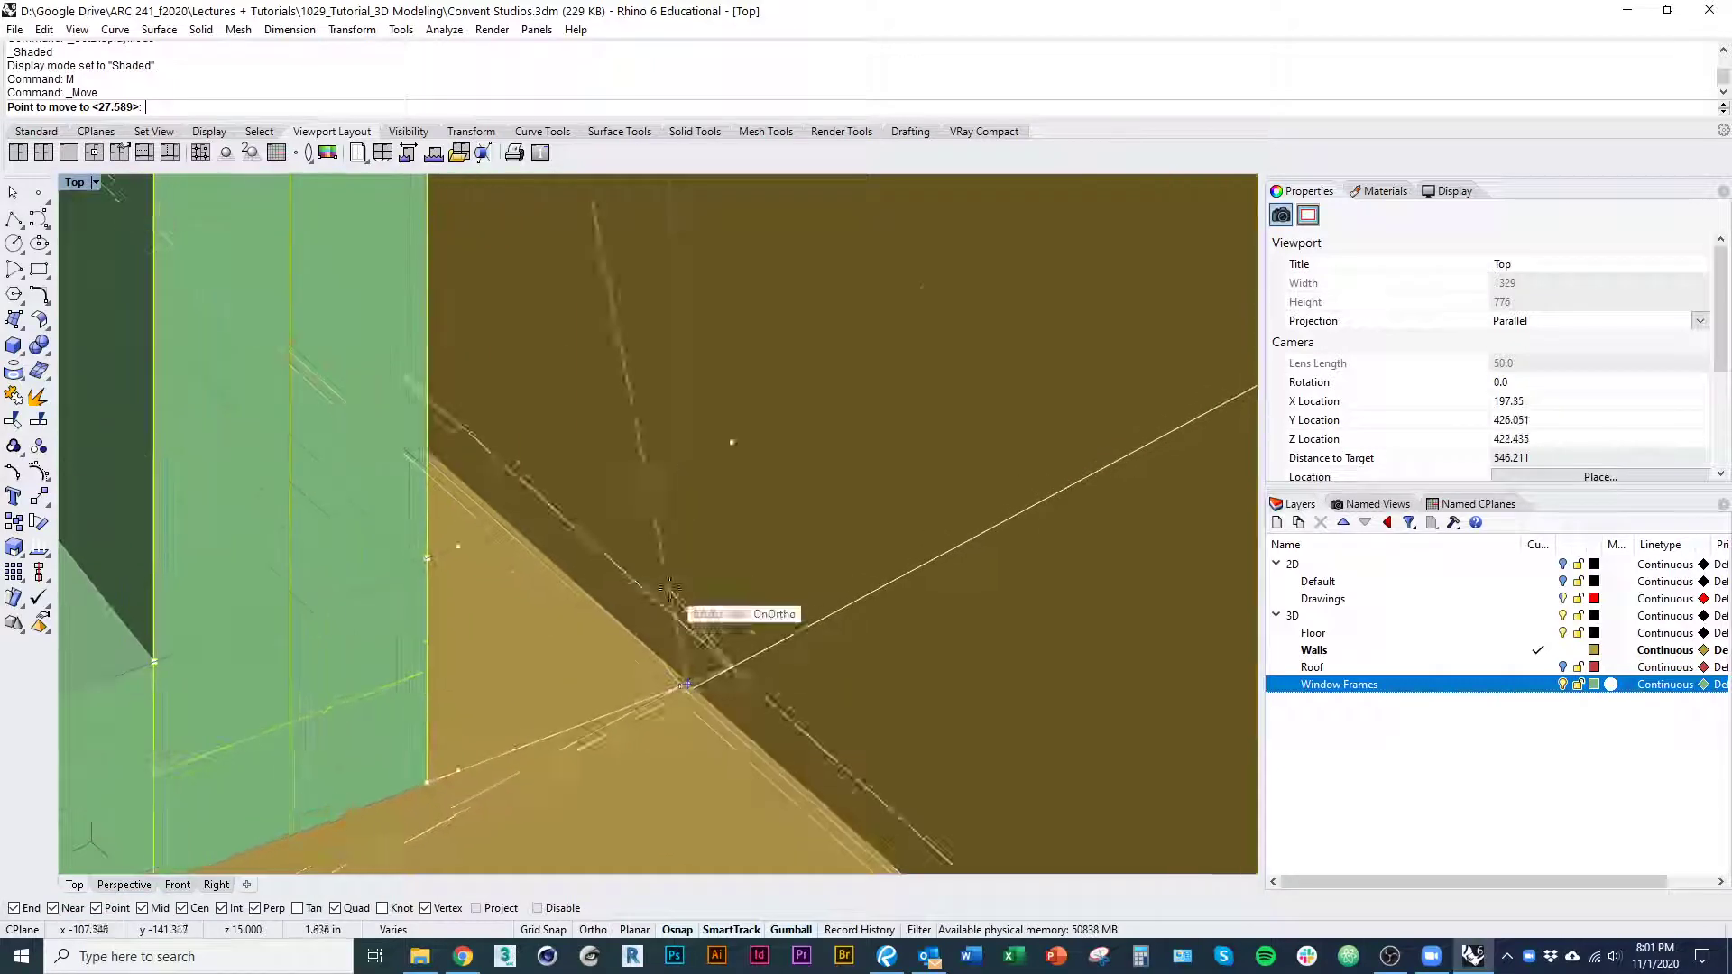
{"action": "scroll", "coordinate": [690, 671], "scroll_direction": "up", "scroll_amount": 4}
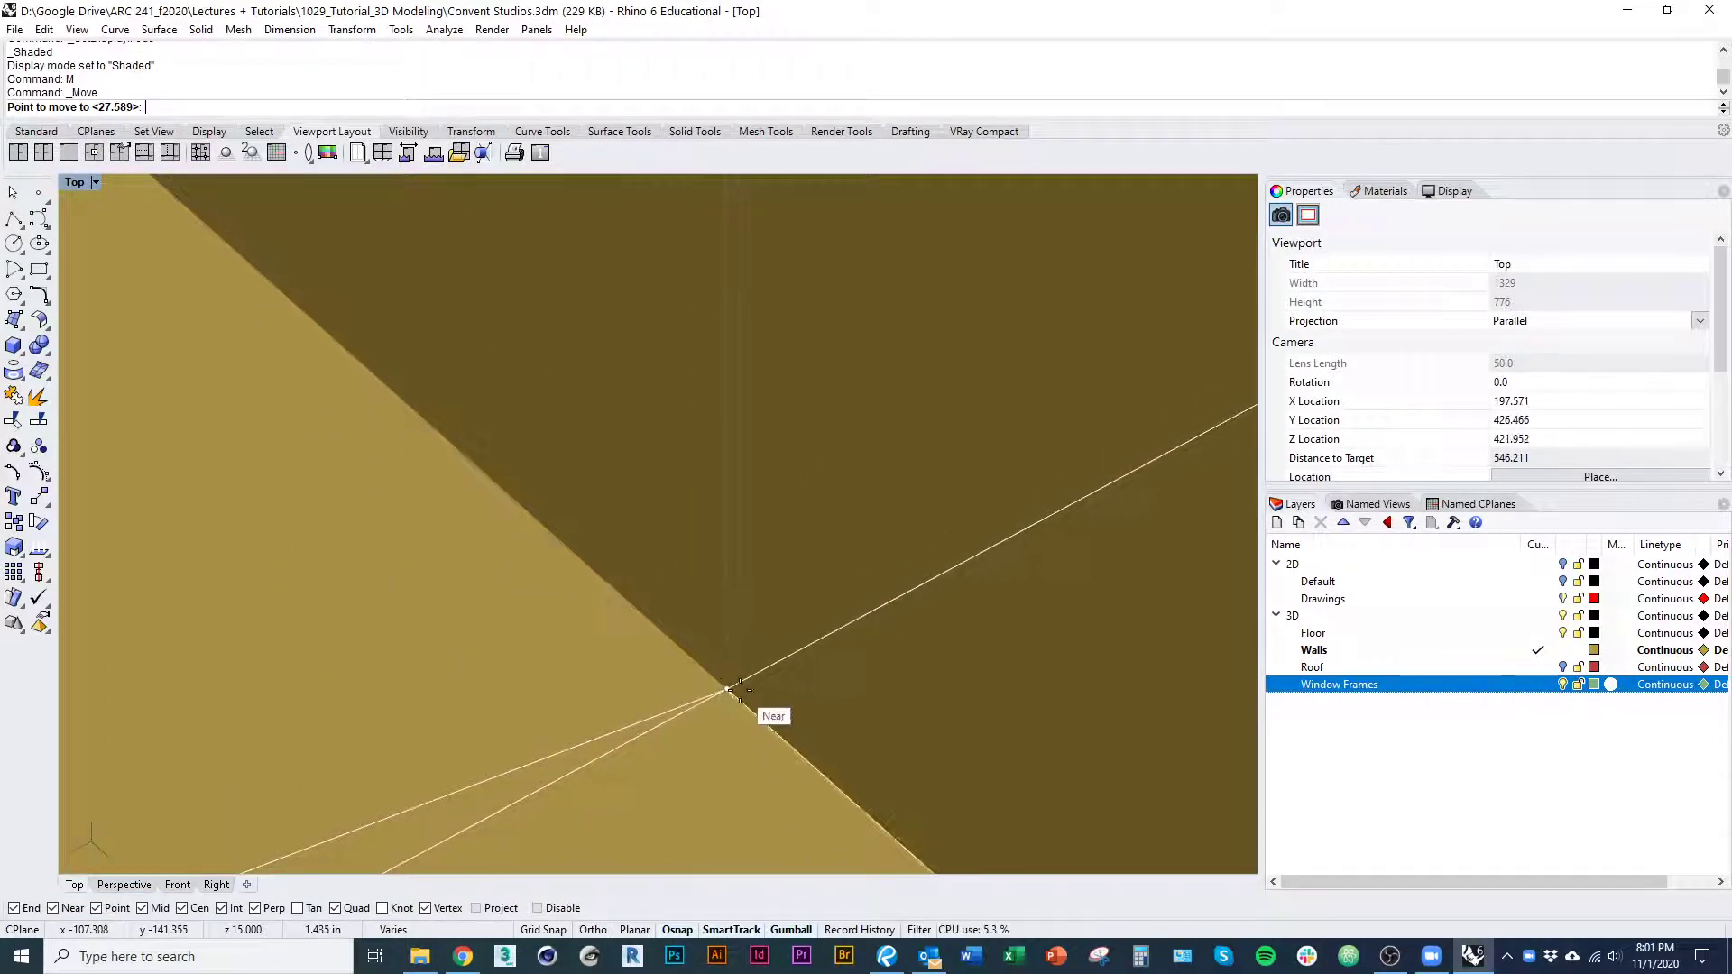
{"action": "scroll", "coordinate": [641, 641], "scroll_direction": "up", "scroll_amount": 3}
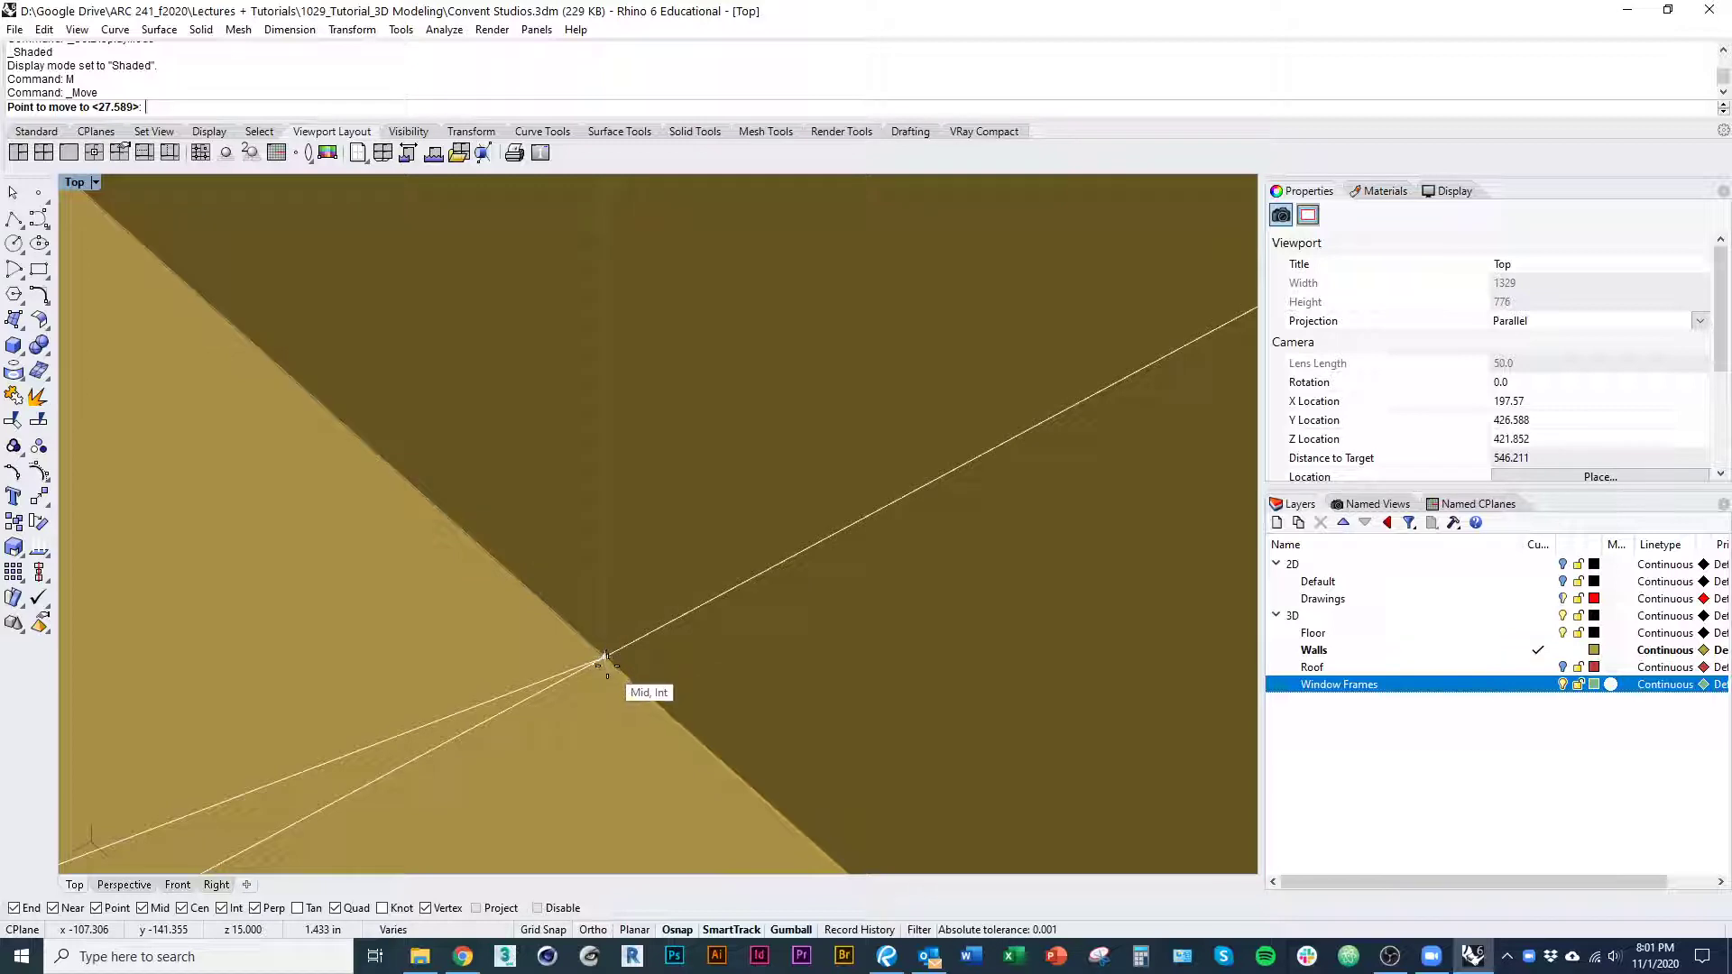
{"action": "left_click", "coordinate": [604, 678]}
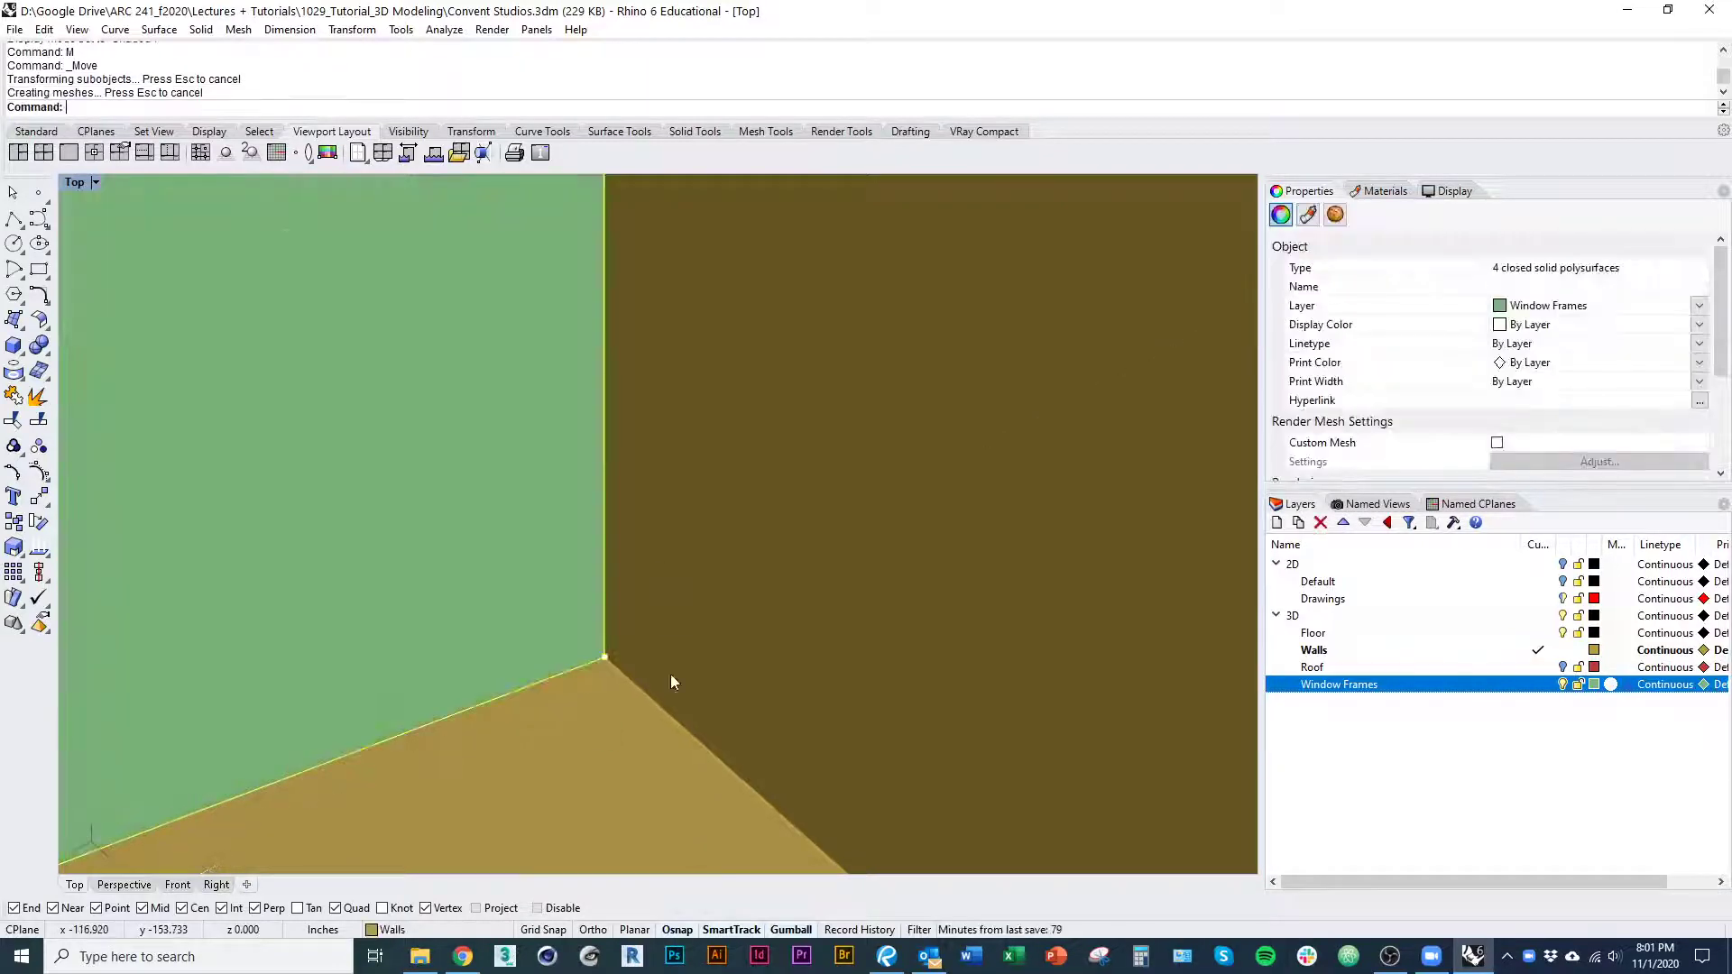
Examine from outside how the frames sit in the angled wall's openings, including the sash inside the large window frame
{"action": "scroll", "coordinate": [669, 674], "scroll_direction": "down", "scroll_amount": 6}
{"action": "right_click_drag", "start_coordinate": [681, 686], "coordinate": [906, 695], "text": "shift"}
{"action": "scroll", "coordinate": [812, 632], "scroll_direction": "down", "scroll_amount": 5}
{"action": "scroll", "coordinate": [824, 738], "scroll_direction": "down", "scroll_amount": 4}
{"action": "scroll", "coordinate": [595, 710], "scroll_direction": "up", "scroll_amount": 7}
{"action": "right_click_drag", "start_coordinate": [641, 725], "coordinate": [362, 659]}
{"action": "scroll", "coordinate": [599, 700], "scroll_direction": "down", "scroll_amount": 7}
{"action": "left_click", "coordinate": [673, 783]}
{"action": "scroll", "coordinate": [673, 783], "scroll_direction": "down", "scroll_amount": 5}
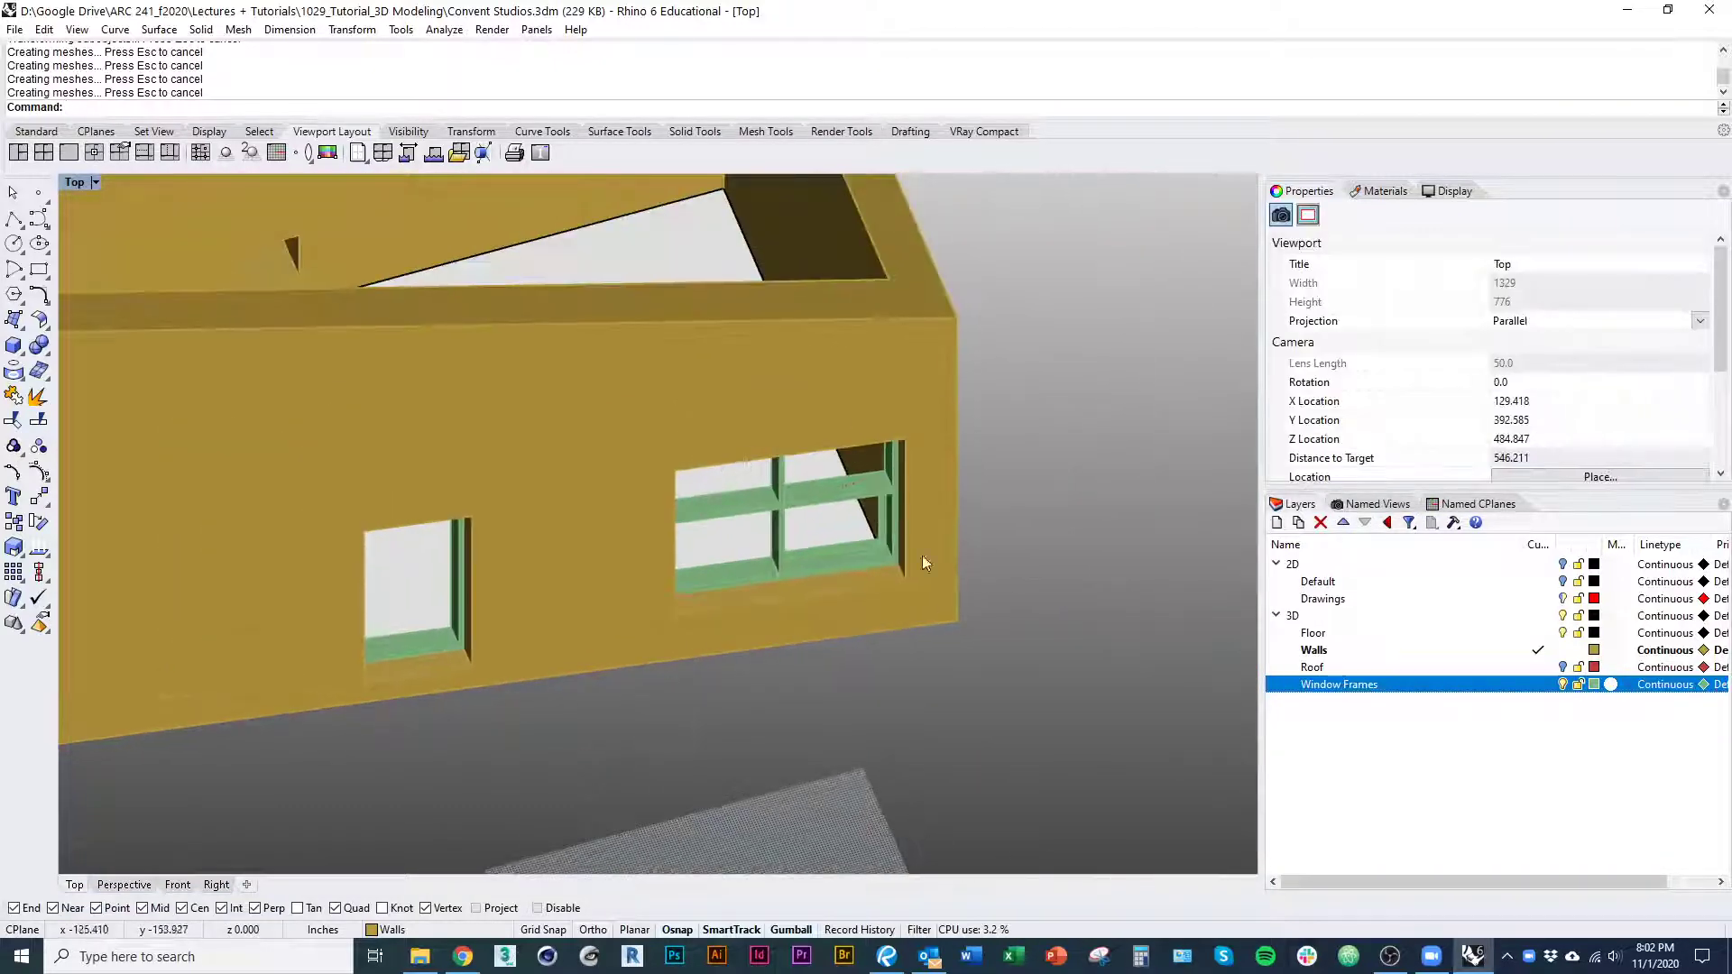
{"action": "scroll", "coordinate": [788, 499], "scroll_direction": "up", "scroll_amount": 5}
{"action": "left_click", "coordinate": [680, 690]}
{"action": "scroll", "coordinate": [694, 712], "scroll_direction": "up", "scroll_amount": 4}
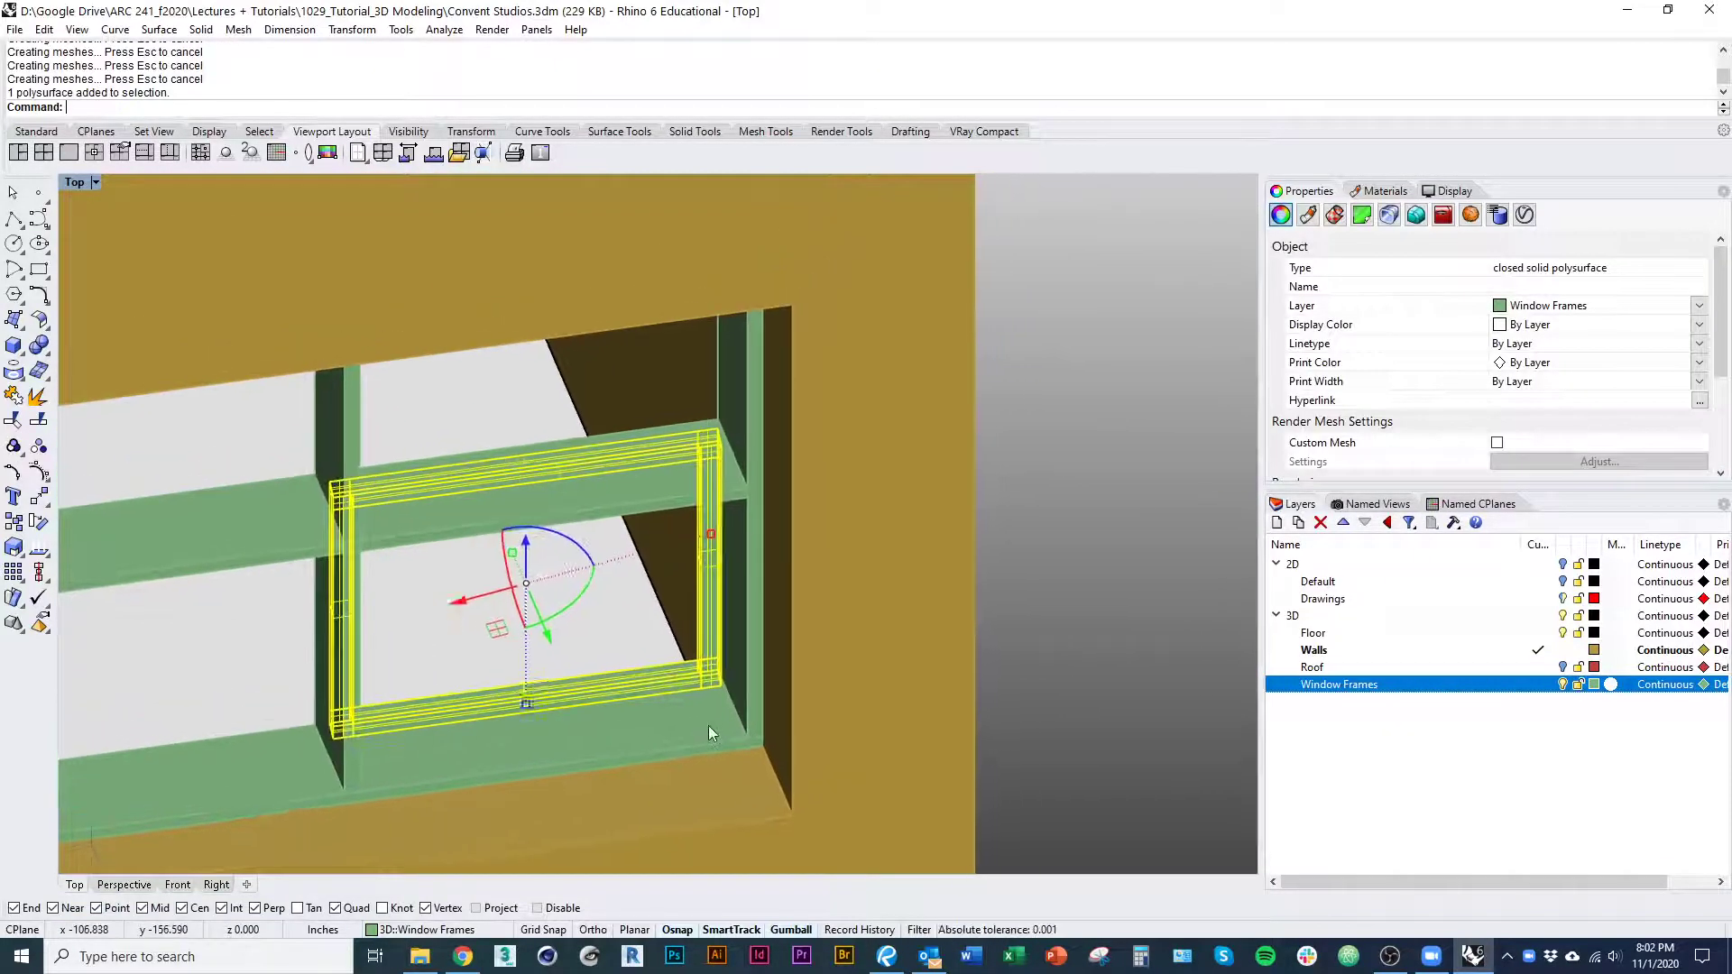
{"action": "key", "text": "Escape"}
Select the outward-facing surfaces of the vertical and bottom members of the large window's sash
{"action": "scroll", "coordinate": [707, 725], "scroll_direction": "up", "scroll_amount": 8}
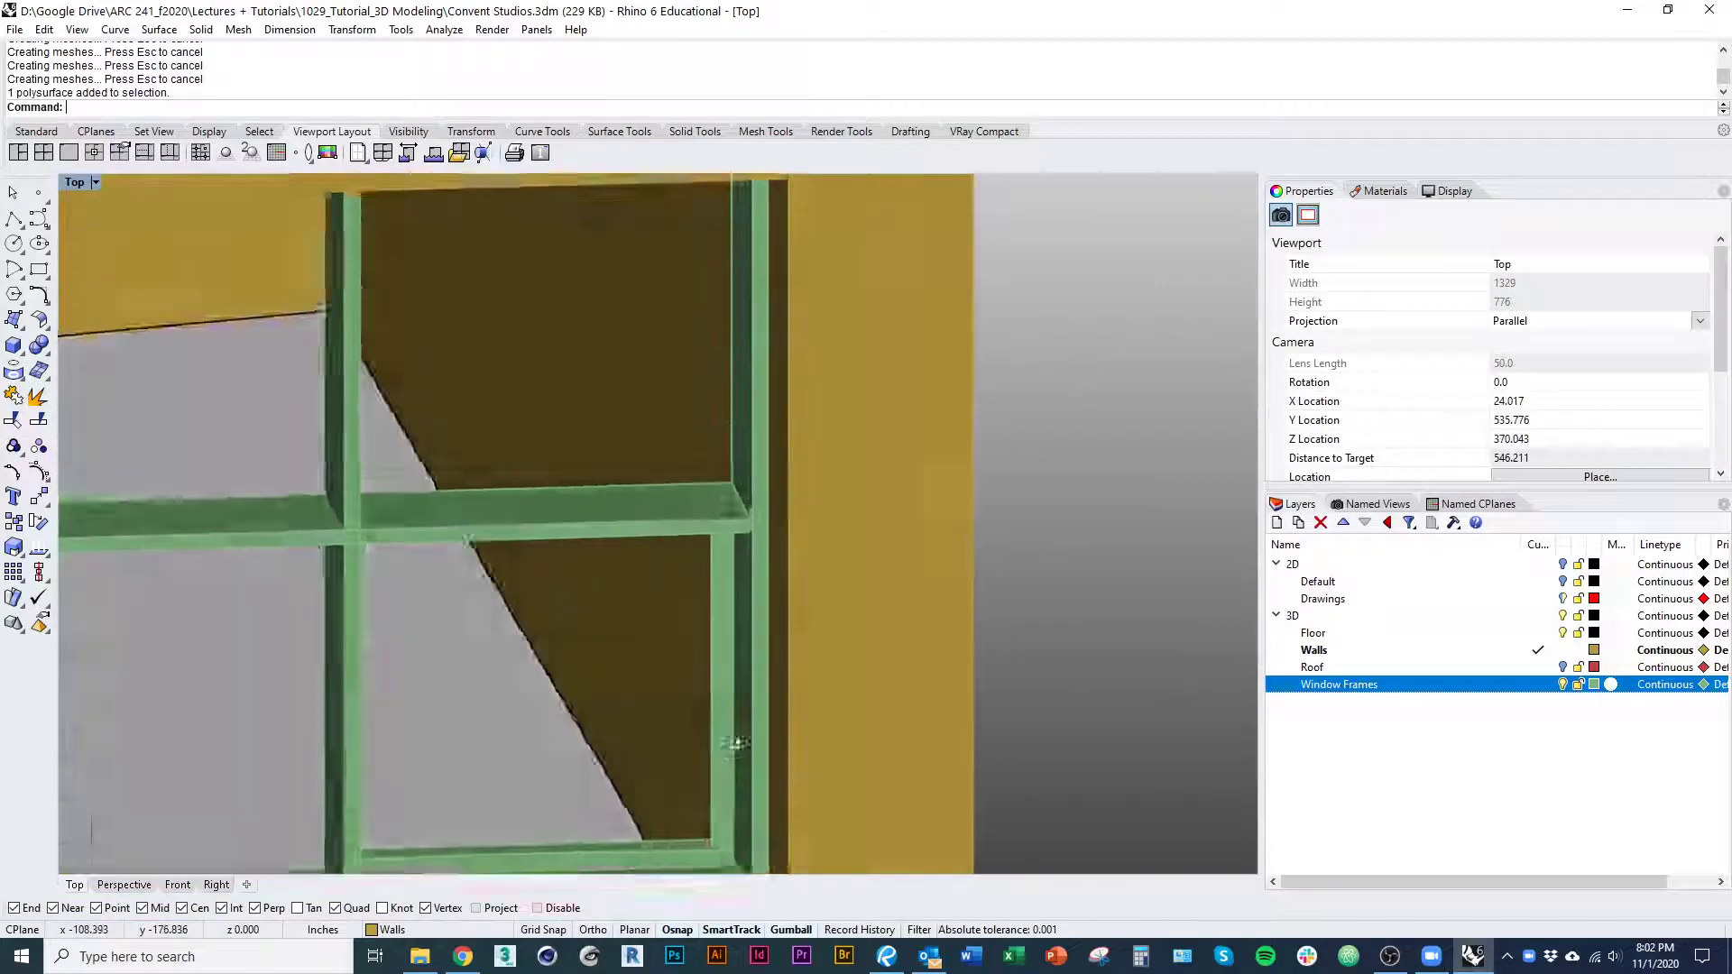
{"action": "scroll", "coordinate": [736, 742], "scroll_direction": "down", "scroll_amount": 5}
{"action": "right_click_drag", "start_coordinate": [736, 743], "coordinate": [665, 491]}
{"action": "scroll", "coordinate": [665, 490], "scroll_direction": "up", "scroll_amount": 6}
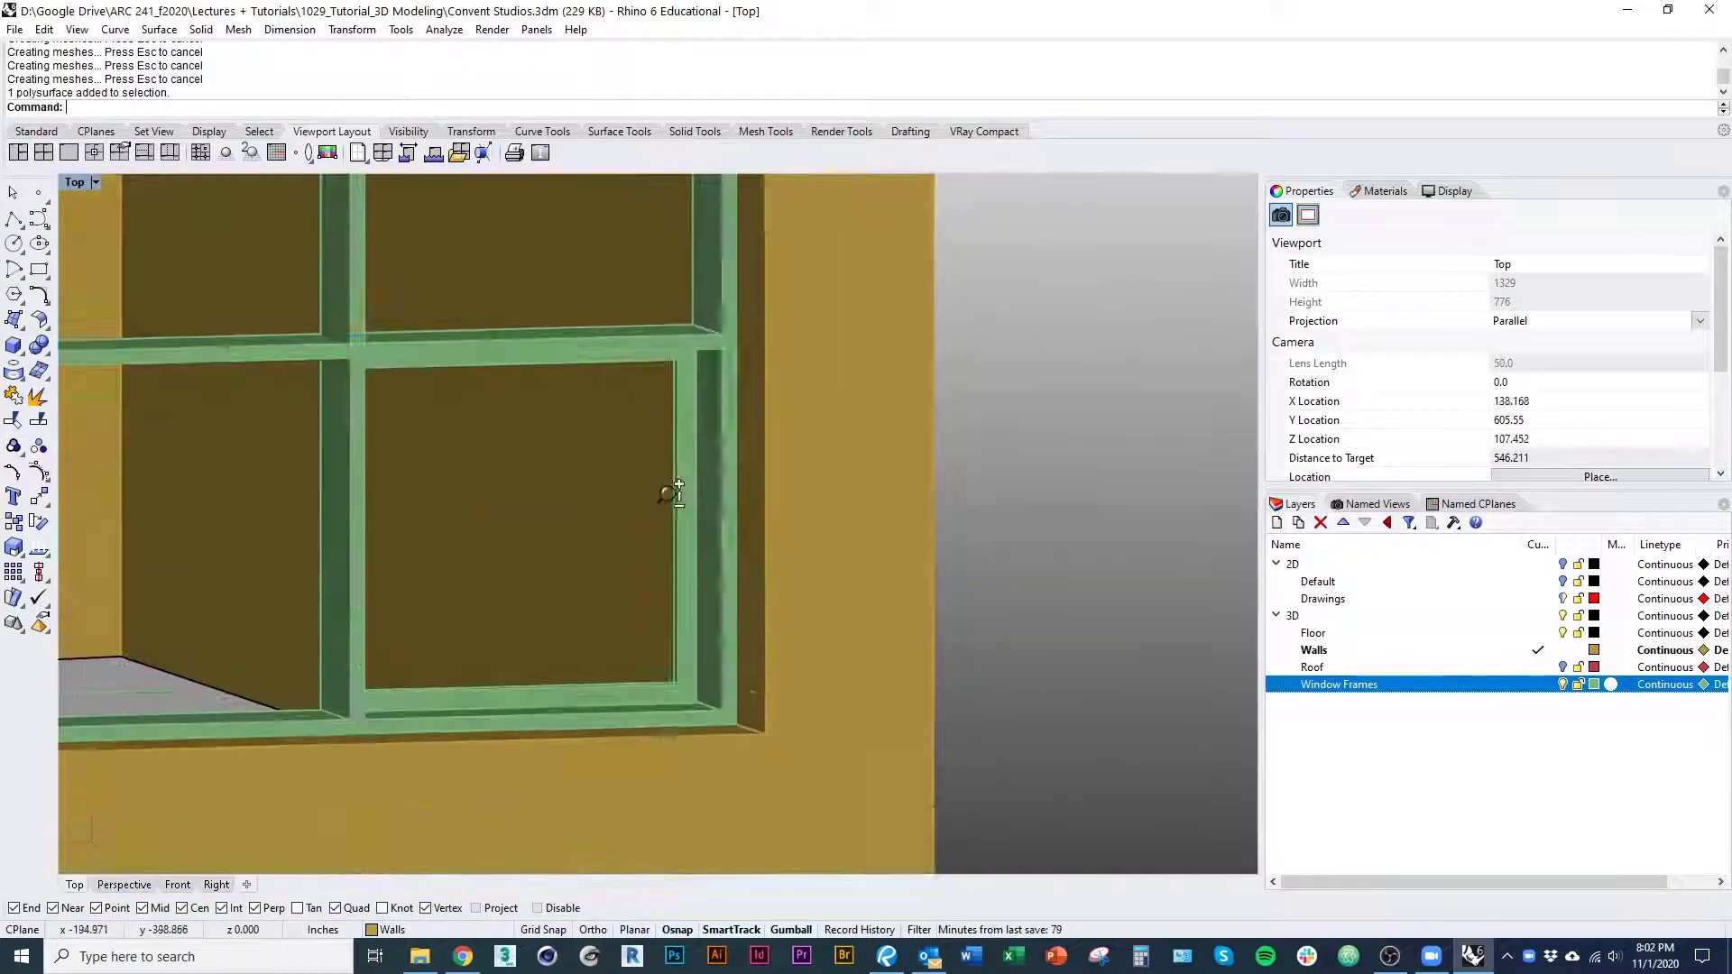
{"action": "left_click", "coordinate": [689, 619], "text": "ctrl+shift"}
{"action": "scroll", "coordinate": [678, 448], "scroll_direction": "up", "scroll_amount": 5}
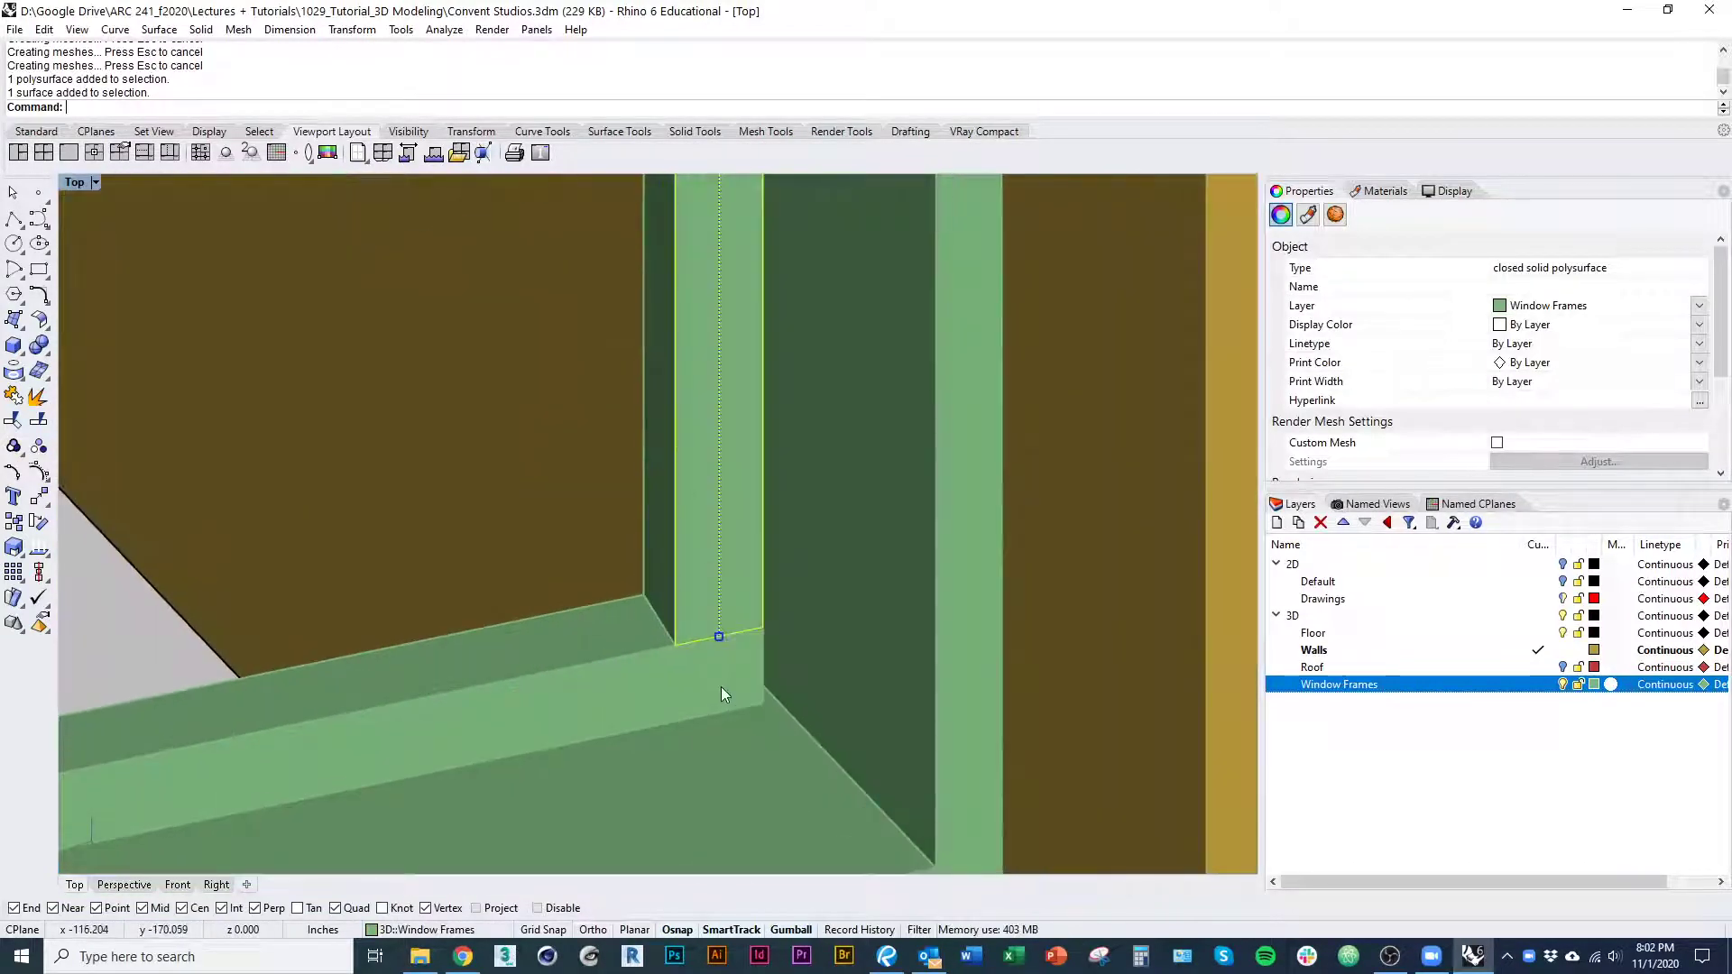
{"action": "scroll", "coordinate": [592, 706], "scroll_direction": "down", "scroll_amount": 8}
{"action": "right_click_drag", "start_coordinate": [765, 722], "coordinate": [561, 667]}
{"action": "scroll", "coordinate": [557, 686], "scroll_direction": "up", "scroll_amount": 8}
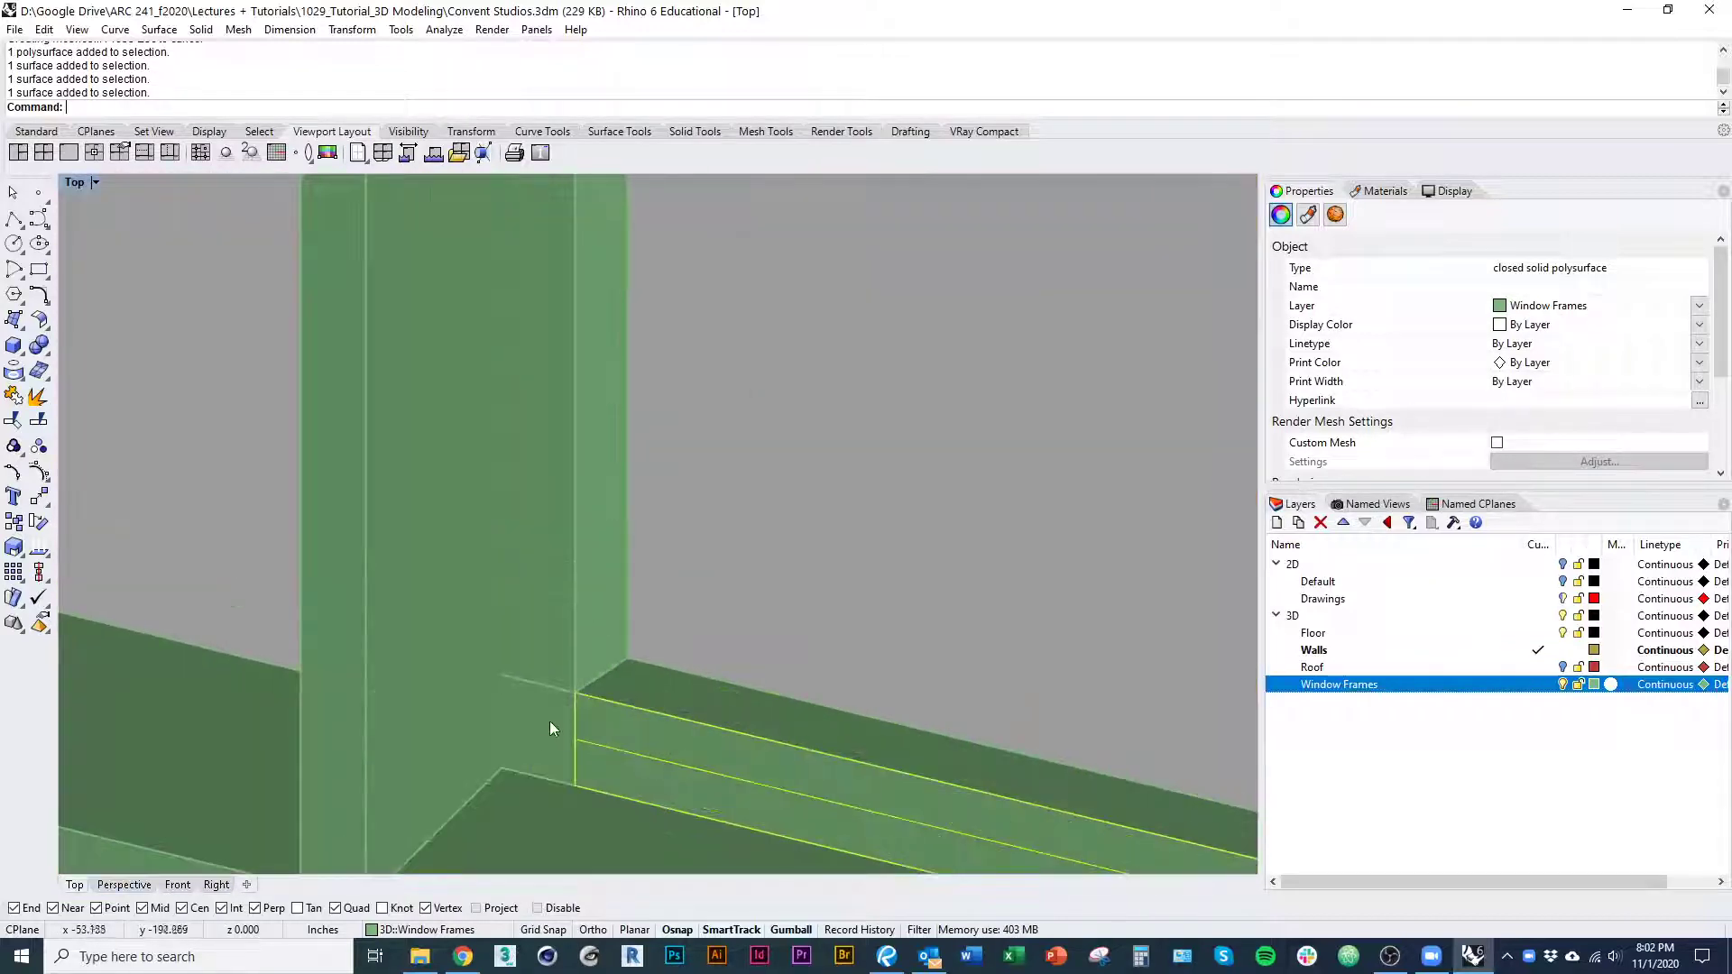
{"action": "left_click", "coordinate": [550, 722], "text": "ctrl+shift"}
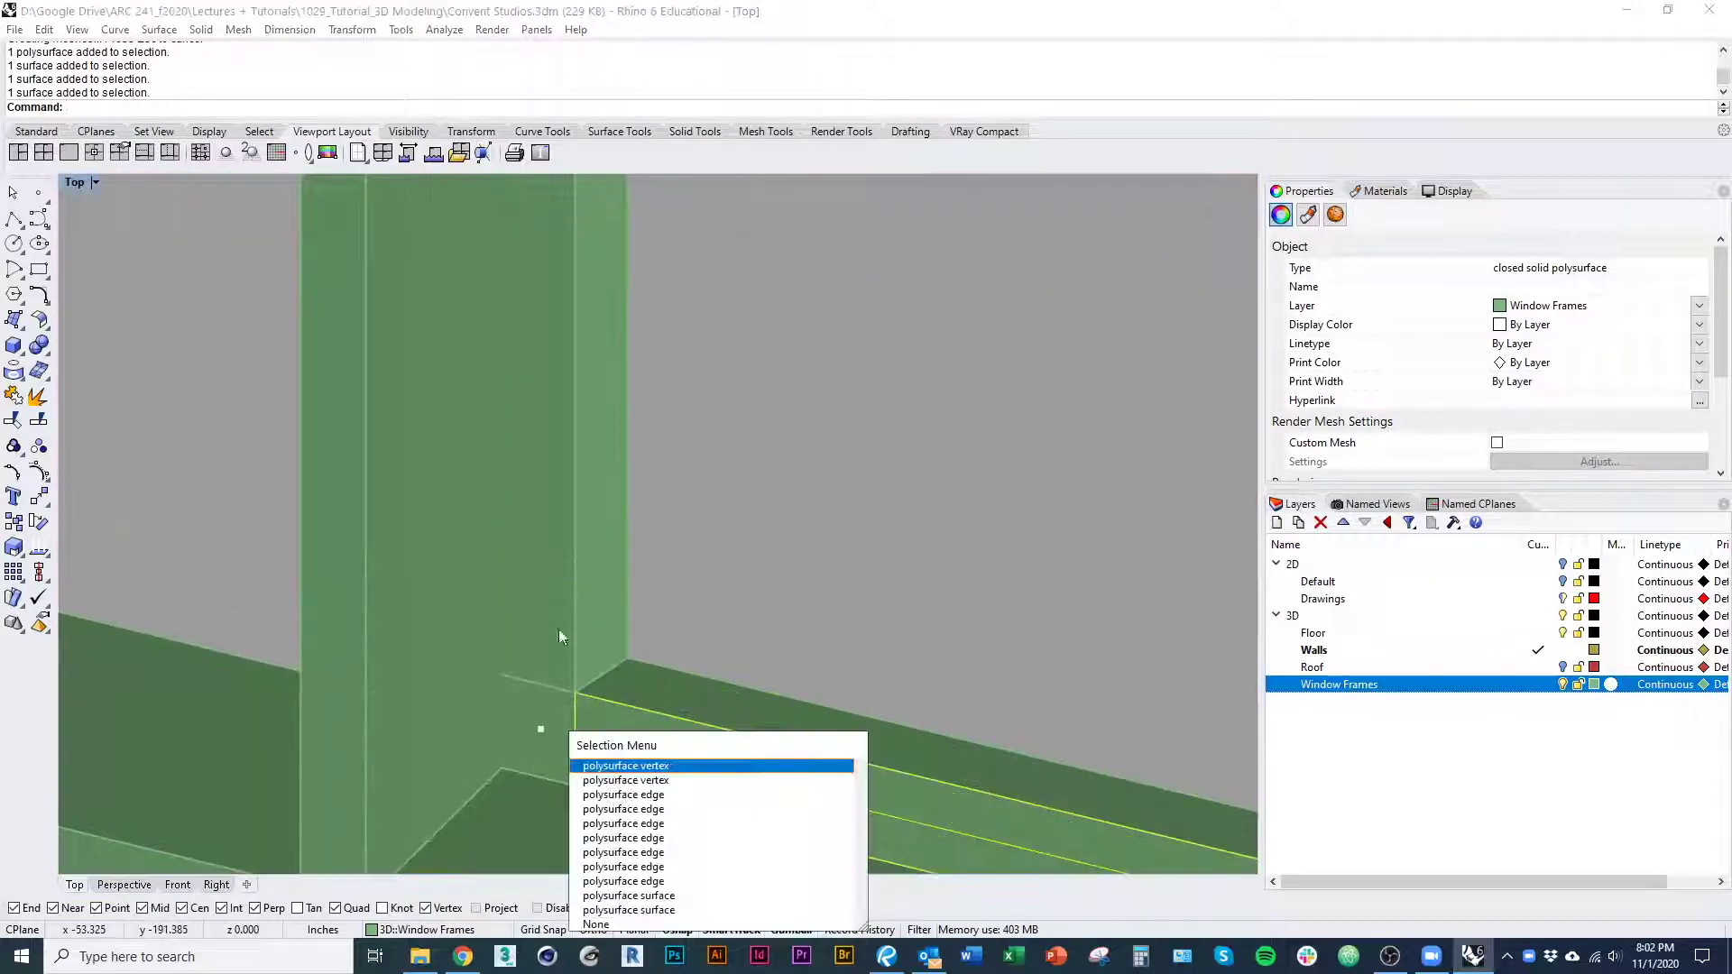
{"action": "left_click", "coordinate": [679, 895]}
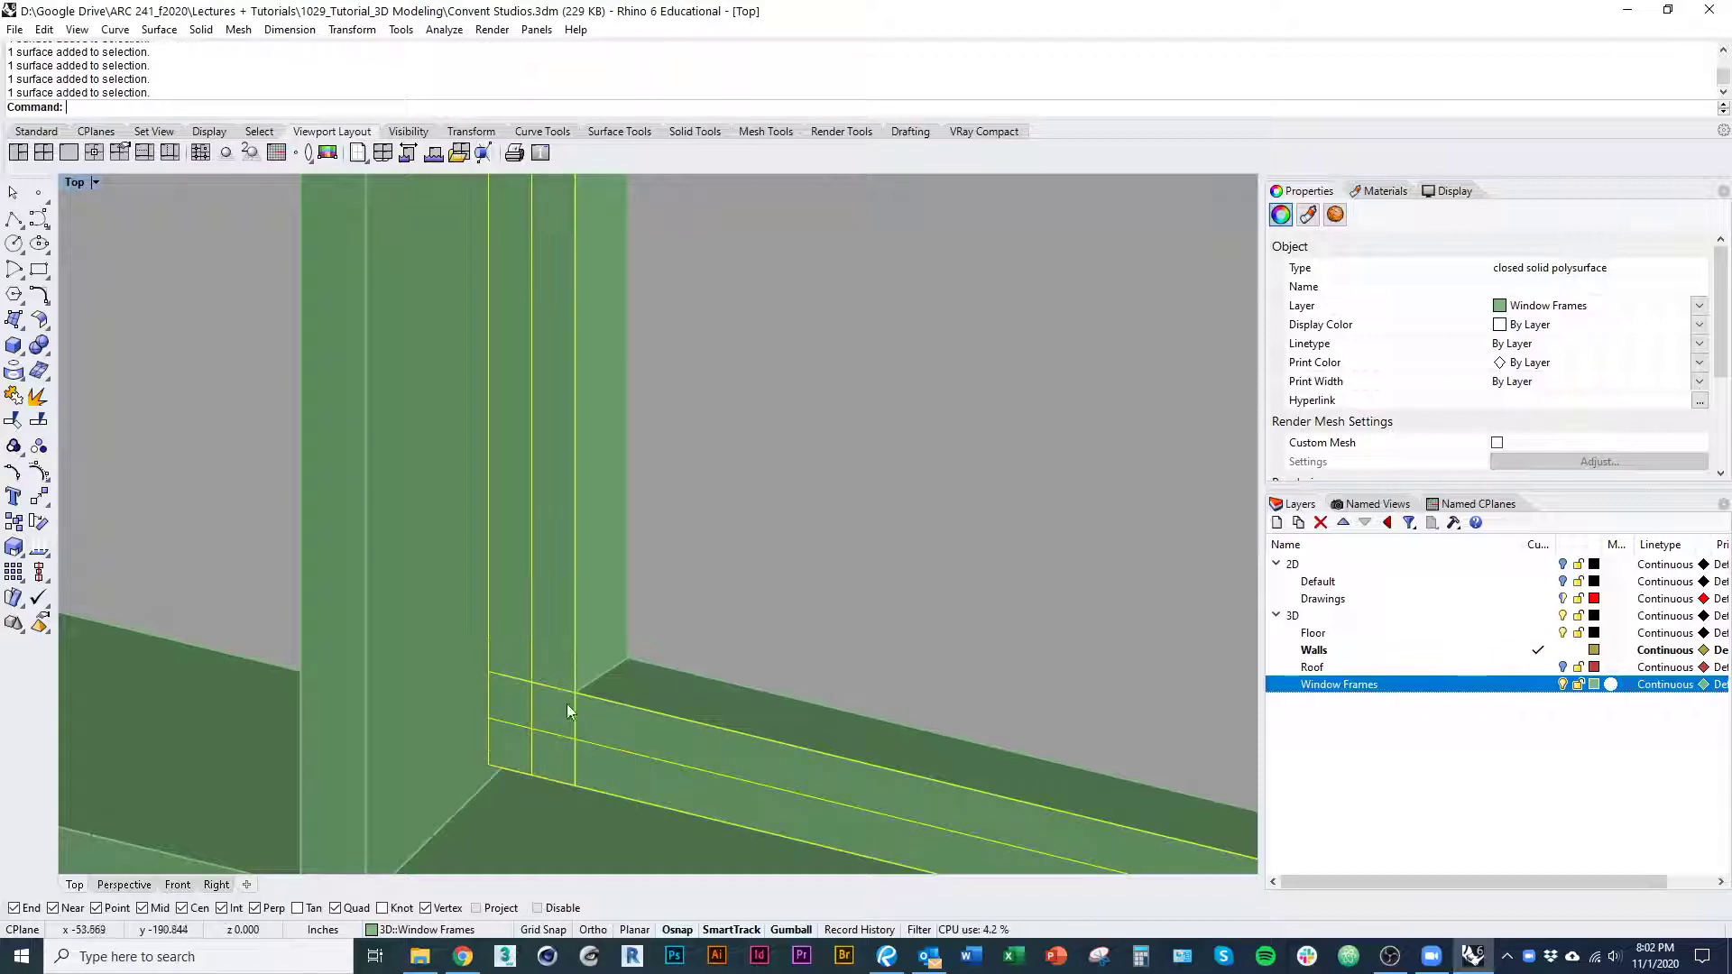
Add the outward-facing surface of the sash's top member to the selection
{"action": "scroll", "coordinate": [569, 710], "scroll_direction": "down", "scroll_amount": 10}
{"action": "right_click_drag", "start_coordinate": [638, 541], "coordinate": [591, 442]}
{"action": "scroll", "coordinate": [498, 587], "scroll_direction": "up", "scroll_amount": 4}
{"action": "right_click_drag", "start_coordinate": [496, 568], "coordinate": [472, 456]}
{"action": "scroll", "coordinate": [441, 753], "scroll_direction": "up", "scroll_amount": 6}
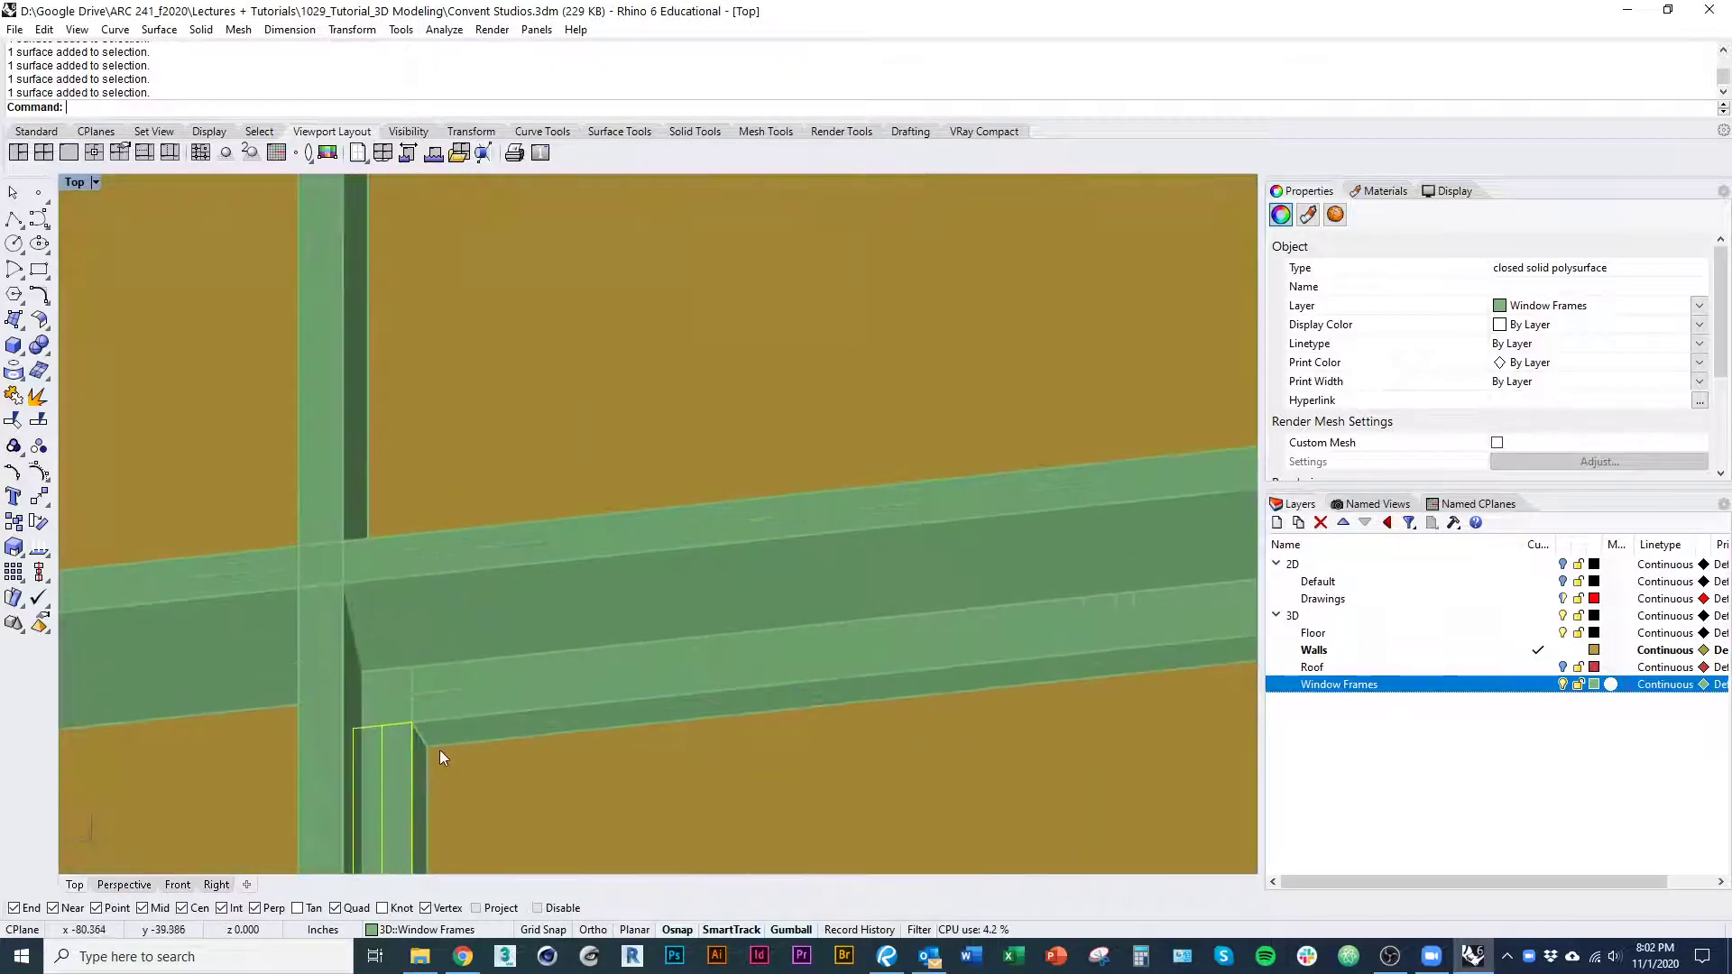
{"action": "left_click", "coordinate": [437, 702]}
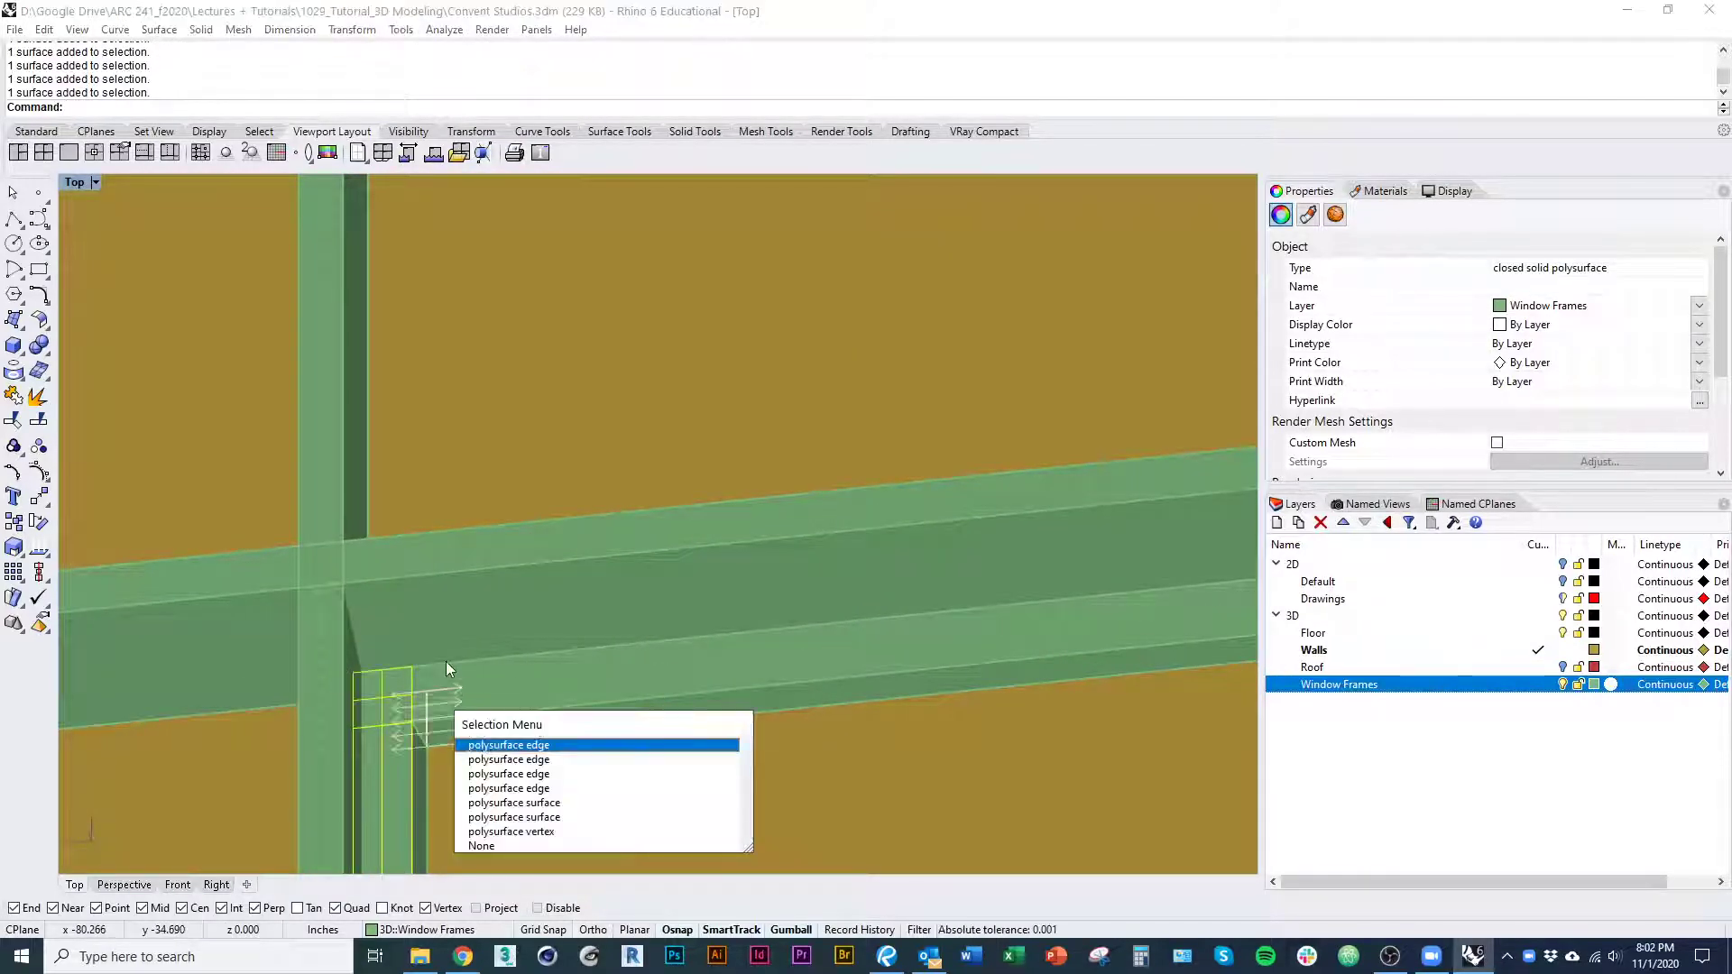
{"action": "left_click", "coordinate": [541, 802]}
{"action": "scroll", "coordinate": [542, 803], "scroll_direction": "down", "scroll_amount": 6}
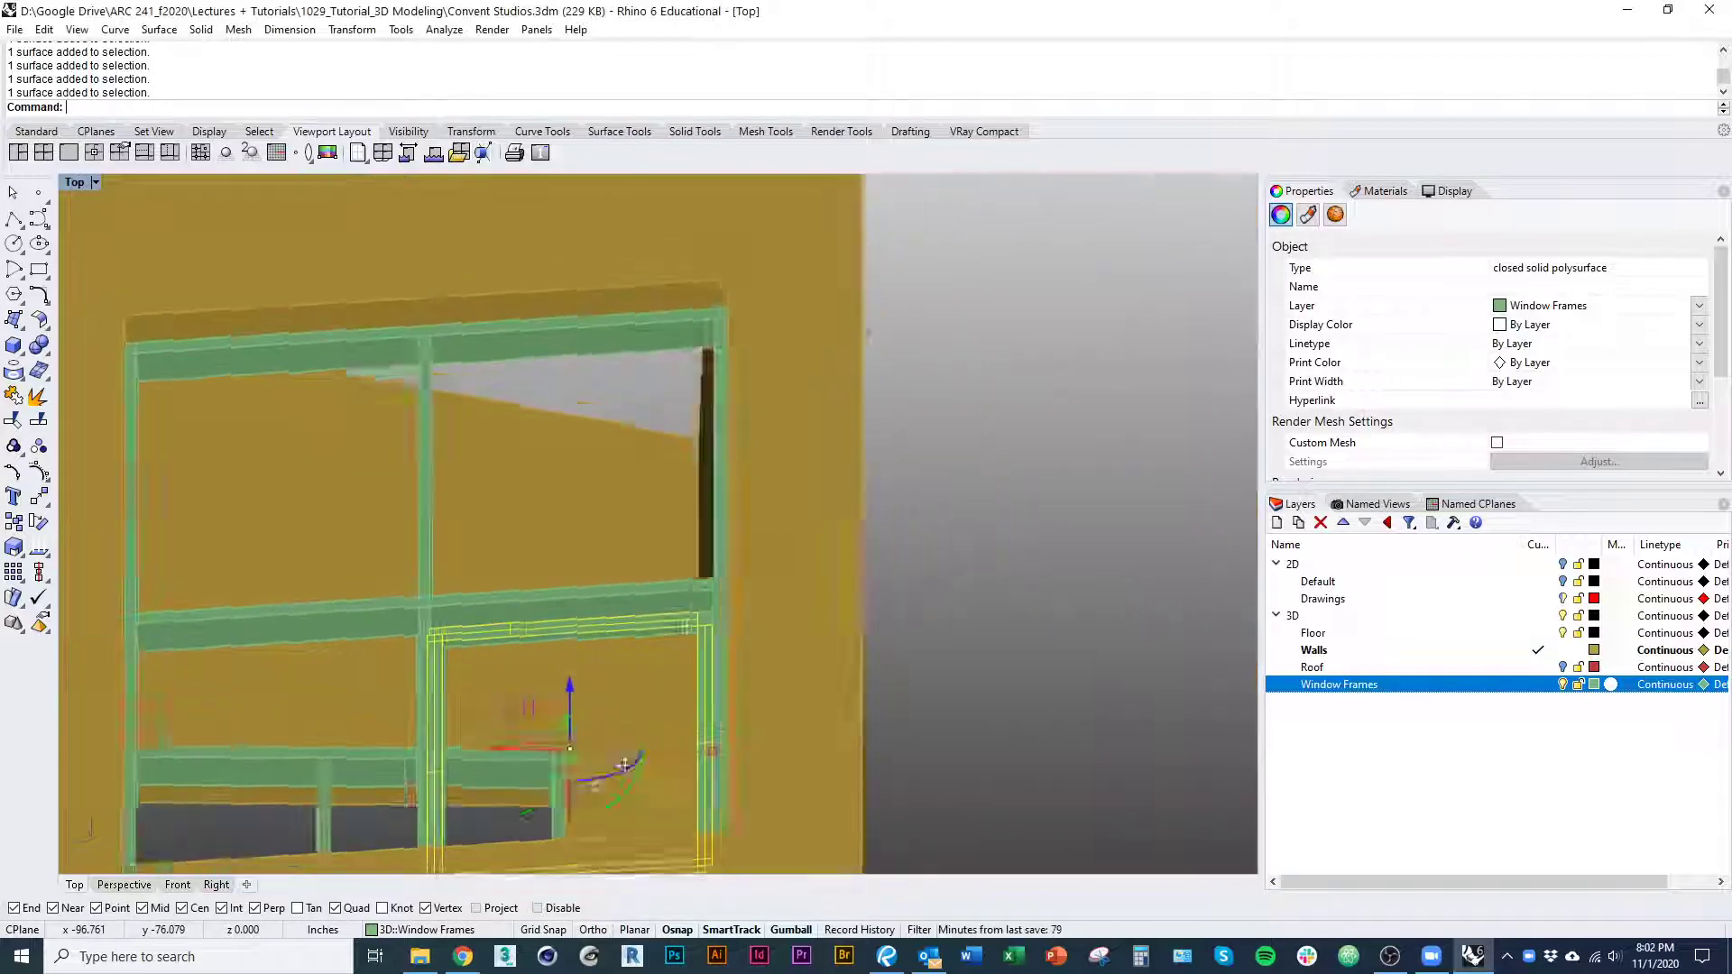
{"action": "scroll", "coordinate": [776, 598], "scroll_direction": "up", "scroll_amount": 5}
{"action": "scroll", "coordinate": [778, 597], "scroll_direction": "up", "scroll_amount": 4}
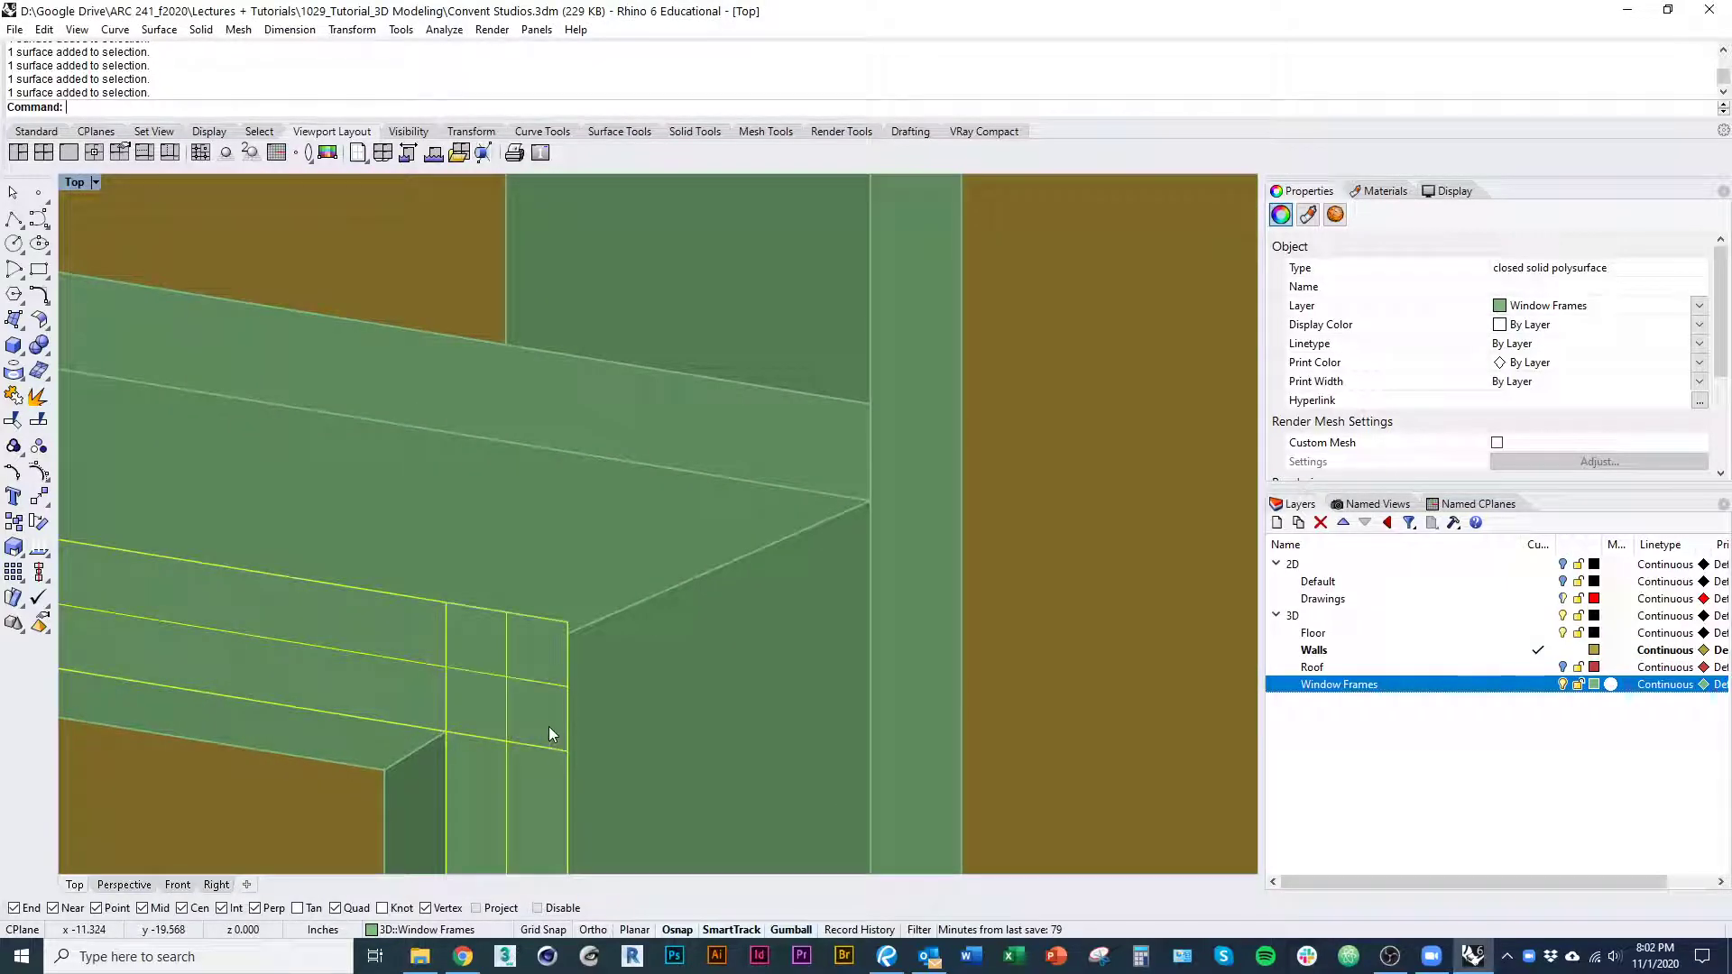
Move the sash's selected outer surfaces from its upper corner to the perpendicular intersection with the surrounding frame, and clear the selection
{"action": "type", "text": "m"}
{"action": "key", "text": "Return"}
{"action": "left_click", "coordinate": [568, 623]}
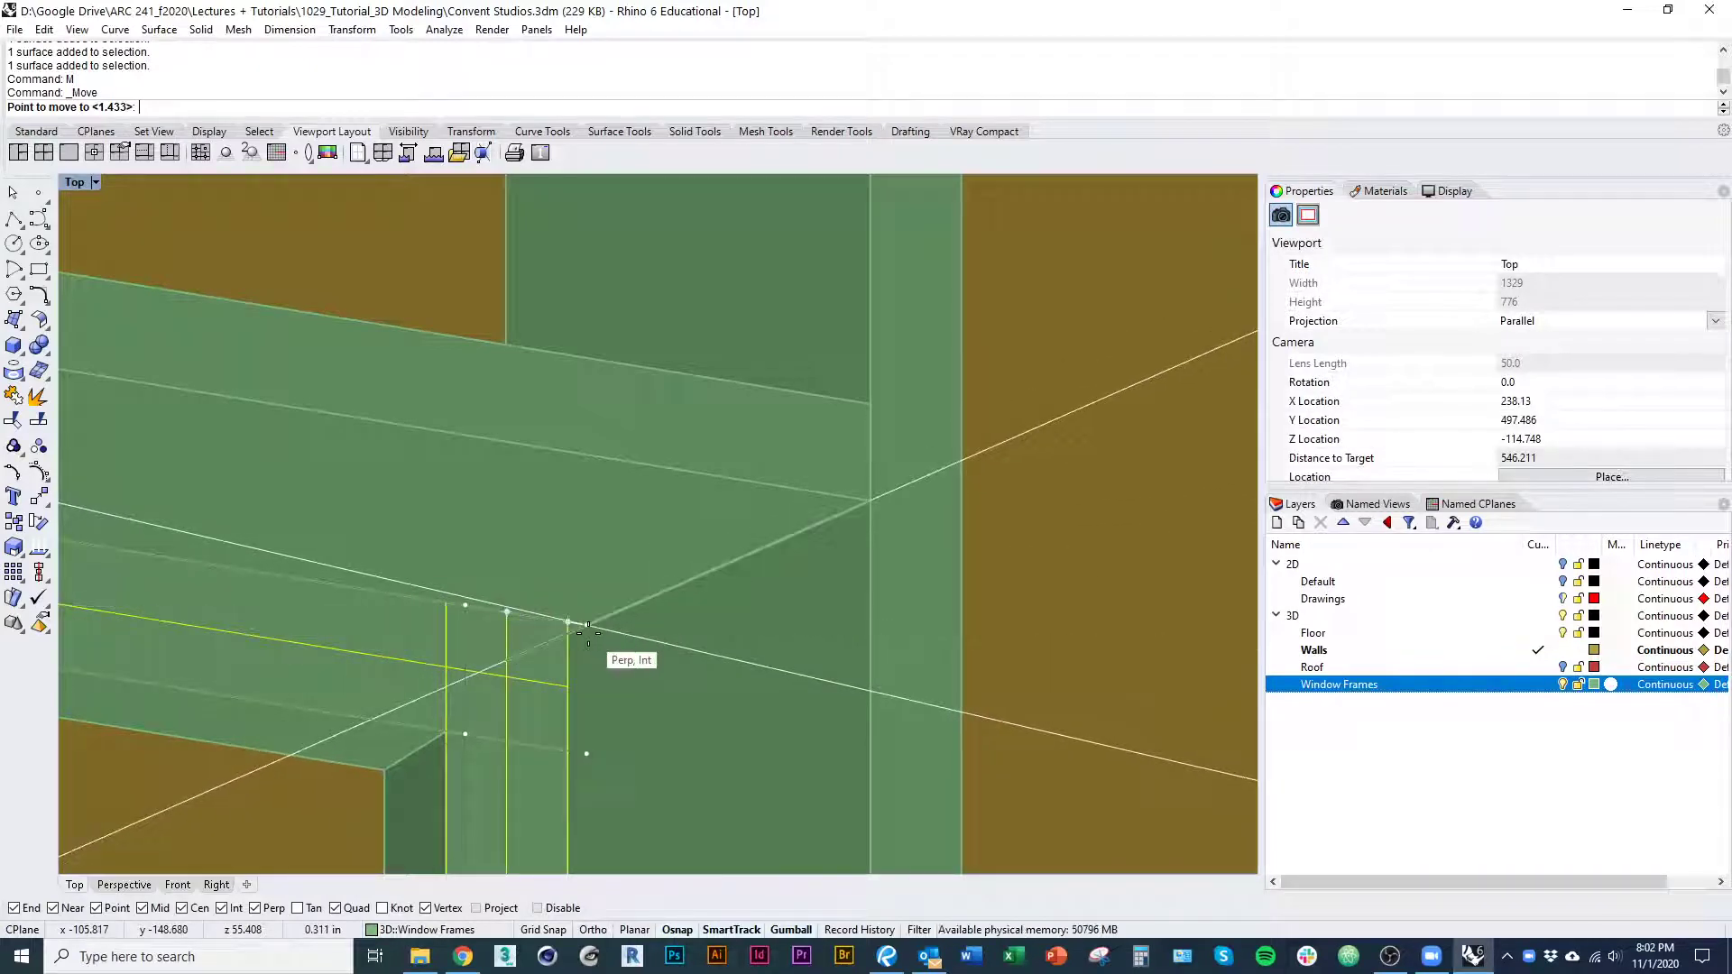
{"action": "scroll", "coordinate": [580, 633], "scroll_direction": "up", "scroll_amount": 3}
{"action": "left_click", "coordinate": [584, 587]}
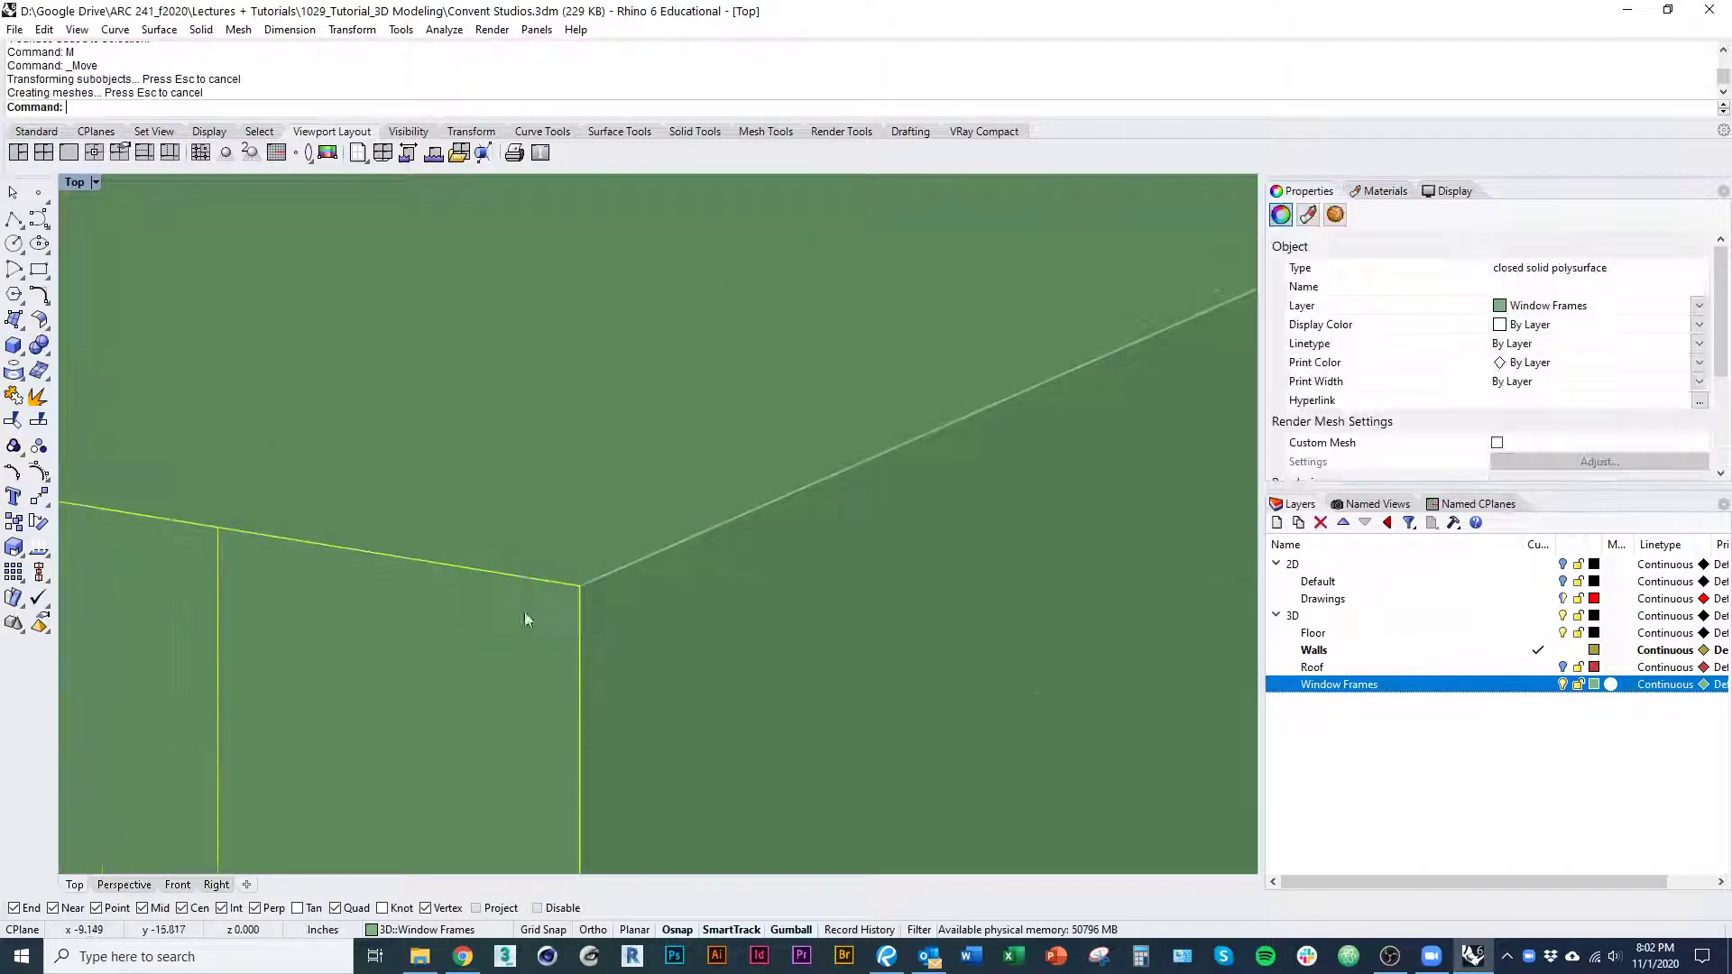
{"action": "scroll", "coordinate": [524, 610], "scroll_direction": "down", "scroll_amount": 8}
{"action": "scroll", "coordinate": [444, 678], "scroll_direction": "up", "scroll_amount": 10}
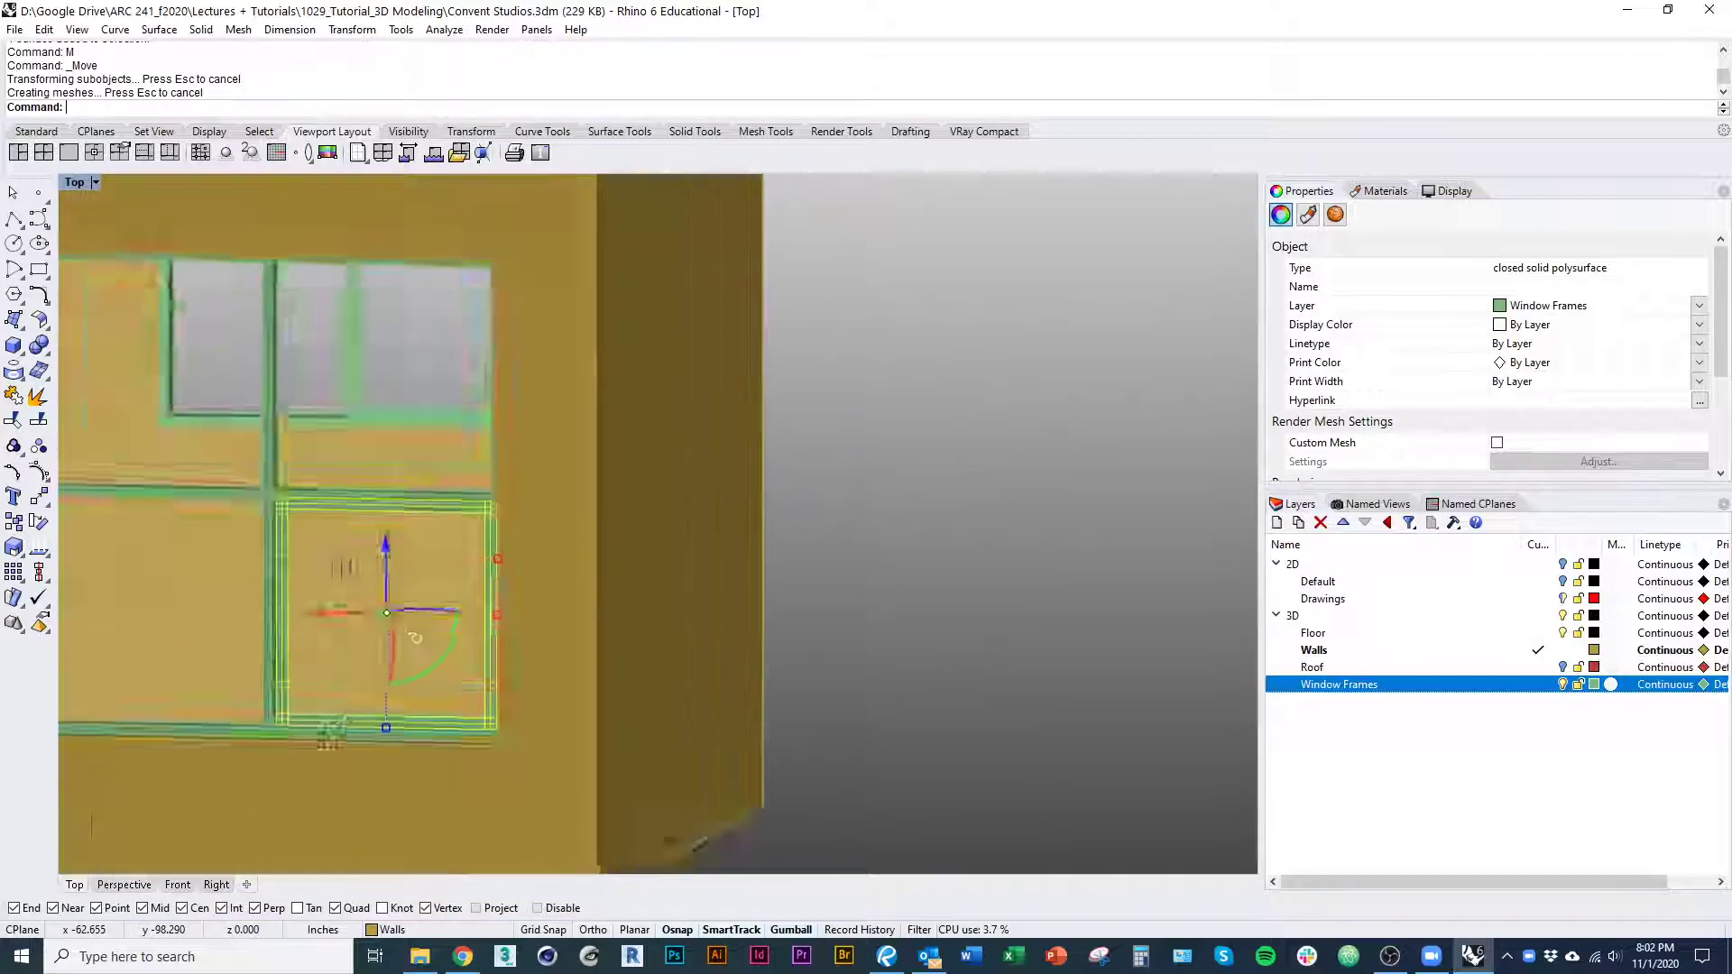
{"action": "right_click_drag", "start_coordinate": [566, 275], "coordinate": [857, 234], "text": "ctrl+shift"}
{"action": "key", "text": "Escape"}
Examine the large window frame from inside the studio and compare it with the reference photos and floor plans in the browser
{"action": "right_click_drag", "start_coordinate": [1010, 536], "coordinate": [793, 538]}
{"action": "right_click_drag", "start_coordinate": [845, 595], "coordinate": [745, 510], "text": "ctrl+shift"}
{"action": "key", "text": "alt+Tab"}
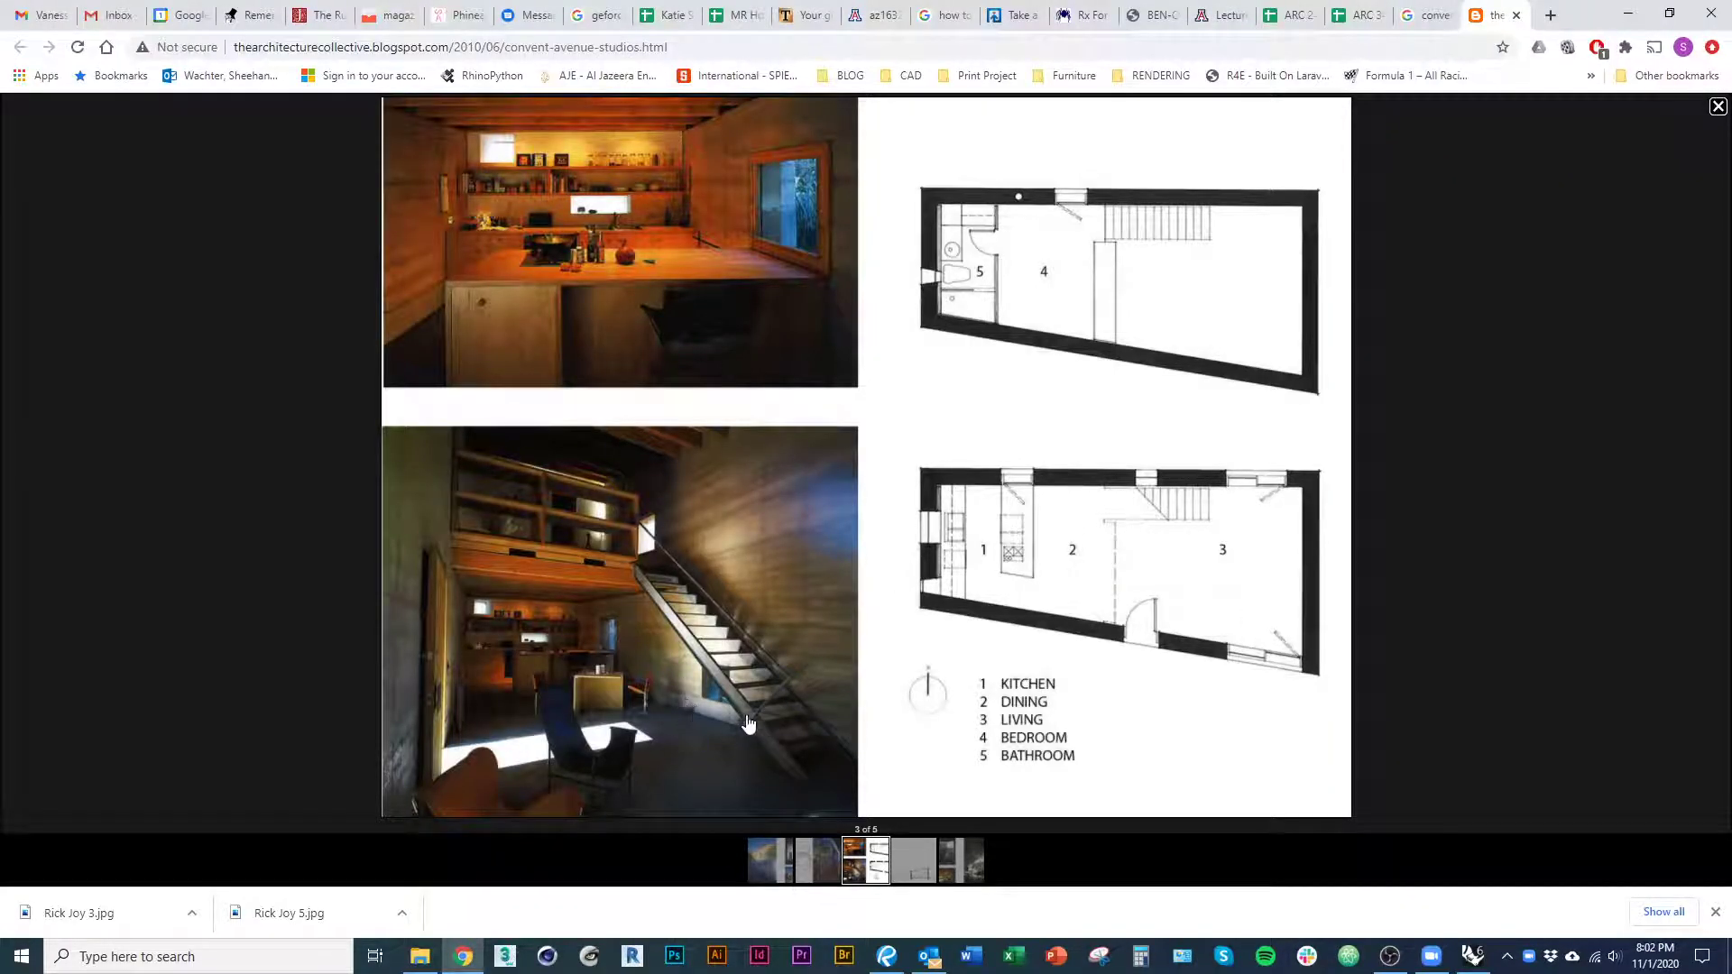
{"action": "key", "text": "alt+Tab"}
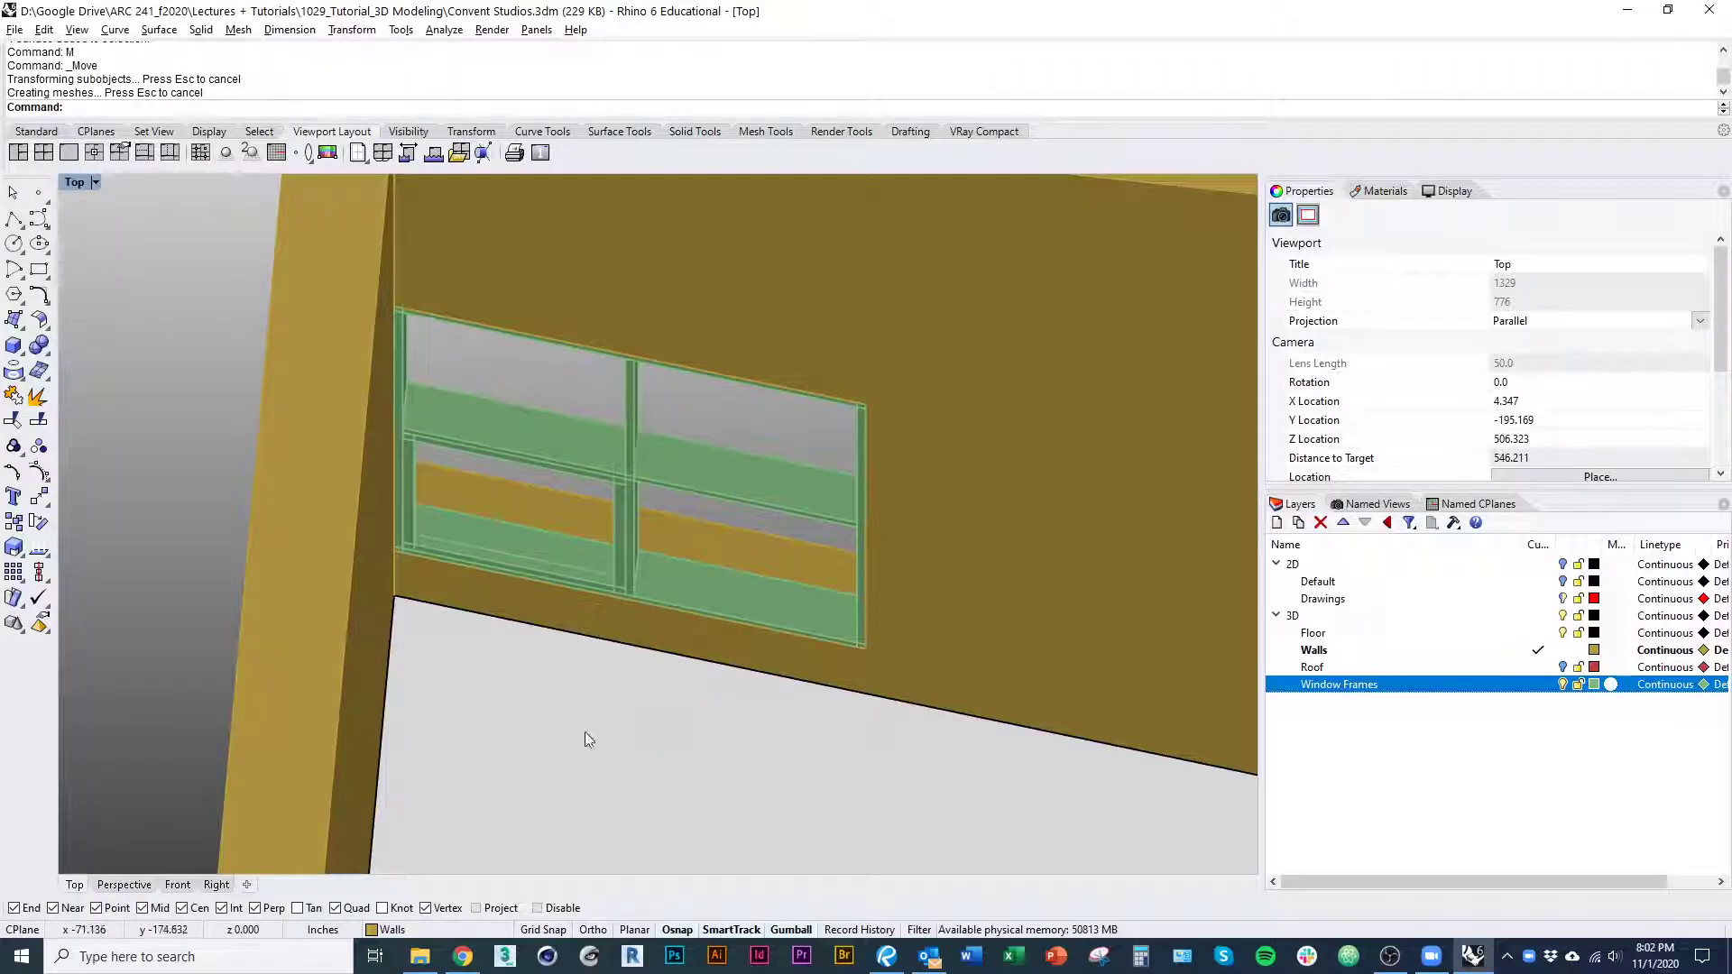
{"action": "right_click_drag", "start_coordinate": [584, 732], "coordinate": [801, 598], "text": "ctrl+shift"}
{"action": "right_click_drag", "start_coordinate": [920, 561], "coordinate": [370, 687]}
Explode the tall narrow frame beside the large window into separate surfaces
{"action": "left_click", "coordinate": [552, 485]}
{"action": "right_click_drag", "start_coordinate": [552, 484], "coordinate": [747, 695], "text": "ctrl+shift"}
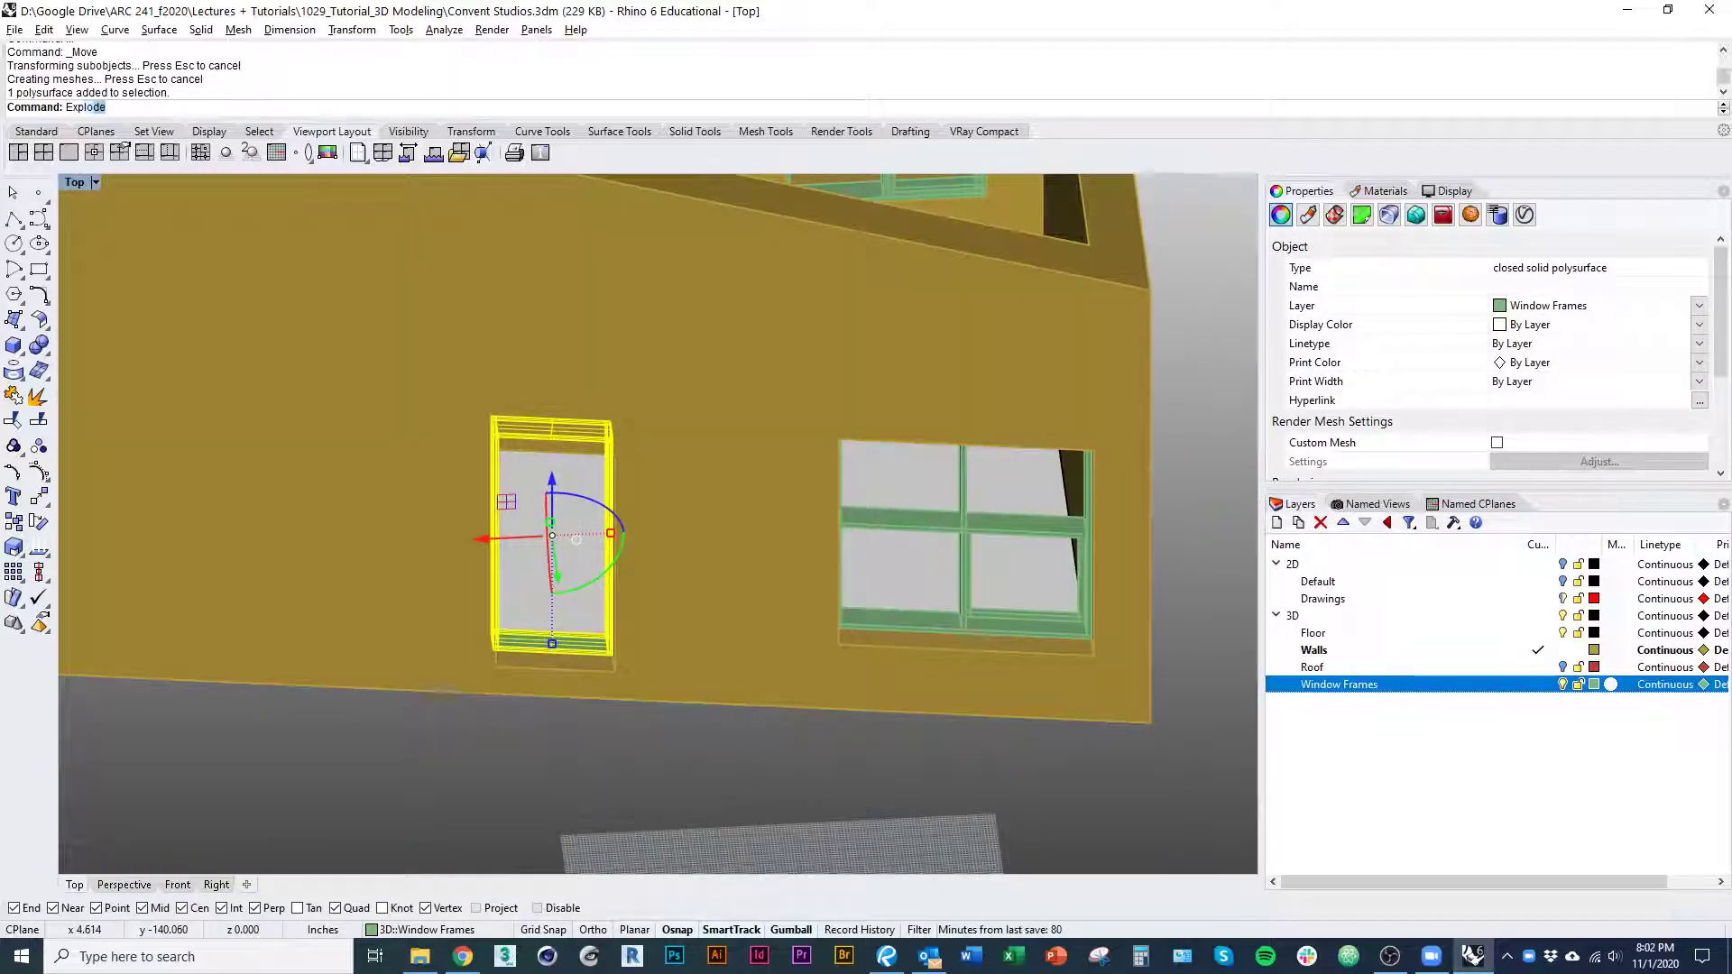
{"action": "type", "text": "Expl"}
{"action": "key", "text": "Return"}
{"action": "right_click_drag", "start_coordinate": [794, 792], "coordinate": [598, 668], "text": "ctrl+shift"}
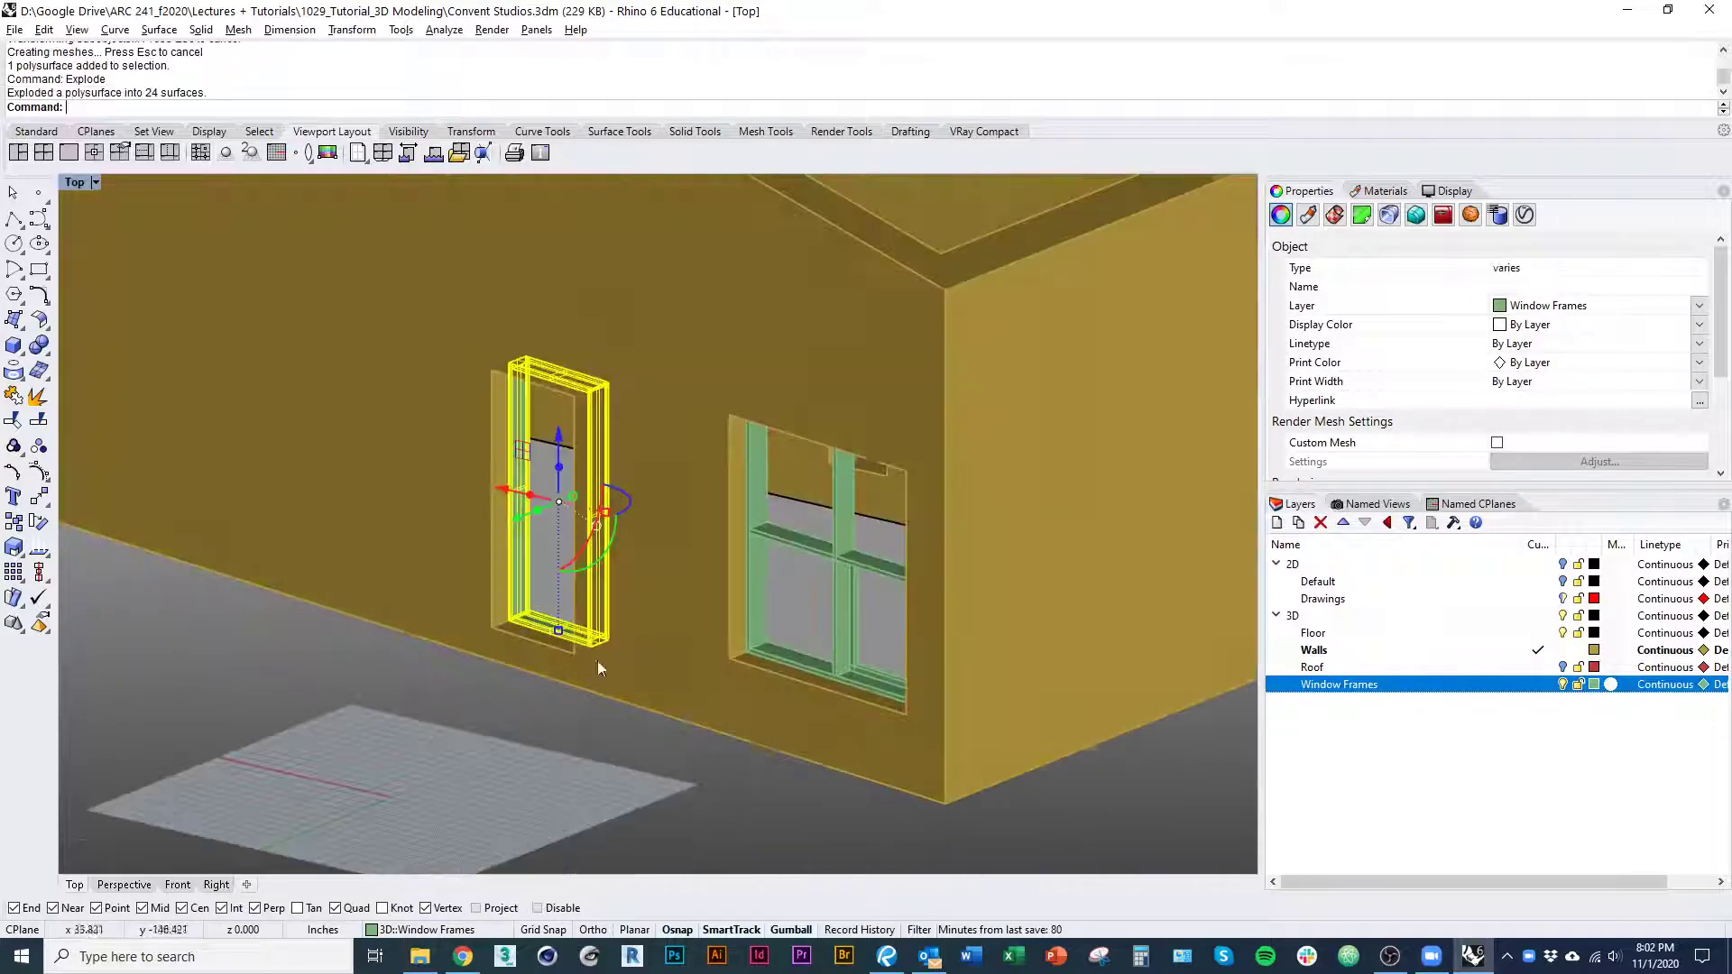
Make the Window Frames layer current and hide the Walls layer
{"action": "scroll", "coordinate": [598, 662], "scroll_direction": "up", "scroll_amount": 1}
{"action": "left_click", "coordinate": [1443, 650]}
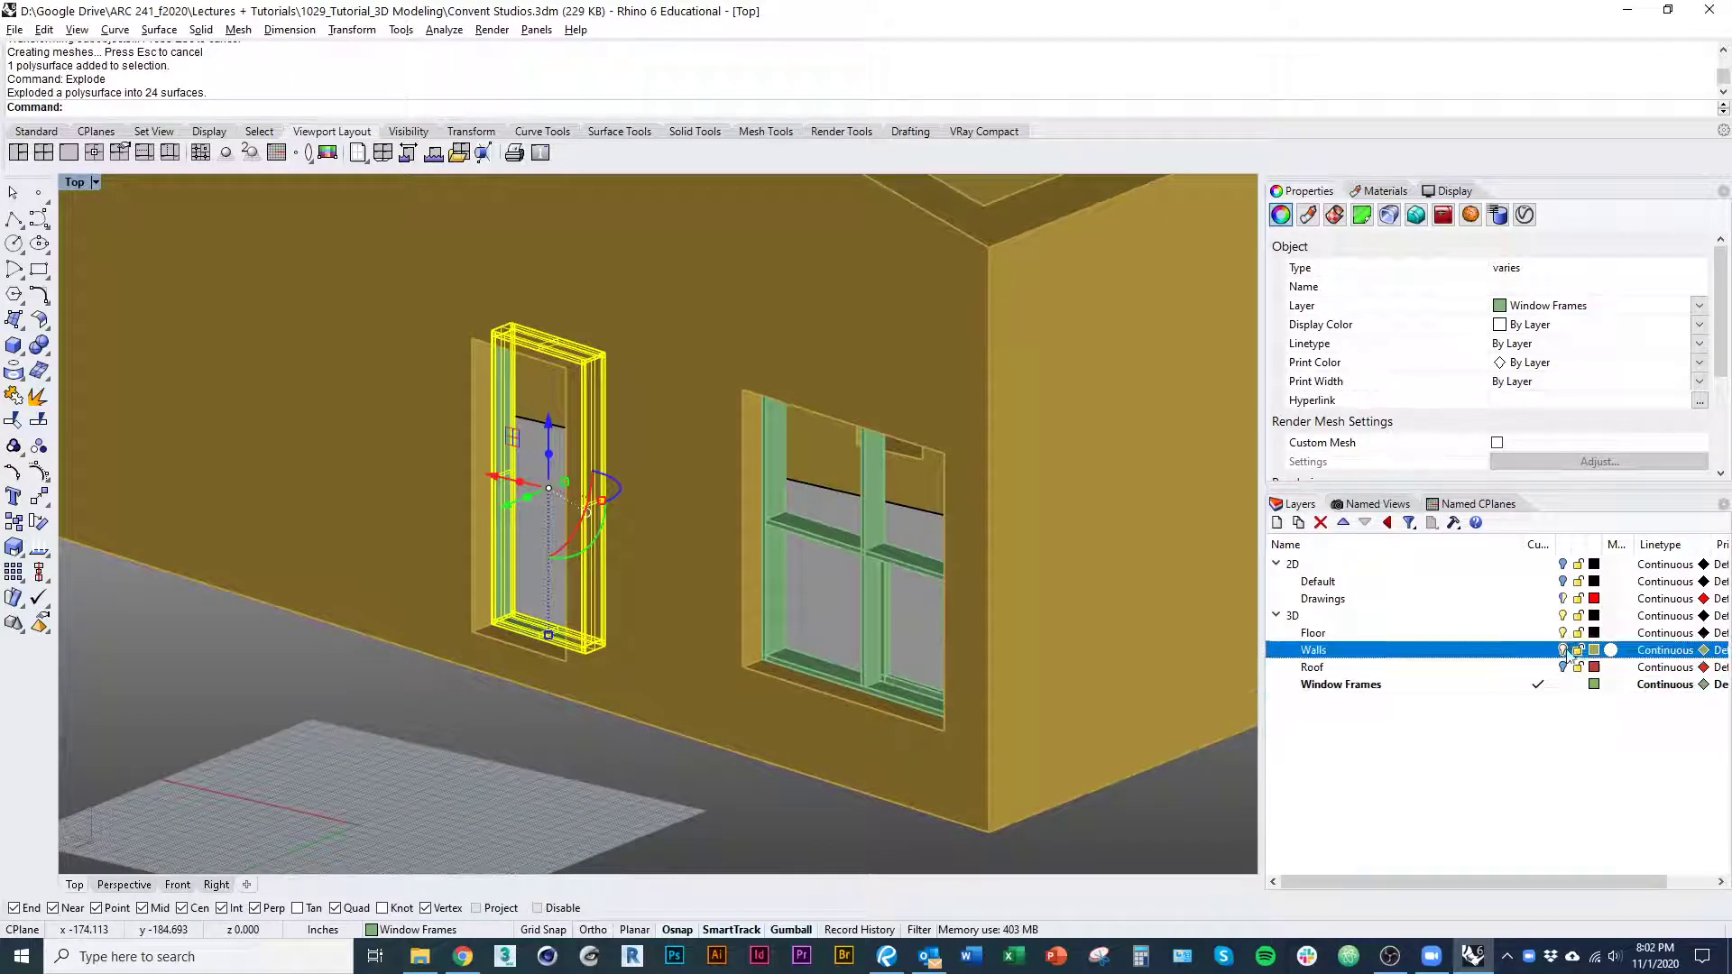
{"action": "left_click", "coordinate": [1563, 649]}
Delete the exploded narrow frame's surfaces except the outer surfaces of its top and two sides
{"action": "scroll", "coordinate": [677, 506], "scroll_direction": "up", "scroll_amount": 5}
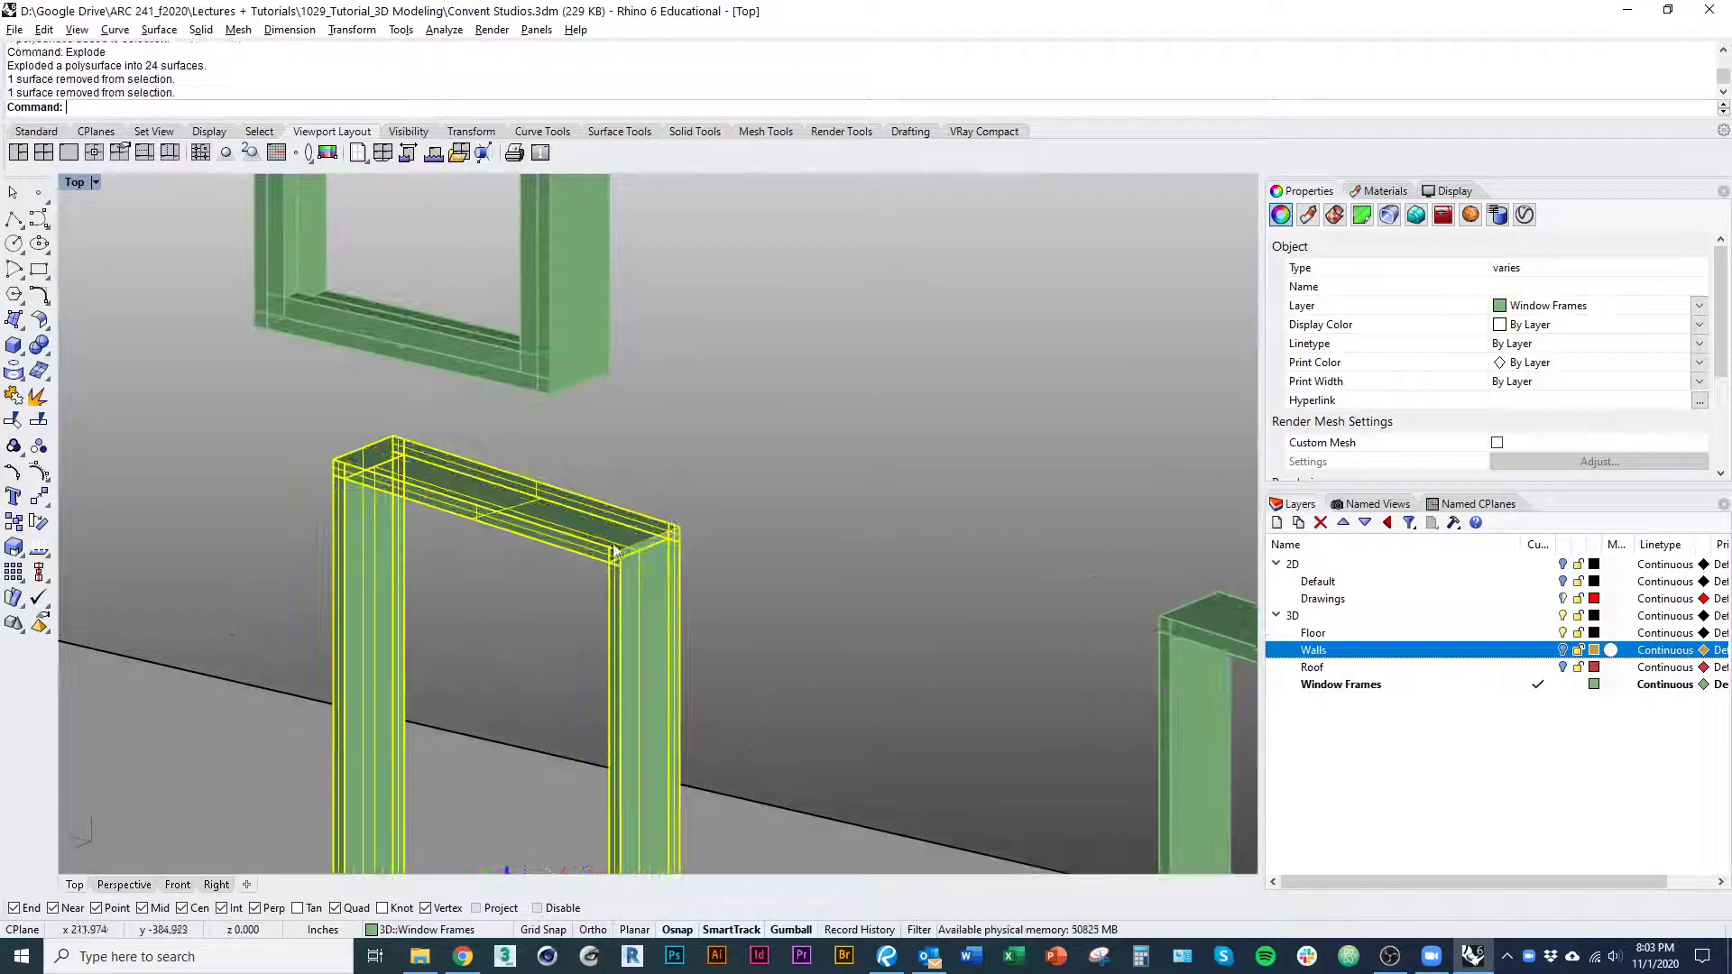
{"action": "right_click_drag", "start_coordinate": [613, 551], "coordinate": [803, 509]}
{"action": "left_click", "coordinate": [473, 652], "text": "ctrl"}
{"action": "right_click_drag", "start_coordinate": [561, 718], "coordinate": [603, 493], "text": "shift"}
{"action": "scroll", "coordinate": [613, 519], "scroll_direction": "down", "scroll_amount": 4}
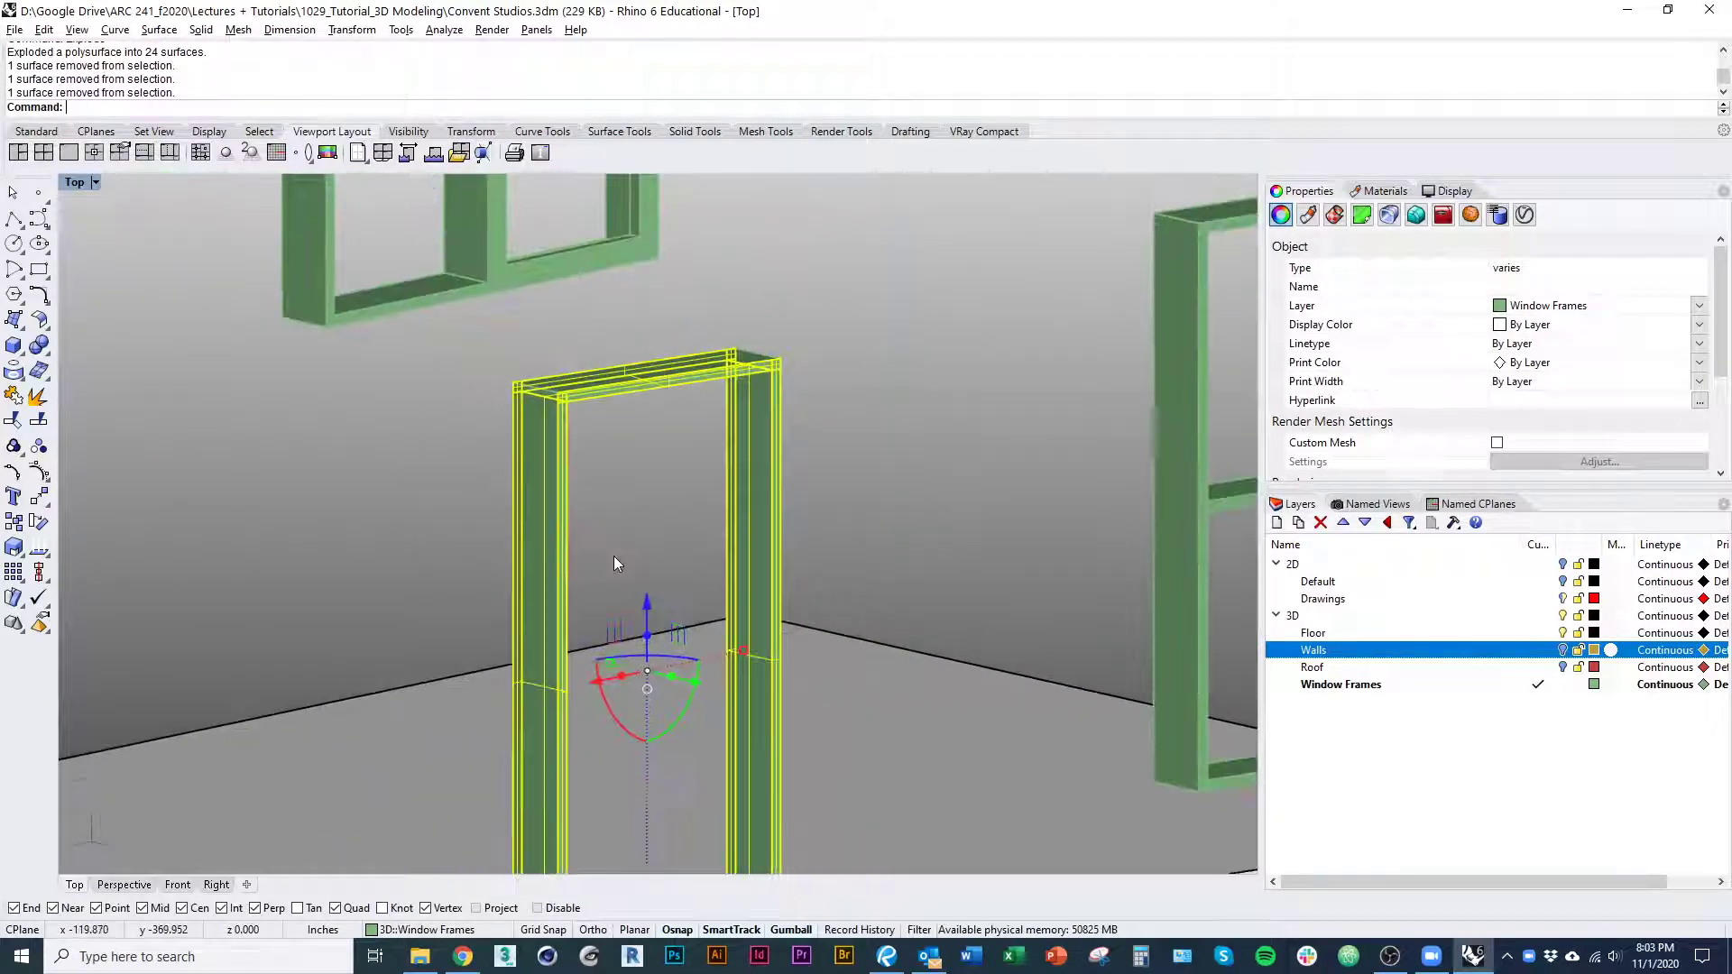
{"action": "type", "text": "d"}
{"action": "key", "text": "space"}
Select the narrow frame's remaining top and side surfaces and join them into one open polysurface
{"action": "scroll", "coordinate": [614, 631], "scroll_direction": "down", "scroll_amount": 4}
{"action": "right_click_drag", "start_coordinate": [607, 700], "coordinate": [597, 515], "text": "shift"}
{"action": "left_click", "coordinate": [547, 626]}
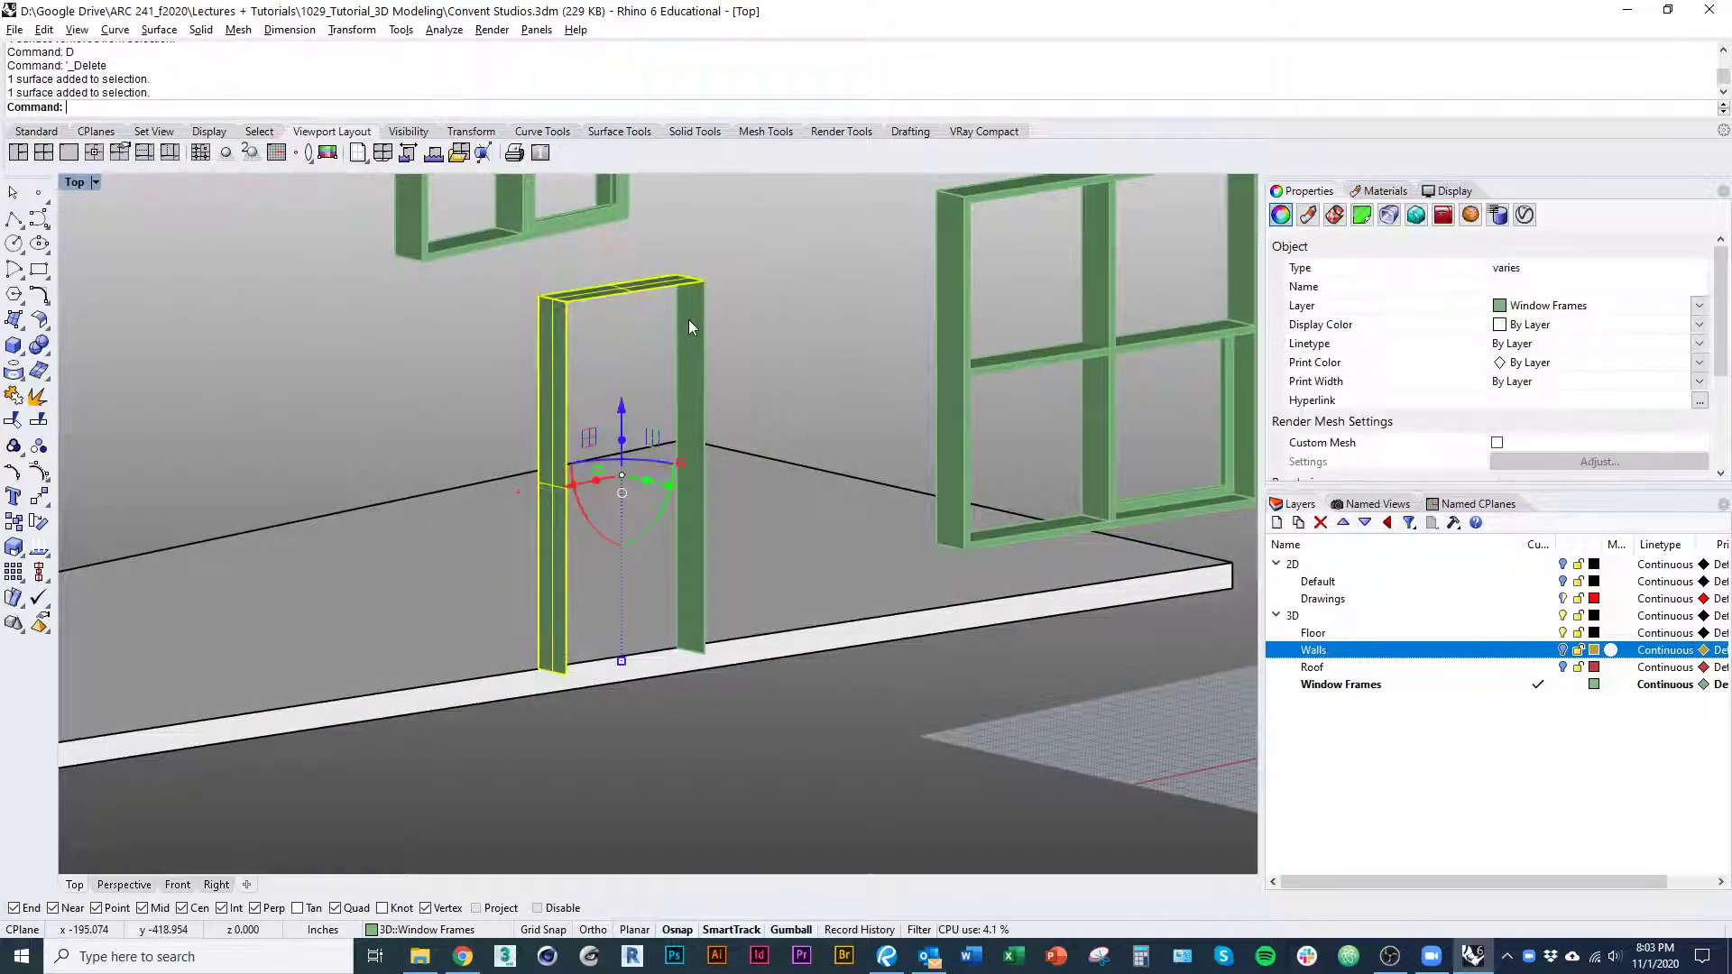
Offset the joined narrow frame surfaces inward by 1.5 inches as a solid and show the Walls layer
{"action": "type", "text": "OffsetSrf"}
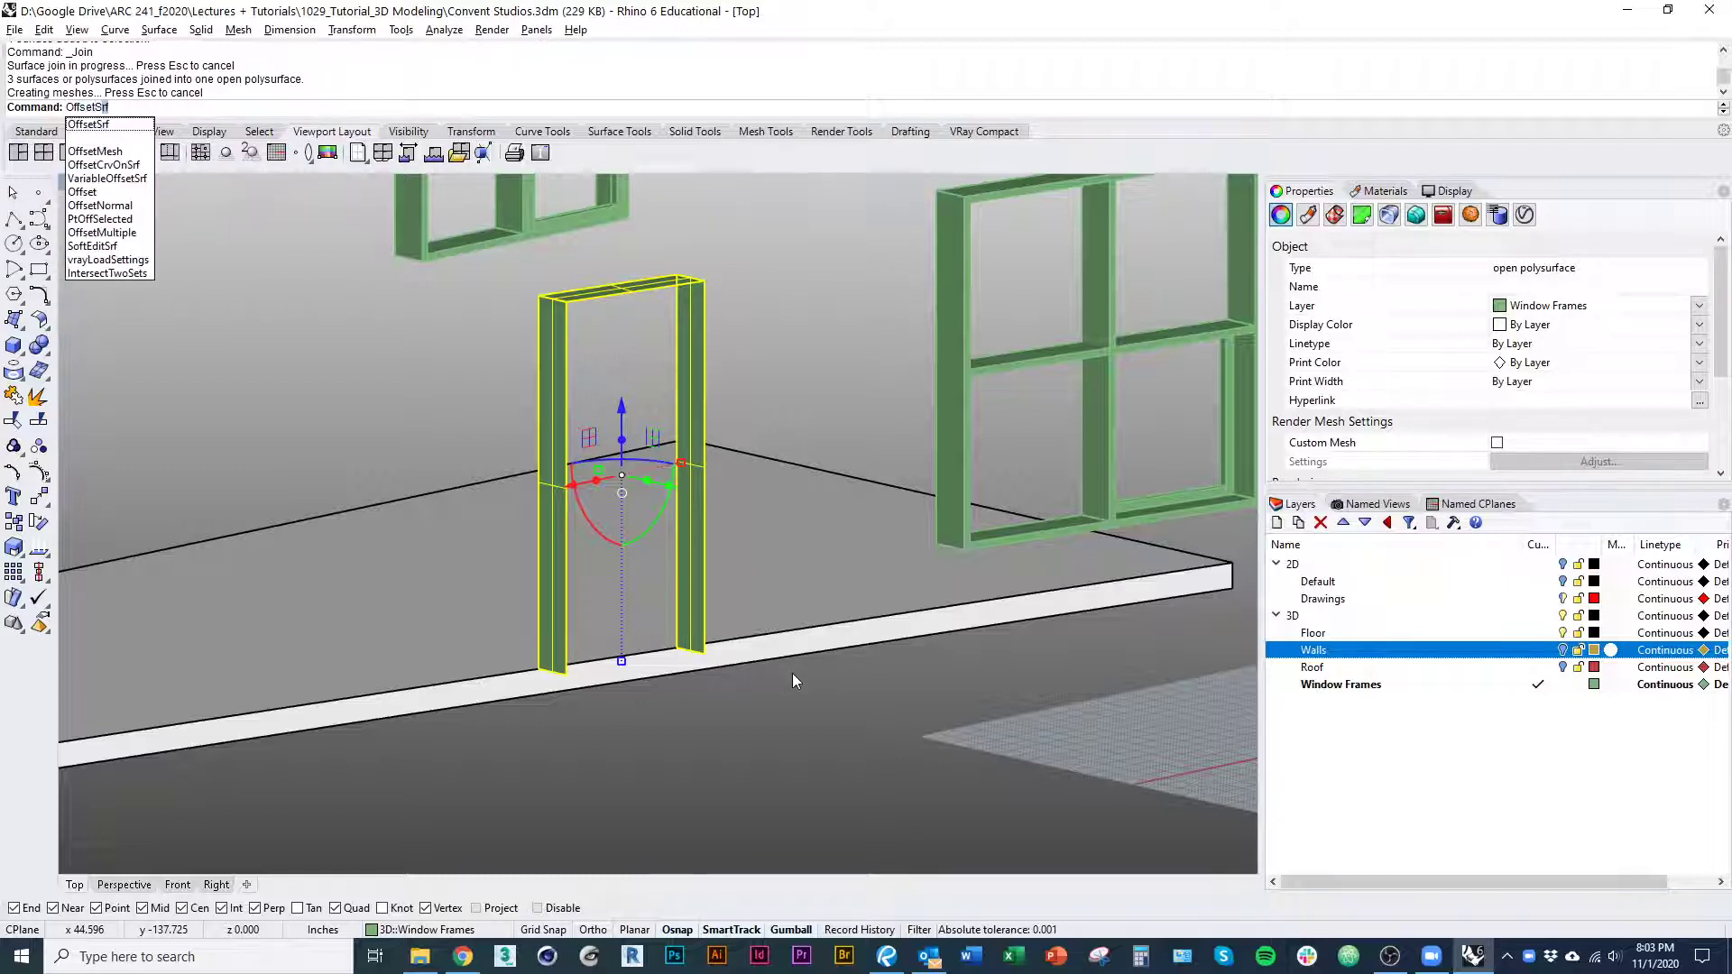
{"action": "key", "text": "Return"}
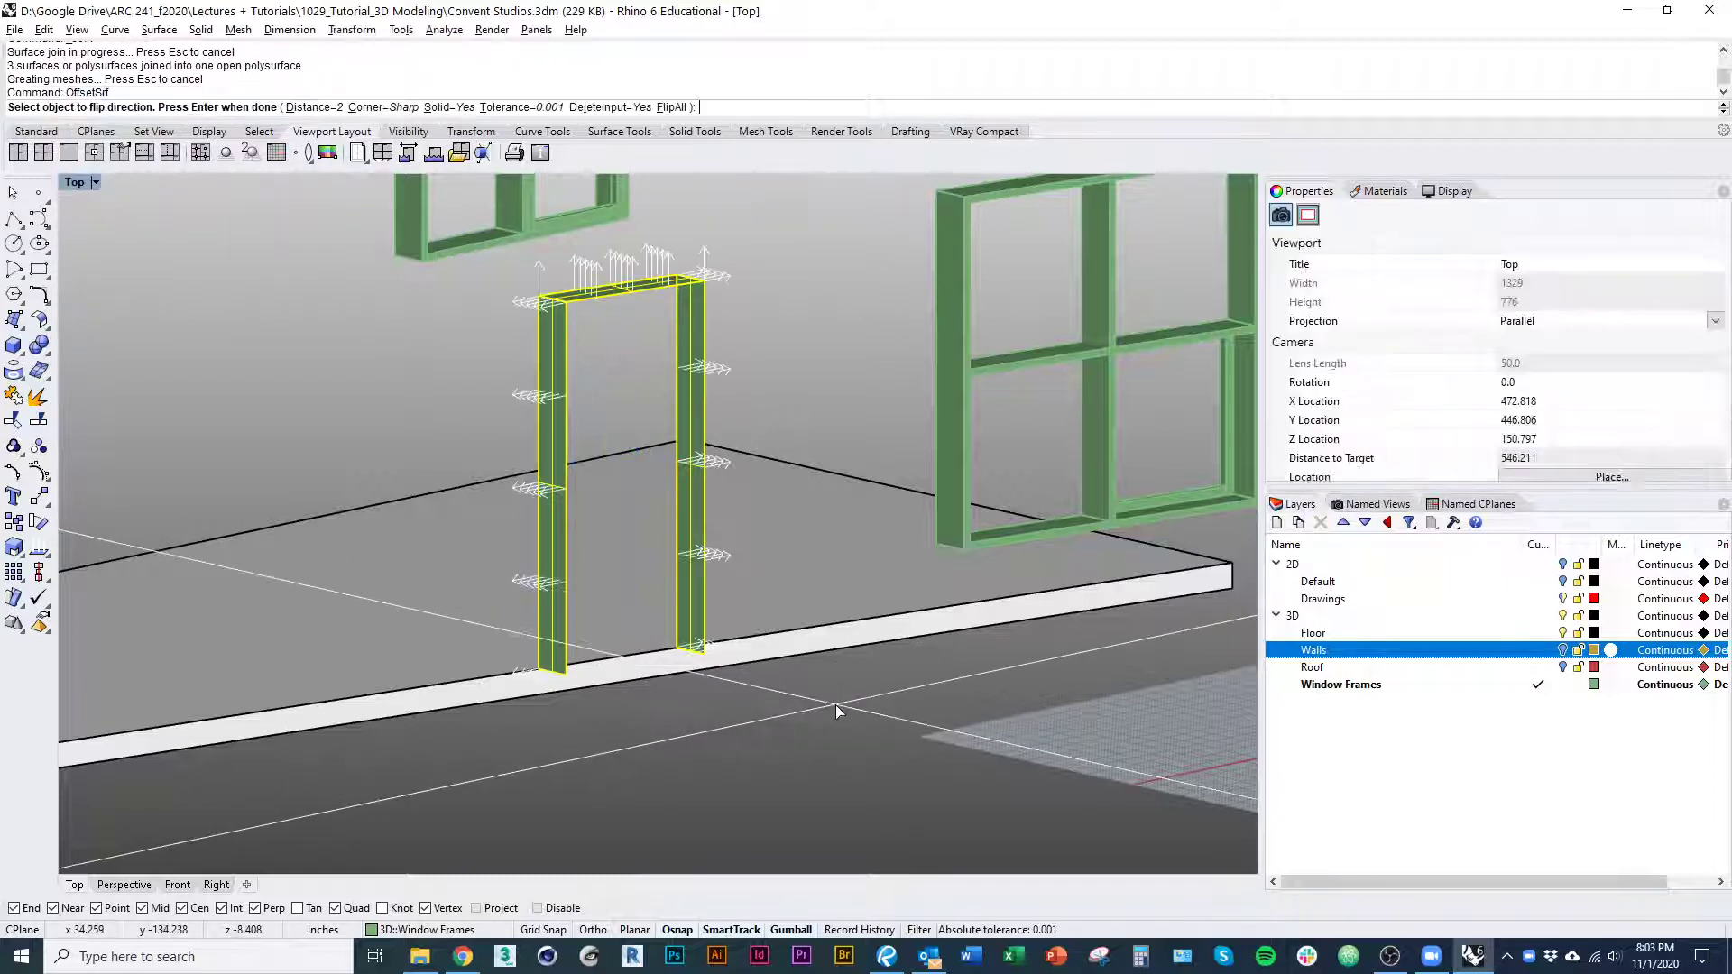
{"action": "type", "text": "d"}
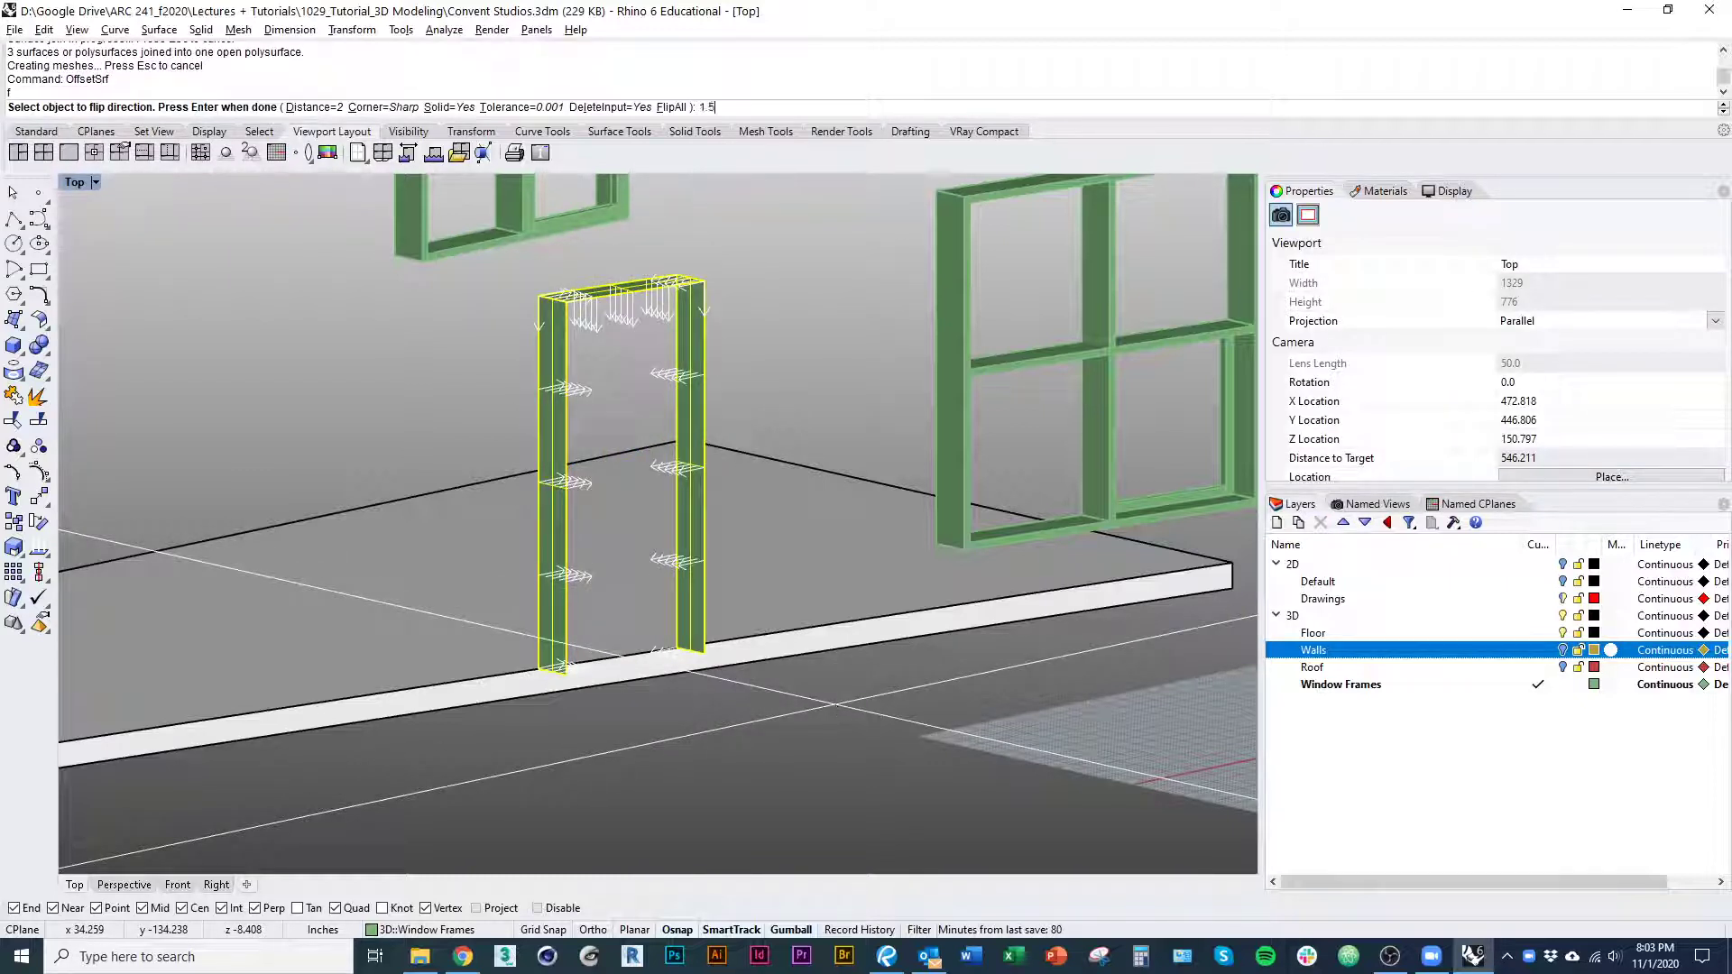
{"action": "key", "text": "Return"}
{"action": "type", "text": "1.5"}
{"action": "key", "text": "Return"}
{"action": "key", "text": "Return"}
{"action": "right_click_drag", "start_coordinate": [805, 795], "coordinate": [710, 827]}
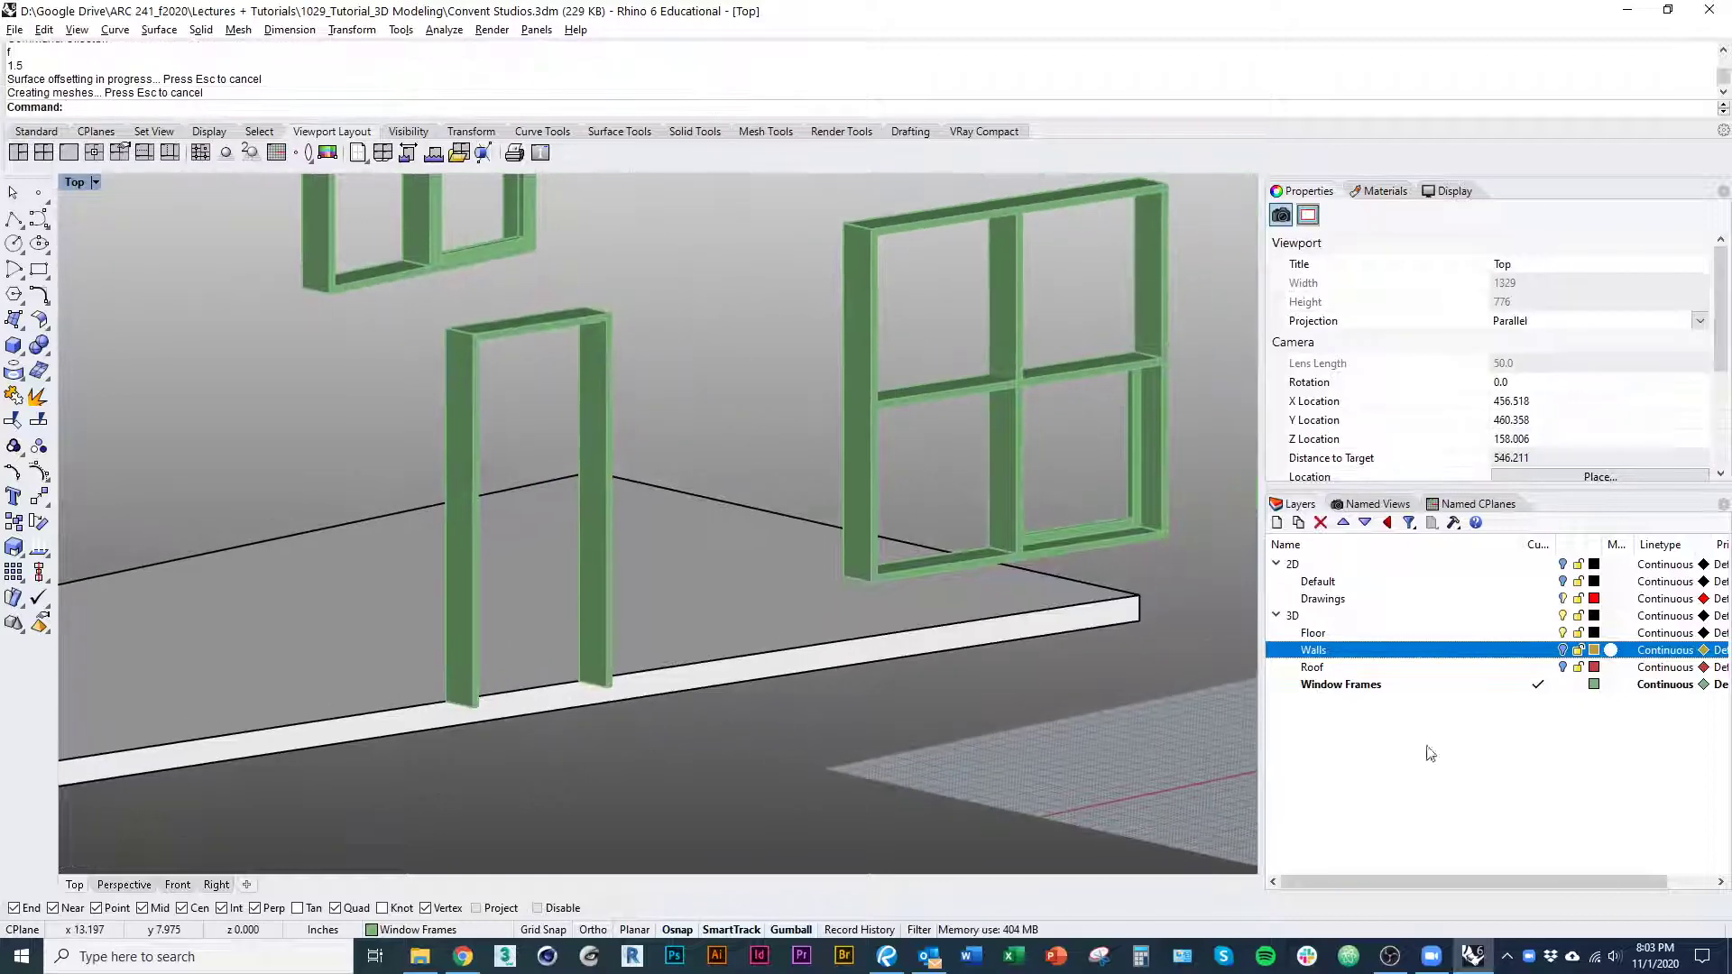
{"action": "left_click", "coordinate": [1563, 651]}
{"action": "right_click_drag", "start_coordinate": [875, 749], "coordinate": [772, 733], "text": "ctrl+shift"}
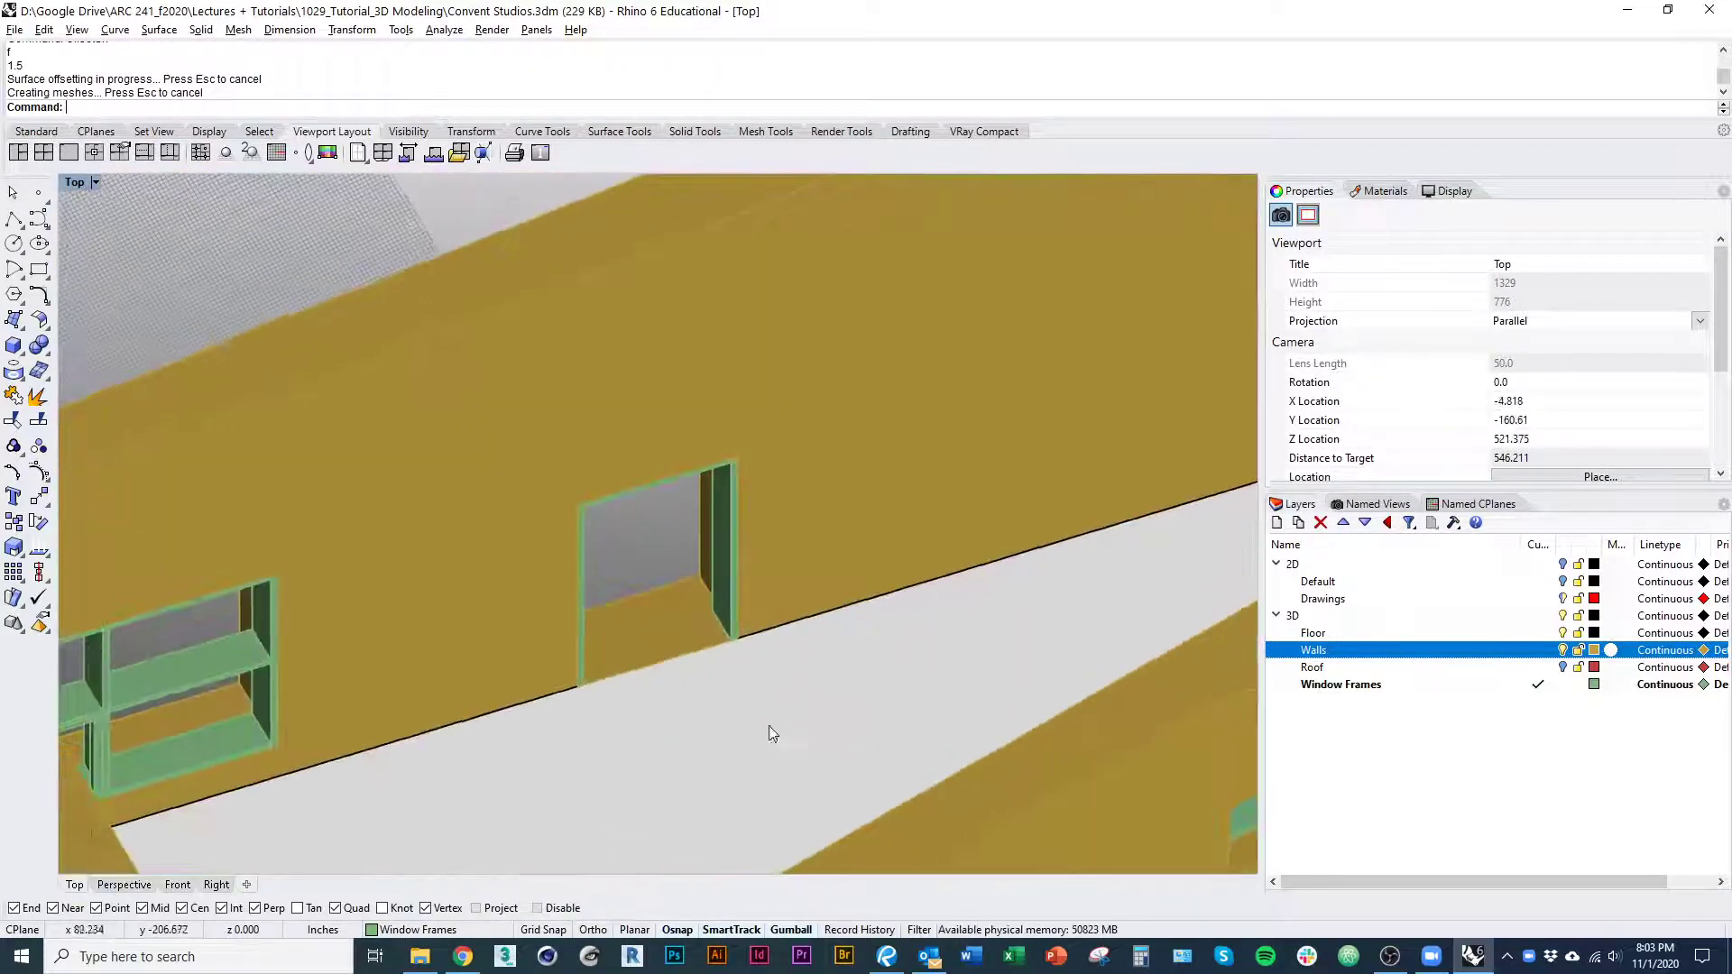
{"action": "left_click", "coordinate": [14, 346]}
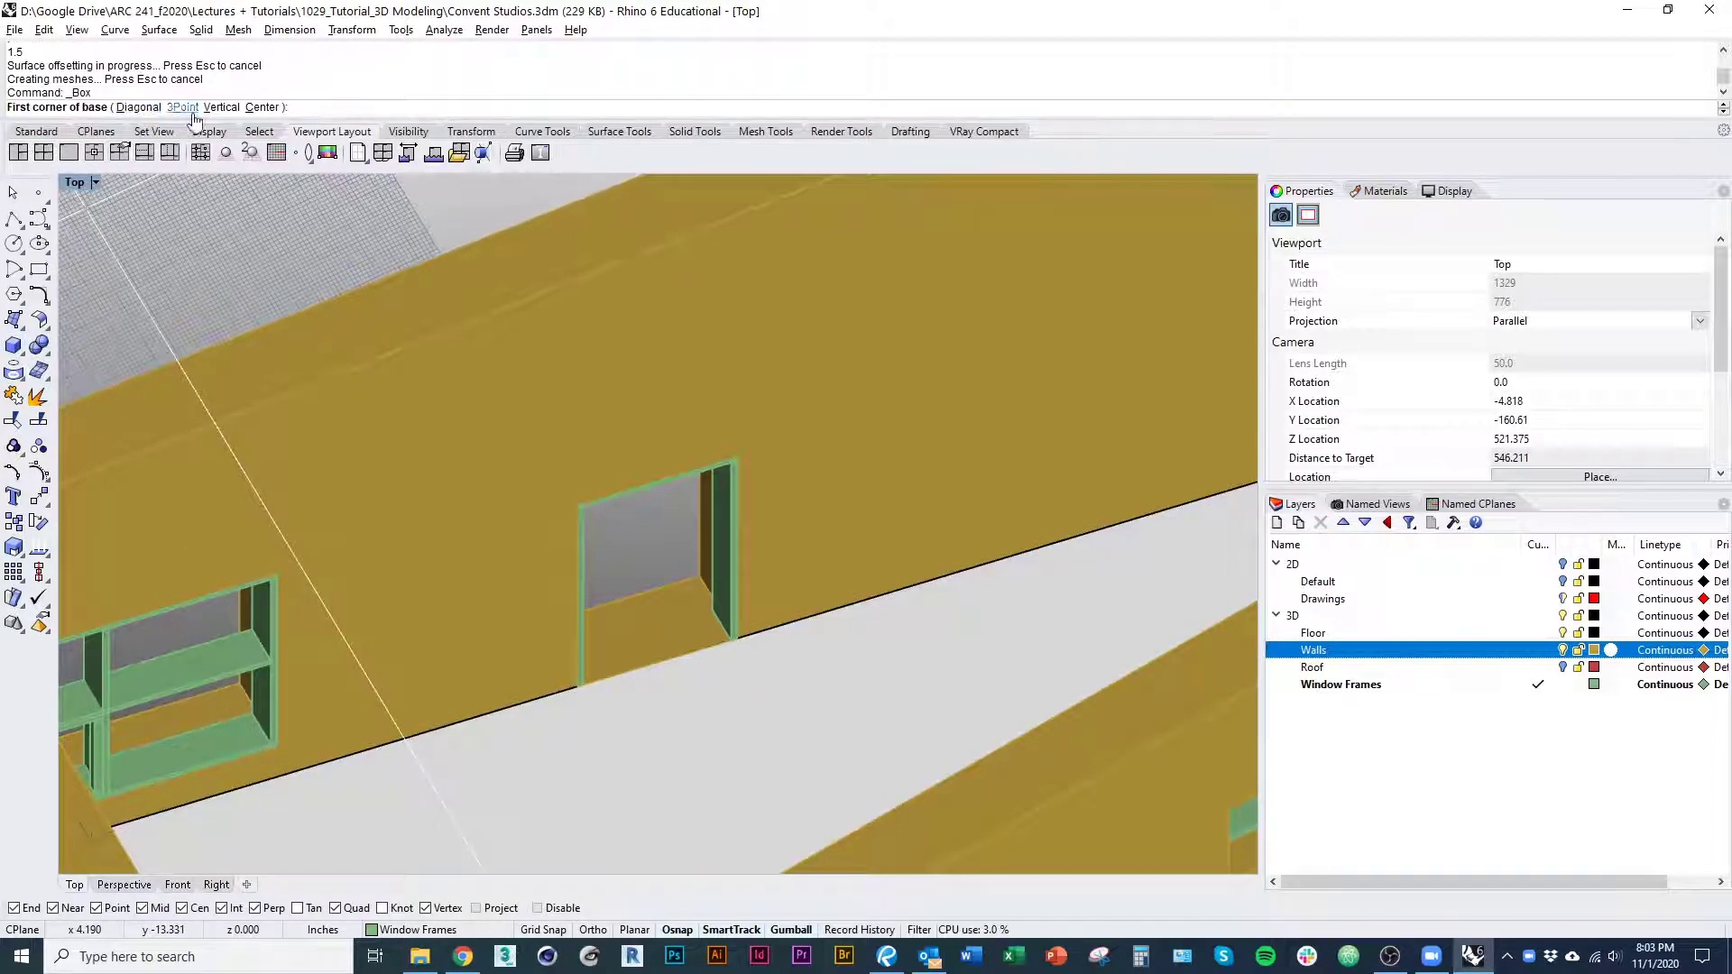
{"action": "left_click", "coordinate": [26, 336]}
{"action": "left_click", "coordinate": [65, 357]}
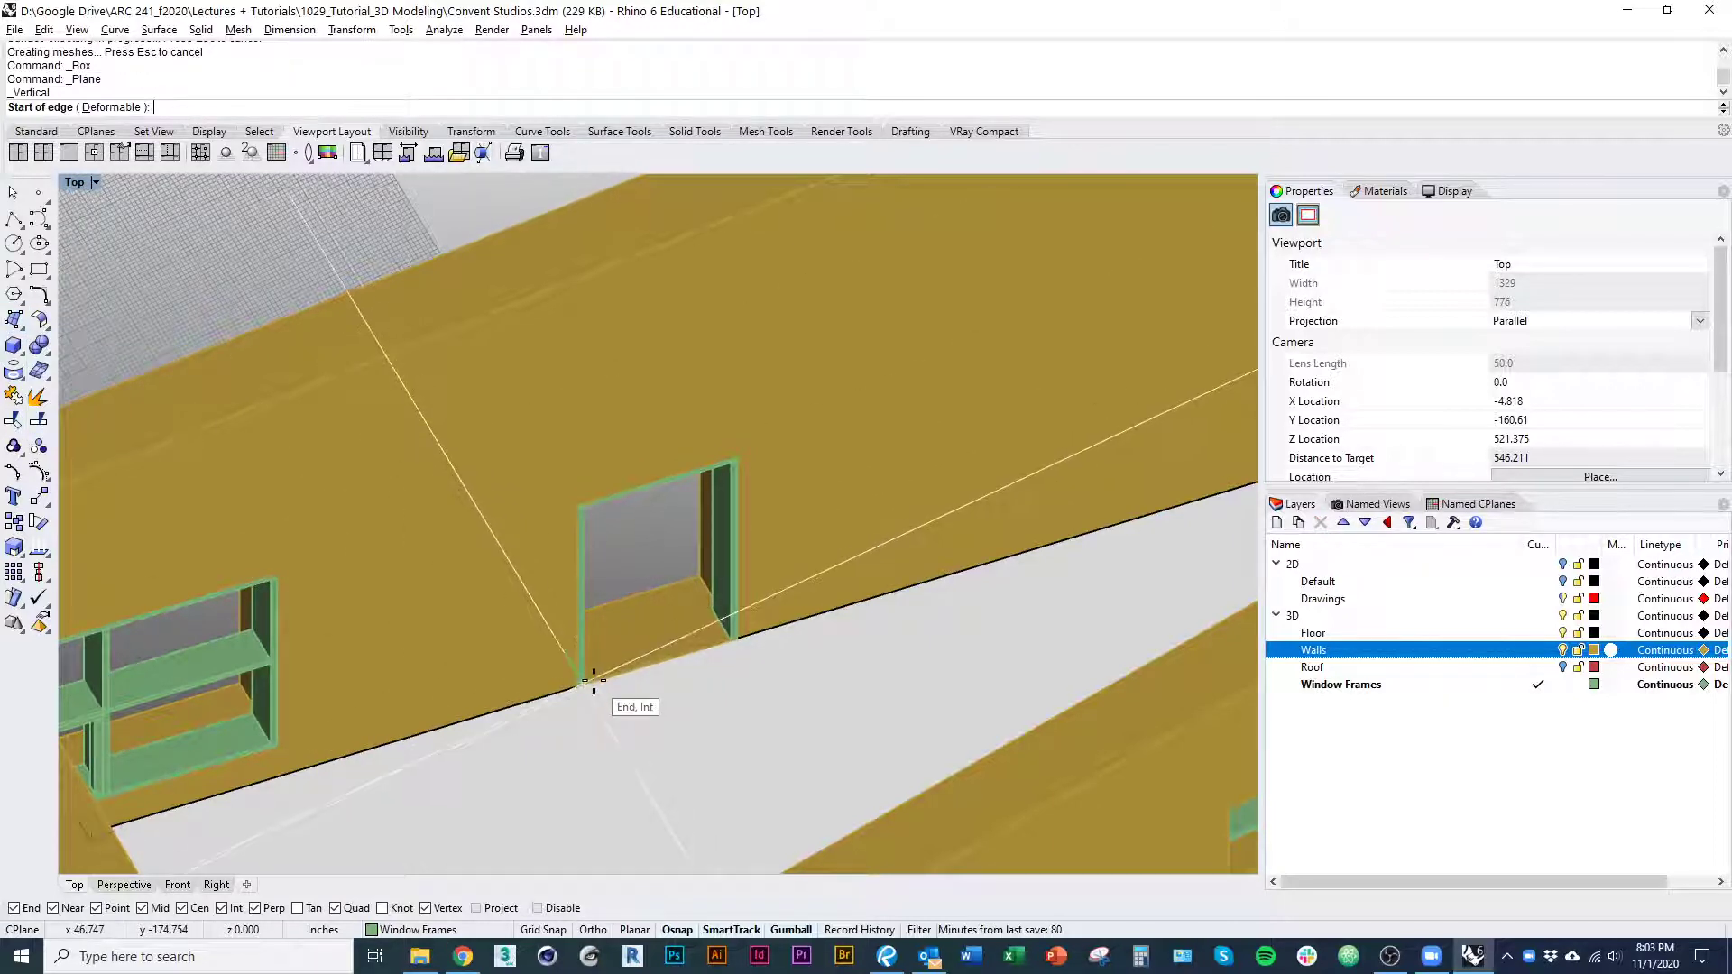
{"action": "scroll", "coordinate": [717, 669], "scroll_direction": "up", "scroll_amount": 5}
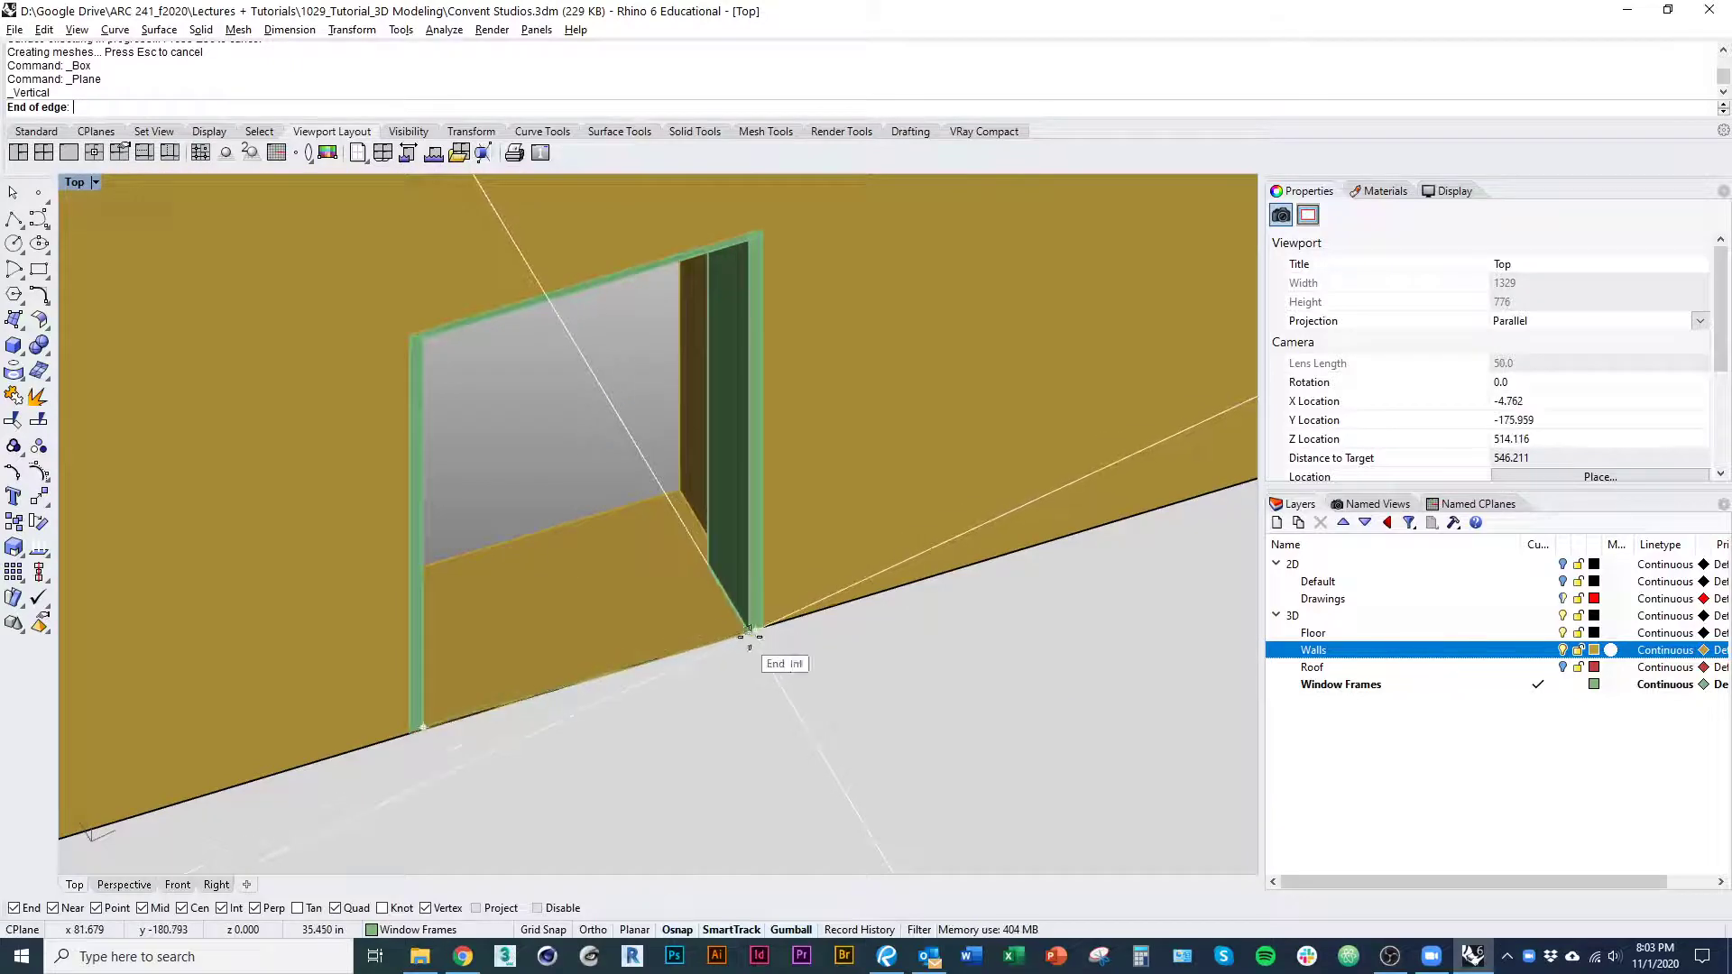
{"action": "scroll", "coordinate": [752, 632], "scroll_direction": "up", "scroll_amount": 8}
{"action": "scroll", "coordinate": [695, 735], "scroll_direction": "down", "scroll_amount": 10}
{"action": "key", "text": "Escape"}
Undo the Walls layer visibility change and the narrow frame's surface offset
{"action": "right_click_drag", "start_coordinate": [716, 700], "coordinate": [630, 459], "text": "ctrl+shift"}
{"action": "key", "text": "ctrl+alt+w"}
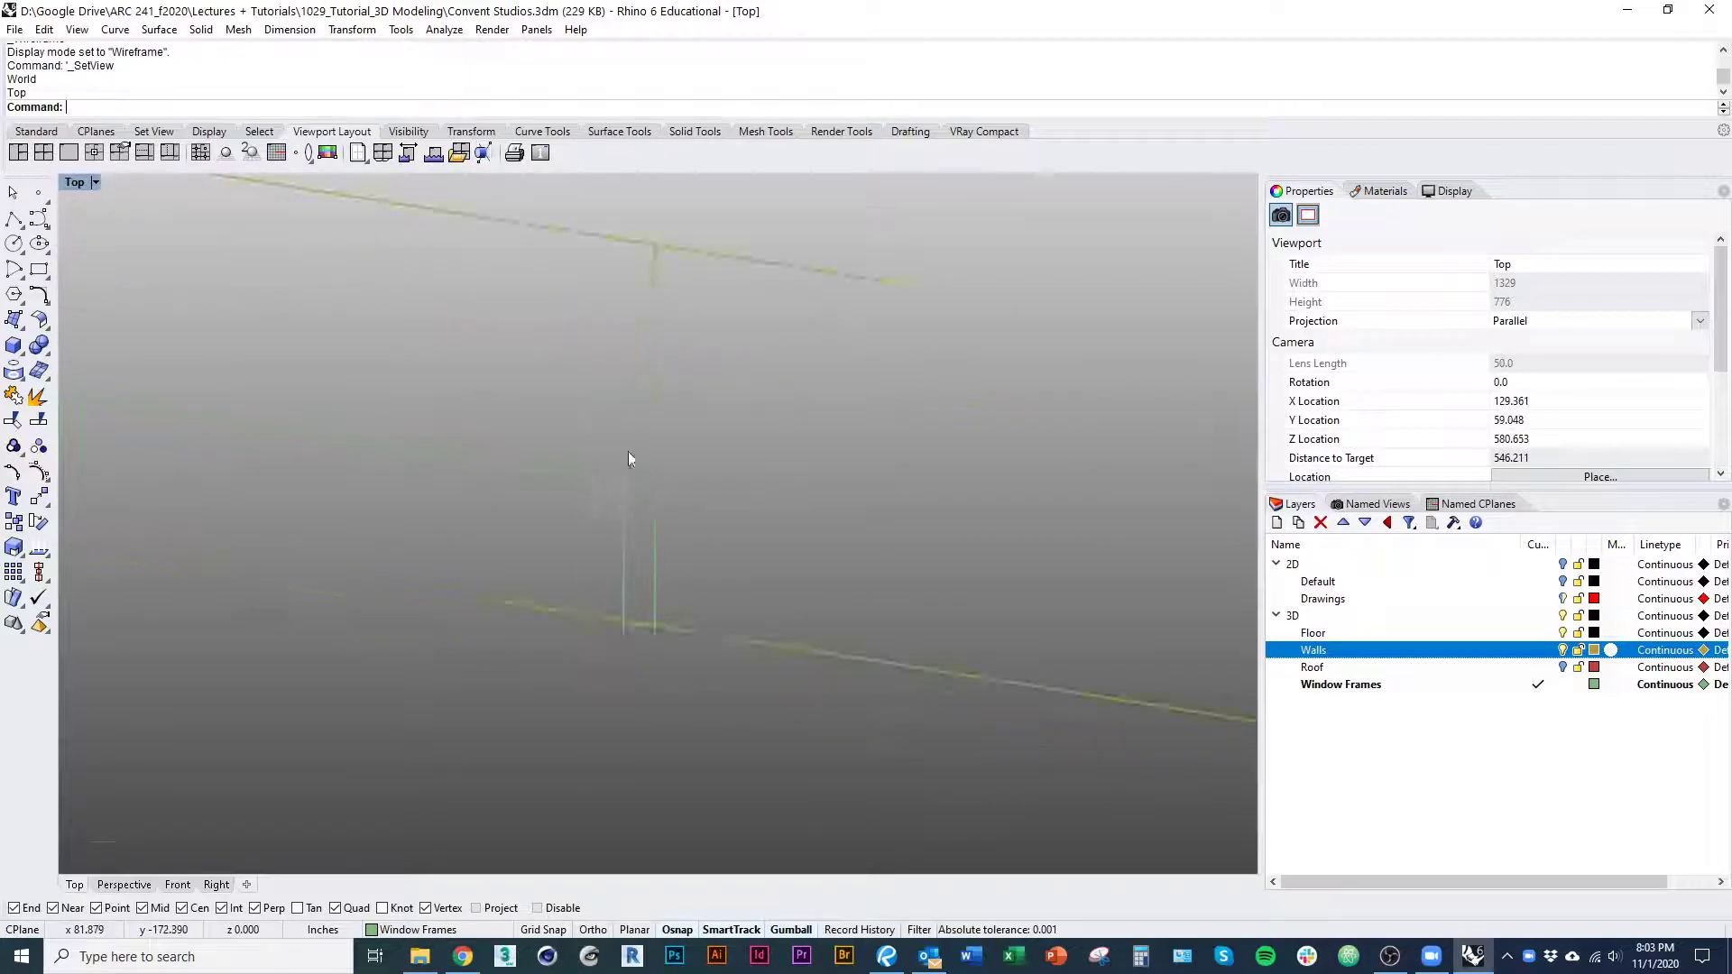
{"action": "left_click_drag", "start_coordinate": [630, 520], "coordinate": [603, 536], "text": "ctrl+shift"}
{"action": "right_click_drag", "start_coordinate": [648, 483], "coordinate": [663, 502]}
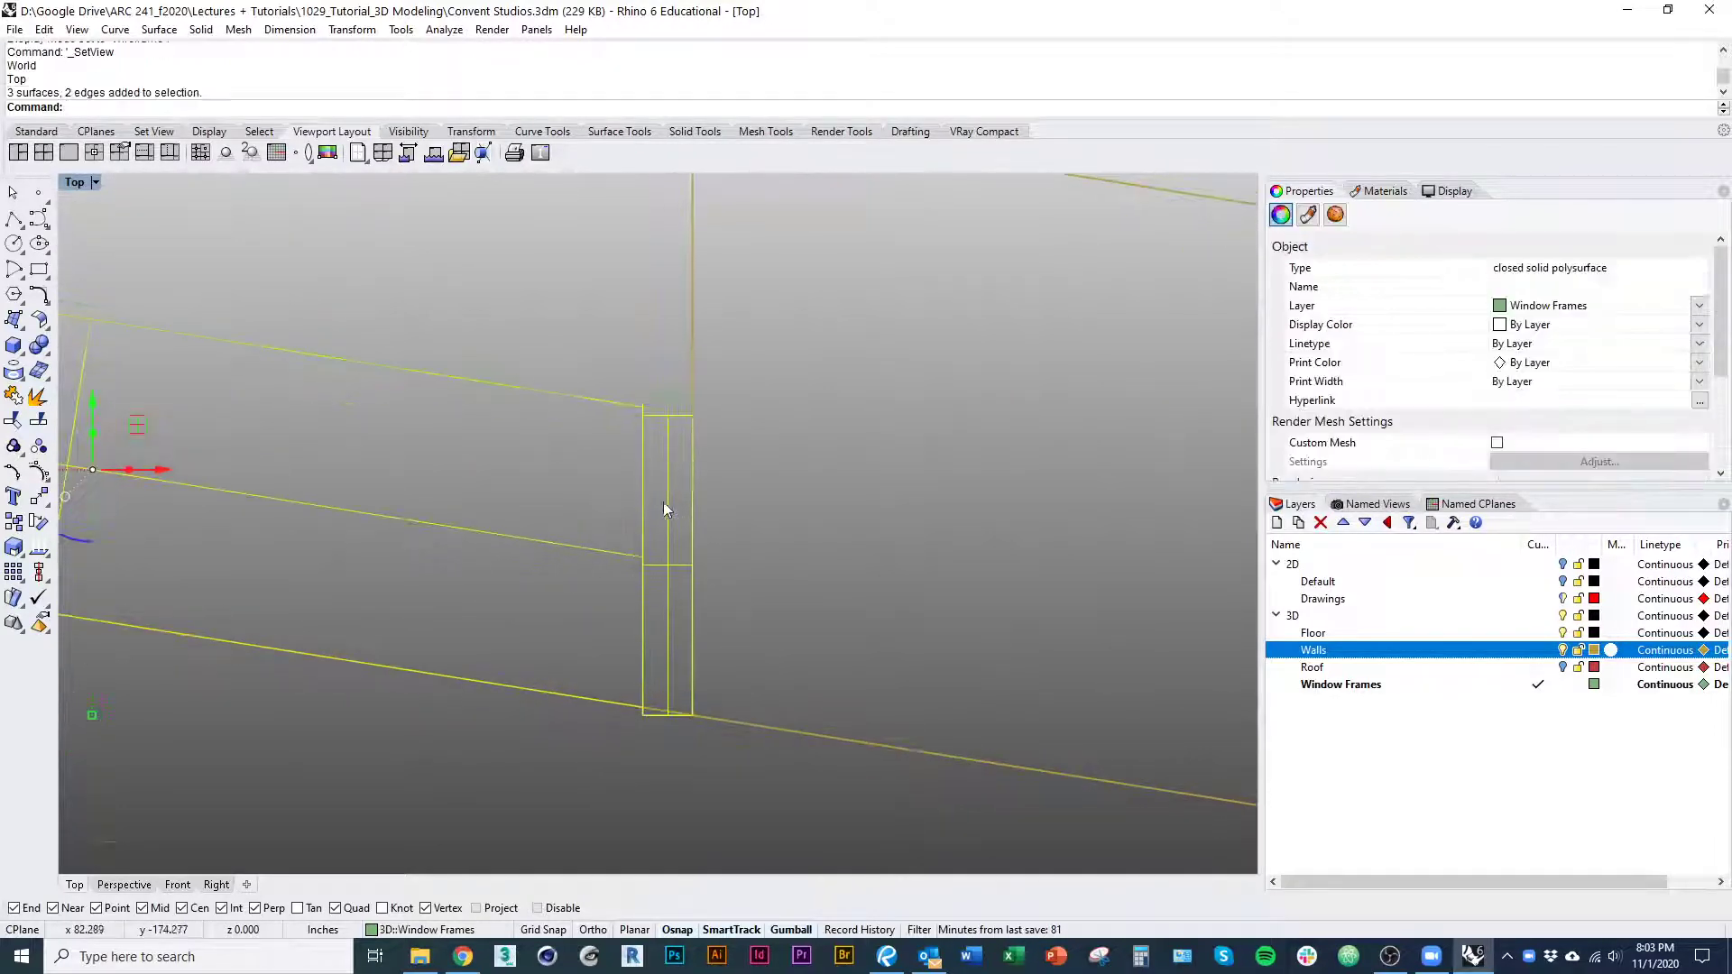
{"action": "left_click", "coordinate": [538, 322]}
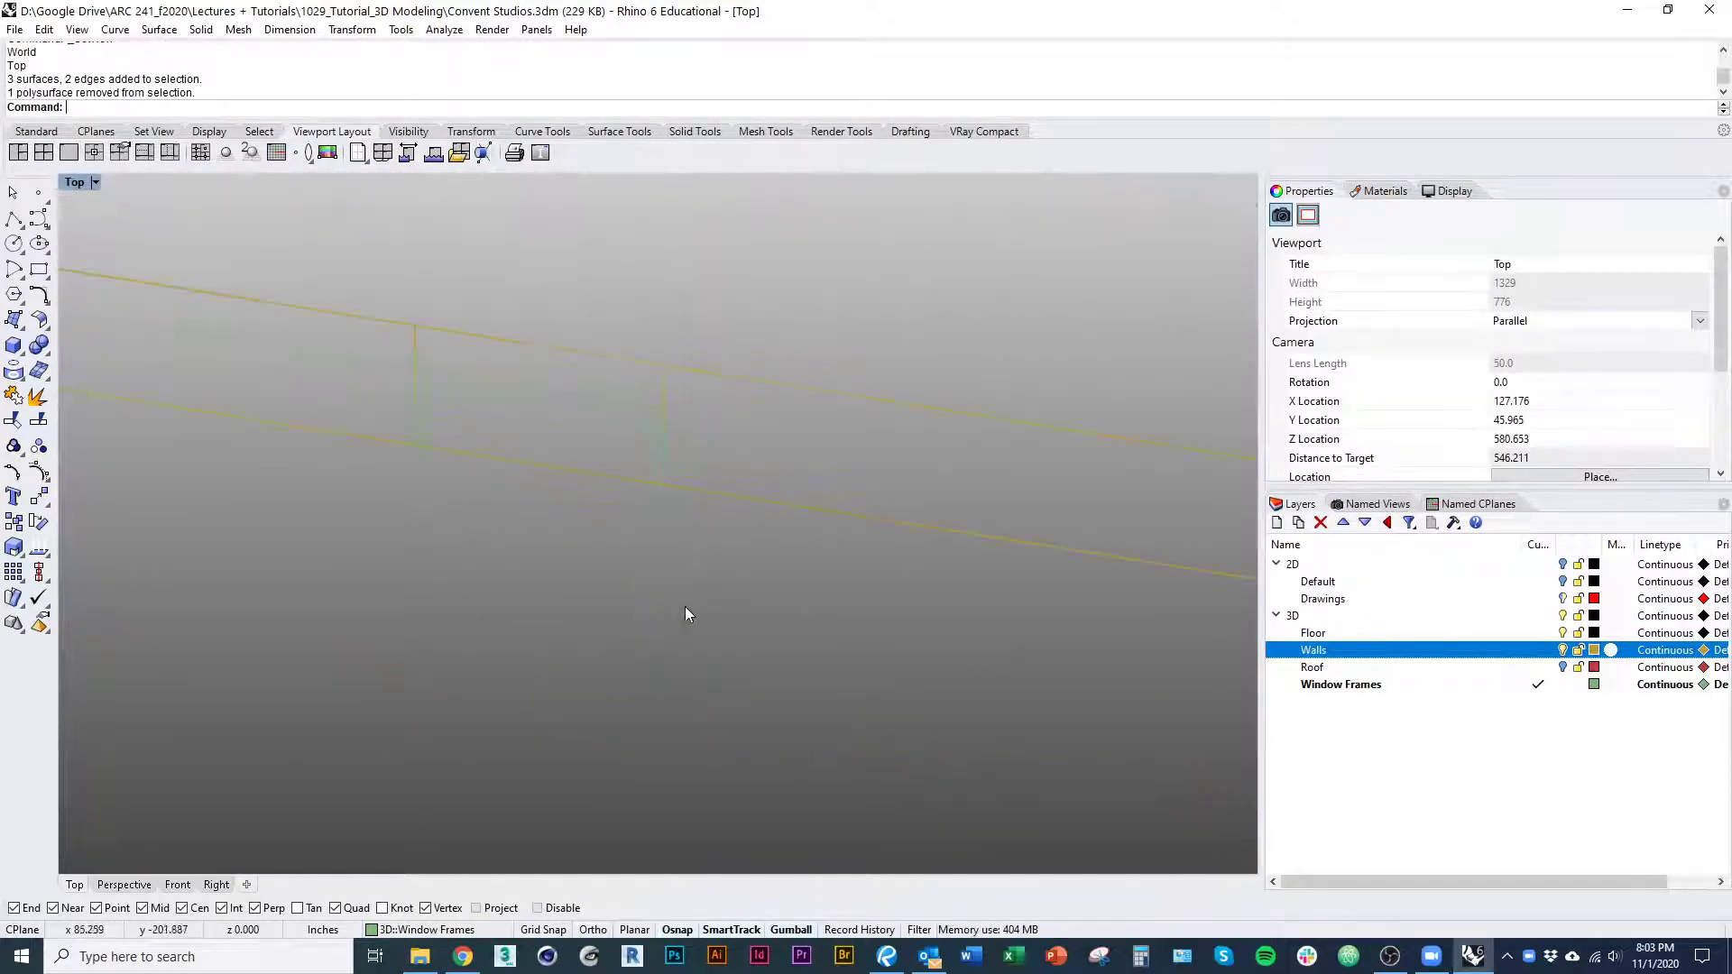
{"action": "right_click_drag", "start_coordinate": [684, 606], "coordinate": [662, 500], "text": "ctrl+shift"}
{"action": "key", "text": "ctrl+alt+s"}
{"action": "mouse_move", "coordinate": [662, 420]}
{"action": "right_mouse_down", "text": "ctrl+shift"}
{"action": "mouse_move", "coordinate": [614, 440]}
{"action": "mouse_move", "coordinate": [626, 545]}
{"action": "right_mouse_up", "text": "ctrl+shift"}
{"action": "key", "text": "ctrl+z"}
{"action": "key", "text": "ctrl+z"}
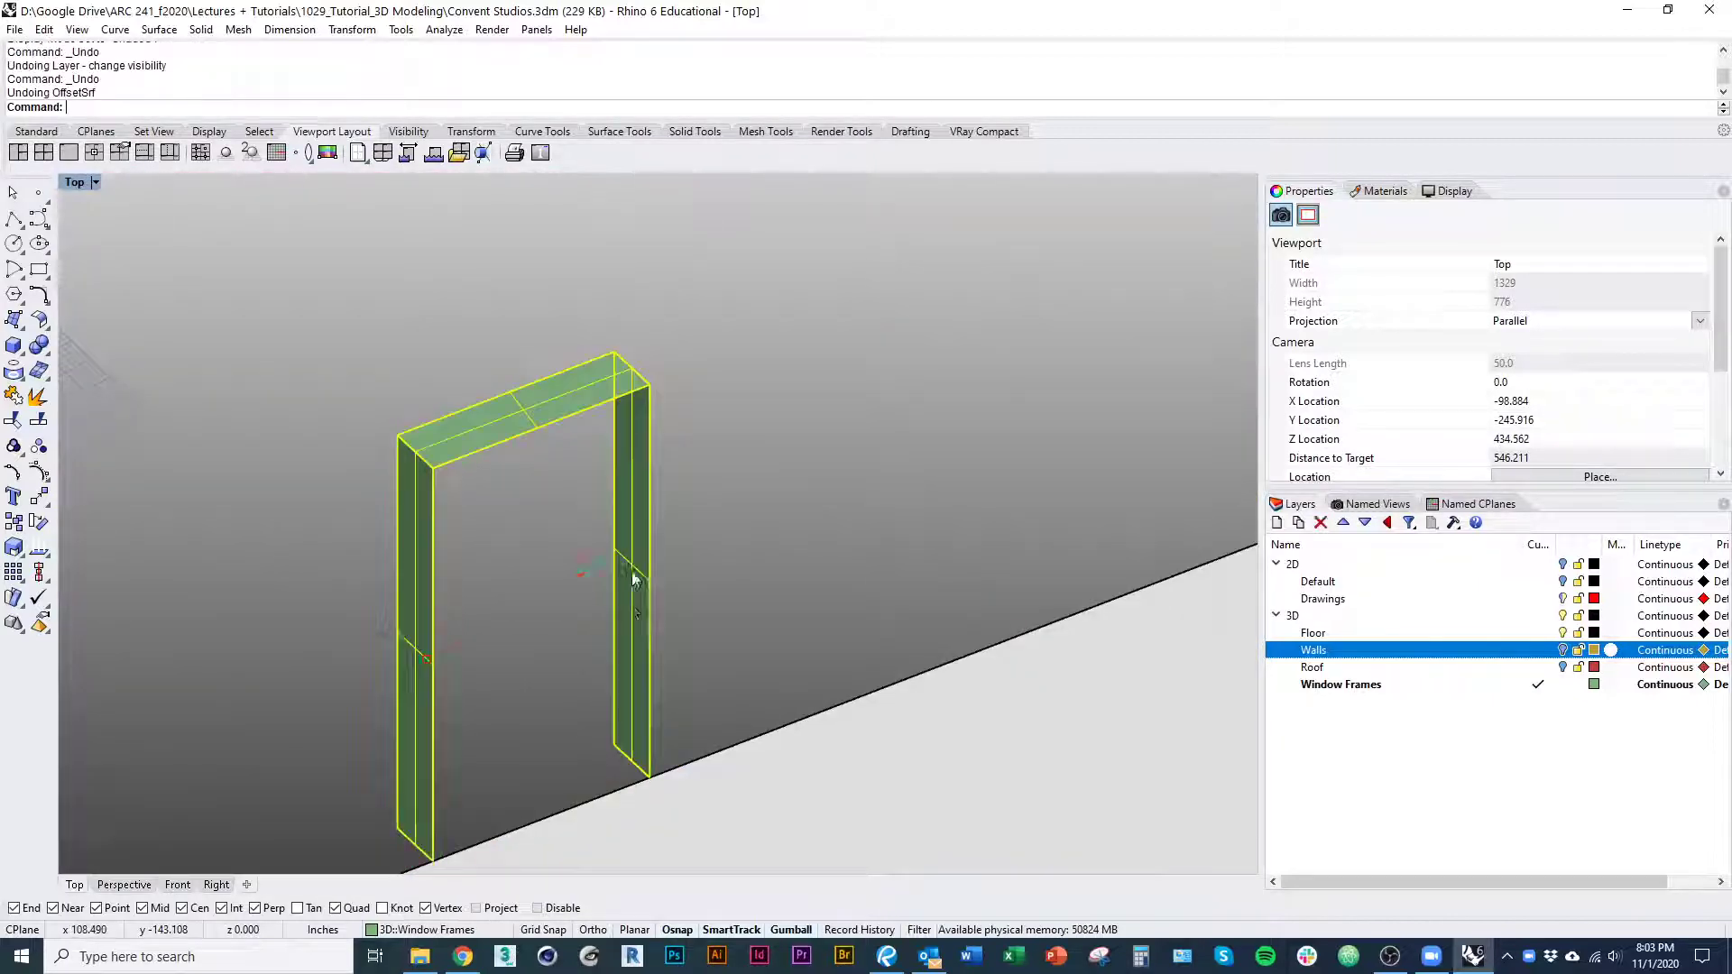
Select the three-sided narrow frame and display it together with the walls in wireframe
{"action": "left_click", "coordinate": [634, 579]}
{"action": "scroll", "coordinate": [580, 615], "scroll_direction": "down", "scroll_amount": 3}
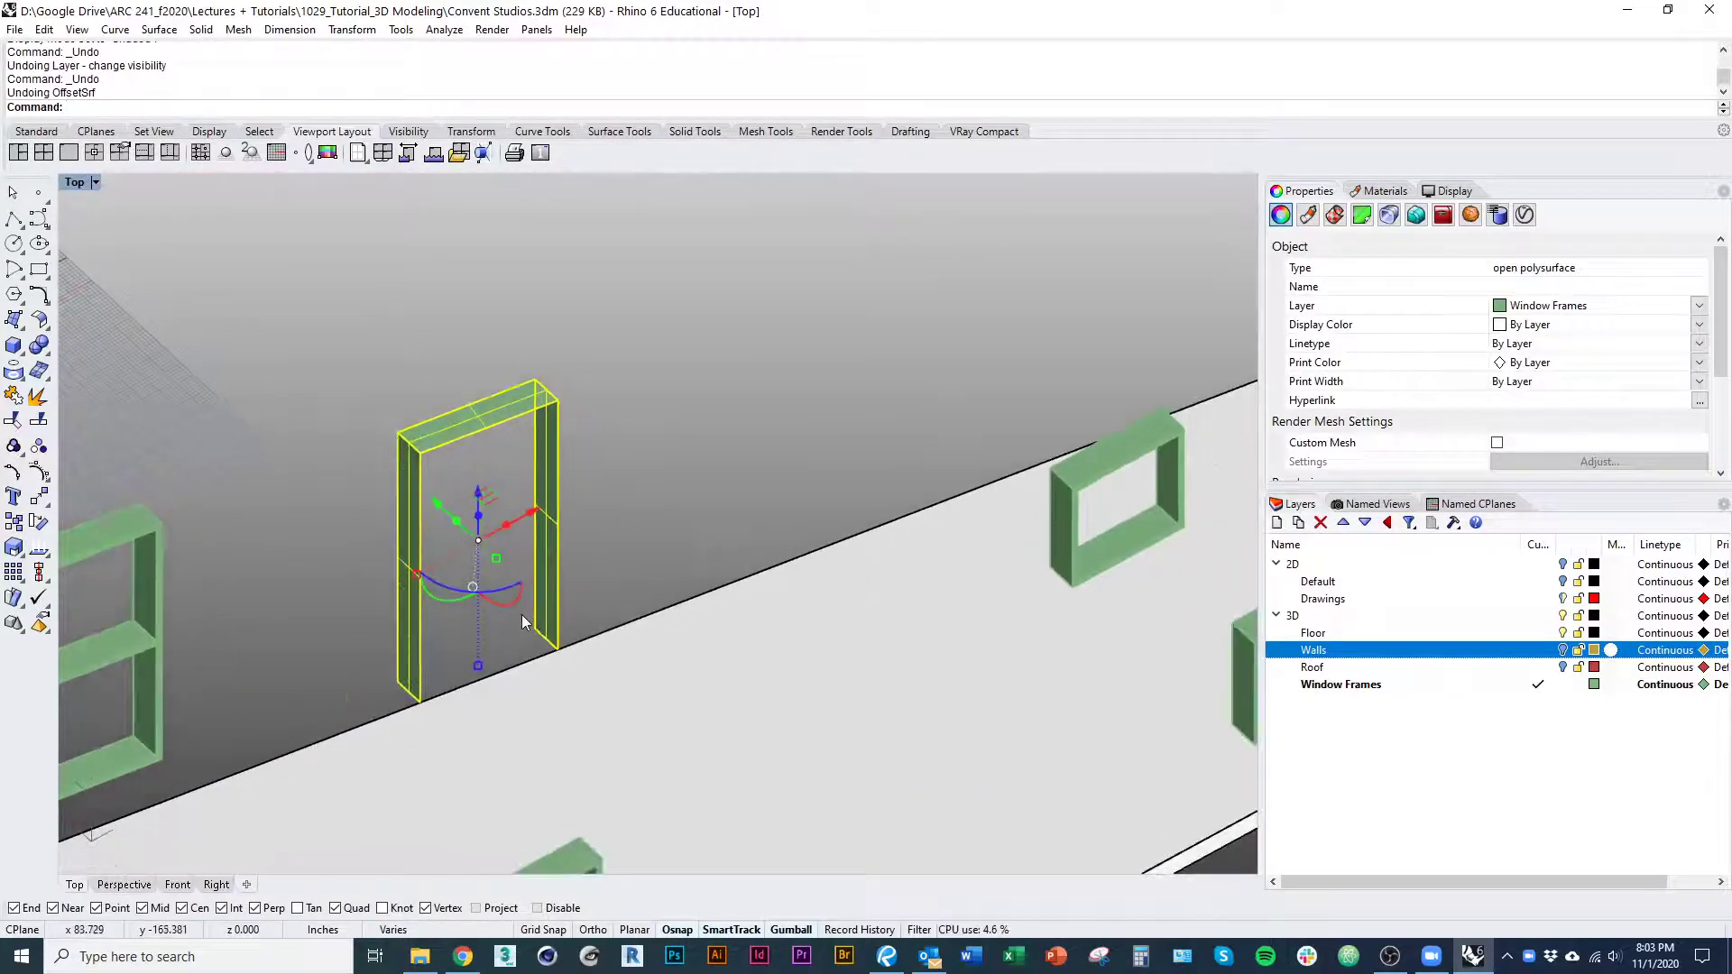
{"action": "type", "text": "top"}
{"action": "key", "text": "Return"}
{"action": "key", "text": "ctrl+alt+w"}
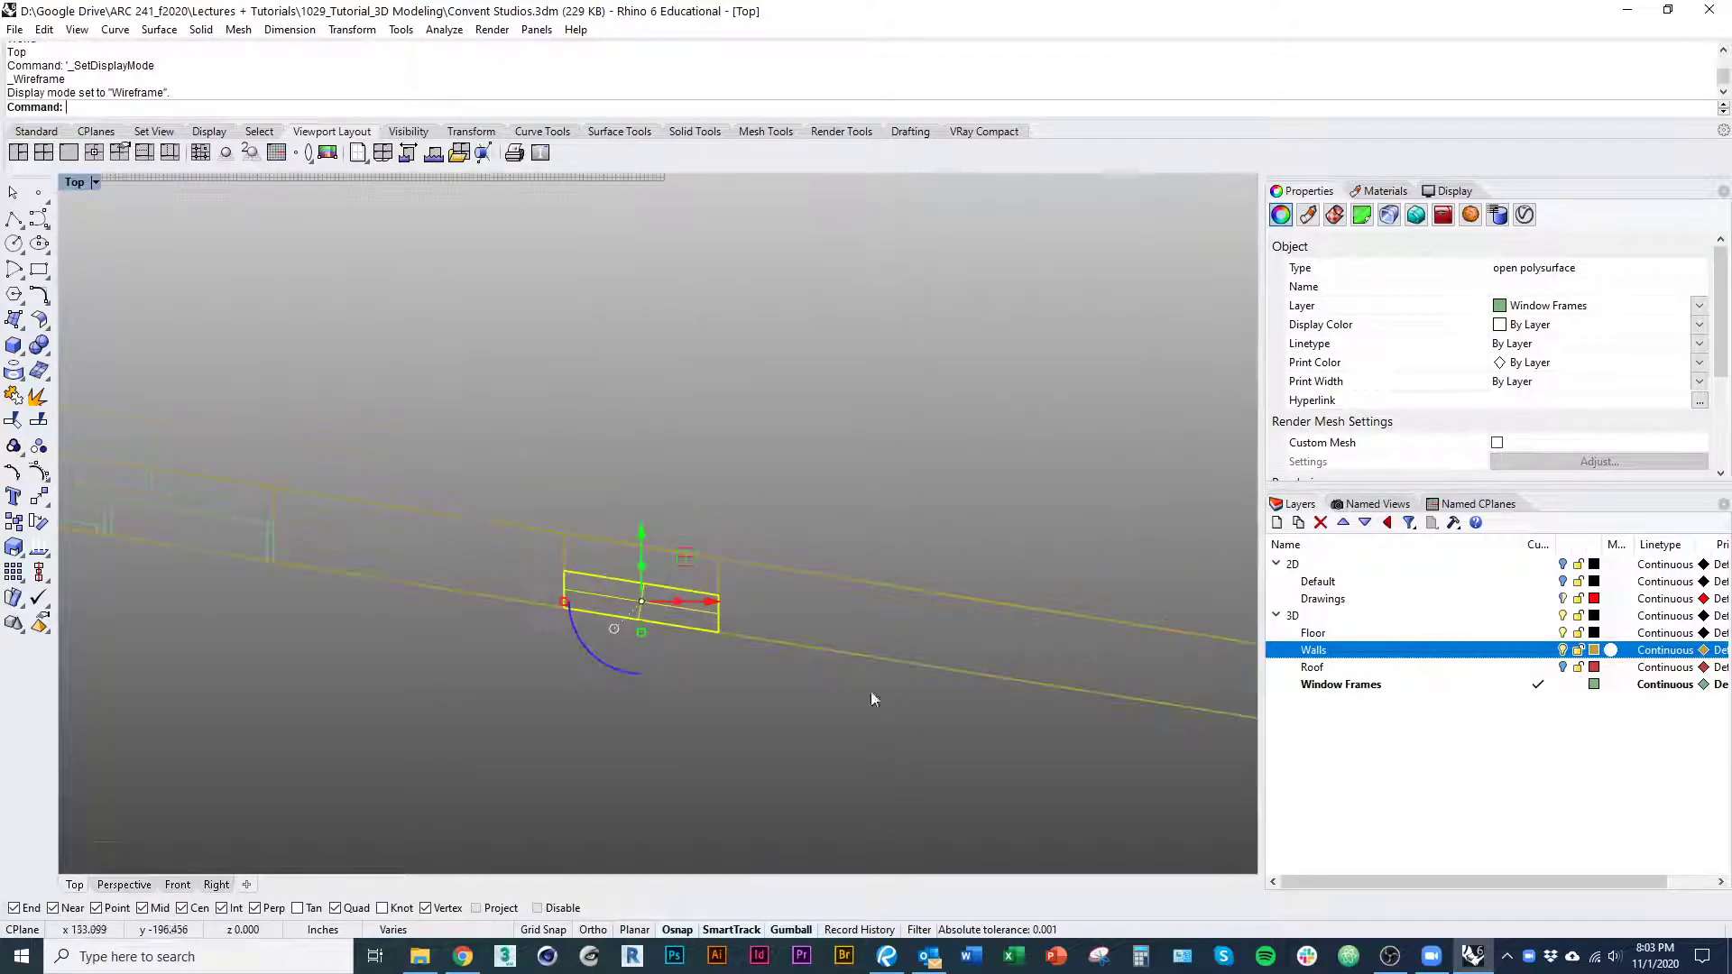
{"action": "right_click_drag", "start_coordinate": [871, 699], "coordinate": [656, 554], "text": "ctrl+shift"}
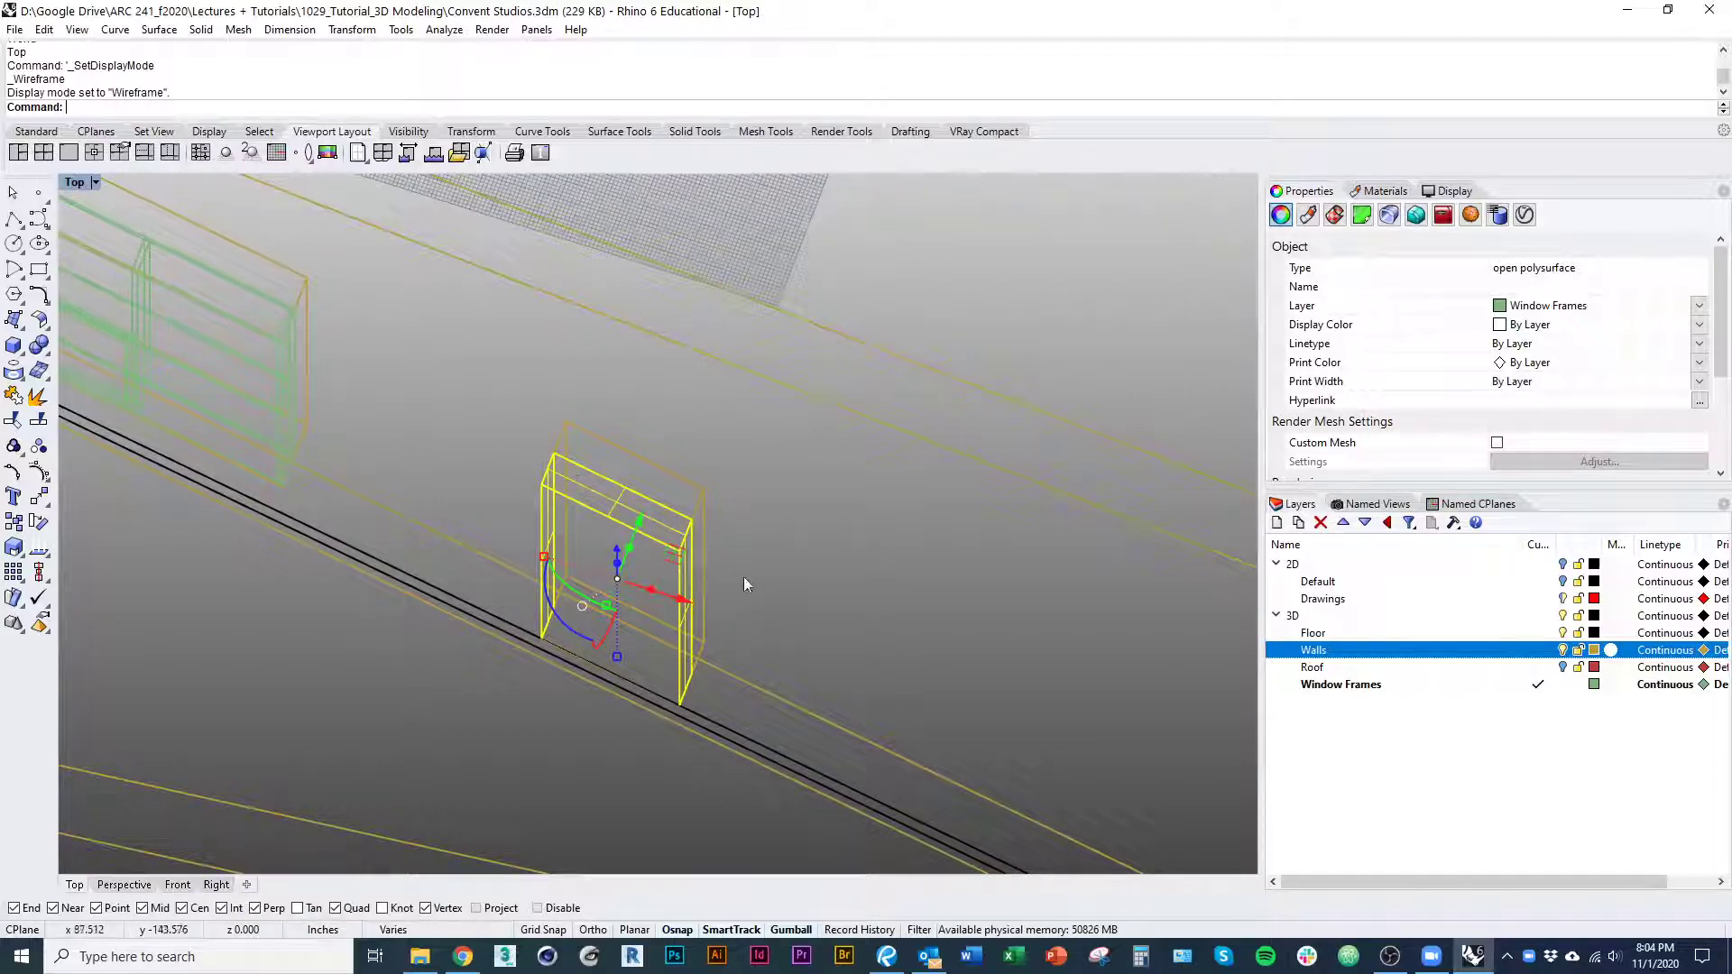
{"action": "right_click_drag", "start_coordinate": [745, 584], "coordinate": [744, 496], "text": "ctrl+shift"}
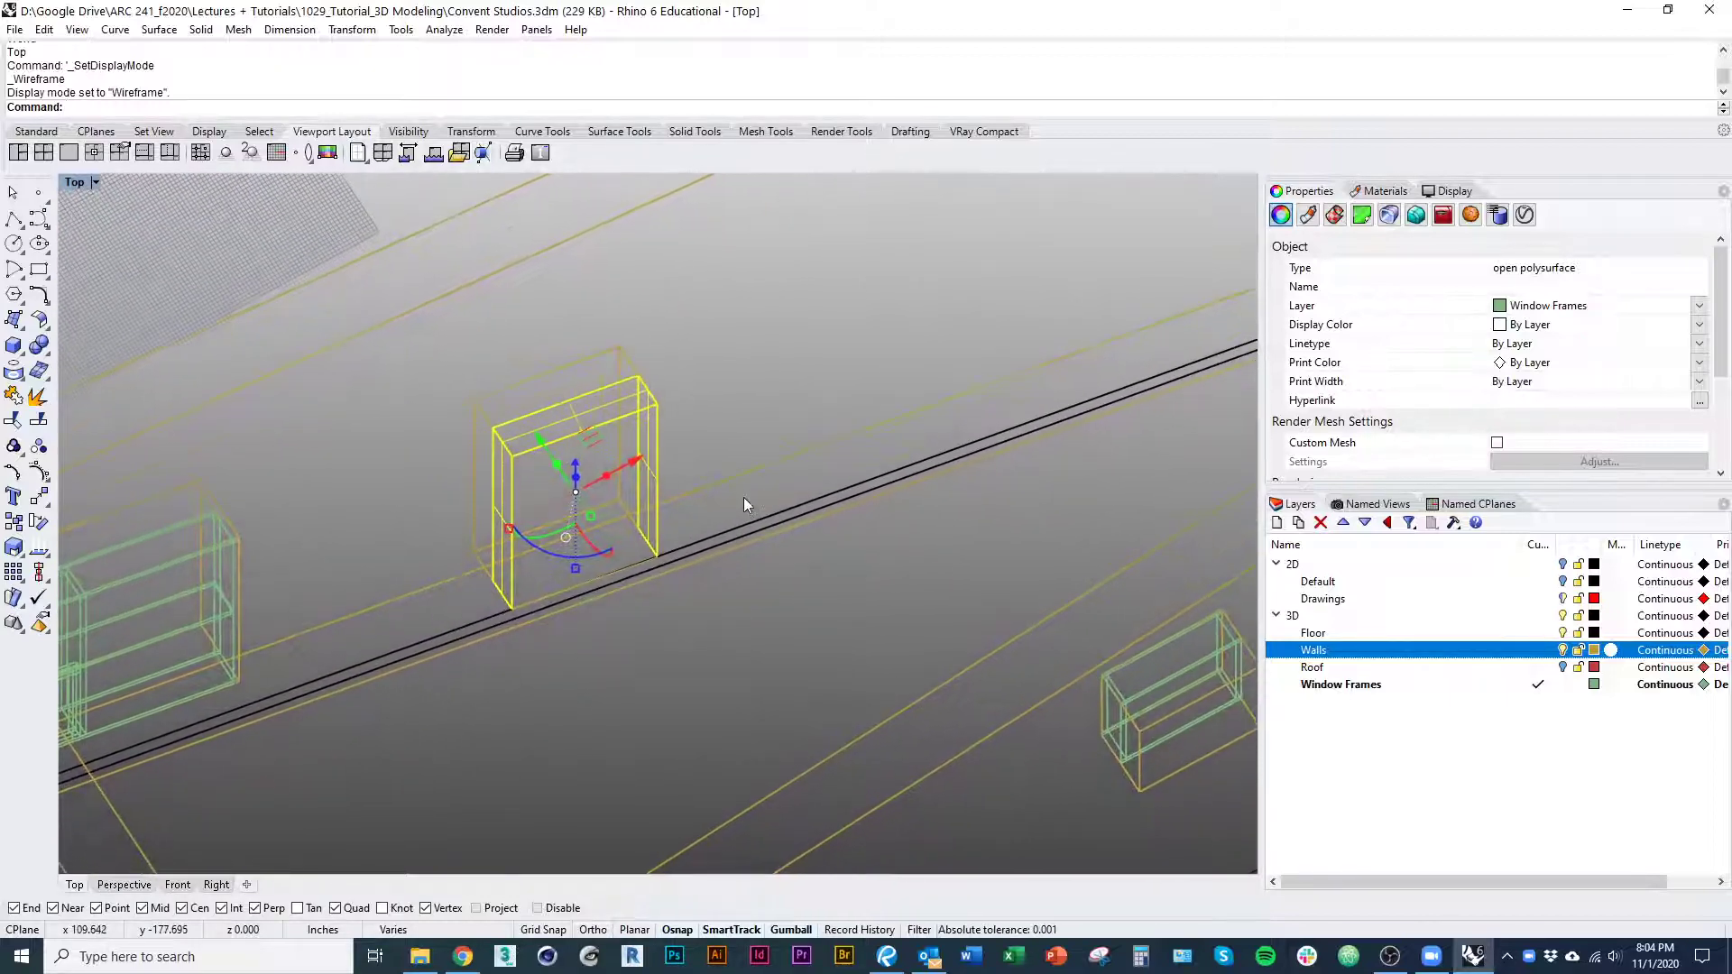
Try to stretch the narrow frame's depth across the wall thickness by freehand scaling
{"action": "left_click_drag", "start_coordinate": [596, 518], "coordinate": [643, 559]}
{"action": "right_click_drag", "start_coordinate": [798, 507], "coordinate": [659, 544], "text": "ctrl+shift"}
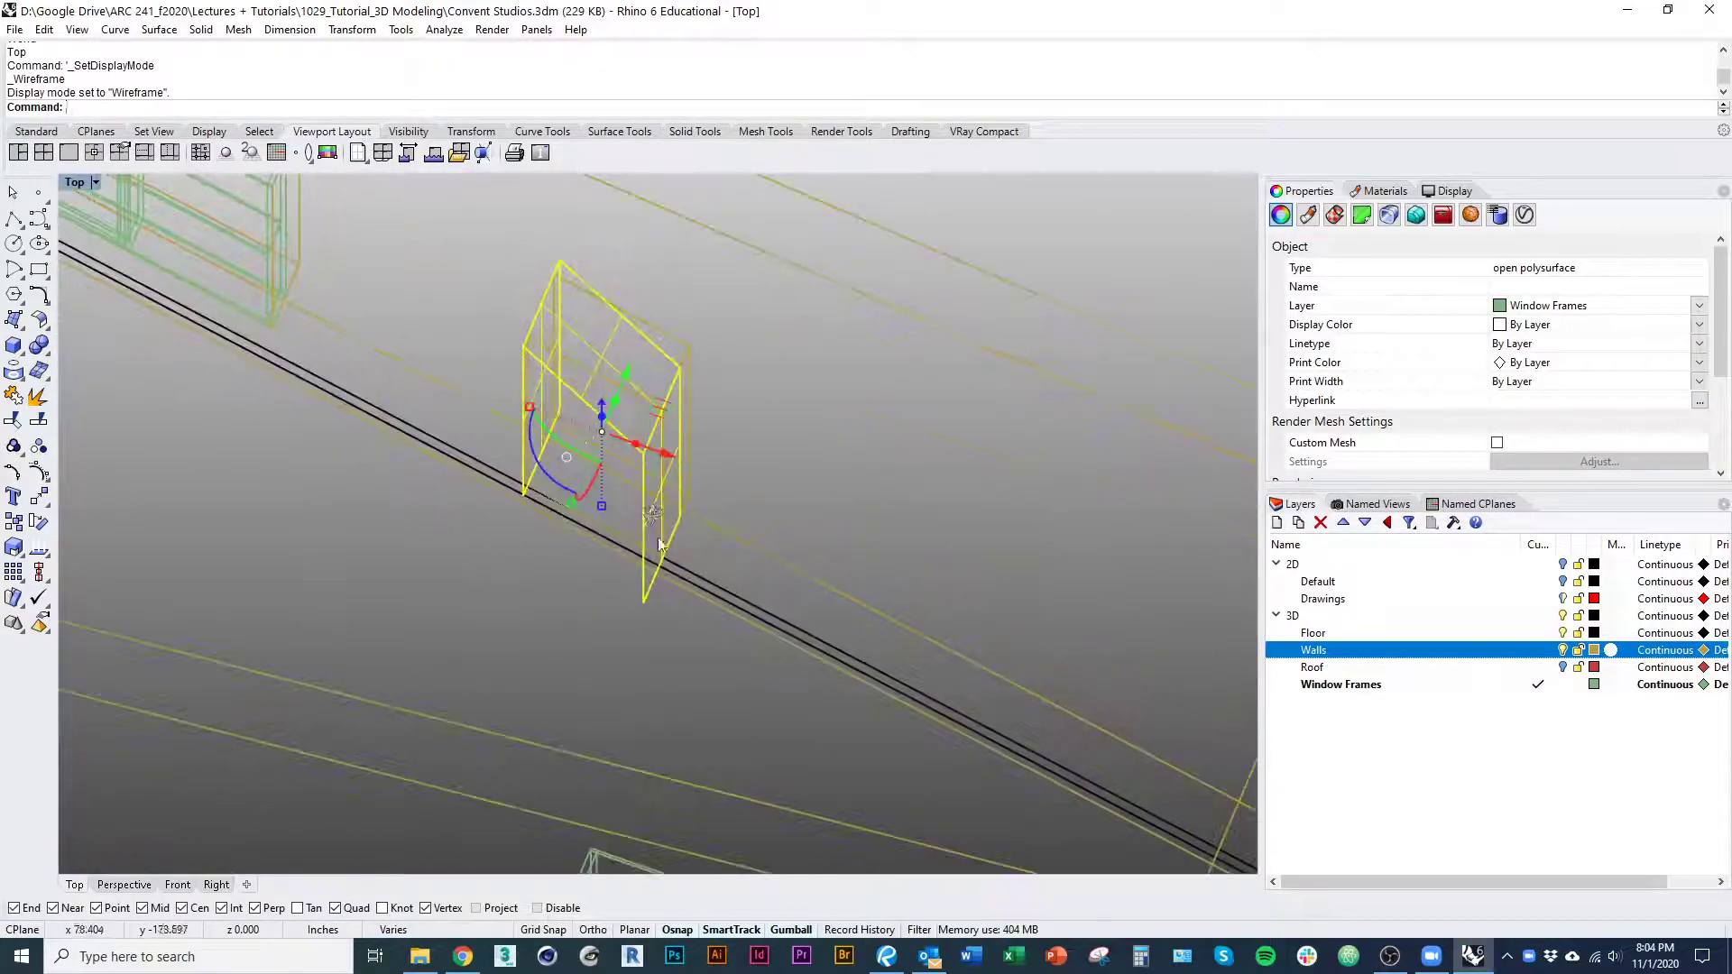
{"action": "right_click", "coordinate": [685, 577]}
{"action": "scroll", "coordinate": [685, 543], "scroll_direction": "up", "scroll_amount": 9}
{"action": "left_click", "coordinate": [656, 503]}
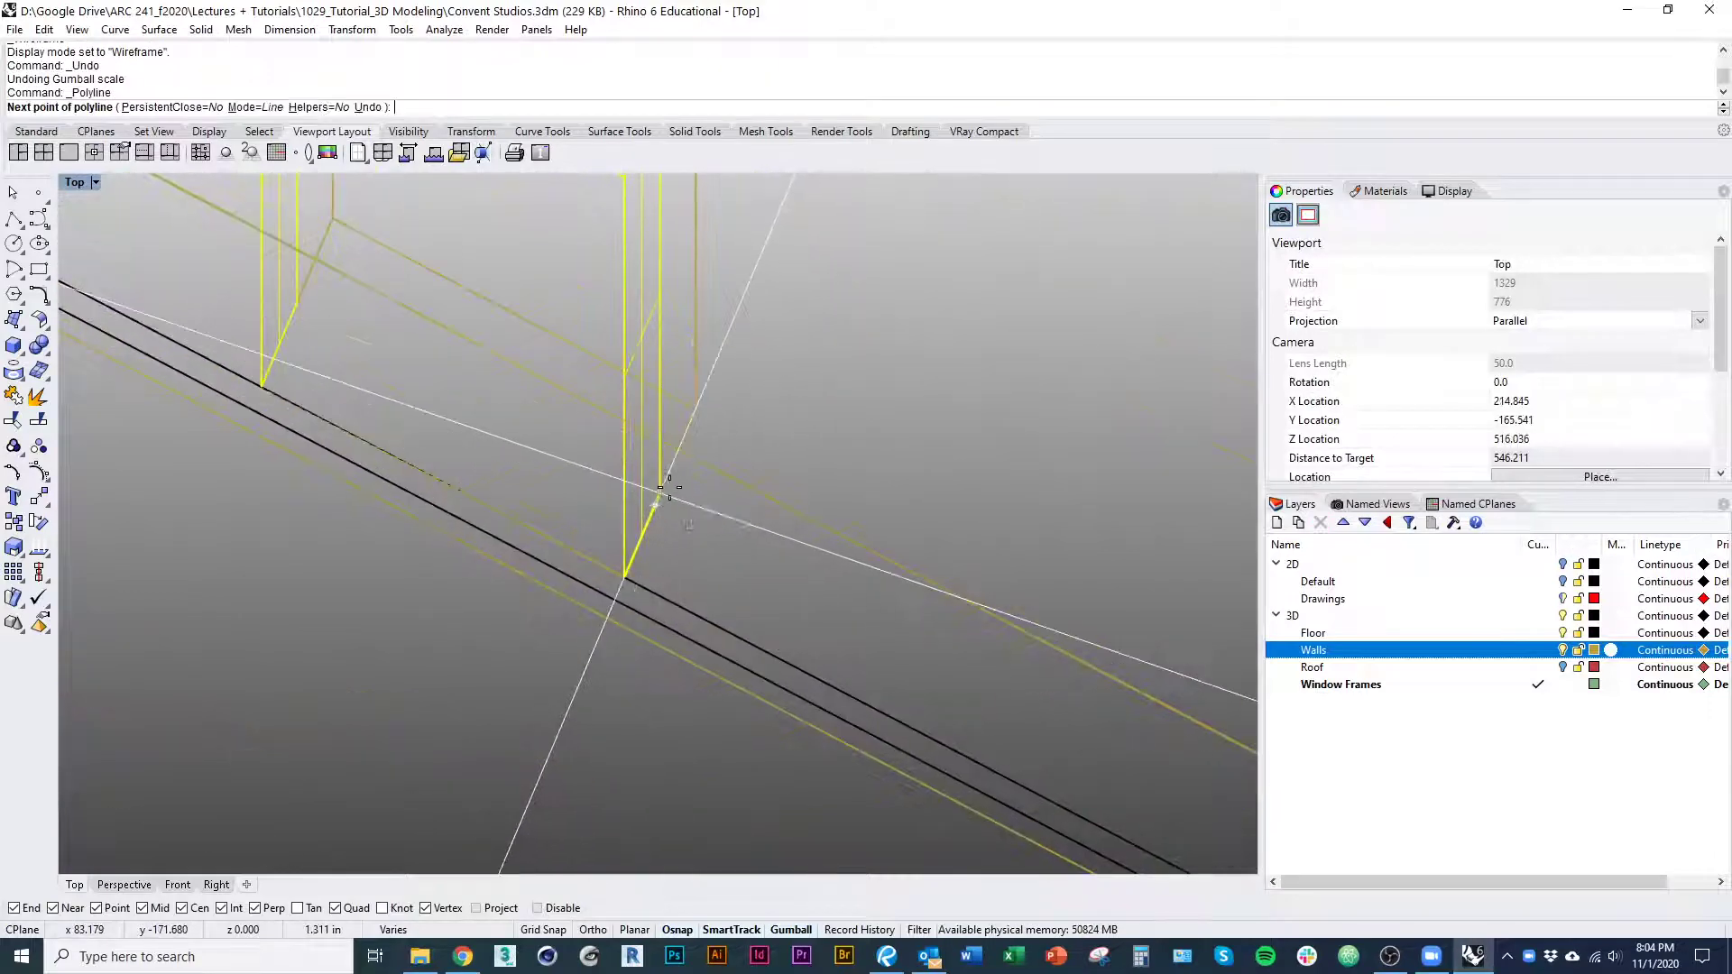
{"action": "key", "text": "Escape"}
Scale the narrow frame in one direction along its side's bottom edge so its depth extends well beyond the wall
{"action": "type", "text": "s1"}
{"action": "key", "text": "Return"}
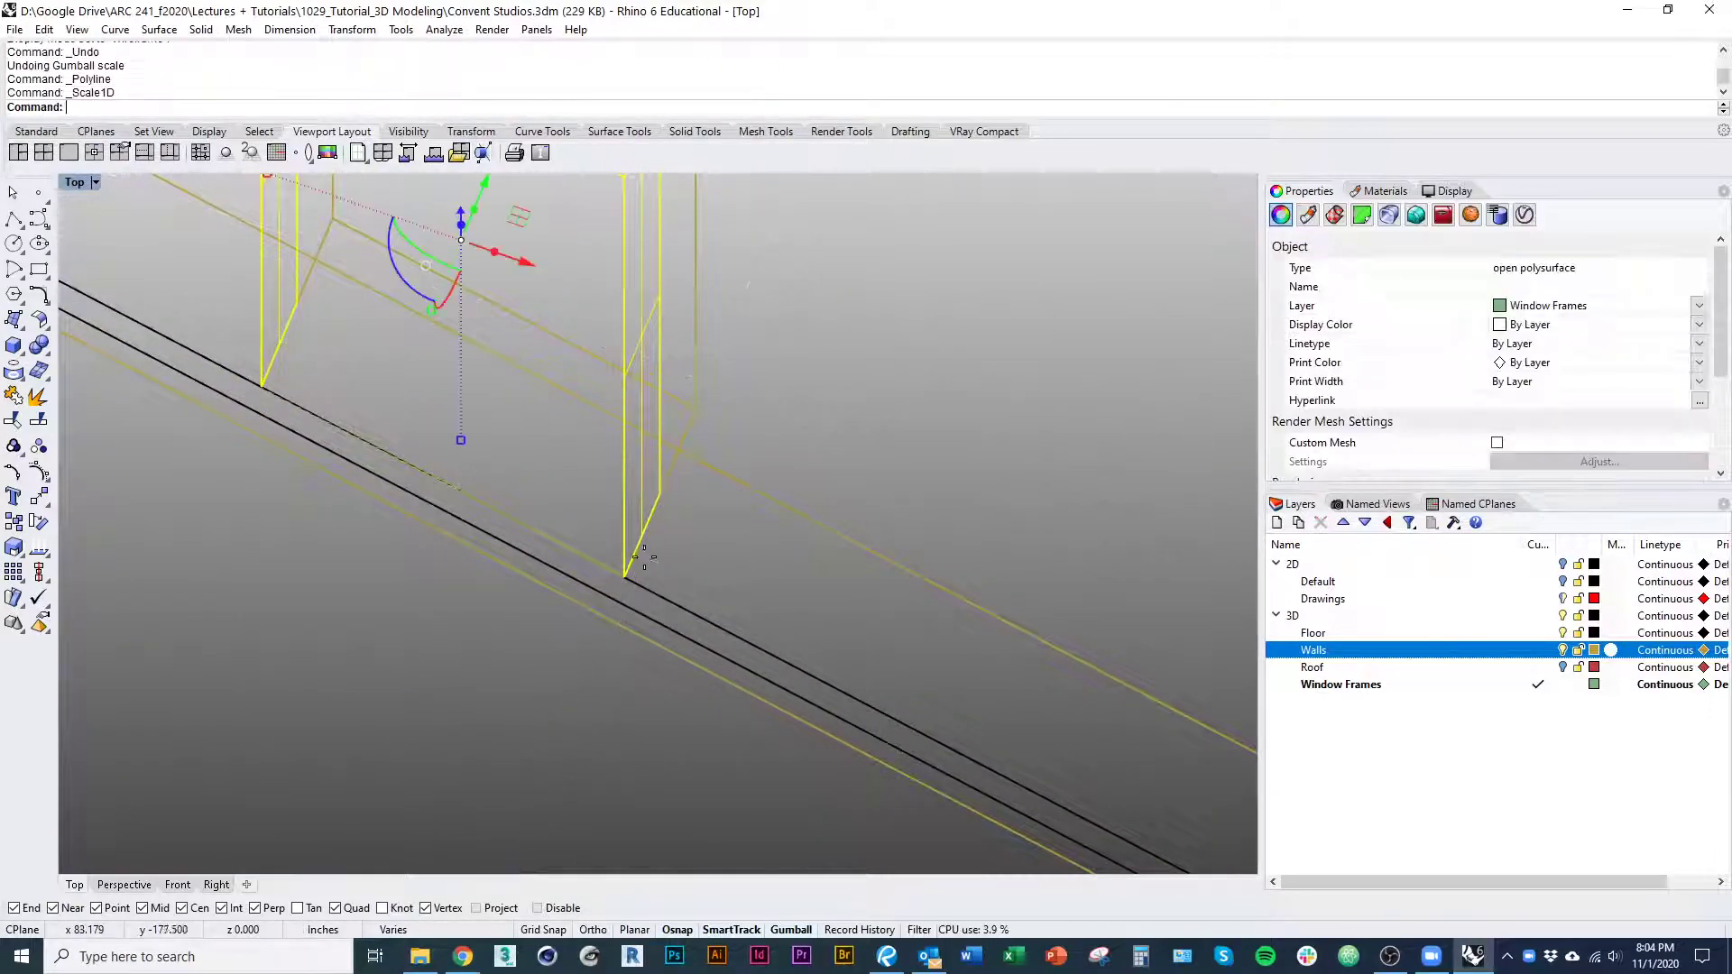
{"action": "left_click", "coordinate": [637, 558]}
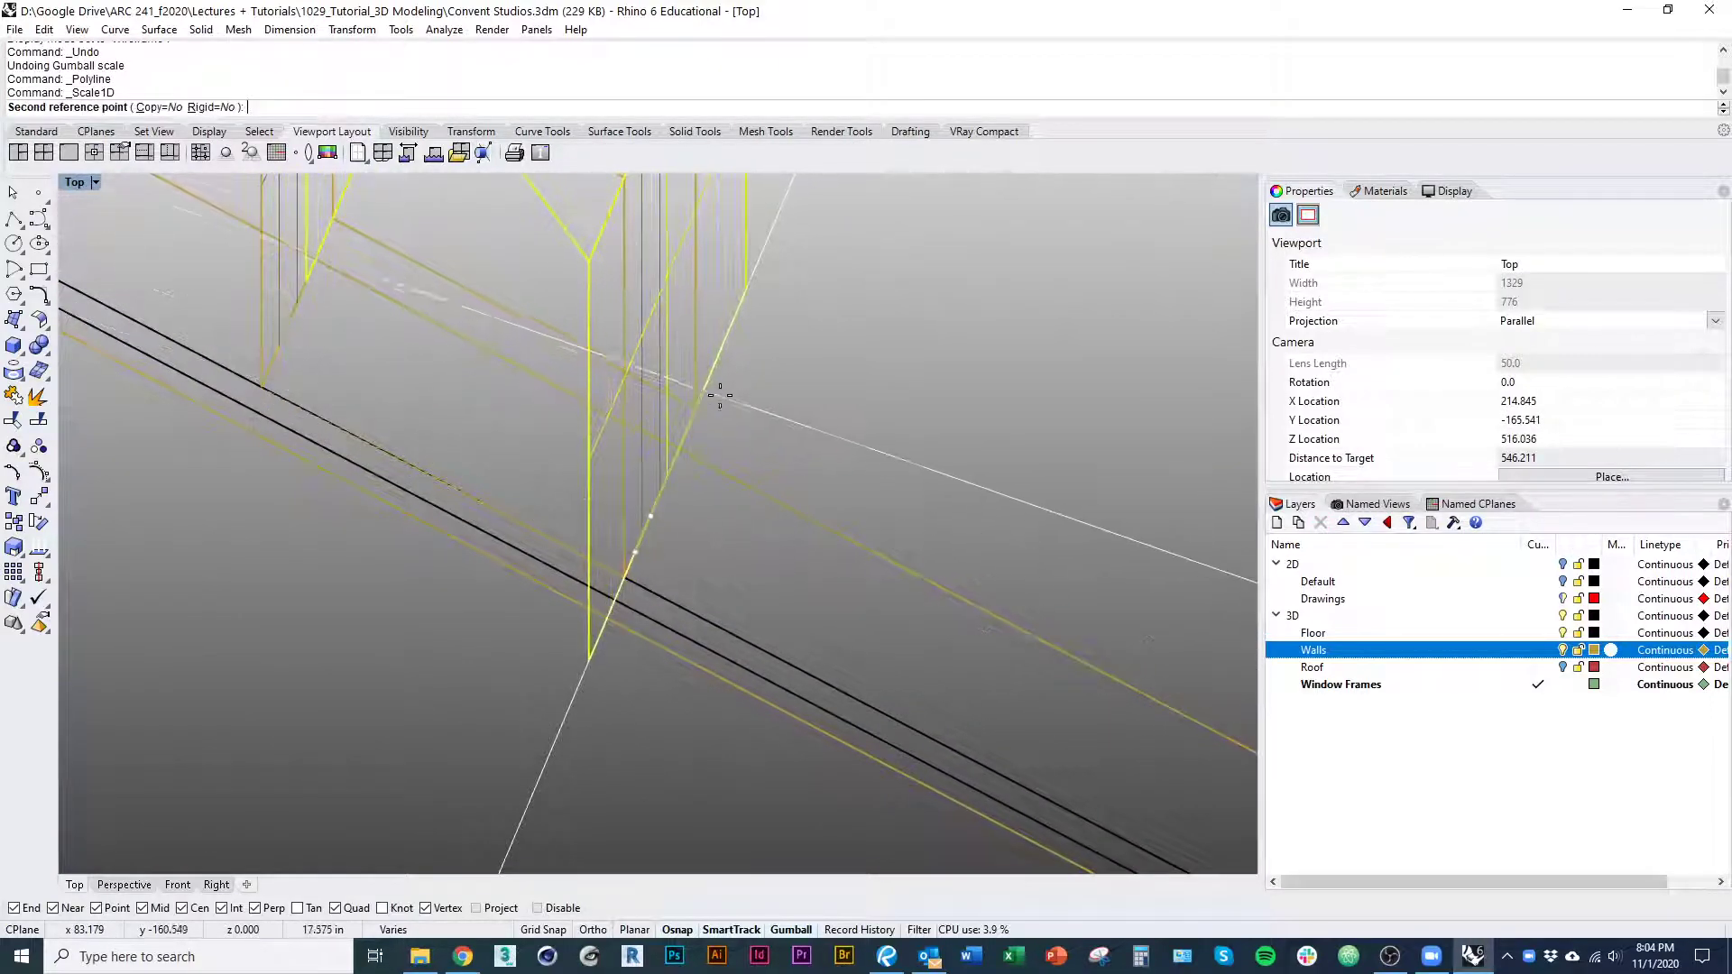
{"action": "left_click", "coordinate": [720, 395]}
{"action": "scroll", "coordinate": [755, 344], "scroll_direction": "down", "scroll_amount": 6}
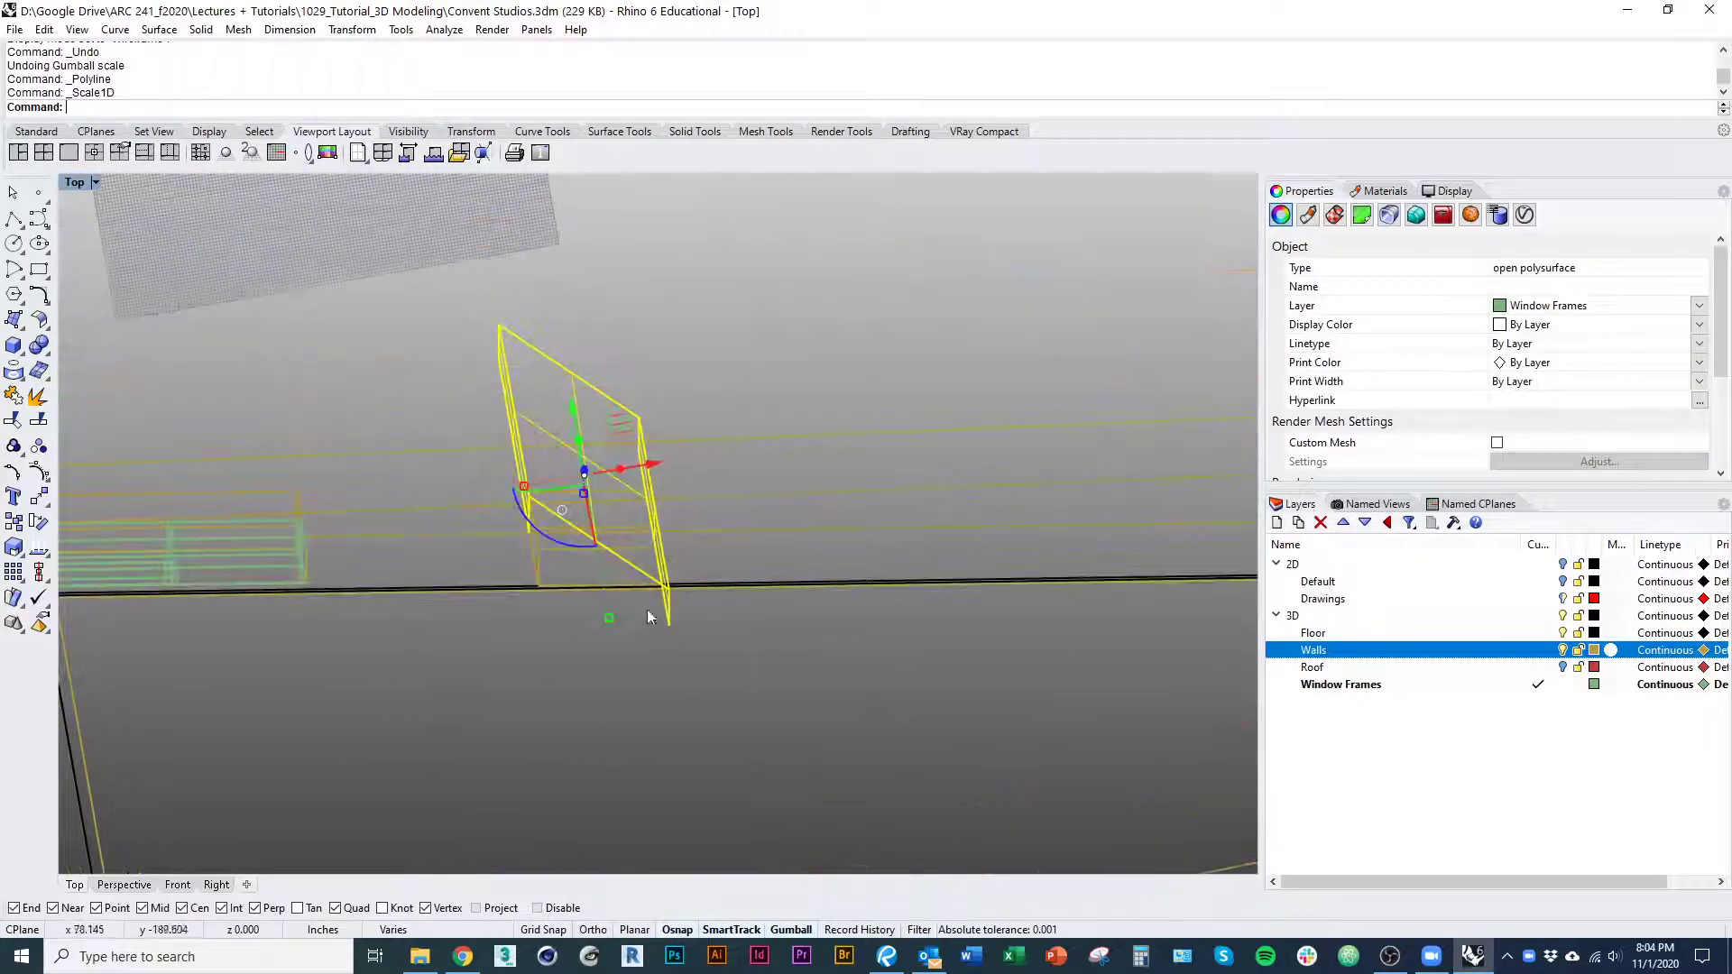
{"action": "right_click_drag", "start_coordinate": [580, 417], "coordinate": [689, 379]}
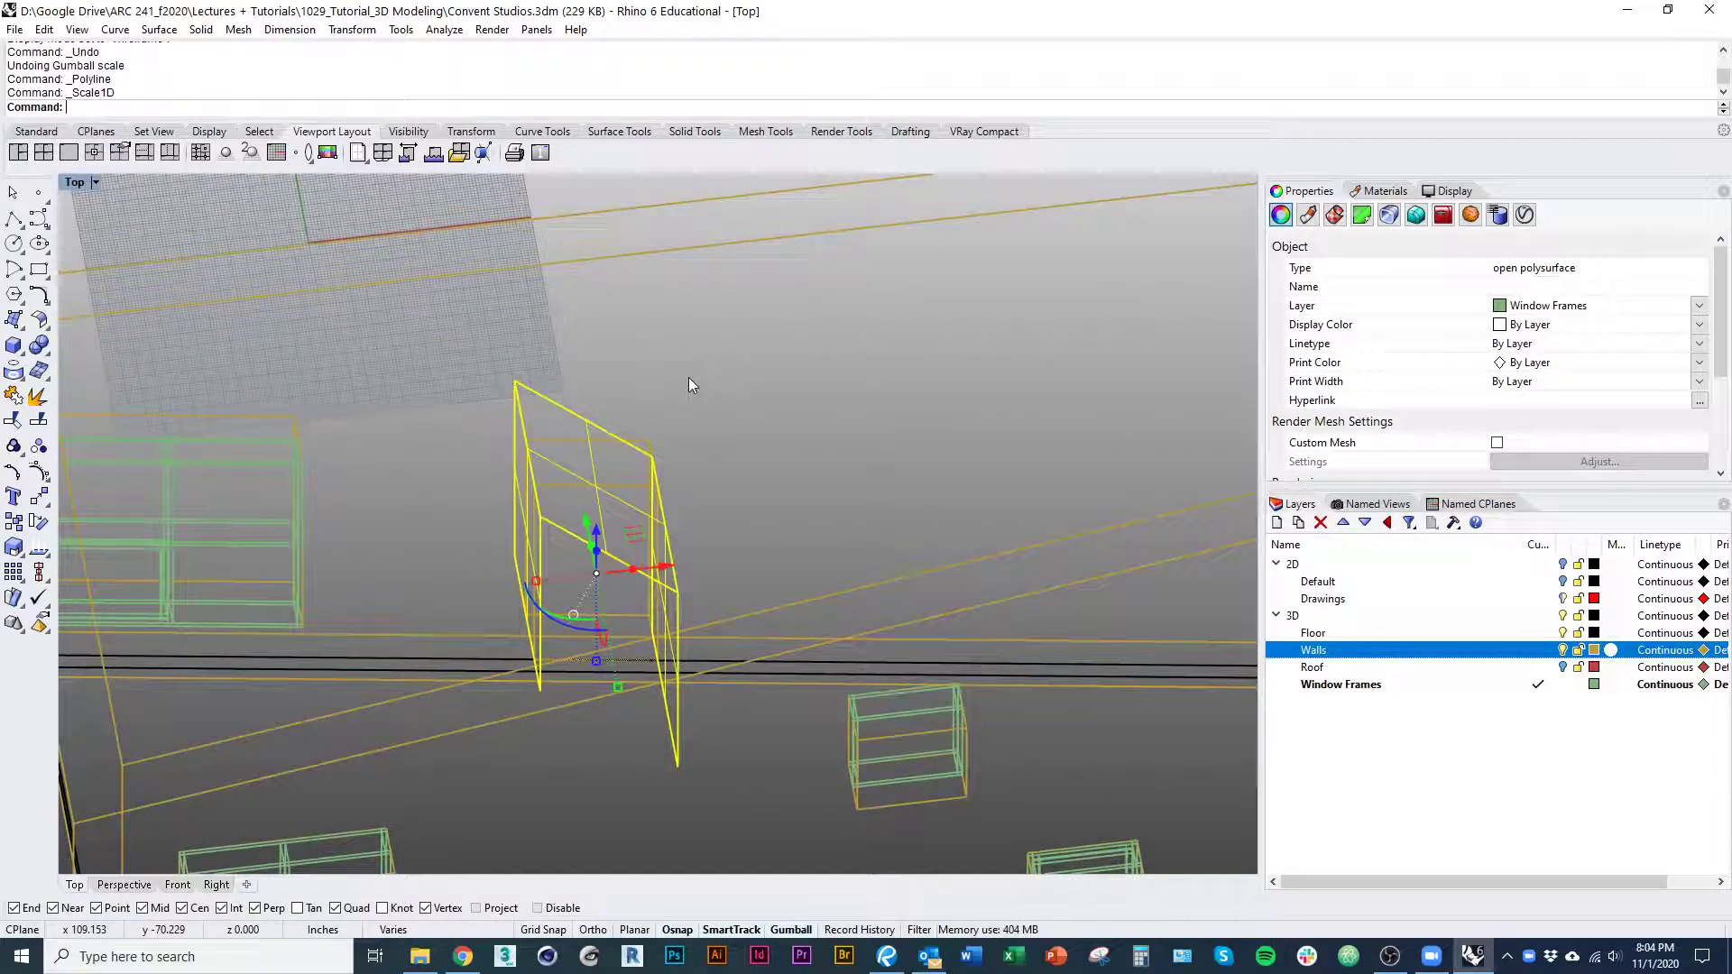
Move both vertical edges of one frame side along its depth to line that side up with the opposite one
{"action": "key", "text": "Escape"}
{"action": "right_click_drag", "start_coordinate": [560, 606], "coordinate": [539, 566]}
{"action": "left_click", "coordinate": [565, 588], "text": "ctrl+shift"}
{"action": "left_click", "coordinate": [632, 618]}
{"action": "left_click", "coordinate": [545, 523], "text": "ctrl+shift"}
{"action": "left_click", "coordinate": [555, 544]}
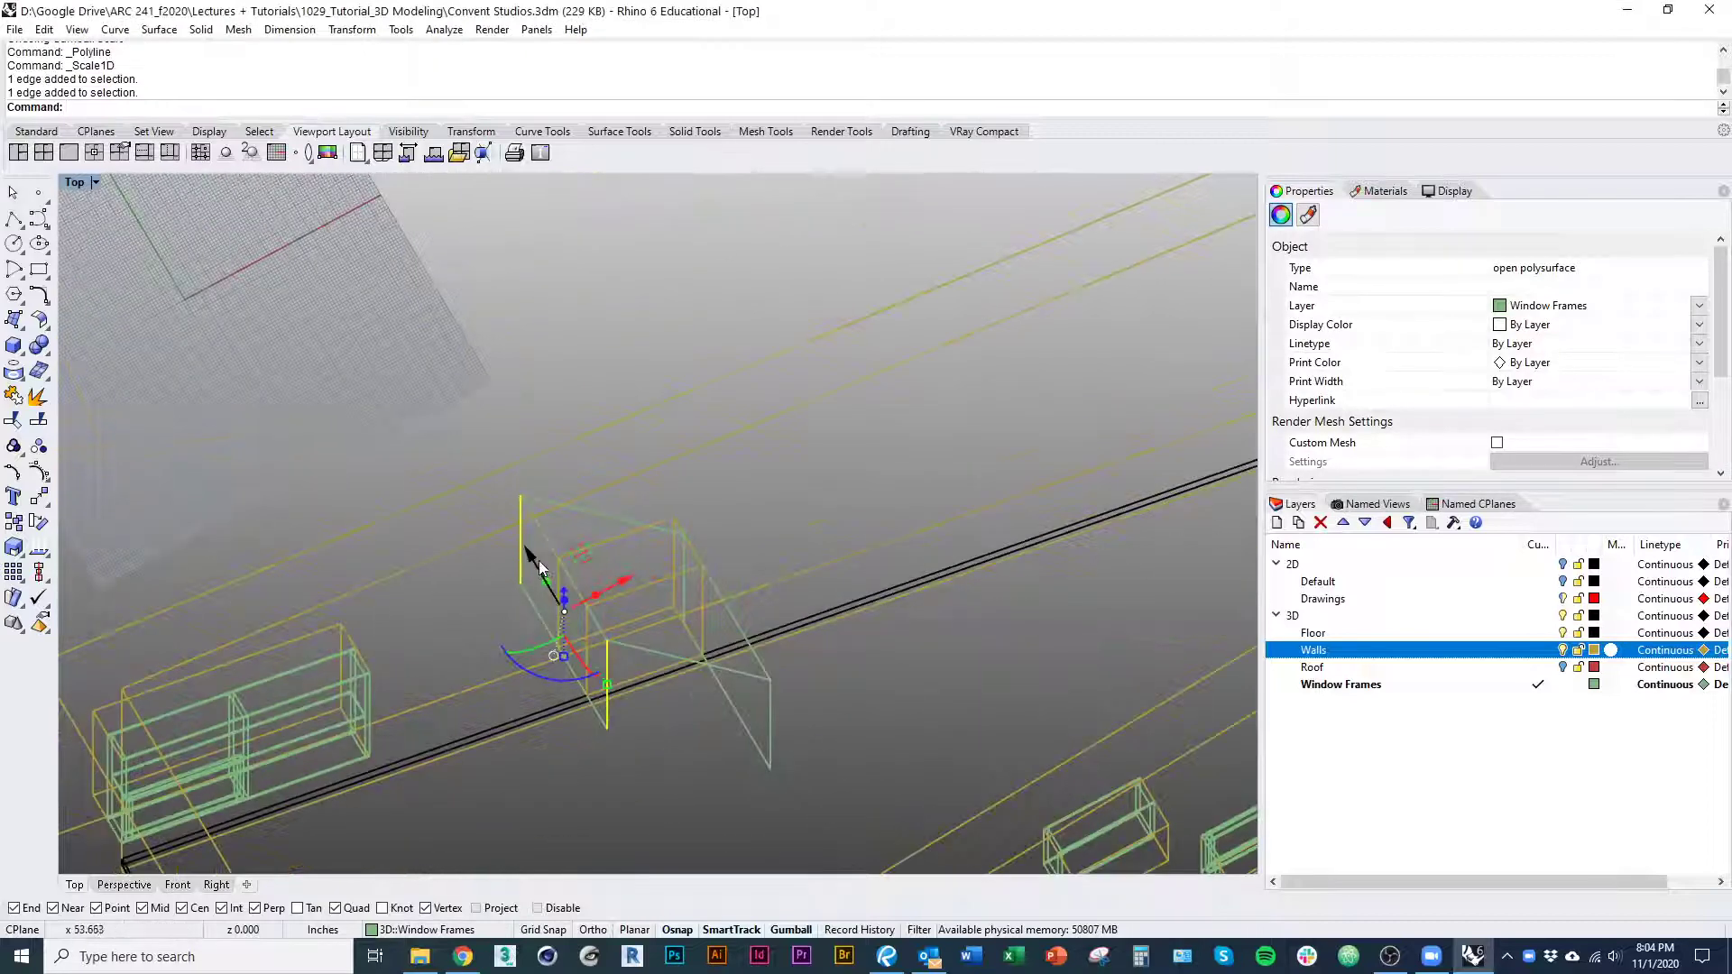
{"action": "left_click_drag", "start_coordinate": [576, 620], "coordinate": [648, 762]}
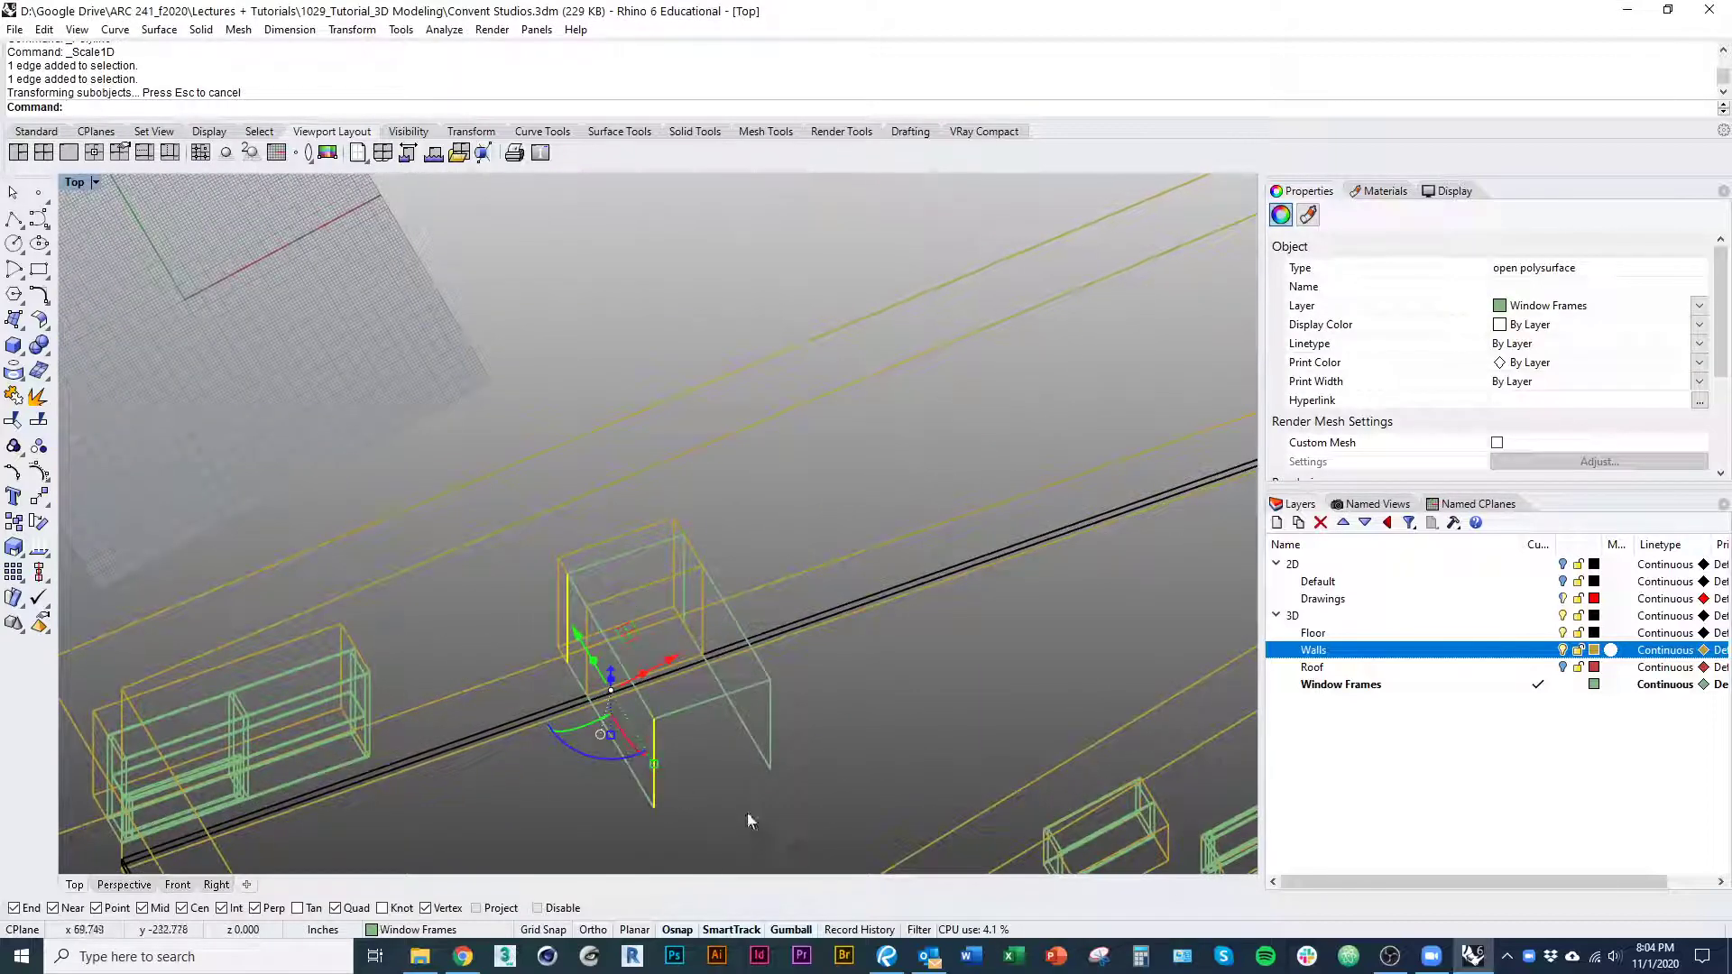
Move the whole deepened frame along its depth so it projects past both faces of the wall
{"action": "key", "text": "Escape"}
{"action": "left_click", "coordinate": [642, 652]}
{"action": "left_click_drag", "start_coordinate": [642, 651], "coordinate": [615, 610]}
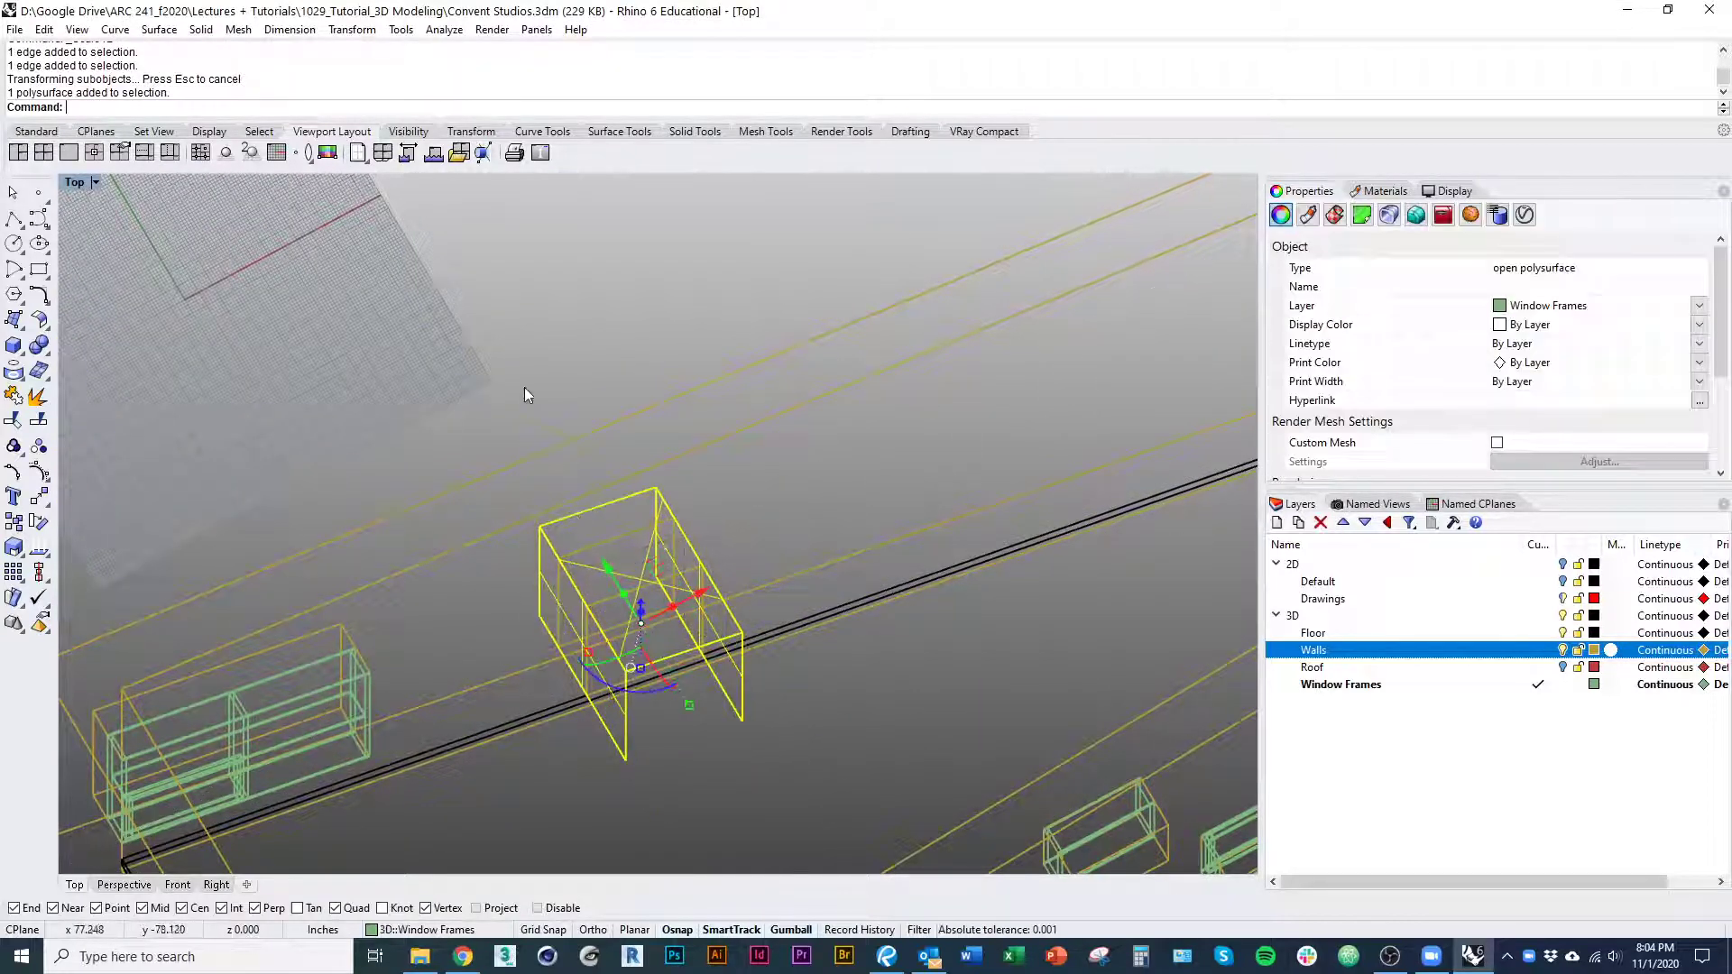
{"action": "key", "text": "Escape"}
Switch to shaded display and offset the deepened frame surfaces inward by 1.5 inches as a solid
{"action": "mouse_move", "coordinate": [527, 394]}
{"action": "right_mouse_down"}
{"action": "mouse_move", "coordinate": [638, 499]}
{"action": "mouse_move", "coordinate": [560, 502]}
{"action": "right_mouse_up"}
{"action": "key", "text": "ctrl+alt+s"}
{"action": "scroll", "coordinate": [679, 547], "scroll_direction": "up", "scroll_amount": 2}
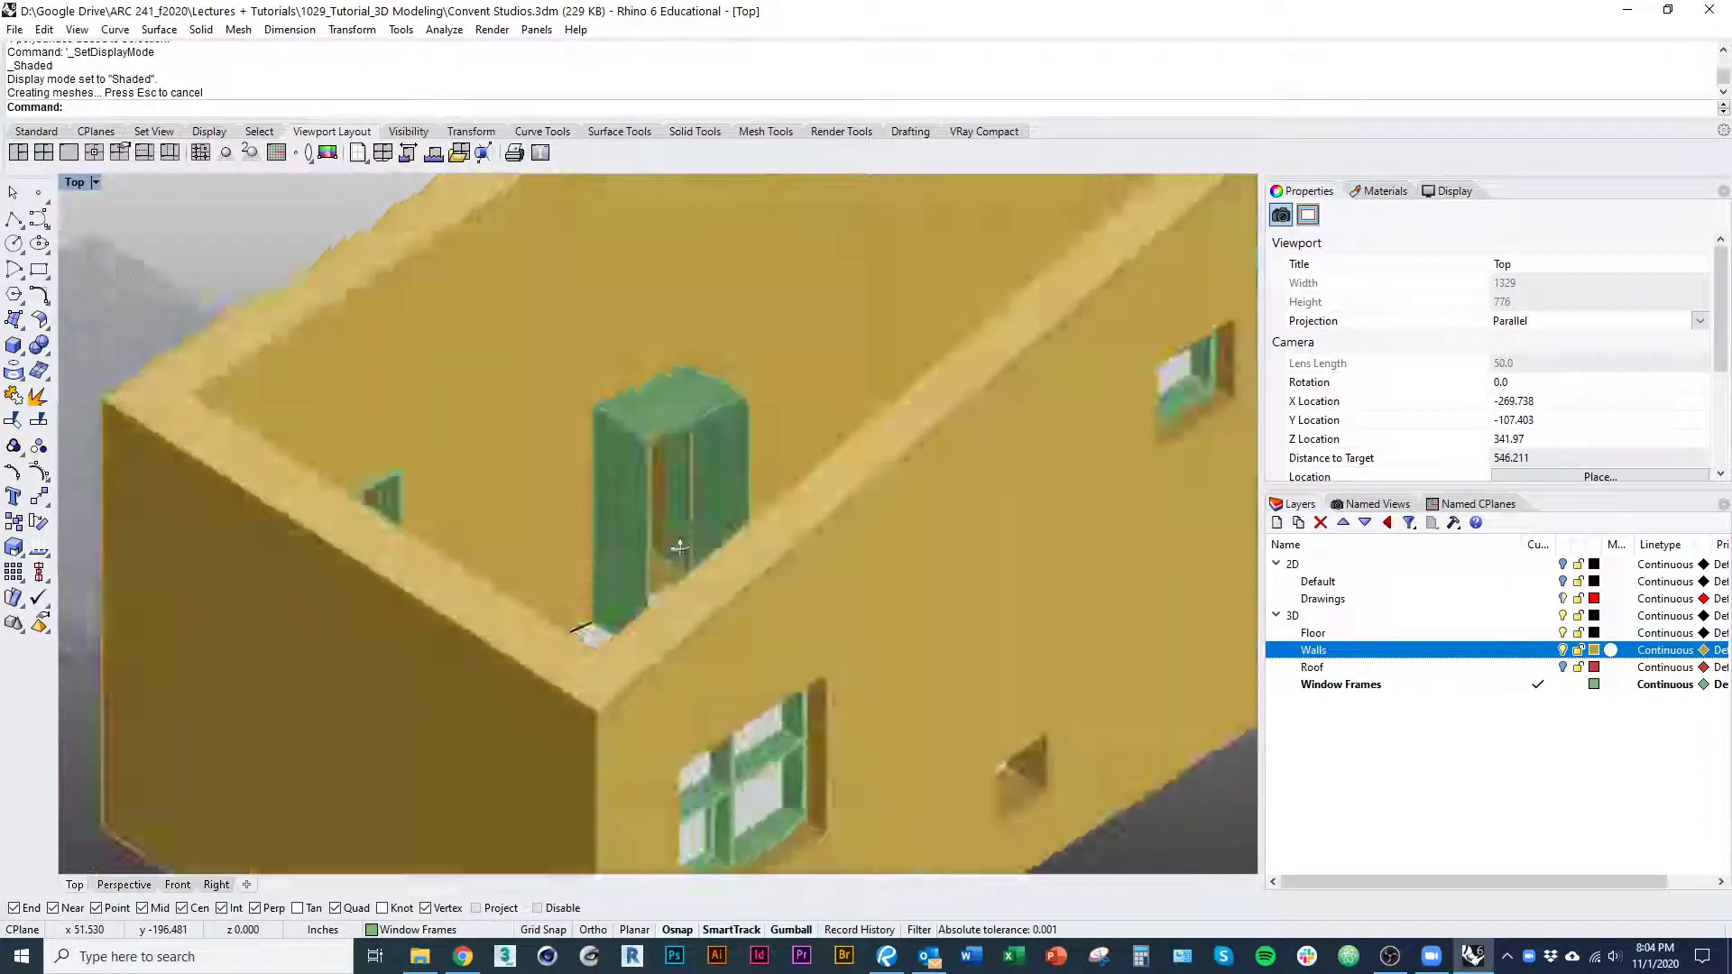
{"action": "right_click_drag", "start_coordinate": [679, 547], "coordinate": [447, 609]}
{"action": "left_click", "coordinate": [690, 596]}
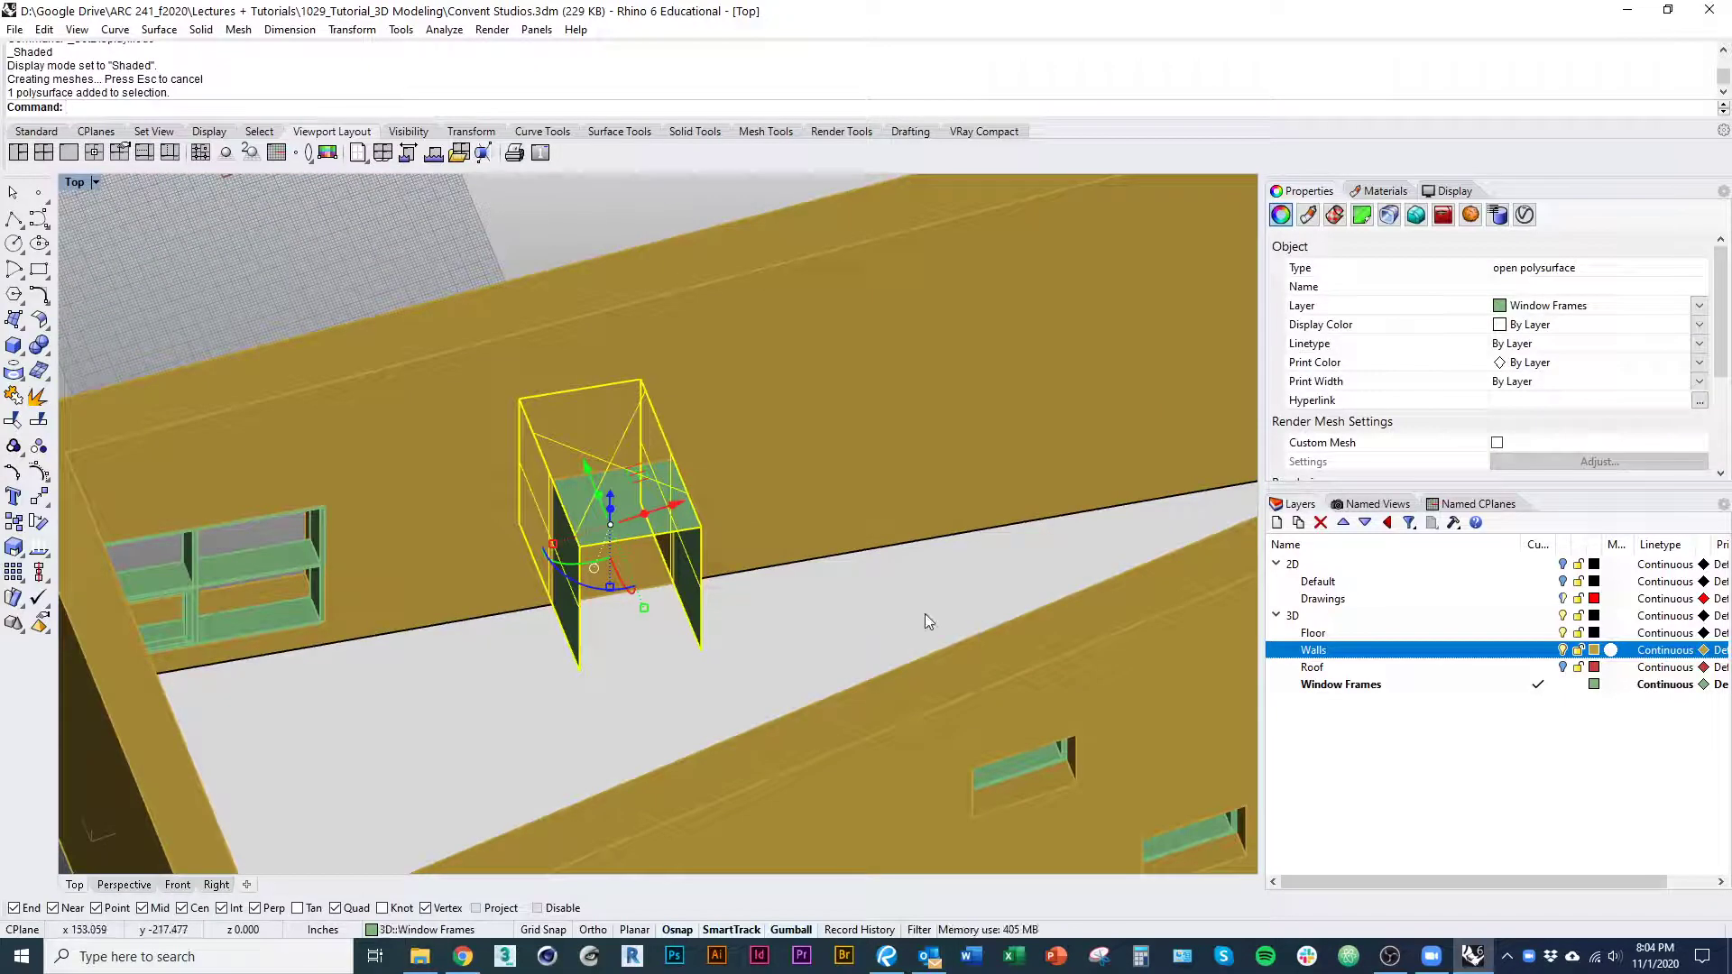
{"action": "type", "text": "OffsetSrf"}
{"action": "key", "text": "Return"}
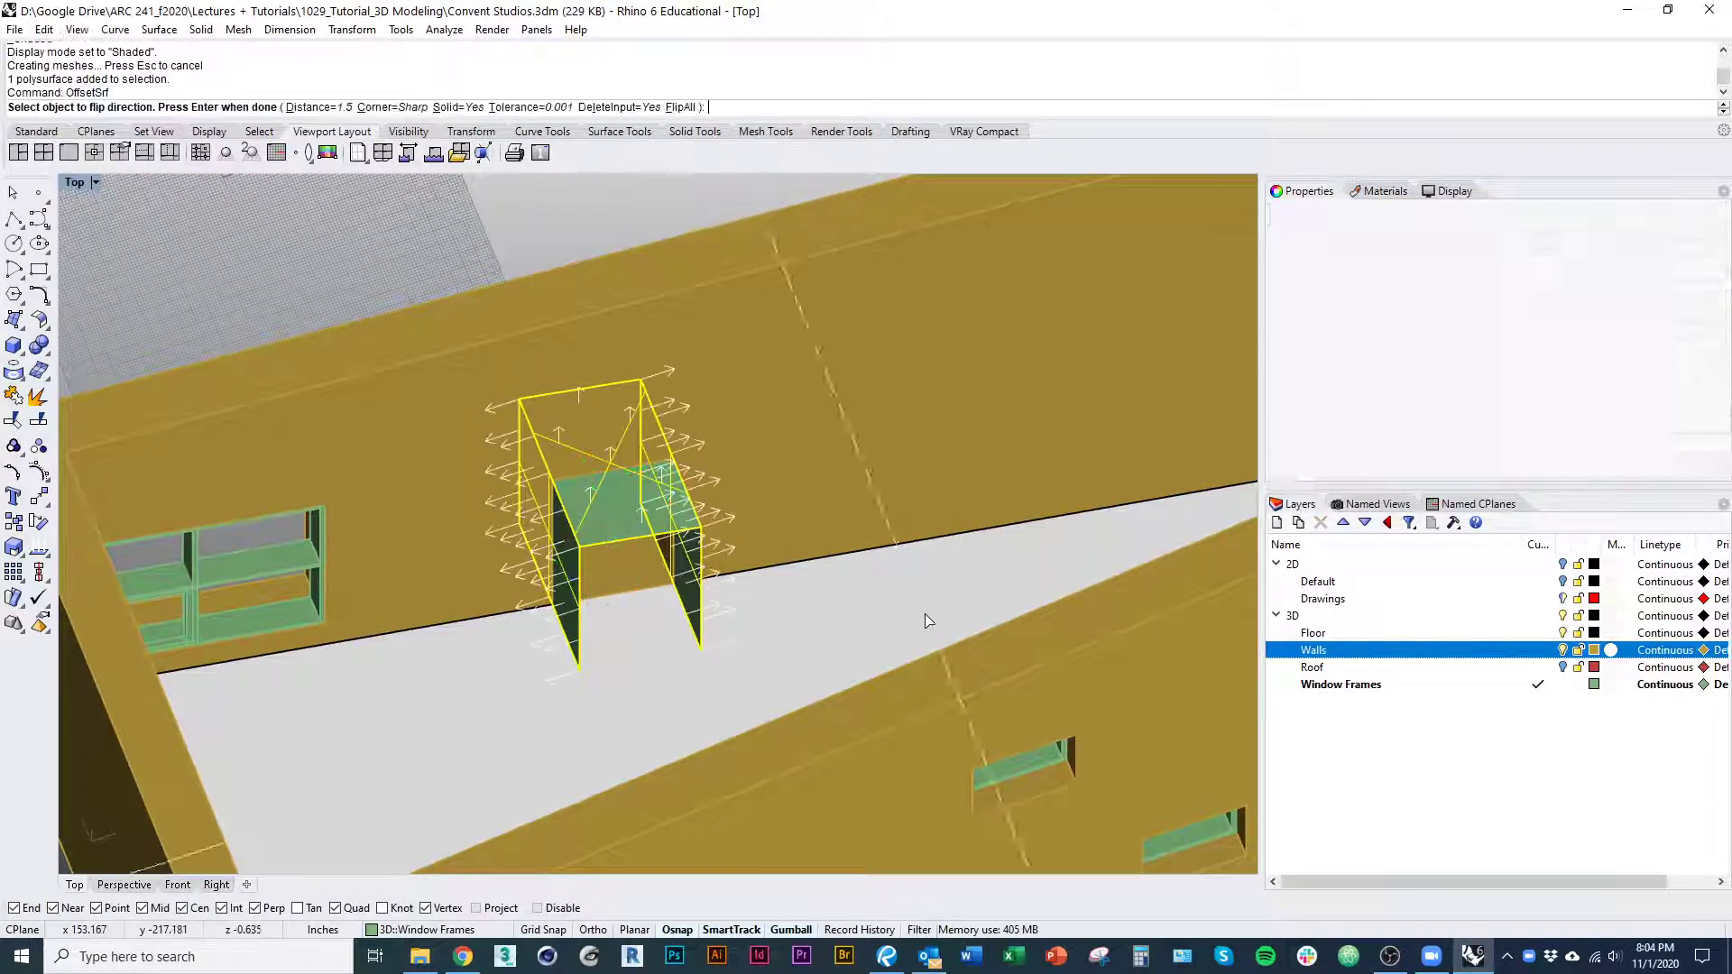
{"action": "type", "text": "f"}
{"action": "key", "text": "Return"}
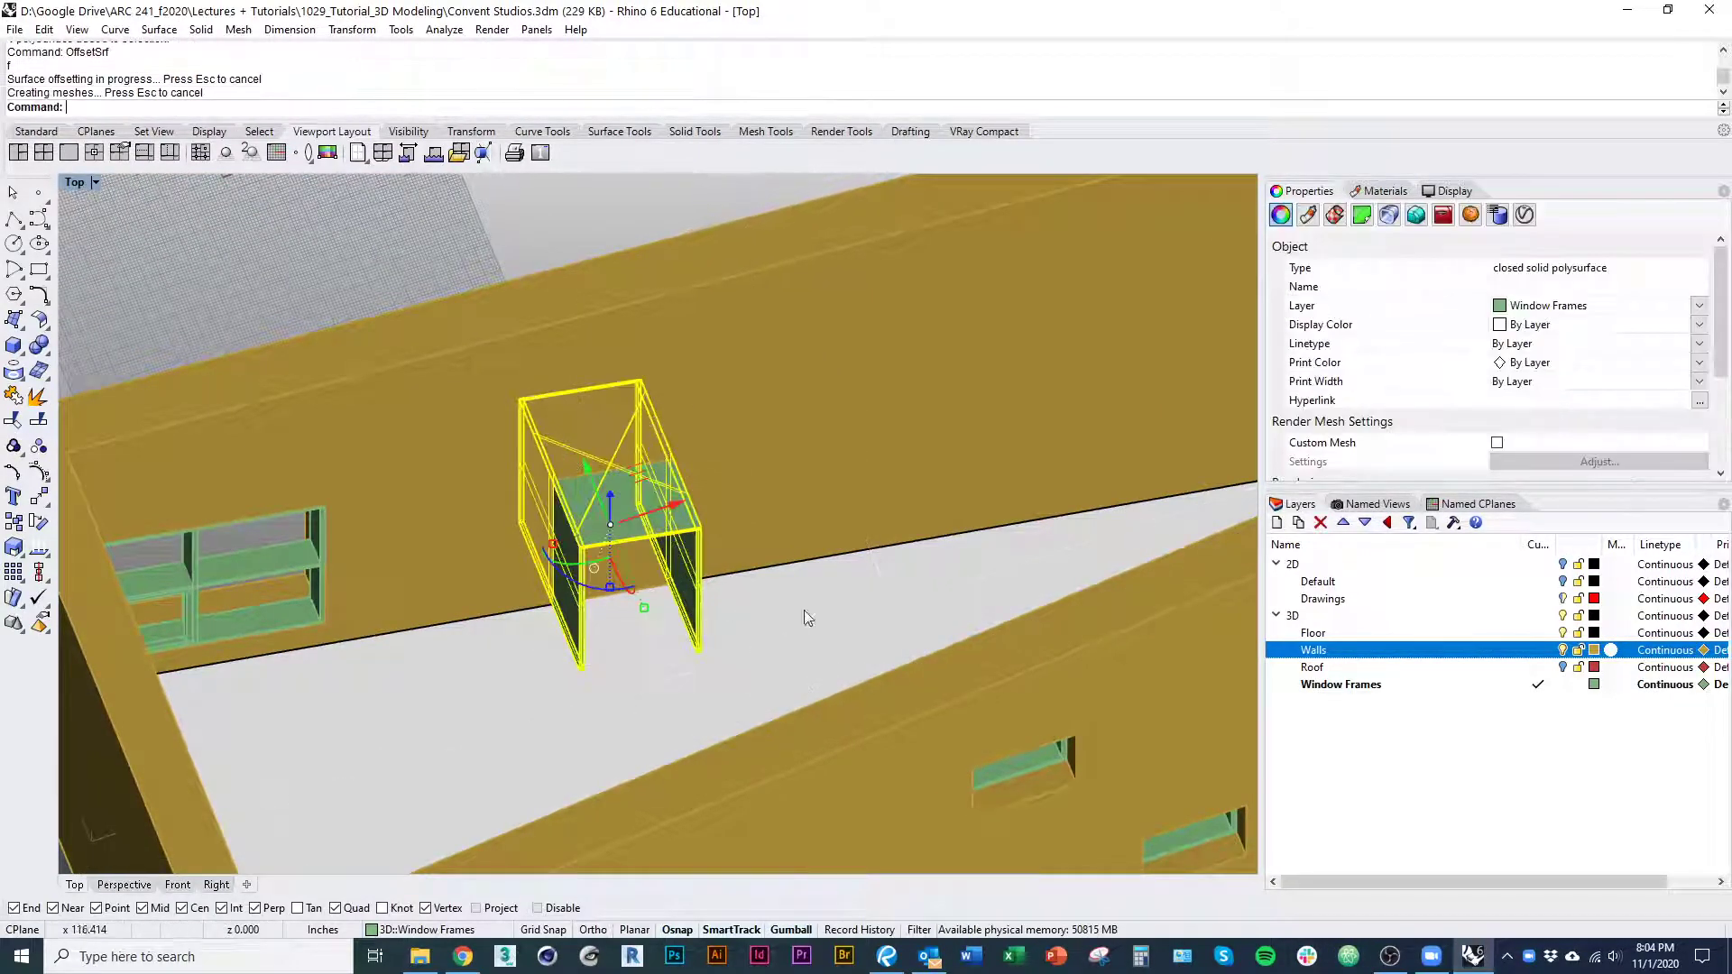
{"action": "right_click_drag", "start_coordinate": [809, 611], "coordinate": [707, 546]}
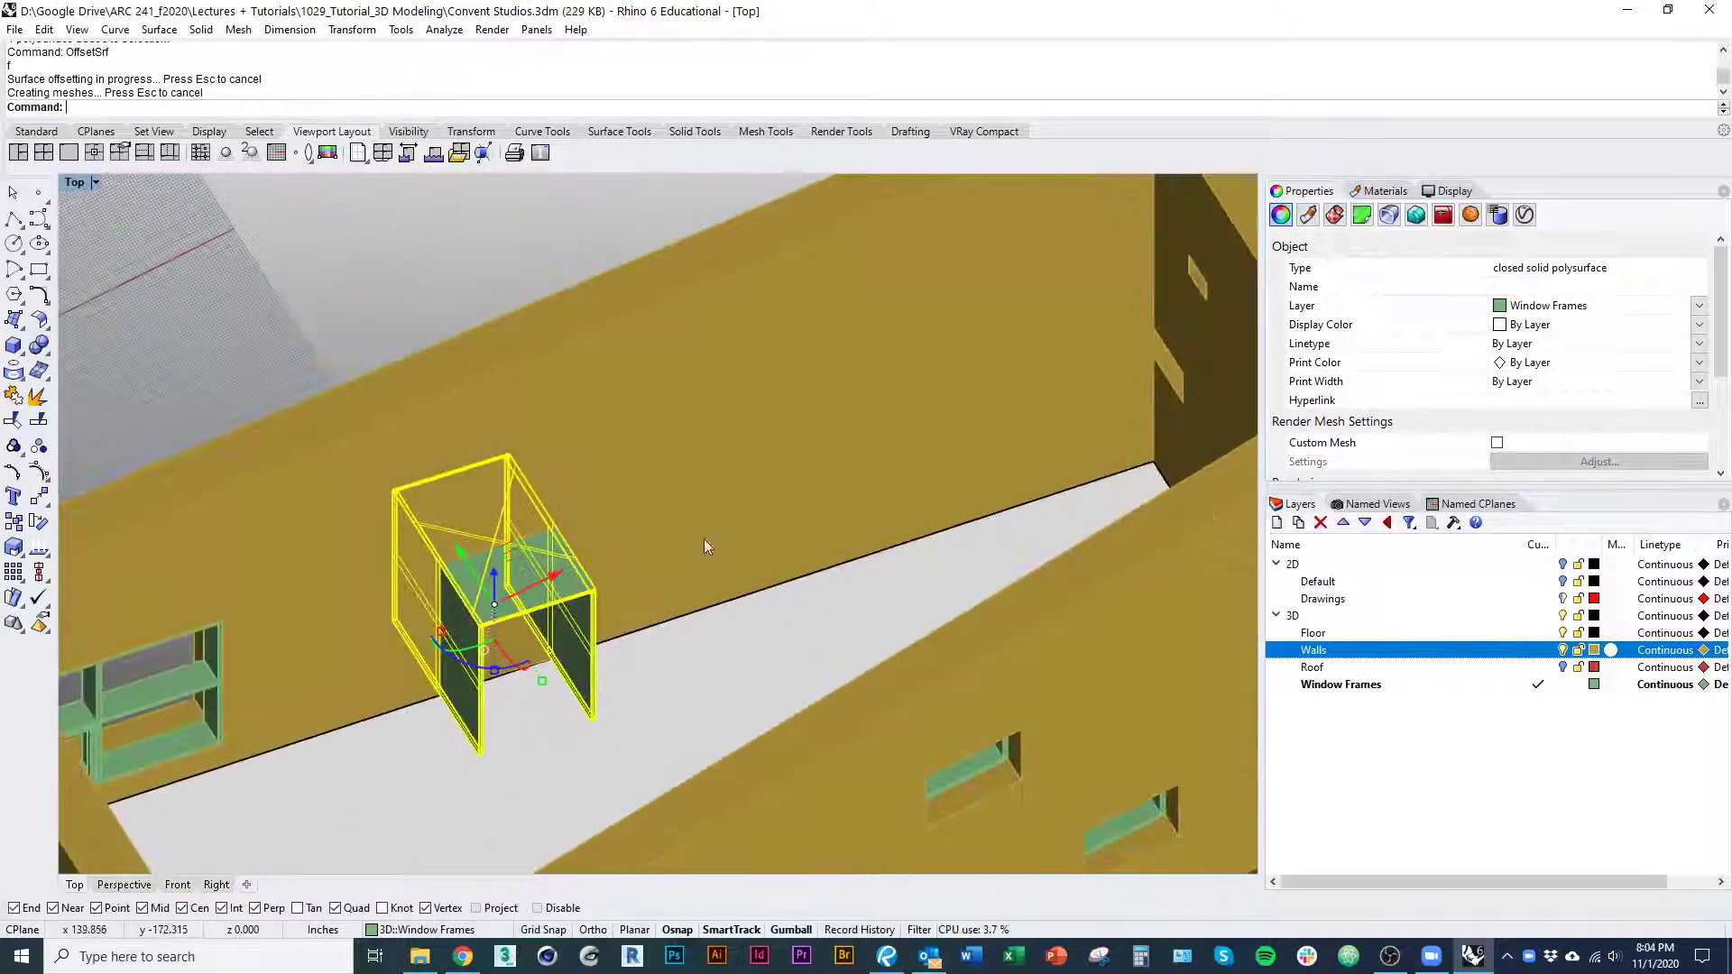
Inspect the solid frame with the Walls layer hidden, and turn the layer back on
{"action": "left_click", "coordinate": [1563, 650]}
{"action": "mouse_move", "coordinate": [866, 541]}
{"action": "right_mouse_down"}
{"action": "mouse_move", "coordinate": [746, 561]}
{"action": "mouse_move", "coordinate": [866, 552]}
{"action": "right_mouse_up"}
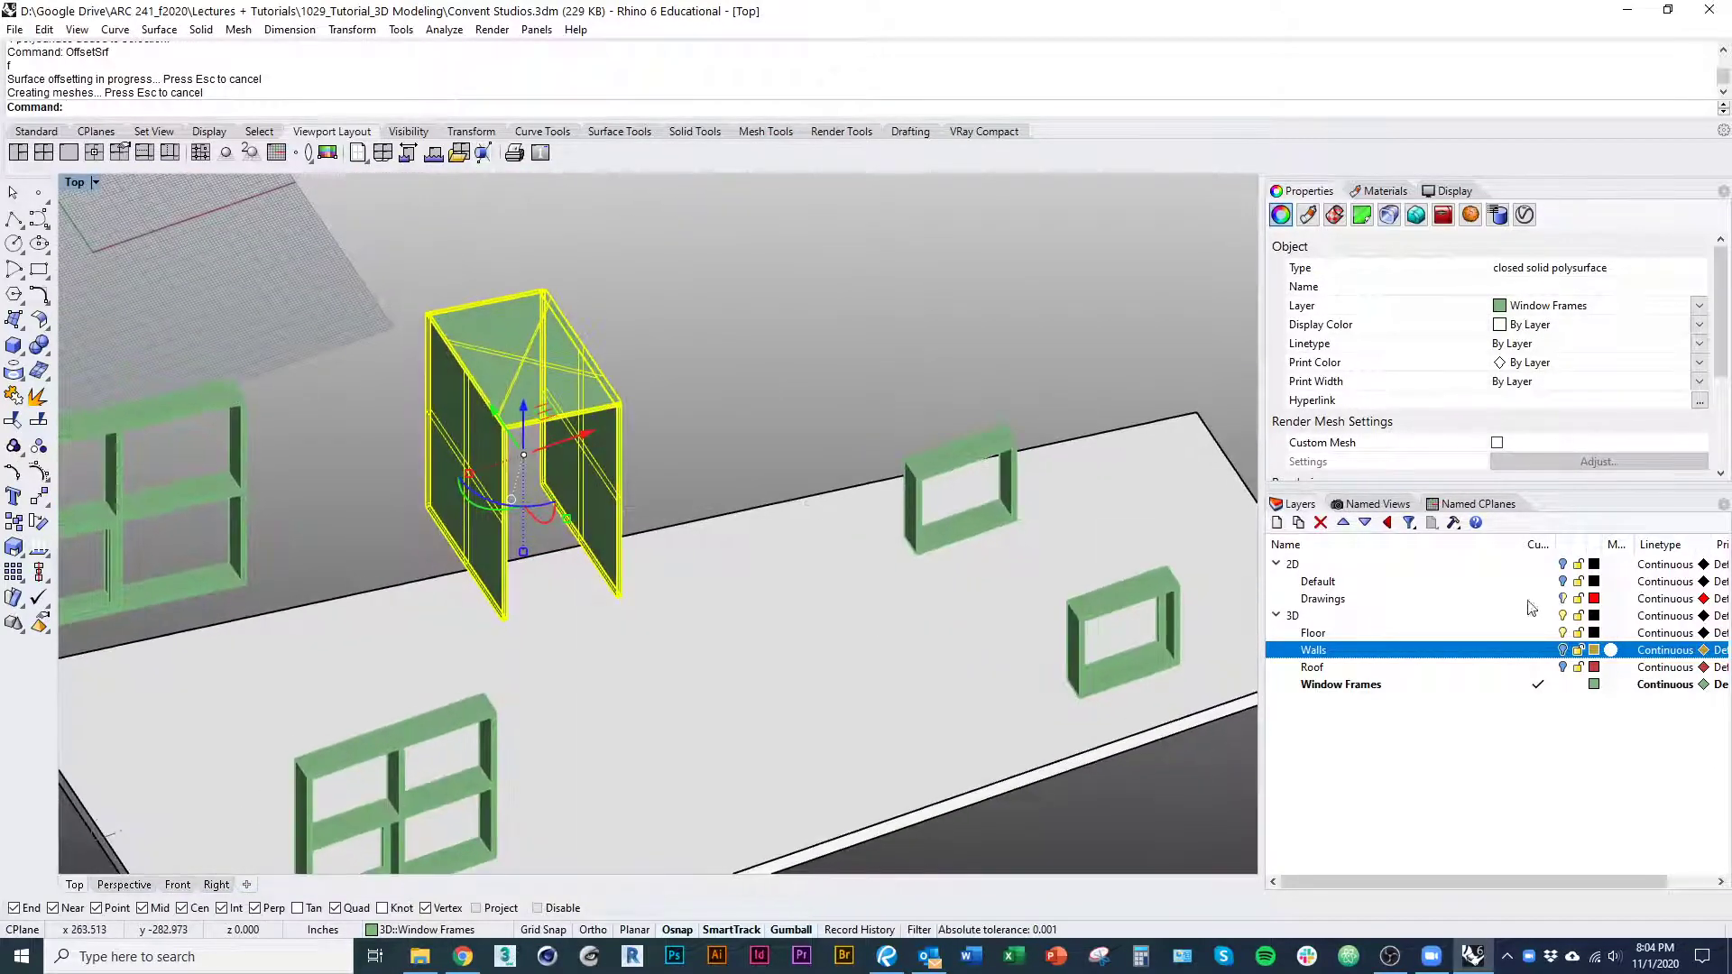
{"action": "left_click", "coordinate": [1563, 650]}
Create a cut plane through the solid frame along the bottom edge of the wall's inner face
{"action": "right_click_drag", "start_coordinate": [758, 559], "coordinate": [781, 572]}
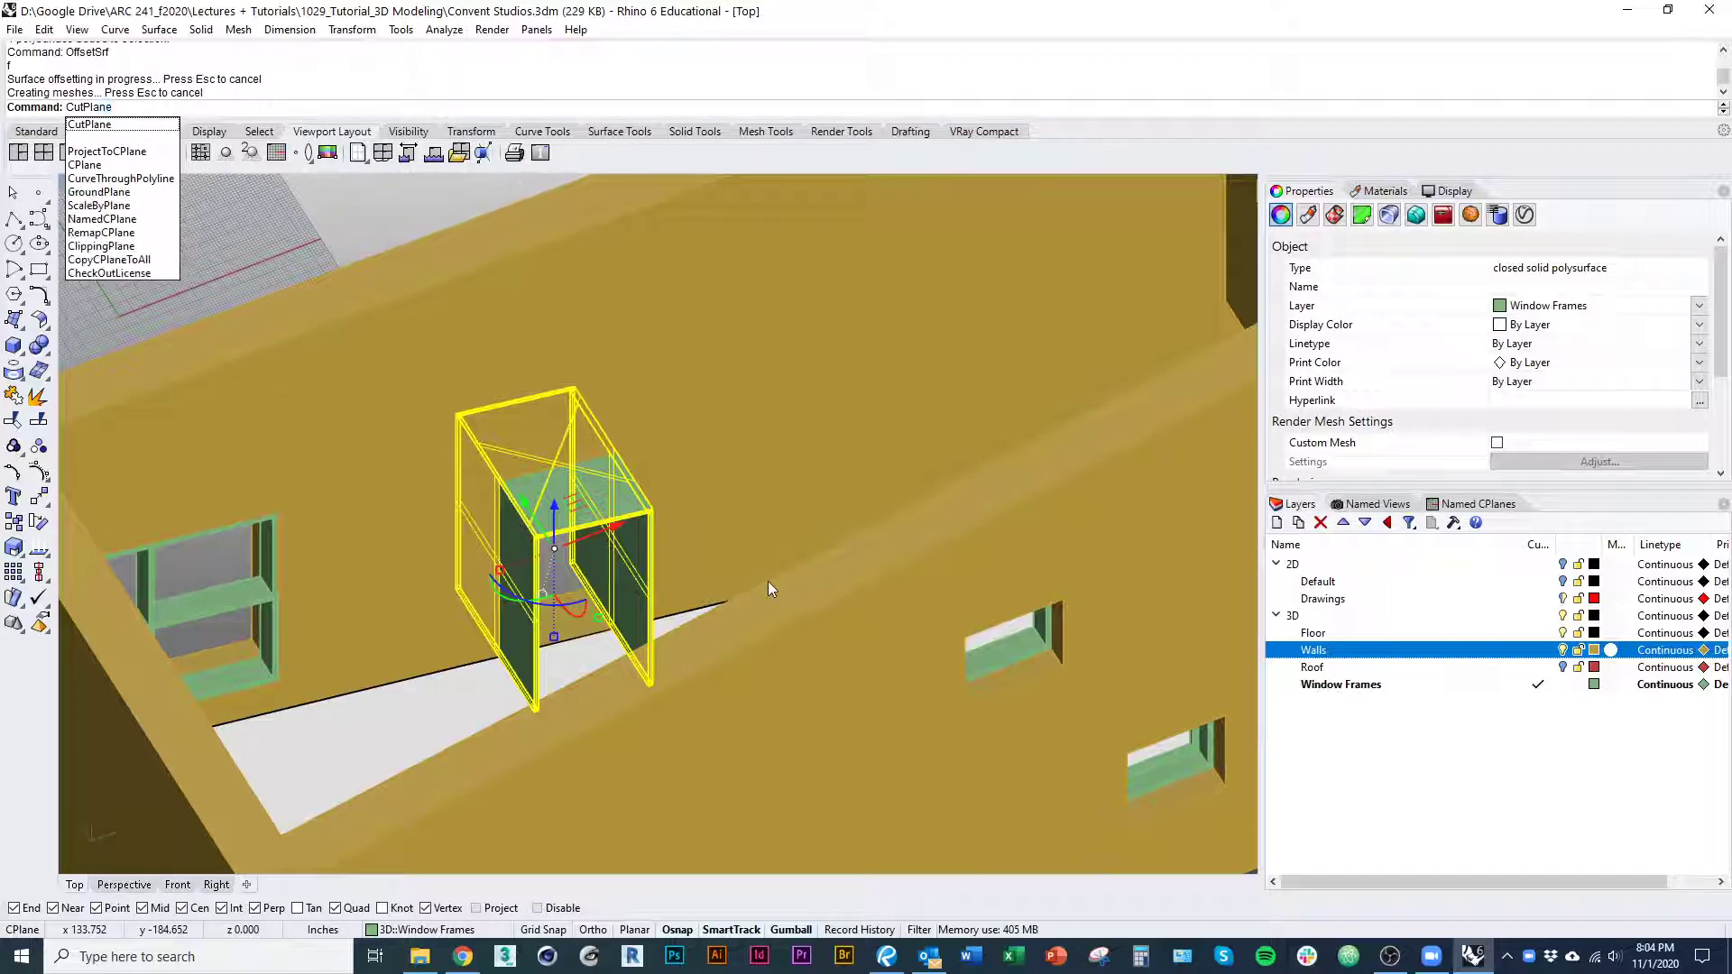
{"action": "key", "text": "Return"}
{"action": "right_click_drag", "start_coordinate": [620, 500], "coordinate": [586, 541]}
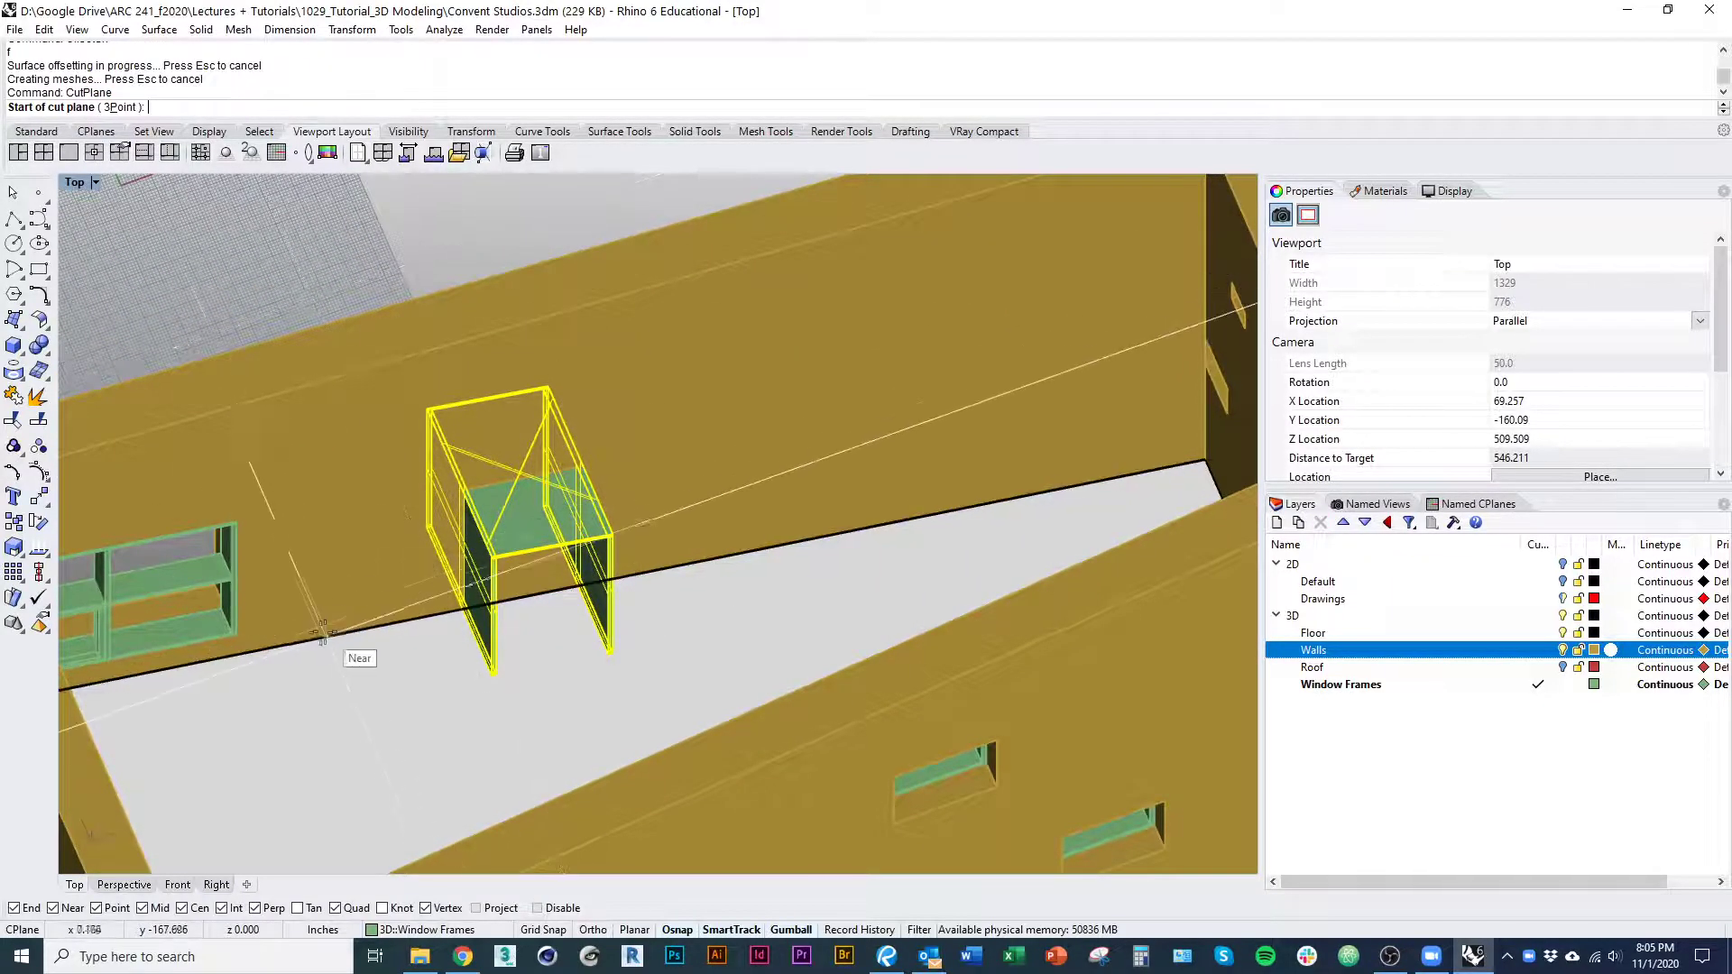
{"action": "left_click", "coordinate": [424, 616]}
{"action": "key", "text": "Return"}
{"action": "right_click_drag", "start_coordinate": [382, 434], "coordinate": [253, 469]}
{"action": "right_click_drag", "start_coordinate": [299, 737], "coordinate": [364, 646]}
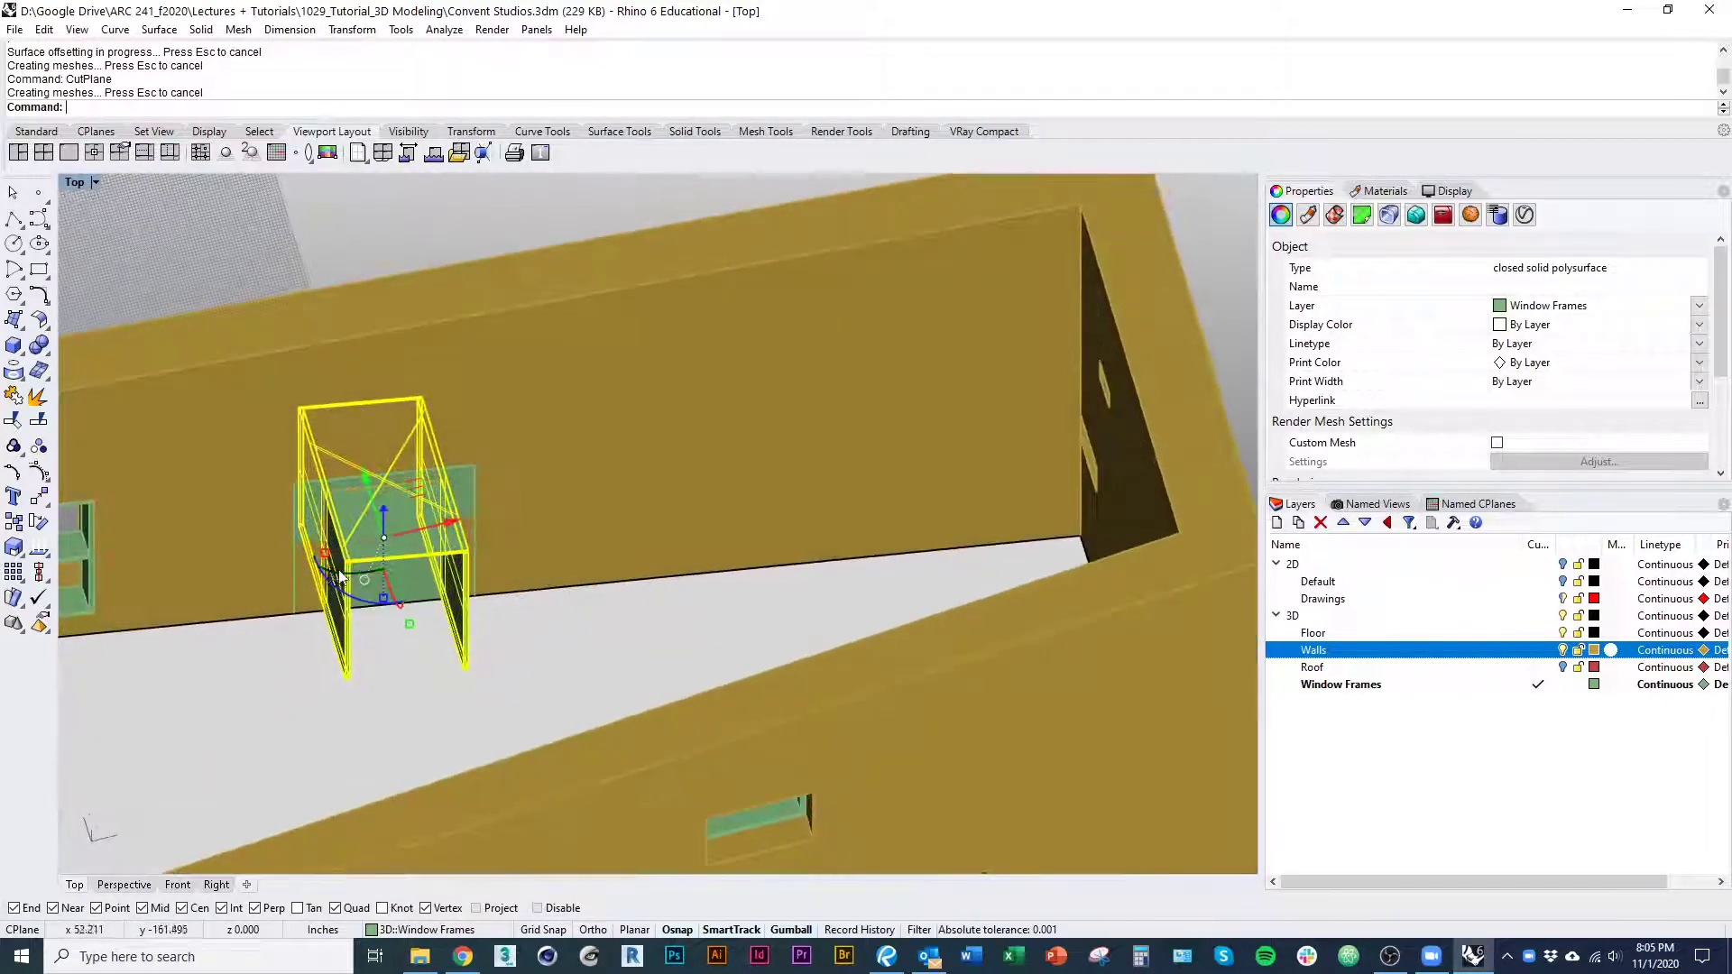
{"action": "key", "text": "Escape"}
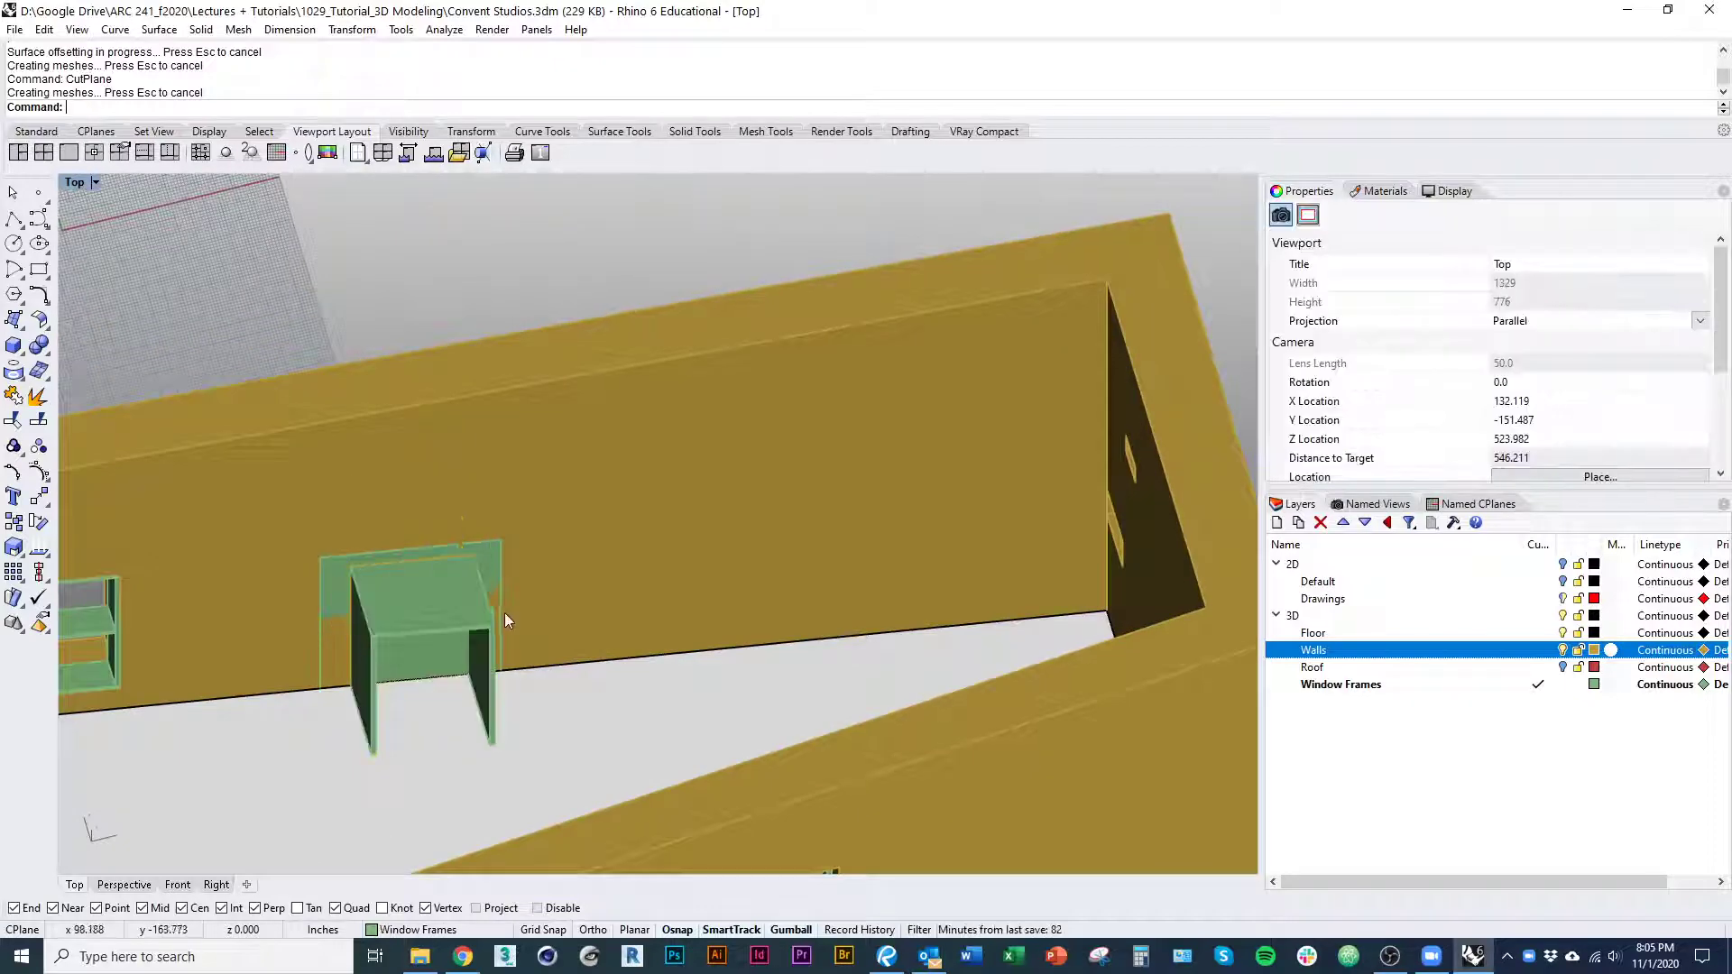
Create a second cut plane through the solid frame along the bottom edge of the wall's outer face
{"action": "left_click", "coordinate": [447, 604]}
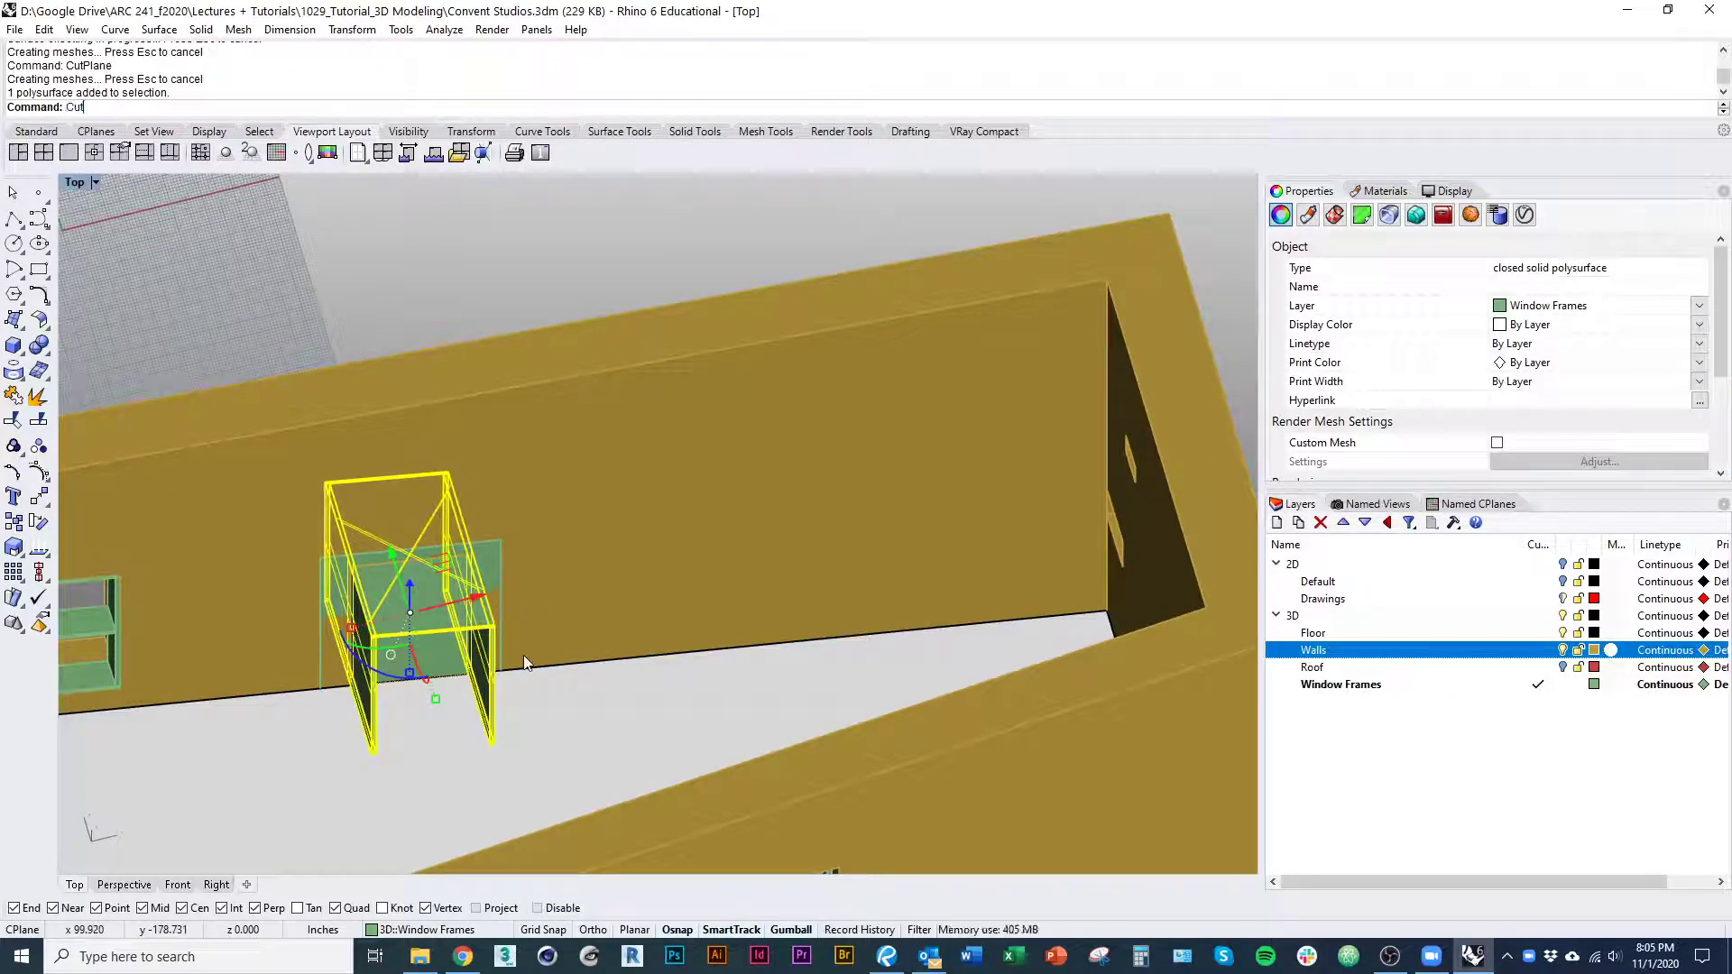
{"action": "type", "text": "Plane"}
{"action": "key", "text": "Return"}
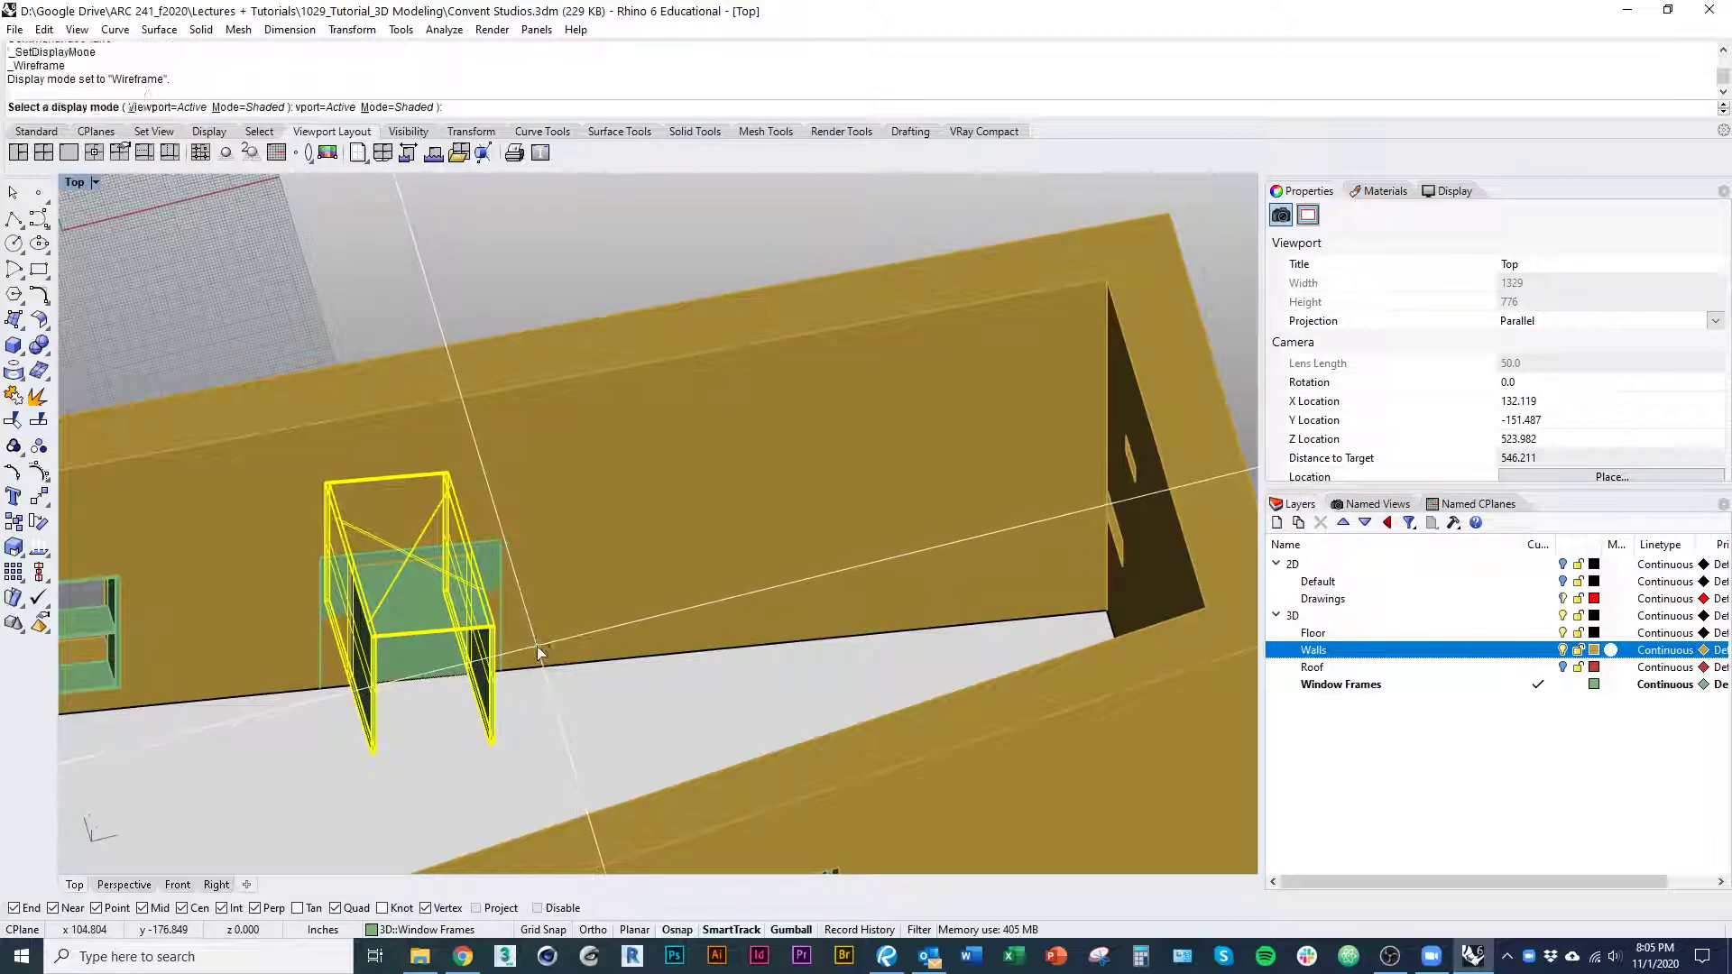
{"action": "scroll", "coordinate": [474, 661], "scroll_direction": "up", "scroll_amount": 6}
{"action": "right_click_drag", "start_coordinate": [478, 653], "coordinate": [536, 550]}
{"action": "left_click", "coordinate": [474, 665]}
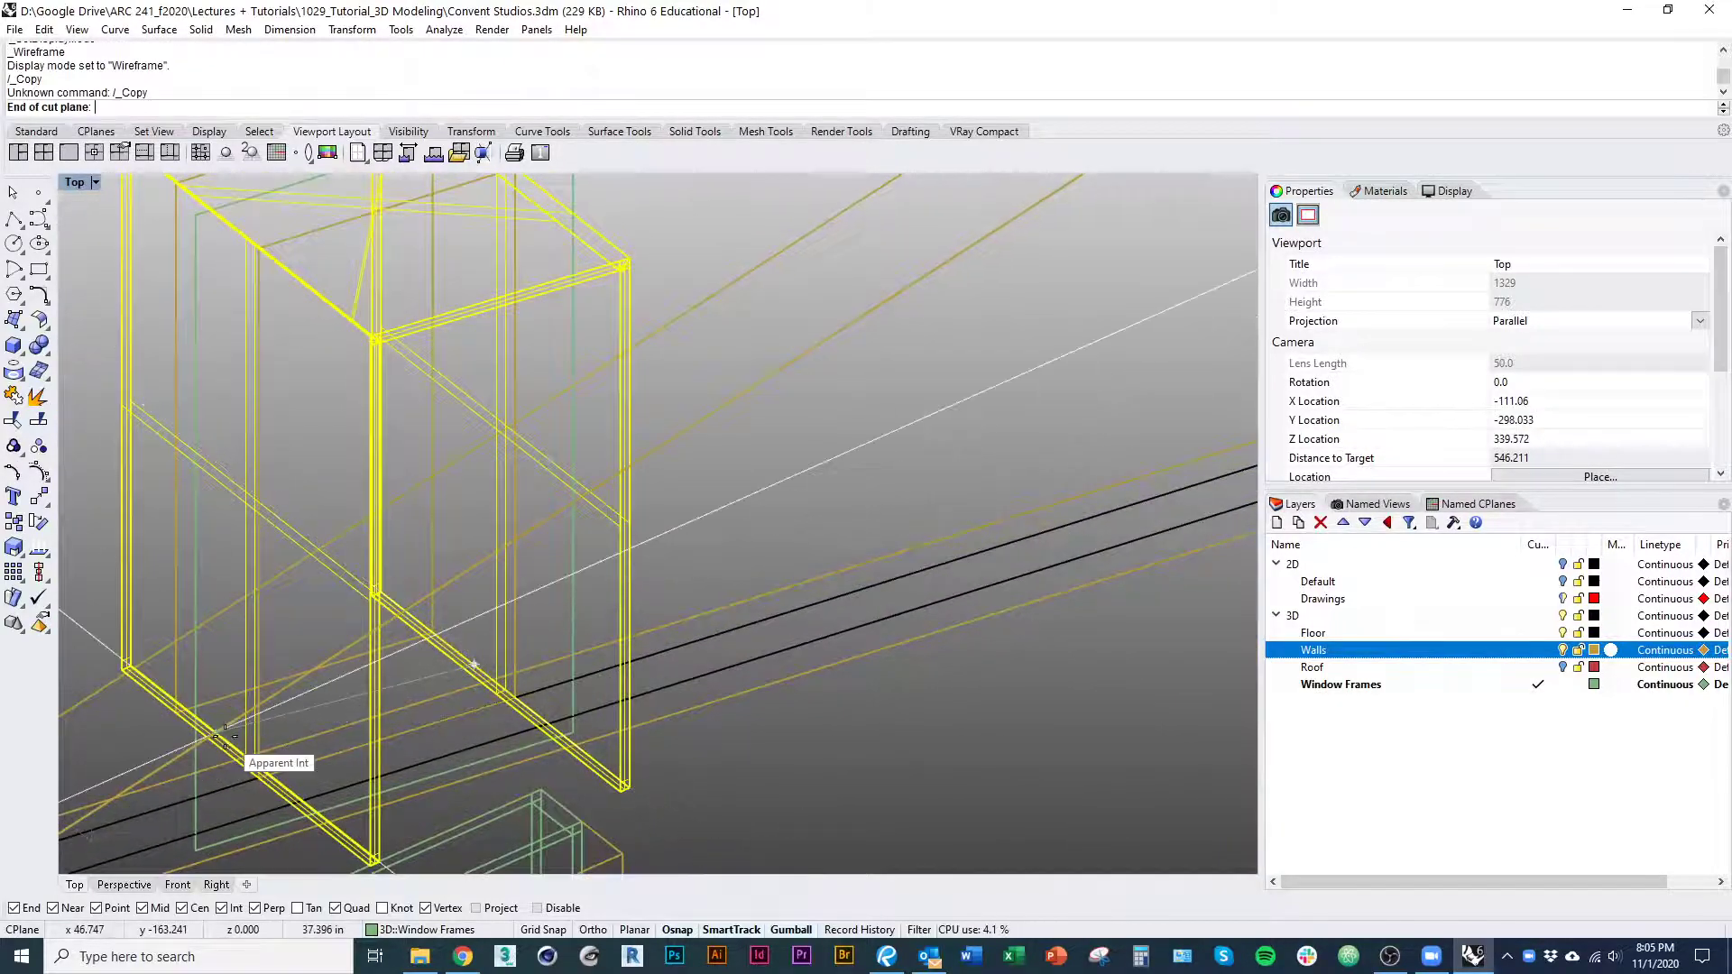
{"action": "right_click_drag", "start_coordinate": [217, 735], "coordinate": [245, 794], "text": "ctrl+shift"}
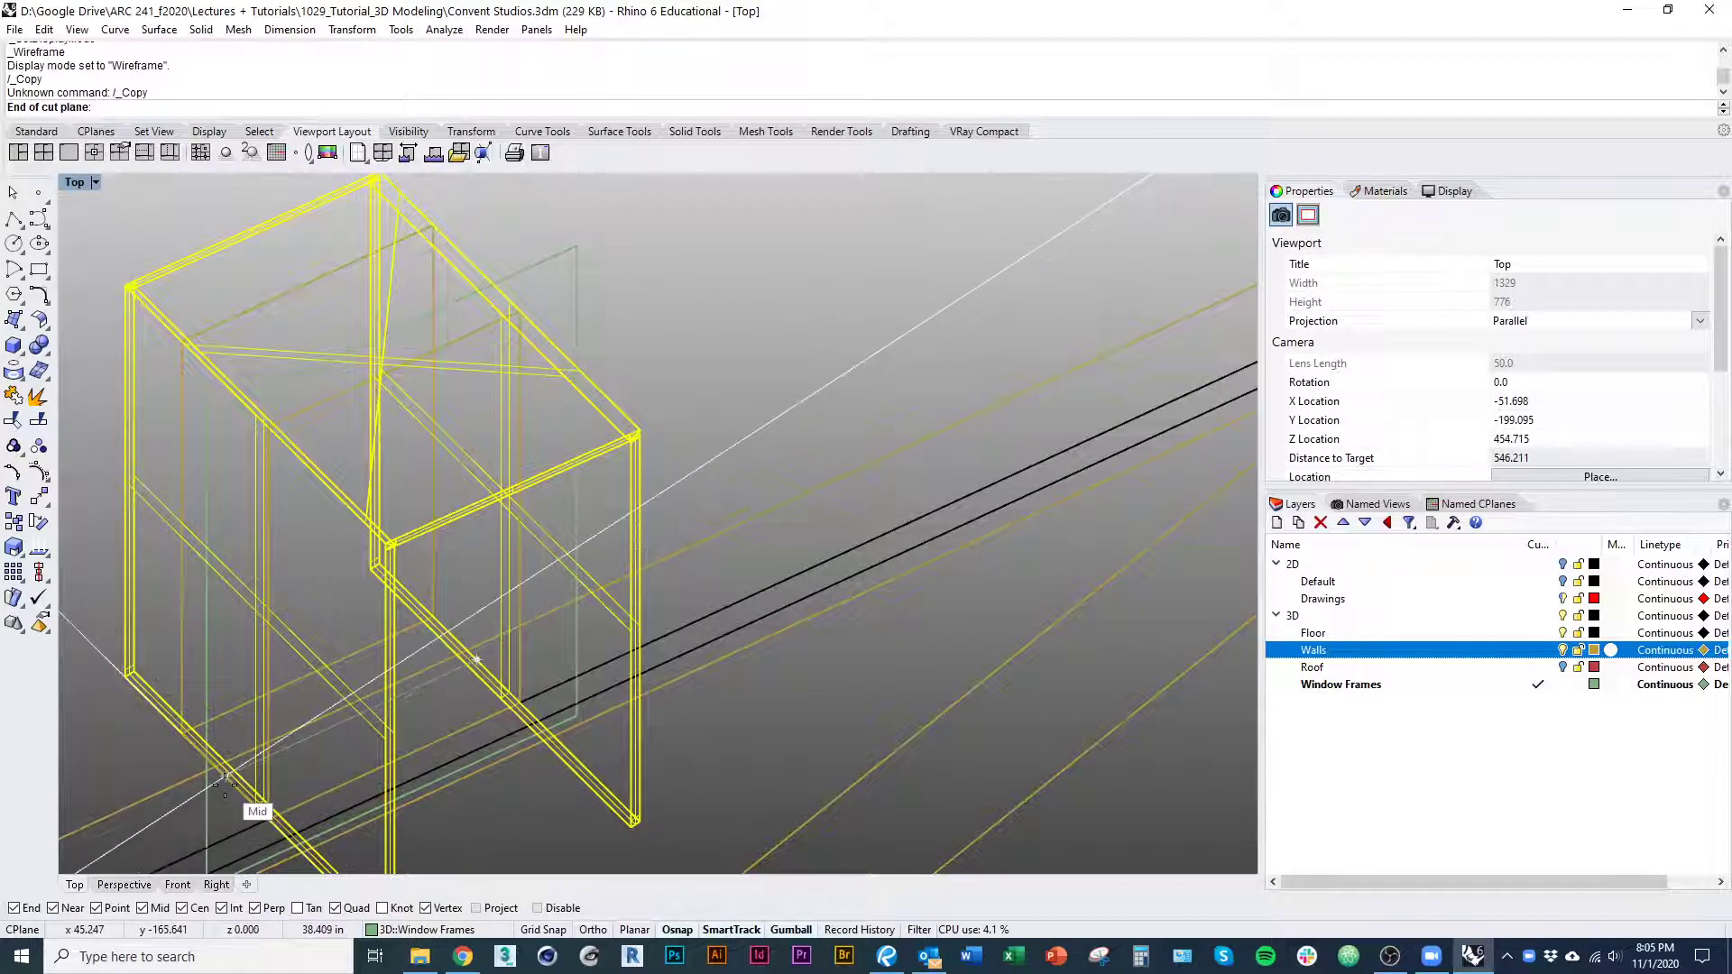
{"action": "left_click", "coordinate": [225, 784]}
{"action": "scroll", "coordinate": [267, 717], "scroll_direction": "down", "scroll_amount": 7}
{"action": "key", "text": "Return"}
{"action": "right_click_drag", "start_coordinate": [297, 717], "coordinate": [611, 527], "text": "ctrl+shift"}
{"action": "mouse_move", "coordinate": [664, 684]}
{"action": "right_mouse_down", "text": "ctrl+shift"}
{"action": "mouse_move", "coordinate": [510, 722]}
{"action": "mouse_move", "coordinate": [464, 690]}
{"action": "right_mouse_up", "text": "ctrl+shift"}
{"action": "key", "text": "ctrl+alt+s"}
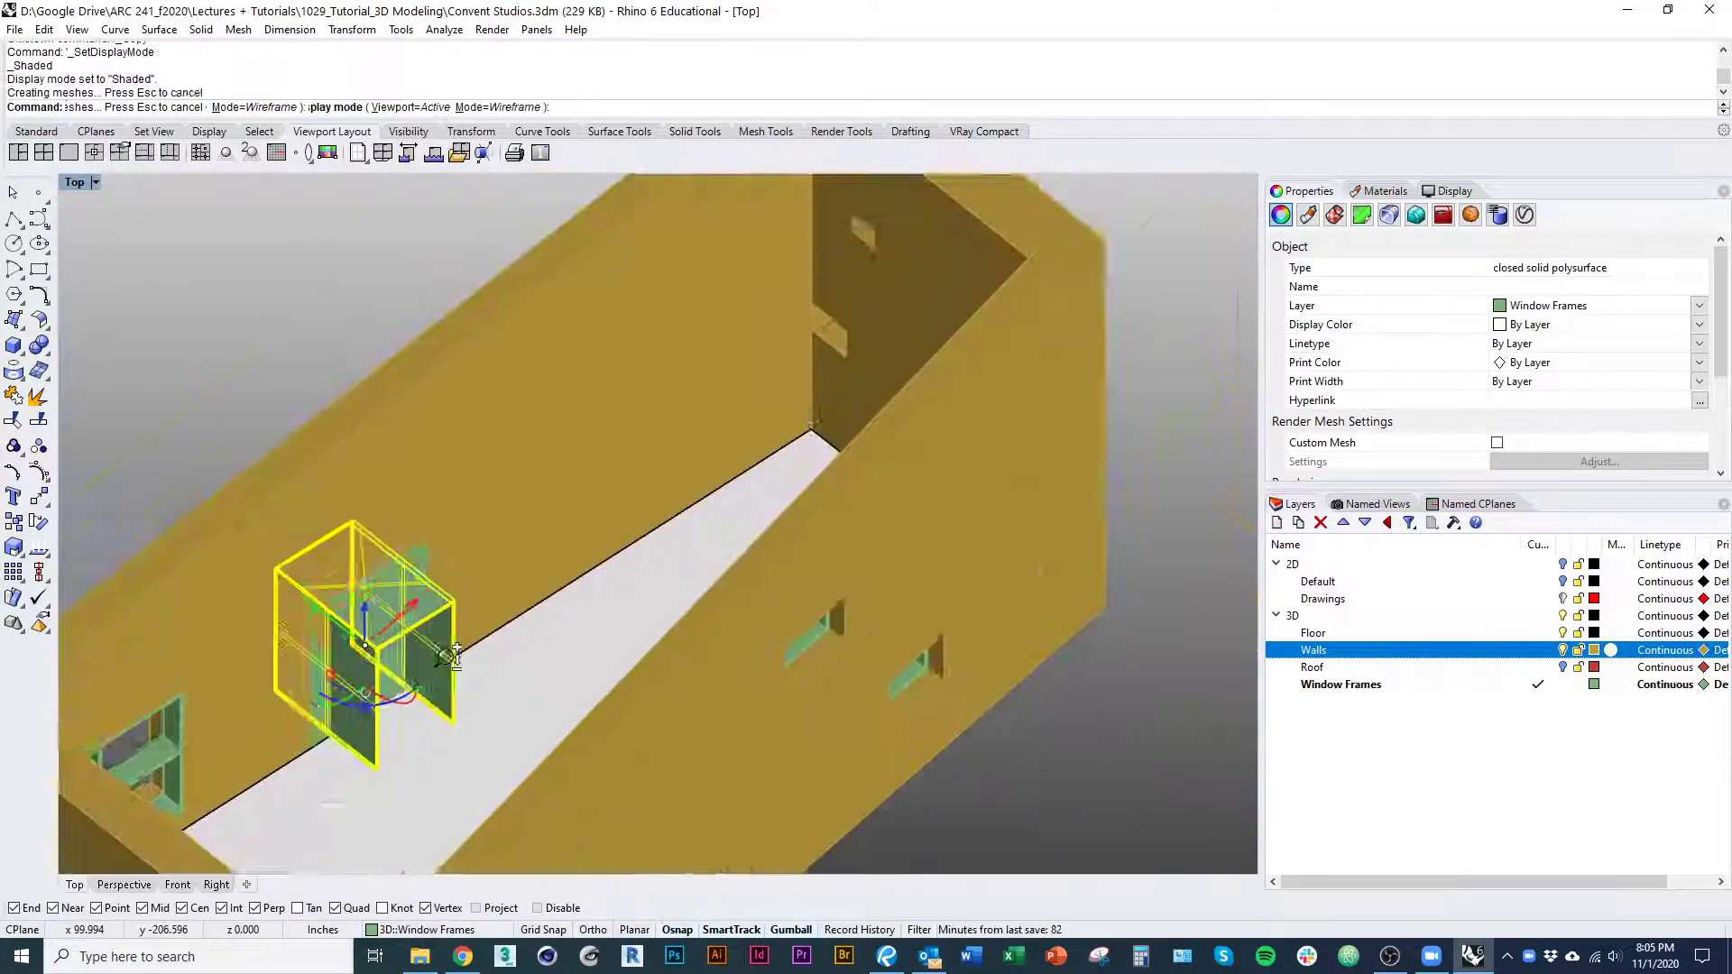
Hide the Walls layer and trim off the parts of the solid frame that extend beyond the two cut planes
{"action": "scroll", "coordinate": [447, 649], "scroll_direction": "down", "scroll_amount": 3}
{"action": "scroll", "coordinate": [447, 636], "scroll_direction": "up", "scroll_amount": 4}
{"action": "left_click", "coordinate": [541, 561]}
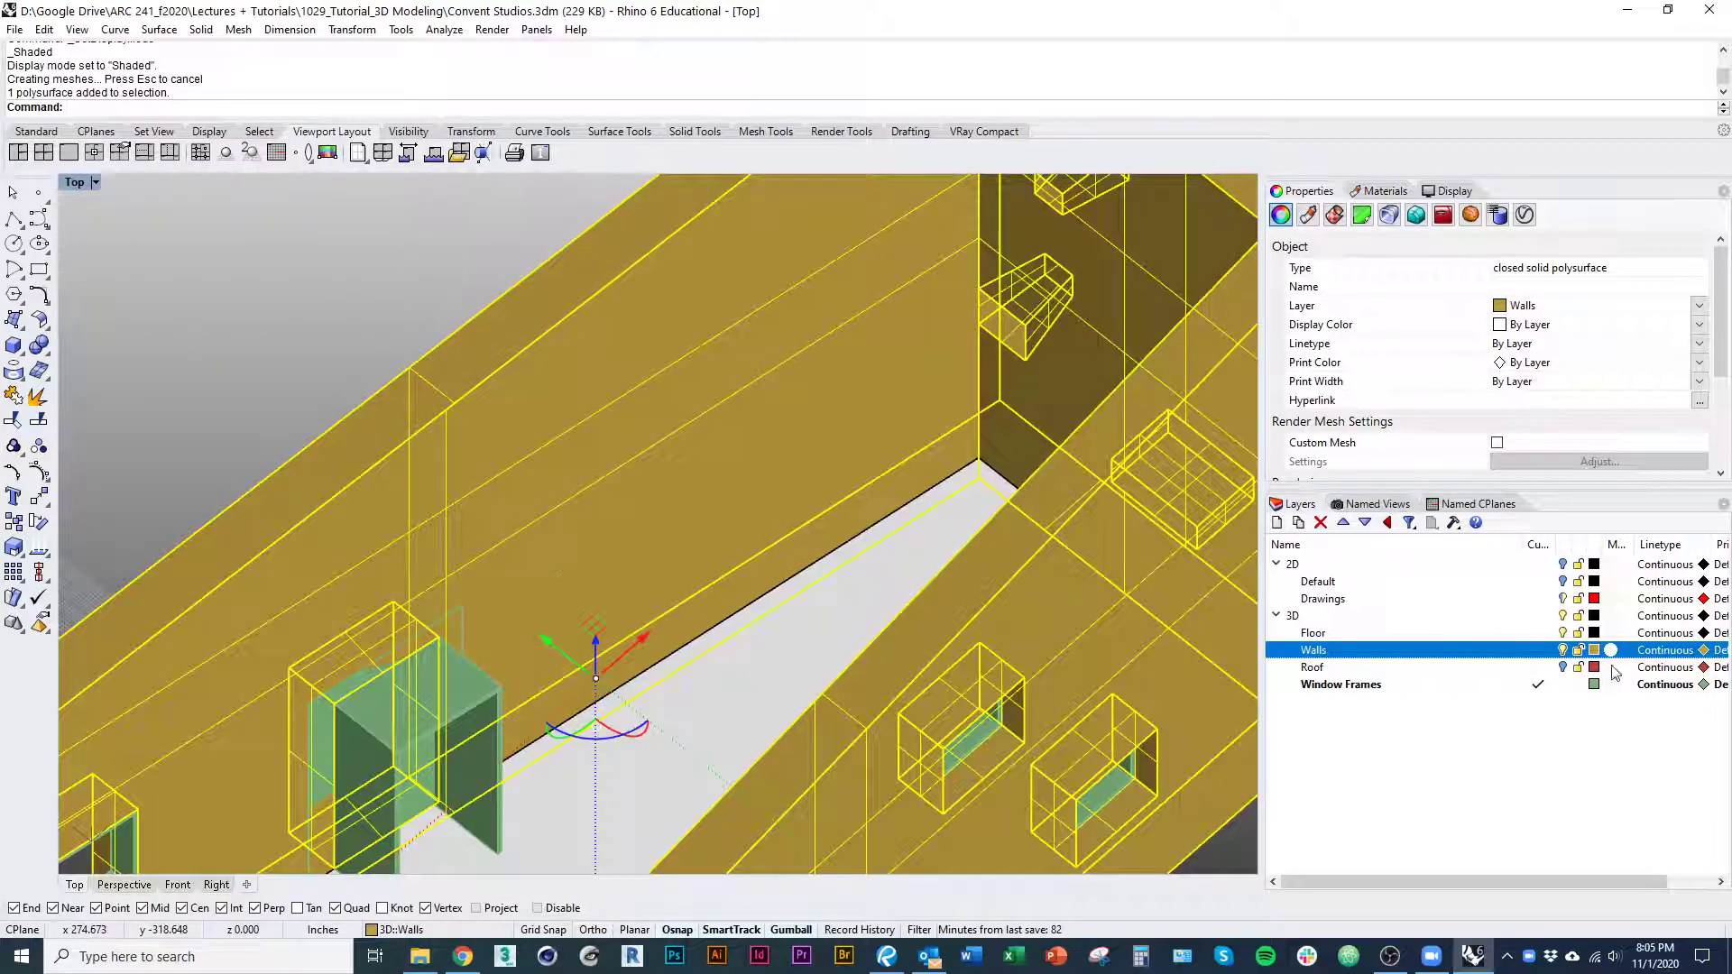
{"action": "left_click", "coordinate": [1562, 652]}
{"action": "right_click_drag", "start_coordinate": [510, 622], "coordinate": [379, 568], "text": "ctrl+shift"}
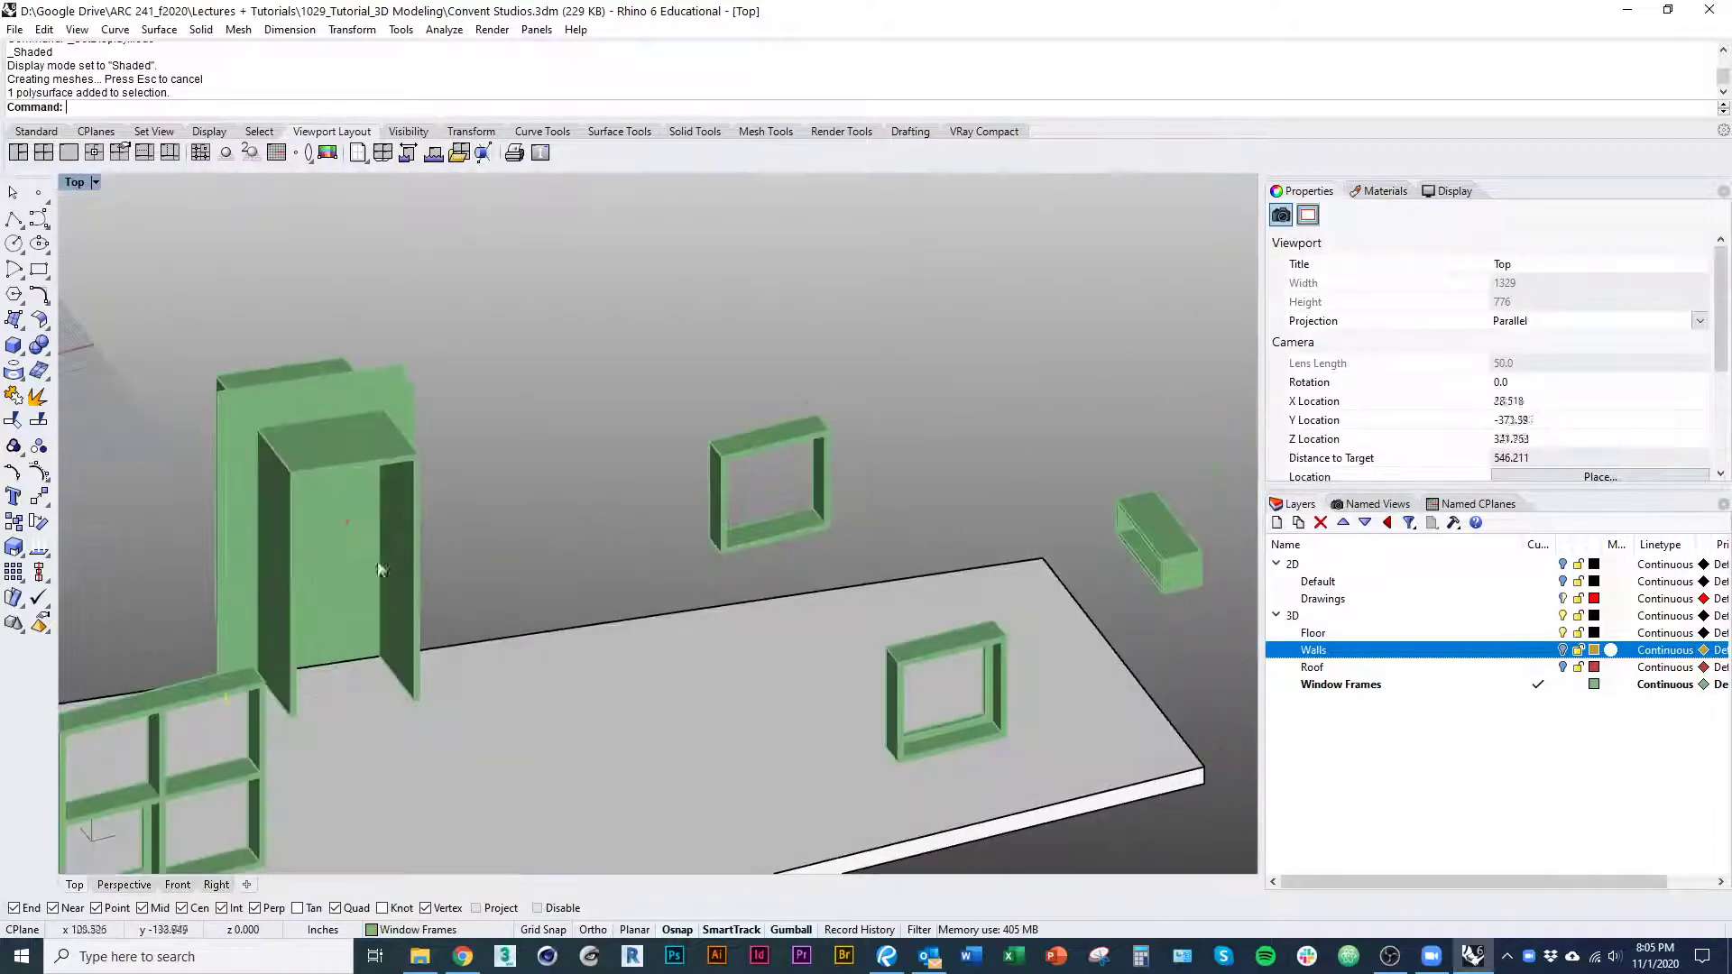
{"action": "left_click", "coordinate": [405, 400]}
{"action": "left_click", "coordinate": [400, 379], "text": "shift"}
{"action": "right_click_drag", "start_coordinate": [440, 487], "coordinate": [572, 603], "text": "ctrl+shift"}
{"action": "key", "text": "ctrl+t"}
{"action": "left_click", "coordinate": [543, 670]}
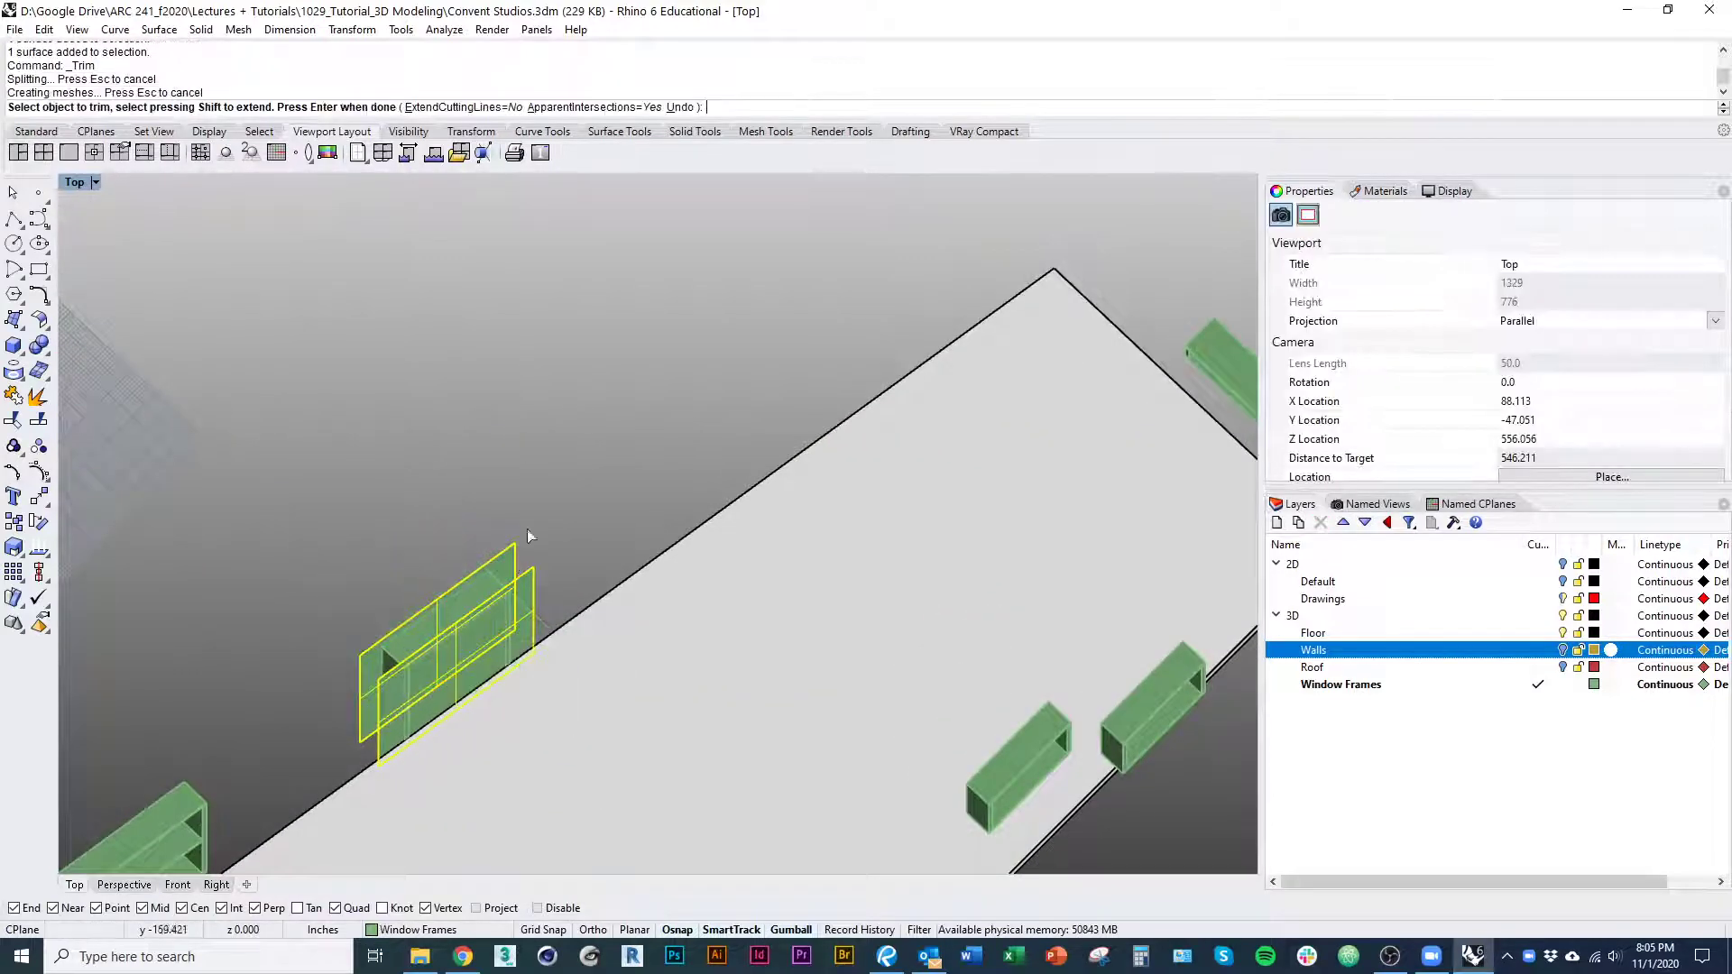
{"action": "key", "text": "Return"}
Delete both cut planes at the front and back of the trimmed frame
{"action": "scroll", "coordinate": [577, 514], "scroll_direction": "up", "scroll_amount": 3}
{"action": "left_click", "coordinate": [546, 593]}
{"action": "type", "text": "d"}
{"action": "key", "text": "Return"}
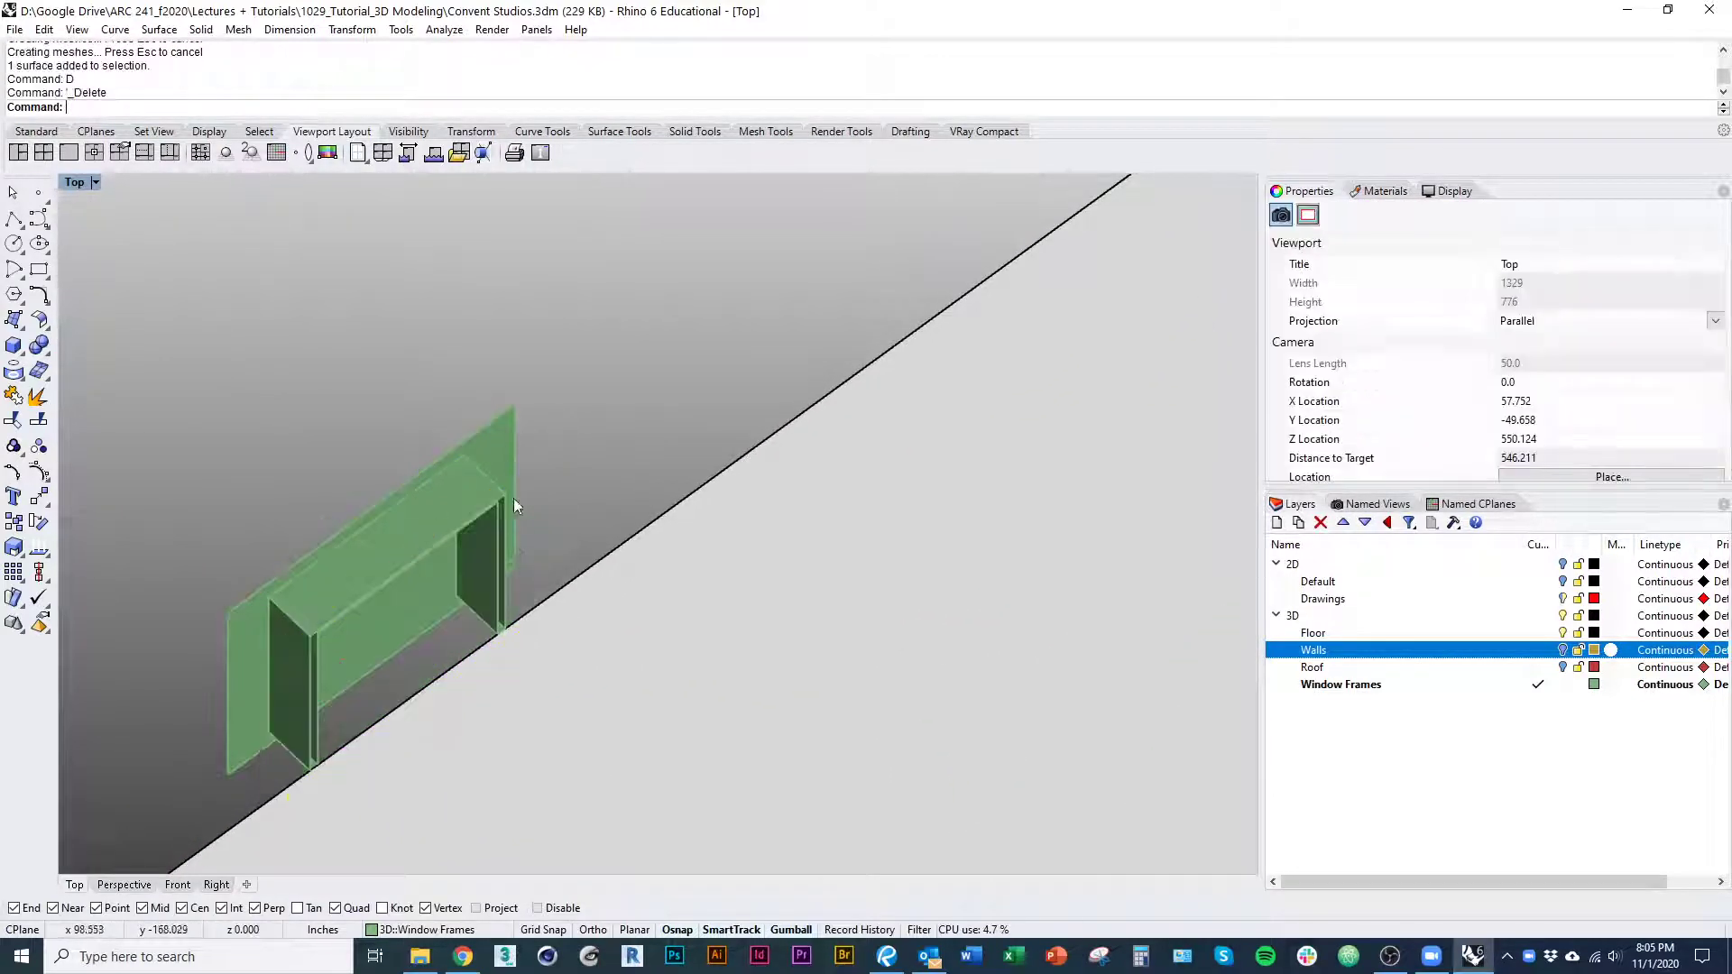
{"action": "left_click", "coordinate": [512, 498]}
{"action": "type", "text": "d"}
{"action": "key", "text": "Return"}
Cap the trimmed bottomless frame to close it into a solid
{"action": "right_click_drag", "start_coordinate": [545, 608], "coordinate": [568, 646], "text": "ctrl+shift"}
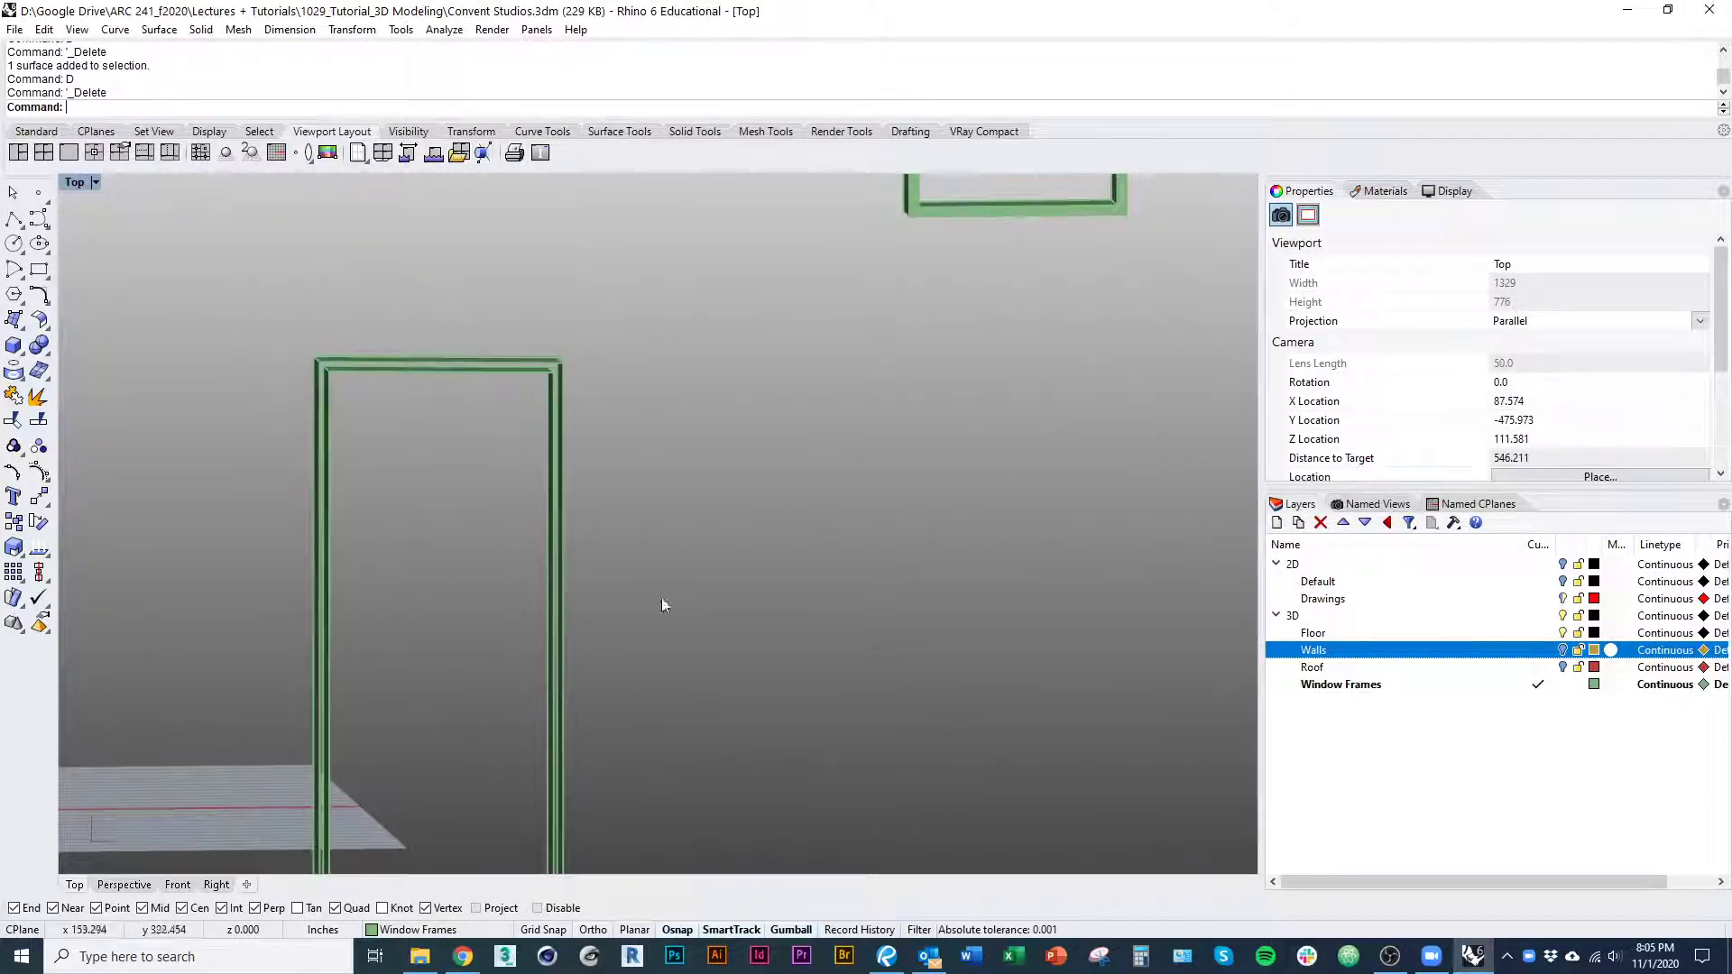
{"action": "right_click_drag", "start_coordinate": [663, 605], "coordinate": [636, 449]}
{"action": "left_click", "coordinate": [533, 586]}
{"action": "right_click_drag", "start_coordinate": [541, 590], "coordinate": [640, 642], "text": "ctrl+shift"}
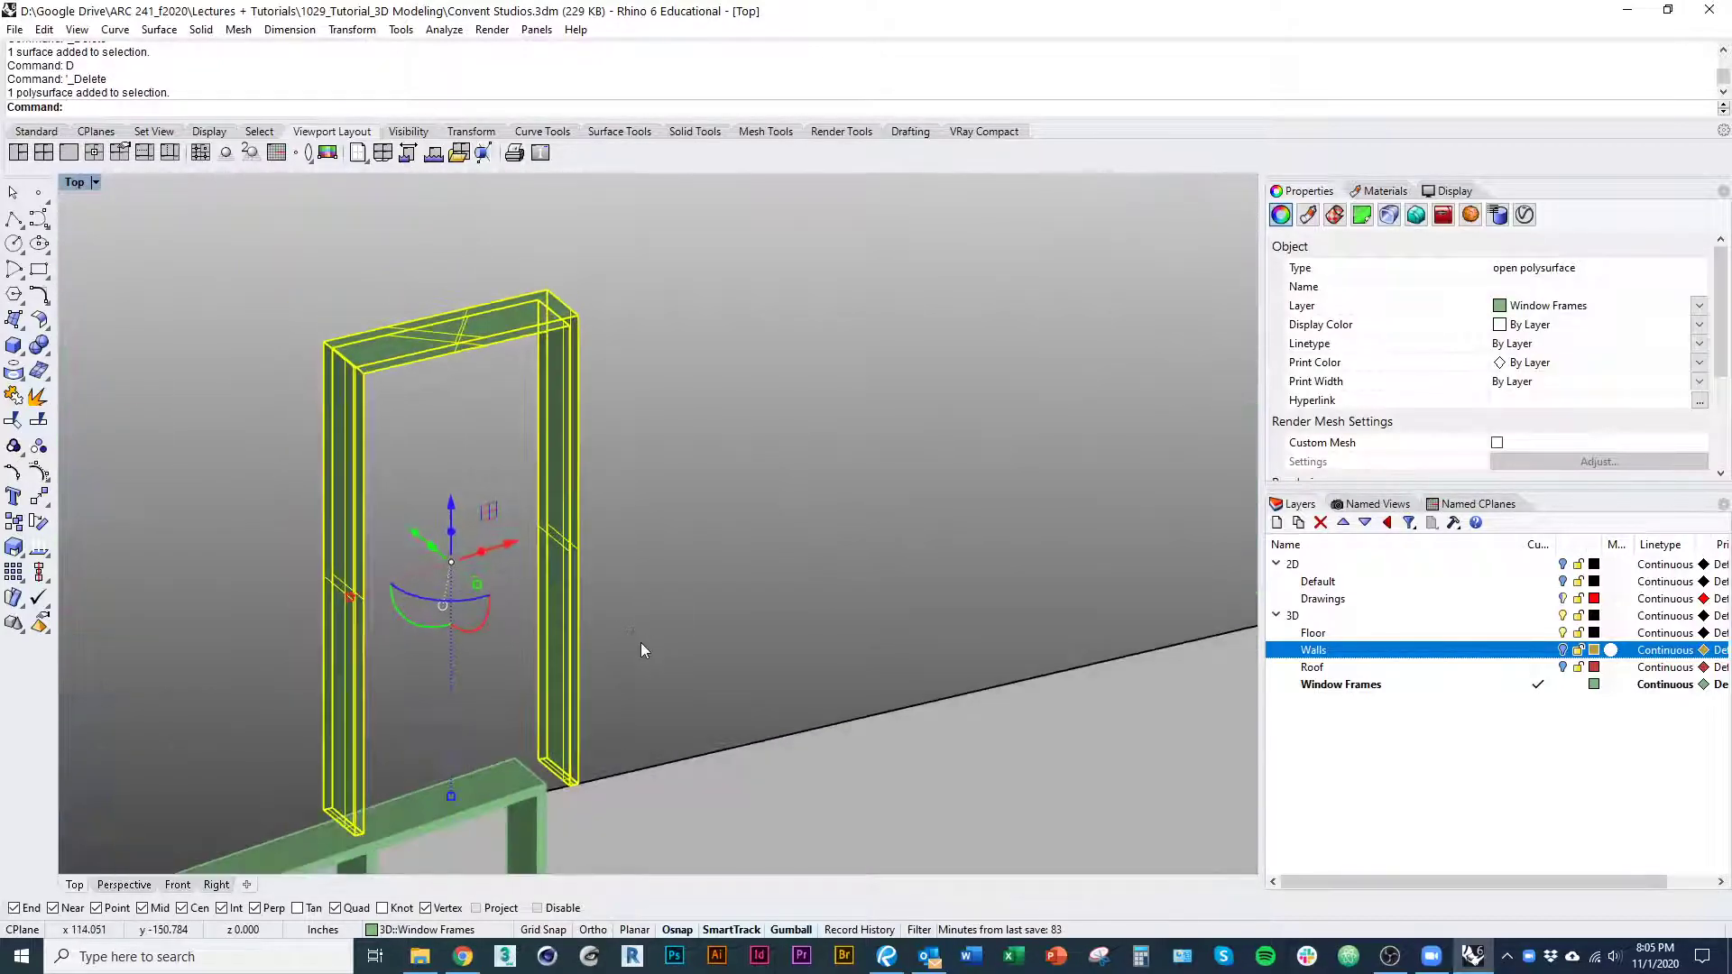
{"action": "type", "text": "cap"}
{"action": "key", "text": "Return"}
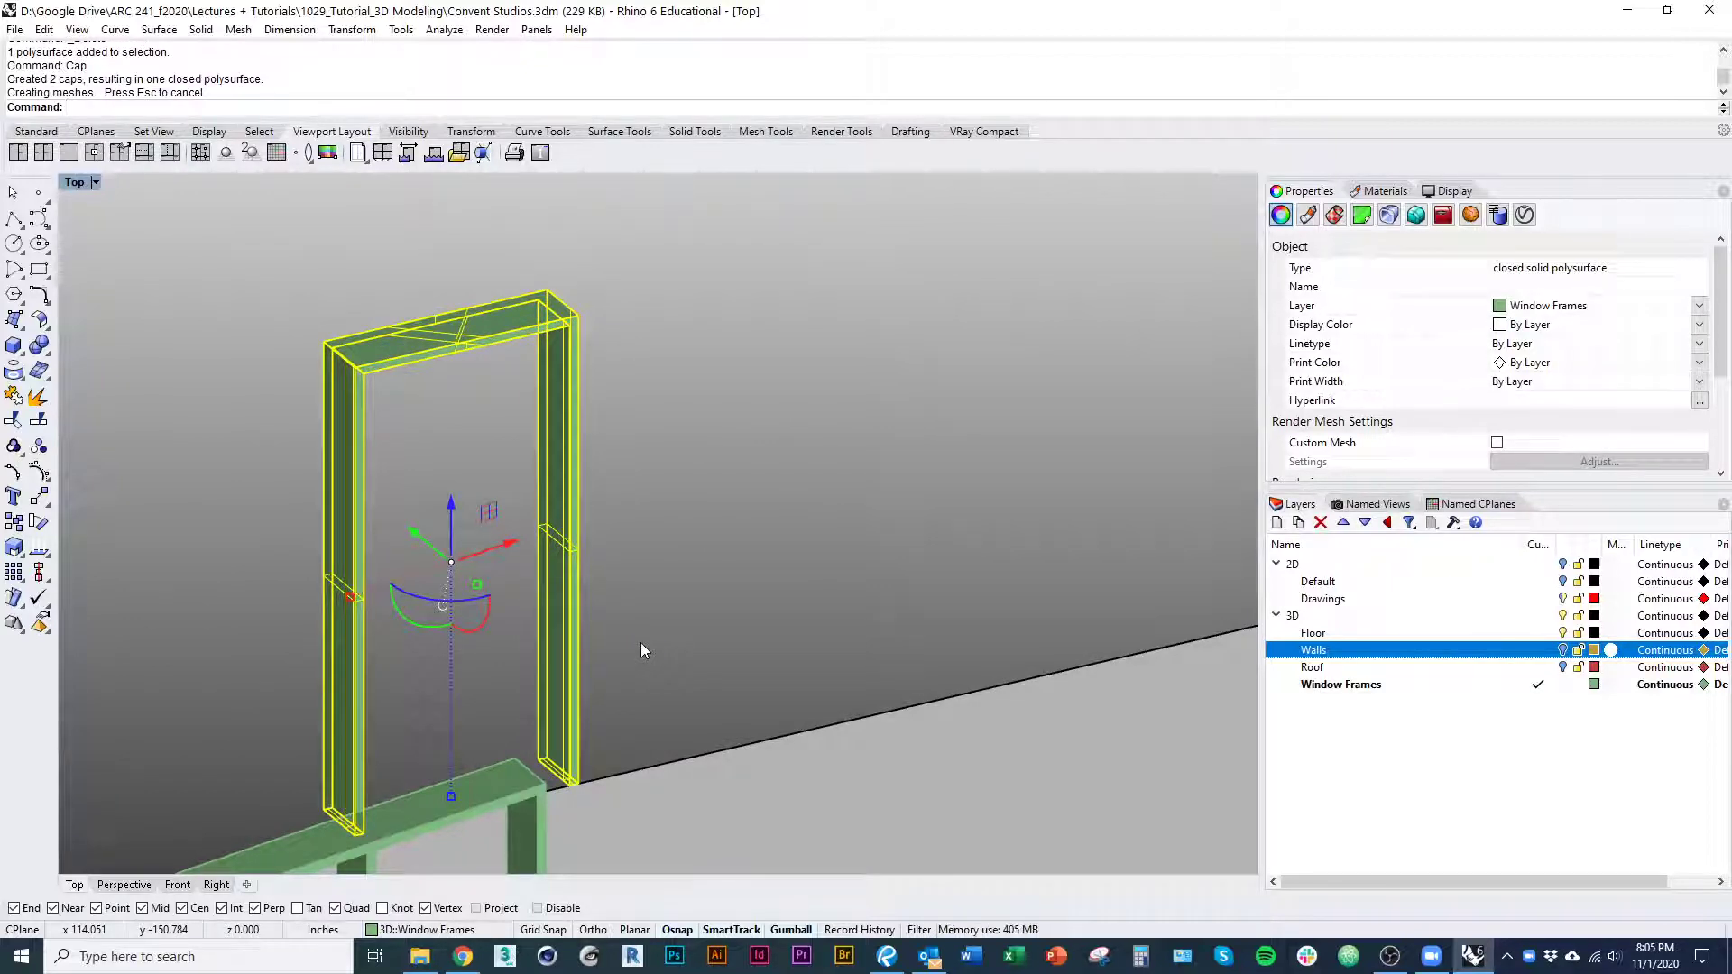
Create a four-corner surface filling the opening of the bottomless frame and select it
{"action": "right_click_drag", "start_coordinate": [565, 707], "coordinate": [252, 538], "text": "ctrl+shift"}
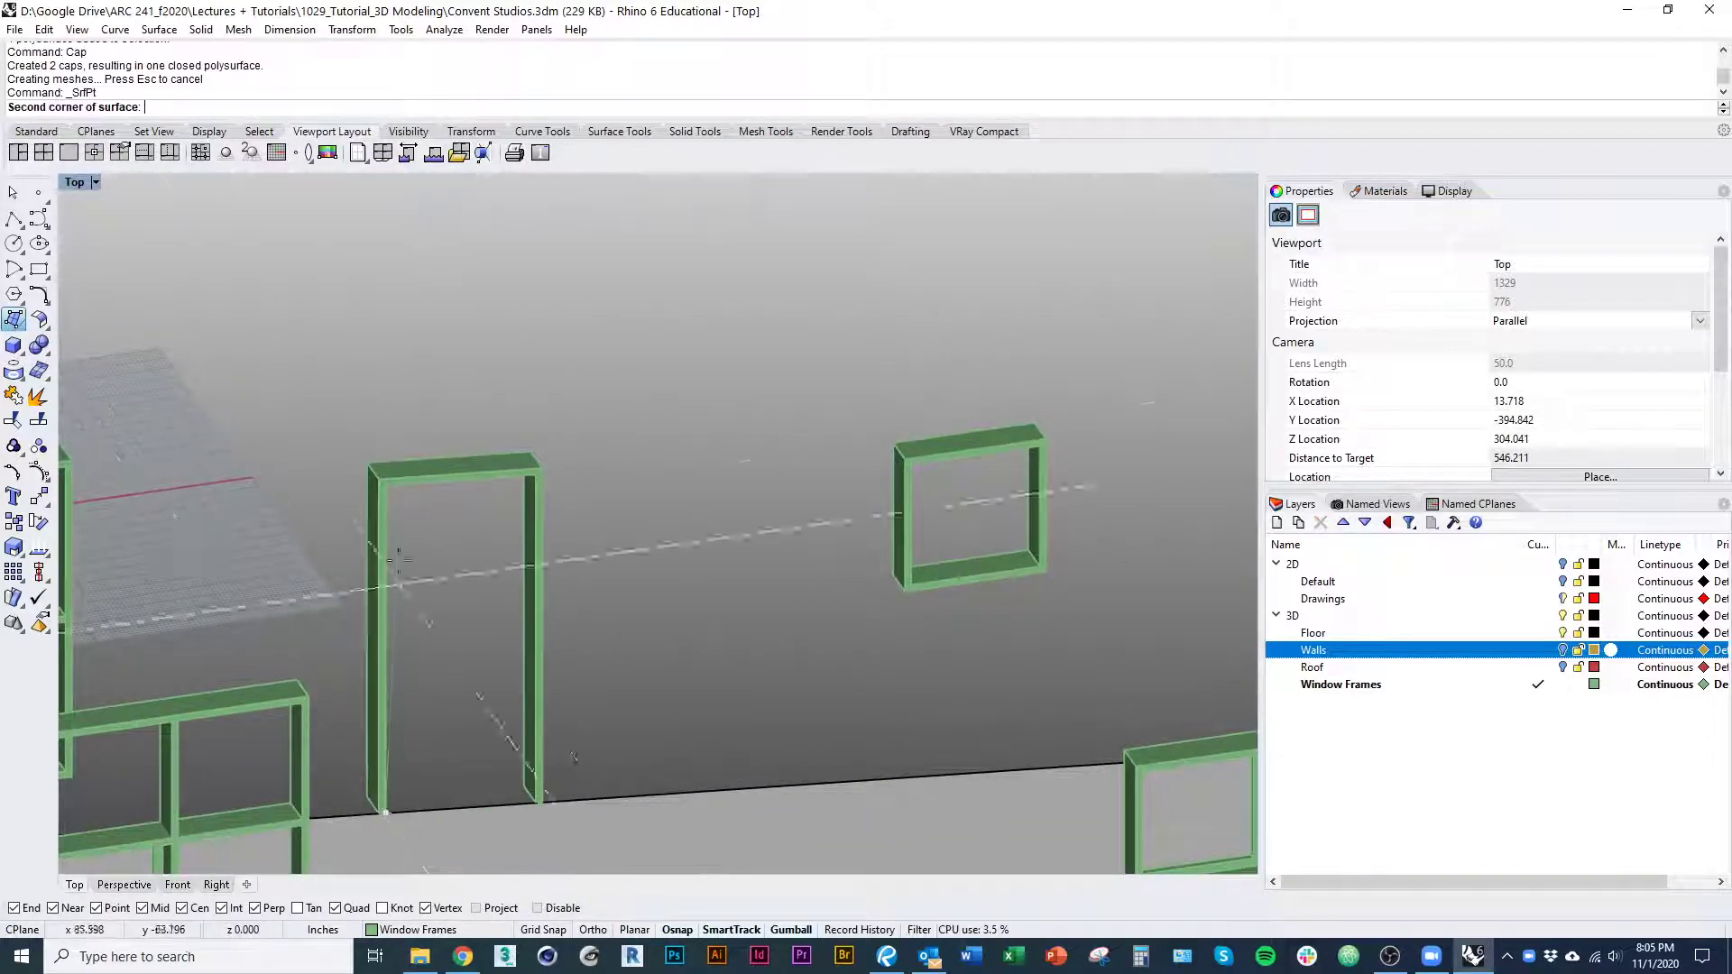
{"action": "left_click", "coordinate": [384, 485]}
{"action": "left_click", "coordinate": [532, 482]}
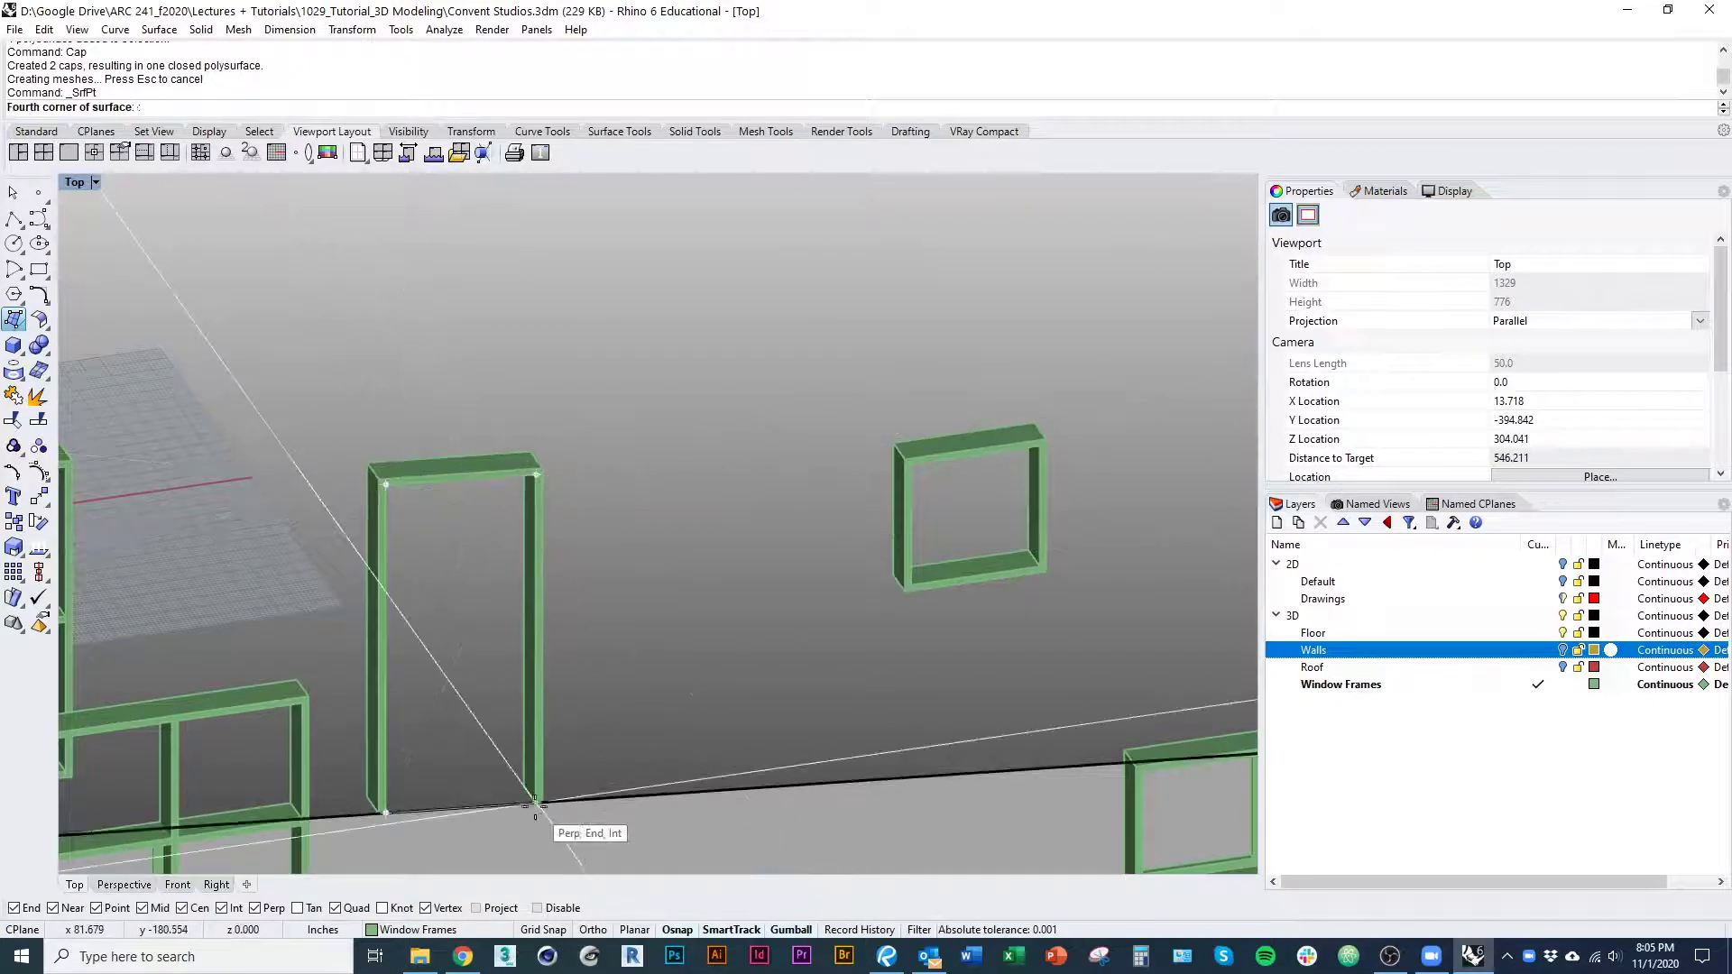
{"action": "scroll", "coordinate": [538, 806], "scroll_direction": "up", "scroll_amount": 8}
{"action": "left_click", "coordinate": [539, 804]}
{"action": "left_click", "coordinate": [478, 804]}
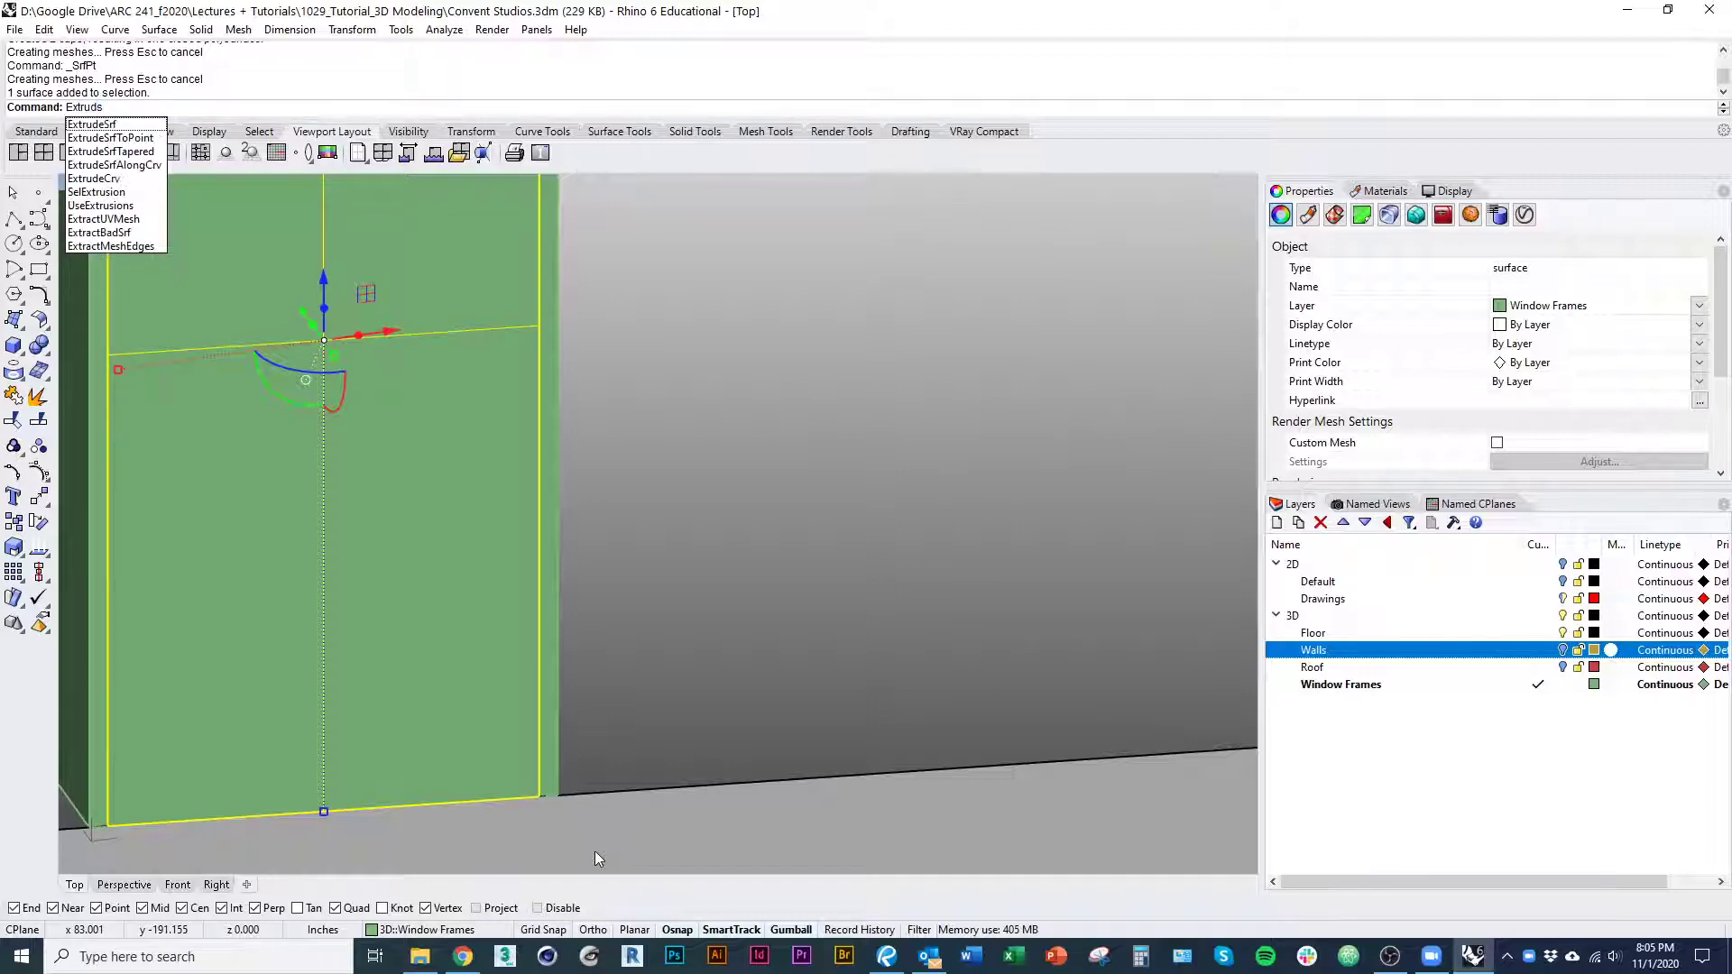
Extrude the opening surface 1.5 inches as a solid door panel and delete the original surface
{"action": "key", "text": "BackSpace"}
{"action": "type", "text": "eSrf"}
{"action": "key", "text": "Return"}
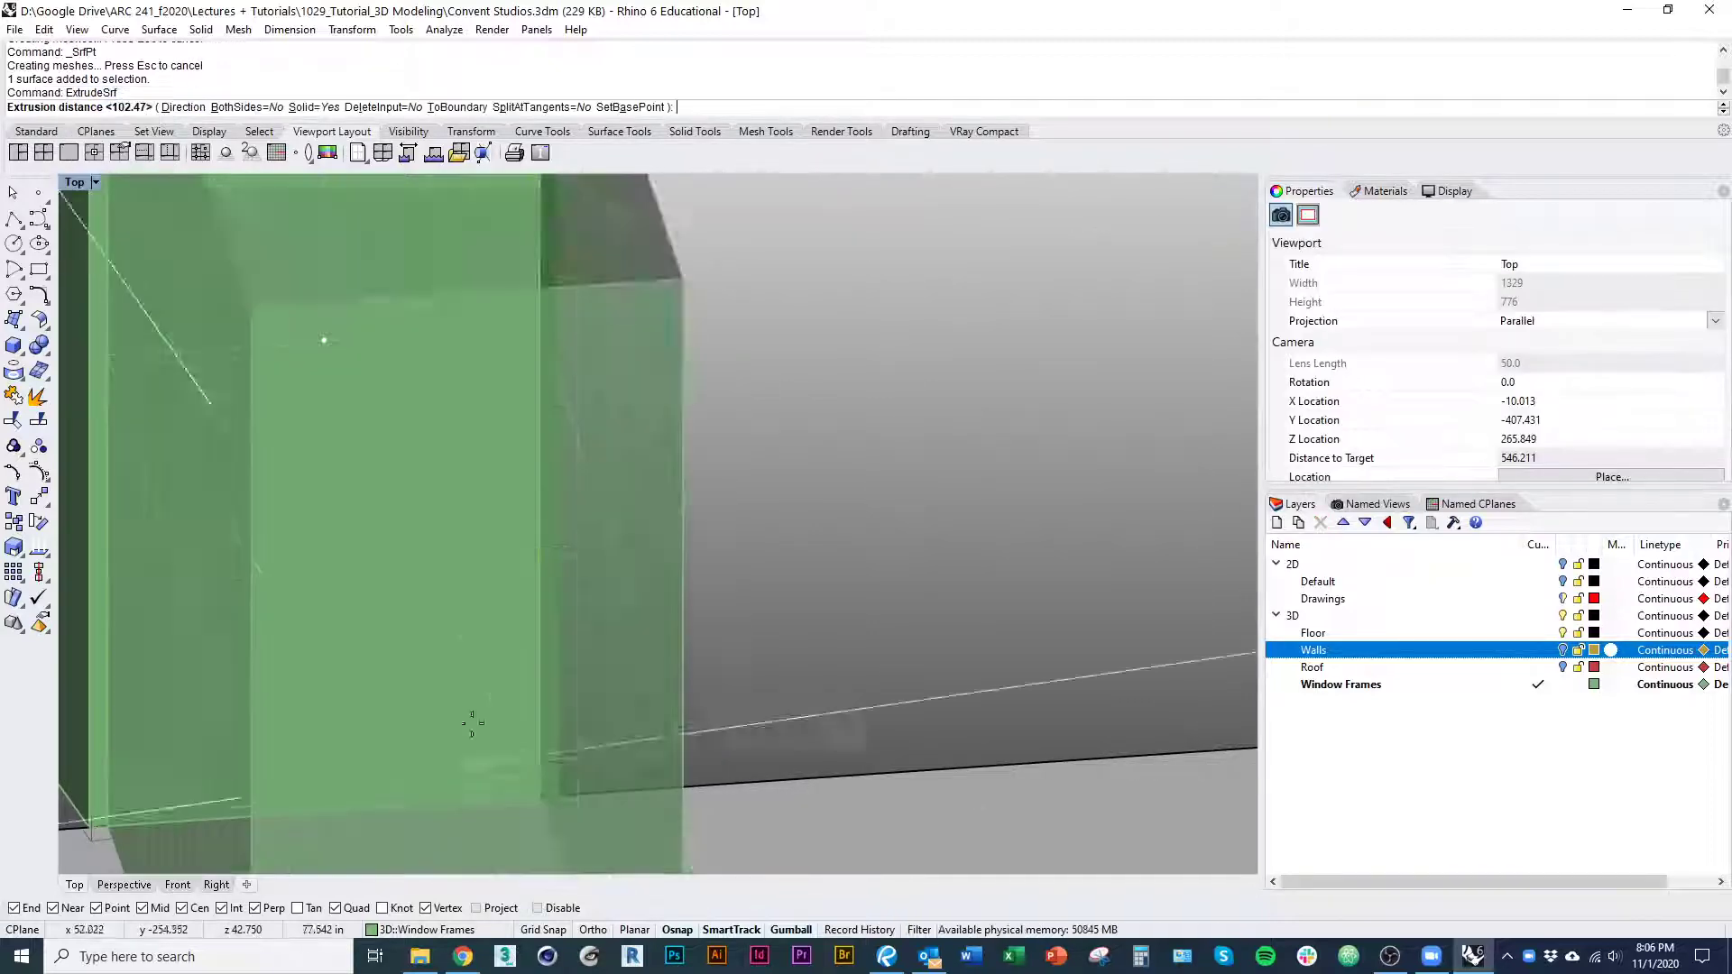
{"action": "right_click_drag", "start_coordinate": [472, 723], "coordinate": [492, 582]}
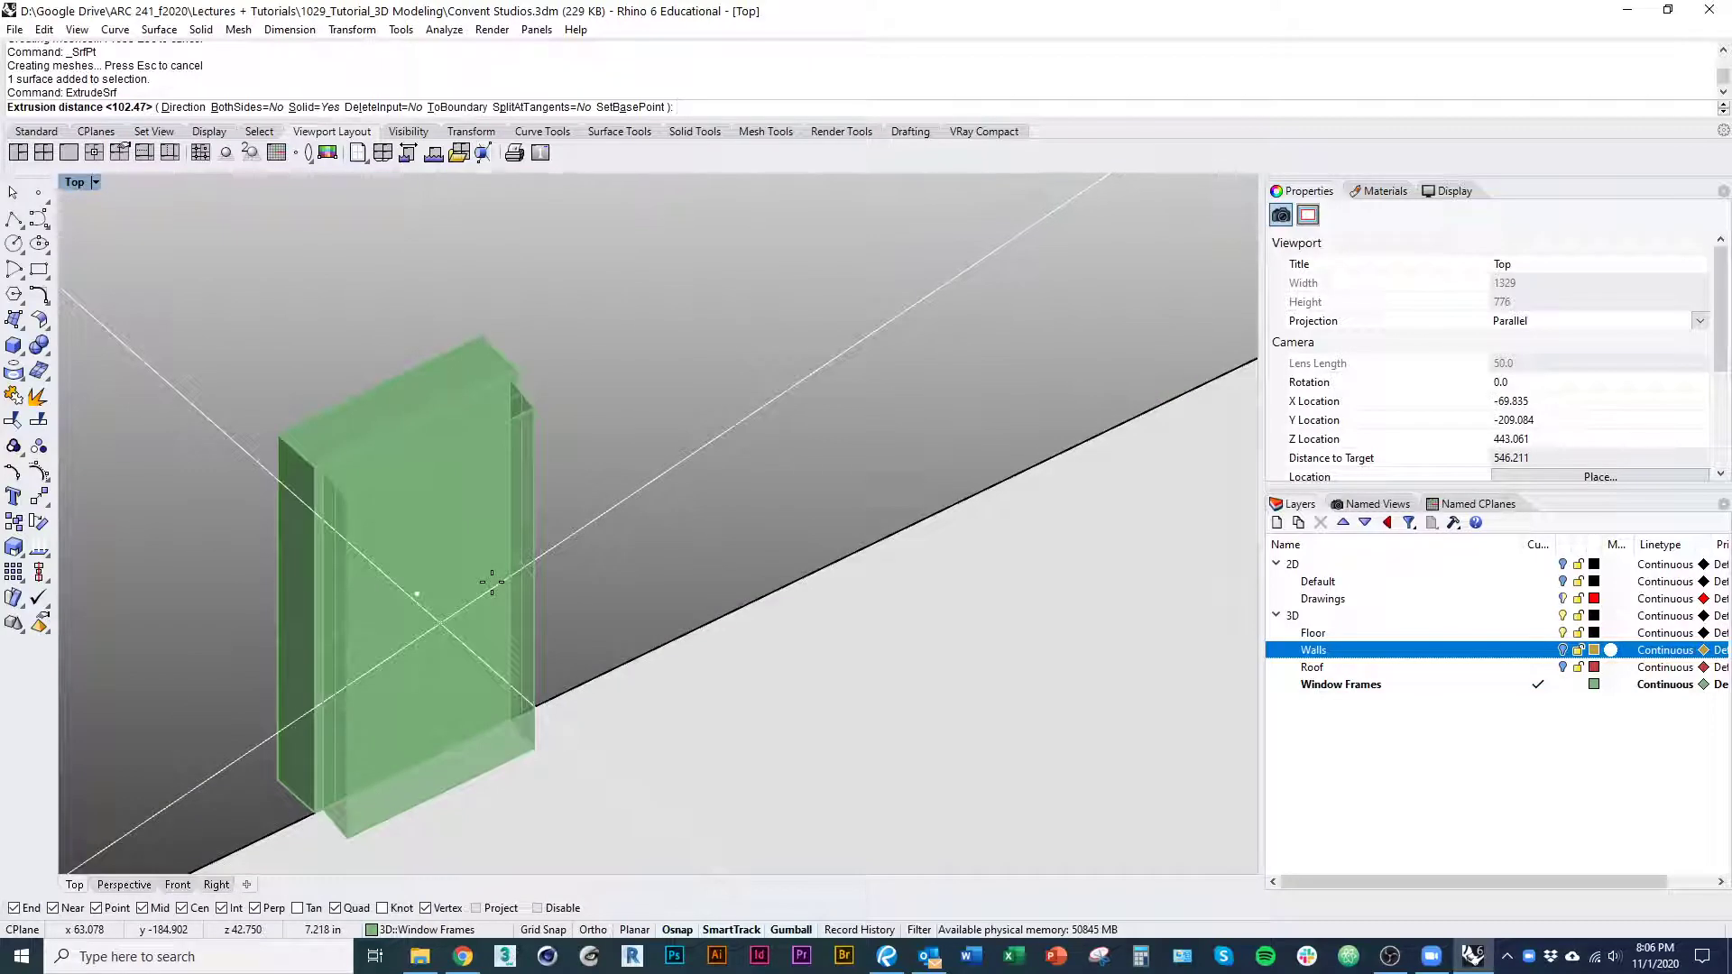
{"action": "type", "text": "1.5"}
{"action": "key", "text": "Return"}
{"action": "key", "text": "Delete"}
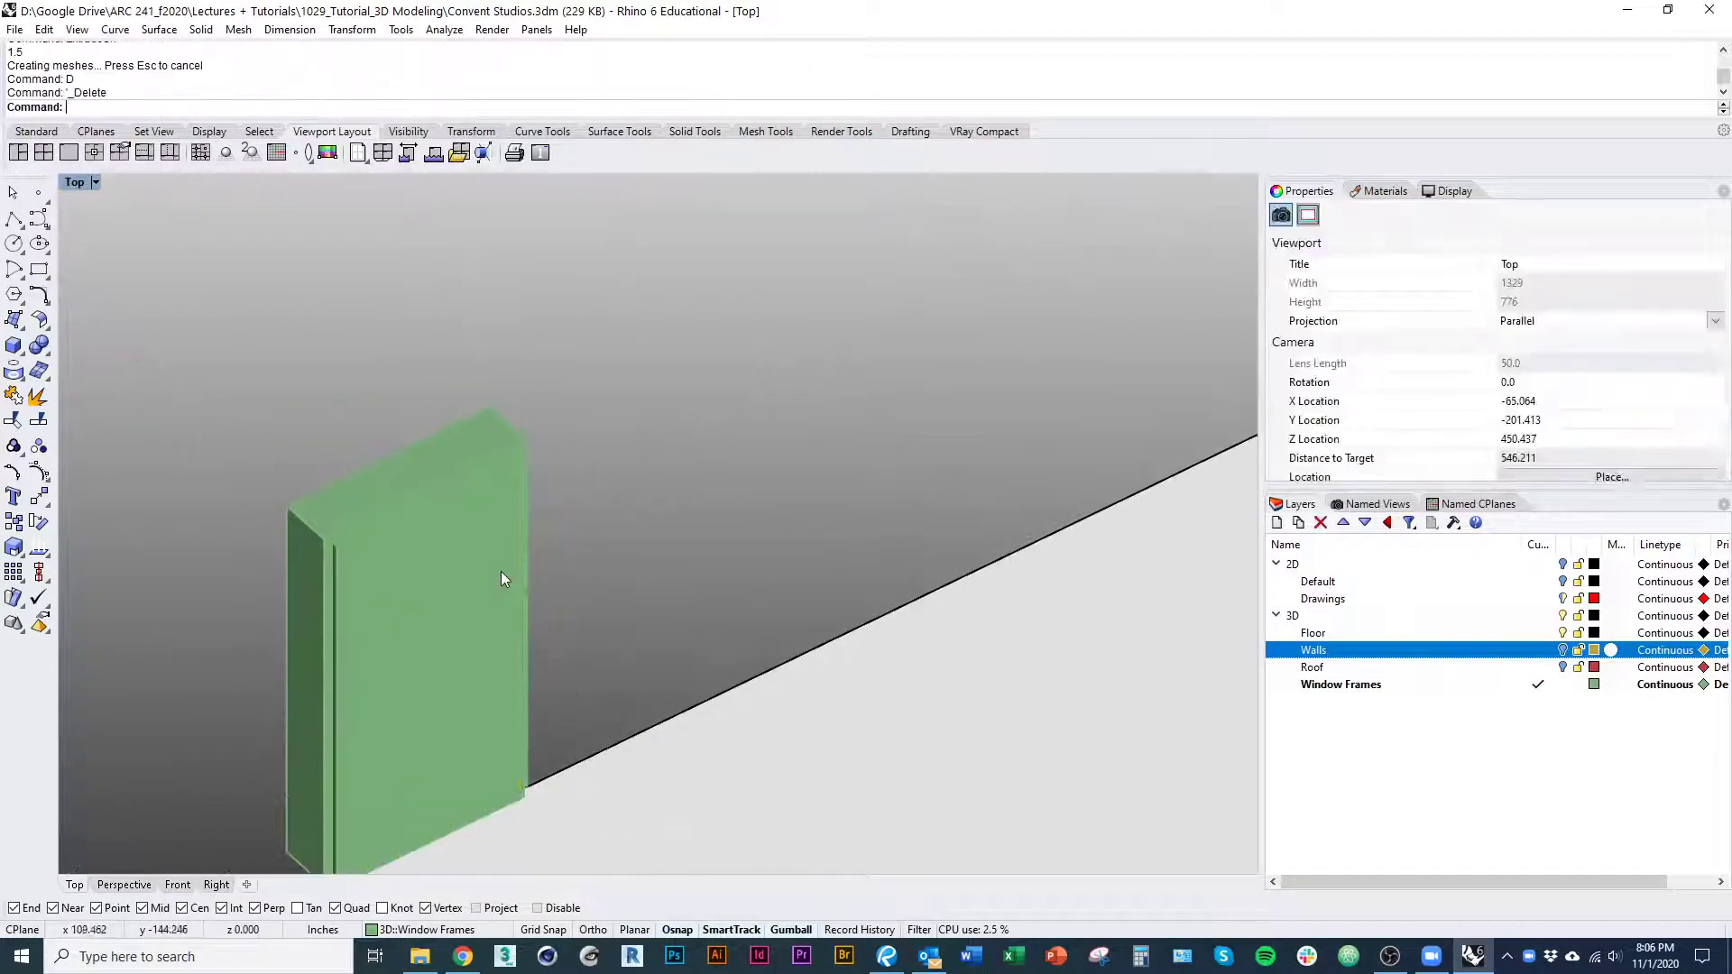
Move the door panel back by its thickness from its top corner so it sits inside the frame
{"action": "scroll", "coordinate": [497, 548], "scroll_direction": "up", "scroll_amount": 4}
{"action": "left_click", "coordinate": [478, 507]}
{"action": "scroll", "coordinate": [555, 413], "scroll_direction": "up", "scroll_amount": 6}
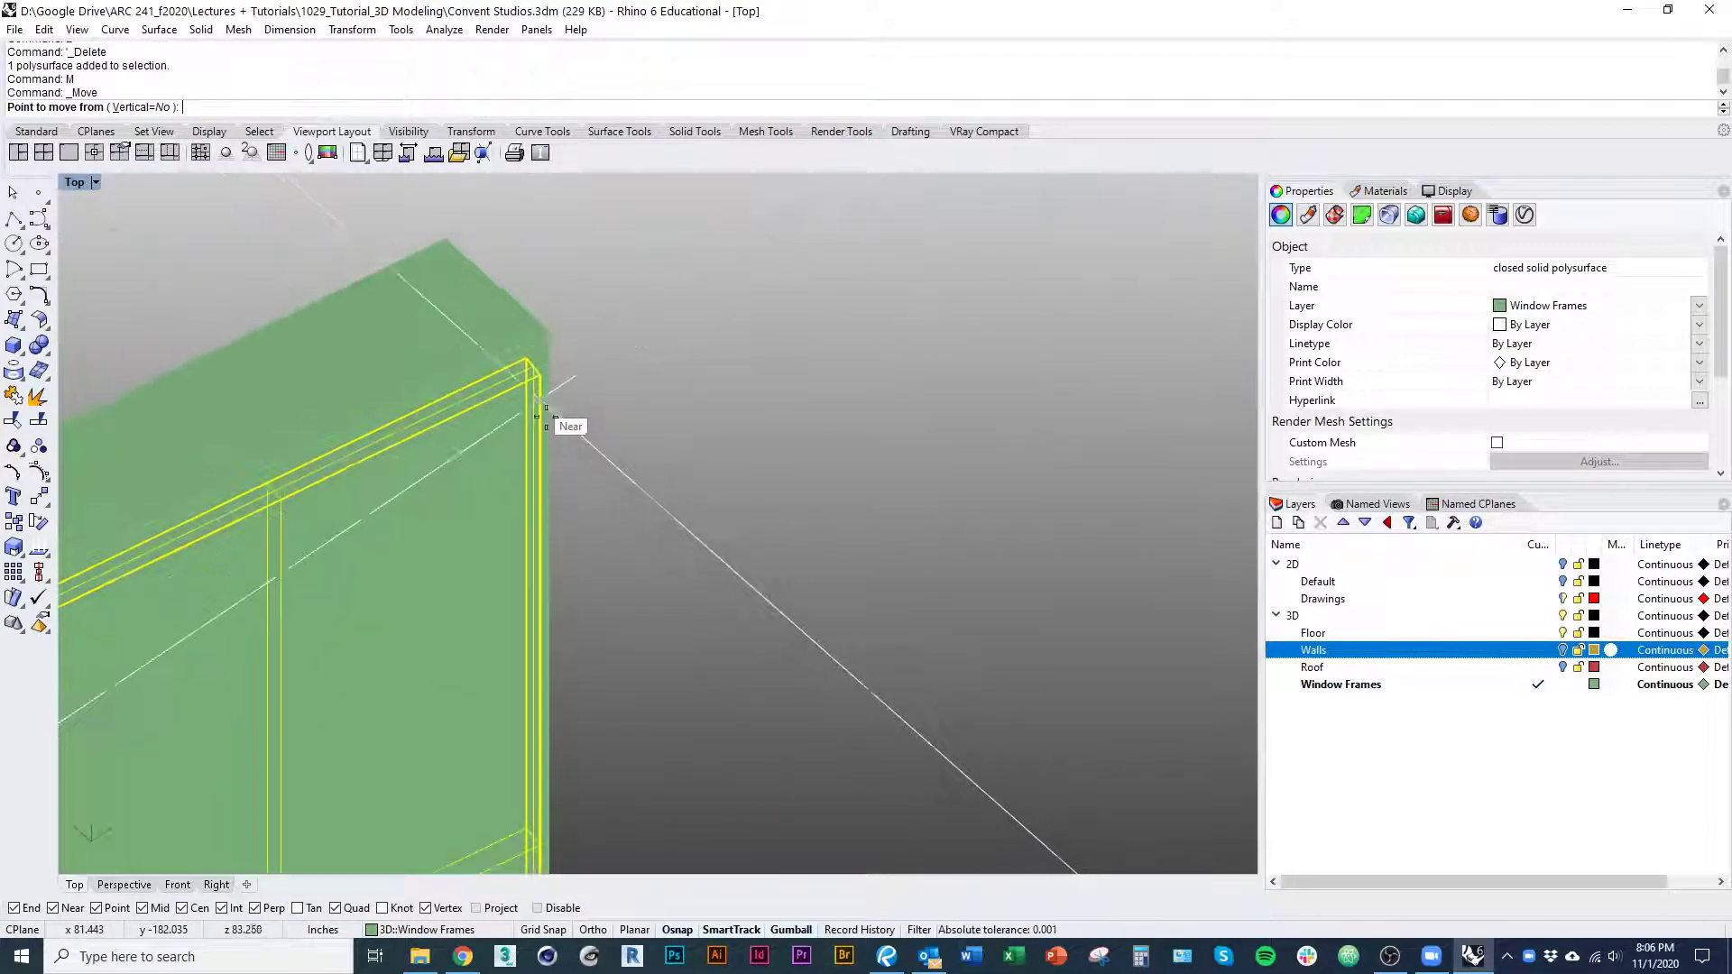
{"action": "left_click", "coordinate": [579, 410]}
{"action": "left_click", "coordinate": [536, 359]}
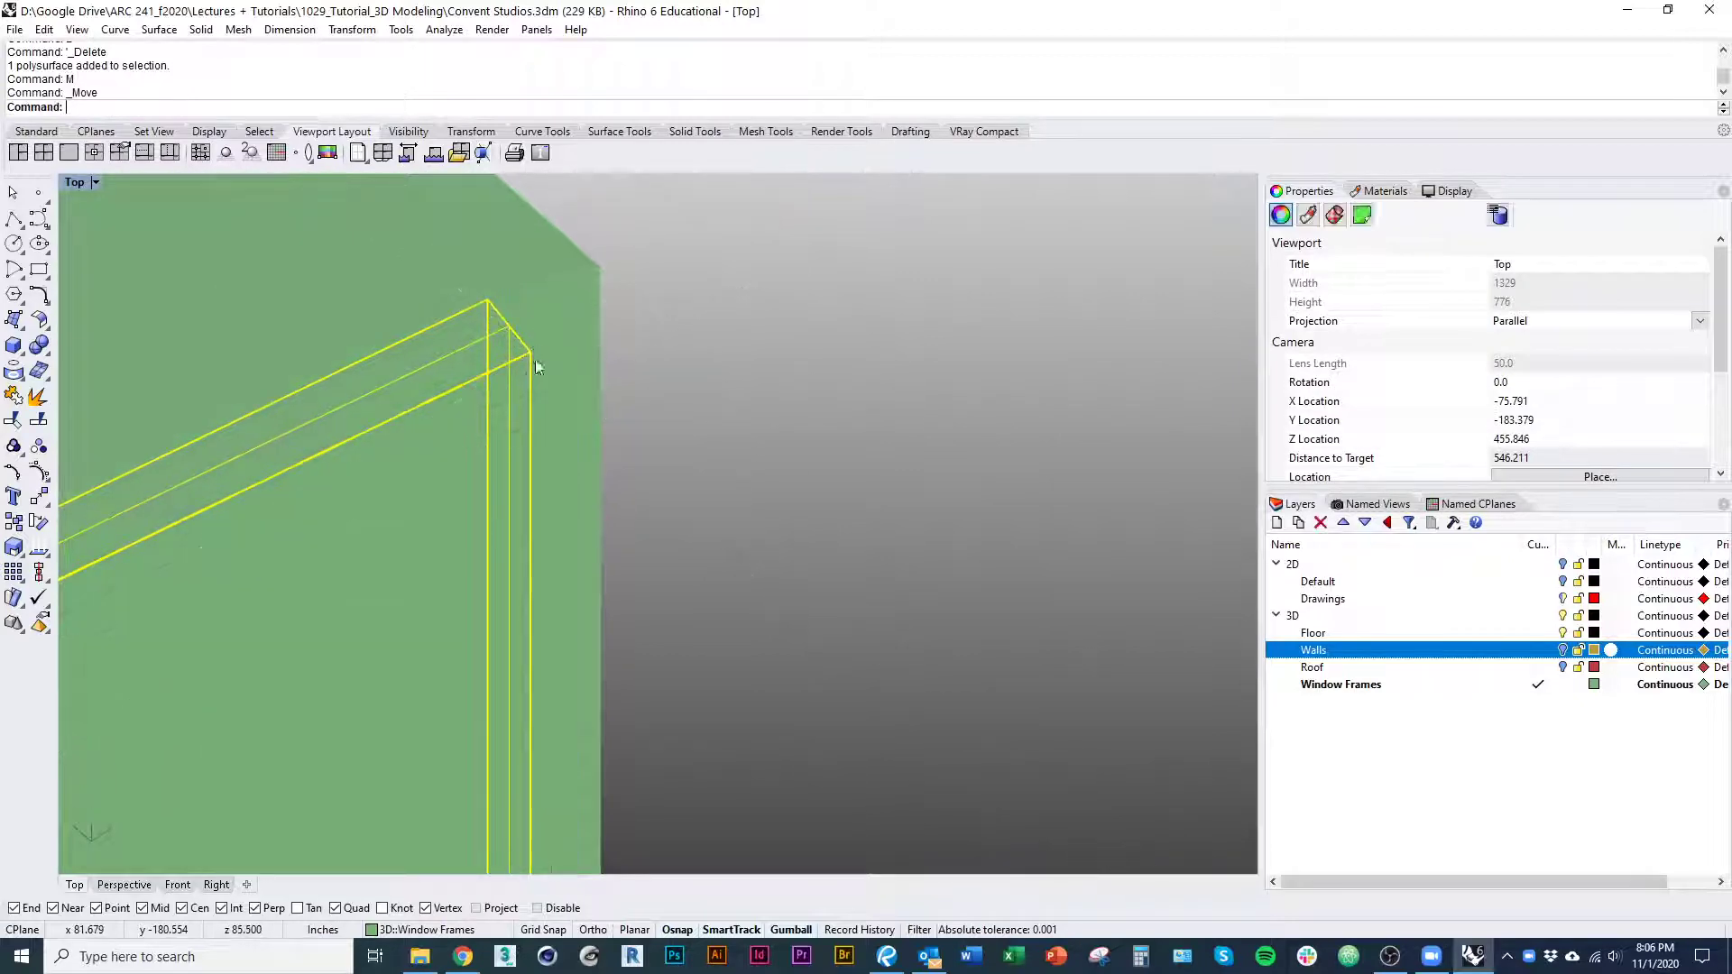
Scale the door panel in one direction along its width so its side edge meets the frame's inner face
{"action": "scroll", "coordinate": [539, 368], "scroll_direction": "down", "scroll_amount": 10}
{"action": "right_click_drag", "start_coordinate": [538, 445], "coordinate": [615, 354]}
{"action": "left_click", "coordinate": [767, 424]}
{"action": "right_click_drag", "start_coordinate": [767, 426], "coordinate": [666, 559]}
{"action": "key", "text": "ctrl+alt+w"}
{"action": "right_click_drag", "start_coordinate": [559, 455], "coordinate": [567, 510]}
{"action": "right_click_drag", "start_coordinate": [521, 635], "coordinate": [648, 616]}
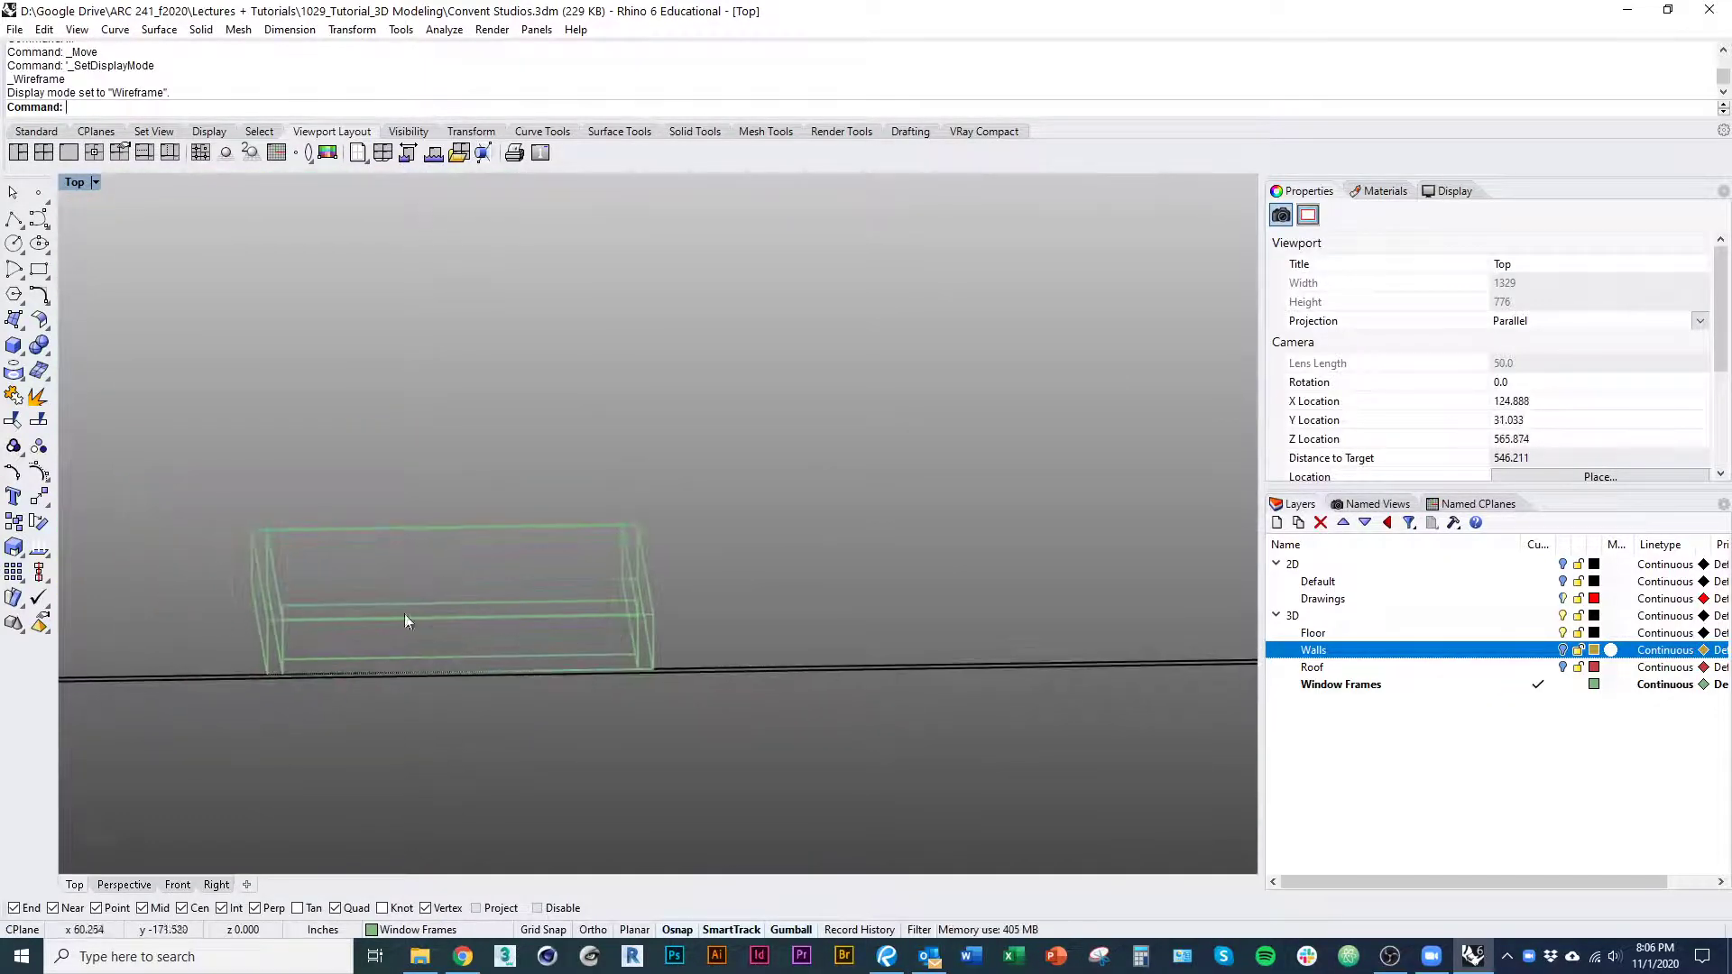
{"action": "scroll", "coordinate": [404, 614], "scroll_direction": "up", "scroll_amount": 2}
{"action": "left_click", "coordinate": [391, 599]}
{"action": "scroll", "coordinate": [287, 615], "scroll_direction": "up", "scroll_amount": 6}
{"action": "type", "text": "s1"}
{"action": "key", "text": "Return"}
{"action": "left_click", "coordinate": [239, 592]}
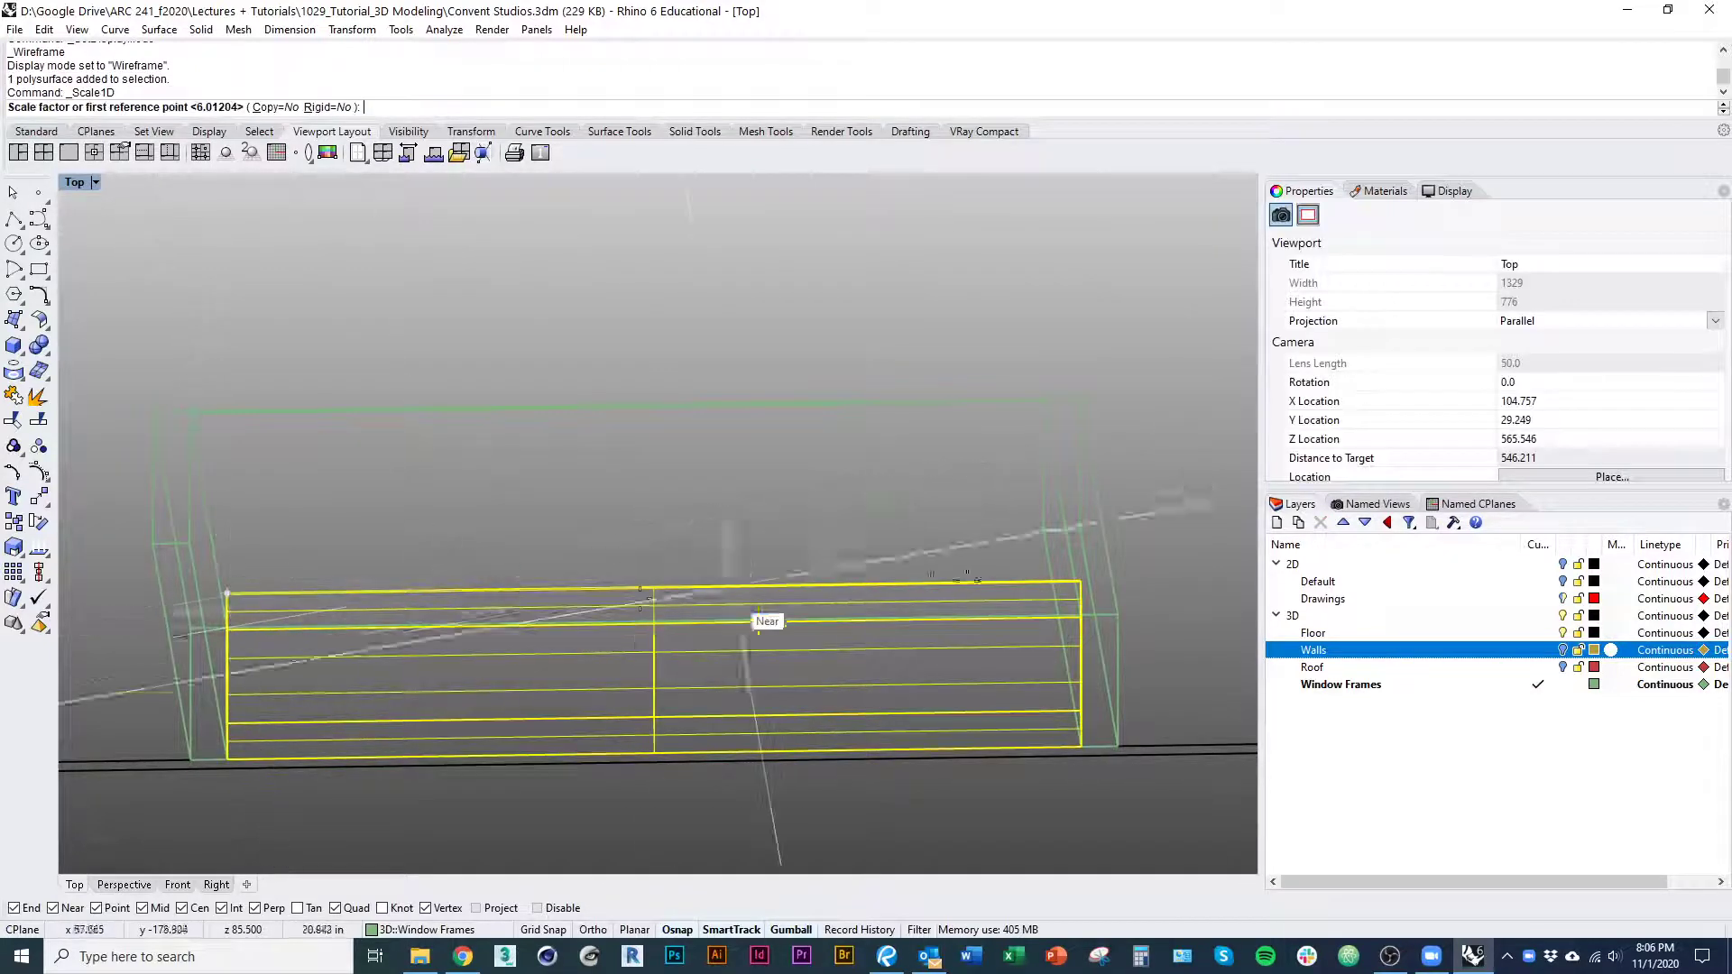
{"action": "scroll", "coordinate": [920, 502], "scroll_direction": "up", "scroll_amount": 5}
{"action": "left_click", "coordinate": [840, 562]}
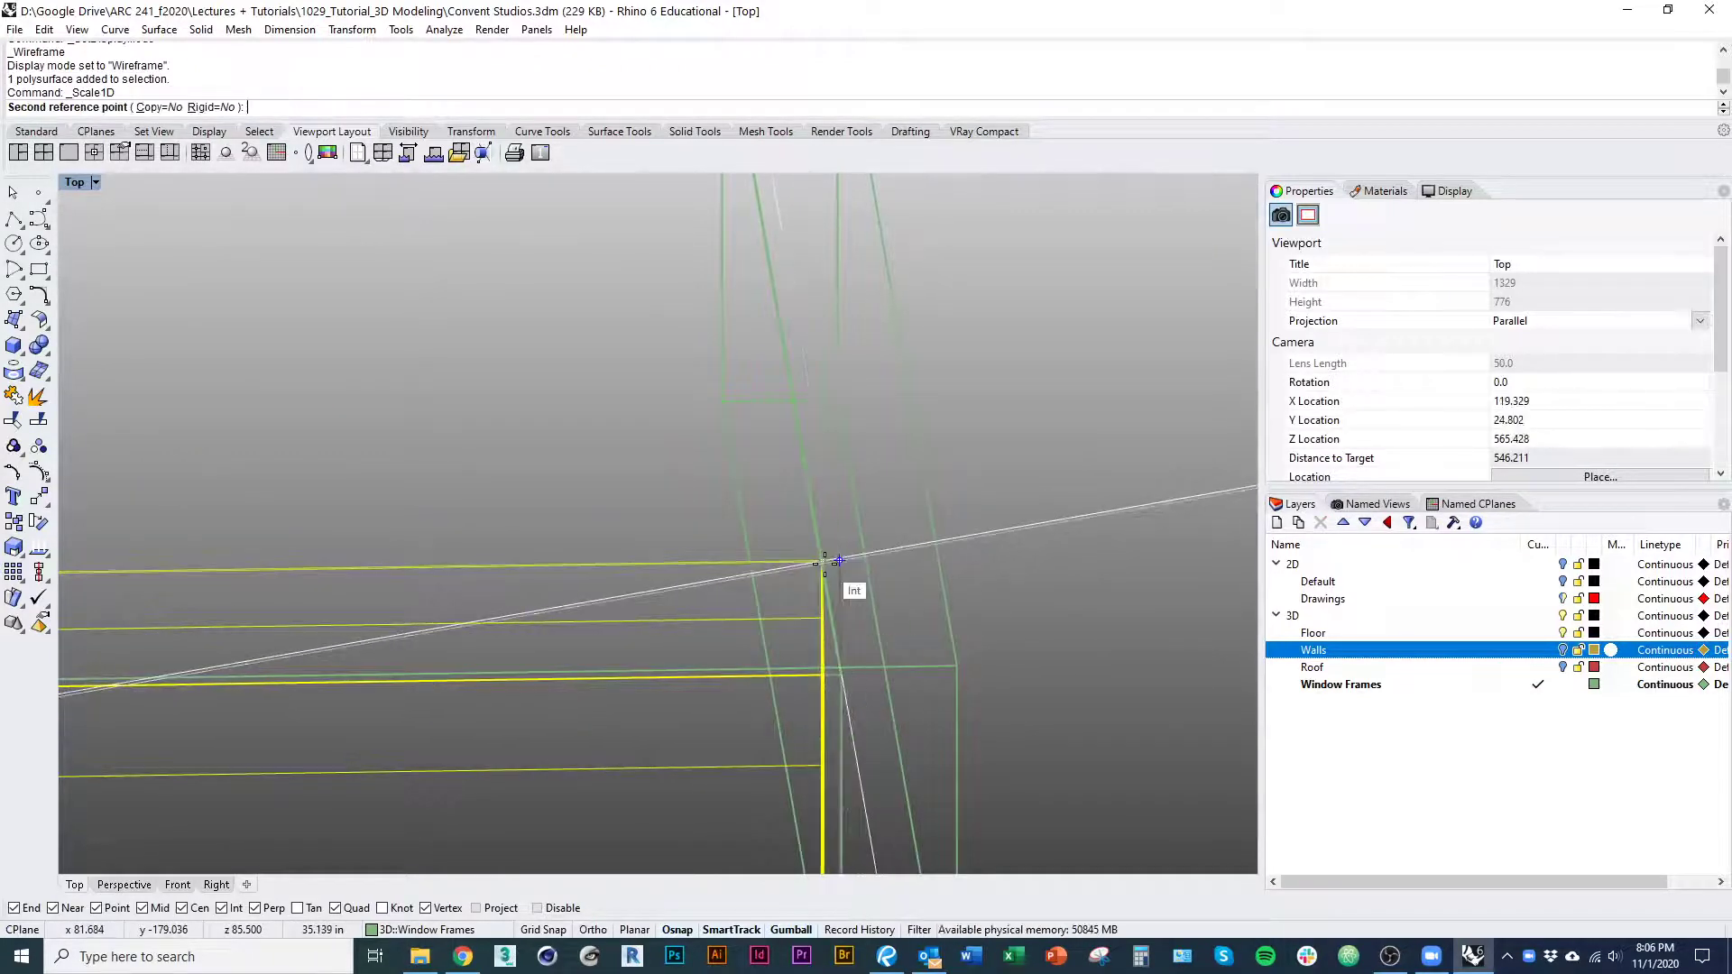
{"action": "left_click", "coordinate": [824, 564]}
Return to shaded display and turn the Walls layer back on around the finished door
{"action": "scroll", "coordinate": [722, 532], "scroll_direction": "down", "scroll_amount": 7}
{"action": "key", "text": "ctrl+alt+s"}
{"action": "scroll", "coordinate": [741, 591], "scroll_direction": "down", "scroll_amount": 6}
{"action": "left_click", "coordinate": [771, 520]}
{"action": "mouse_move", "coordinate": [764, 677]}
{"action": "right_mouse_down"}
{"action": "mouse_move", "coordinate": [766, 533]}
{"action": "mouse_move", "coordinate": [717, 462]}
{"action": "mouse_move", "coordinate": [645, 433]}
{"action": "mouse_move", "coordinate": [503, 470]}
{"action": "mouse_move", "coordinate": [824, 541]}
{"action": "mouse_move", "coordinate": [626, 580]}
{"action": "mouse_move", "coordinate": [451, 657]}
{"action": "mouse_move", "coordinate": [614, 658]}
{"action": "right_mouse_up"}
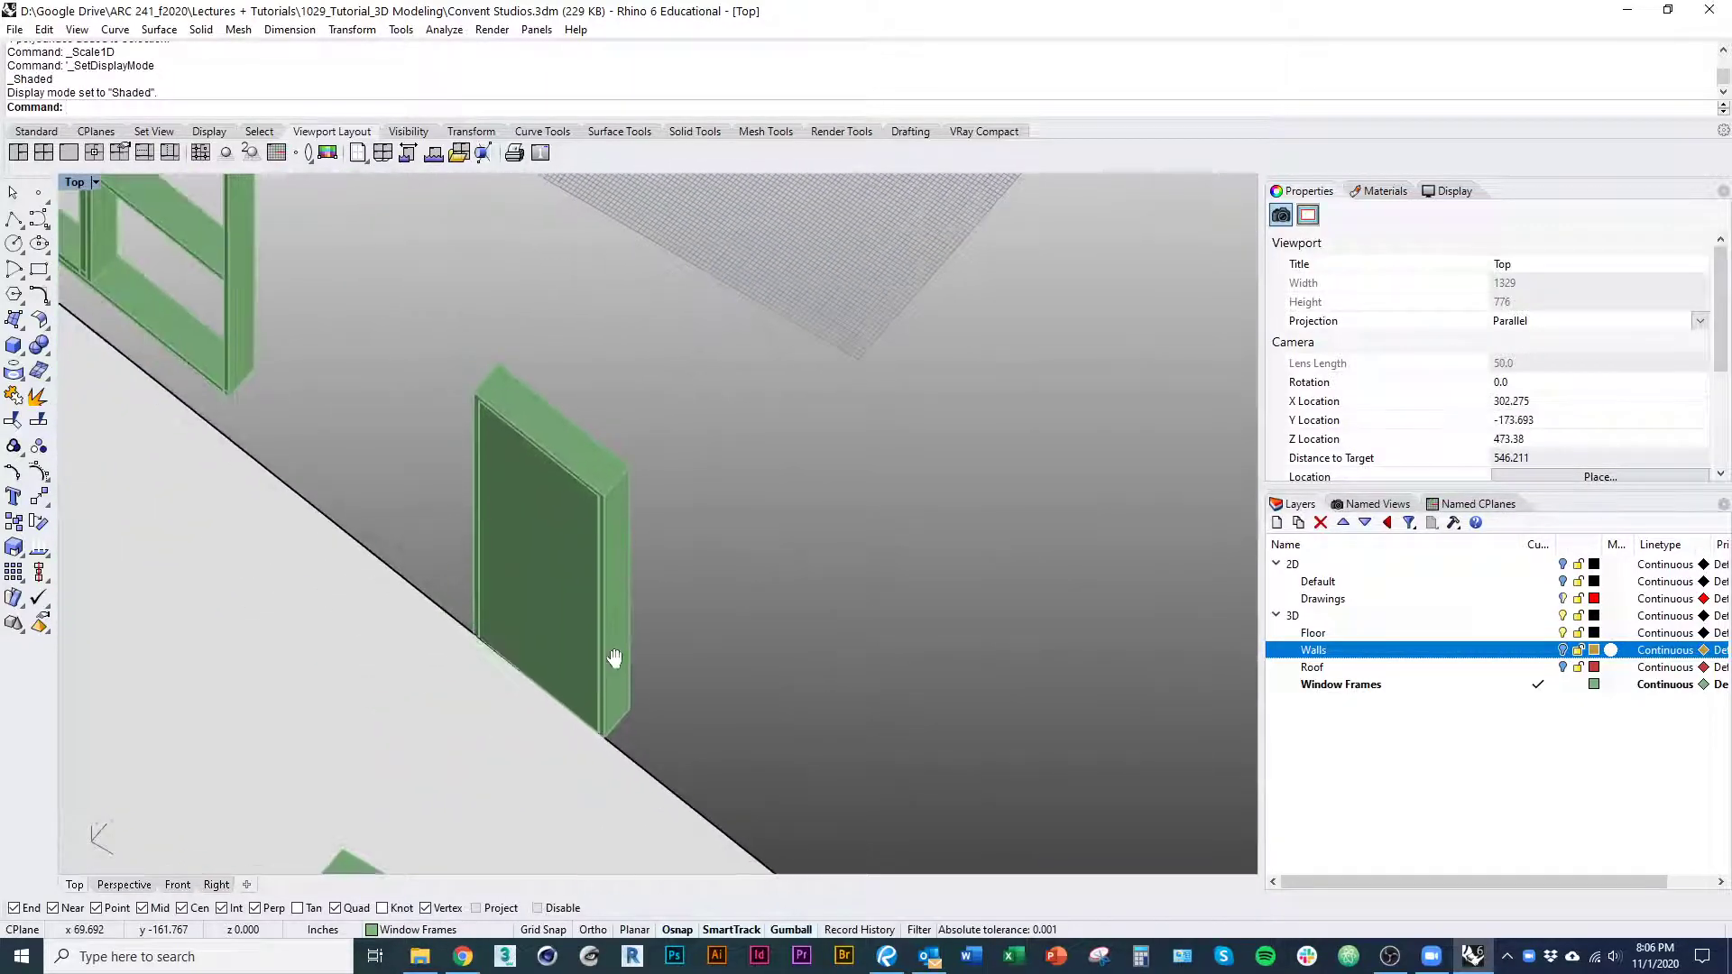
{"action": "key", "text": "Return"}
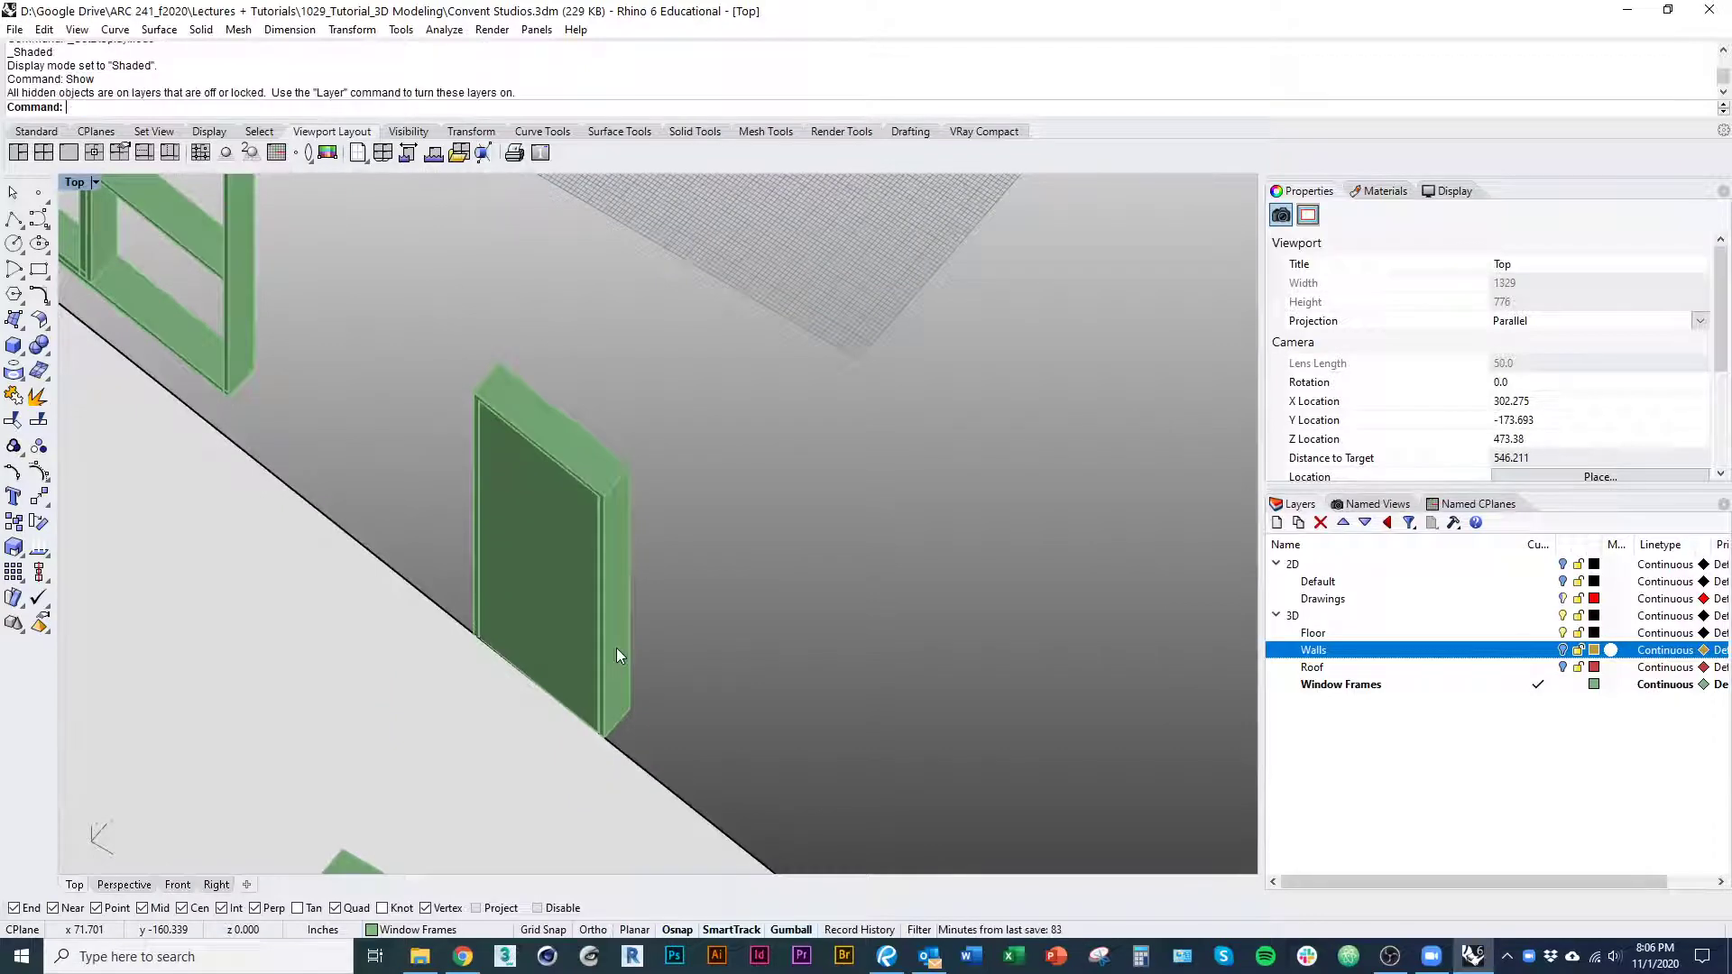
{"action": "right_click_drag", "start_coordinate": [769, 627], "coordinate": [869, 669]}
{"action": "left_click", "coordinate": [1563, 650]}
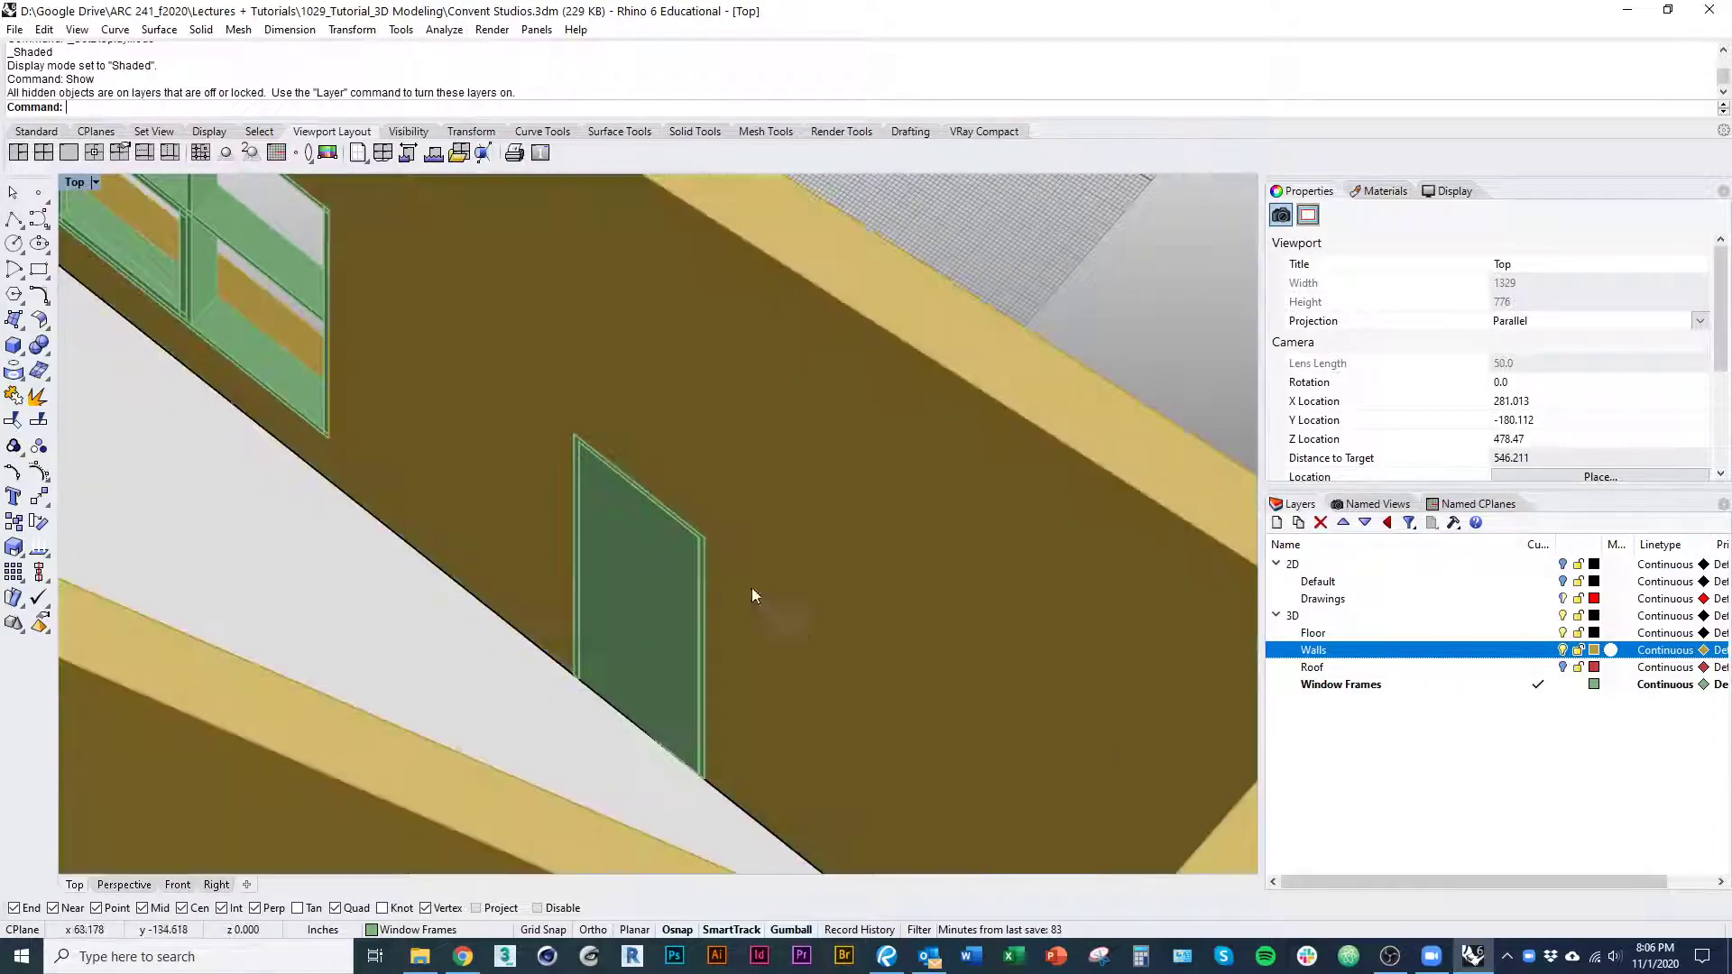
{"action": "right_click_drag", "start_coordinate": [750, 588], "coordinate": [792, 631]}
Switch to the browser to check the reference floor plans and photos, and return to Rhino to review the exterior openings
{"action": "key", "text": "alt+Tab"}
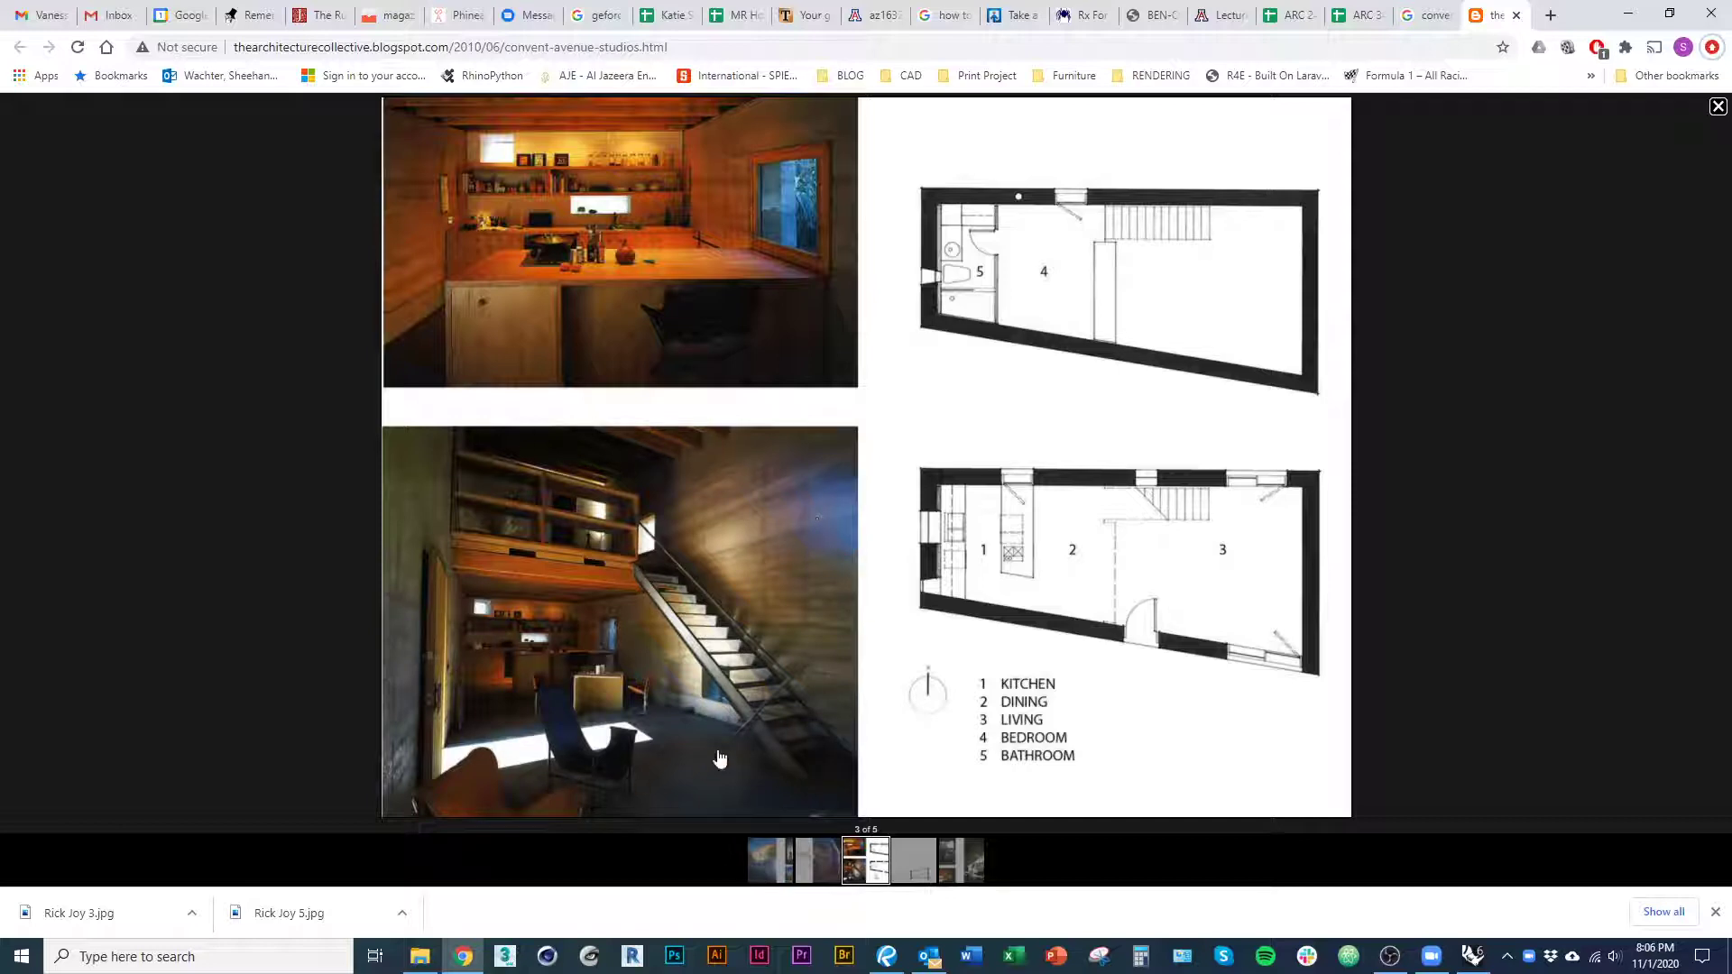
{"action": "key", "text": "alt+Tab"}
{"action": "scroll", "coordinate": [548, 473], "scroll_direction": "up", "scroll_amount": 5}
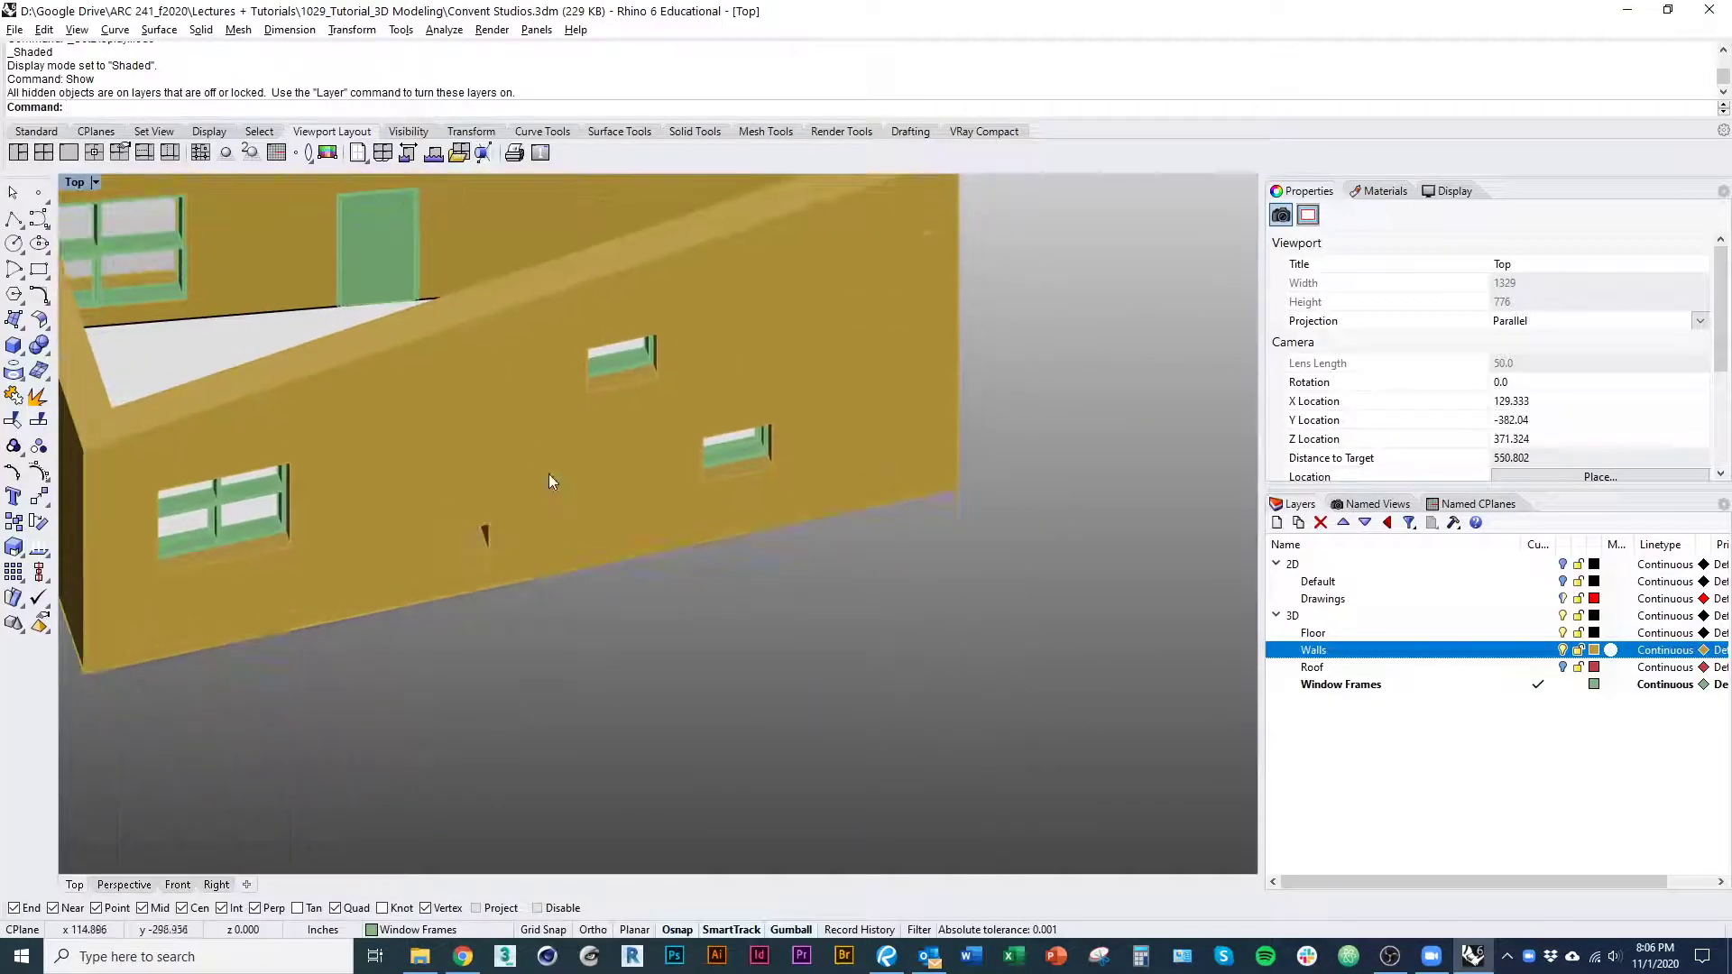
{"action": "scroll", "coordinate": [549, 478], "scroll_direction": "down", "scroll_amount": 8}
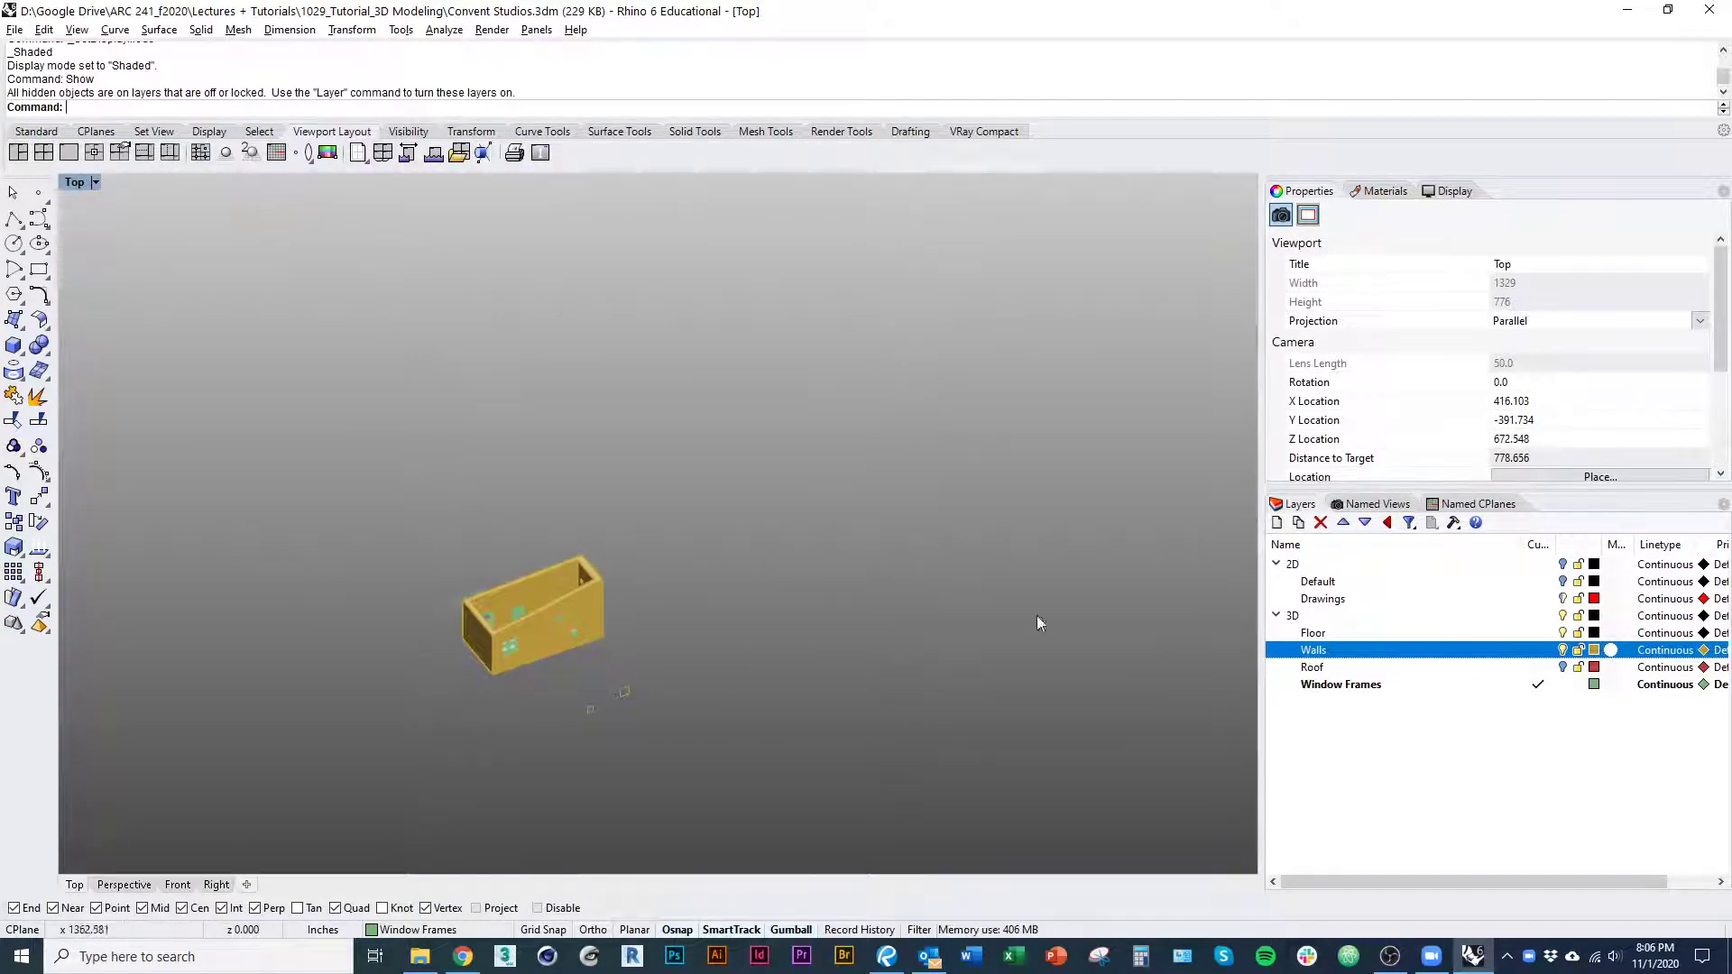
Turn on the 2D layer and compare its red elevation drawings with the modelled wall openings
{"action": "left_click", "coordinate": [1562, 564]}
{"action": "right_click_drag", "start_coordinate": [945, 745], "coordinate": [766, 572]}
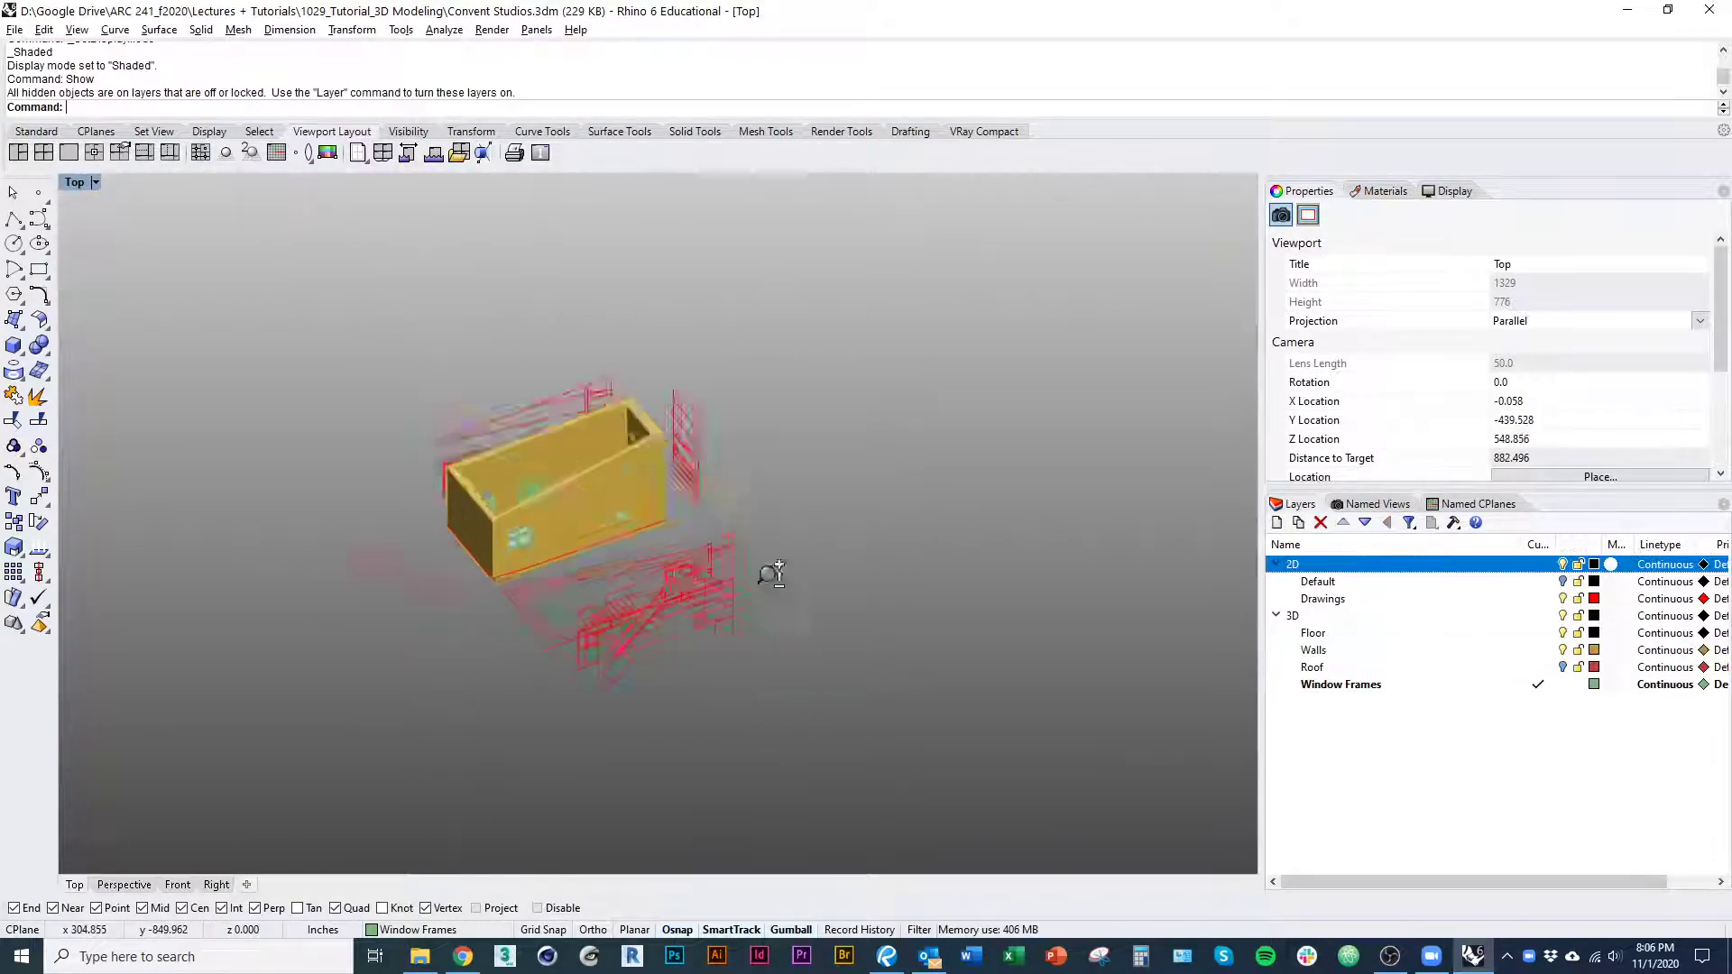
{"action": "scroll", "coordinate": [785, 536], "scroll_direction": "up", "scroll_amount": 5}
{"action": "right_click_drag", "start_coordinate": [813, 486], "coordinate": [809, 485]}
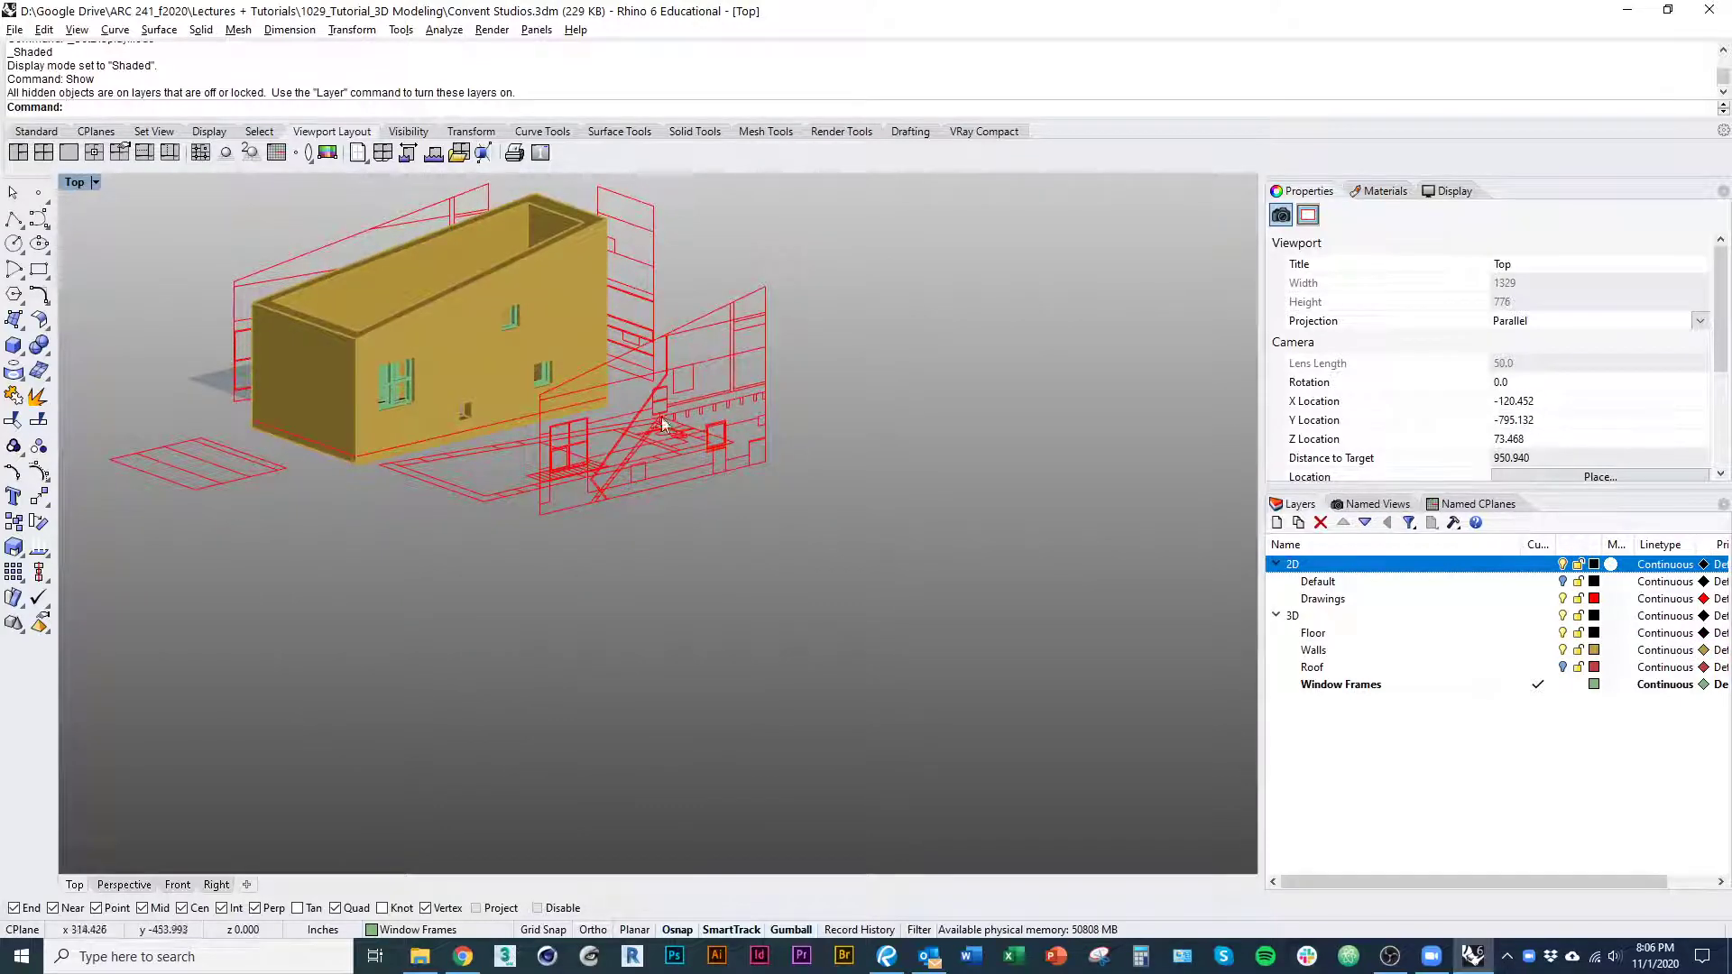
{"action": "scroll", "coordinate": [775, 382], "scroll_direction": "up", "scroll_amount": 5}
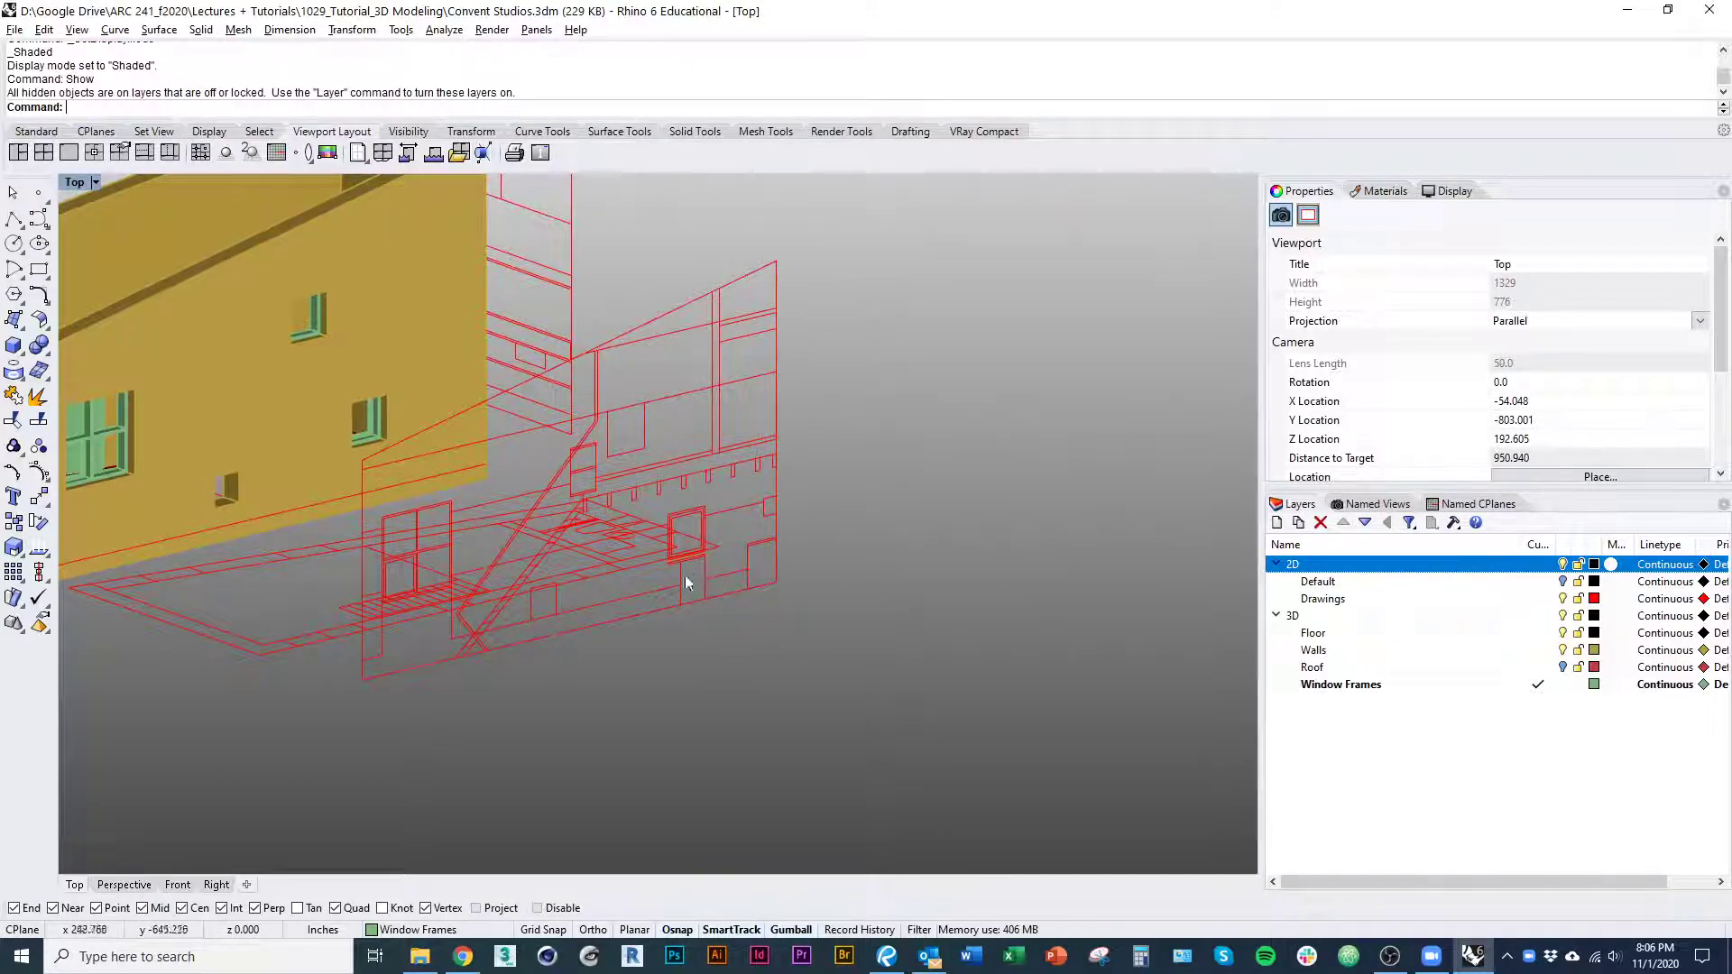
{"action": "right_click_drag", "start_coordinate": [640, 594], "coordinate": [785, 515], "text": "ctrl+shift"}
Turn on the Default layer with the floor plan image and examine the door locations from above
{"action": "left_click", "coordinate": [1570, 580]}
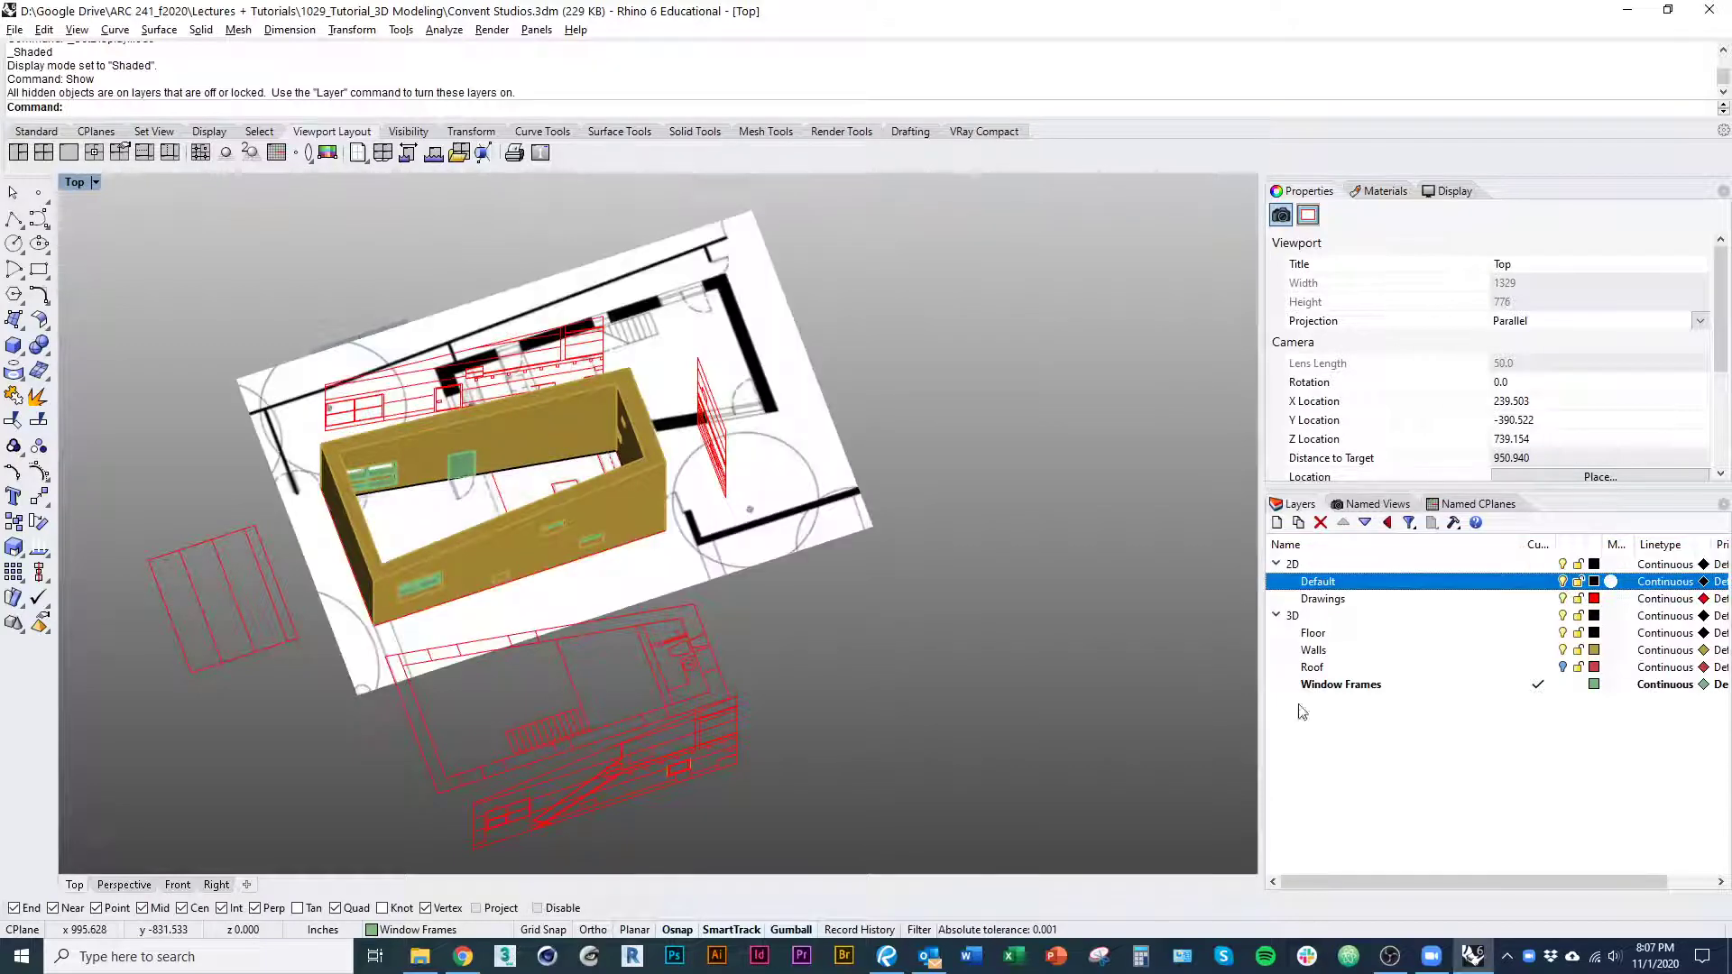
{"action": "right_click_drag", "start_coordinate": [902, 631], "coordinate": [985, 738], "text": "ctrl+shift"}
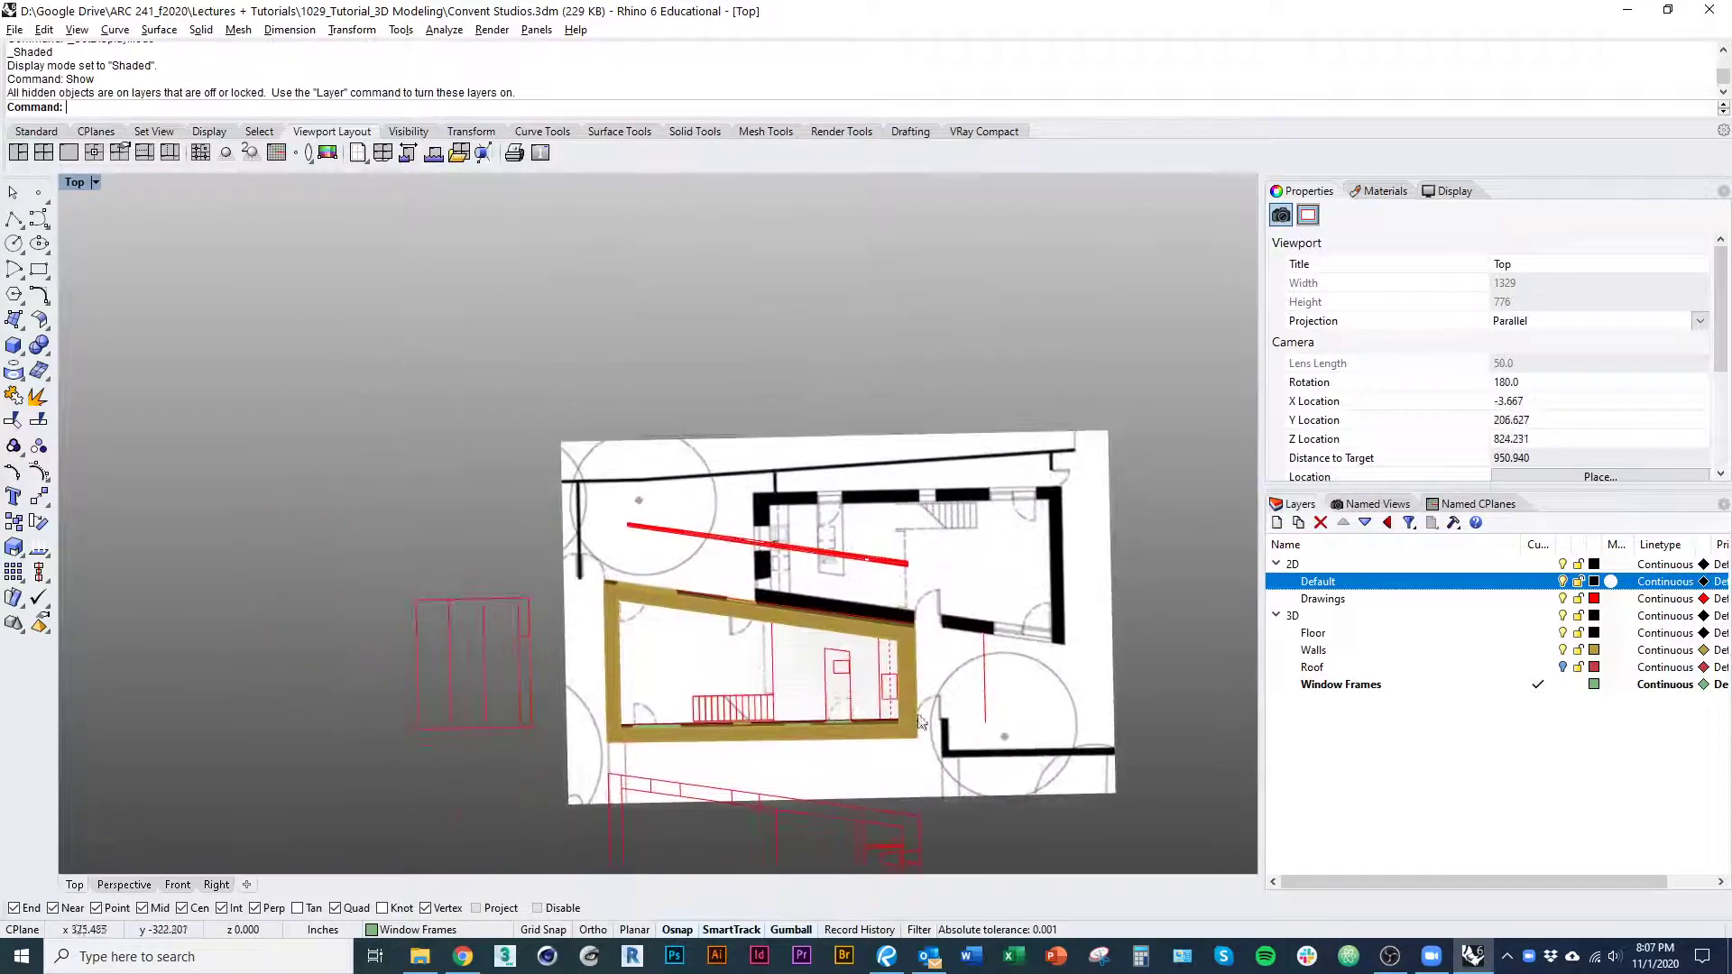
{"action": "scroll", "coordinate": [773, 639], "scroll_direction": "up", "scroll_amount": 5}
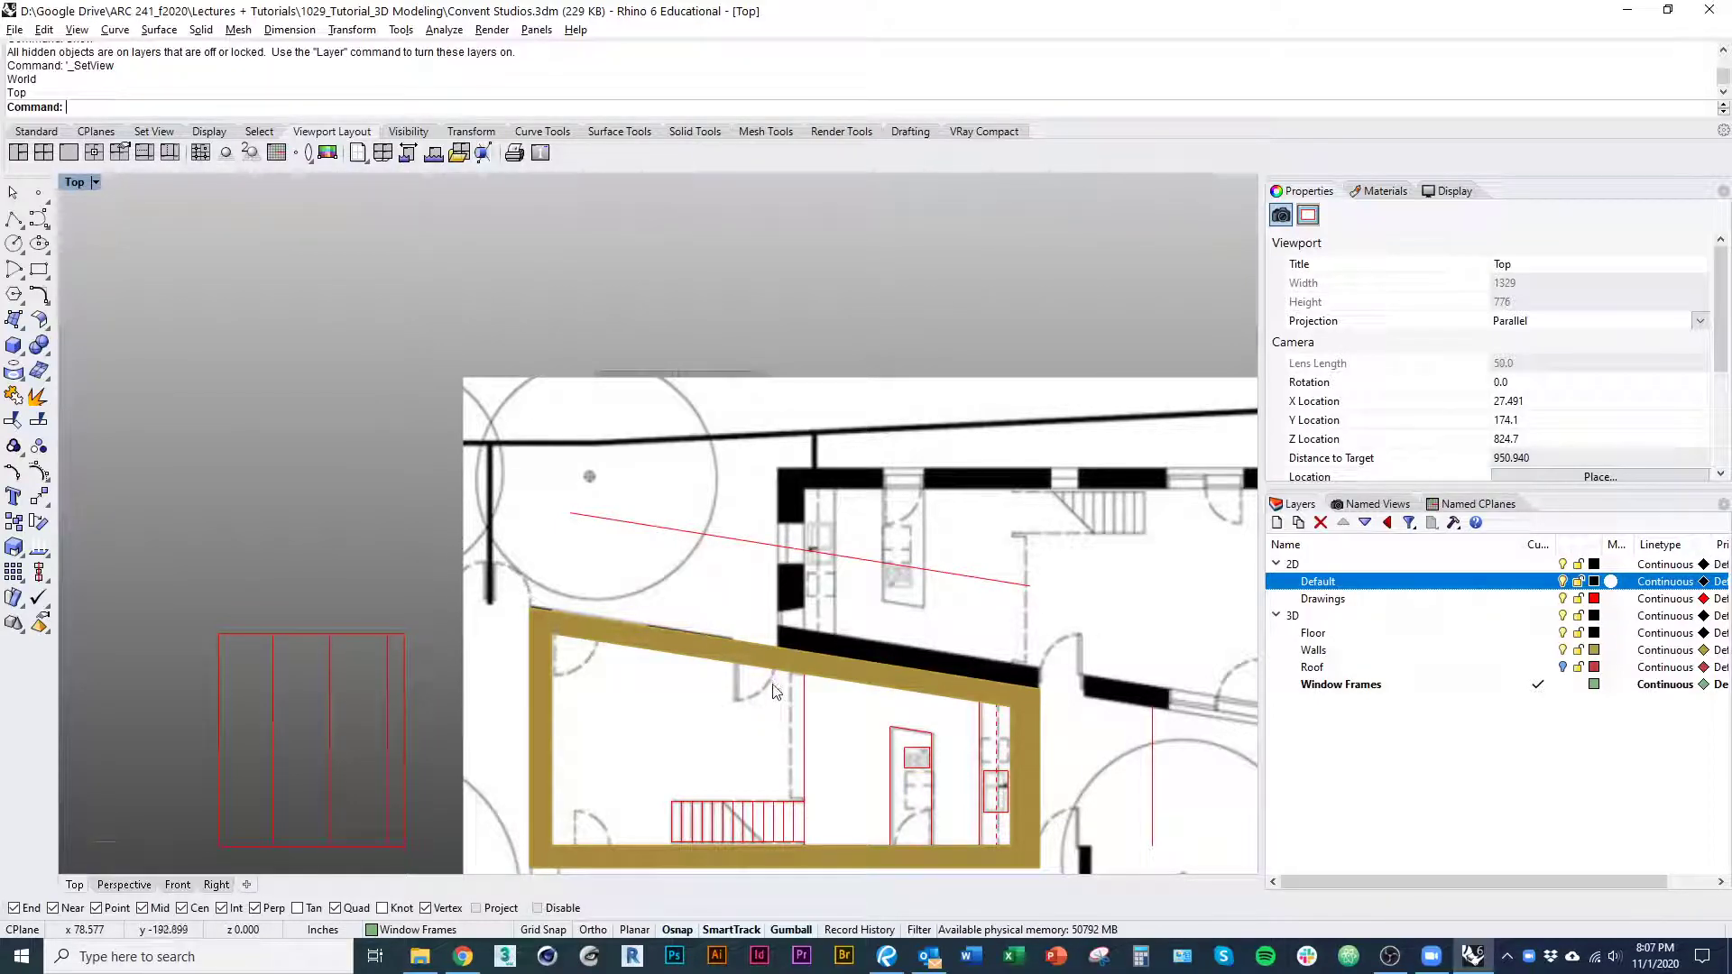
Switch to the browser and compare the reference floor plans with the elevation and section drawings
{"action": "right_click_drag", "start_coordinate": [931, 792], "coordinate": [816, 661]}
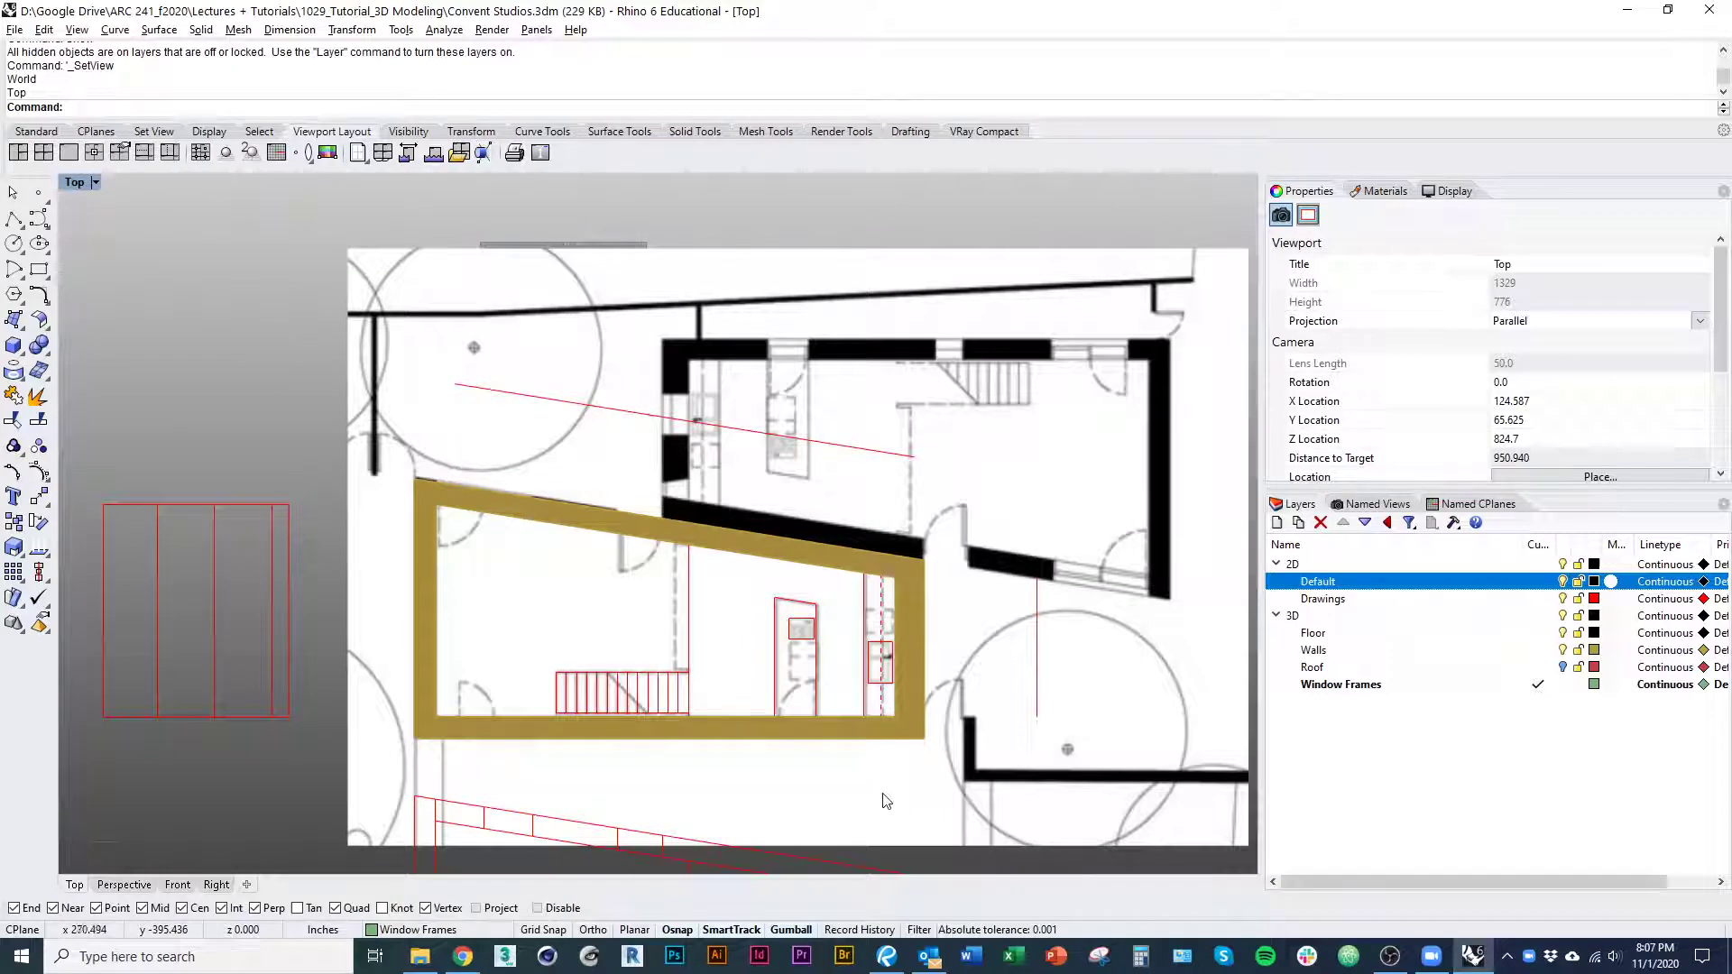
{"action": "key", "text": "alt+Tab"}
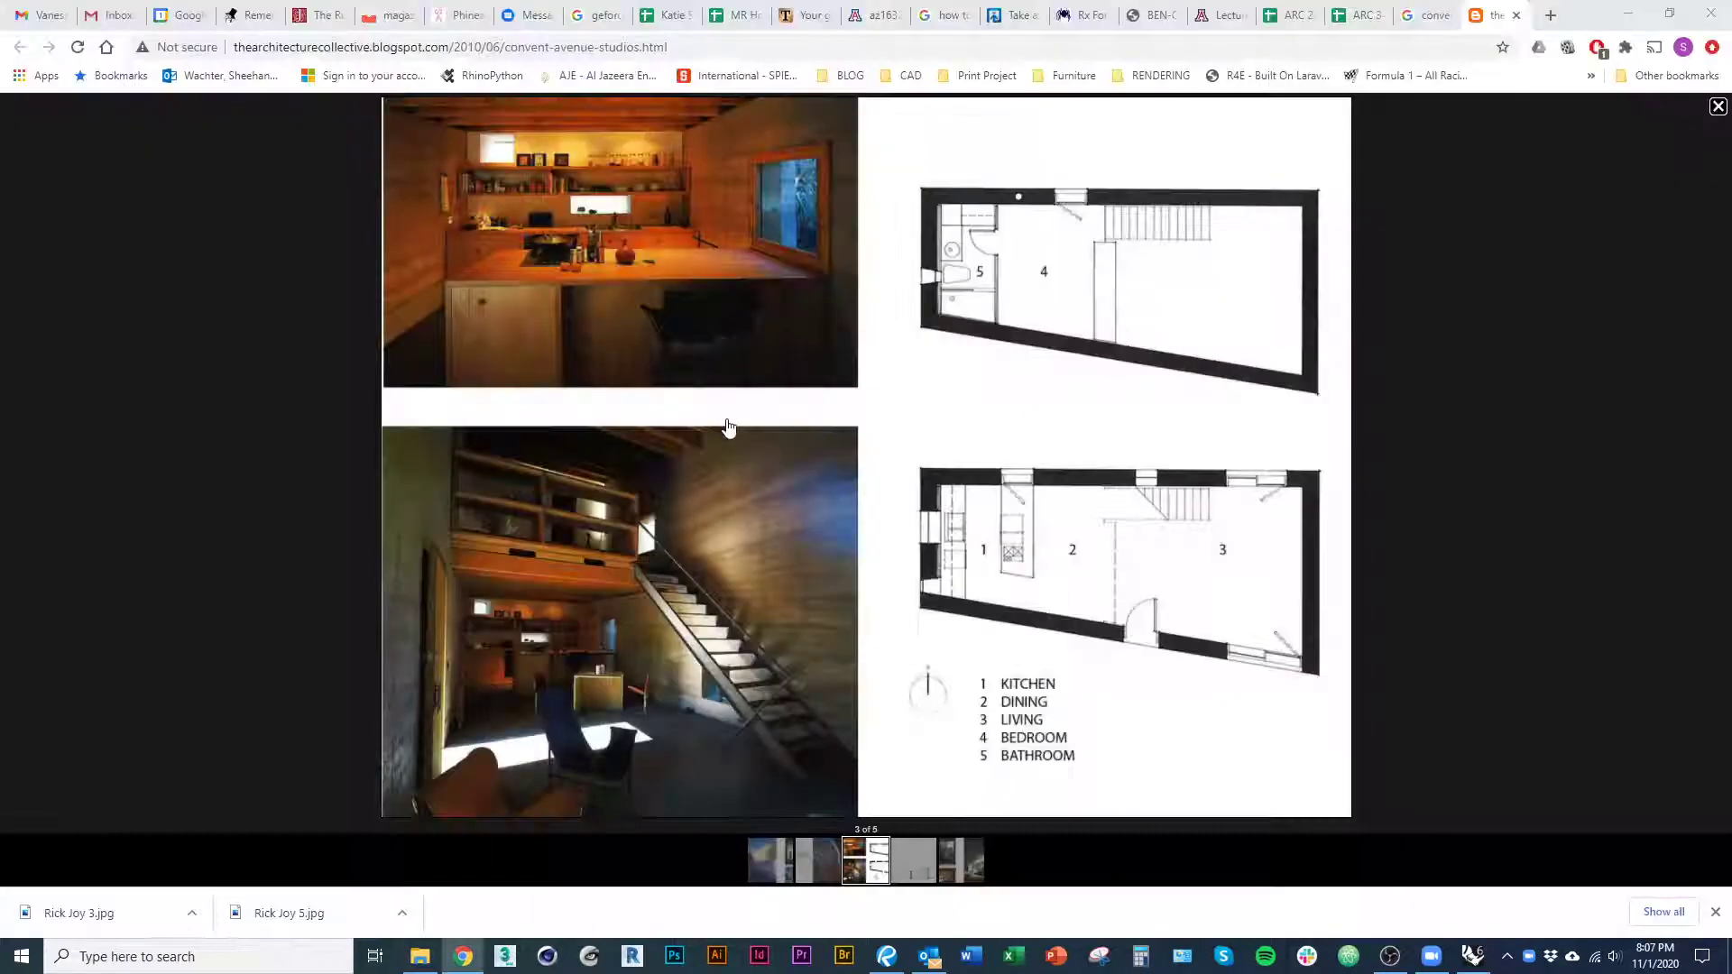
{"action": "left_click", "coordinate": [735, 419]}
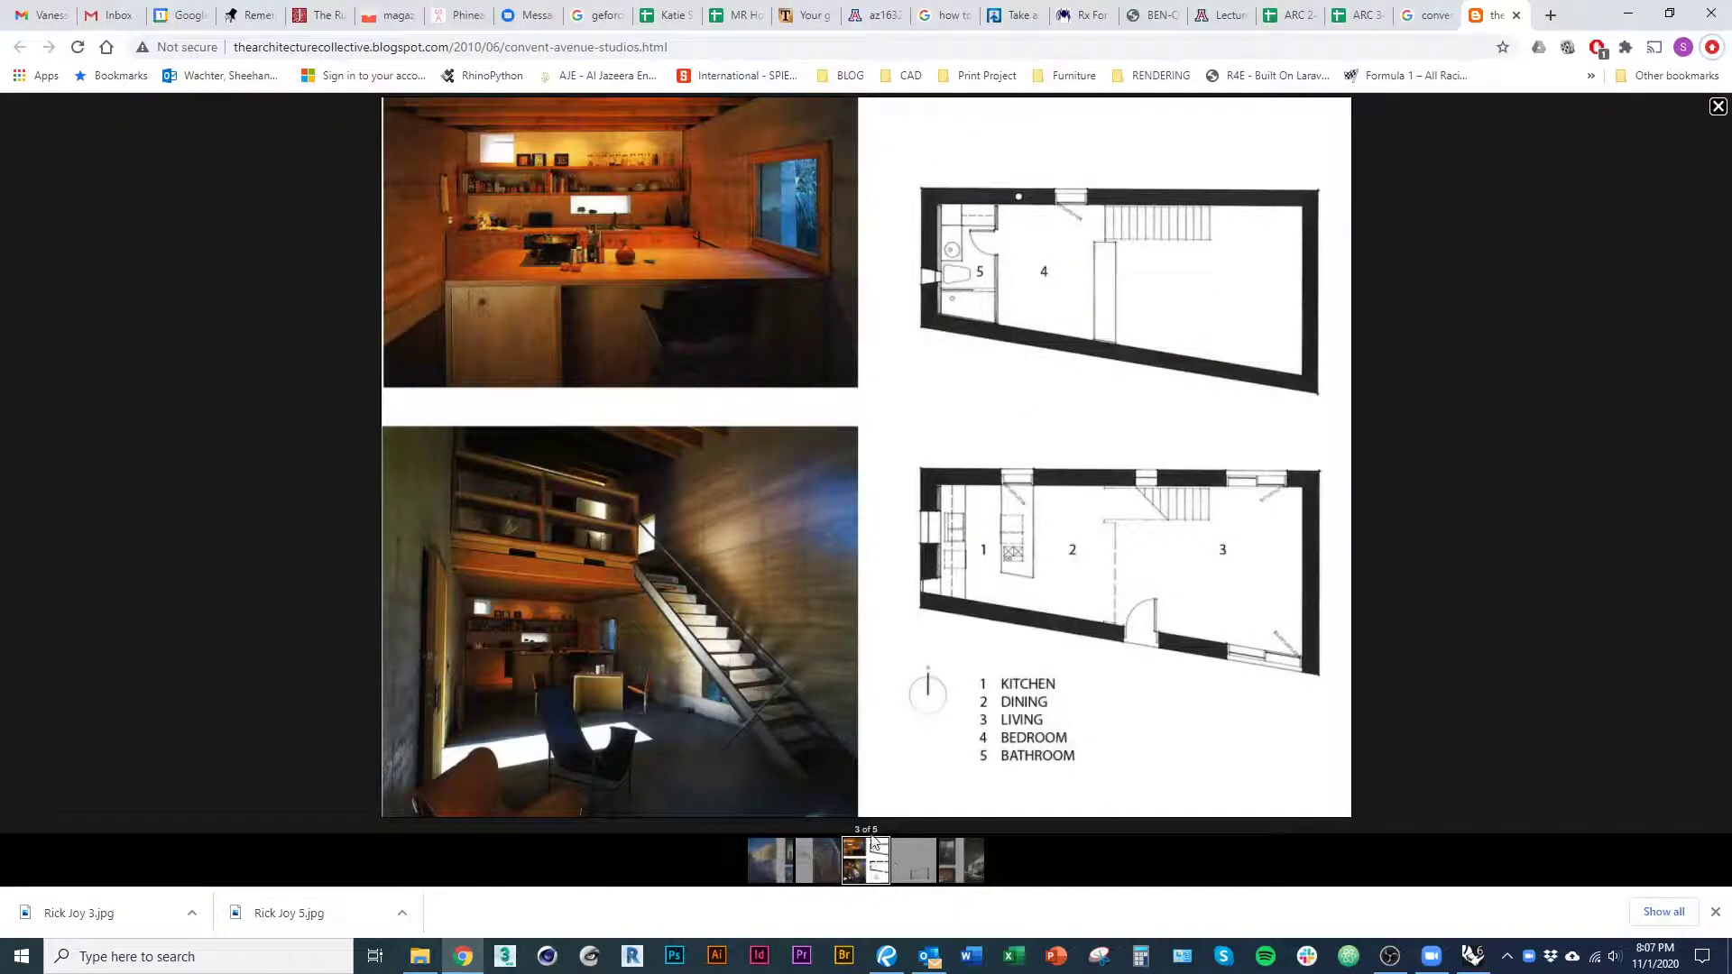
{"action": "left_click", "coordinate": [894, 864]}
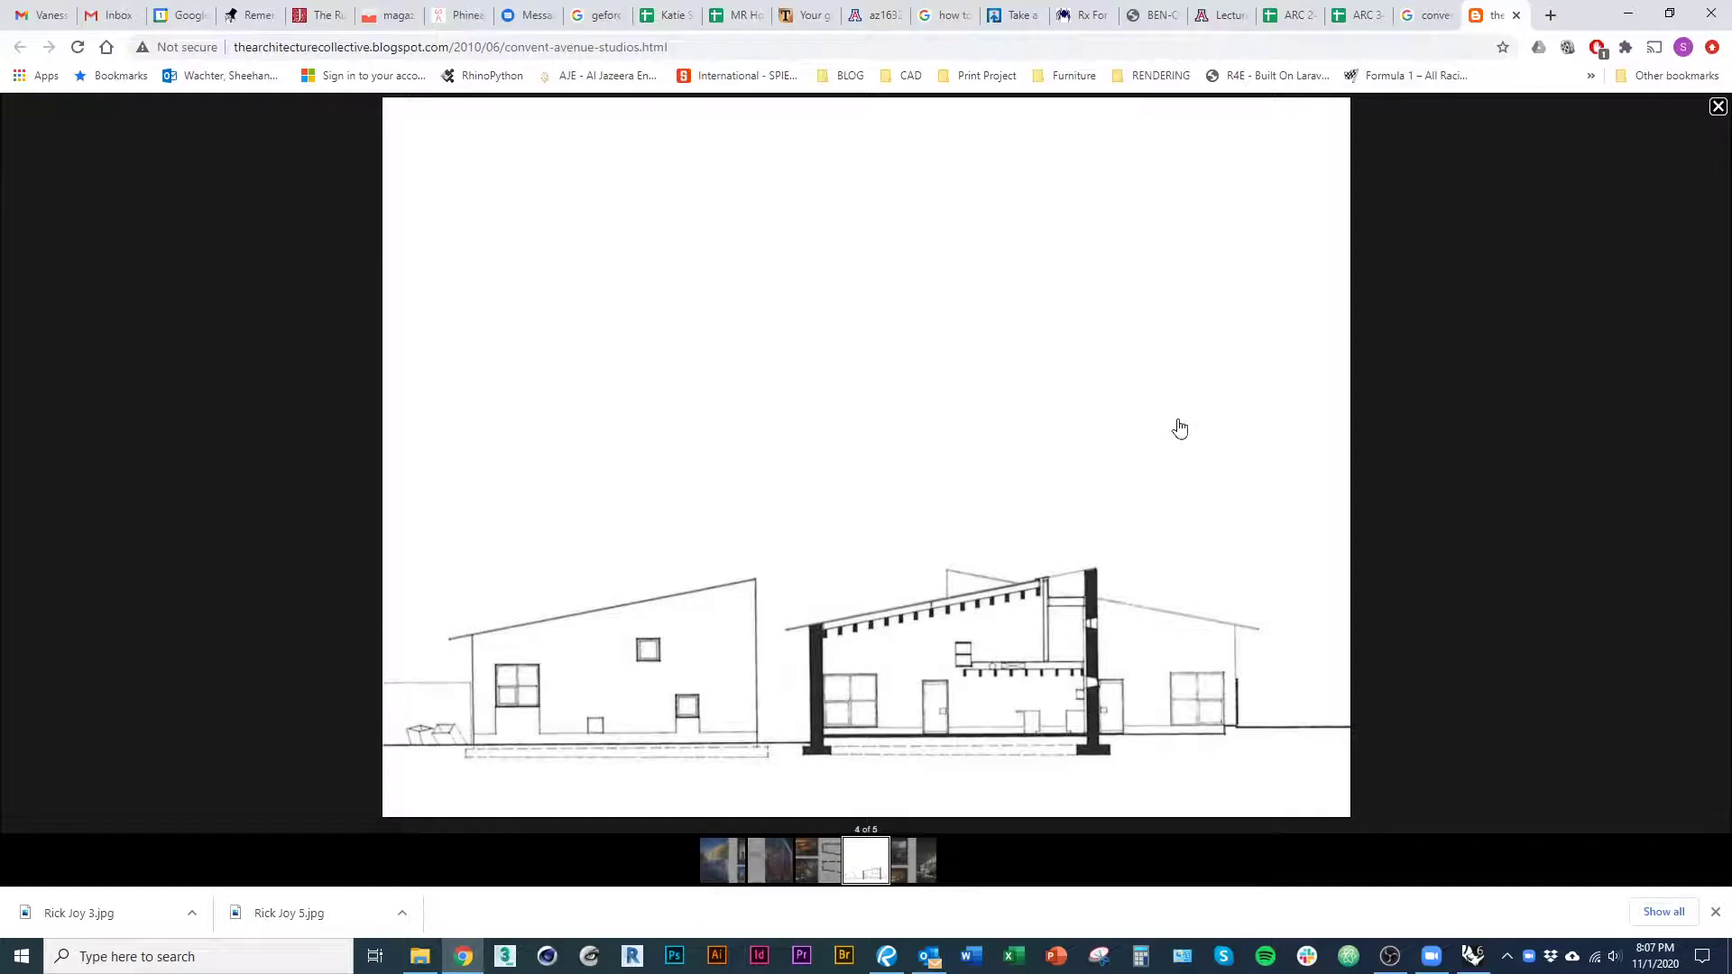
Show the image results for "convent studios rick joy" and preview the site plan between Convent Avenue and Rubio Avenue
{"action": "left_click", "coordinate": [1420, 16]}
{"action": "right_click", "coordinate": [805, 449]}
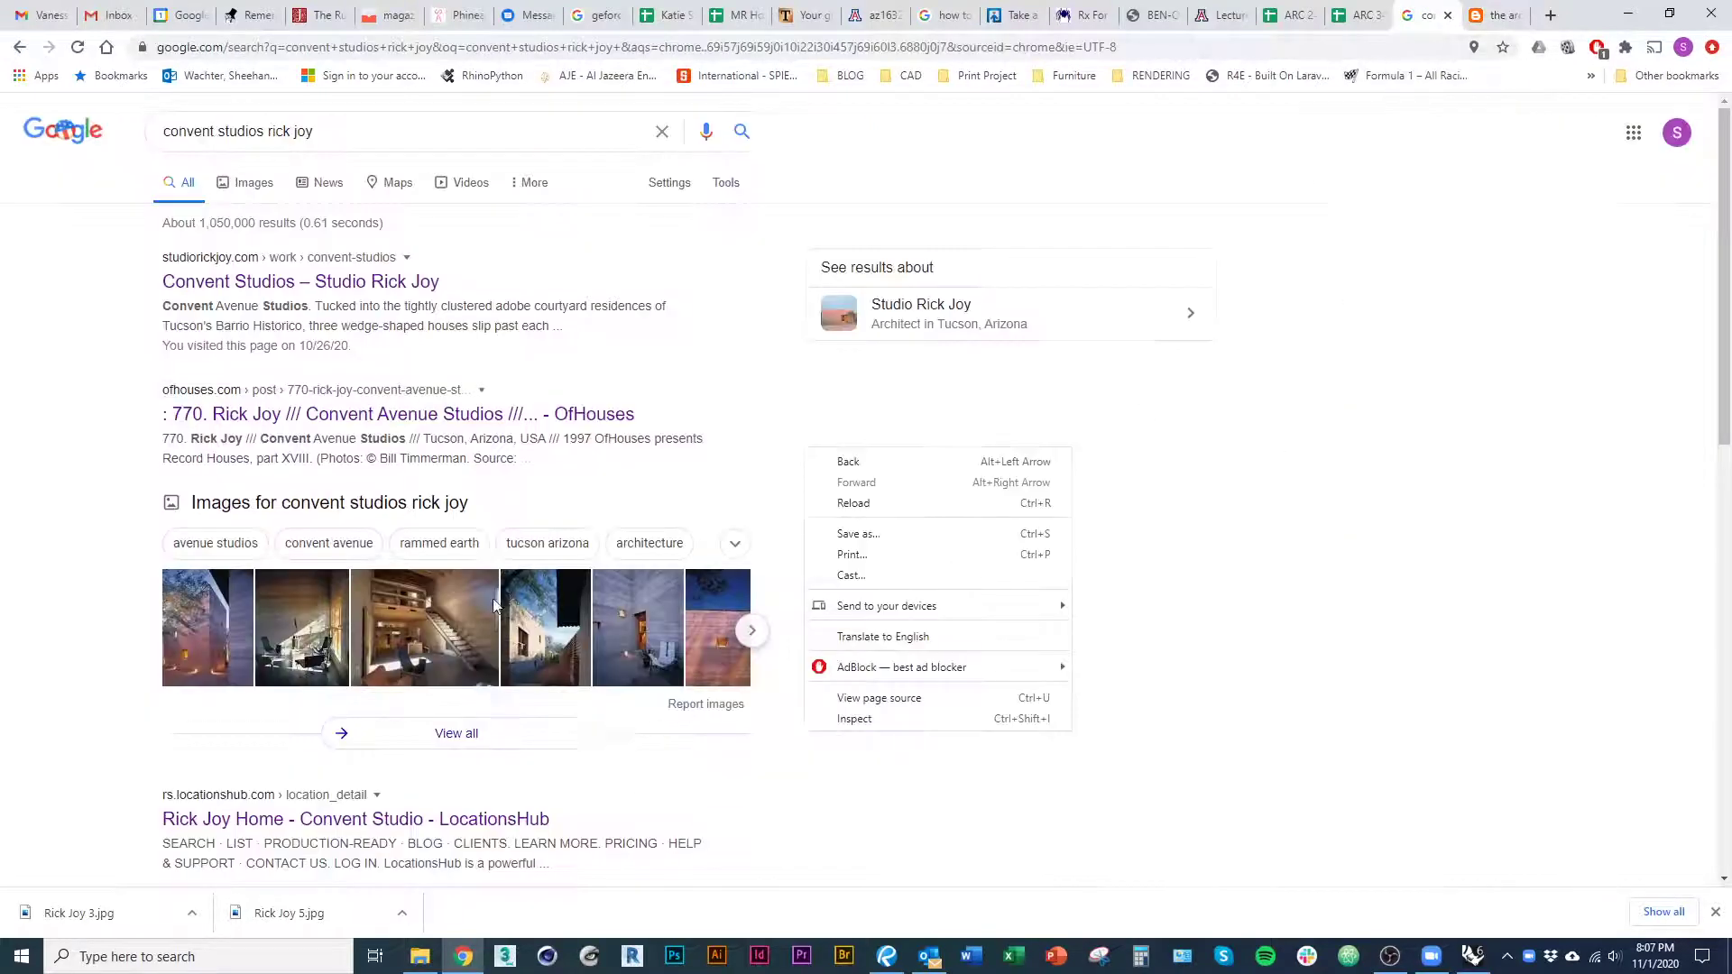
{"action": "left_click", "coordinate": [271, 196]}
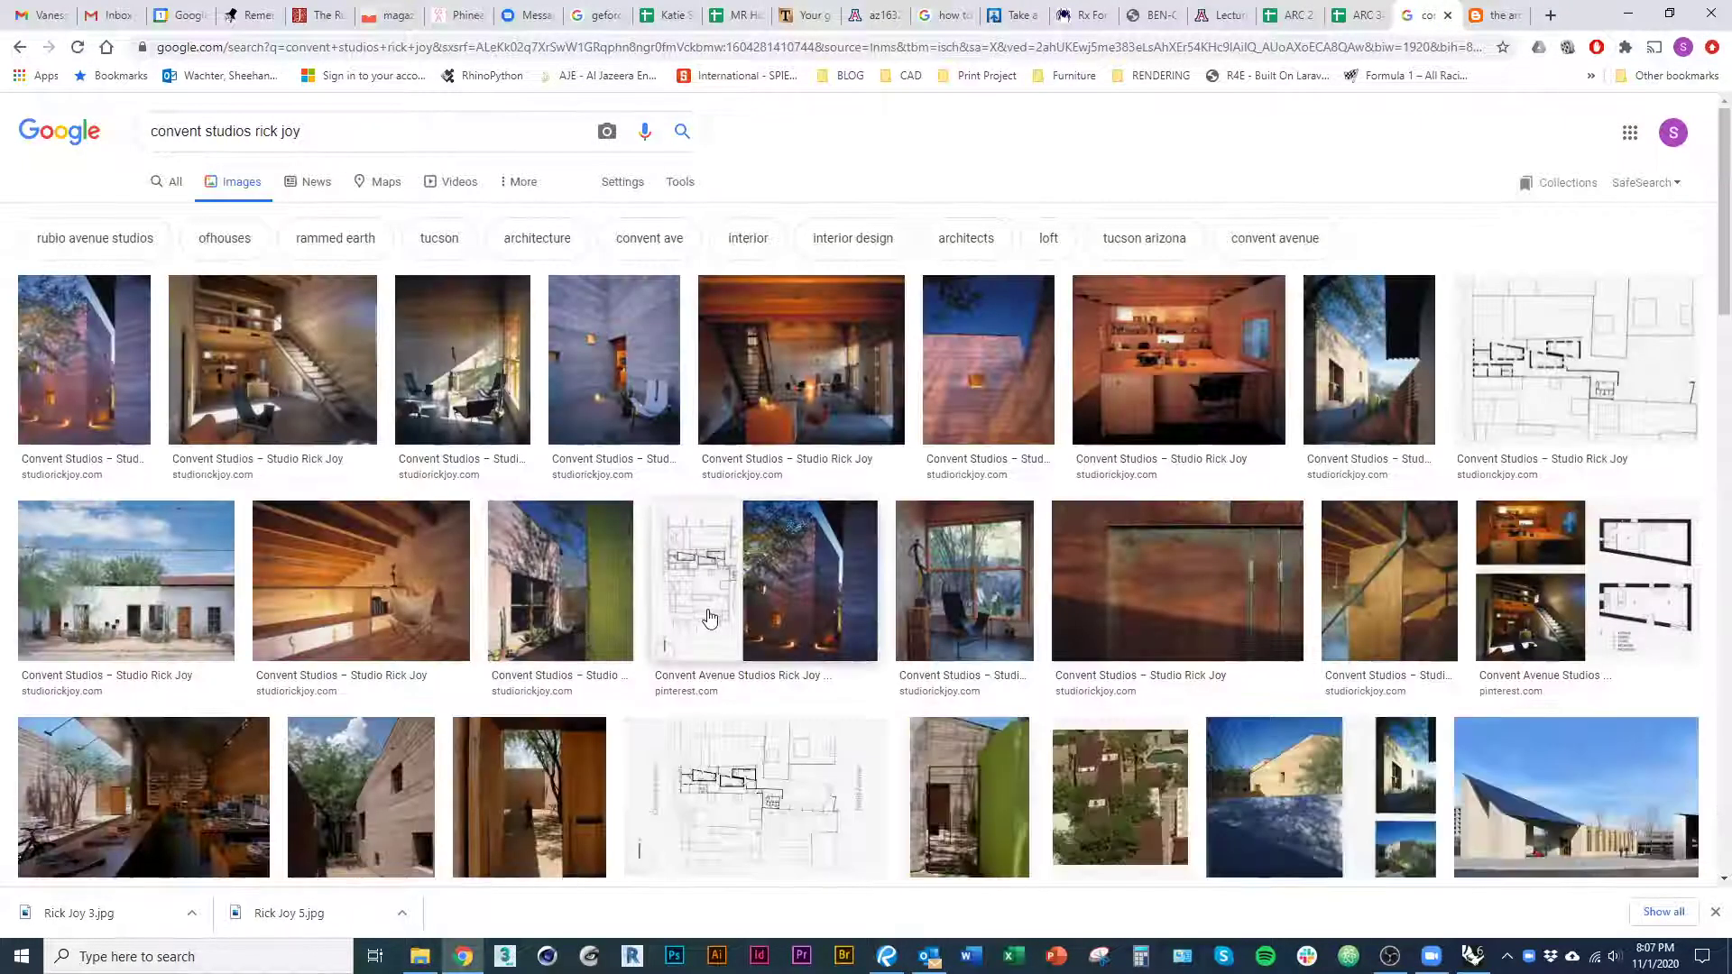
{"action": "left_click", "coordinate": [756, 794]}
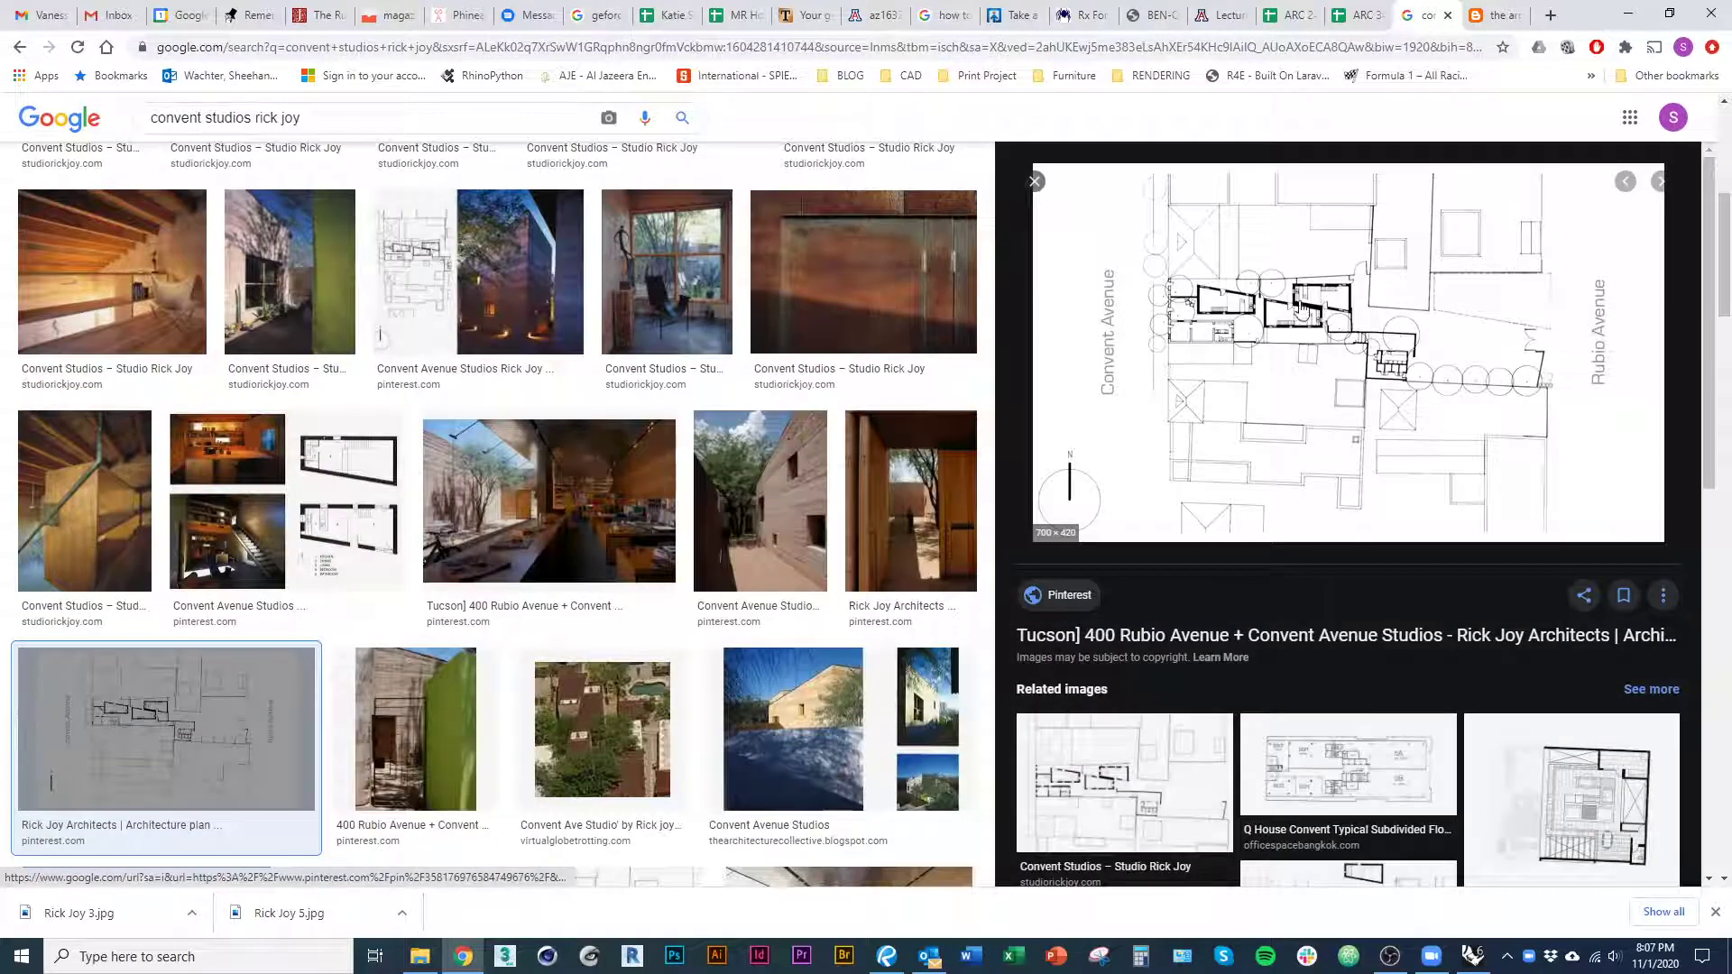
Open the site plan's Pinterest source page, dismiss its sign-up and login prompts, and close the page to view the elevation drawings
{"action": "left_click", "coordinate": [1093, 591]}
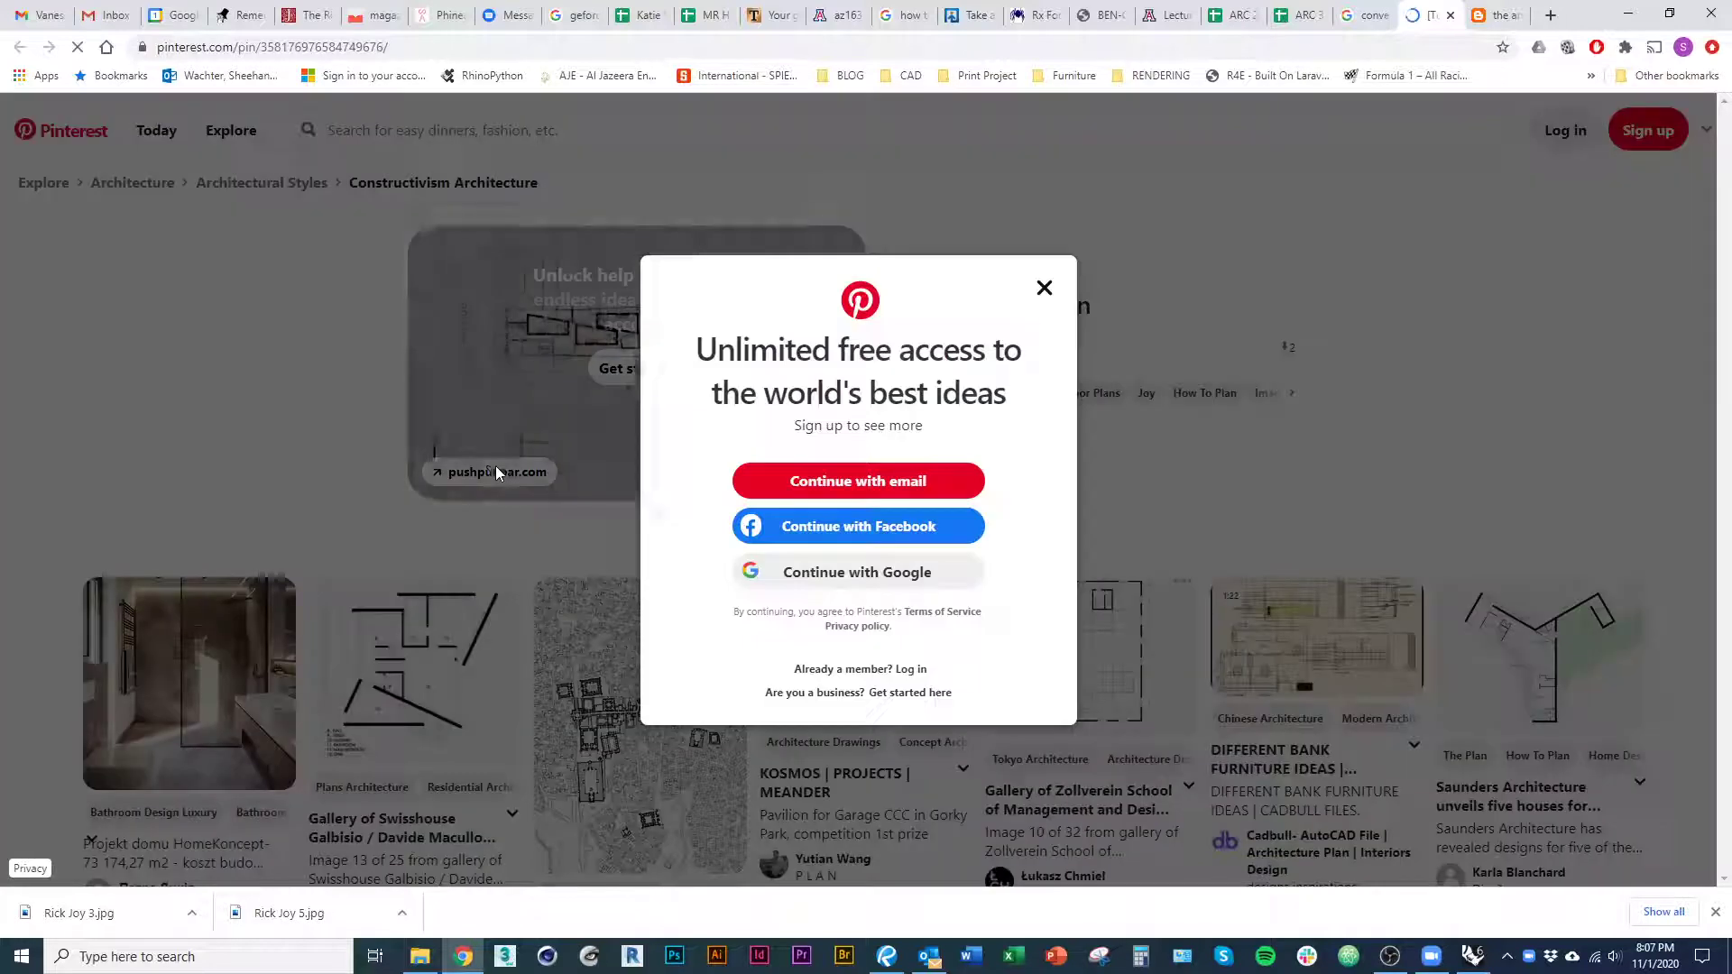
{"action": "left_click", "coordinate": [1044, 287]}
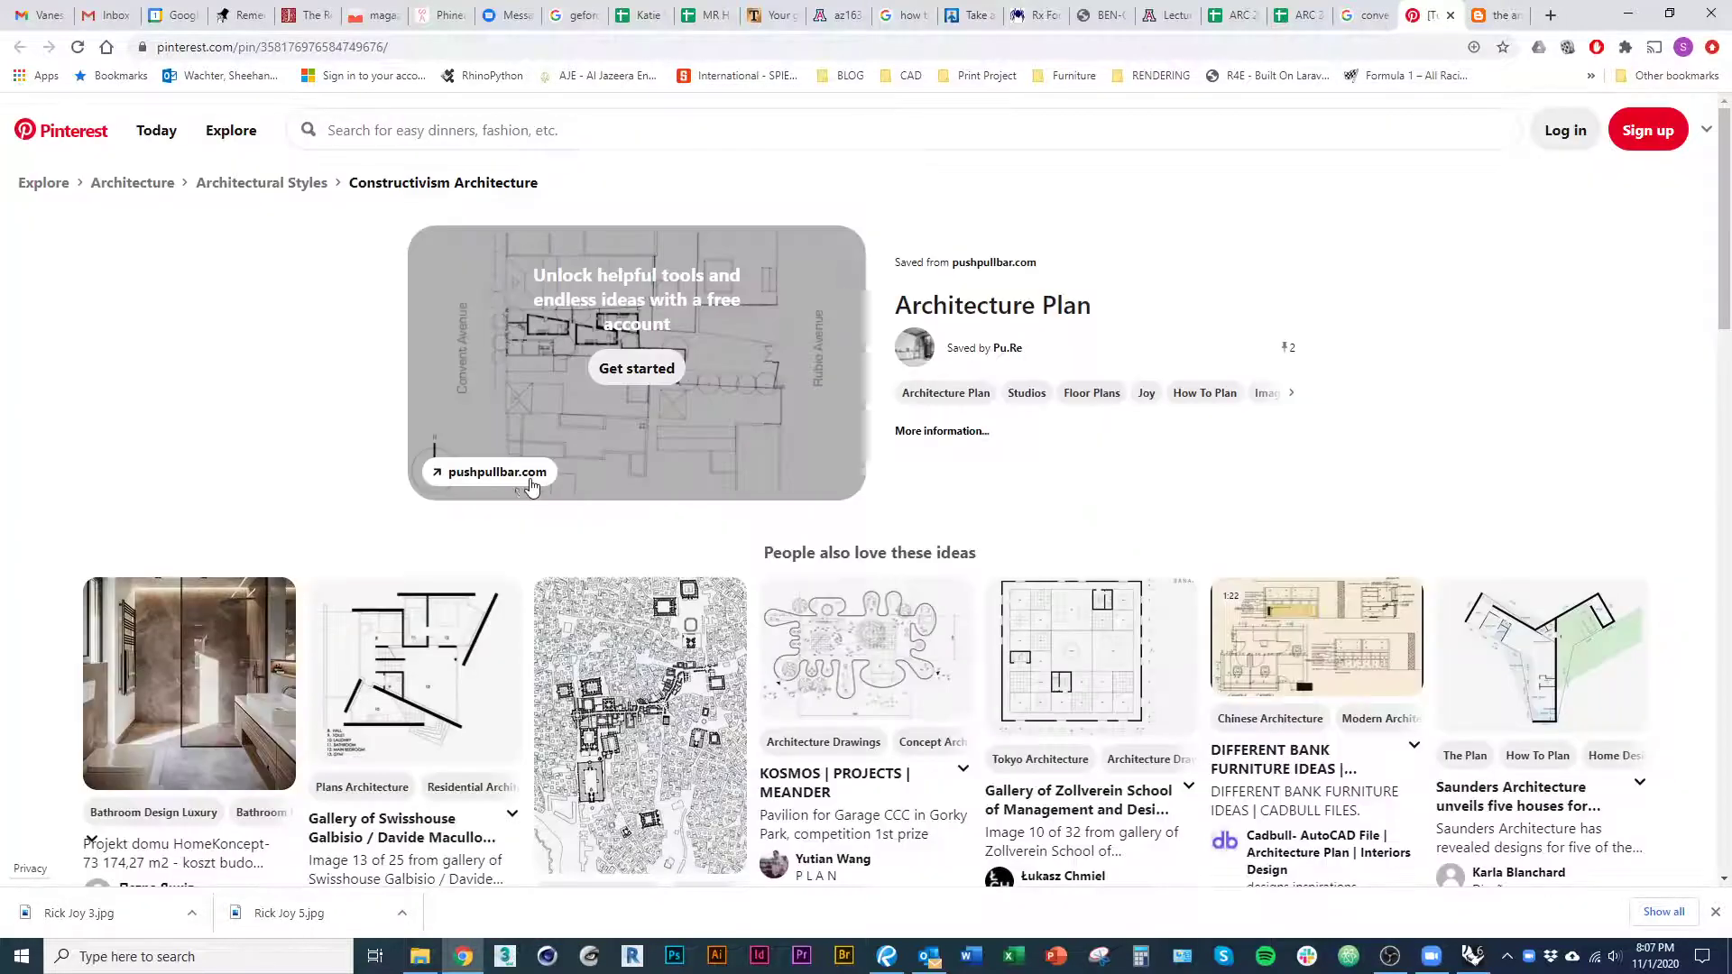
{"action": "left_click", "coordinate": [1453, 16]}
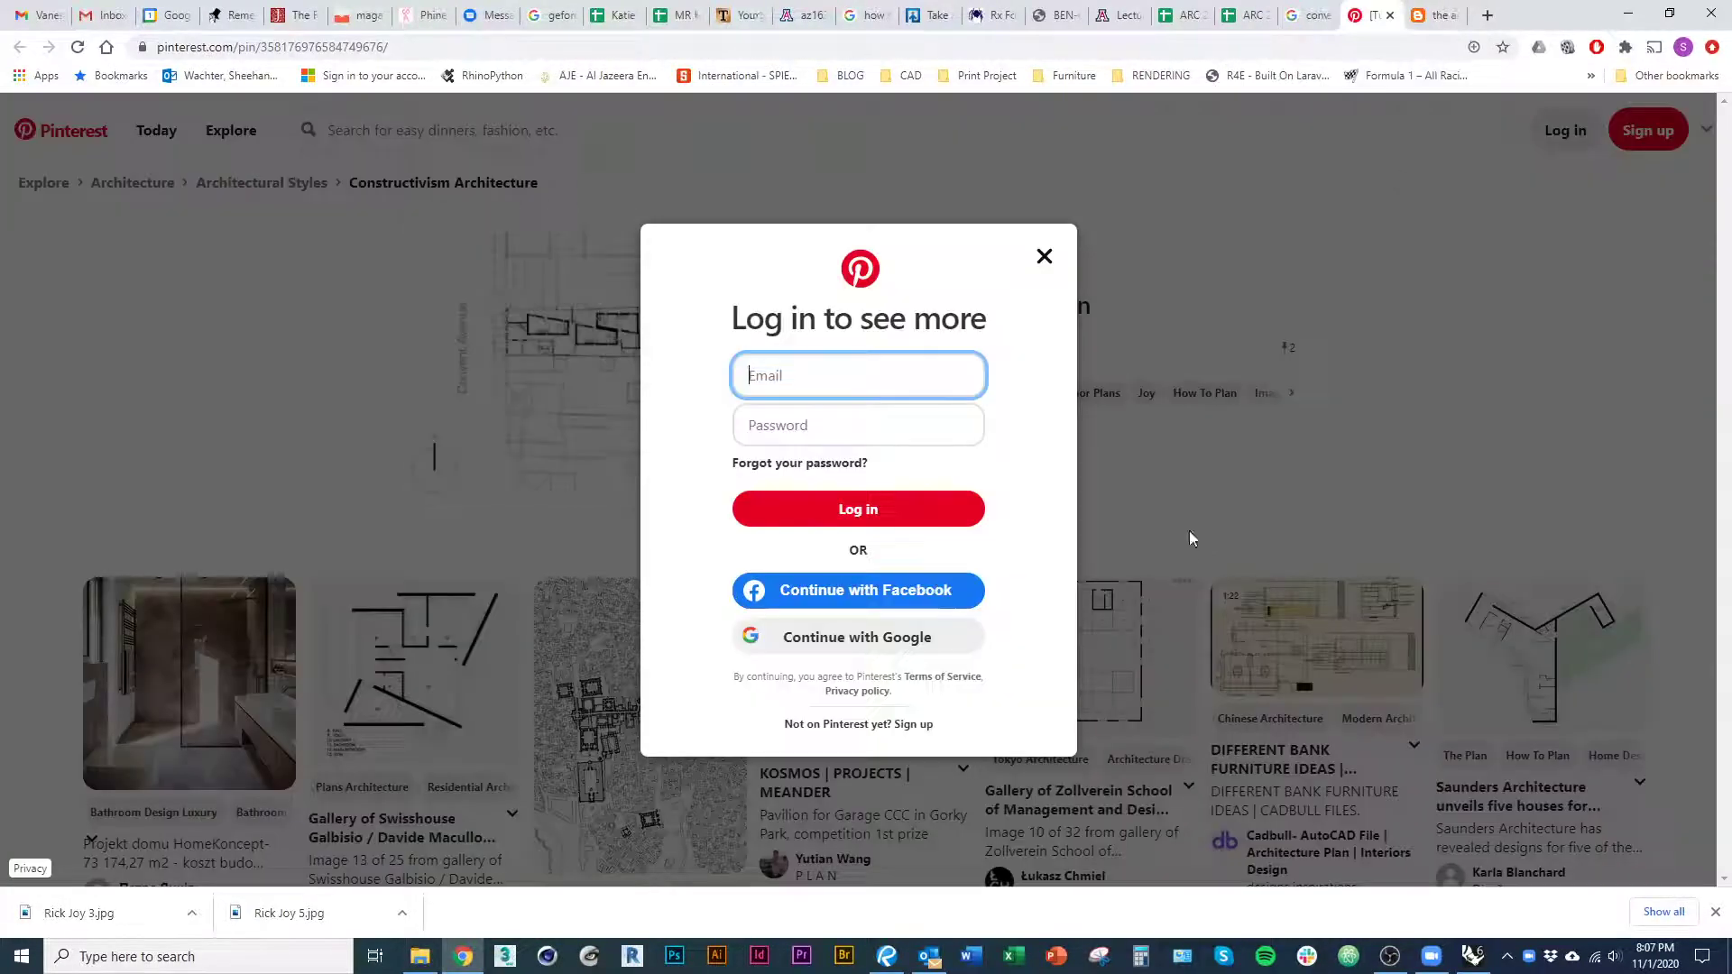
{"action": "left_click", "coordinate": [1044, 256]}
{"action": "left_click", "coordinate": [1451, 15]}
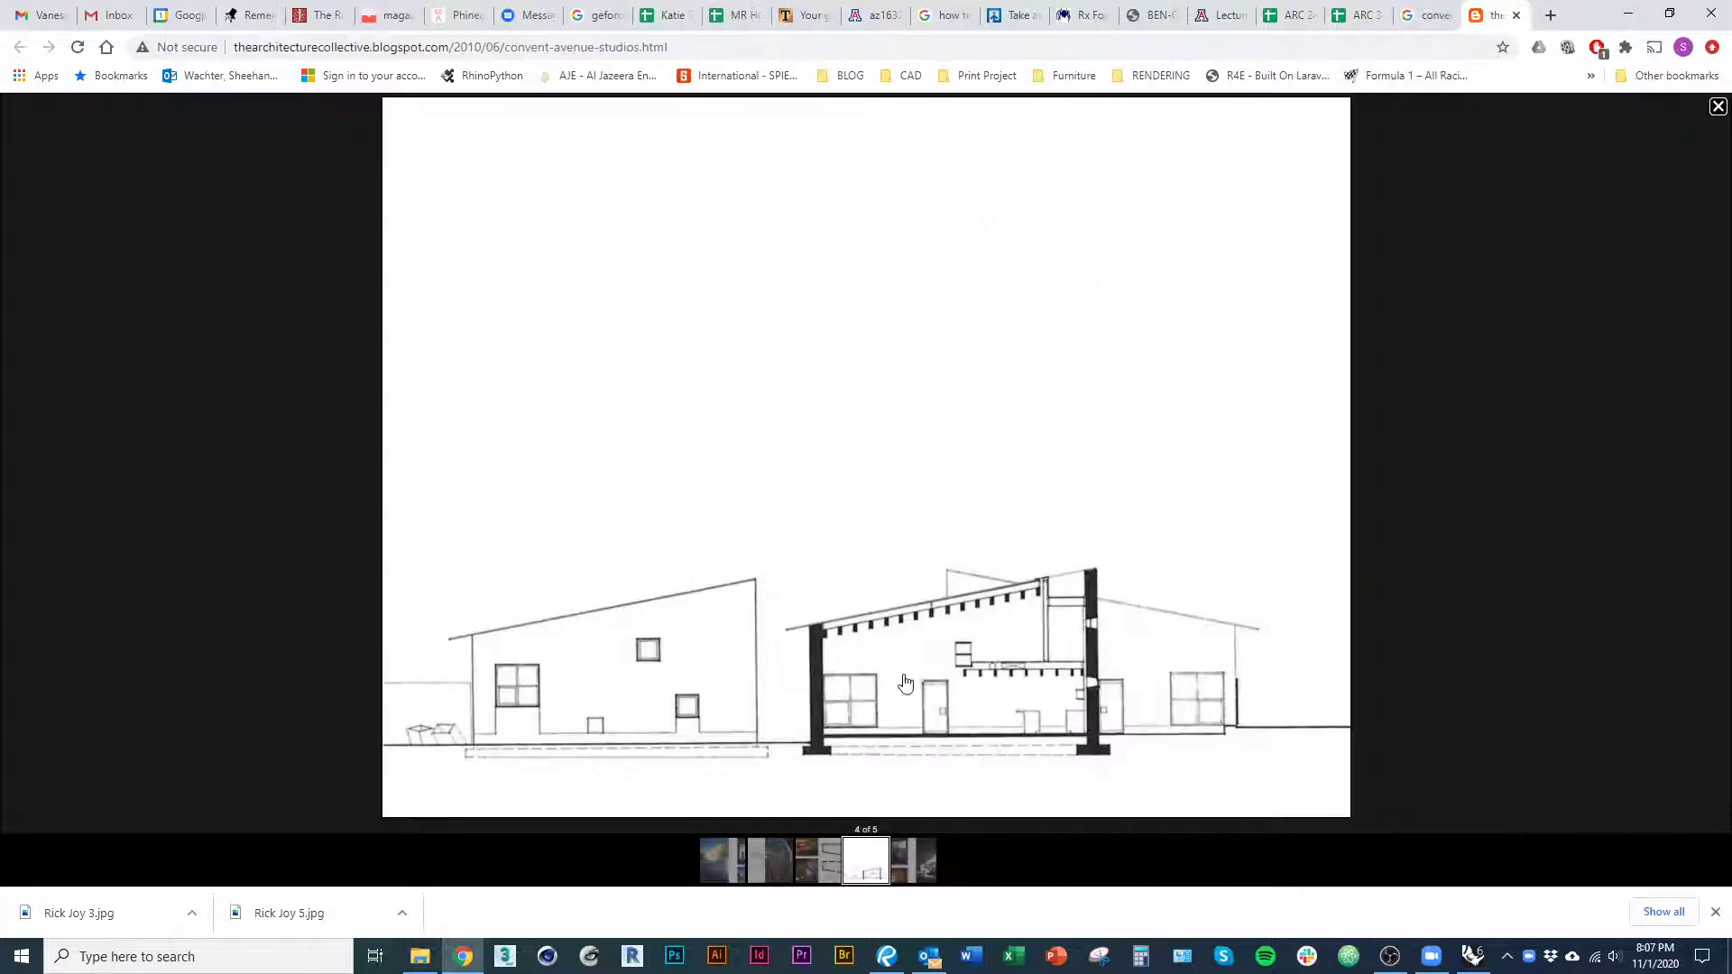
Check the site plan preview again, and return to Rhino to examine the door locations on the floor plan image
{"action": "left_click", "coordinate": [1432, 15]}
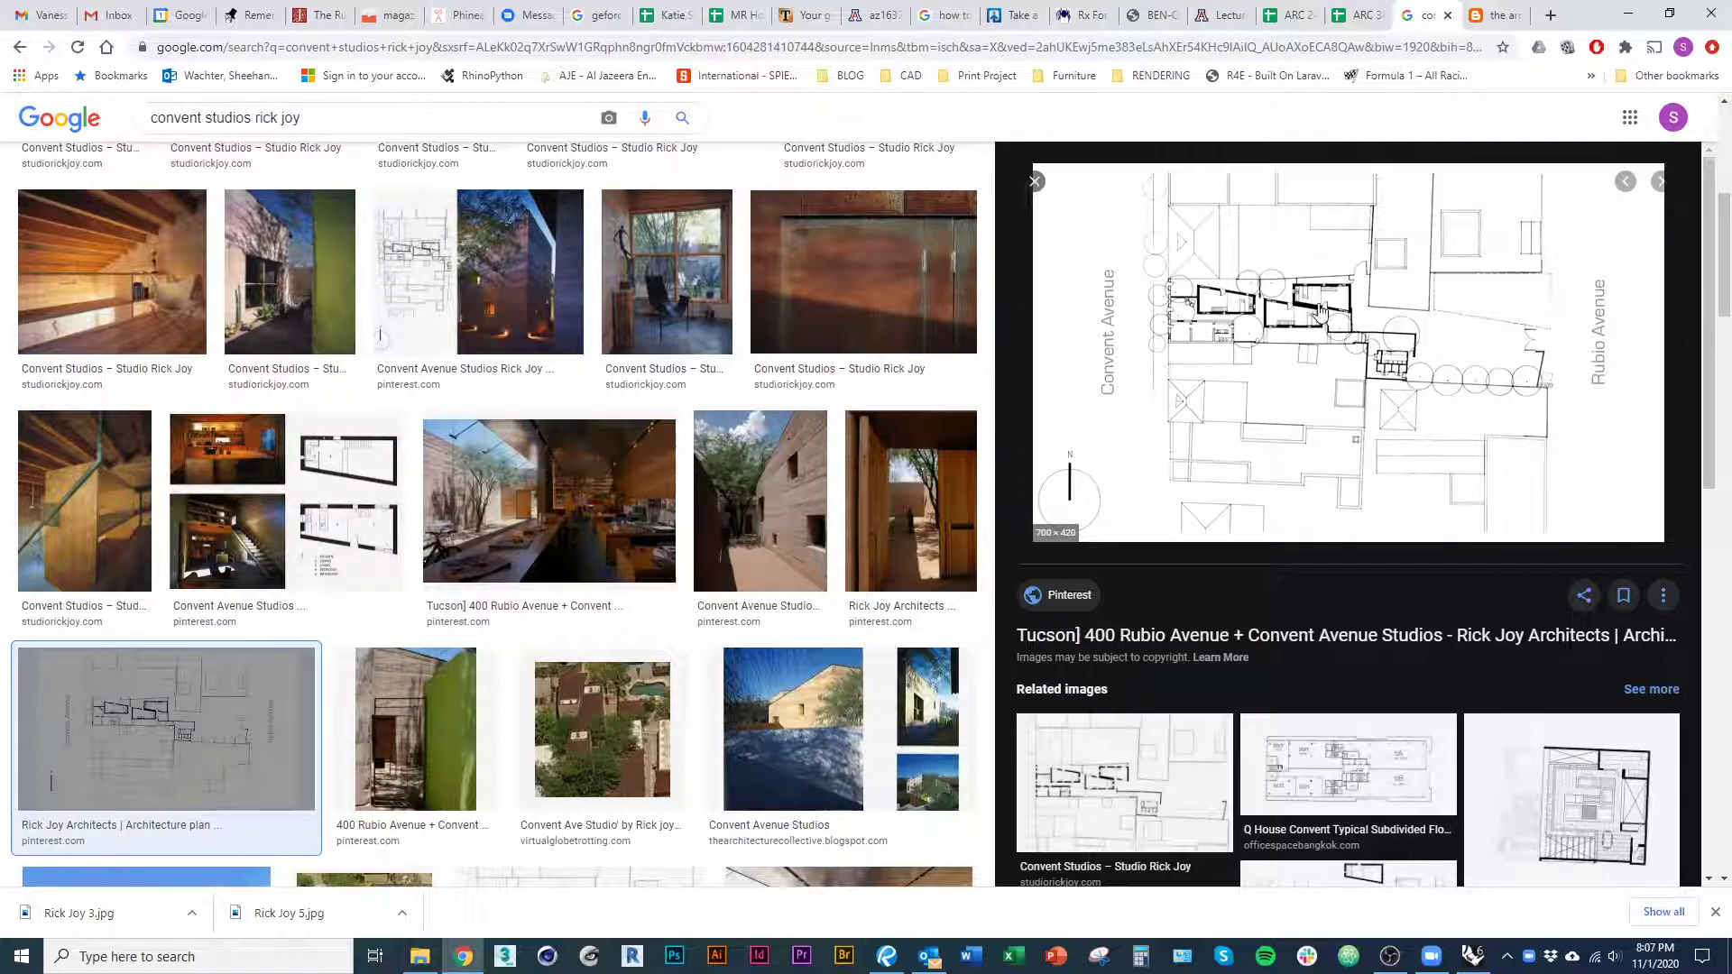
{"action": "key", "text": "alt+Tab"}
{"action": "scroll", "coordinate": [965, 478], "scroll_direction": "down", "scroll_amount": 2}
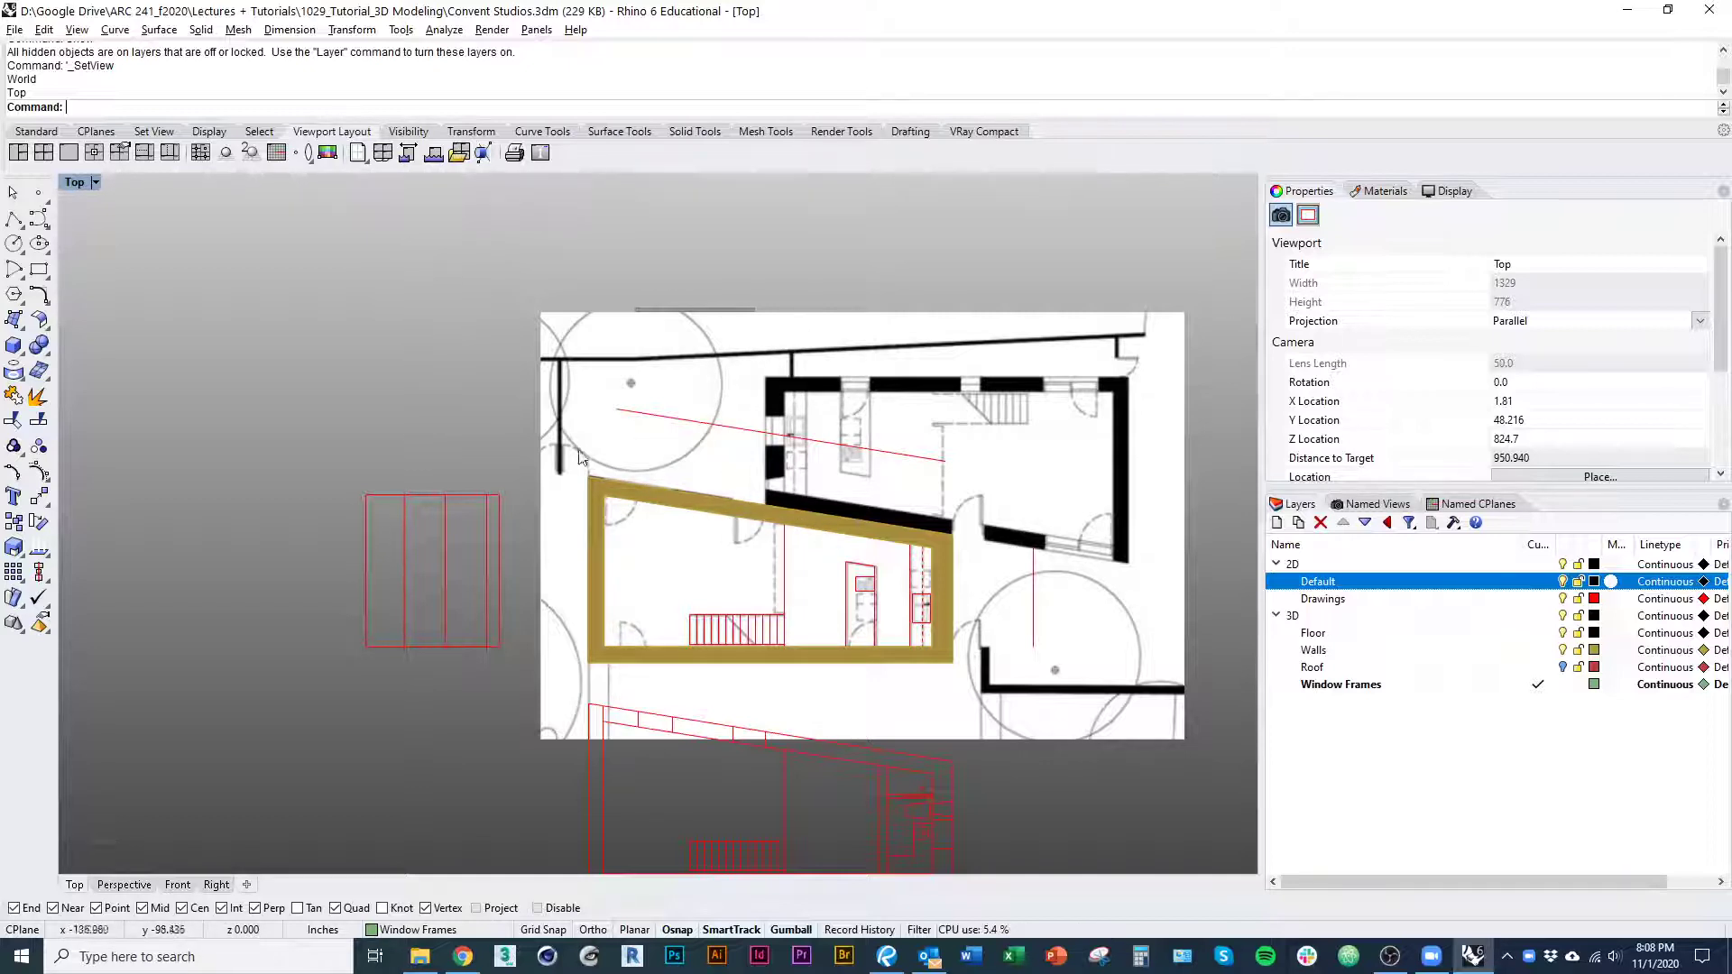
{"action": "scroll", "coordinate": [756, 497], "scroll_direction": "up", "scroll_amount": 5}
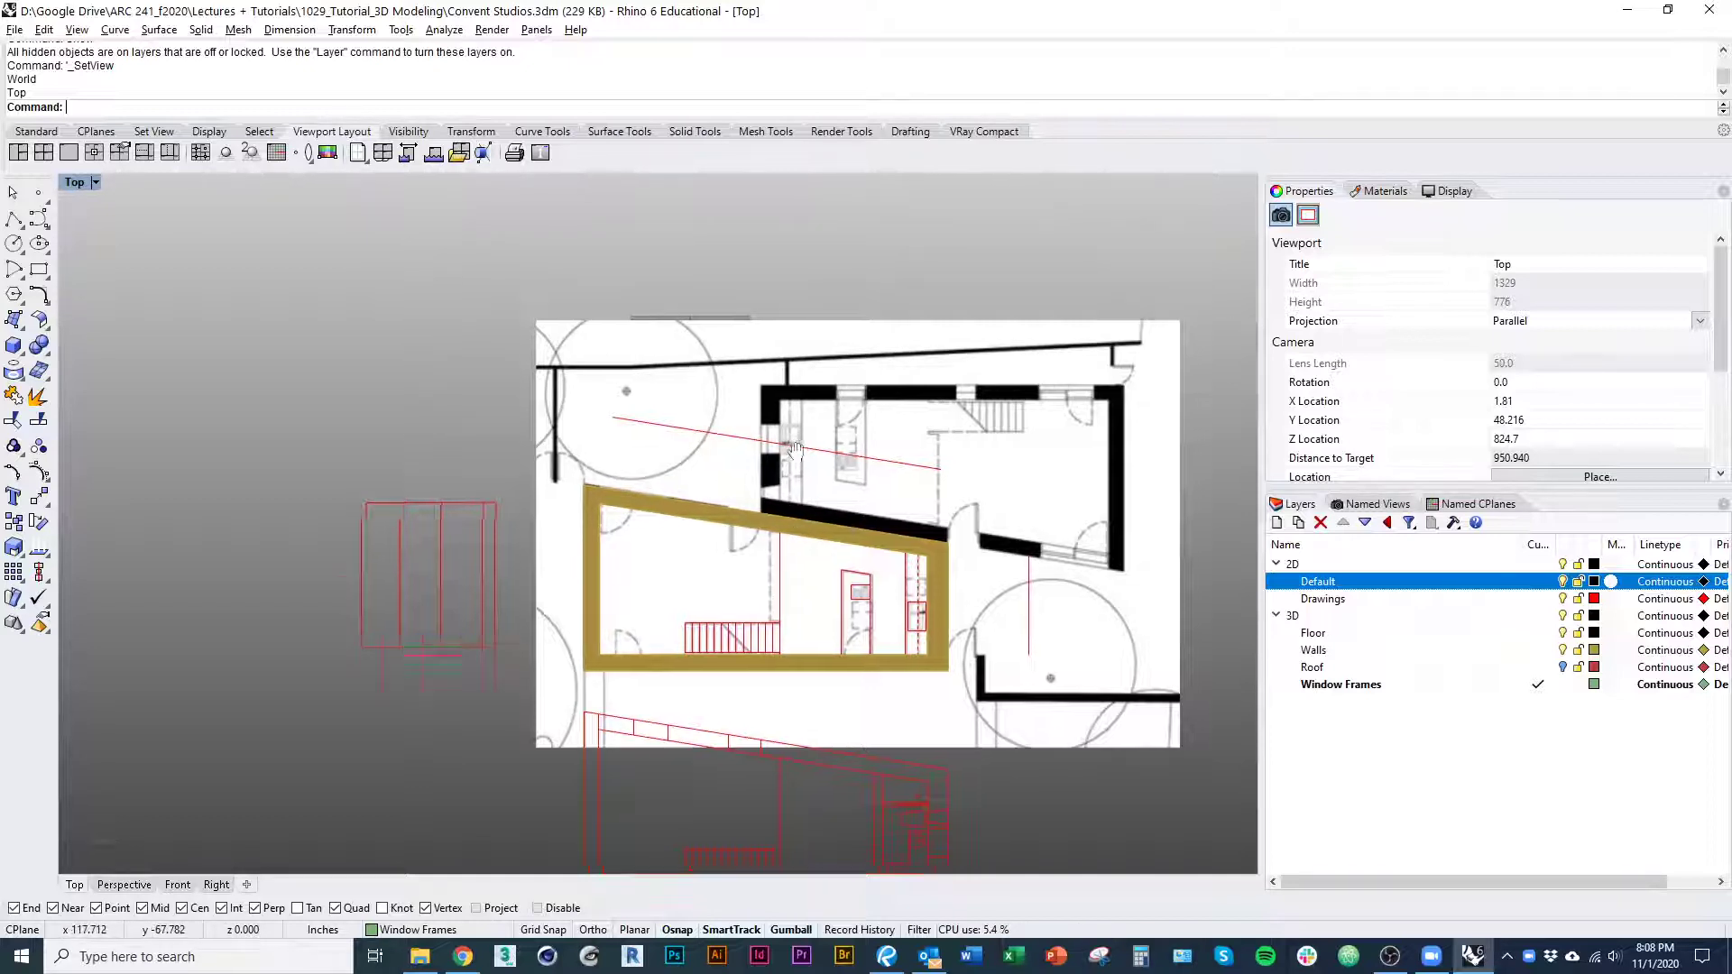
{"action": "right_click_drag", "start_coordinate": [756, 497], "coordinate": [710, 562]}
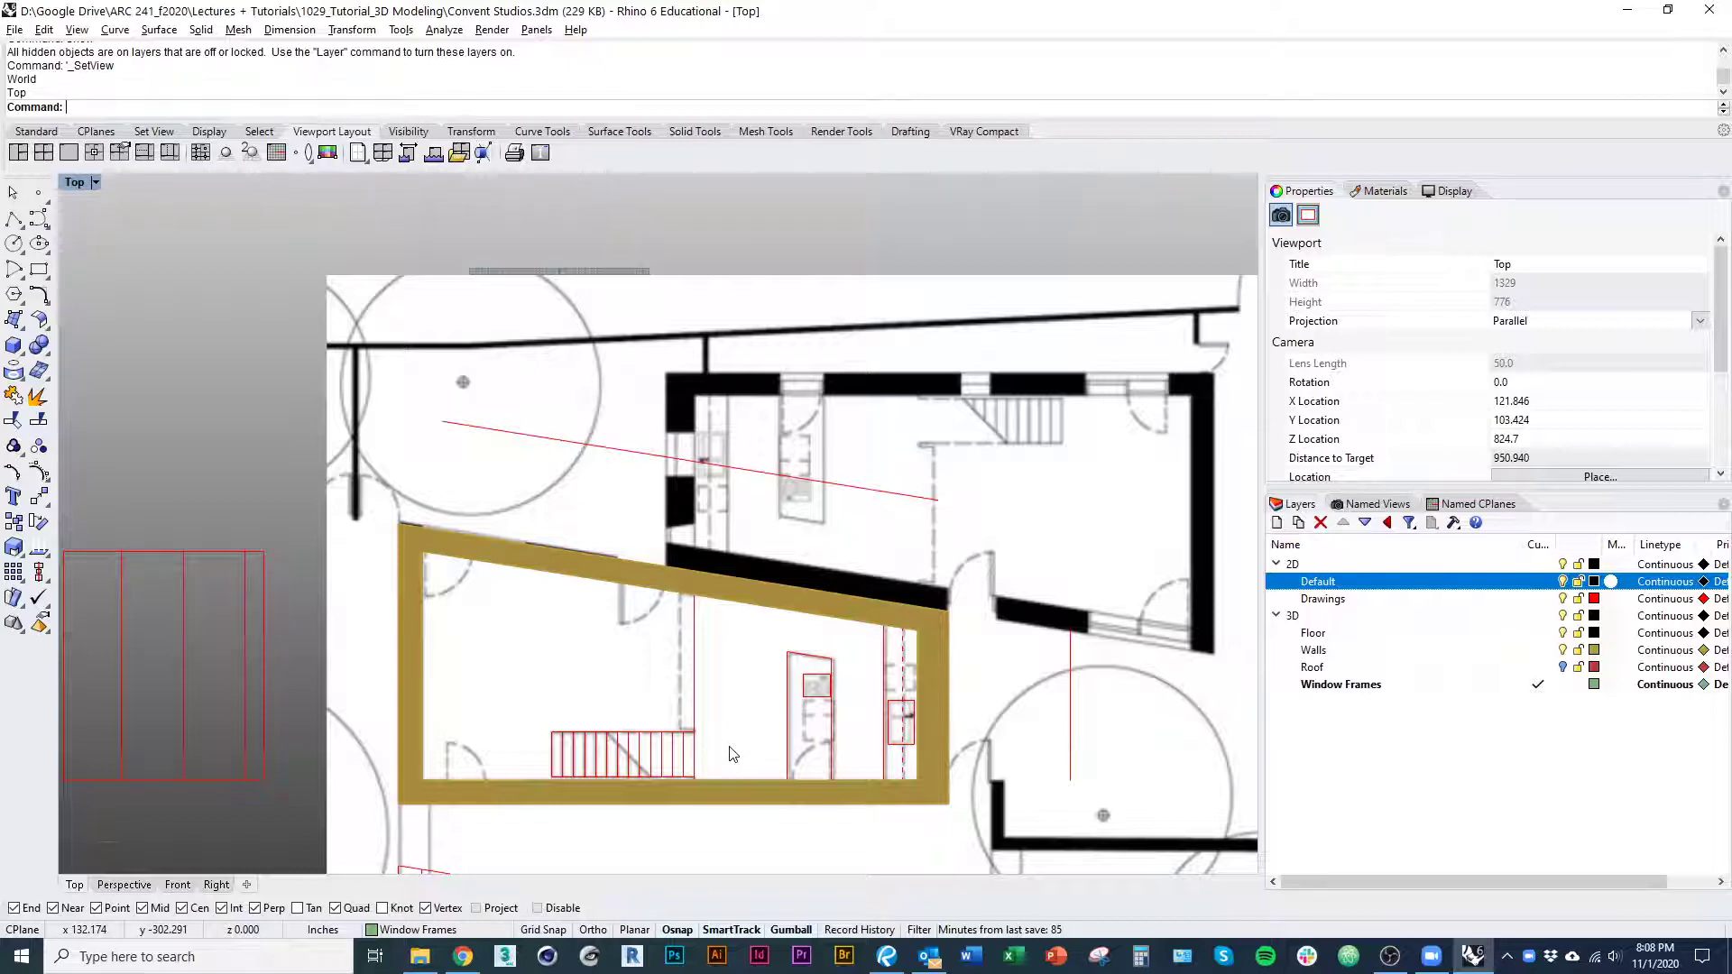
{"action": "right_click_drag", "start_coordinate": [758, 739], "coordinate": [728, 707]}
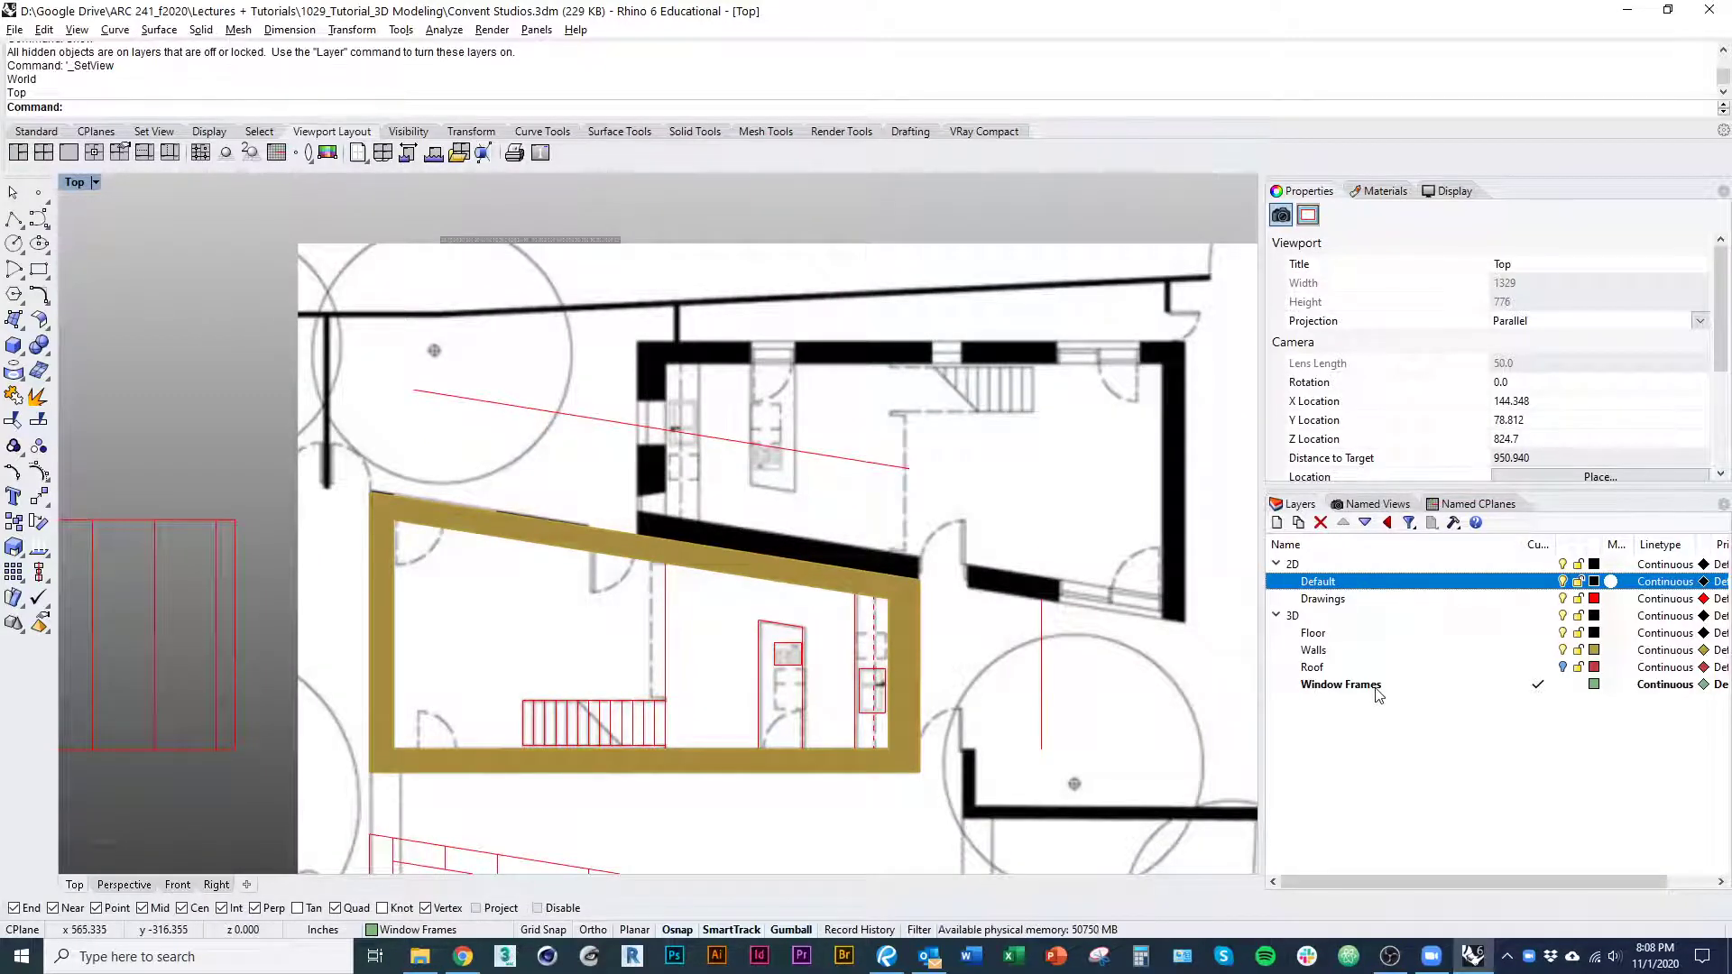